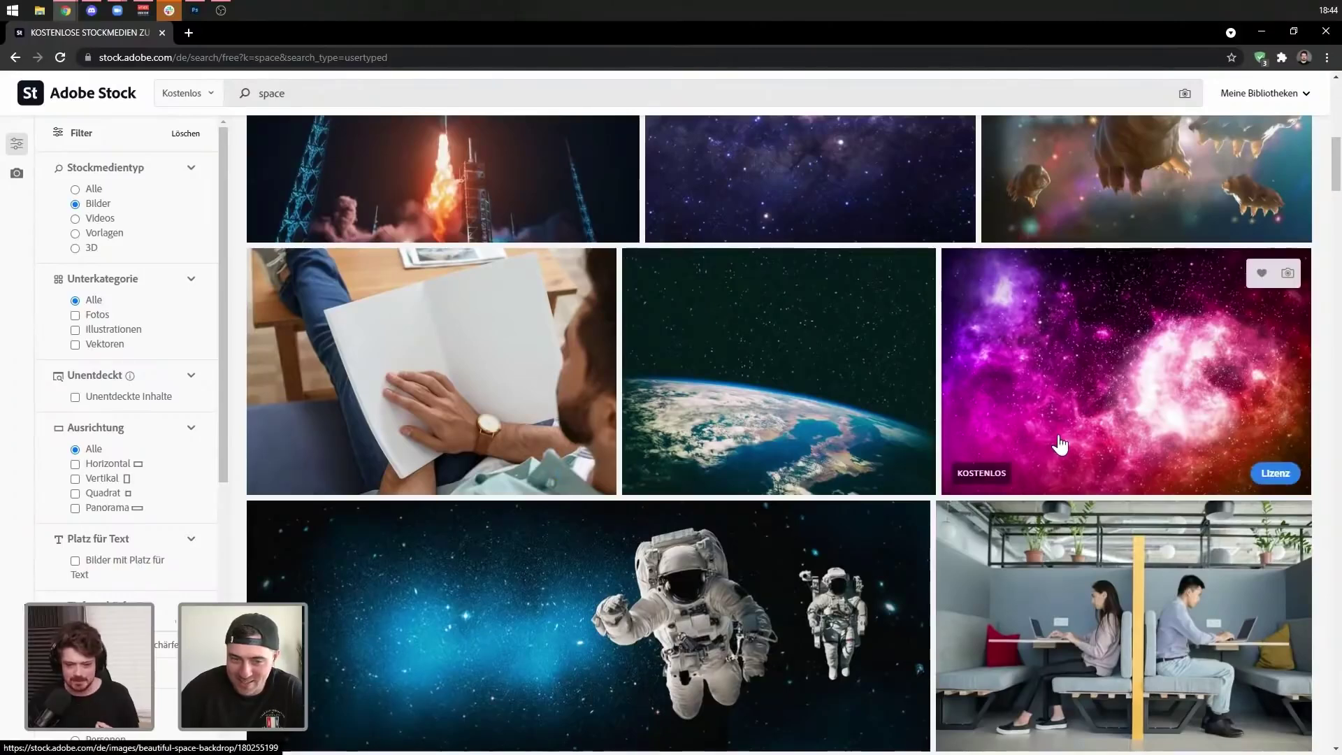
- Restrict the free space image results to horizontal orientation
scroll(1059, 445, "down", 1)
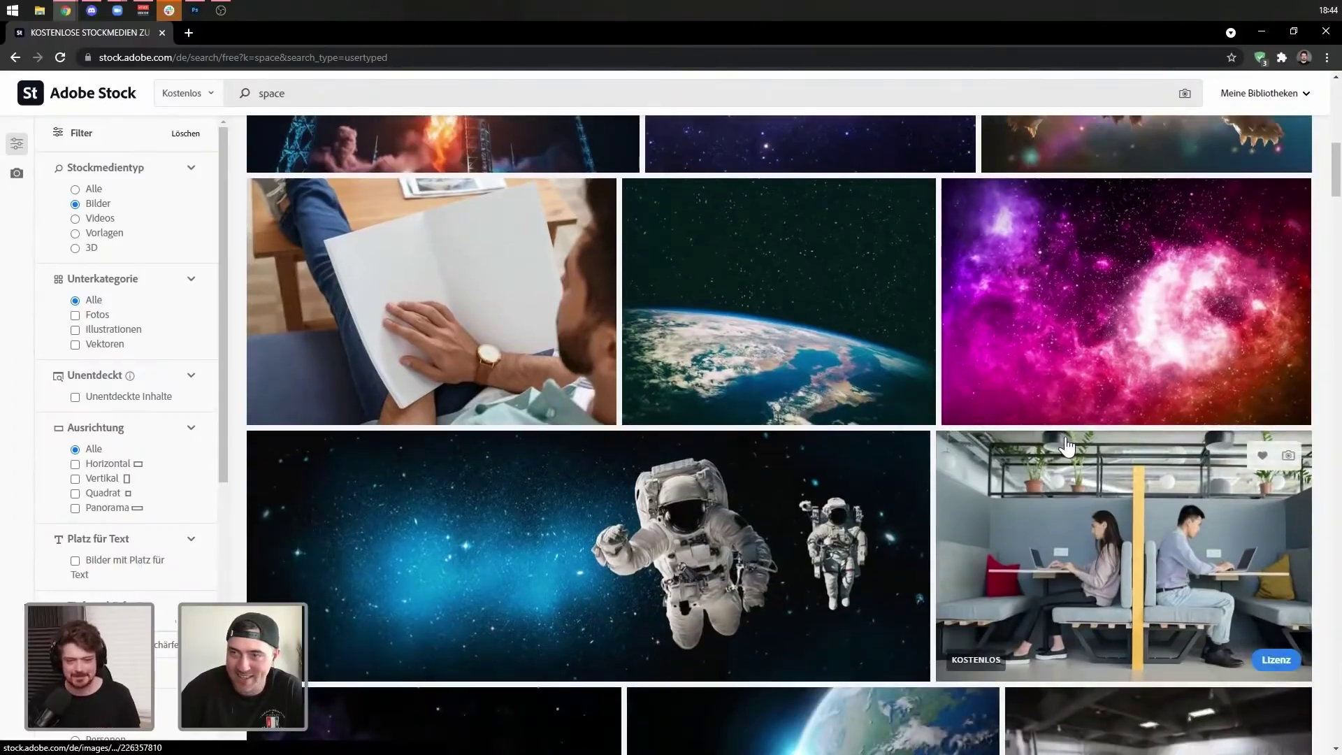
scroll(1064, 446, "up", 1)
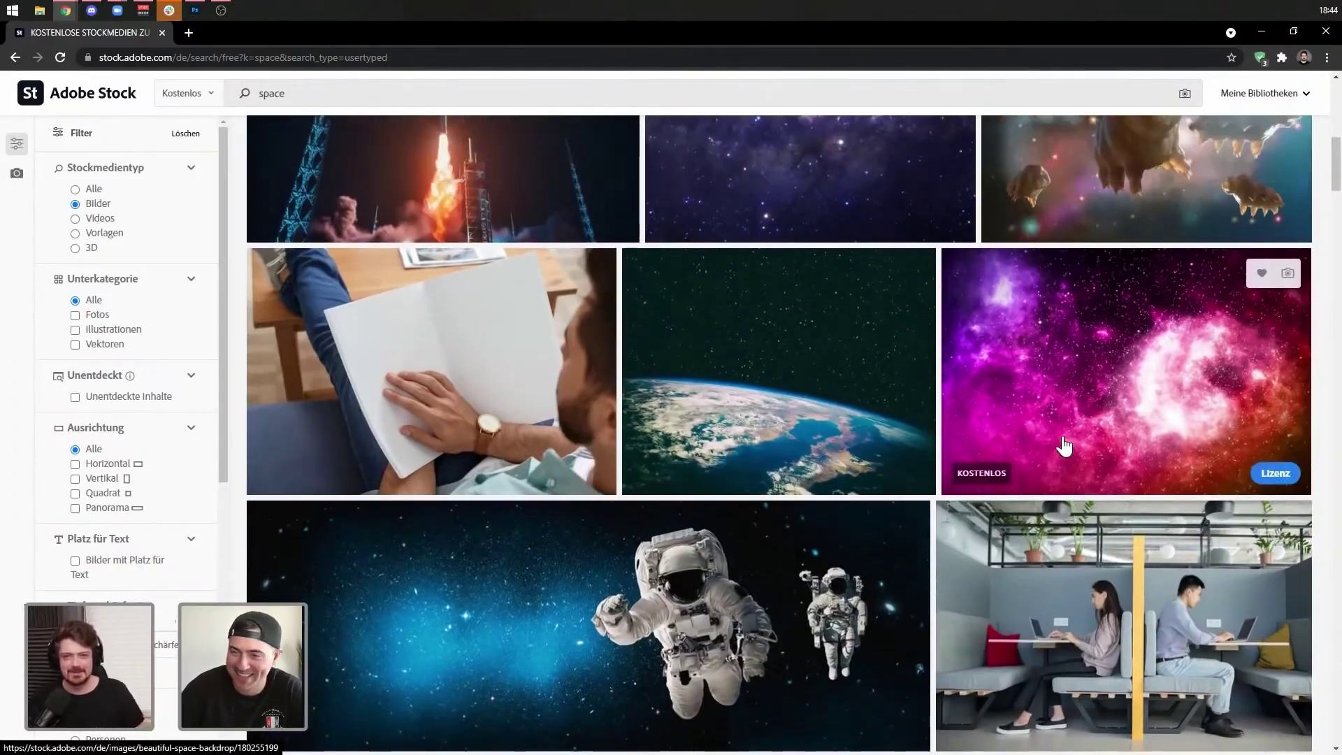
scroll(1064, 445, "down", 5)
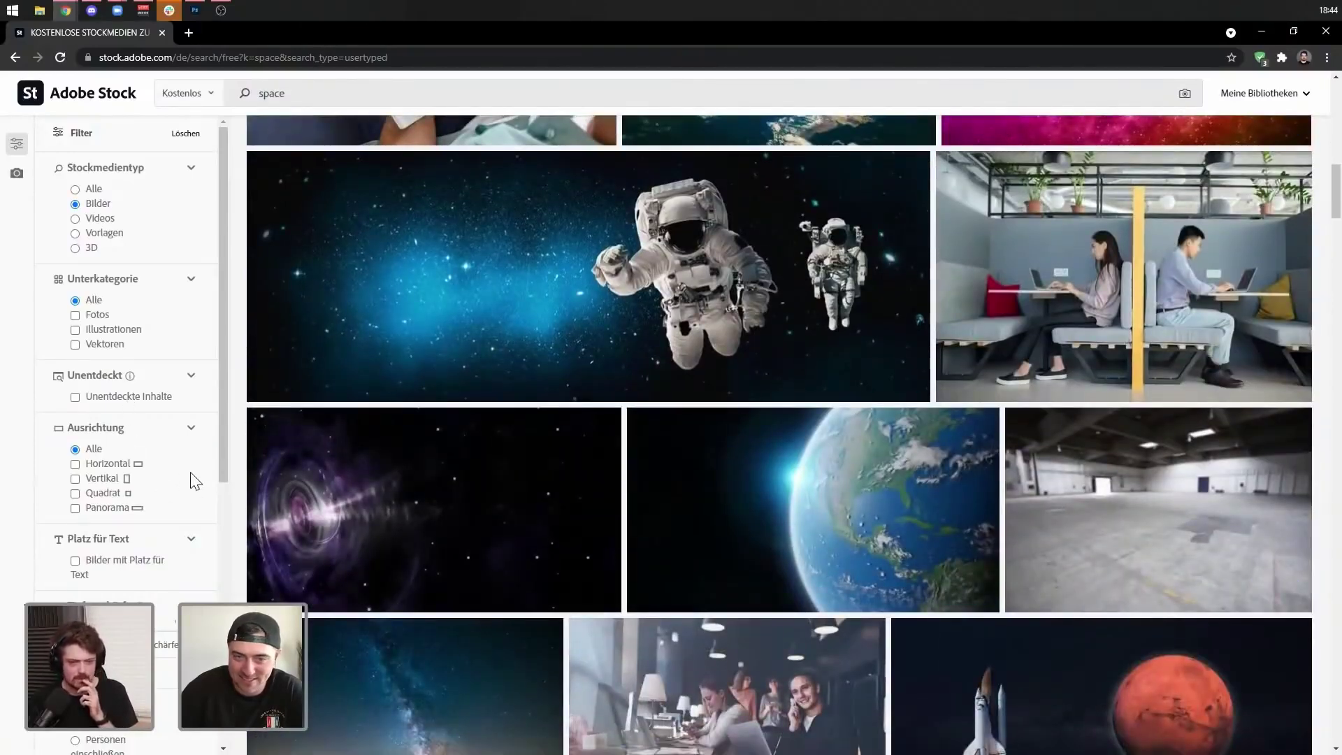
left_click(112, 465)
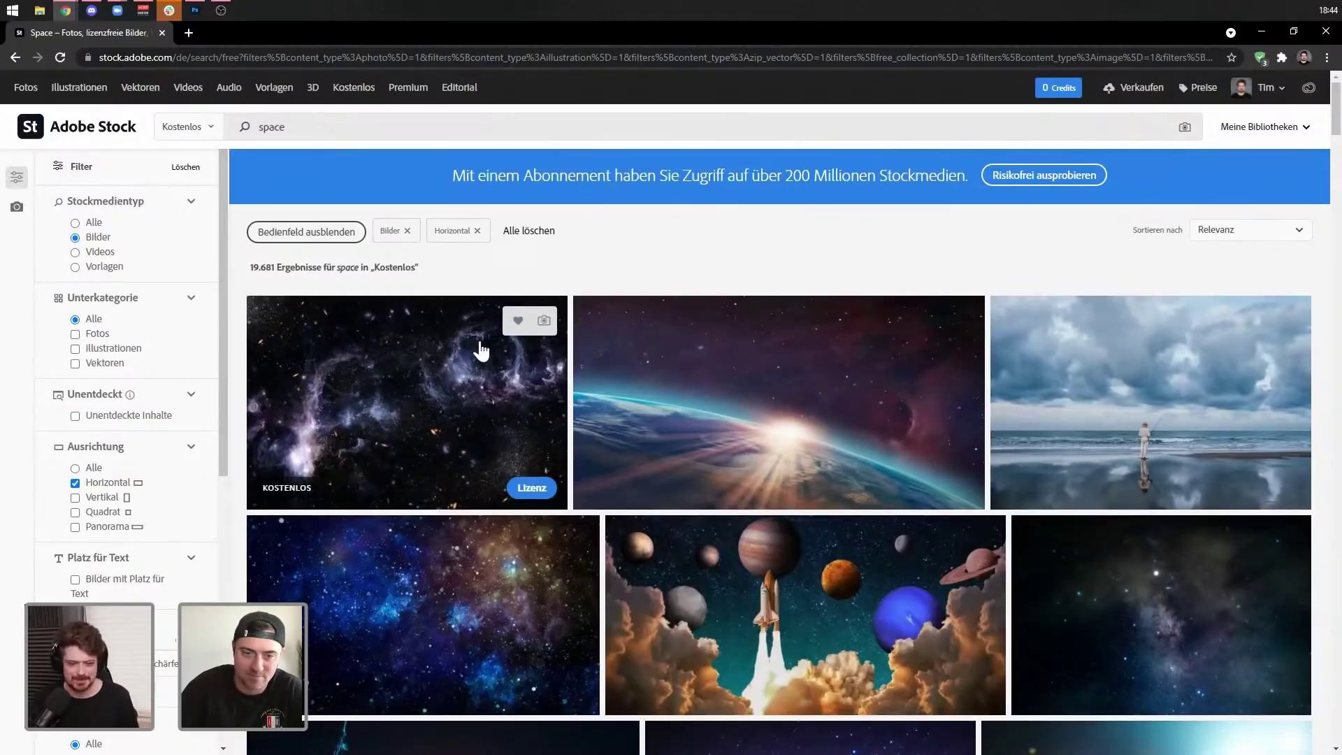
- Examine the horizontal space images for a suitable wide banner background
scroll(841, 510, "down", 2)
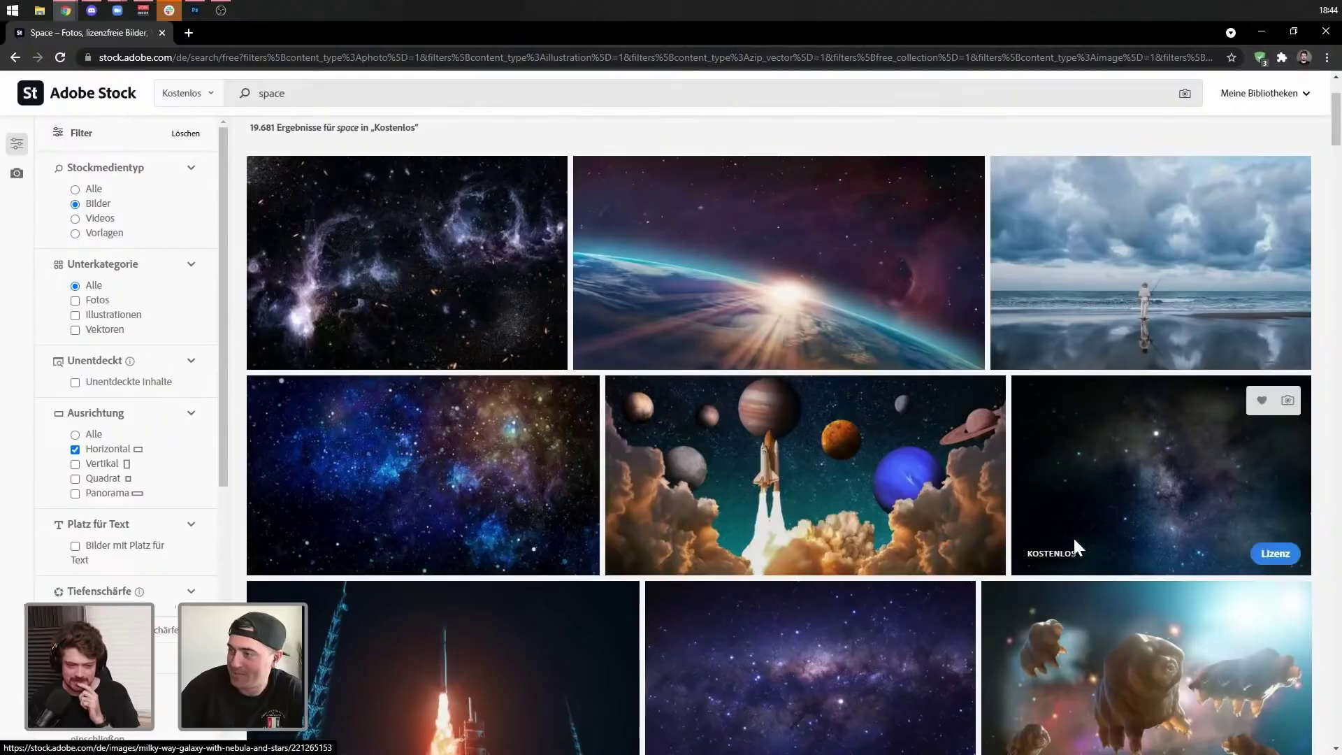
scroll(1220, 549, "down", 2)
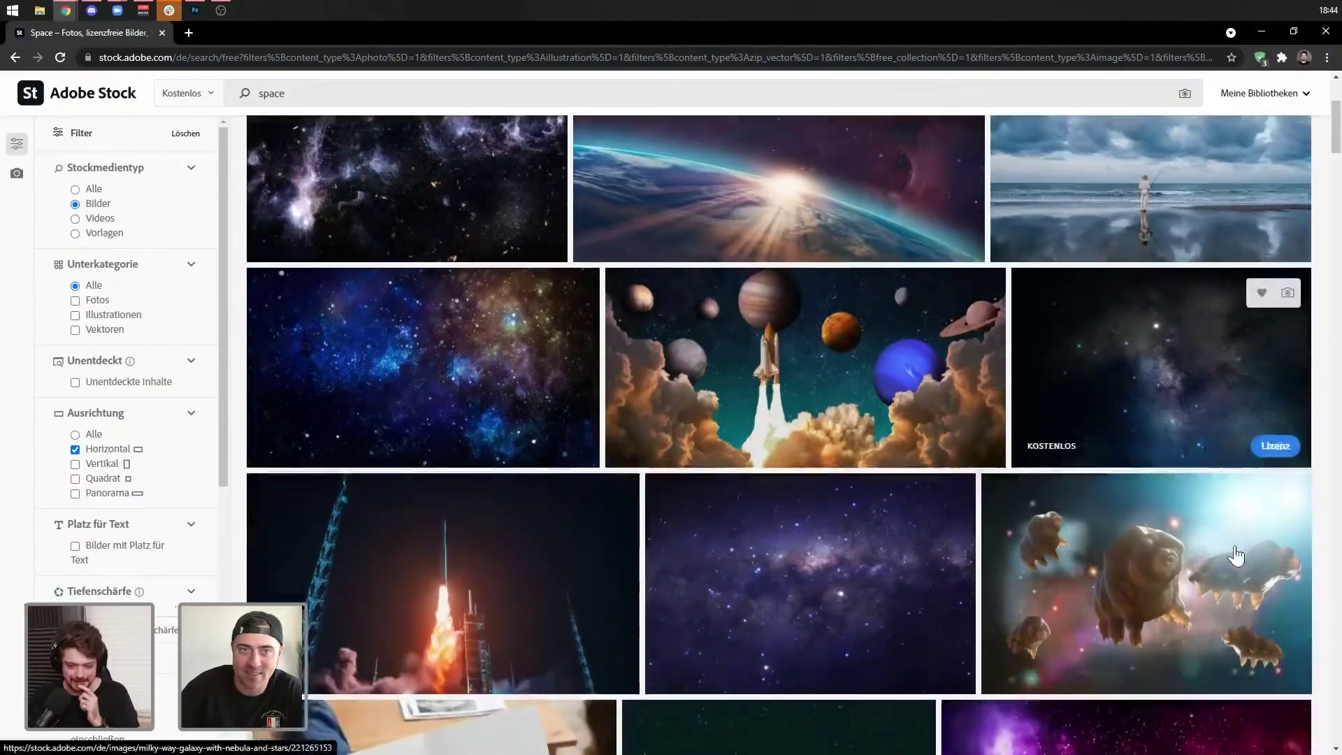
scroll(1231, 552, "down", 2)
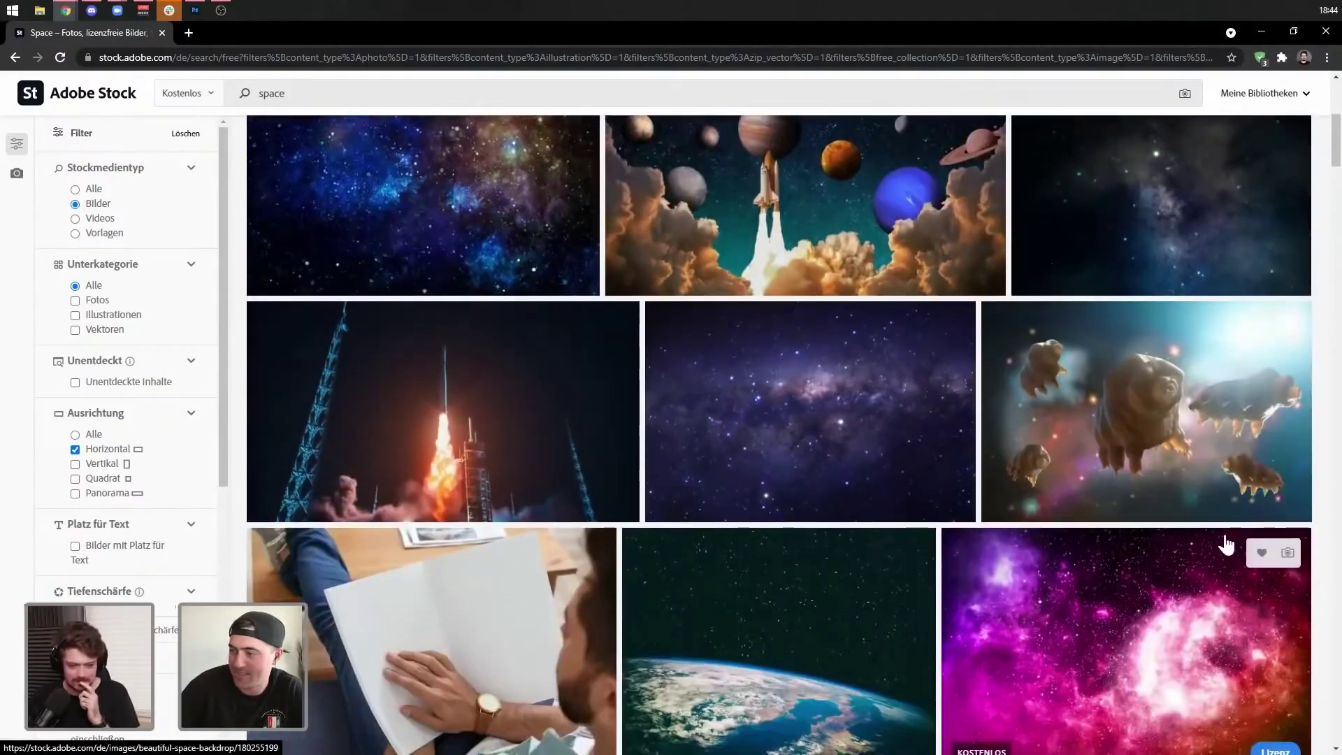
scroll(1227, 545, "down", 6)
scroll(1225, 541, "down", 3)
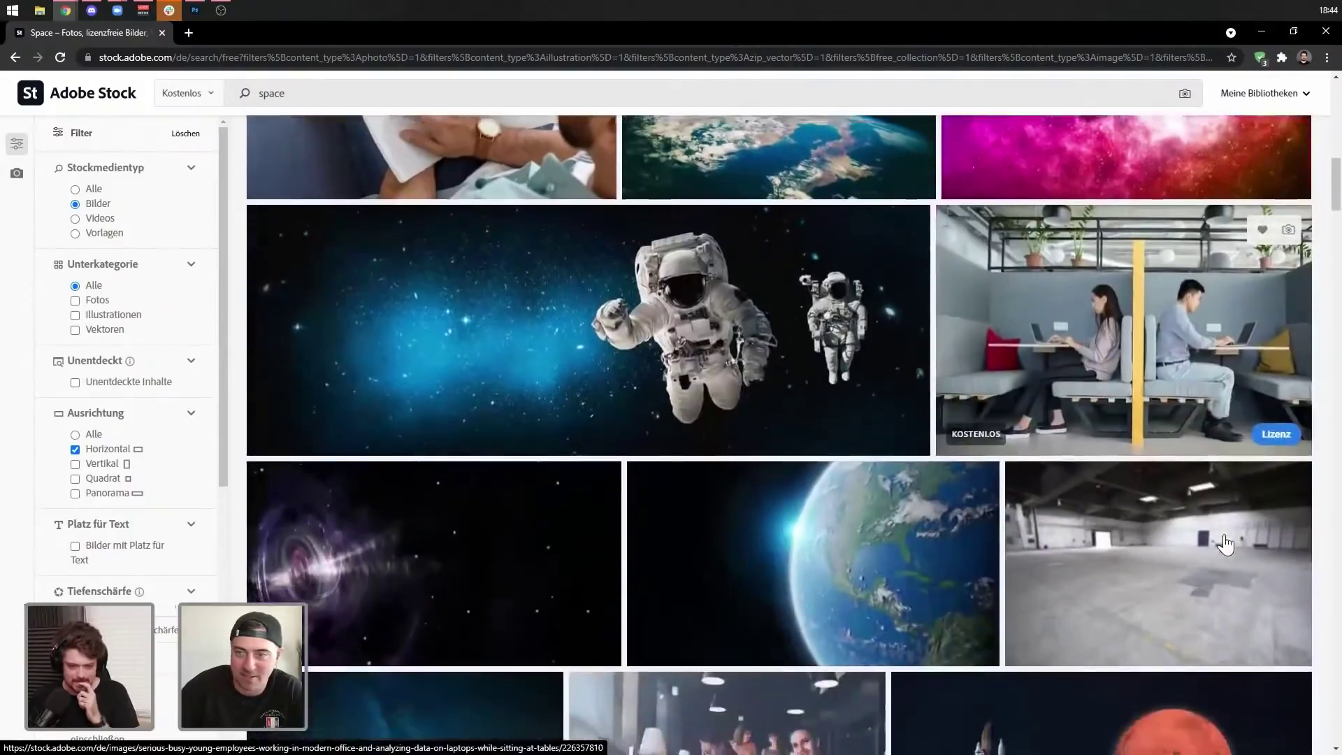
scroll(1225, 544, "down", 2)
scroll(1225, 544, "down", 1)
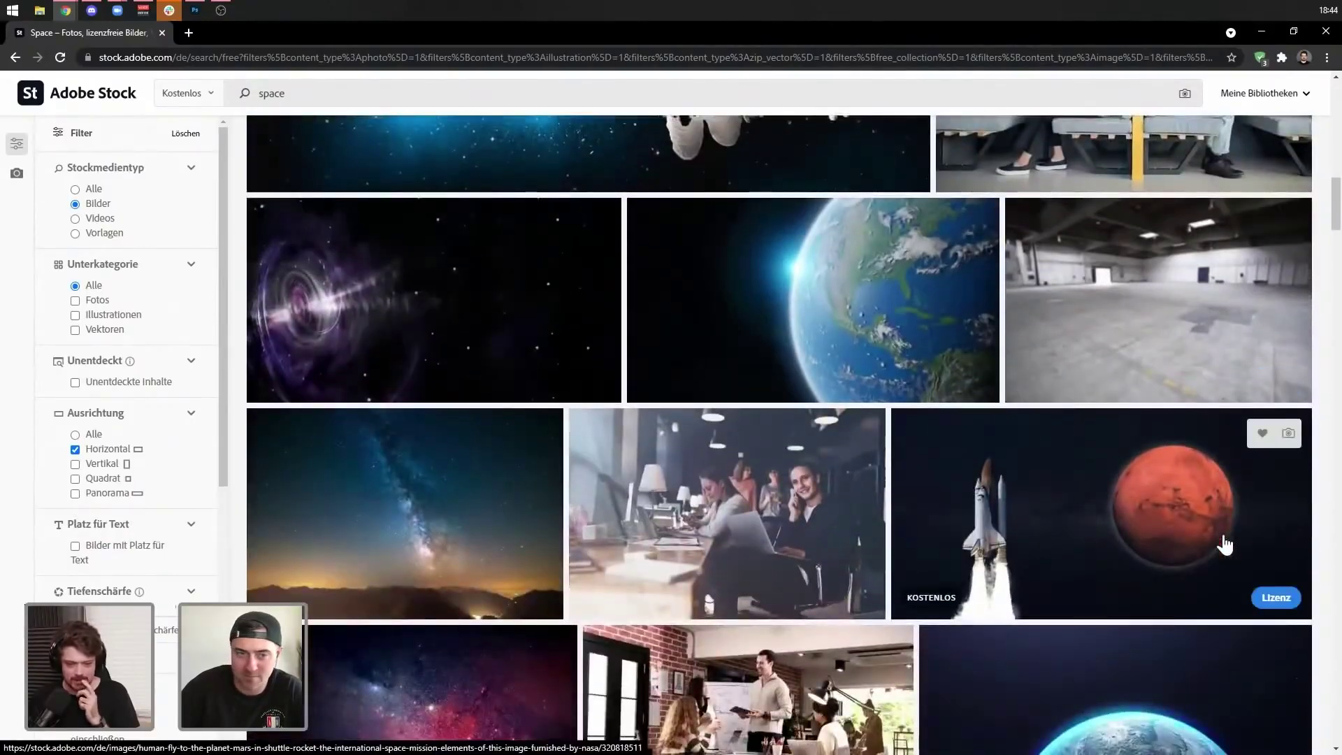
scroll(1227, 544, "down", 1)
scroll(1225, 544, "down", 3)
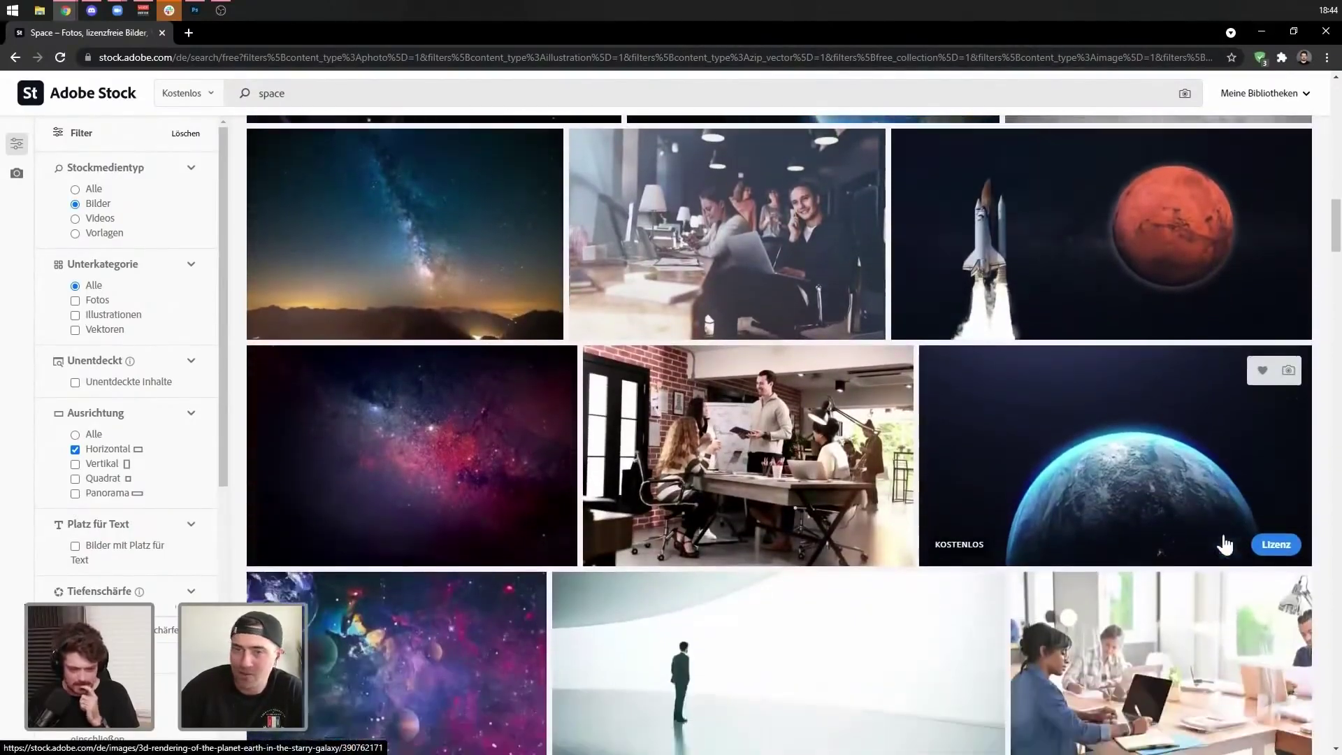
scroll(1225, 543, "down", 1)
scroll(1225, 544, "down", 1)
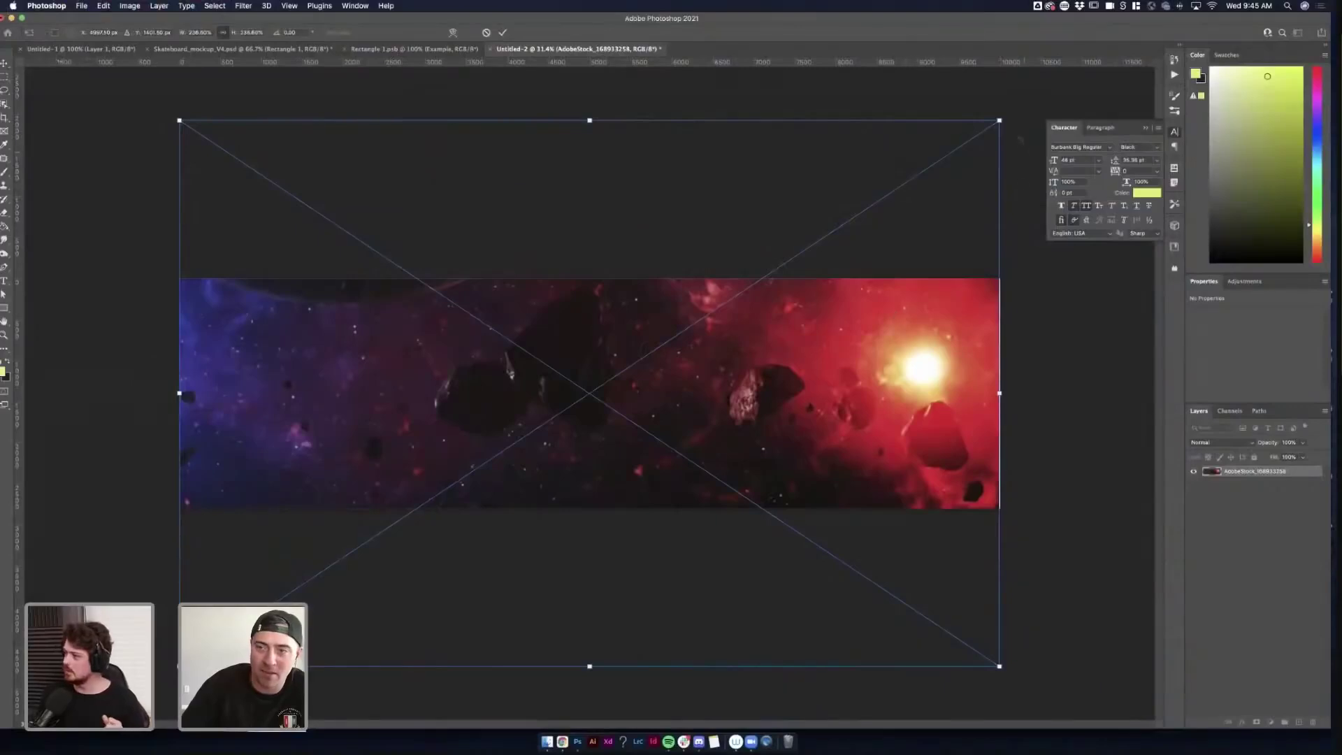
- Enlarge the red and blue asteroid image to cover the banner canvas and shift it down to show more of the planet
left_click_drag(1000, 121, 1001, 120)
key("Return")
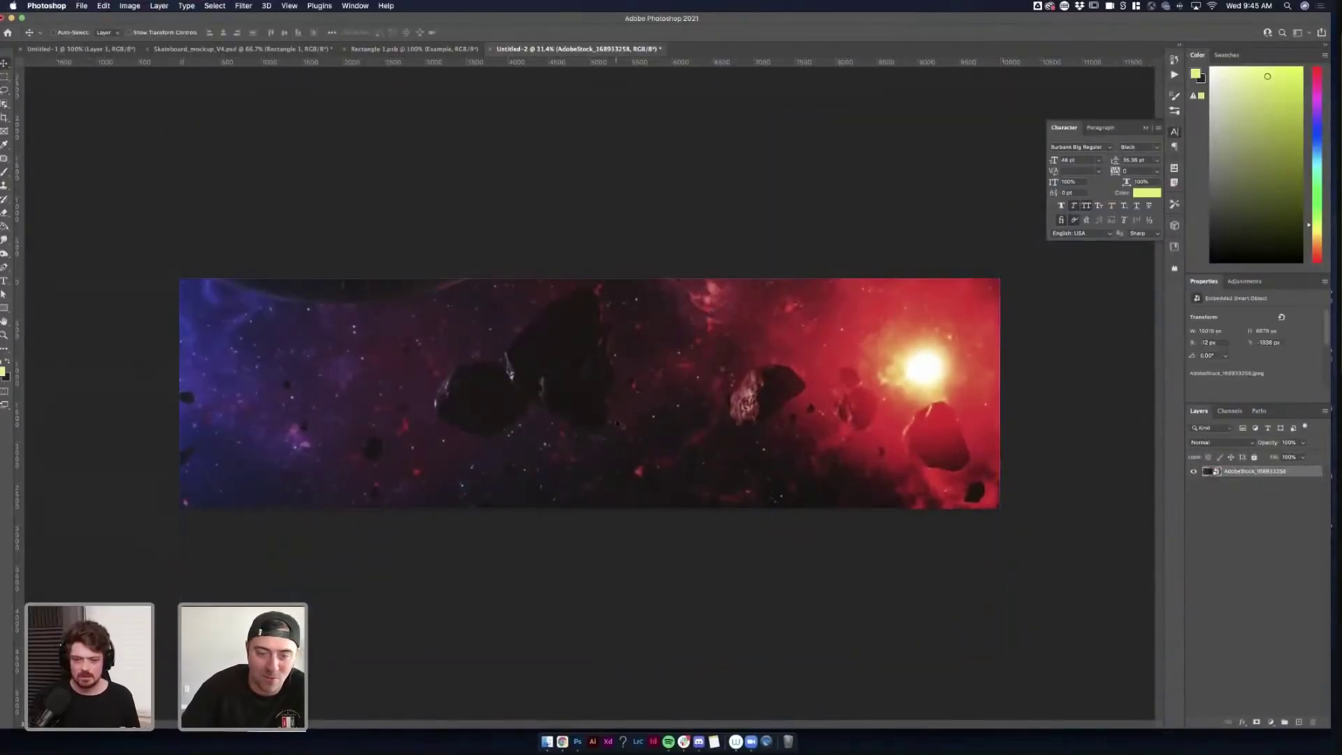
left_click_drag(625, 466, 630, 446)
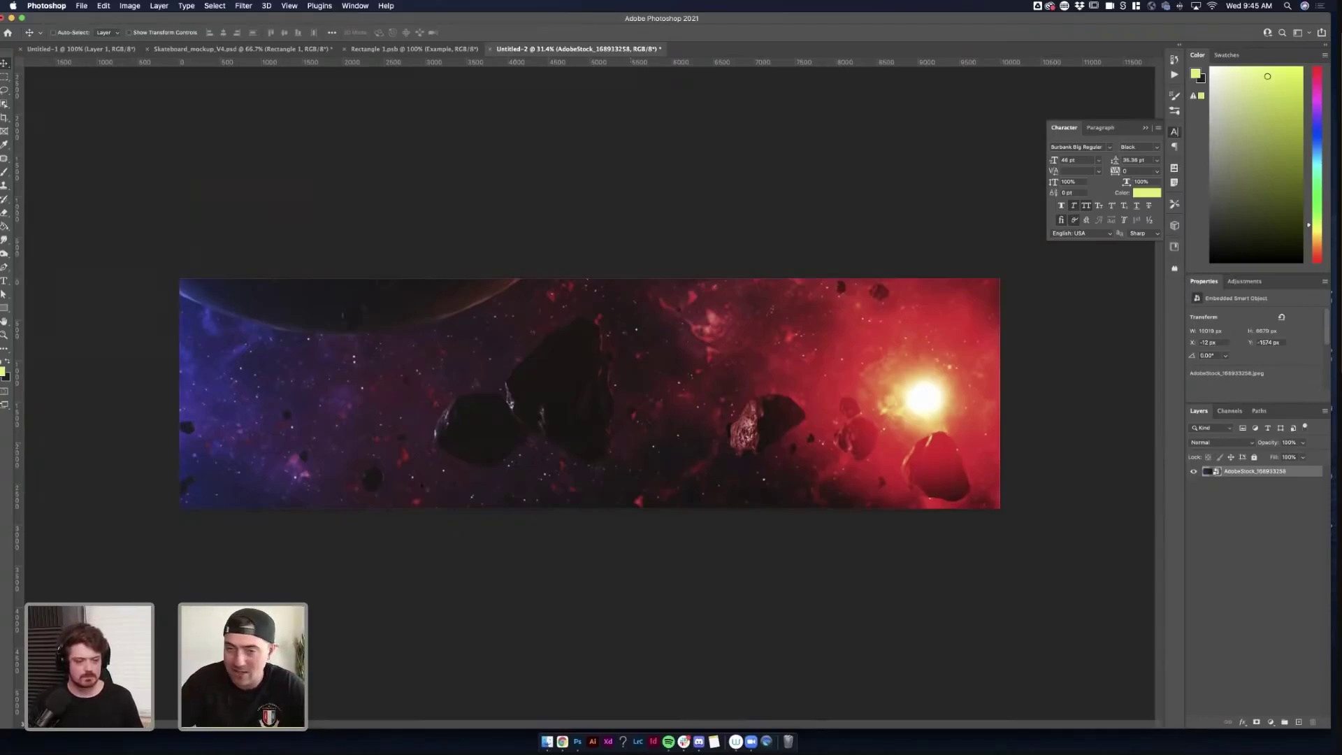
- Switch to Adobe Stock in the browser and inspect the licensed outer space image with asteroids, including its dimensions and related series
key("super+t")
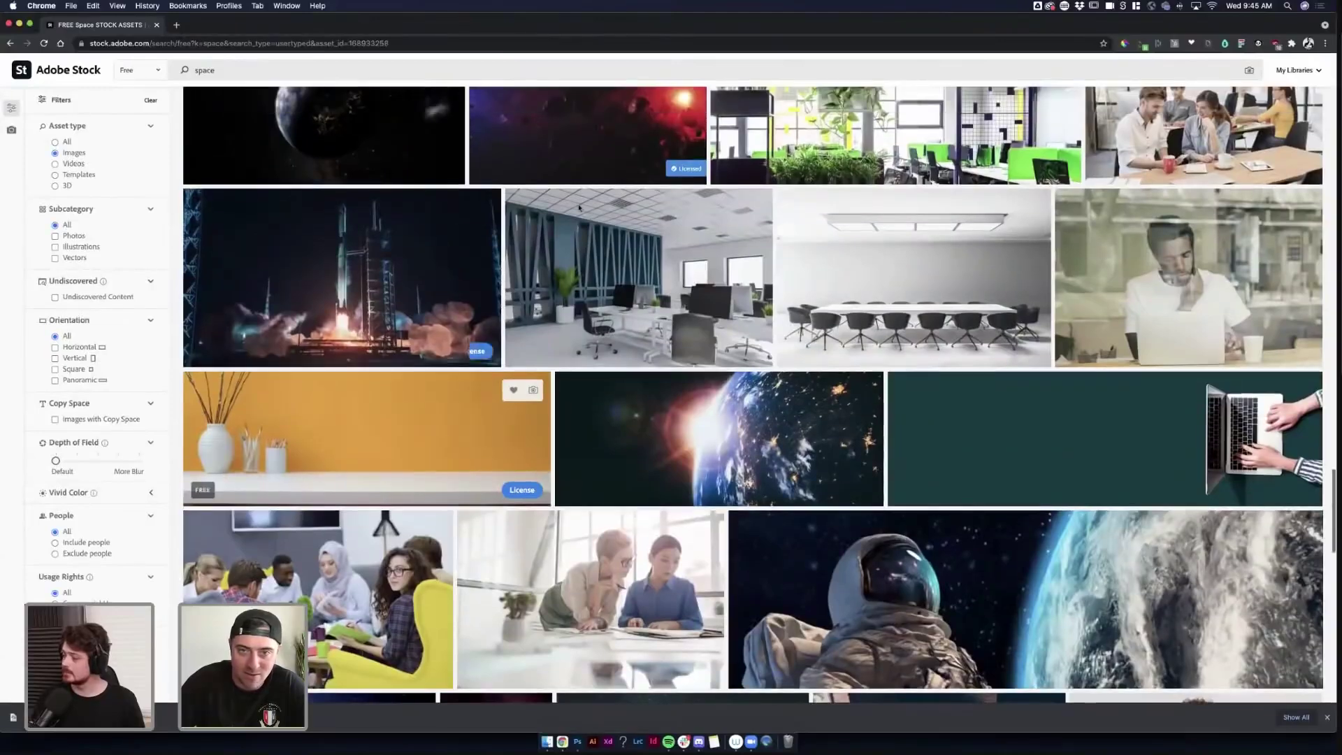
left_click(582, 140)
left_click(582, 140)
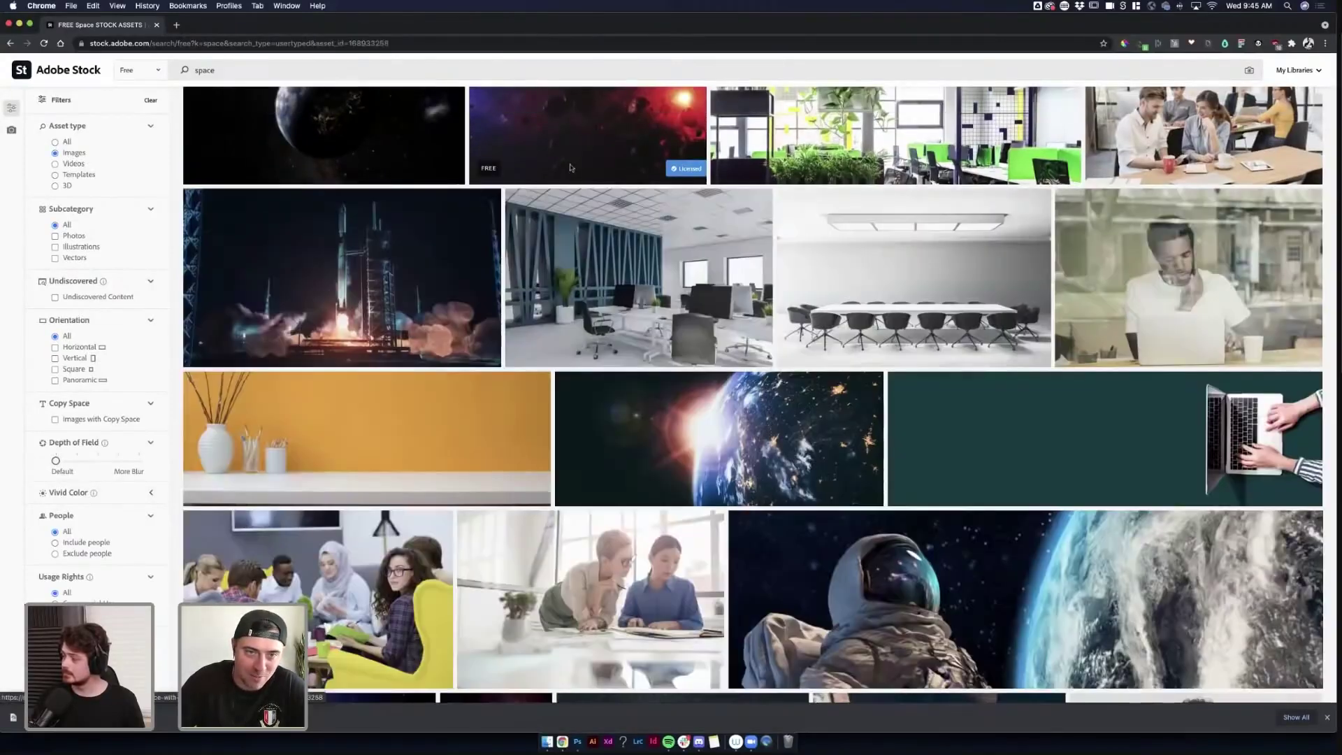
left_click(570, 157)
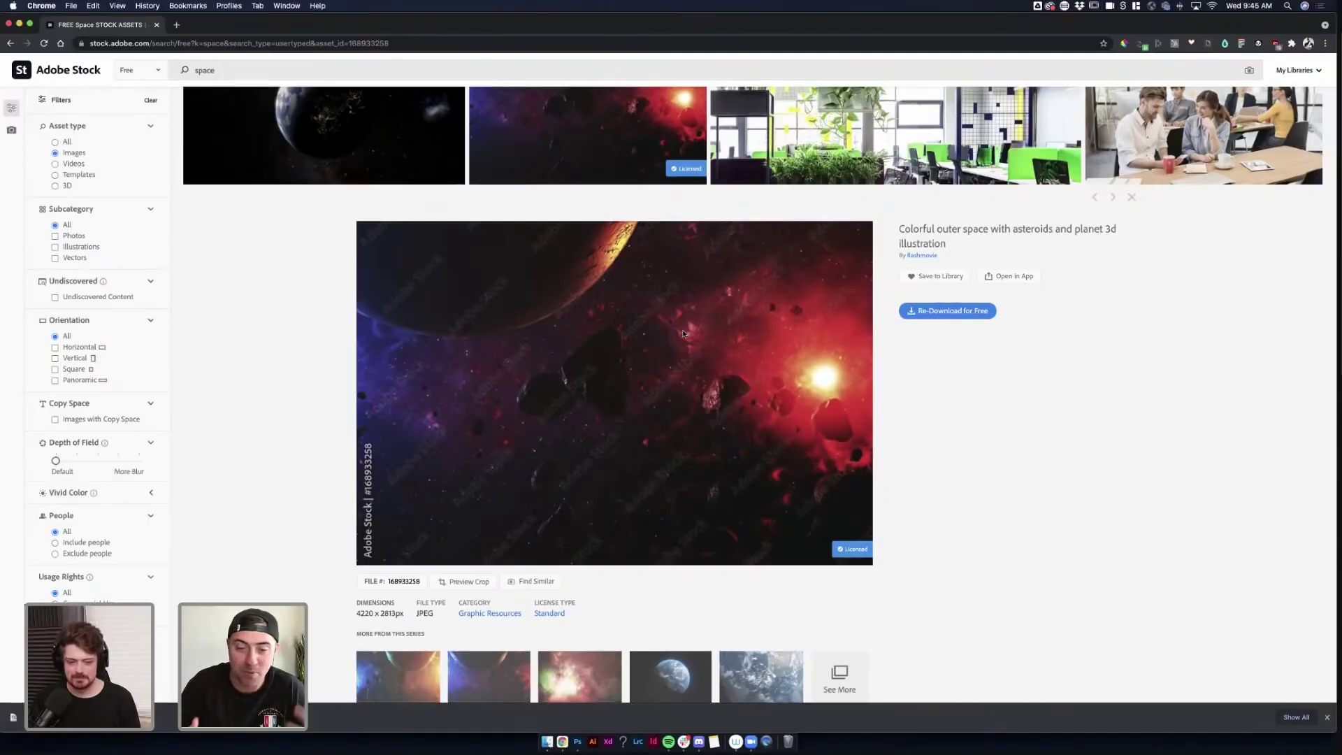
scroll(683, 336, "down", 5)
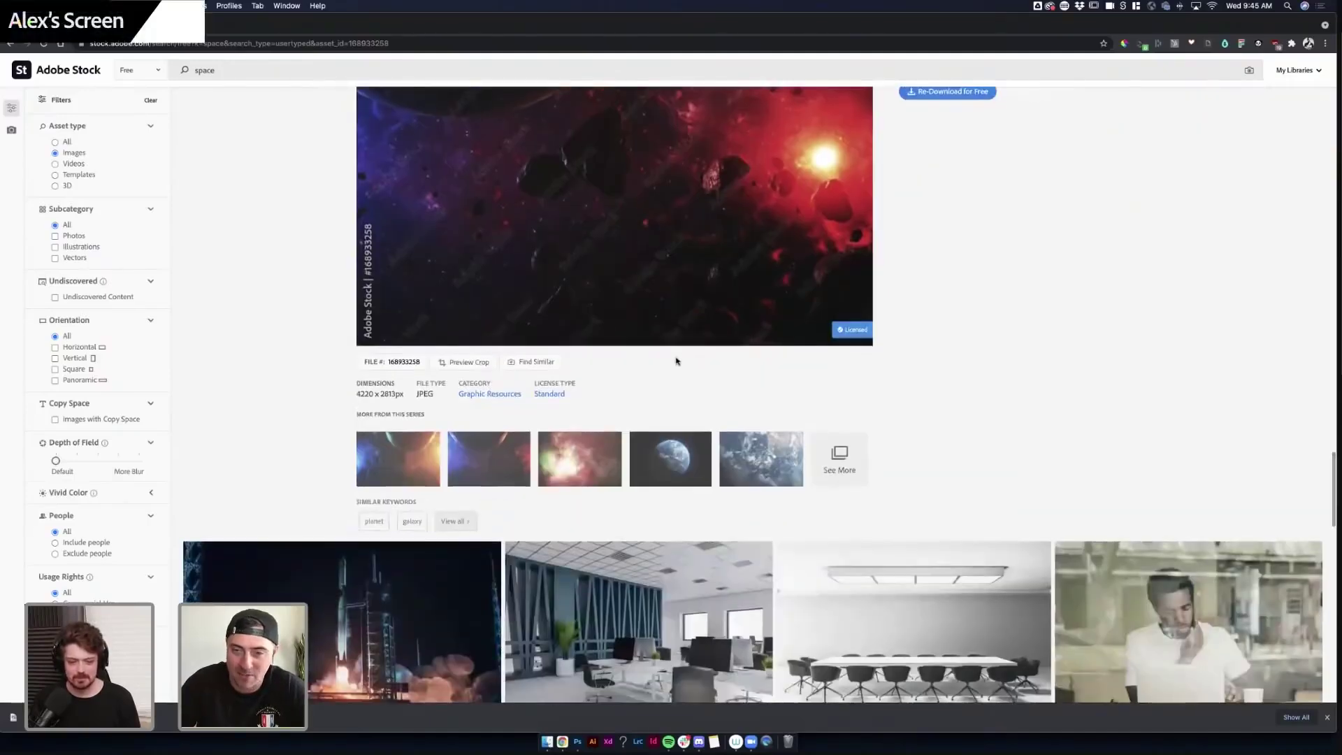
- Switch back to Photoshop and scale the asteroid image down slightly to fit the canvas width
left_click_drag(502, 27, 1340, 294)
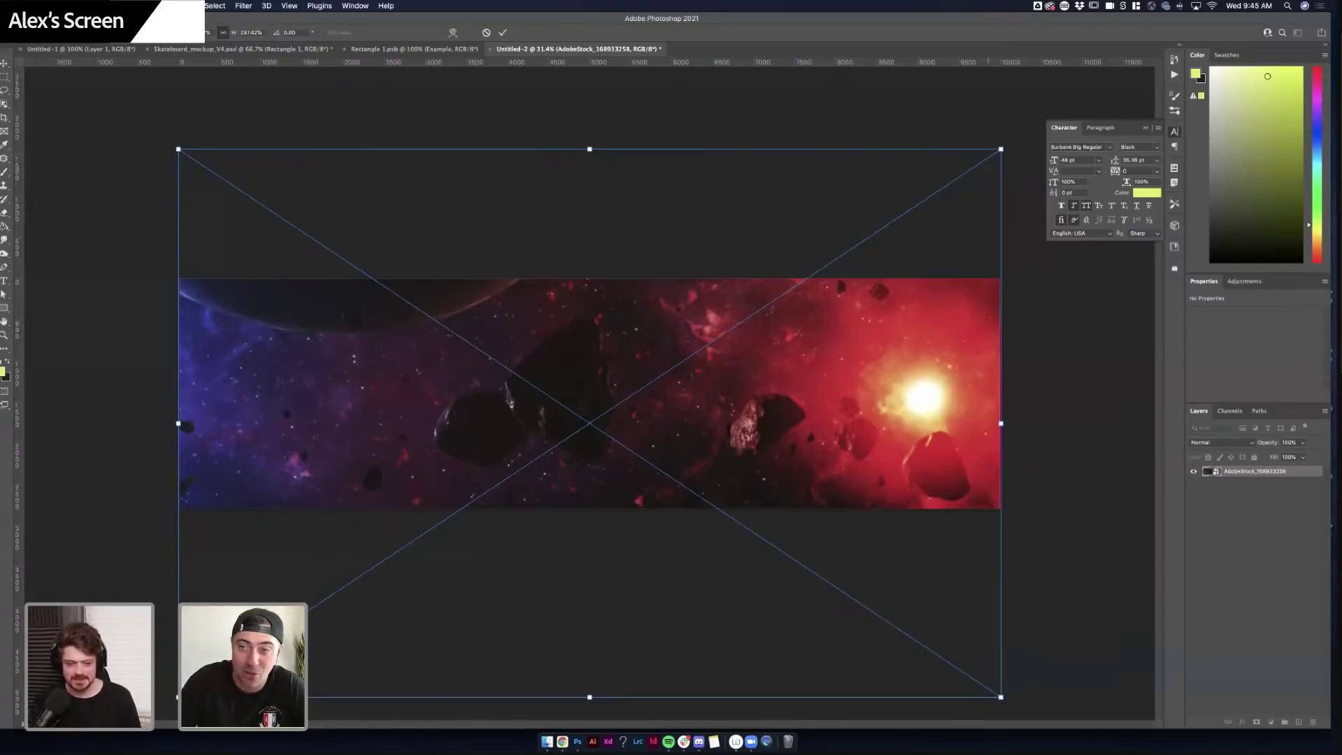
left_click_drag(1002, 149, 1000, 148)
key("Return")
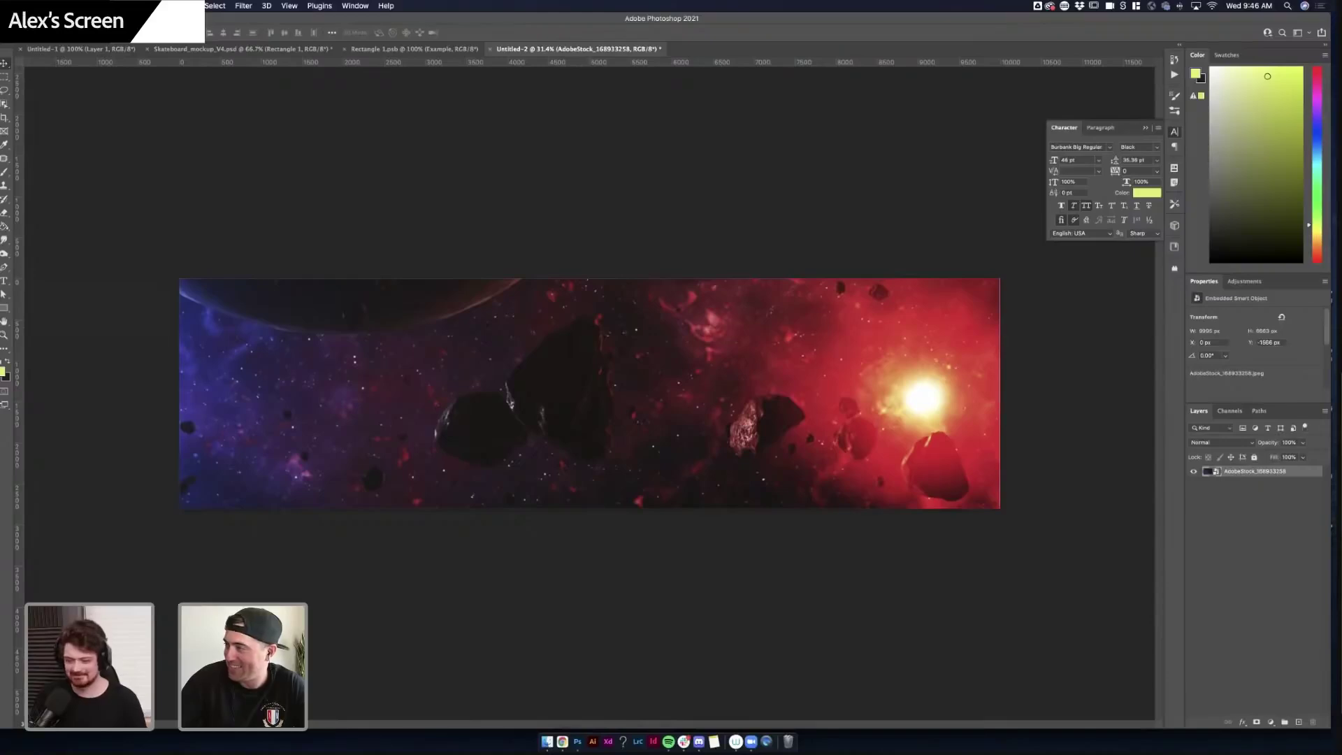
- Place the galaxy image with the teal planet above the asteroid layer, scale it to cover the banner, and compare it with the layer below
key("super+Tab")
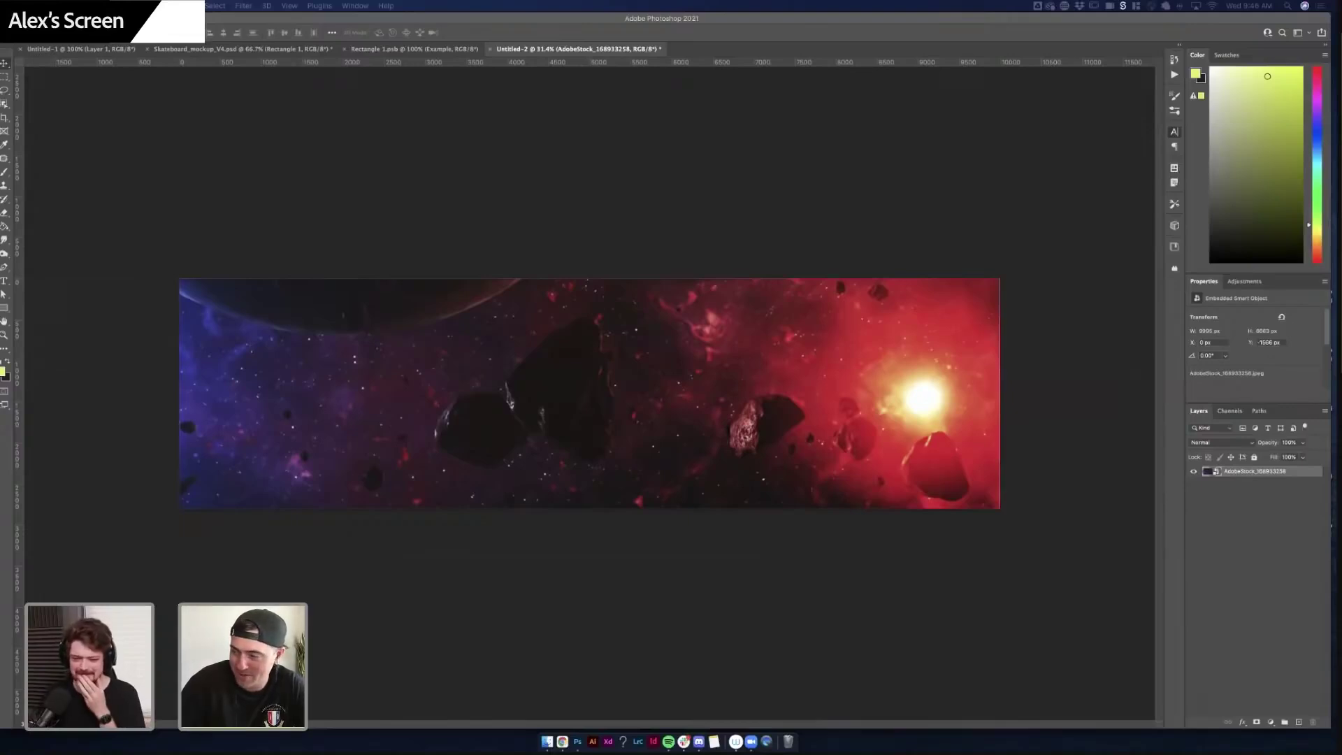
left_click_drag(592, 394, 581, 386)
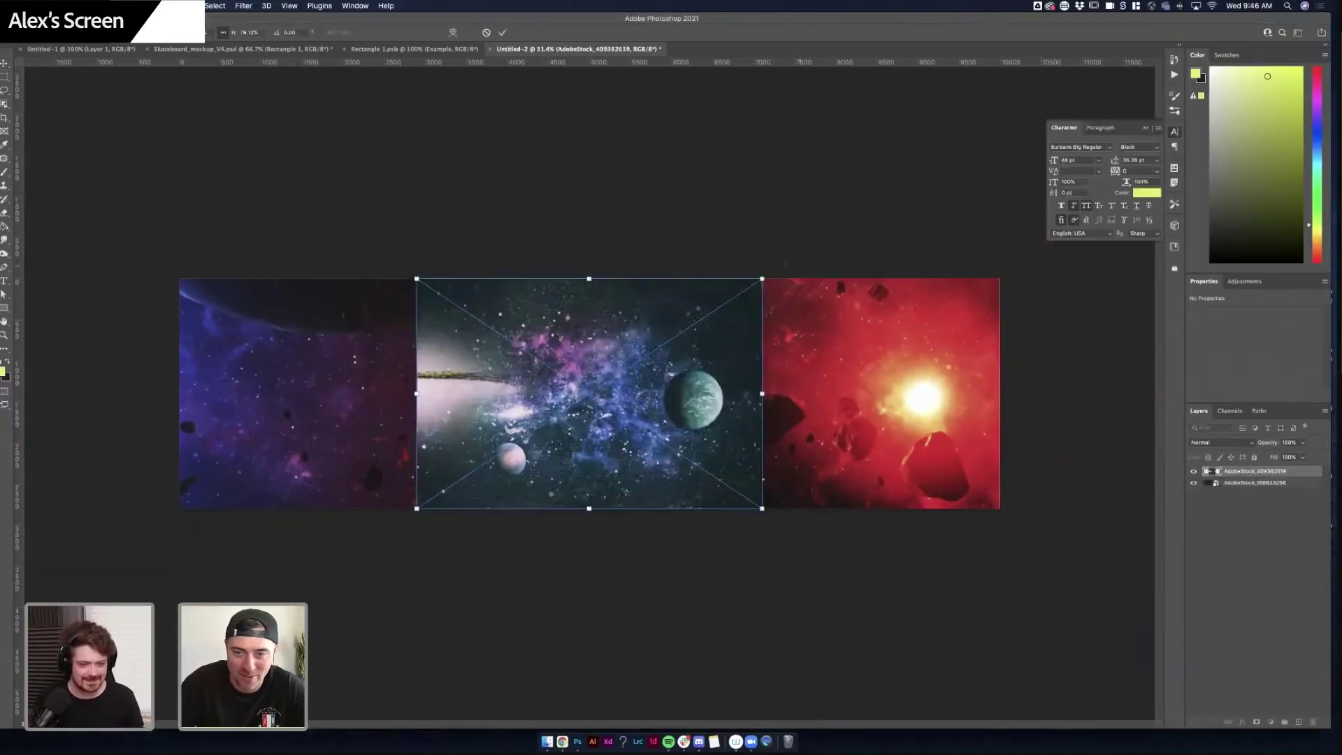
left_click_drag(763, 278, 1025, 153)
key("Return")
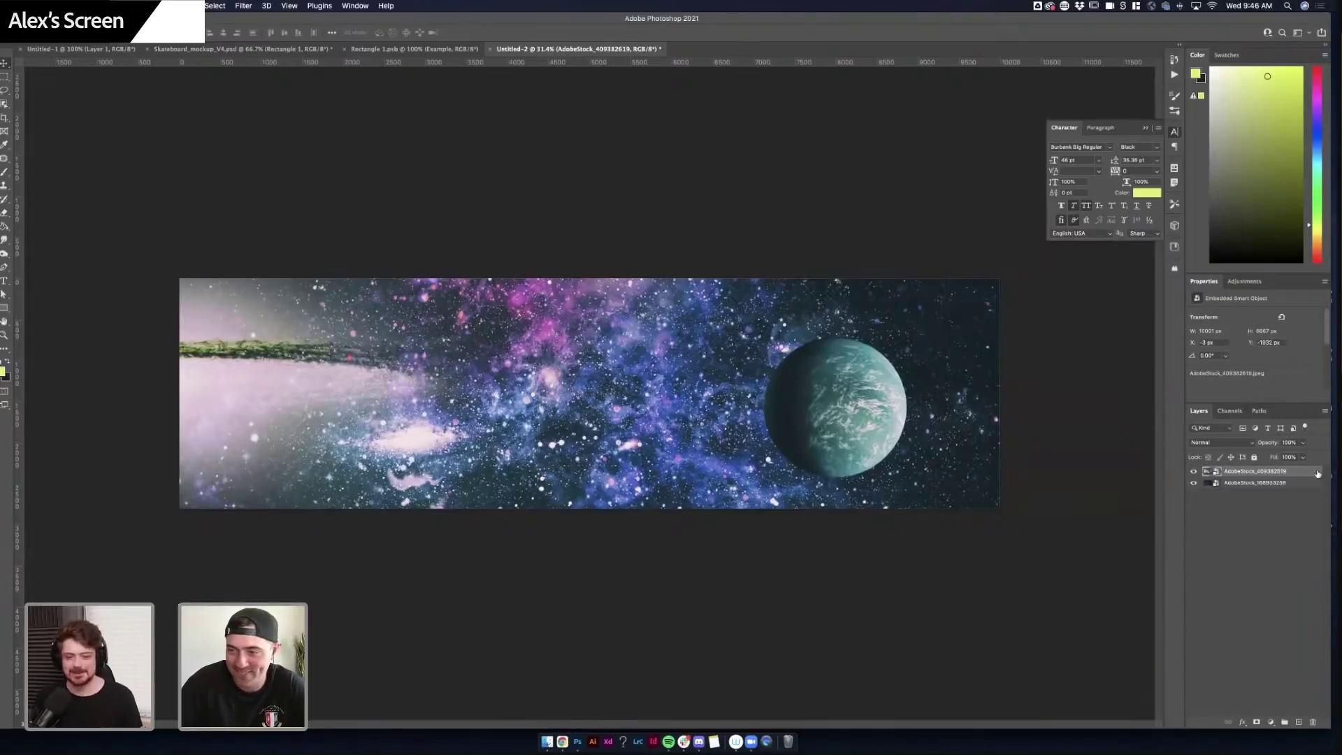
left_click(1194, 472)
left_click(1193, 472)
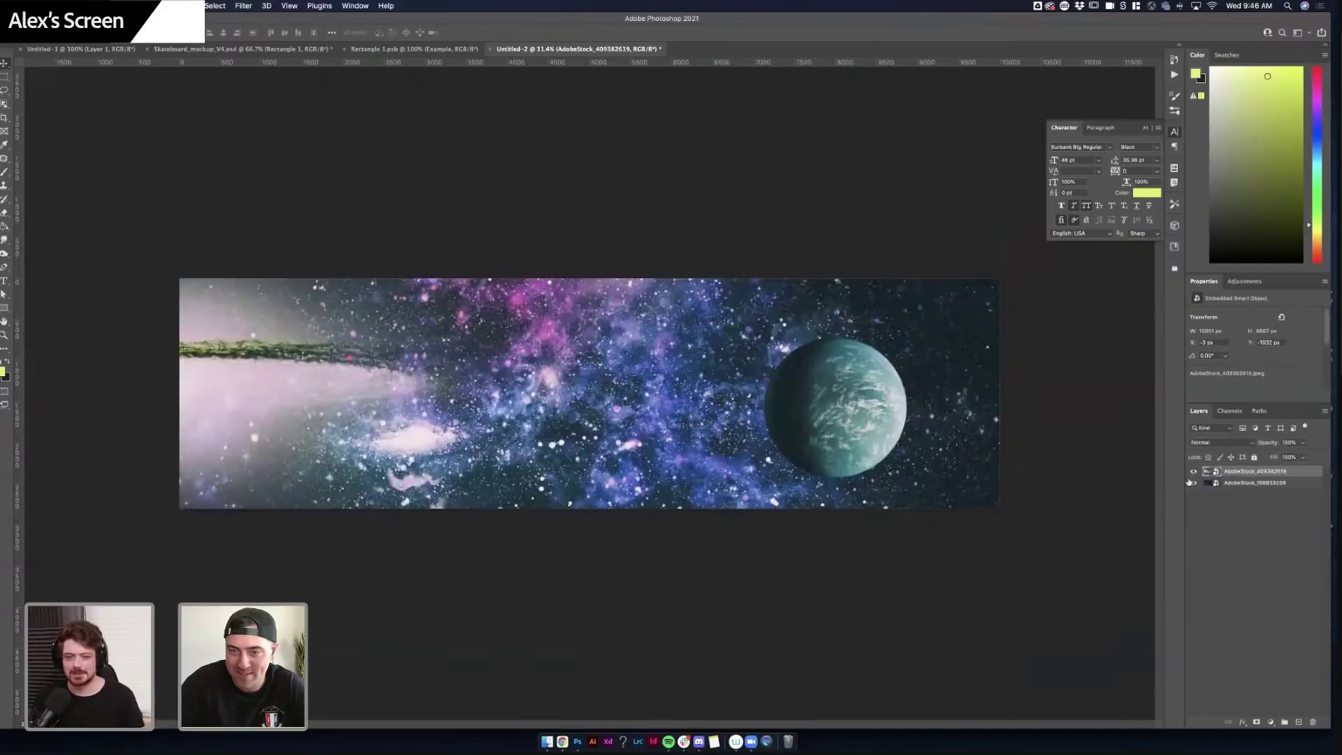
- Add a Curves adjustment layer above both images and shape its RGB curve with a shadow point and a raised highlight point
left_click(1271, 722)
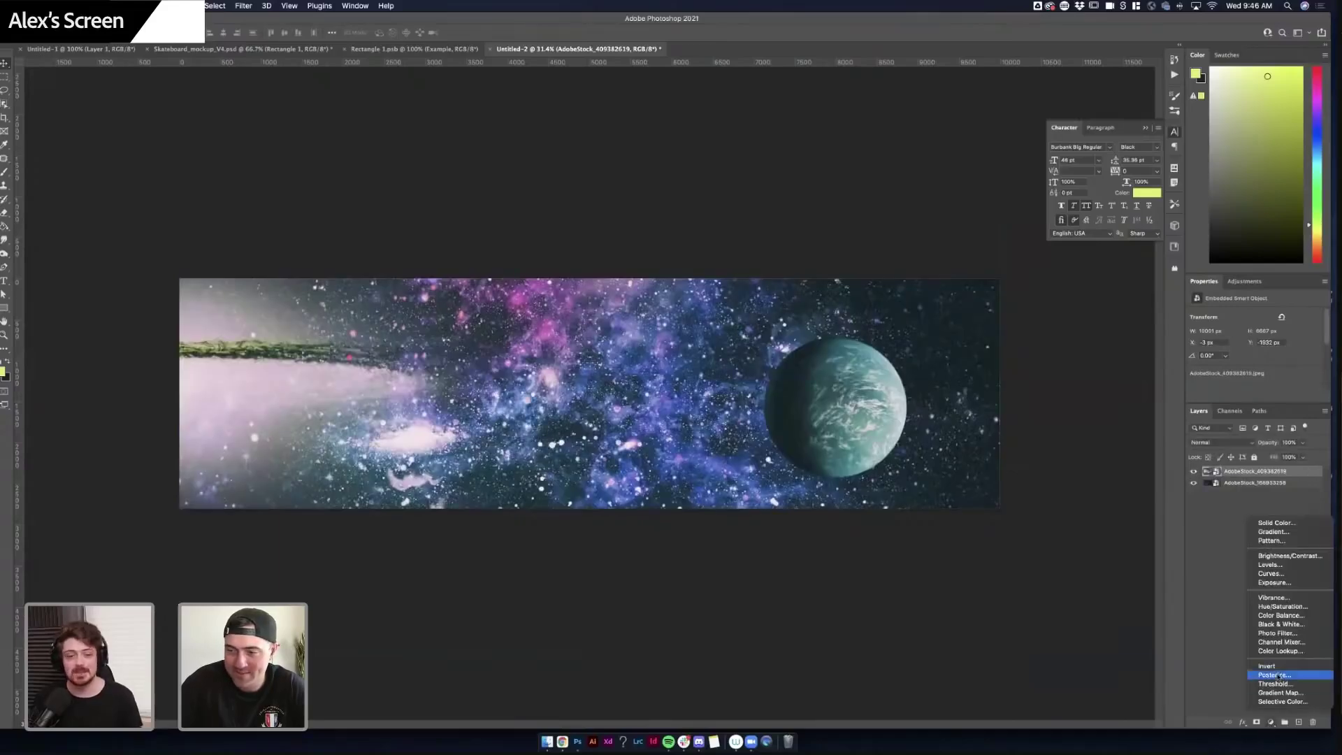
left_click(1271, 574)
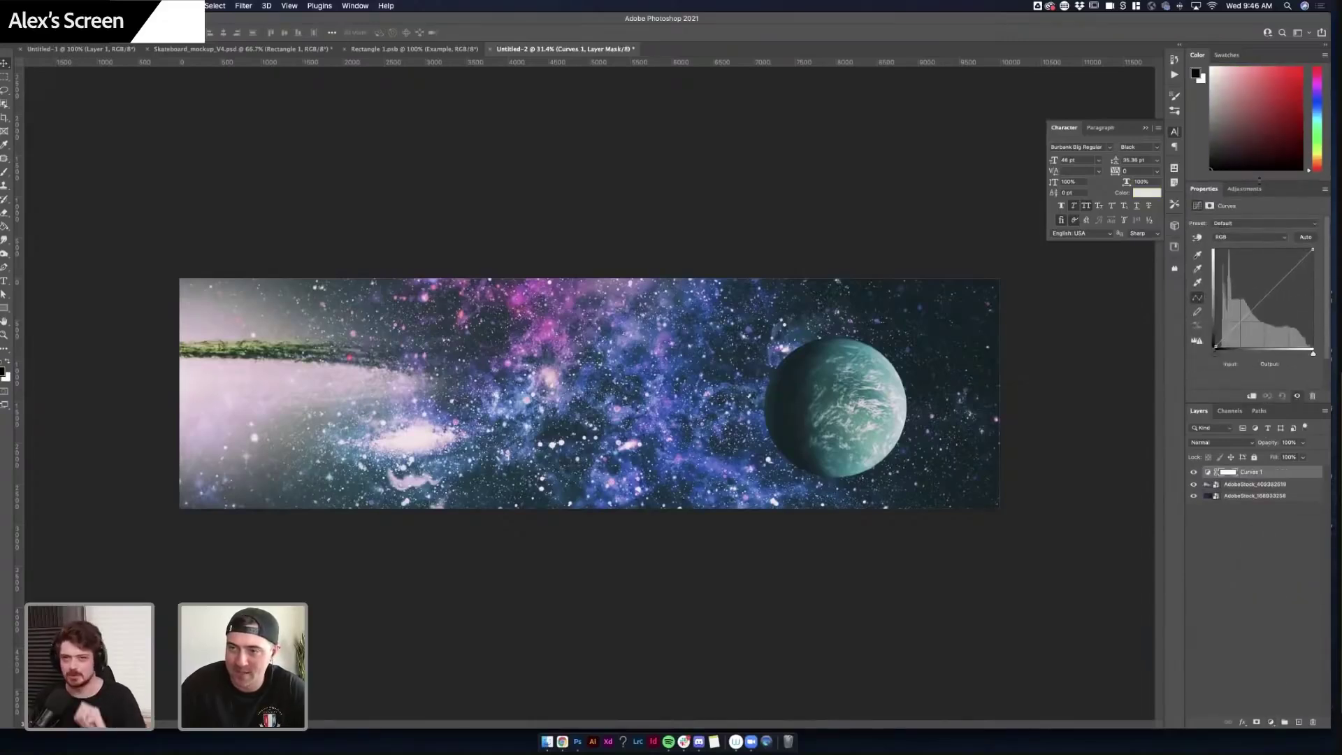
mouse_move(1236, 327)
left_mouse_down()
mouse_move(1262, 298)
mouse_move(1240, 325)
left_mouse_up()
left_click(1265, 299)
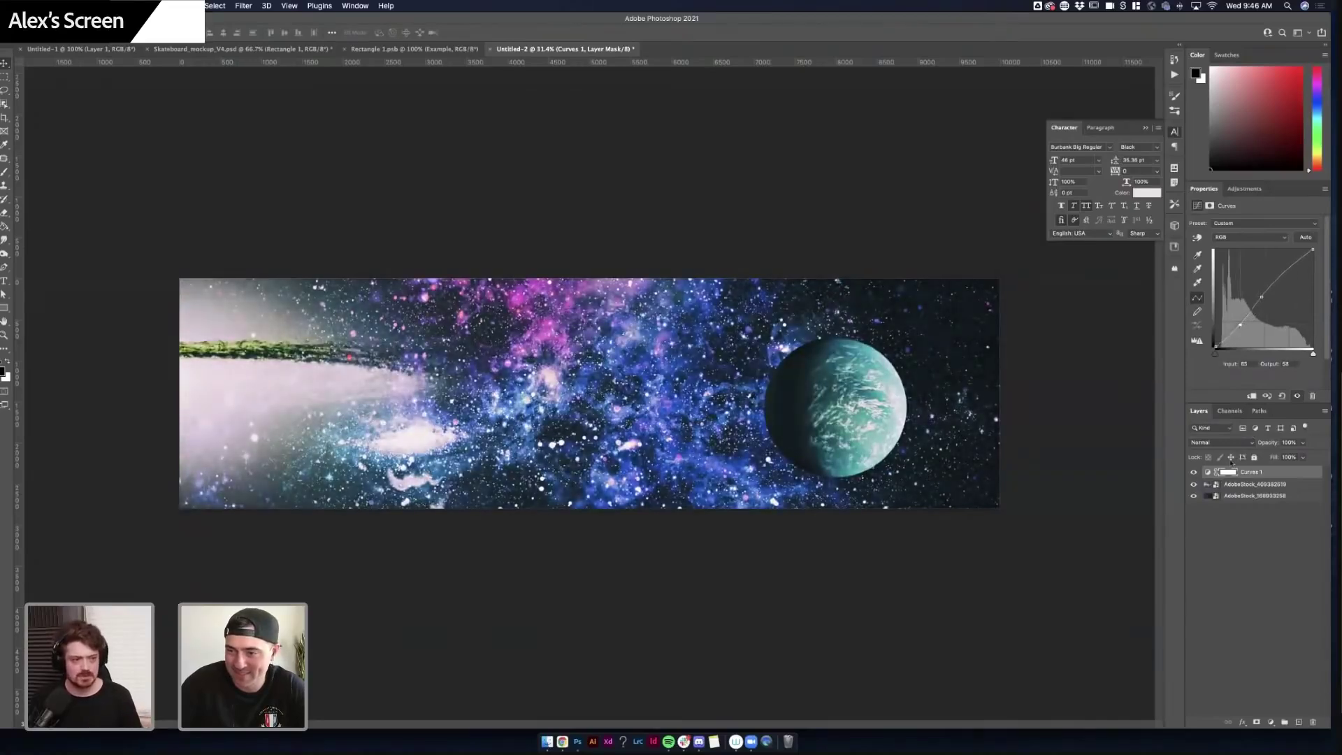
- Set the Curves layer's blending mode to Luminosity and toggle its visibility to compare the effect
left_click(1207, 442)
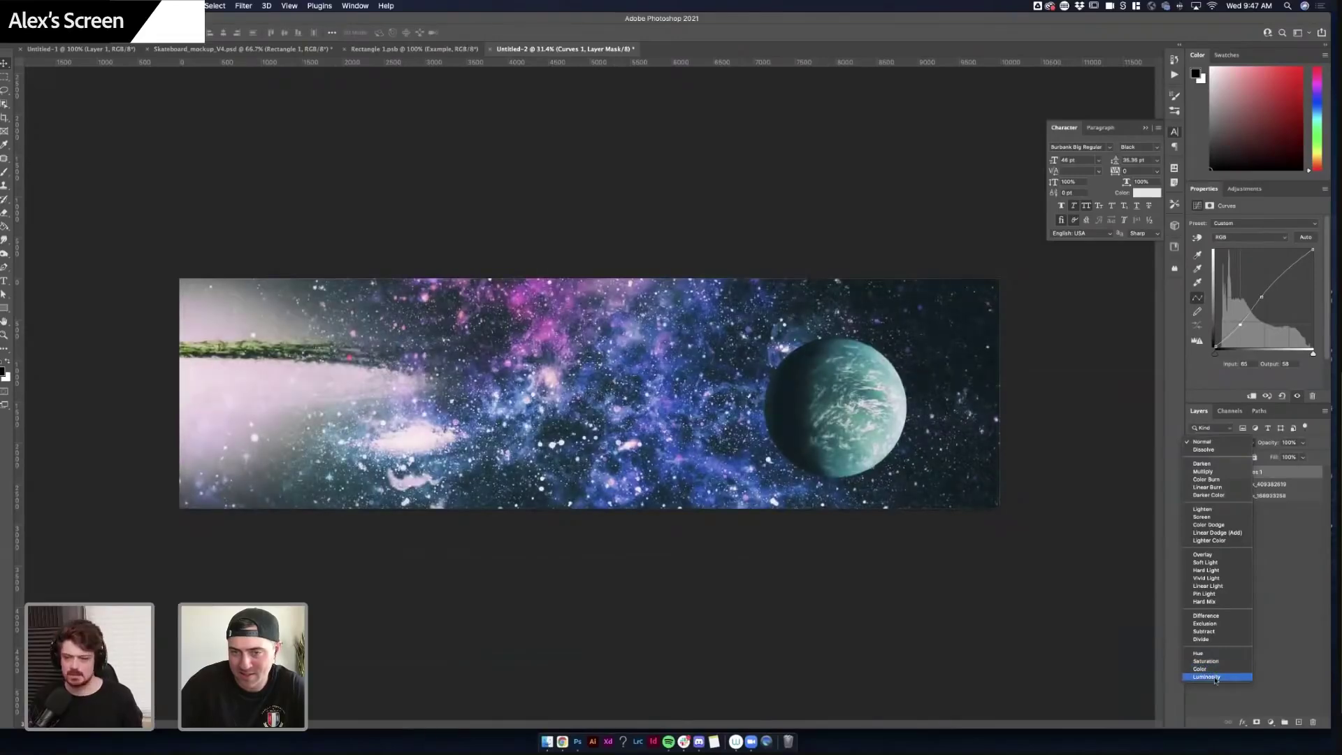
left_click(1215, 678)
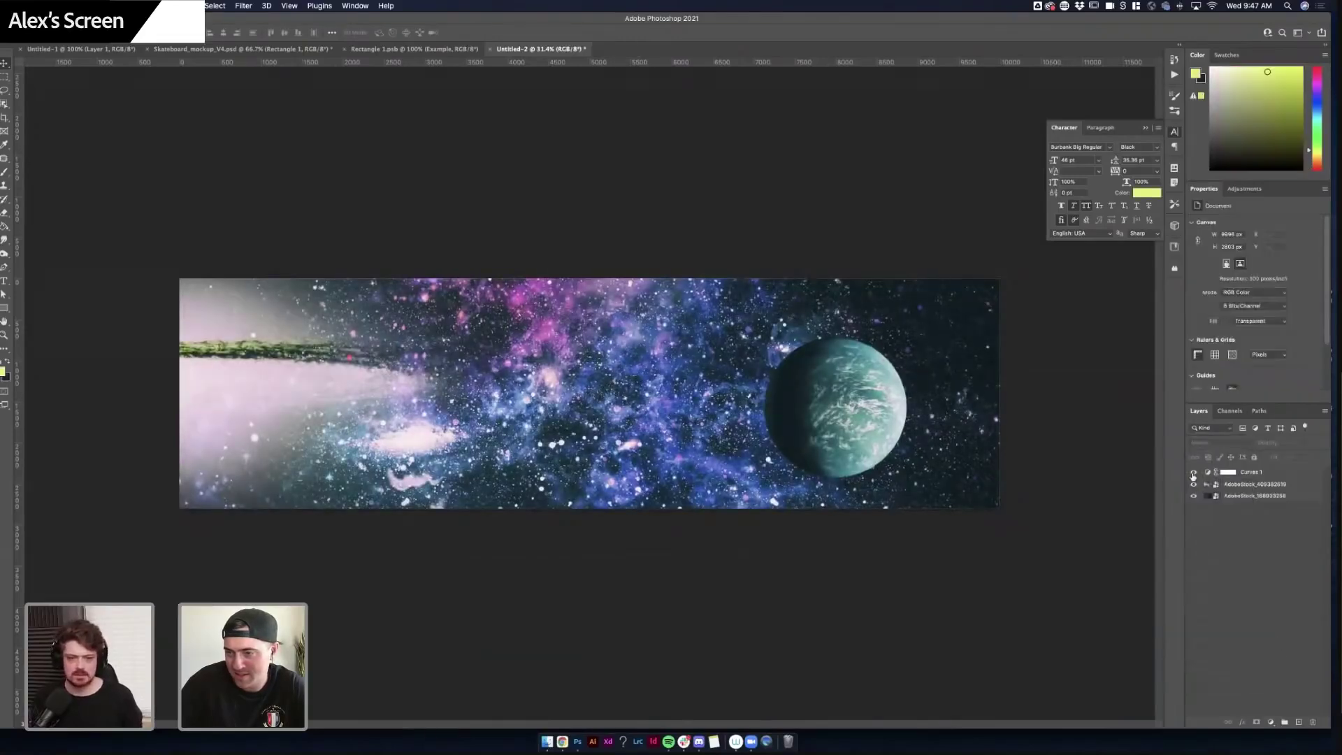
left_click(1192, 474)
left_click(1193, 473)
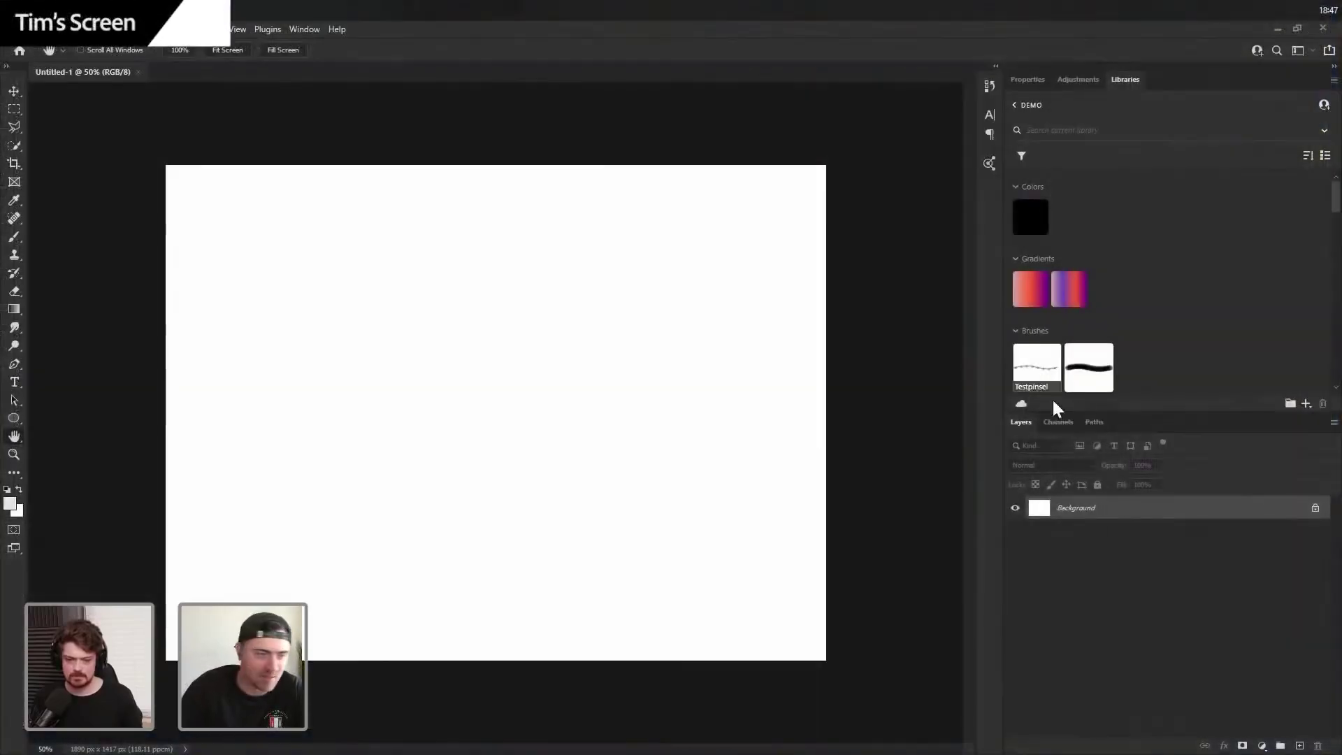
- Enlarge the Libraries panel and place the young businessman stock image from the DEMO library centred in the blank document
left_click_drag(1080, 411, 1082, 586)
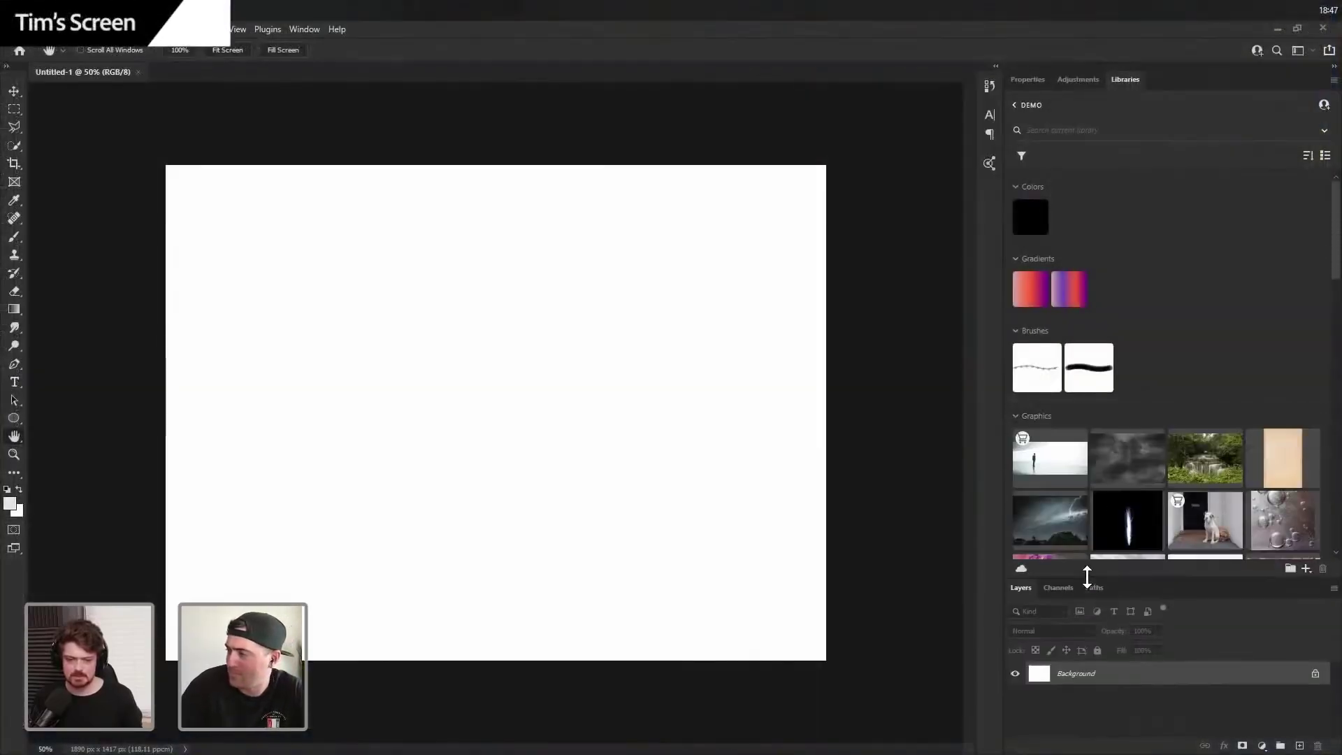
left_click_drag(1048, 470, 539, 412)
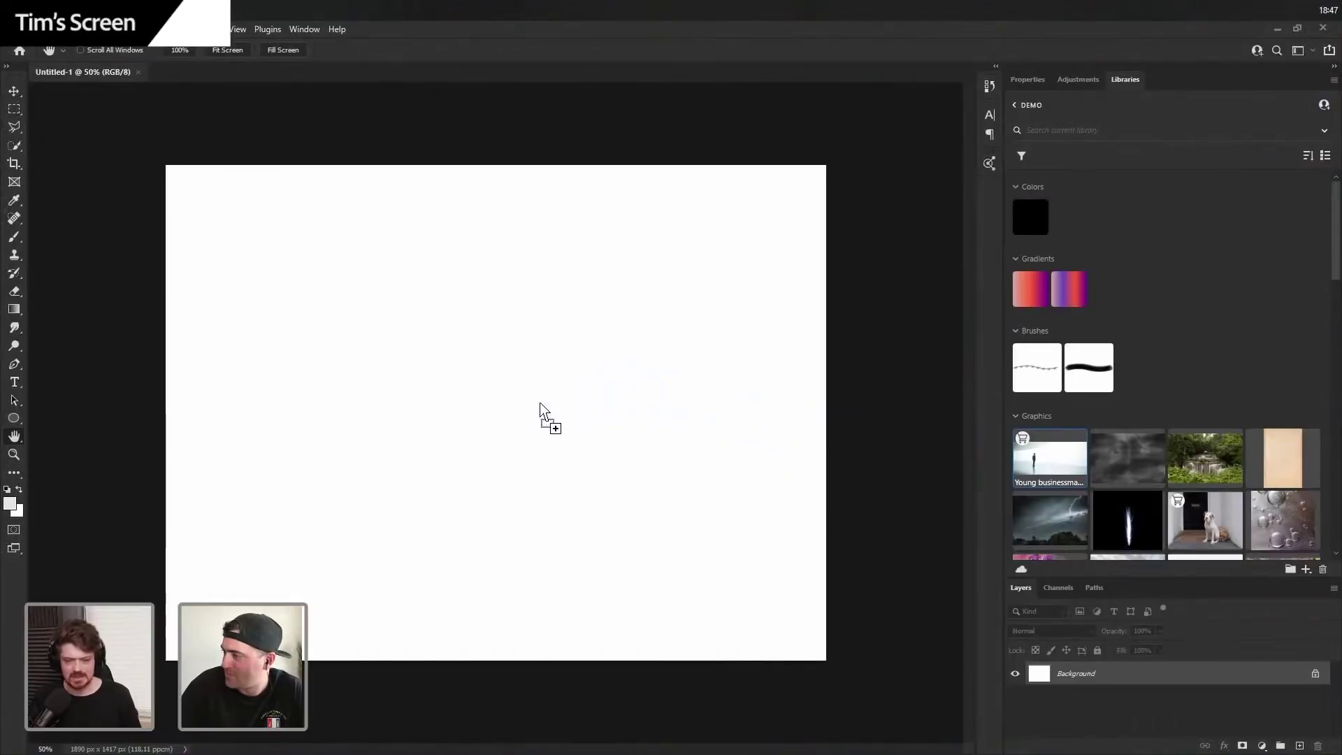
left_click_drag(698, 417, 660, 426)
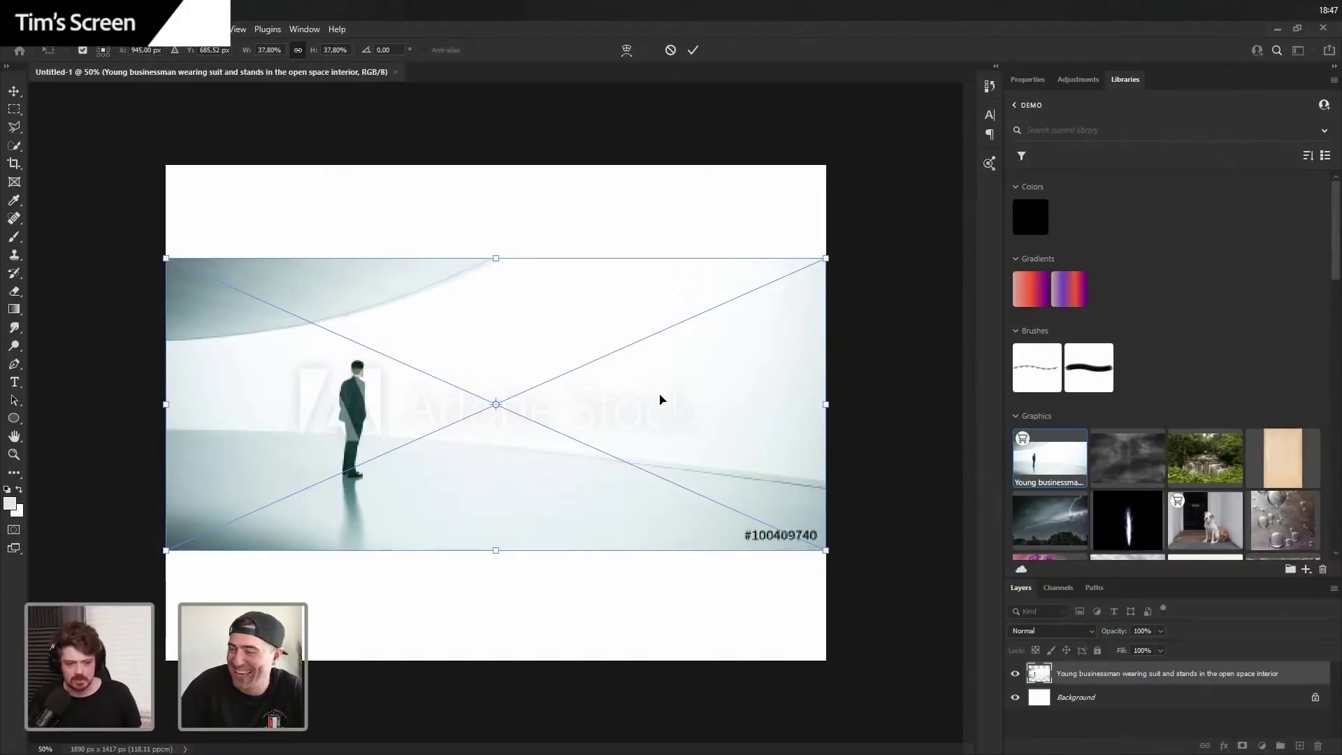
key("Return")
key("h")
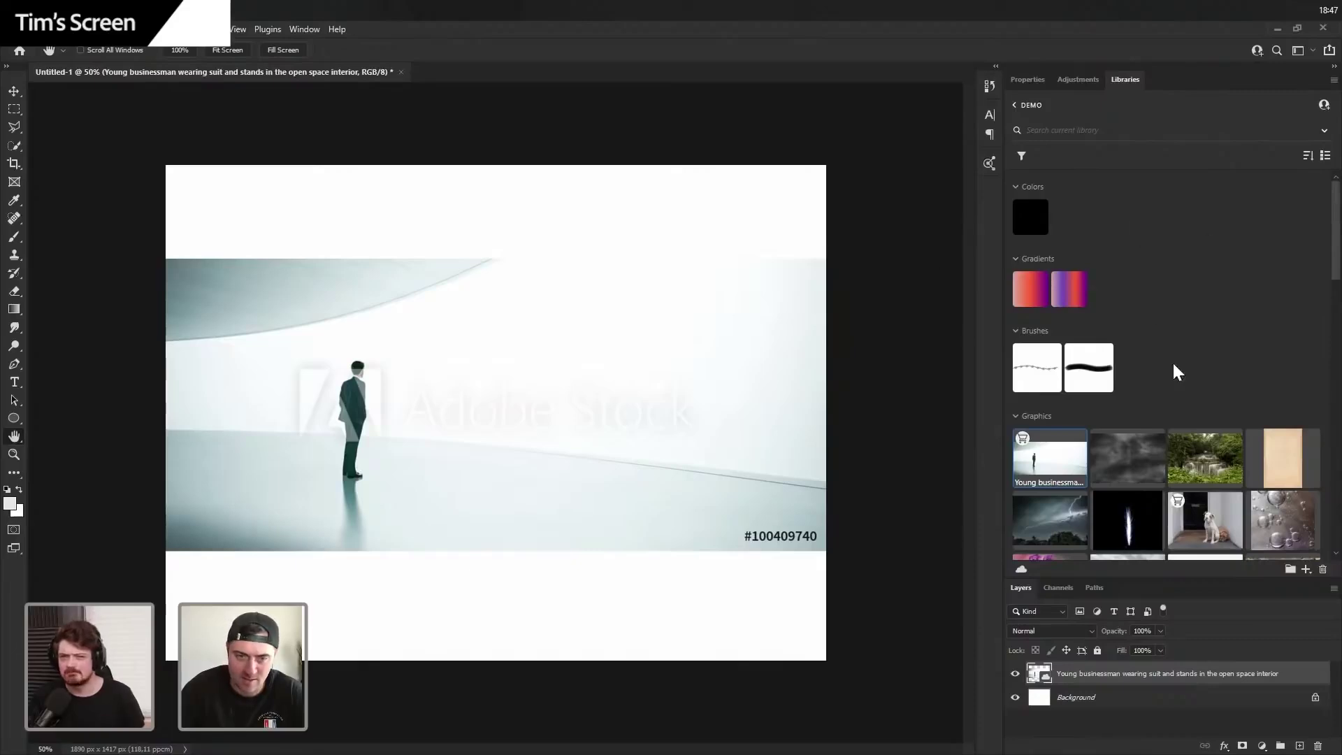
- Enlarge the Layers panel by shrinking the Libraries panel above it
left_click_drag(1167, 579, 1188, 441)
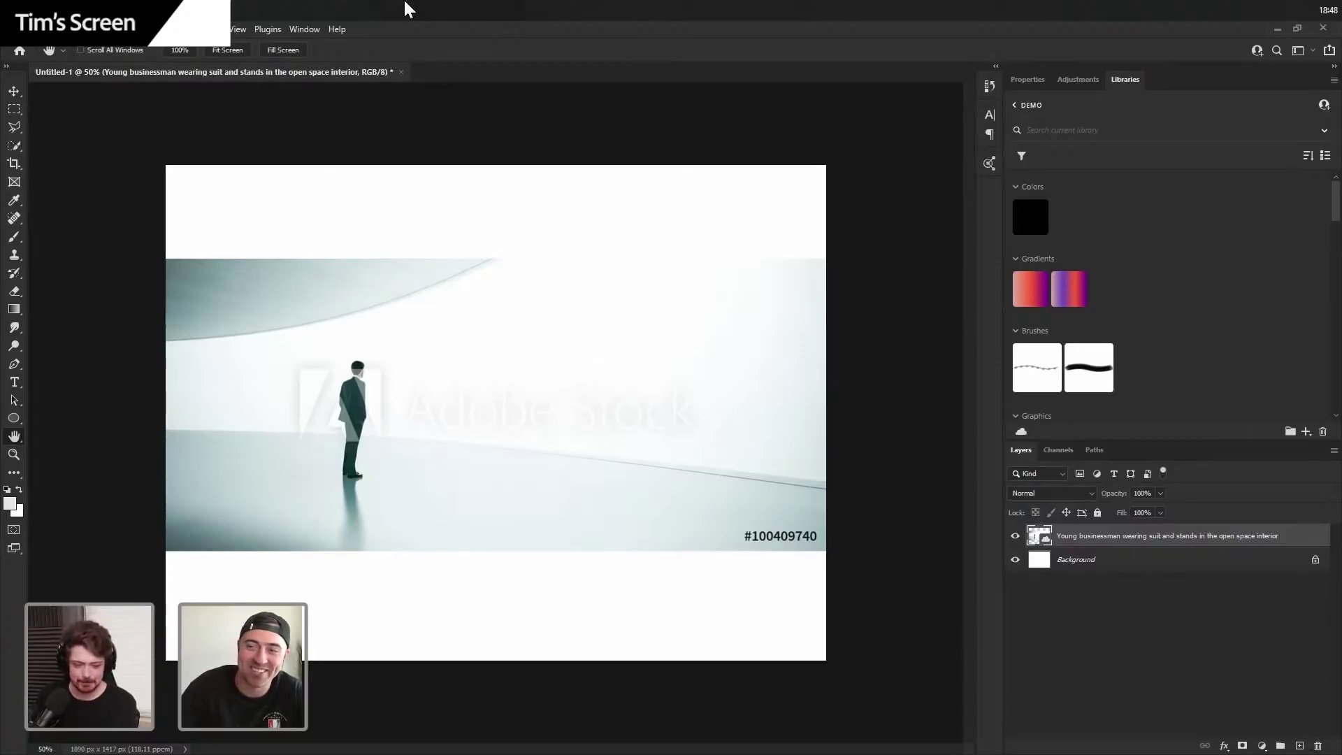
left_click(166, 29)
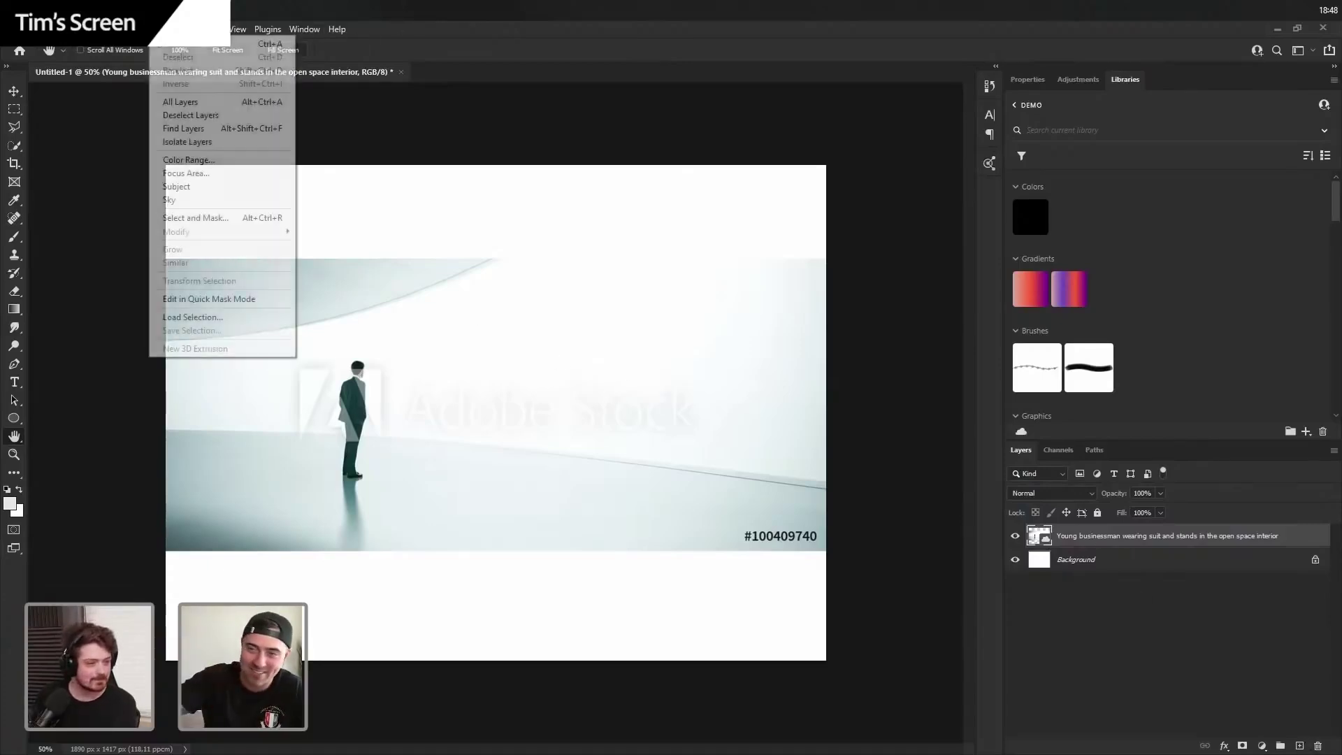
left_click(199, 173)
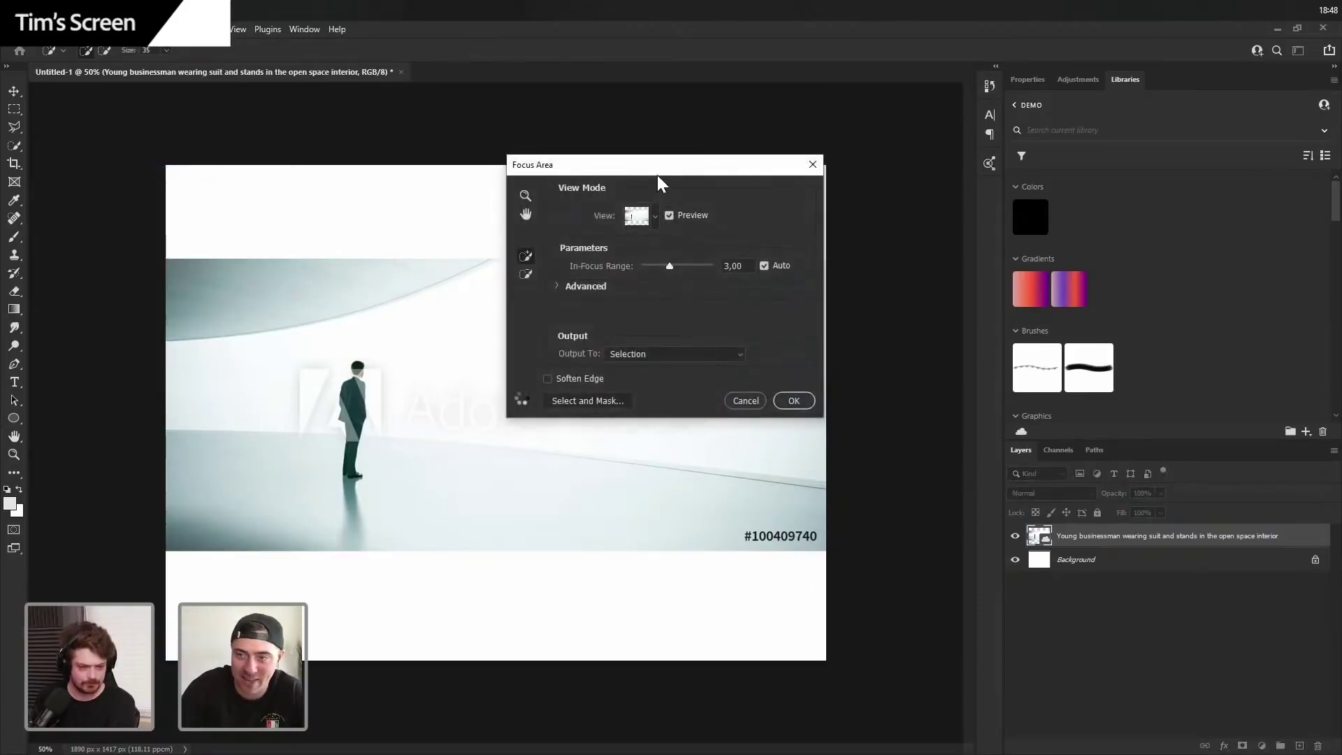
left_click_drag(657, 172, 988, 162)
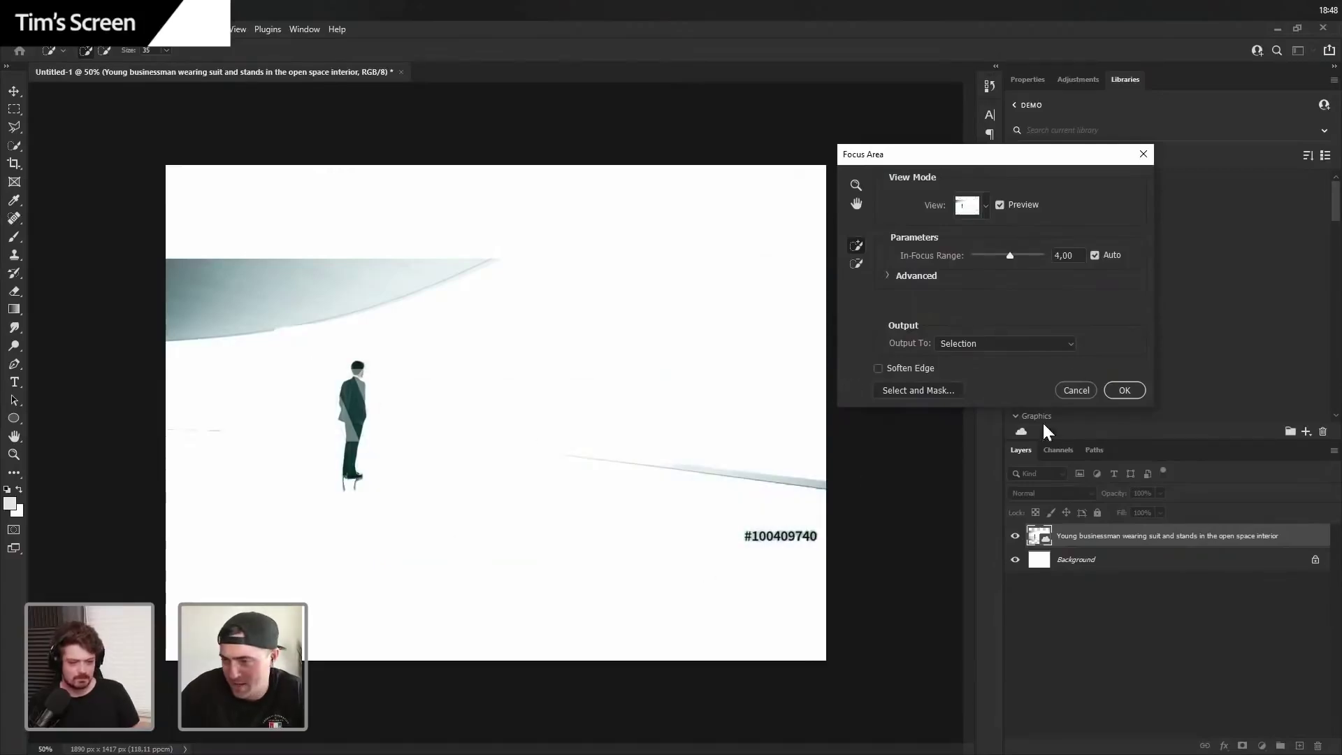
left_click_drag(1009, 254, 1001, 254)
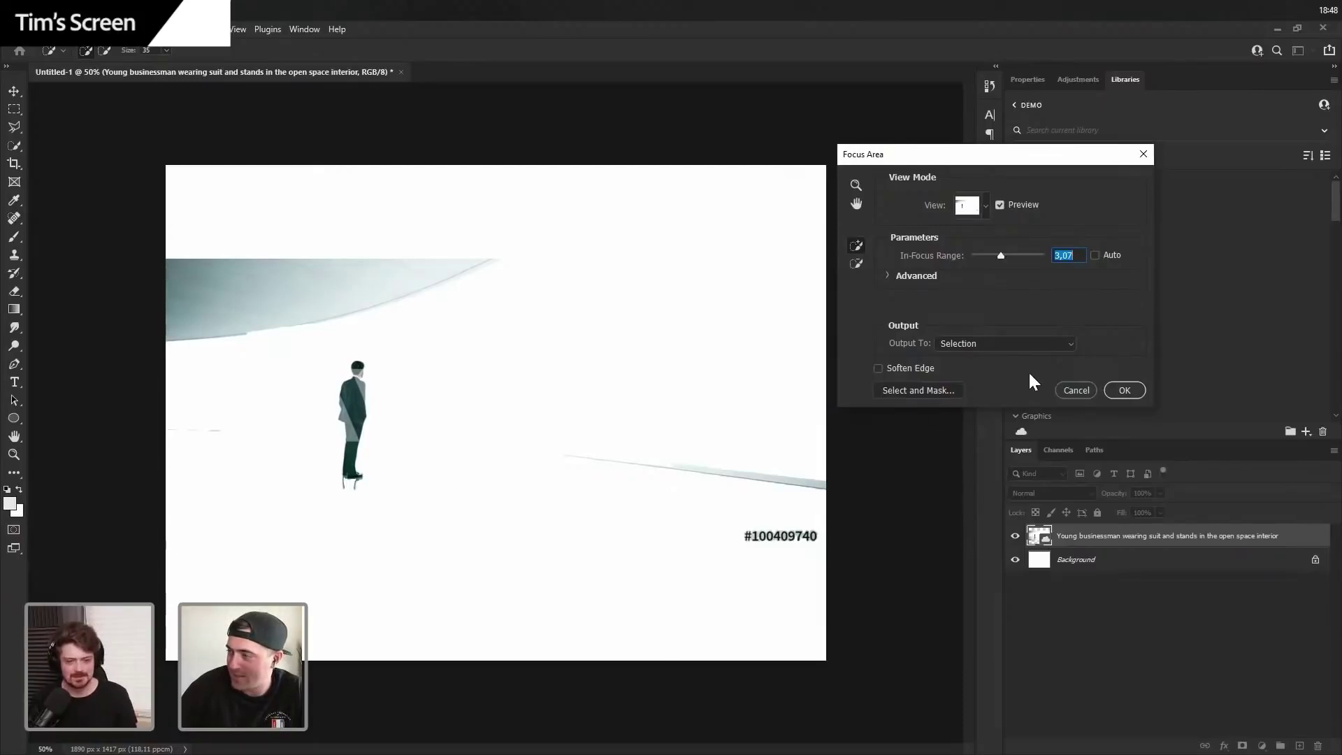
left_click(1075, 390)
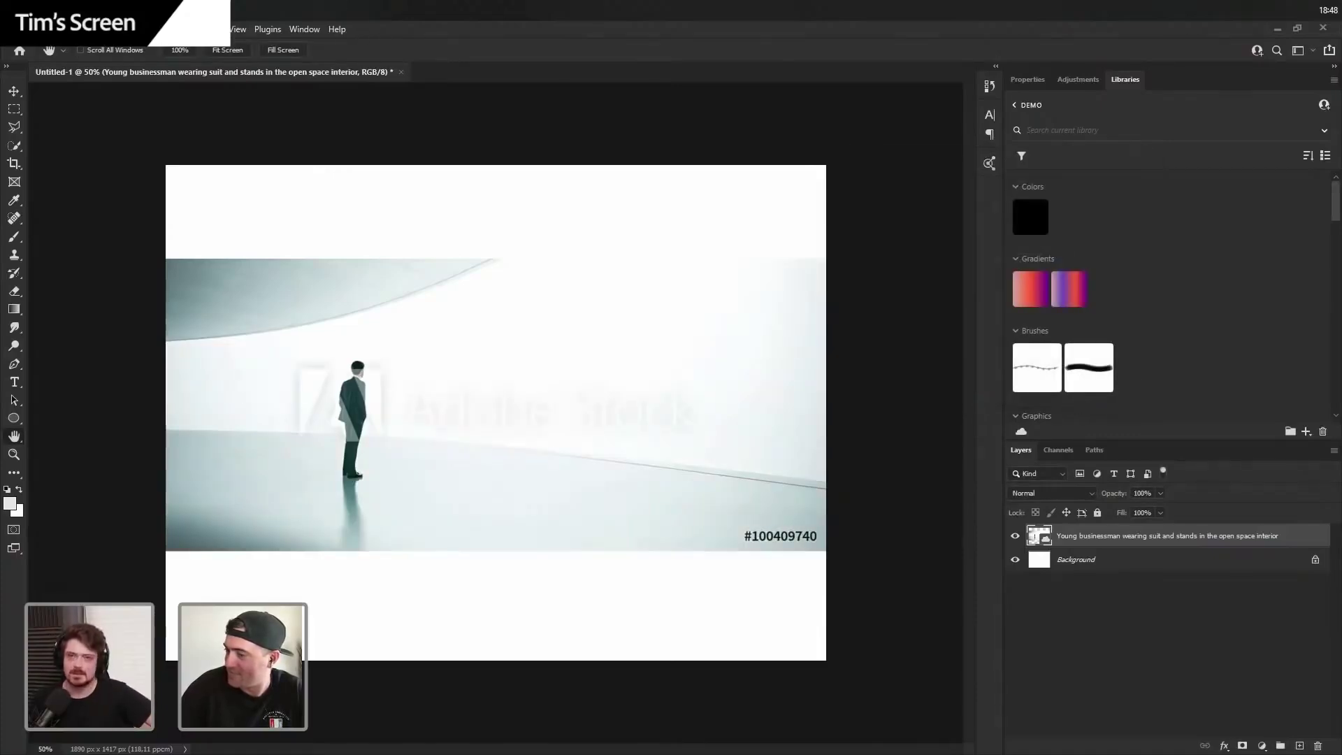
- Select the in-focus areas of the businessman image using Focus Area with the automatic range and output to a selection
left_click(192, 28)
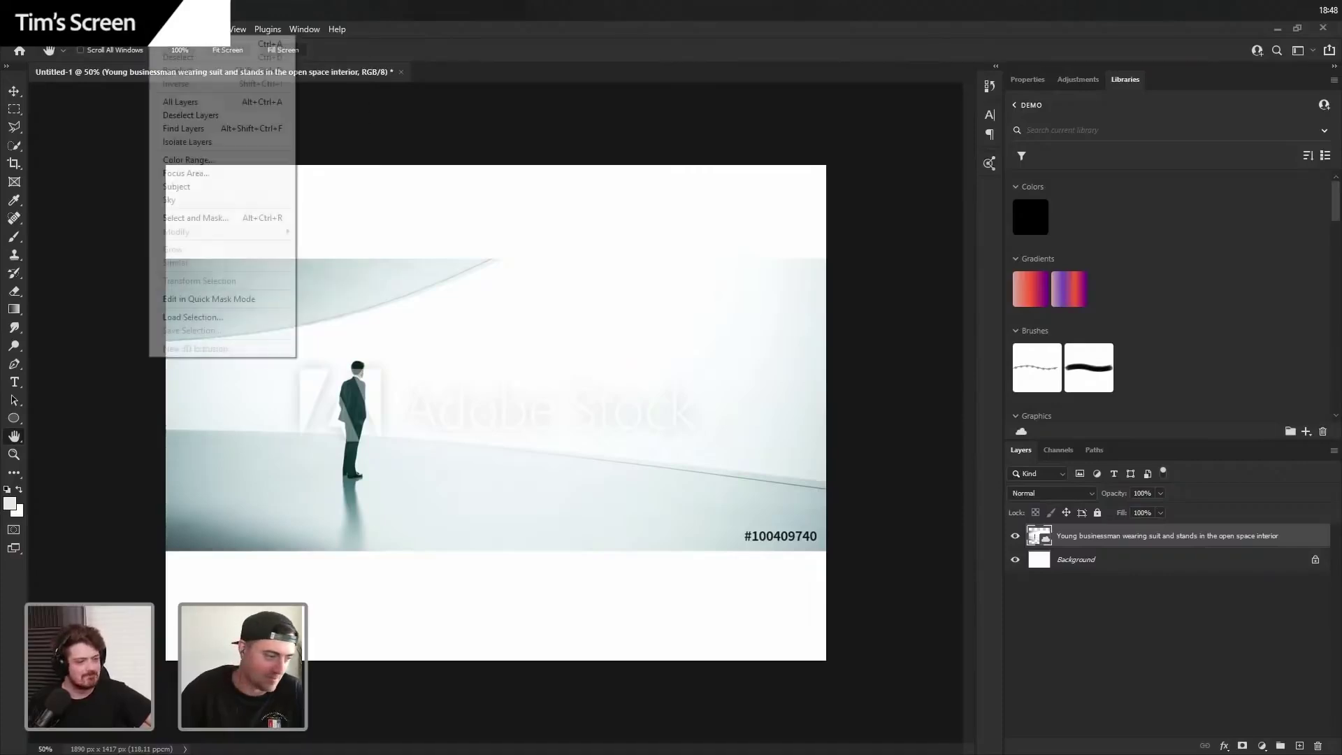
left_click(213, 173)
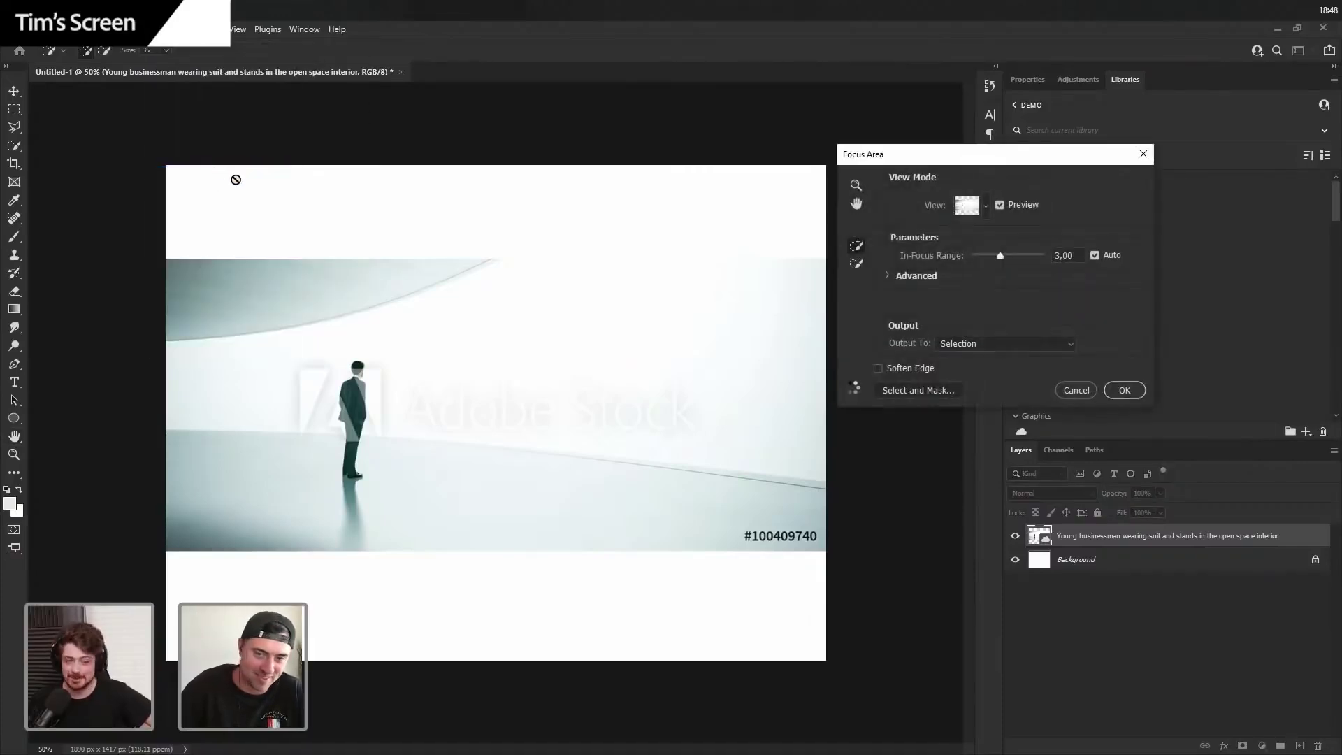
left_click(1124, 391)
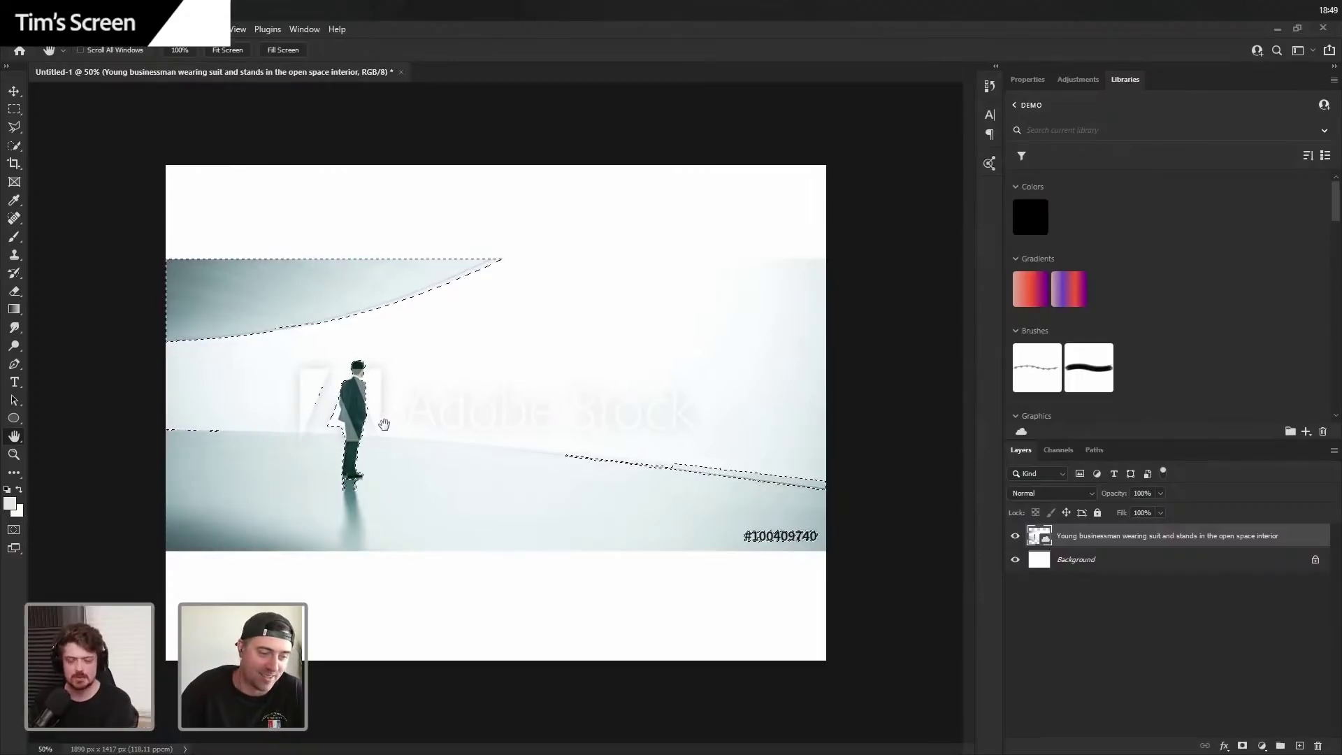
scroll(339, 469, "up", 7)
scroll(237, 355, "down", 4)
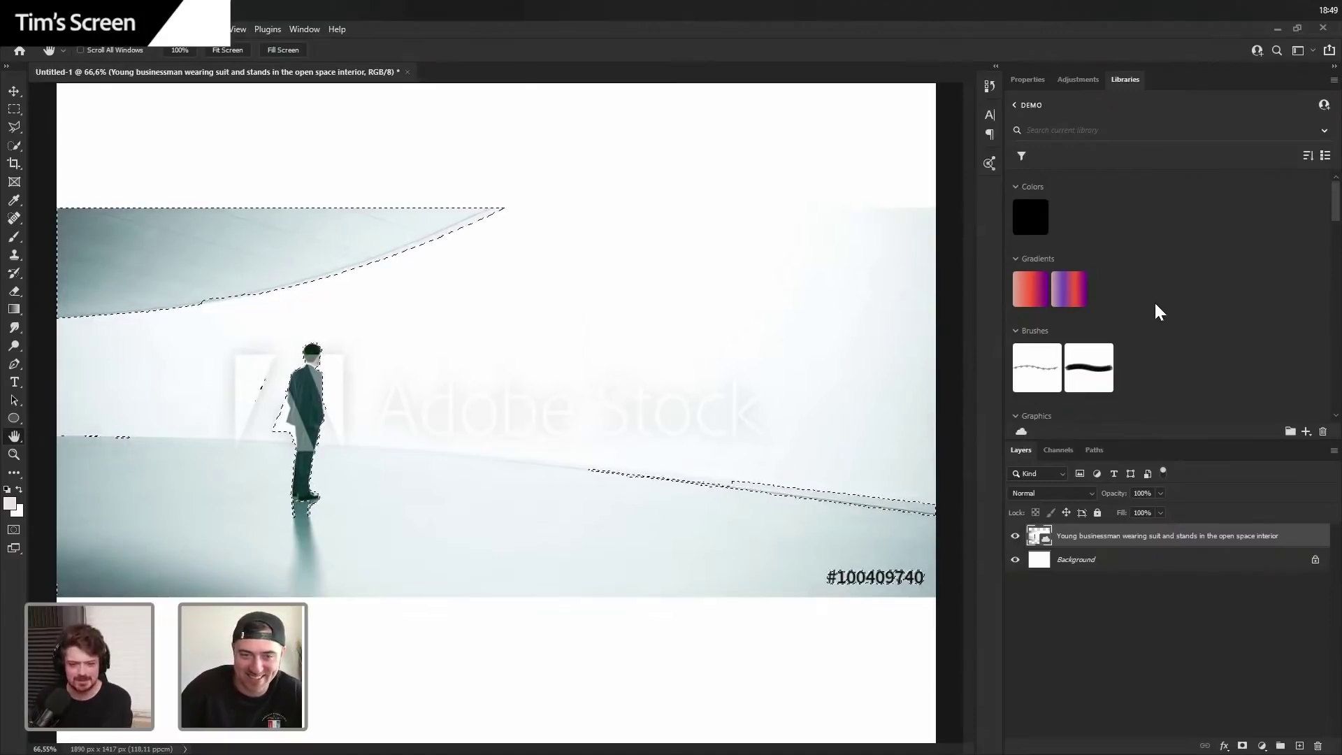
- License the young businessman stock image from the DEMO library's graphics, and clear the selection in the document
scroll(1155, 300, "down", 5)
scroll(1141, 310, "up", 1)
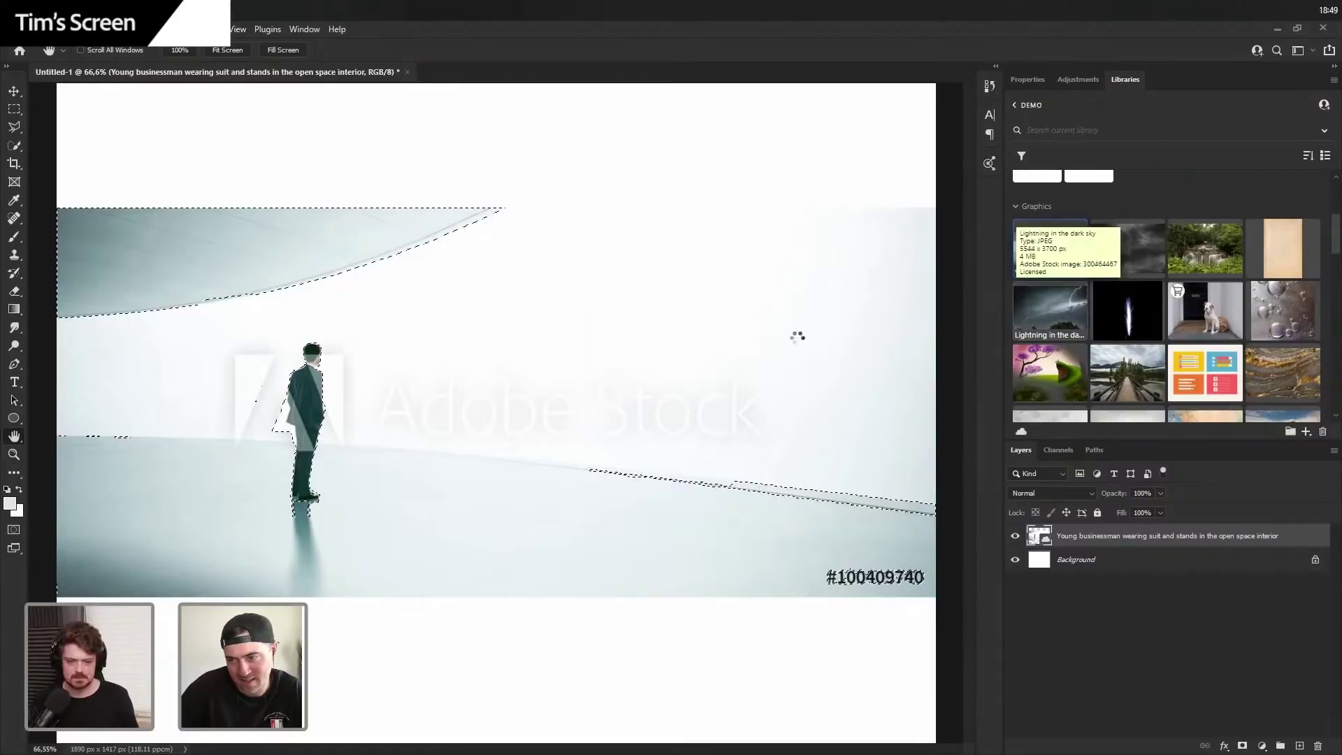
mouse_move(1047, 274)
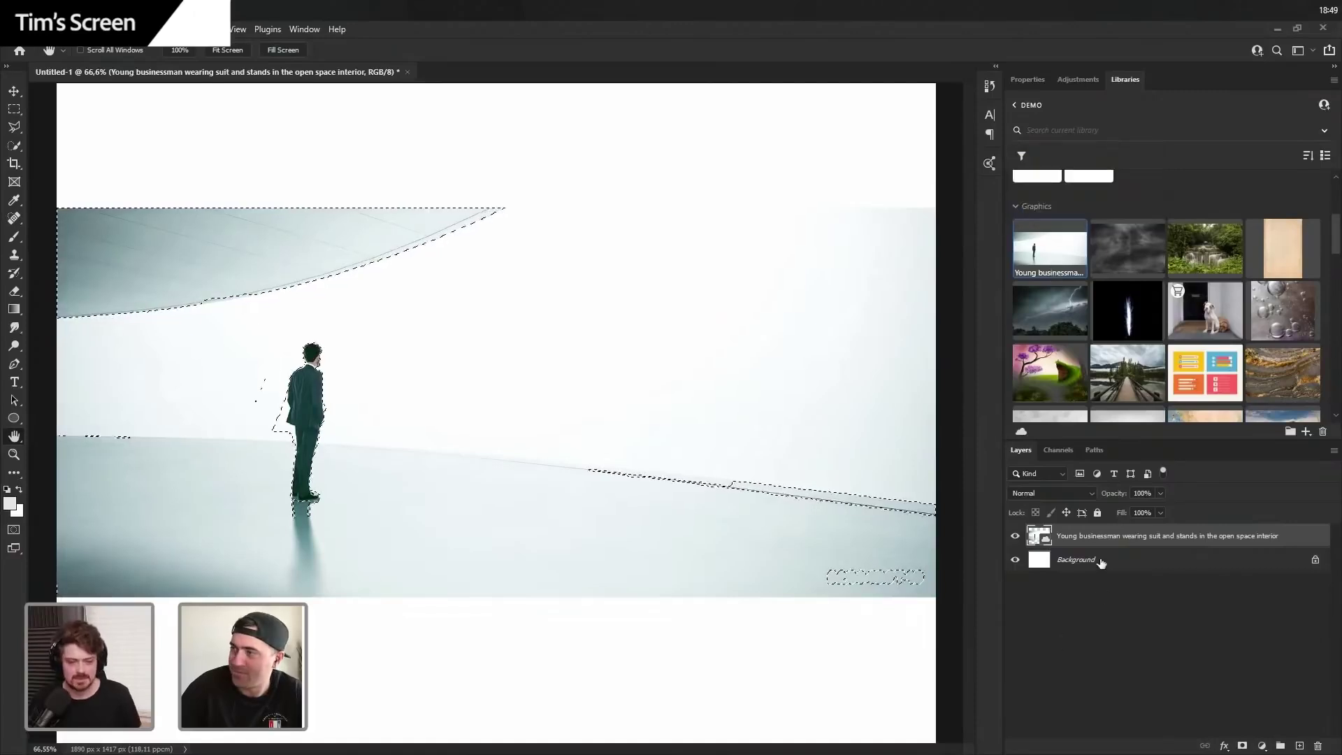
key("ctrl+d")
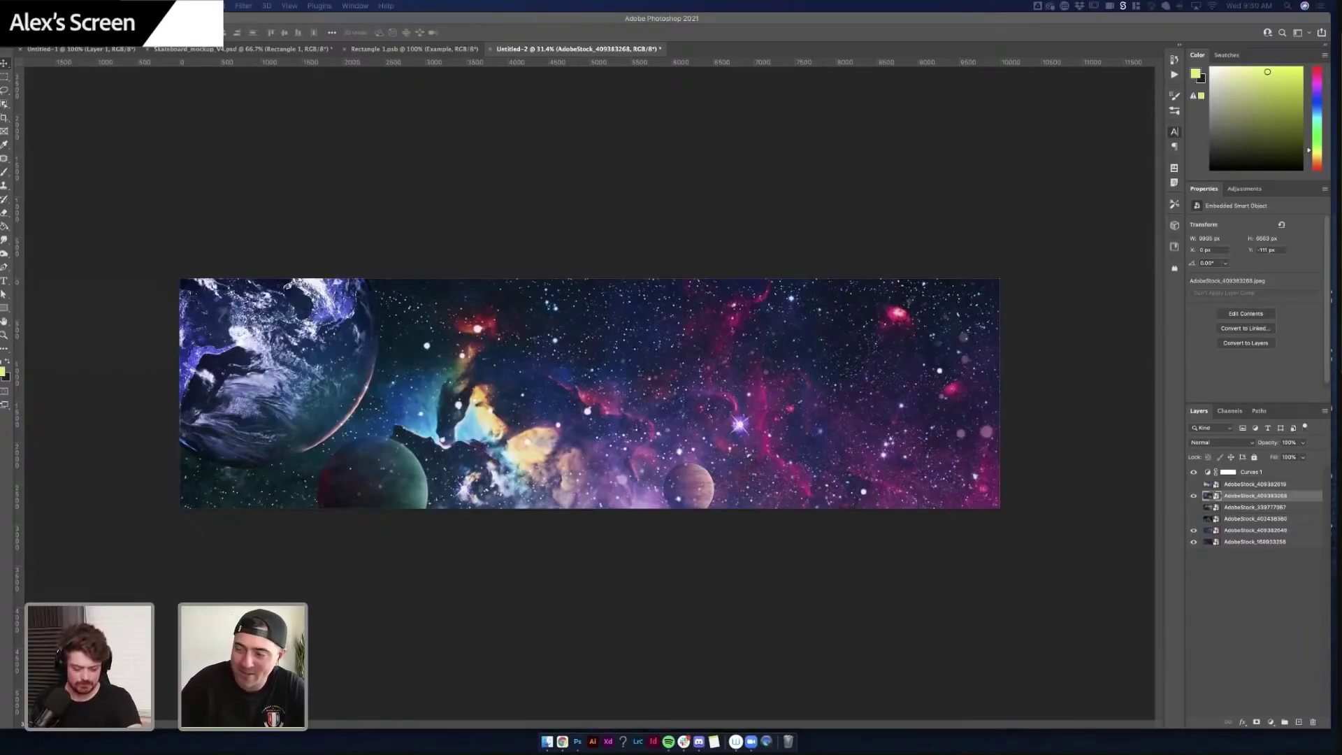
- Place the rocket launch image with planets above the galaxy layer, scale it to cover the banner, and shift it down
left_click_drag(532, 300, 538, 305)
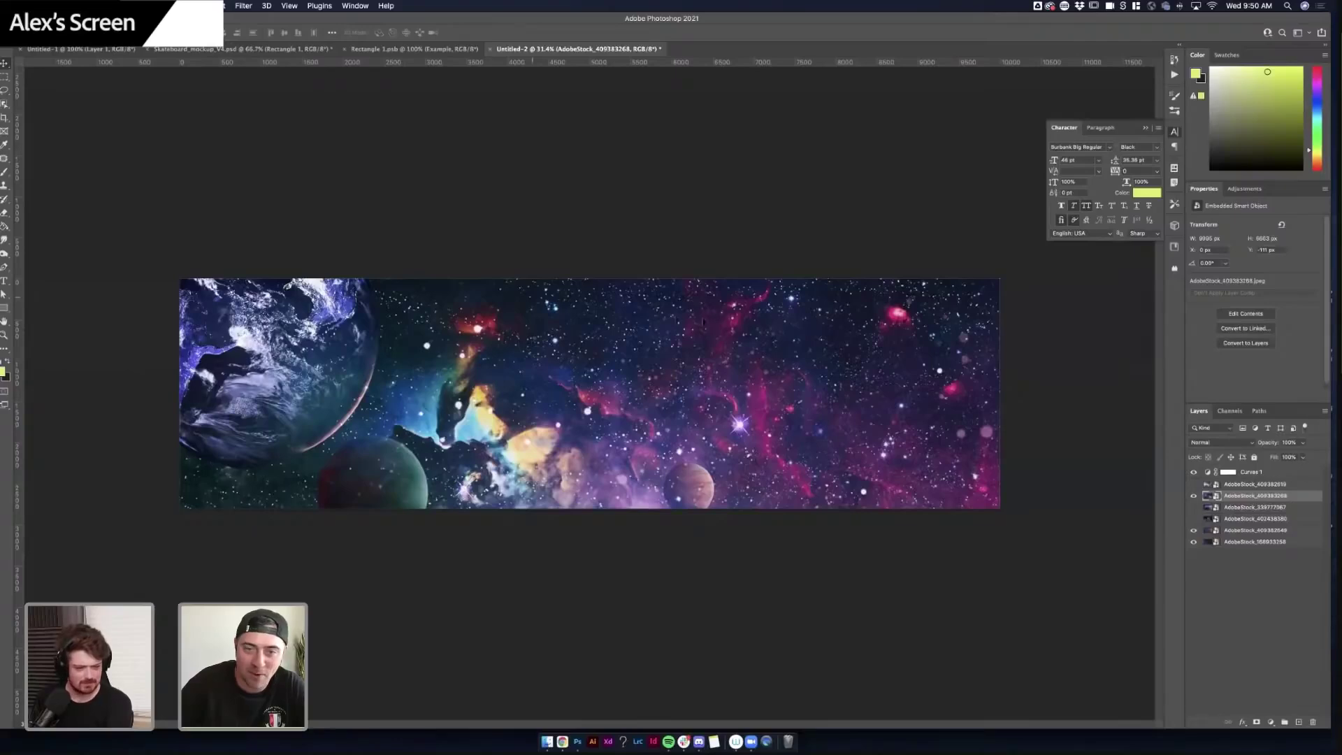
left_click_drag(820, 278, 1012, 210)
key("Return")
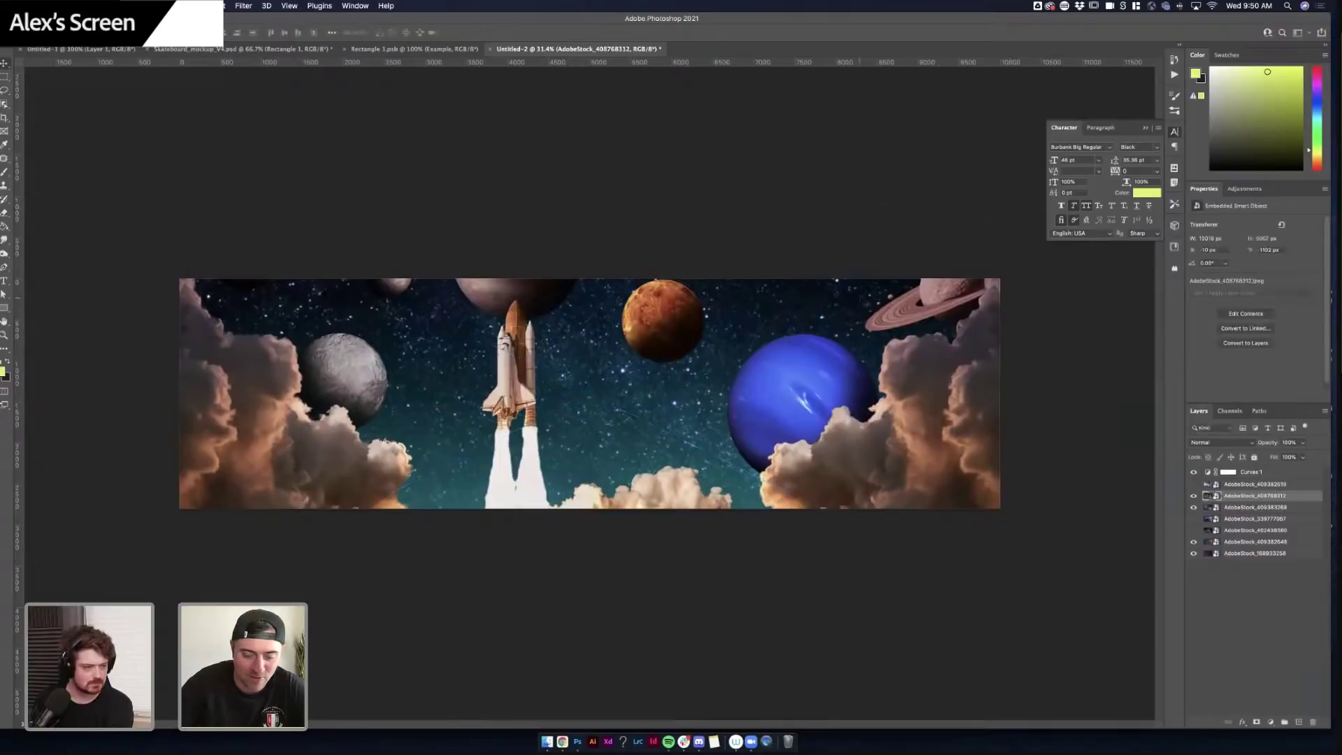
left_click_drag(861, 347, 864, 373)
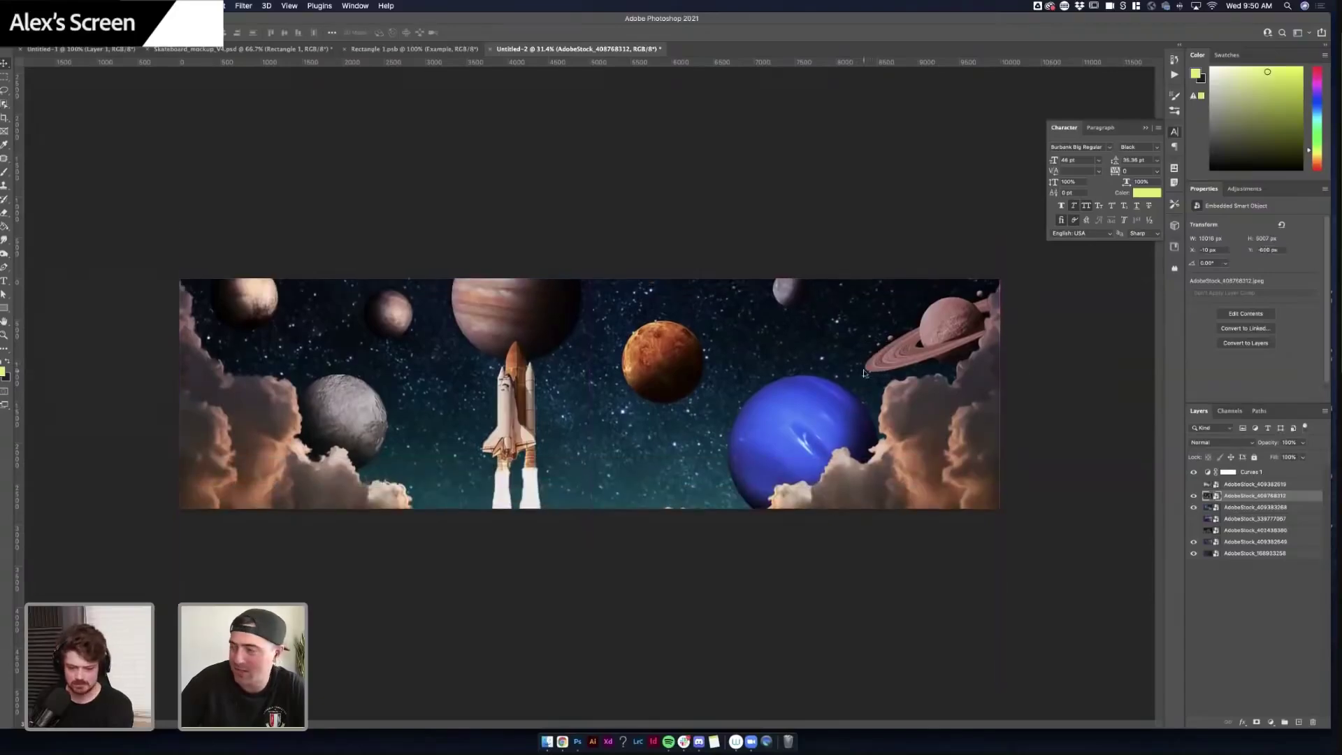
- Switch to the Adobe Stock page in the browser and move its window away from the banner
key("super+Tab")
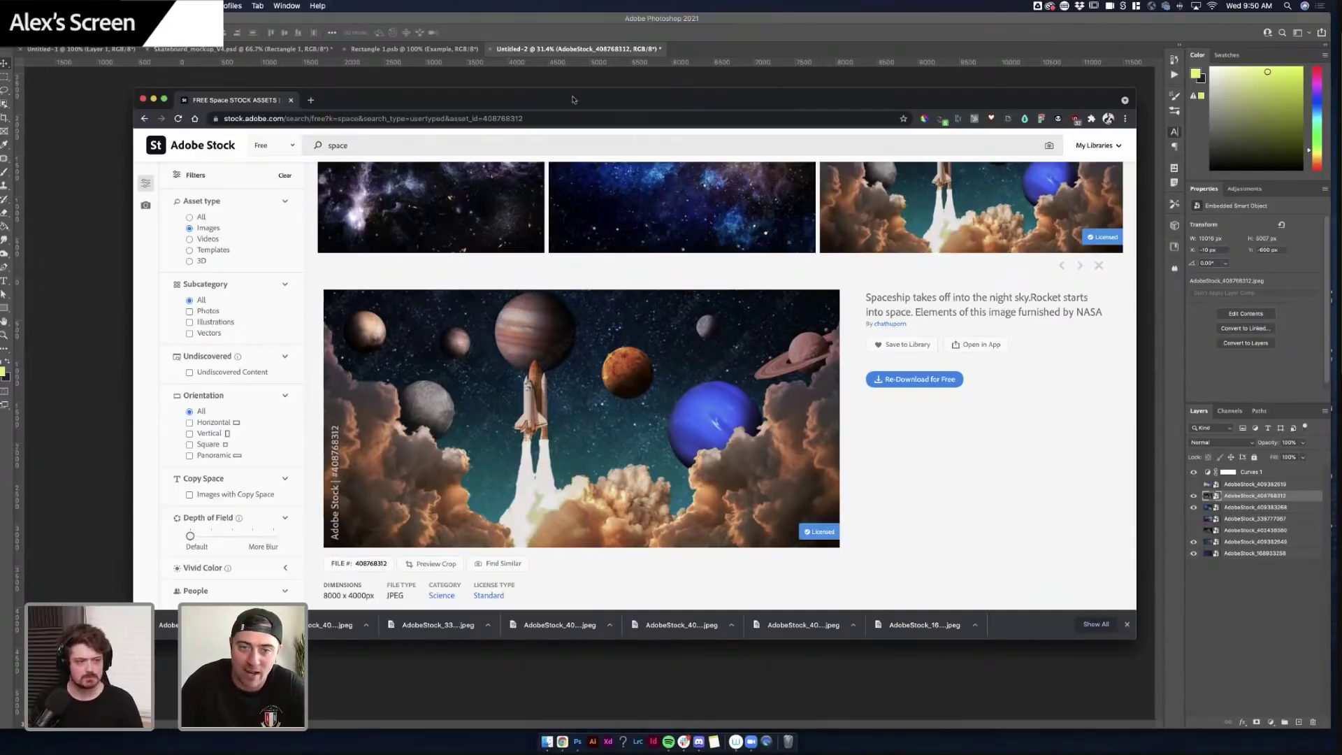
left_click_drag(572, 100, 1341, 105)
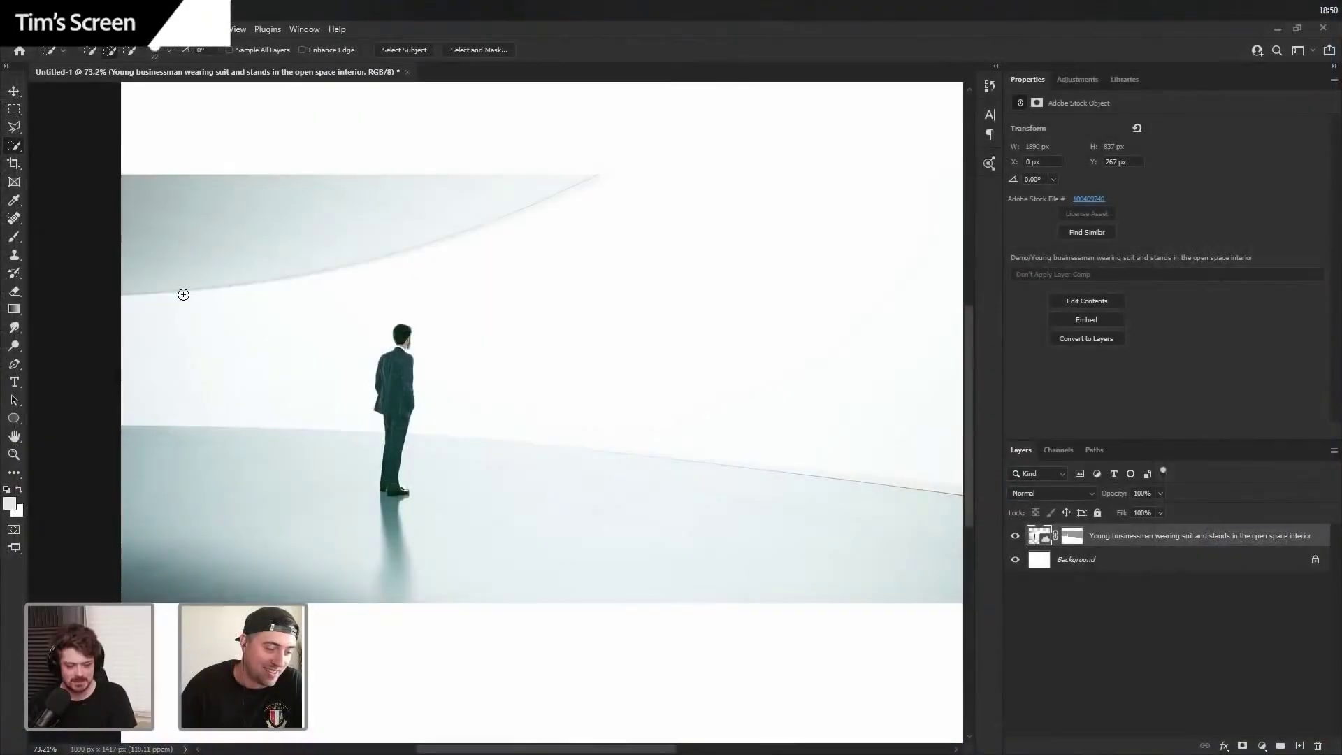
- Enable the Content-Aware Tracing Tool in the Technology Previews preferences
scroll(179, 294, "up", 3)
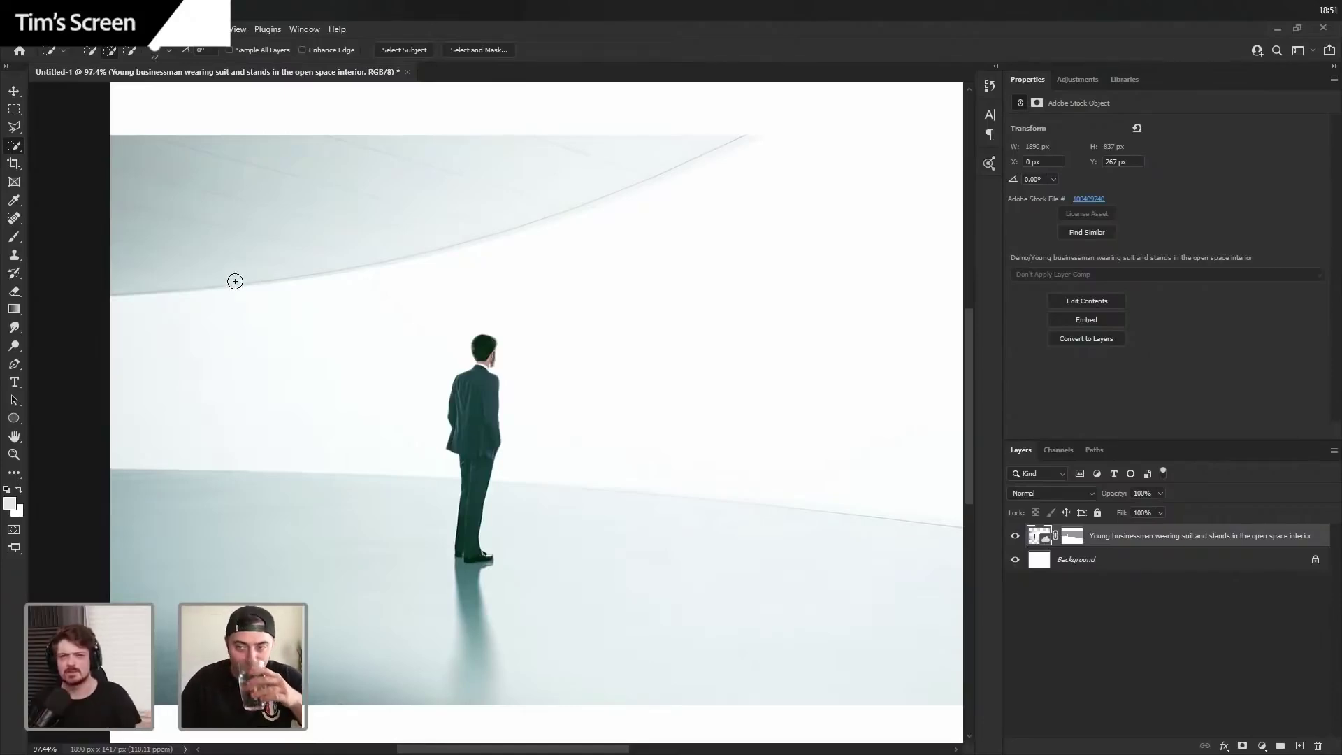
left_click(56, 29)
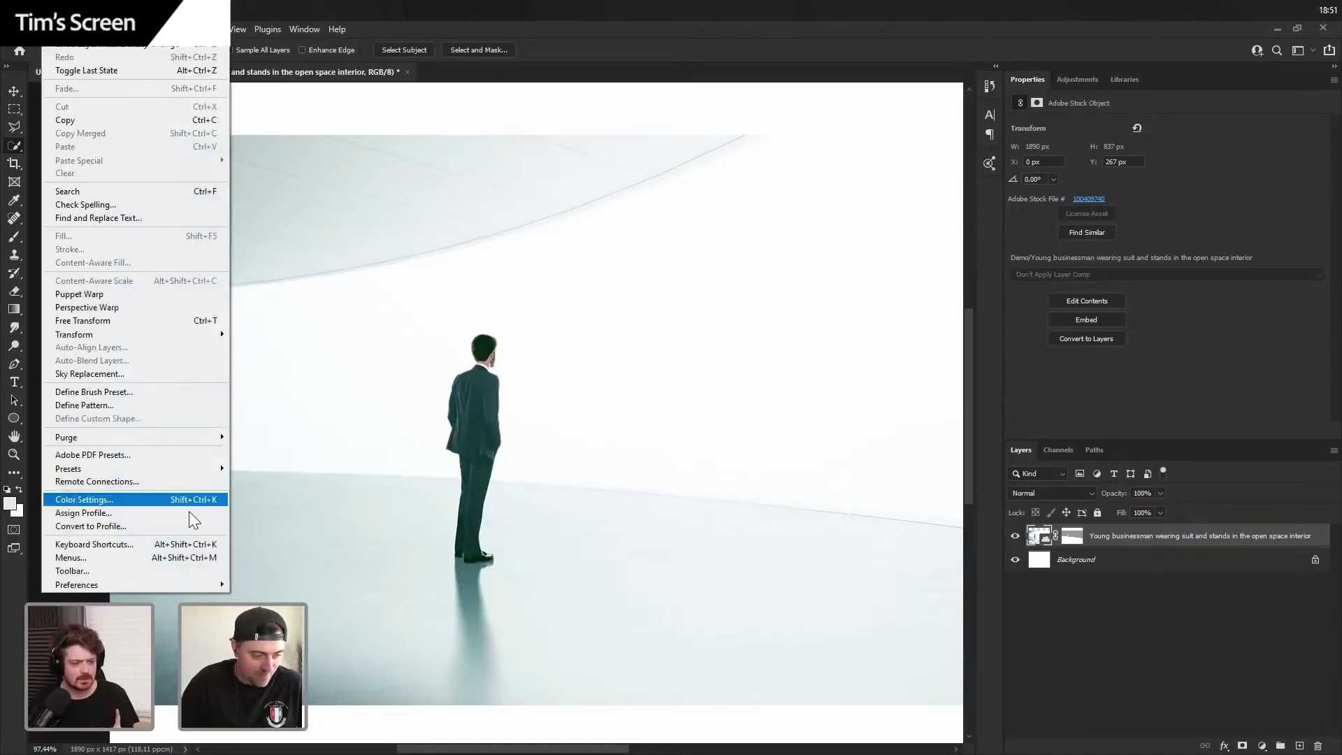
mouse_move(209, 584)
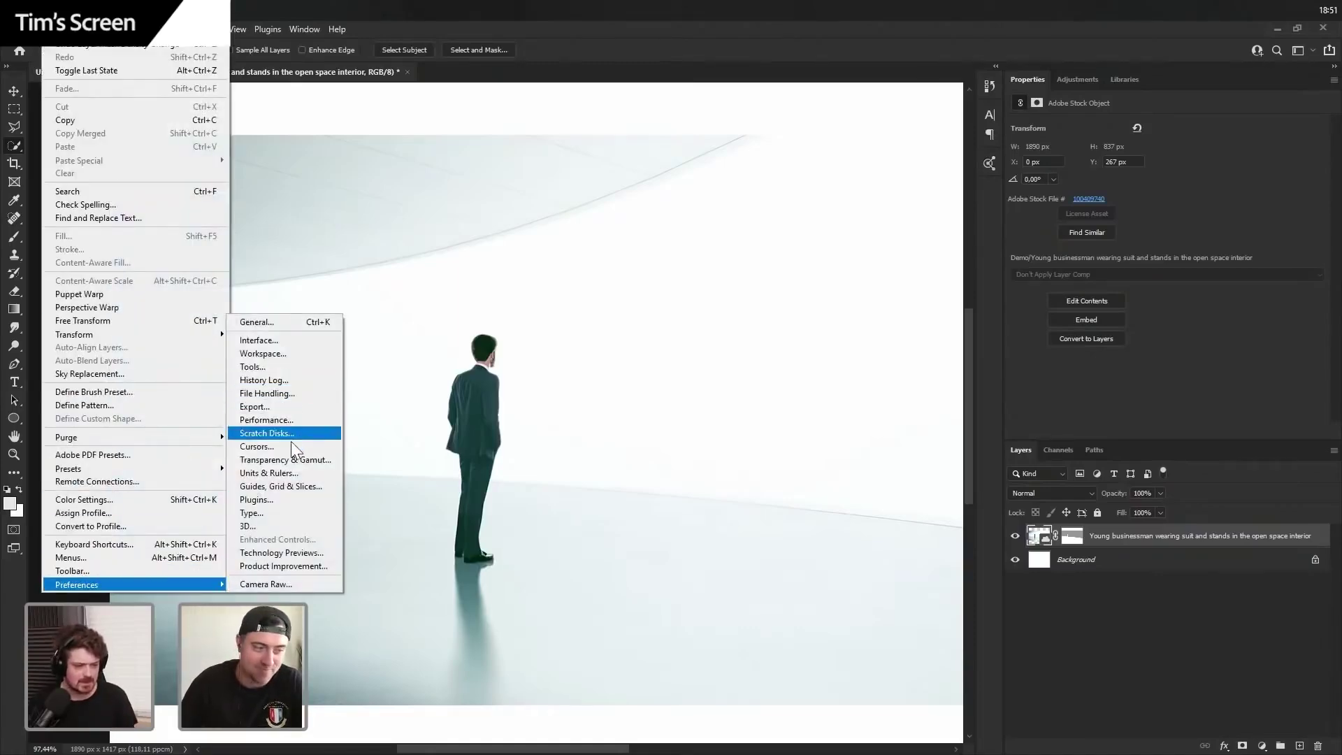
left_click(304, 553)
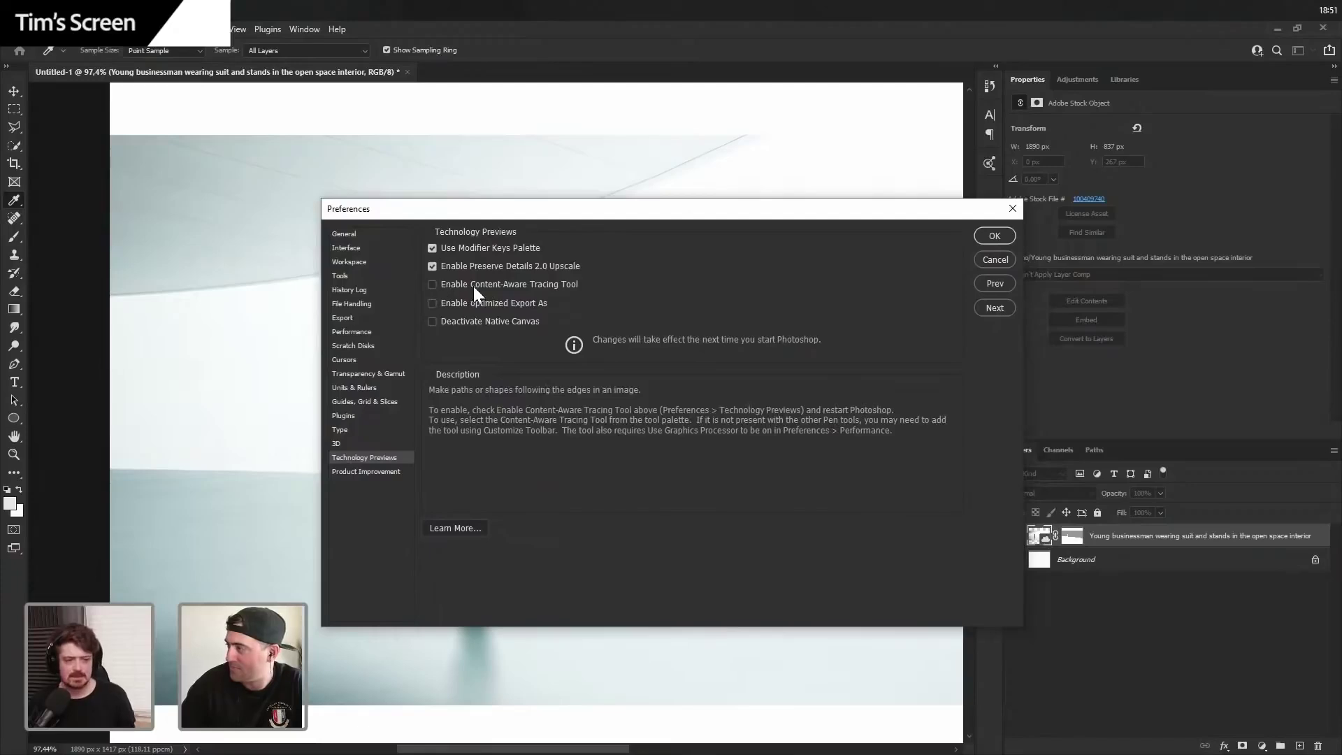
left_click(543, 284)
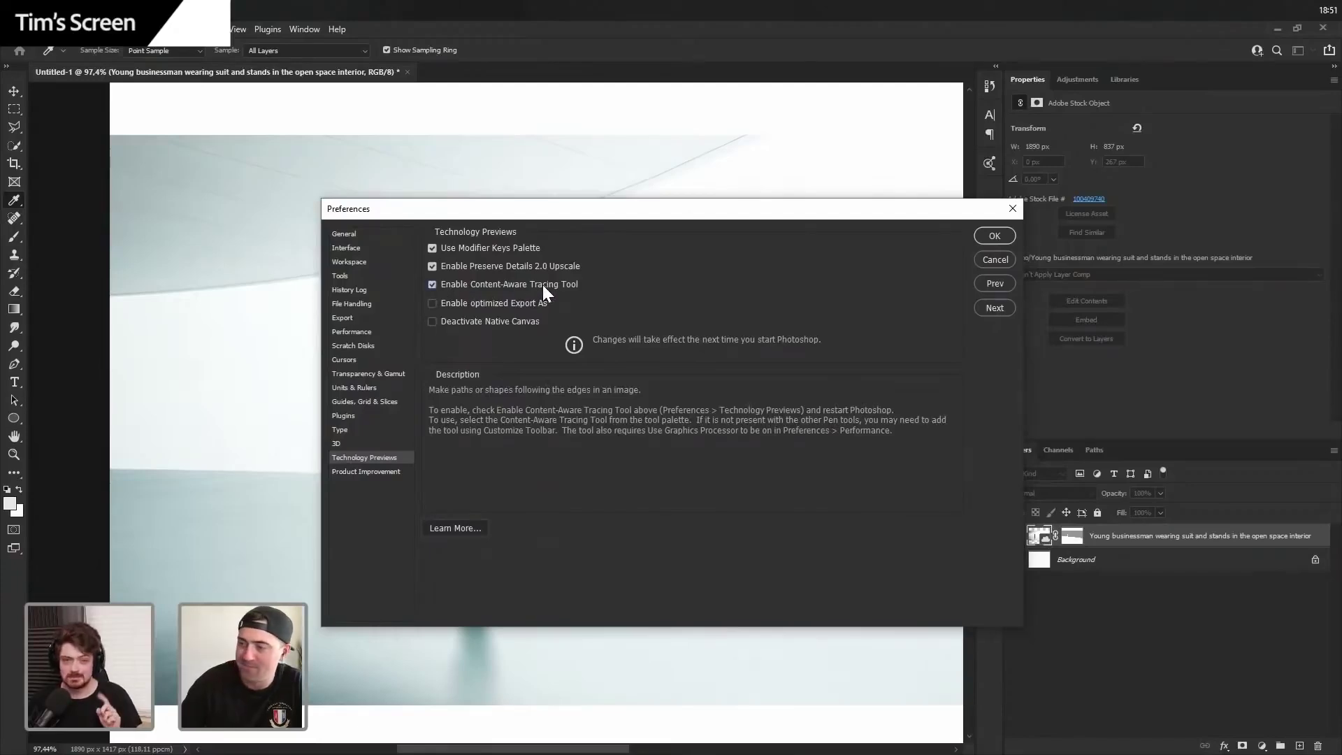
left_click(983, 237)
key("w")
left_click(14, 473)
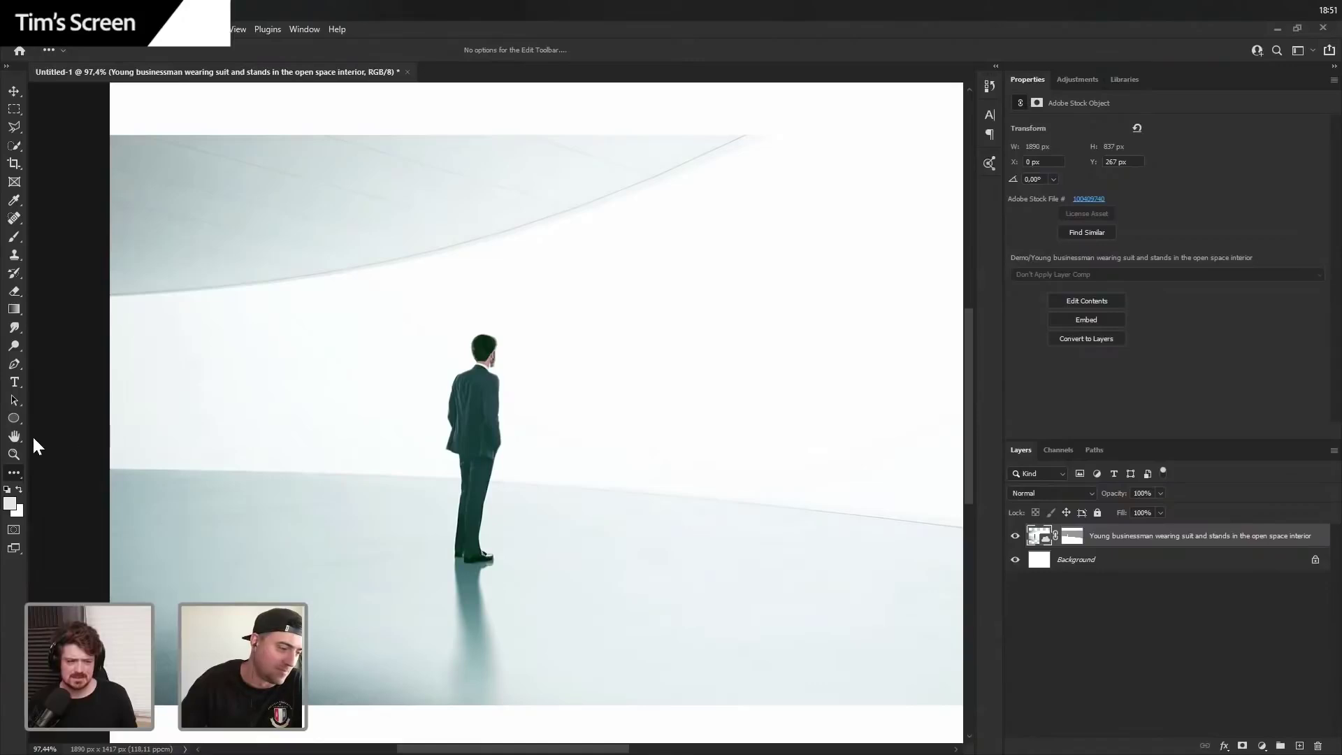
left_click(14, 208)
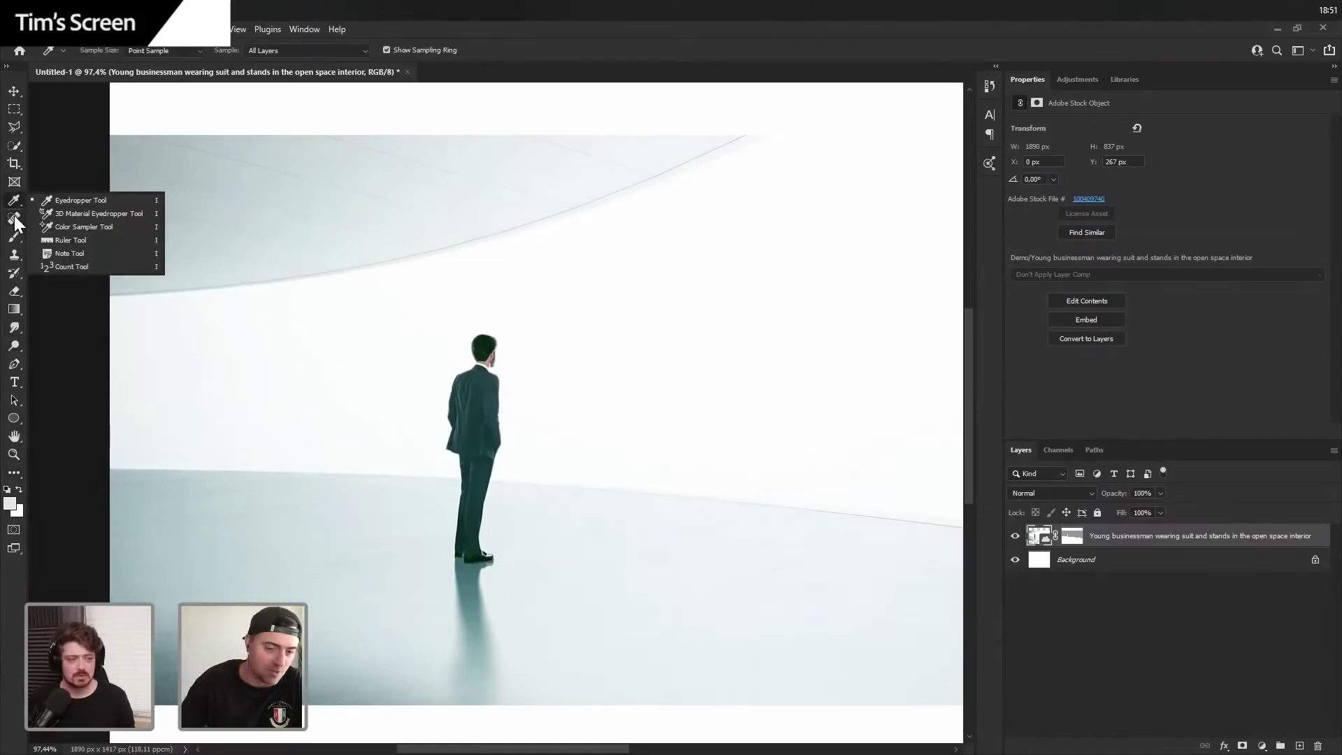
left_click(19, 147)
left_click(19, 471)
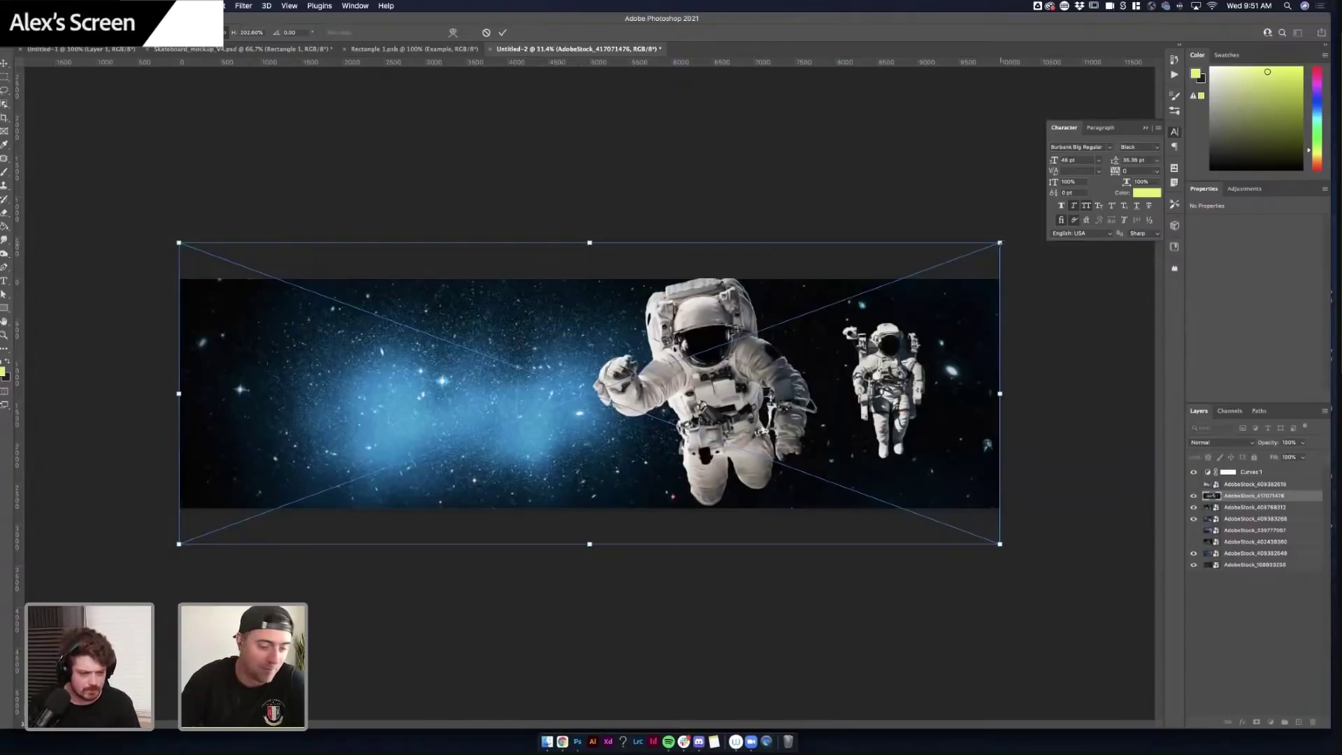
- Scale the placed astronaut image to slightly more than the banner's width and compare it with the layer below
left_click_drag(999, 243, 1002, 242)
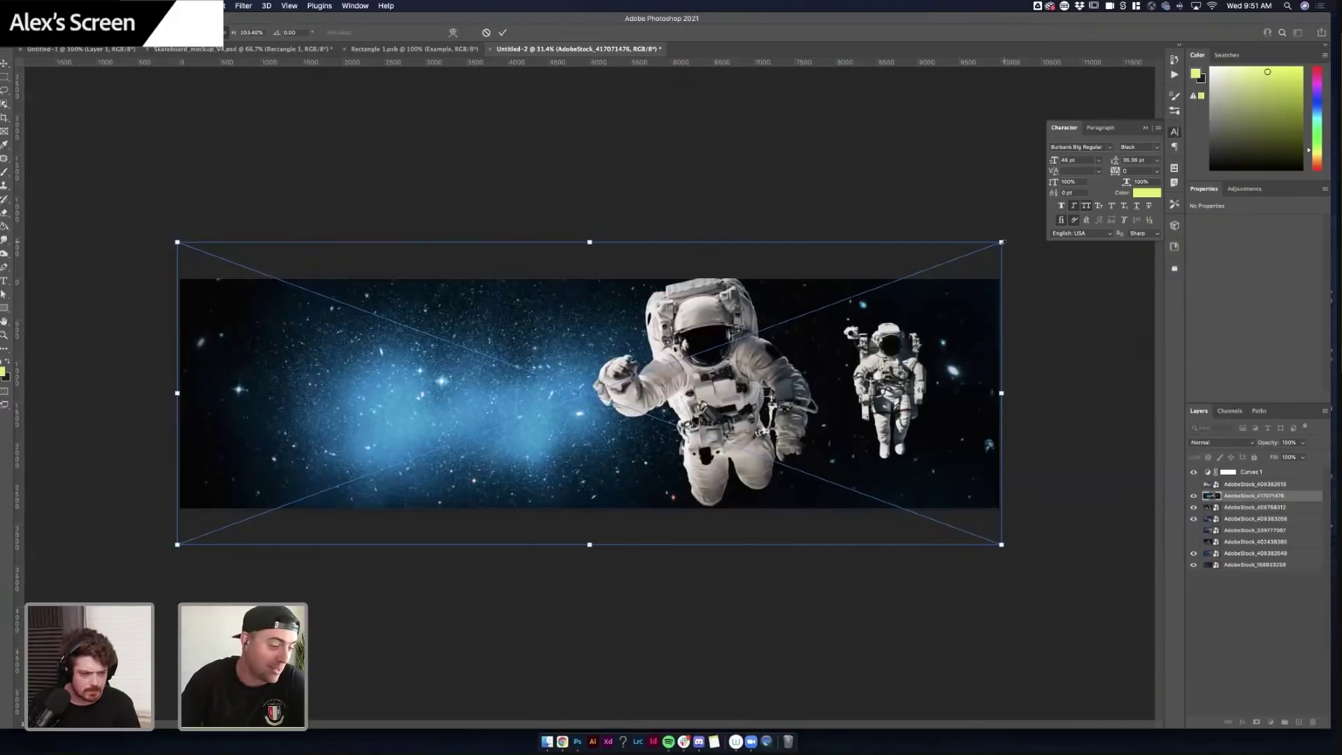
key("Return")
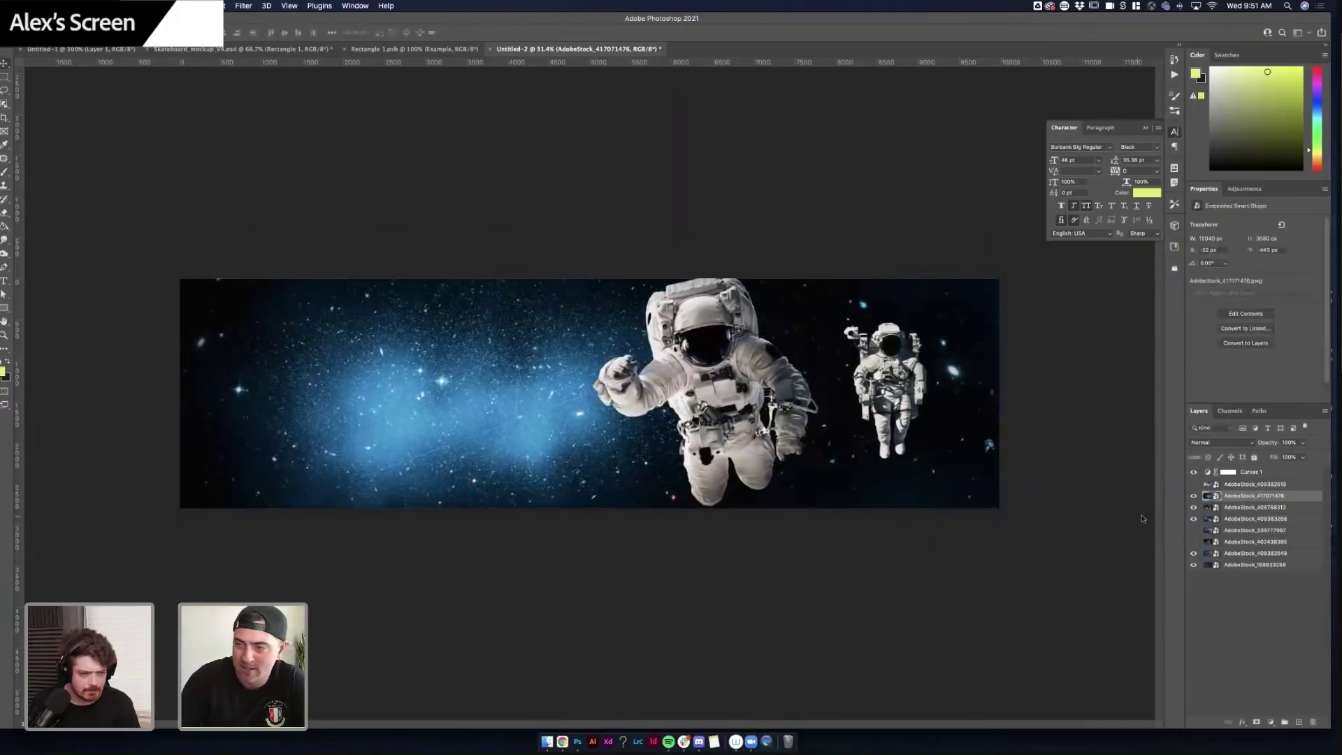
left_click(1194, 497)
left_click(1194, 497)
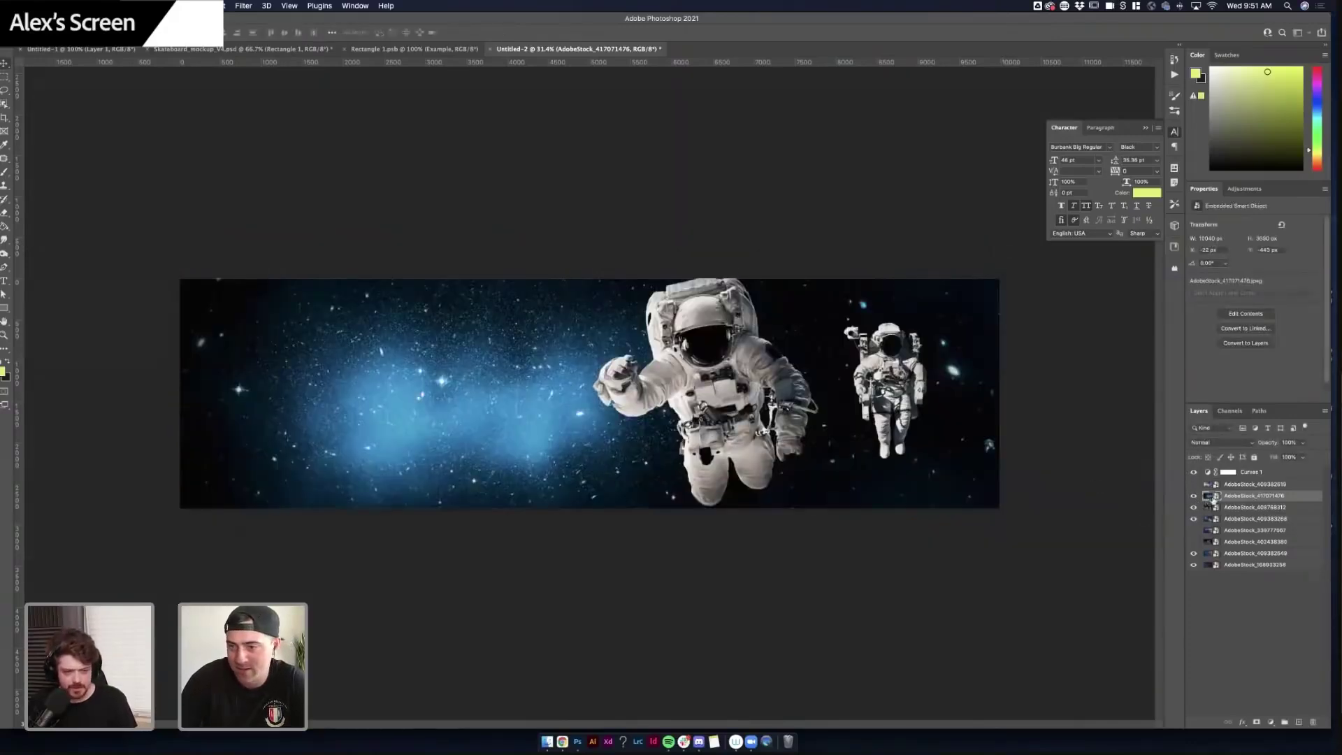
- Set the astronaut layer's blending mode to Lighten and toggle its visibility to compare the blended result
left_click(1222, 443)
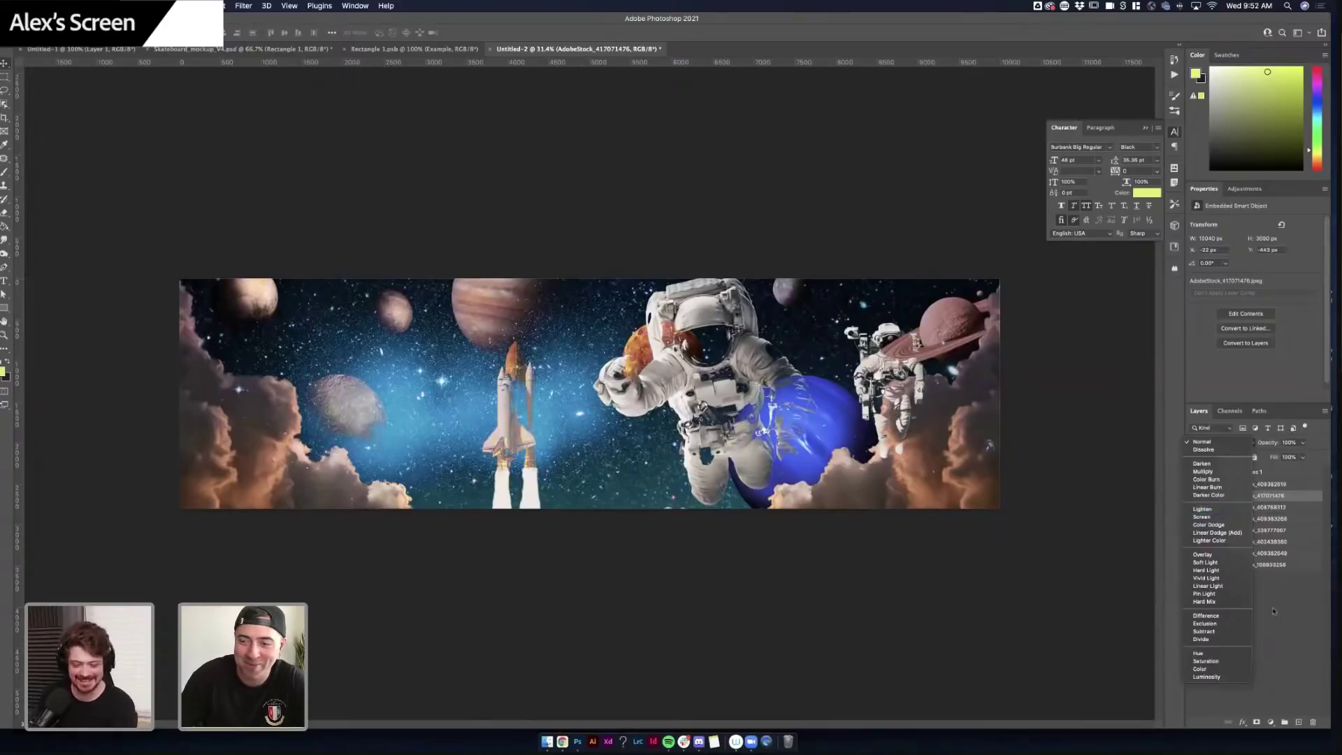
left_click(1265, 537)
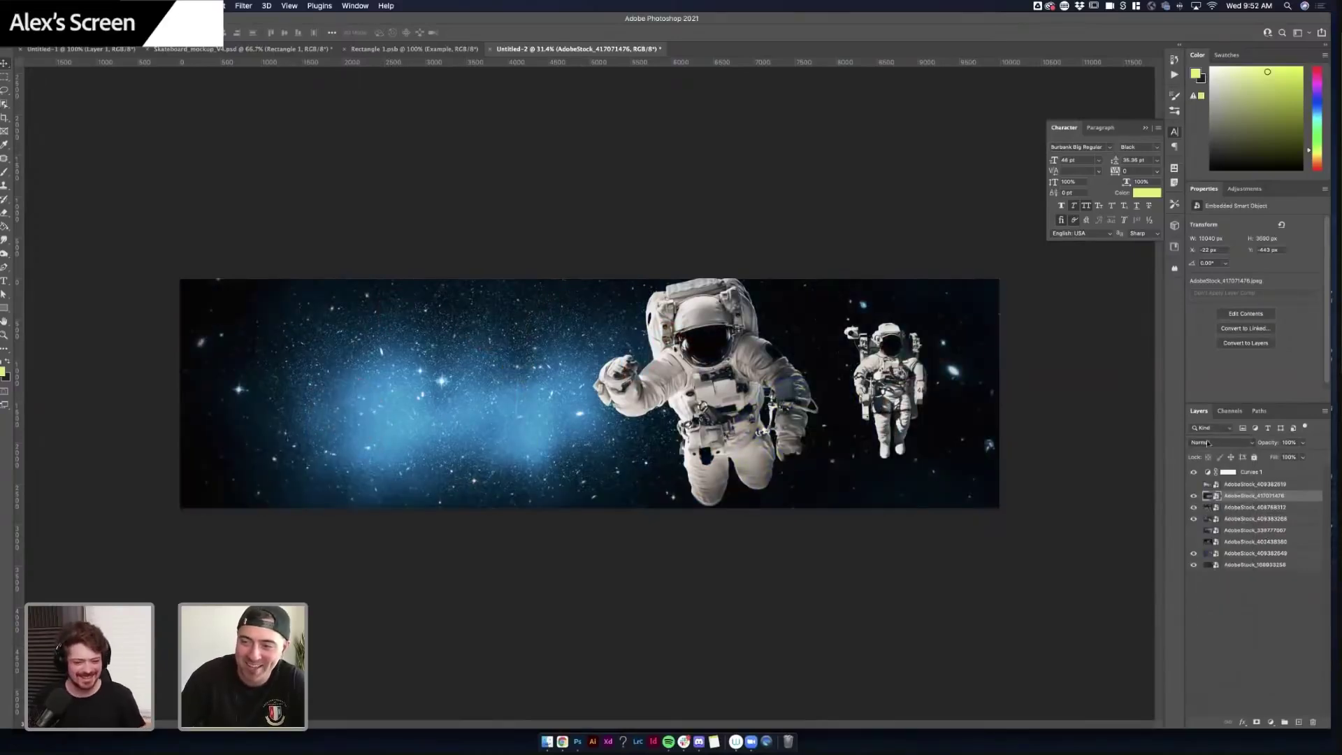
left_click(1207, 443)
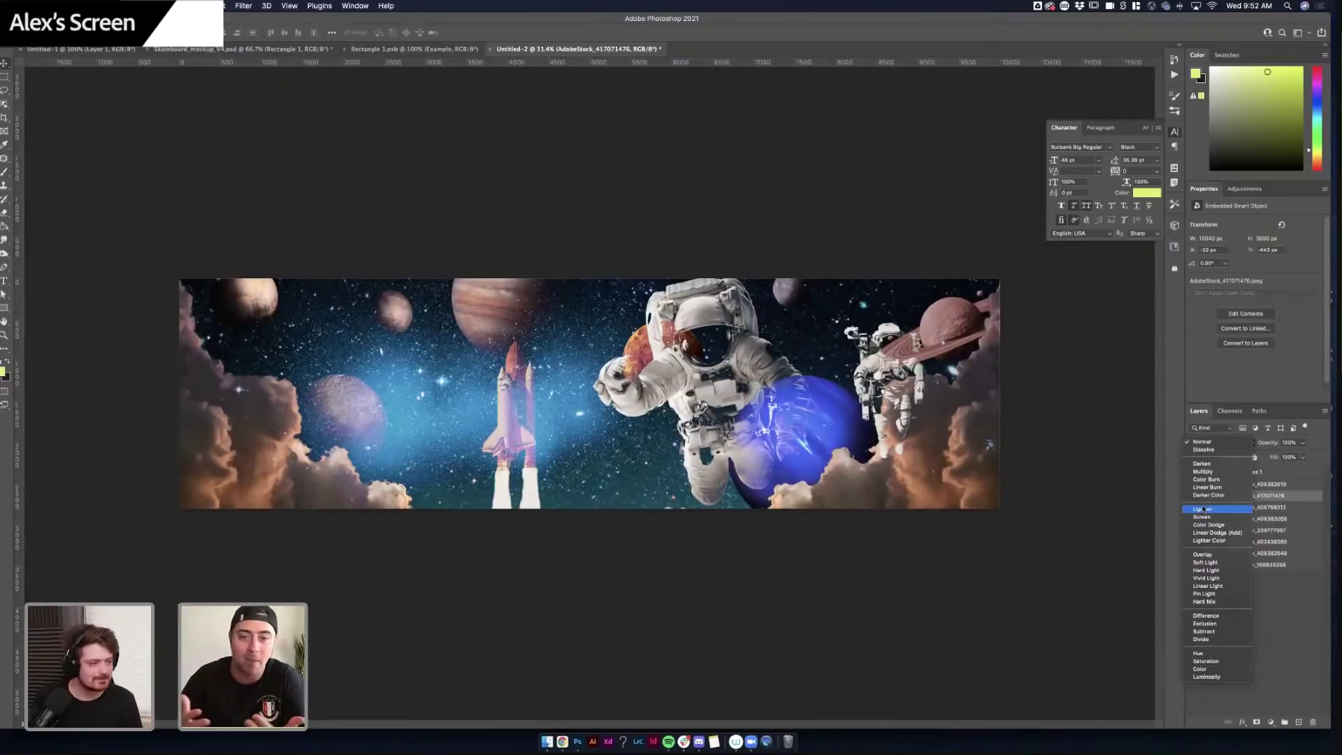
left_click(1203, 510)
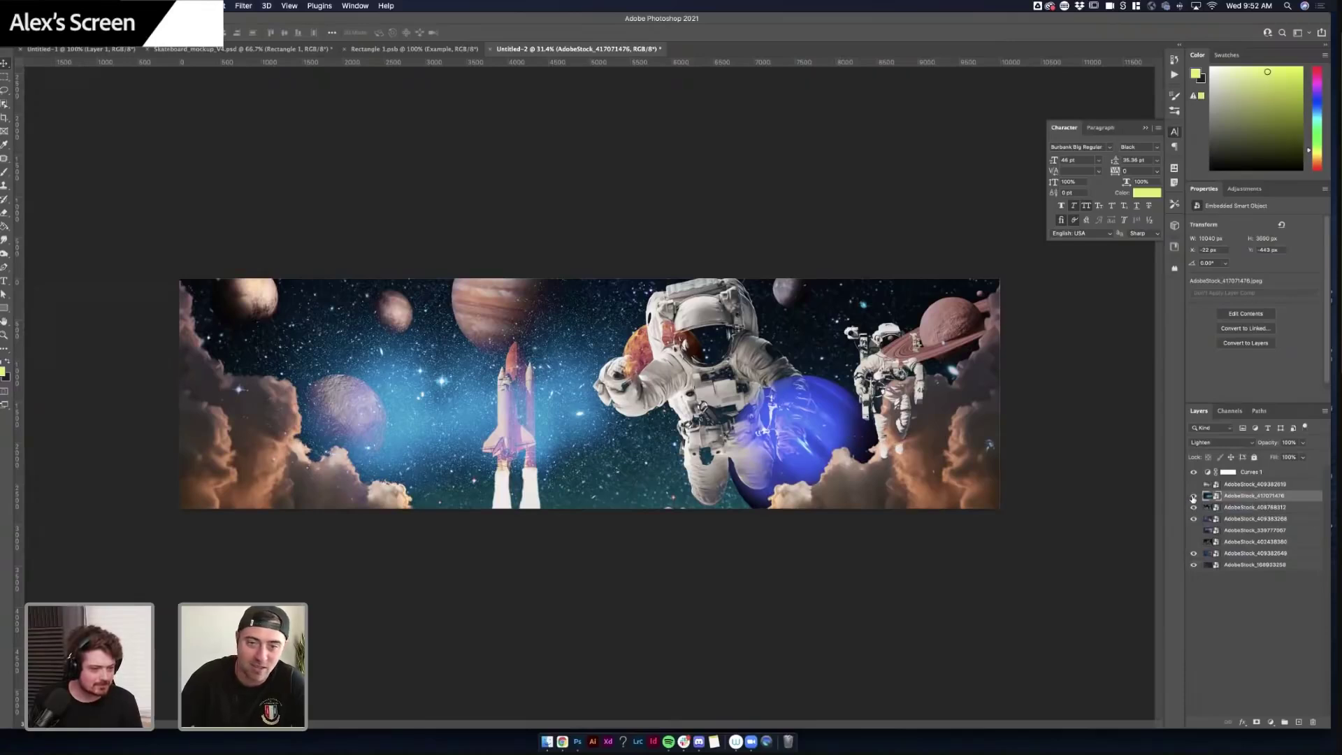
left_click(1194, 497)
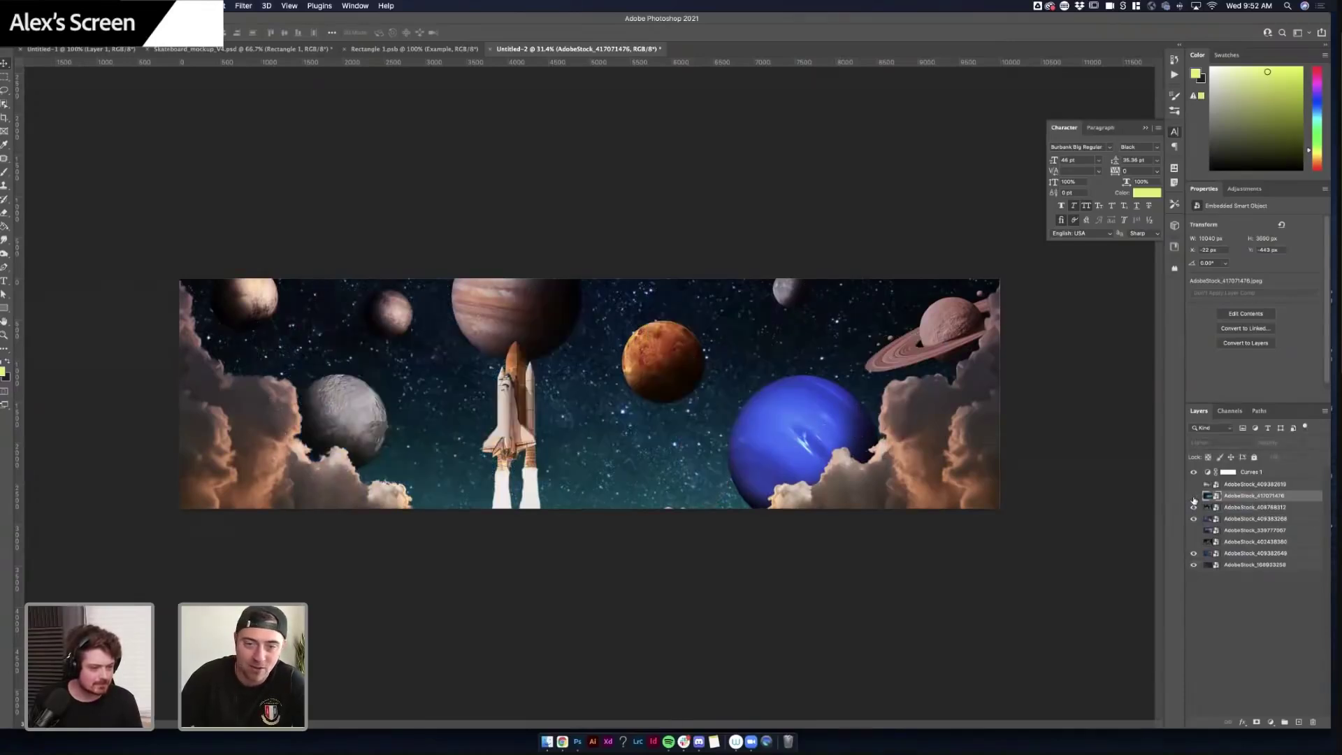
left_click(1193, 496)
left_click(1193, 497)
left_click(1193, 497)
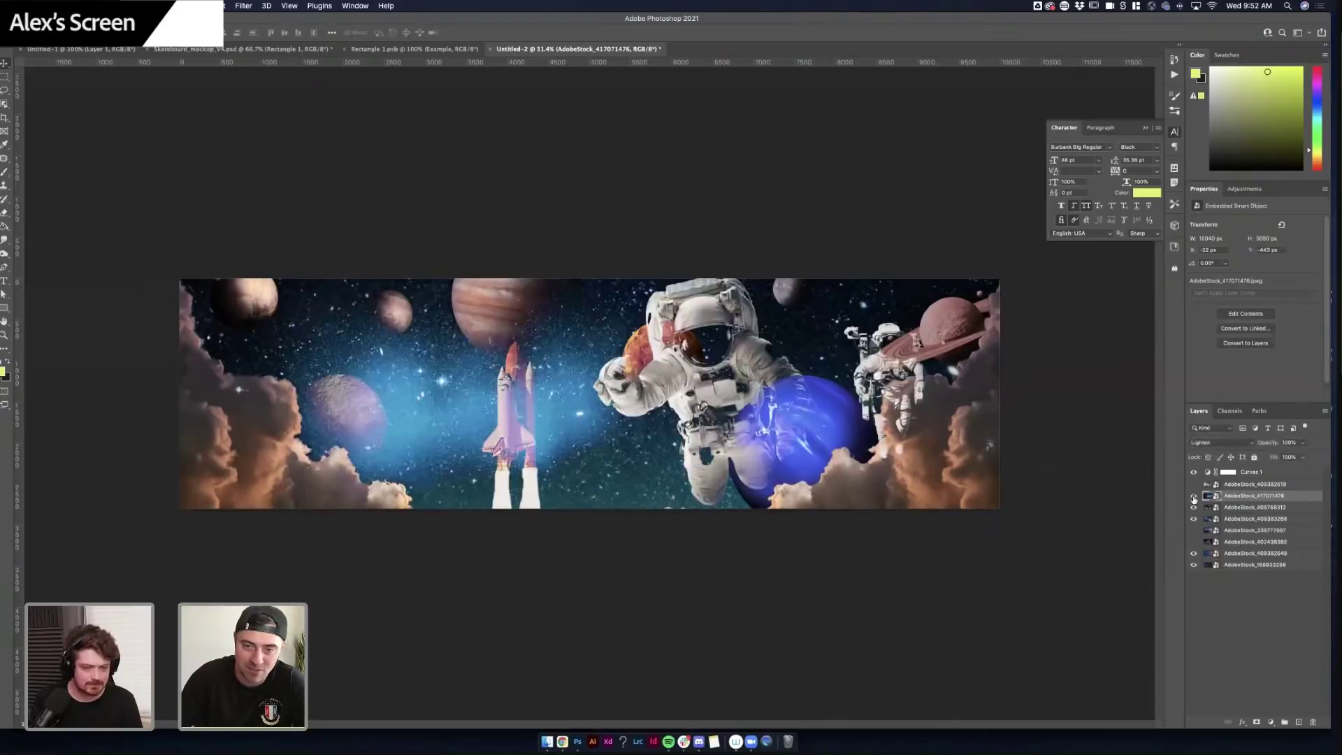
- Compare the banner with and without the astronaut layer, and shift the astronaut image slightly toward the banner's right end
left_click(1194, 497)
left_click(1193, 497)
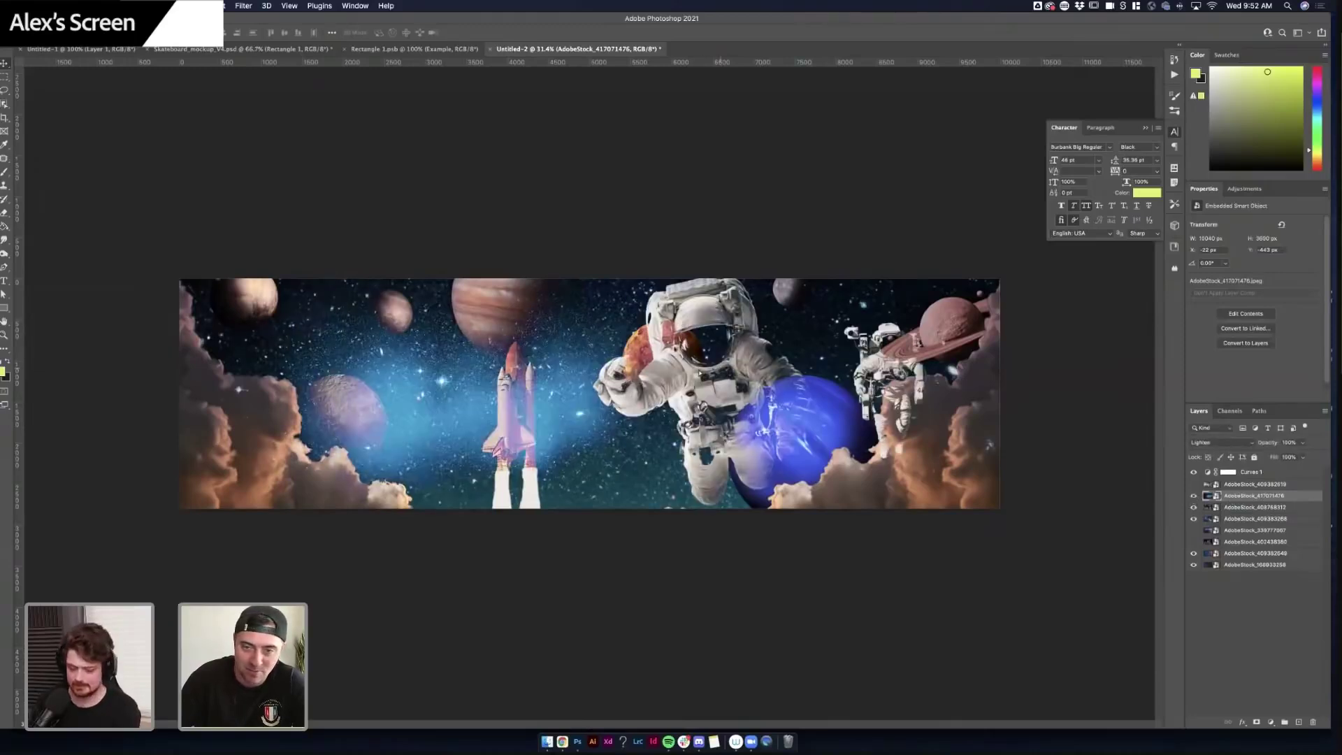
left_click_drag(732, 344, 766, 353)
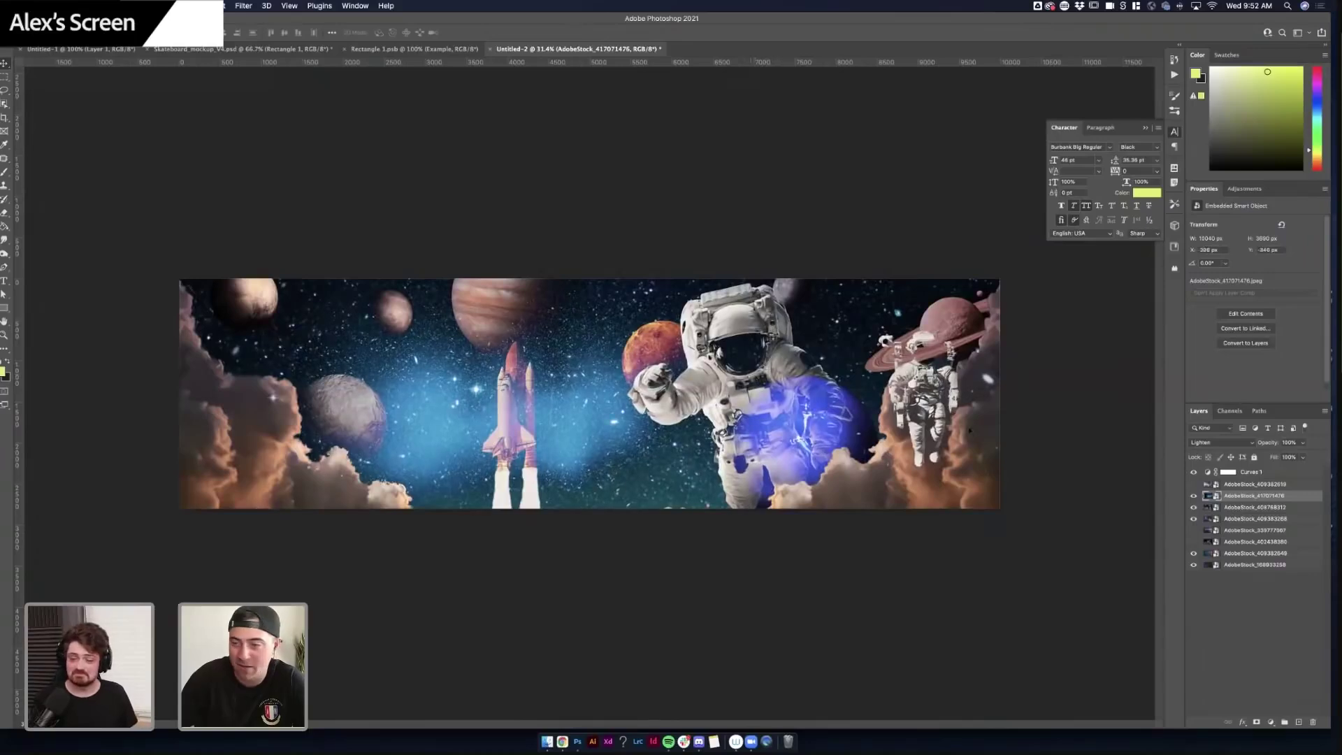
- Add a layer mask to the astronaut layer and paint out its overlaps with the rocket, planets and clouds using a black brush
left_click(1255, 723)
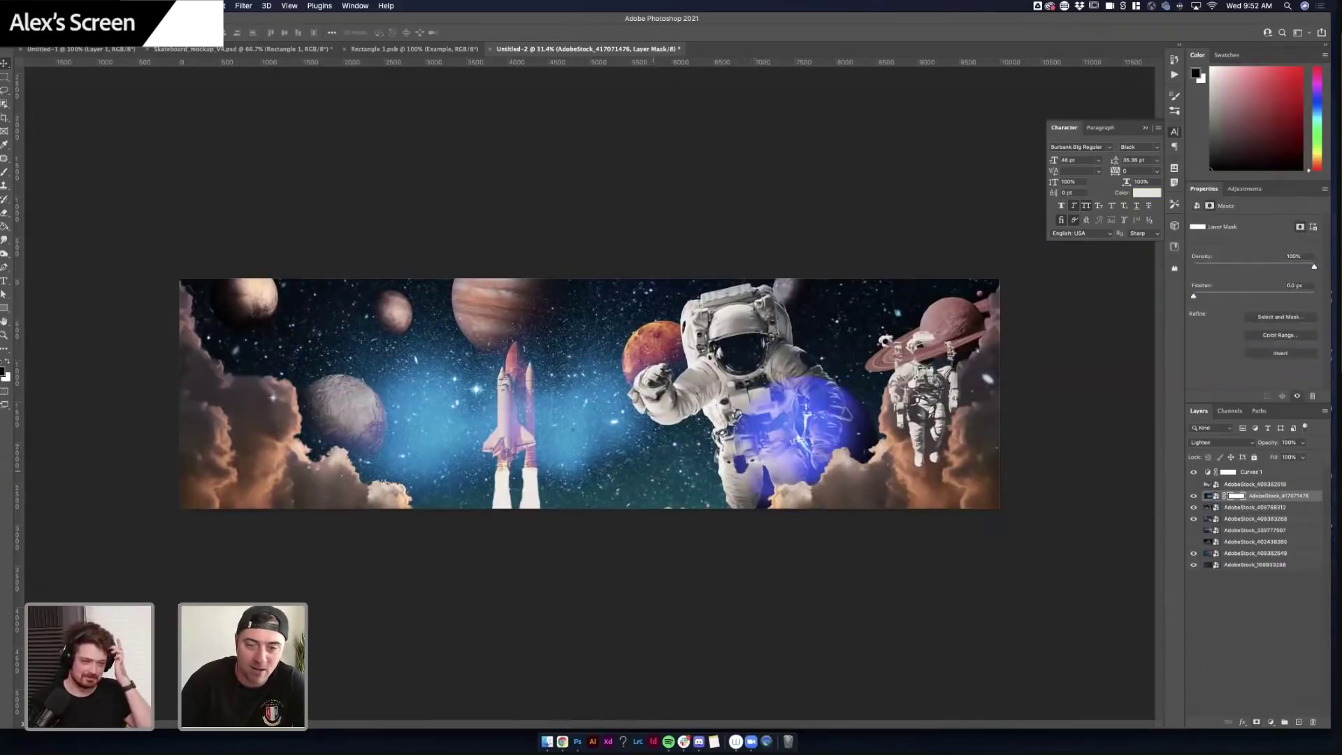
key("b")
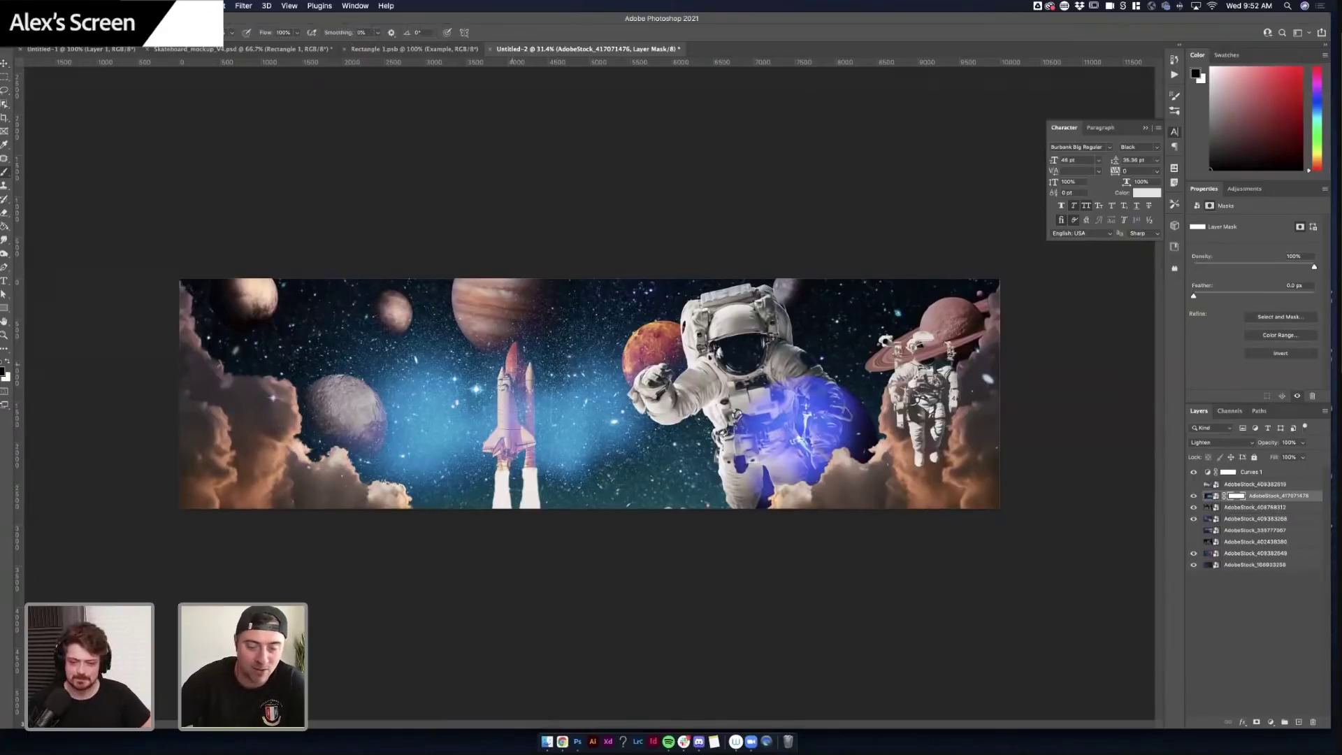
mouse_move(512, 364)
left_mouse_down()
mouse_move(391, 398)
mouse_move(314, 346)
left_mouse_up()
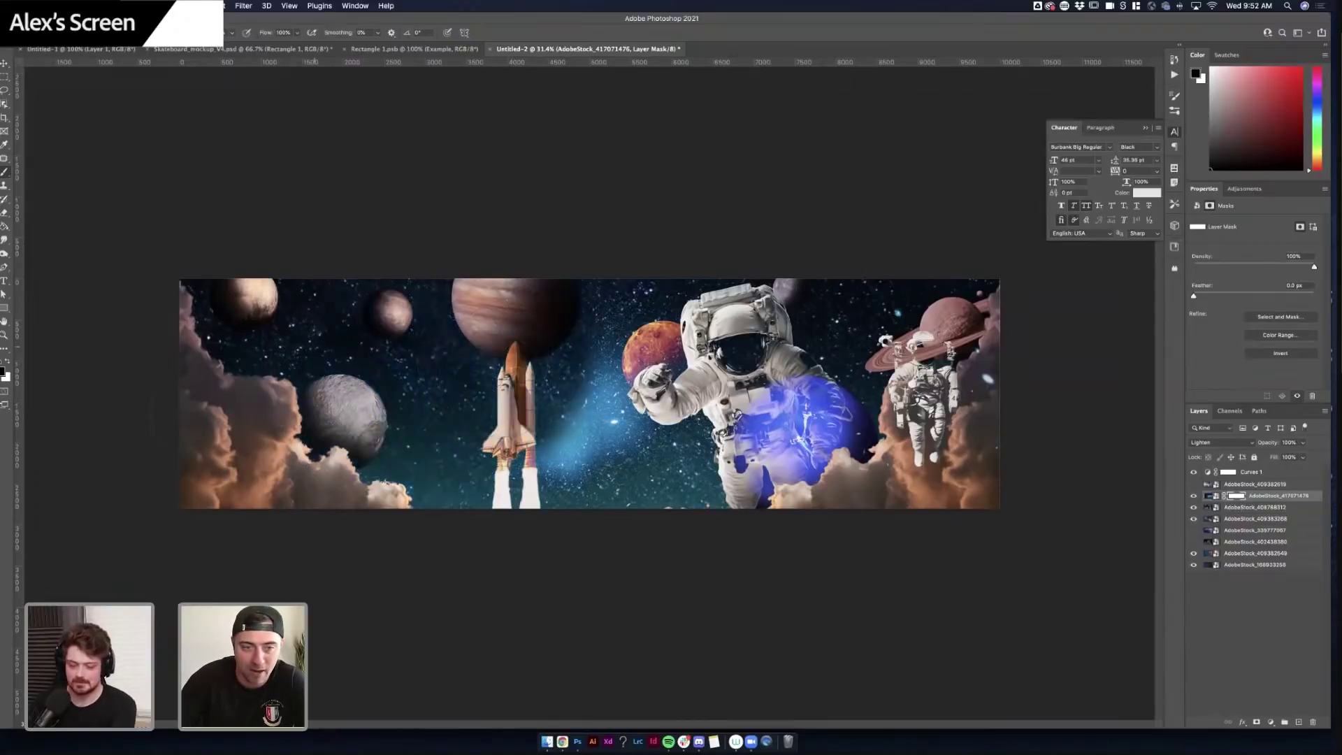
mouse_move(455, 500)
left_mouse_down()
mouse_move(519, 444)
mouse_move(560, 332)
mouse_move(610, 290)
mouse_move(568, 360)
mouse_move(577, 483)
mouse_move(641, 494)
mouse_move(683, 549)
mouse_move(741, 535)
left_mouse_up()
mouse_move(804, 441)
left_mouse_down()
mouse_move(762, 405)
mouse_move(724, 476)
left_mouse_up()
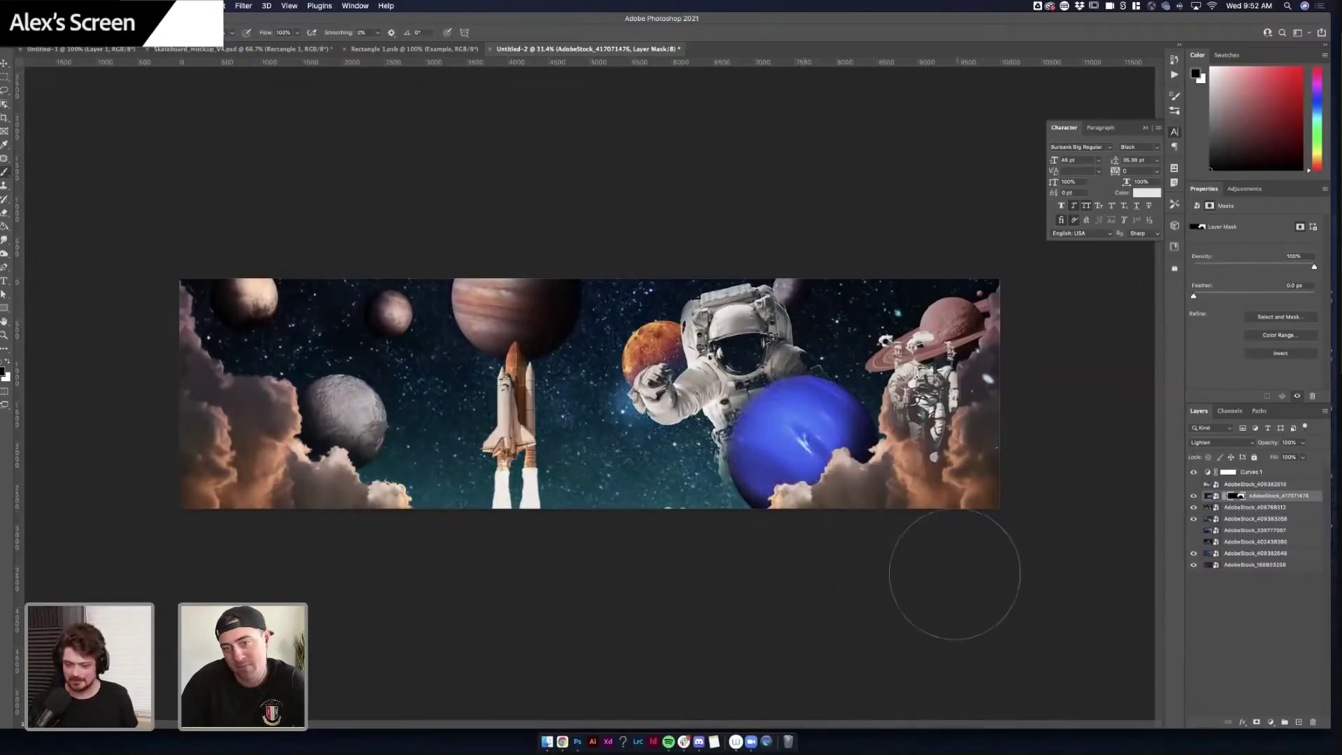
mouse_move(920, 464)
left_mouse_down()
mouse_move(892, 359)
mouse_move(987, 430)
left_mouse_up()
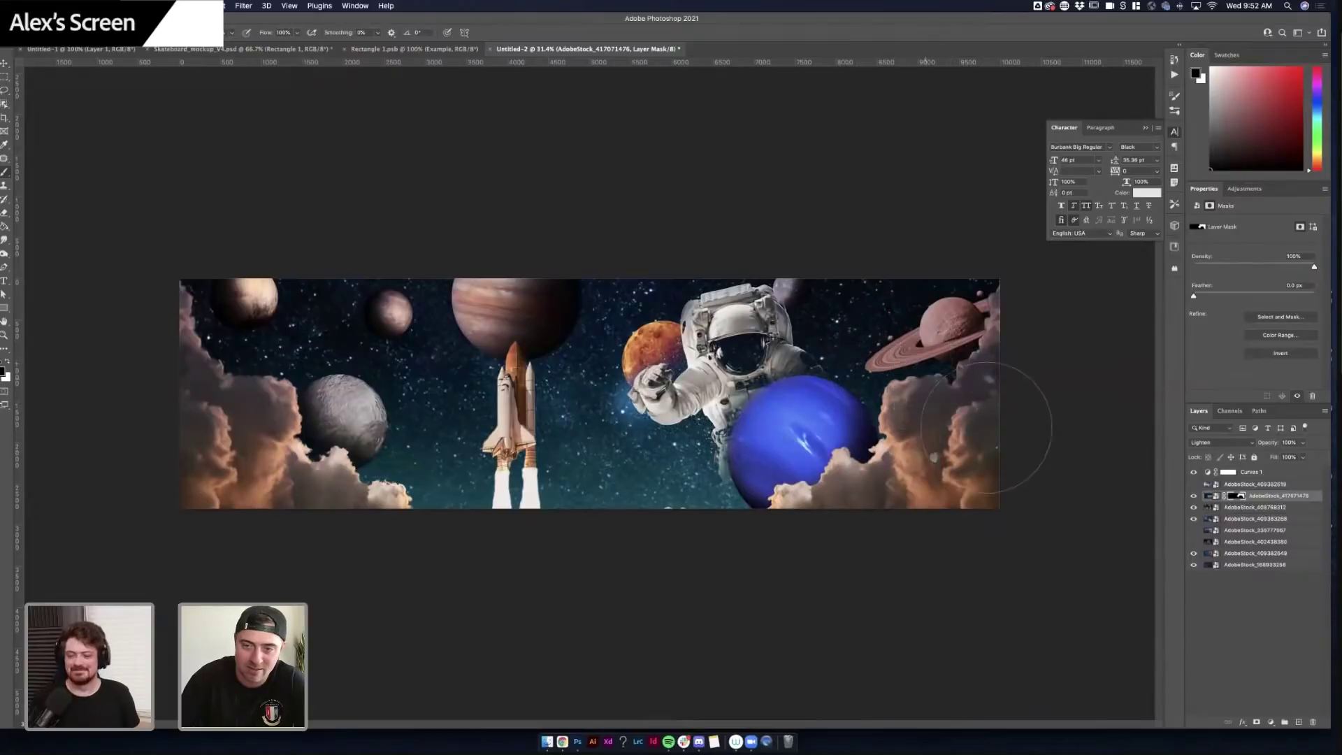
- Undo the mask painting and the added layer mask on the astronaut layer
key("super+z")
key("super+z")
key("super+z")
left_click(1207, 496)
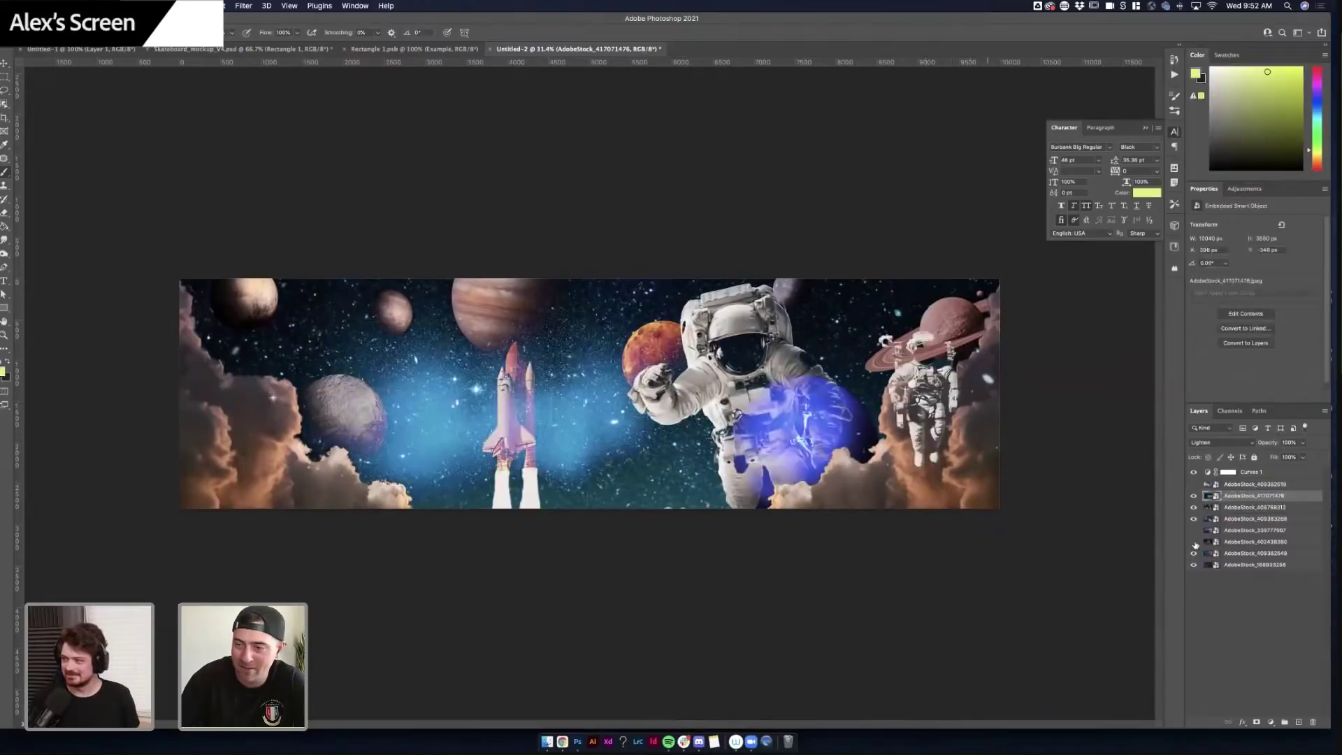
- Toggle the astronaut layer's visibility to compare the banner with and without it, and leave the layer hidden
left_click(1192, 497)
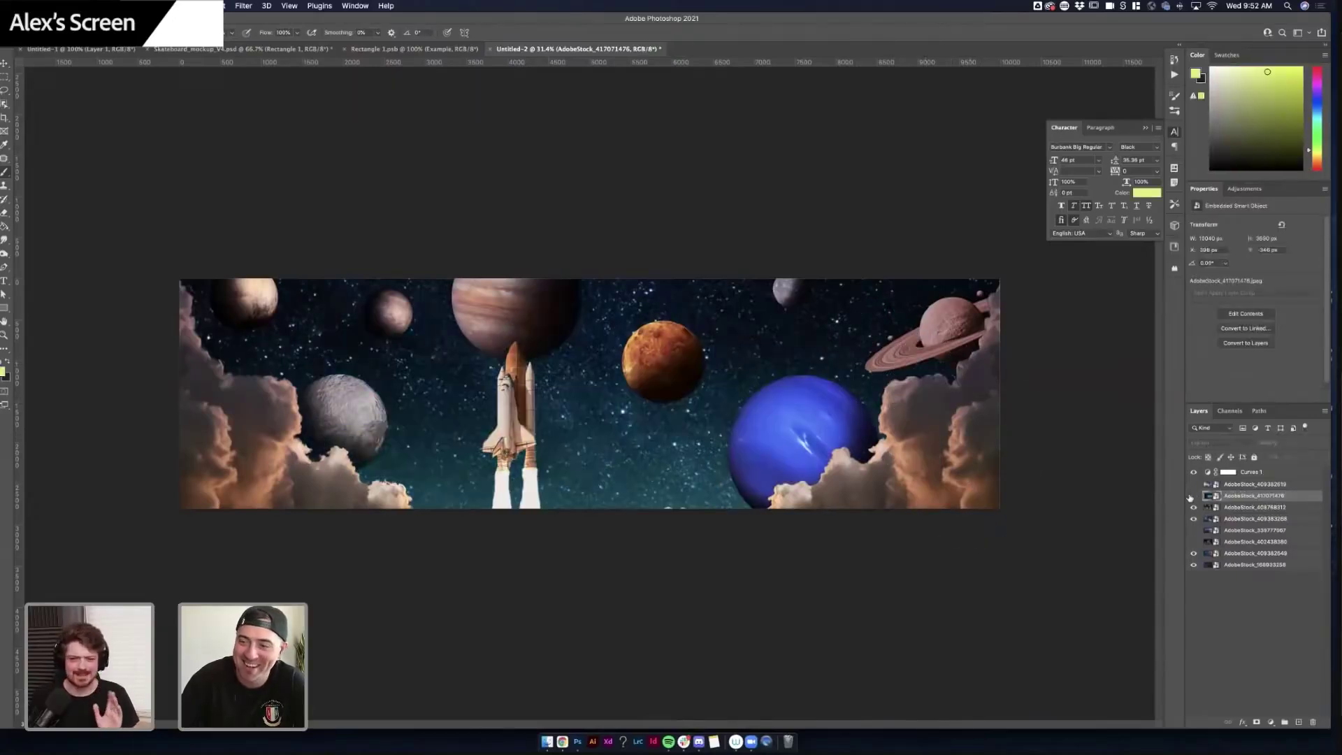
left_click(1192, 497)
left_click(1191, 496)
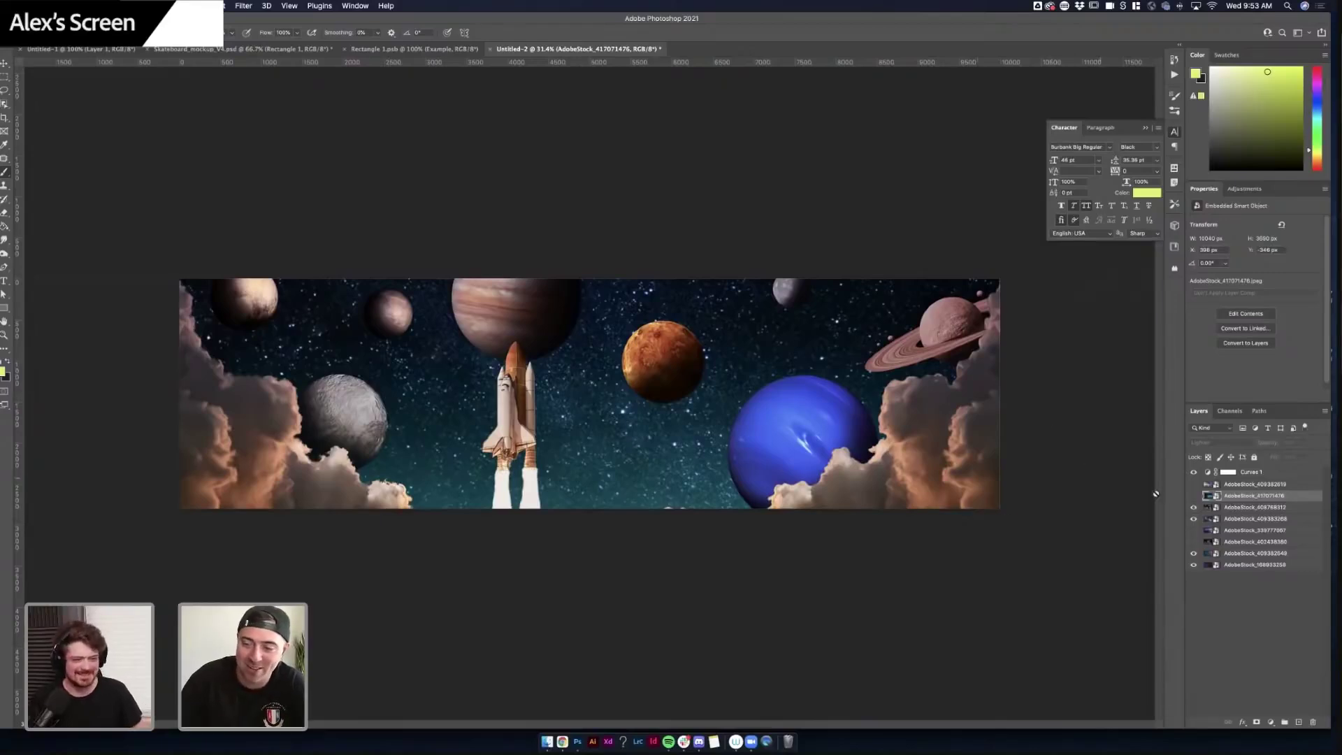
left_click(1194, 496)
left_click(1194, 496)
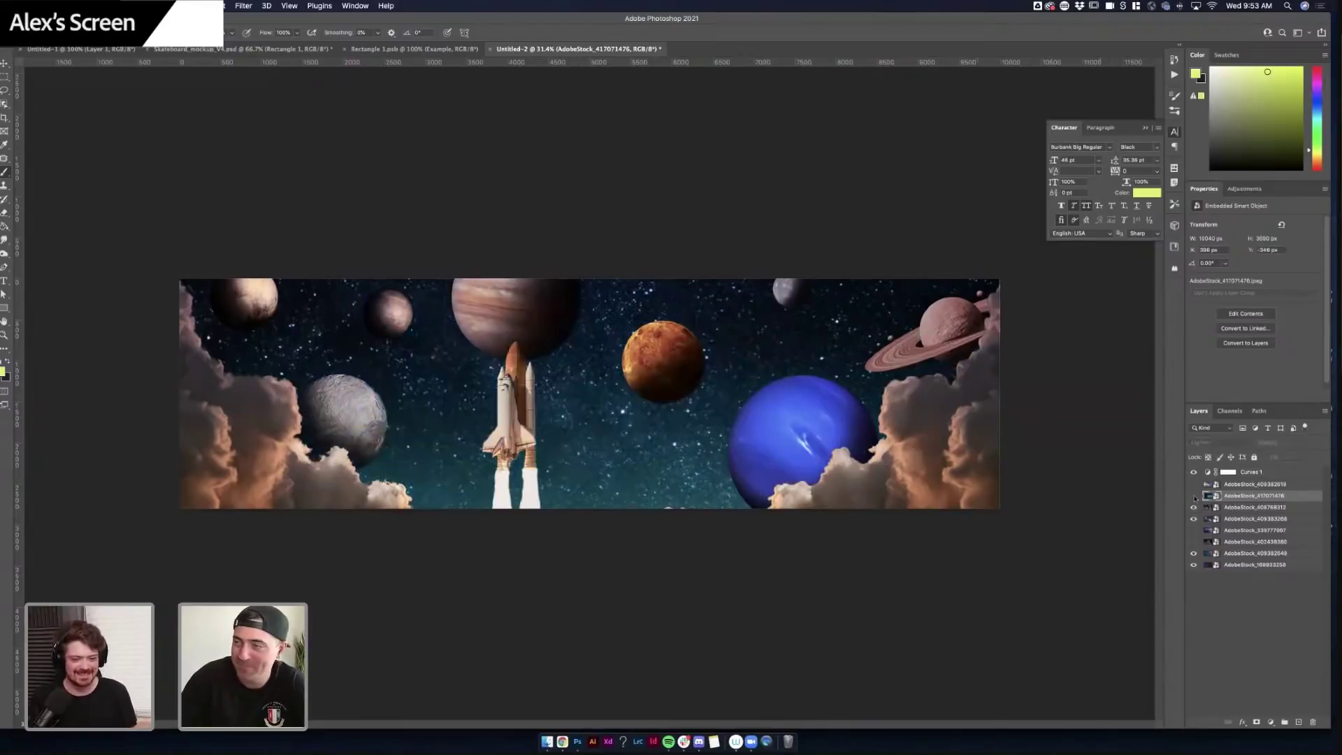
- Place the grey cat stock image into the banner above the astronaut layer at its default size
key("super+Tab")
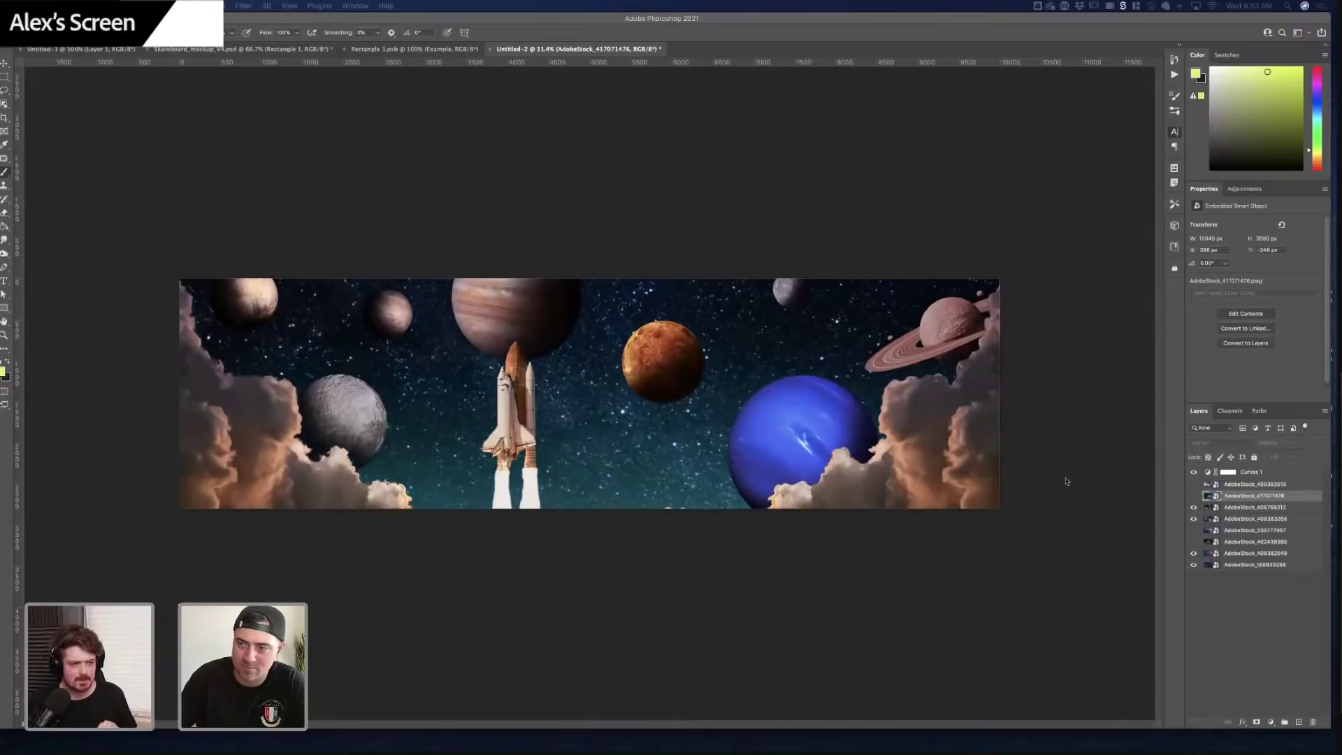
left_click(617, 437)
key("super+t")
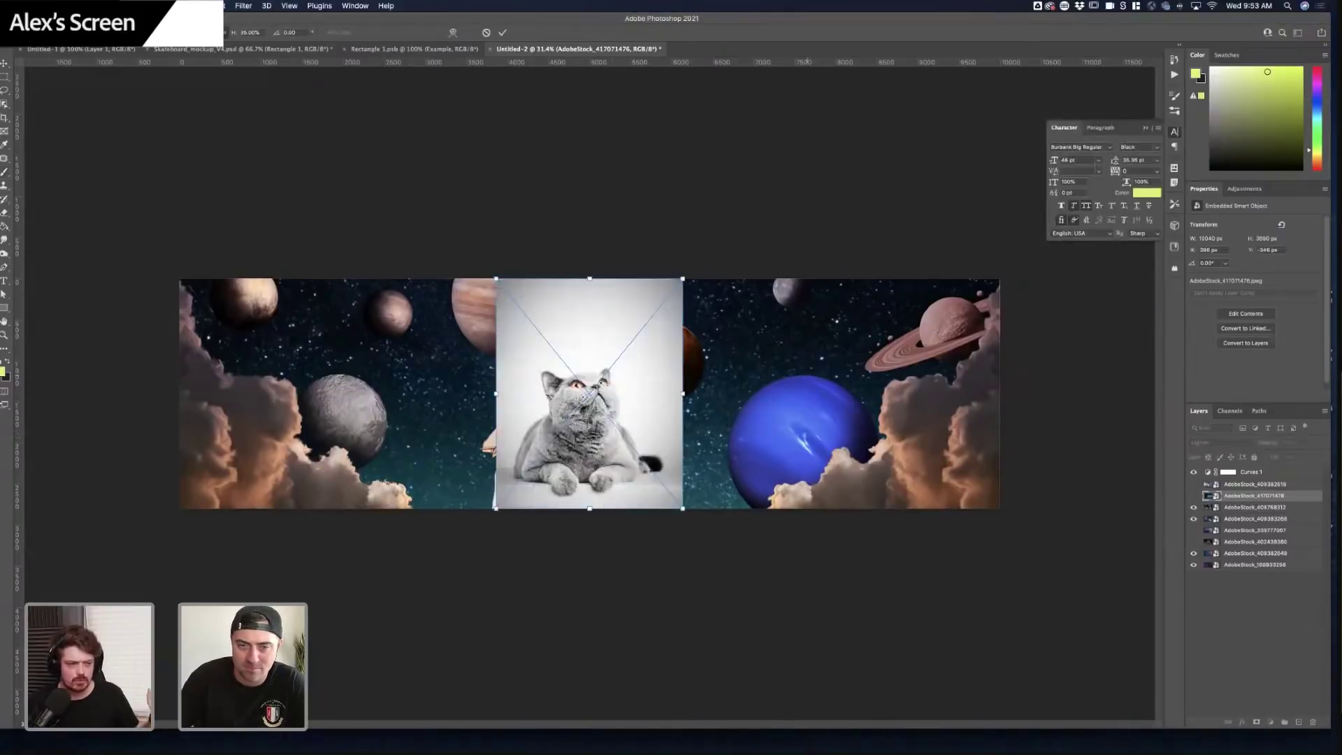
key("Return")
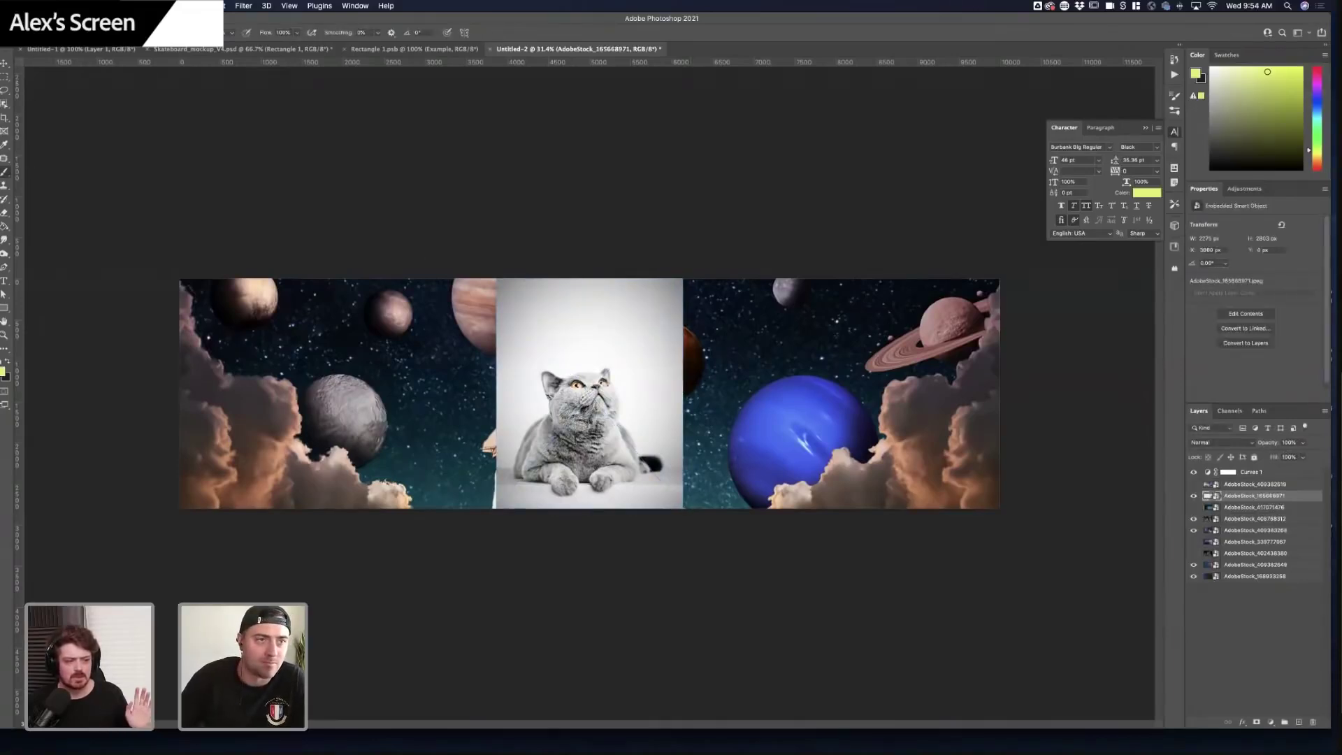
- Select the cat with the Object Selection Tool and mask away its light background
left_click(31, 19)
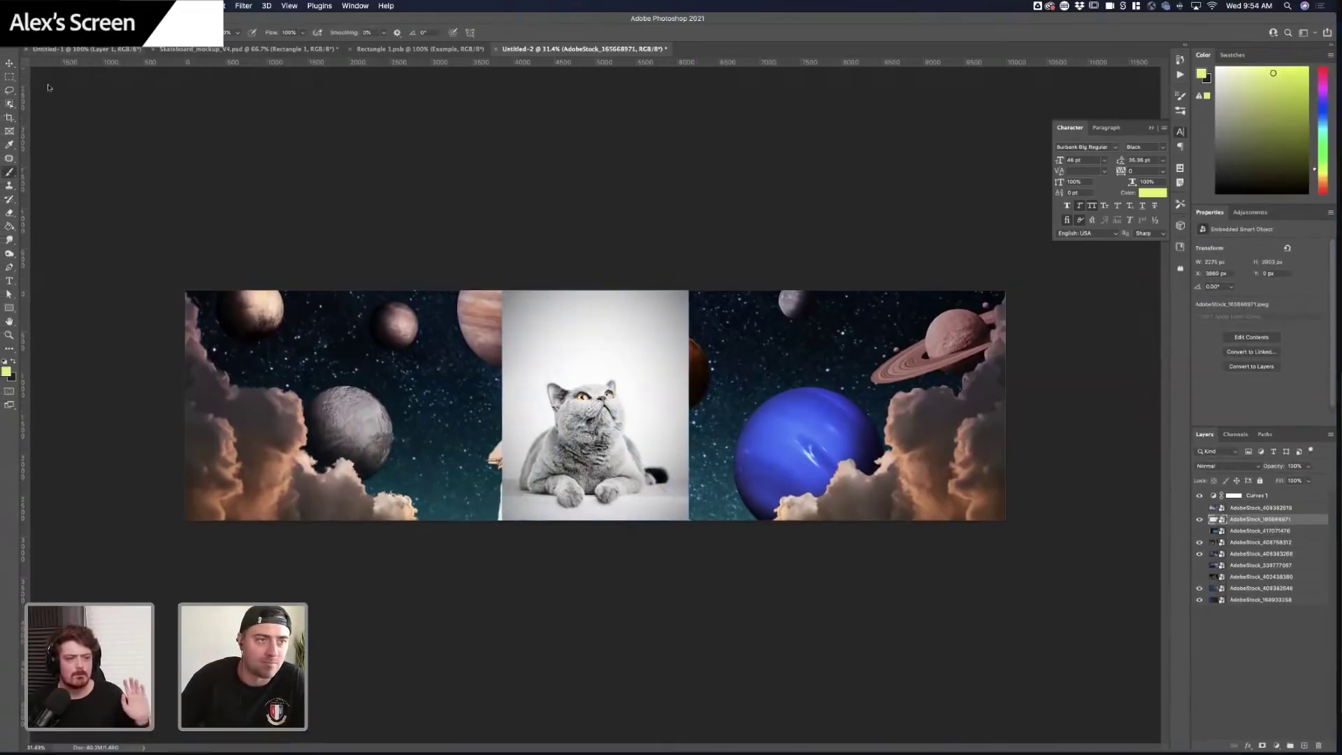
left_click(10, 105)
left_click(61, 105)
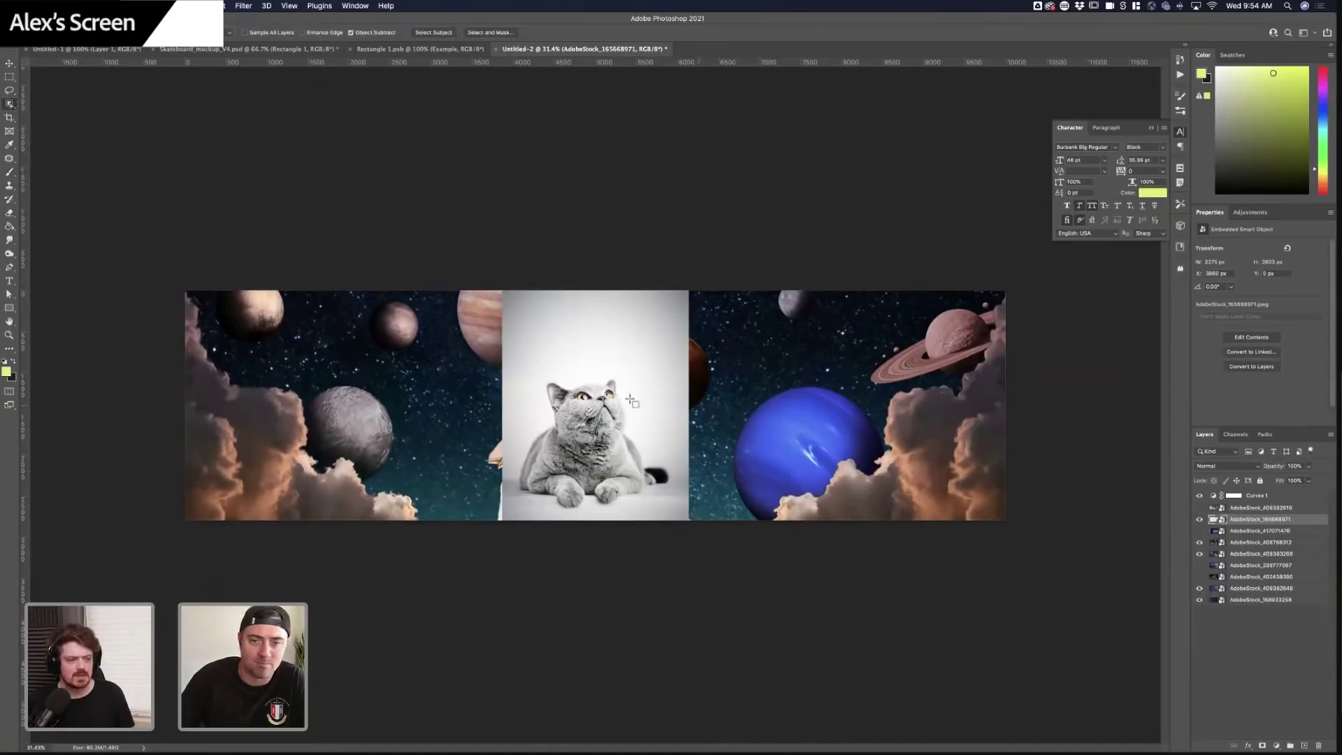
left_click_drag(510, 374, 688, 525)
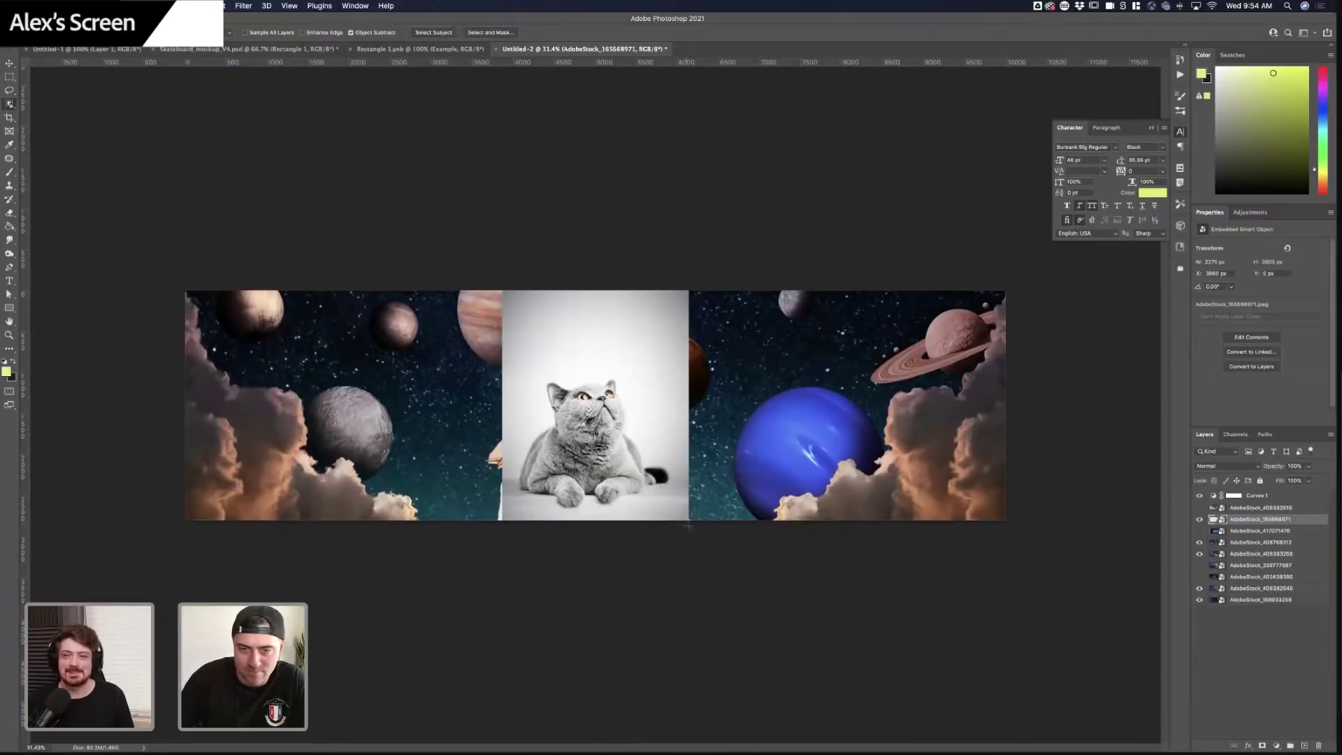
left_click(1262, 745)
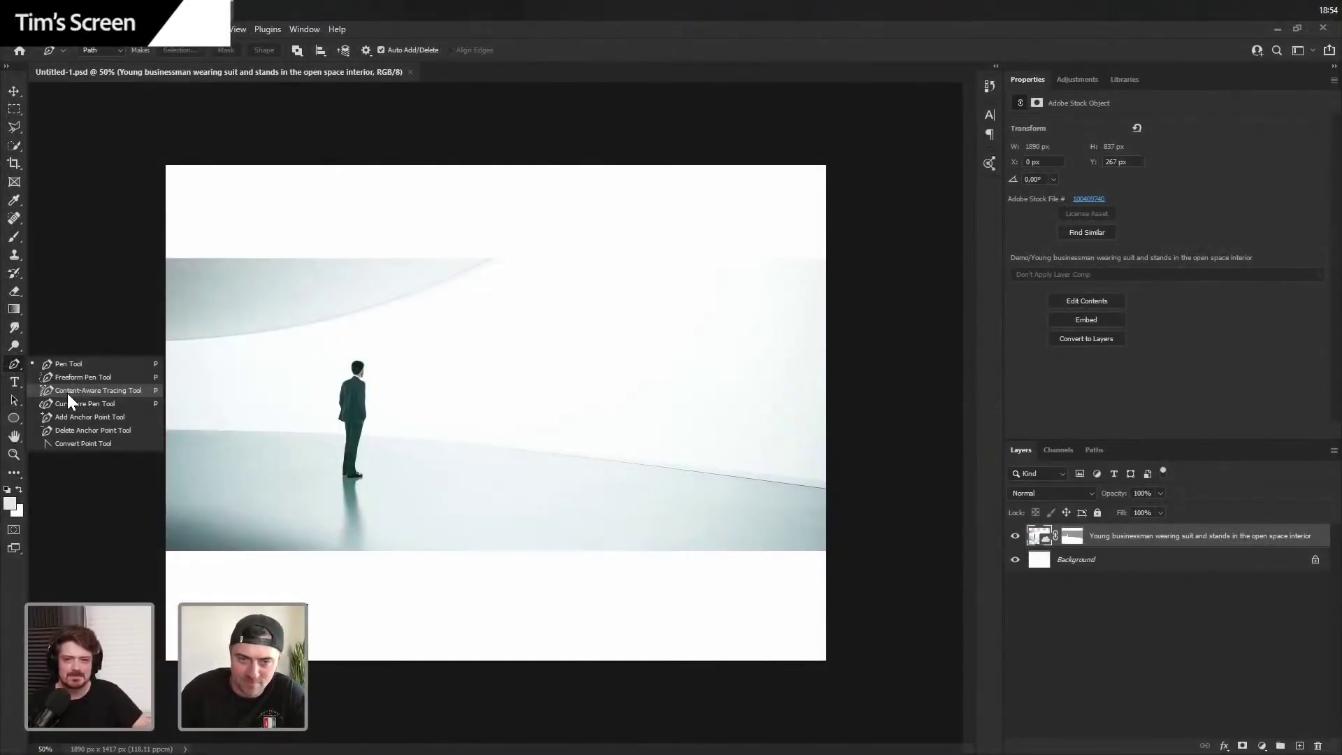
- Activate the Content-Aware Tracing Tool for the businessman photo and bring the curved ceiling area into close view
left_click(67, 392)
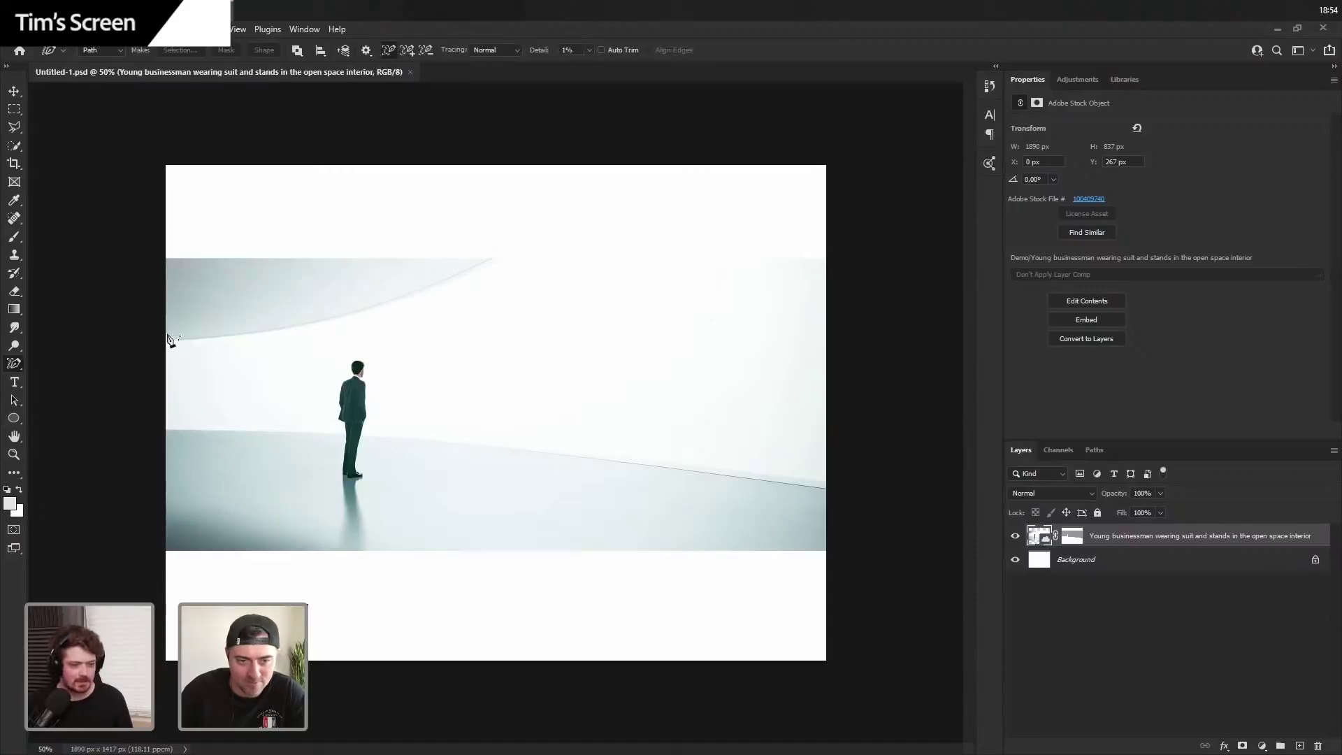
scroll(194, 346, "up", 6)
scroll(238, 366, "down", 3)
scroll(132, 342, "up", 2)
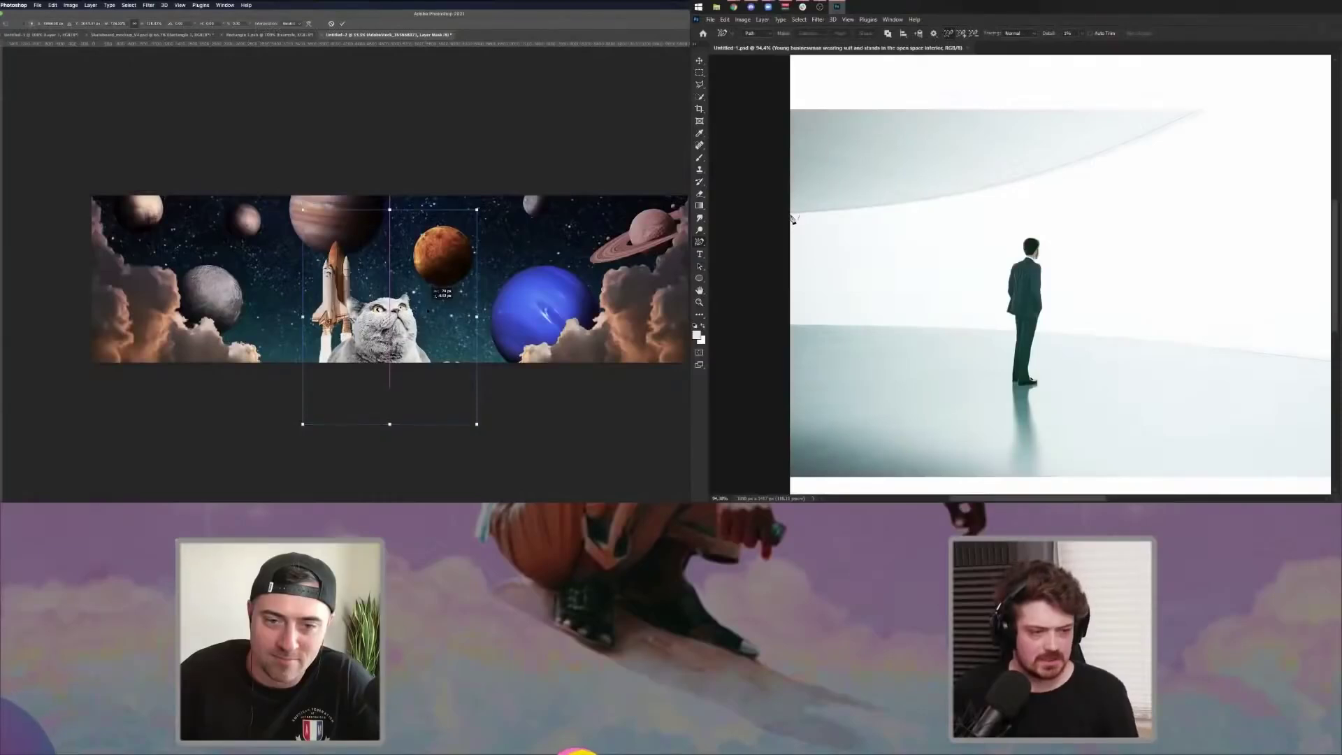
- Enlarge the masked cat and position it at the banner's bottom edge between the rocket and the blue planet
left_click_drag(429, 310, 429, 316)
left_click_drag(476, 214, 430, 272)
mouse_move(401, 316)
left_mouse_down()
mouse_move(413, 297)
mouse_move(403, 313)
left_mouse_up()
left_click_drag(403, 296, 454, 265)
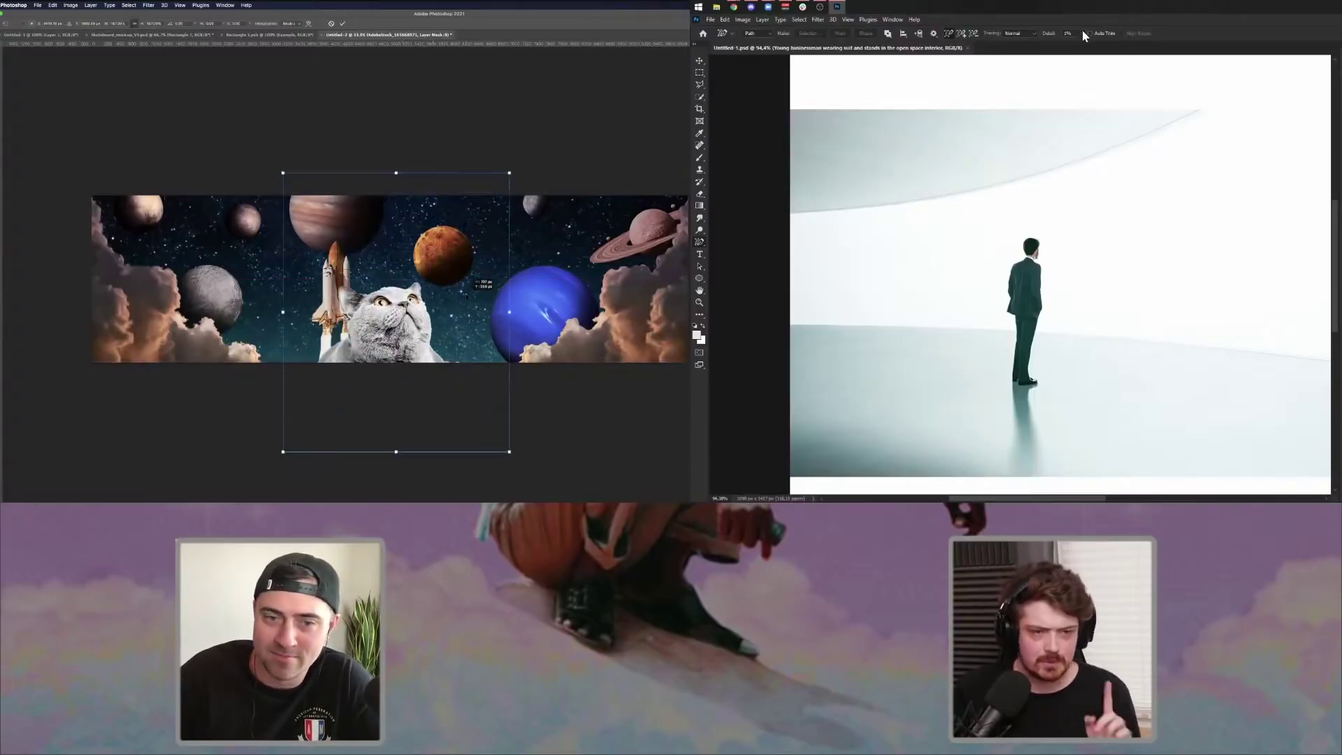
- Set the tracing detail to 85% and trace the curved lower edge of the ceiling in the businessman photo
left_click_drag(1082, 47, 1120, 42)
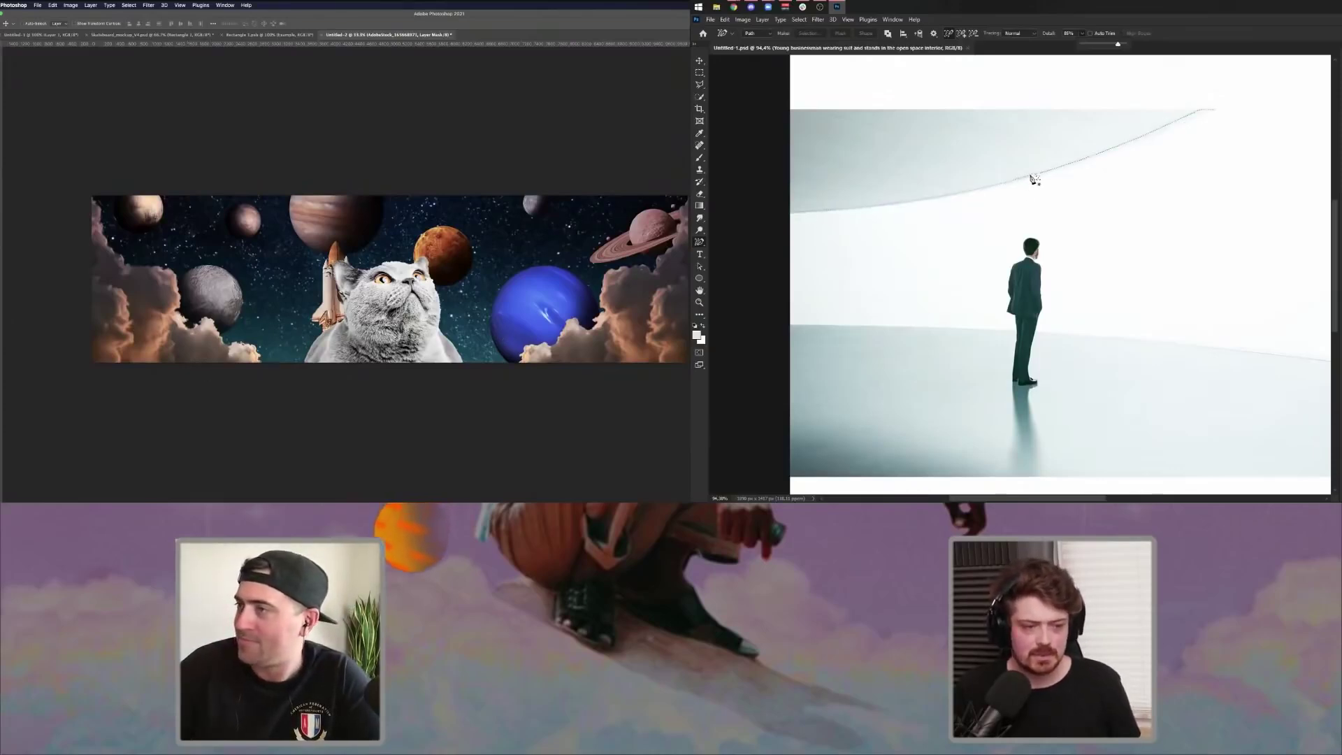
key("super+Tab")
double_click(136, 83)
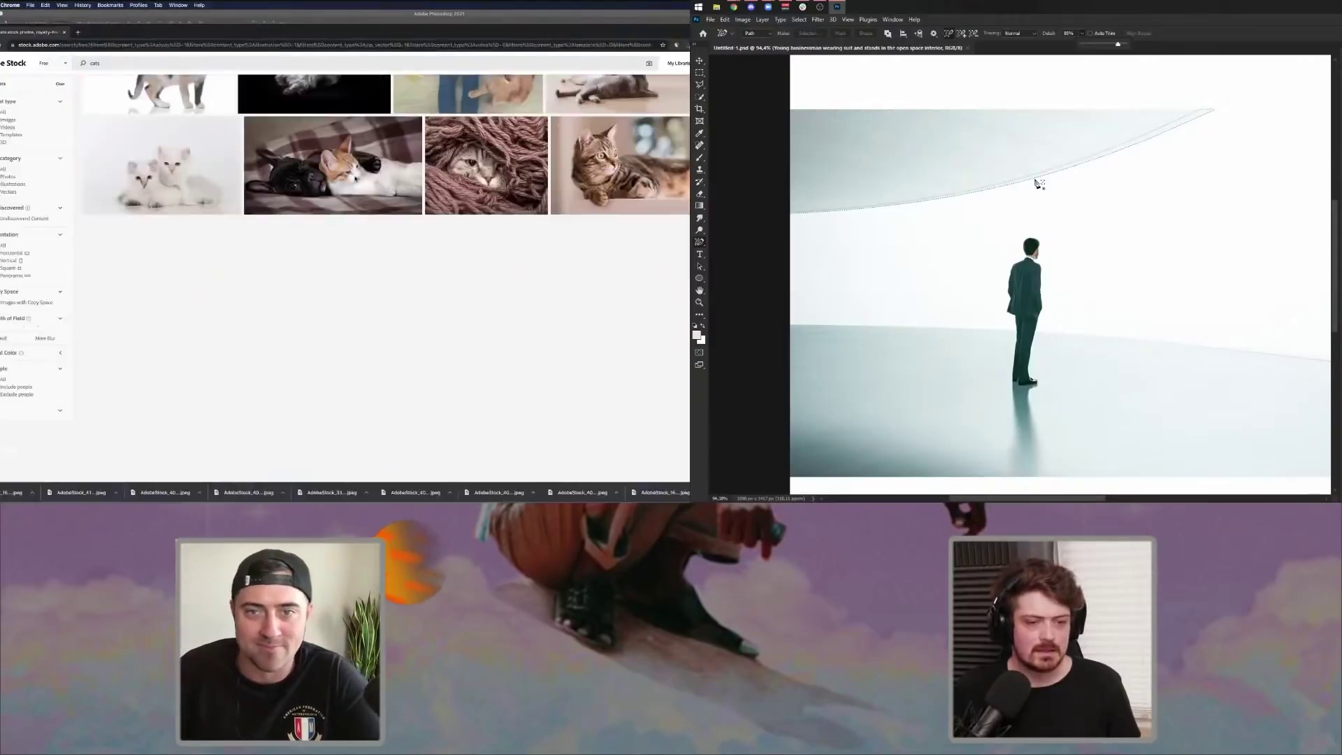
left_click(1039, 182)
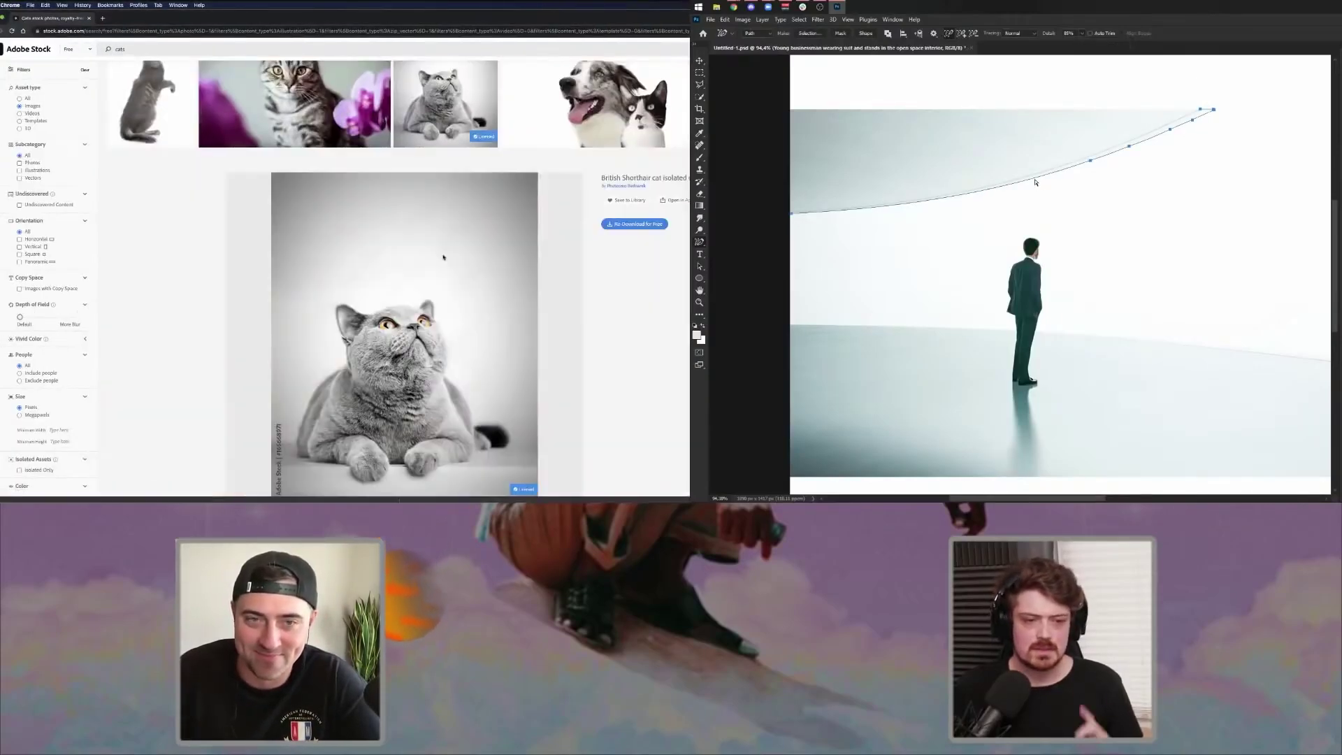
- Browse the cat images in the Adobe Stock search results
scroll(443, 257, "up", 3)
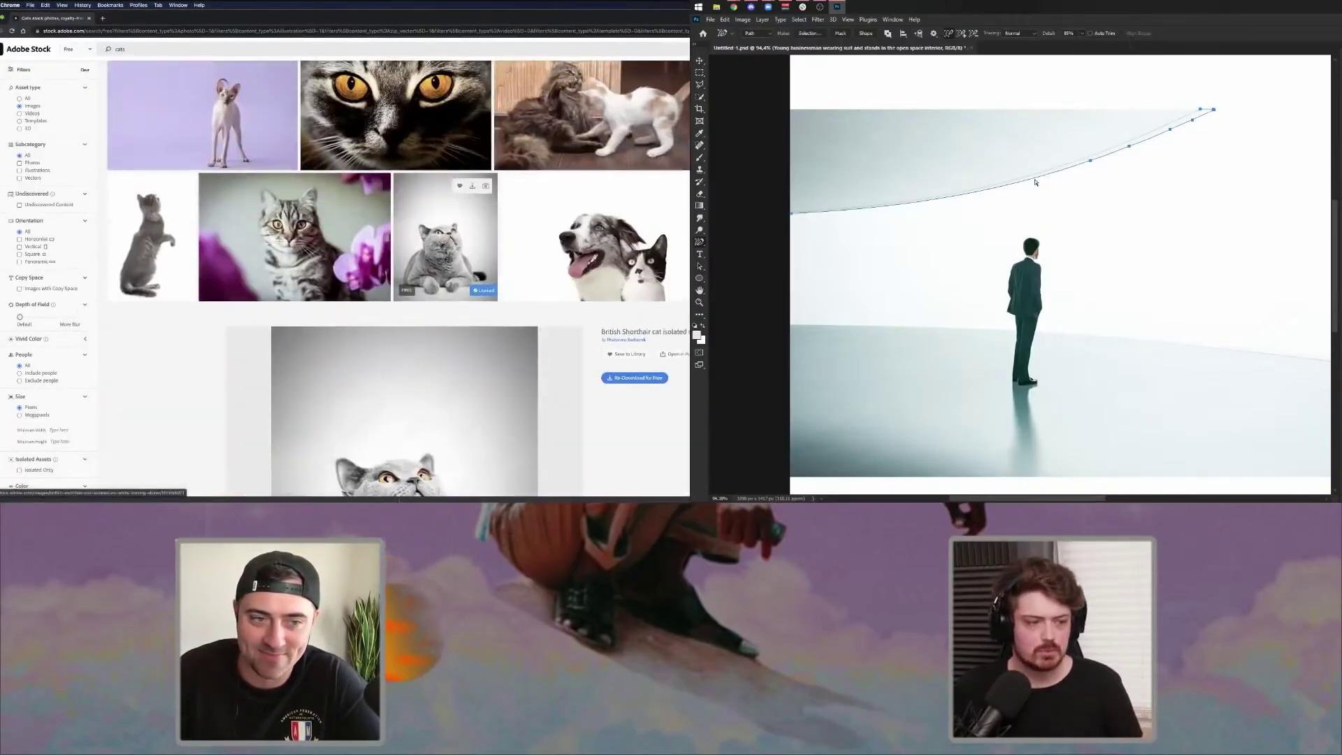
scroll(446, 258, "up", 5)
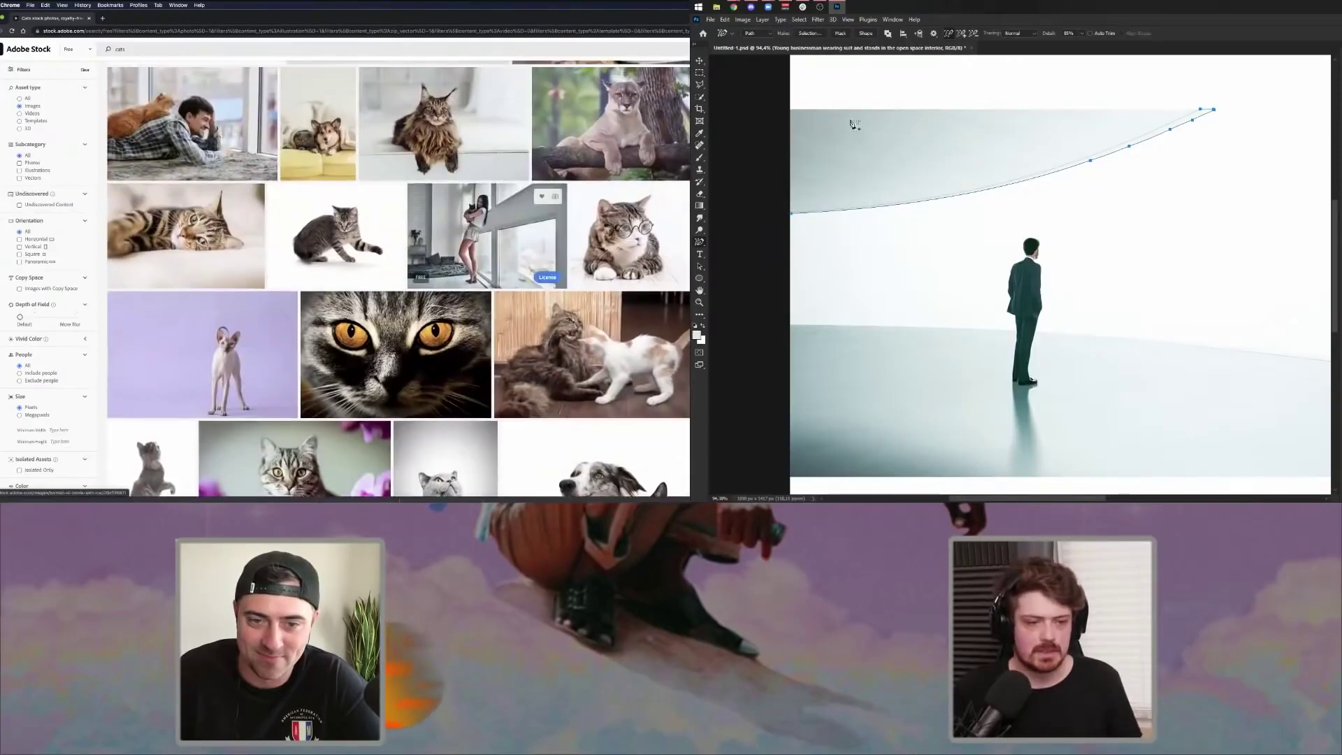
left_click(397, 344)
- Trace the ceiling's straight top edge and close the path along the photo's left side with the Pen Tool
left_click(832, 112)
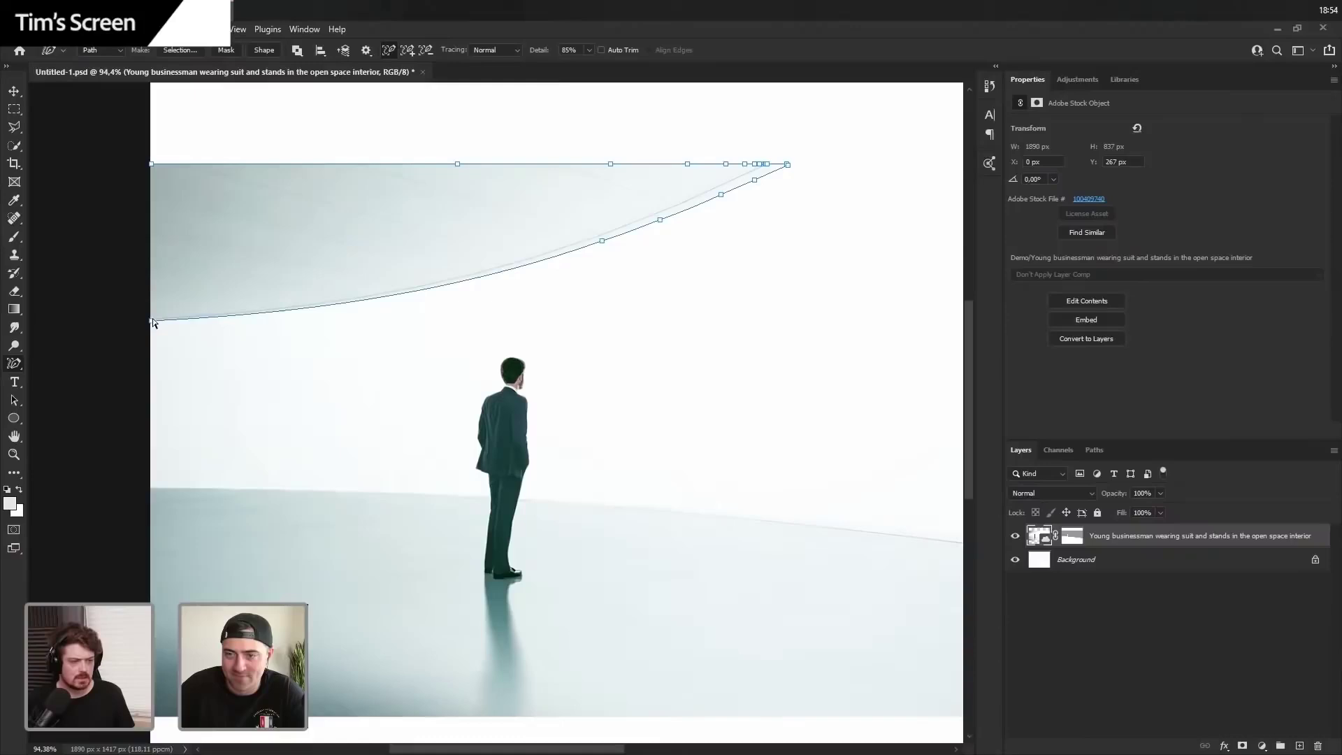
left_click(153, 321)
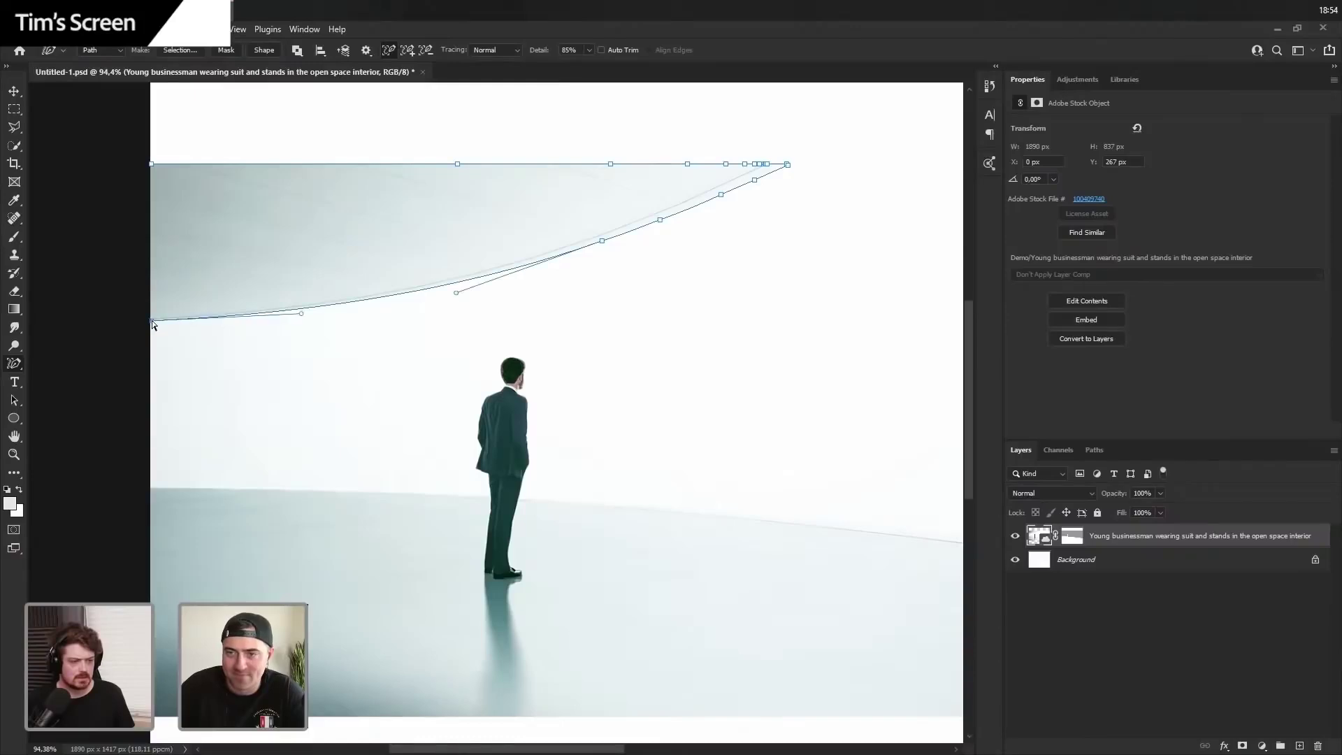
right_click(14, 369)
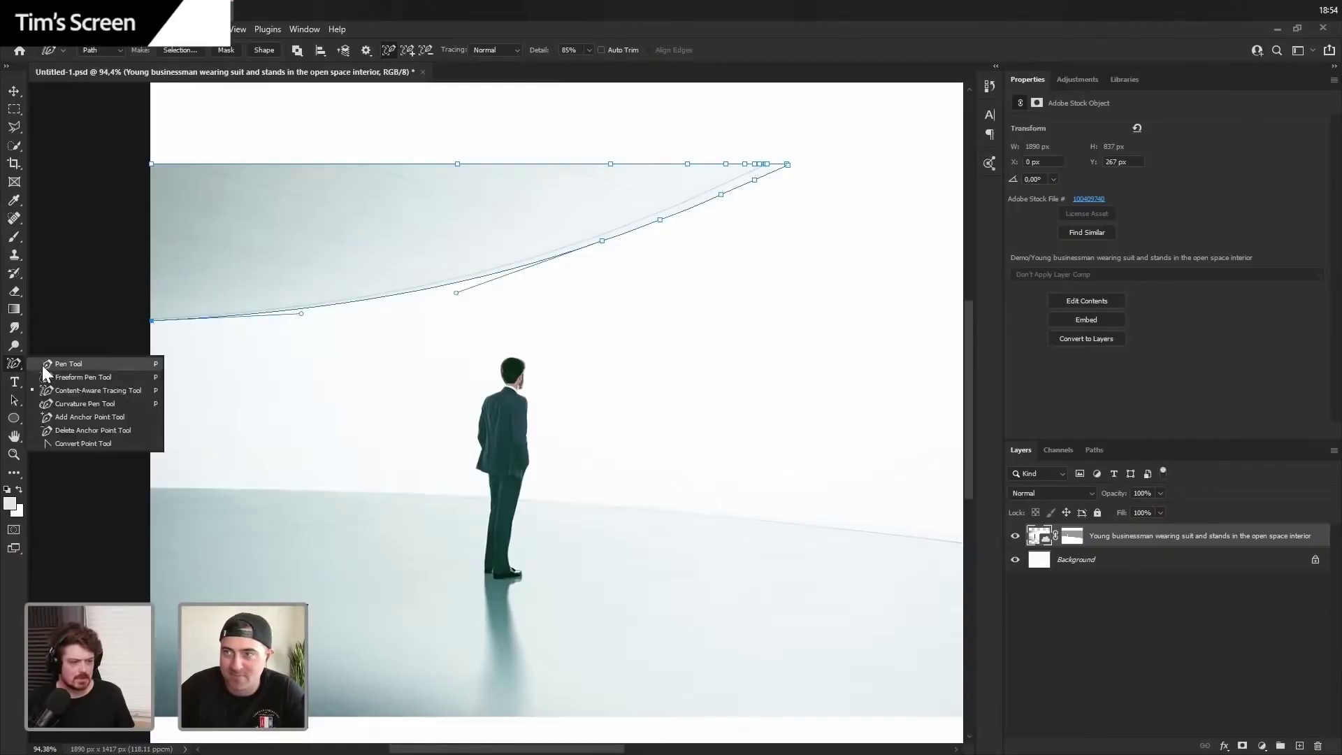
left_click(44, 362)
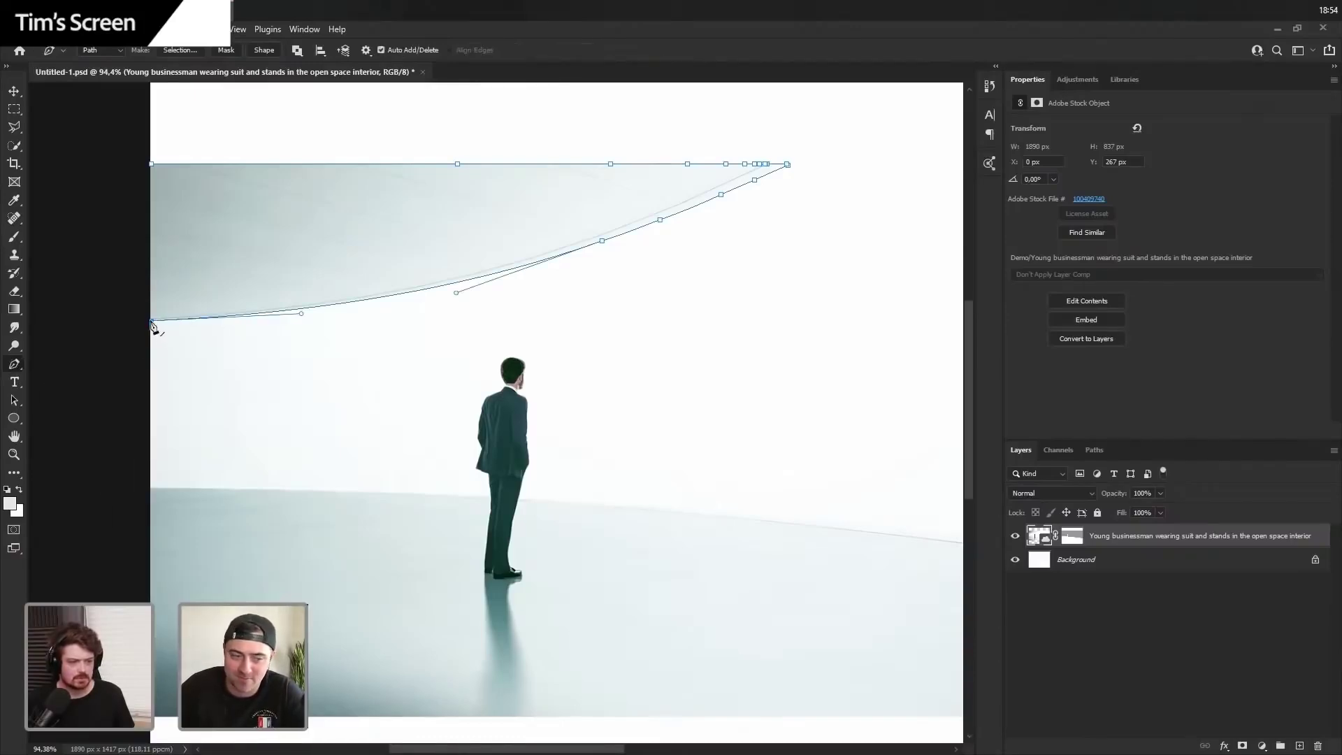
left_click(152, 165)
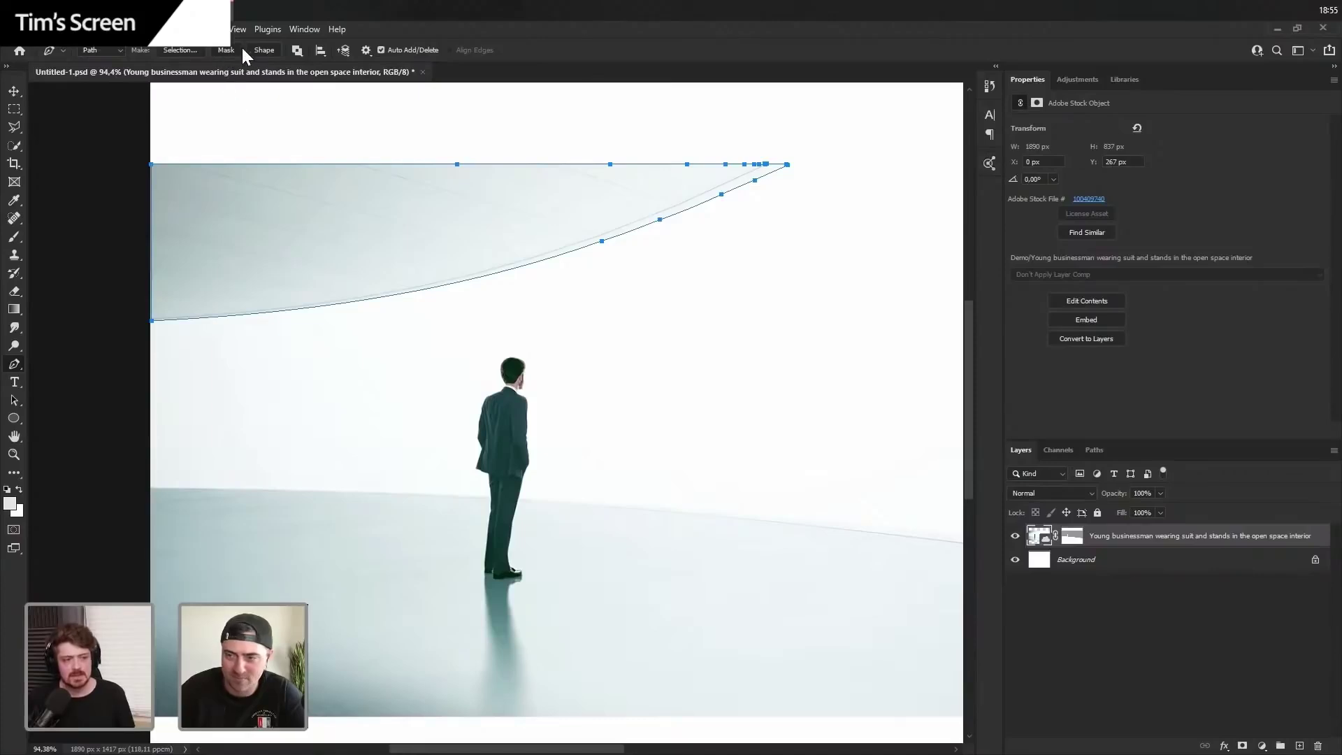
- Turn the closed ceiling path into a new anti-aliased selection with a feather radius of 1 pixel
left_click(179, 50)
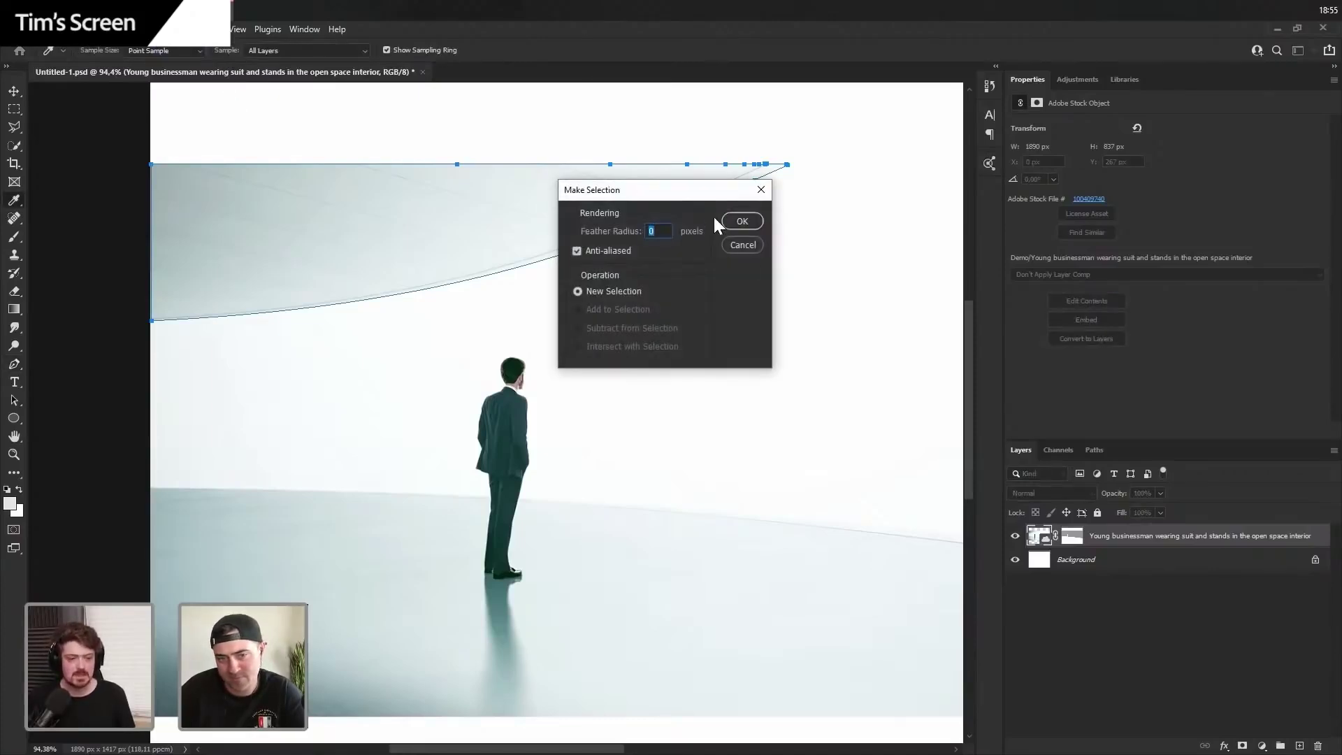
type("1")
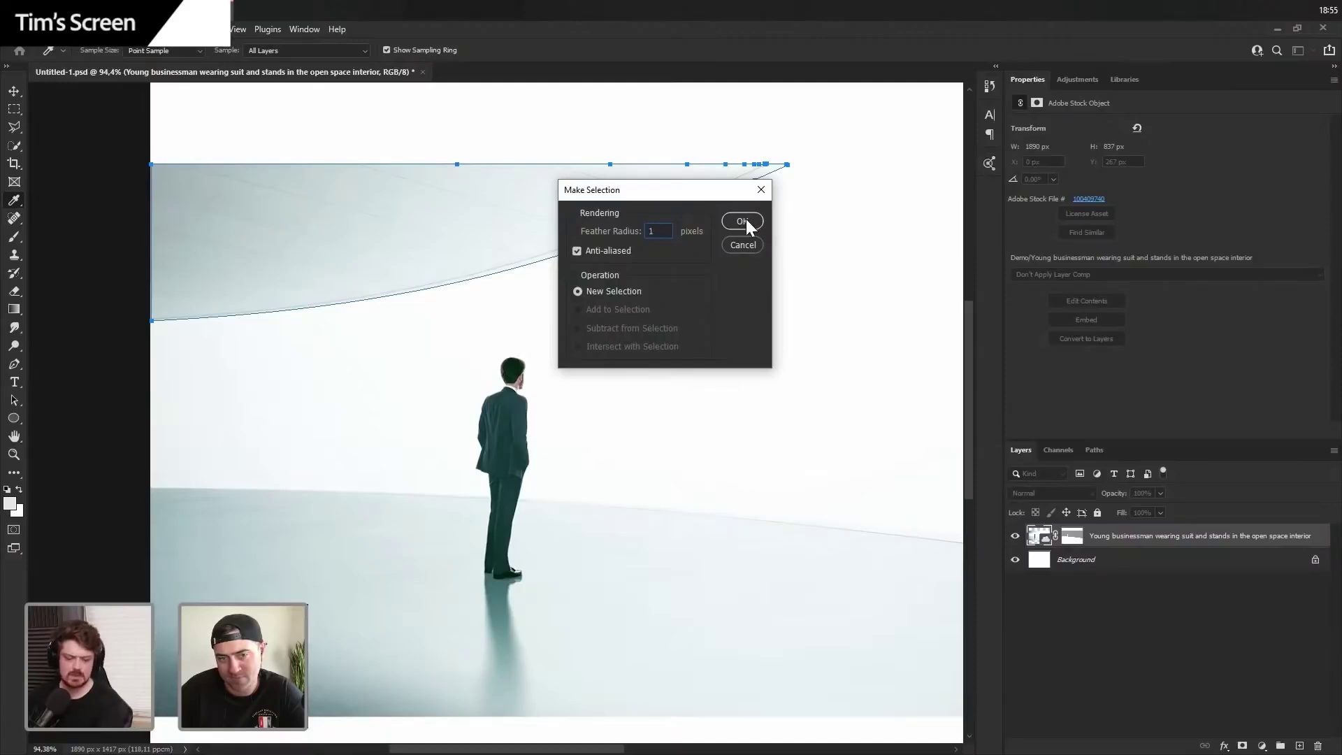
left_click(742, 221)
- Hide the selected ceiling area on the businessman photo's layer mask, with the mask density set to 100%
left_click(1072, 536)
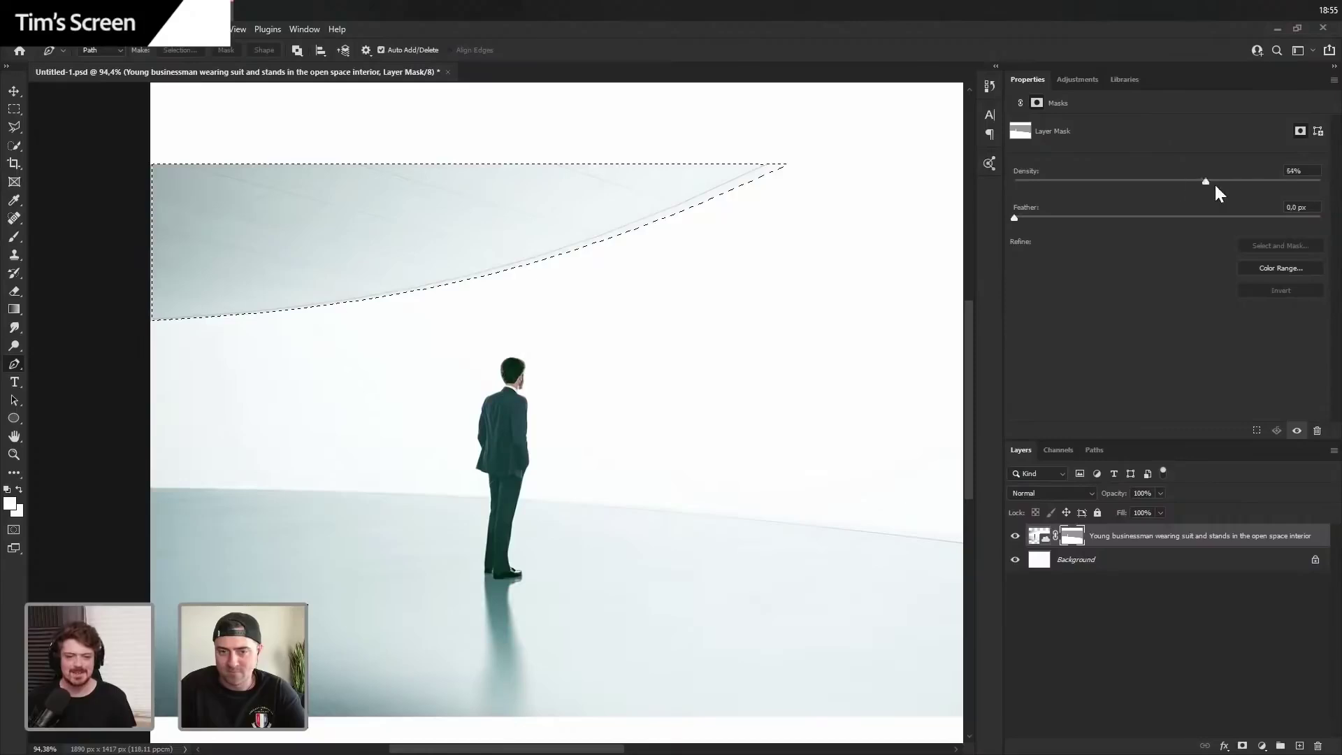
left_click_drag(1214, 183, 1320, 183)
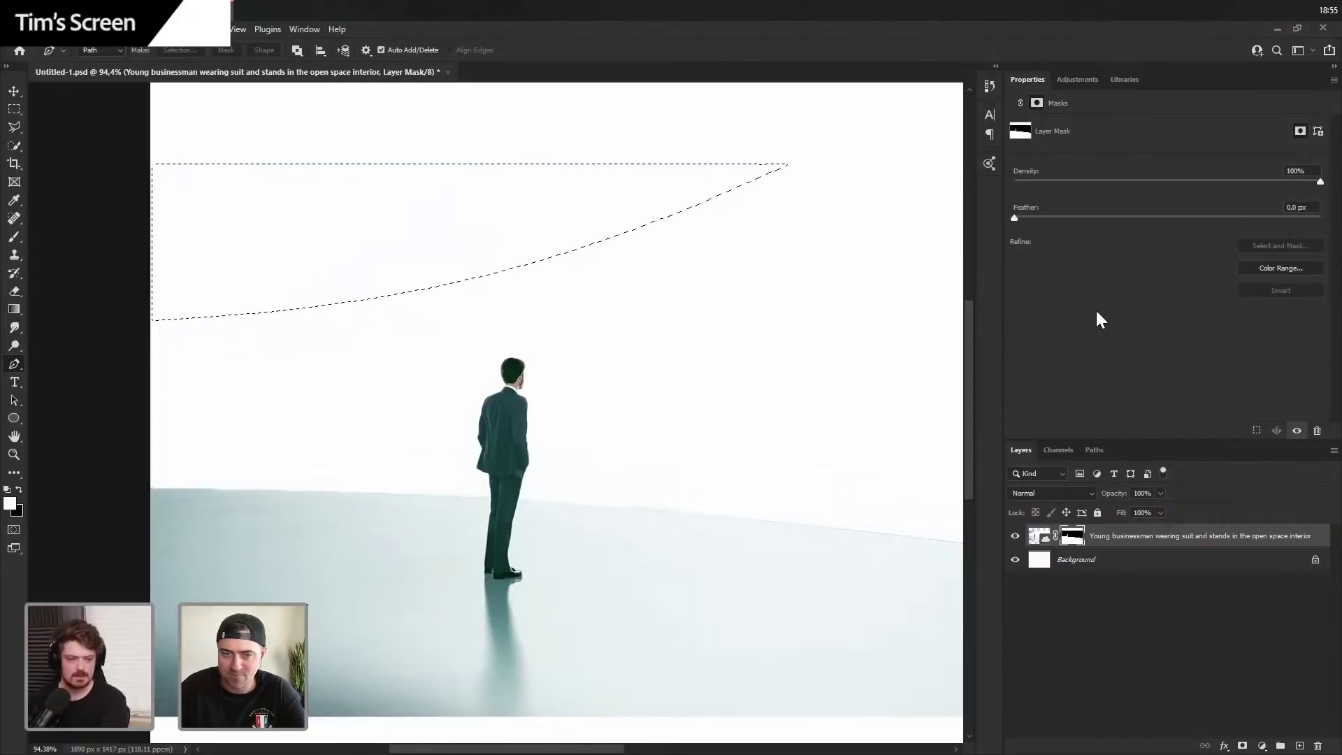
- Fill the selected ceiling area with white on the businessman photo's layer mask and deselect it
key("alt+BackSpace")
key("ctrl+d")
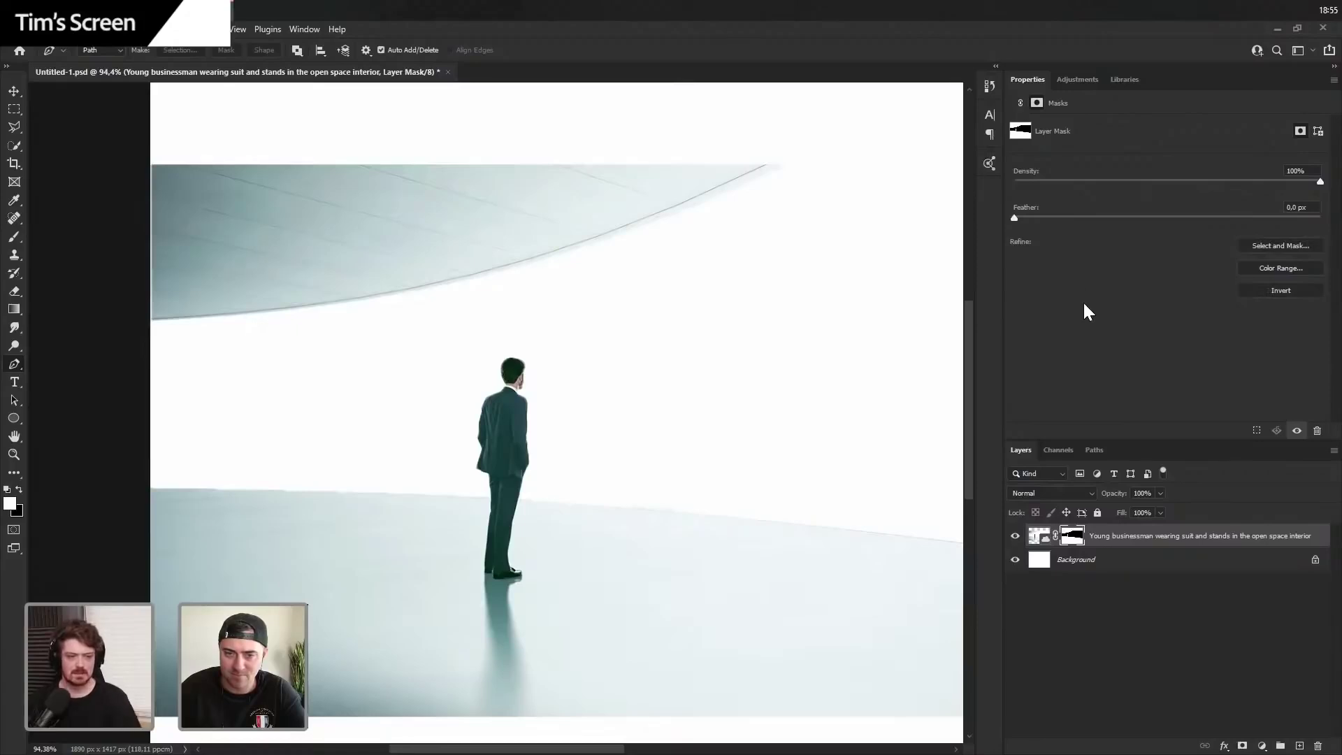
- Invert the white Background layer to black and inspect the mask edges along the floor, ceiling and figure
scroll(762, 531, "up", 5)
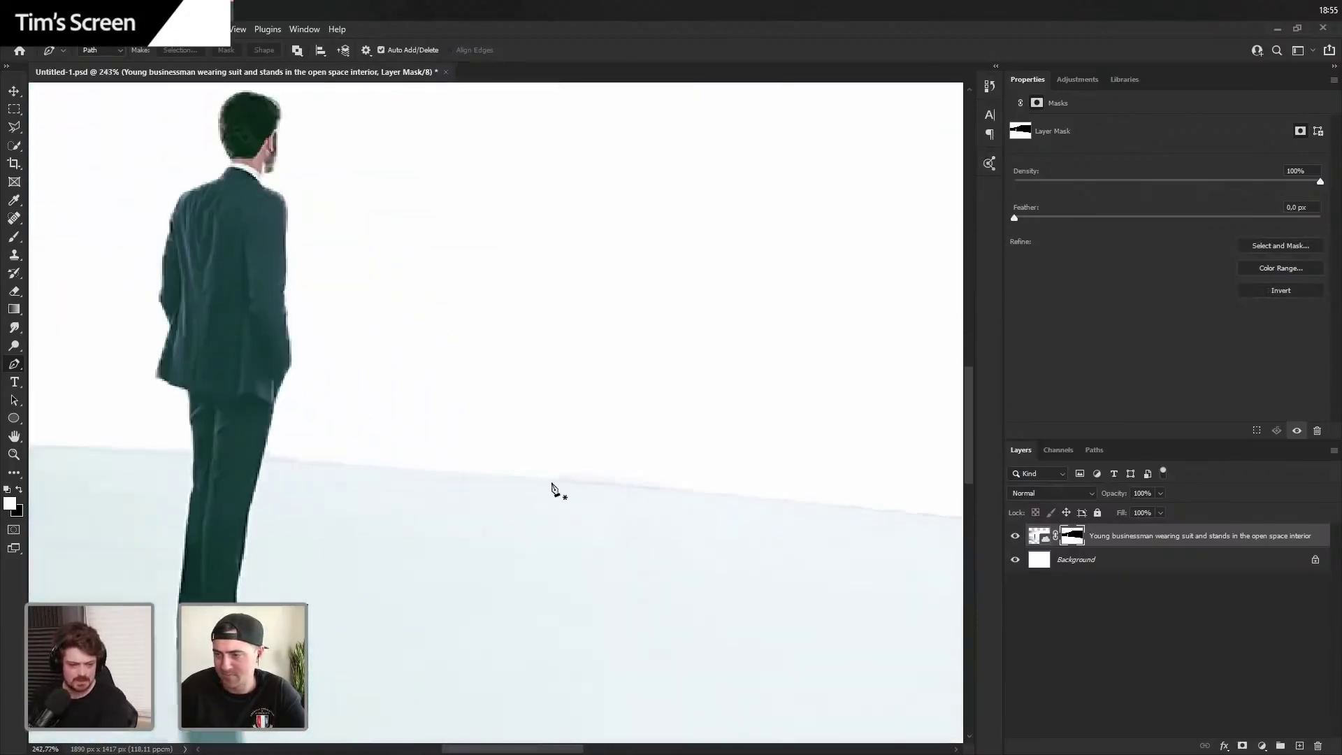
left_click(1110, 563)
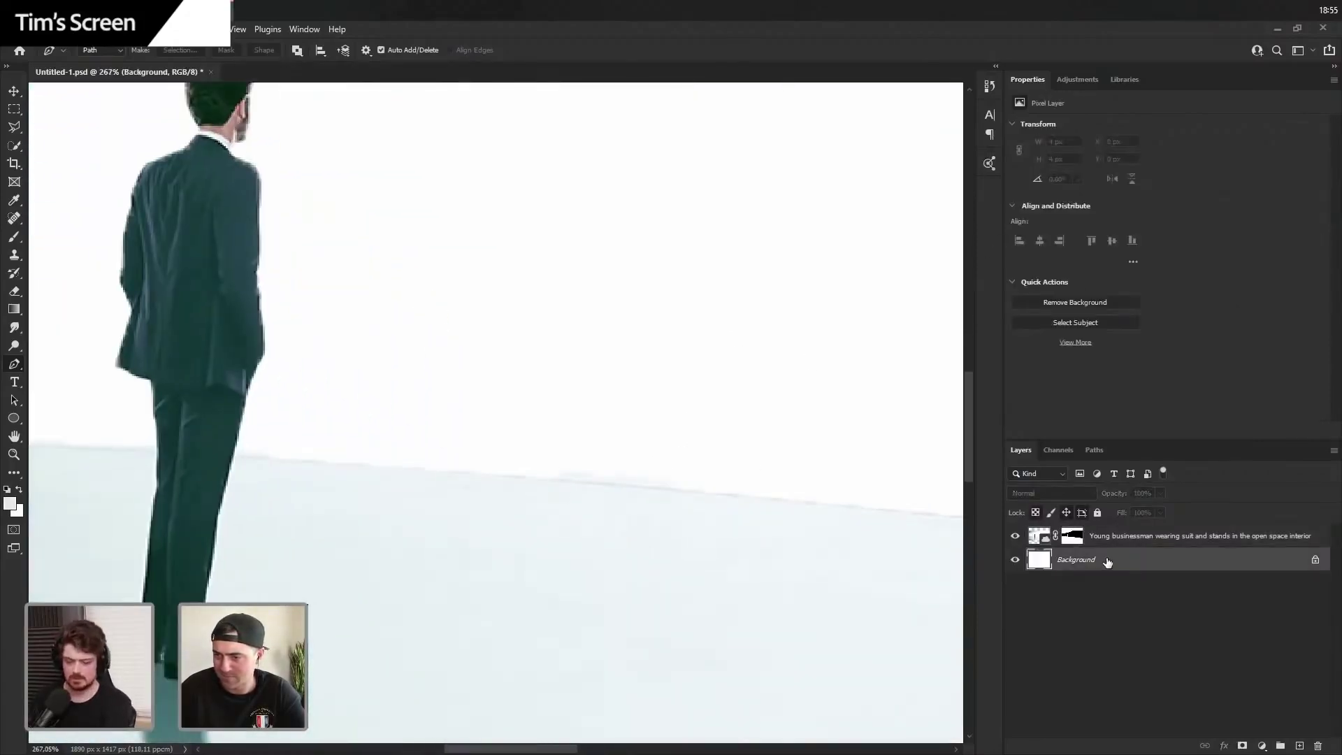
key("ctrl+i")
scroll(590, 480, "down", 2)
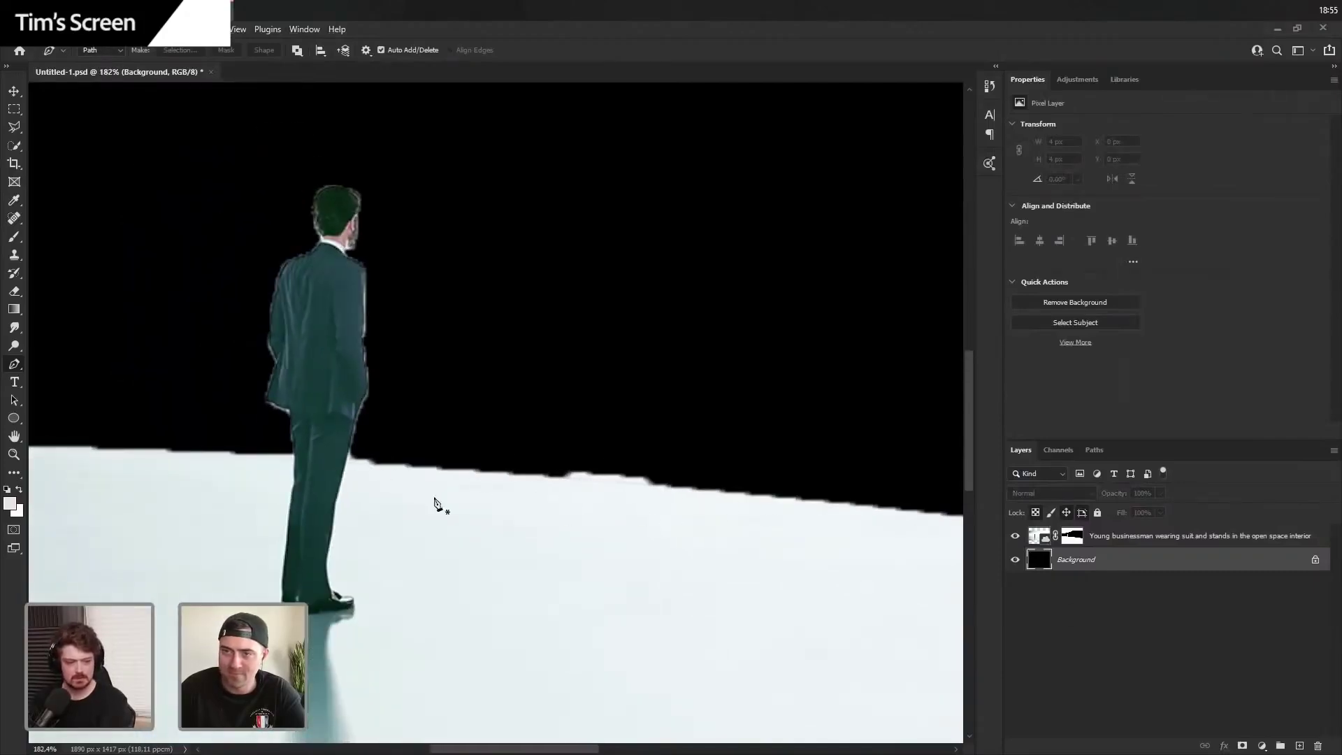
left_click_drag(680, 502, 473, 488)
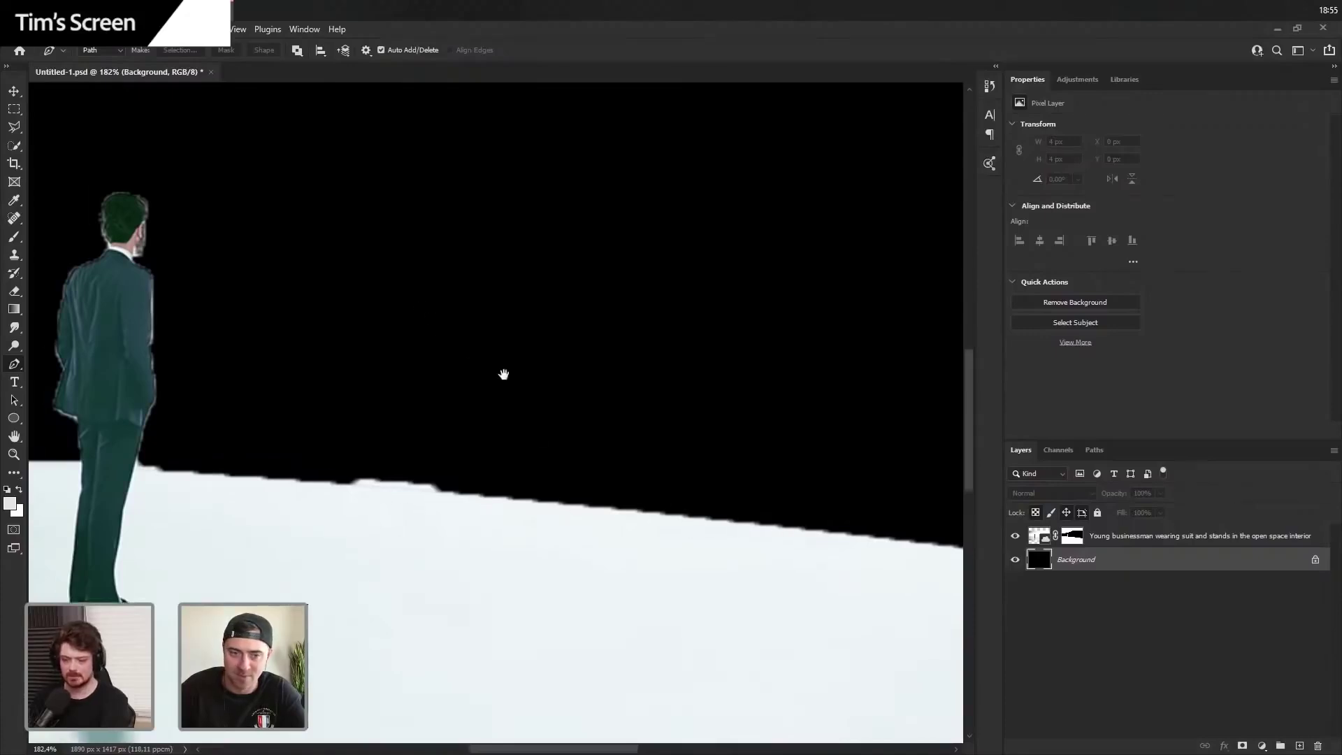
left_click_drag(503, 371, 590, 340)
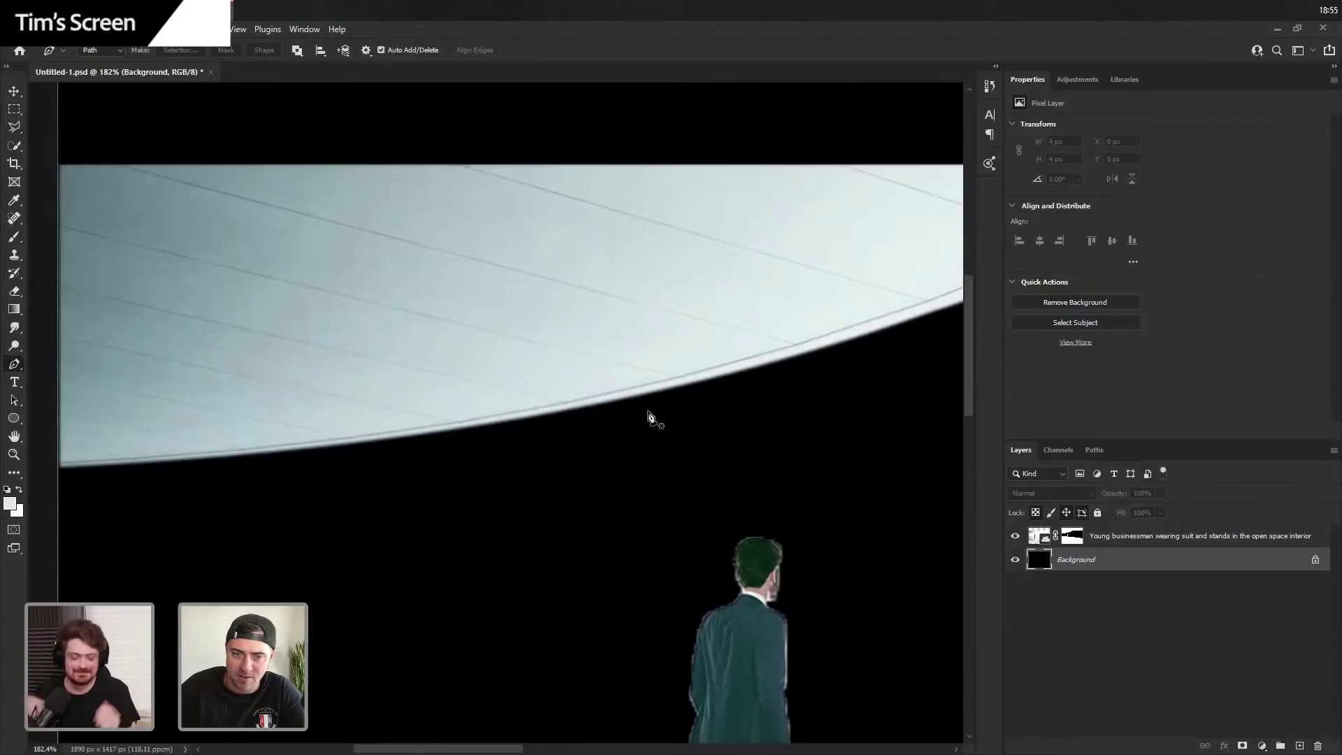
scroll(398, 353, "down", 6)
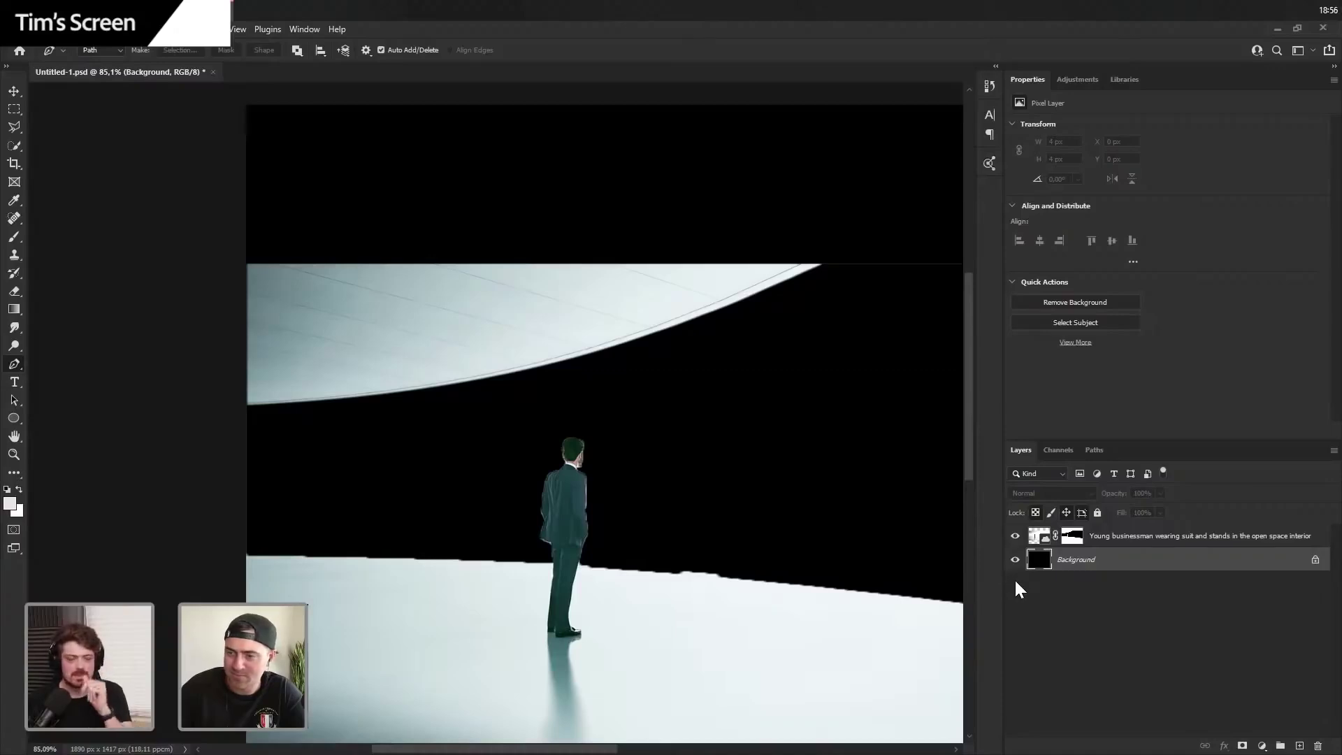
left_click_drag(721, 520, 569, 432)
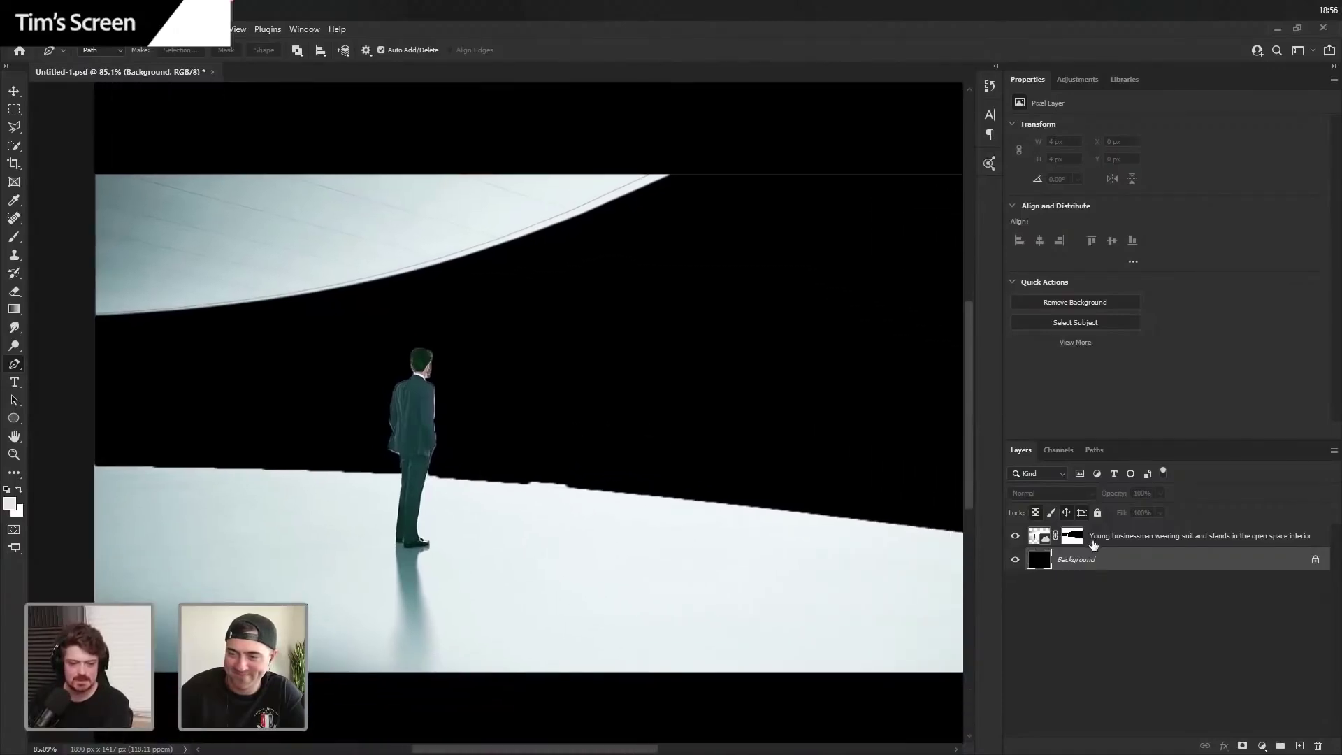
- Refine the businessman photo's layer mask in Select and Mask by increasing Smooth, check the floor edge, and apply it
left_click(1075, 540)
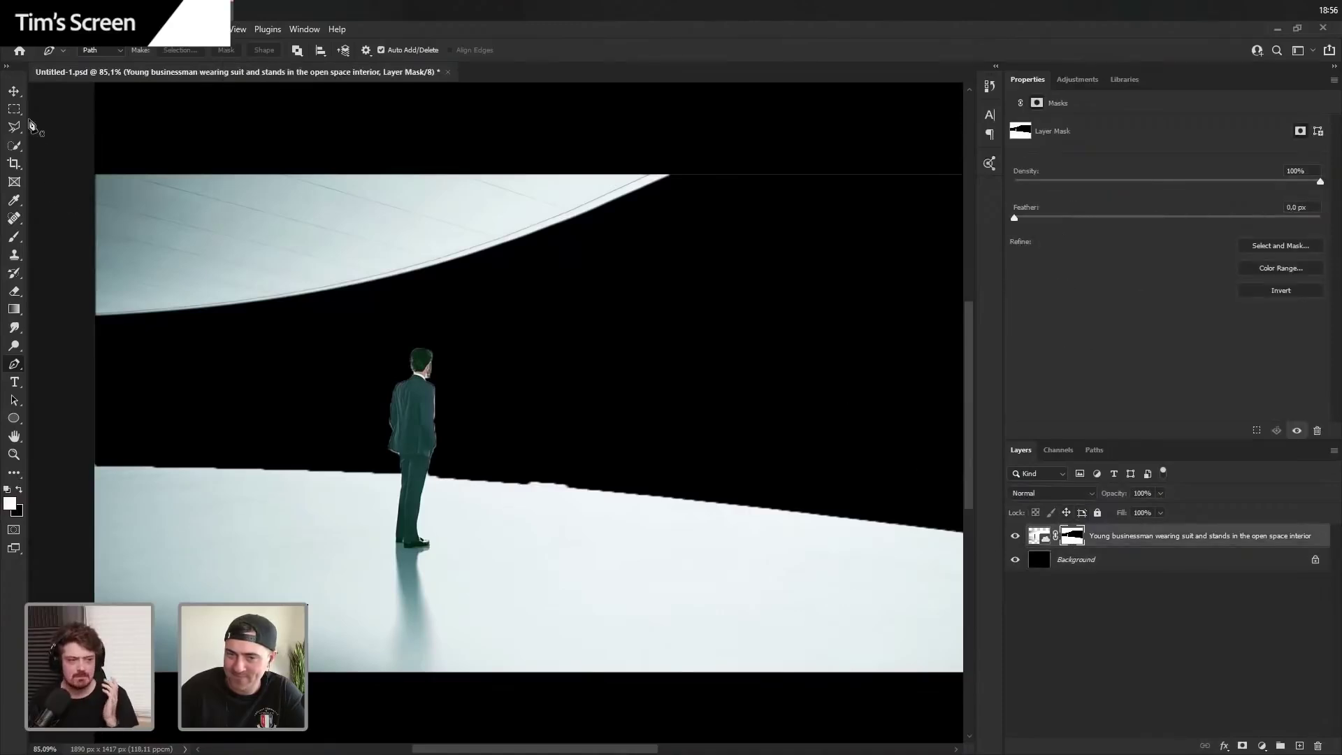
left_click(14, 92)
left_click(14, 108)
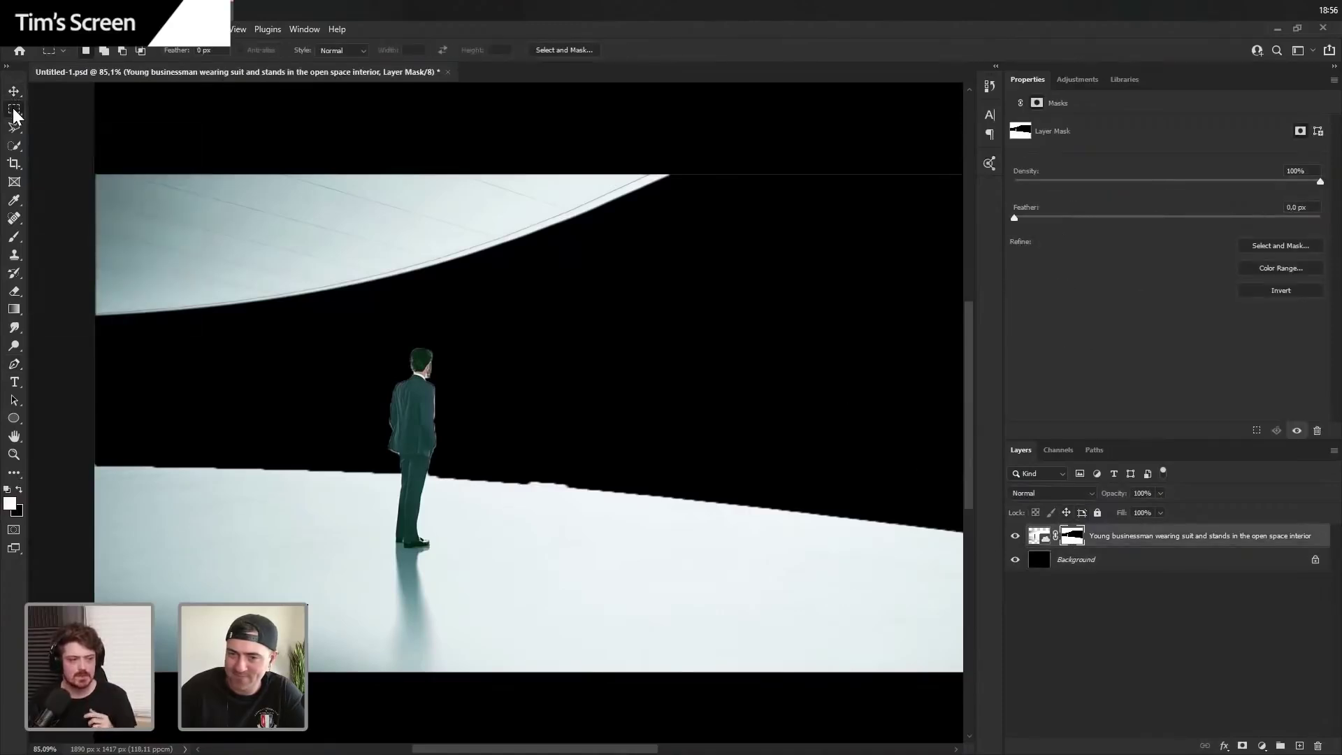
left_click(565, 51)
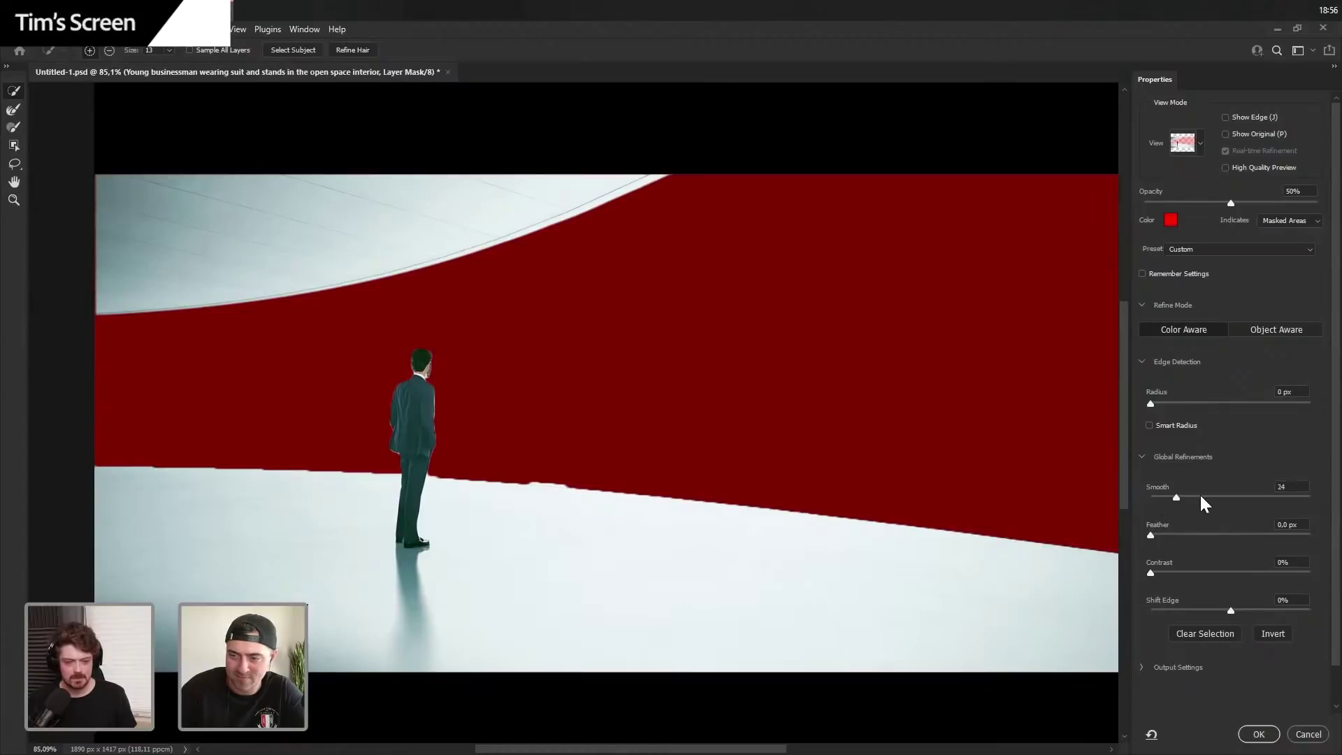
key("alt")
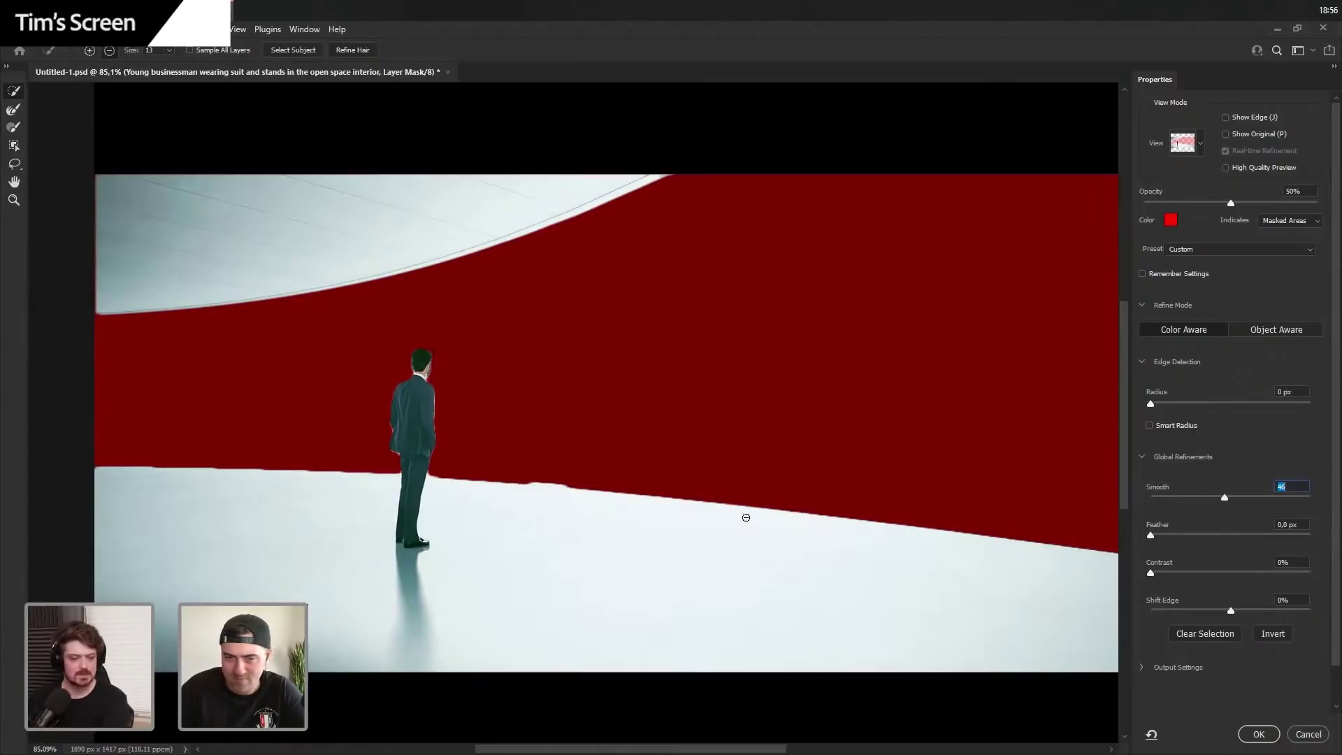
left_click(13, 200)
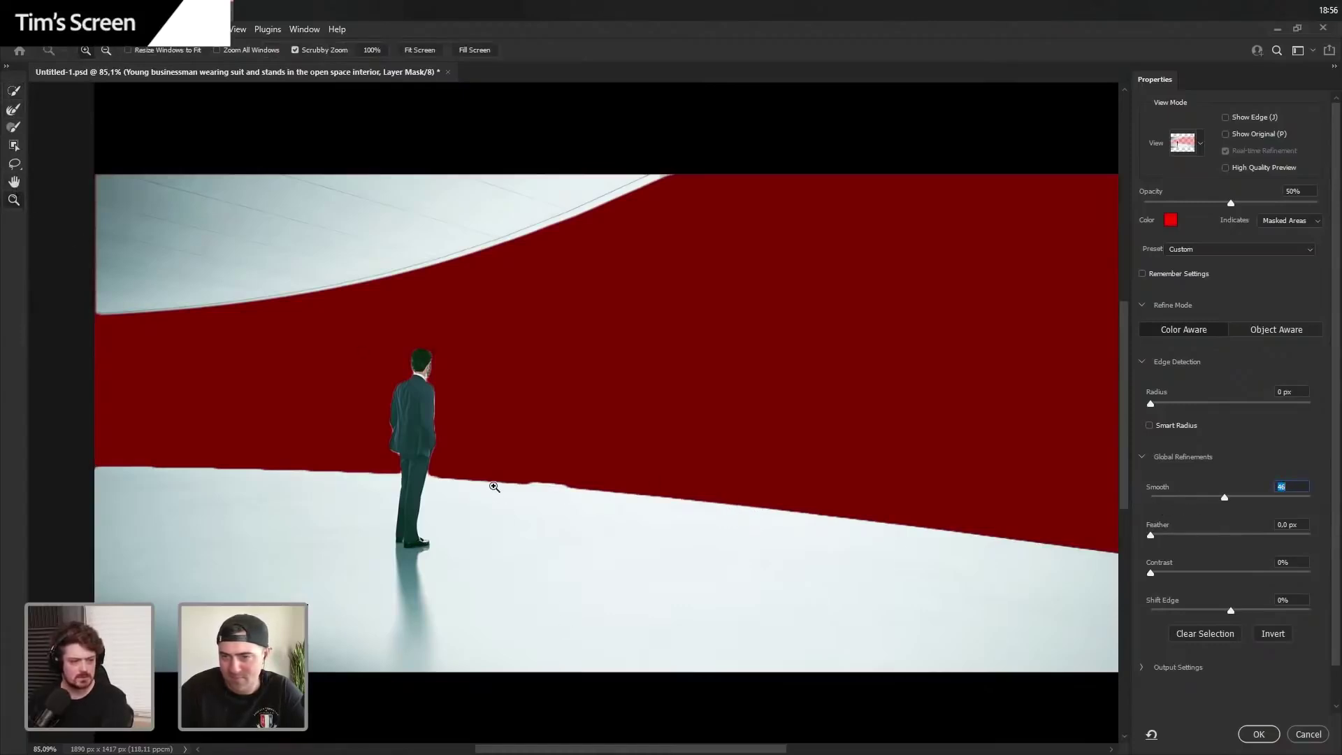
left_click_drag(495, 486, 602, 516)
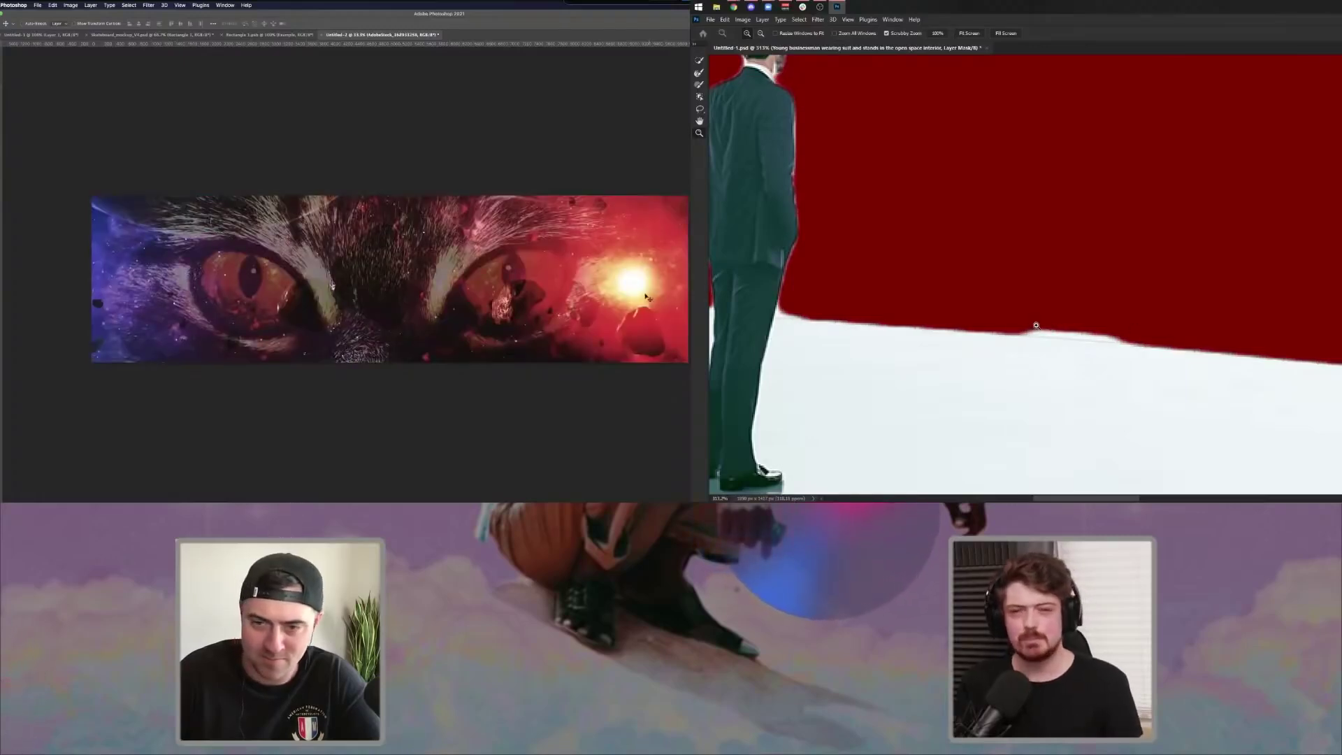
mouse_move(643, 287)
left_mouse_down()
mouse_move(538, 287)
mouse_move(666, 295)
left_mouse_up()
left_click_drag(330, 285, 333, 286)
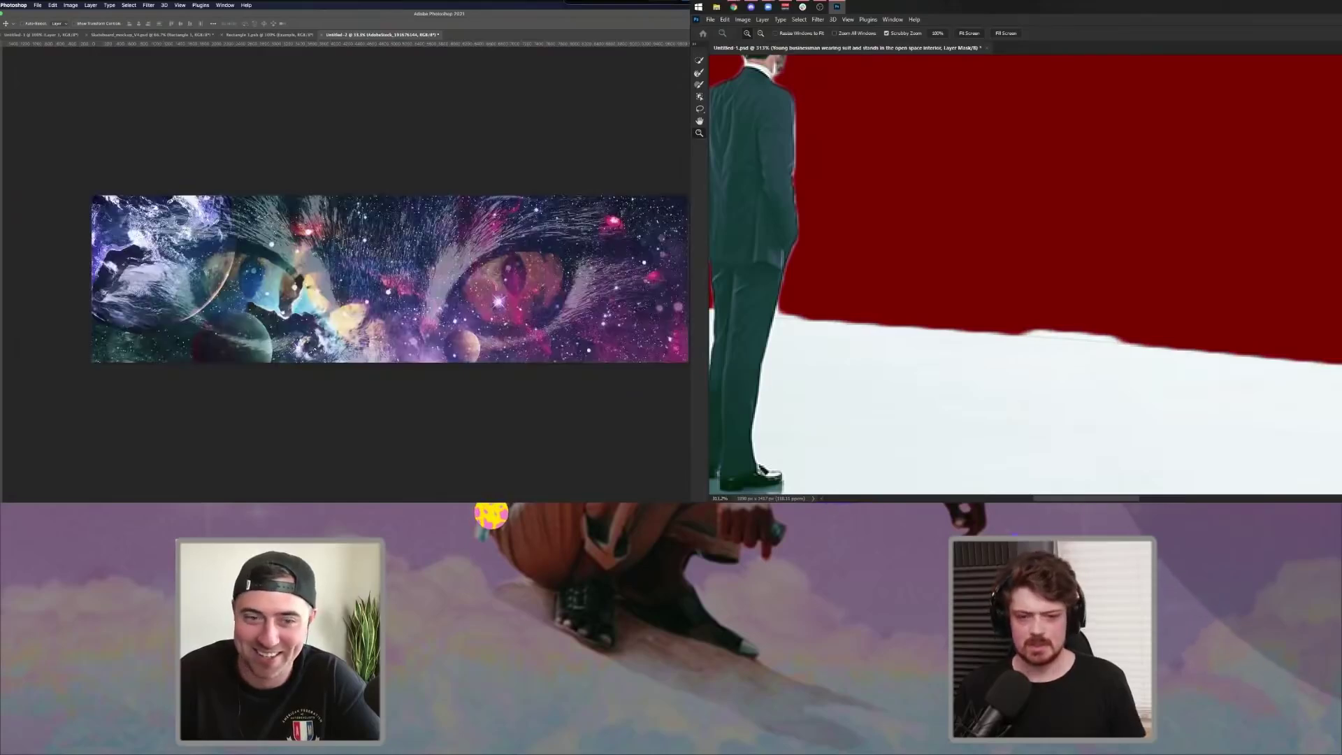
key("Return")
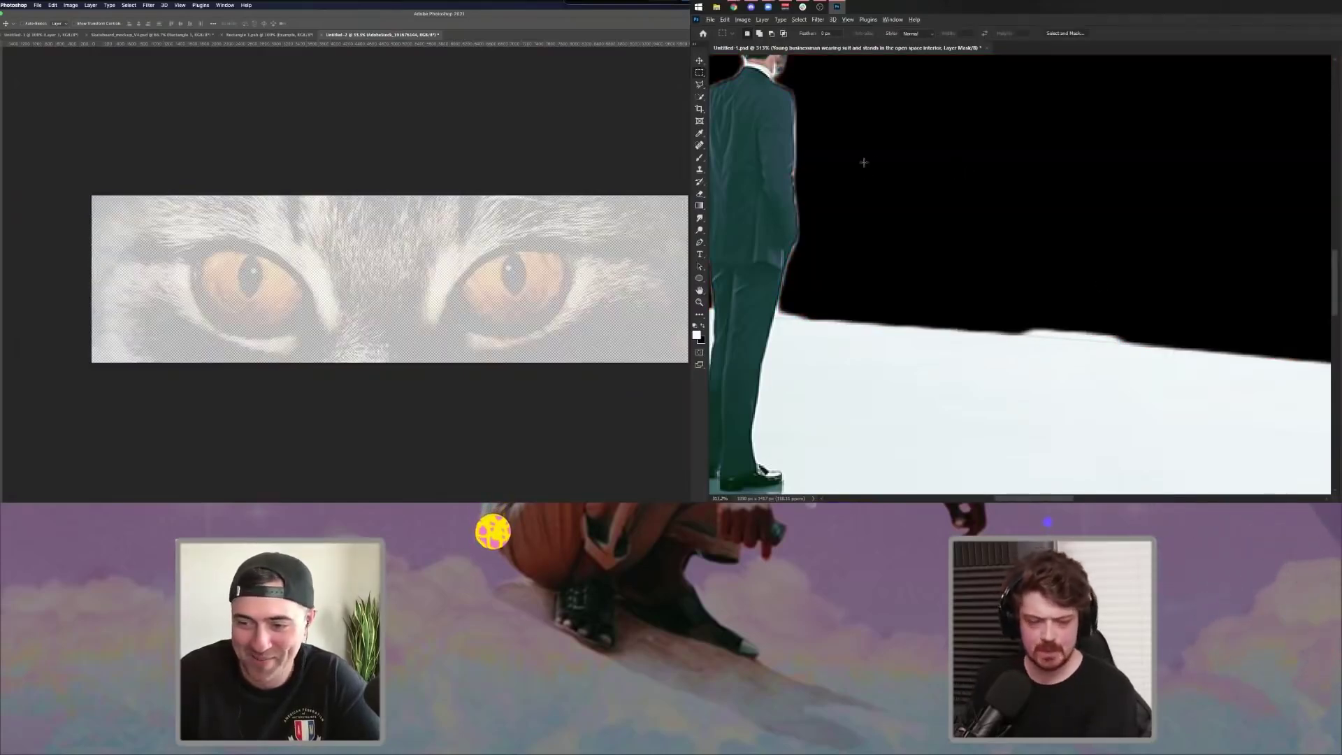
- Crop off the empty canvas strips above and below the businessman photo, keeping the full width
scroll(998, 210, "down", 5)
scroll(970, 279, "down", 2)
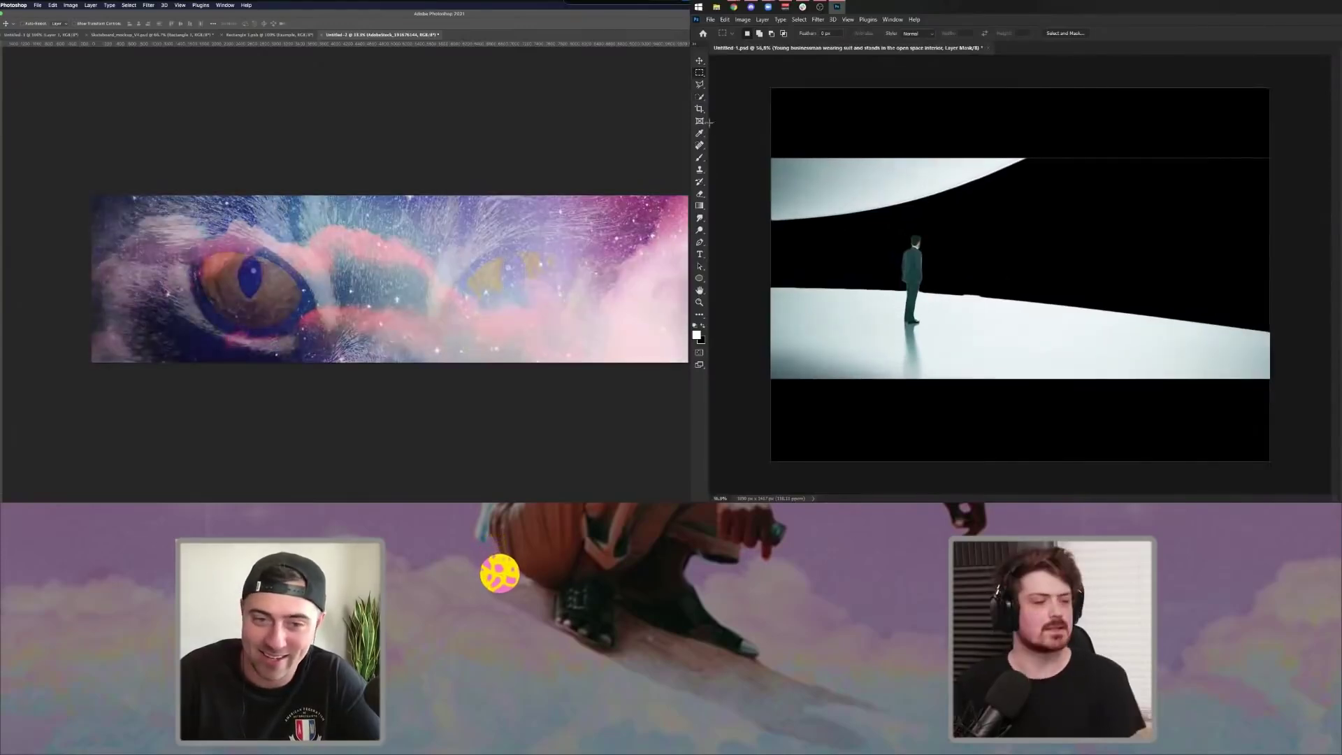
key("c")
left_click_drag(1030, 86, 1030, 158)
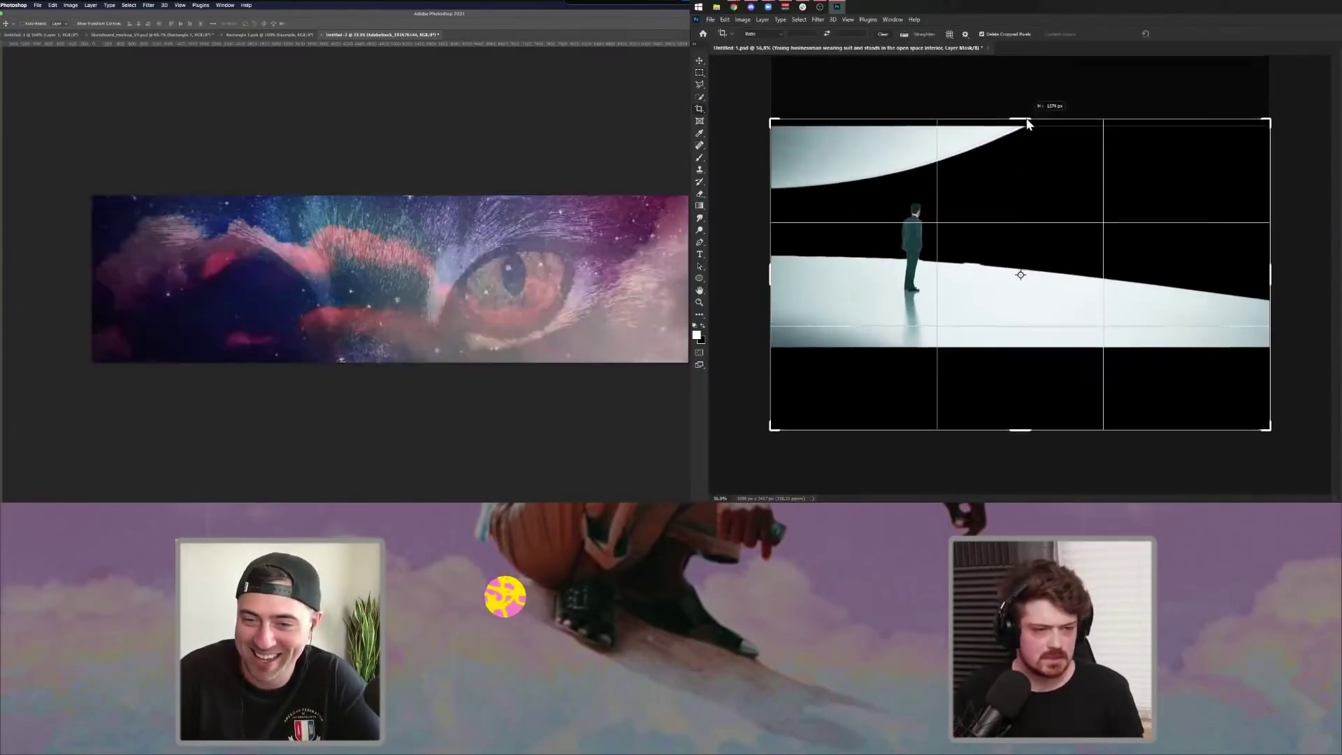
left_click_drag(1031, 427, 1033, 387)
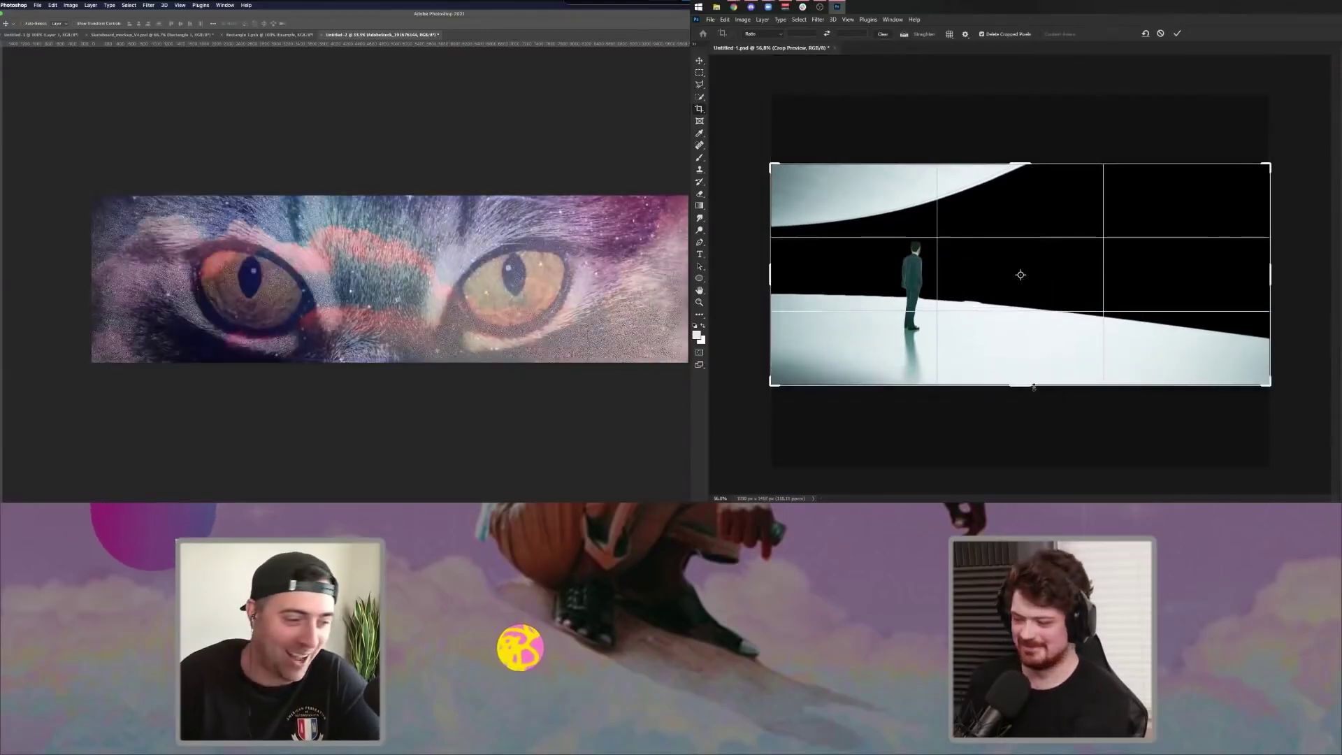
key("Return")
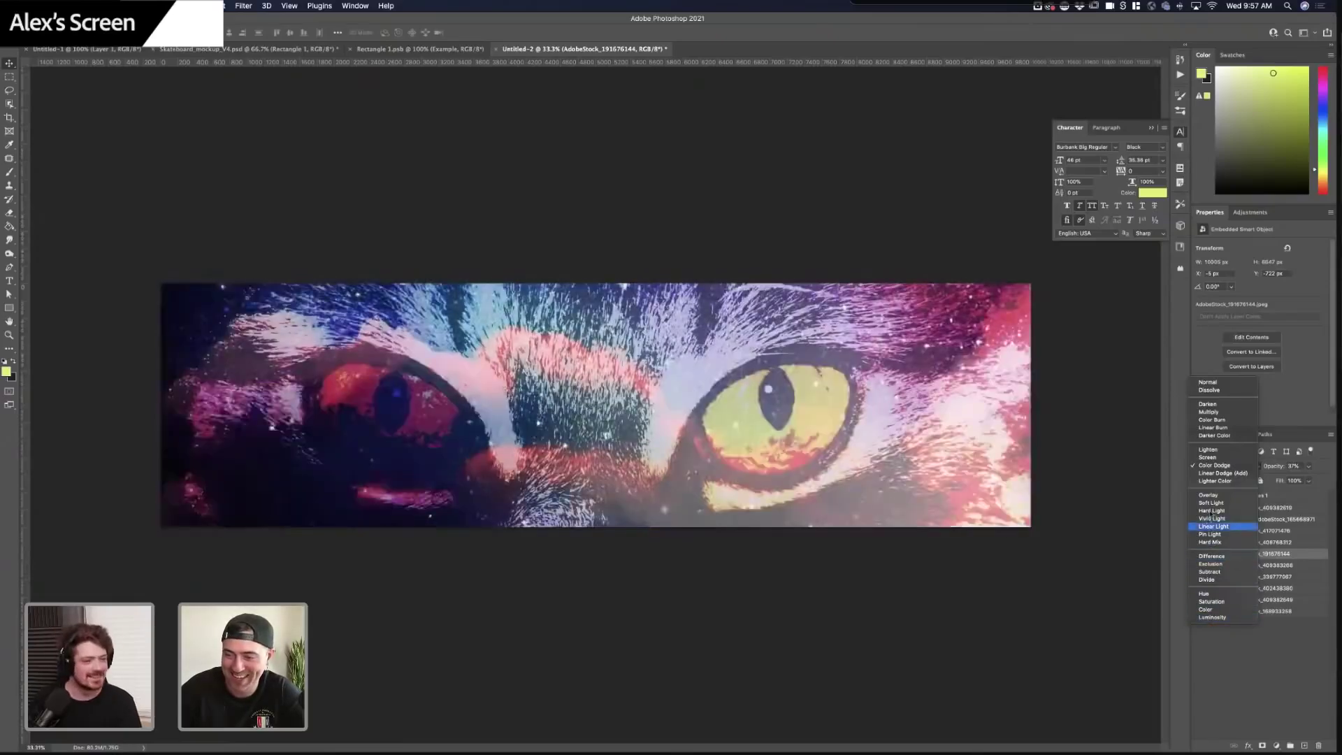
- Set the cat-eyes layer's blend mode to Hard Light and compare the banner with the layer hidden and shown
left_click(1213, 511)
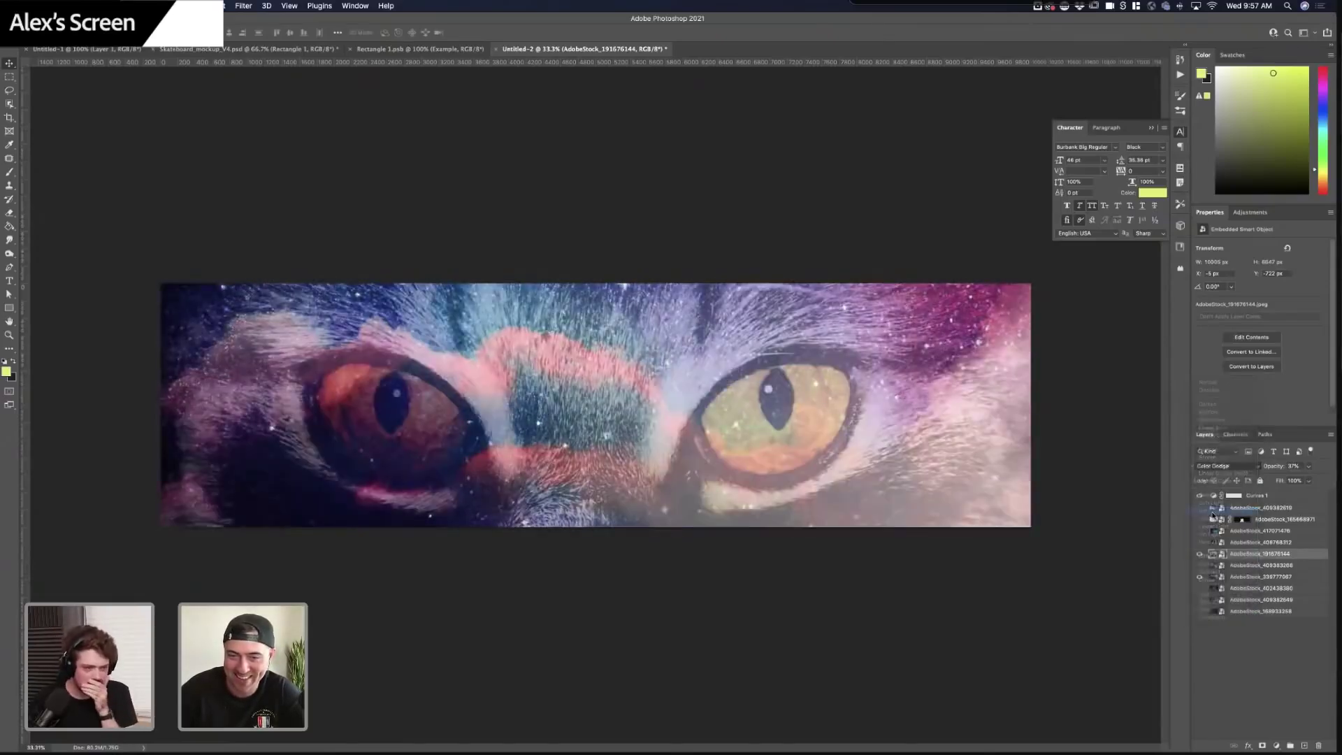
left_click(1200, 554)
left_click(1200, 554)
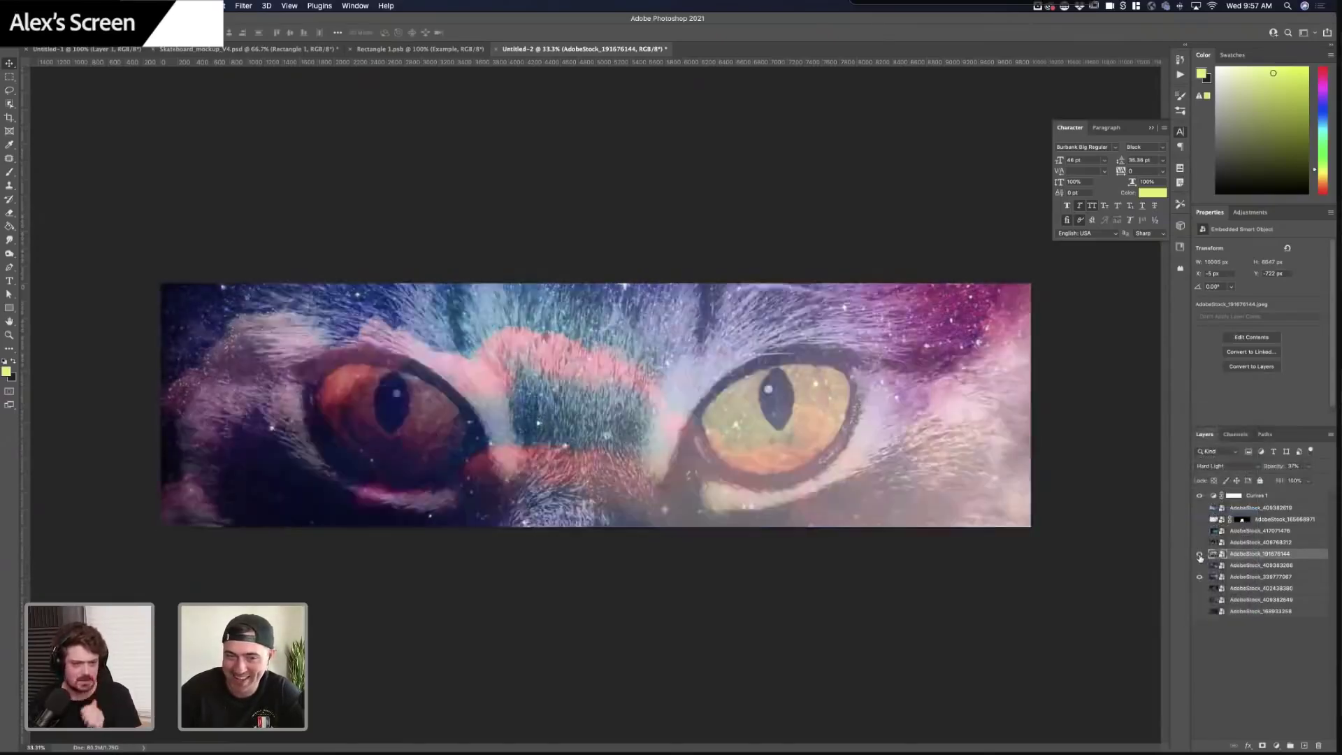
left_click(1201, 555)
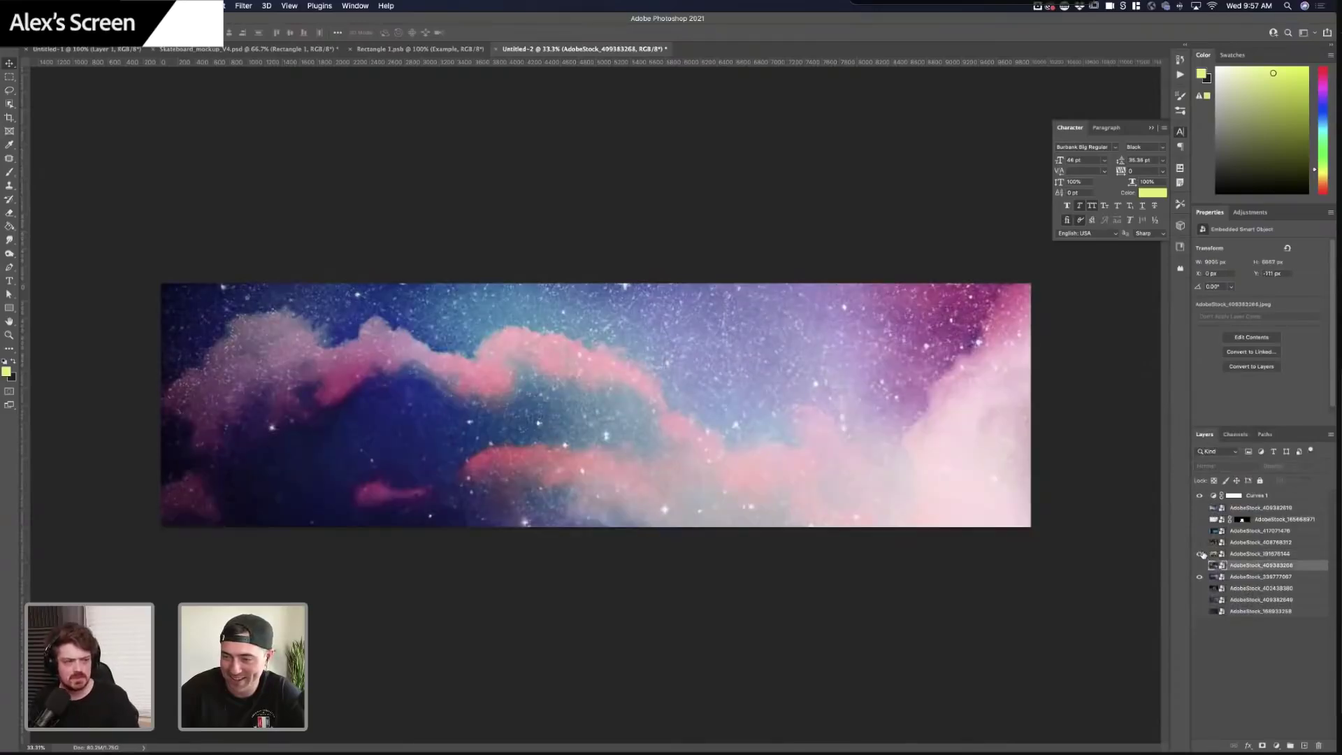
left_click(1200, 554)
- Add a Curves adjustment layer directly above the cat-eyes layer and reshape its RGB curve
left_click(1248, 554)
left_click(1278, 746)
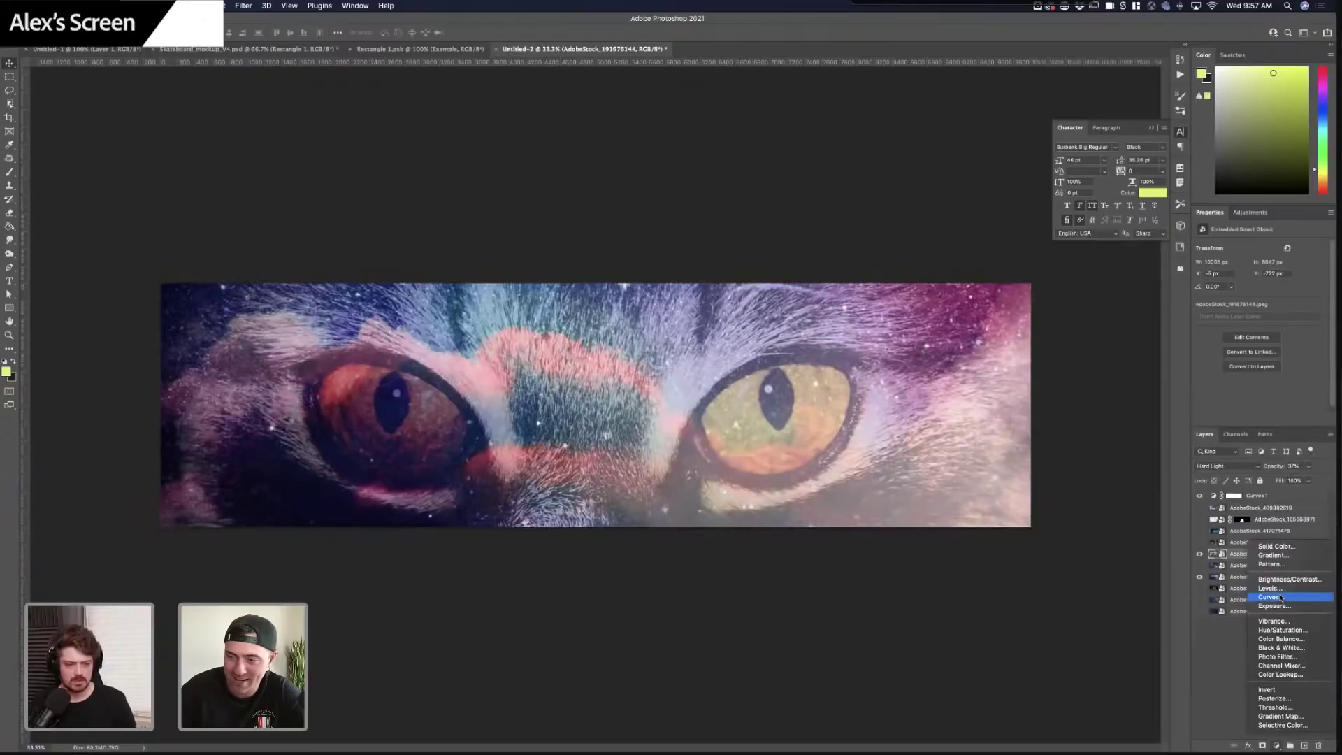
left_click(1270, 597)
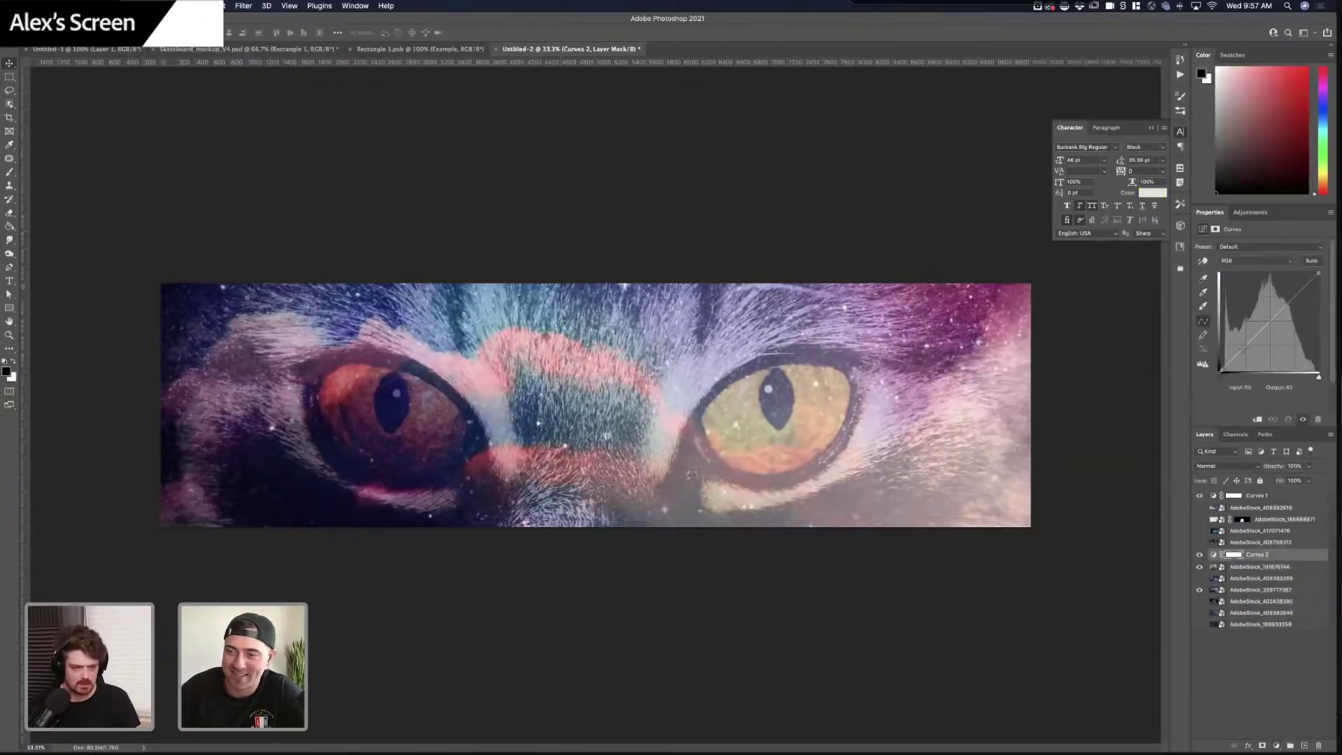
left_click_drag(1251, 357, 1244, 343)
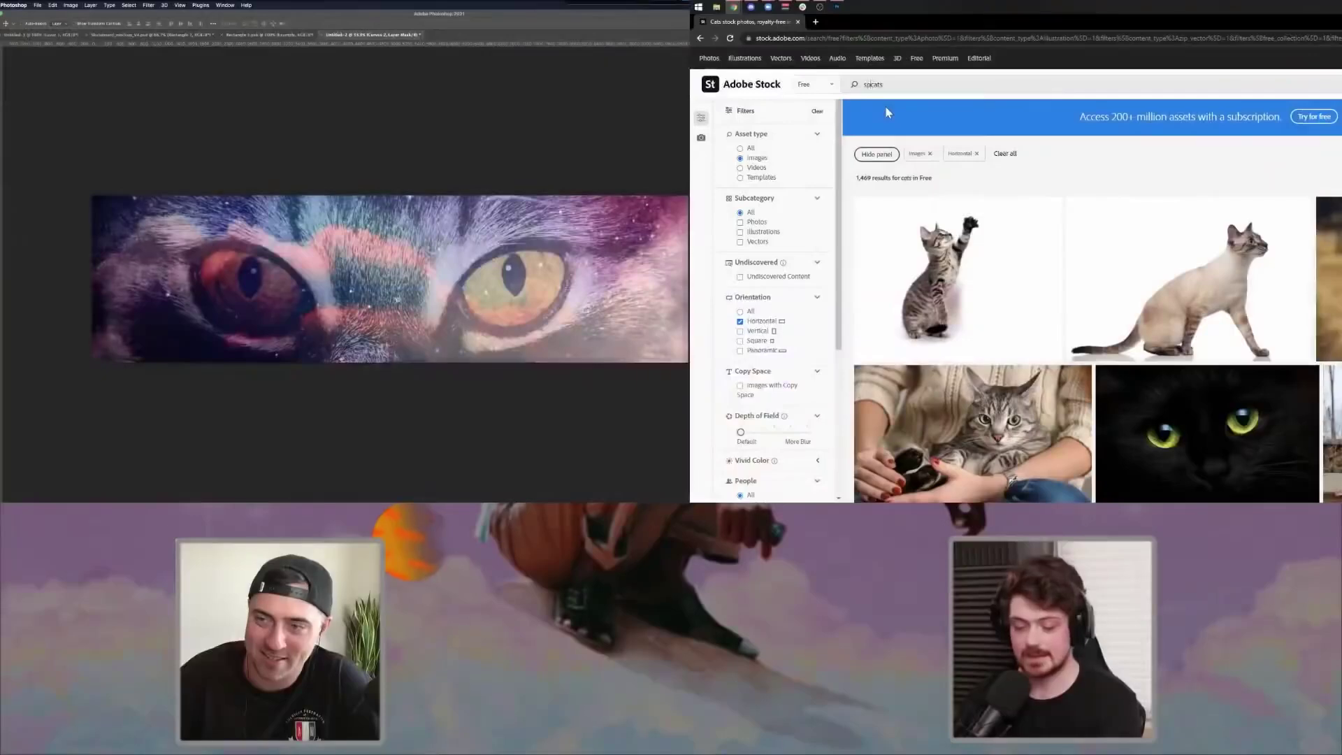
- Search the free Adobe Stock images for "space cats" and browse the results
type("acecats")
key("Return")
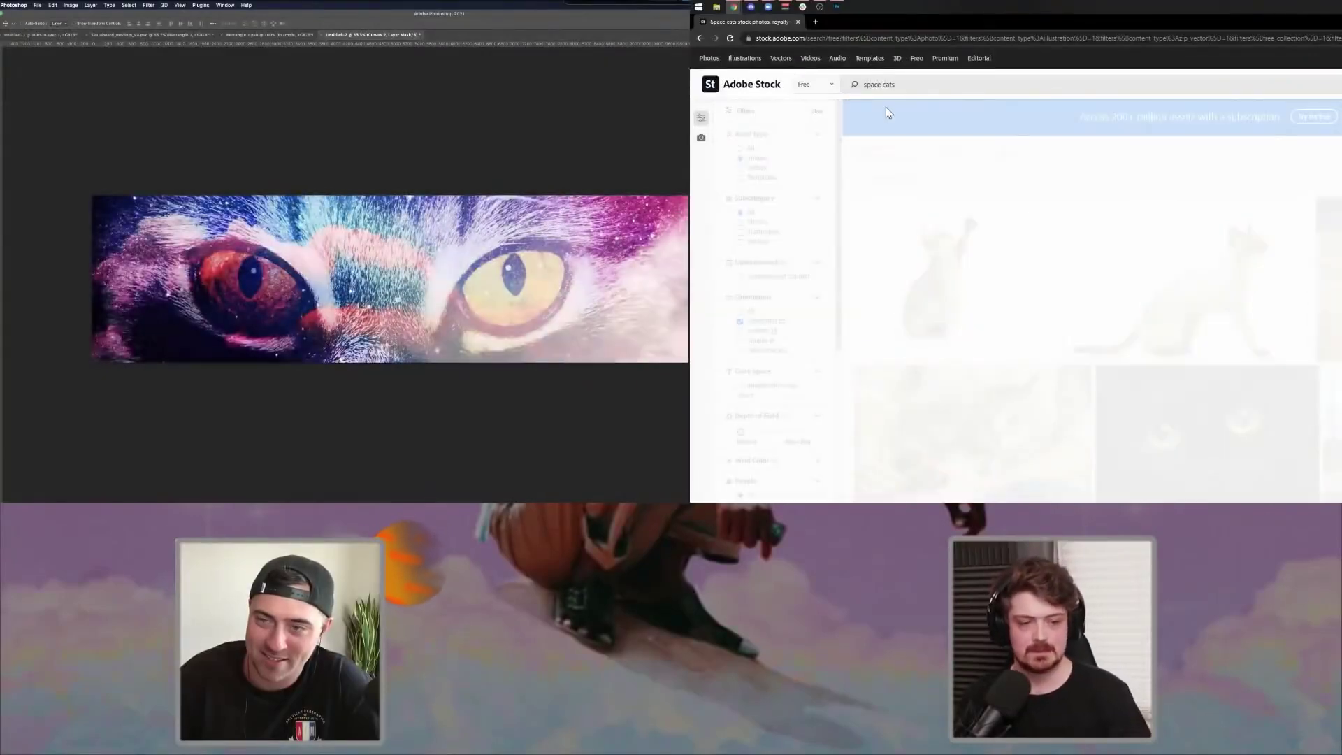
scroll(1070, 237, "down", 5)
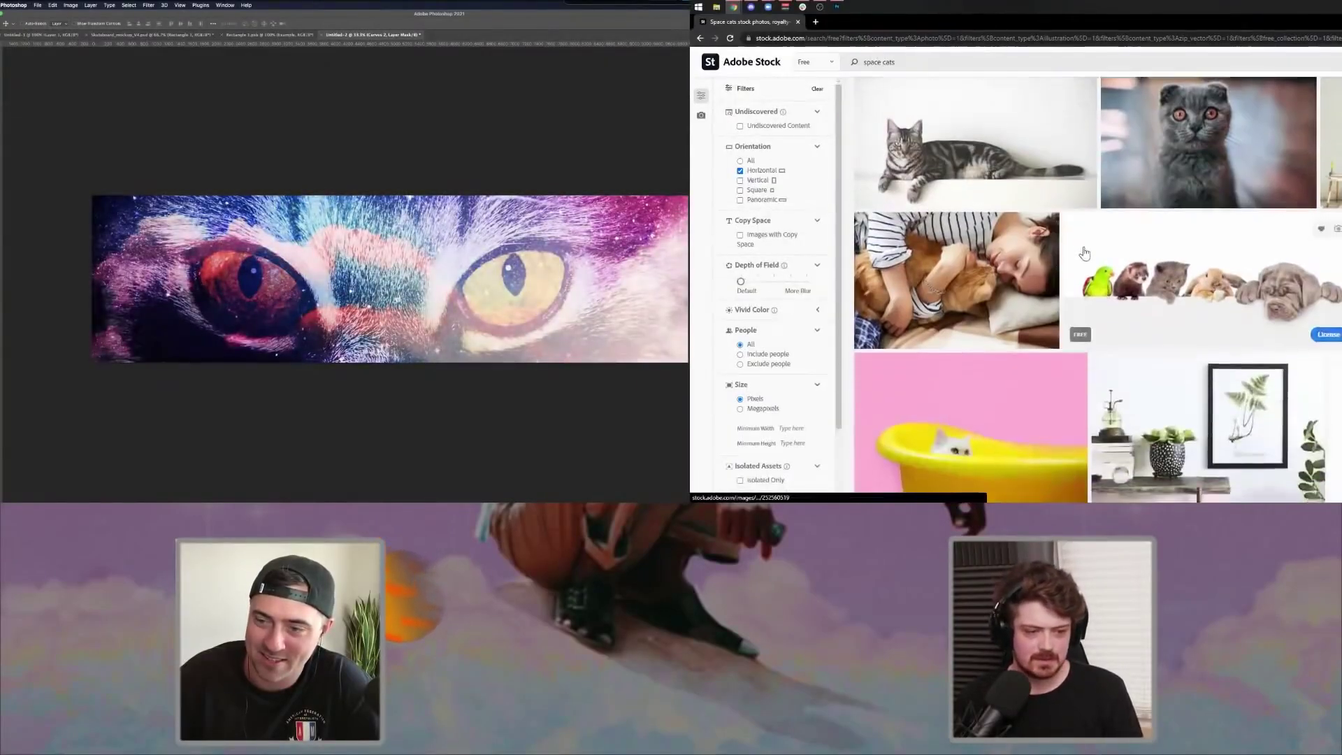
scroll(1084, 254, "down", 4)
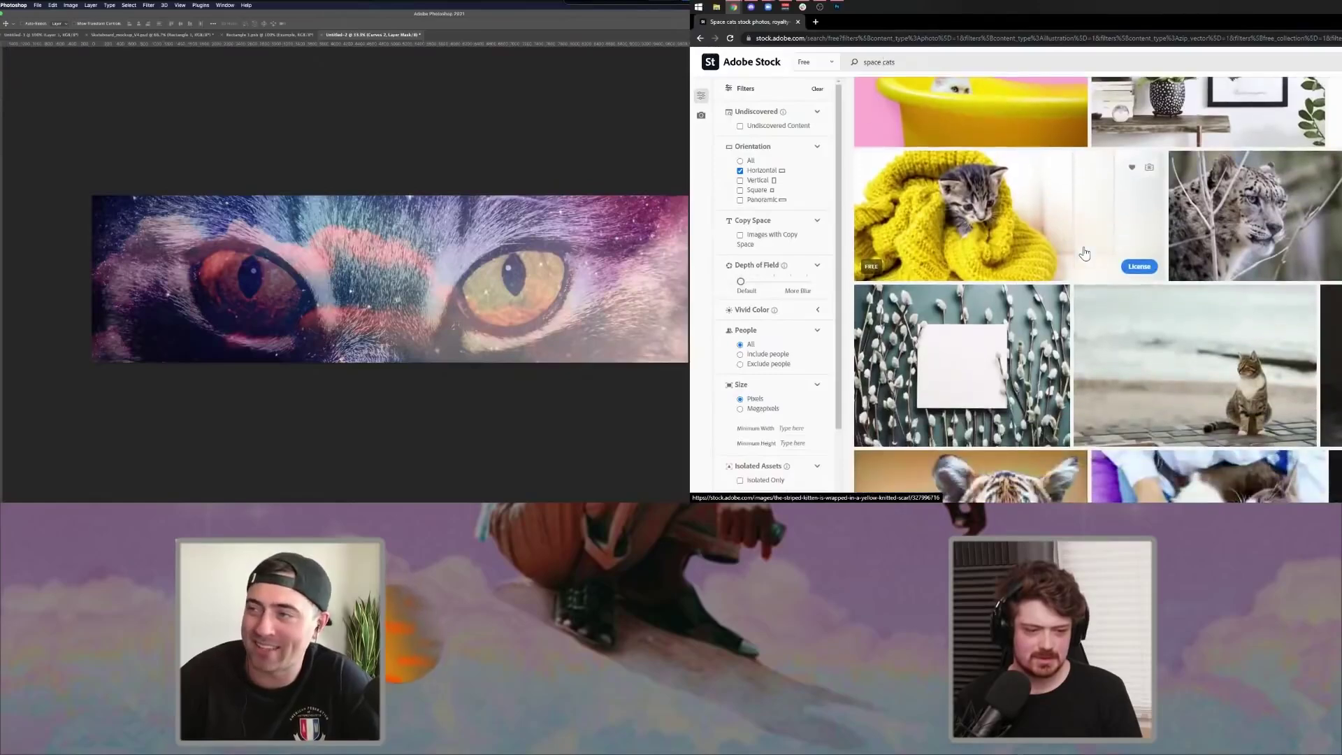
scroll(1084, 253, "down", 4)
scroll(1084, 253, "down", 3)
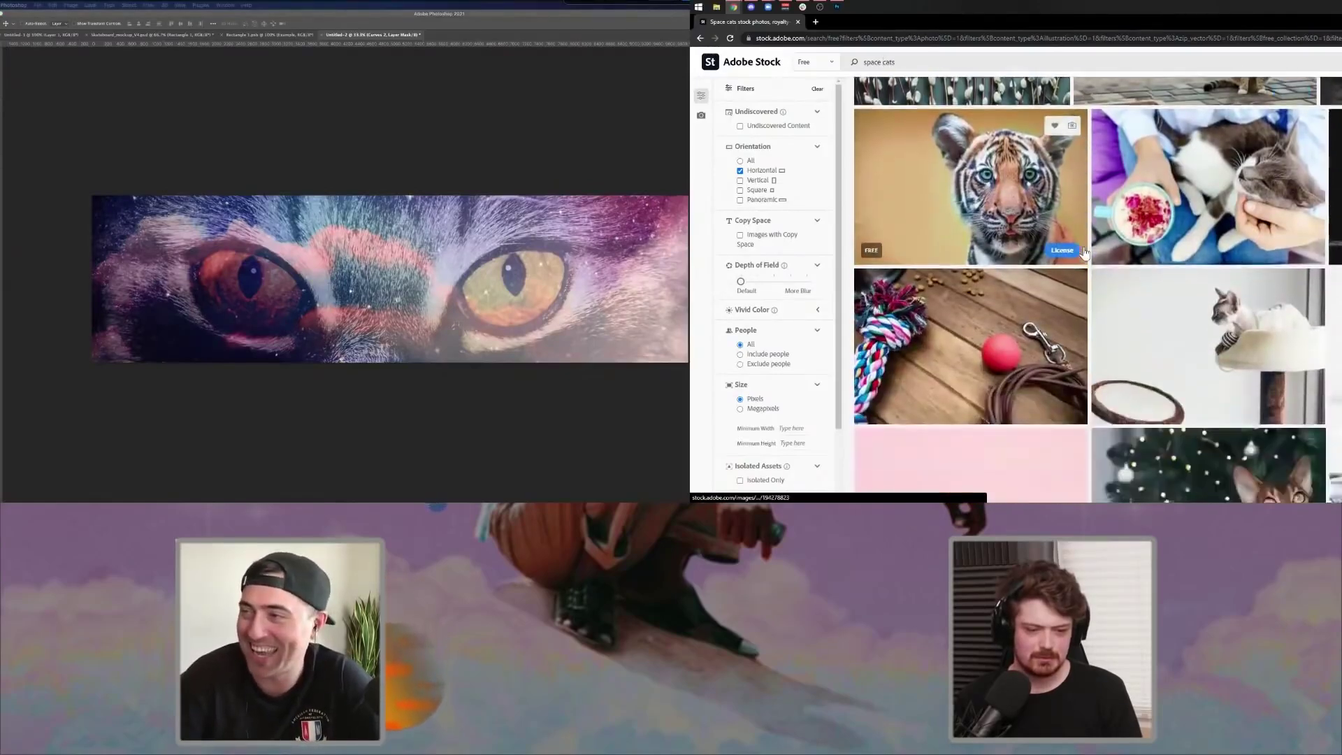
scroll(1084, 253, "up", 5)
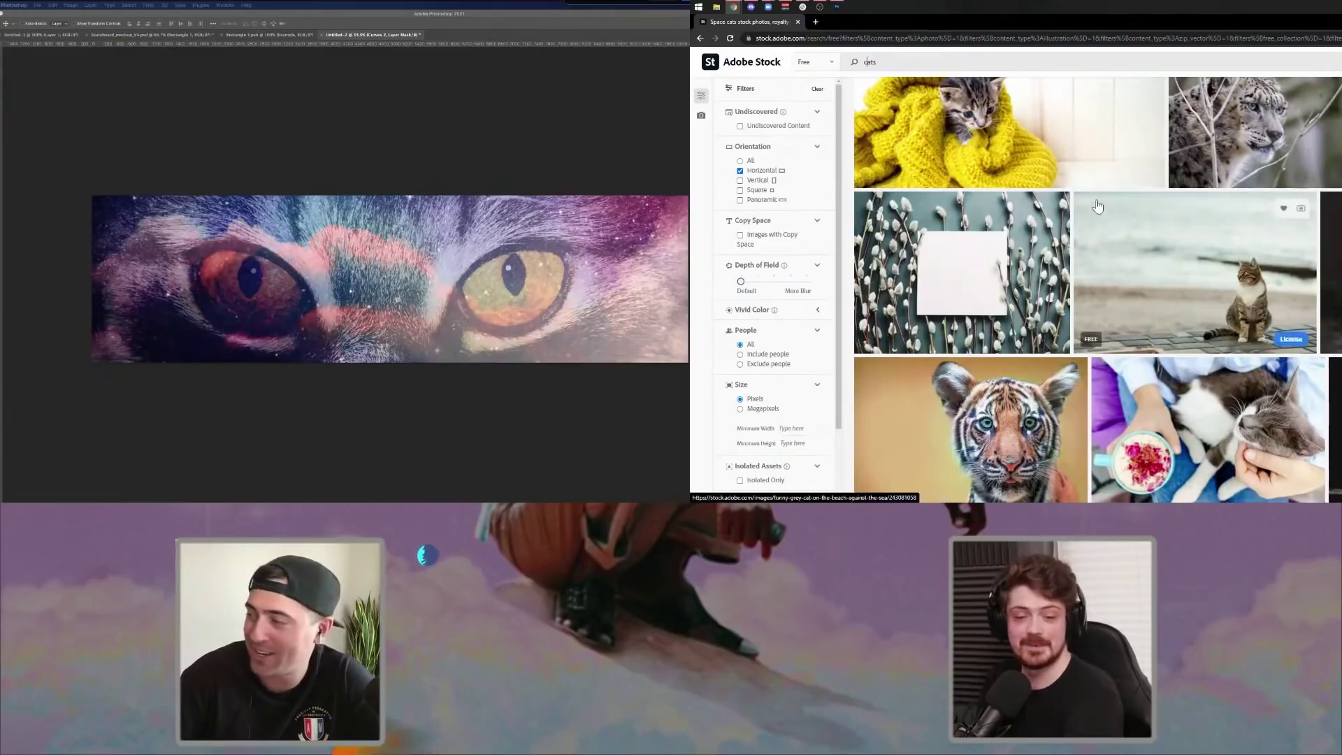
- Return to the free Adobe Stock search for "cats" and browse the horizontal images
scroll(1094, 210, "down", 4)
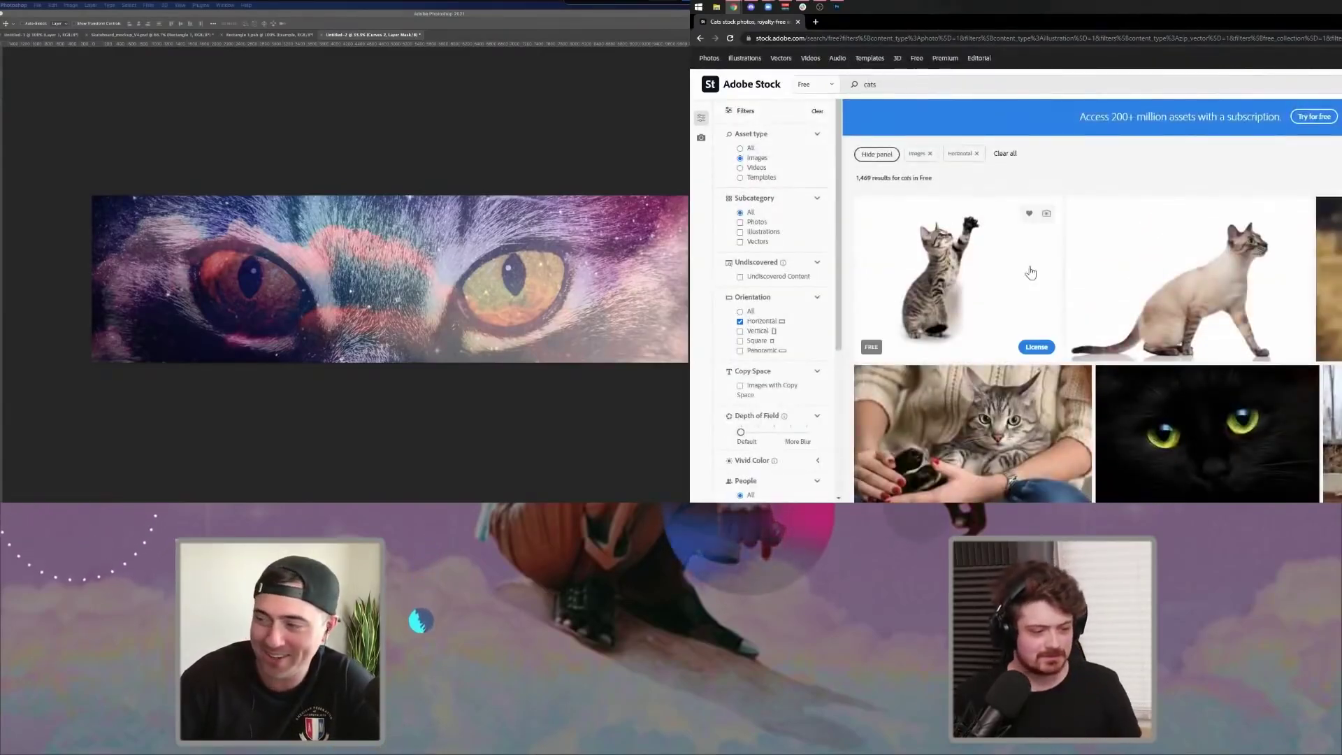
scroll(964, 274, "down", 2)
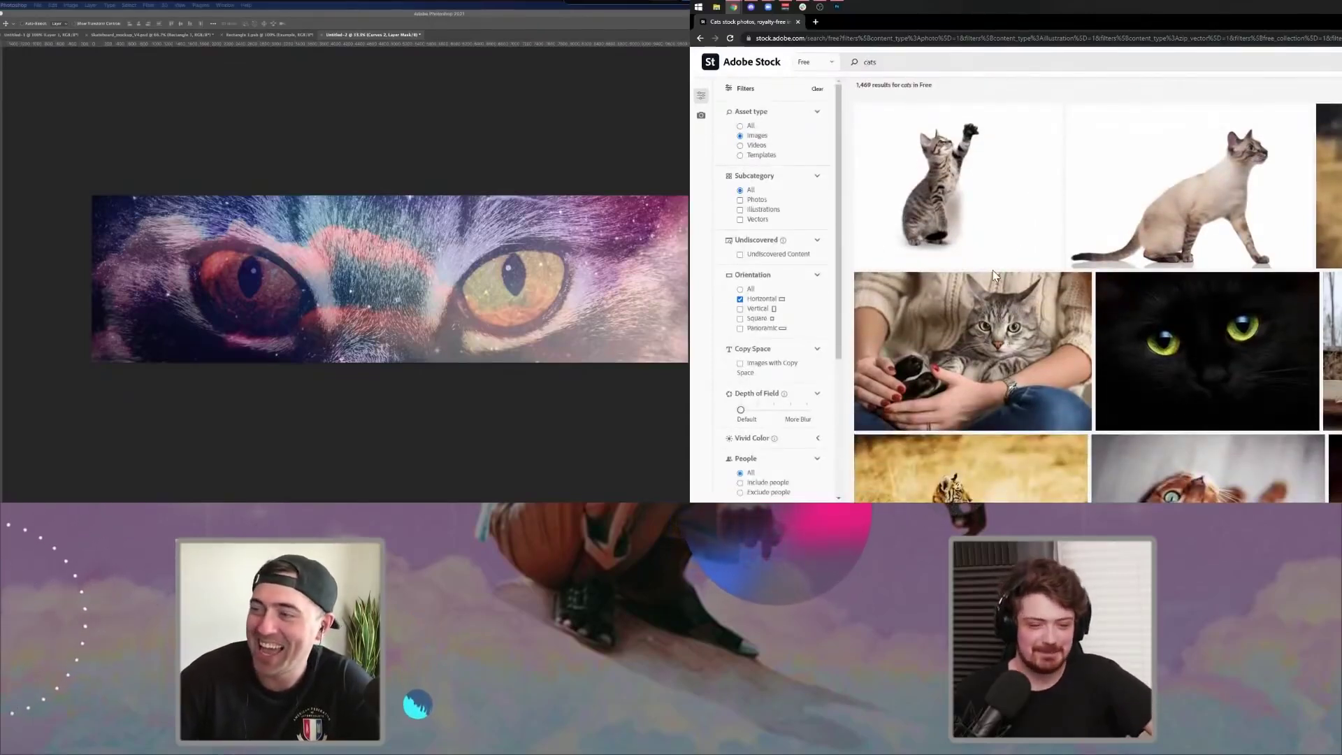
scroll(994, 273, "down", 1)
scroll(1000, 272, "down", 5)
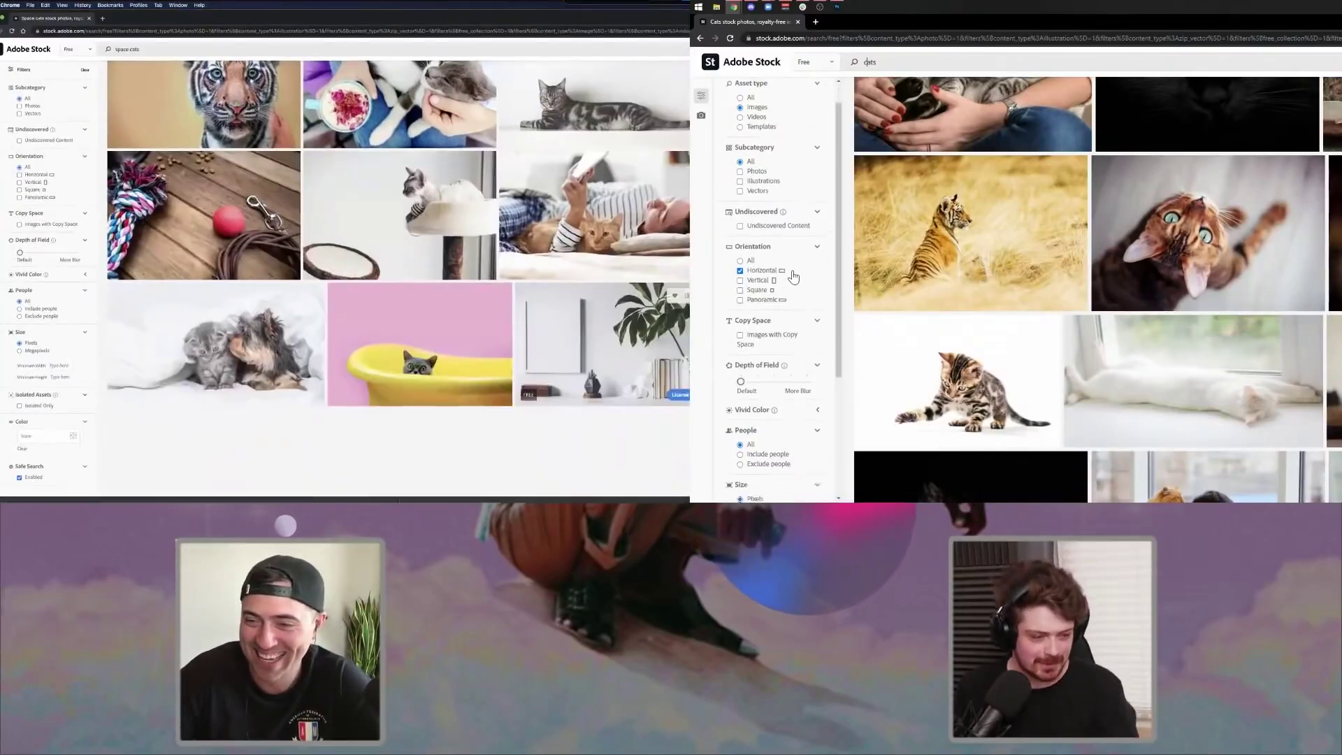
scroll(795, 277, "down", 1)
scroll(795, 277, "down", 2)
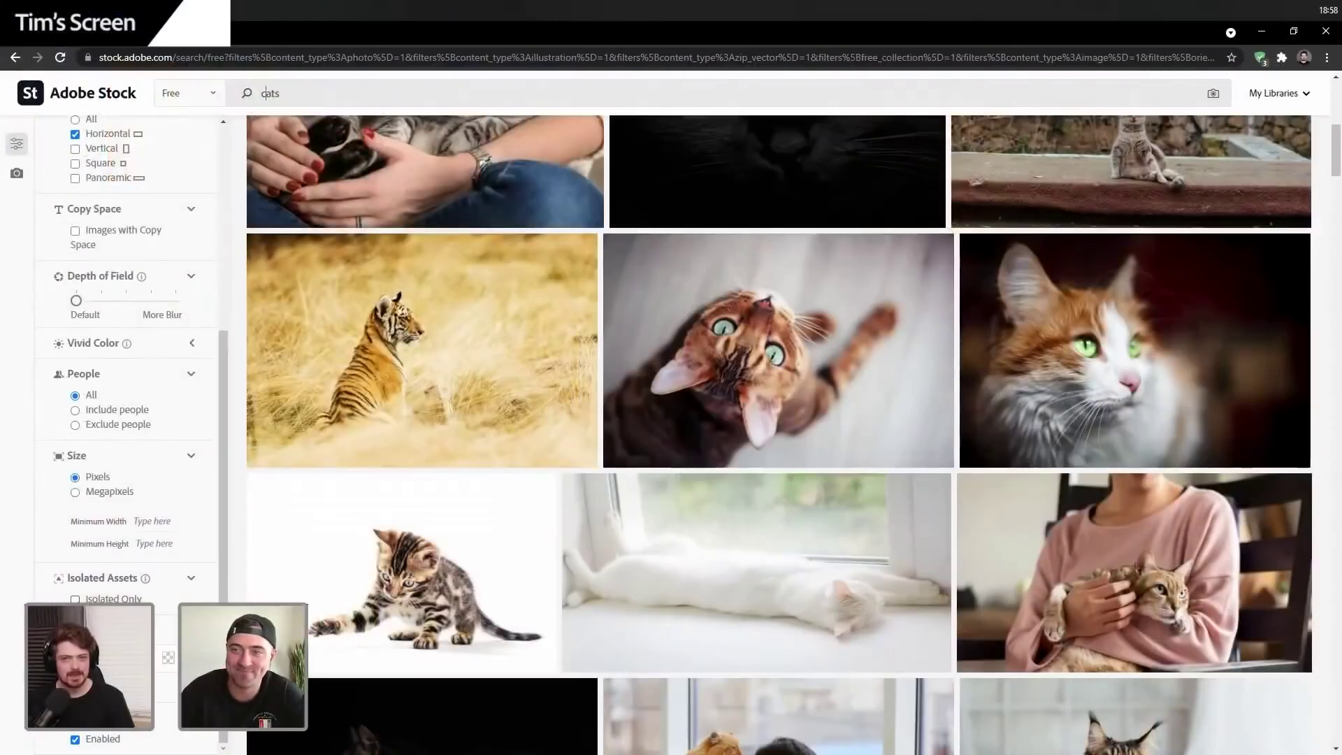
- Limit the free "cats" results to isolated assets only and browse the matching images
left_click(75, 600)
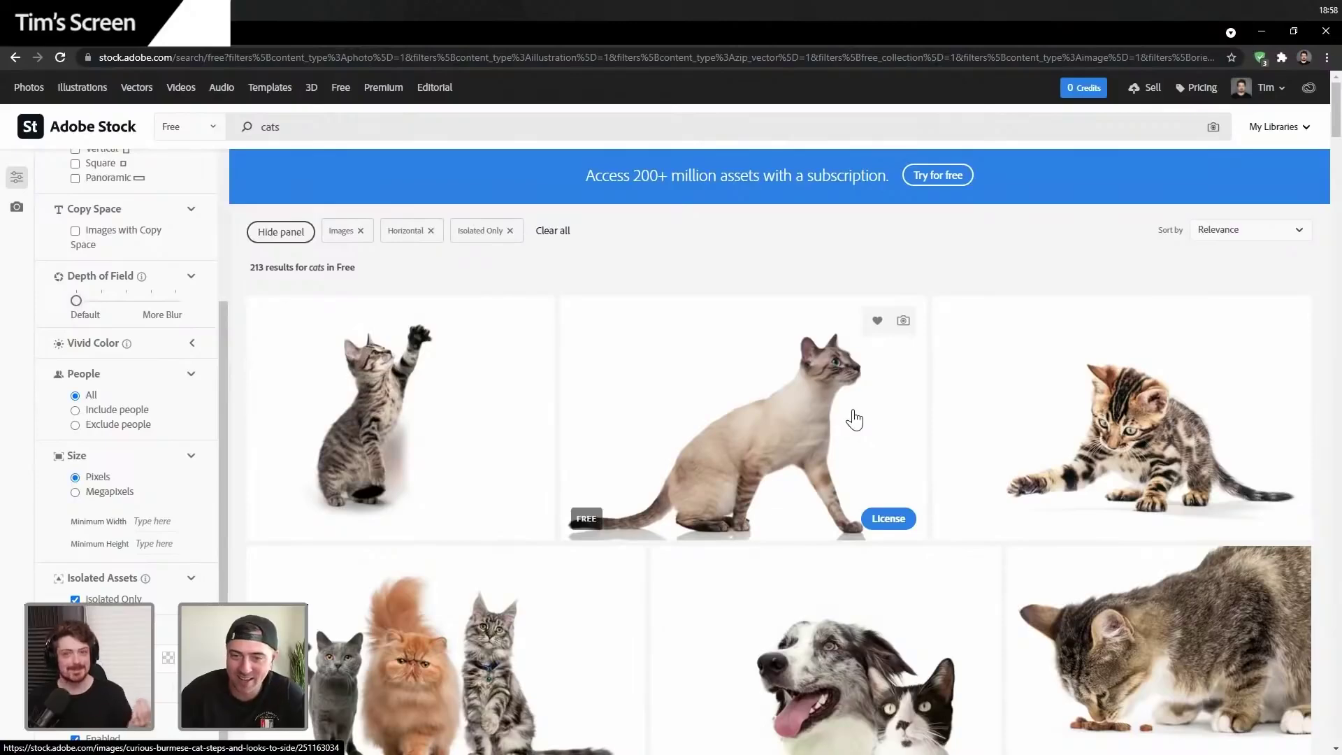
scroll(663, 498, "down", 5)
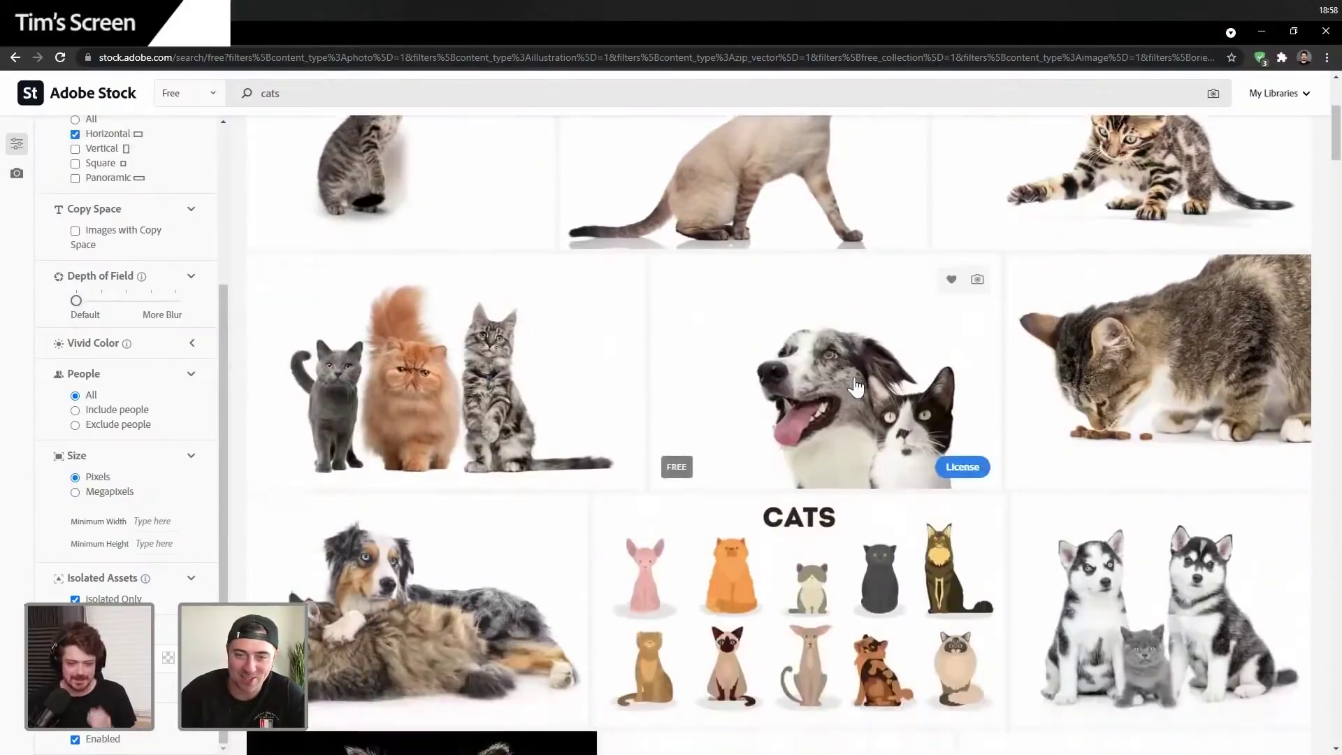
scroll(858, 387, "down", 6)
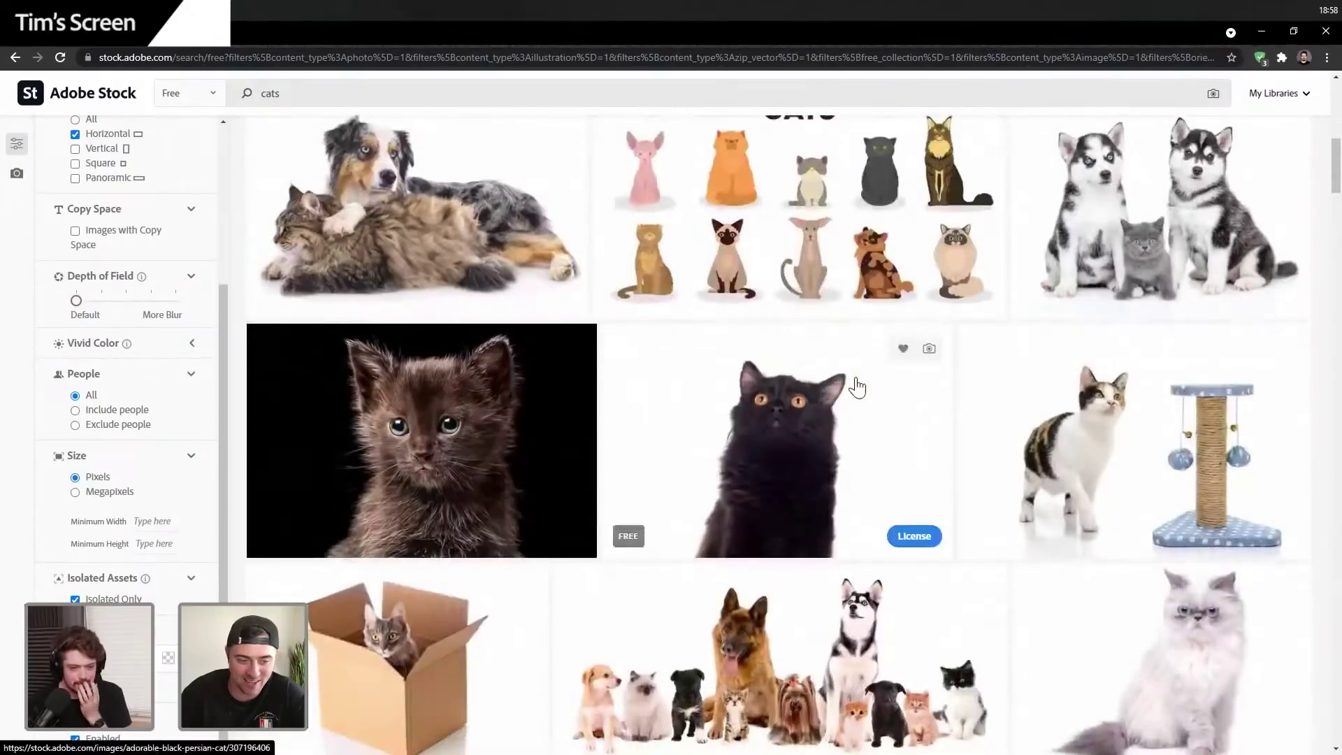
scroll(857, 387, "down", 7)
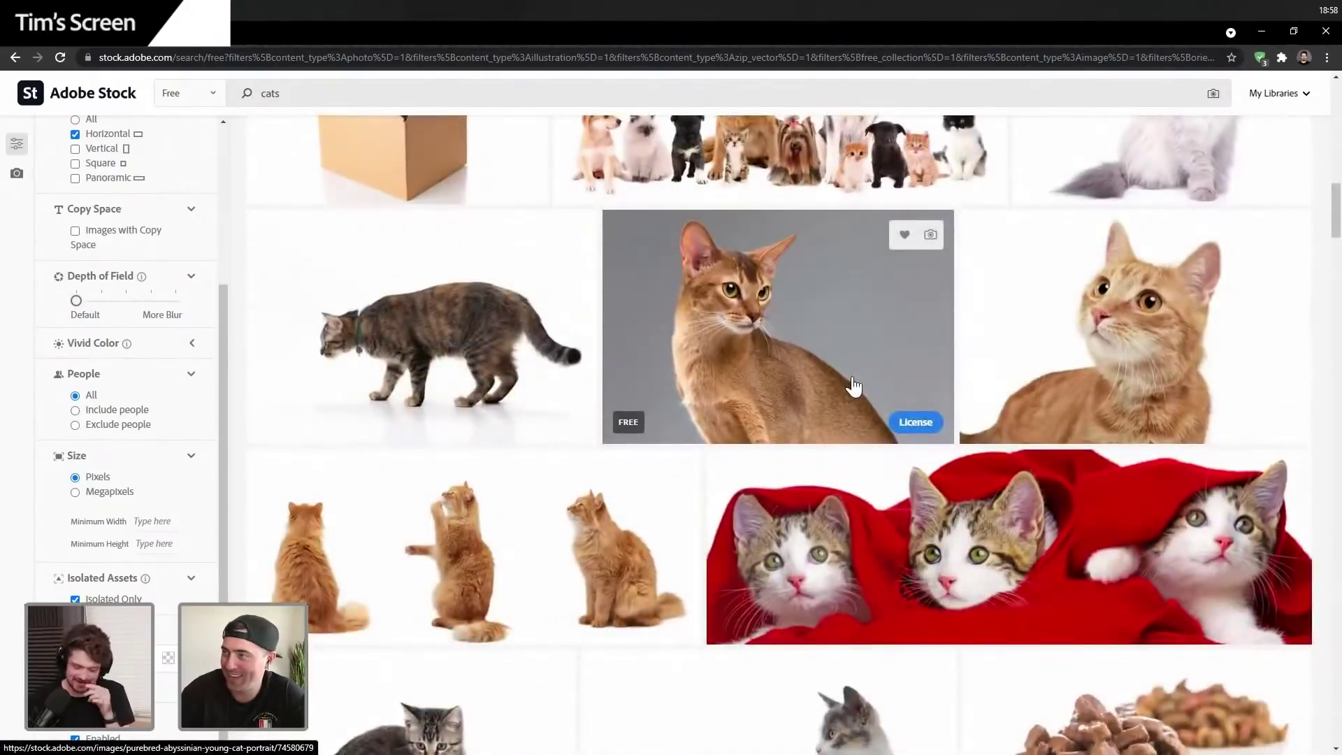
scroll(881, 366, "down", 5)
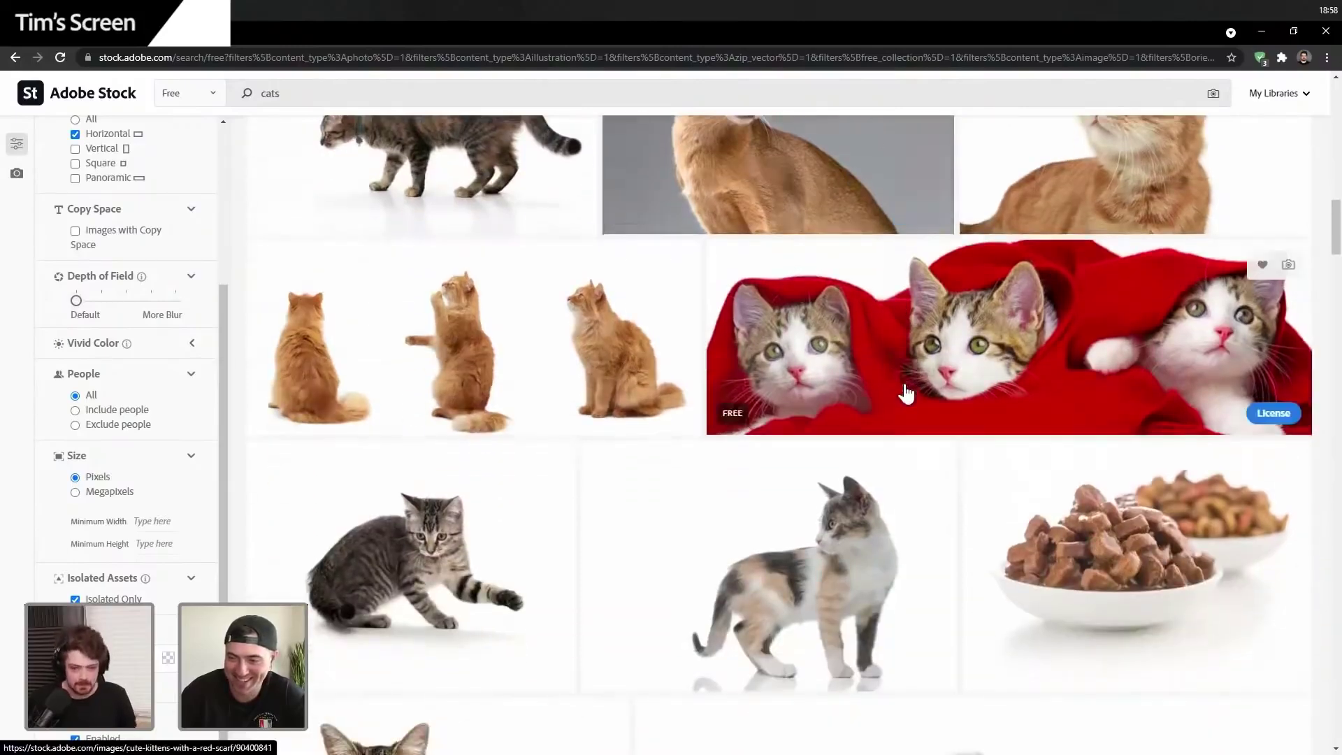
scroll(906, 394, "down", 2)
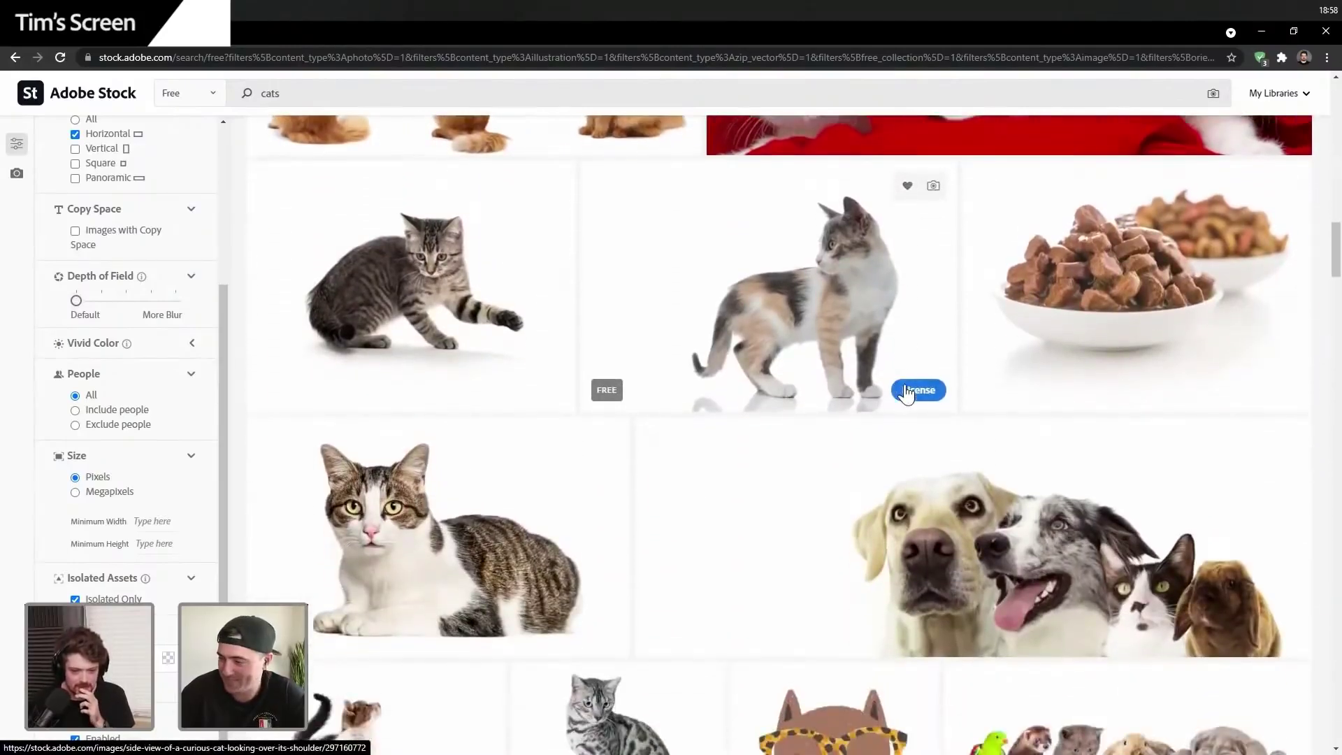
scroll(907, 395, "down", 4)
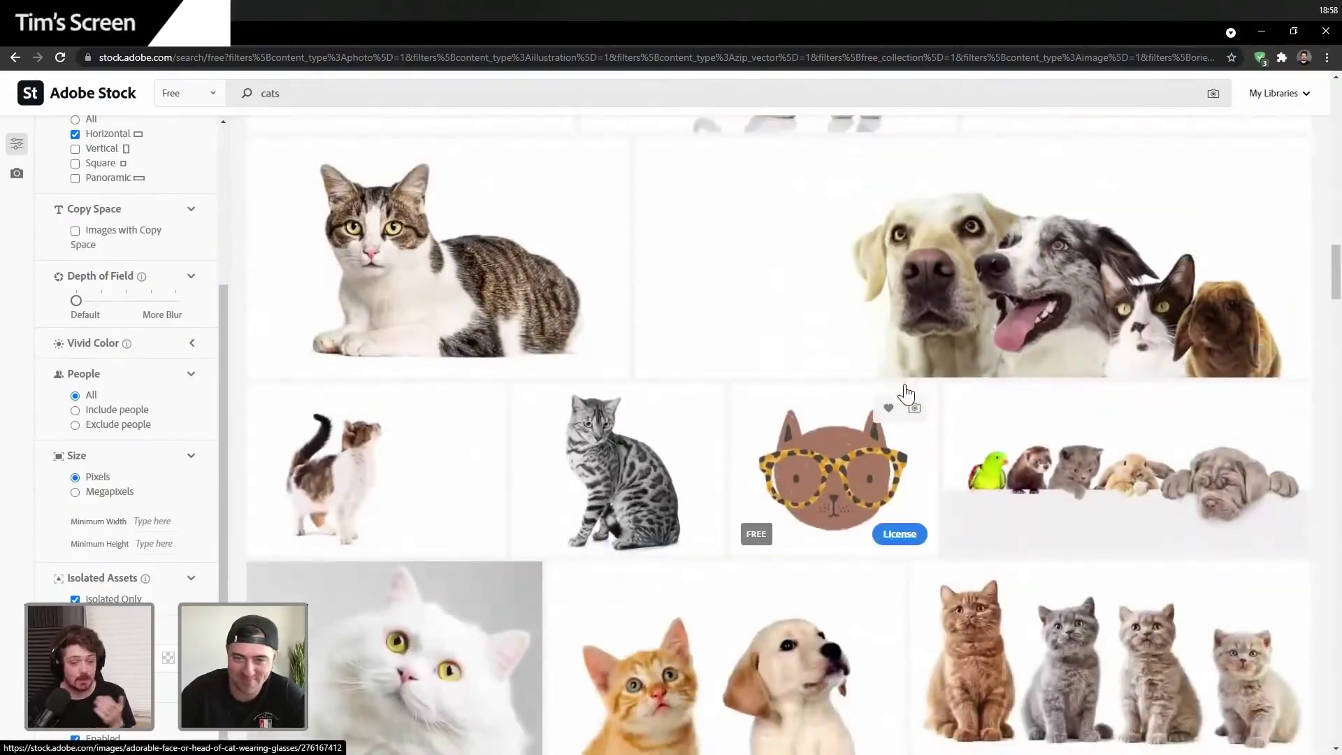
scroll(906, 395, "down", 5)
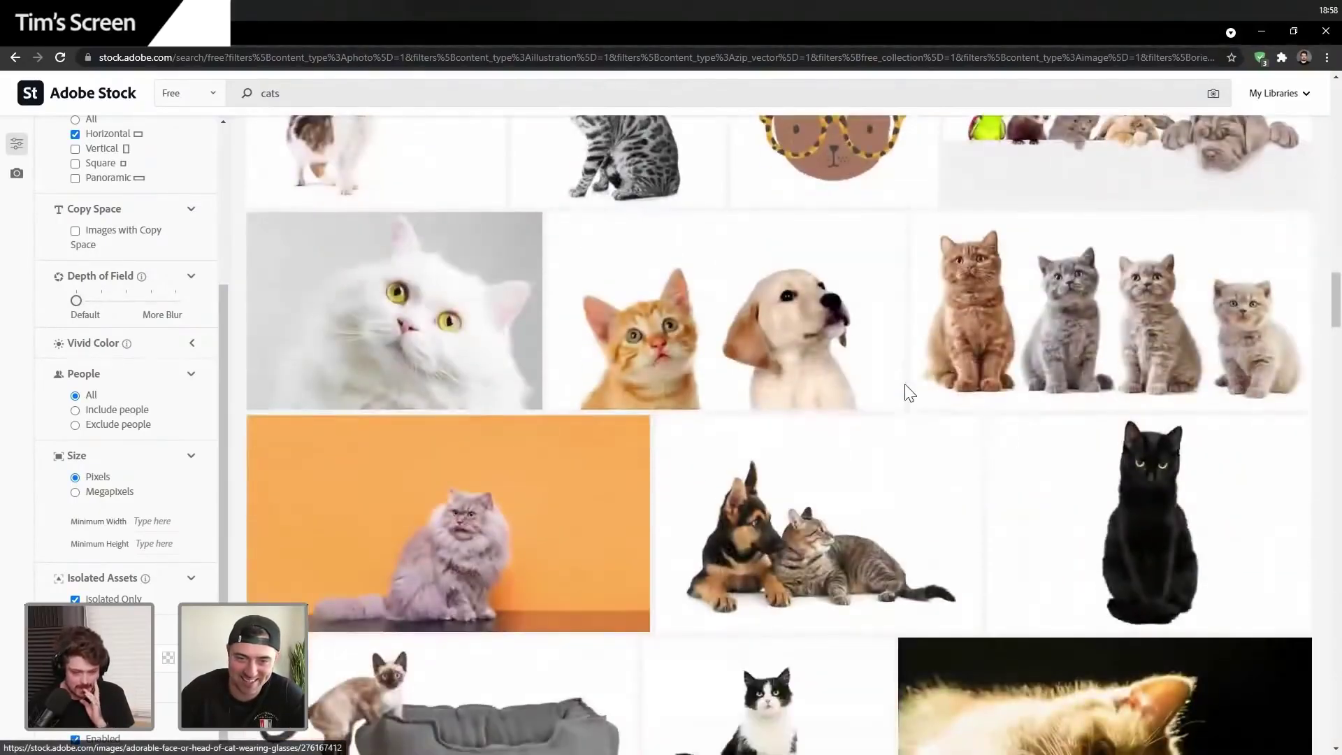
scroll(910, 393, "down", 2)
scroll(906, 394, "down", 3)
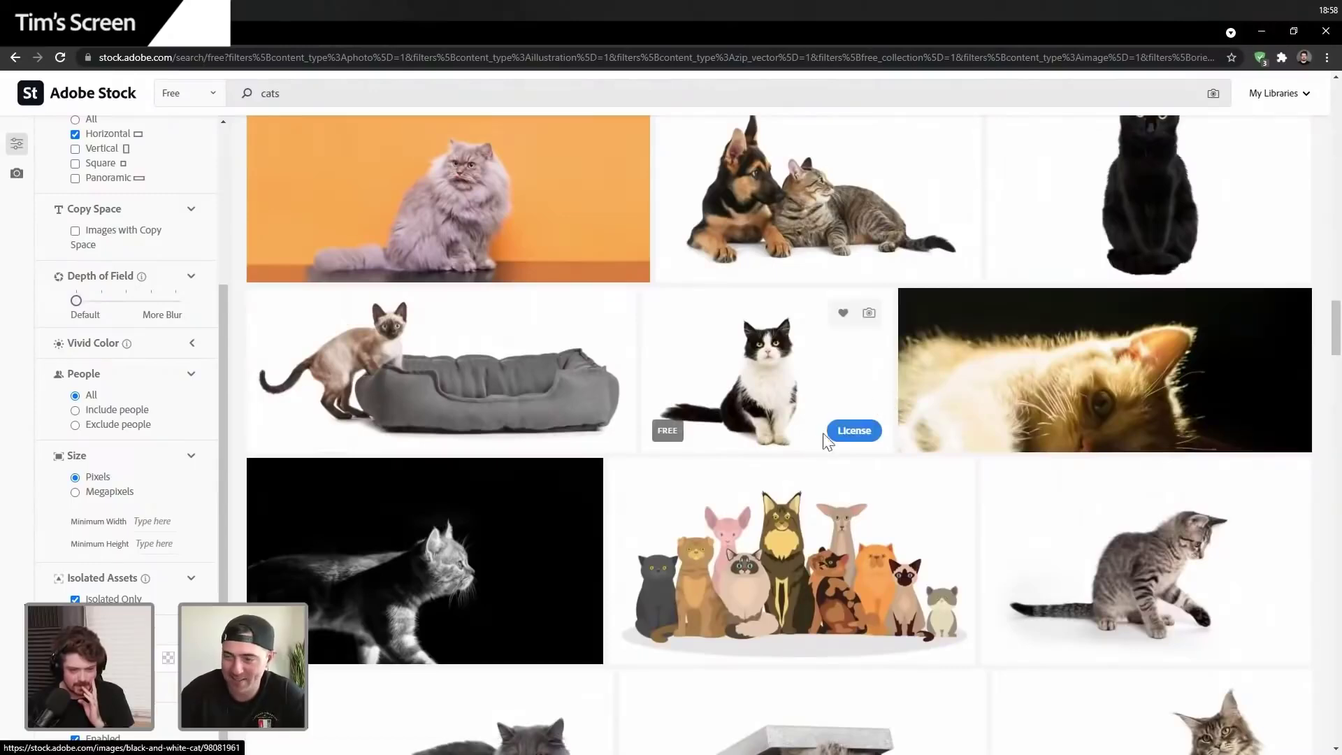
- Open the preview of the black-and-white walking kitten photo and browse further down the isolated cat results
left_click(479, 587)
scroll(992, 560, "down", 4)
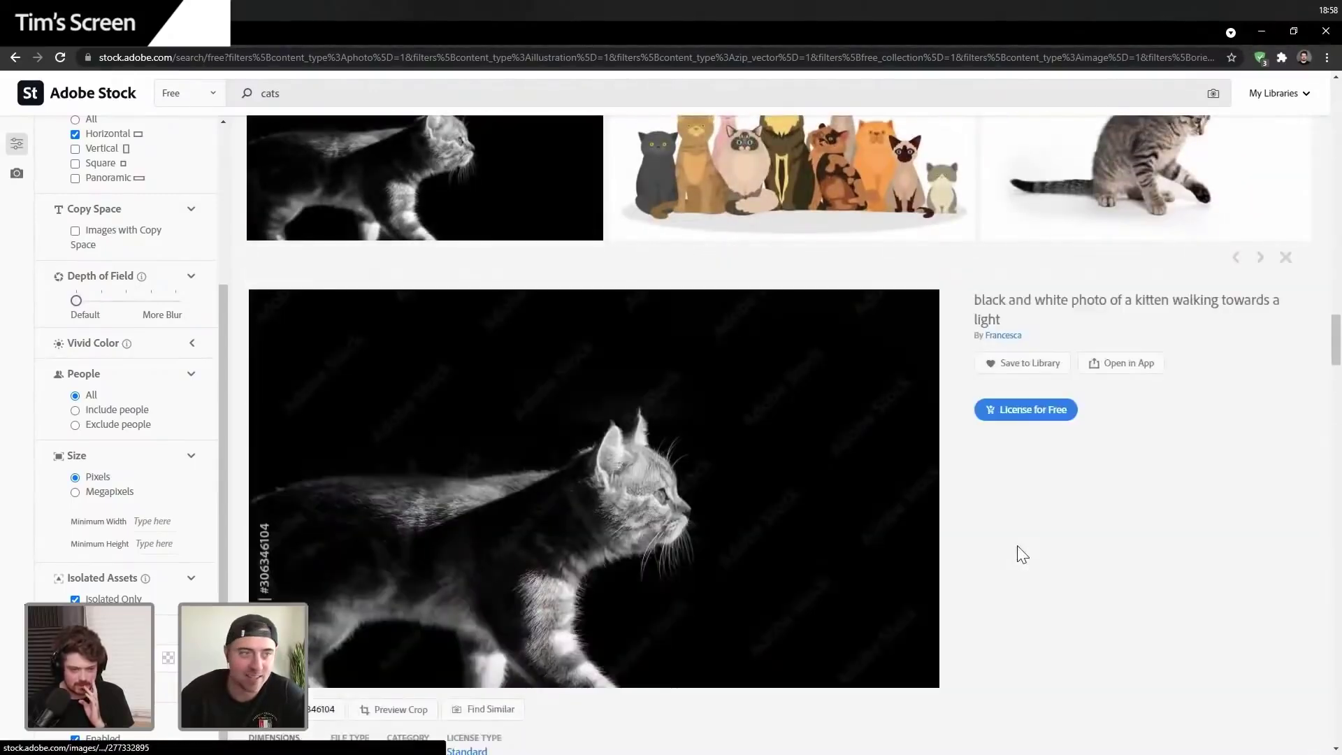
scroll(1029, 537, "down", 10)
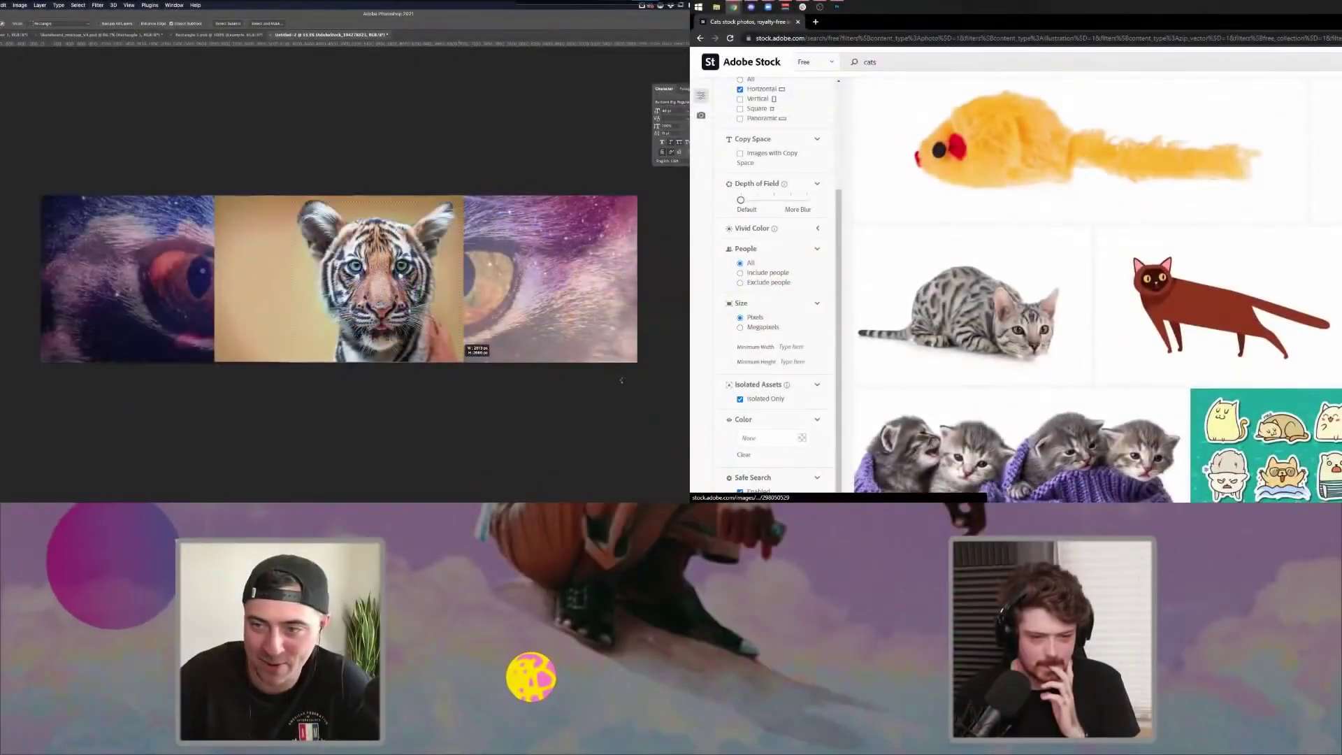
- Select the tiger in the placed stock photo and mask out its tan background on the space banner
left_click_drag(459, 344, 461, 347)
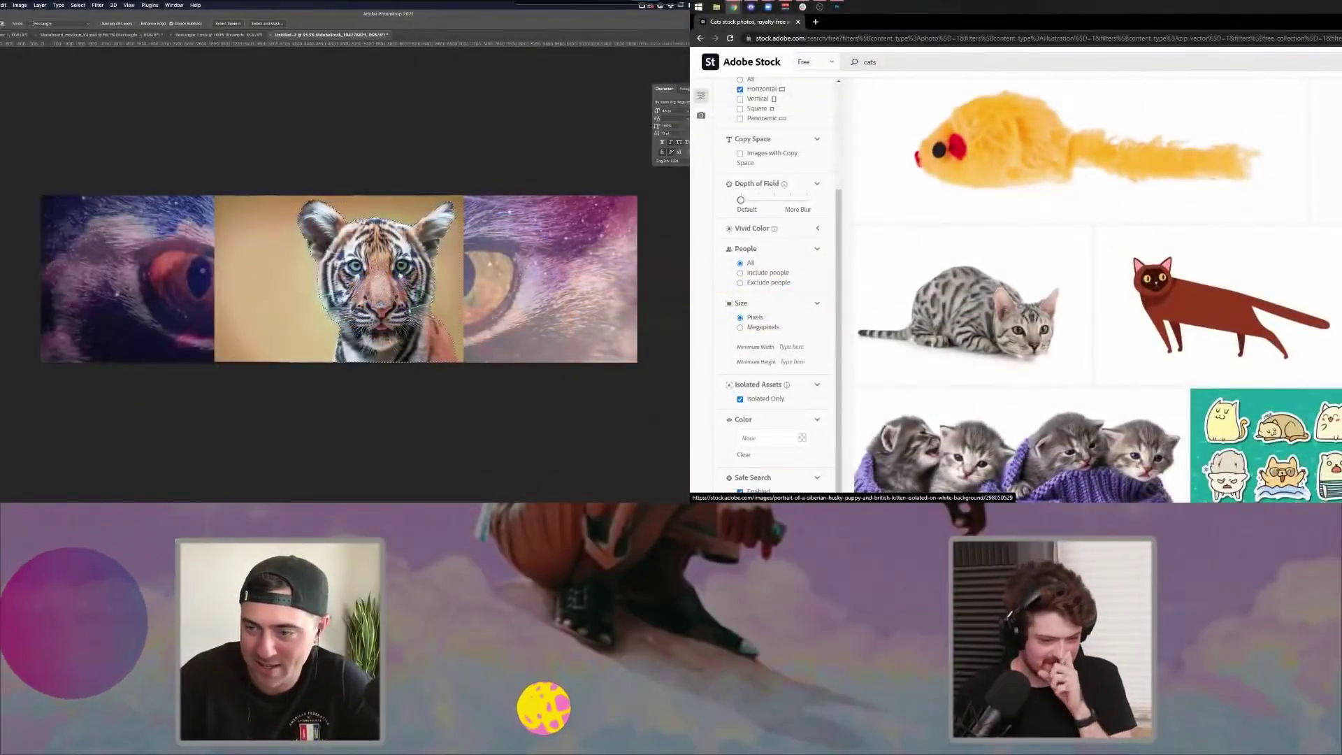
key("v")
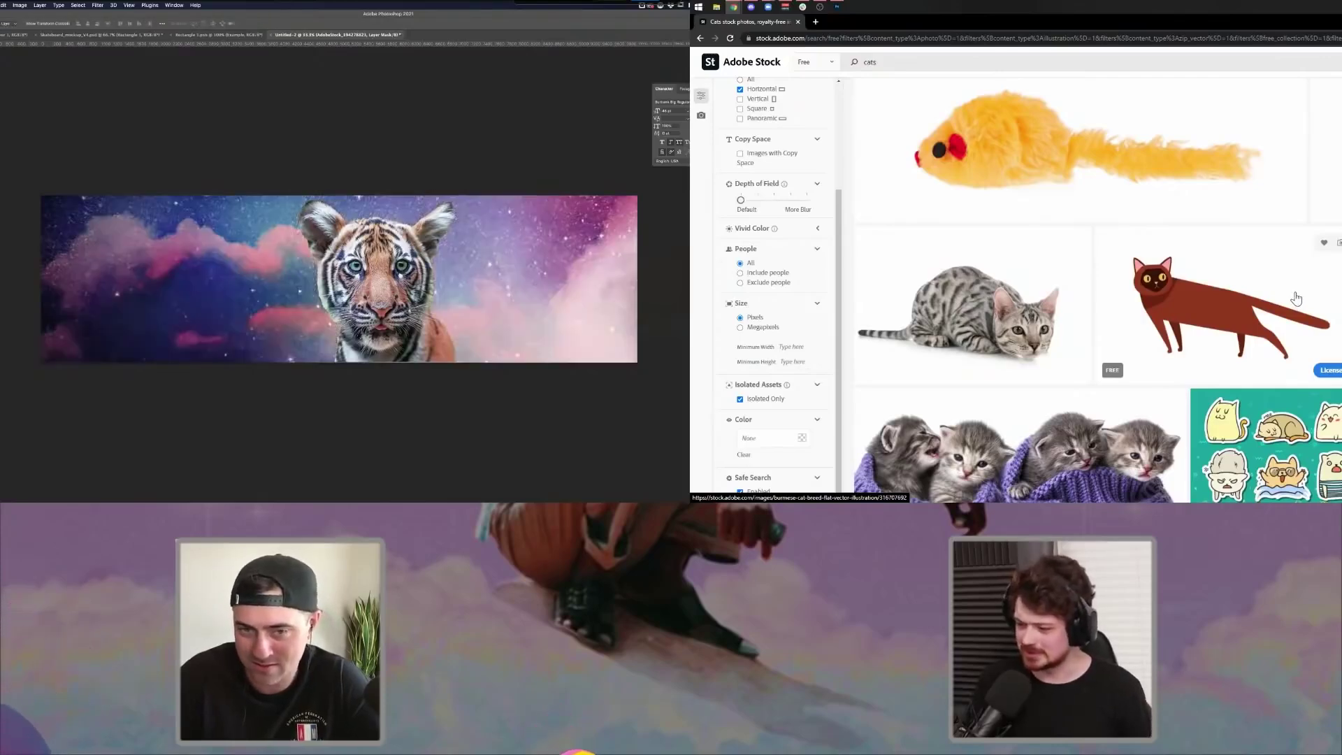
- Browse more isolated cat images, preview the photo of four playing Bengal kittens, and switch to Photoshop
scroll(1302, 295, "down", 4)
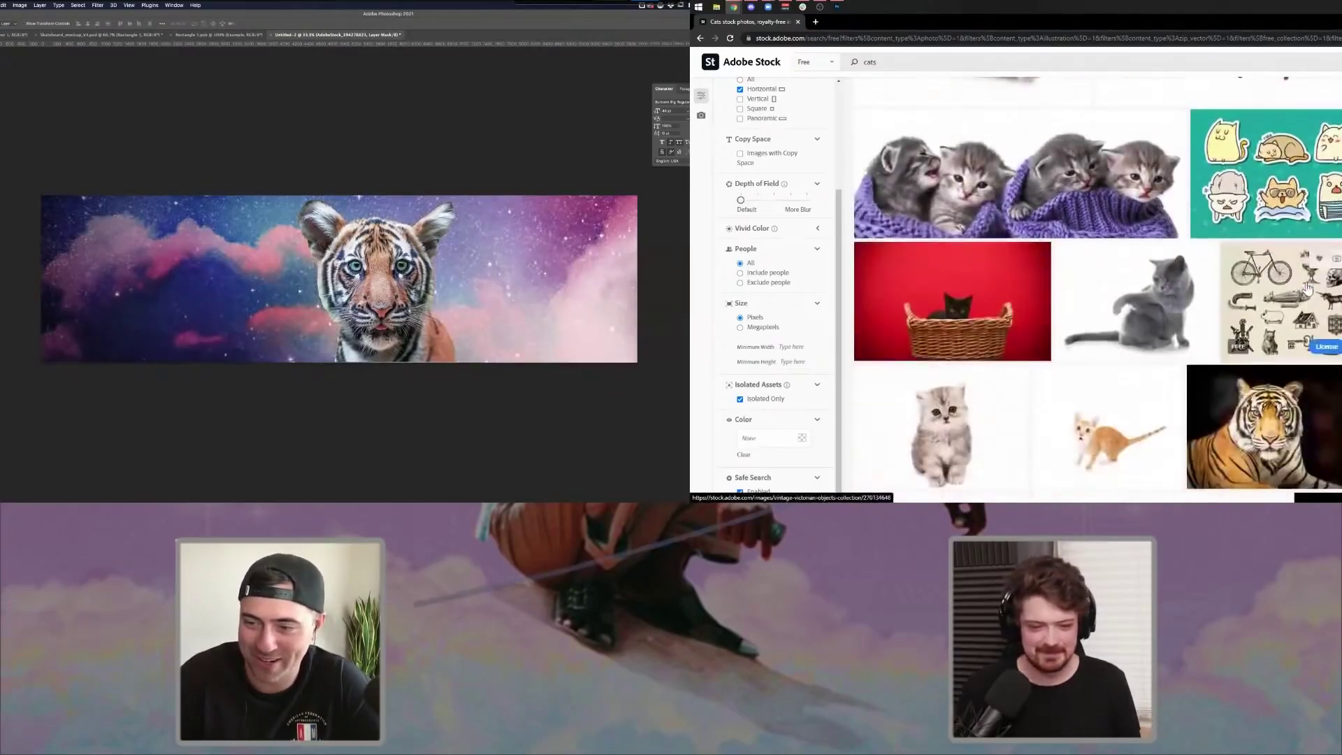
scroll(1307, 289, "down", 3)
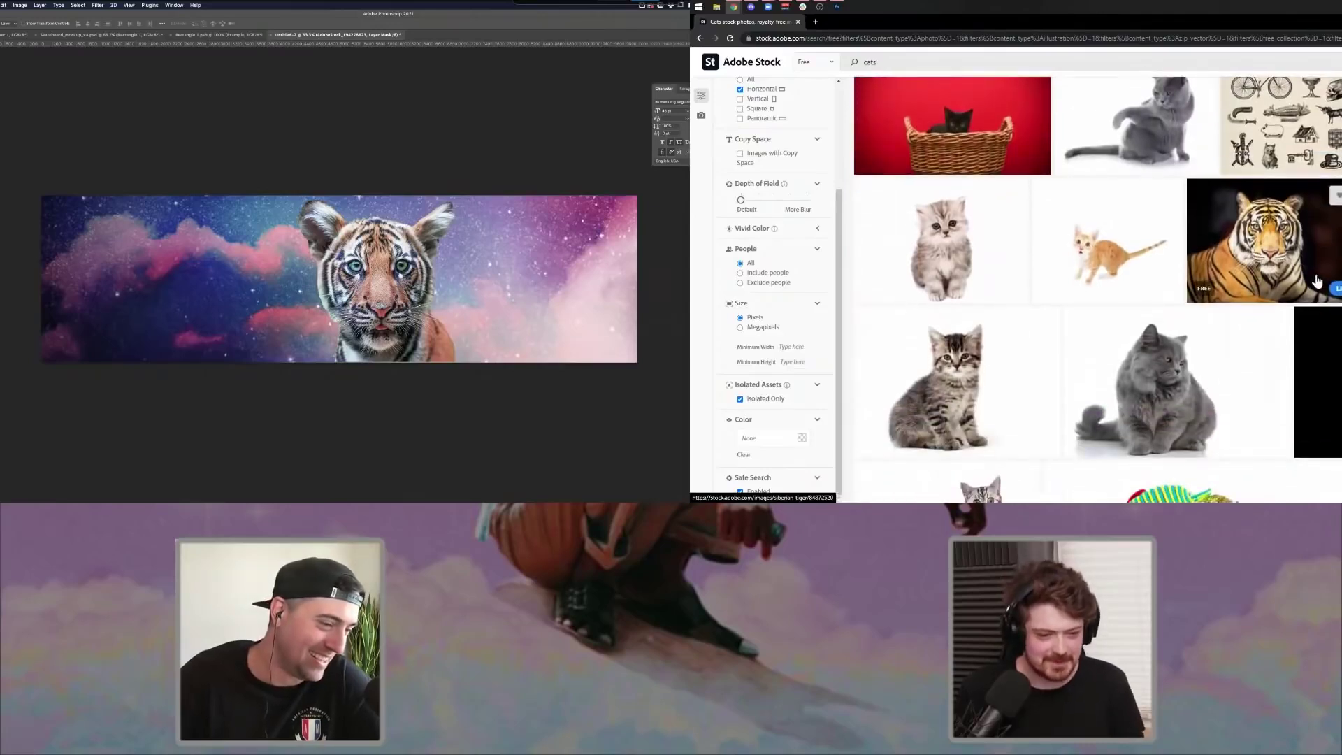
scroll(1317, 280, "down", 3)
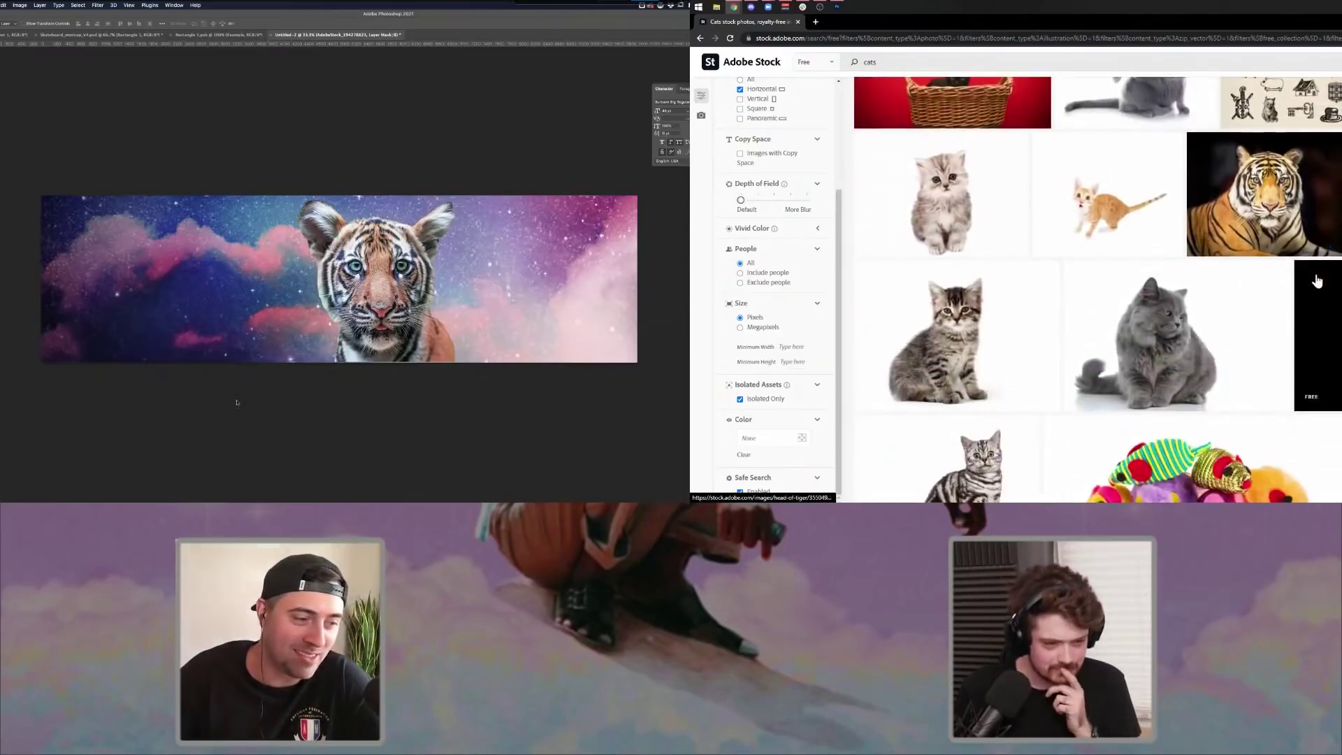
scroll(1319, 280, "down", 2)
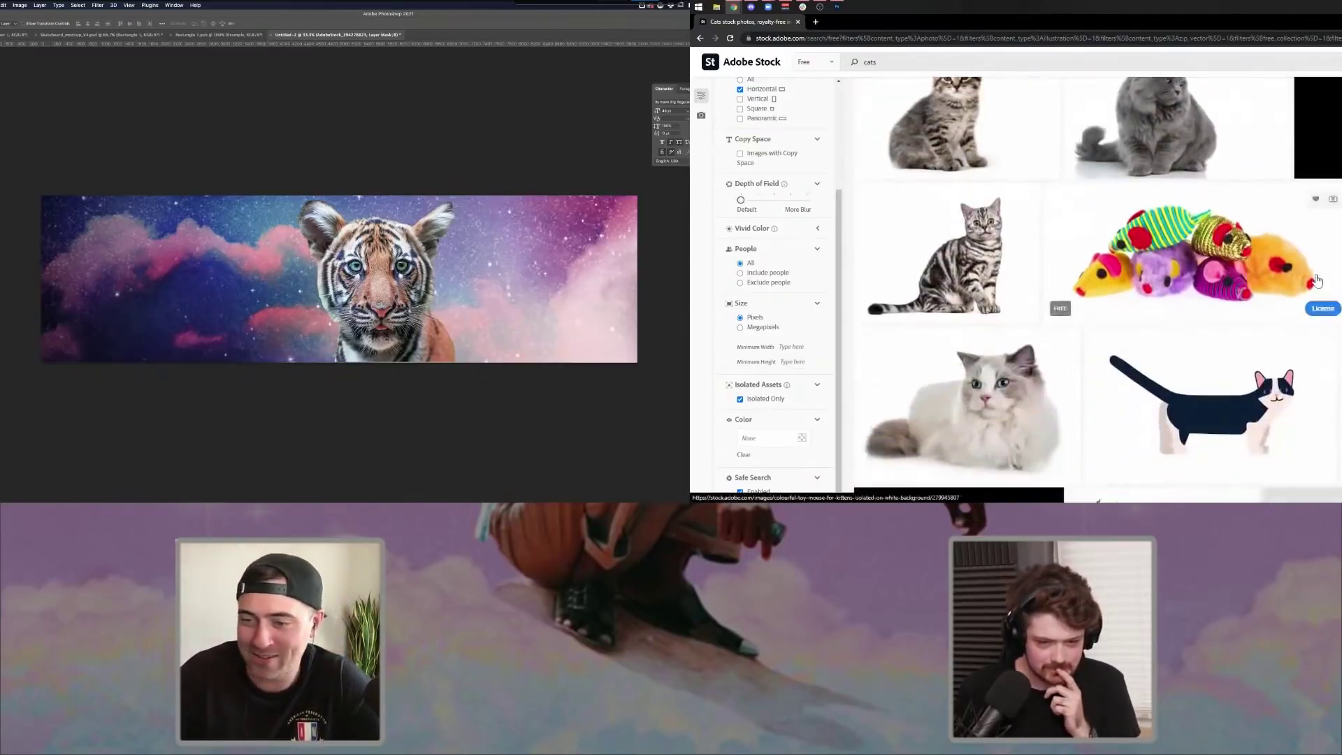
scroll(1317, 283, "down", 2)
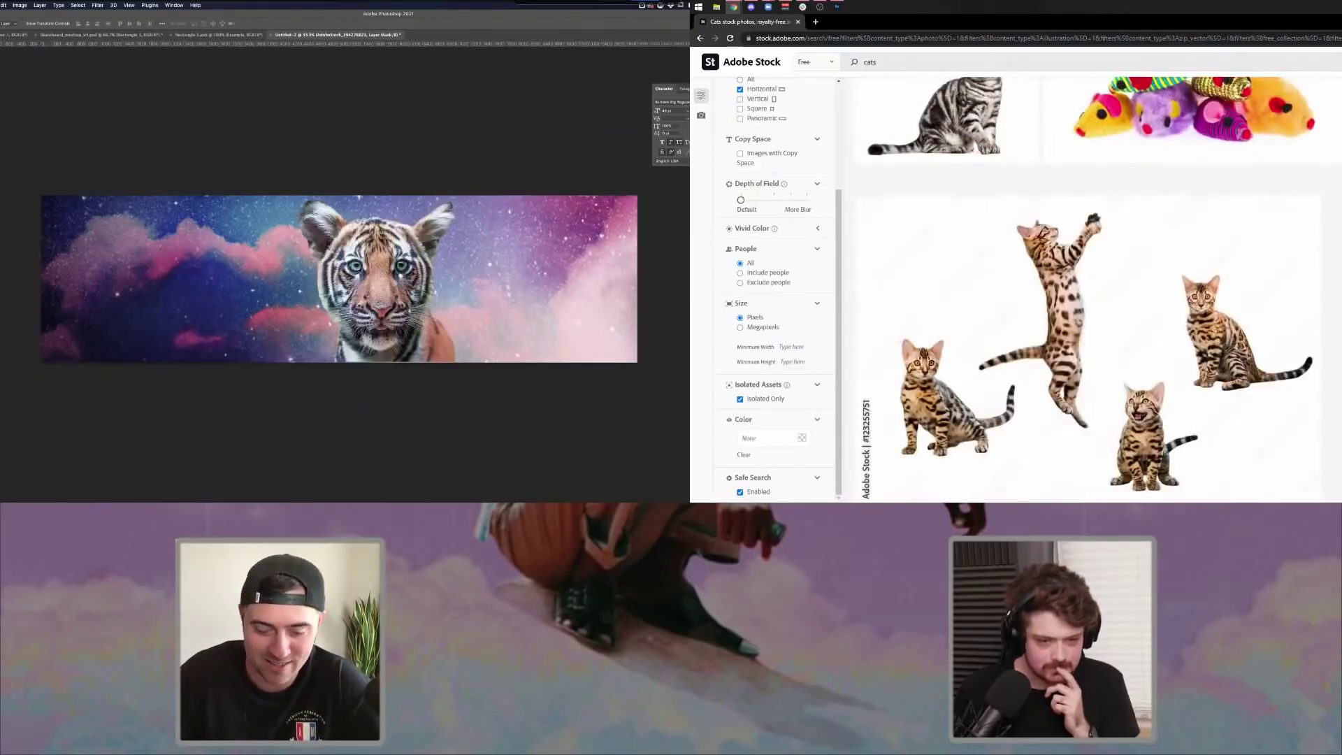
left_click(837, 7)
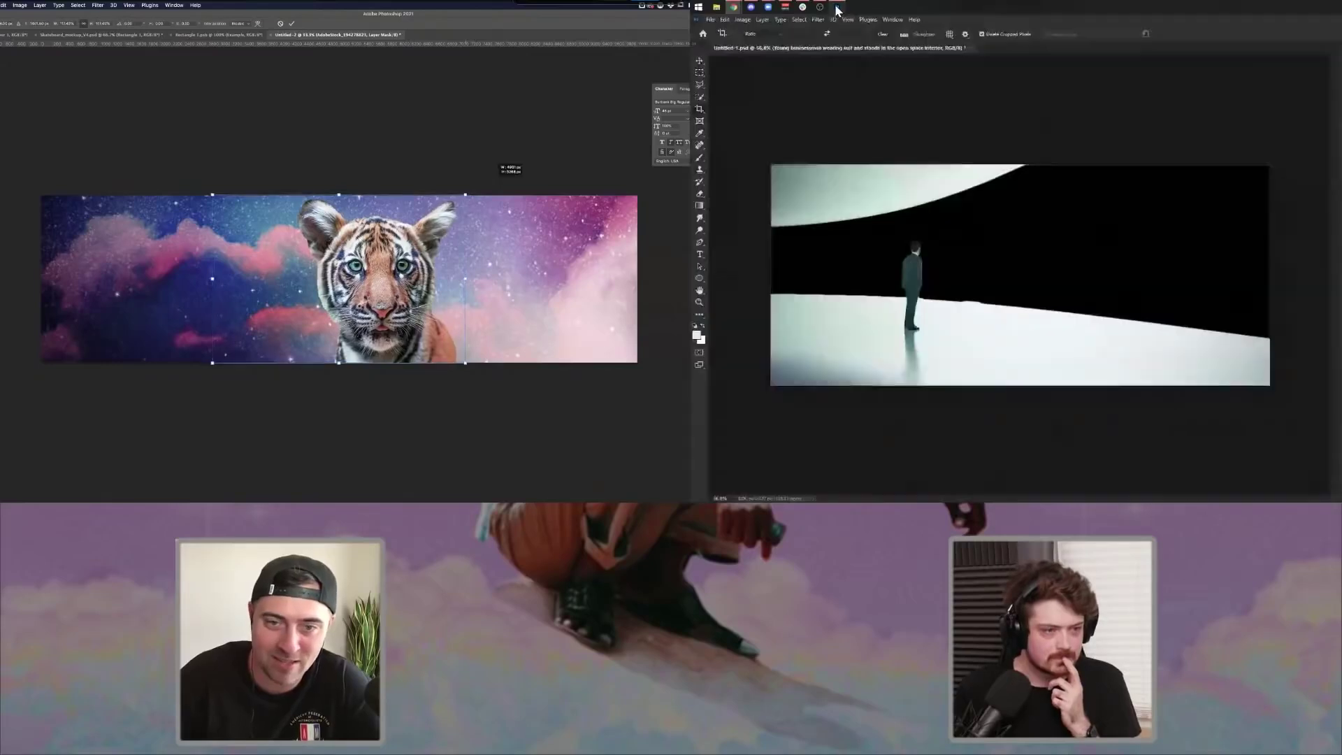
- Try enlarging the masked tiger over the banner and undo the scaling
left_click_drag(433, 257, 390, 285)
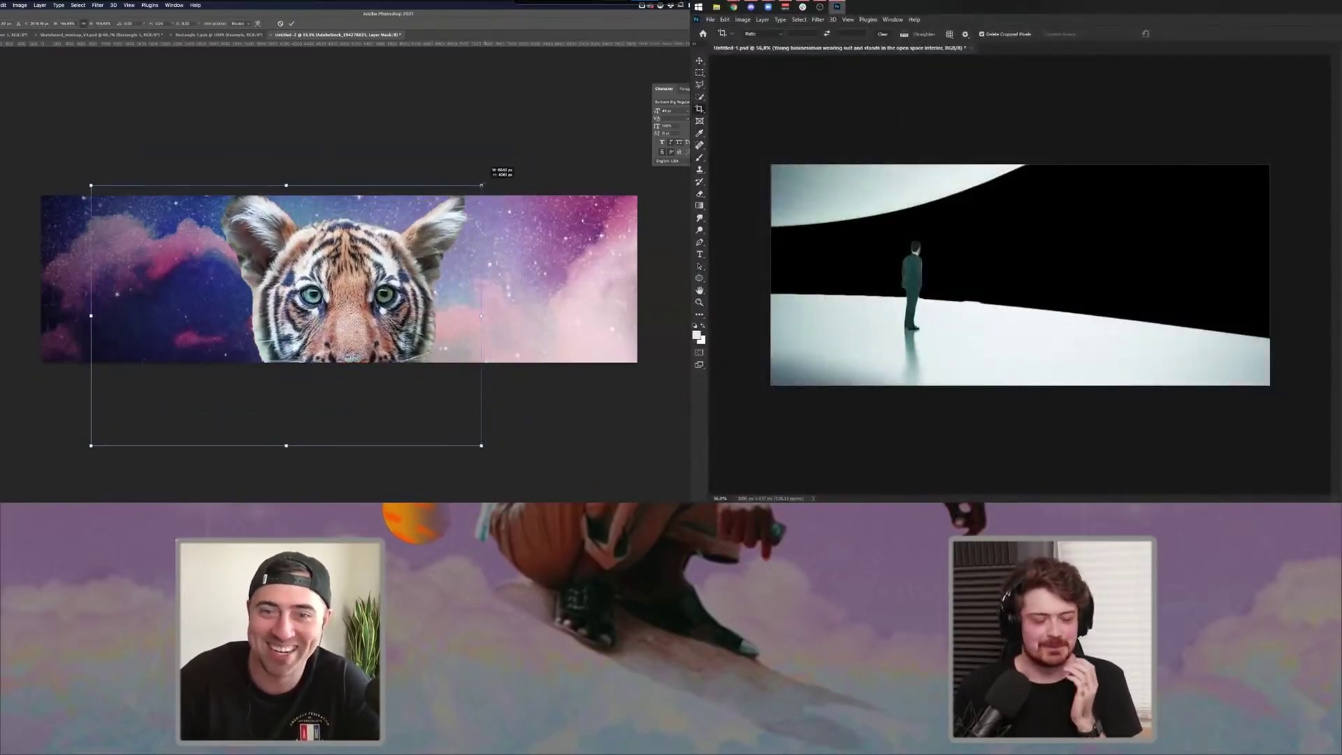
key("Return")
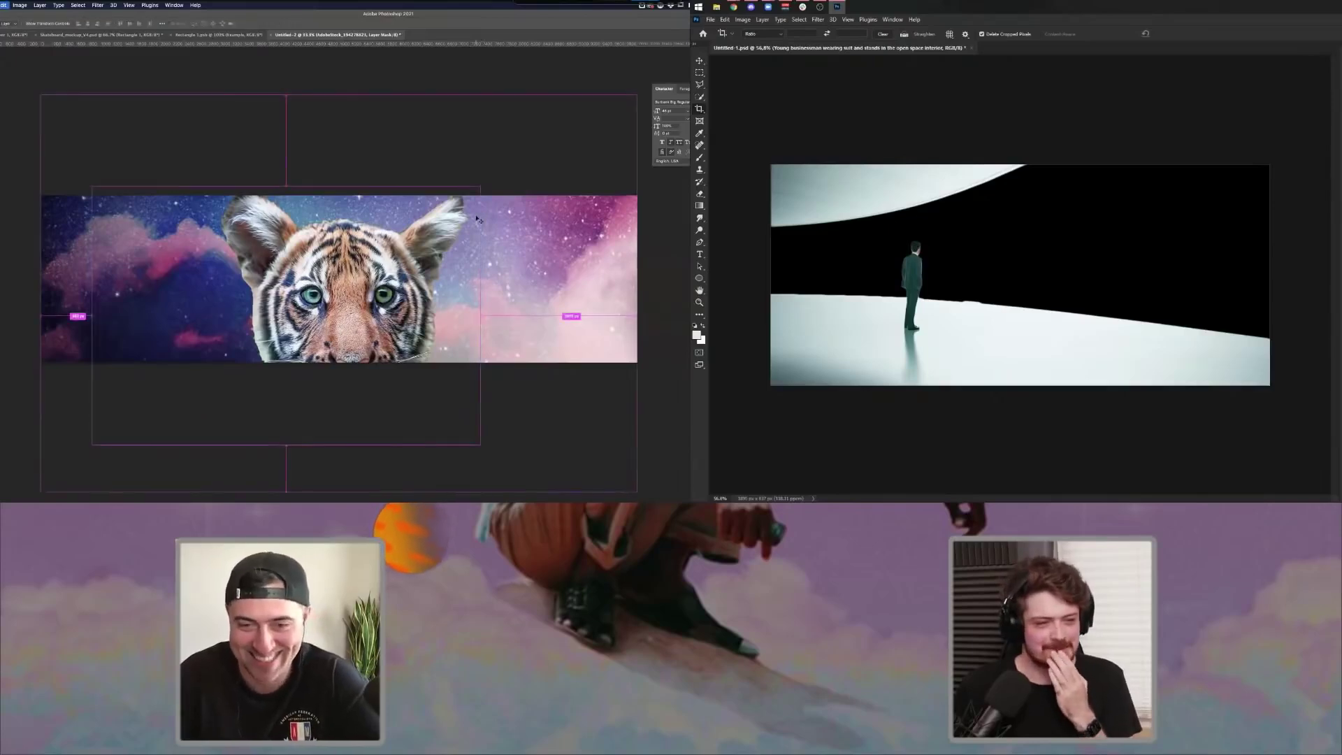
key("super+z")
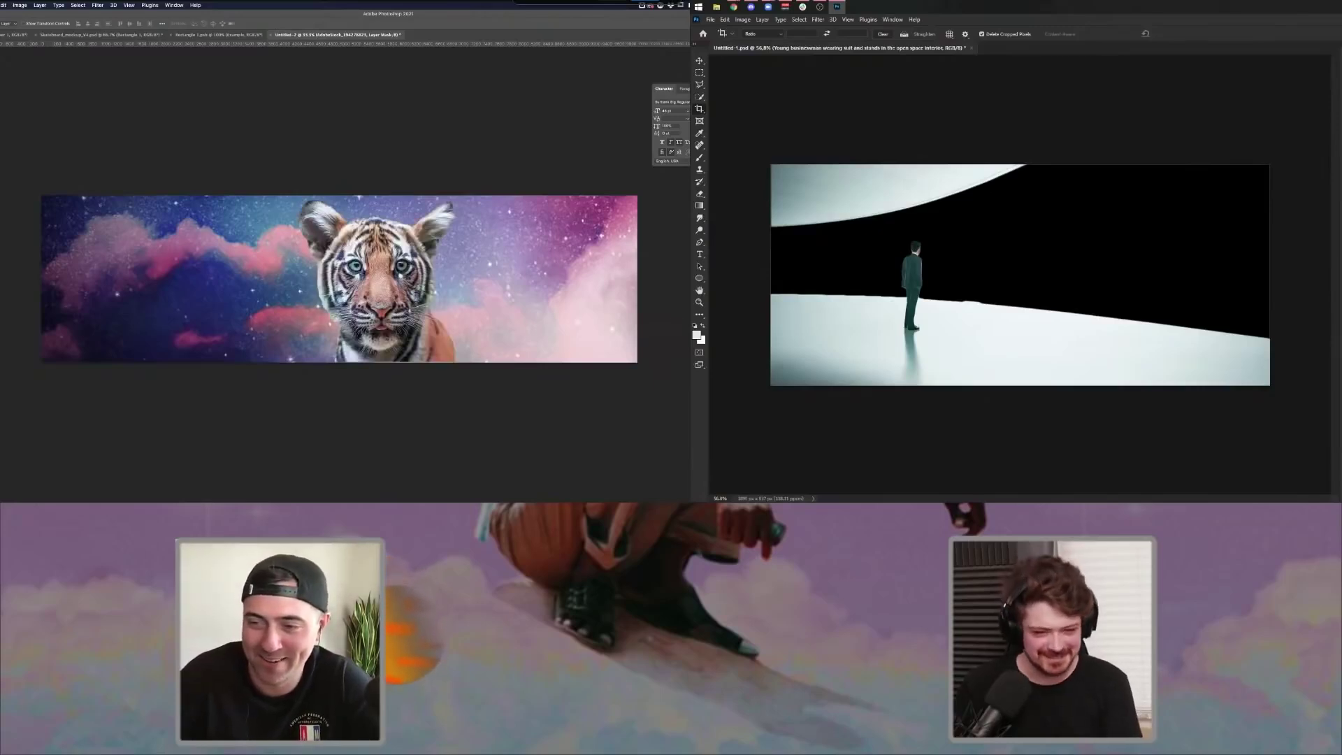
- Change the tiger layer's blend mode and cycle through several modes against the space background
key("shift+alt+o")
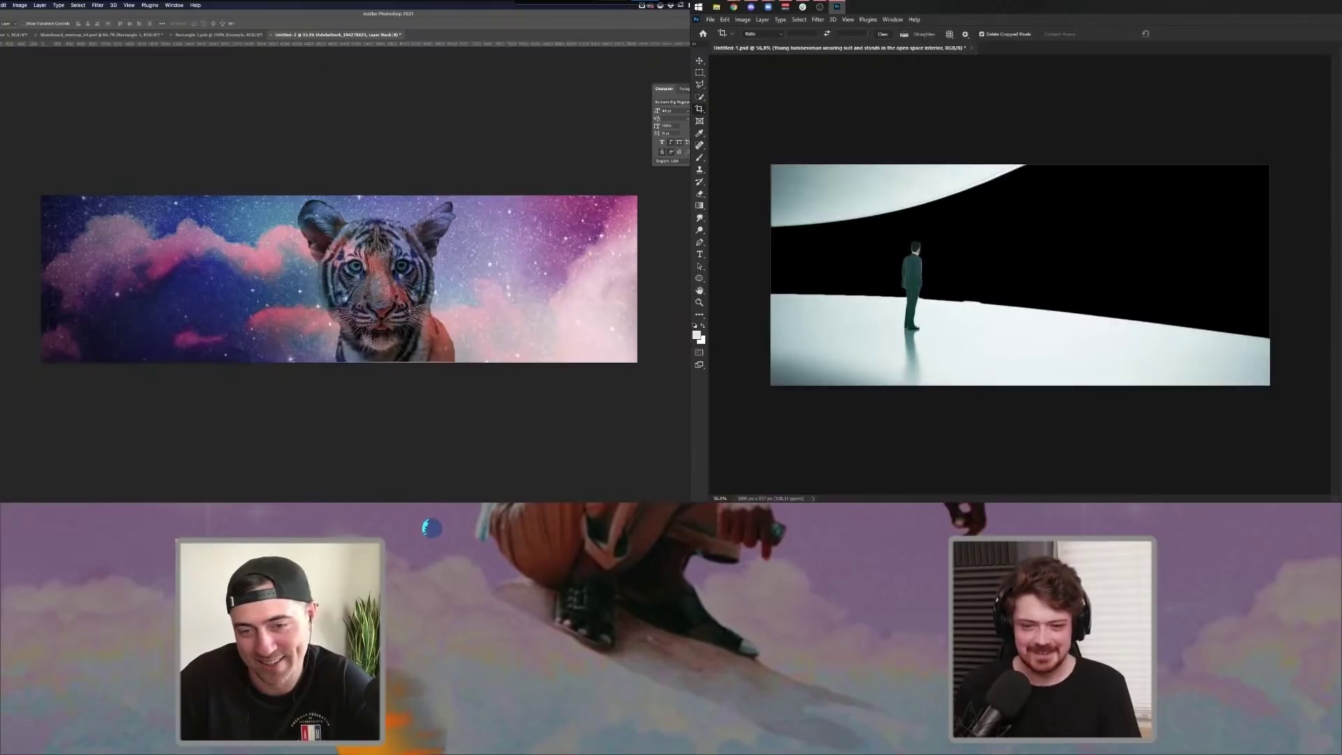
key("shift+plus")
key("shift+plus")
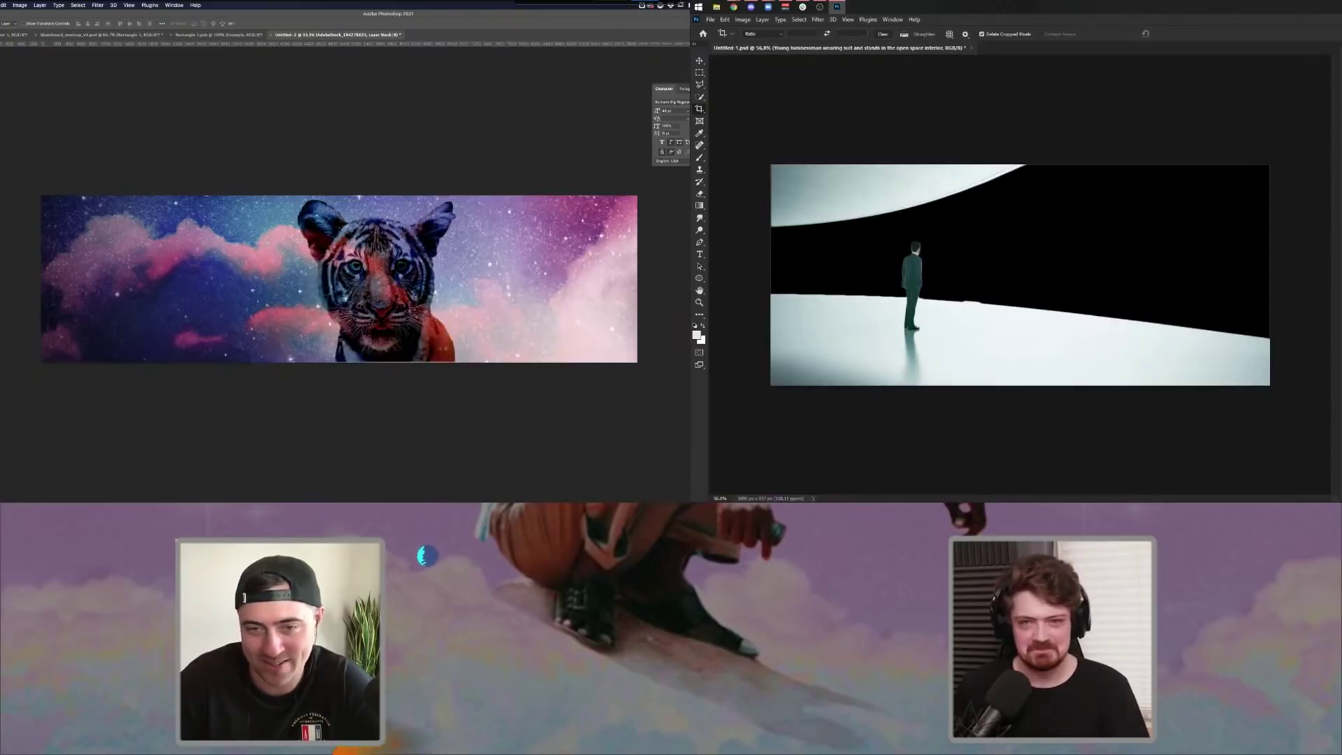
key("shift+plus")
key("shift+plus")
key("shift+plus")
key("shift+plus")
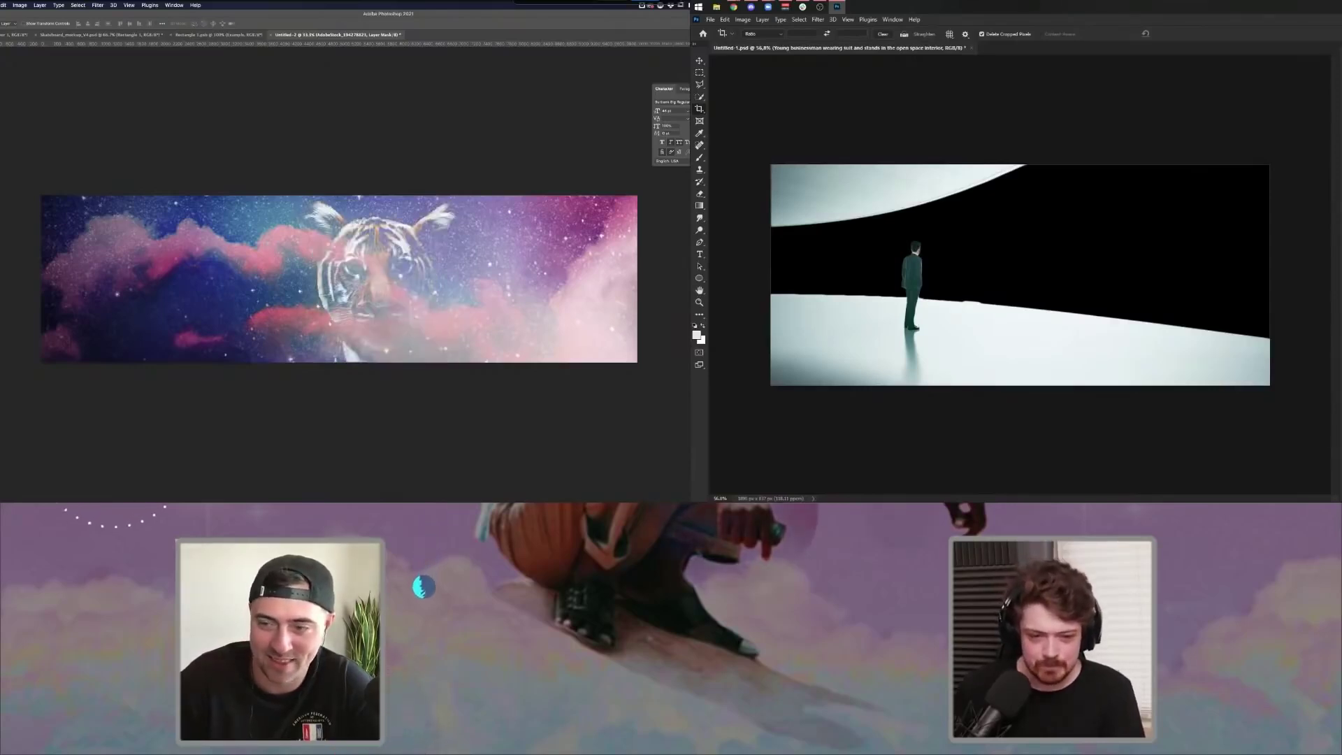
- Scale and position the placed Bengal kittens image to cover most of the canvas, while trying more blend modes on the tiger
left_click_drag(1108, 241, 1077, 253)
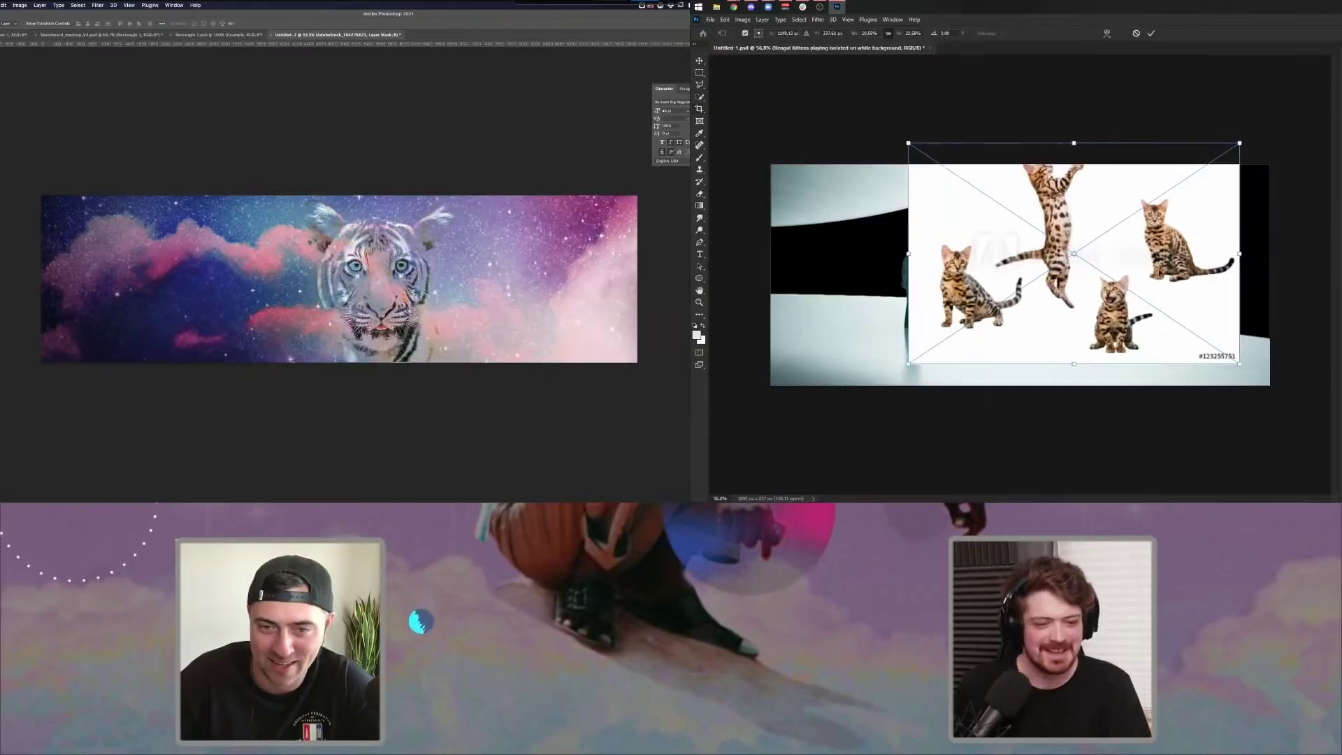
left_click_drag(1079, 369, 1079, 501)
key("shift+plus")
key("shift+plus")
key("shift+plus")
key("shift+plus")
left_click_drag(1133, 380, 1103, 355)
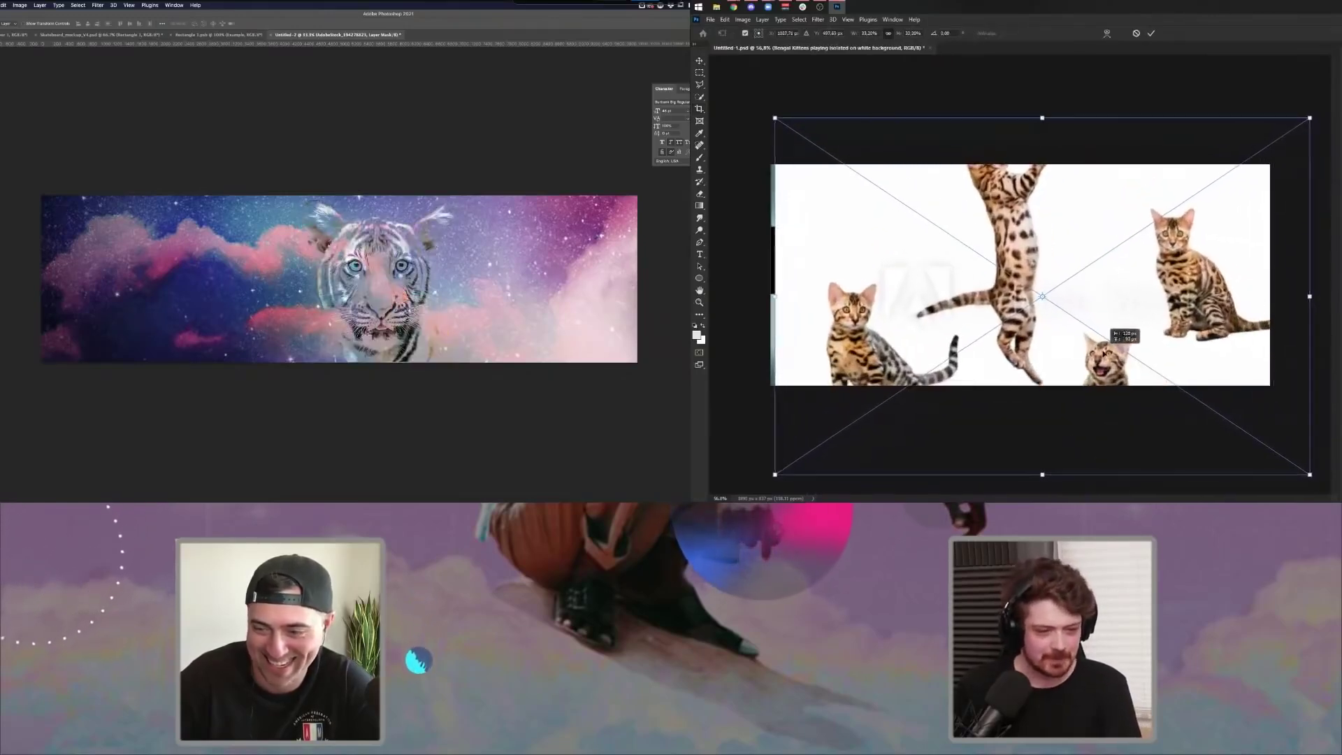
left_click_drag(1135, 267, 1136, 277)
key("shift+plus")
key("shift+plus")
key("shift+plus")
key("Return")
key("c")
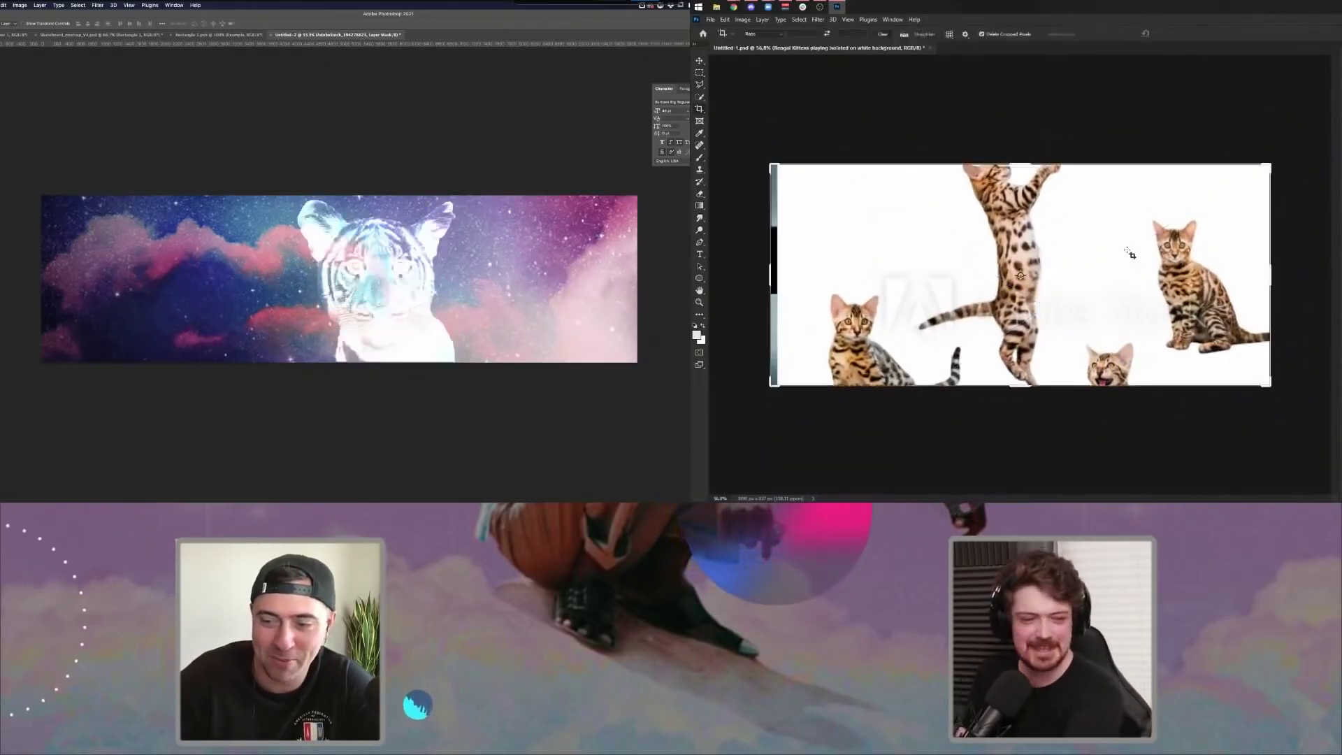
- Activate the Quick Selection tool in the kittens document and try further blend modes on the tiger layer
key("shift+plus")
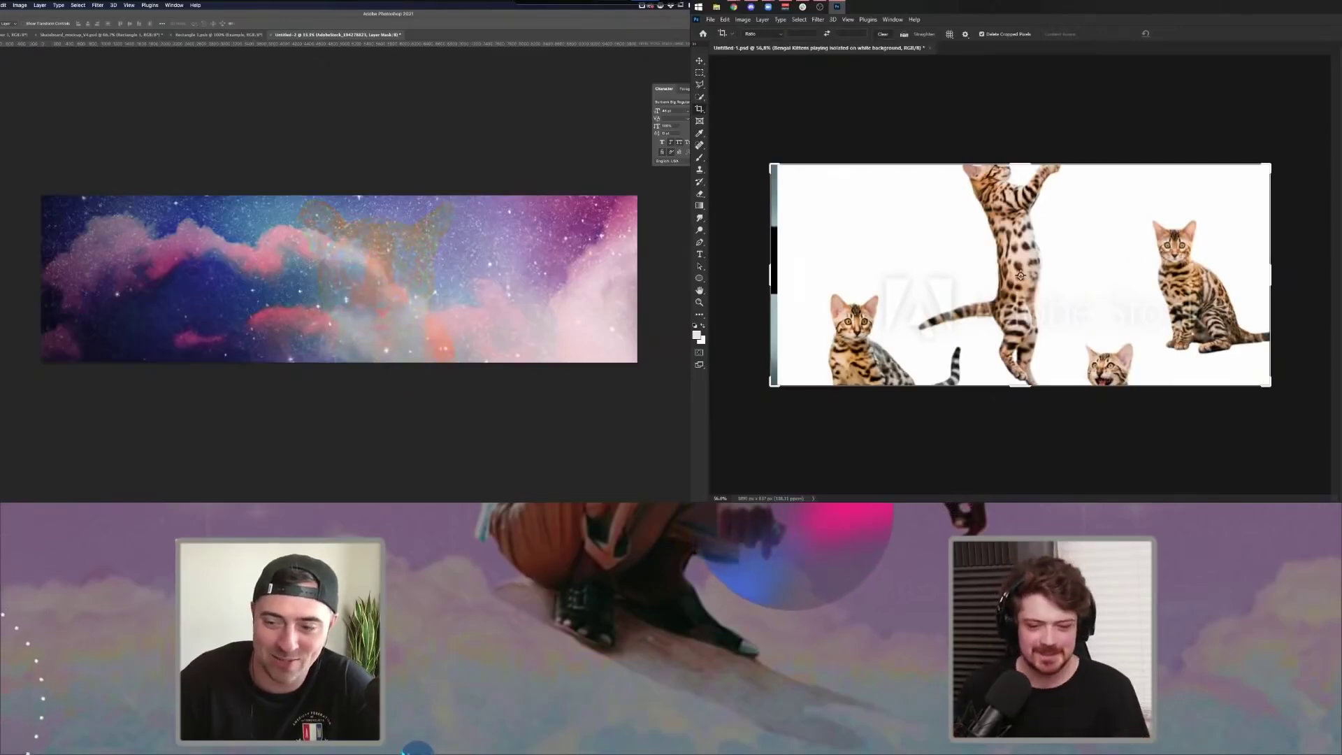
key("shift+plus")
key("shift+plus")
key("shift+plus")
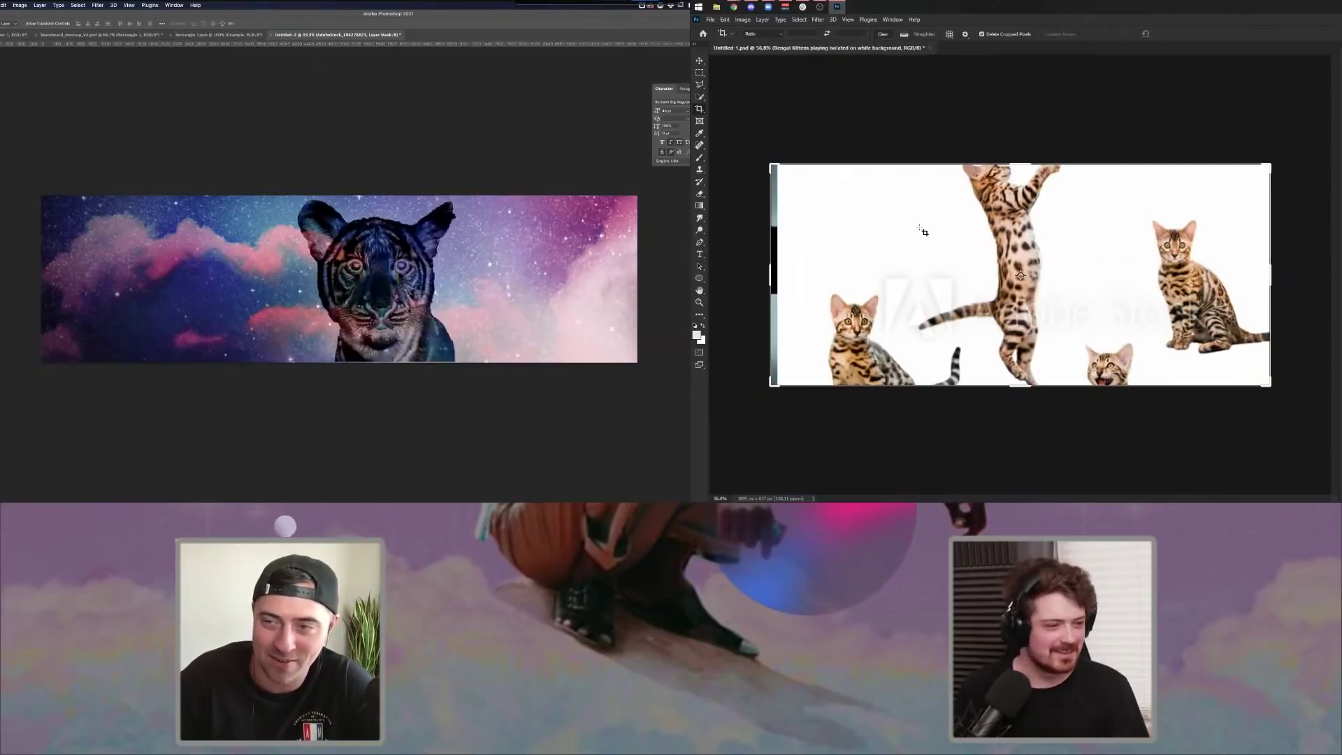
left_click(700, 99)
key("shift+plus")
key("shift+plus")
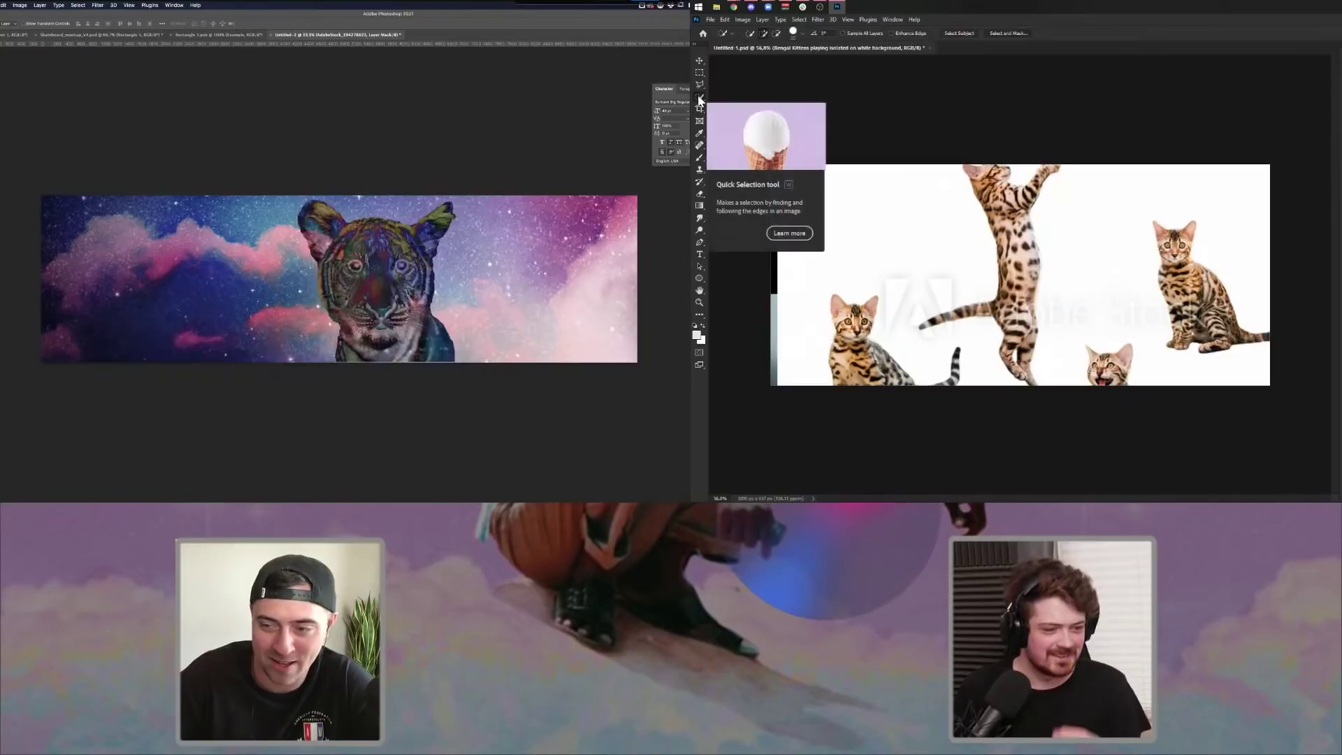
key("shift+plus")
key("shift+plus")
key("shift+plus")
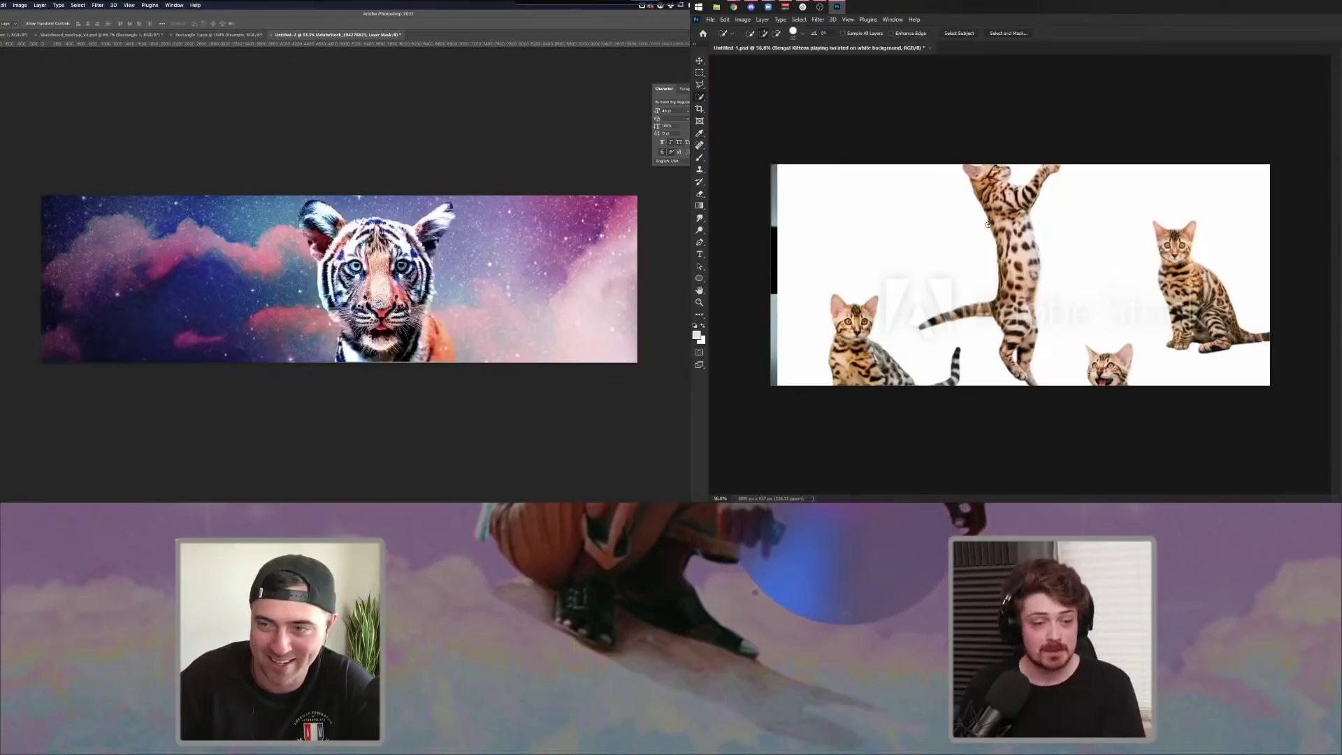
key("shift+plus")
key("shift+minus")
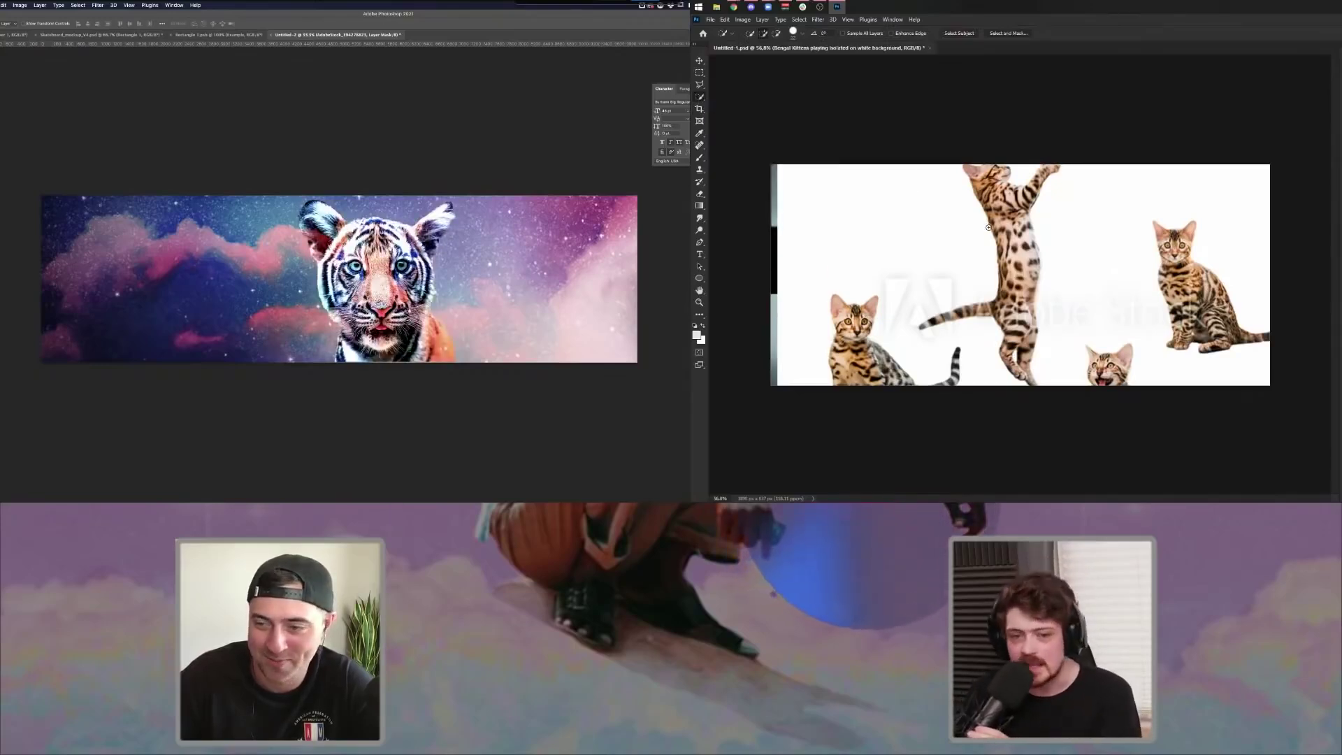
- Cycle the tiger layer through a long run of blend modes to compare its look over the pink and blue clouds
key("shift+plus")
key("shift+plus")
key("shift+plus")
key("shift+plus")
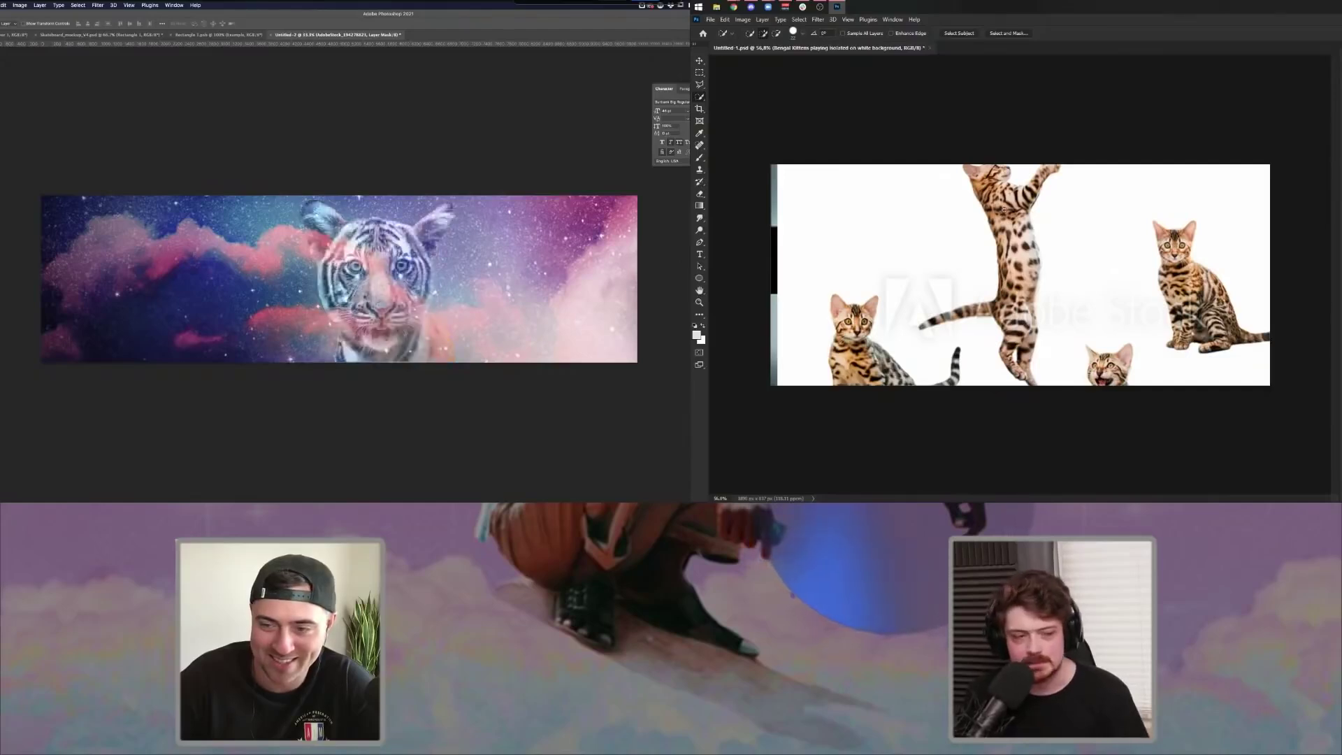
key("shift+plus")
key("shift+plus")
key("shift+plus")
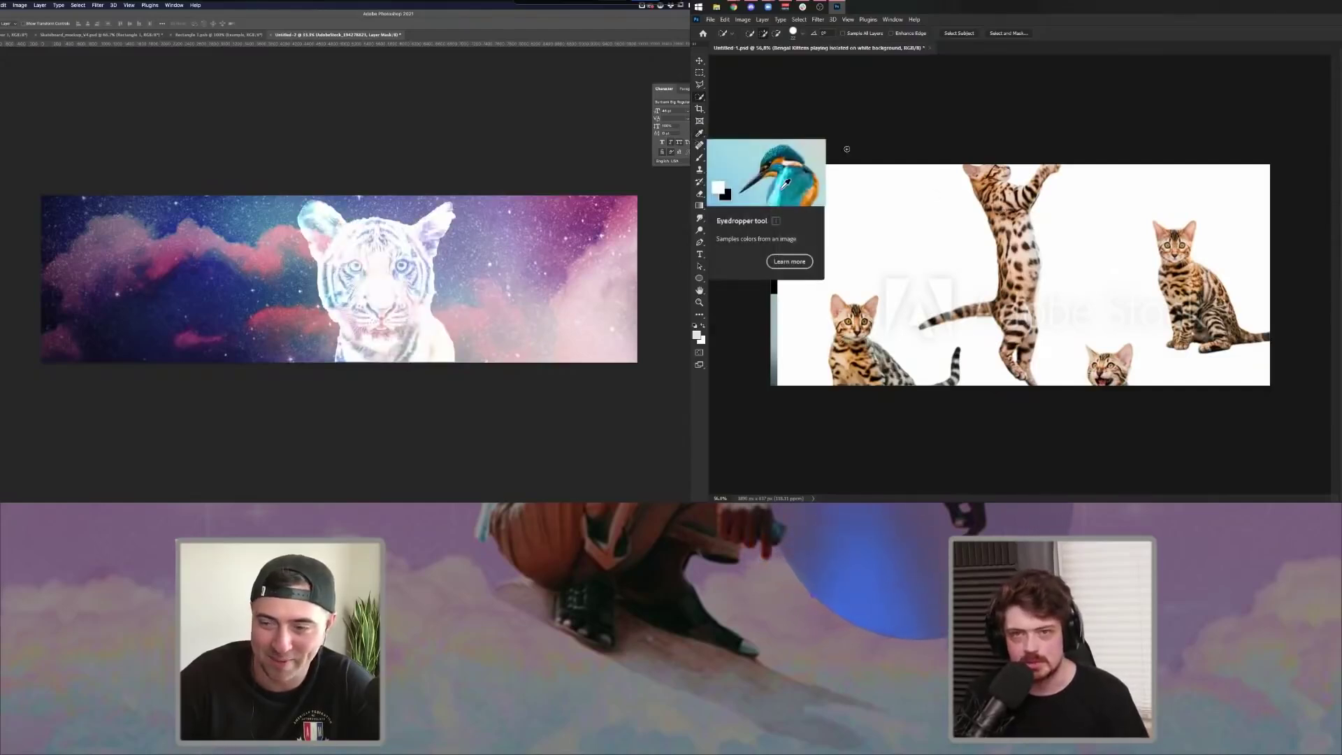
key("shift+plus")
key("shift+plus")
key("shift+plus")
key("shift+plus")
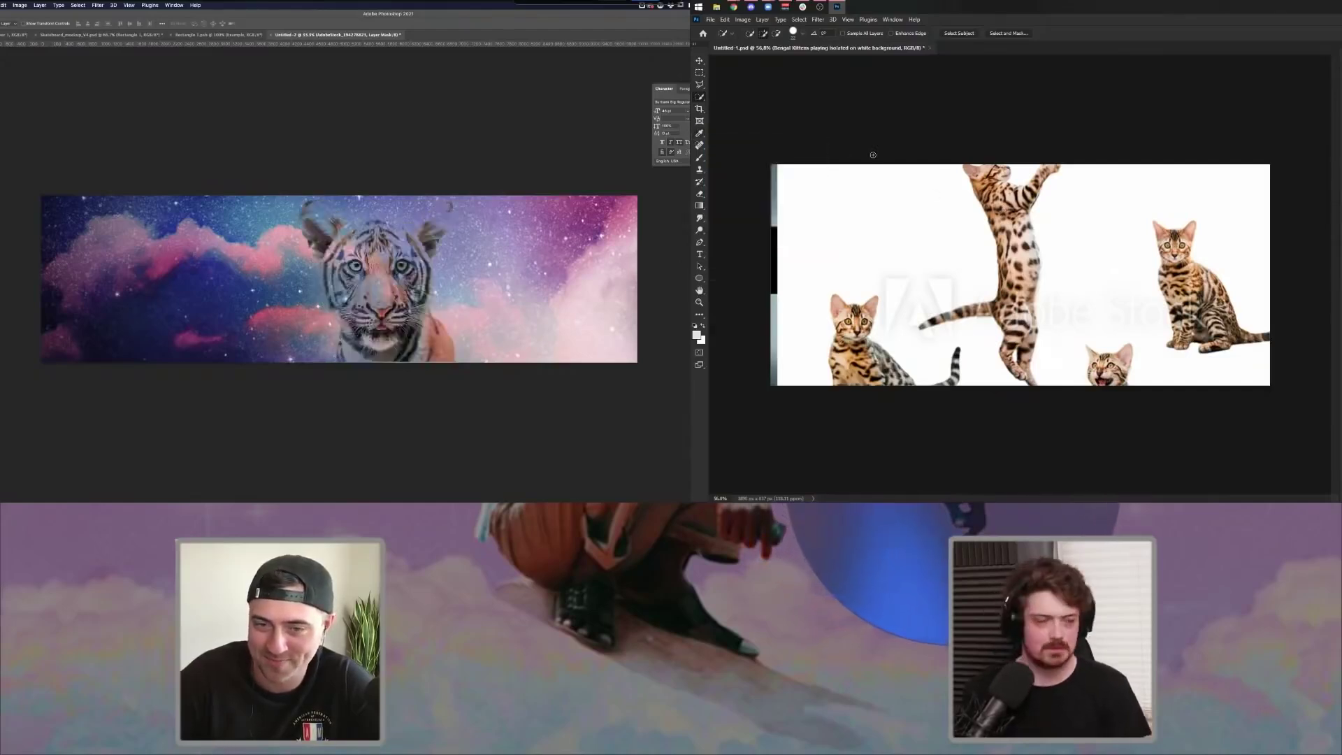
key("shift+plus")
key("shift+plus")
key("shift+plus")
key("shift+plus")
key("shift+plus")
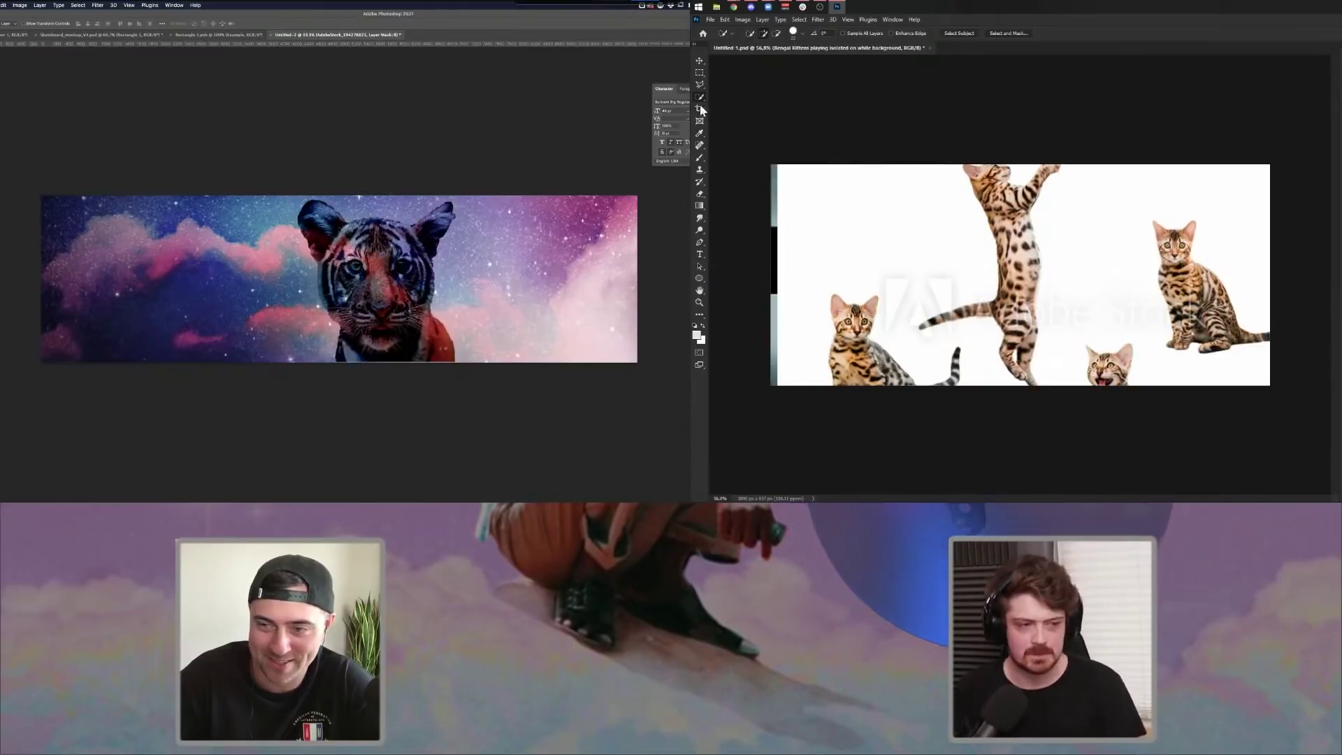
key("shift+plus")
- Try a Quick Selection on the central kitten's lower body and clear it, while testing the remaining blend modes on the tiger
left_click(701, 99)
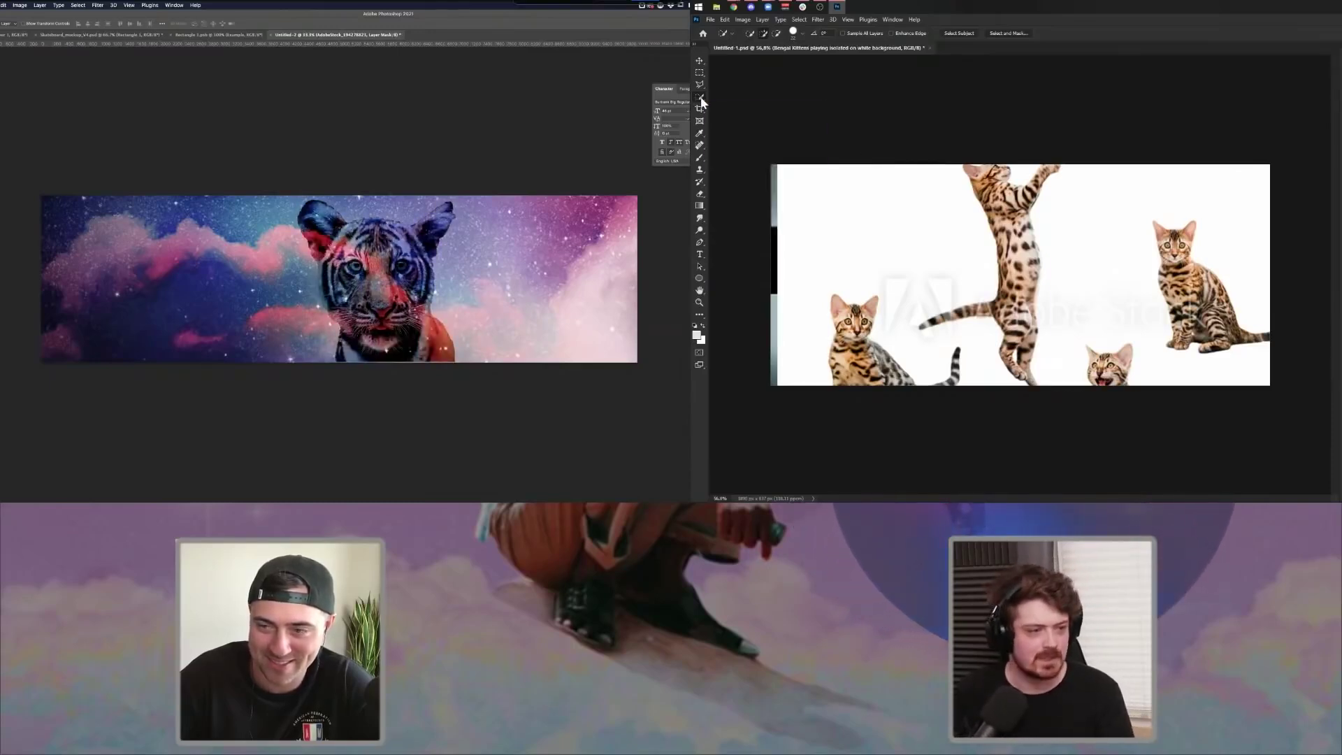
key("shift+plus")
left_click(732, 106)
key("shift+plus")
key("shift+plus")
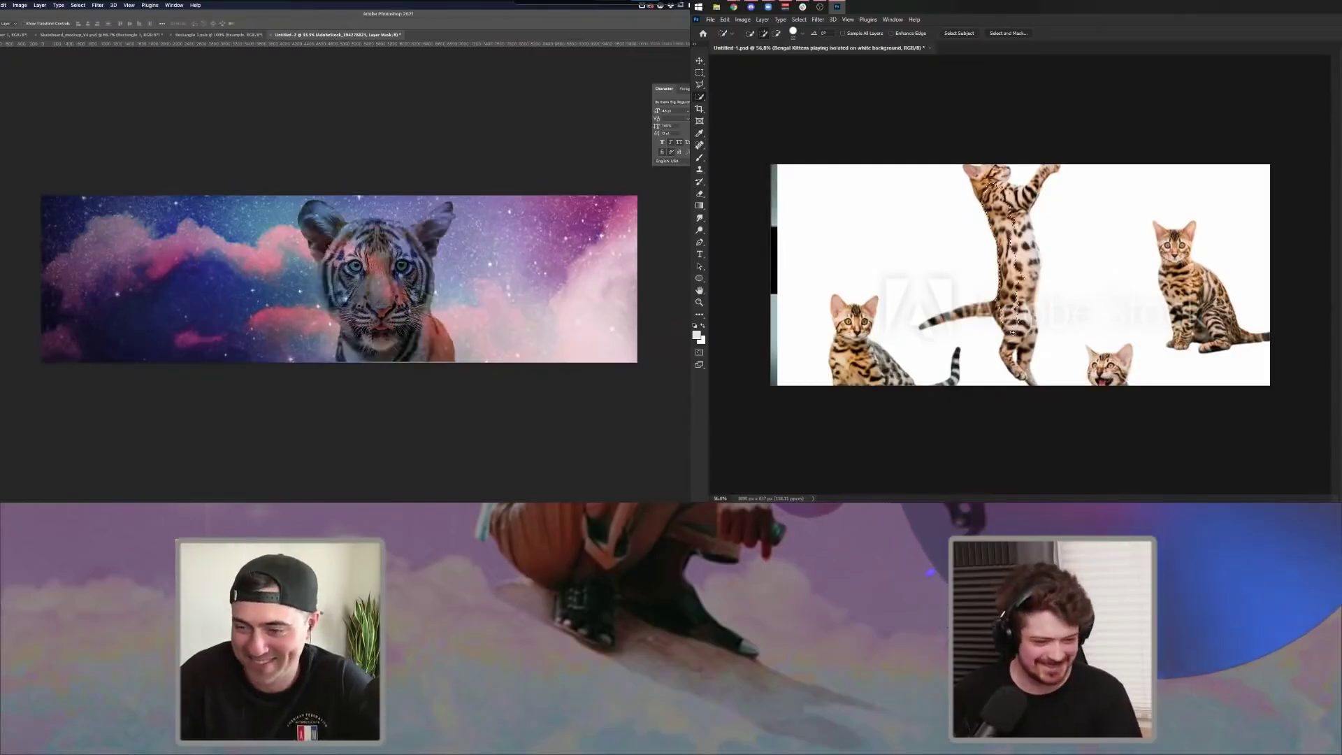
key("shift+plus")
left_click_drag(1003, 296, 933, 320)
key("shift+plus")
key("ctrl+d")
key("shift+plus")
key("shift+plus")
key("shift+plus")
key("shift+plus")
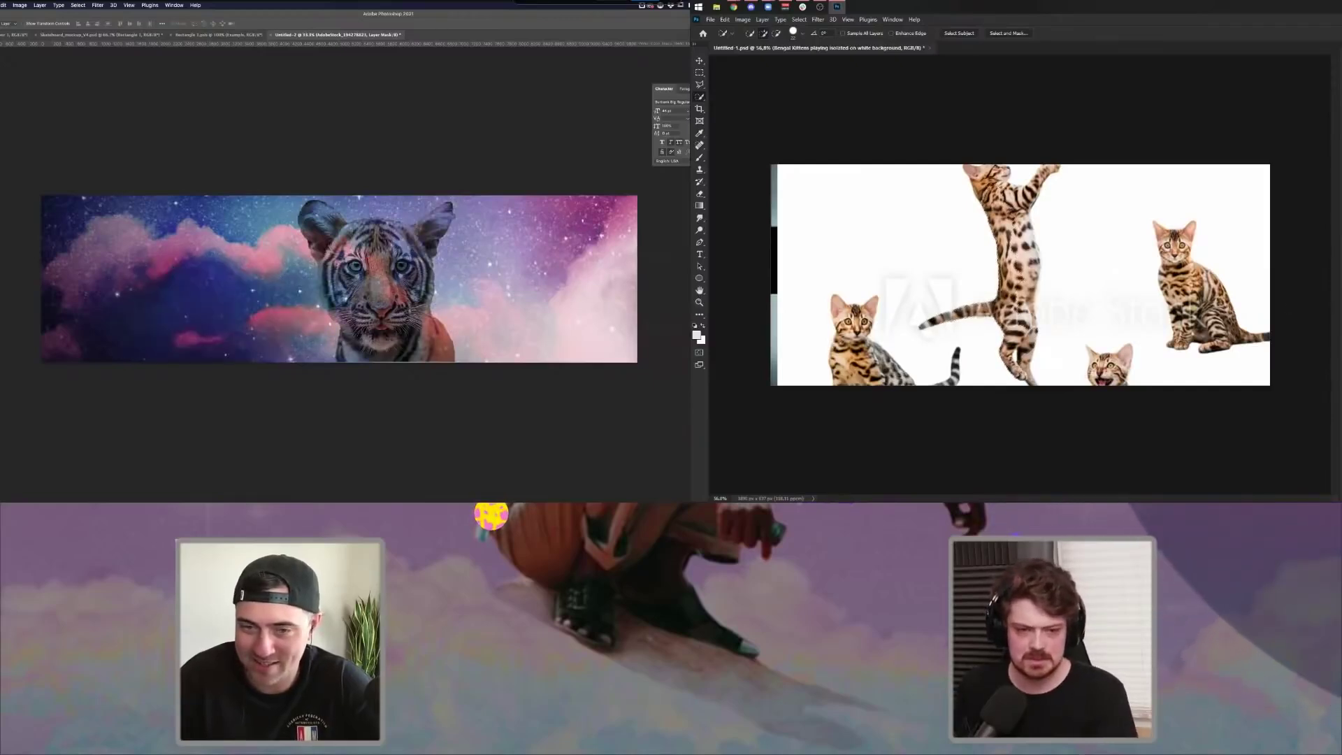
- Toggle layer visibility so the Curves adjustment brightens the space background behind the tiger
key("super+comma")
key("super+comma")
key("super+comma")
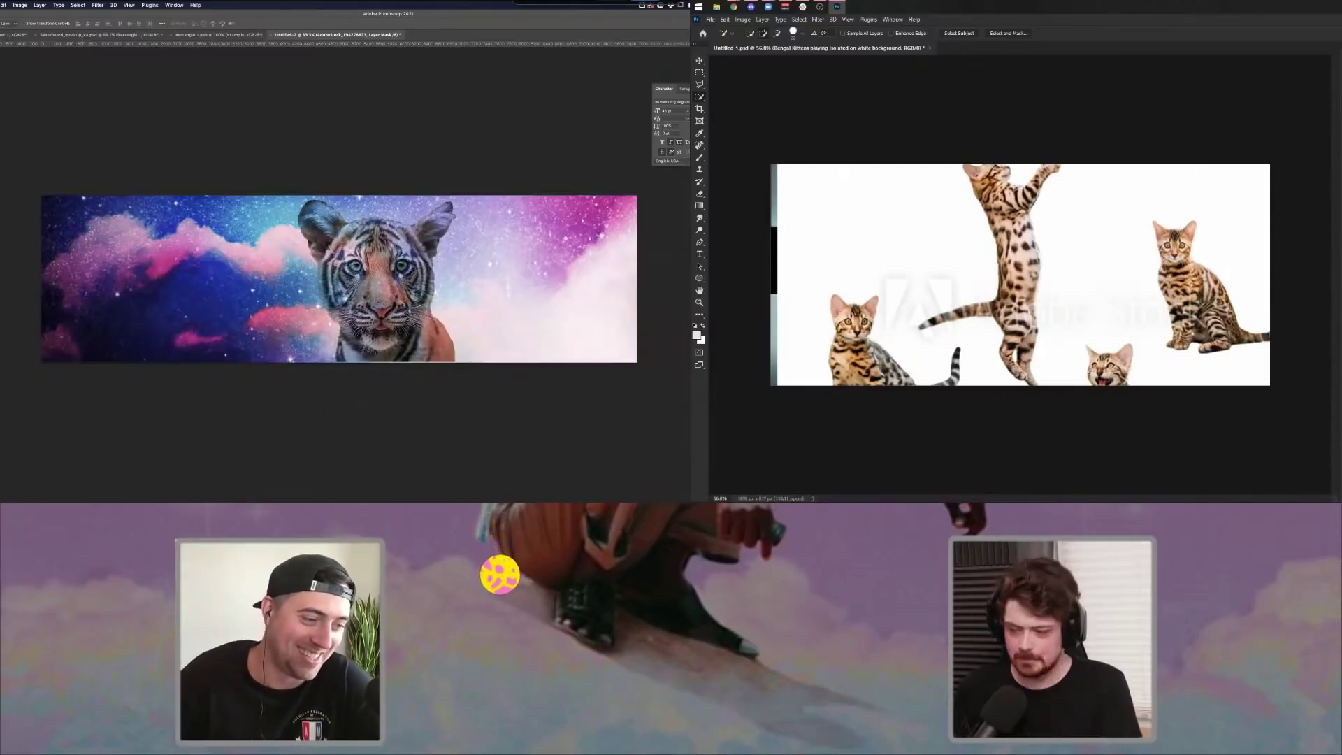
- Place the green-screen Santa cat image on the banner and isolate the cat using the Object Selection tool
key("super+Tab")
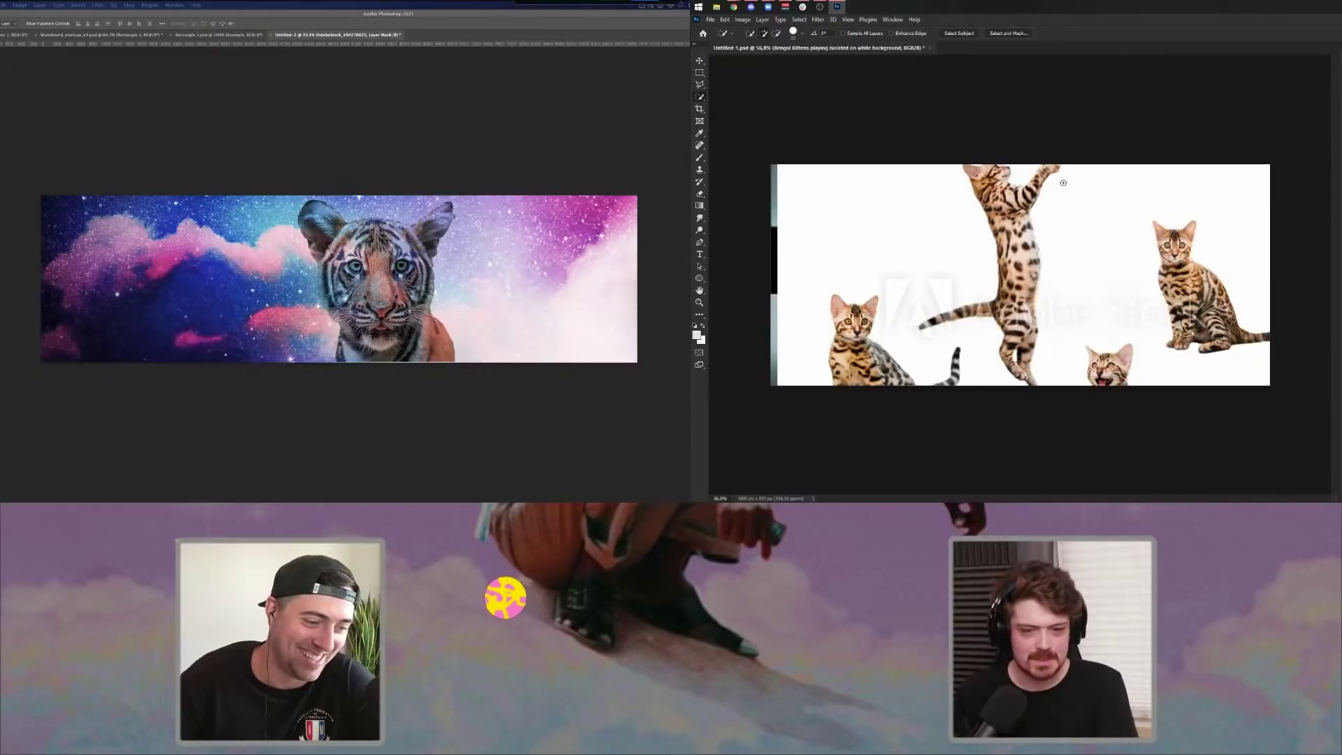
left_click(248, 344)
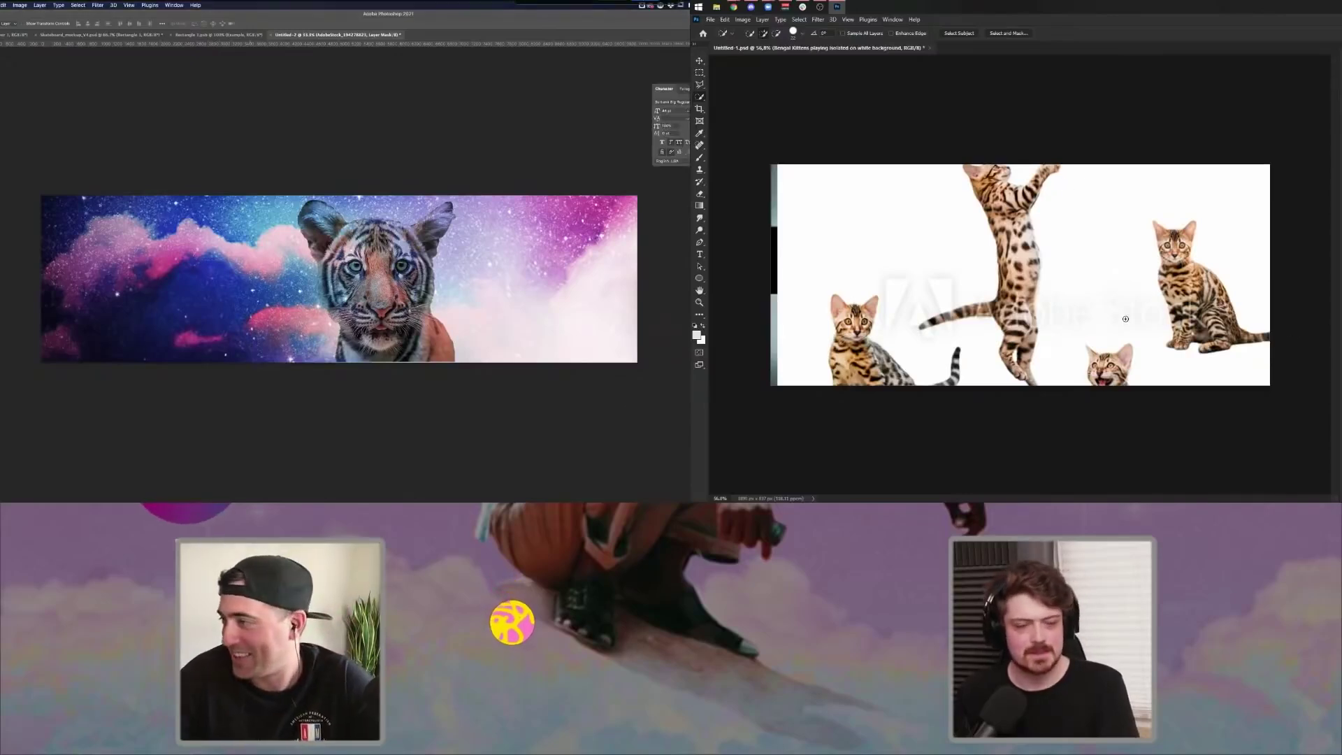
left_click_drag(688, 317, 527, 318)
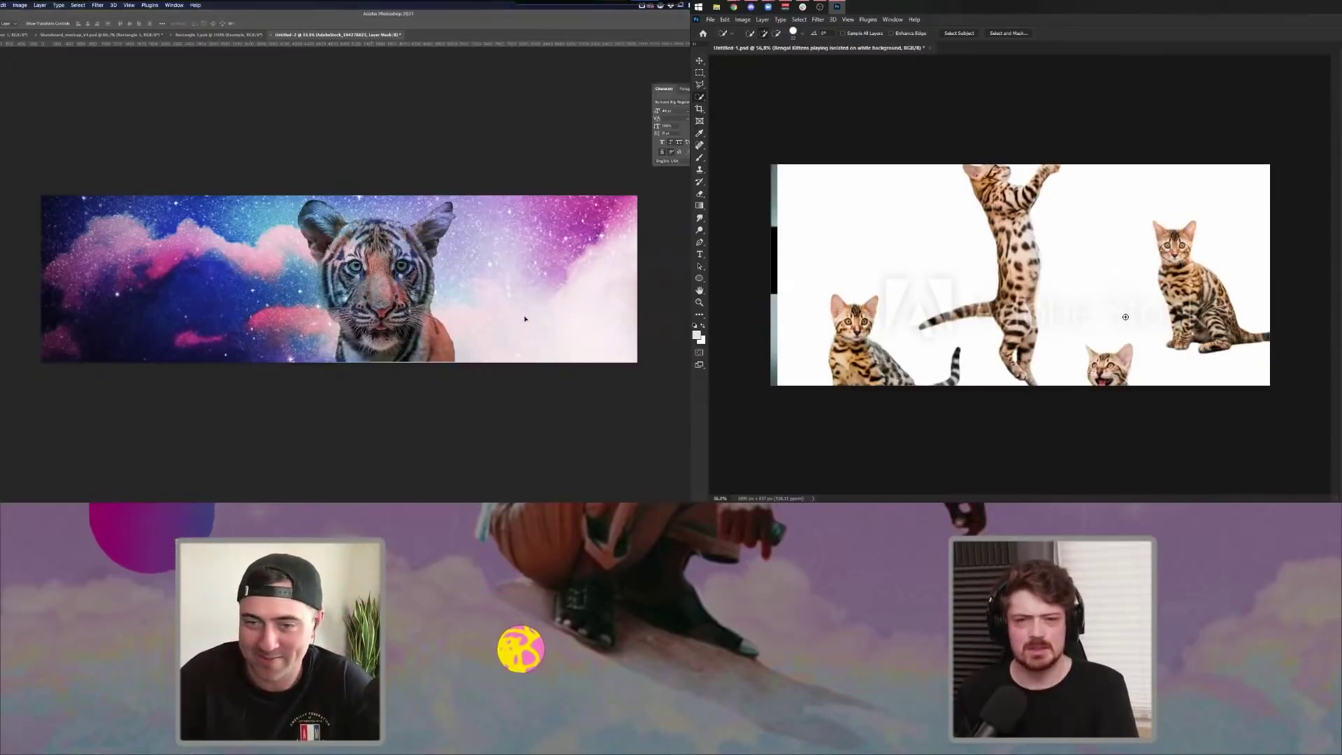
key("Return")
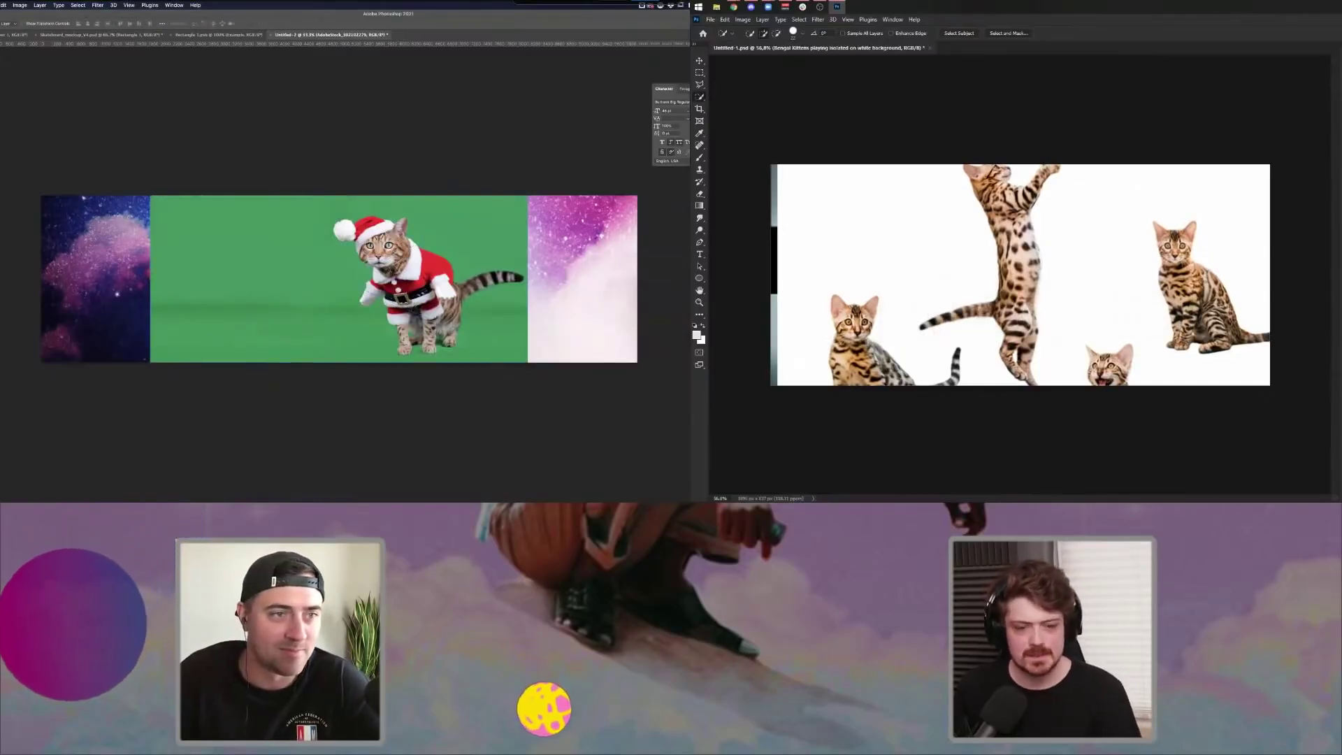
key("w")
left_click_drag(319, 201, 530, 352)
- Rotate the Bengal kittens image clockwise so that the upright central kitten leaps diagonally across the canvas
left_click(699, 62)
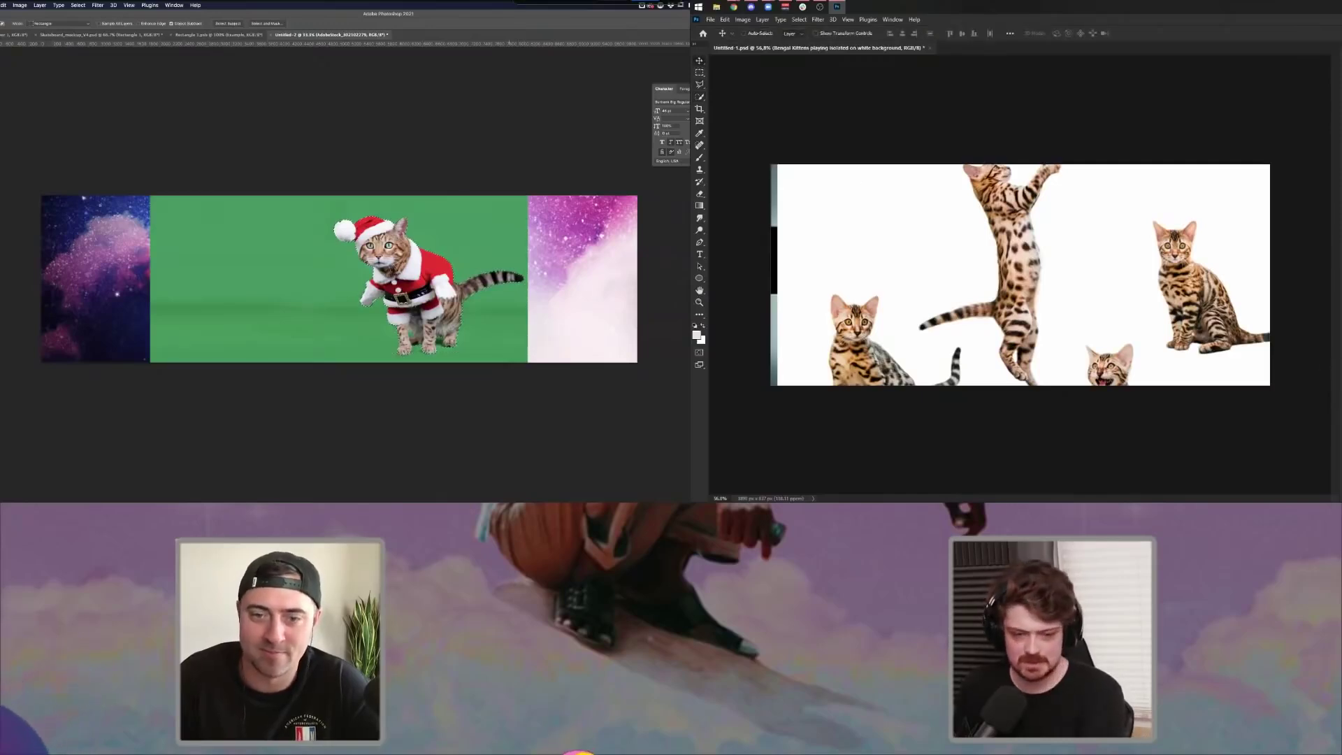
key("ctrl+t")
left_click_drag(1243, 106, 1193, 335)
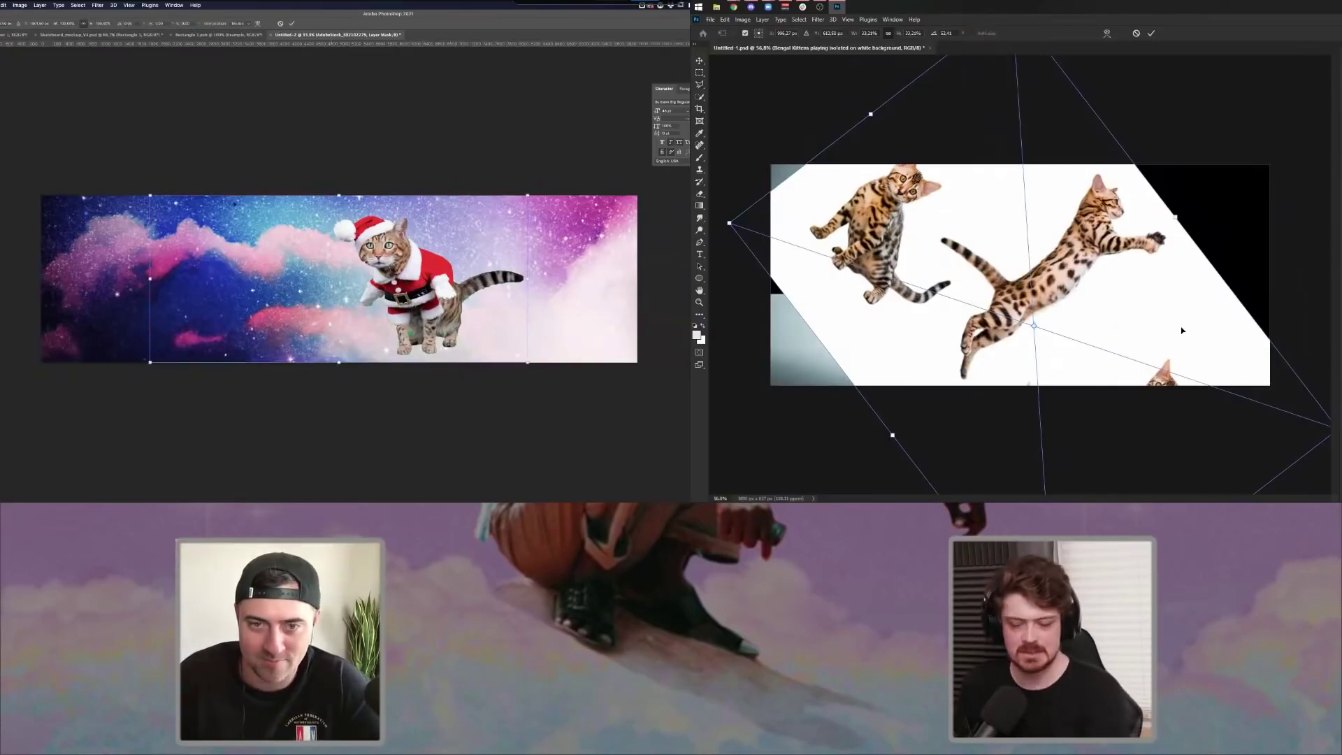
key("Return")
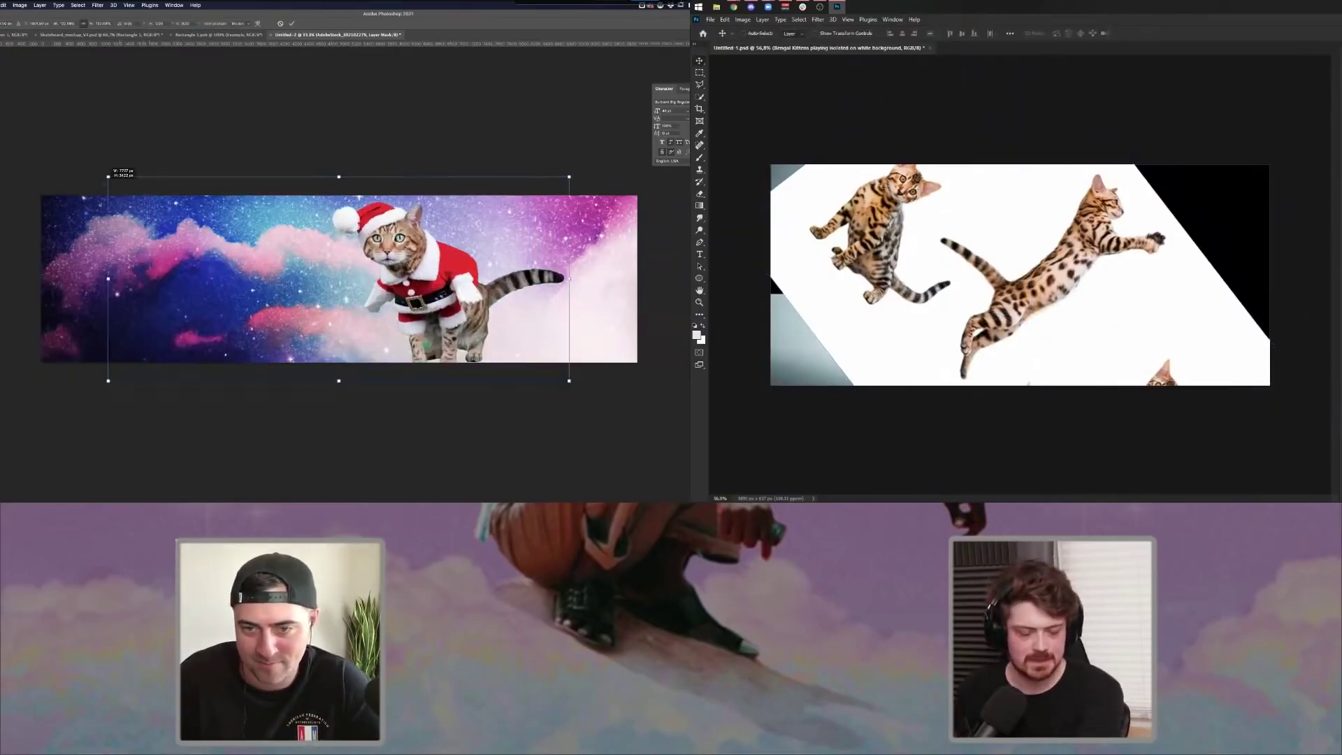
- Select the leaping kitten with the Quick Selection tool and run Select Subject on the kittens image
left_click(699, 97)
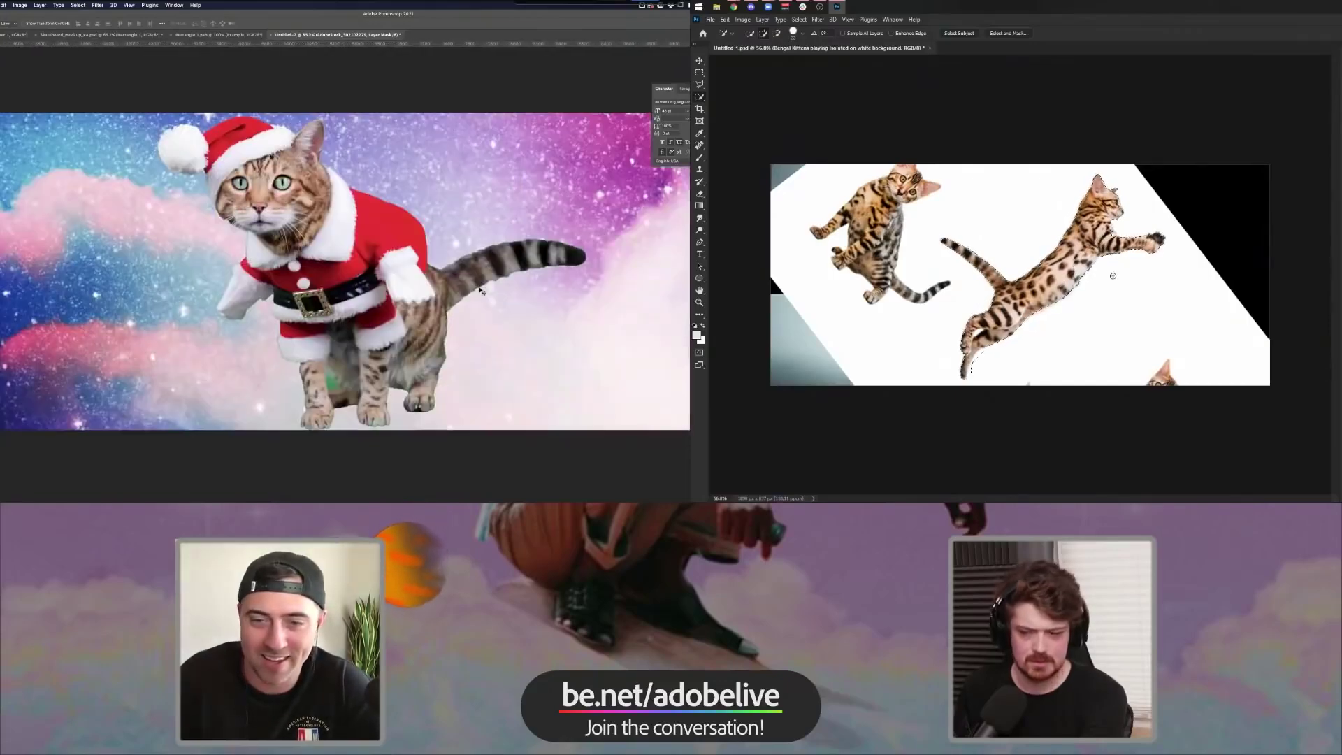
scroll(993, 357, "up", 7)
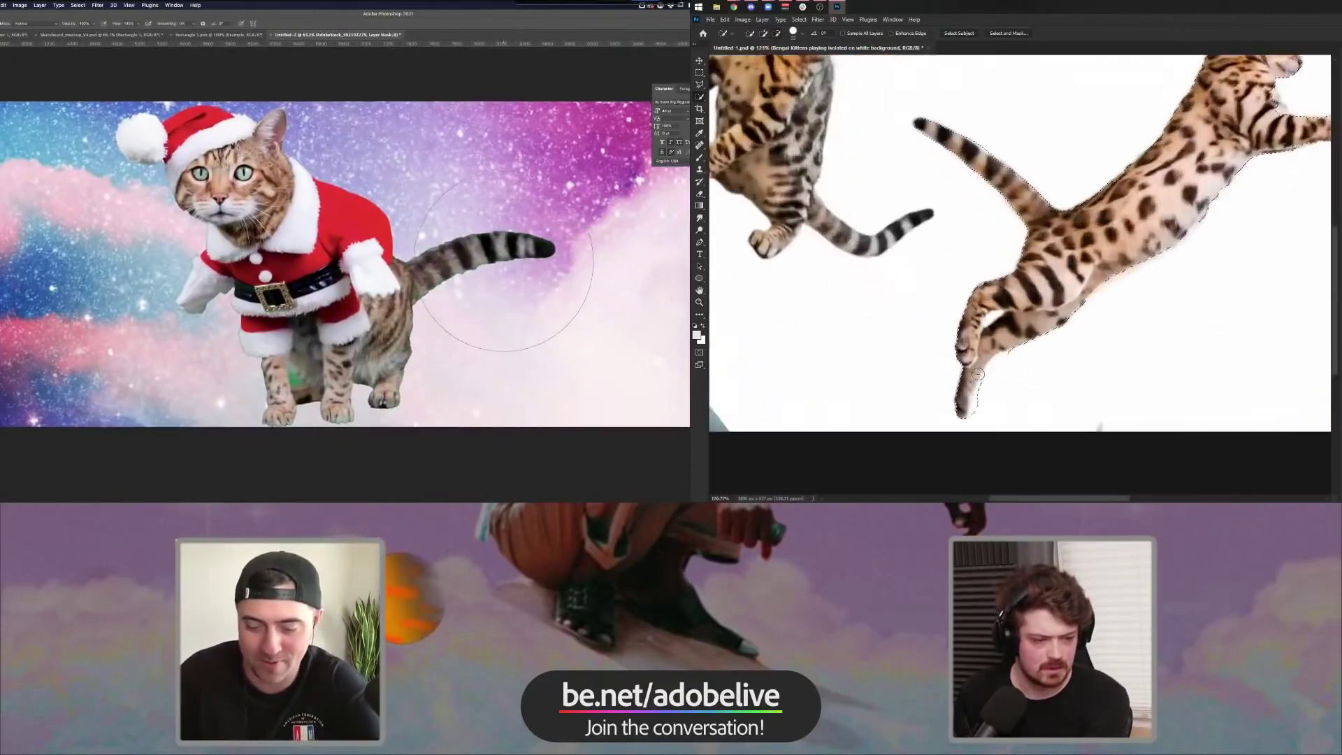
scroll(845, 351, "down", 2)
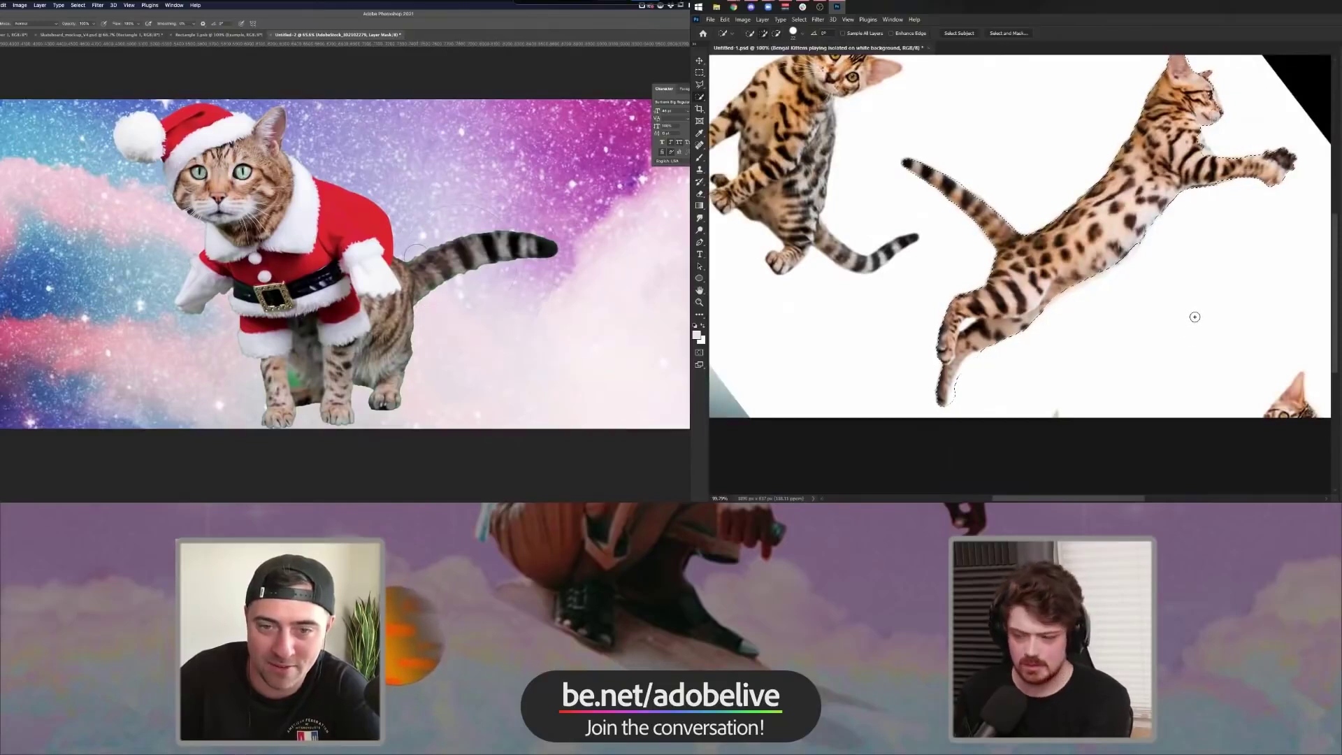
left_click(961, 35)
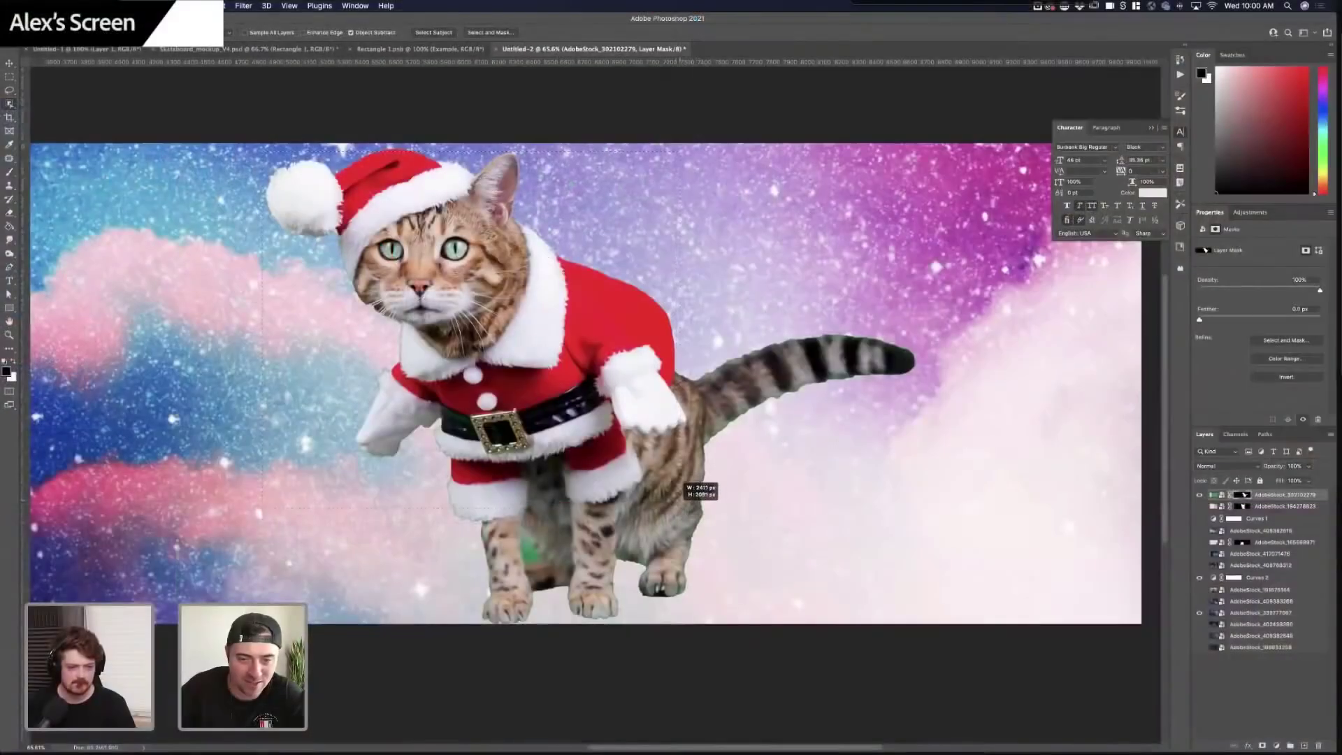
- Select the Santa cat's head, suit and front legs using the Object Selection and Quick Selection tools
left_click_drag(675, 510, 689, 525)
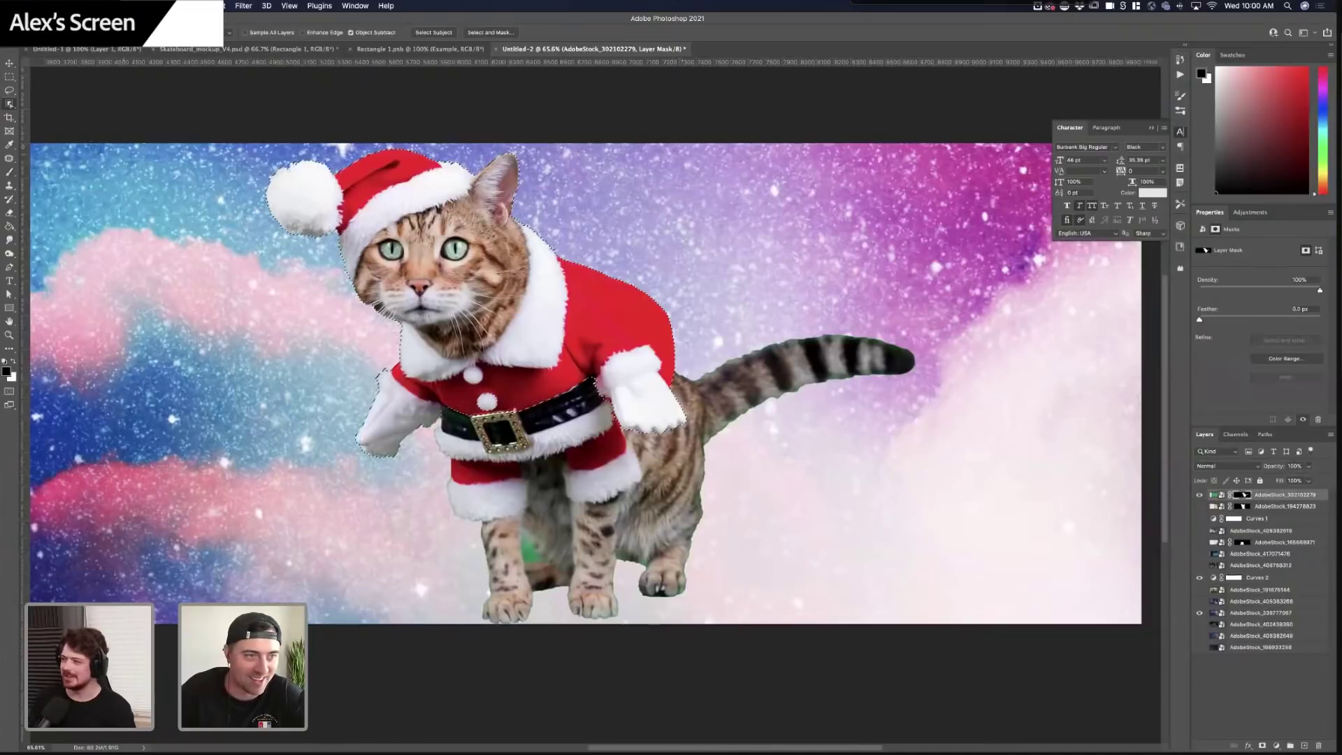
right_click(13, 107)
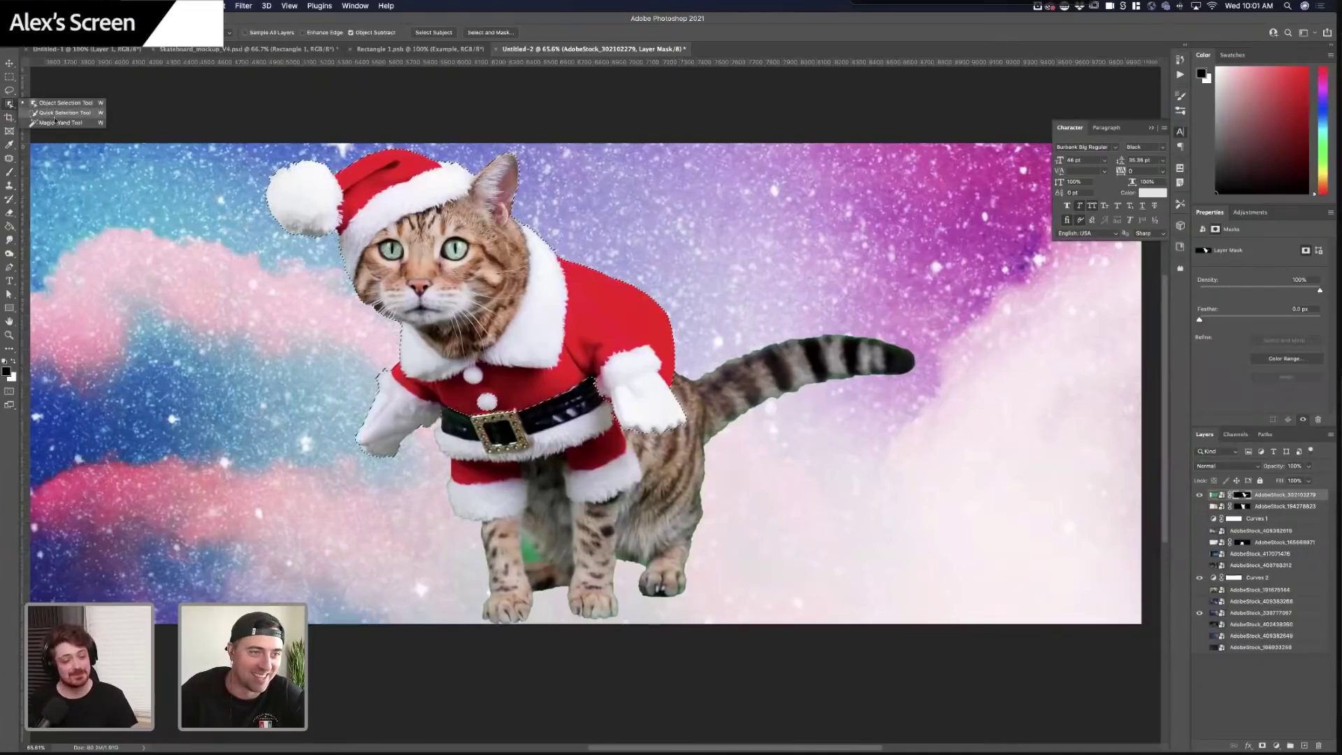
left_click(66, 114)
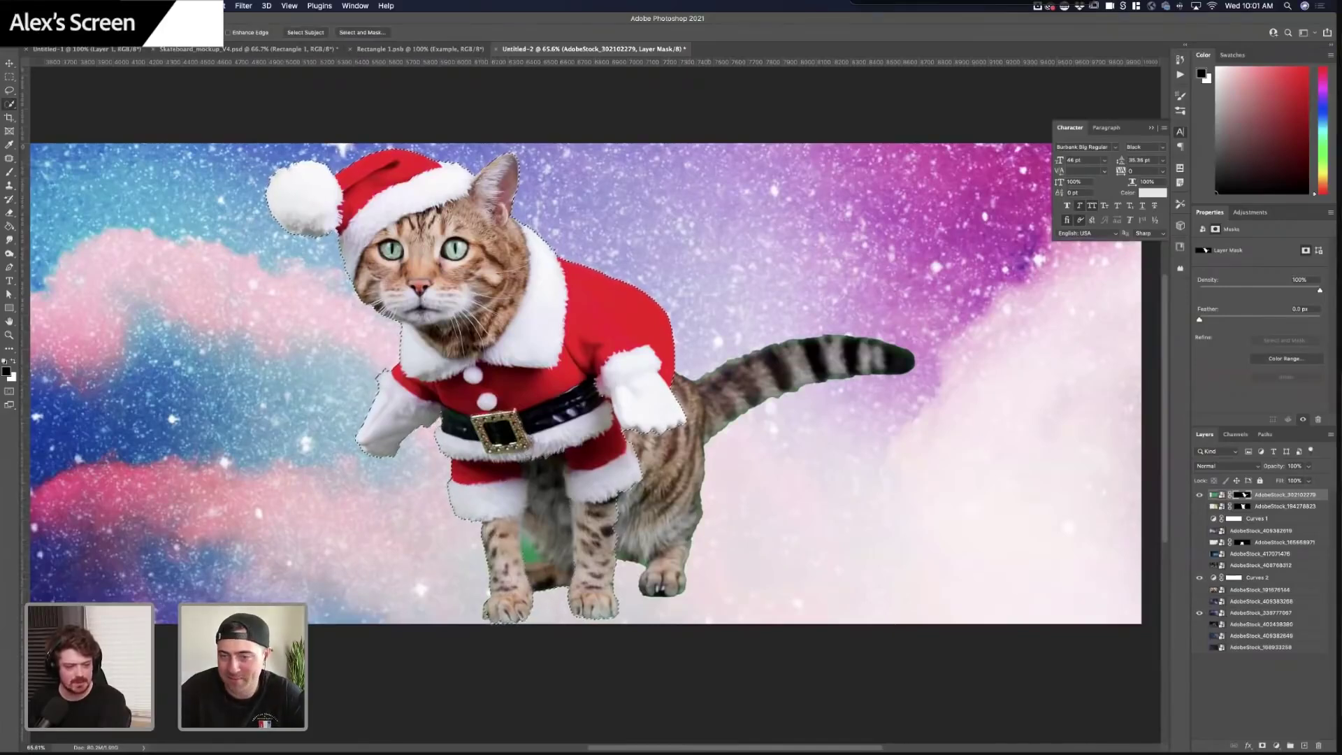
left_click(1262, 747)
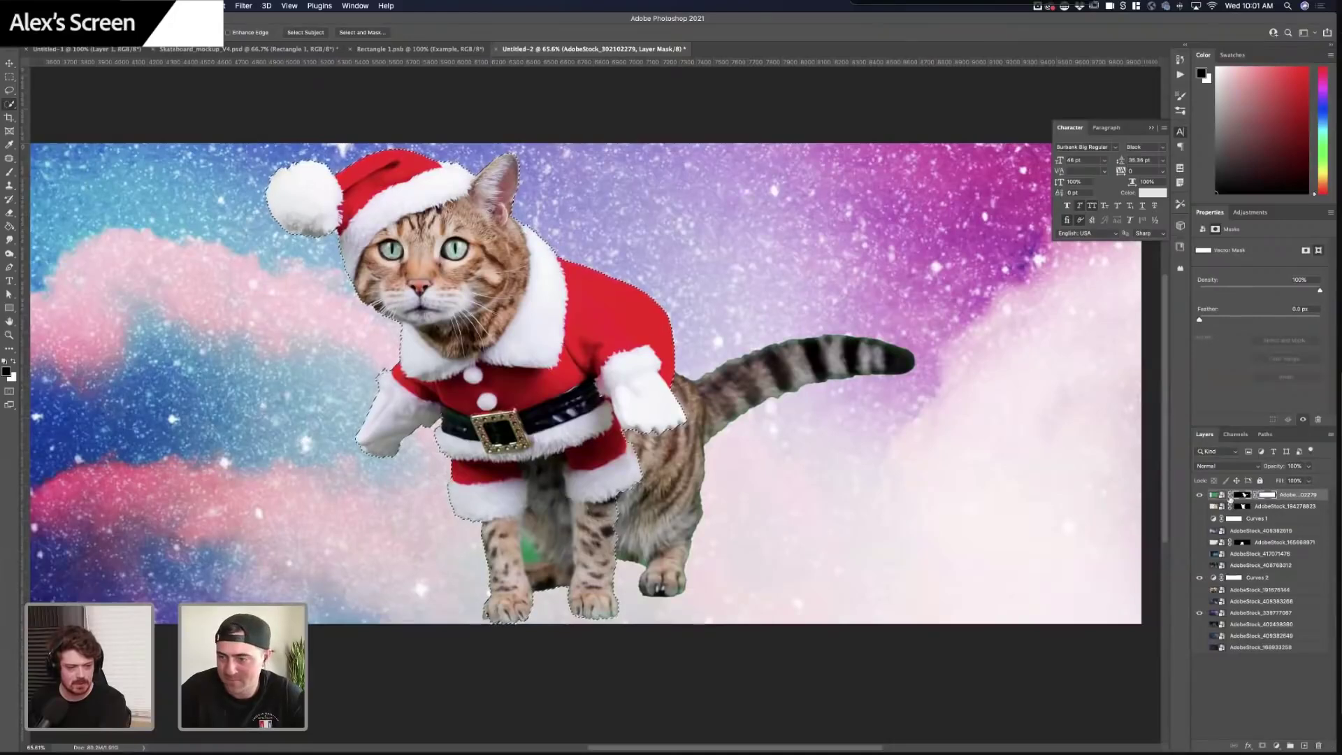
key("super+z")
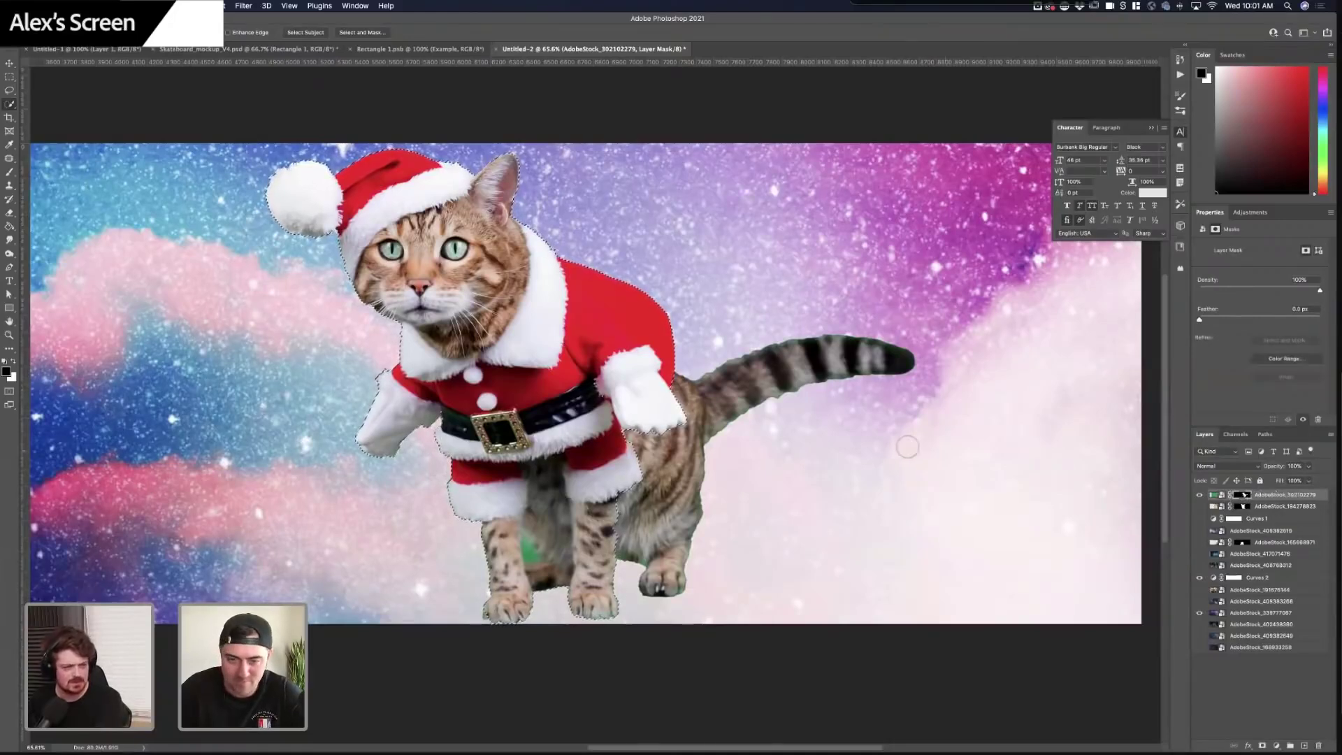
- Invert the selection, paint black on the layer mask with a larger brush to hide the cat's tail and hind leg, and deselect
key("b")
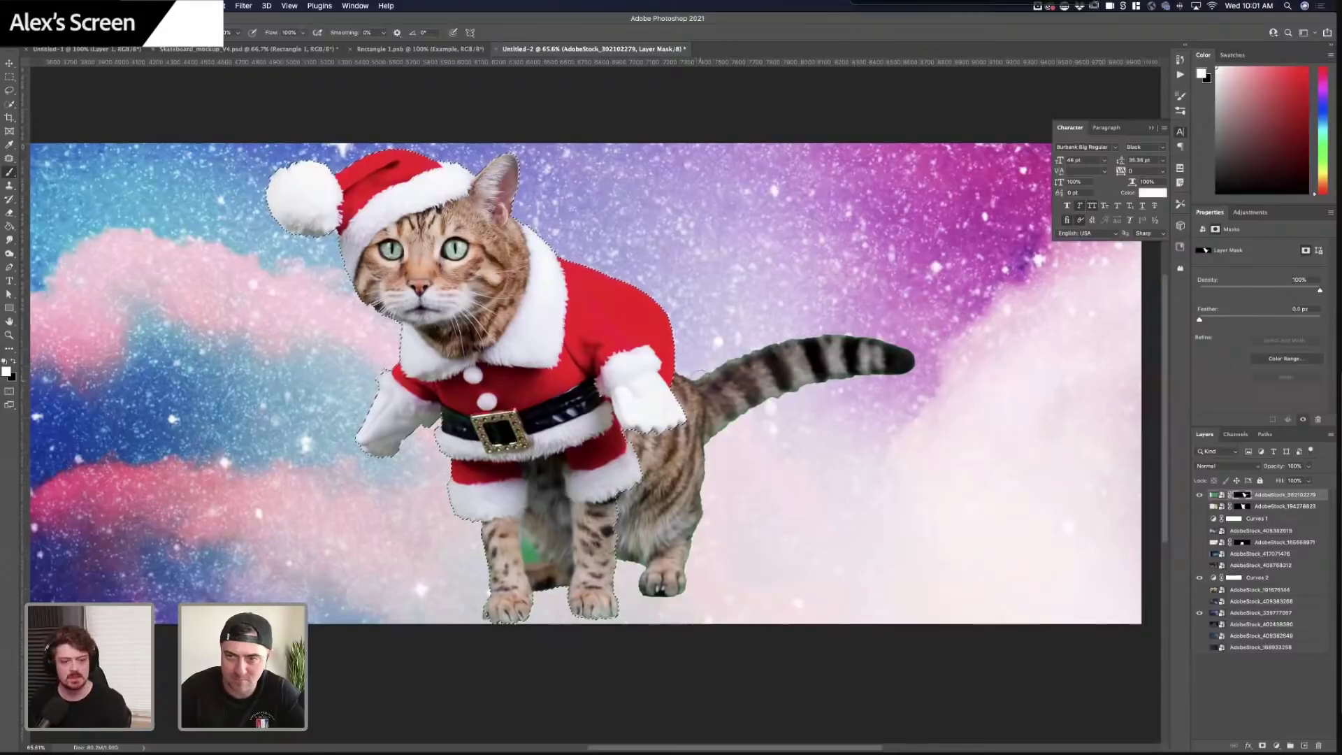
key("super+shift+i")
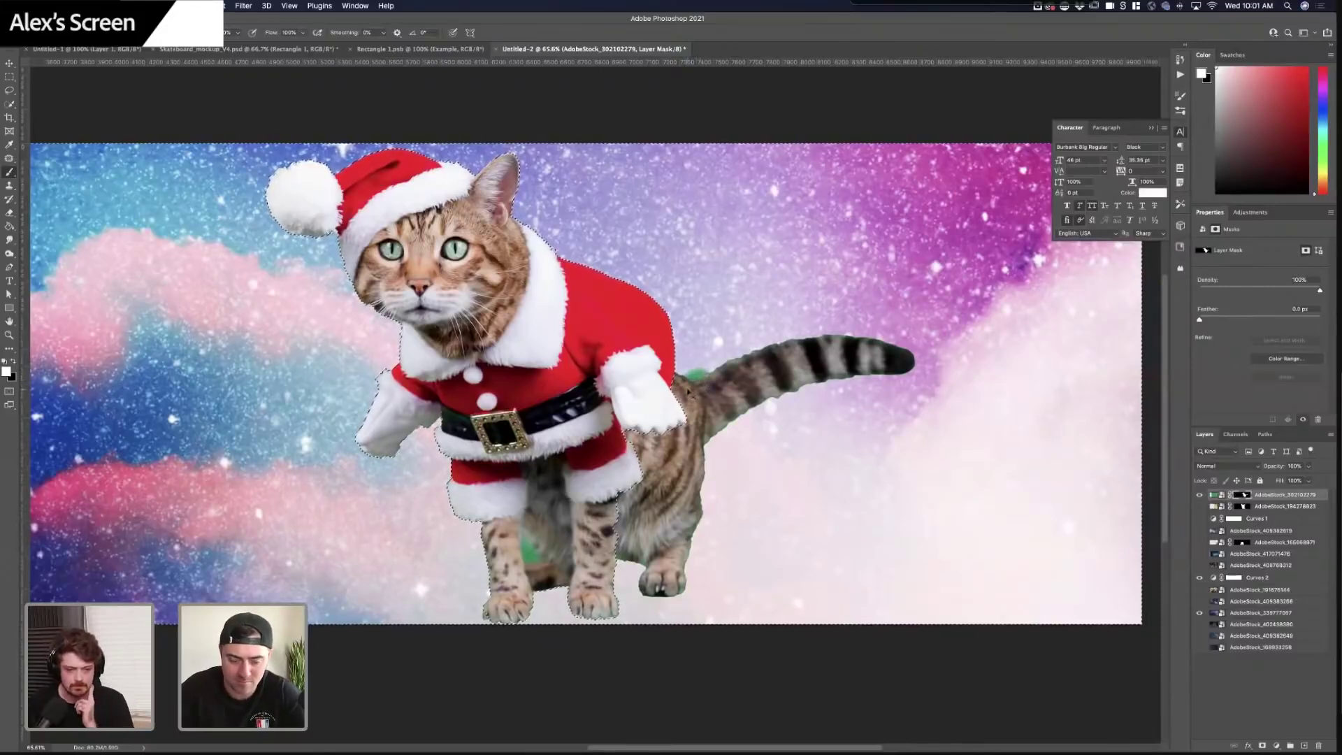
key("x")
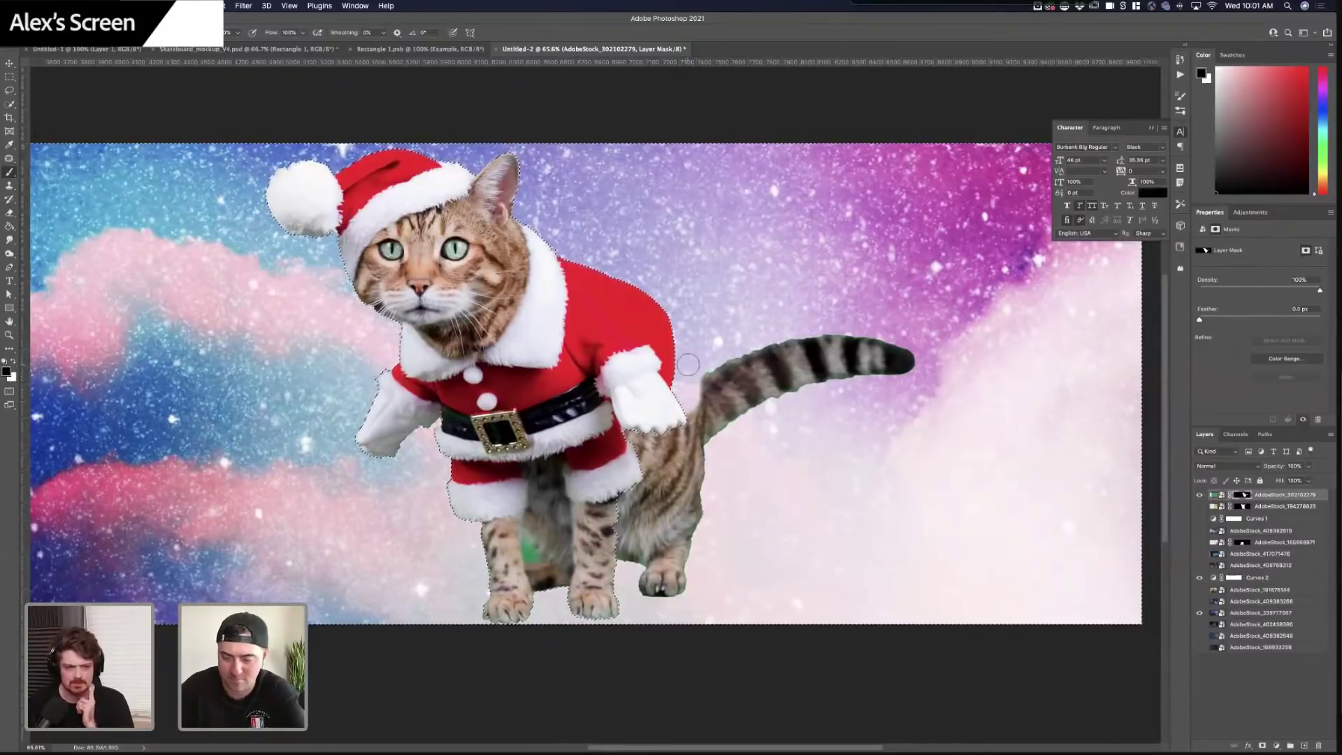
key("bracketright")
key("bracketright")
key("bracketright")
mouse_move(692, 377)
left_mouse_down()
mouse_move(820, 396)
mouse_move(676, 507)
mouse_move(655, 439)
mouse_move(674, 403)
mouse_move(649, 563)
mouse_move(654, 528)
mouse_move(719, 545)
left_mouse_up()
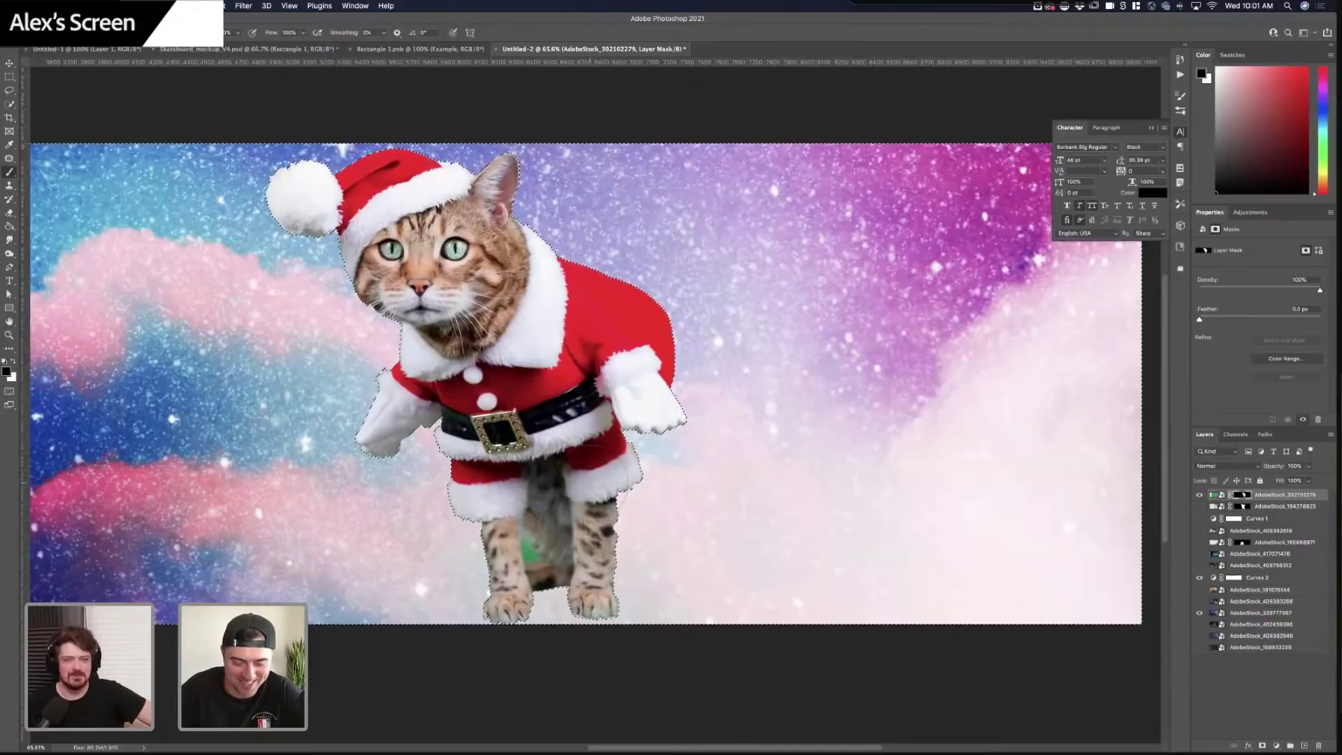
key("super+d")
- Select the leftover body and green area between the Santa cat's front legs and fill it with black on the layer mask
scroll(590, 482, "up", 5)
scroll(571, 475, "down", 3)
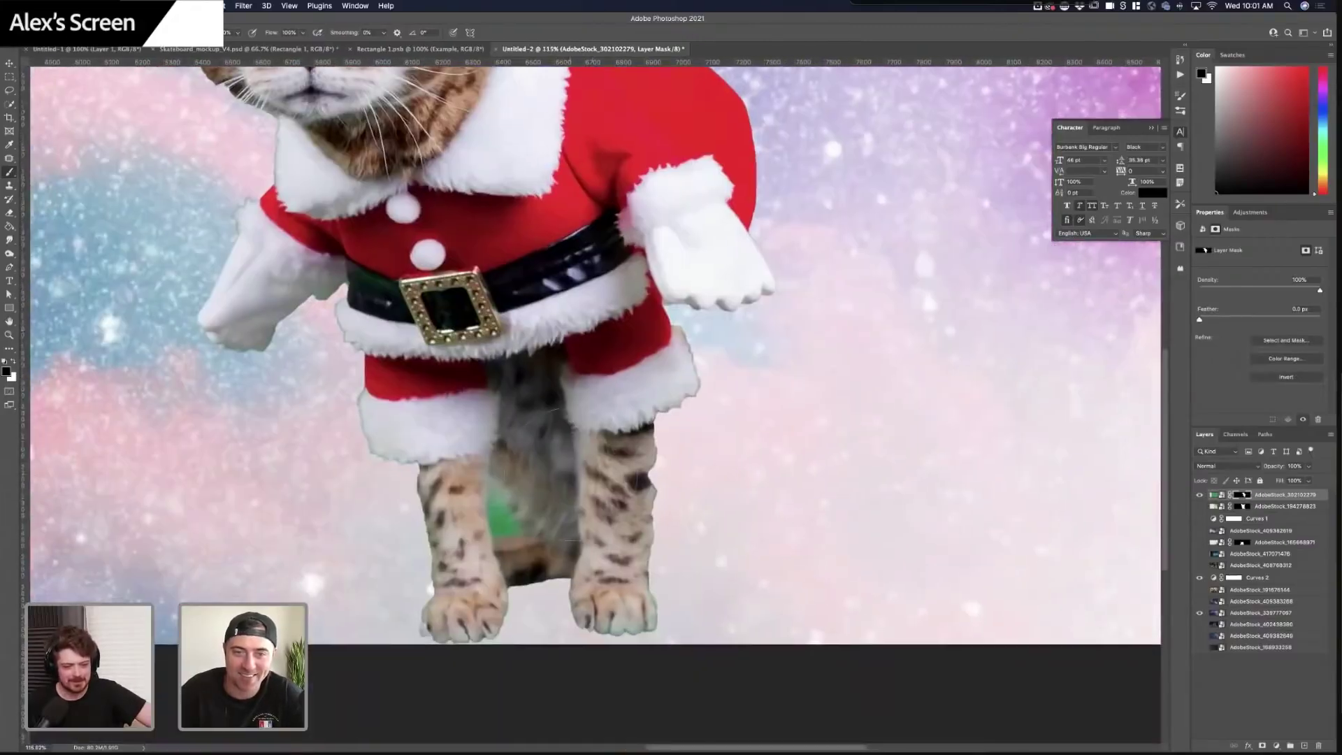
scroll(621, 593, "down", 3)
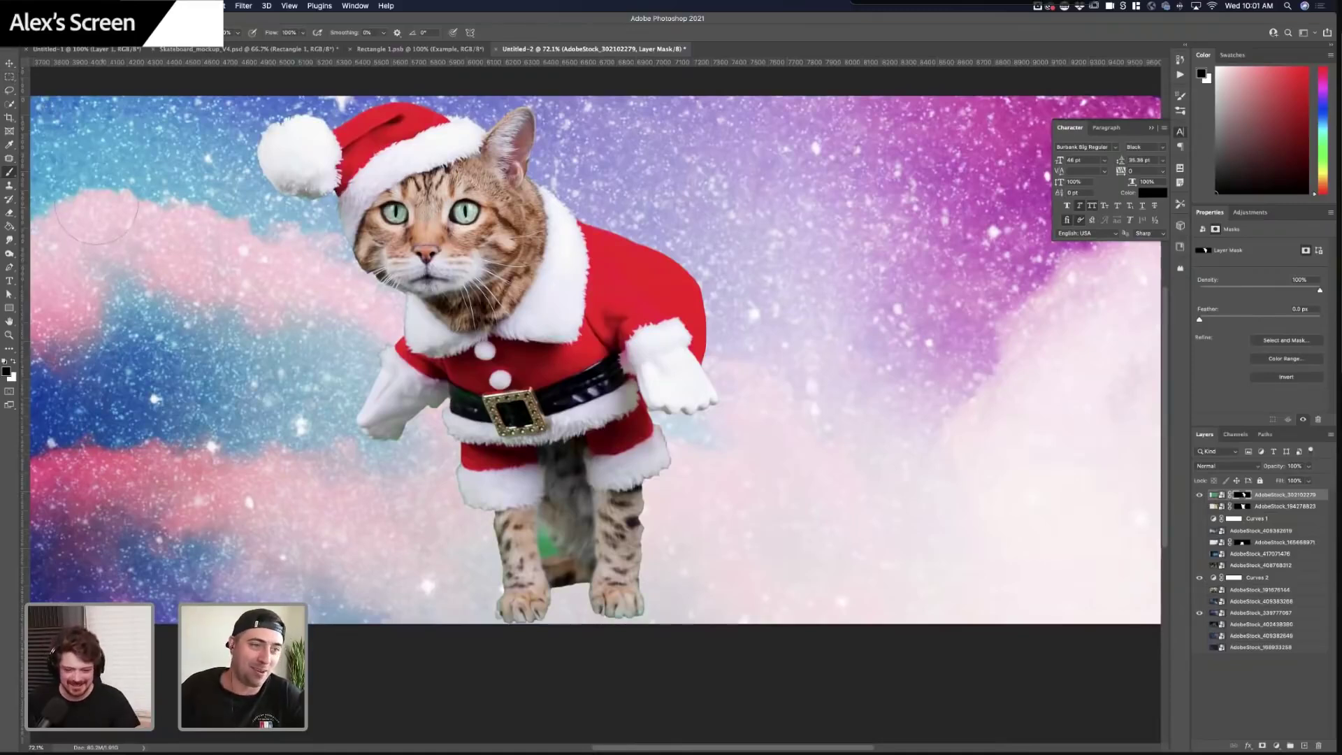
left_click(11, 105)
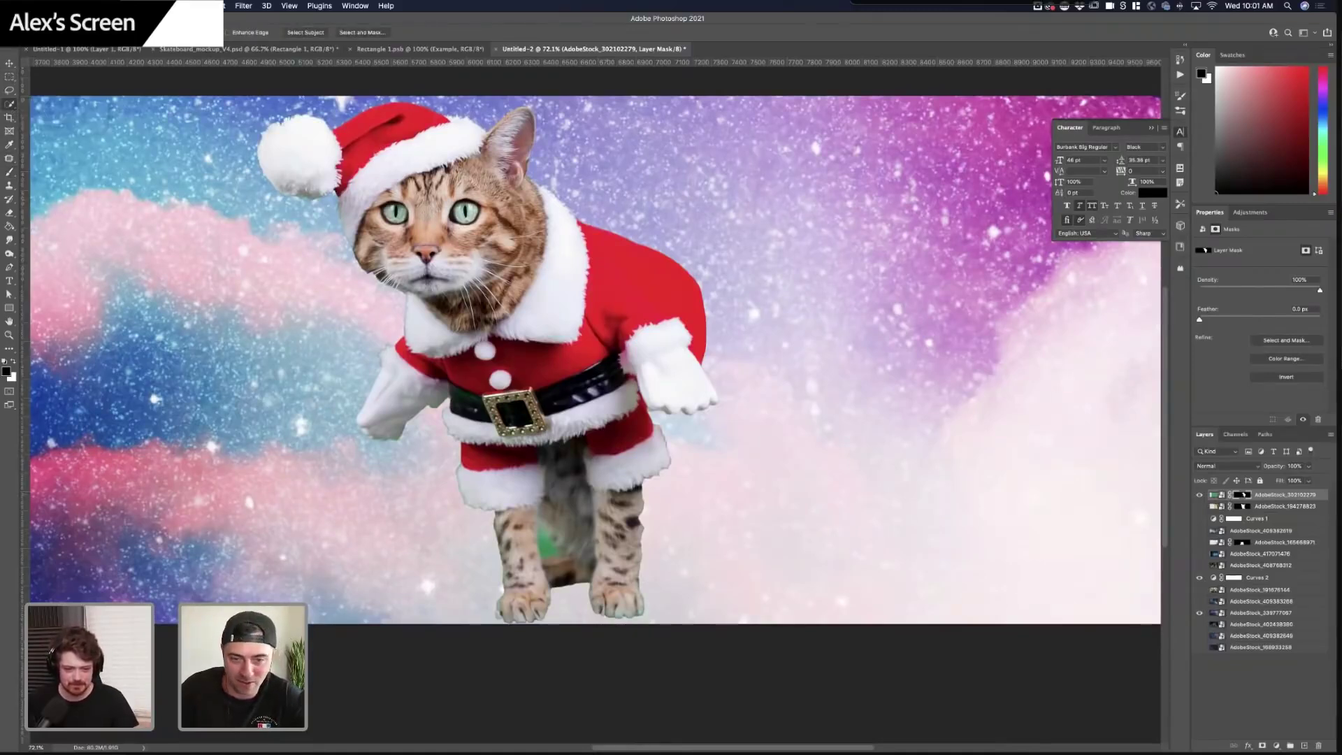
scroll(451, 706, "up", 2)
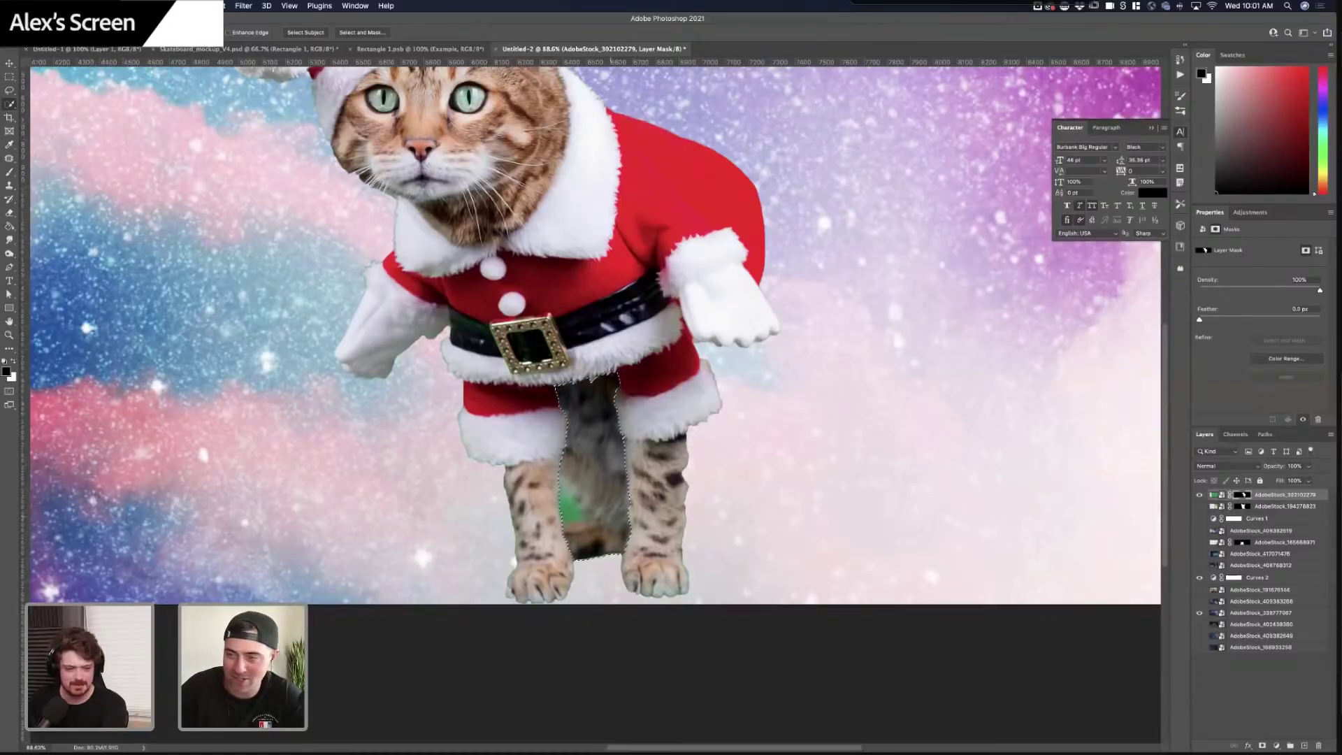
key("g")
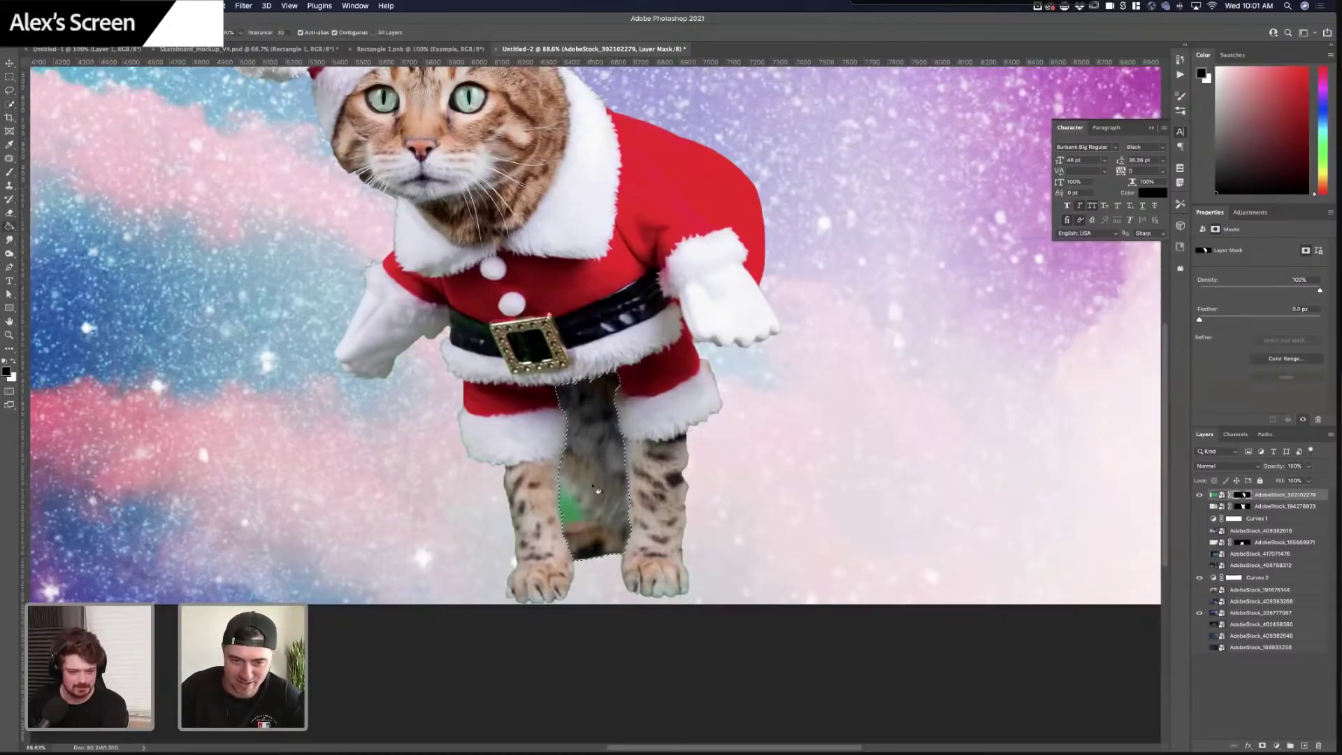
left_click(598, 491)
key("b")
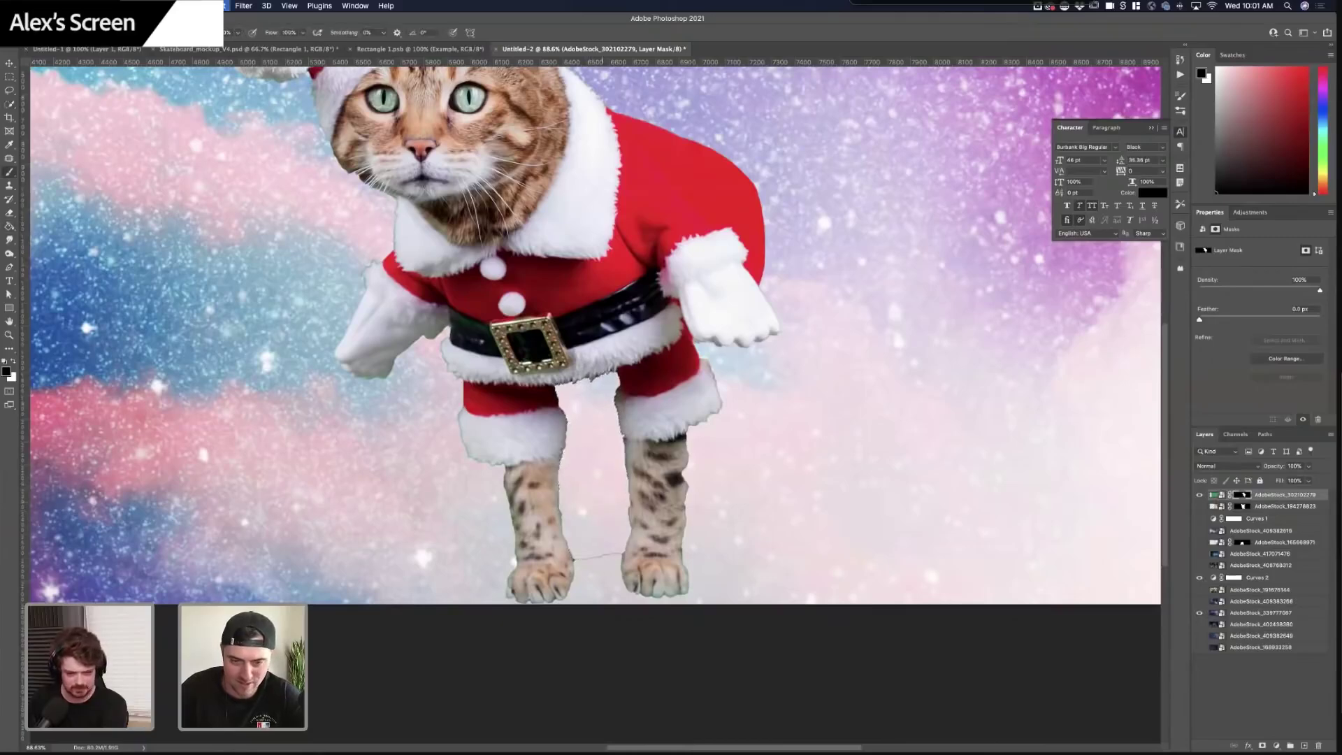
scroll(597, 553, "down", 3)
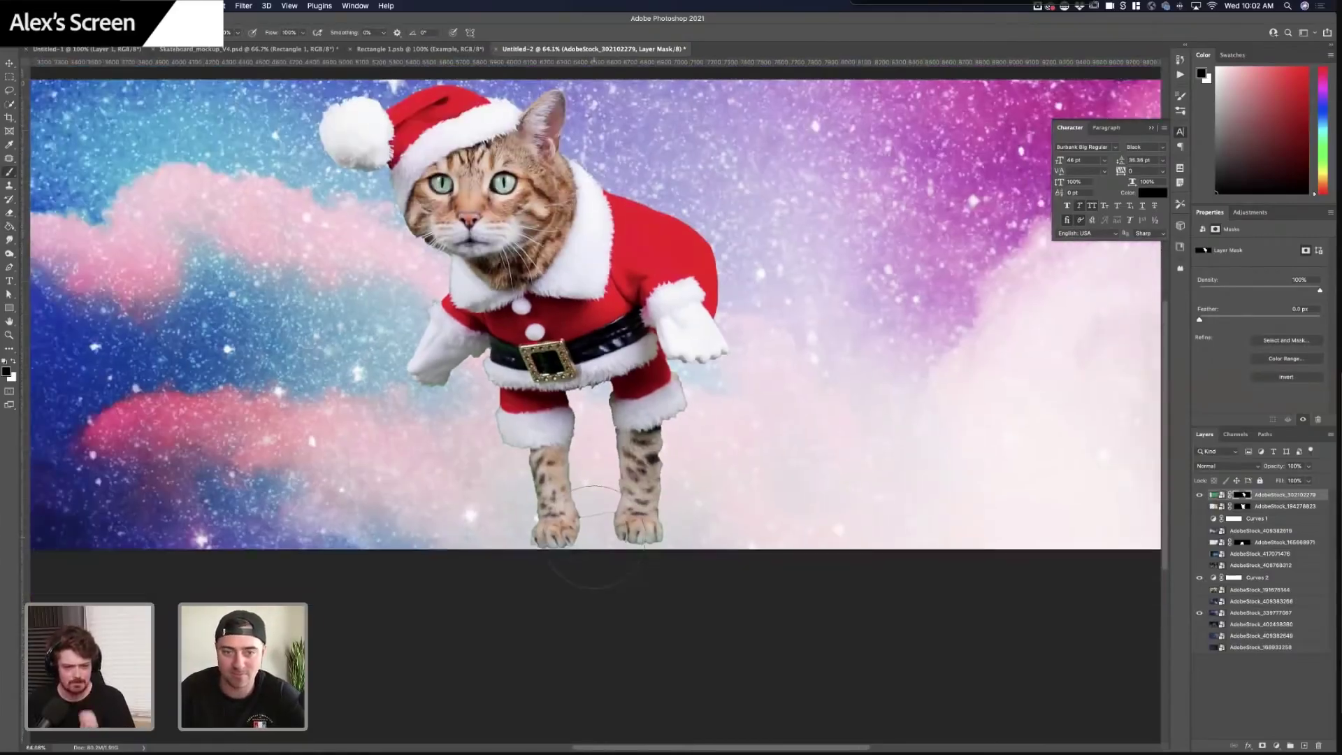
- Move the masked Santa cat to the far right end of the space banner
scroll(593, 491, "up", 2)
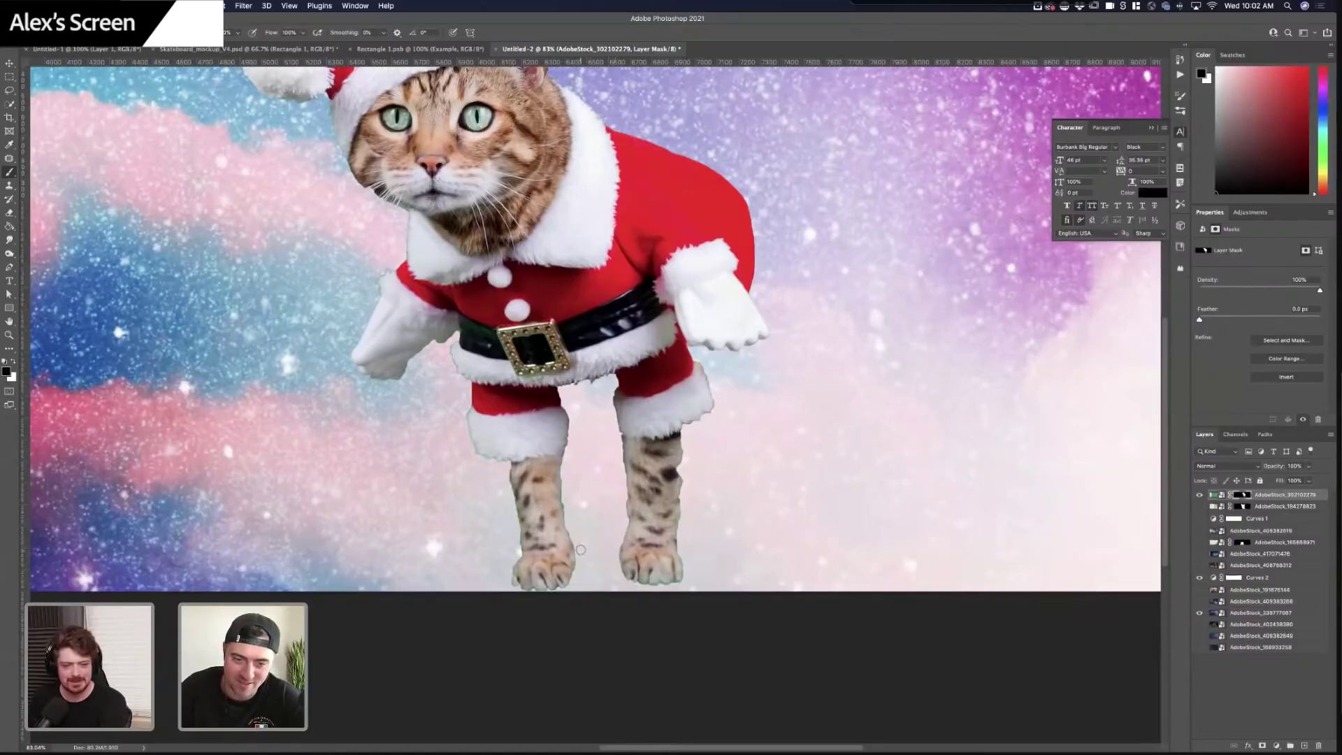
scroll(588, 507, "down", 3)
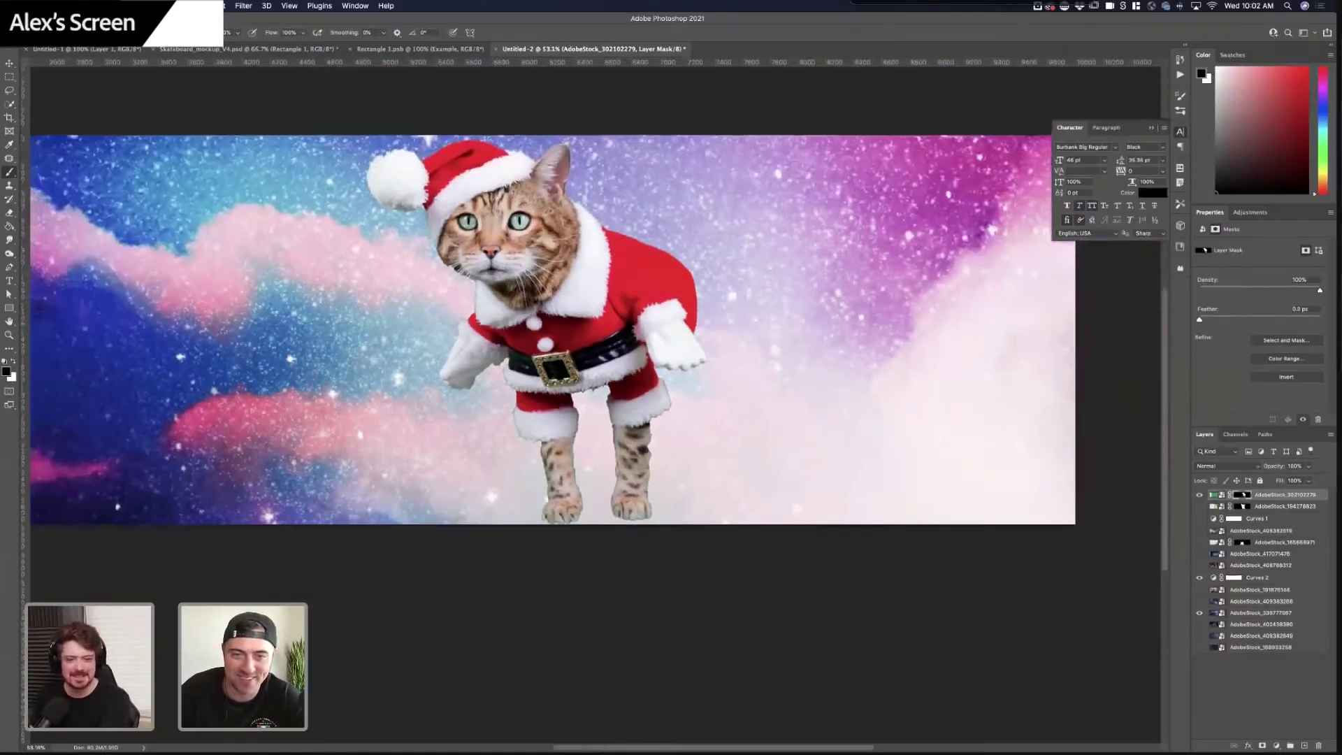
left_click(9, 63)
scroll(587, 406, "down", 2)
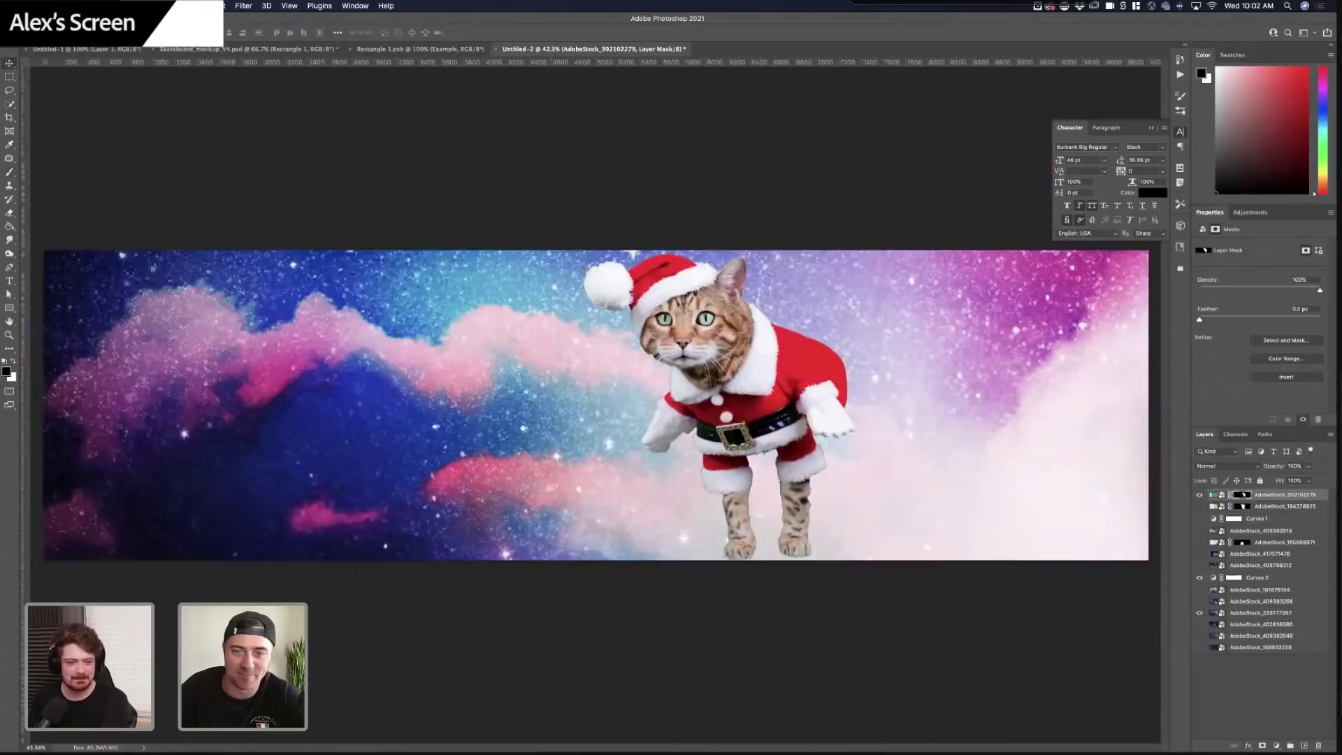
left_click_drag(780, 397, 977, 406)
scroll(827, 409, "down", 2)
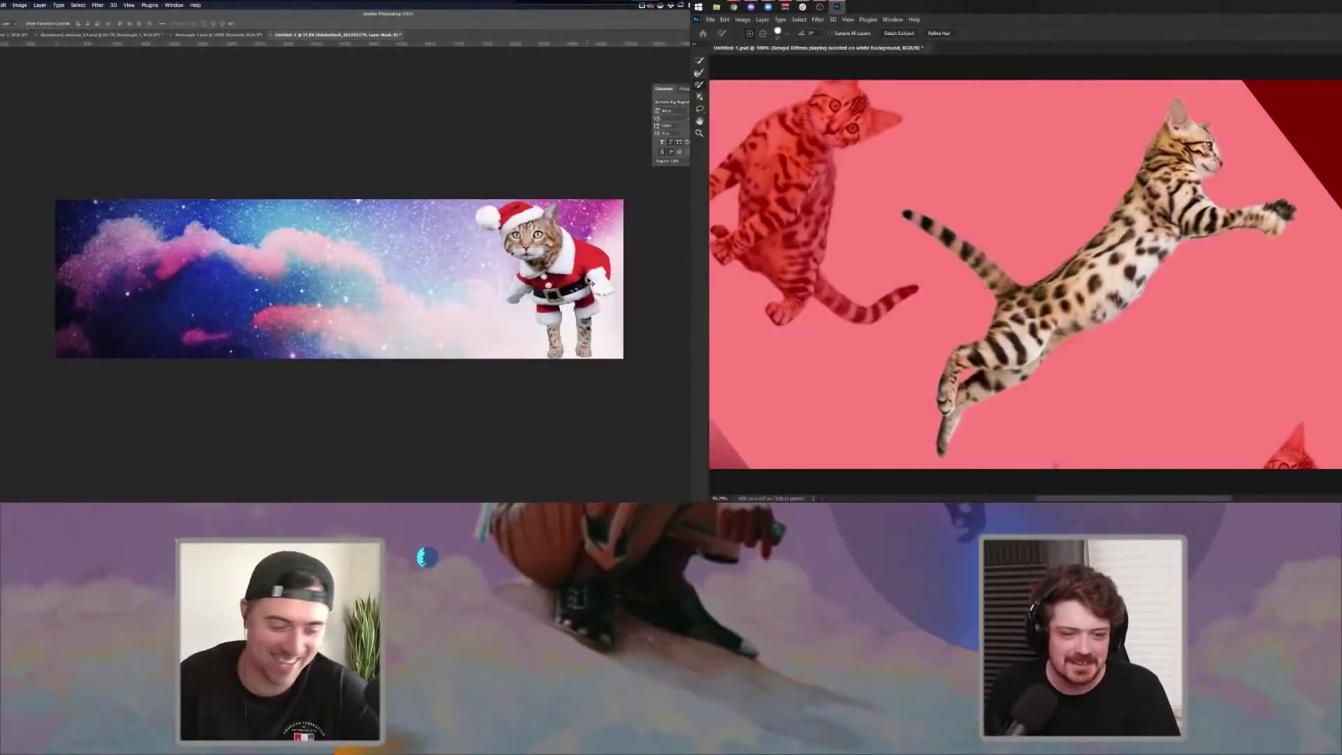
- Duplicate the Santa cat layer, scale the copy down to roughly two thirds and place it in front of the large cat
key("super+j")
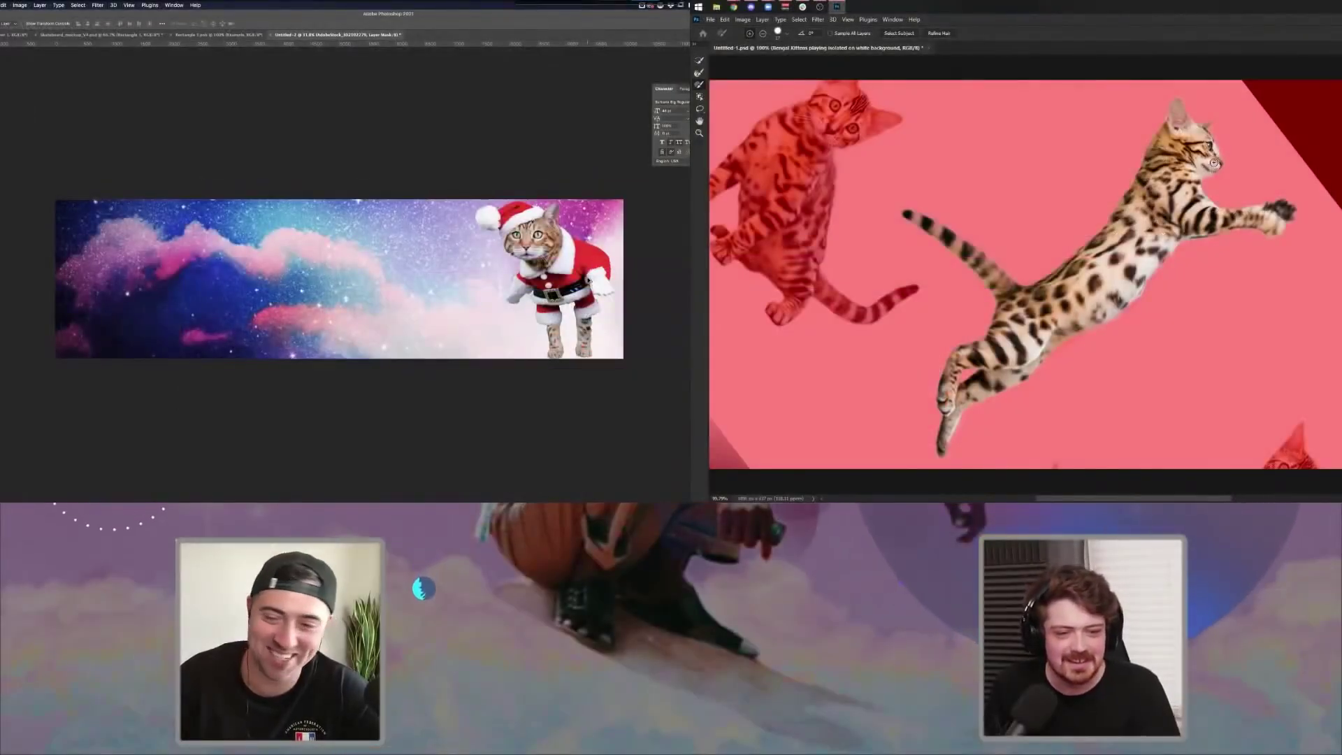
left_click_drag(591, 284, 482, 298)
key("super+t")
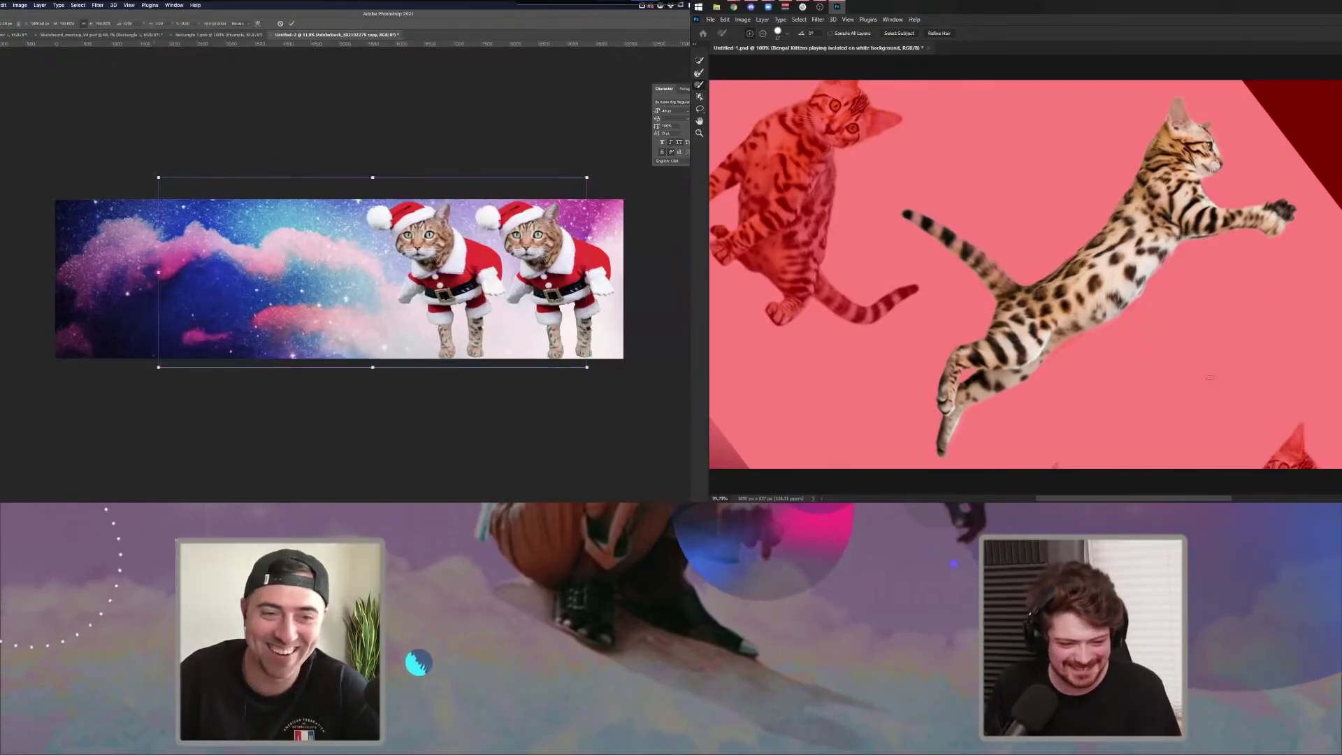
left_click_drag(158, 176, 316, 244)
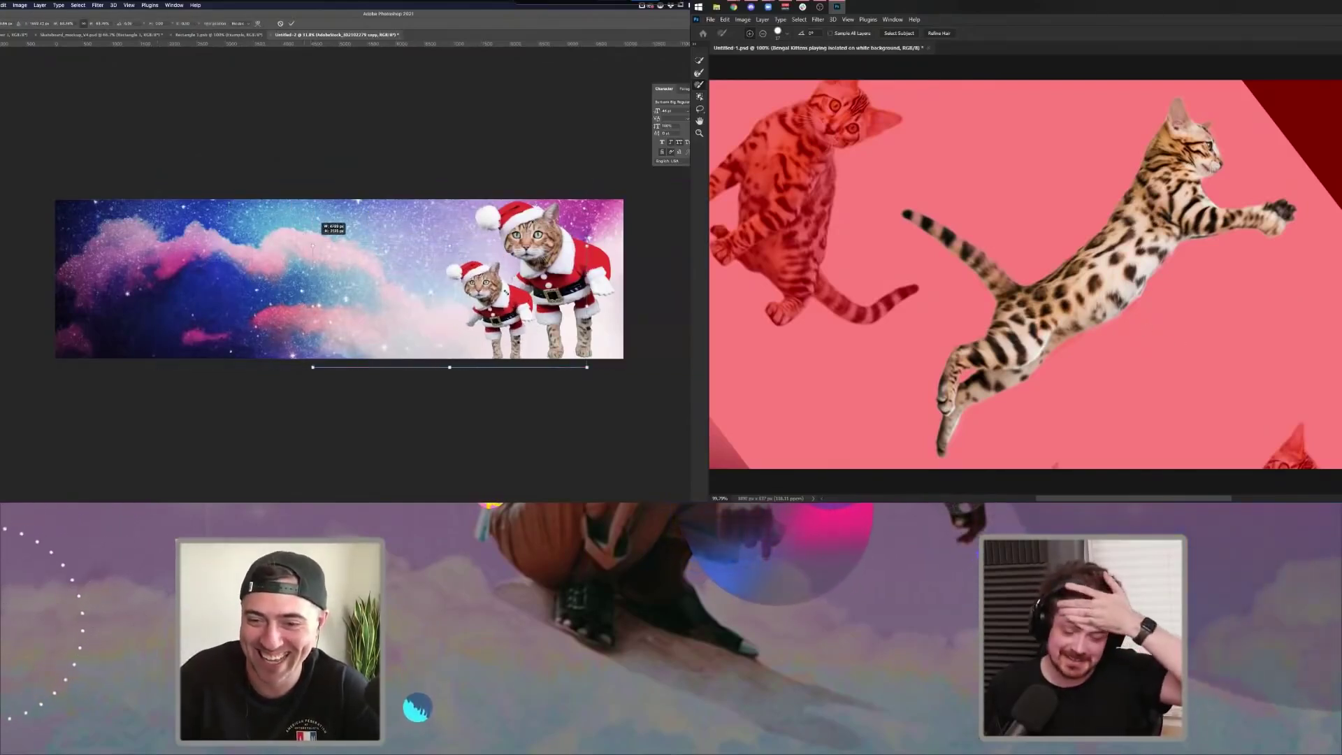
left_click_drag(516, 300, 536, 294)
key("Return")
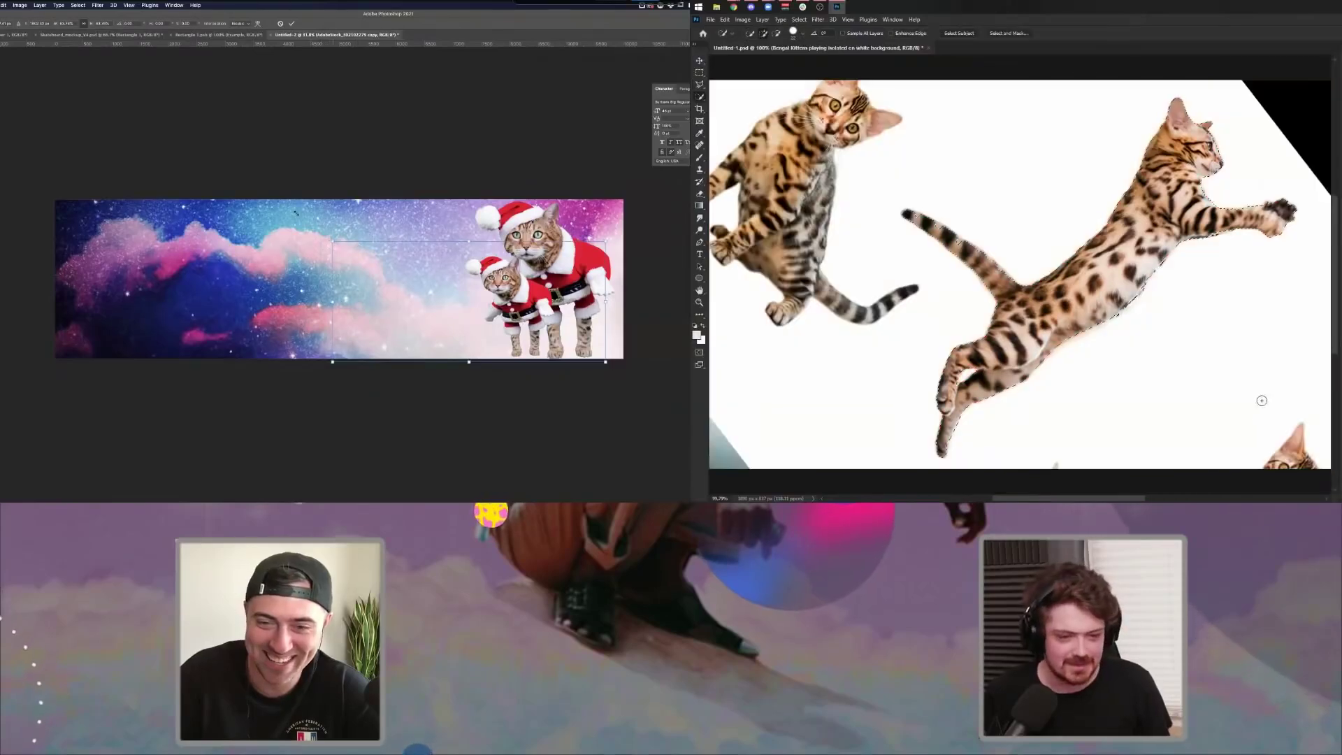
- Readjust the size of the smaller Santa cat and shift it left so it overlaps the large cat's side
left_click_drag(332, 241, 289, 222)
left_click_drag(539, 307, 550, 311)
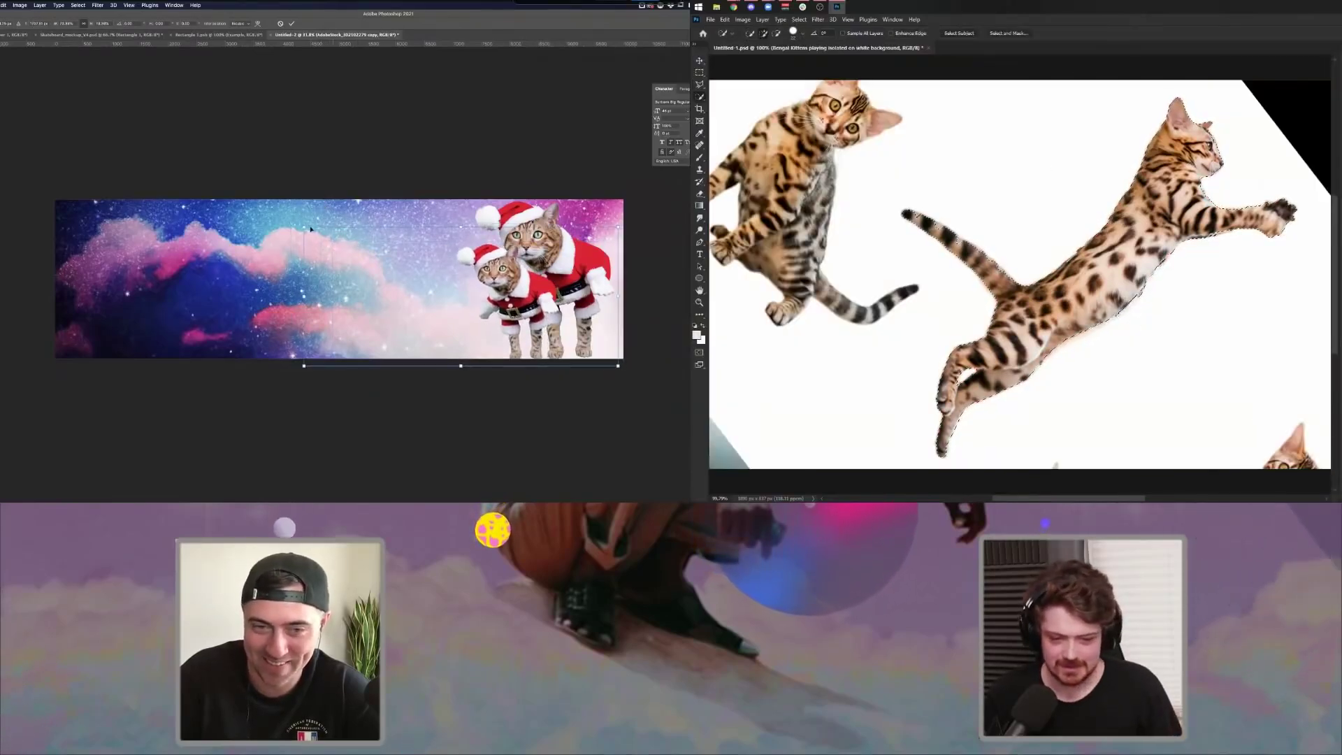
left_click_drag(301, 227, 354, 236)
left_click_drag(544, 291, 507, 281)
scroll(1089, 270, "down", 3)
key("Return")
- Shrink the third Santa cat copy and place it at the front of the row, and shift the kitten layer beside the businessman
left_click(699, 61)
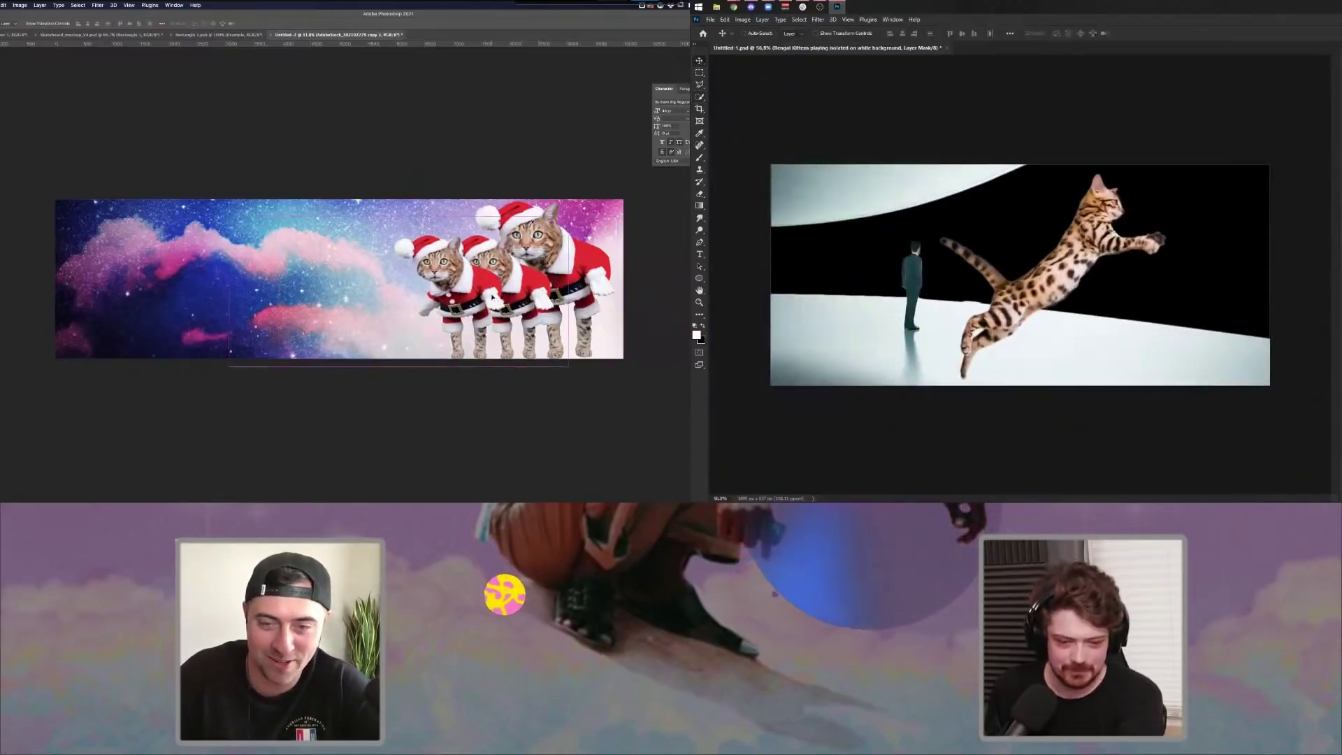
key("ctrl+t")
left_click_drag(1015, 302, 994, 297)
left_click_drag(230, 217, 338, 260)
key("ctrl+t")
left_click_drag(533, 315, 527, 315)
left_click_drag(1098, 322, 886, 352)
key("Return")
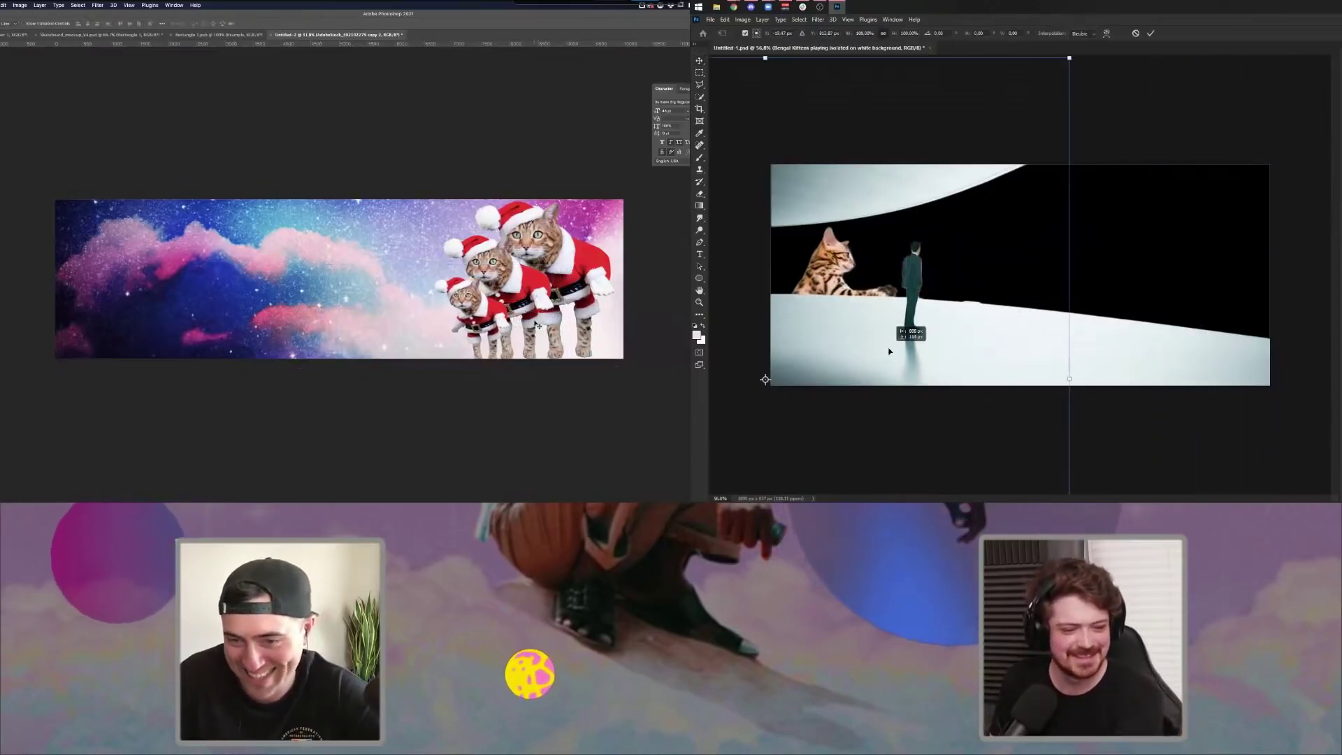
left_click_drag(515, 330, 511, 331)
- Scale the leaping kitten down and position it behind the white horizon, left of the businessman
left_click_drag(832, 446, 1067, 341)
key("ctrl+minus")
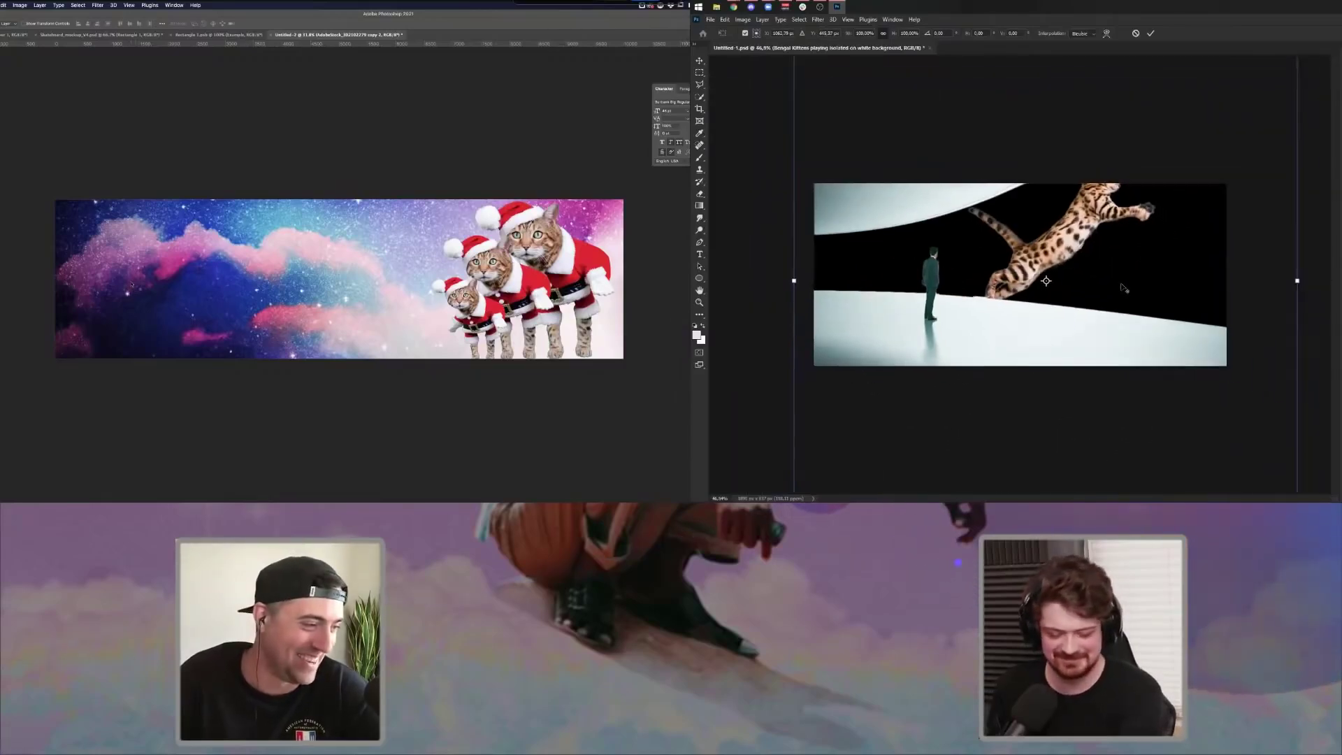
left_click_drag(1297, 281, 1098, 282)
left_click_drag(1000, 312, 899, 311)
key("Return")
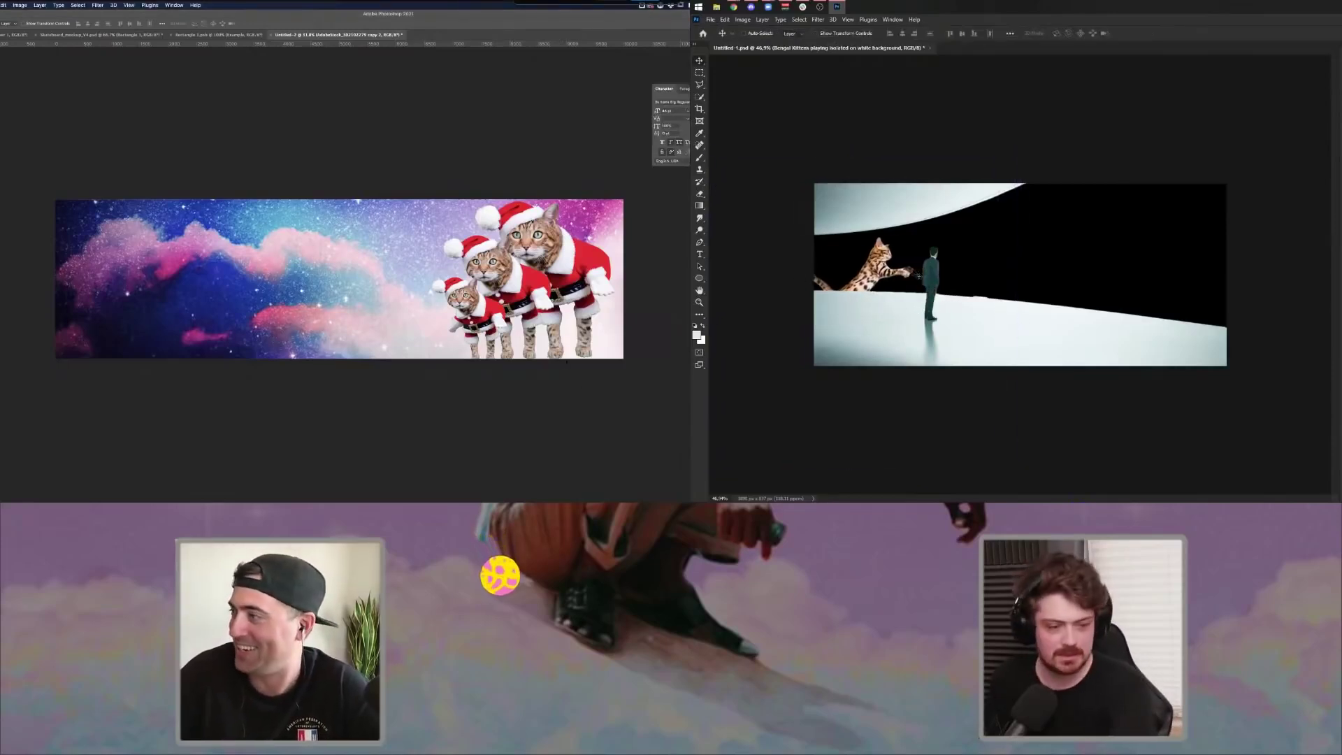
scroll(867, 245, "up", 4)
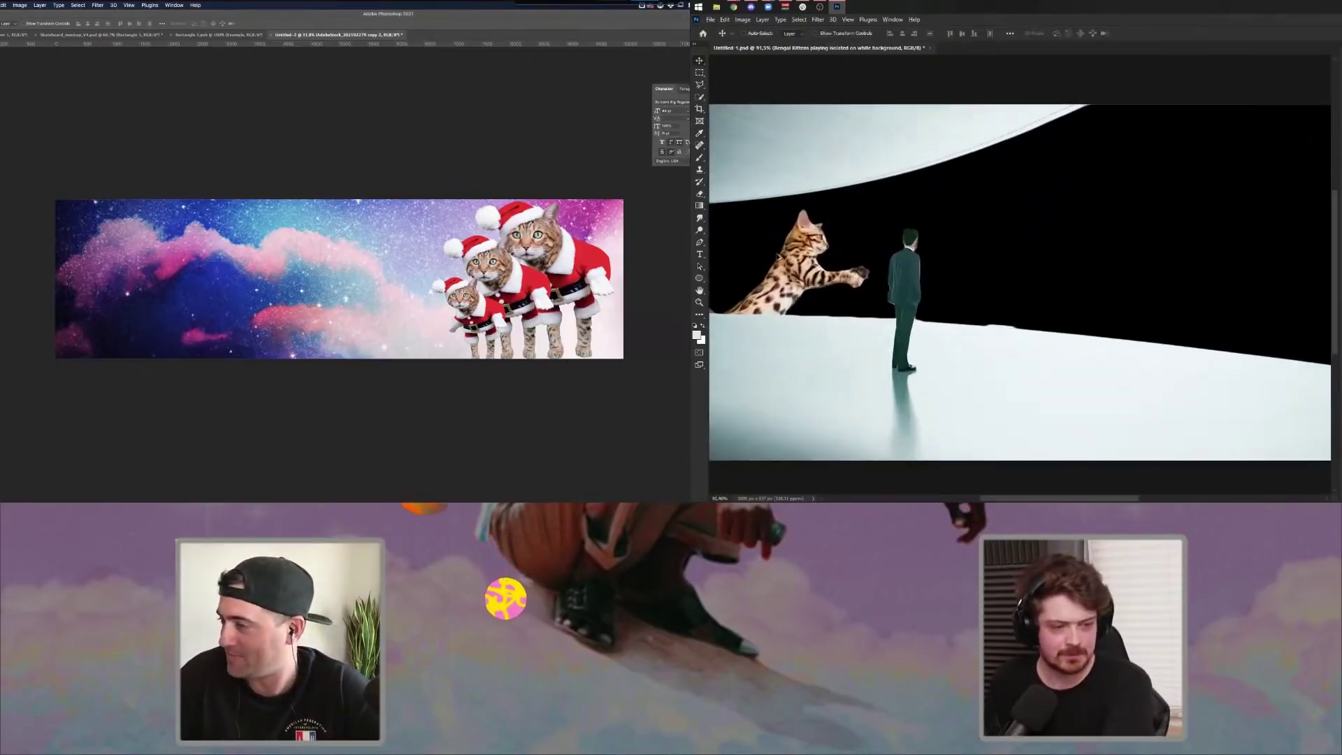
scroll(805, 250, "down", 1)
scroll(806, 250, "up", 2)
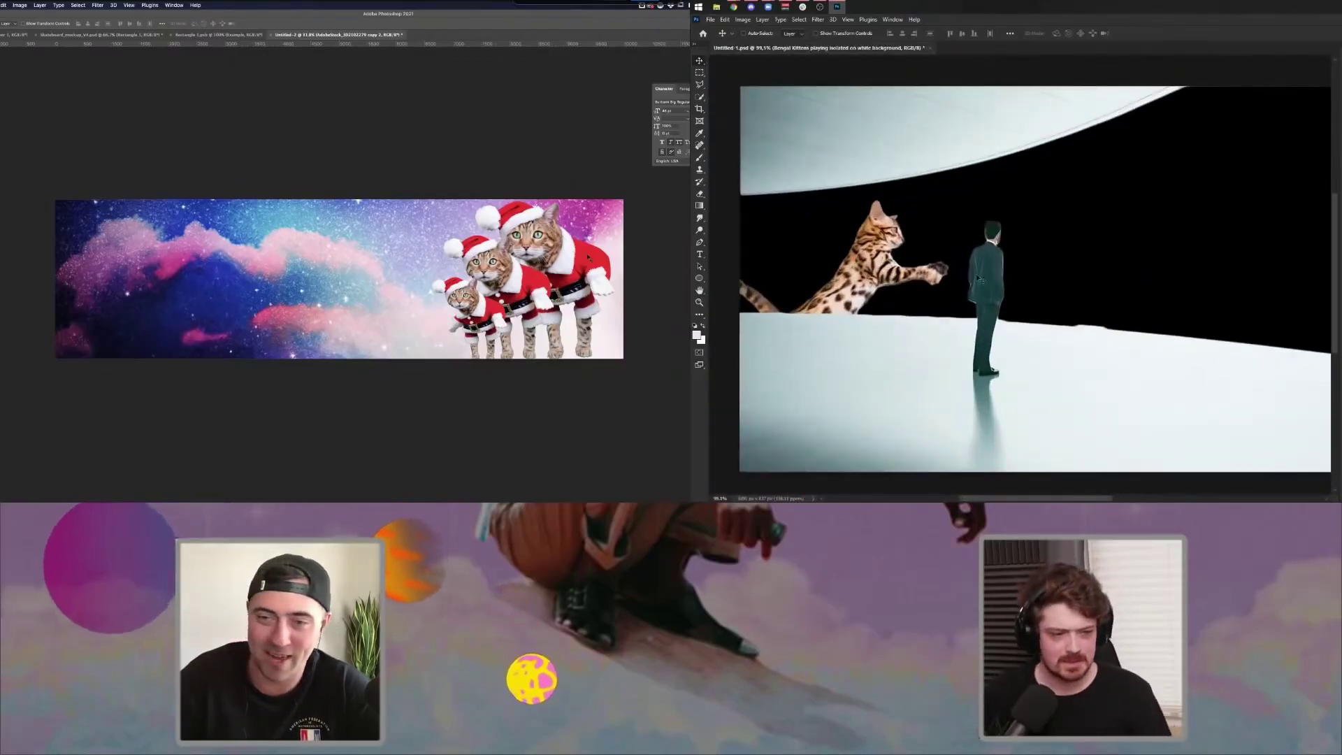
left_click_drag(859, 281, 851, 277)
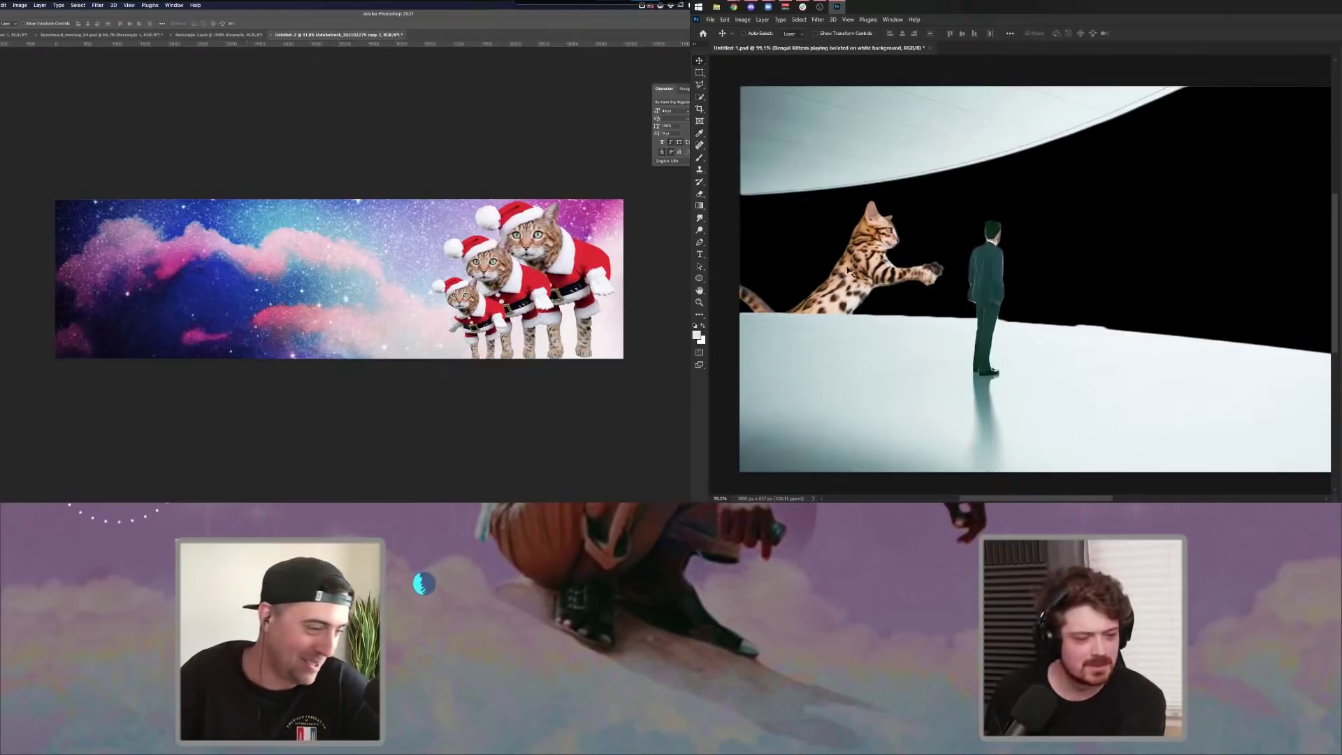
- Activate the businessman layer's mask, set a small brush and try painting white beside the man's head
scroll(982, 266, "up", 5)
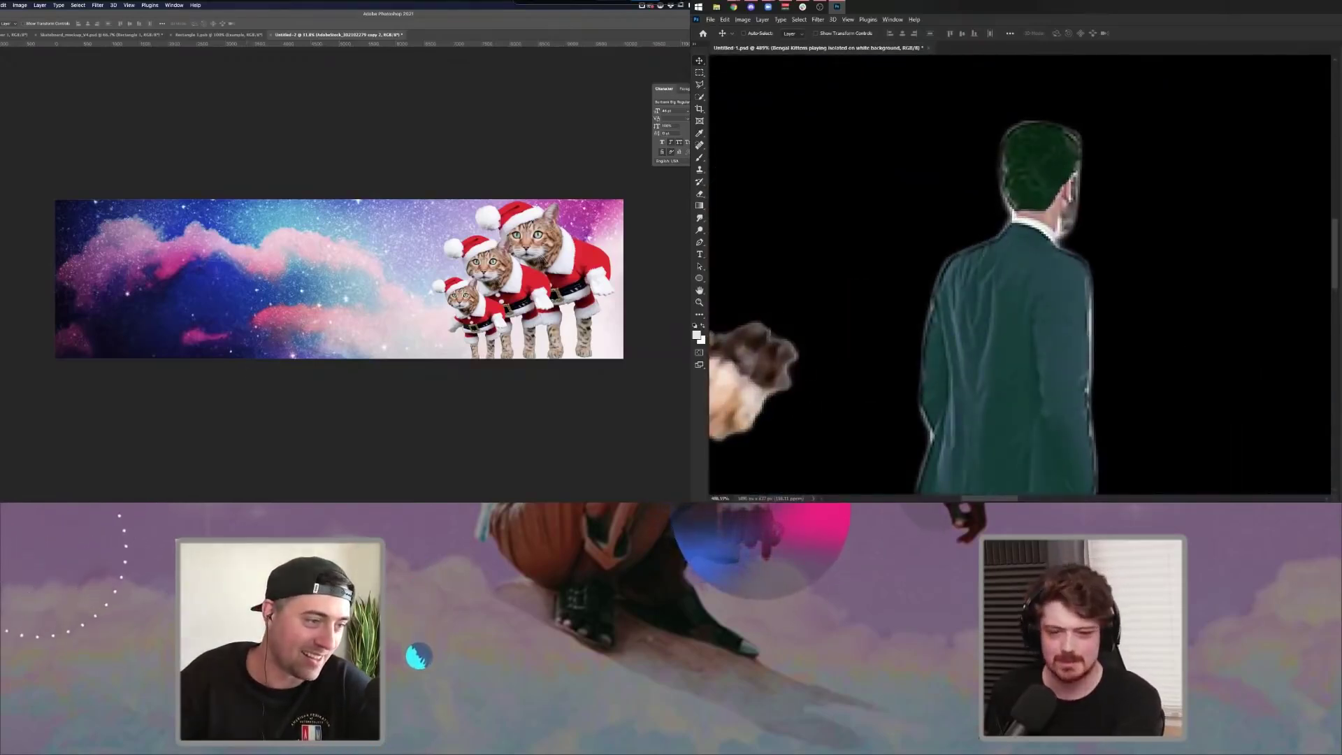
left_click(990, 12)
left_click(990, 12)
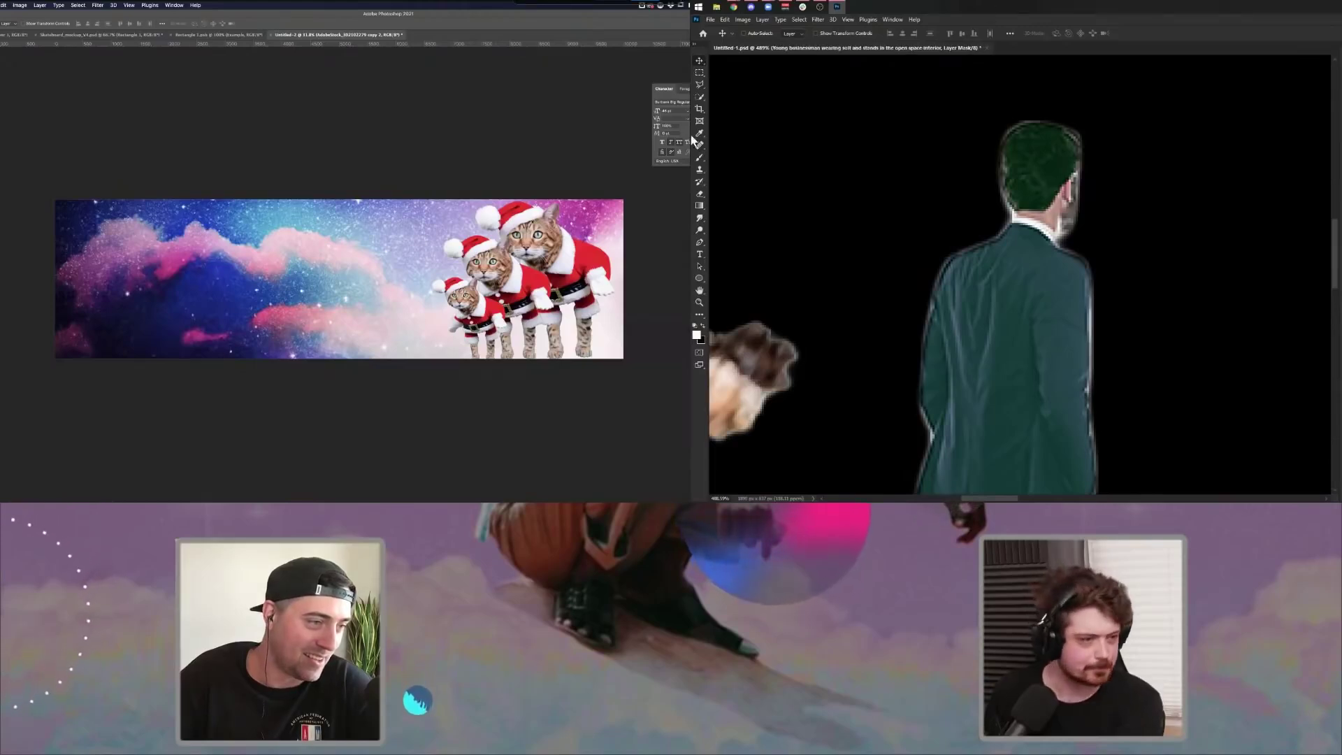
key("b")
left_click_drag(961, 232, 703, 250)
left_click_drag(1116, 215, 713, 241)
mouse_move(1129, 183)
left_mouse_down()
mouse_move(1135, 195)
mouse_move(856, 166)
mouse_move(869, 182)
left_mouse_up()
left_click_drag(1032, 178, 1009, 181)
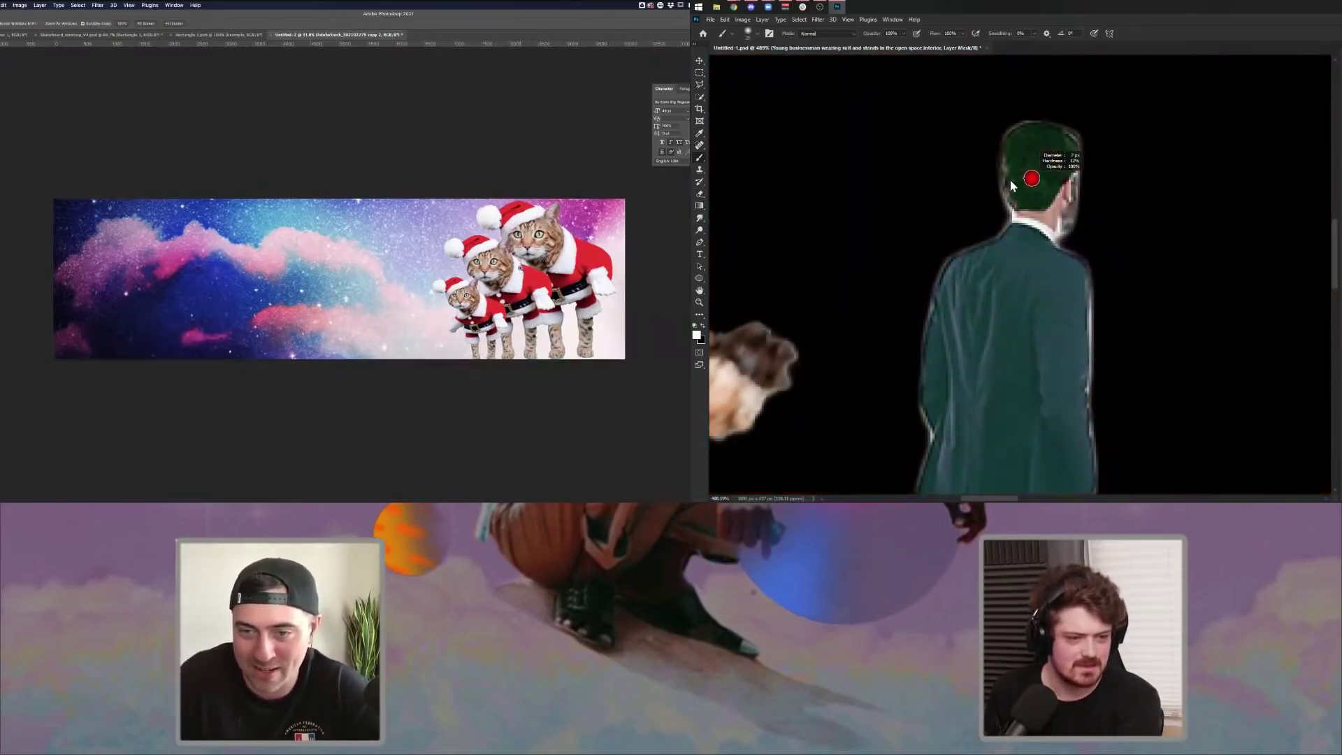
left_click_drag(1015, 115, 1002, 125)
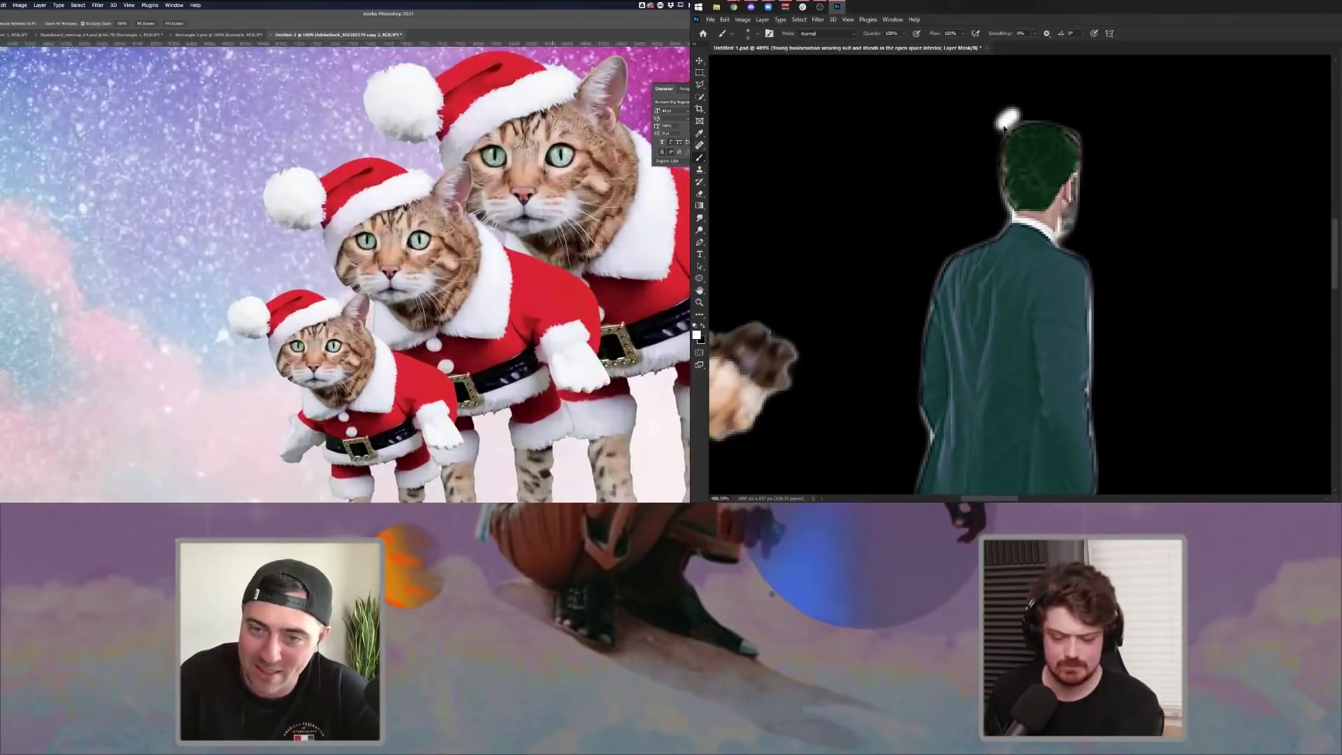
key("ctrl+z")
key("x")
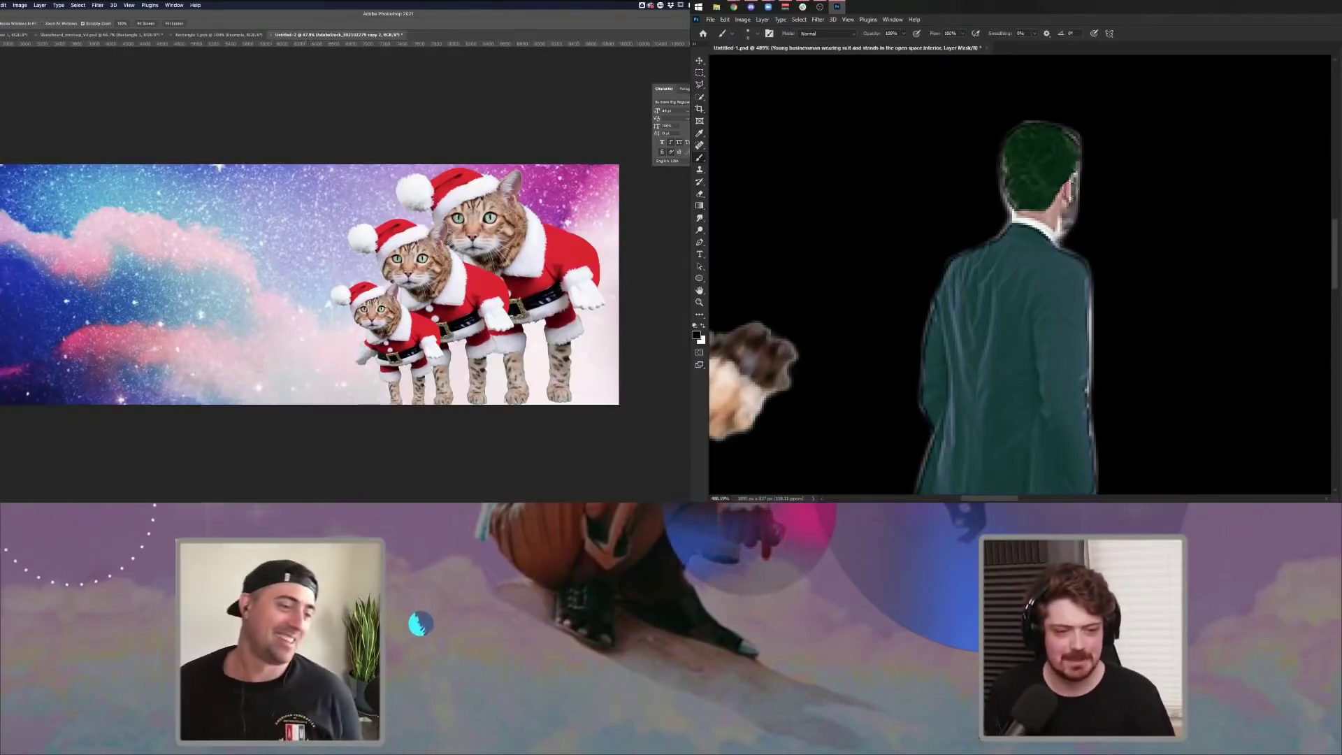
- Touch up the mask with white along the edge of the man's head and black along his shoulder
key("x")
left_click_drag(1075, 148, 1073, 190)
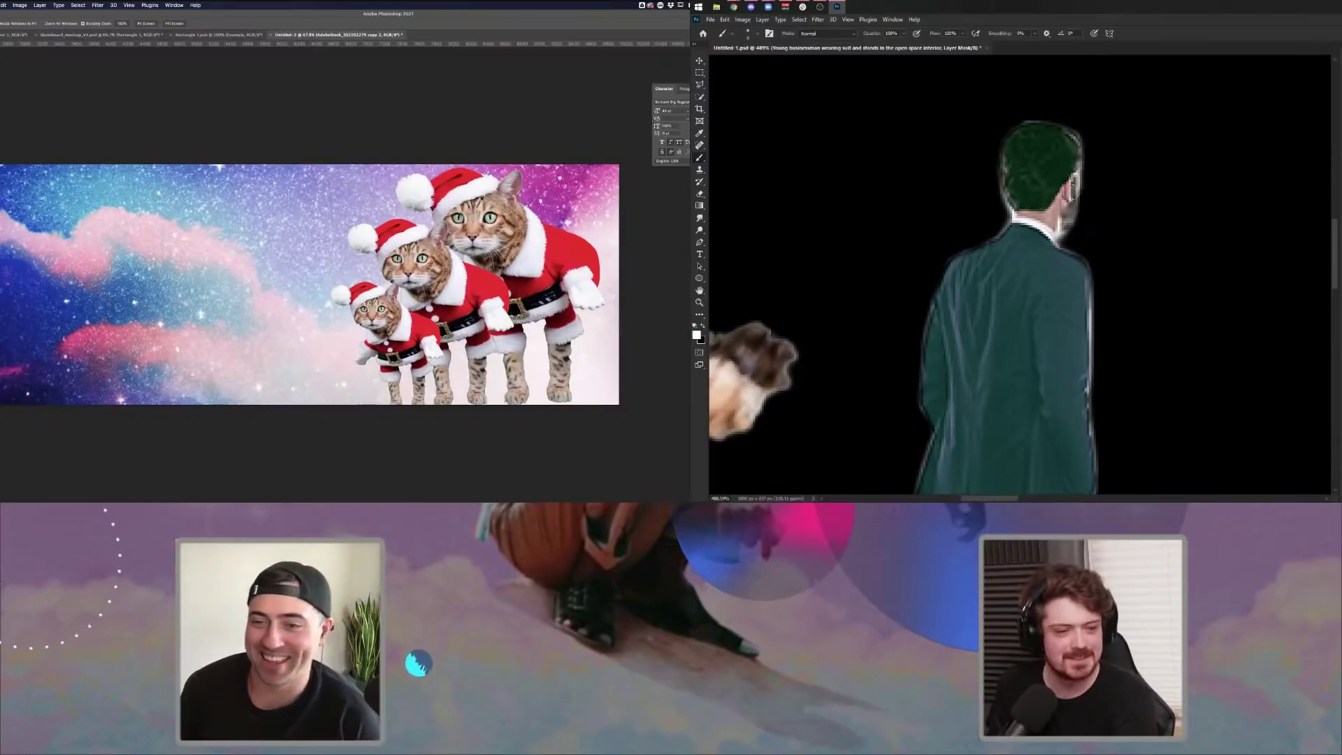
key("x")
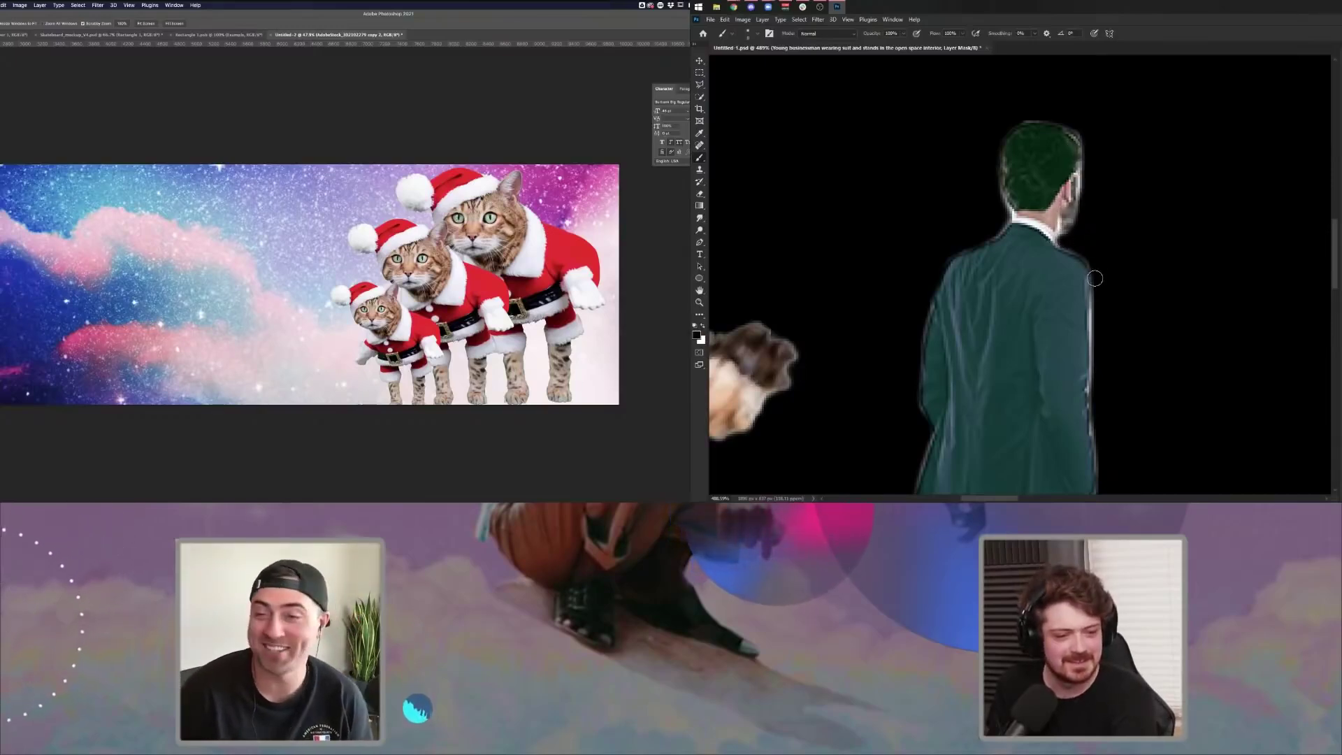
mouse_move(1096, 276)
left_mouse_down()
mouse_move(1101, 461)
mouse_move(1109, 434)
mouse_move(1077, 261)
left_mouse_up()
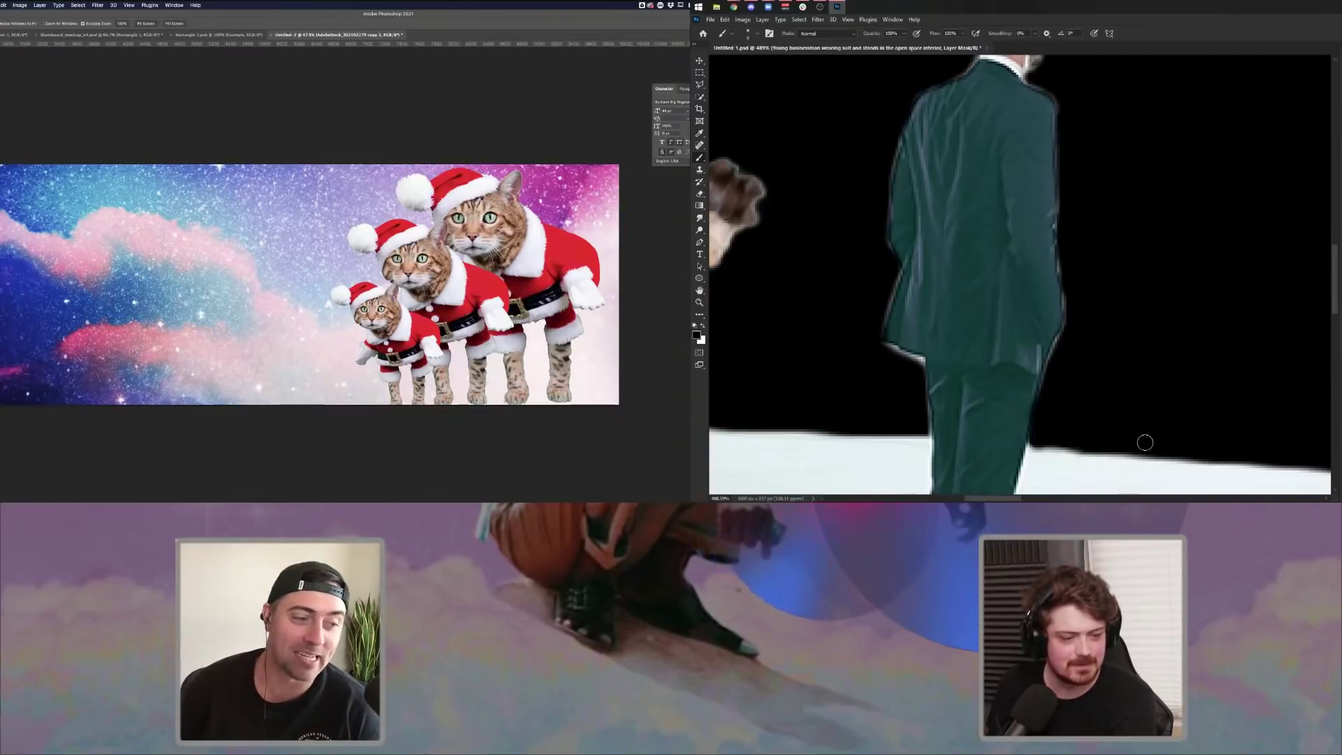
- Raise the brush smoothing and paint black on the mask along the horizon beside the man to even out its edge
left_click_drag(1026, 33, 1035, 33)
left_click_drag(1143, 404, 956, 305)
mouse_move(838, 321)
left_mouse_down()
mouse_move(851, 324)
mouse_move(850, 413)
left_mouse_up()
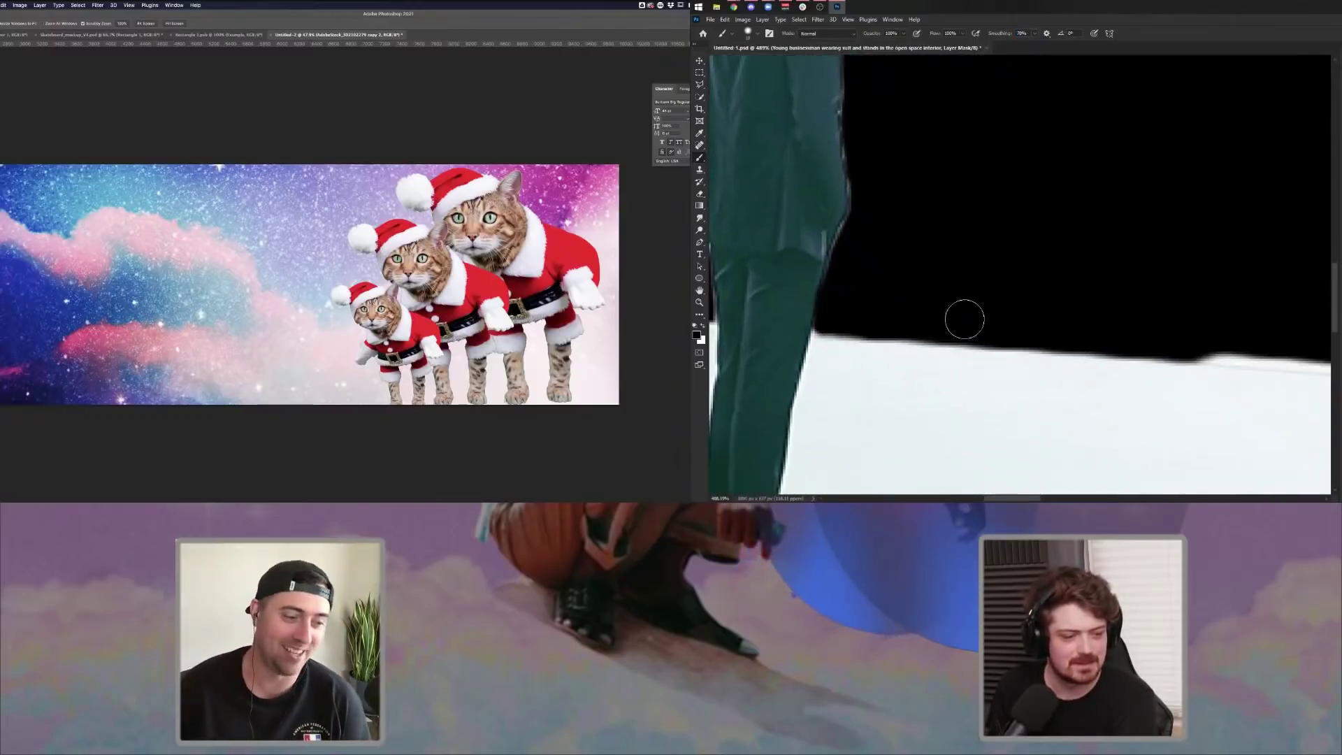
left_click_drag(1201, 319, 923, 245)
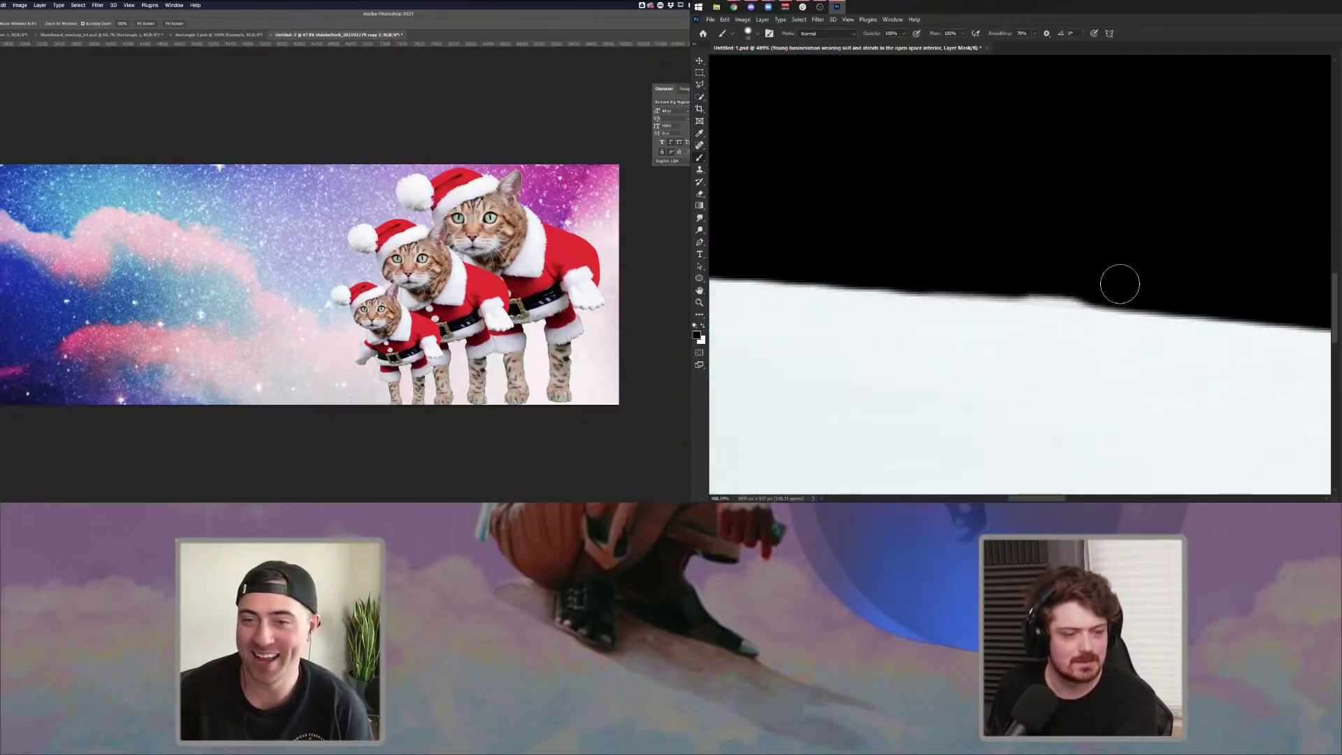
scroll(979, 269, "down", 2)
scroll(980, 269, "down", 5)
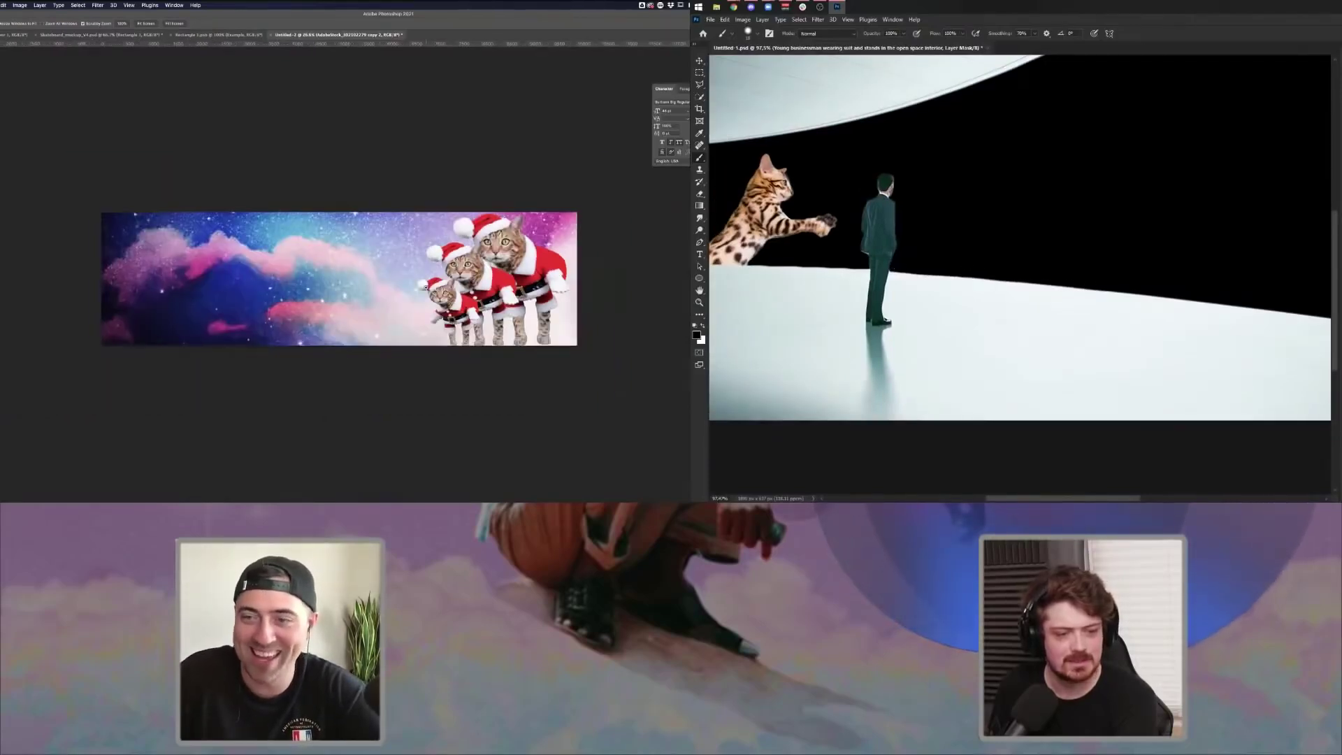
scroll(1070, 210, "down", 2)
scroll(811, 279, "up", 3)
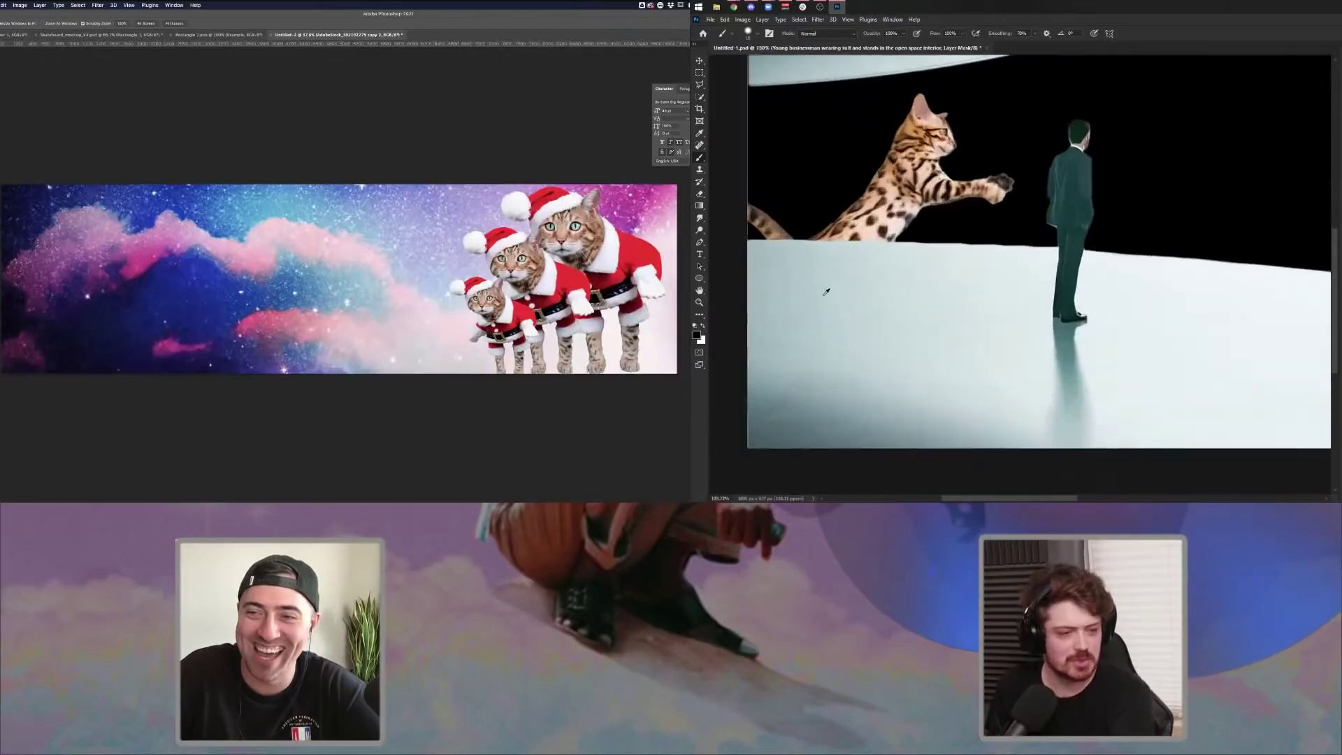
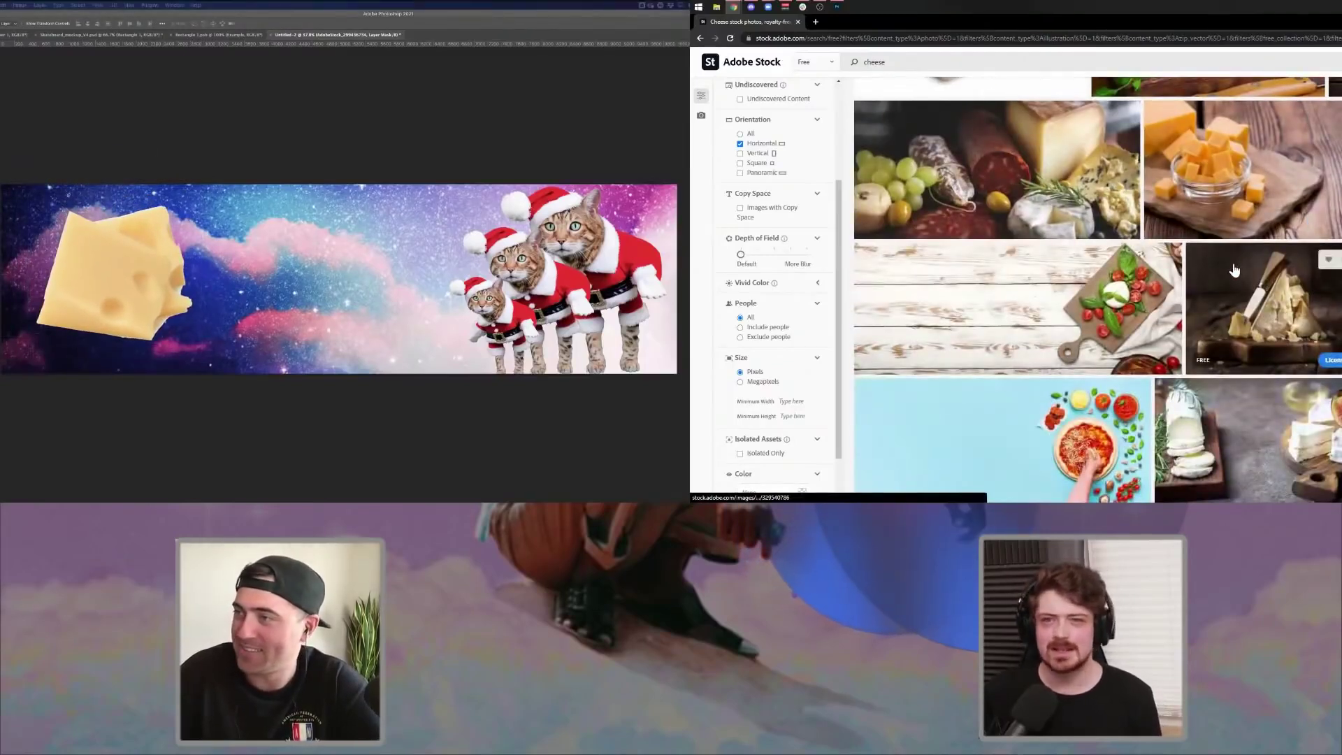
- Browse the free horizontal cheese photos on Adobe Stock for a usable image
scroll(1231, 269, "down", 10)
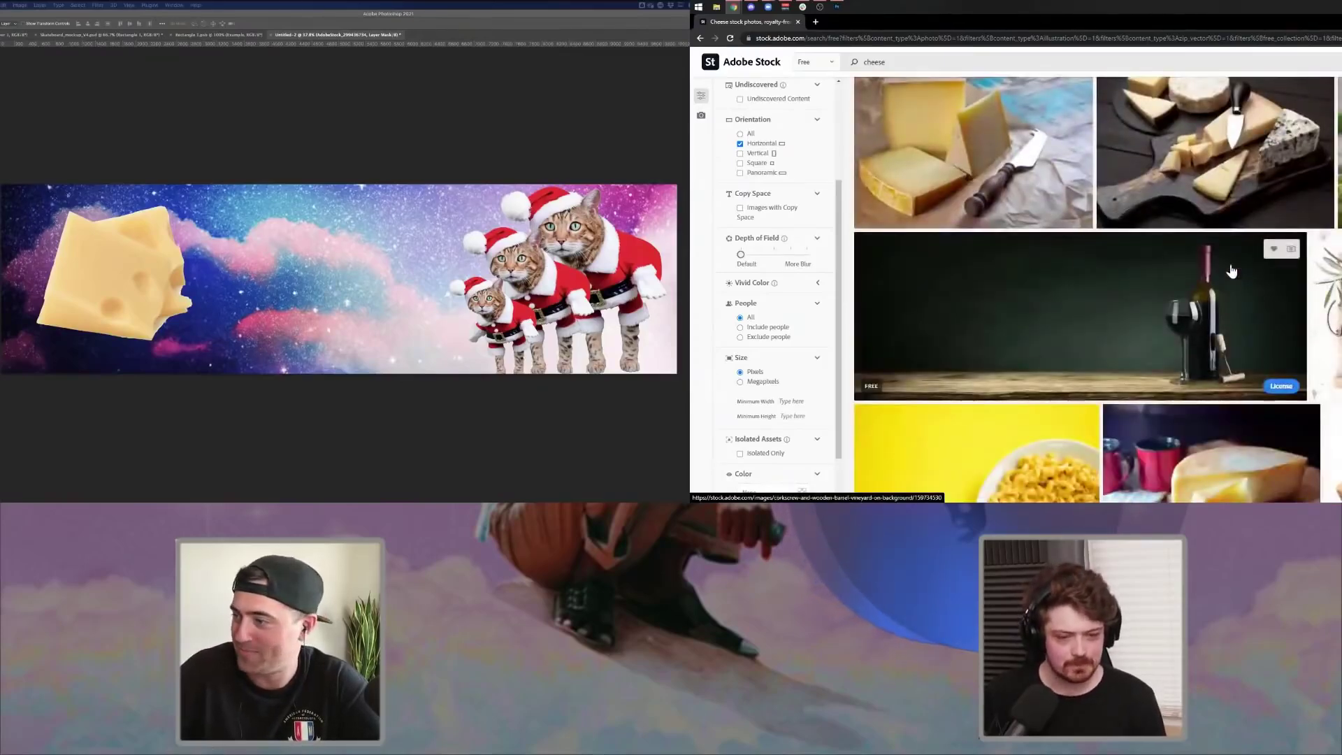
scroll(1230, 271, "down", 1)
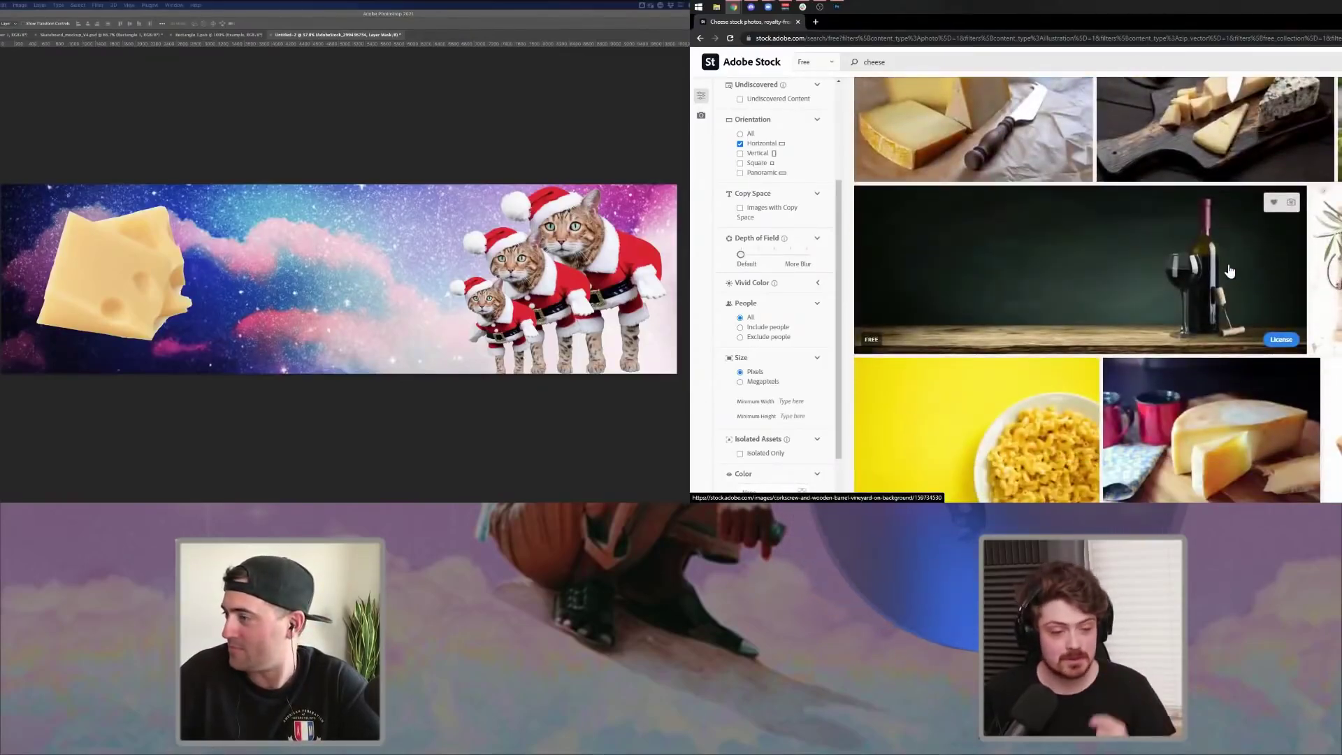
scroll(1230, 271, "down", 5)
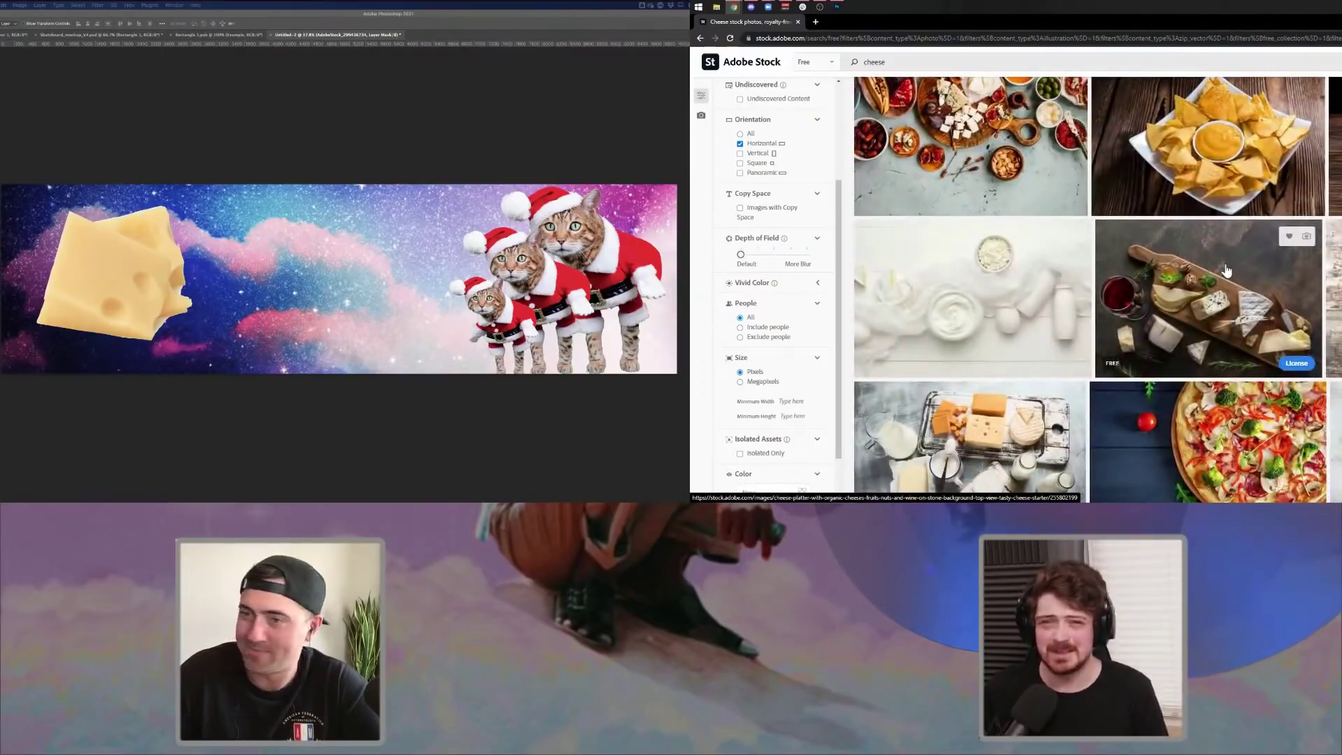
scroll(1227, 271, "down", 4)
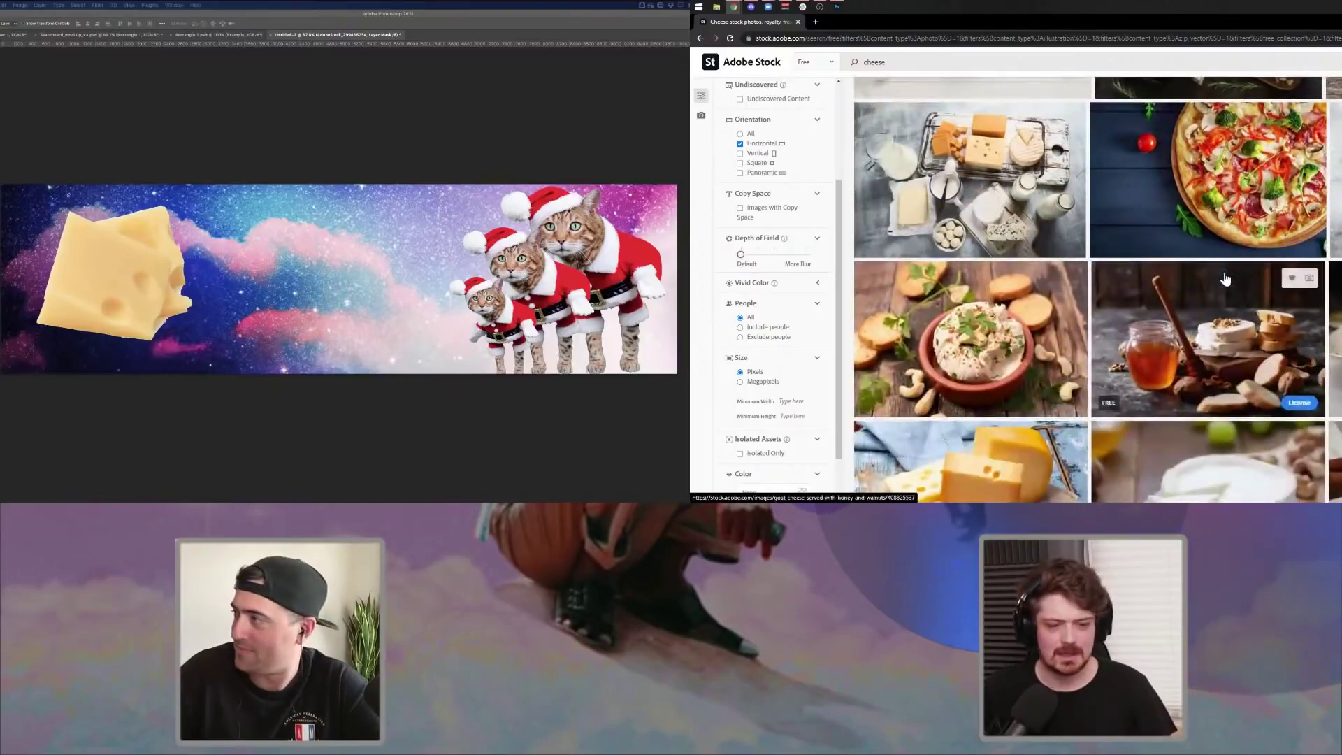
scroll(1225, 279, "down", 5)
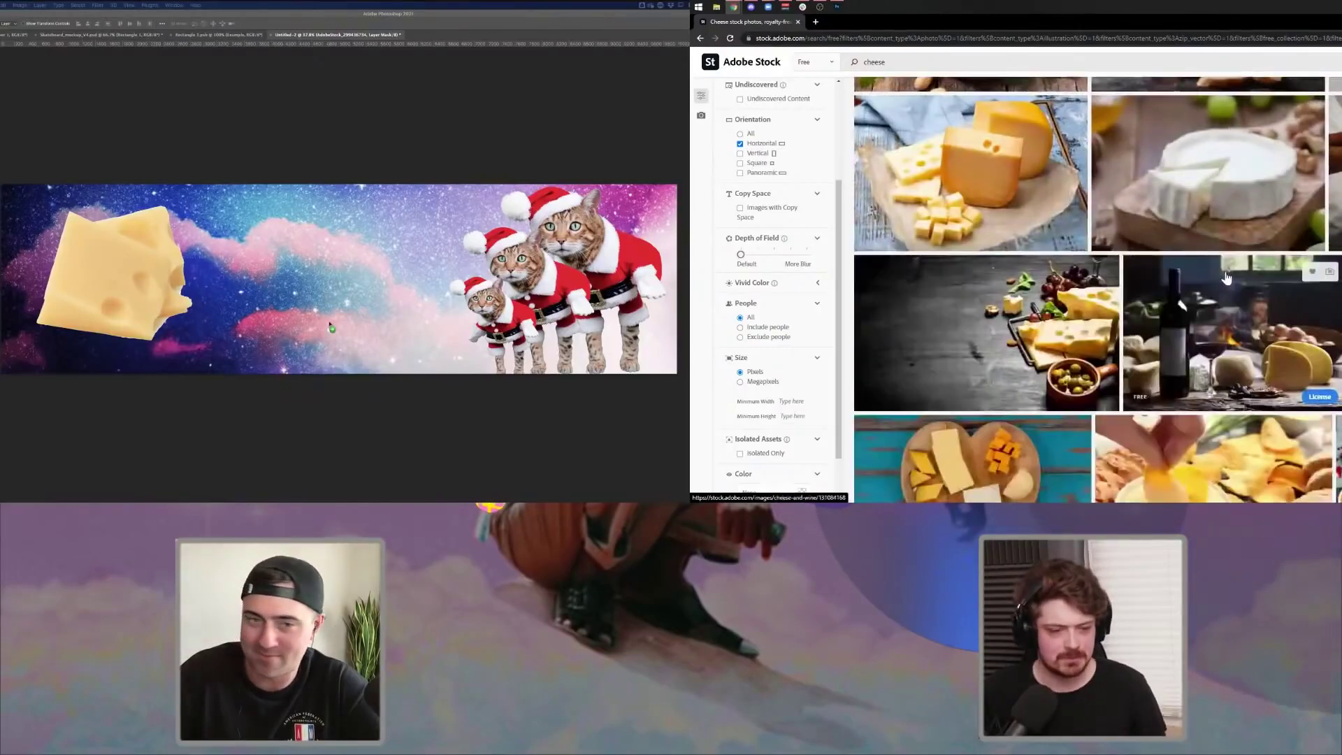
scroll(1232, 278, "down", 8)
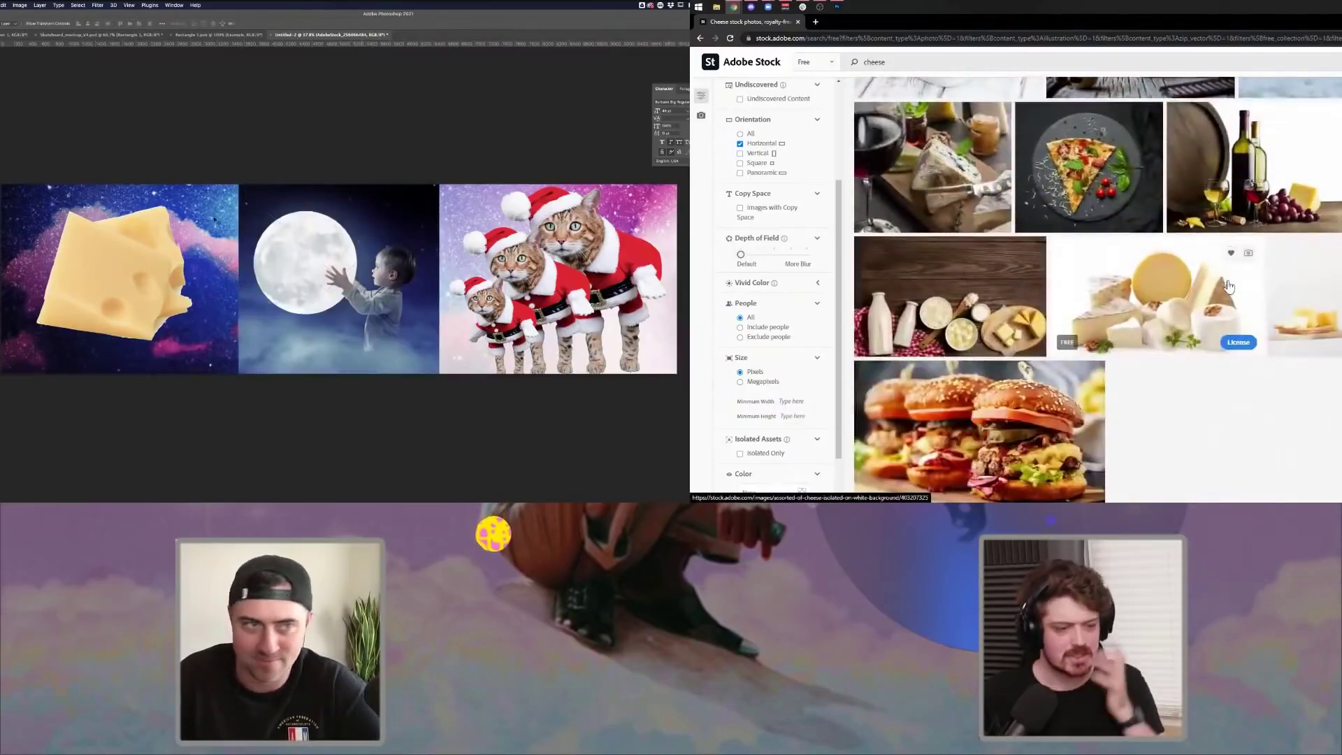
- Browse the free horizontal cheese photos on Adobe Stock and open the preview of the white feta cheese block with thyme
scroll(1231, 279, "down", 3)
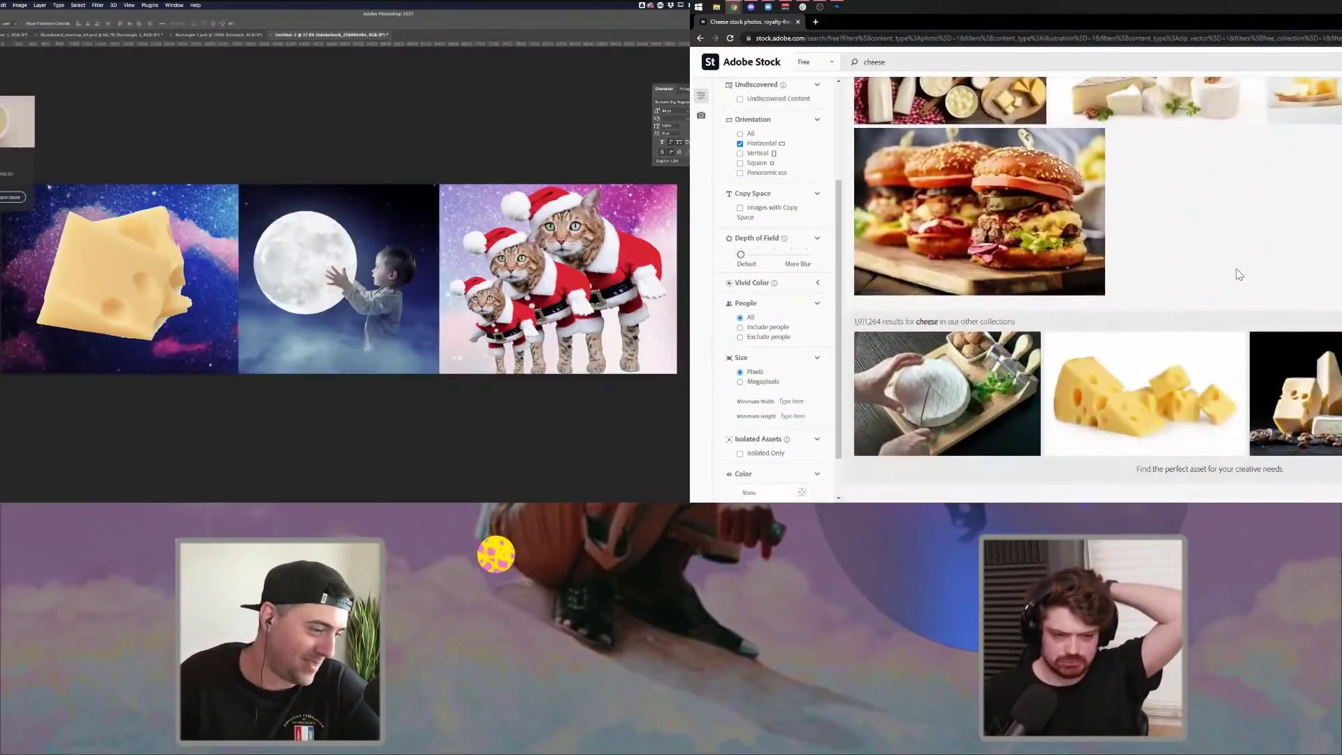
scroll(1238, 262, "down", 5)
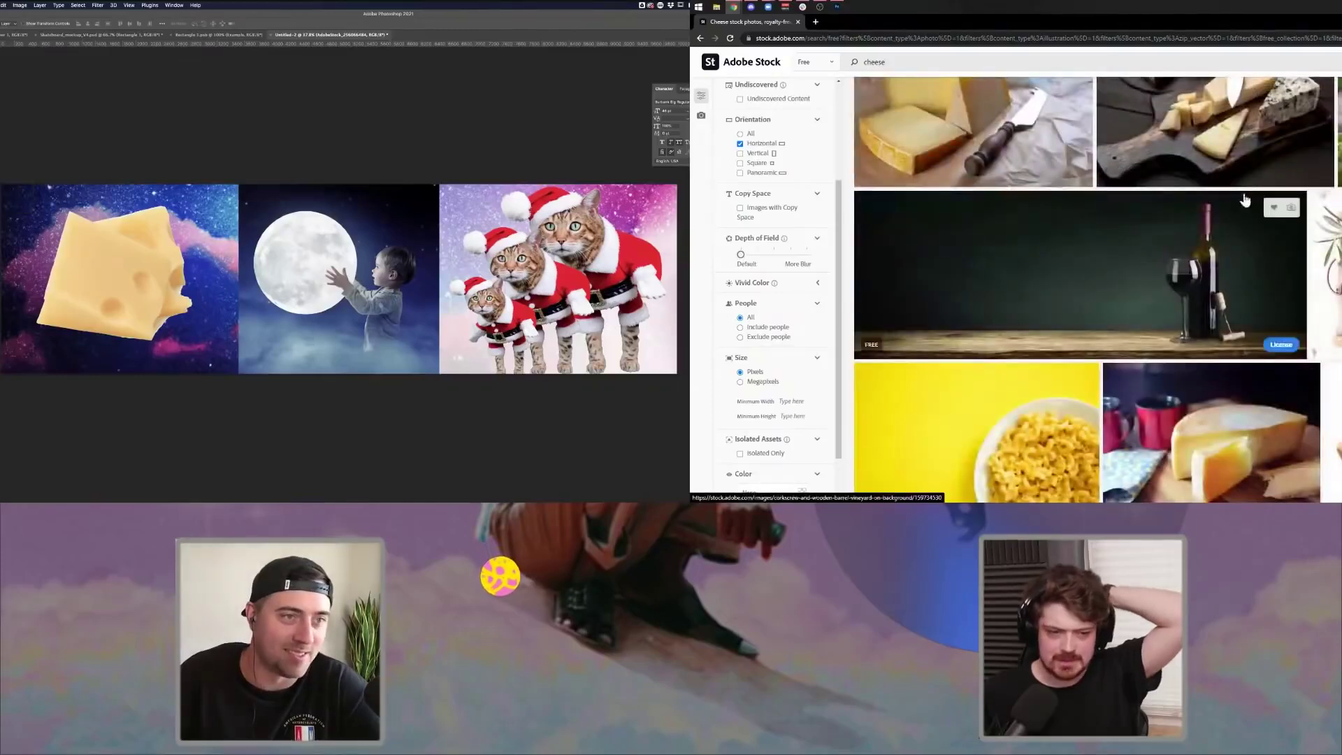
scroll(1240, 154, "down", 8)
scroll(1240, 202, "up", 5)
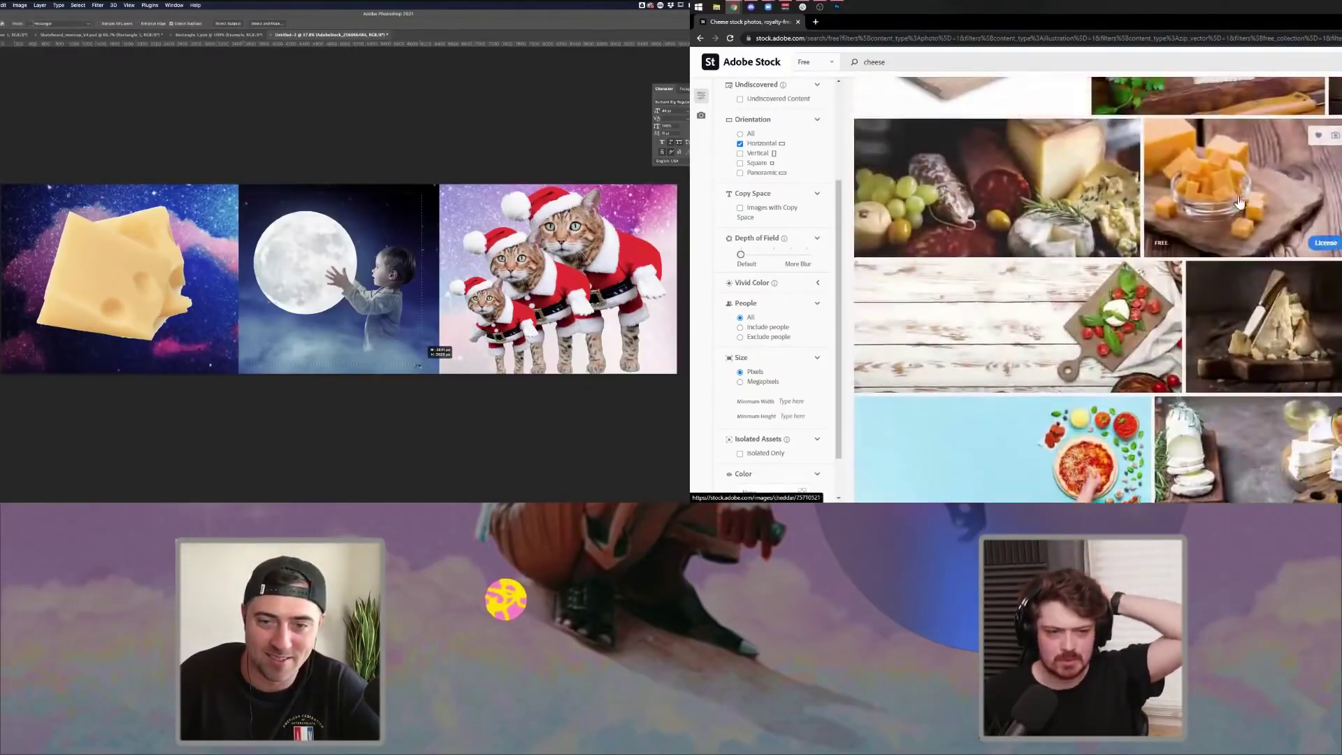
scroll(1240, 202, "up", 5)
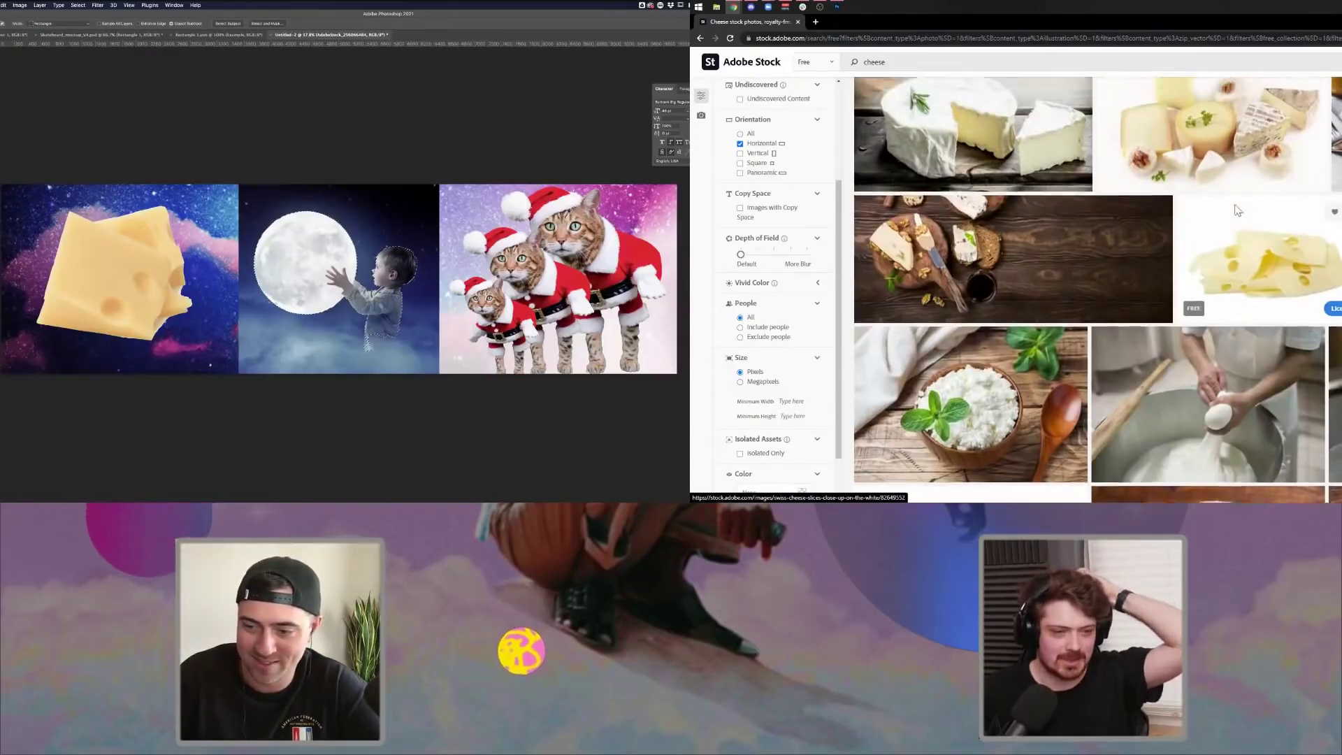
scroll(1241, 210, "up", 3)
scroll(1236, 230, "up", 8)
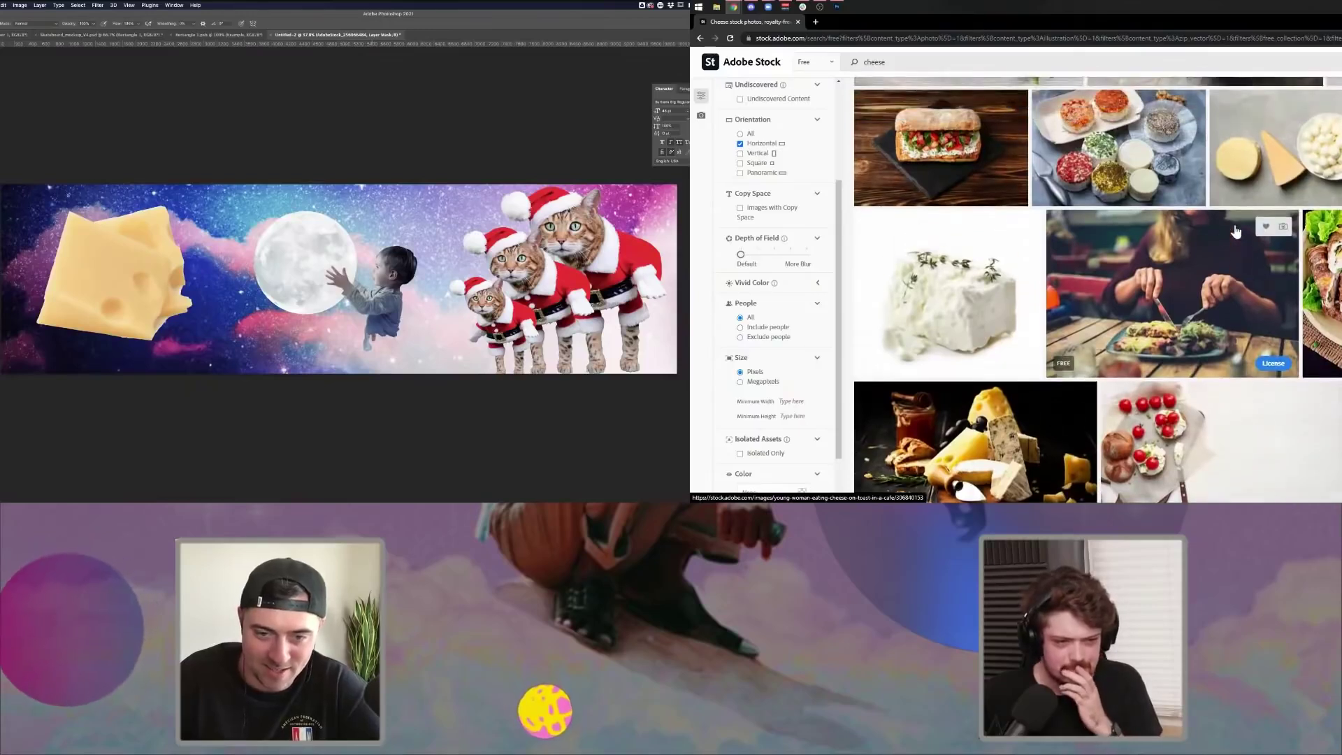
scroll(1224, 279, "down", 3)
left_click(1215, 320)
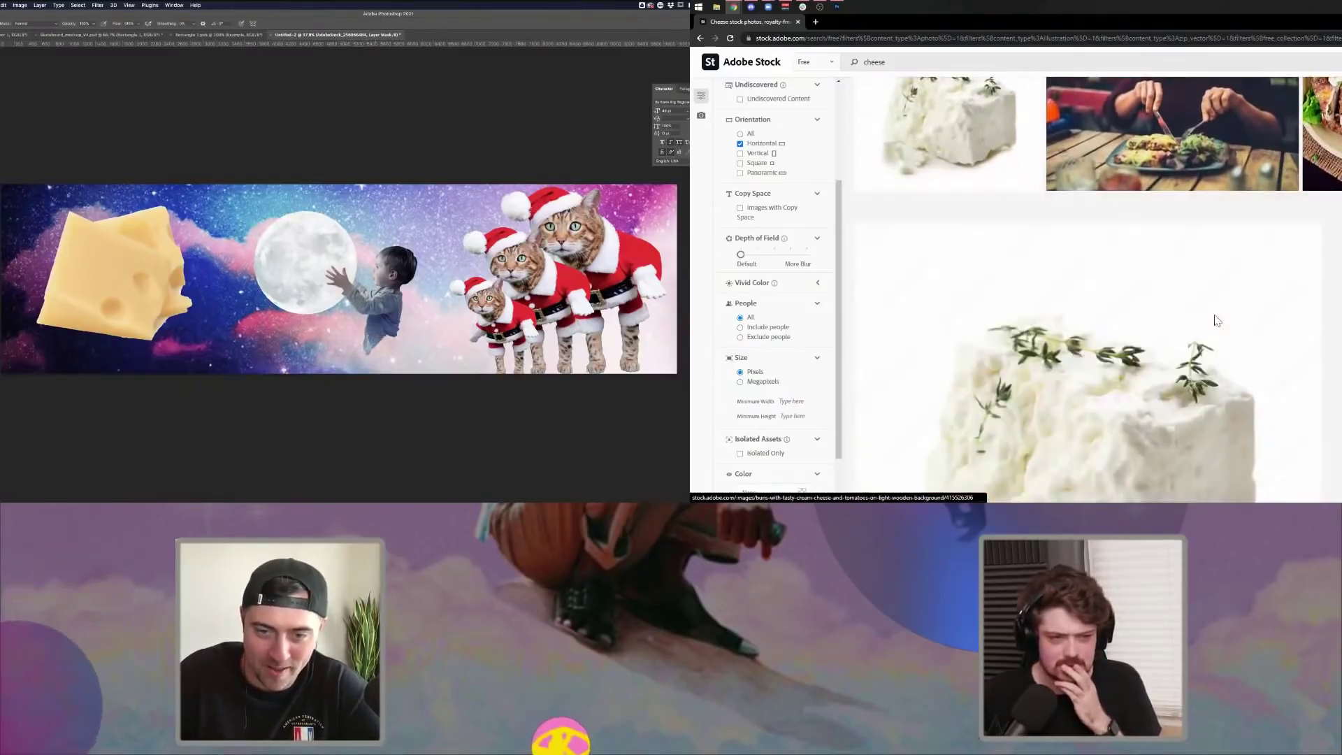
scroll(1223, 320, "down", 2)
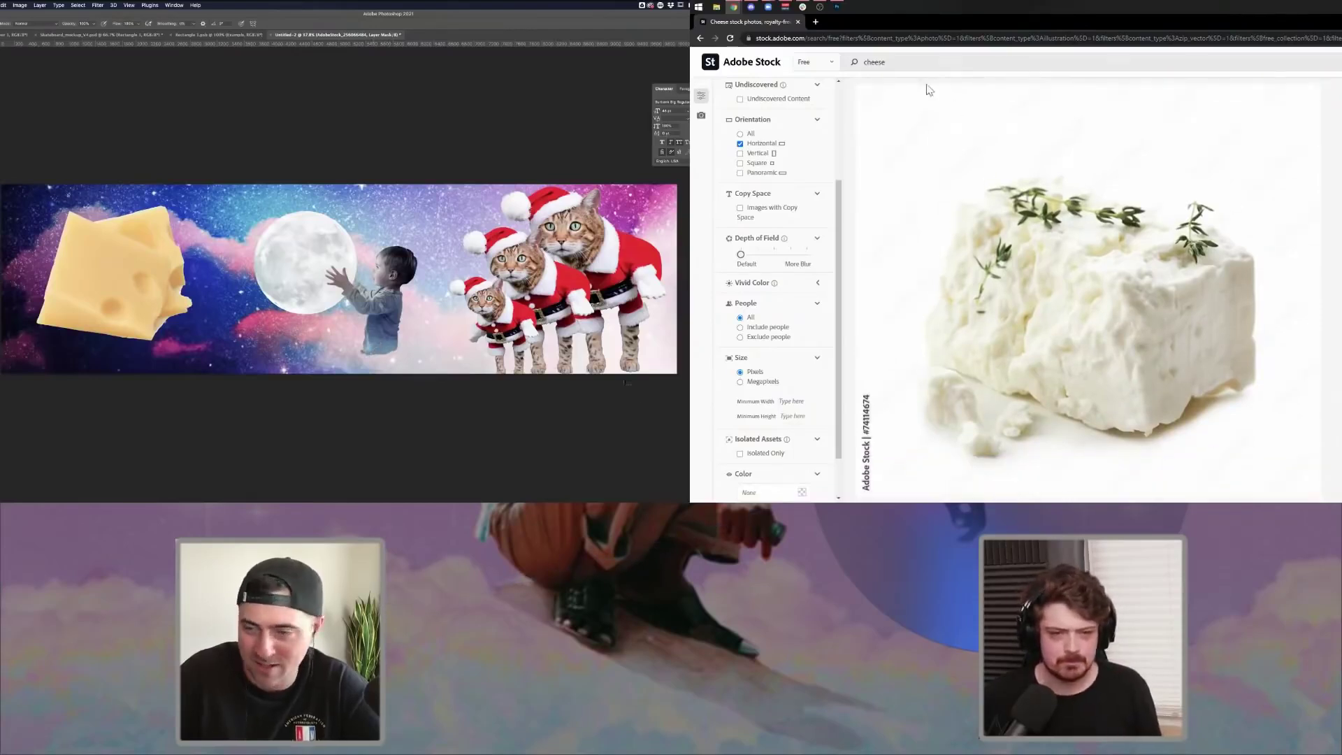
- Switch to Photoshop and duplicate the layer with the child holding the moon
left_click(839, 7)
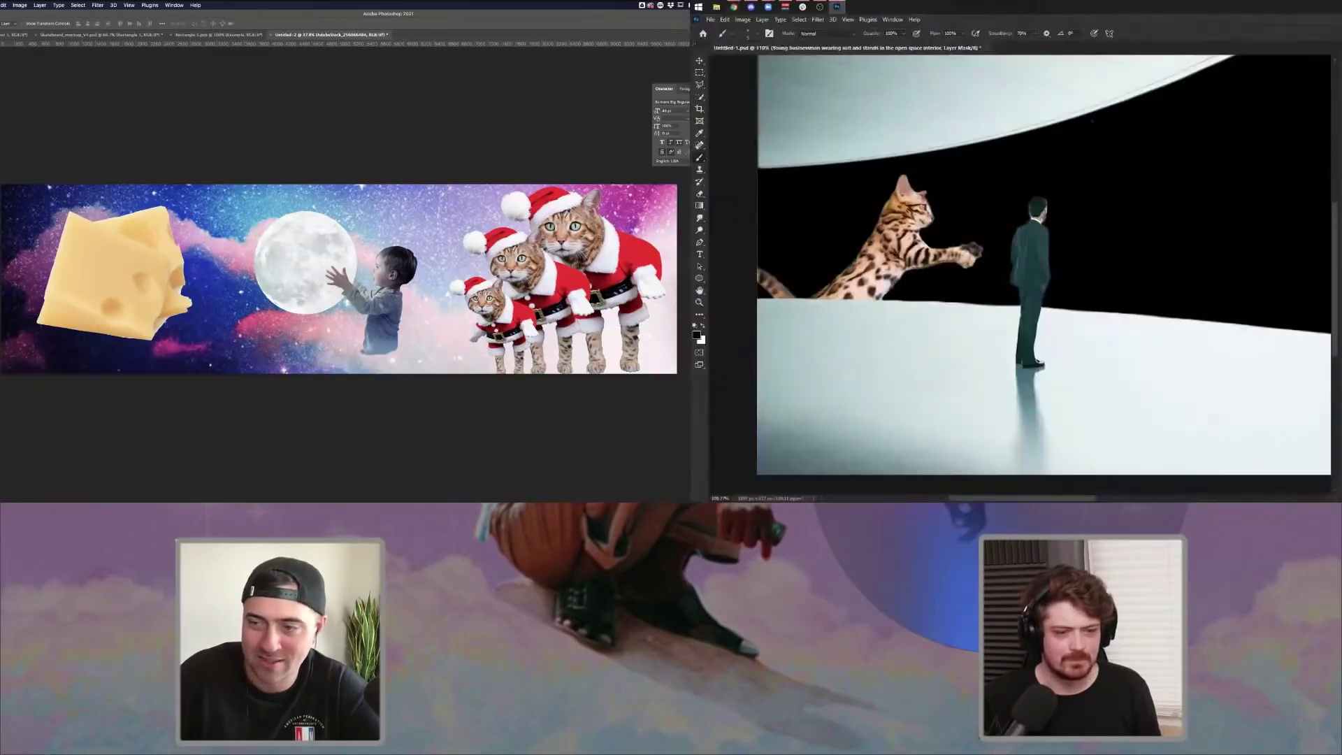
key("alt+super+j")
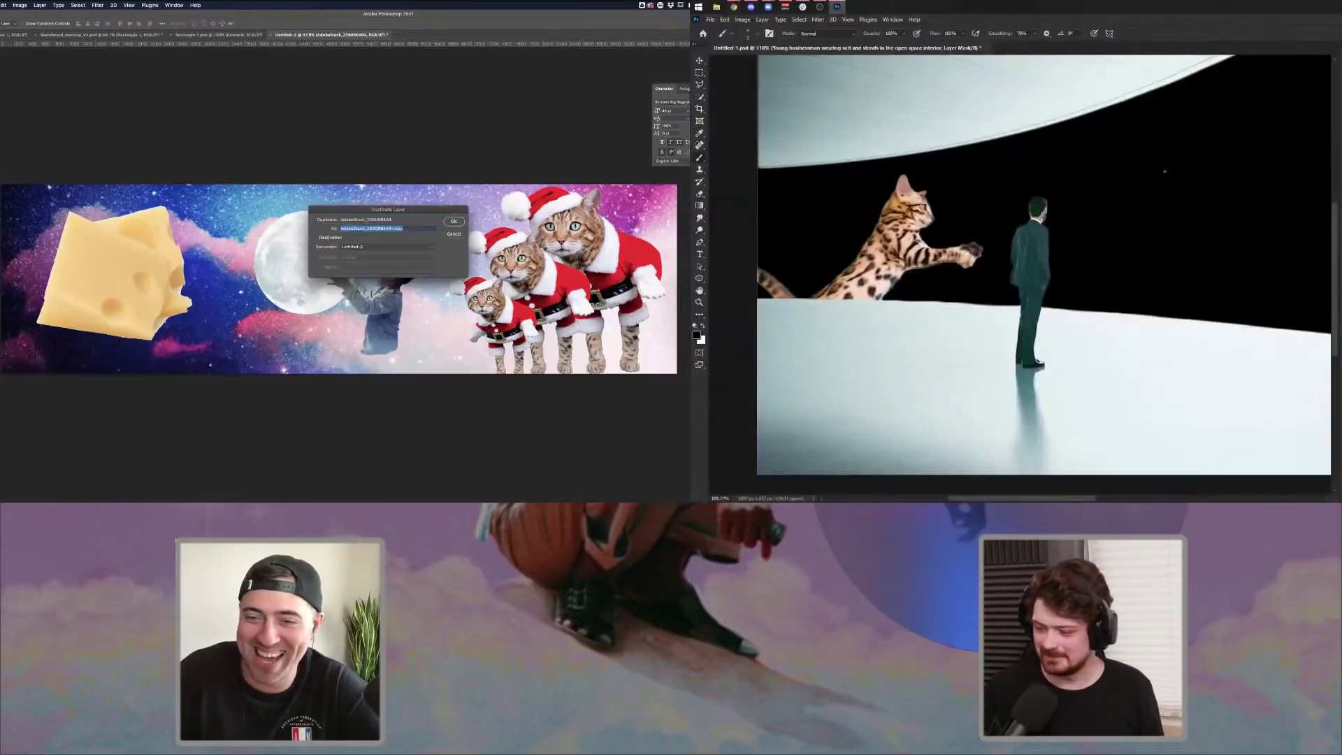
left_click(453, 222)
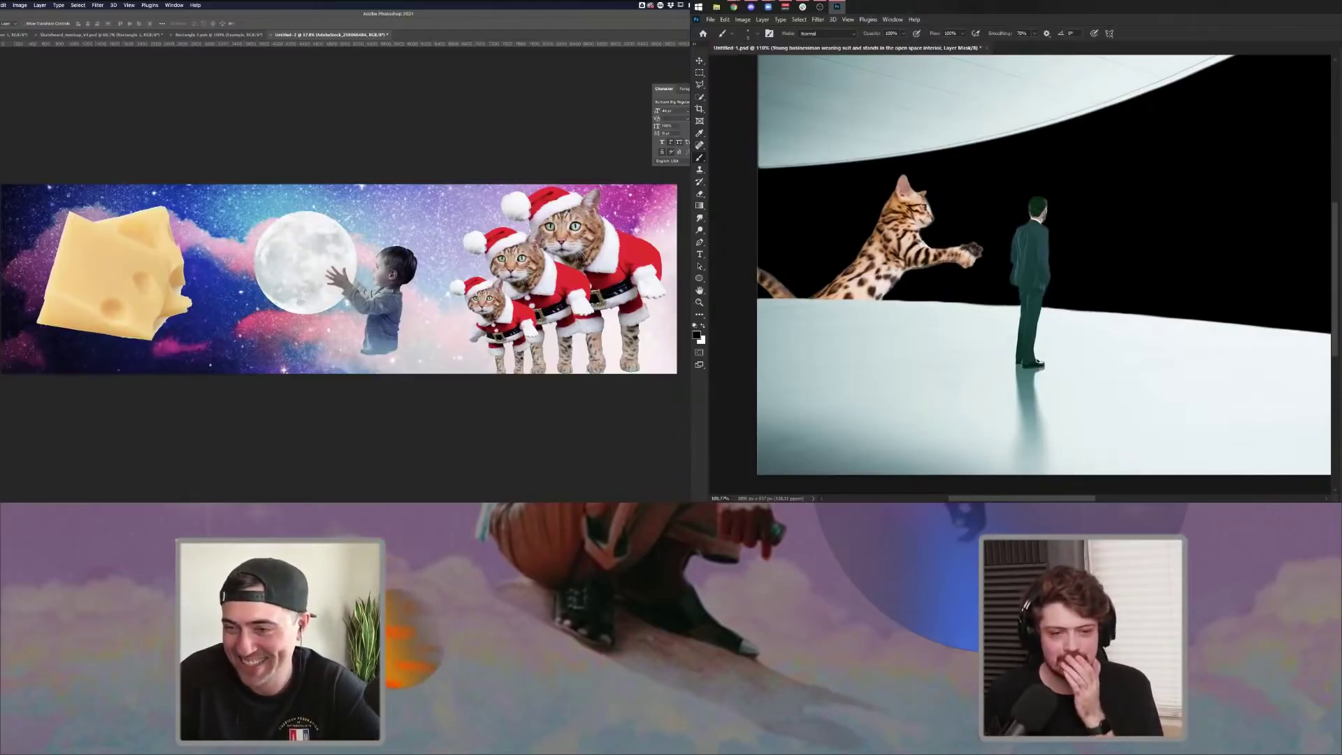
- Flip the child-and-moon layer horizontally and shift it slightly toward the Santa cats
left_click(3, 6)
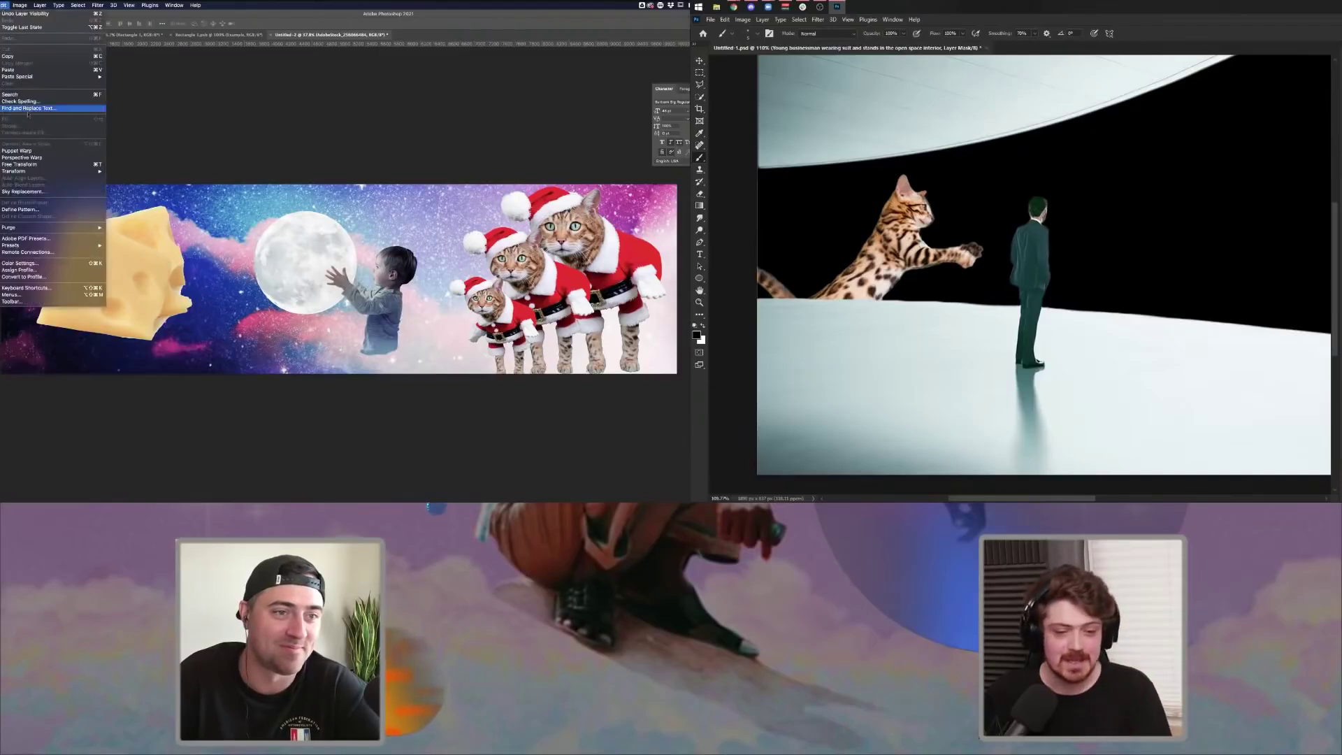
mouse_move(63, 171)
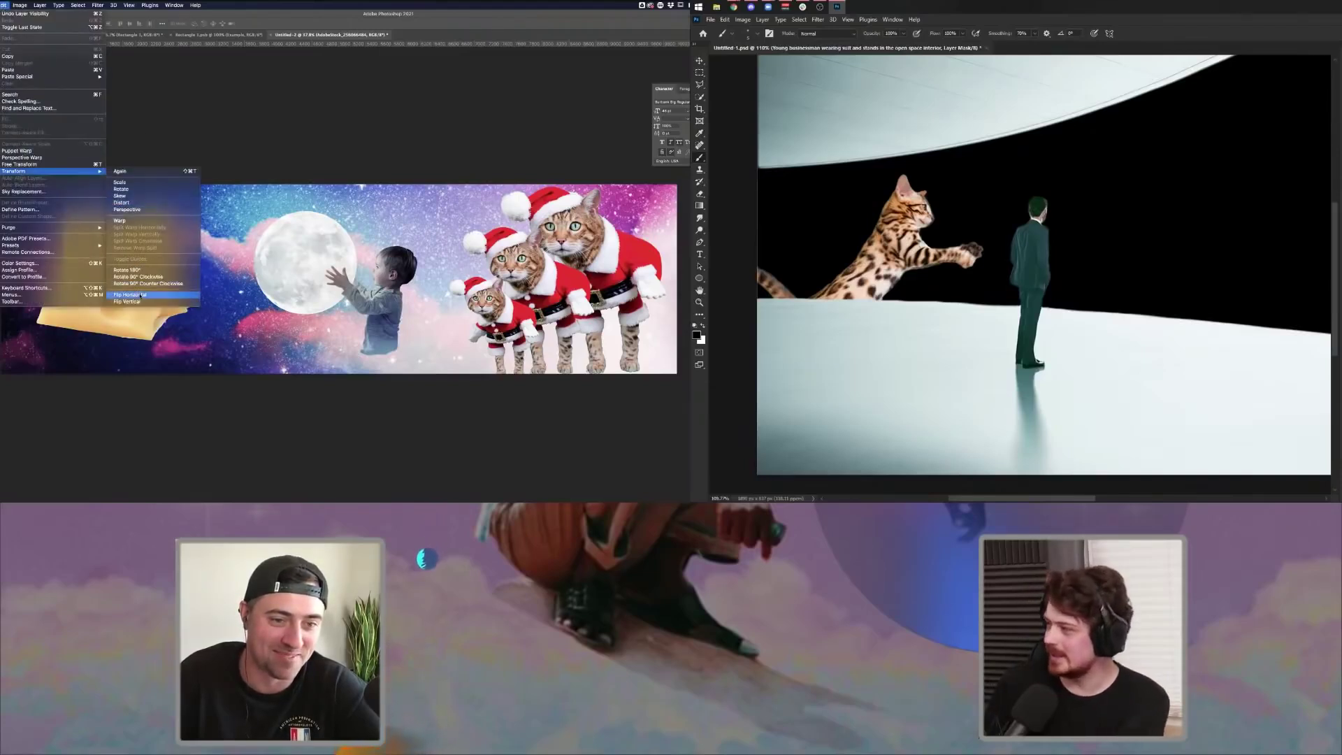
left_click(140, 295)
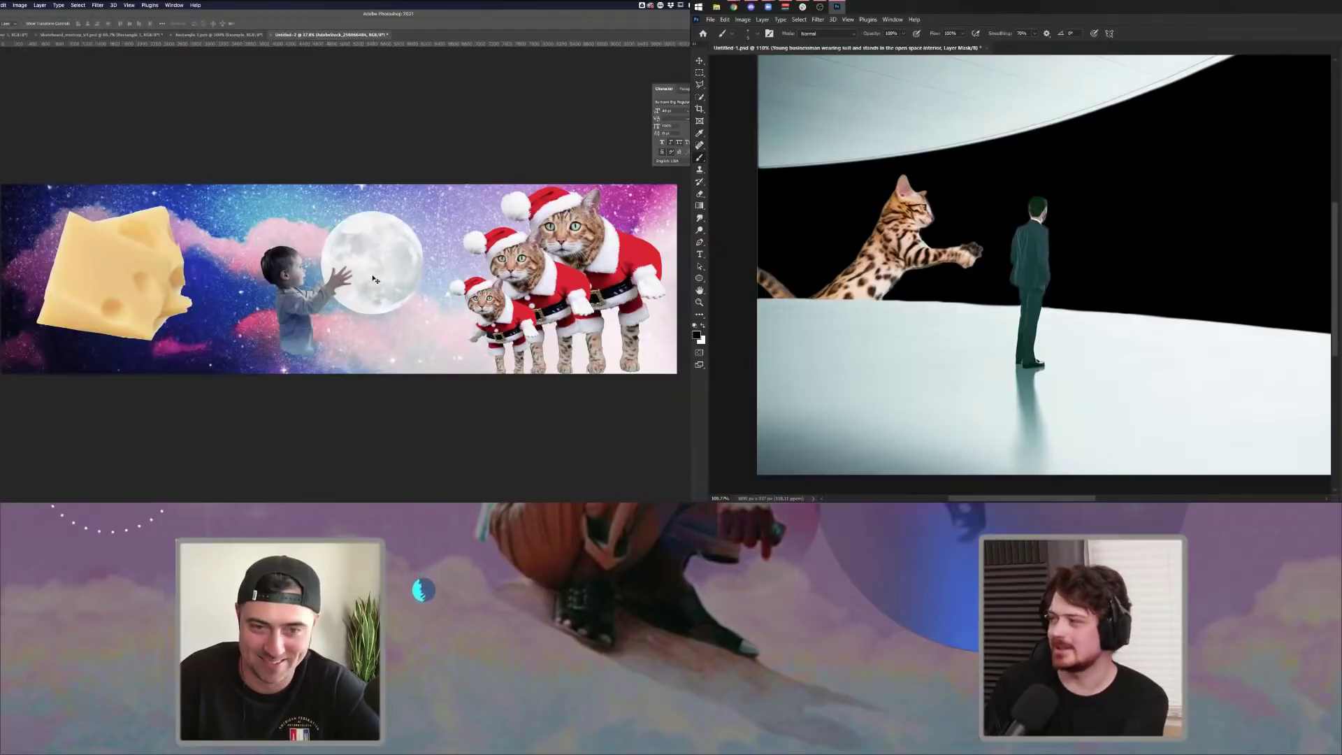
left_click_drag(372, 279, 394, 280)
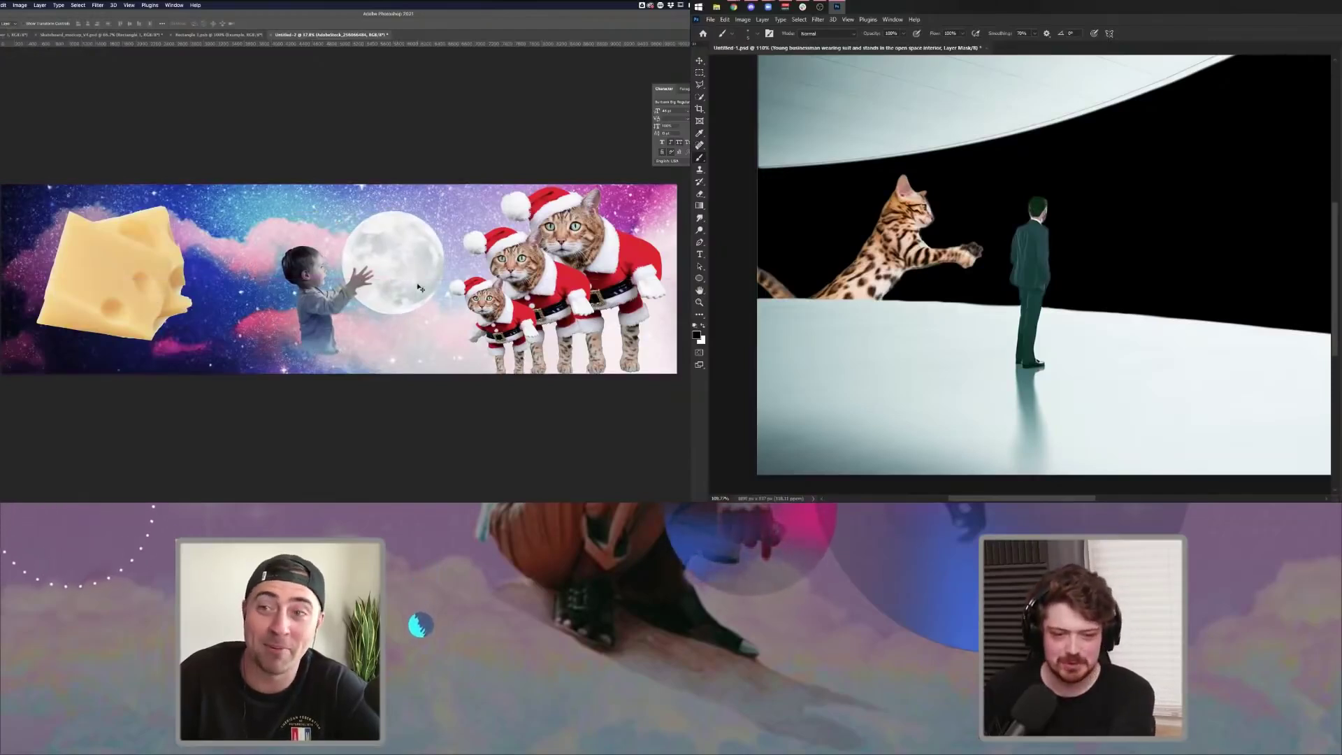
- Place the feta cheese preview image in the businessman composition, scale it down and position it over the man beside the cat
left_click_drag(1219, 216, 1168, 230)
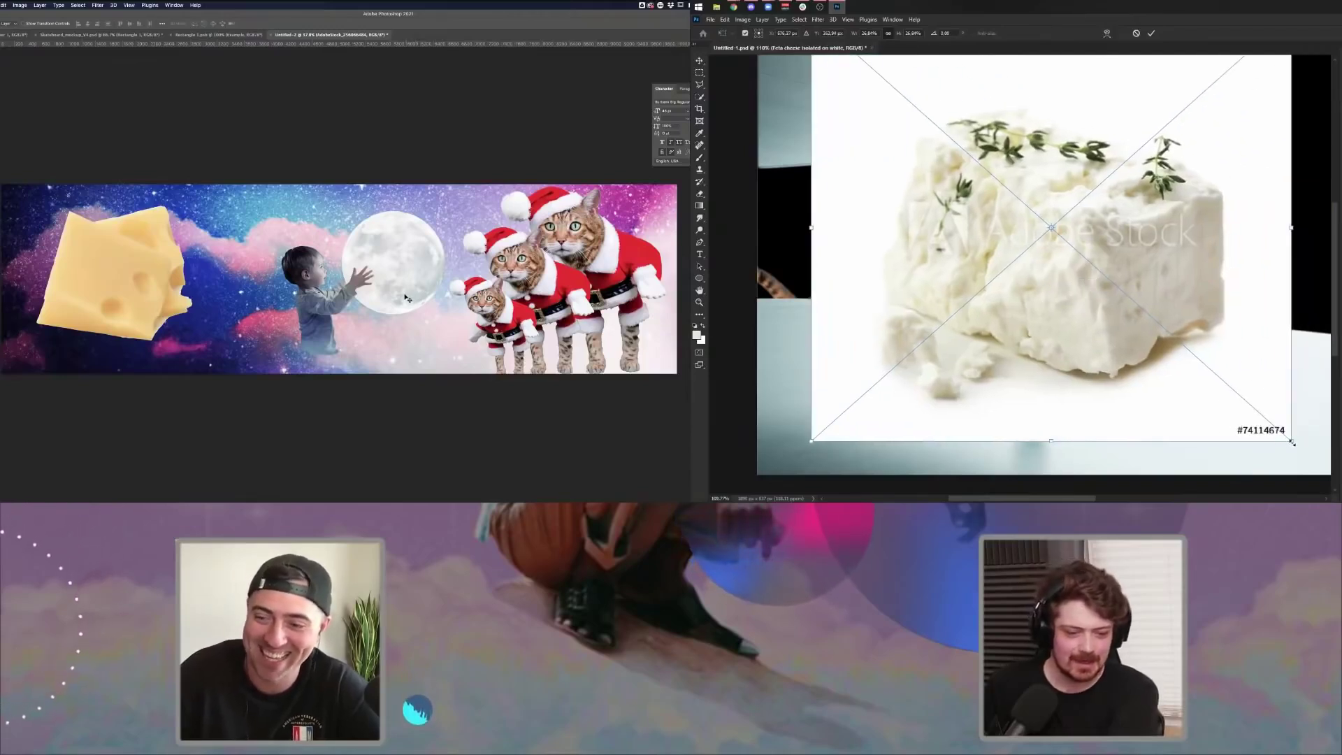
left_click_drag(1292, 442, 1124, 293)
left_click_drag(1118, 218, 1244, 288)
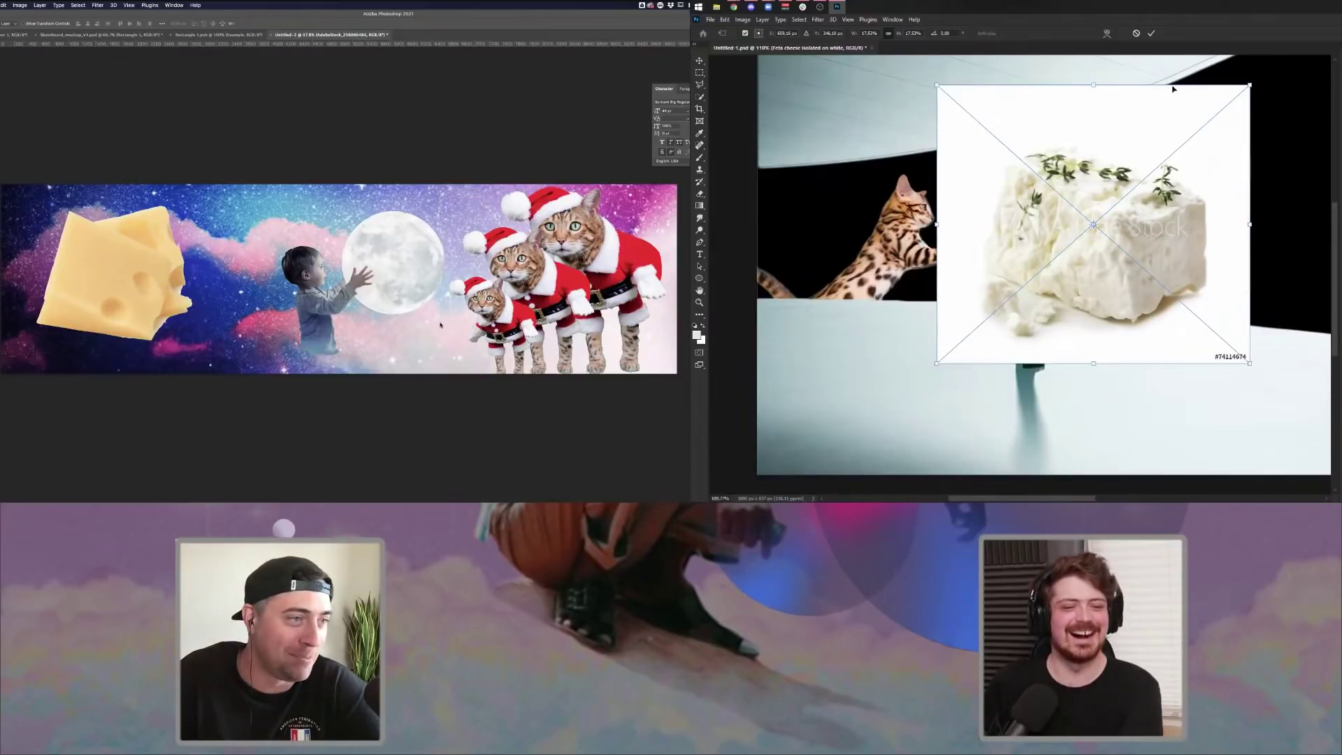
left_click(1152, 33)
key("b")
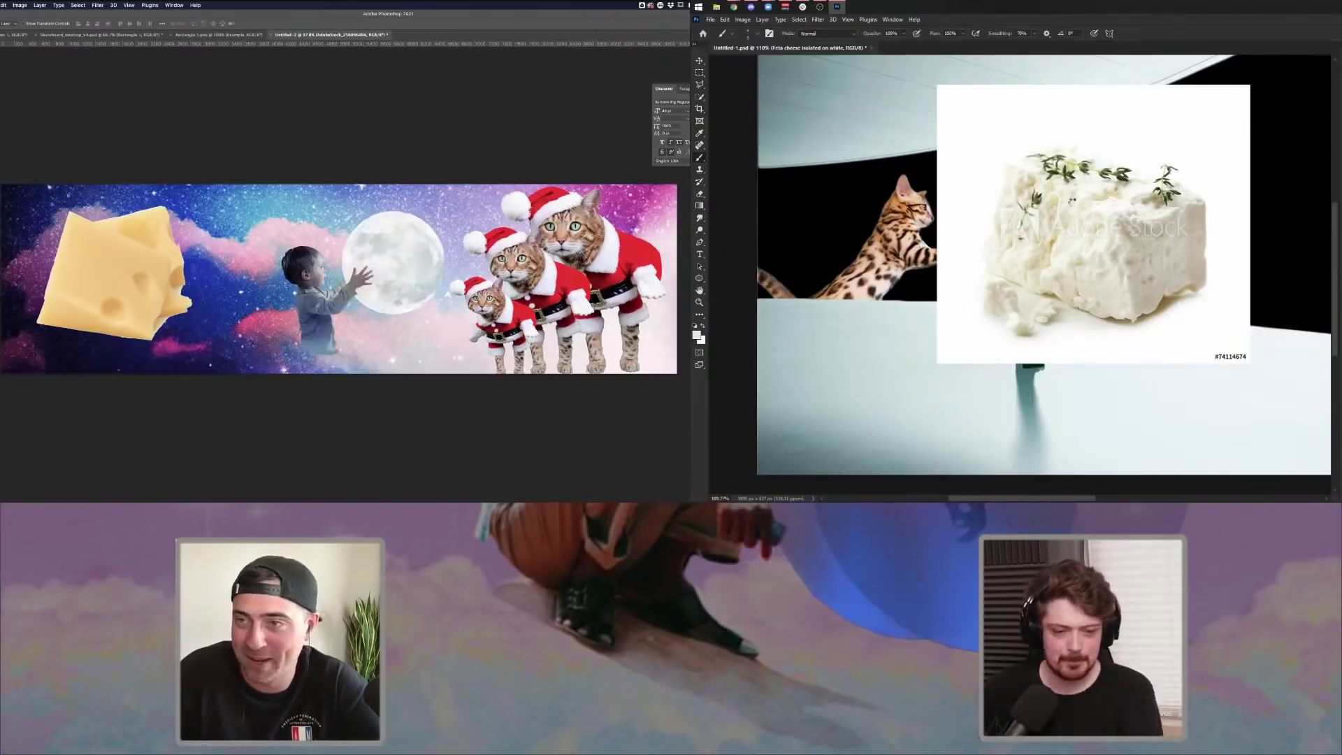
scroll(1085, 234, "up", 3)
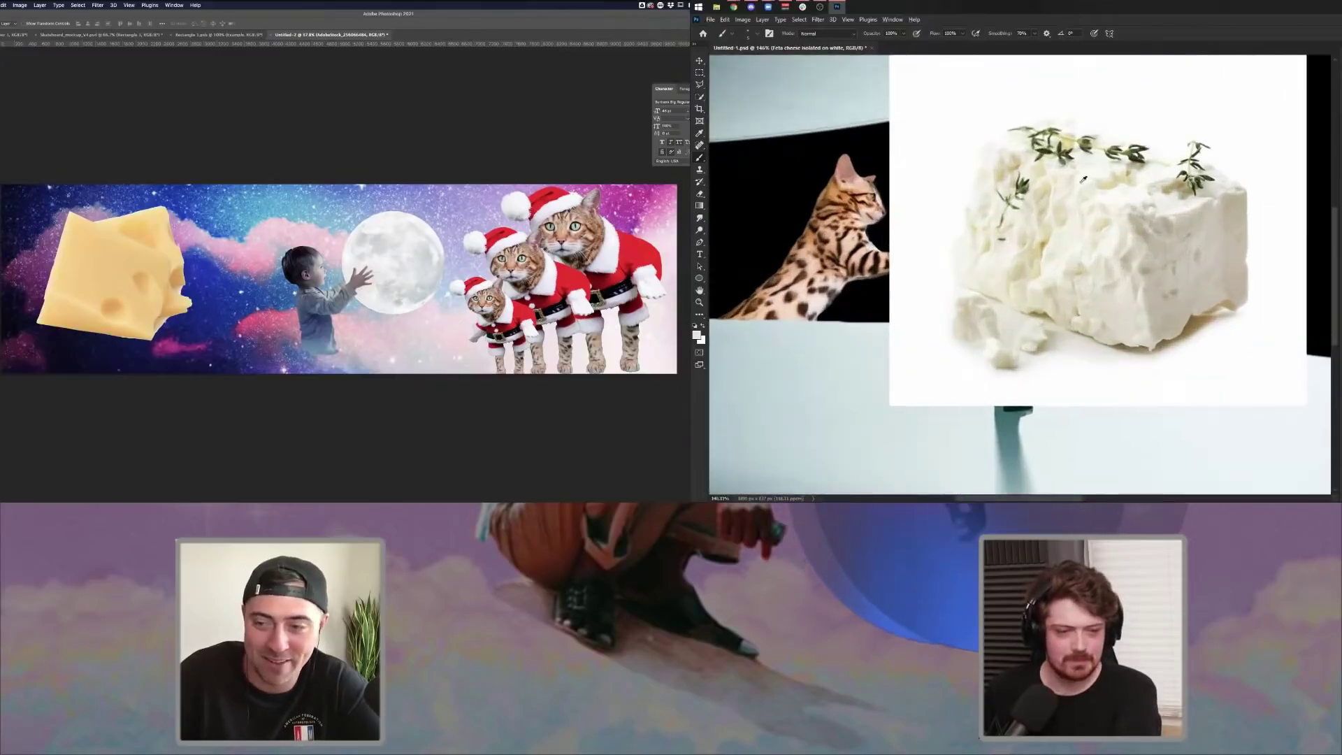
scroll(1084, 235, "down", 2)
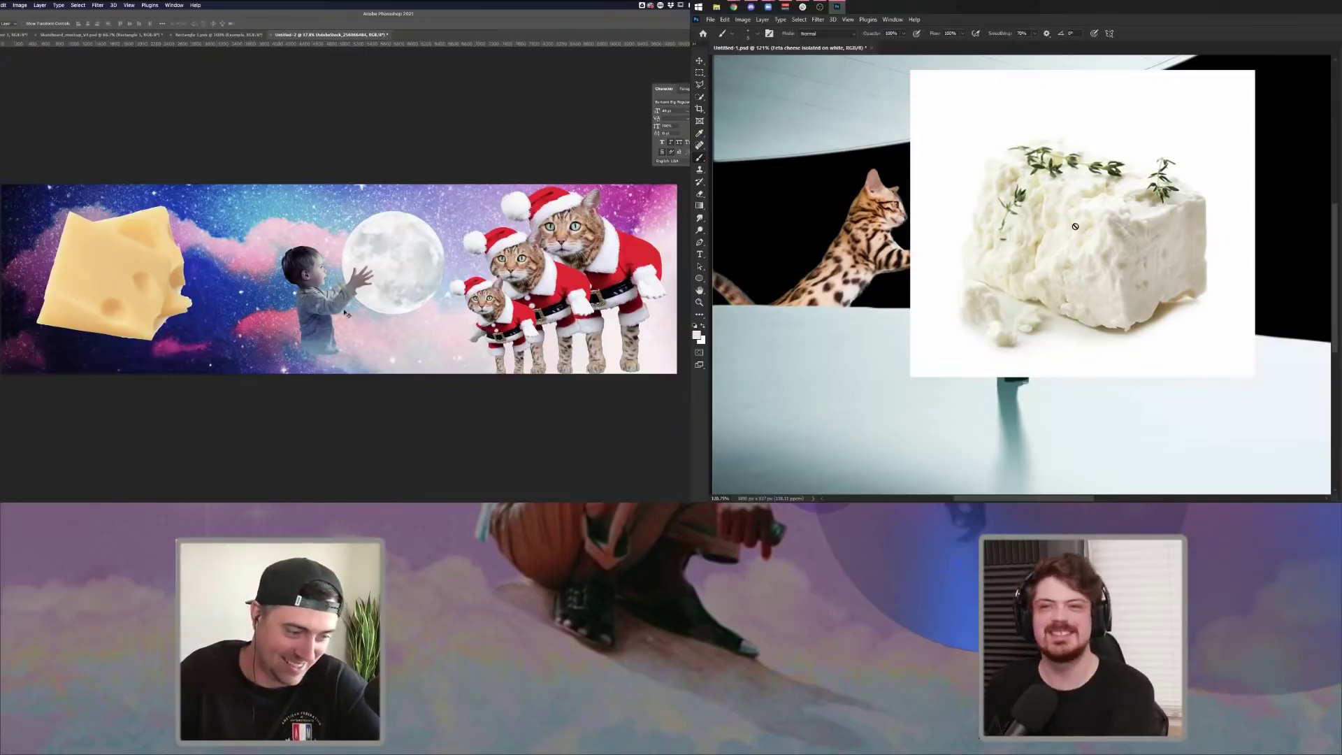
- Move the child and moon down to the banner's lower edge and slightly toward the cheese
left_click_drag(340, 292, 348, 319)
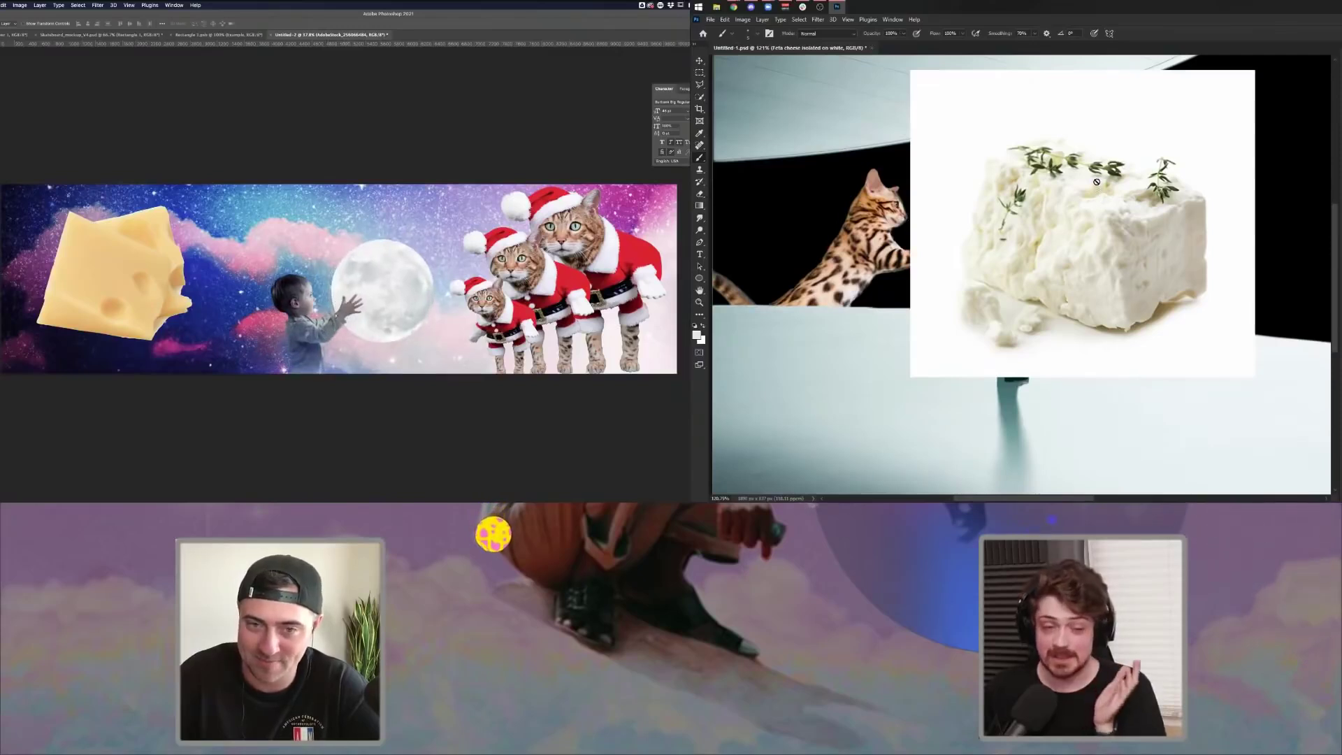
left_click_drag(351, 318, 338, 309)
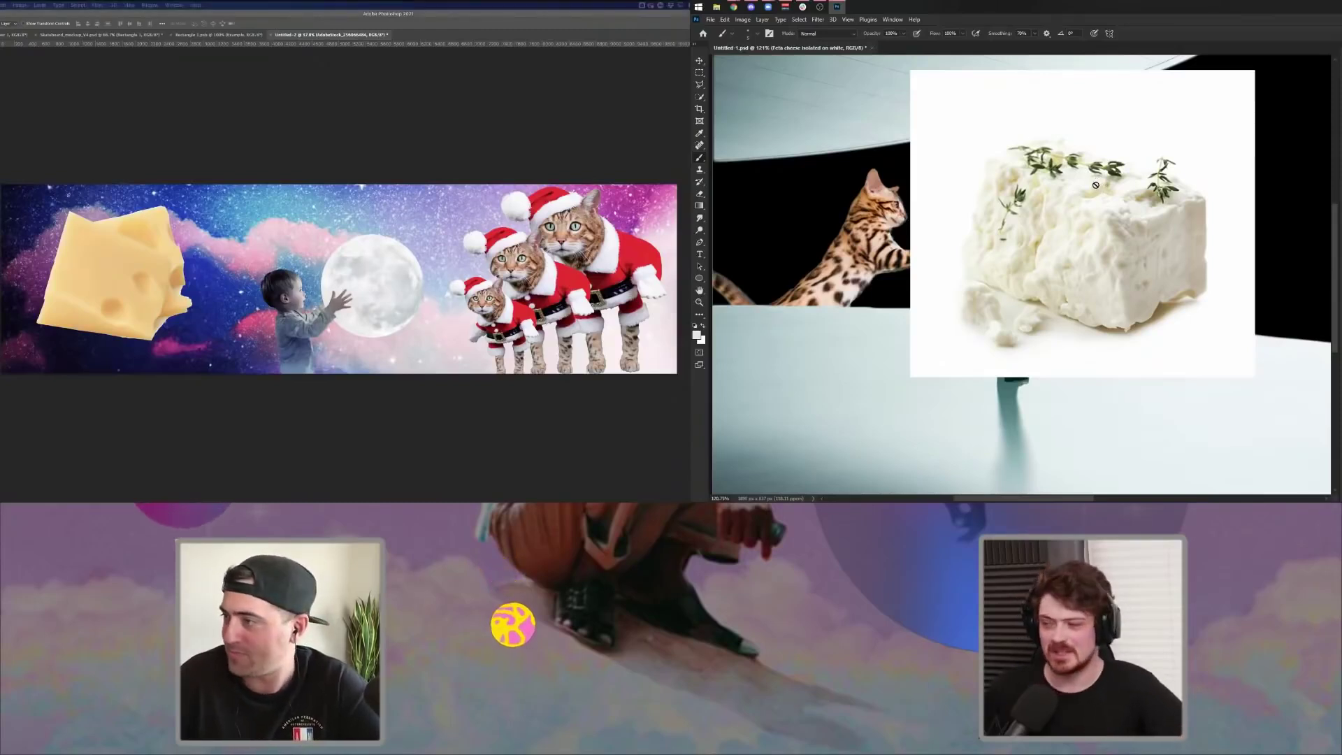
- Switch to Adobe Stock in the browser and look through the free cheese wheel results
key("super+Tab")
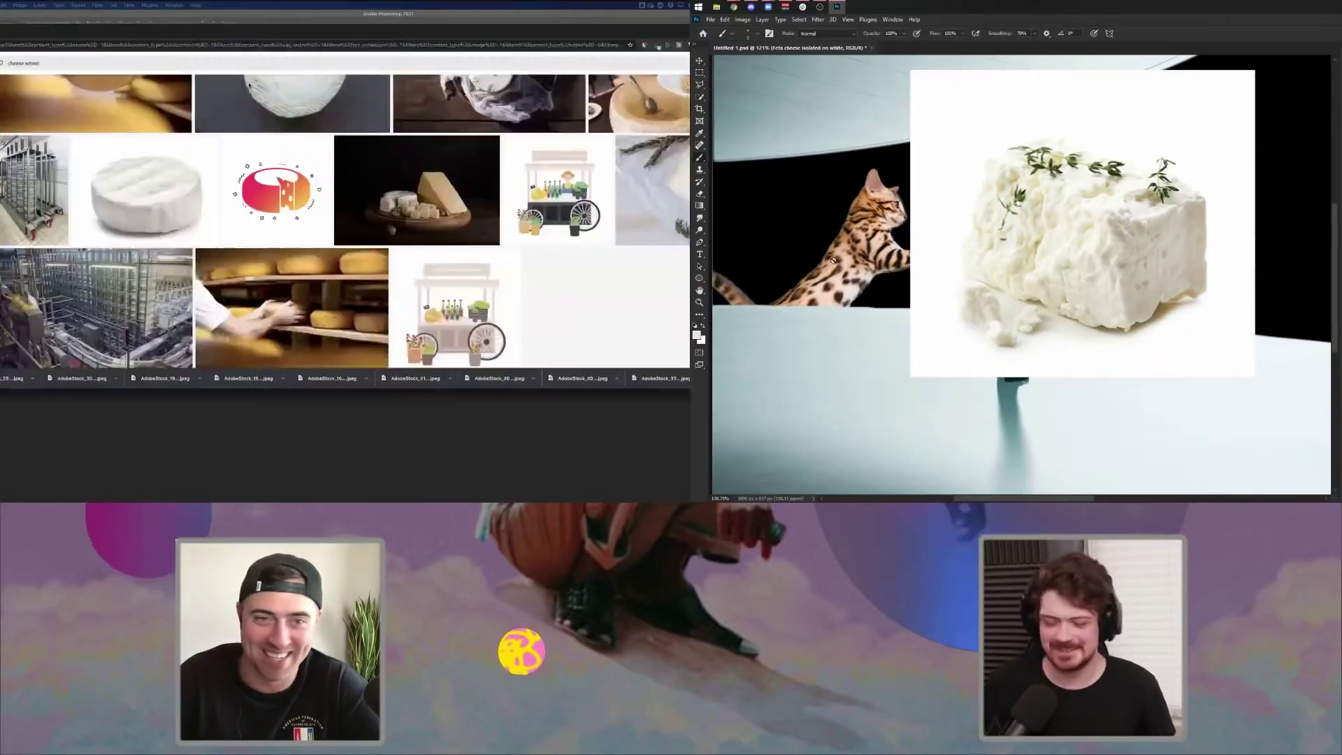
scroll(349, 250, "down", 3)
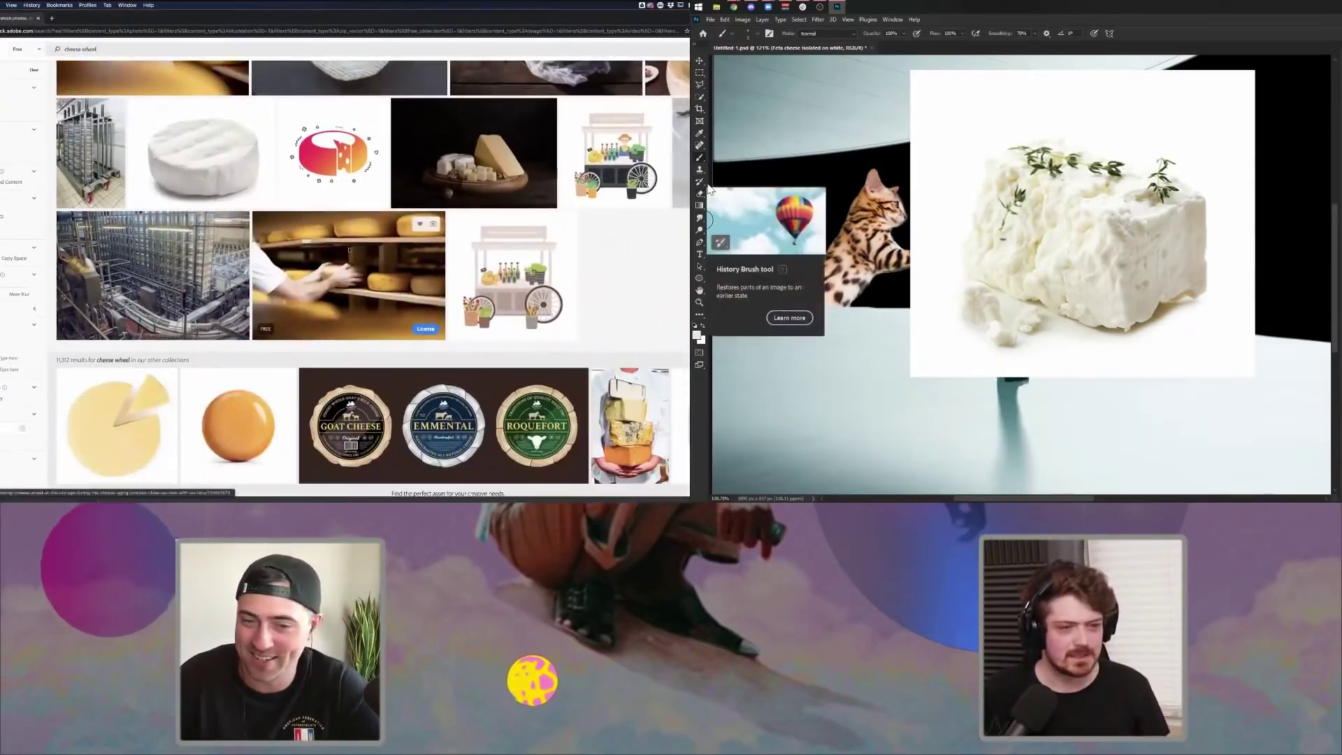
- Open the Liquify filter on the feta cheese layer
left_click(818, 20)
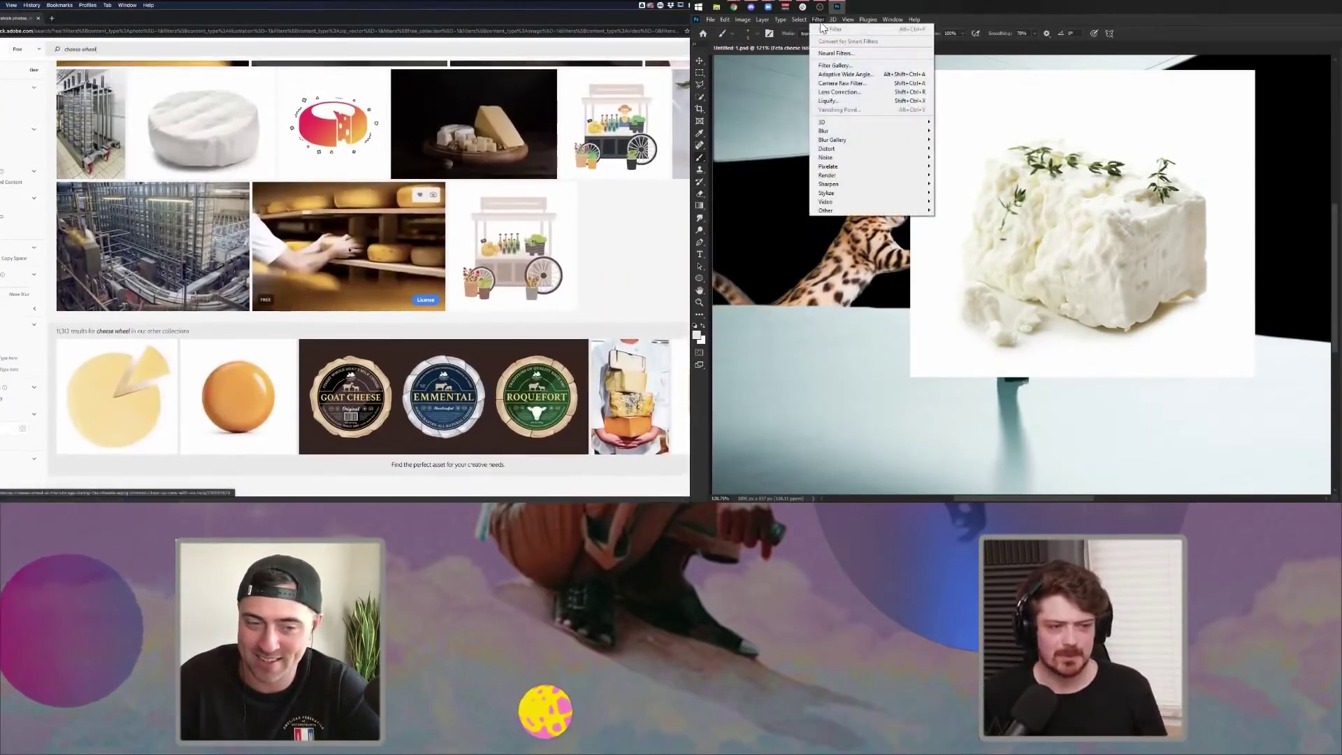
scroll(162, 367, "up", 2)
left_click(884, 101)
- Browse the cheese wheel results, open the top-view Camembert photo on black slate and license it for free
scroll(162, 367, "down", 2)
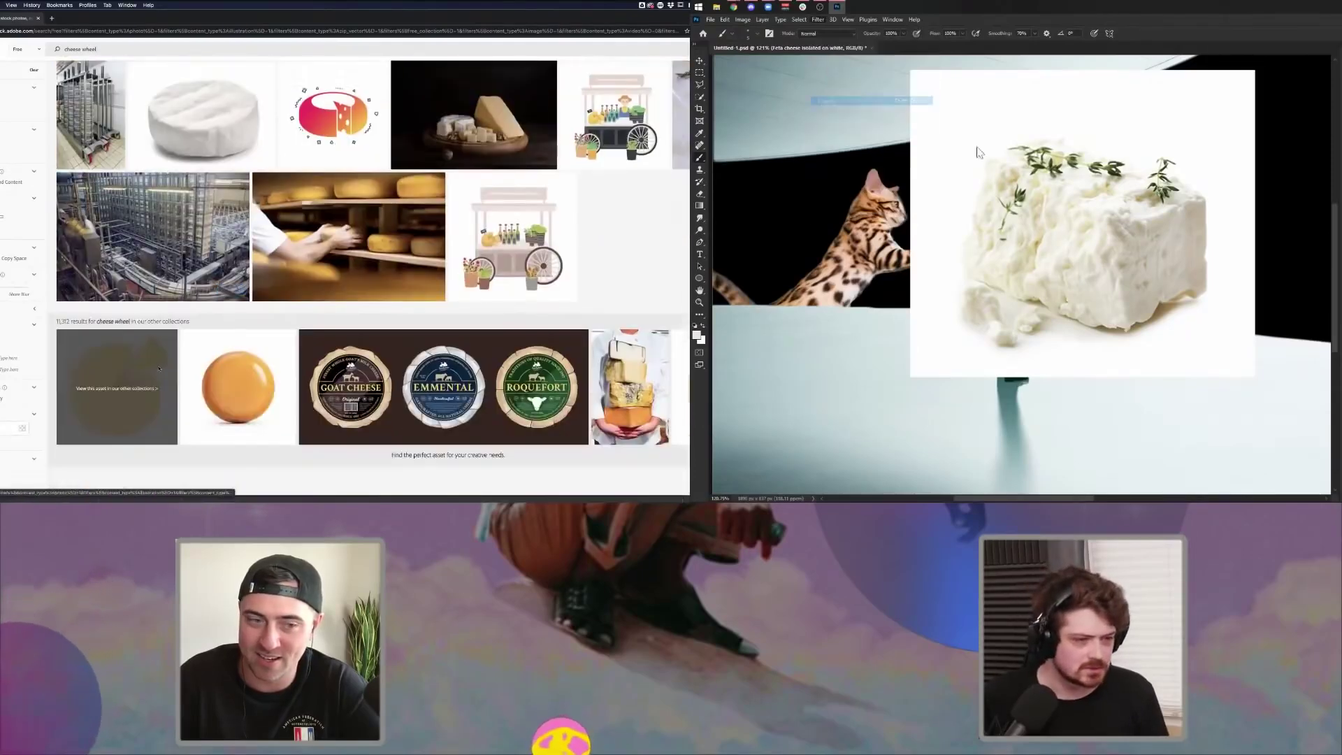
scroll(167, 364, "up", 3)
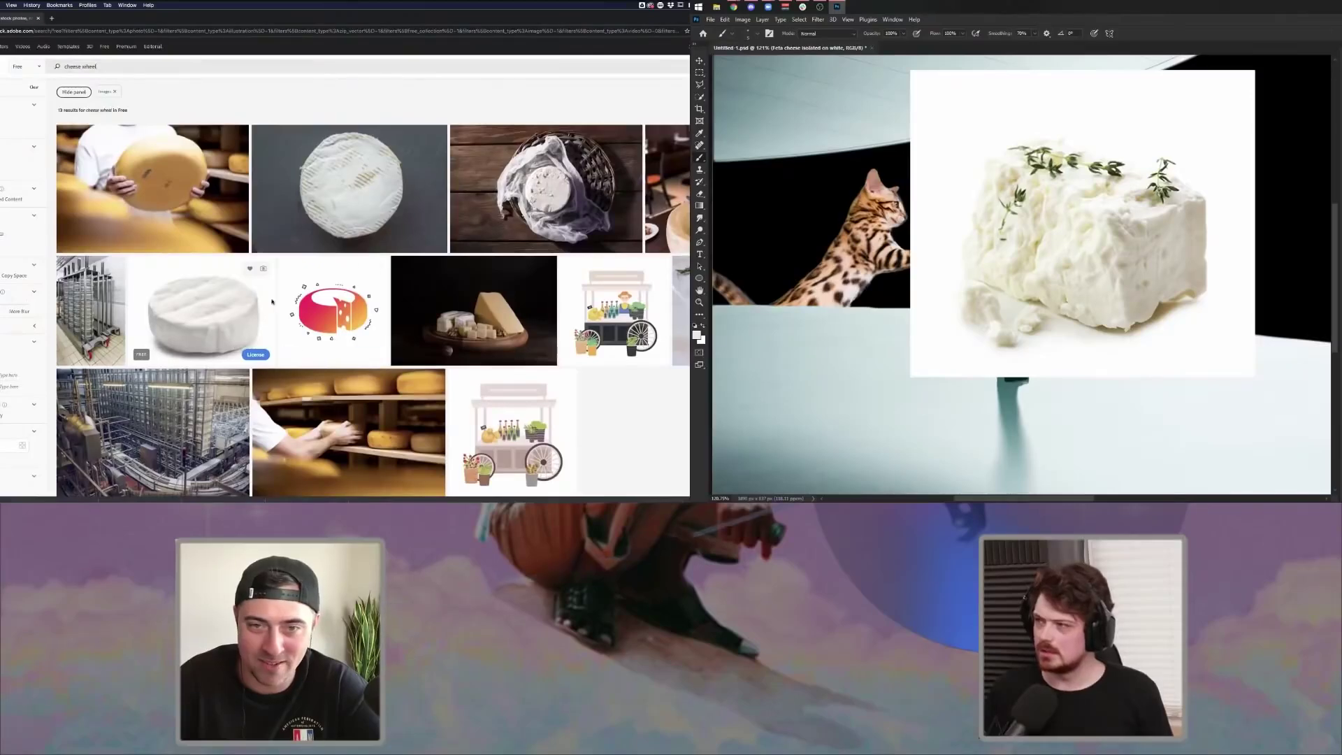
scroll(315, 180, "down", 3)
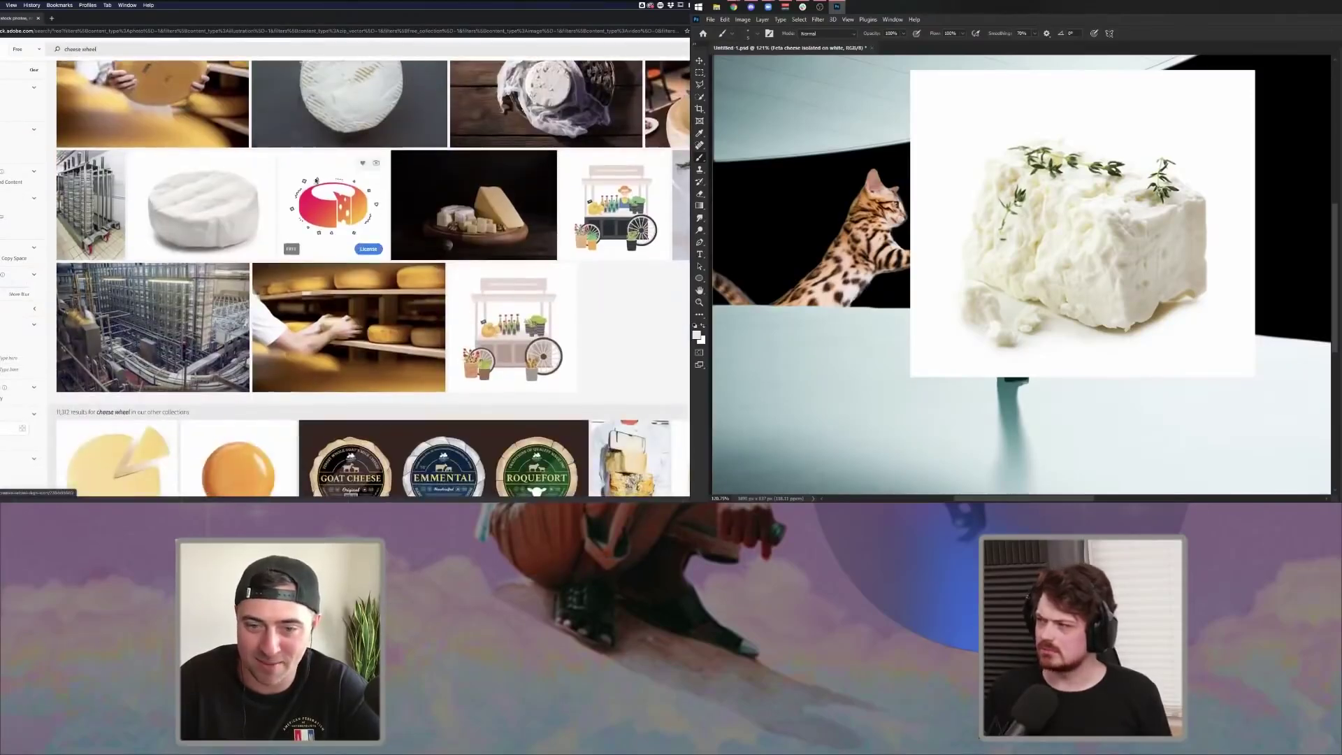
left_click(342, 102)
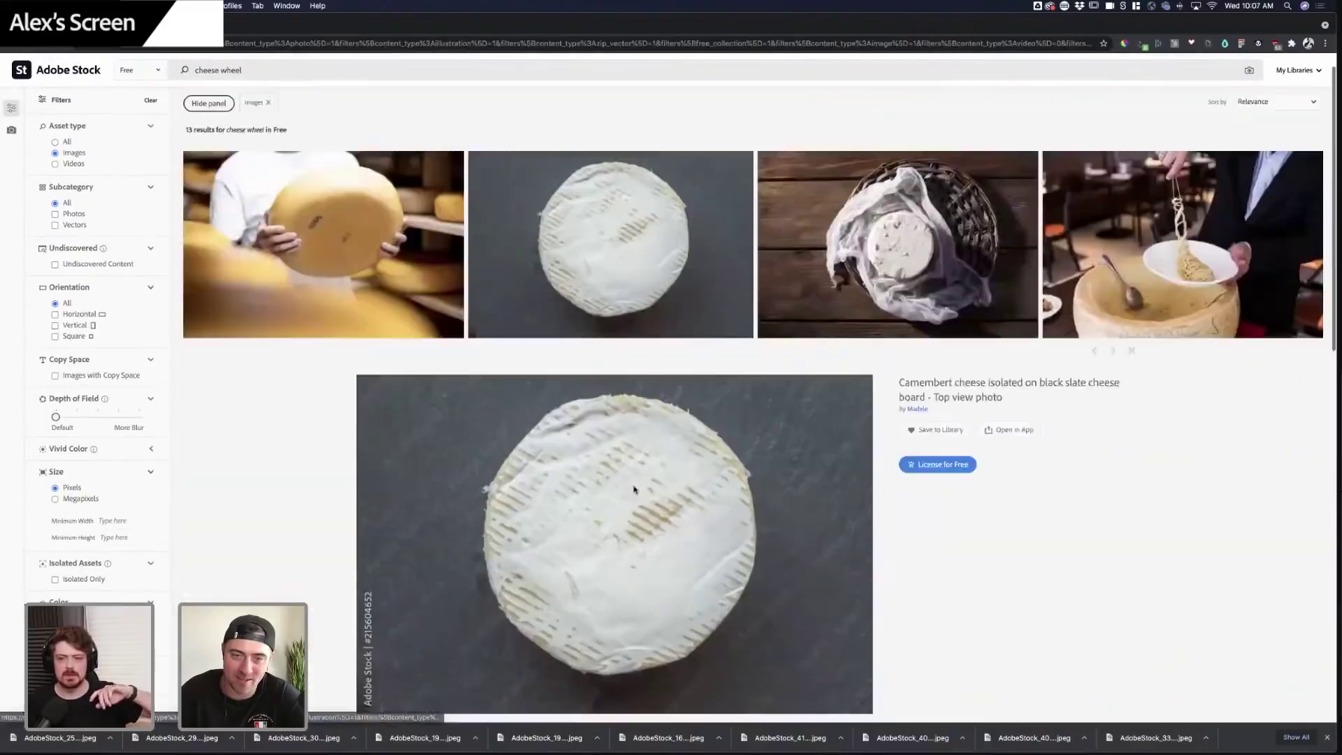
scroll(634, 490, "down", 10)
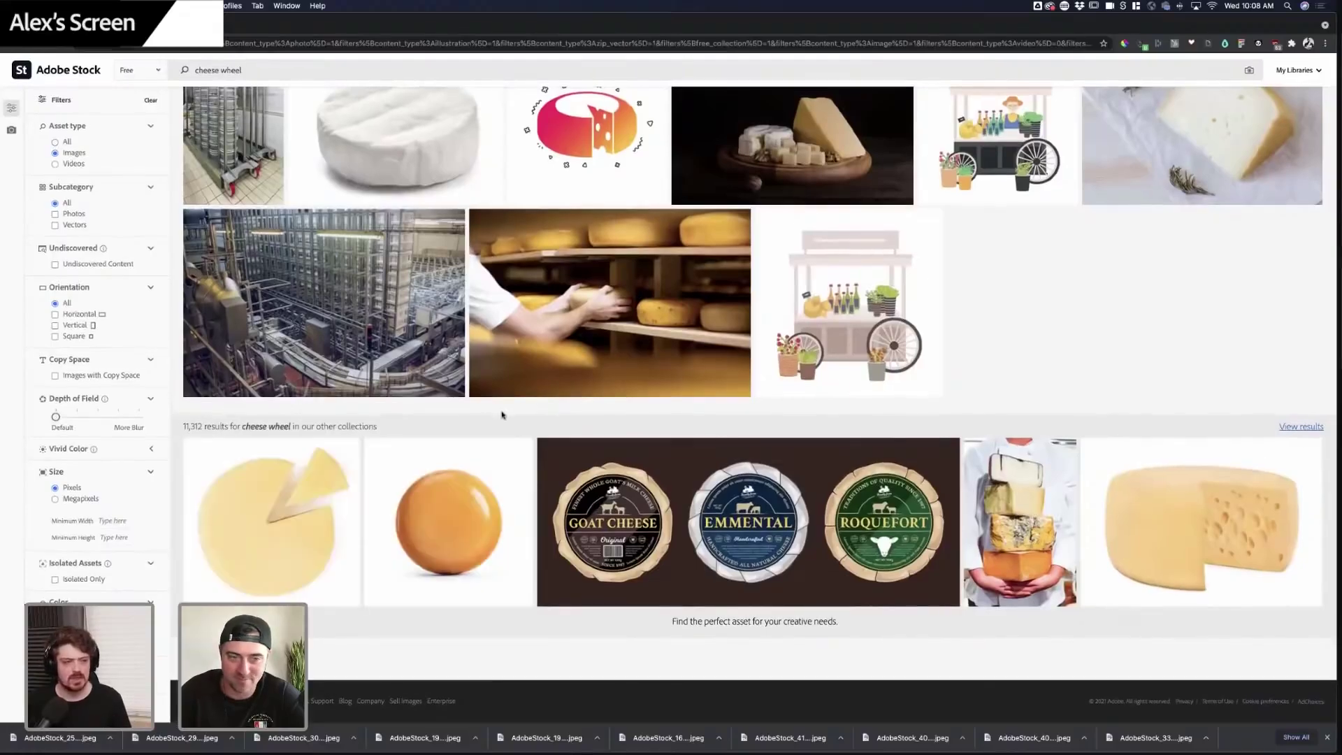
scroll(501, 415, "up", 4)
scroll(503, 416, "up", 10)
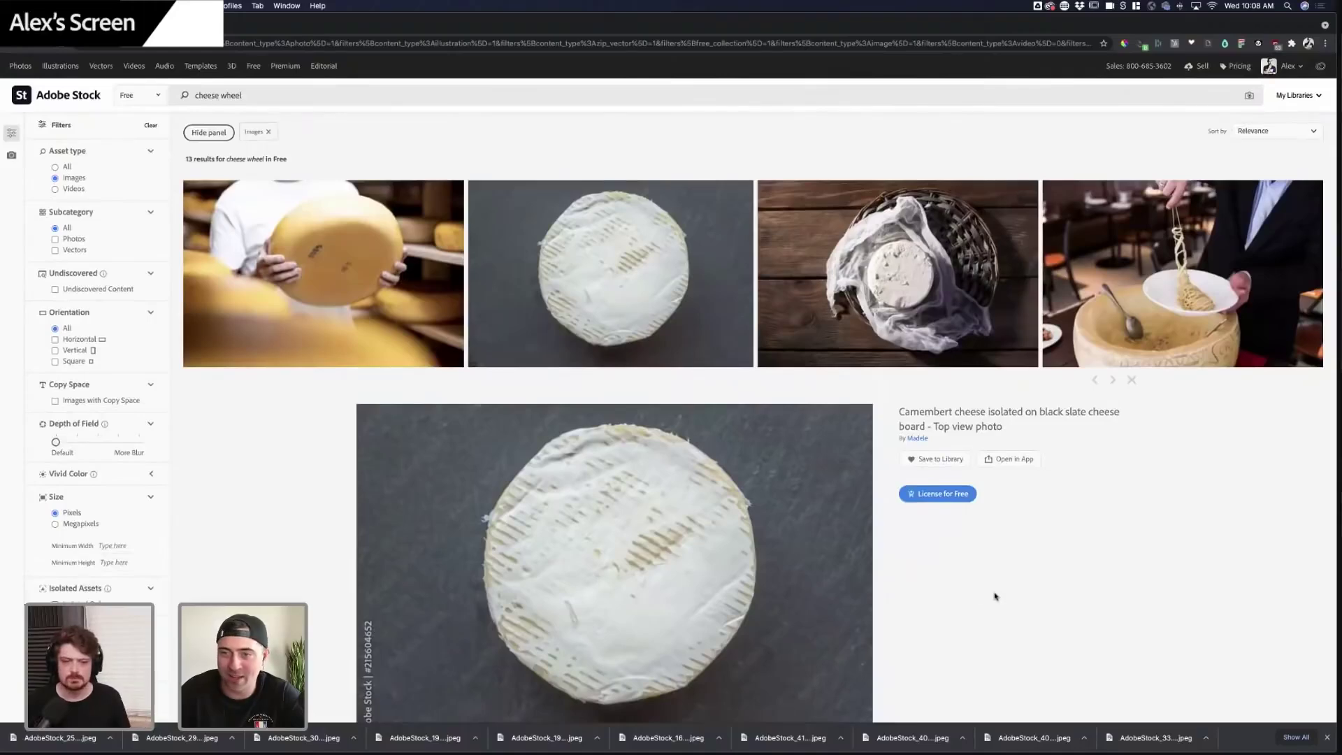
scroll(805, 370, "down", 3)
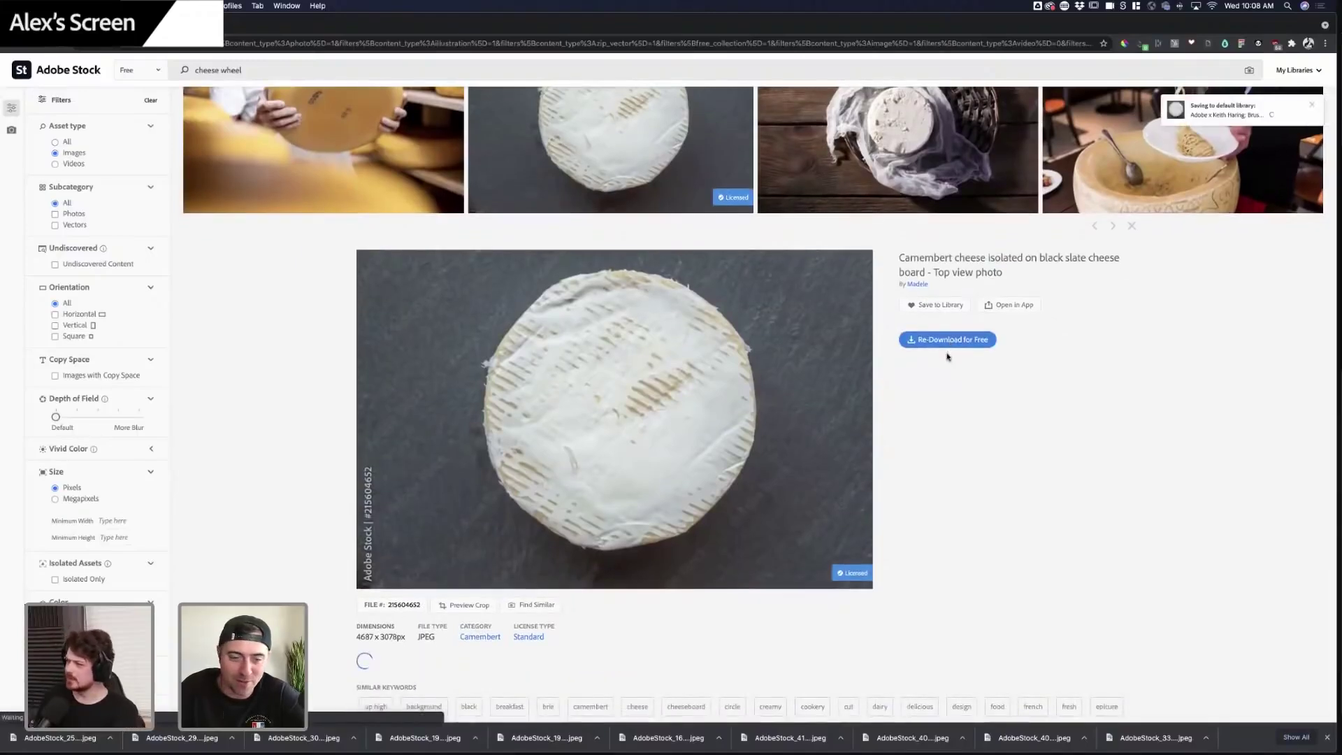
- Switch back to Photoshop, lower the placed Camembert layer's opacity, and shrink and move it over the child's moon
key("super+Tab")
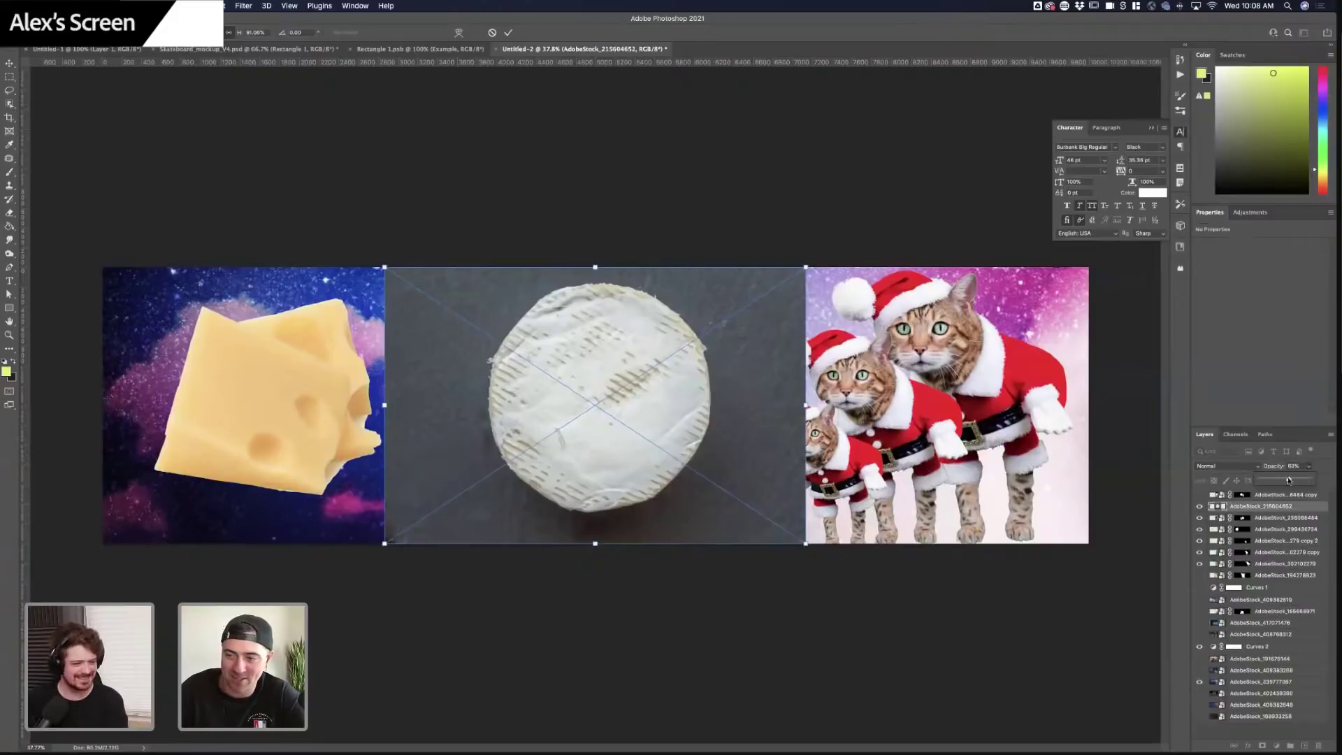
left_click_drag(1289, 480, 1283, 480)
left_click_drag(745, 392, 802, 392)
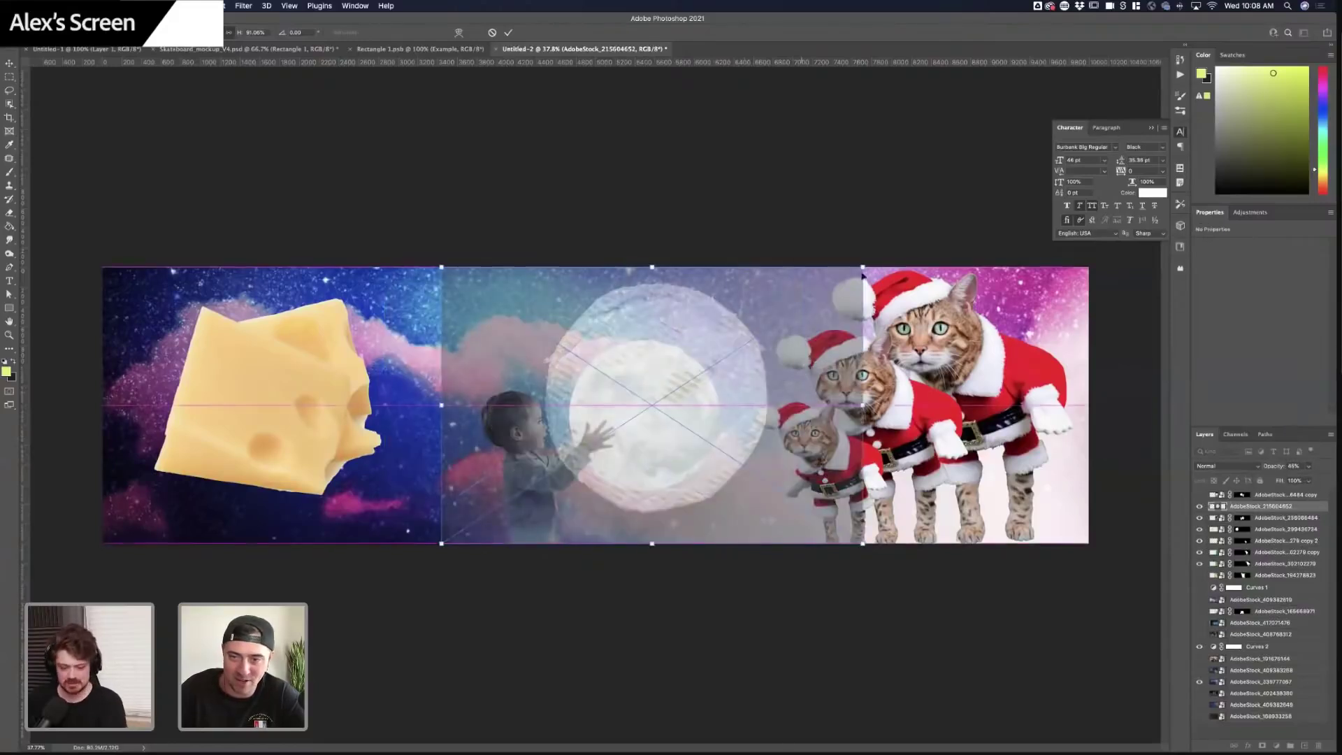
left_click_drag(864, 276, 809, 303)
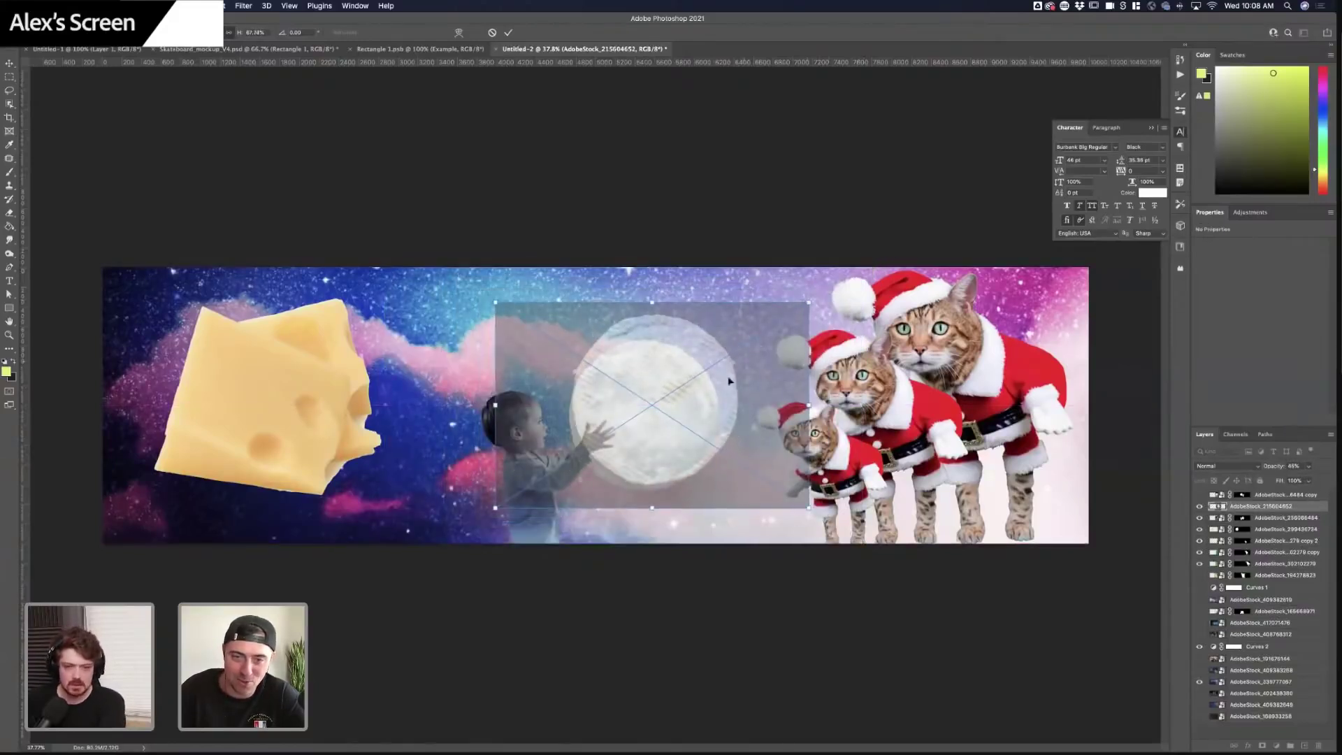
mouse_move(728, 381)
left_mouse_down()
mouse_move(707, 402)
mouse_move(724, 394)
left_mouse_up()
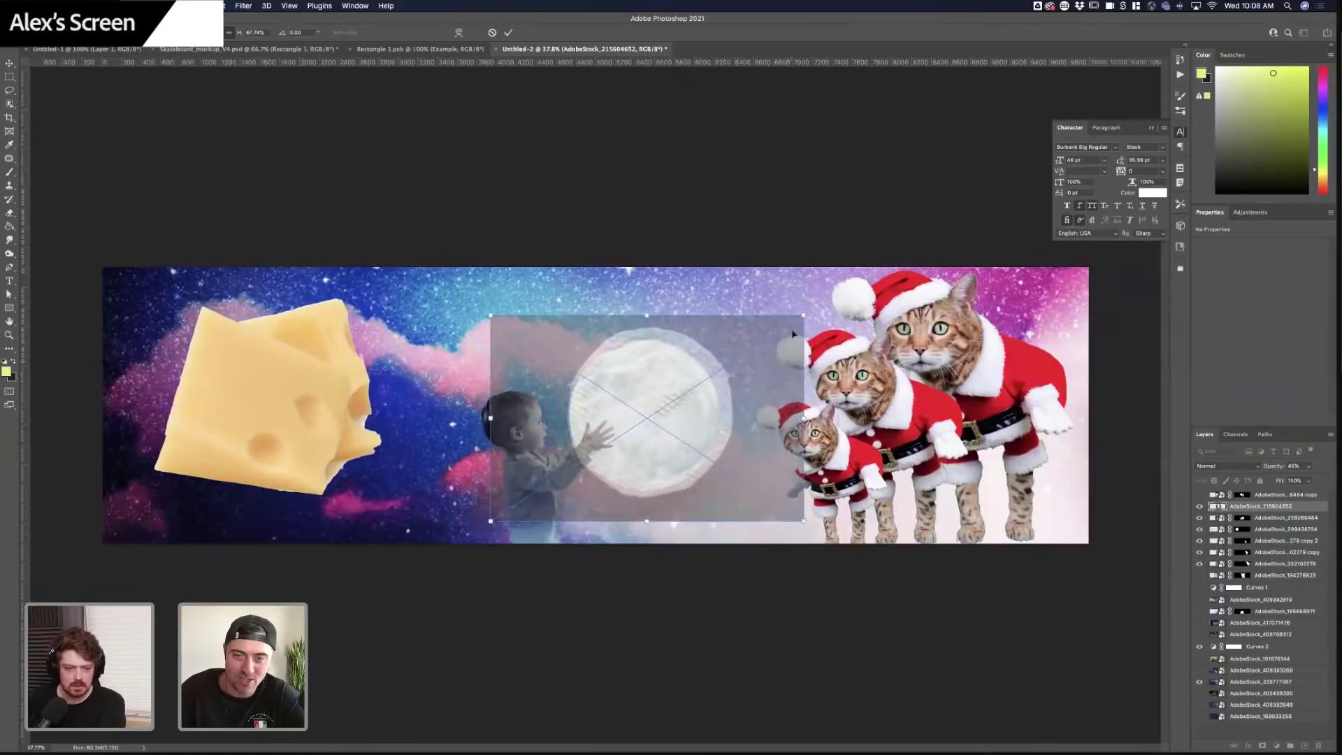
- Fine-tune the Camembert's scale and position until its outline matches the moon, and apply the transform
left_click_drag(803, 317, 772, 325)
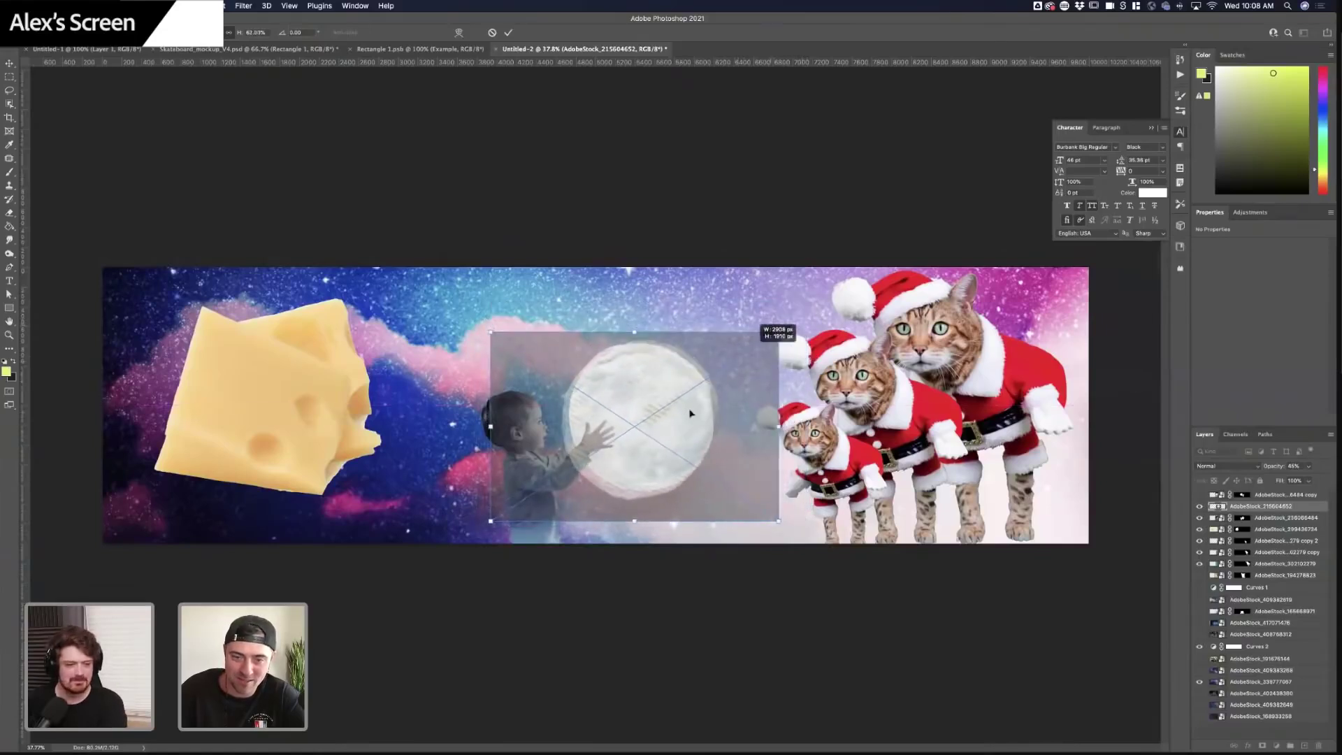
left_click_drag(690, 413, 694, 407)
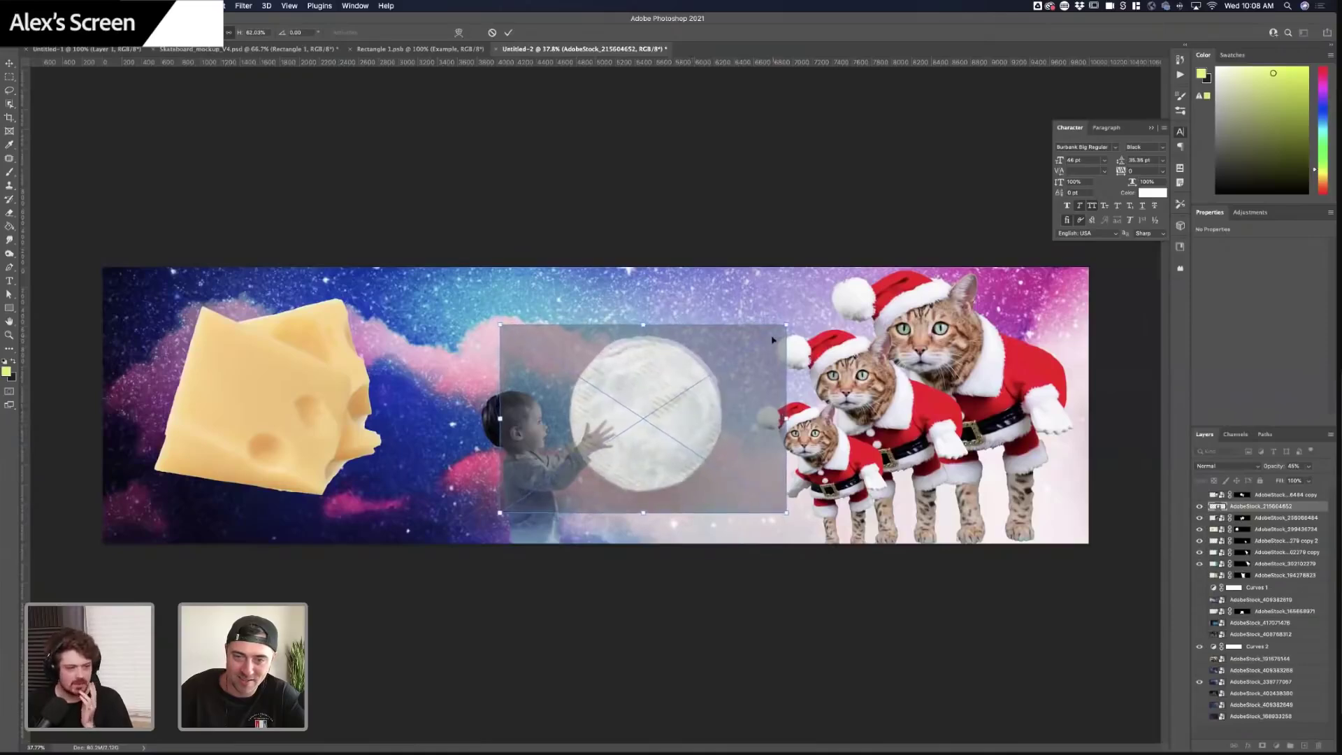
left_click_drag(786, 325, 781, 329)
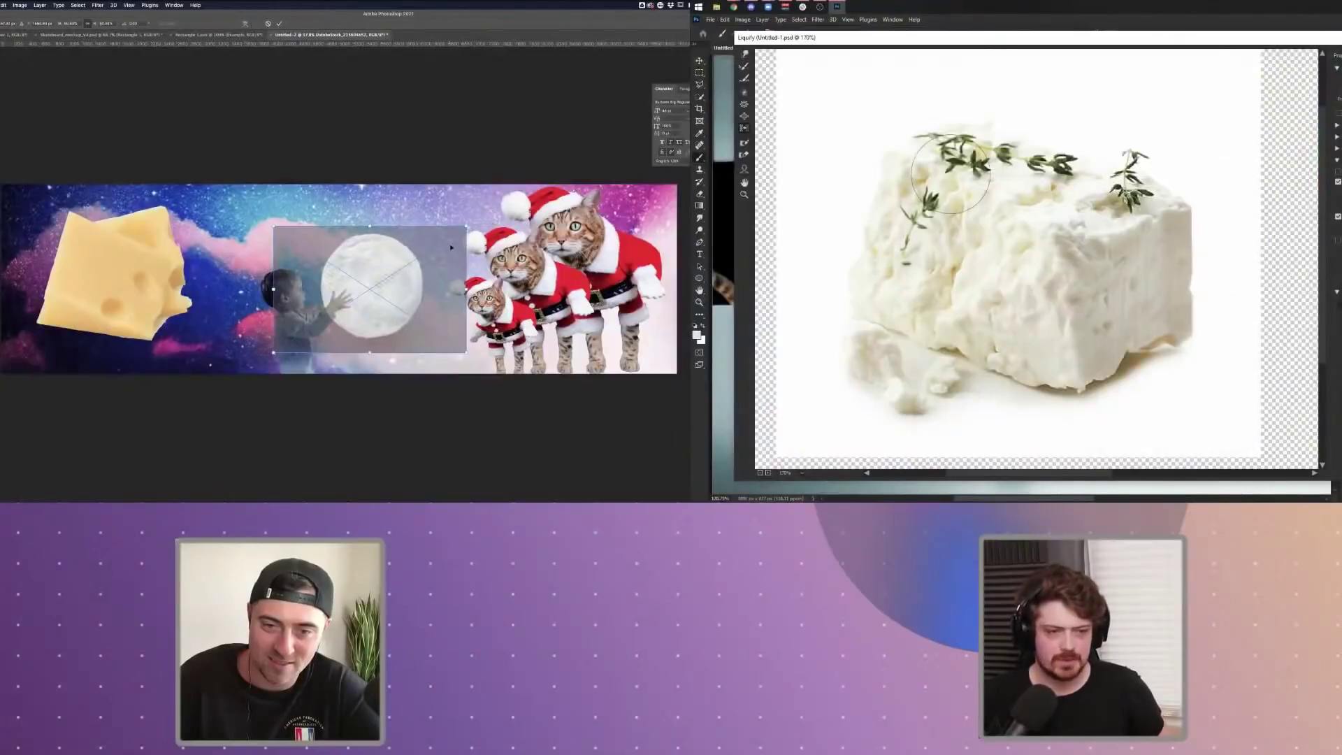
left_click_drag(450, 248, 453, 247)
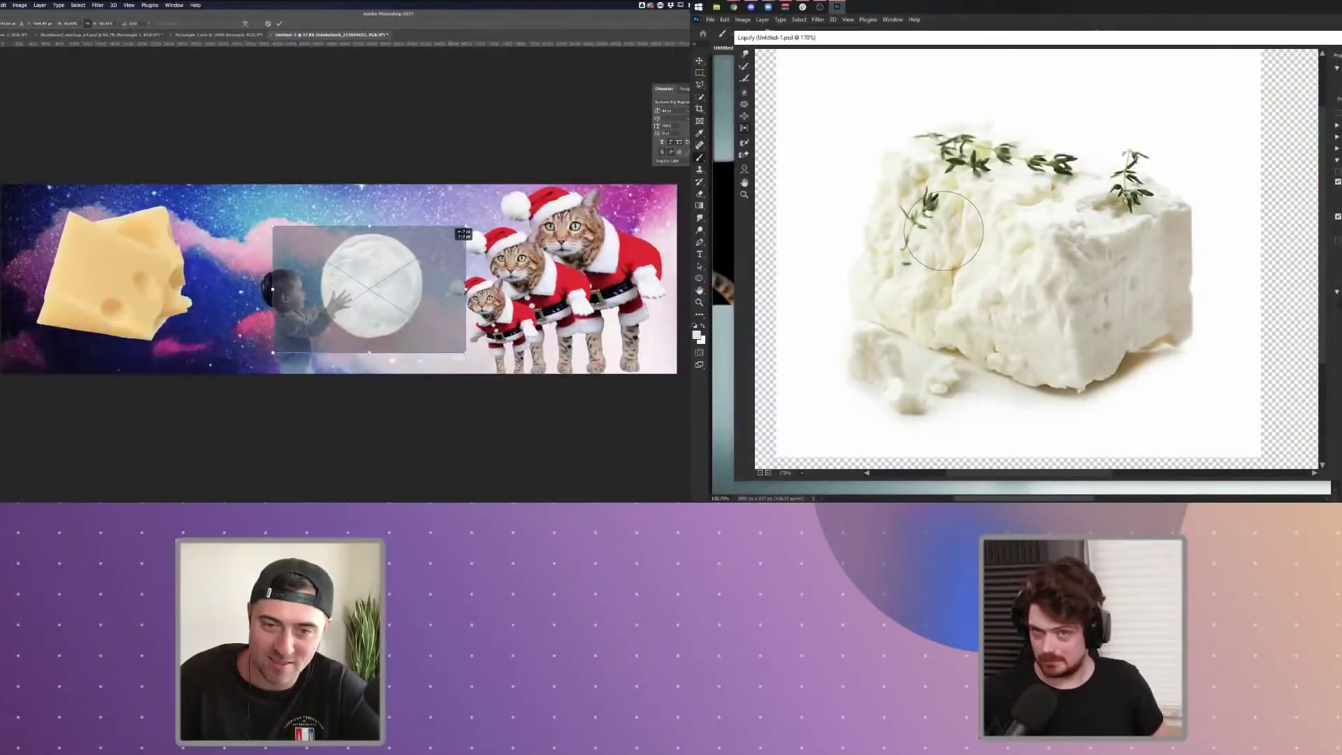
left_click_drag(470, 226, 468, 224)
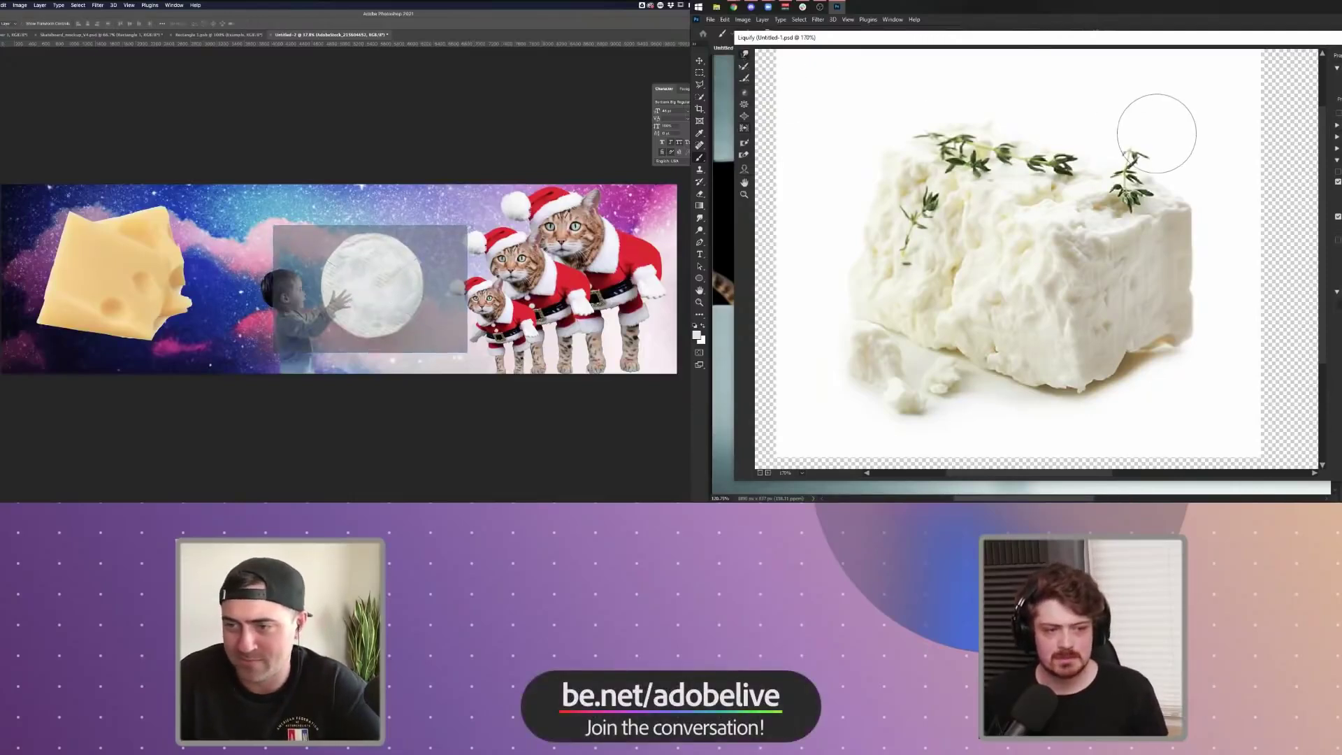
- Try smearing the feta's upper right corner across the block with the Forward Warp tool in Liquify, and undo the strokes
mouse_move(1183, 165)
left_mouse_down()
mouse_move(1119, 172)
mouse_move(975, 260)
mouse_move(834, 318)
left_mouse_up()
key("w")
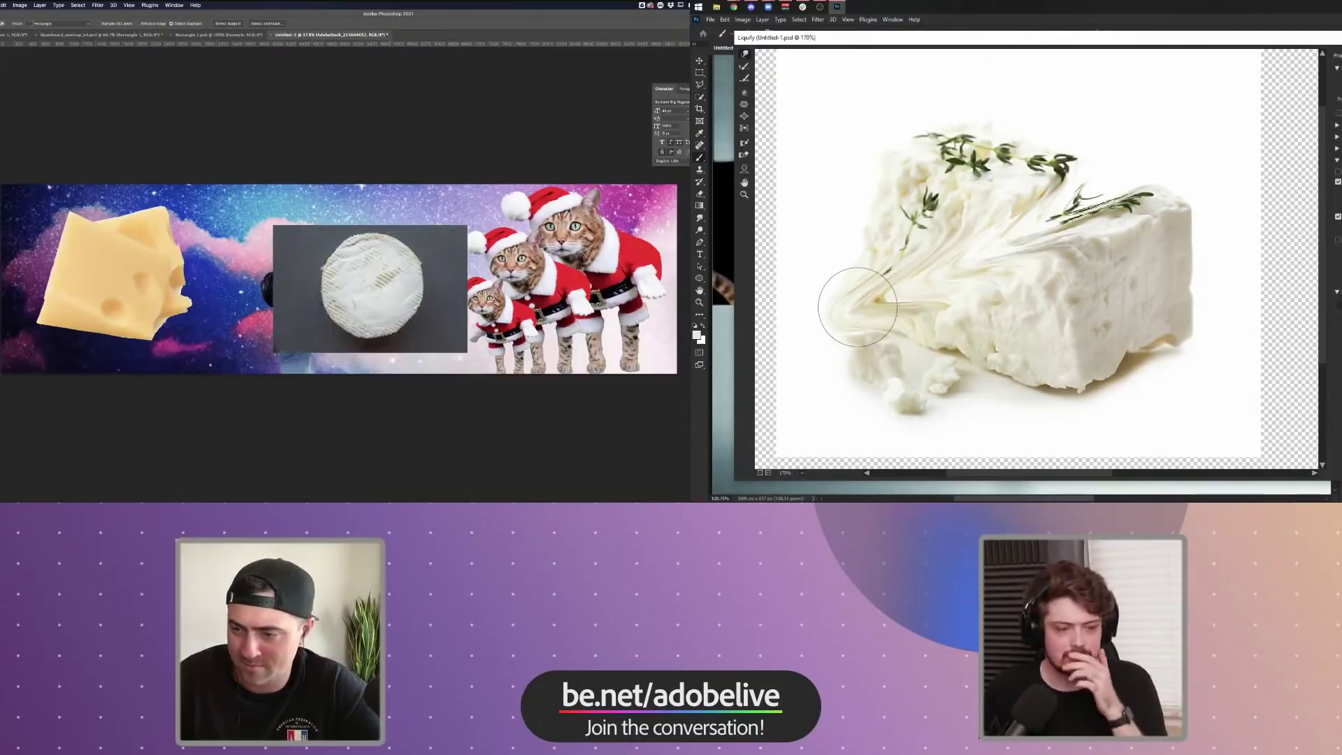
key("ctrl+z")
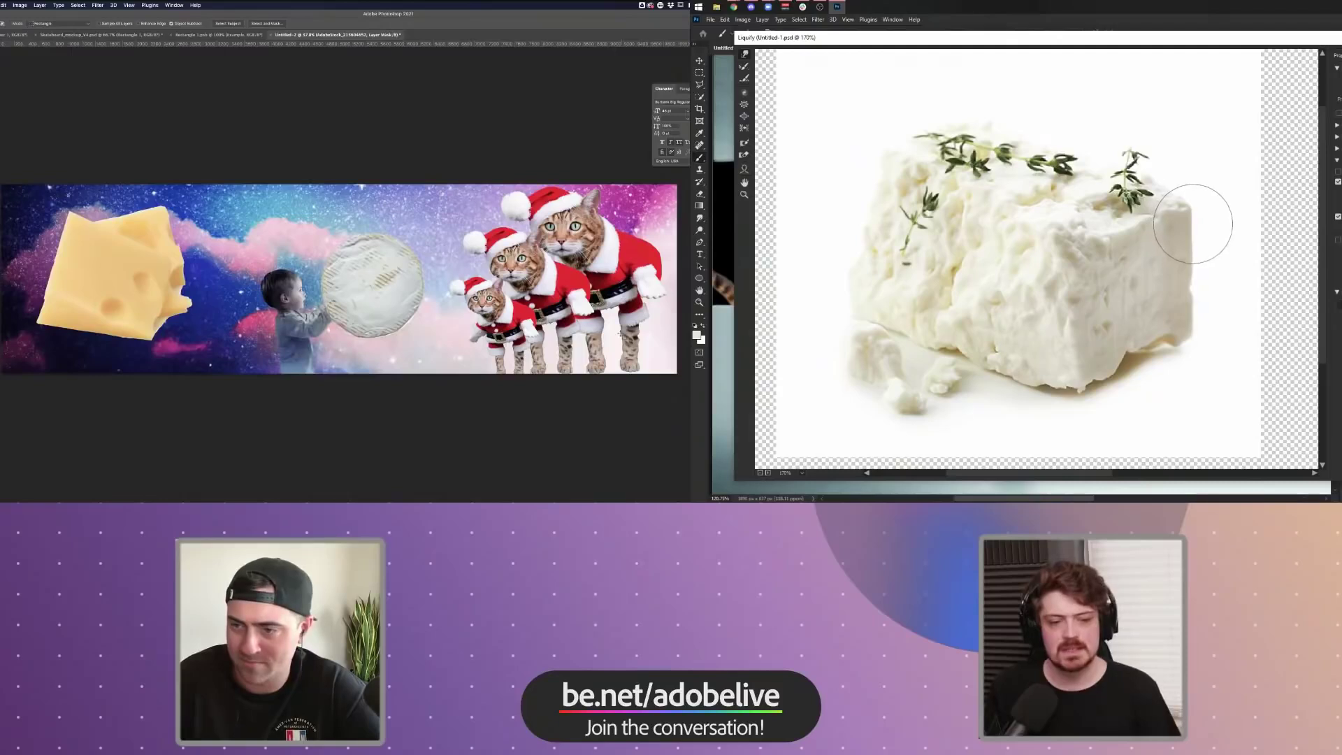
key("ctrl+plus")
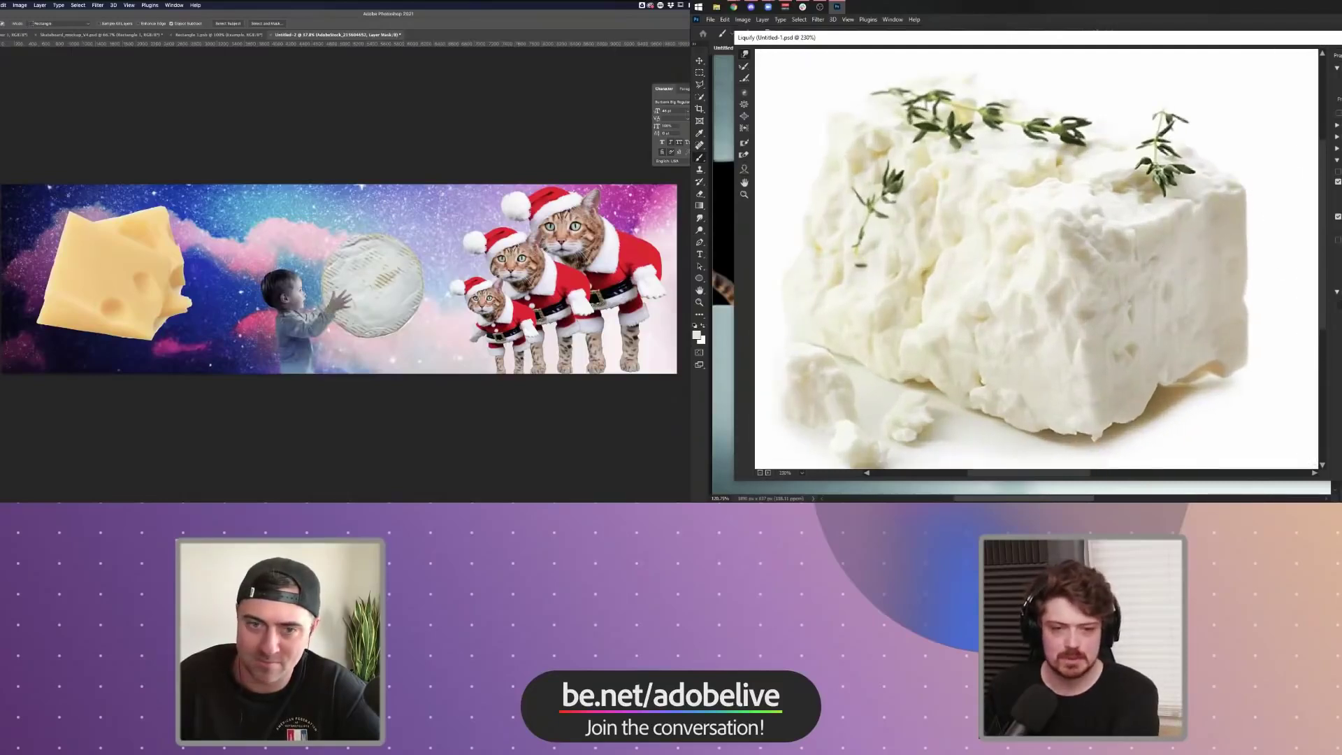
mouse_move(1241, 201)
left_mouse_down()
mouse_move(1136, 201)
mouse_move(1151, 216)
mouse_move(1135, 327)
mouse_move(1156, 353)
left_mouse_up()
scroll(1175, 286, "up", 3)
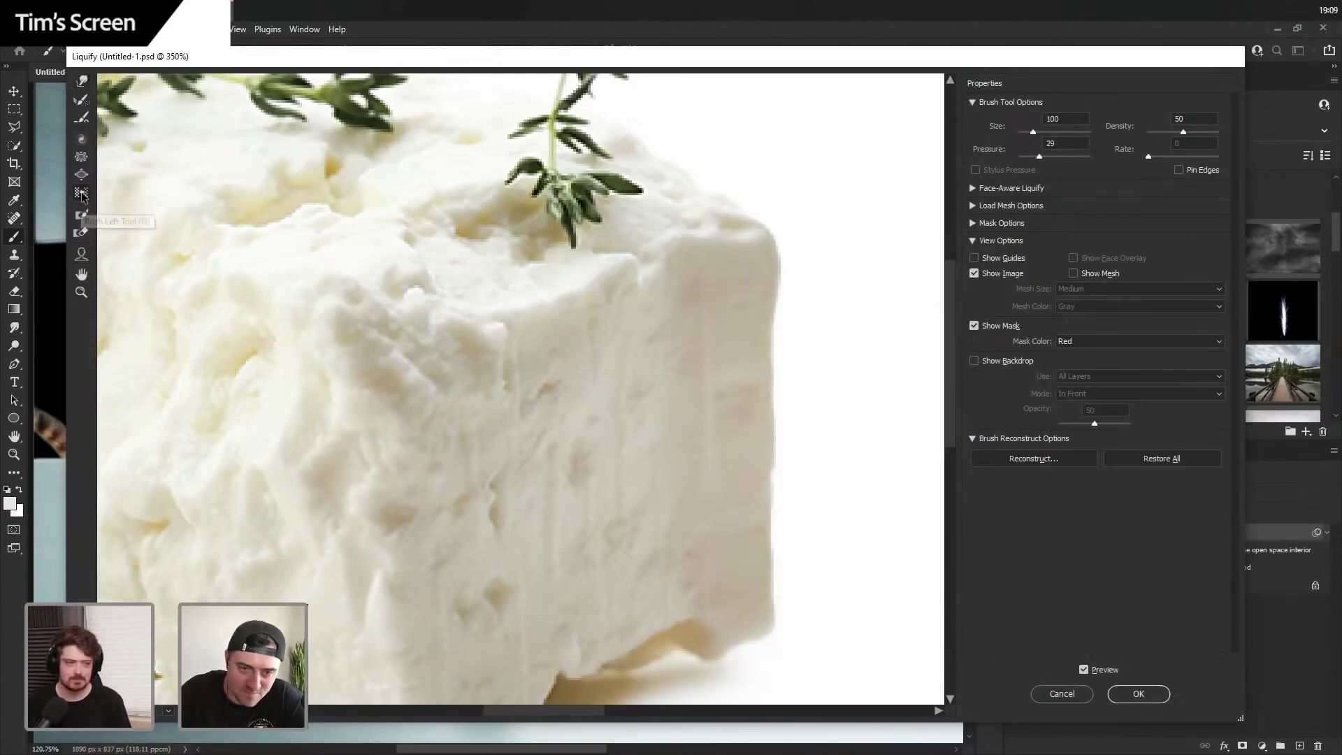
scroll(753, 347, "down", 2)
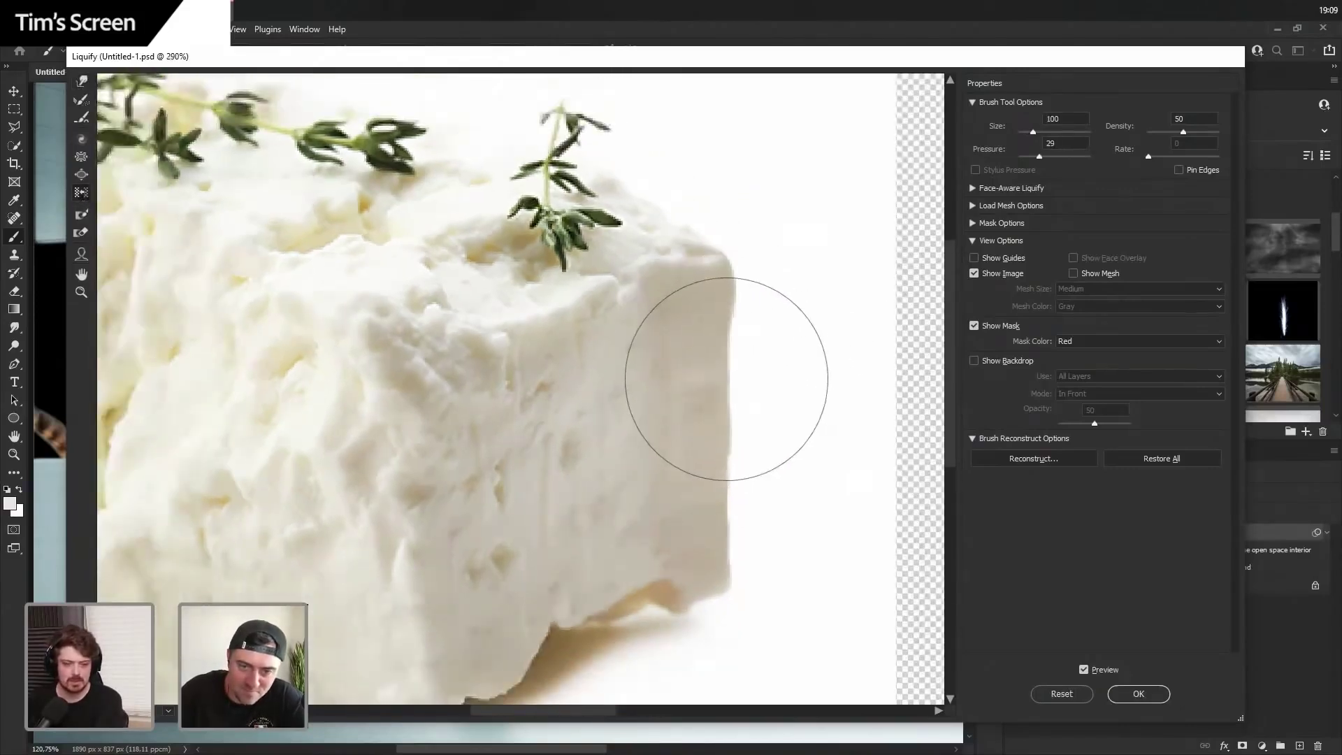
scroll(727, 381, "down", 2)
key("ctrl+z")
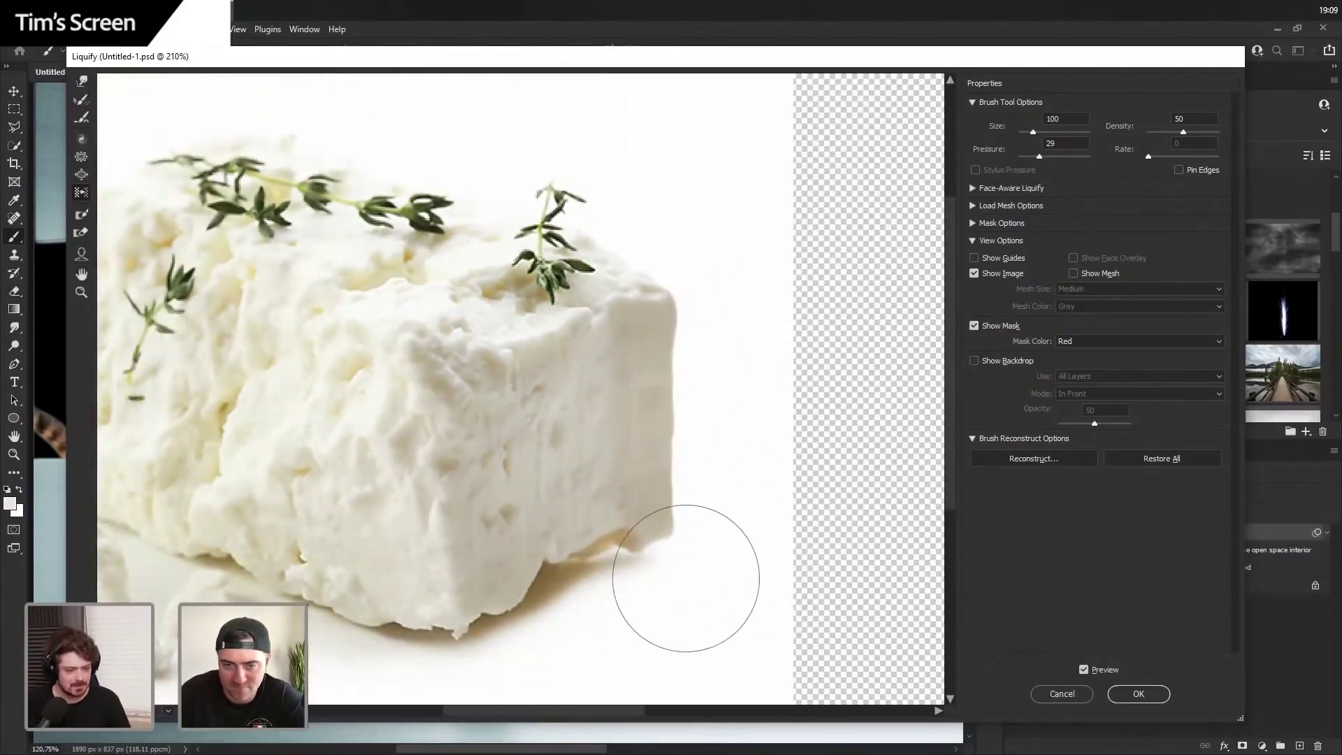
- Try pushing the feta's right edge inward with the Push Left tool at brush size 100, and undo both strokes
mouse_move(683, 578)
left_mouse_down()
mouse_move(662, 494)
mouse_move(665, 271)
left_mouse_up()
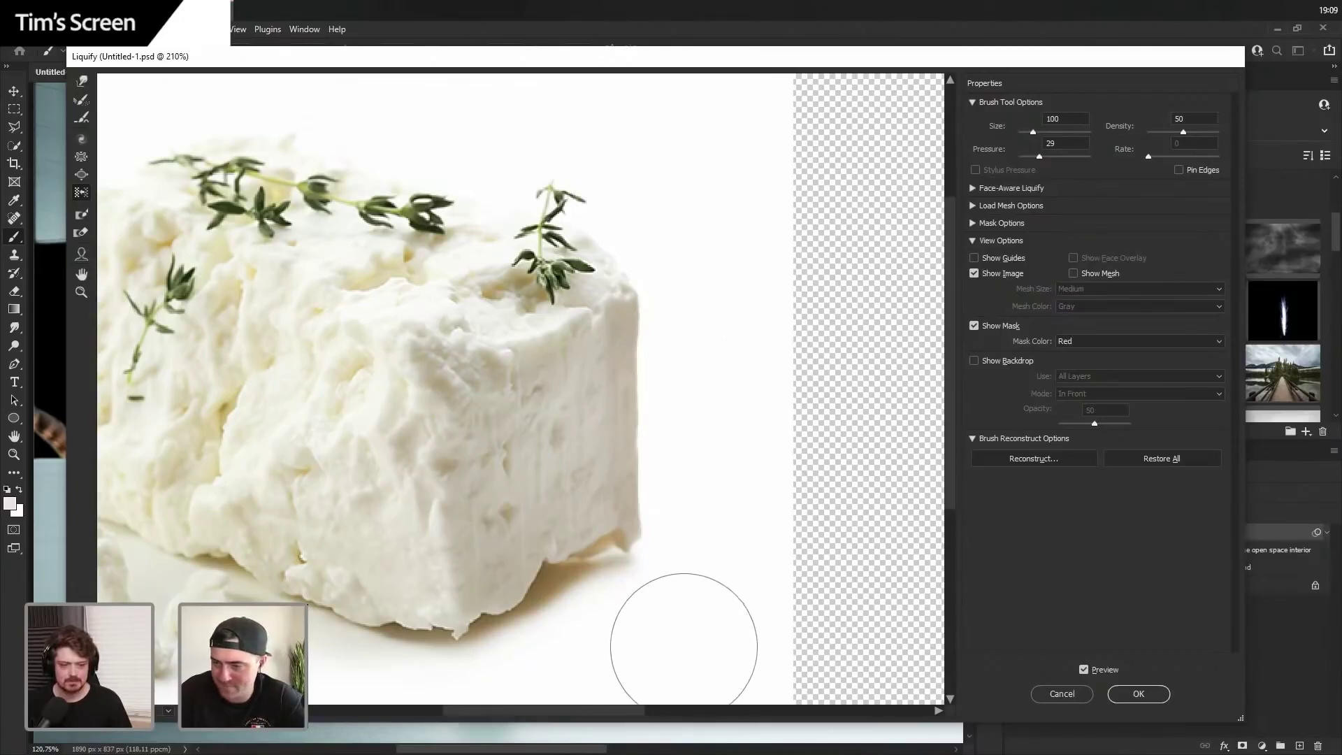
left_click_drag(684, 647, 634, 199)
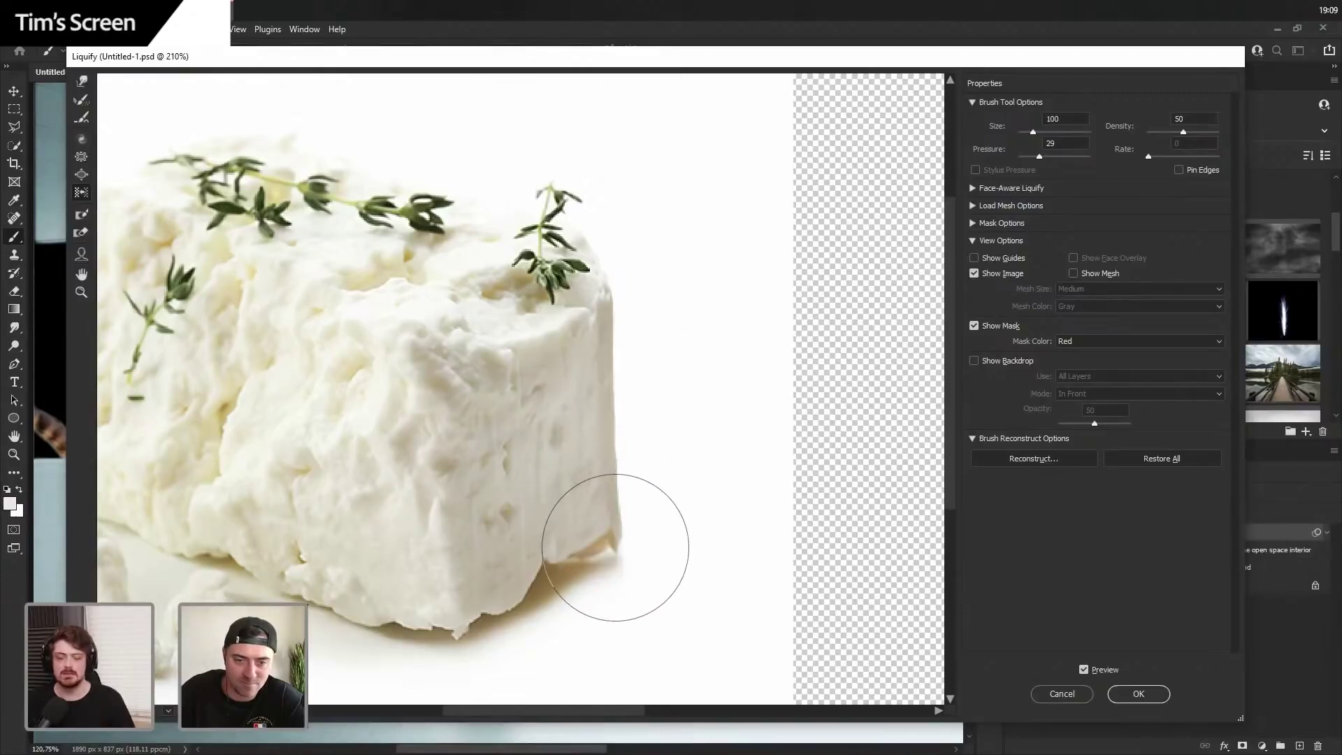
key("ctrl+z")
key("ctrl+z")
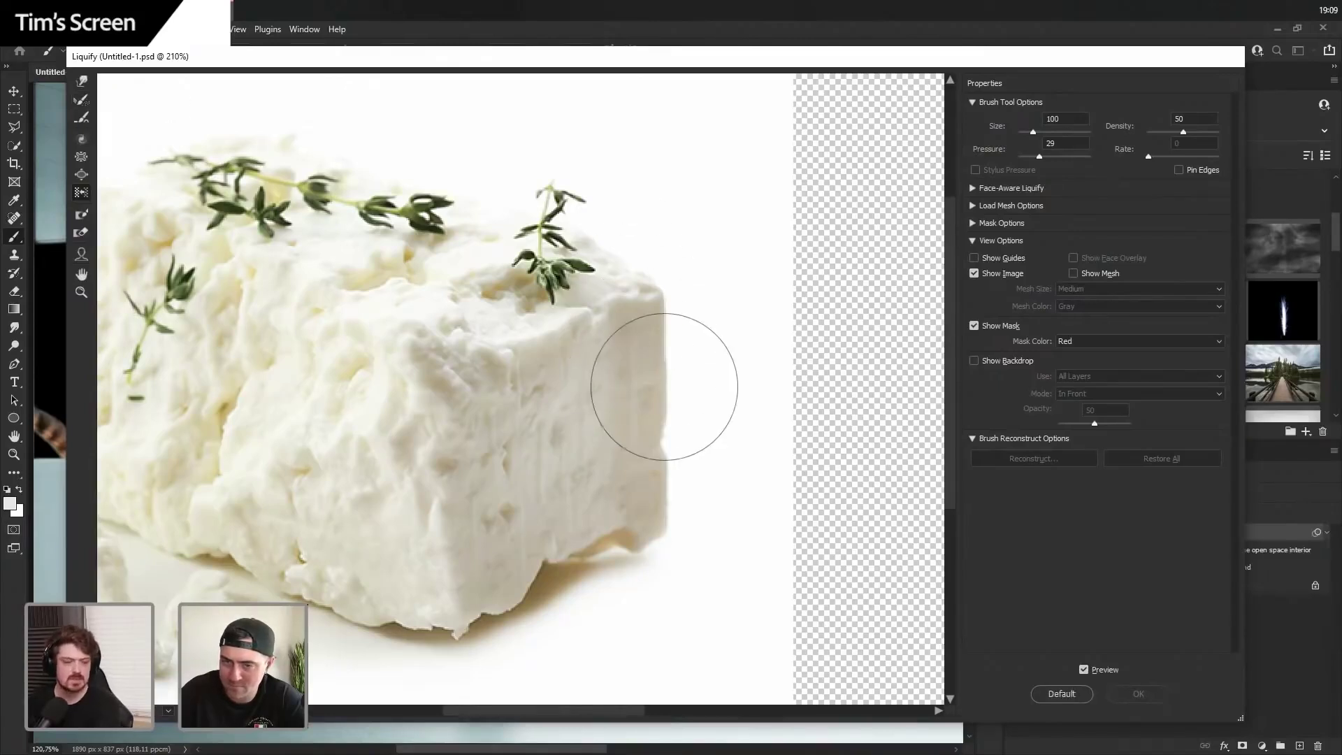
- Enlarge the Push Left brush to 239 and push the feta's right side, left side and lower left crumbs inward
scroll(654, 392, "down", 2)
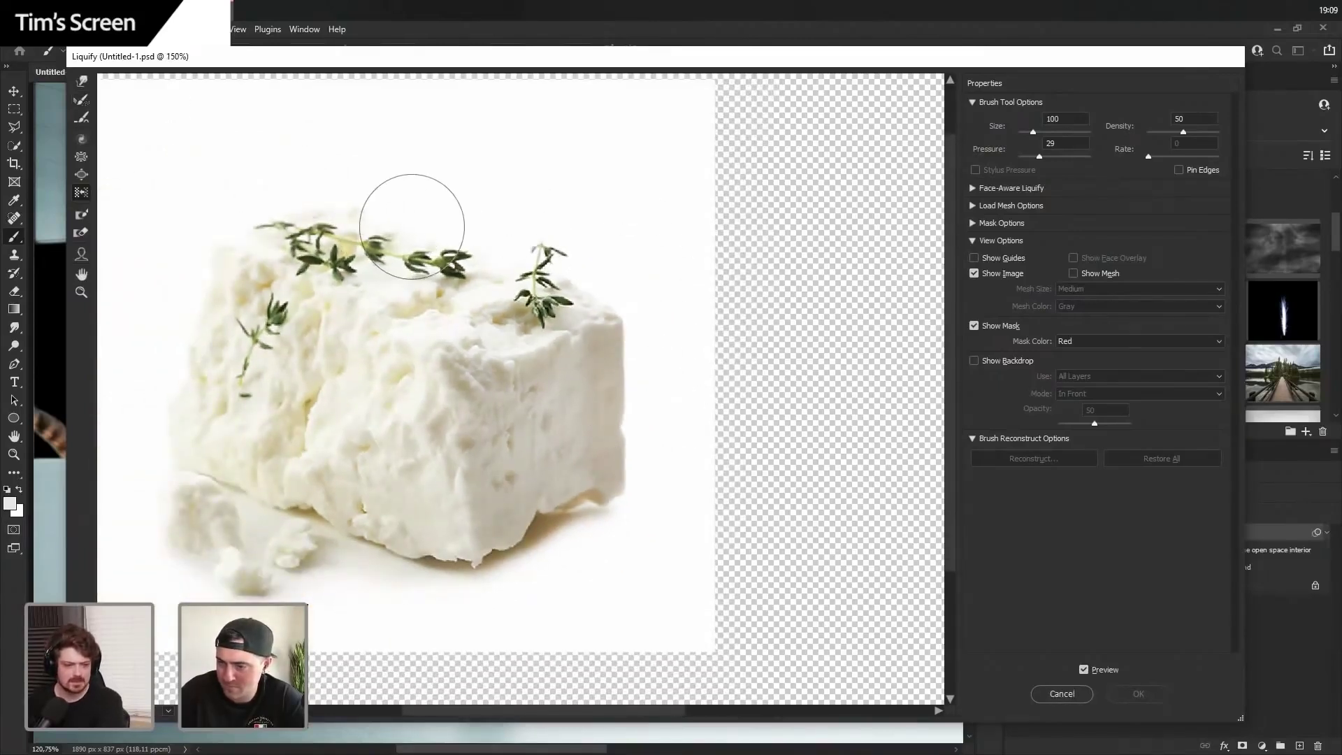
mouse_move(465, 248)
left_mouse_down()
mouse_move(566, 247)
mouse_move(538, 248)
left_mouse_up()
mouse_move(693, 342)
left_mouse_down()
mouse_move(677, 280)
mouse_move(614, 694)
mouse_move(601, 626)
mouse_move(682, 509)
mouse_move(662, 537)
mouse_move(659, 471)
mouse_move(679, 420)
left_mouse_up()
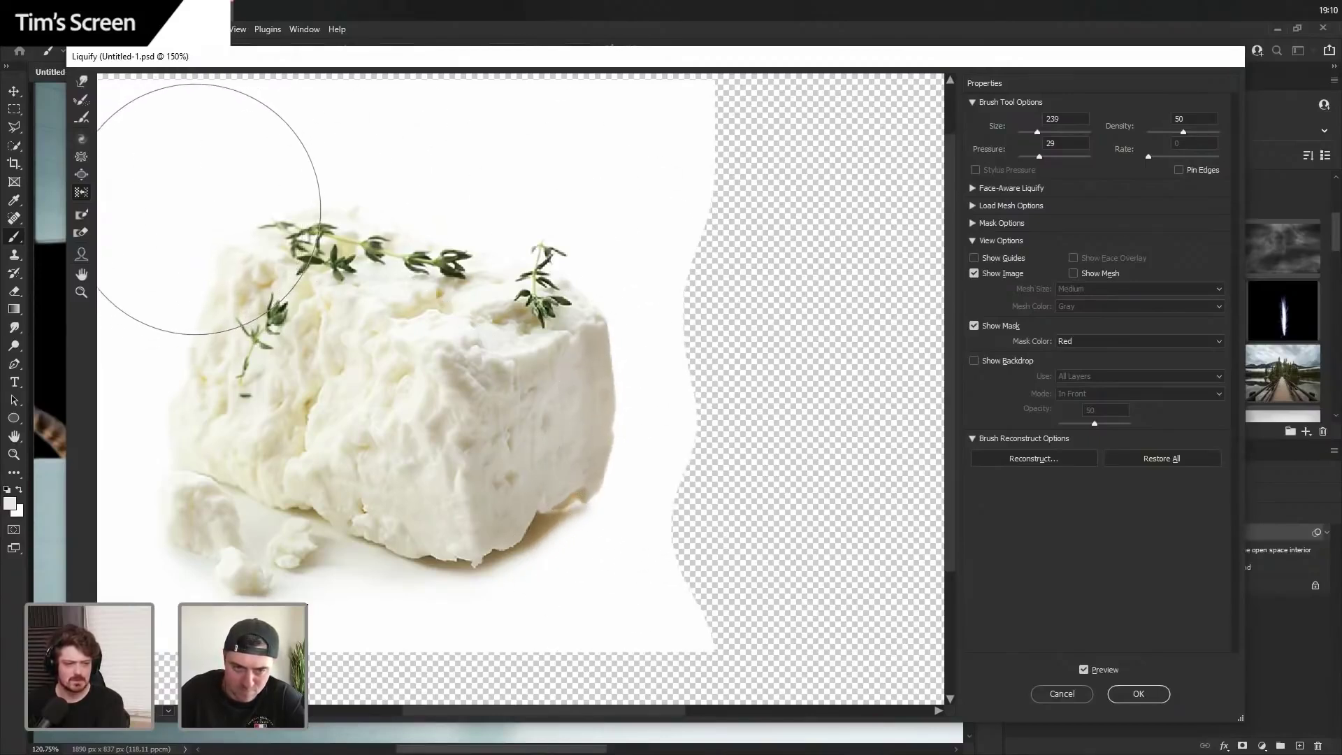
mouse_move(147, 379)
left_mouse_down()
mouse_move(152, 456)
mouse_move(201, 549)
mouse_move(290, 602)
mouse_move(339, 611)
mouse_move(280, 604)
mouse_move(347, 609)
mouse_move(337, 578)
mouse_move(384, 539)
mouse_move(341, 506)
mouse_move(312, 509)
mouse_move(382, 518)
mouse_move(362, 511)
mouse_move(309, 508)
mouse_move(358, 523)
mouse_move(288, 511)
mouse_move(392, 541)
mouse_move(332, 541)
mouse_move(413, 536)
mouse_move(289, 513)
mouse_move(300, 480)
left_mouse_up()
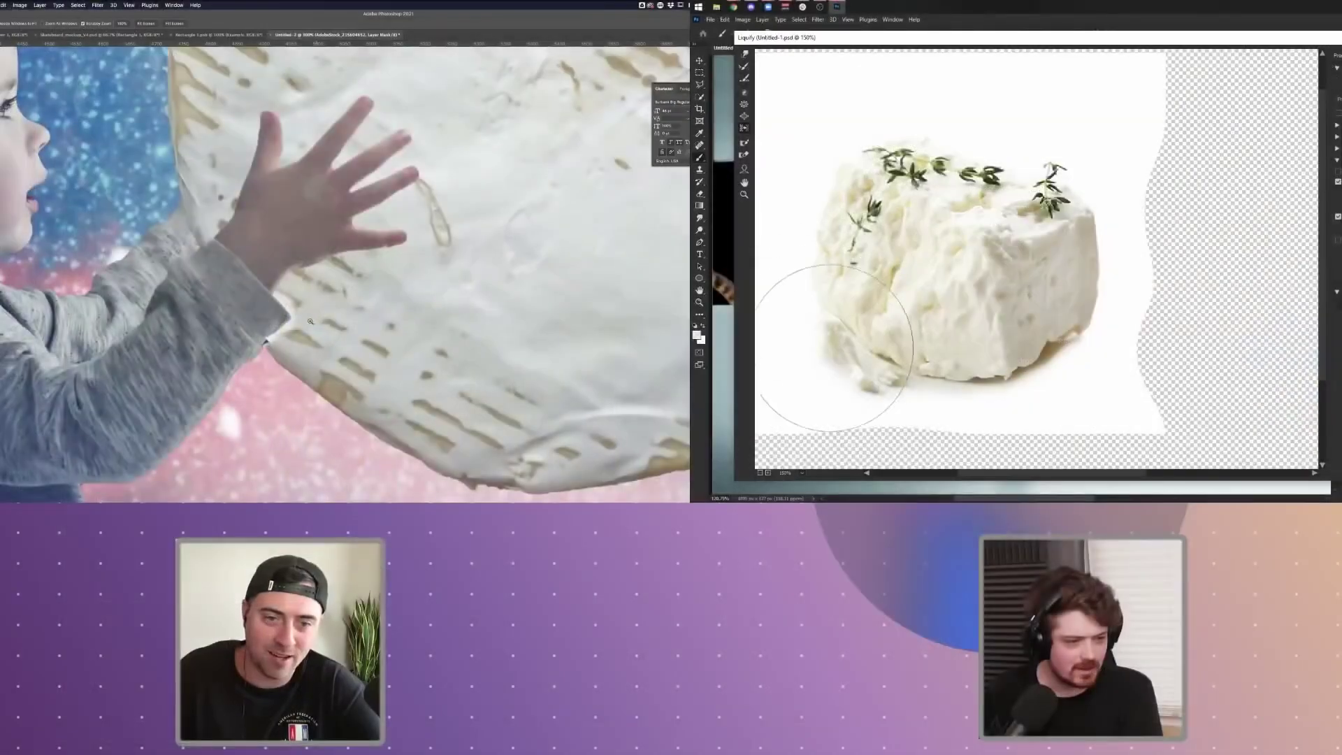
mouse_move(811, 371)
left_mouse_down()
mouse_move(825, 367)
mouse_move(835, 392)
mouse_move(892, 394)
left_mouse_up()
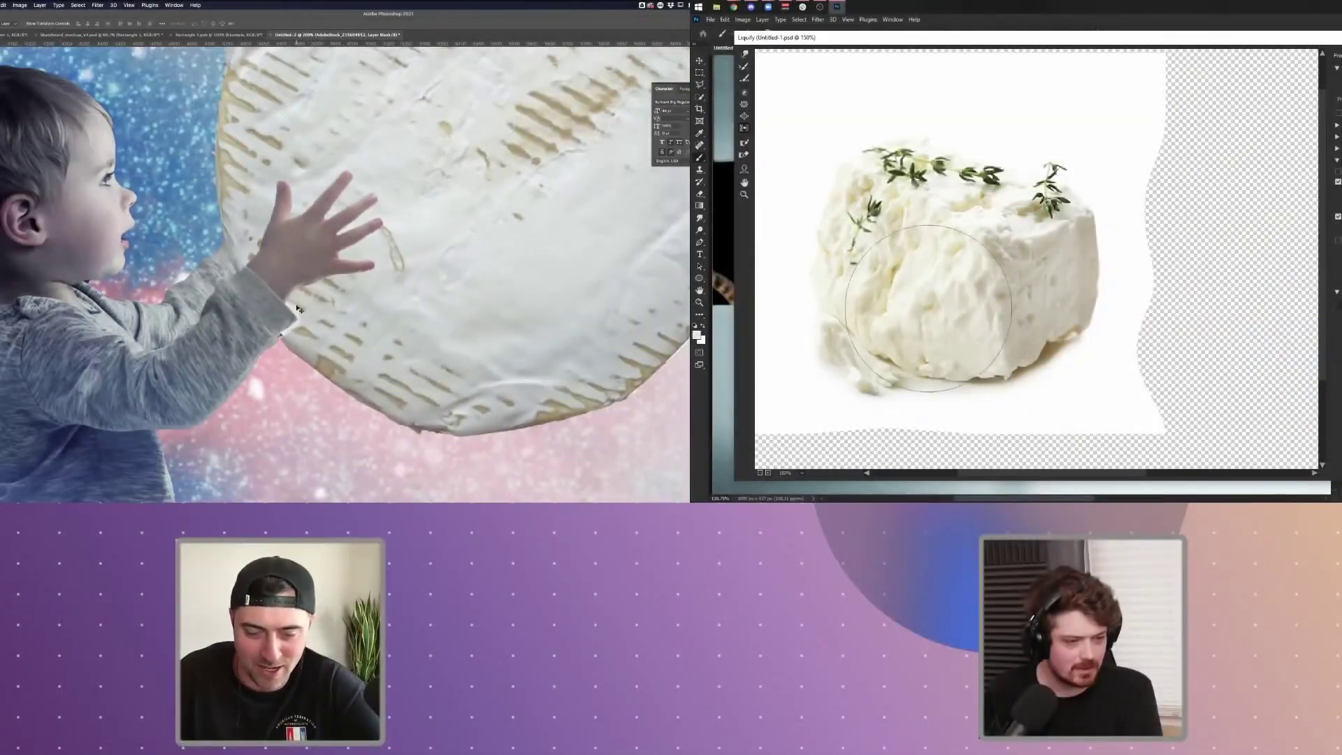
- Clean the Camembert's mask beside the child's sleeve with the Brush tool, and keep reshaping the feta block with Push Left strokes
key("b")
mouse_move(981, 183)
left_mouse_down()
mouse_move(1015, 168)
mouse_move(918, 158)
mouse_move(1007, 153)
left_mouse_up()
key("z")
key("b")
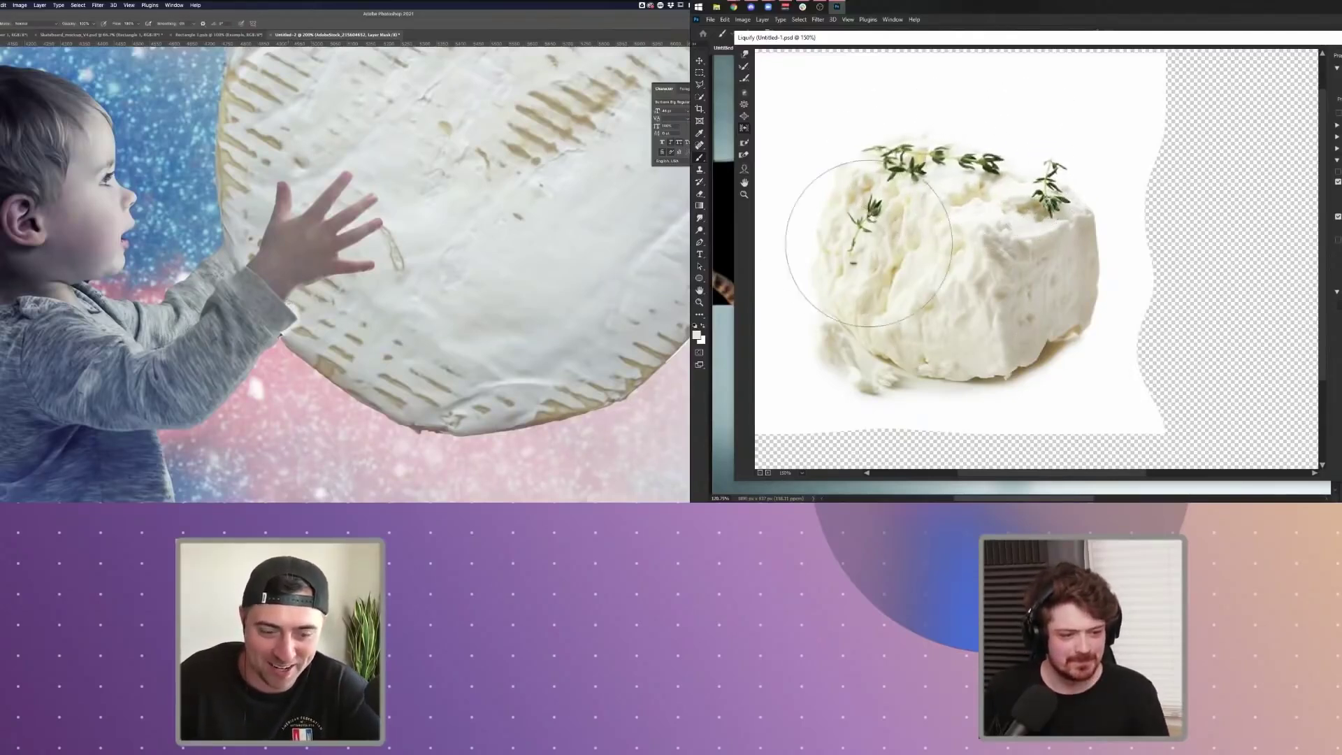
mouse_move(869, 243)
left_mouse_down()
mouse_move(842, 233)
mouse_move(812, 269)
mouse_move(875, 168)
mouse_move(839, 186)
mouse_move(824, 285)
mouse_move(842, 309)
mouse_move(825, 323)
mouse_move(929, 390)
mouse_move(989, 375)
mouse_move(935, 372)
mouse_move(1064, 306)
mouse_move(1045, 323)
mouse_move(1053, 308)
mouse_move(1024, 343)
mouse_move(1069, 349)
left_mouse_up()
key("super+minus")
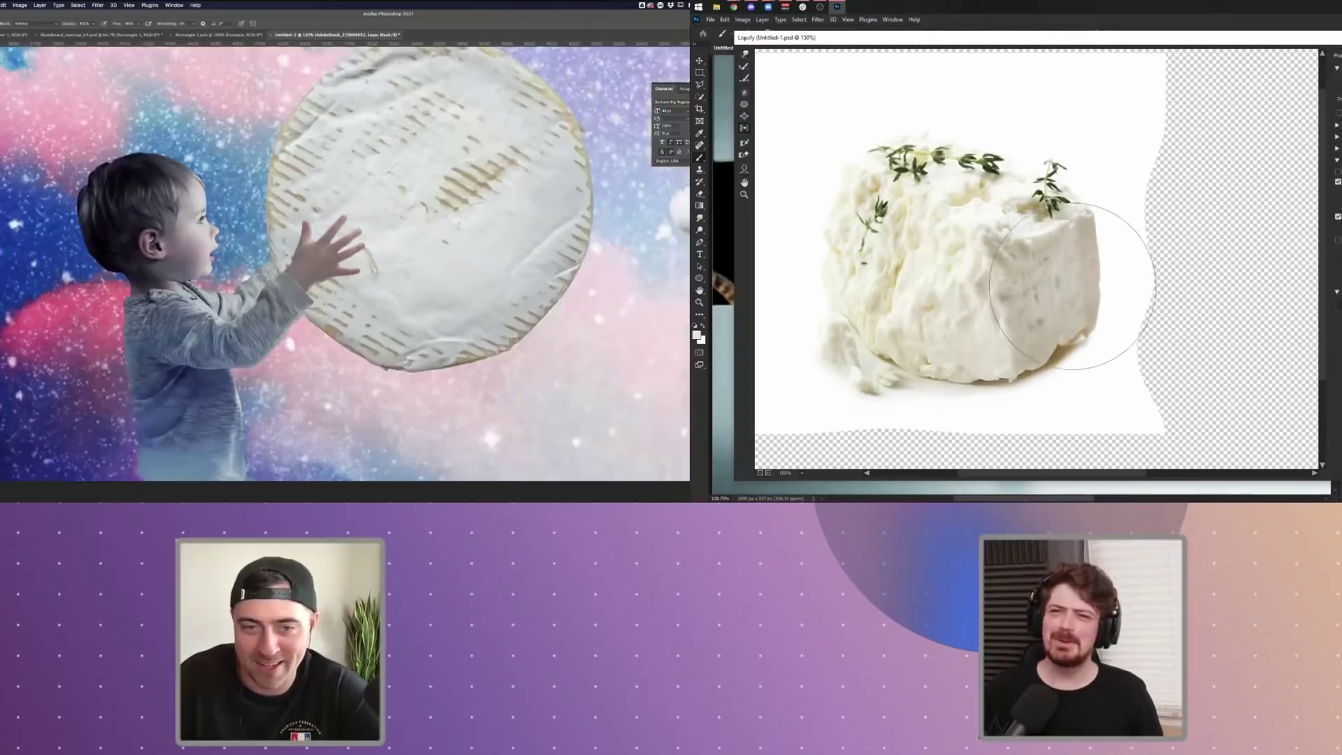
scroll(391, 279, "down", 10)
mouse_move(1073, 286)
left_mouse_down()
mouse_move(1082, 207)
mouse_move(1102, 216)
mouse_move(1085, 186)
mouse_move(947, 156)
left_mouse_up()
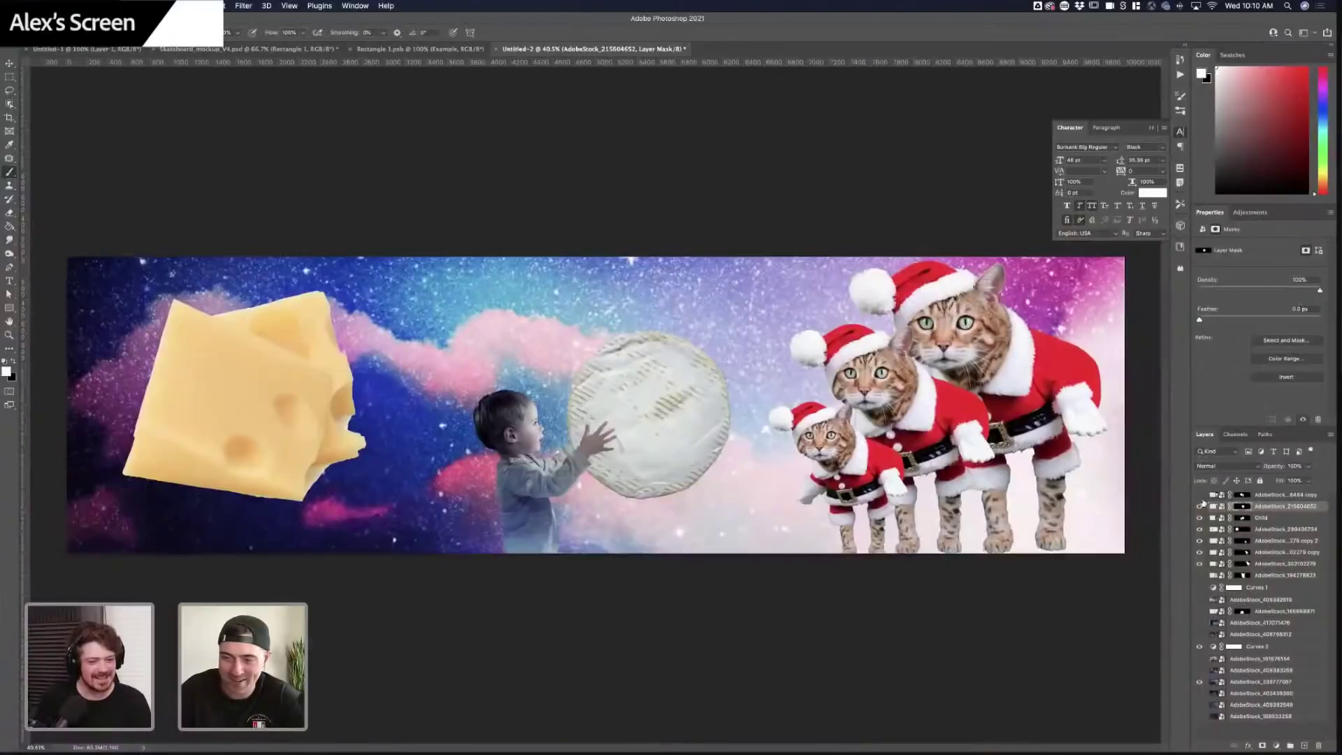
- Toggle the Camembert layer's visibility repeatedly to compare the cheese with the moon in the child's hands
left_click(1200, 507)
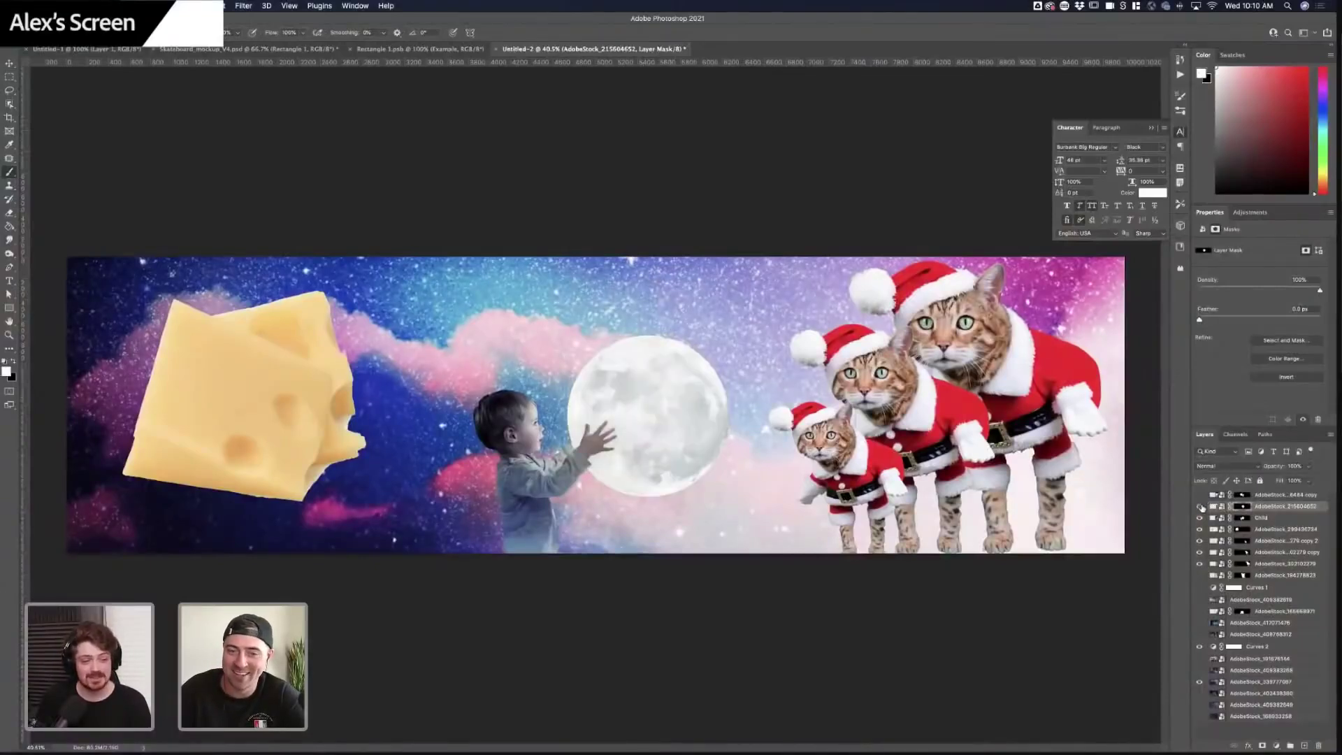
left_click(1200, 506)
left_click(1200, 506)
left_click(1200, 506)
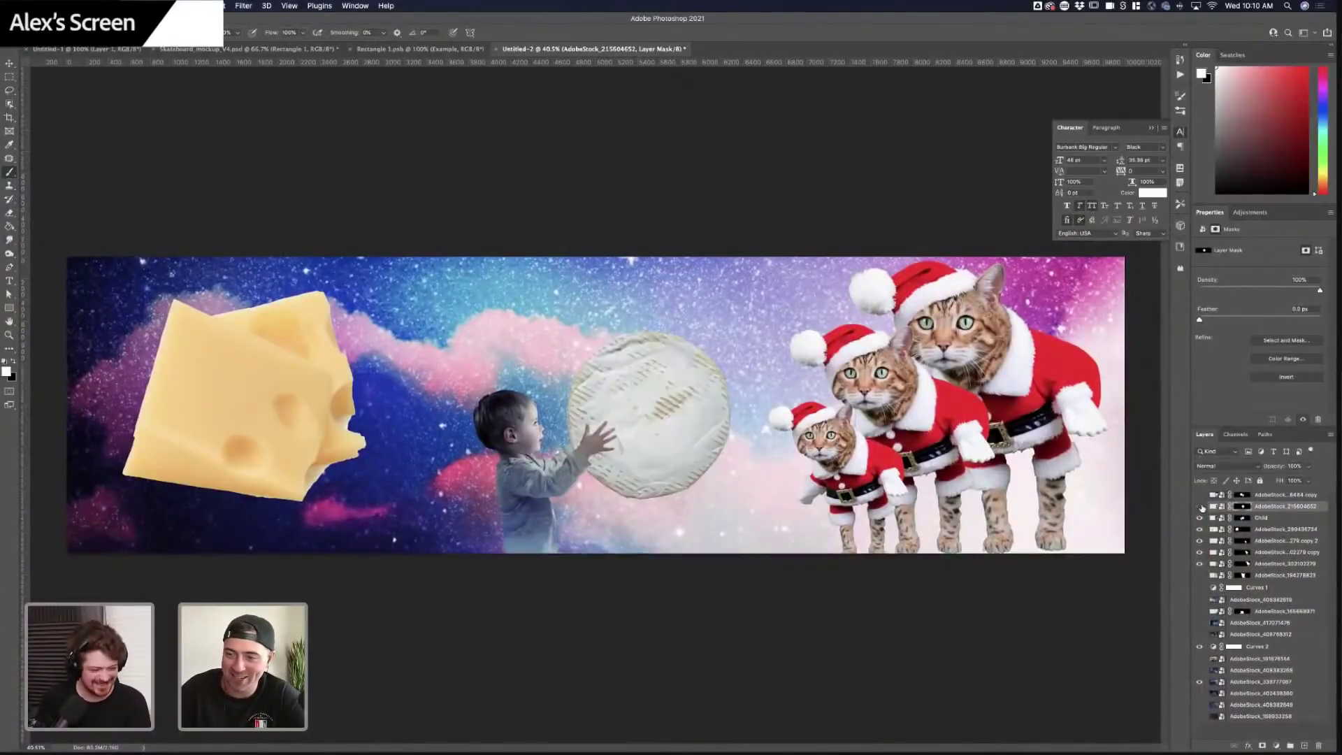
left_click(1200, 506)
left_click(1201, 506)
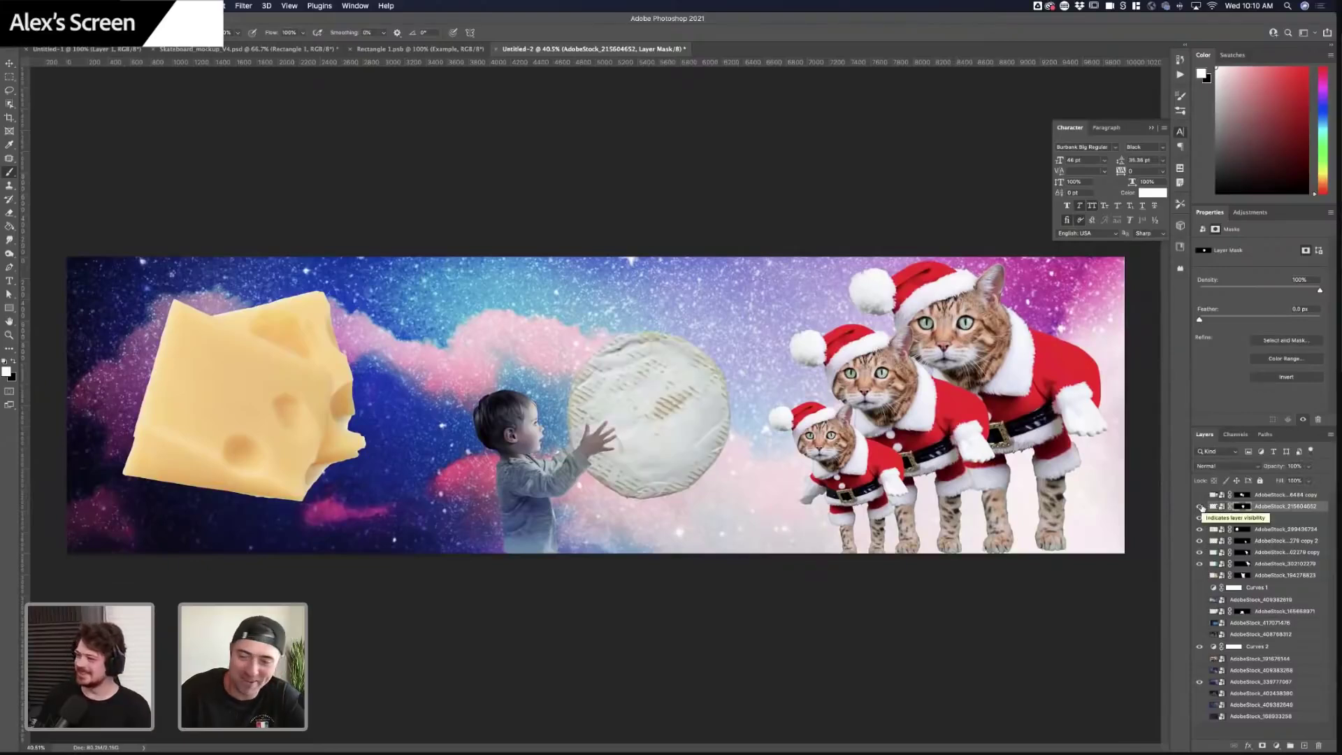
left_click(1200, 506)
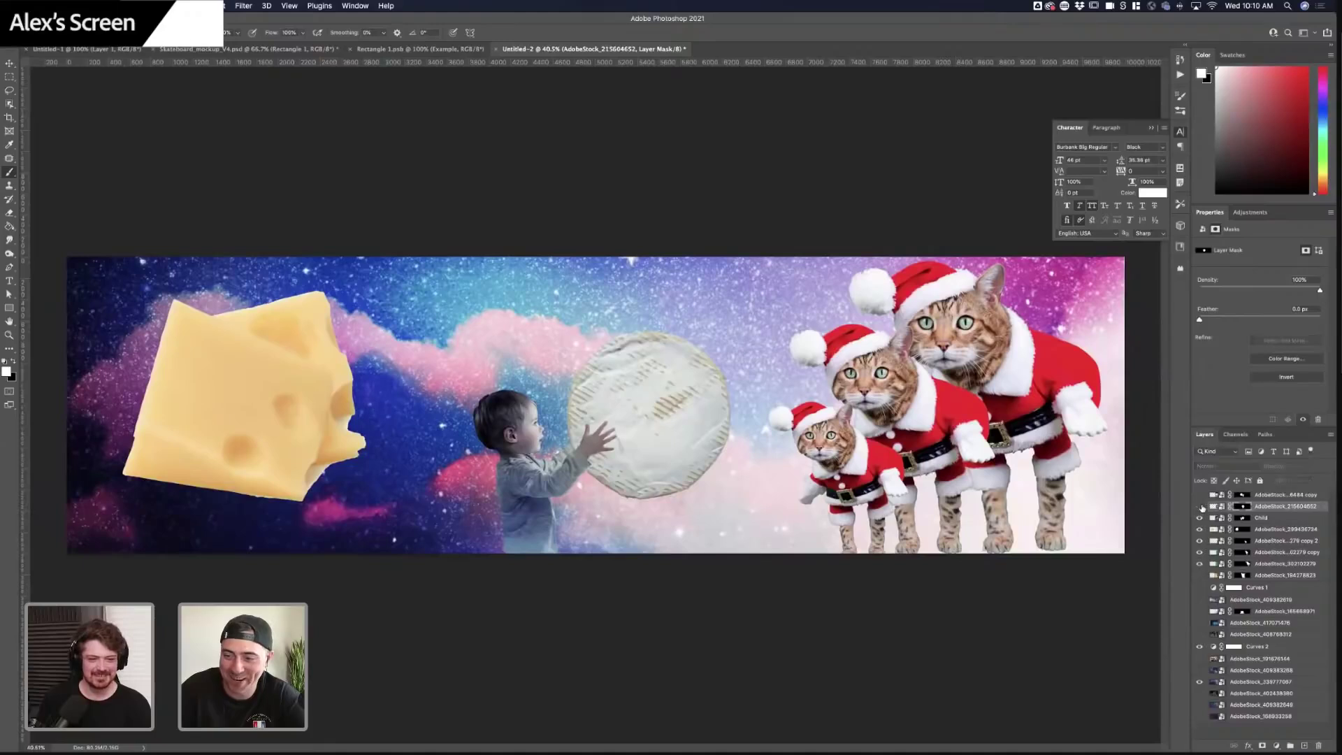
left_click(1201, 506)
left_click(1200, 506)
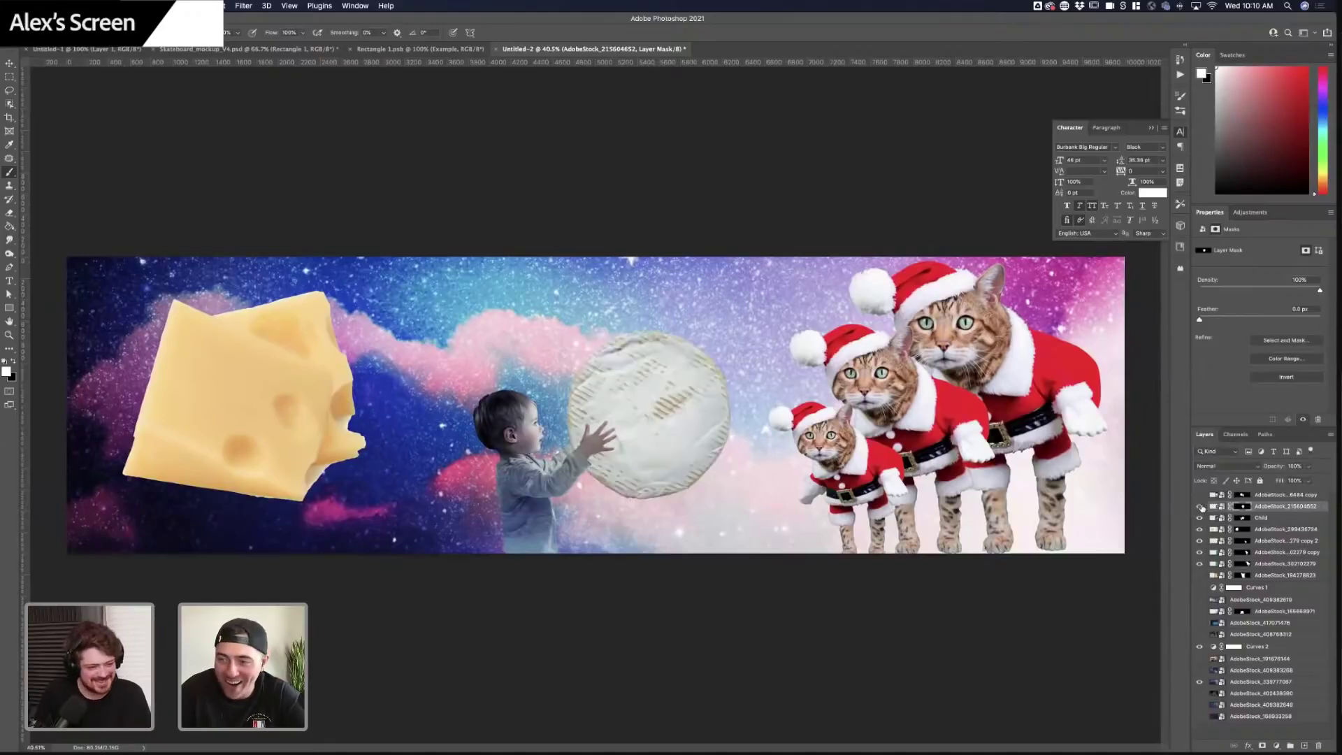
left_click(1201, 507)
left_click(1201, 507)
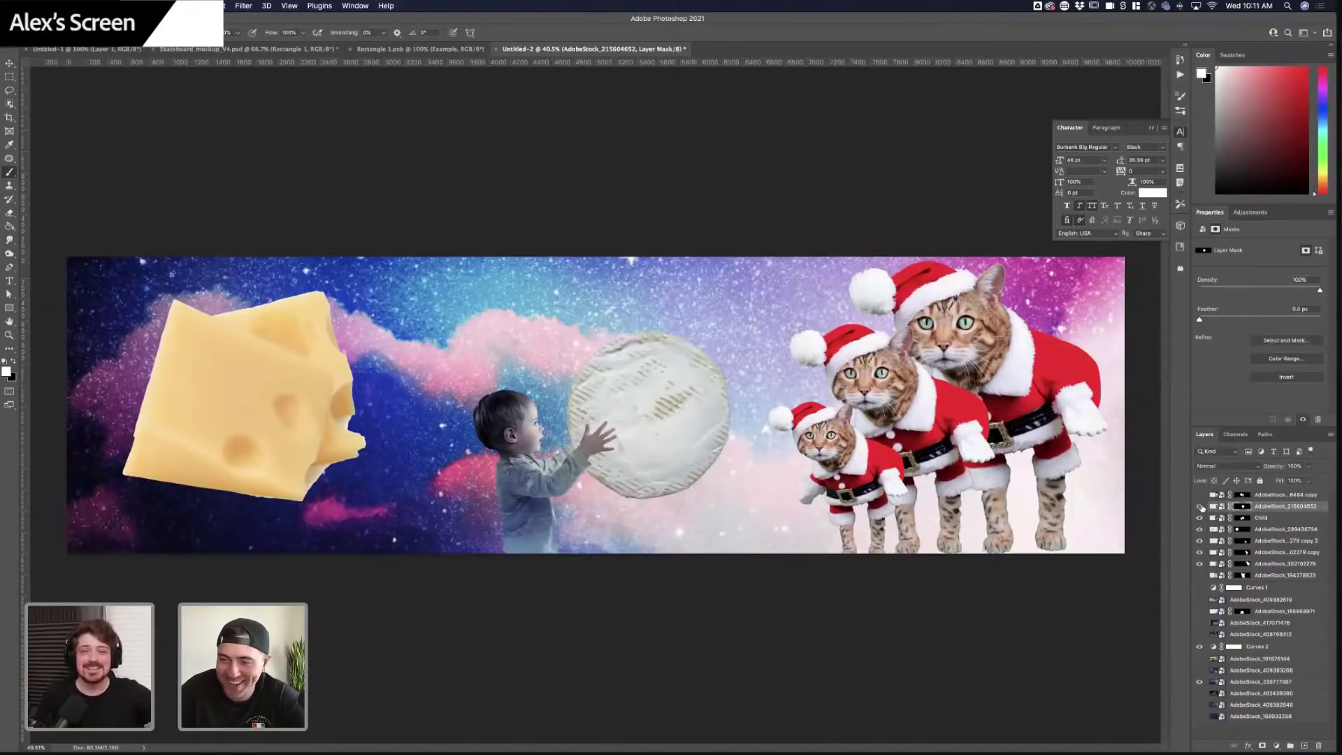
- Toggle the Child layer's visibility to examine the Camembert and the hand-shaped area of its mask without the child
left_click(1199, 518)
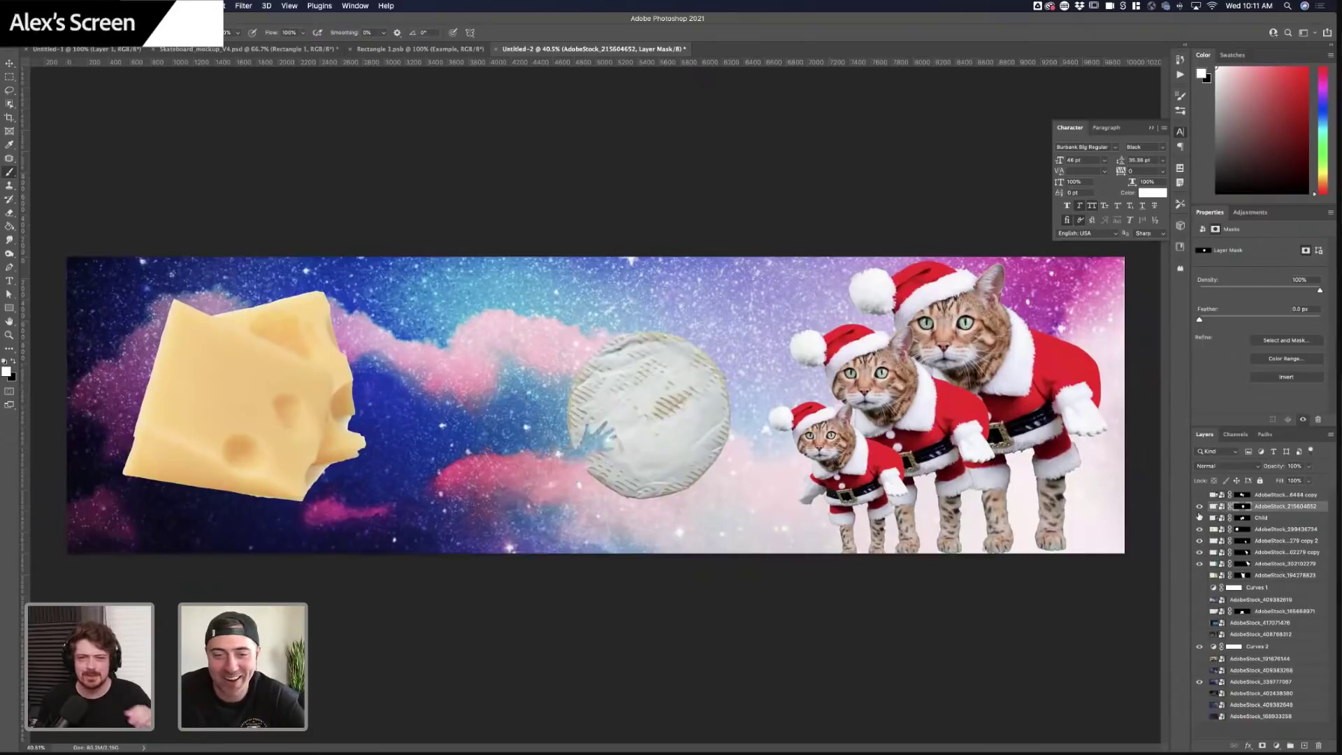
left_click(1199, 517)
left_click(1200, 517)
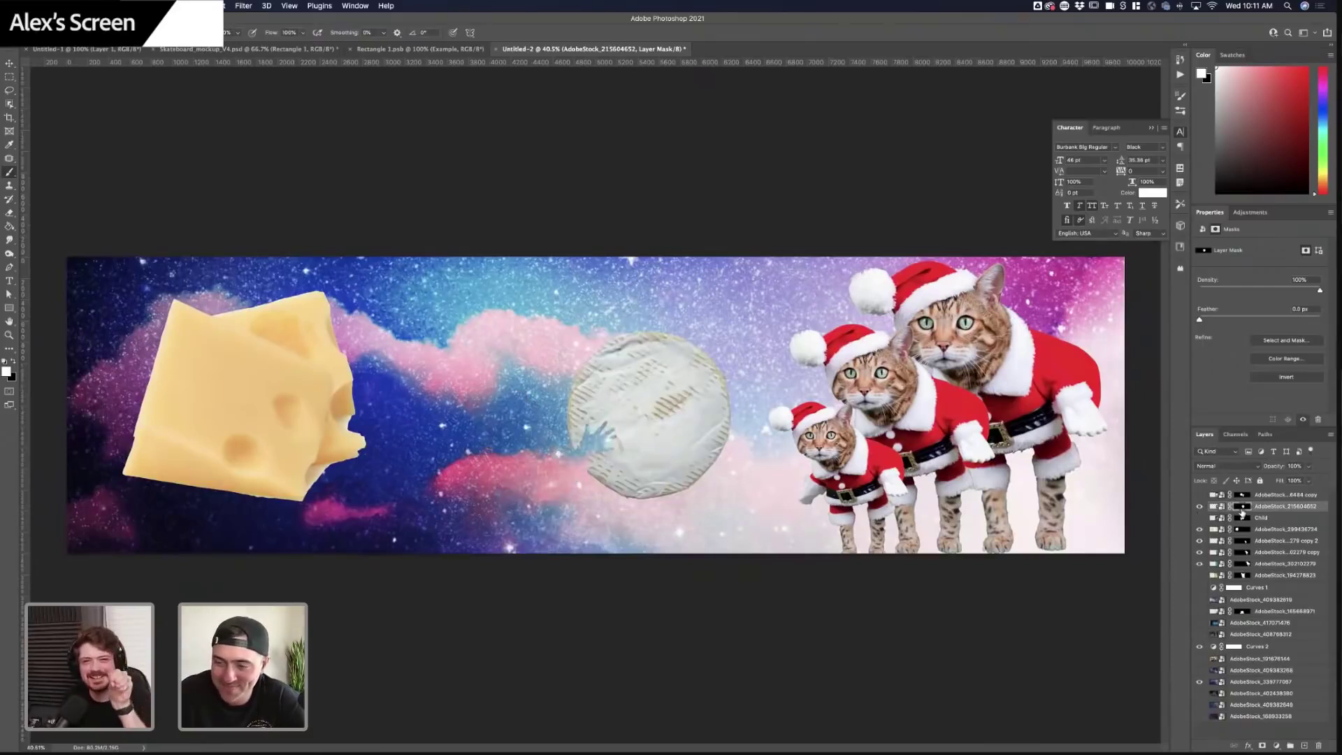
key("super+z")
key("super+z")
key("super+z")
key("super+z")
key("super+z")
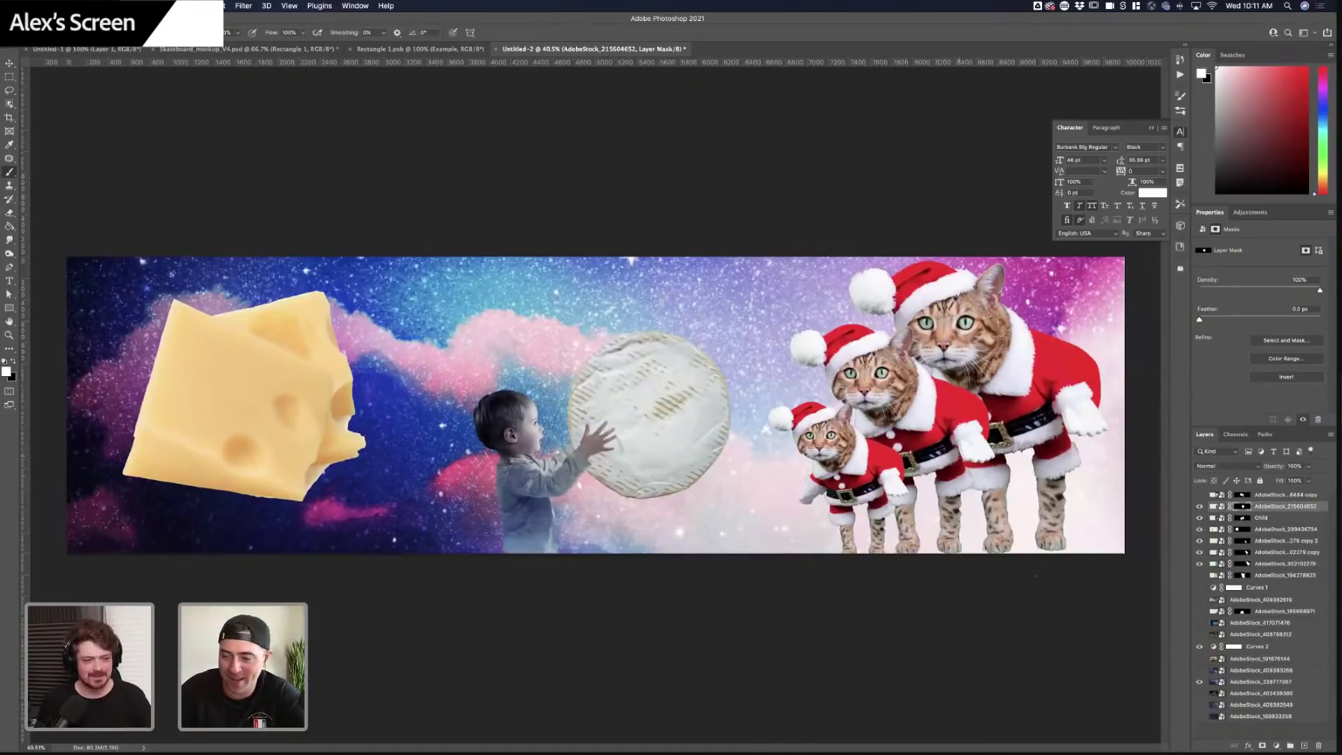
left_click(1200, 518)
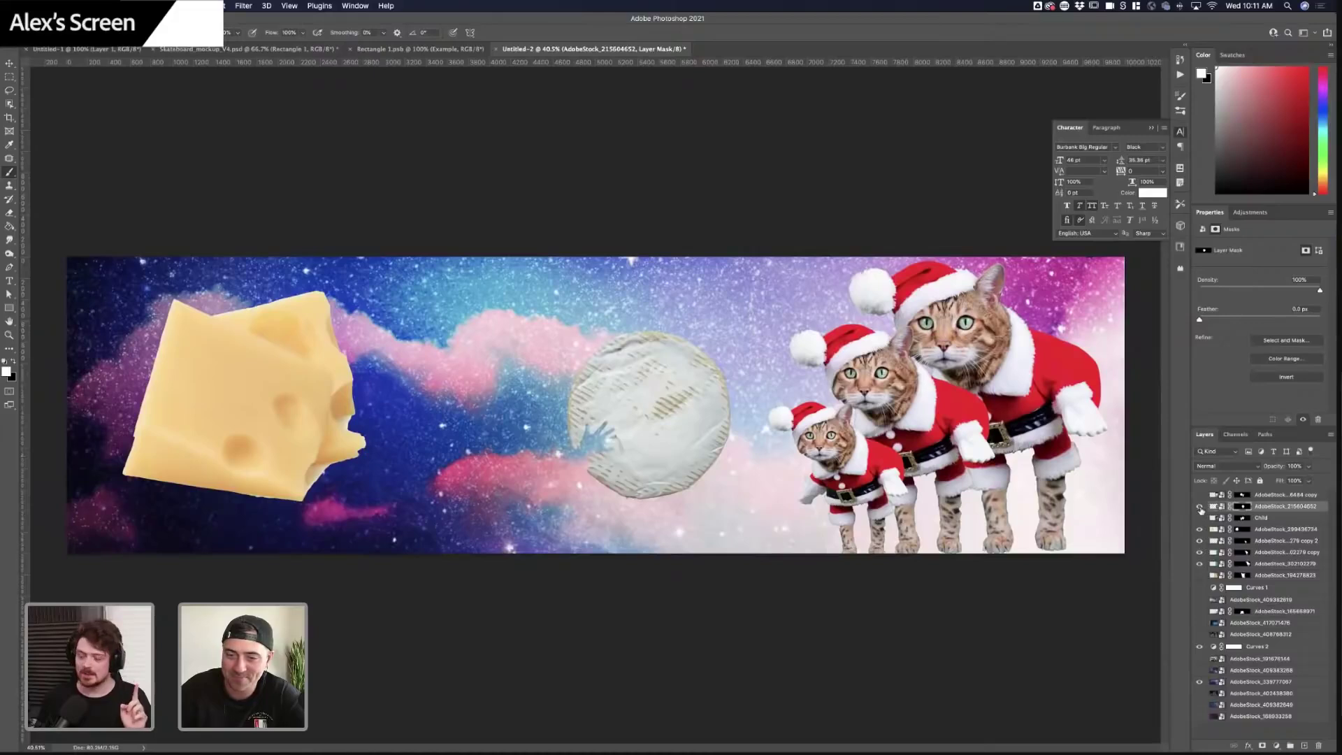
- Show the Child layer again, and remove the child from beside the Camembert in the space banner
left_click(1200, 518)
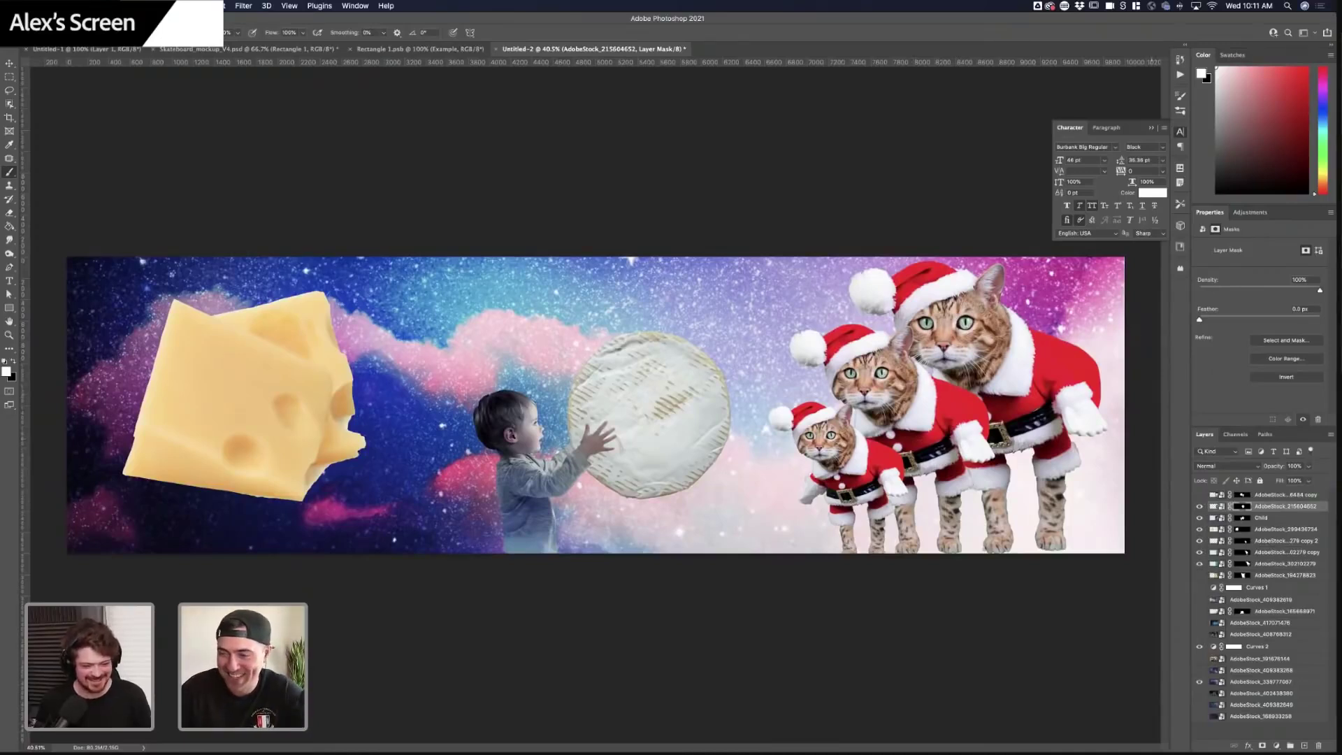
left_click(1274, 523)
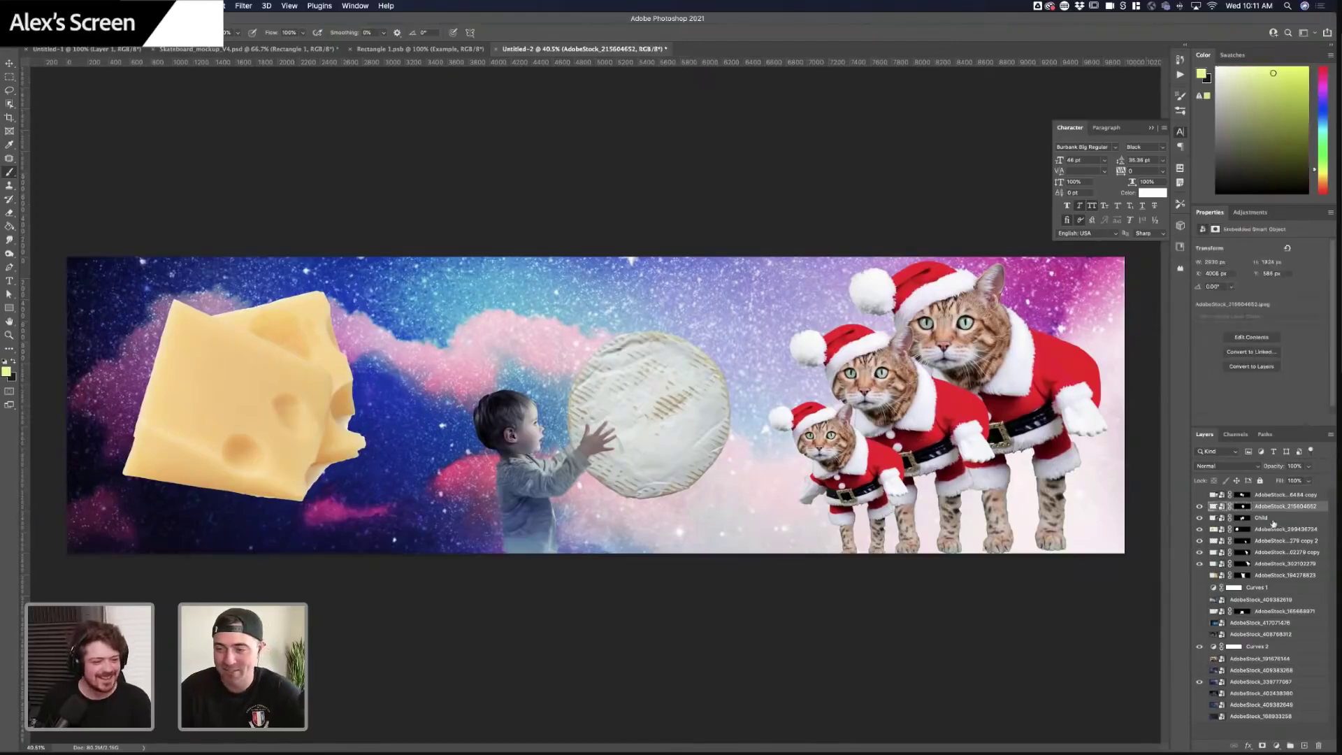
key("BackSpace")
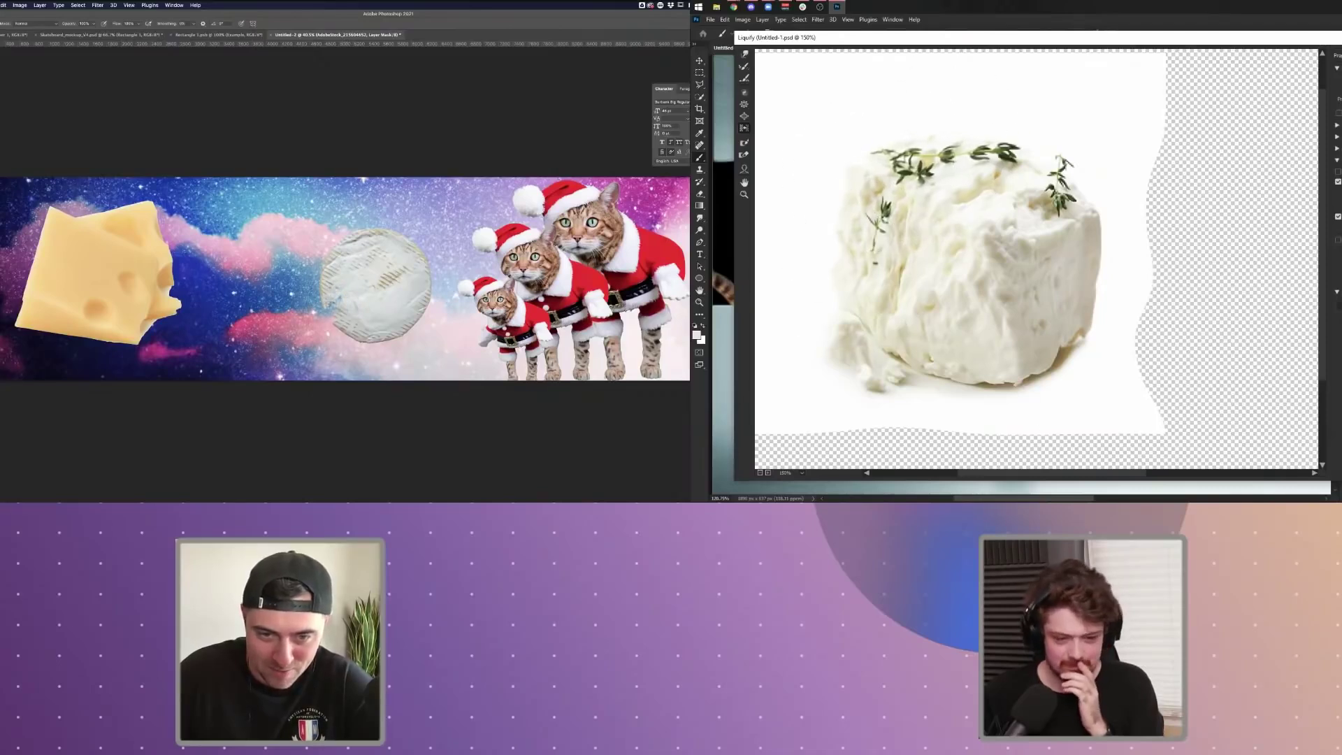
- Apply the Liquify reshaping and select the feta with Quick Selection strokes, extending the last one into its white background
key("Return")
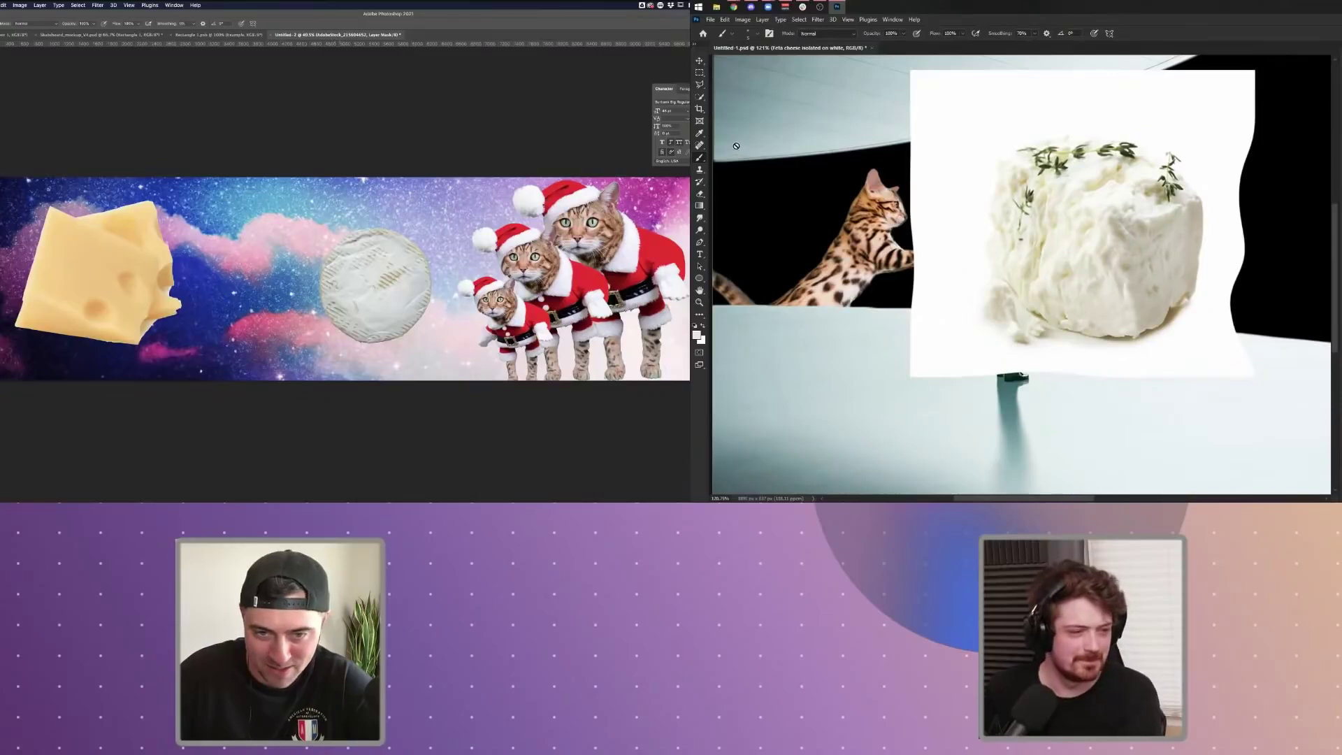
left_click(701, 99)
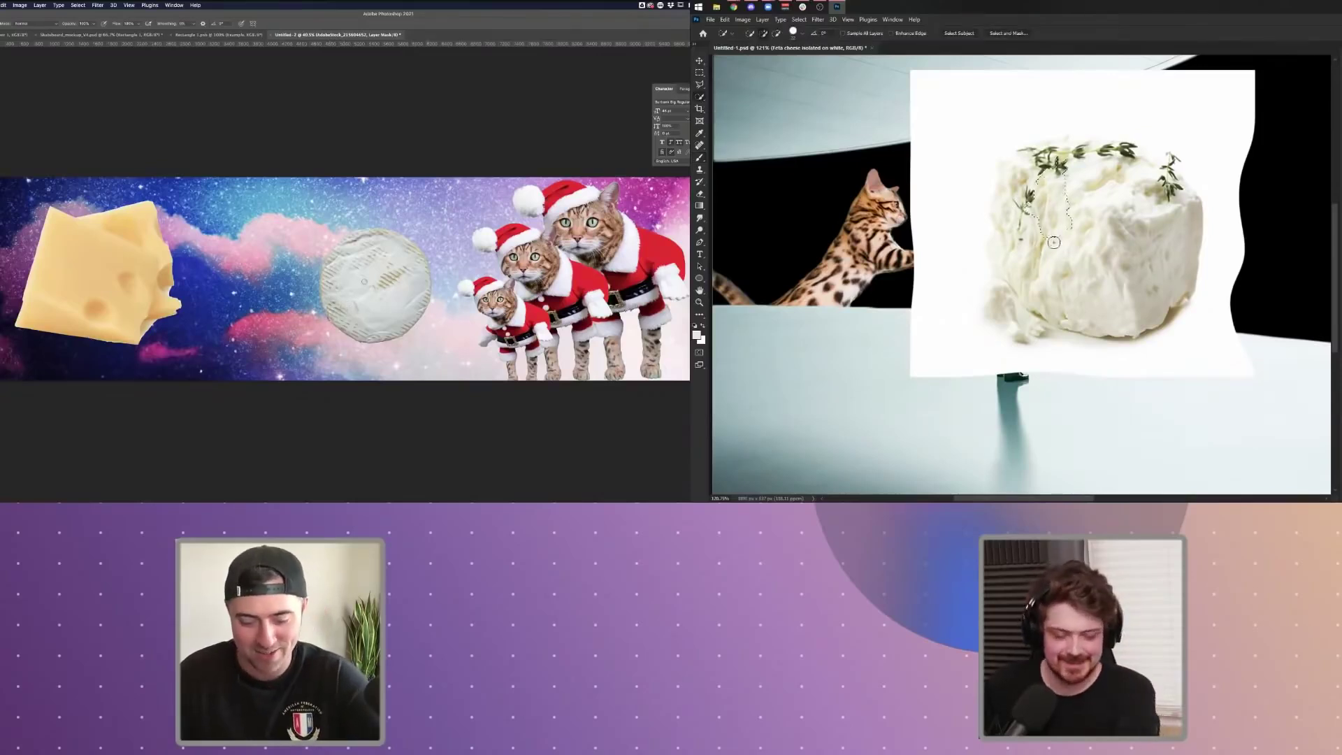
left_click_drag(1053, 242, 1055, 192)
mouse_move(1030, 264)
left_mouse_down()
mouse_move(1012, 300)
mouse_move(1003, 191)
mouse_move(1023, 174)
mouse_move(974, 132)
left_mouse_up()
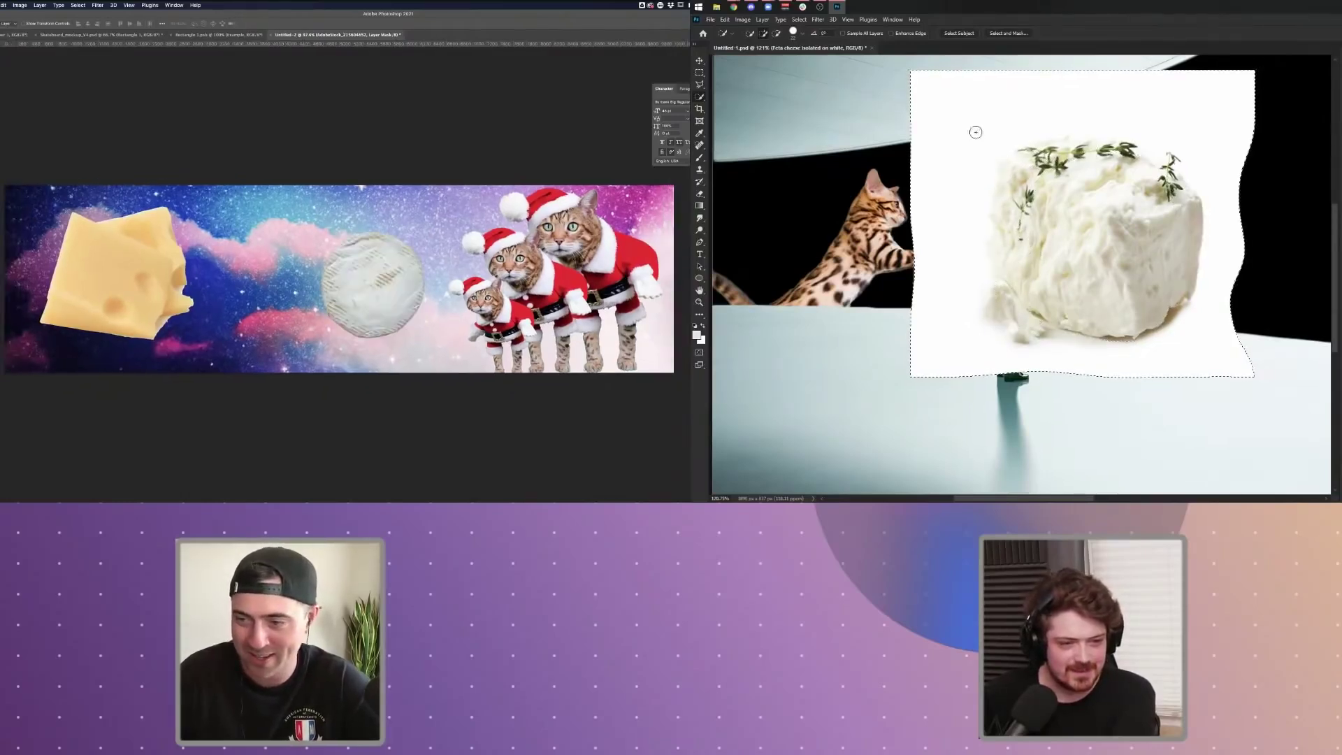
- Undo the selection stroke over the feta's white background after toggling it for comparison, and move the Camembert to the space banner's upper left corner
key("ctrl+z")
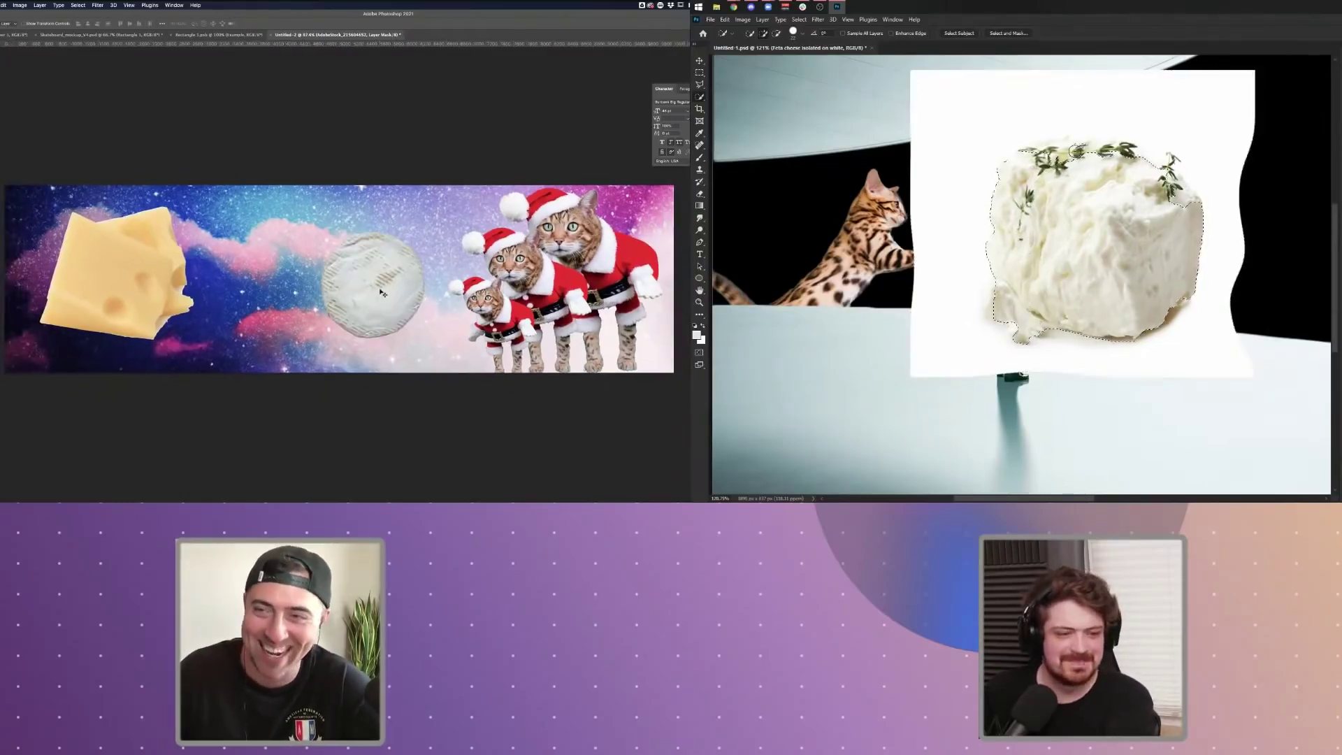
key("ctrl+shift+z")
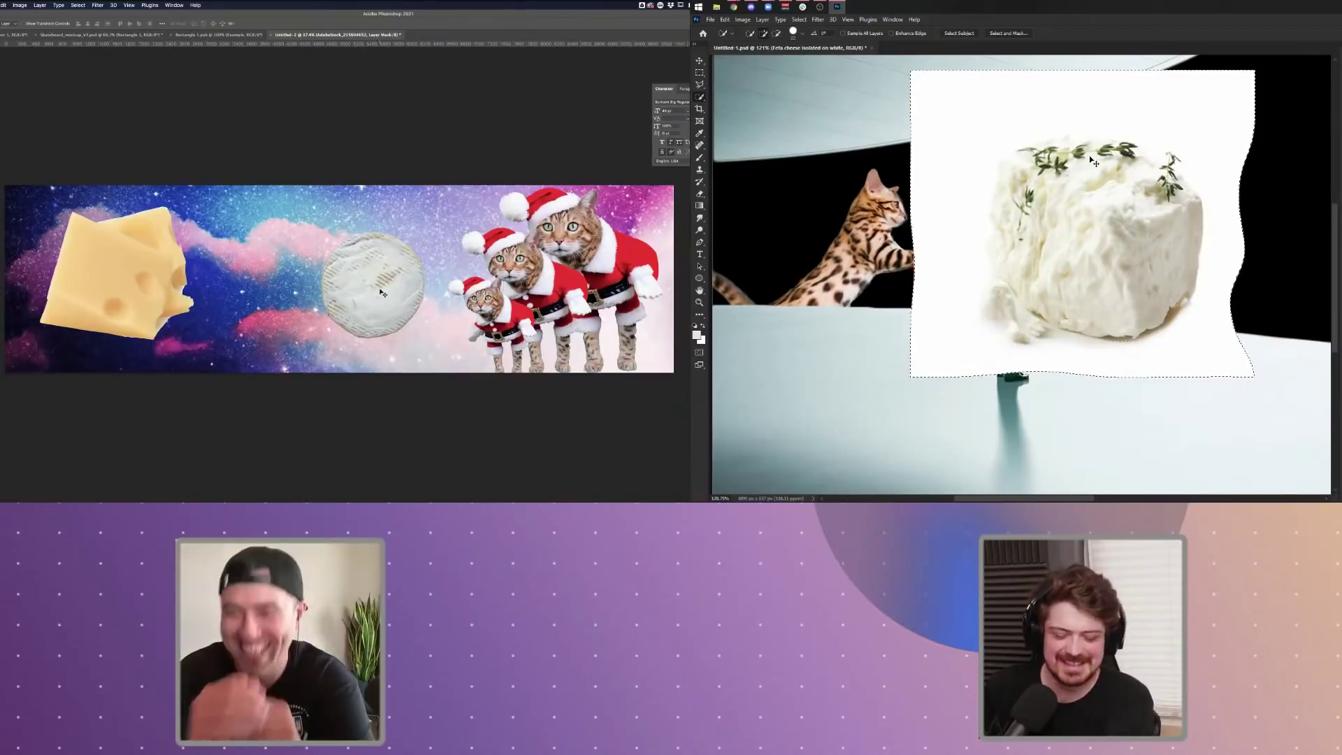
key("ctrl+z")
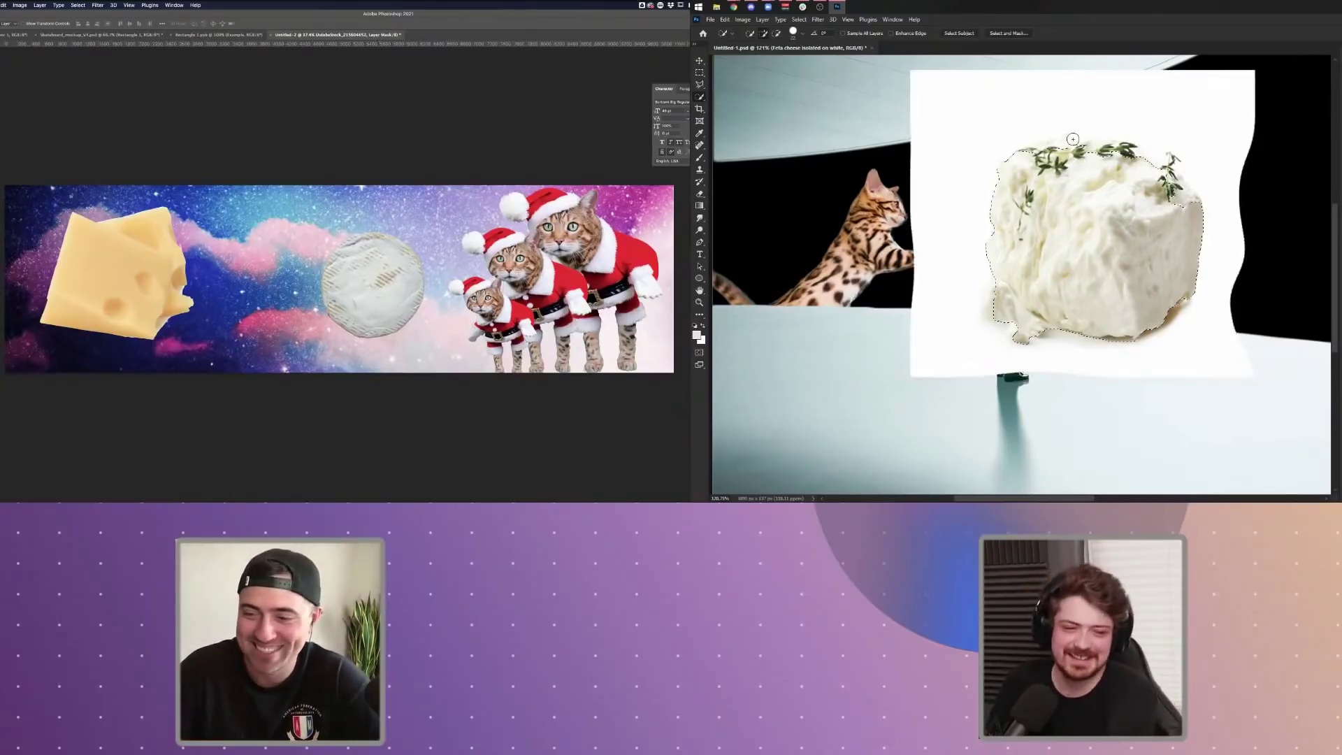
key("ctrl+shift+z")
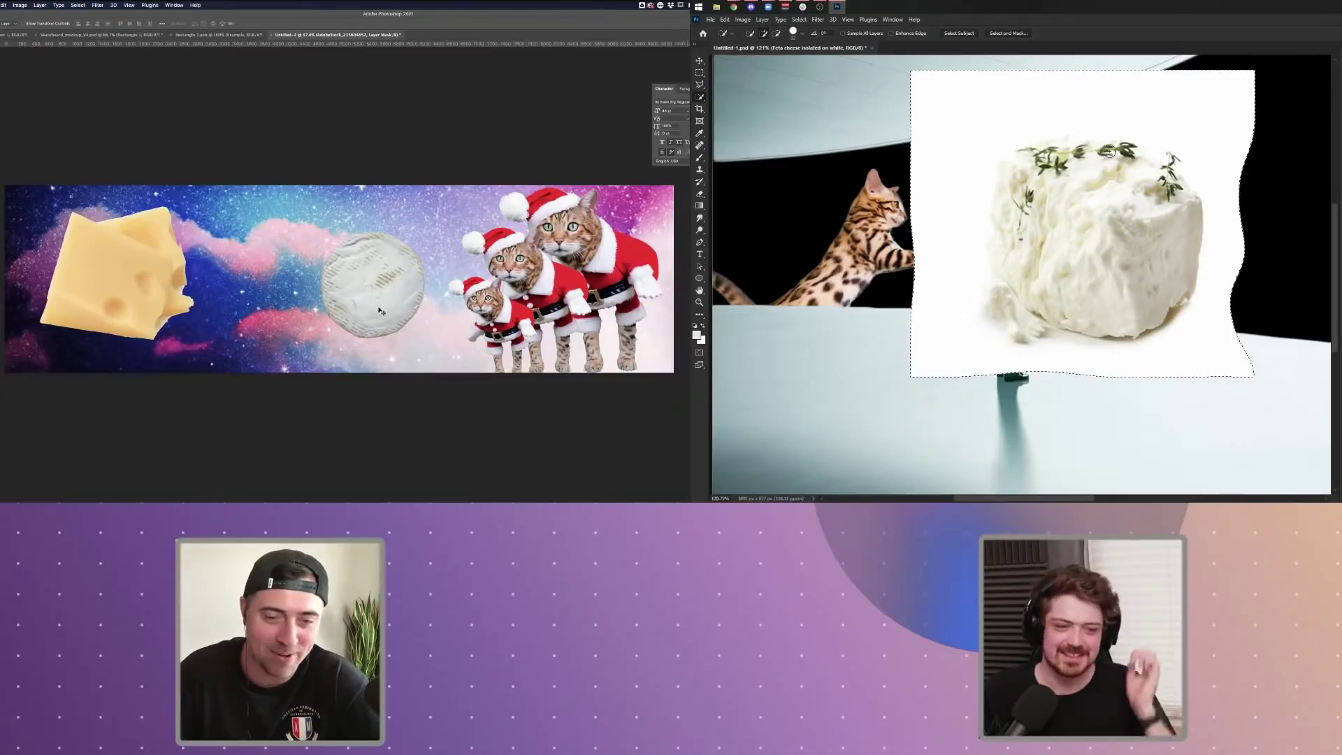
left_click_drag(381, 311, 27, 239)
key("ctrl+z")
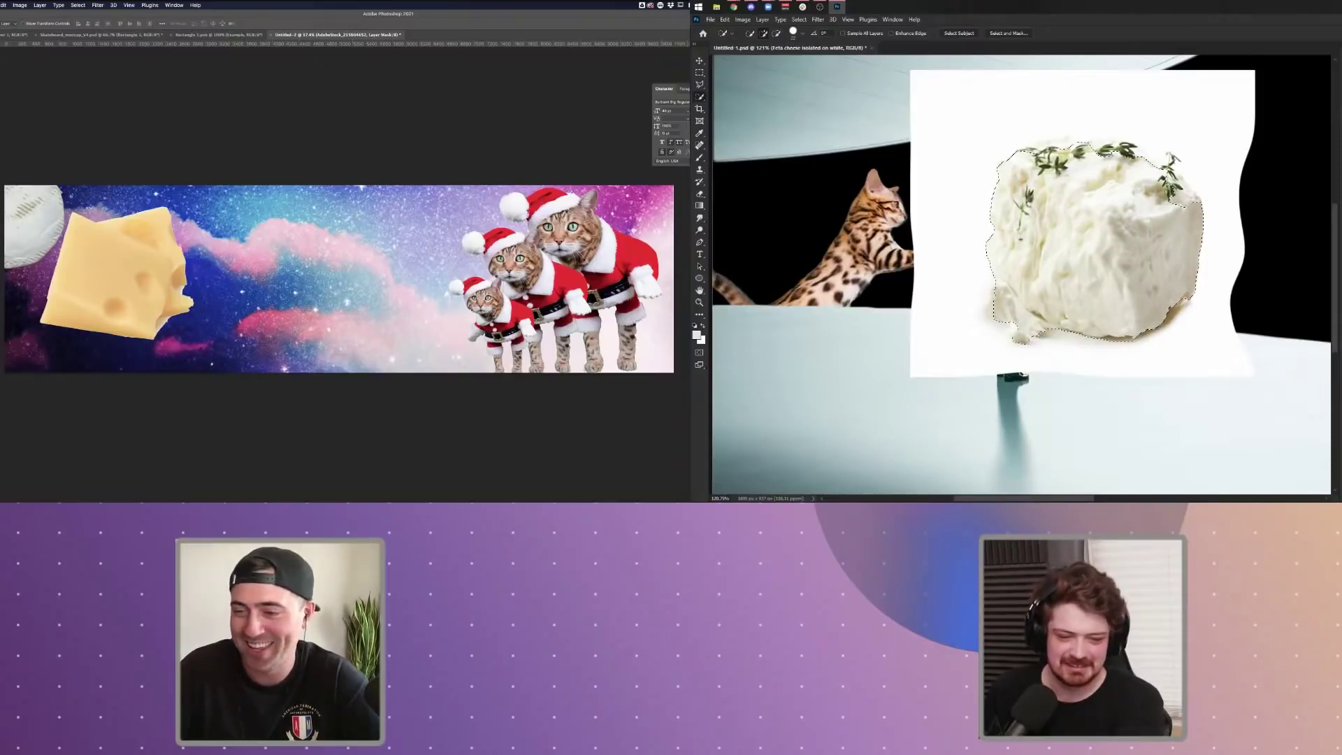
- Hide the layer with the round white cheese in the galaxy banner
key("super+comma")
key("super+comma")
key("super+comma")
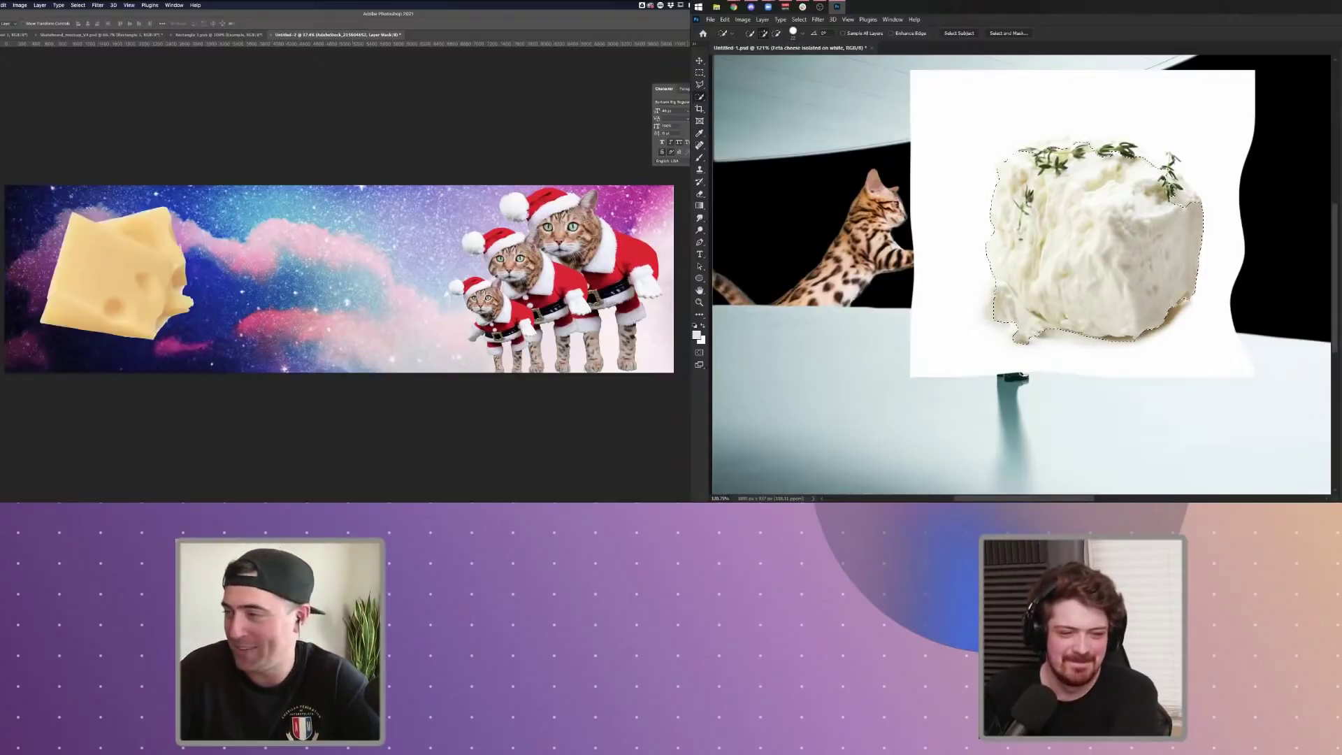
key("super+Tab")
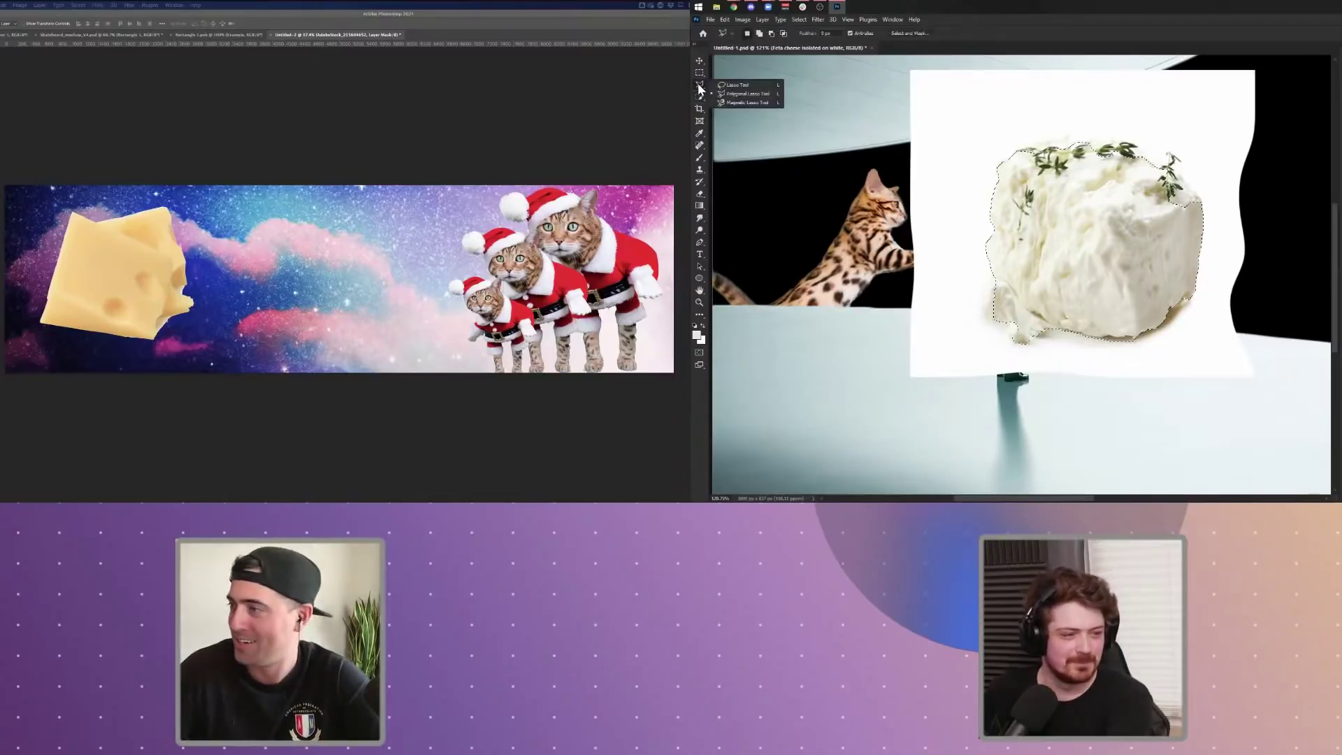
right_click(700, 96)
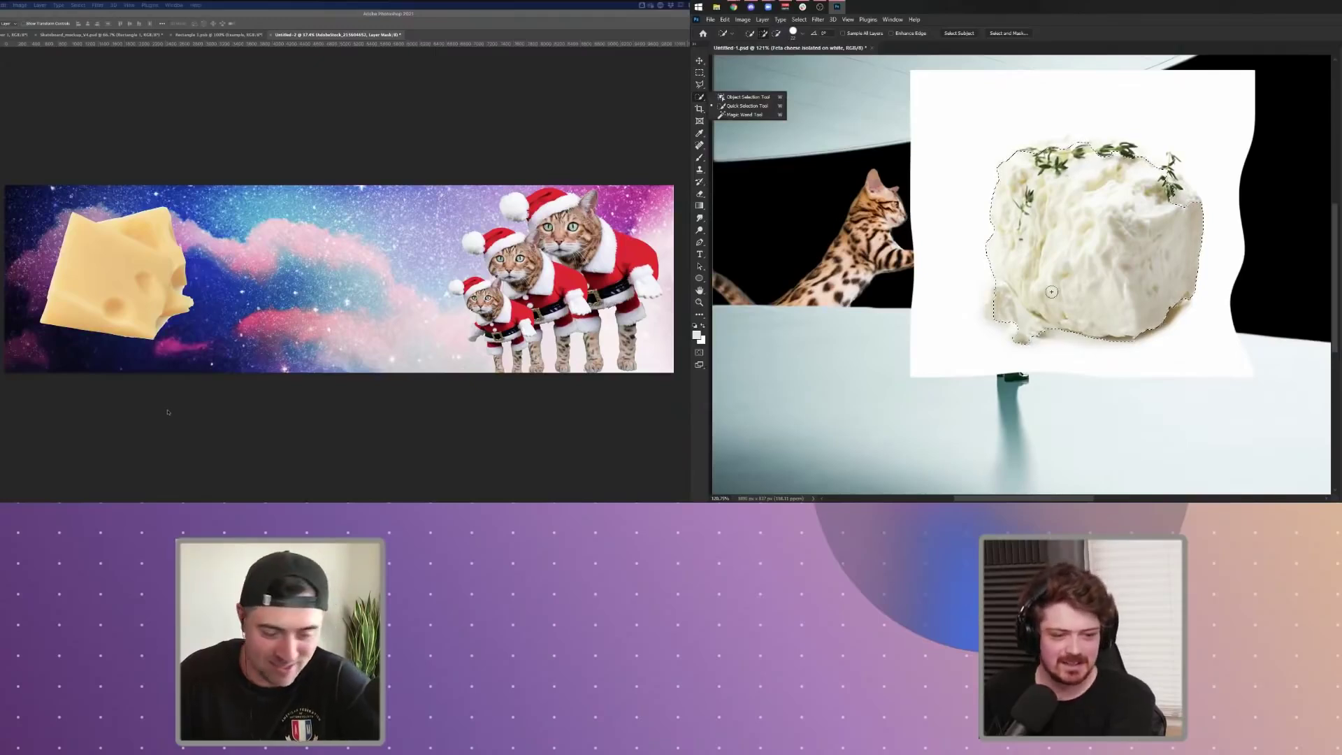
left_click_drag(997, 301, 1009, 319)
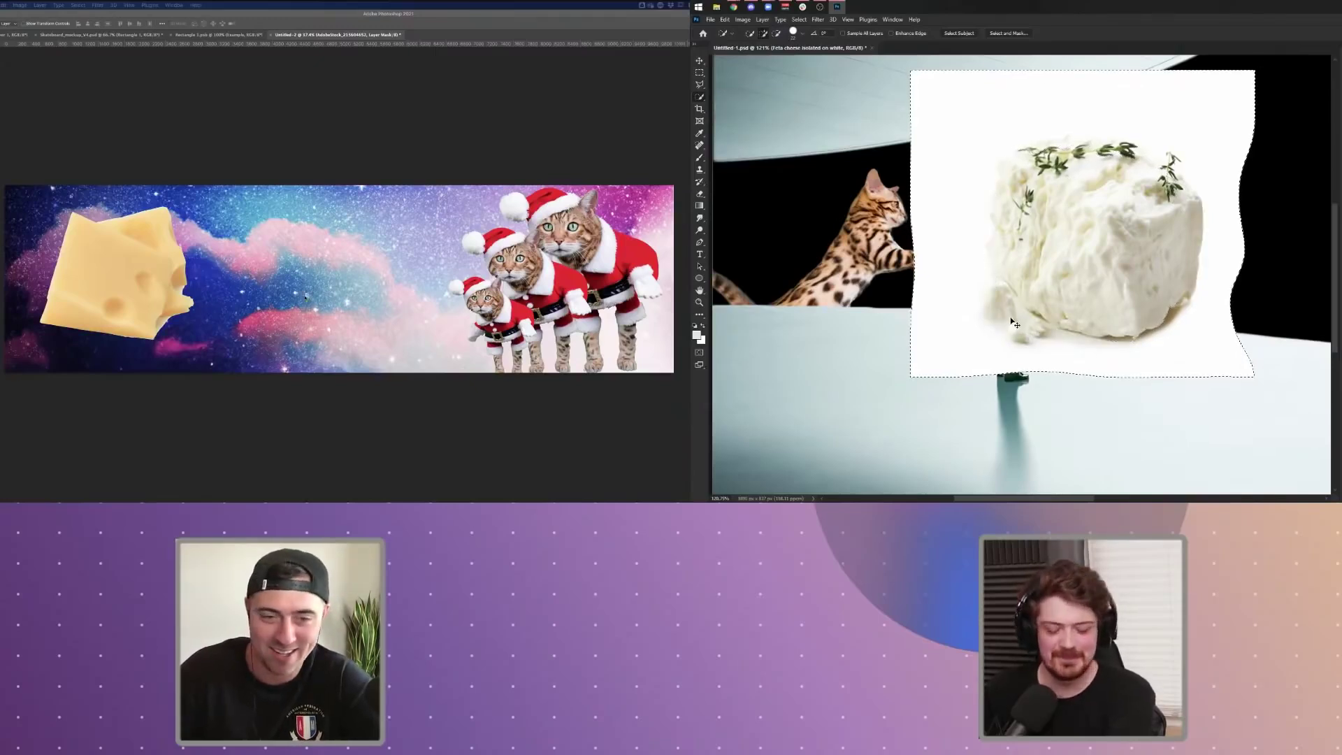
key("ctrl+z")
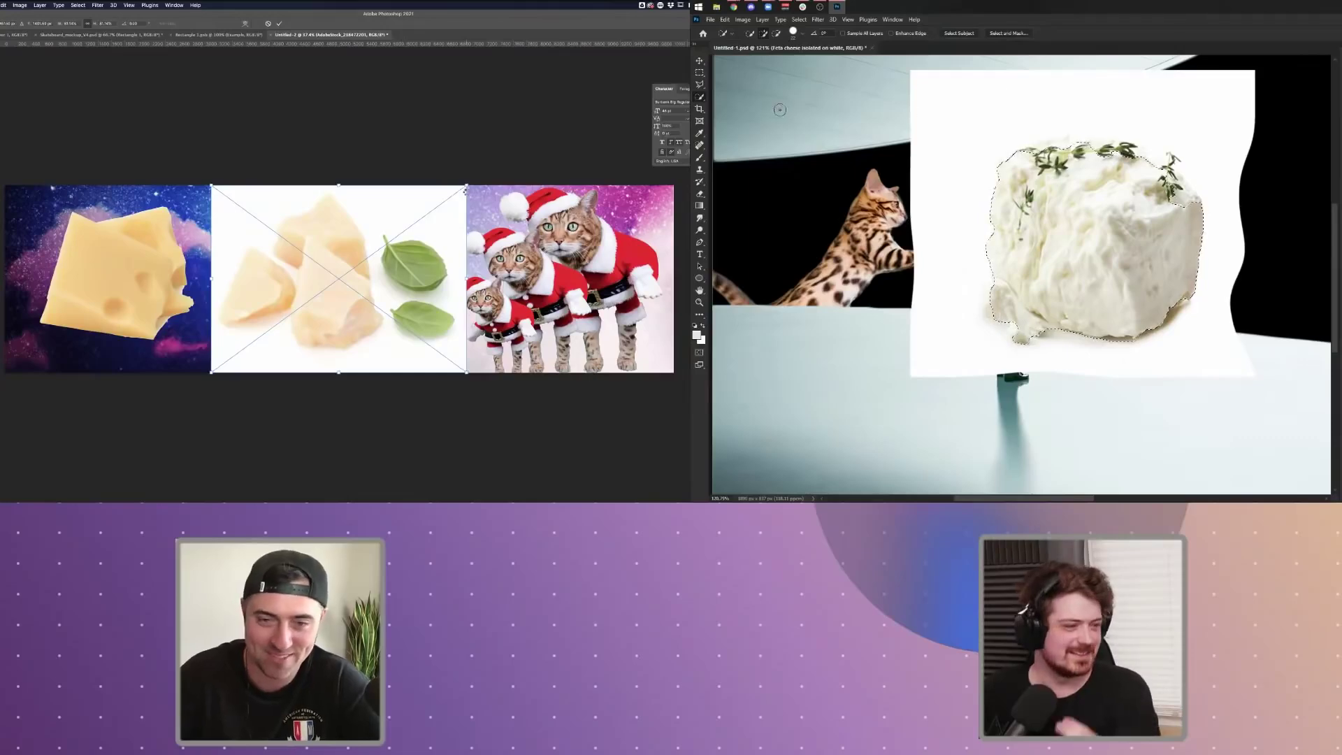
- Commit the parmesan image placed in the middle of the galaxy banner
key("Return")
- Reselect the feta block with the Object Selection tool and mask its layer to that selection
right_click(702, 98)
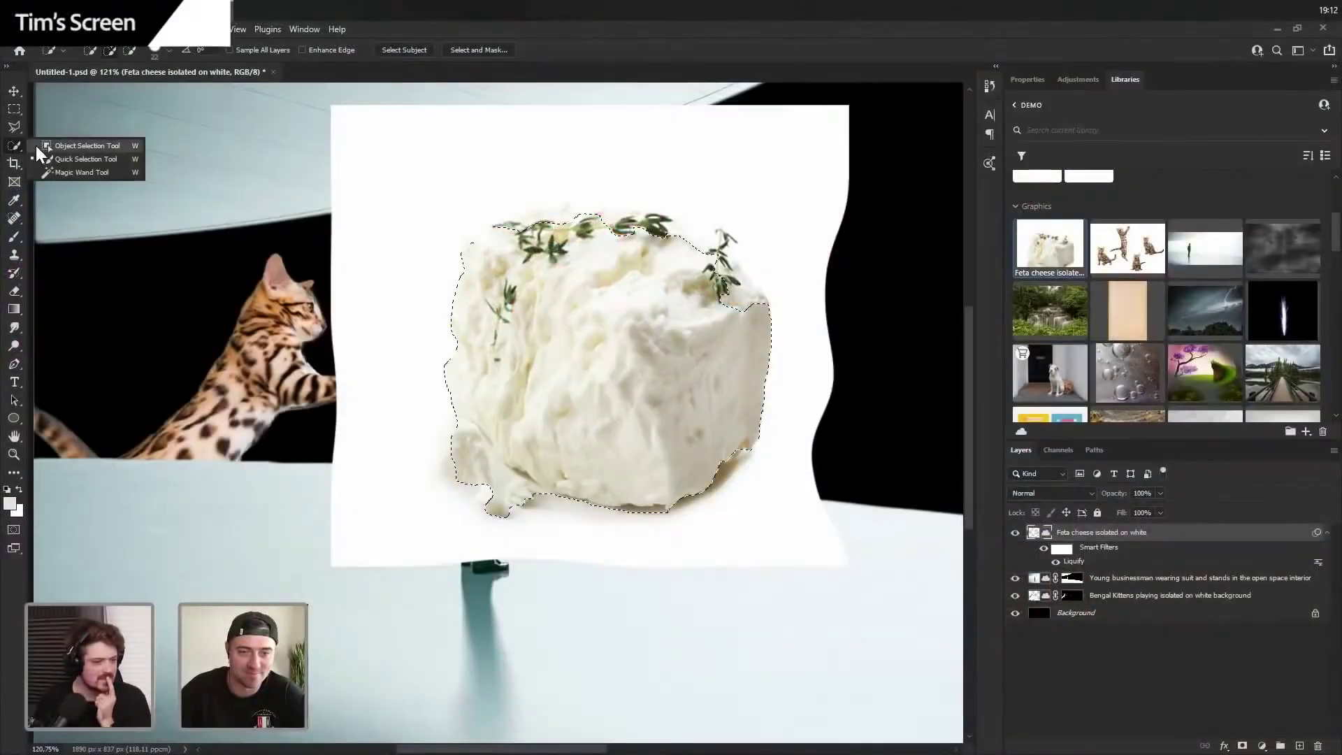
left_click(742, 98)
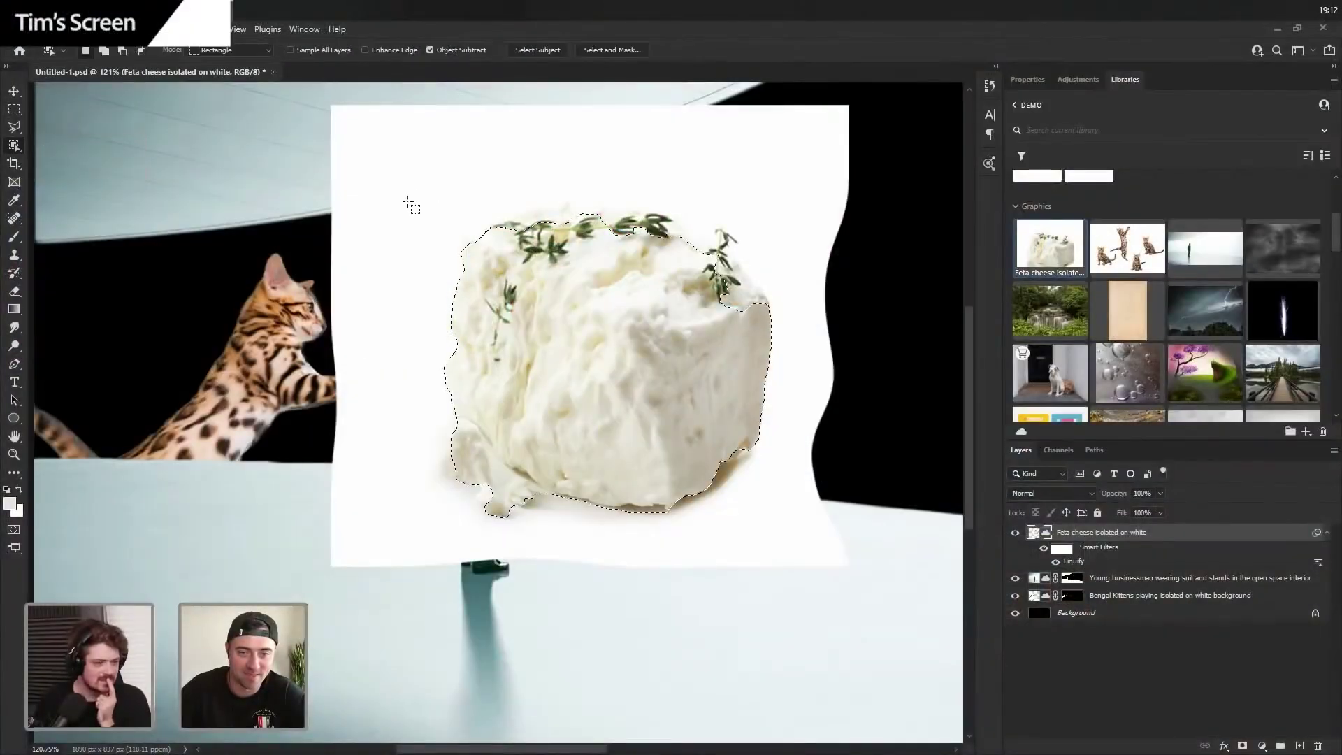
left_click_drag(962, 106, 1204, 374)
left_click_drag(771, 564, 839, 563)
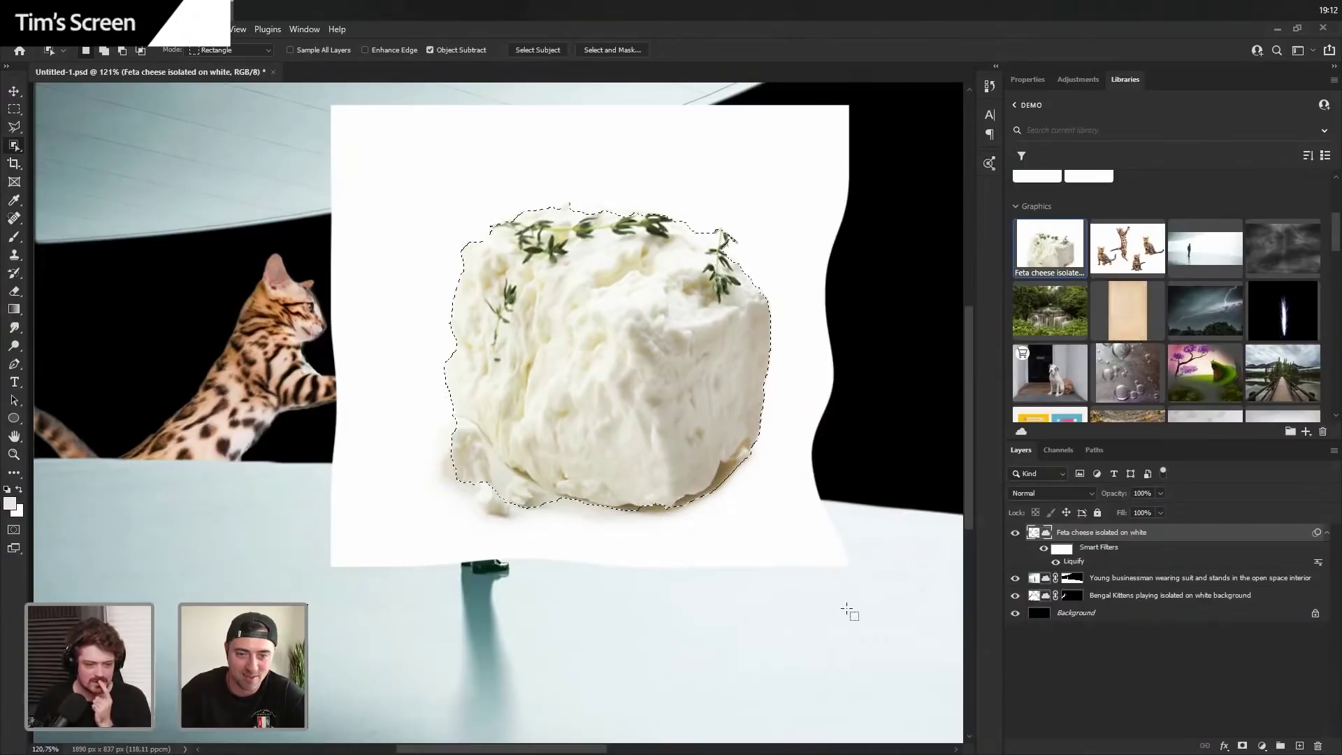
left_click(1243, 746)
- Free-transform the feta layer: scale it to about 61.8%, rotate it about -37.3° and place it in the black area beyond the businessman
left_click(1113, 537)
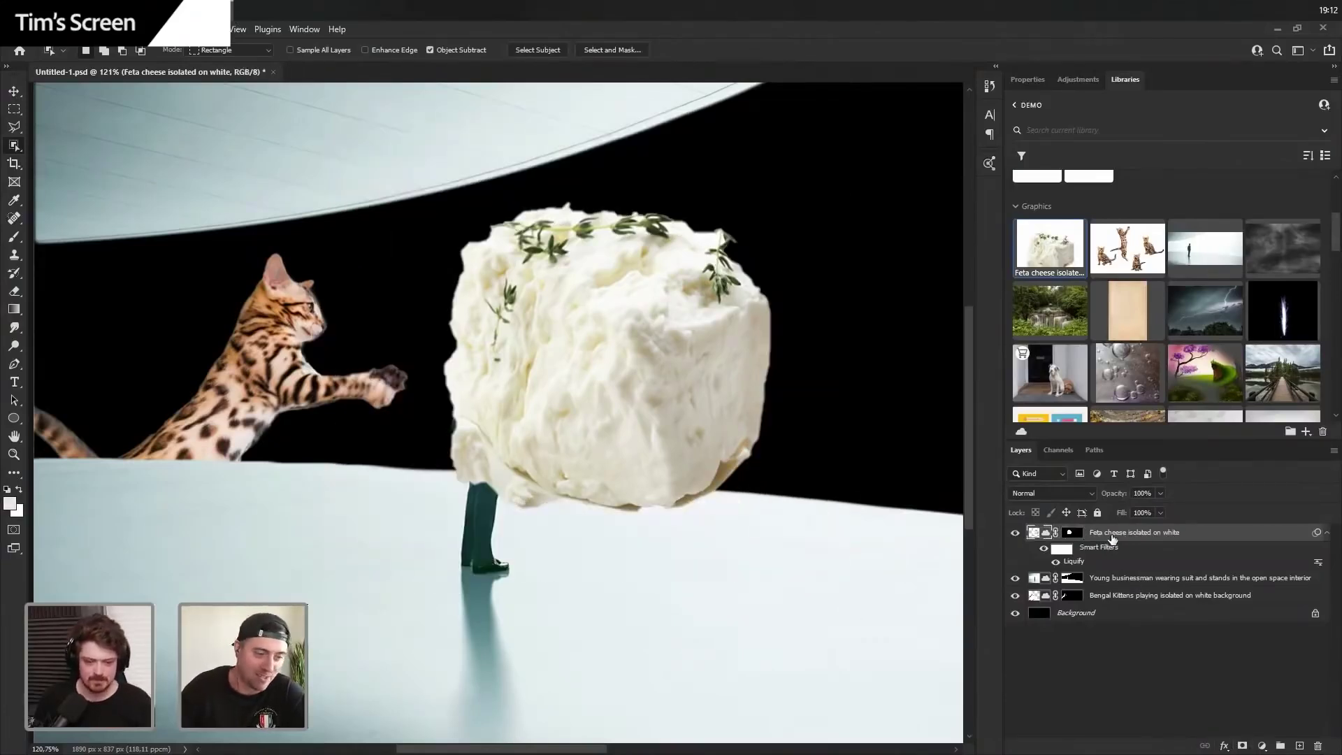
key("ctrl+t")
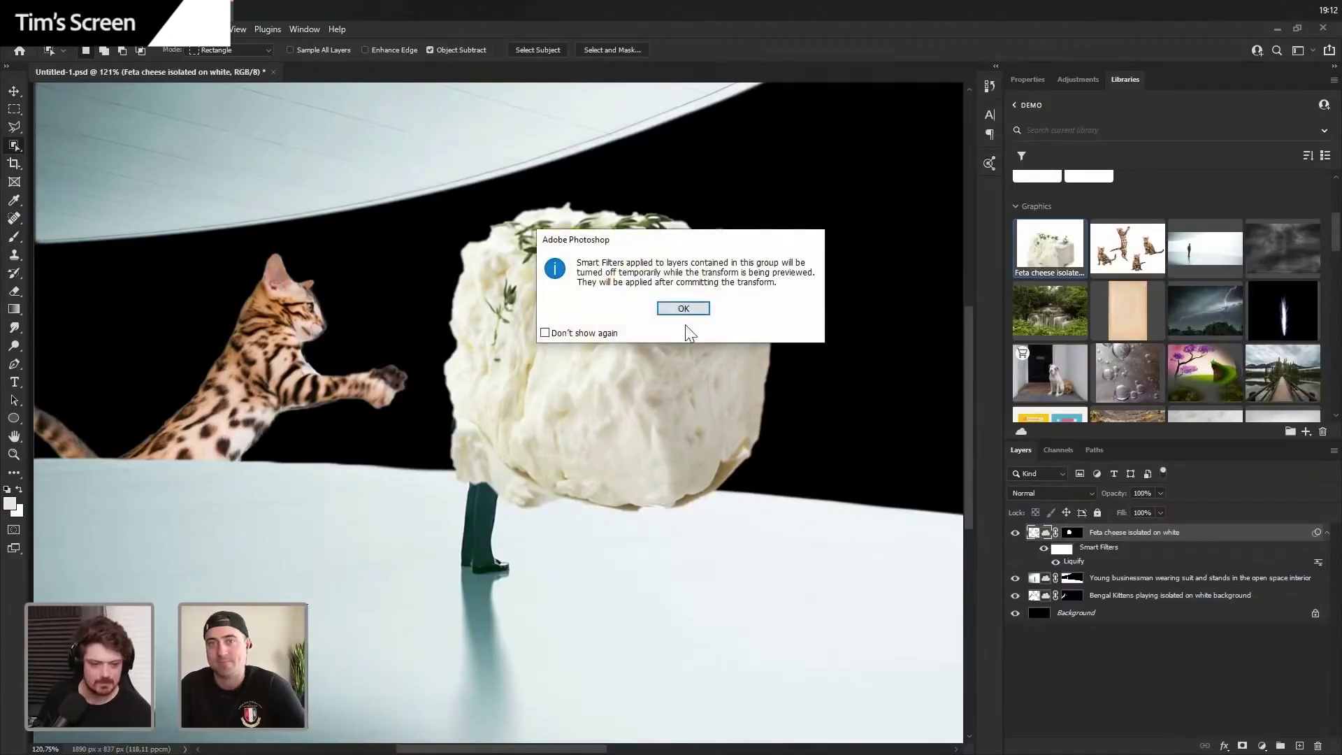
left_click(683, 308)
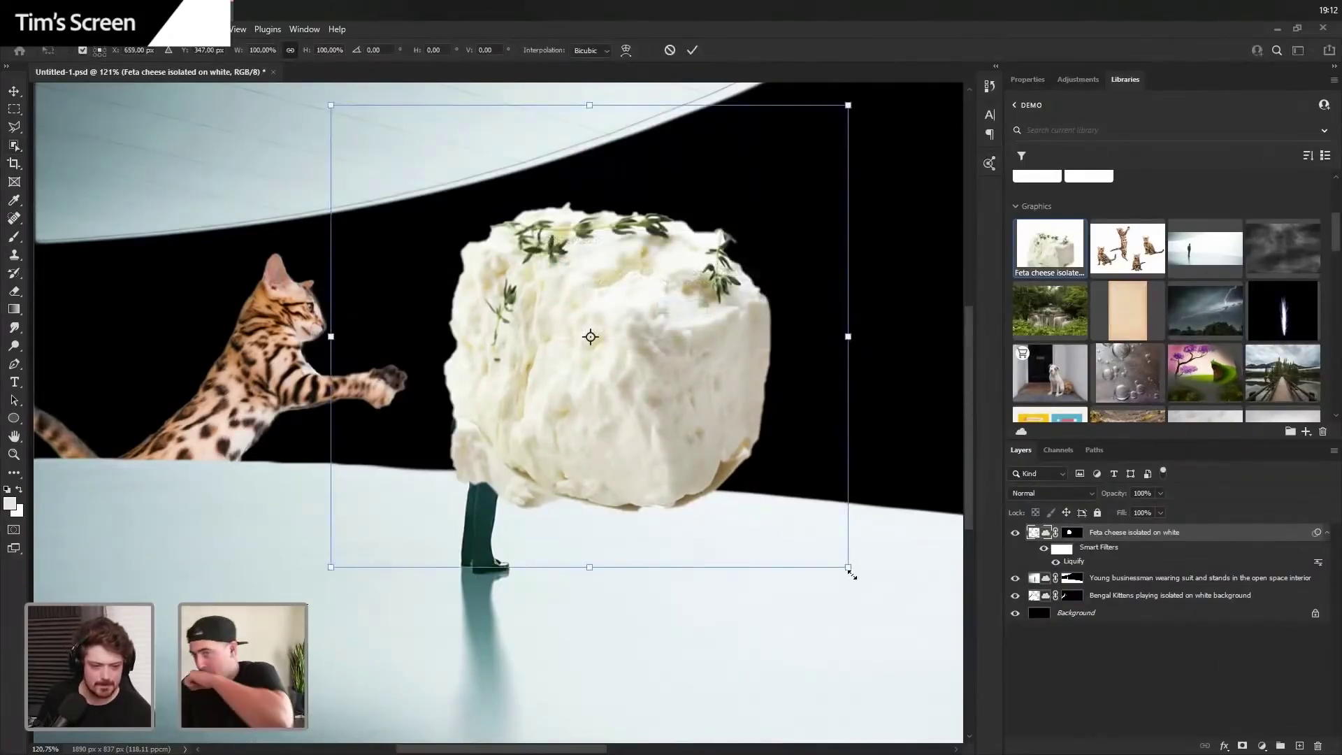
left_click_drag(851, 573, 651, 393)
left_click_drag(462, 297, 676, 307)
left_click_drag(895, 449, 923, 304)
left_click_drag(661, 318, 674, 332)
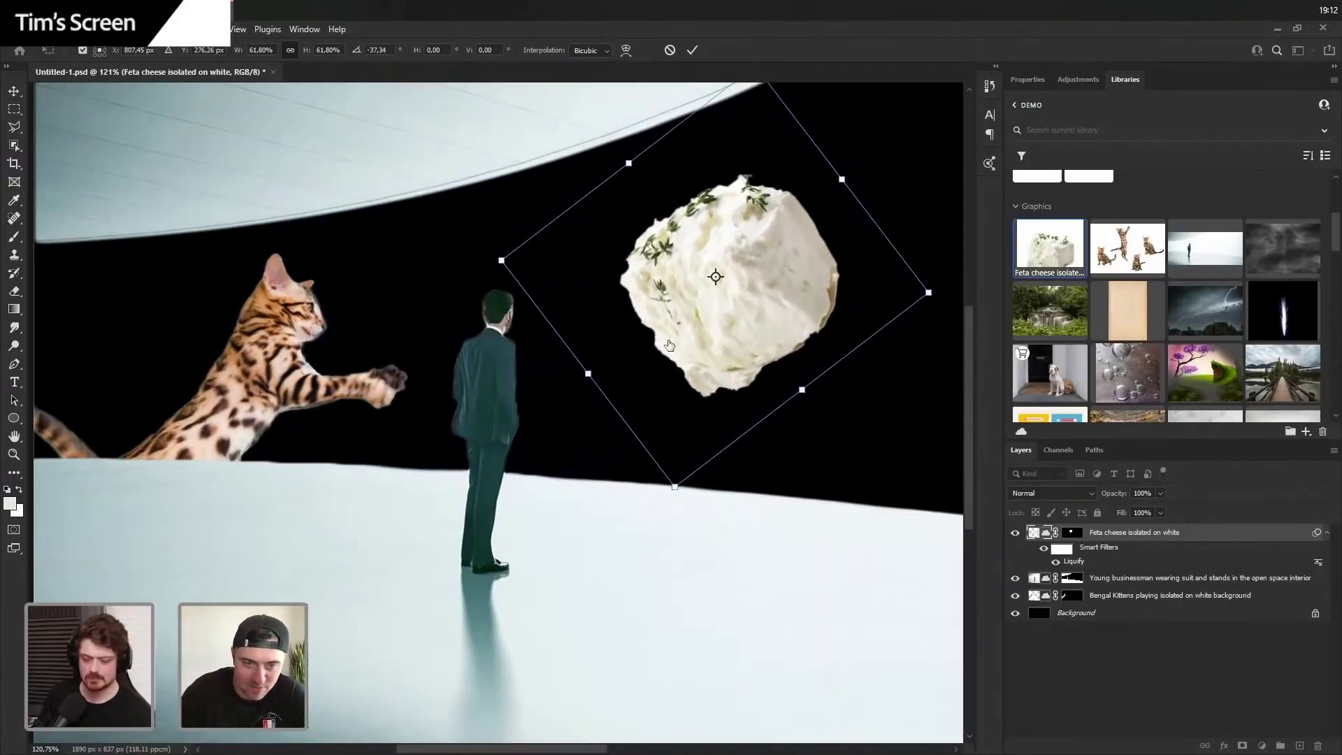
key("Return")
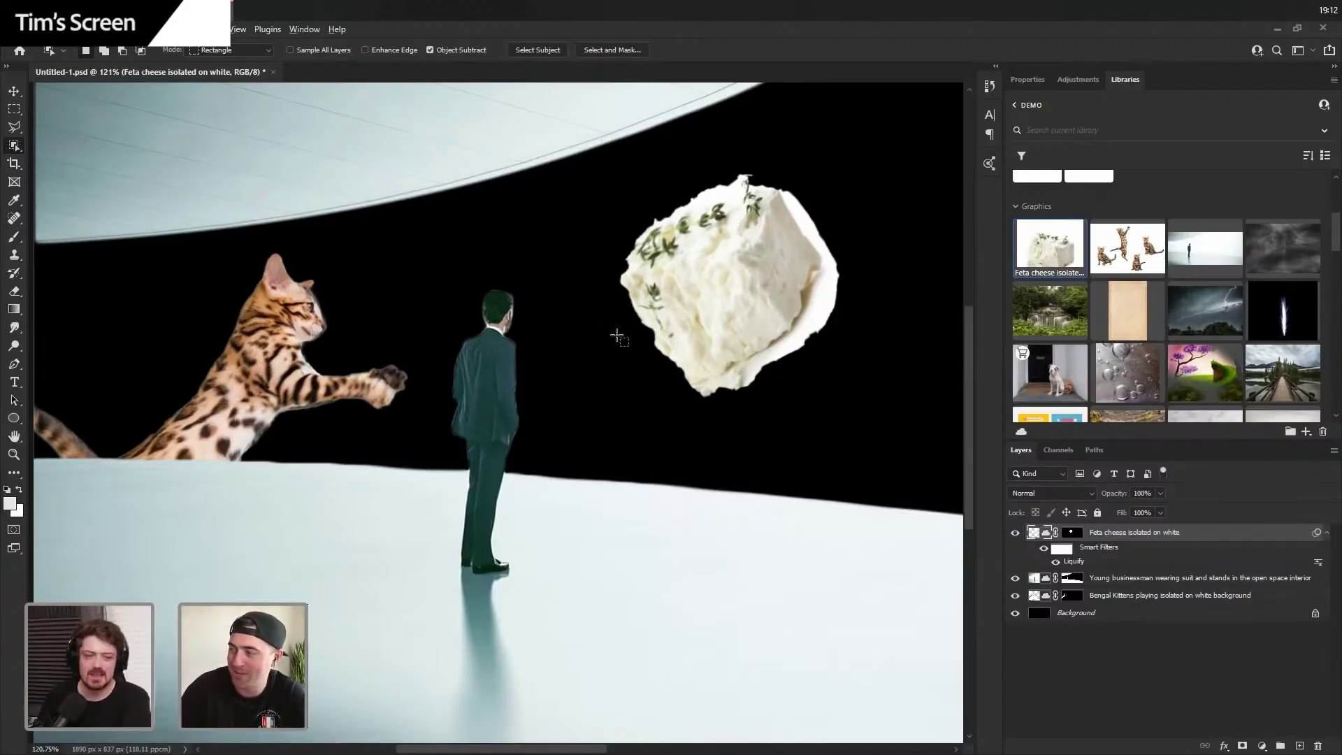
- Select the Background layer for brushing and set the foreground colour to a dark purple, RGB 52, 37, 71
key("ctrl+0")
key("v")
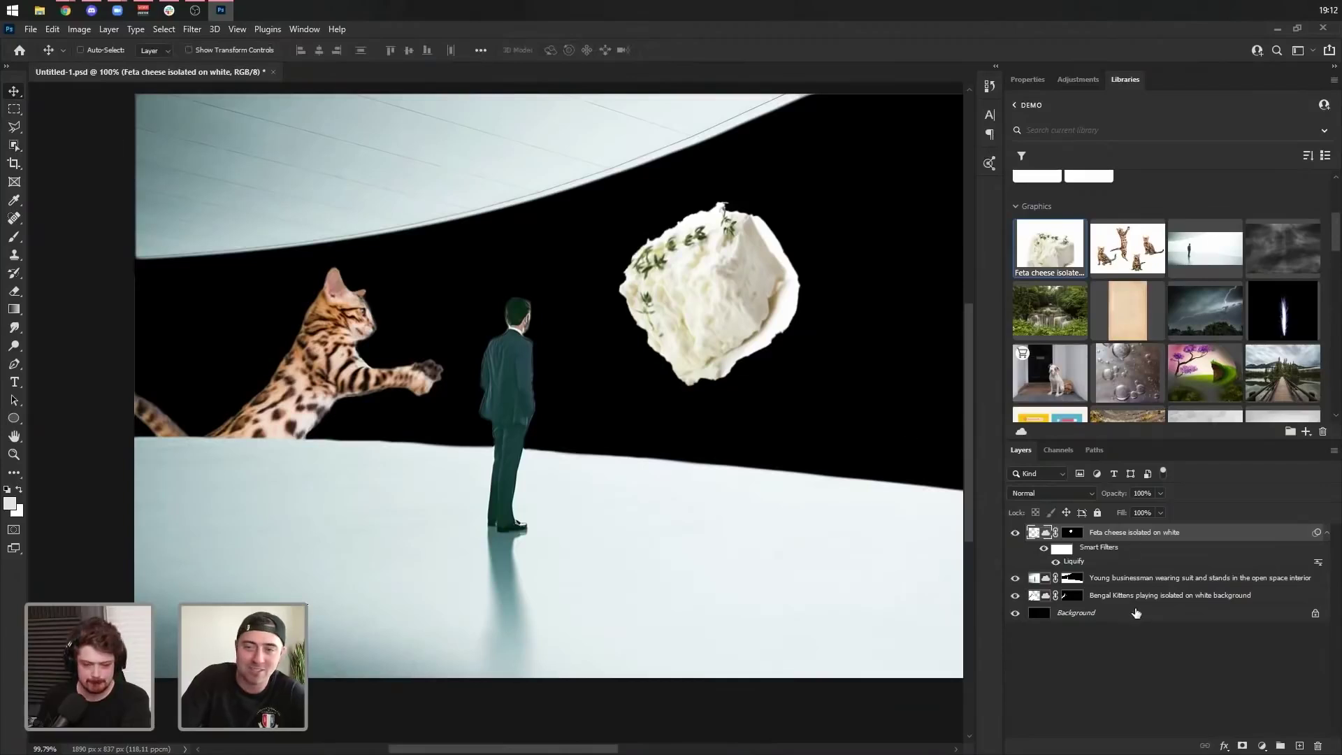
left_click(1136, 613)
key("b")
mouse_move(434, 315)
left_mouse_down()
mouse_move(460, 320)
mouse_move(484, 96)
mouse_move(532, 59)
left_mouse_up()
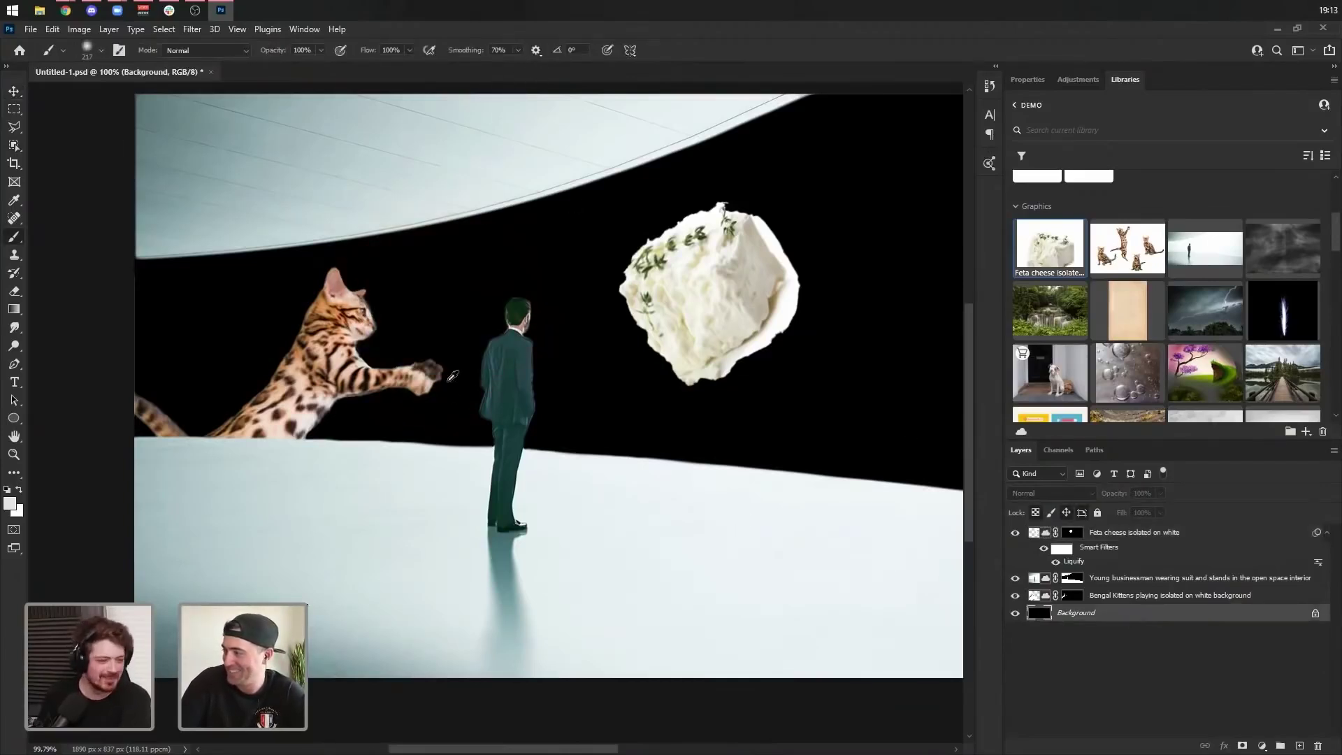
mouse_move(442, 381)
left_mouse_down()
mouse_move(481, 372)
mouse_move(526, 311)
left_mouse_up()
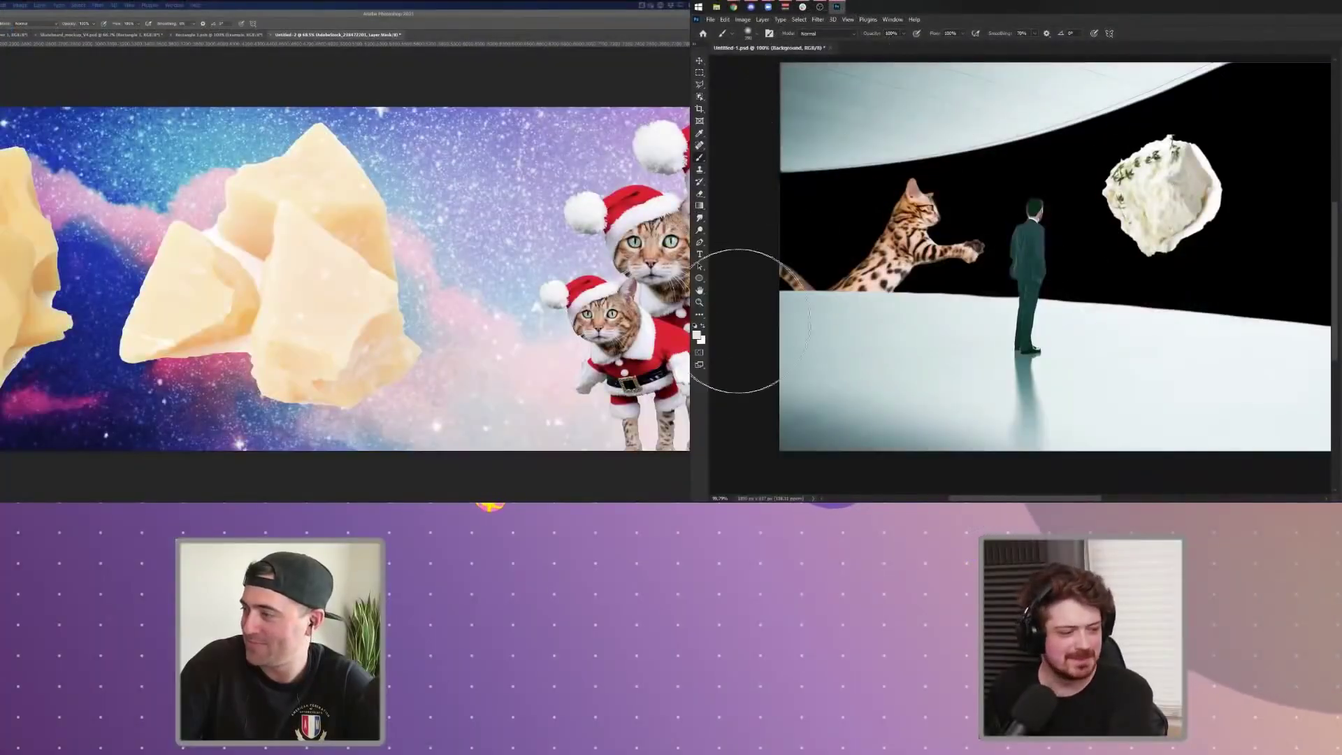
left_click(698, 335)
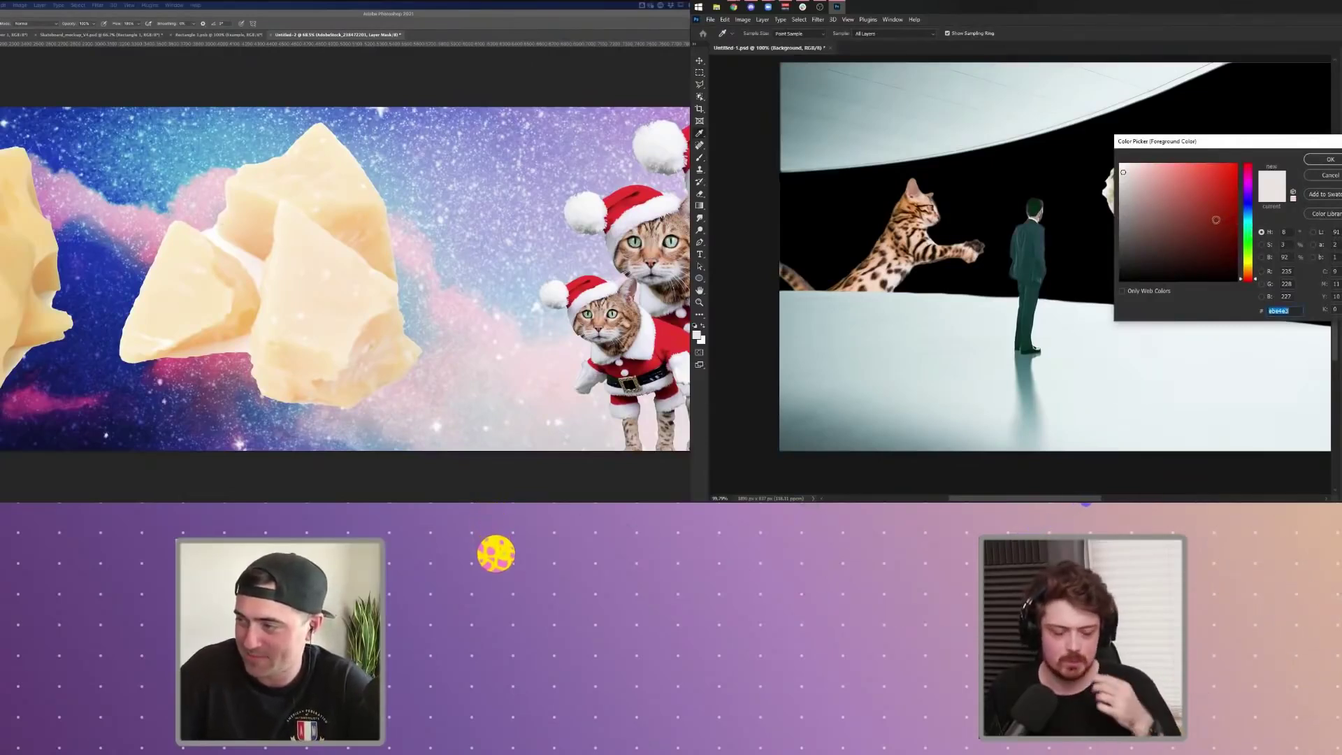
left_click_drag(1251, 236, 1231, 195)
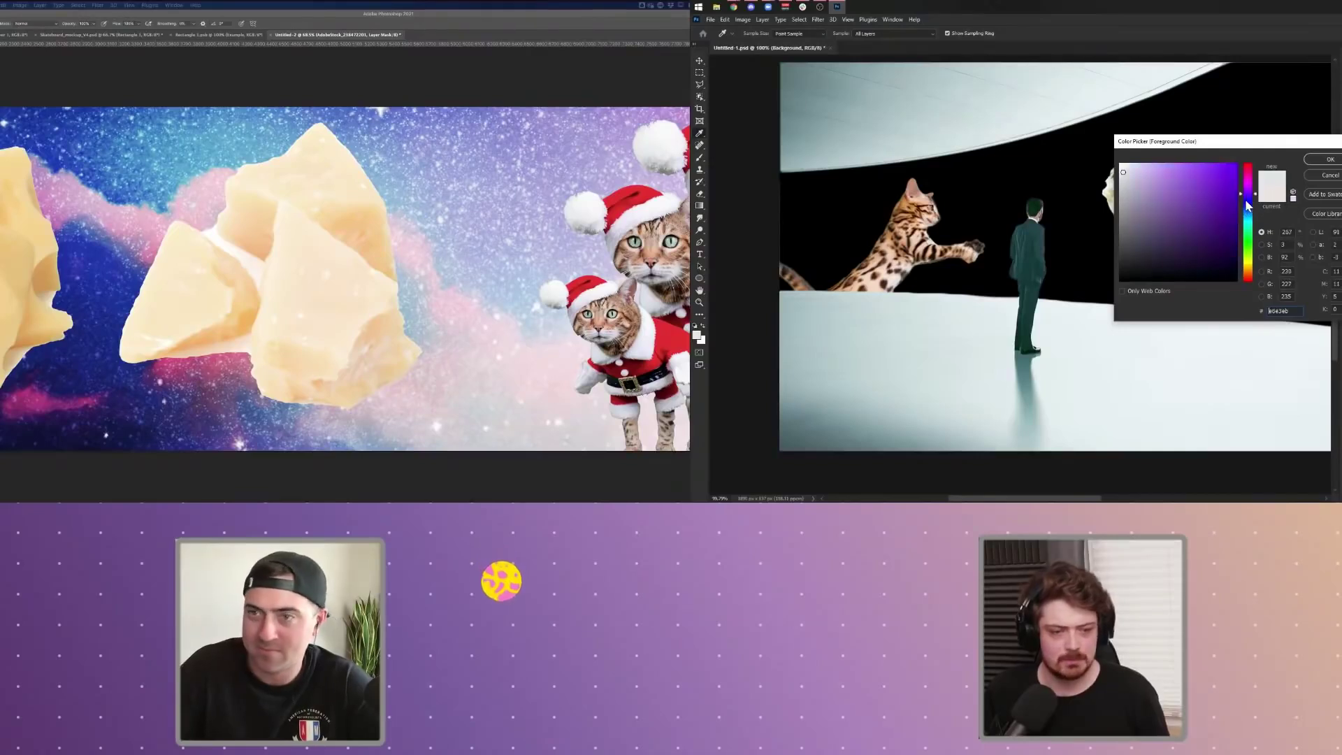
left_click(1323, 160)
- Brush dark purple haze over the black background around the cat and feta, and object-select the sliced cheese placed in the galaxy banner
key("b")
mouse_move(937, 195)
left_mouse_down()
mouse_move(854, 190)
mouse_move(947, 255)
mouse_move(1105, 297)
mouse_move(1145, 150)
mouse_move(1253, 132)
mouse_move(1258, 177)
left_mouse_up()
key("super+minus")
key("Return")
left_click_drag(1115, 279, 1046, 279)
left_click_drag(1247, 234, 1266, 347)
left_click_drag(226, 218, 448, 341)
left_click_drag(1055, 256, 961, 284)
left_click_drag(448, 341, 451, 343)
left_click_drag(1236, 112, 1262, 259)
left_click_drag(455, 343, 454, 343)
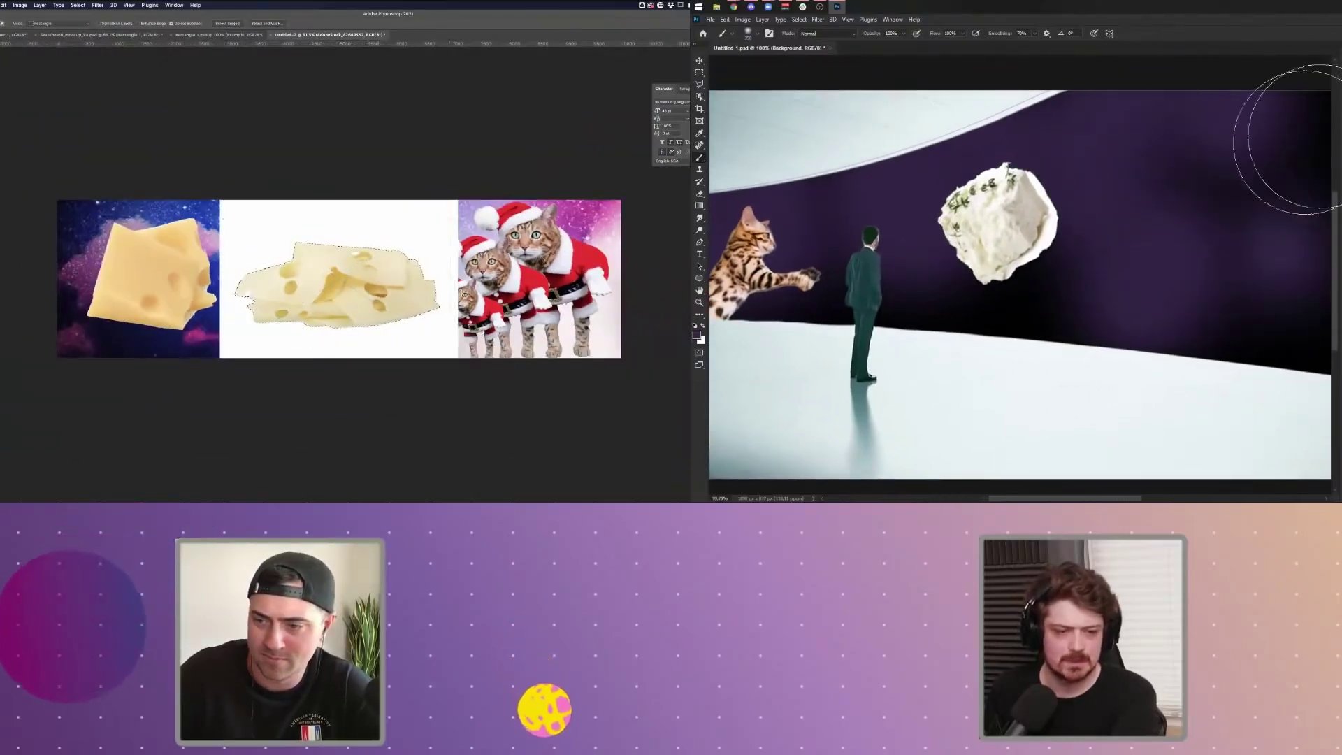
scroll(338, 279, "up", 5)
- Set the foreground colour to a lighter purple, RGB 99, 79, 125, and dab soft glows across the background behind the cat and feta
left_click(697, 336)
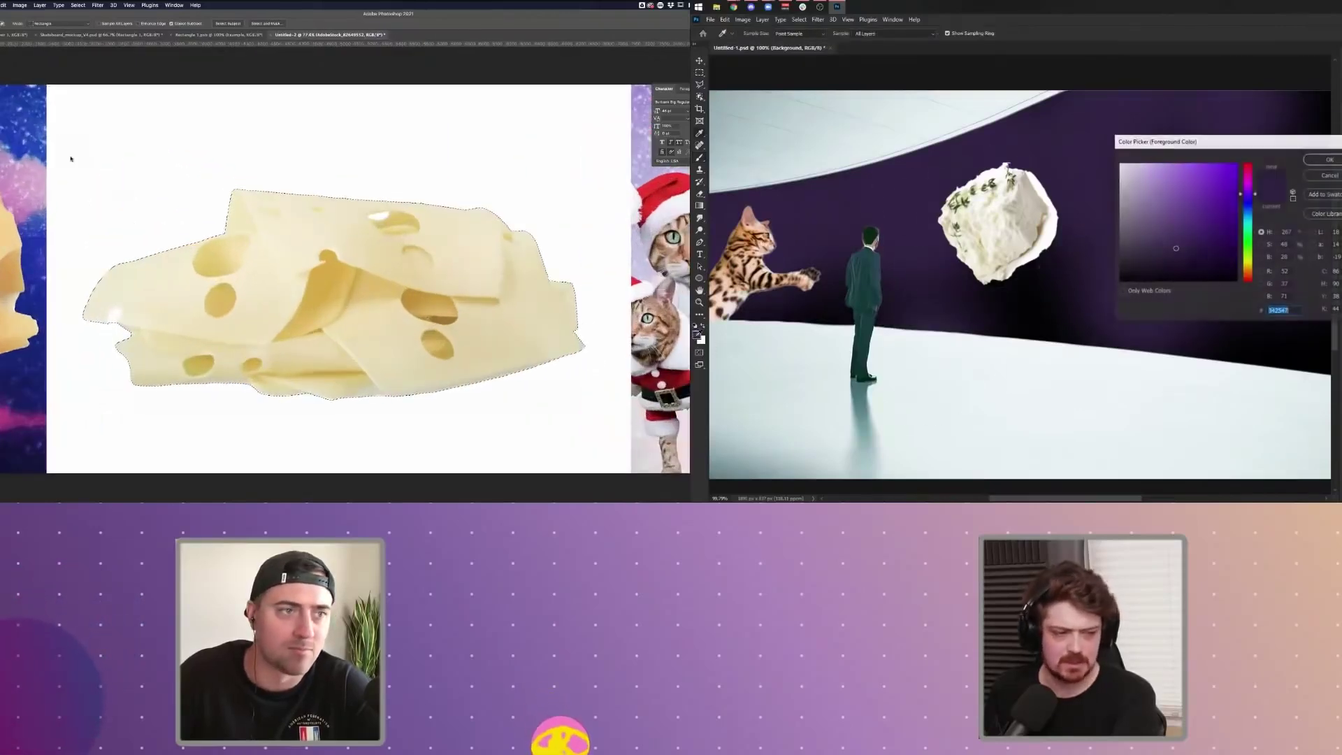
left_click(1165, 224)
left_click(1329, 160)
left_click(1178, 115)
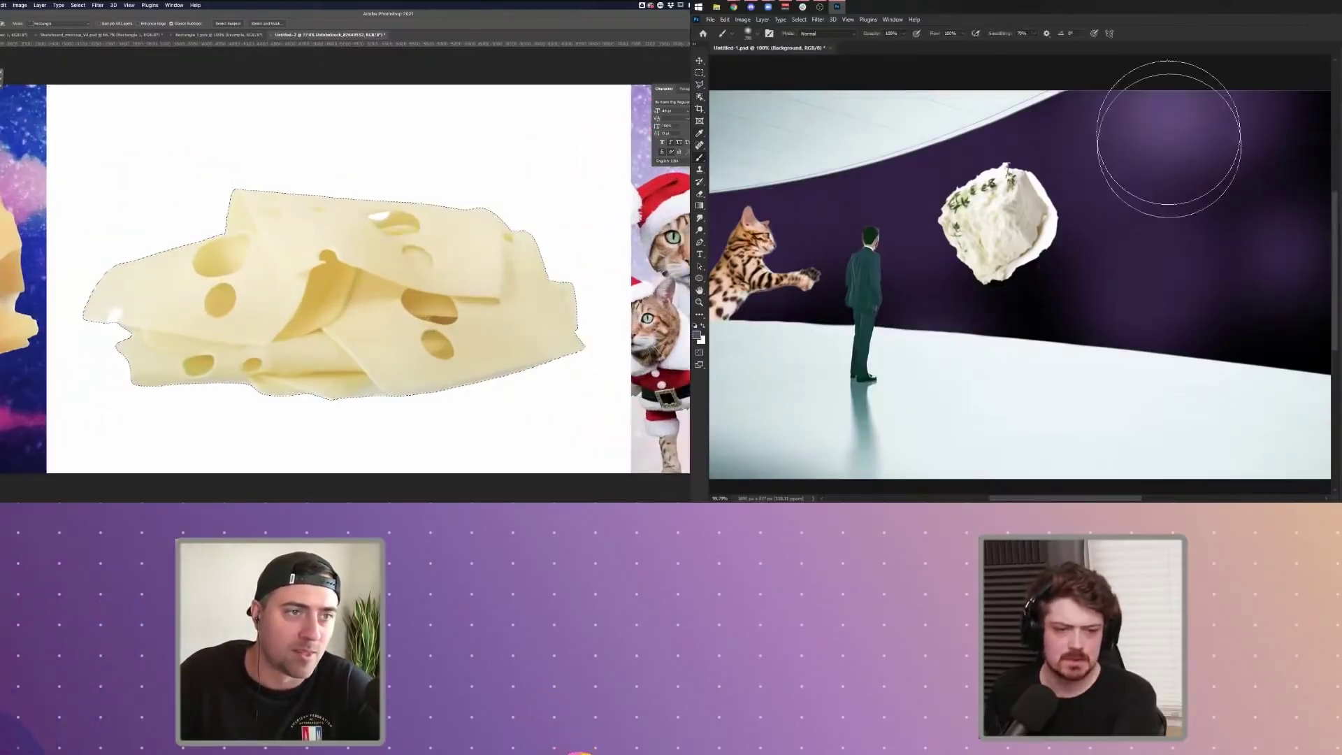
left_click(927, 164)
key("shift+w")
left_click(801, 225)
left_click(1153, 253)
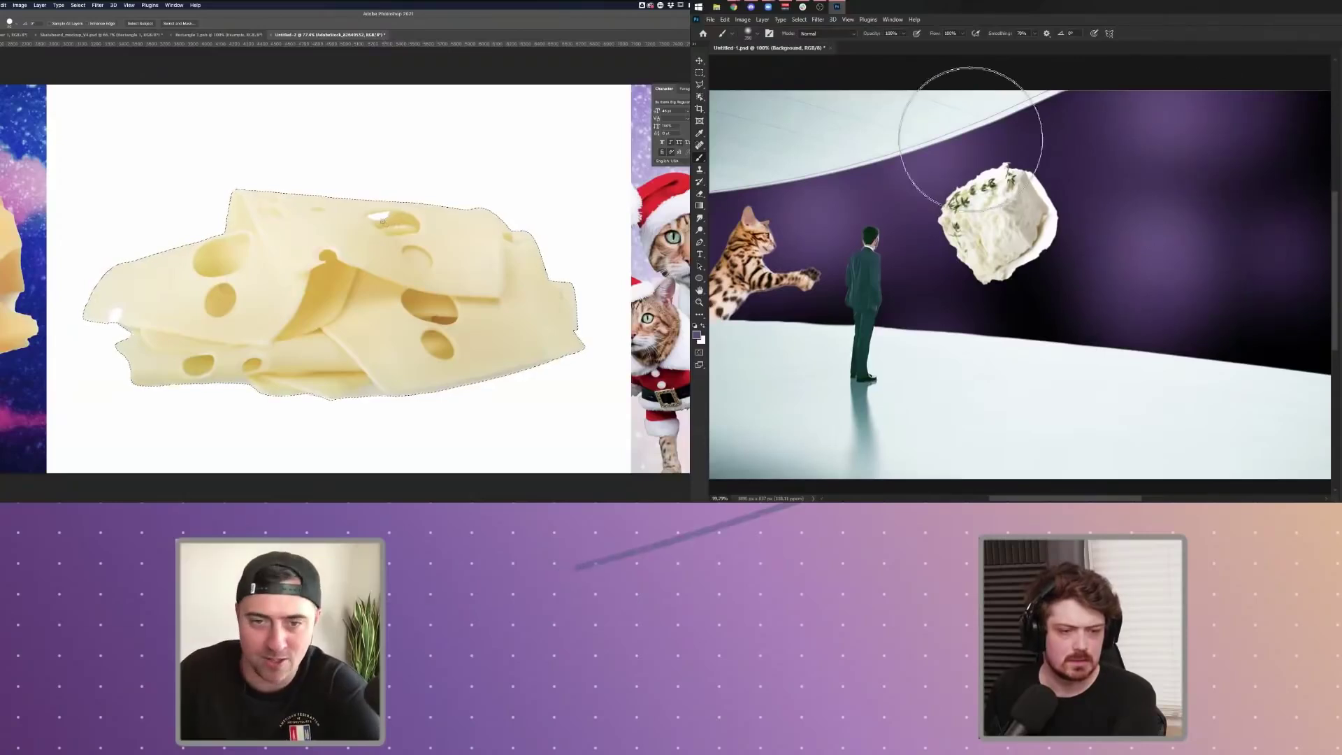
- Choose a more saturated purple, shrink the soft brush and dab smaller glows across the background, including its far dark end
left_click(697, 337)
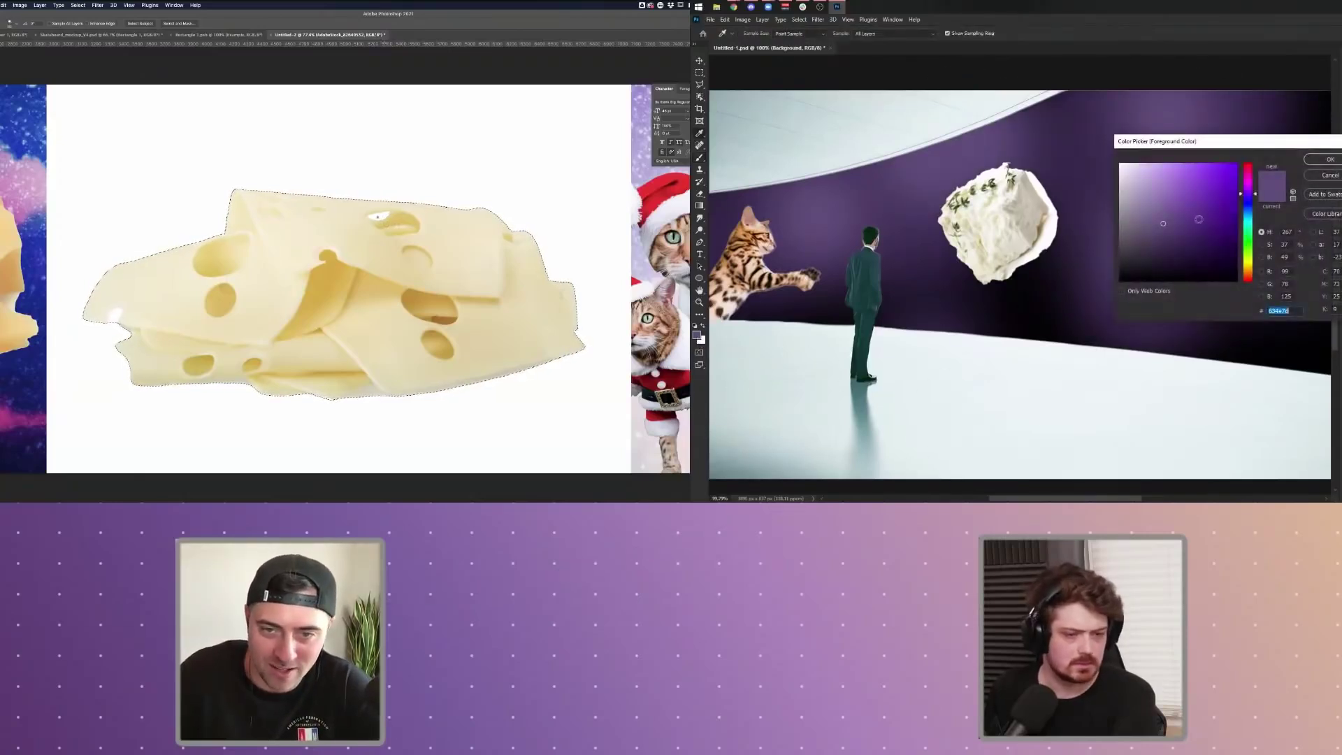
key("Return")
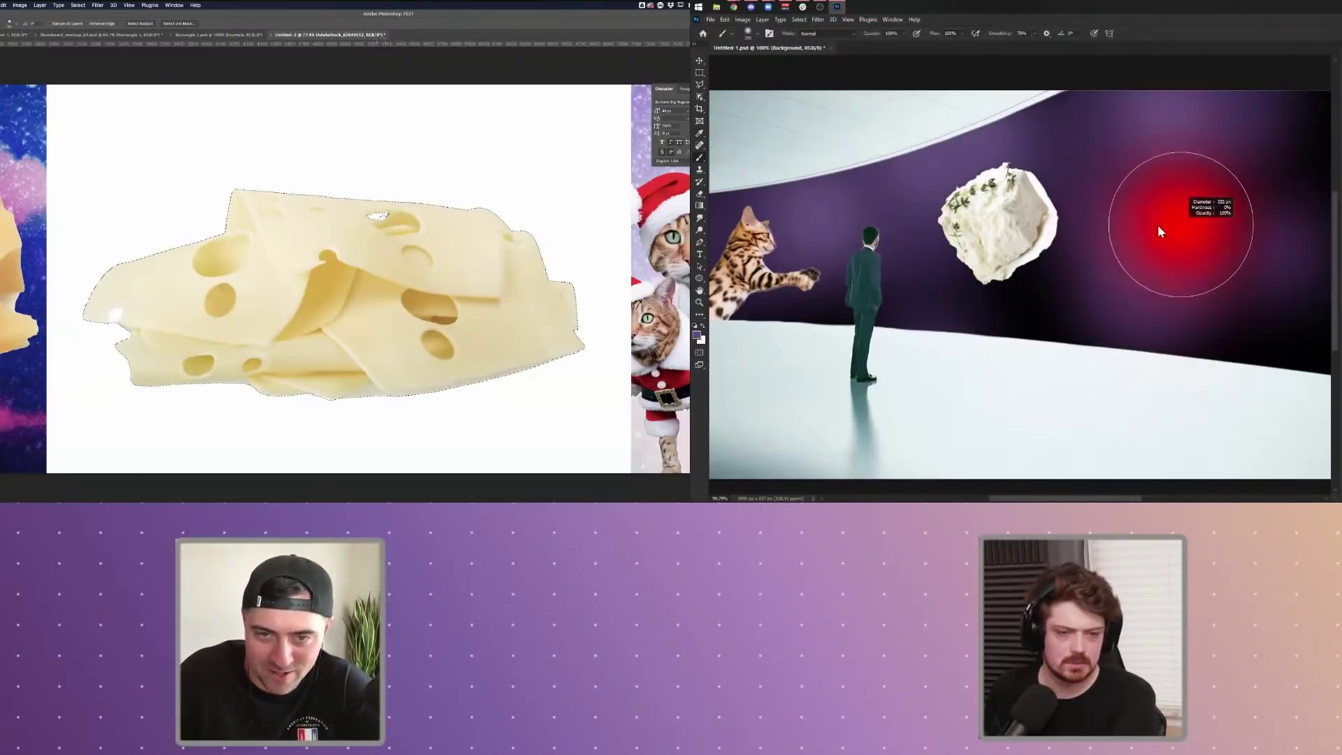
left_click(938, 174)
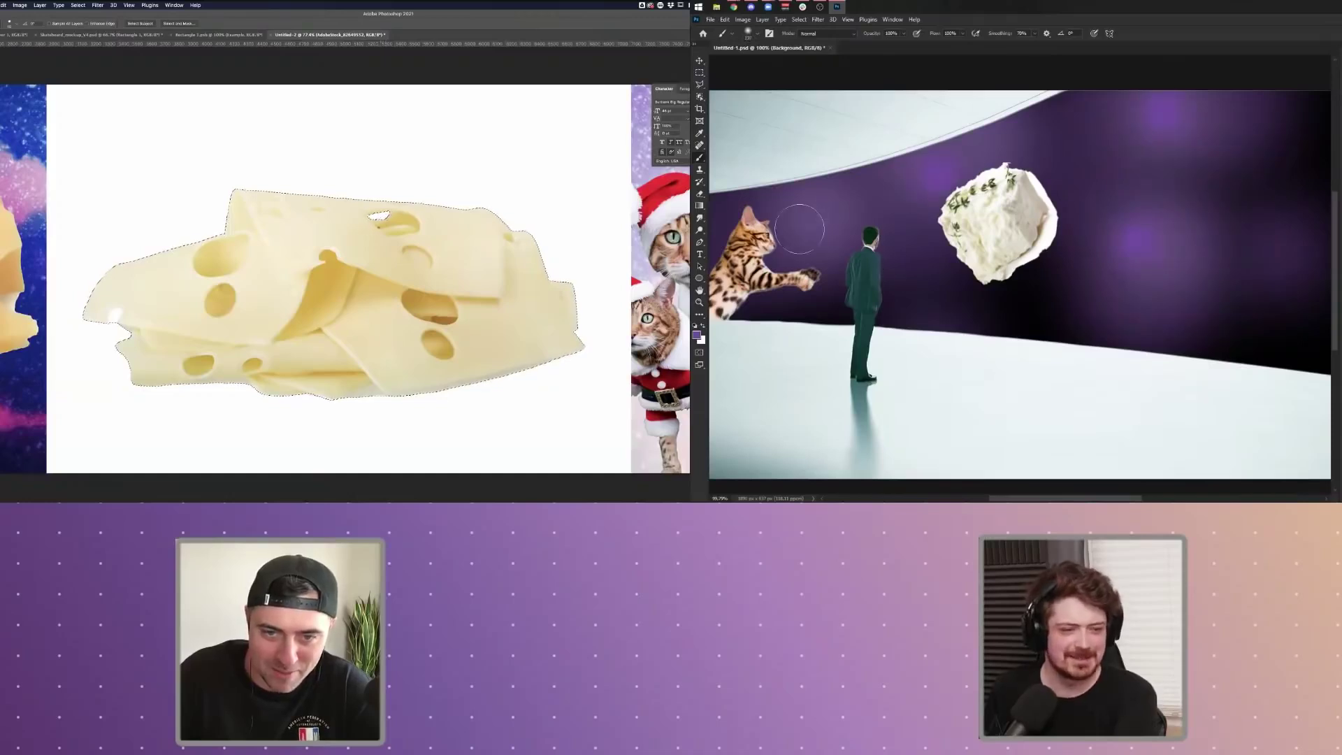
left_click(794, 223)
left_click(957, 146)
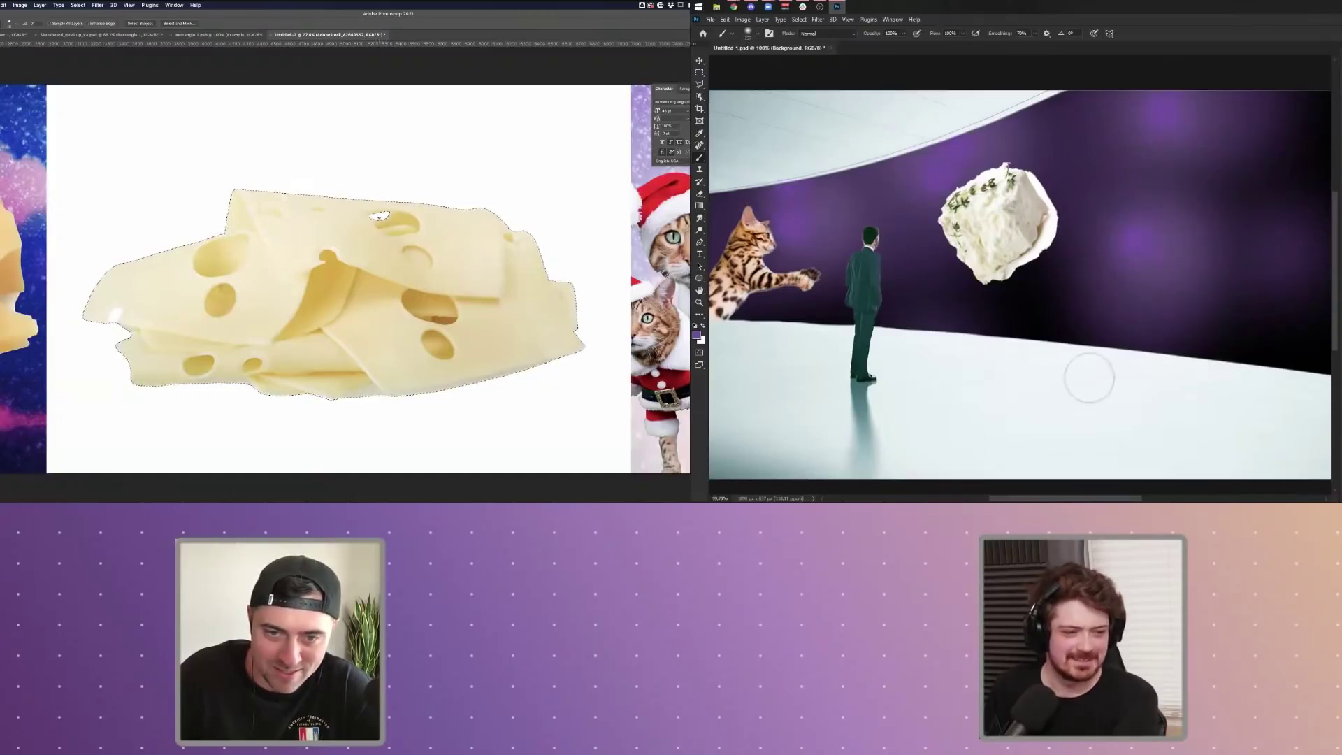
left_click(1148, 287)
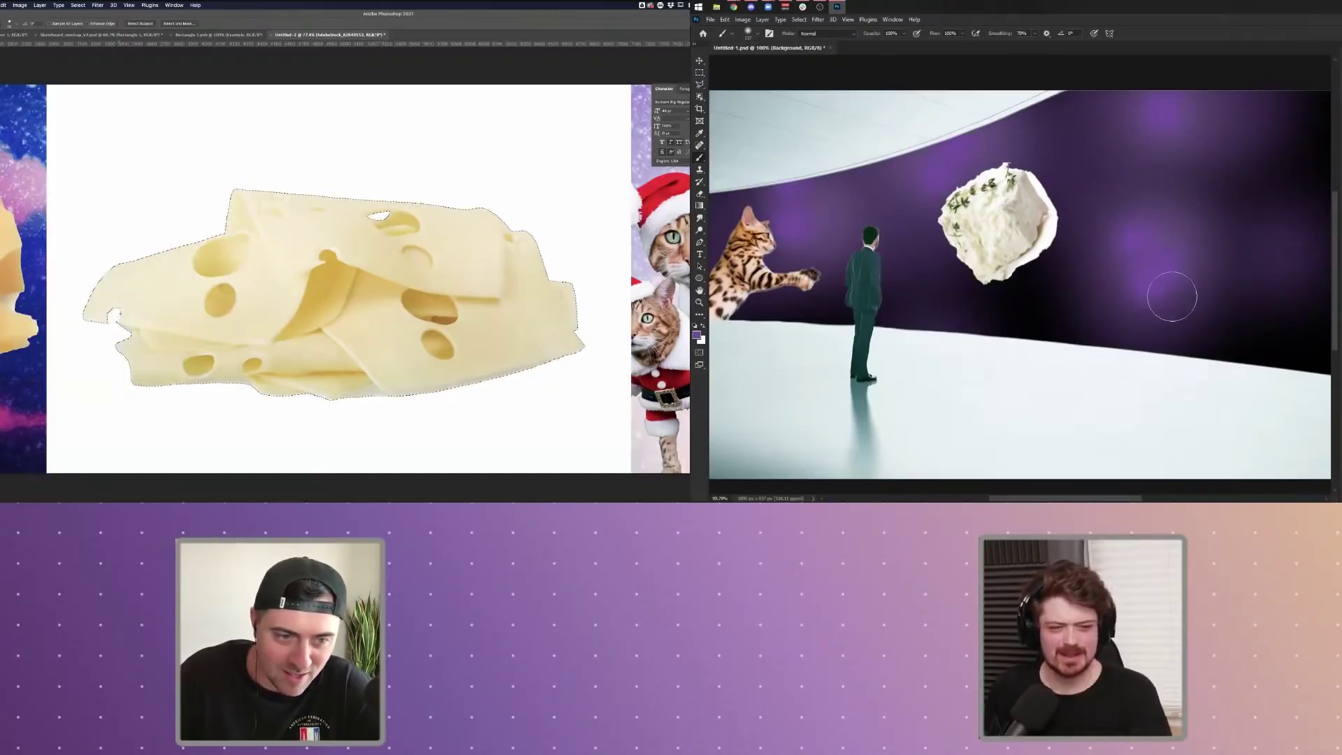
left_click_drag(1168, 291, 1182, 327)
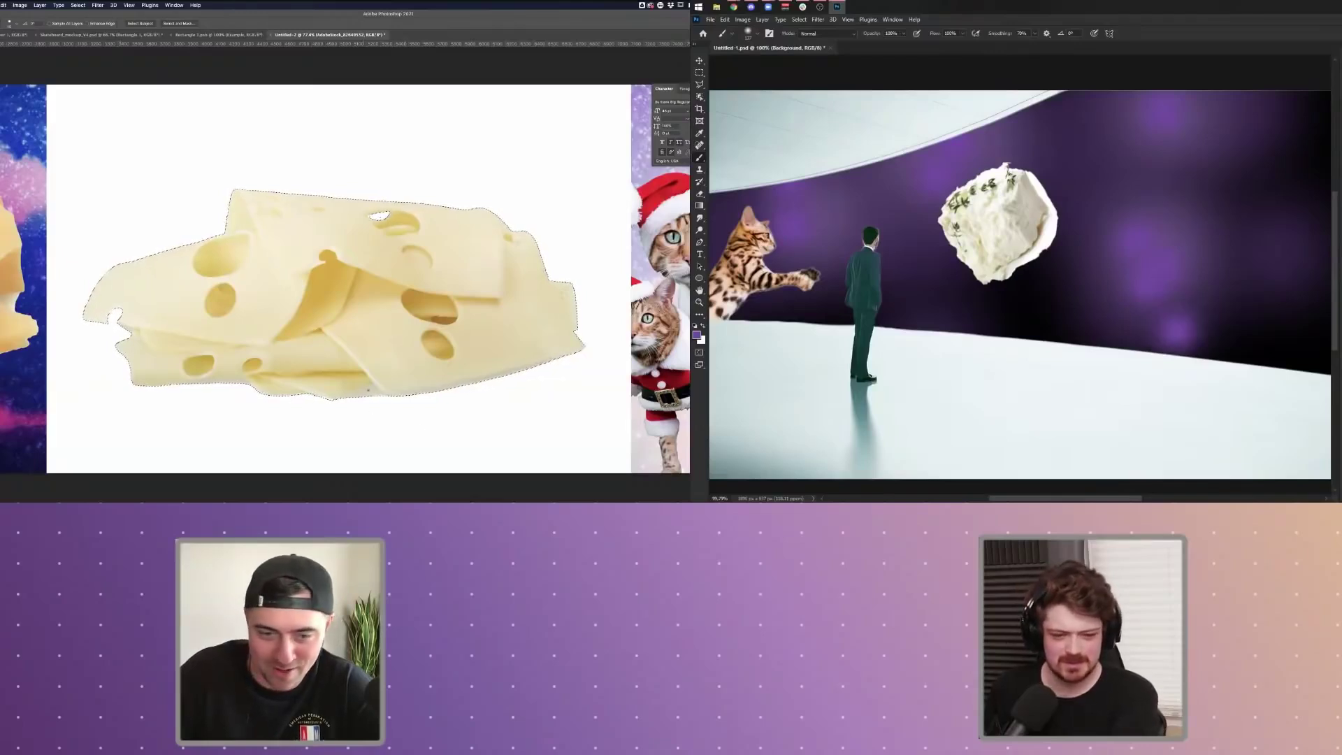
scroll(1017, 280, "down", 3)
left_click(1150, 284)
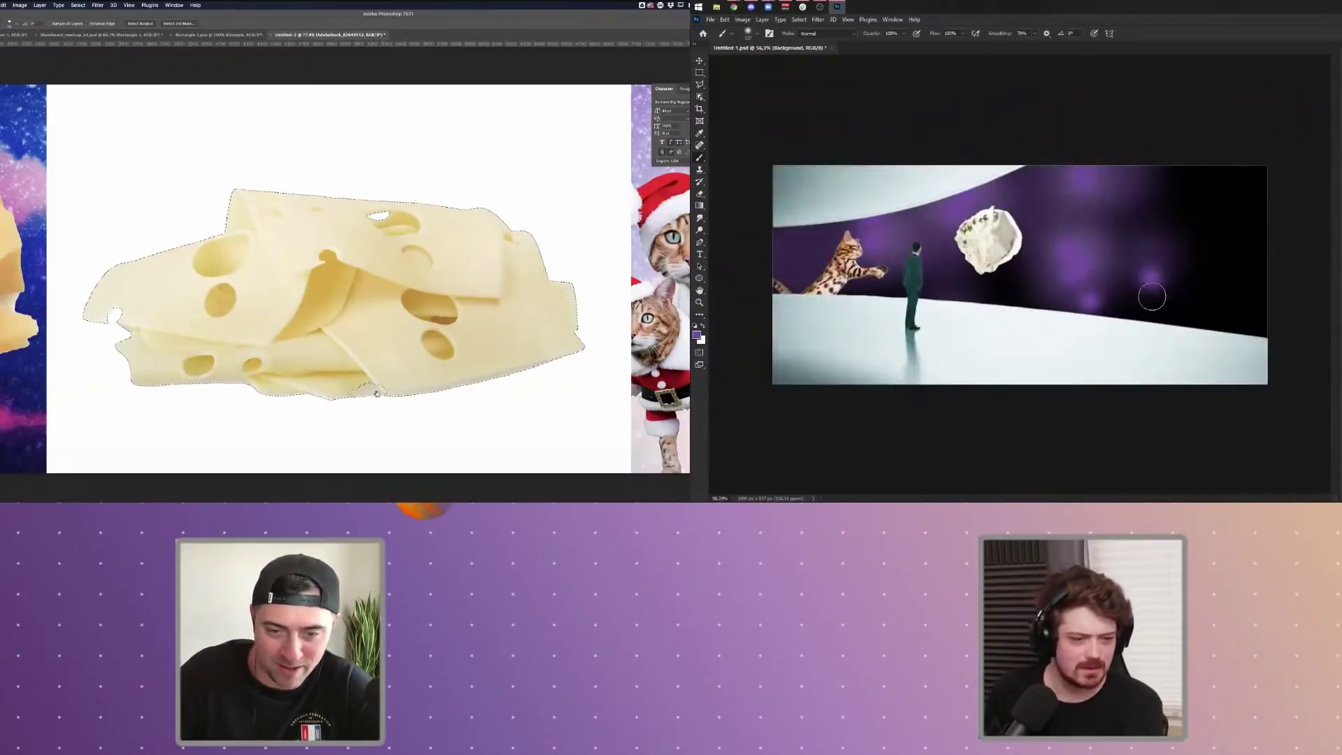
left_click(1202, 184)
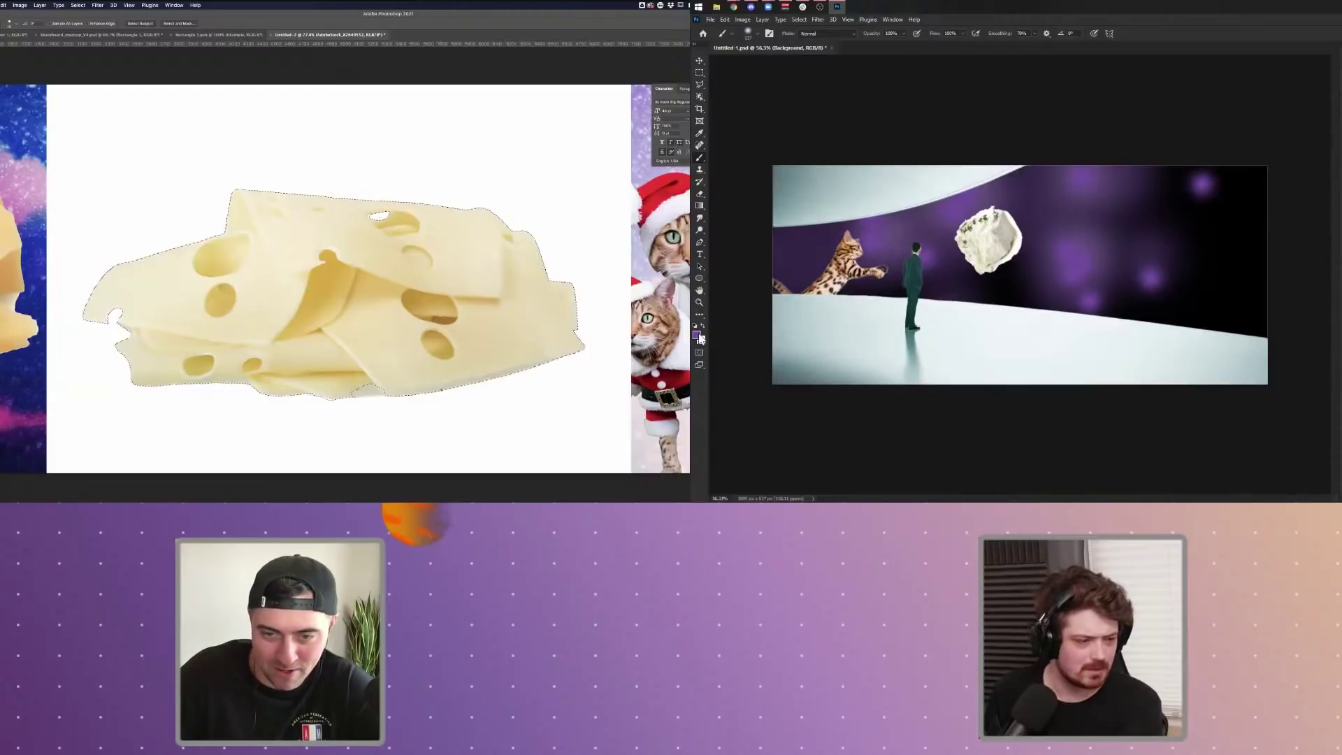
- Set the foreground colour to bright green and dab small glows at the background's far end, beside the feta, behind the cat and near the businessman
left_click(697, 335)
left_click(1248, 242)
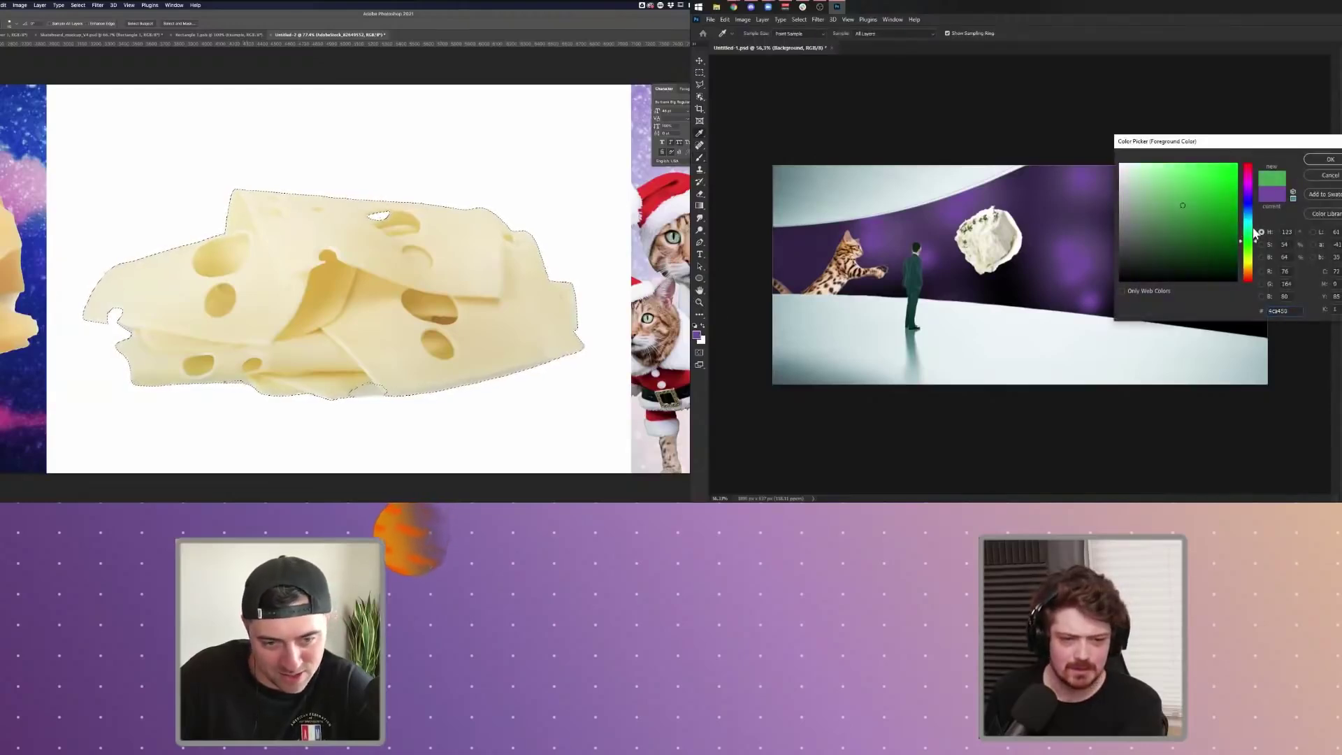
left_click_drag(1254, 228, 1250, 233)
left_click(1213, 179)
key("Return")
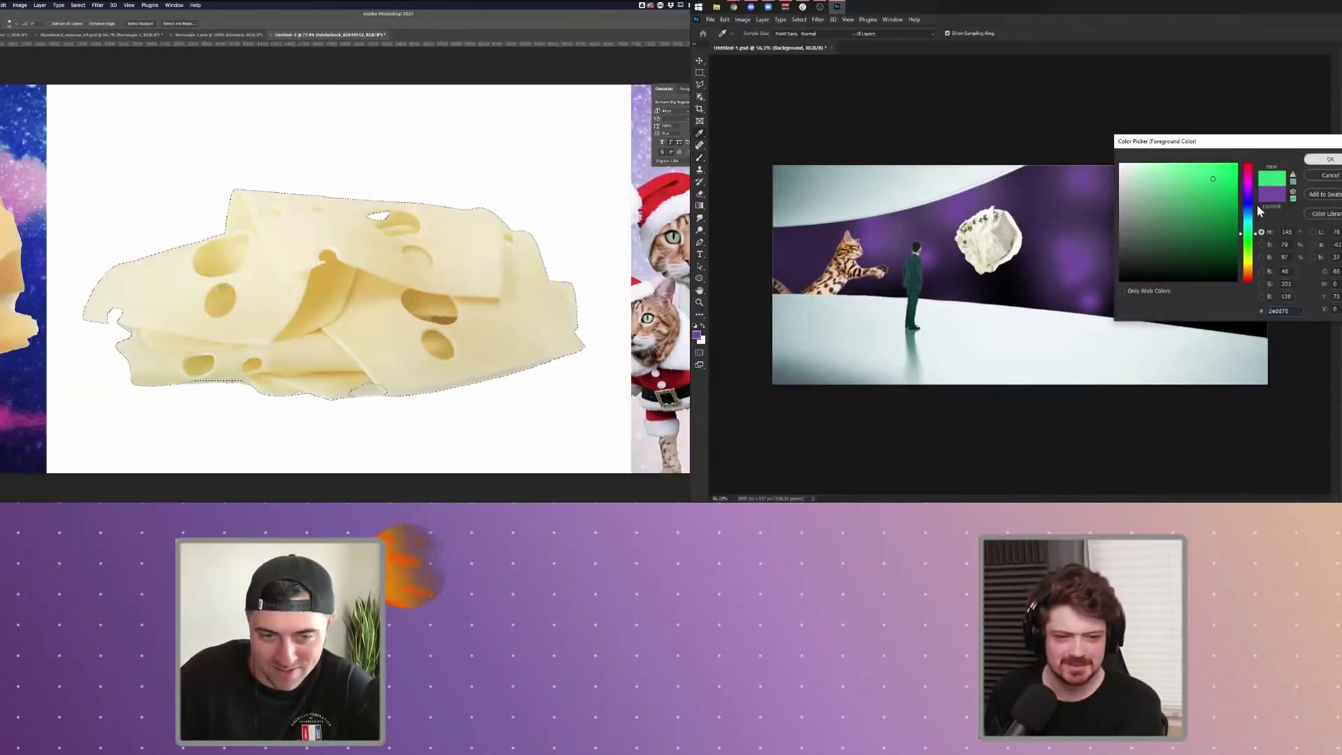
key("Return")
left_click(1214, 239)
left_click(946, 224)
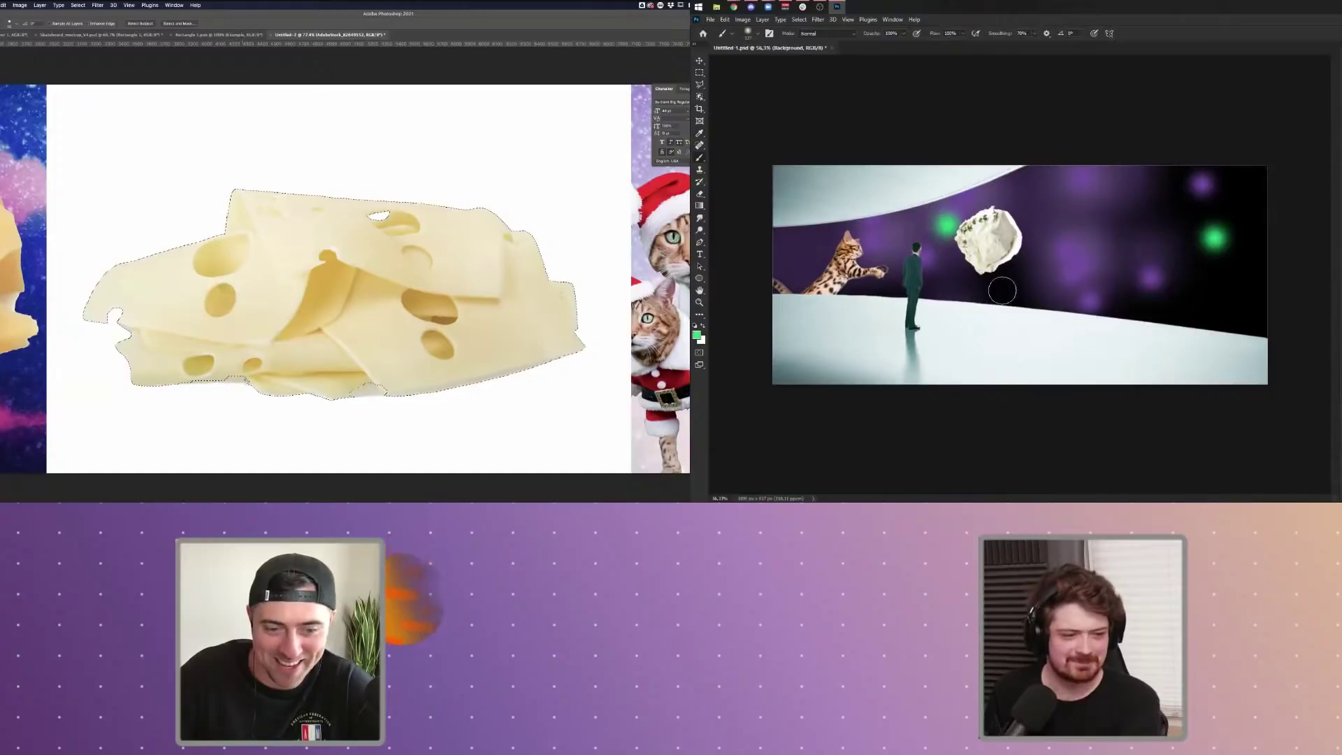
left_click(788, 263)
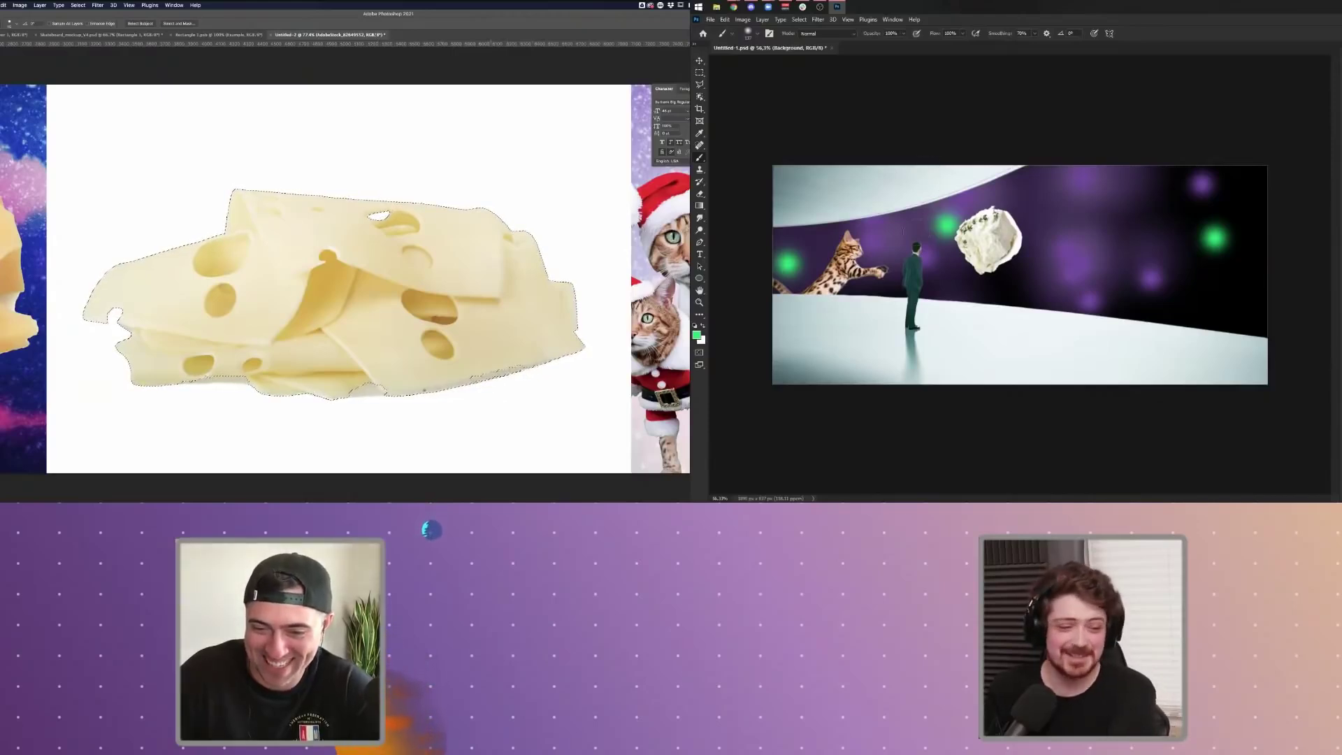
left_click(887, 300)
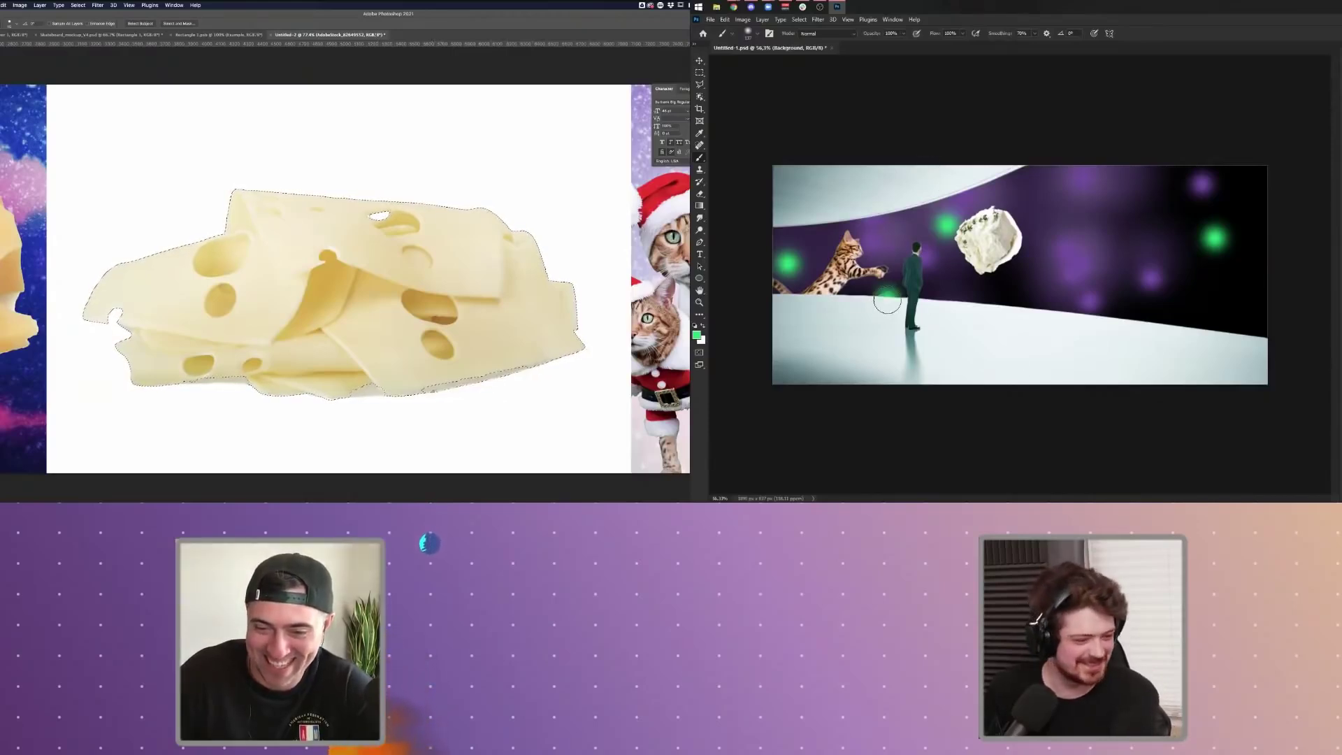
- Dab one more bright green glow at the upper edge of the background, above the purple haze beyond the feta
left_click(1102, 165)
scroll(1091, 187, "up", 5)
scroll(1088, 190, "down", 5)
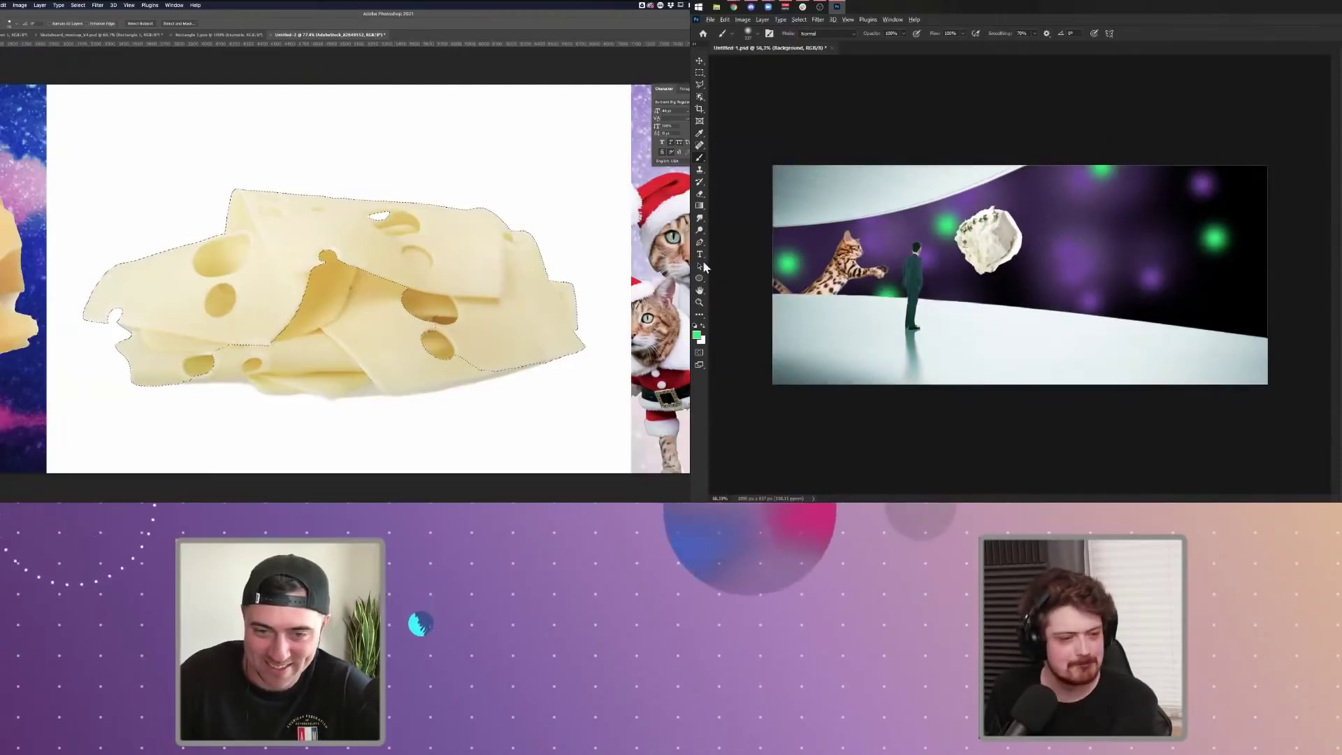
- Change the foreground colour to light blue and dab glows over the purple haze and at the background's far dark end
left_click(697, 335)
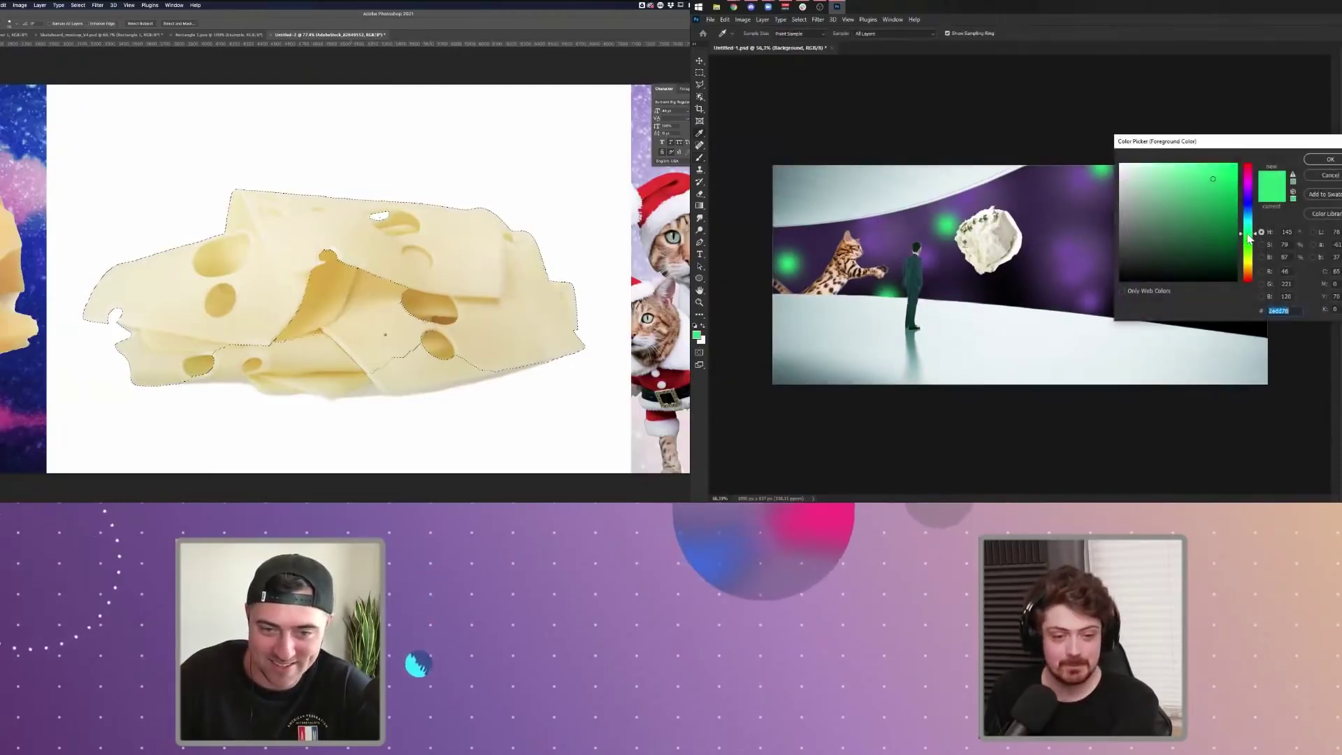
mouse_move(1249, 237)
left_mouse_down()
mouse_move(1249, 196)
mouse_move(1250, 252)
mouse_move(1253, 225)
left_mouse_up()
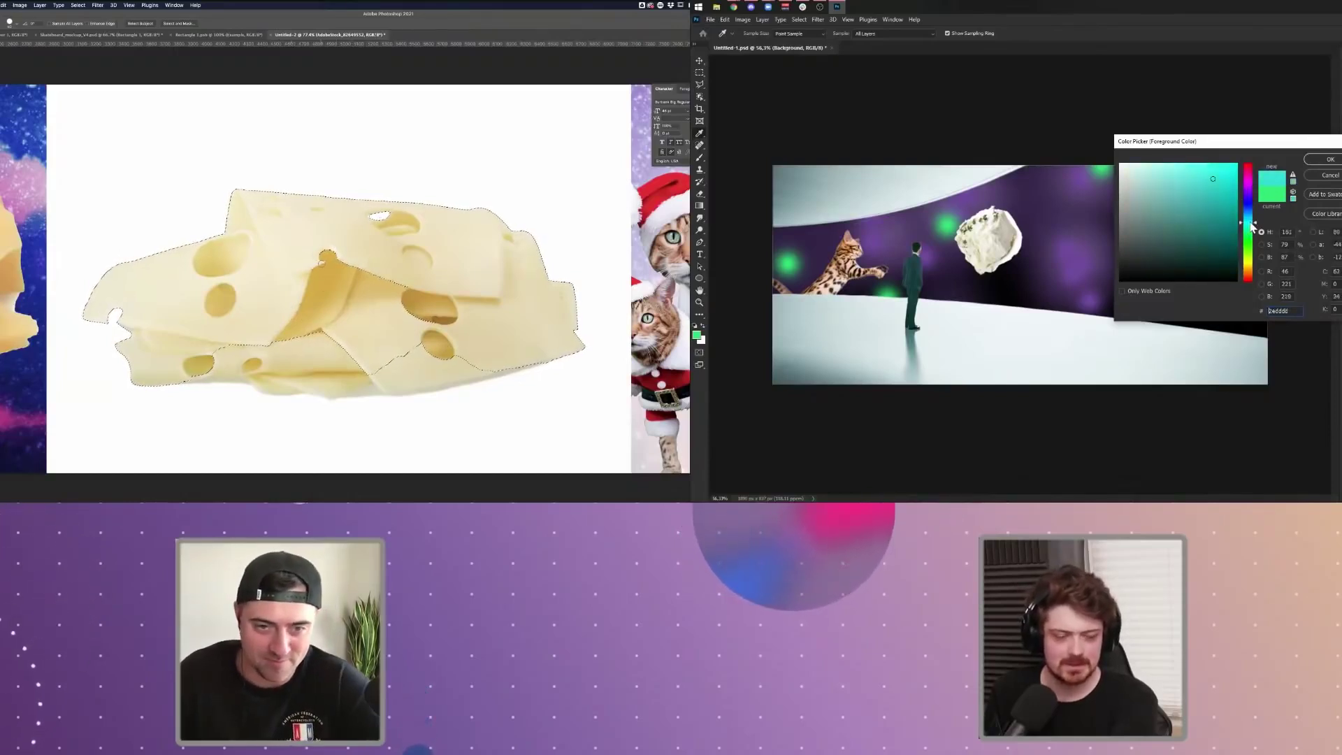
left_click(1319, 159)
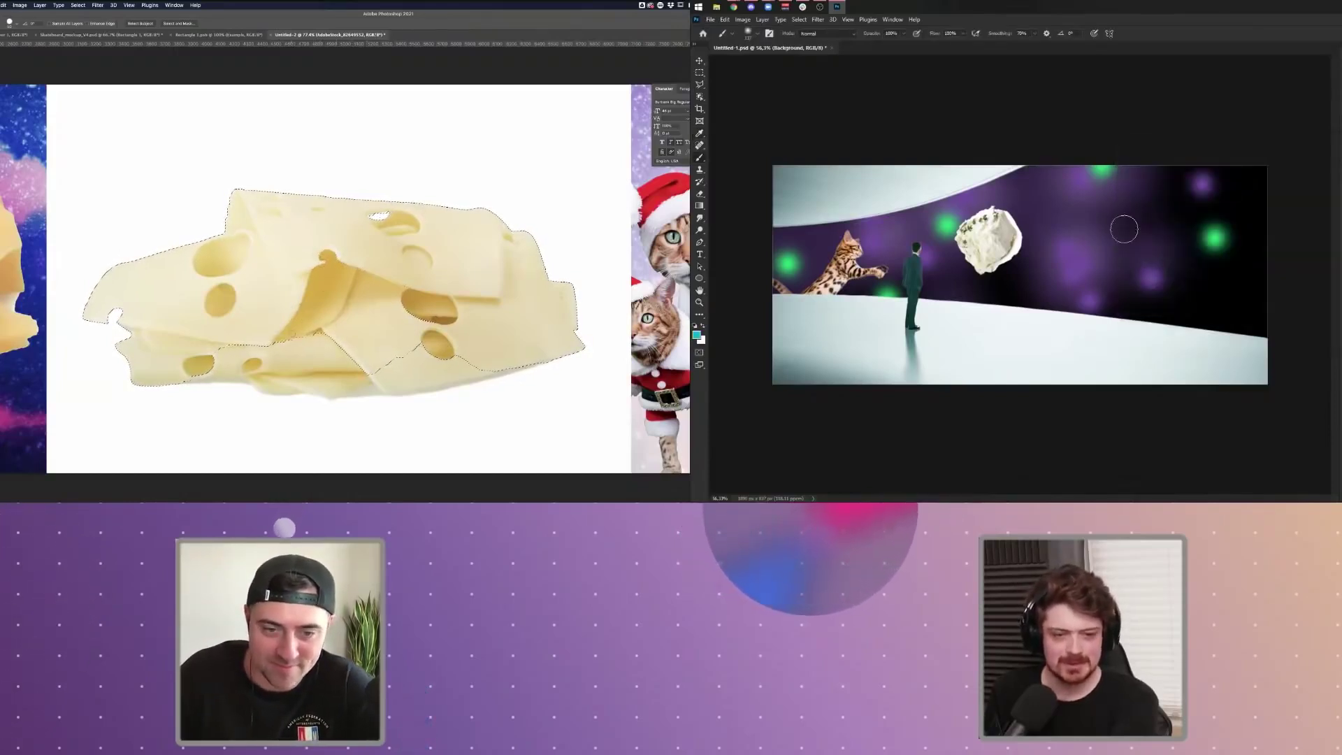
left_click(1078, 254)
mouse_move(1245, 300)
left_mouse_down()
mouse_move(1247, 334)
mouse_move(1244, 260)
mouse_move(1258, 346)
left_mouse_up()
scroll(1216, 297, "up", 3)
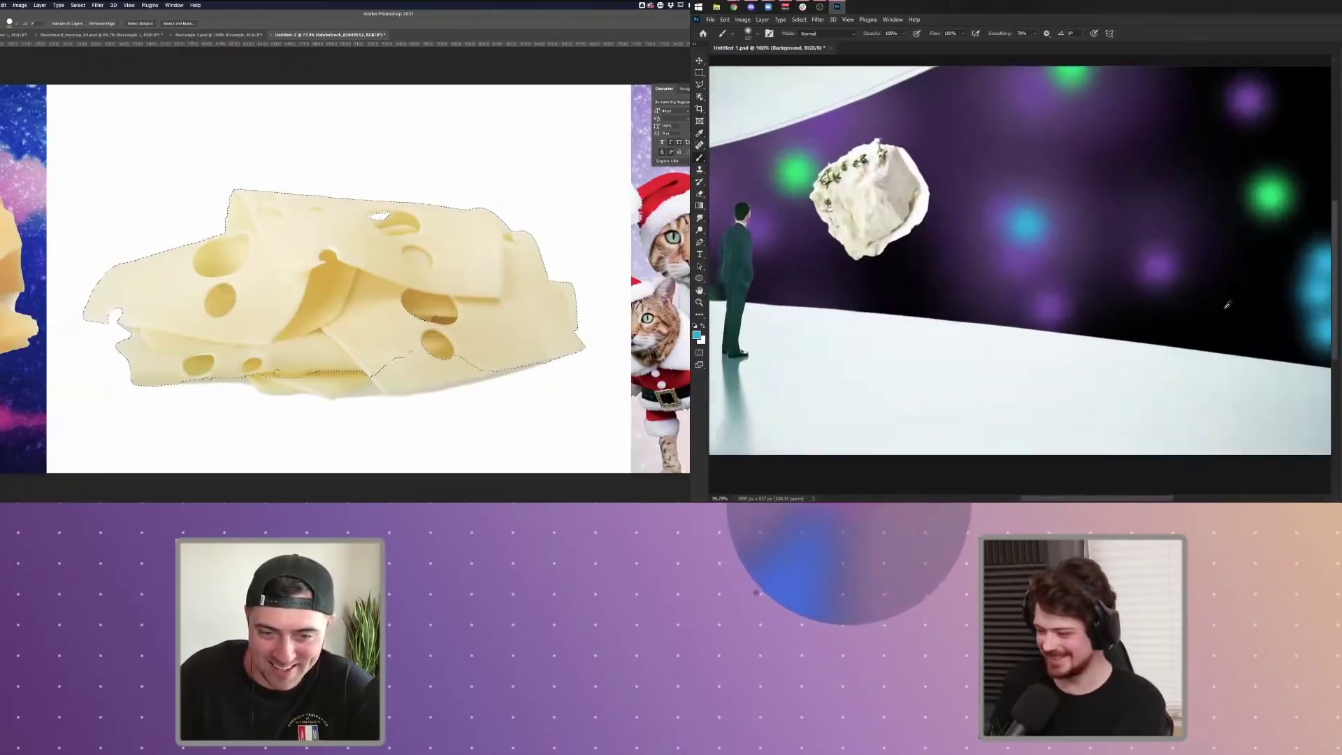
scroll(1234, 311, "left", 2)
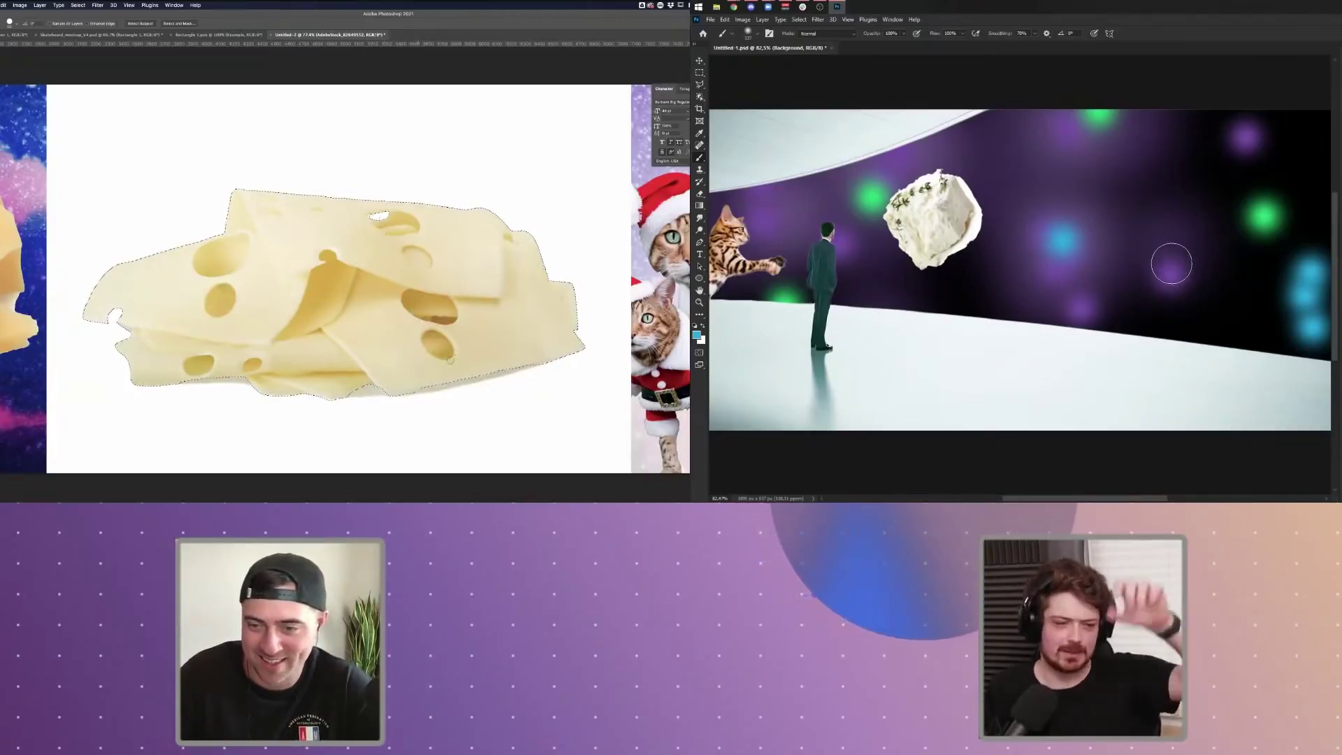
scroll(1109, 242, "down", 3)
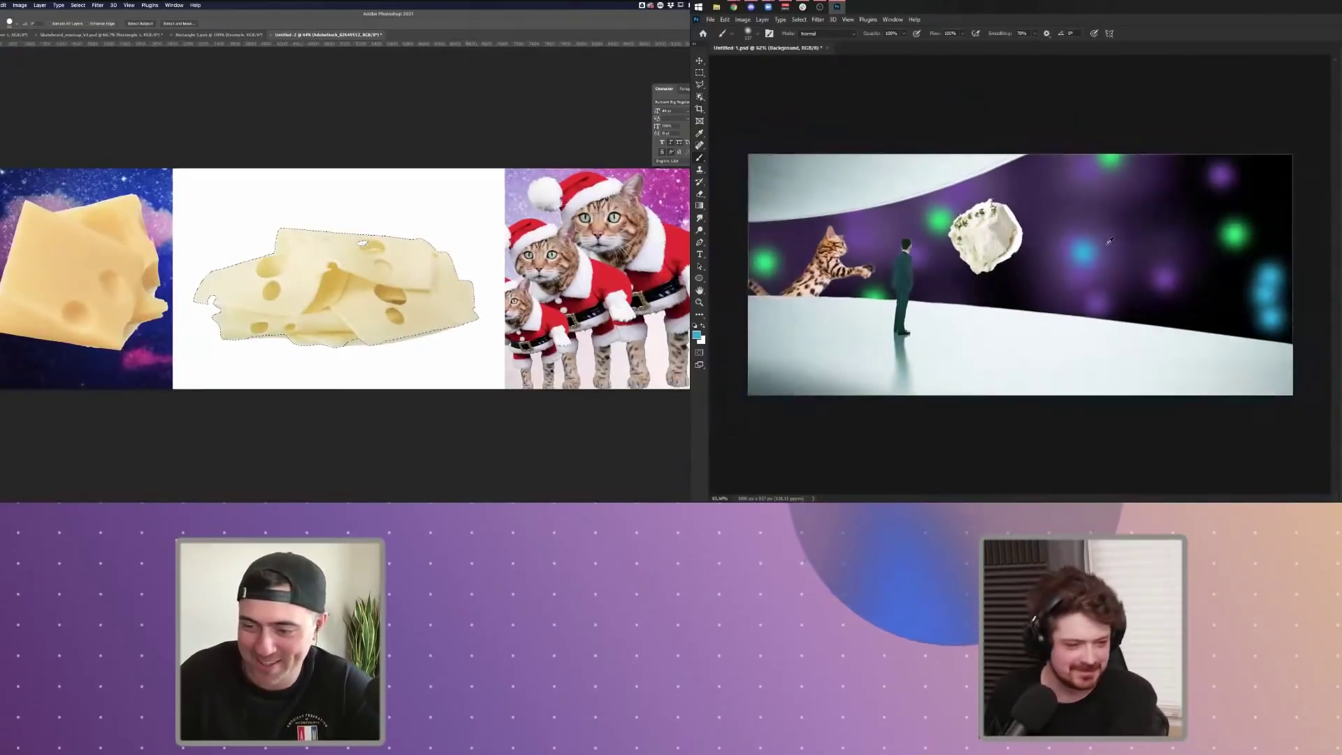
- Apply a Motion Blur to the glowing background at a 90° angle with a distance of 931 pixels
left_click(819, 19)
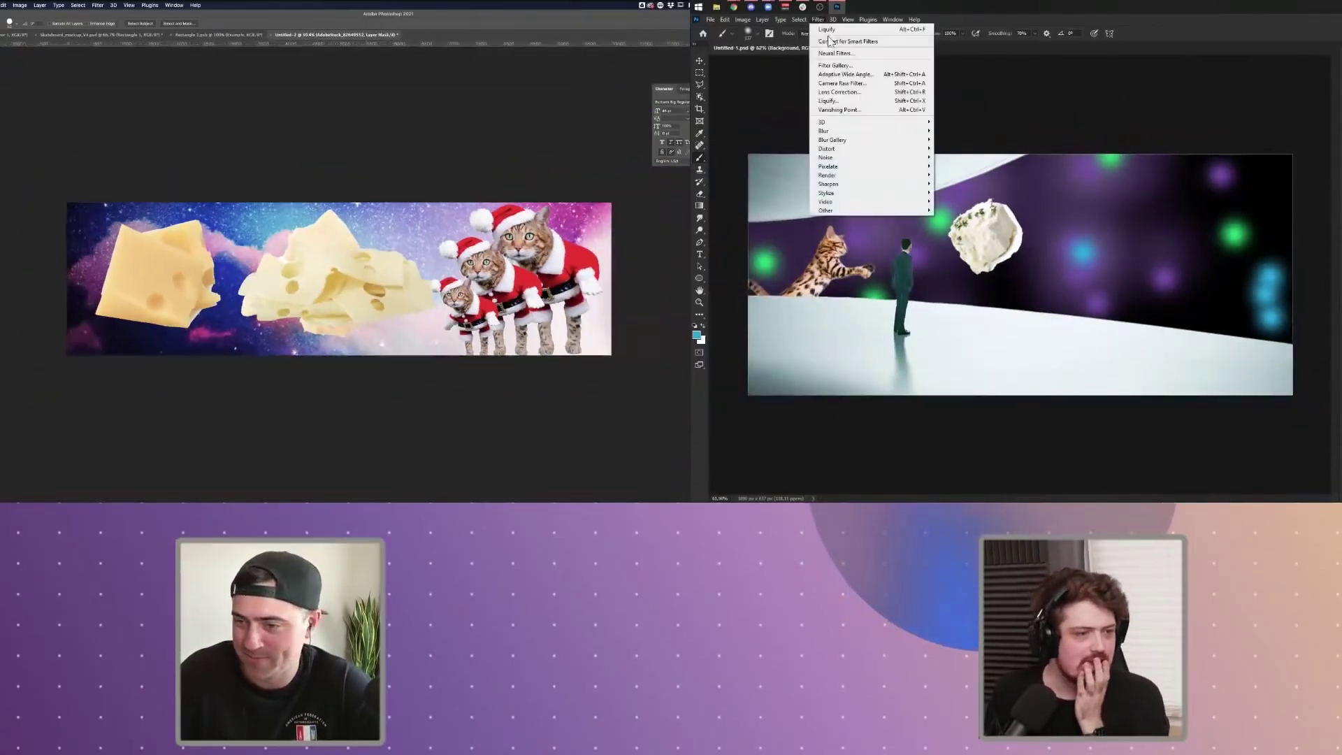
mouse_move(881, 148)
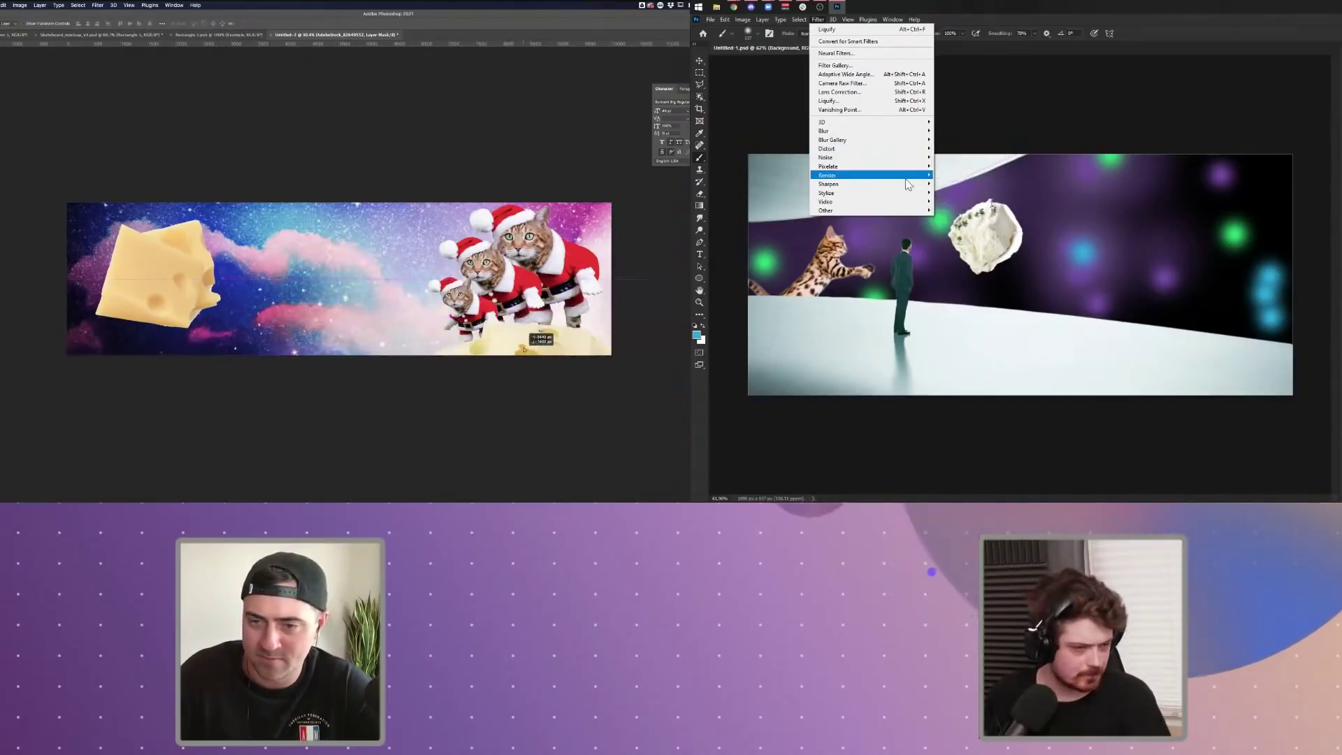
mouse_move(906, 178)
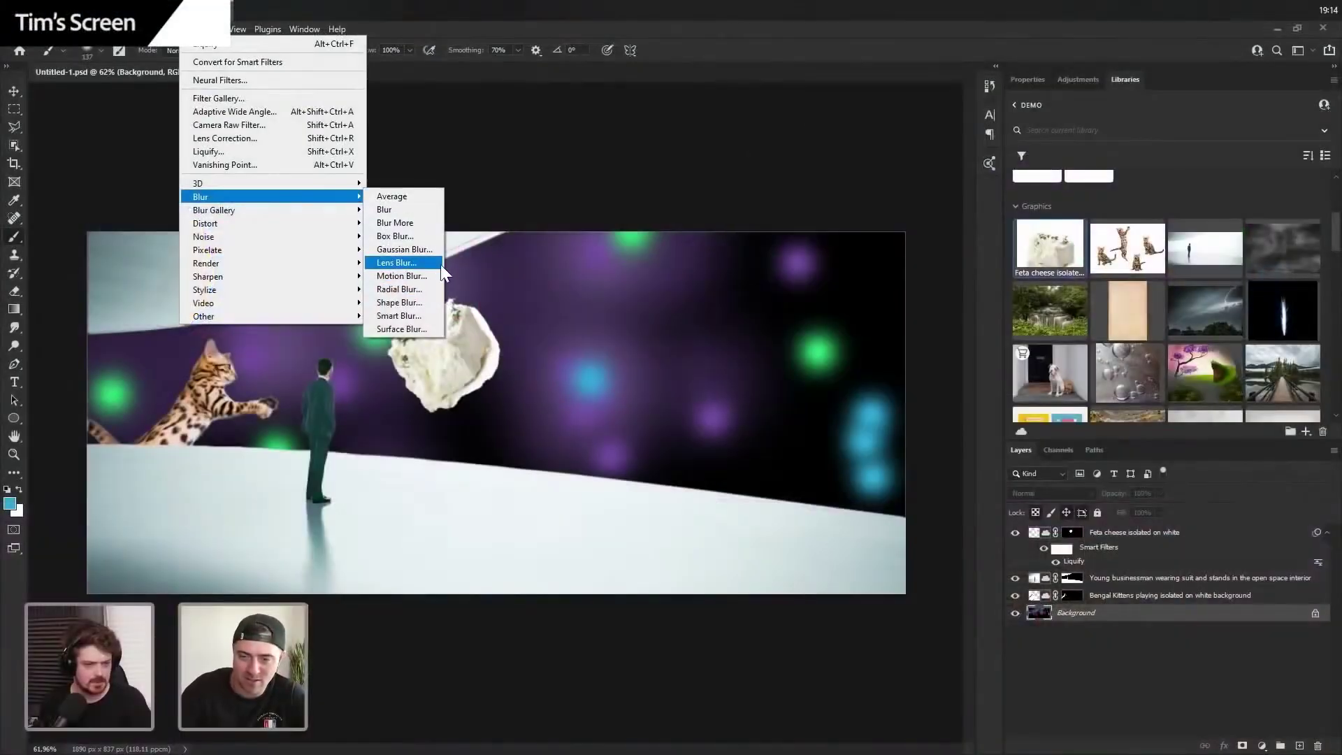
left_click(420, 275)
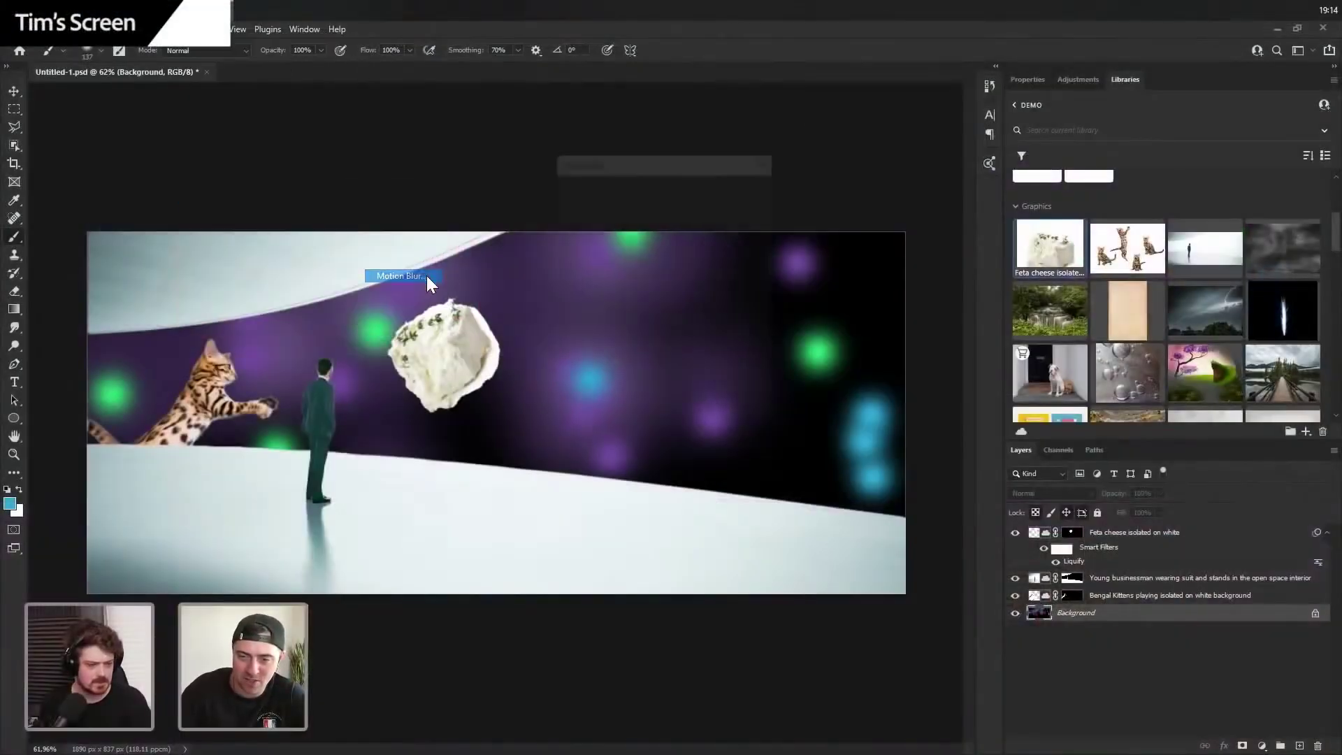
left_click_drag(579, 417, 641, 416)
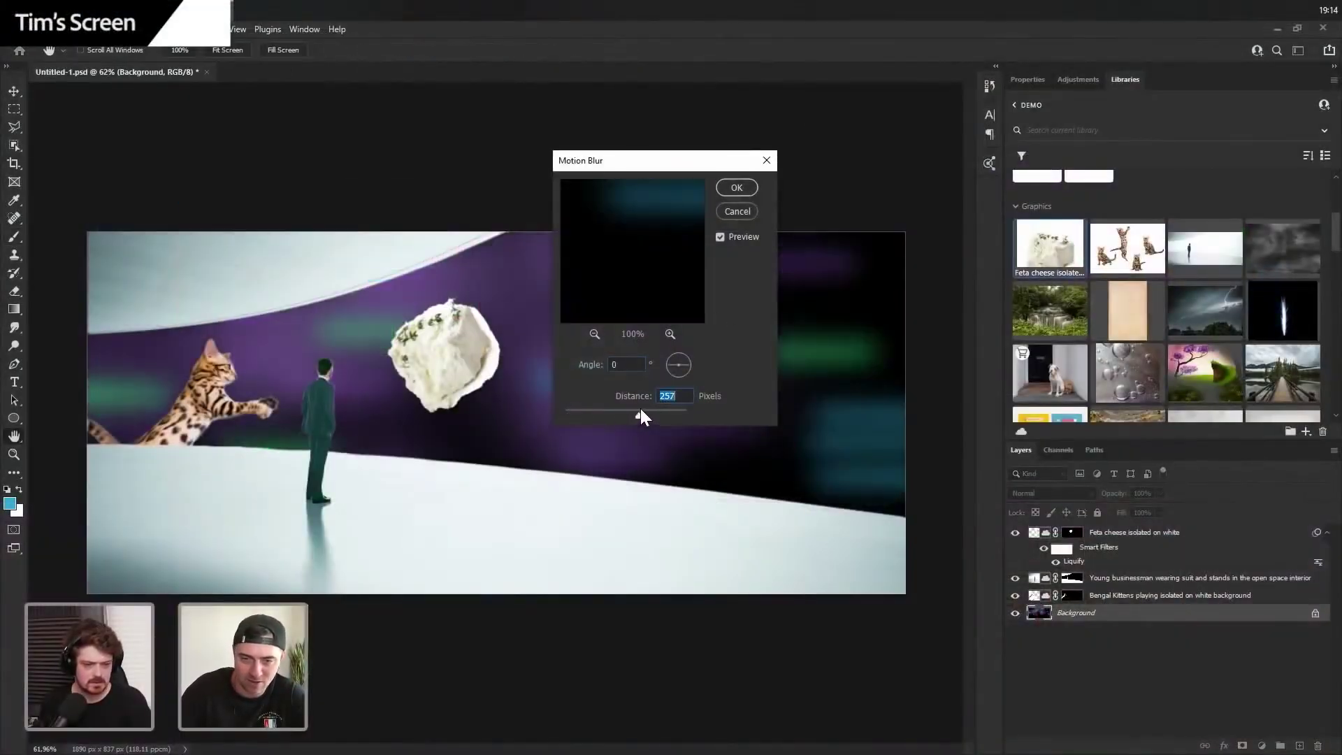
left_click_drag(691, 364, 678, 389)
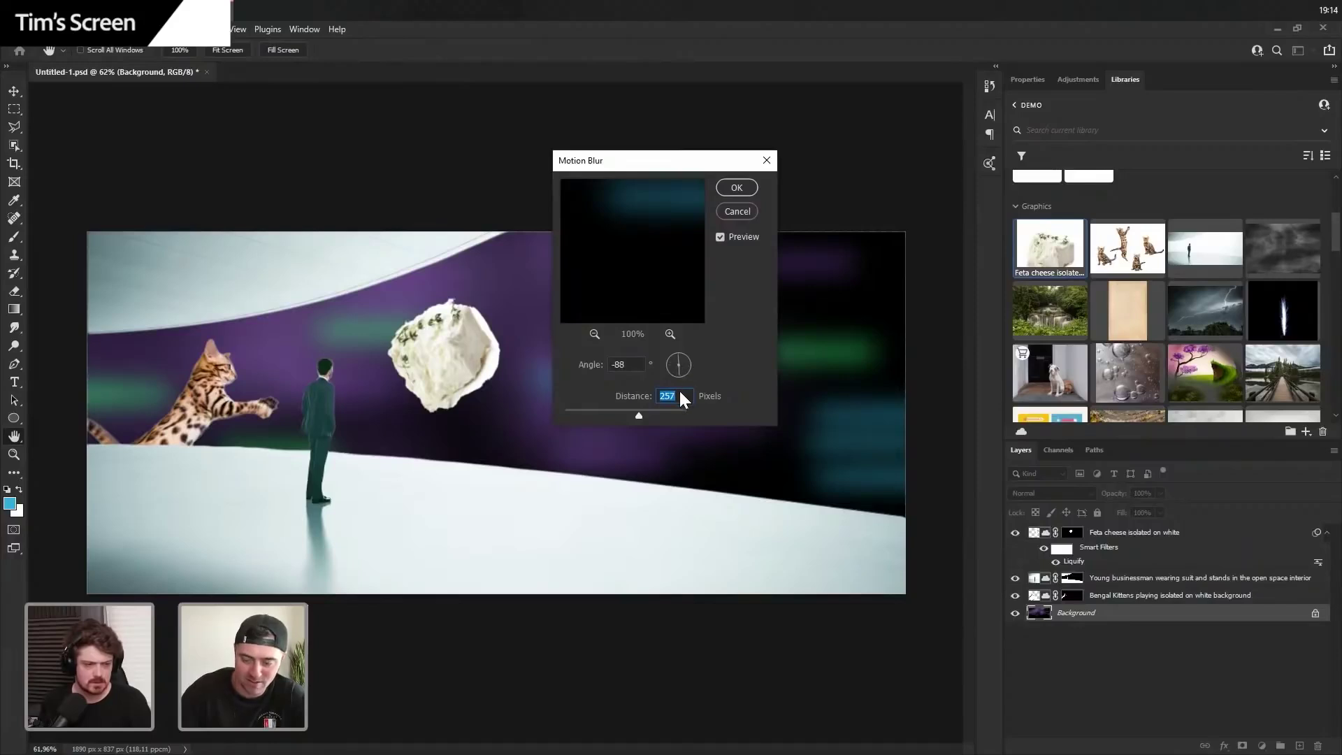
type("90")
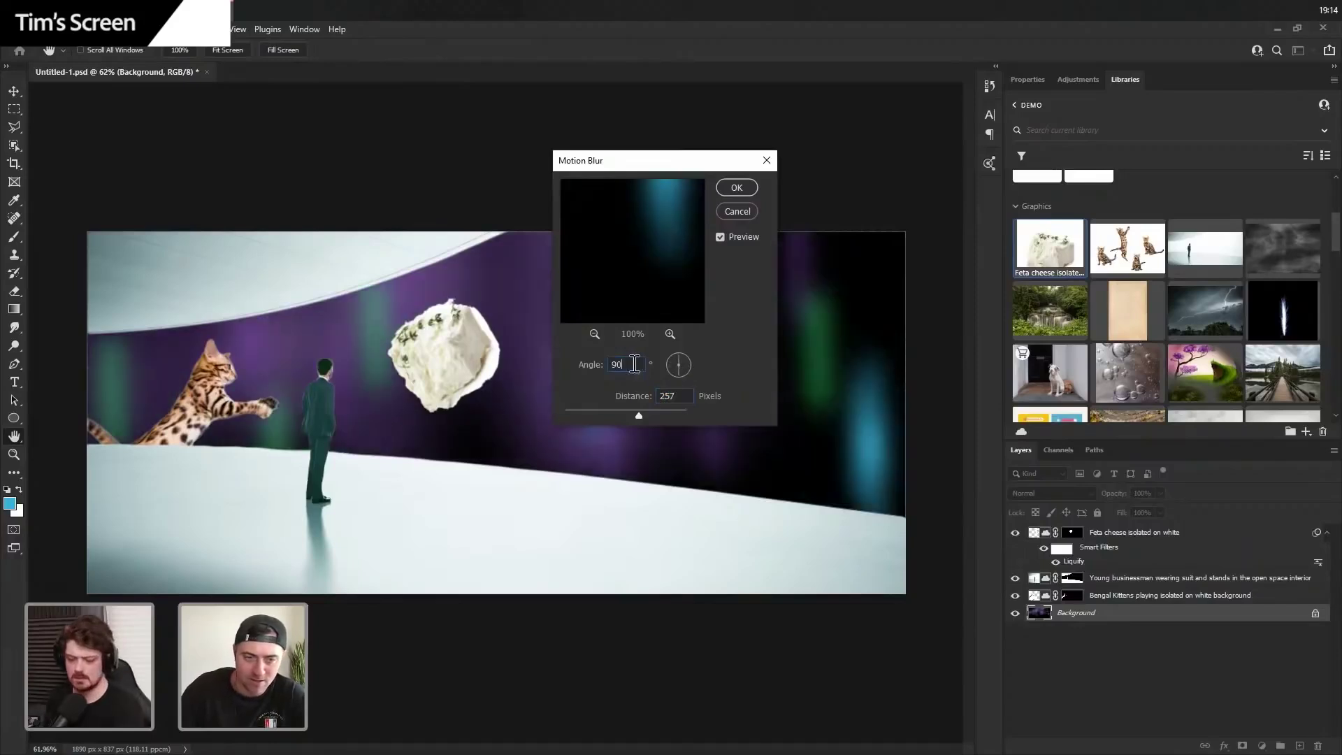
left_click_drag(648, 412, 661, 410)
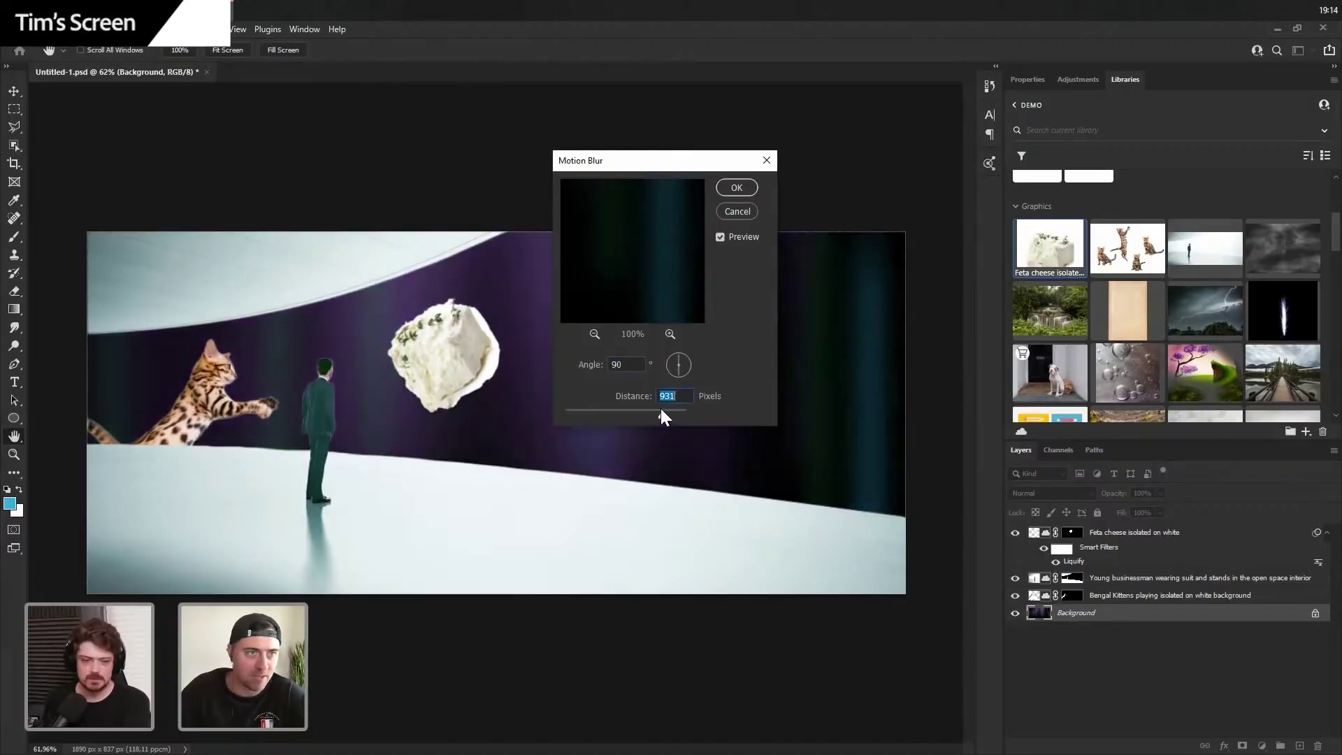
left_click(732, 184)
key("b")
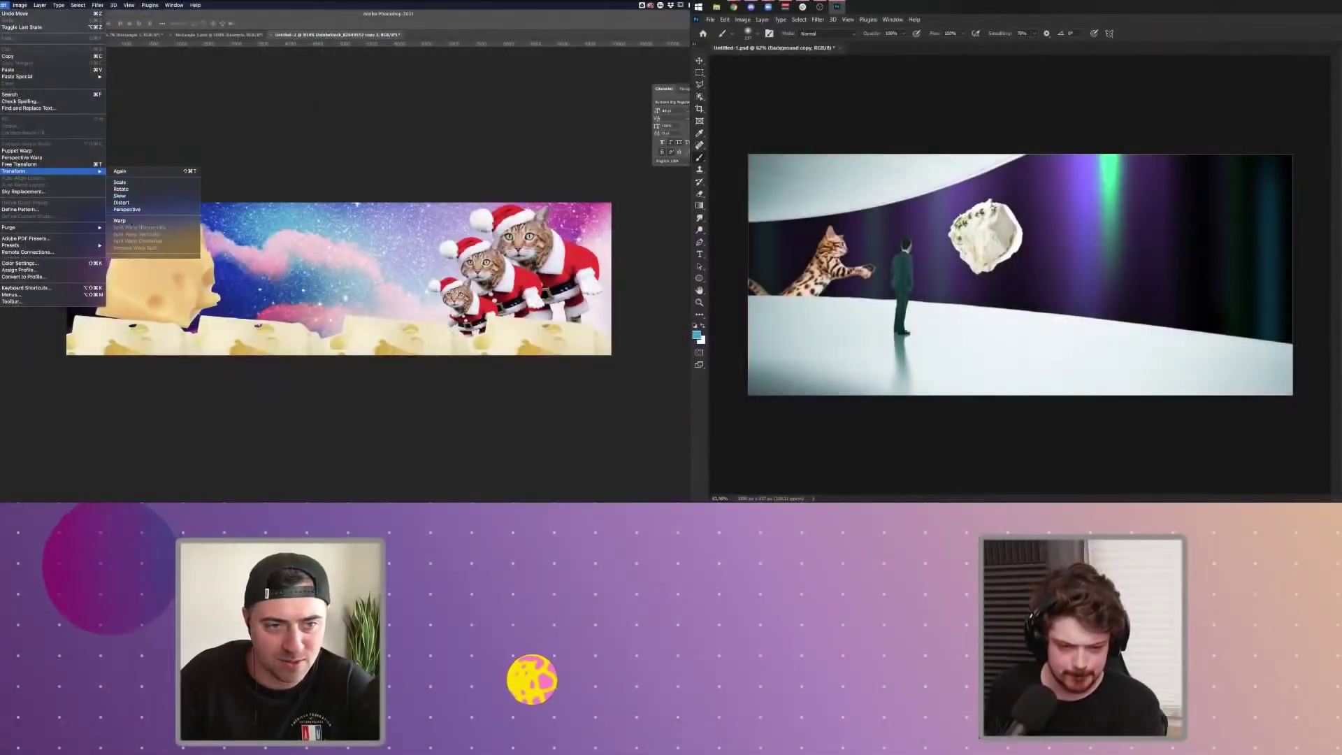
- Transform a sliced-cheese copy in the galaxy banner and shift it slightly along the row of cheese at the lower edge
left_click(138, 277)
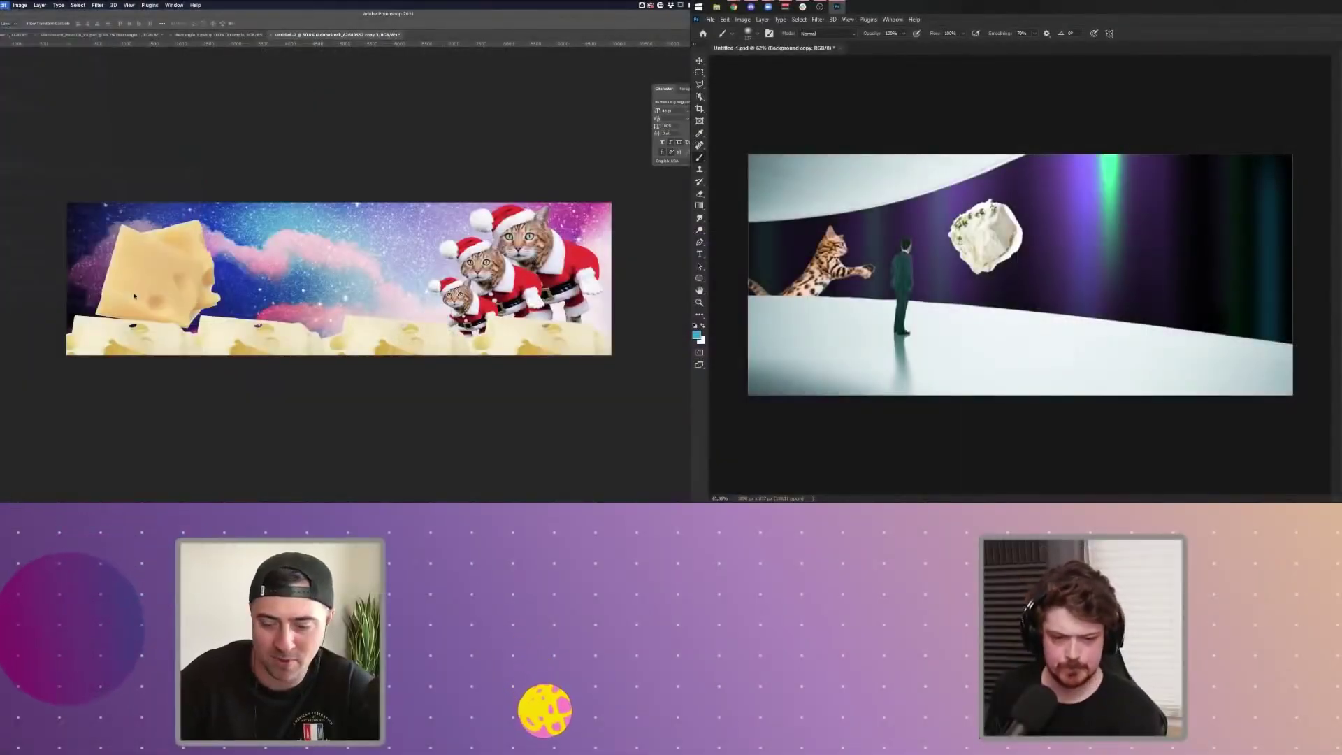
left_click_drag(179, 339, 188, 339)
scroll(866, 267, "up", 1)
scroll(866, 267, "up", 1)
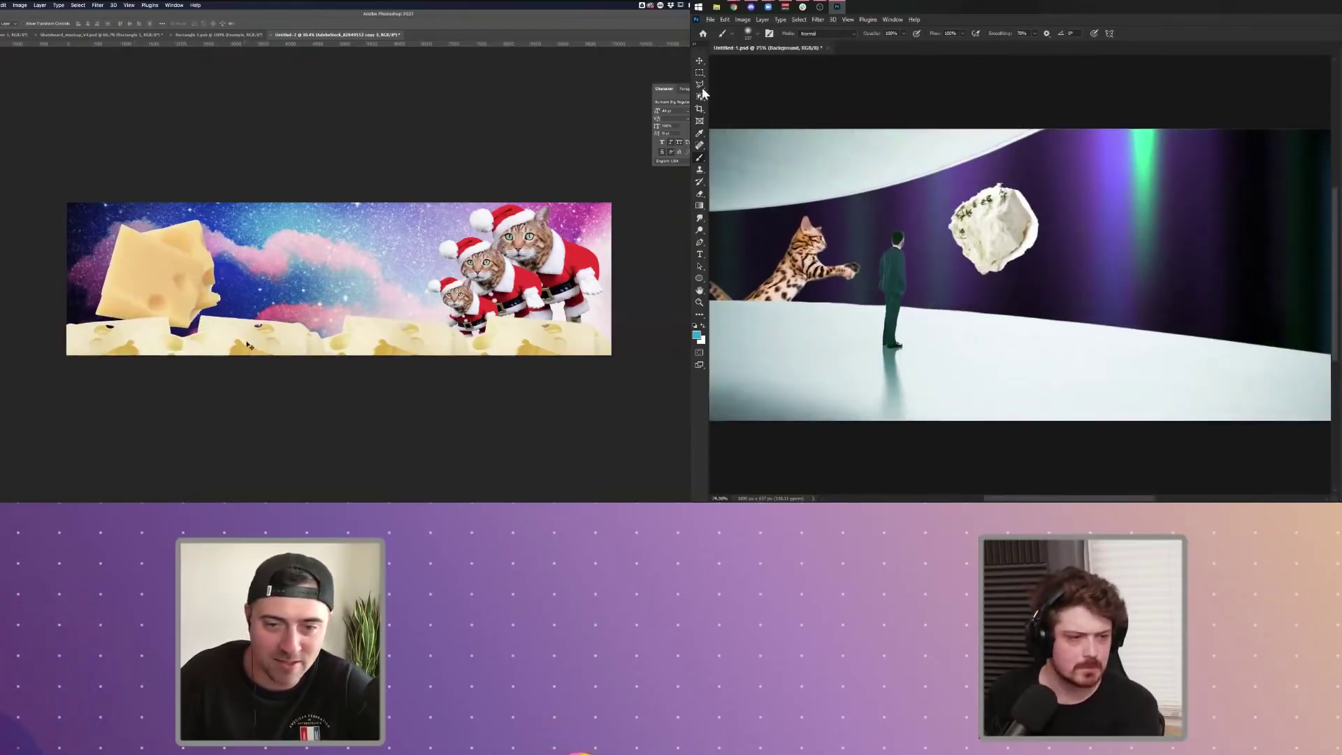
- Paint black on the feta's layer mask to remove its white rim, and reposition a sliced-cheese copy in the galaxy banner's cheese row
left_click(700, 62)
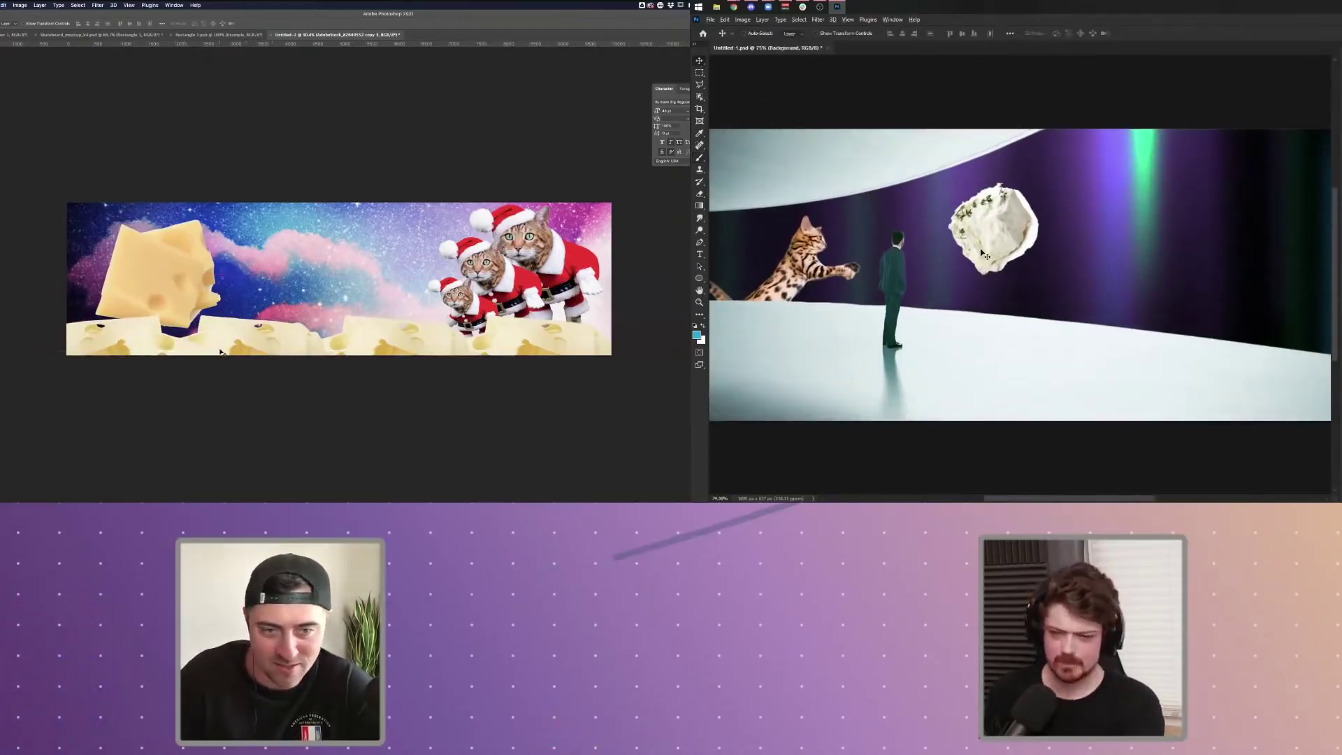
scroll(975, 223, "up", 7)
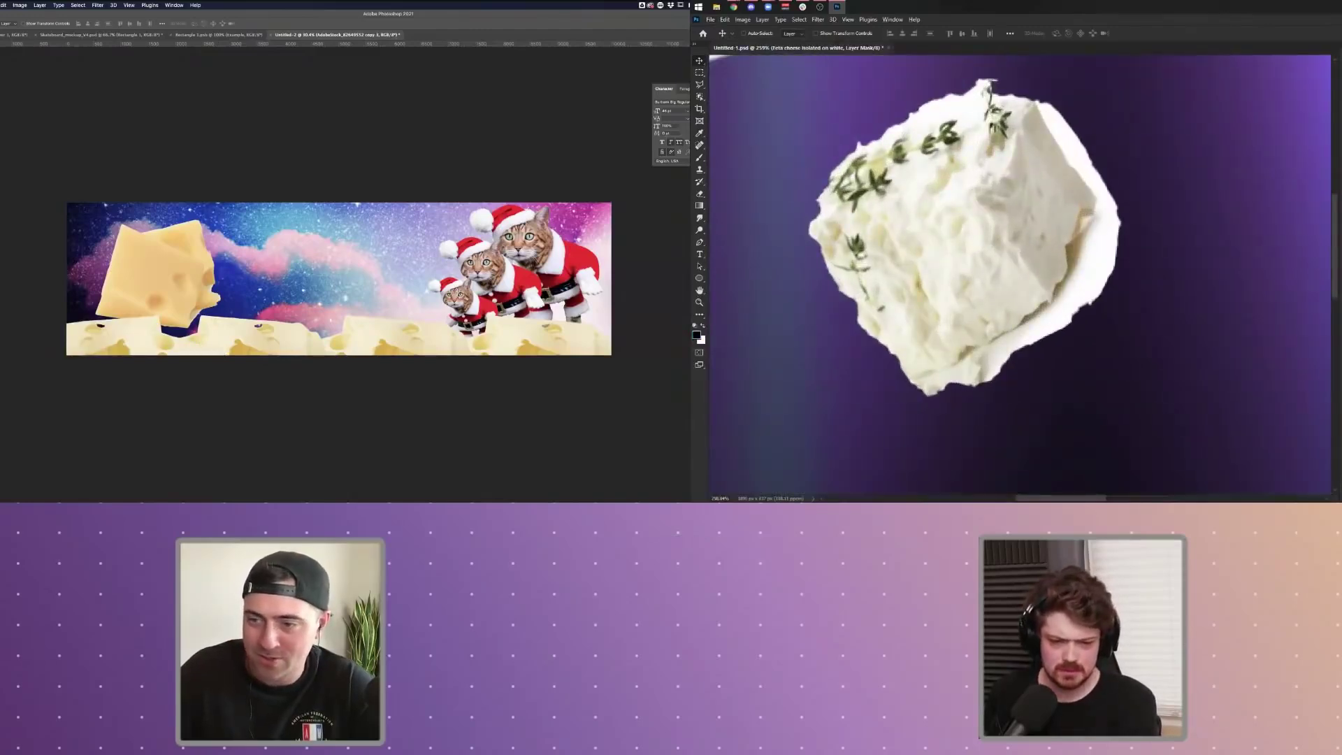
key("b")
mouse_move(1099, 144)
left_mouse_down()
mouse_move(1036, 145)
mouse_move(1093, 151)
mouse_move(1096, 227)
left_mouse_up()
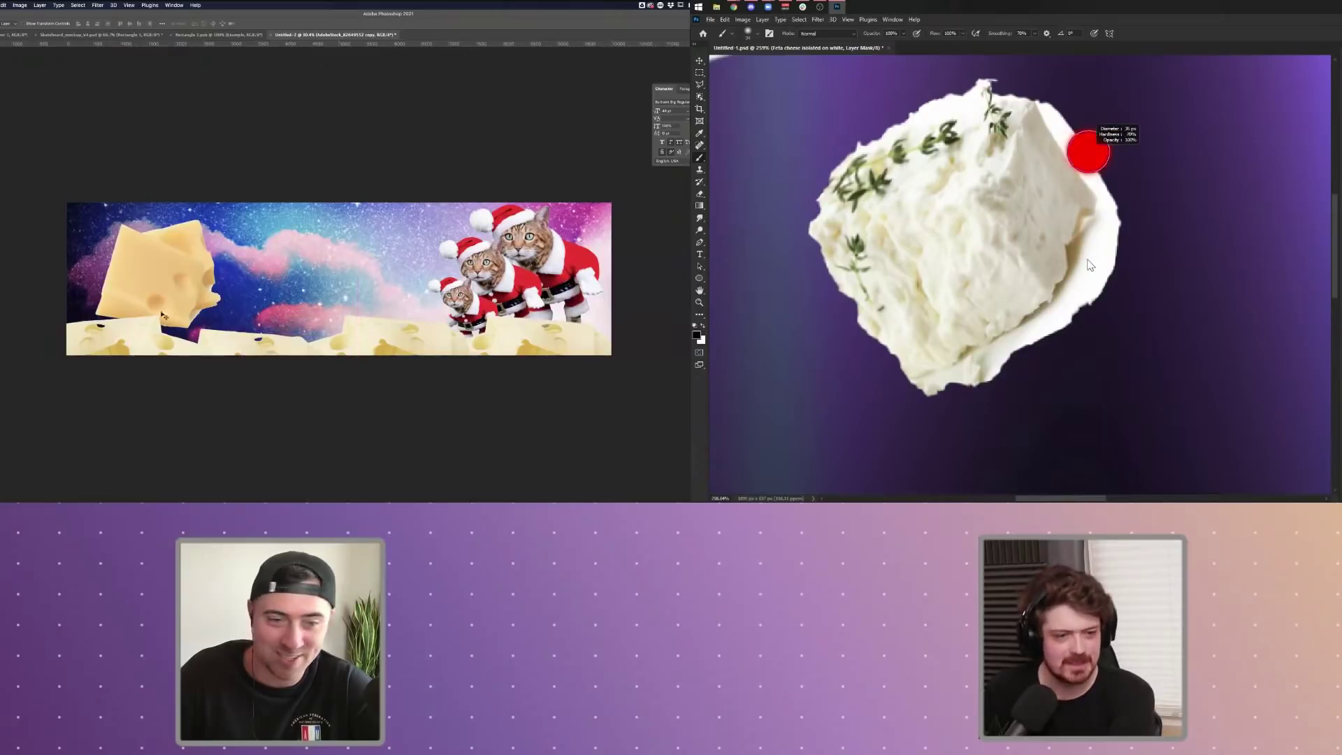
left_click_drag(1075, 302, 1076, 283)
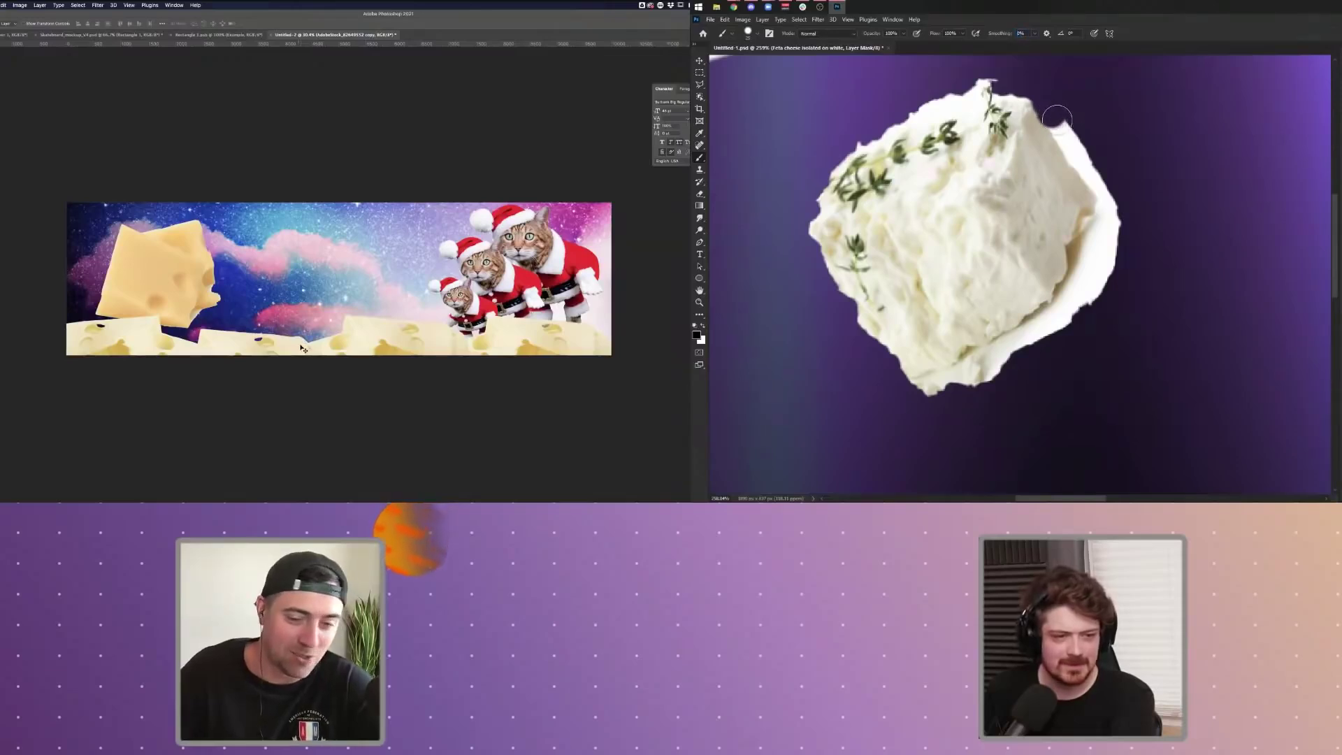
left_click_drag(336, 341, 336, 345)
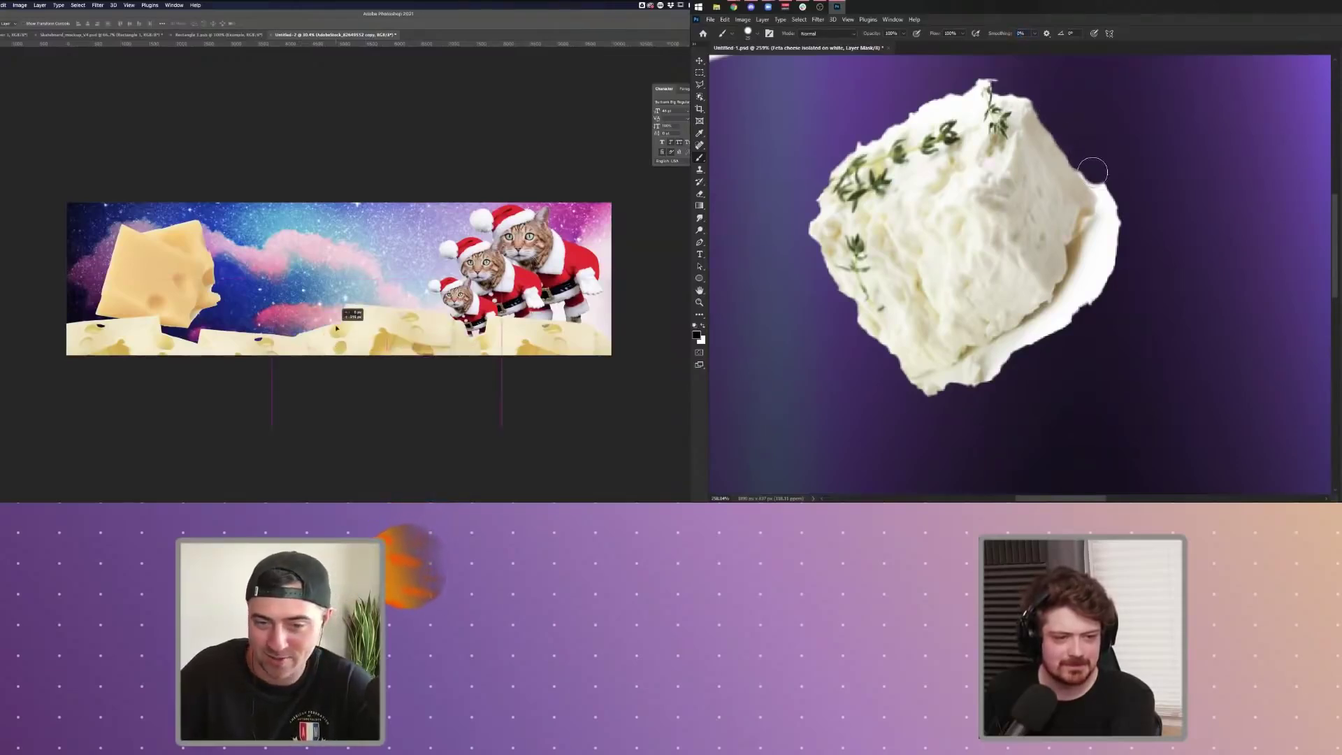
mouse_move(1093, 172)
left_mouse_down()
mouse_move(1117, 218)
mouse_move(1099, 252)
mouse_move(1096, 227)
mouse_move(1082, 250)
mouse_move(1113, 265)
mouse_move(1121, 243)
mouse_move(1108, 317)
mouse_move(1144, 200)
mouse_move(1117, 292)
mouse_move(1106, 274)
mouse_move(1091, 308)
mouse_move(1087, 273)
mouse_move(1080, 306)
mouse_move(1084, 277)
mouse_move(1025, 350)
mouse_move(916, 393)
mouse_move(992, 388)
left_mouse_up()
- Flip the sliced-cheese copy horizontally in the galaxy banner
left_click(3, 5)
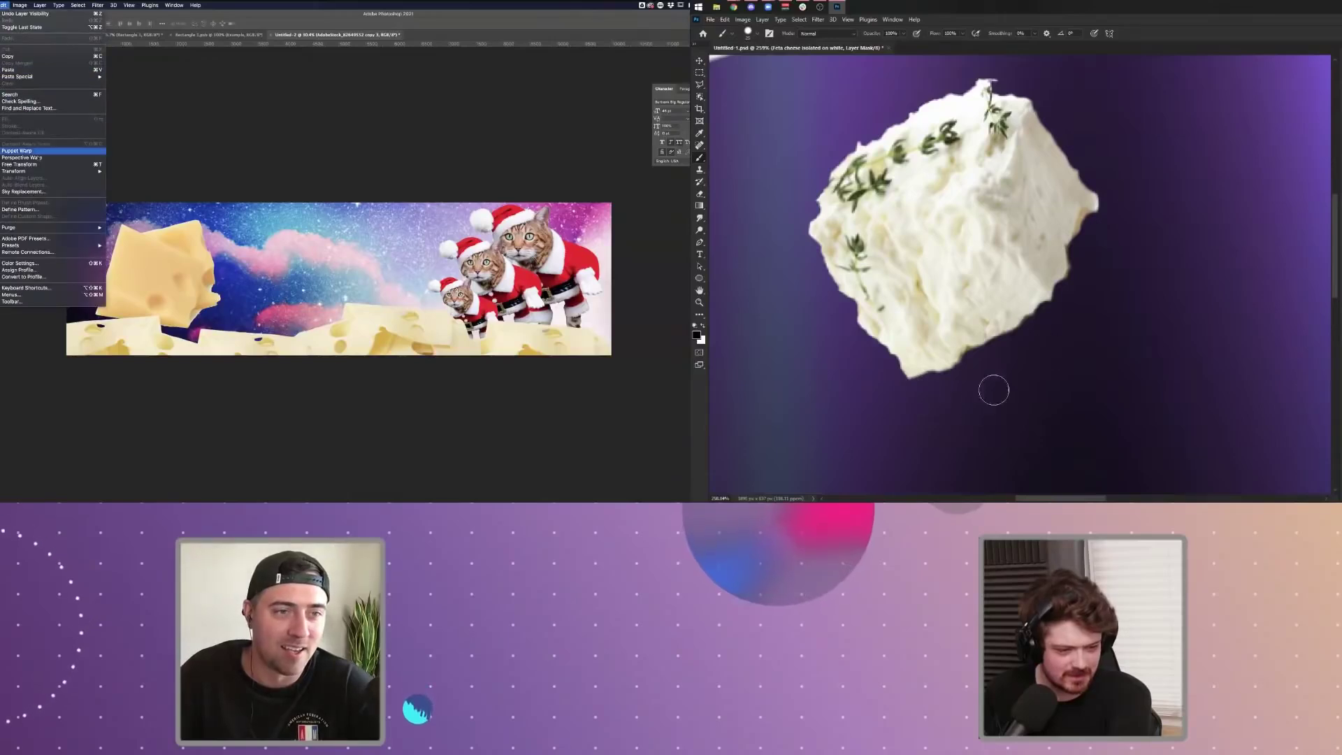
mouse_move(44, 171)
scroll(1067, 185, "down", 4)
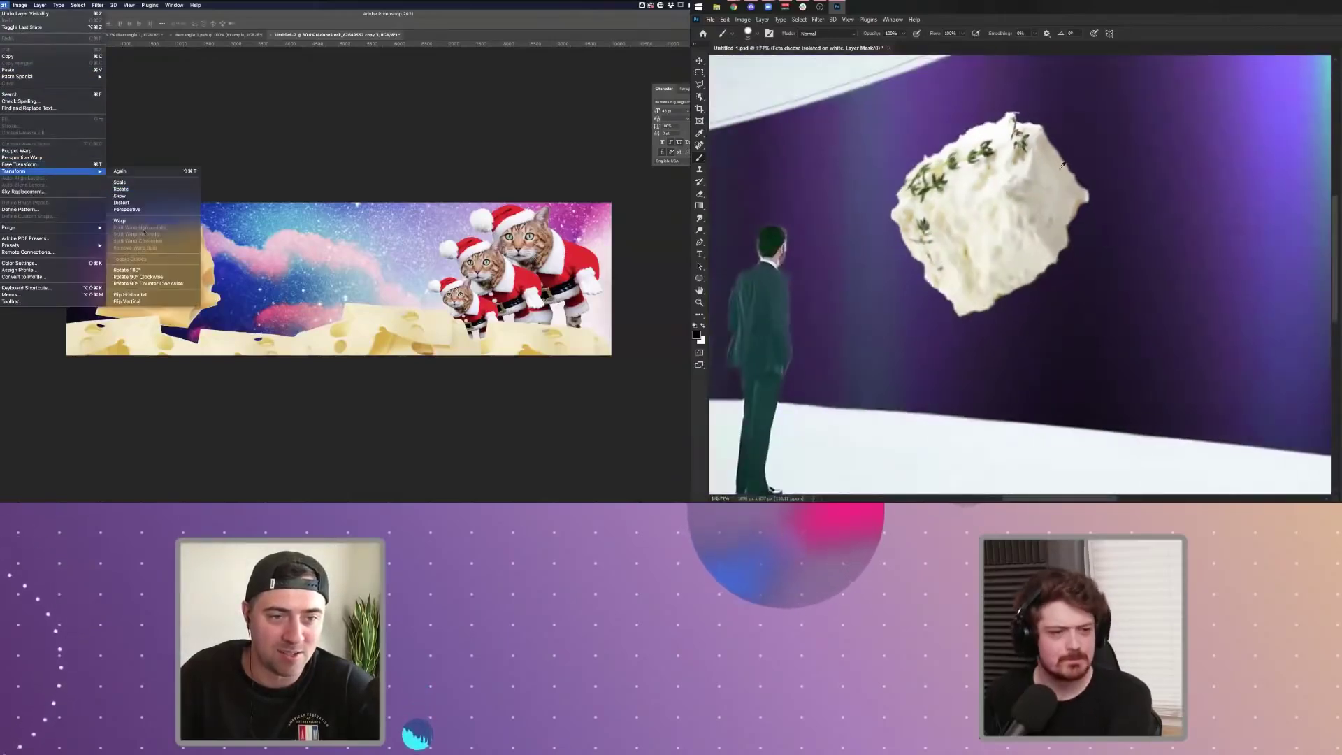
left_click(170, 295)
- Paint white on the mask along the feta's upper-left edge, and rotate and move the flipped cheese copy into the galaxy banner's lower-left corner
key("x")
key("super+t")
left_click_drag(1029, 122, 963, 152)
left_click_drag(273, 253, 233, 229)
left_click_drag(963, 151, 908, 178)
mouse_move(146, 316)
left_mouse_down()
mouse_move(144, 335)
mouse_move(149, 321)
left_mouse_up()
left_click_drag(223, 242, 214, 233)
scroll(953, 195, "down", 1)
left_click_drag(177, 336, 216, 349)
- Switch from the feta's layer mask back to its image content, and commit the sliced-cheese transform in the galaxy banner
scroll(985, 181, "down", 7)
scroll(892, 173, "up", 6)
scroll(1076, 216, "down", 5)
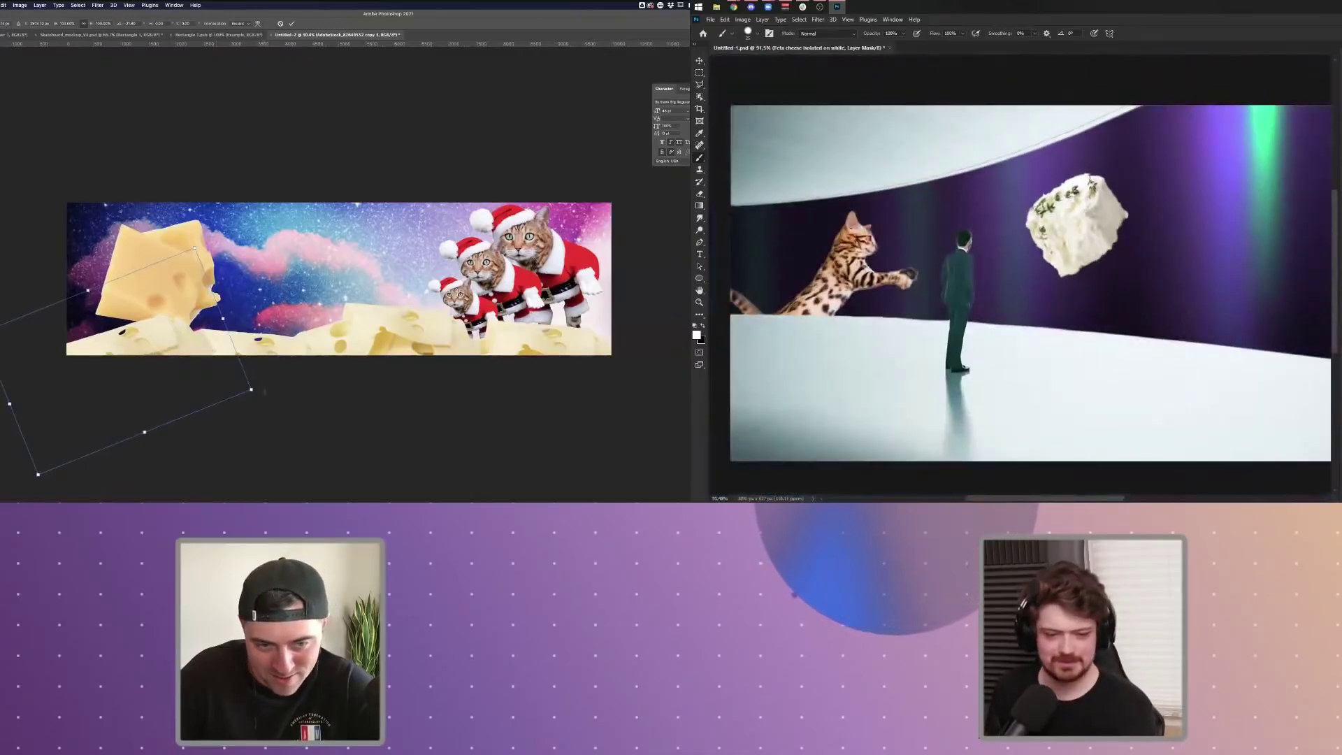
key("ctrl+2")
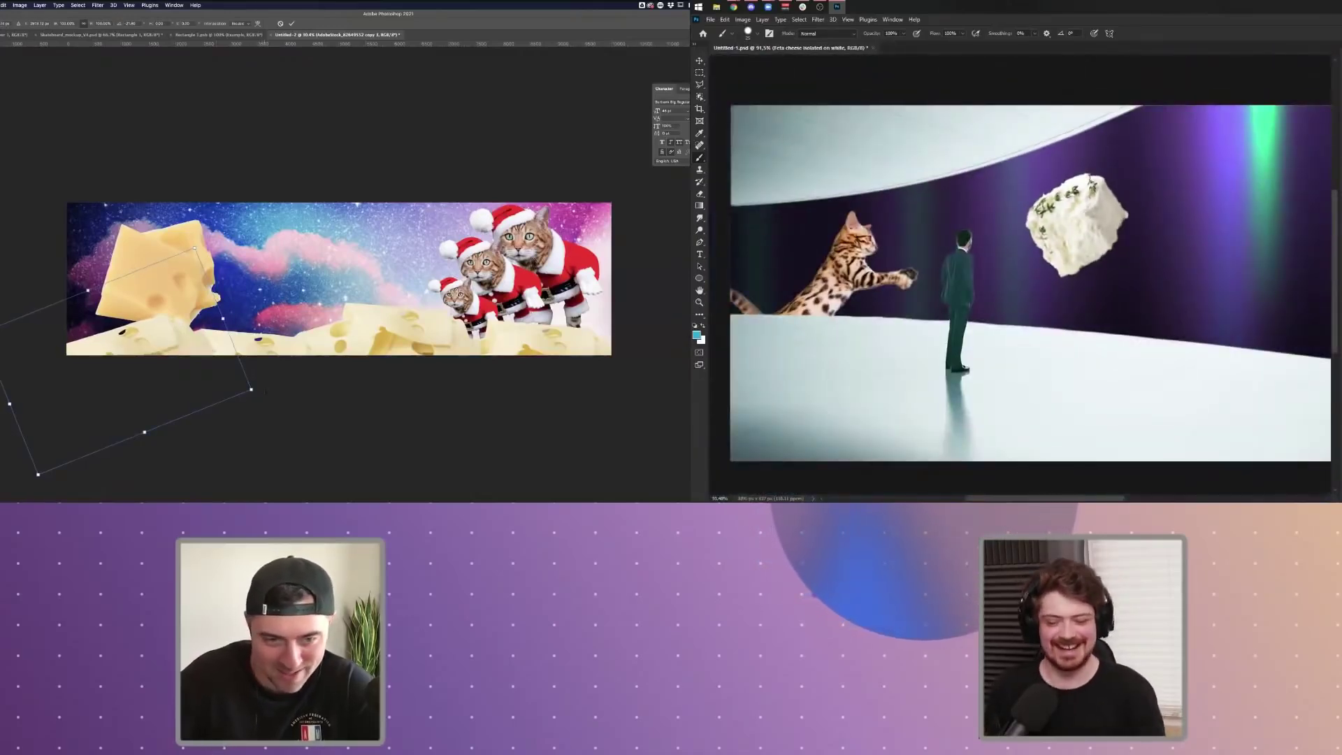
key("Return")
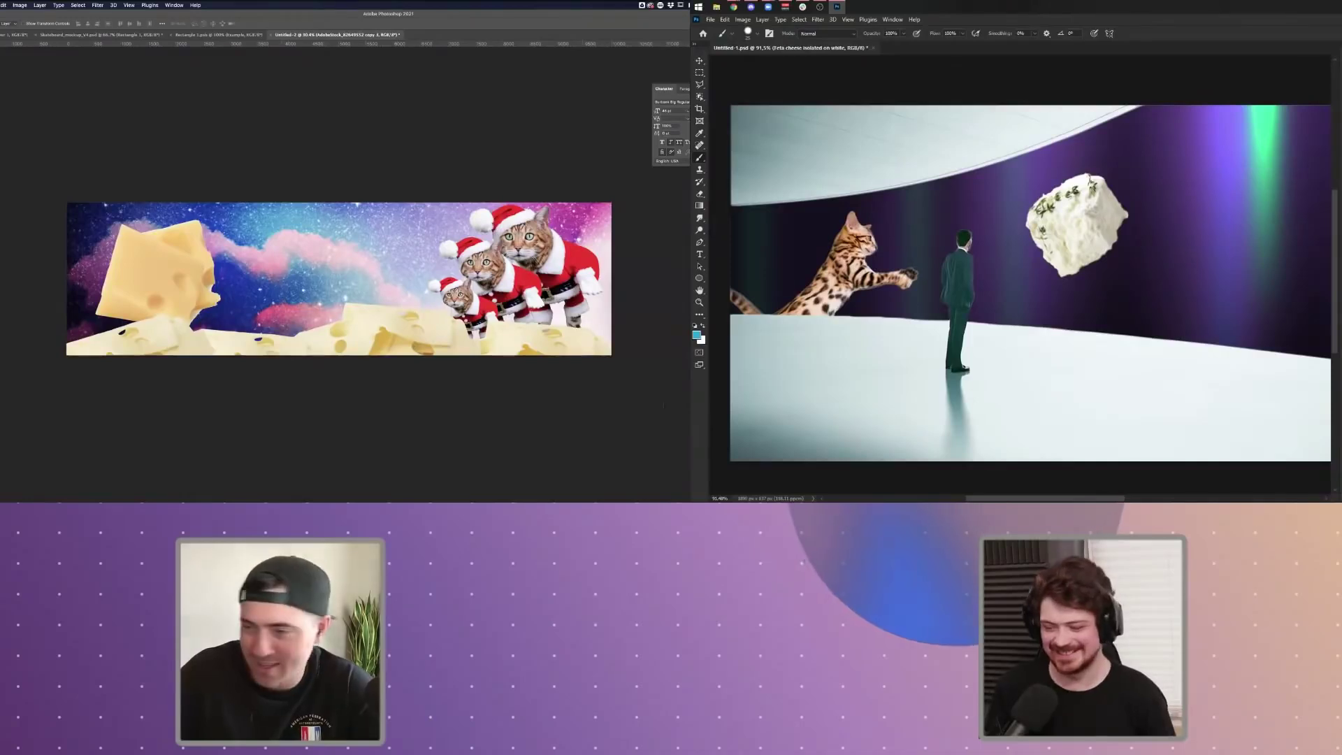
- Move the feta away from the businessman and enlarge it so it floats in front of the green and purple light streaks
scroll(977, 257, "down", 2)
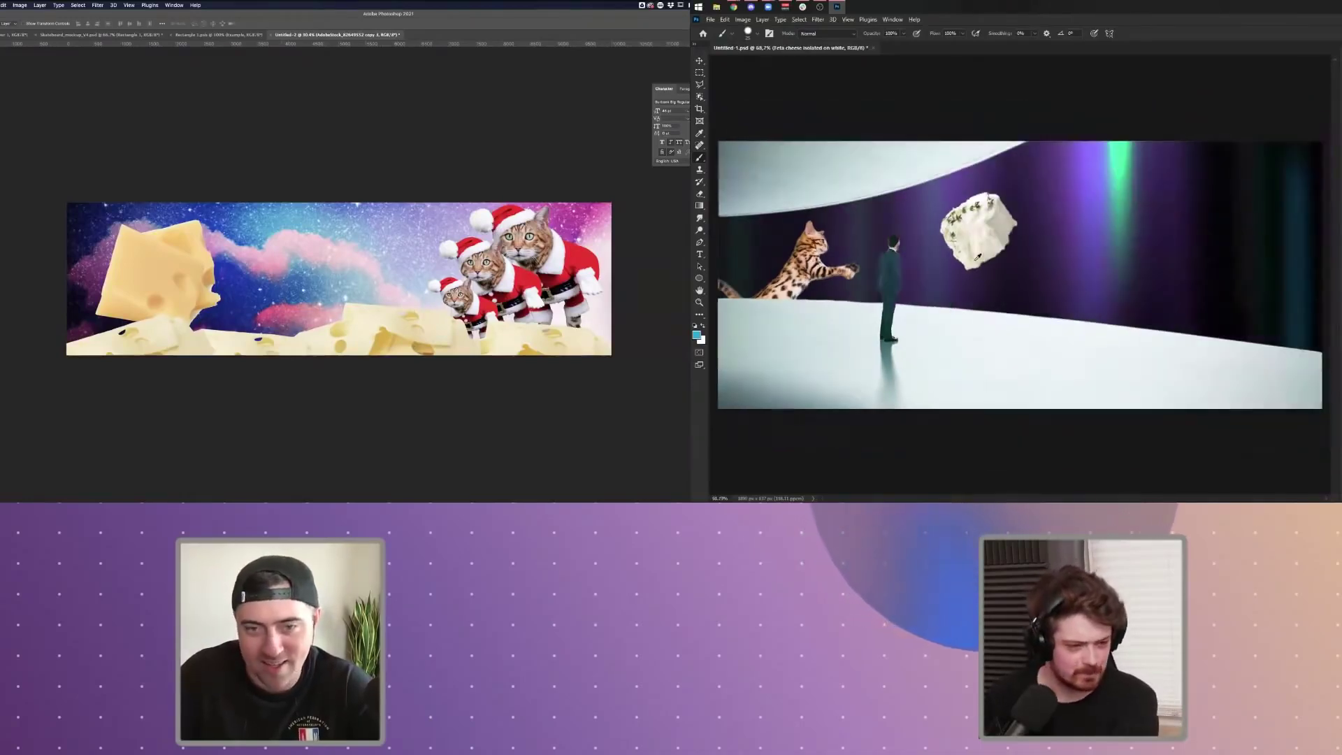
left_click(700, 62)
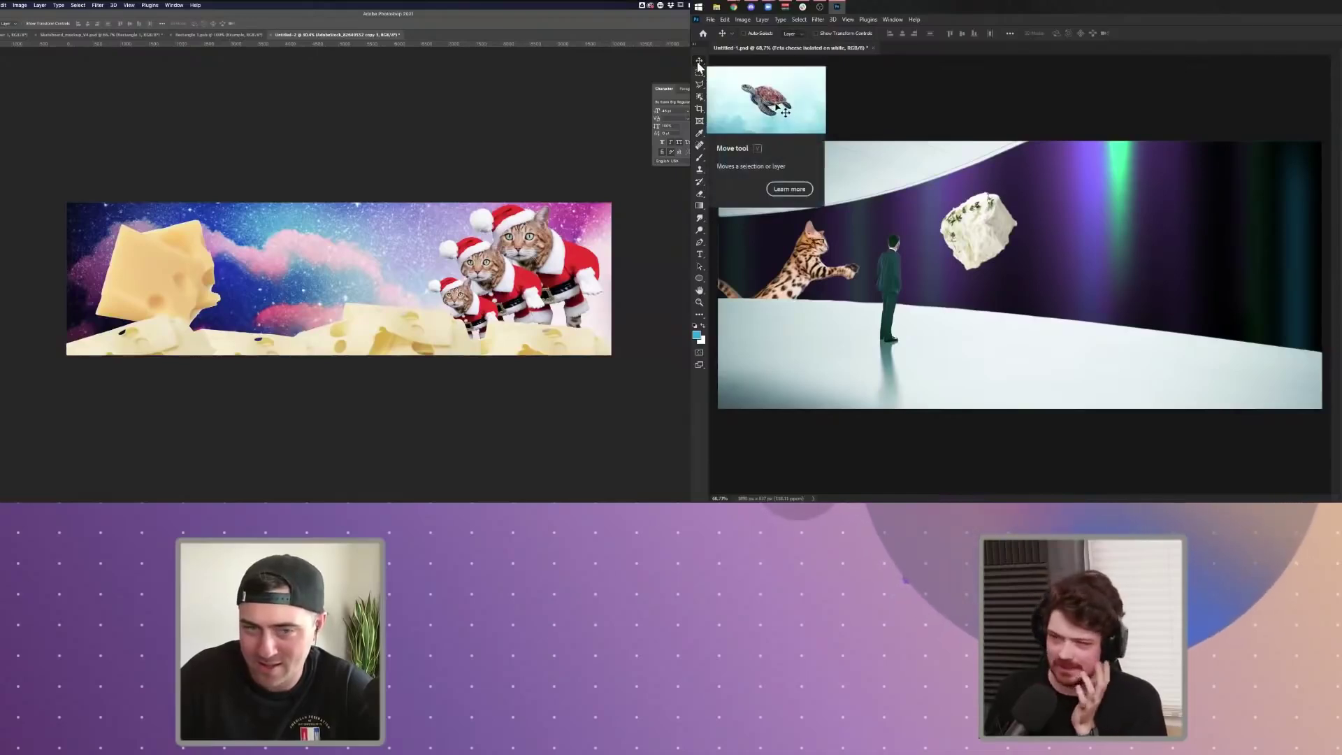
left_click_drag(987, 243, 1099, 236)
key("ctrl+t")
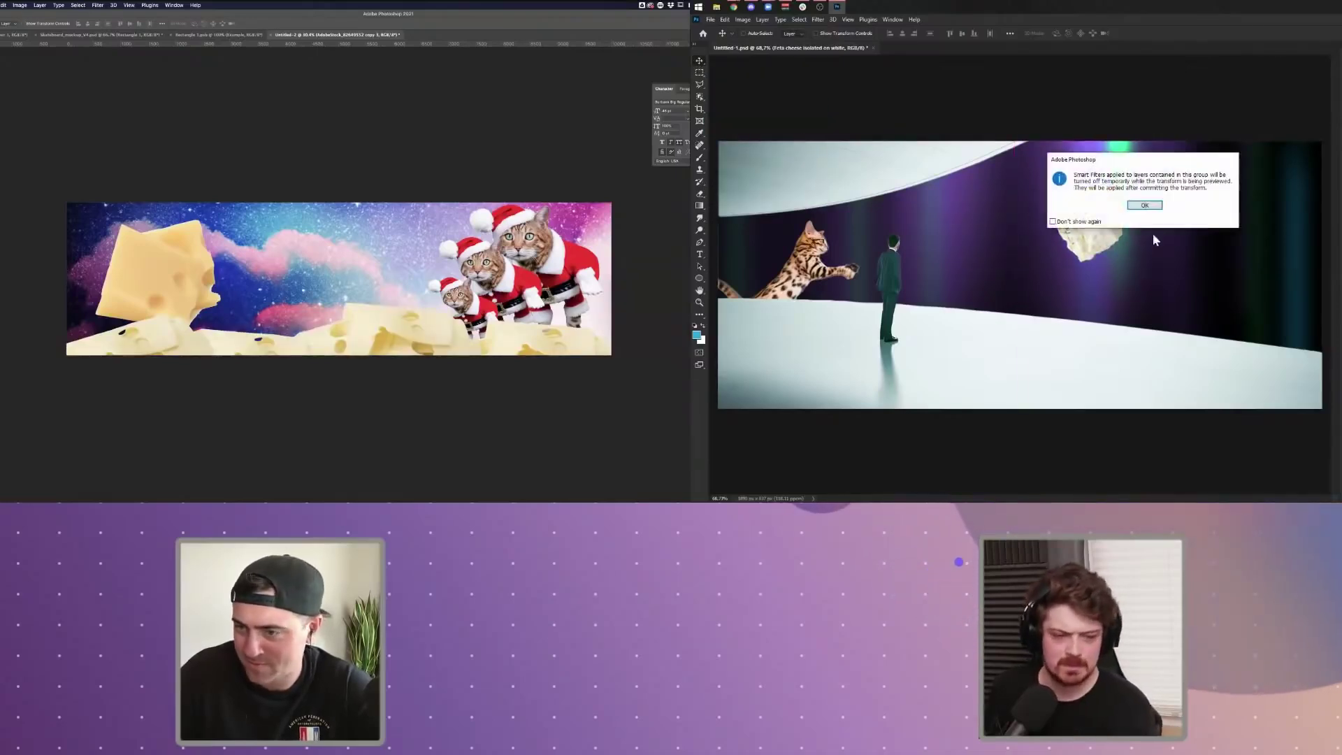
left_click(1147, 207)
left_click_drag(1171, 303, 1282, 383)
left_click_drag(1240, 340, 1173, 274)
- Move the tall cheese block toward the middle of the galaxy banner and tilt it behind the sliced-cheese row
left_click_drag(183, 270, 331, 284)
key("Return")
key("super+t")
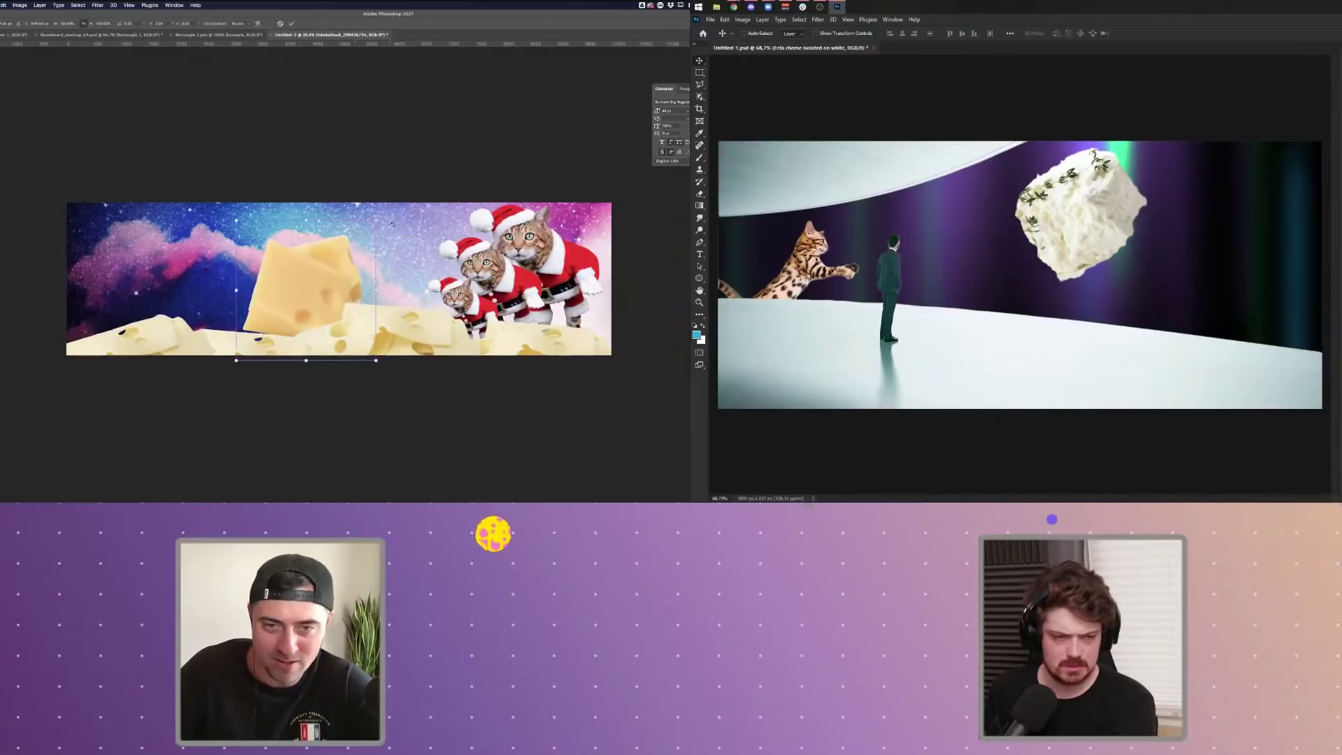
left_click_drag(391, 225, 396, 232)
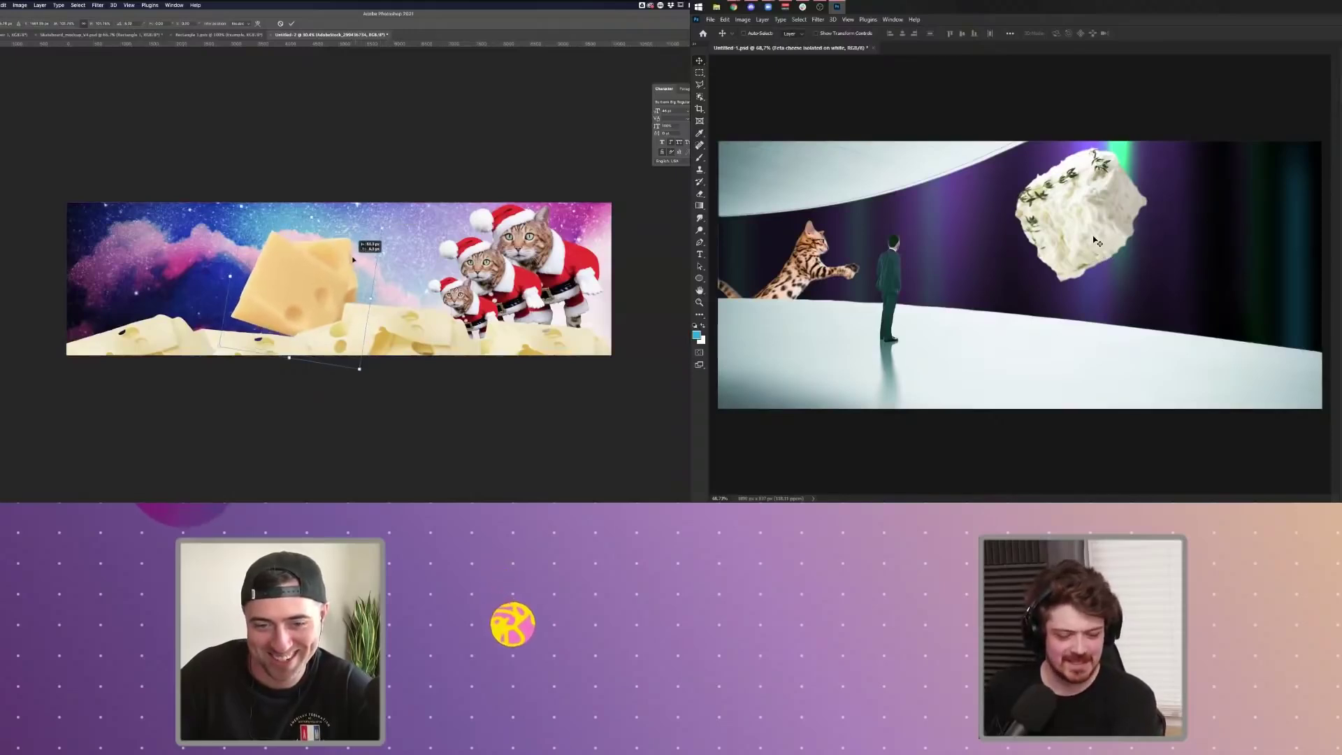
scroll(1094, 237, "down", 1)
scroll(898, 242, "up", 4)
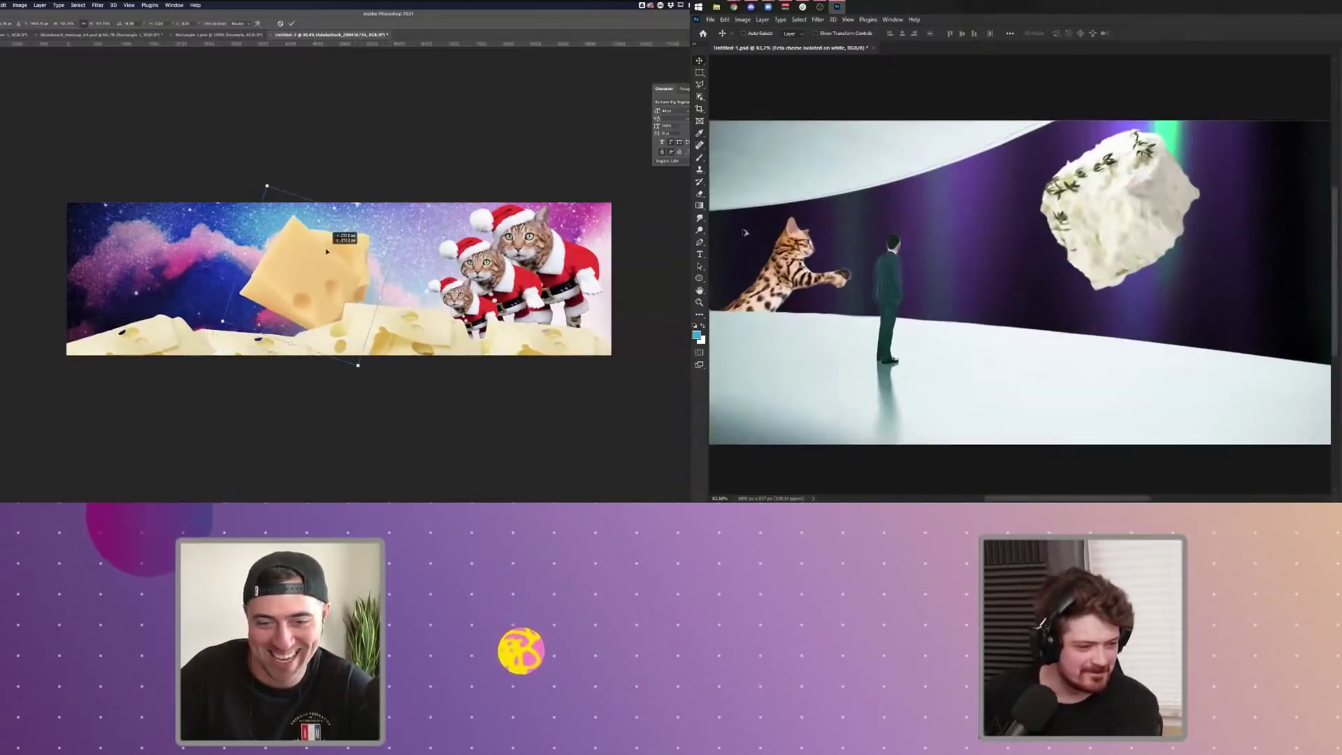
scroll(898, 242, "down", 2)
left_click_drag(424, 238, 422, 233)
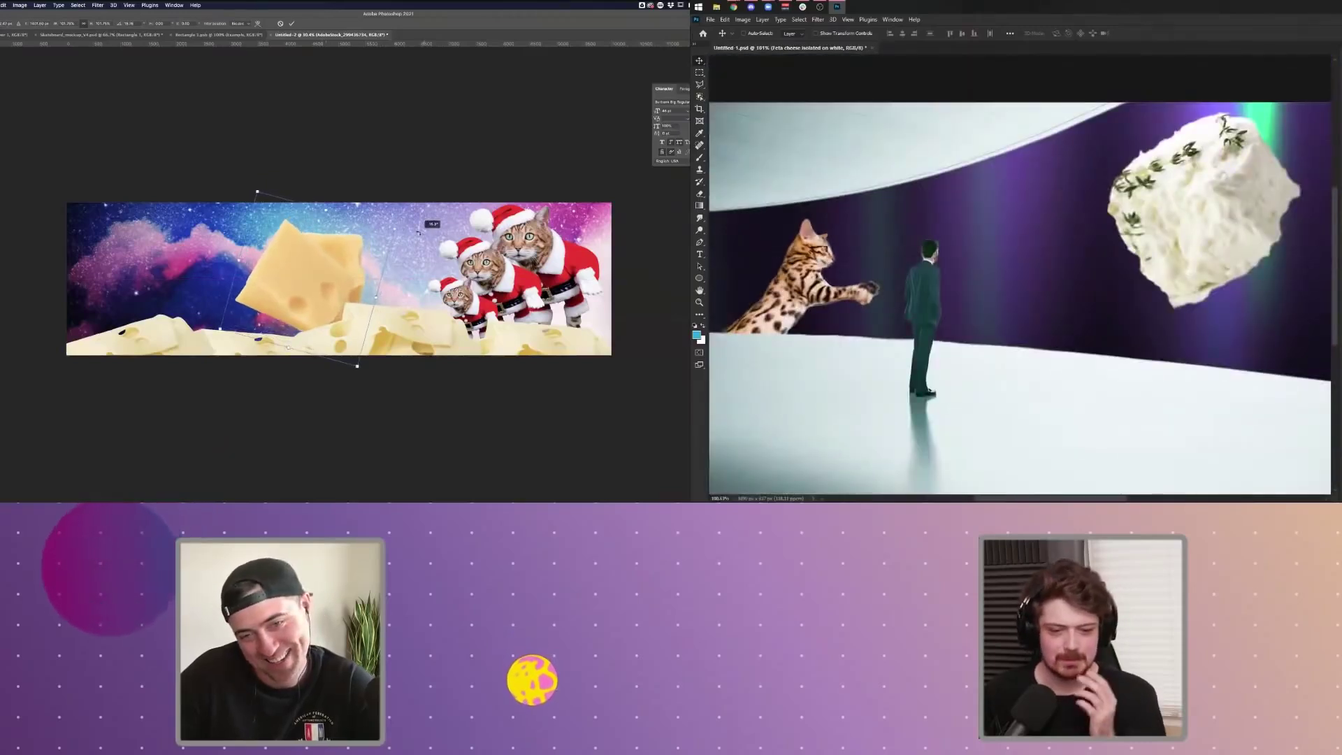
key("Return")
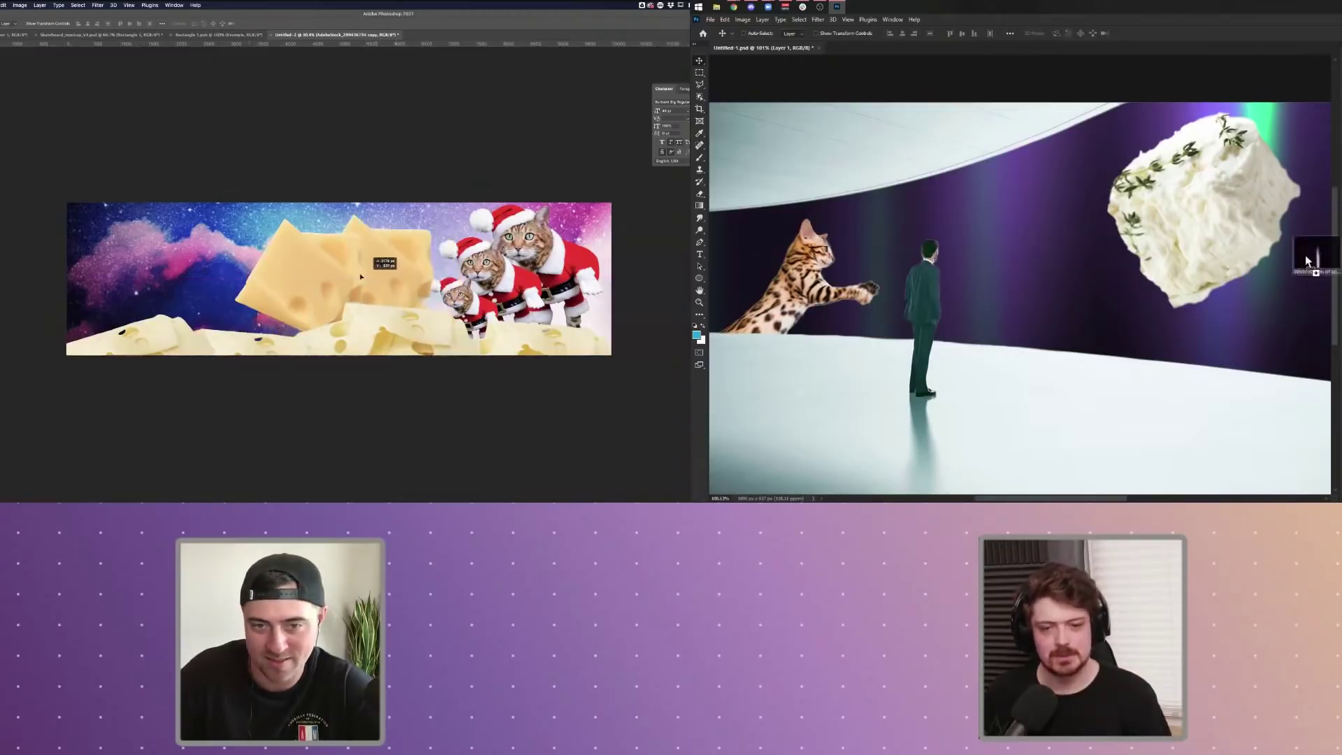
- Try placing the white spark stream from the cat's face toward the feta with Screen blending, and delete it
left_click_drag(1063, 262, 1063, 257)
left_click_drag(1304, 284, 1071, 491)
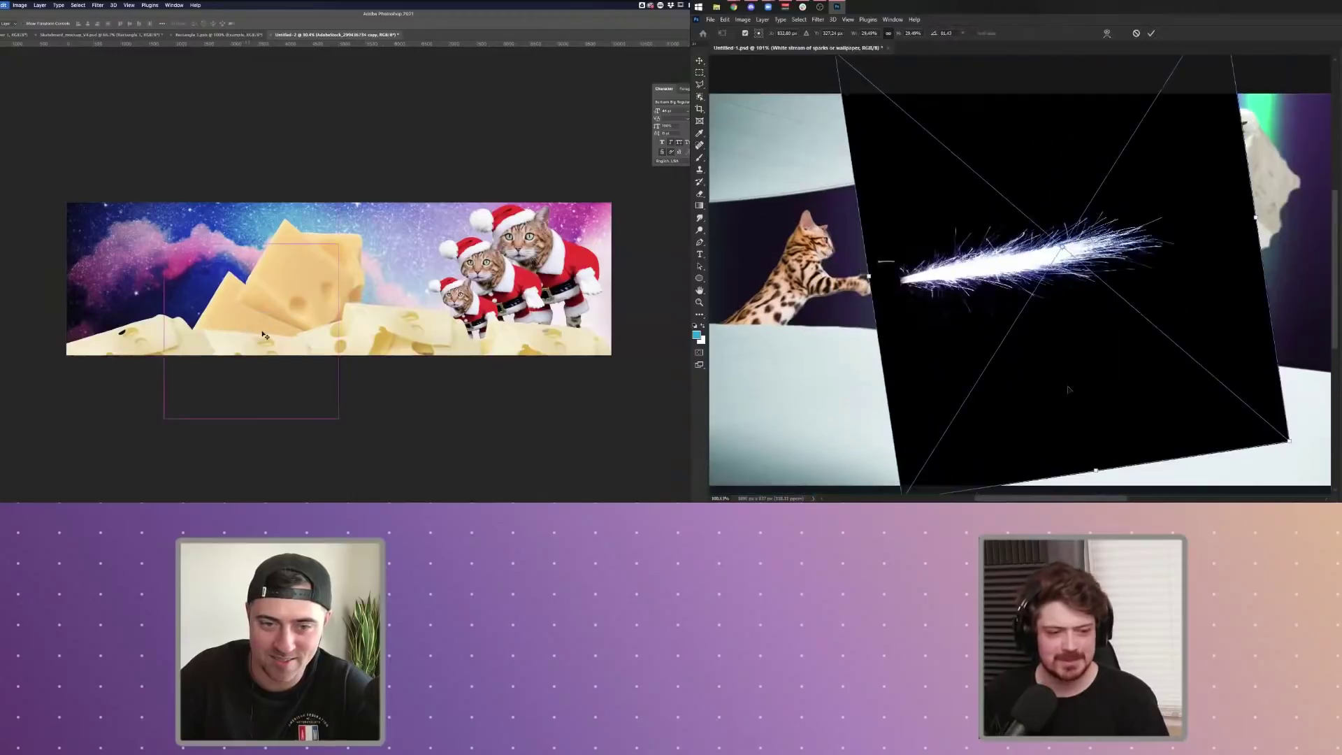
left_click_drag(1072, 389, 1011, 345)
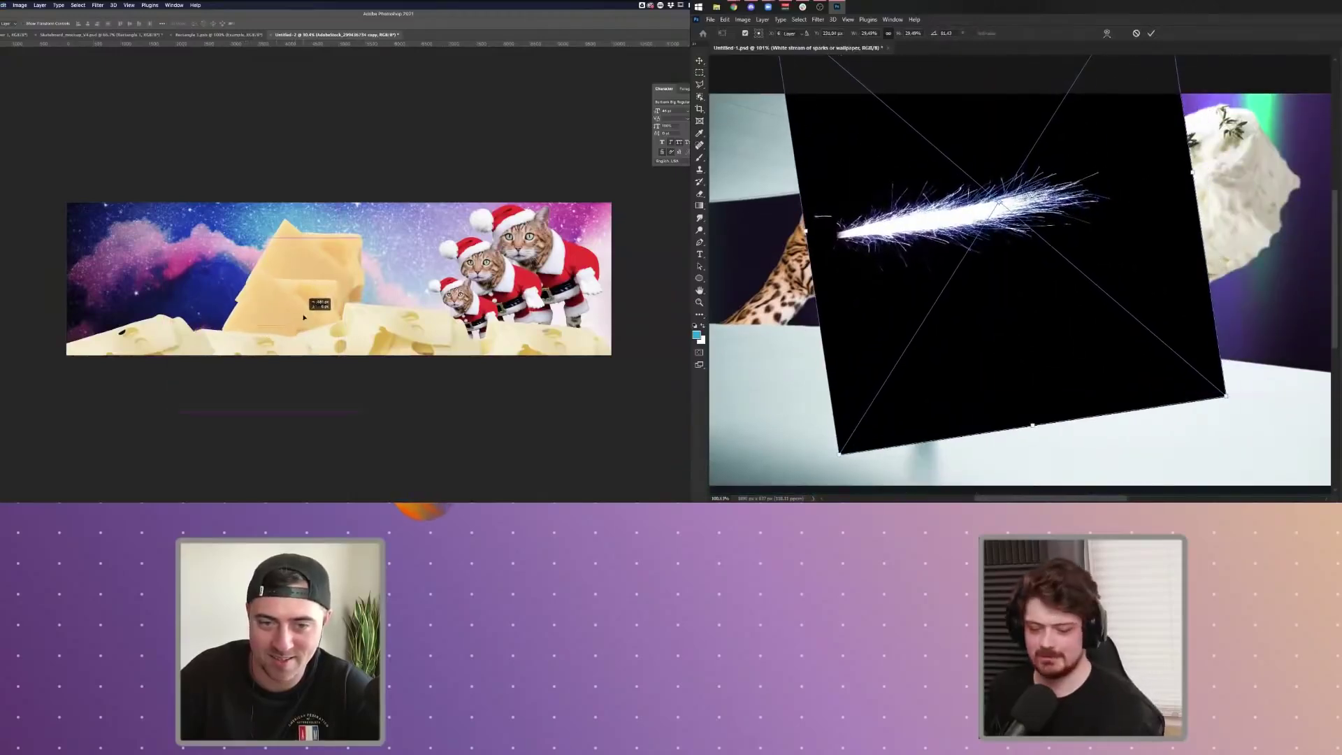
key("Return")
key("shift+alt+s")
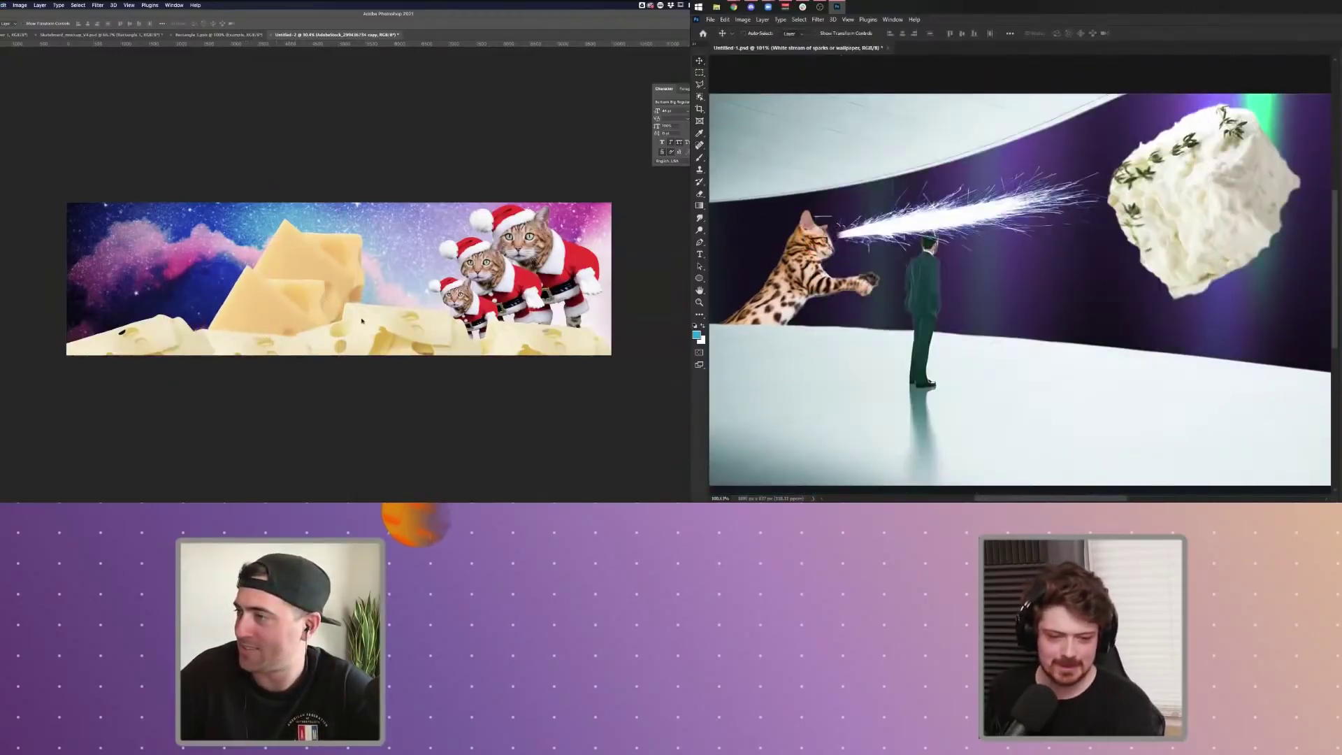
left_click_drag(994, 214, 984, 219)
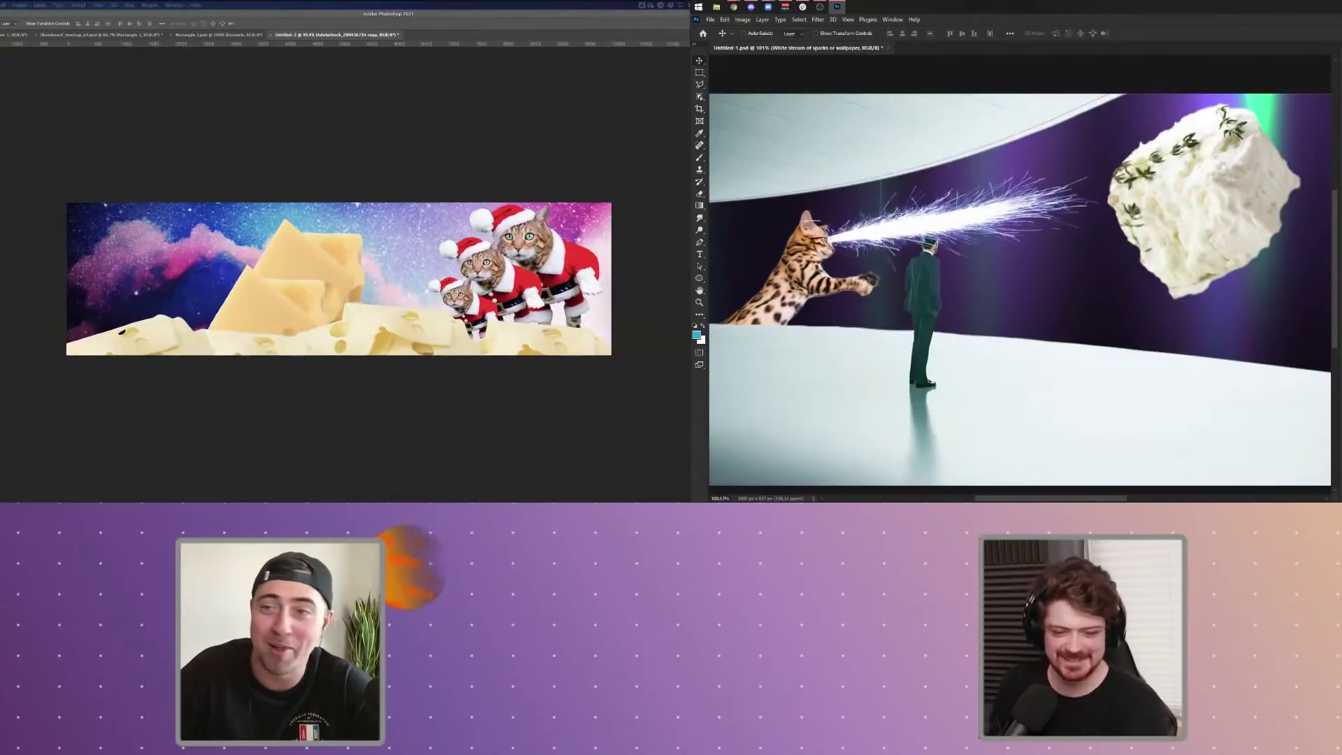
key("Delete")
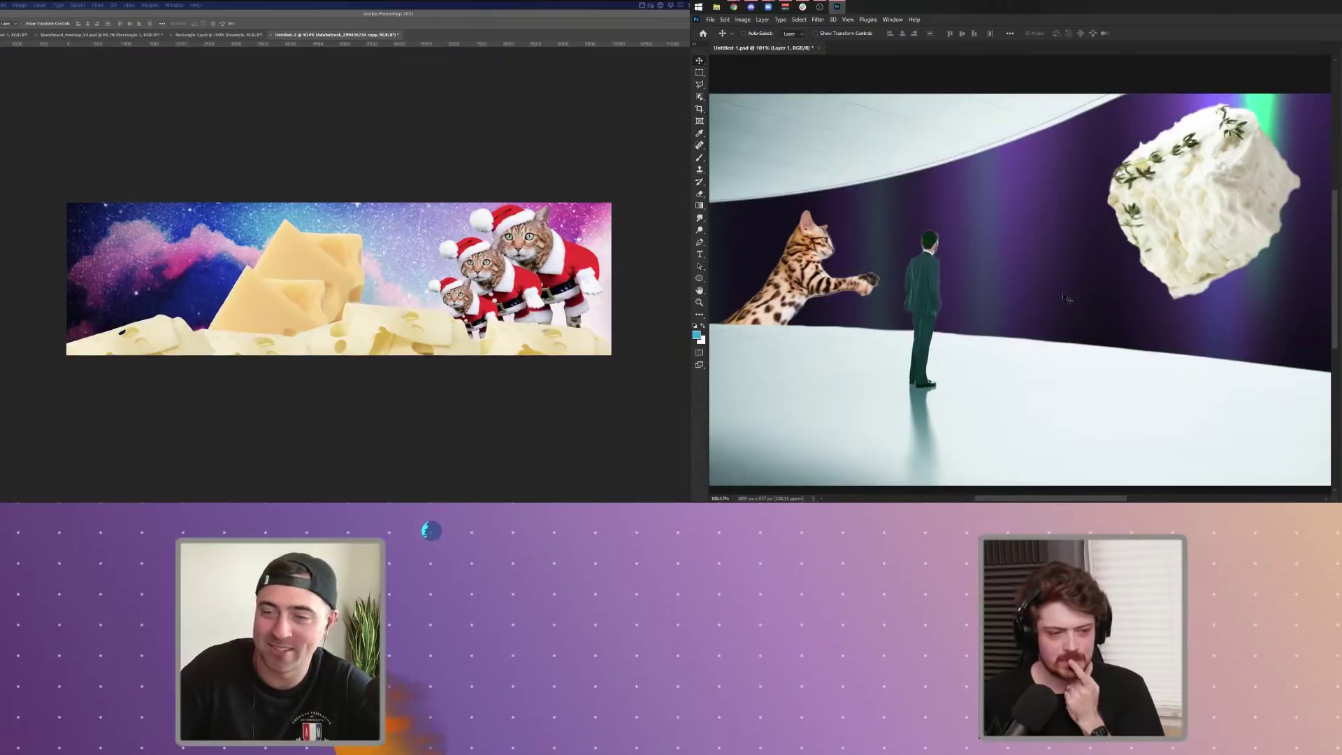
- Outline a thin beam-shaped selection from the cat's eye to the feta's near edge with the Polygonal Lasso
scroll(1064, 267, "down", 2)
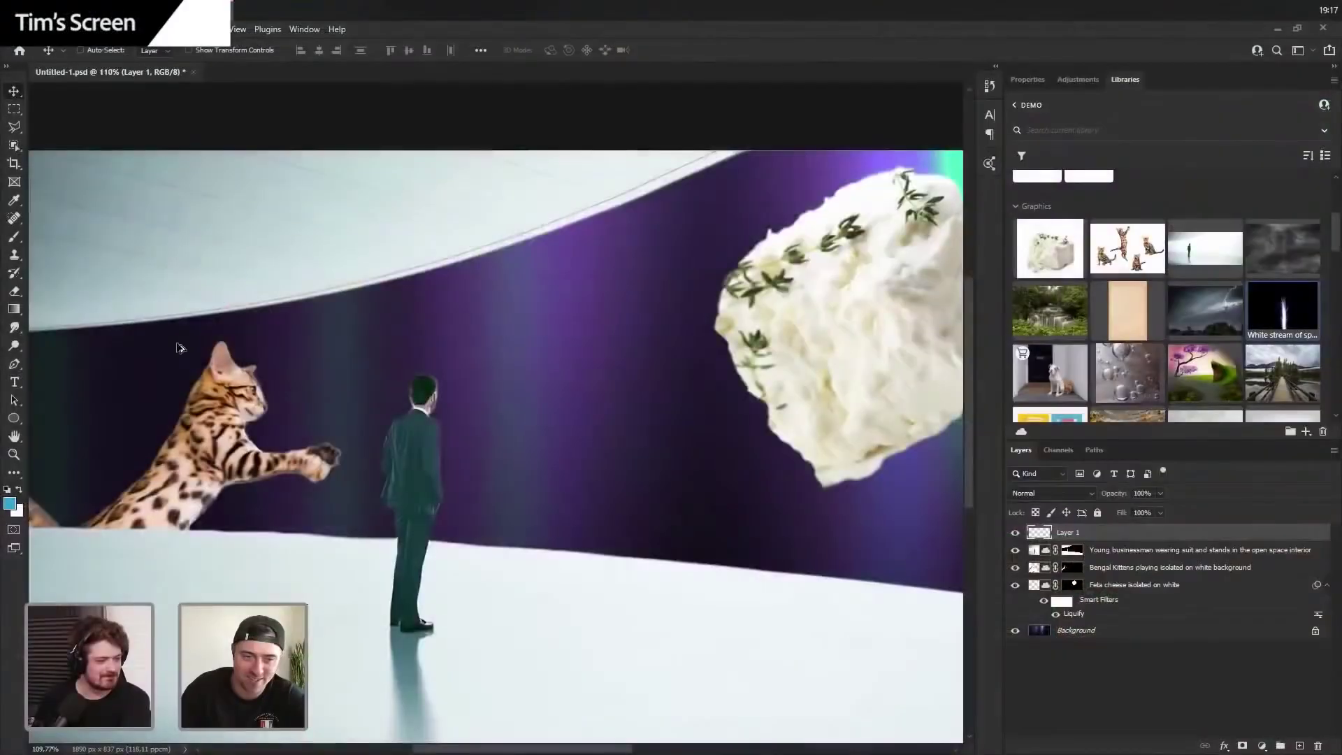
scroll(255, 399, "up", 8)
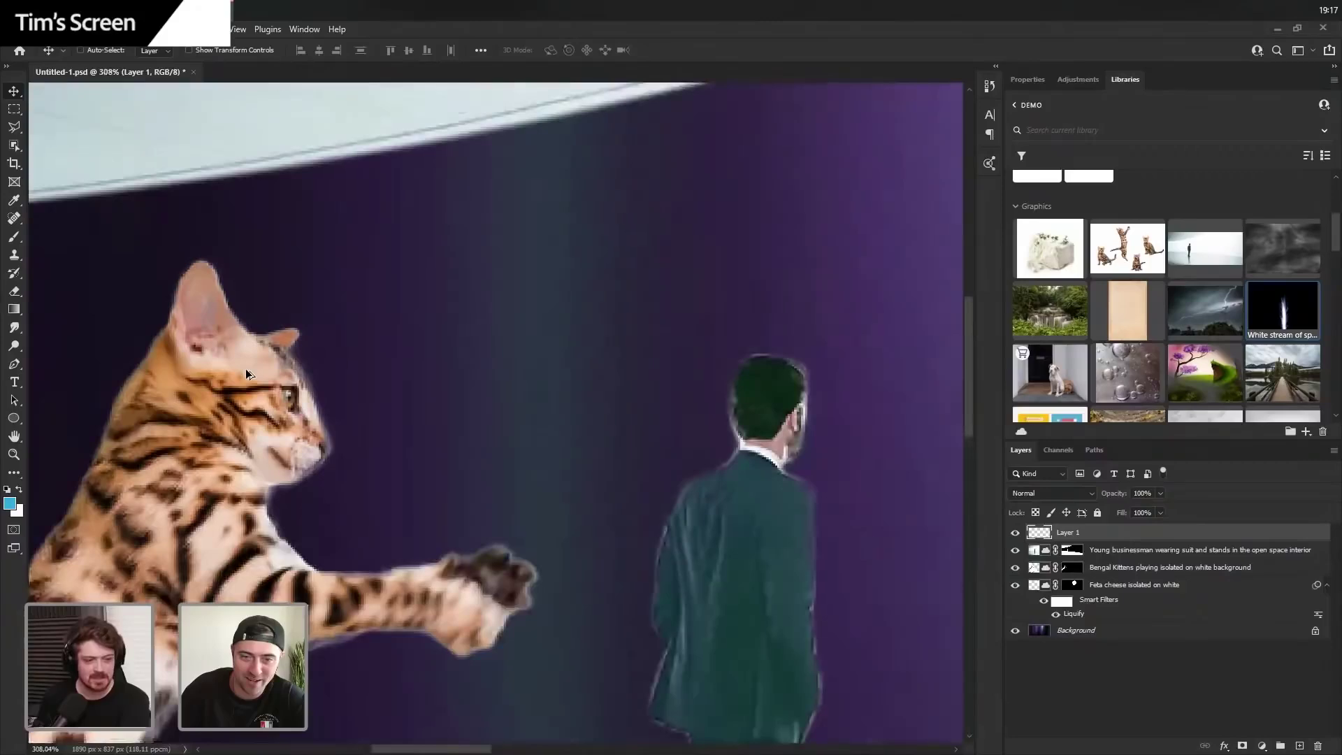
scroll(246, 370, "down", 4)
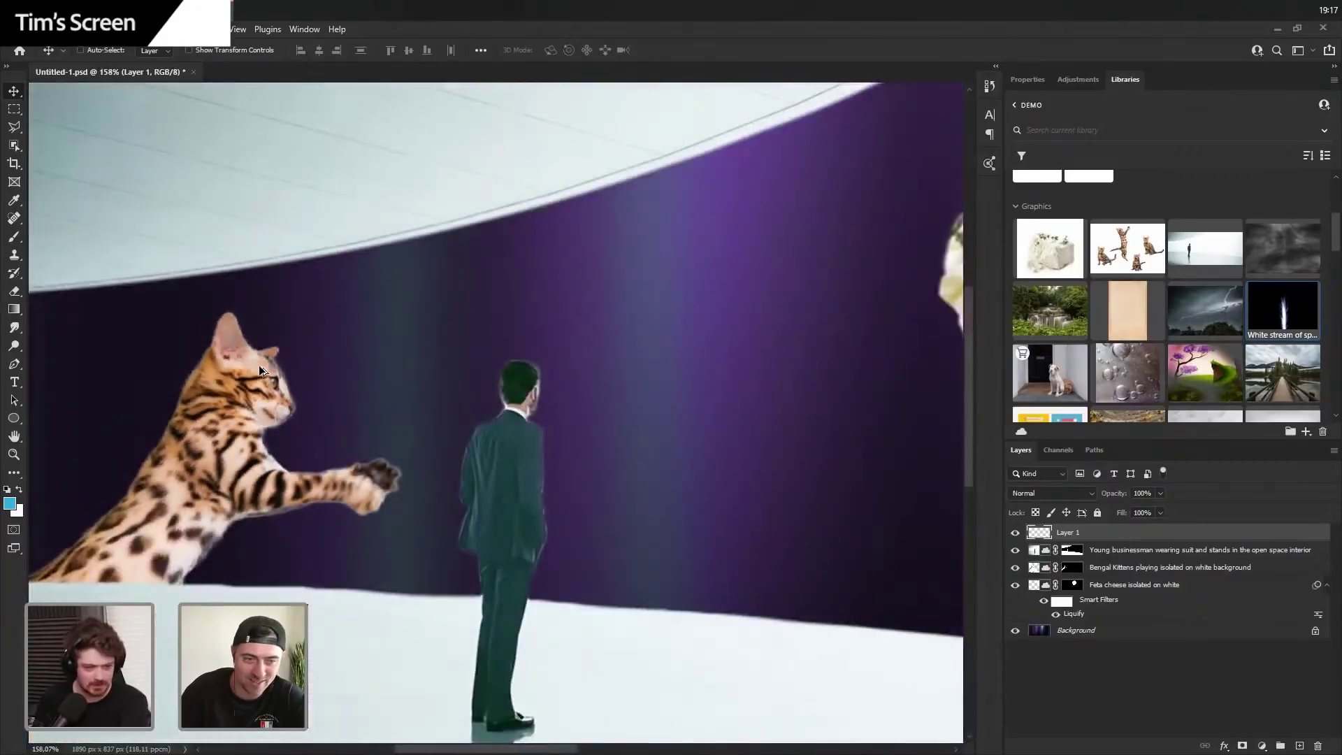
left_click(13, 111)
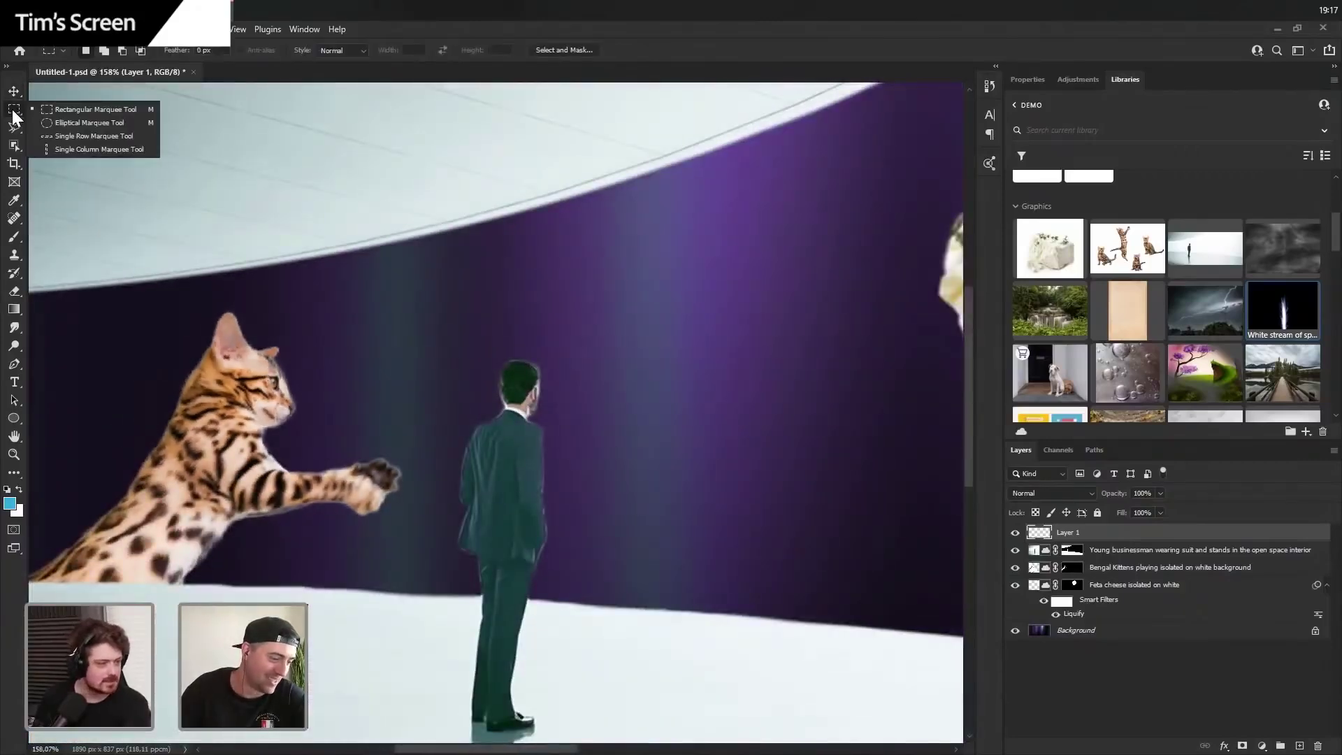
left_click(14, 127)
left_click(77, 138)
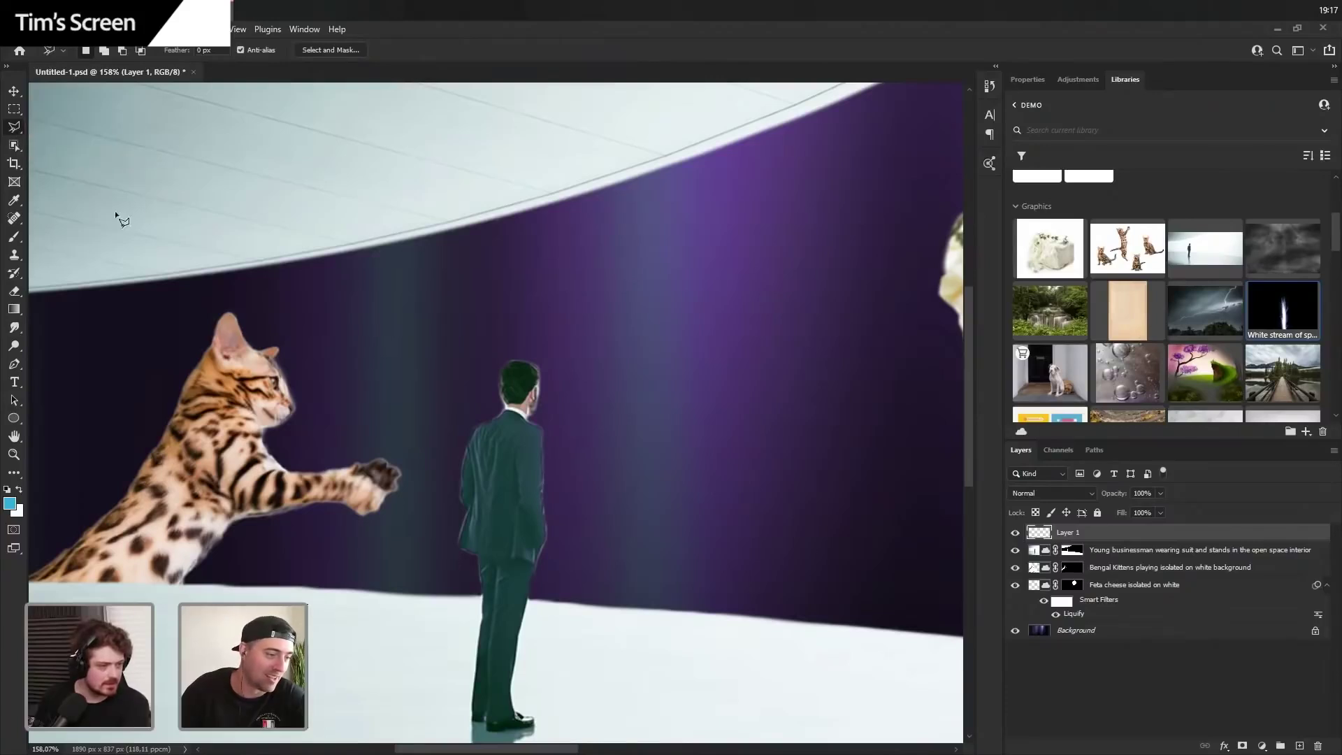
left_click_drag(308, 361, 211, 366)
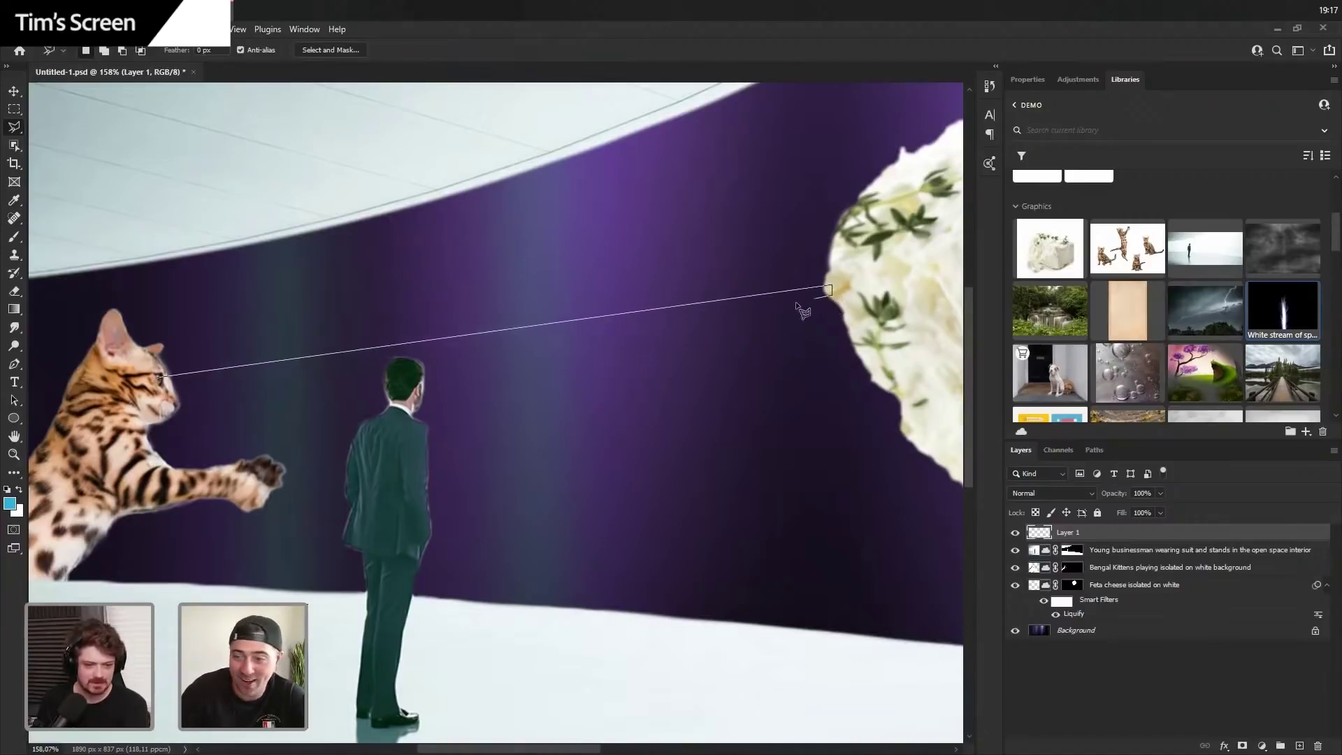
left_click(827, 288)
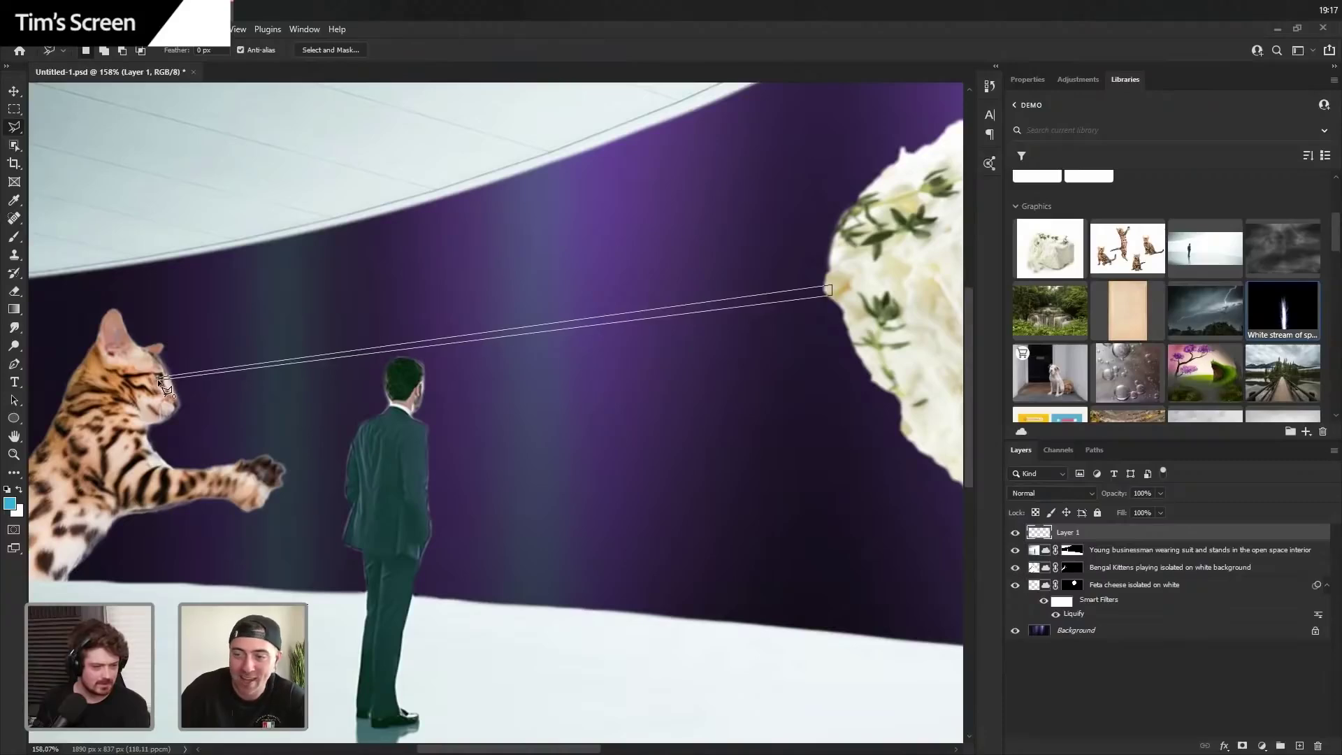
left_click(163, 383)
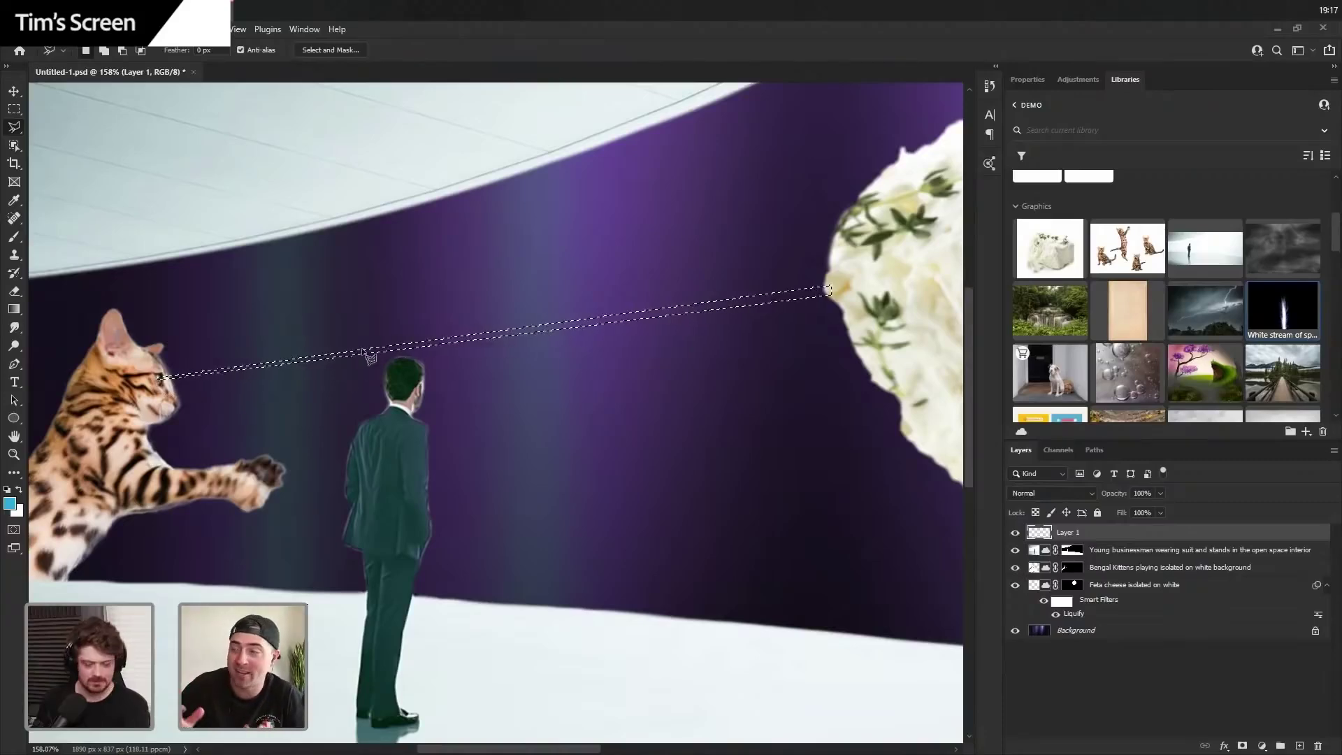
- Reset the colours to default, fill the beam selection with white on Layer 1, and deselect
scroll(378, 325, "down", 3)
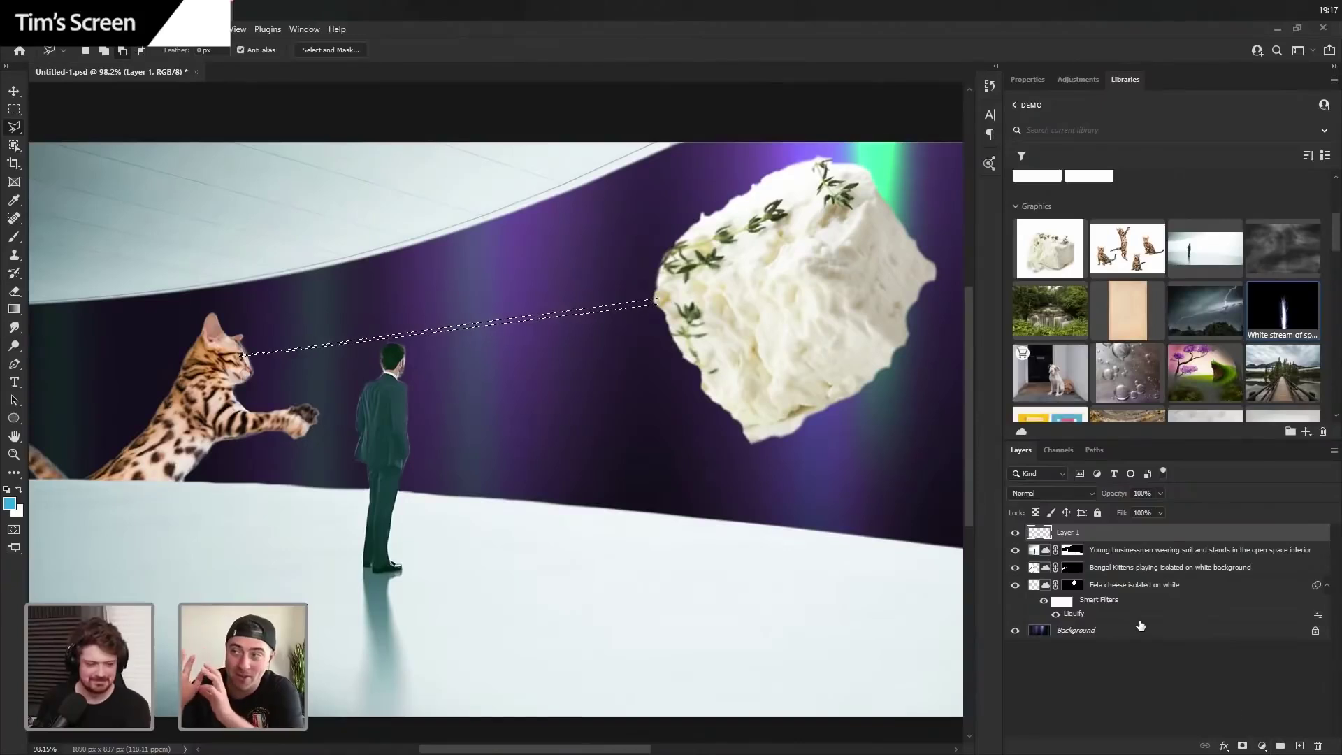
key("d")
key("ctrl+BackSpace")
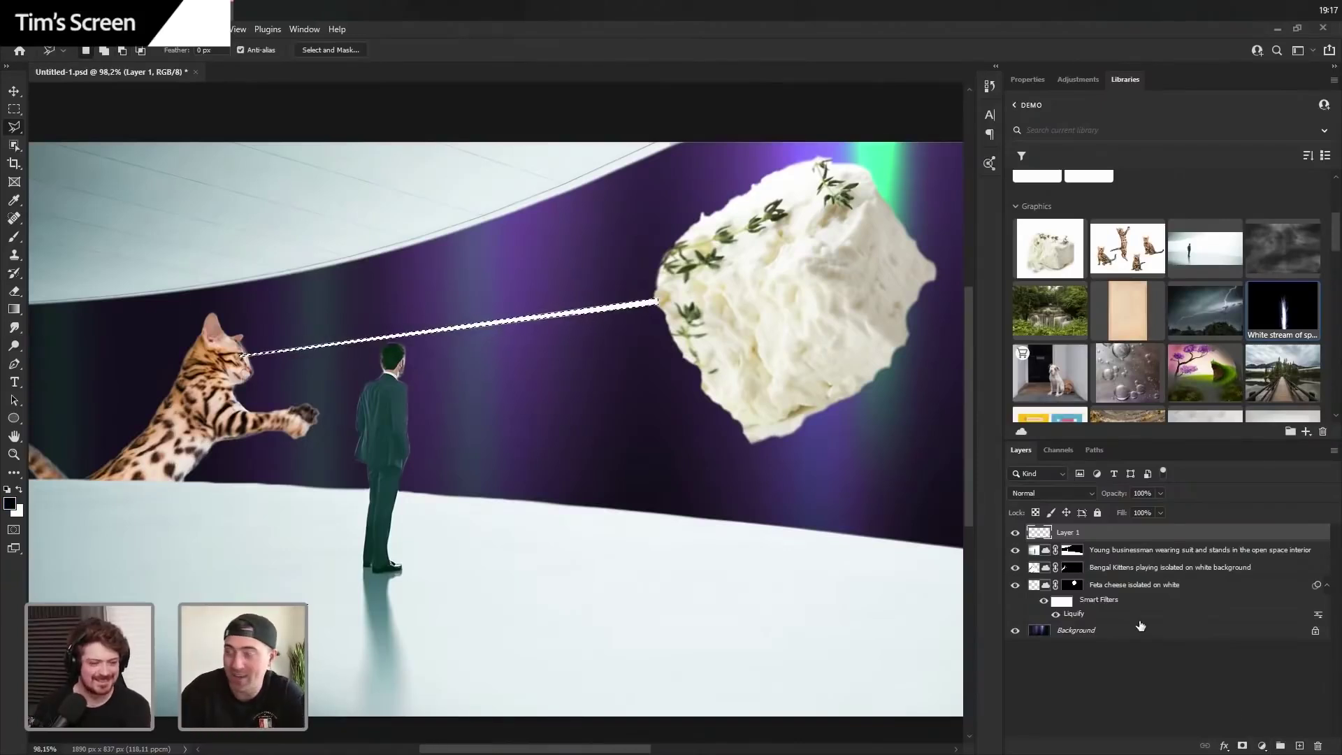
key("ctrl+d")
scroll(373, 308, "up", 2)
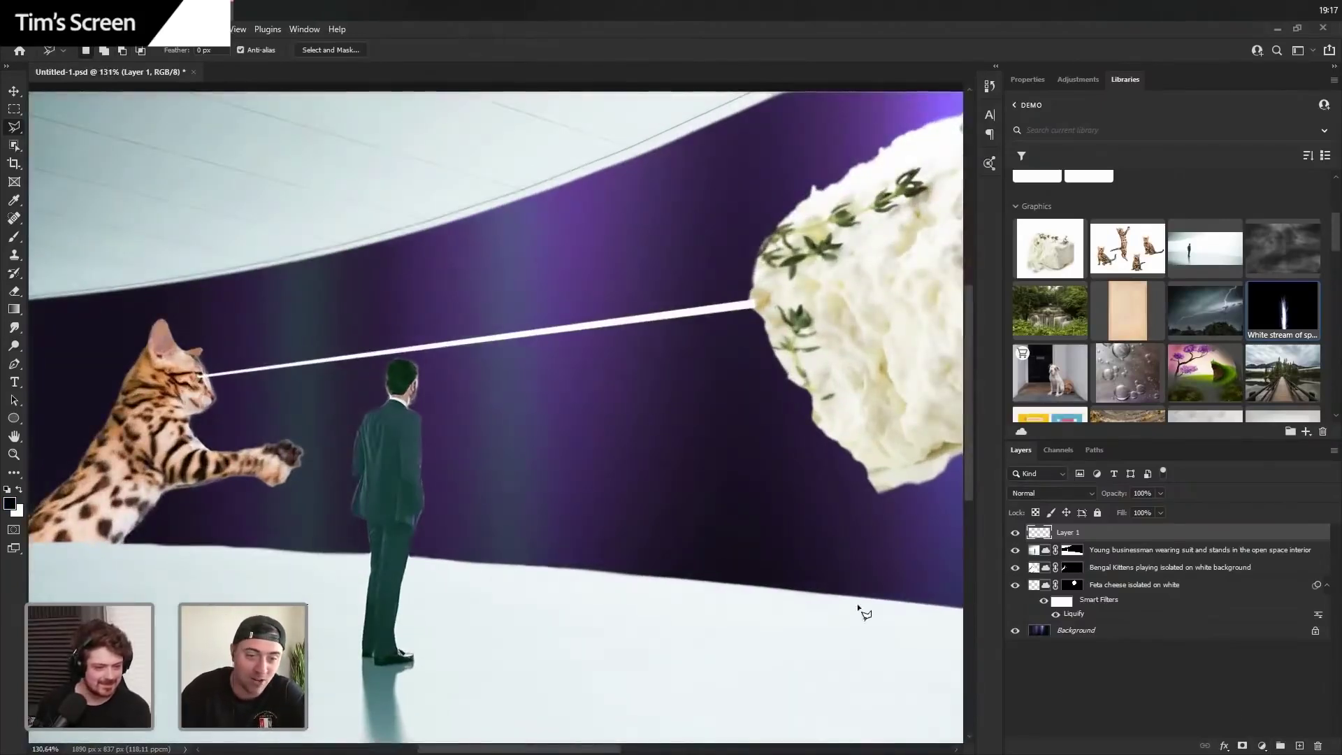
- Open the blending options of the beam on Layer 1 and enable Outer Glow
right_click(1103, 535)
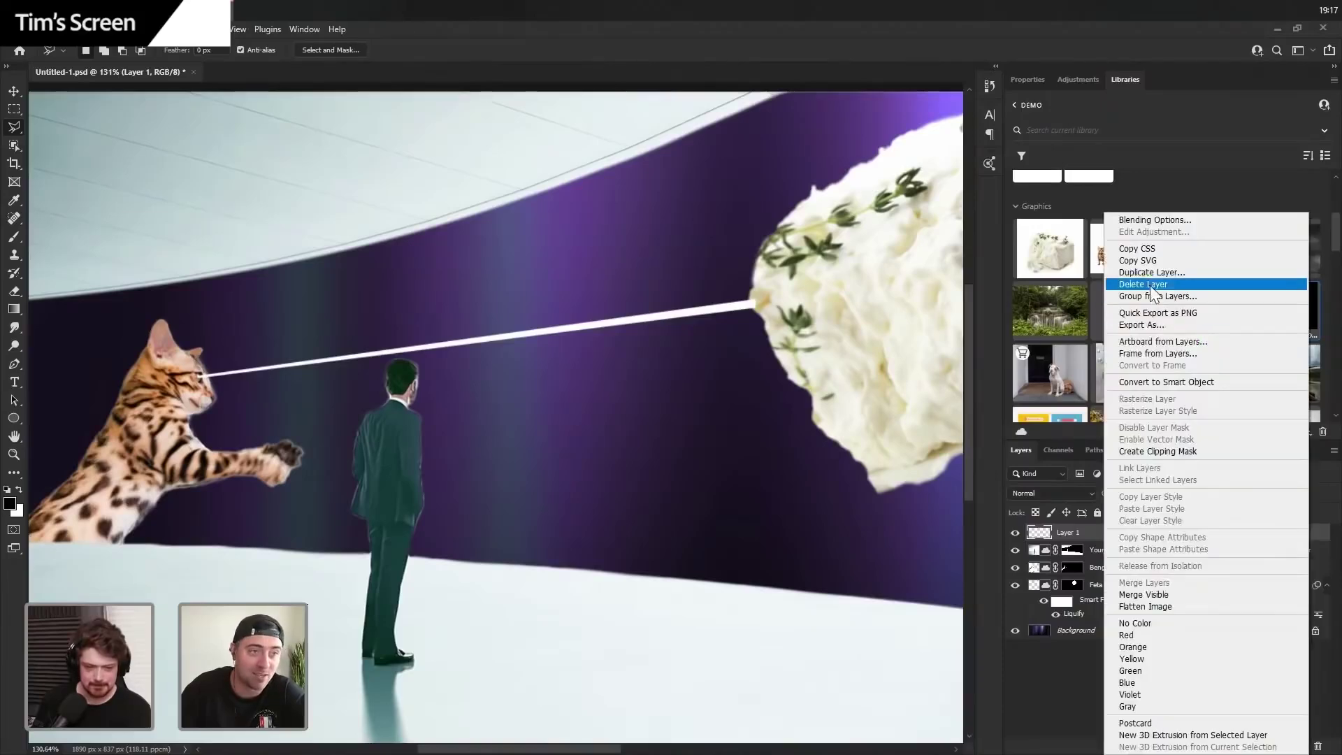
left_click(1143, 220)
left_click_drag(1340, 314, 518, 182)
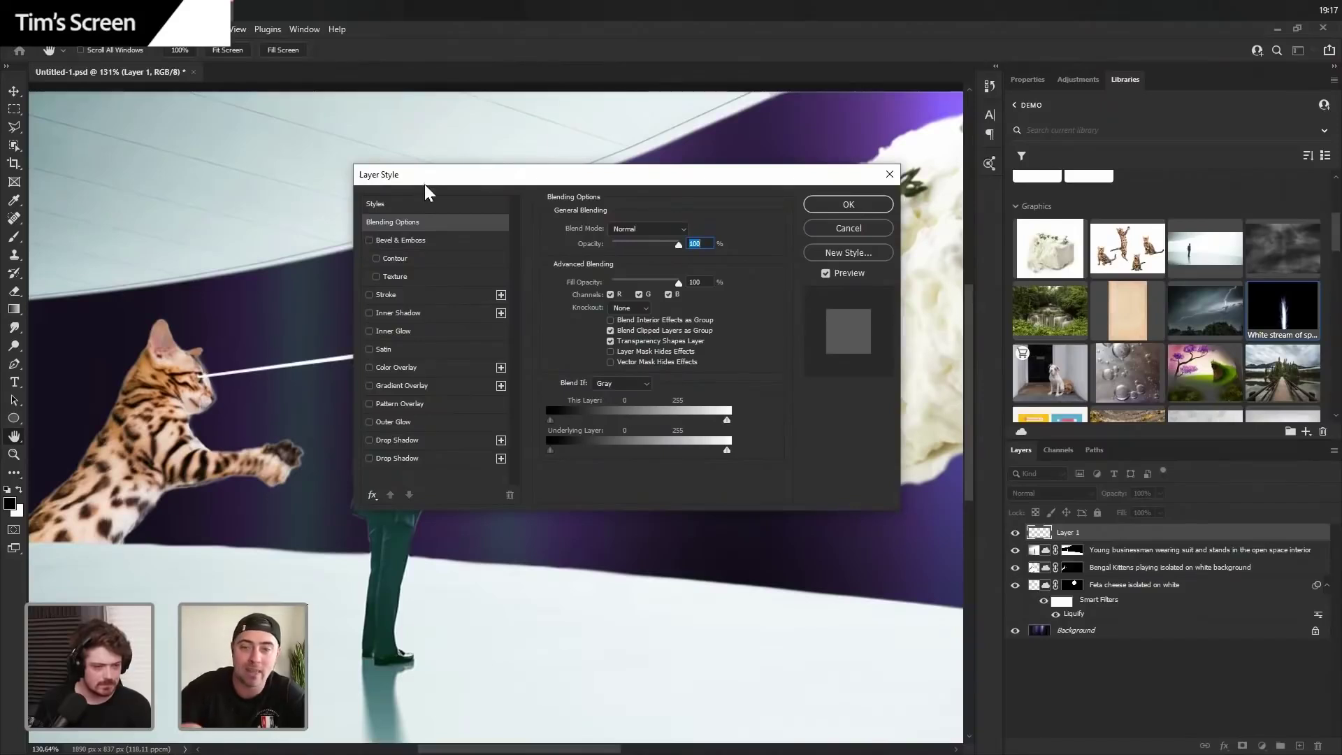
left_click_drag(425, 177, 602, 305)
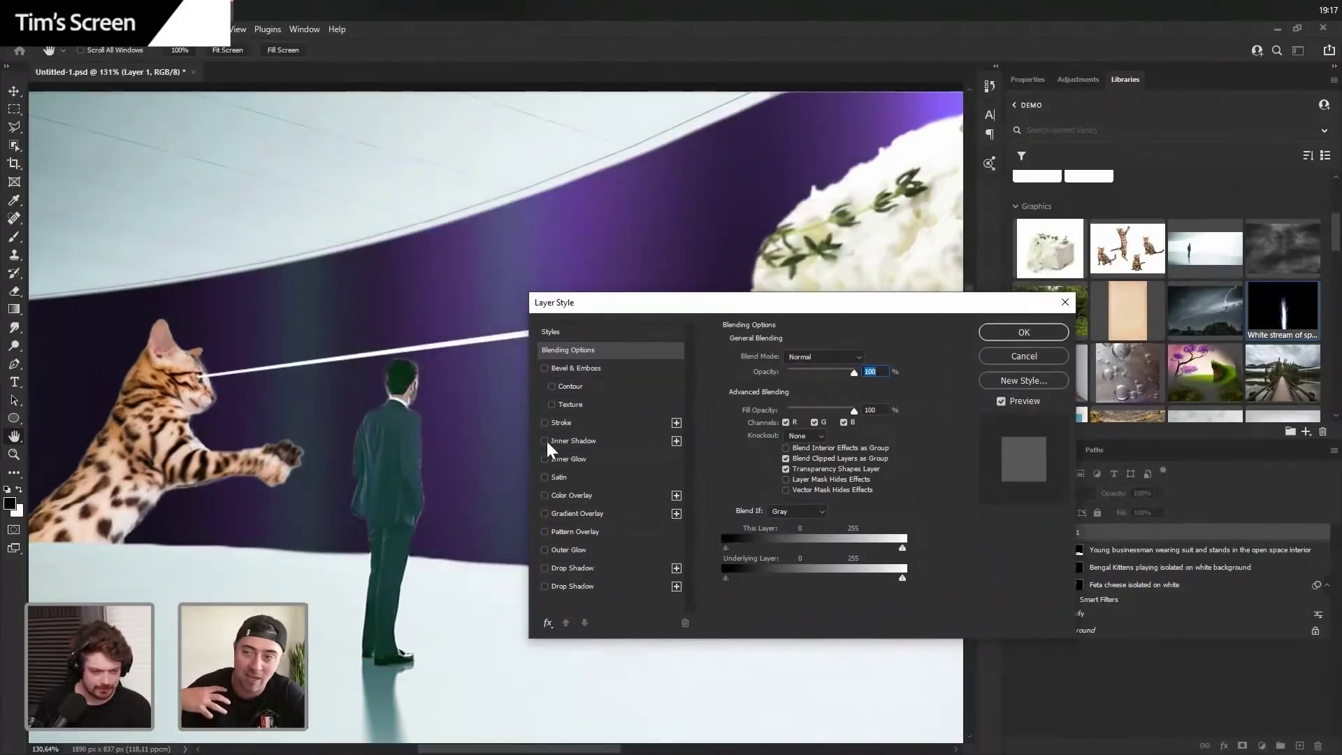
left_click(544, 550)
left_click(569, 550)
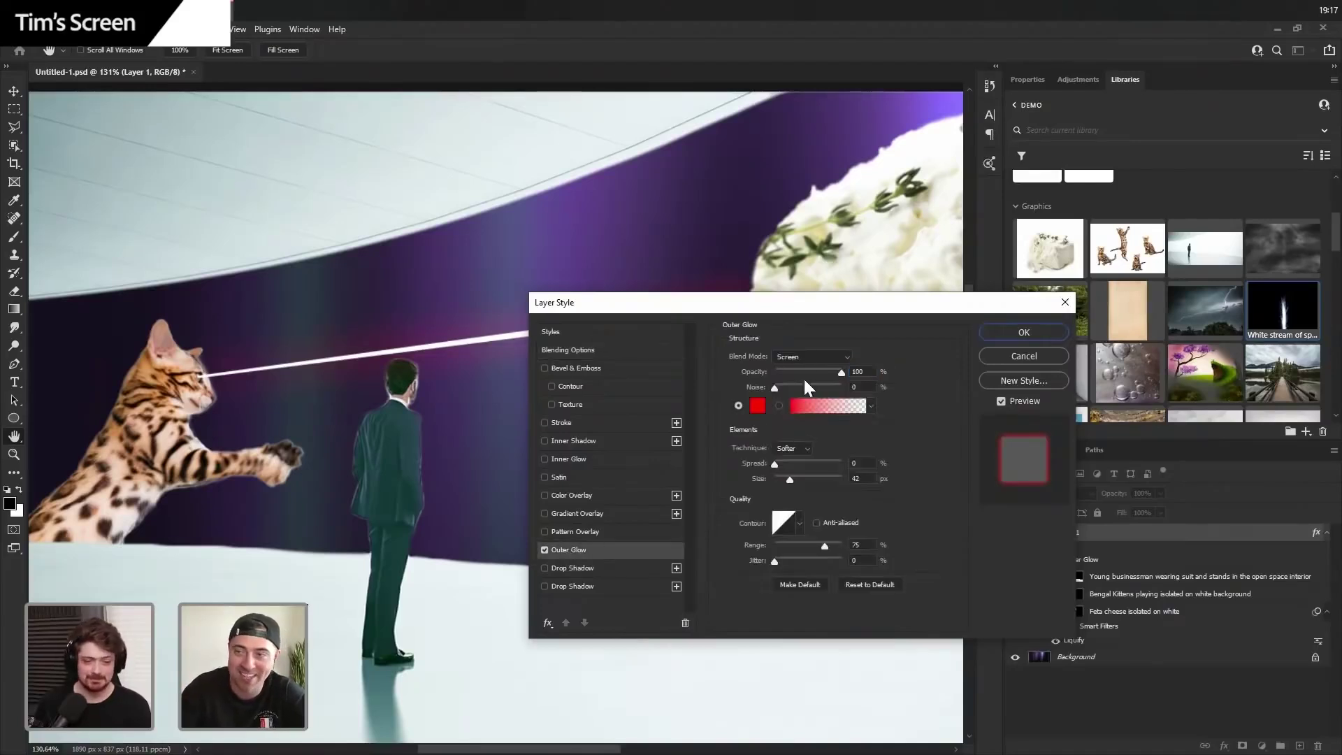
- Set the beam's Outer Glow blend mode to Linear Dodge (Add) after trying Color Dodge
left_click(805, 358)
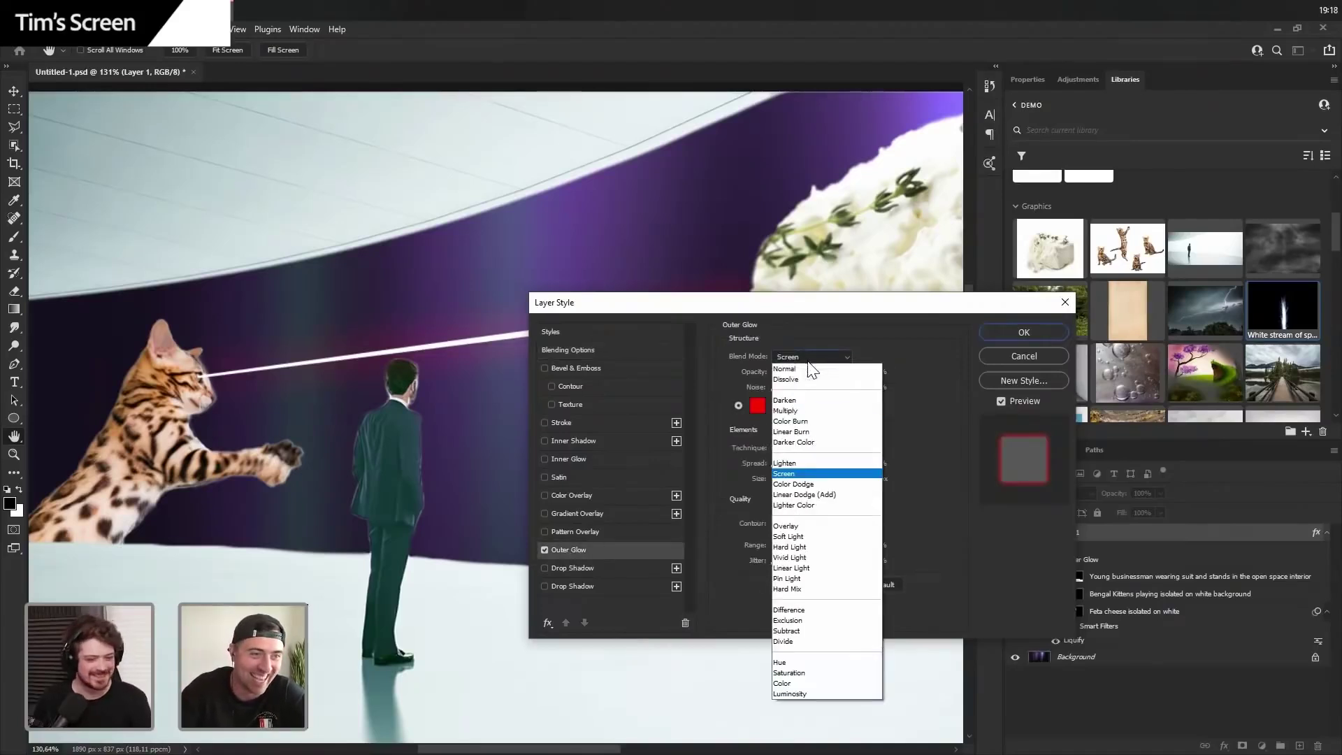
left_click(797, 484)
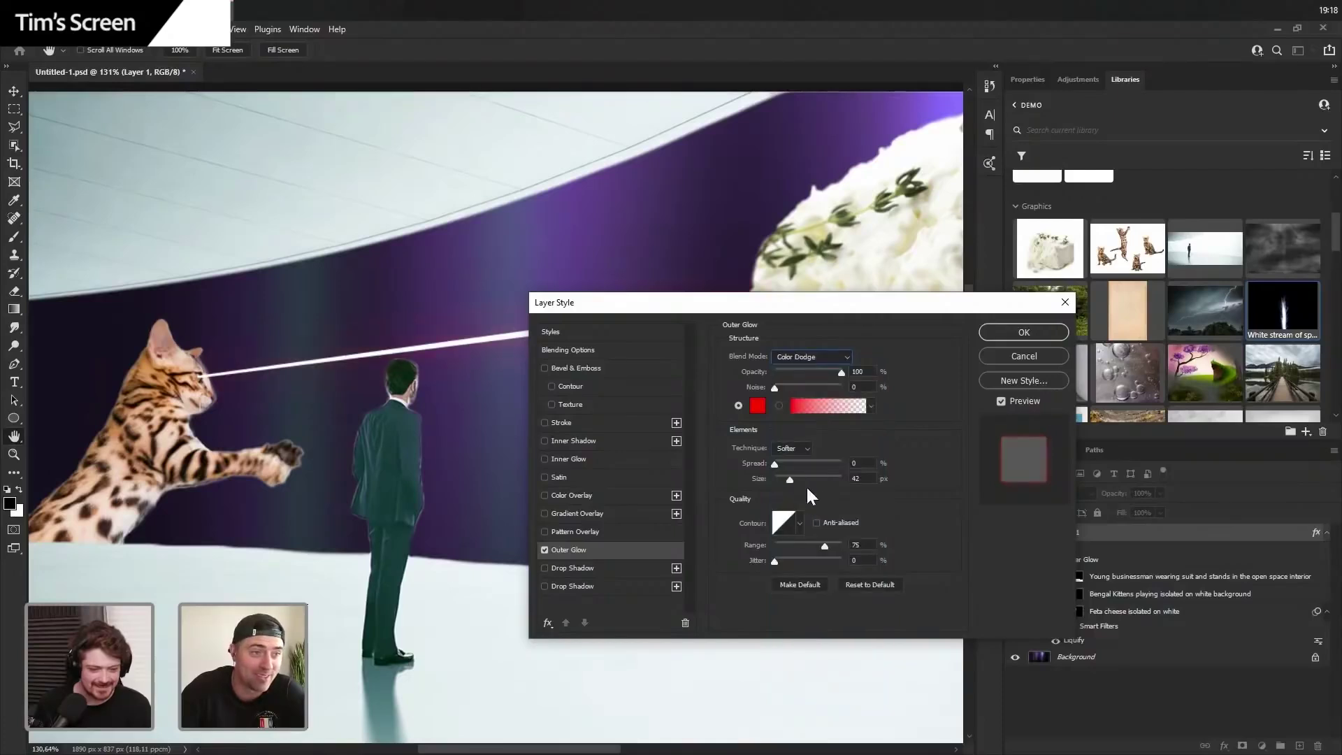
left_click(813, 355)
left_click(825, 496)
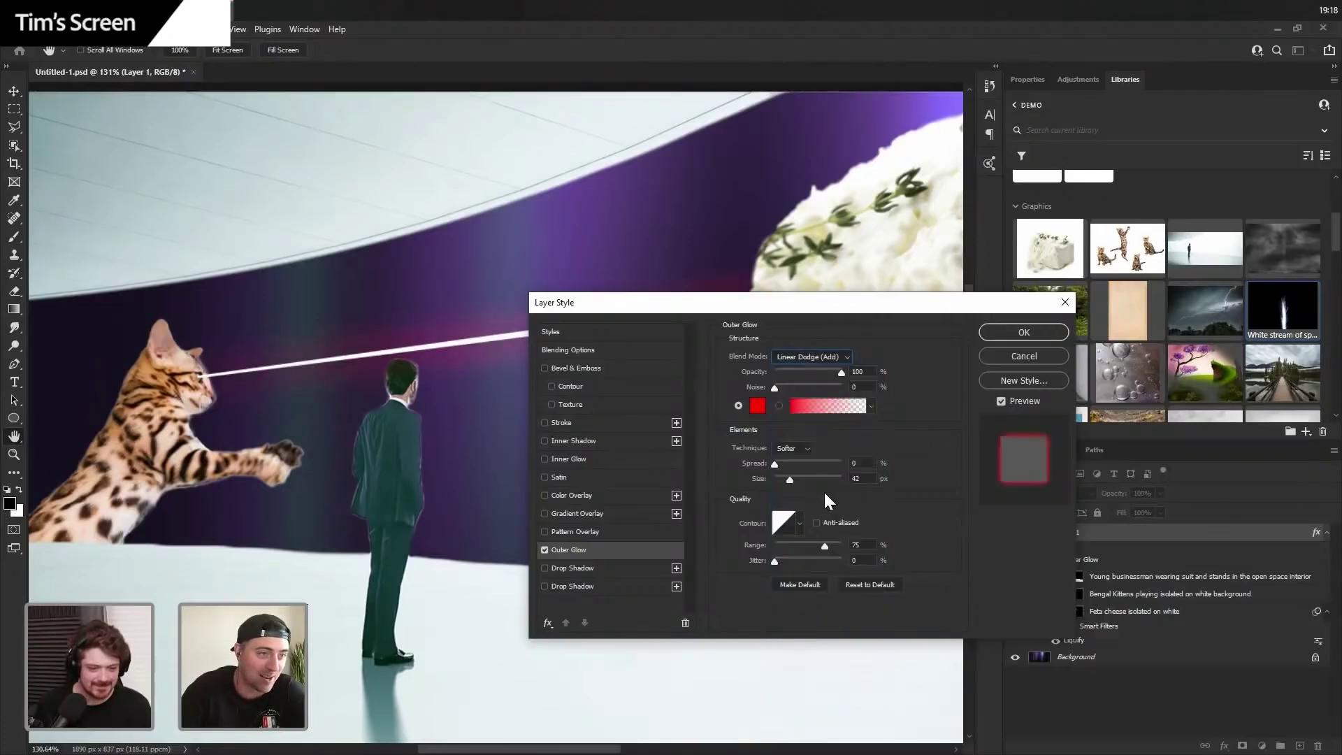
- Change the beam's Outer Glow colour to white and reduce its size to 5 px
left_click(757, 406)
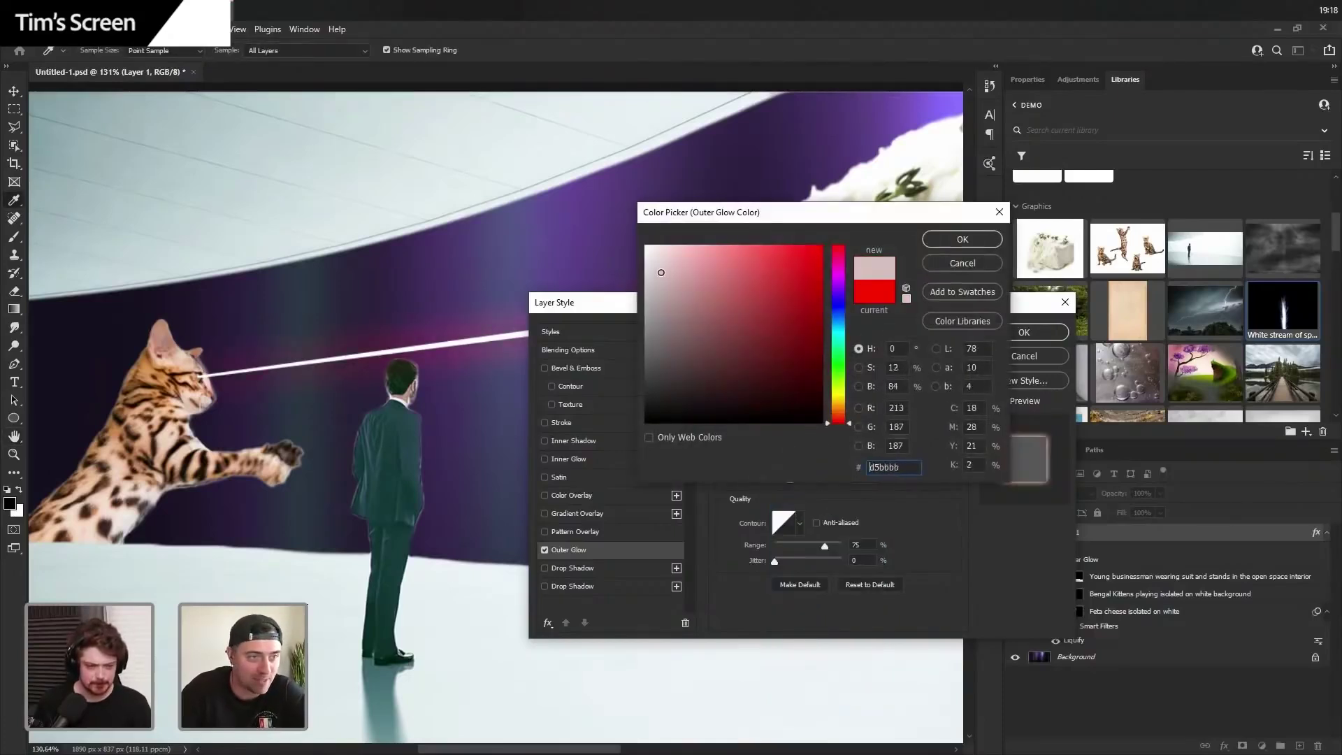
left_click_drag(698, 258, 665, 244)
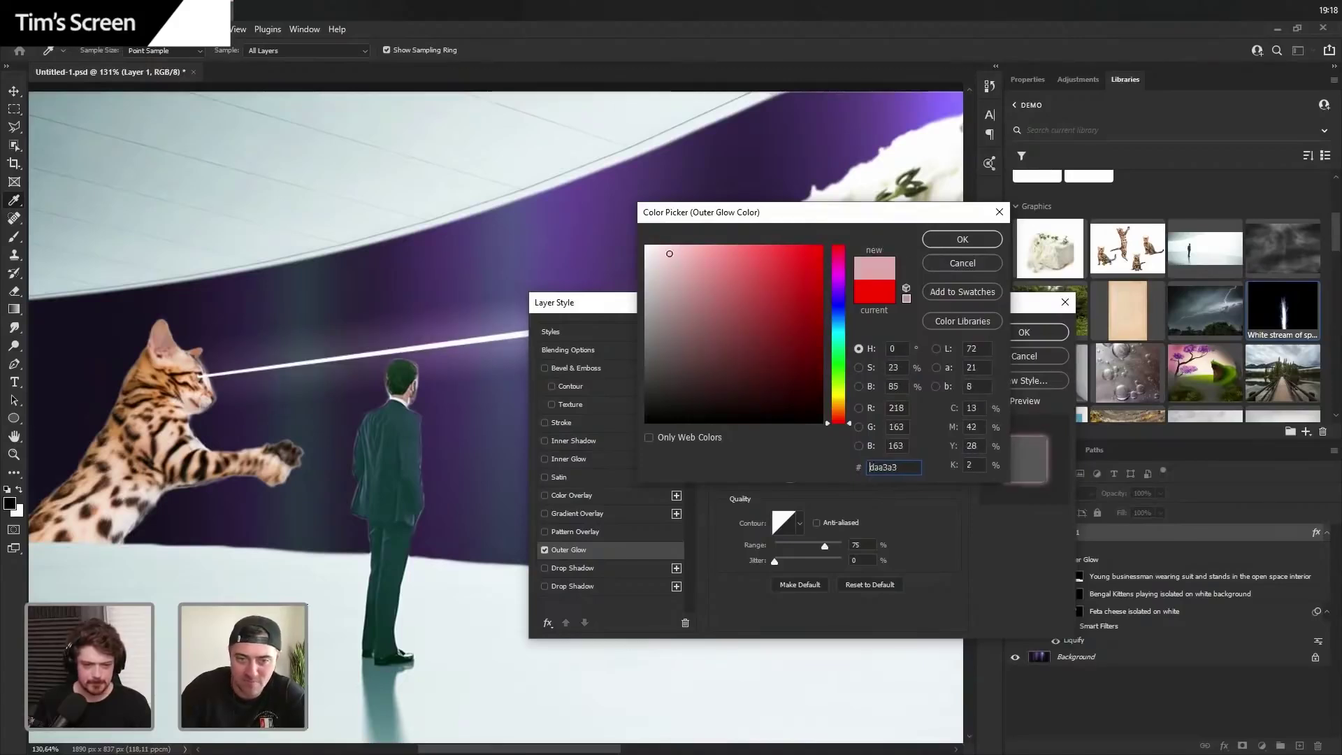
left_click(937, 241)
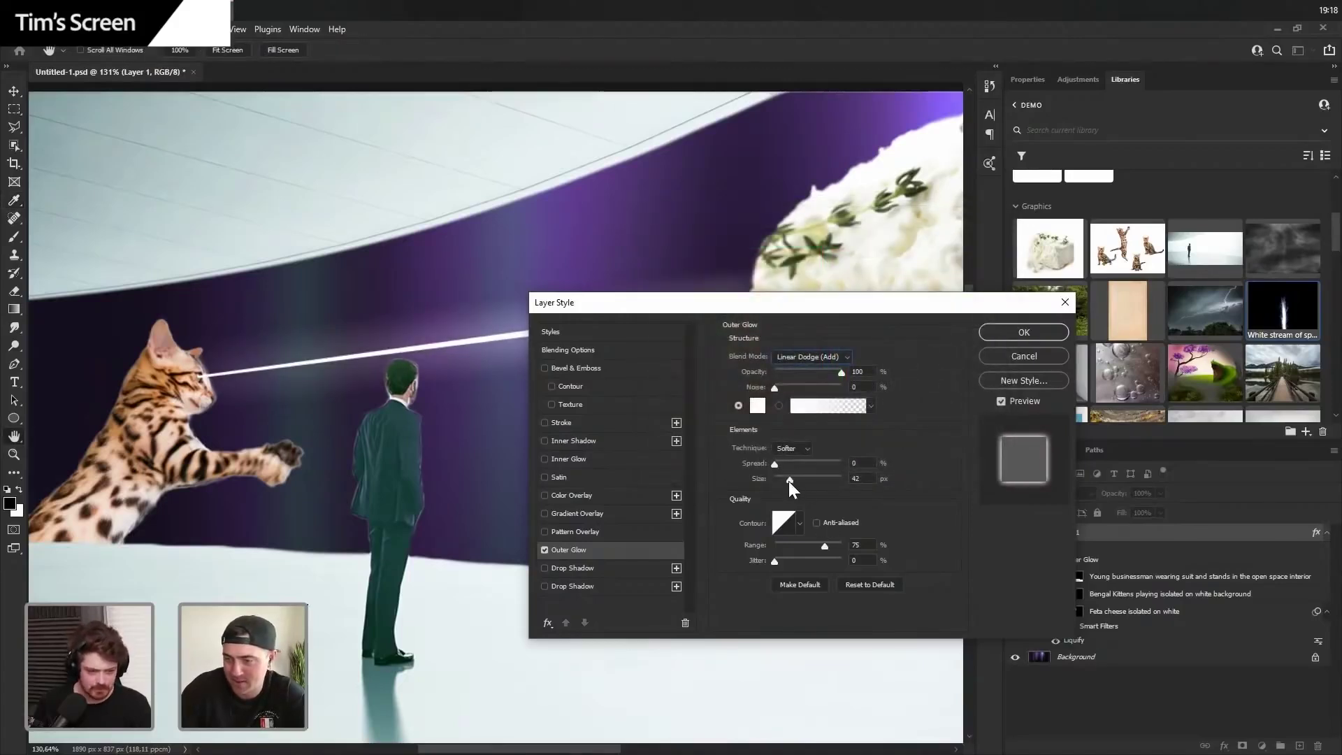
left_click_drag(789, 481, 776, 475)
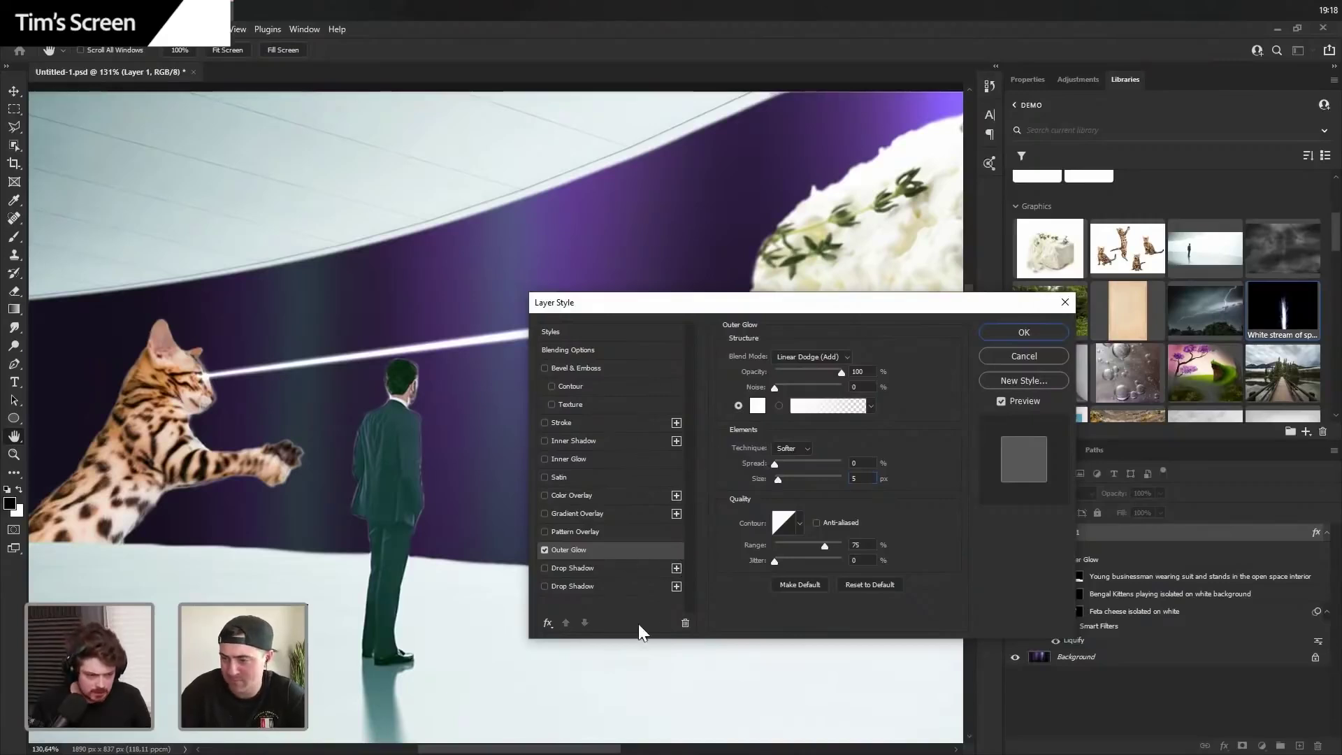
left_click(587, 568)
left_click(597, 550)
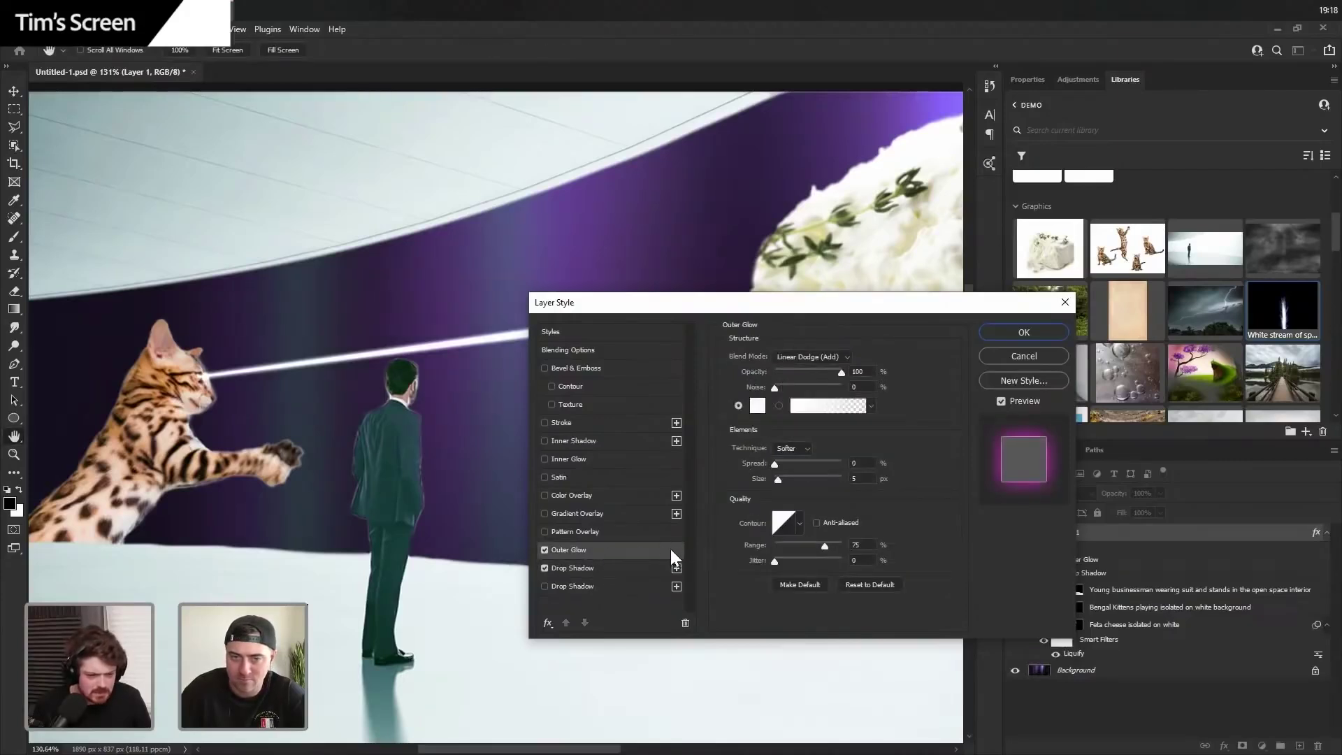
left_click(545, 568)
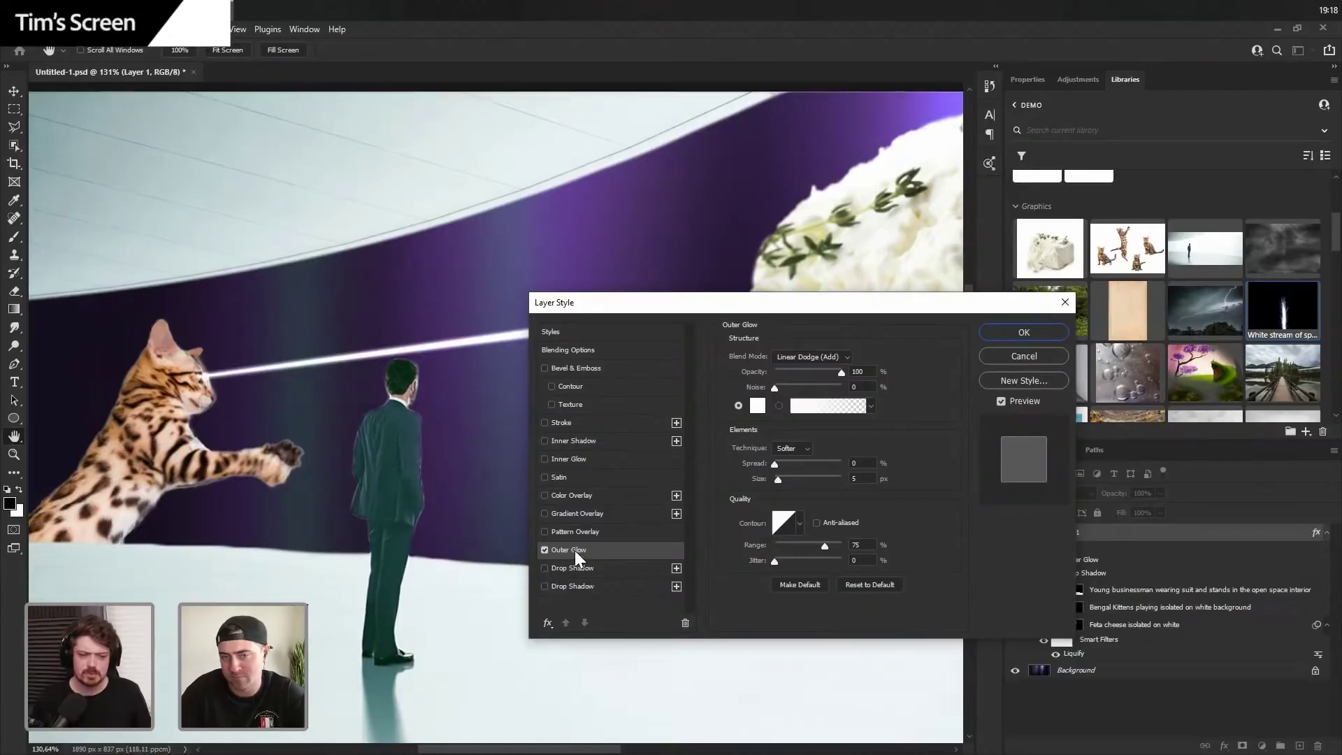
- Turn off the beam's Outer Glow and enable its first Drop Shadow
left_click(546, 624)
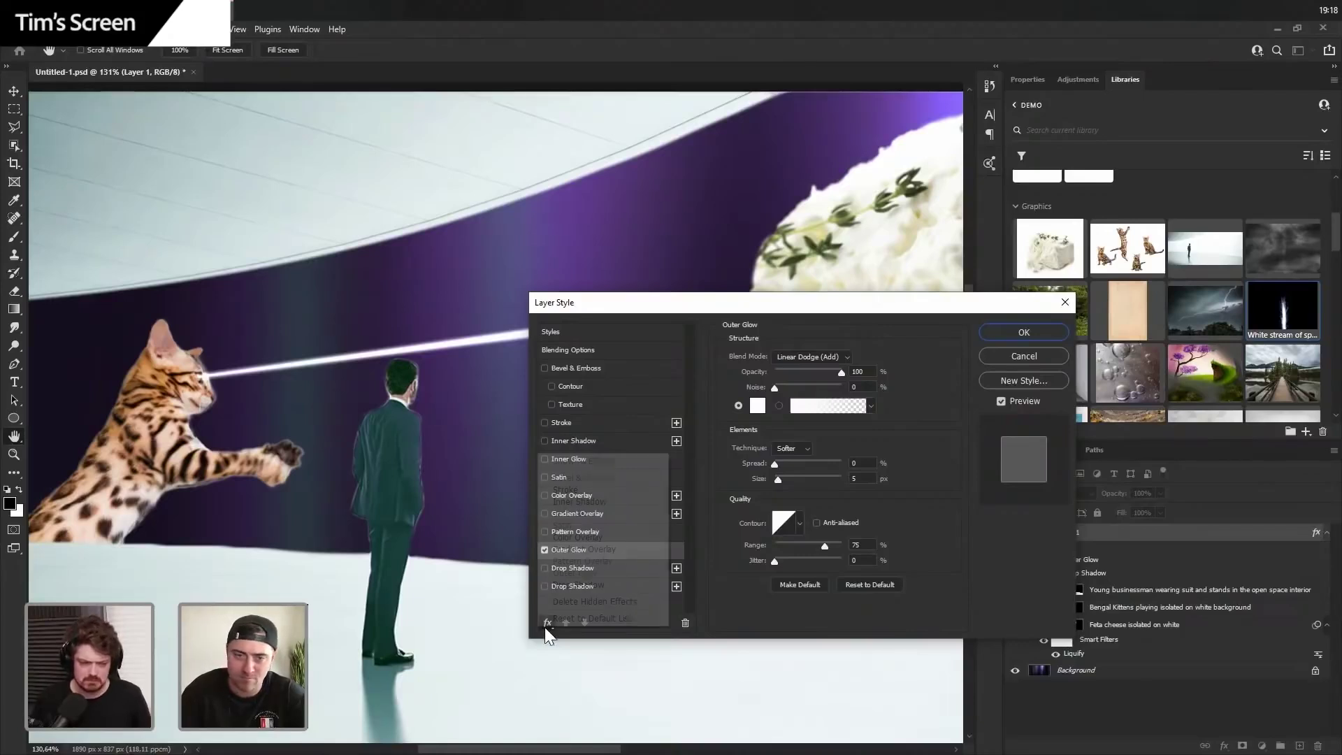
left_click(738, 617)
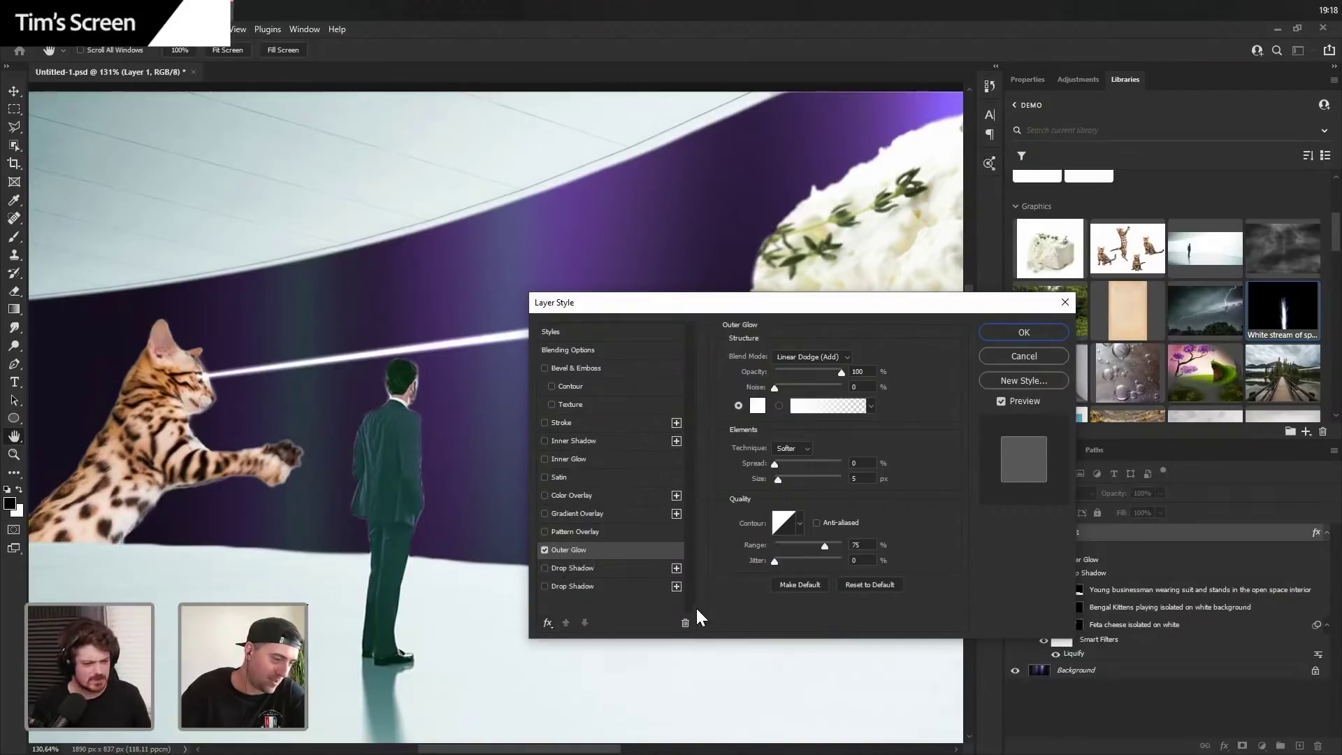
left_click(545, 550)
left_click(564, 569)
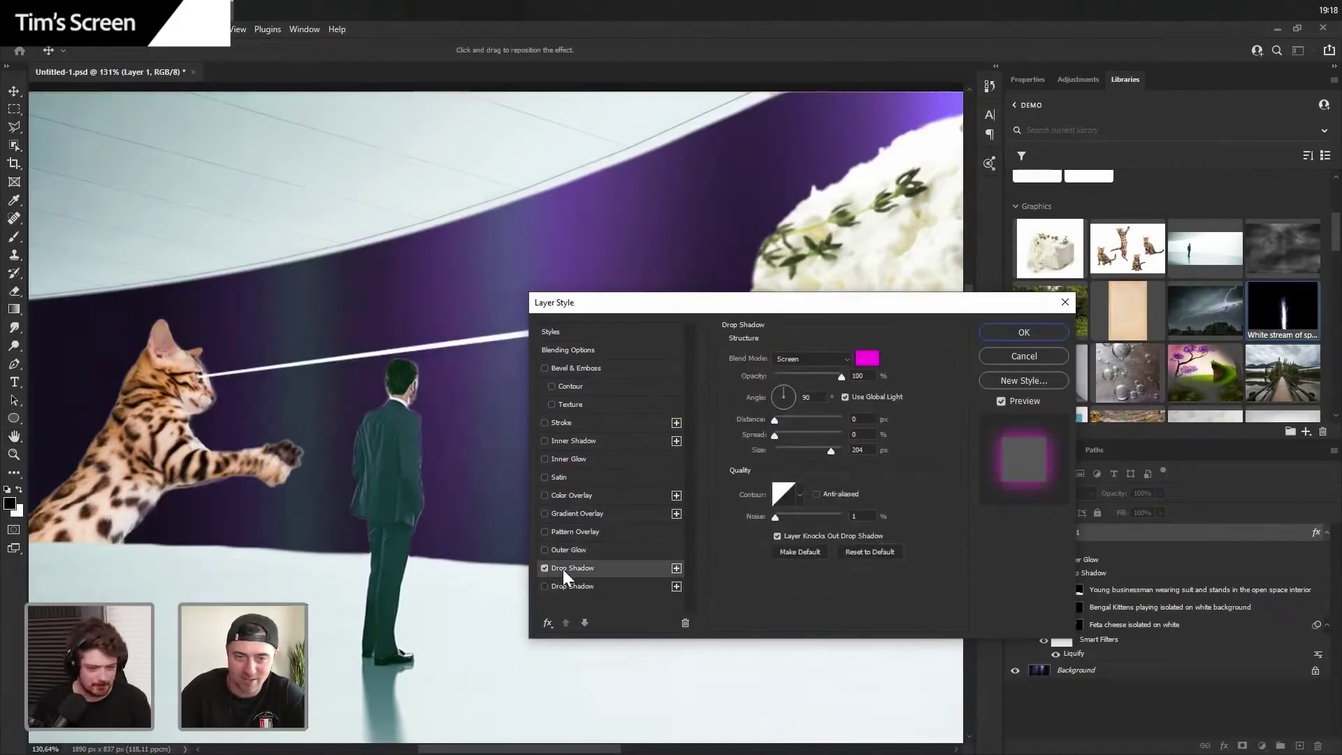
- Set the first Drop Shadow's blend mode to Normal after trying Color Dodge, and reduce its size to 27 px
left_click(815, 358)
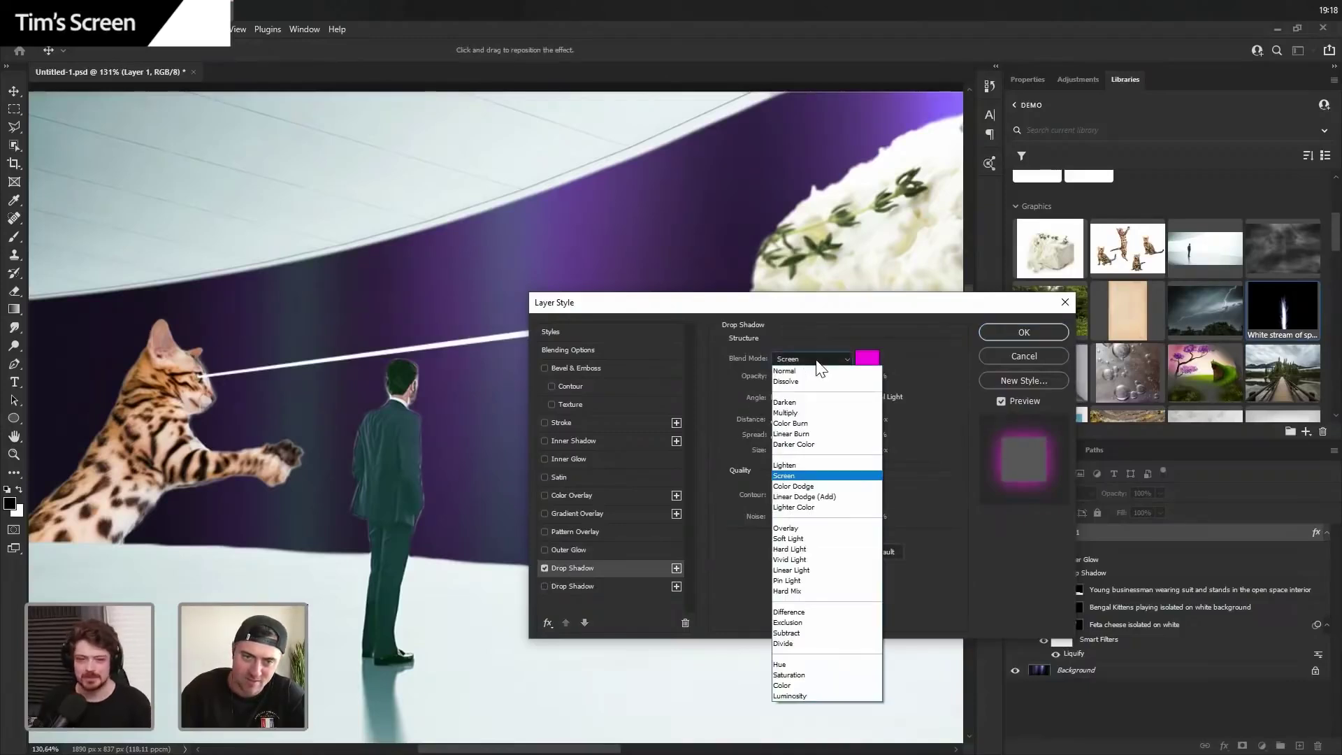
left_click(824, 486)
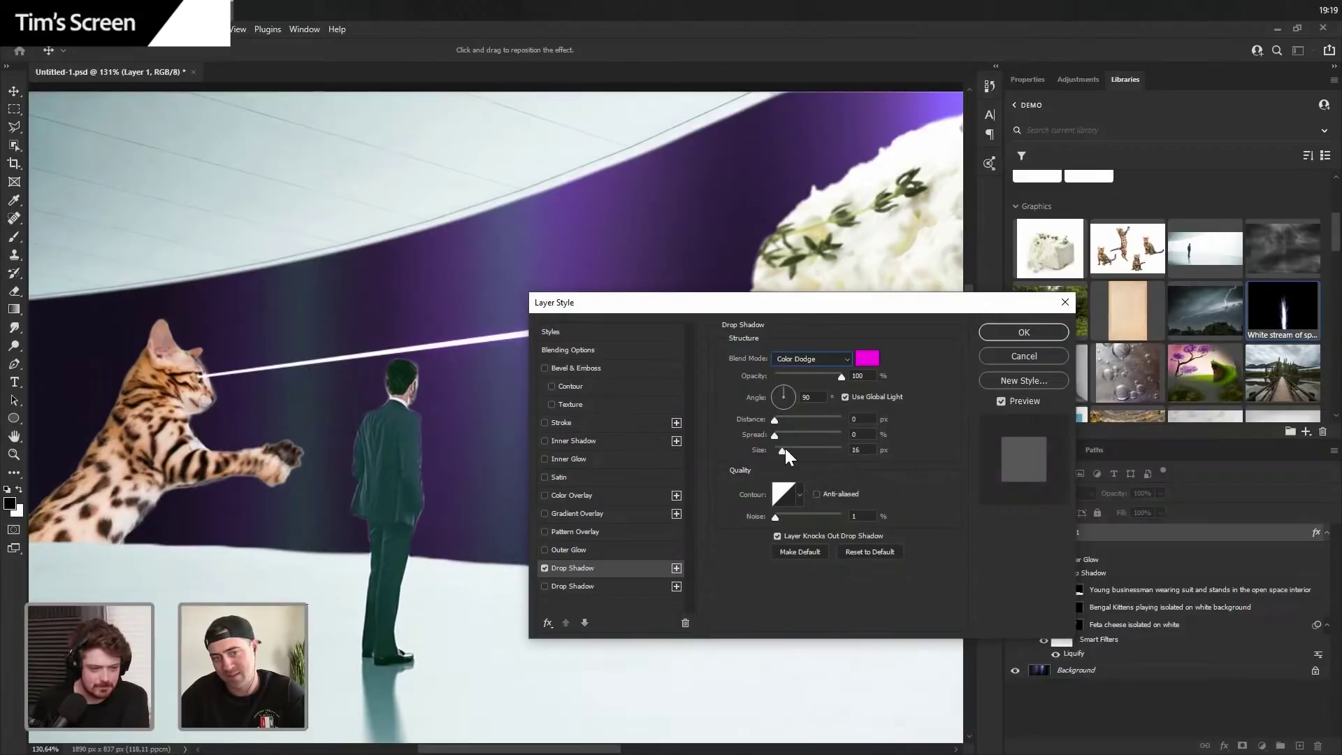
left_click_drag(785, 449, 789, 450)
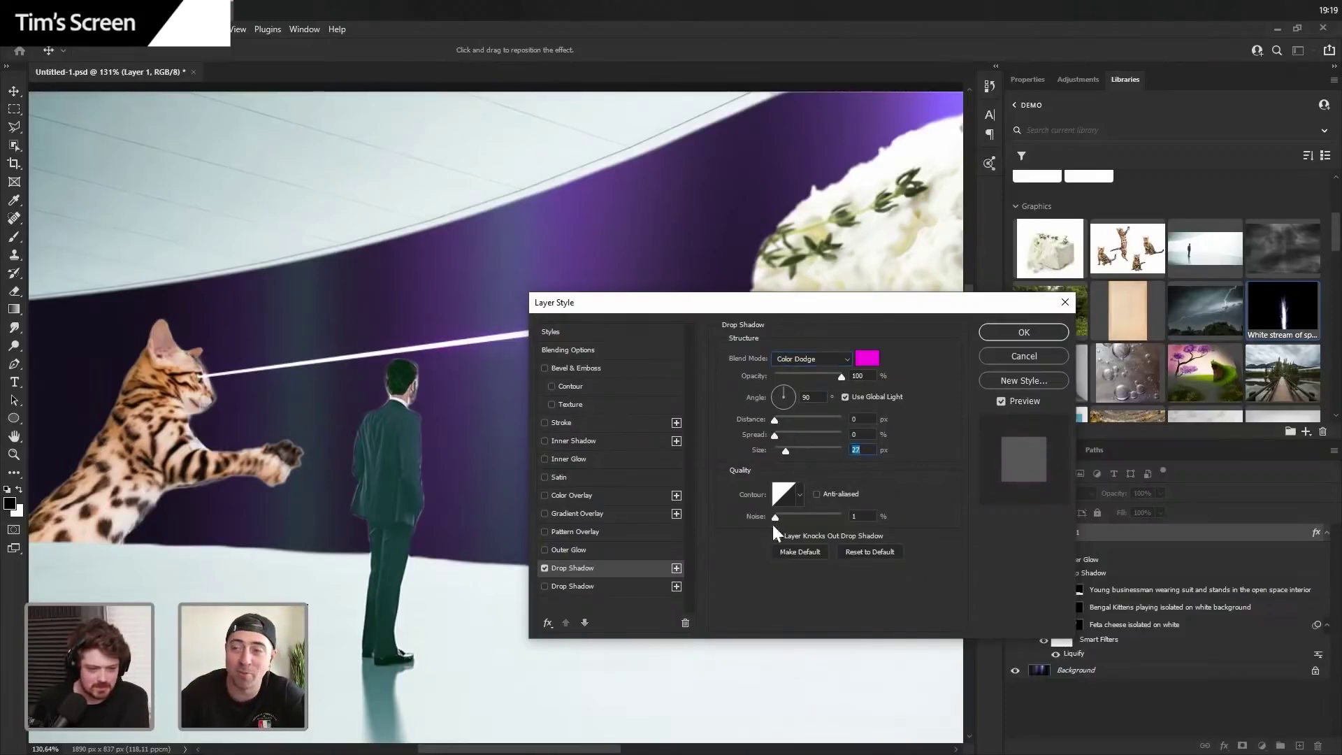
left_click(845, 367)
scroll(822, 377, "up", 2)
left_click(818, 371)
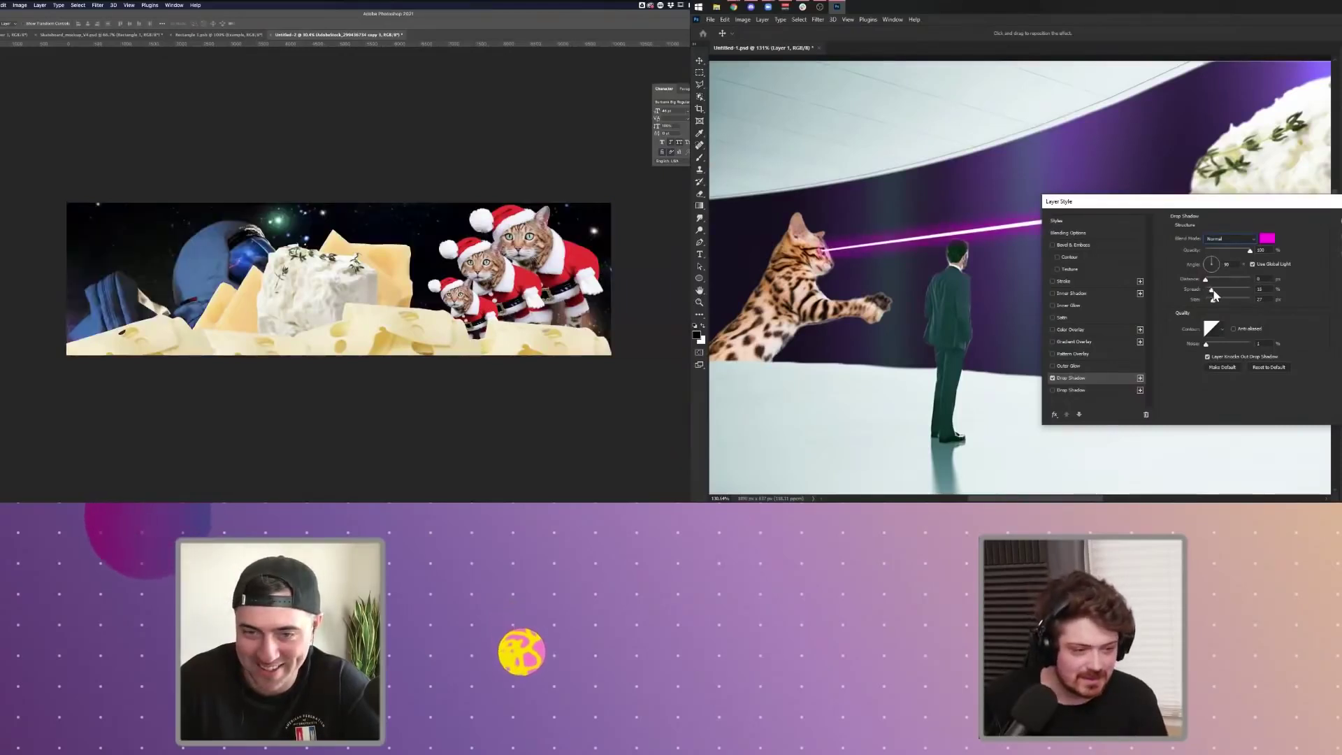
- Tighten the first Drop Shadow by adjusting its spread and size, and change its colour to near-white
mouse_move(1210, 294)
left_mouse_down()
mouse_move(1224, 291)
mouse_move(1207, 301)
left_mouse_up()
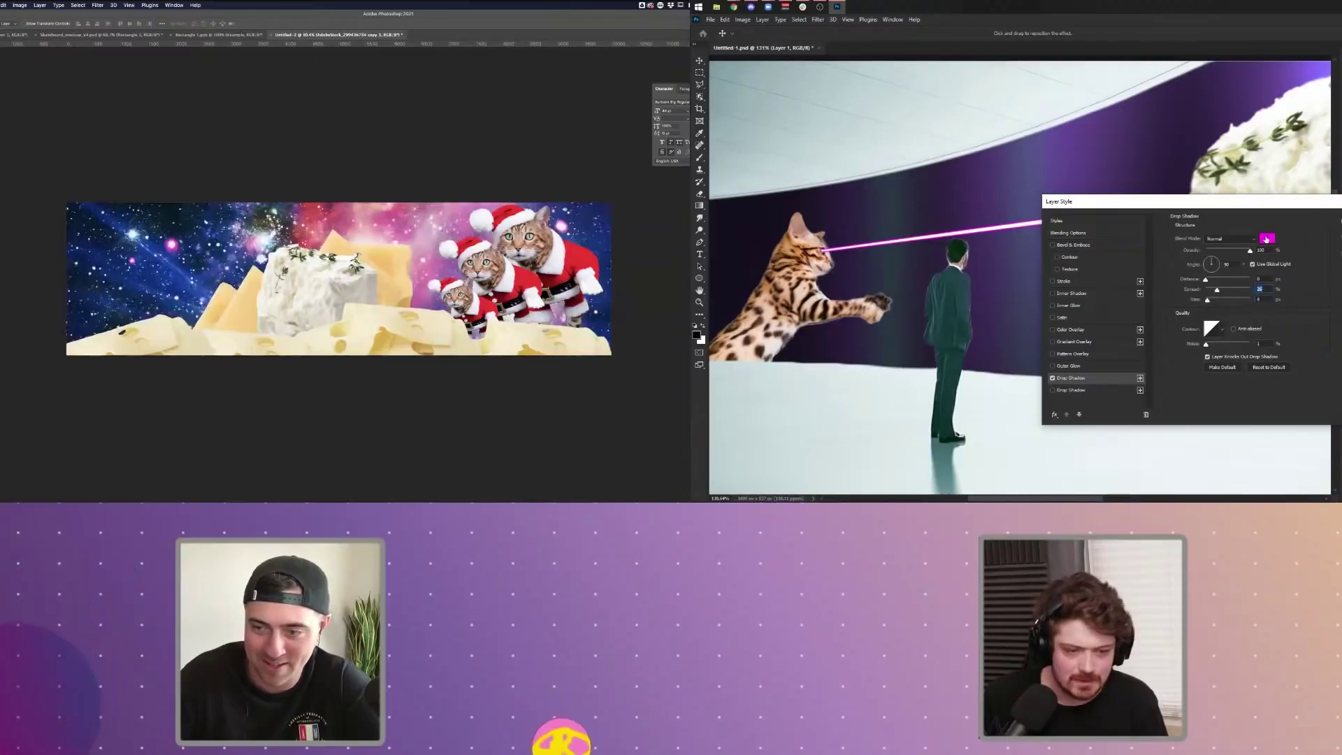
left_click(1266, 239)
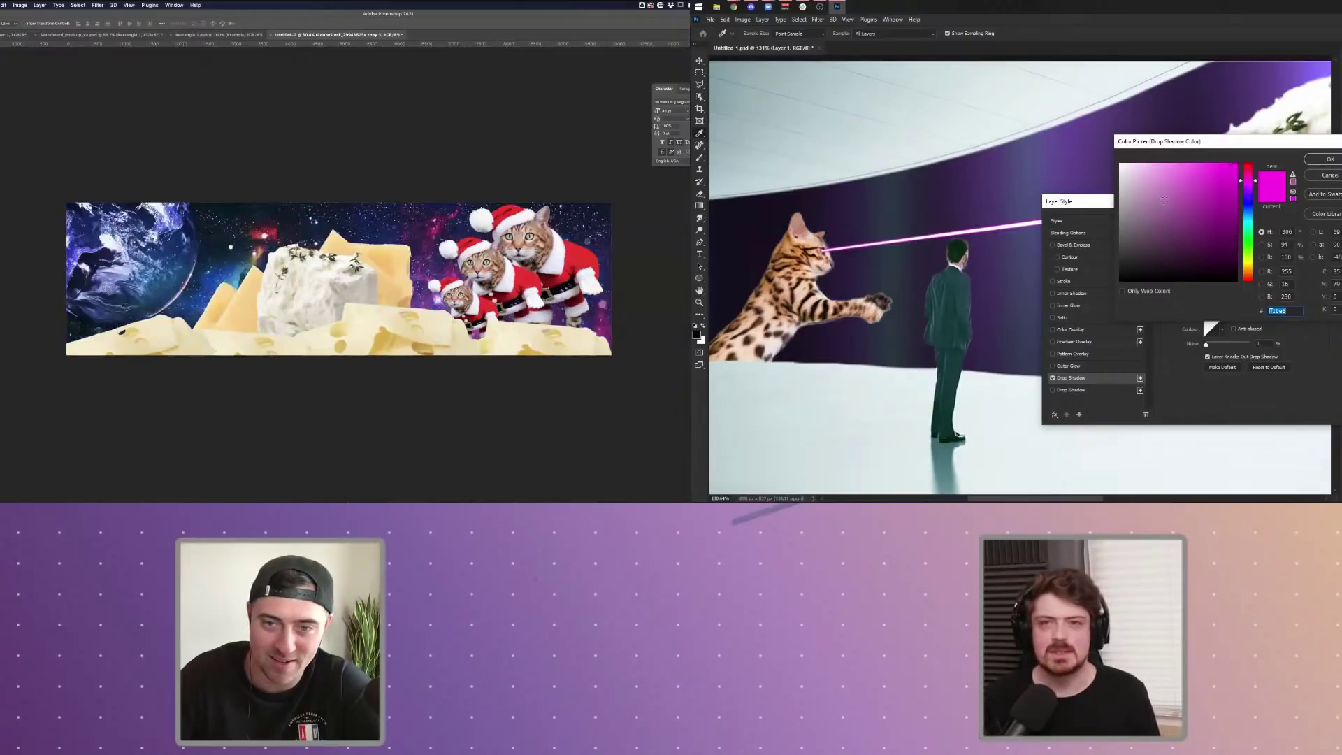
left_click(1120, 164)
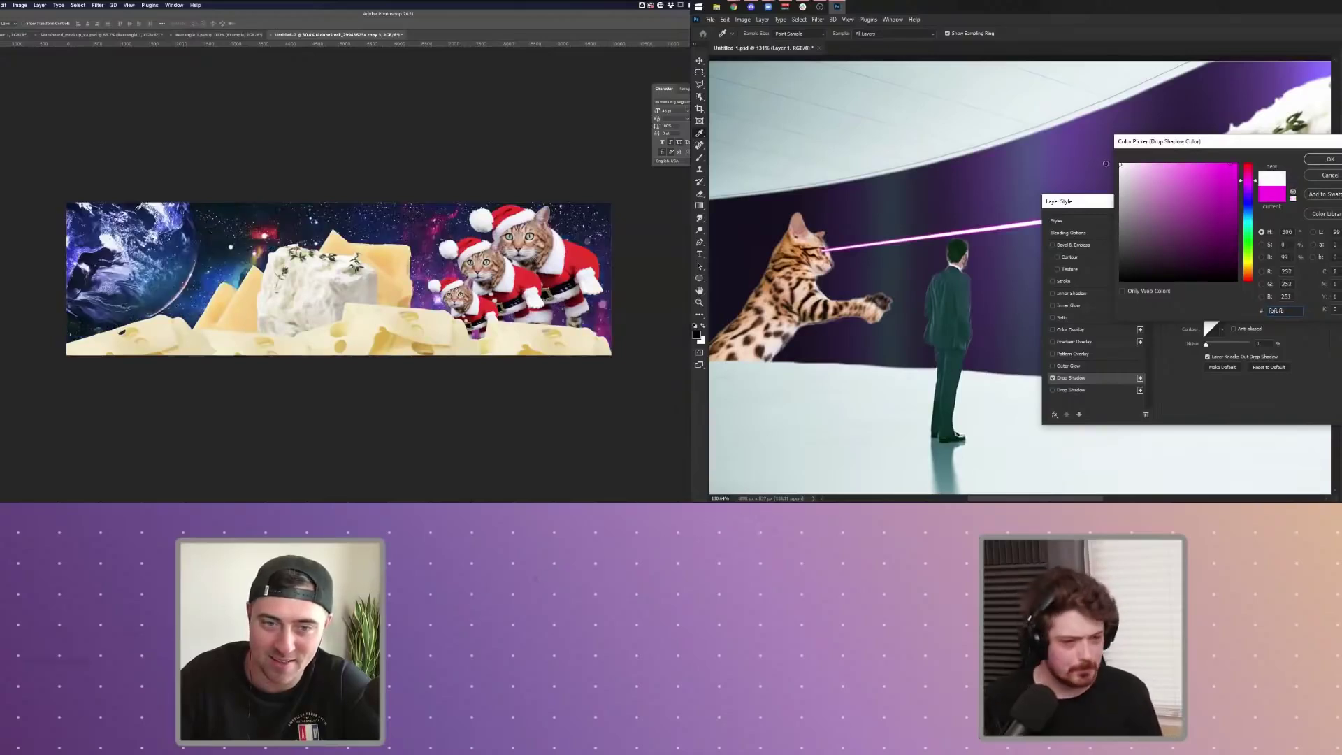
left_click(1321, 161)
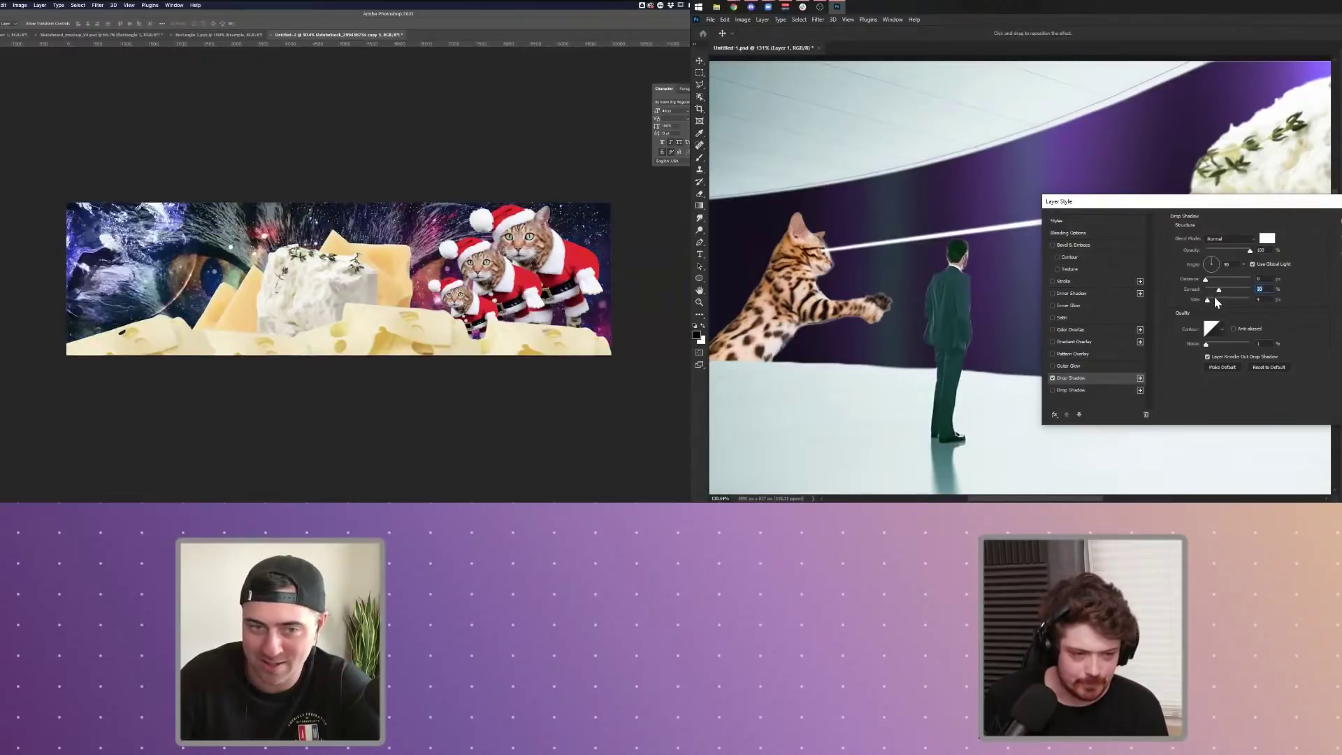
left_click_drag(1208, 300, 1210, 300)
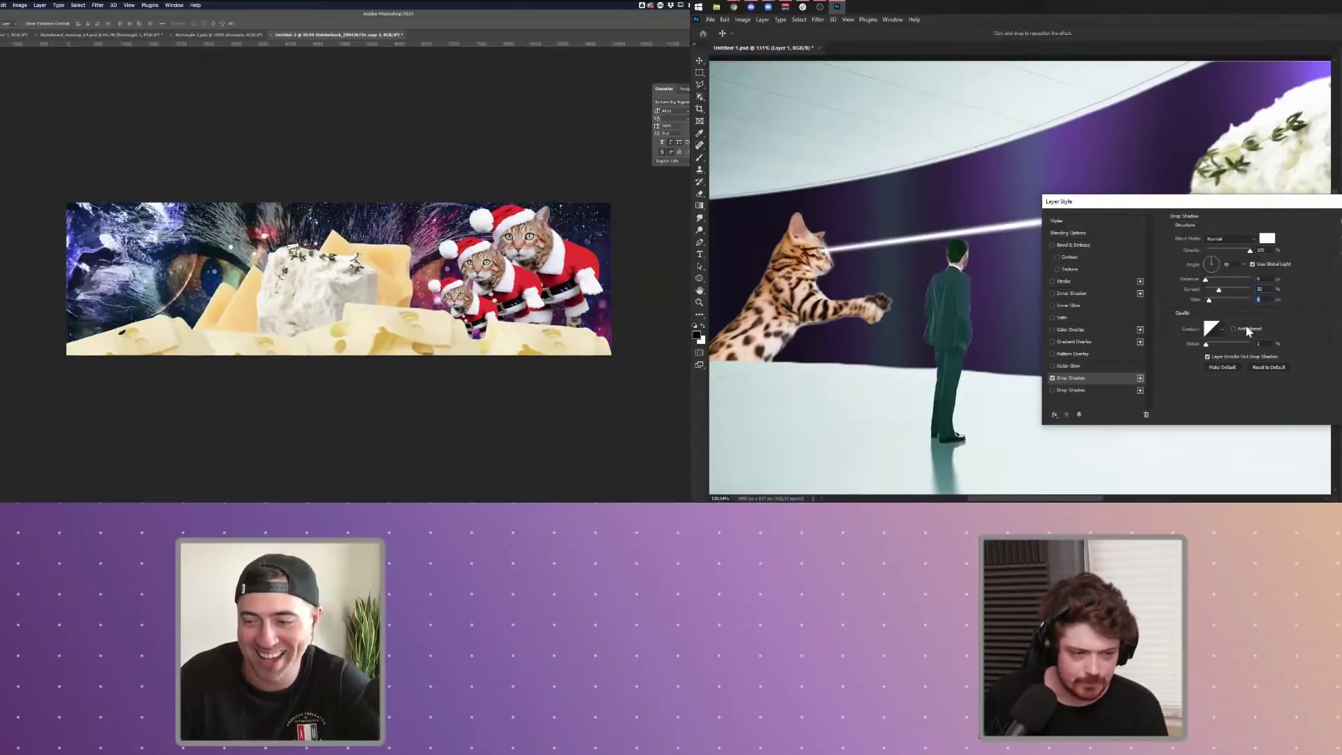
- Enable the second, purple Drop Shadow in Normal mode at 100% opacity, with zero spread and a much smaller size
left_click(1095, 392)
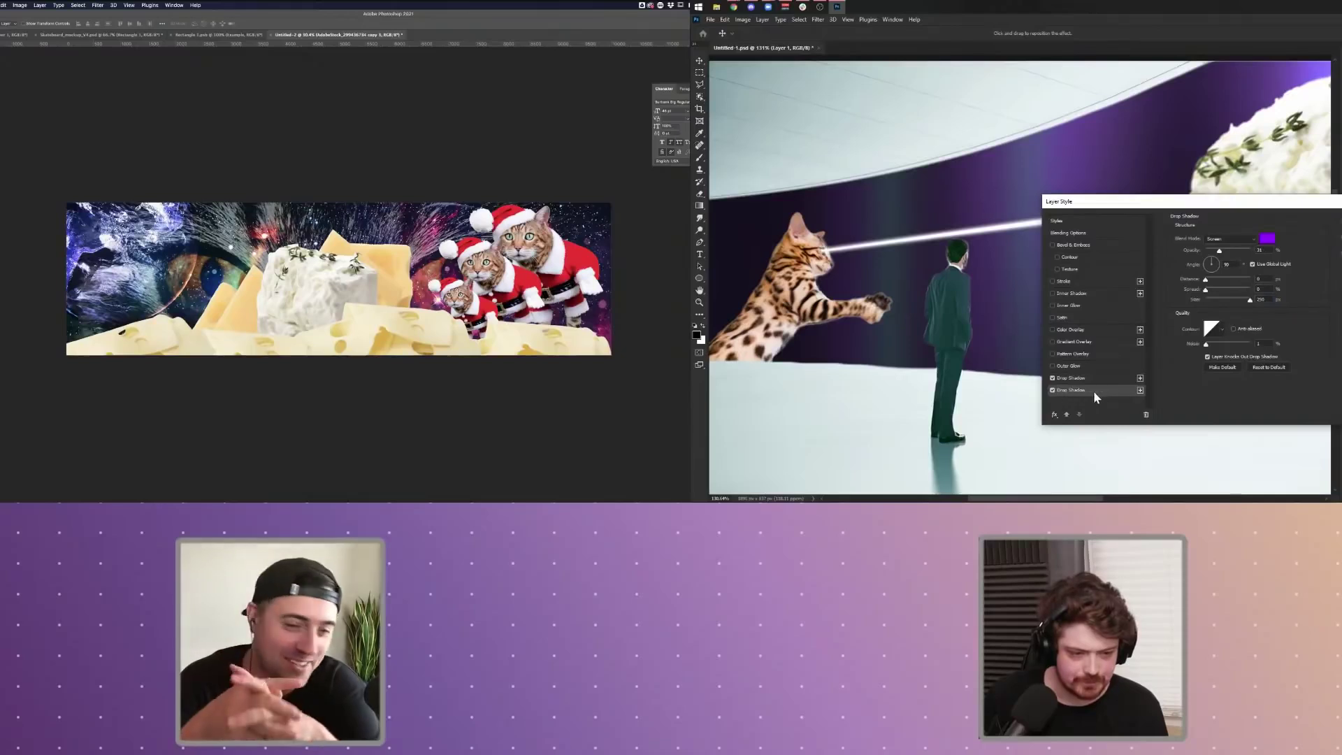
left_click(1237, 240)
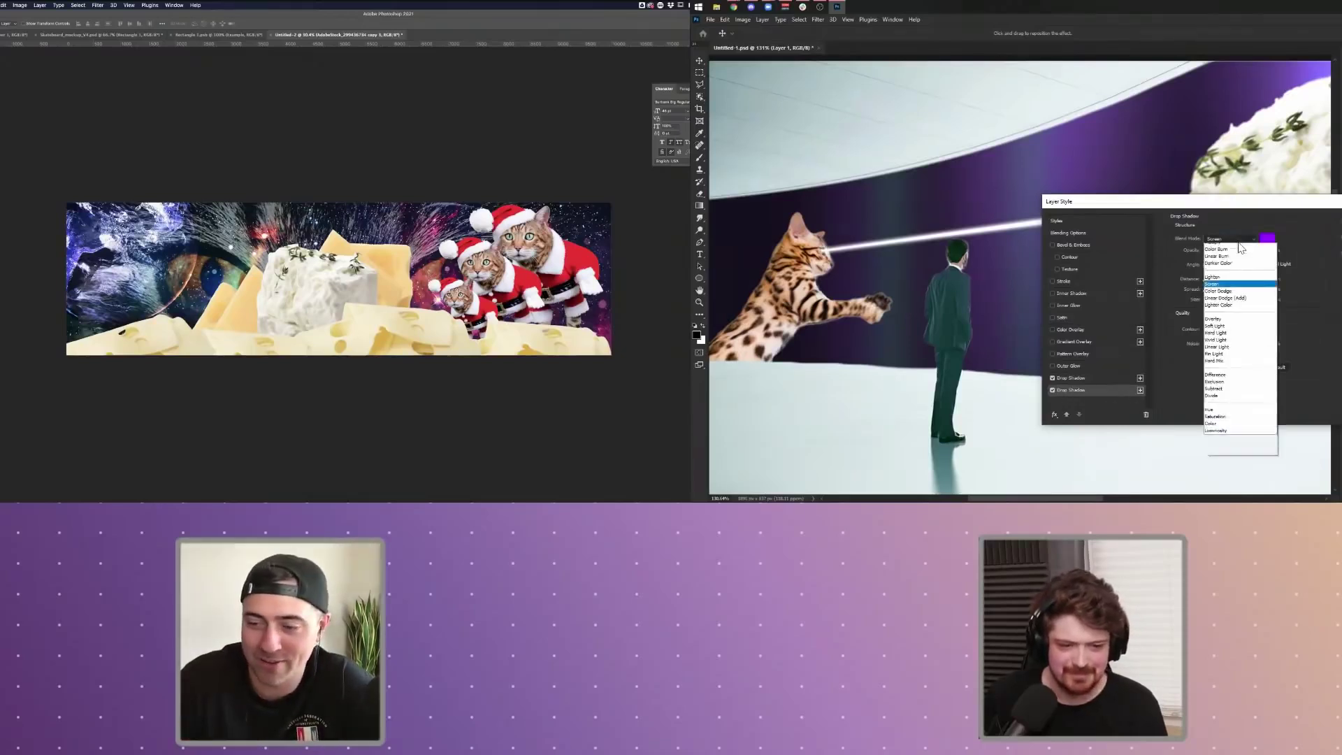
left_click(1234, 247)
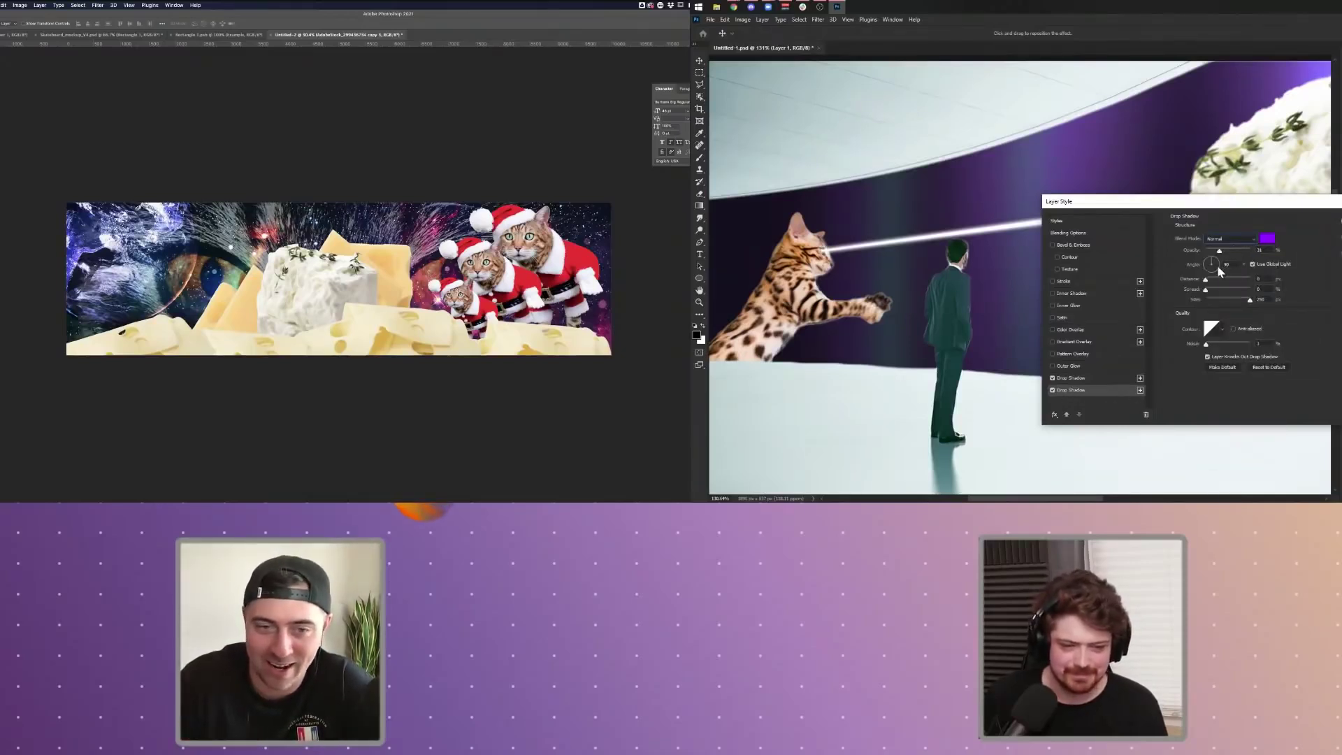
left_click_drag(1219, 288, 1217, 300)
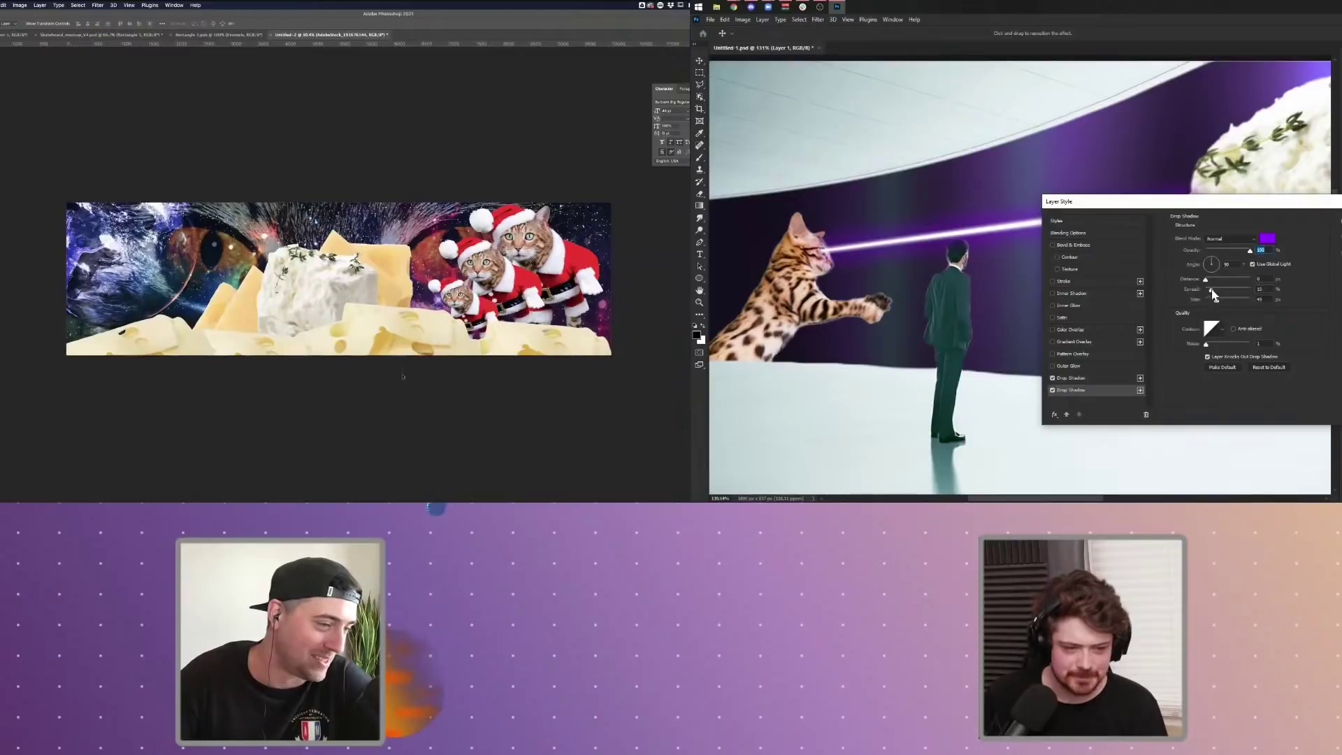
left_click_drag(1212, 290, 1213, 300)
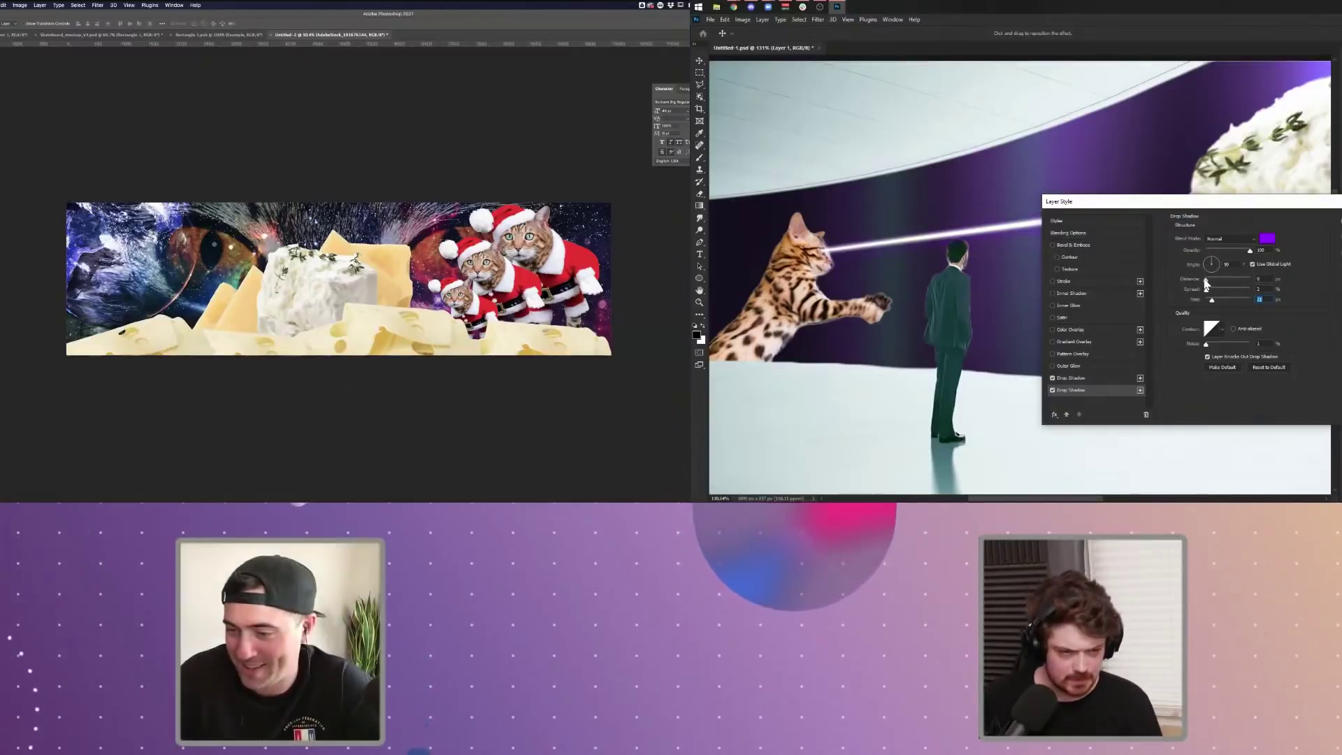
left_click_drag(1205, 279, 1203, 290)
- Turn the beam's Outer Glow back on, enlarge it slightly, and change its colour to vivid violet
left_click(1053, 366)
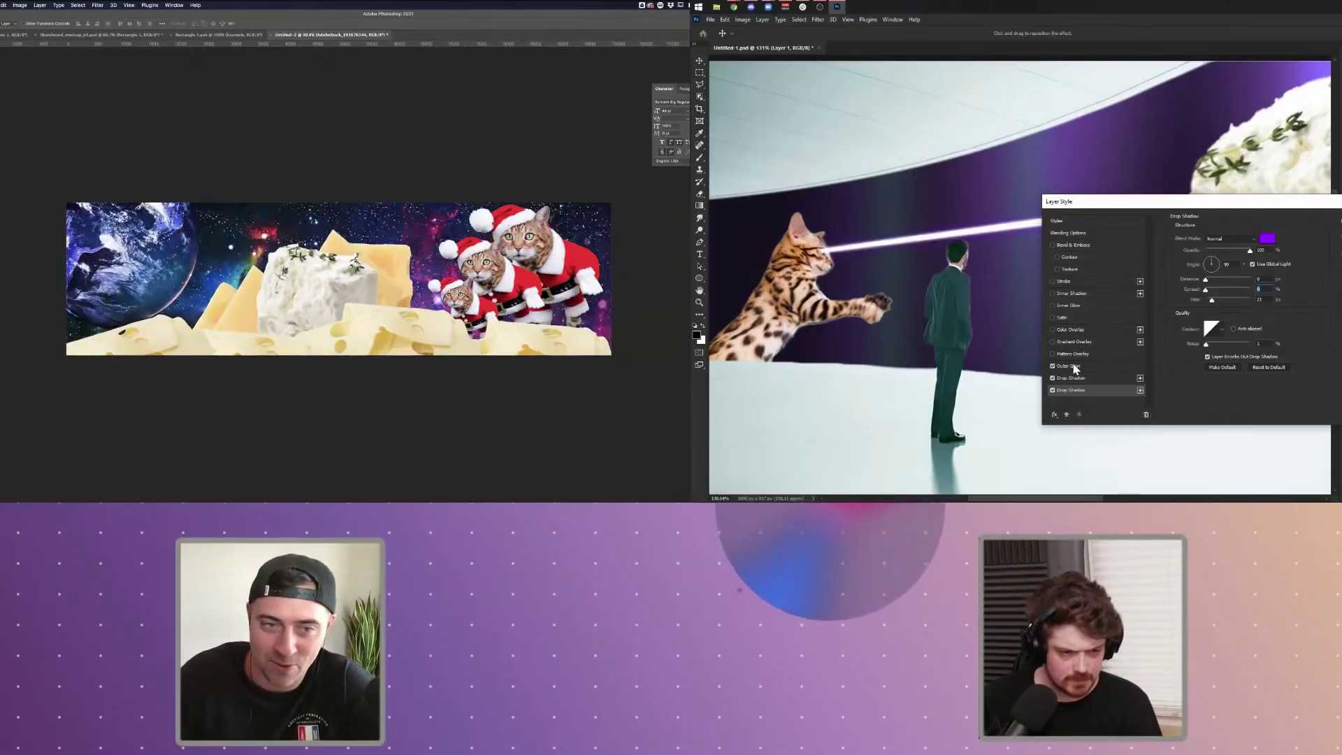
left_click(1074, 367)
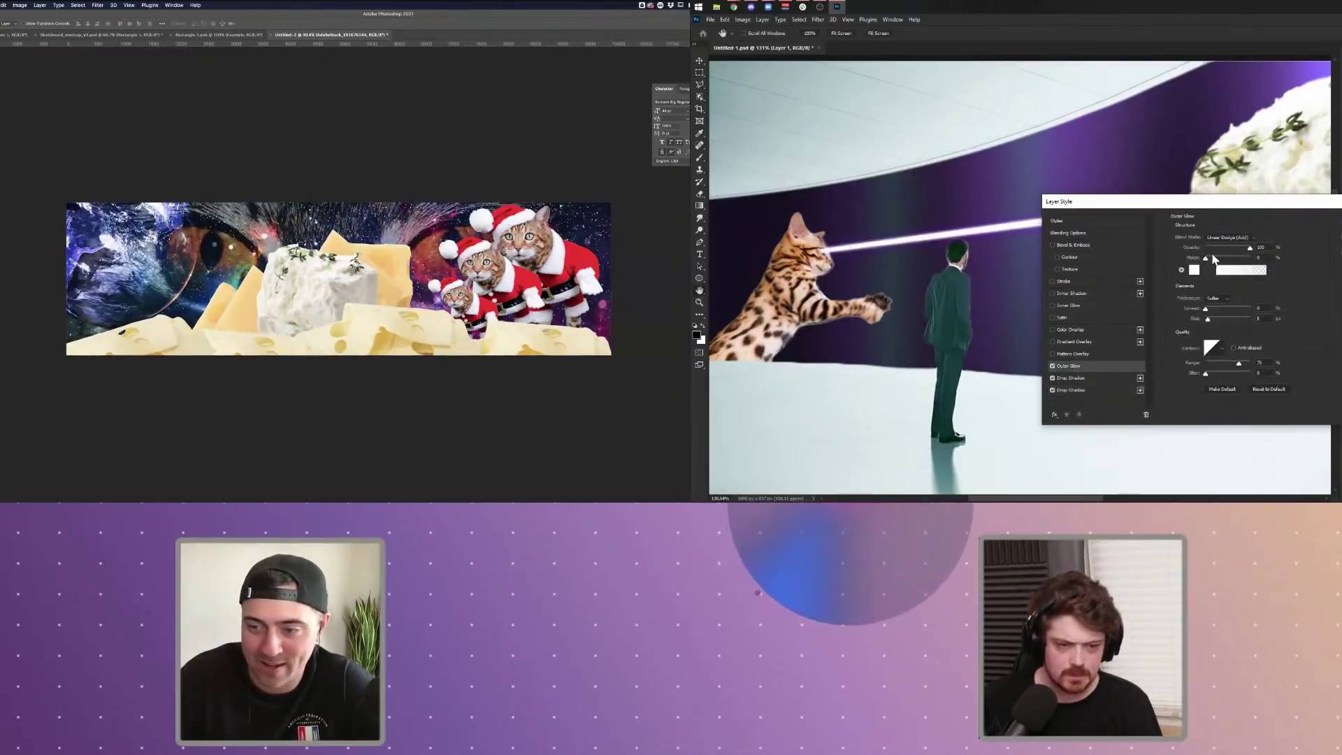
left_click_drag(1208, 319, 1214, 322)
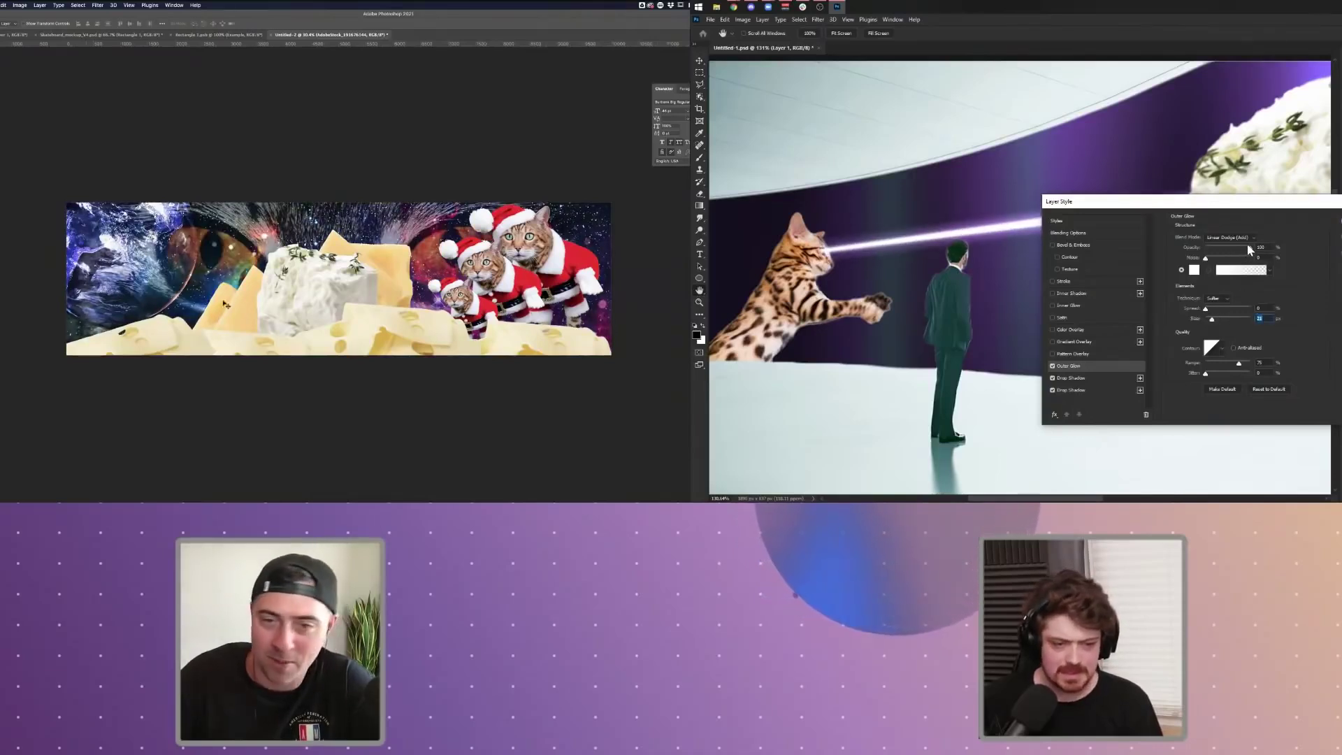
left_click(1194, 270)
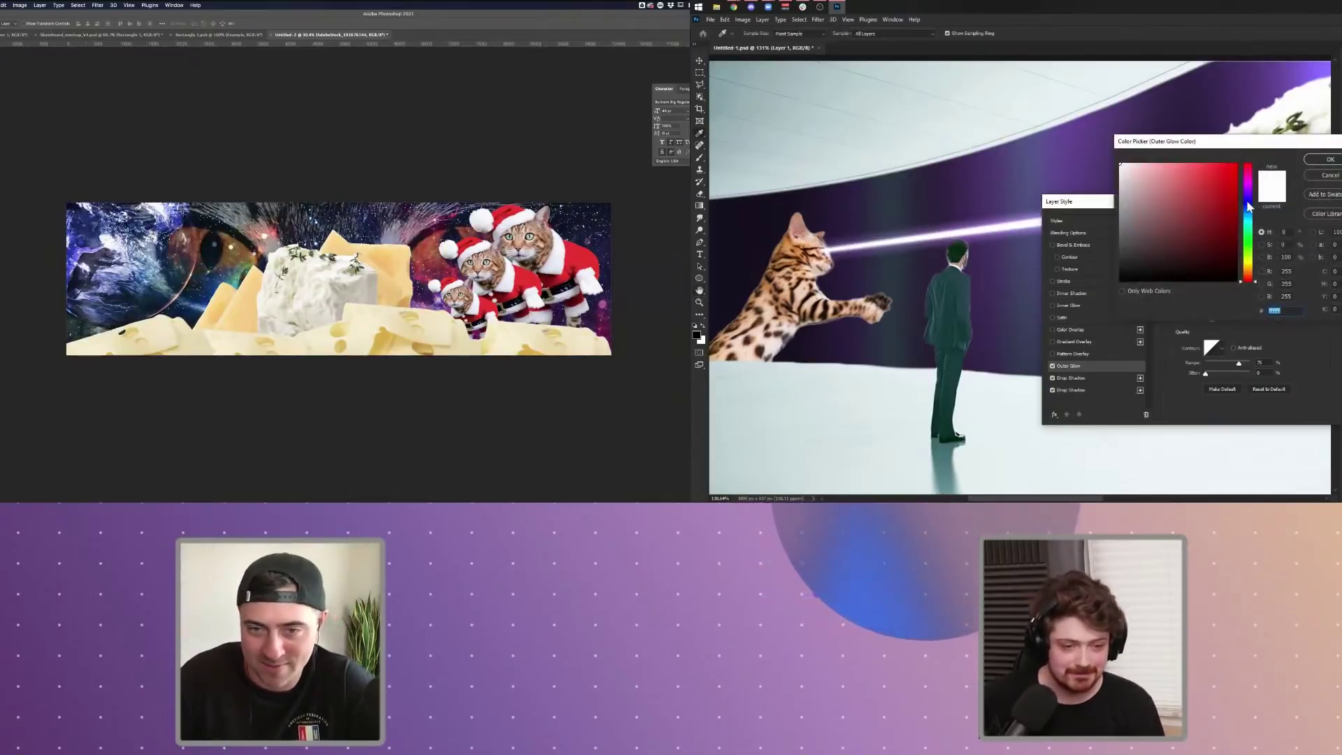
mouse_move(1250, 206)
left_mouse_down()
mouse_move(1248, 222)
mouse_move(1248, 201)
left_mouse_up()
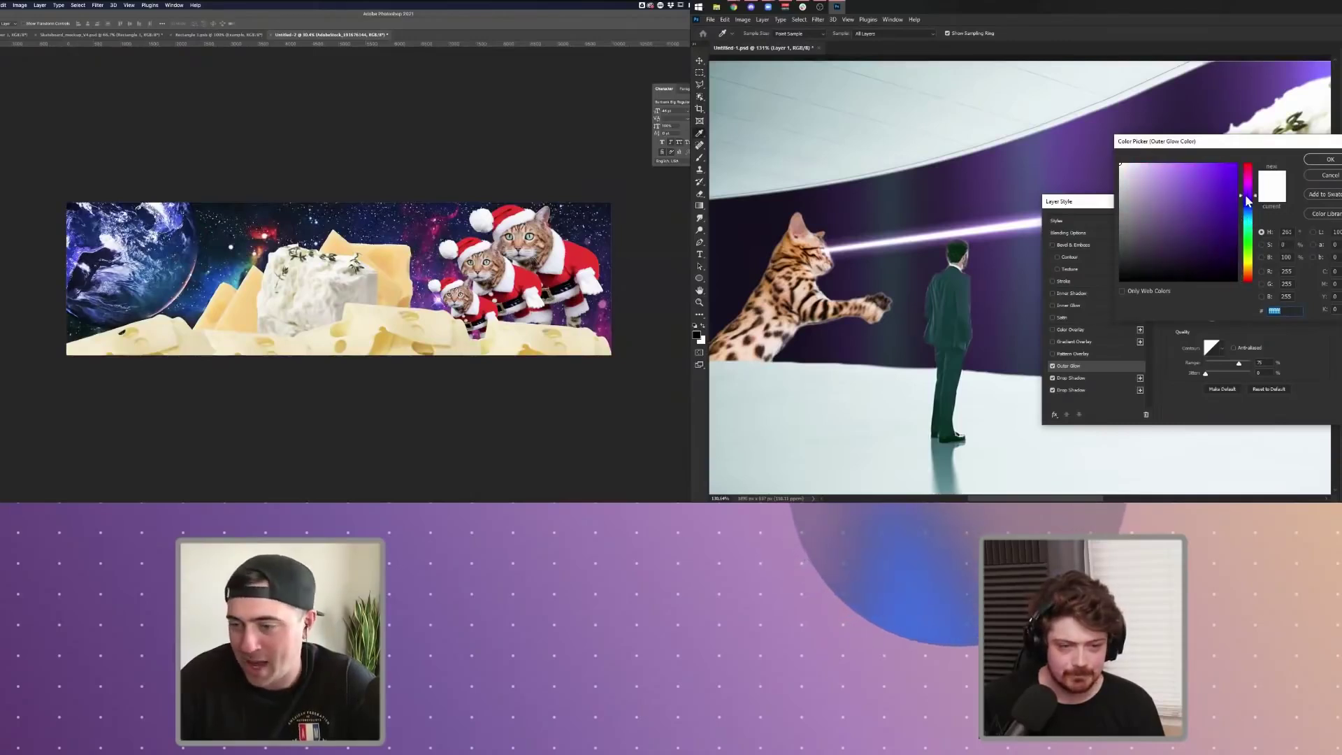
left_click(1225, 163)
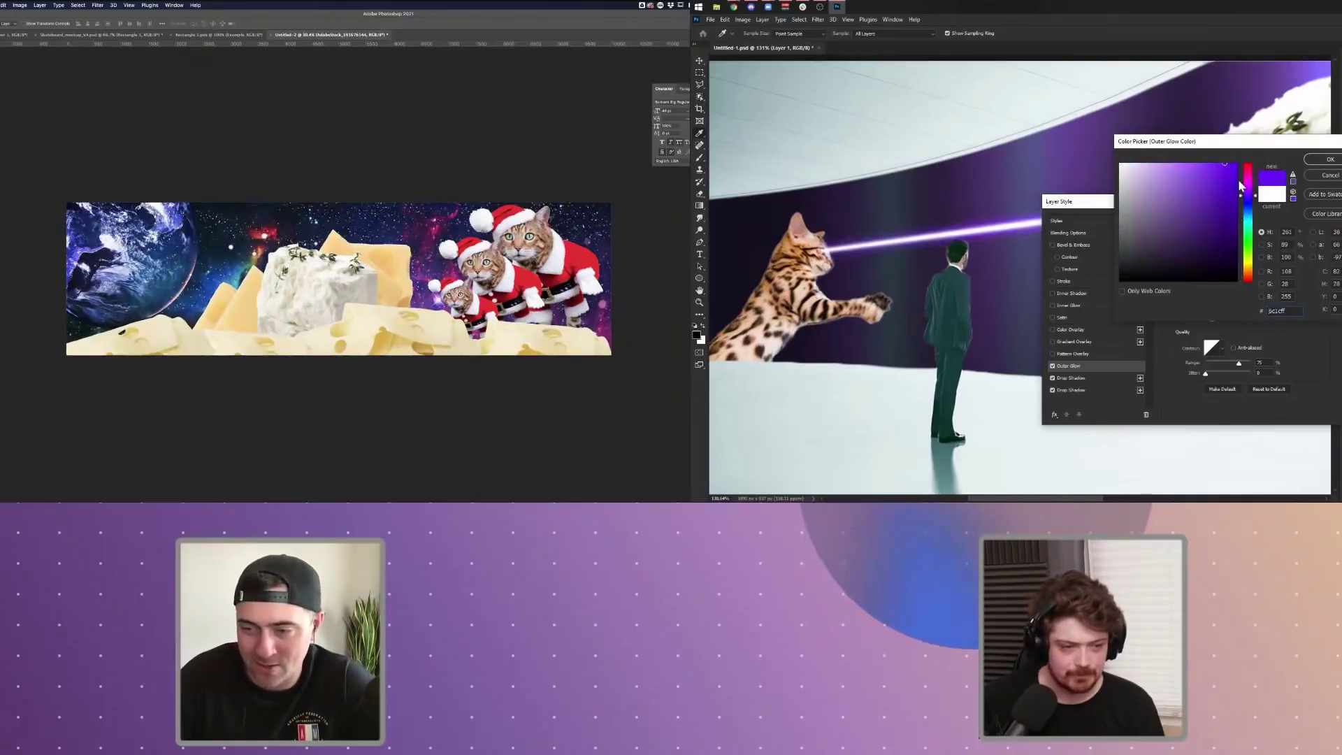
left_click(1329, 162)
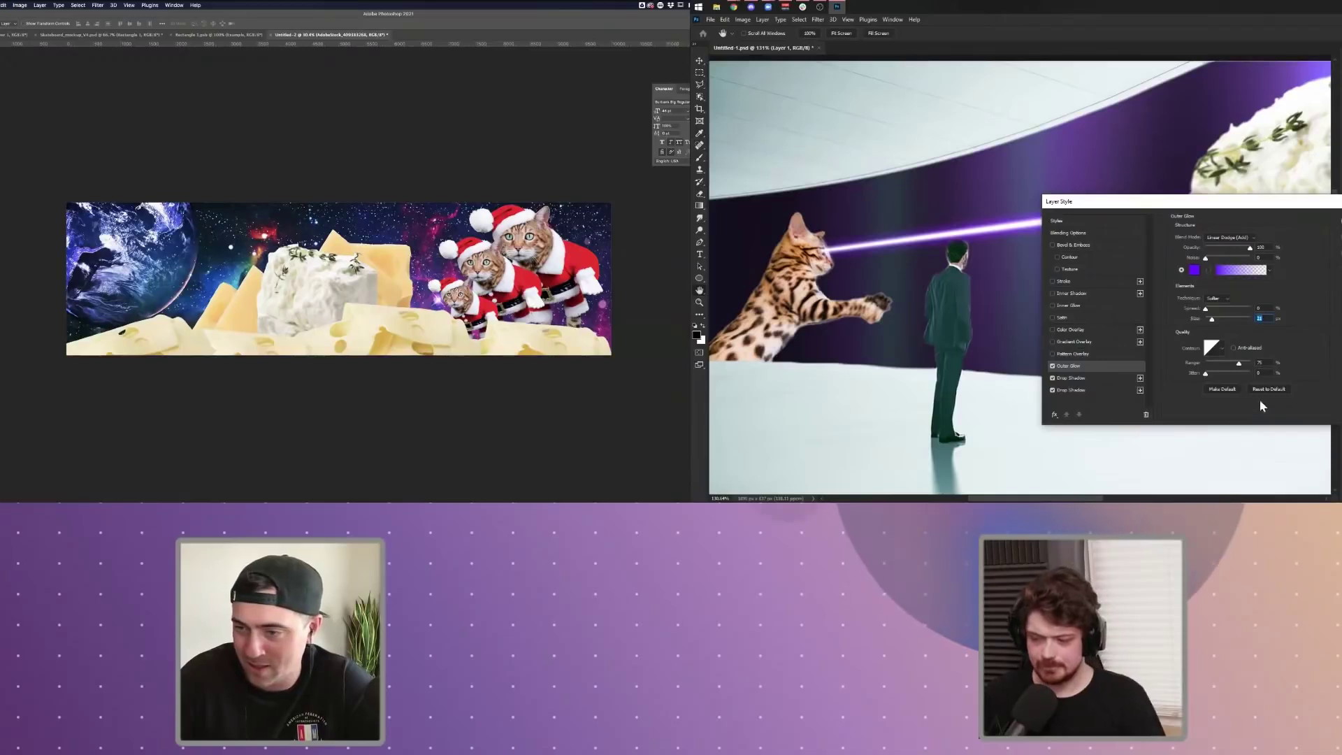
- Set the Outer Glow size to 27 px, lower its opacity, and choose Linear Dodge (Add) again after trying Color Dodge
left_click_drag(1212, 320, 1213, 321)
key("Delete")
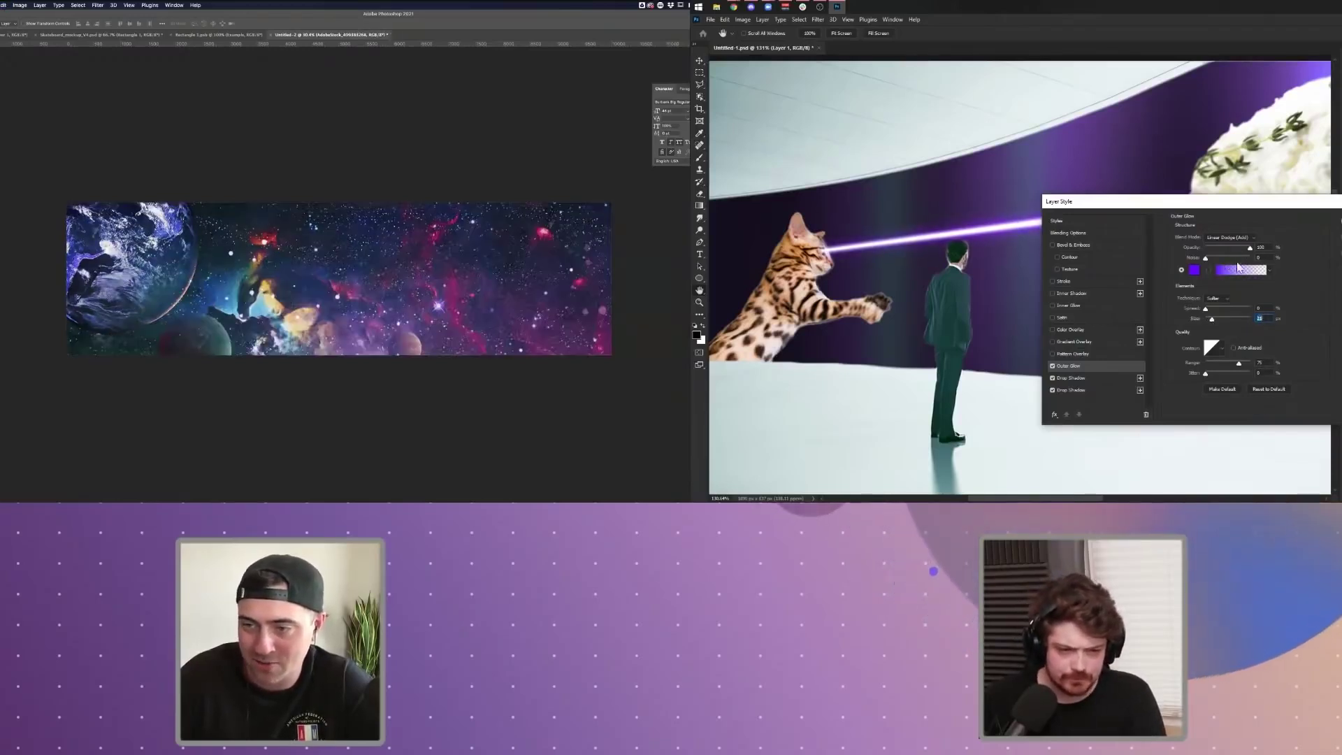
left_click_drag(1213, 319, 1214, 319)
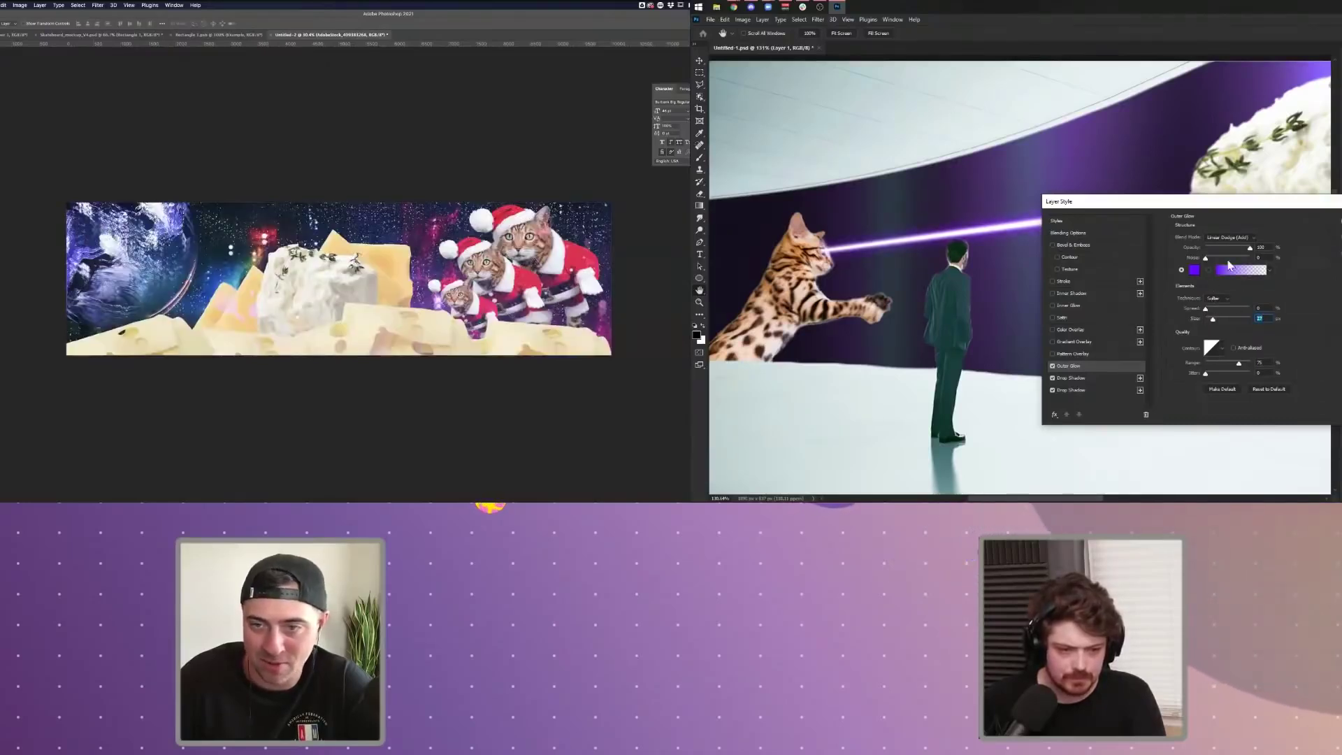
left_click(1229, 238)
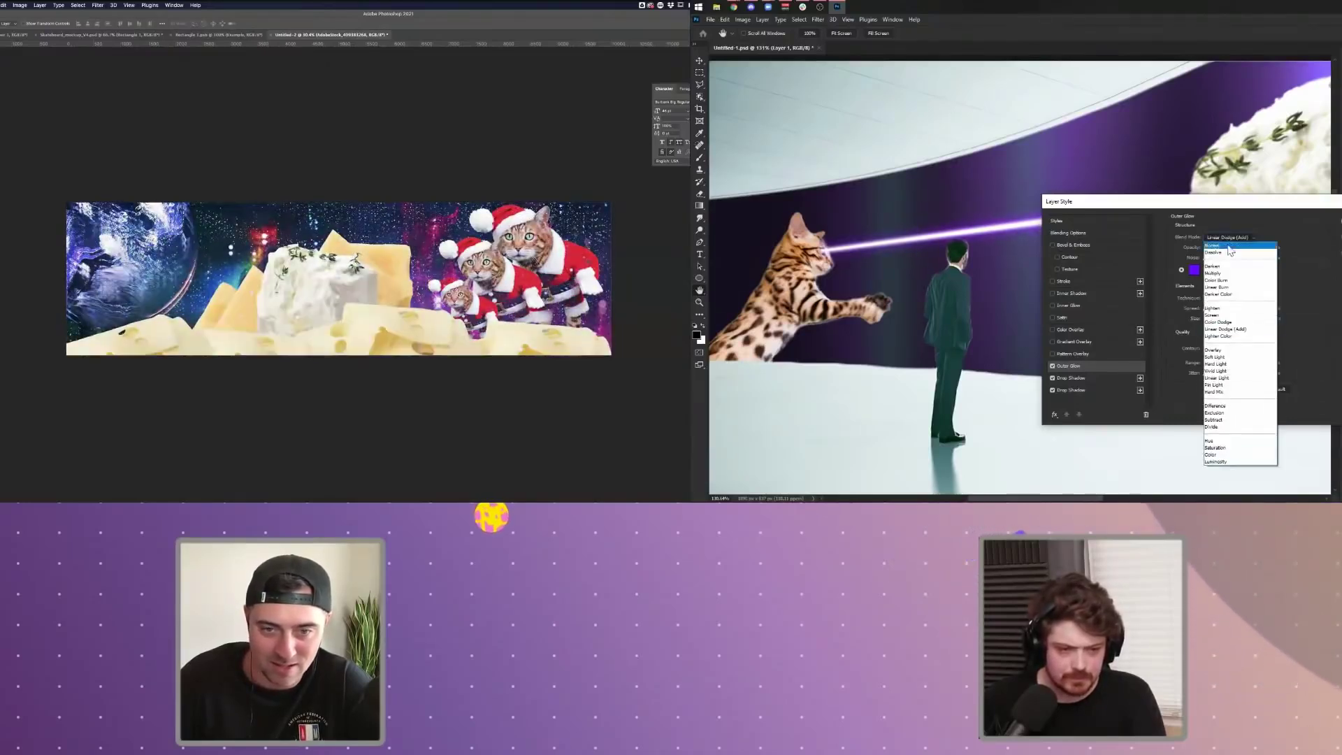
left_click(1220, 322)
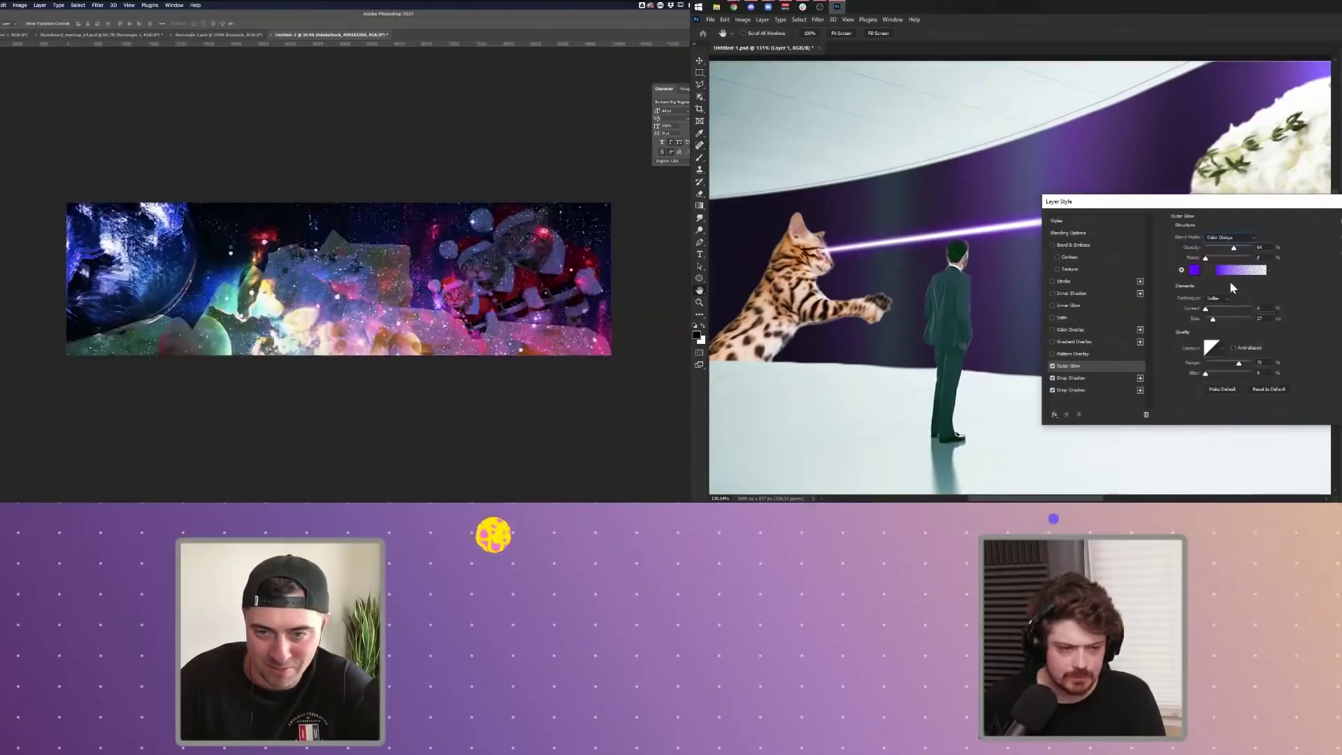
left_click(1231, 239)
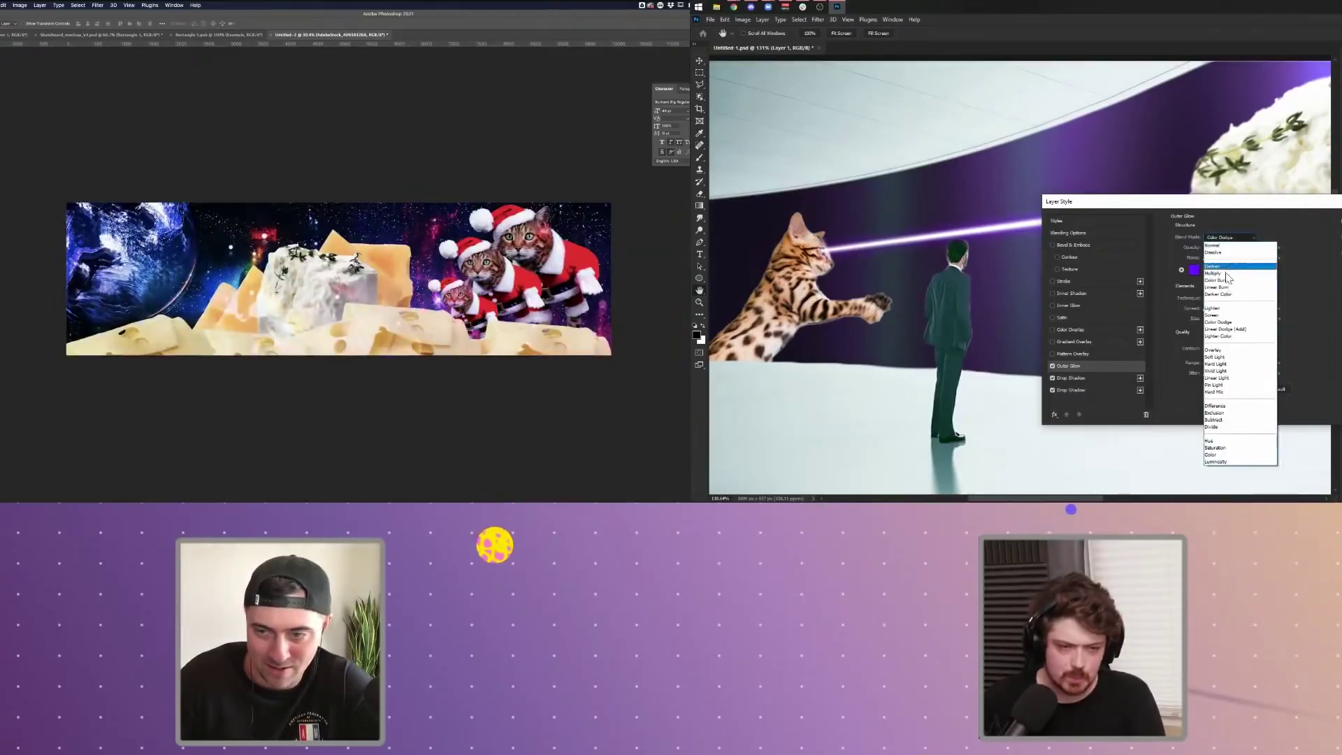
left_click(1234, 330)
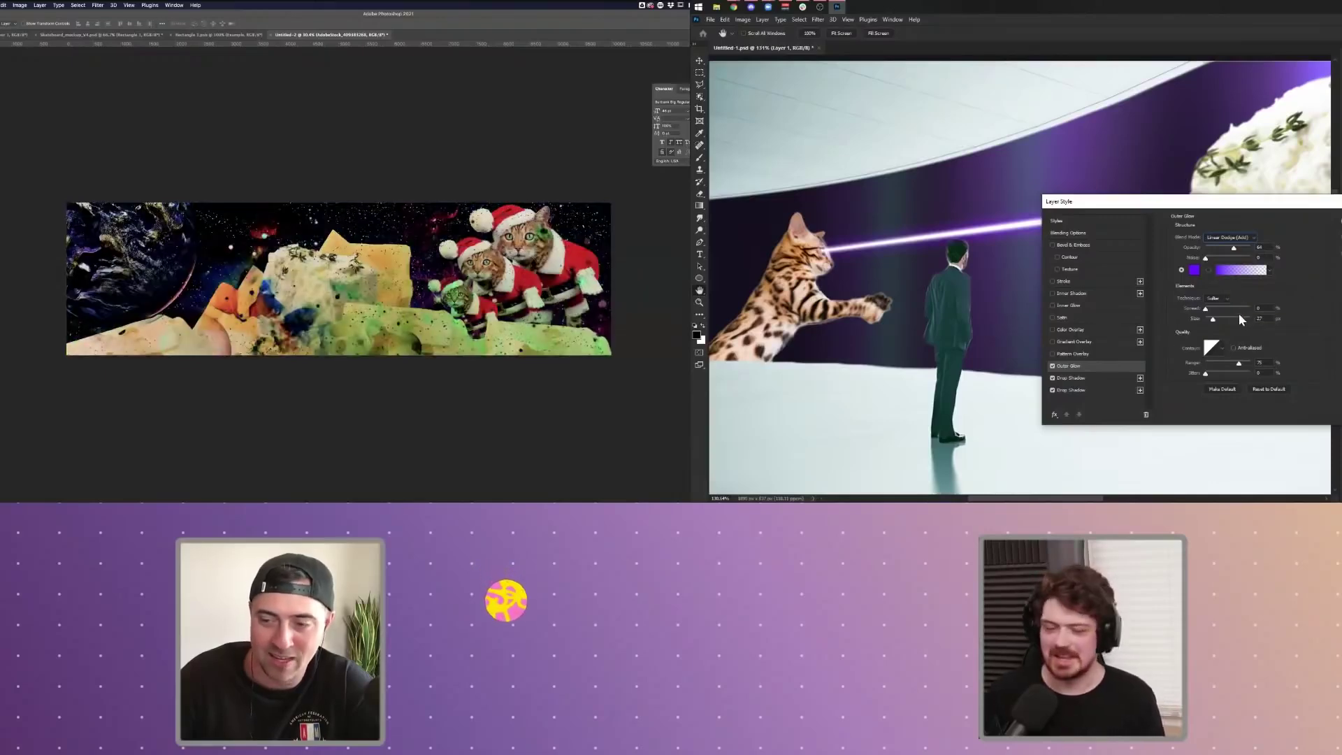
- Reduce the Outer Glow size slightly after trying a larger one, and apply the beam's layer style
left_click(1216, 320)
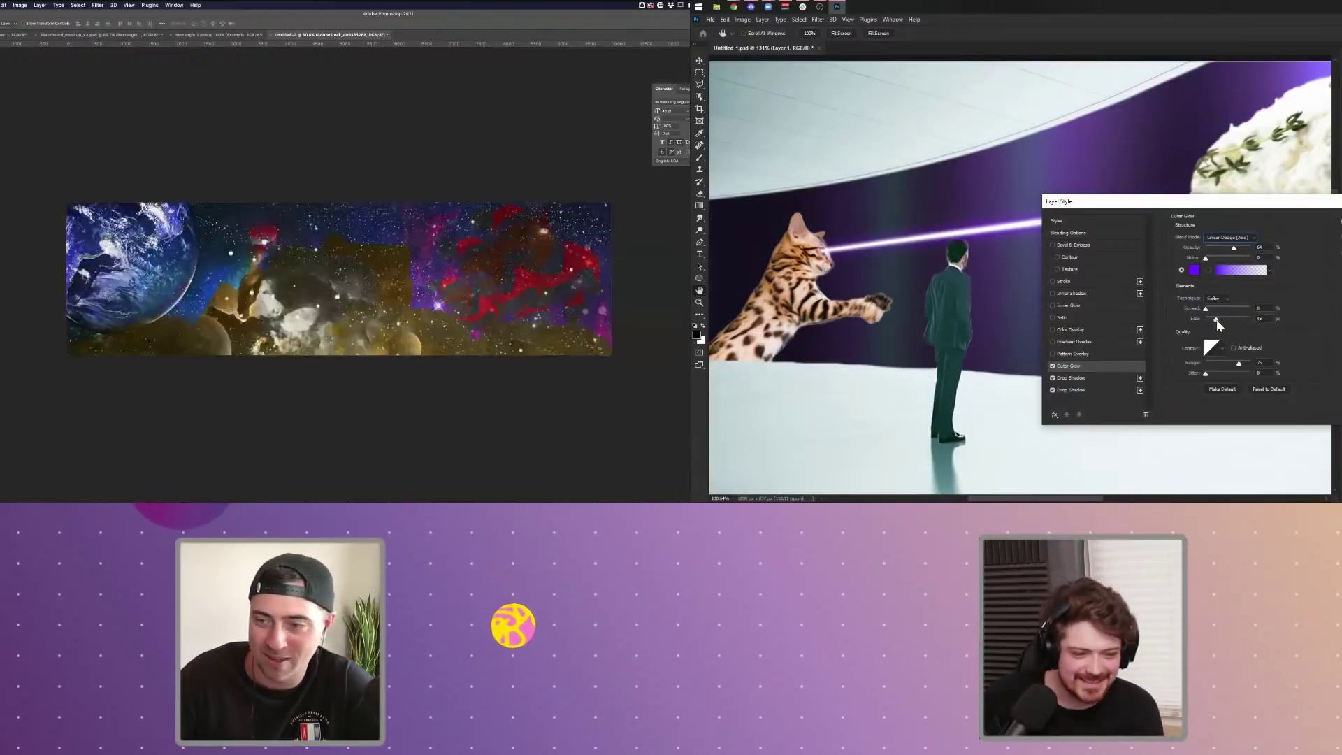
left_click_drag(1217, 321, 1212, 320)
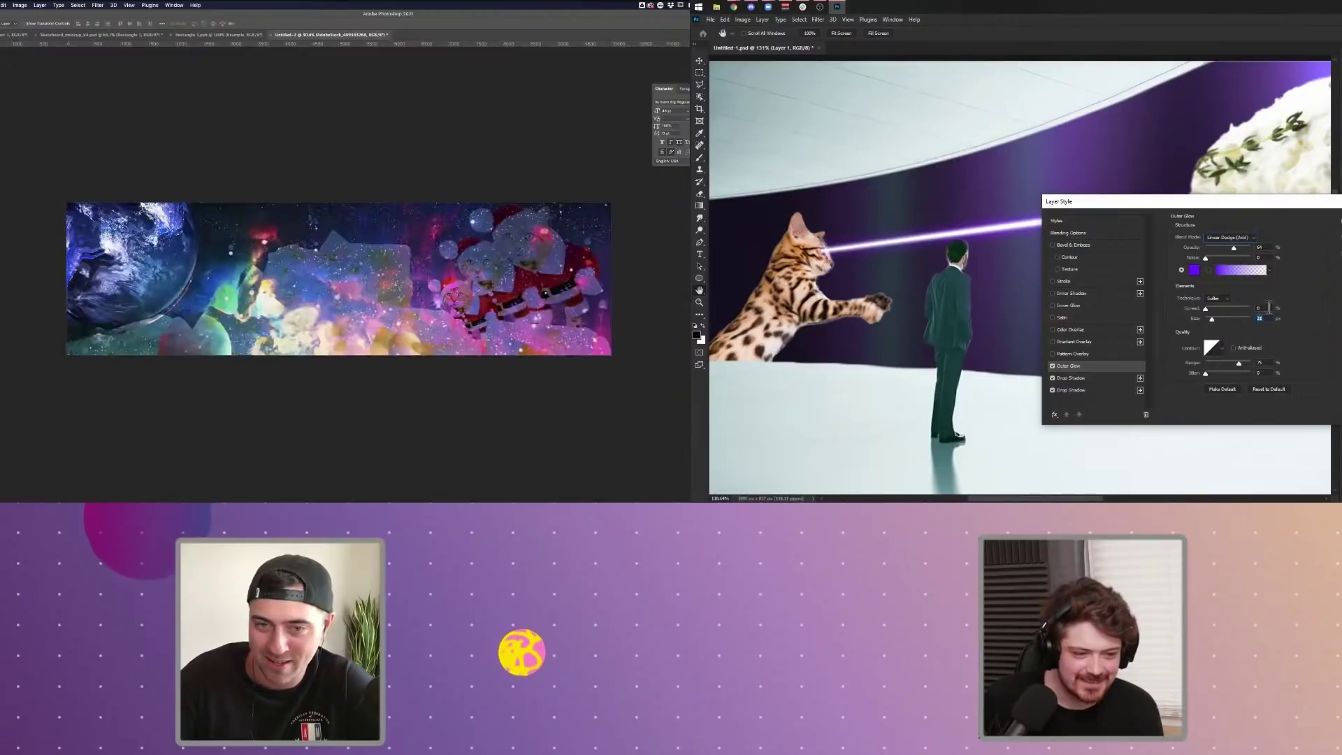
key("Return")
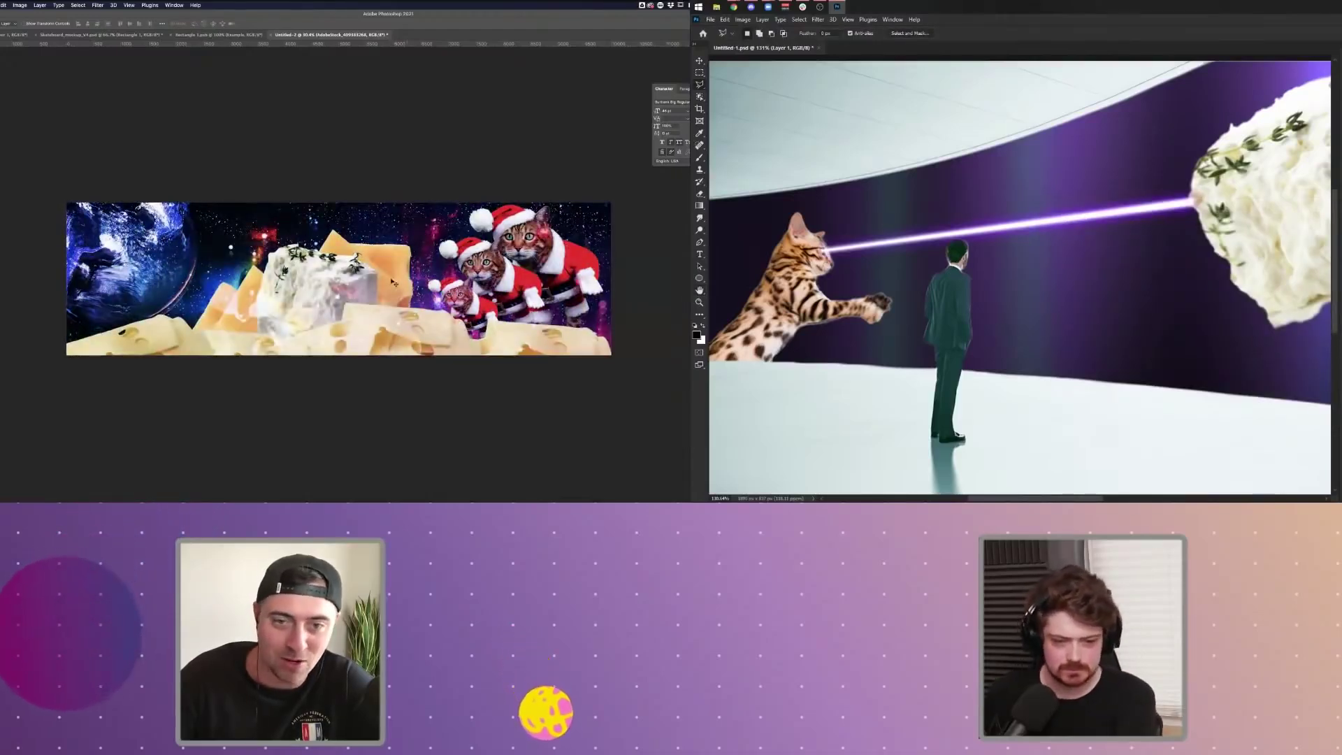
- Trim the beam's upper edge with a Polygonal Lasso selection running from the cat's eye to the feta and back along its centre
left_click_drag(392, 278, 392, 276)
scroll(869, 214, "up", 4)
left_click(800, 267)
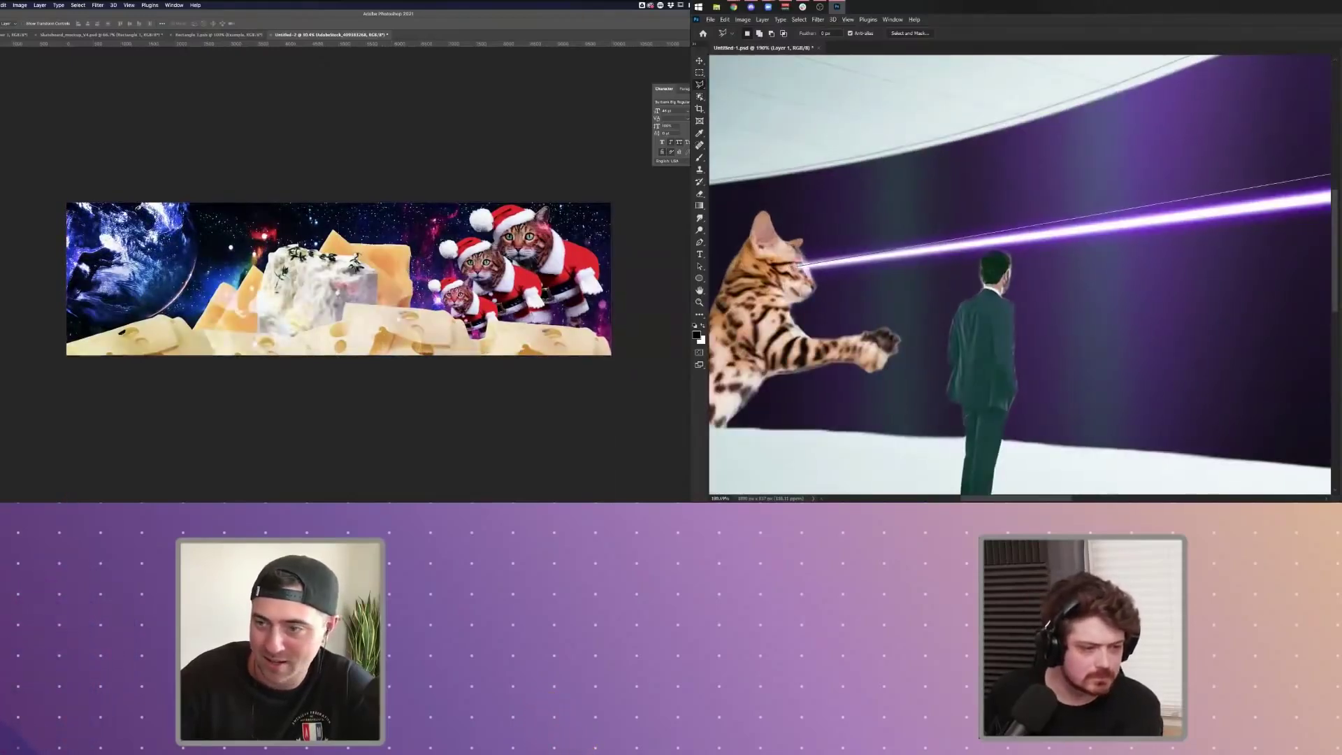
scroll(1324, 191, "right", 4)
left_click(1098, 198)
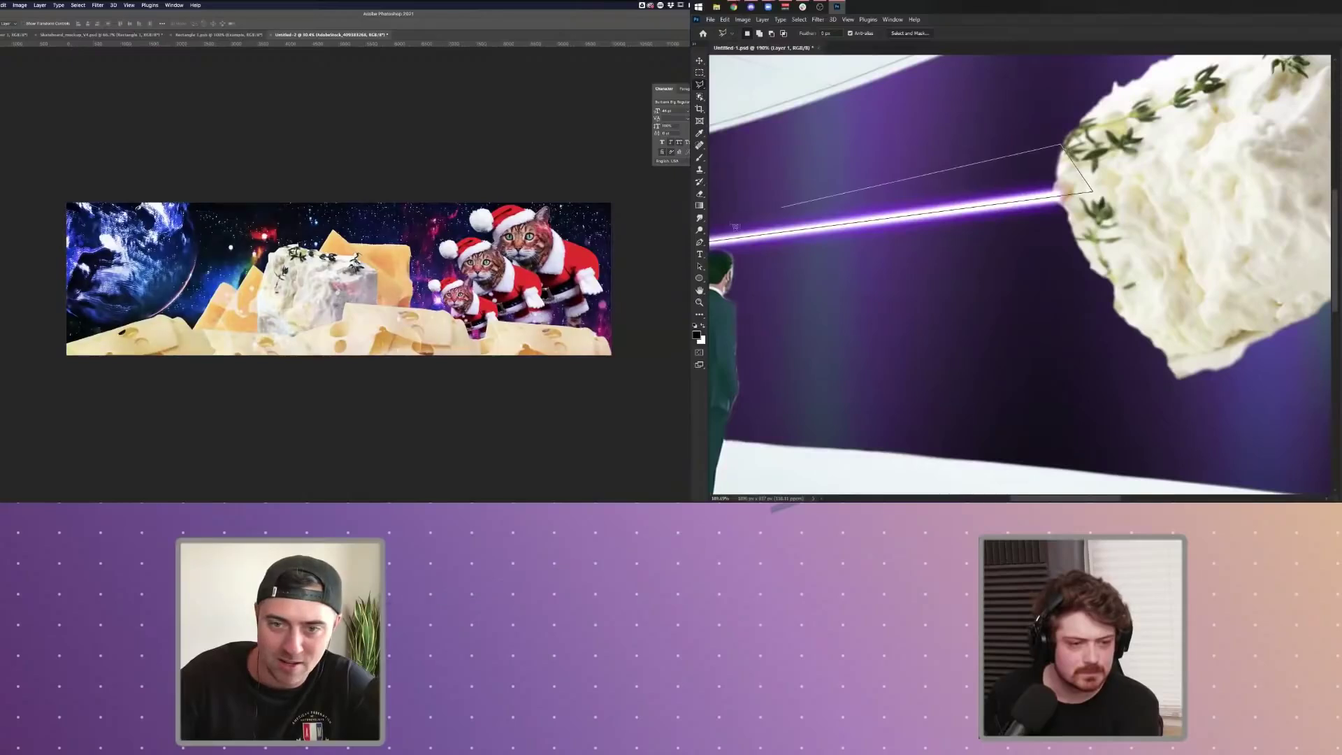
scroll(979, 224, "left", 4)
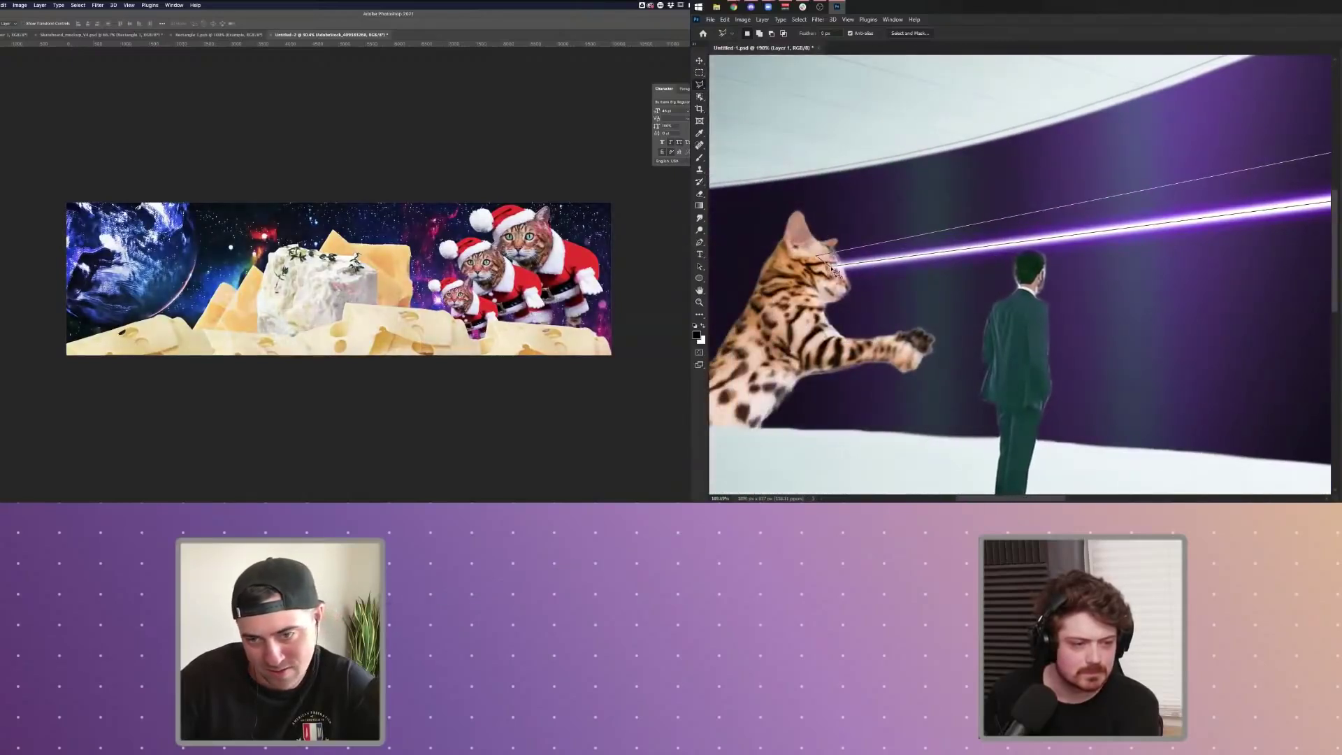
left_click(832, 268)
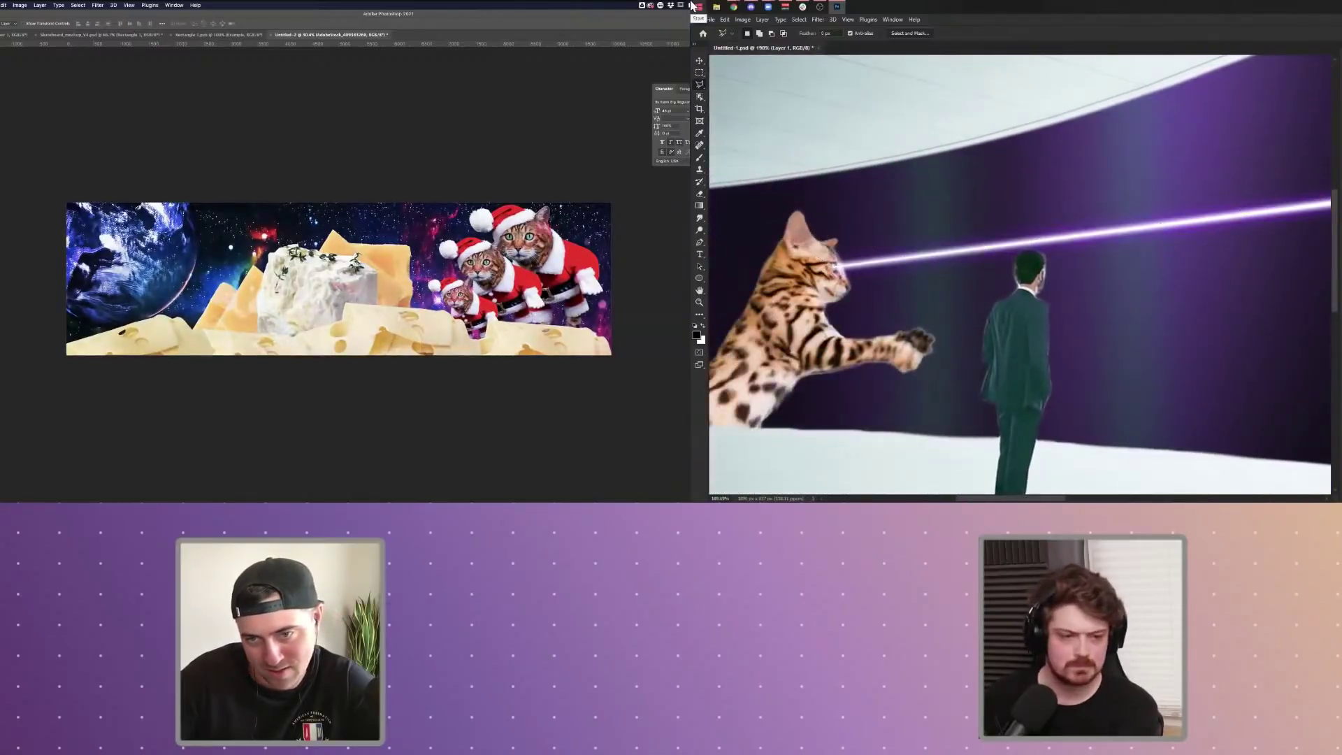
scroll(921, 274, "down", 2)
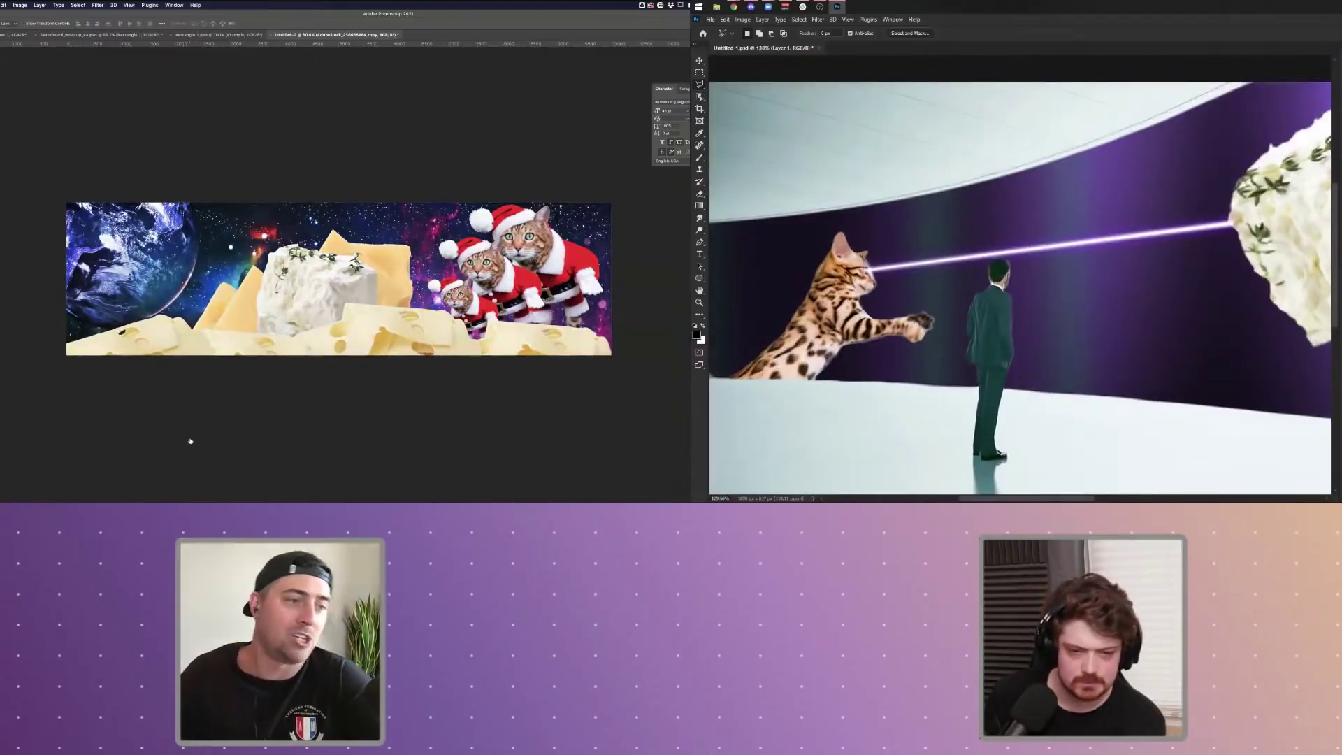
- Set the beam's Outer Glow noise to zero and slightly enlarge the size of its purple Drop Shadow
double_click(1340, 231)
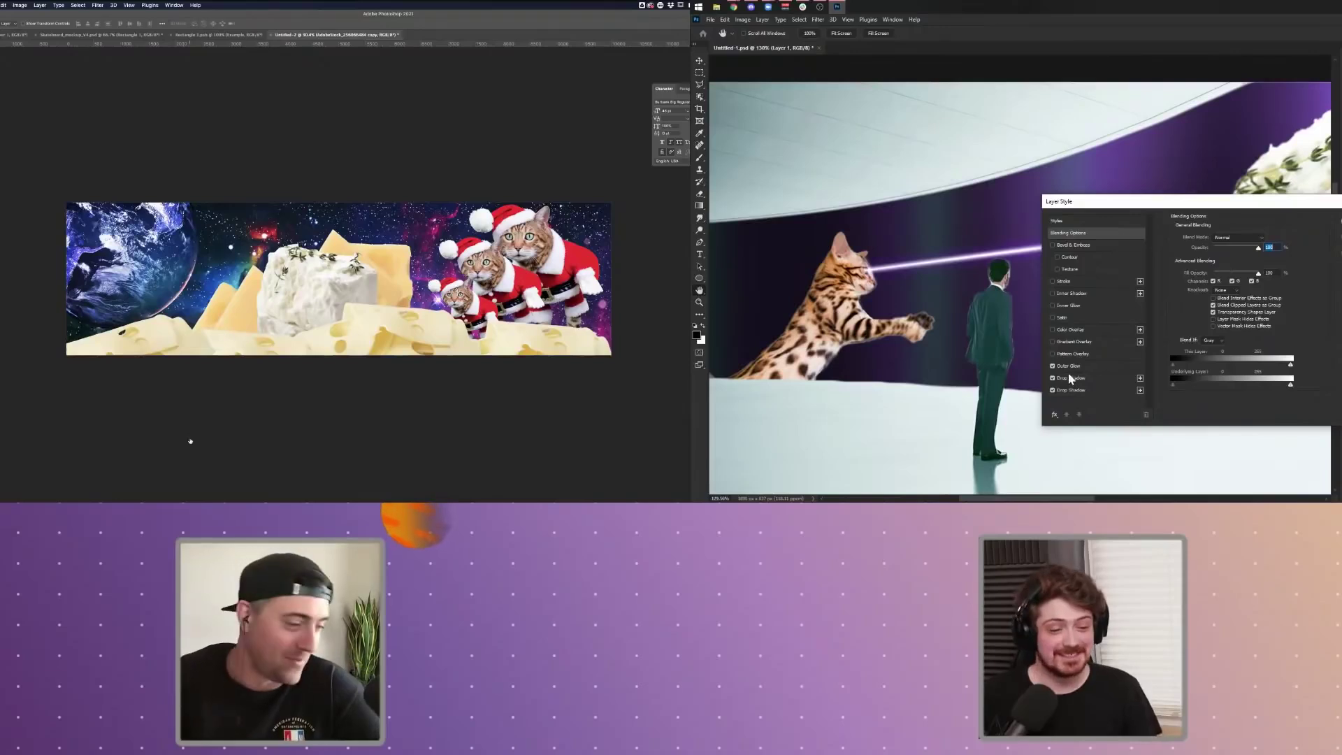
left_click(1085, 365)
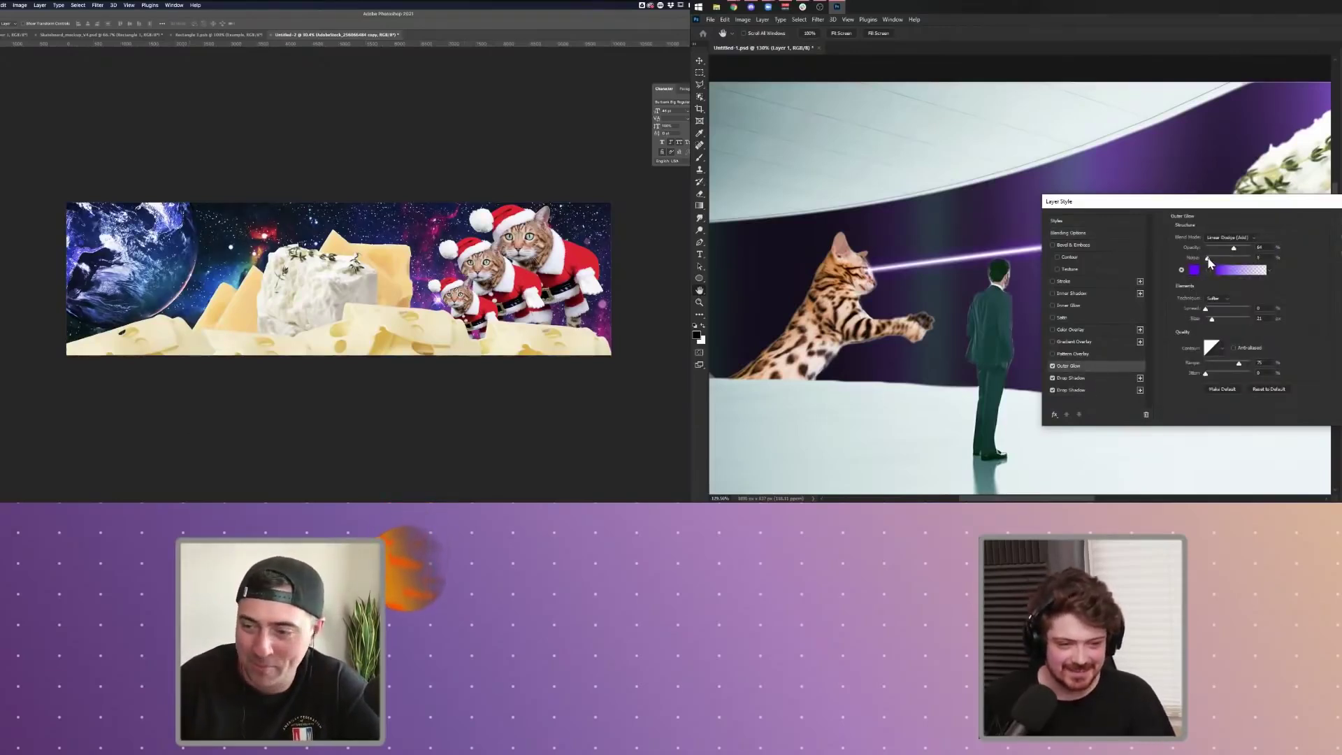
left_click_drag(1207, 259, 1206, 259)
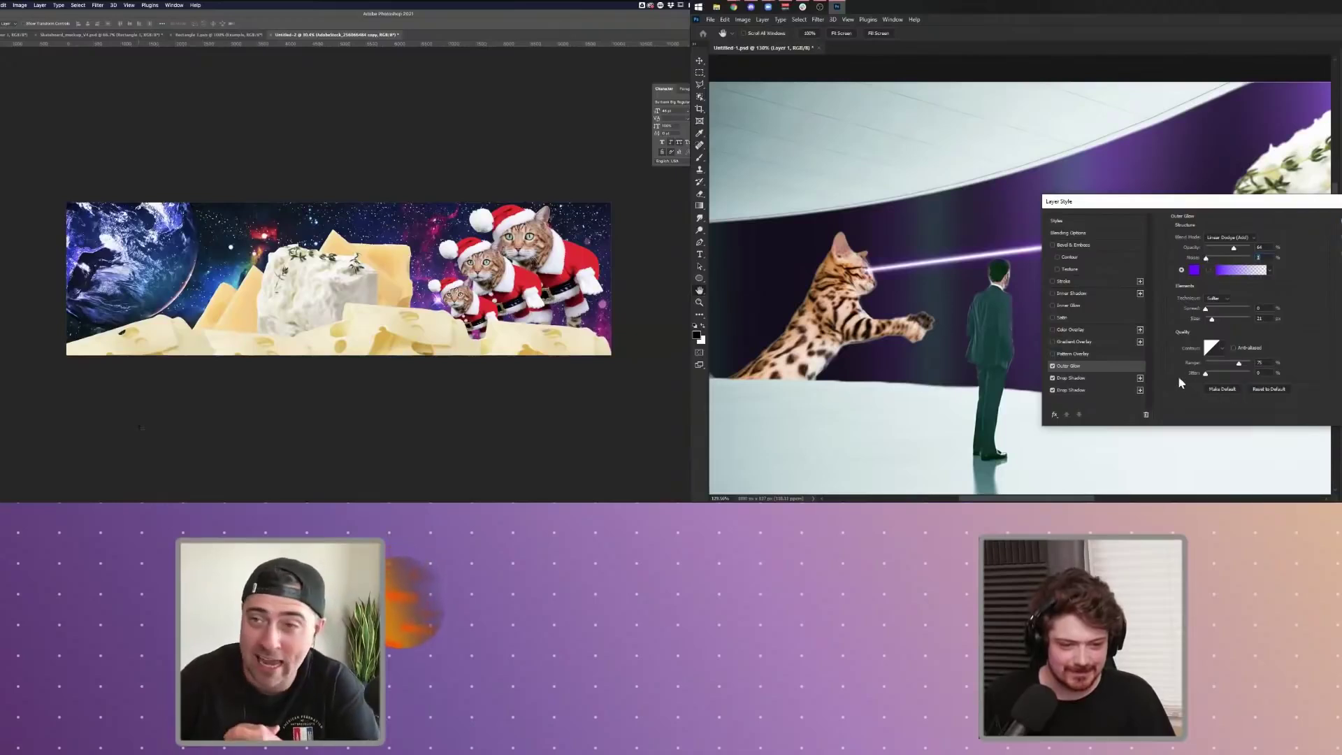
left_click(1080, 378)
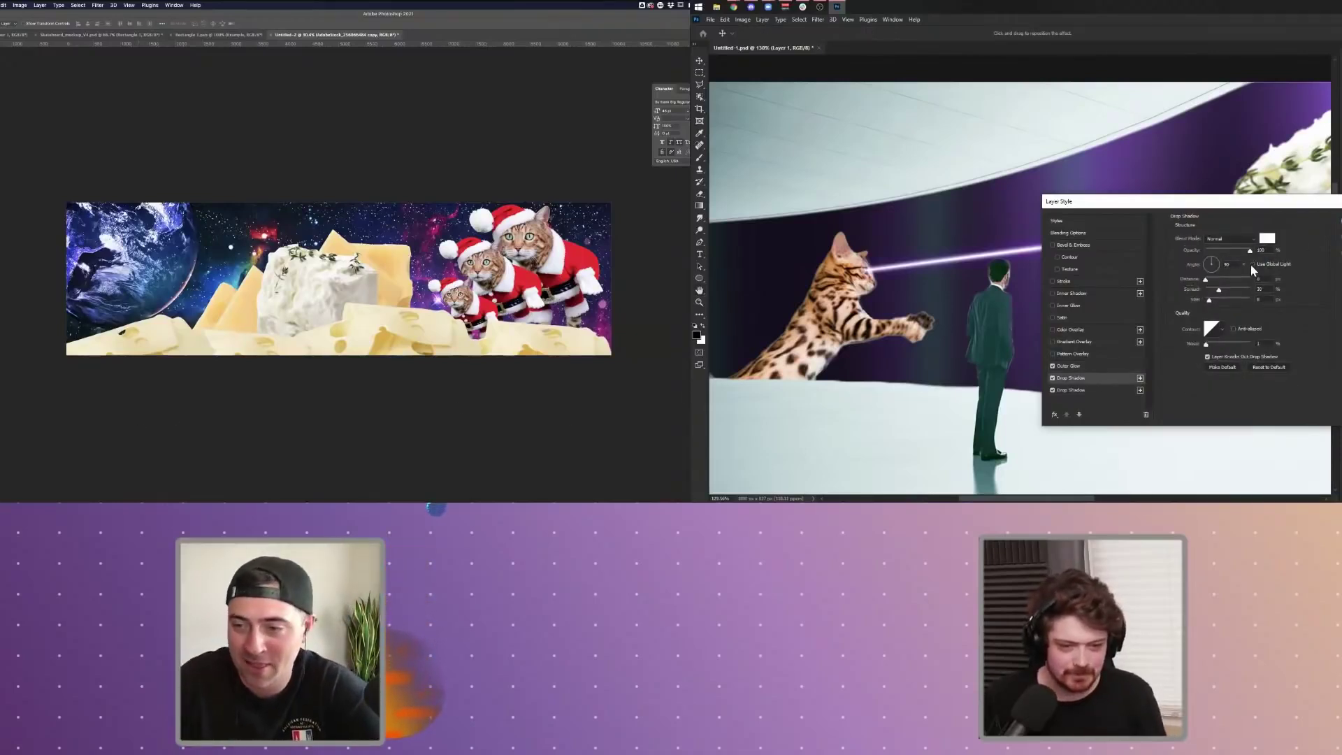
left_click(1096, 389)
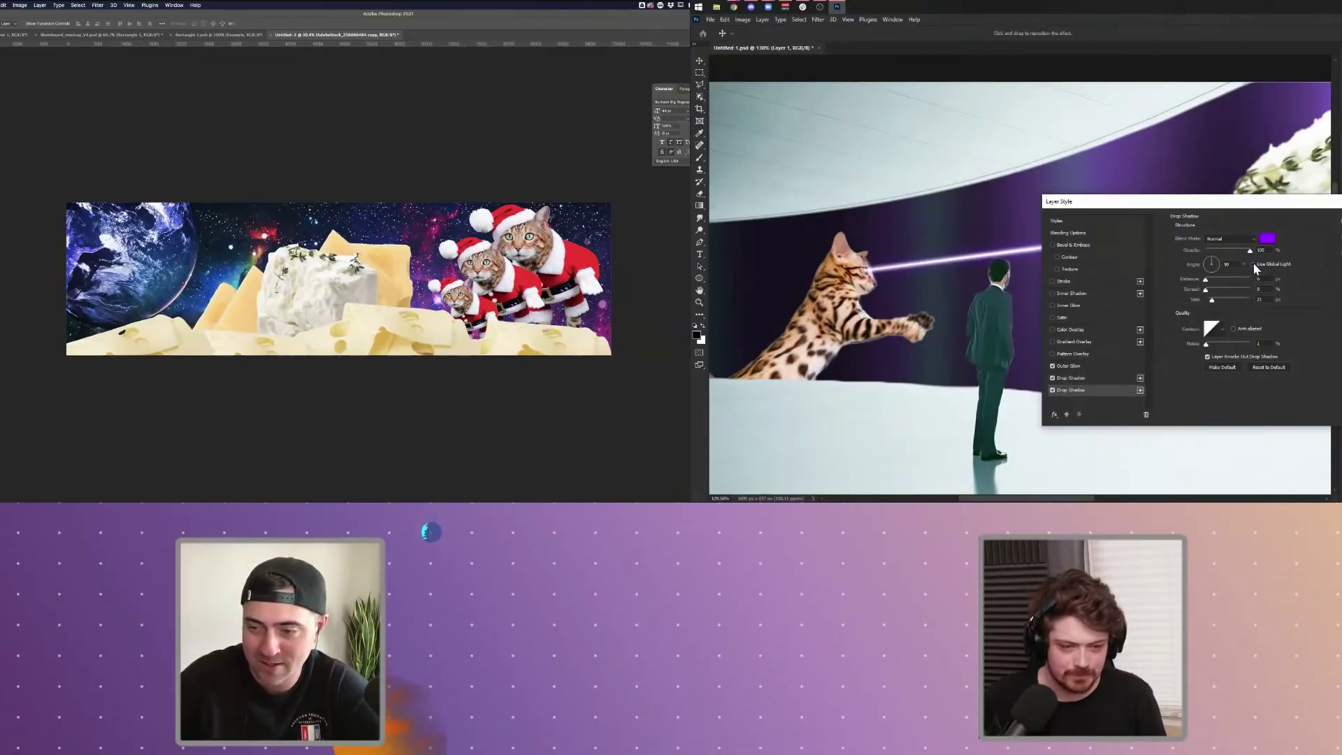
left_click_drag(1211, 300, 1215, 300)
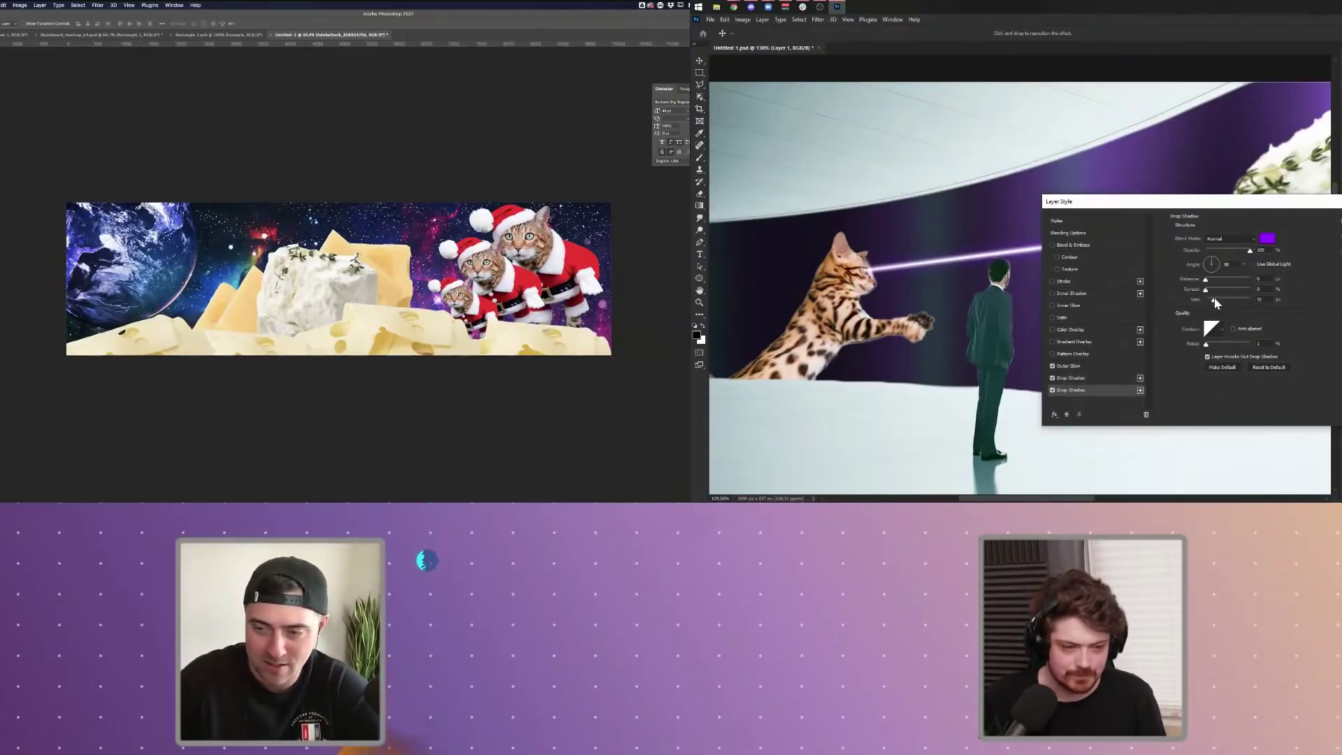
- Shift the purple Drop Shadow to a slightly bluer violet and apply the beam's style; bring up the Rectangle 1.psb skateboard artwork
left_click(1267, 238)
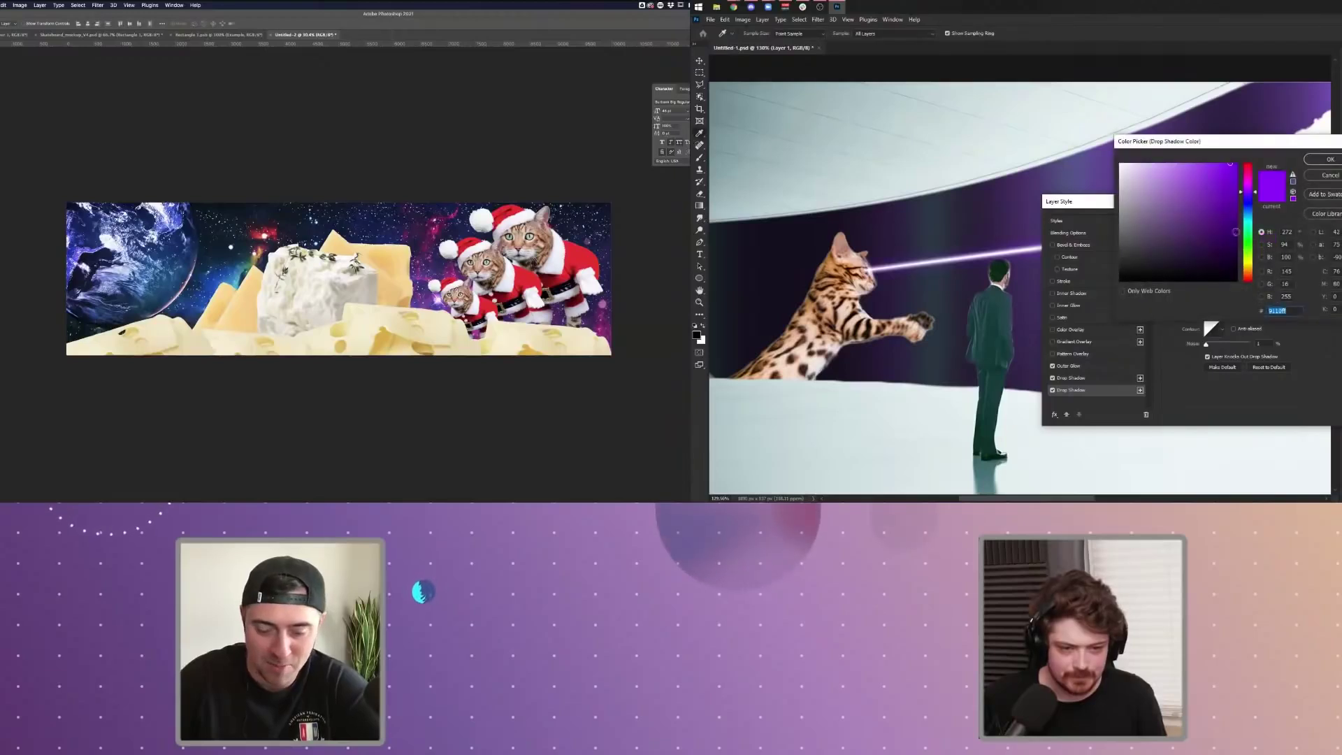
left_click(202, 33)
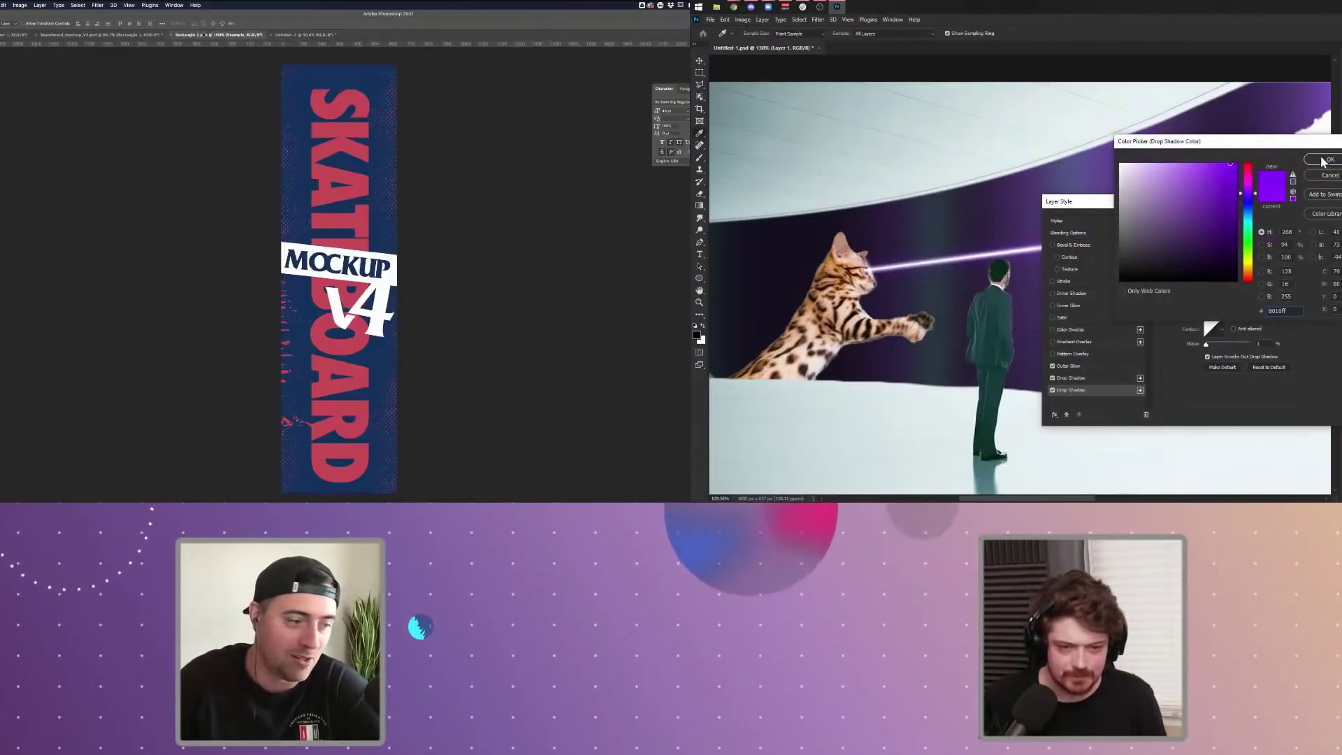
left_click(1331, 159)
key("Return")
key("l")
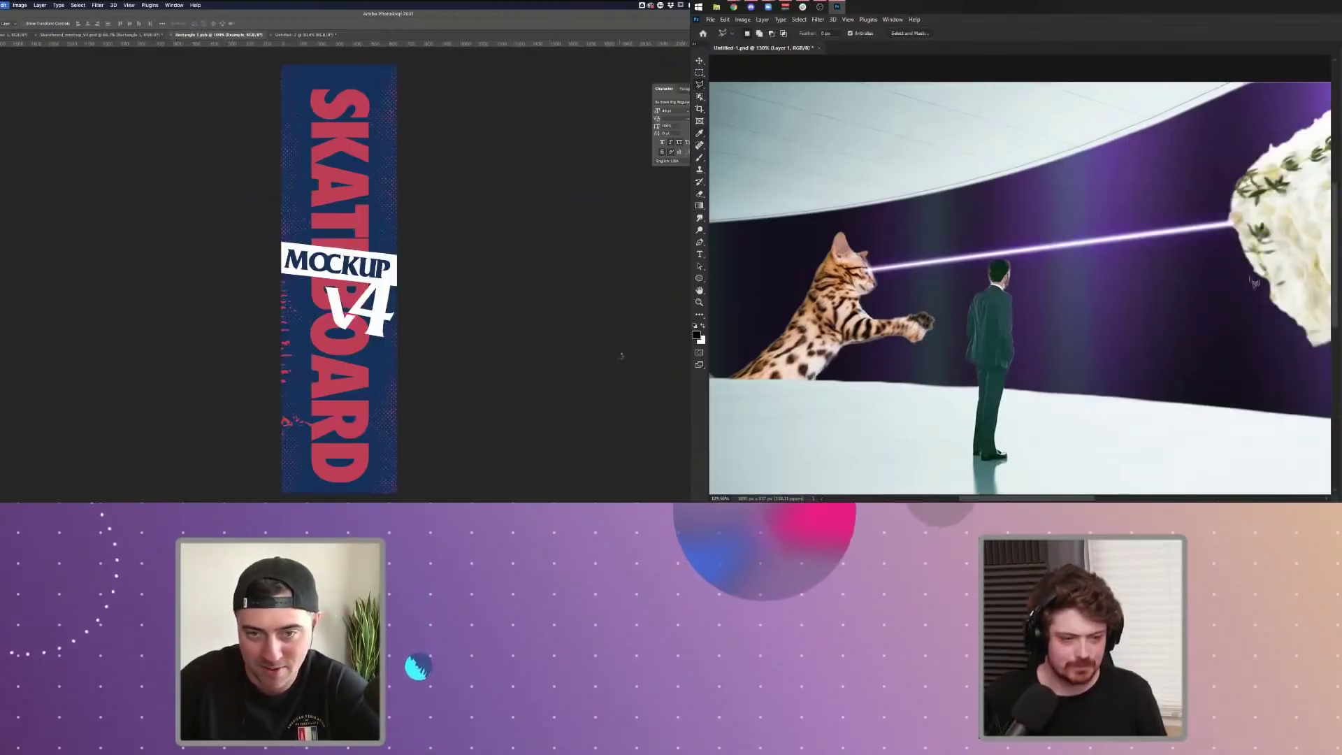
scroll(947, 280, "up", 2)
scroll(947, 280, "up", 2)
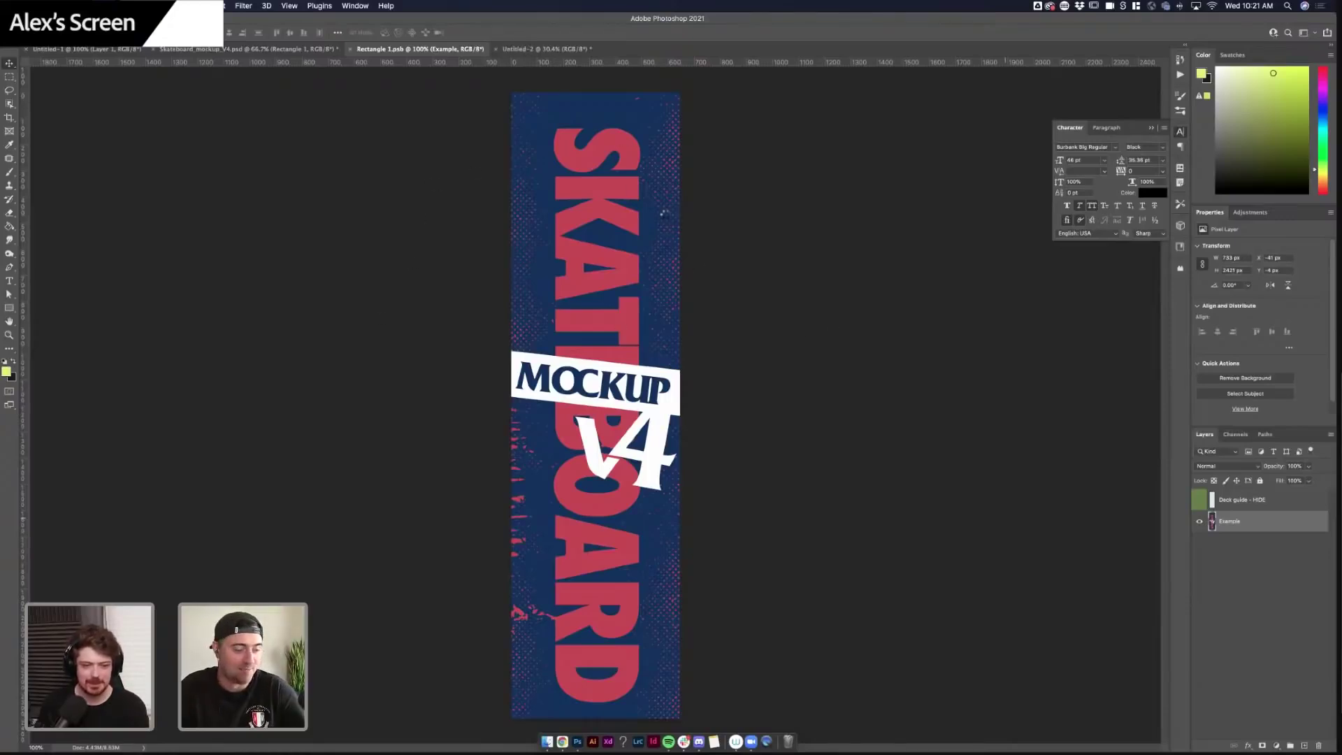
- Bring the space, cheese and cat composite's layers into Rectangle 1.psb and stack them above the Deck guide layer
key("super+z")
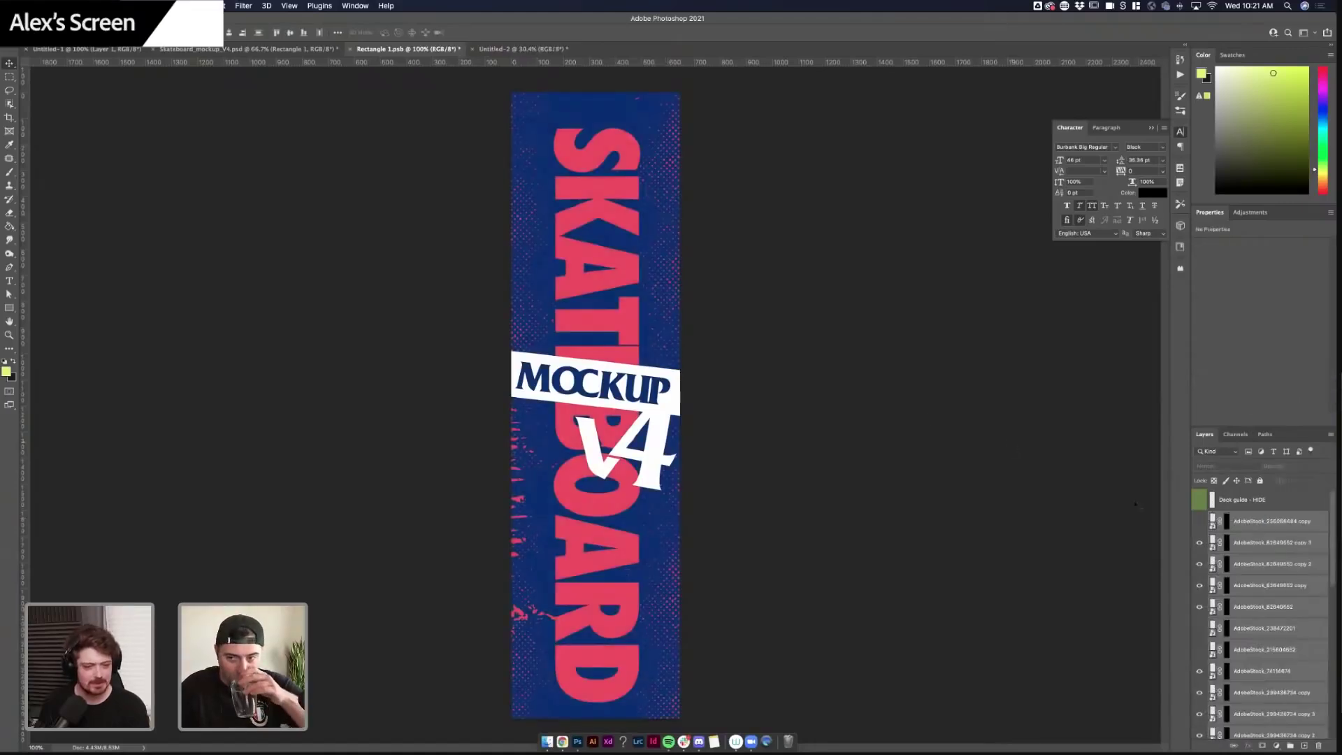
mouse_move(1244, 525)
left_mouse_down()
mouse_move(1242, 493)
mouse_move(1220, 511)
left_mouse_up()
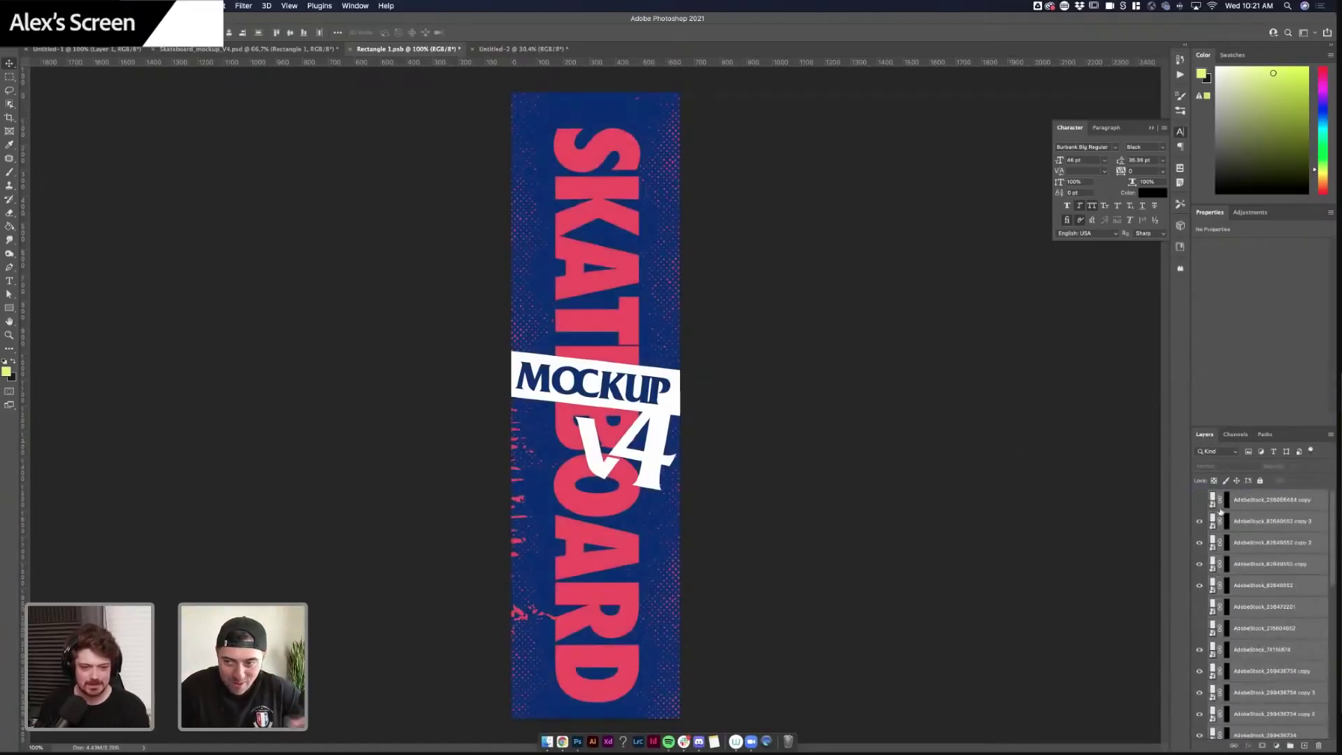
scroll(1204, 526, "down", 10)
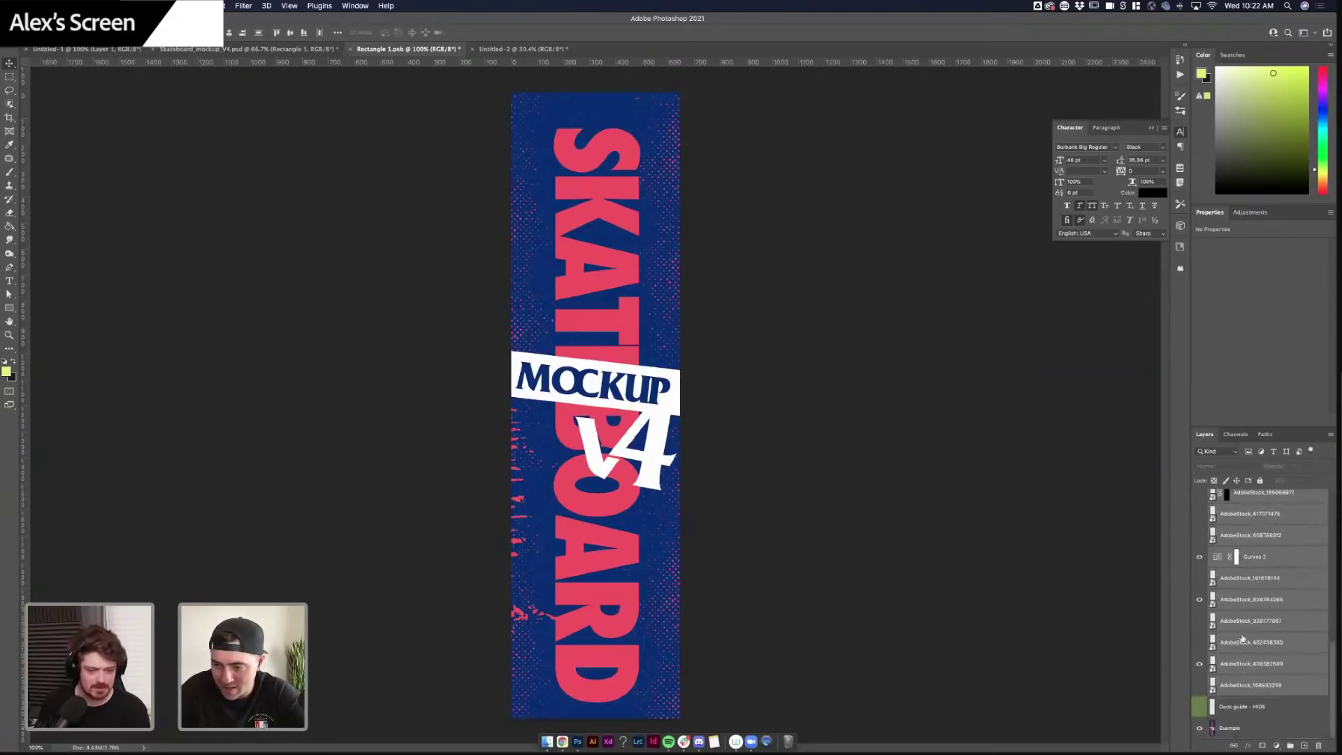
- Free-transform the copied composite layers, scaling them down proportionally and moving them over the skateboard artwork
key("ctrl+0")
key("ctrl+t")
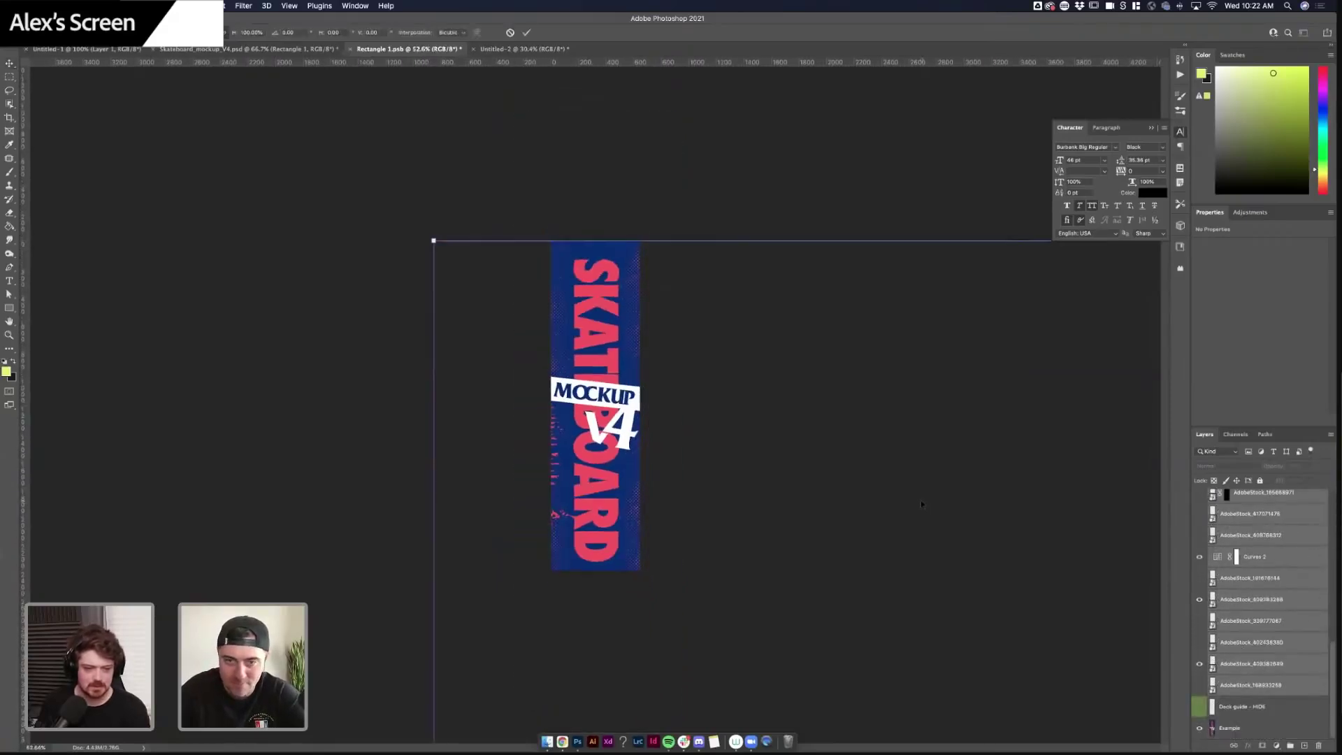
key("ctrl+minus")
key("ctrl+minus")
key("ctrl+minus")
mouse_move(628, 345)
left_mouse_down()
mouse_move(686, 358)
mouse_move(712, 402)
mouse_move(628, 388)
mouse_move(612, 327)
left_mouse_up()
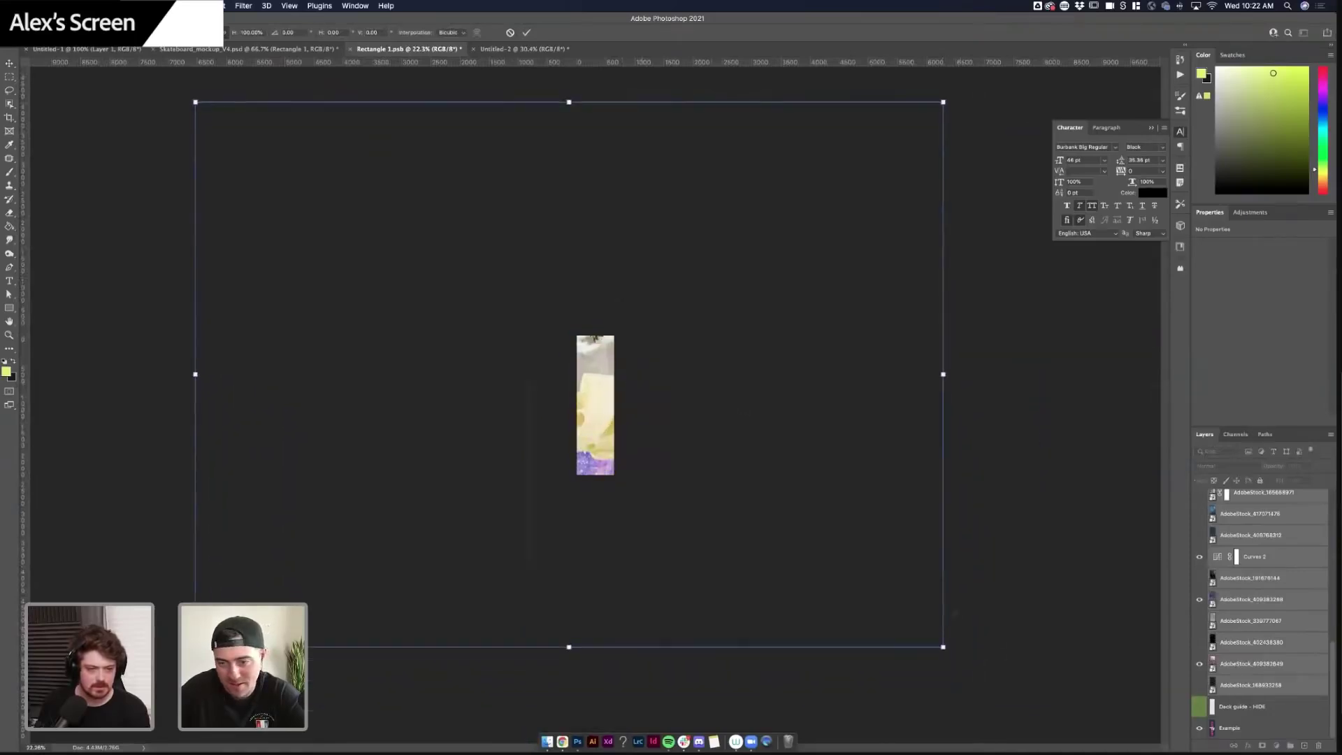
left_click_drag(943, 647, 660, 413)
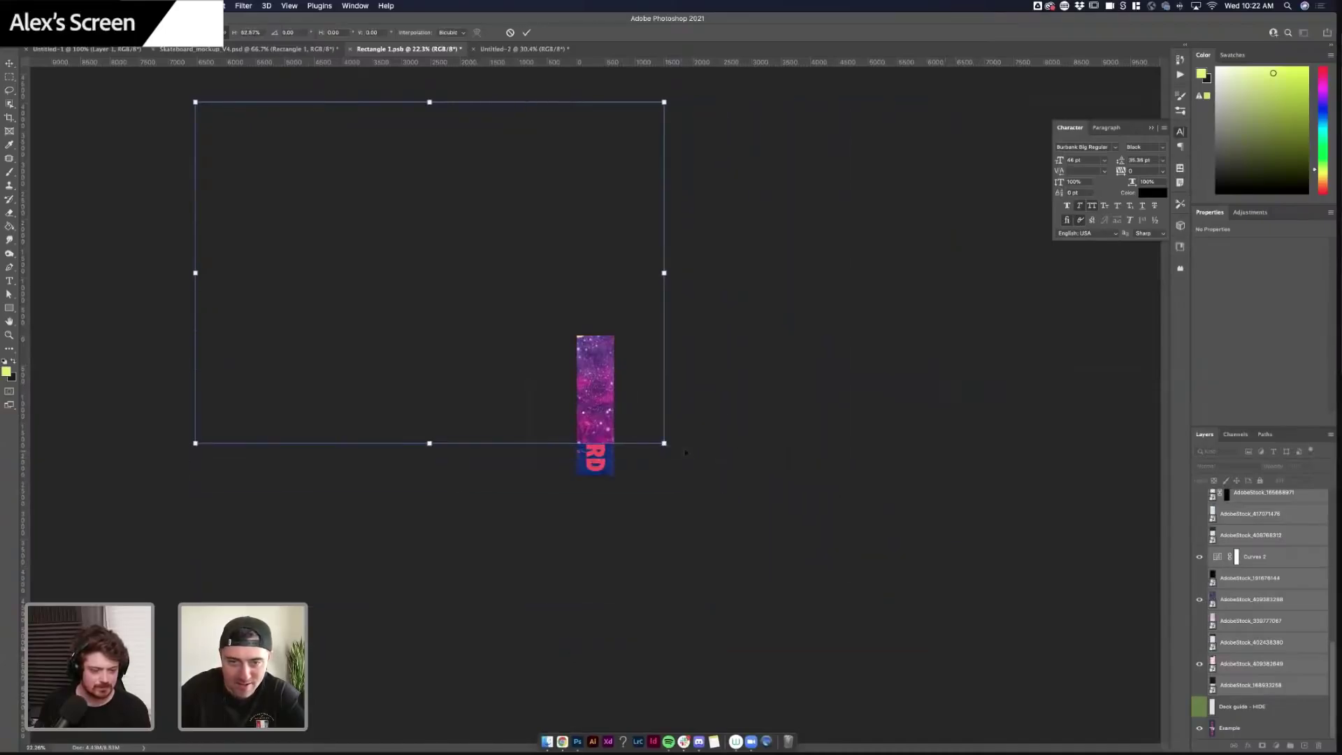
left_click_drag(652, 396, 693, 463)
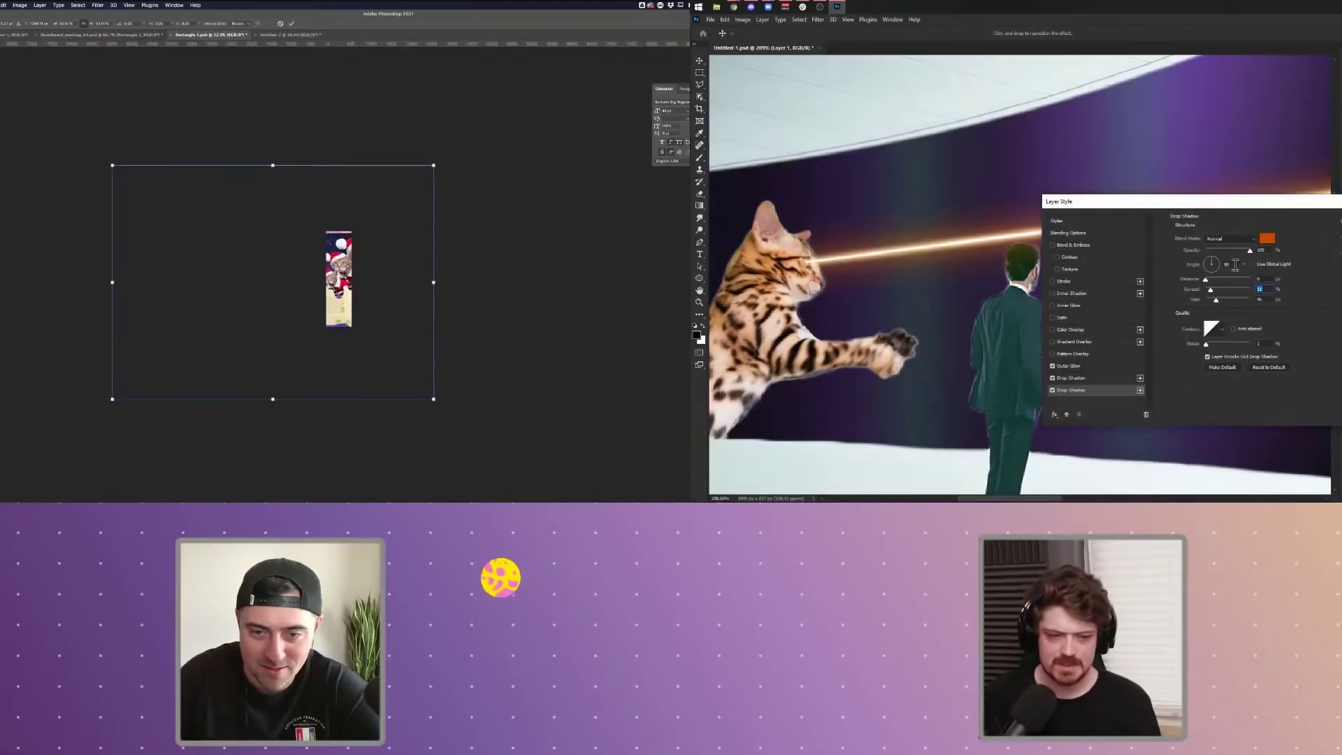
- Rotate the composite 90° clockwise to run vertically; fine-tune the beam's orange Drop Shadow size and apply its layer style
left_click_drag(446, 405, 138, 365)
left_click_drag(1216, 301, 1219, 302)
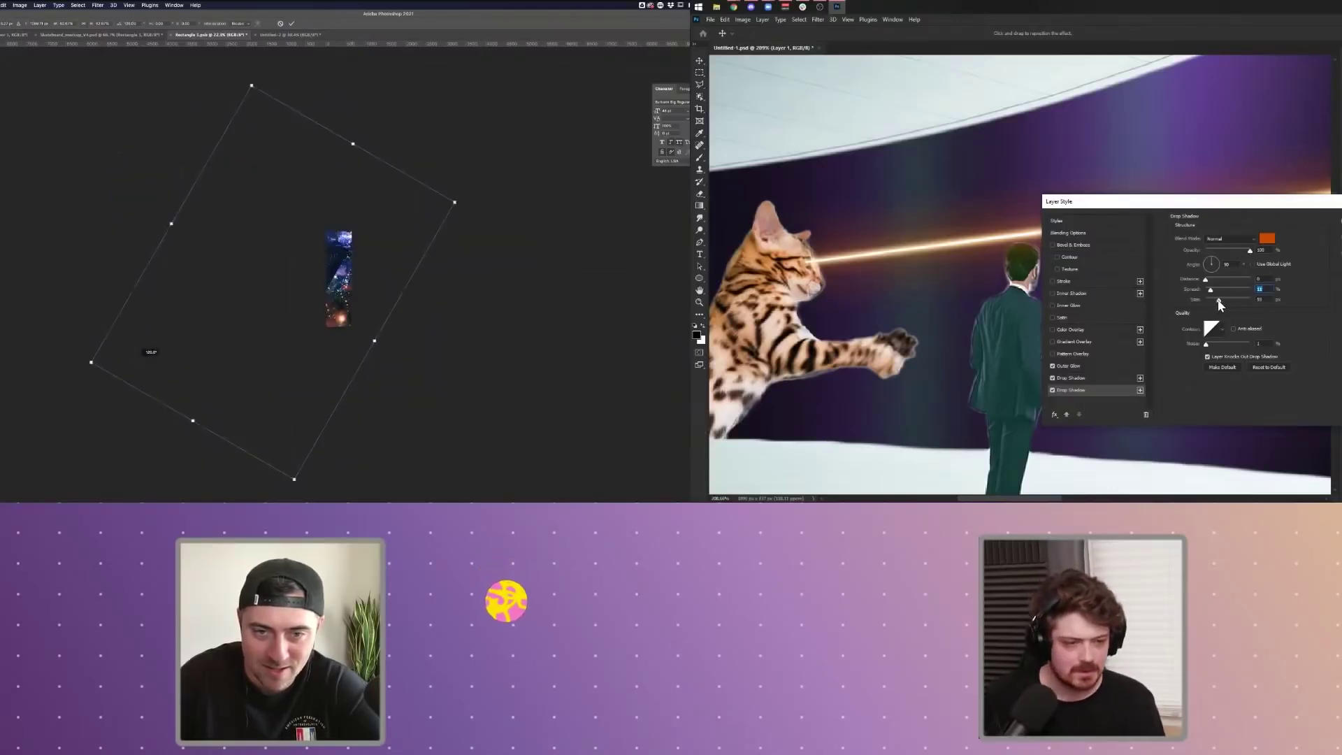
left_click_drag(138, 365, 165, 377)
left_click_drag(1219, 302, 1217, 300)
left_click_drag(165, 378, 210, 386)
left_click(1341, 221)
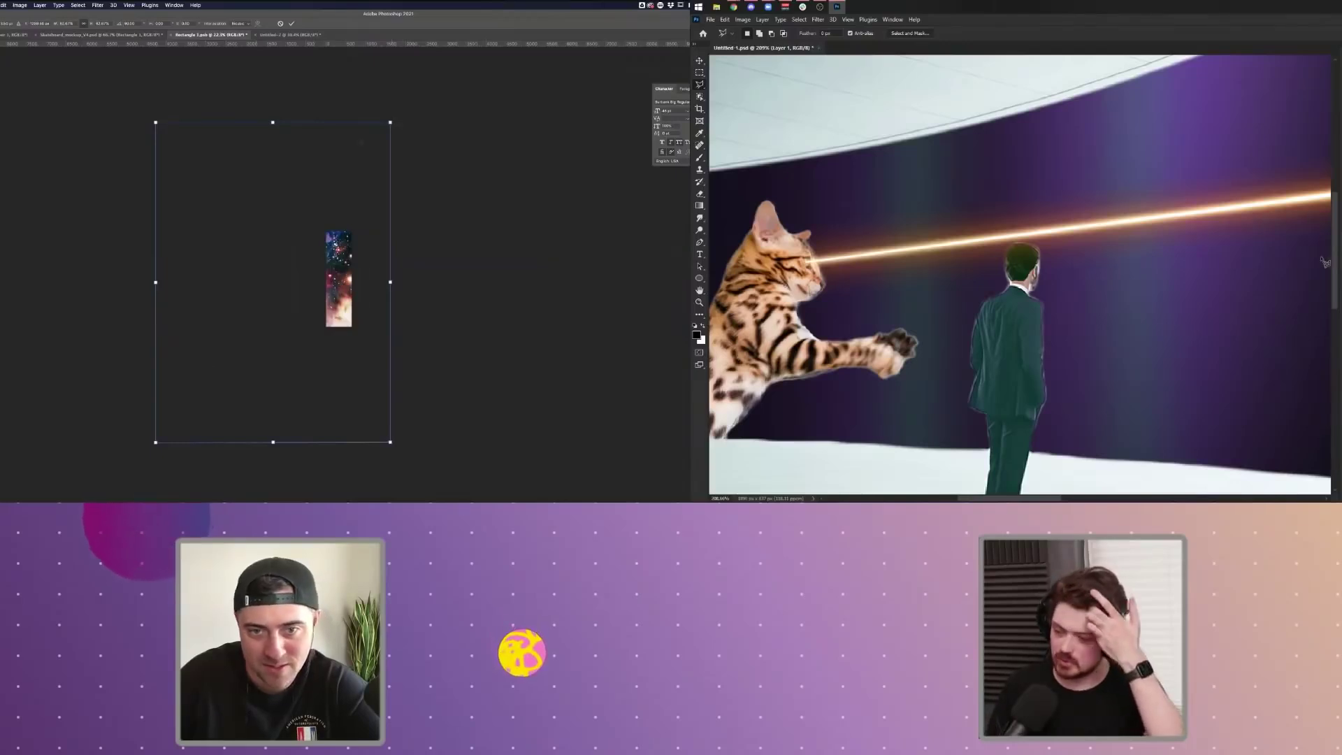
- Scale the rotated composite down to the skateboard artwork's height, centre it over the board, and apply the transform
left_click_drag(390, 122, 317, 220)
left_click_drag(264, 264, 374, 226)
scroll(1100, 232, "down", 8)
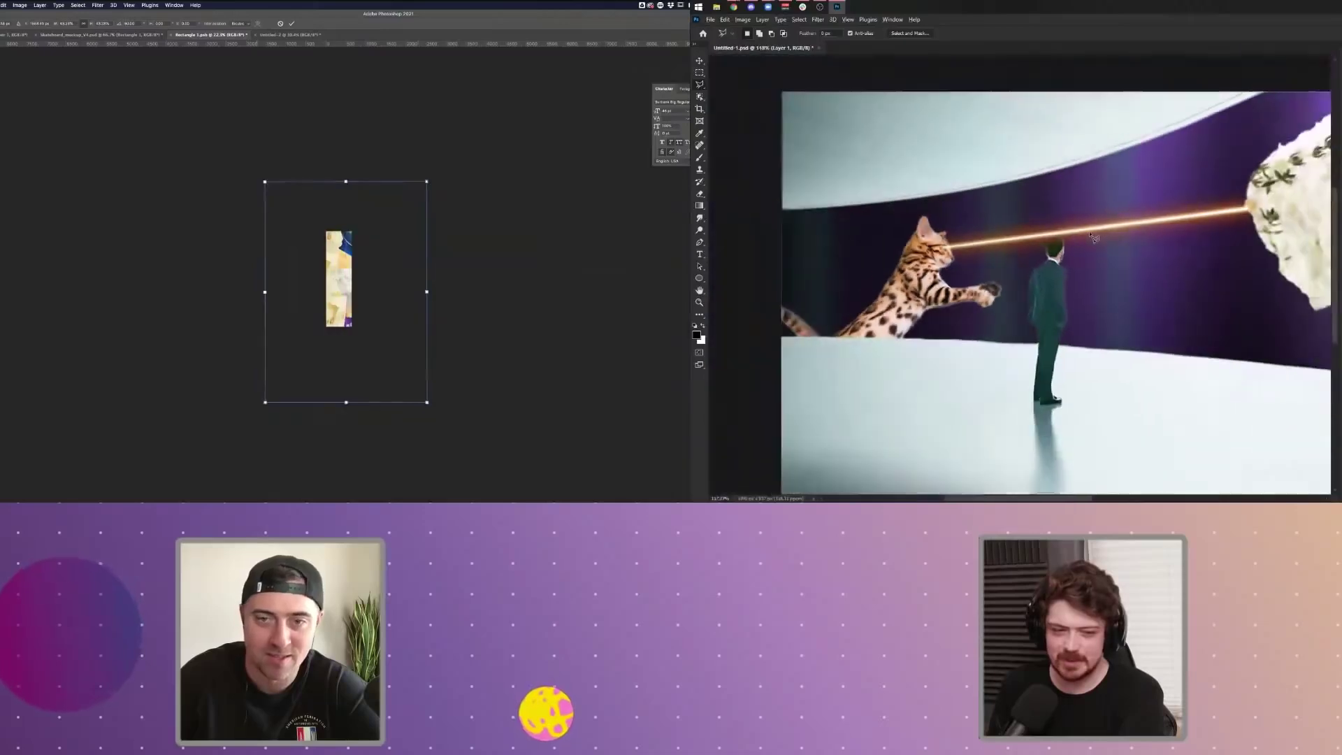
left_click_drag(427, 182, 337, 203)
left_click_drag(351, 277, 367, 252)
scroll(942, 231, "down", 2)
scroll(1076, 236, "up", 3)
scroll(1080, 238, "down", 1)
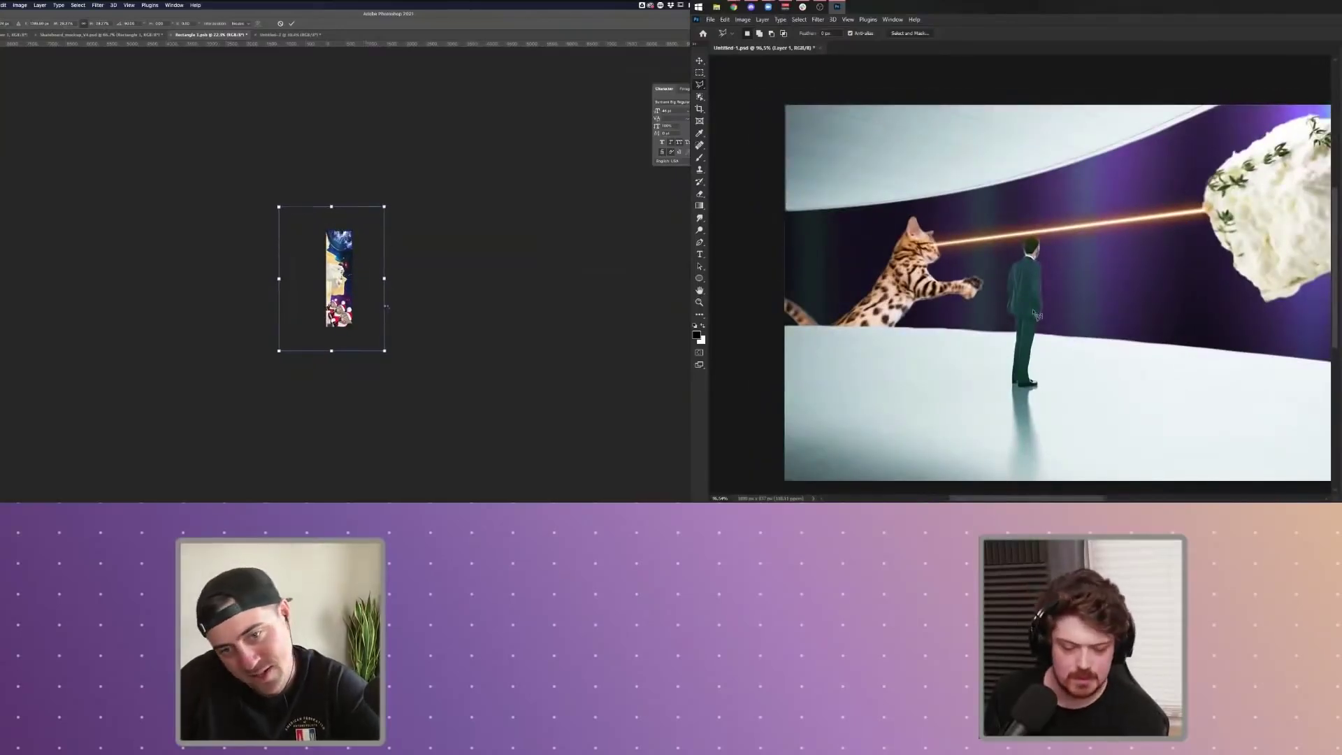
key("e")
key("Return")
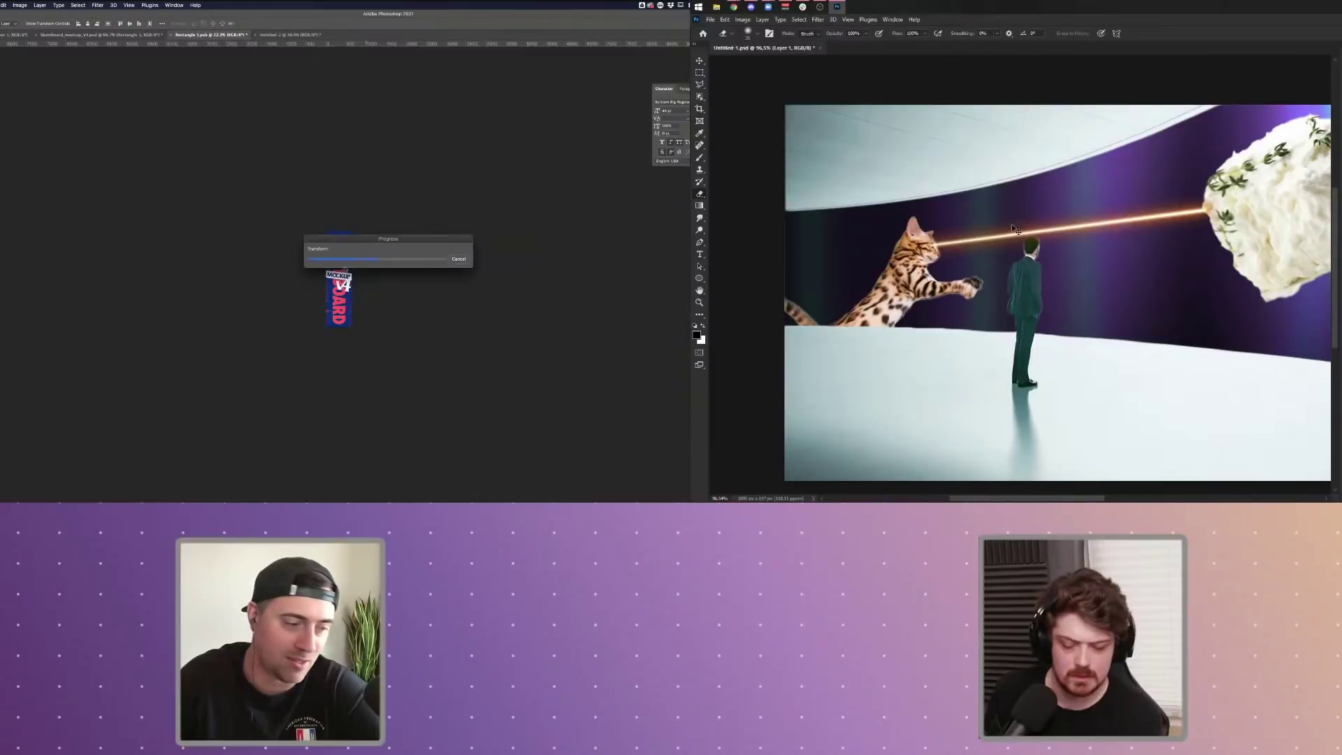
- Add a new layer to the laser-cat composite and fill it with the Clouds render filter, checking the skateboard mockup alongside
scroll(1028, 235, "up", 5)
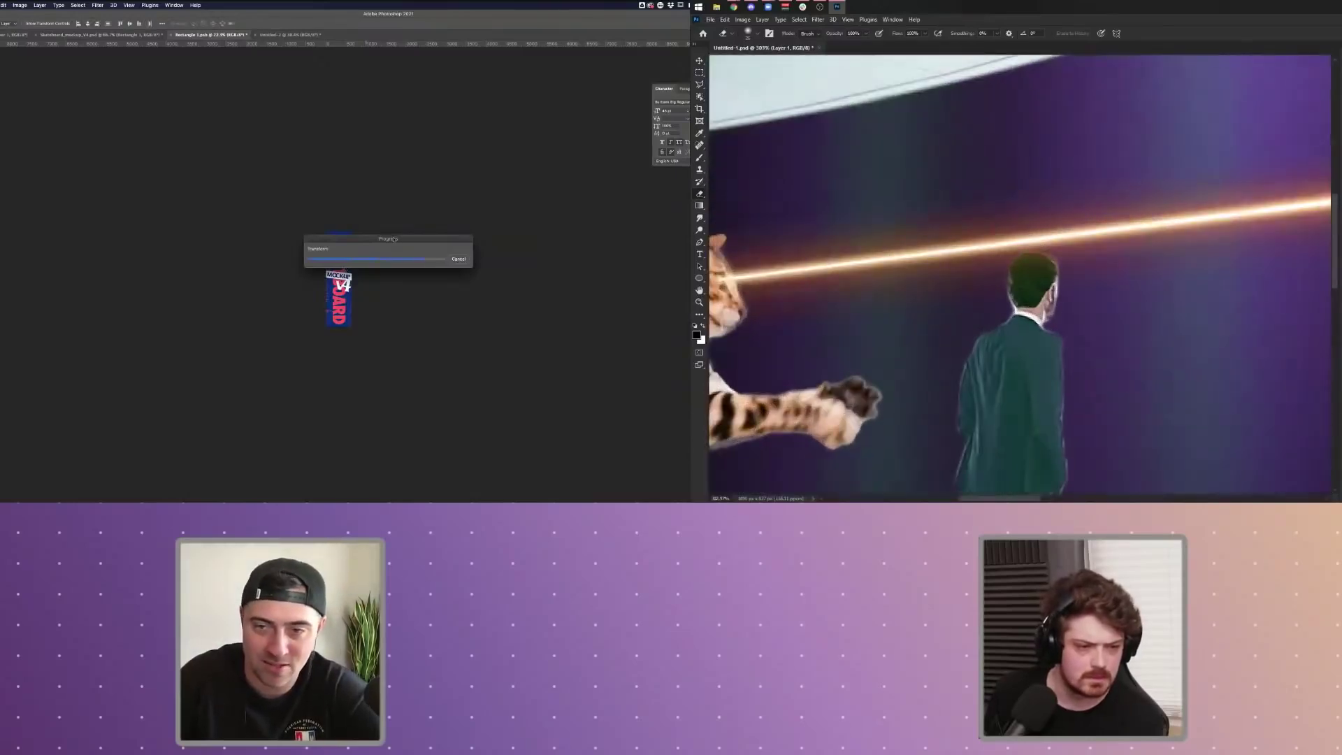
key("ctrl+shift+alt+n")
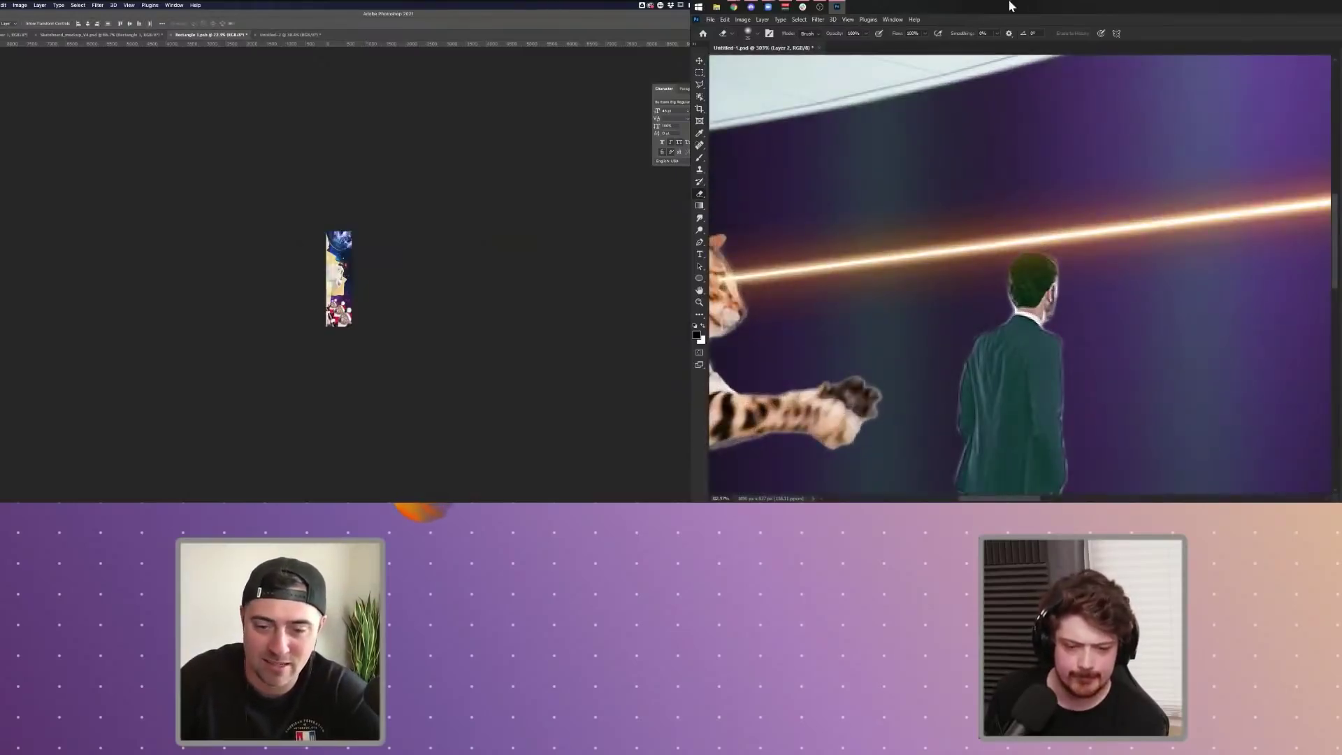
left_click(818, 20)
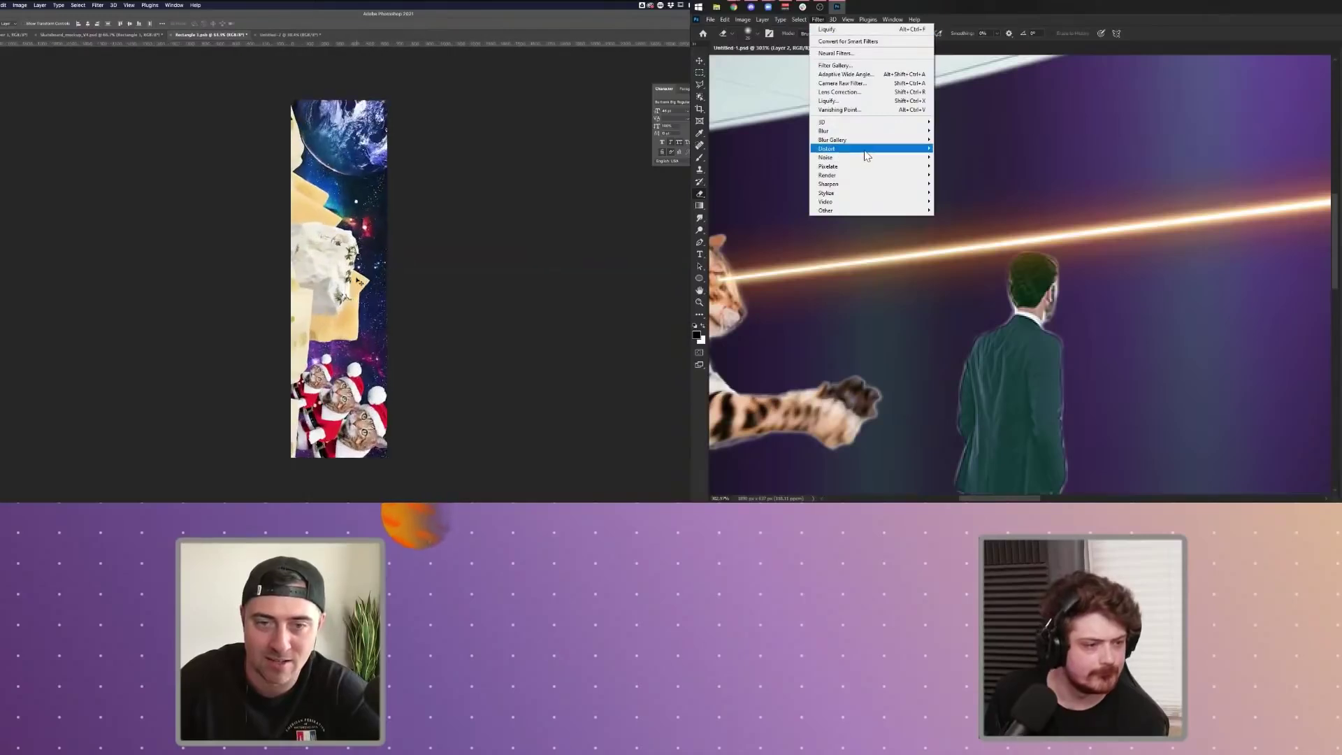
mouse_move(869, 150)
left_click(97, 34)
mouse_move(874, 175)
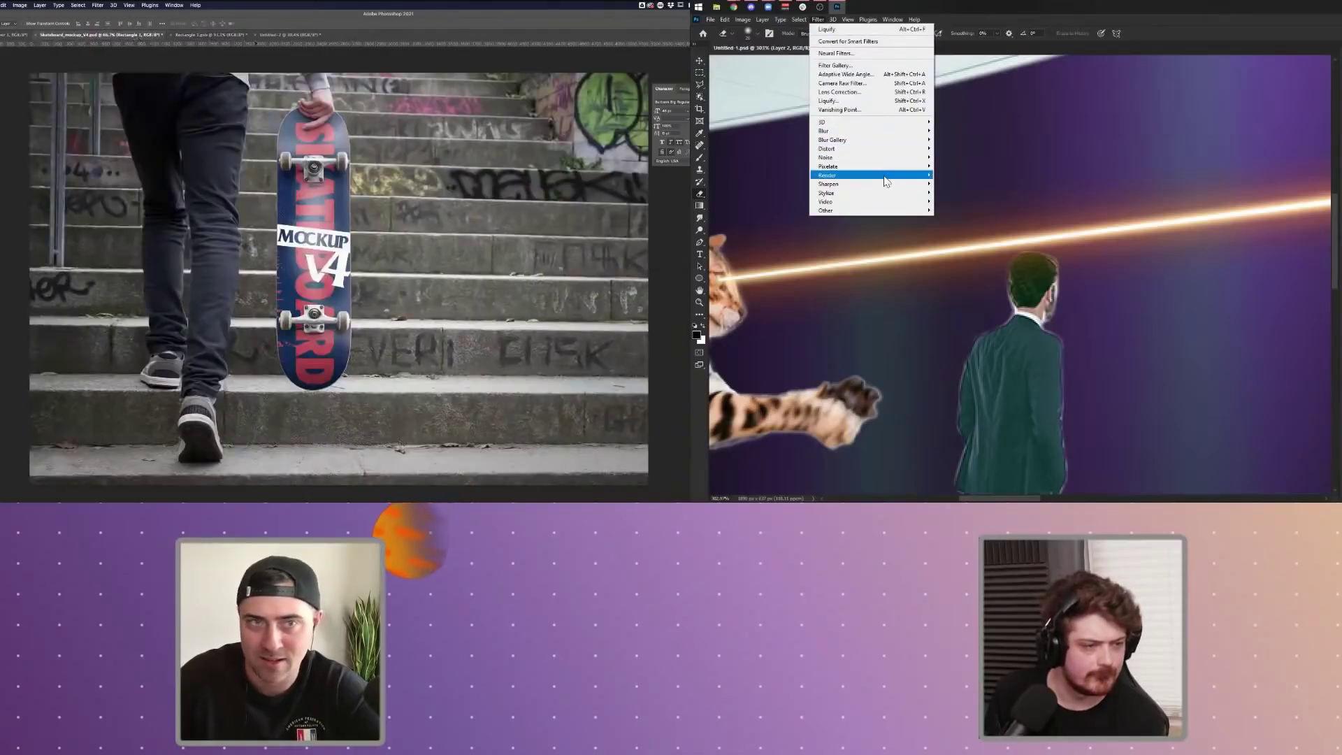
left_click(206, 34)
left_click(949, 204)
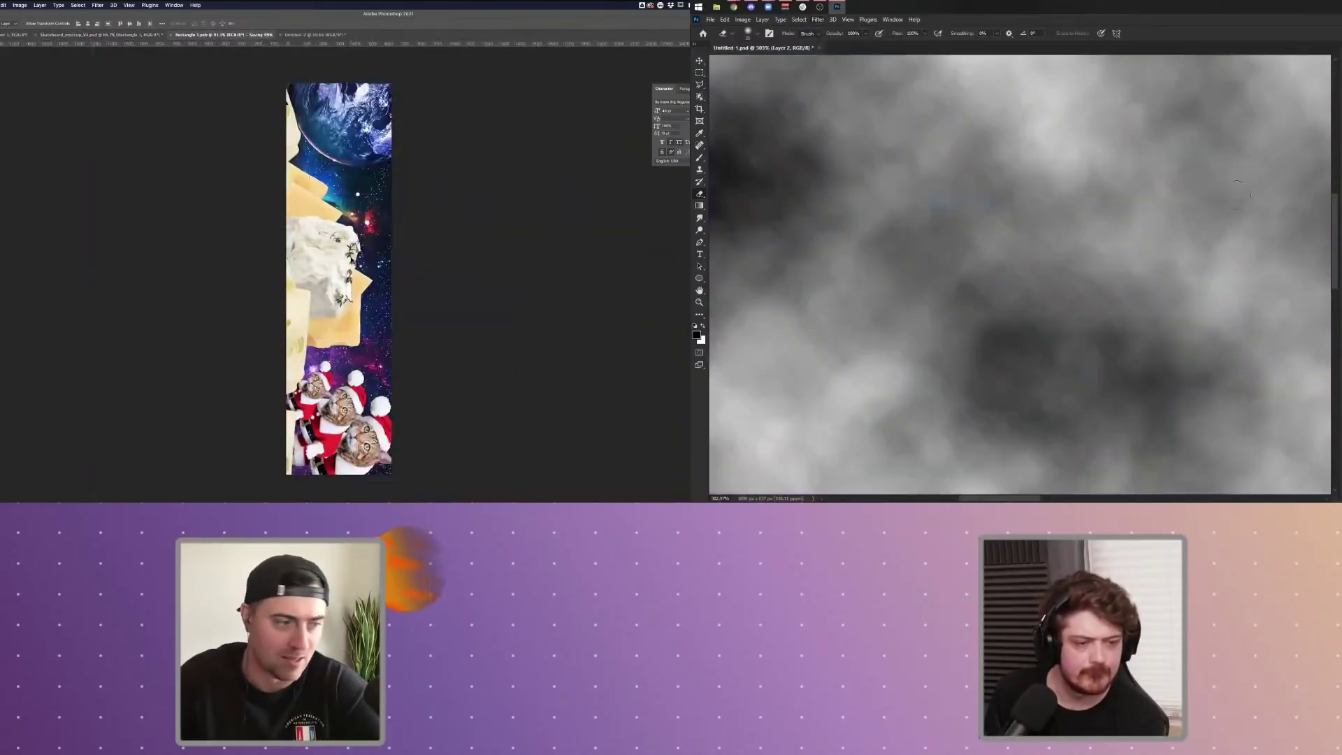
- Save Rectangle 1.psb and return to the skateboard mockup to show the cat-and-cheese artwork on the deck
key("ctrl+s")
scroll(975, 271, "down", 8)
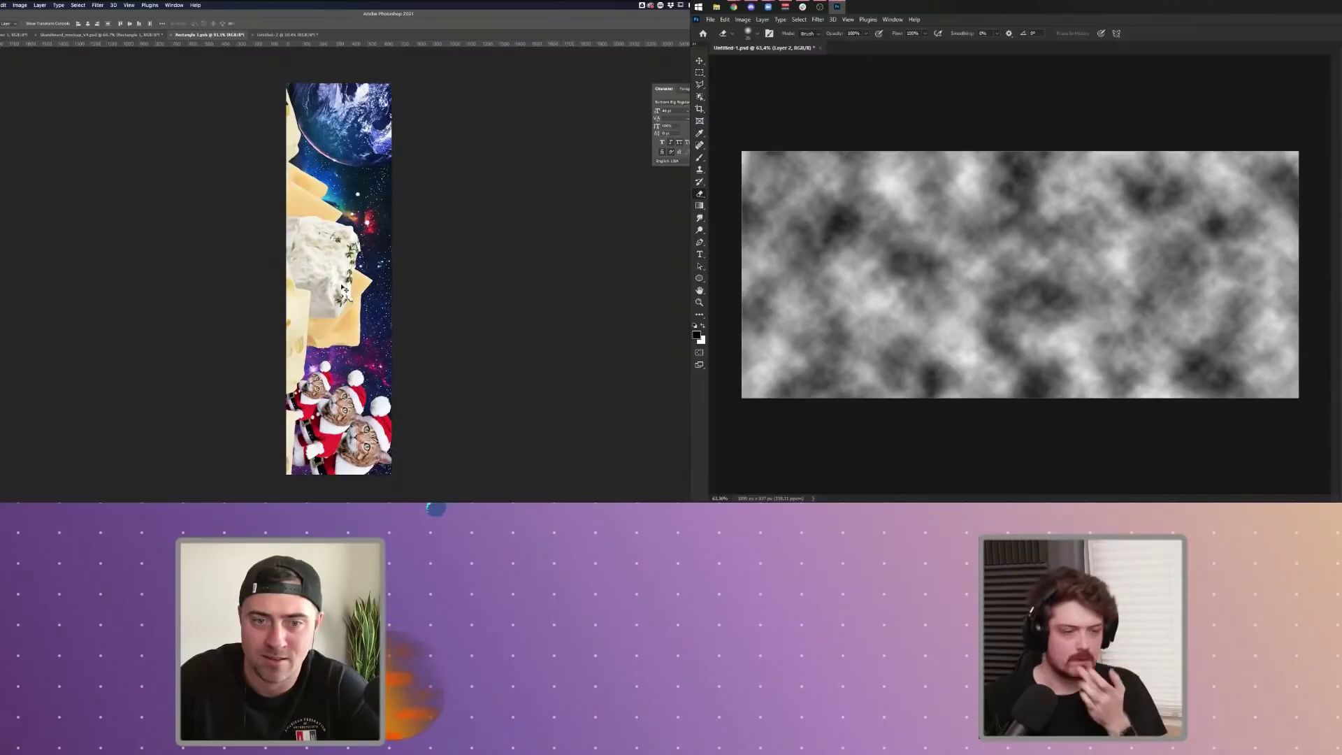
left_click(112, 34)
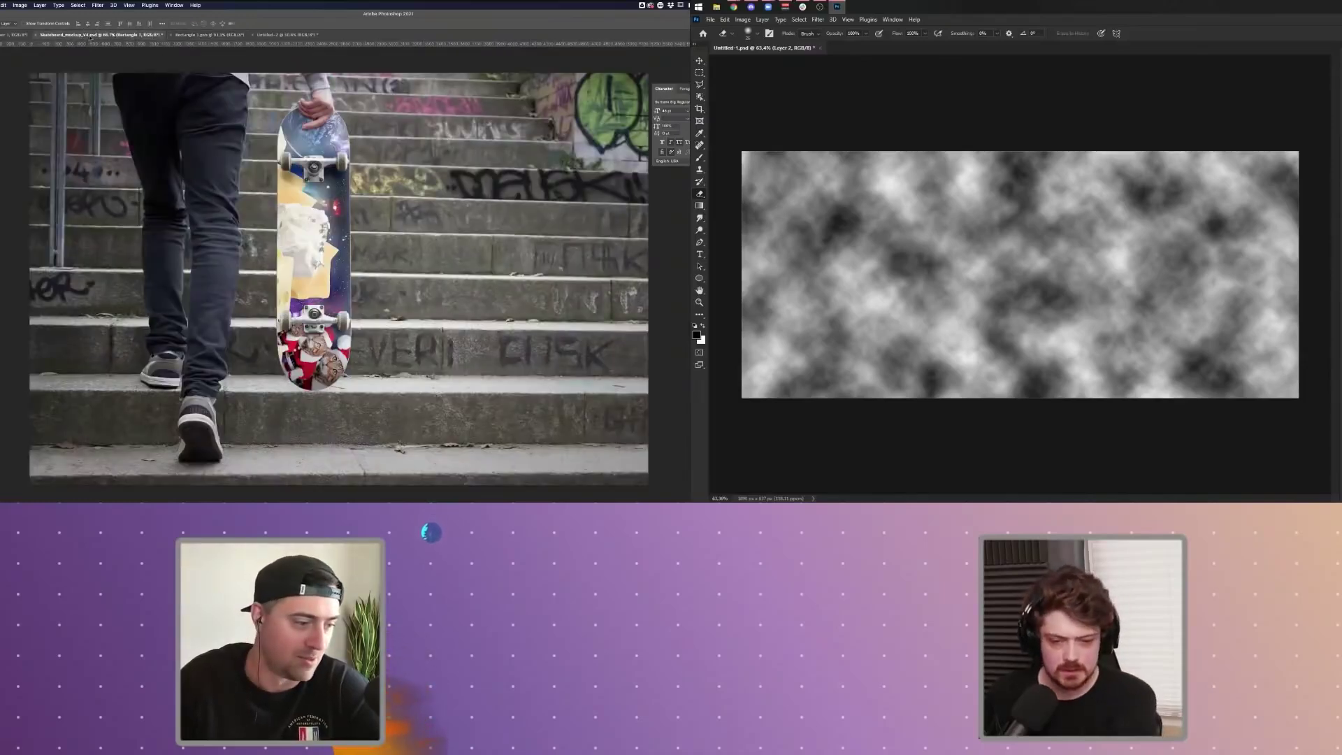
key("super+Tab")
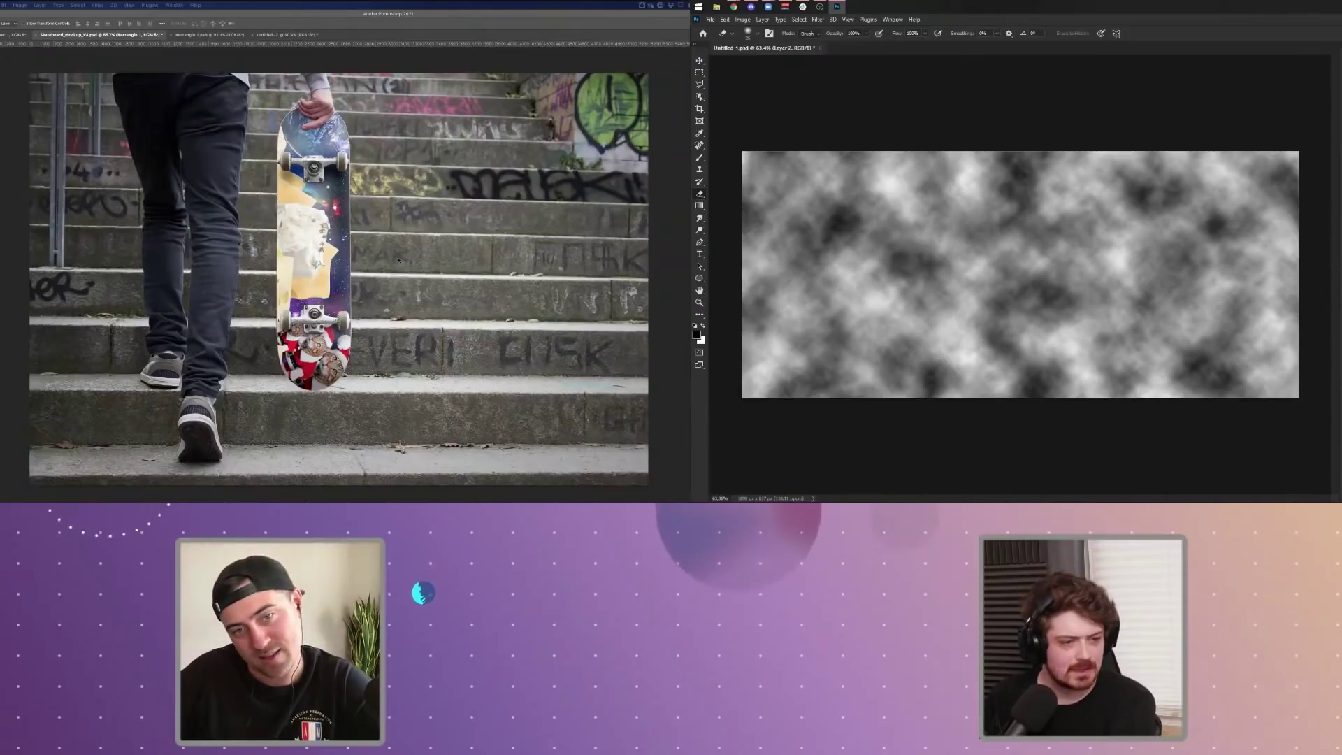
- Examine the cat-and-cheese artwork along the full length of the skateboard deck in the mockup
left_click(347, 210)
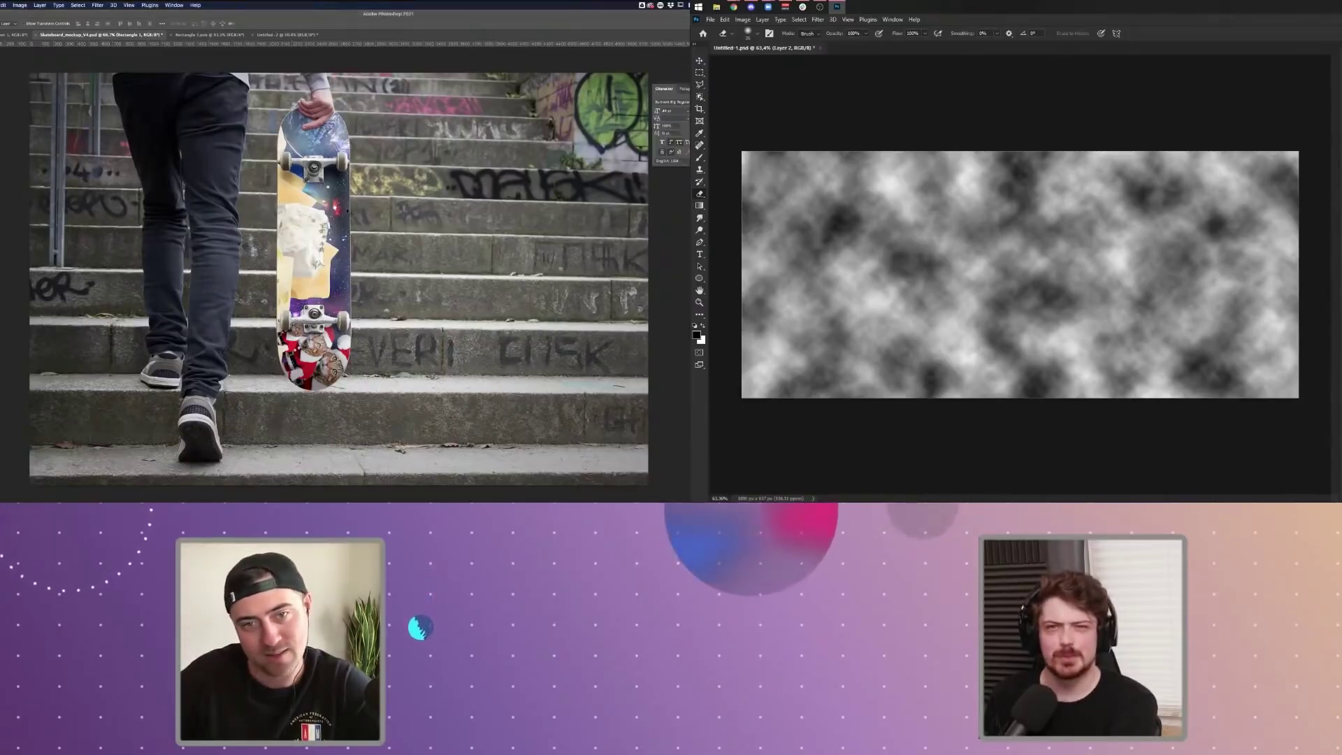
scroll(348, 210, "up", 3)
scroll(348, 211, "up", 3)
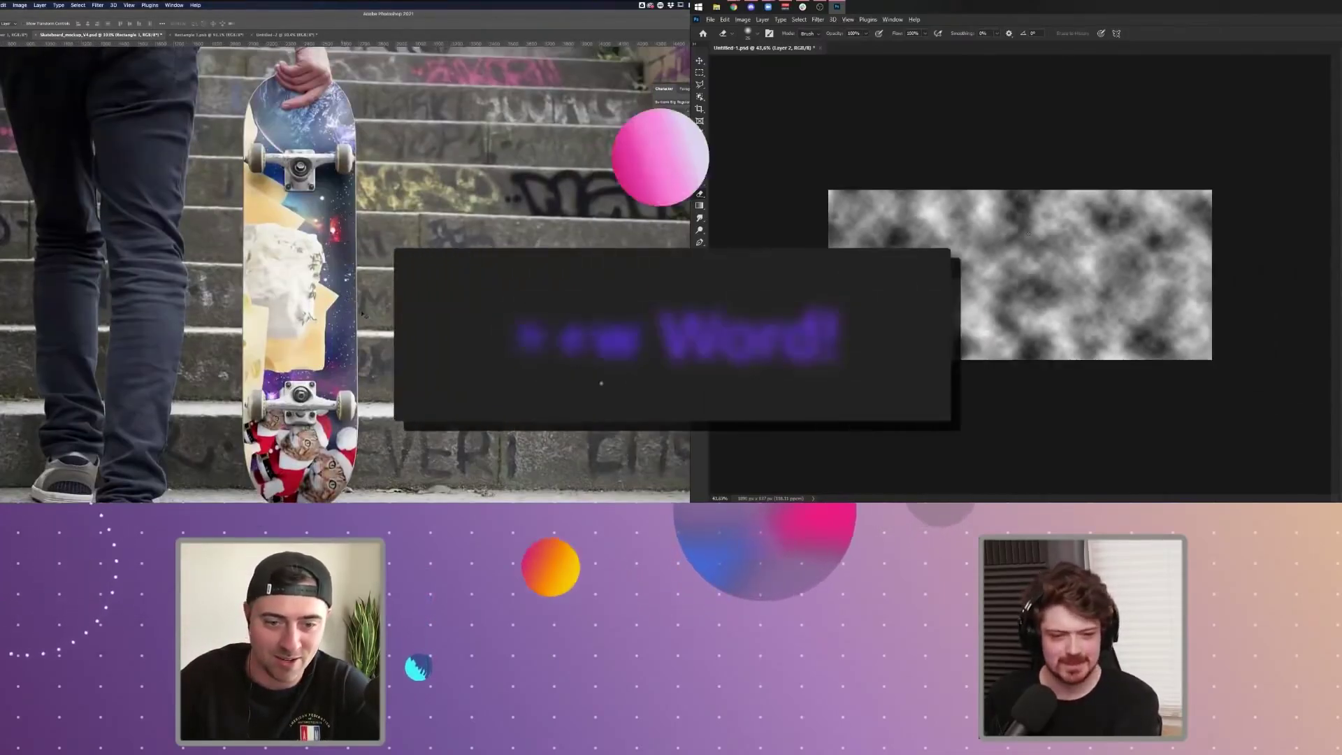
scroll(369, 309, "down", 1)
scroll(1019, 239, "down", 3)
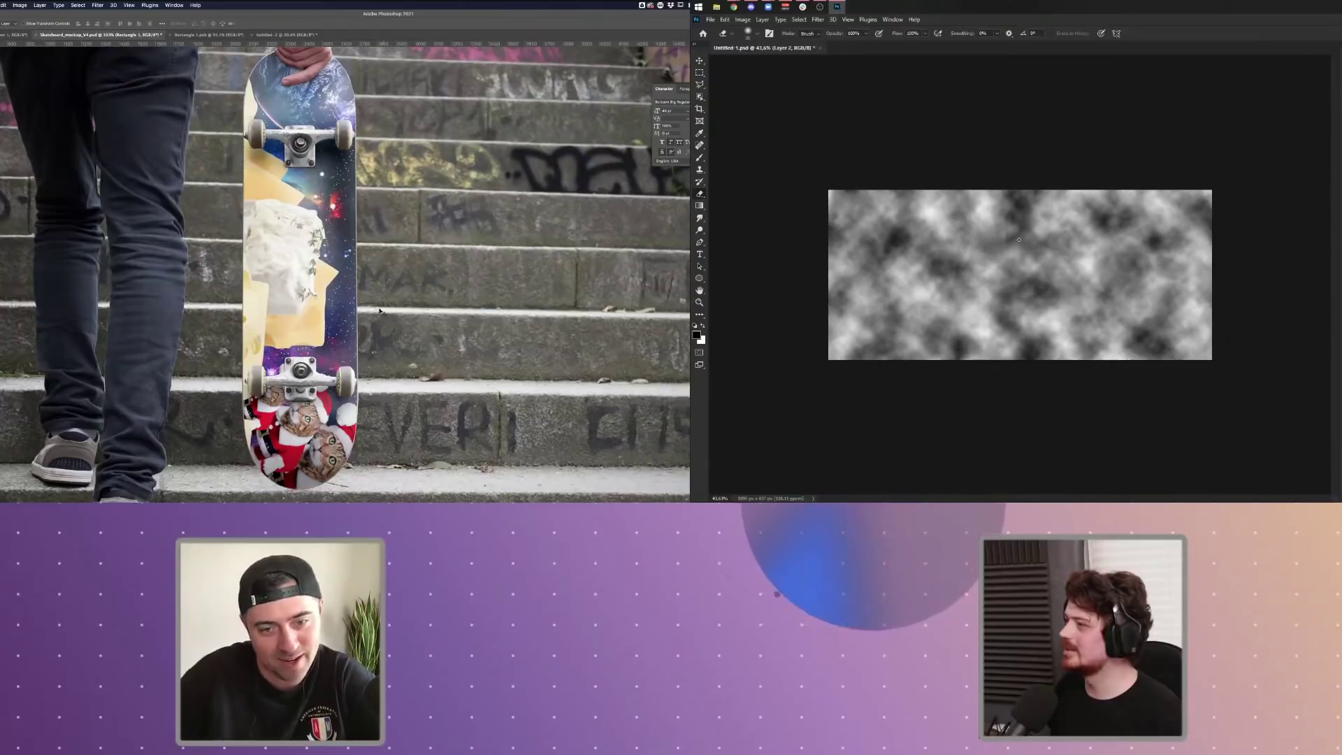
scroll(345, 243, "down", 2)
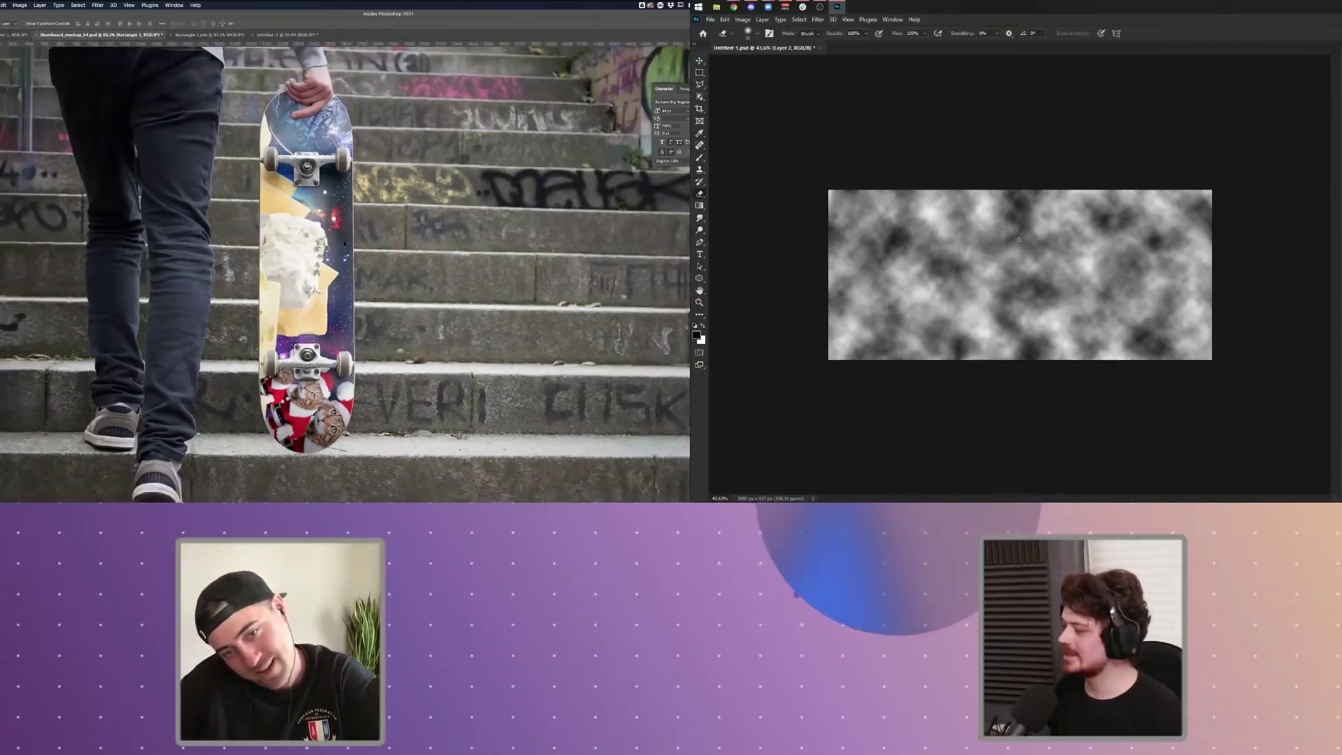
scroll(344, 243, "up", 3)
scroll(344, 243, "up", 2)
scroll(344, 244, "down", 3)
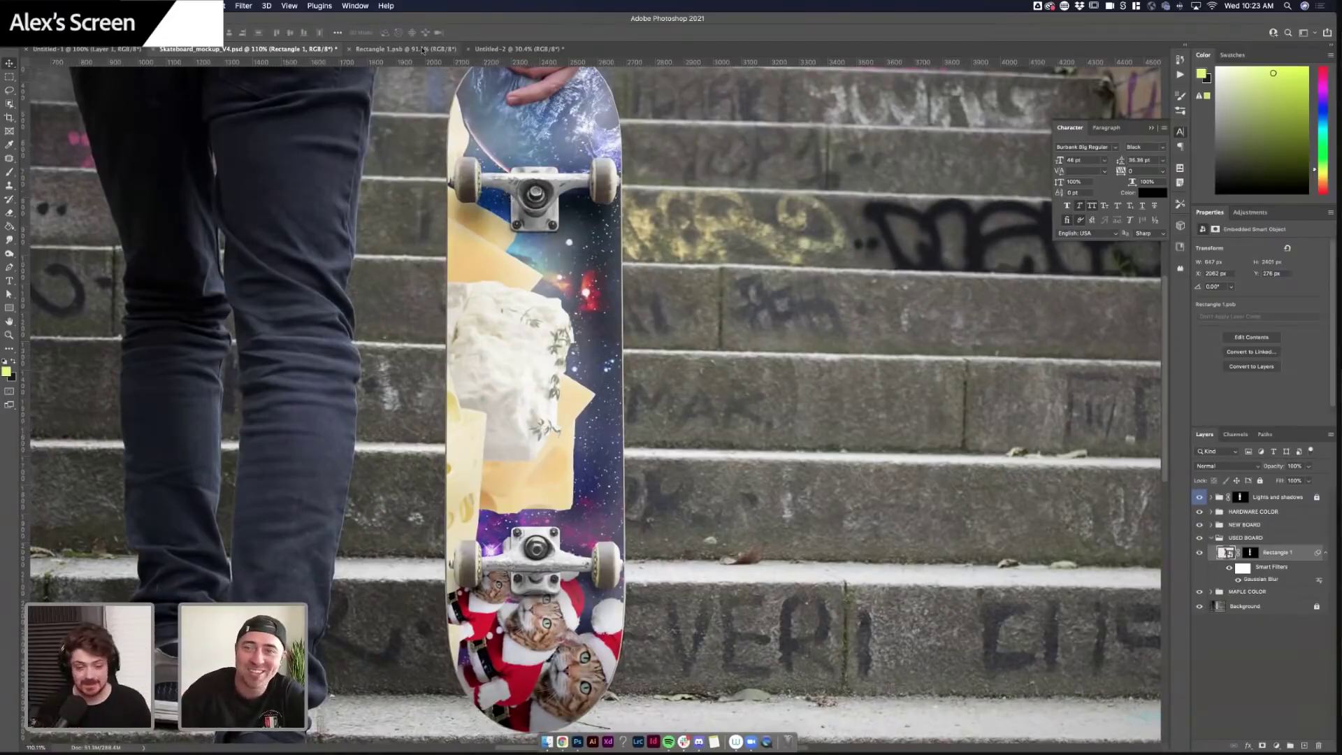
- Switch from the skateboard mockup to the Untitled-2 space banner, checking Rectangle 1.psb on the way
left_click(405, 49)
left_click(505, 48)
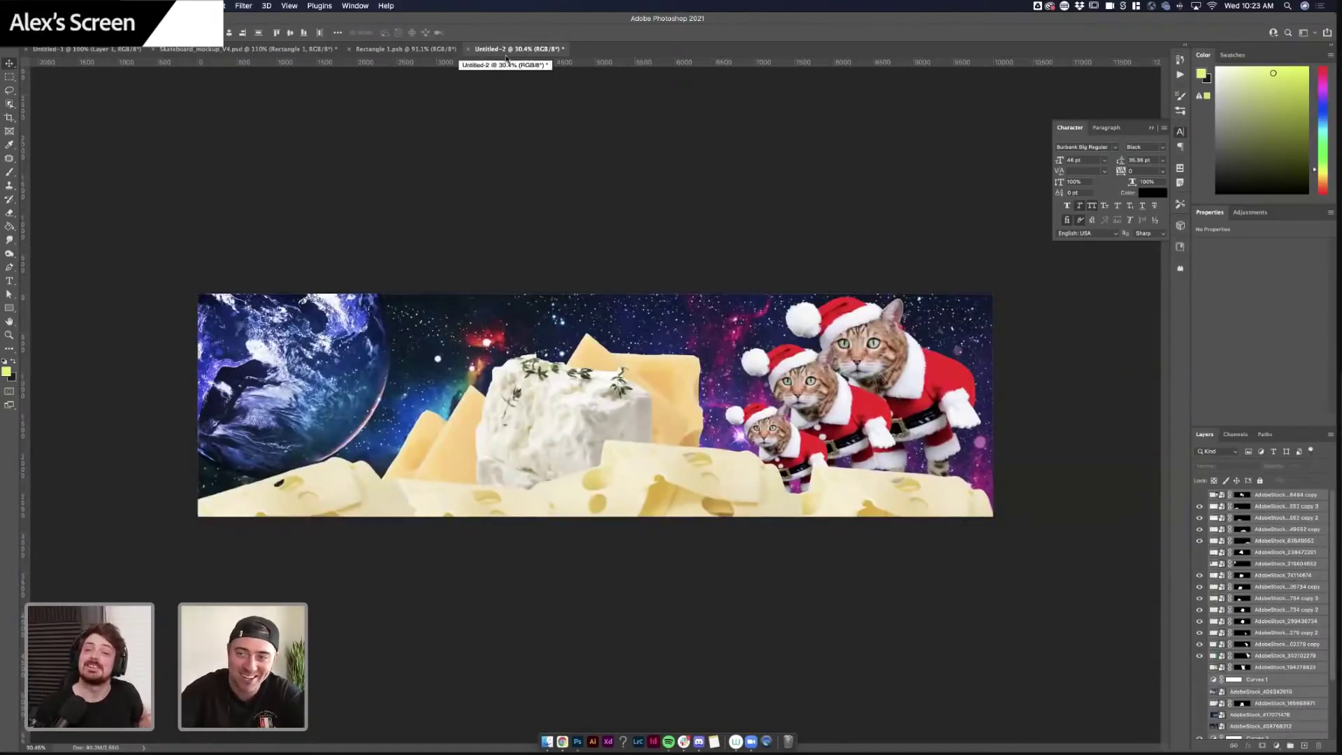
left_click(407, 50)
left_click(500, 50)
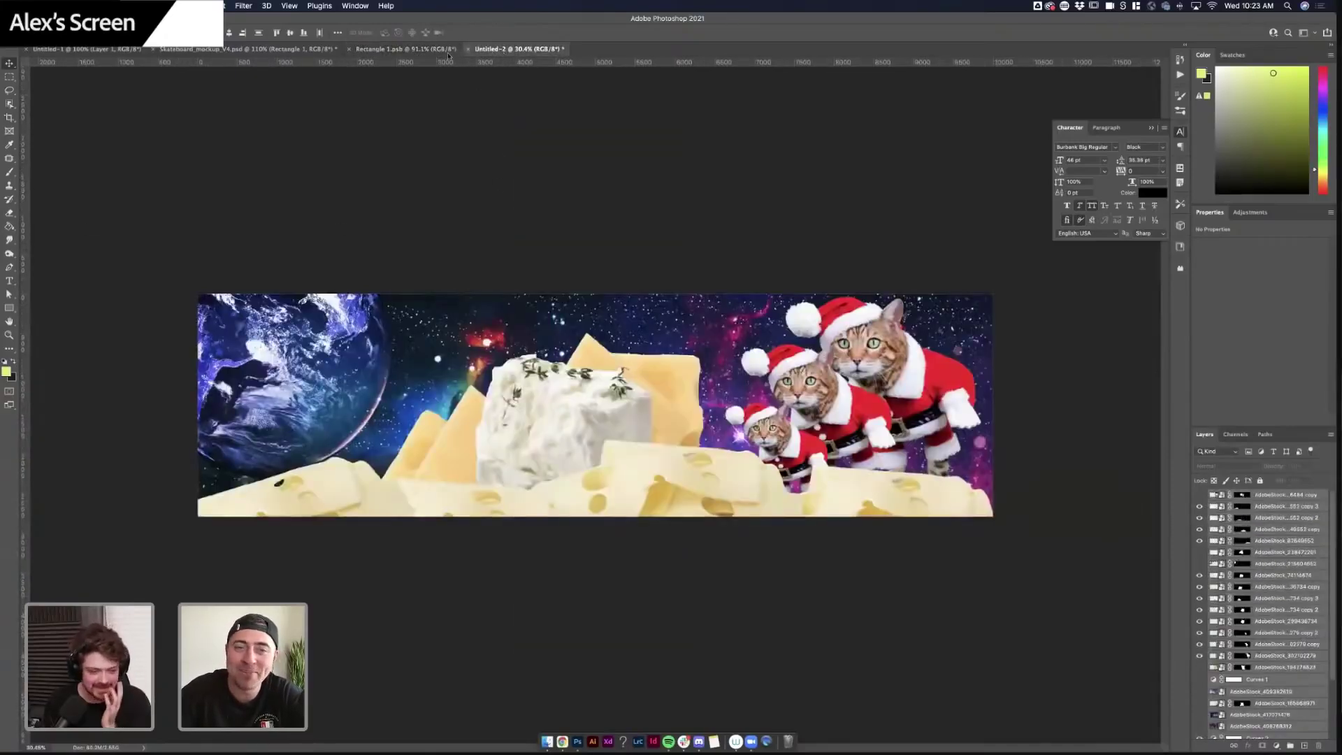
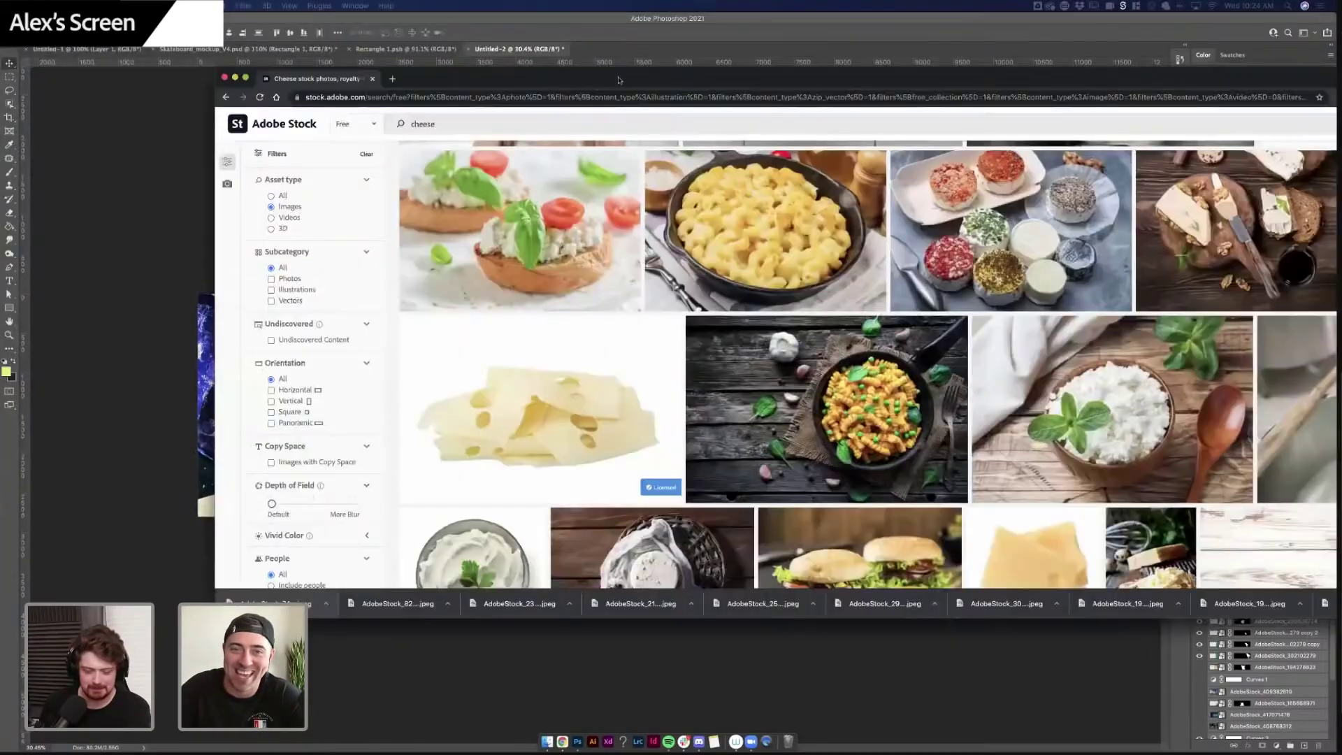
- Switch to Adobe Stock in the browser and search the free images for lemon
scroll(769, 350, "down", 5)
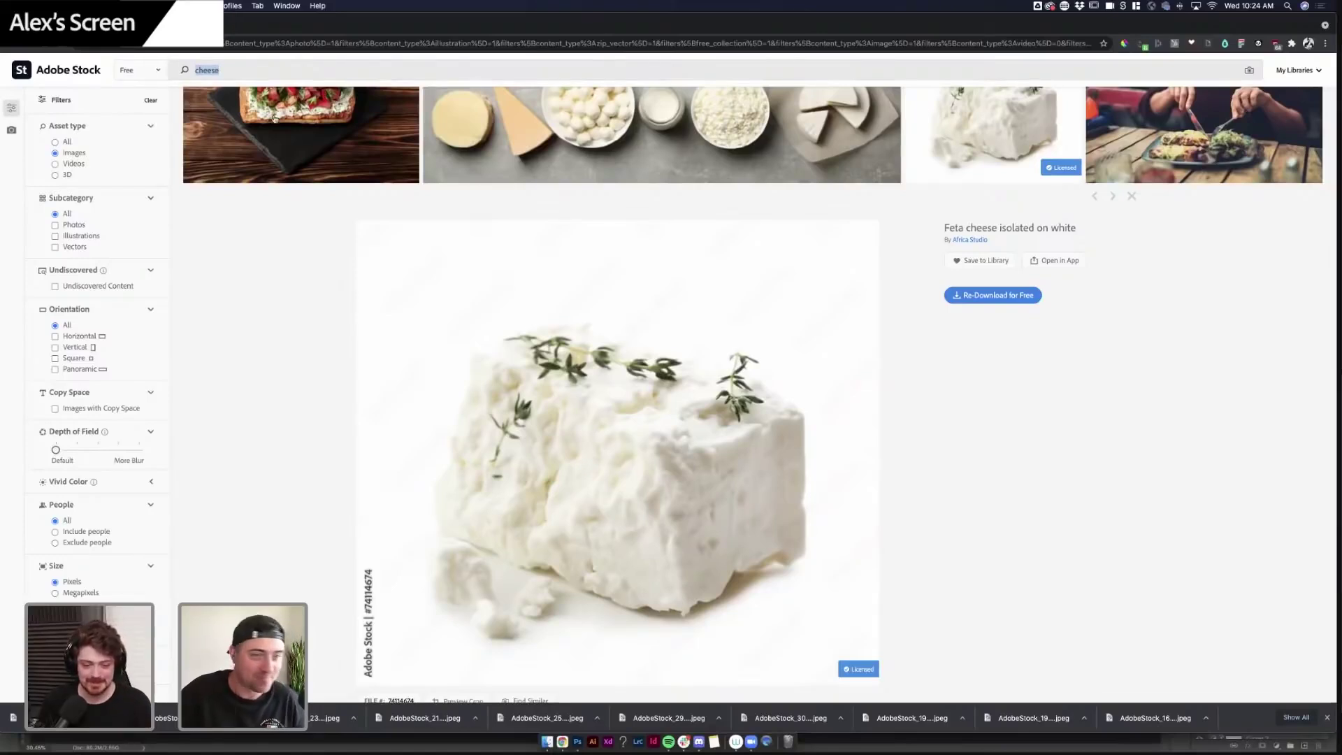
mouse_move(274, 118)
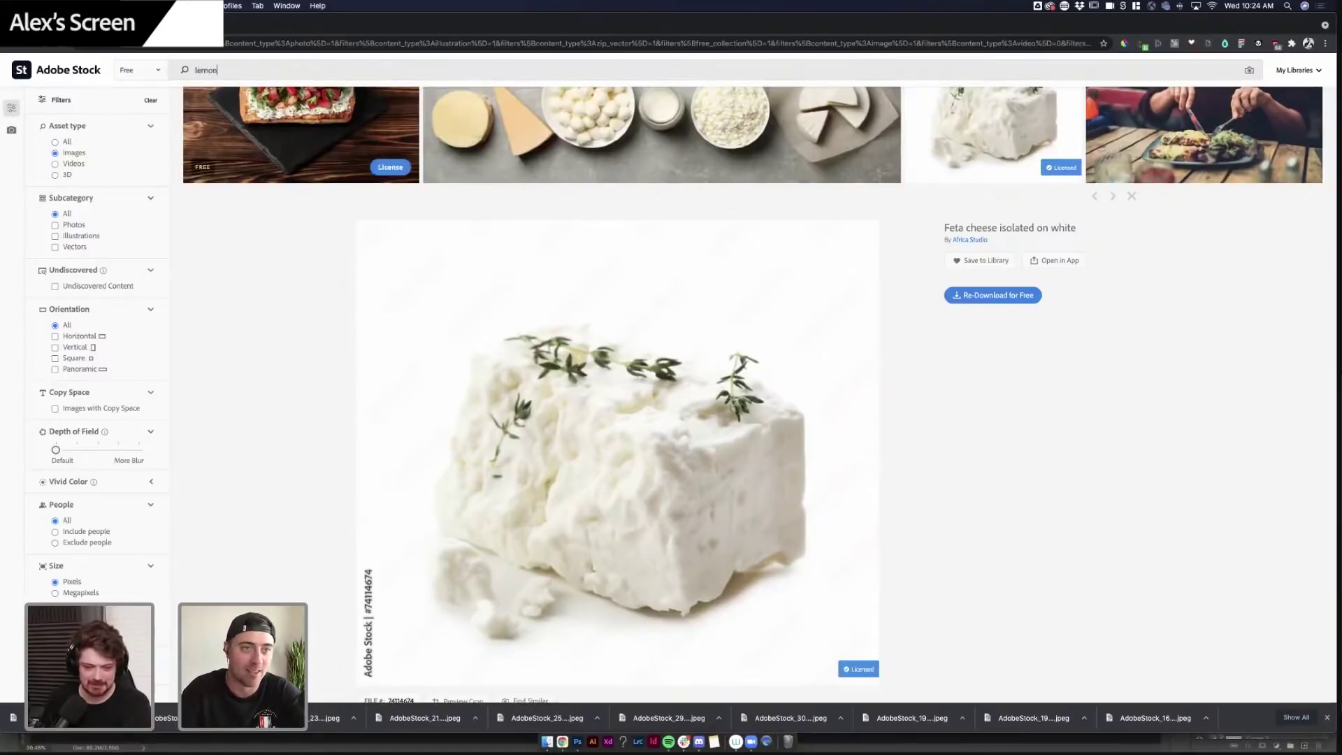
key("Return")
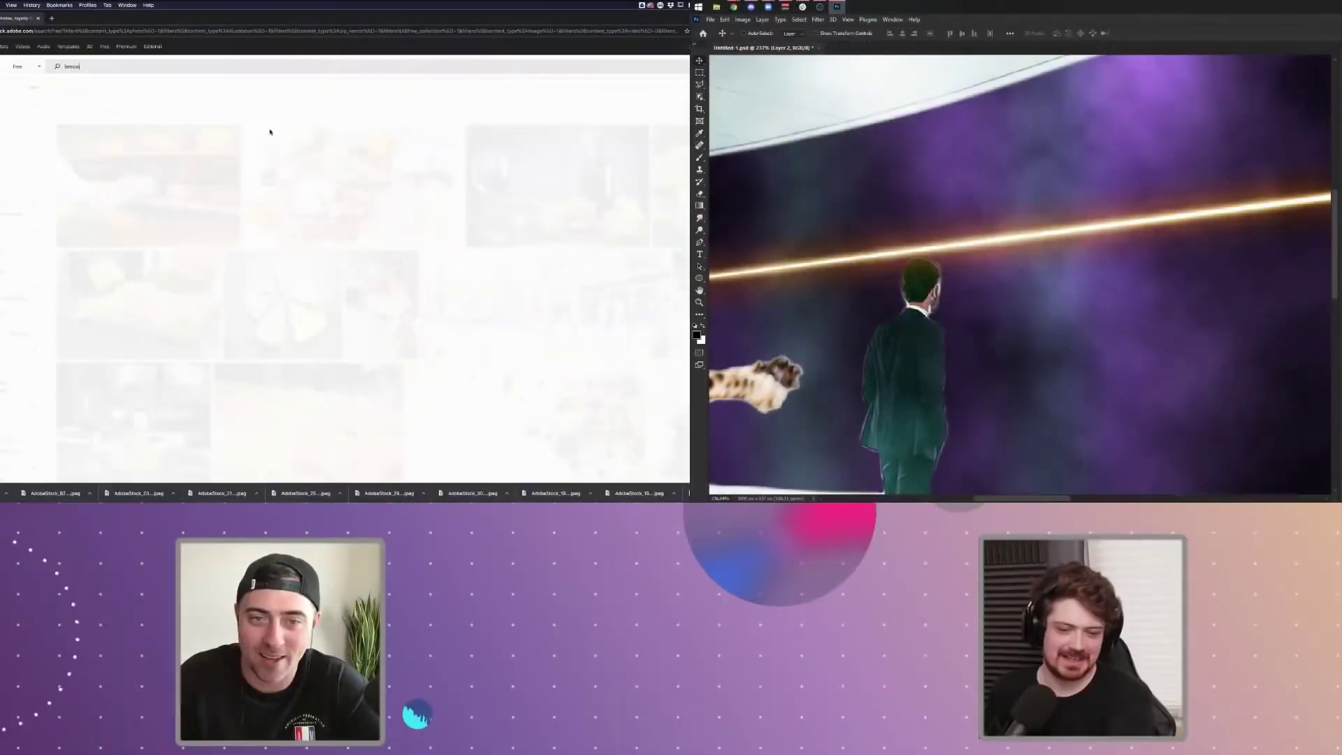
- Open the photo of a single whole lemon with a green leaf on white and license it for free
mouse_move(248, 279)
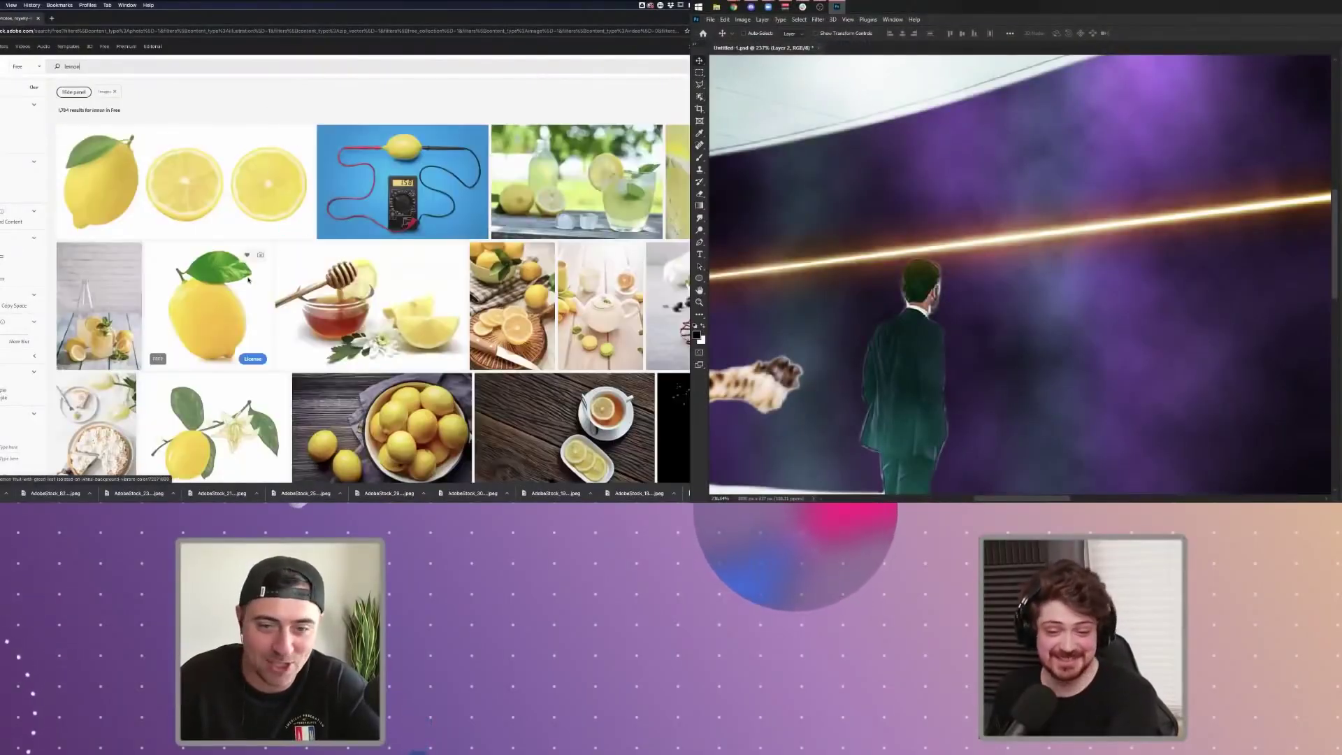
scroll(1083, 202, "down", 5)
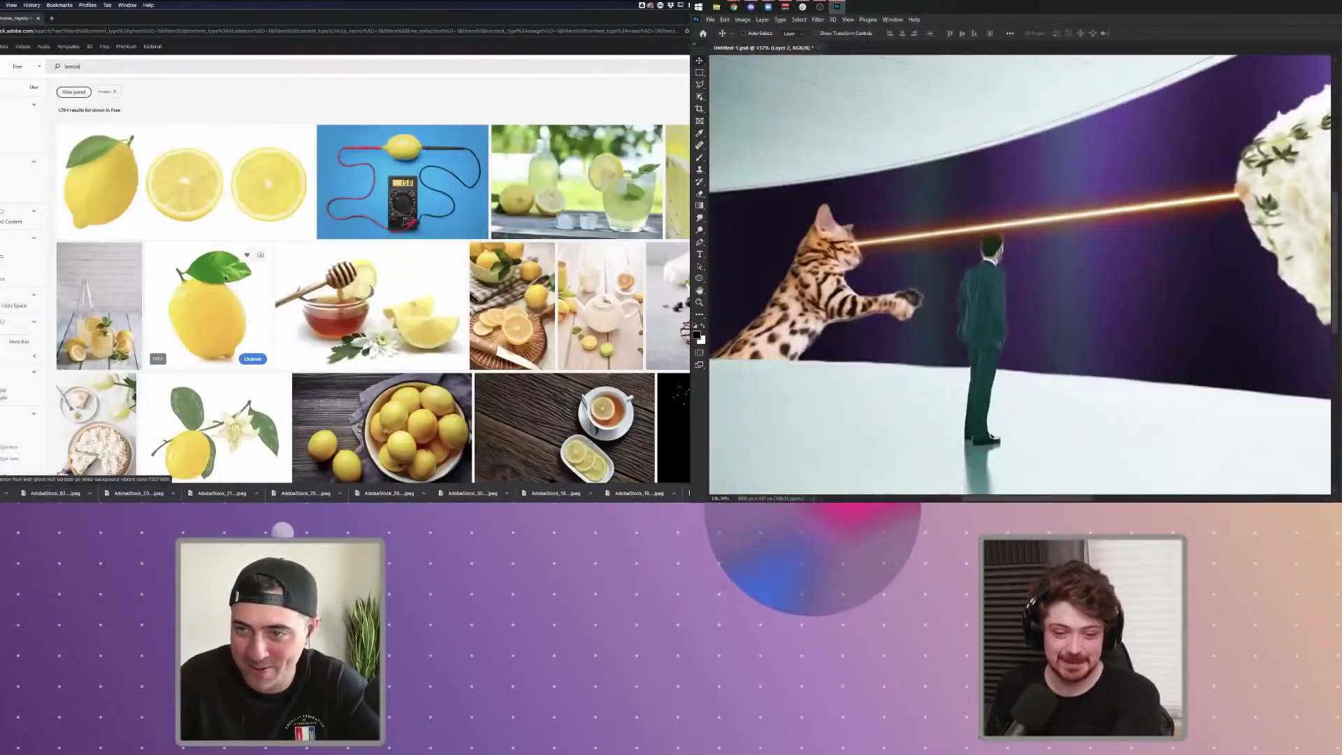
scroll(225, 278, "down", 1)
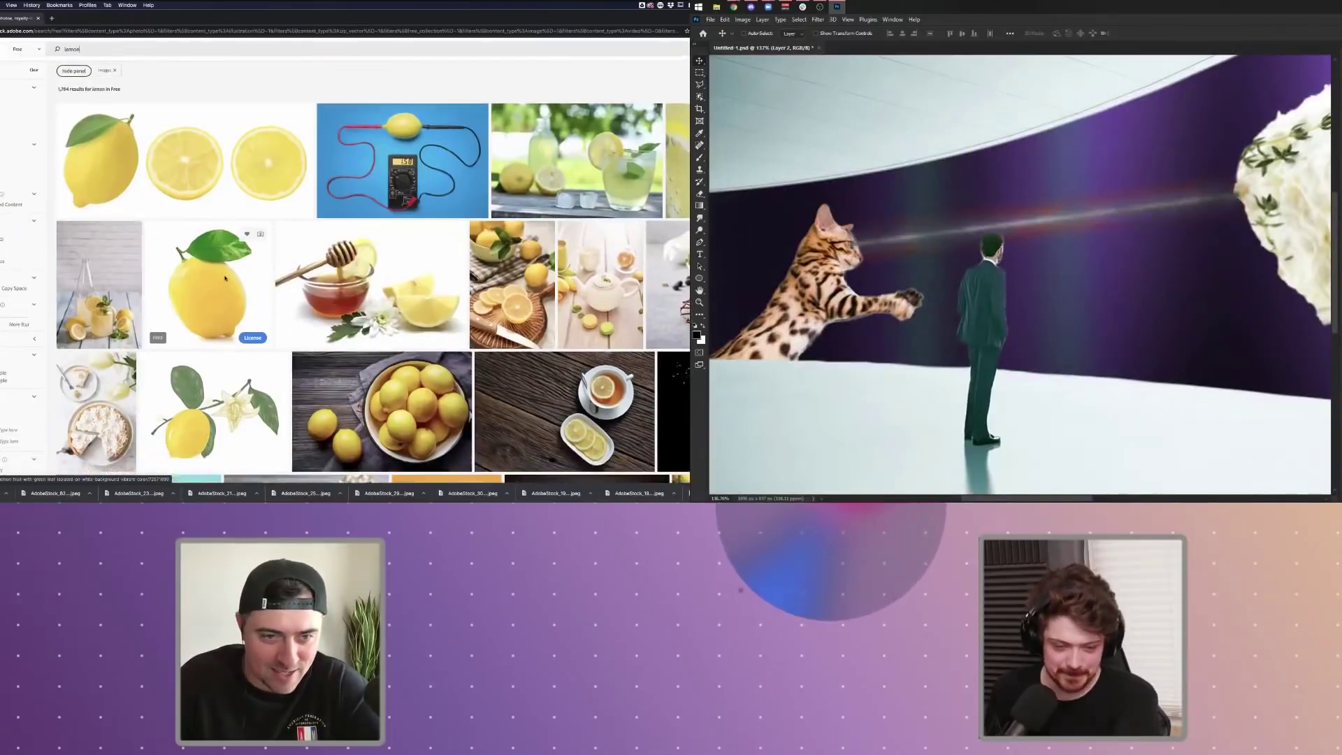
left_click(225, 277)
scroll(225, 277, "down", 3)
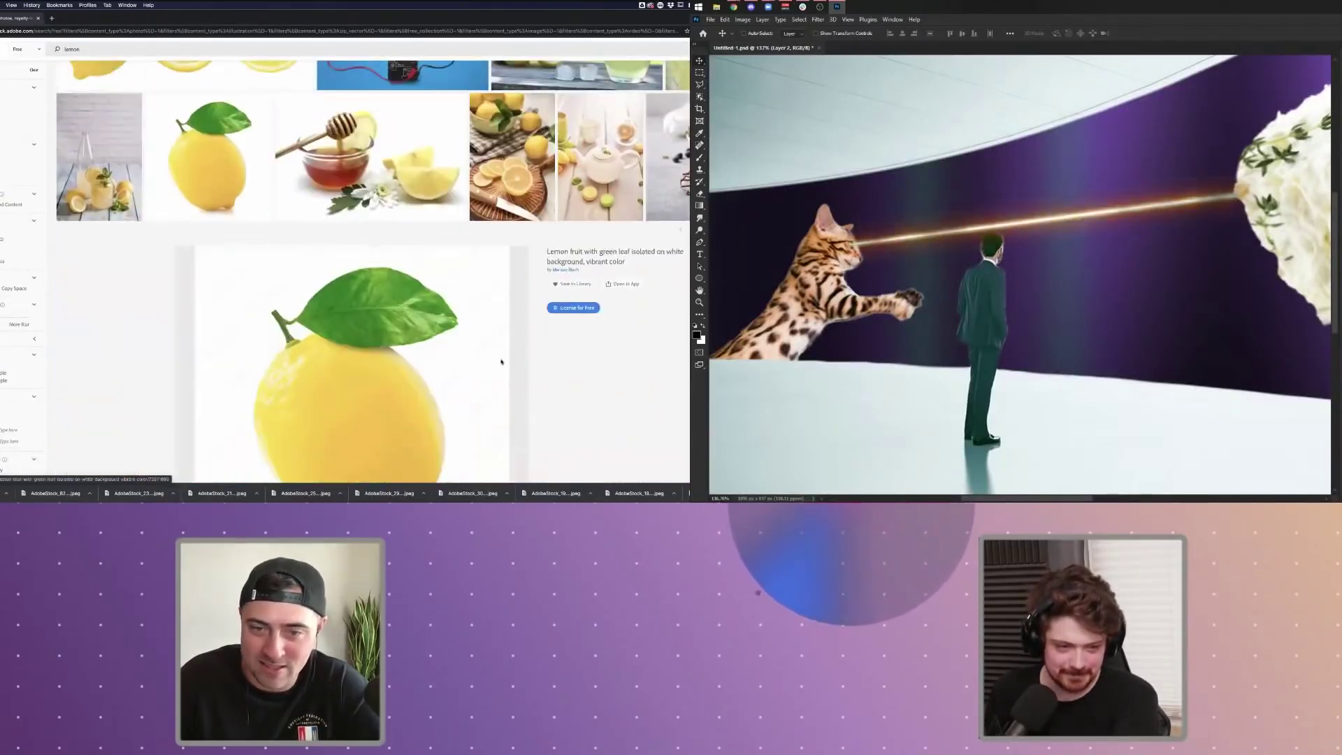
scroll(501, 362, "down", 2)
left_click(578, 274)
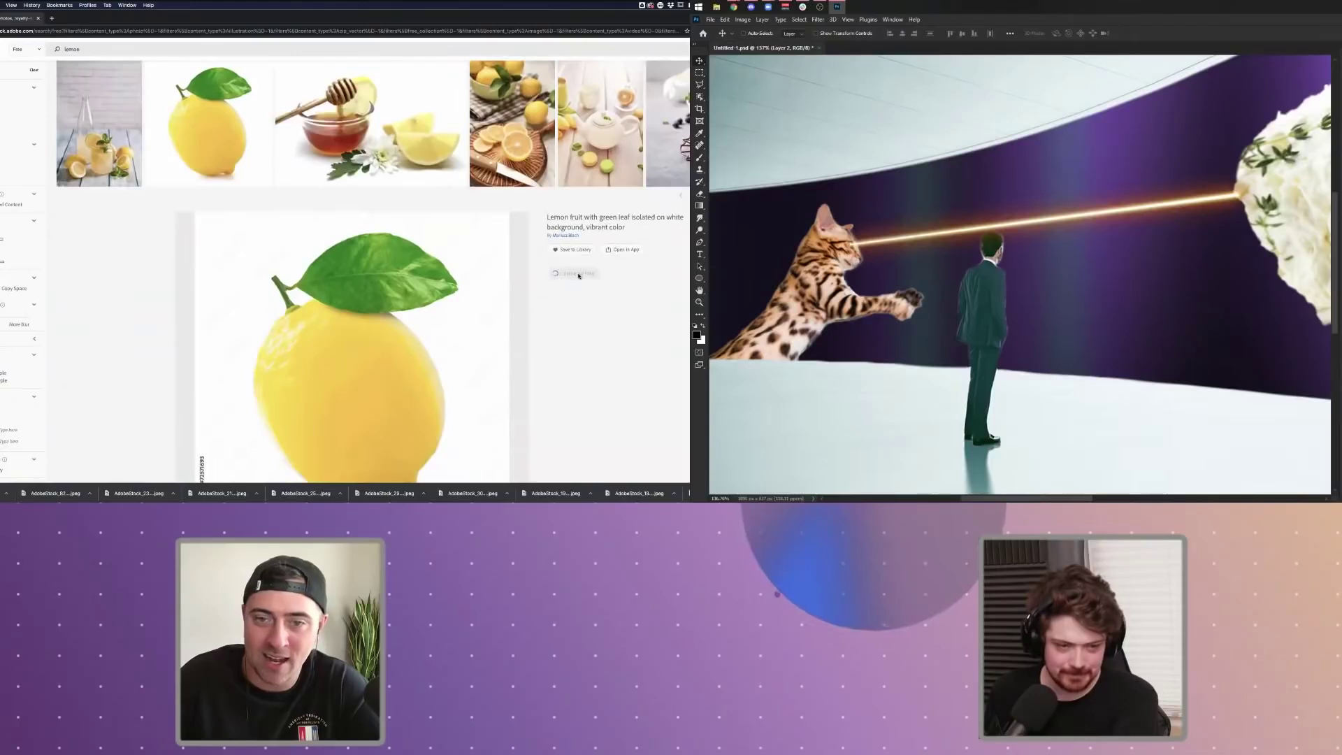
scroll(573, 281, "down", 3)
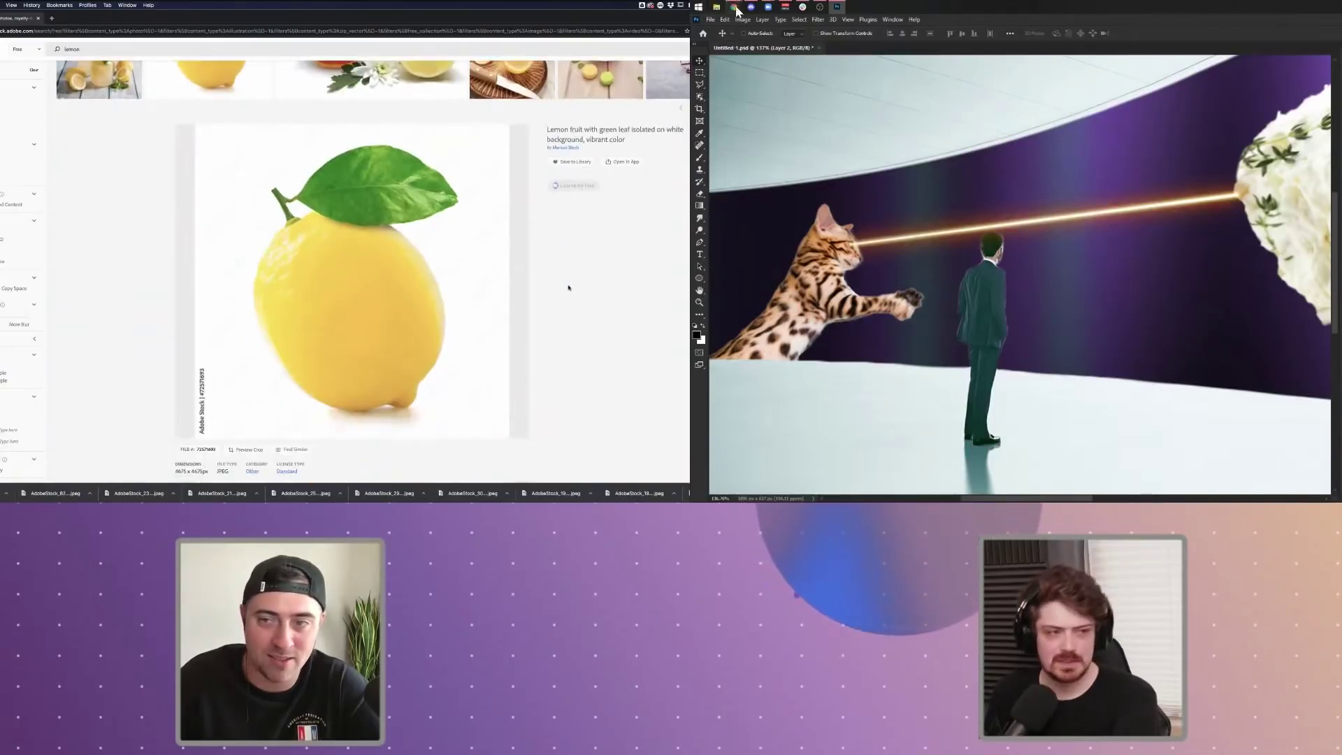
- Switch from the laser-cat composite to its browser and search Adobe Stock's free horizontal images for lemon
mouse_move(734, 8)
left_click(942, 60)
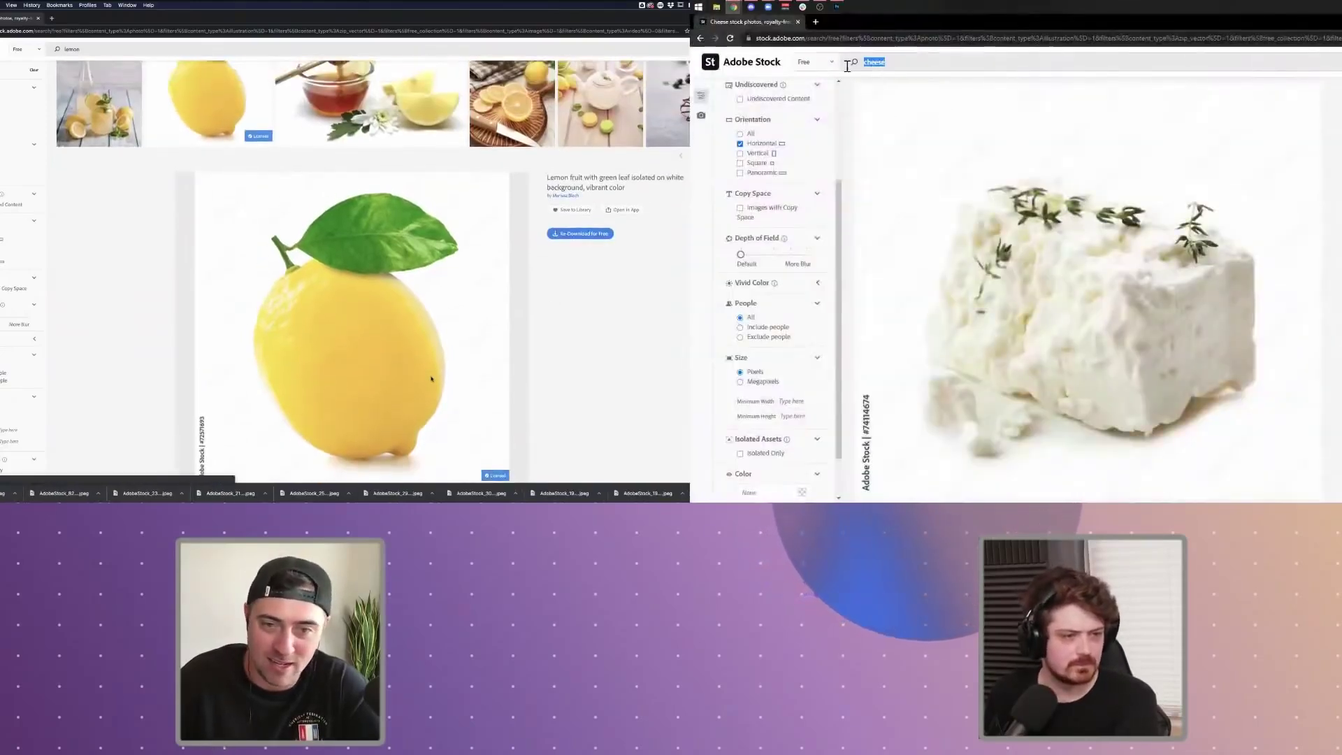
type("lemon")
key("Return")
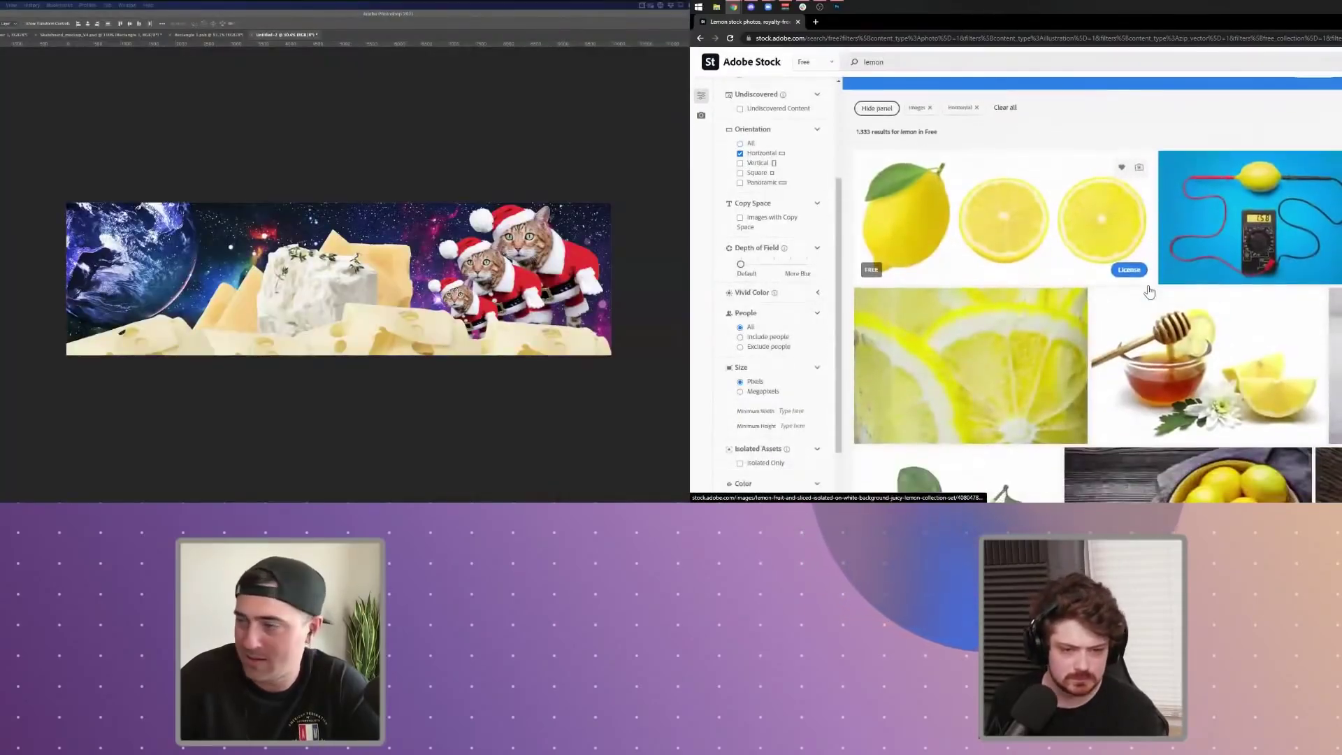
- Browse the free horizontal lemon photos for an image that suits the laser-cat composite
scroll(1150, 292, "down", 6)
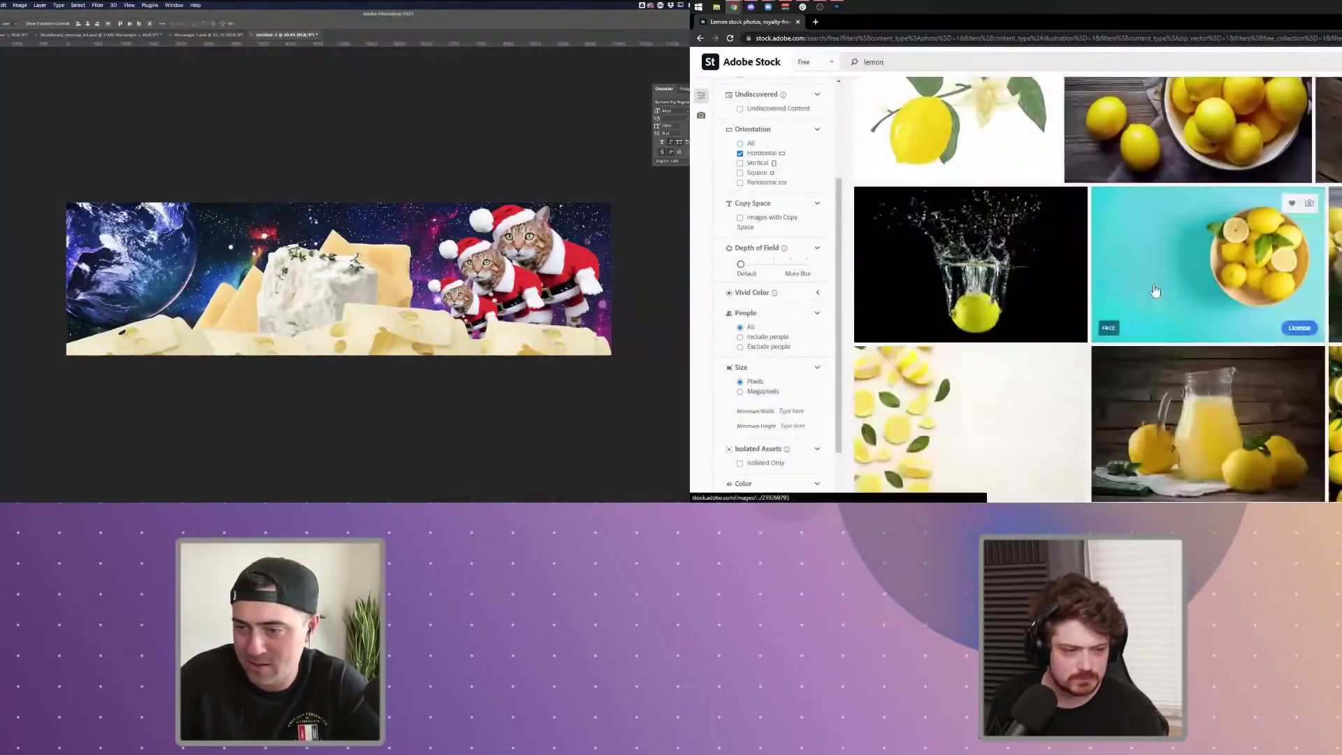
scroll(1155, 291, "down", 10)
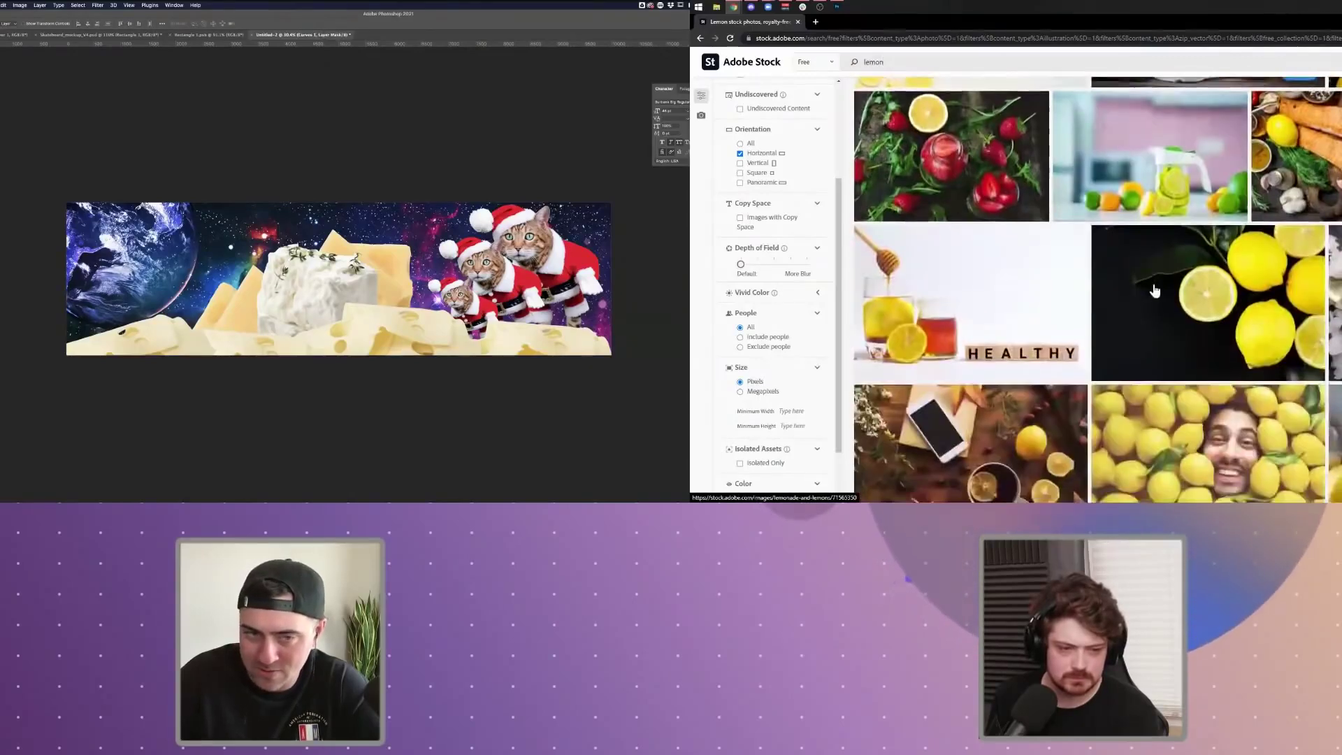
scroll(1155, 291, "down", 10)
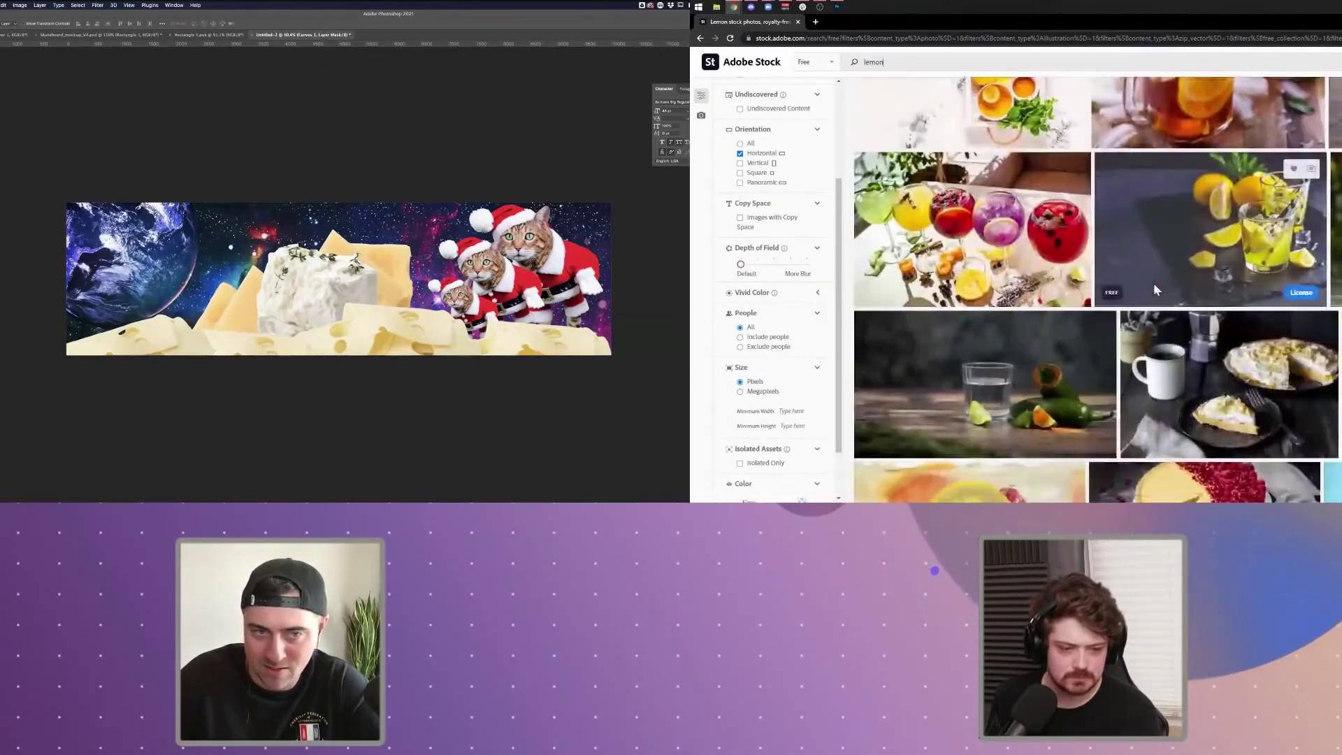
scroll(1155, 290, "down", 4)
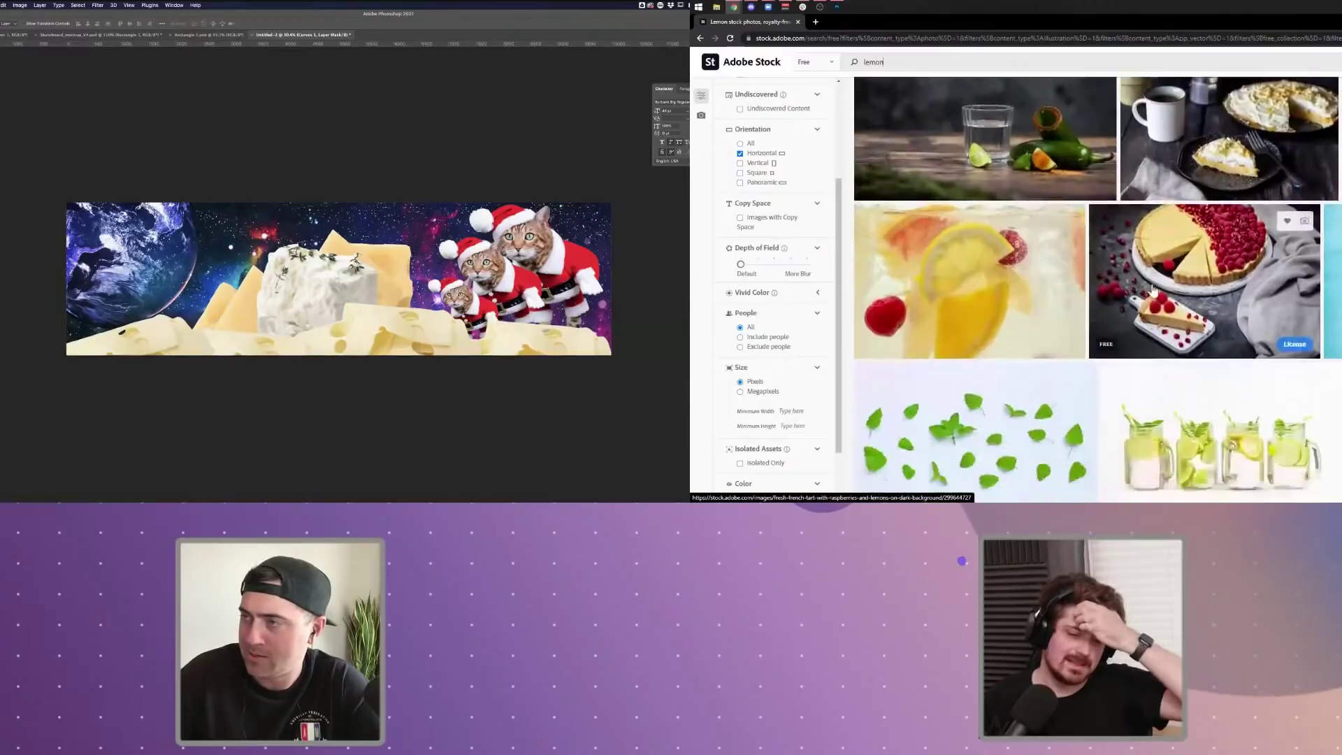
scroll(1153, 289, "down", 2)
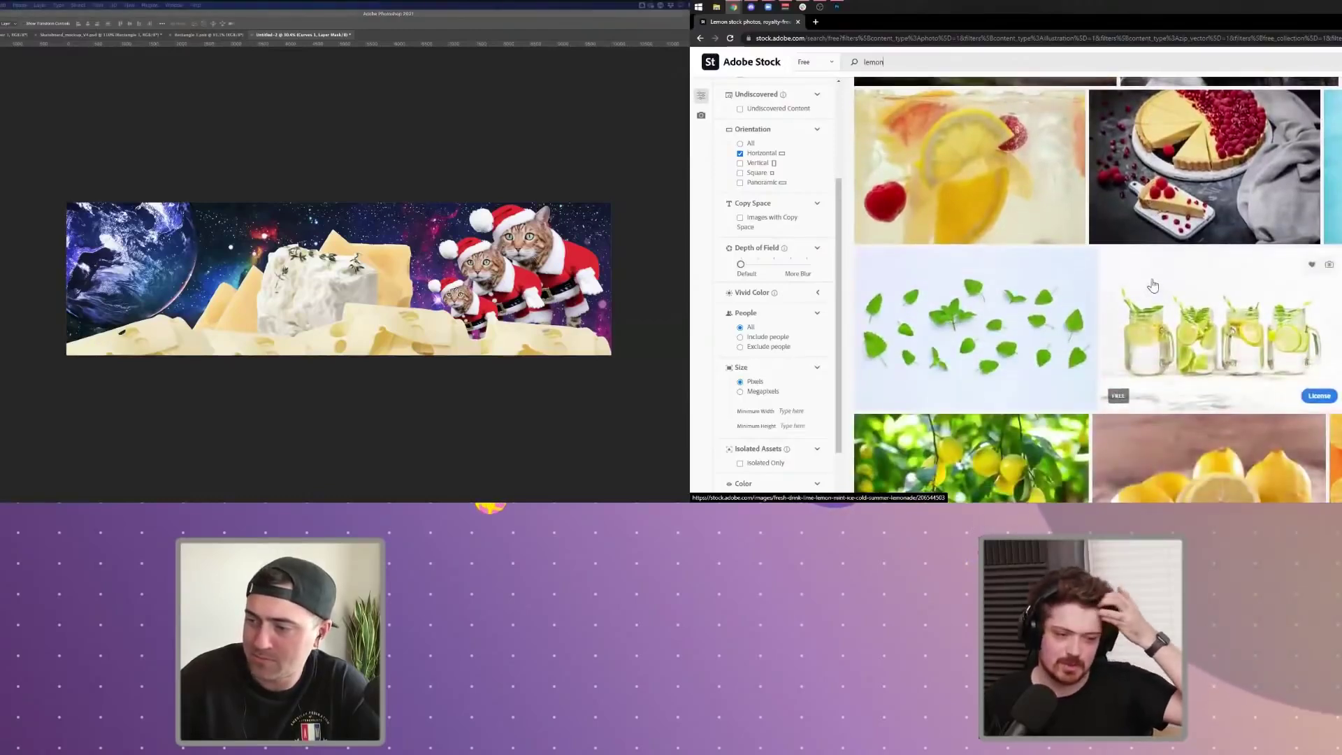
scroll(1153, 286, "down", 4)
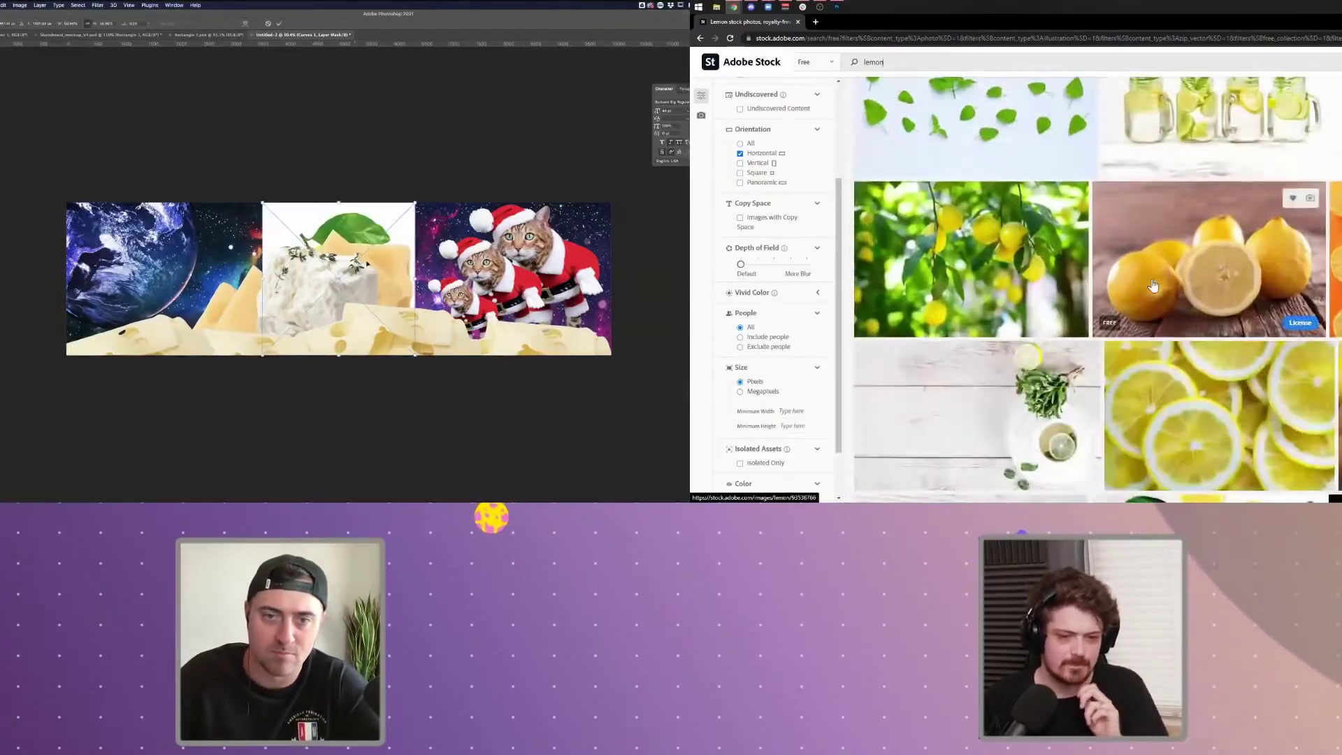
scroll(1154, 285, "down", 5)
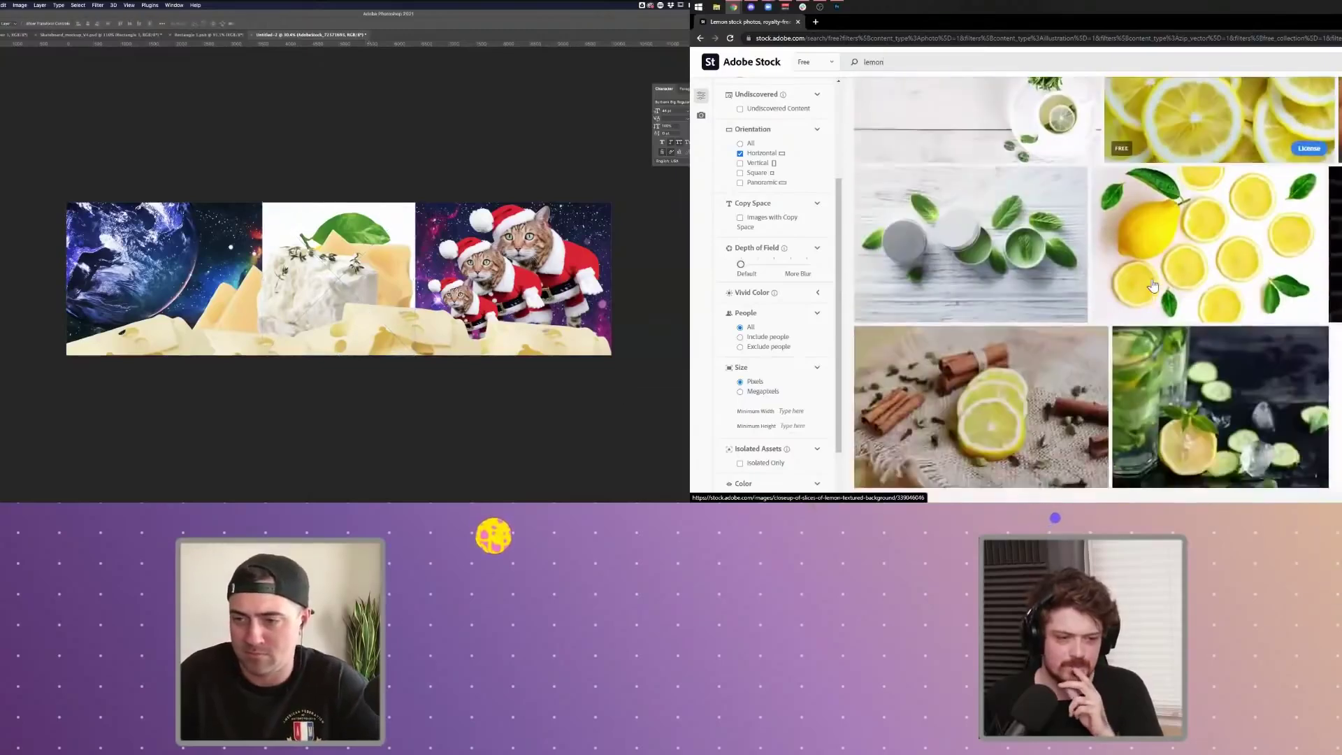
scroll(1153, 286, "down", 5)
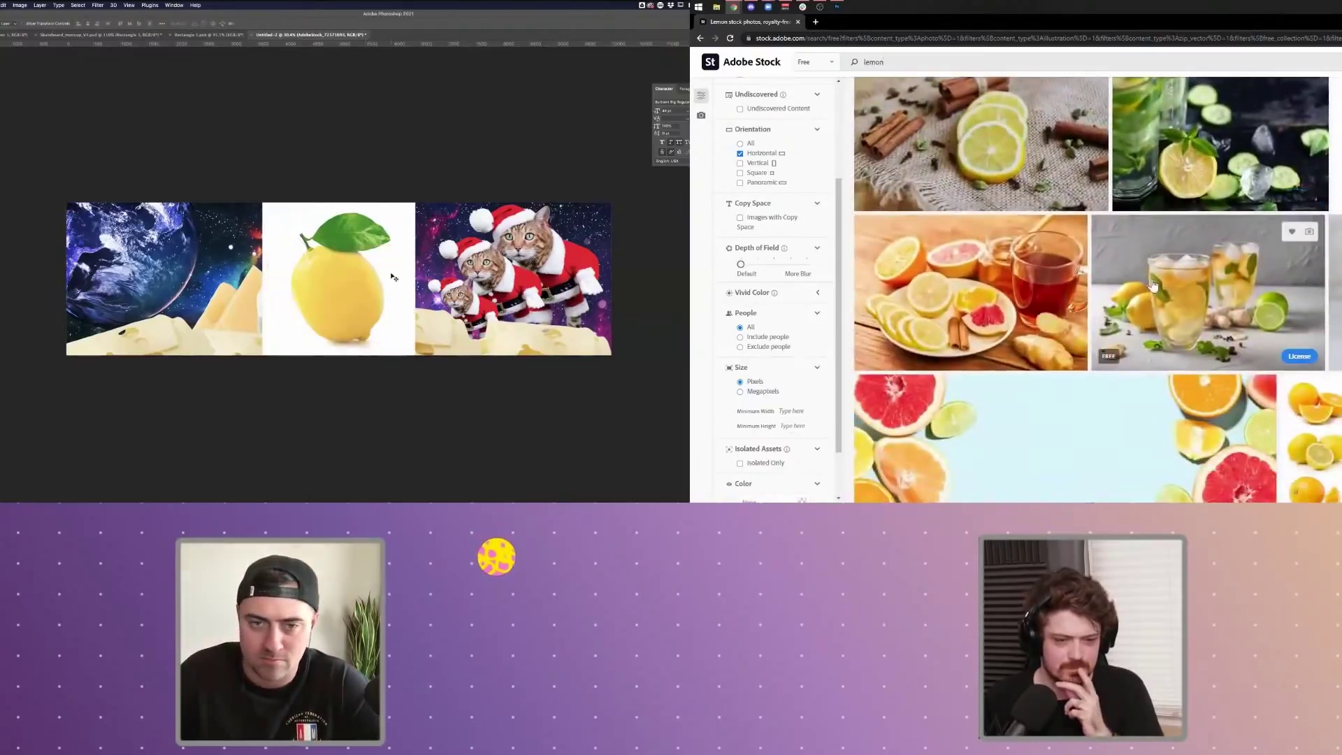
scroll(1154, 285, "down", 5)
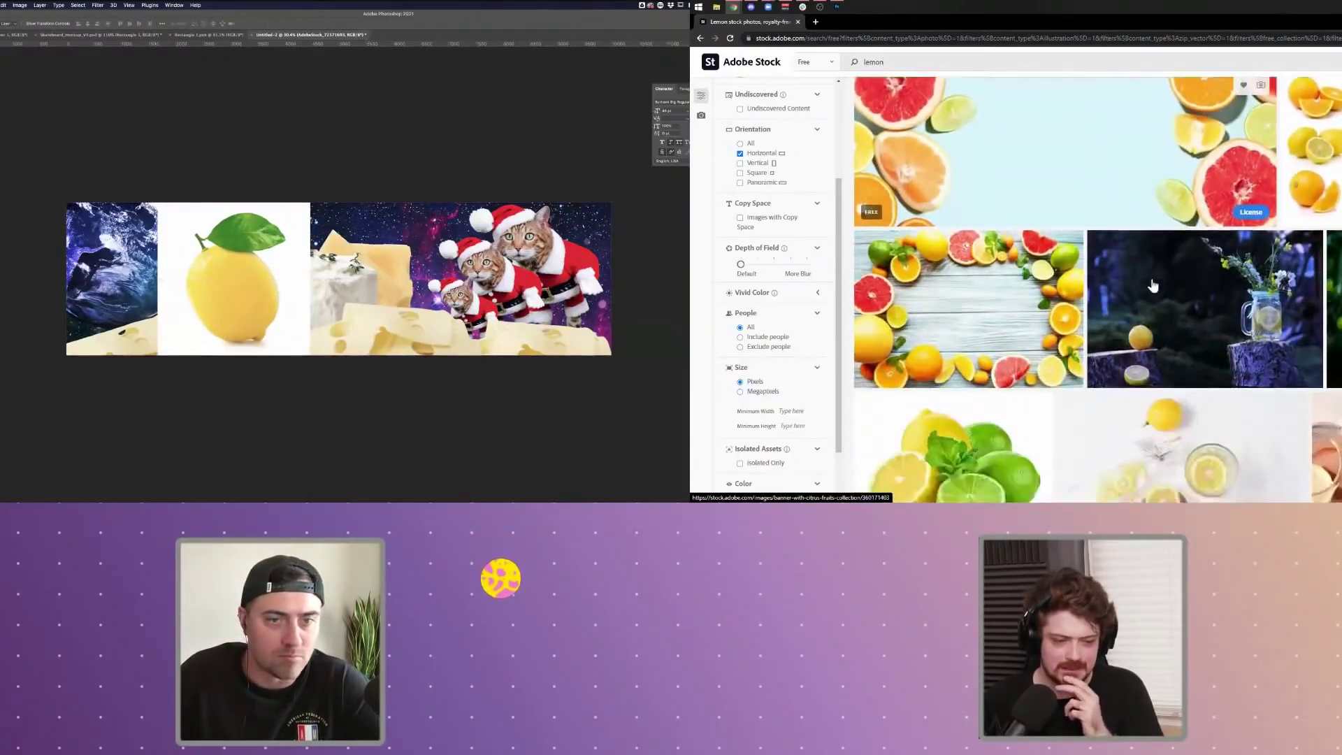
scroll(1154, 285, "down", 2)
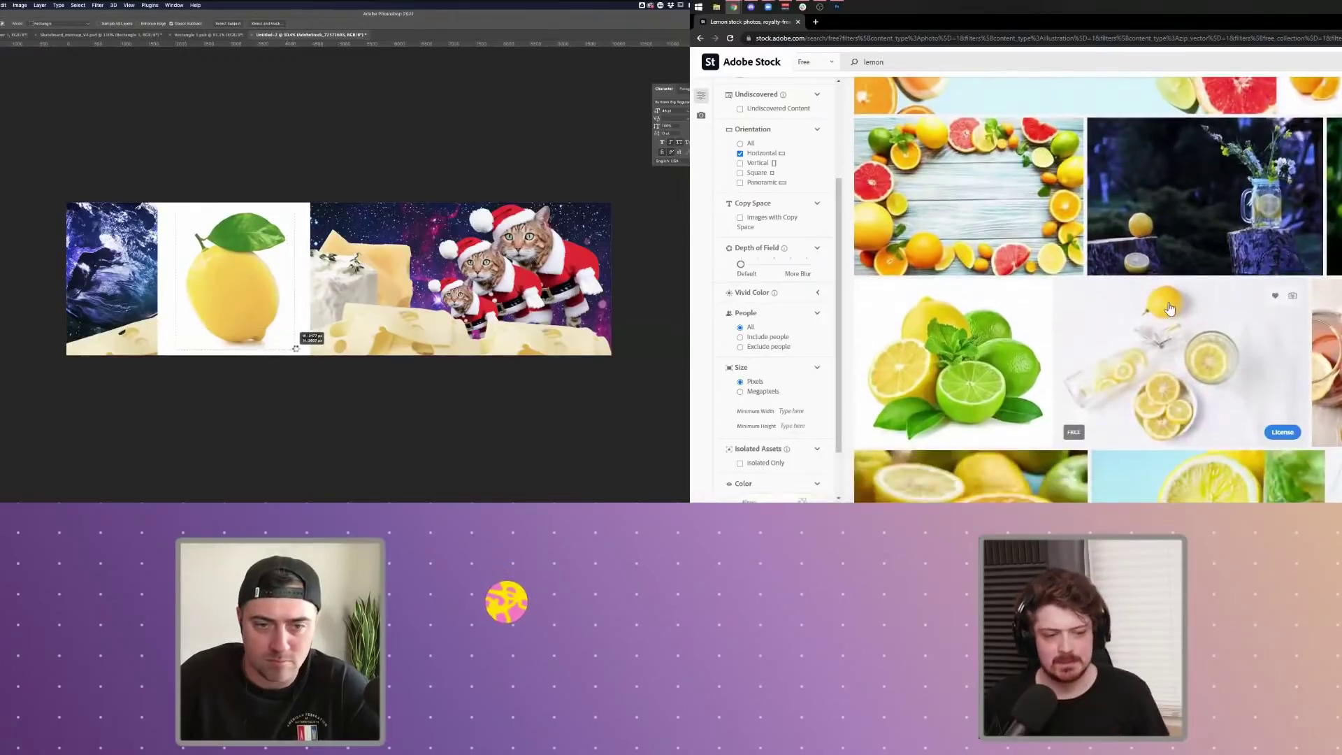
- Select the lemon with its leaf in the stock photo placed on the space banner, using the Object Selection tool
left_click_drag(297, 348, 296, 348)
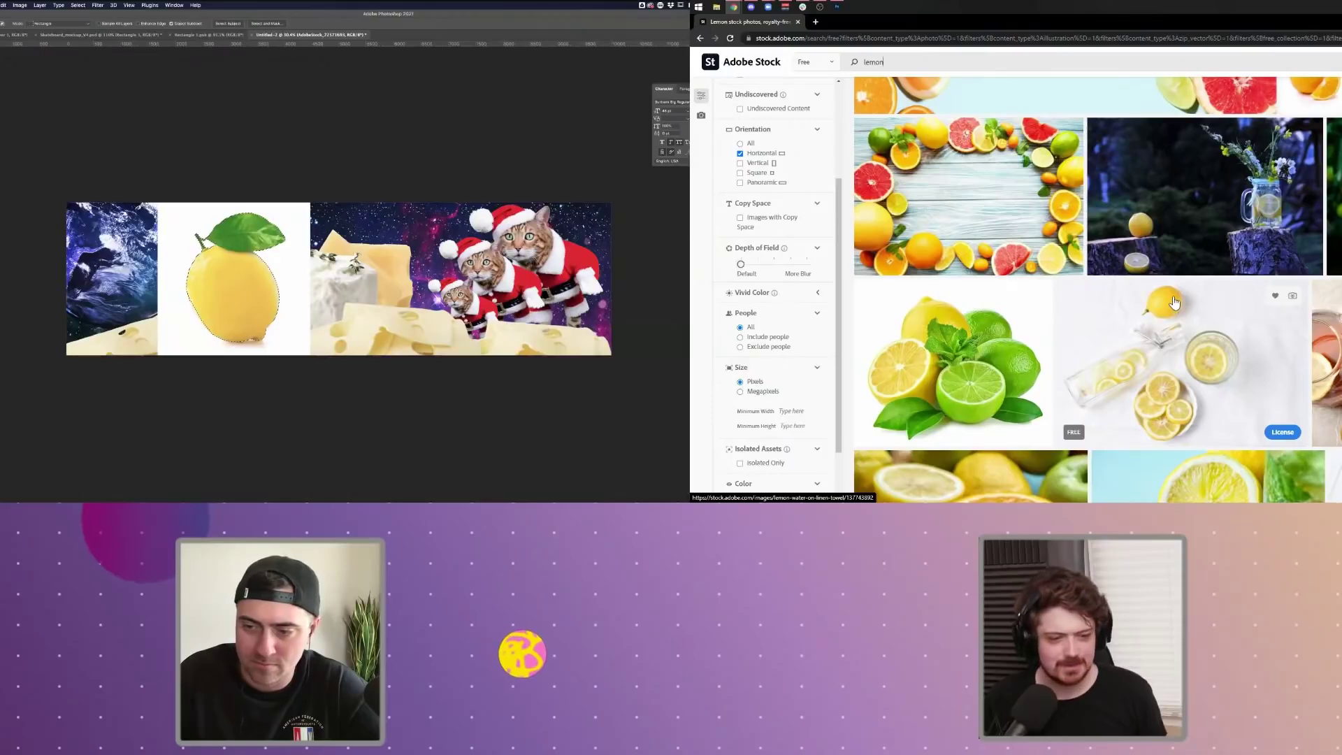
- Browse further through the free horizontal lemon photos and open the one with five lemons in a row on turquoise
scroll(1175, 302, "down", 6)
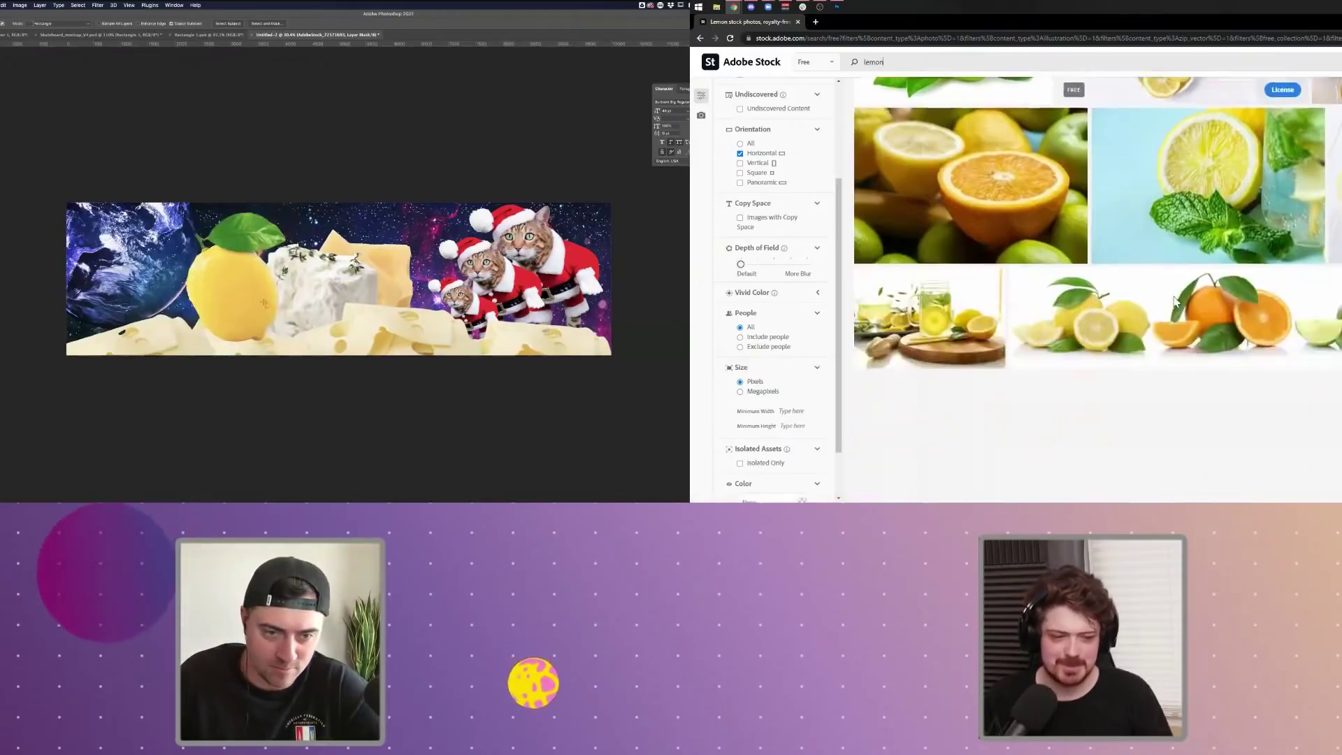
scroll(1174, 302, "down", 1)
scroll(1174, 302, "down", 3)
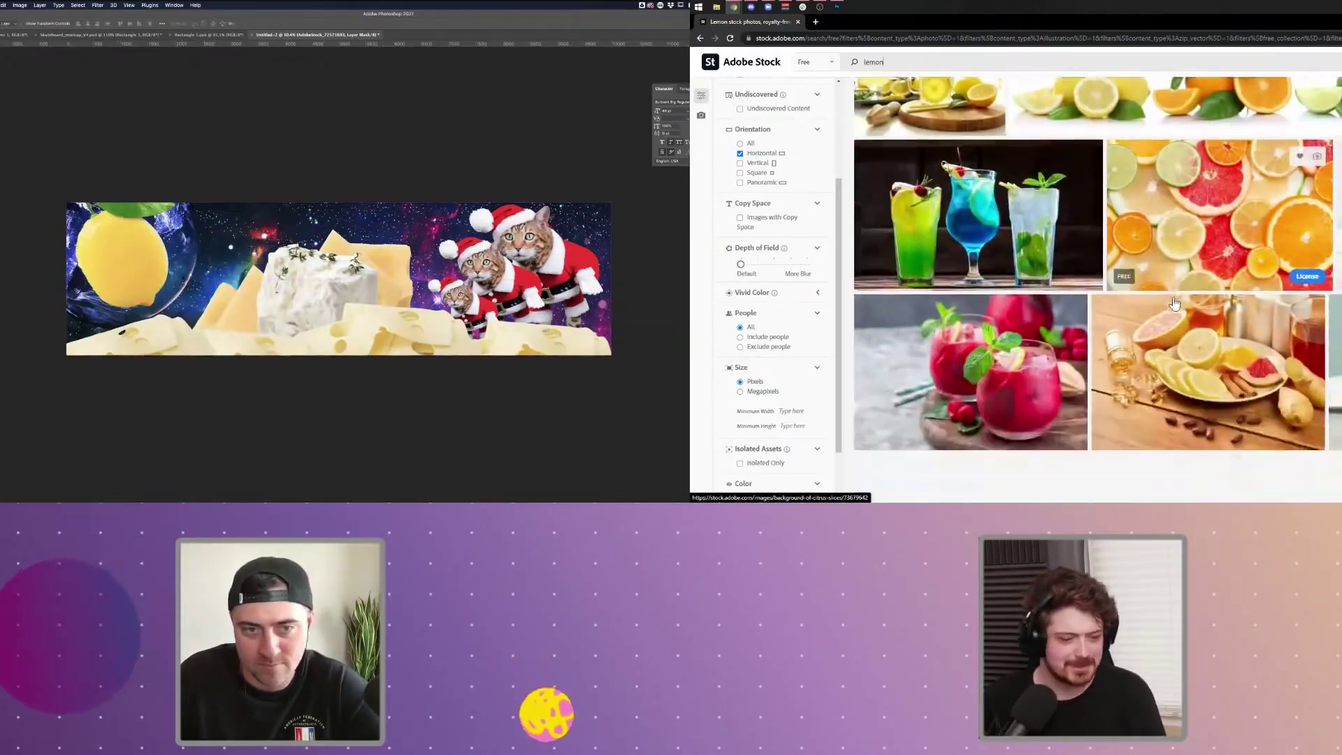
scroll(1174, 302, "down", 7)
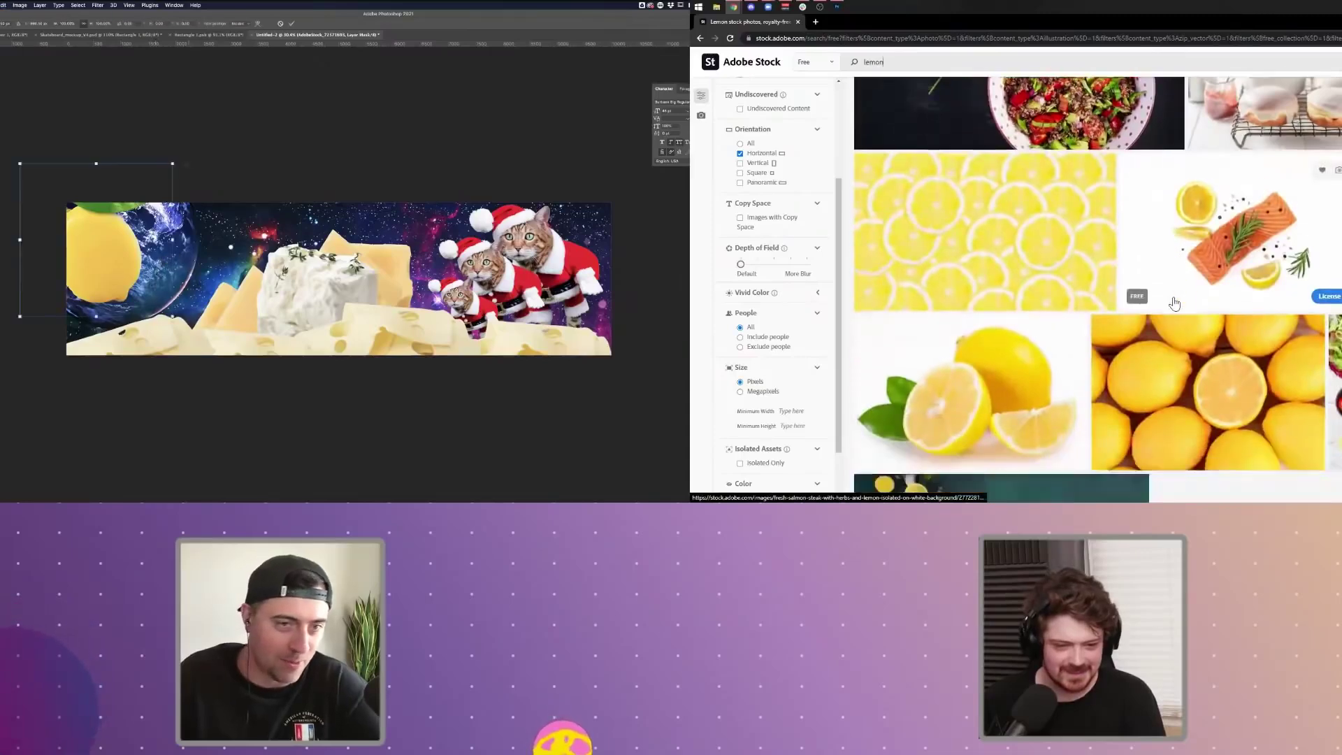
scroll(1175, 302, "down", 5)
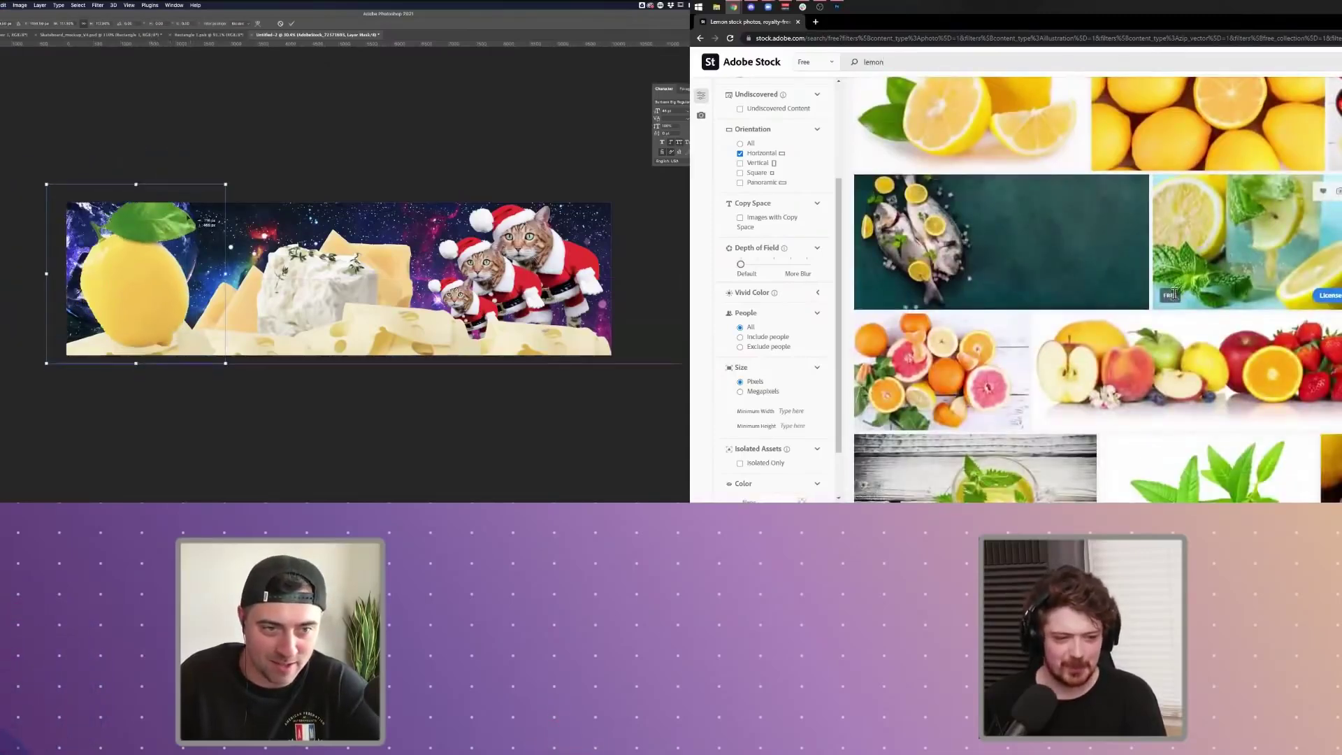
scroll(1177, 288, "down", 2)
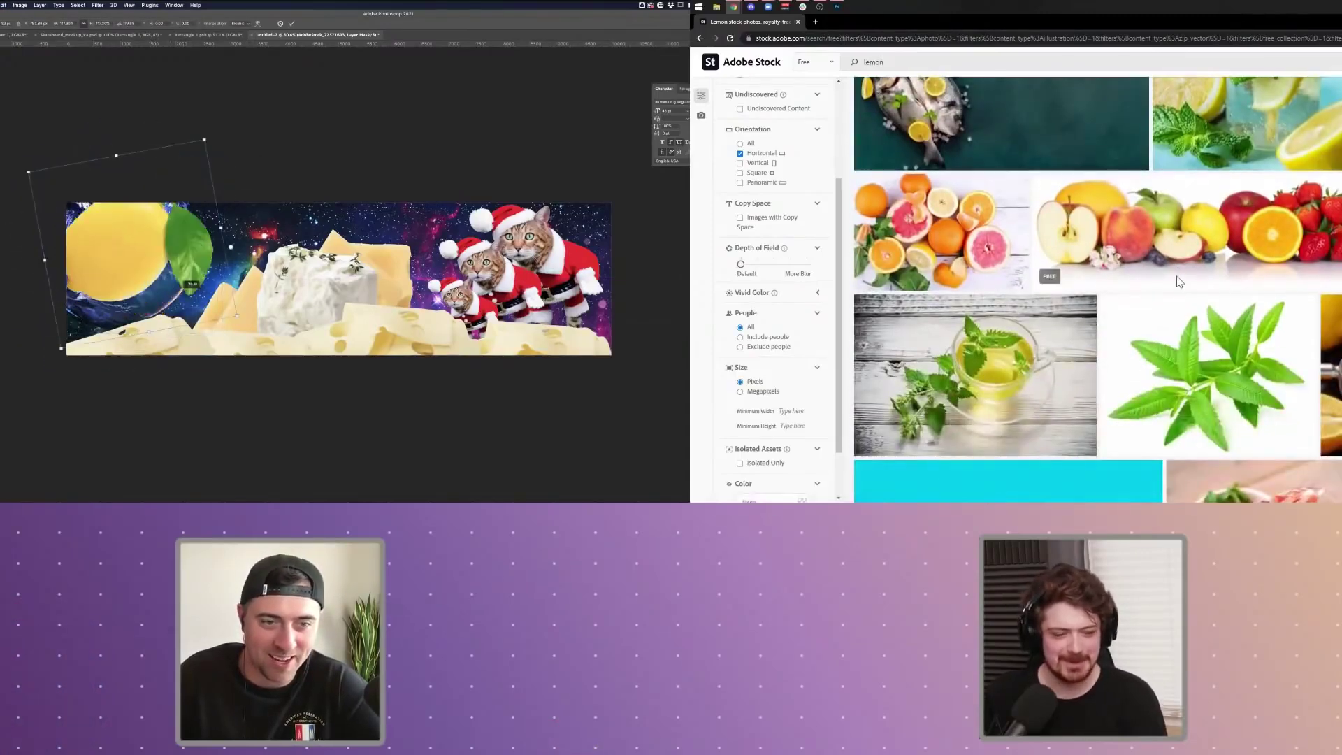
scroll(1180, 282, "down", 3)
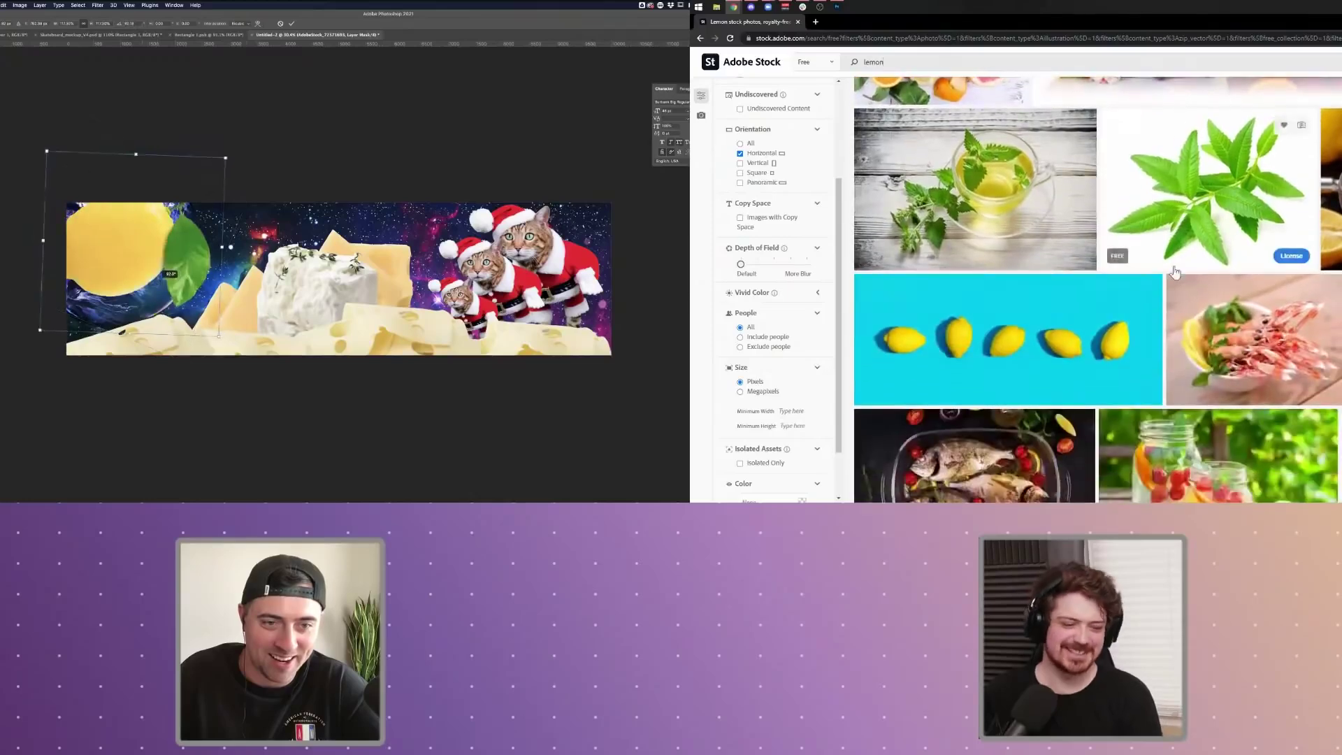
left_click(1130, 340)
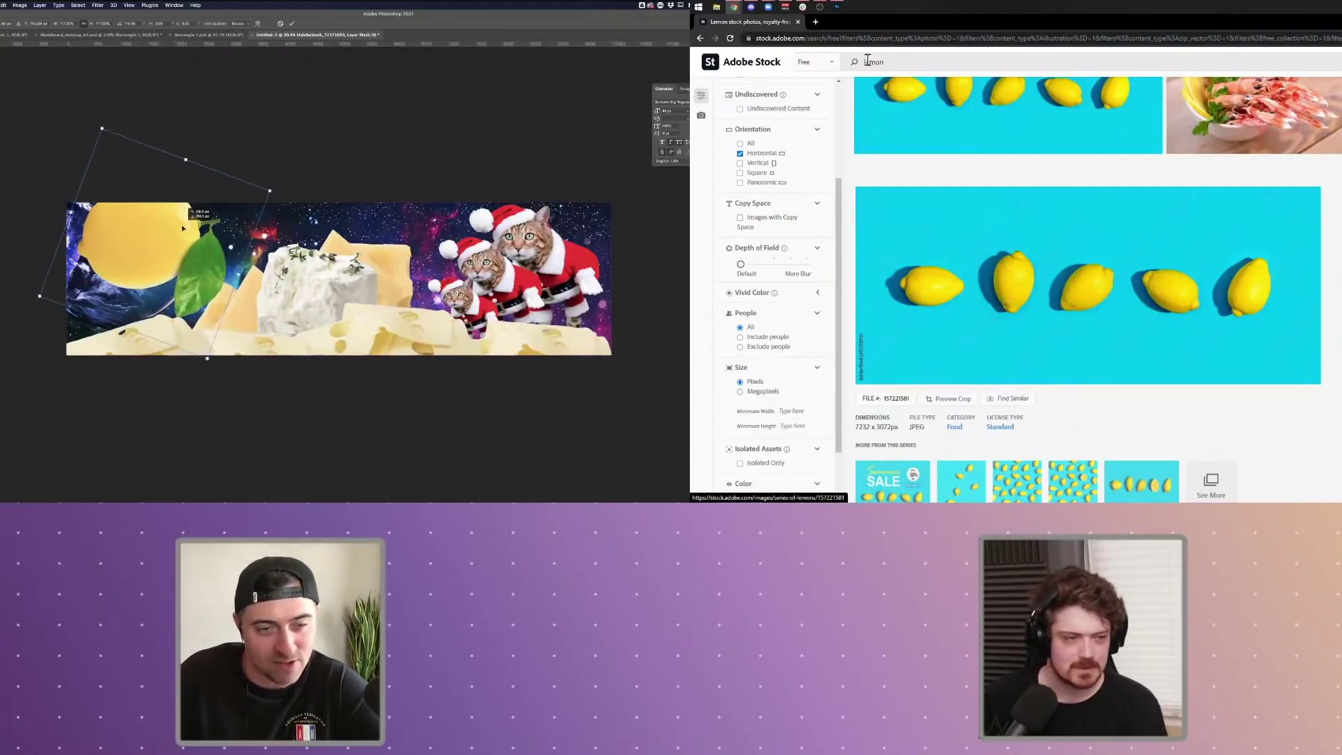
- Switch to Photoshop and place the Series of lemons stock image across the laser-cat composite
left_click(837, 8)
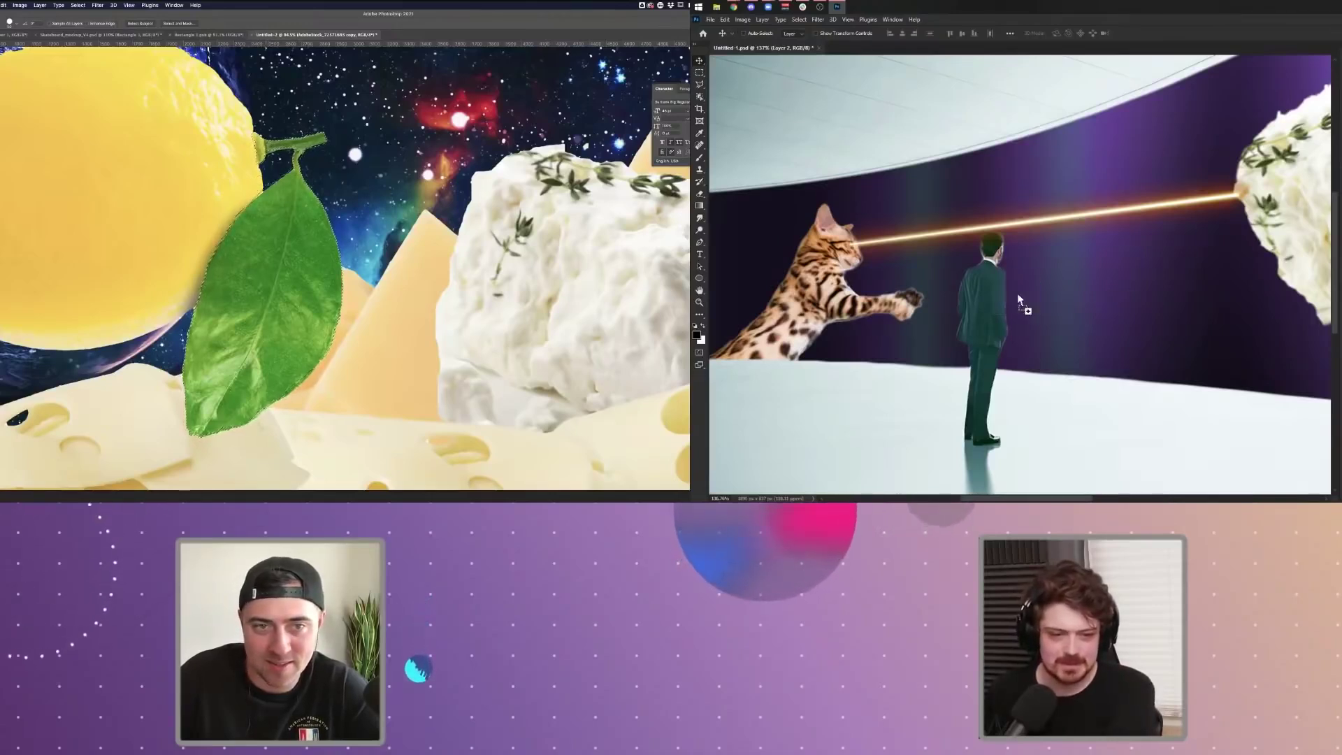
left_click_drag(1018, 295, 1020, 296)
scroll(1047, 295, "down", 5)
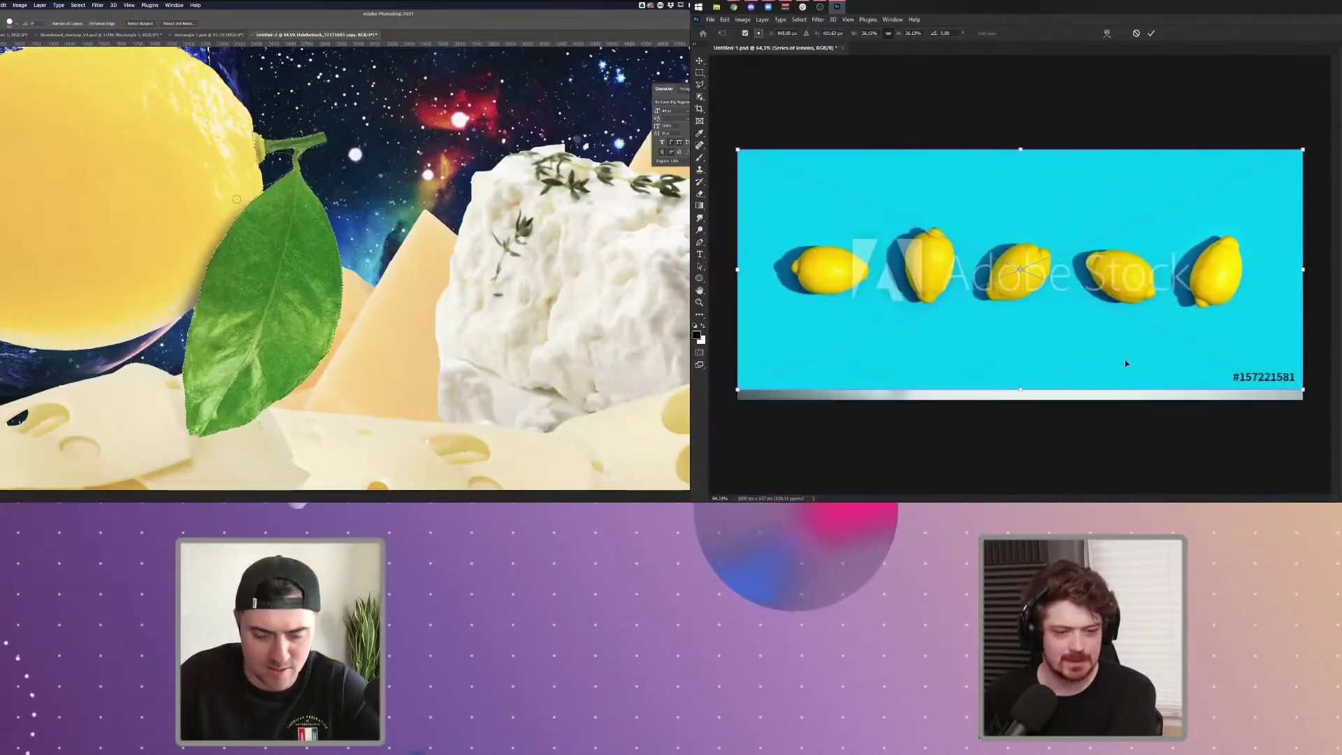
key("Return")
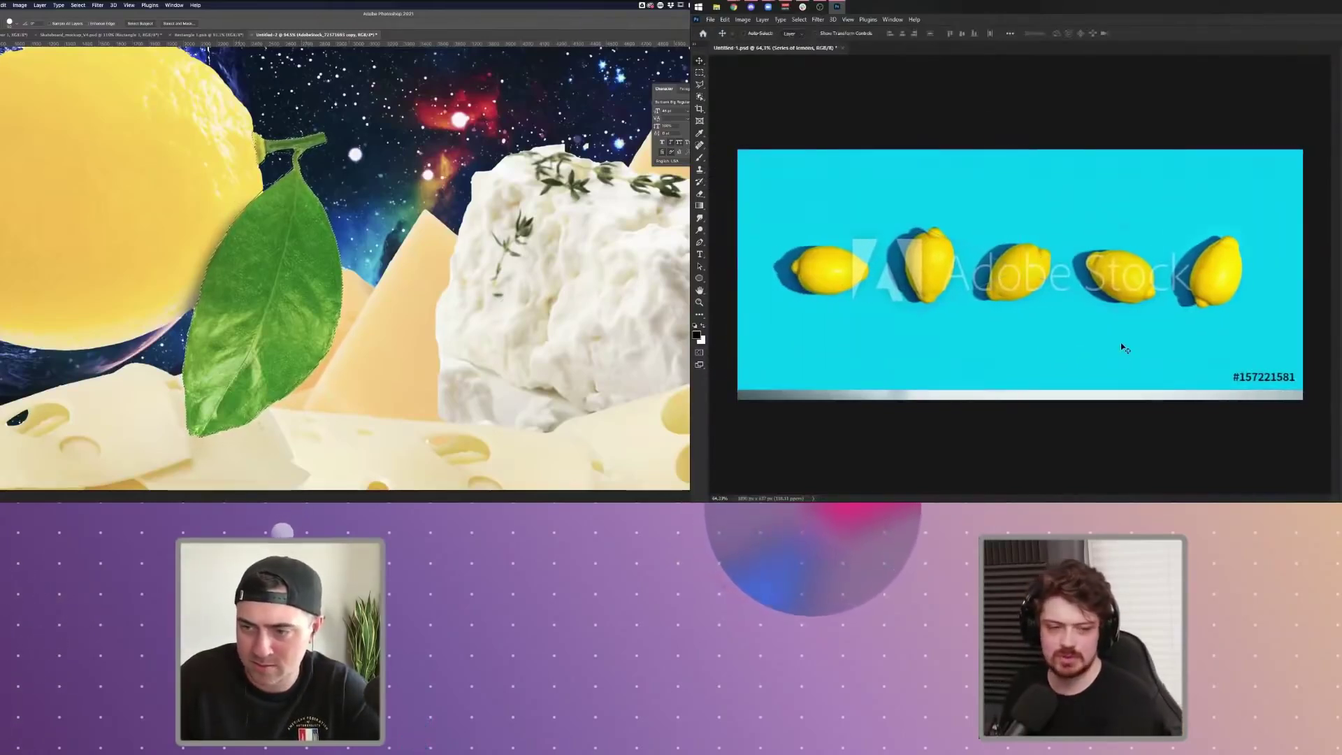
- License the placed Series of lemons stock image from the DEMO library
scroll(992, 335, "up", 5)
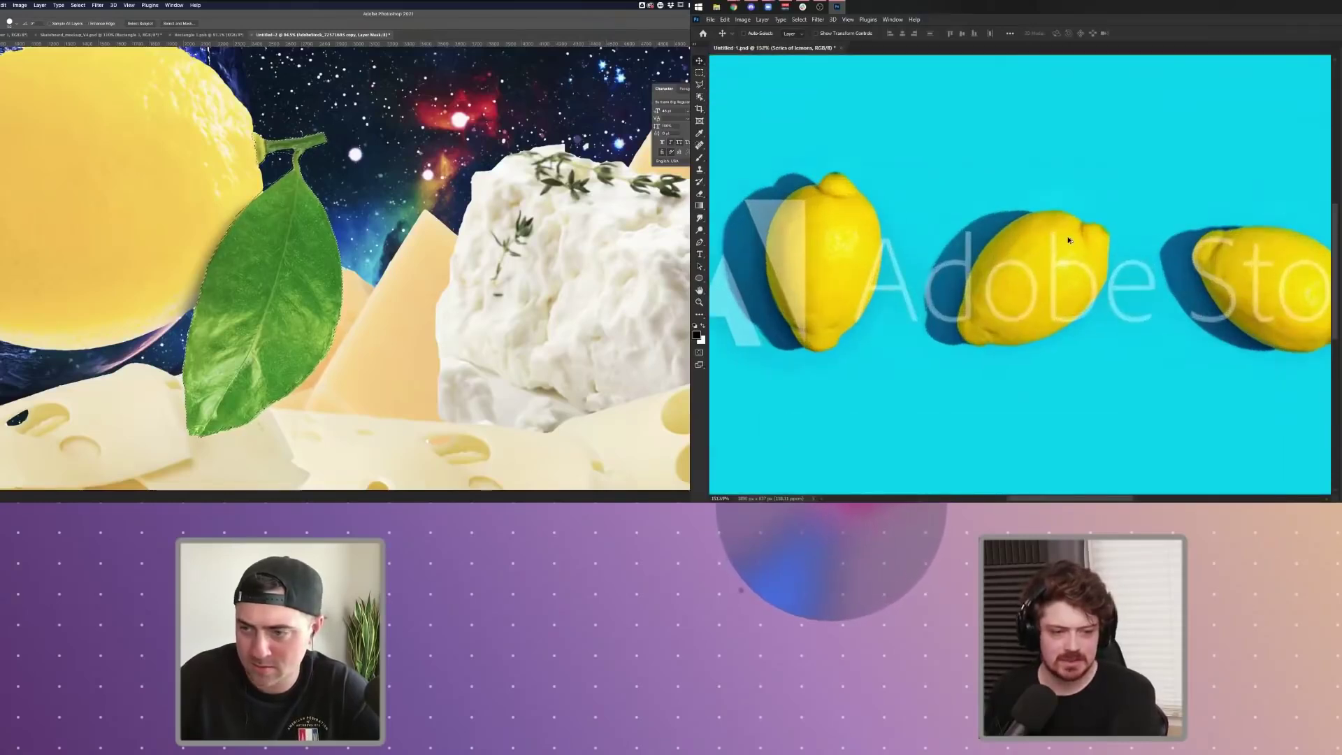
scroll(993, 322, "down", 6)
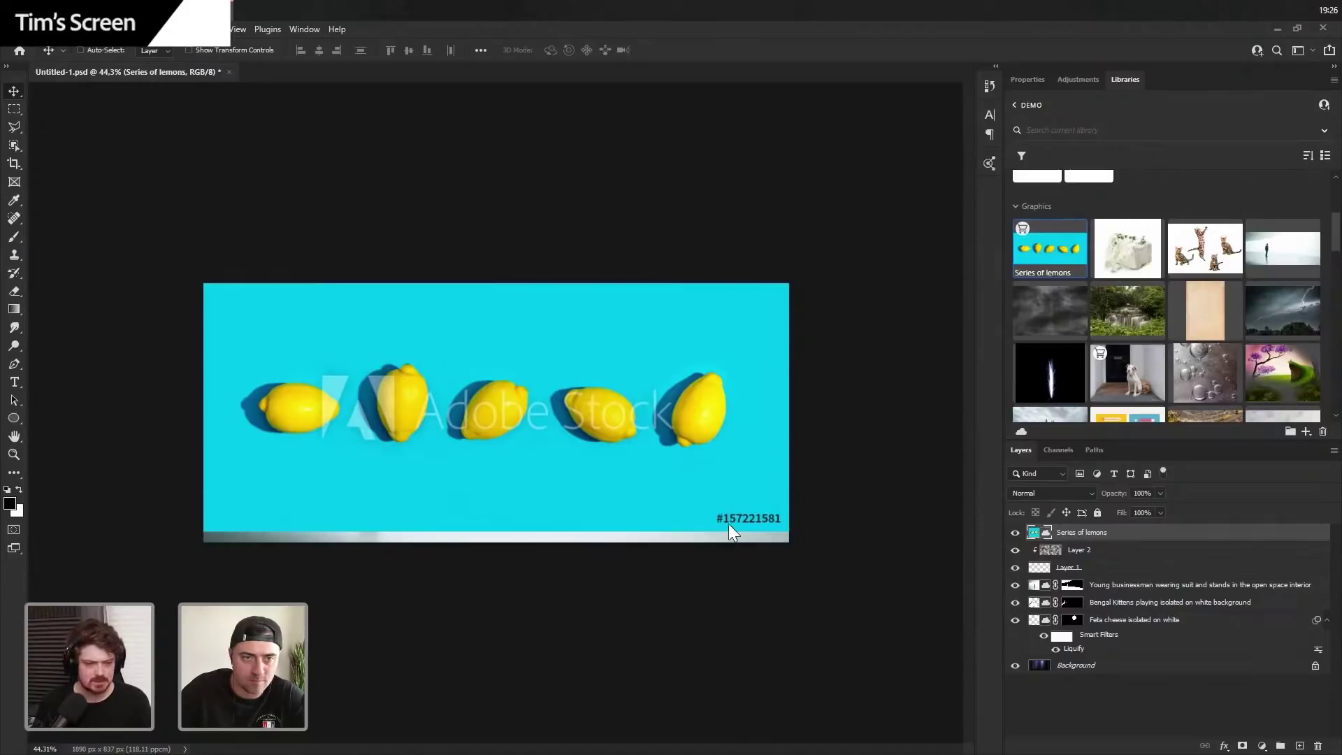
left_click(1062, 277)
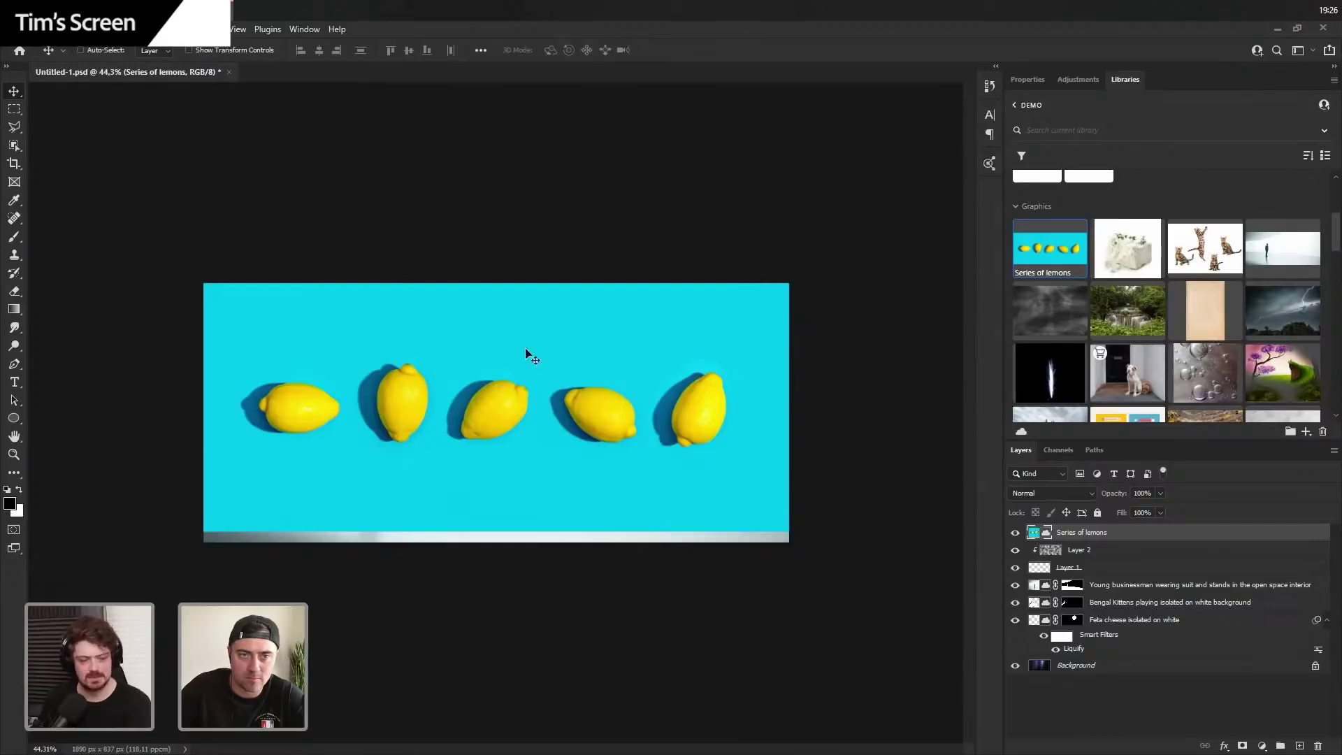
- Select the upright second lemon with the Object Selection tool and subtract its shadow from the selection
scroll(231, 388, "up", 4)
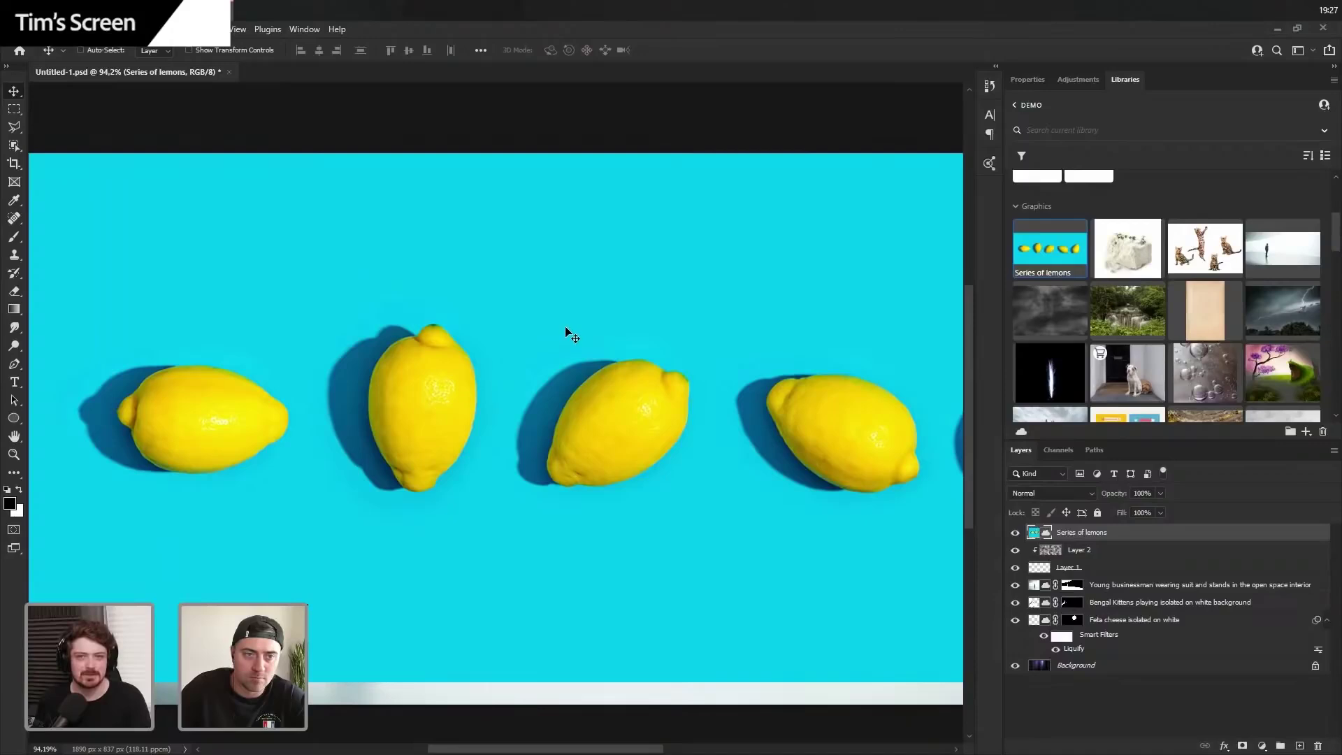
scroll(613, 343, "down", 2)
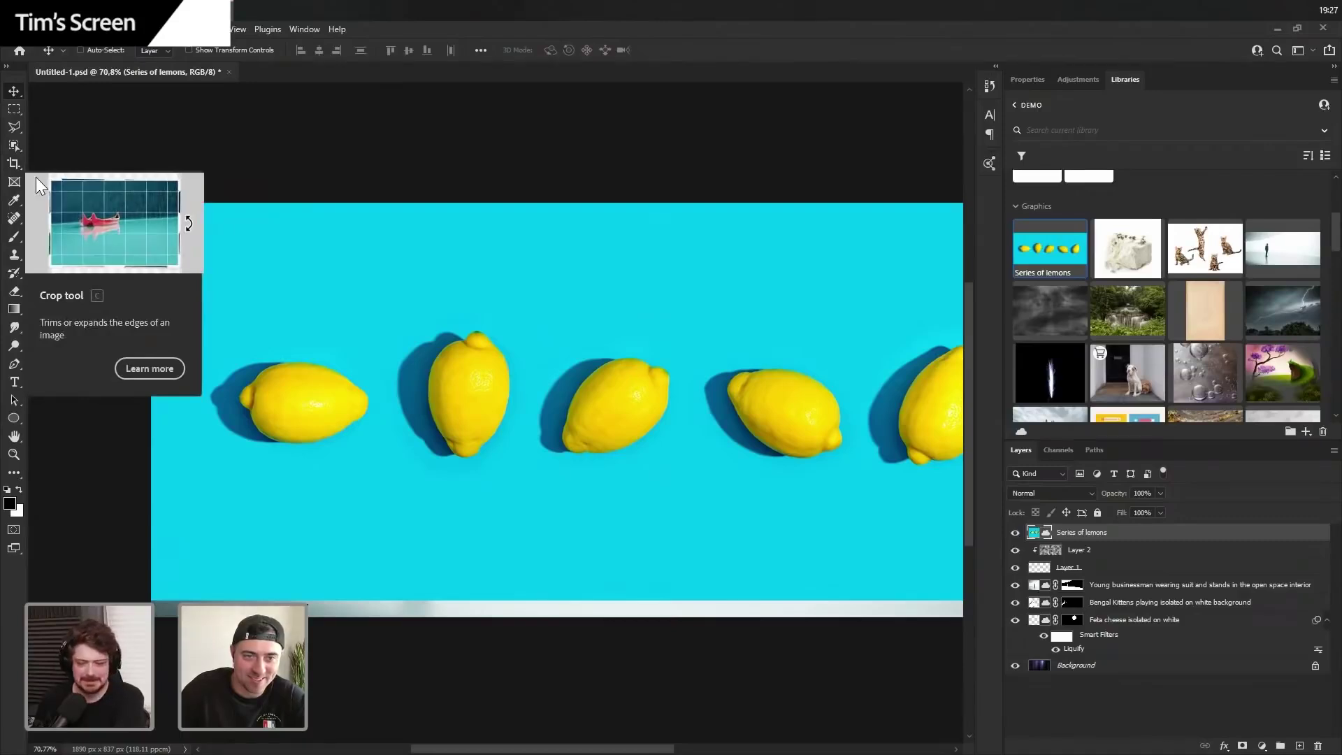
left_click(14, 146)
left_click_drag(402, 314, 534, 504)
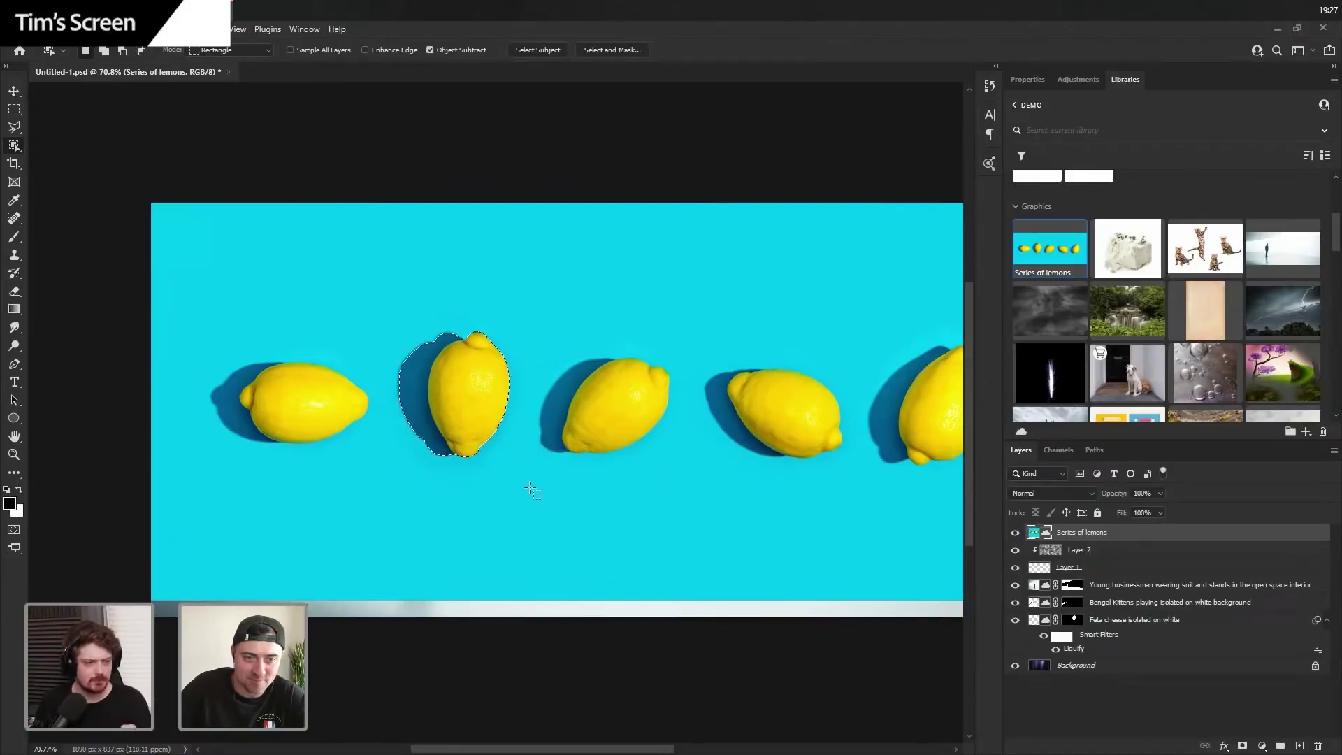
scroll(498, 441, "up", 5)
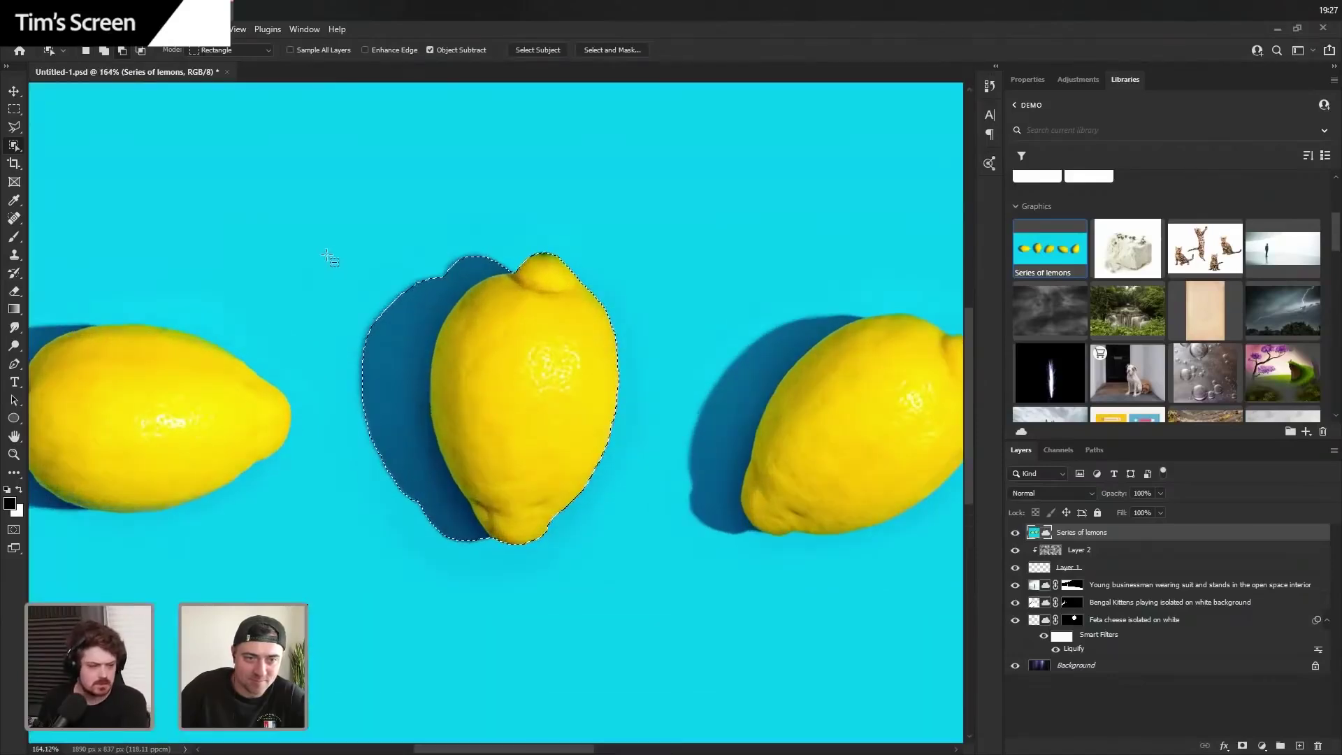
left_click_drag(331, 250, 534, 560)
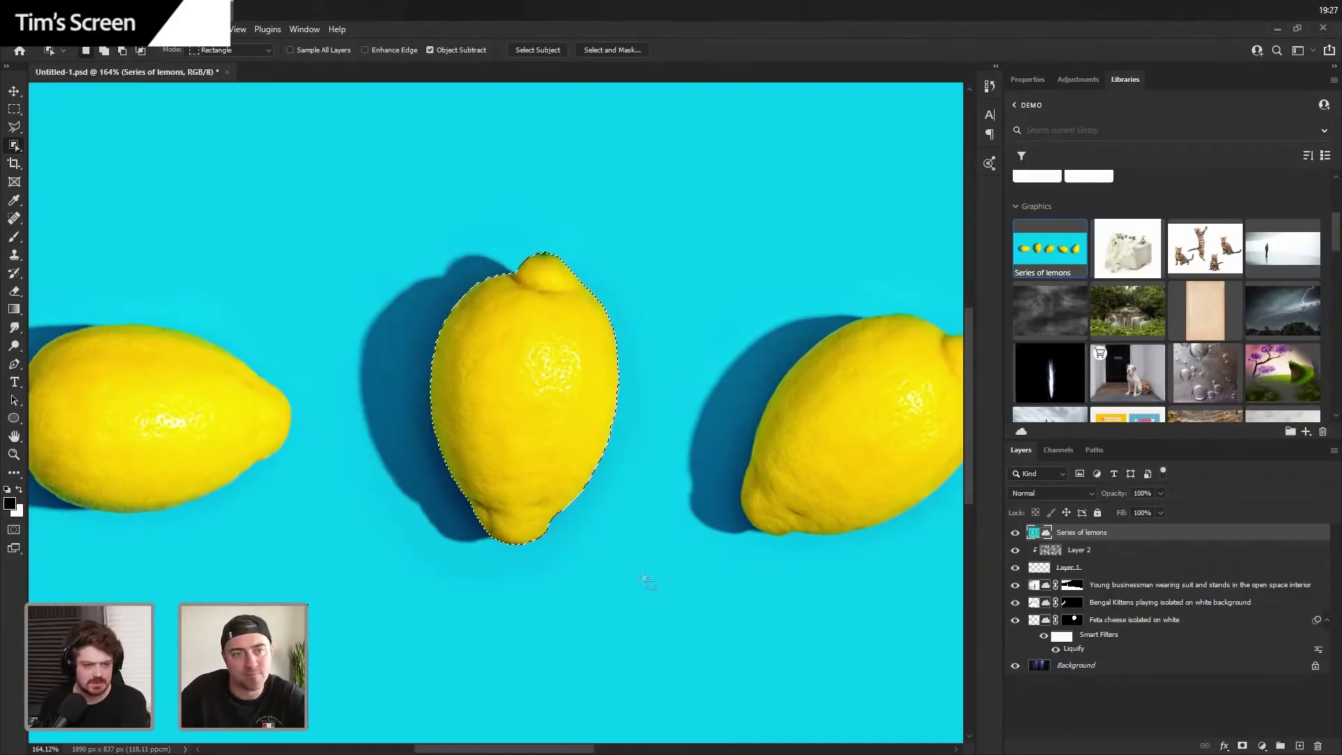
scroll(542, 406, "up", 2)
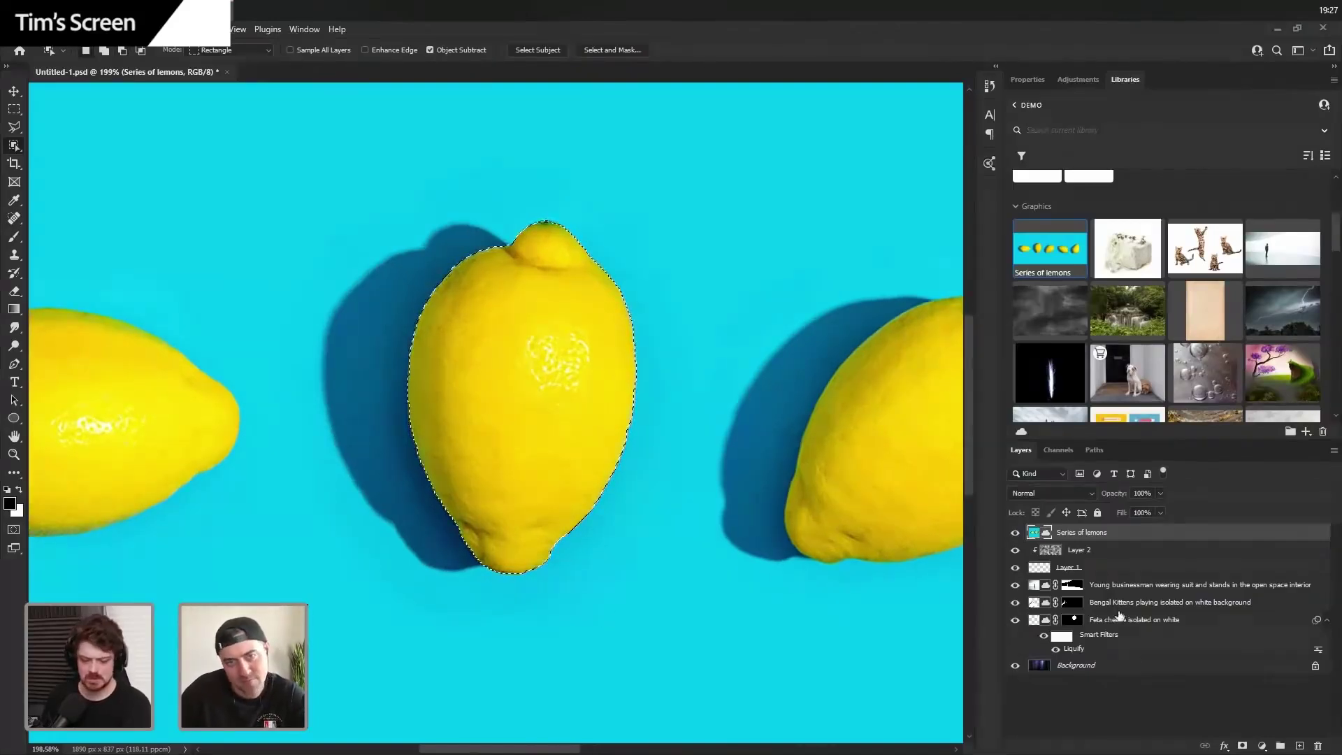
- Copy the selected lemon to its own layer and hide all the layers below it
key("ctrl+j")
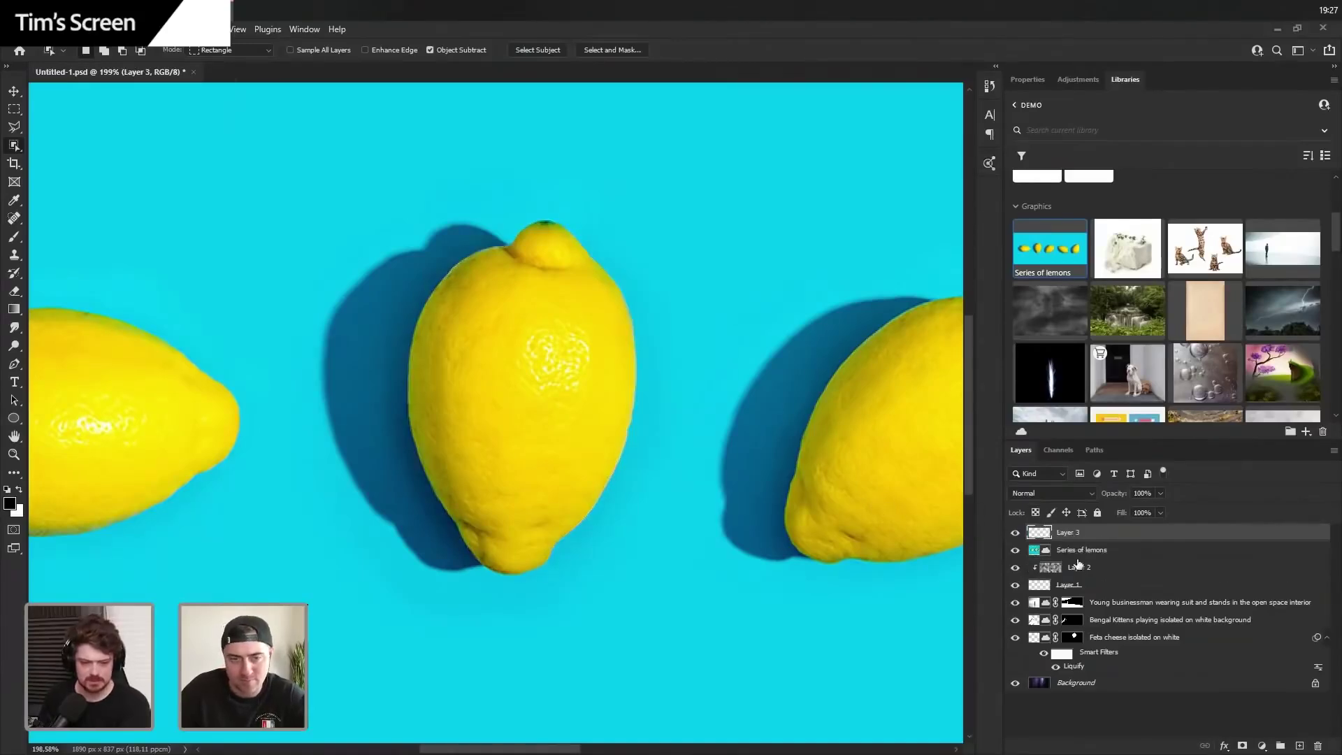
left_click_drag(1015, 549, 1033, 709)
scroll(674, 381, "down", 5)
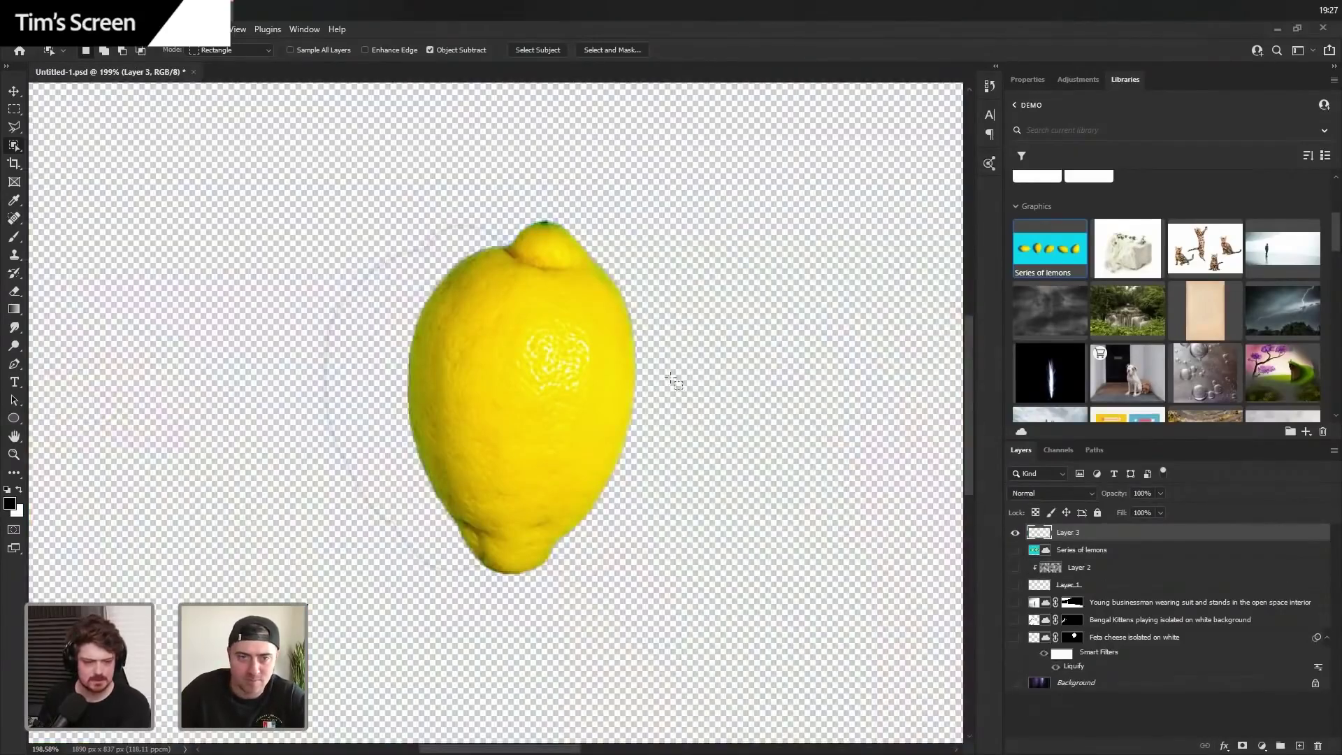
key("b")
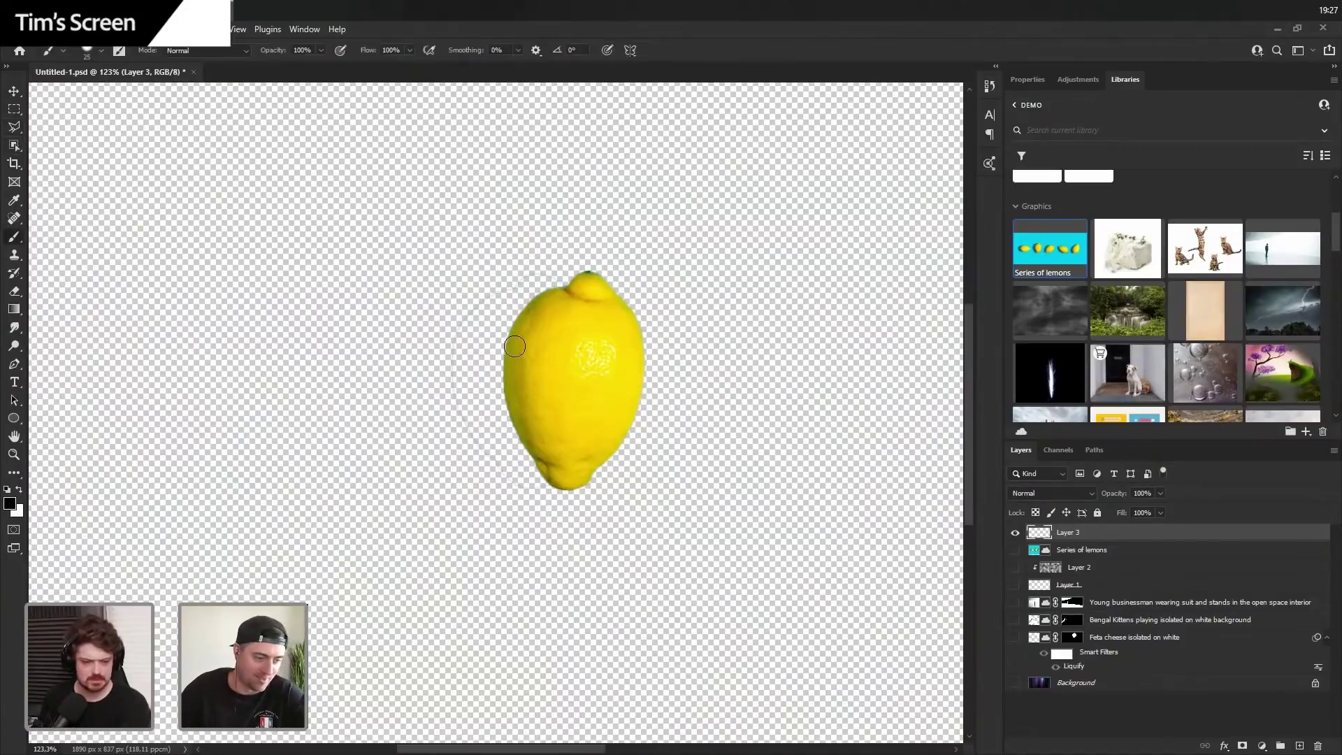
key("e")
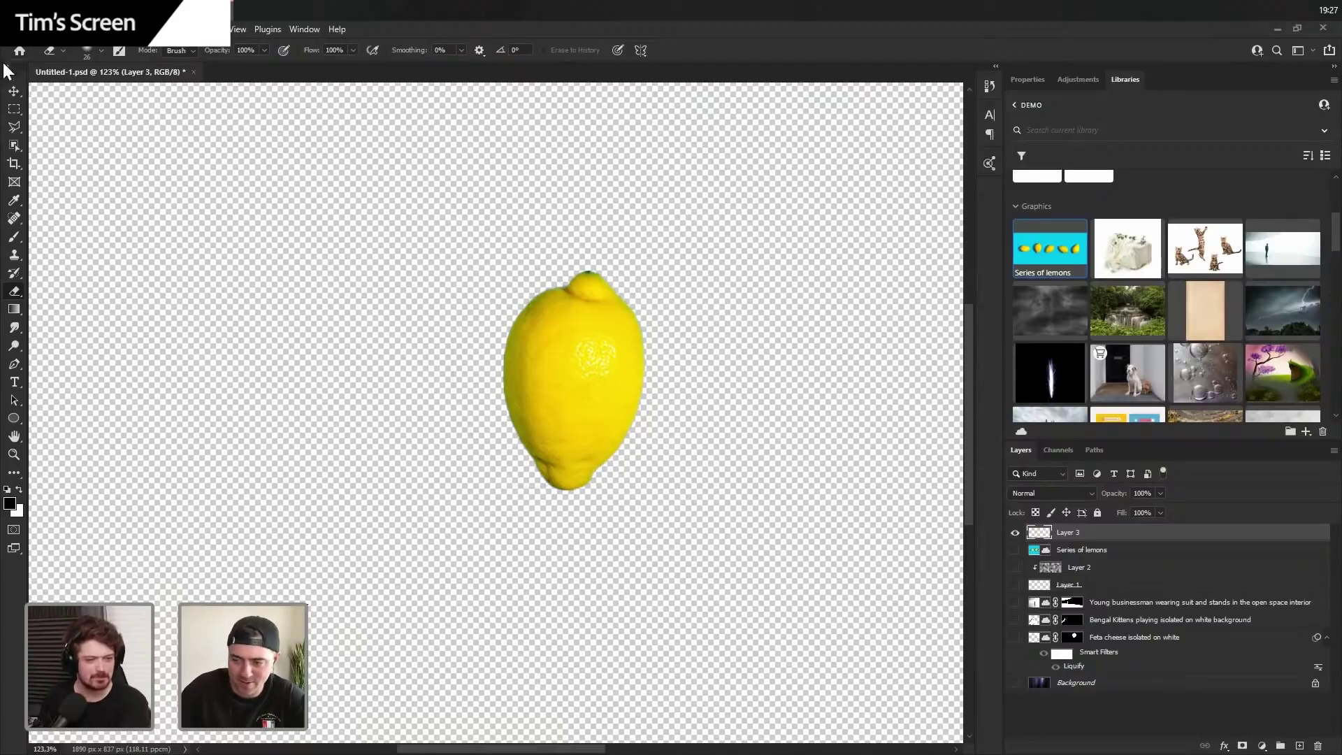
left_click(14, 91)
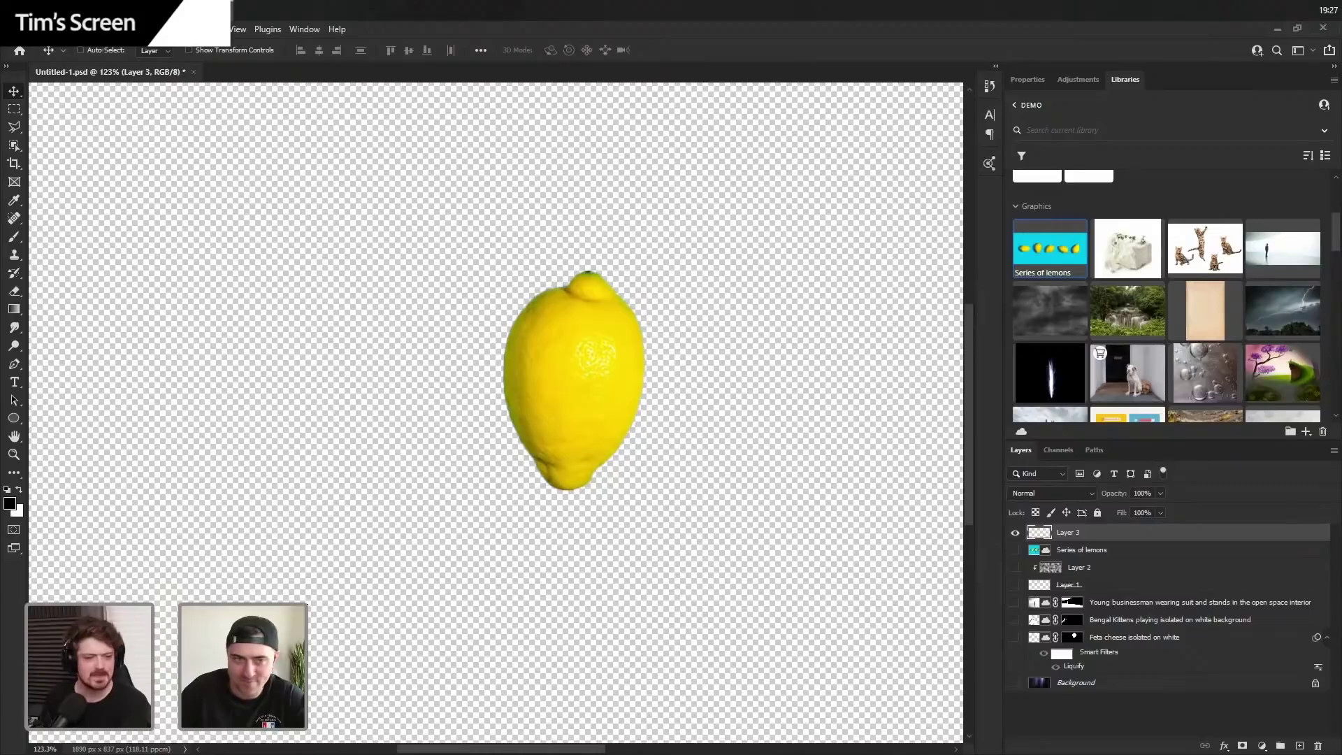
- Define a rectangular area around the isolated lemon as a pattern named Lemon, and clear the selection
left_click(14, 109)
left_click_drag(457, 216, 703, 559)
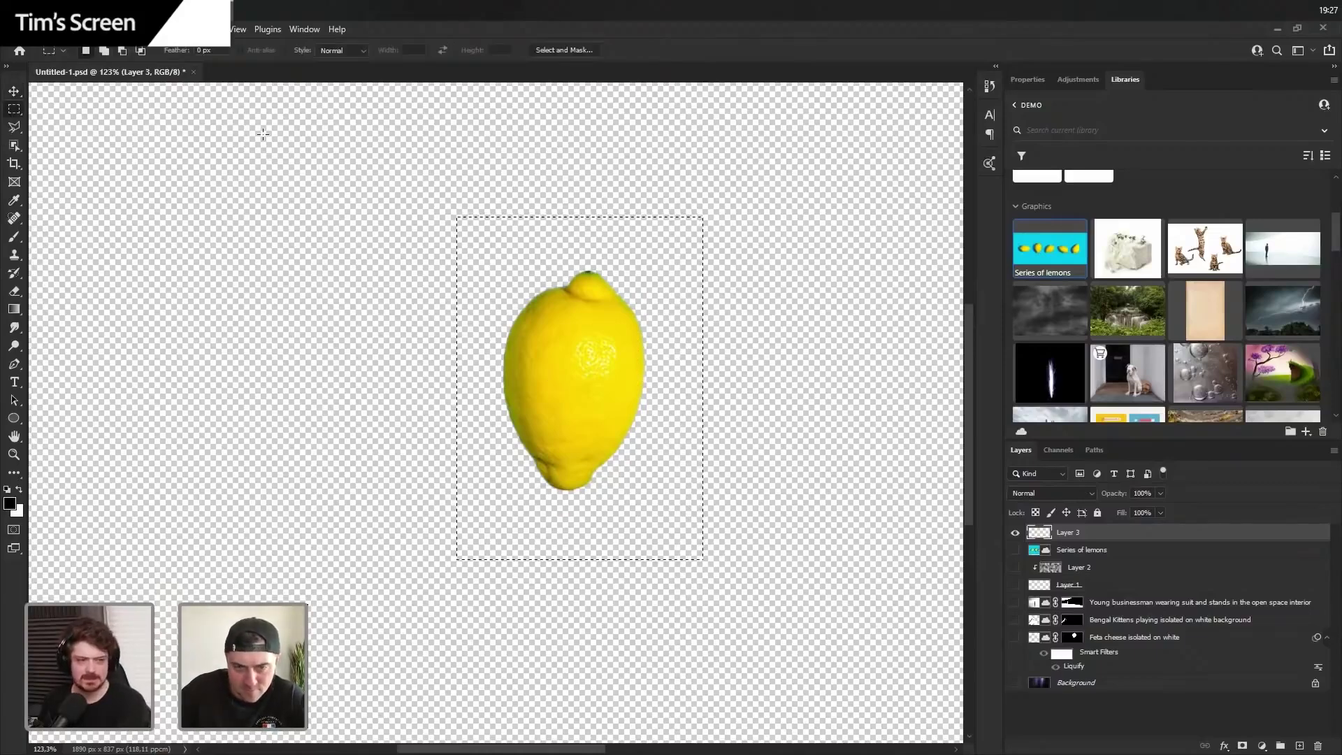
left_click(52, 29)
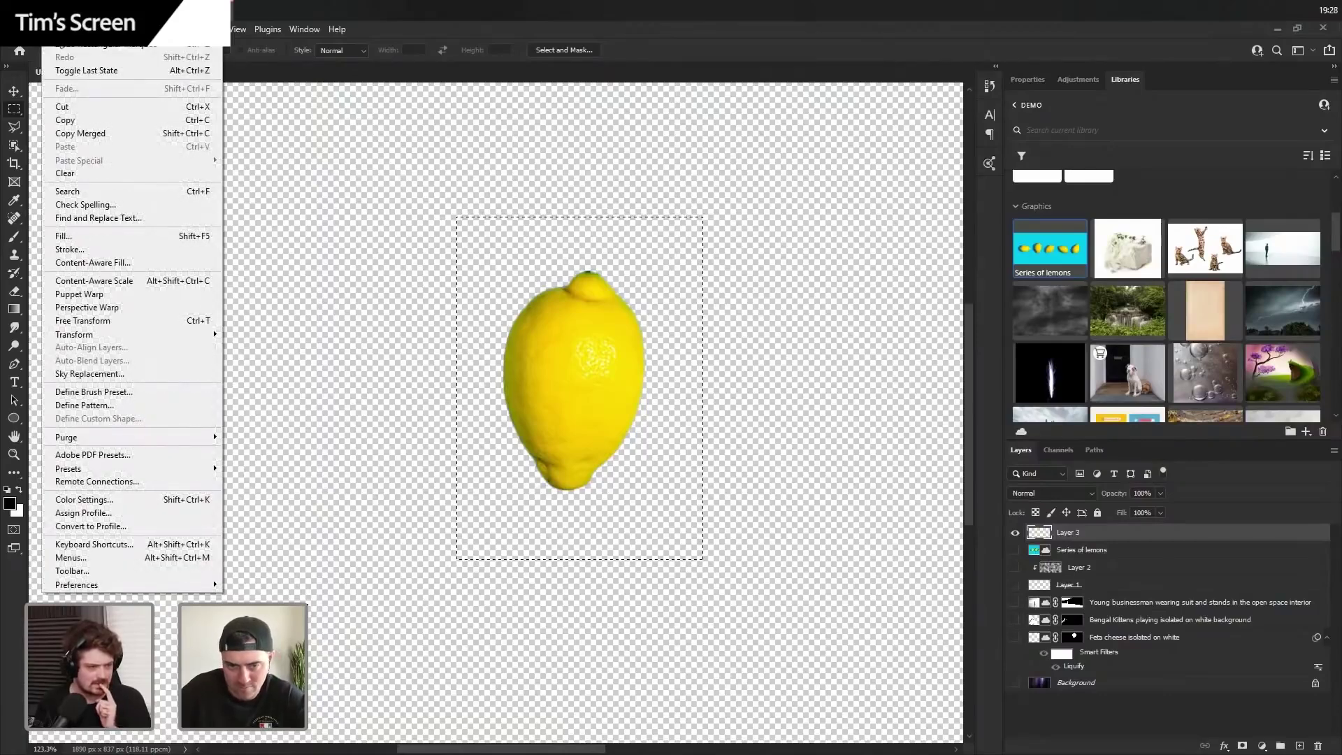
left_click(118, 407)
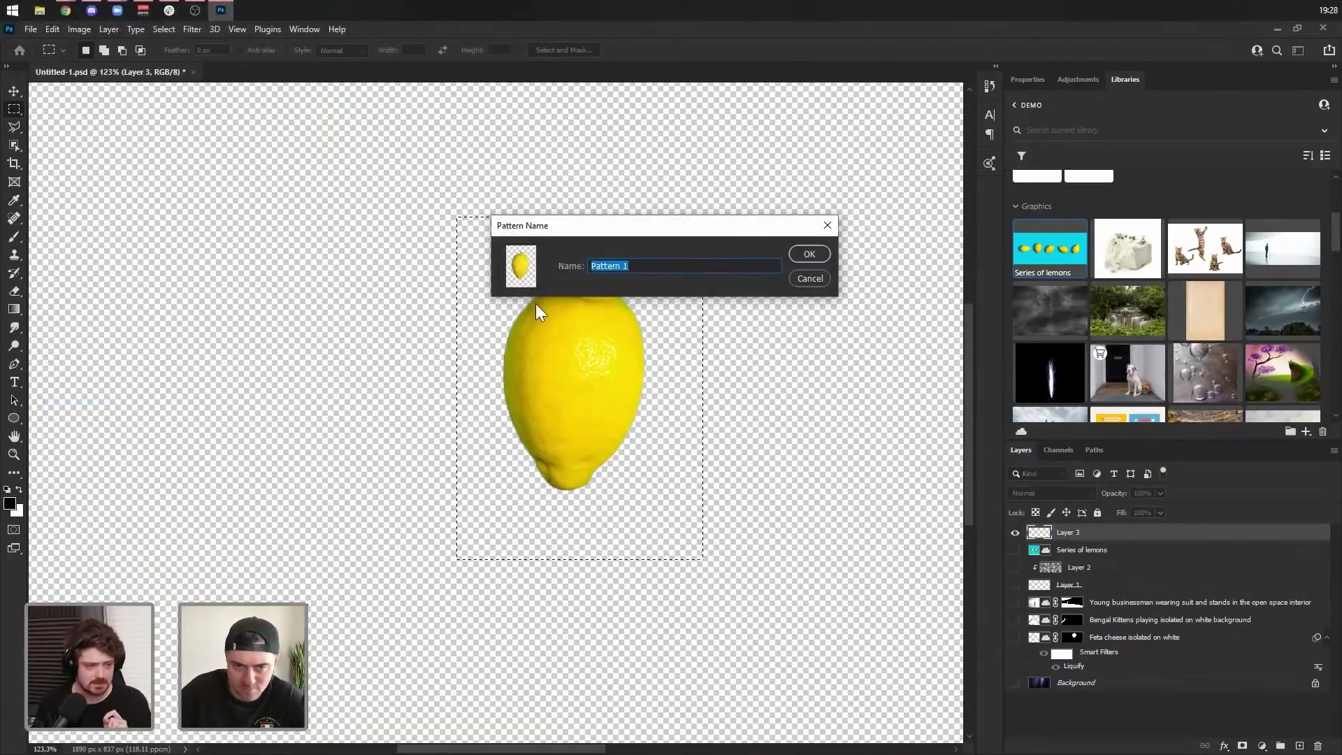
type("Lemon")
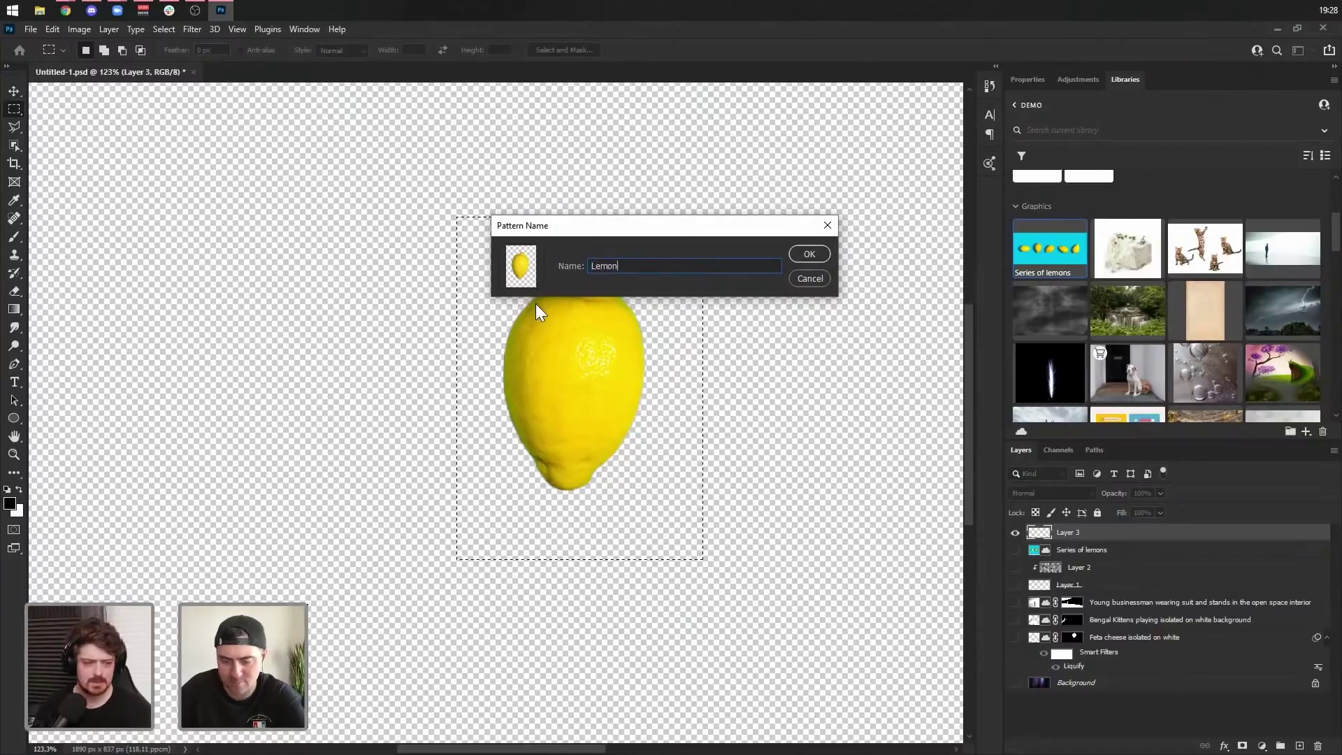
left_click(805, 256)
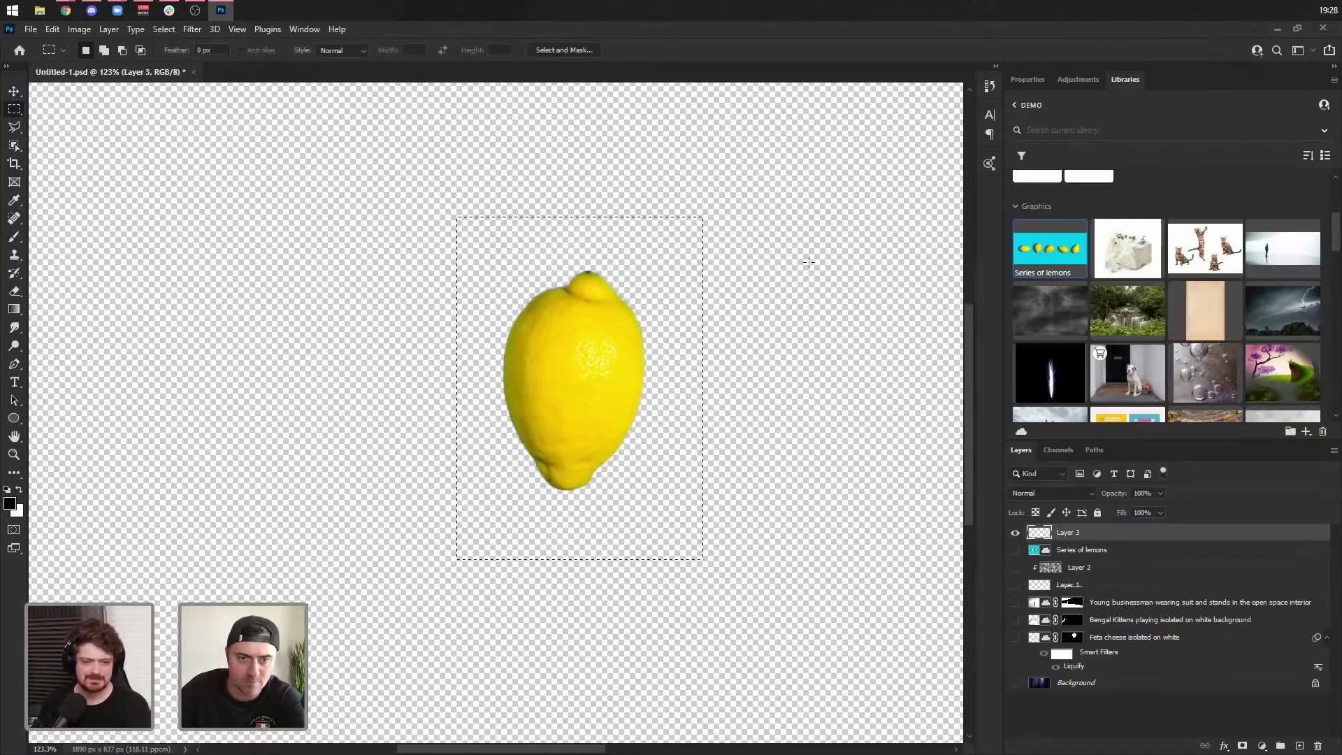
key("ctrl+d")
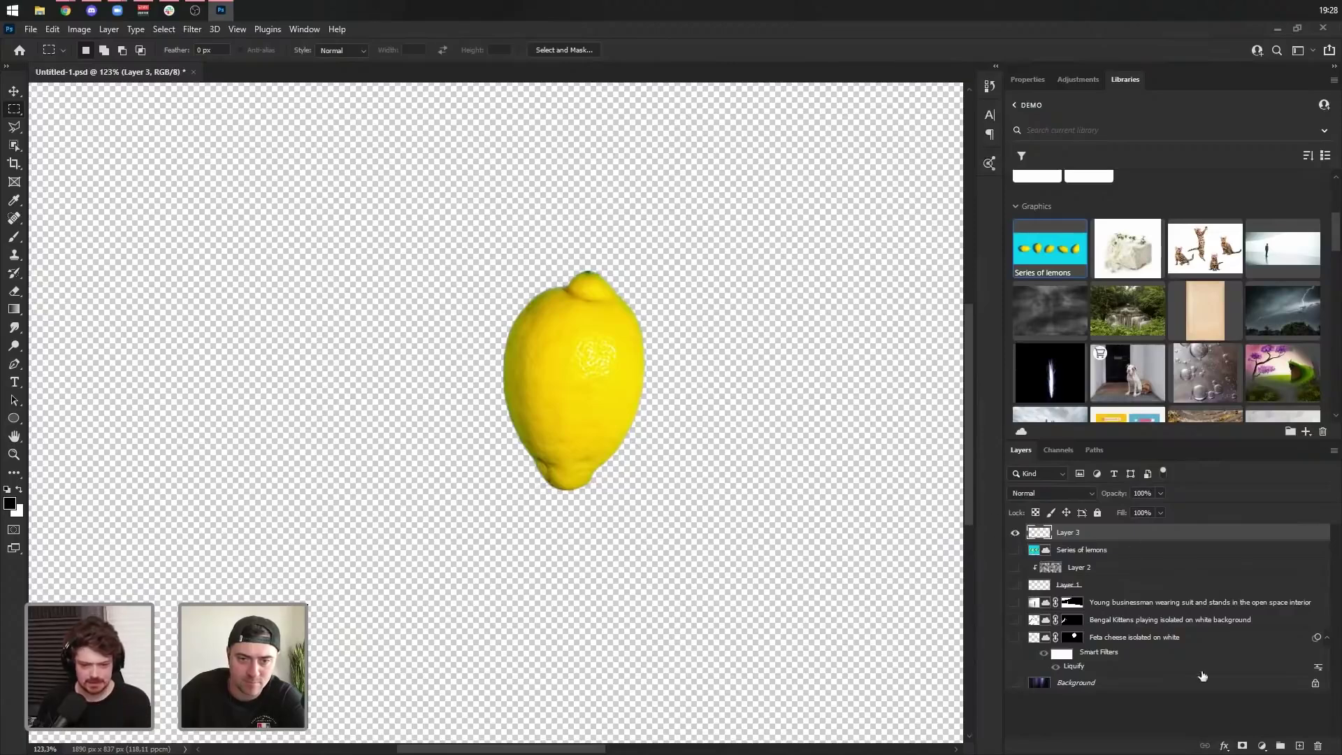
- Add a new layer above the isolated lemon and fill it with black
left_click(1300, 746)
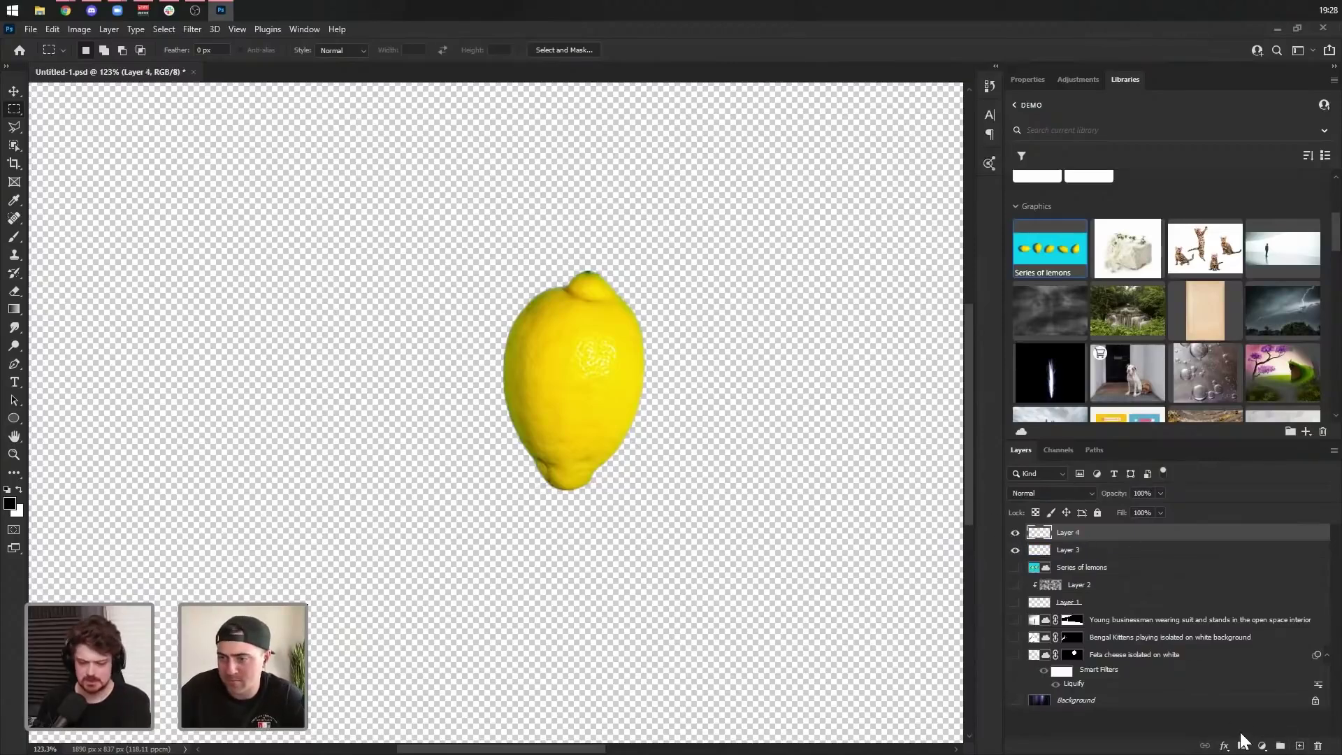
key("ctrl+BackSpace")
key("alt+BackSpace")
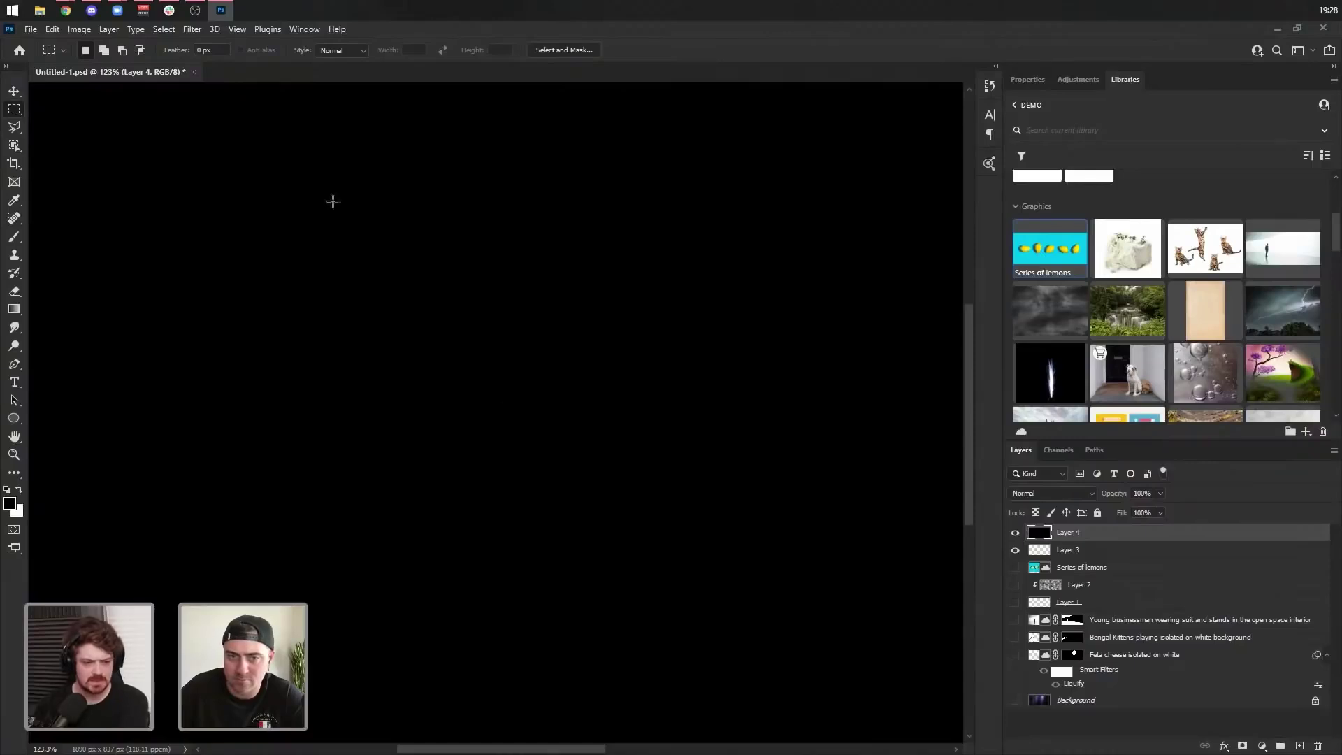
- Fill the black layer with the Lemon custom pattern using the Random Fill script, with transparency preserved
left_click(52, 29)
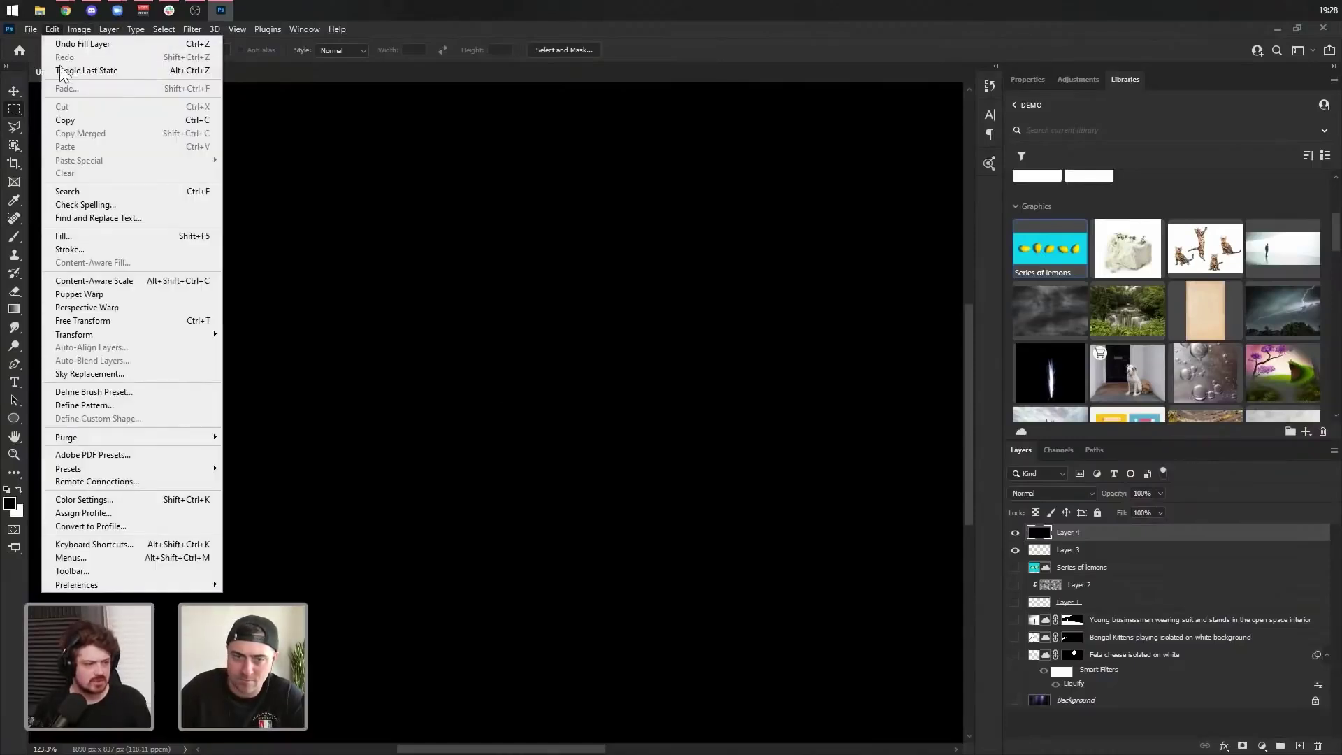
left_click(94, 236)
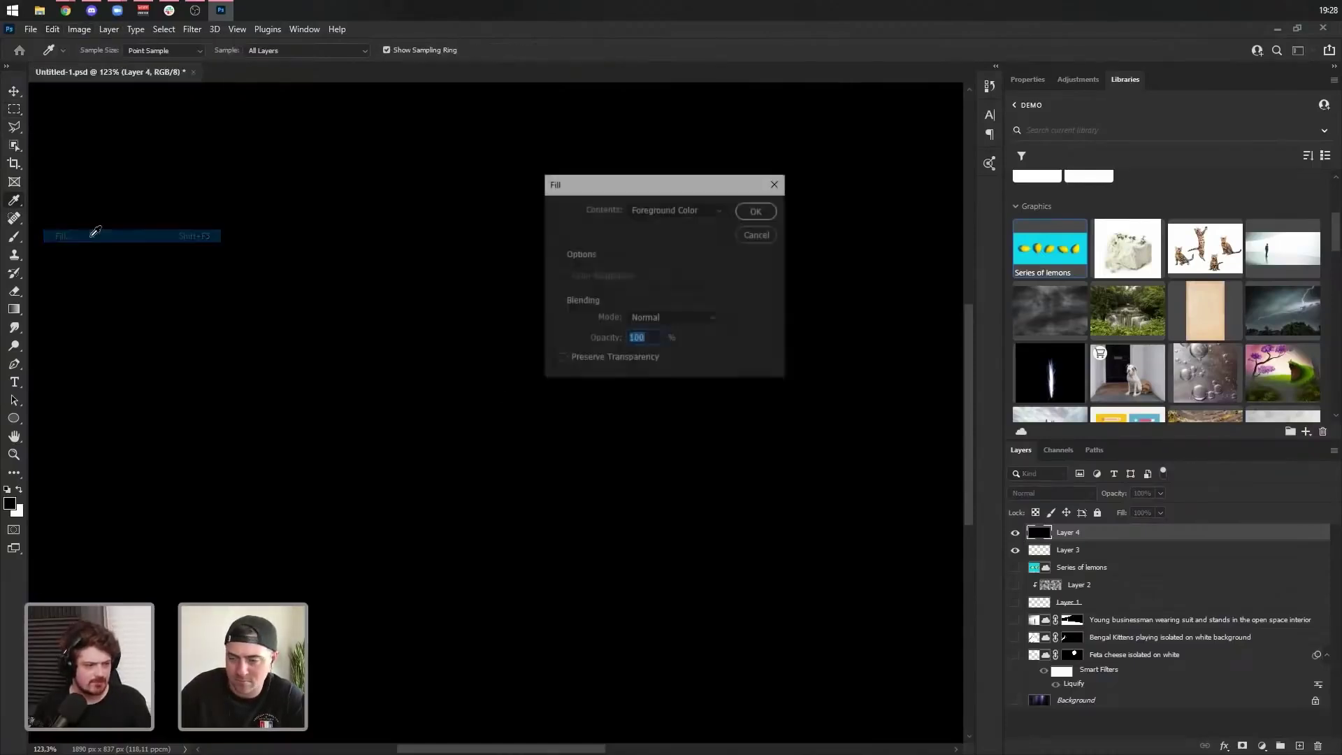
left_click(662, 212)
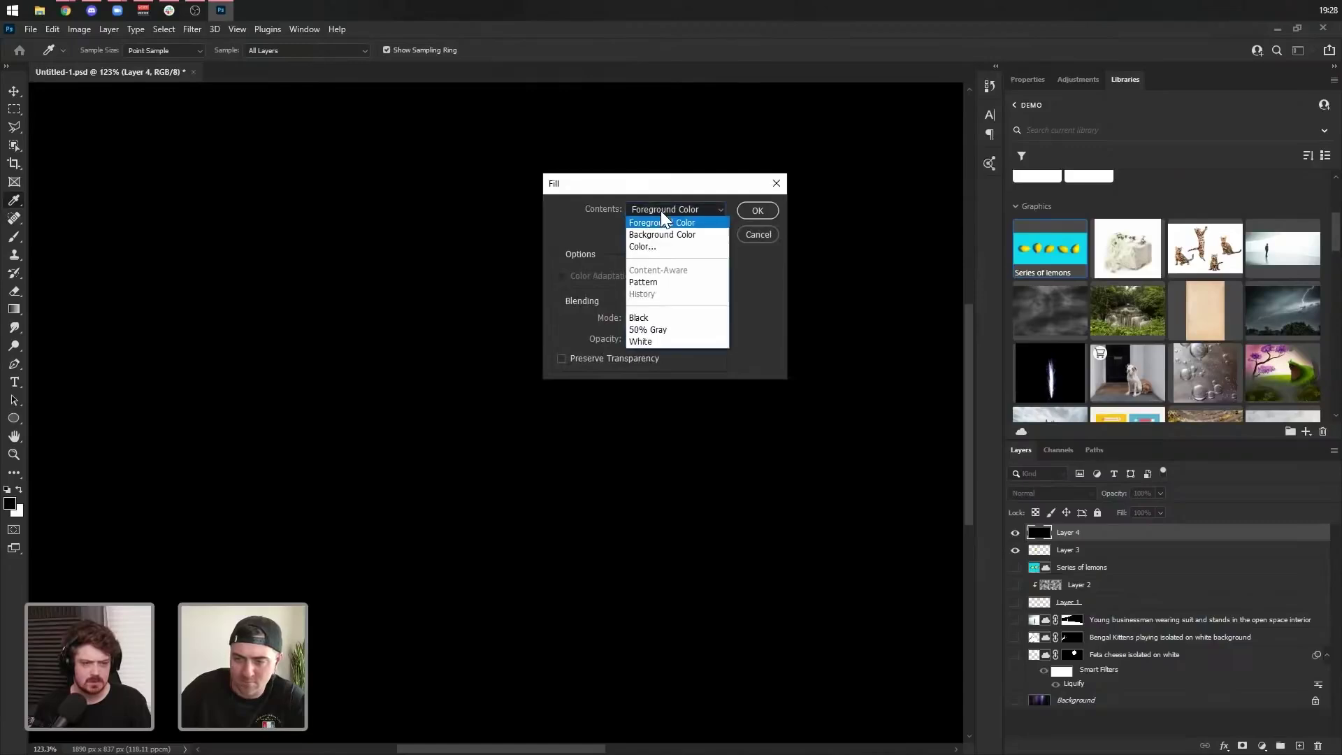
left_click(678, 282)
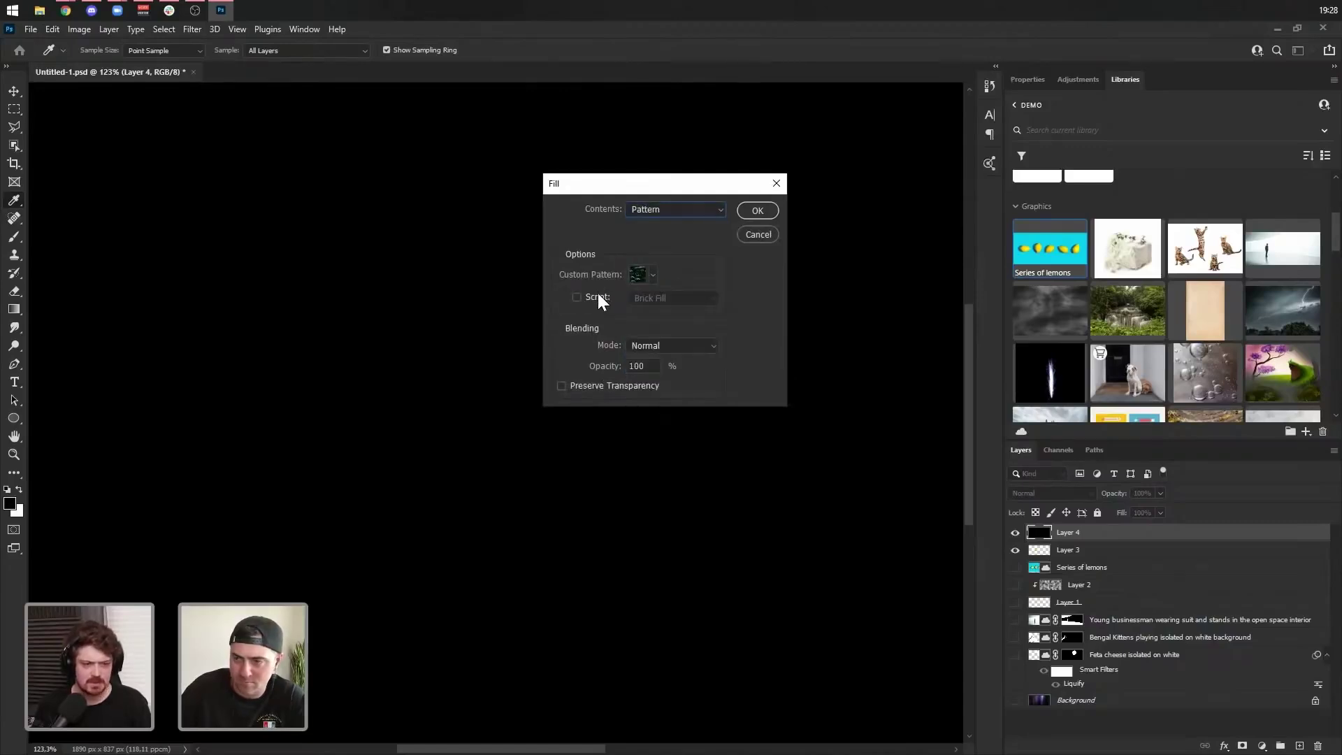
left_click(598, 295)
left_click(660, 296)
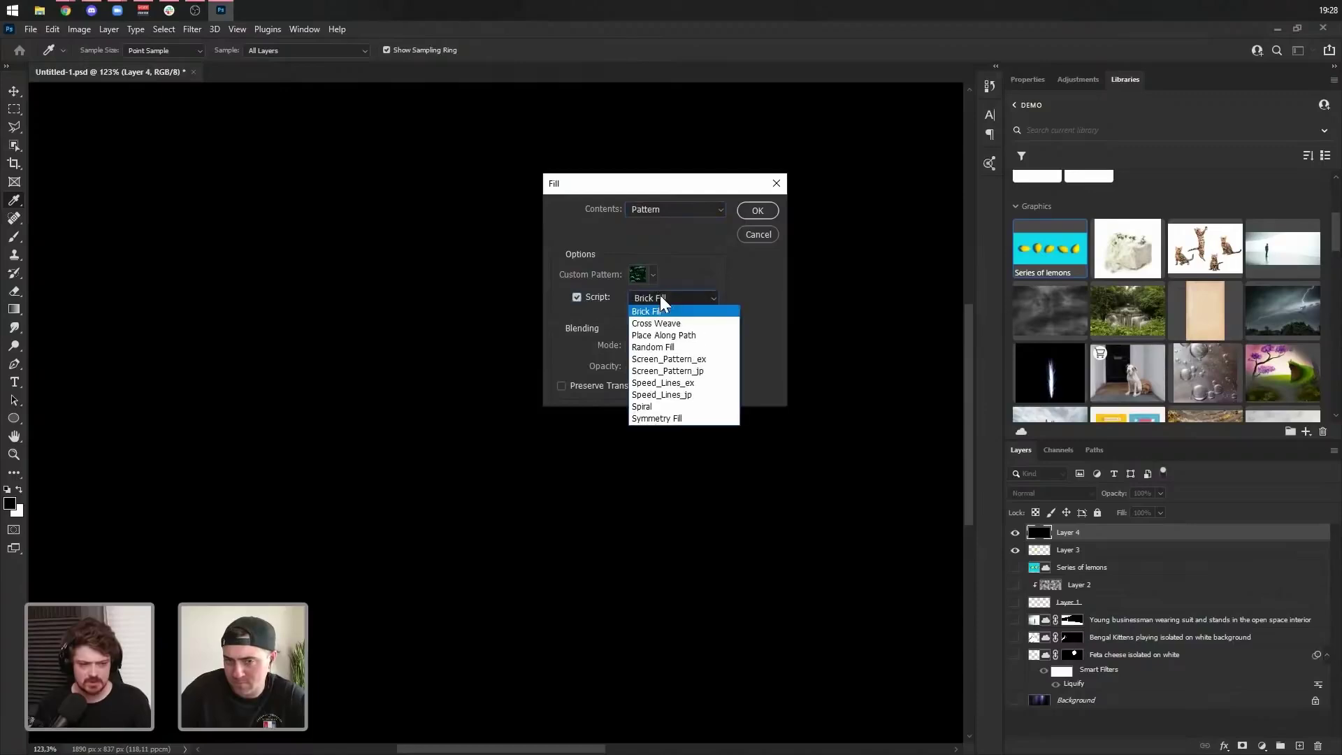
left_click(653, 347)
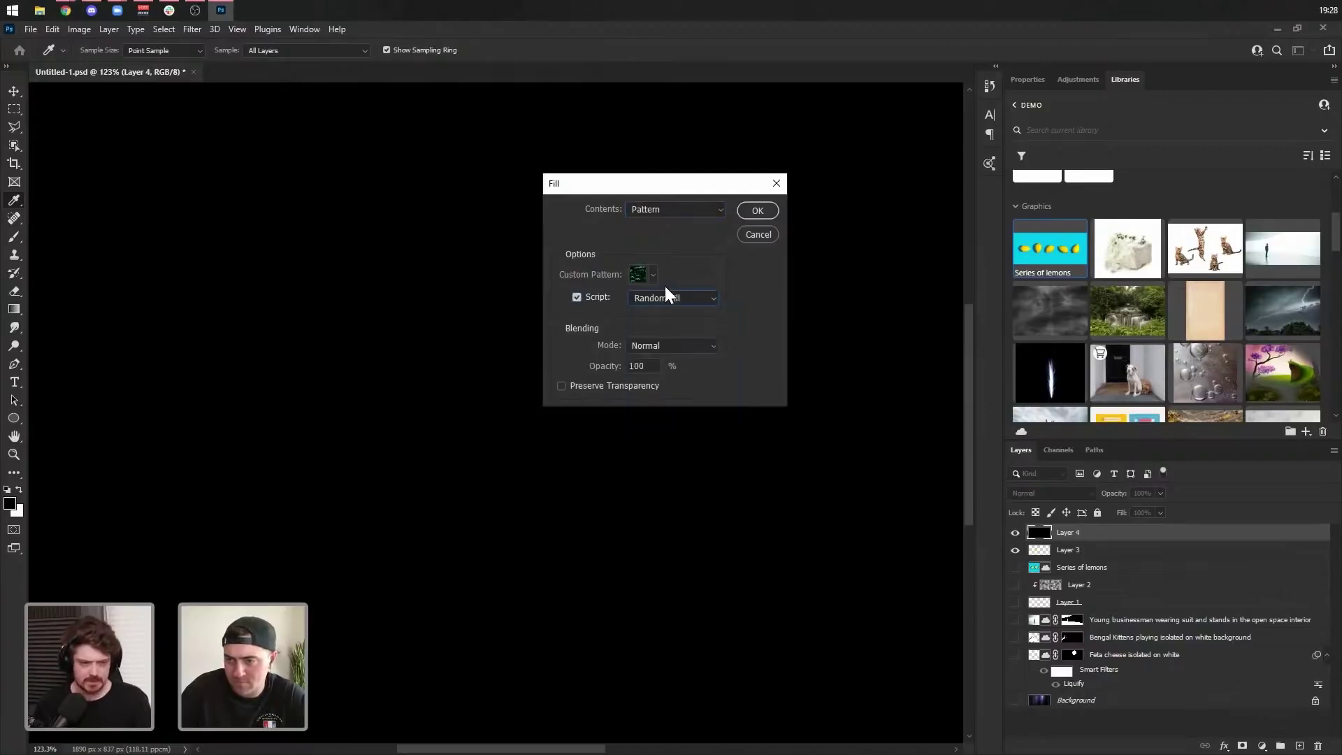
left_click(653, 275)
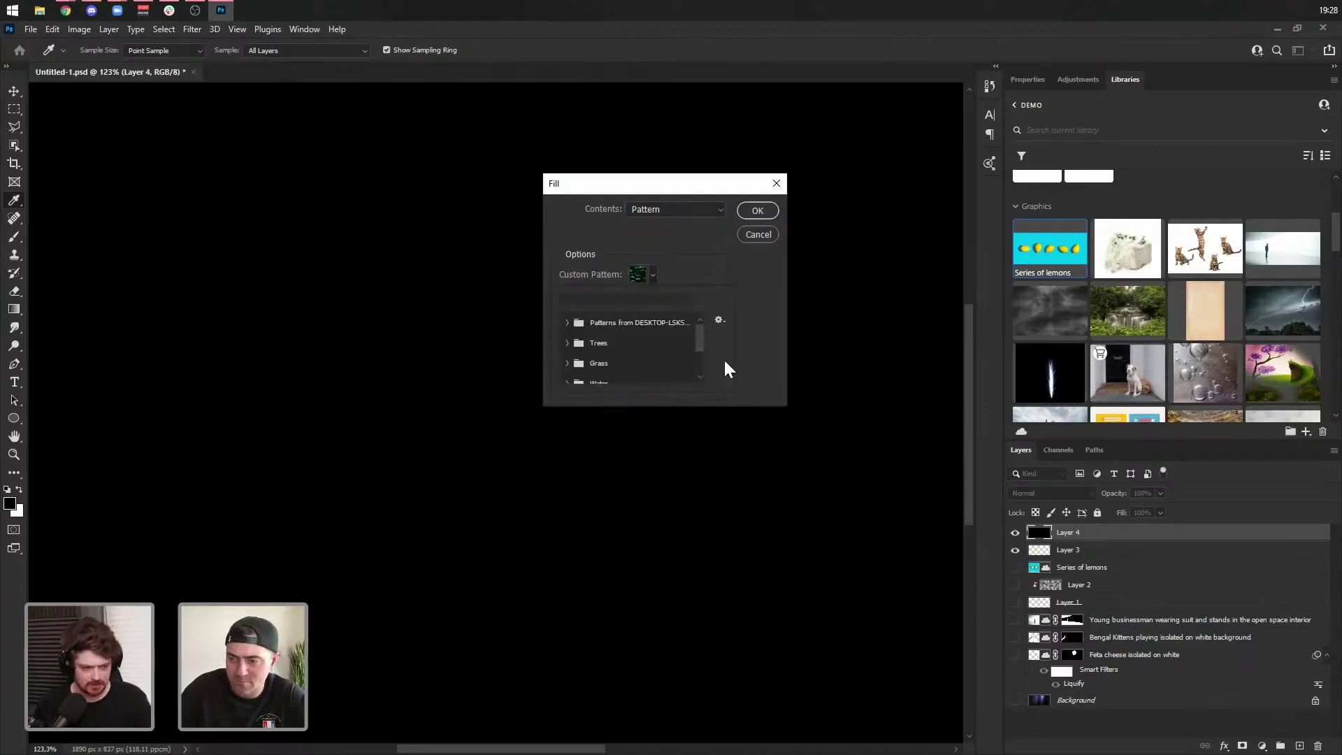
left_click_drag(731, 384, 767, 531)
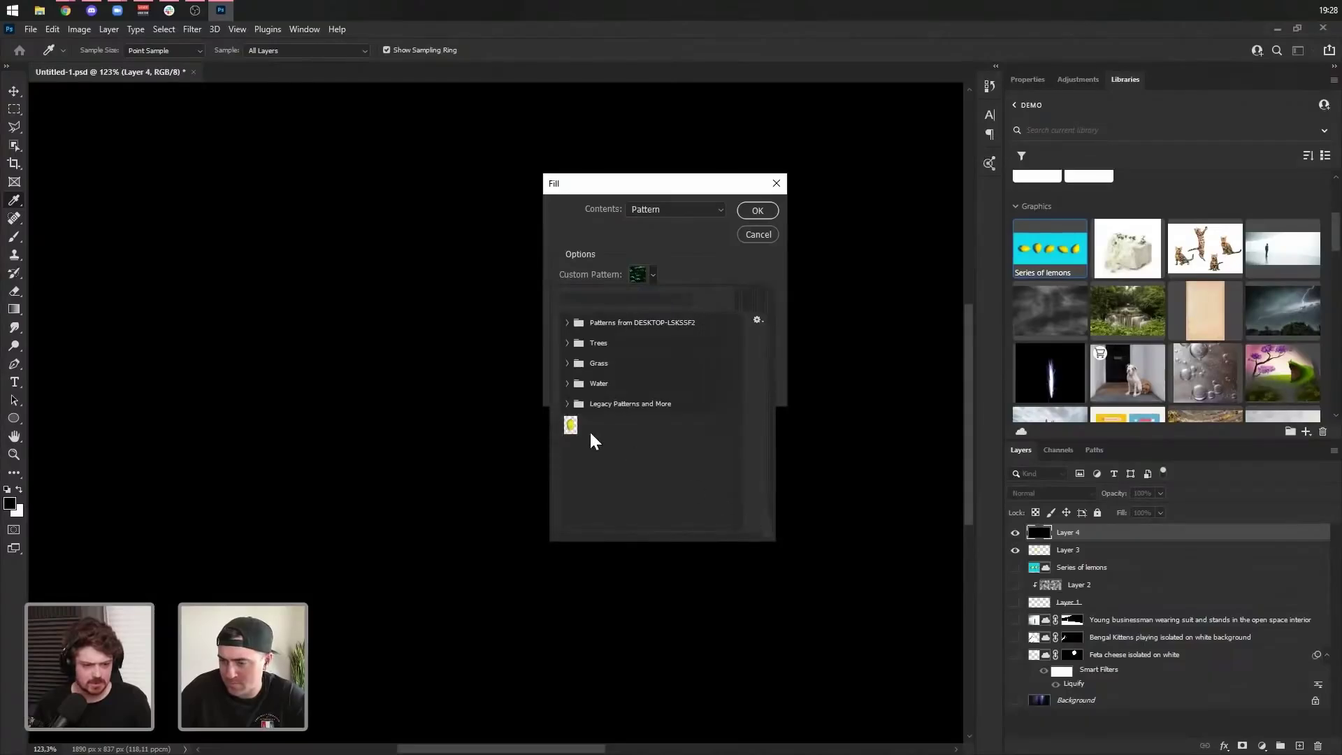
left_click(571, 425)
left_click(701, 246)
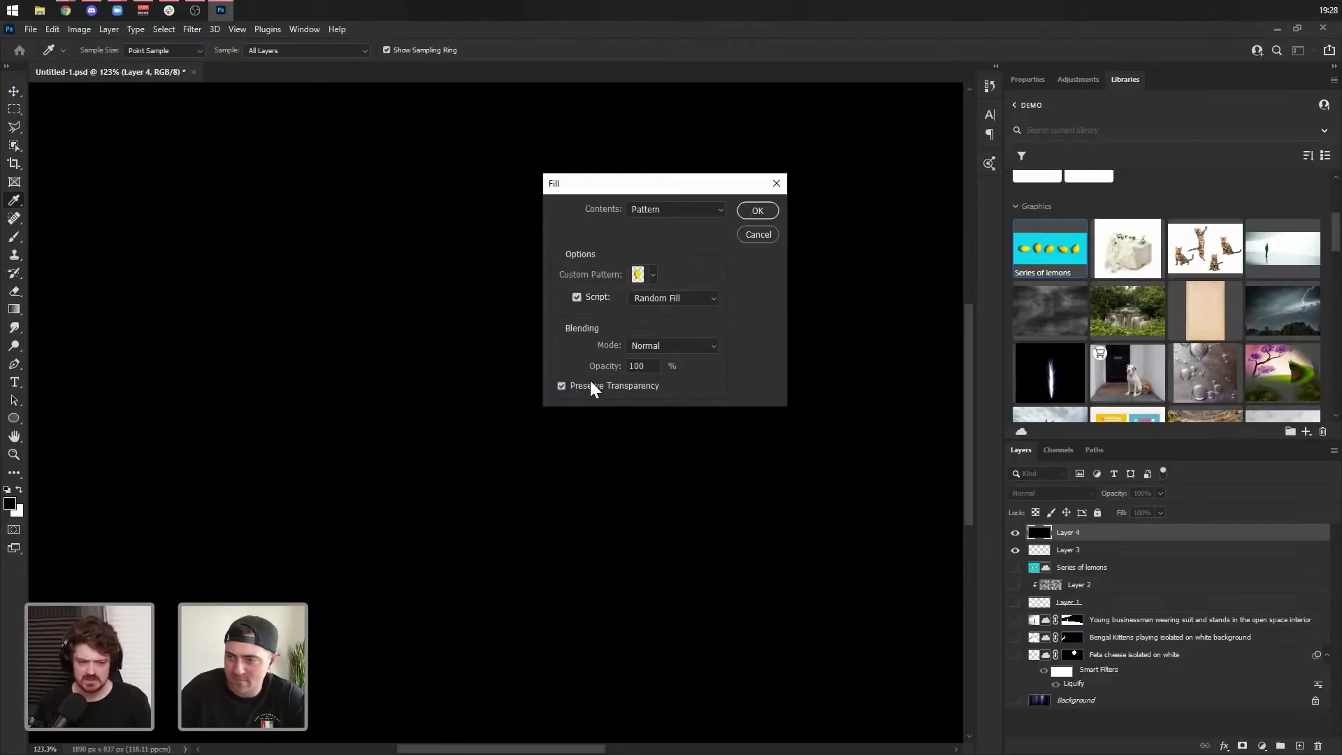
left_click(757, 210)
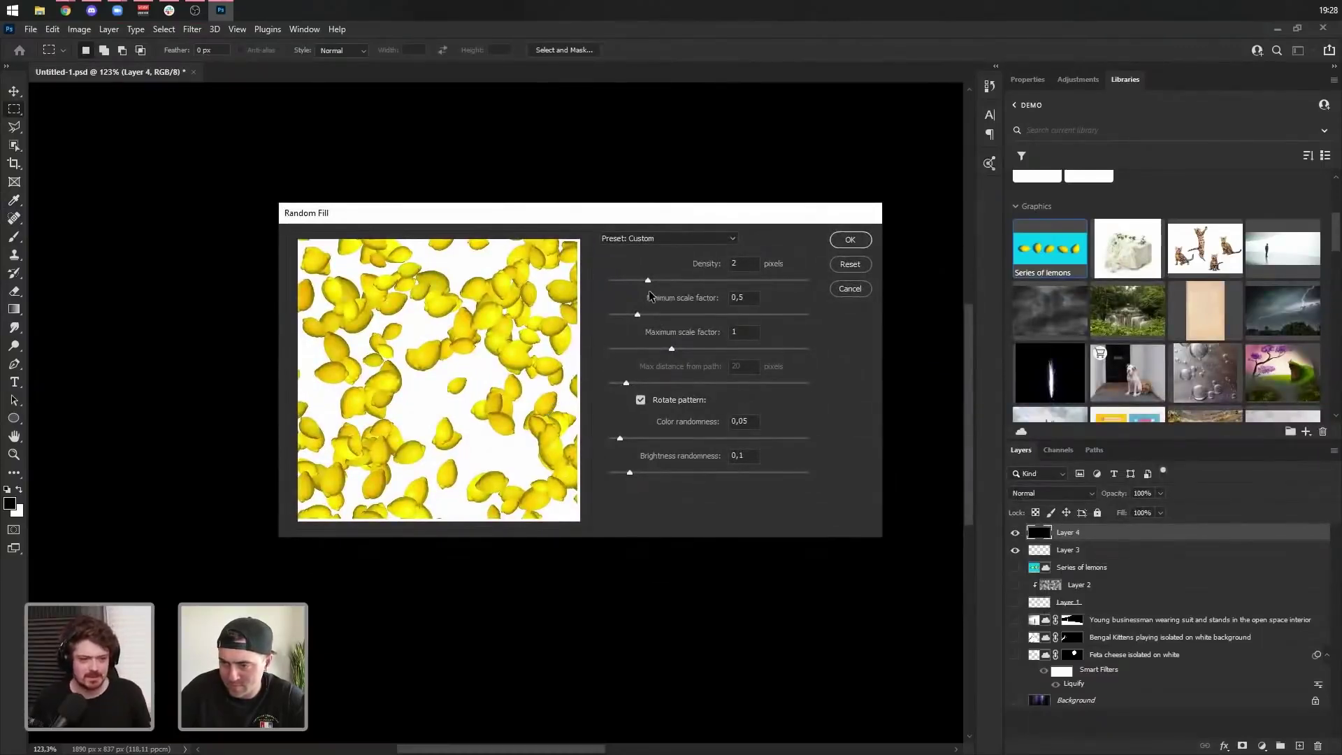
- Apply the random lemon fill with density 0,1, minimum scale 0,24, maximum scale 0,5, color randomness 0,13 and brightness randomness 0,17
left_click_drag(649, 281, 605, 281)
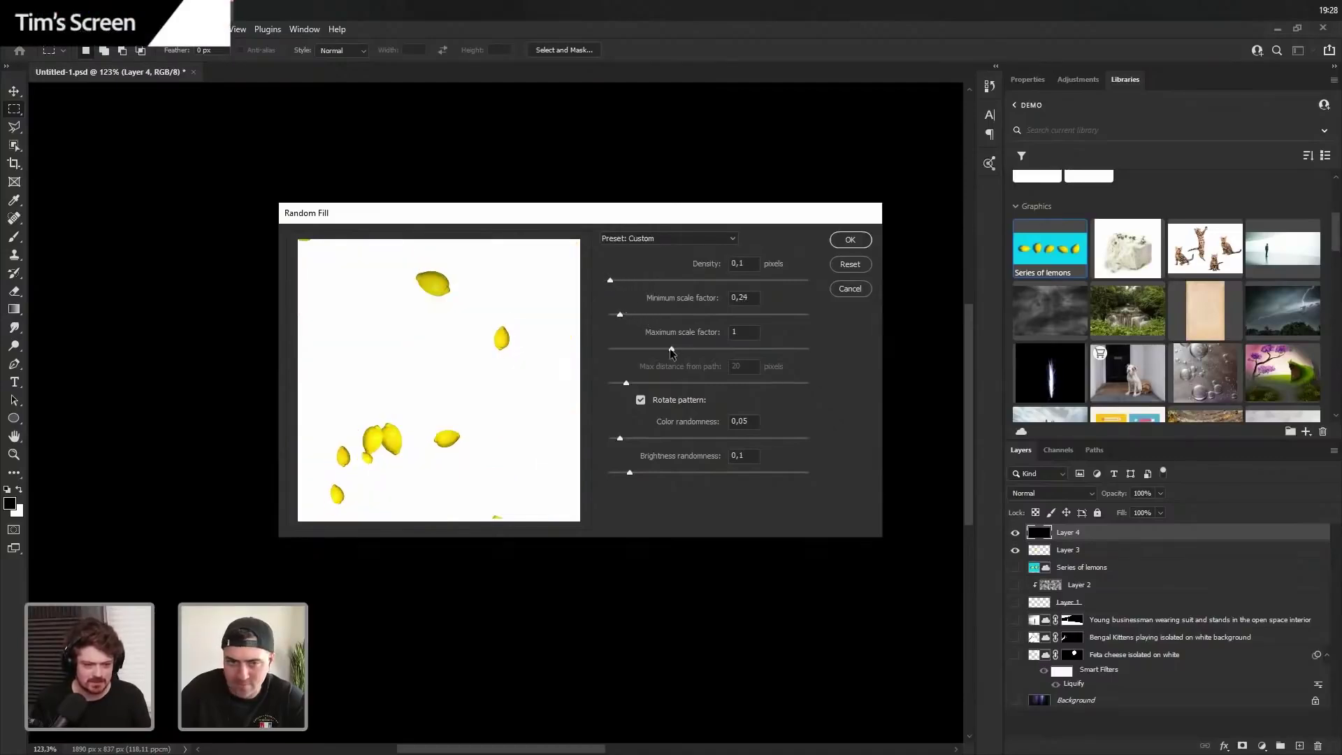
left_click_drag(644, 350, 637, 349)
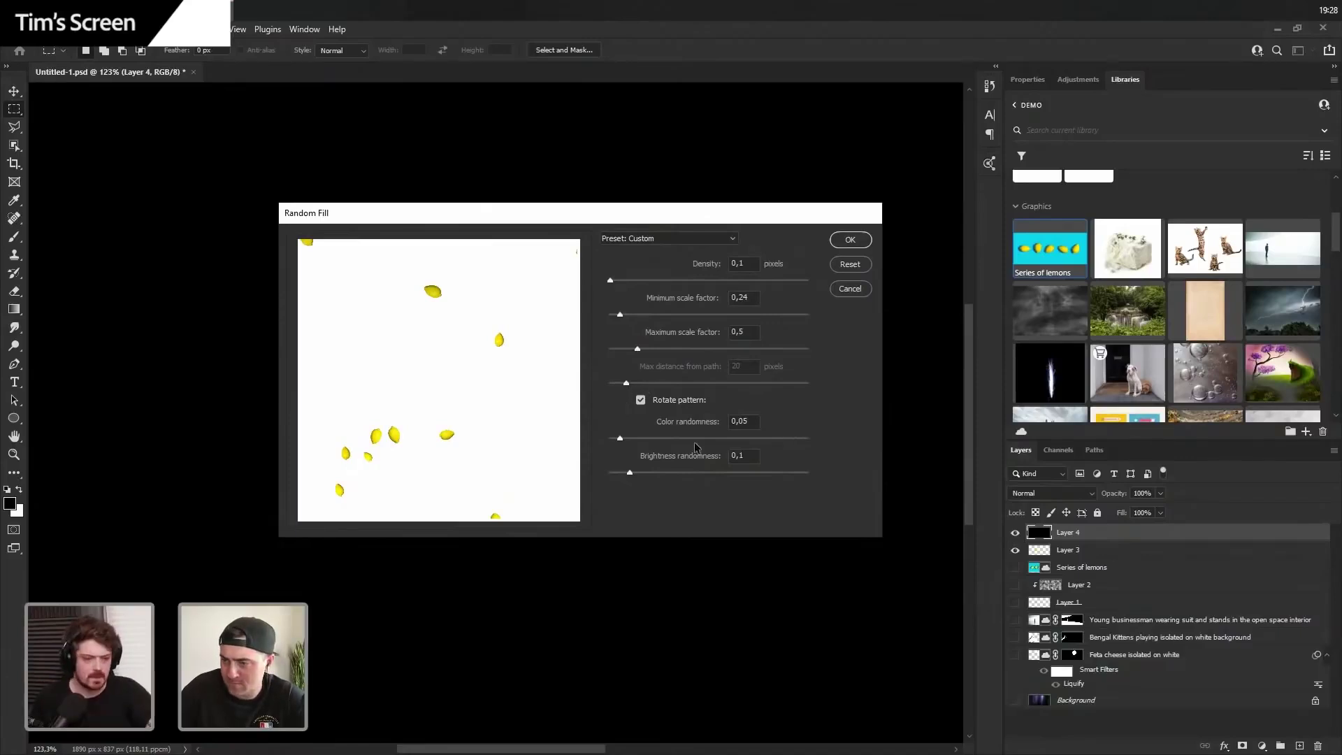
mouse_move(625, 438)
left_mouse_down()
mouse_move(673, 439)
mouse_move(637, 443)
left_mouse_up()
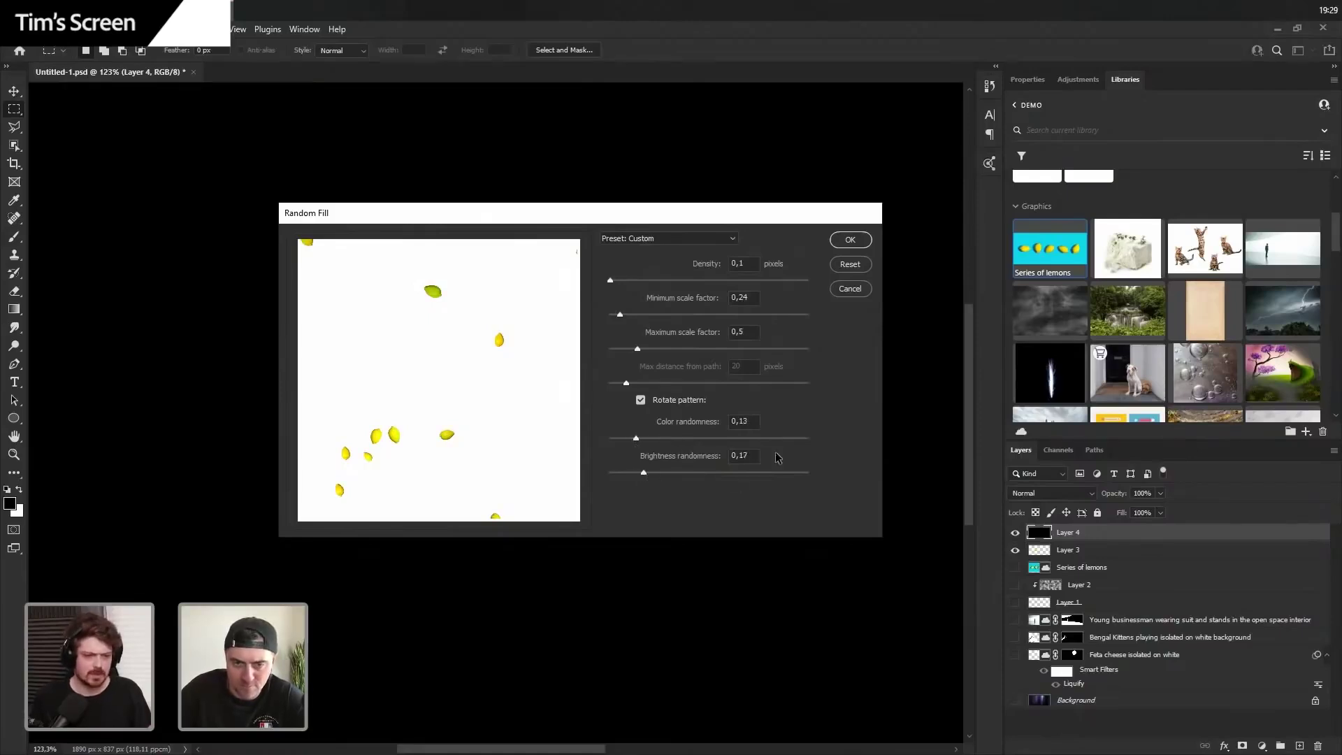
left_click(682, 239)
left_click(691, 238)
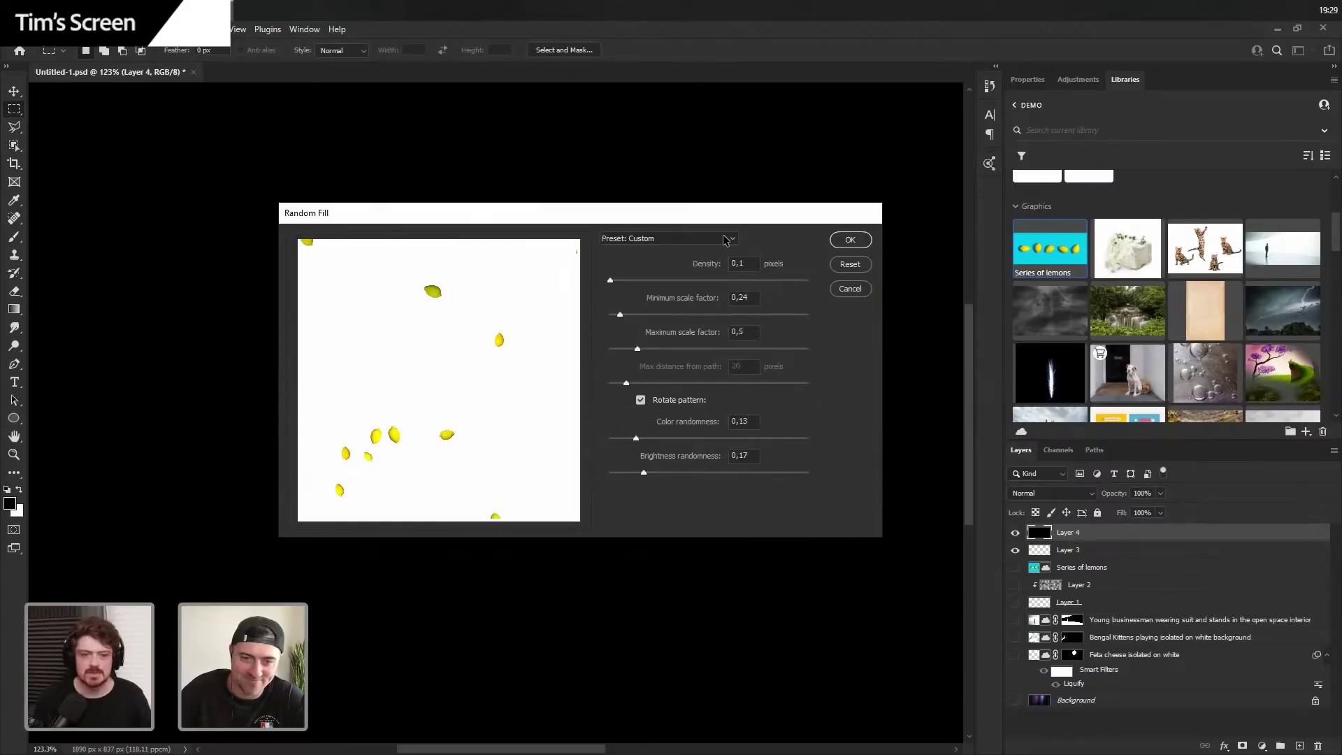
left_click(849, 241)
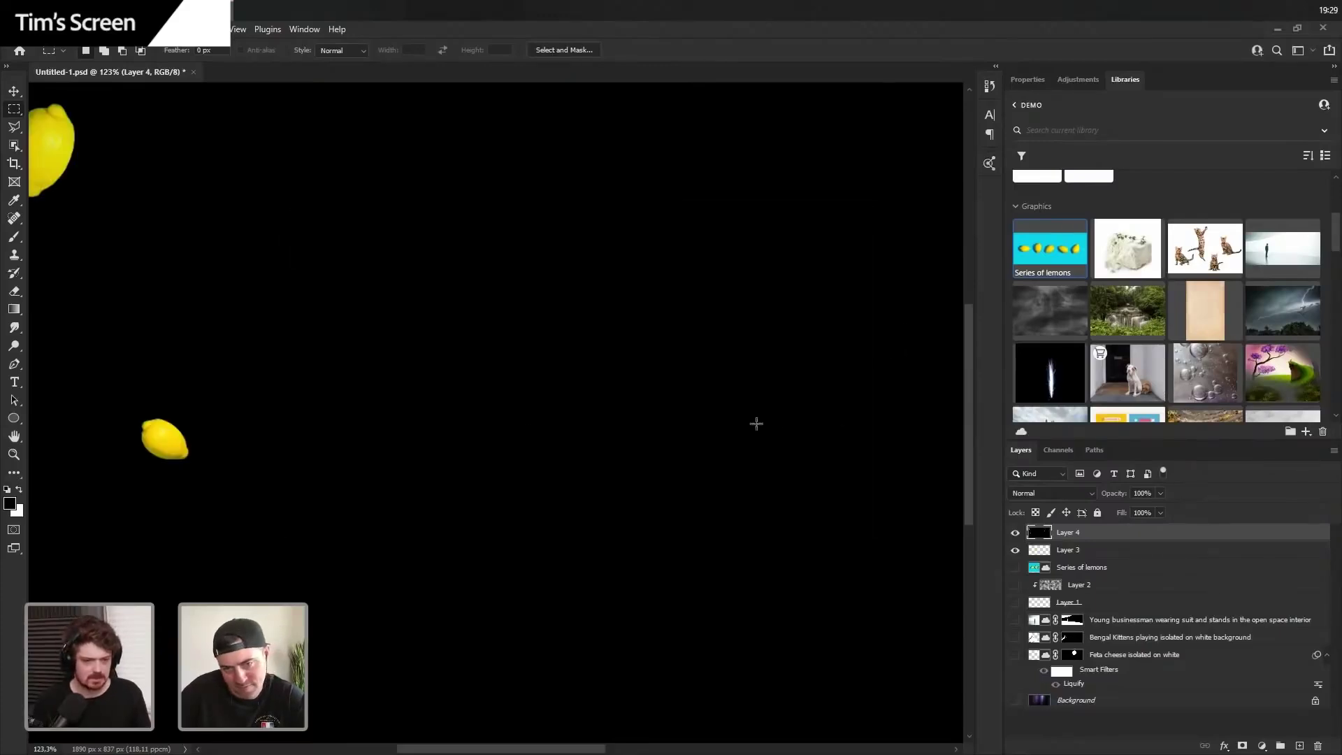
- Undo the random lemon fill and try it again with minimum scale factor 0,13 and maximum scale factor 0,2
scroll(542, 387, "down", 3)
scroll(542, 386, "down", 3)
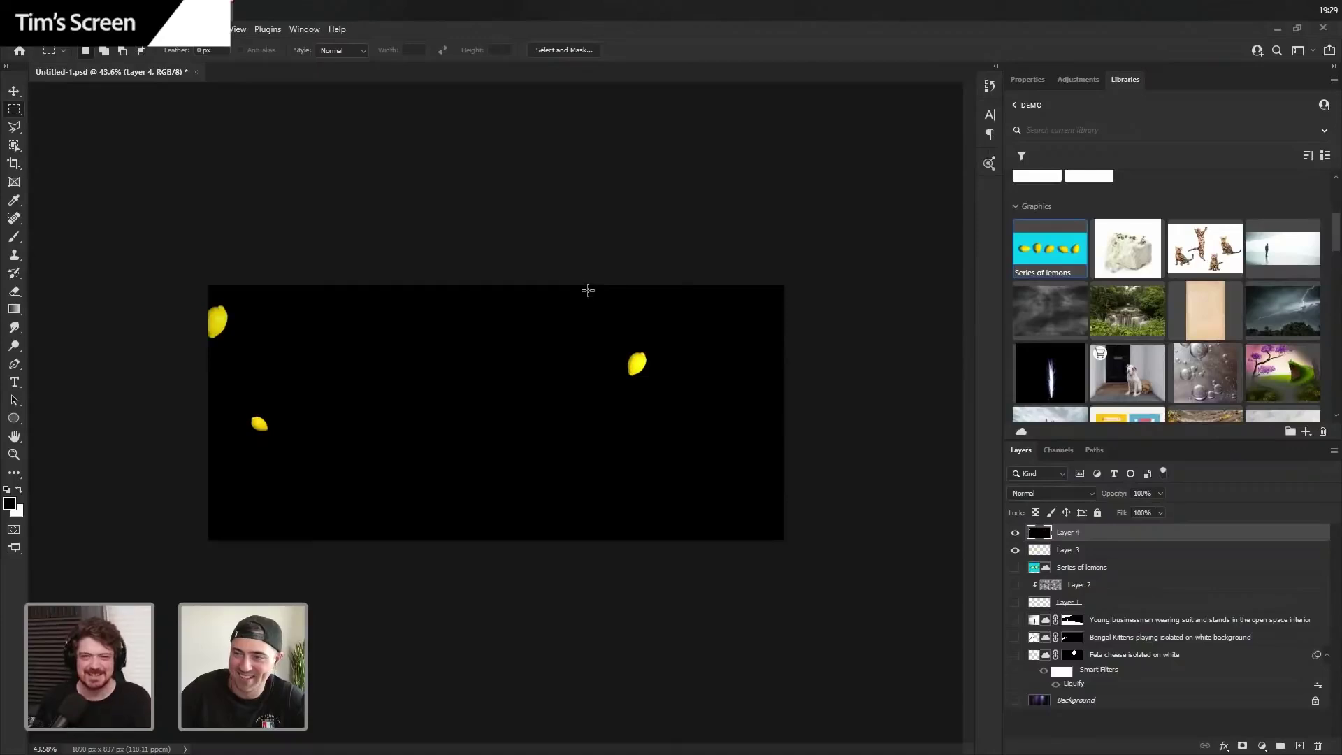
key("ctrl+z")
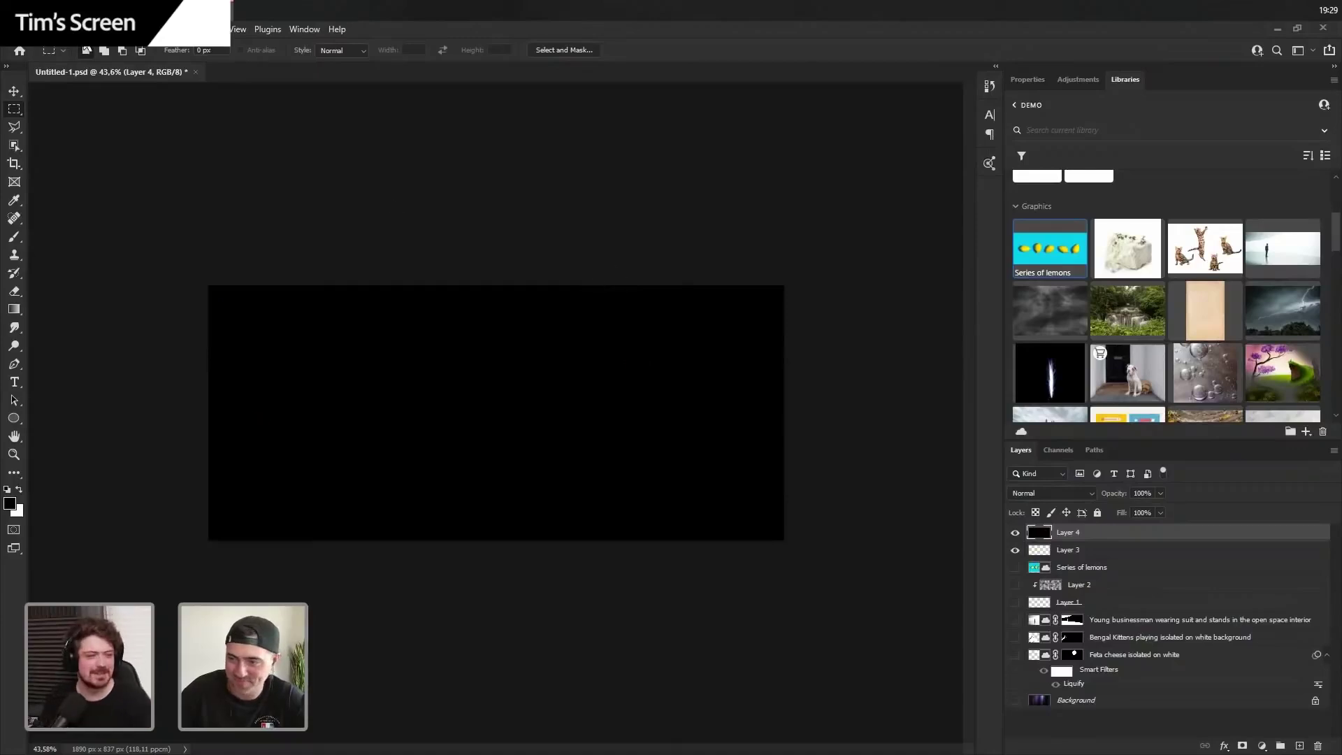
left_click(79, 29)
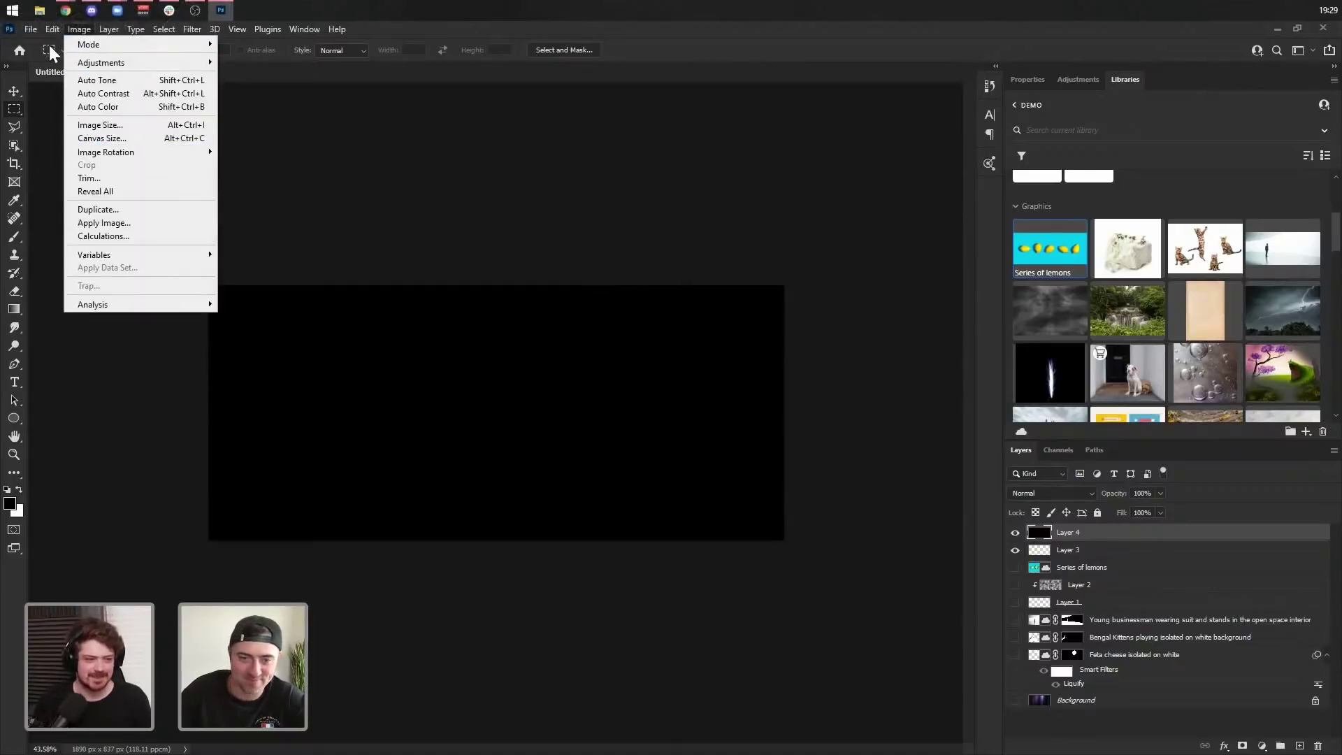
mouse_move(53, 29)
left_click(82, 236)
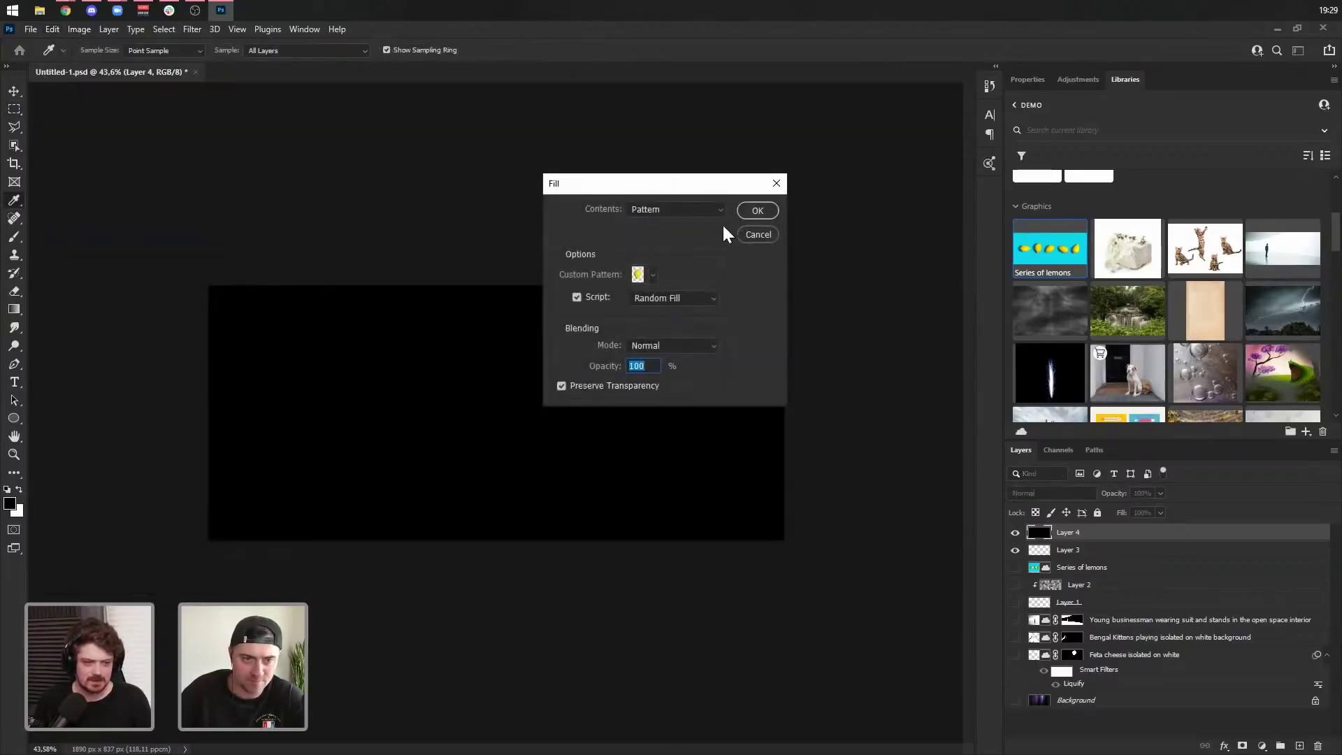
left_click(767, 211)
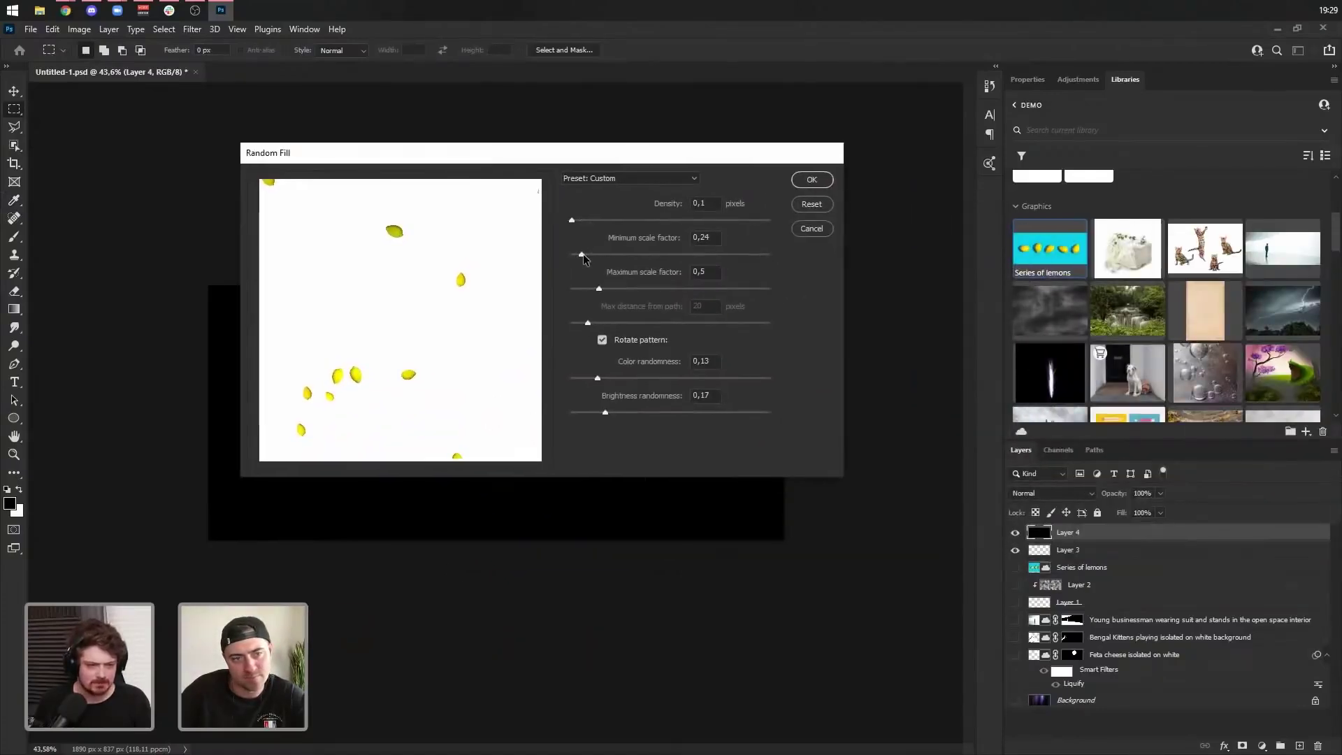
left_click_drag(583, 255, 576, 254)
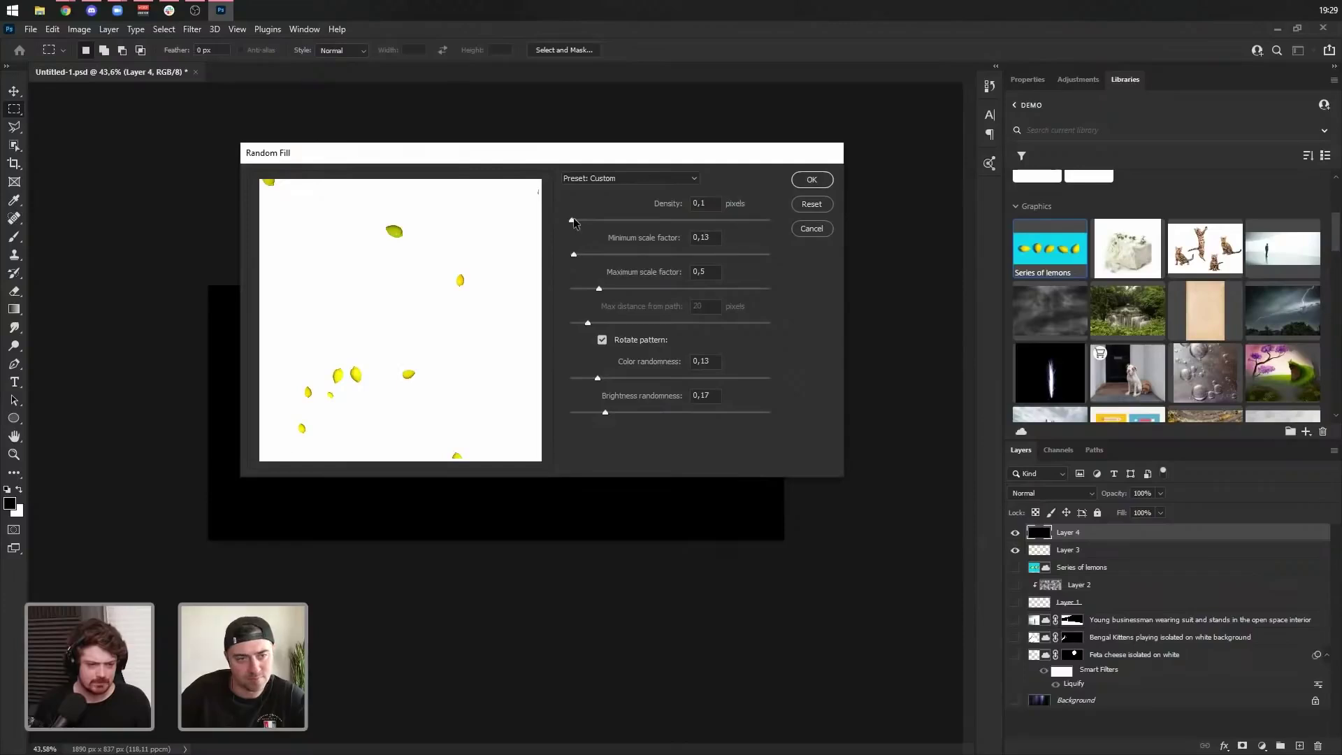
left_click_drag(600, 289, 579, 289)
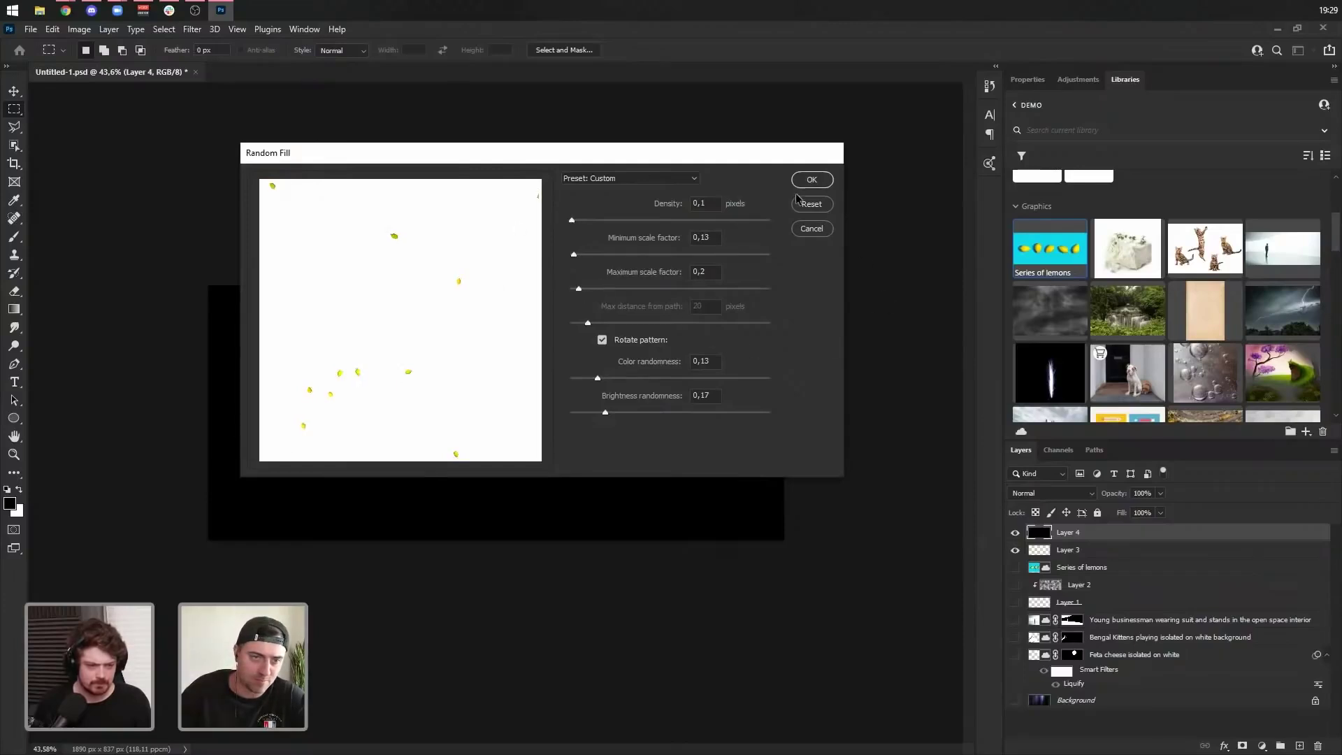
left_click(814, 180)
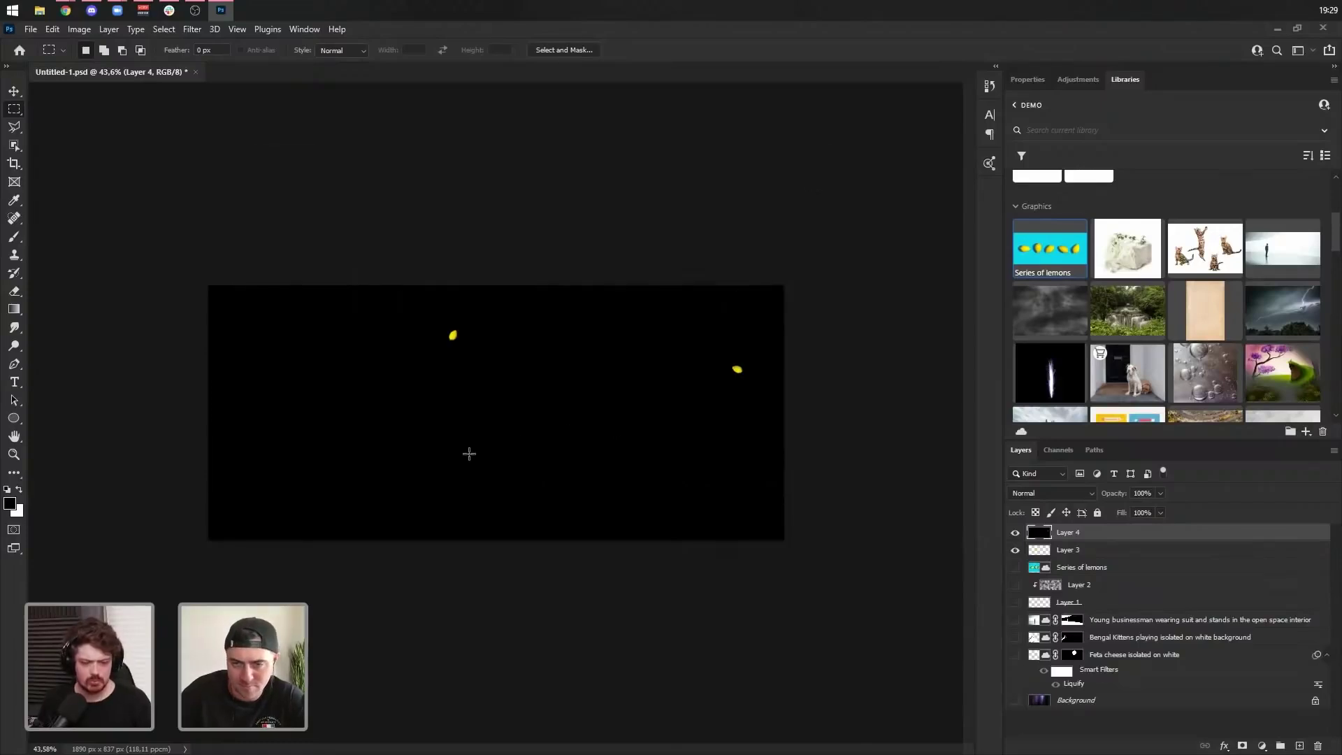
- Undo the smaller lemon fill, try white on the layer instead, and revert the layer to empty
scroll(434, 328, "up", 10)
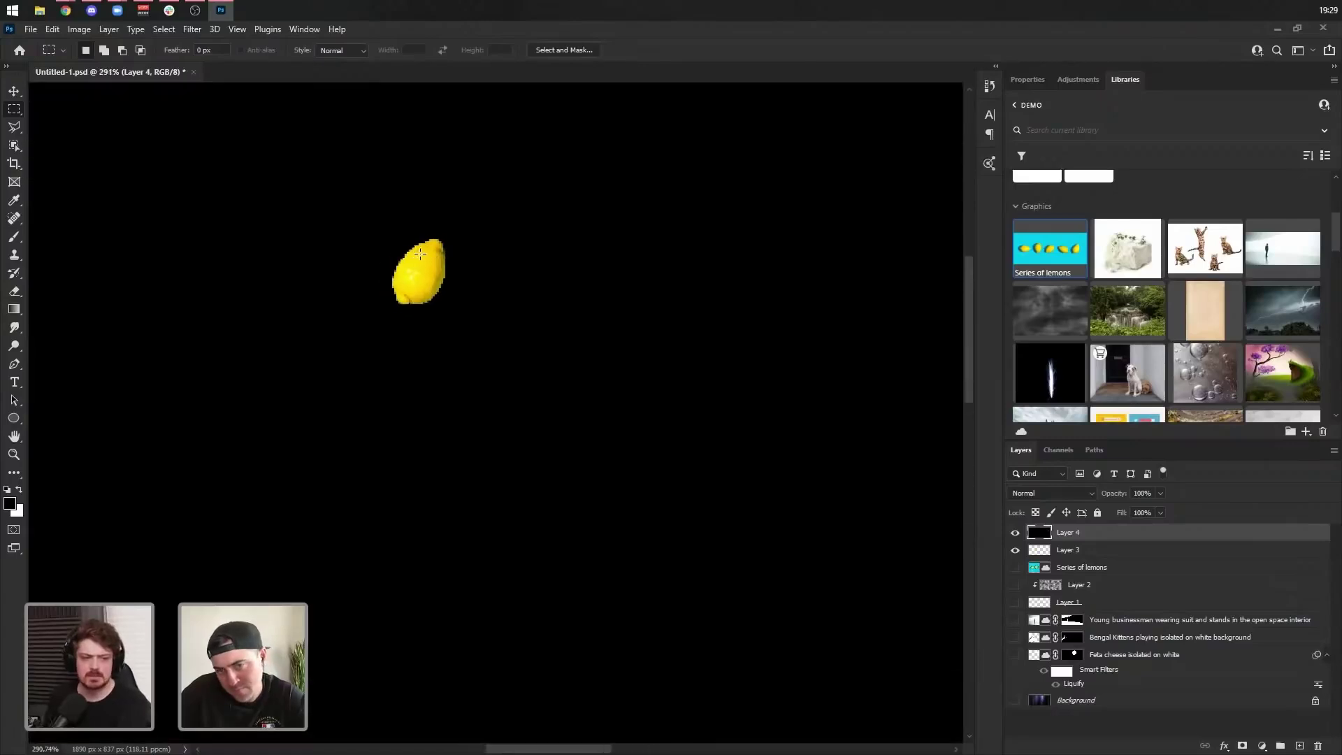
key("ctrl+z")
key("ctrl+BackSpace")
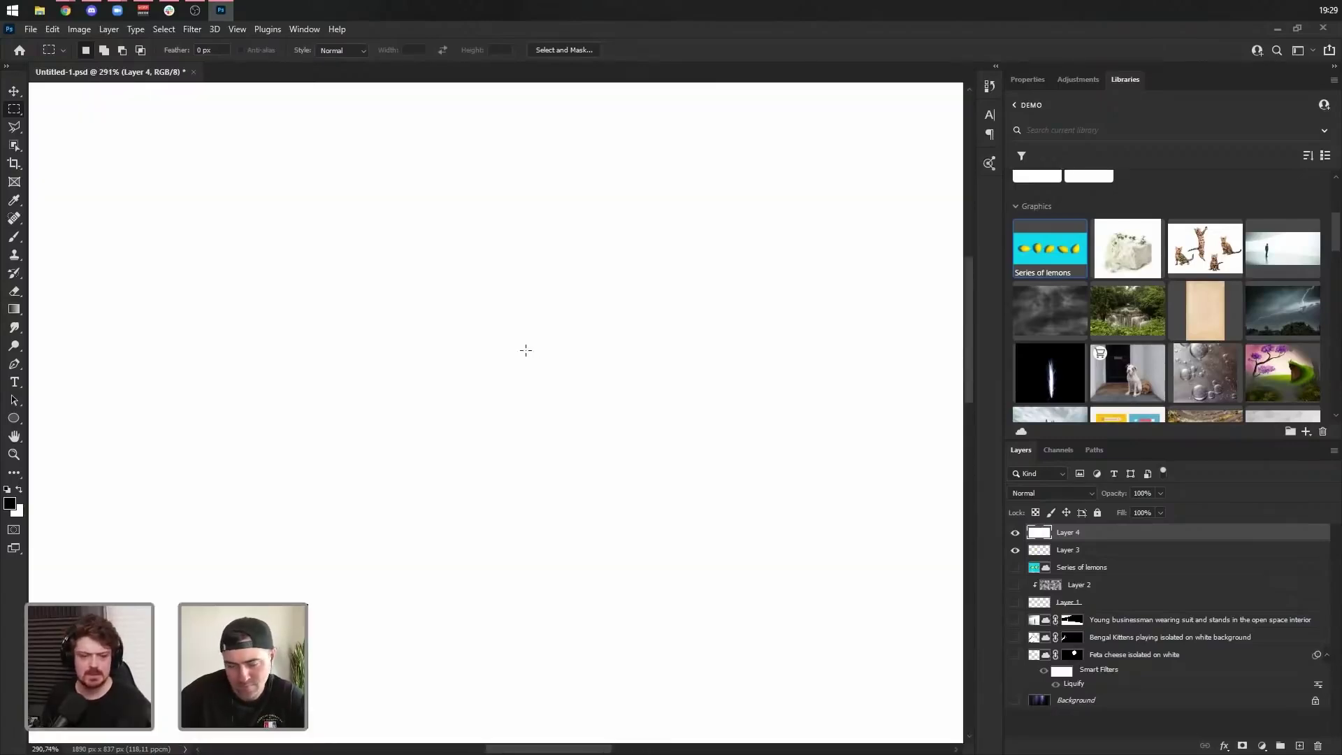
key("ctrl+z")
scroll(399, 282, "down", 2)
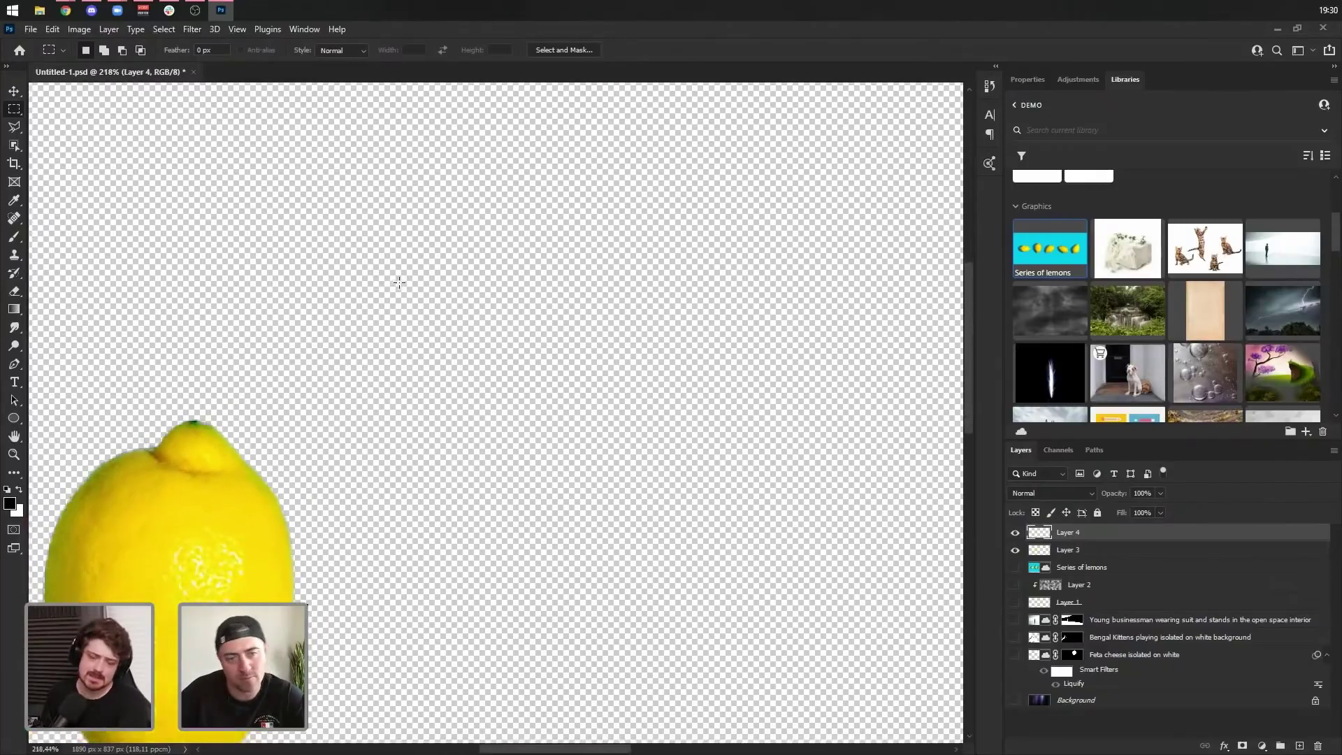
scroll(399, 282, "down", 4)
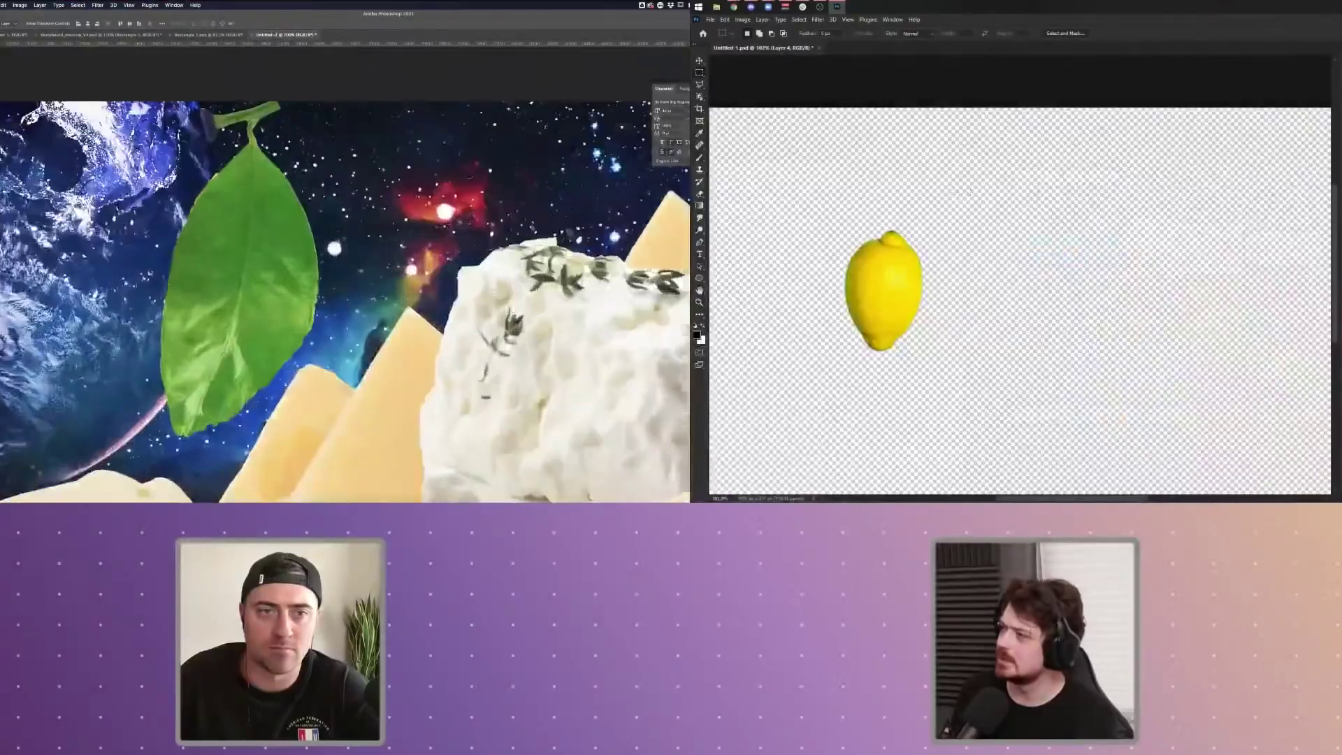
scroll(399, 280, "down", 2)
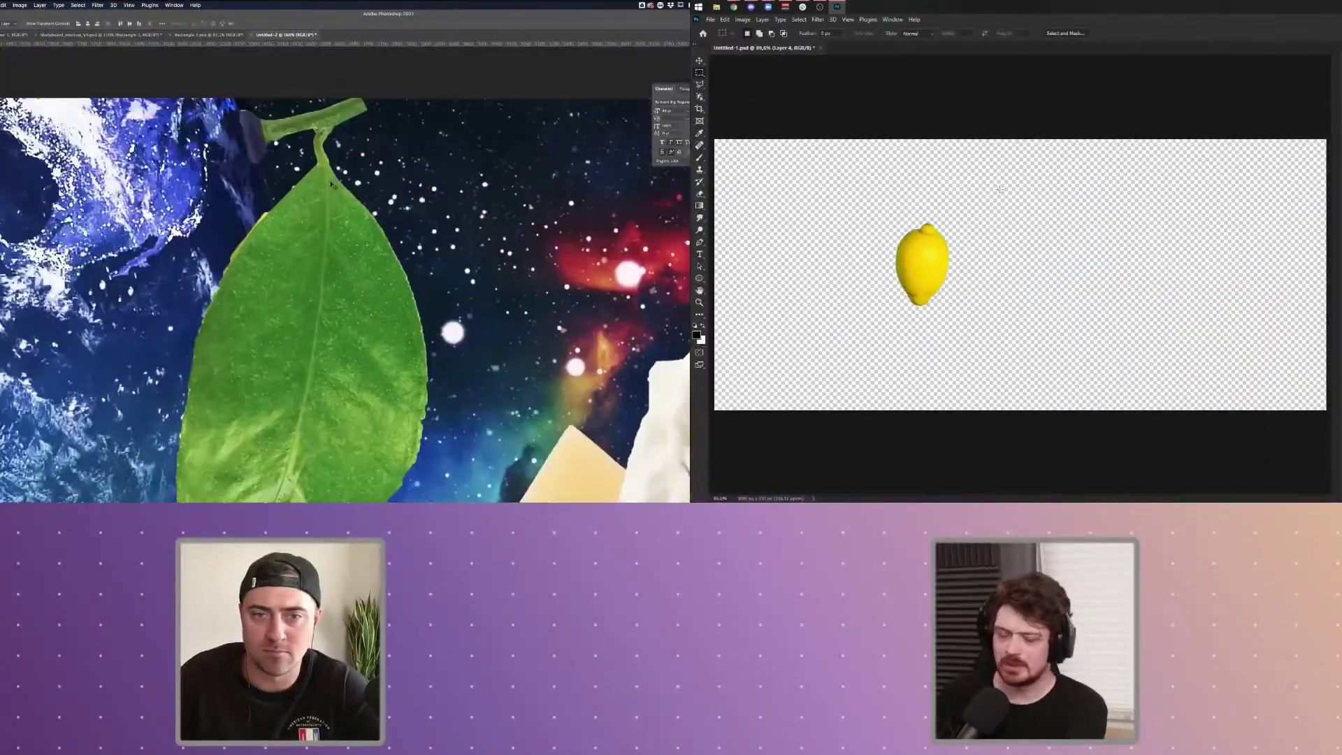
- Switch to the space banner and compare the leaf's yellow stem end by undoing and redoing its last change
left_click_drag(333, 186, 413, 267)
scroll(342, 264, "up", 5)
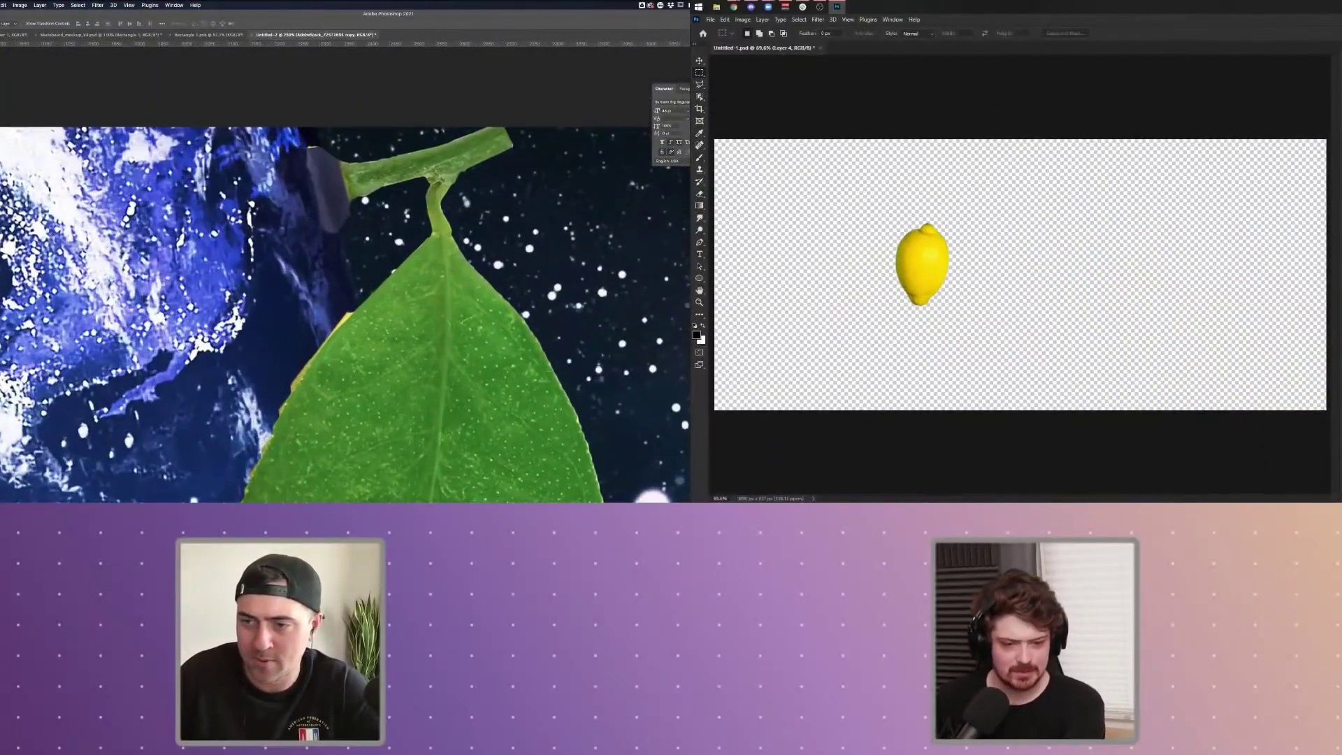
key("ctrl+z")
key("super+z")
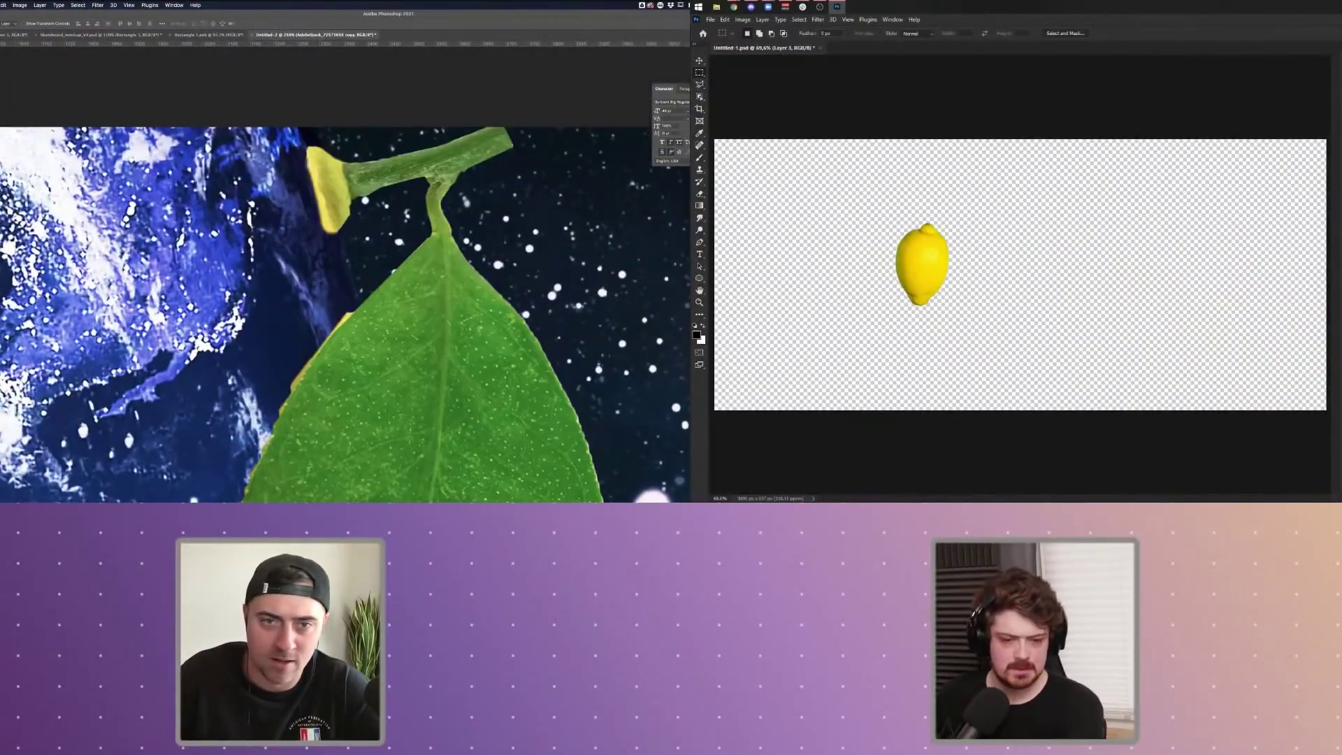
key("ctrl+z")
key("super+shift+z")
key("ctrl+shift+z")
key("super+z")
key("super+shift+z")
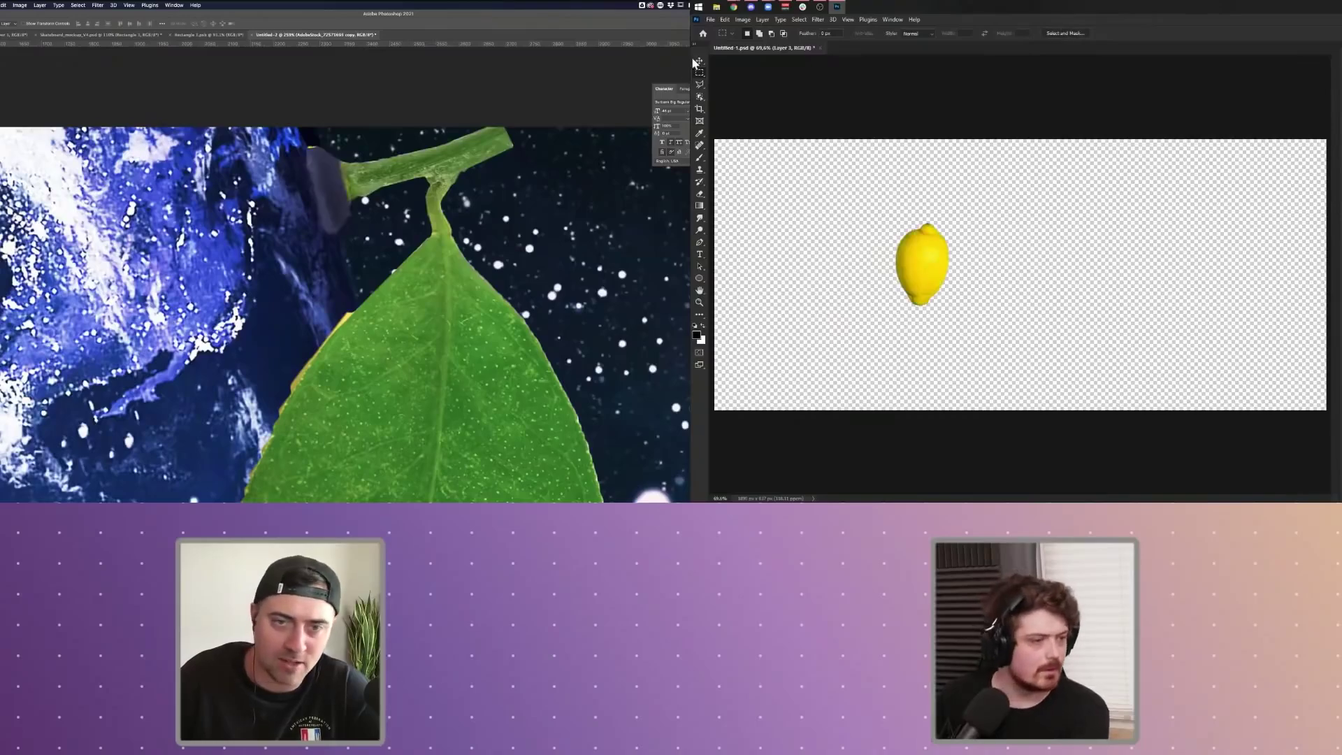
- Check the green leaf against the whole space banner
key("ctrl+t")
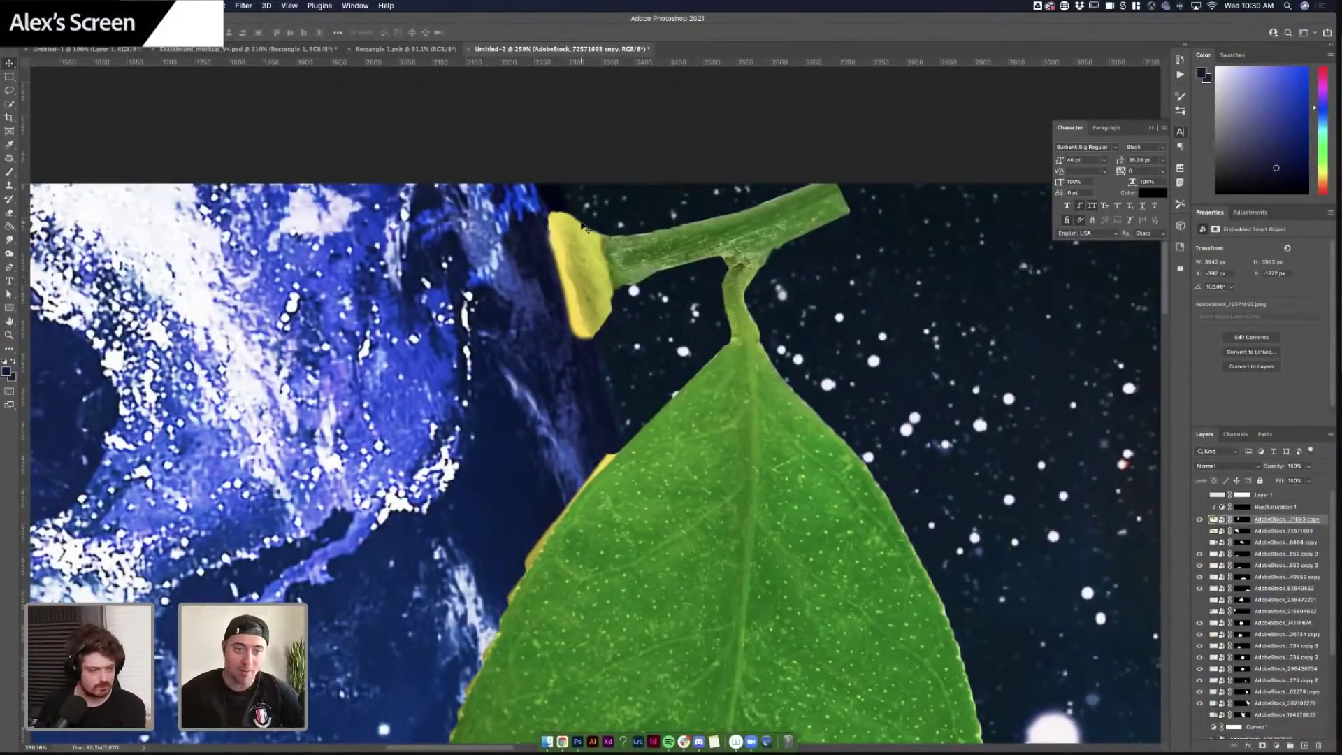
key("super+minus")
key("super+minus")
key("super+minus")
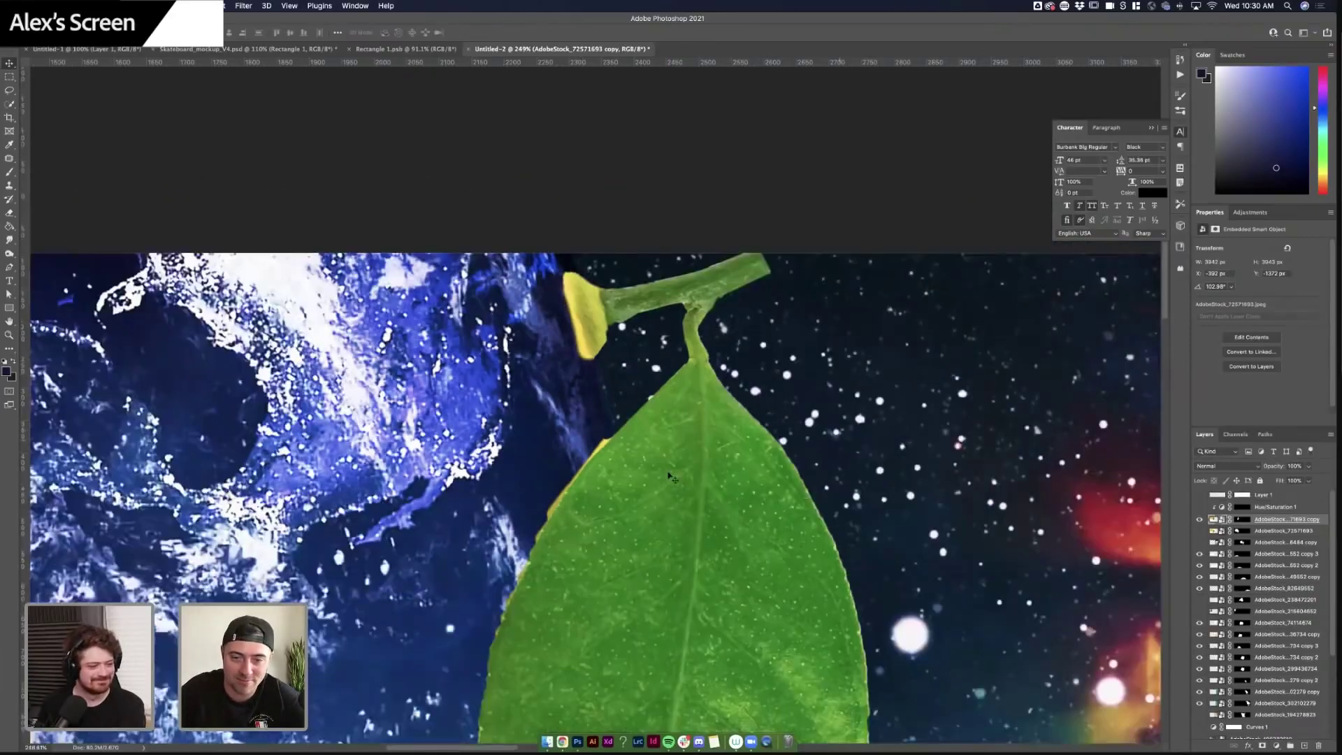
scroll(629, 454, "down", 2)
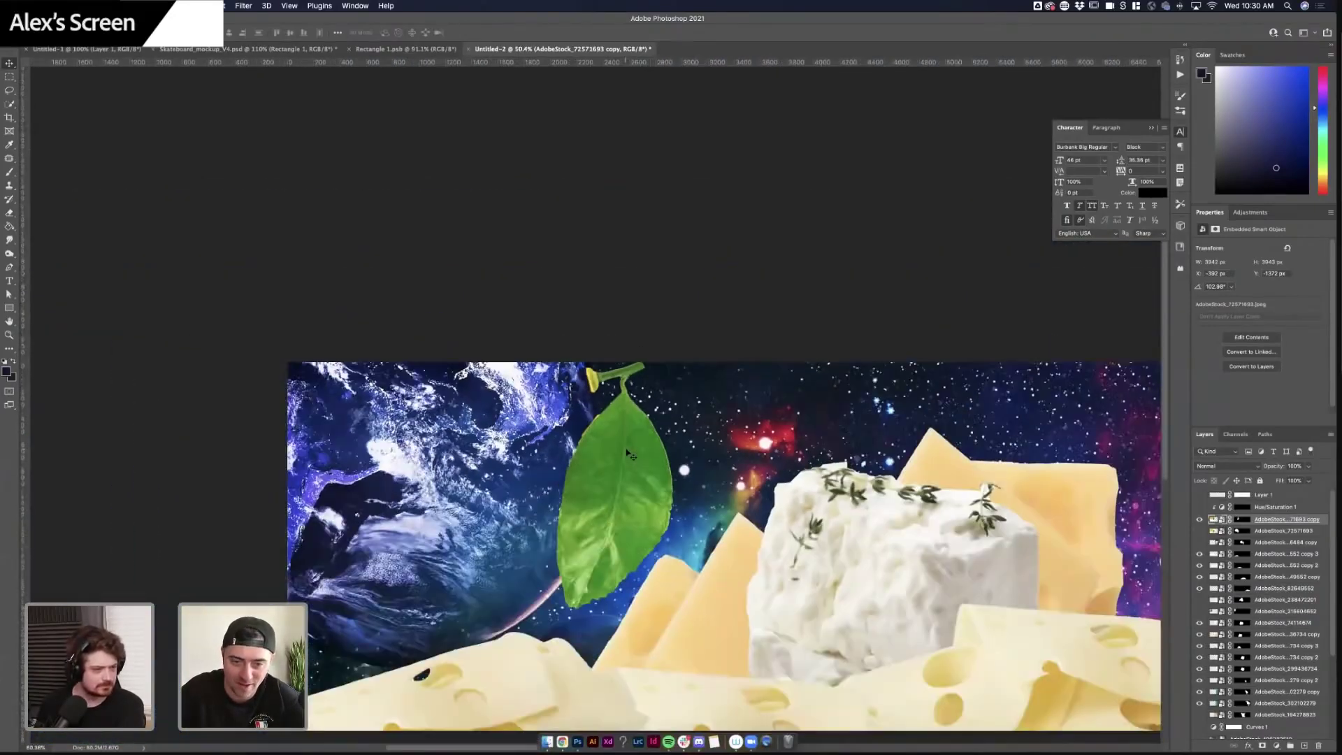
scroll(630, 455, "down", 2)
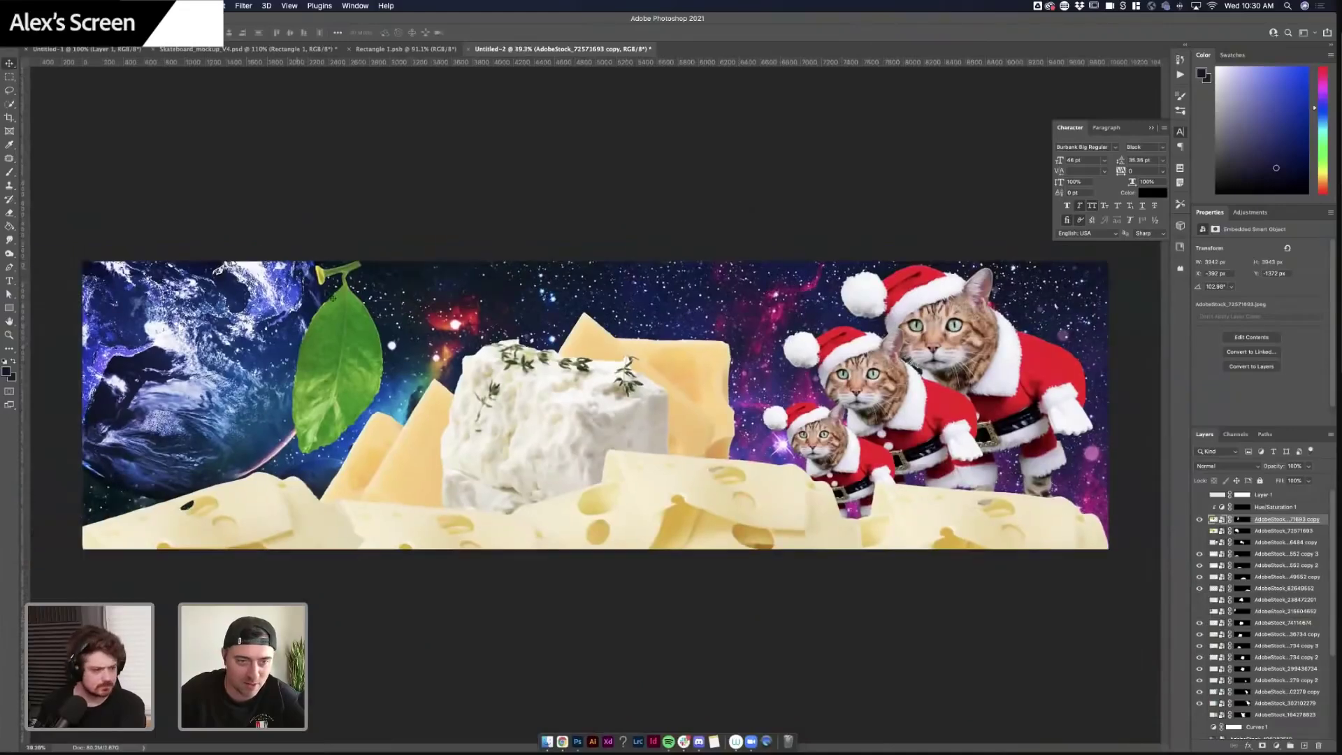
- Show the Hue/Saturation adjustment above the leaf layer so it recolours the yellow end of the stem
key("super+plus")
key("super+plus")
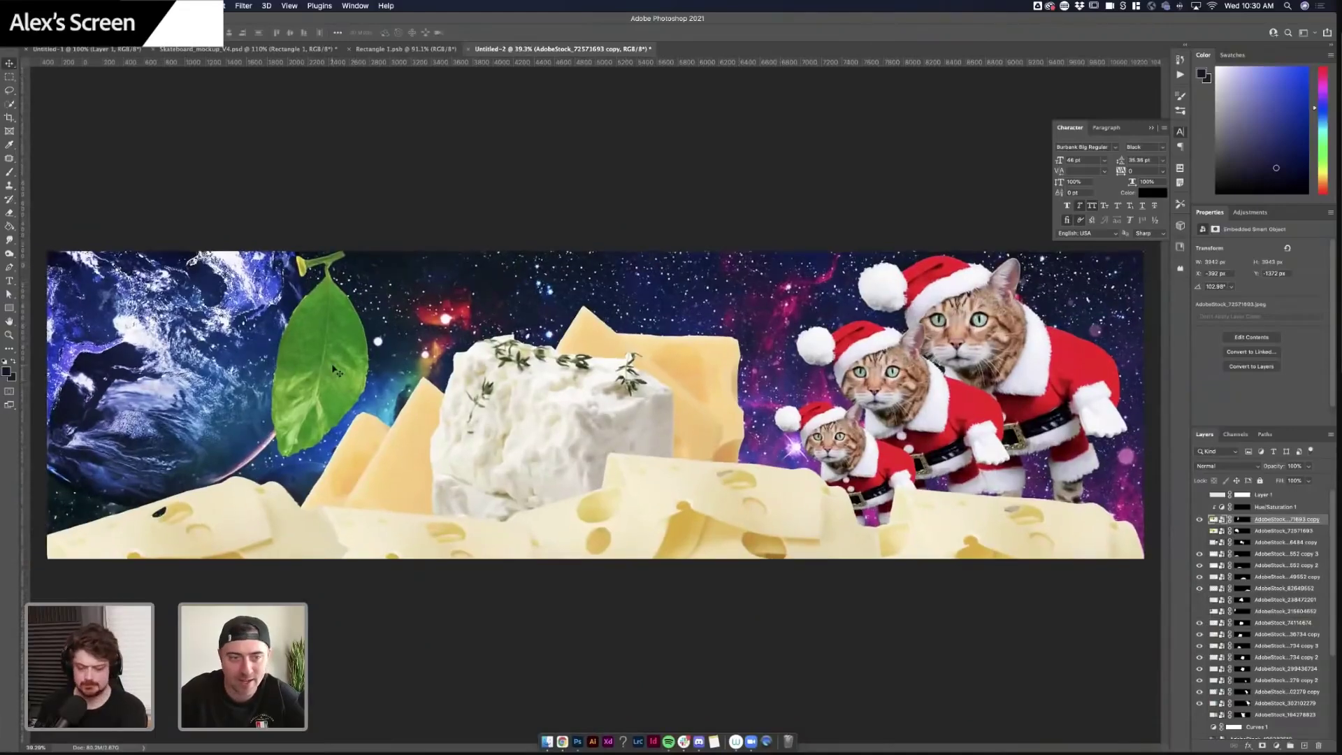
scroll(337, 370, "left", 10)
scroll(657, 475, "left", 1)
scroll(692, 454, "up", 1)
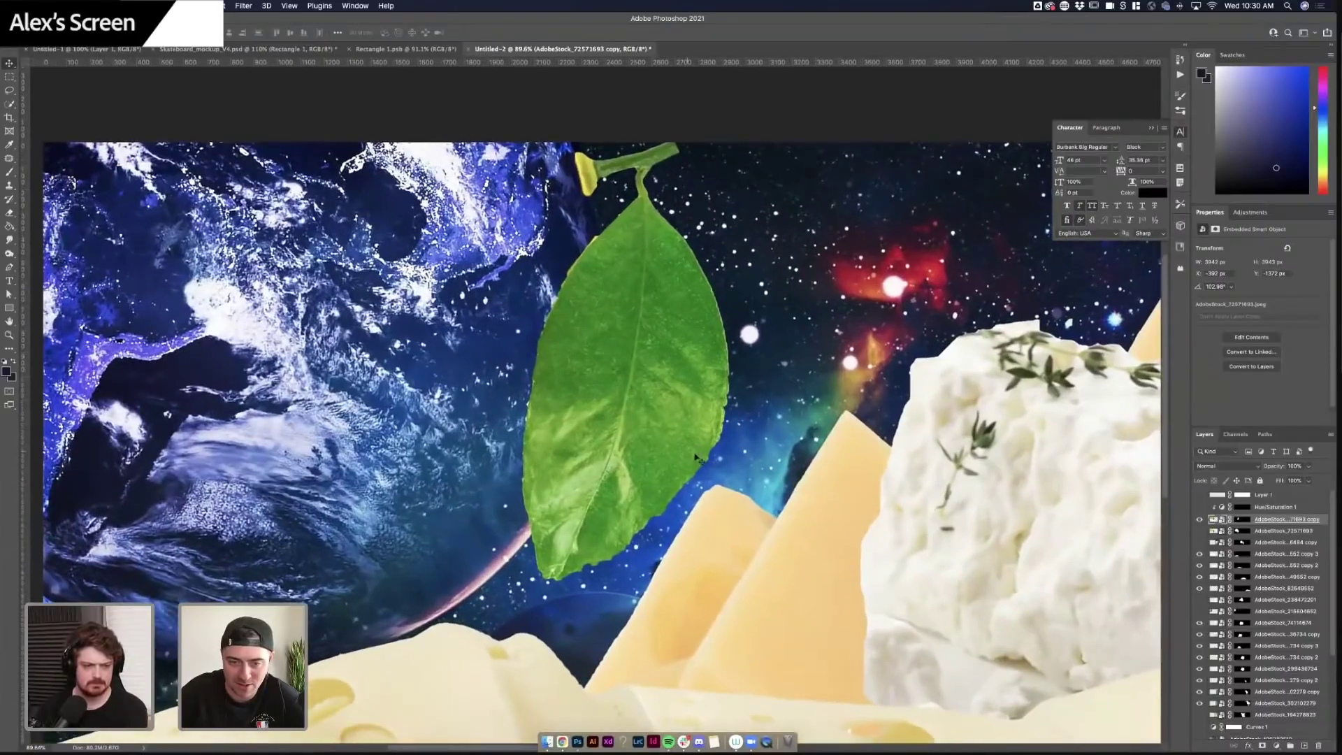
scroll(599, 535, "up", 2)
scroll(570, 377, "up", 3)
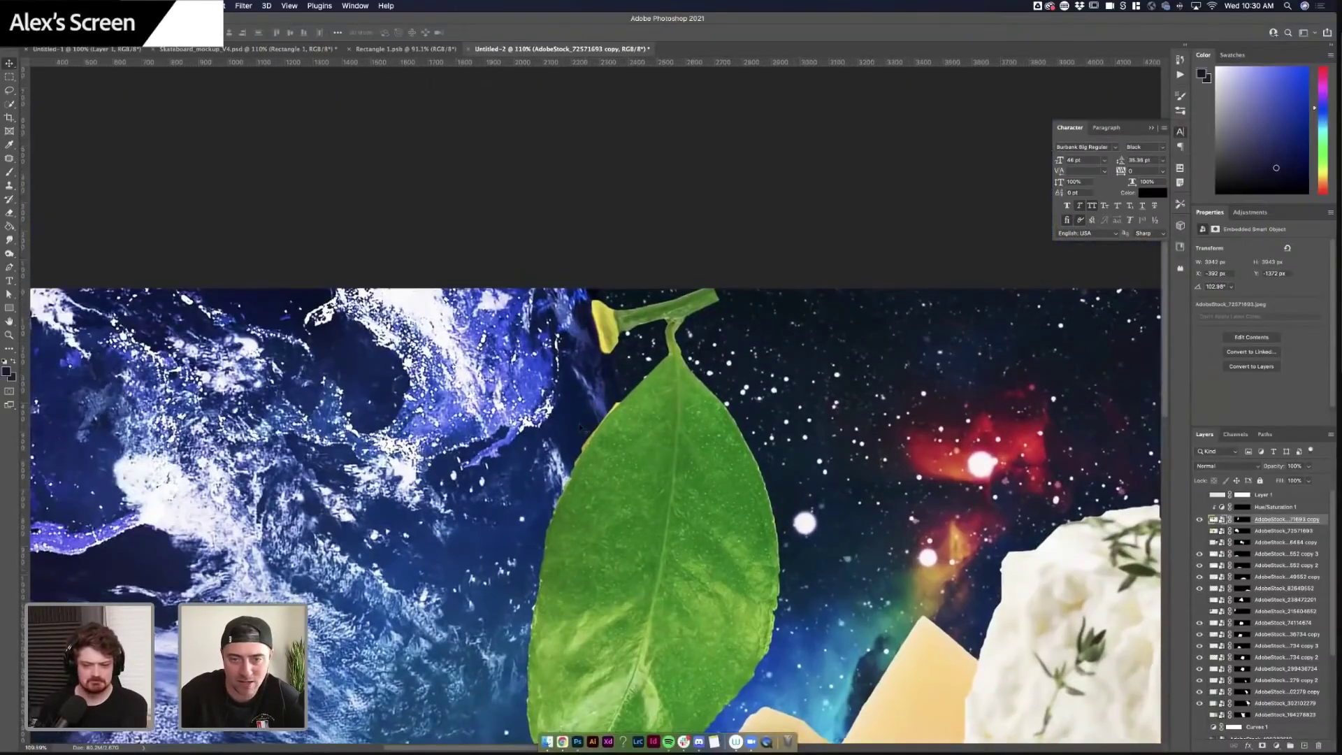
scroll(580, 428, "up", 4)
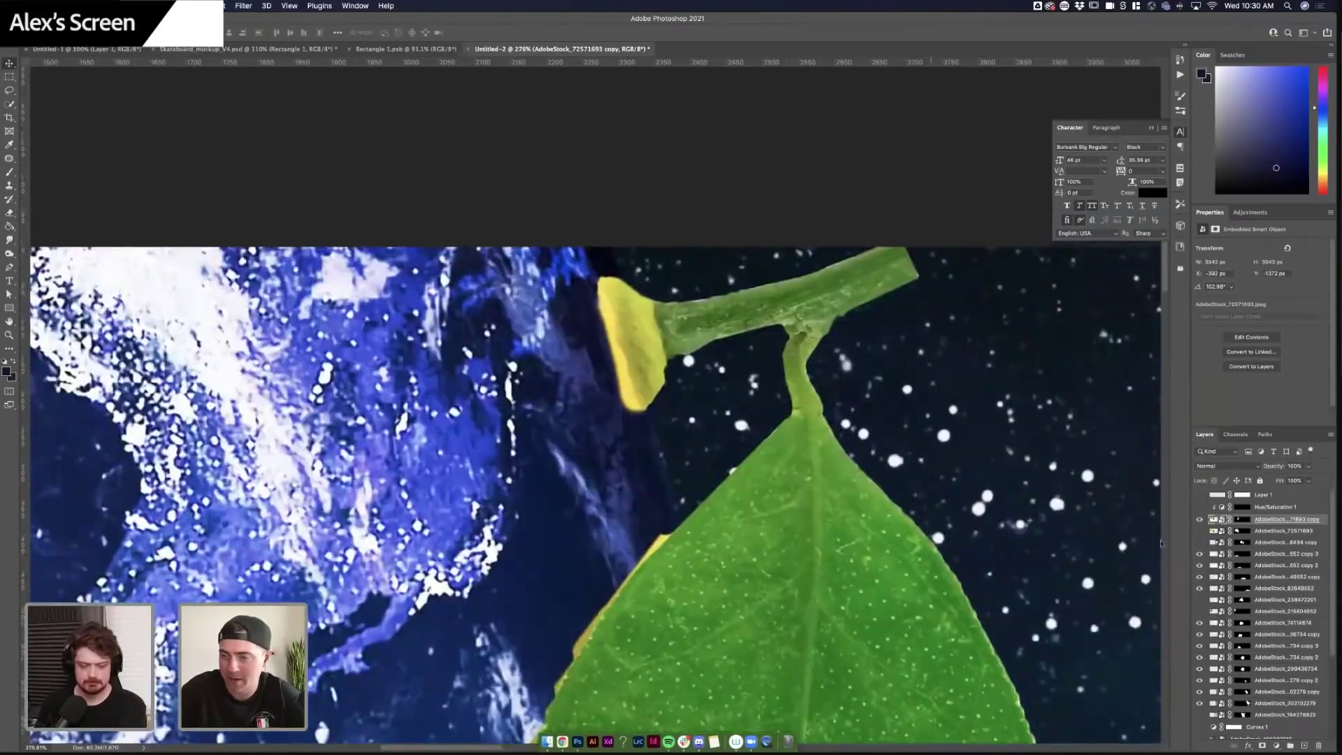
left_click(1201, 522)
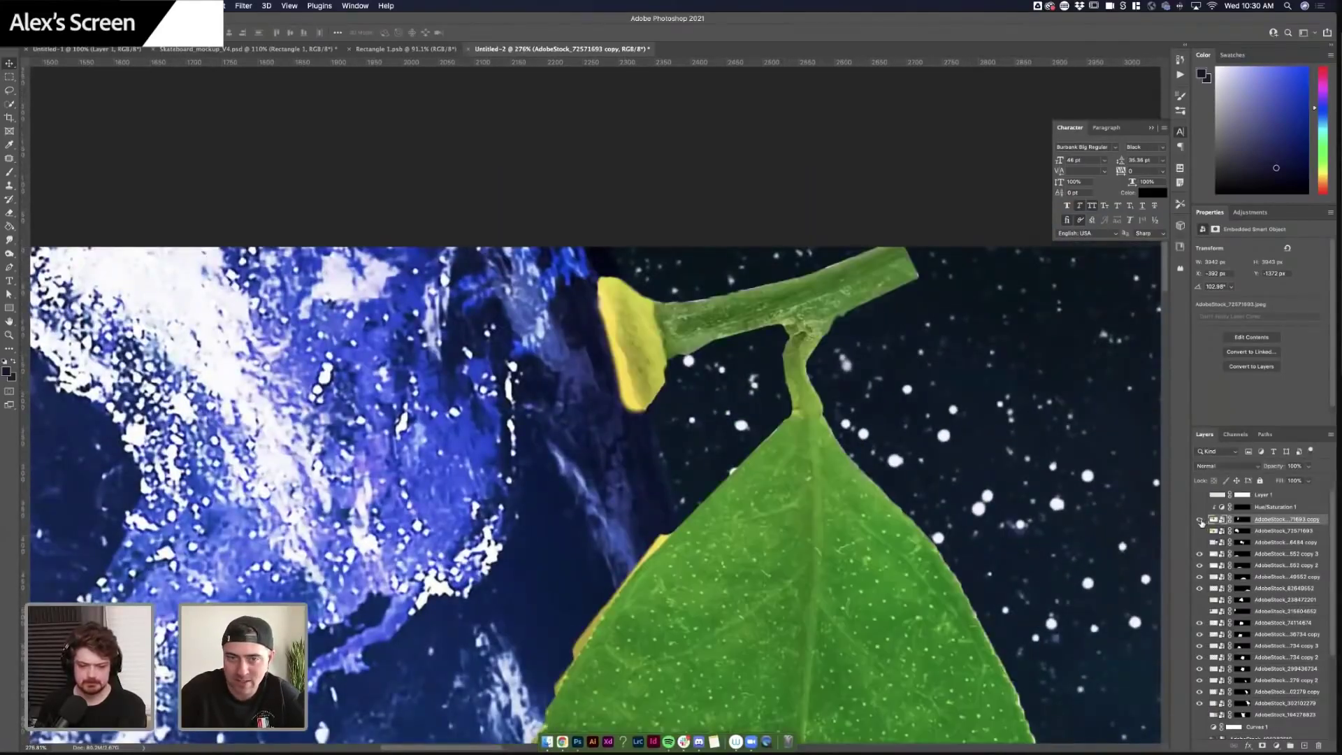
left_click(1198, 507)
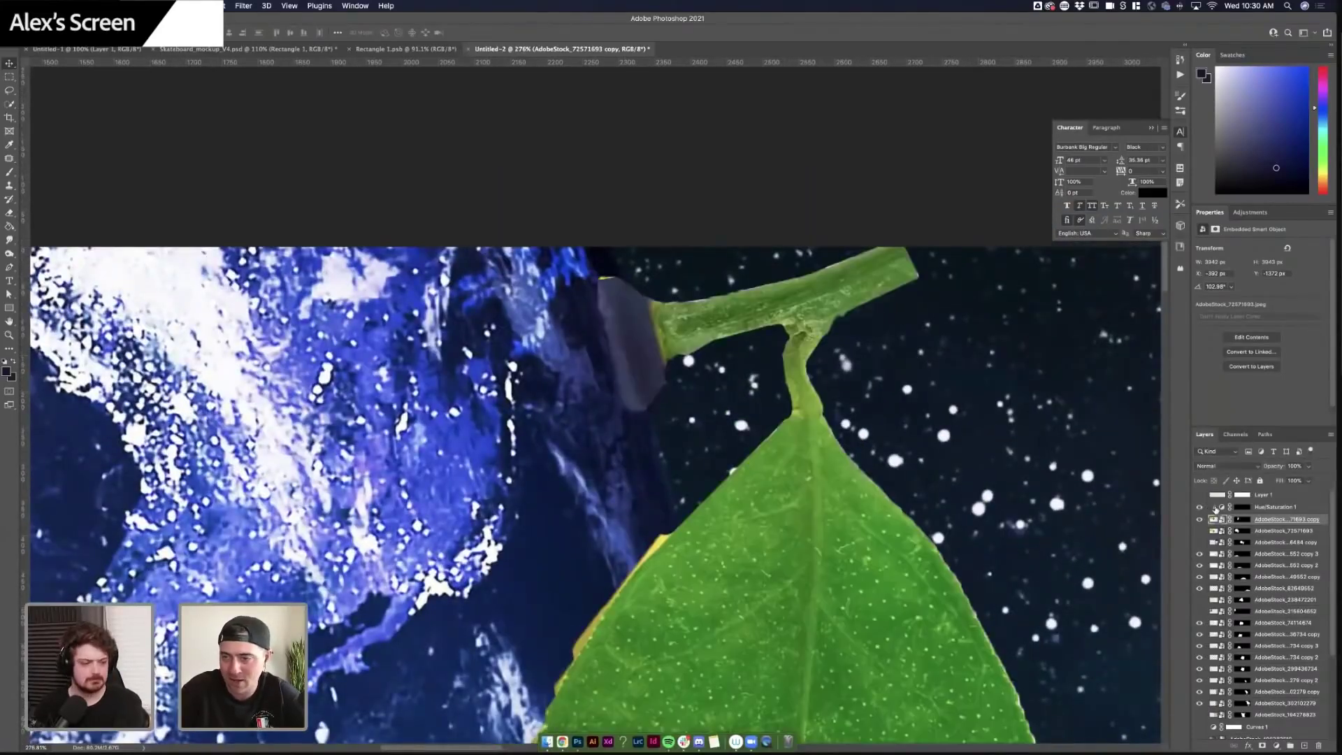
- Extend the Hue/Saturation mask over the stem end's yellow rim and blend it in with saturation 37 and lightness -73
left_click(1239, 511)
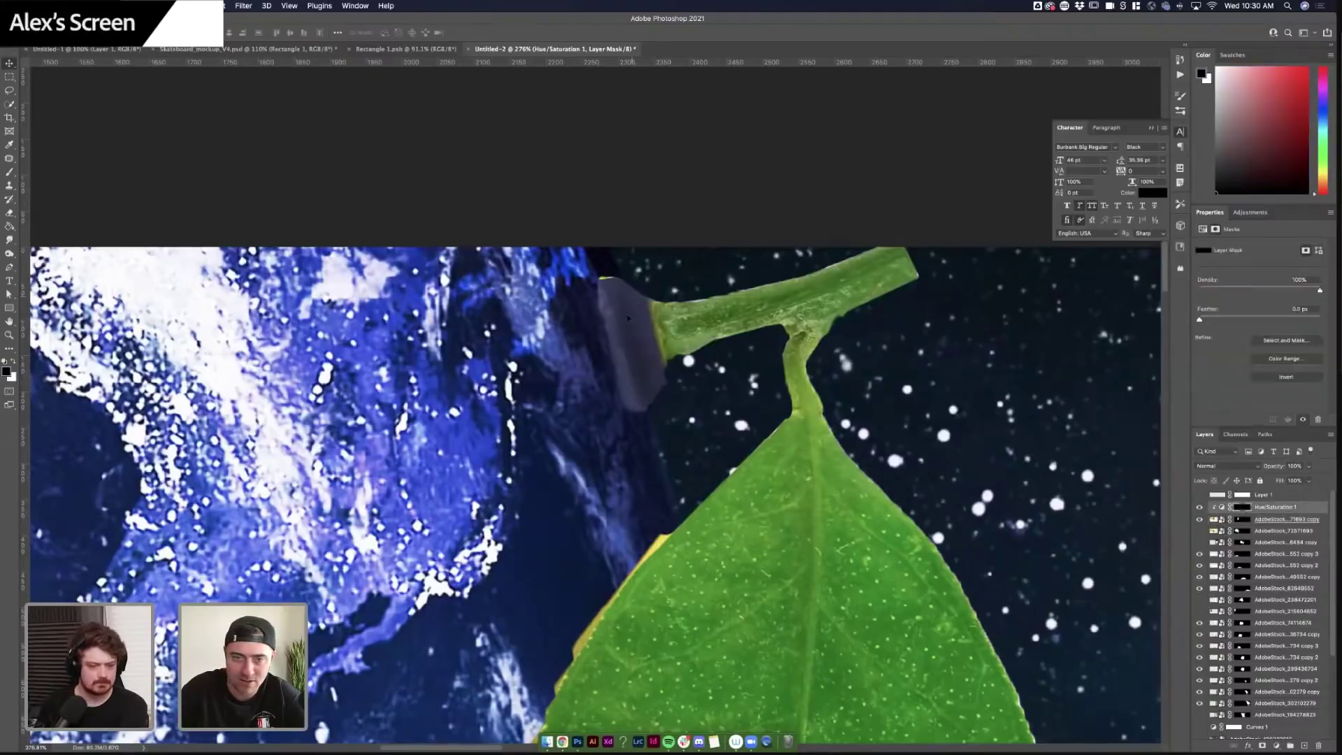
left_click_drag(622, 289, 658, 330)
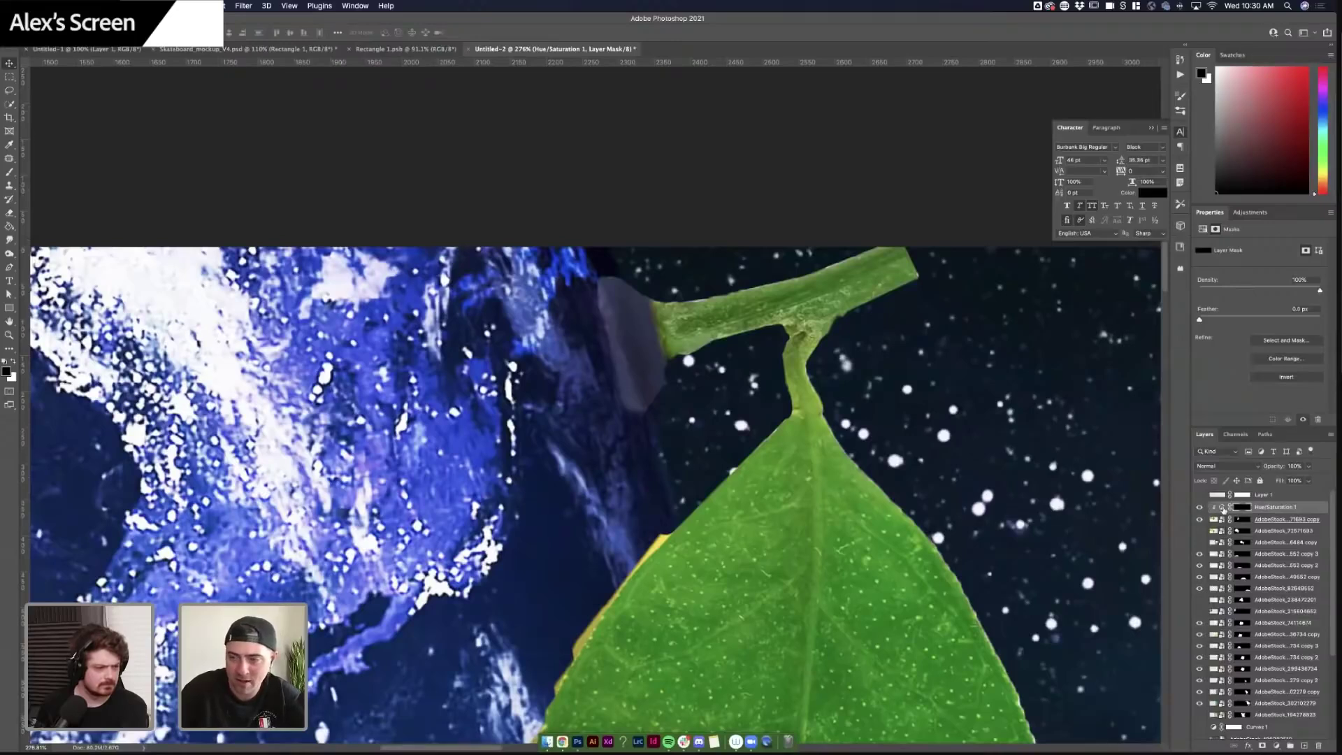
left_click(1222, 508)
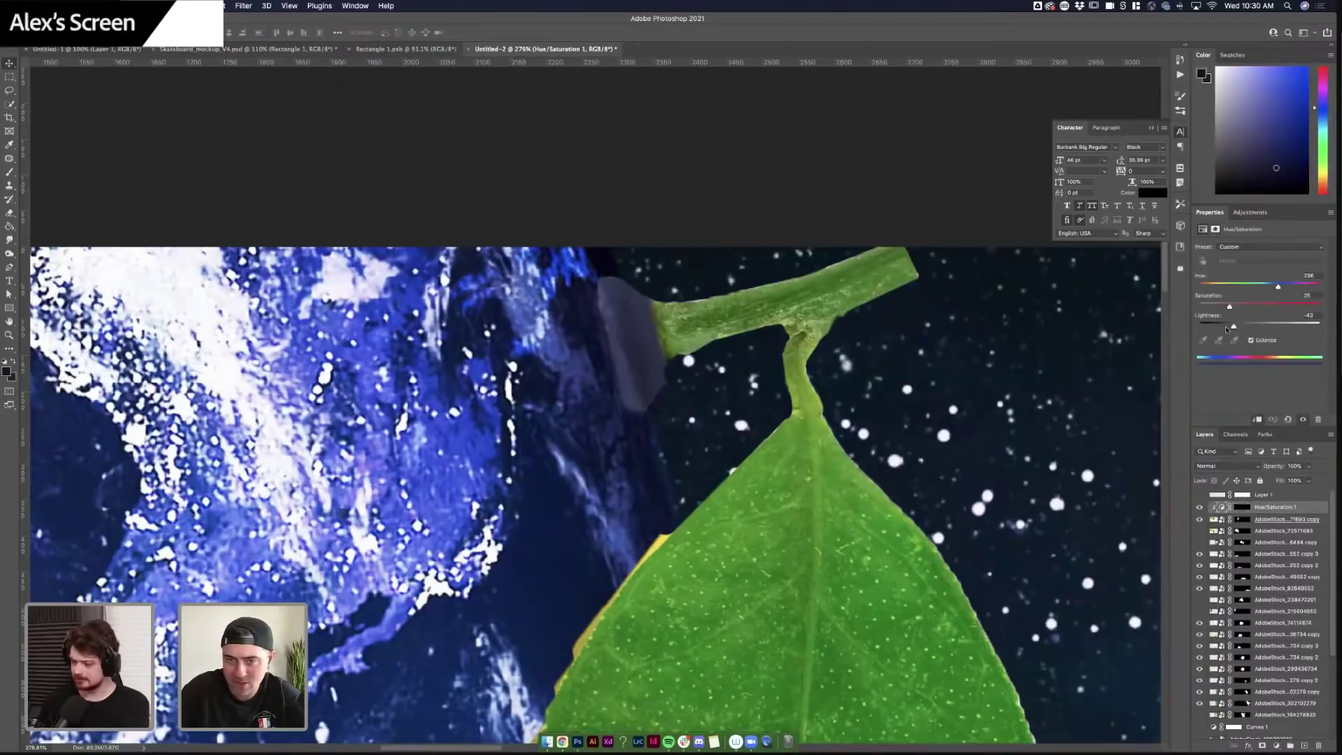
mouse_move(1227, 329)
left_mouse_down()
mouse_move(1250, 328)
mouse_move(1222, 326)
left_mouse_up()
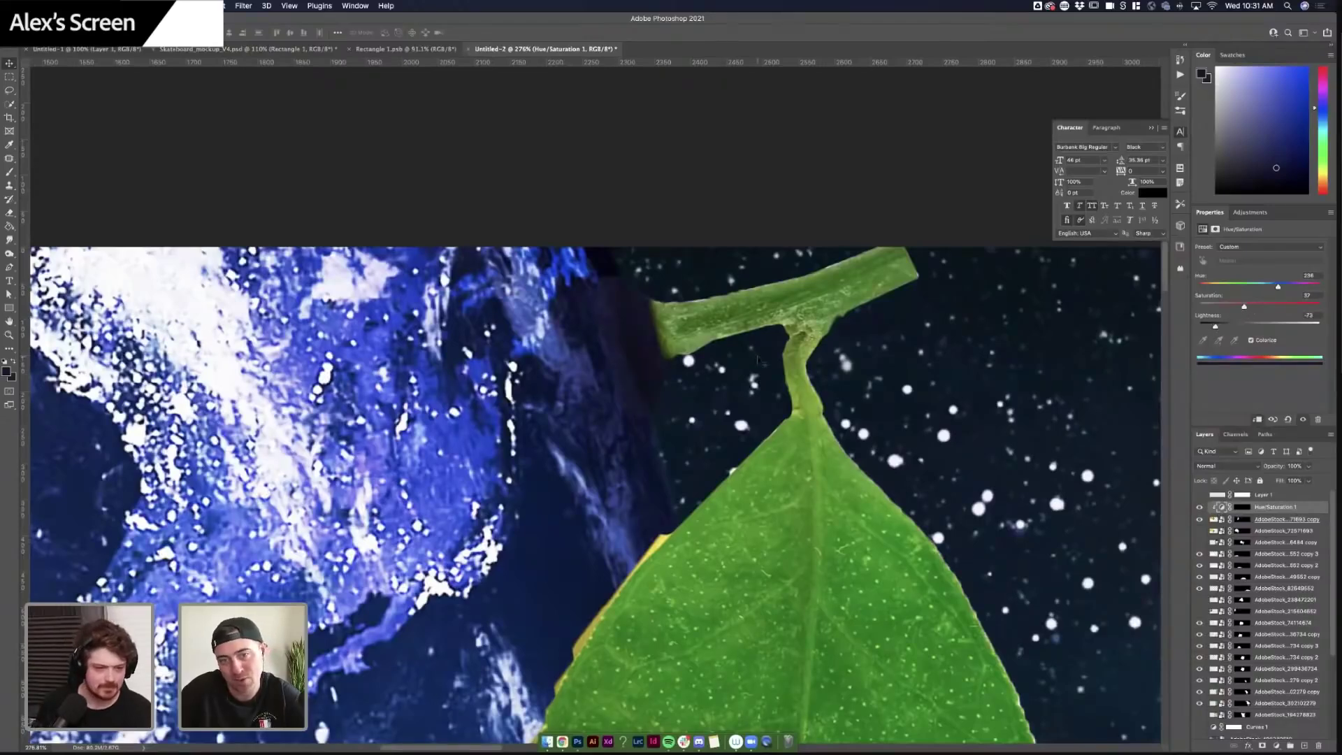
- Select the leaf layer's mask and brush away the yellow fringe along the leaf's upper-left edge
scroll(759, 359, "down", 10)
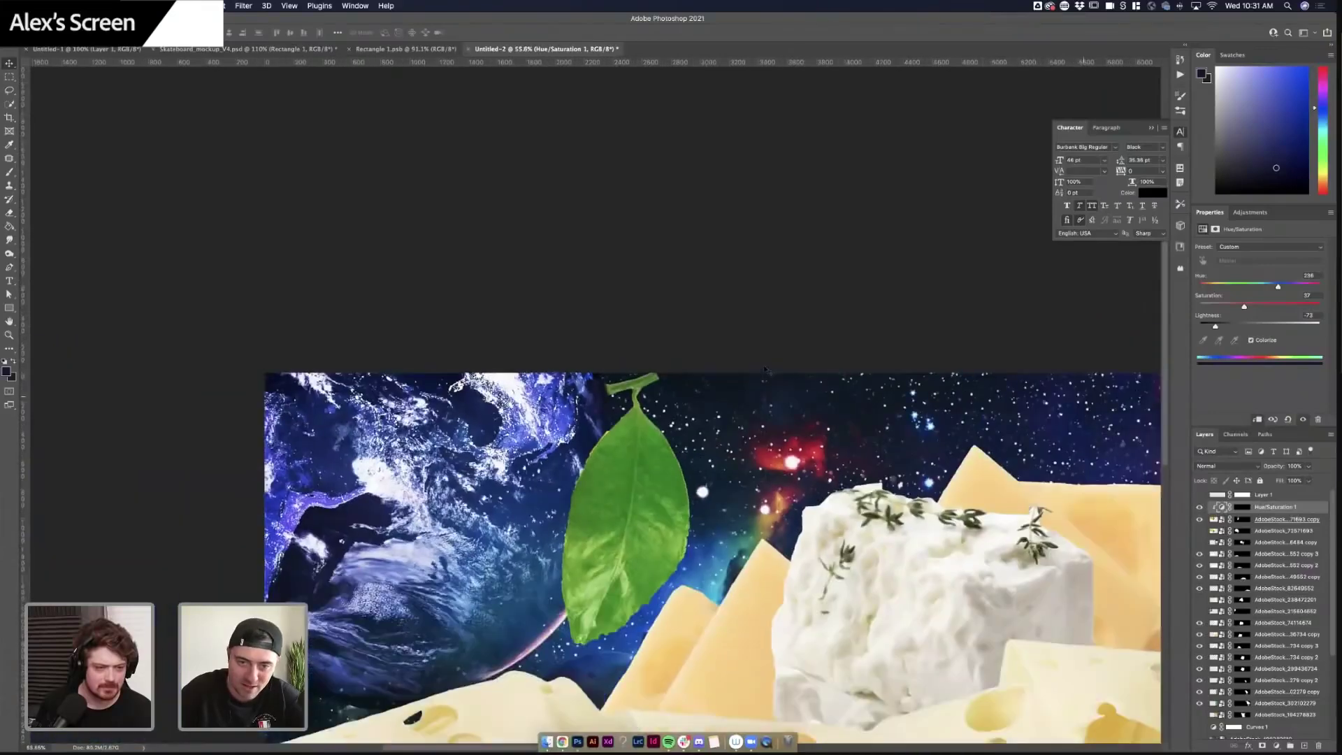
scroll(603, 409, "down", 1)
scroll(600, 407, "up", 5)
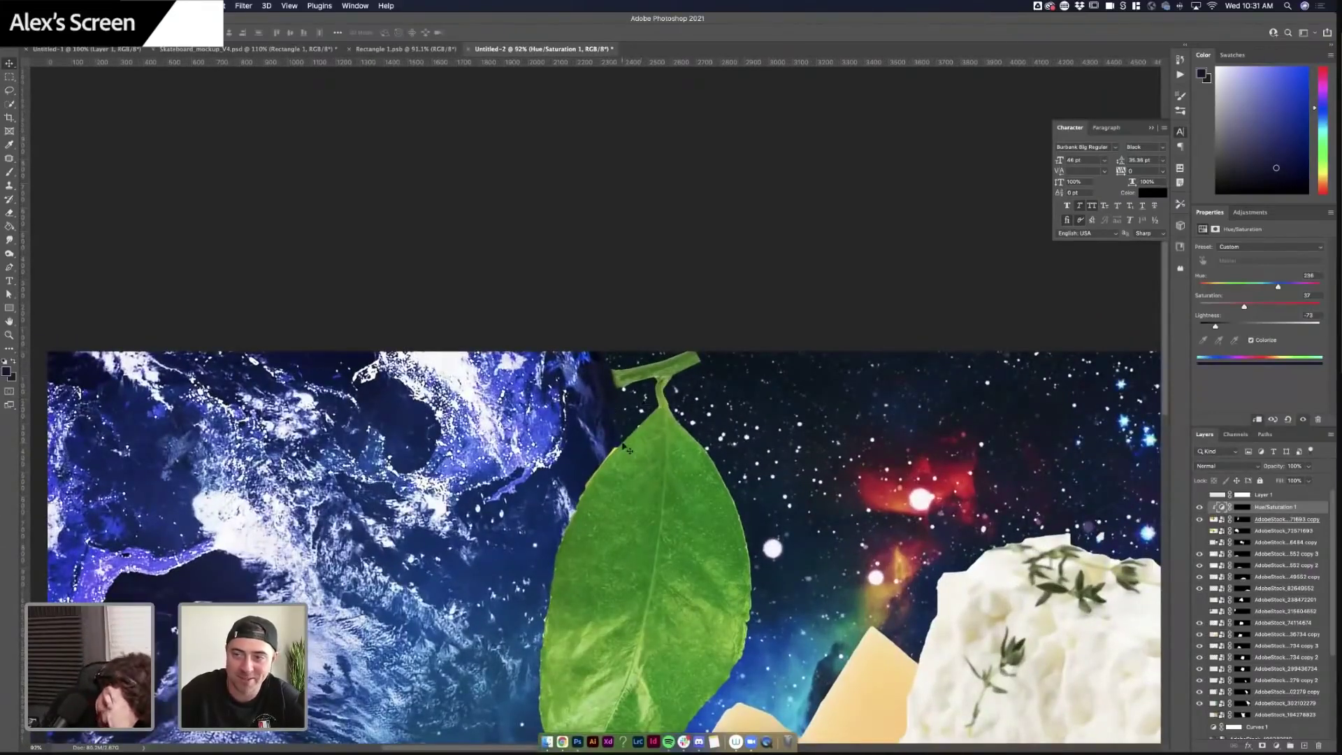
scroll(624, 445, "up", 5)
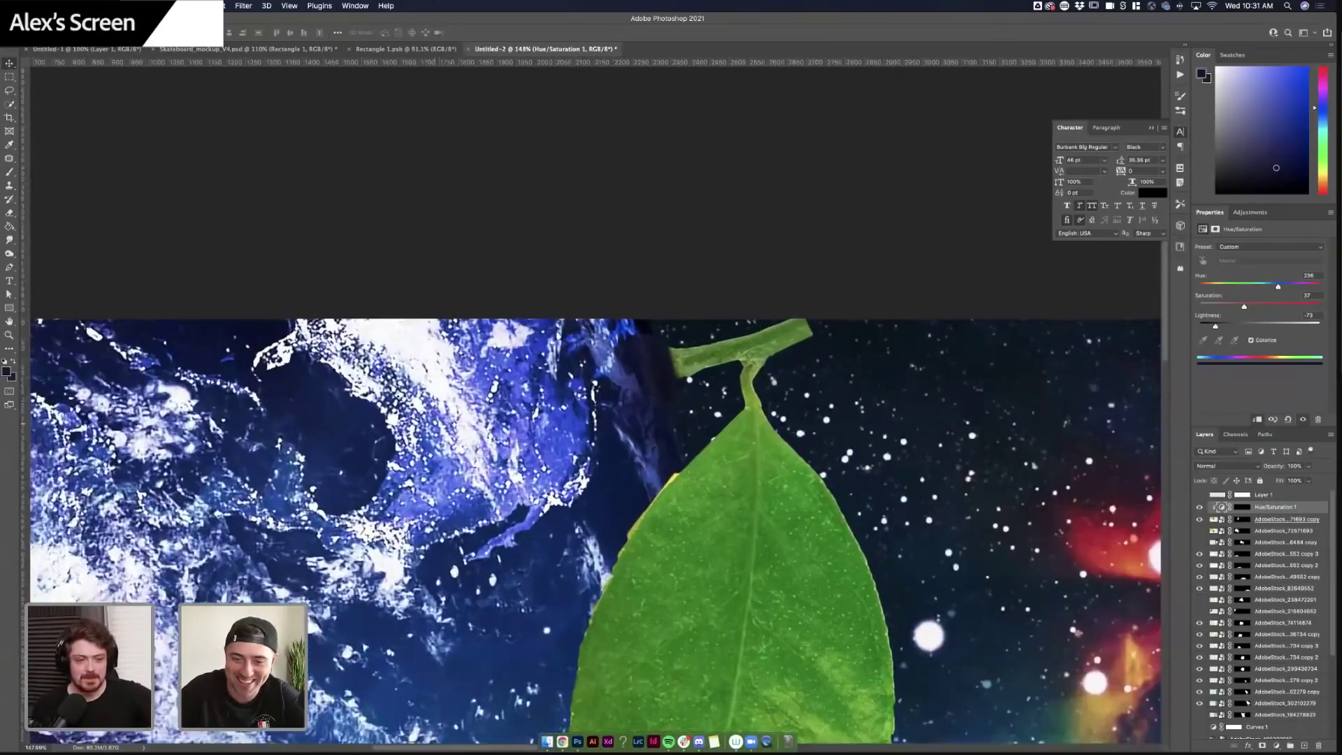
scroll(619, 404, "up", 2)
left_click(1217, 522)
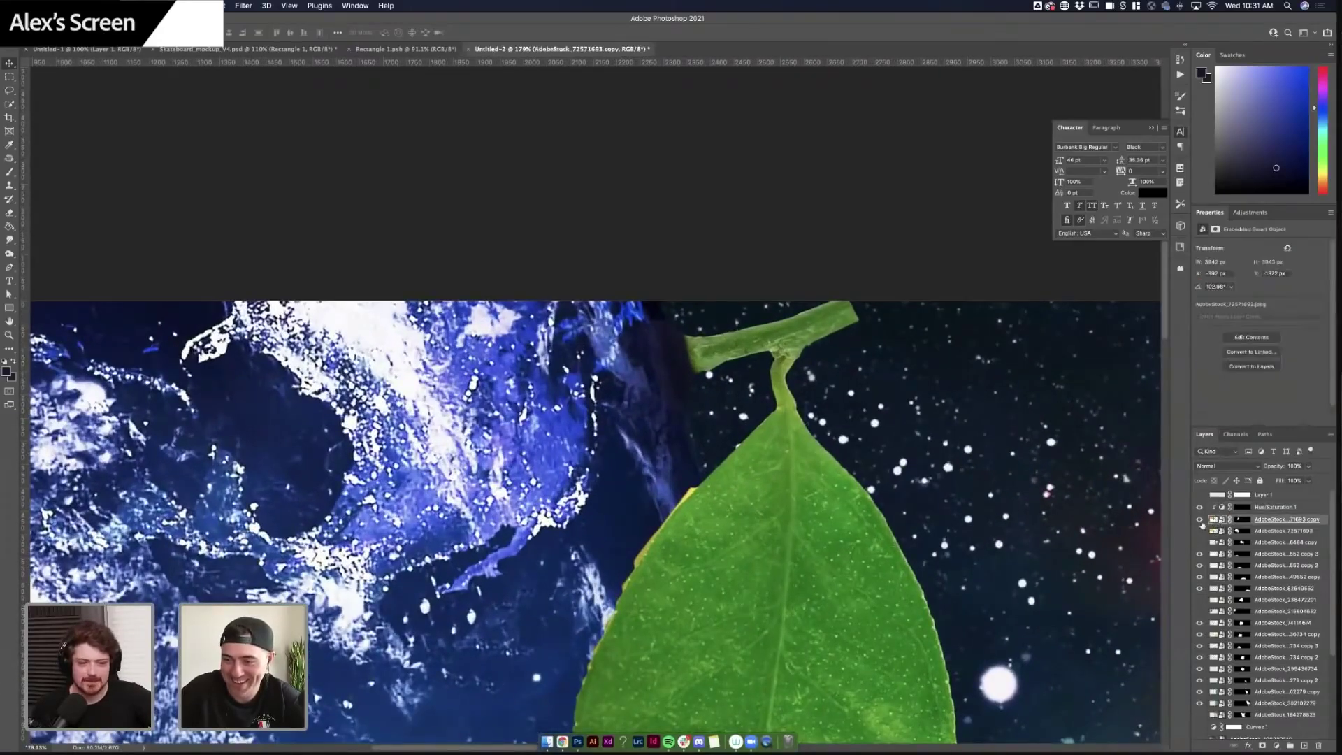
scroll(846, 480, "down", 3)
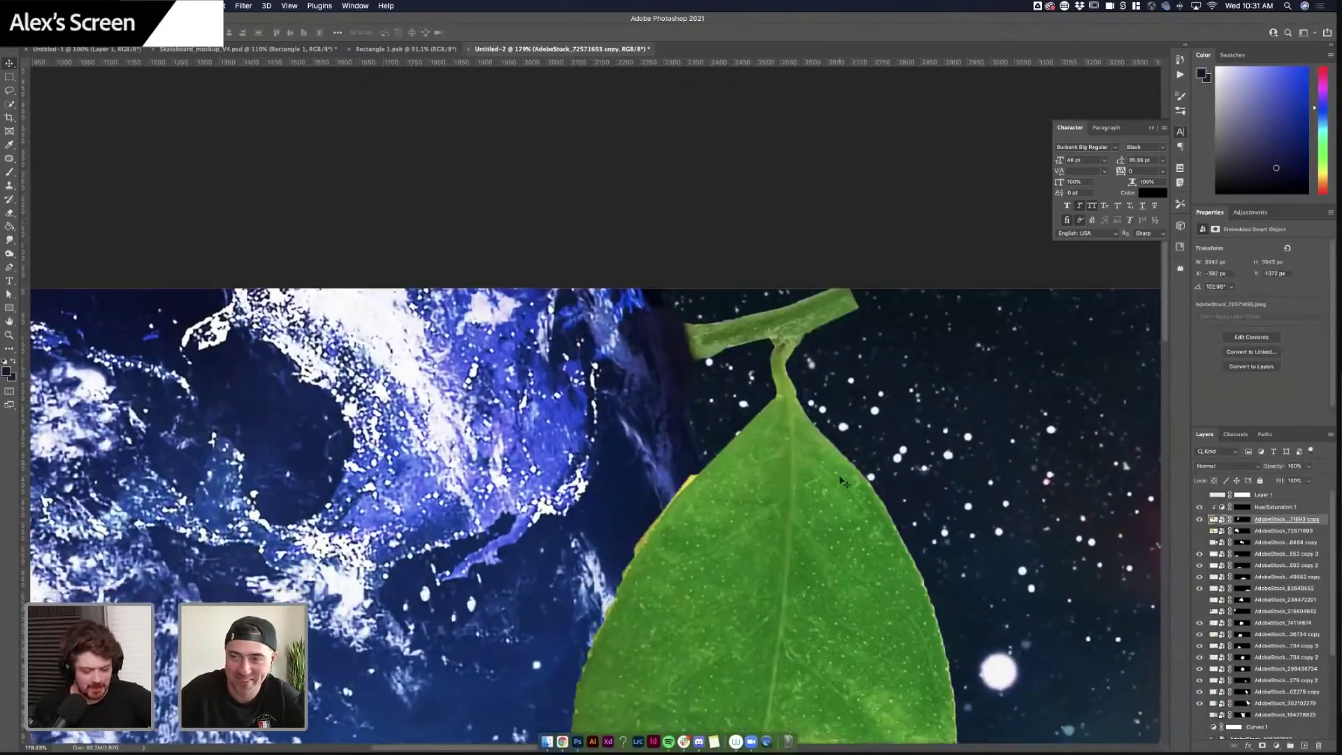
scroll(846, 480, "up", 3)
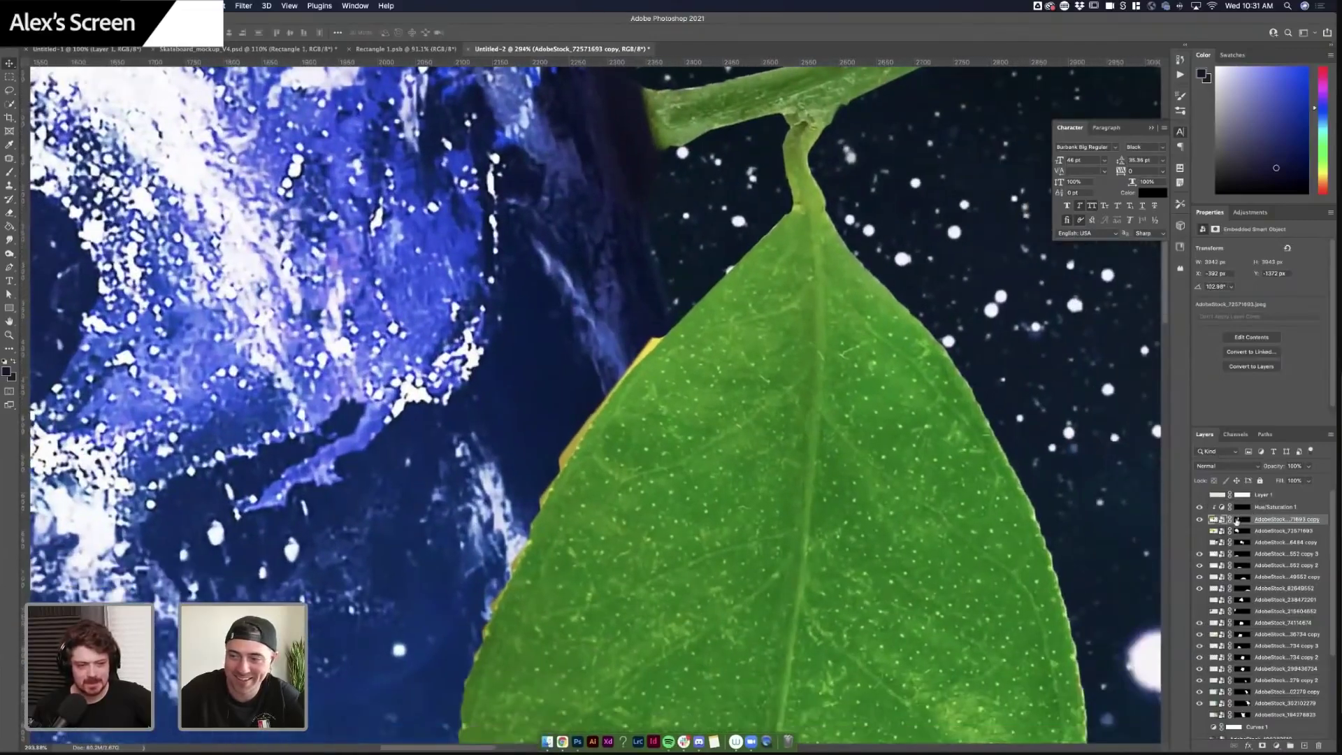
left_click(1242, 519)
left_click(1201, 520)
left_click(1200, 521)
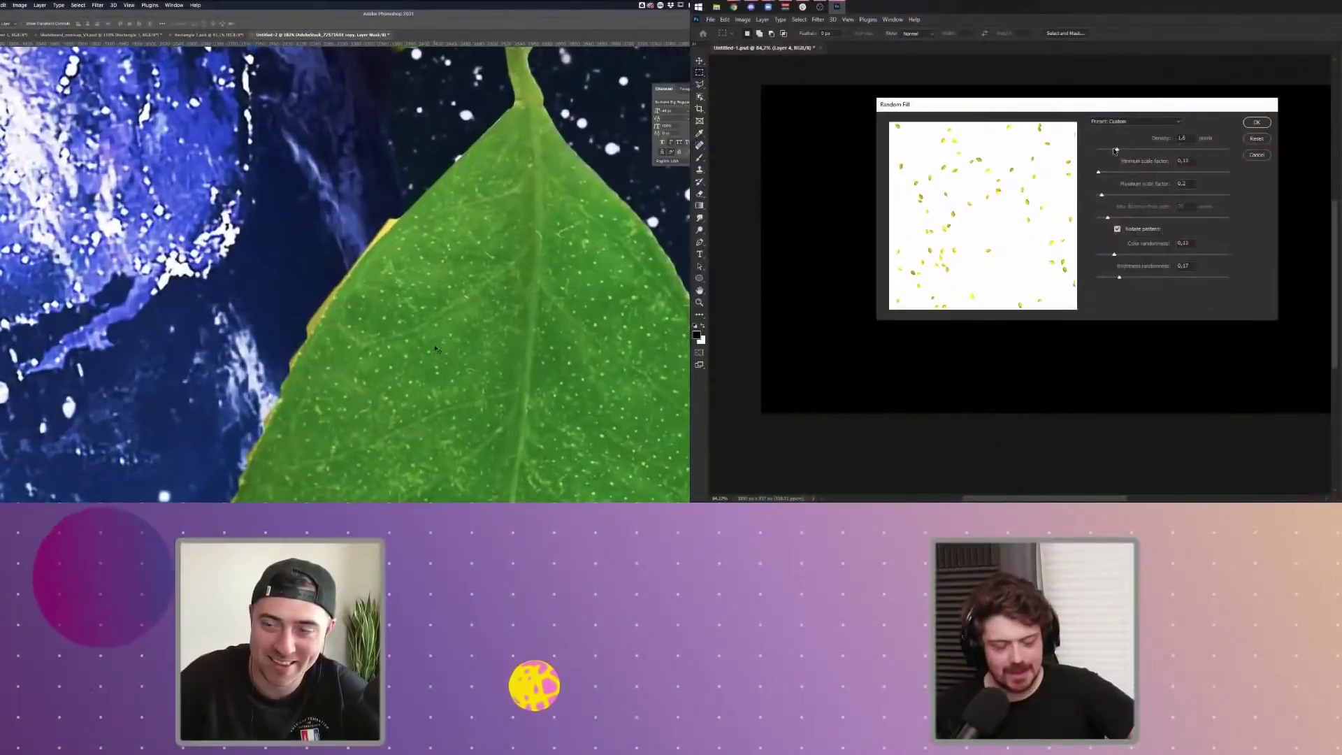
scroll(319, 281, "up", 2)
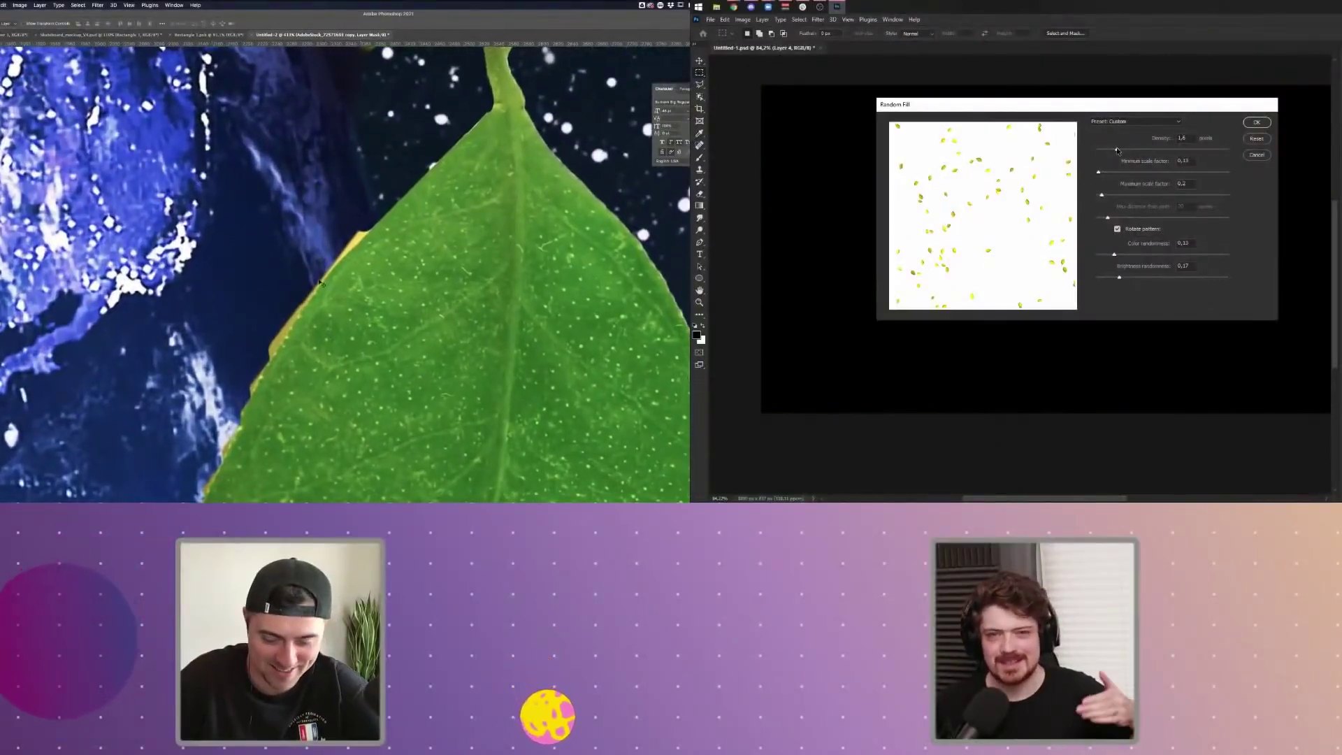
key("b")
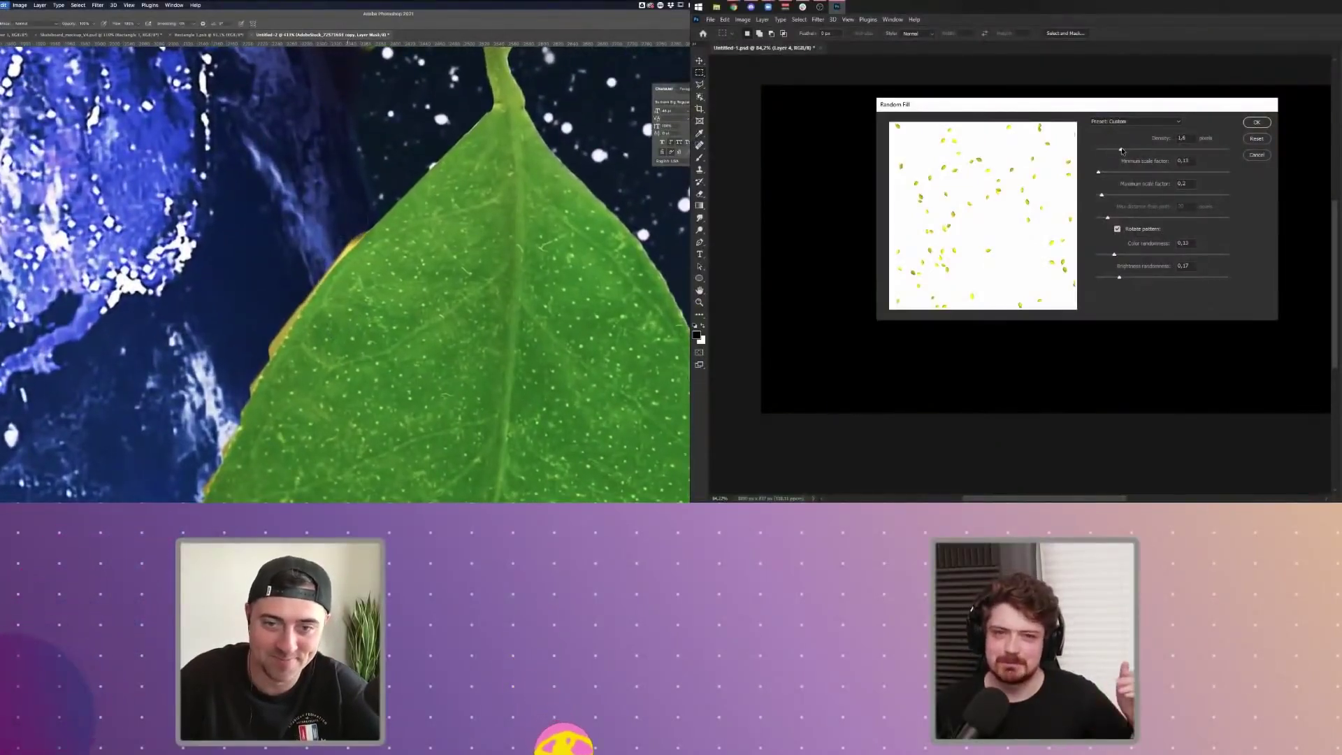
- Raise the density of the lemon random fill and apply it to the black layer
left_click_drag(1122, 151, 1134, 151)
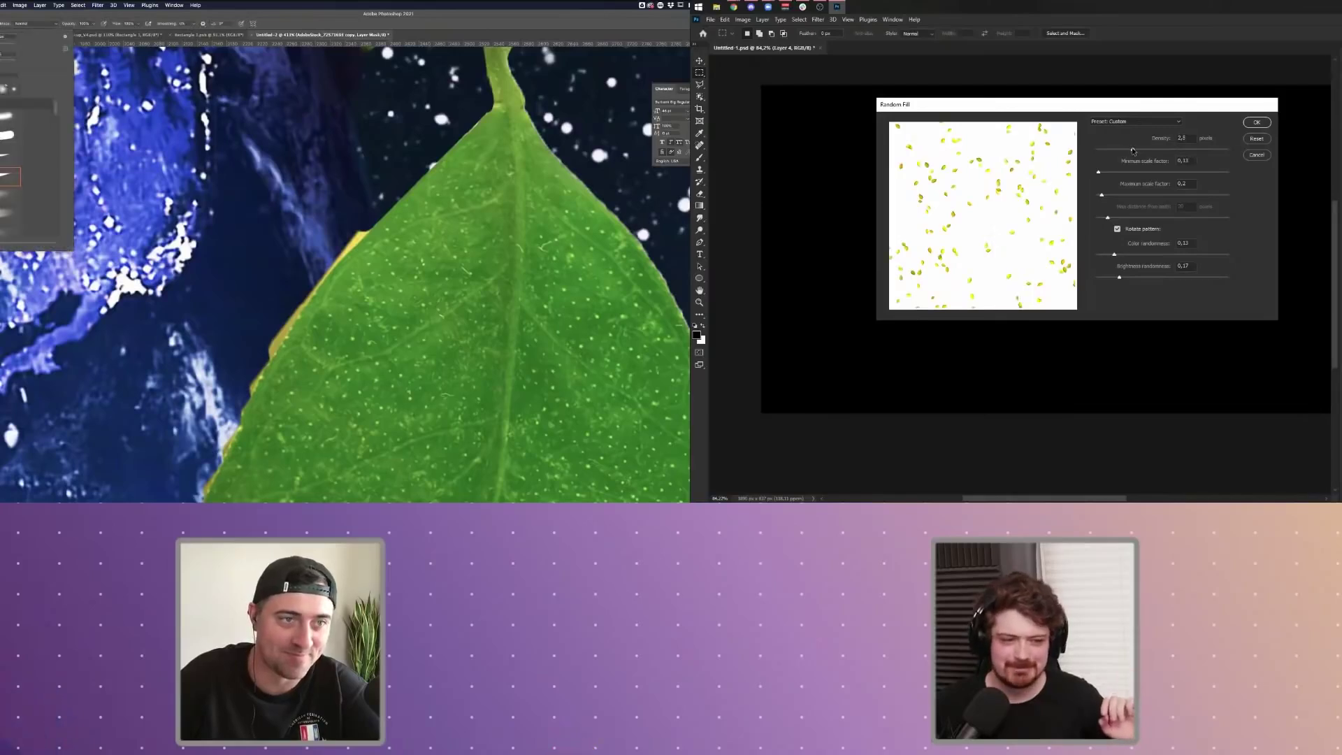
left_click(1256, 123)
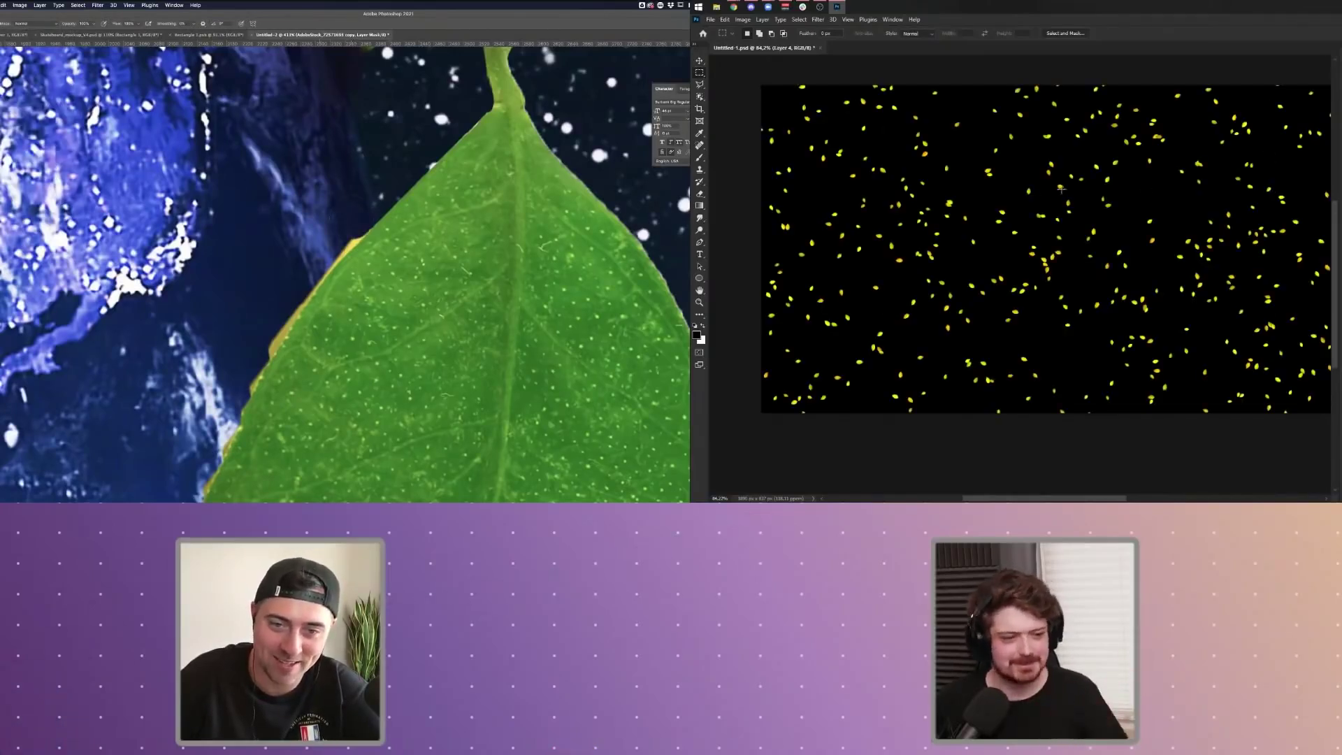
scroll(1052, 212, "down", 3)
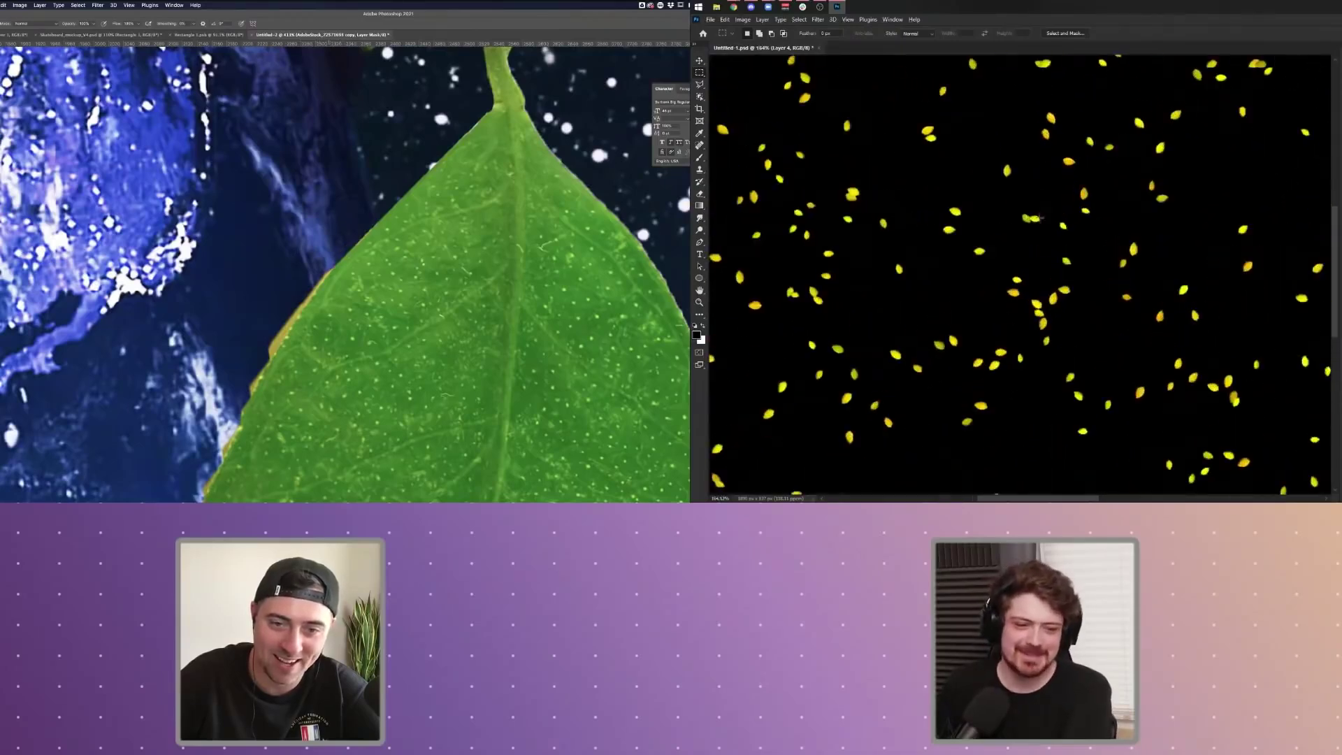
scroll(943, 304, "up", 1)
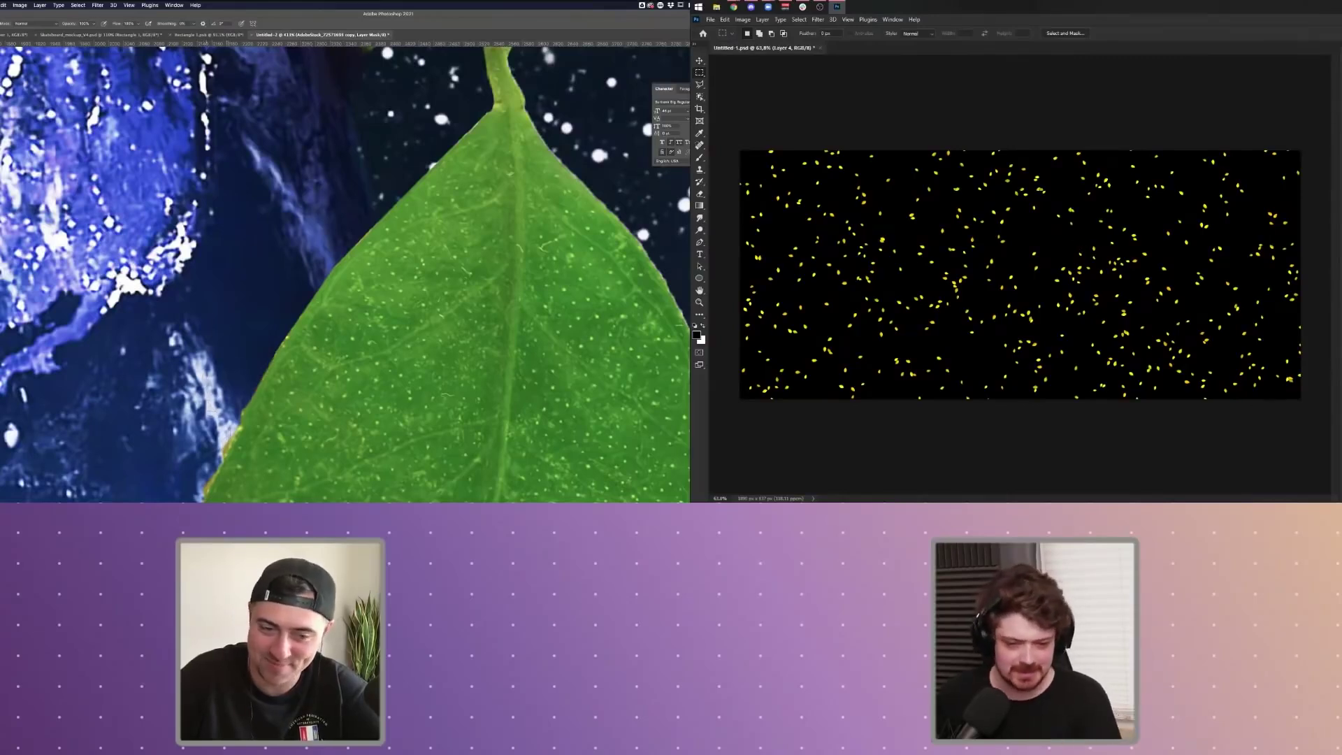
- Bring the hidden composite layers back around the lemon fill and continue masking the yellow fringe down the leaf's left edge
scroll(344, 274, "down", 3)
scroll(344, 274, "down", 2)
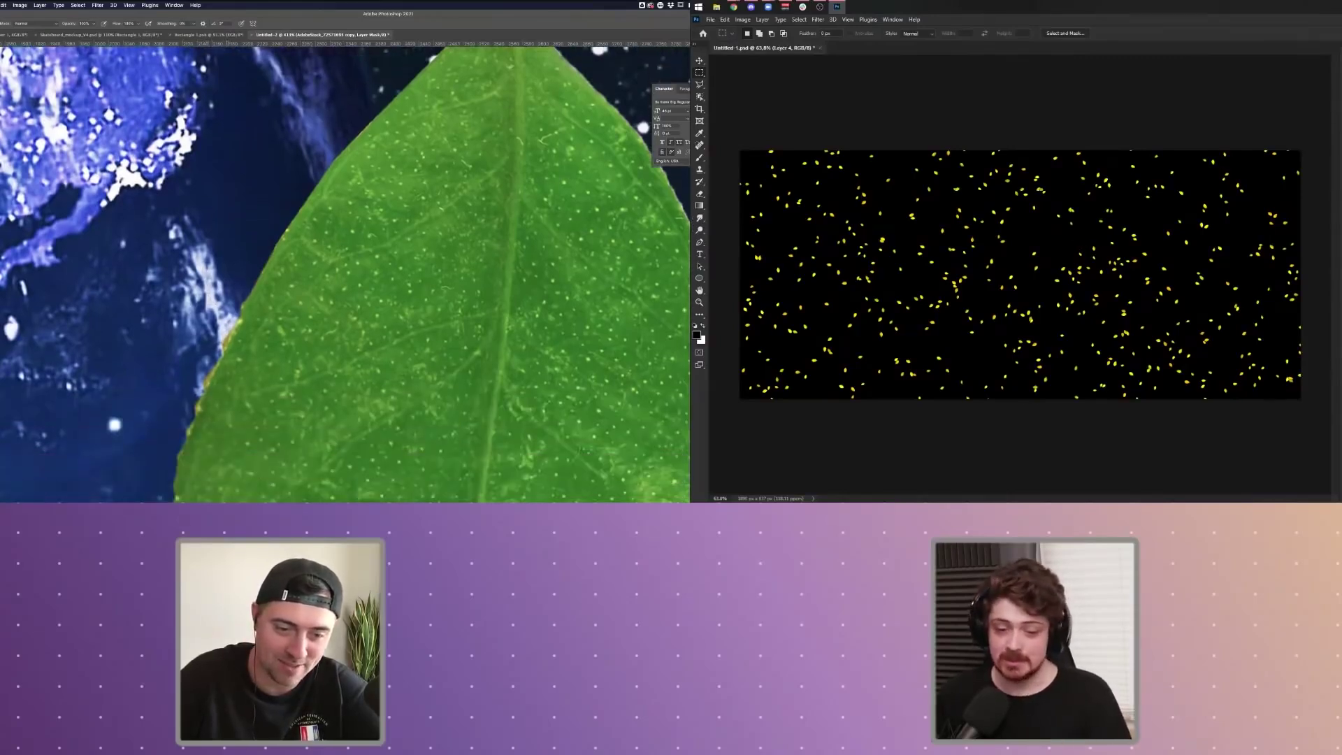
key("ctrl+z")
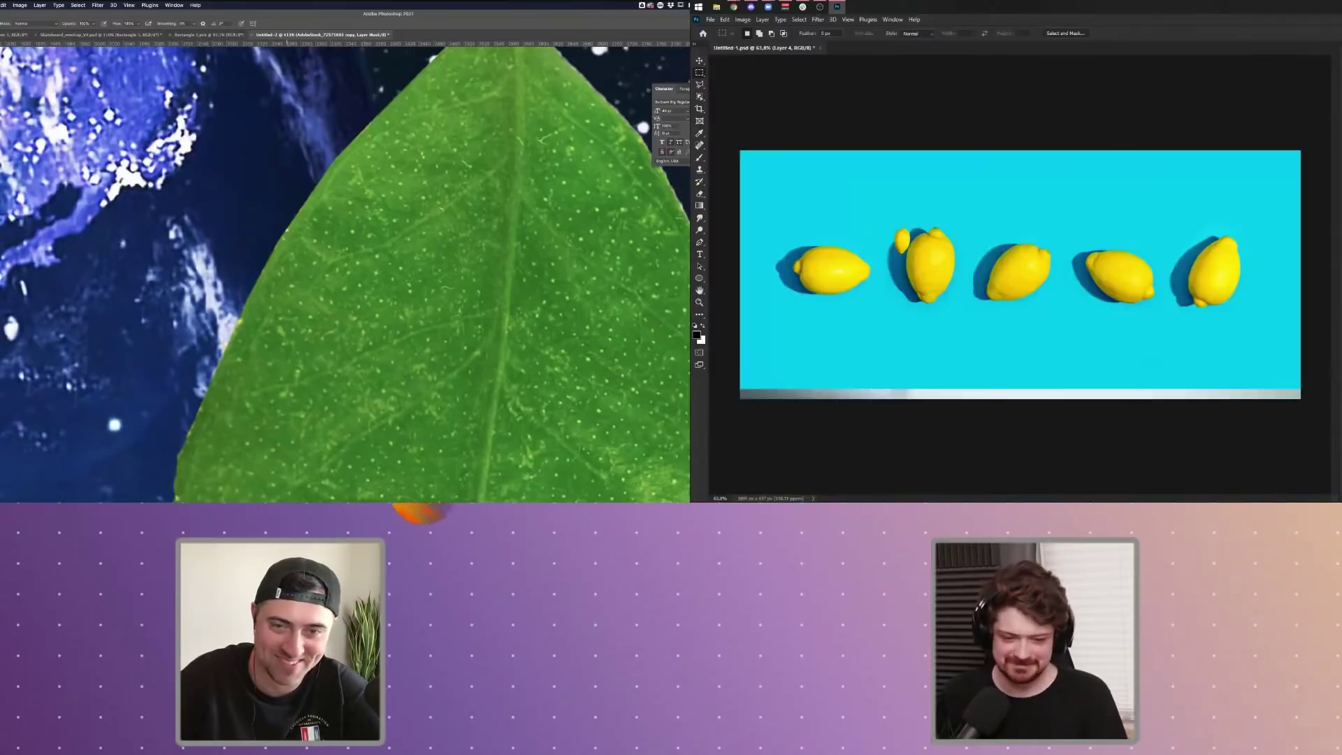
scroll(344, 274, "down", 8)
key("ctrl+z")
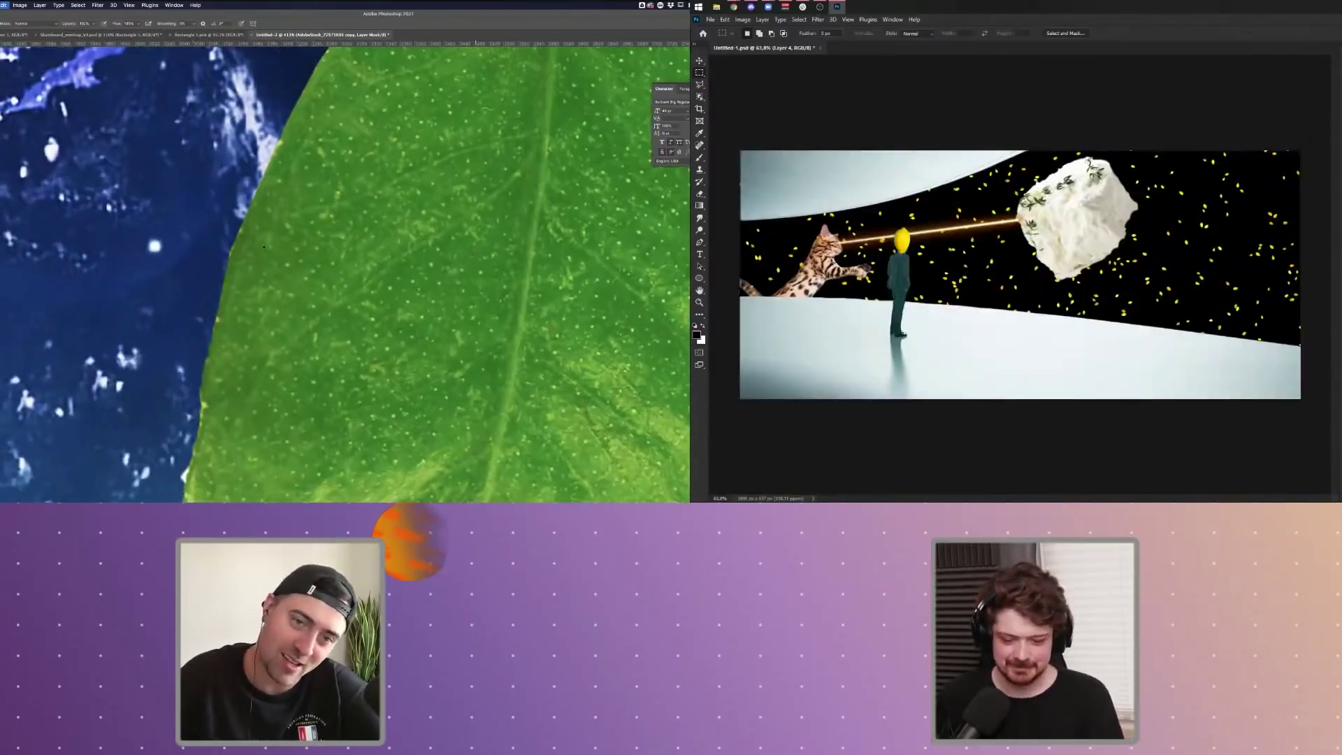
- Examine the cleaned leaf in the whole space banner and the scattered lemons around the lemon-headed man
scroll(342, 274, "down", 10)
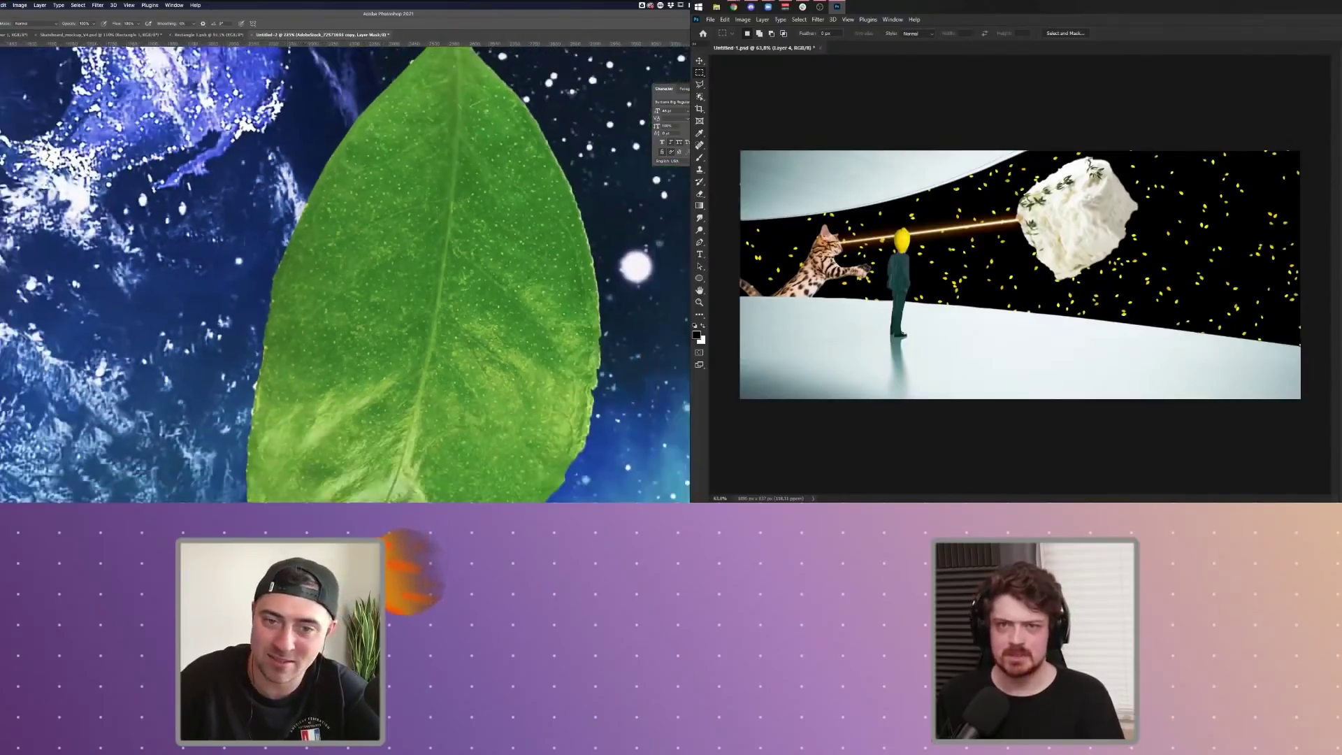
scroll(345, 321, "down", 4)
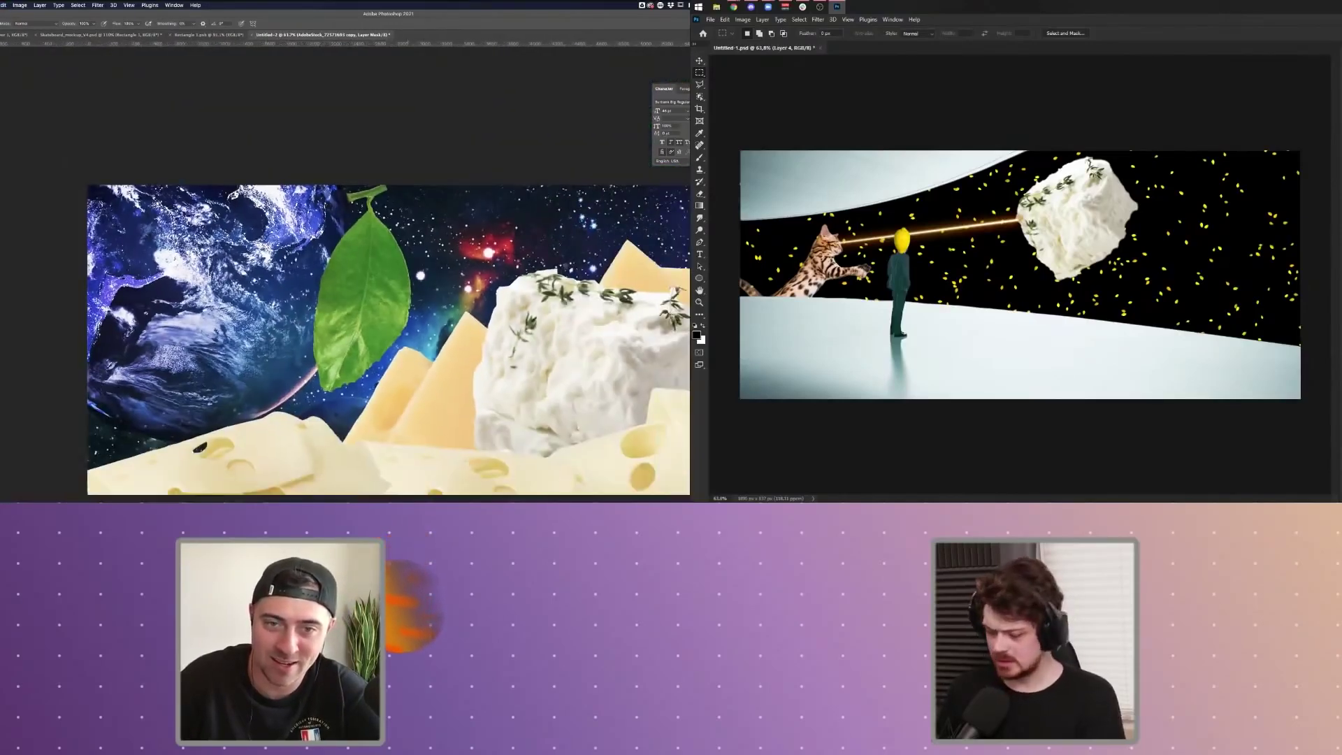
scroll(324, 285, "up", 4)
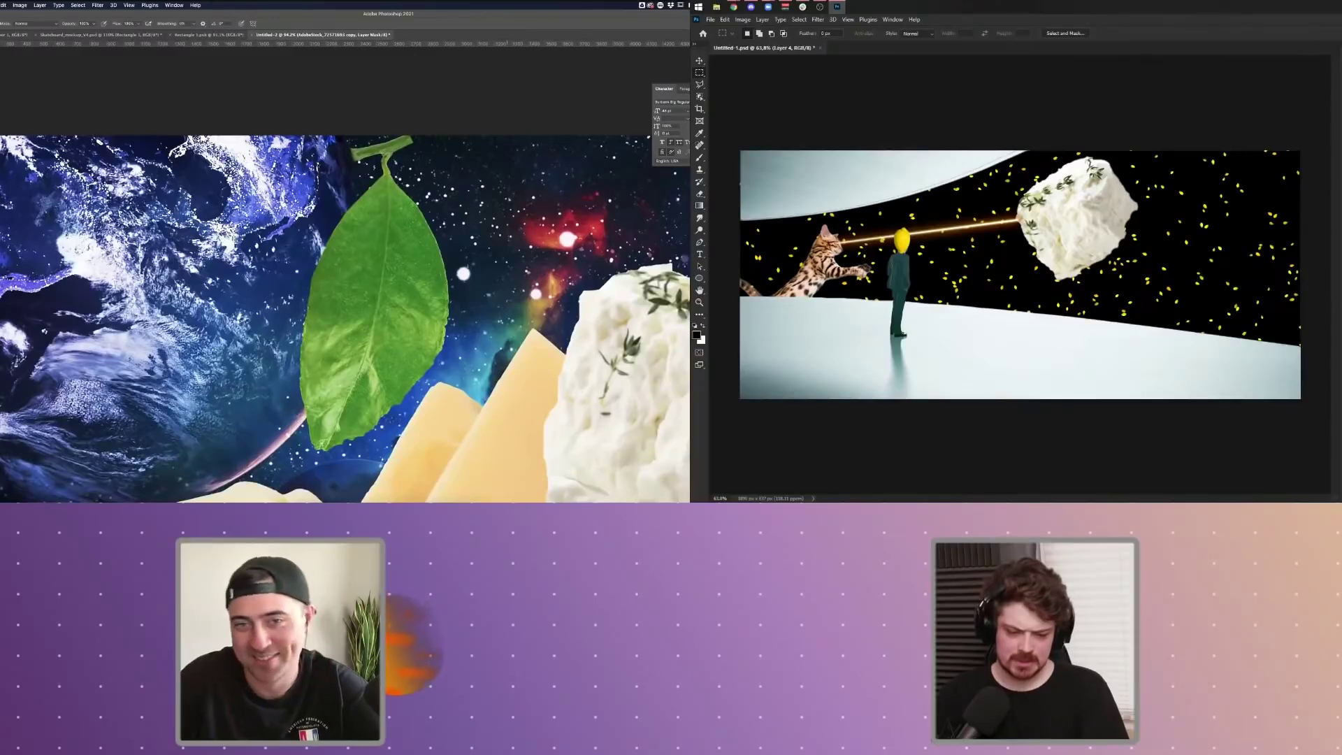
scroll(345, 321, "down", 4)
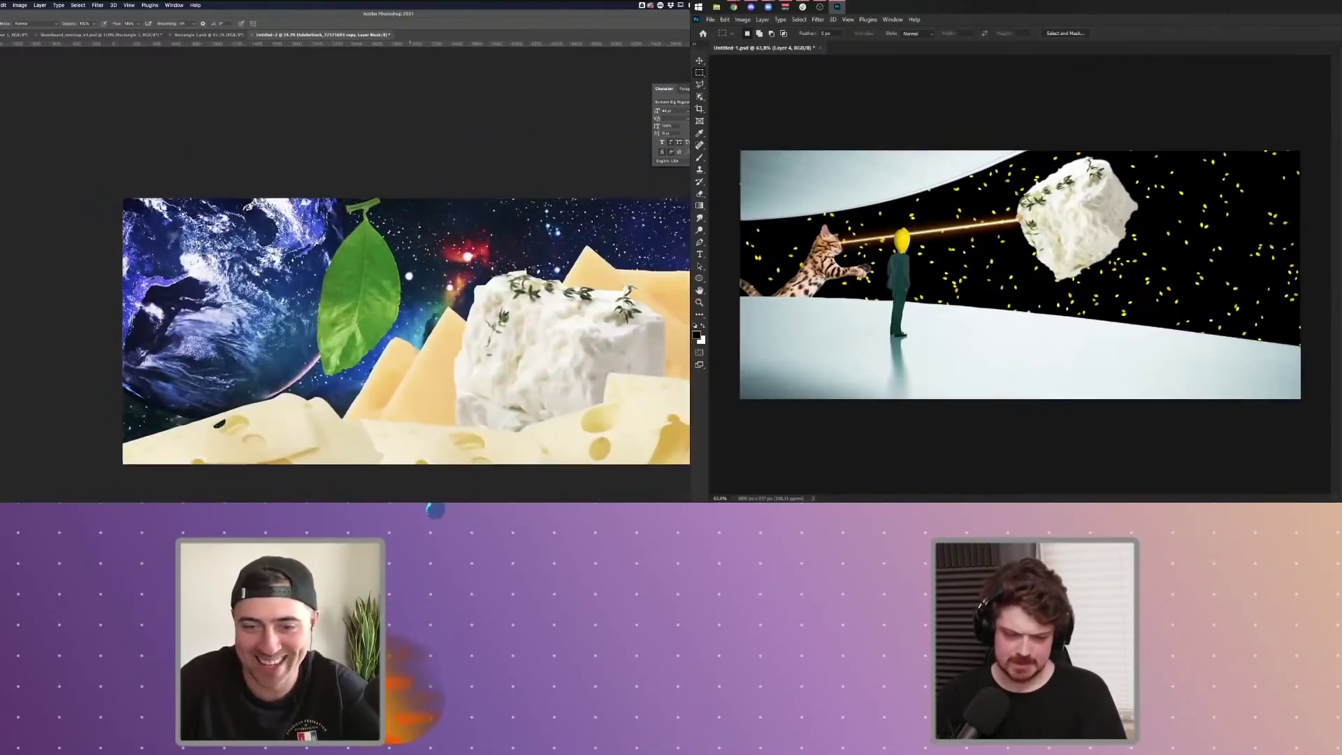
scroll(411, 240, "down", 3)
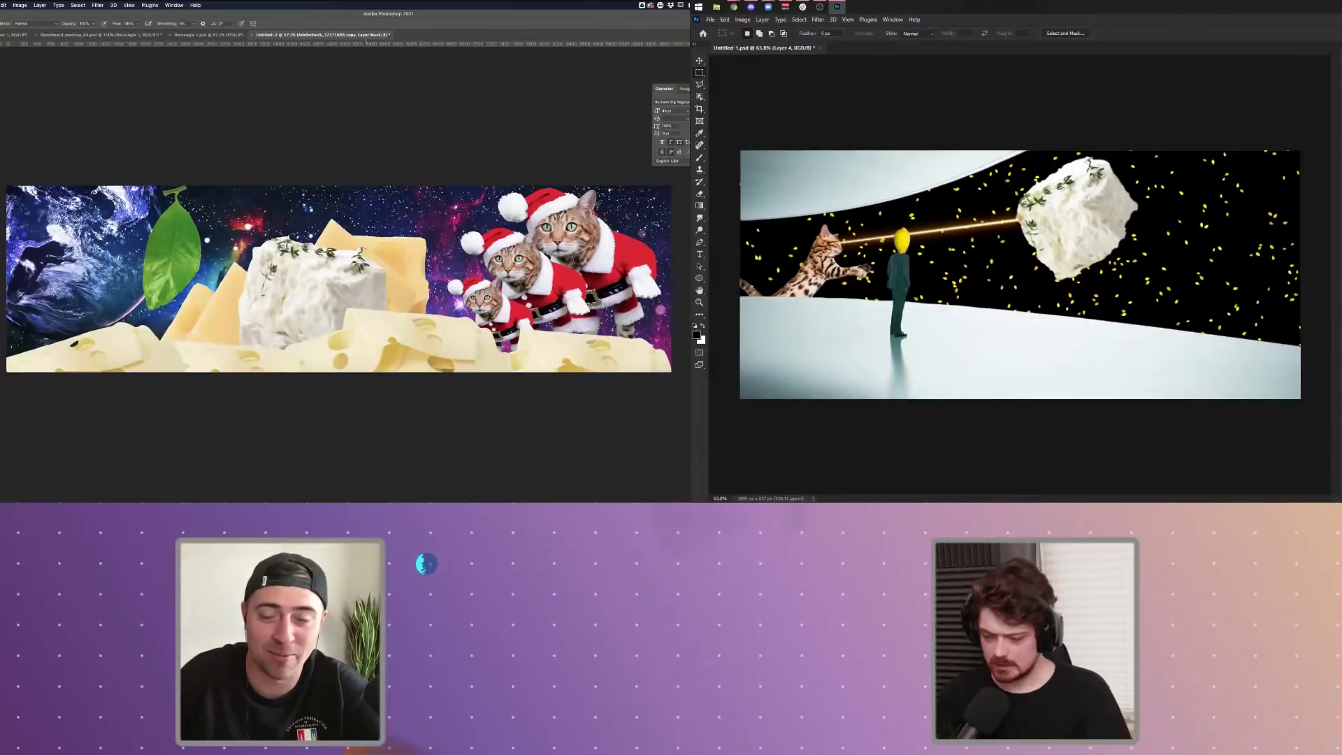
scroll(367, 256, "up", 3)
scroll(366, 256, "right", 4)
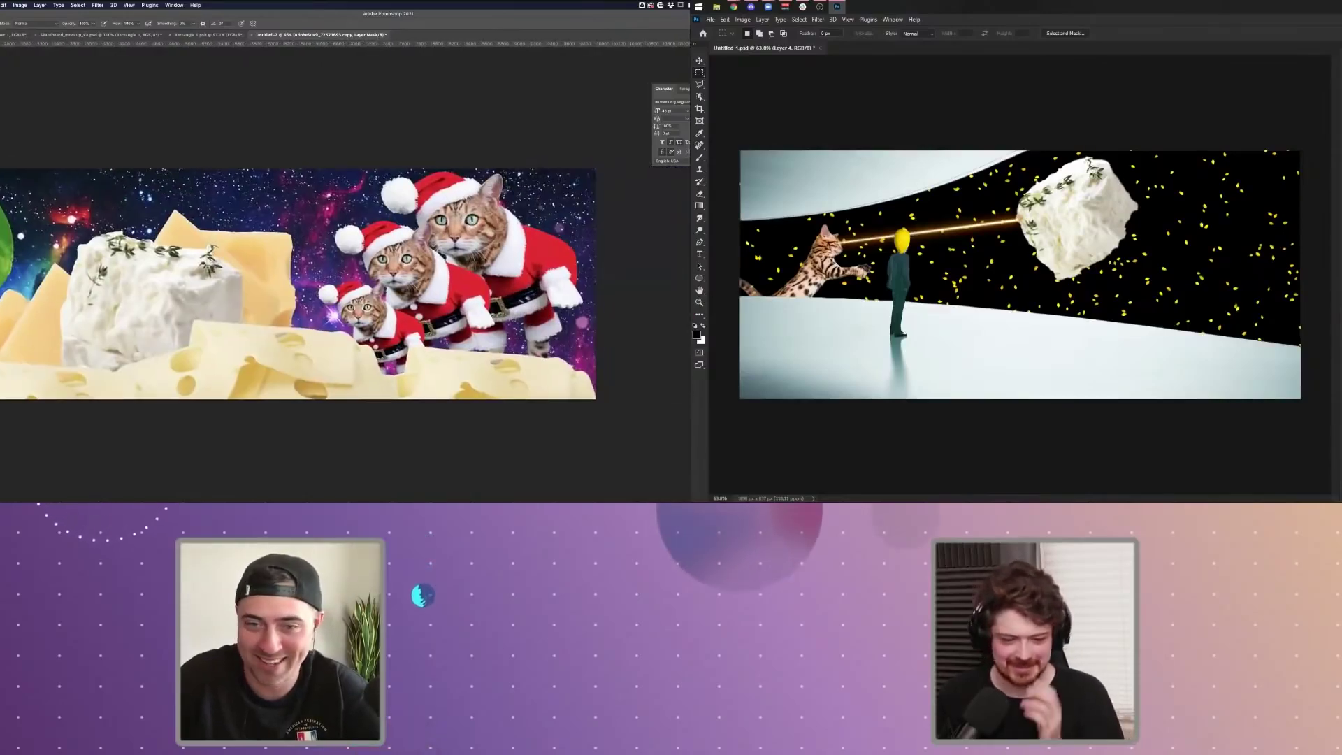
scroll(366, 256, "left", 5)
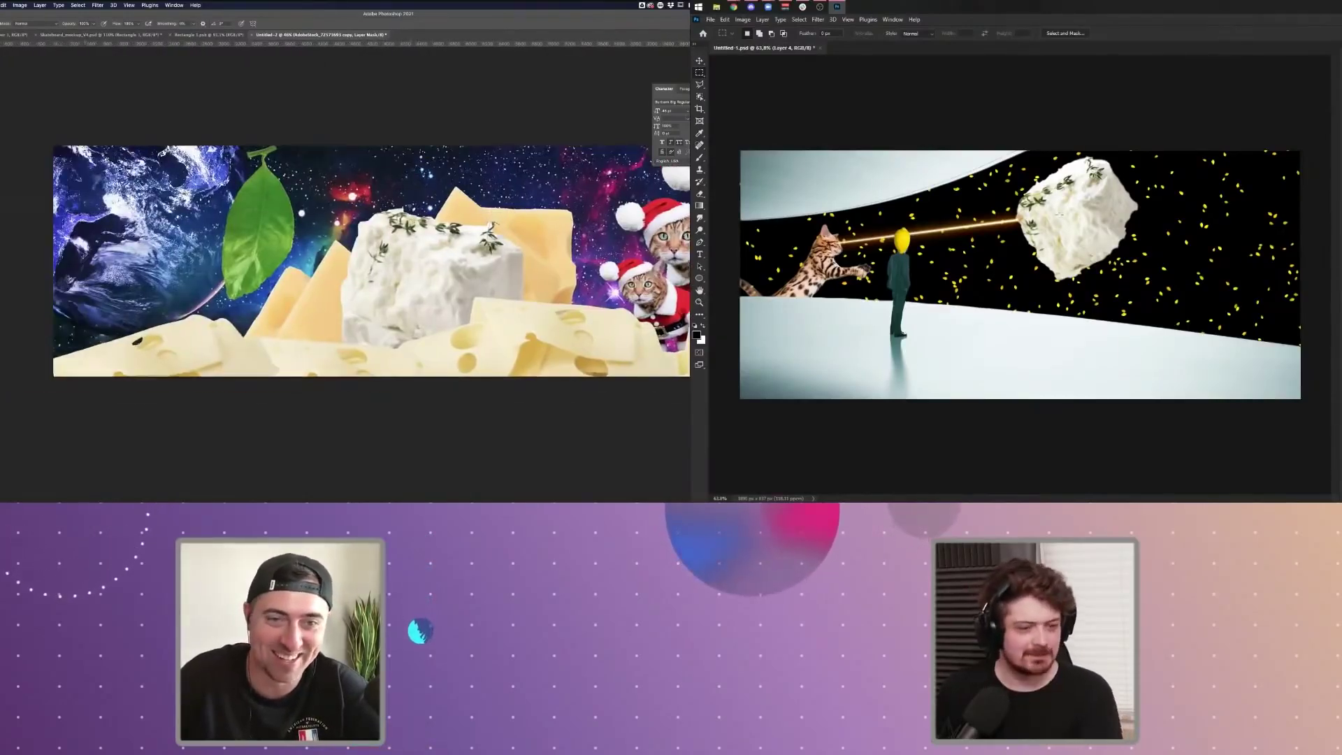
scroll(979, 241, "up", 2)
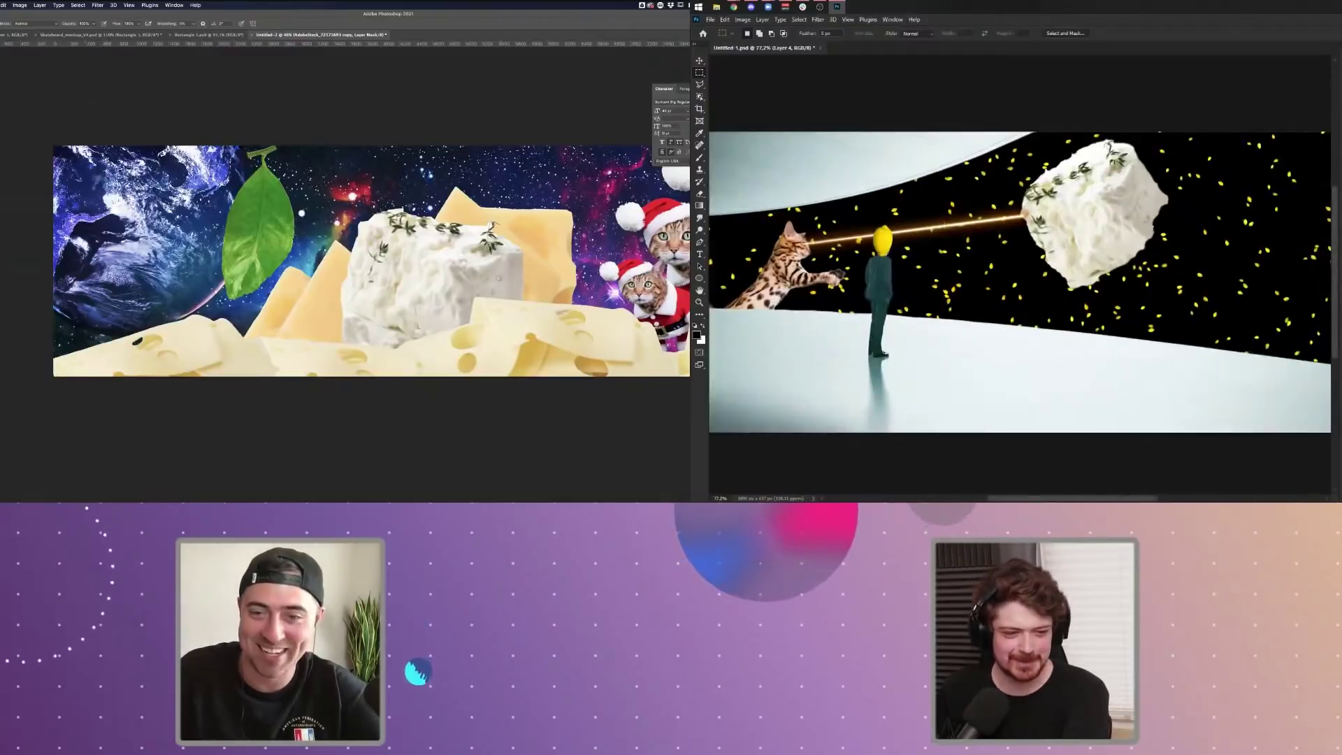
scroll(498, 277, "right", 1)
scroll(845, 241, "up", 4)
scroll(846, 241, "up", 5)
scroll(498, 279, "down", 1)
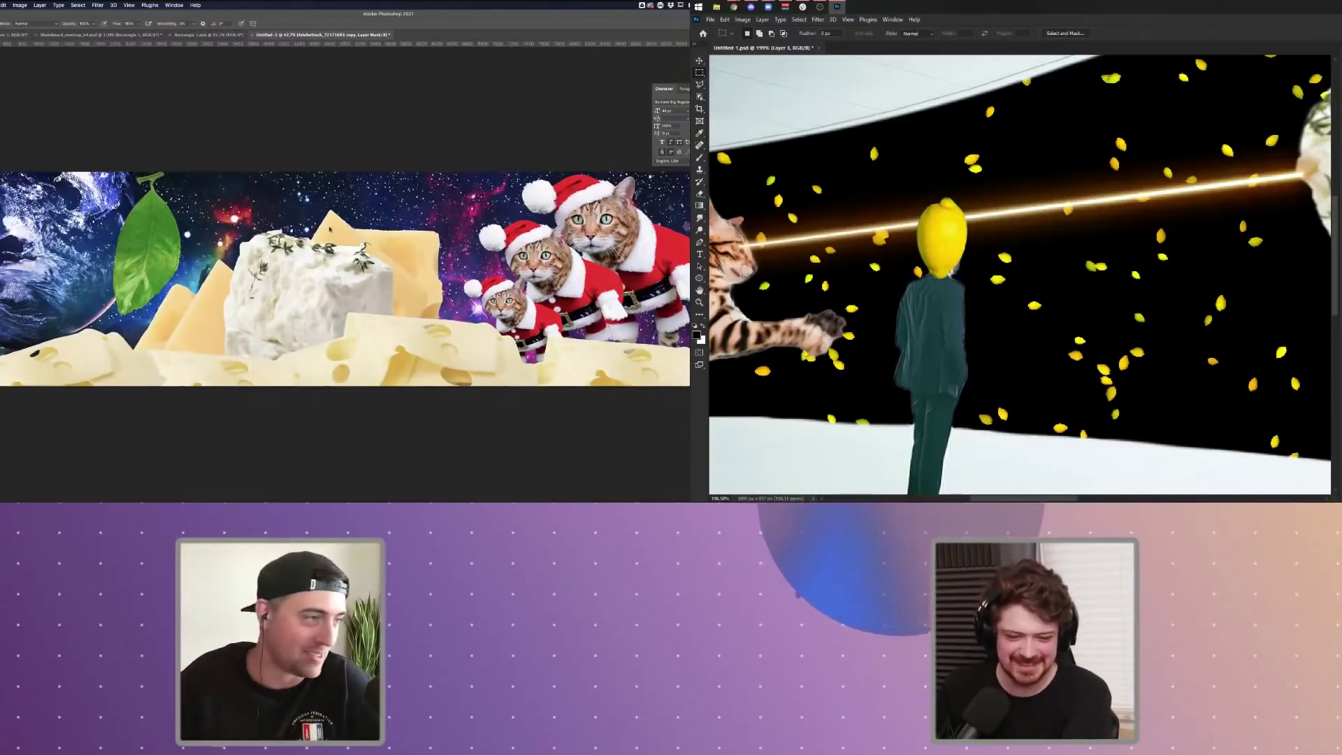
- Put the lemon behind the man's head and shift it slightly up and toward his face
key("alt+bracketright")
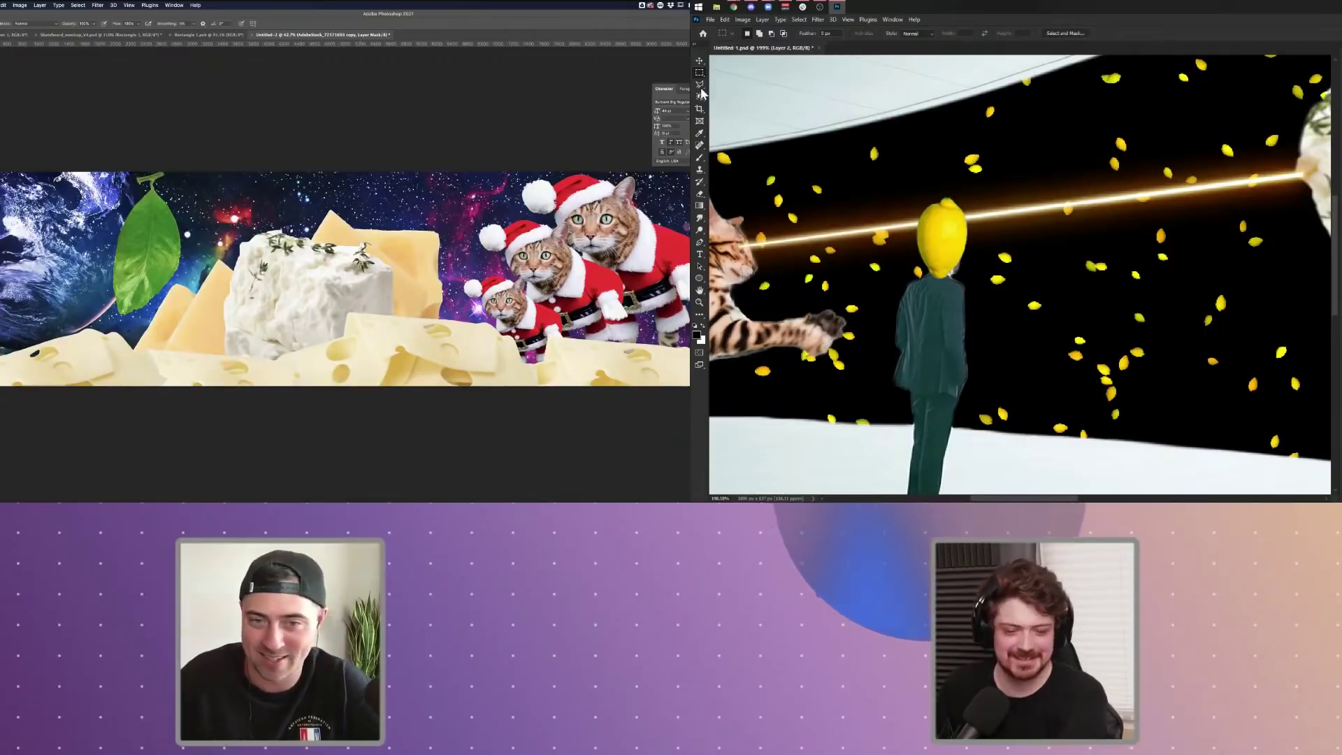
left_click(699, 61)
mouse_move(950, 269)
left_mouse_down()
mouse_move(925, 267)
mouse_move(935, 245)
mouse_move(929, 259)
left_mouse_up()
scroll(361, 251, "up", 3)
scroll(361, 253, "up", 1)
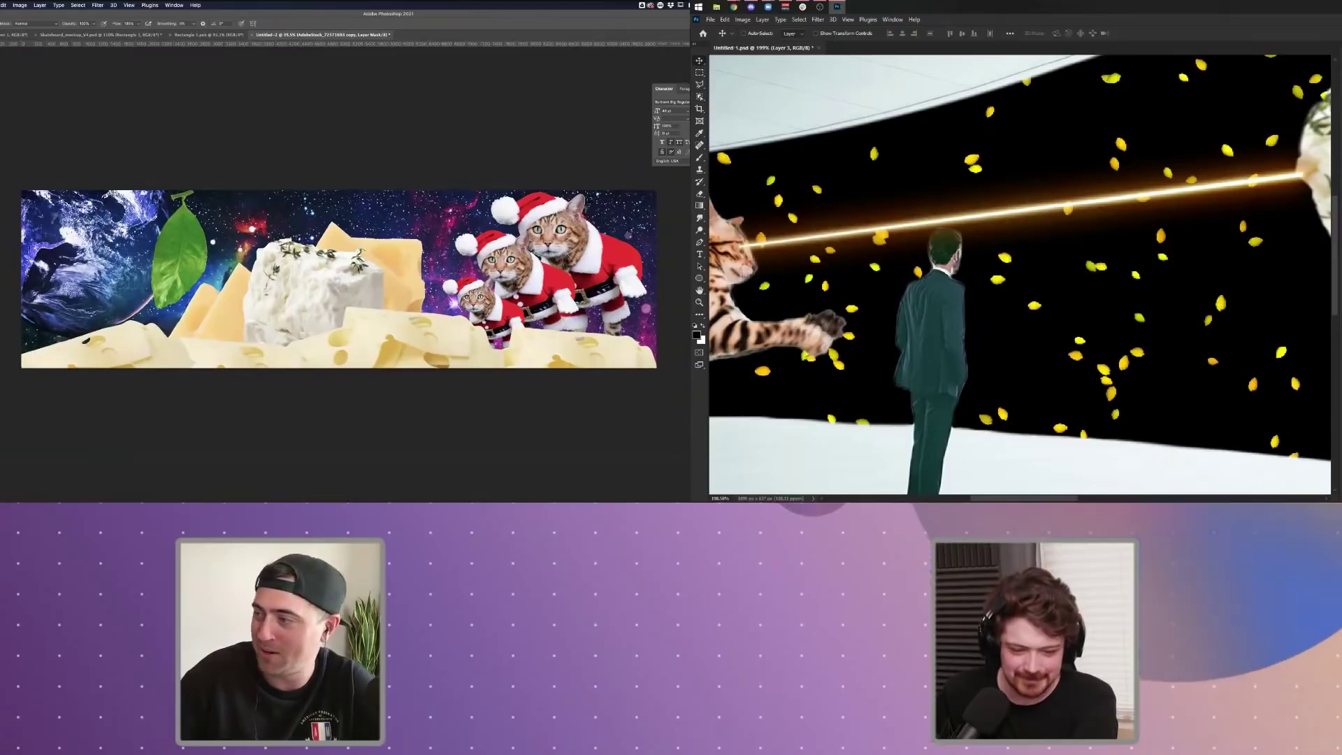
key("ctrl+z")
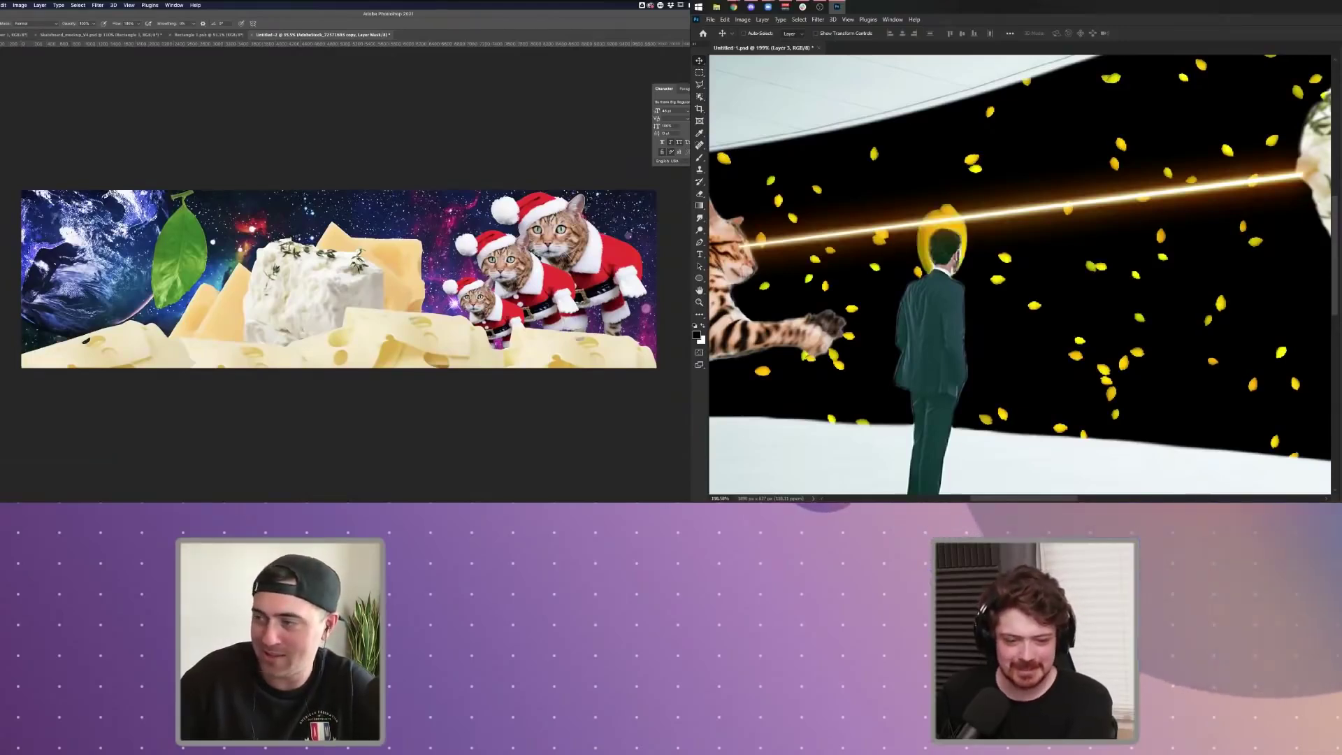
scroll(344, 279, "up", 2)
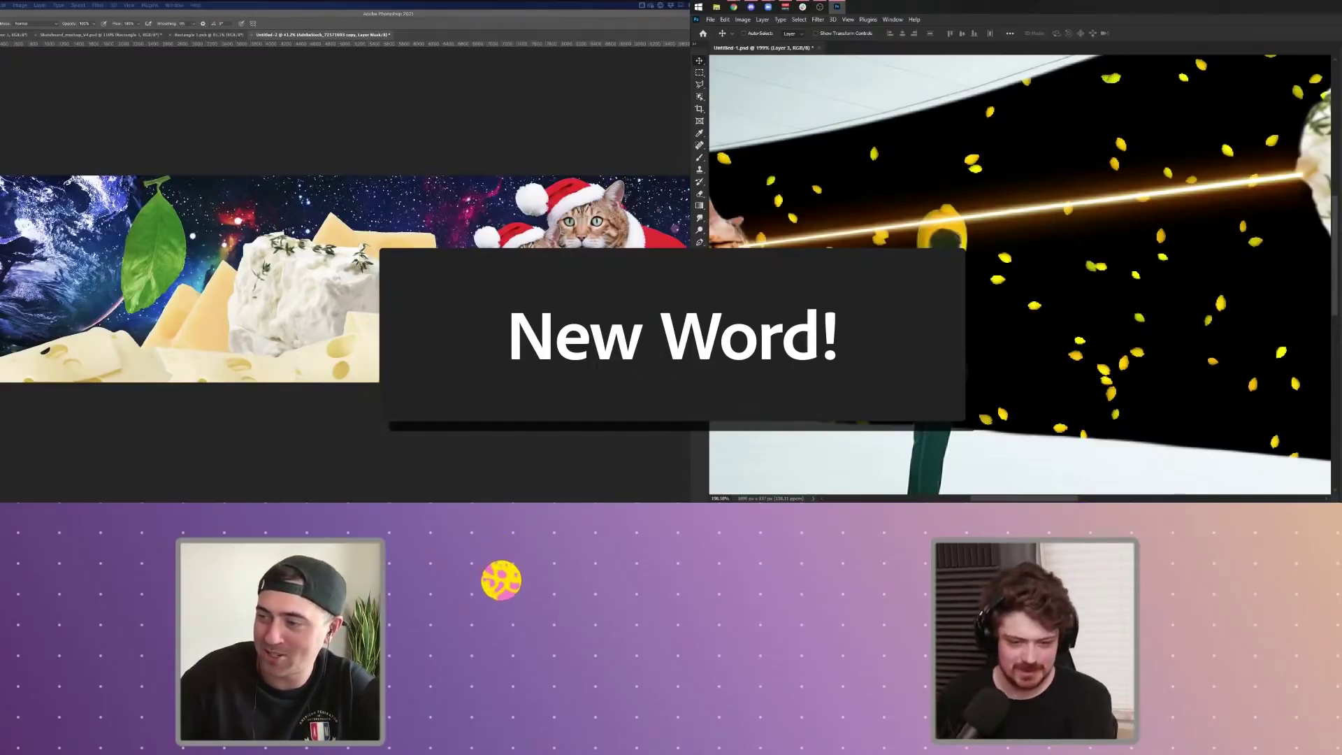
scroll(907, 261, "up", 4)
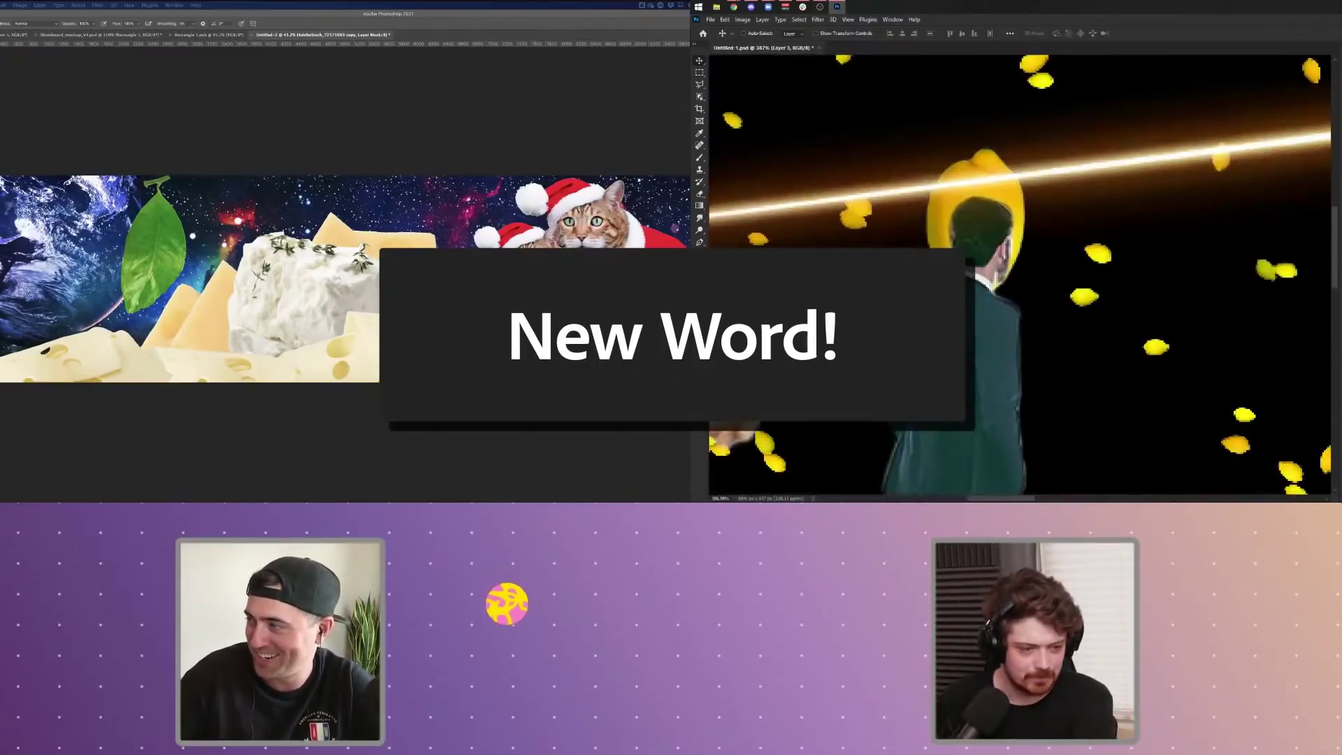
left_click_drag(1031, 216, 1042, 198)
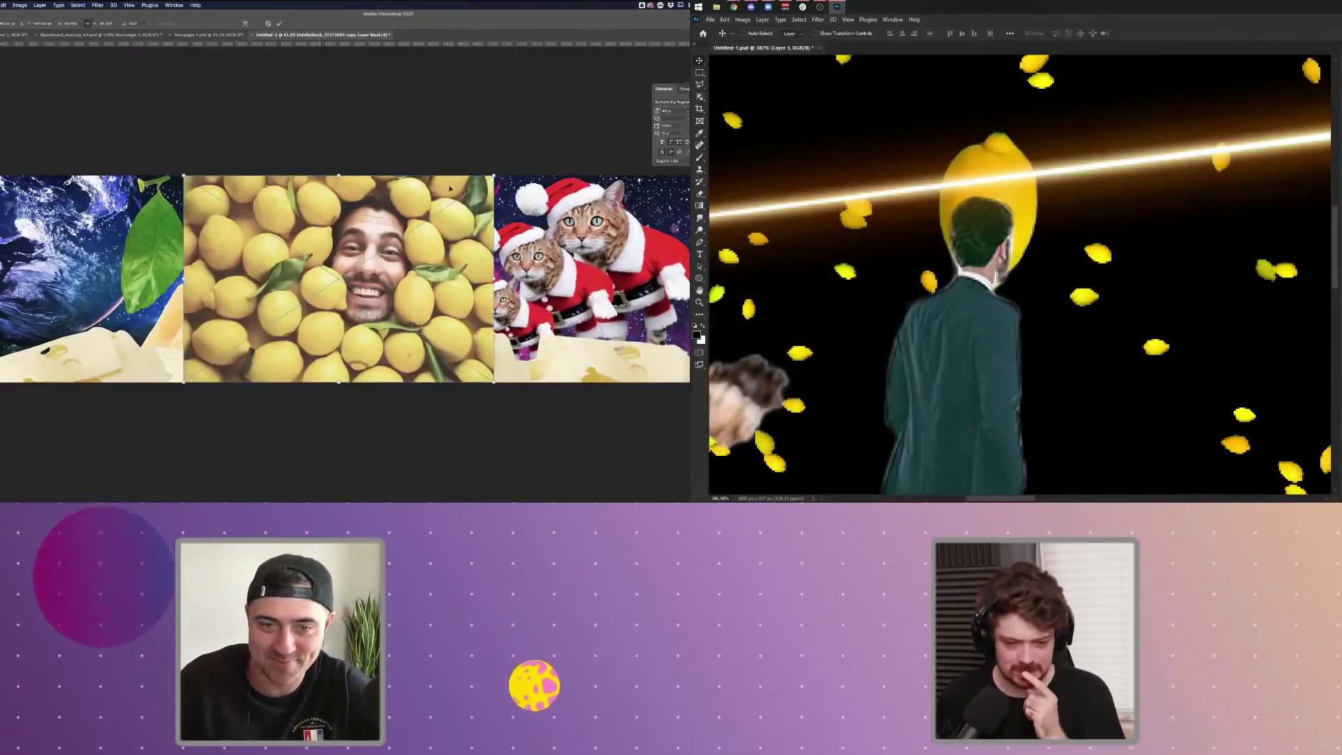
- Place the photo of the face among lemons in the space banner, and mask out the man's head over the lemon
key("Return")
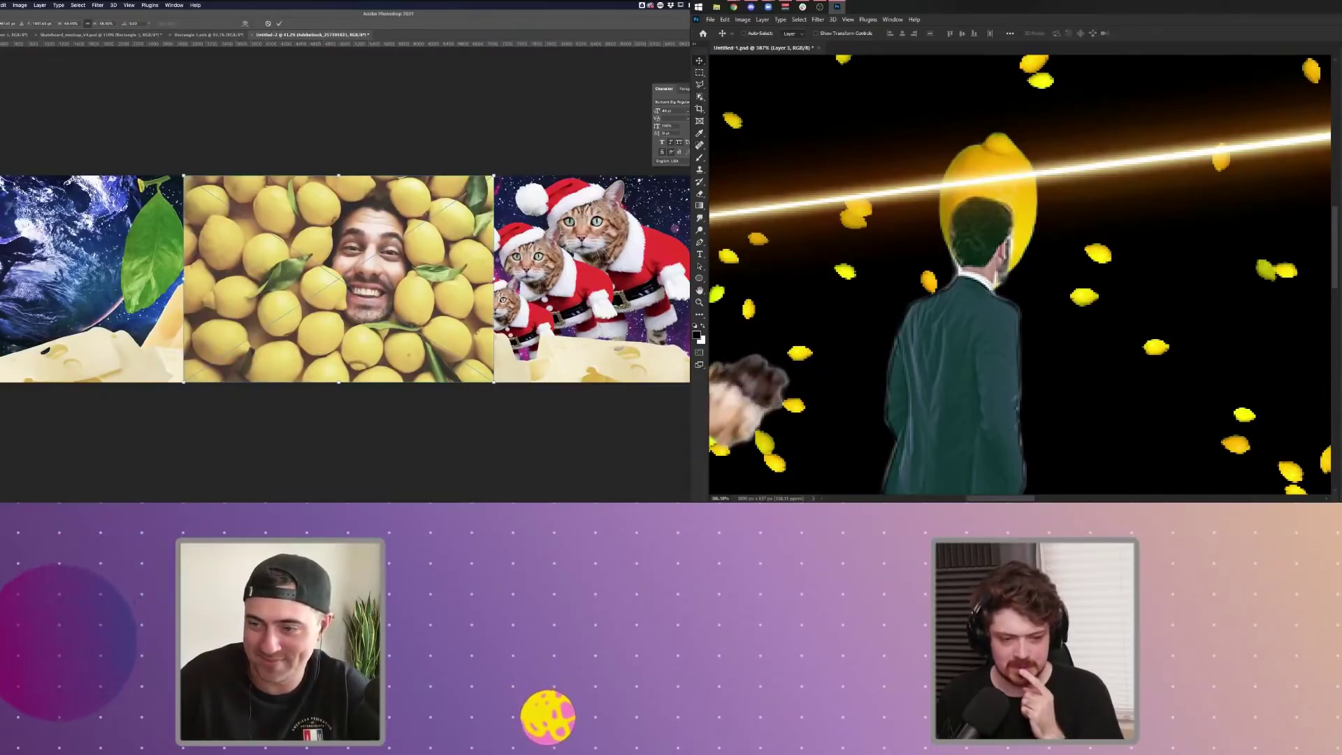
key("b")
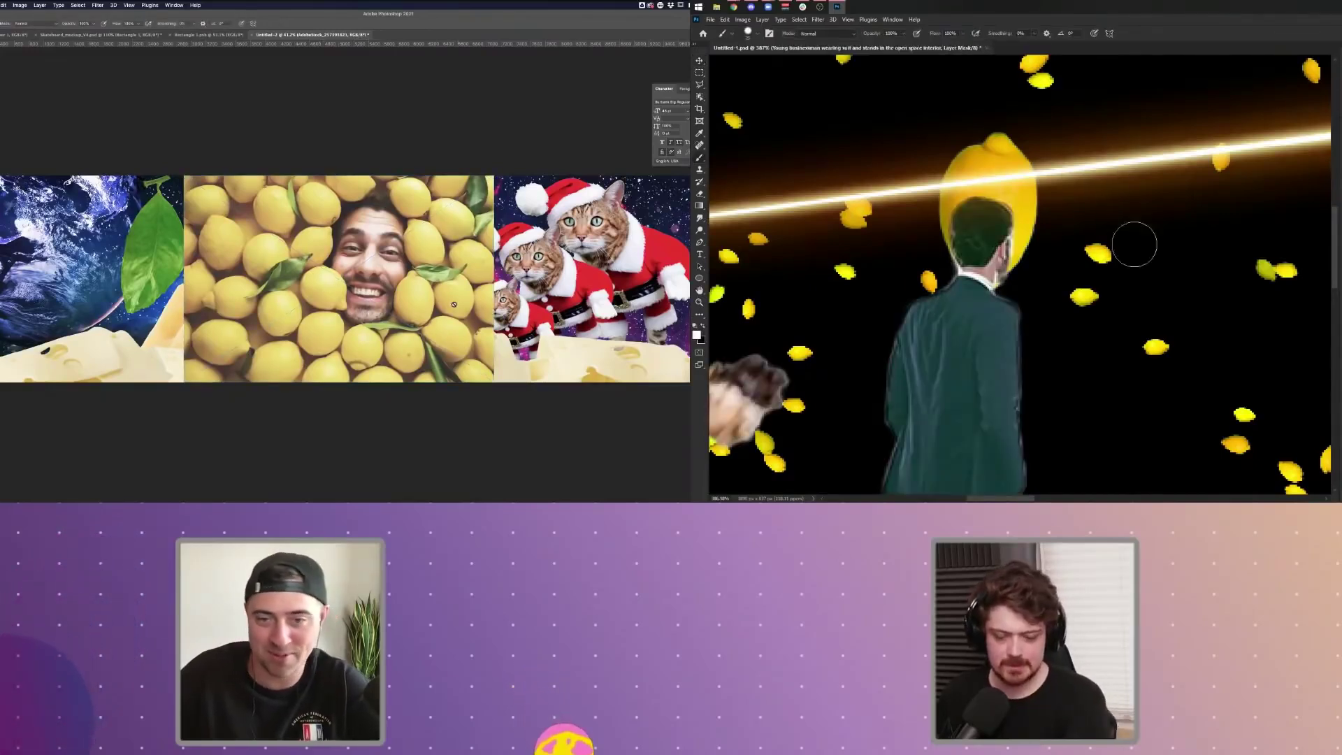
key("x")
mouse_move(975, 216)
left_mouse_down()
mouse_move(992, 203)
mouse_move(979, 244)
mouse_move(1001, 259)
mouse_move(981, 247)
left_mouse_up()
- Try different blends for the face-among-lemons photo in the space banner, and delete the photo
scroll(314, 208, "up", 5)
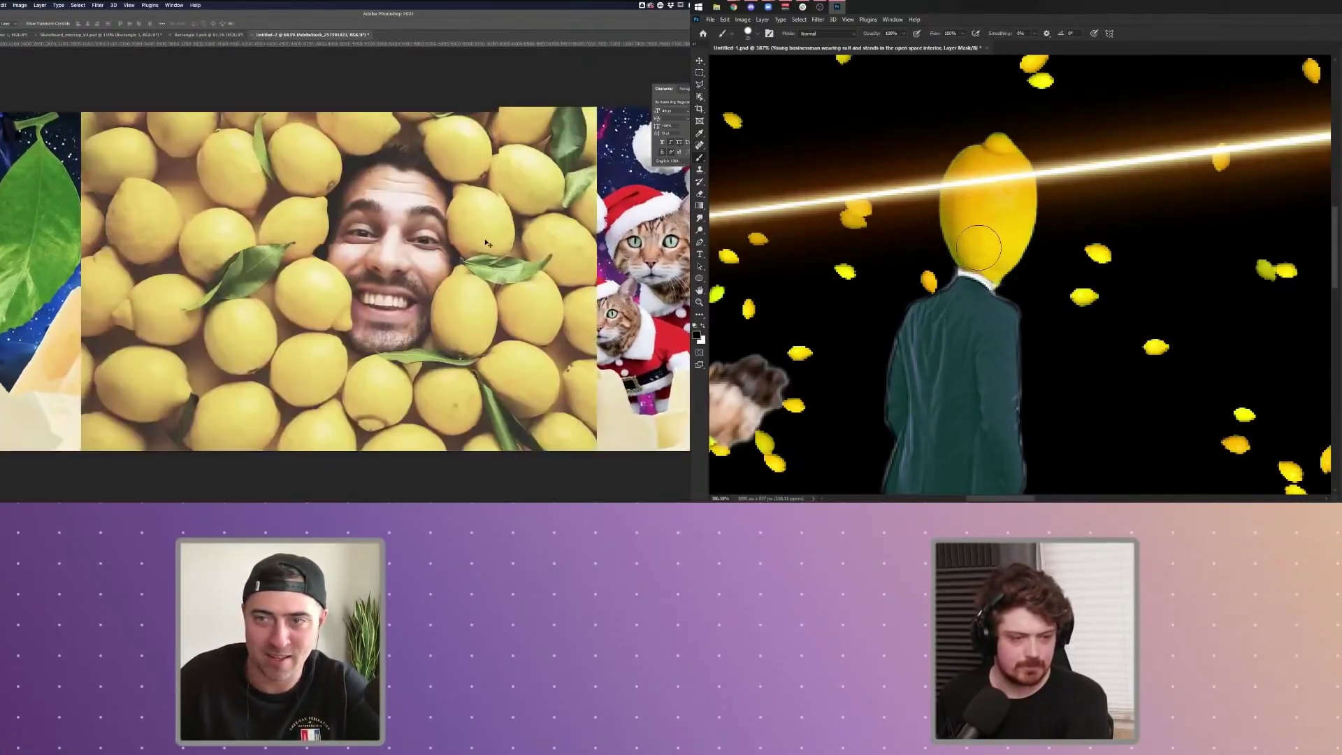
scroll(484, 243, "up", 2)
scroll(482, 241, "down", 4)
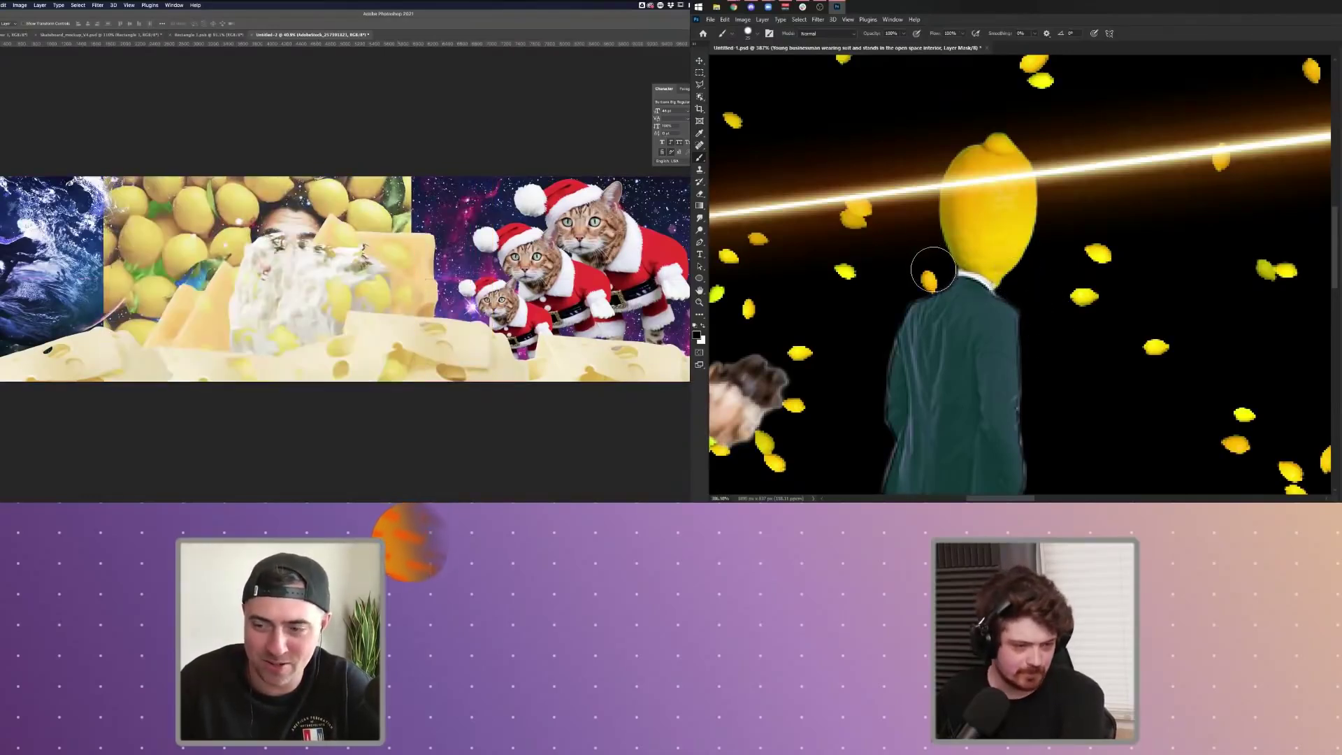
left_click_drag(882, 415, 938, 241)
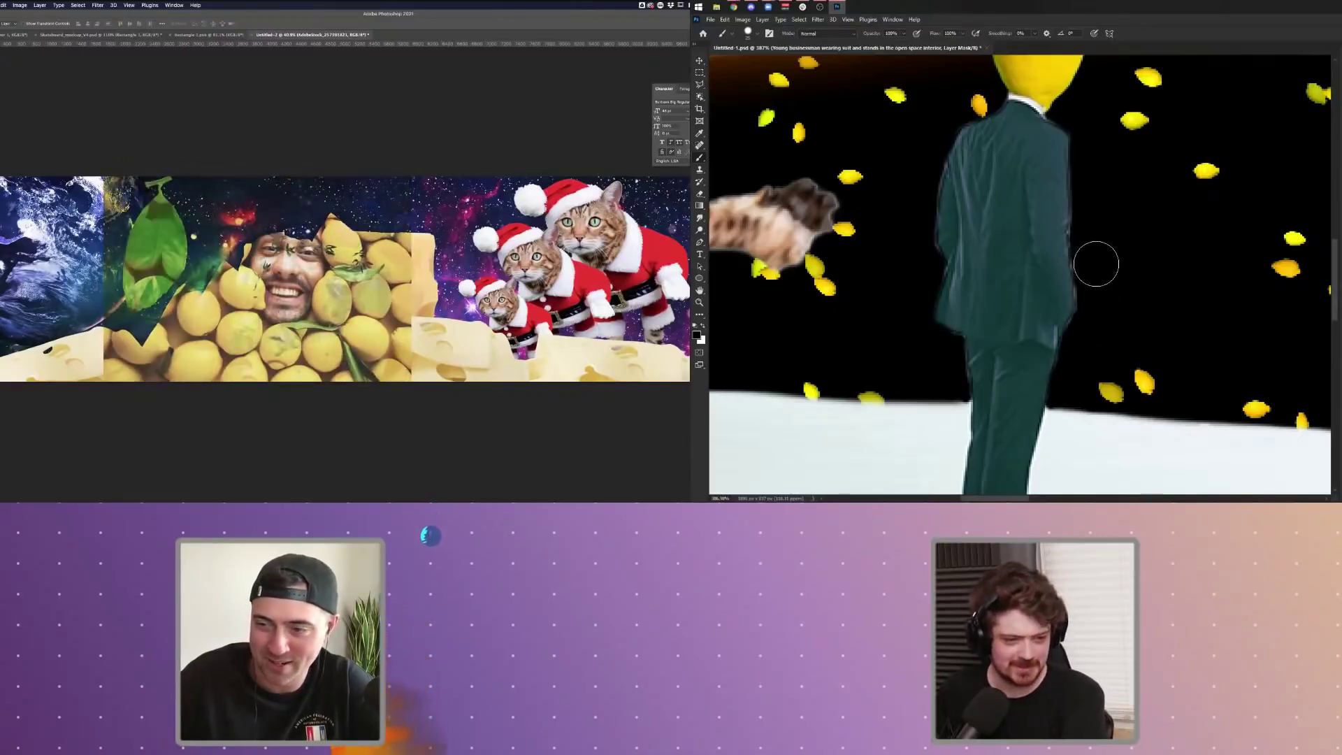
left_click_drag(1100, 234, 1080, 327)
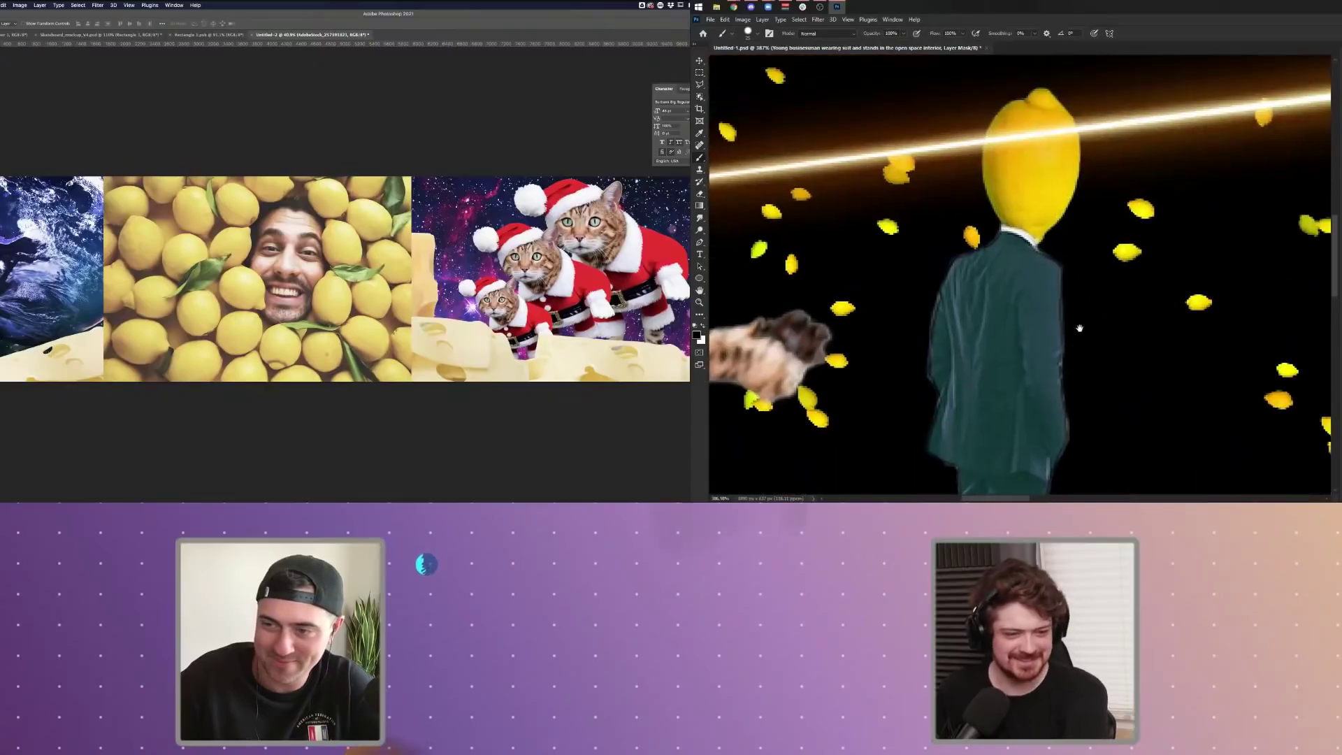
scroll(1052, 236, "down", 5)
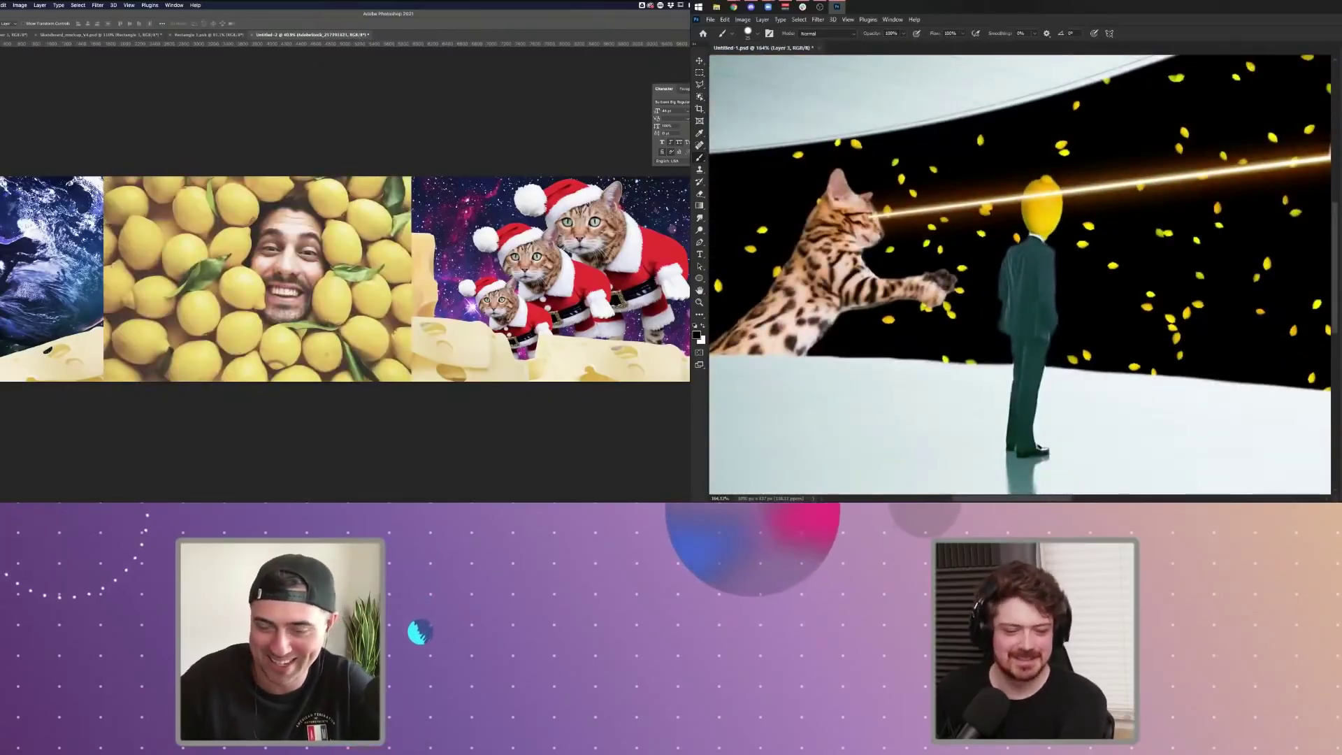
key("Delete")
- Scale the lemon head down slightly and nudge it left so it sits on the man's collar
key("ctrl+t")
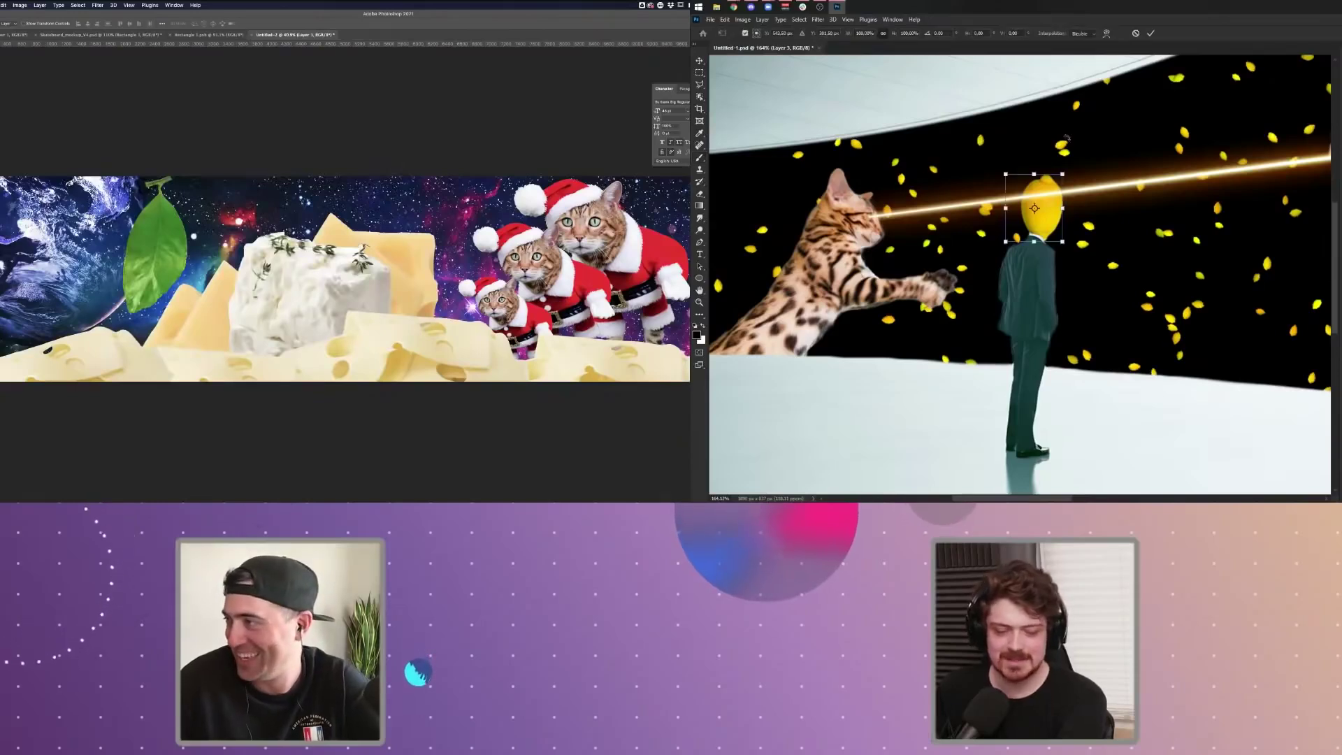
scroll(1074, 168, "up", 3)
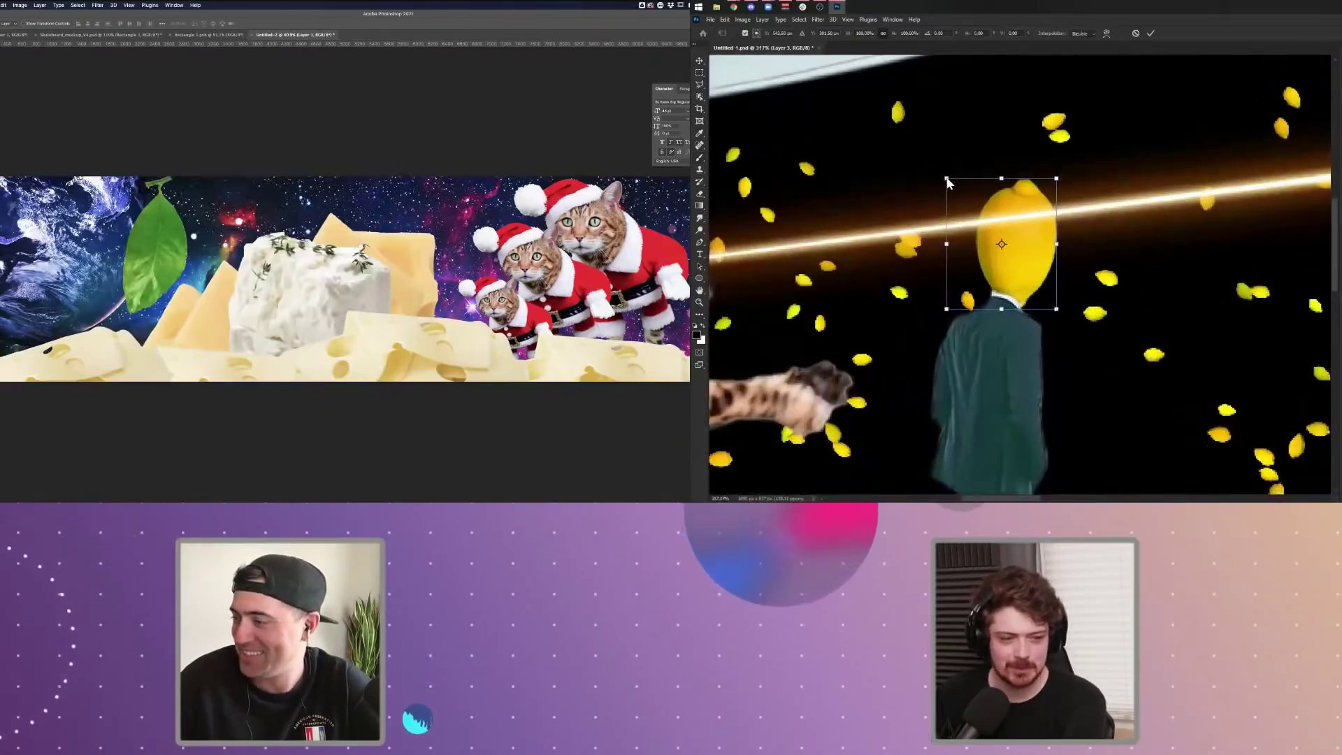
left_click_drag(946, 179, 956, 188)
left_click_drag(1021, 262, 1012, 261)
key("Return")
key("b")
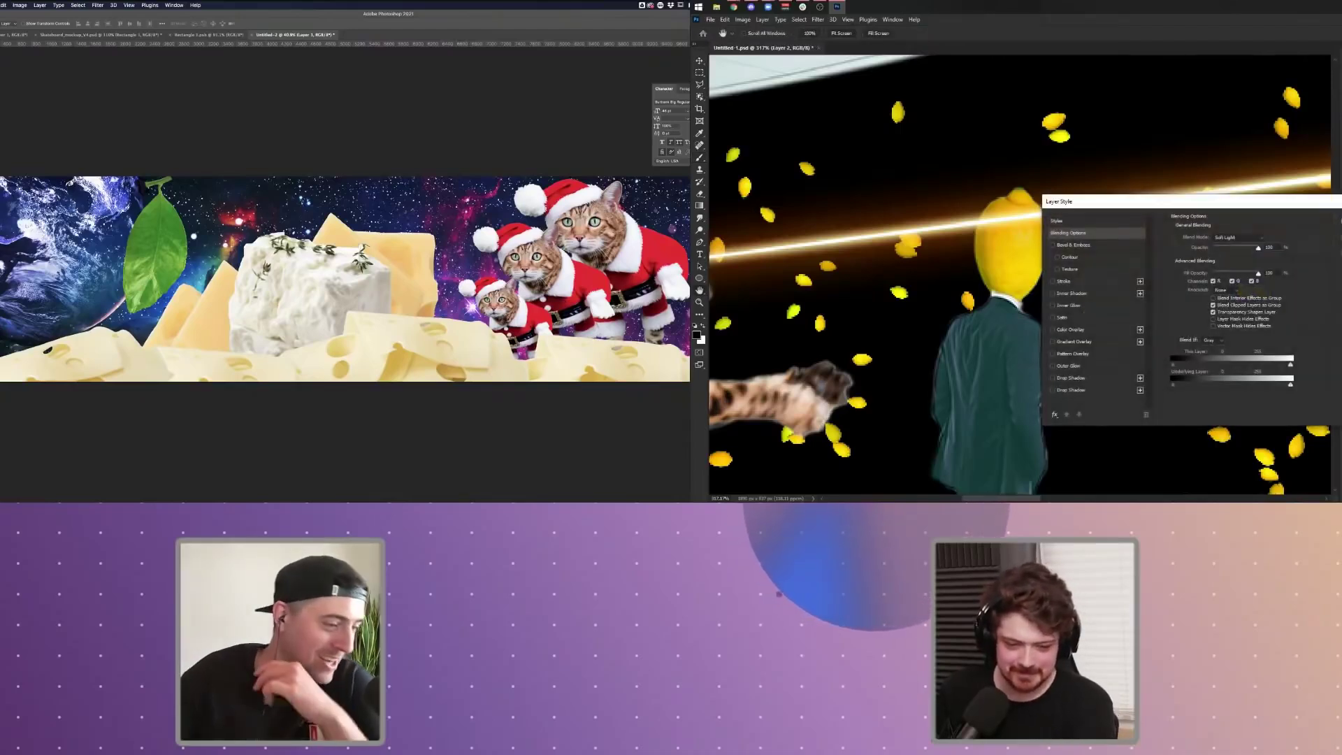
key("Escape")
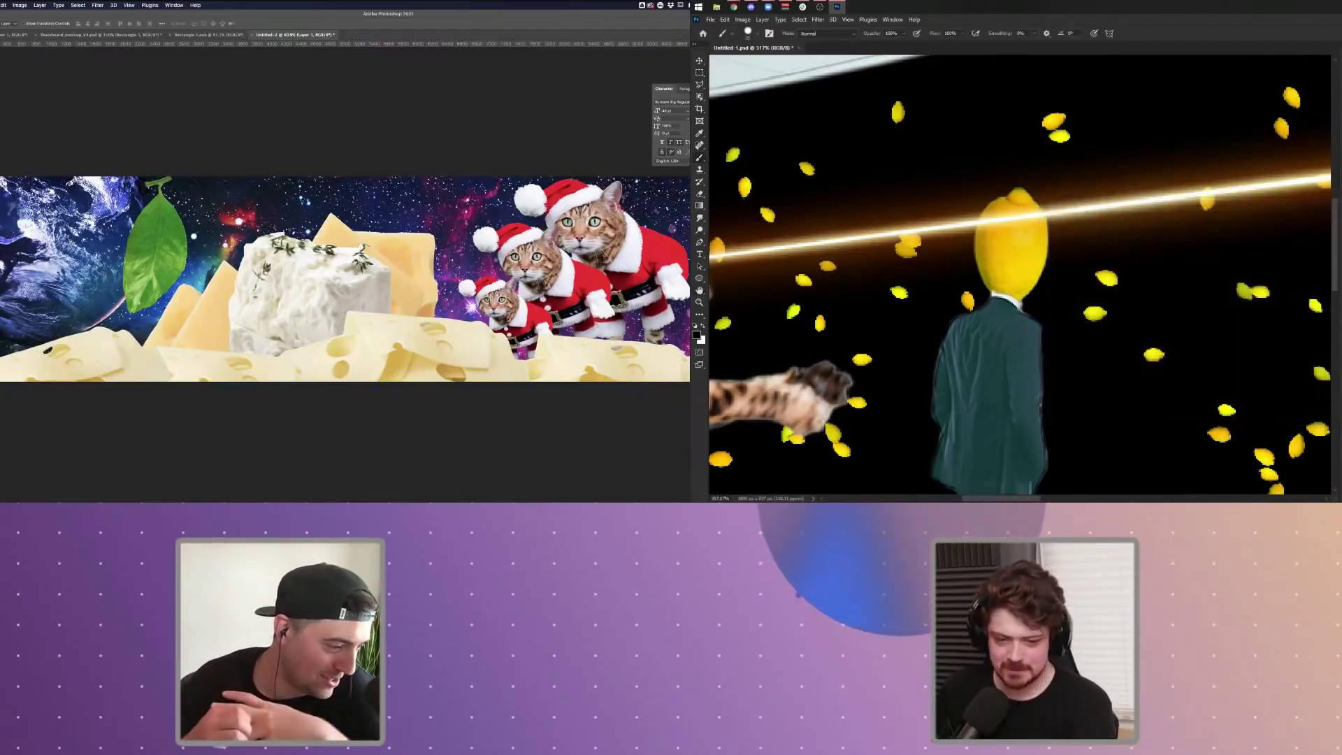
key("Escape")
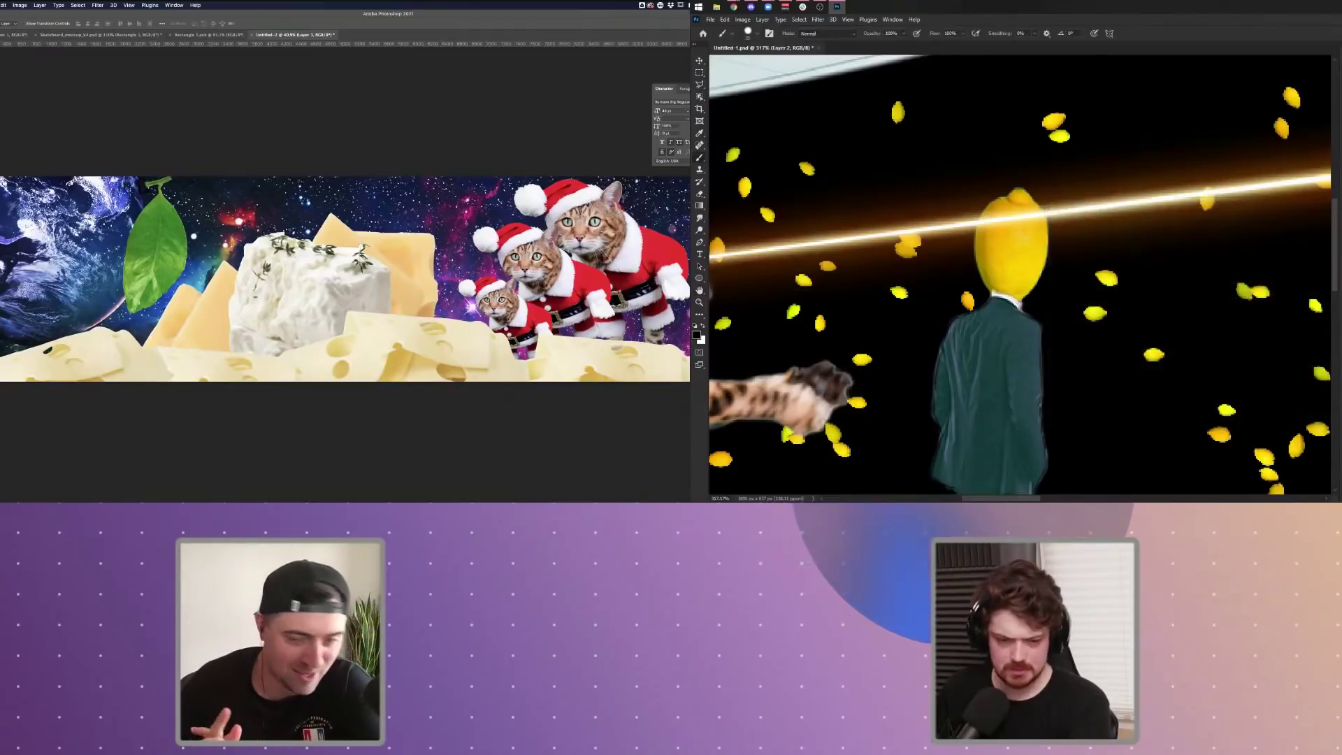
- Move the laser beam layer one level down in the stack so it passes behind the man's lemon head
key("ctrl+[")
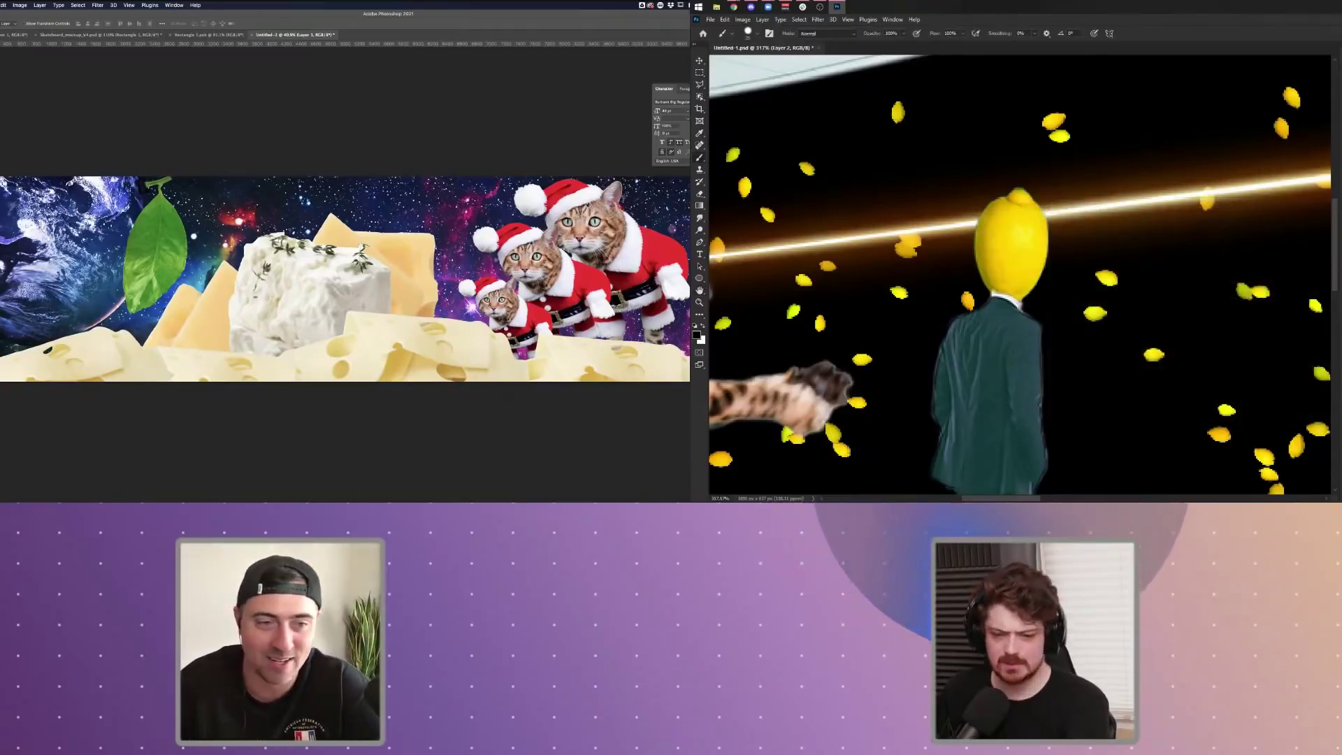
scroll(1096, 266, "down", 2)
scroll(1095, 266, "down", 8)
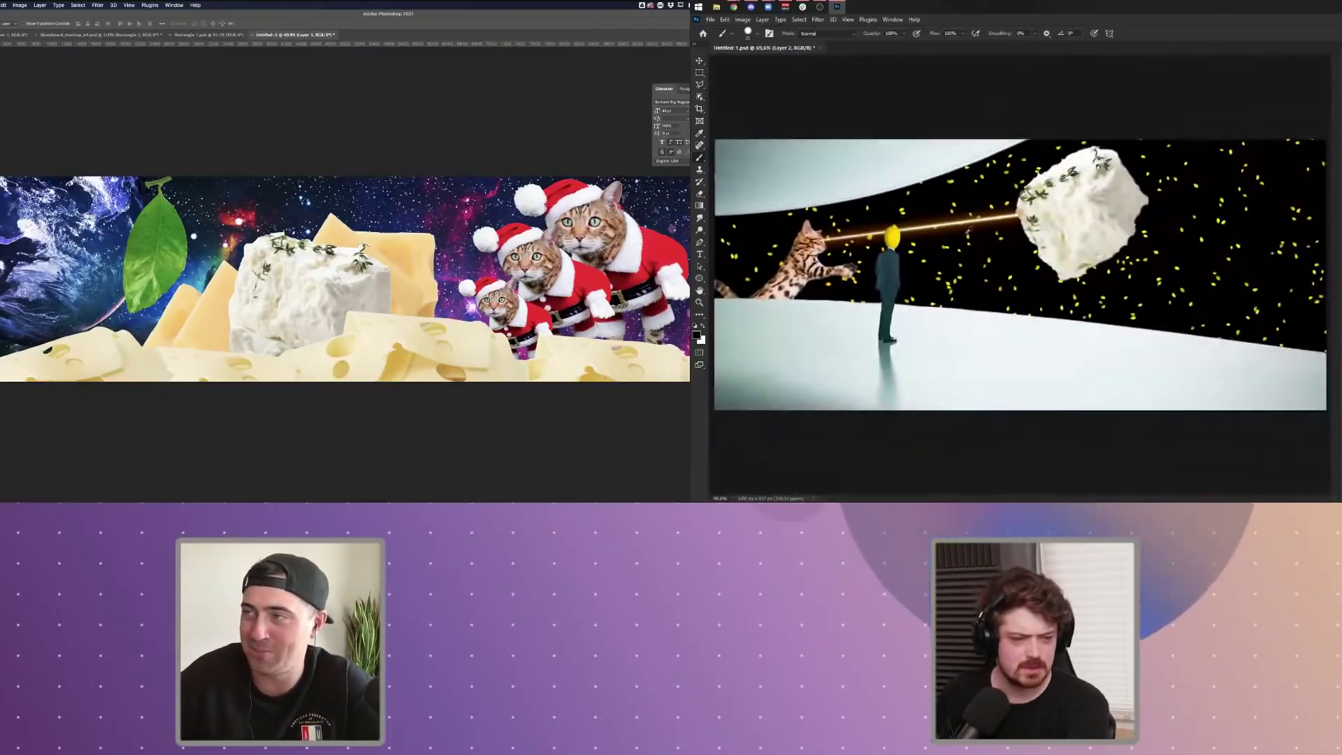
- Switch to Adobe Stock in the browser and replace the lemon search with "umbrella"
key("super+Tab")
scroll(961, 231, "down", 1)
double_click(296, 72)
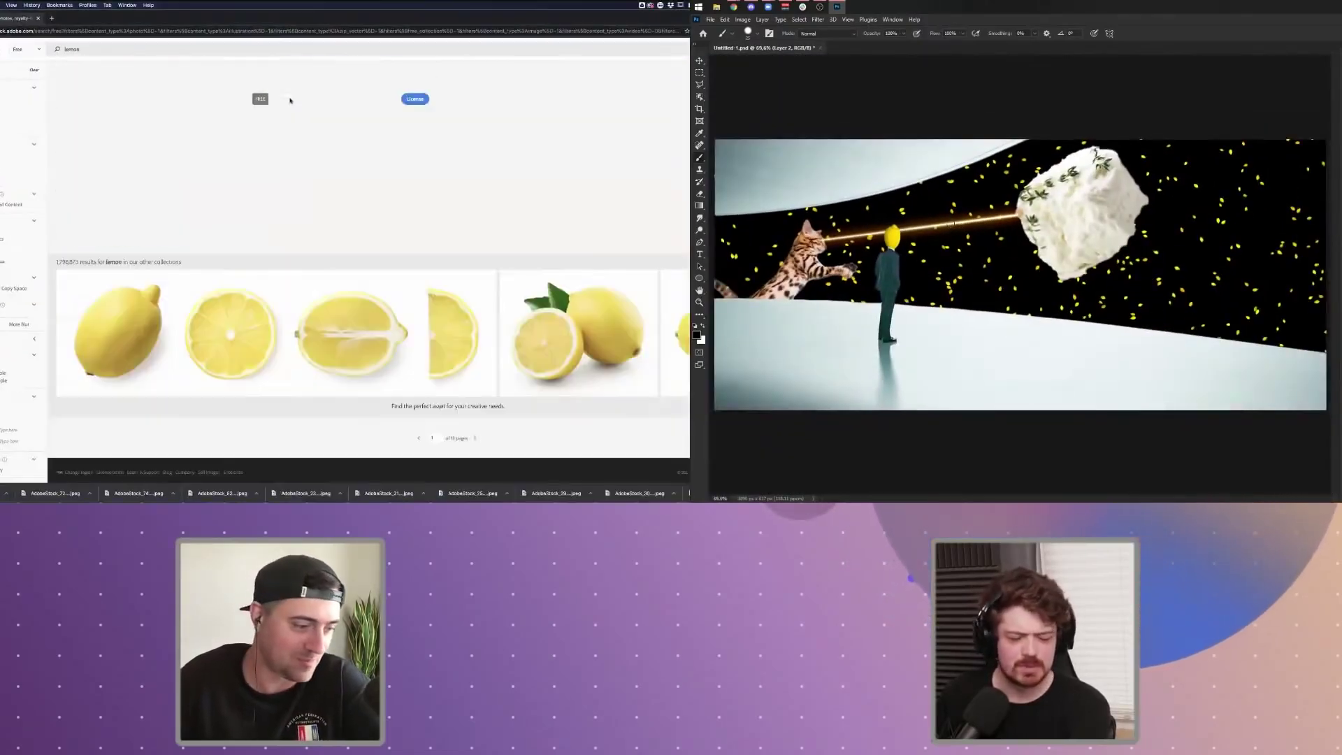
scroll(201, 87, "up", 10)
left_click_drag(87, 48, 46, 49)
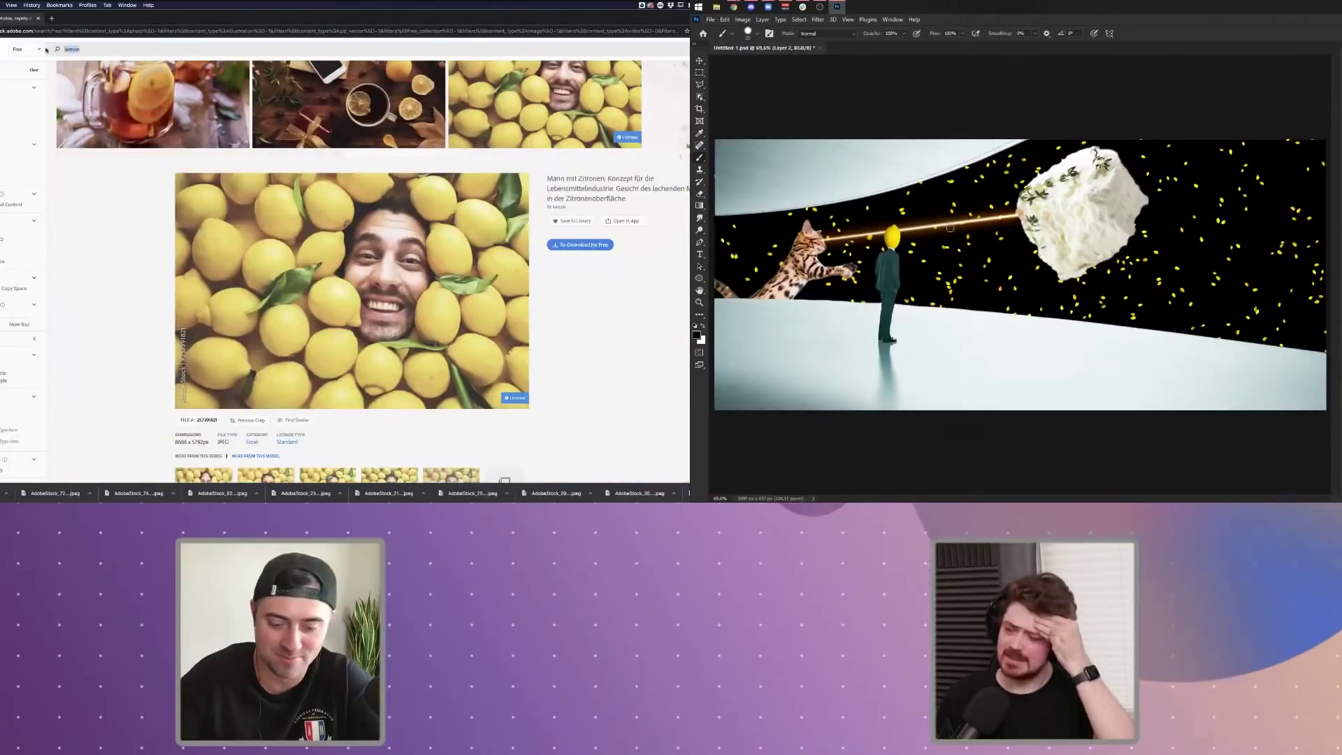
type("umbrella")
key("Return")
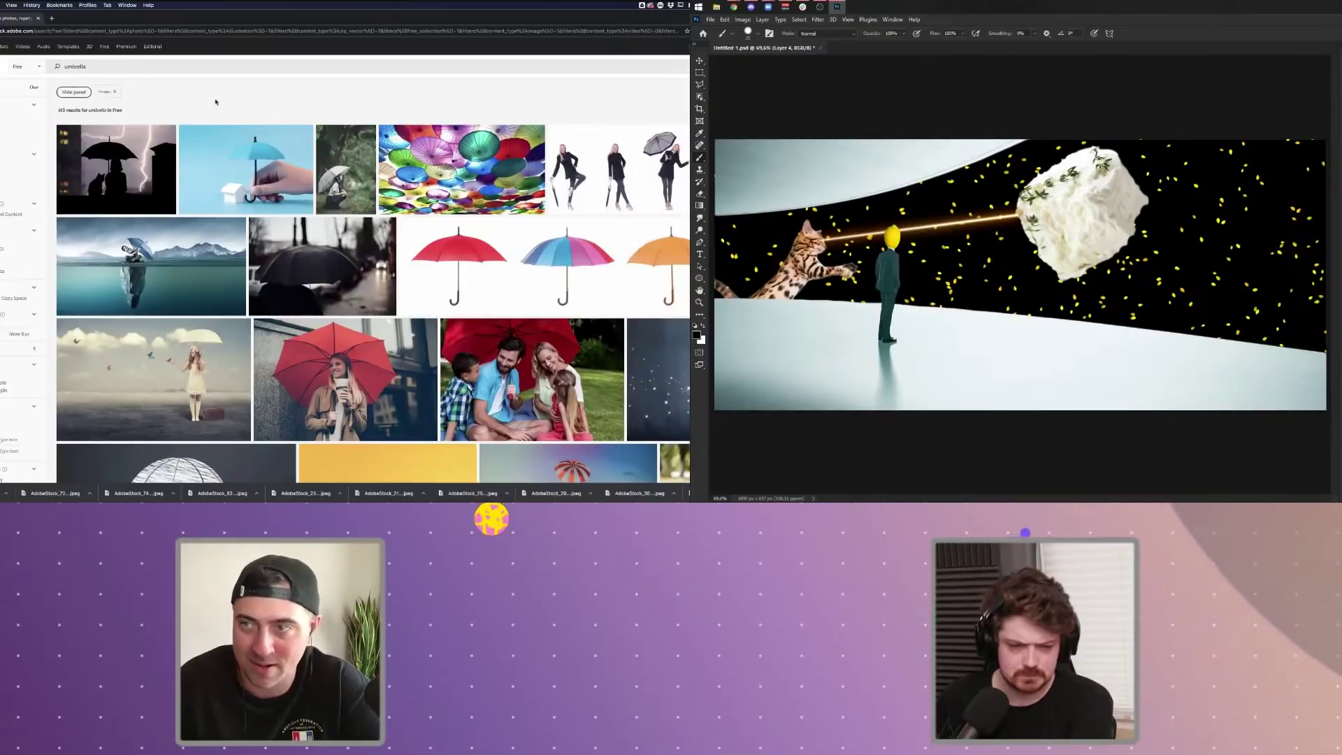
- Try to hide the lemon layer's black background by raising the black limit of This Layer in Blend If
double_click(1341, 314)
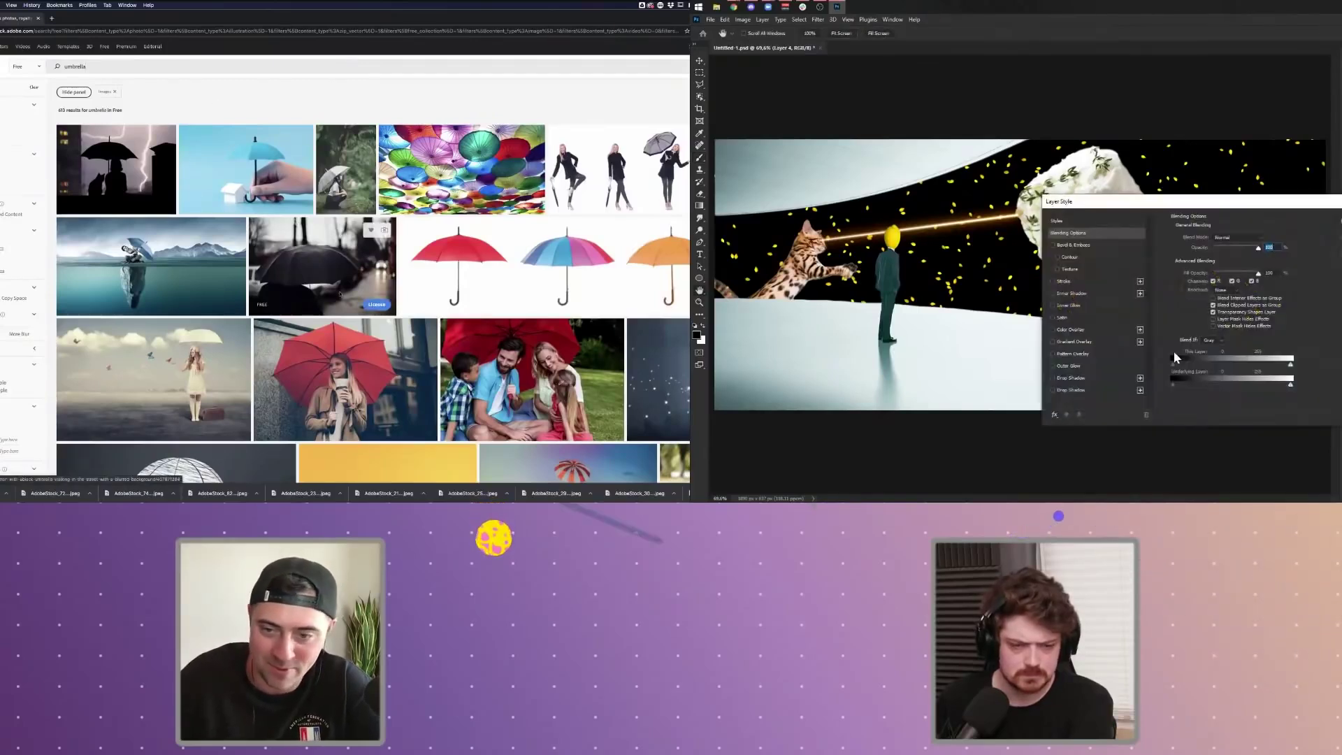
mouse_move(1174, 383)
left_mouse_down()
mouse_move(1207, 380)
mouse_move(1187, 381)
left_mouse_up()
scroll(321, 291, "down", 1)
scroll(320, 291, "down", 2)
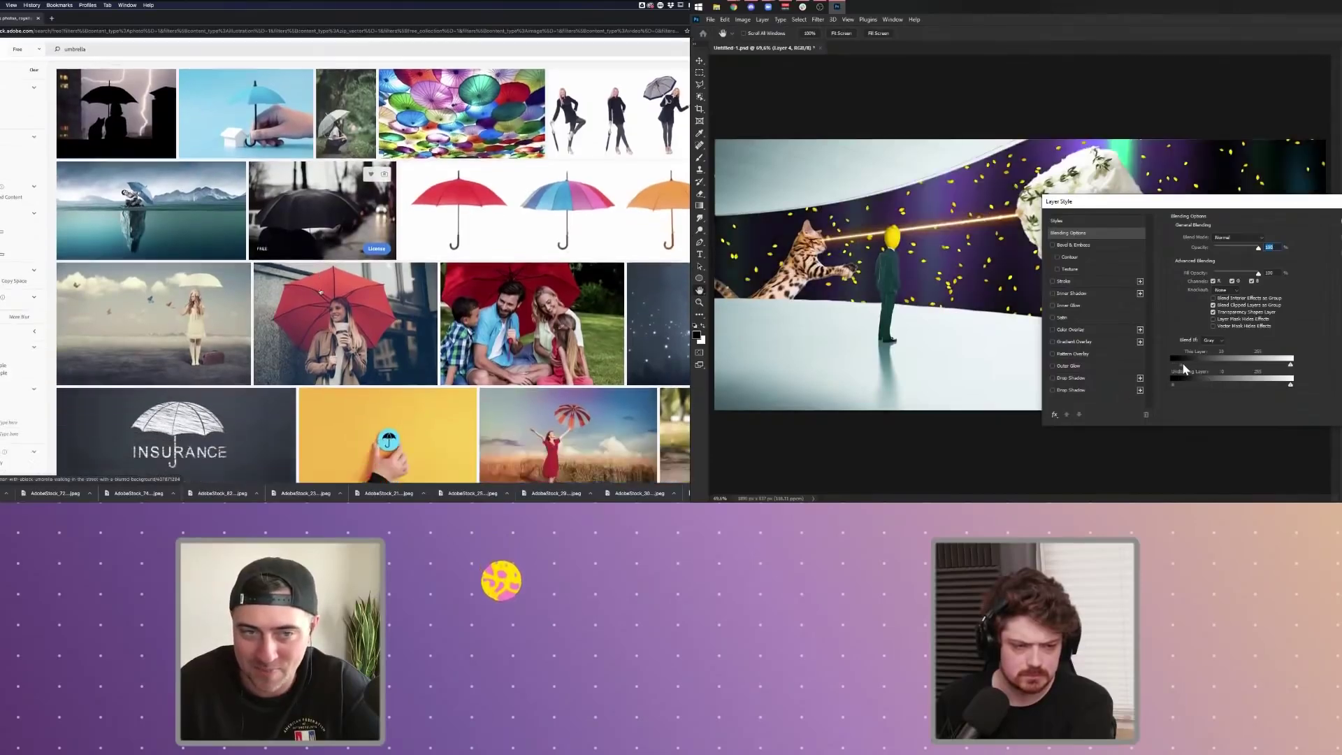
key("Return")
- Look through the free umbrella results for a usable picture, including the boy with an open umbrella in the sea
left_click(154, 205)
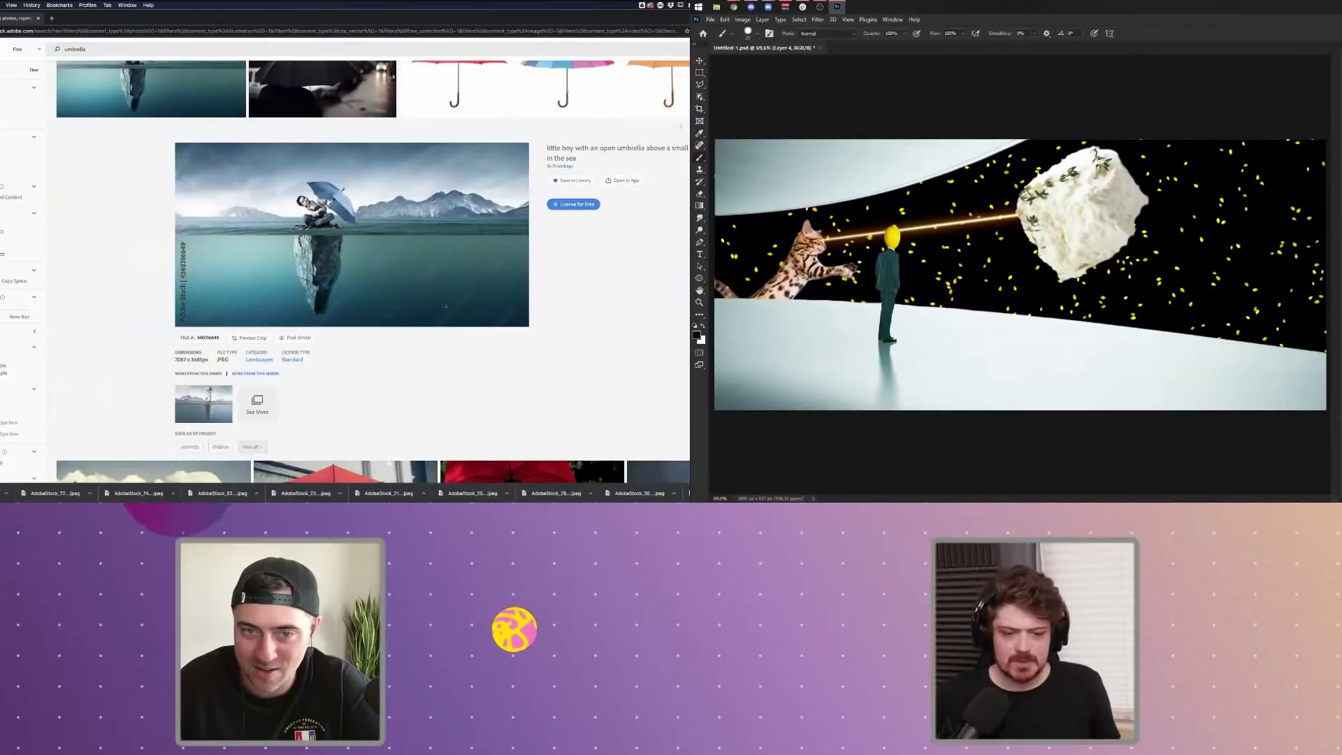
scroll(457, 307, "down", 3)
scroll(456, 307, "up", 2)
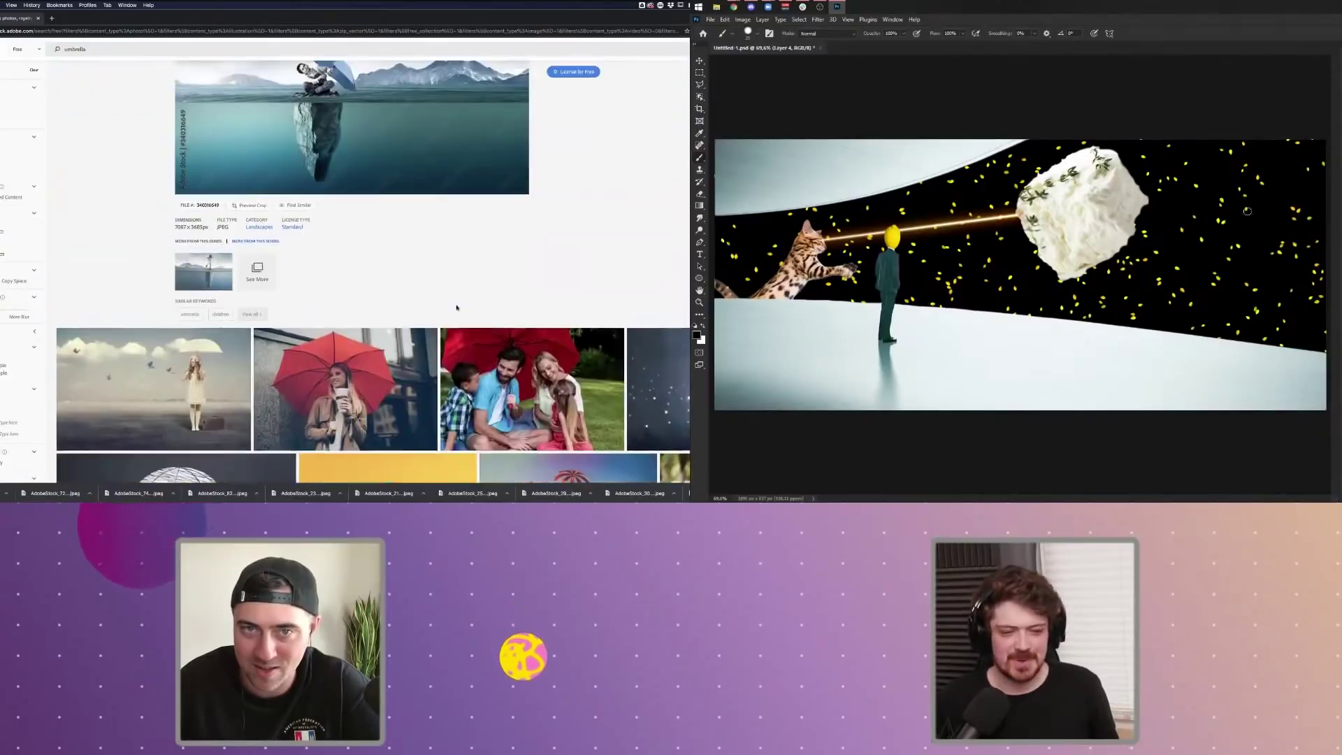
scroll(456, 308, "down", 10)
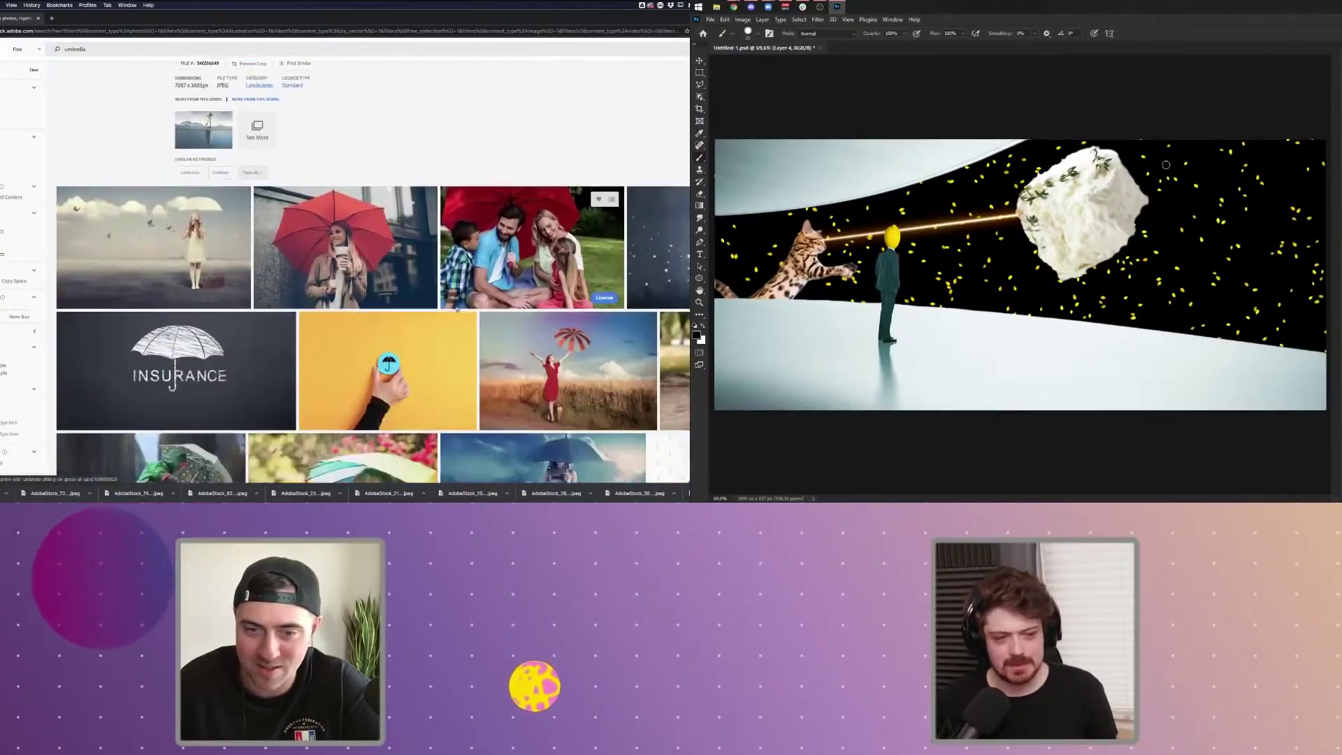
scroll(456, 307, "down", 4)
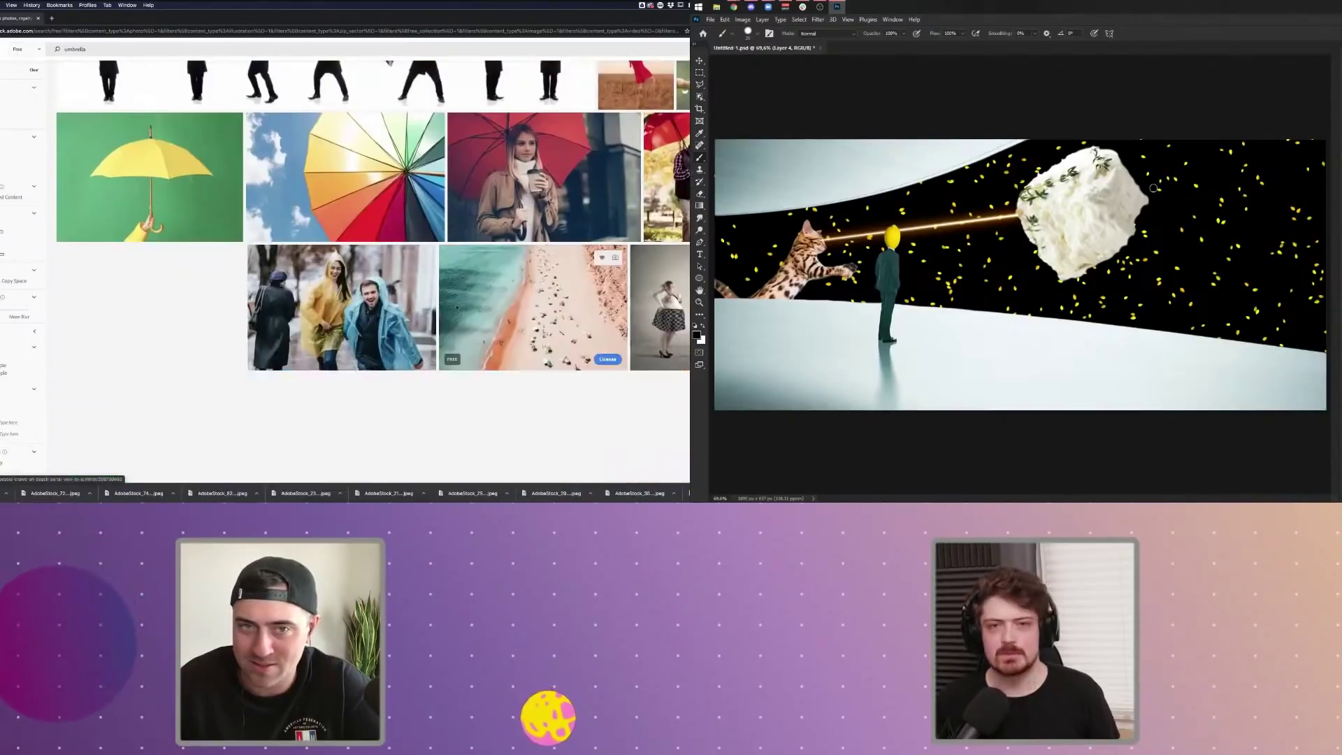
scroll(456, 306, "up", 2)
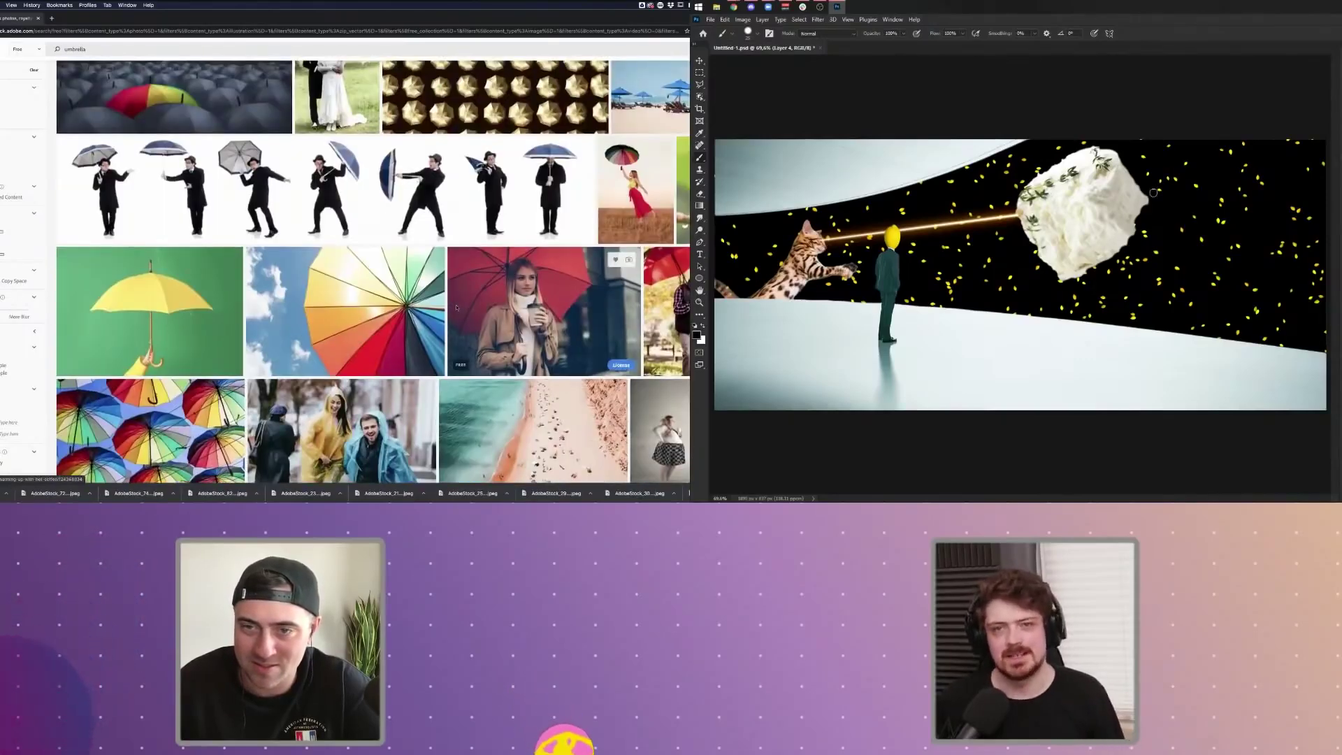
scroll(417, 187, "up", 3)
scroll(417, 186, "up", 3)
- Open the stock photo of young men in black holding umbrellas on white and license it for free
left_click(417, 187)
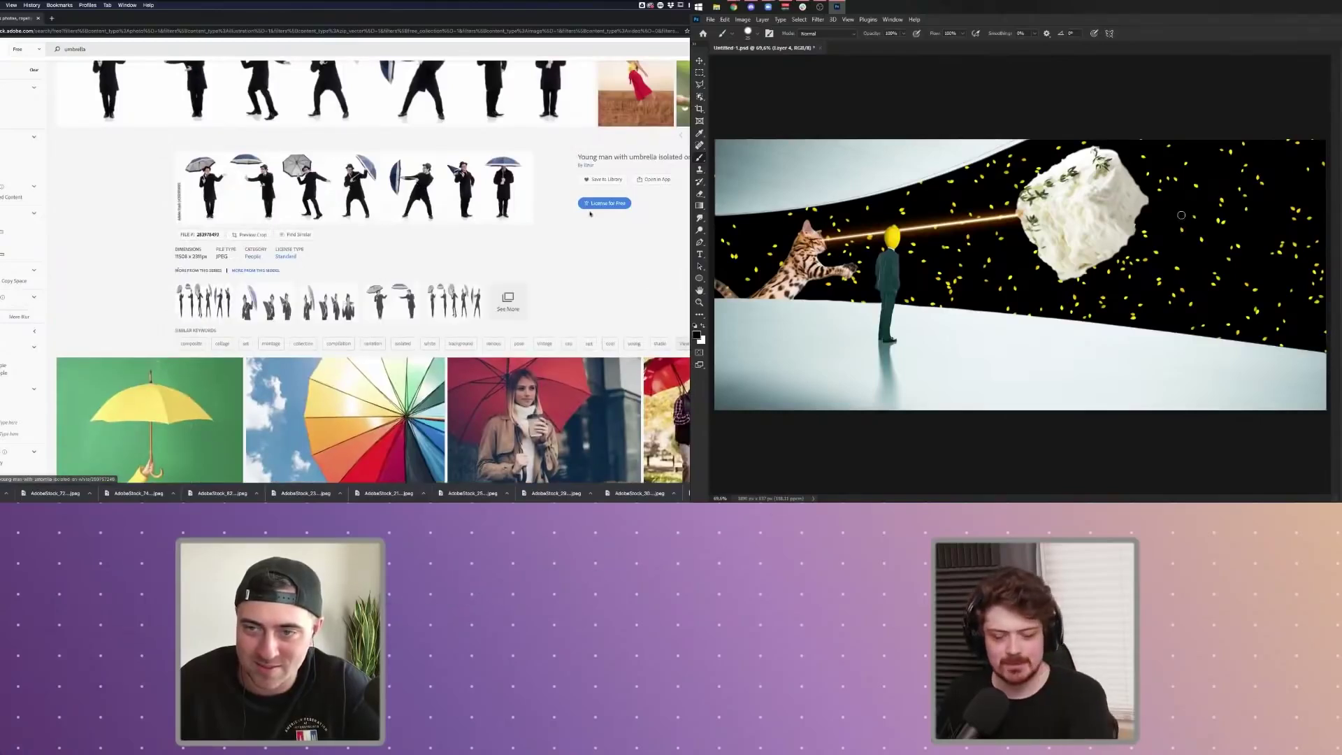
left_click(600, 204)
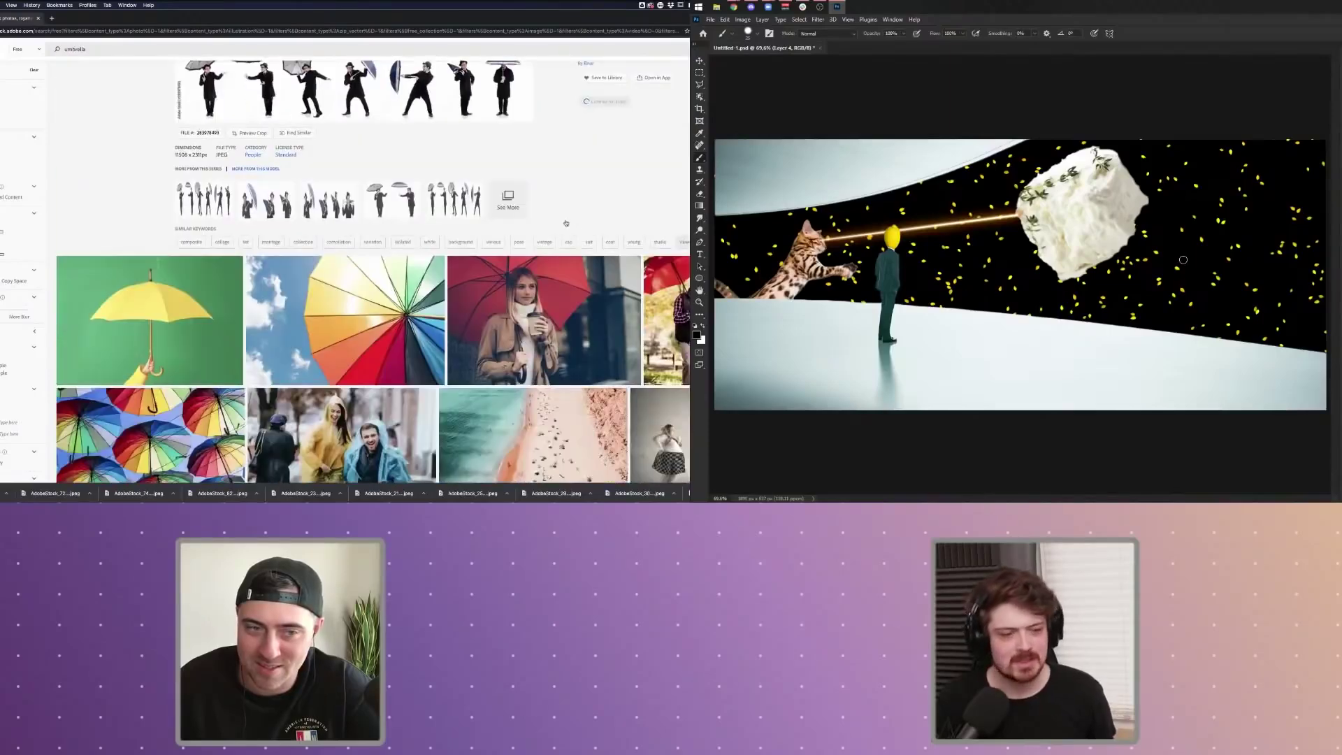
scroll(566, 223, "down", 5)
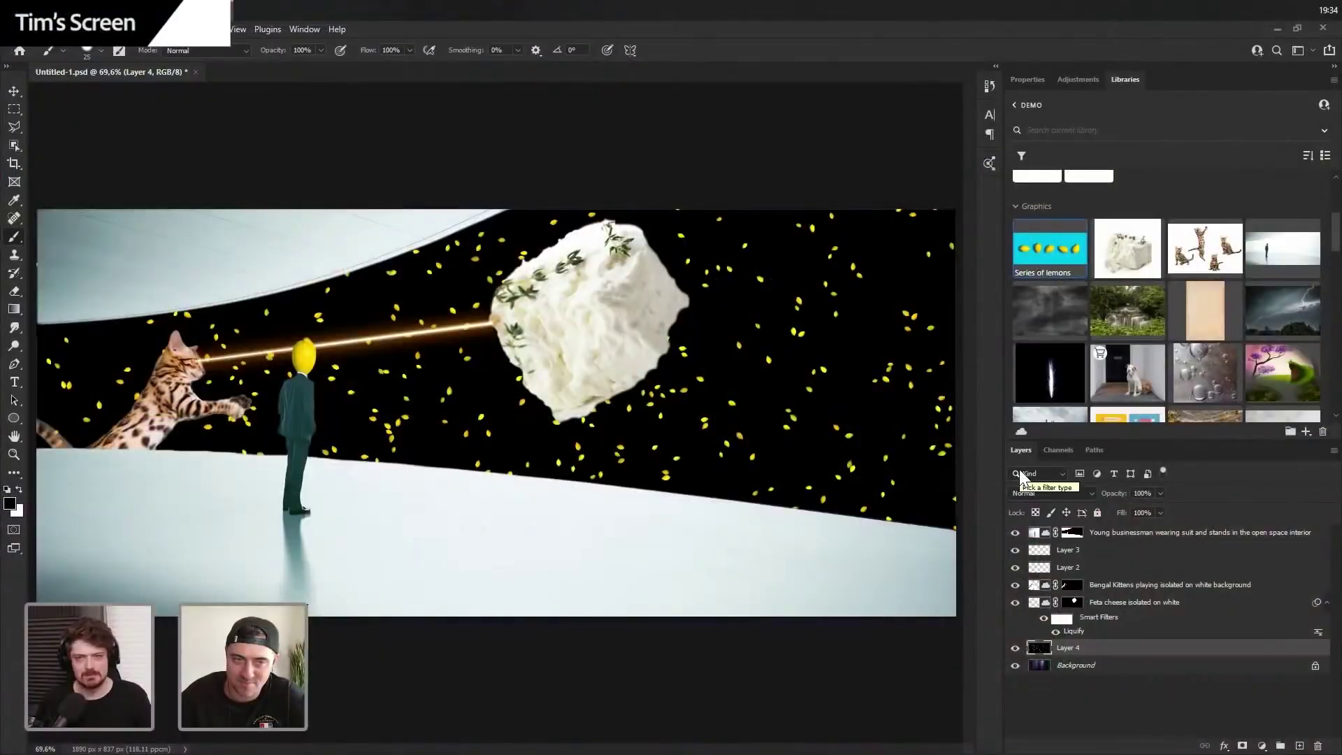
- Try the Screen blend mode on Layer 4 with the pixel grid hidden, and return the layer to Normal
left_click(1080, 492)
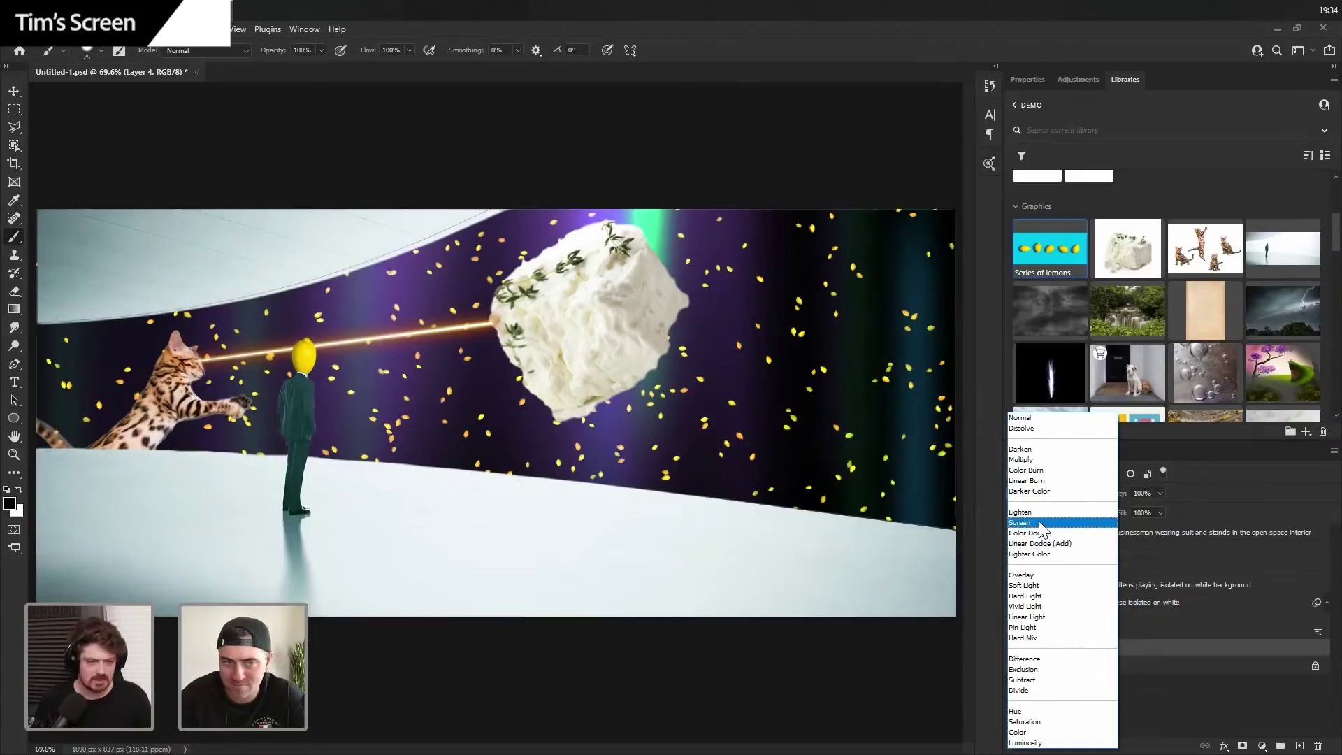
left_click(1041, 523)
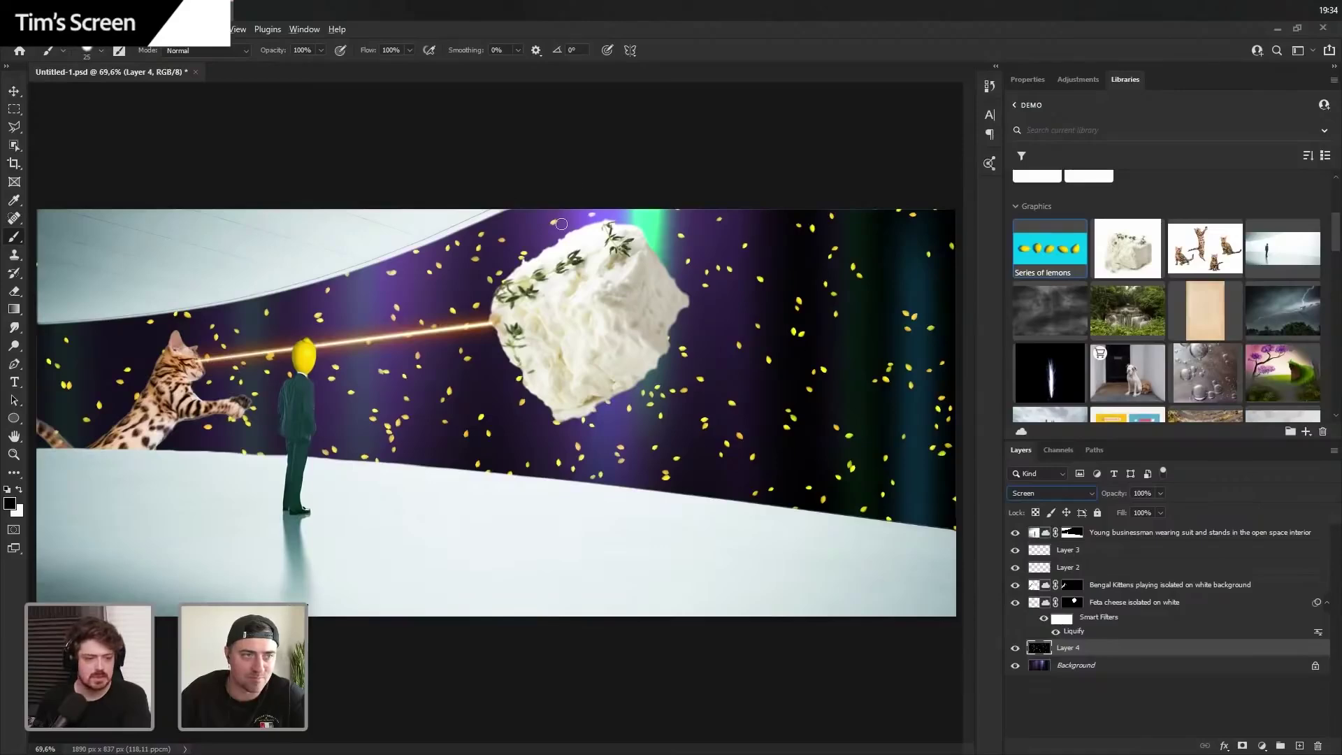
scroll(585, 197, "up", 10)
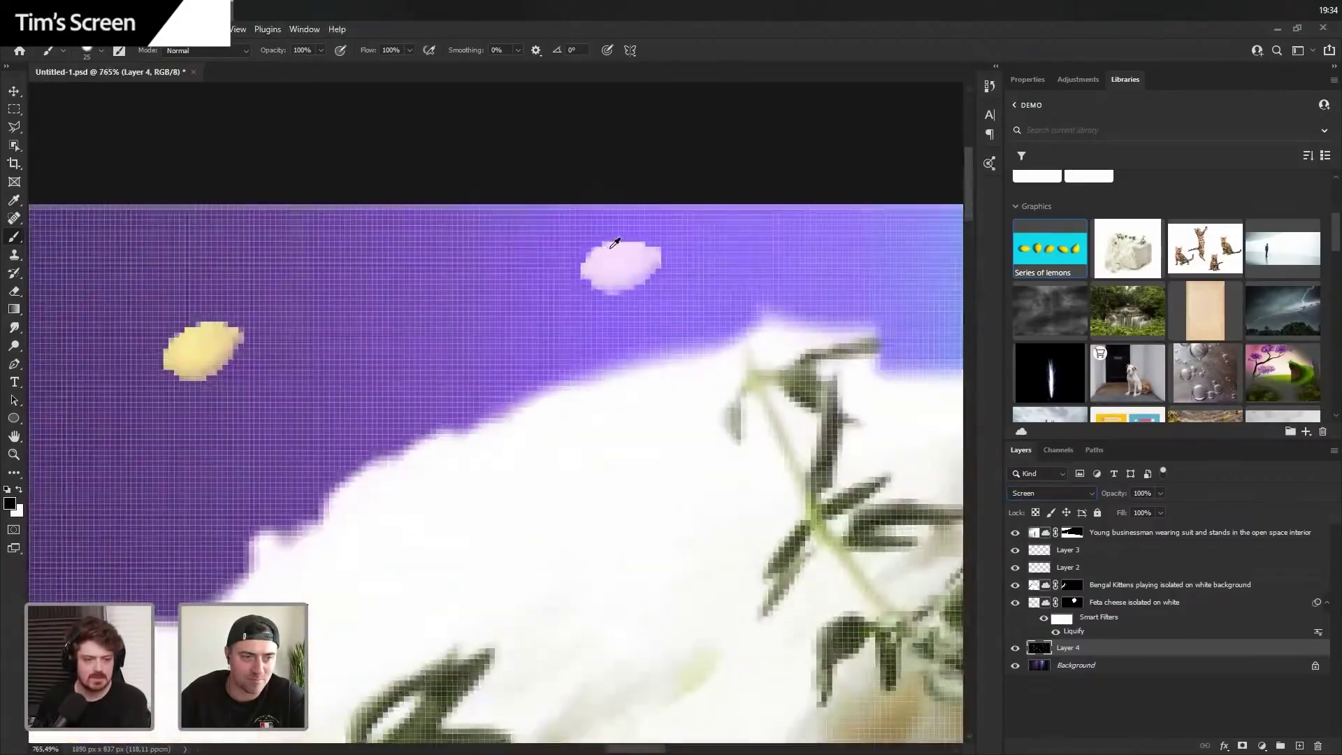
key("ctrl+h")
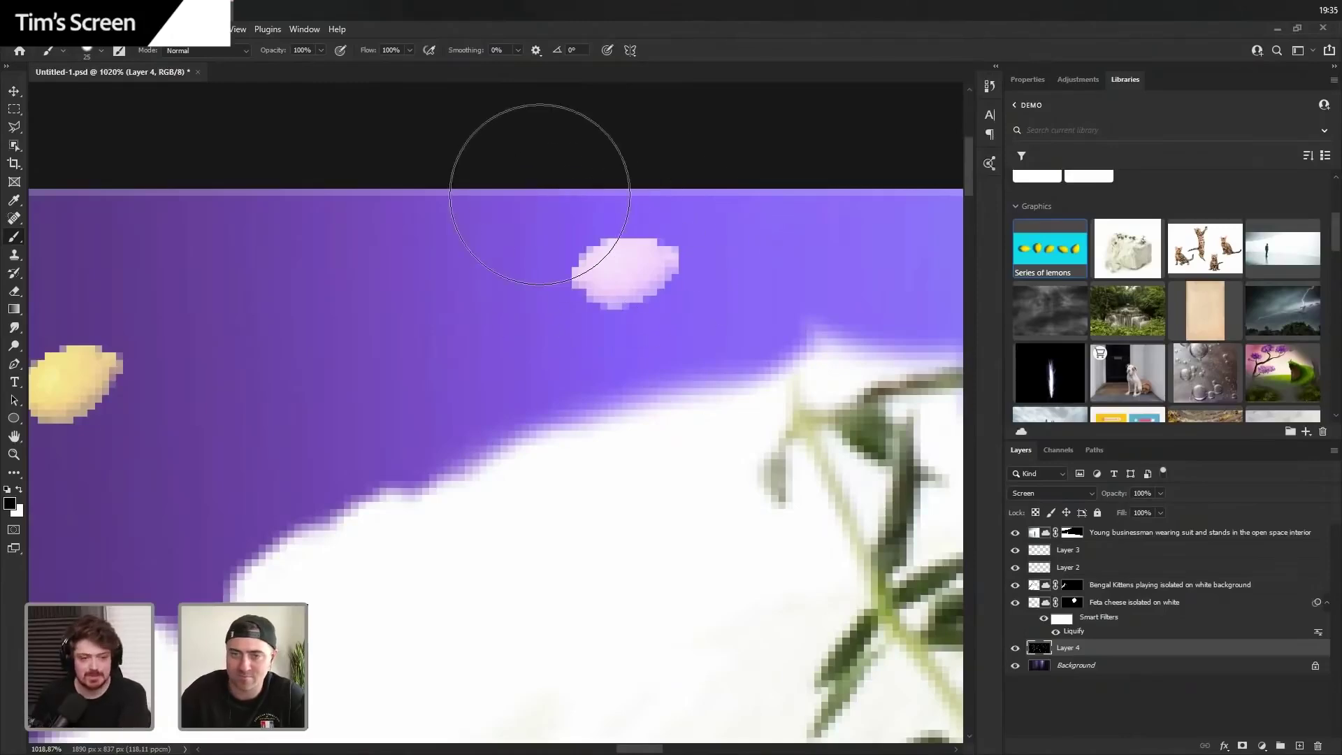
scroll(531, 238, "down", 12)
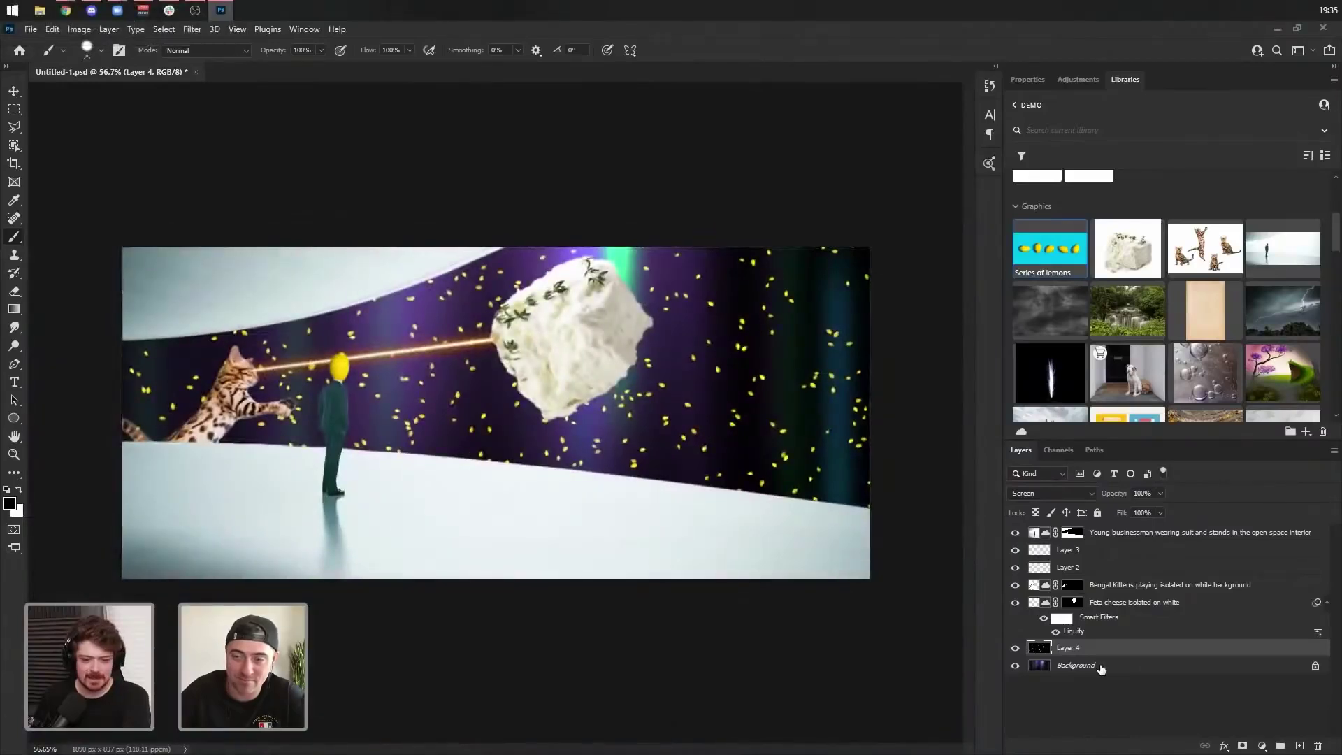
left_click(1049, 493)
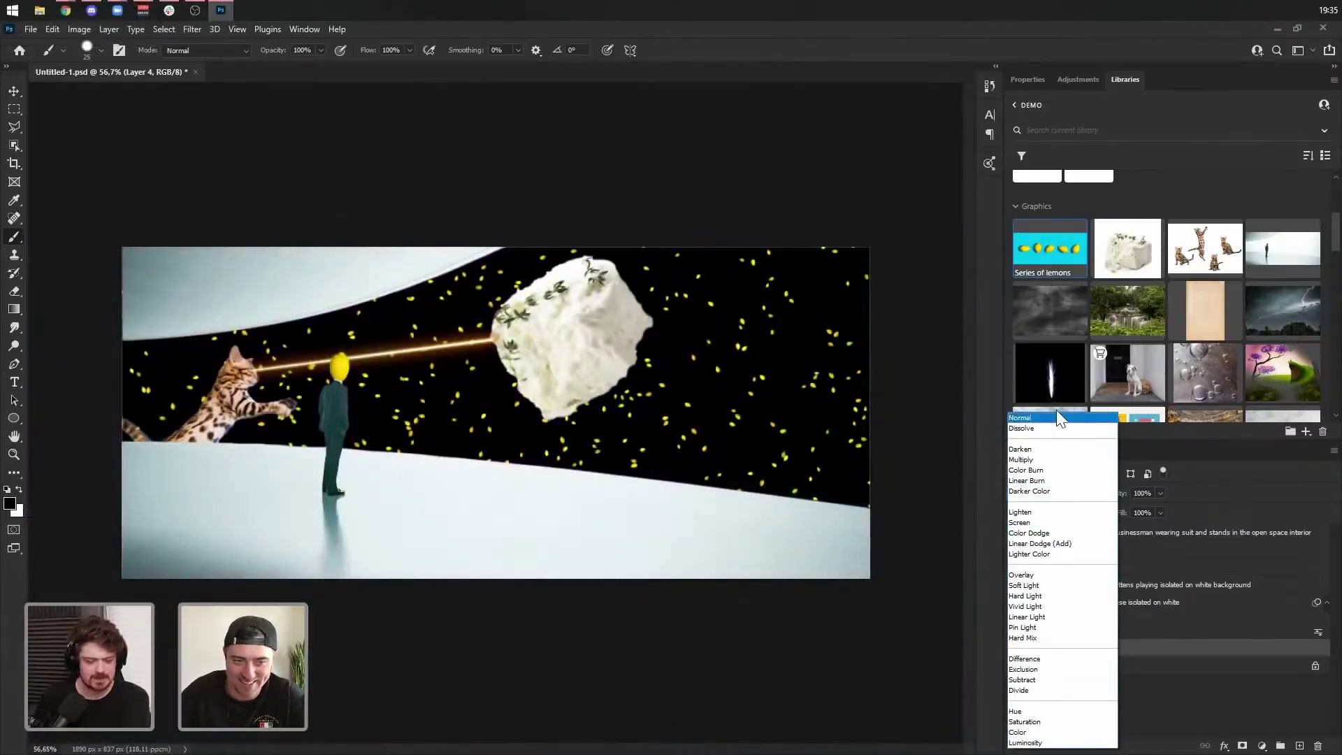
left_click(1045, 424)
- Open the Blending Options of Layer 4 and raise the Blend If black value for This Layer to 3
right_click(1098, 648)
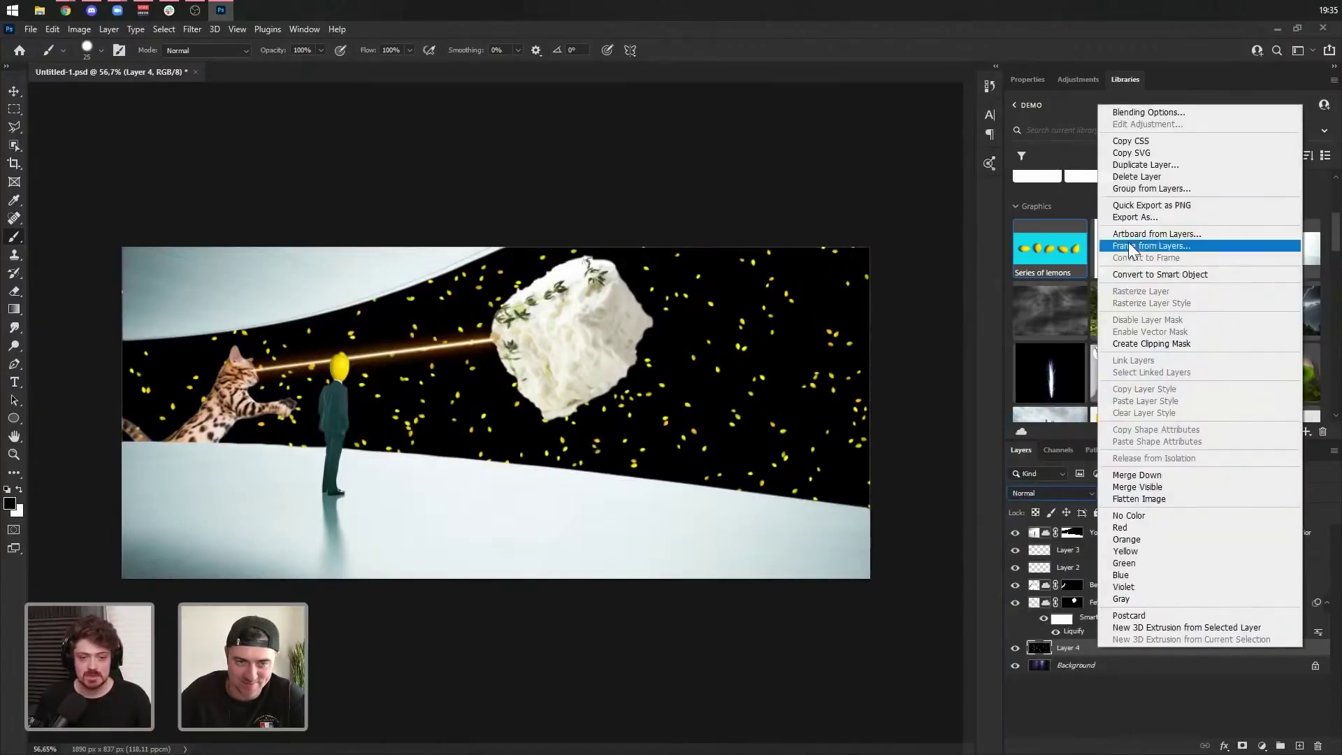
left_click(1131, 112)
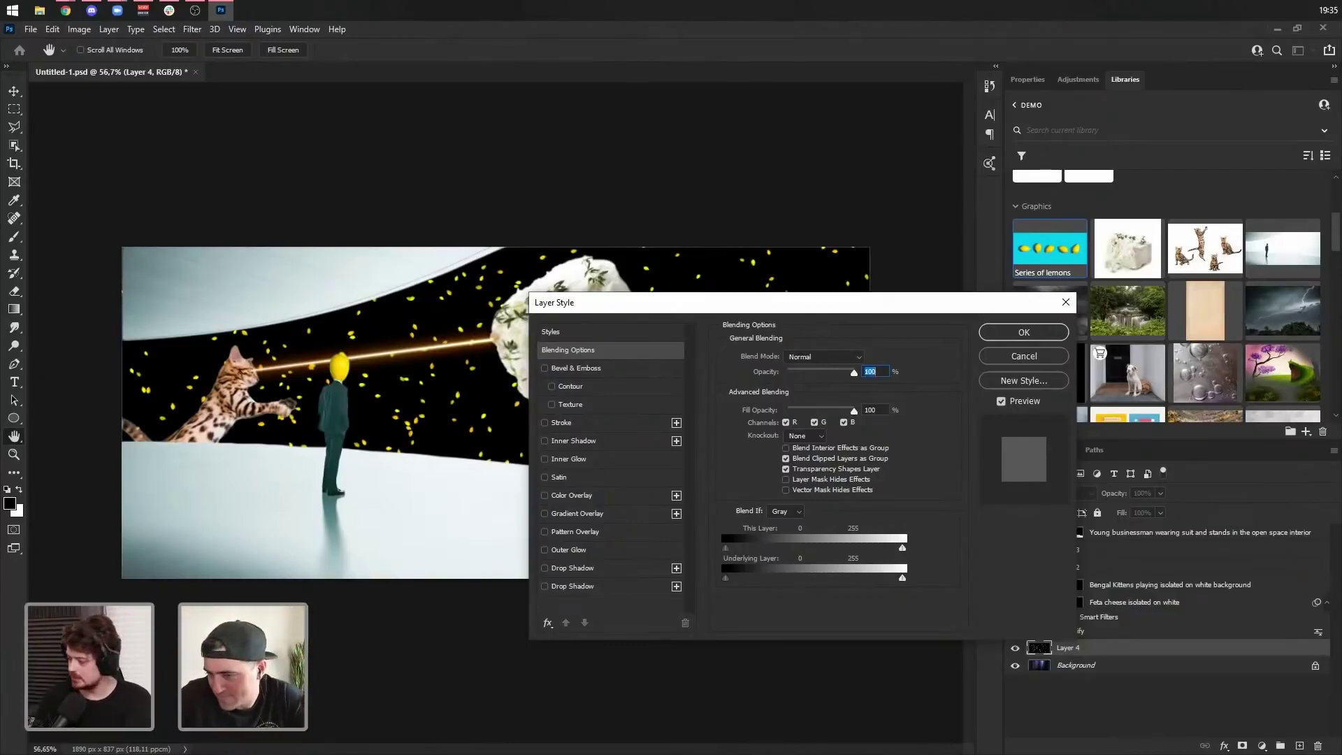
key("super+plus")
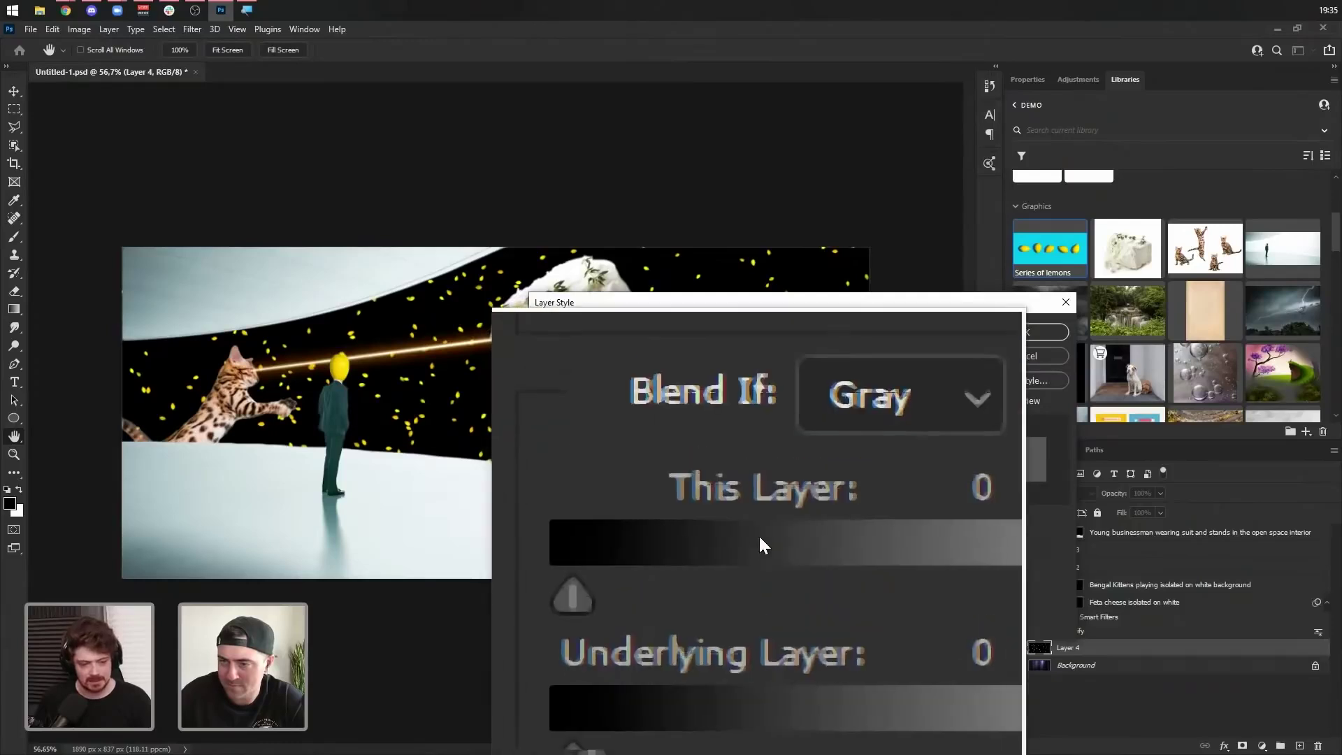
key("super+Escape")
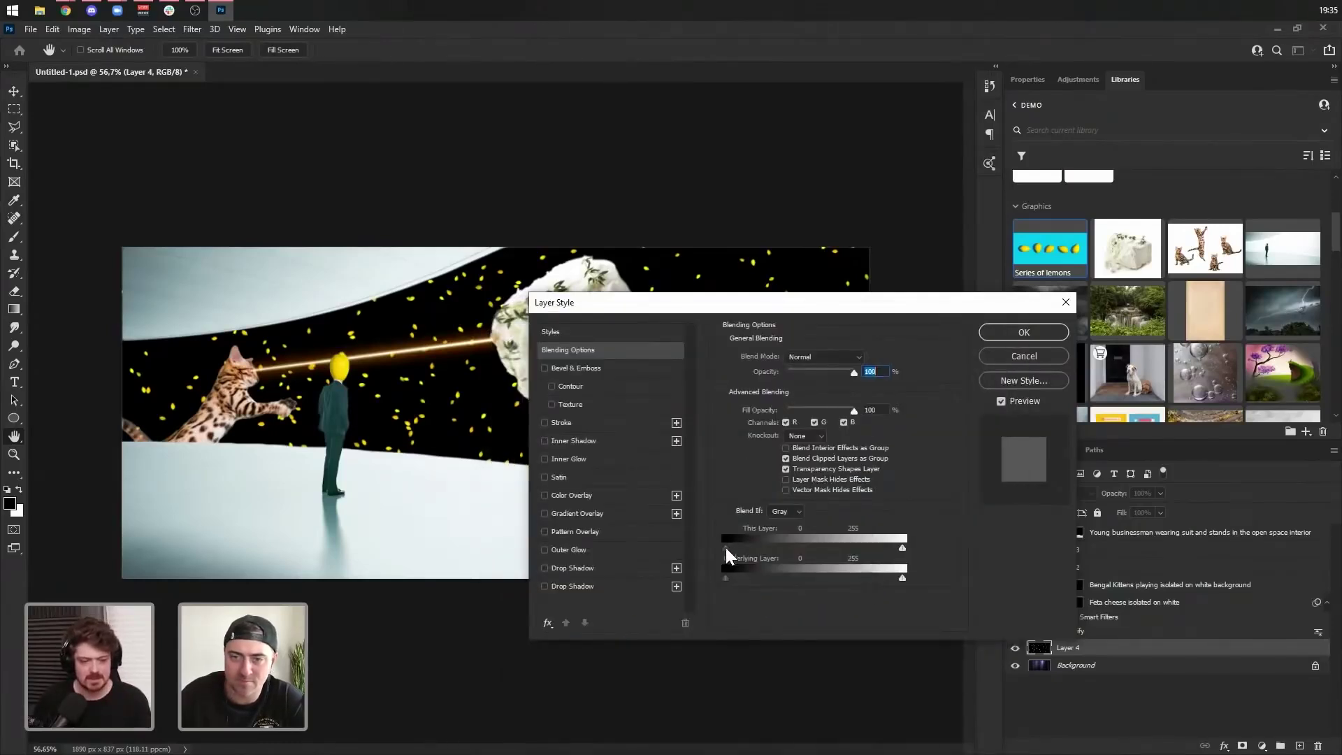
left_click_drag(725, 547, 728, 547)
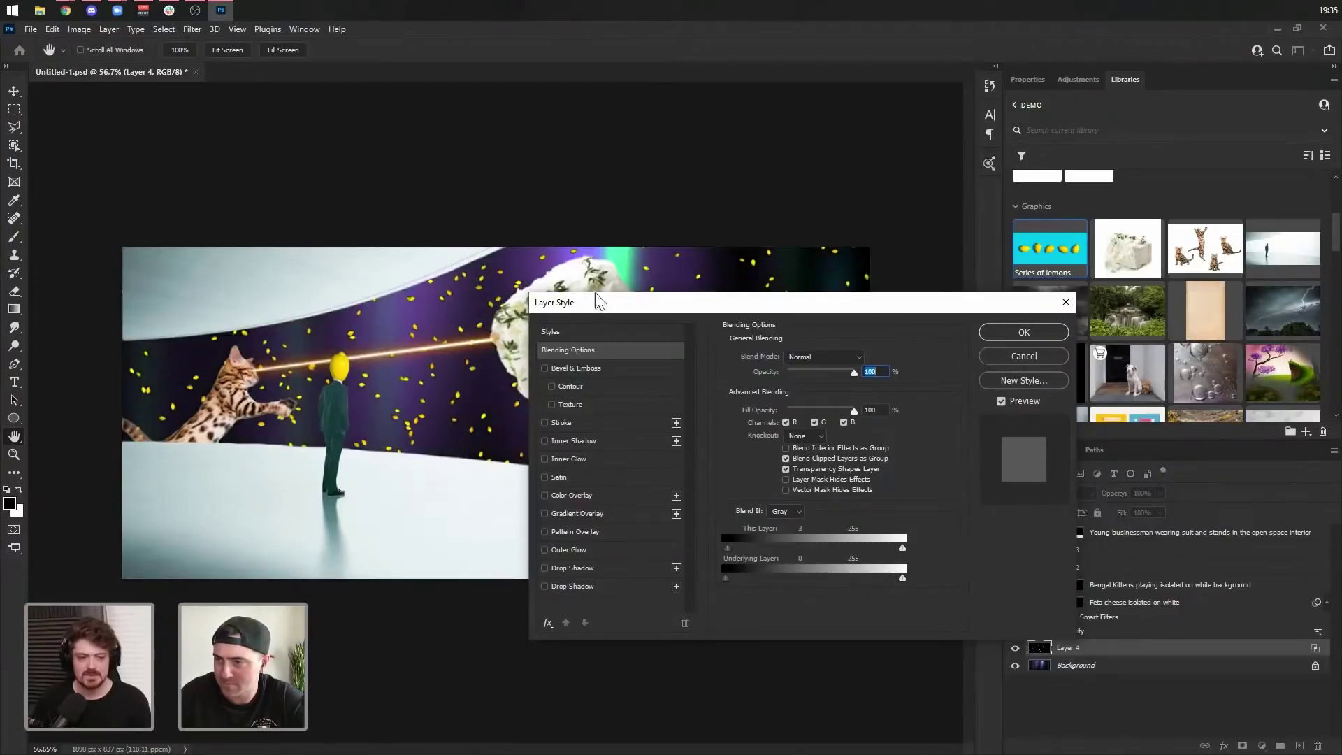
- Split the This Layer black limit to 3 / 93 to soften the lemons' dark edges, and apply the layer style
scroll(549, 249, "up", 13)
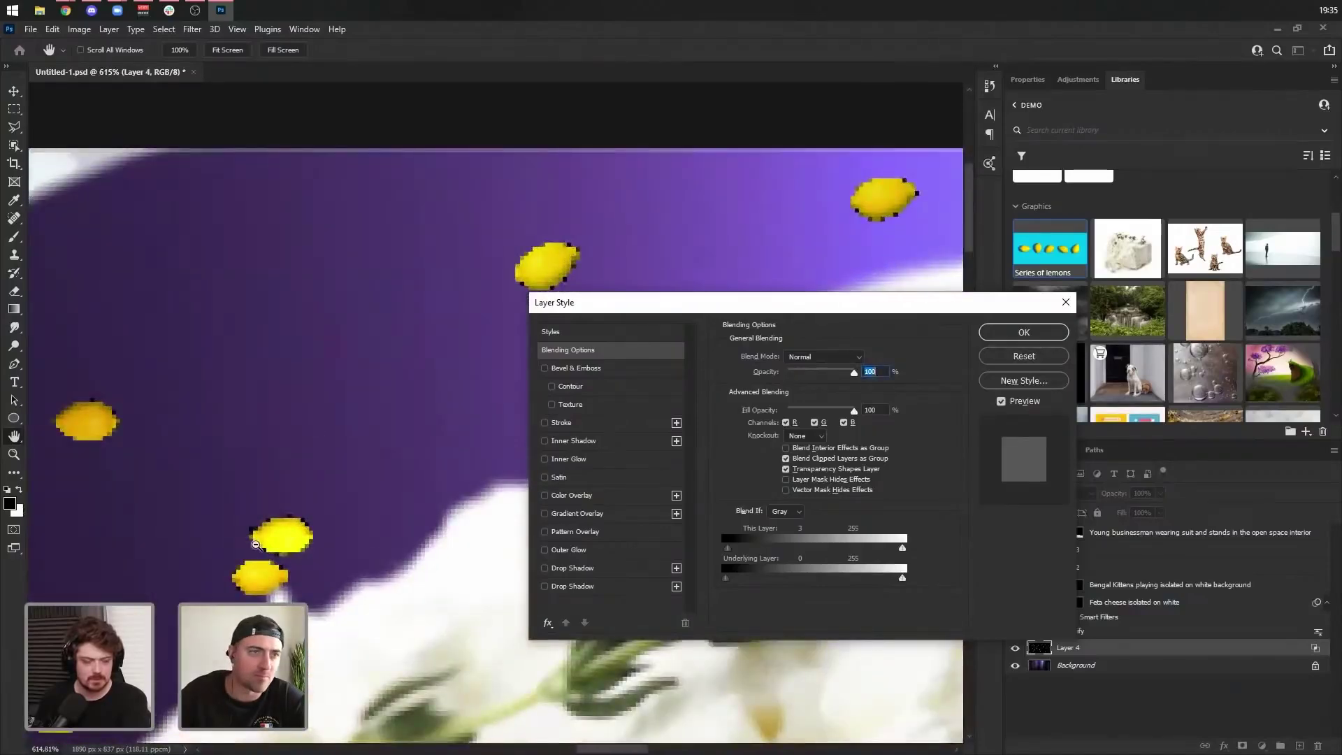
left_click_drag(256, 544, 274, 526)
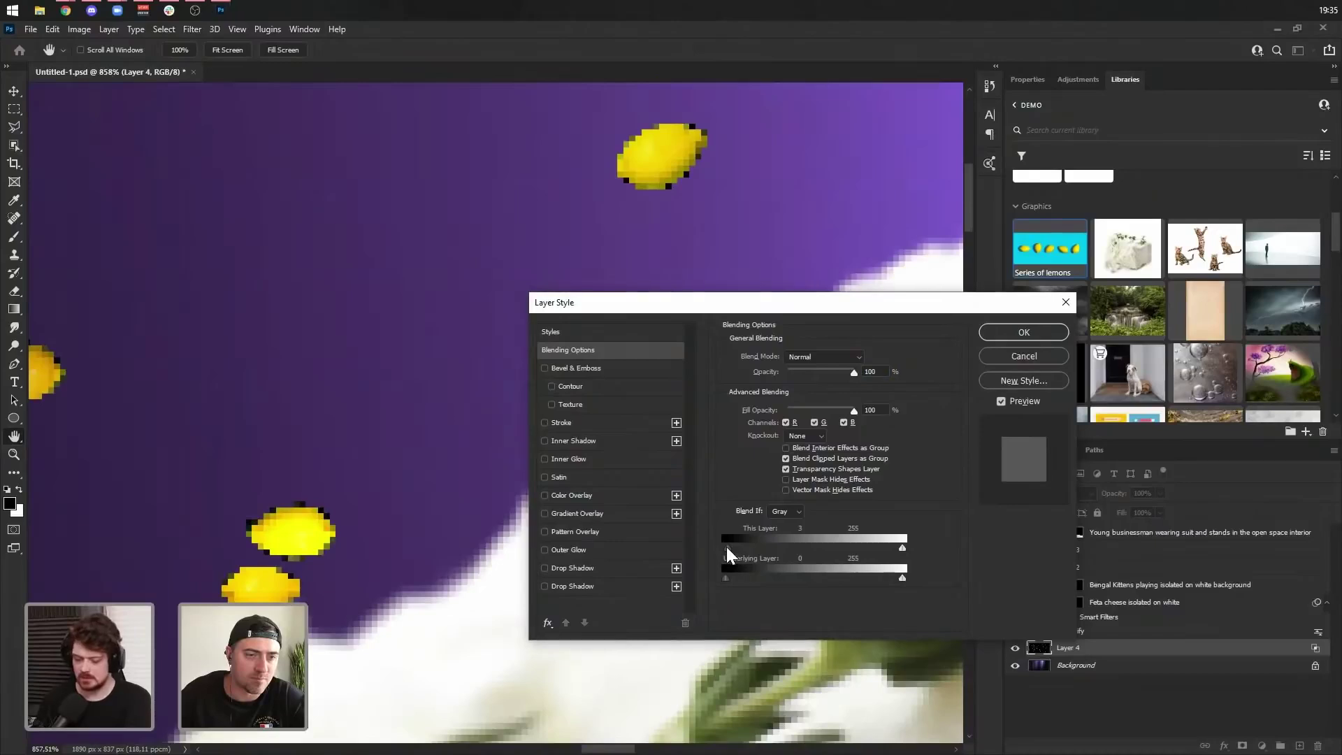
key("super+plus")
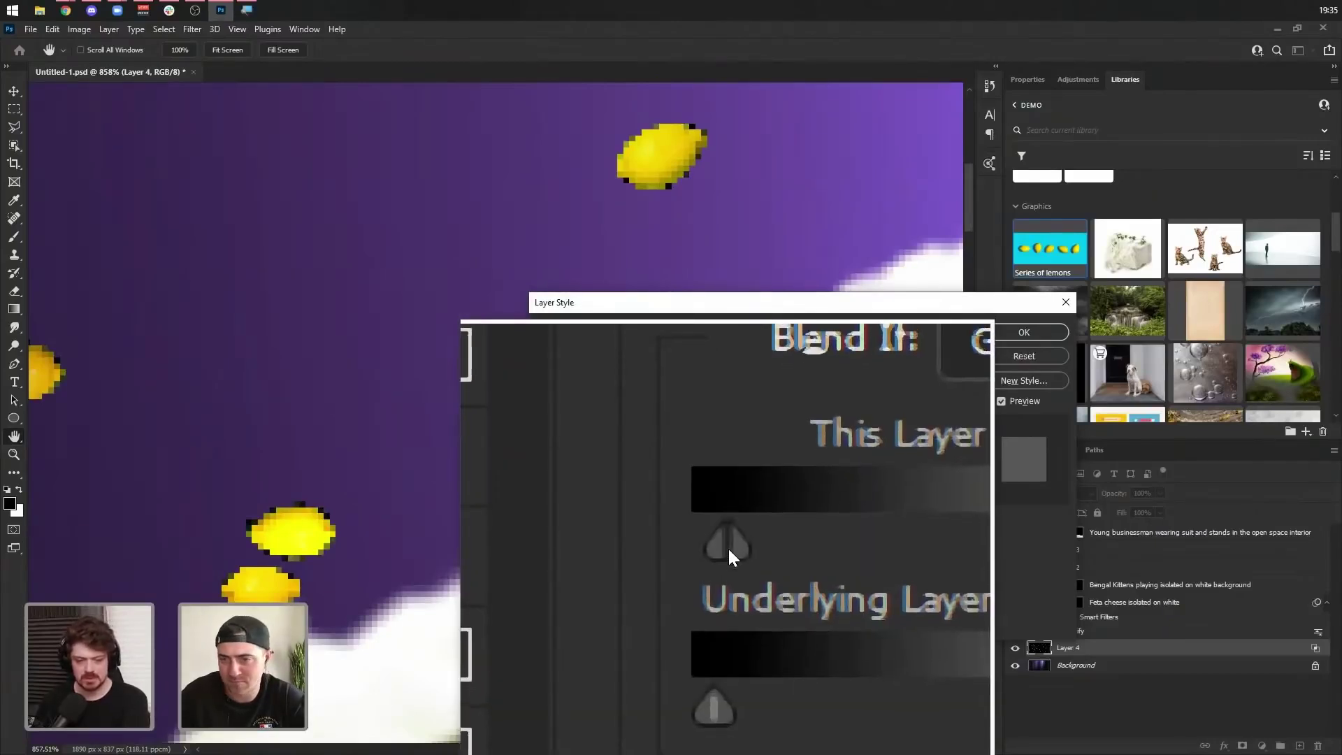
left_click_drag(728, 548, 828, 540, "alt")
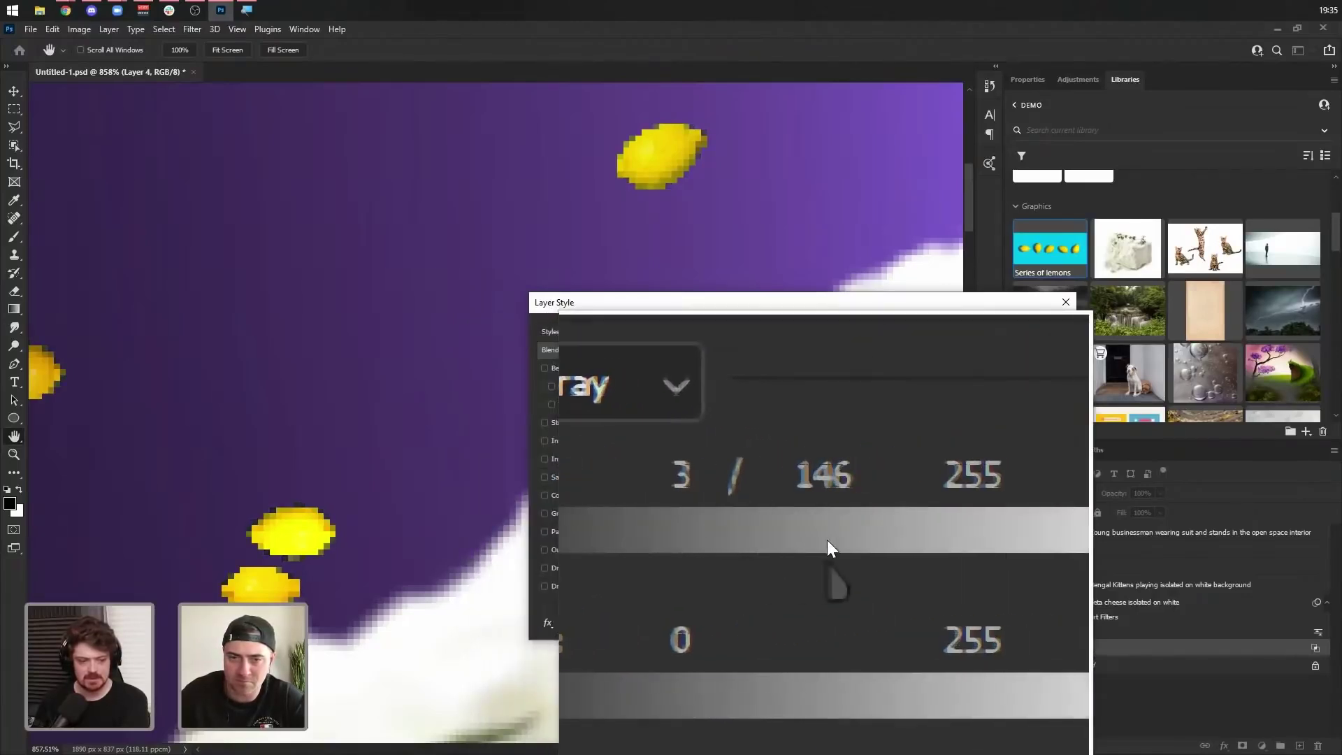
key("super+Escape")
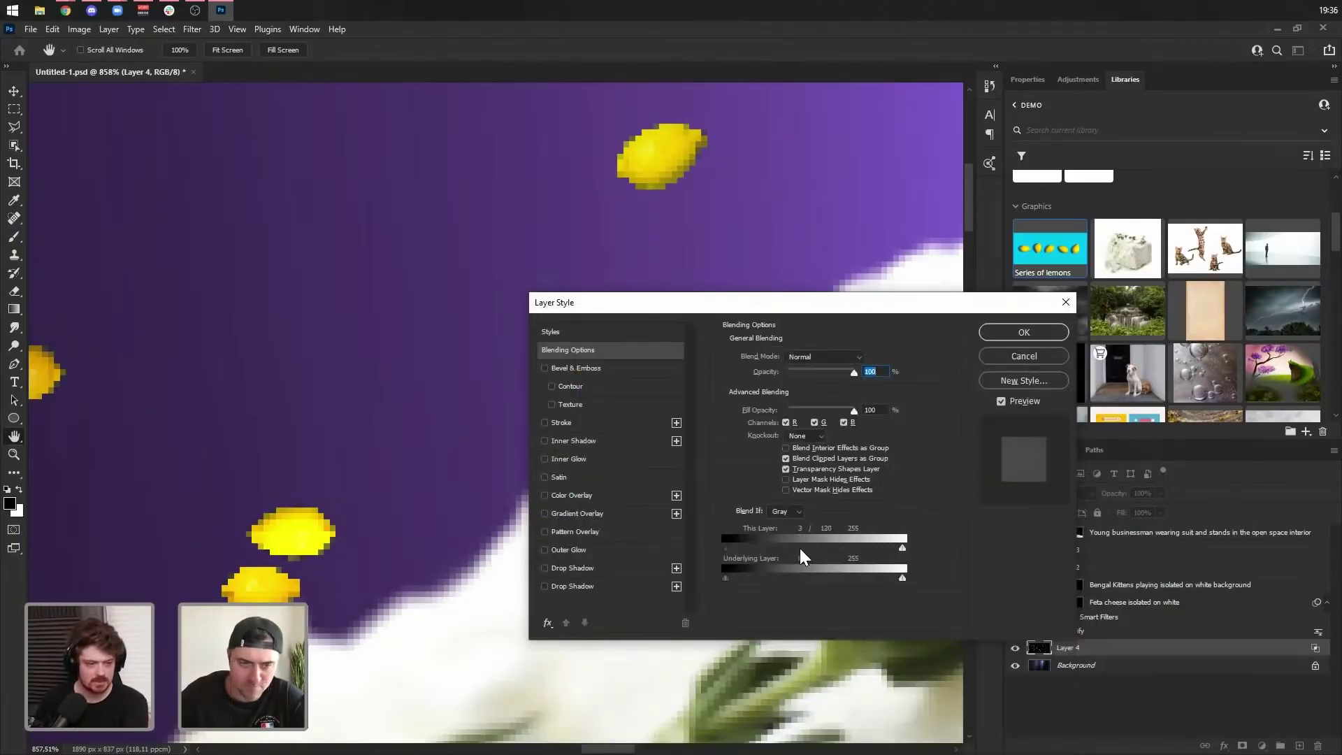
mouse_move(802, 550)
left_mouse_down()
mouse_move(814, 554)
mouse_move(789, 558)
left_mouse_up()
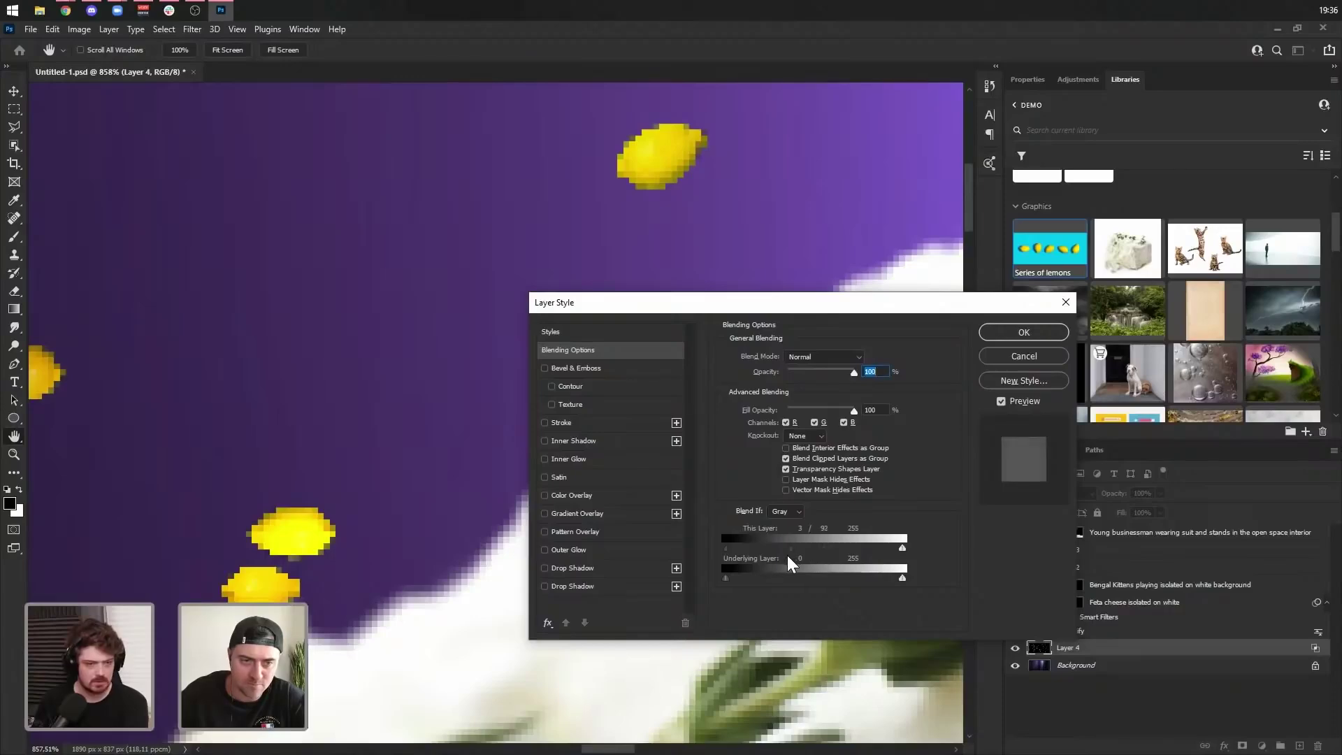
left_click(1034, 336)
scroll(514, 279, "down", 10)
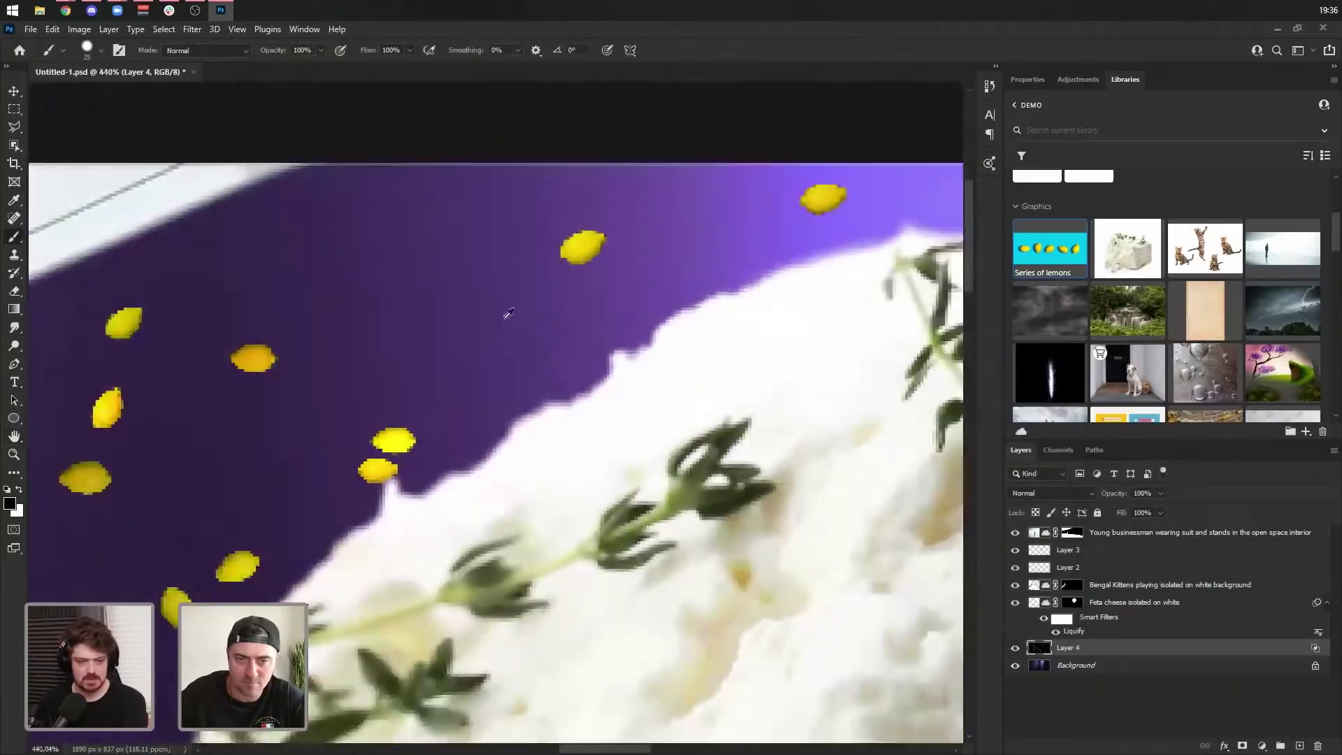
key("b")
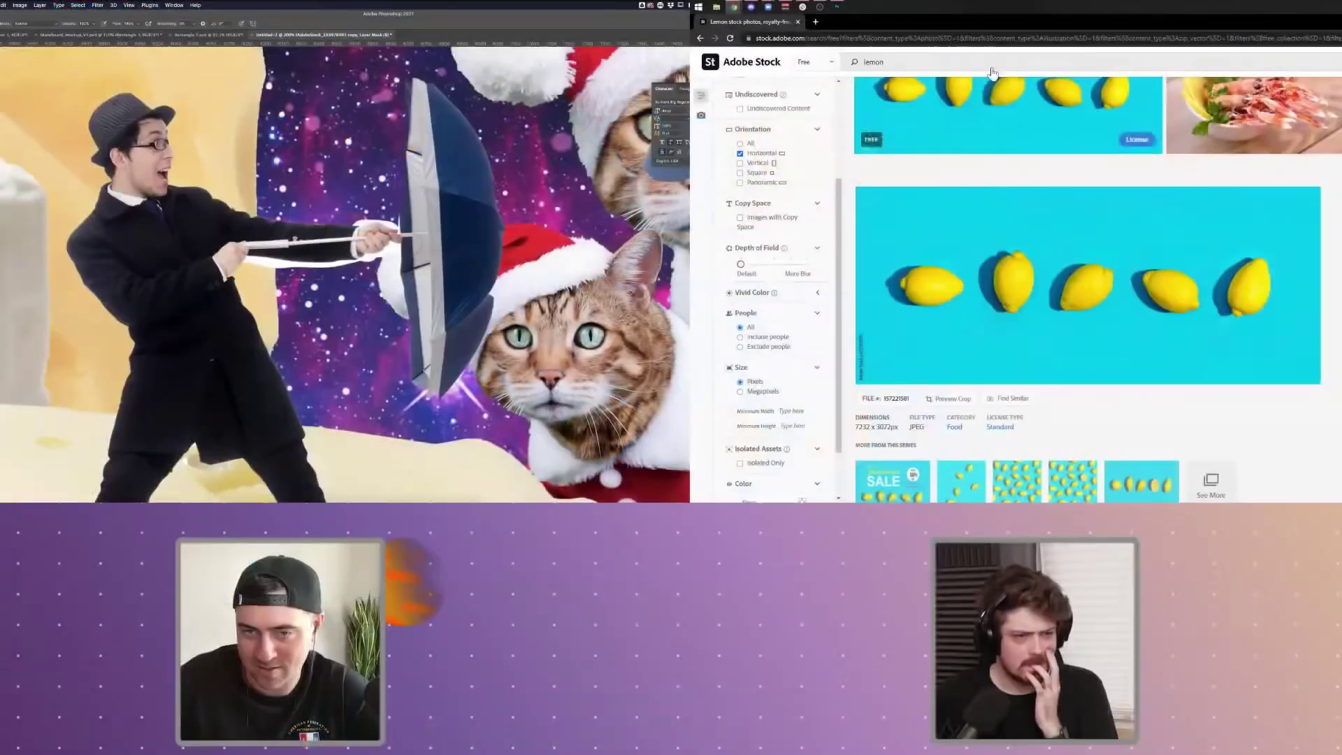
- Search the free Adobe Stock collection for "umbrella"
left_click_drag(987, 58, 842, 56)
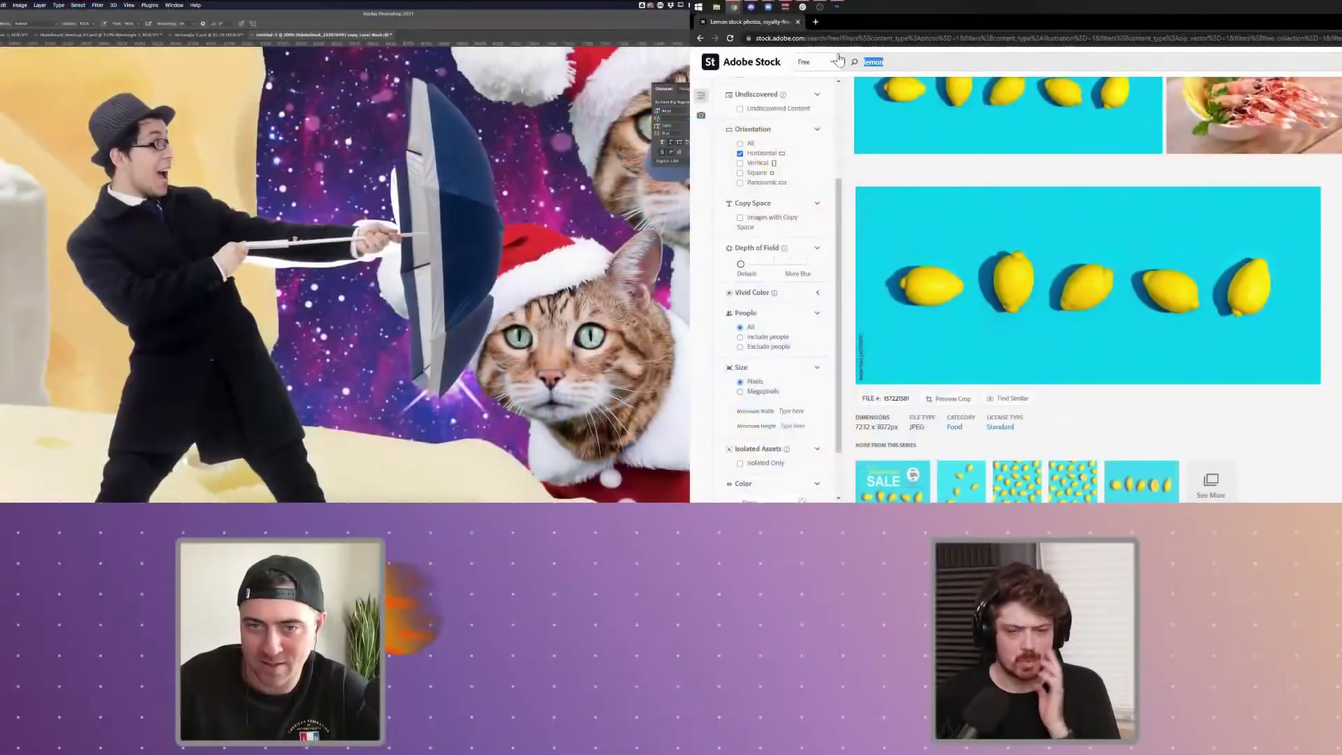
type("umbrella")
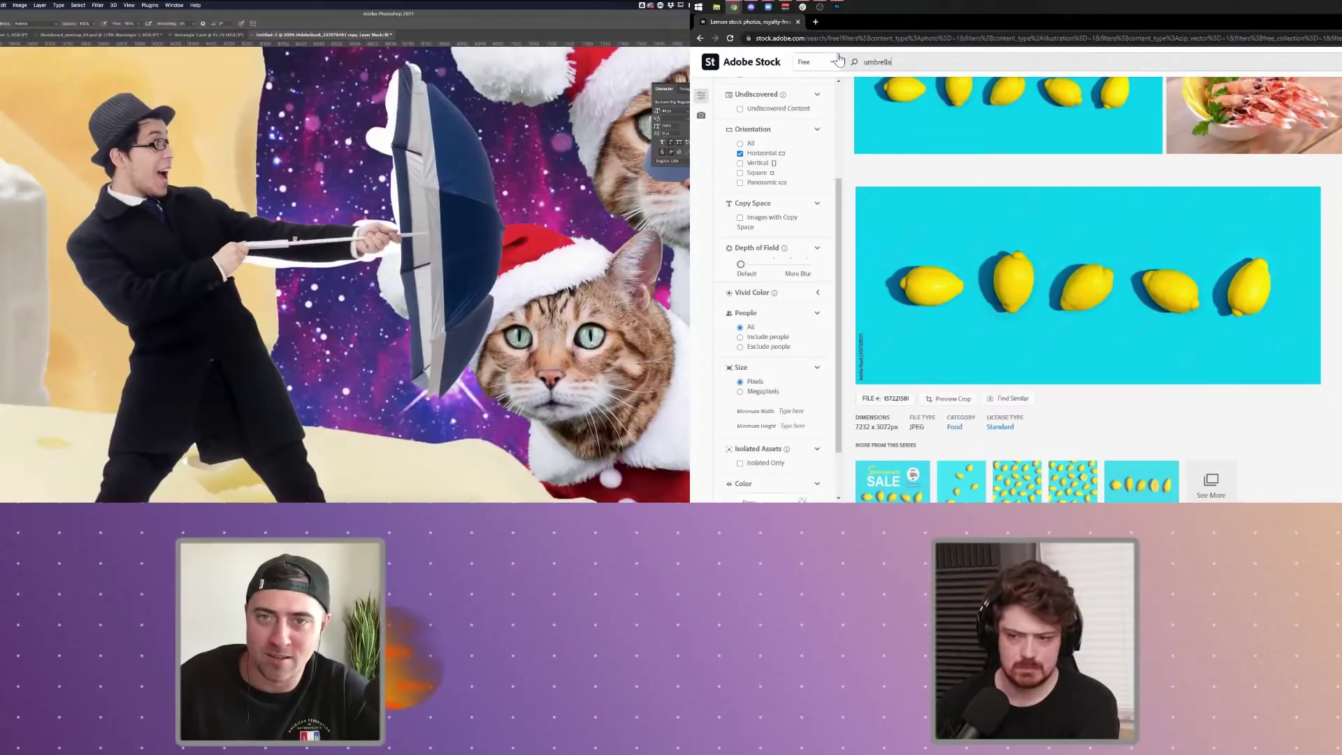
key("Return")
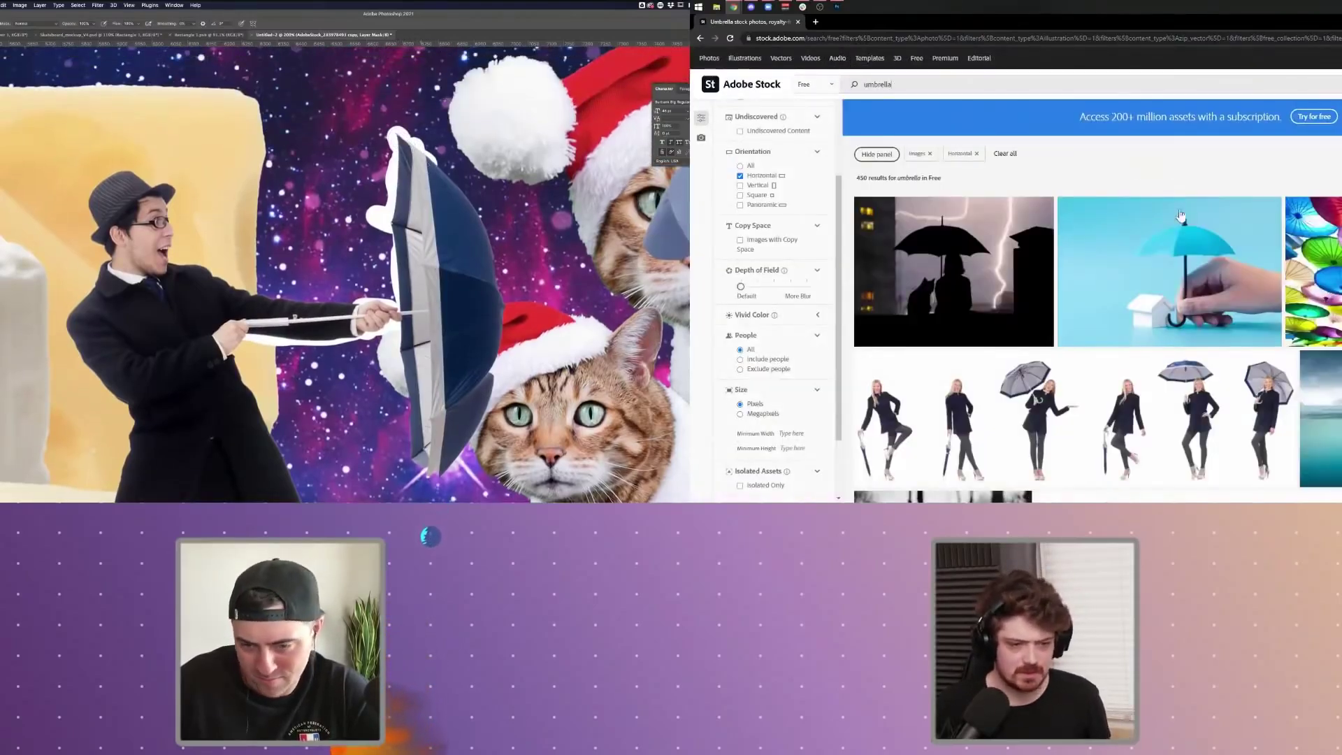
- Look through the horizontal umbrella stock images for a picture that suits the composite
scroll(1184, 294, "down", 2)
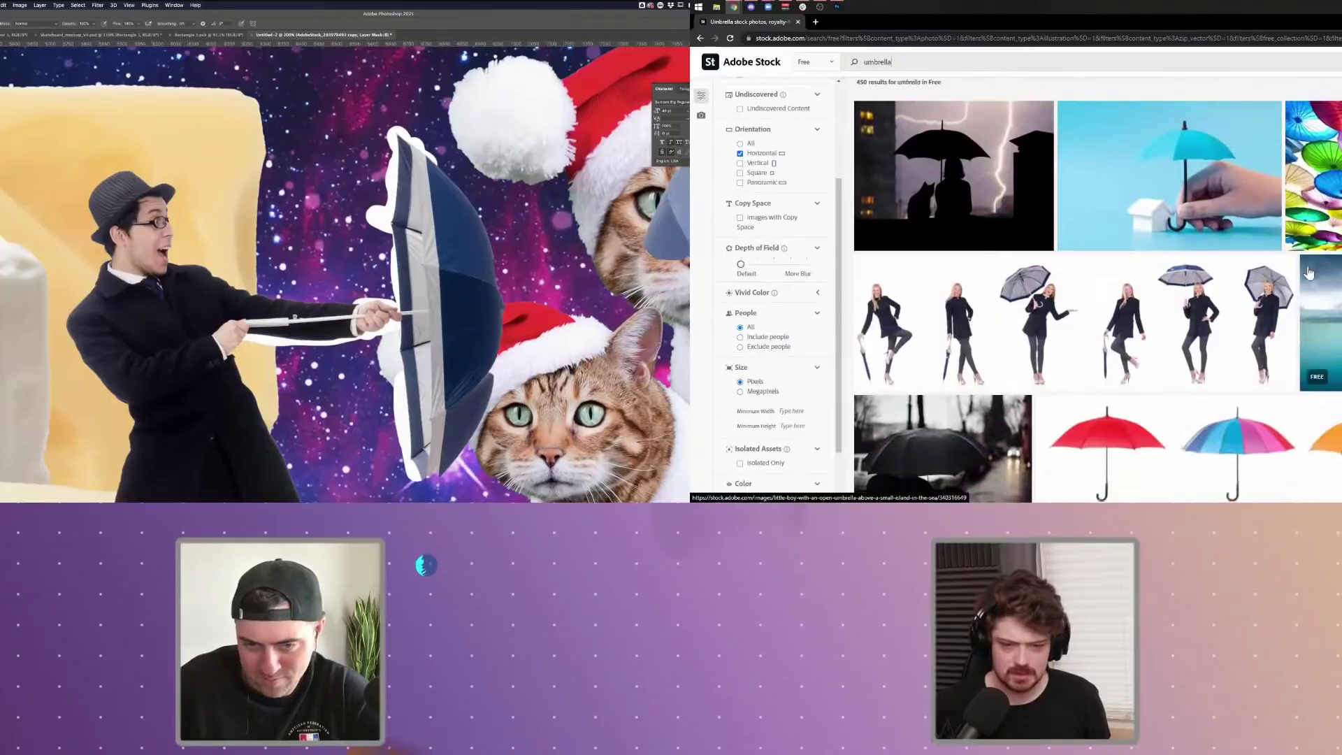
scroll(1309, 273, "down", 3)
scroll(1309, 272, "down", 3)
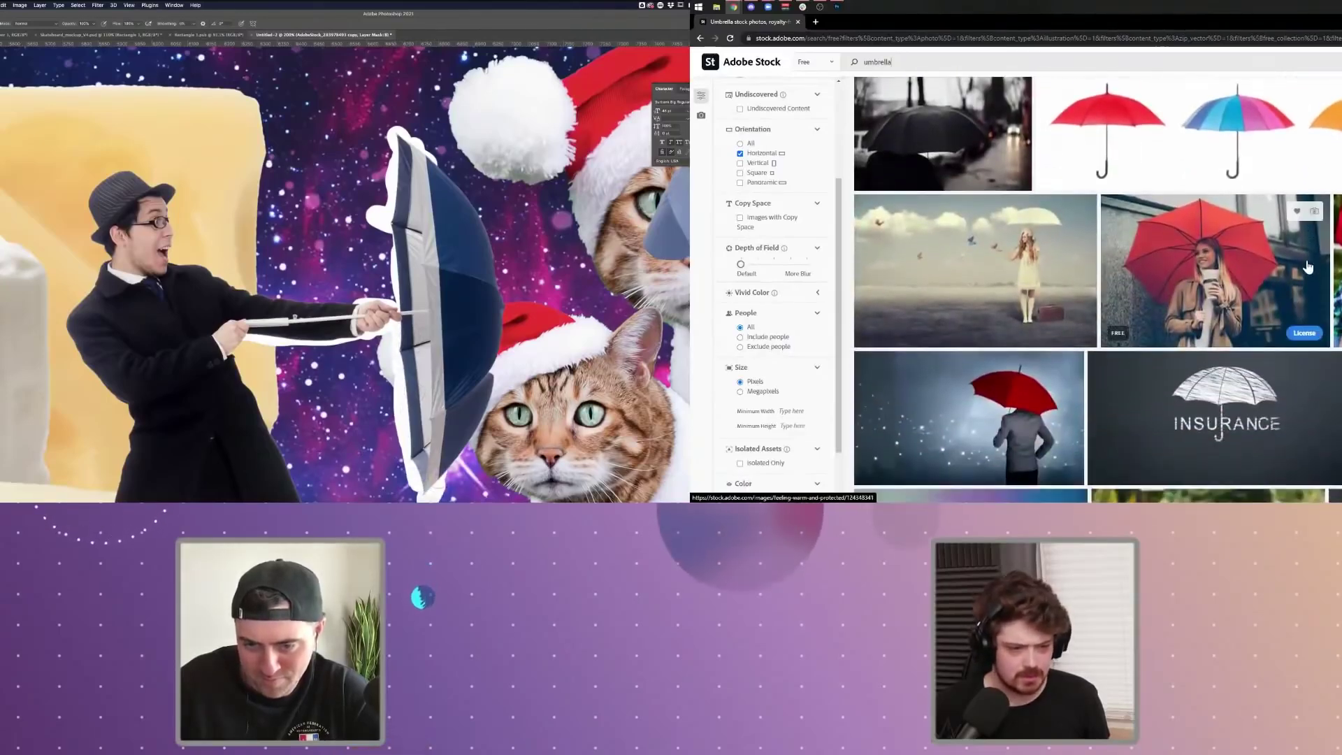
scroll(1307, 269, "down", 6)
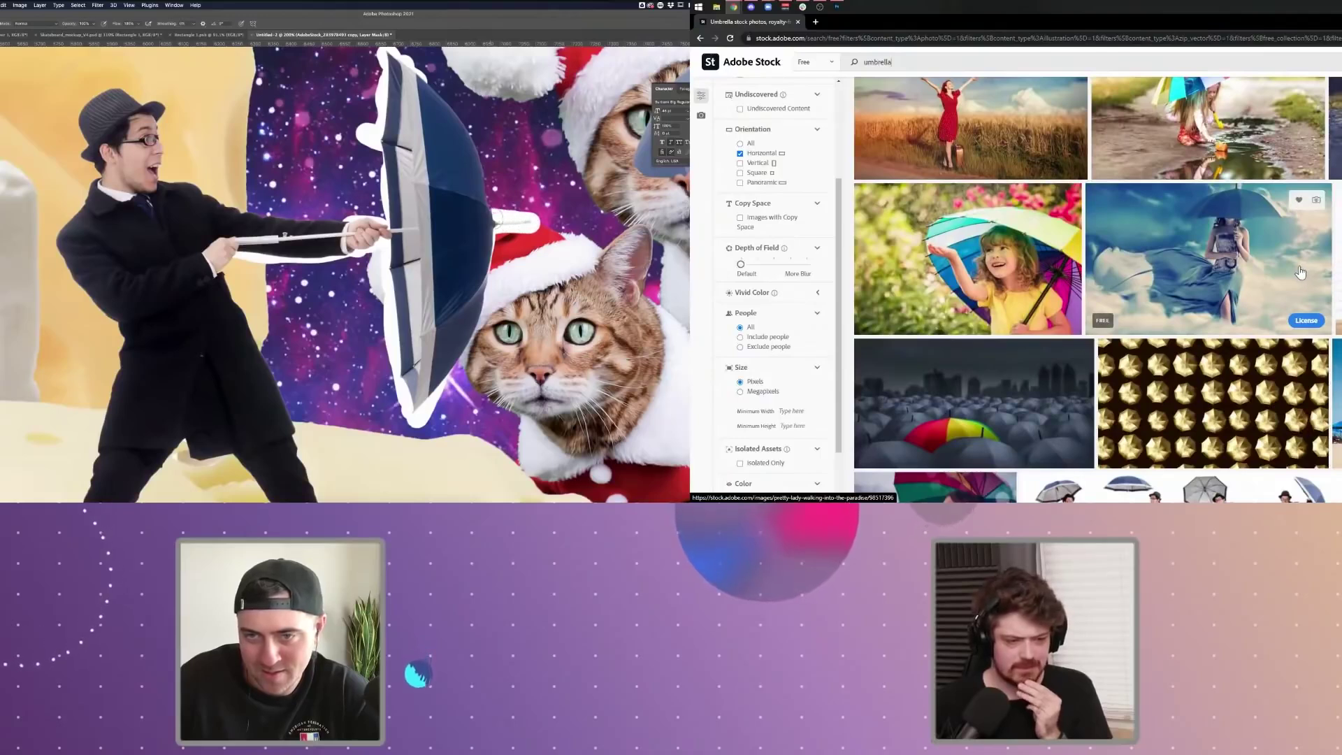
scroll(1302, 272, "down", 1)
scroll(1300, 272, "down", 5)
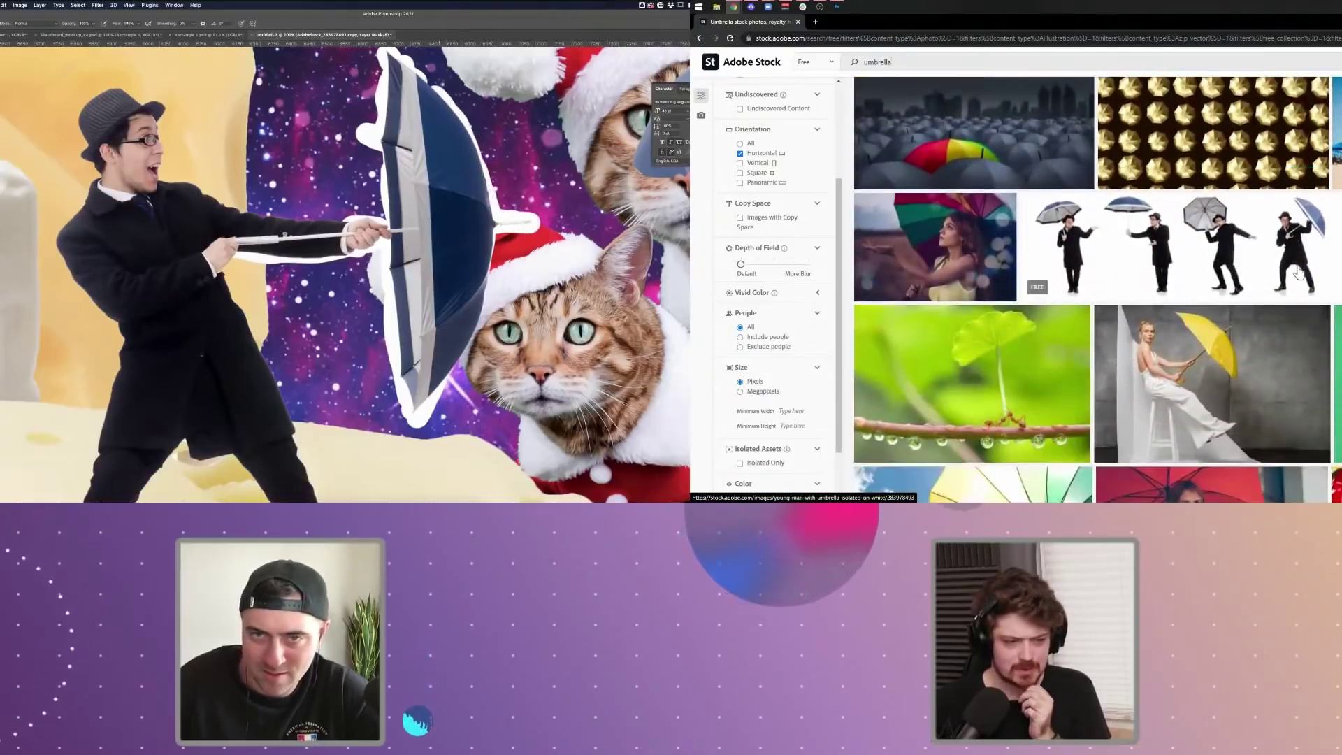
scroll(1299, 272, "down", 1)
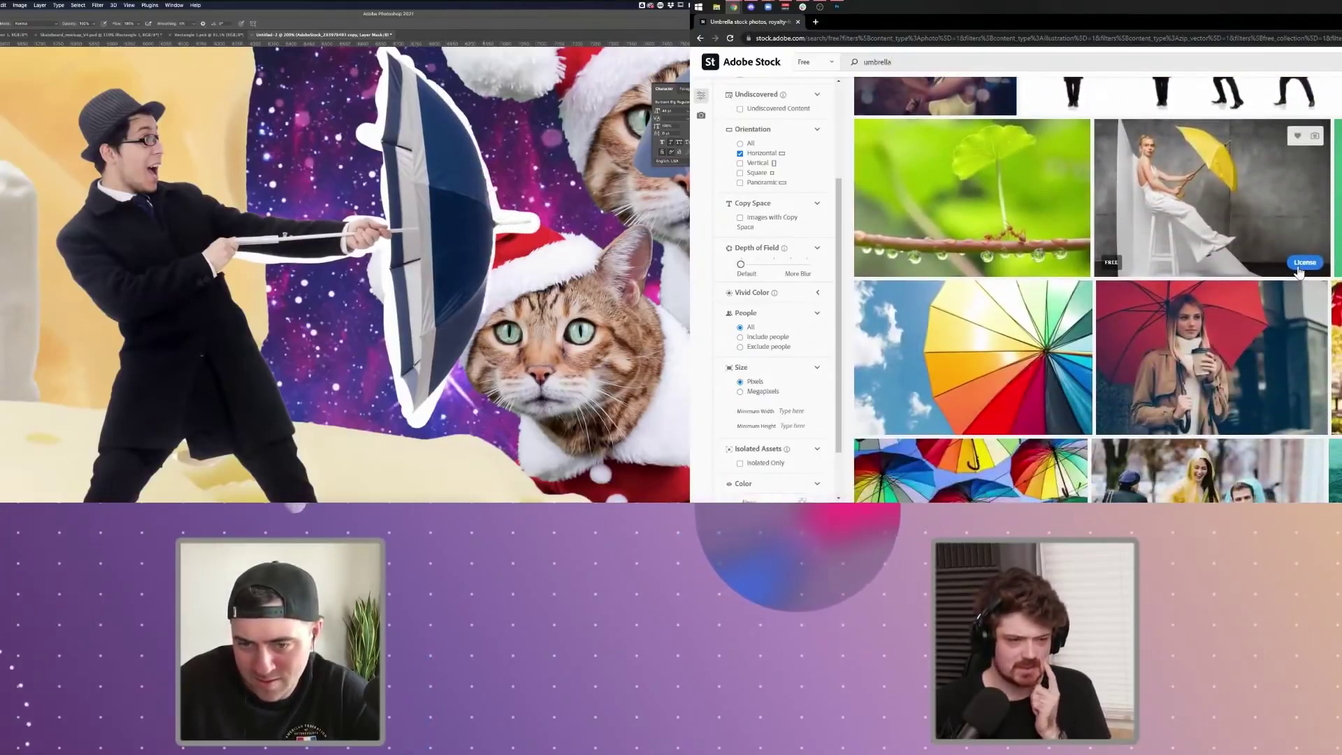
scroll(1299, 272, "down", 5)
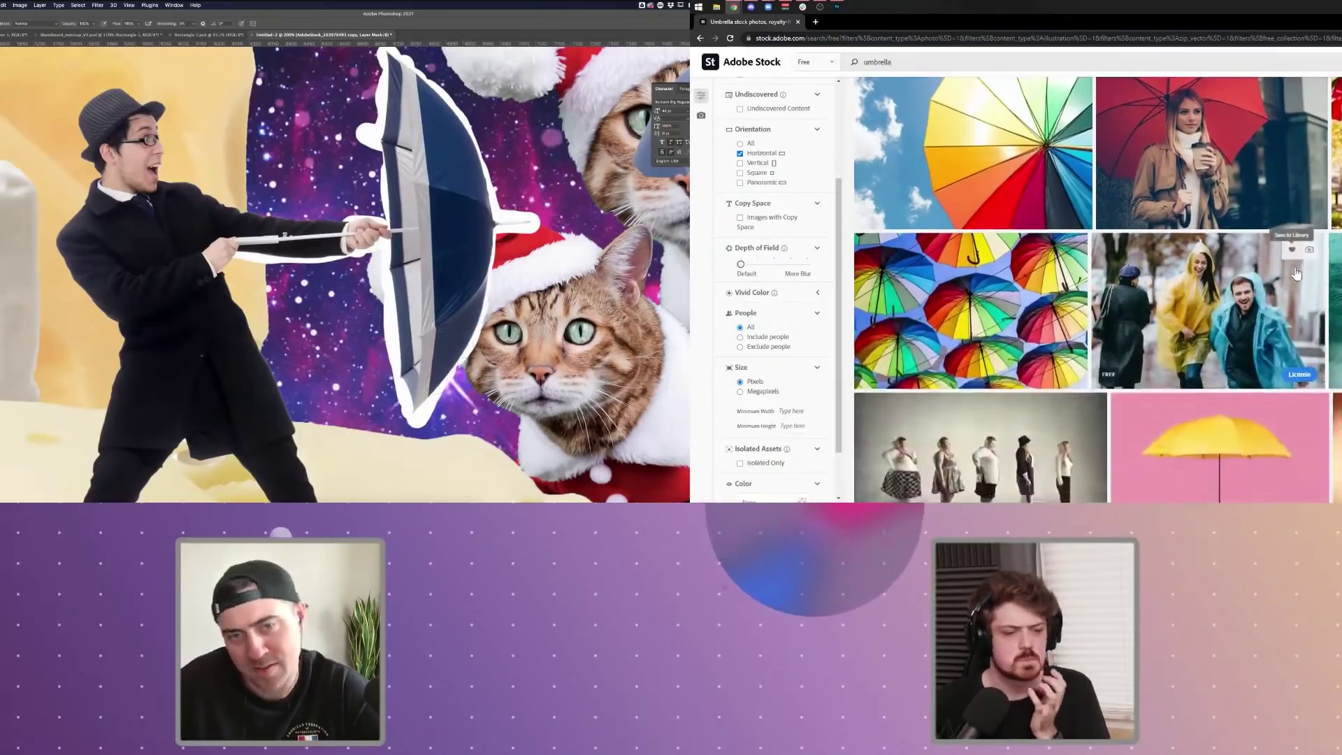
scroll(1297, 272, "down", 4)
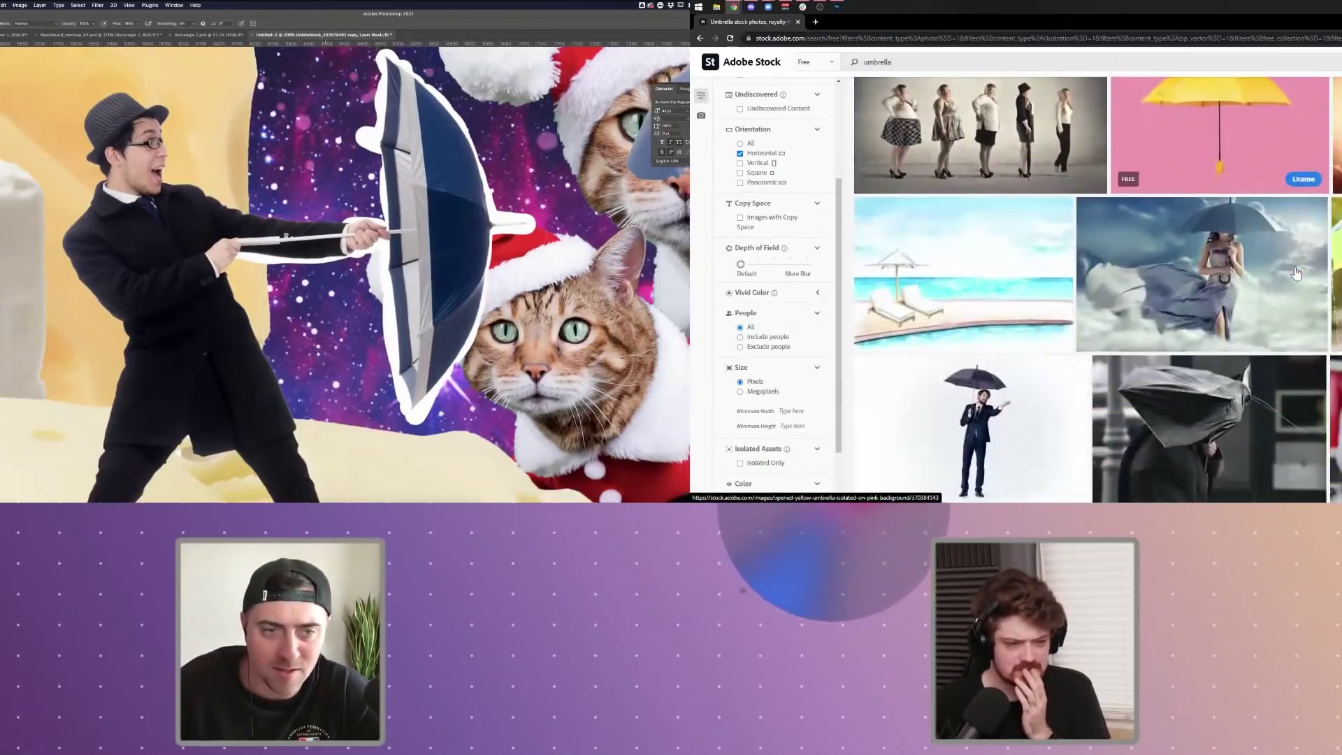
scroll(1297, 272, "down", 6)
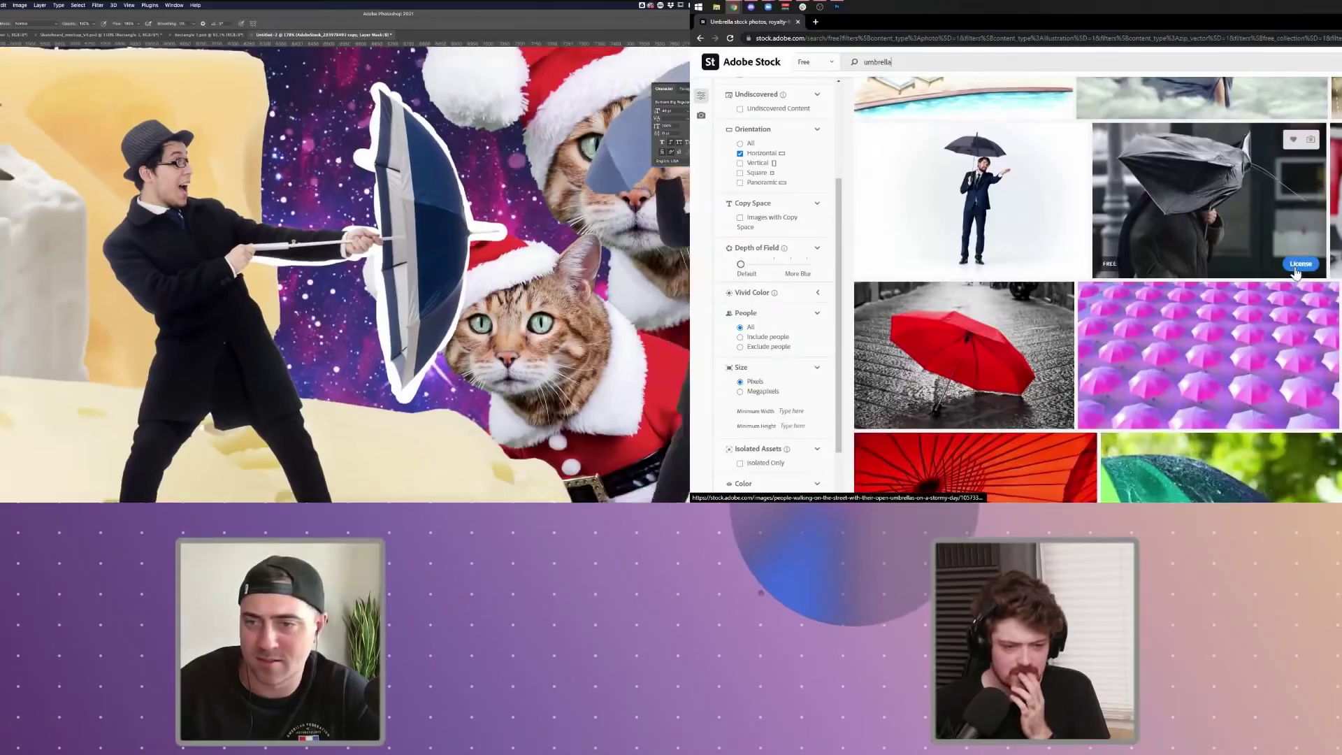
scroll(1296, 272, "down", 3)
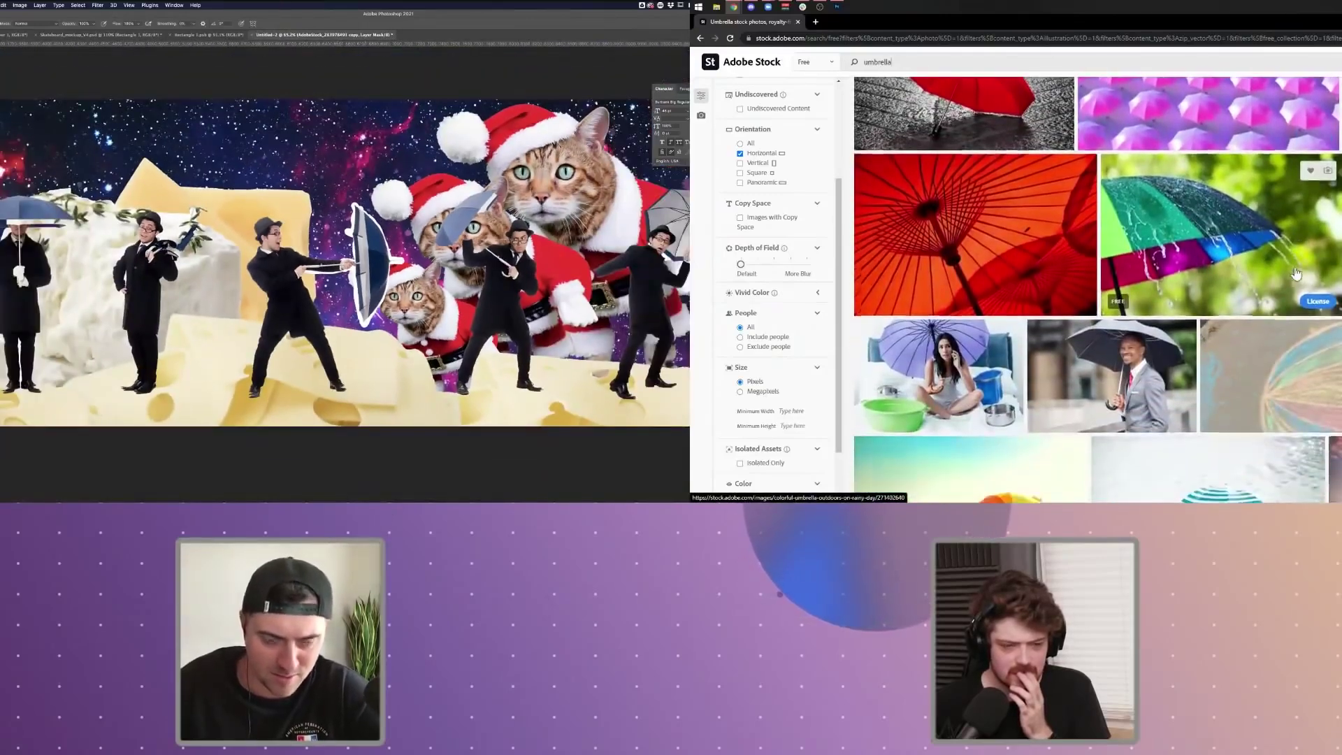
scroll(1297, 272, "down", 1)
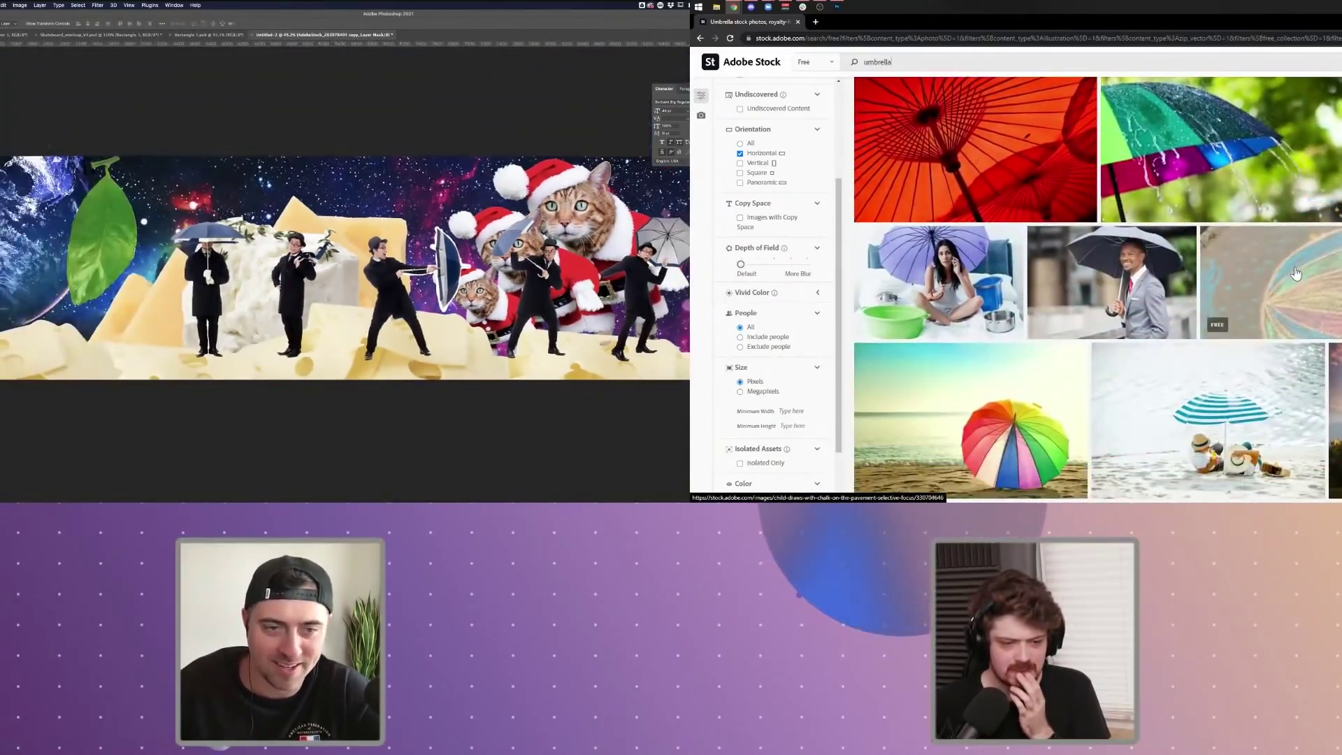
scroll(1296, 272, "down", 3)
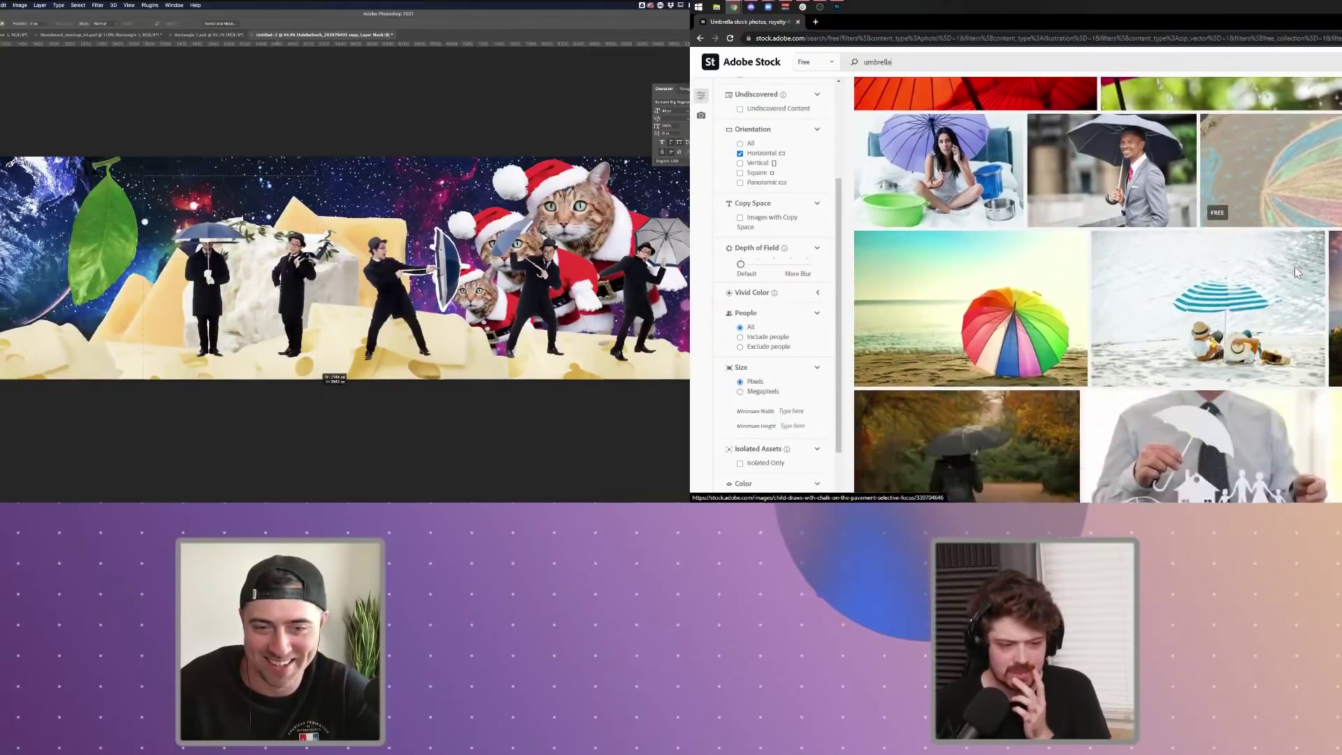
scroll(1295, 273, "down", 4)
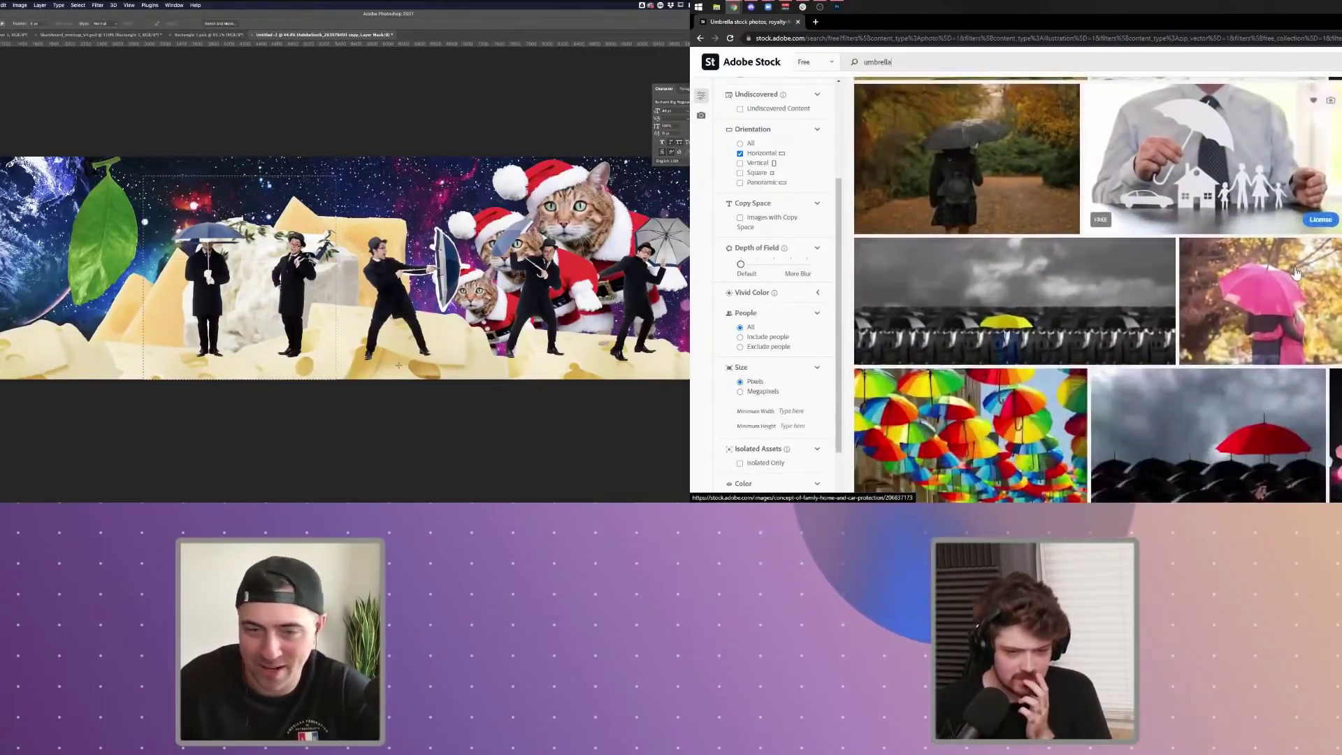
- Bring up the other umbrella results window and examine the licensed photo of a man in black in seven umbrella poses
left_click_drag(689, 78, 412, 78)
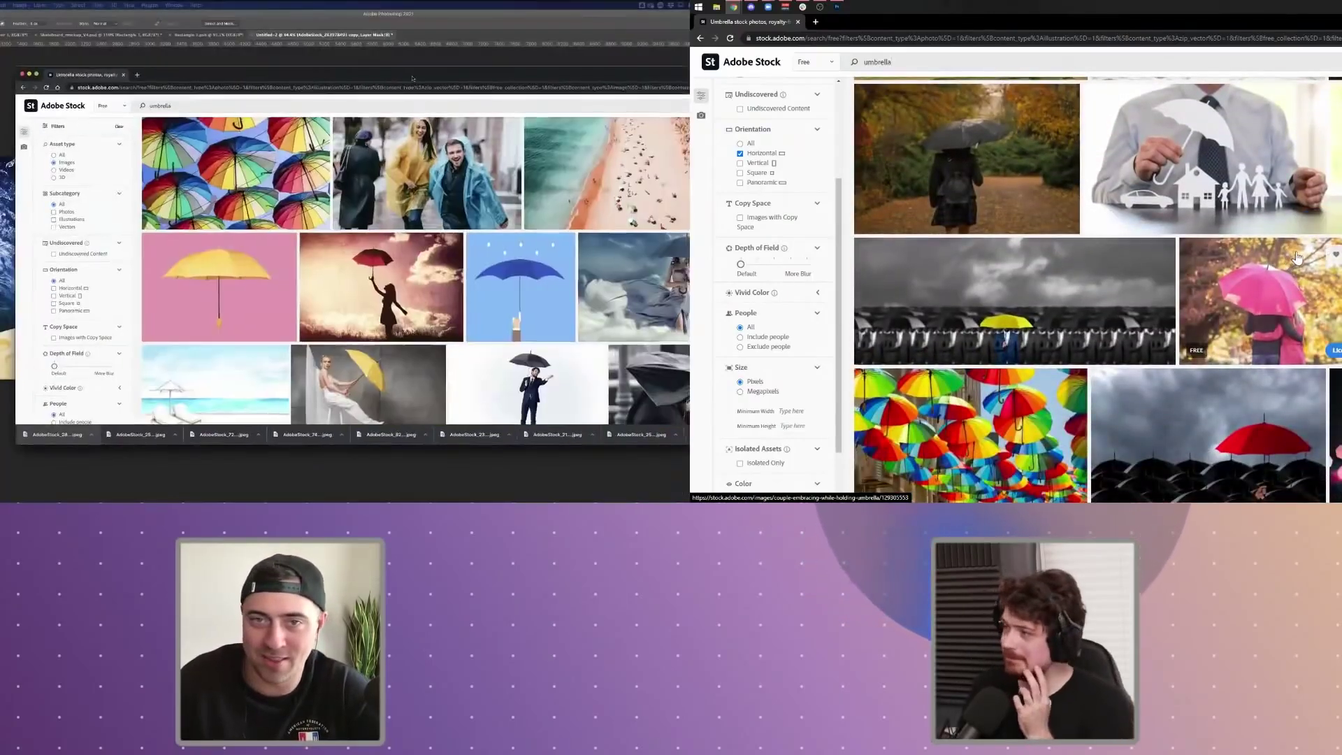
scroll(413, 79, "up", 2)
scroll(412, 78, "up", 2)
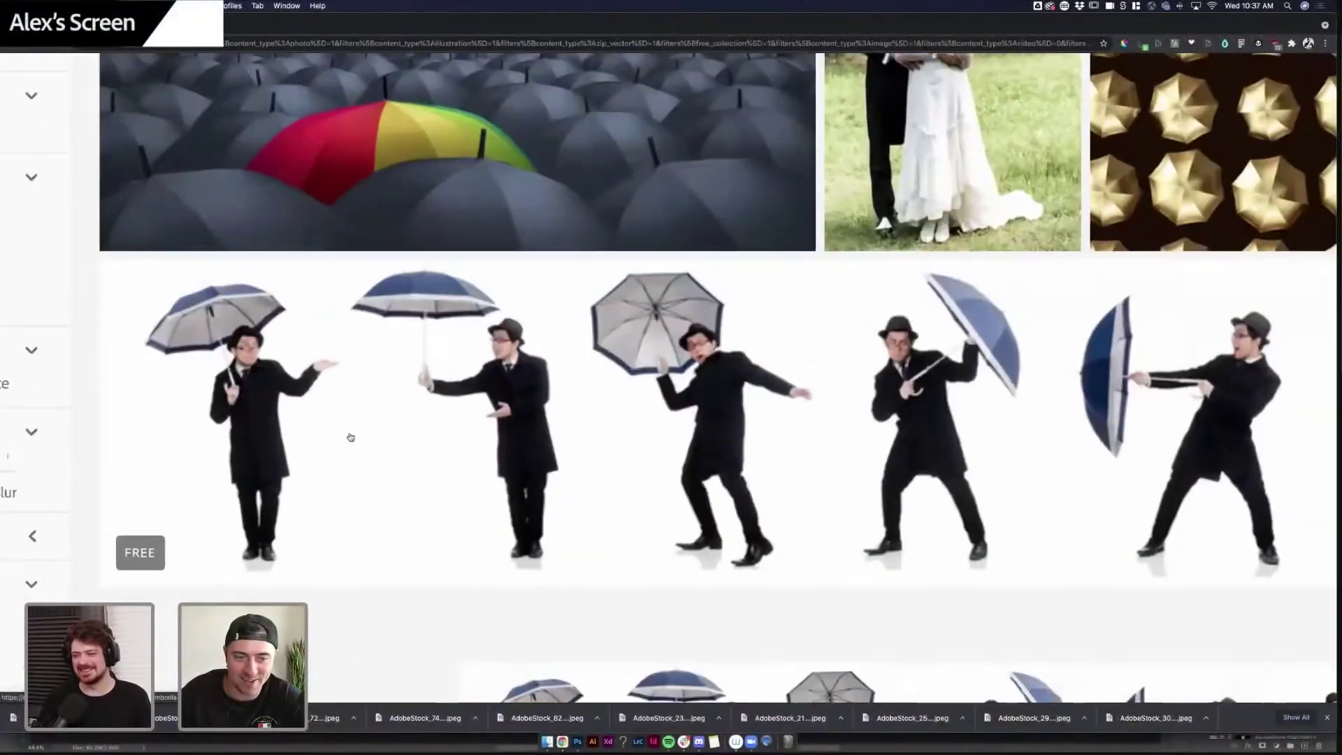
scroll(315, 438, "down", 2)
scroll(728, 437, "right", 3)
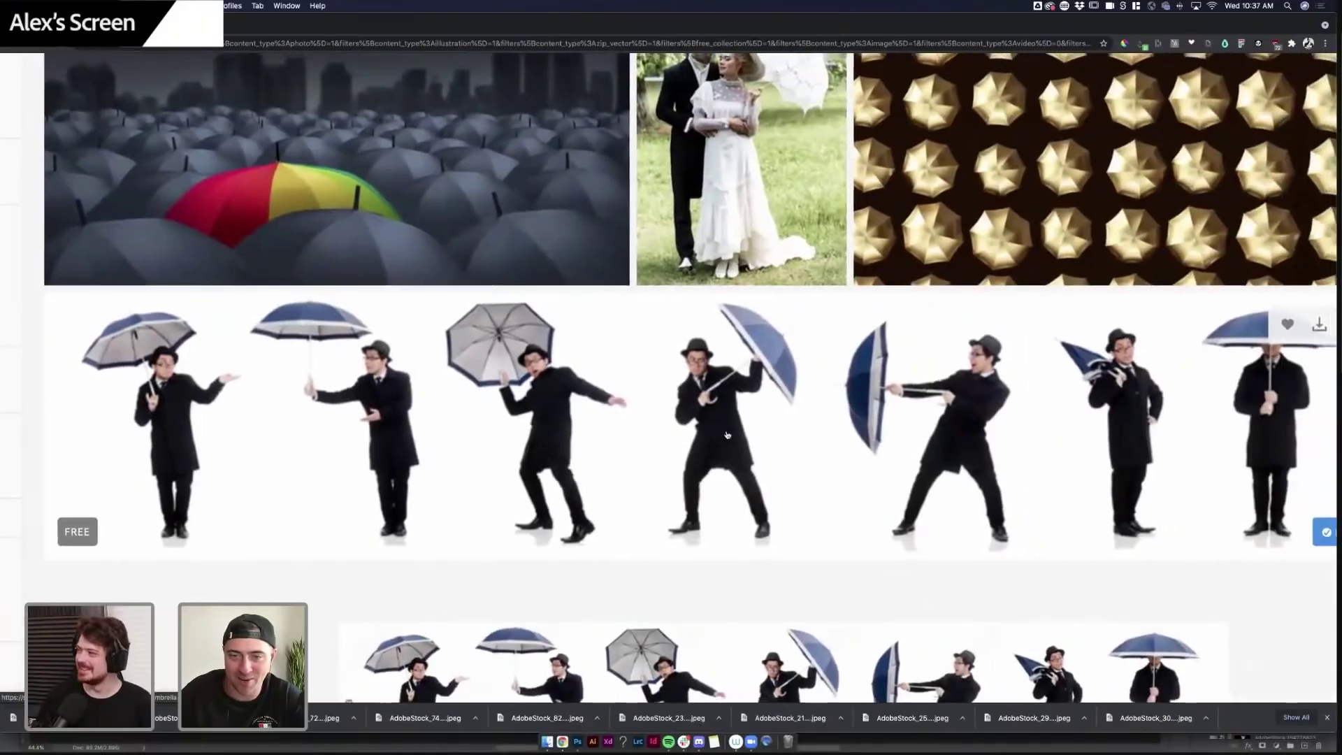
scroll(727, 438, "right", 3)
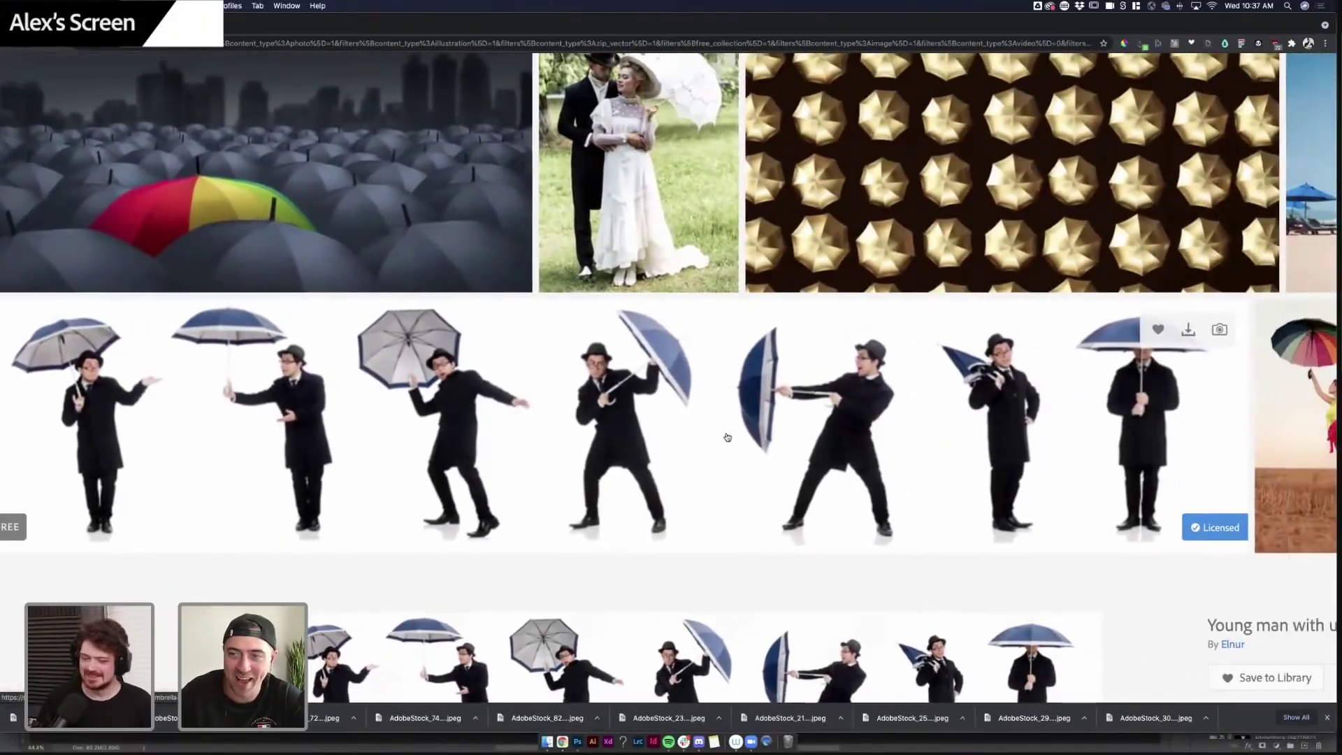
scroll(727, 437, "left", 4)
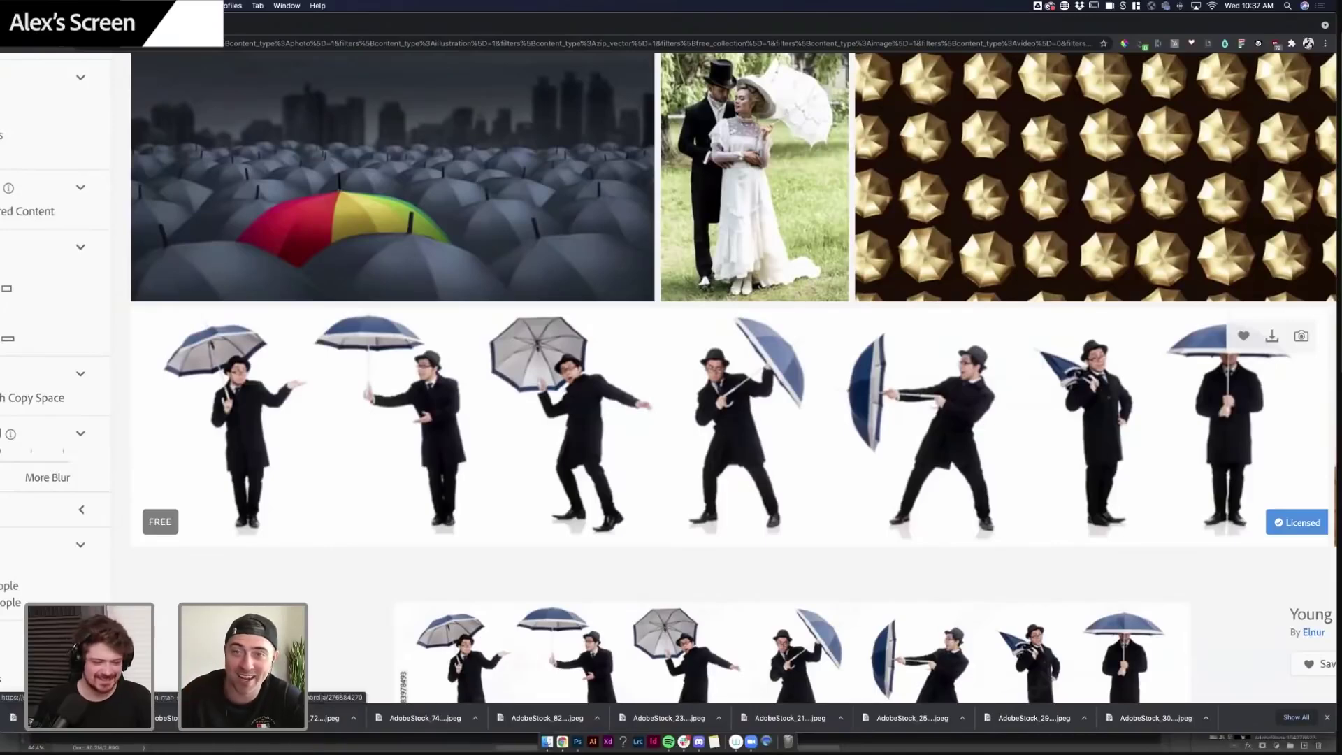
- Switch to Photoshop, marquee-select the man pushing his open umbrella forward, and invert the selection
key("super+Tab")
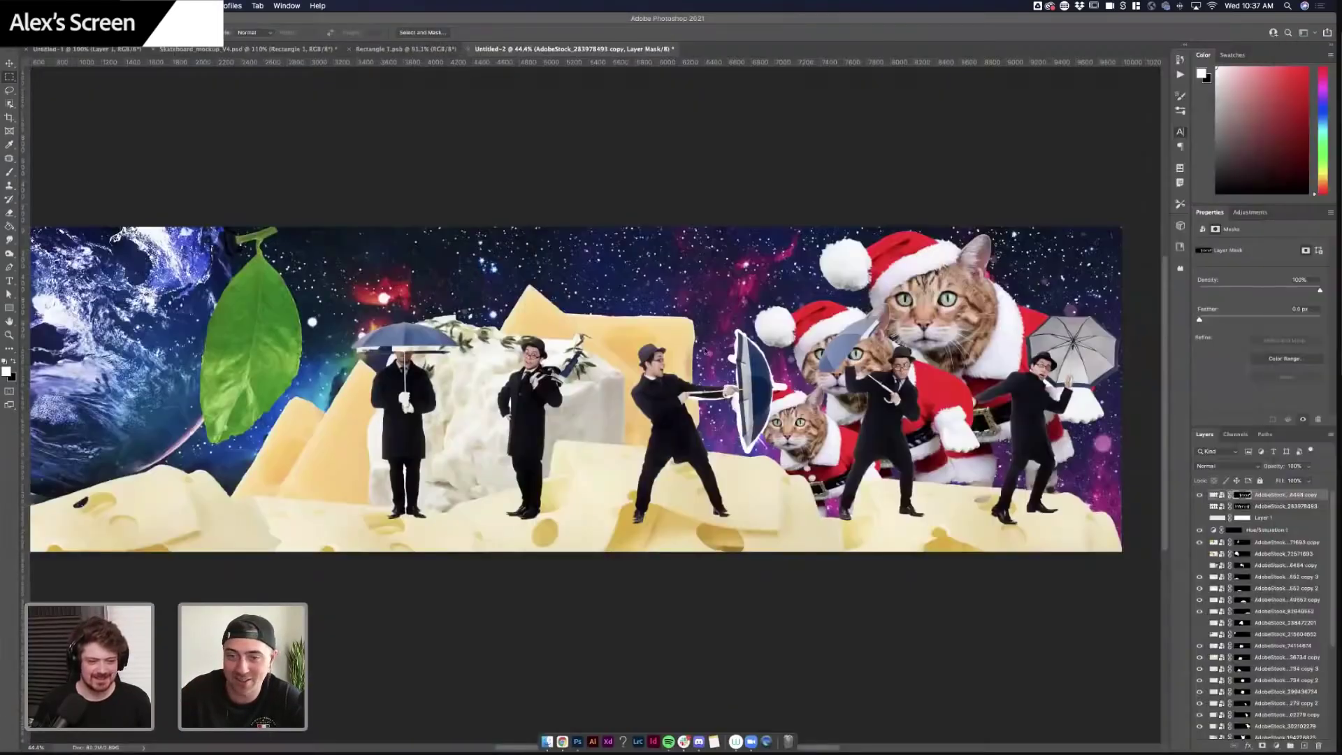
scroll(703, 351, "right", 5)
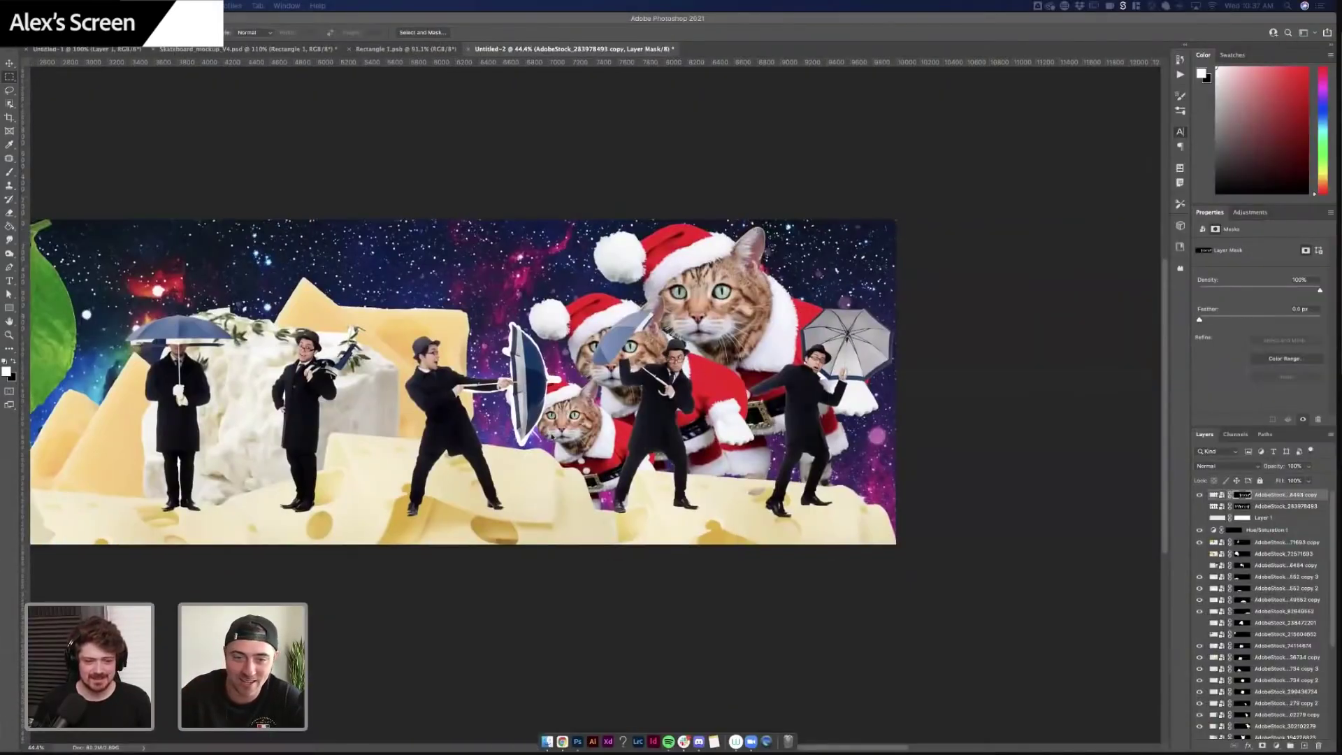
left_click(461, 438)
scroll(460, 438, "up", 5)
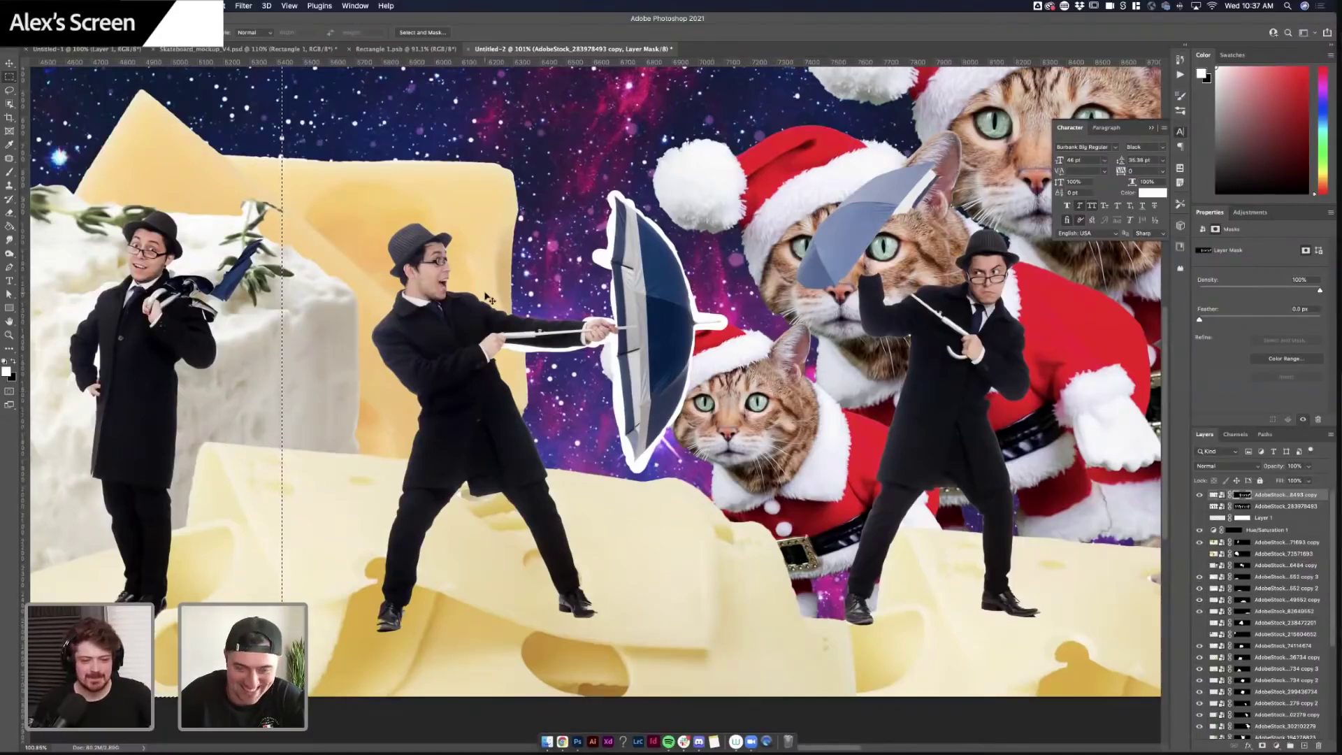
scroll(461, 281, "up", 5)
scroll(382, 262, "up", 3)
key("b")
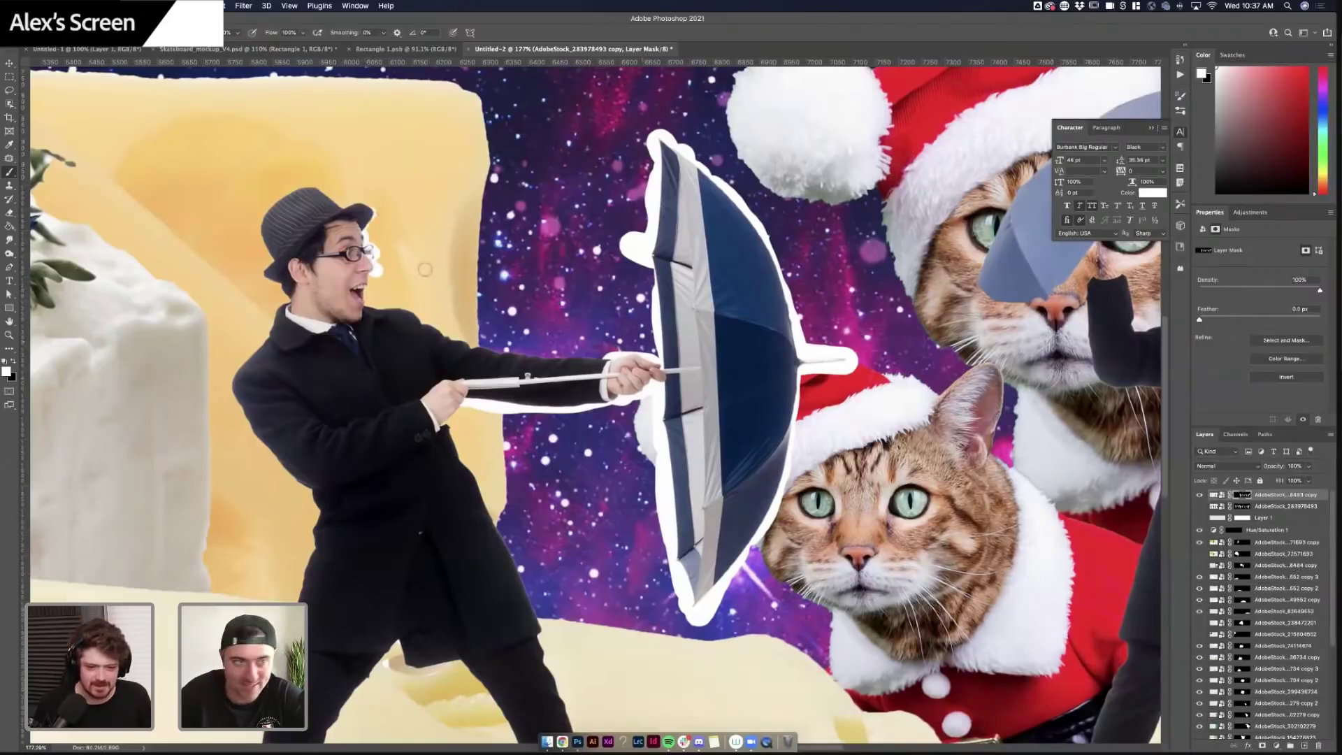
left_click(11, 75)
key("super+minus")
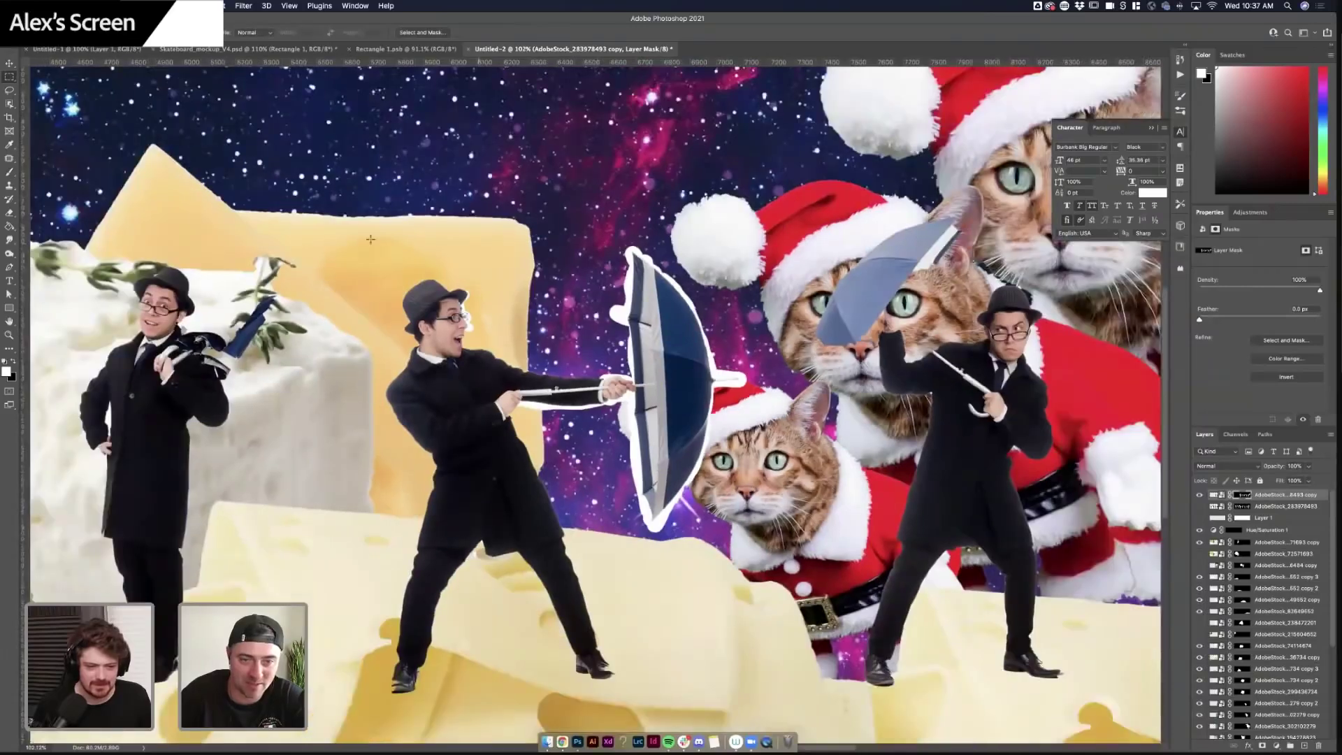
left_click_drag(766, 686, 753, 715)
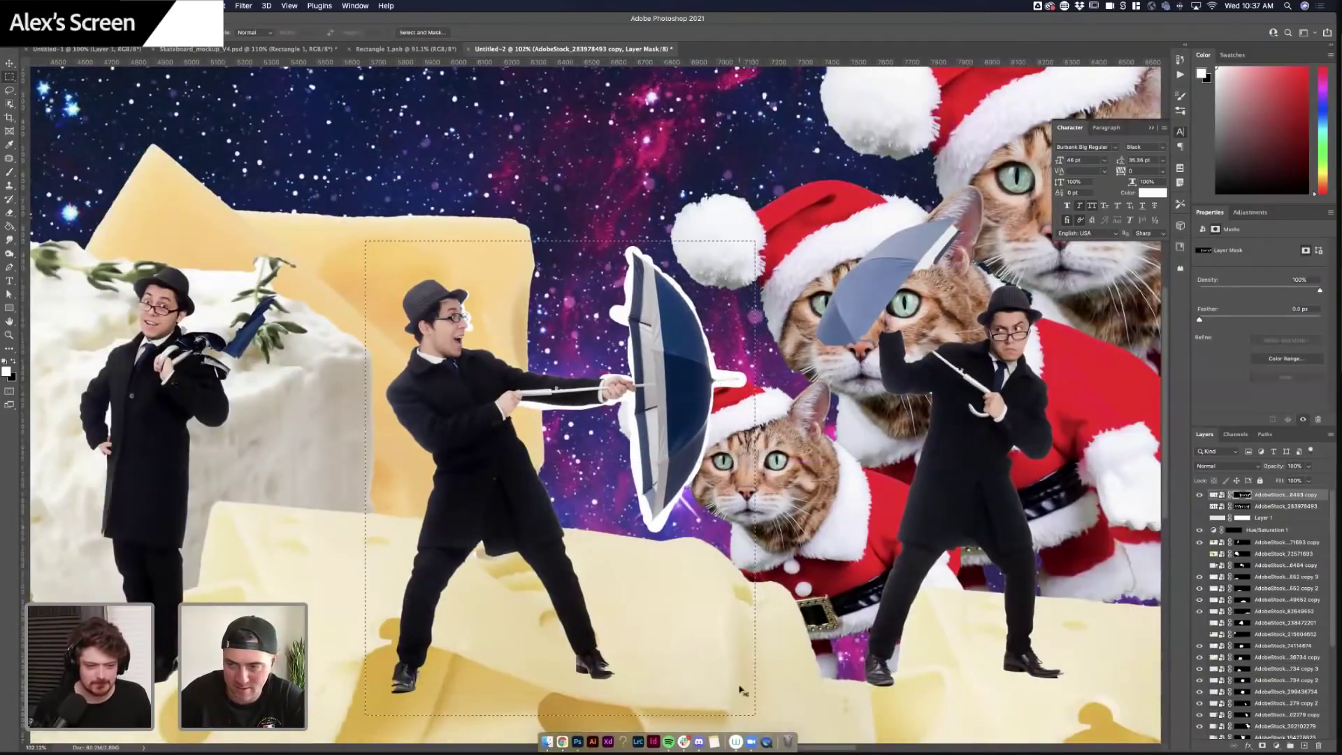
key("super+minus")
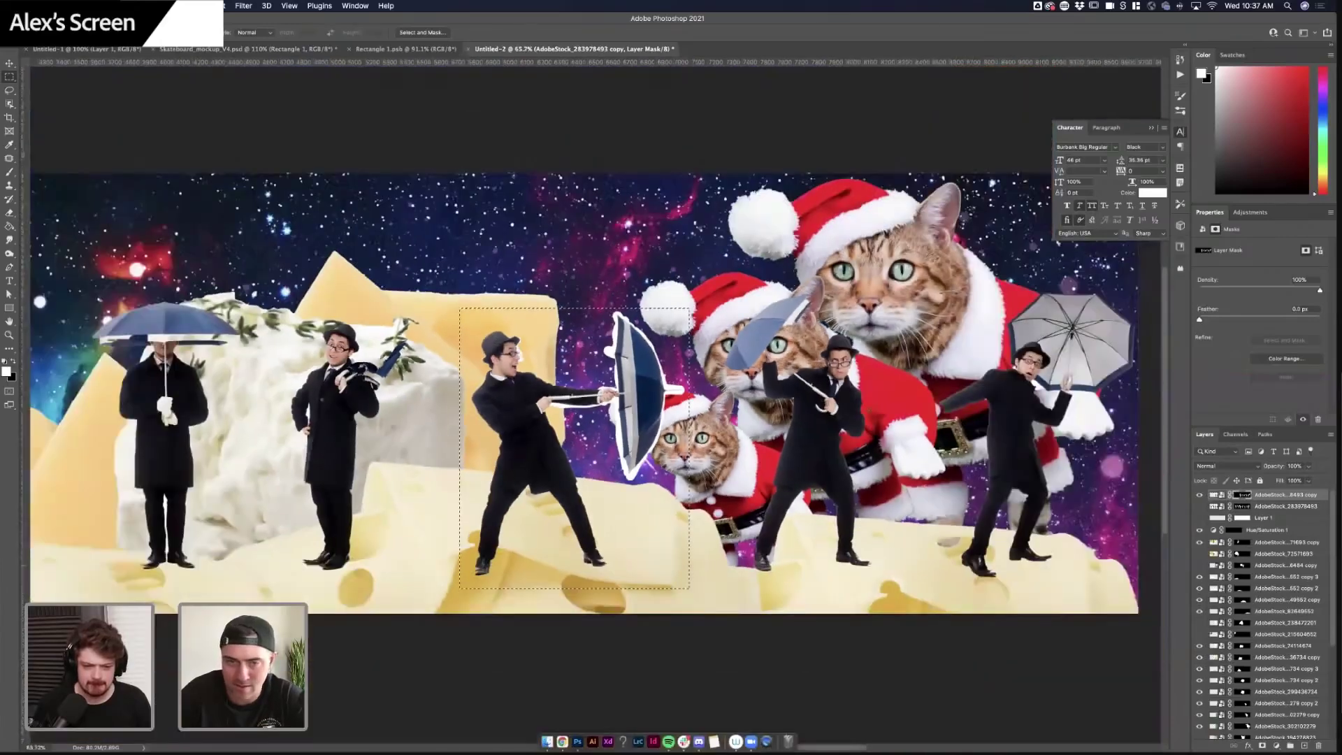
key("shift+super+i")
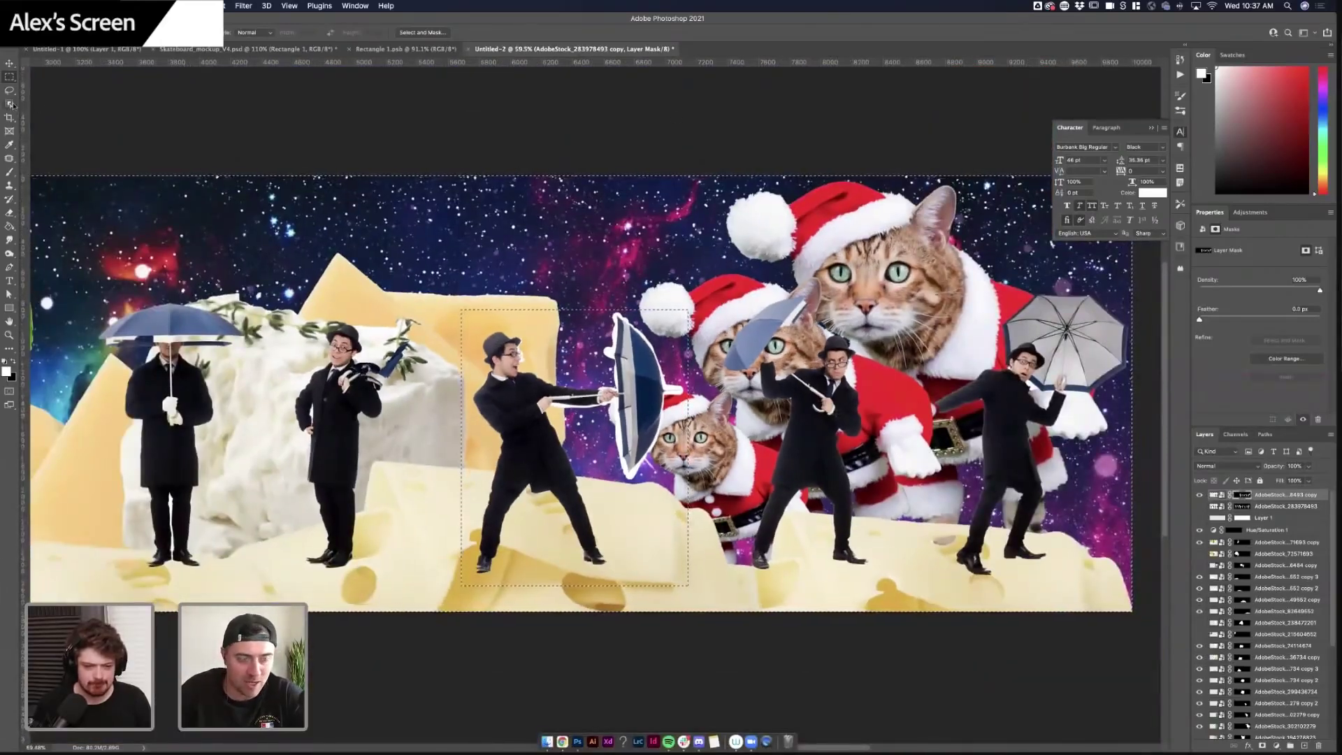
- Fill the other four umbrella men with black on the layer mask to hide them, and clear the selection
key("g")
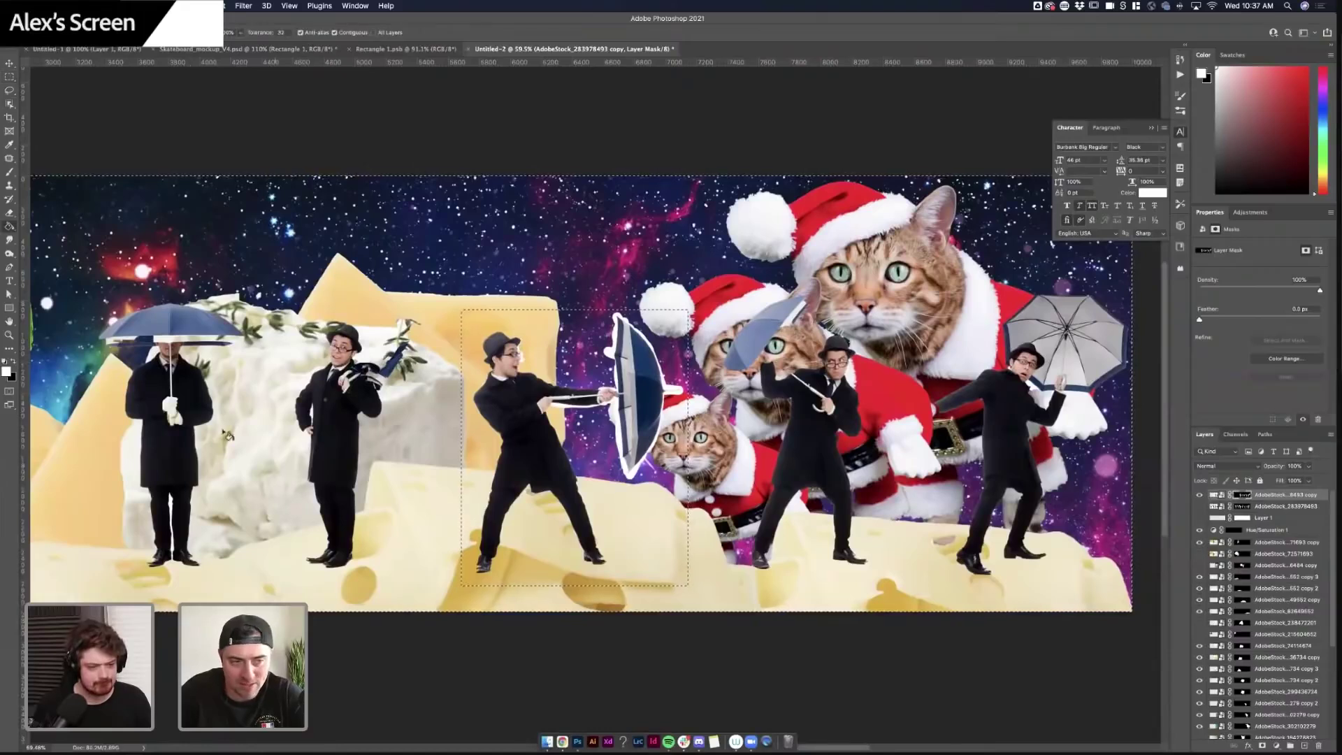
key("x")
left_click(337, 428)
left_click(167, 434)
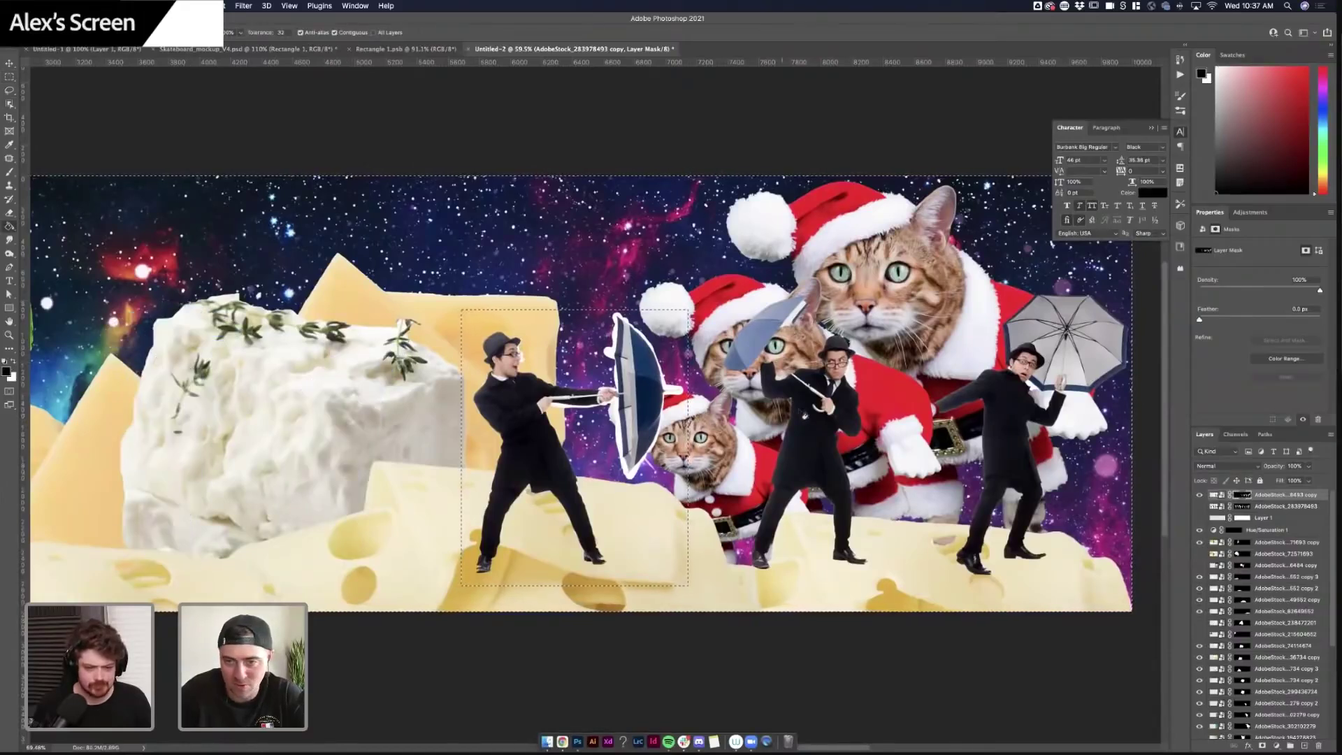
left_click(815, 434)
left_click(755, 339)
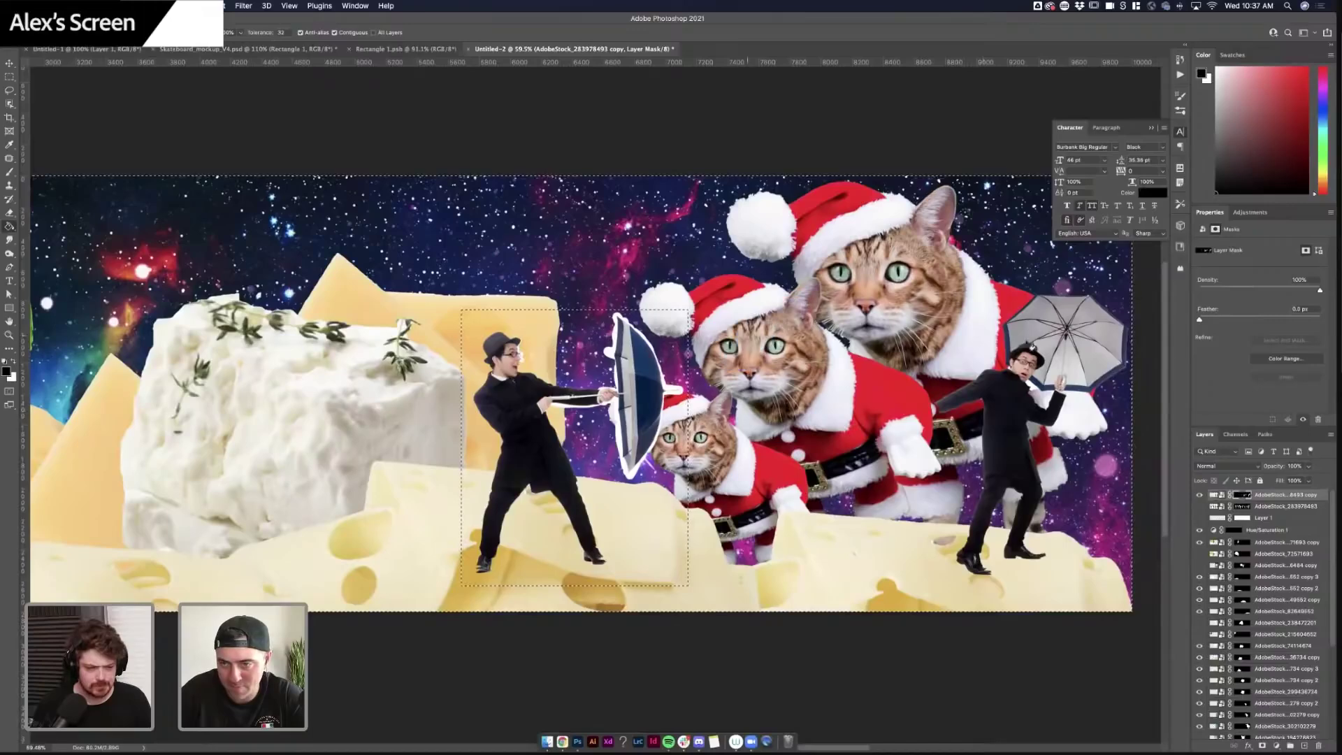
left_click(1030, 391)
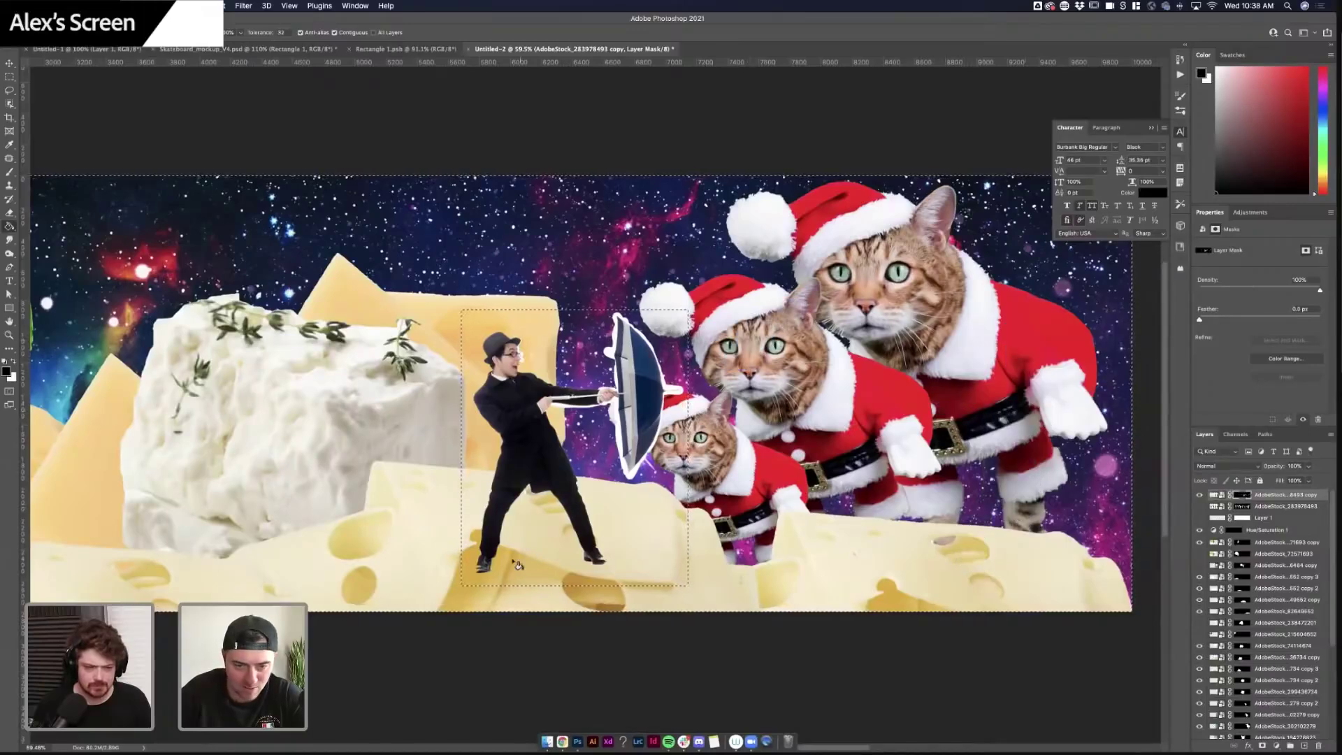
key("super+d")
- Move the umbrella man toward the Santa cats and scale him down with Free Transform
scroll(640, 348, "up", 3)
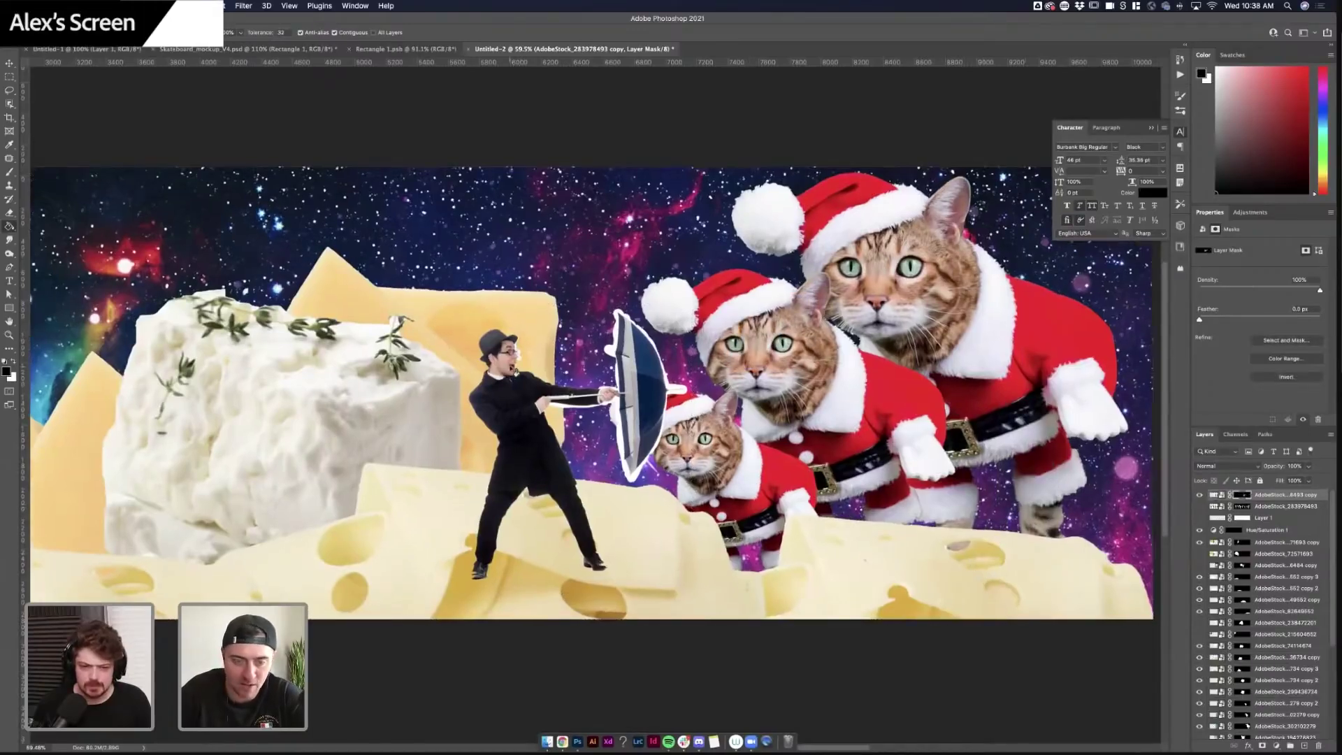
key("v")
left_click_drag(647, 348, 763, 317)
key("super+t")
scroll(764, 246, "down", 7)
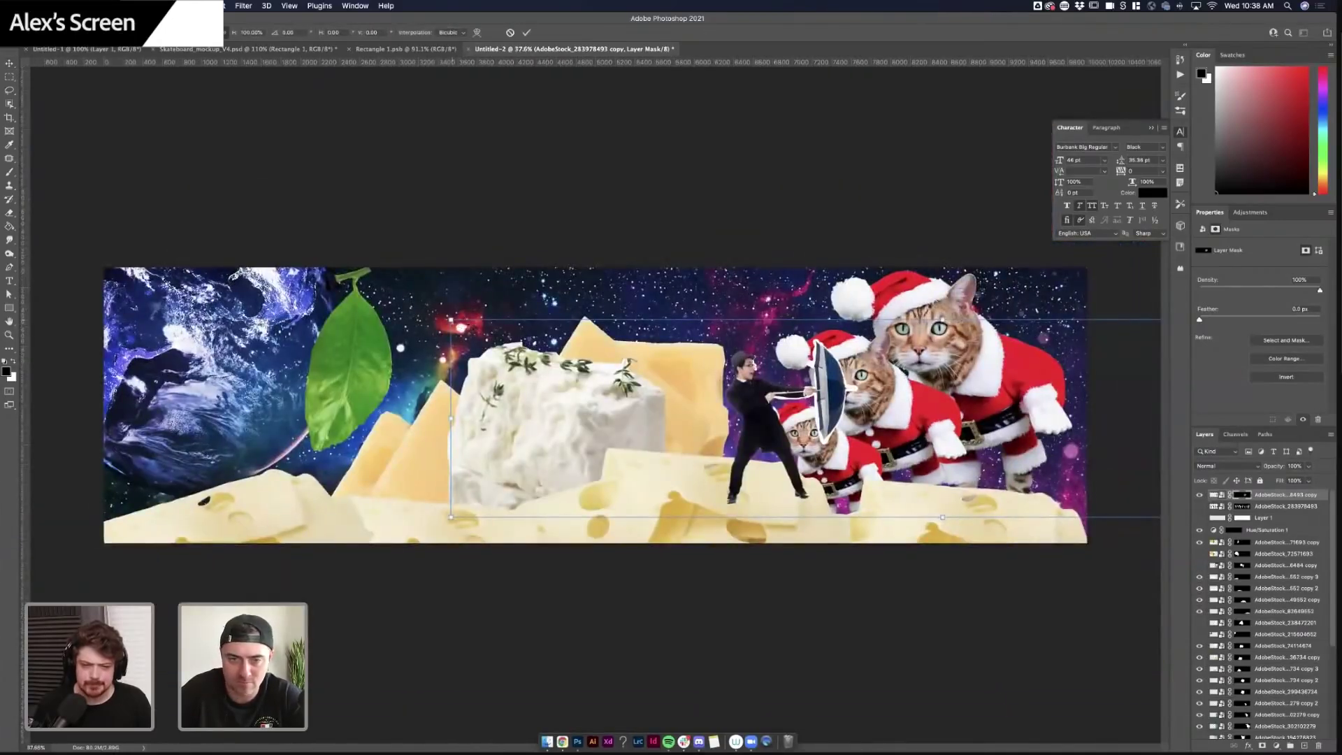
left_click_drag(452, 320, 589, 348)
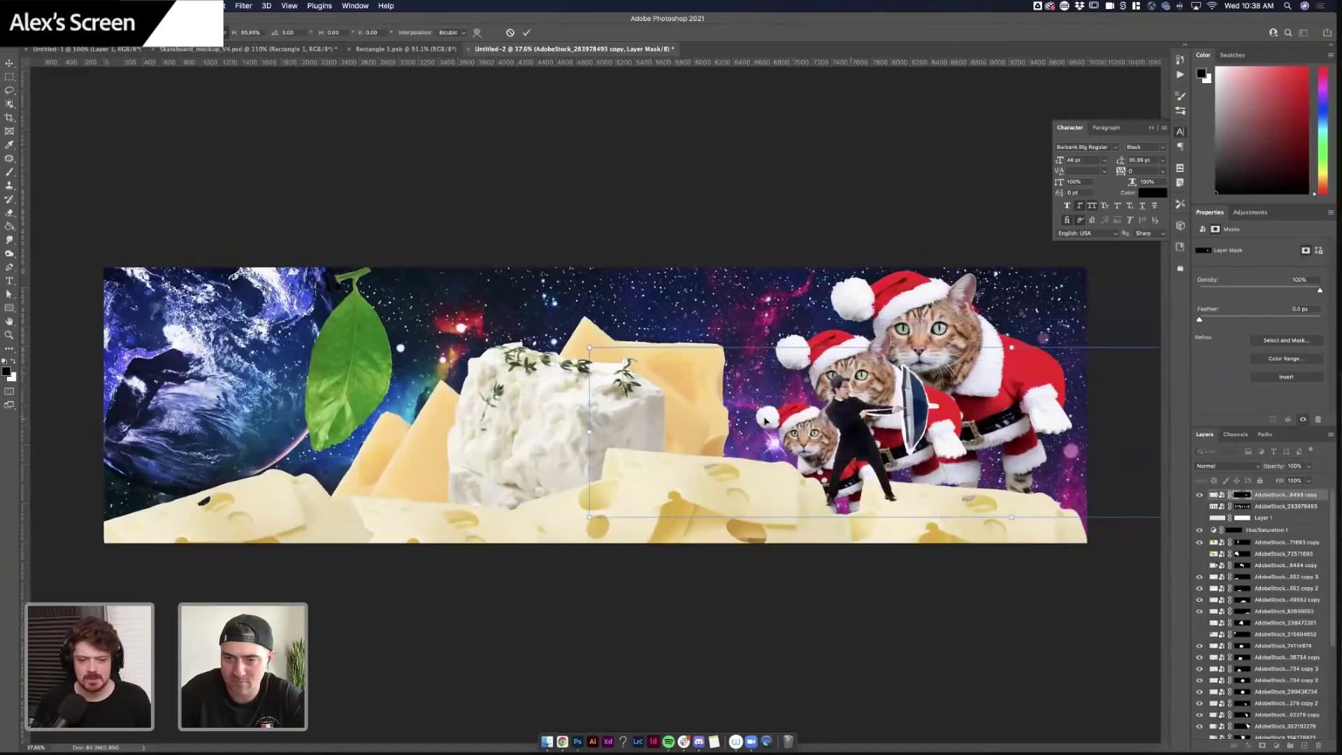
- Reposition the man on the cheese so his open umbrella faces the smallest cat, and refine his scale
left_click_drag(766, 420, 612, 422)
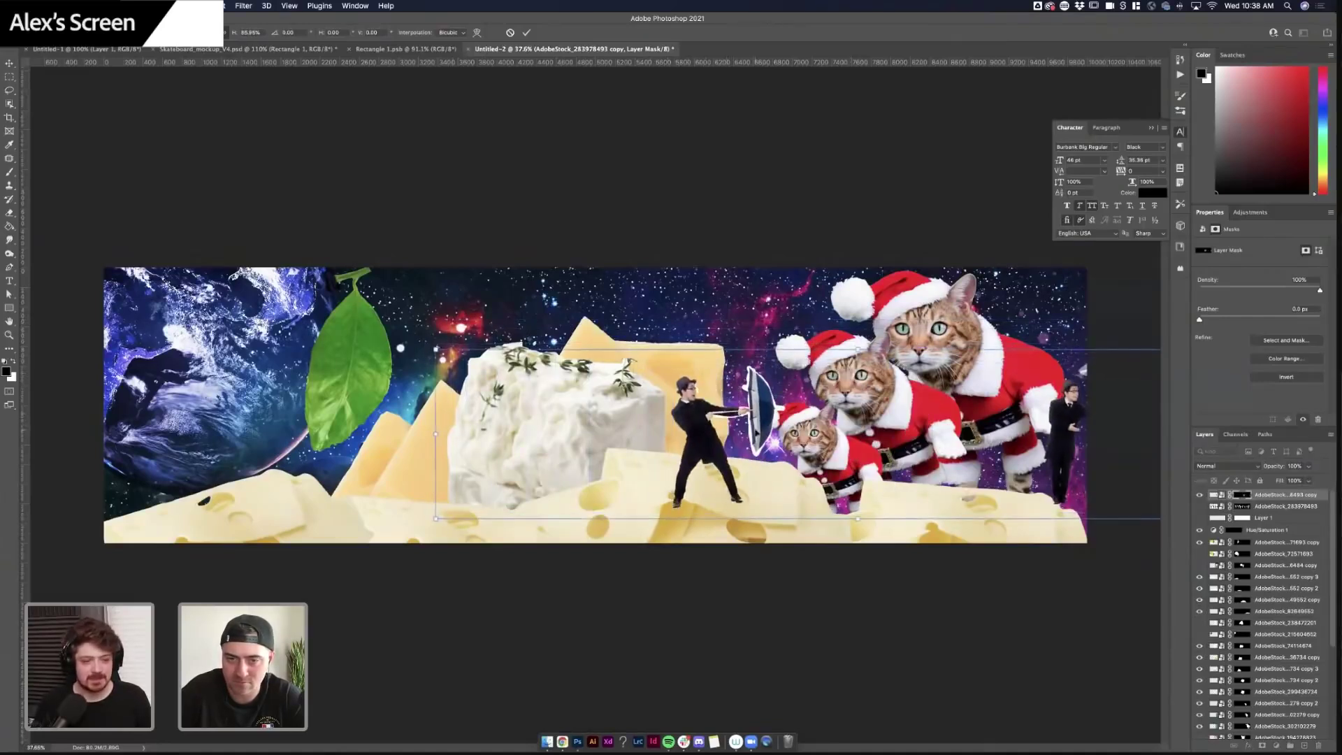
left_click_drag(757, 433, 789, 456)
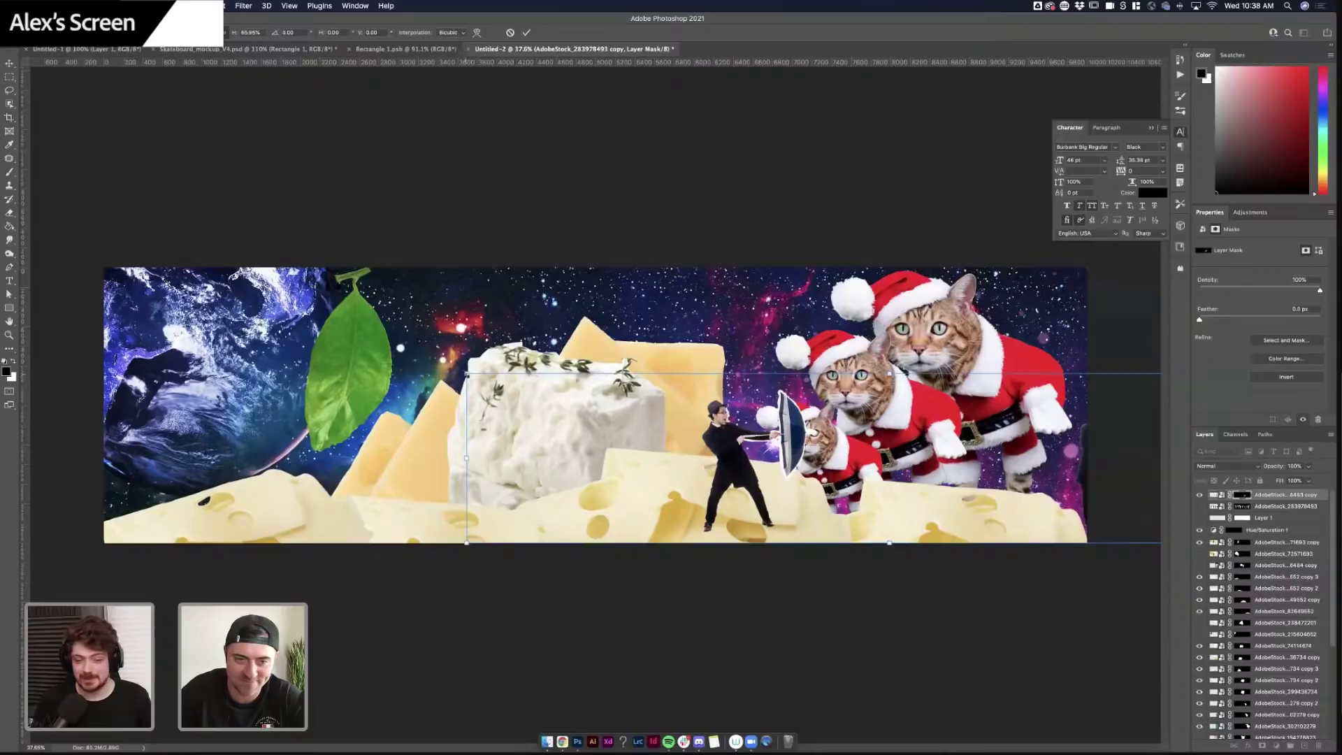
left_click_drag(643, 448, 703, 447)
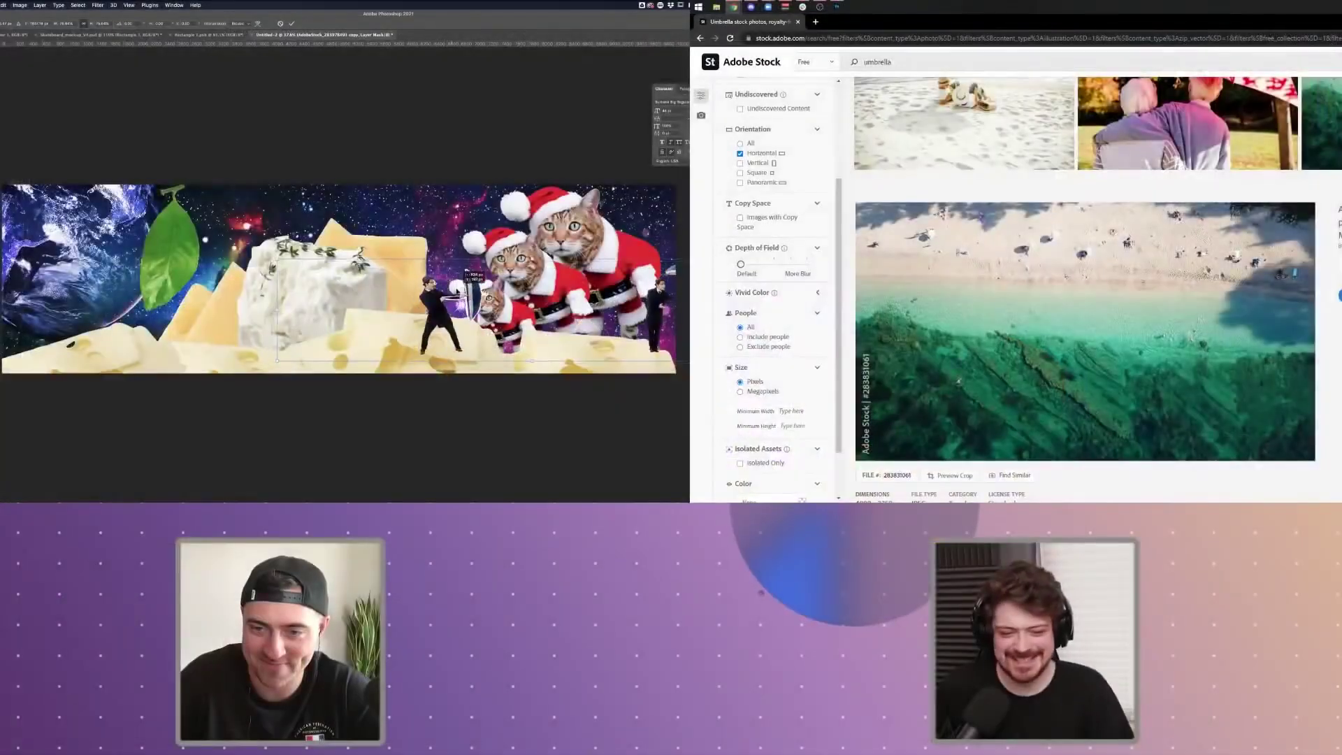
left_click_drag(458, 291, 445, 287)
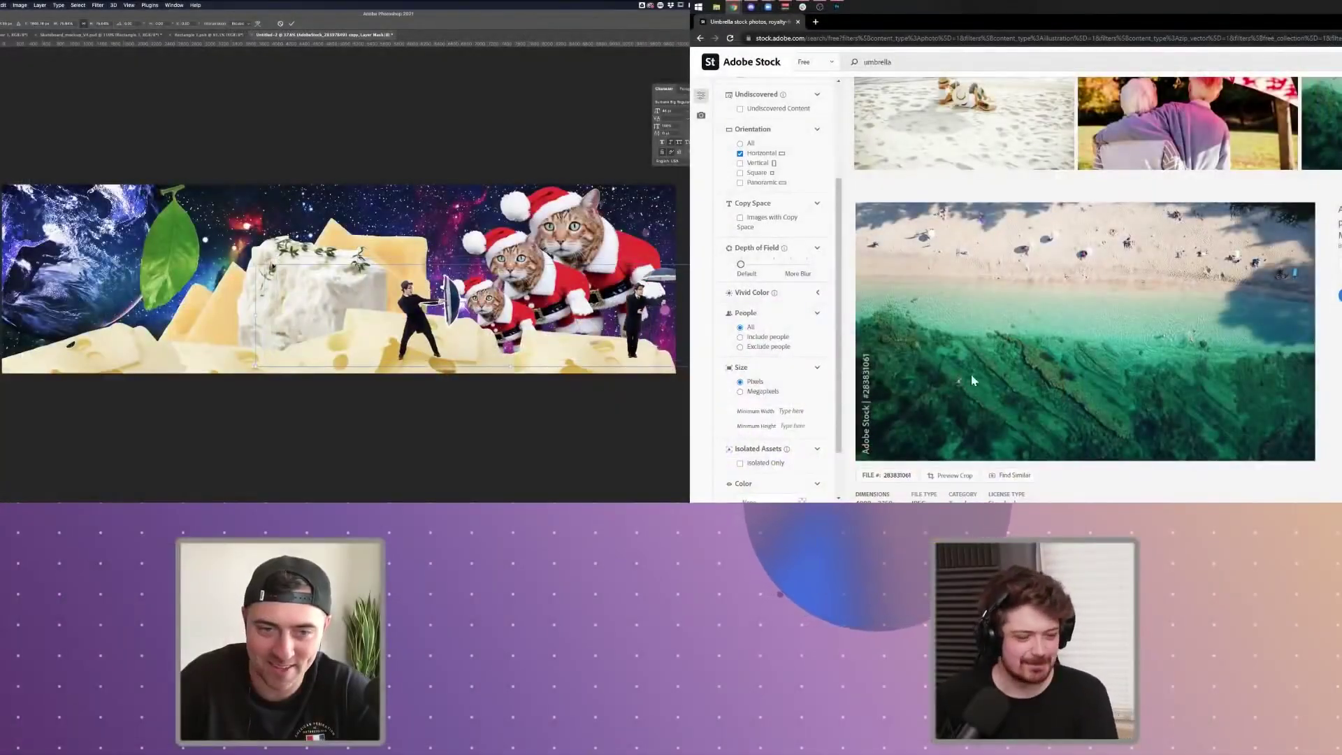
left_click_drag(325, 271, 337, 274)
scroll(402, 279, "up", 7)
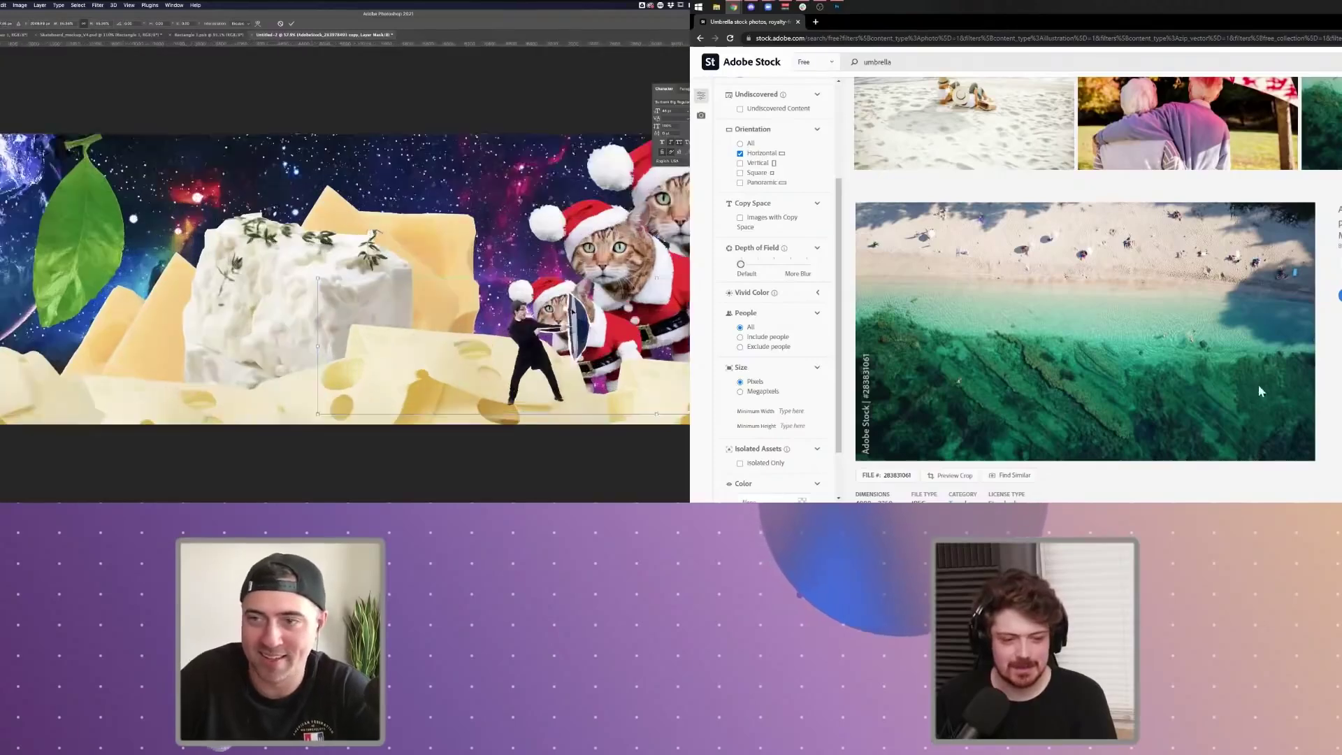
left_click_drag(610, 354, 365, 318)
- Switch to the lemon-man composite in the other Photoshop window, raise and enlarge the aerial beach photo, and shrink the umbrella man slightly
left_click(837, 7)
left_click_drag(1337, 238, 1163, 238)
left_click_drag(365, 318, 365, 312)
left_click_drag(1162, 238, 990, 284)
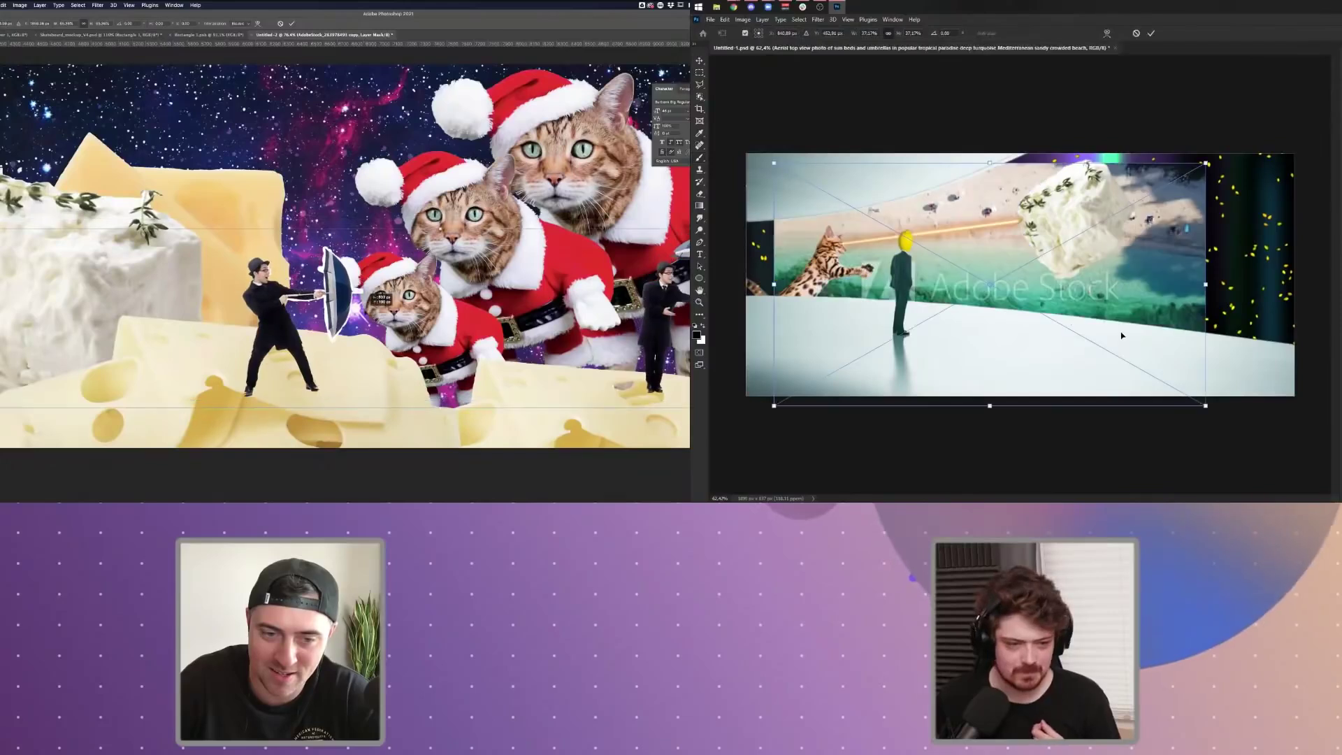
left_click_drag(1141, 324, 1105, 214)
left_click_drag(24, 232, 27, 233)
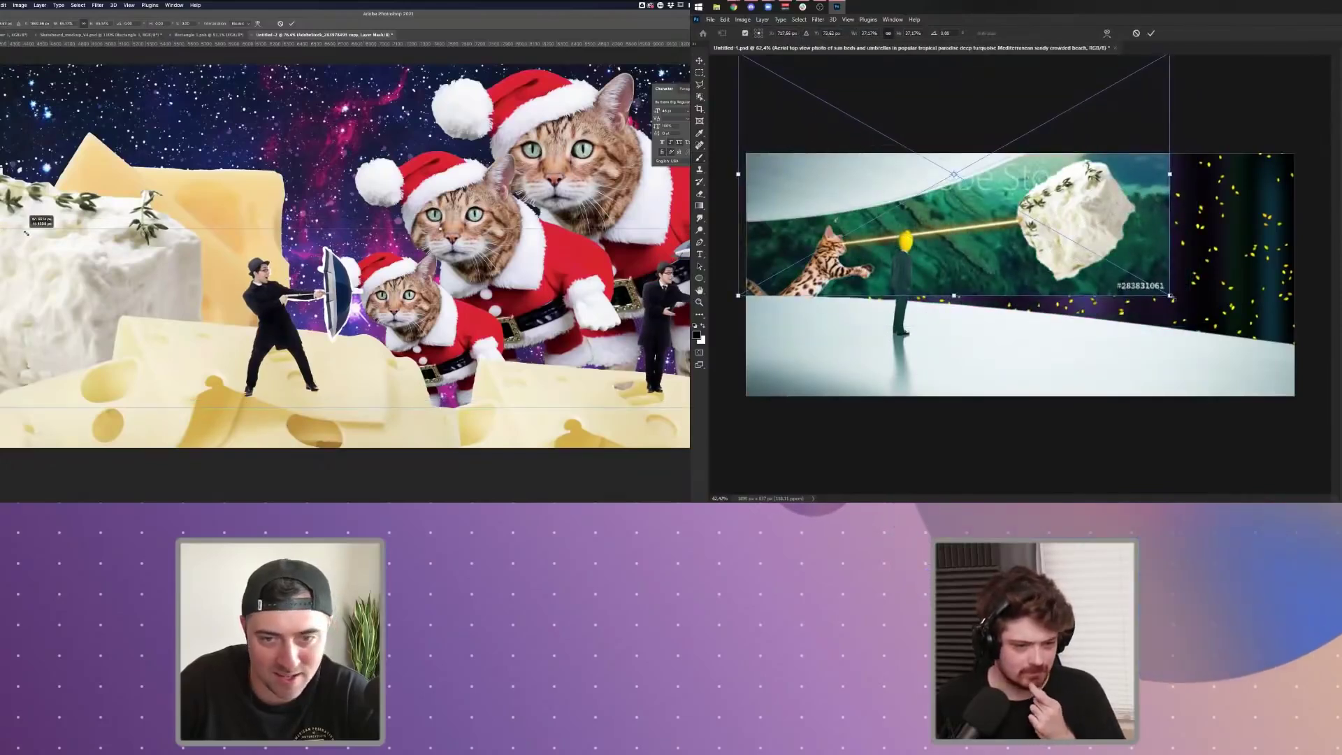
left_click_drag(1173, 299, 1328, 383)
left_click_drag(26, 233, 56, 239)
left_click_drag(1328, 383, 1341, 404)
- Fit the green-water part of the beach photo behind the cat and floating cheese, and shift the umbrella man on the cheese
left_click_drag(444, 340, 425, 332)
left_click_drag(1208, 342, 1208, 270)
left_click_drag(425, 332, 423, 331)
left_click_drag(1208, 269, 1205, 278)
left_click_drag(423, 331, 403, 299)
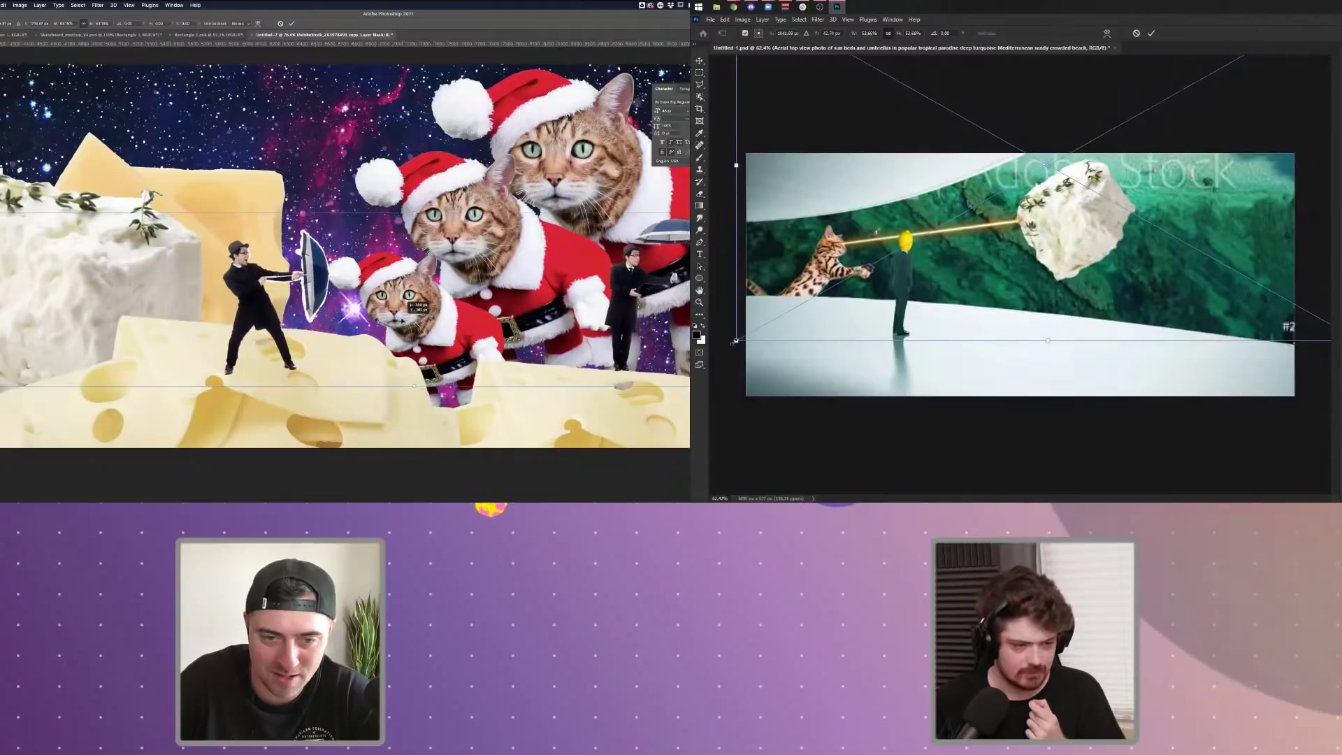
left_click_drag(735, 342, 770, 322)
left_click_drag(402, 320, 403, 320)
left_click_drag(770, 322, 749, 334)
left_click_drag(403, 320, 399, 322)
left_click_drag(1006, 282, 1002, 285)
left_click_drag(400, 322, 399, 322)
left_click_drag(1002, 285, 998, 289)
- Tilt the beach photo to follow the curved white floor, settle the umbrella man before the smallest cat, and apply both transforms
left_click_drag(399, 323, 432, 326)
left_click_drag(1078, 370, 1036, 372)
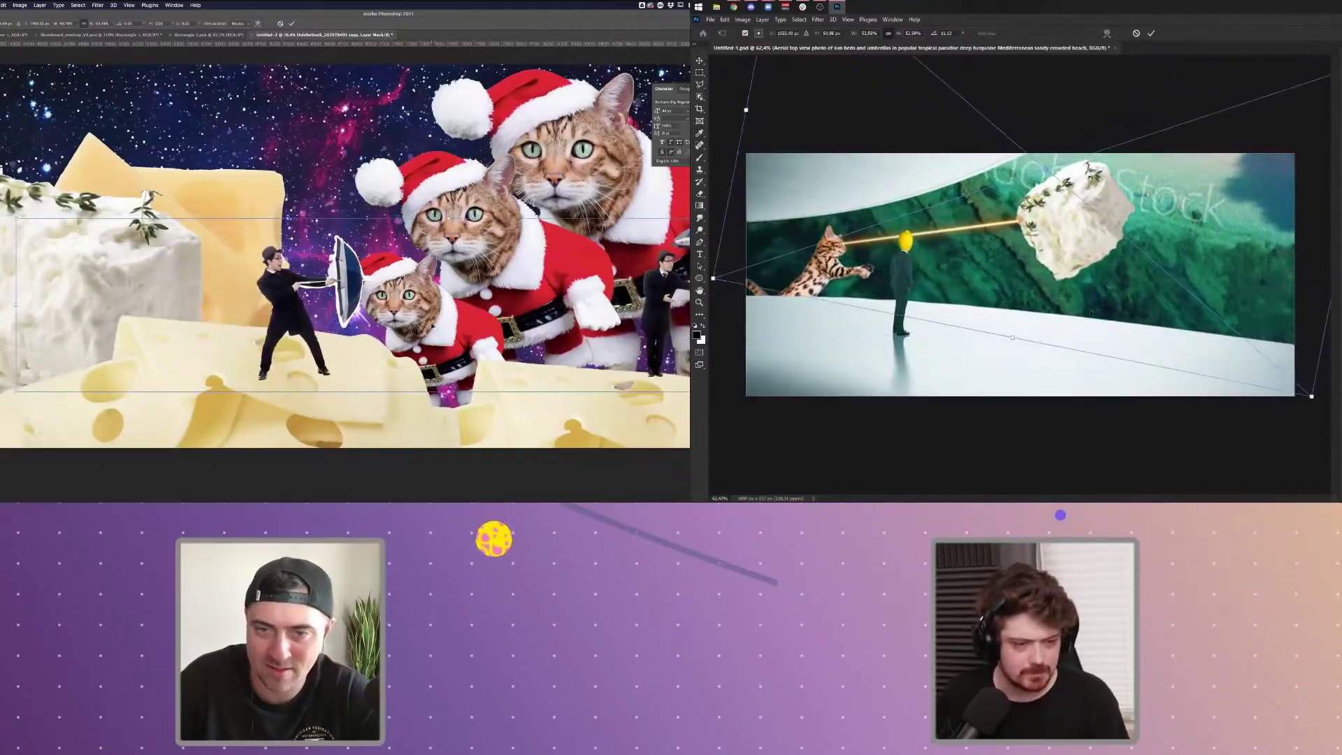
left_click_drag(1091, 312, 1112, 312)
left_click_drag(1059, 367, 1082, 366)
key("Return")
left_click_drag(1096, 304, 1070, 306)
scroll(303, 275, "down", 2)
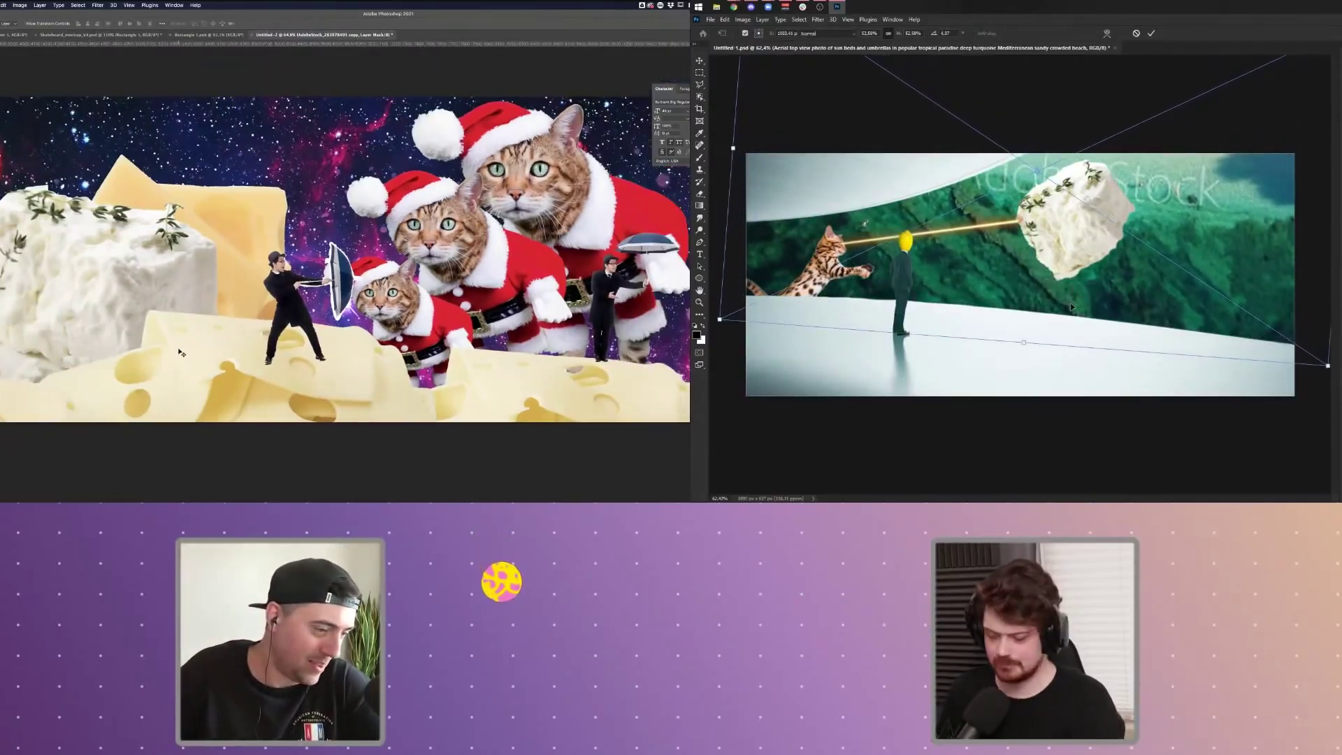
key("Return")
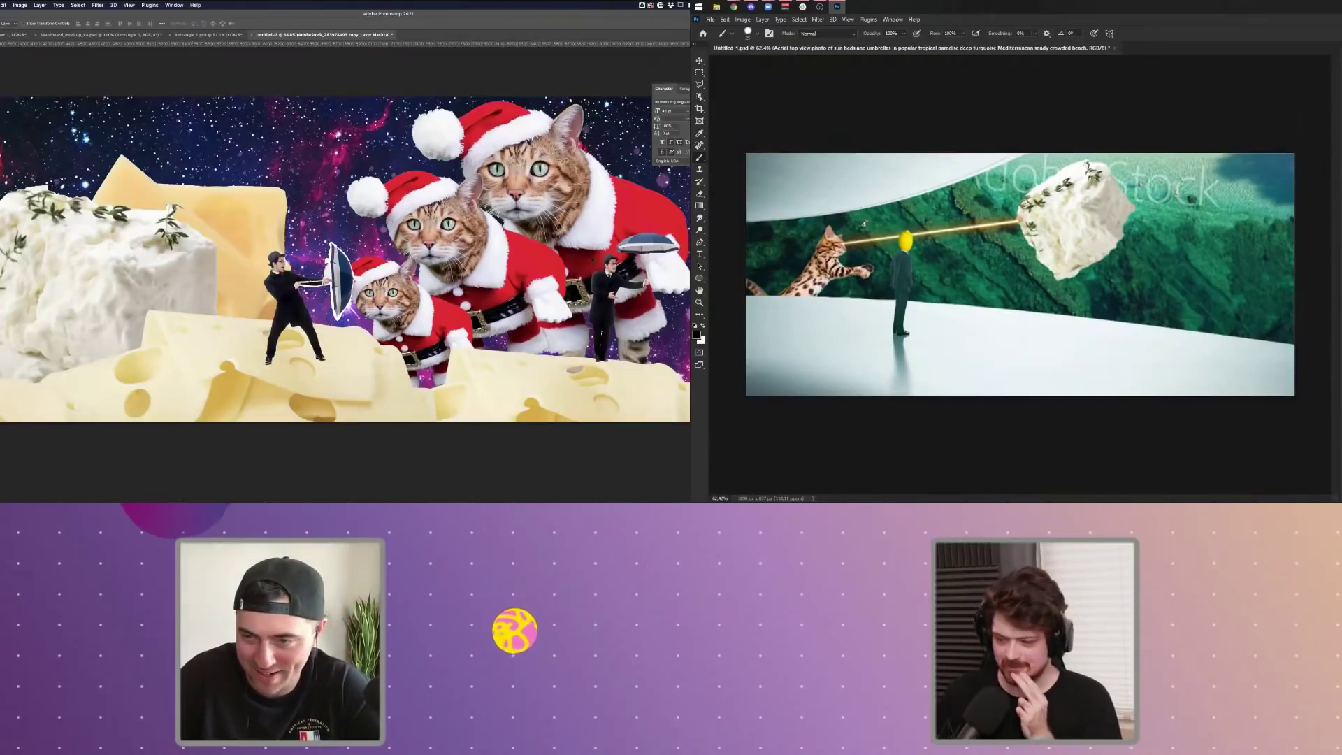
- Marquee-select the second umbrella man in front of the cats, fill him and his umbrella out on the layer mask, and deselect
key("m")
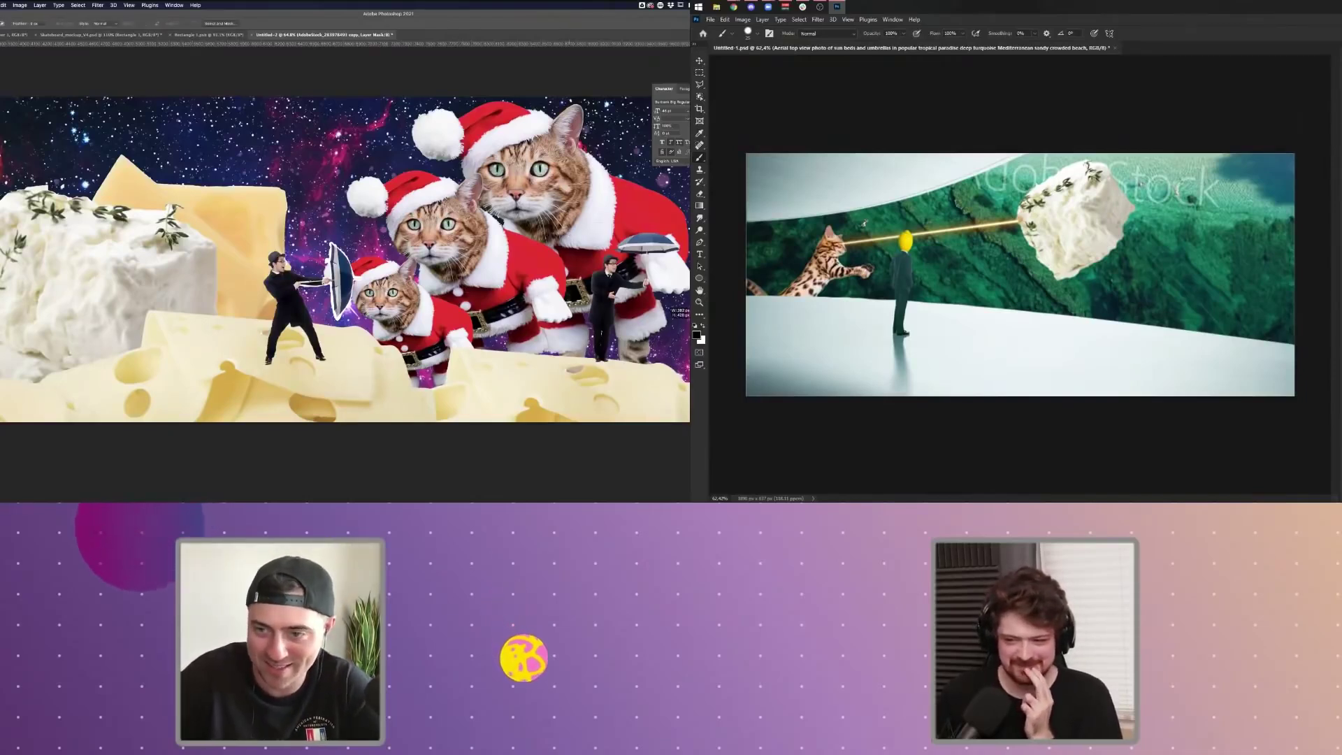
left_click_drag(568, 222, 688, 371)
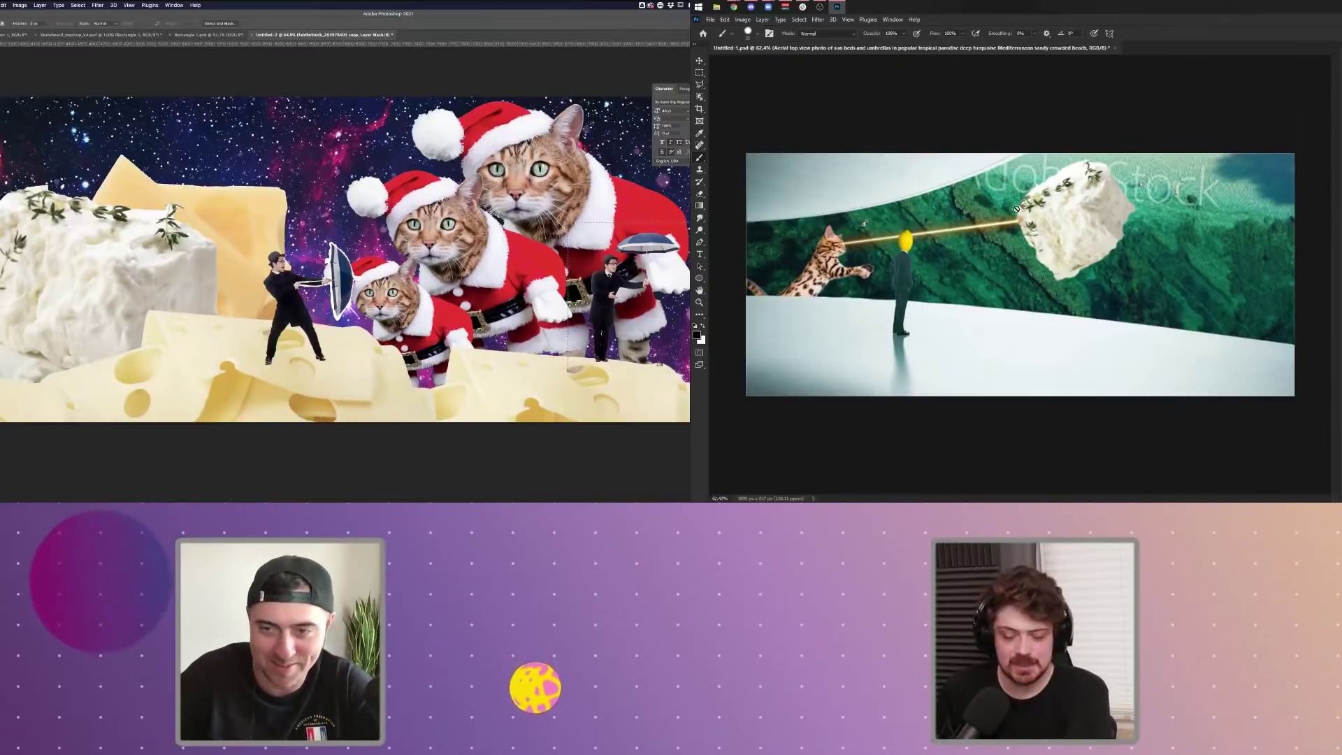
key("g")
left_click(607, 296)
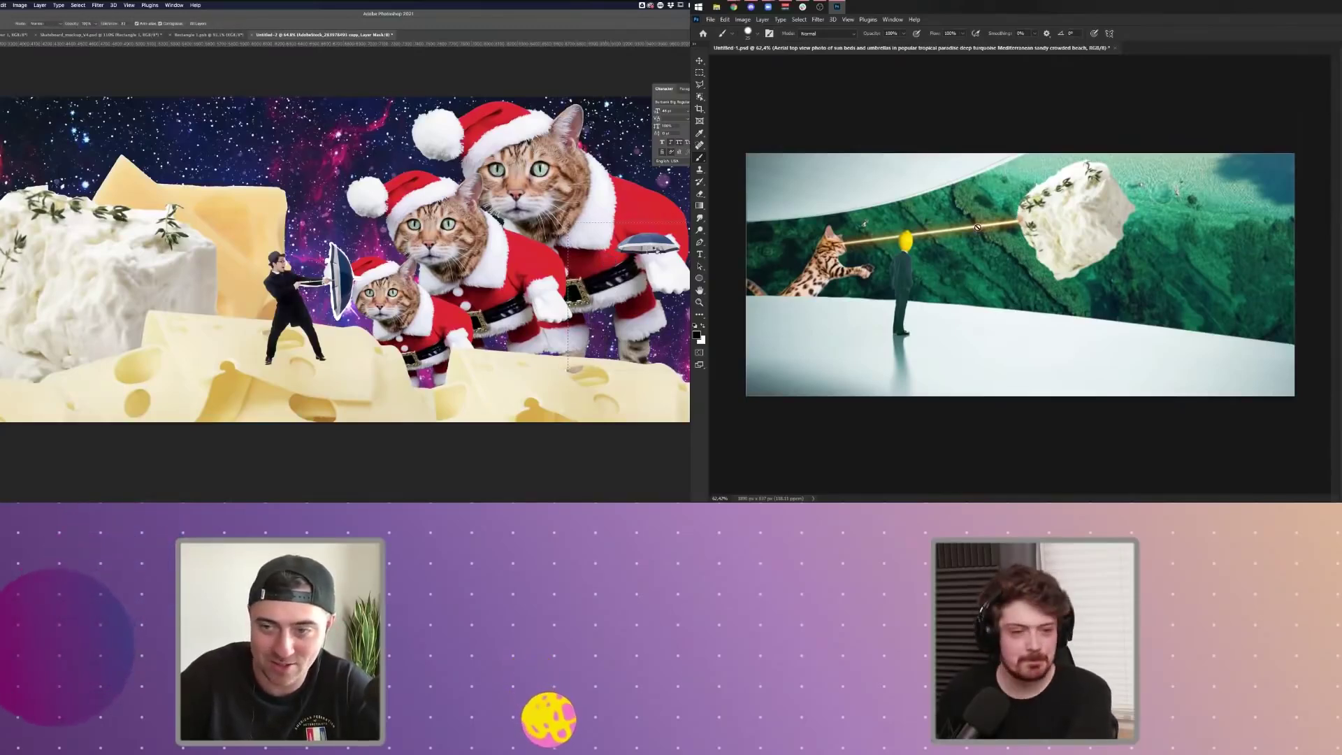
left_click(656, 248)
scroll(865, 224, "up", 10)
key("super+d")
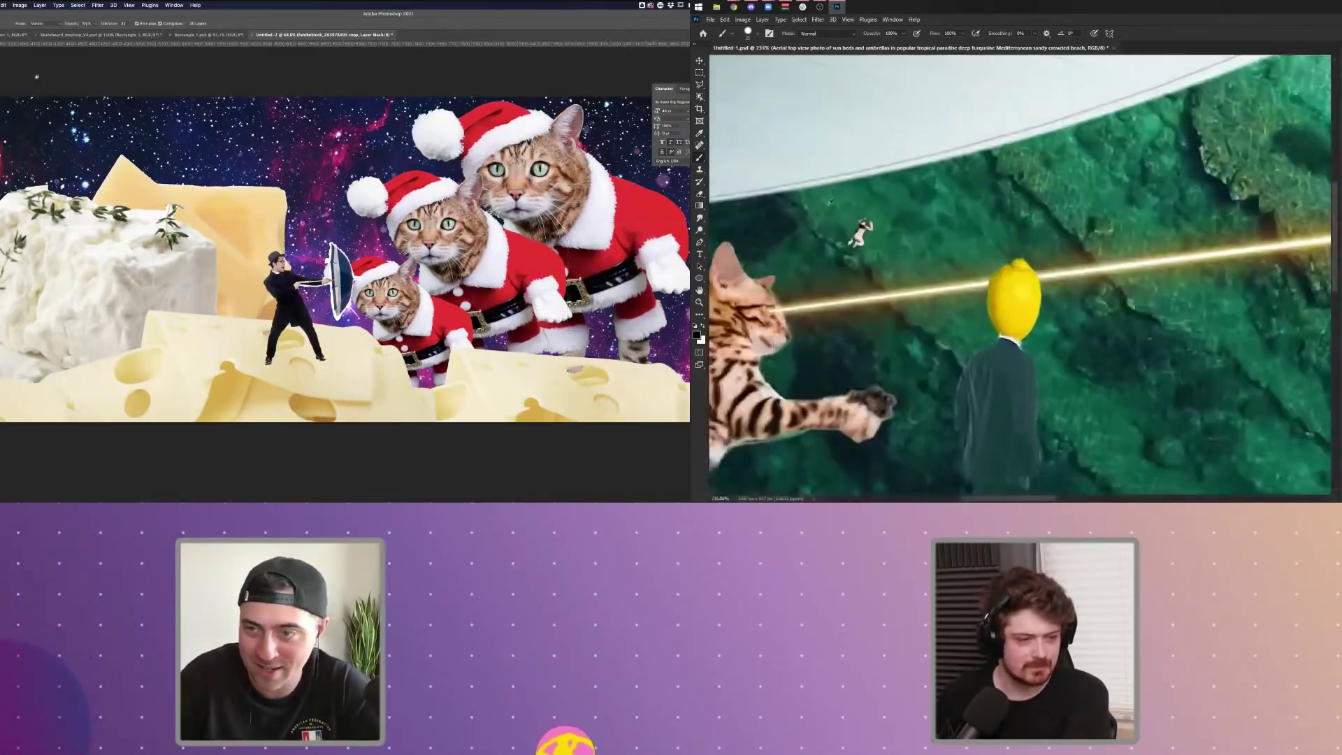
- Change the active layer and choose the Spot Healing Brush in the lemon-man composite
key("v")
scroll(571, 215, "right", 2)
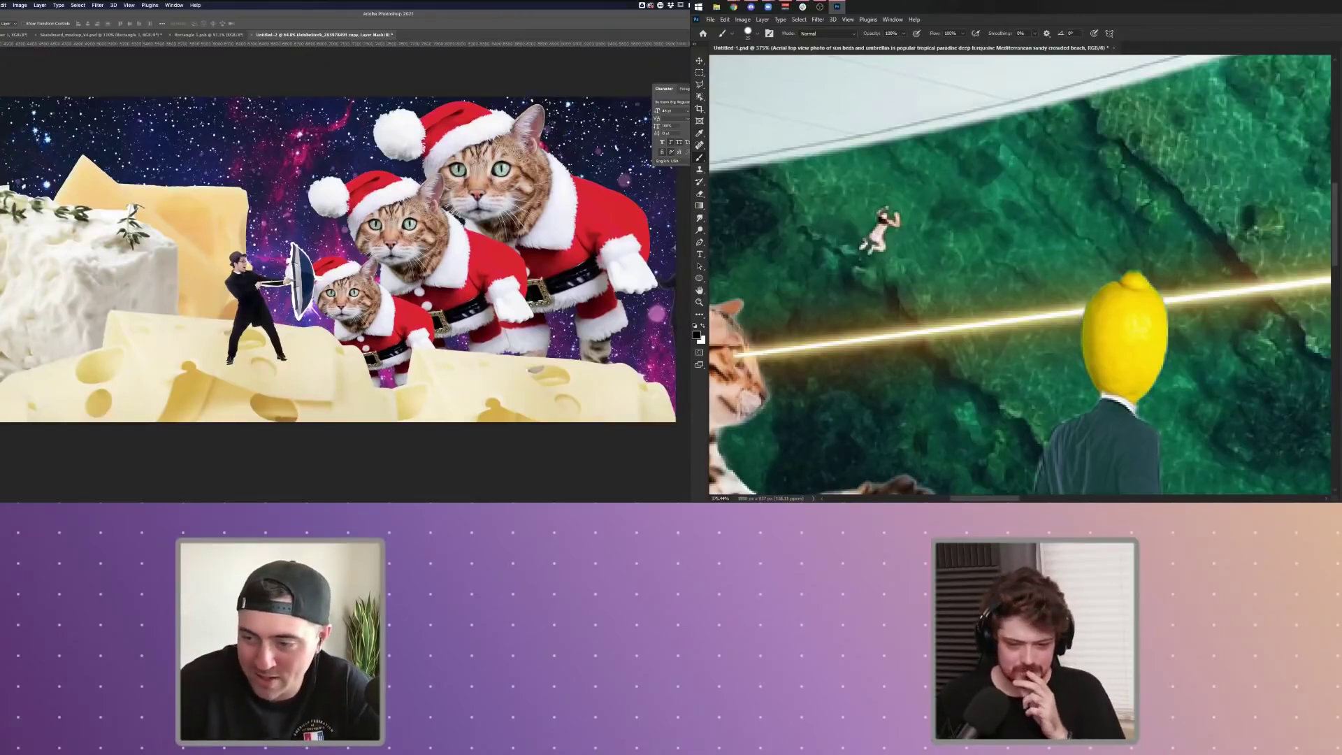
left_click(1341, 492)
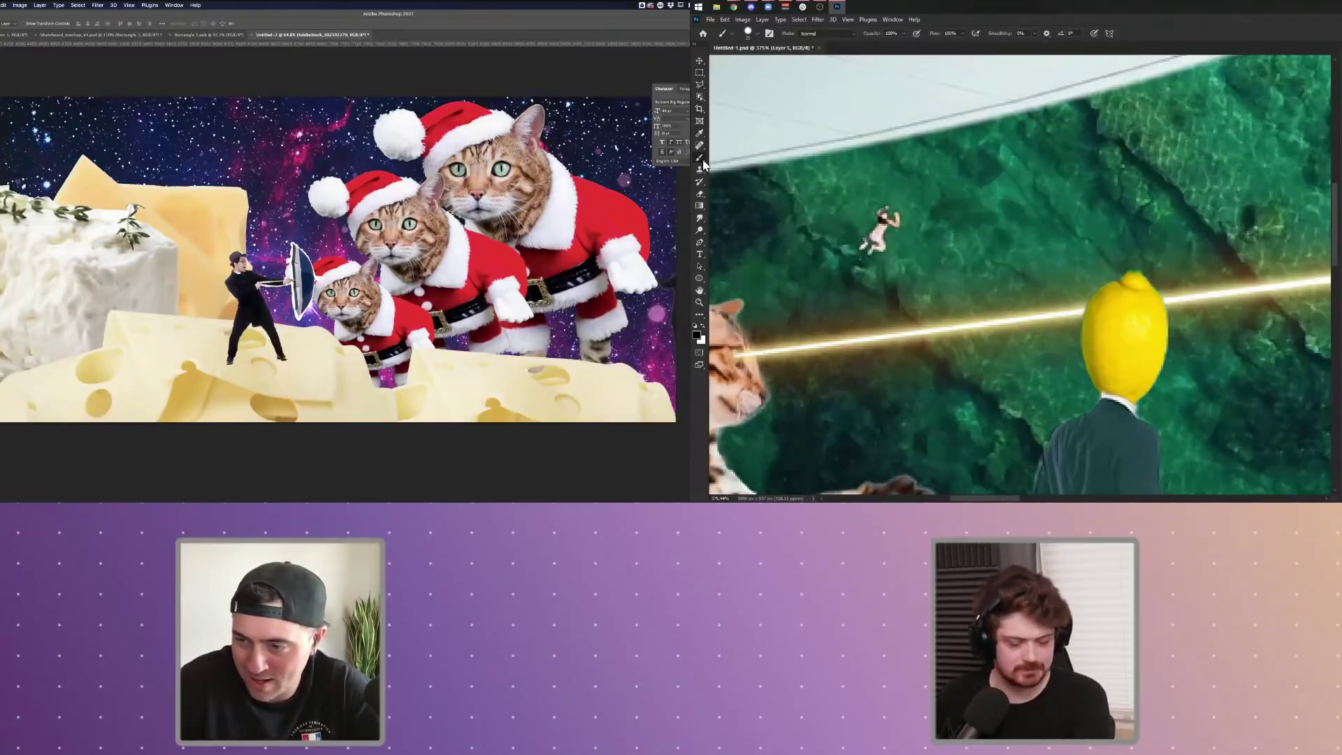
left_click(700, 147)
- Scale the three Santa cats down slightly and shift them away from the umbrella, and select the beach photo layer in the lemon-man composite
key("super+semicolon")
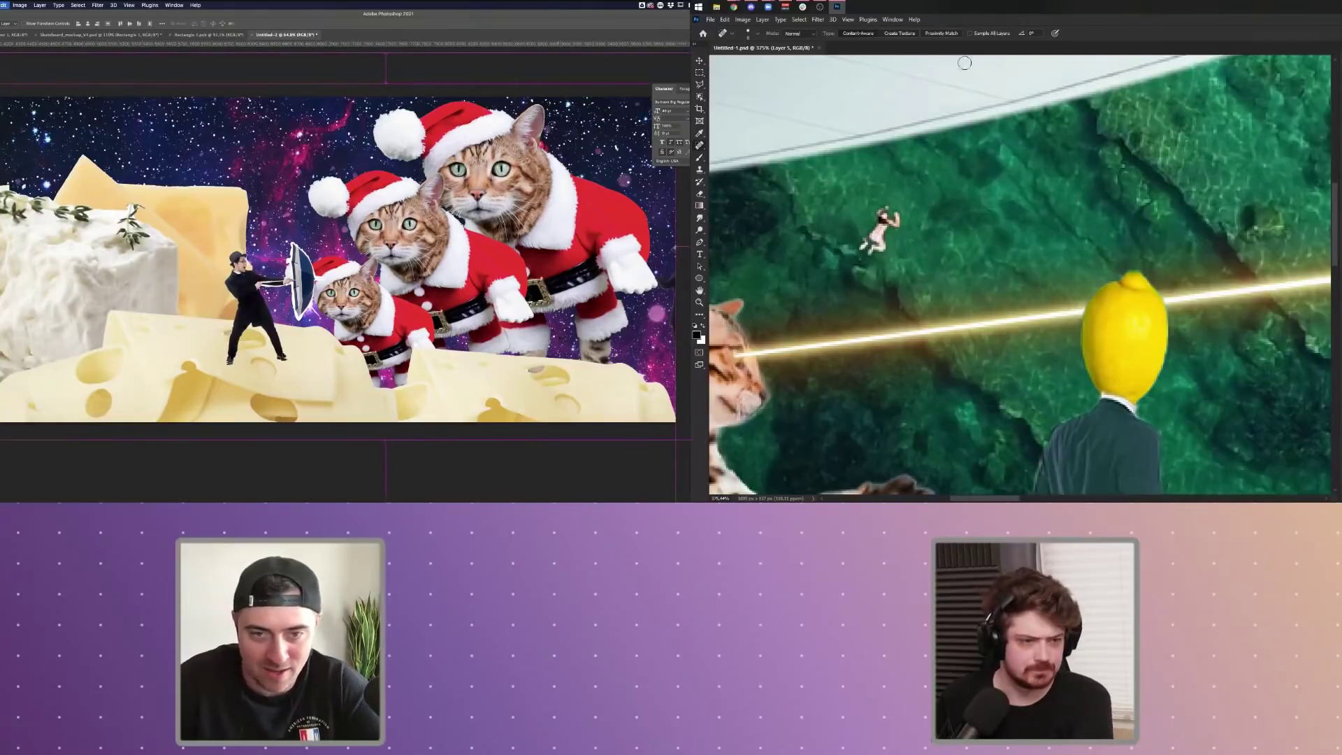
scroll(339, 278, "down", 4)
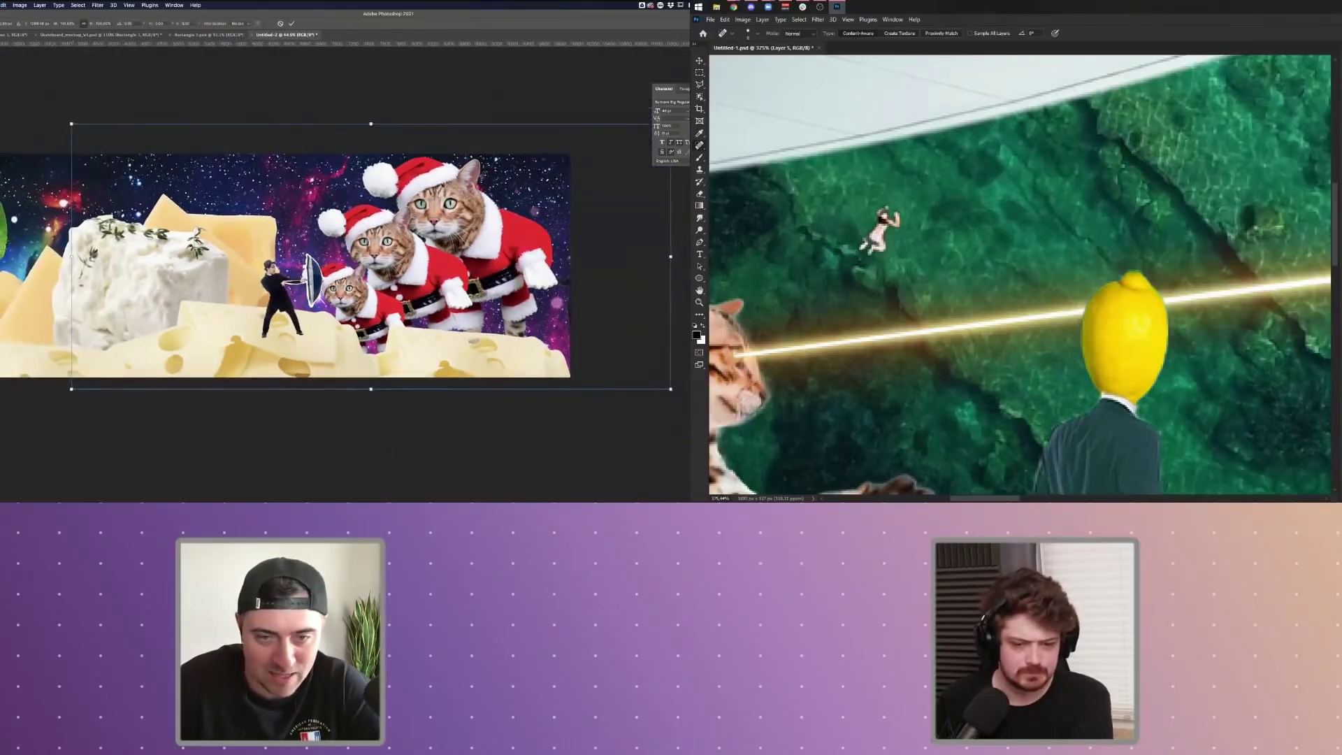
left_click_drag(71, 388, 90, 381)
key("alt+bracketleft")
mouse_move(595, 243)
left_mouse_down()
mouse_move(609, 242)
mouse_move(593, 233)
mouse_move(579, 250)
left_mouse_up()
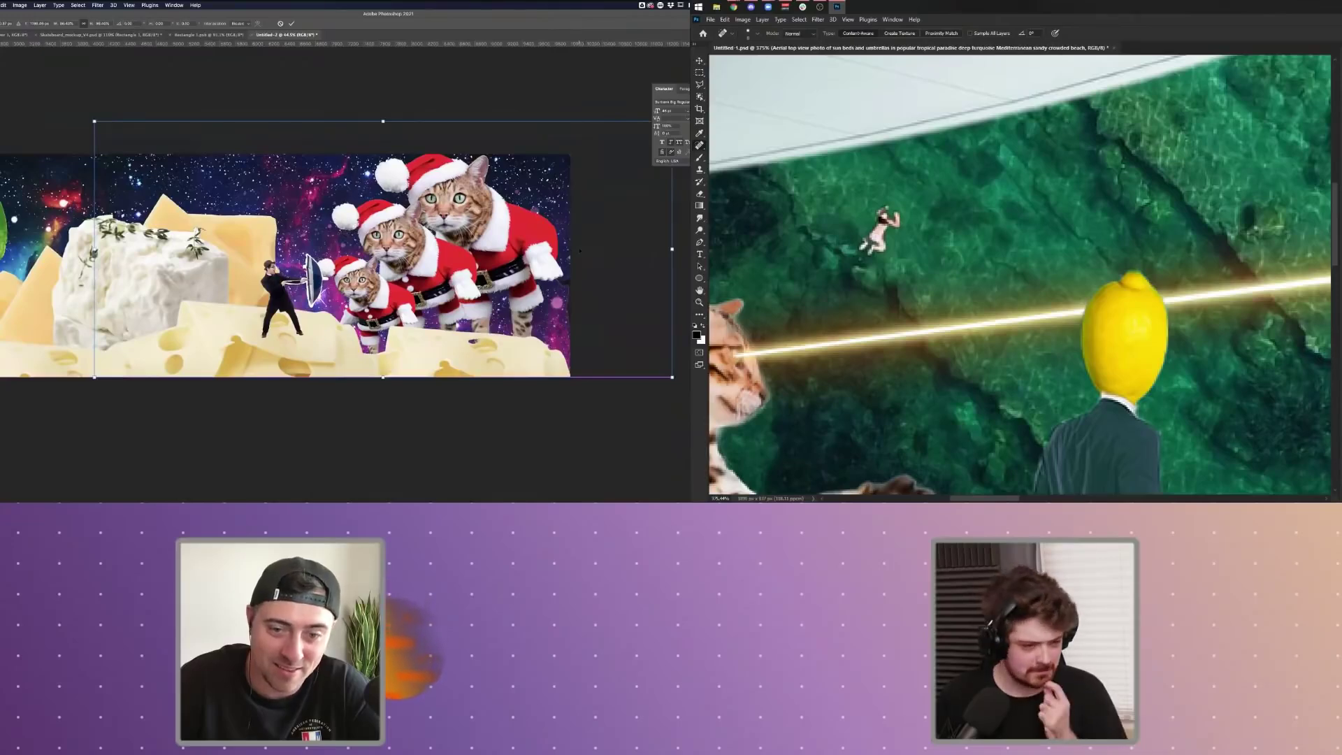
key("Return")
- Examine the white fringe around the man and his umbrella up close, toggling the layer's visibility to check it
scroll(1162, 291, "down", 12)
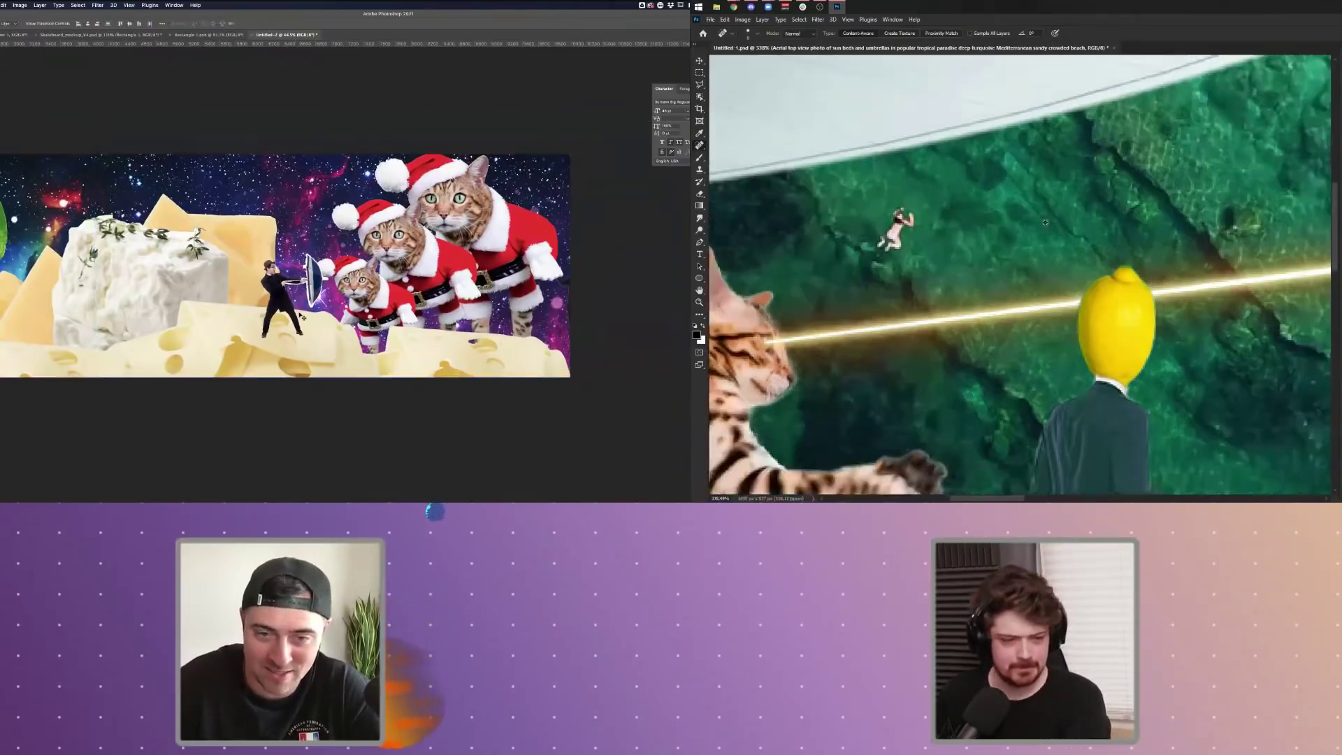
left_click(298, 310, "super")
left_click(298, 310, "super")
left_click(299, 309)
scroll(1050, 215, "down", 5)
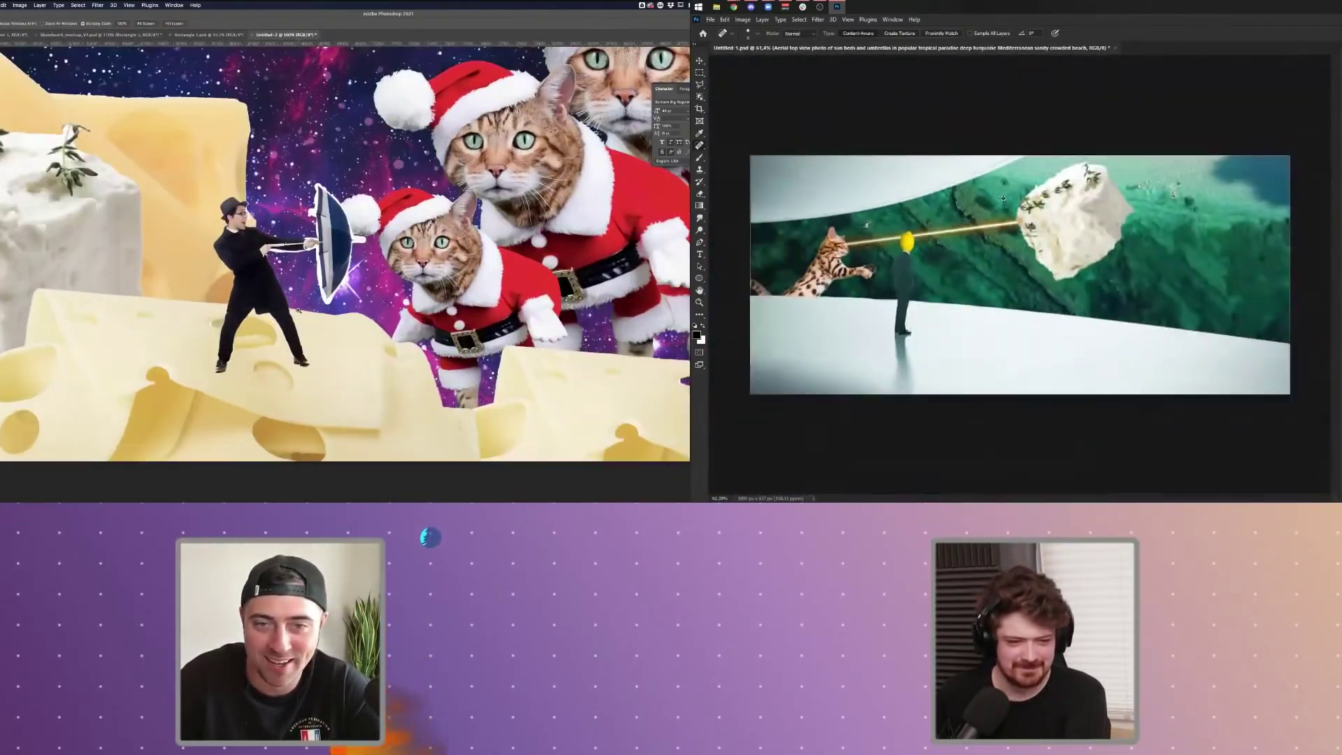
left_click(299, 310)
scroll(380, 272, "up", 3)
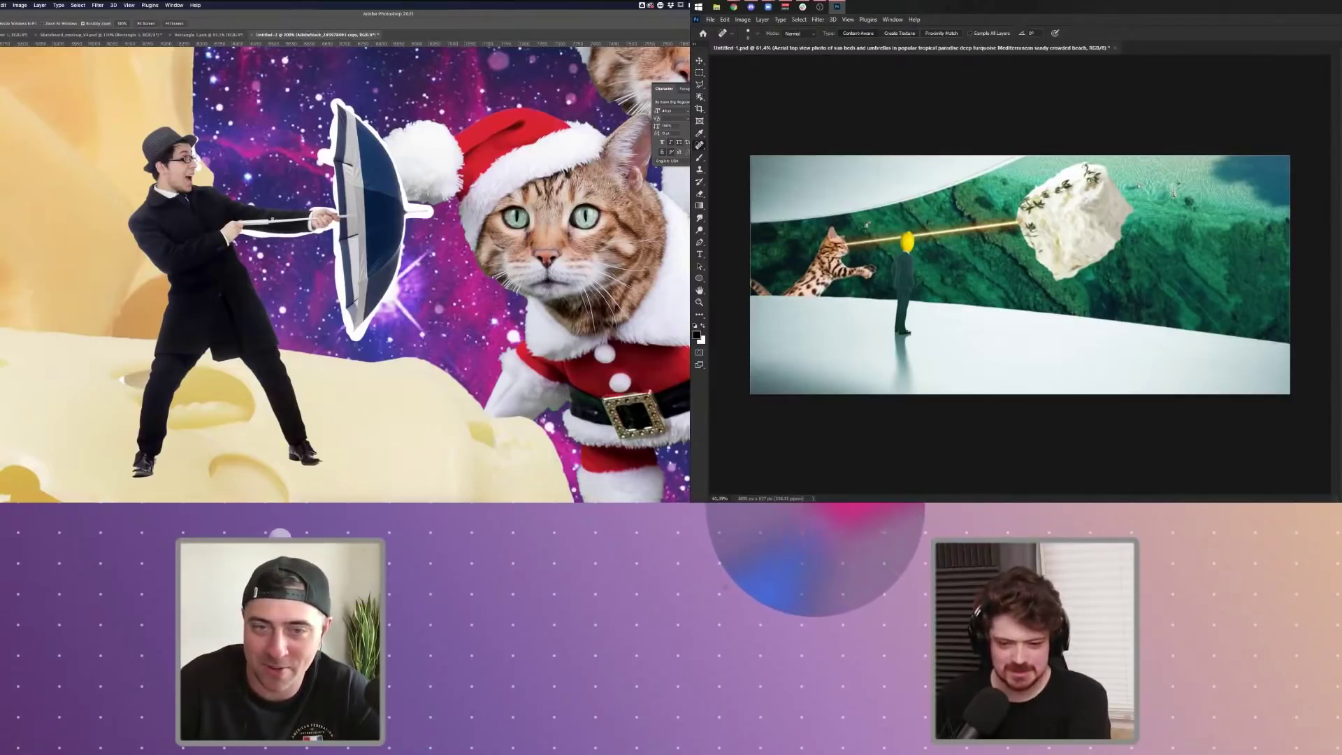
key("super+comma")
key("super+comma")
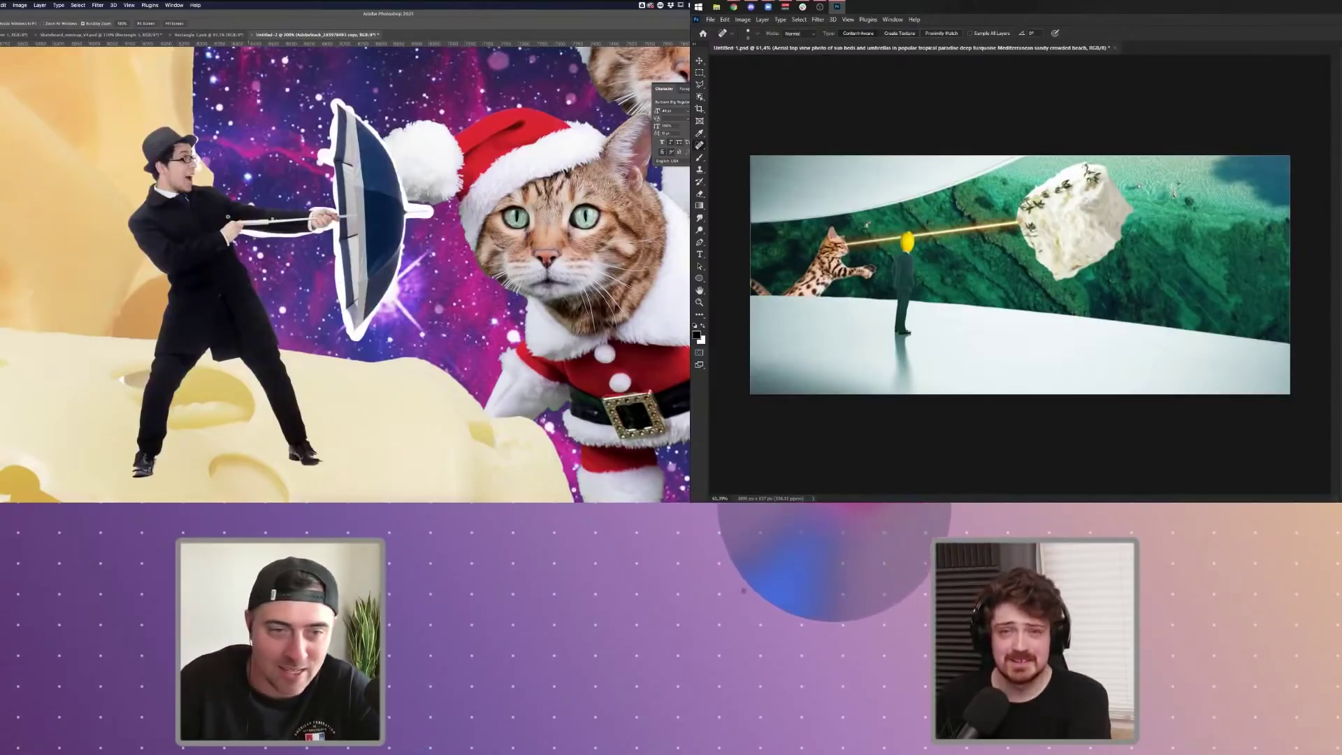
key("v")
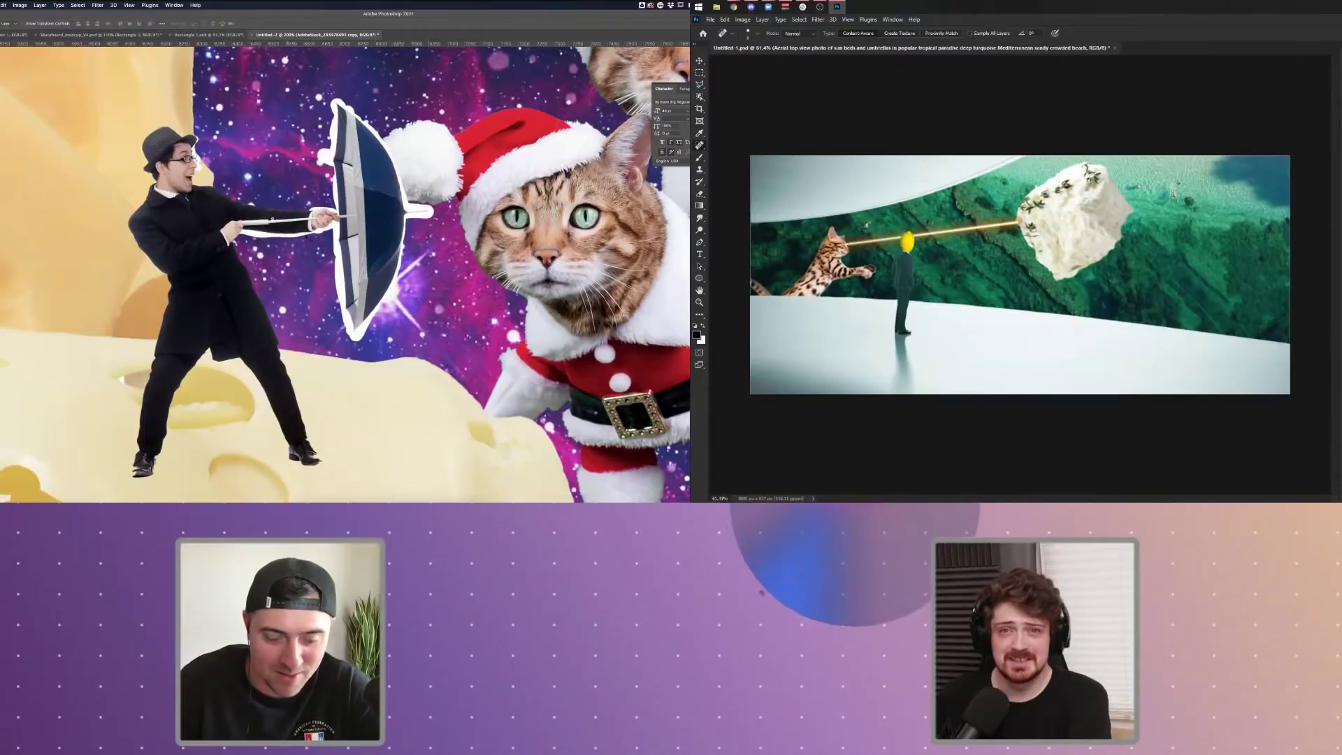
key("z")
left_click(302, 225)
left_click(303, 225)
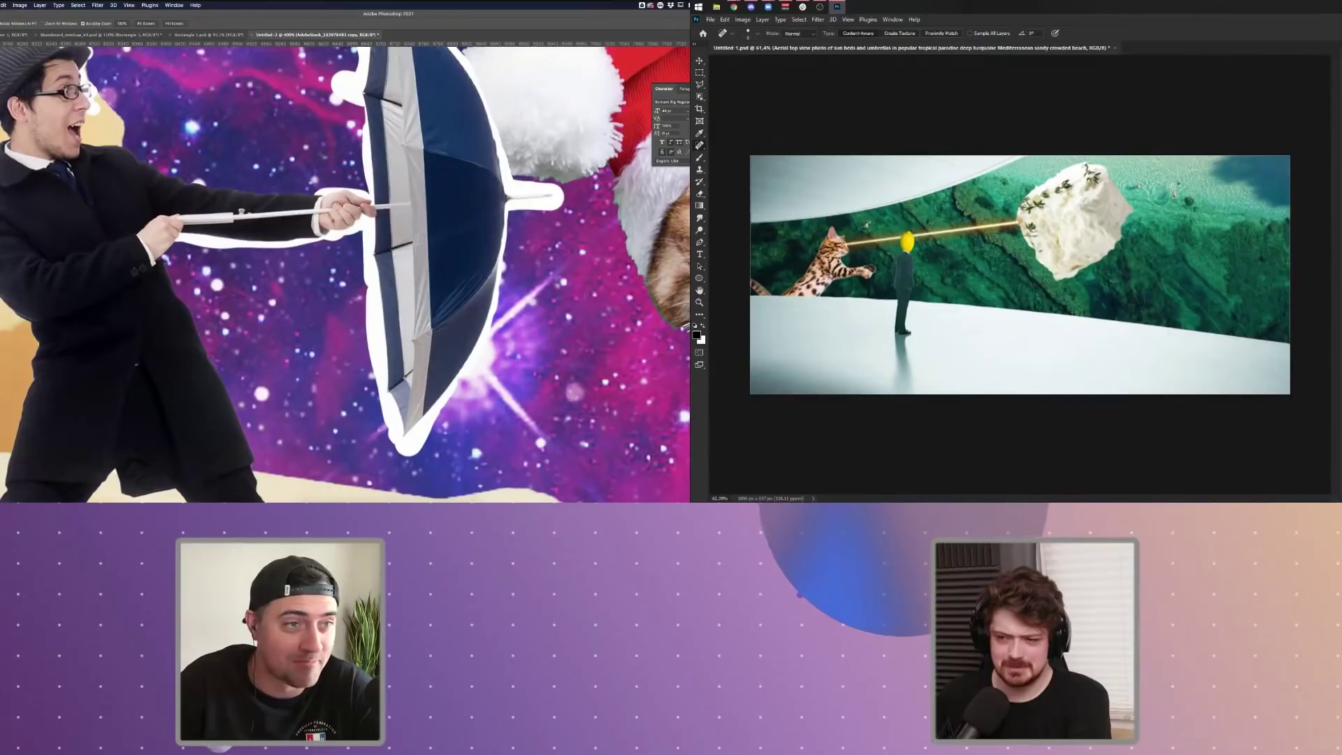
- Quick-select the white fringe under the umbrella man's sleeve and along the umbrella's inner edge, and hide it on the layer mask
key("w")
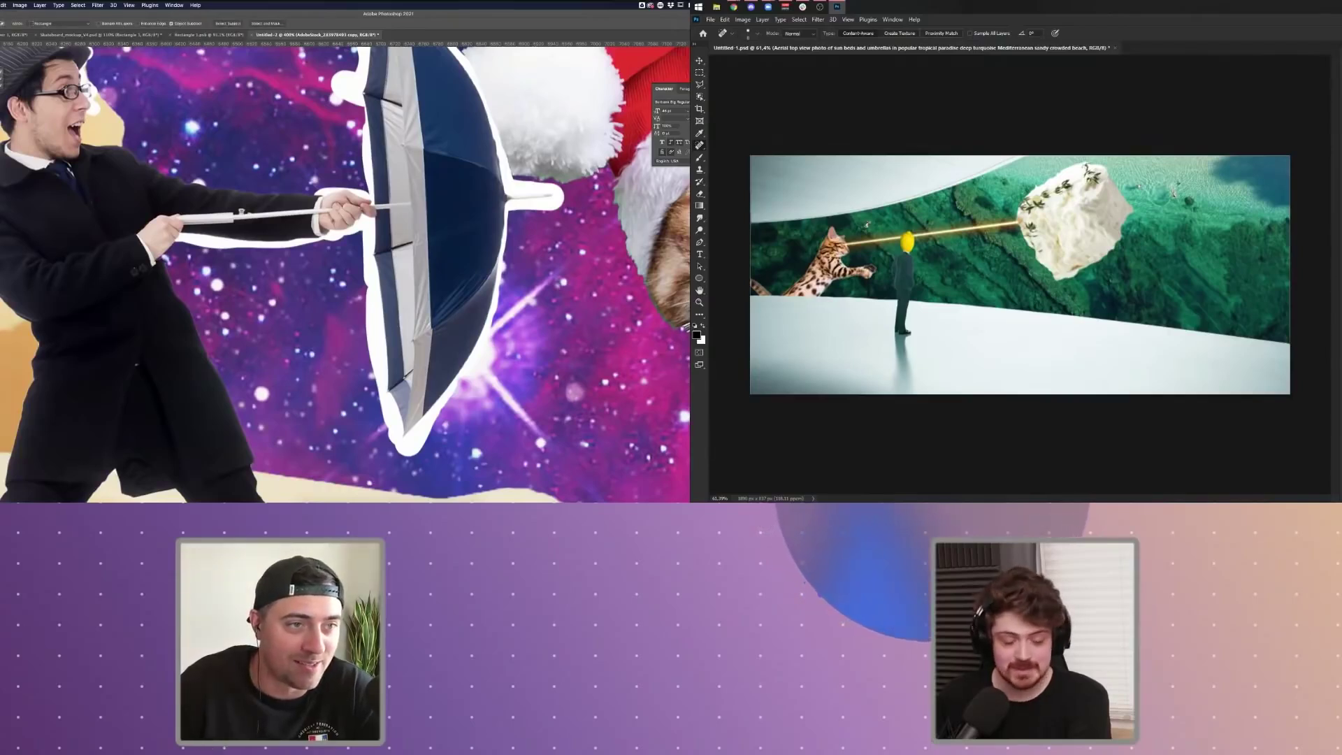
key("shift+w")
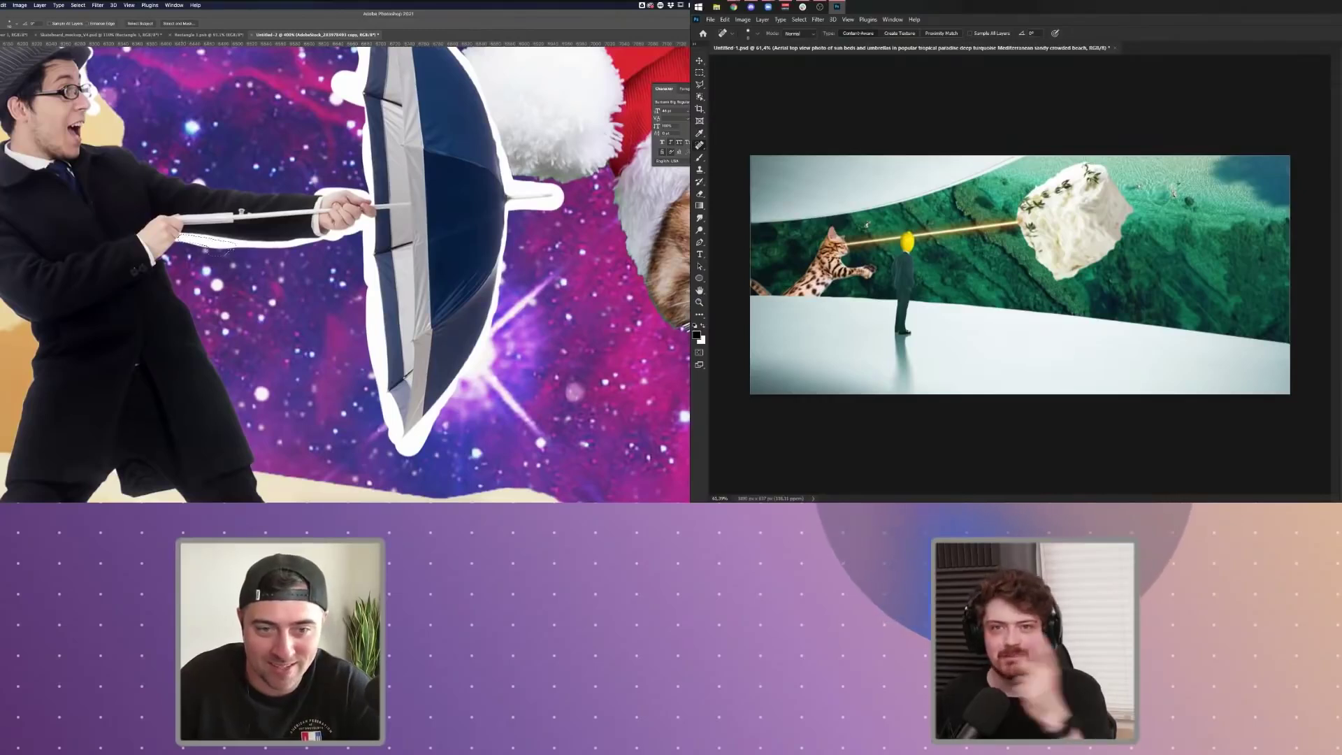
left_click_drag(184, 239, 323, 251)
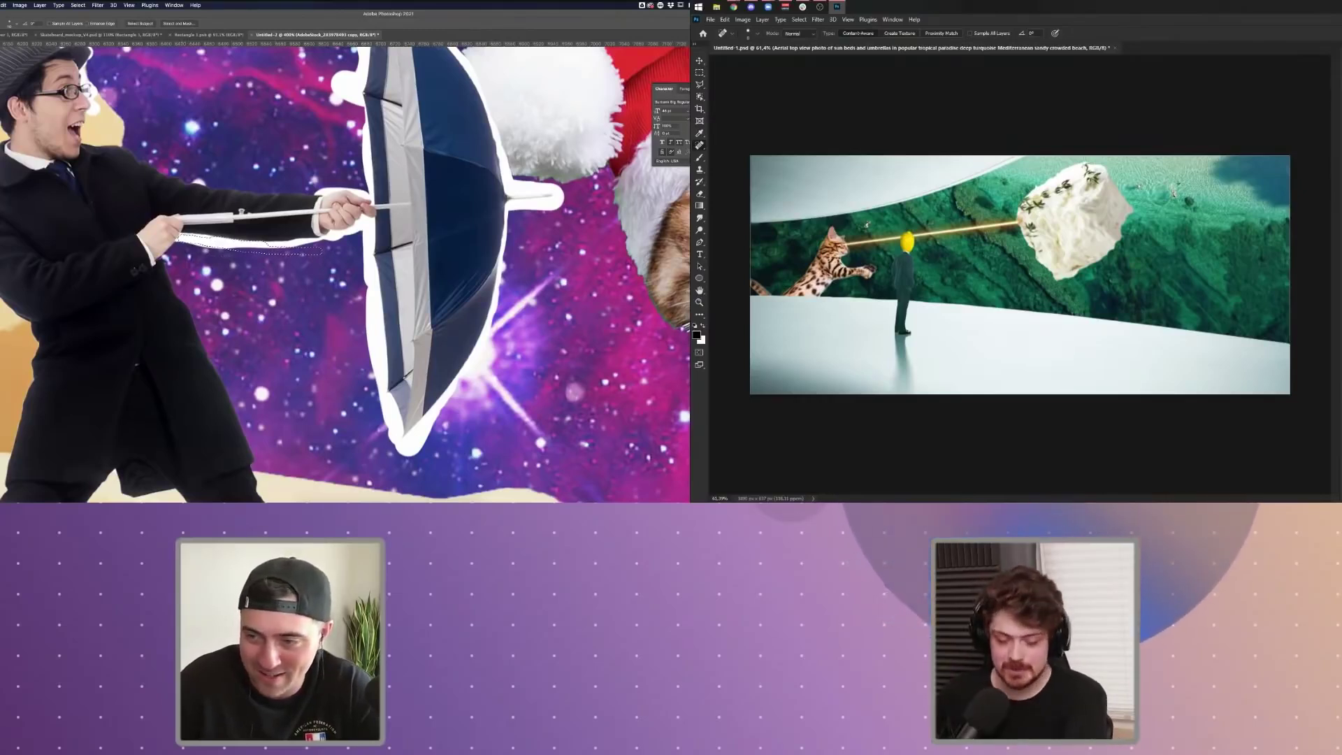
key("super+d")
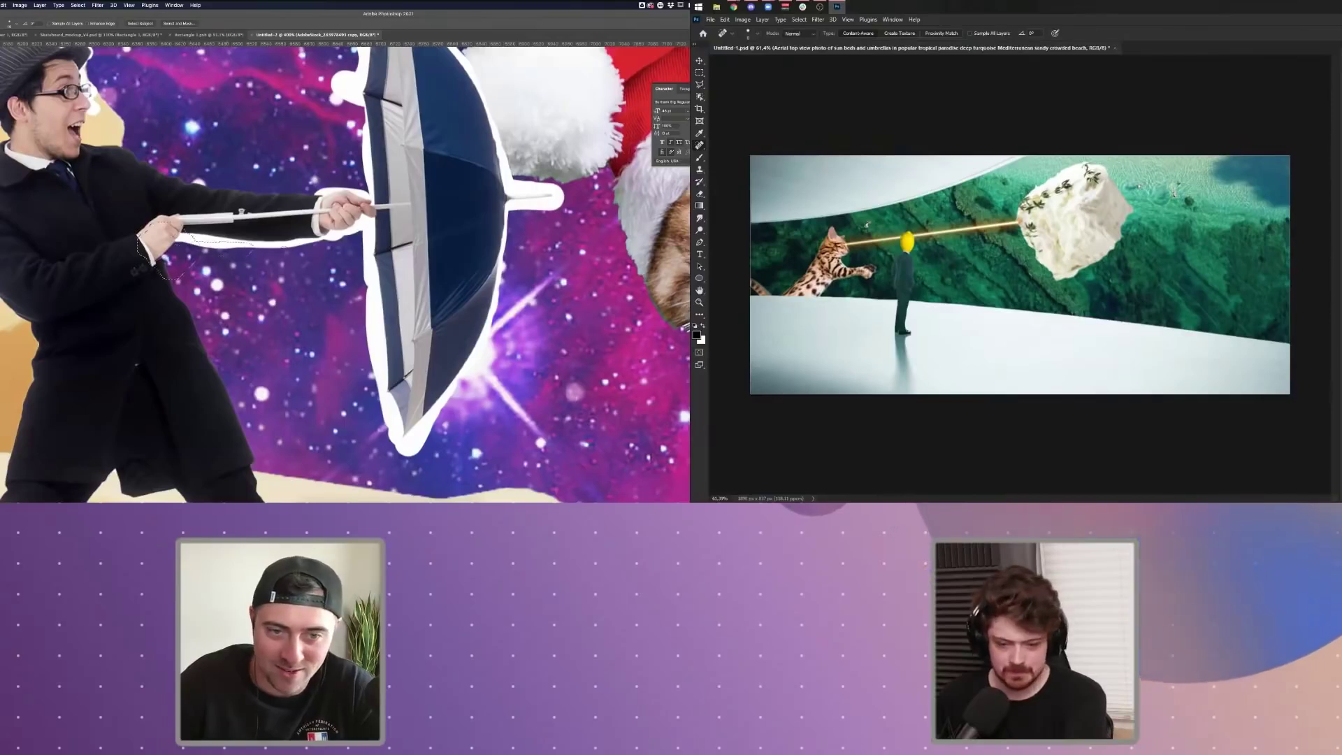
left_click_drag(182, 237, 338, 237)
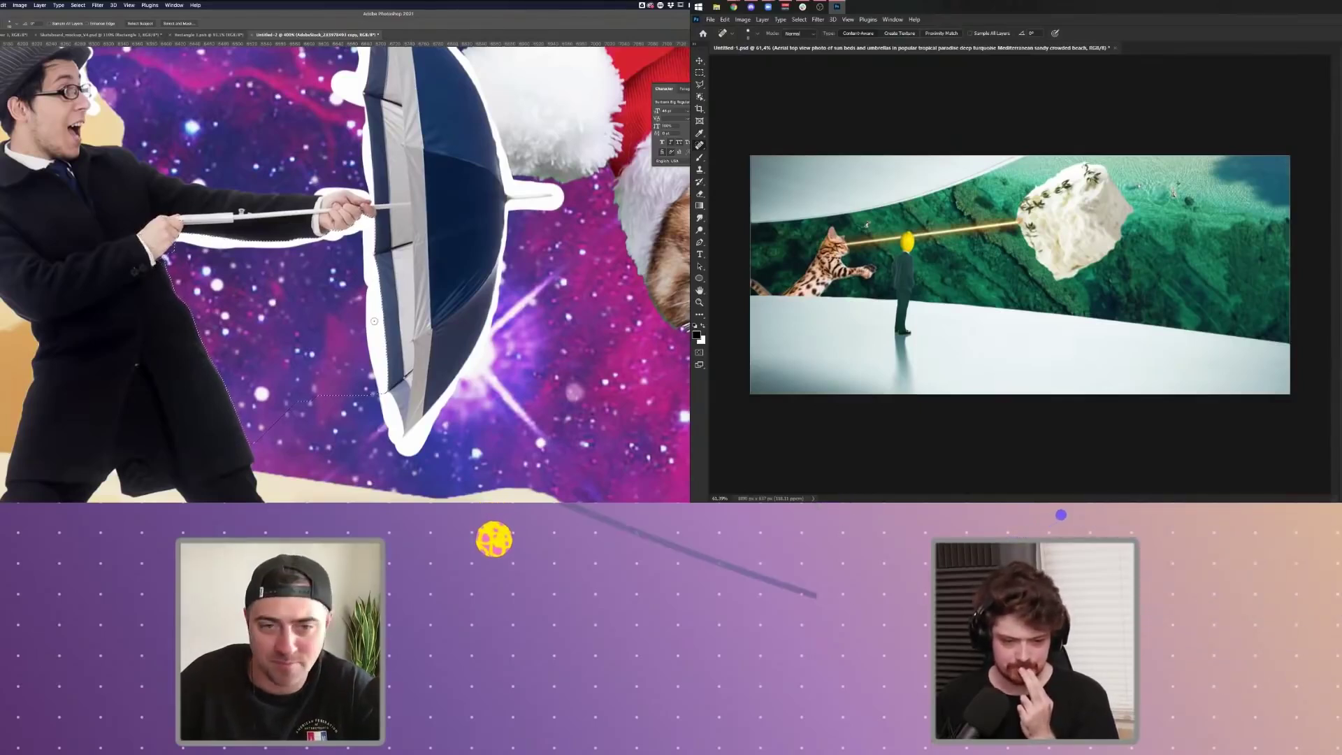
key("g")
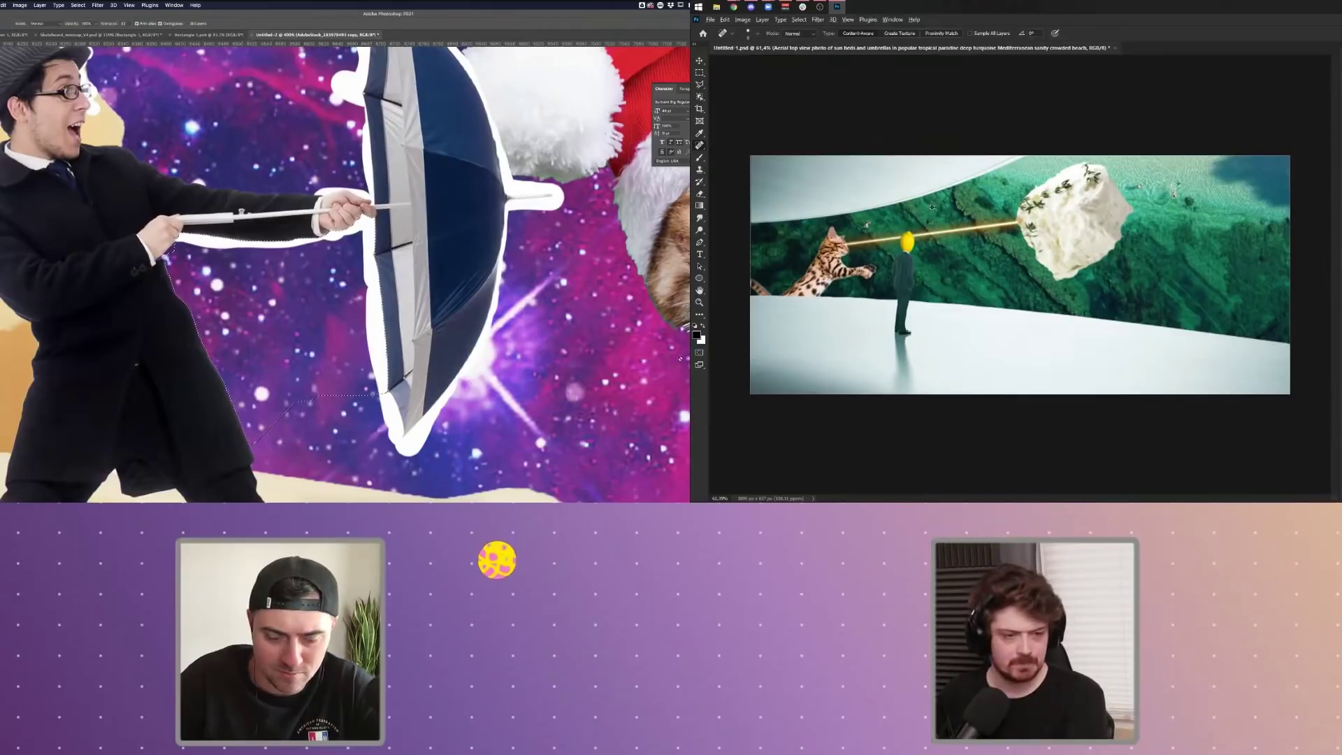
scroll(851, 224, "up", 1)
scroll(851, 222, "up", 10)
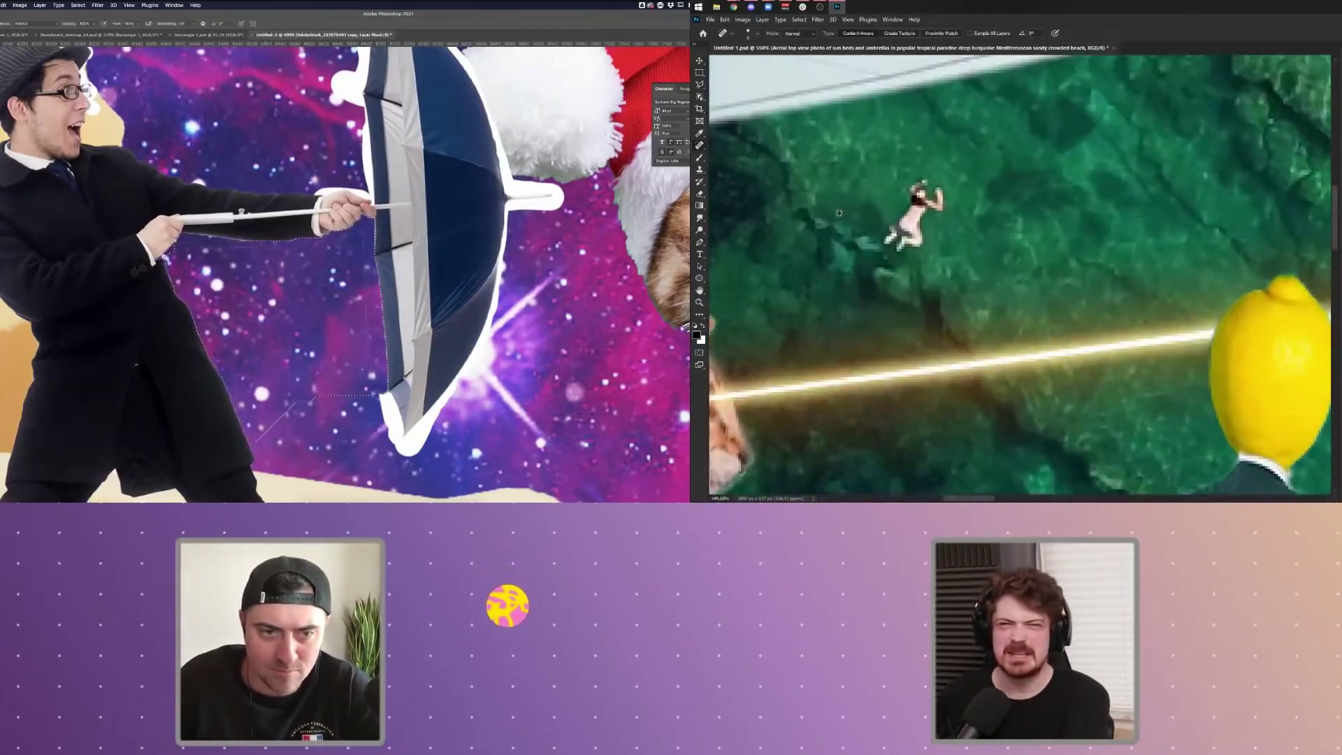
key("b")
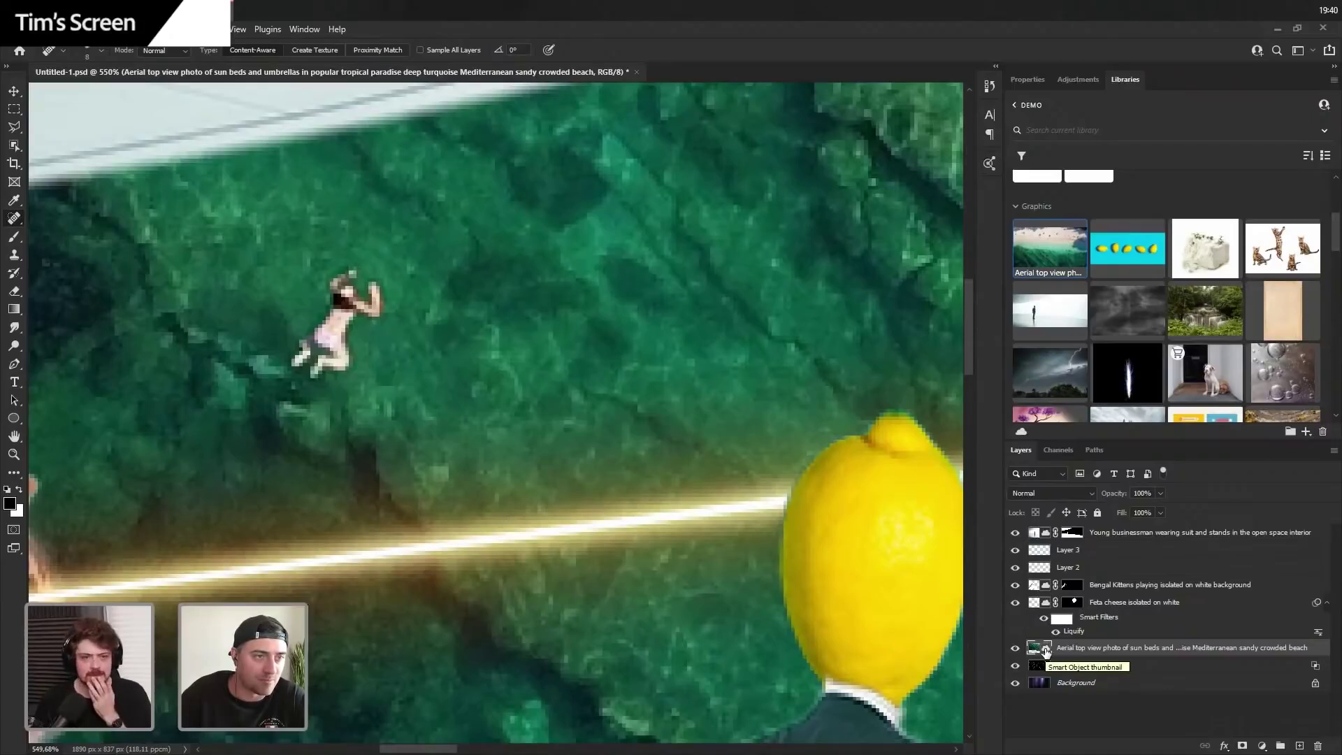
- Add a new layer above the beach photo and spot-heal the swimmer above the laser beam with Sample All Layers enabled
left_click(1299, 746)
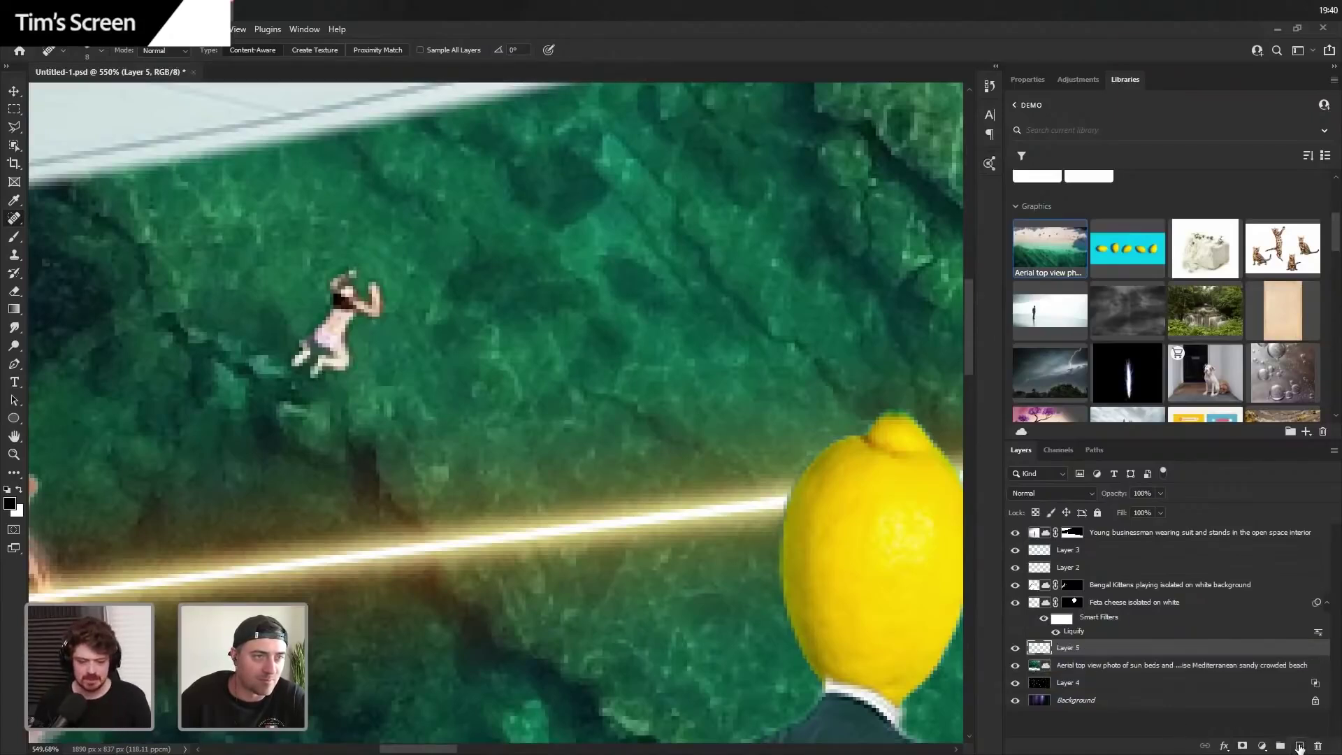
right_click(12, 220)
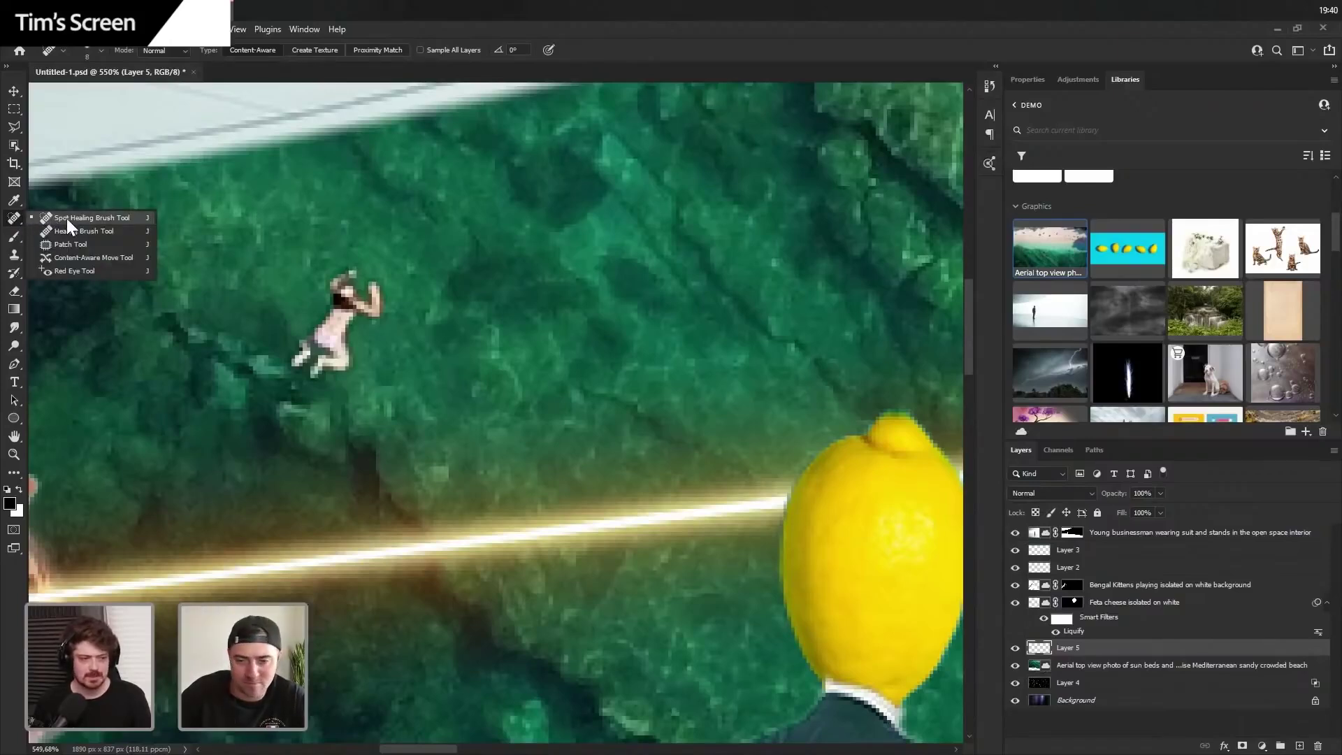
left_click(446, 32)
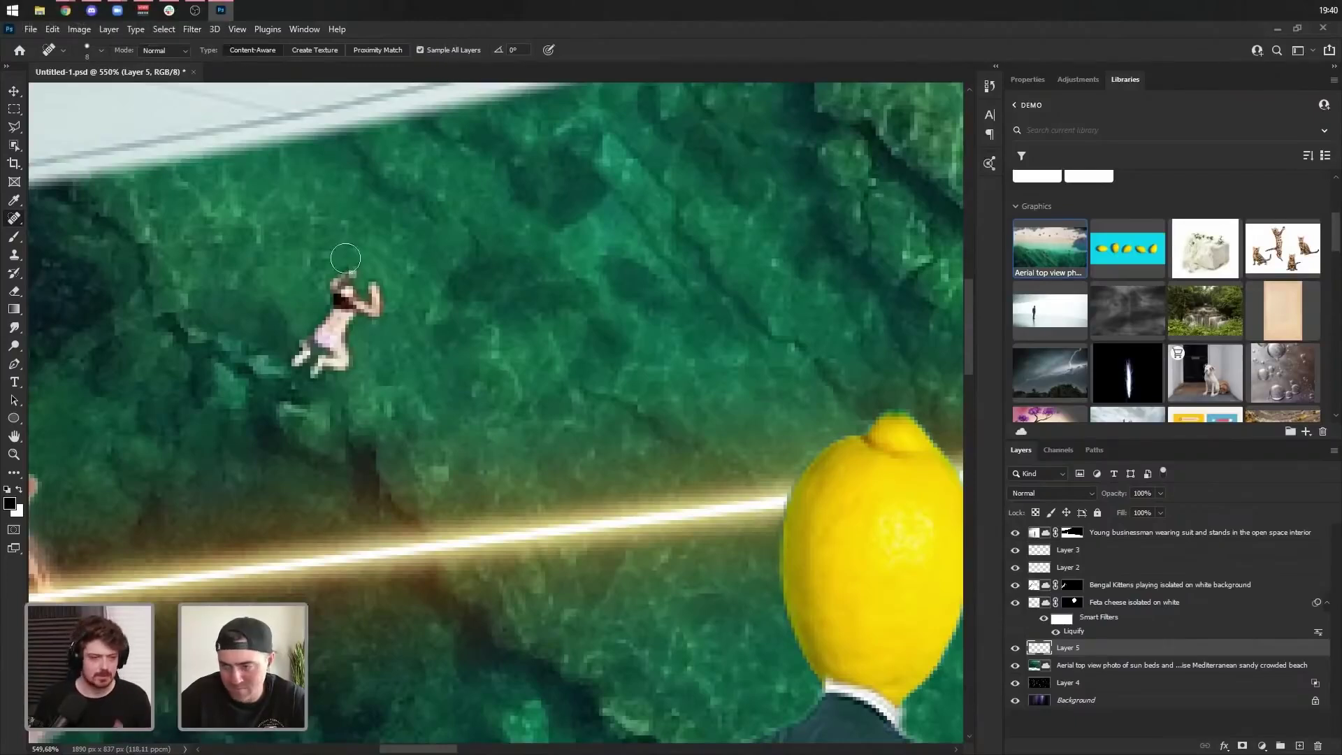
mouse_move(337, 306)
left_mouse_down()
mouse_move(345, 279)
mouse_move(356, 295)
mouse_move(321, 370)
mouse_move(302, 372)
mouse_move(375, 309)
mouse_move(374, 281)
mouse_move(323, 289)
left_mouse_up()
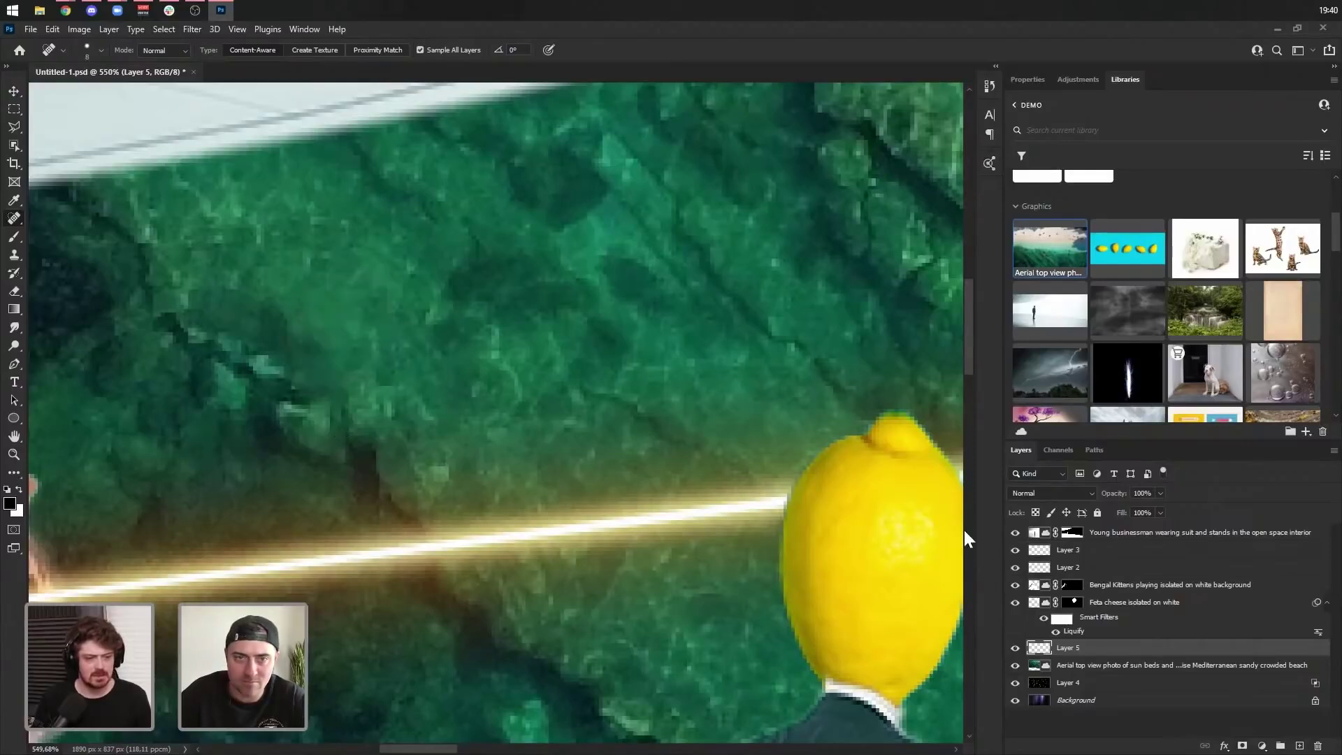
- Compare the water with and without the healing layer, and view that layer's retouched patch in isolation
left_click(1015, 649)
left_click(1016, 649)
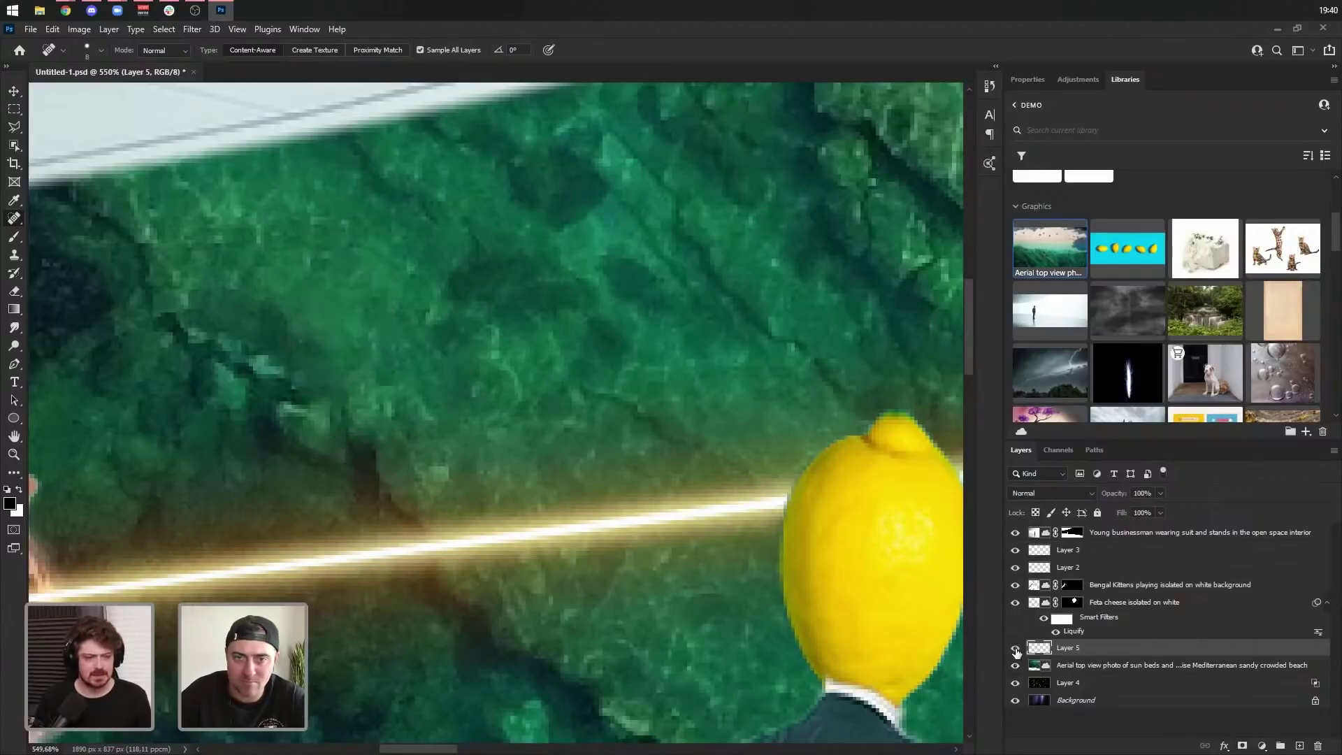
left_click(1016, 649)
left_click(1015, 649)
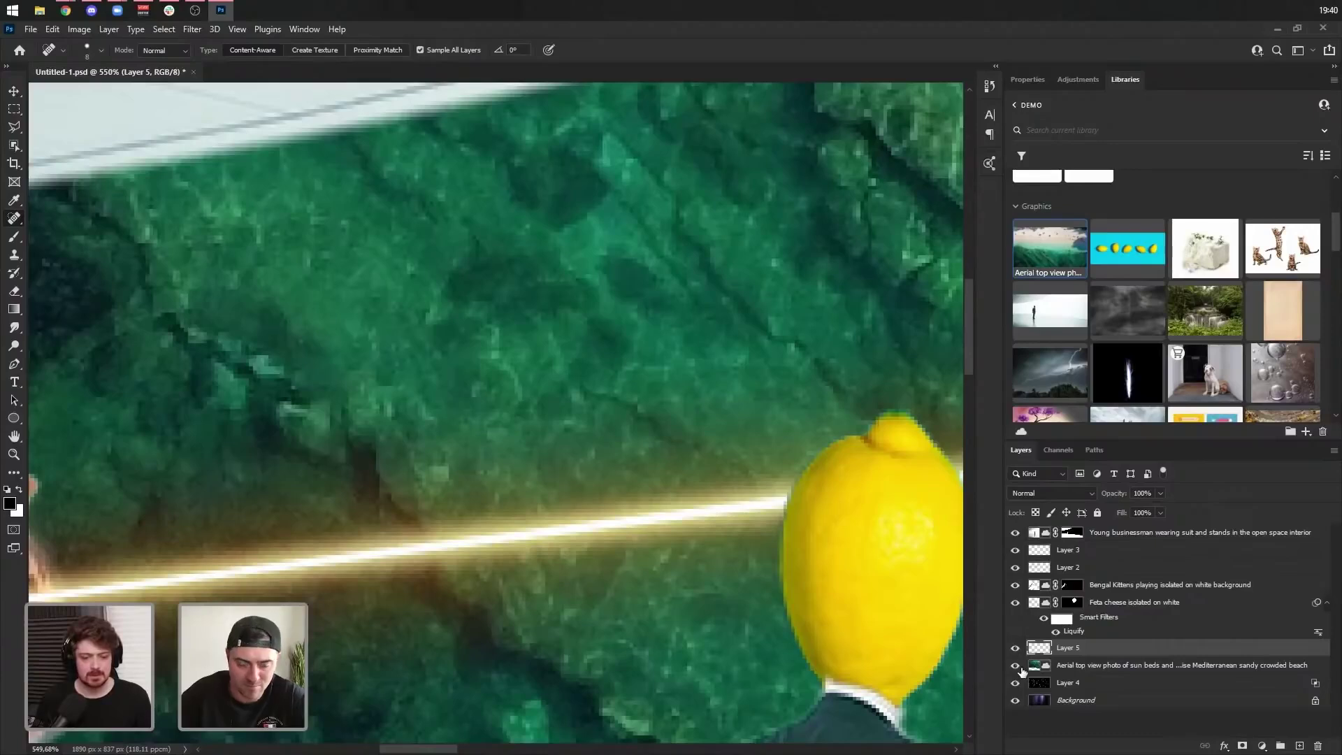
left_click(1016, 648)
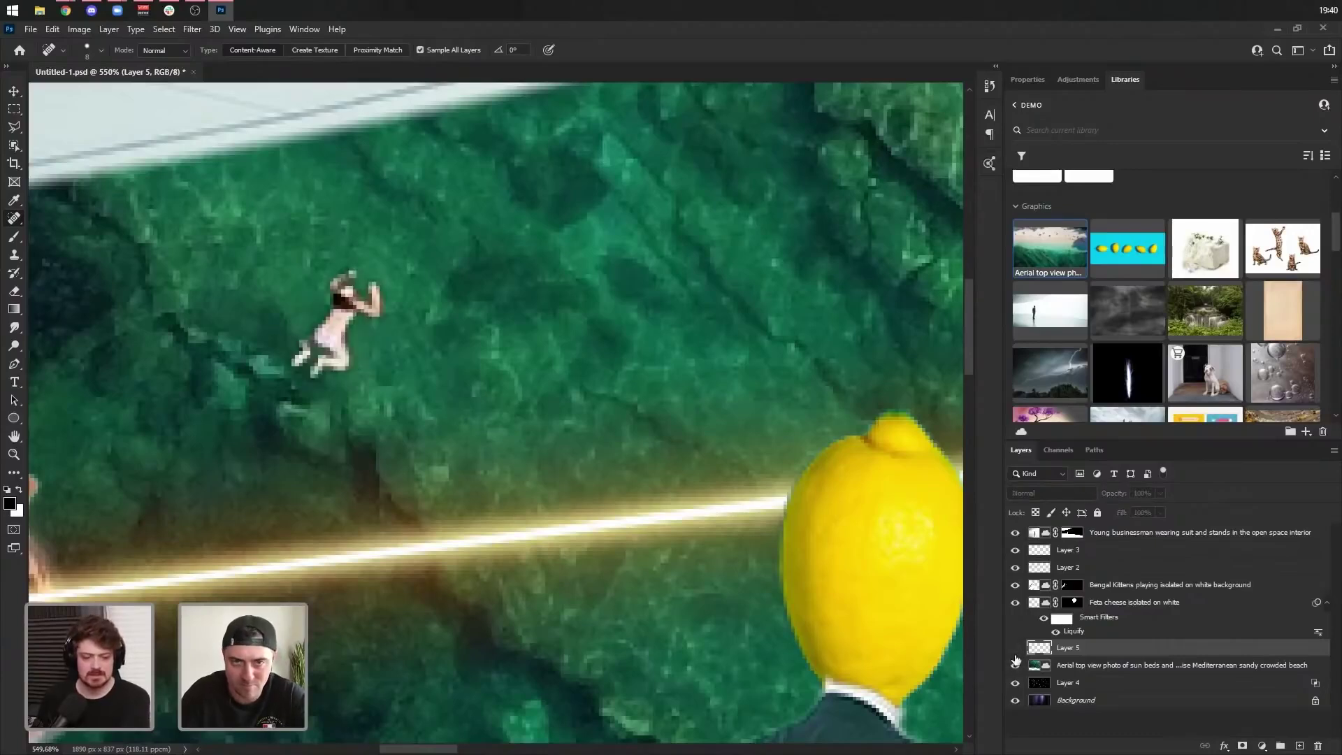
left_click(1016, 649)
left_click(1016, 650, "alt")
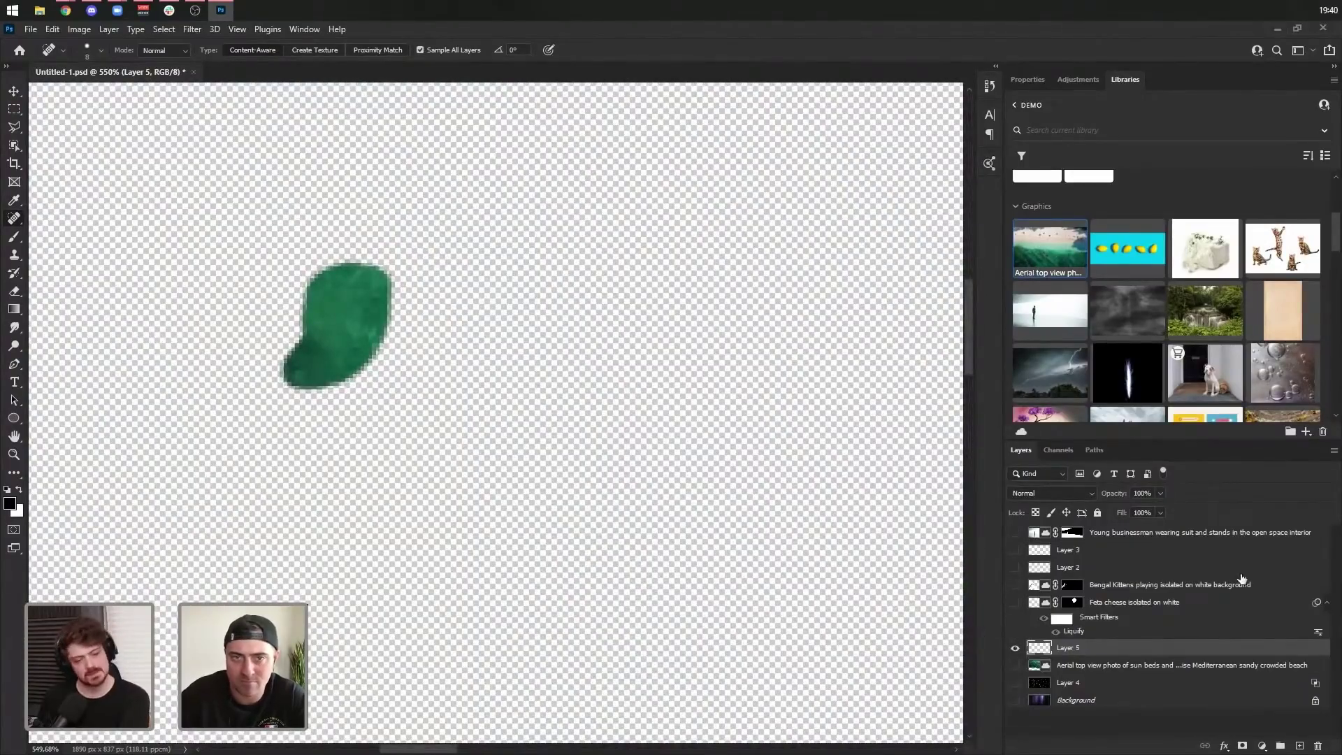
left_click(1015, 649, "alt")
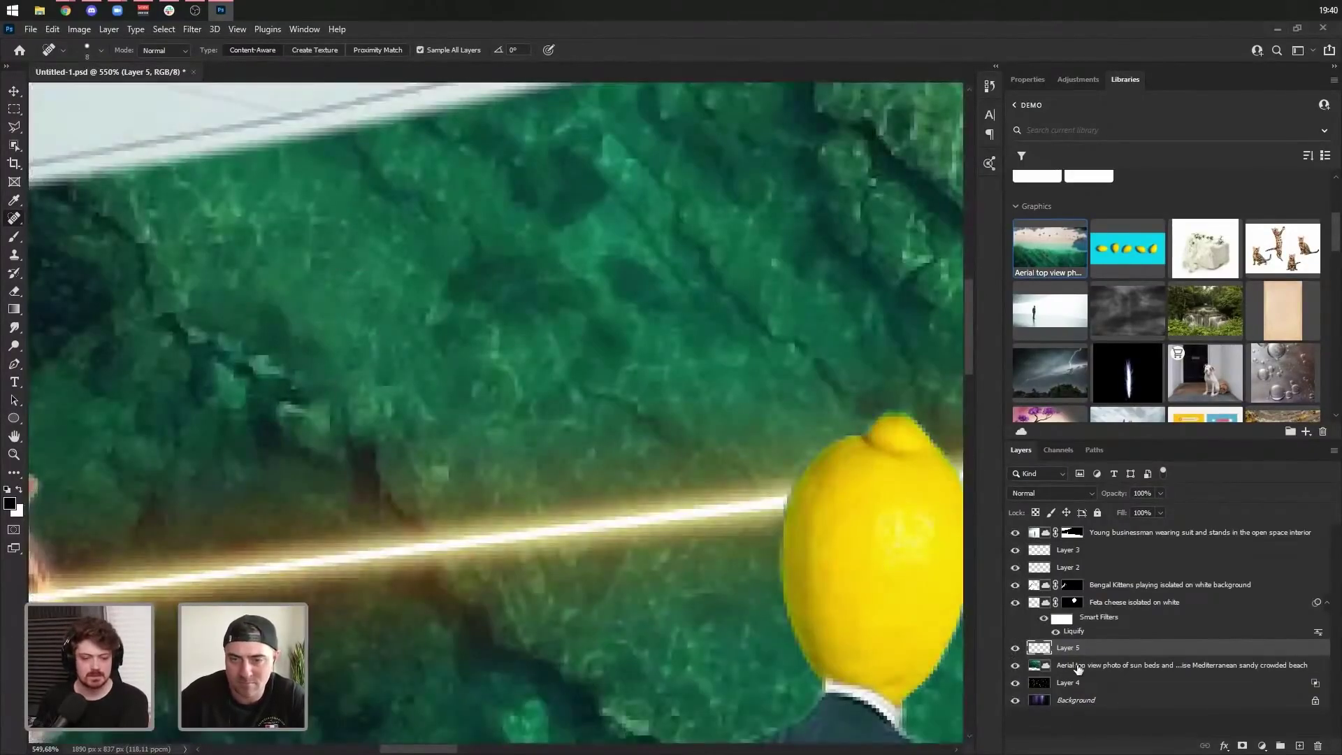
- Try to spot-heal the swimmer beside the feta cheese with both the beach photo and the healing layer selected
left_click(1078, 667)
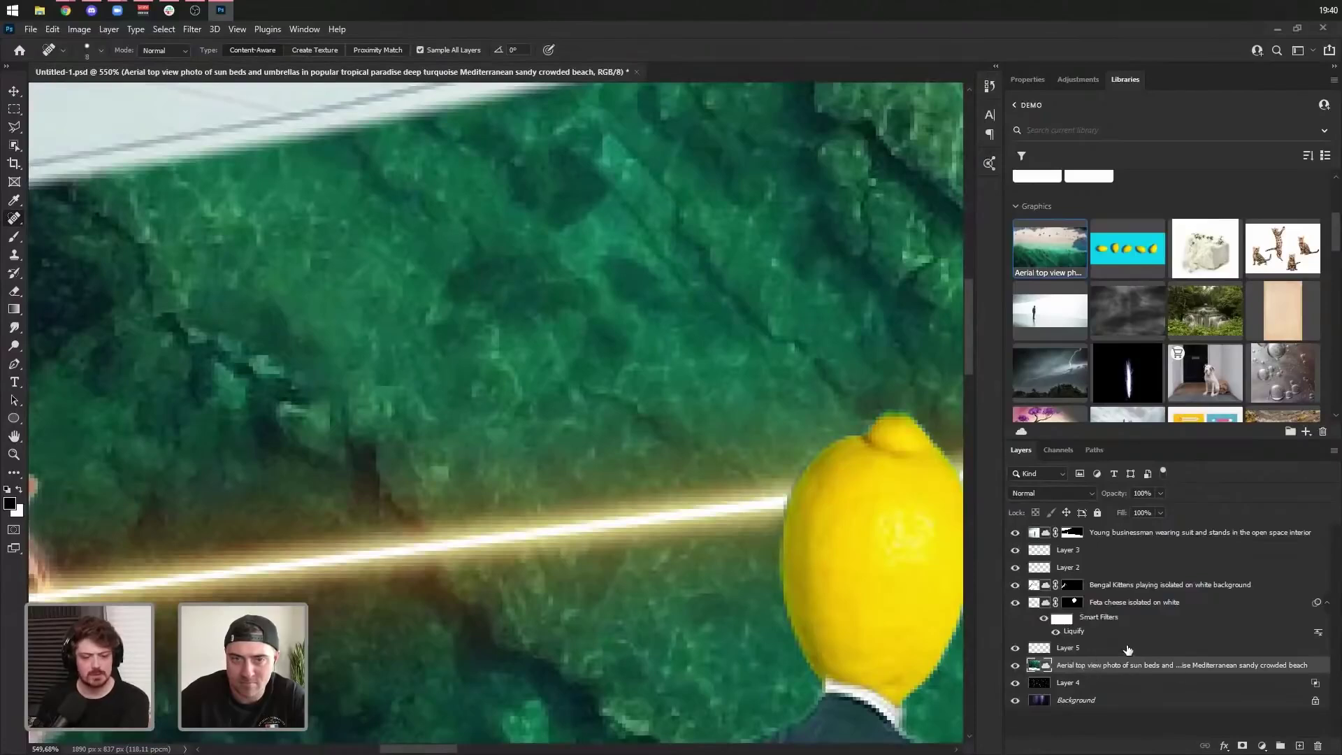
left_click(1127, 649)
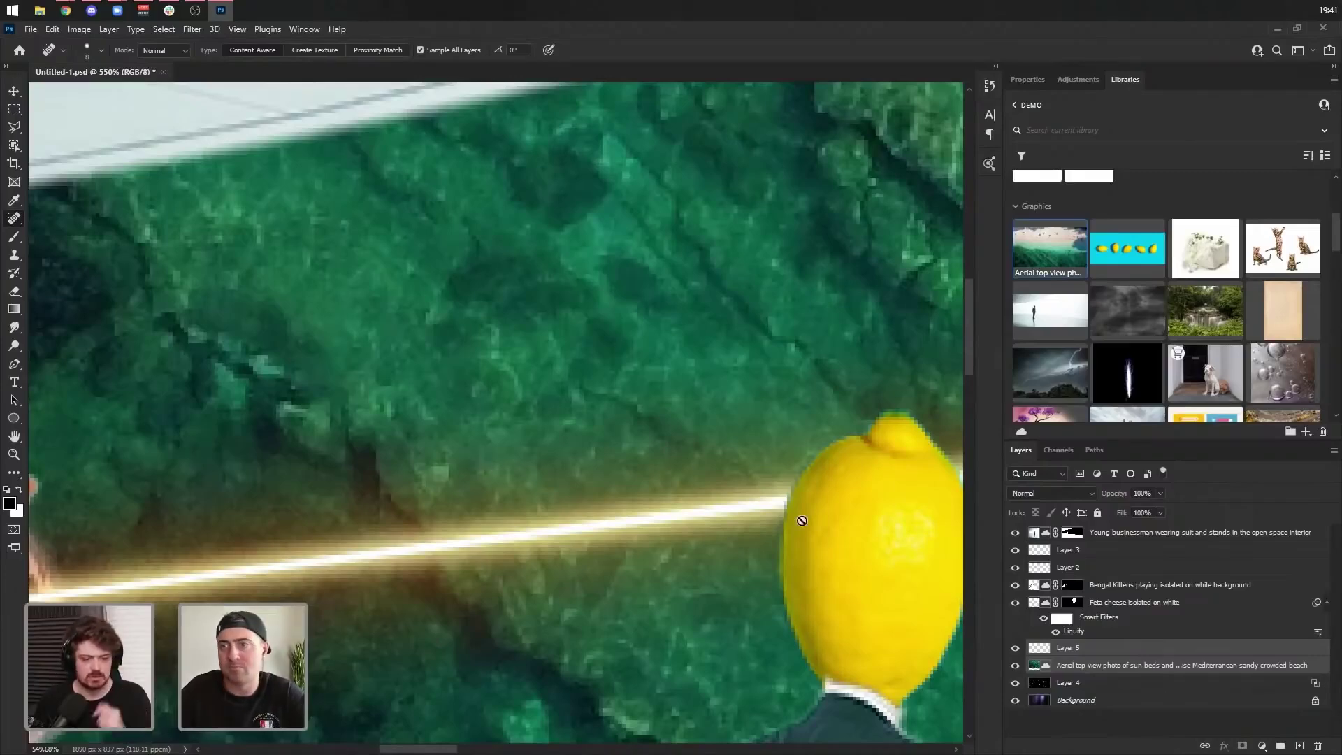
scroll(426, 272, "down", 10)
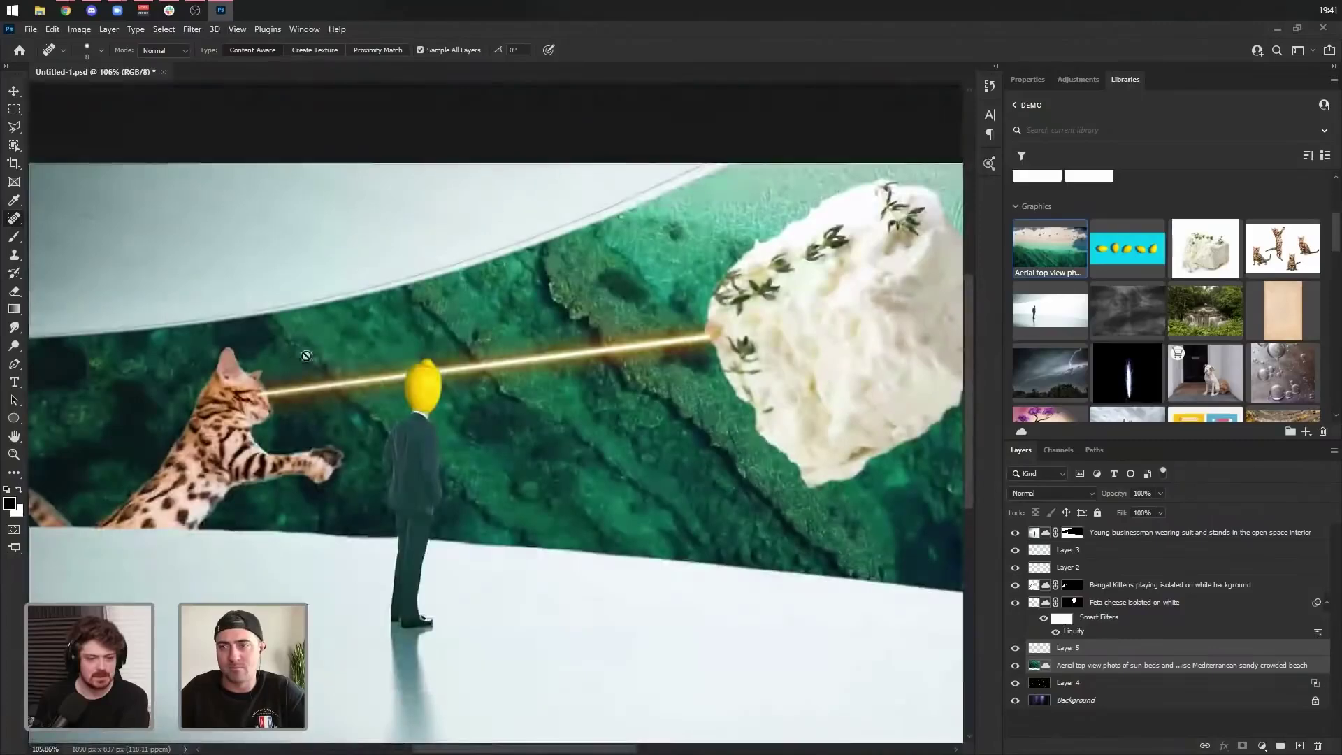
scroll(766, 180, "up", 3)
scroll(719, 330, "up", 2)
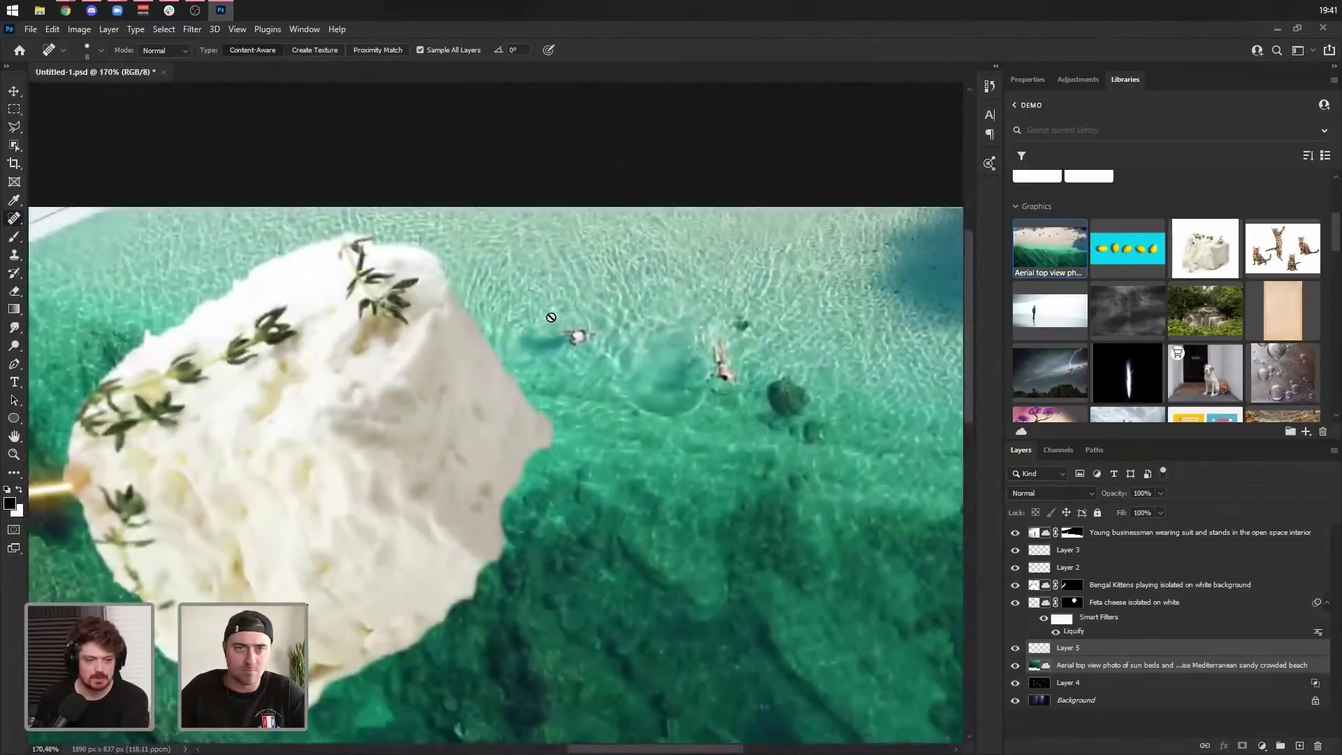
scroll(596, 332, "up", 2)
left_click(505, 327)
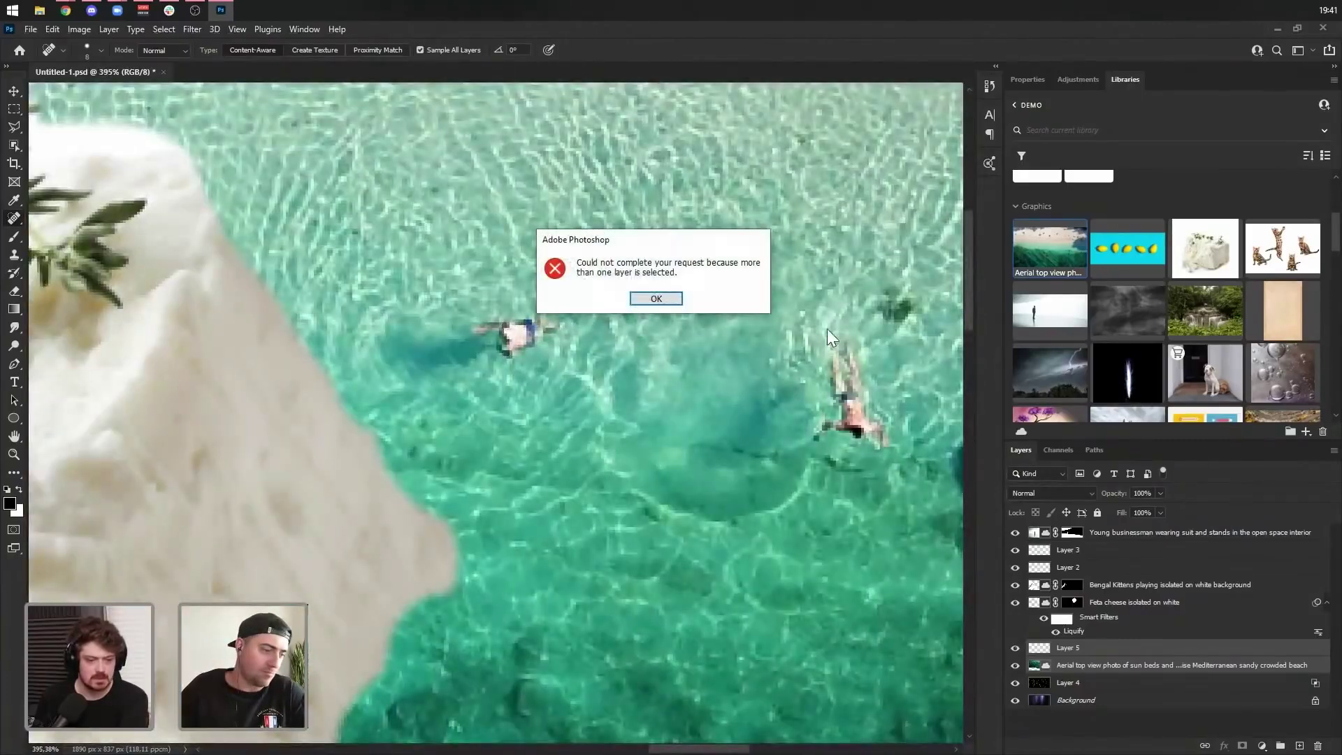
left_click(655, 297)
- Spot-heal the two swimmers and the small dark spot in the water beside the feta cheese on Layer 5
left_click(1081, 652)
mouse_move(523, 331)
left_mouse_down()
mouse_move(480, 341)
mouse_move(499, 351)
left_mouse_up()
left_click(478, 333)
left_click_drag(839, 359, 836, 404)
left_click_drag(837, 351, 815, 436)
mouse_move(819, 436)
left_mouse_down()
mouse_move(852, 432)
mouse_move(857, 359)
left_mouse_up()
mouse_move(861, 347)
left_mouse_down()
mouse_move(845, 437)
mouse_move(892, 470)
left_mouse_up()
left_click_drag(901, 287, 896, 328)
left_click_drag(913, 297, 903, 326)
- Heal away the leftover white splashes in the water near the rock, enlarging the healing brush to 25
scroll(566, 435, "down", 3)
scroll(566, 435, "down", 2)
scroll(755, 411, "up", 3)
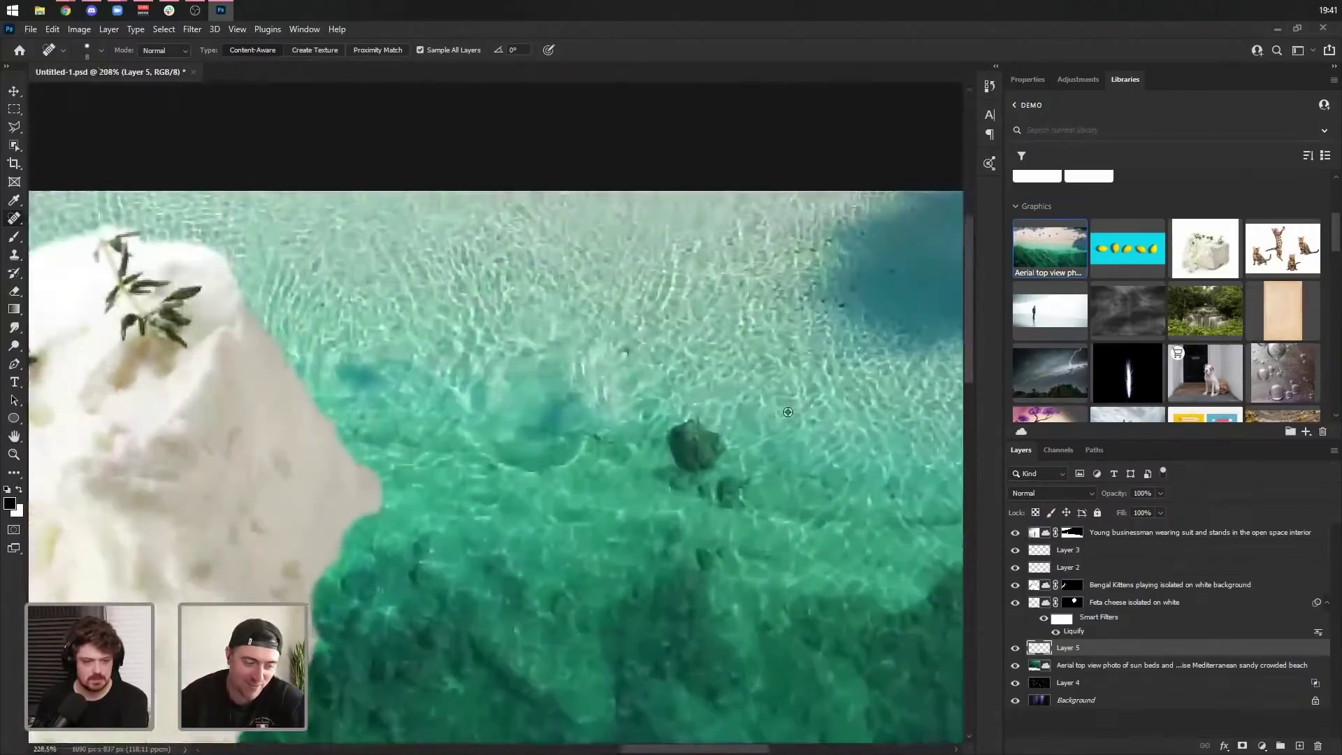
mouse_move(537, 346)
left_mouse_down()
mouse_move(525, 377)
mouse_move(538, 362)
left_mouse_up()
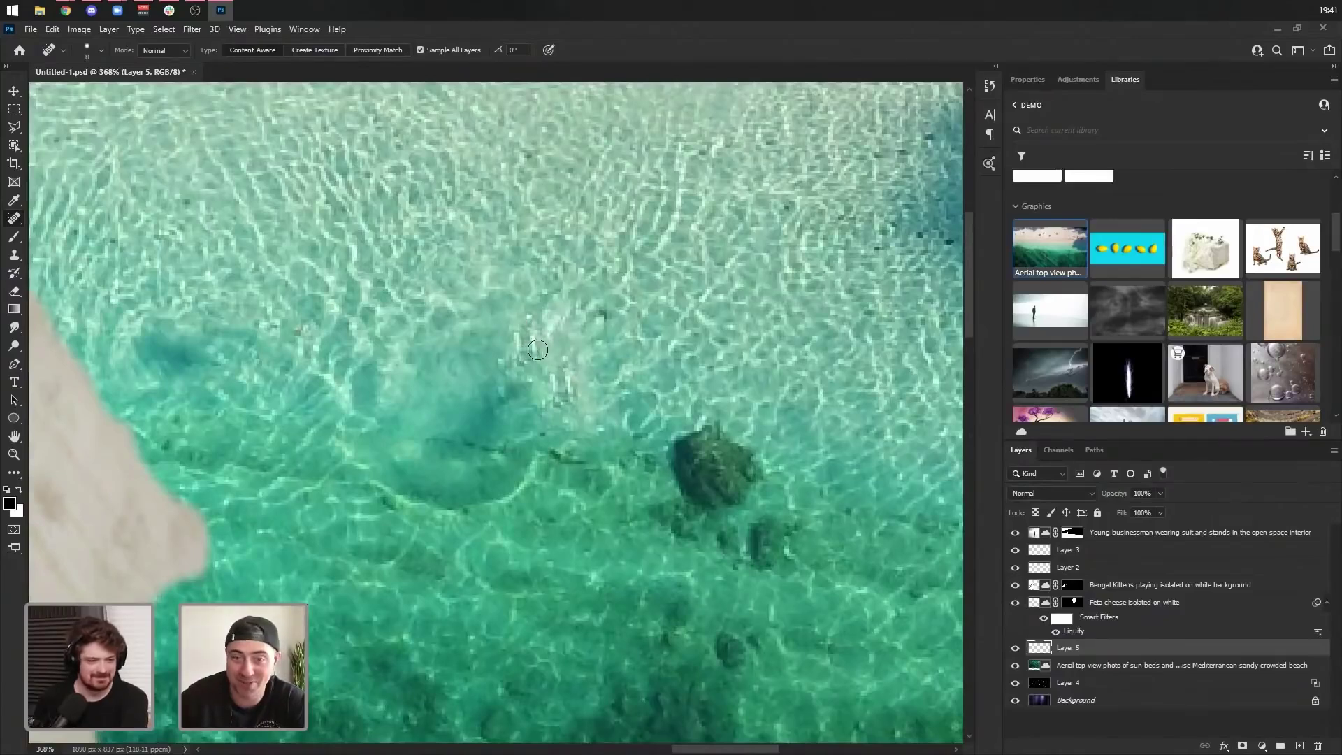
left_click(519, 340)
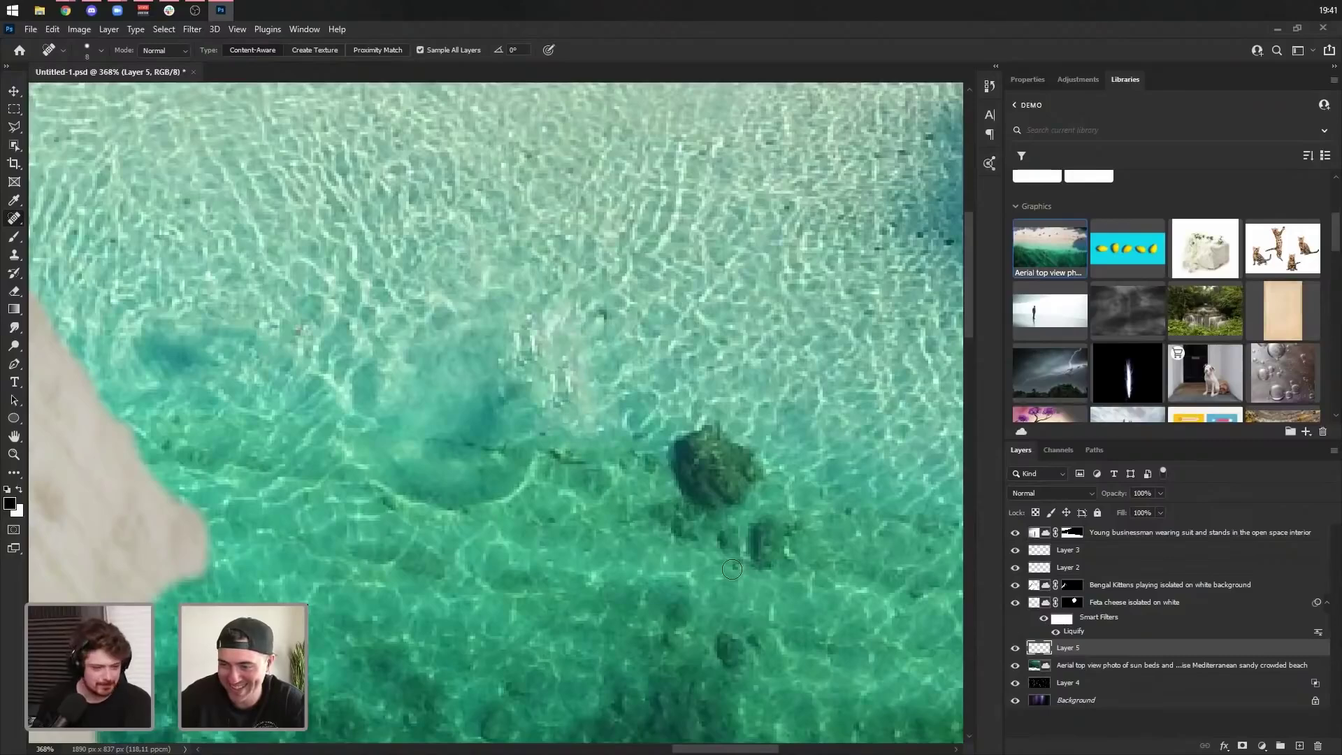
left_click_drag(557, 395, 554, 367)
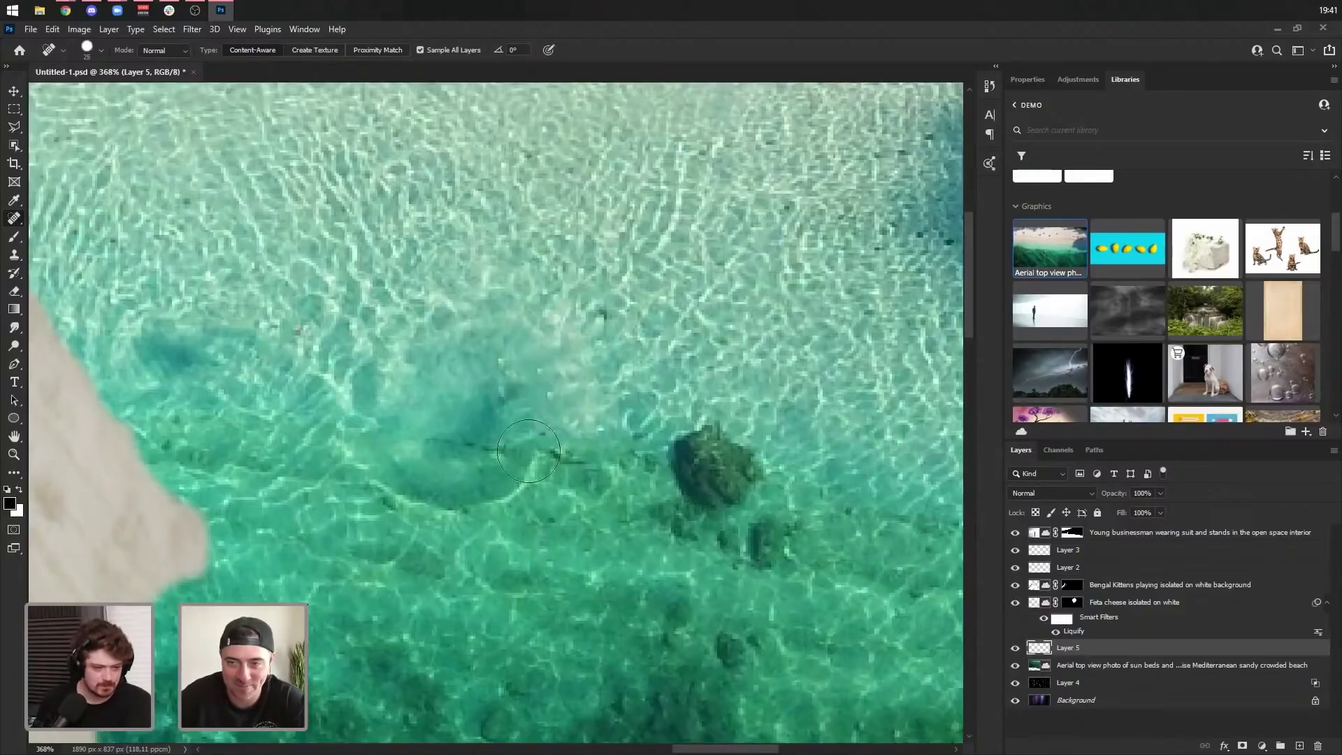
- Select Layer 5 together with the beach photo layer and group them
key("ctrl+0")
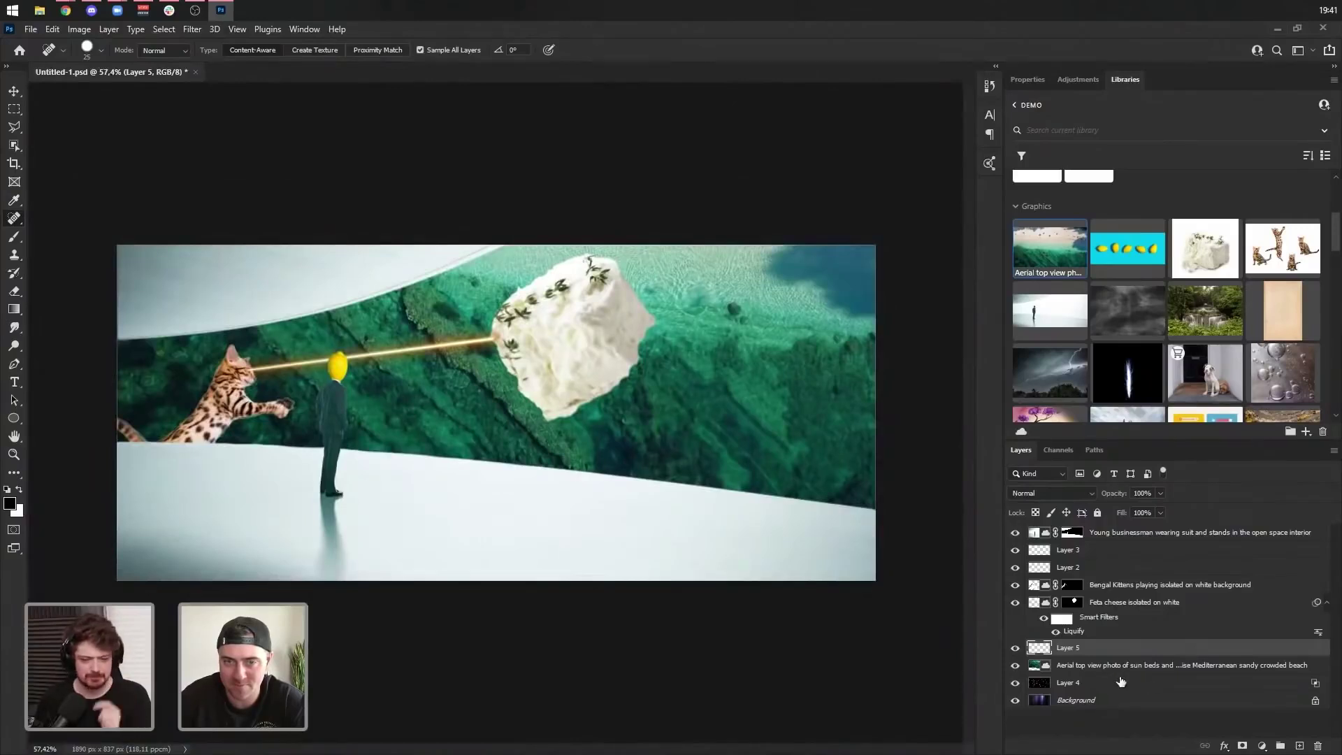
left_click(1111, 666, "shift")
right_click(1112, 659)
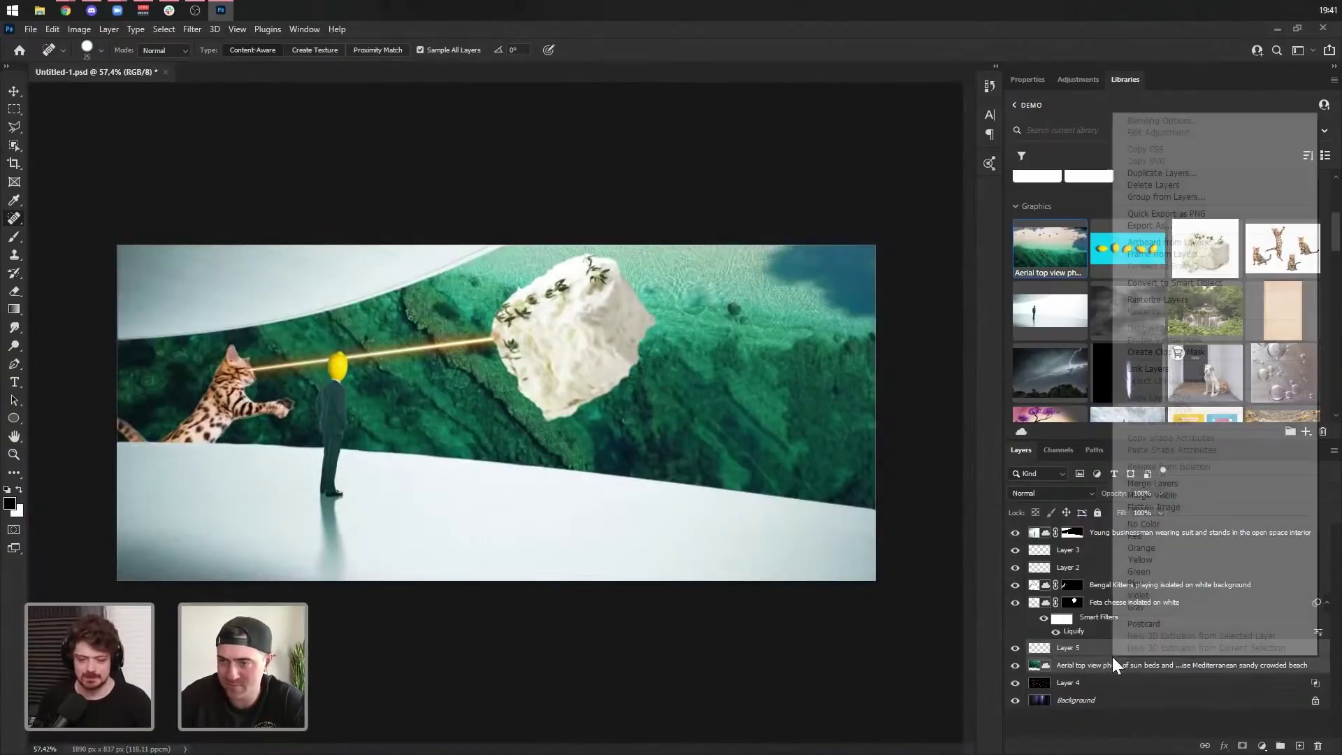
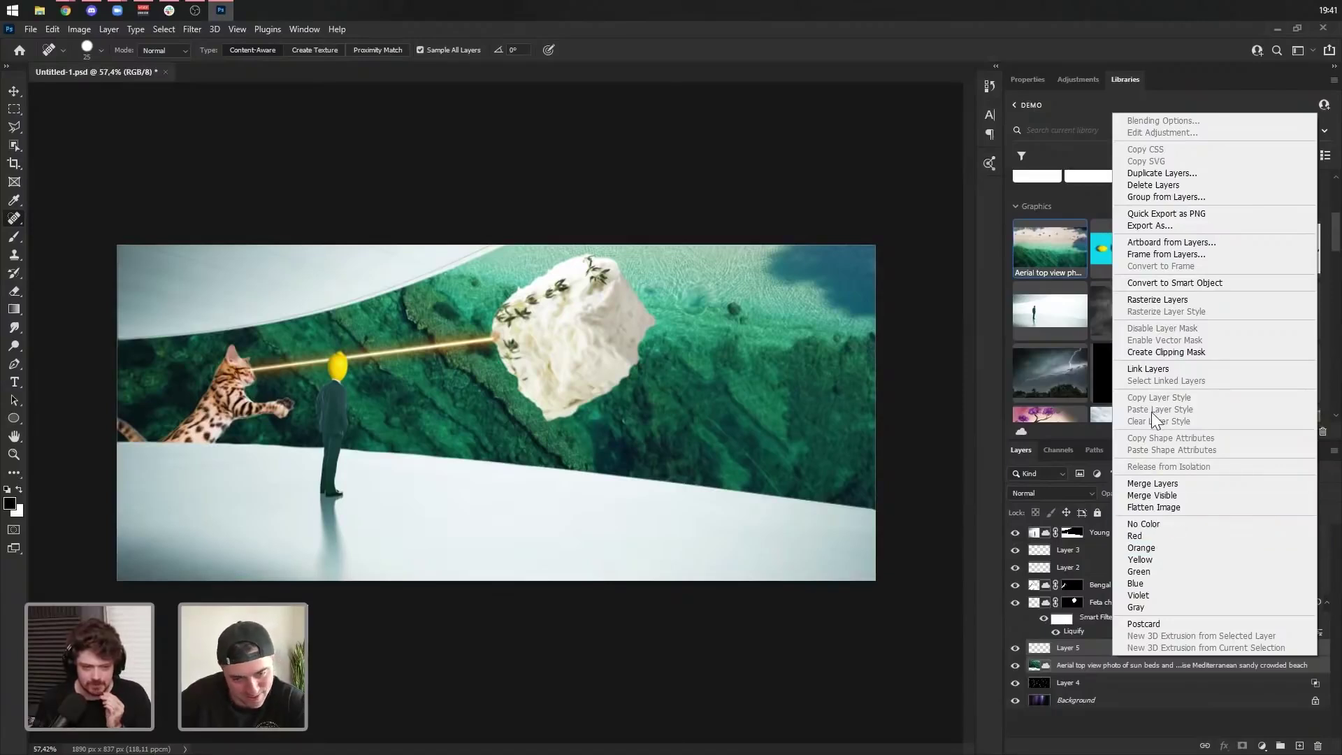
left_click(1172, 368)
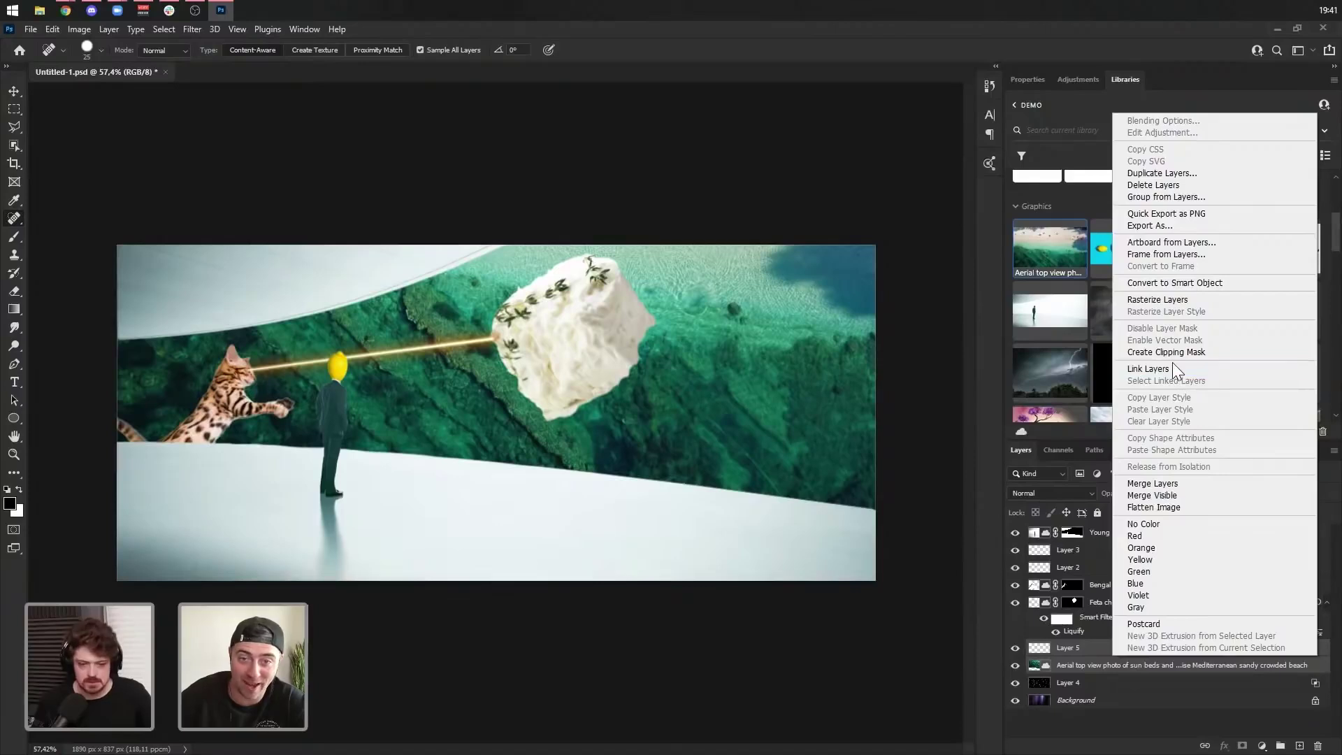
left_click(1077, 669)
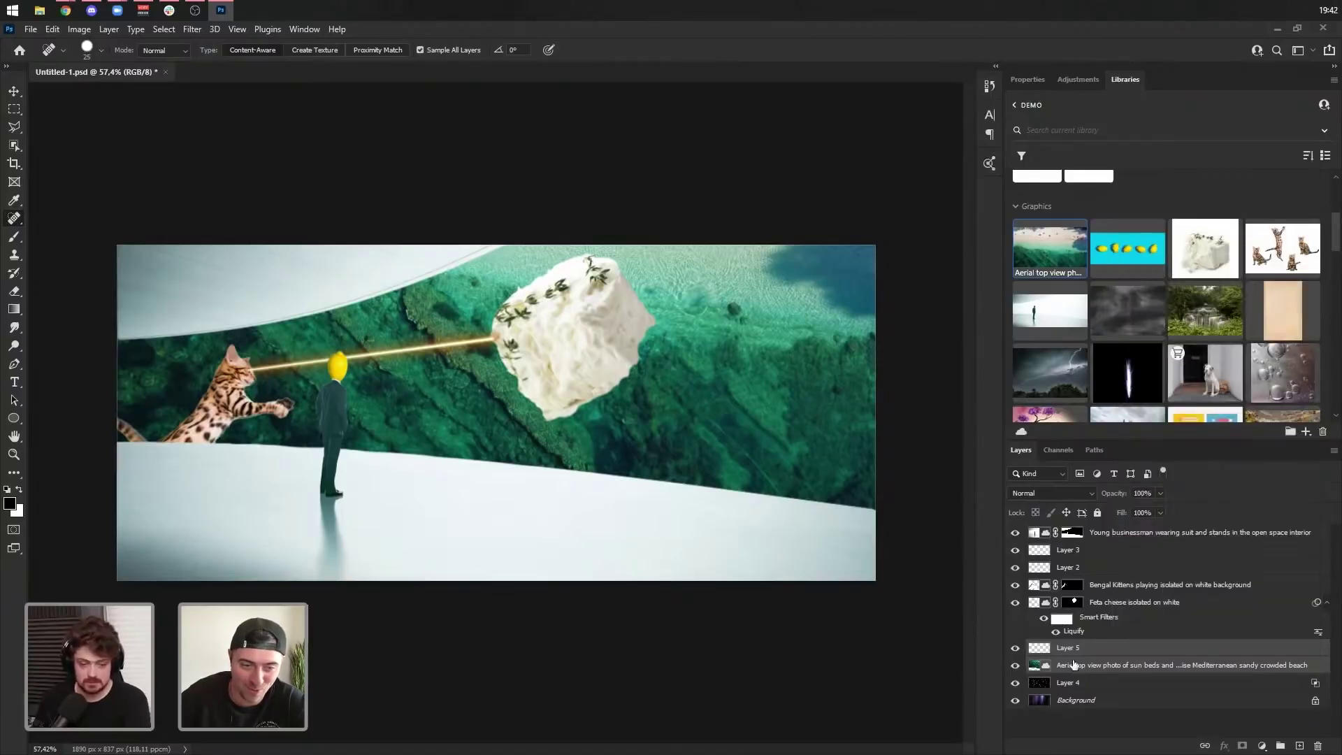
key("ctrl+g")
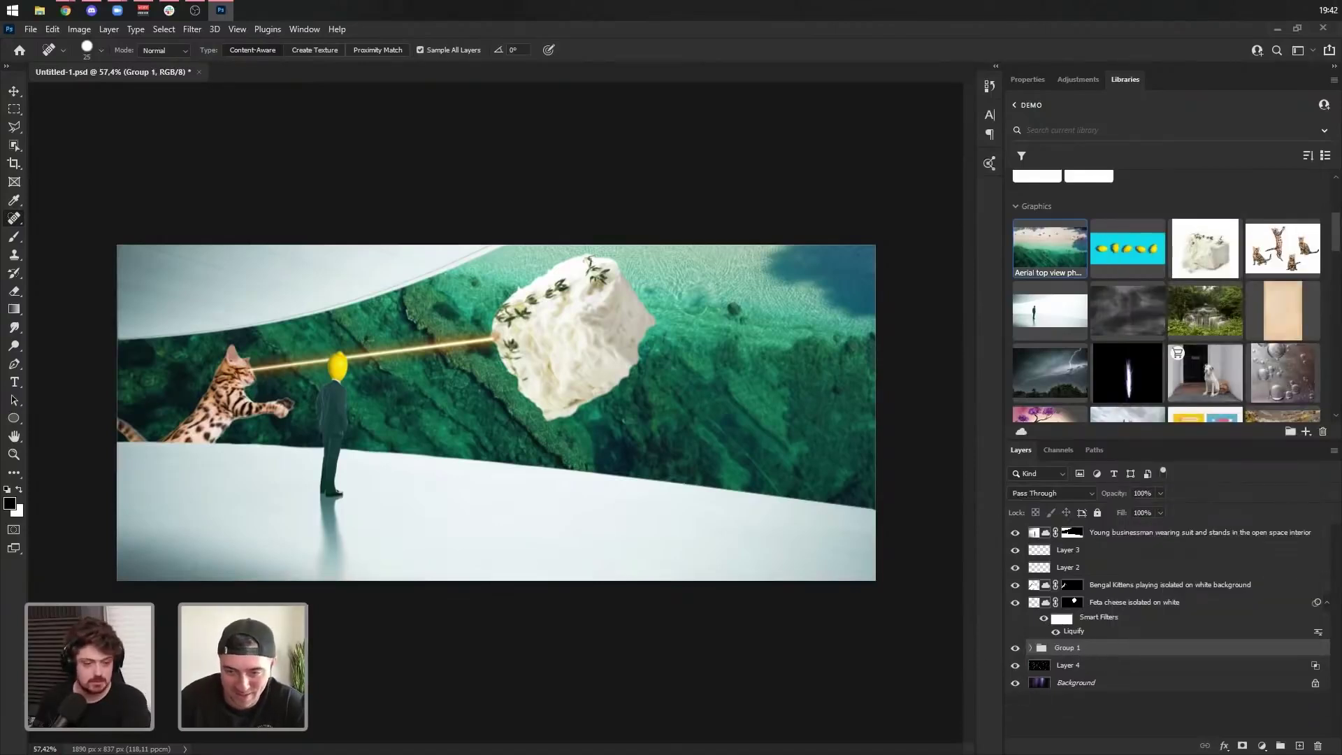
scroll(561, 301, "down", 2)
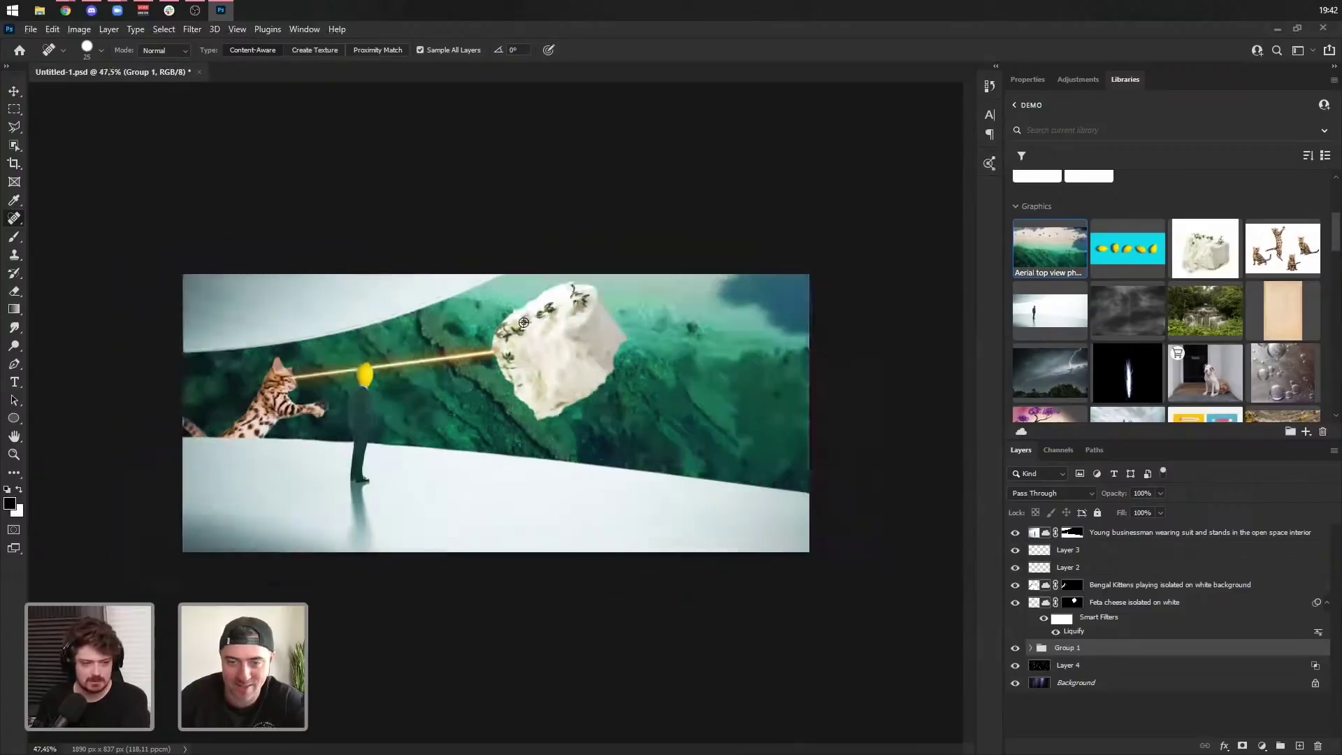
scroll(449, 316, "up", 3)
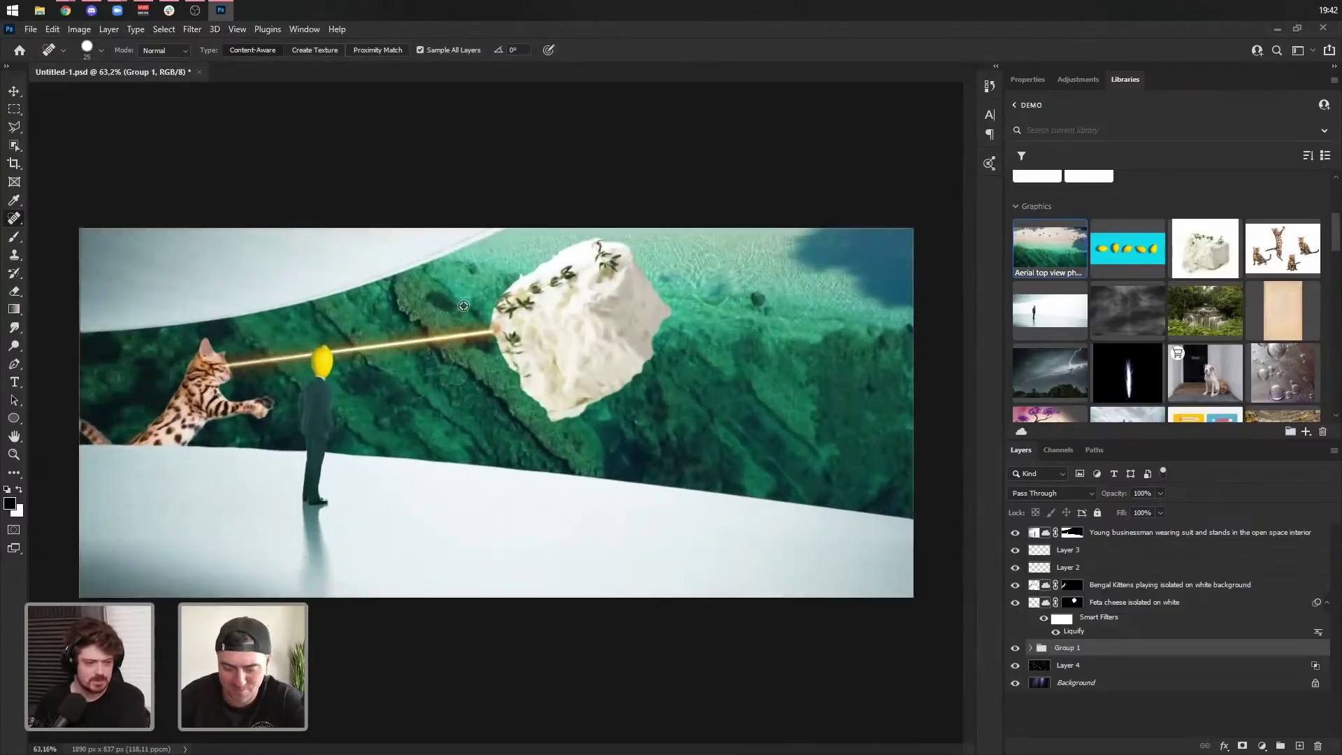
scroll(293, 277, "down", 1)
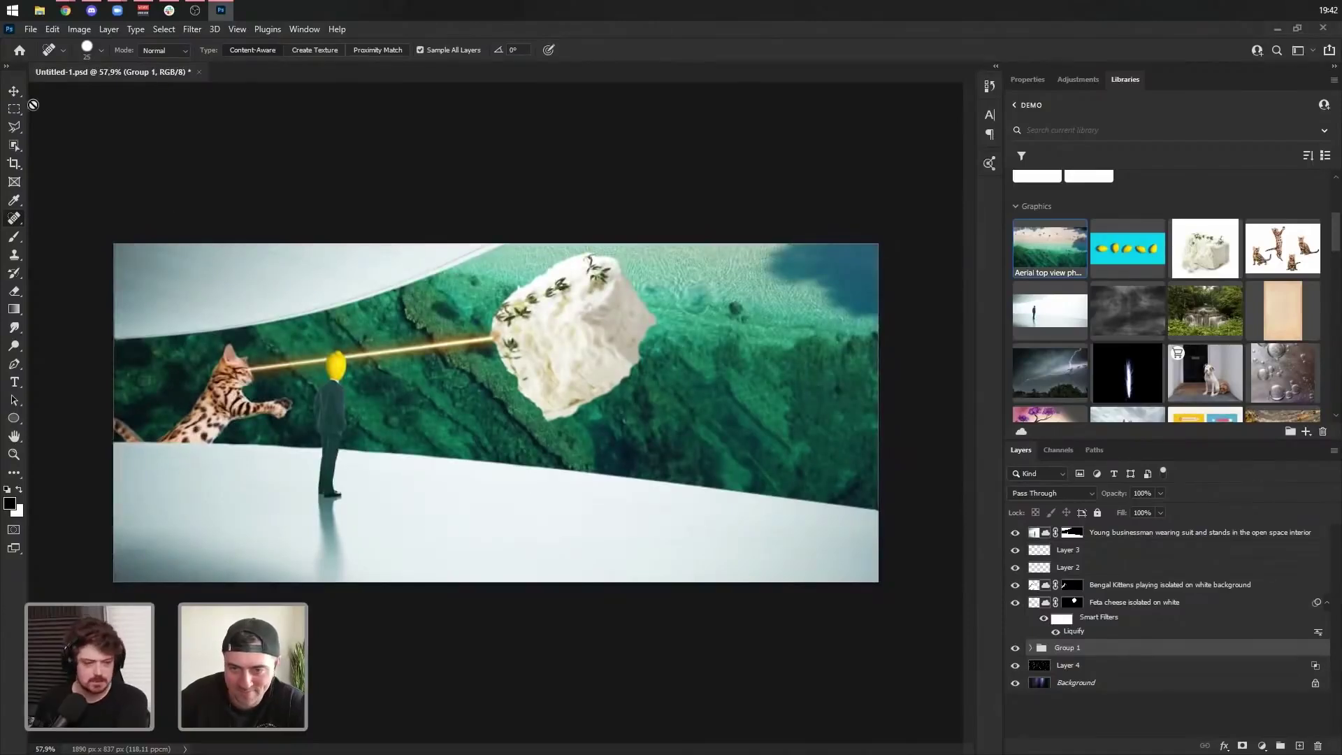
- Select the group holding the beach photo and its healing layer, and open the adjustment layer choices
left_click(12, 100)
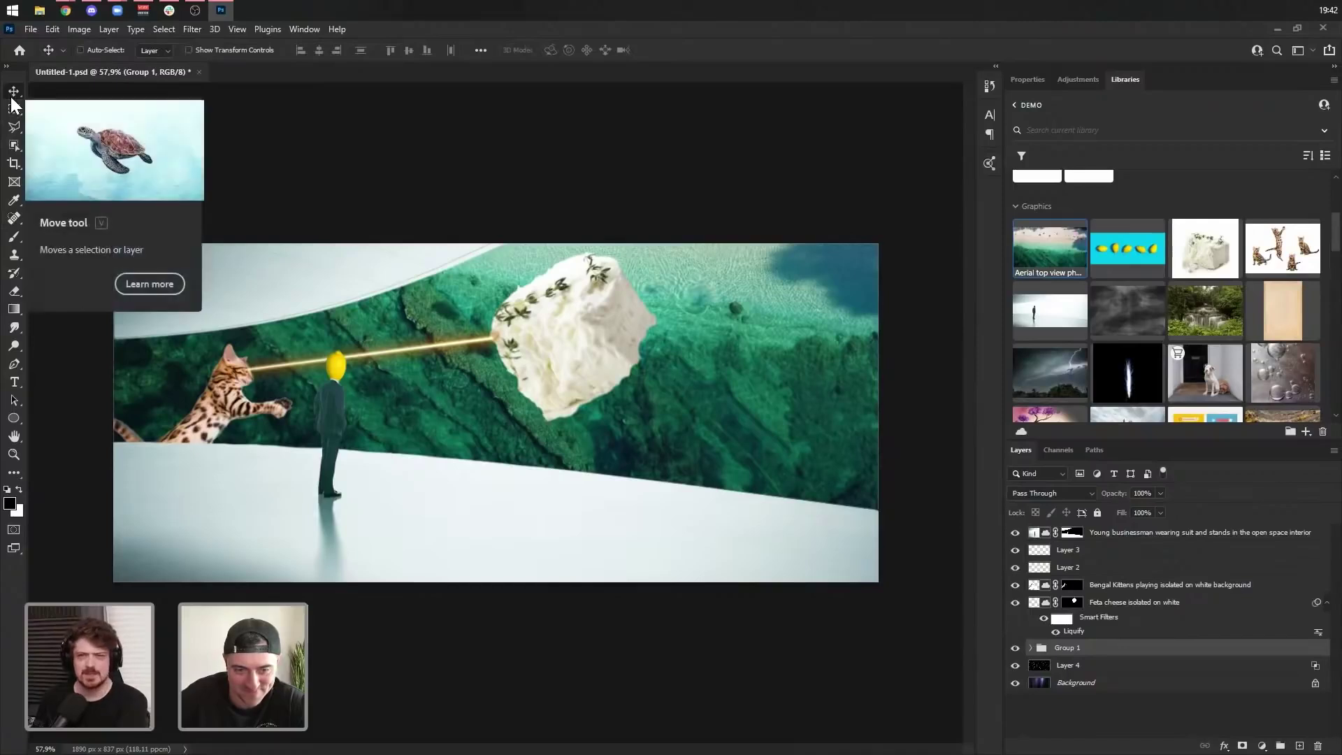
scroll(475, 388, "up", 2)
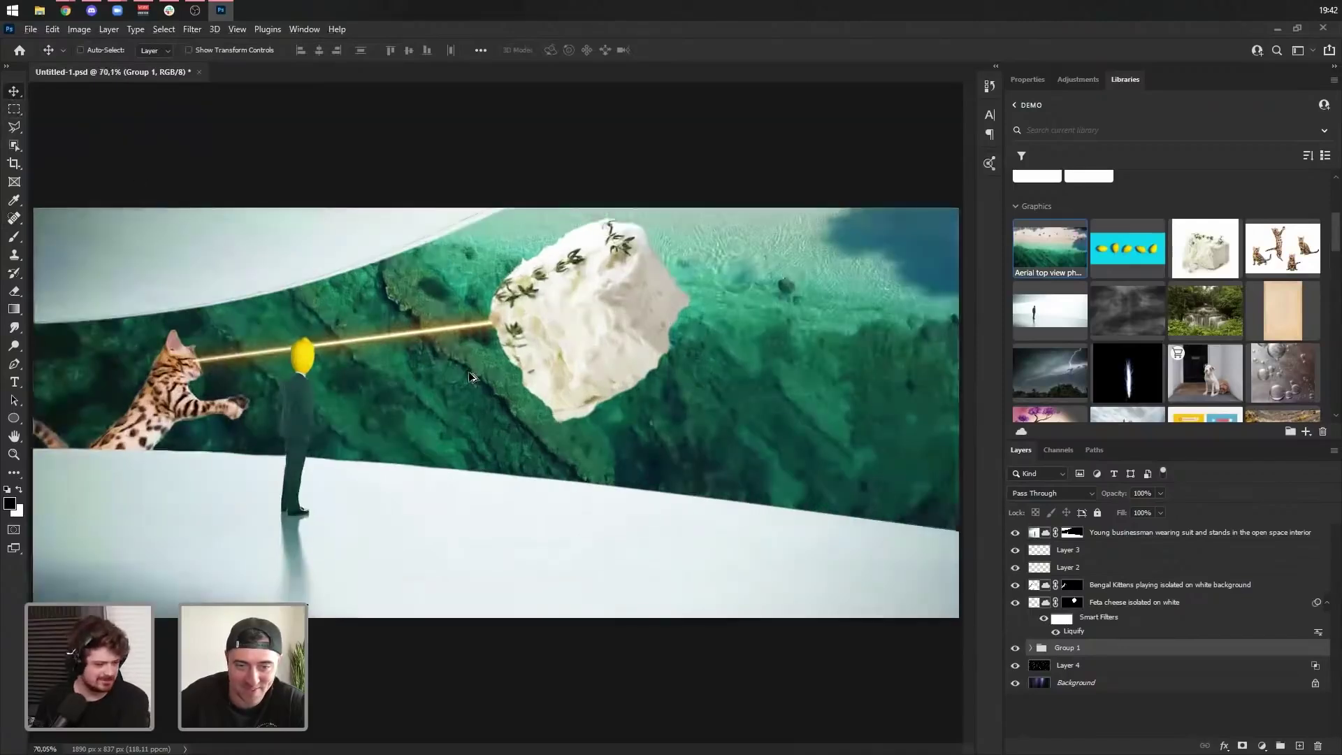
left_click(1136, 665)
left_click(1107, 632)
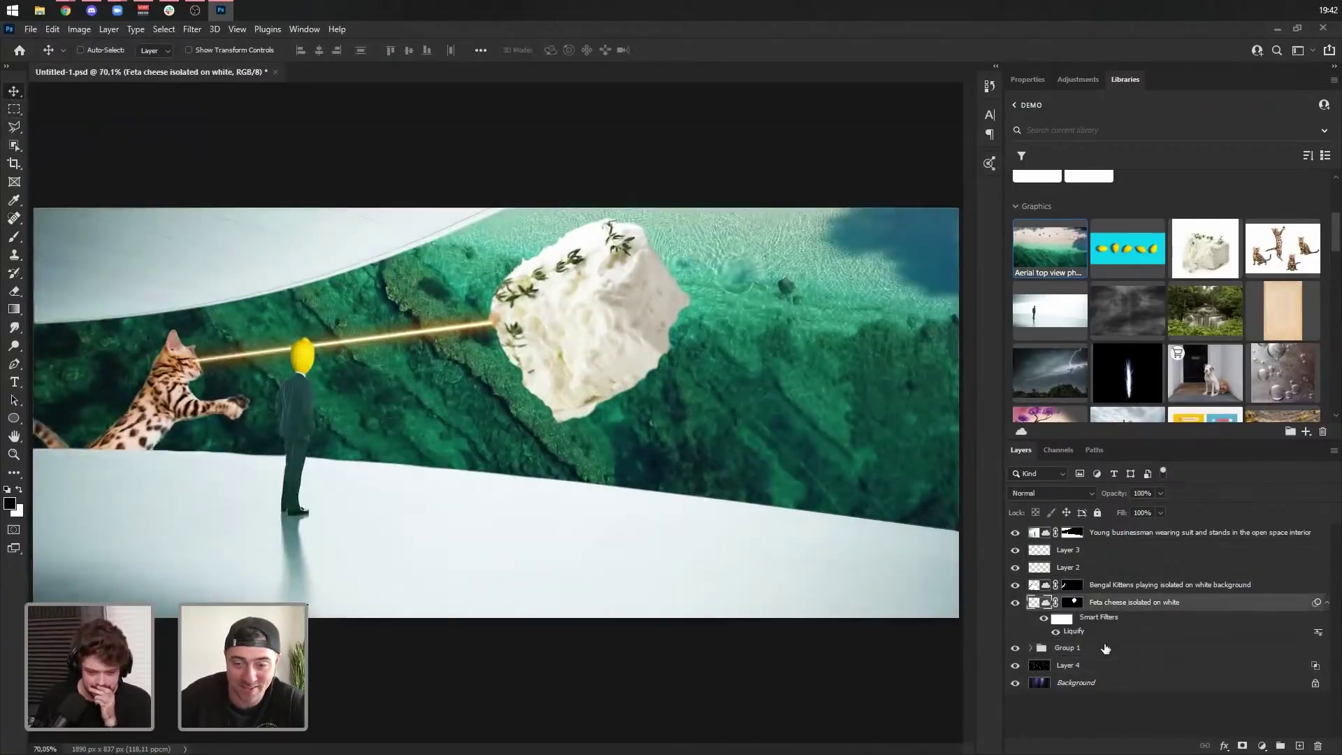
double_click(1105, 650)
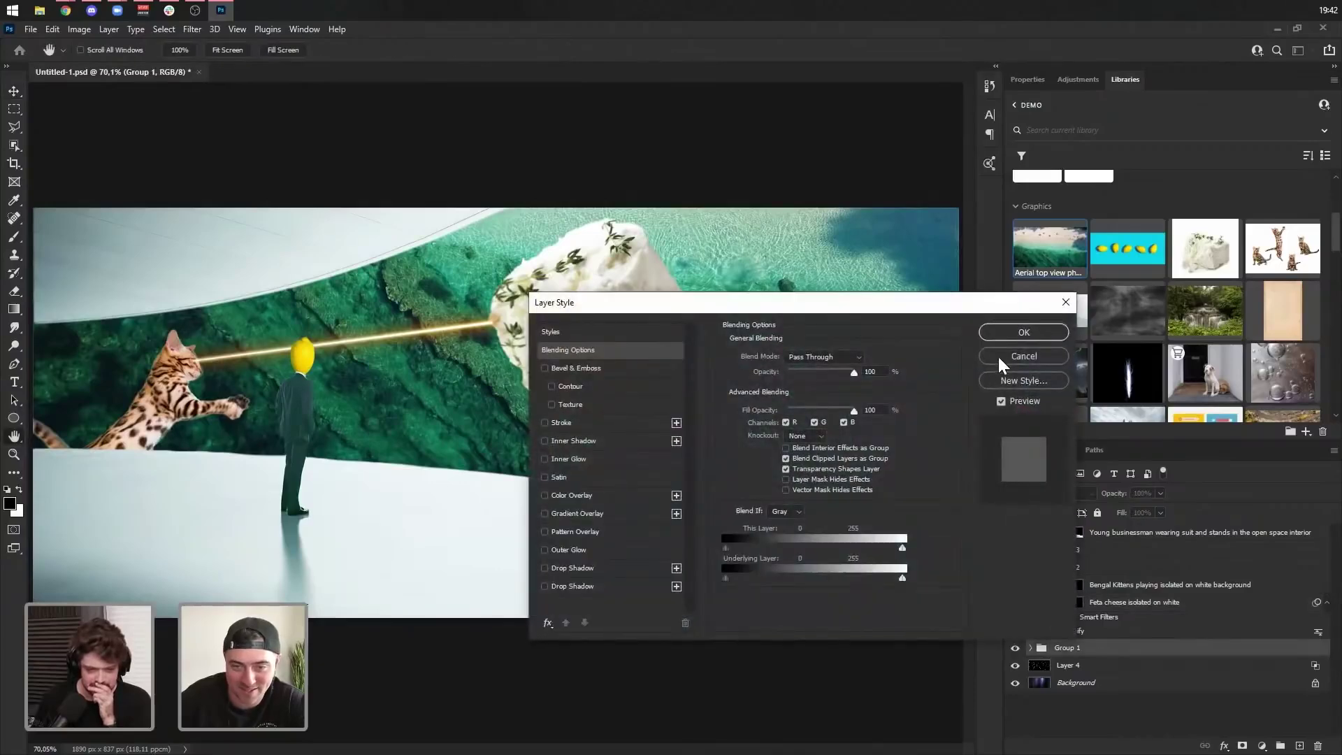
left_click(999, 356)
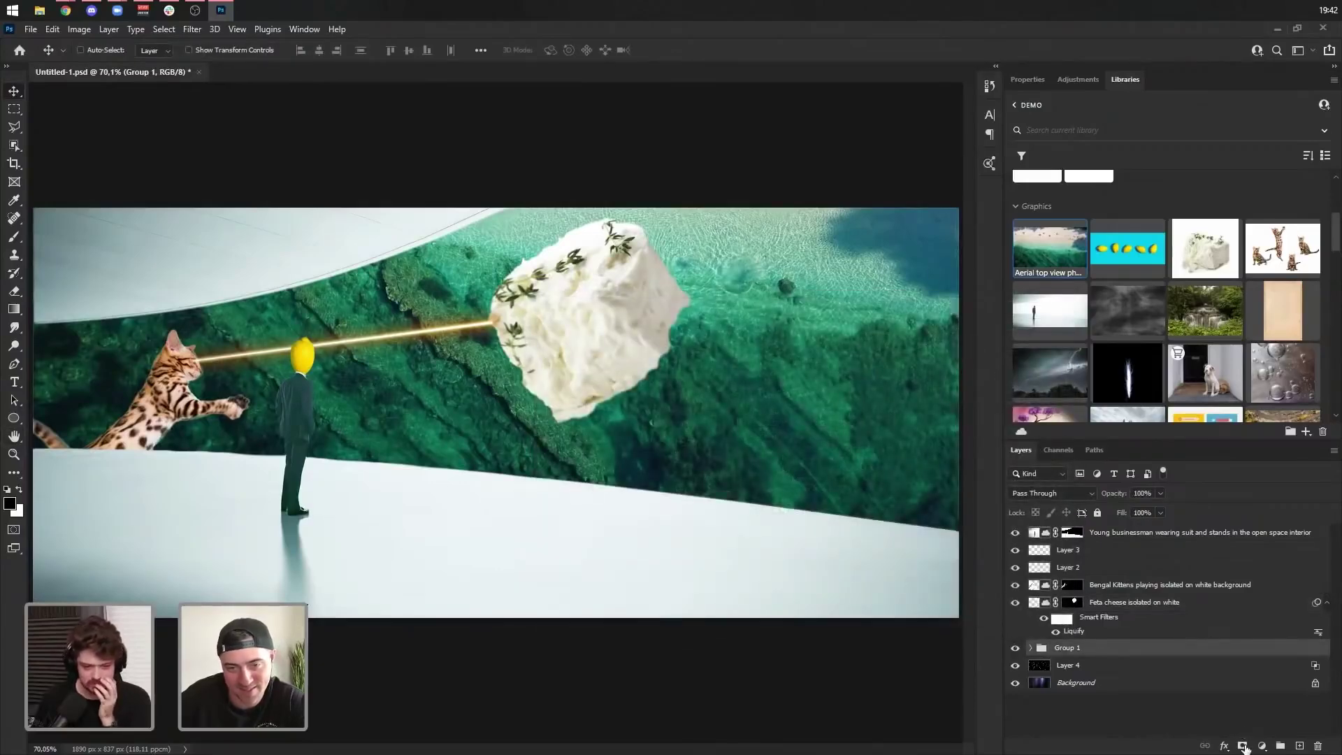
left_click(1262, 746)
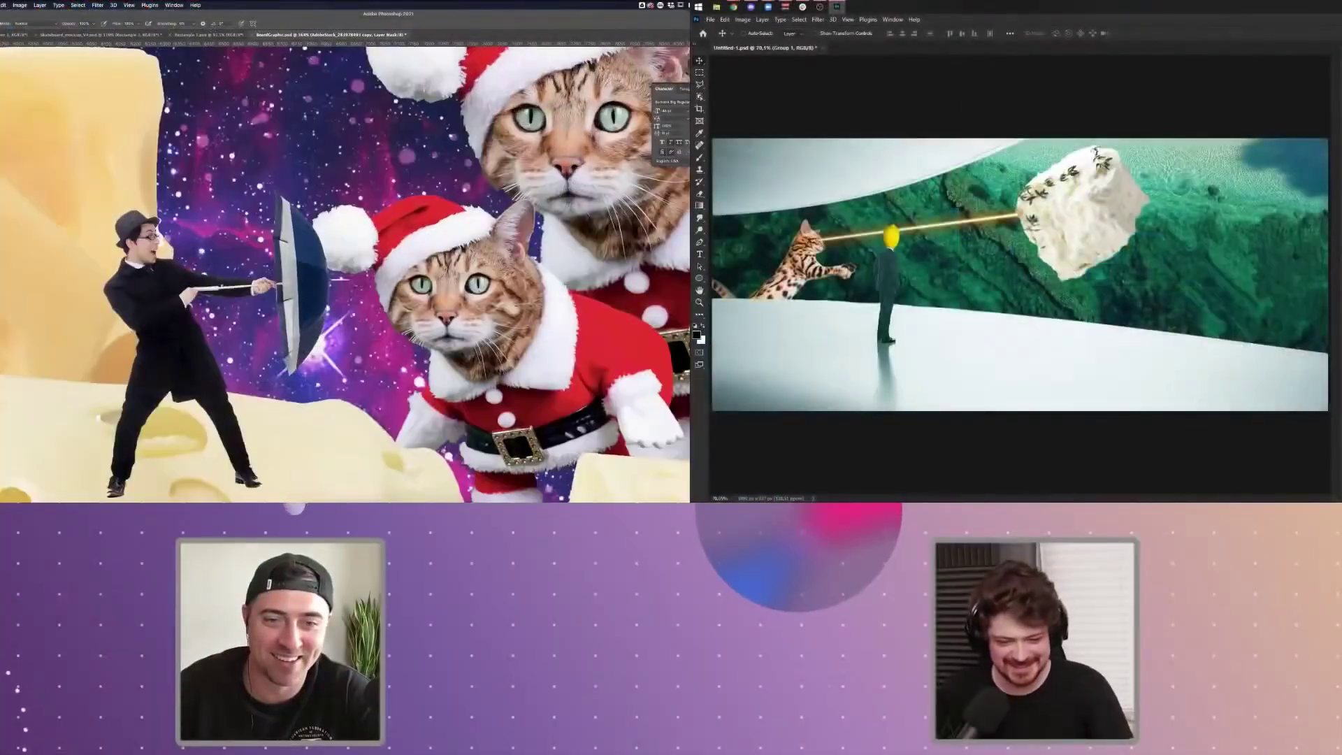
- In the Santa cat composite, mask out the upper white circle beside the umbrella man's glasses with a small brush
scroll(336, 304, "up", 3)
left_click_drag(209, 280, 465, 305)
scroll(314, 315, "up", 5)
left_click_drag(314, 314, 335, 444)
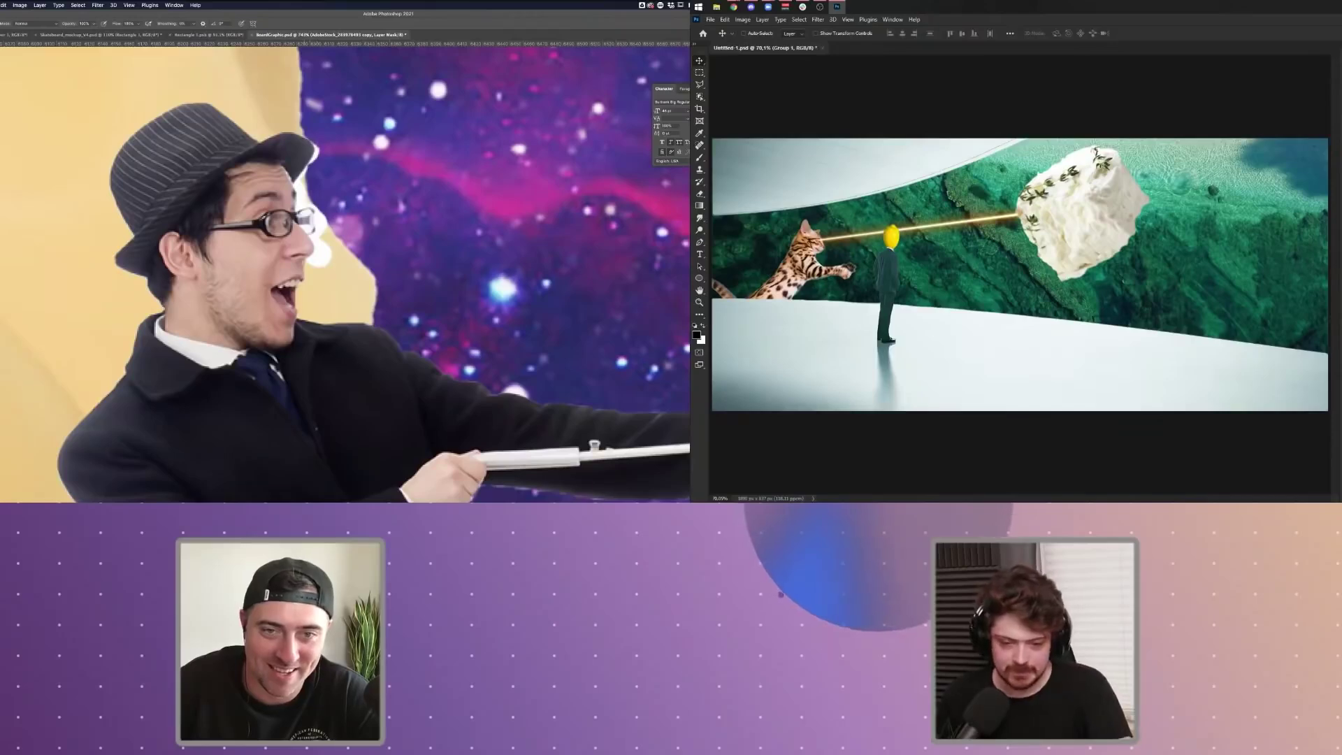
scroll(340, 281, "up", 1)
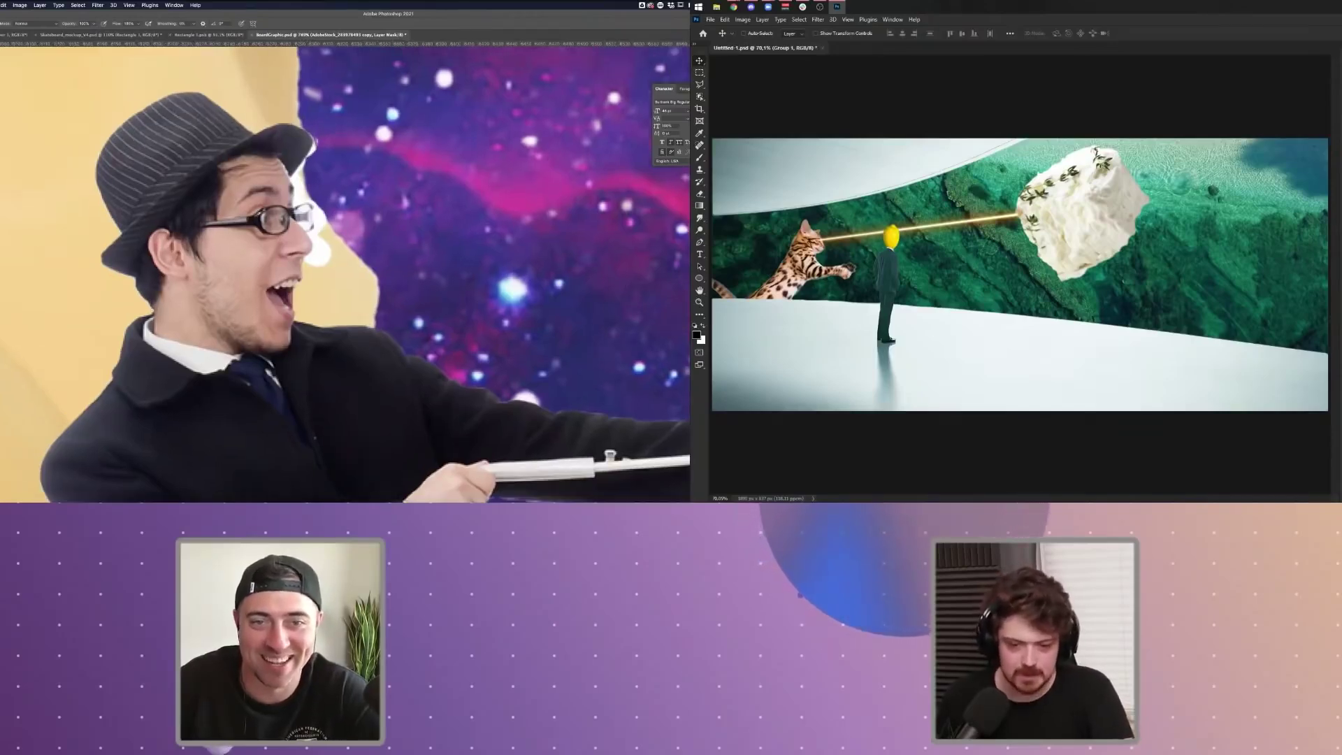
scroll(337, 279, "up", 5)
scroll(314, 209, "up", 5)
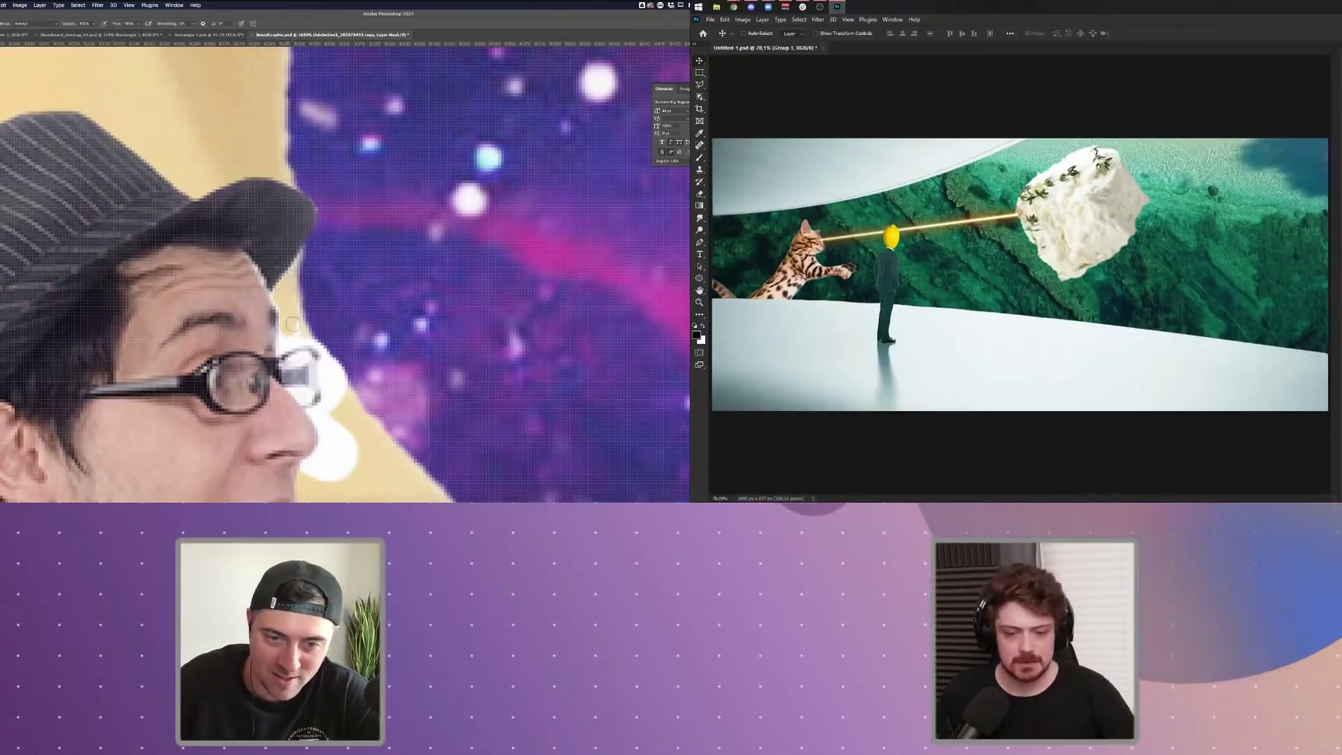
key("bracketleft")
key("bracketleft")
key("bracketleft")
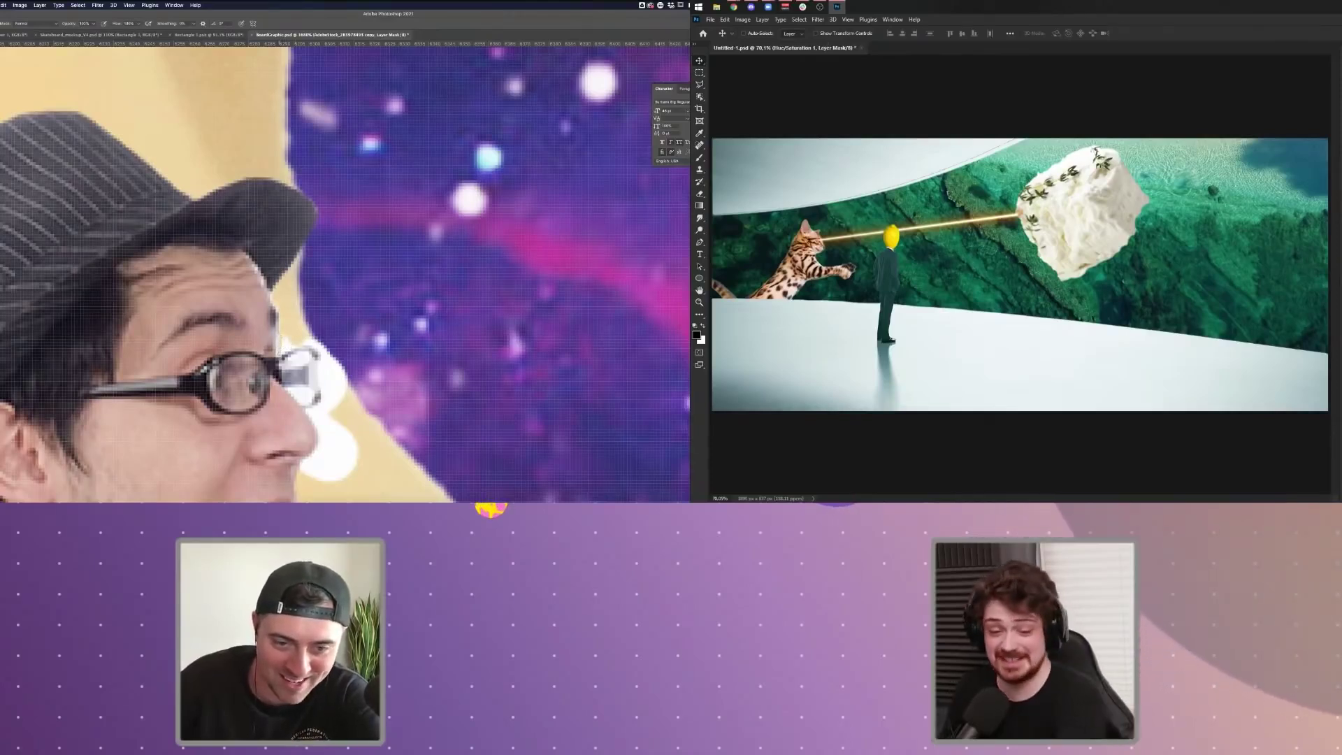
key("alt+bracketright")
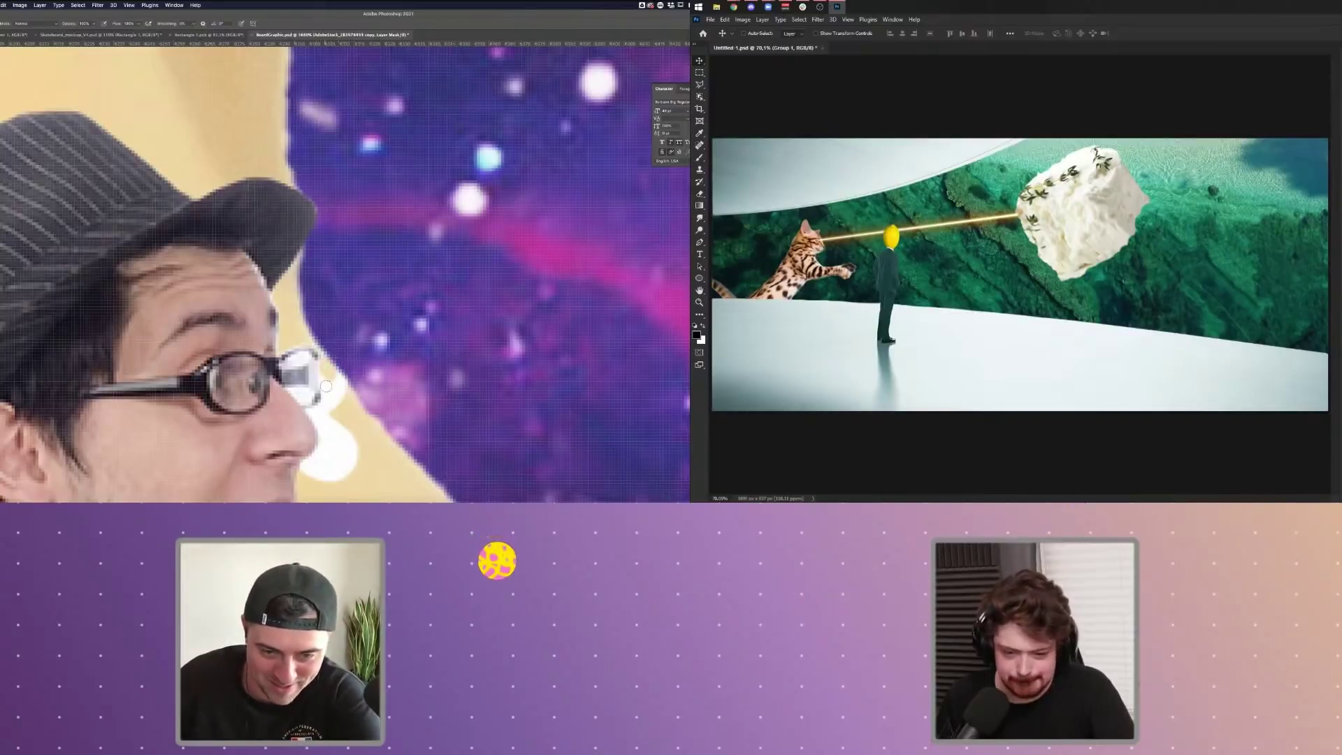
mouse_move(326, 386)
left_mouse_down()
mouse_move(327, 402)
mouse_move(340, 393)
mouse_move(316, 413)
left_mouse_up()
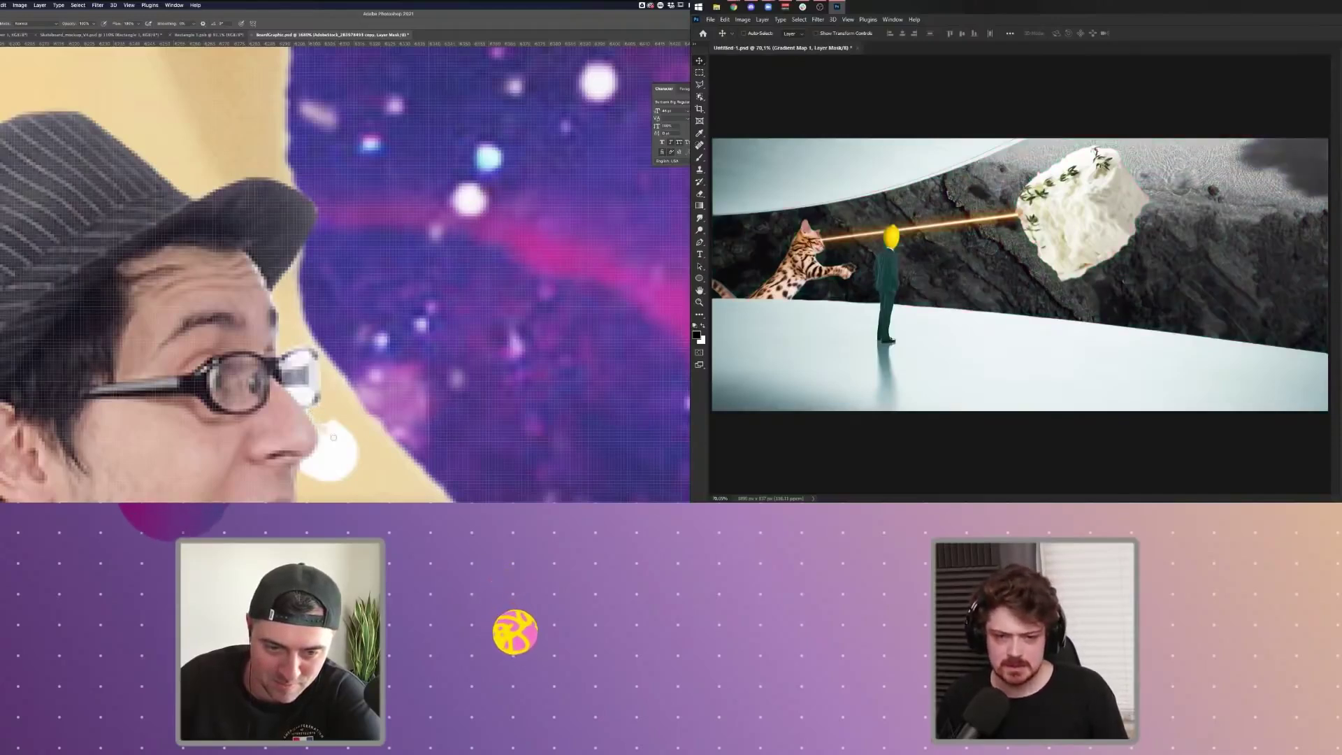
- Enlarge the brush and mask out the remaining white circle in front of the umbrella man's nose
key("bracketright")
key("bracketright")
key("bracketright")
mouse_move(333, 438)
left_mouse_down()
mouse_move(351, 467)
mouse_move(321, 481)
mouse_move(352, 476)
mouse_move(355, 441)
mouse_move(325, 442)
left_mouse_up()
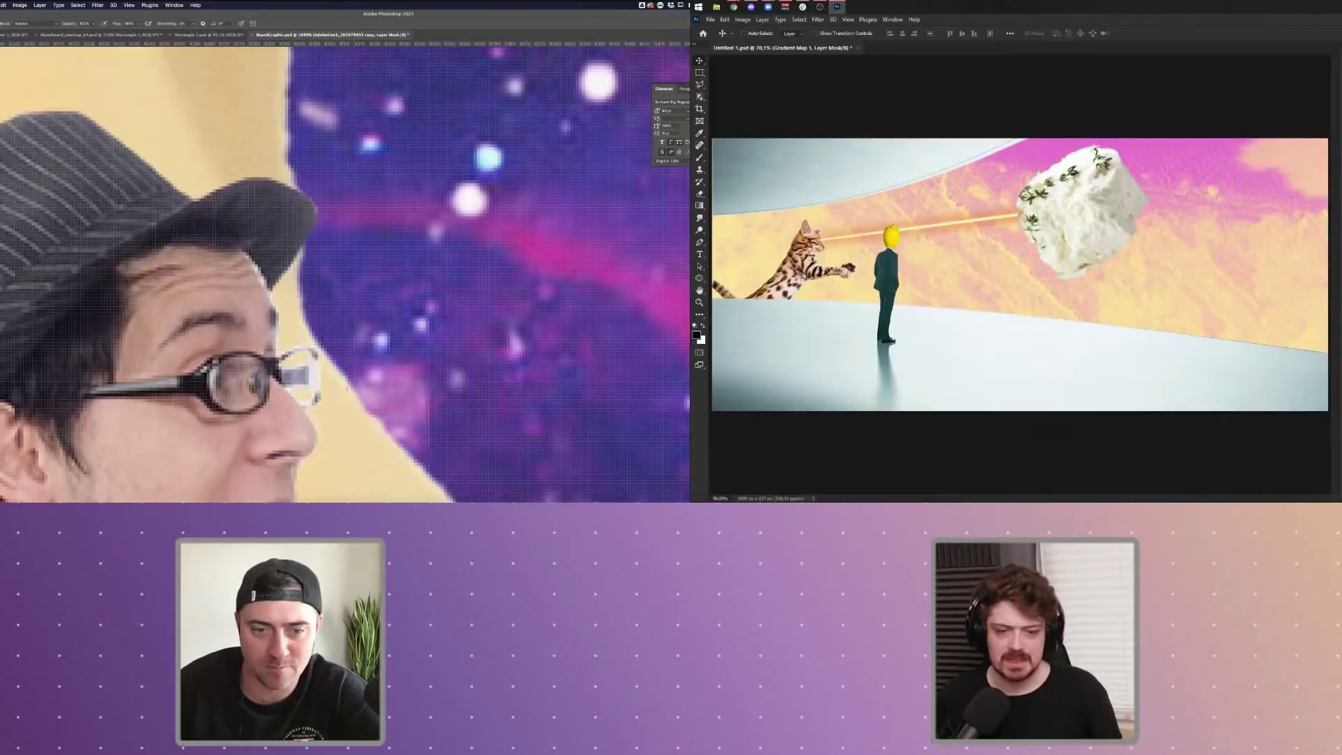
- Touch up the layer mask along the outer edge of the umbrella man's back shoe
scroll(342, 281, "down", 10)
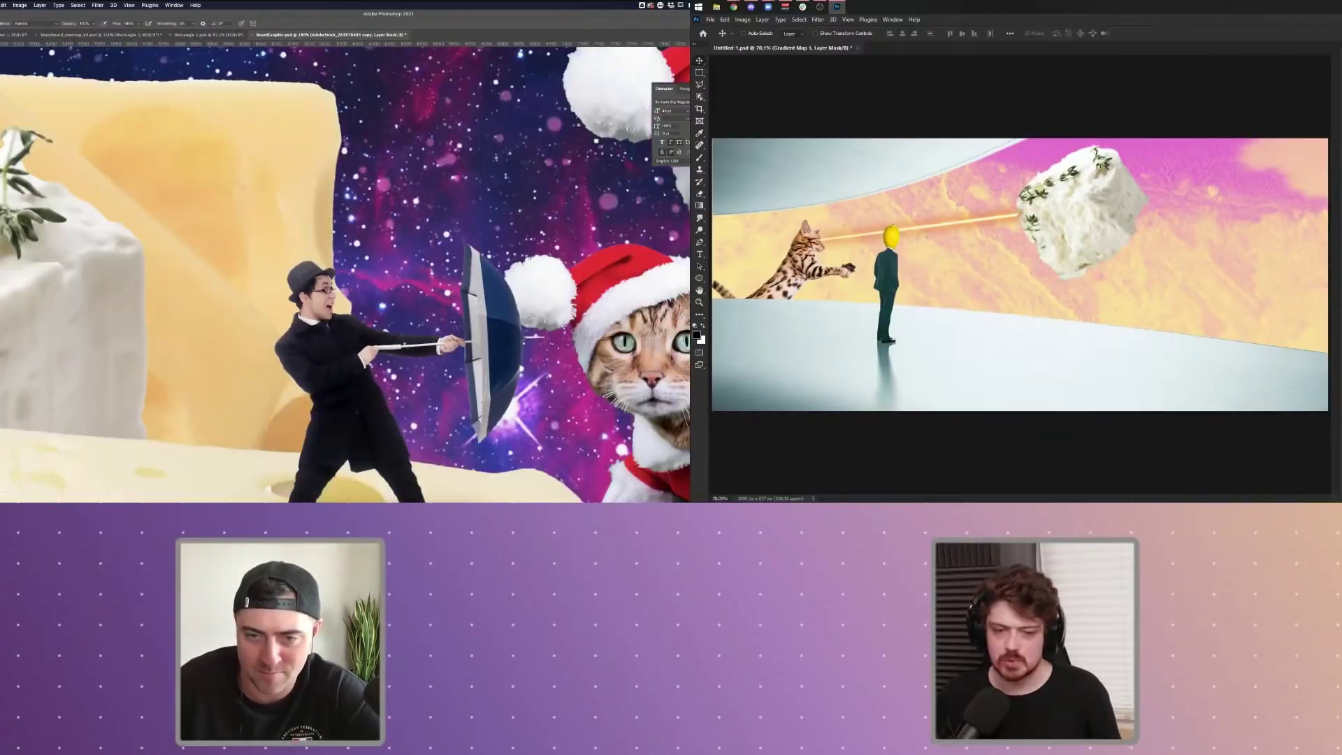
scroll(335, 279, "down", 5)
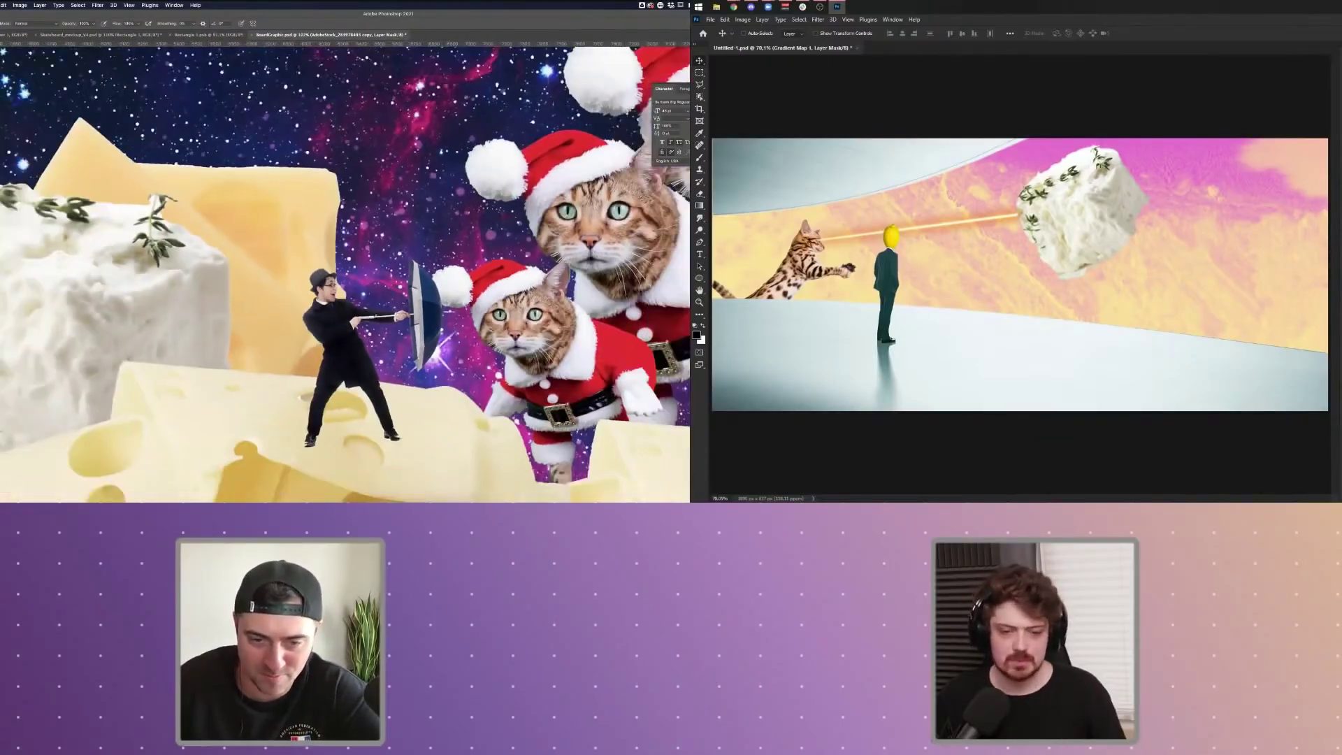
scroll(335, 294, "down", 2)
scroll(324, 434, "up", 6)
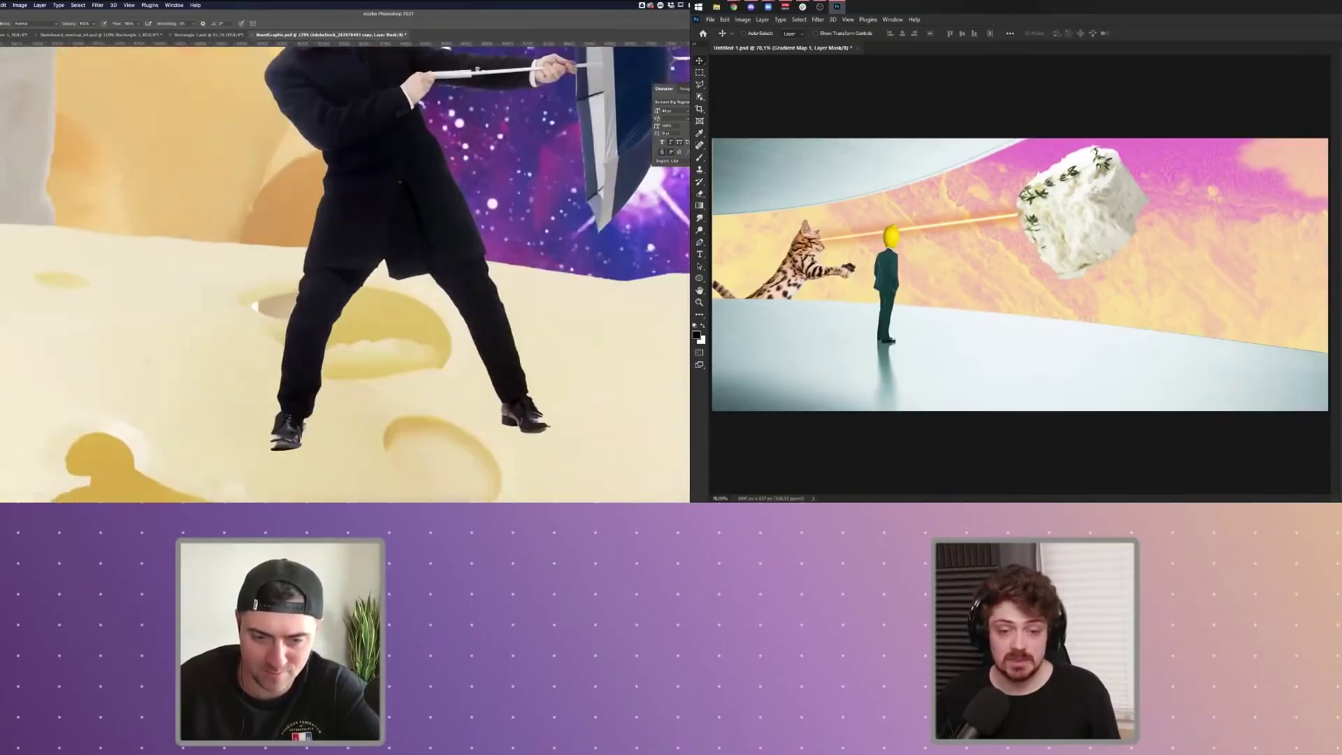
scroll(333, 294, "up", 1)
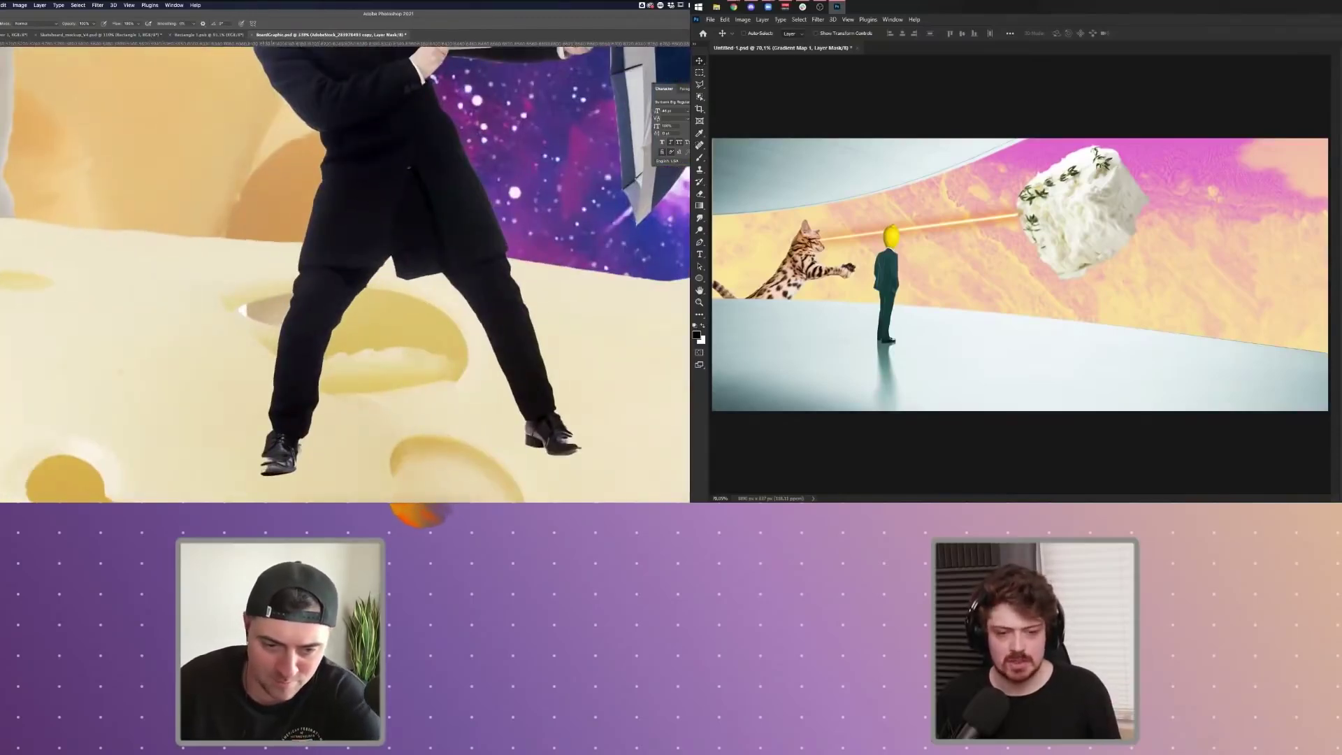
left_click_drag(265, 453, 268, 470)
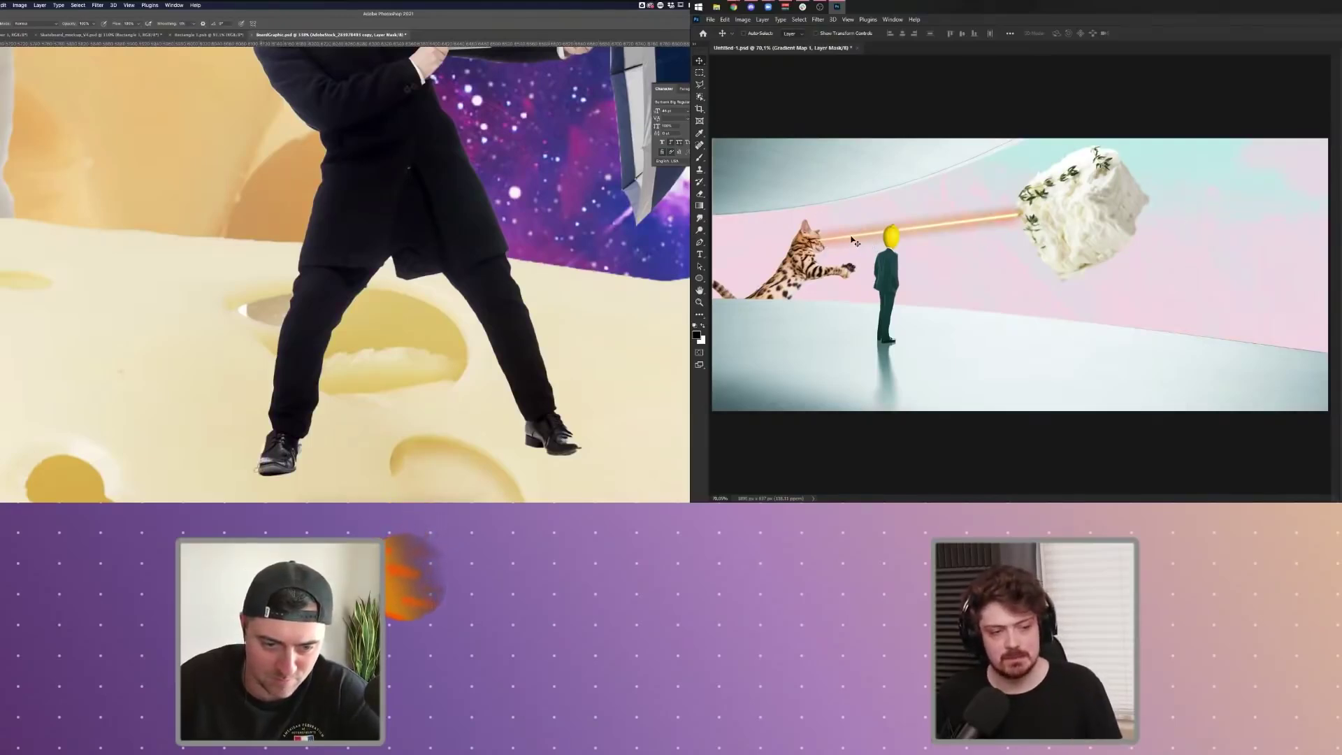
key("z")
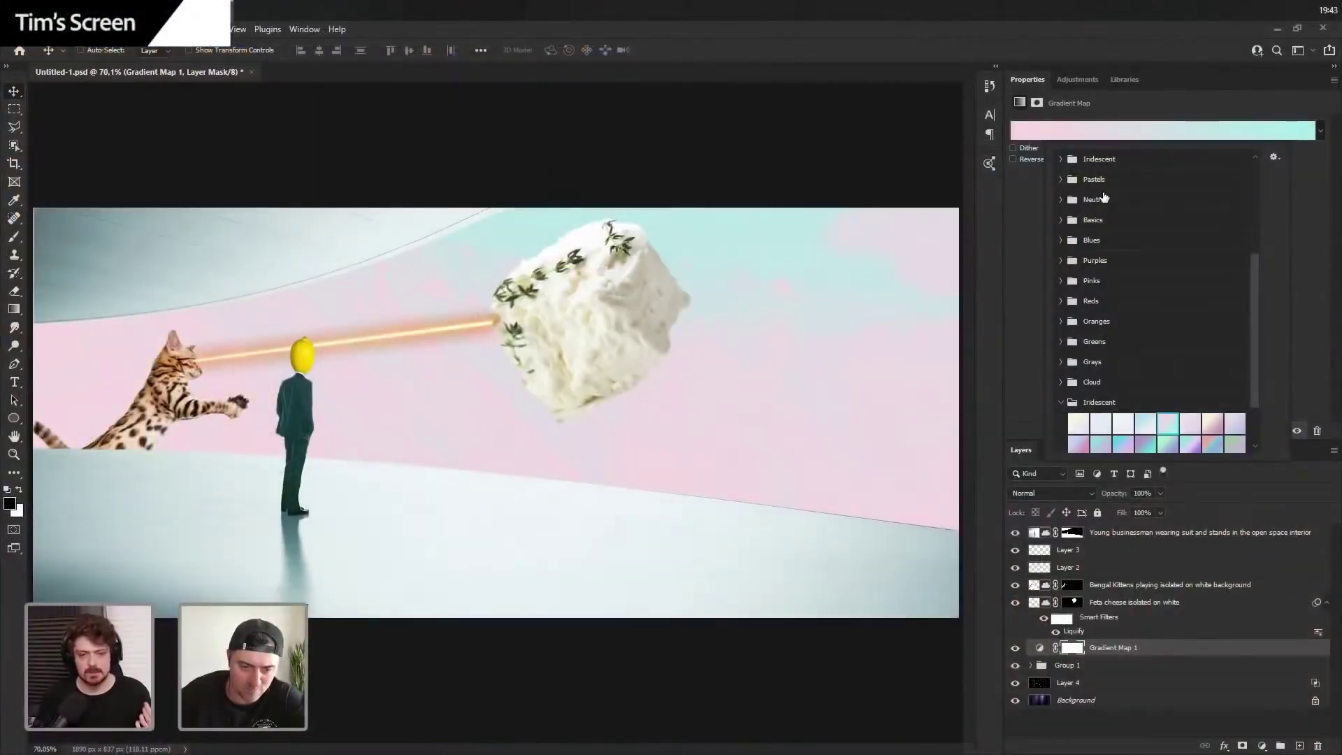
- Try presets from the Pastels group on the beach's gradient map, ending with the lavender-to-peach one
left_click(1063, 221)
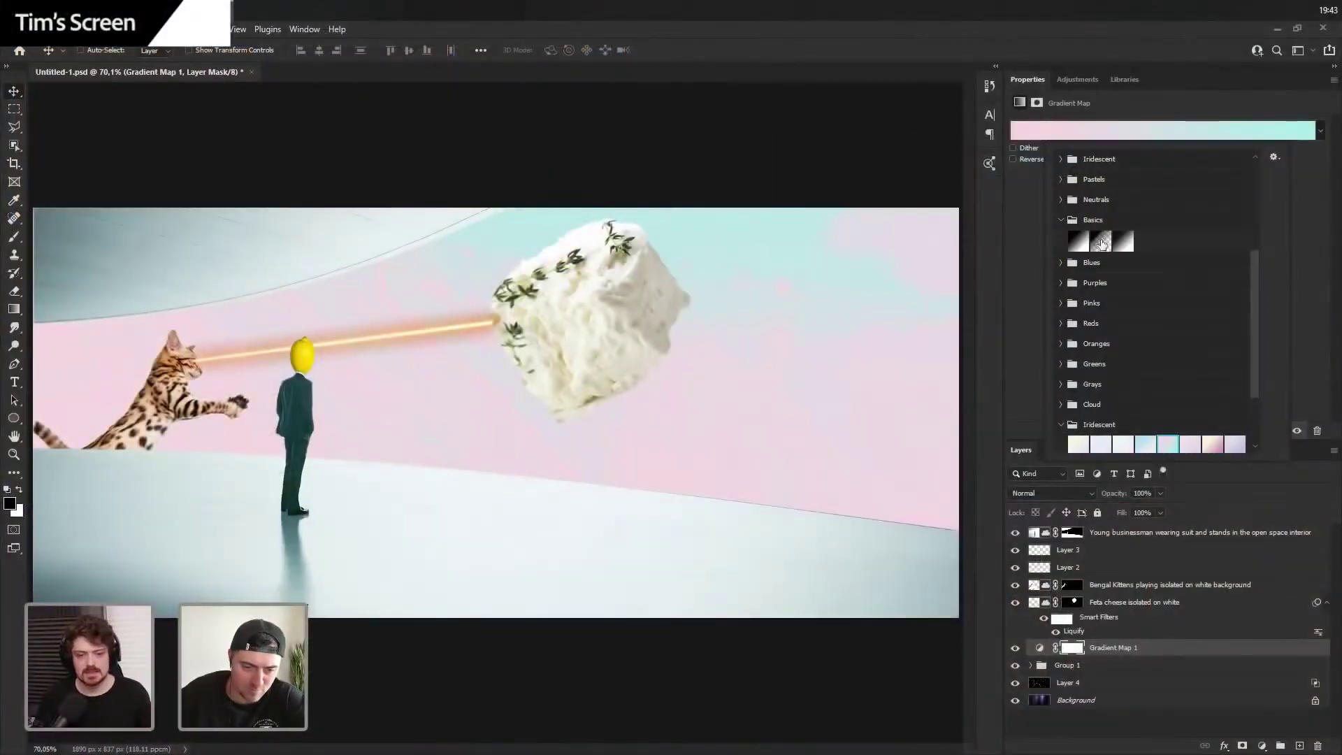
left_click(1063, 201)
left_click(1062, 179)
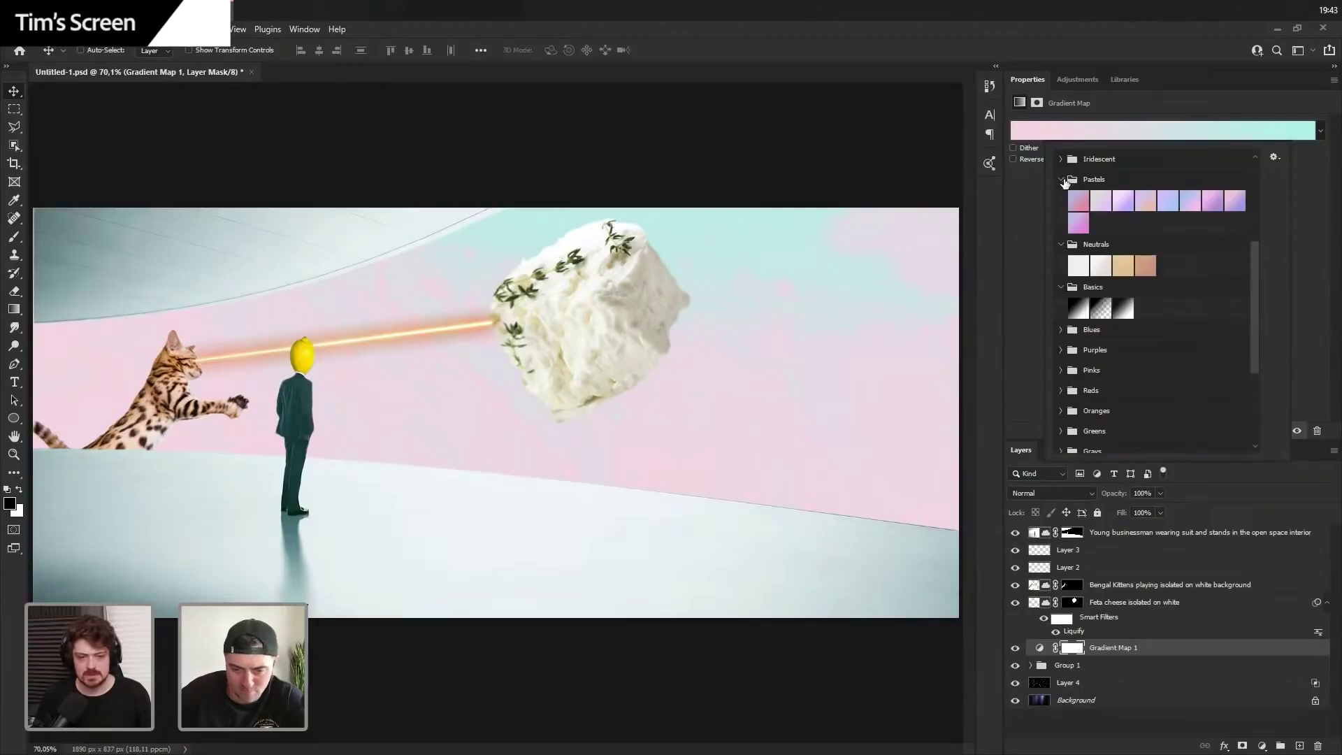
left_click(1091, 201)
left_click(1079, 200)
left_click(1147, 201)
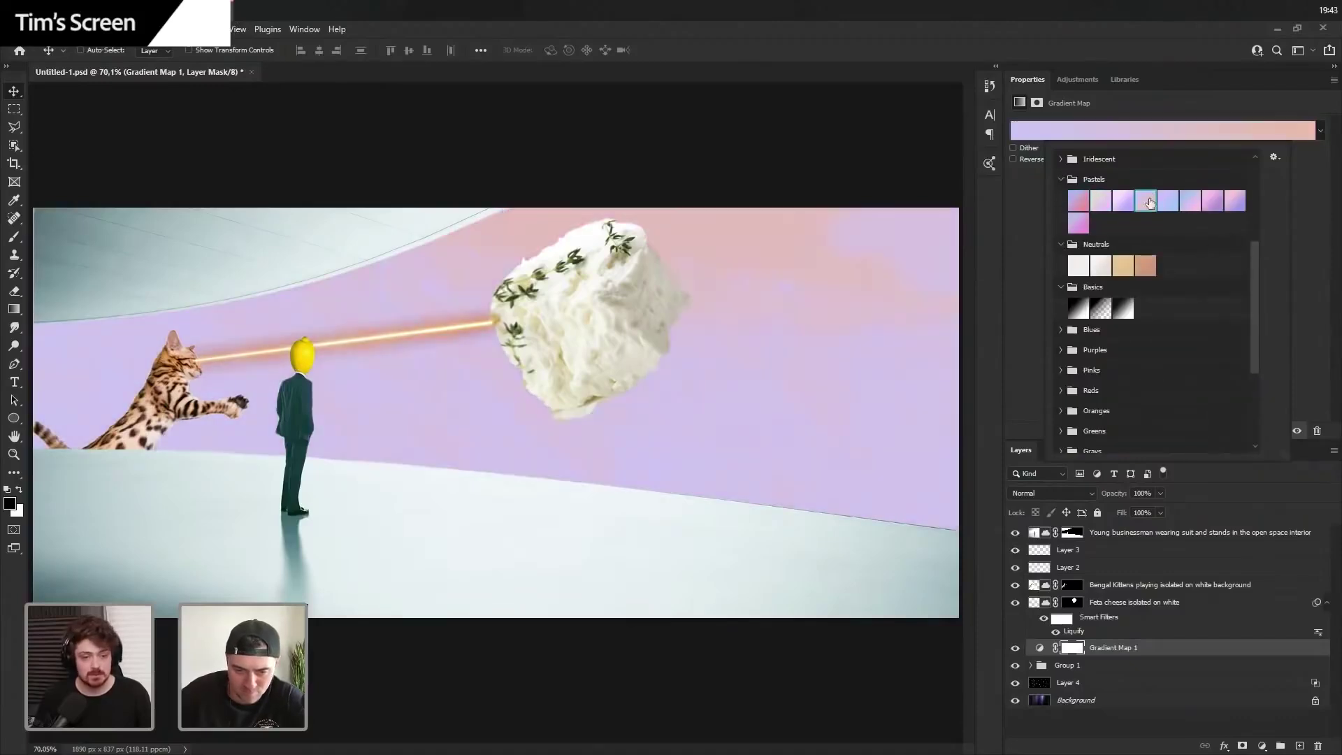
- Apply the turquoise-to-pink preset from the Iridescent group to Gradient Map 1
left_click(1060, 159)
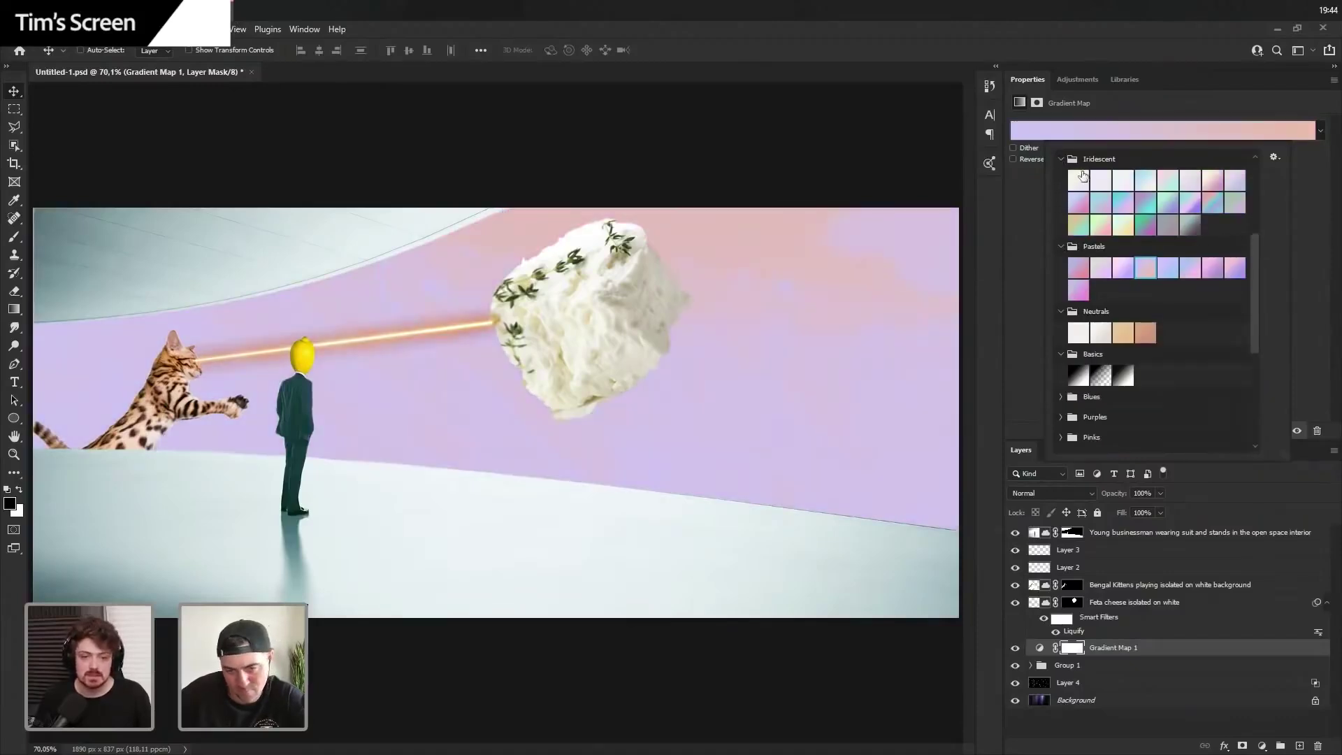
left_click(1149, 208)
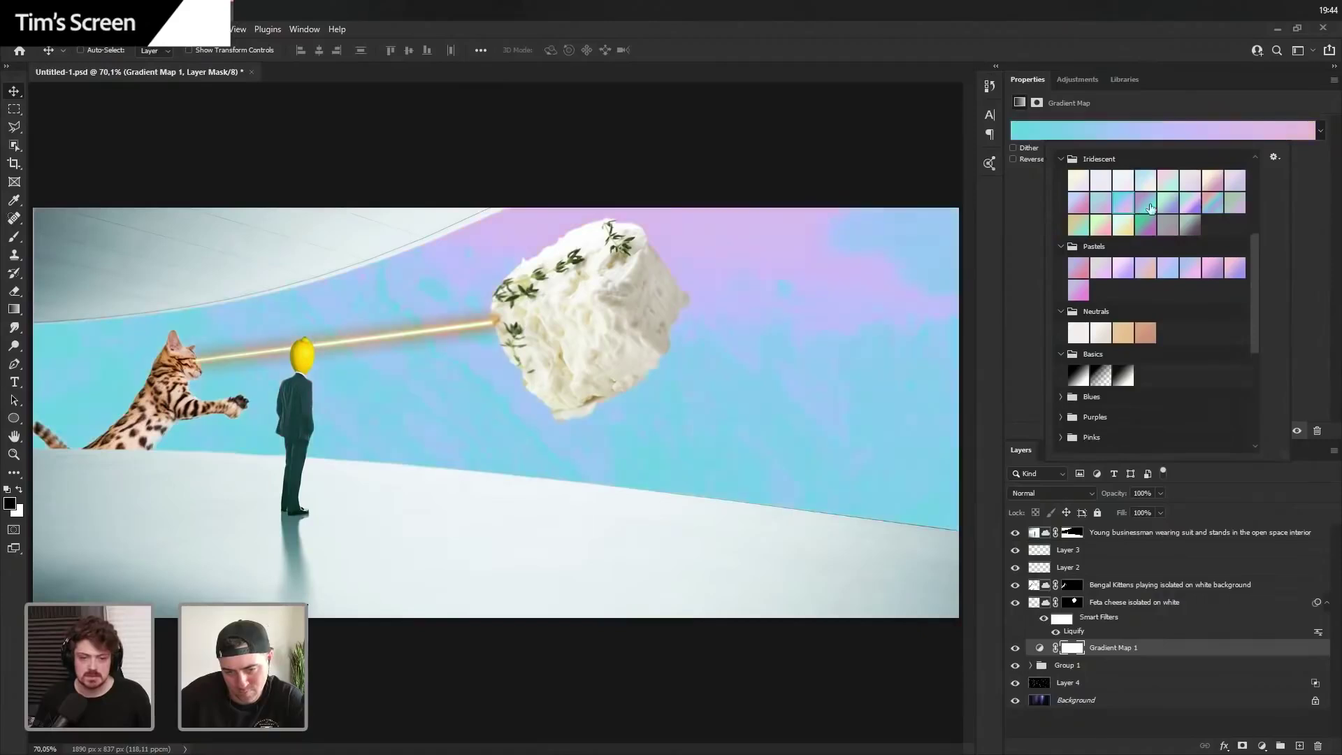
left_click(1127, 648)
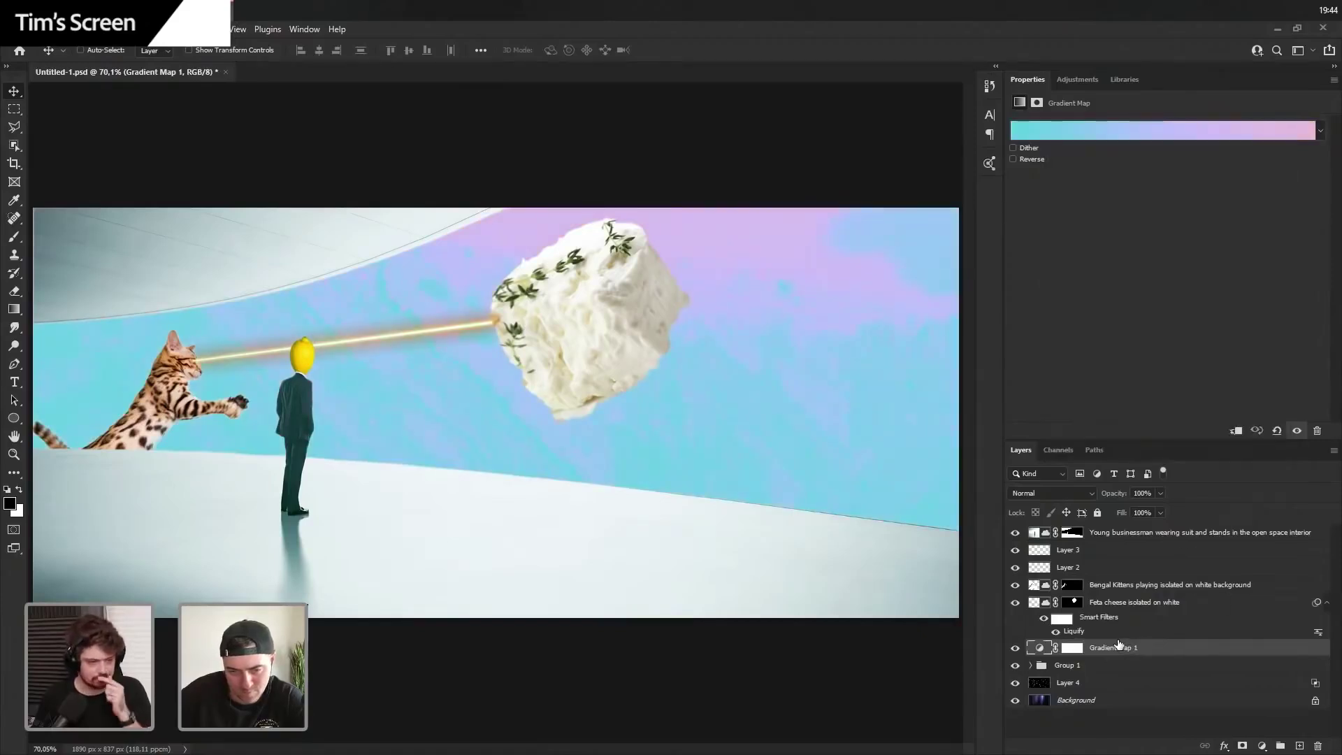
- Show the Gradients panel and enlarge it so many more preset groups fit
left_click(1321, 131)
left_click_drag(1267, 238, 1263, 366)
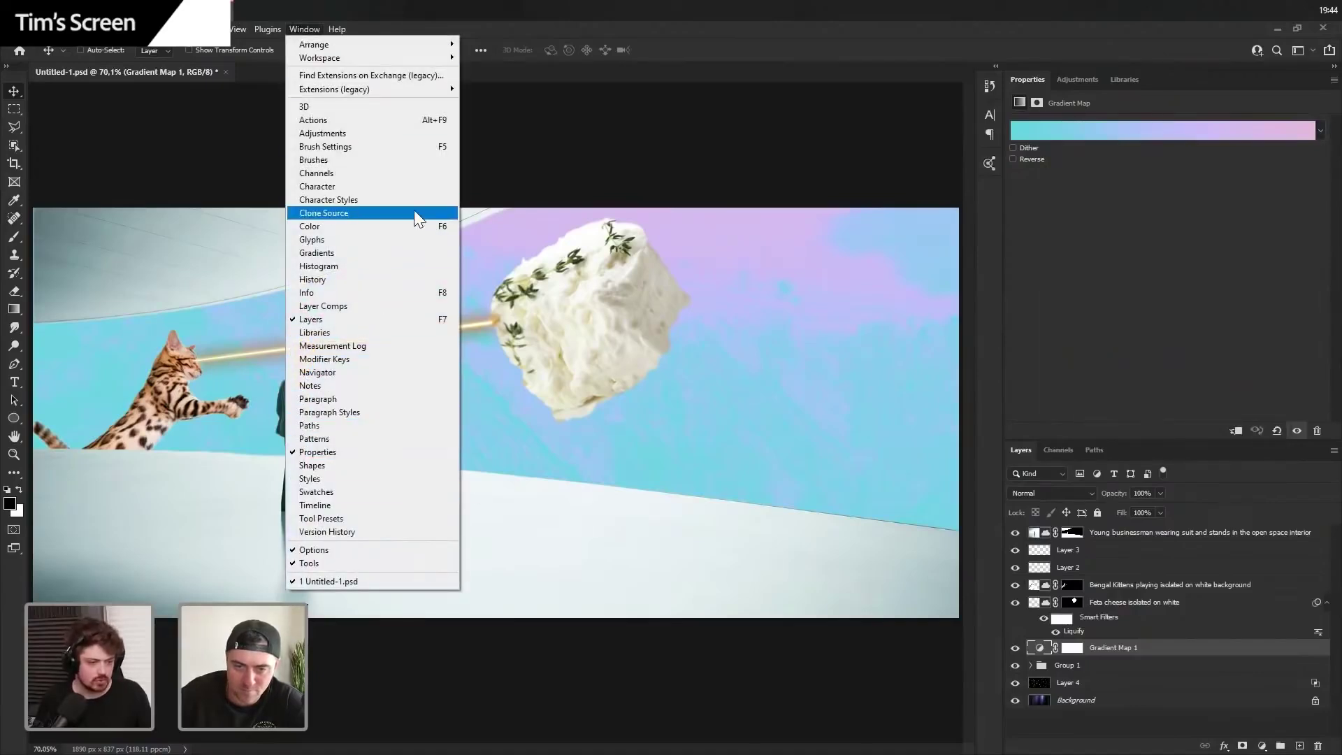
left_click(384, 253)
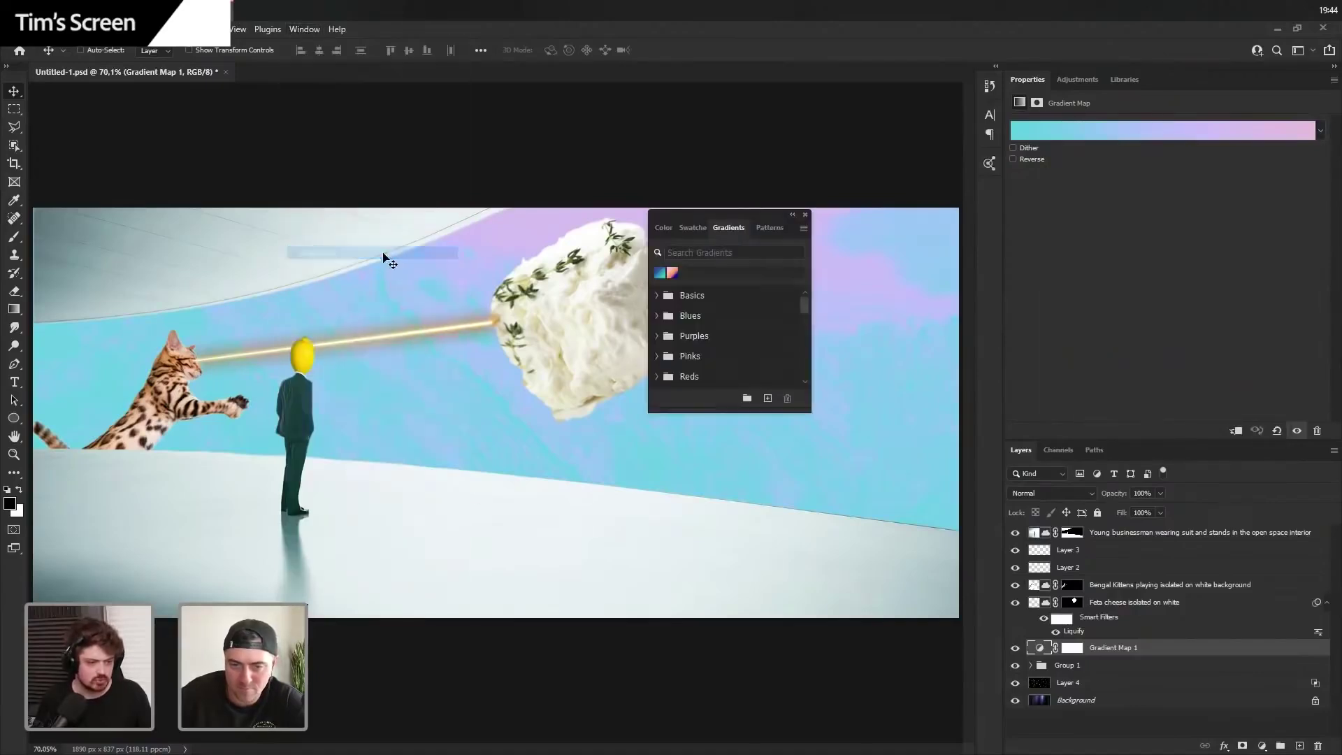
left_click(804, 228)
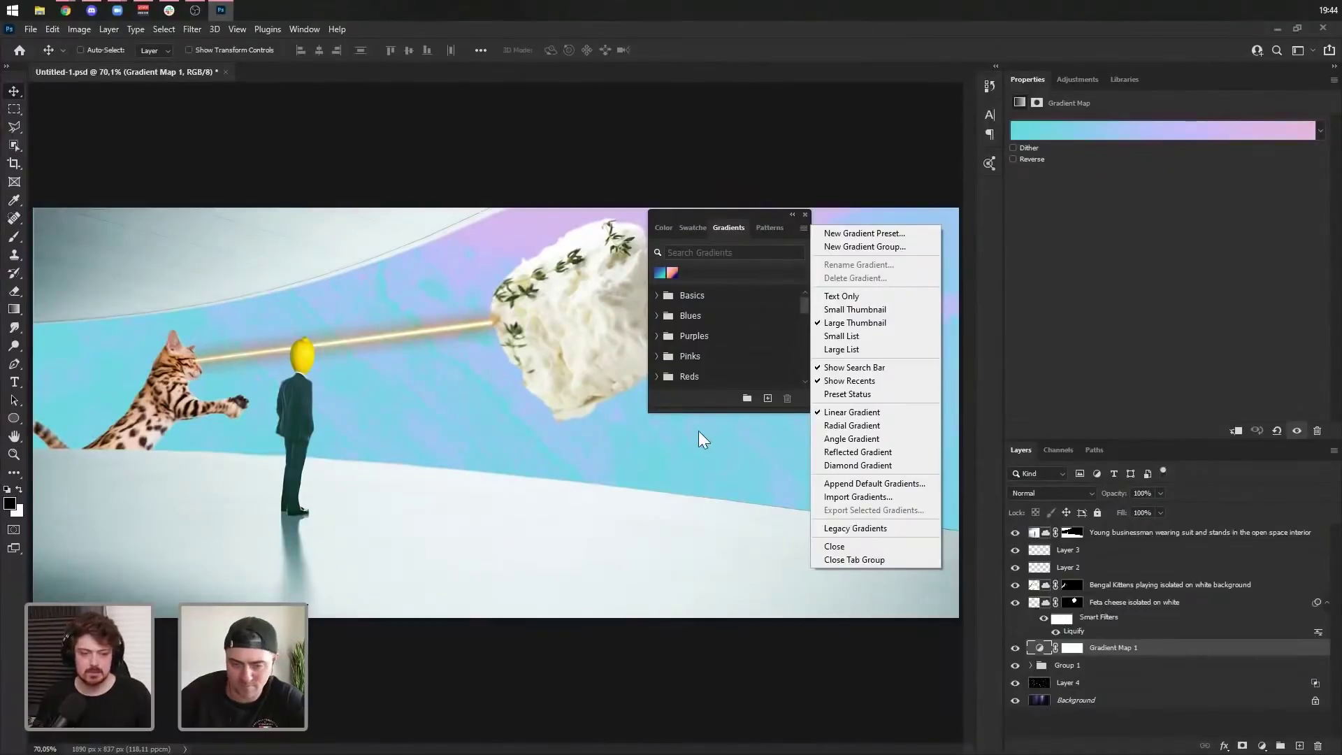
left_click(684, 400)
left_click_drag(690, 410, 1017, 634)
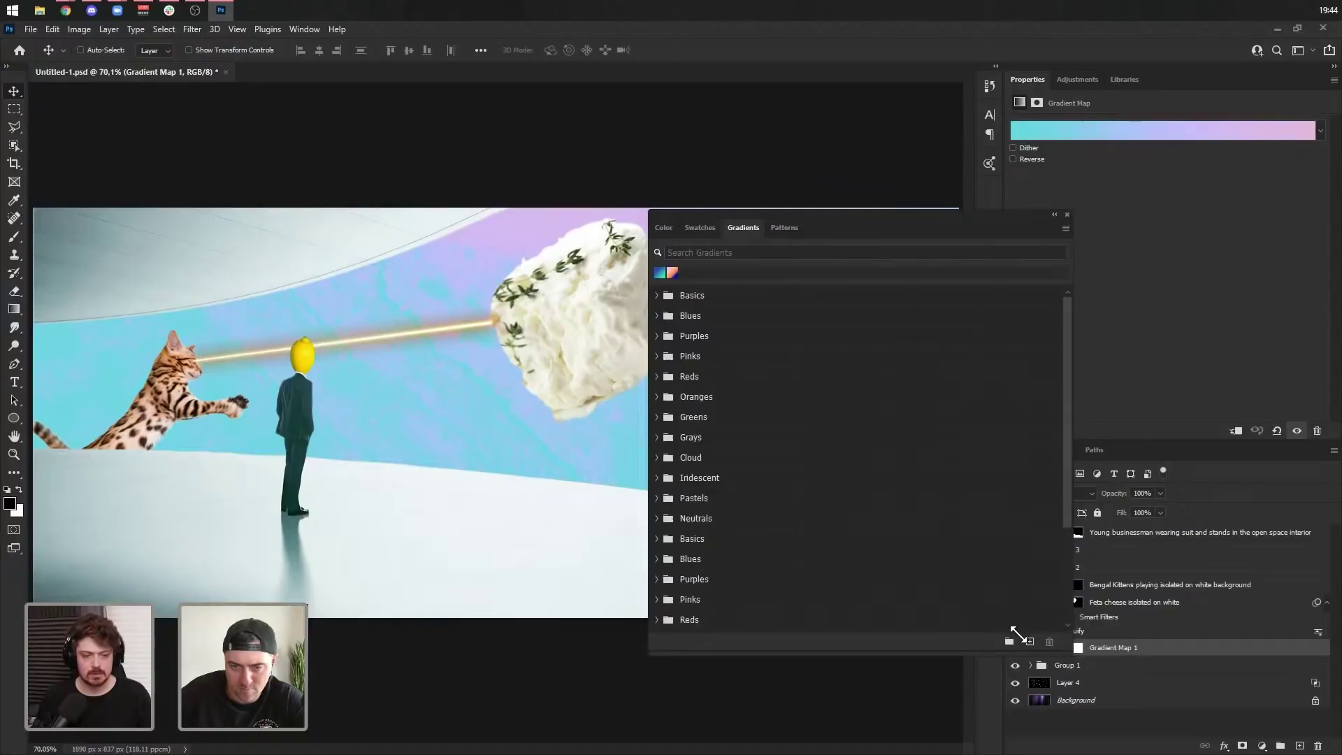
- Move all presets out of the Oranges group to the top level of the gradient list
left_click(654, 398)
left_click(657, 397)
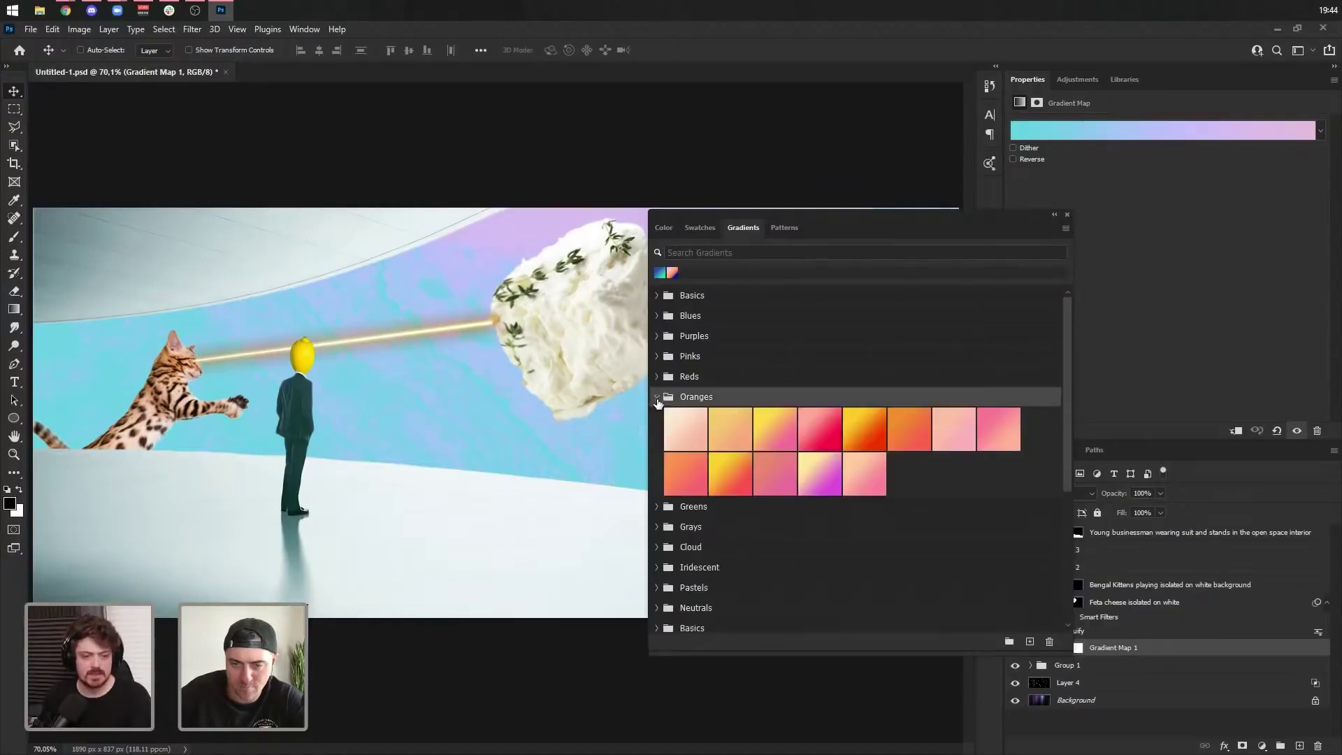
left_click(686, 426)
left_click(856, 488, "shift")
left_click_drag(694, 437, 701, 290)
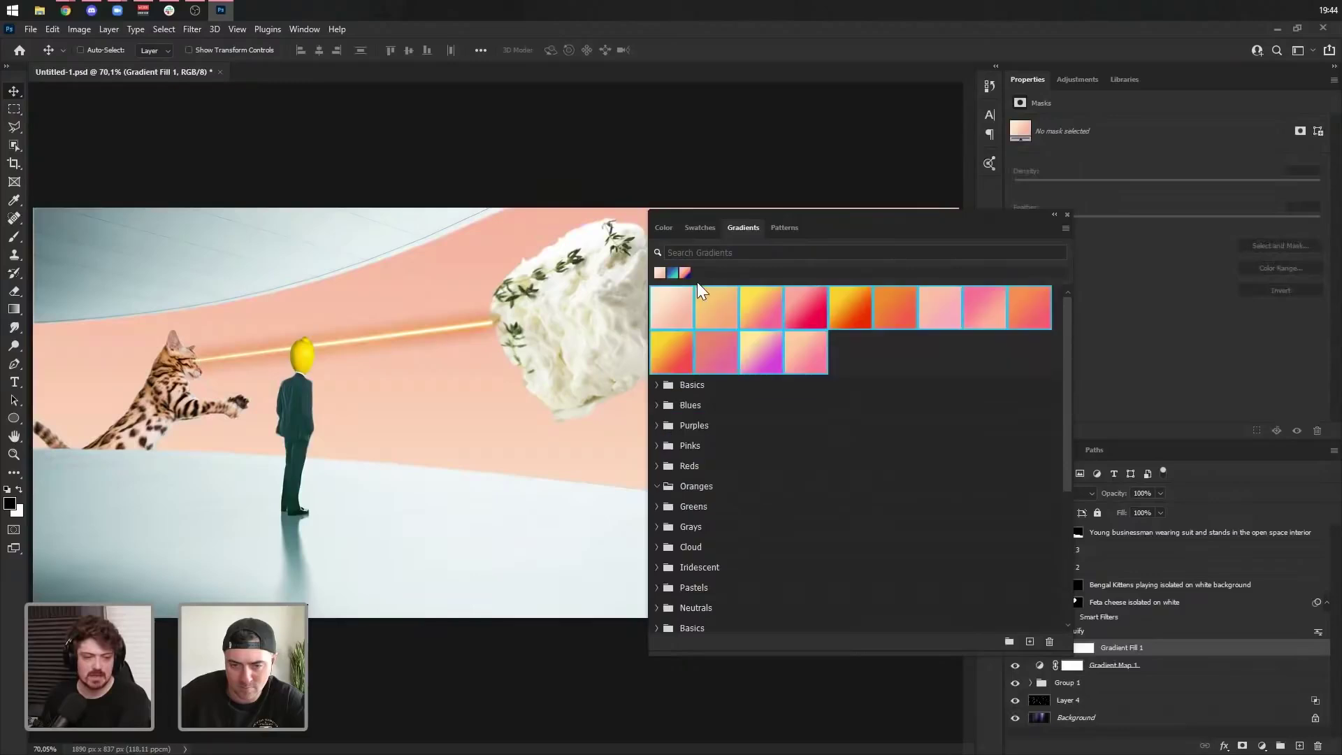
- Move the three black-and-white Basics presets out of their group, placing them after the ungrouped orange gradients
left_click(657, 386)
left_click(691, 417)
left_click(769, 412, "shift")
left_click_drag(706, 418, 899, 362)
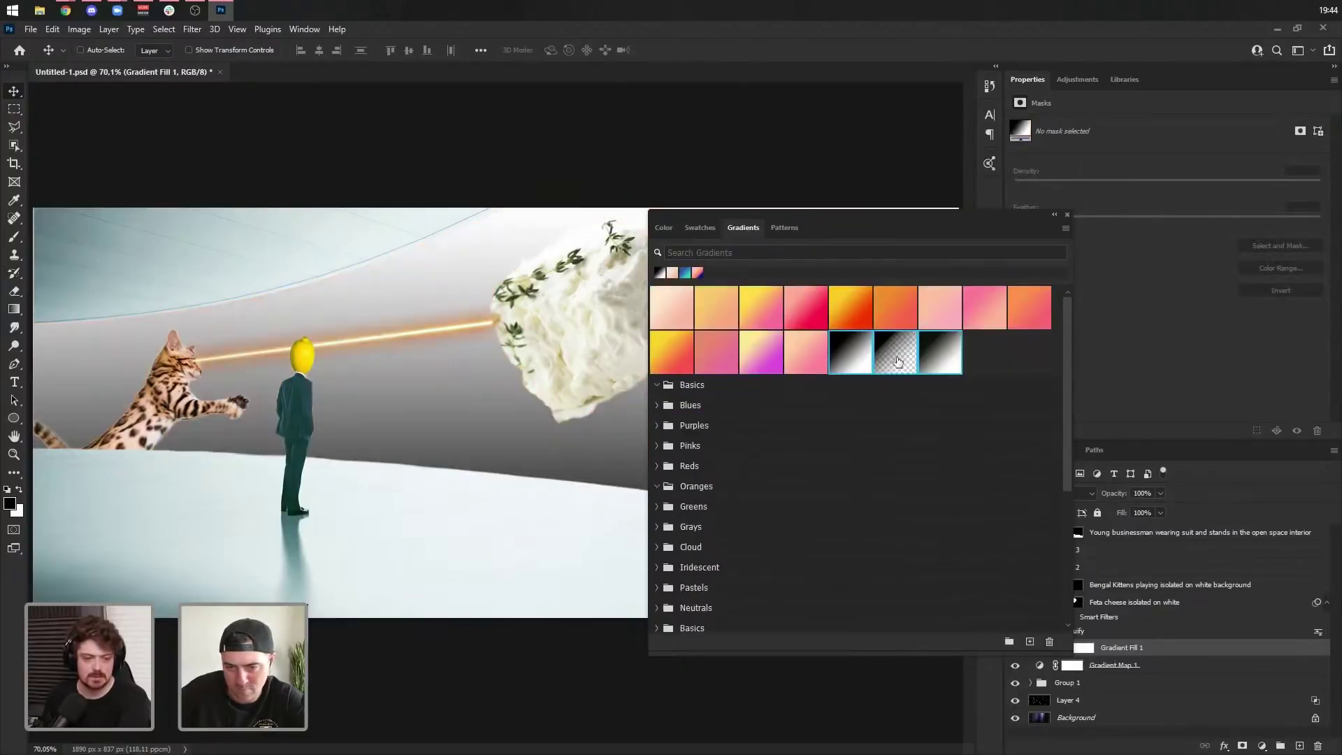
- Move all presets of the Blues group to the ungrouped gradients, after the black-and-white ones, and clear the selection
left_click(657, 405)
left_click(692, 435)
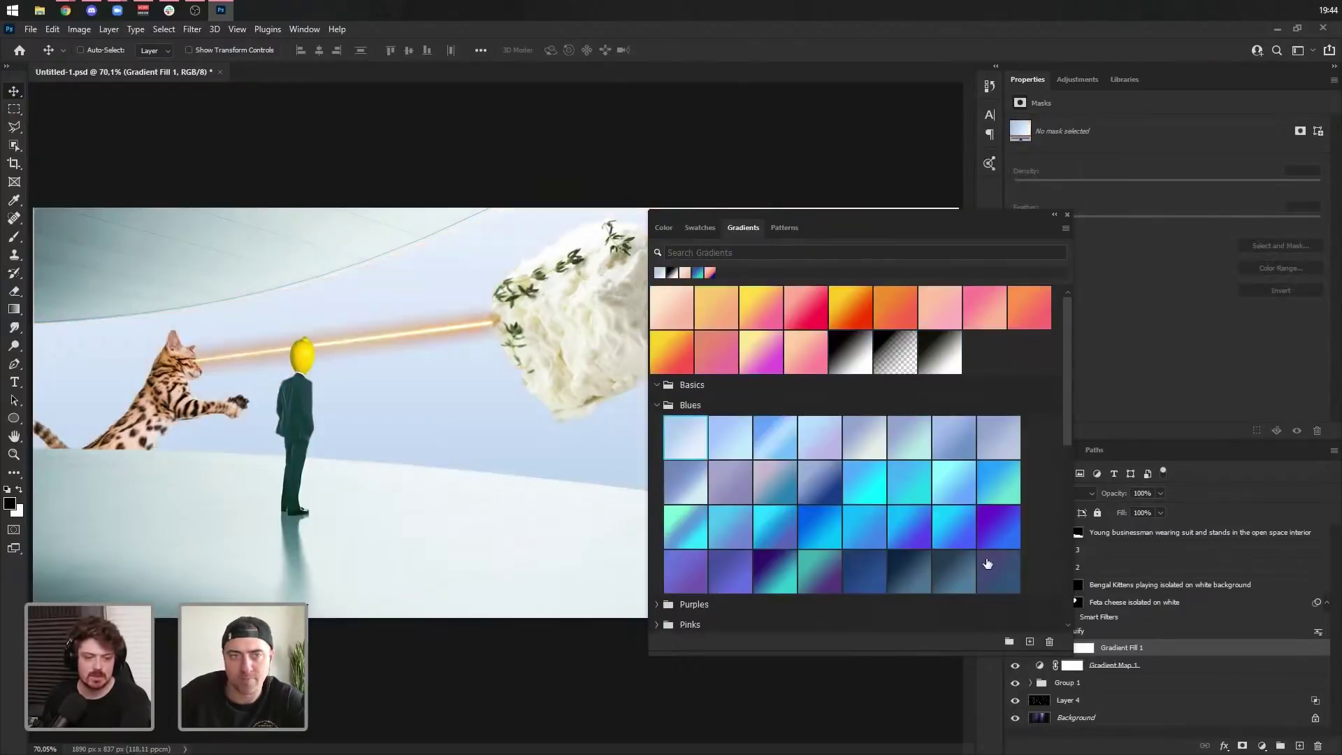
left_click(991, 567, "shift")
left_click_drag(683, 437, 1018, 349)
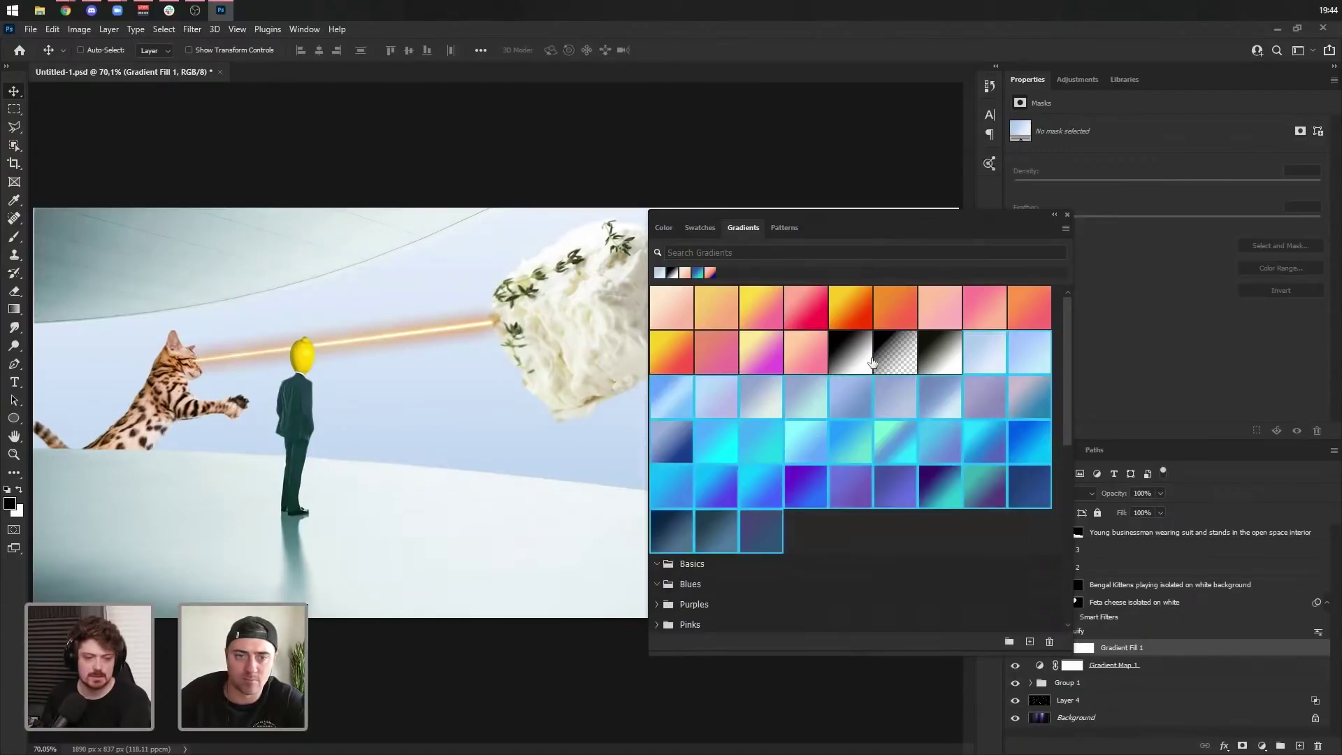
left_click(916, 518)
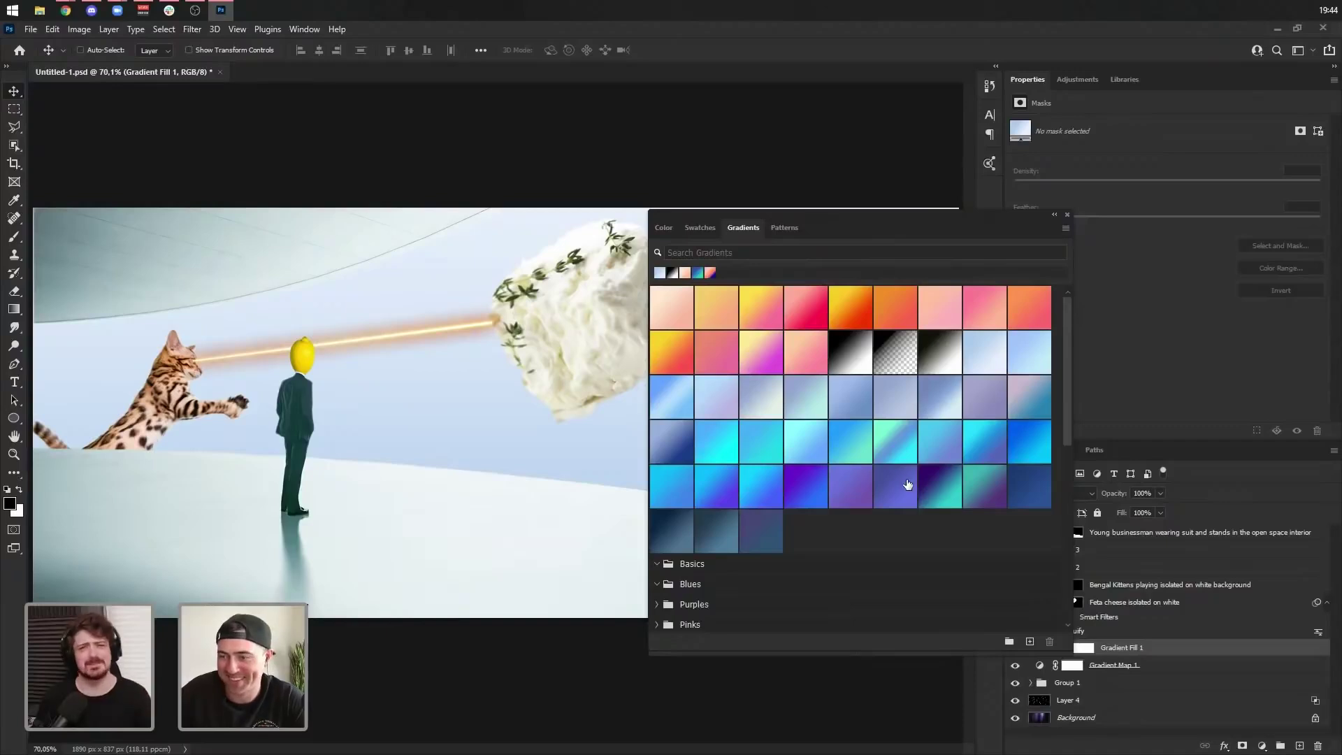
- Try the purple-blue, blue-green and dark purple-to-teal gradient presets on the Gradient Fill 1 layer
left_click(882, 475)
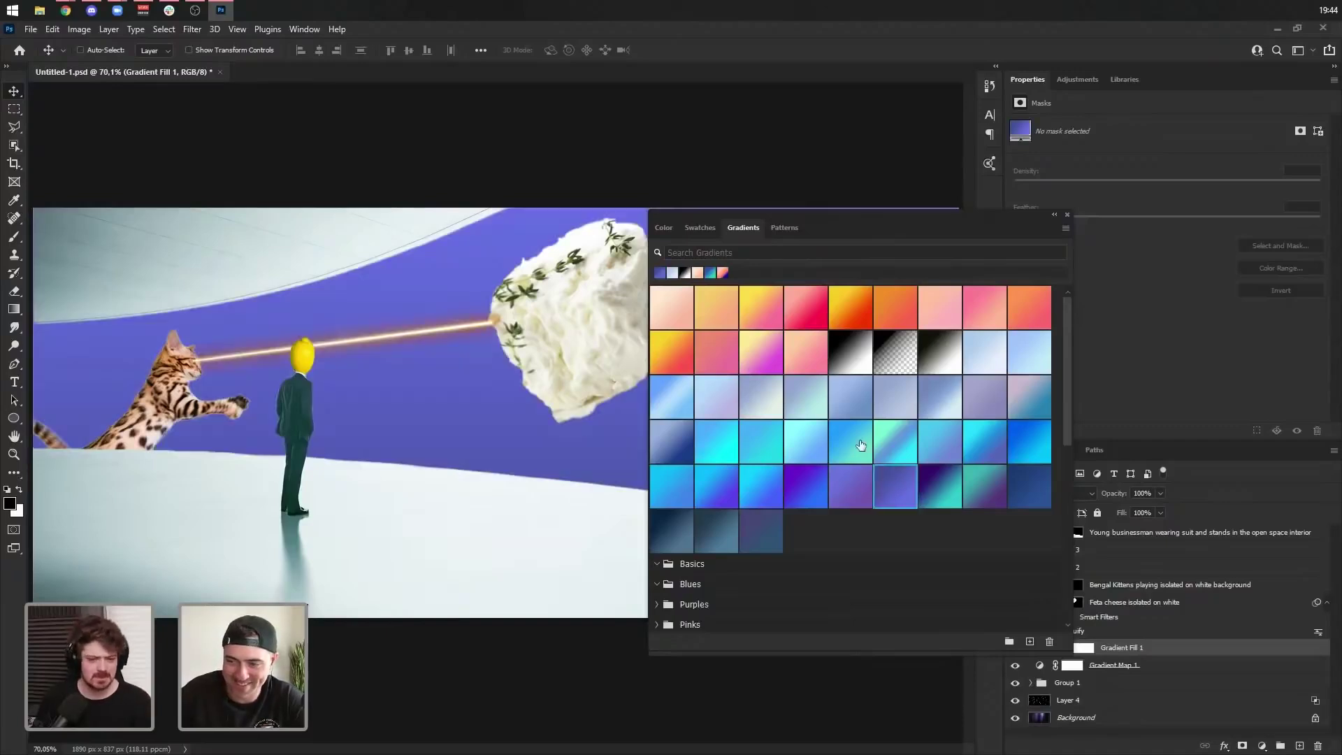
left_click(860, 445)
left_click(949, 496)
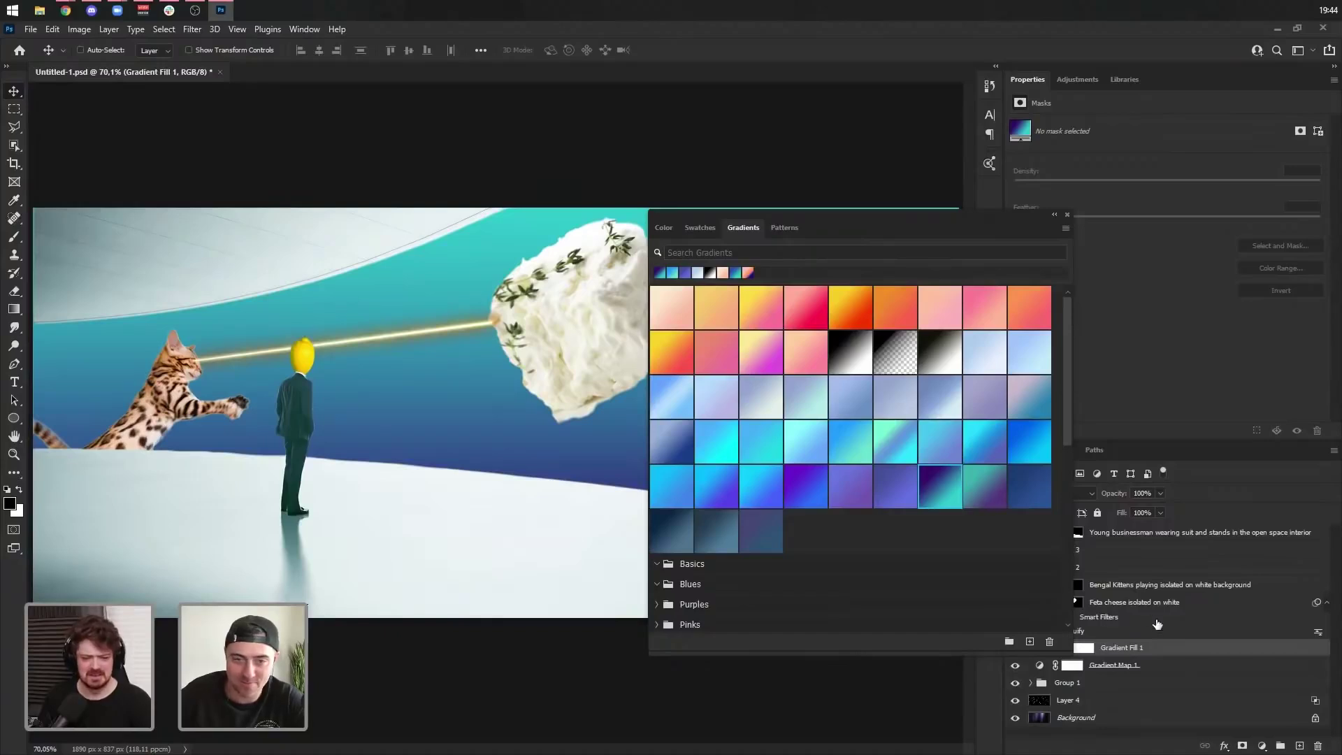
- Close the Gradients panel and delete the Gradient Fill 1 layer
left_click(1064, 214)
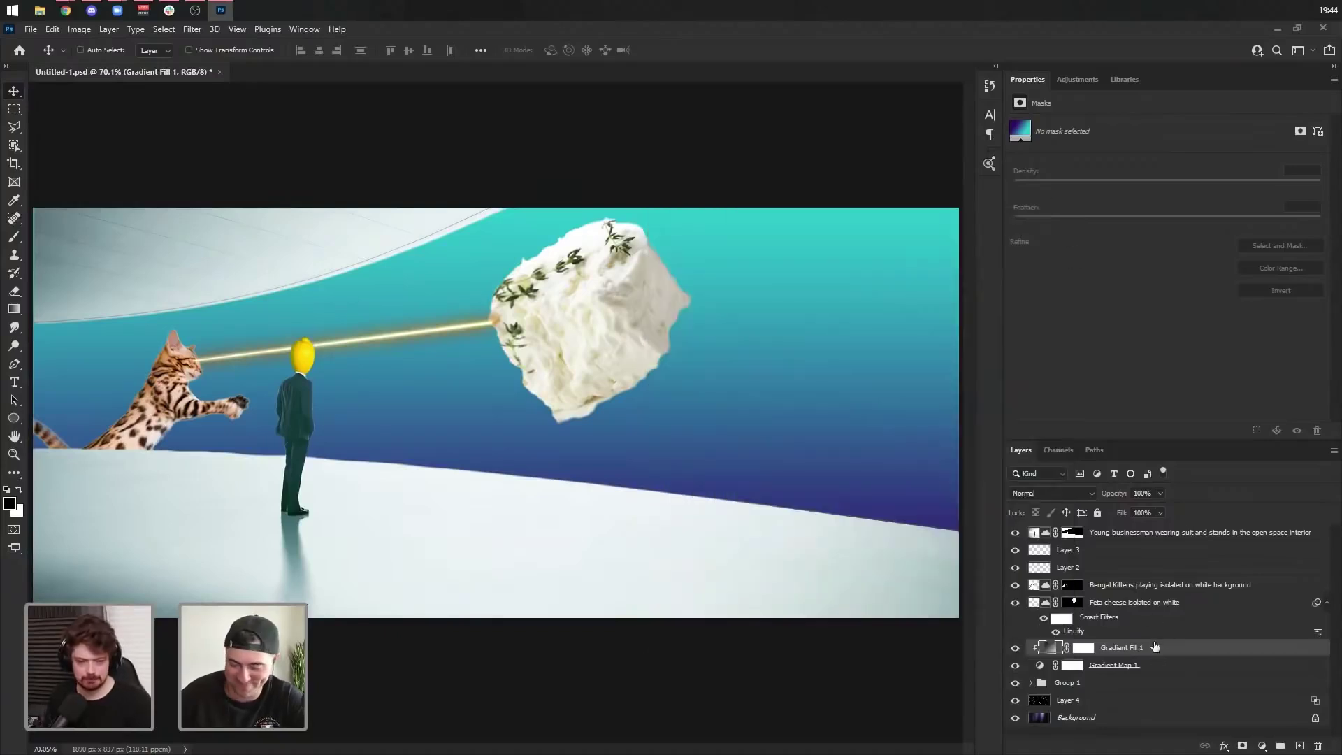
key("Delete")
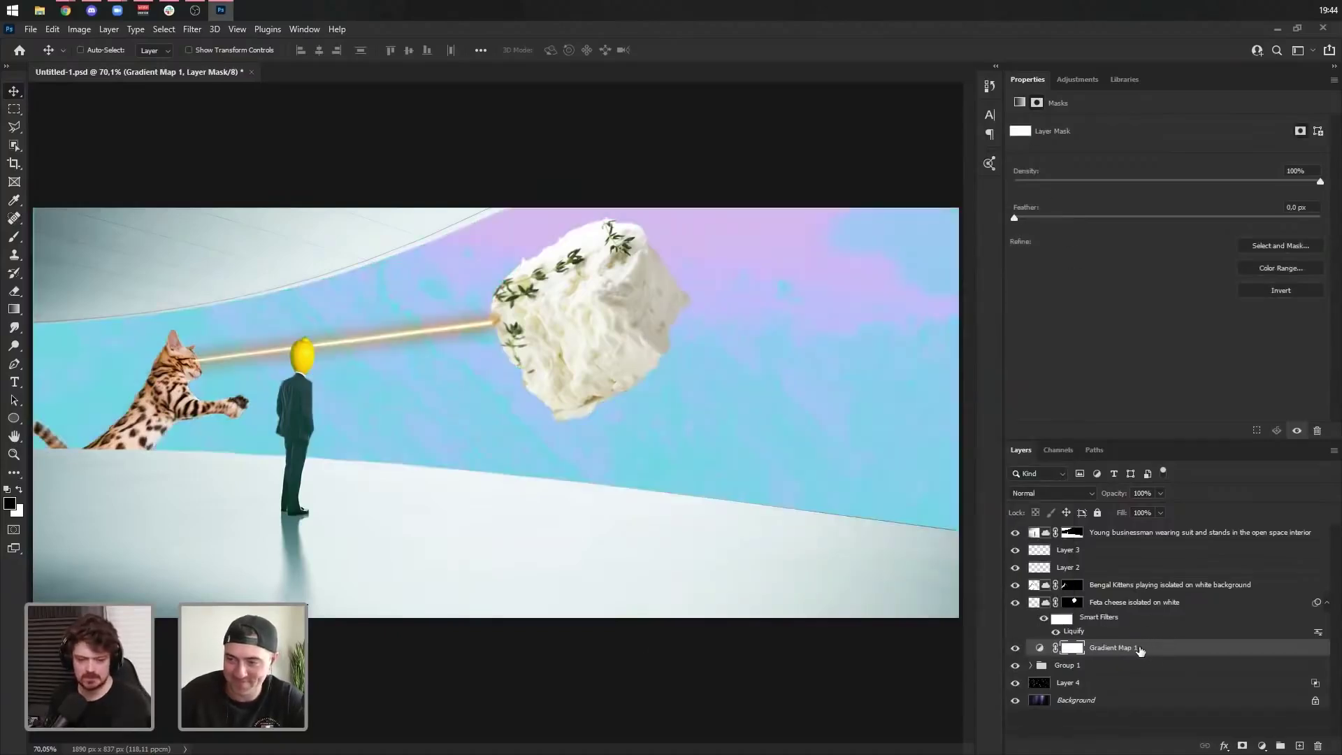
- Set the blend mode of the Gradient Map 1 adjustment layer to Color Burn
left_click(1041, 647)
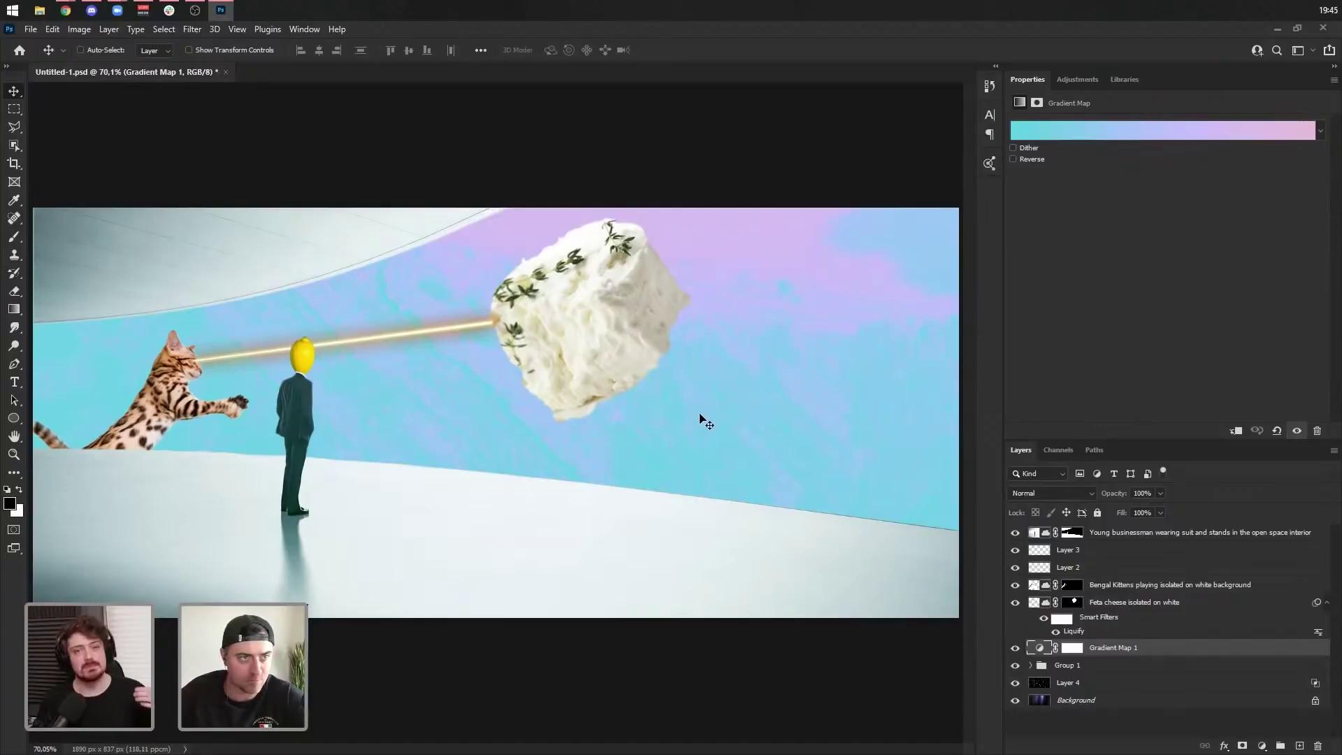
left_click(1038, 493)
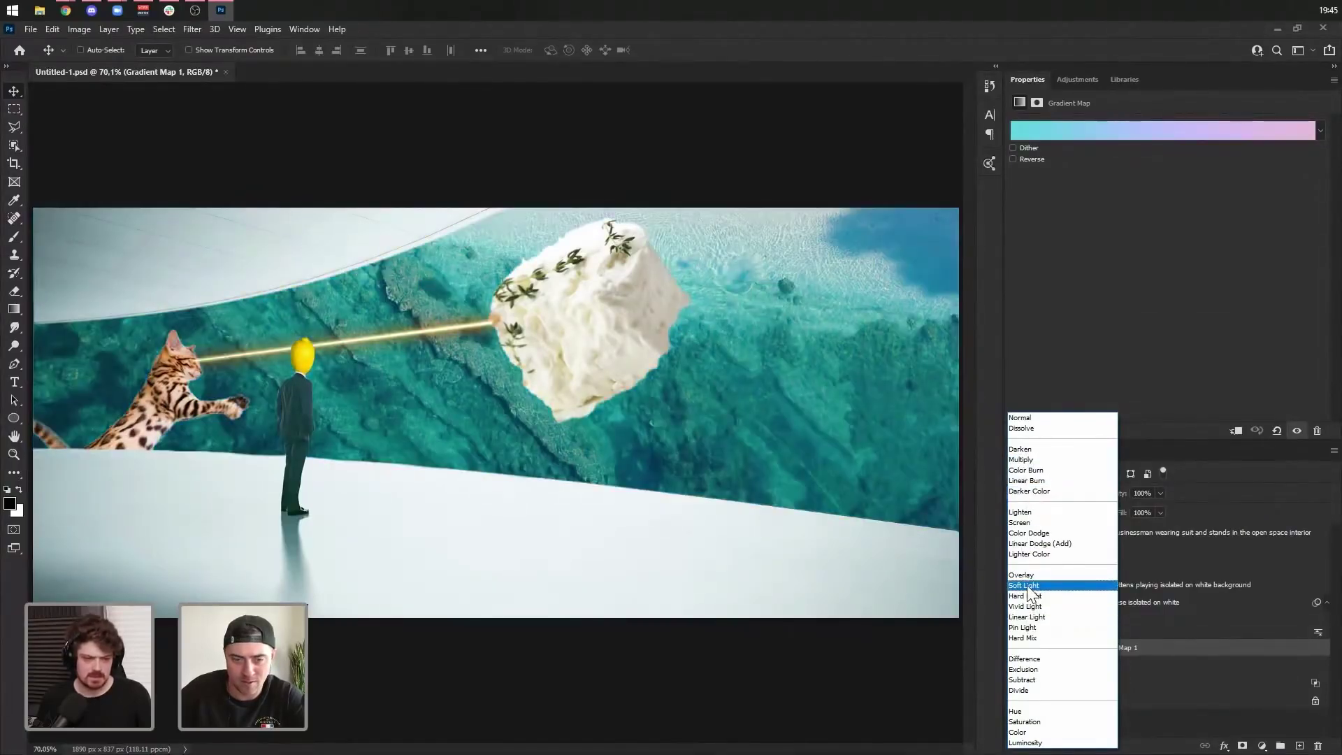
left_click(1029, 471)
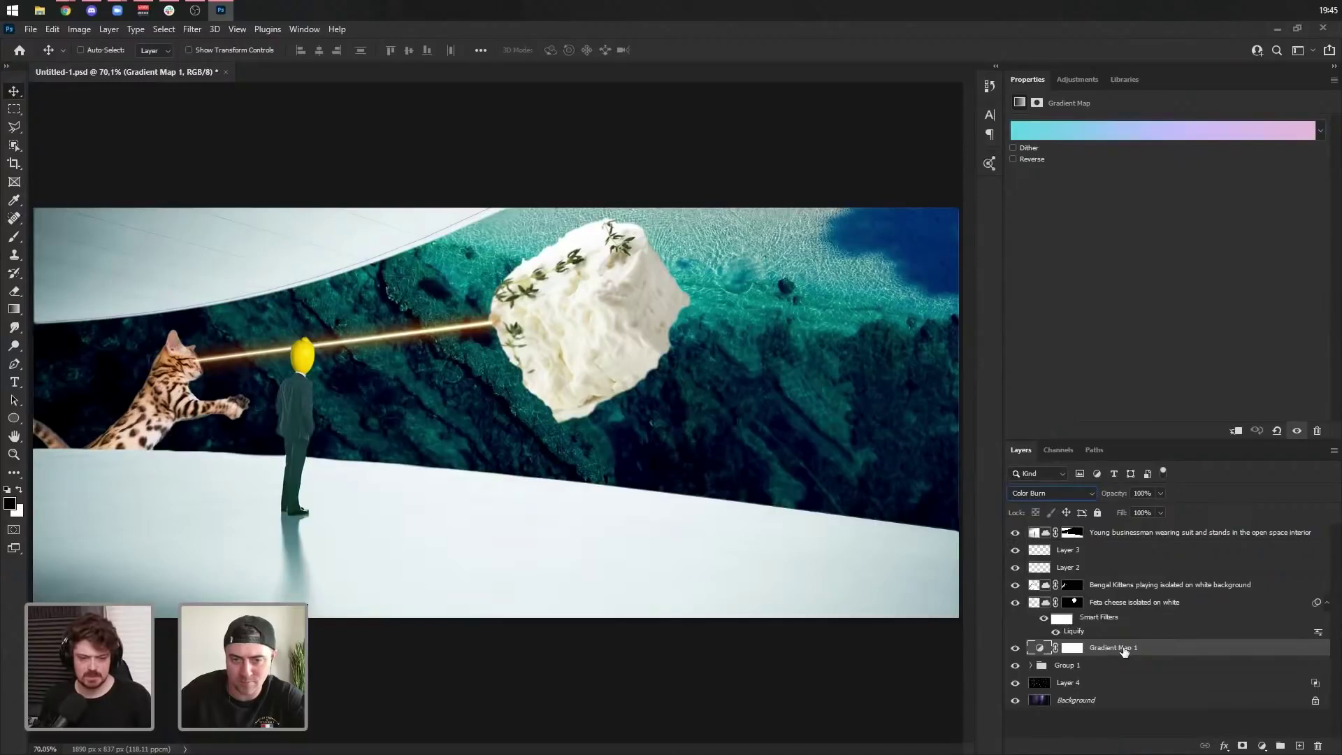
- Move Layer 4 with the small yellow lemons above Group 1 in the layer stack
left_click(1069, 671)
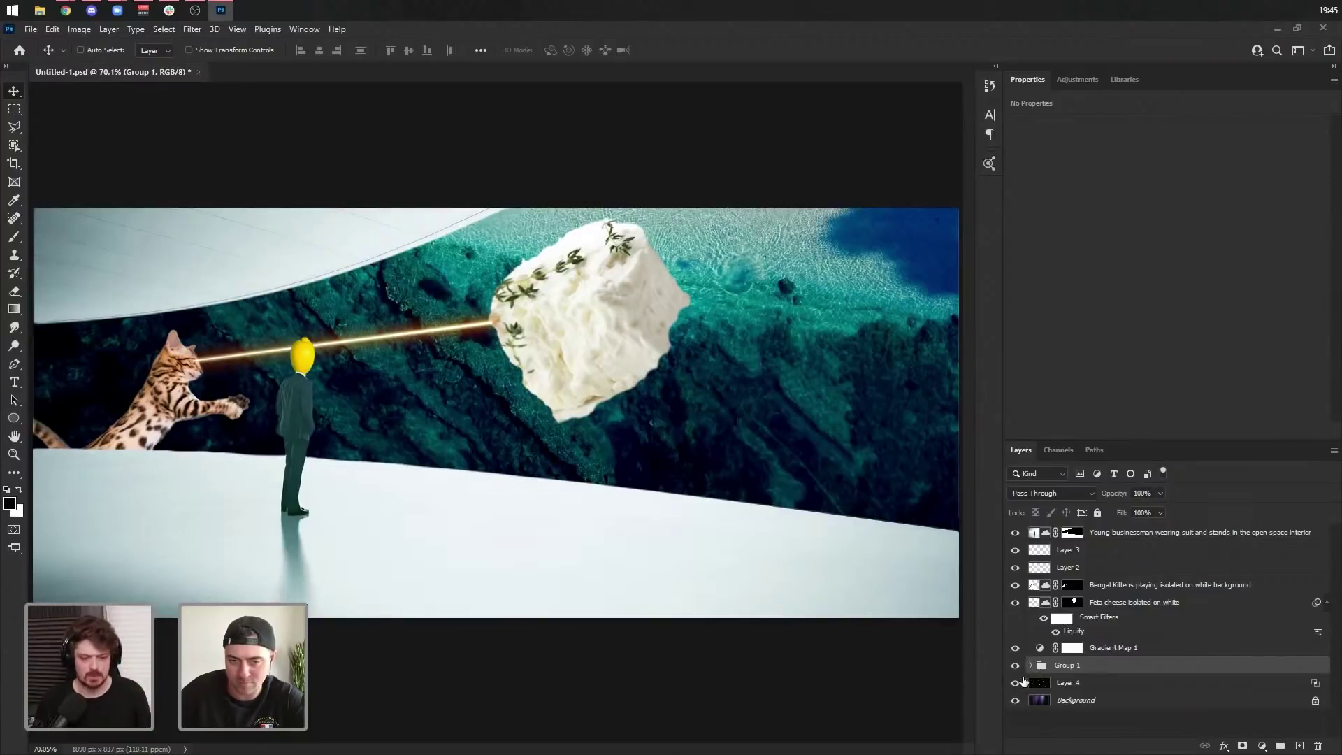
left_click(1071, 684)
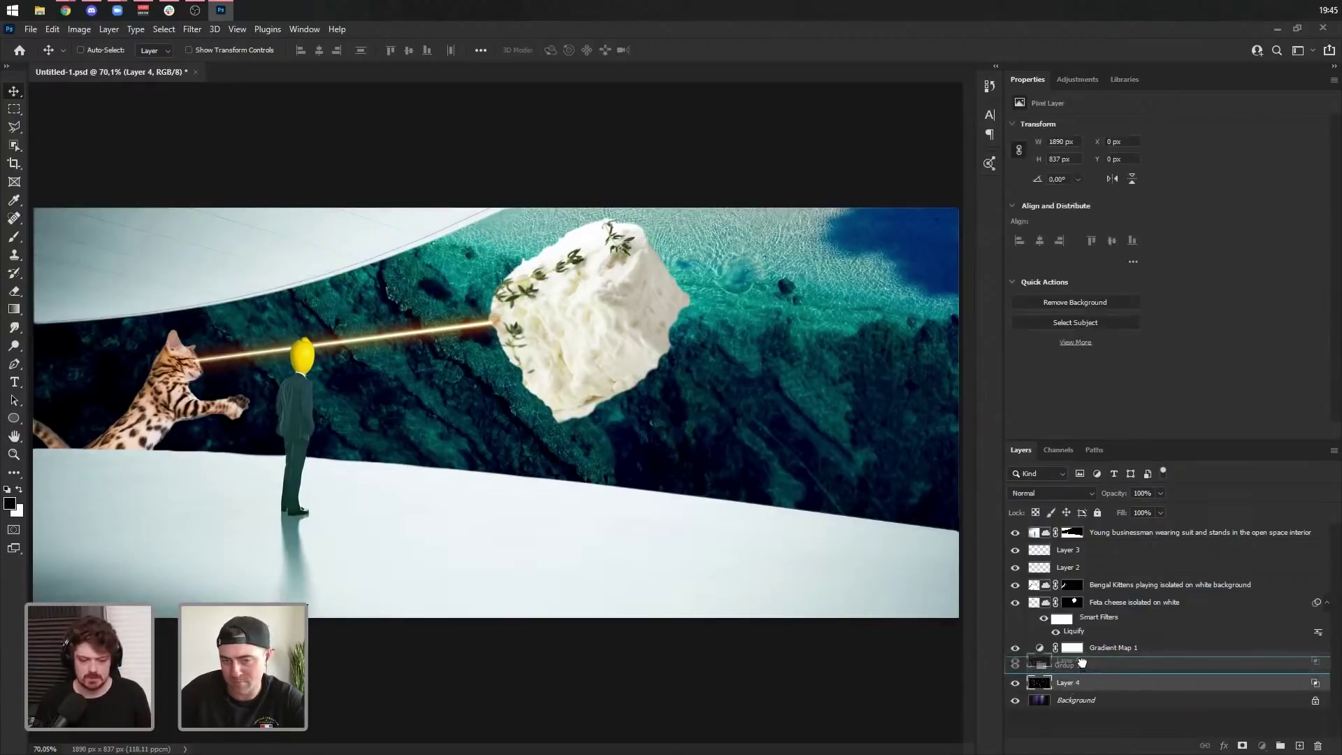
left_click_drag(1079, 653, 1082, 660)
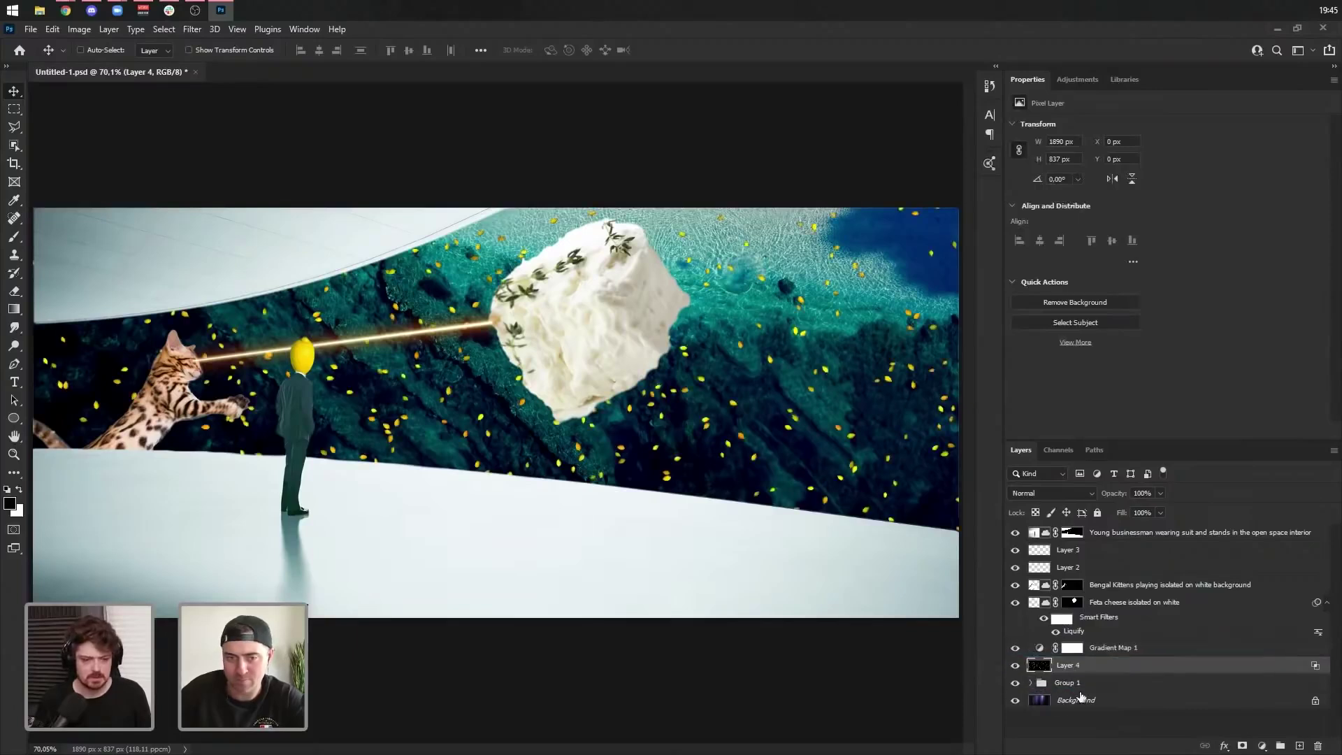
- Unlock the Background layer and move it above Group 1, so the space image covers the beach
left_click(1069, 684)
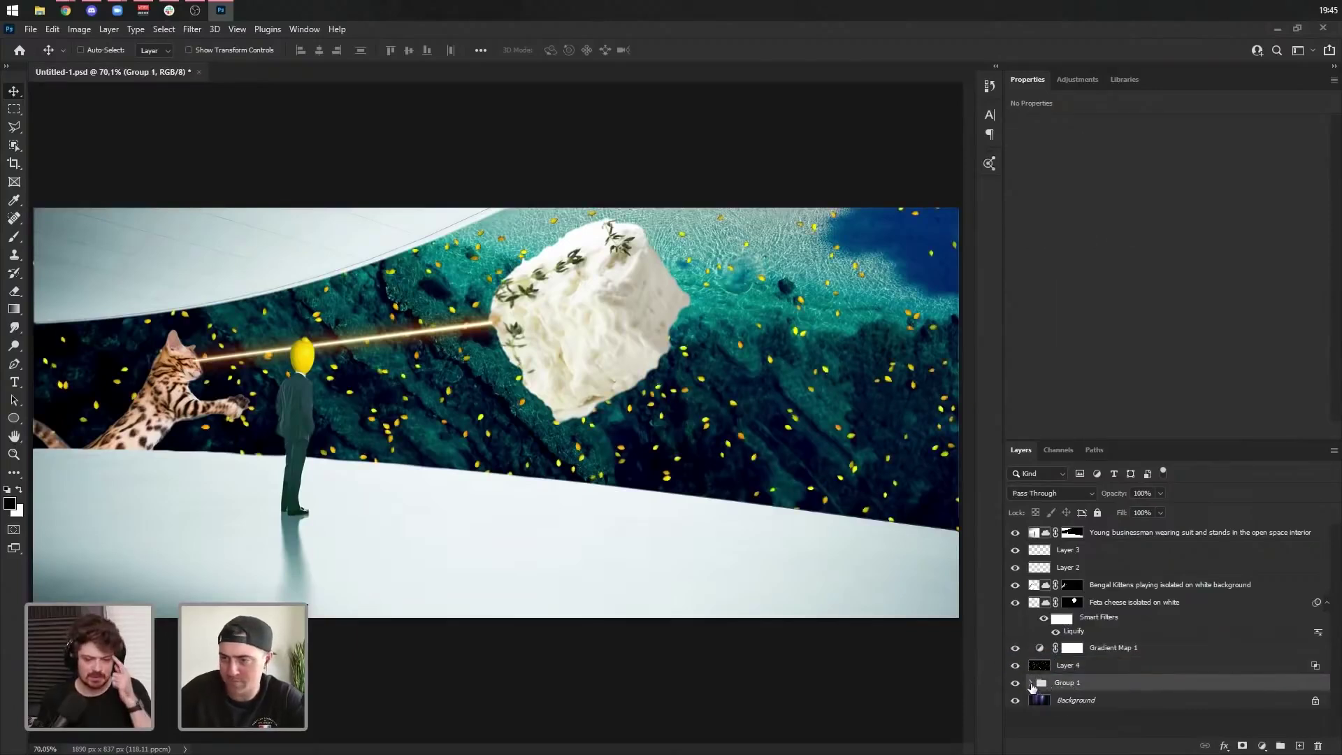
left_click(1230, 698)
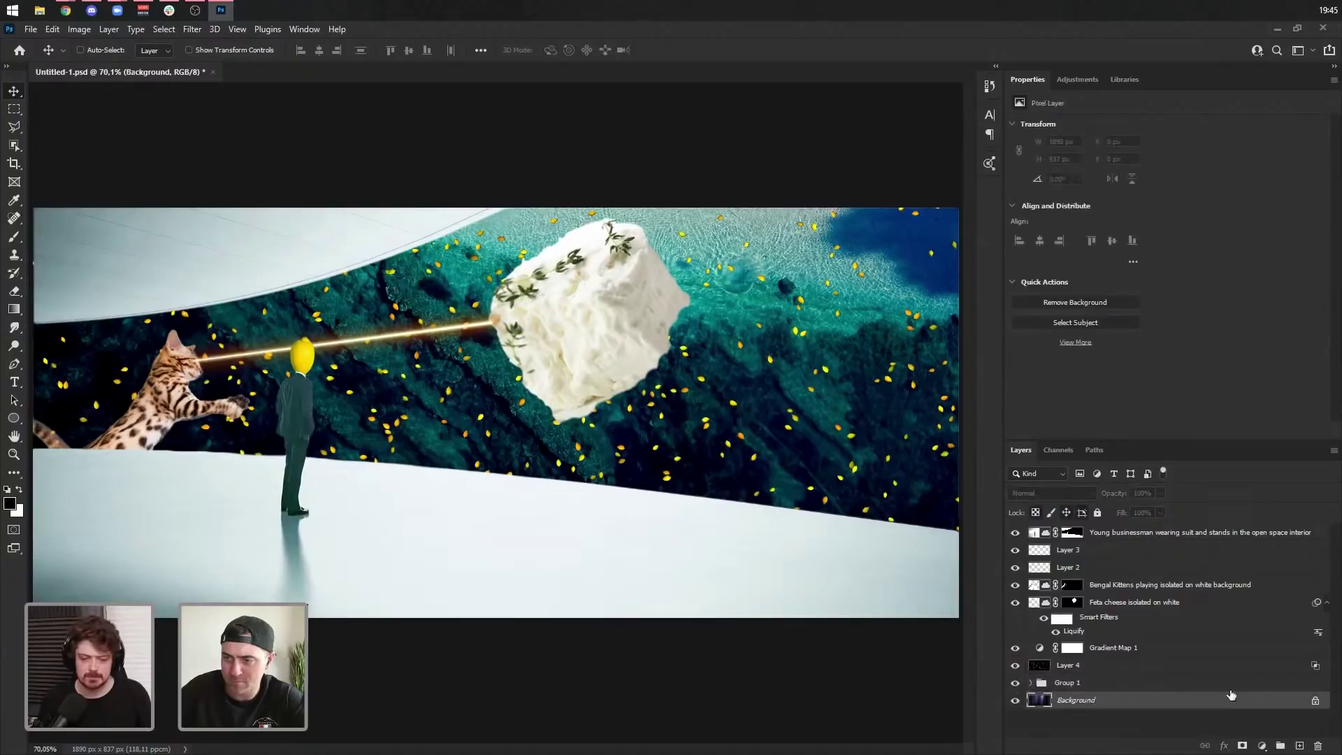
left_click(1316, 704)
left_click_drag(1286, 707, 1271, 679)
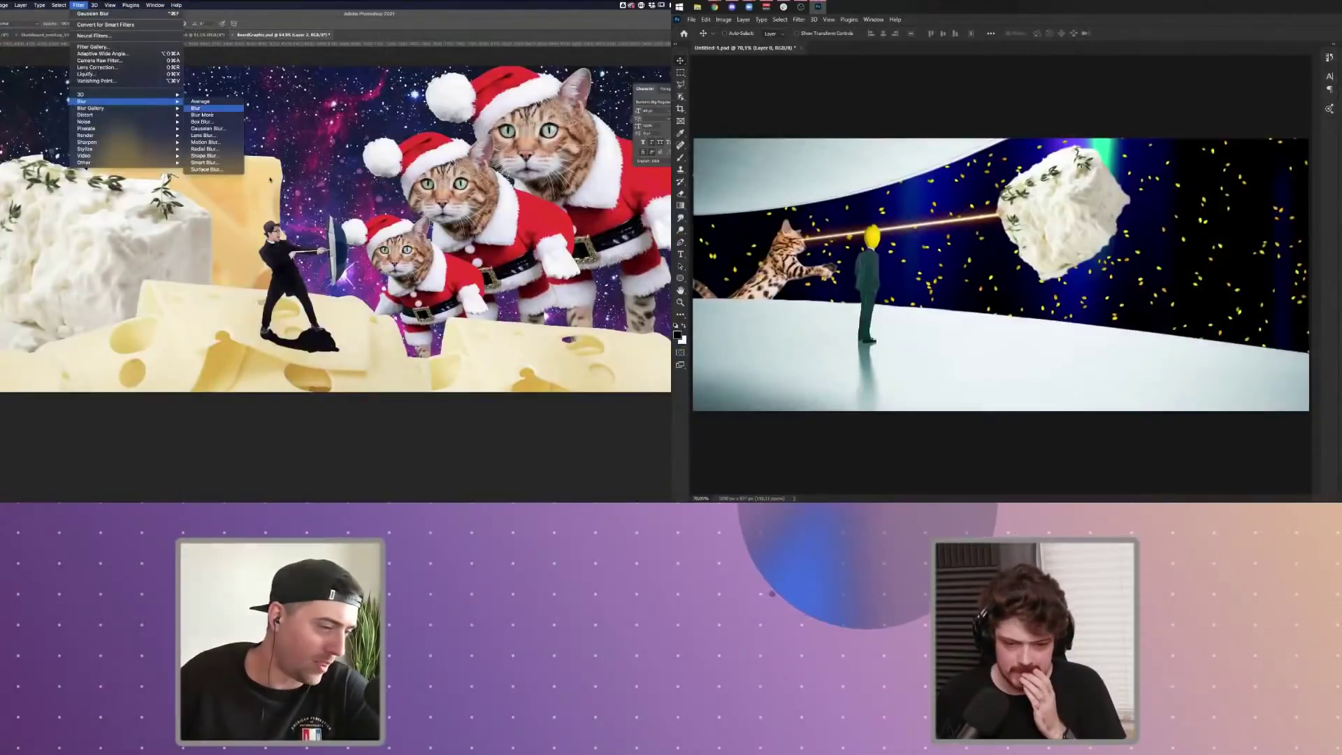
- In the Santa cats composite, apply the Blur filter to the umbrella man's shadow and compare it by undoing and redoing
left_click(270, 180)
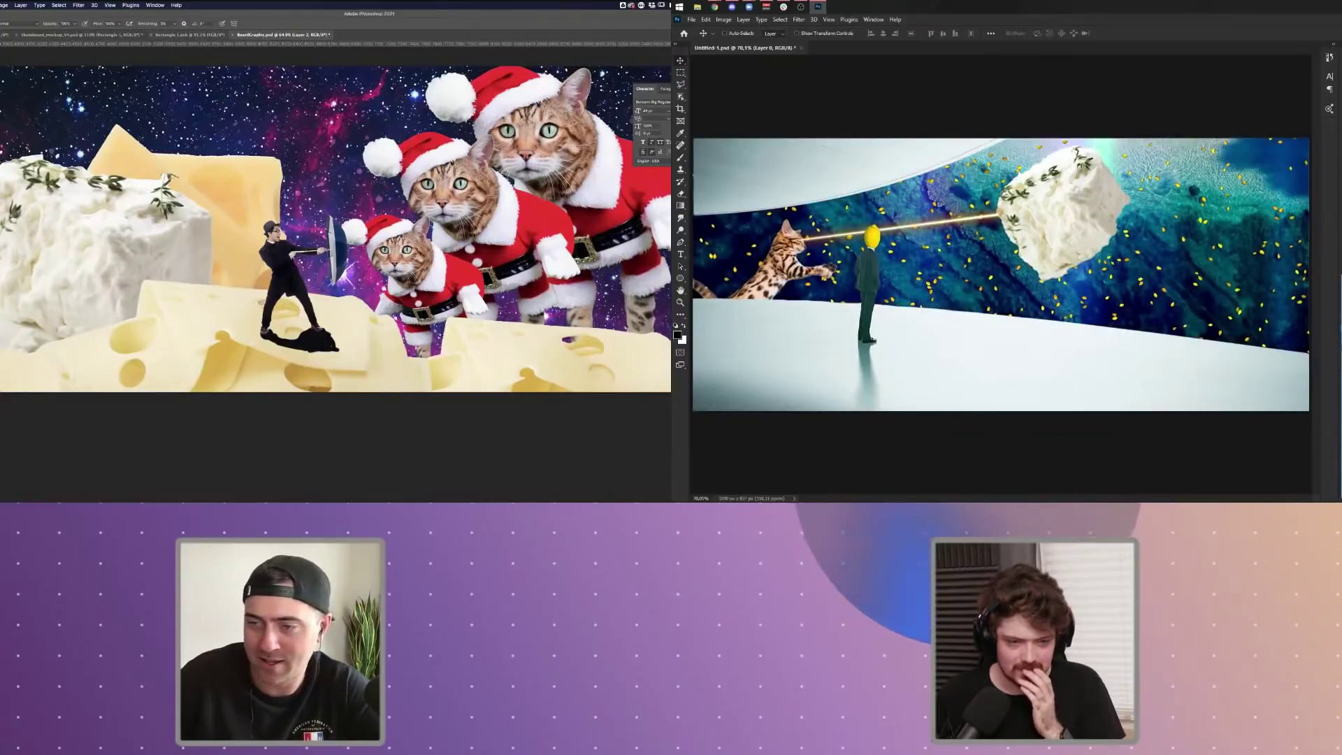
key("super+z")
key("super+shift+z")
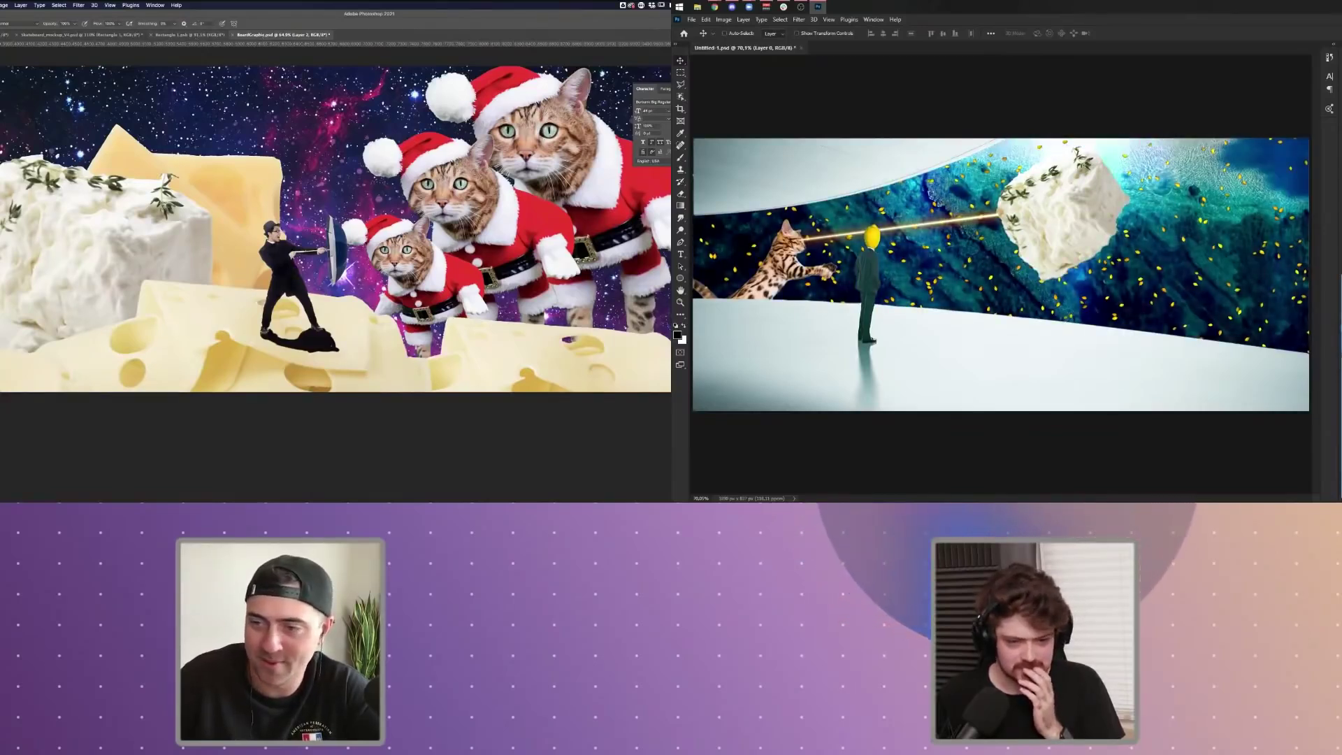
- Apply a strong Gaussian Blur to the black shadow beneath the umbrella man, softening it into a diffuse patch
left_click(79, 5)
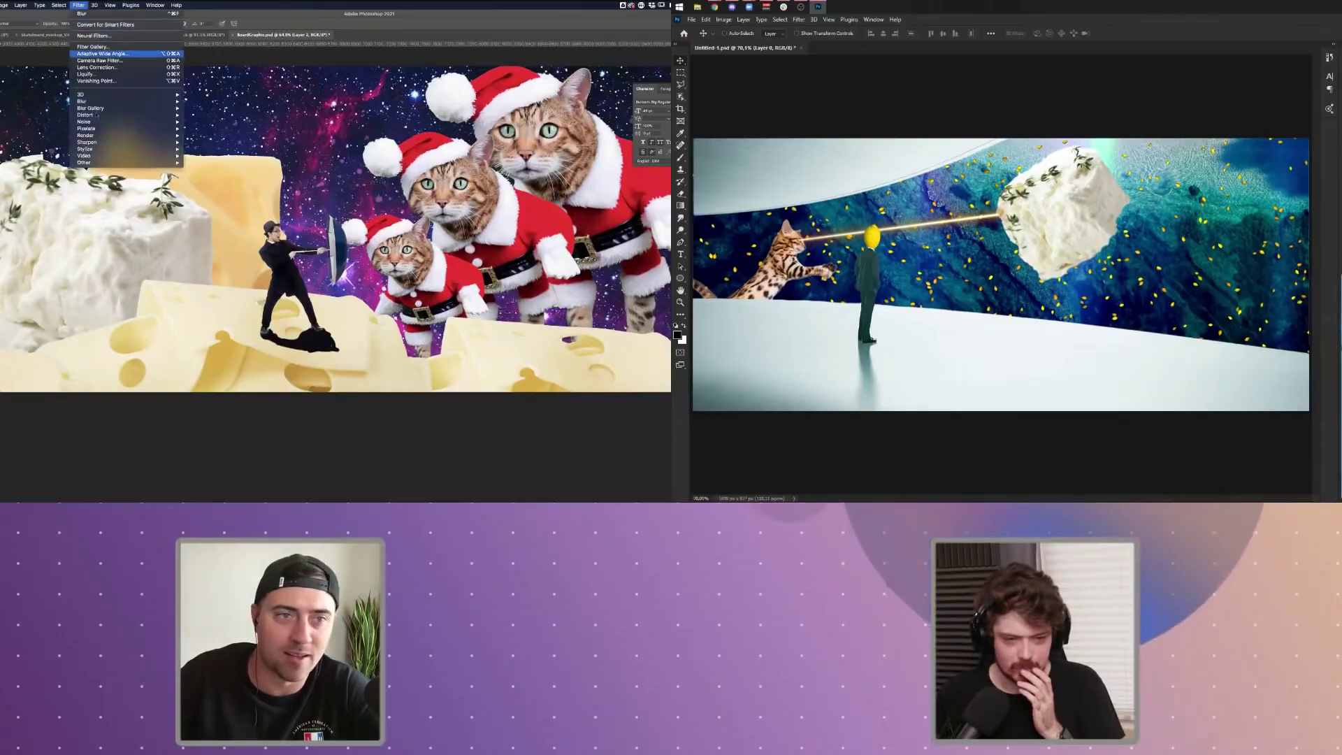
mouse_move(70, 102)
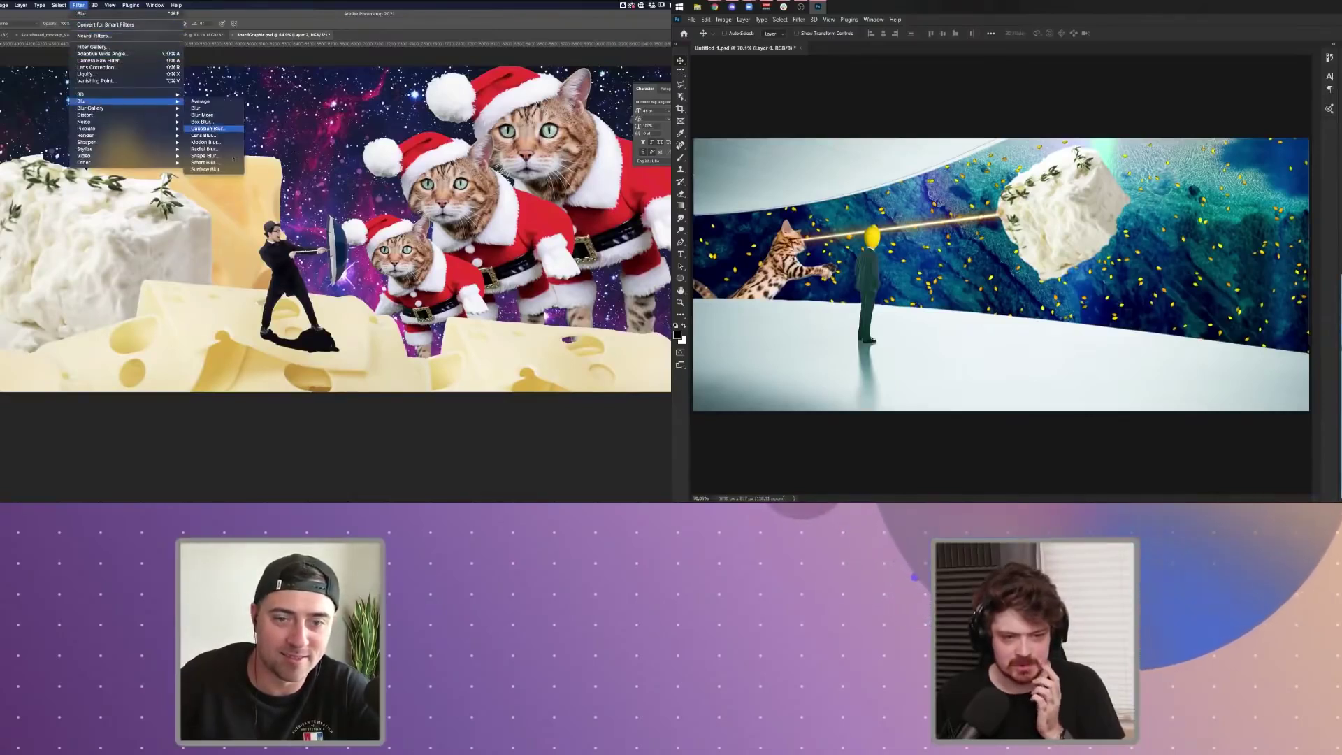
left_click(208, 129)
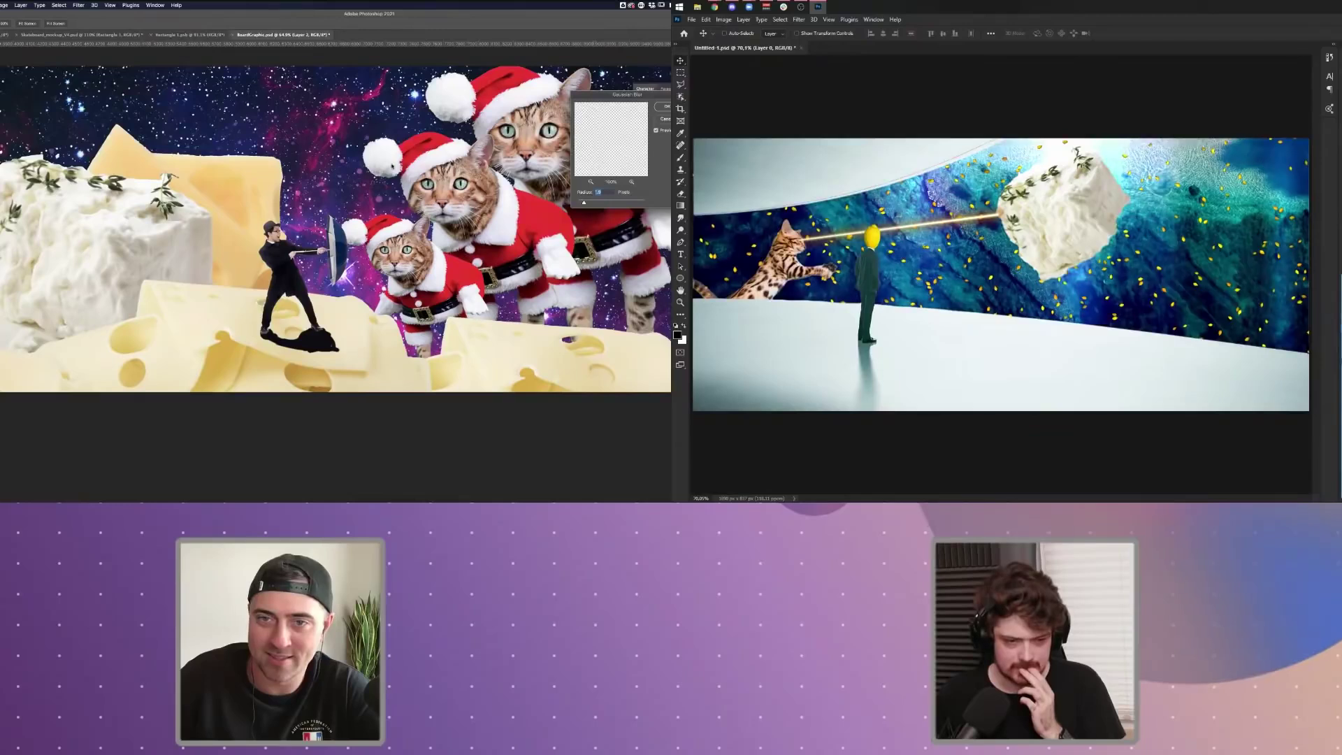
left_click_drag(622, 94, 417, 88)
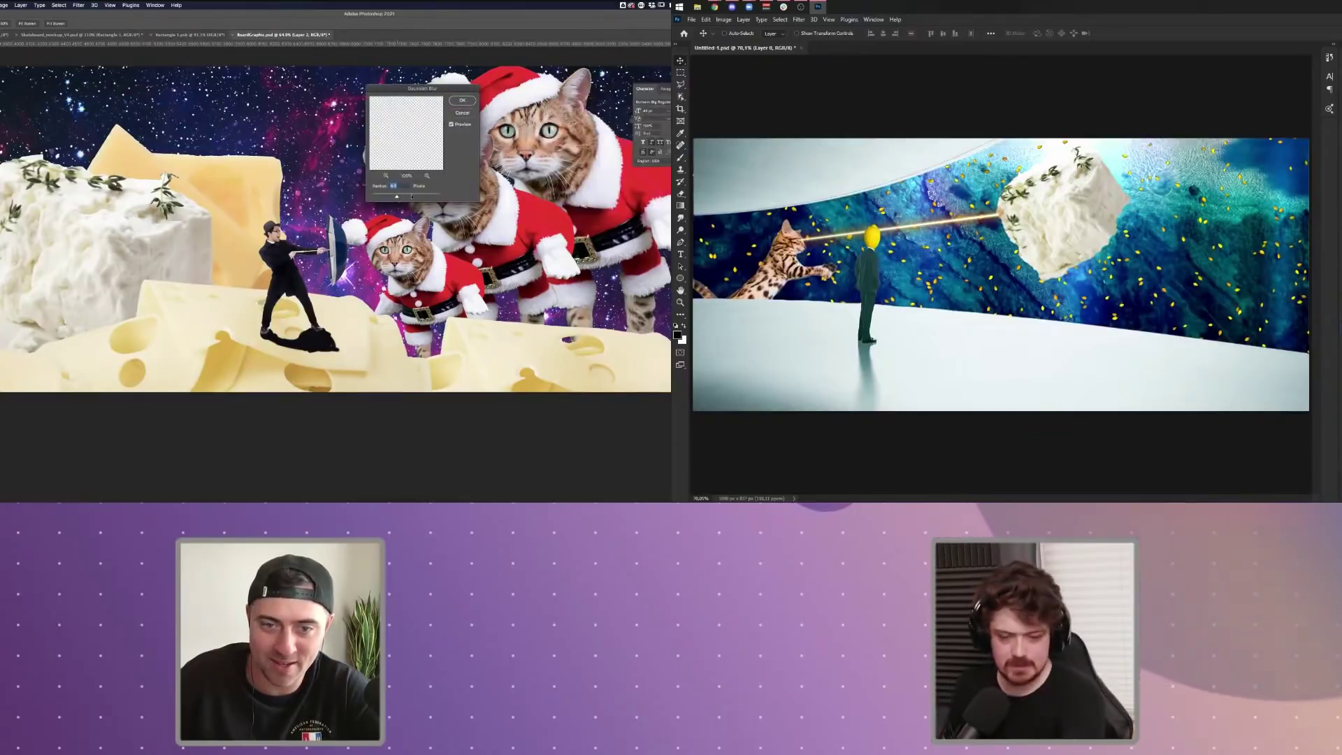
left_click_drag(380, 197, 411, 198)
scroll(1093, 224, "down", 2)
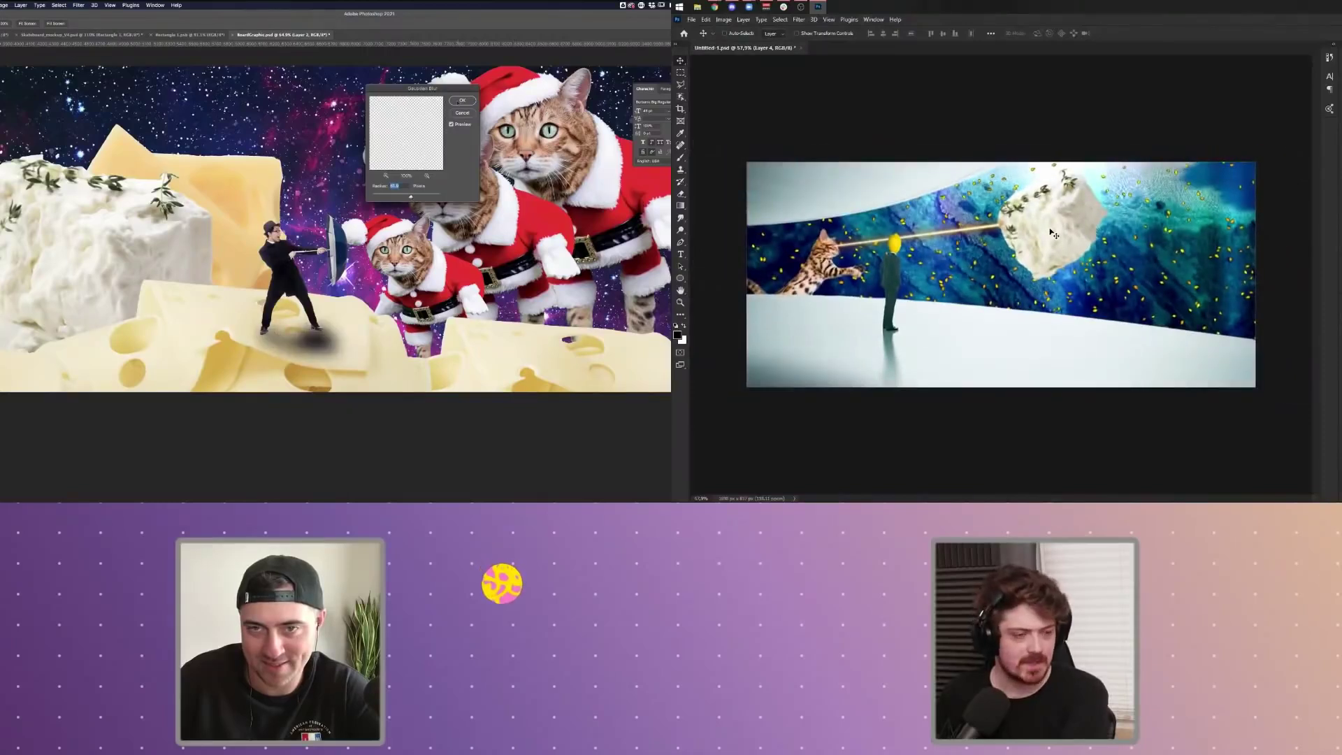
left_click(462, 100)
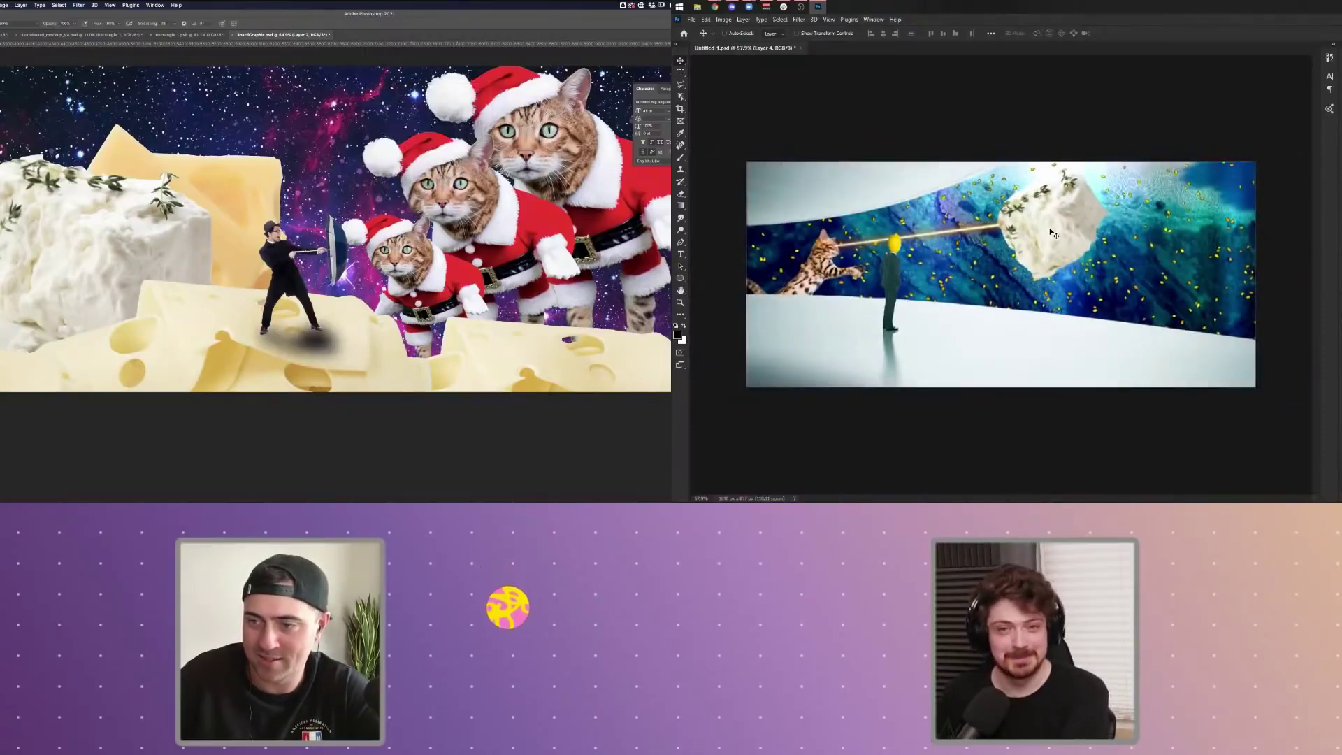
- Compare how the umbrella man looks with and without the blurred shadow on the cheese
key("super+t")
scroll(1100, 272, "up", 3)
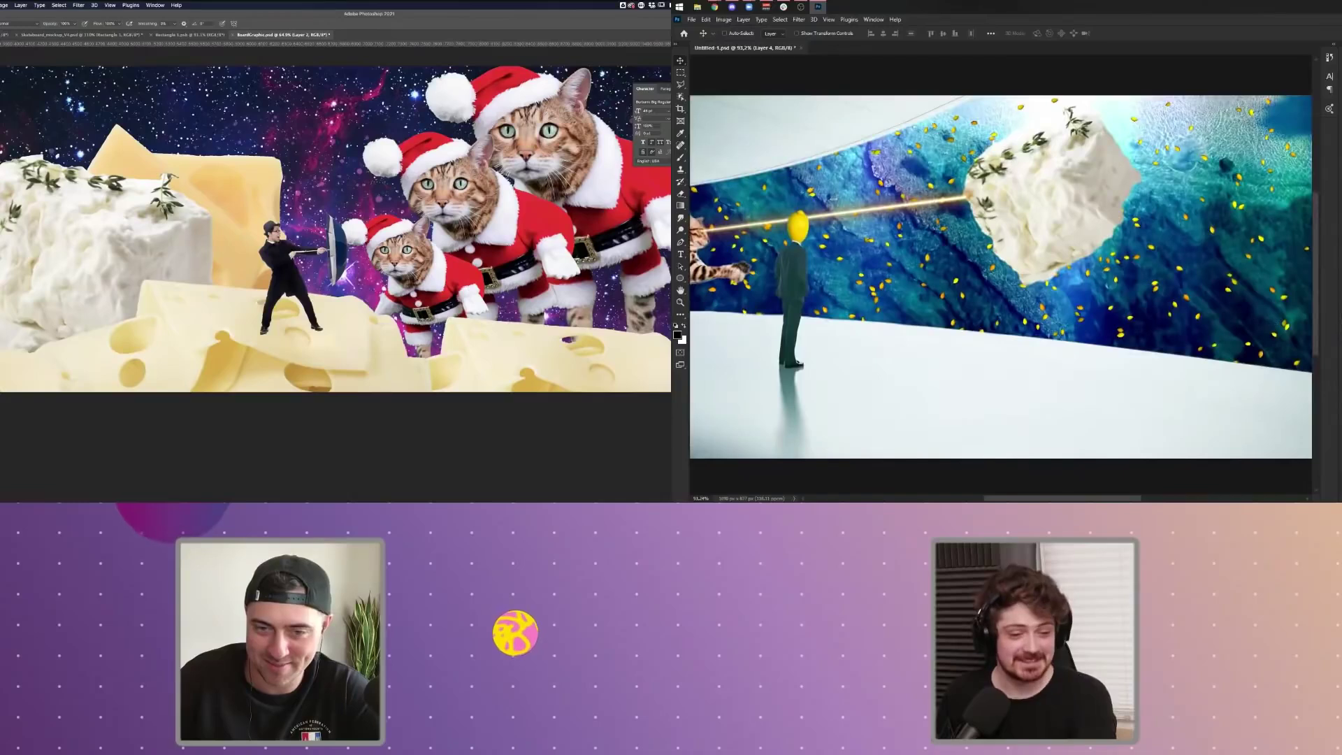
key("ctrl+shift+z")
key("ctrl+z")
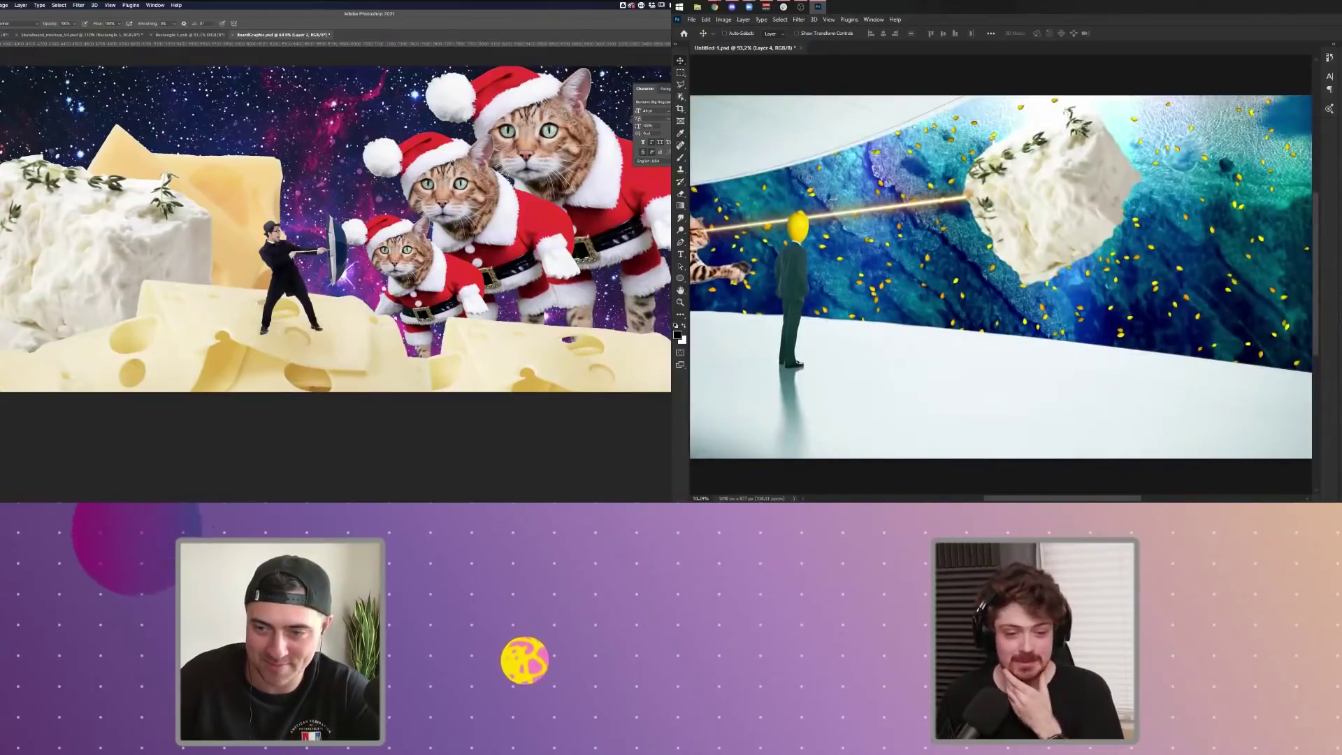
key("ctrl+shift+z")
key("ctrl+z")
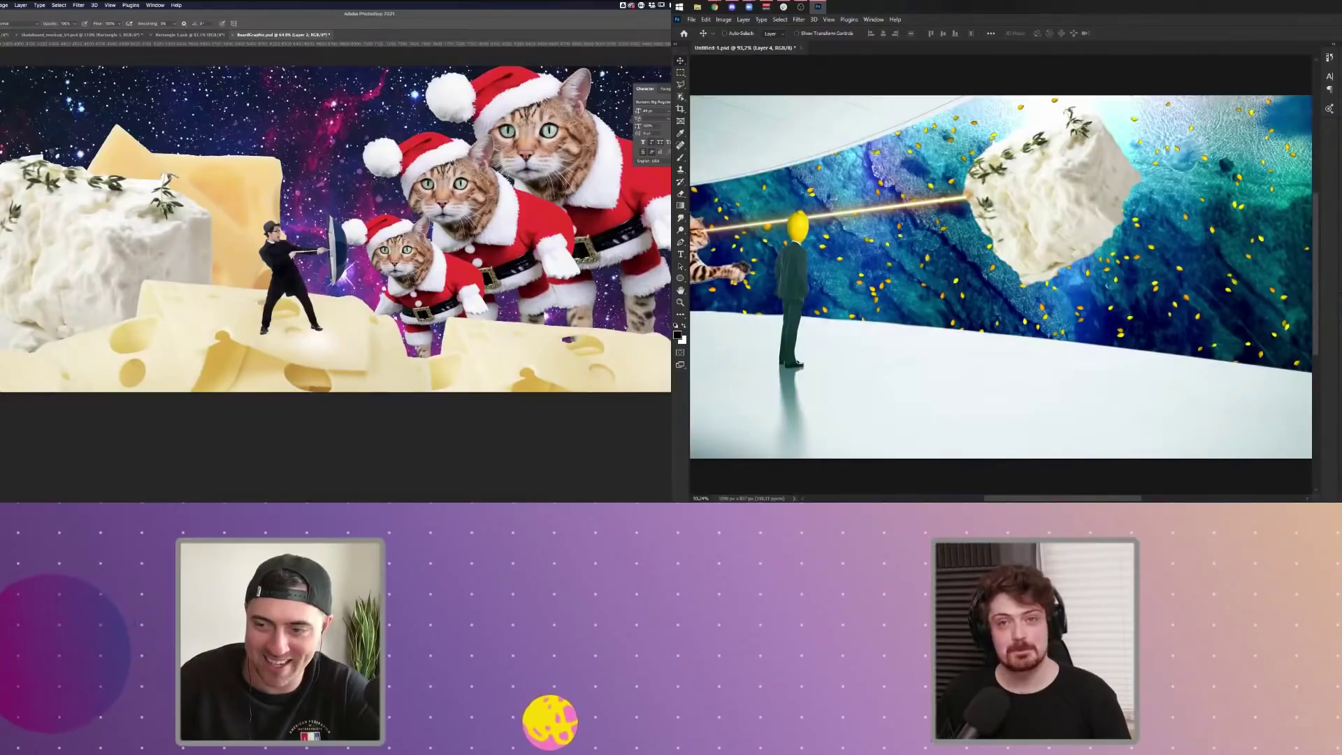
key("ctrl+shift+z")
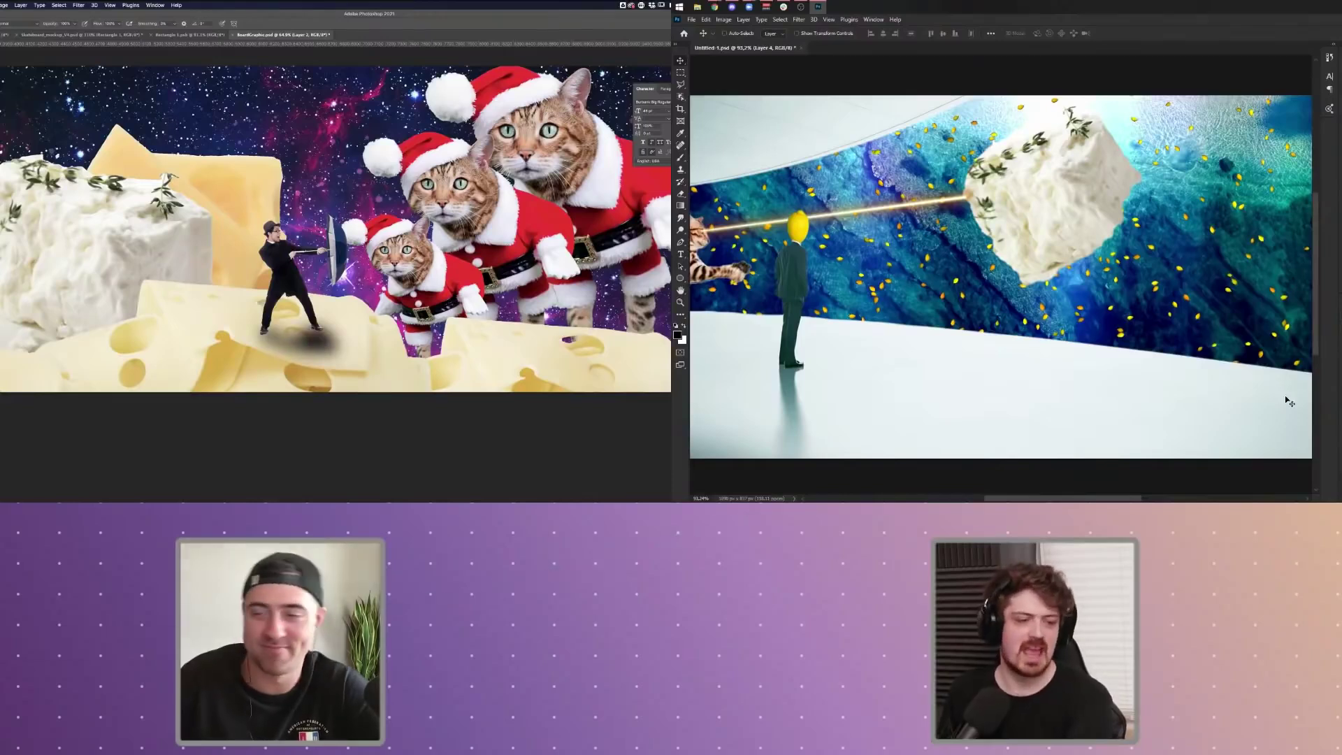
key("ctrl+z")
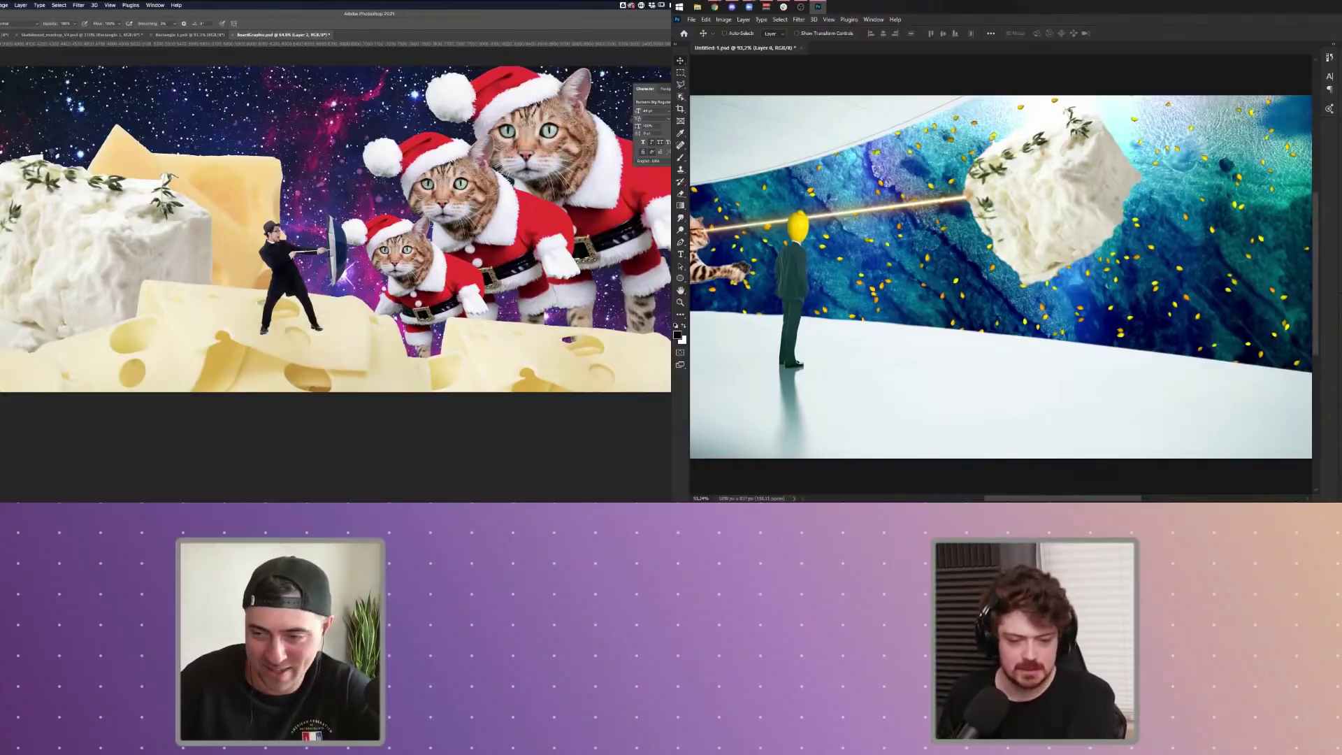
- Blend the umbrella man's shadow into the cheese and lower its opacity to a faint tint
left_click(302, 341)
left_click_drag(288, 340, 317, 342)
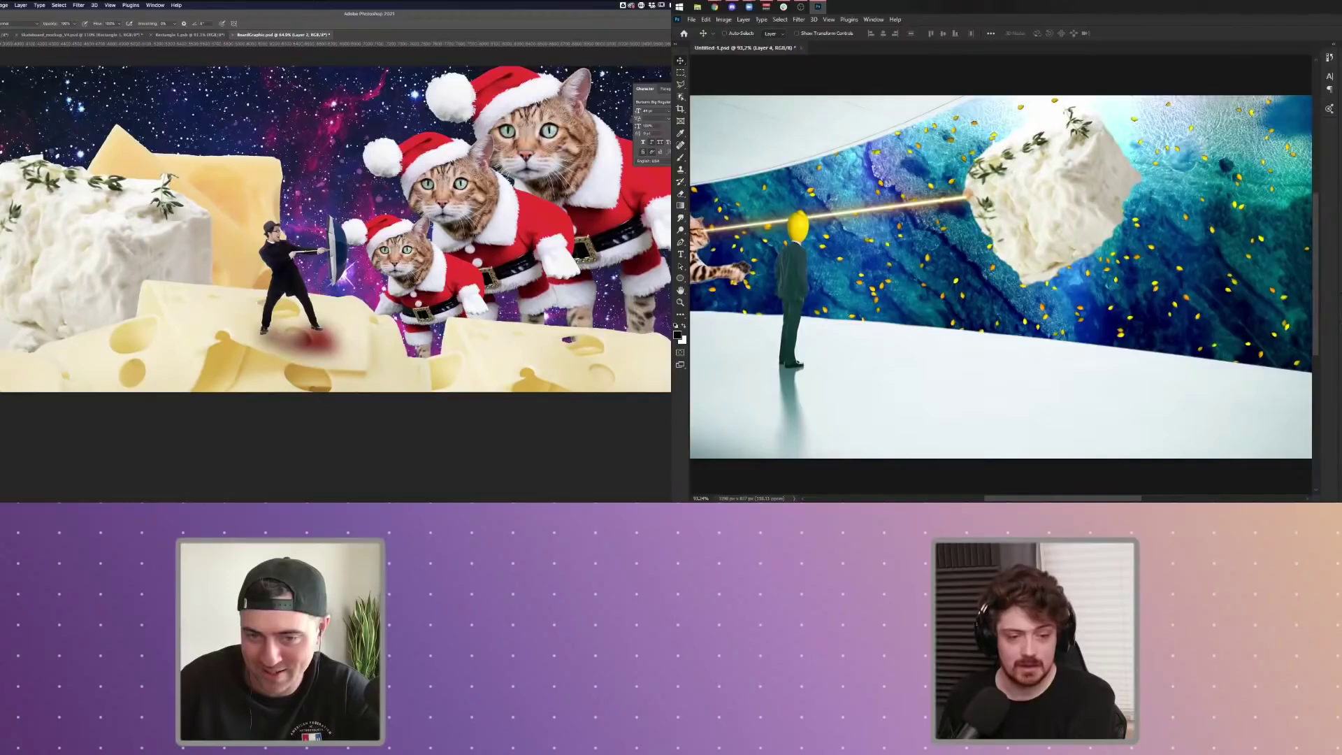
scroll(1180, 260, "down", 1)
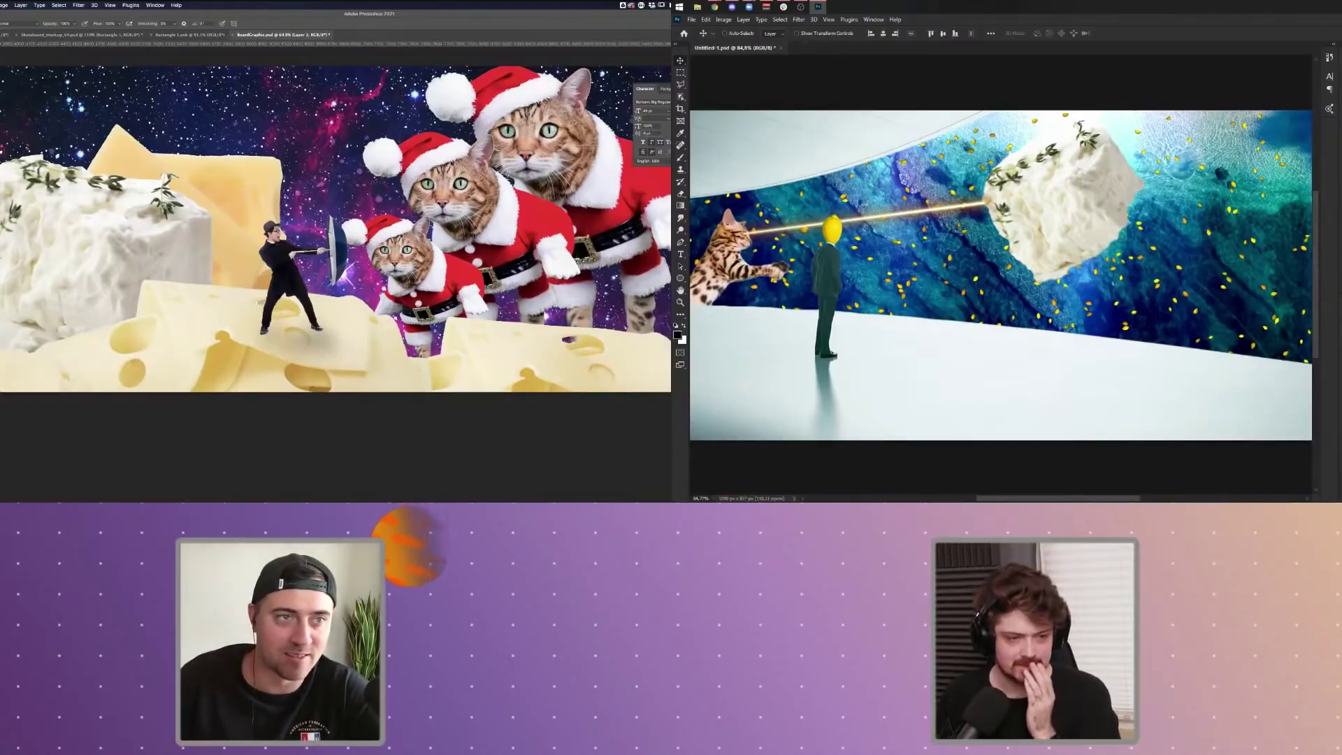
- Reshape the blurred shadow with the Liquify filter, pushing its dark part slightly downward
left_click(0, 5)
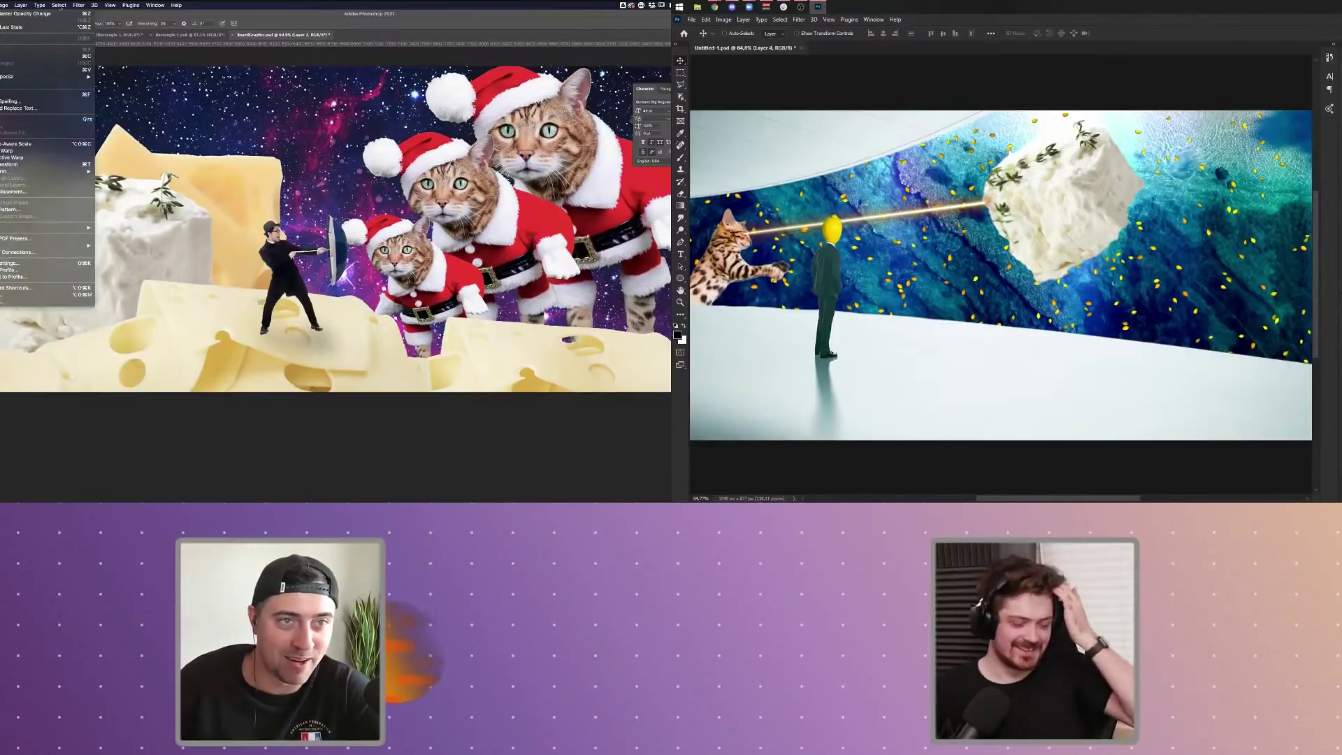
mouse_move(78, 5)
mouse_move(93, 121)
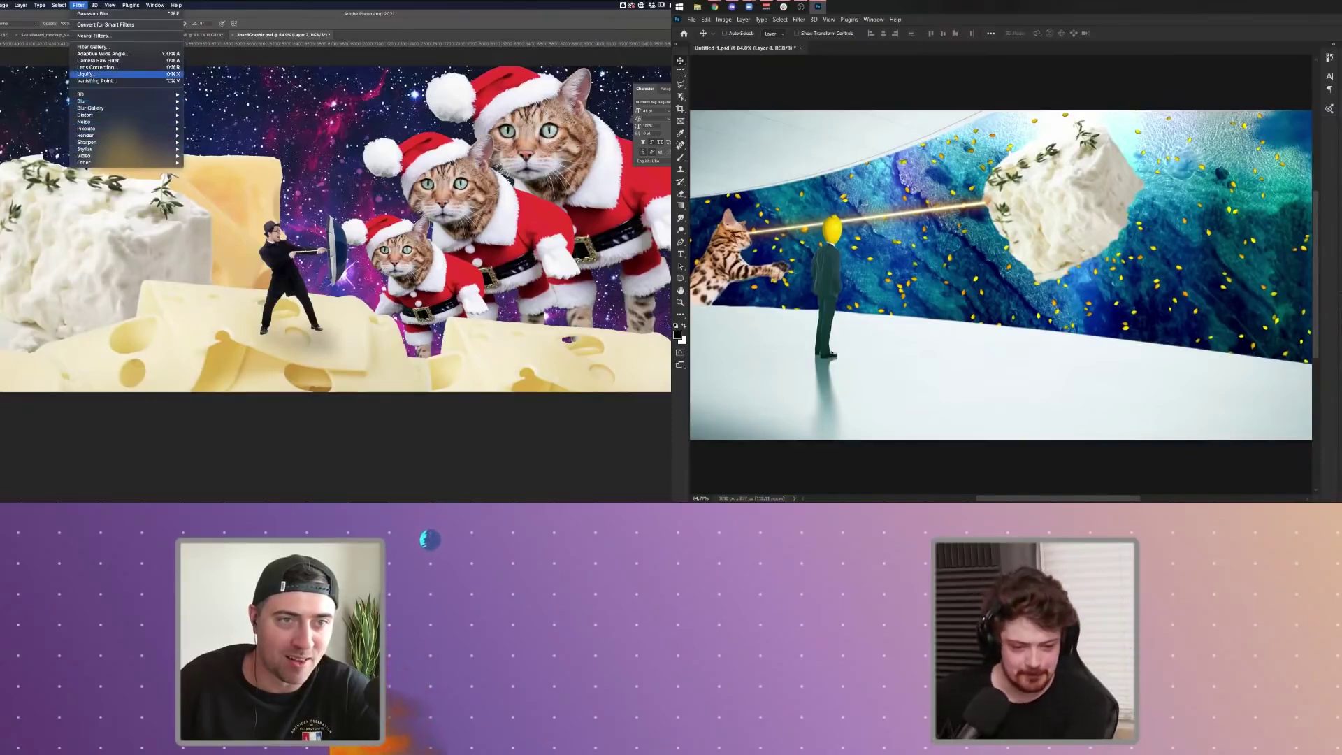
left_click(91, 74)
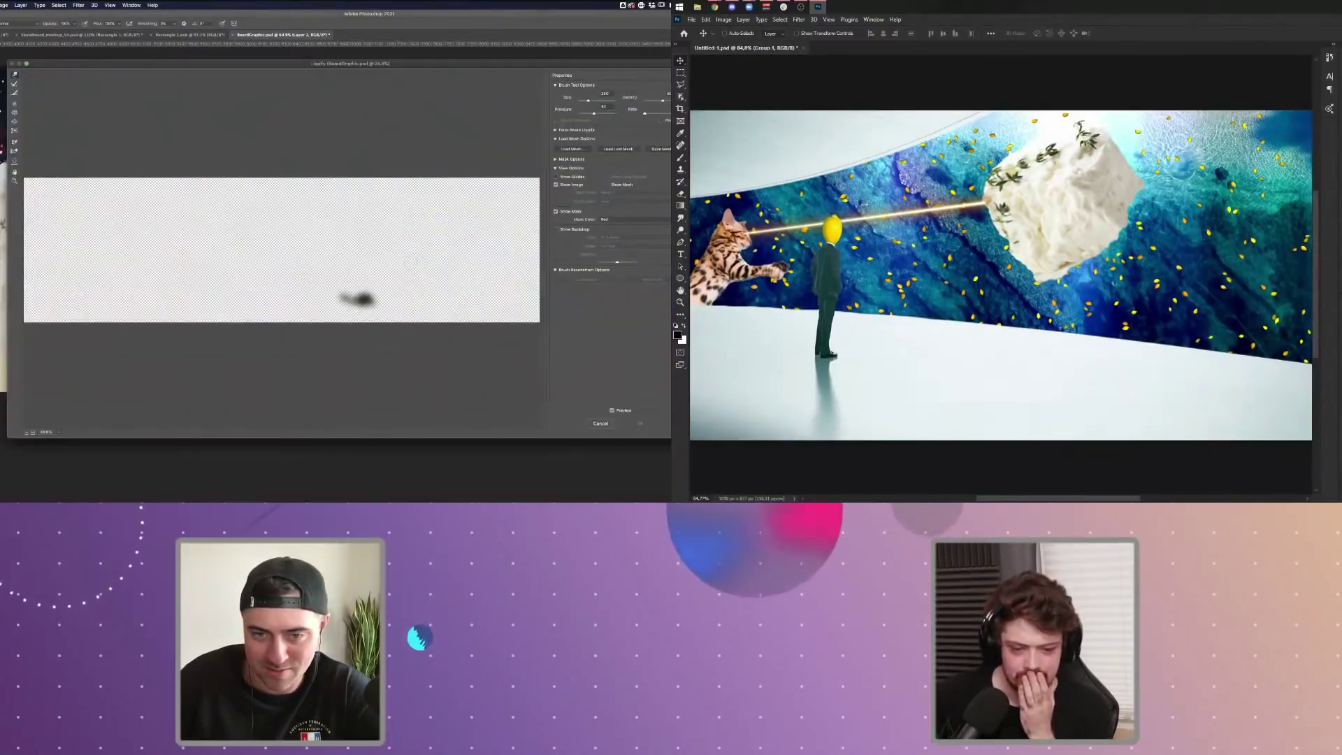
left_click_drag(365, 297, 366, 303)
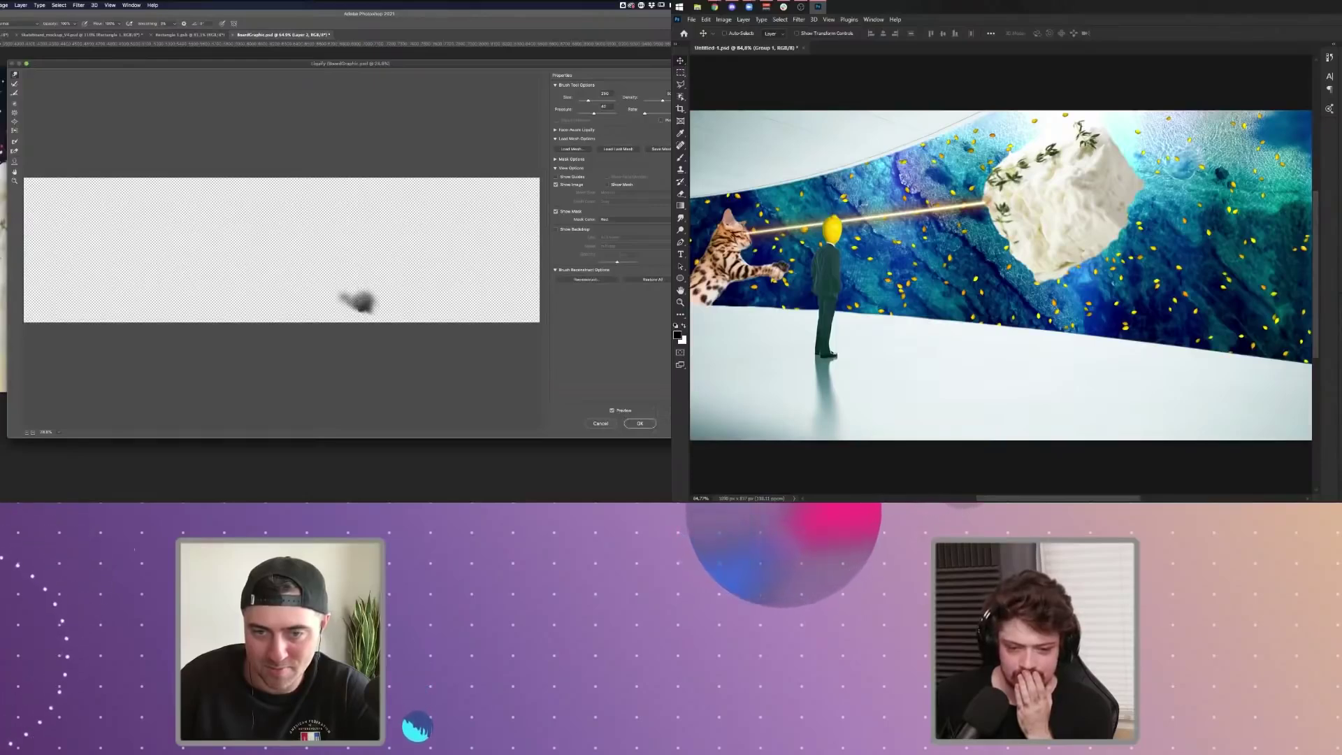
left_click(640, 424)
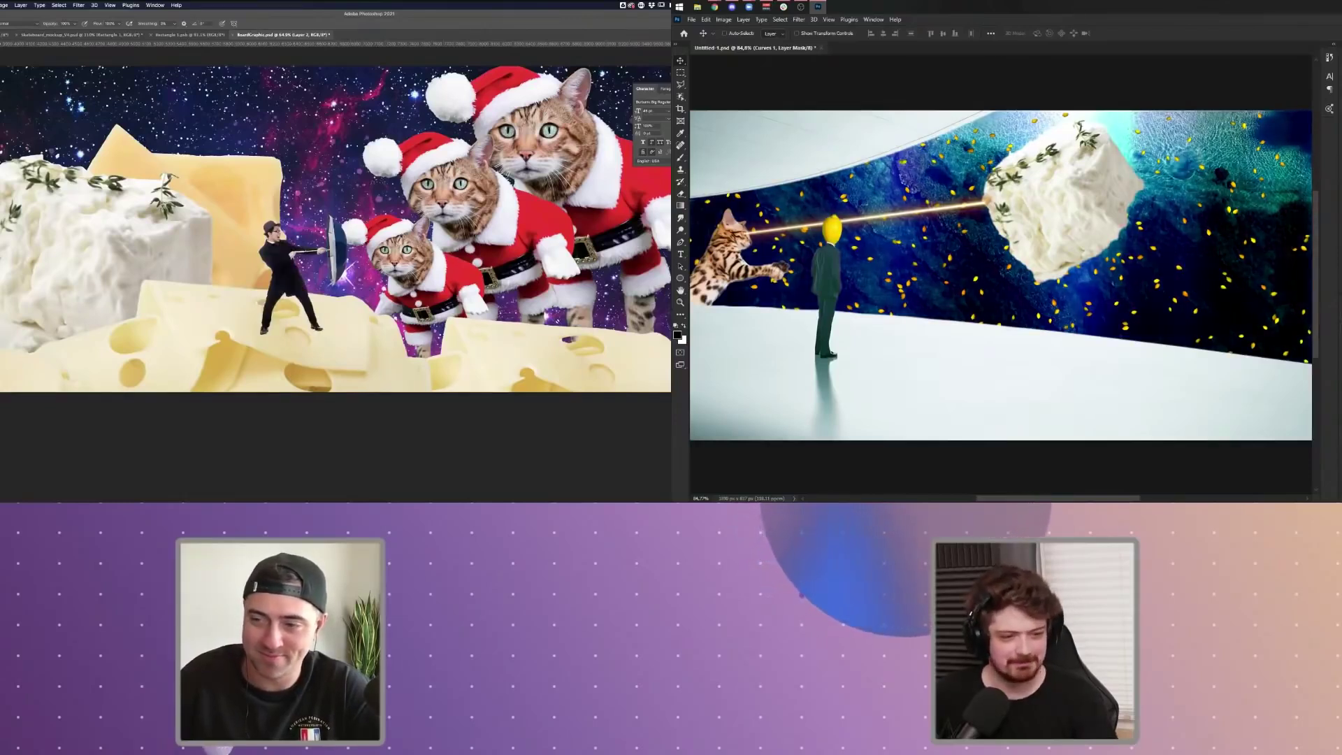
- Place a copy of the umbrella man farther left on the cheese, in front of the feta block
key("v")
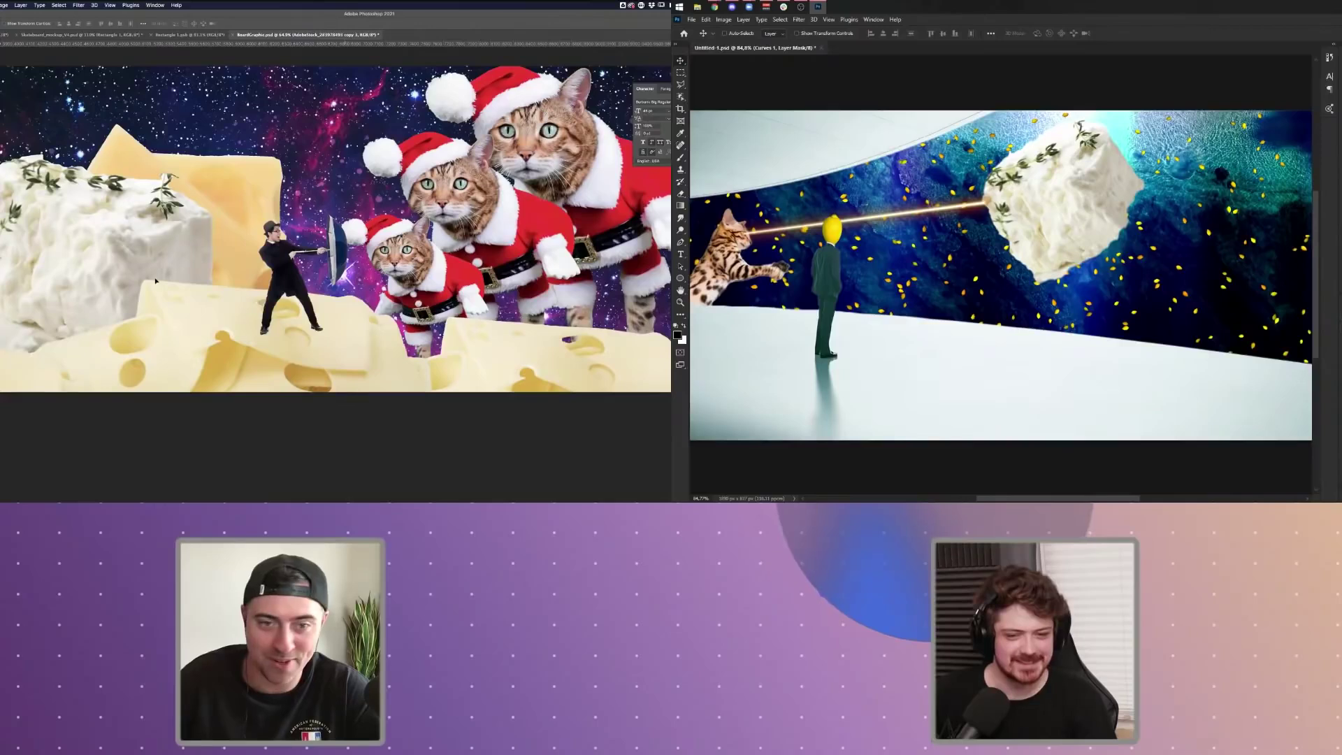
left_click_drag(349, 281, 155, 281)
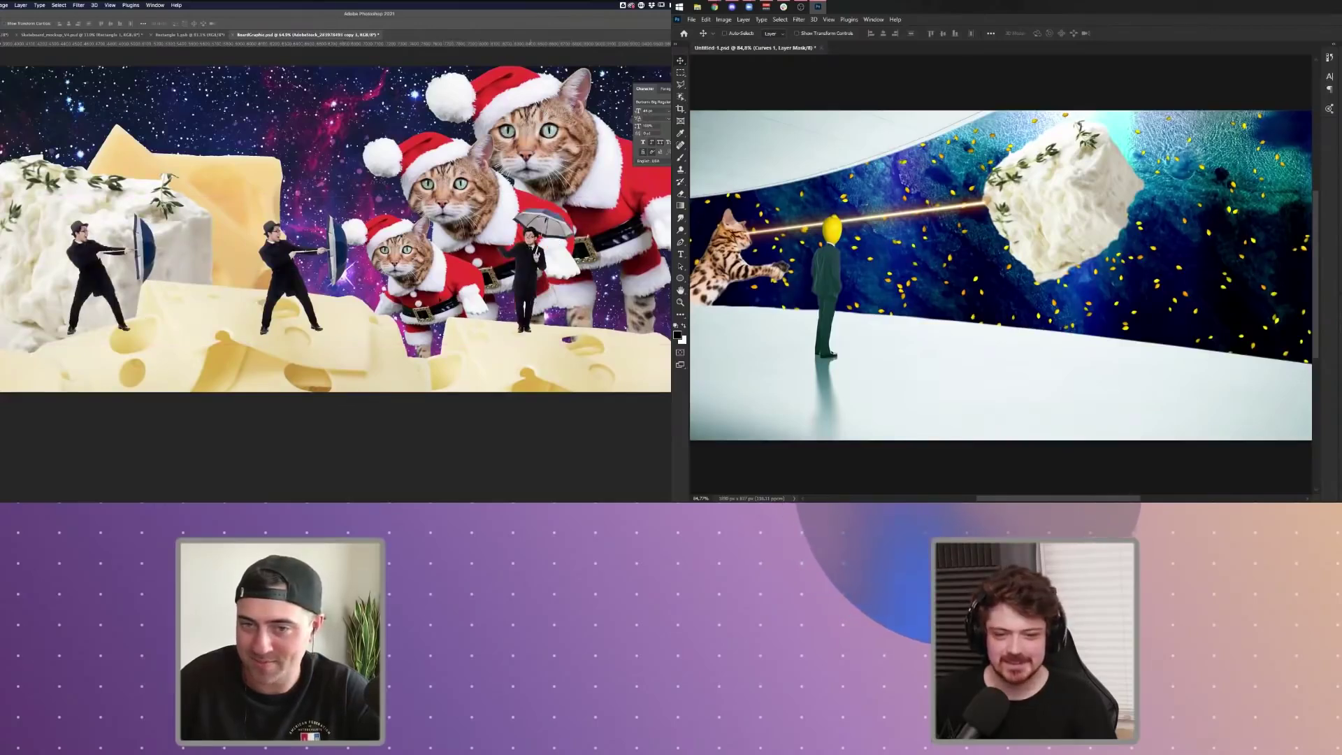
- Shift the copied umbrella men slightly left, then mask out the leftmost figure in front of the feta block using a rectangular selection
mouse_move(531, 294)
left_mouse_down()
mouse_move(439, 293)
mouse_move(517, 284)
left_mouse_up()
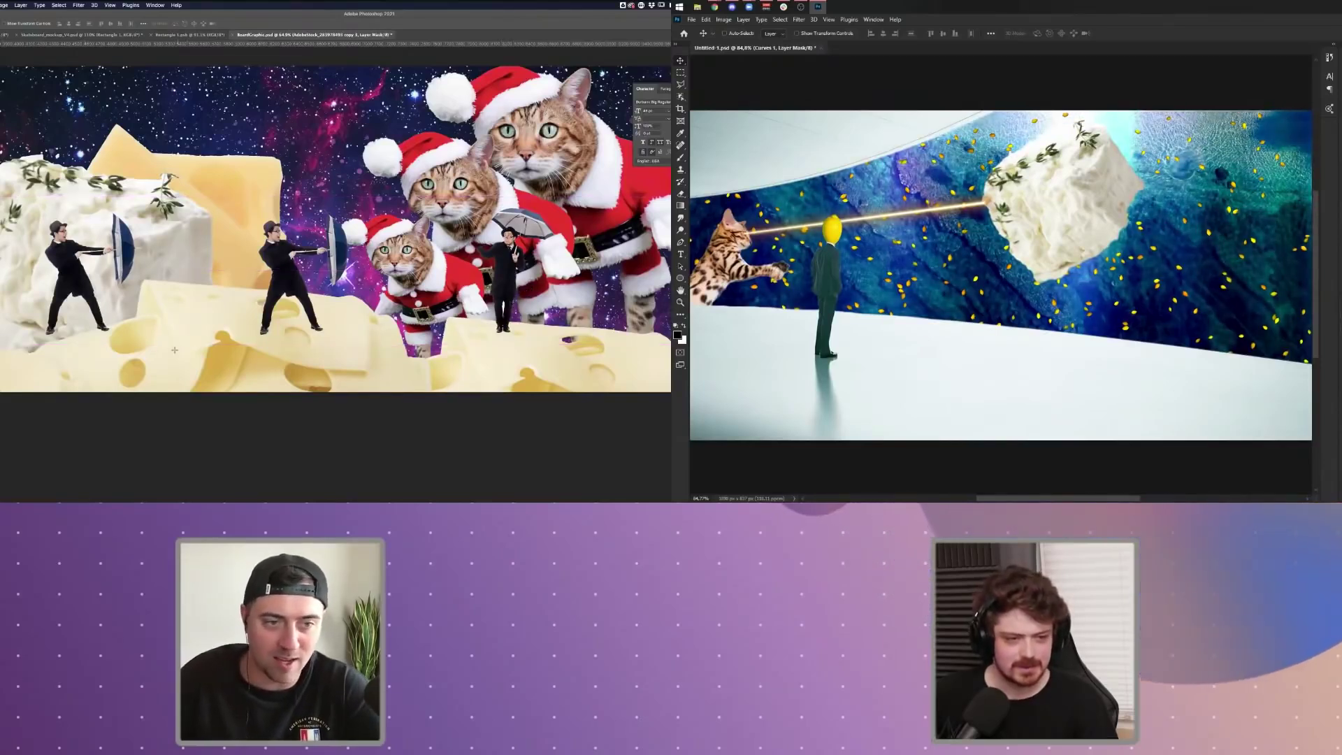
key("m")
left_click_drag(15, 198, 175, 350)
left_click_drag(176, 350, 175, 350)
key("g")
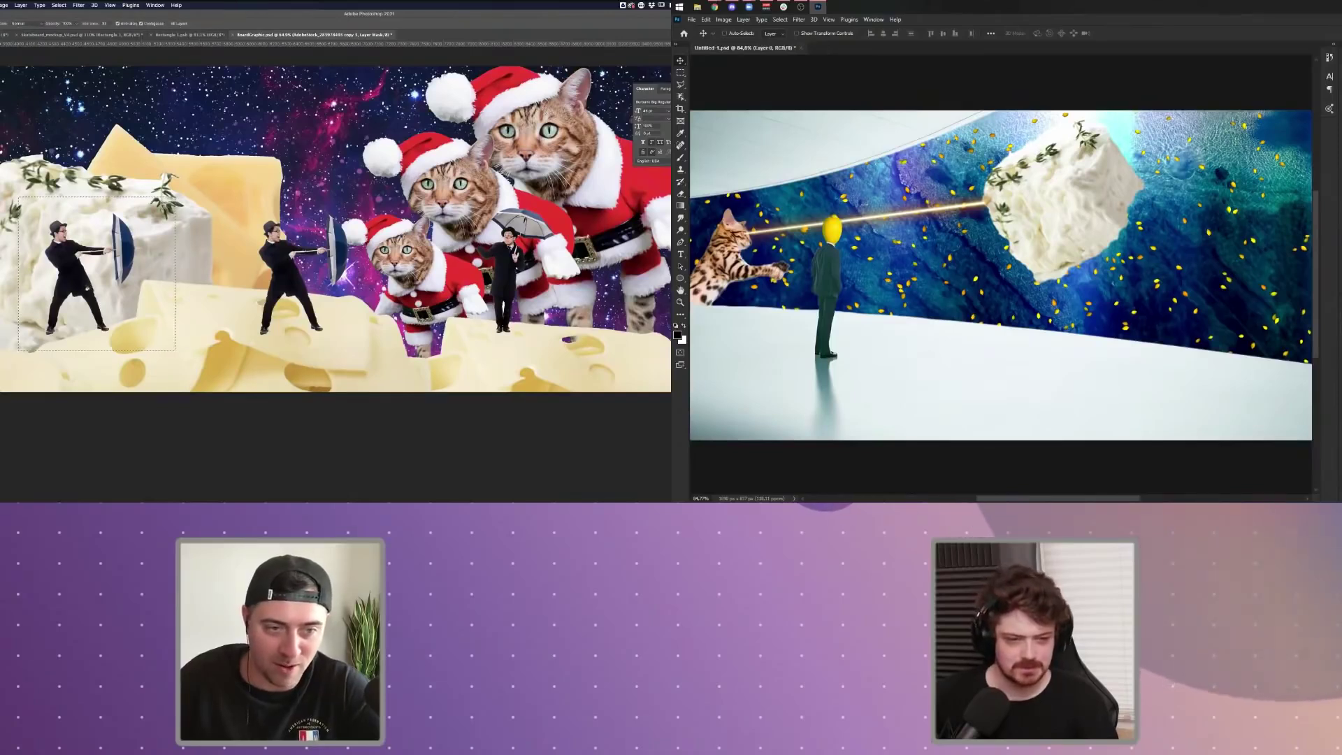
key("z")
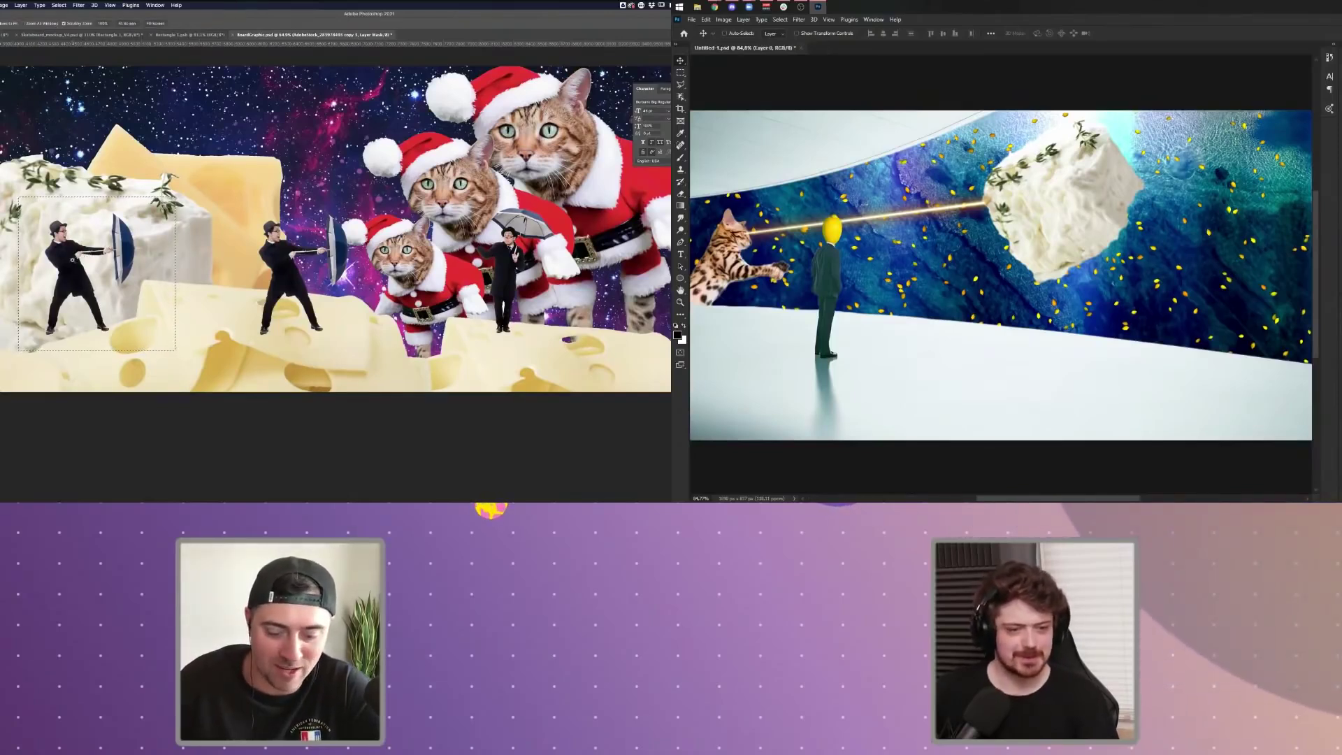
key("b")
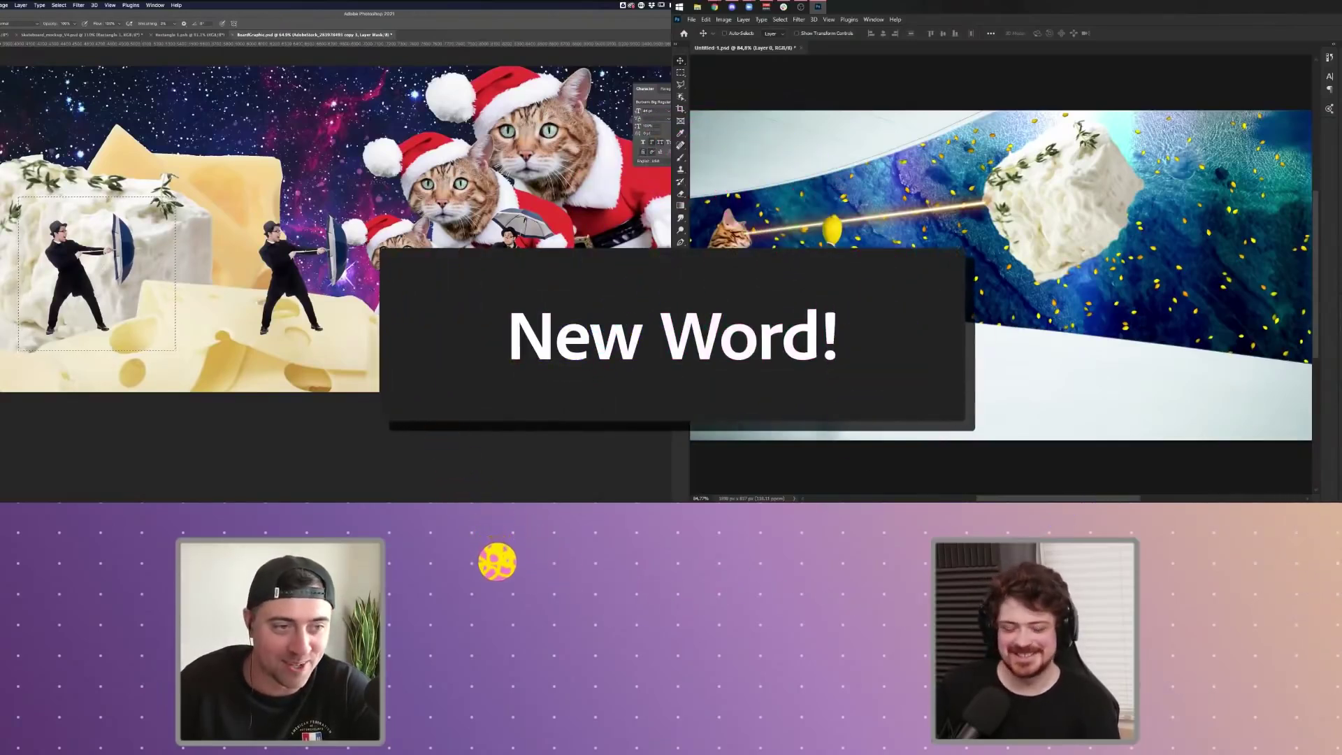
key("g")
left_click(75, 266)
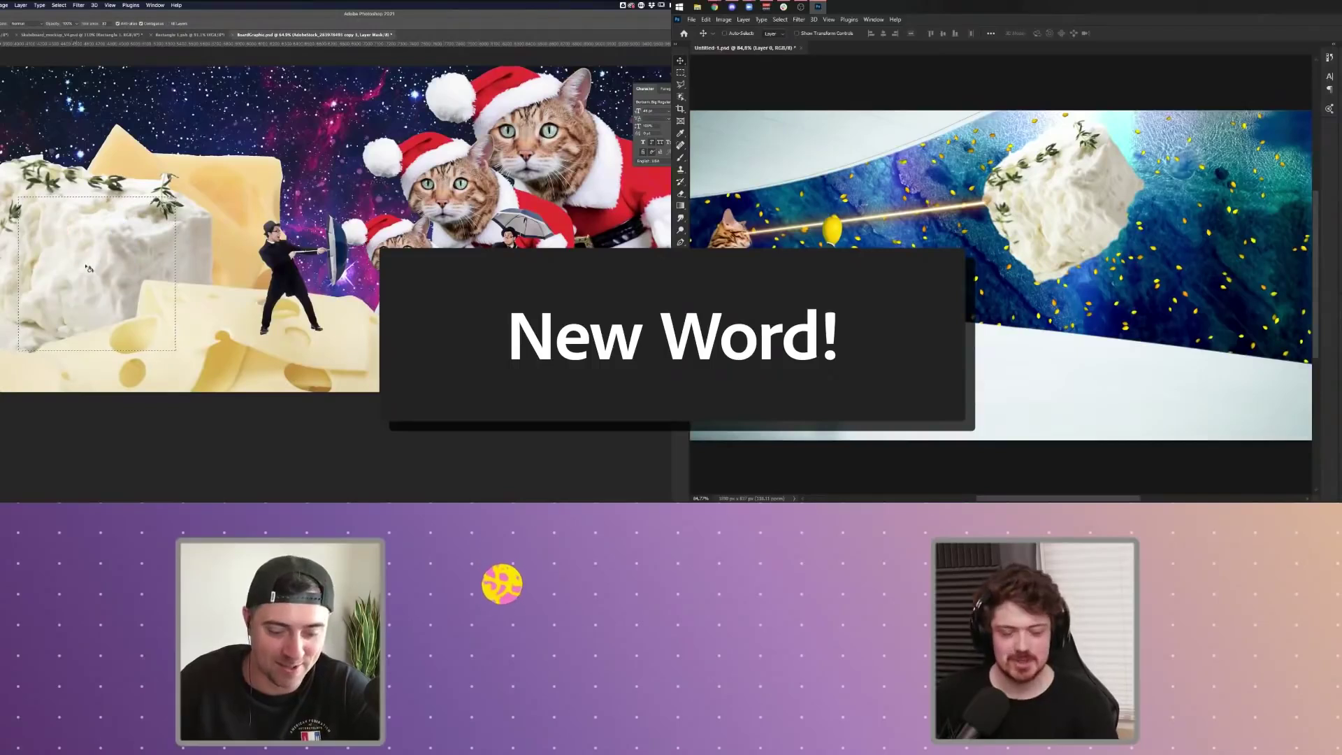
key("super+d")
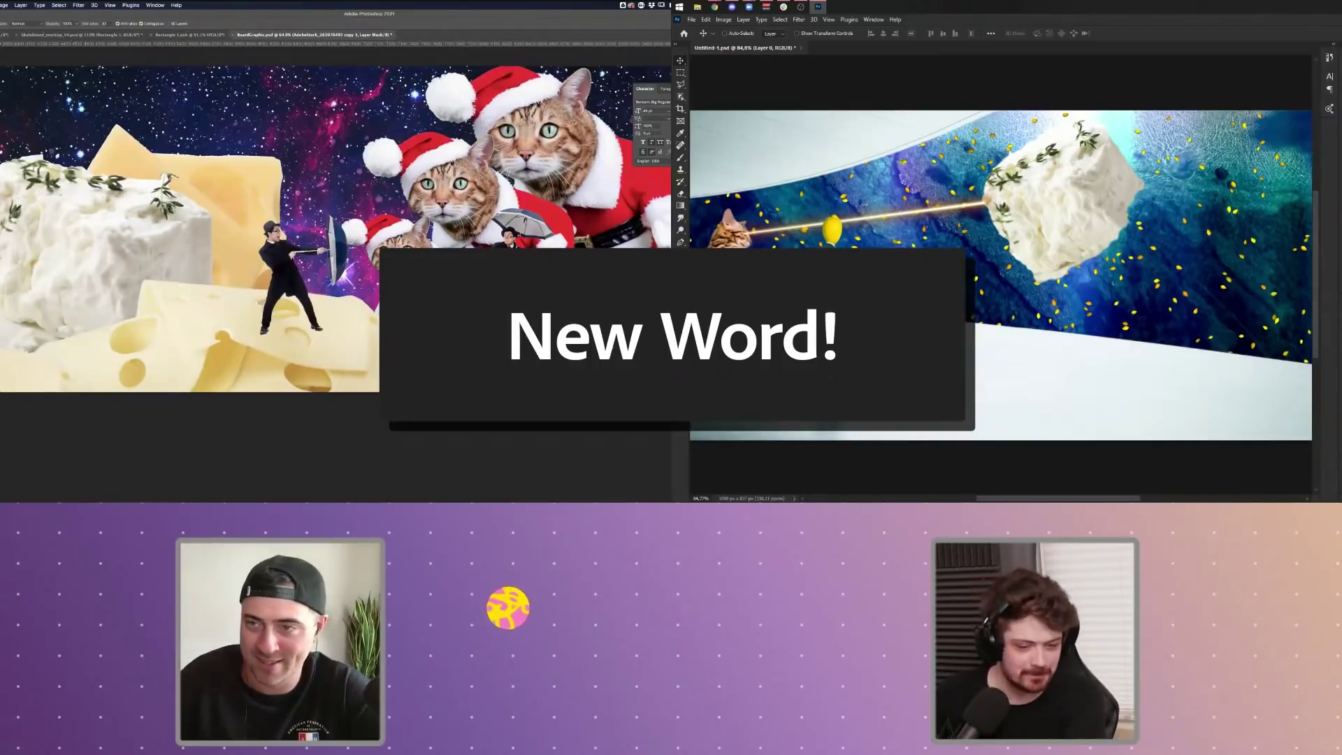
key("v")
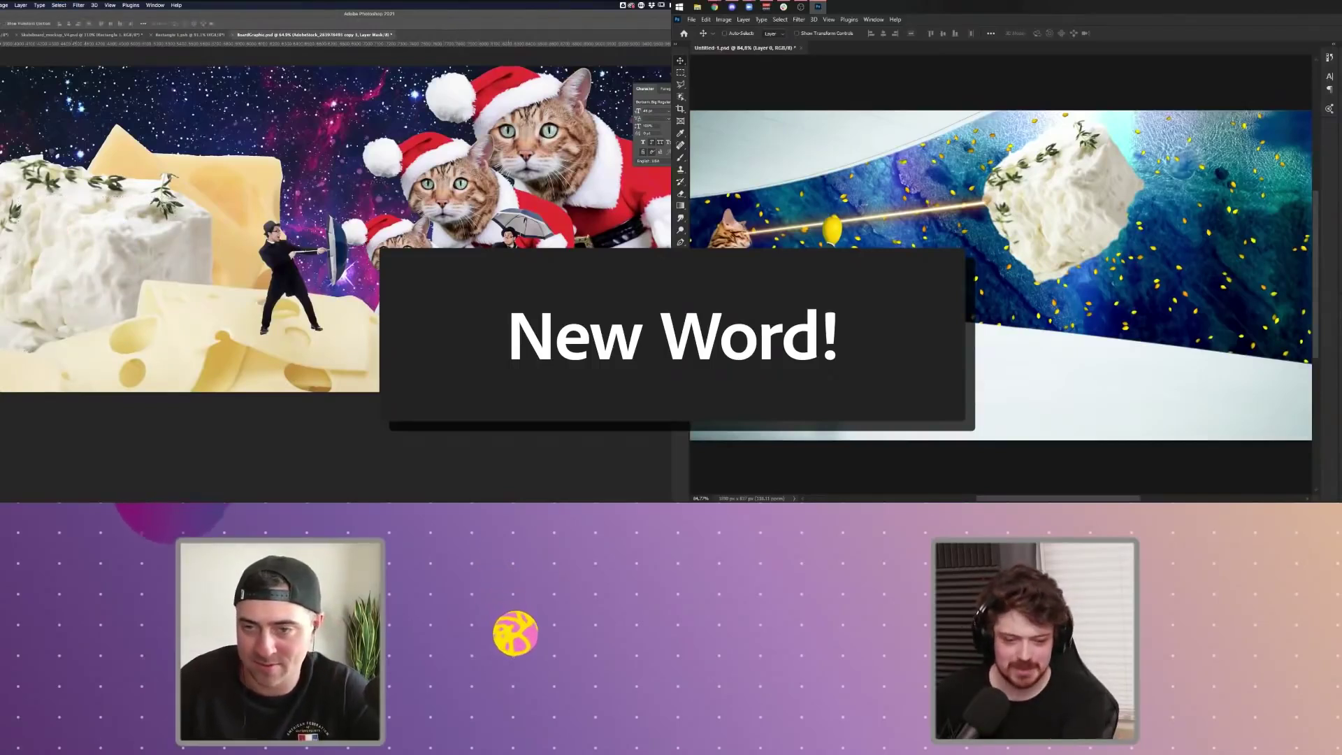
- Paint on the layer mask to restore the outstretched hand of the umbrella man standing in front of the Santa cats
key("b")
scroll(516, 314, "right", 1)
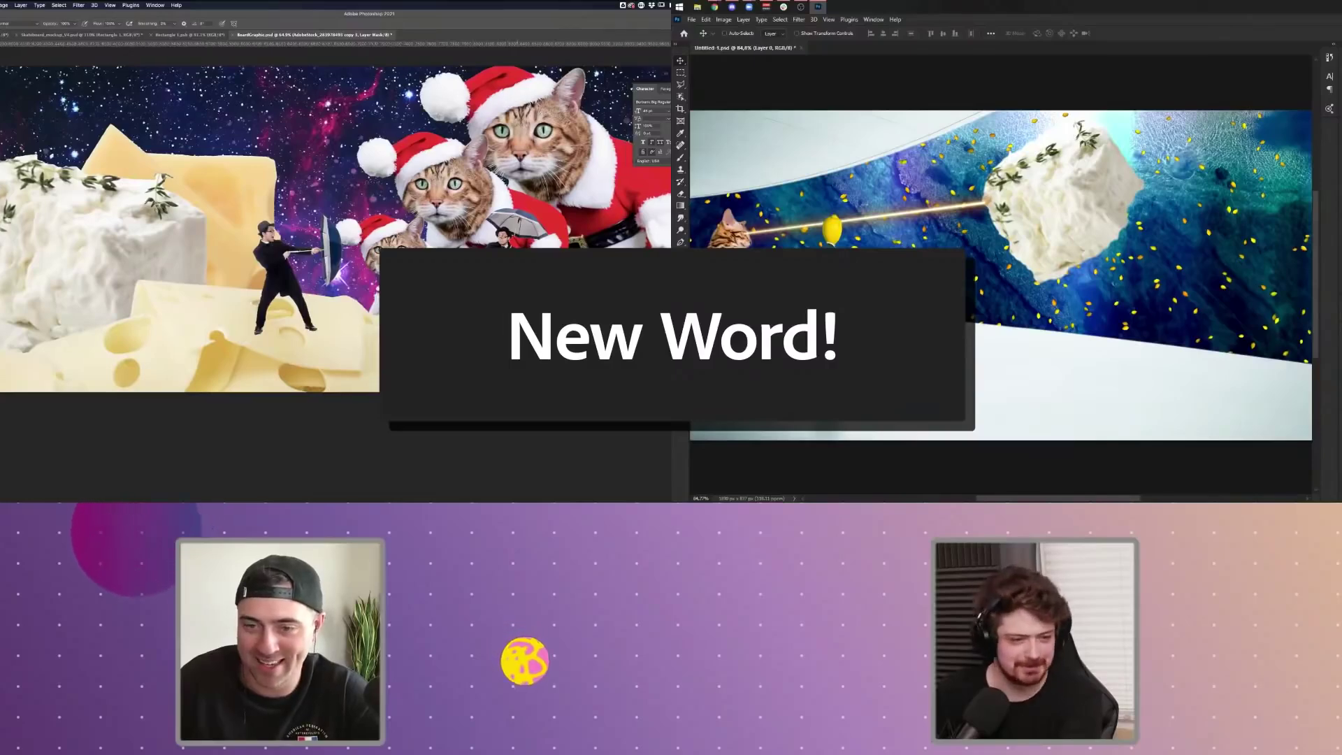
scroll(405, 210, "up", 3)
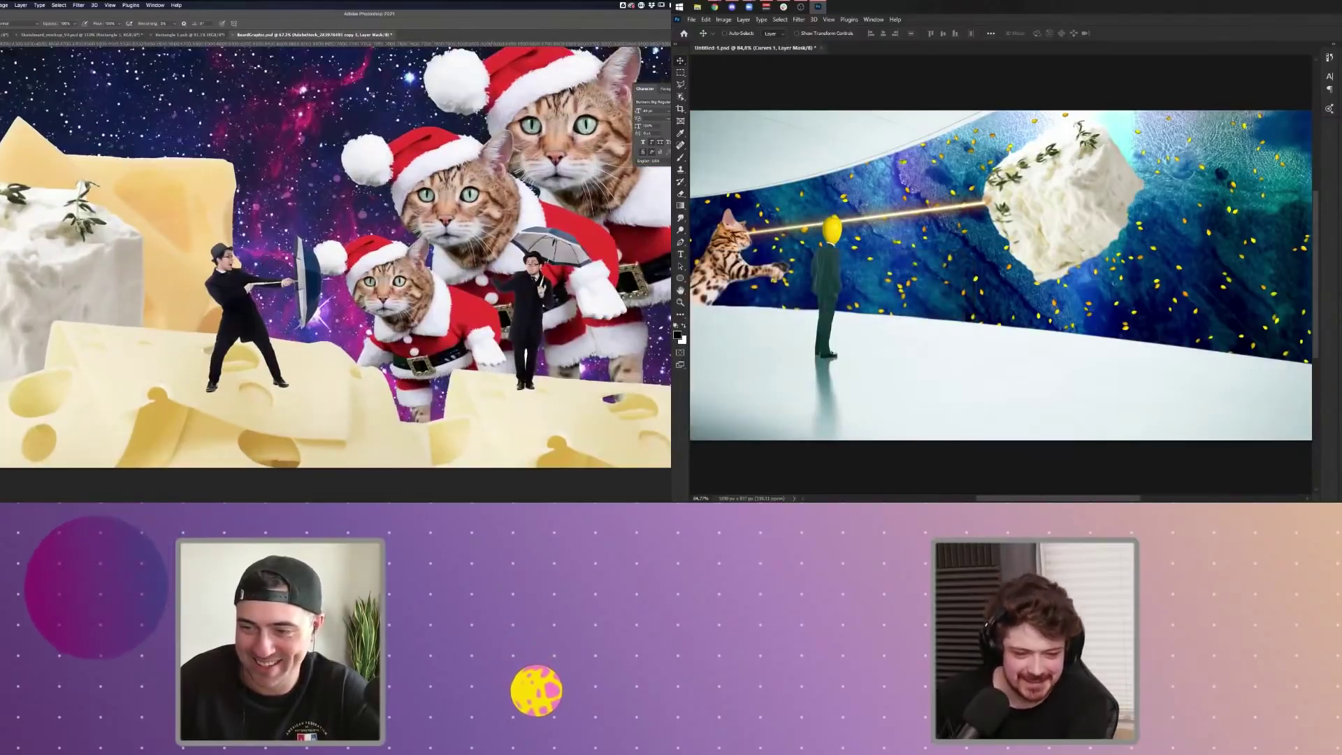
scroll(336, 272, "up", 2)
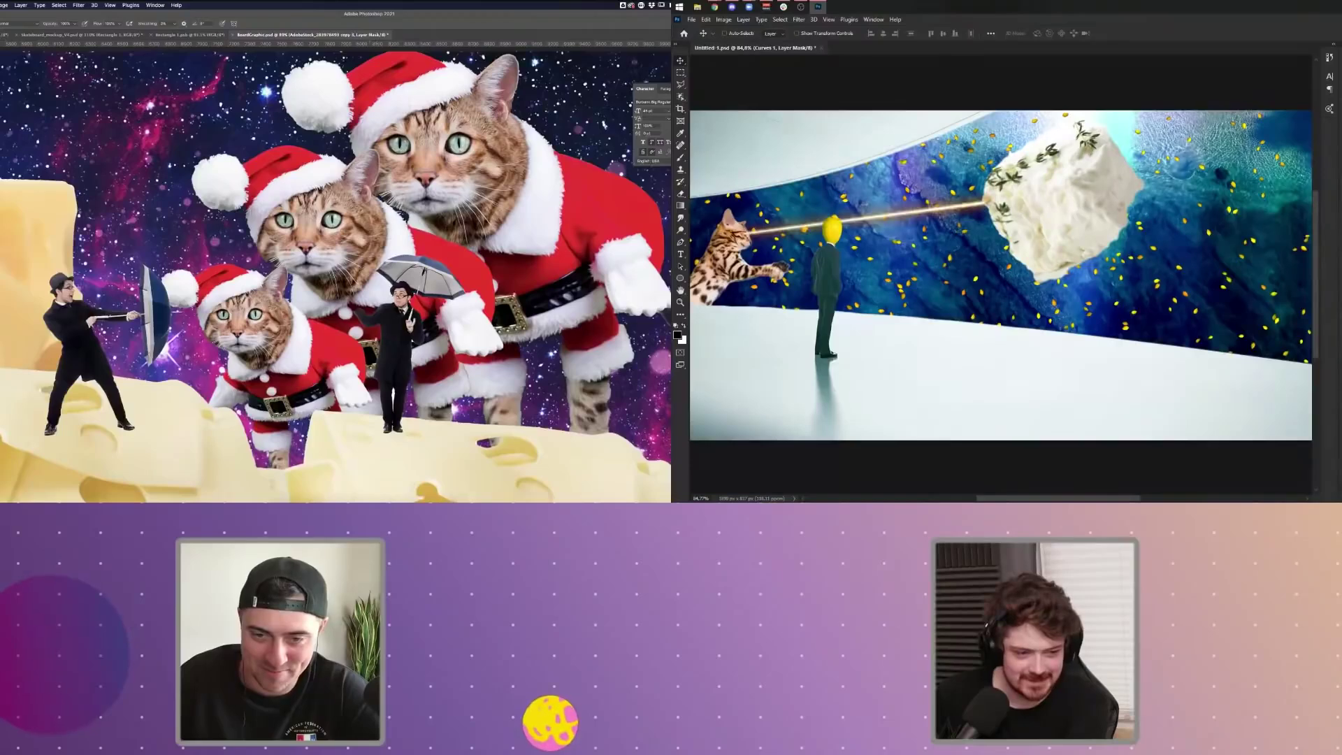
scroll(321, 280, "up", 3)
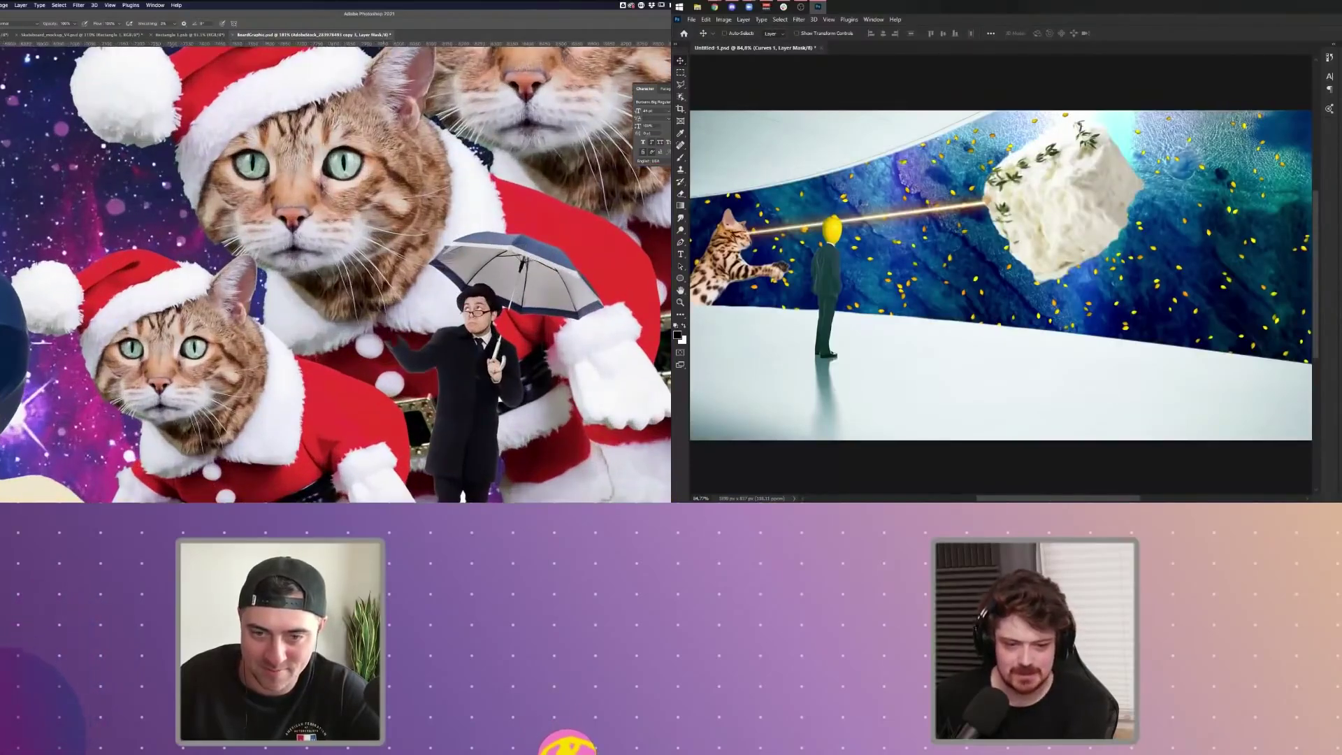
left_click_drag(389, 334, 370, 332)
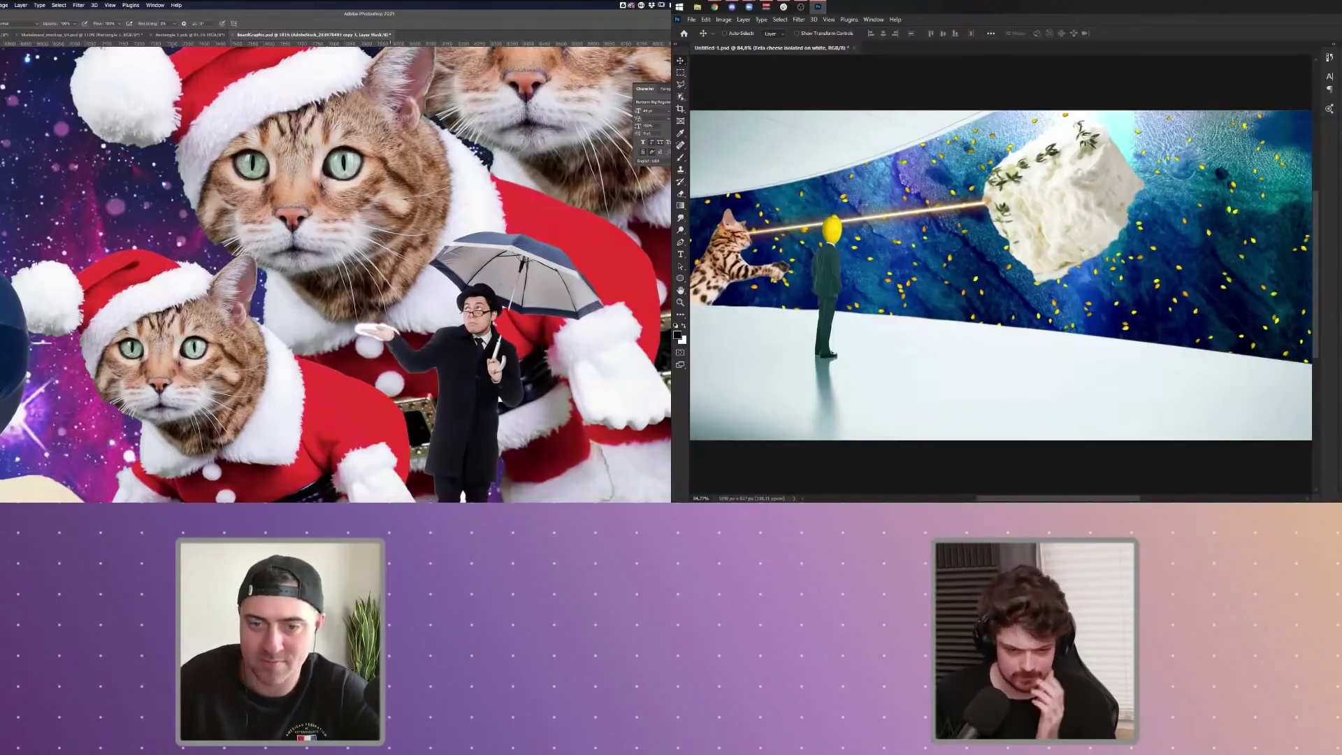
- Mask away the white fringe around the umbrella man's outstretched hand and fingers with fine brush strokes
key("super+plus")
scroll(406, 357, "up", 6)
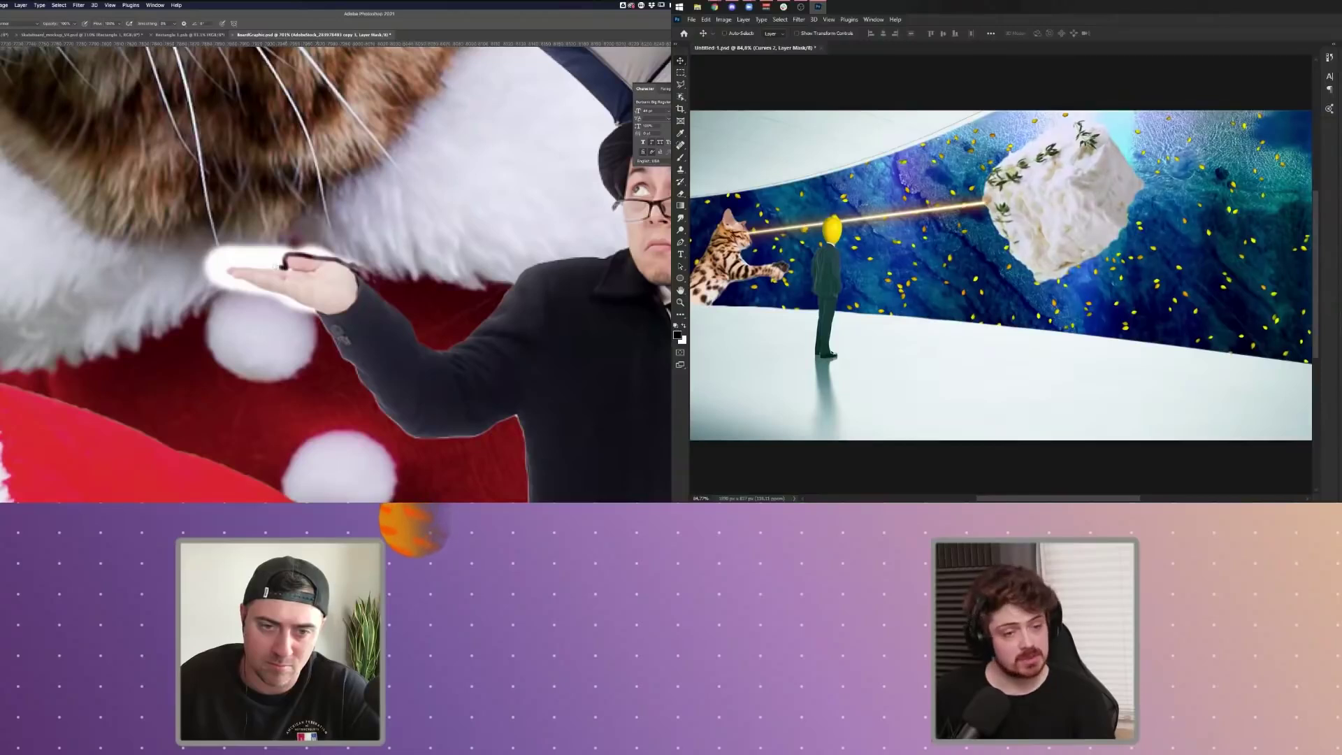
left_click_drag(252, 265, 235, 266)
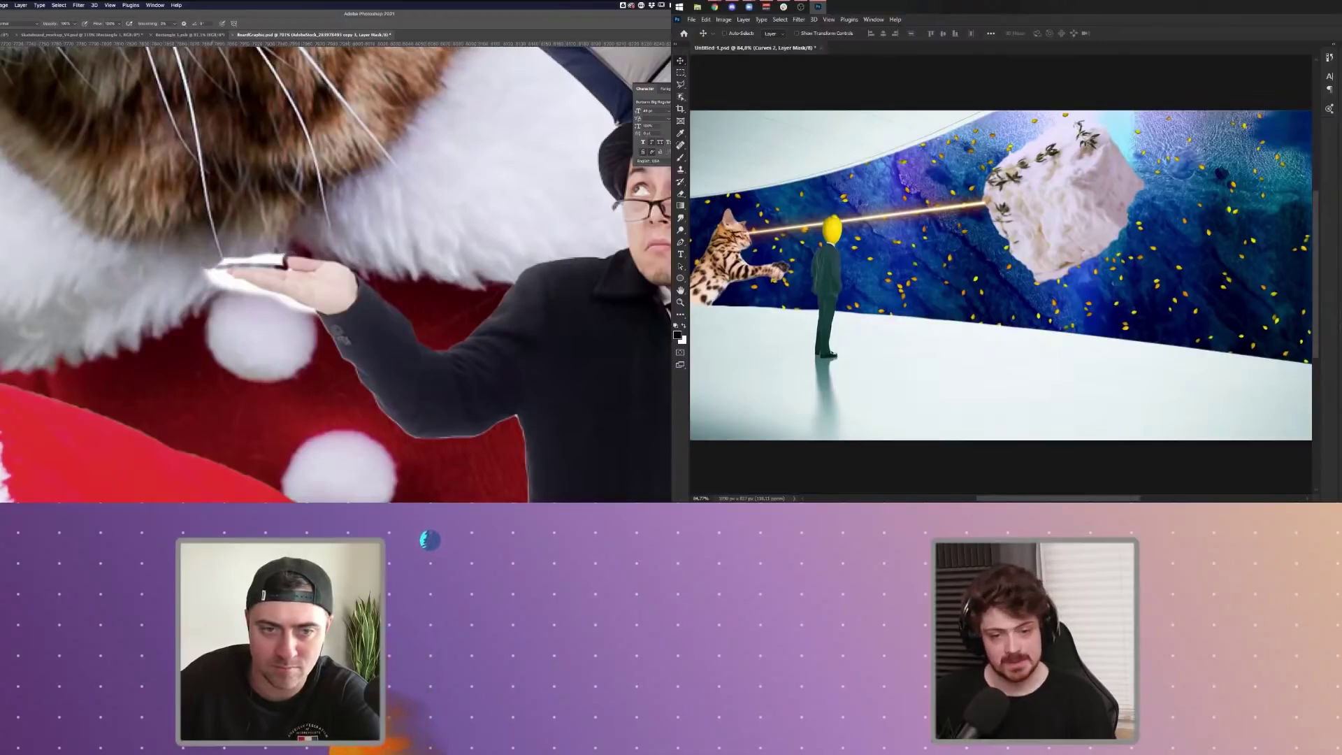
left_click_drag(252, 258, 282, 263)
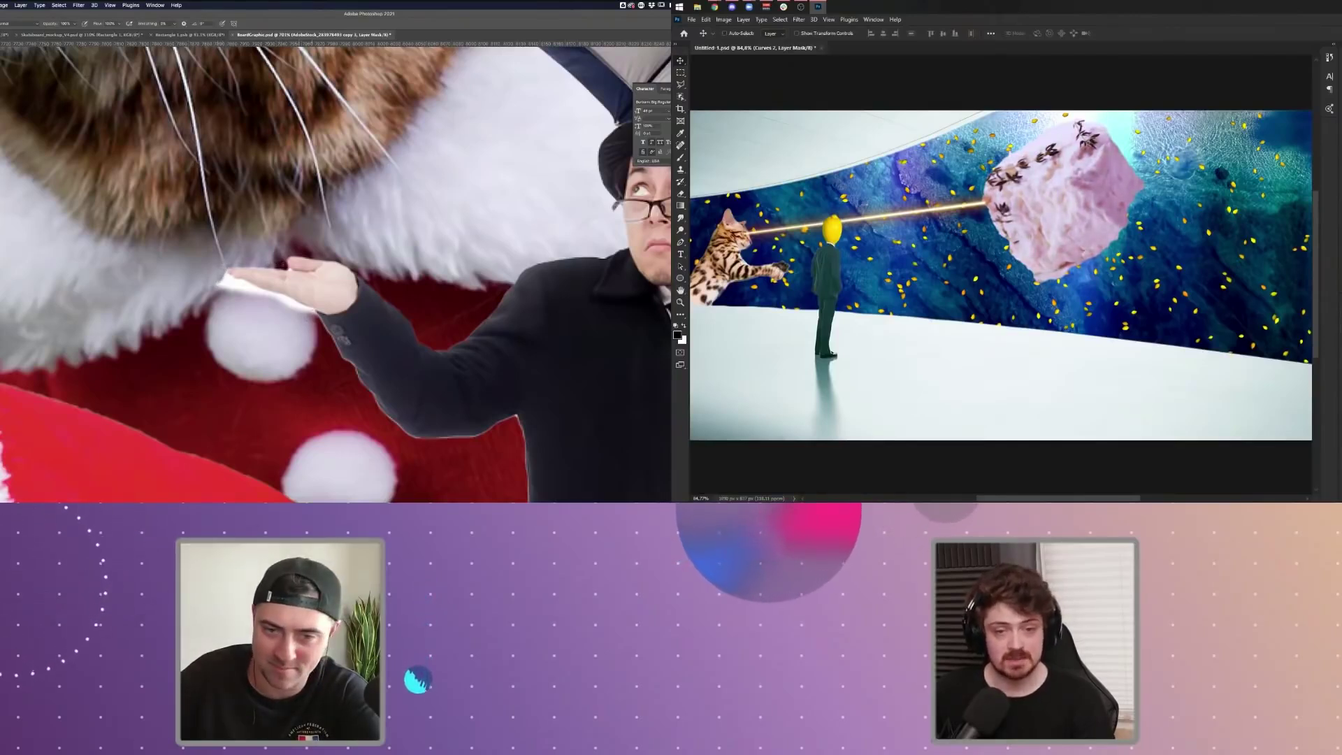
left_click_drag(316, 313, 227, 282)
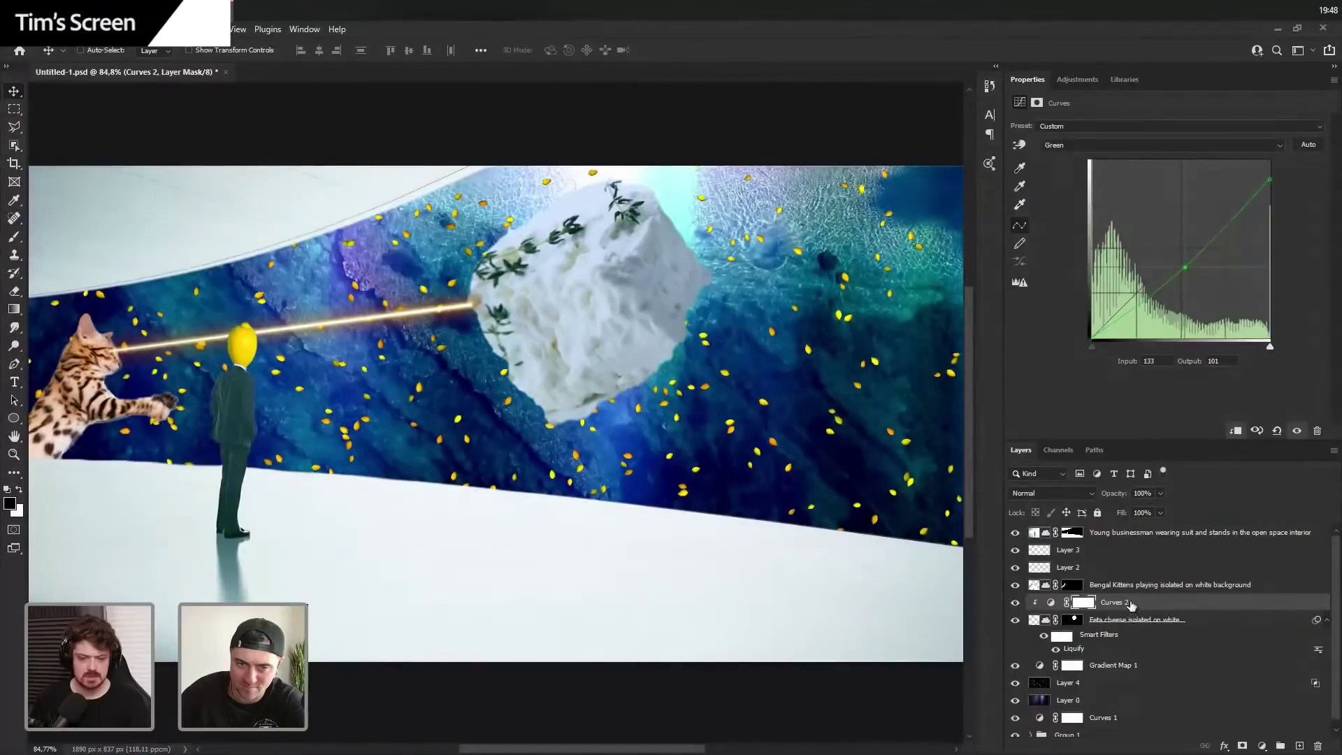
- In the lemon-head composite, paint black at 45% opacity on the Curves 2 mask over the feta's side hit by the laser
left_click(1130, 604)
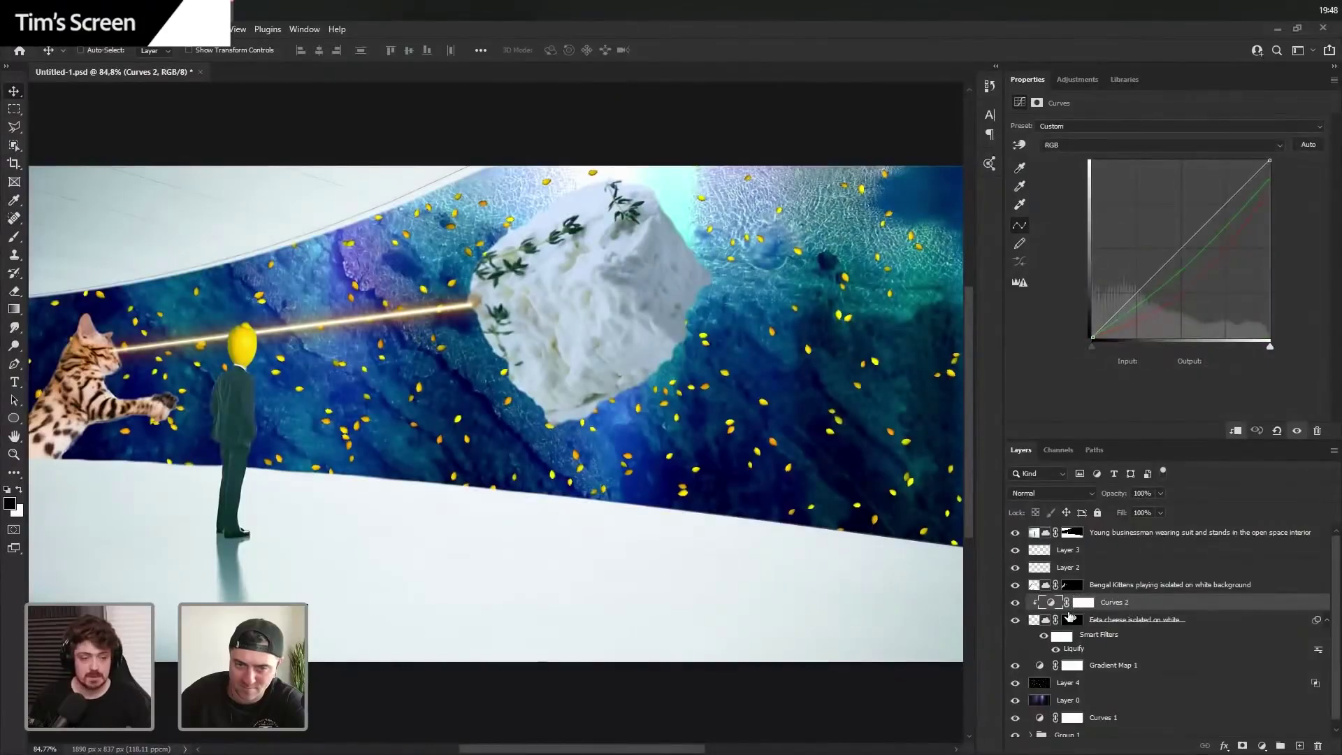
left_click(1076, 606)
key("b")
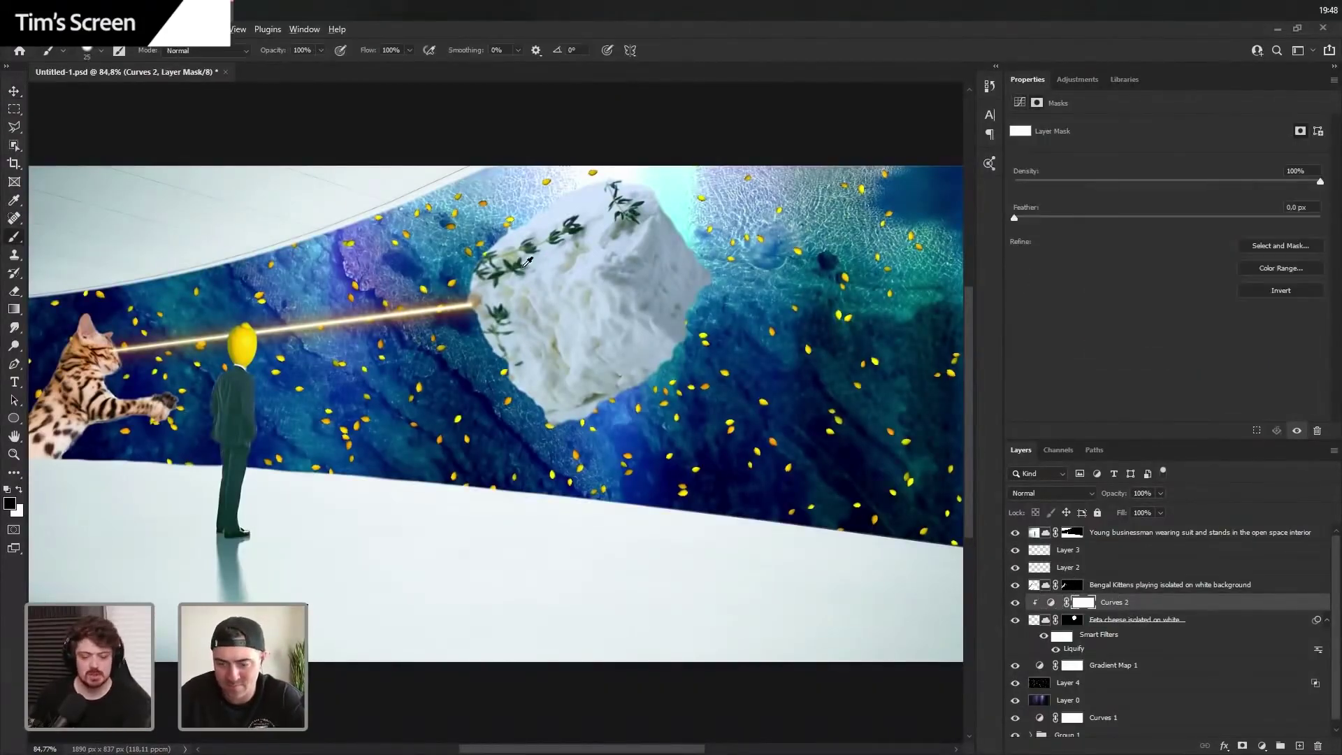
left_click_drag(527, 261, 560, 261)
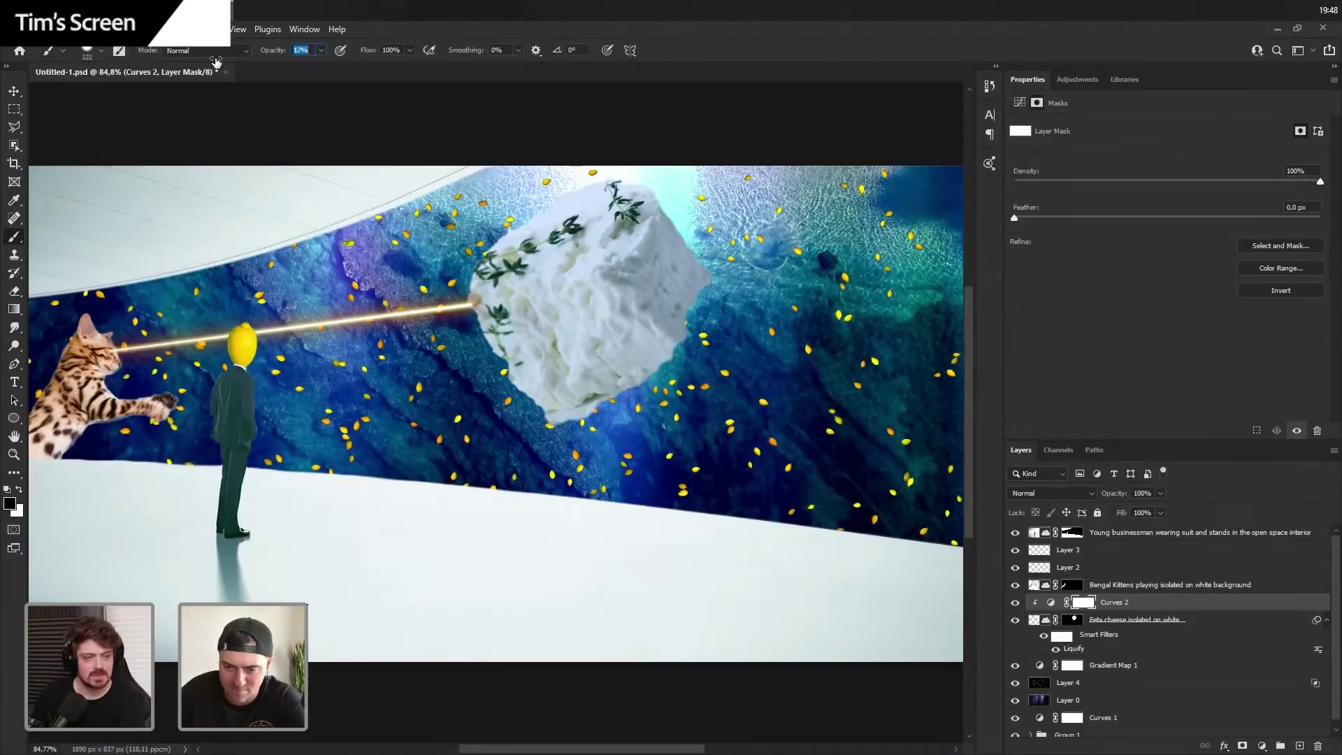
left_click_drag(216, 62, 207, 63)
left_click_drag(559, 315, 554, 158)
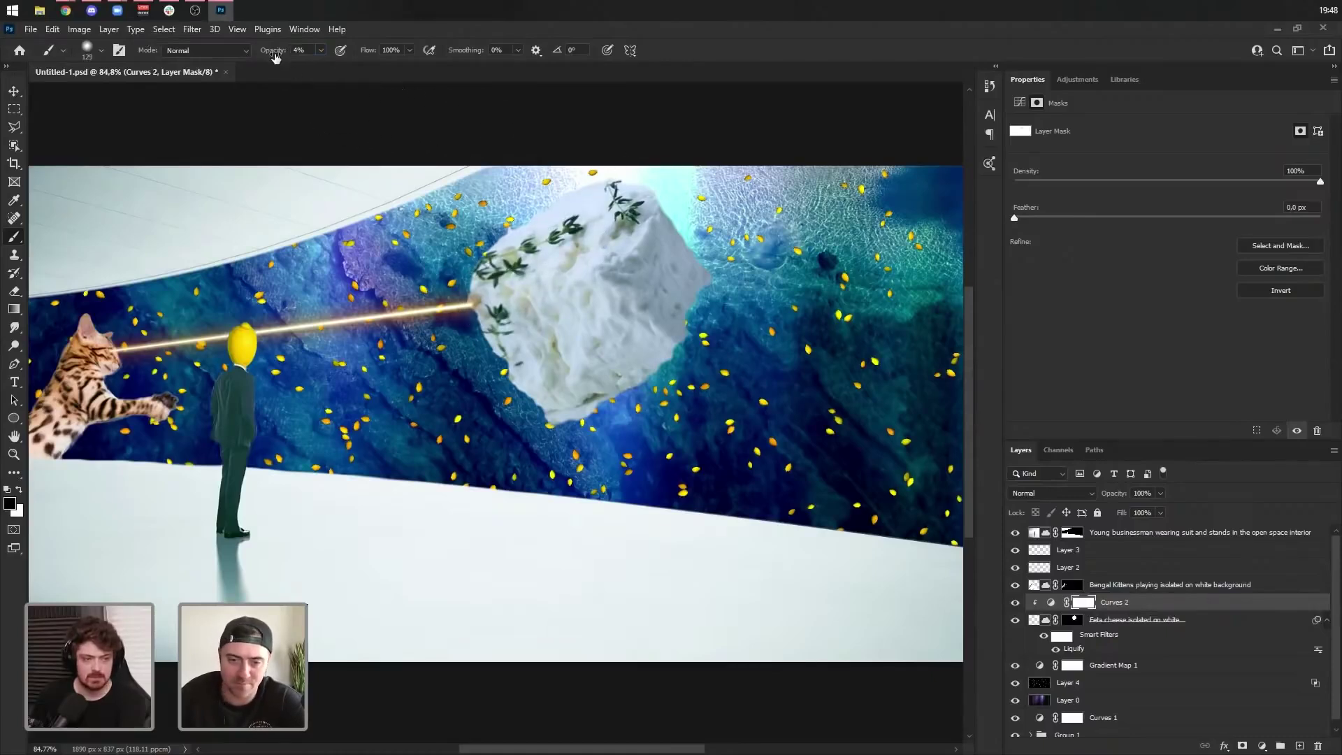
mouse_move(482, 245)
left_mouse_down()
mouse_move(604, 230)
mouse_move(495, 276)
mouse_move(595, 309)
mouse_move(628, 199)
mouse_move(562, 249)
mouse_move(605, 290)
mouse_move(583, 235)
mouse_move(531, 236)
mouse_move(487, 277)
mouse_move(498, 306)
left_mouse_up()
left_click_drag(509, 371, 509, 296)
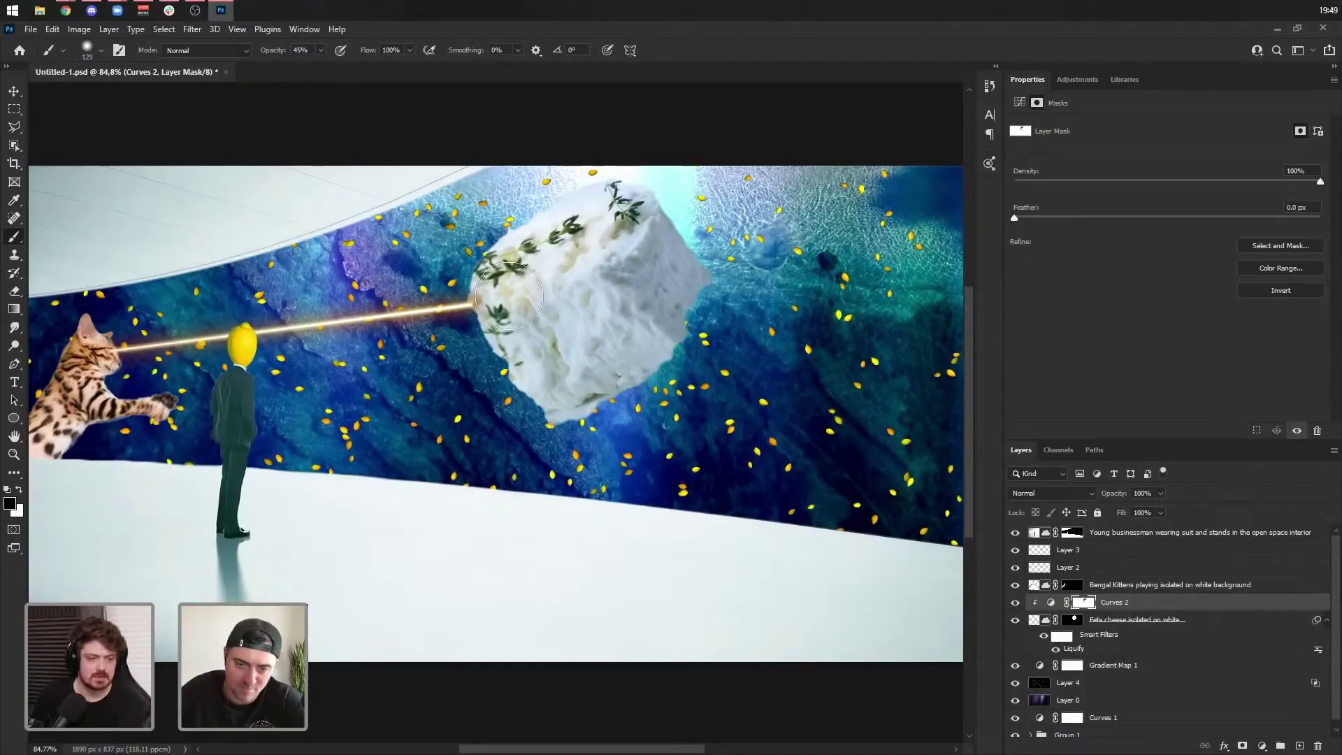
mouse_move(574, 330)
left_mouse_down()
mouse_move(521, 346)
mouse_move(501, 316)
left_mouse_up()
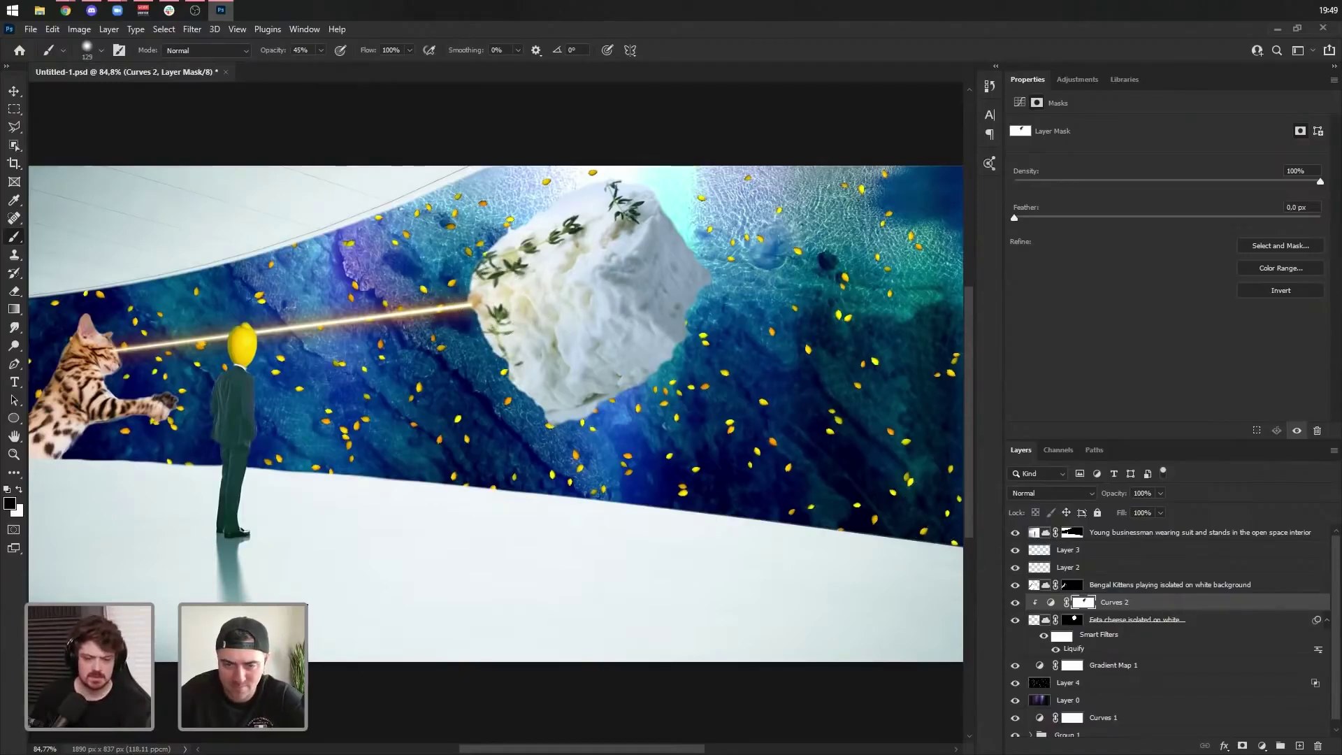
- Add a second Curves adjustment clipped to the feta cheese and try a strong darkening curve on it
left_click(1262, 746)
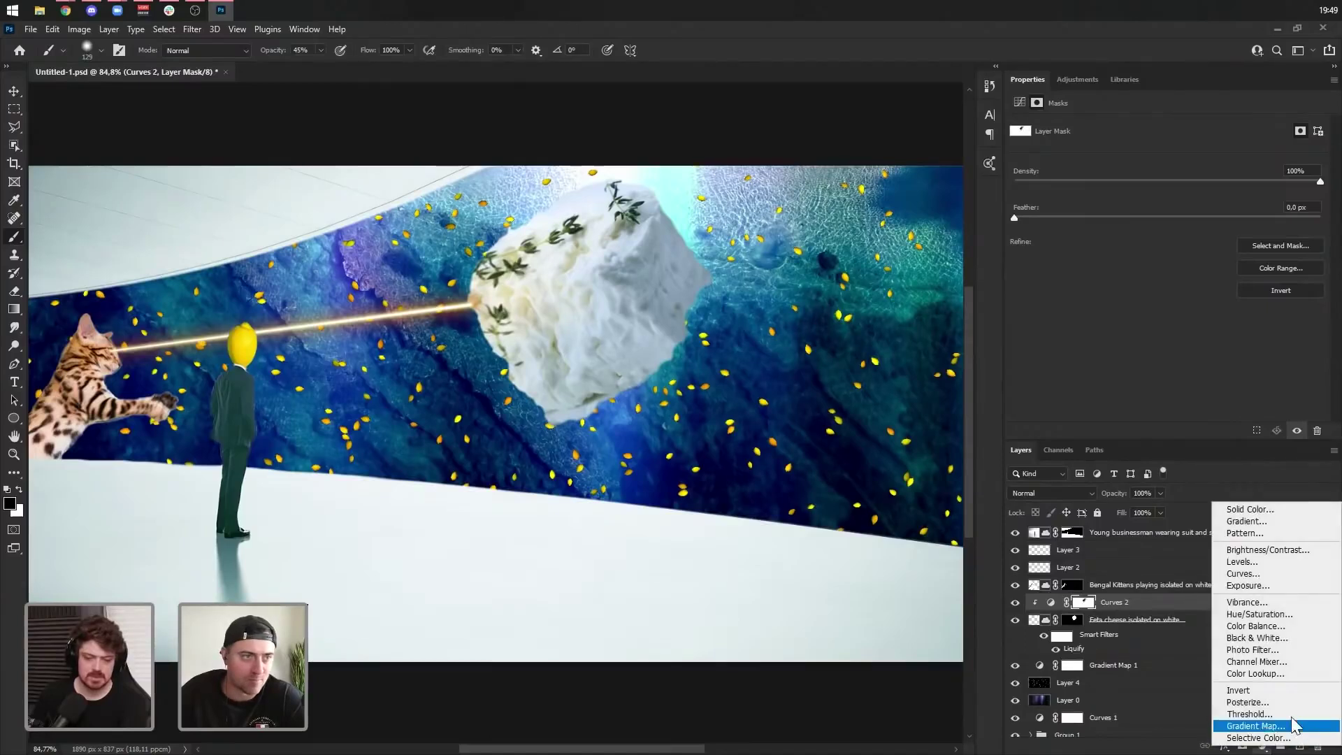
left_click(1248, 569)
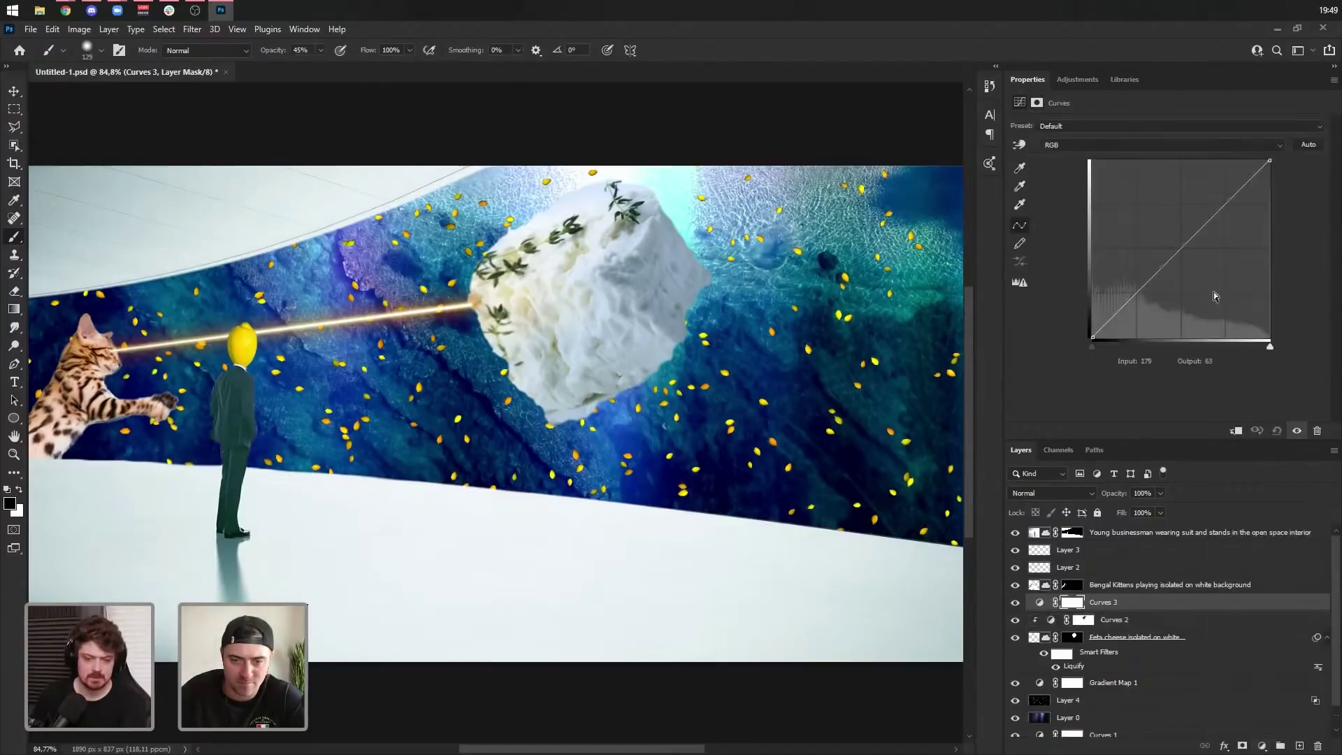
right_click(1162, 610)
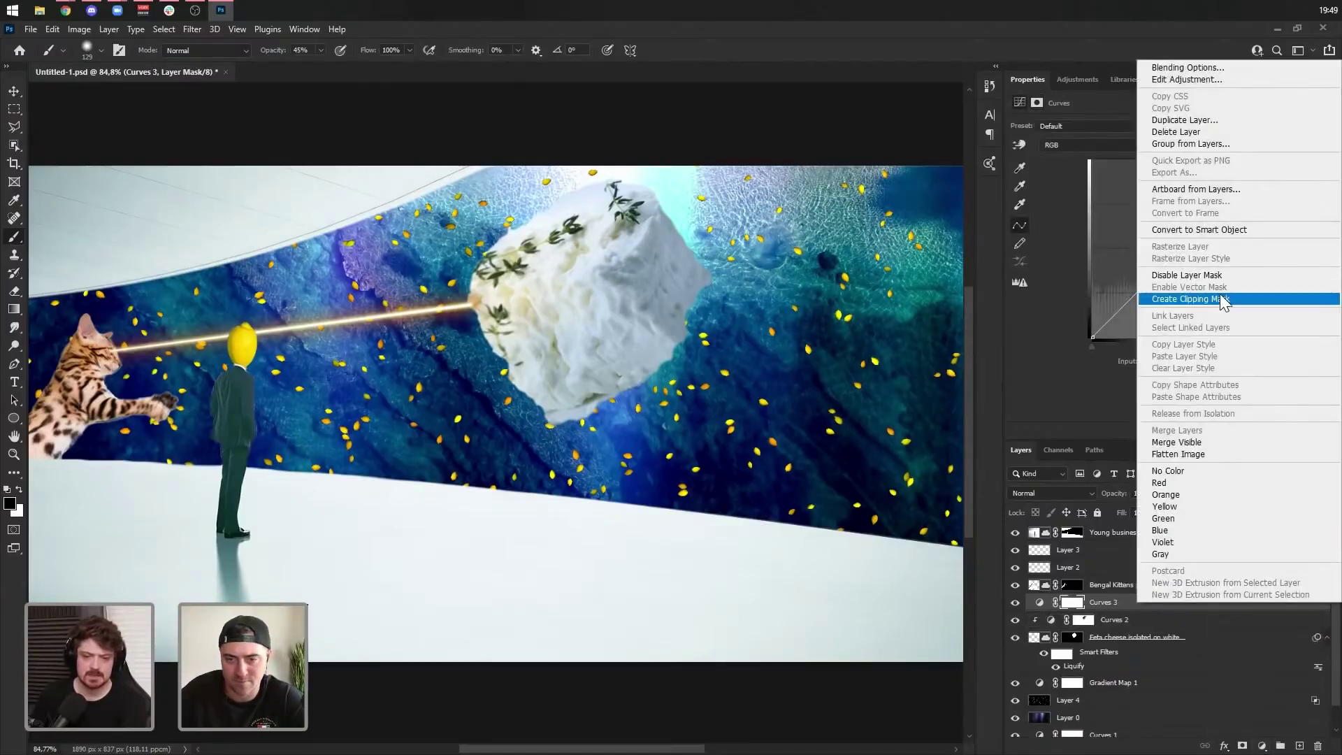
left_click(1222, 299)
left_click_drag(1183, 248, 1220, 286)
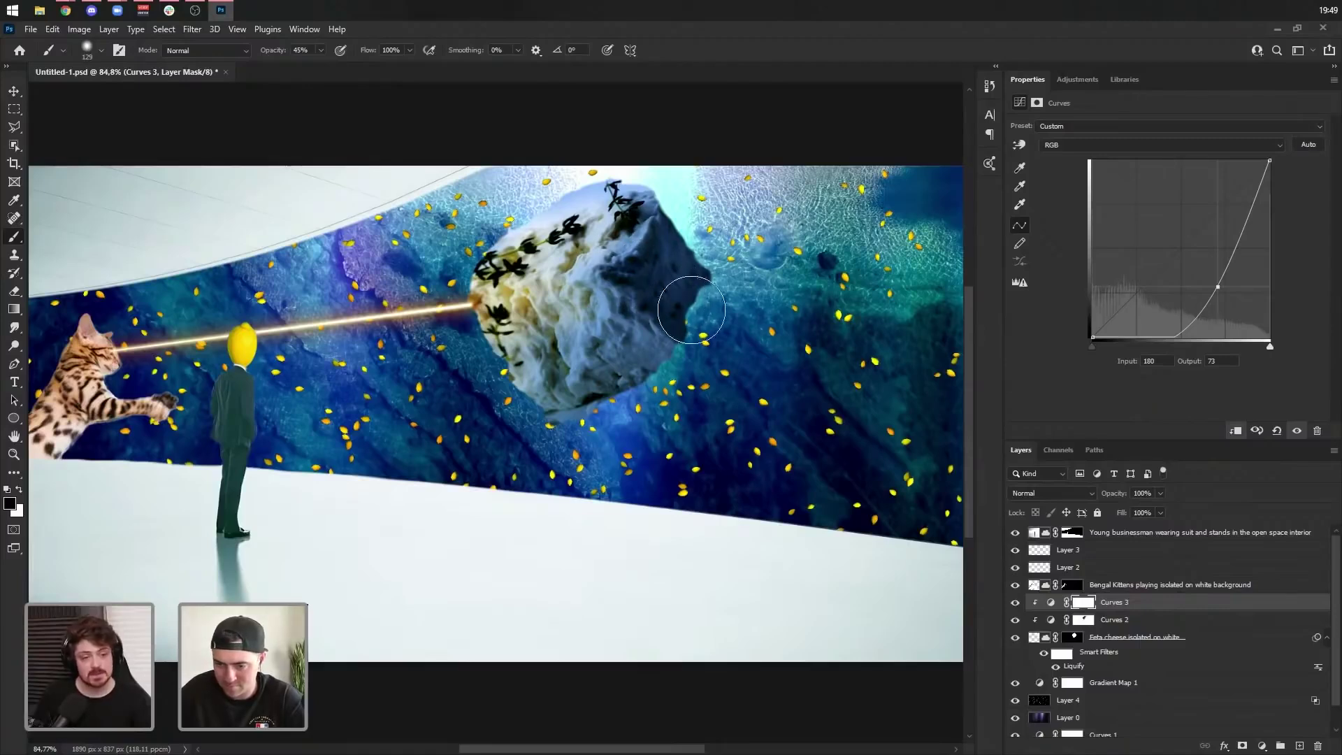
left_click_drag(1218, 288, 1176, 260)
- Set the new Curves layer to Luminosity blending and darken the feta with an RGB curve point at input 163, output 72
left_click(1049, 495)
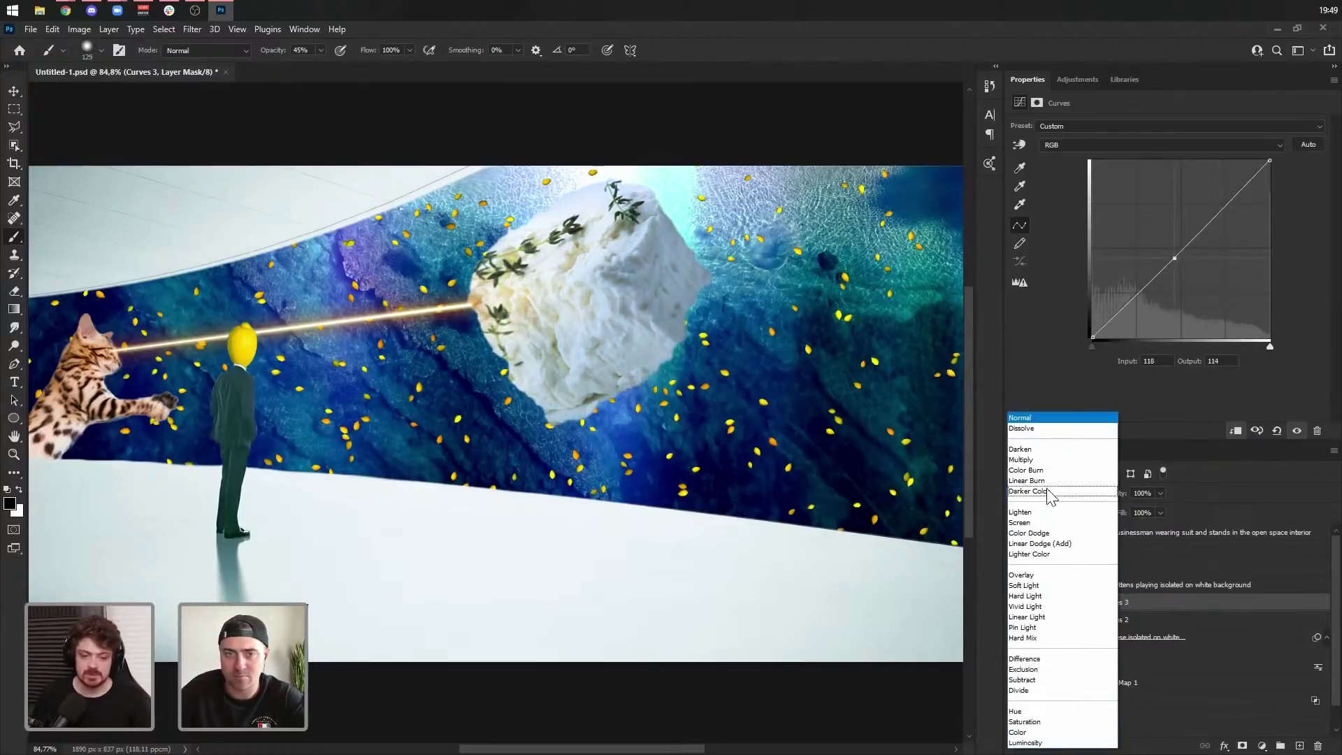
left_click(1047, 750)
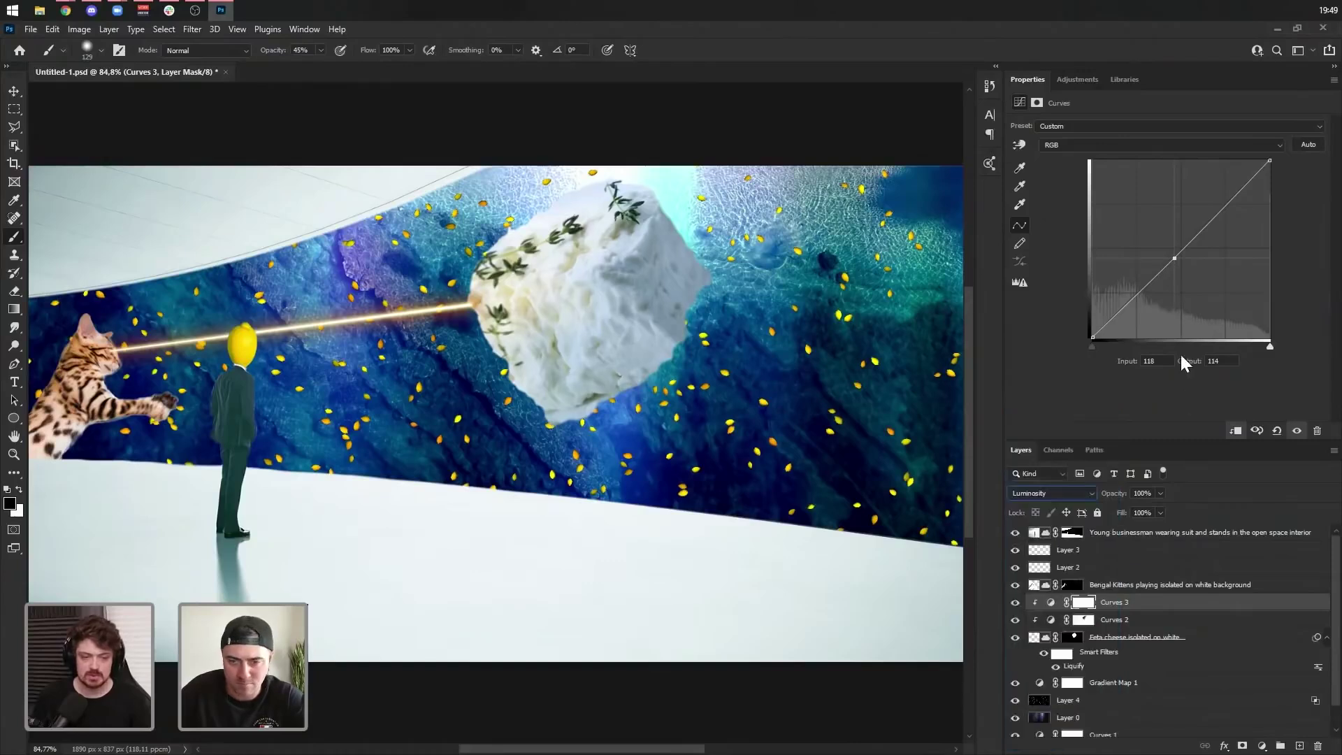
left_click_drag(1172, 258, 1210, 283)
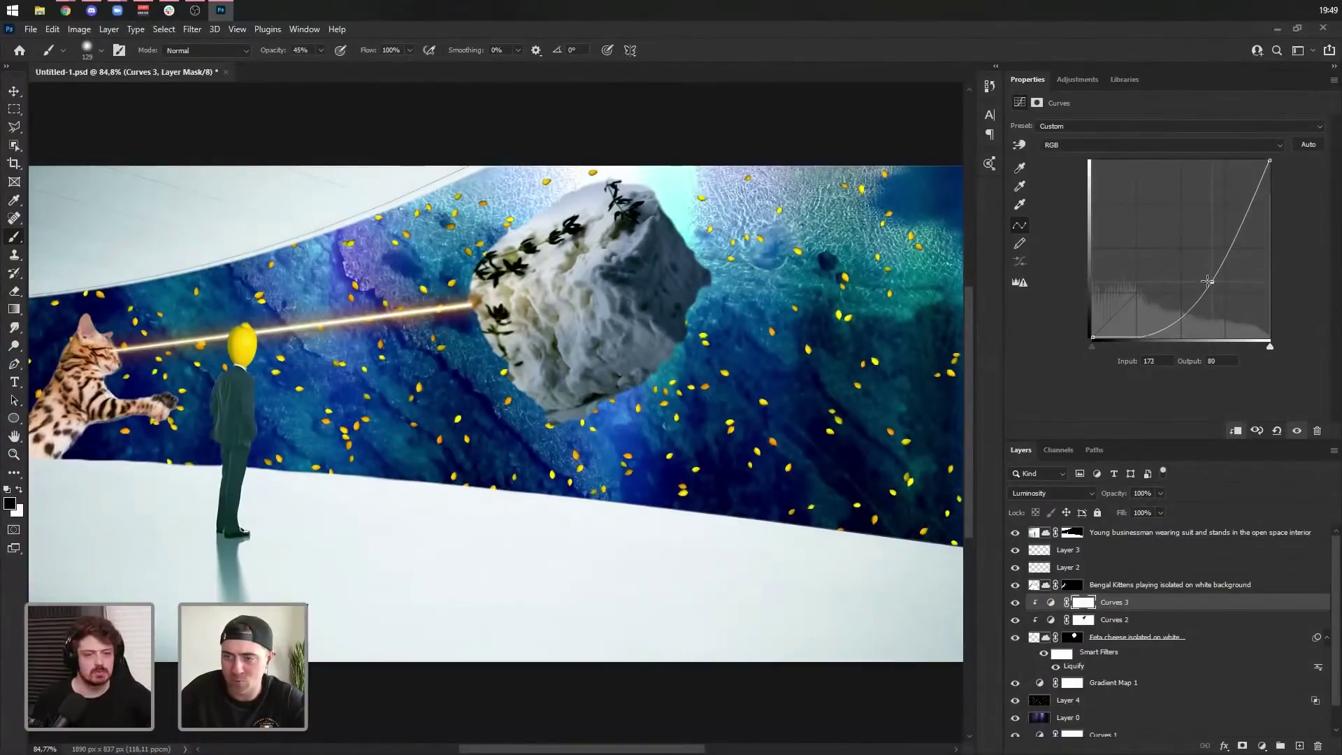
mouse_move(1208, 281)
left_mouse_down()
mouse_move(1200, 272)
mouse_move(1205, 292)
left_mouse_up()
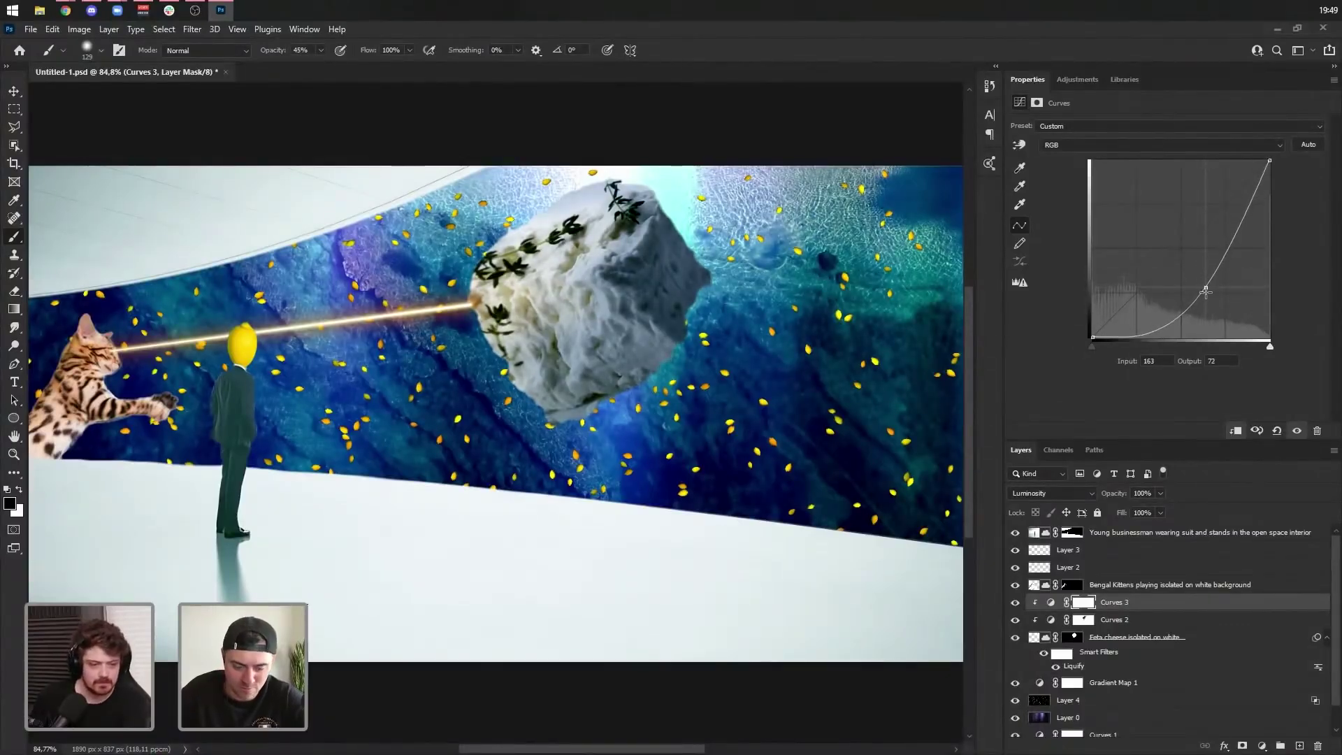
- Invert the Curves 3 mask and paint white at 45% opacity along the feta edge facing away from the laser to shade it
left_click(1110, 605)
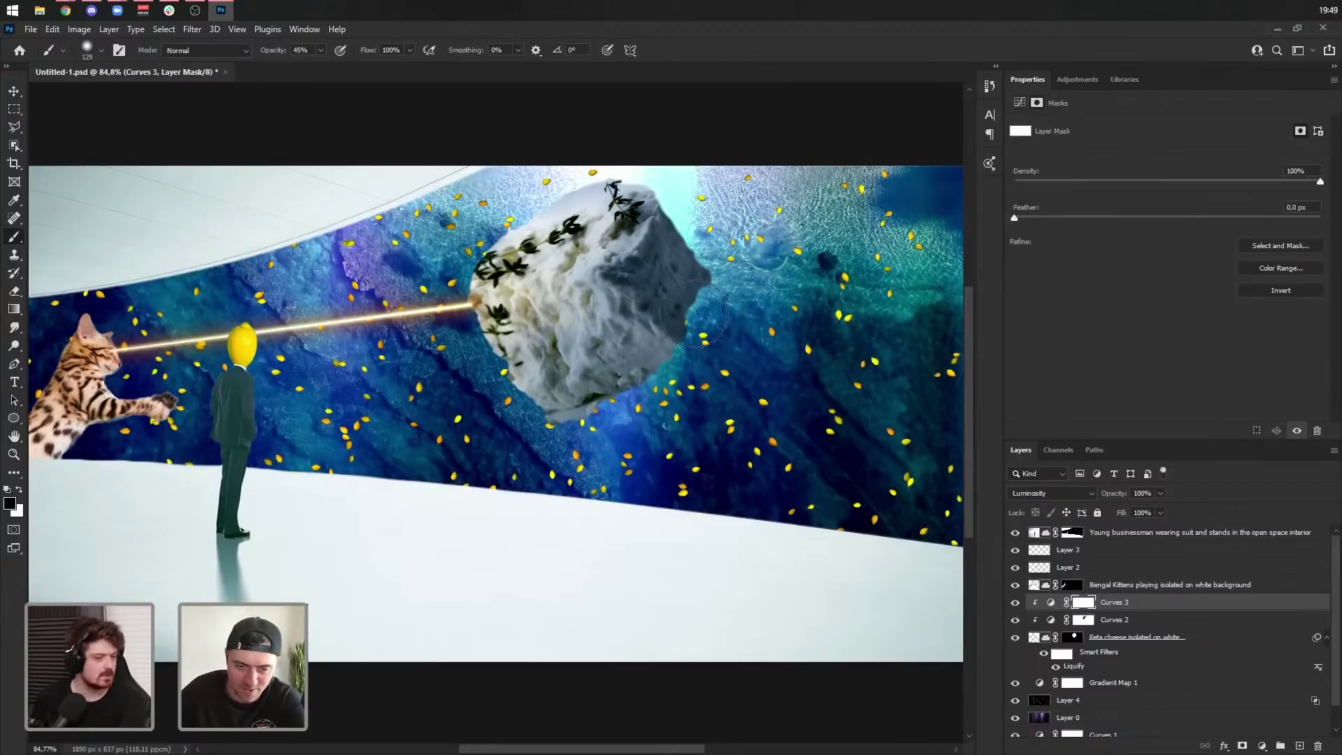
key("x")
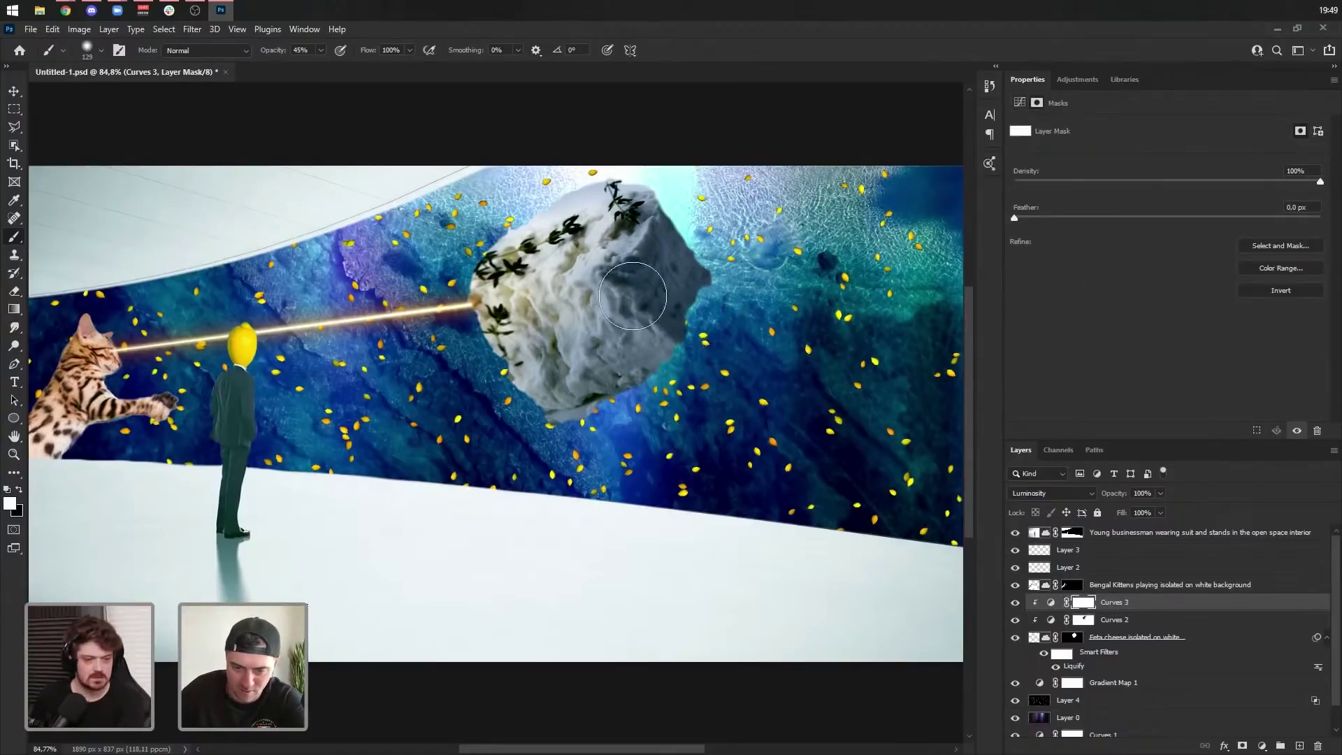
key("ctrl+i")
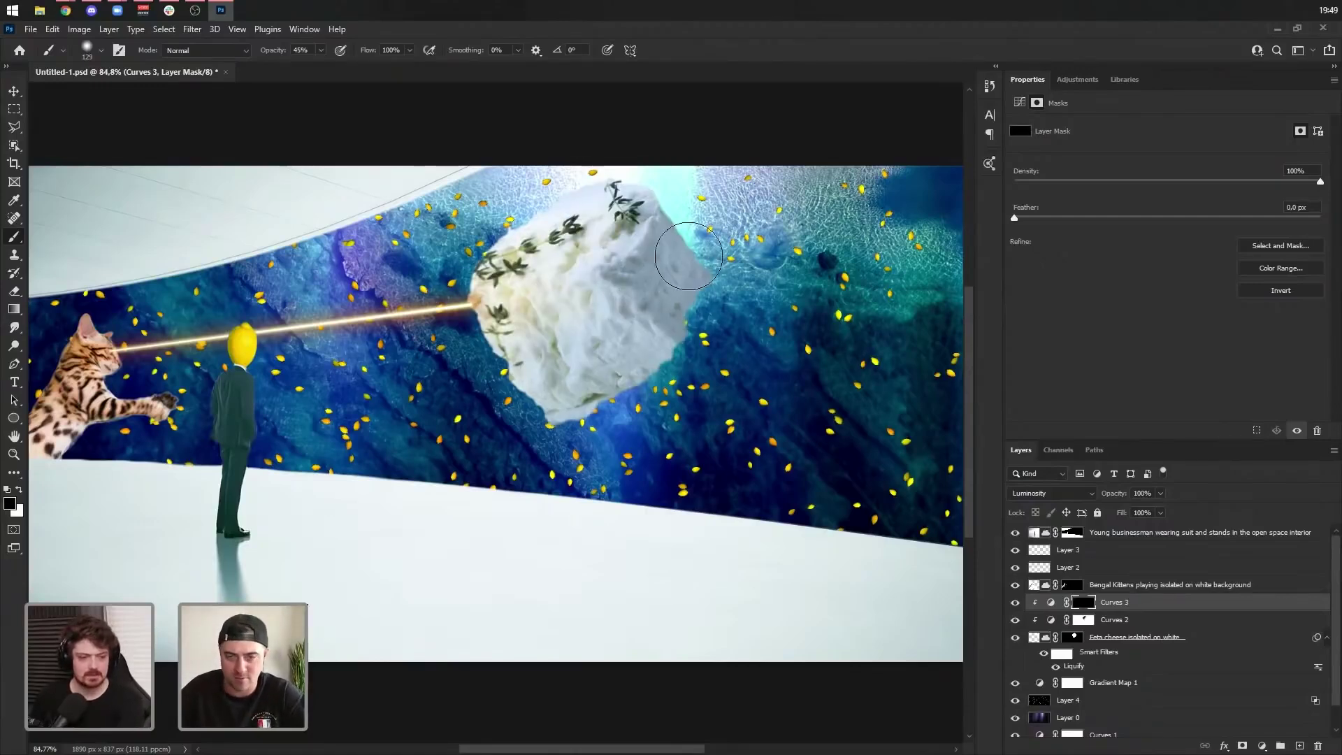
key("x")
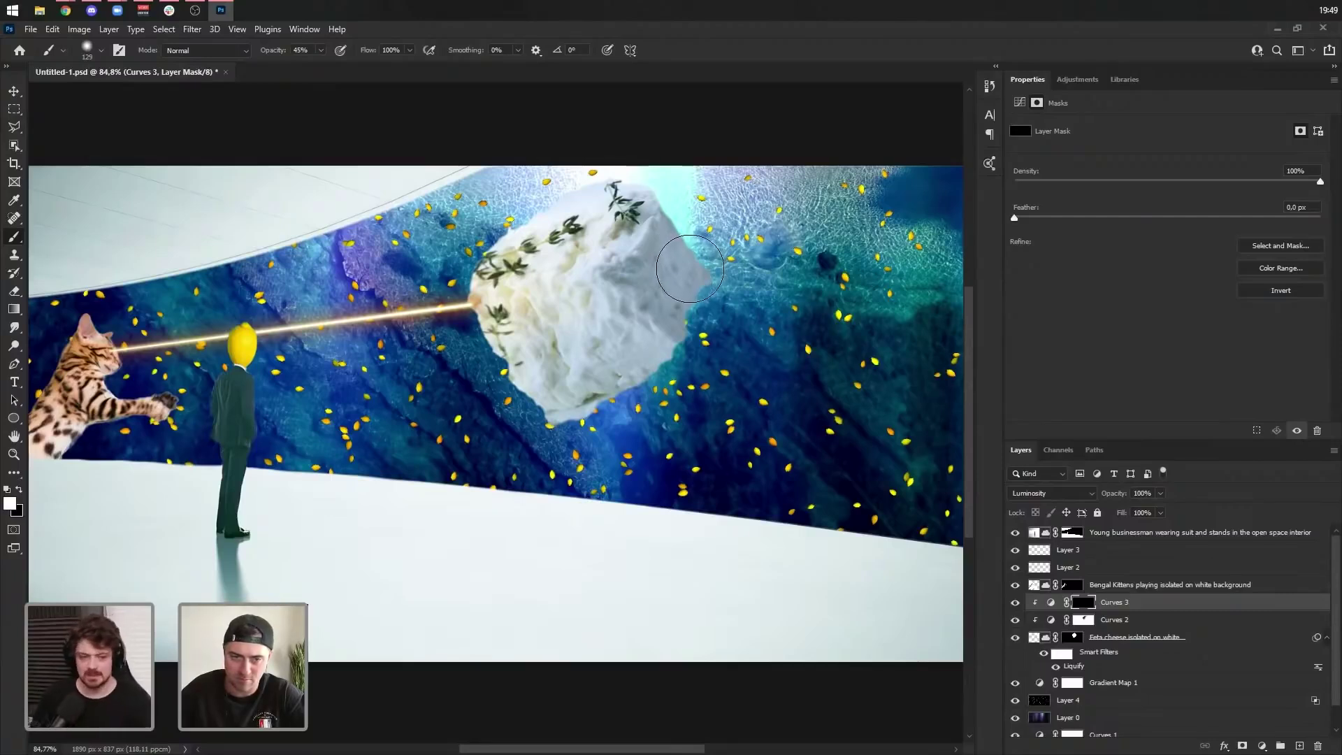
mouse_move(703, 255)
left_mouse_down()
mouse_move(727, 328)
mouse_move(699, 294)
mouse_move(706, 229)
mouse_move(732, 252)
mouse_move(664, 478)
mouse_move(741, 311)
mouse_move(629, 485)
mouse_move(664, 540)
mouse_move(688, 359)
mouse_move(681, 423)
mouse_move(755, 416)
left_mouse_up()
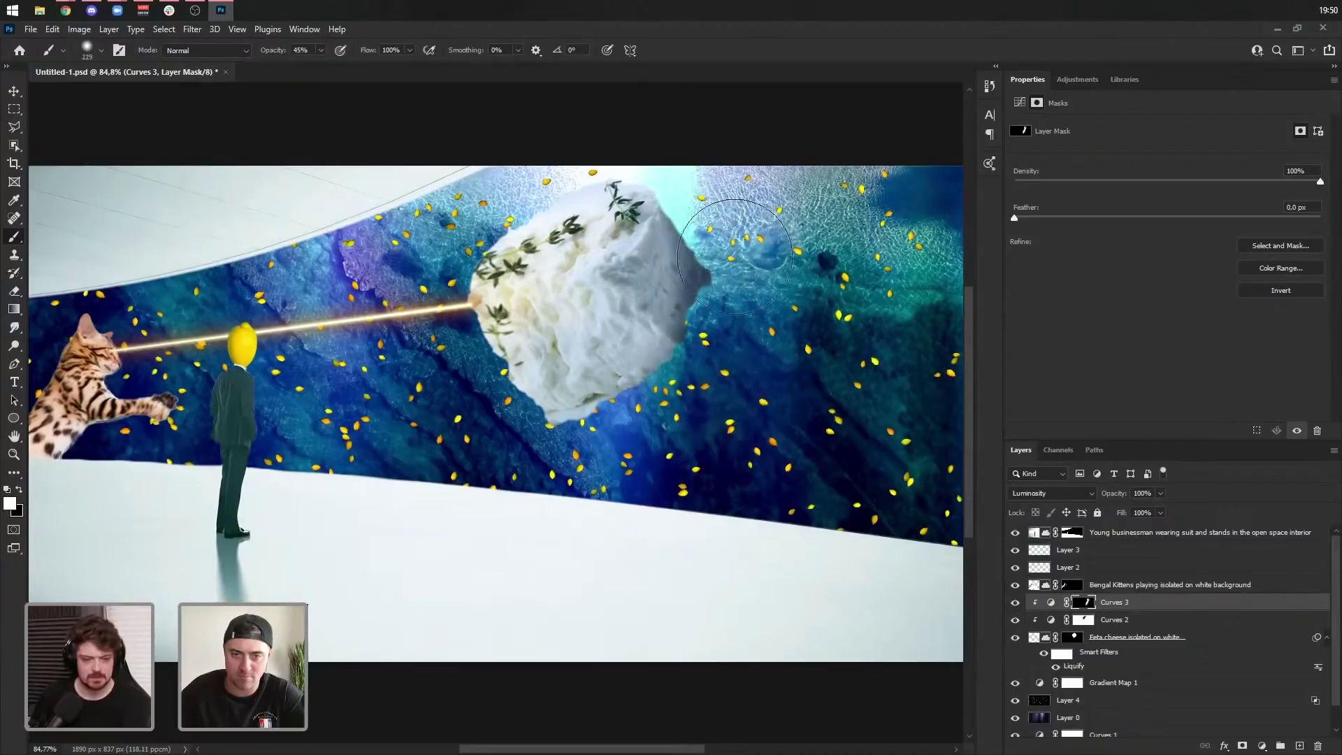
- Lower the brush to 19% opacity and paint softly with white on the Curves 3 mask along the feta's shaded side
mouse_move(735, 256)
left_mouse_down()
mouse_move(744, 284)
mouse_move(769, 283)
left_mouse_up()
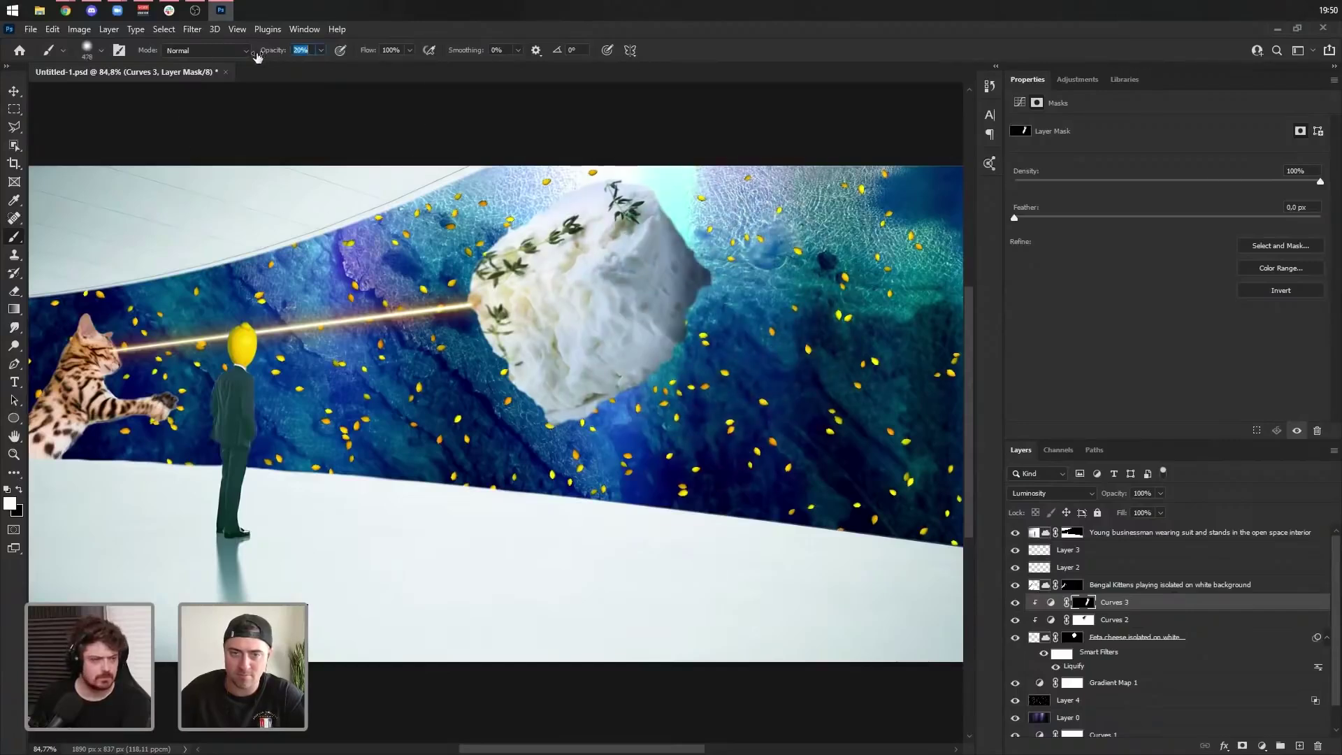
left_click_drag(258, 56, 256, 56)
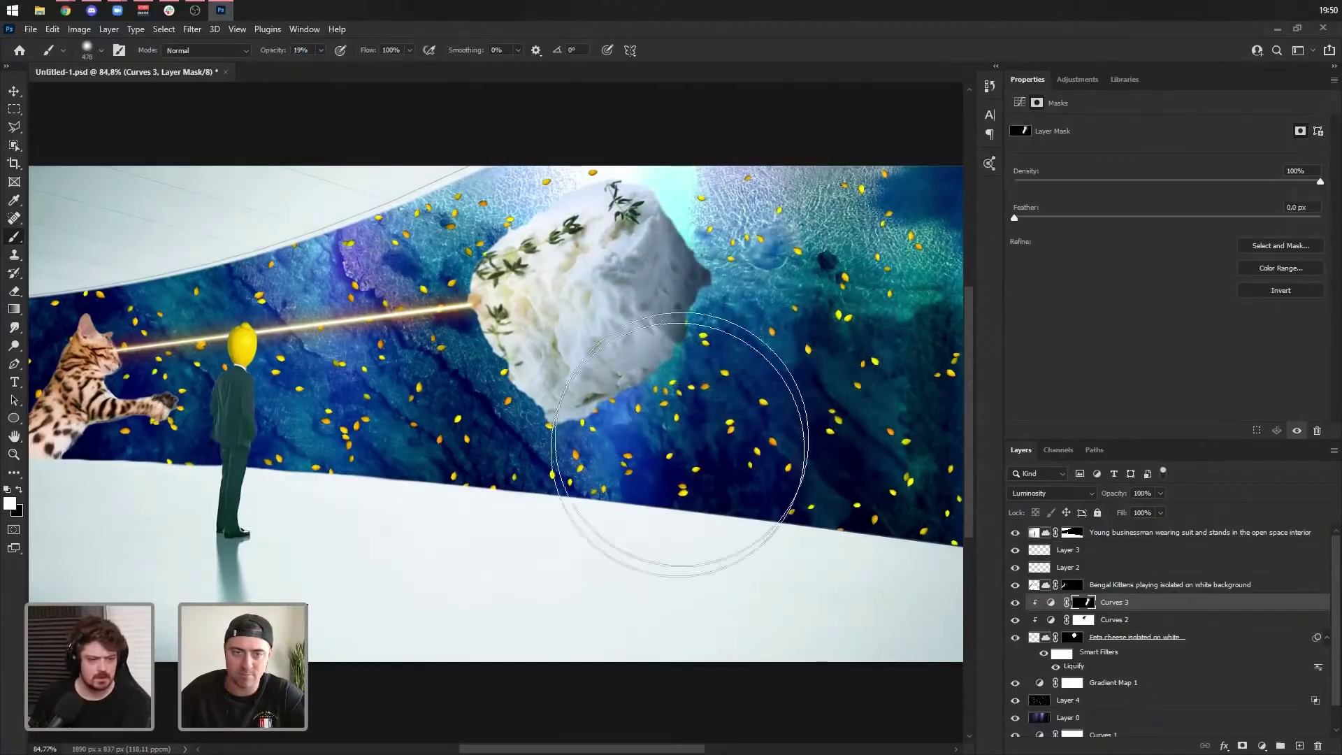
mouse_move(680, 444)
left_mouse_down()
mouse_move(819, 266)
mouse_move(781, 251)
mouse_move(936, 231)
mouse_move(726, 349)
mouse_move(904, 463)
mouse_move(715, 326)
left_mouse_up()
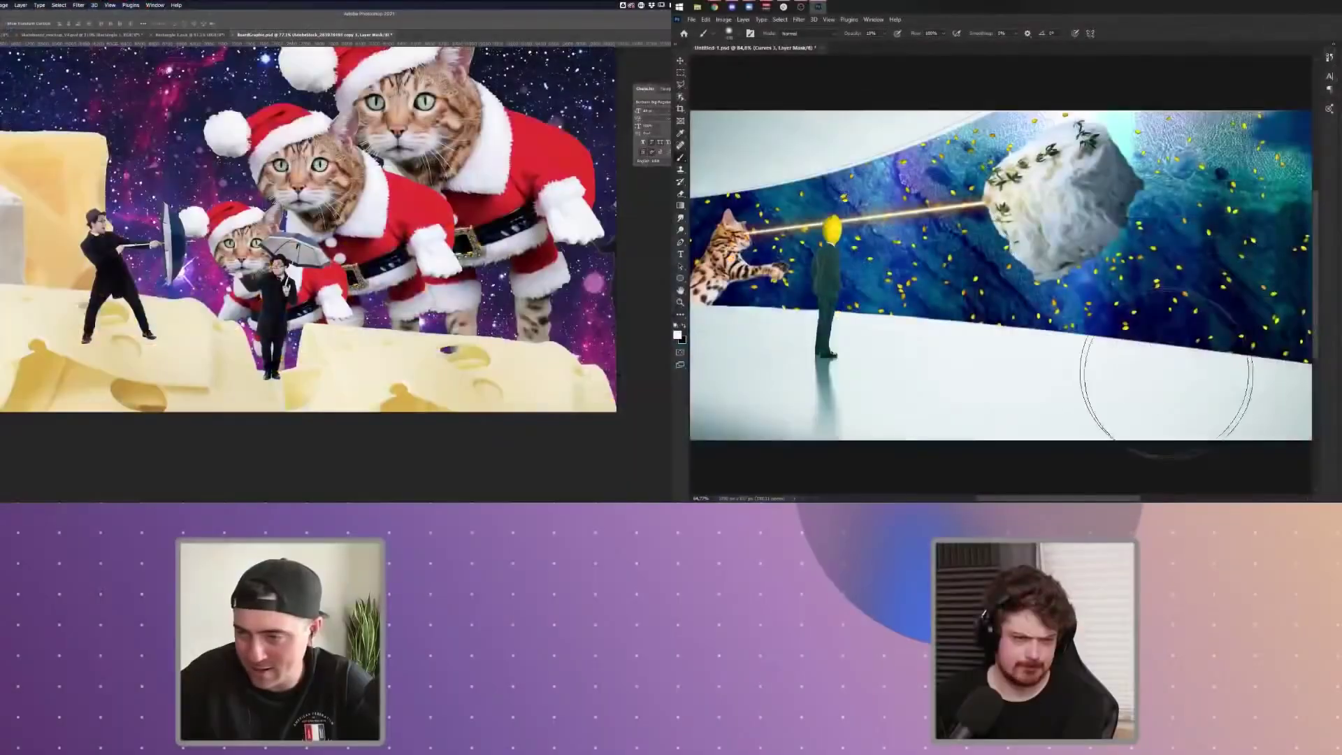
- In the Santa cat banner, shift the umbrella man in front of the smallest cat slightly to the right
left_click_drag(282, 331, 346, 331)
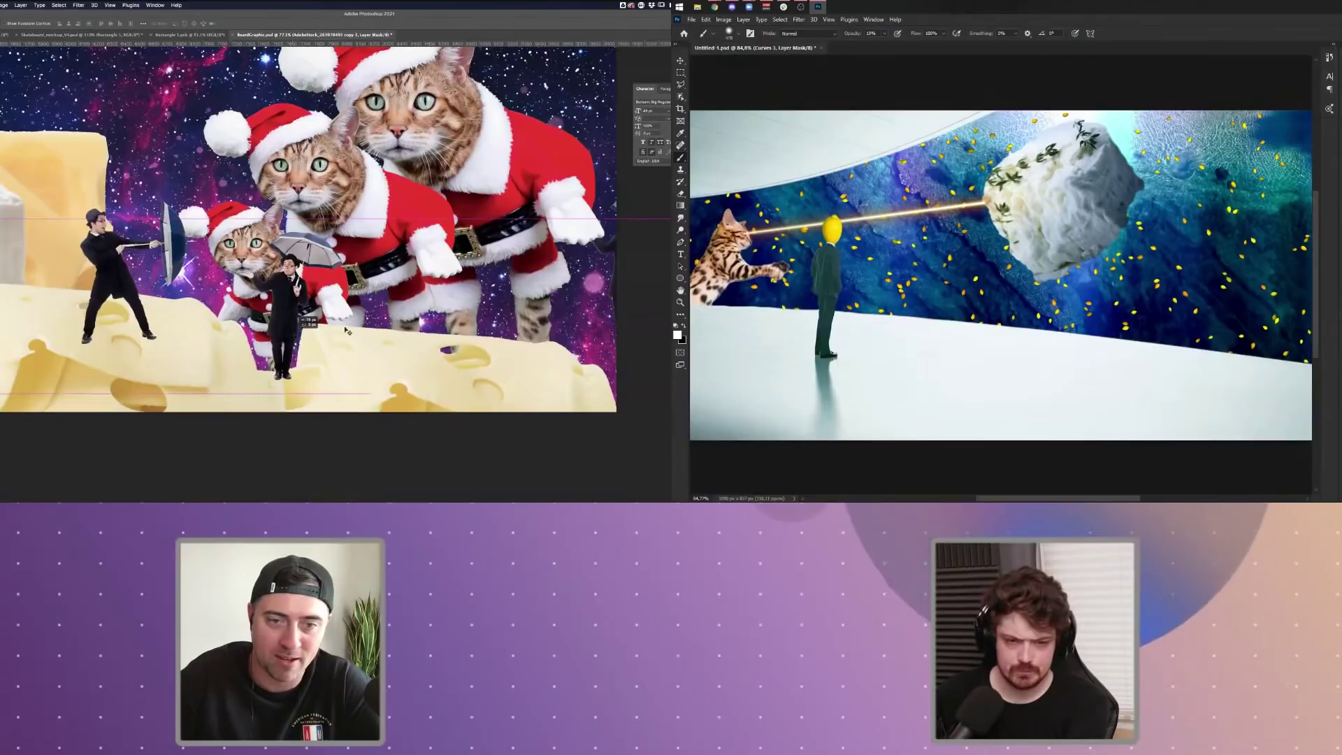
key("z")
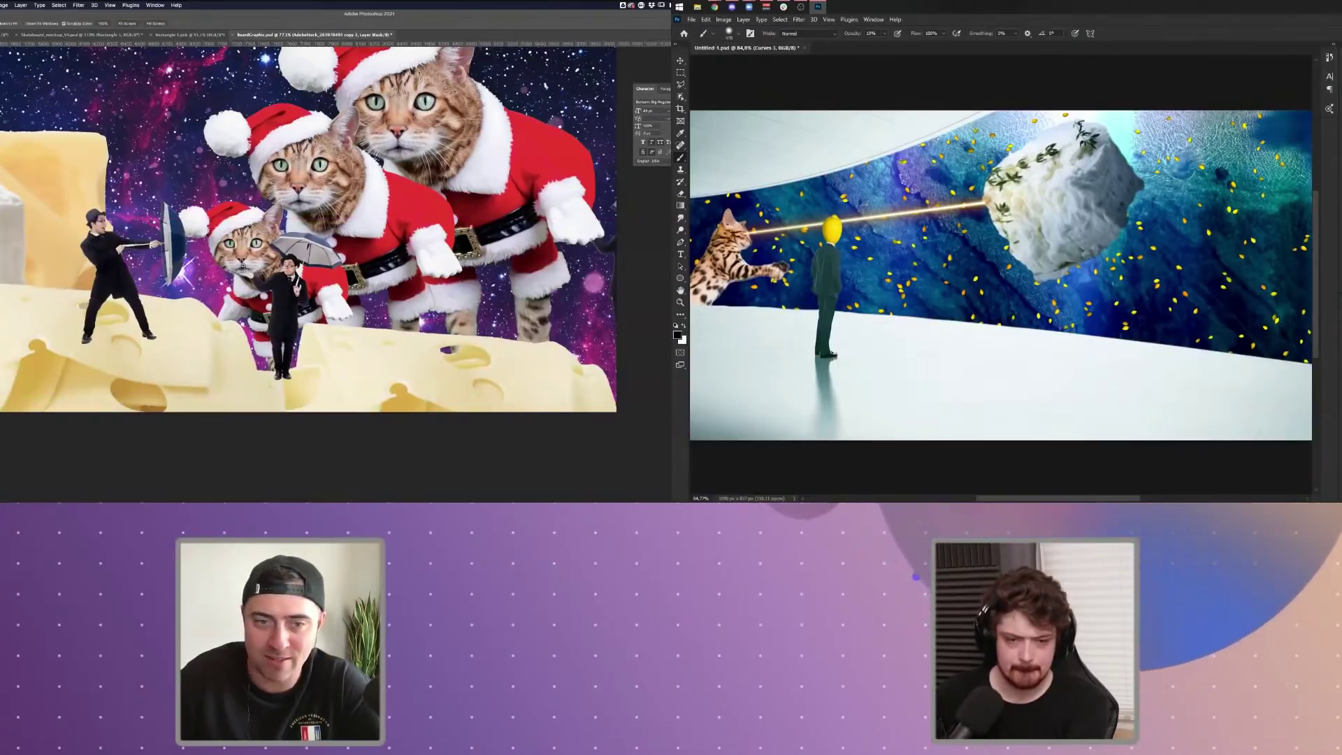
left_click(243, 265)
left_click(243, 266)
left_click(244, 266)
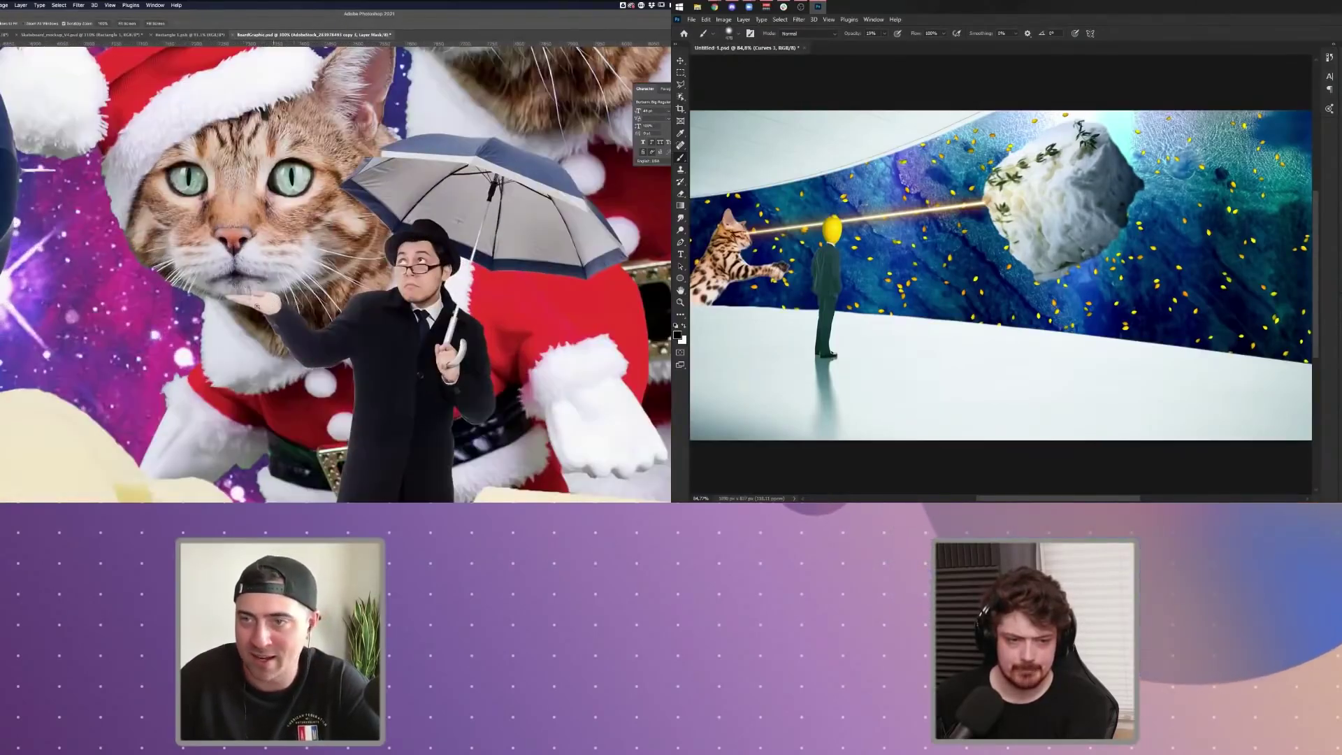
- Touch up the feta's shading mask up close in the lemon-head composite with a smaller brush at 19% opacity
scroll(1158, 194, "up", 6)
mouse_move(323, 276)
left_mouse_down()
mouse_move(272, 316)
mouse_move(260, 357)
mouse_move(241, 360)
left_mouse_up()
scroll(1158, 194, "up", 2)
key("x")
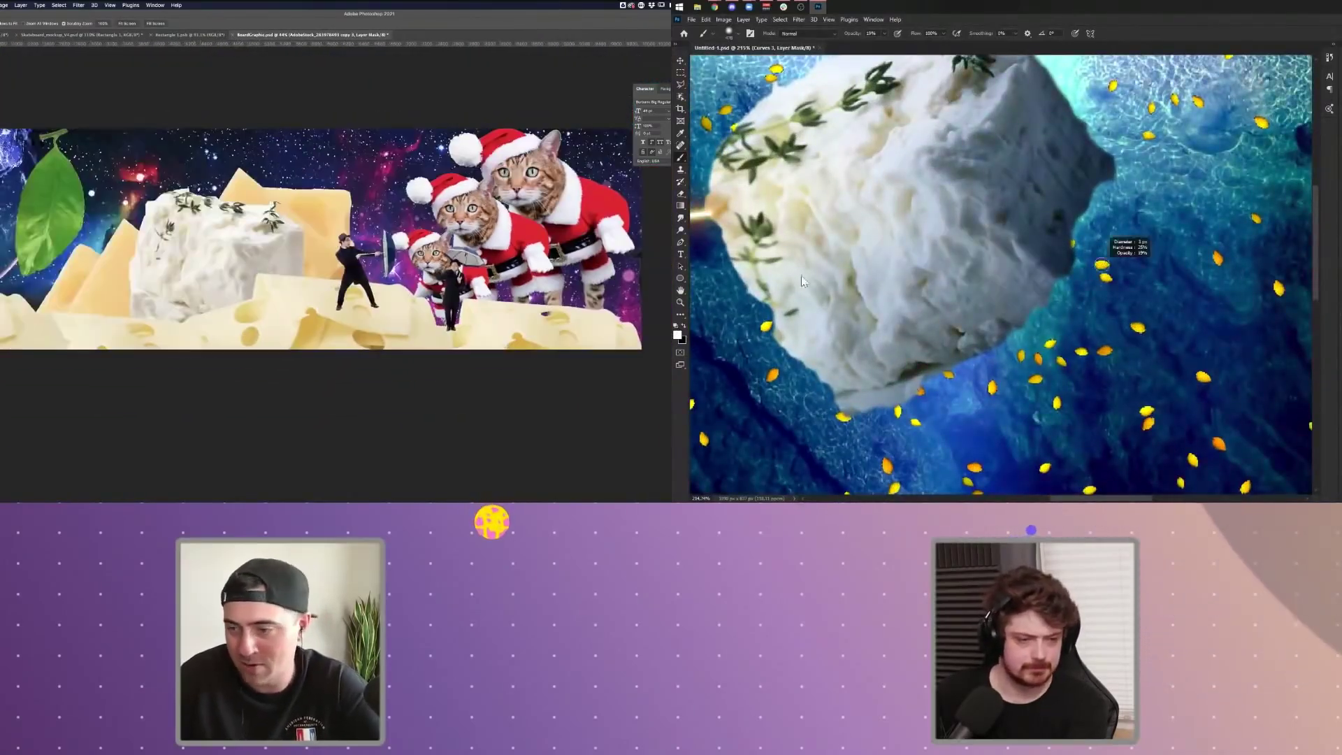
left_click_drag(801, 275, 799, 274)
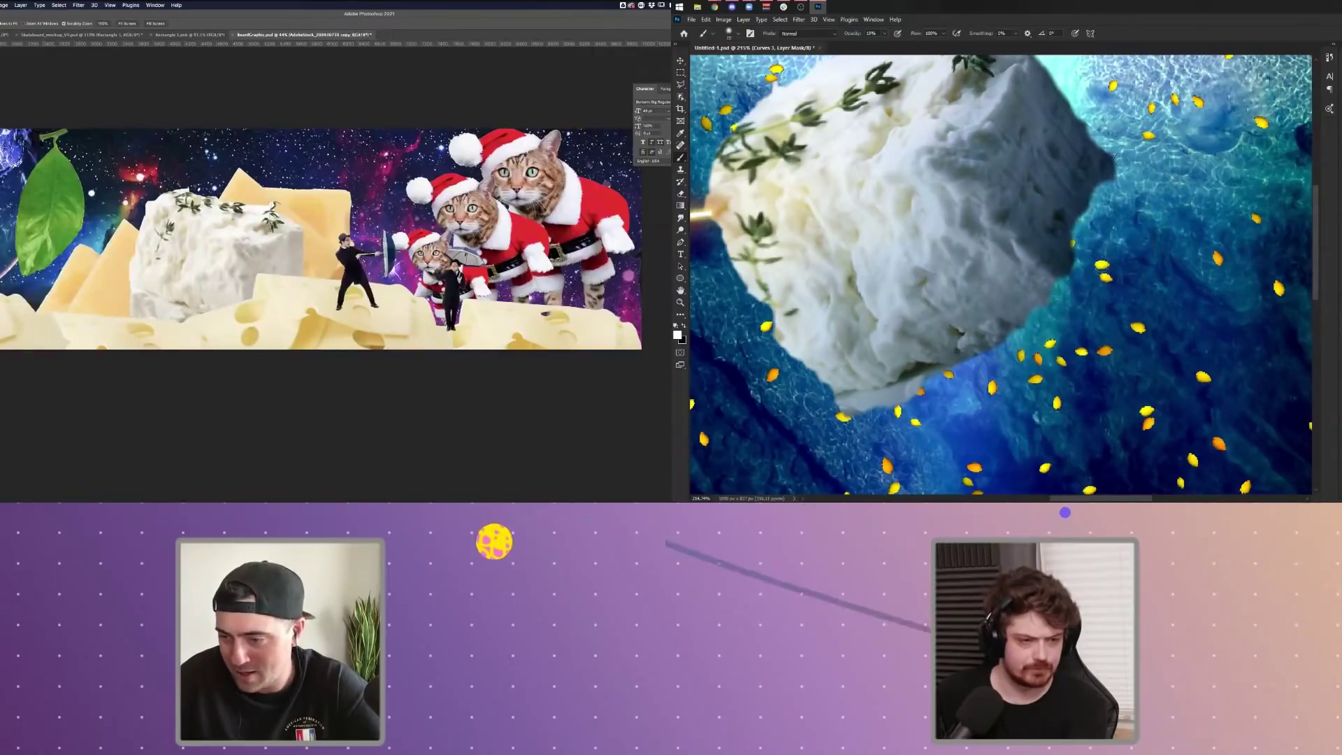
key("super+0")
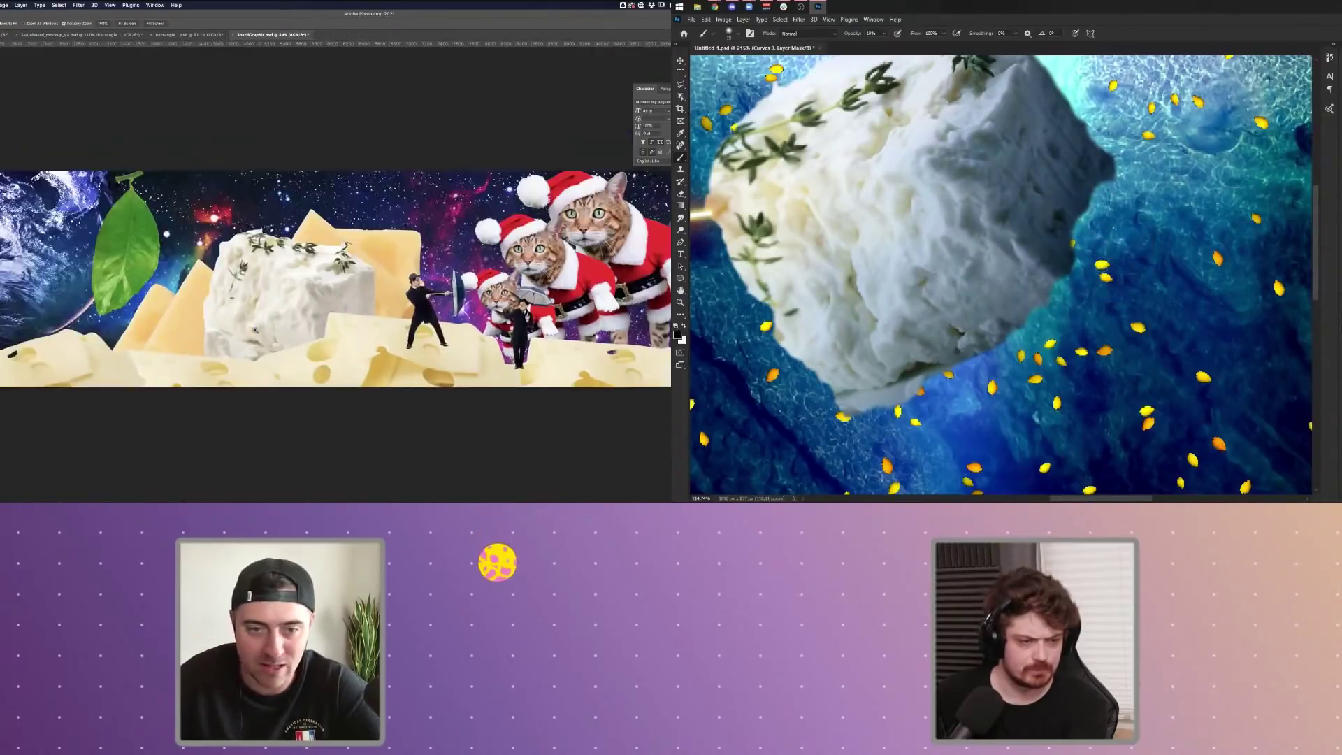
key("x")
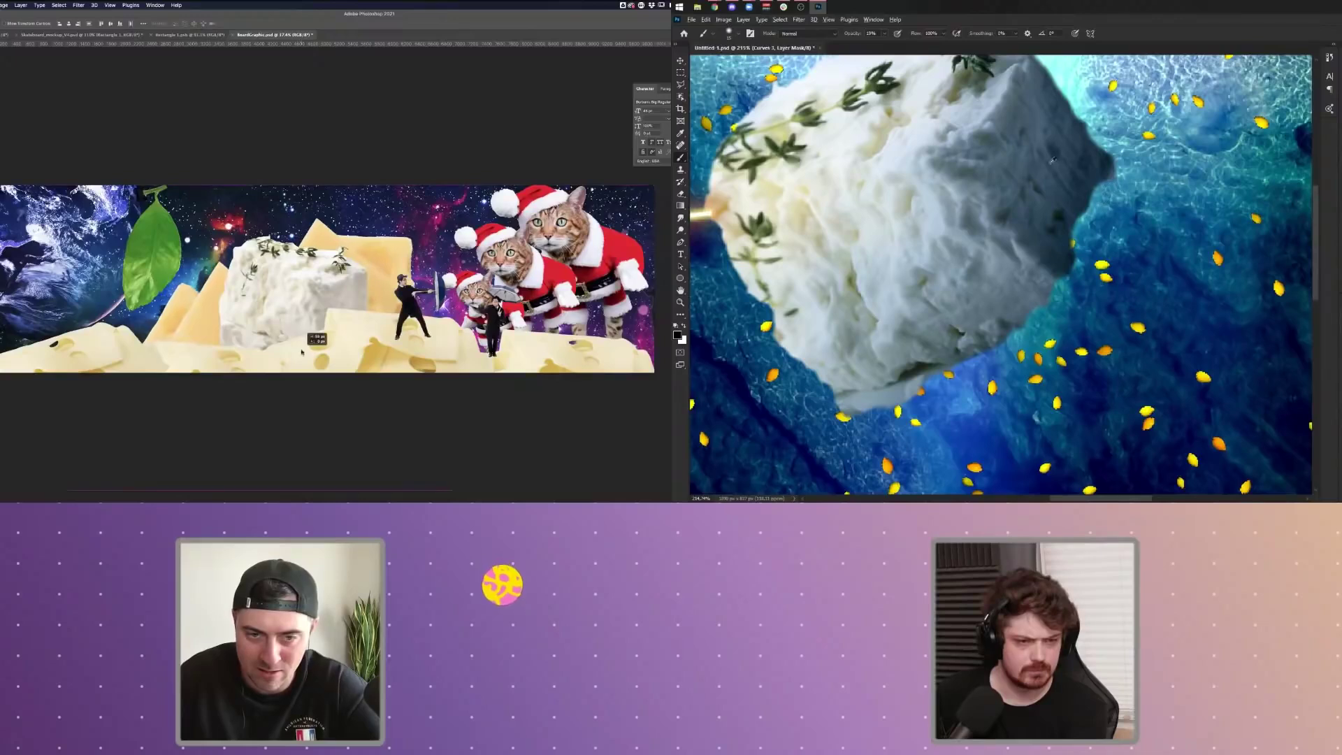
key("0")
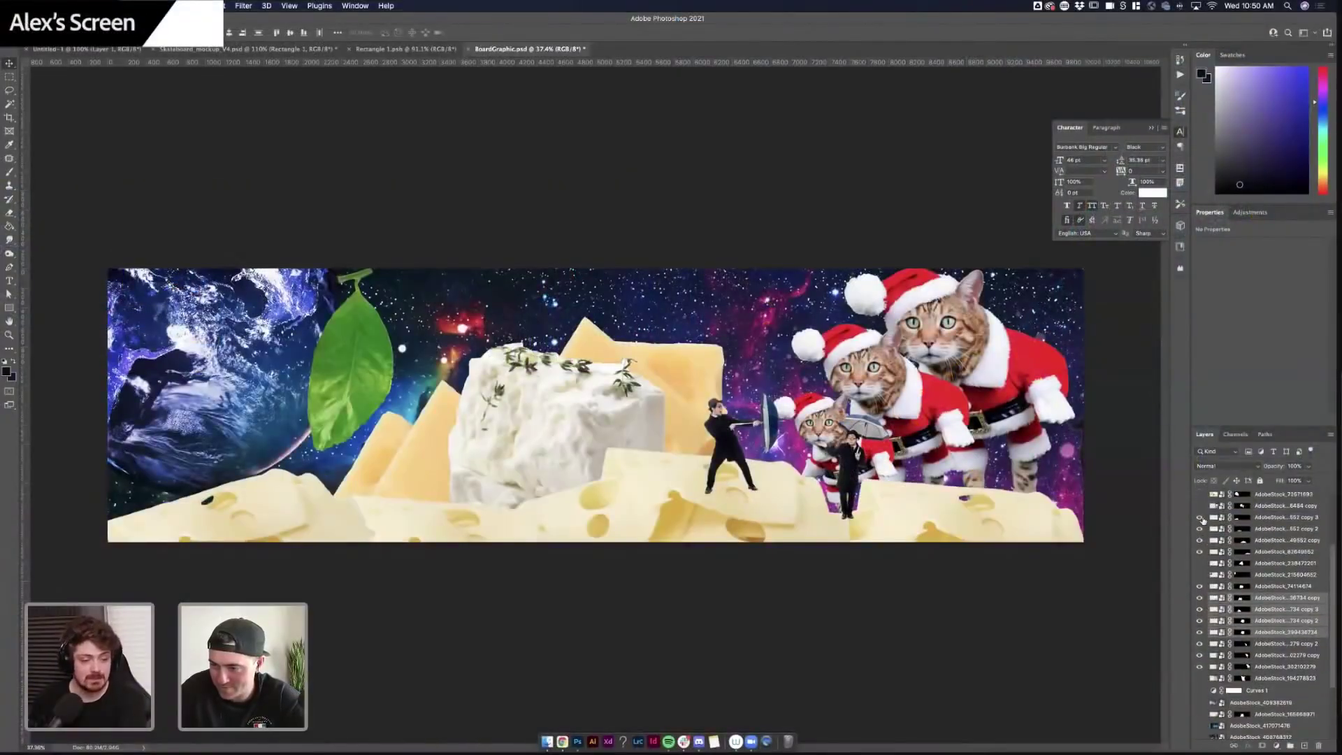
- Select the four foreground Swiss cheese layers of BoardGraphic.psd and shift them together slightly to the right
left_click(1249, 518)
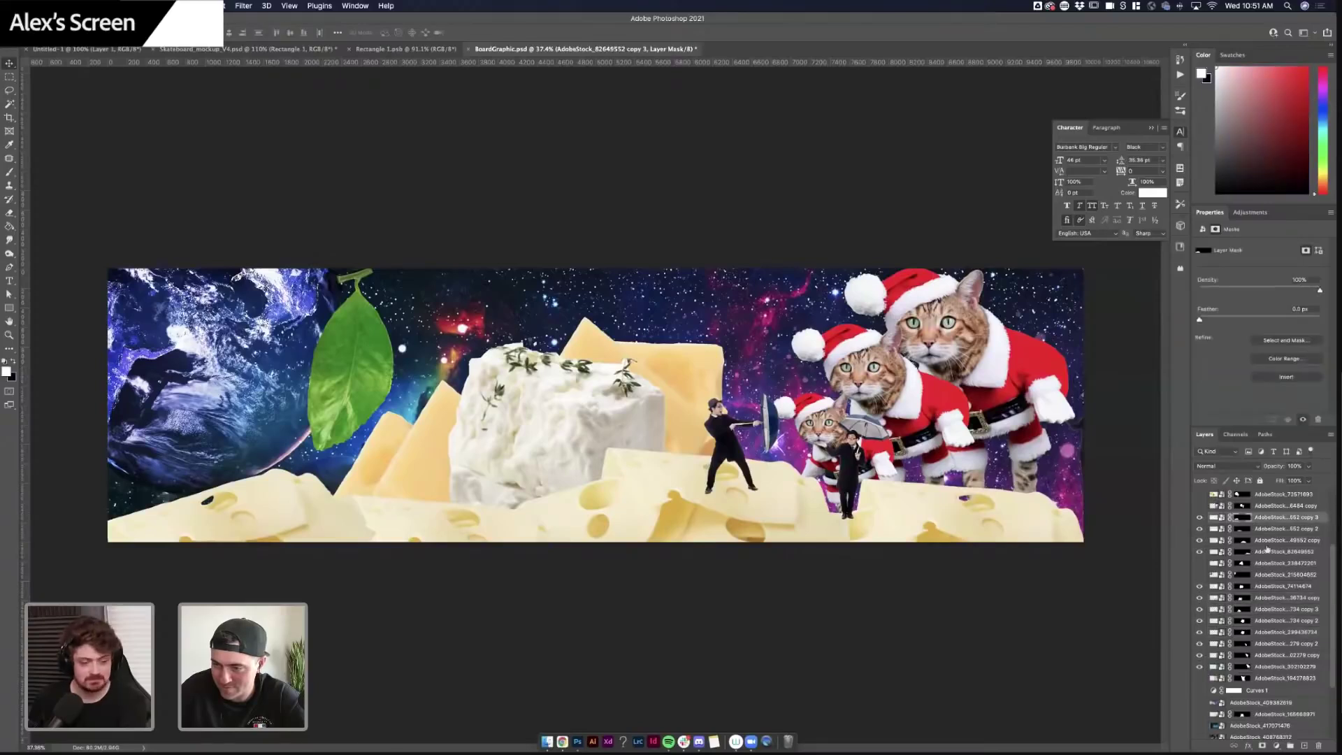
left_click(1264, 553, "shift")
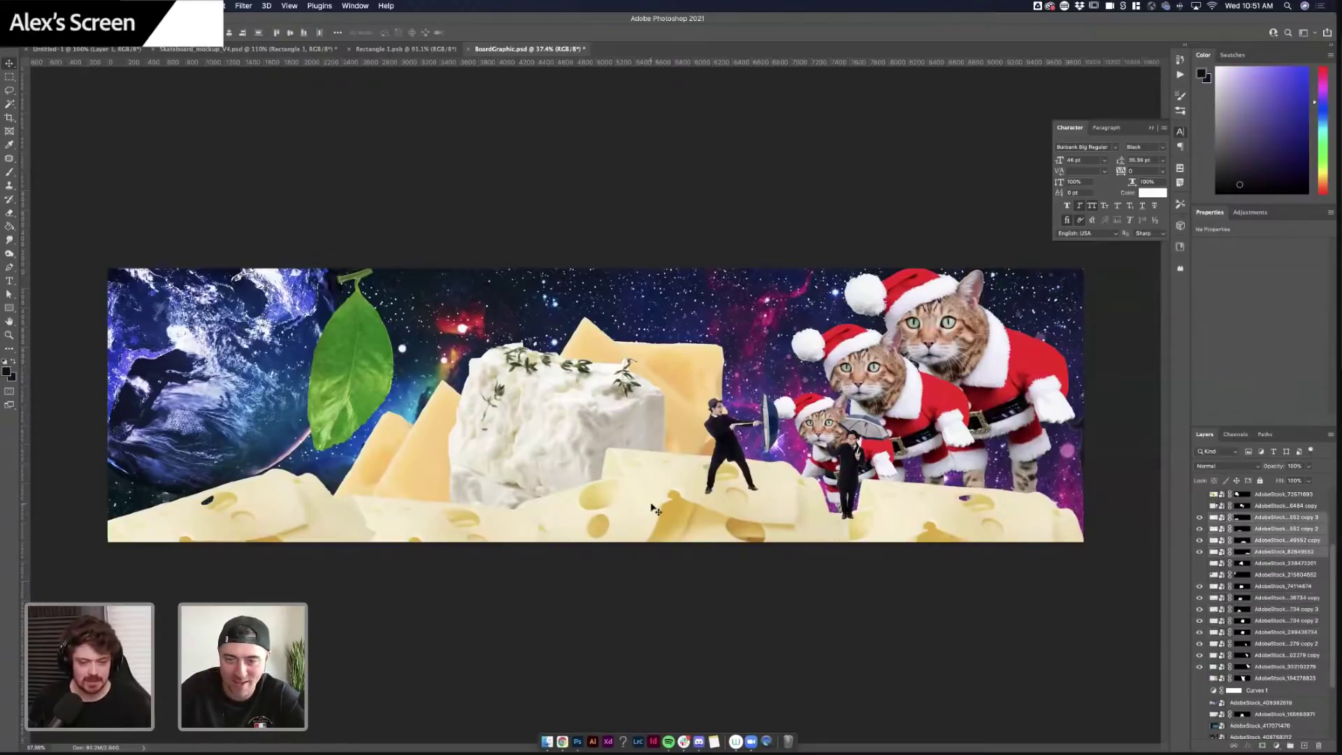
left_click_drag(652, 508, 658, 509)
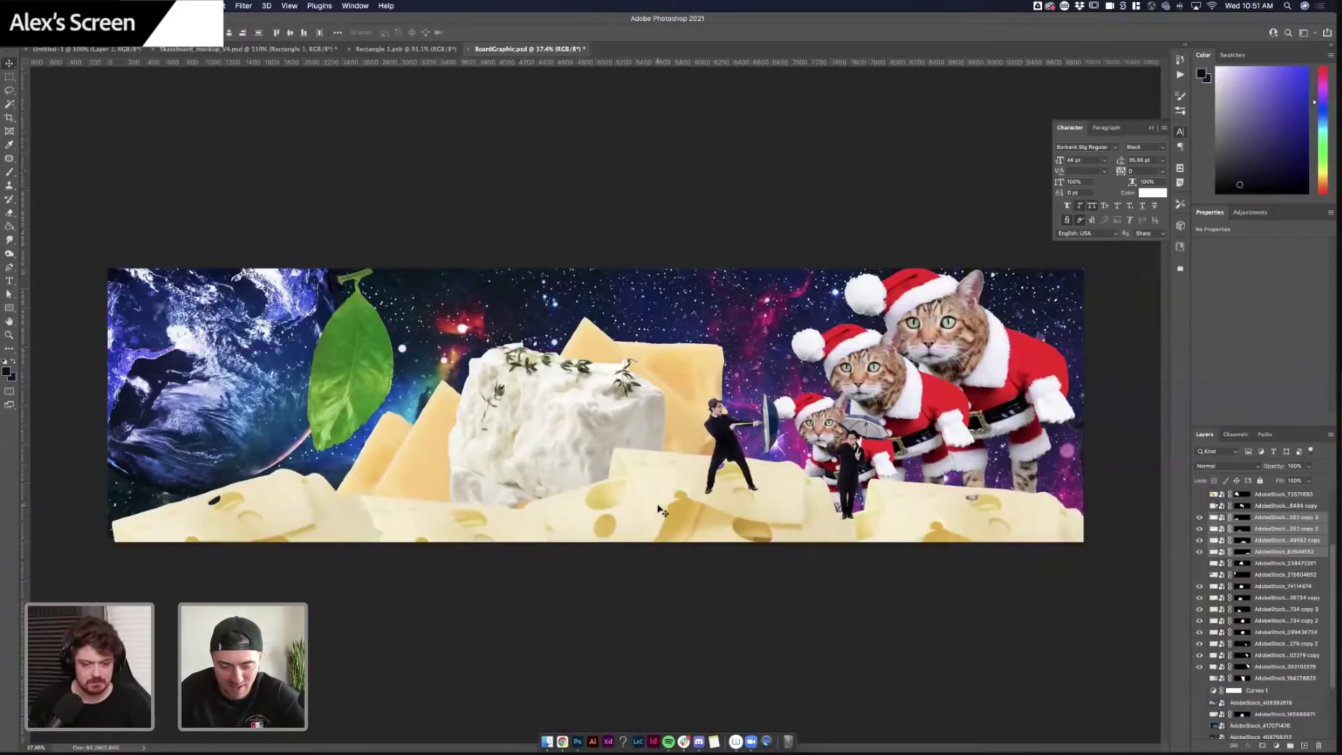
- Scale the four foreground cheese layers to about 103% and nudge them left so they span the banner's whole lower edge
key("ctrl+t")
left_click_drag(1154, 346, 1179, 344)
left_click_drag(782, 494, 768, 519)
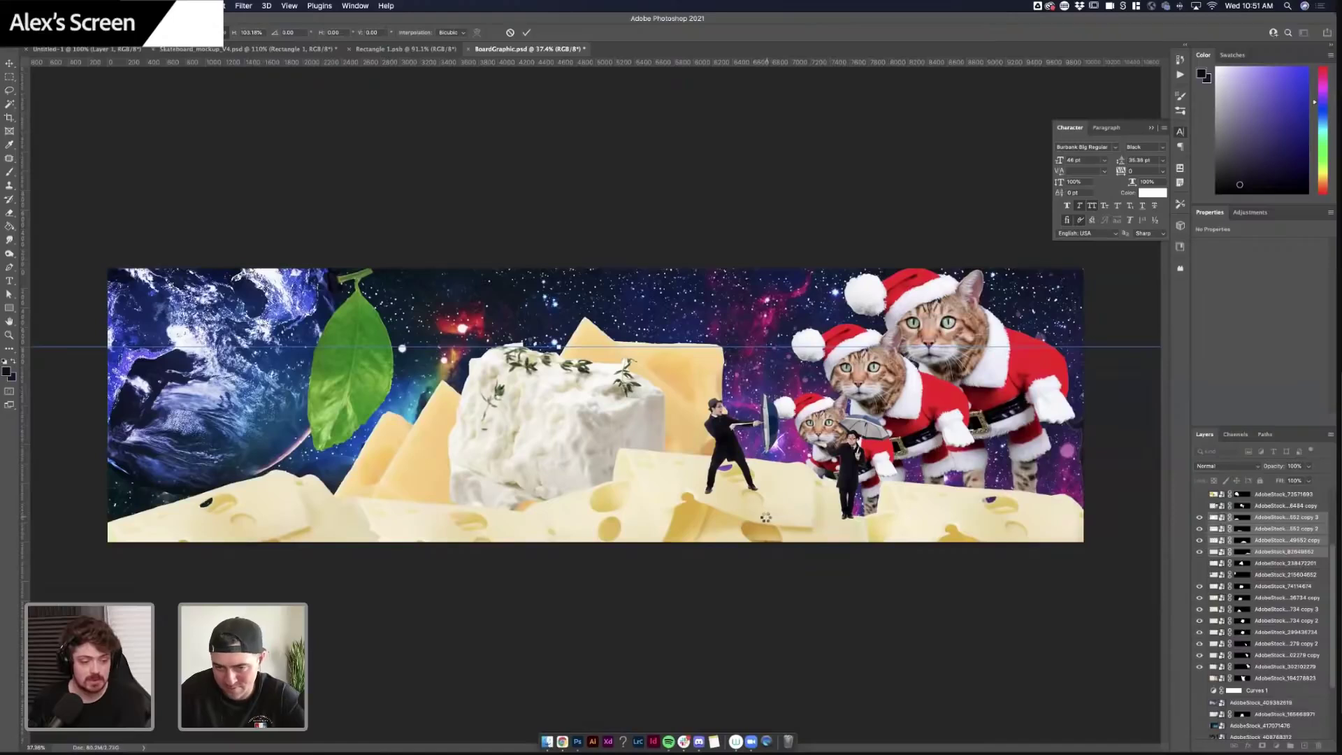
key("Return")
key("shift+Left")
key("shift+Left")
key("shift+Left")
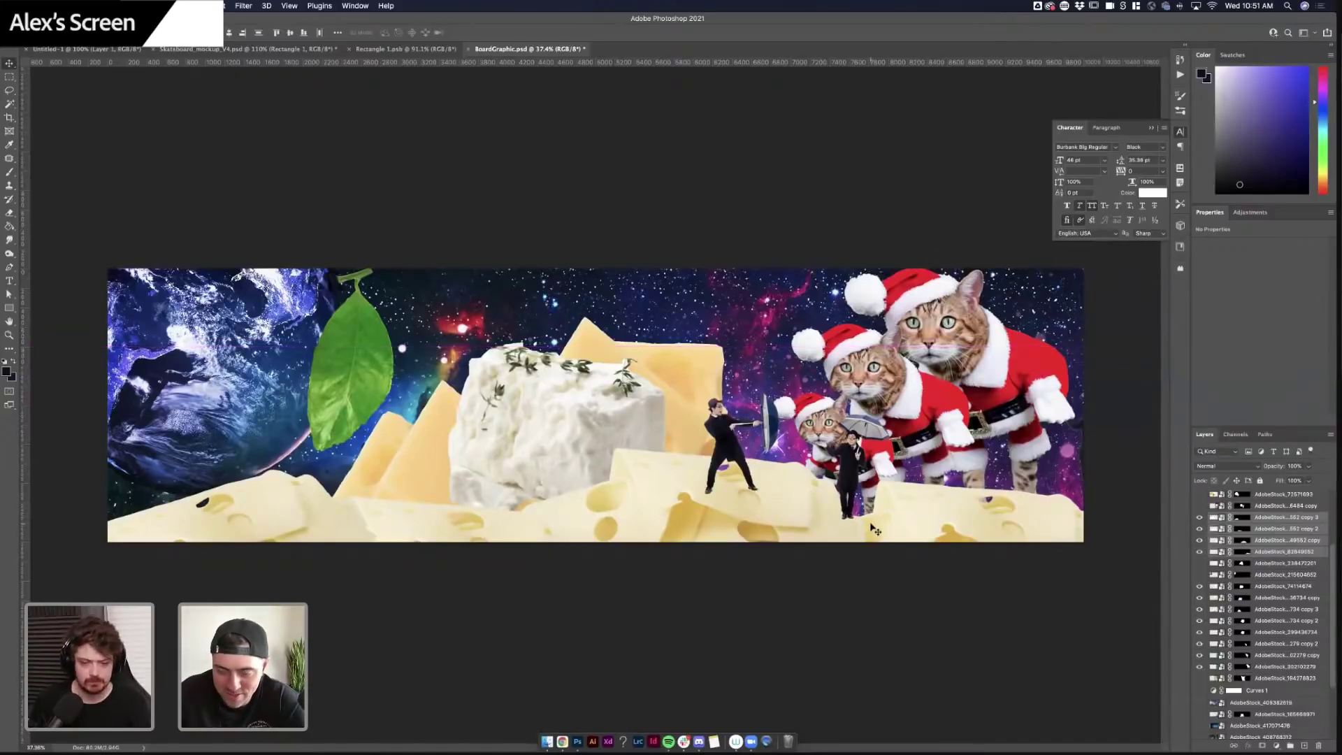
key("z")
left_click(872, 504)
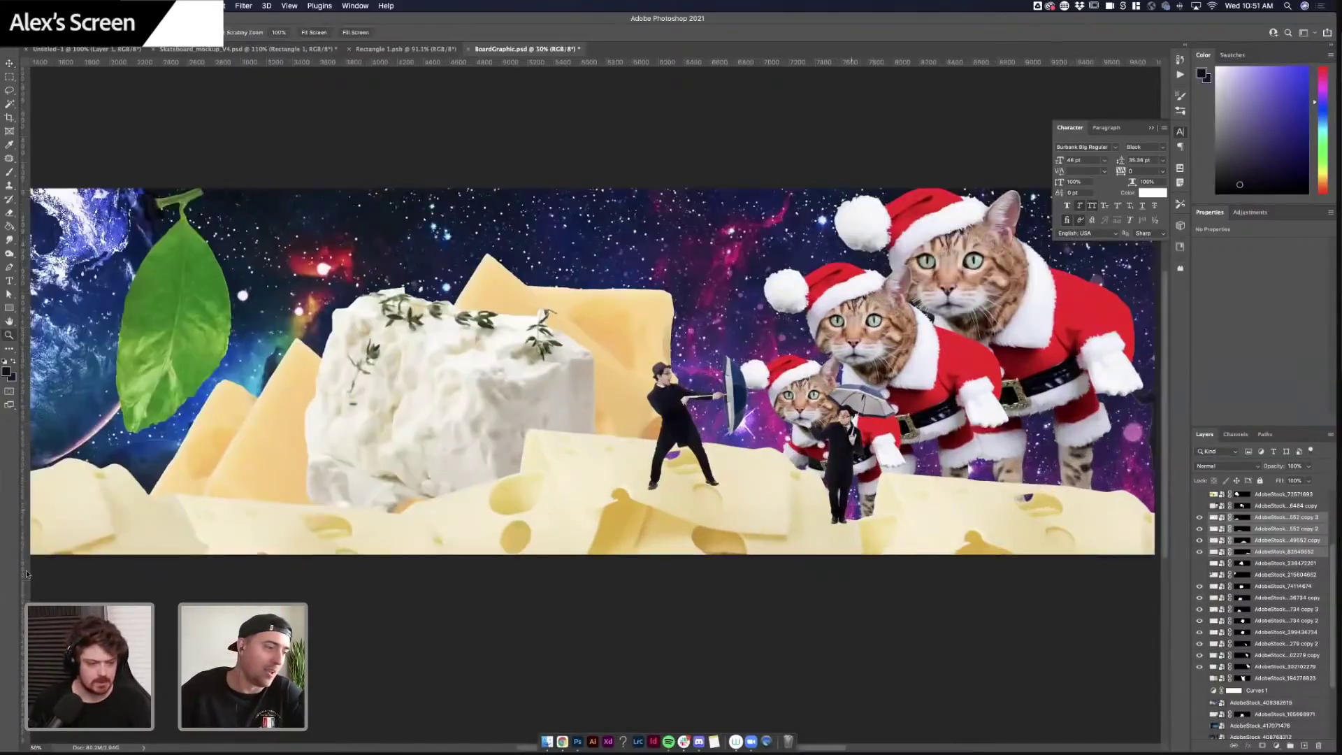
key("super+Tab")
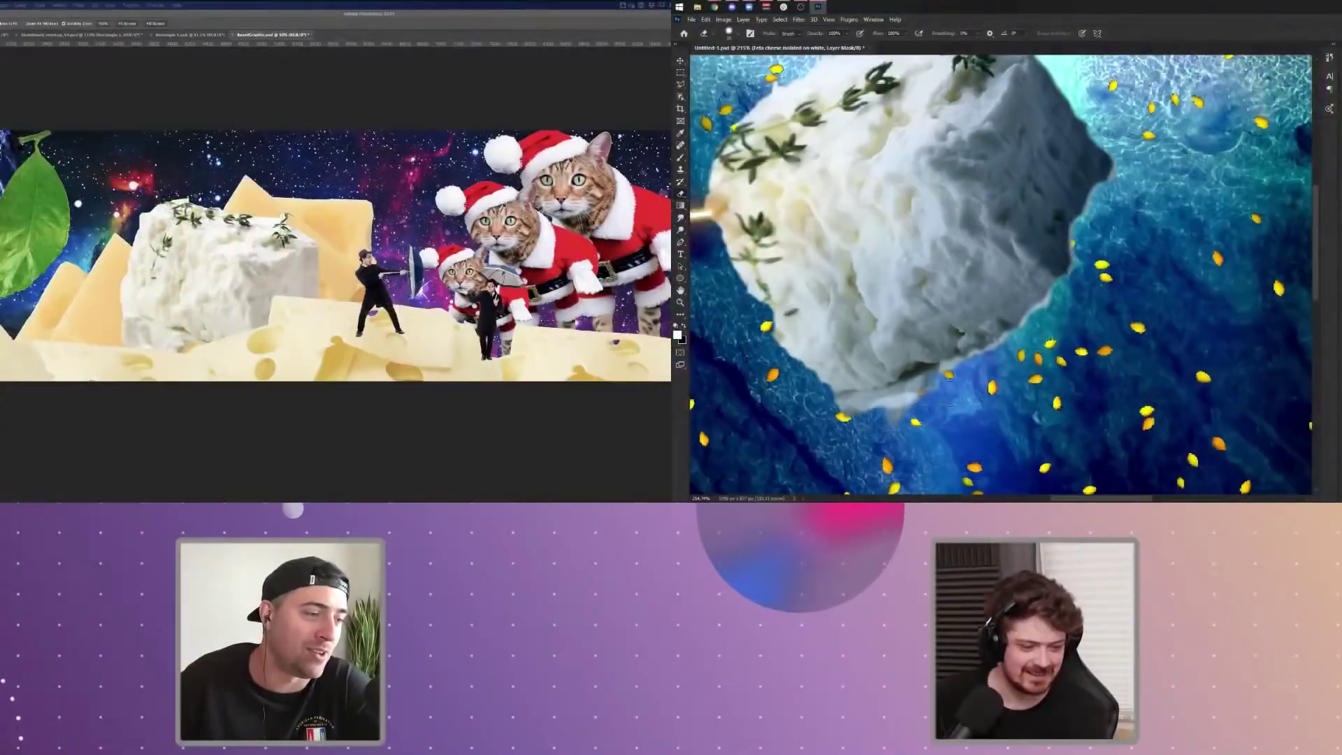
- In the lemon-head composite, erase the leftover fringe along the feta's lower edge on its layer mask
mouse_move(937, 398)
left_mouse_down()
mouse_move(894, 443)
mouse_move(916, 390)
left_mouse_up()
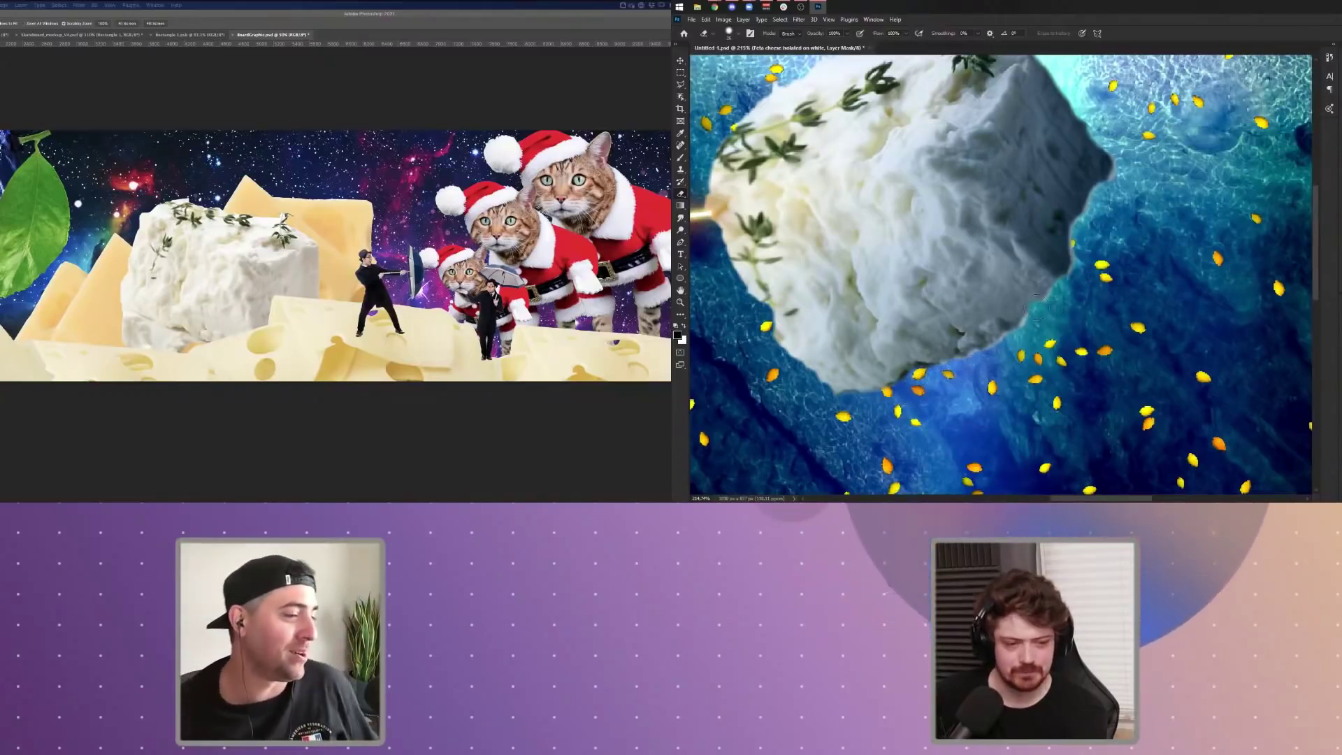
key("x")
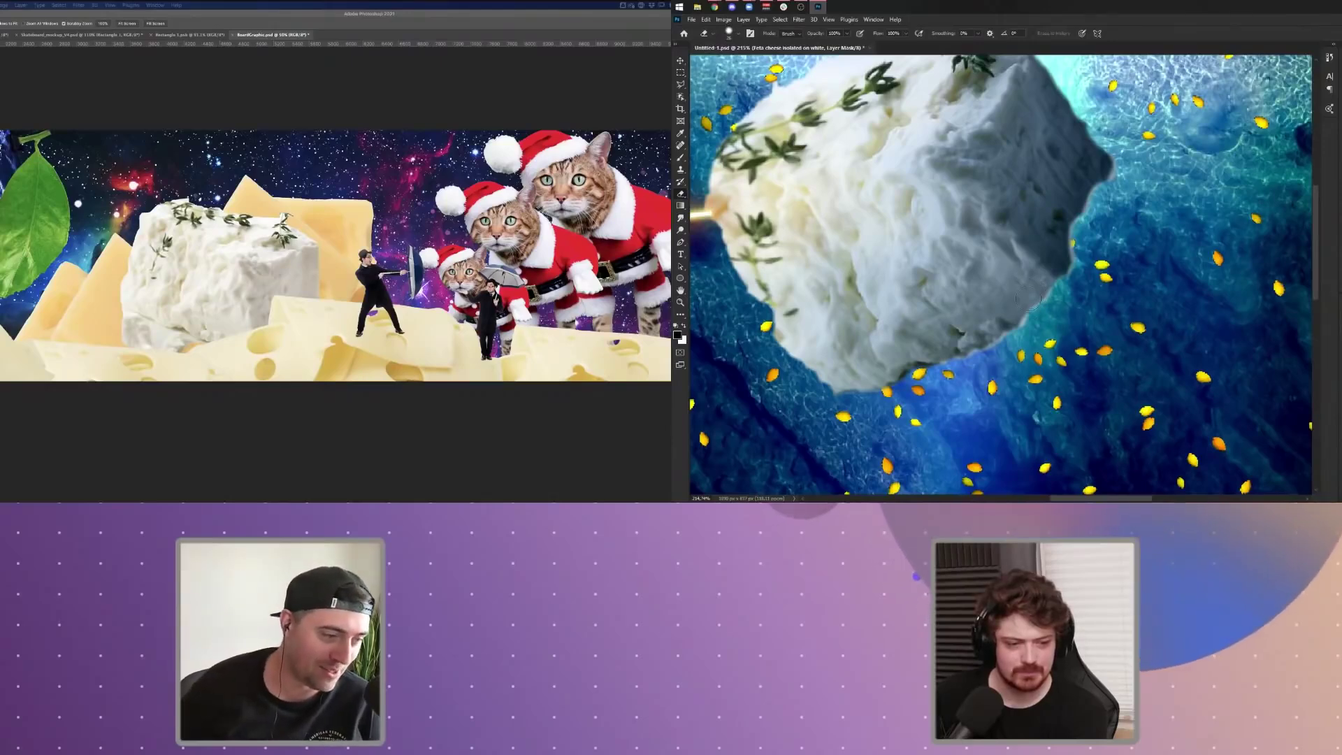
scroll(1026, 297, "down", 3)
scroll(852, 292, "down", 4)
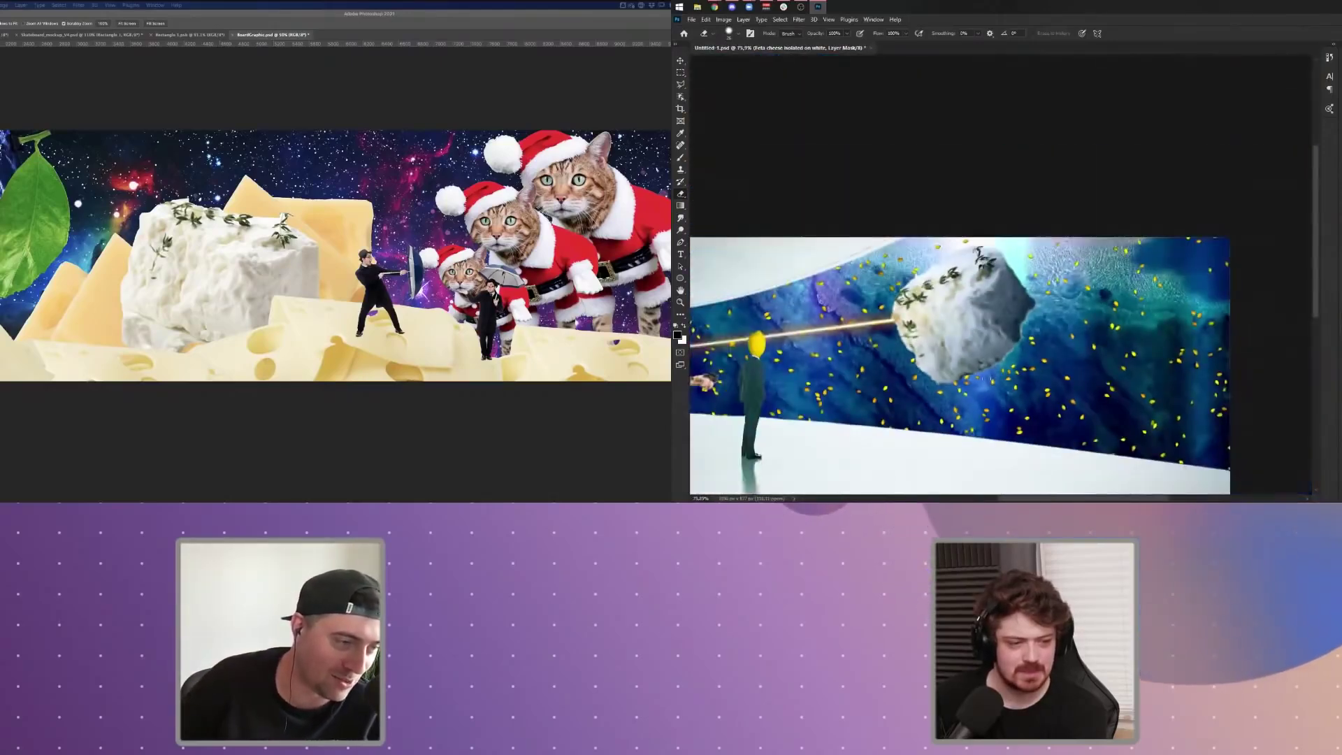
- Examine the feta and laser in the lemon-head composite, and inspect the umbrella man beside the smallest Santa cat up close
scroll(853, 292, "up", 2)
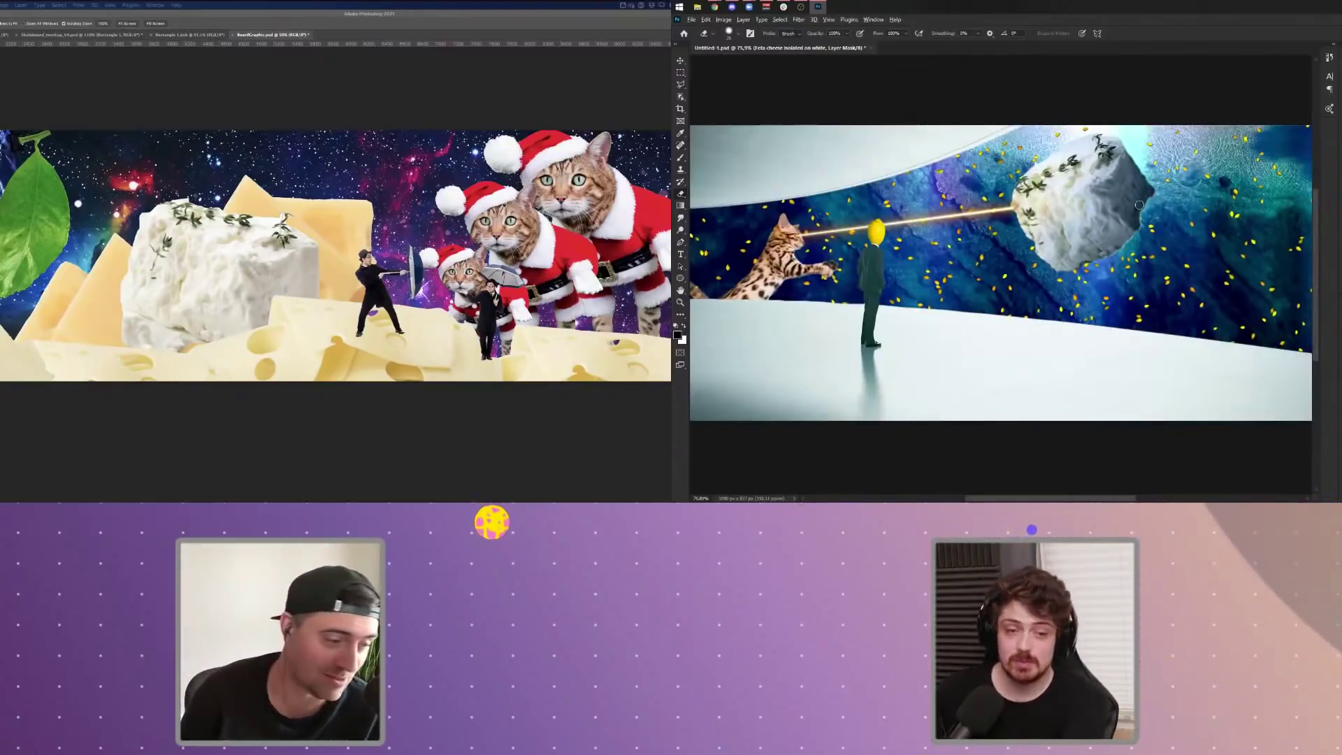
scroll(1120, 234, "up", 1)
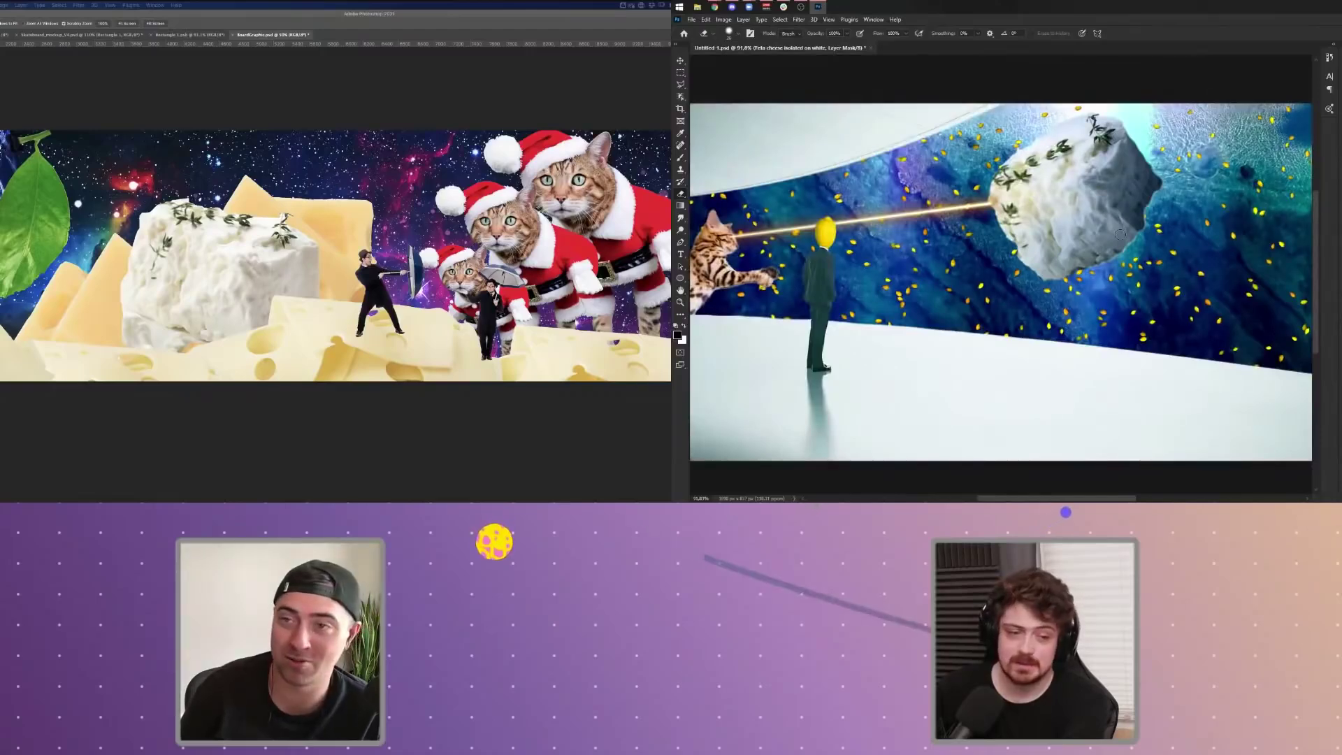
scroll(1119, 233, "up", 1)
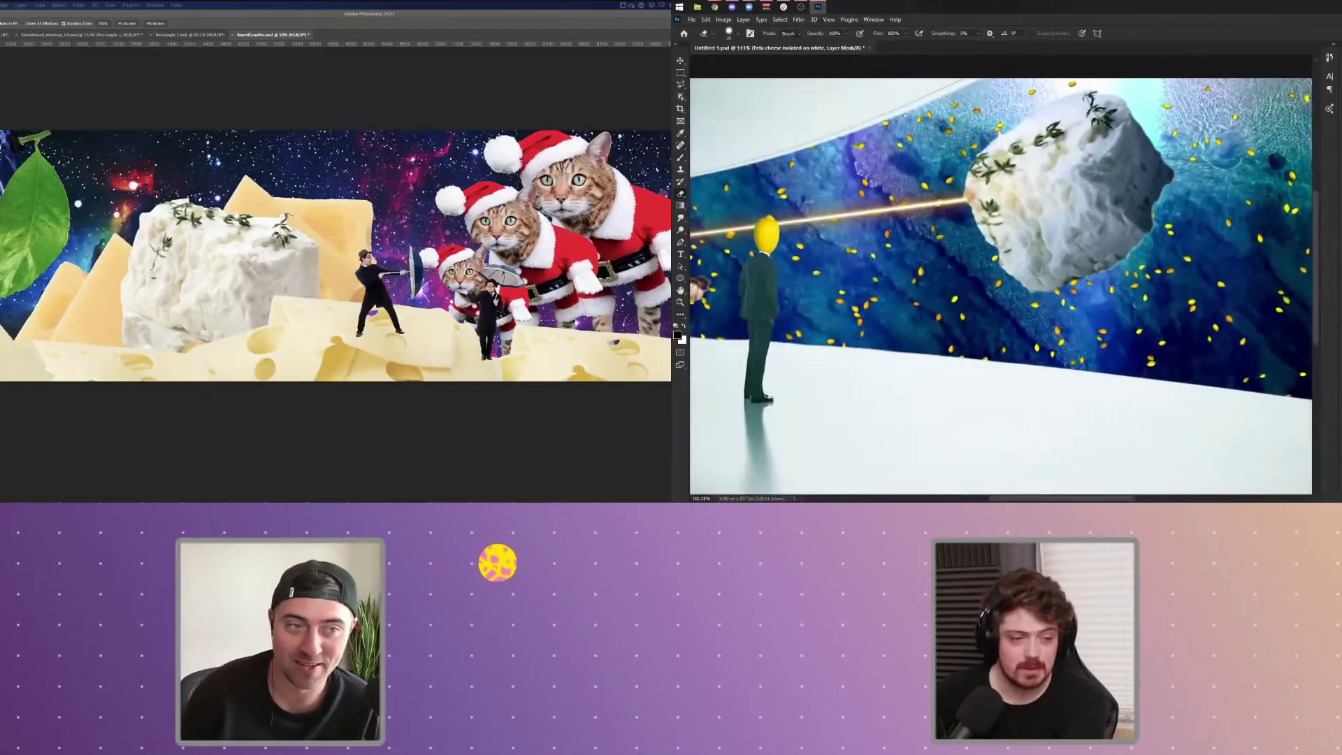
scroll(1082, 293, "down", 1)
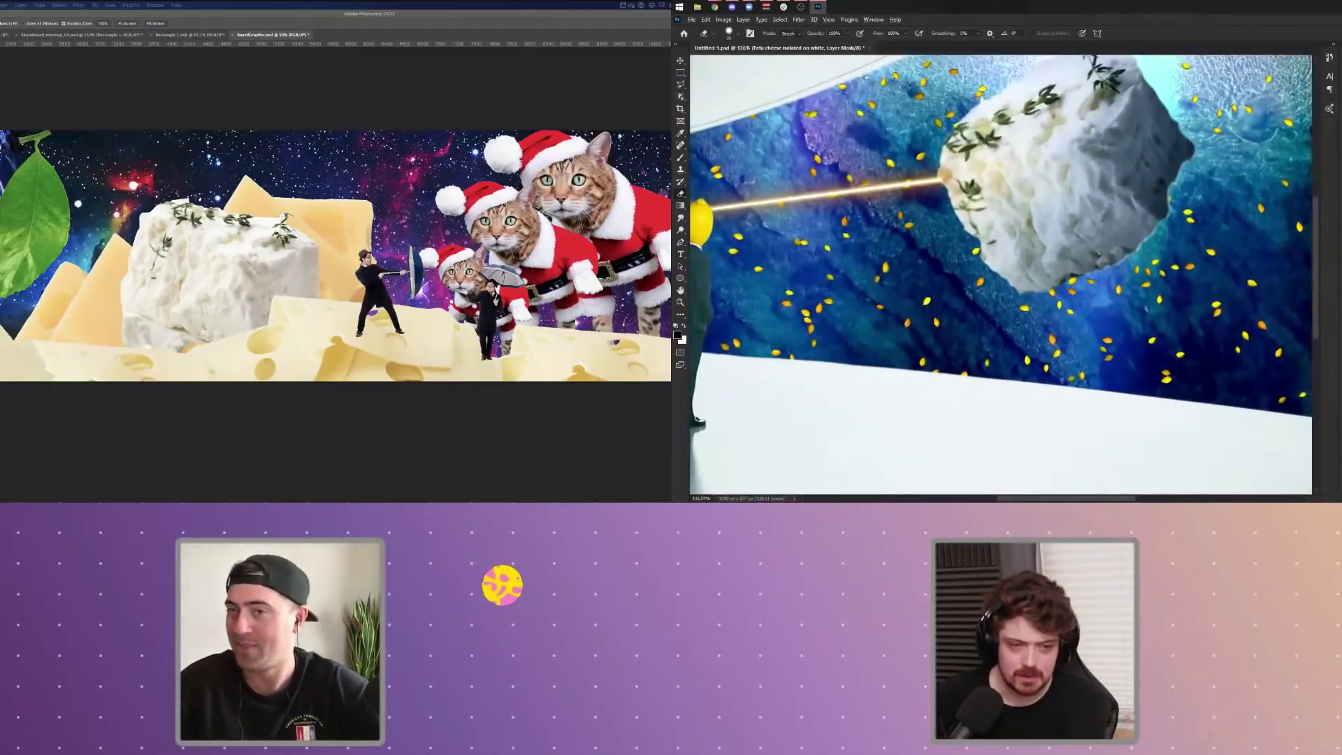
scroll(1237, 287, "down", 1)
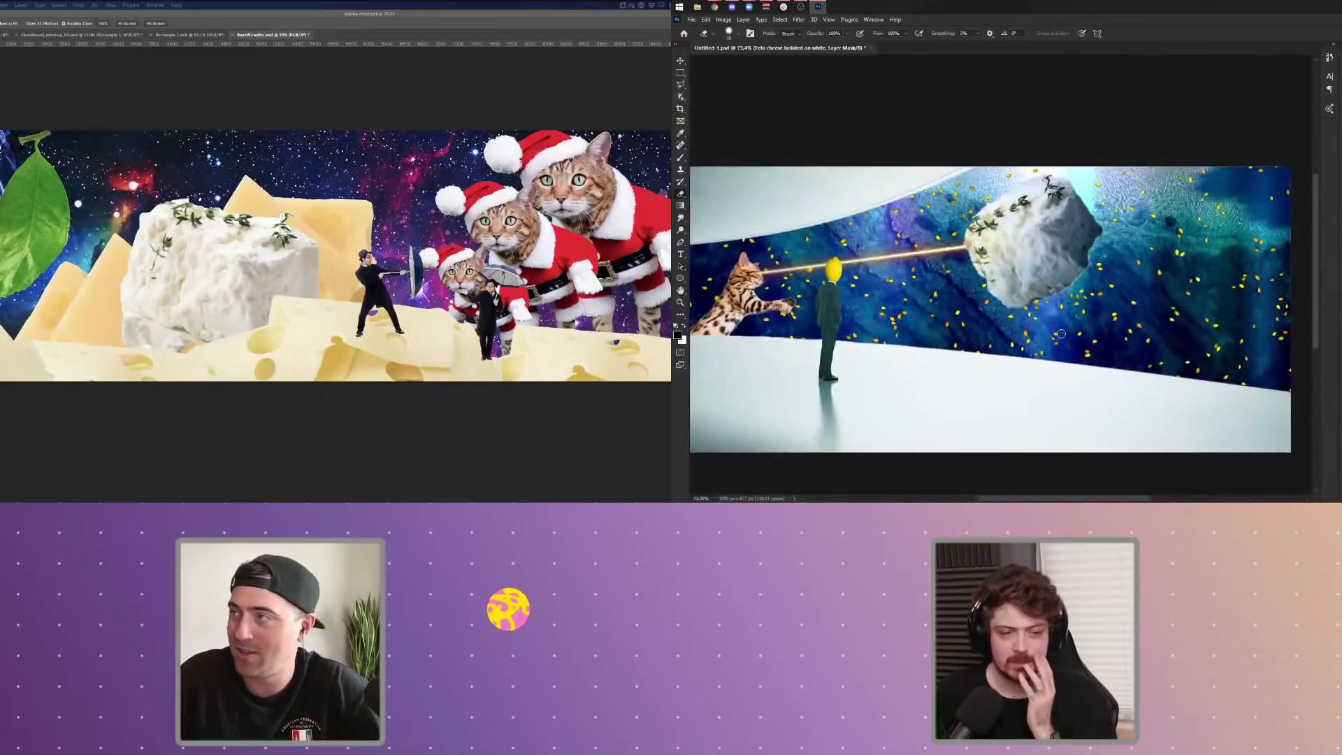
left_click(466, 293)
left_click(467, 293)
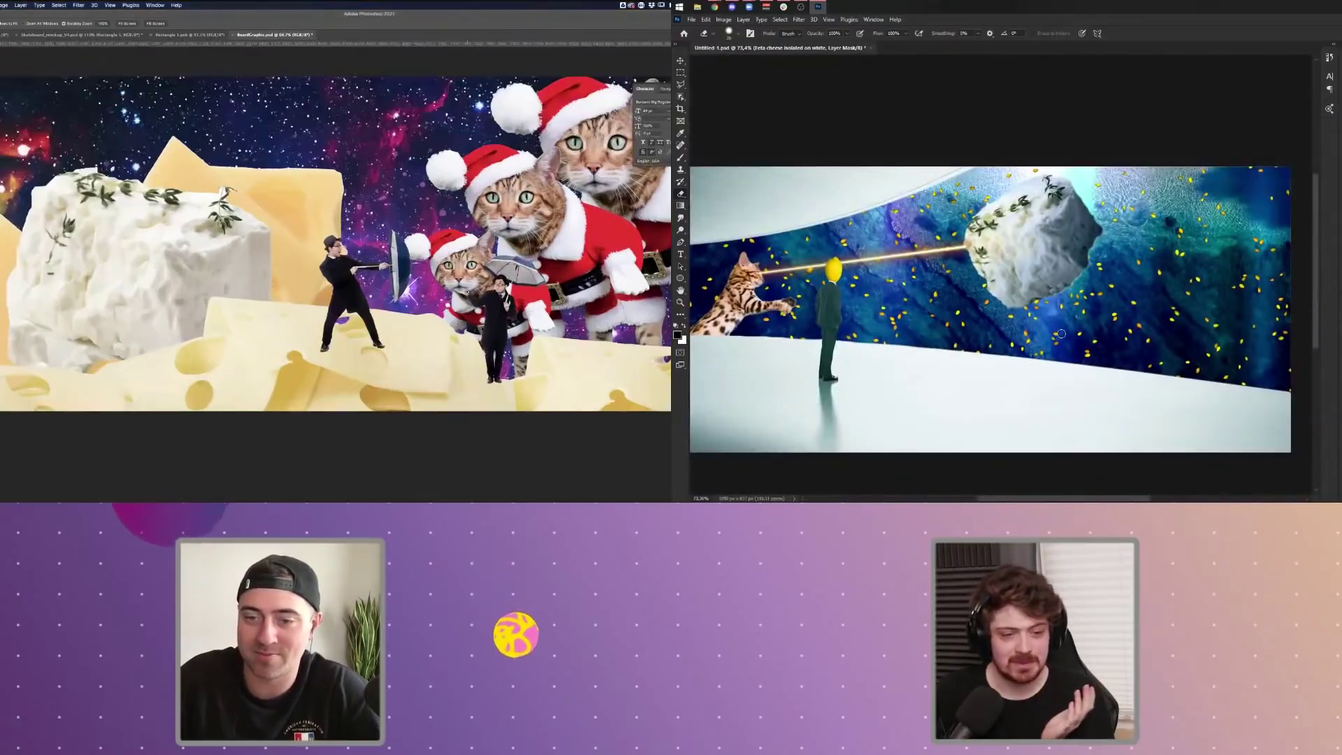
left_click(466, 293)
left_click(466, 293)
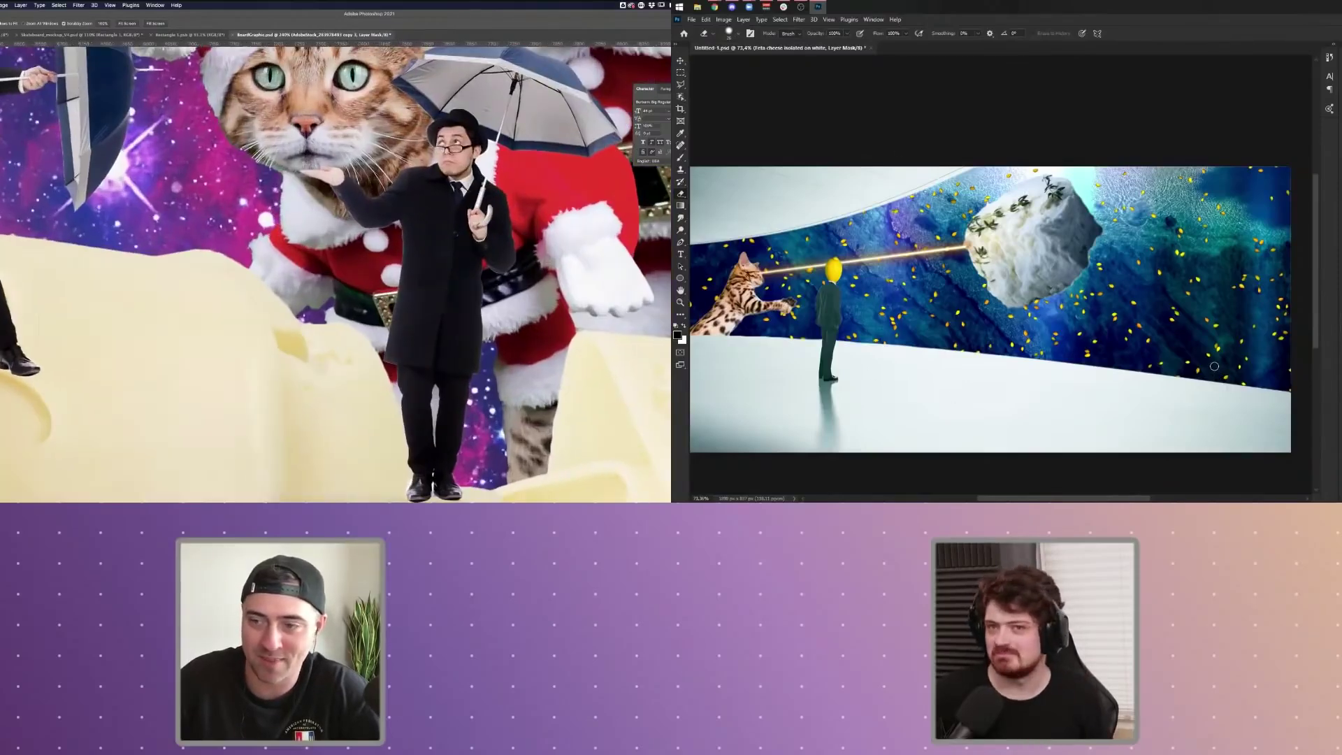
- Switch to Adobe Stock in the browser and search the free images for "scuba diver"
mouse_move(714, 7)
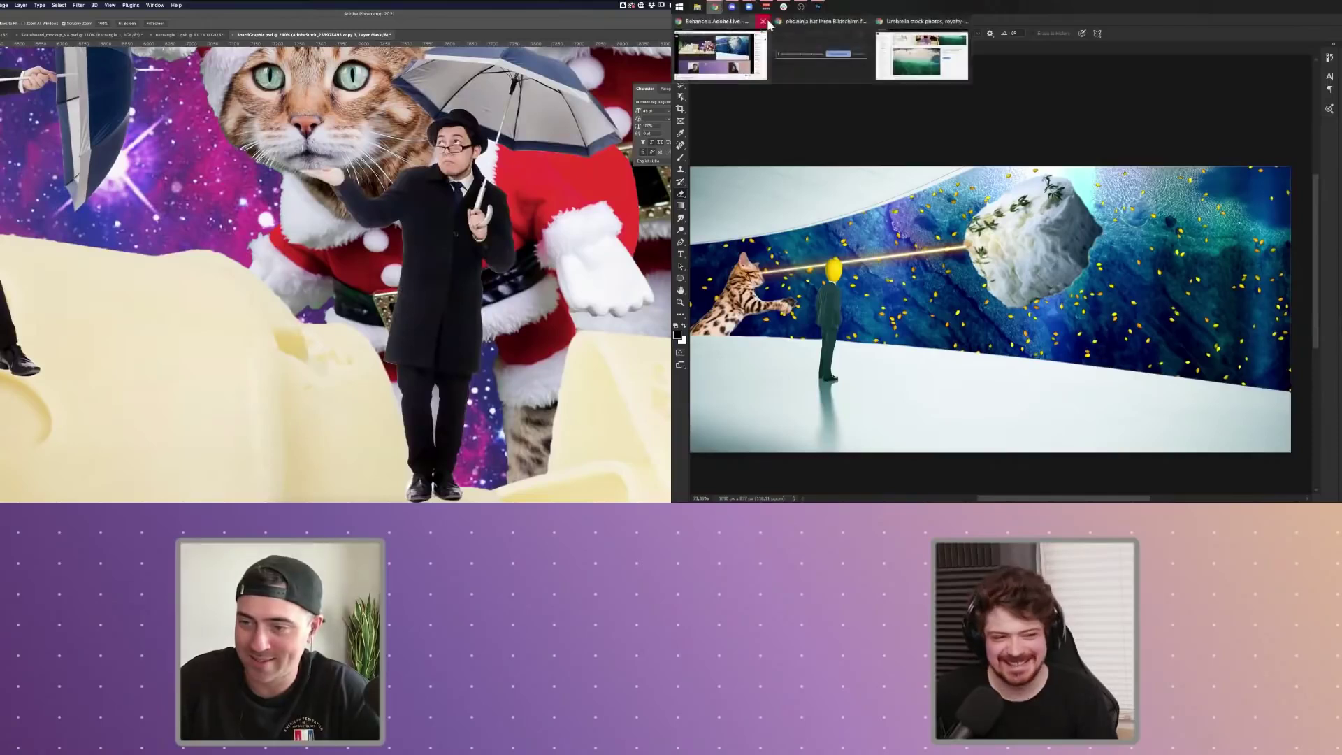
left_click(940, 69)
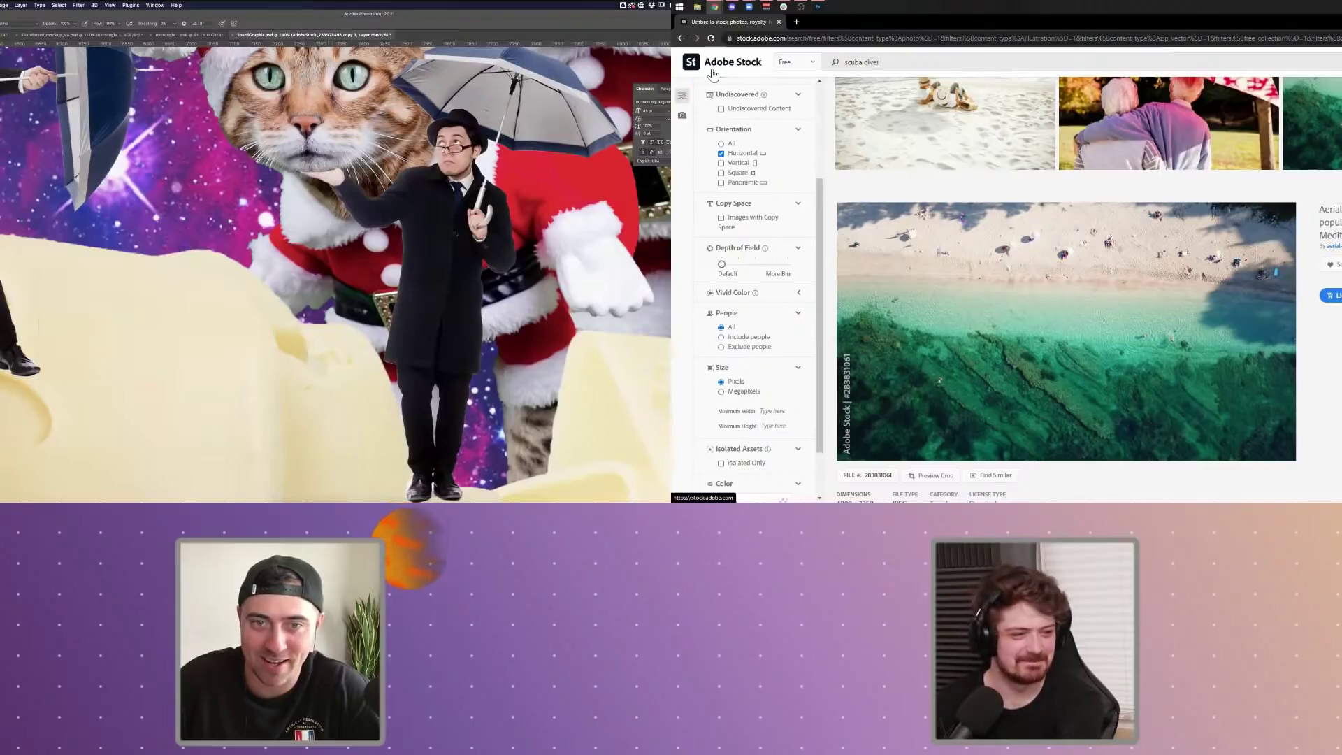
key("Return")
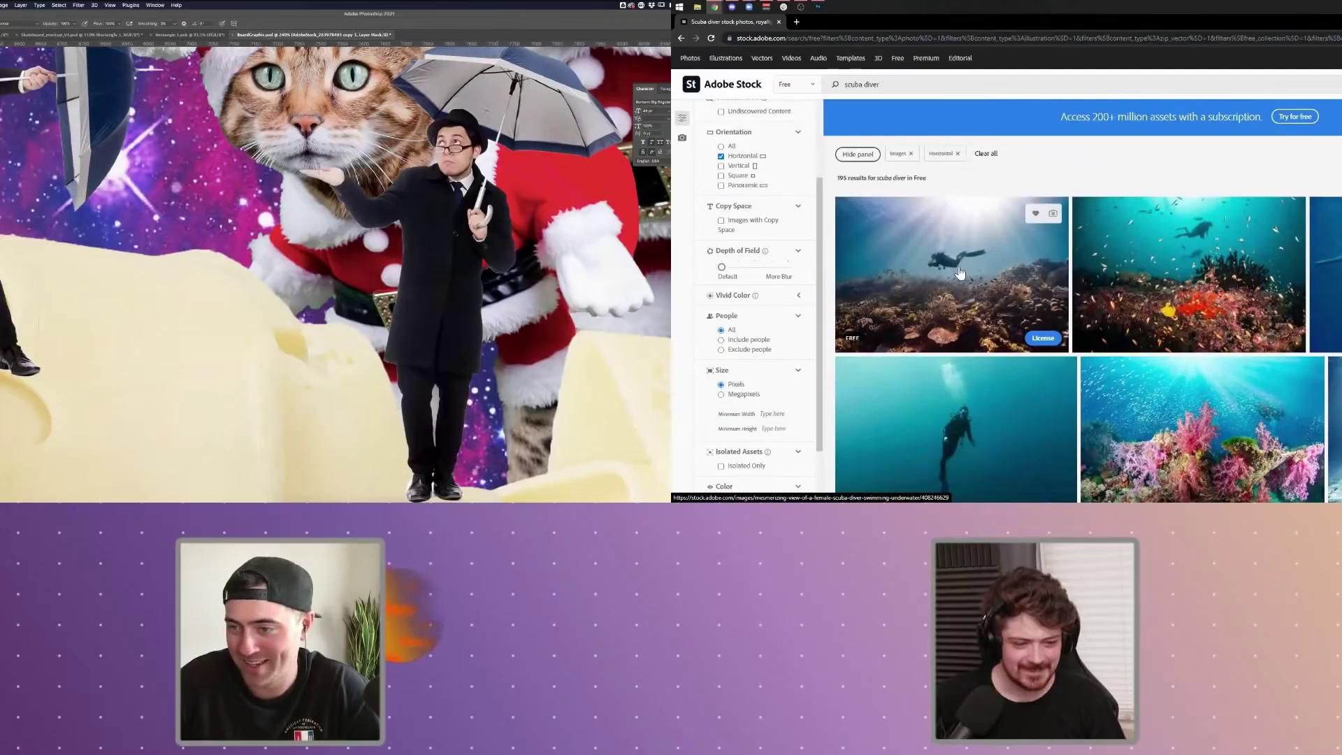
scroll(960, 272, "down", 2)
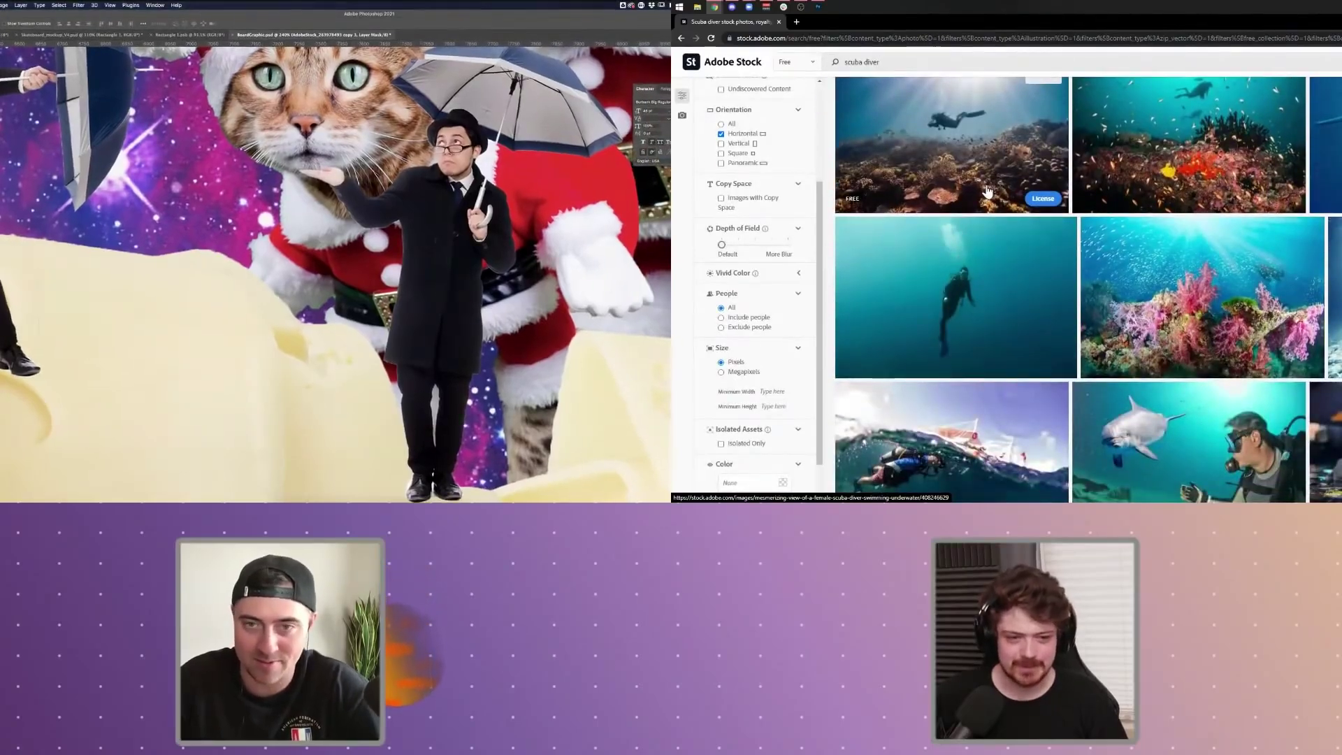
- Start a free transform on the umbrella man standing before the smallest Santa cat in the banner
key("super+t")
key("super+minus")
key("super+minus")
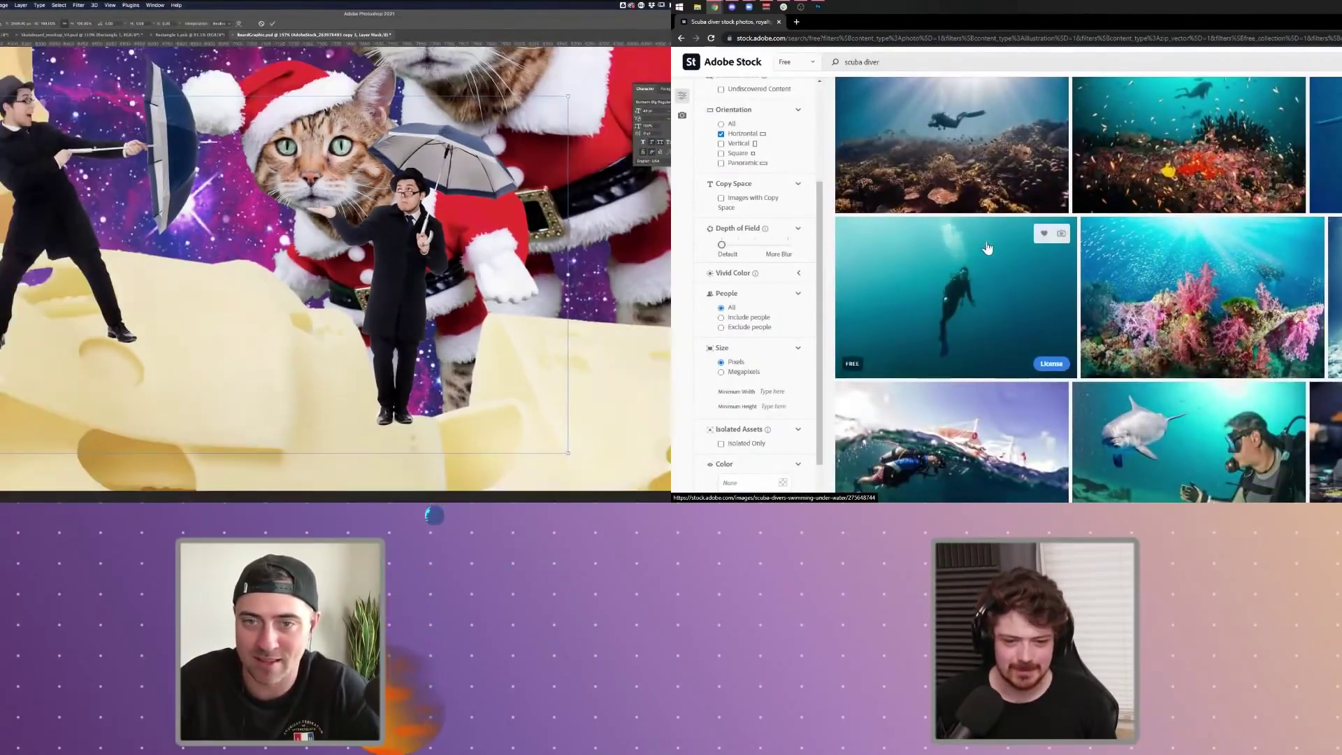
- Look through the free scuba diver images for a suitable photo, and nudge the umbrella man beneath the smallest Santa cat's chin
scroll(987, 248, "down", 2)
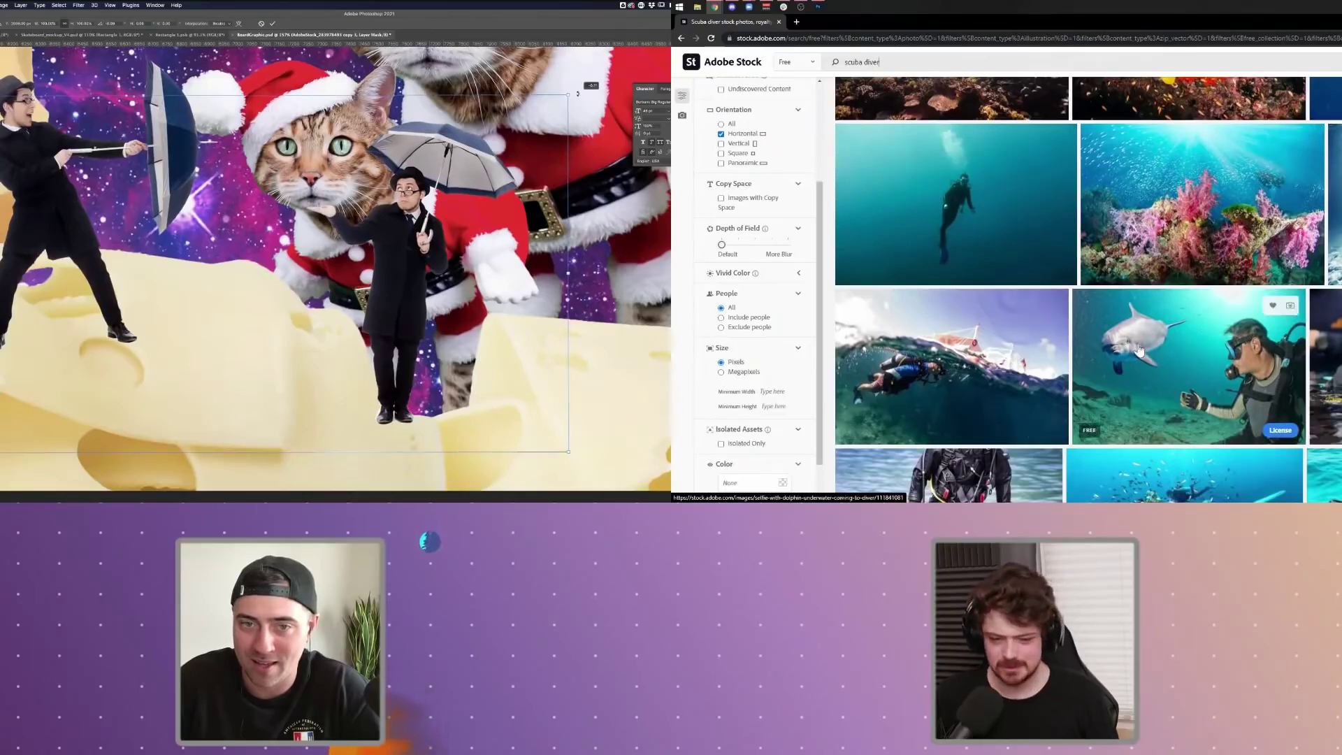
scroll(1083, 346, "down", 3)
scroll(1144, 340, "down", 4)
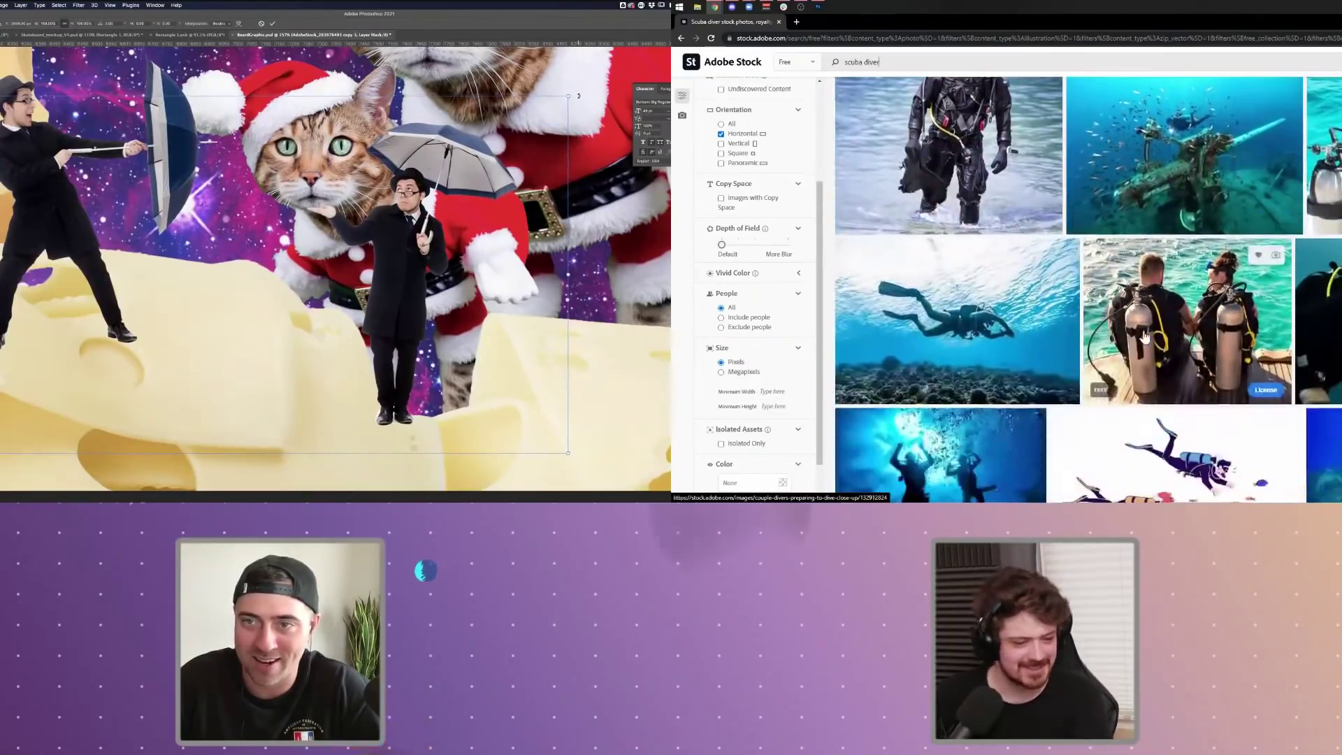
left_click_drag(578, 96, 575, 92)
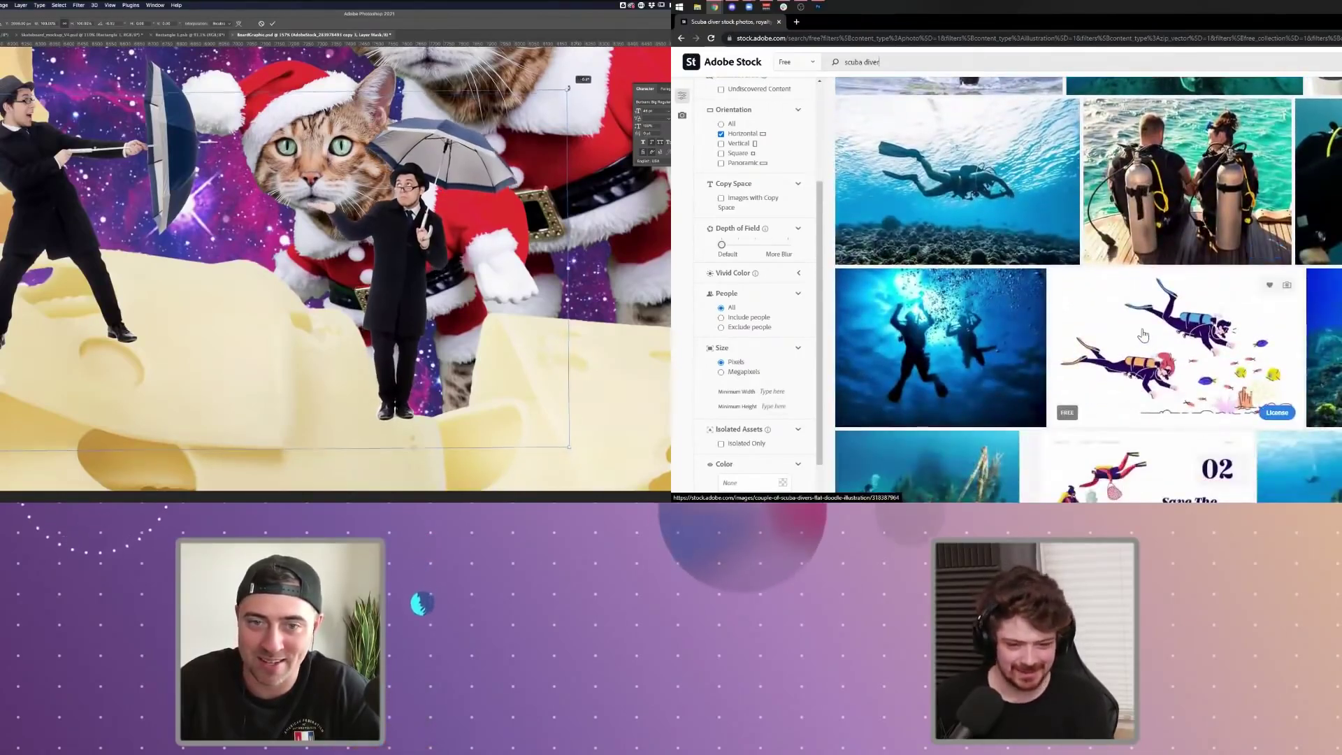
scroll(1145, 337, "down", 3)
scroll(1143, 328, "down", 2)
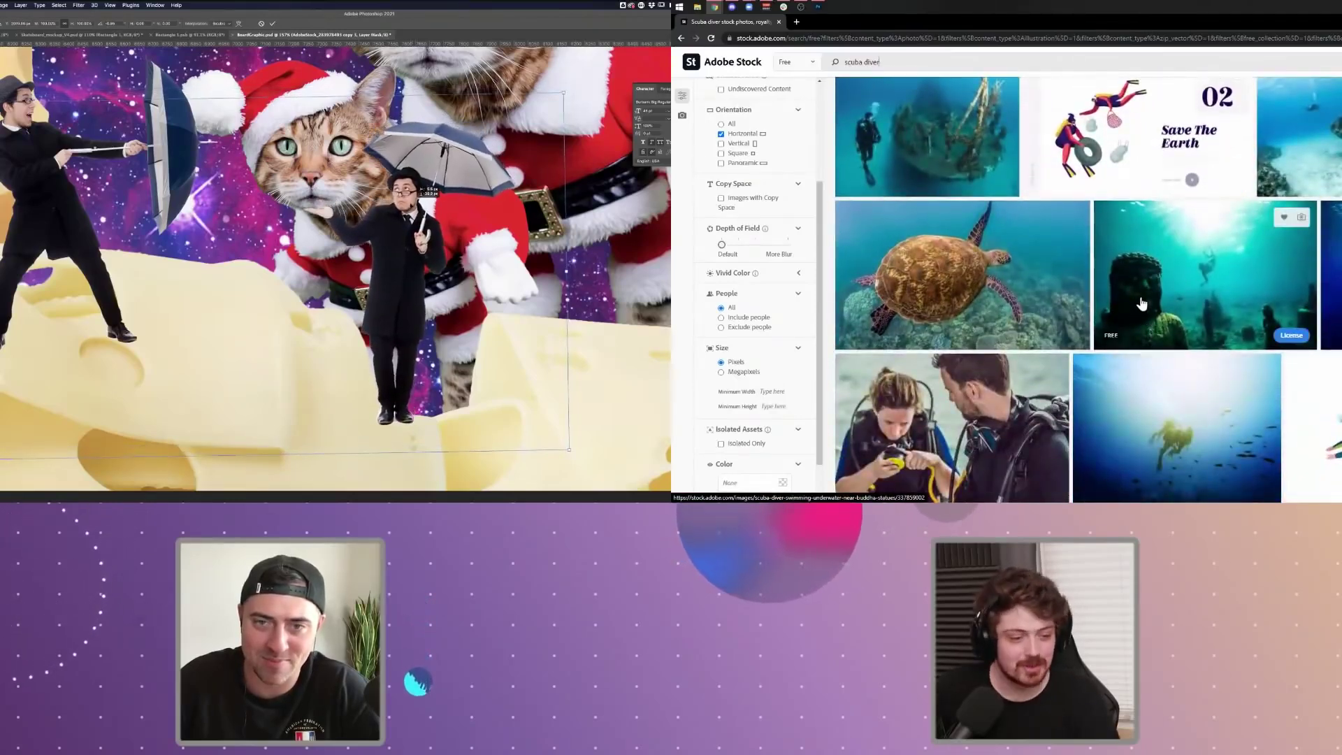
scroll(1139, 308, "down", 6)
scroll(1148, 324, "up", 5)
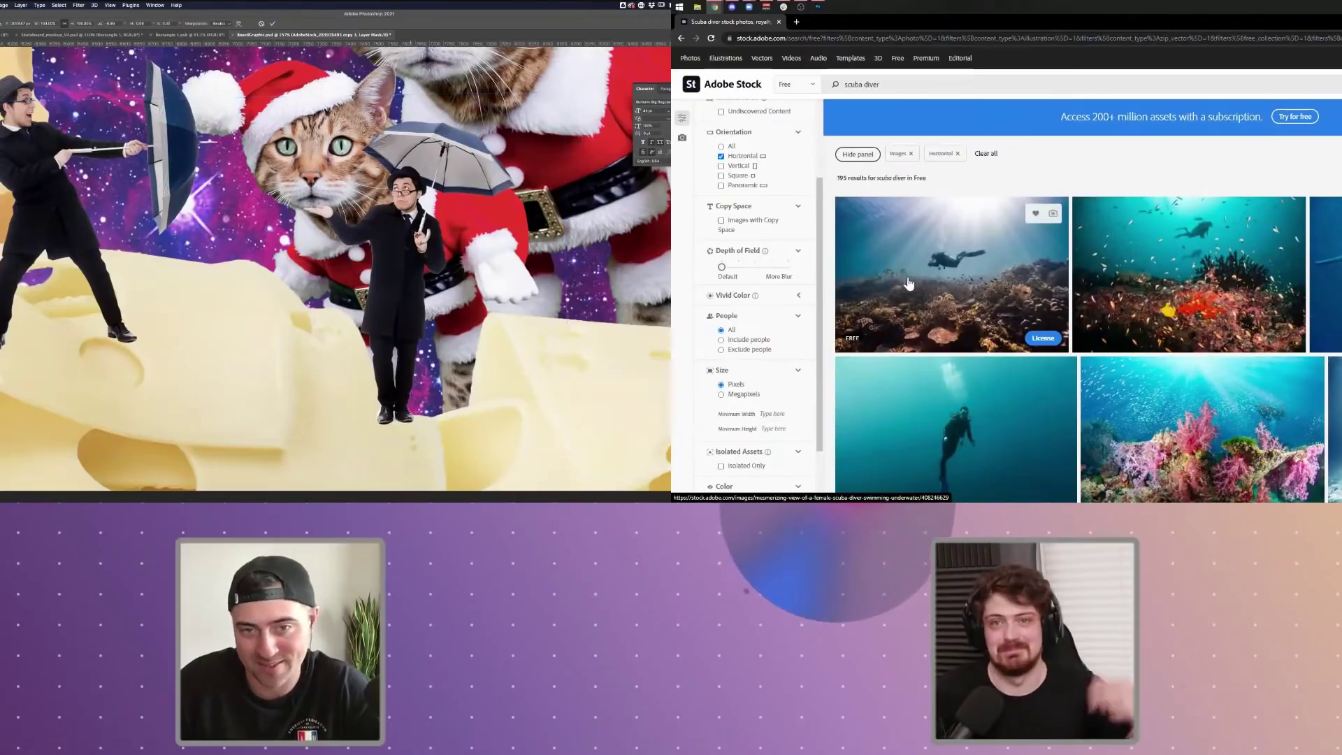
scroll(1001, 395, "down", 1)
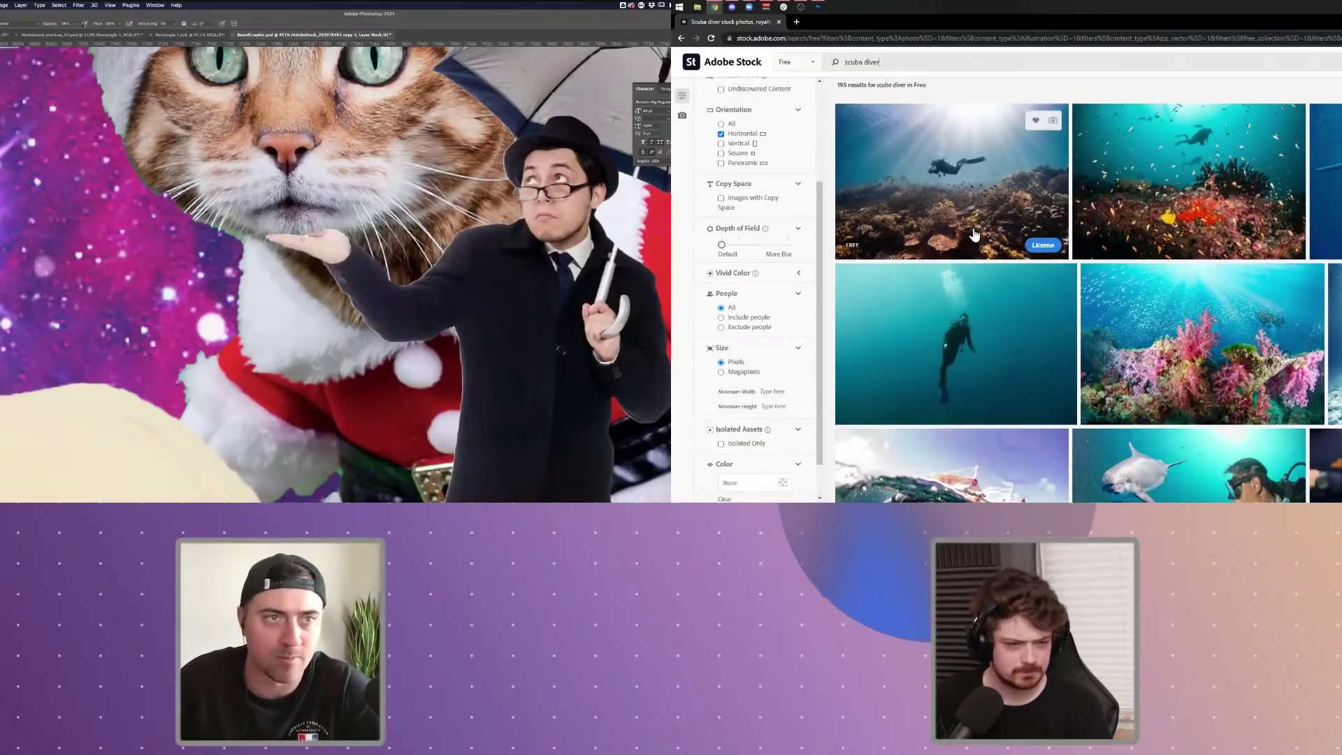
- Open the photo of the female scuba diver swimming above the coral reef and save it to the default library
left_click(4, 5)
left_click(973, 190)
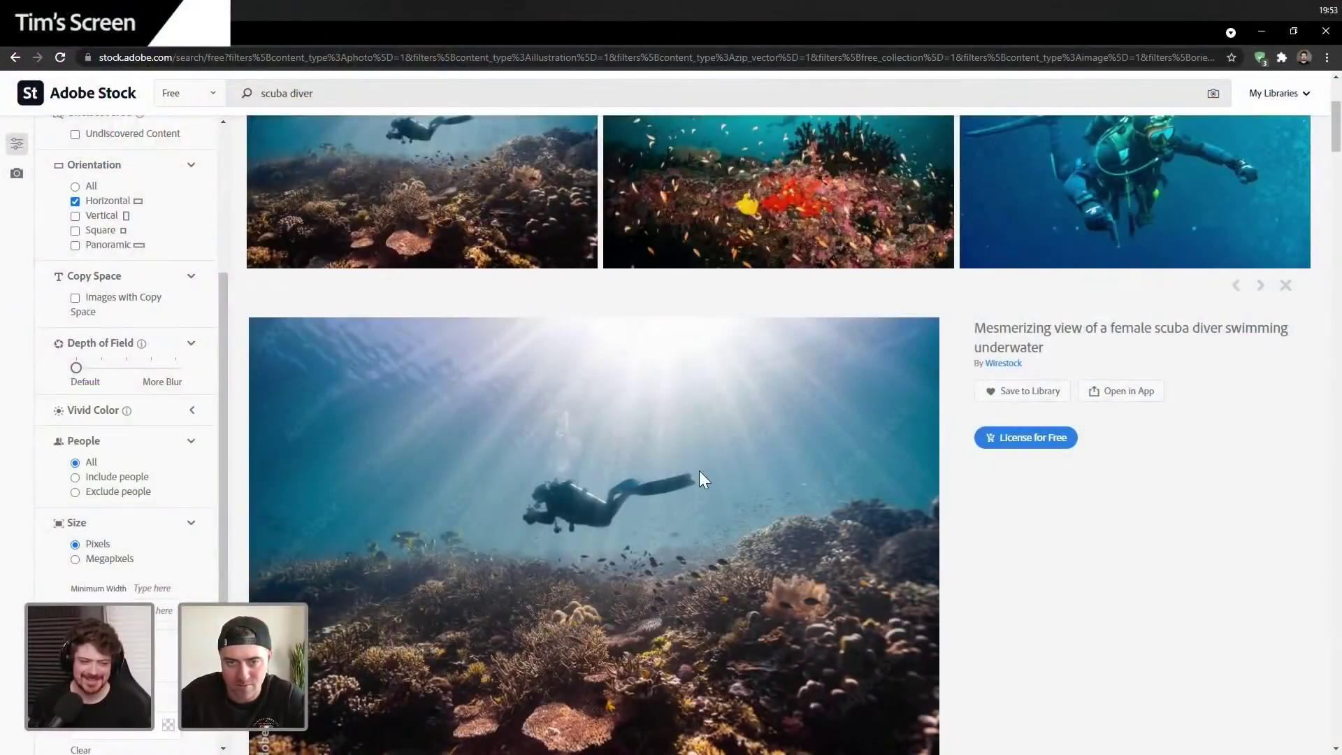
scroll(707, 470, "down", 2)
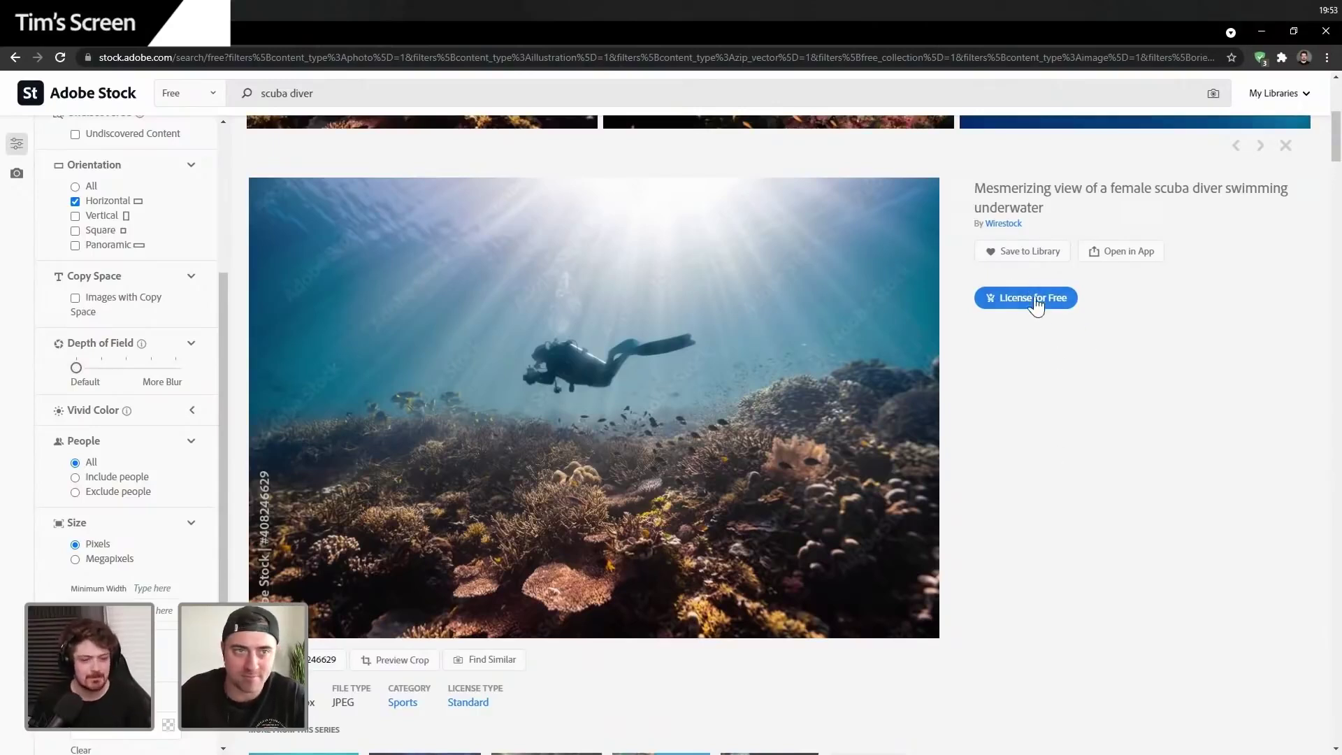
left_click(1030, 253)
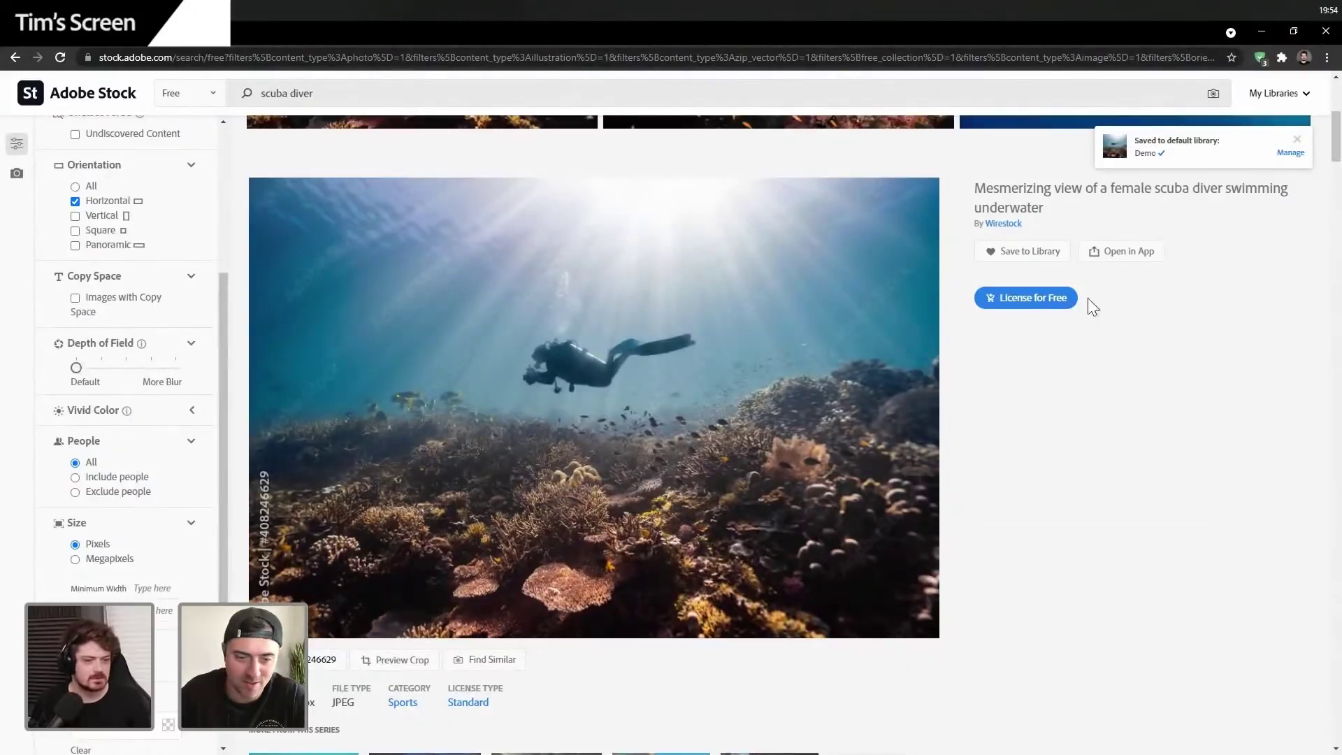
- Switch to the lemon-head composite in Photoshop, make the businessman layer active, and bring up the saved diver photo in the Demo library
key("alt+Tab")
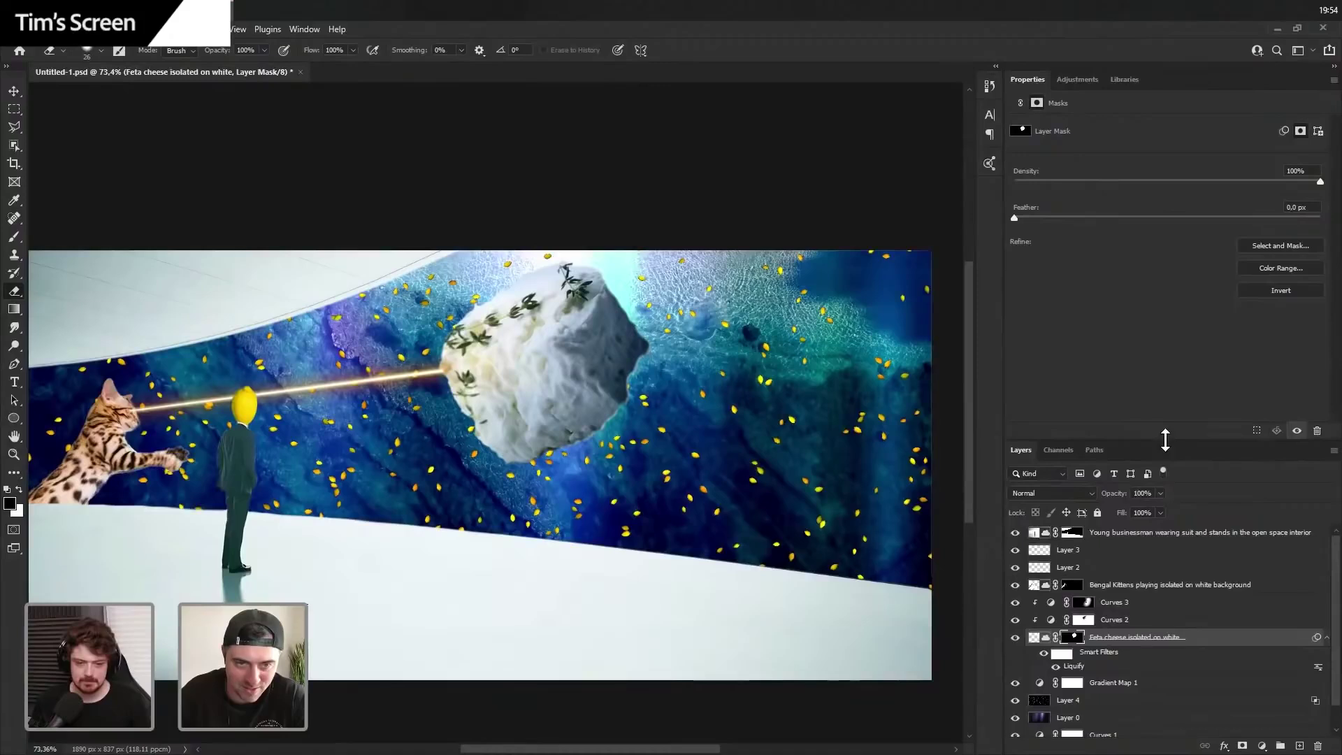
left_click_drag(1165, 434, 1154, 311)
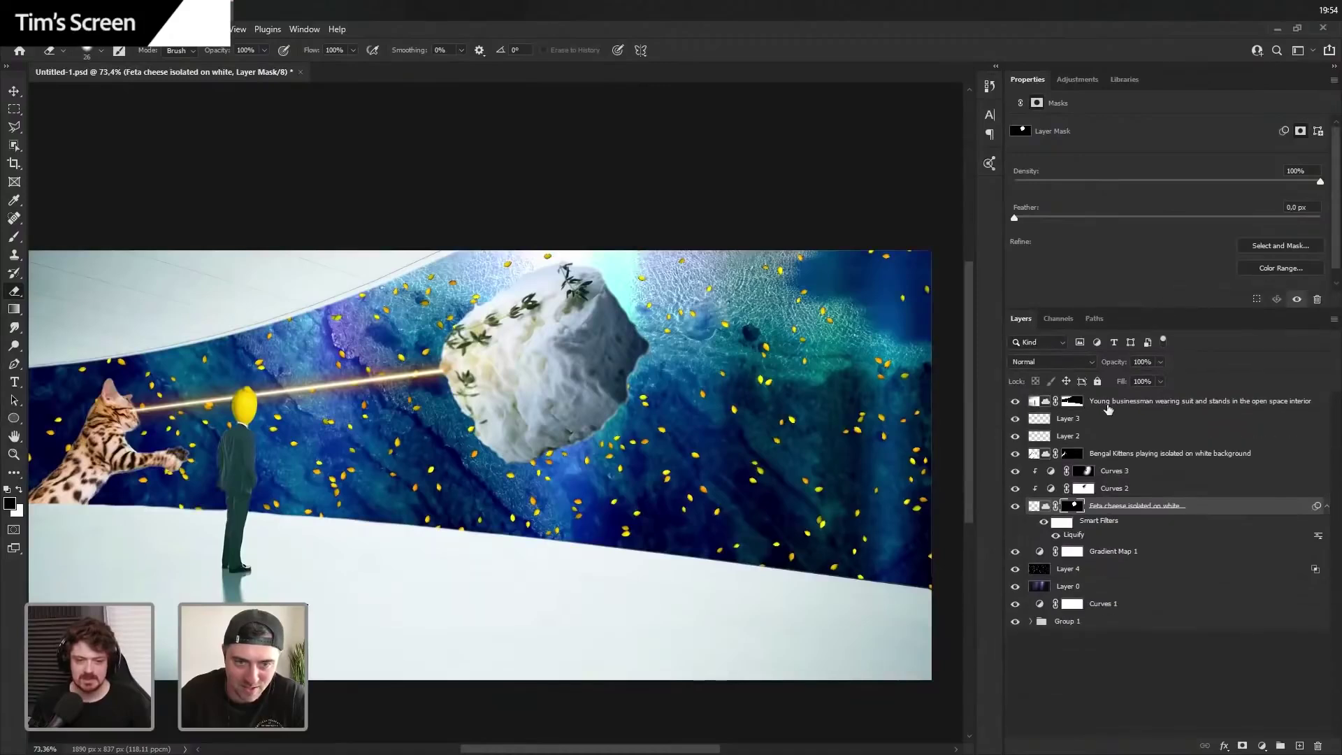
left_click(1122, 403)
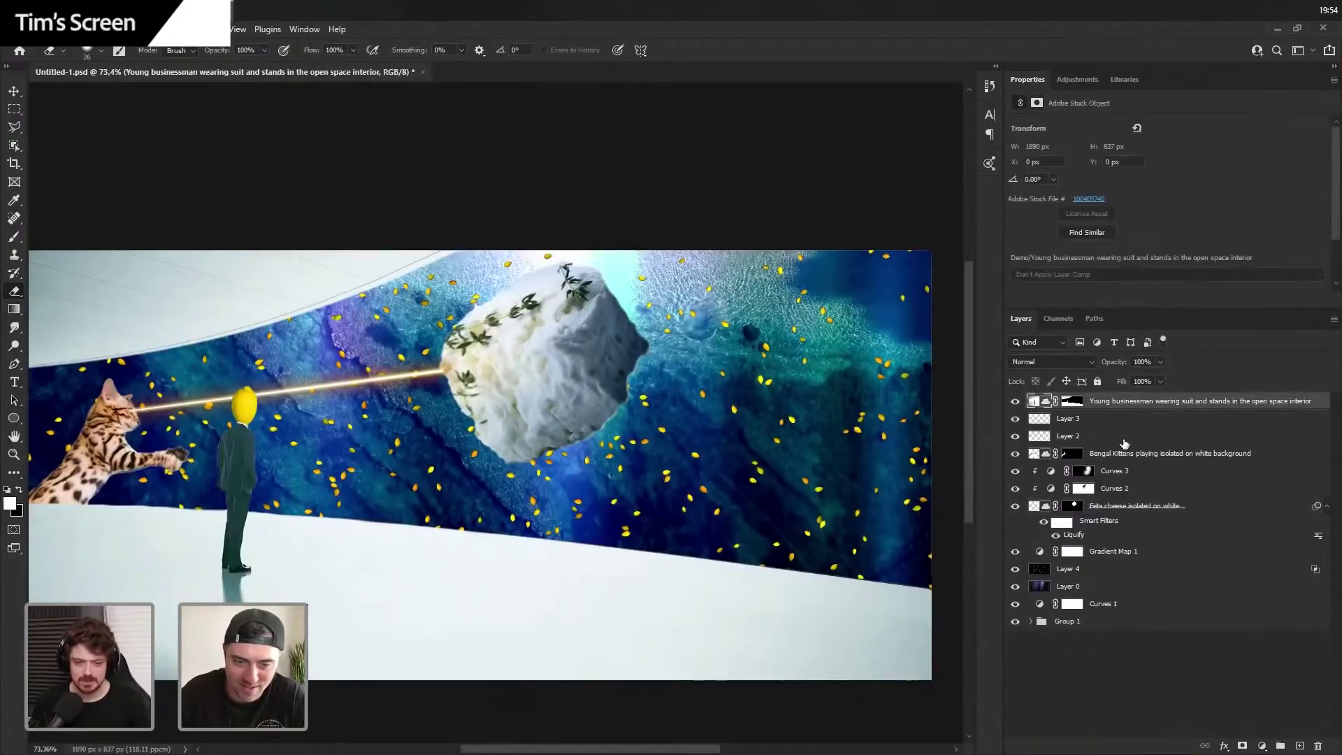
left_click(1123, 80)
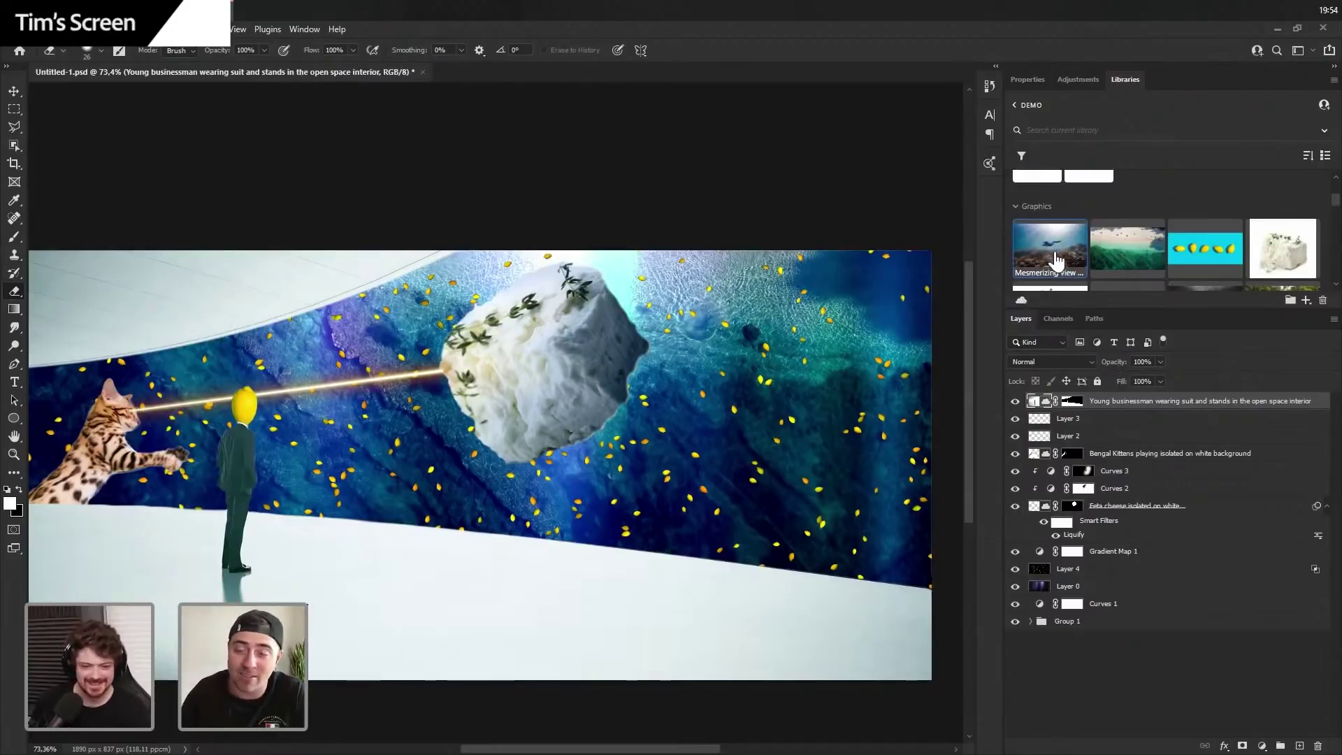
mouse_move(1056, 265)
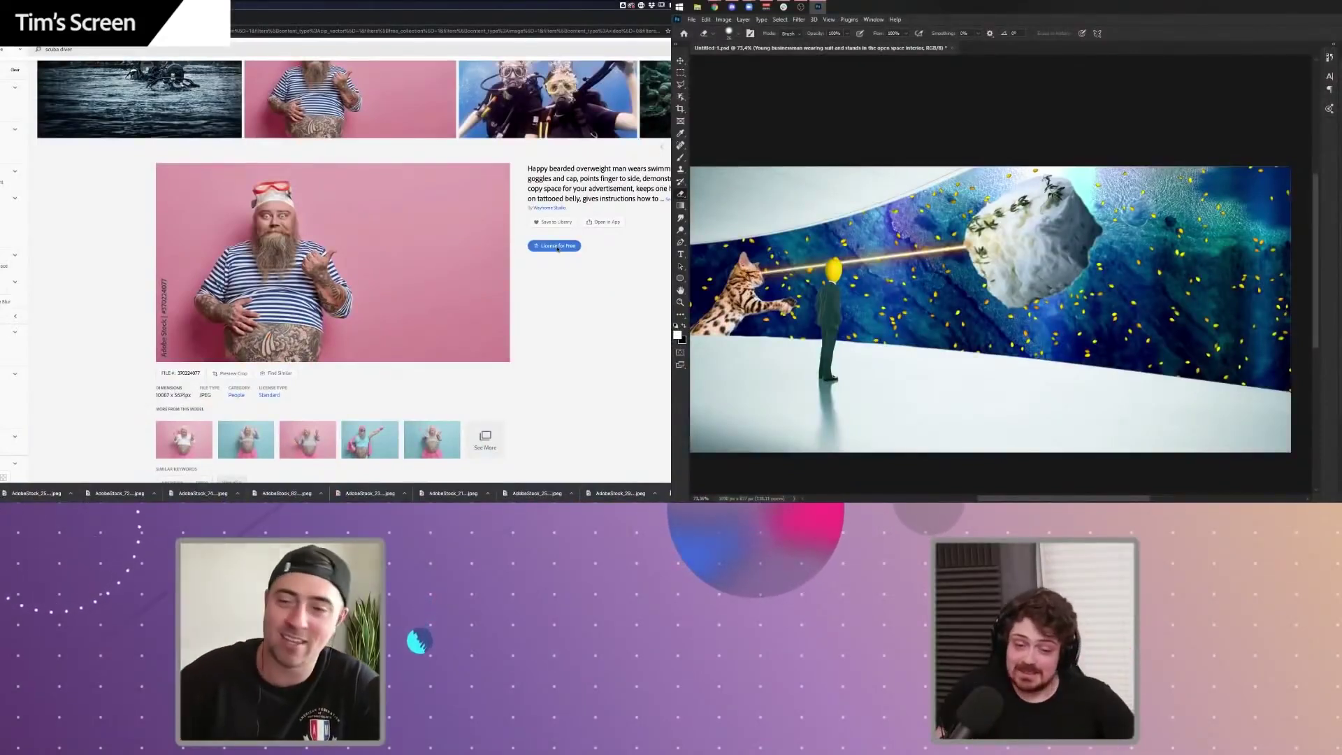
- License the free Adobe Stock photo of the bearded man in swimming goggles and a striped shirt
left_click(558, 247)
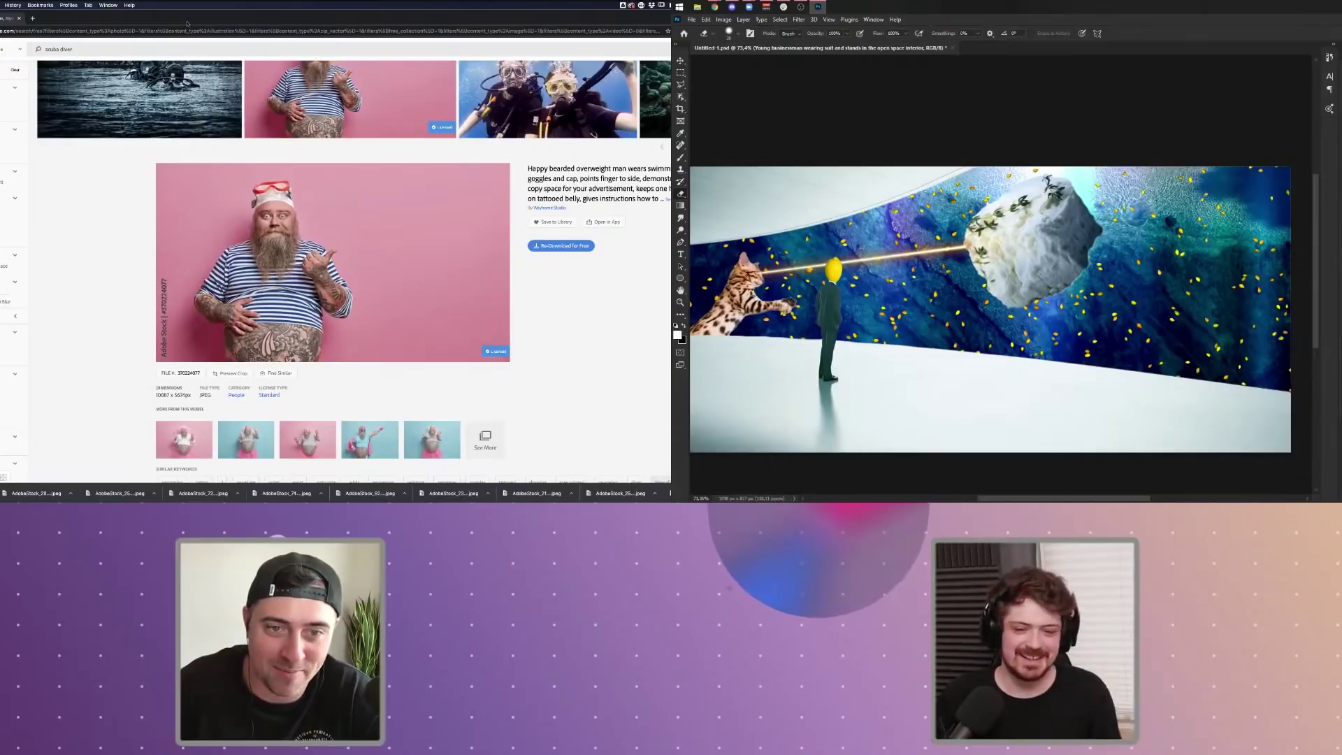
left_click_drag(186, 24, 668, 167)
- Place the scuba diver photo over the feta side of the lemon-head composite, sized to nearly the full canvas height
left_click_drag(1160, 223, 1136, 238)
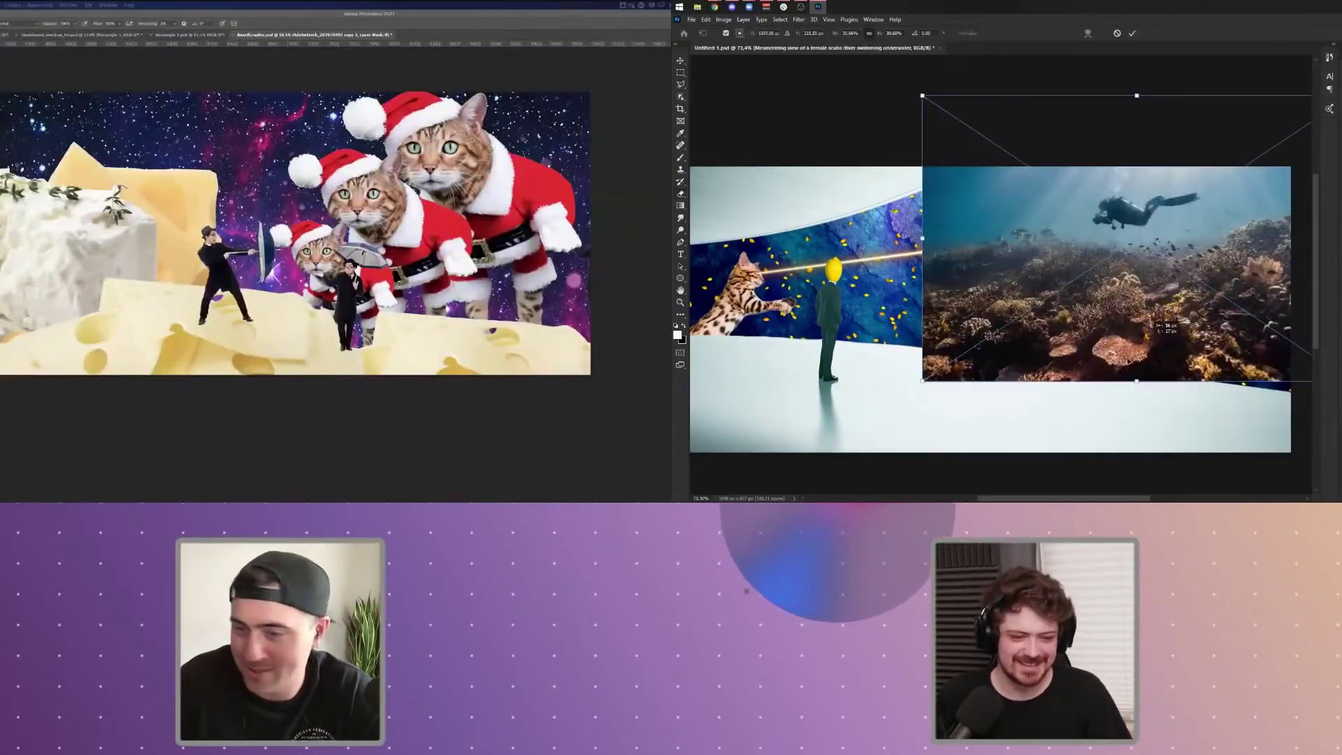
left_click_drag(1173, 334, 1008, 427)
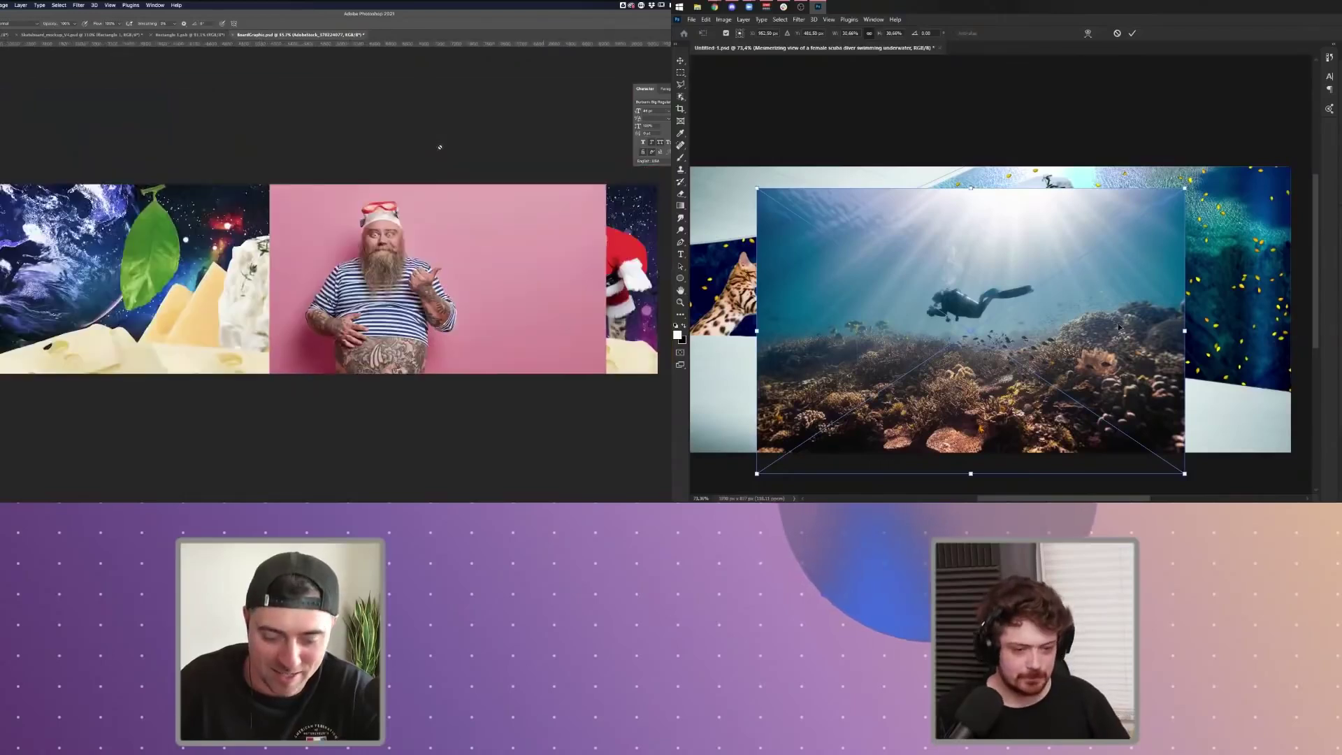
left_click_drag(1114, 330, 1204, 354)
left_click_drag(1172, 456, 1059, 396)
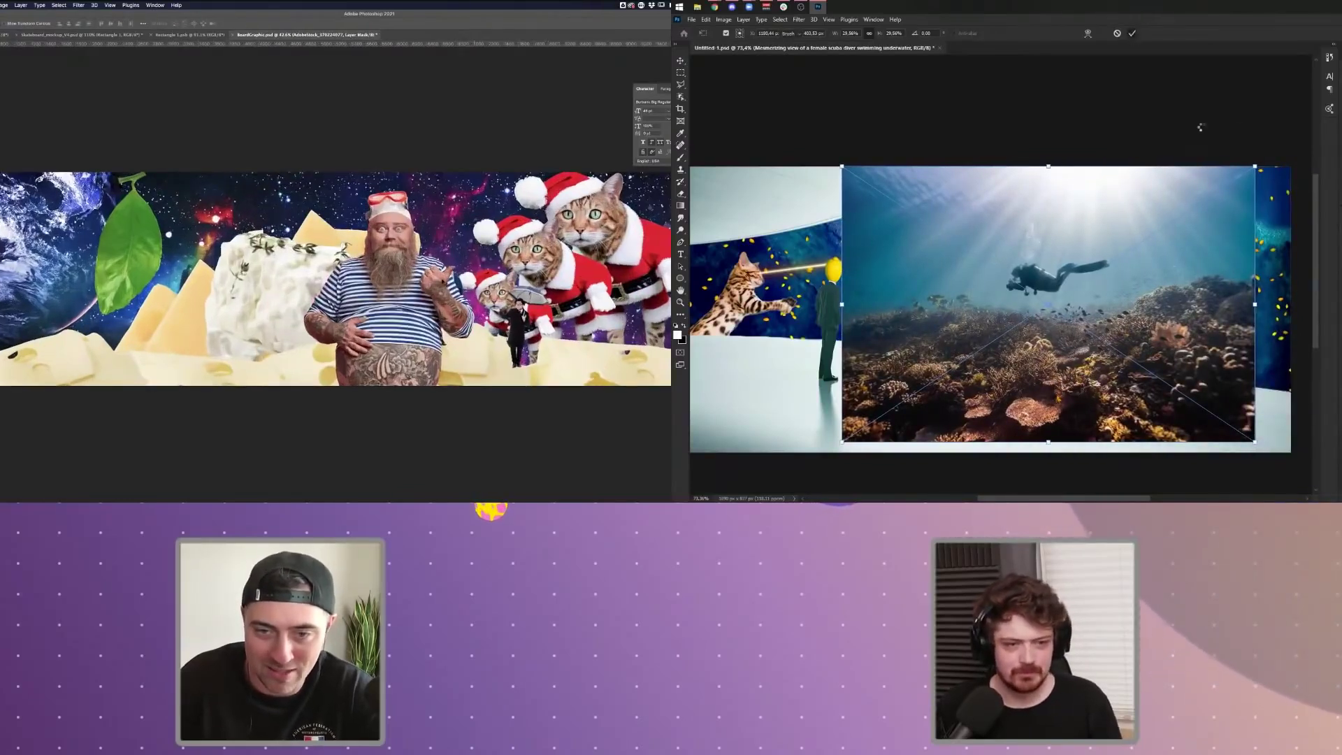
key("Return")
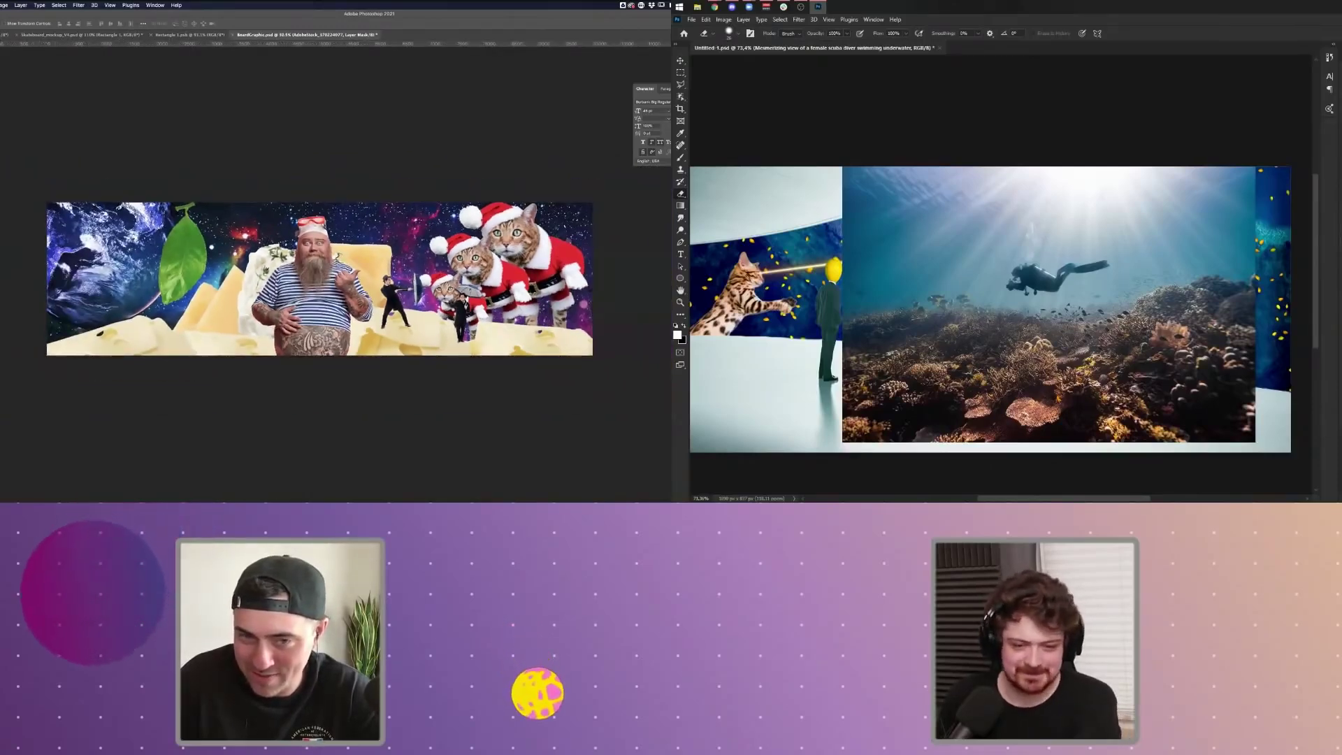
- Duplicate the scuba diver photo layer twice
scroll(1000, 283, "up", 3)
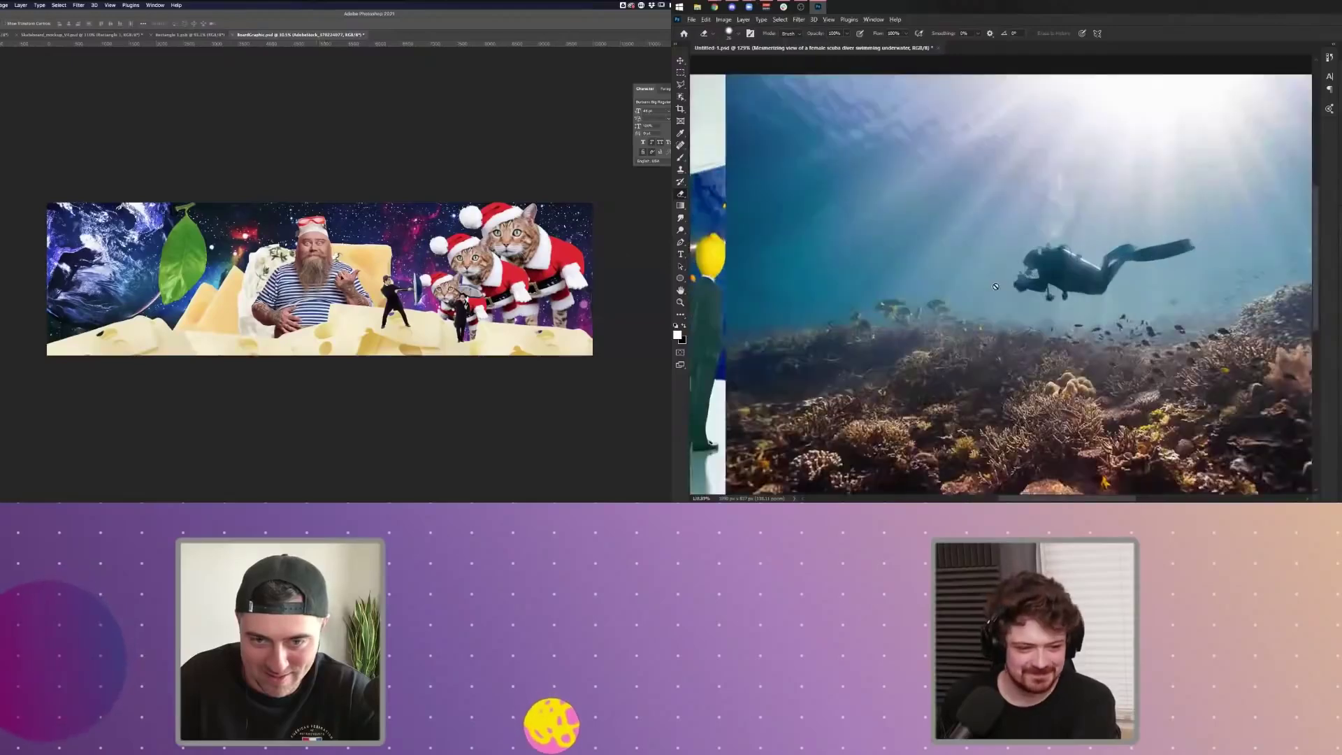
scroll(1001, 284, "down", 2)
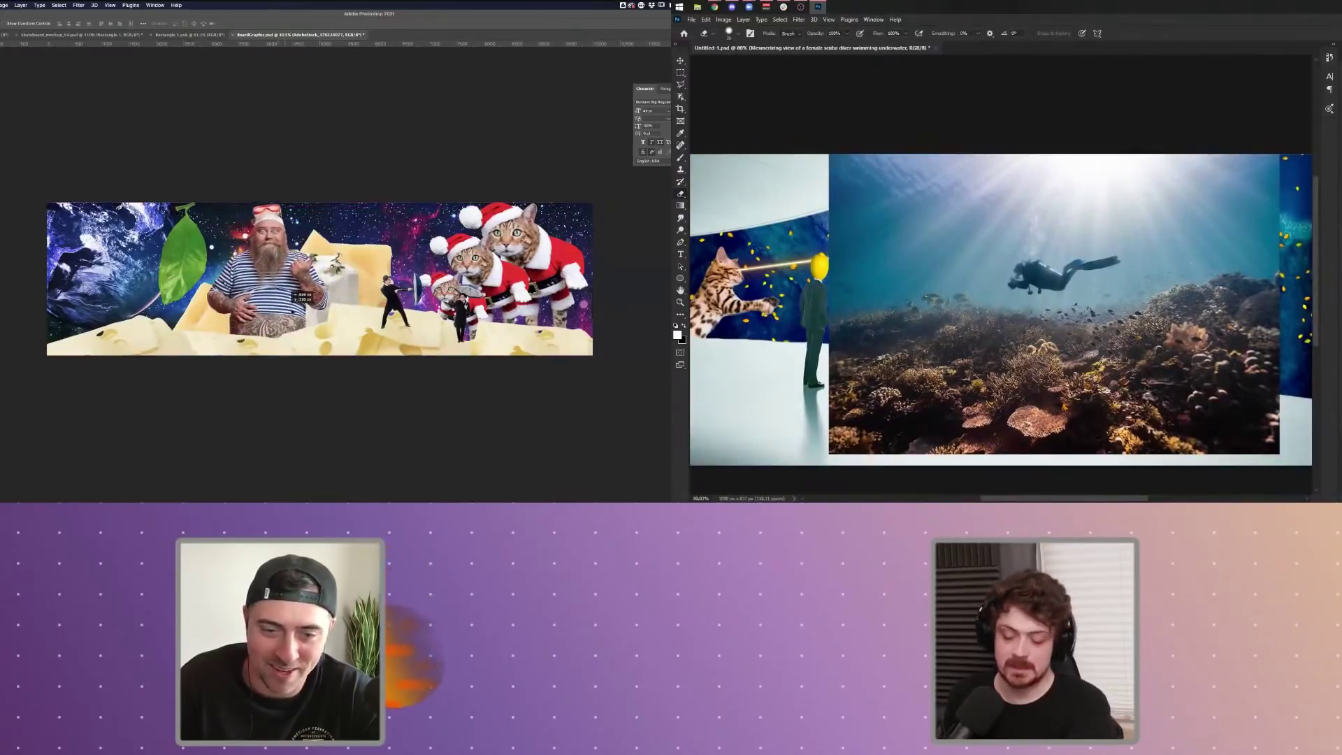
key("ctrl+j")
key("ctrl+j")
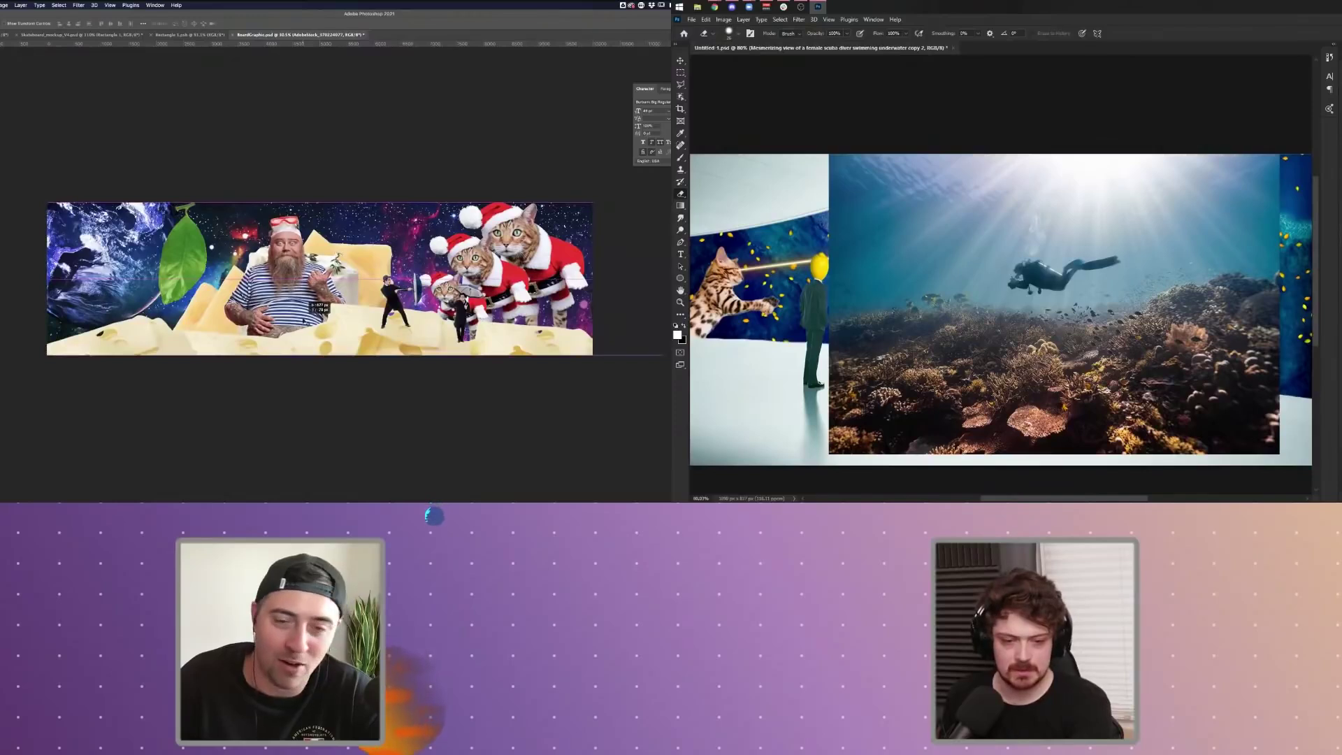
- Select the scuba diver in the top copy with the Object Selection tool, keeping that selection instead of running Select Subject
left_click(680, 99)
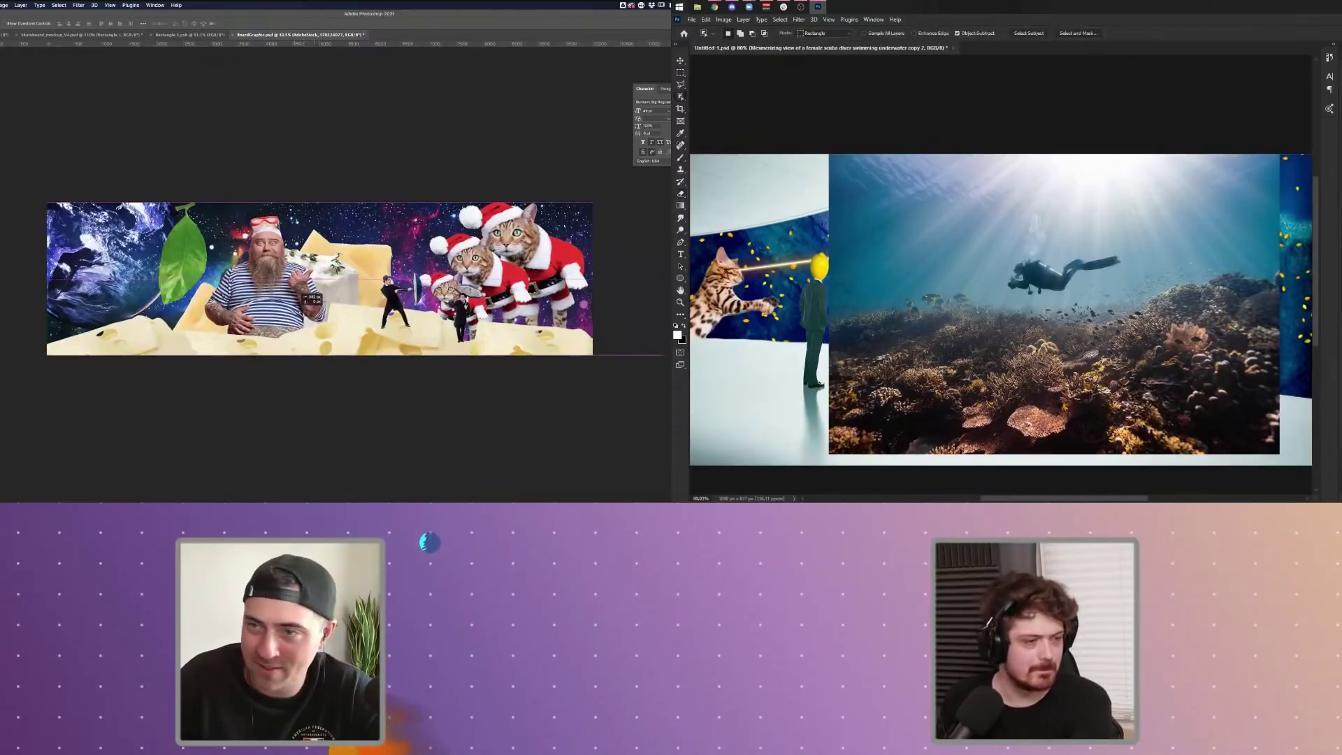
scroll(1070, 231, "up", 2)
left_click_drag(974, 249, 1147, 337)
scroll(1011, 319, "up", 3)
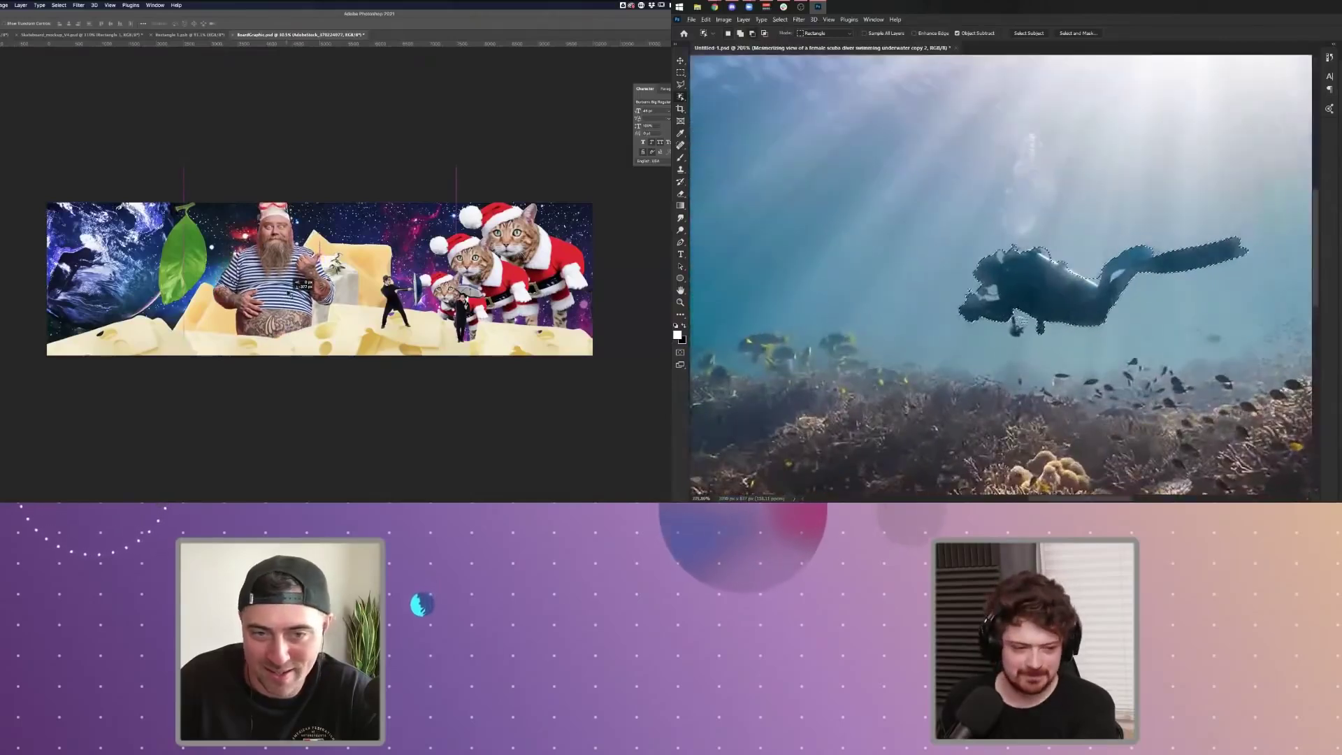
left_click(1034, 34)
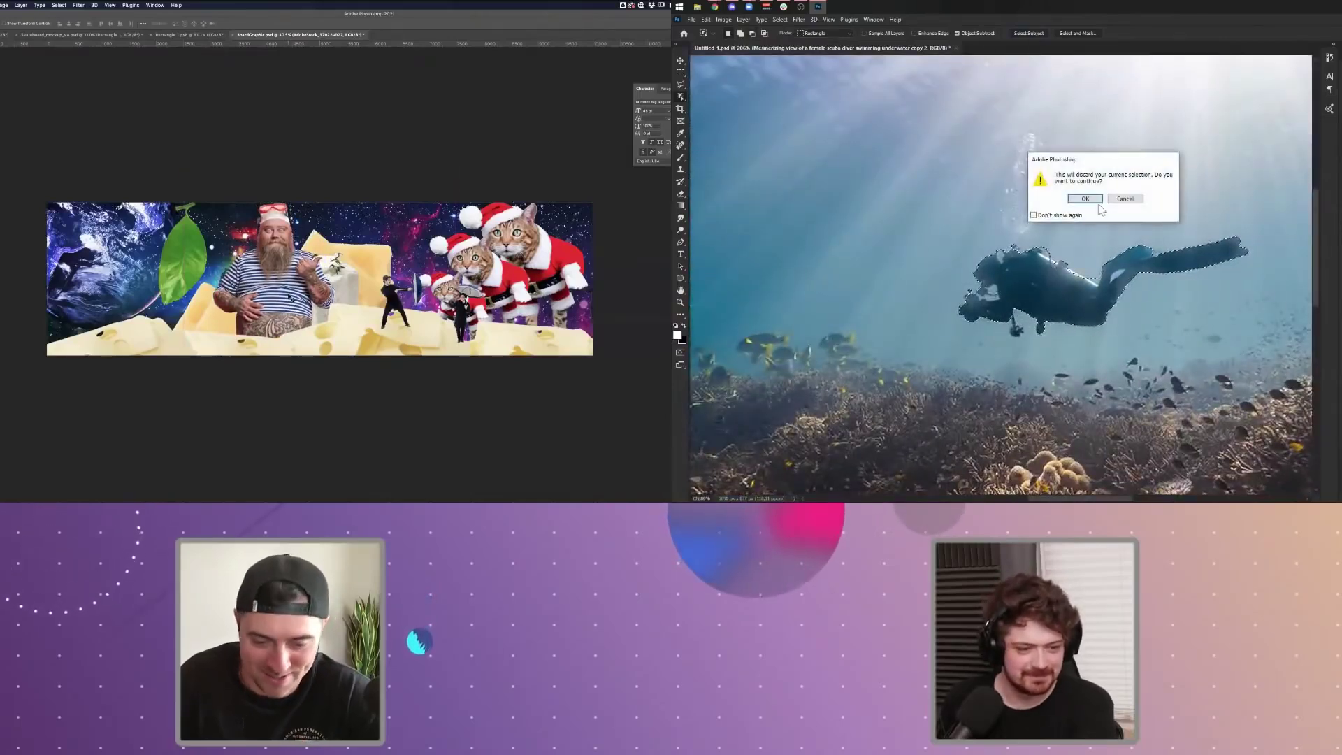
left_click(1124, 199)
scroll(288, 297, "up", 4)
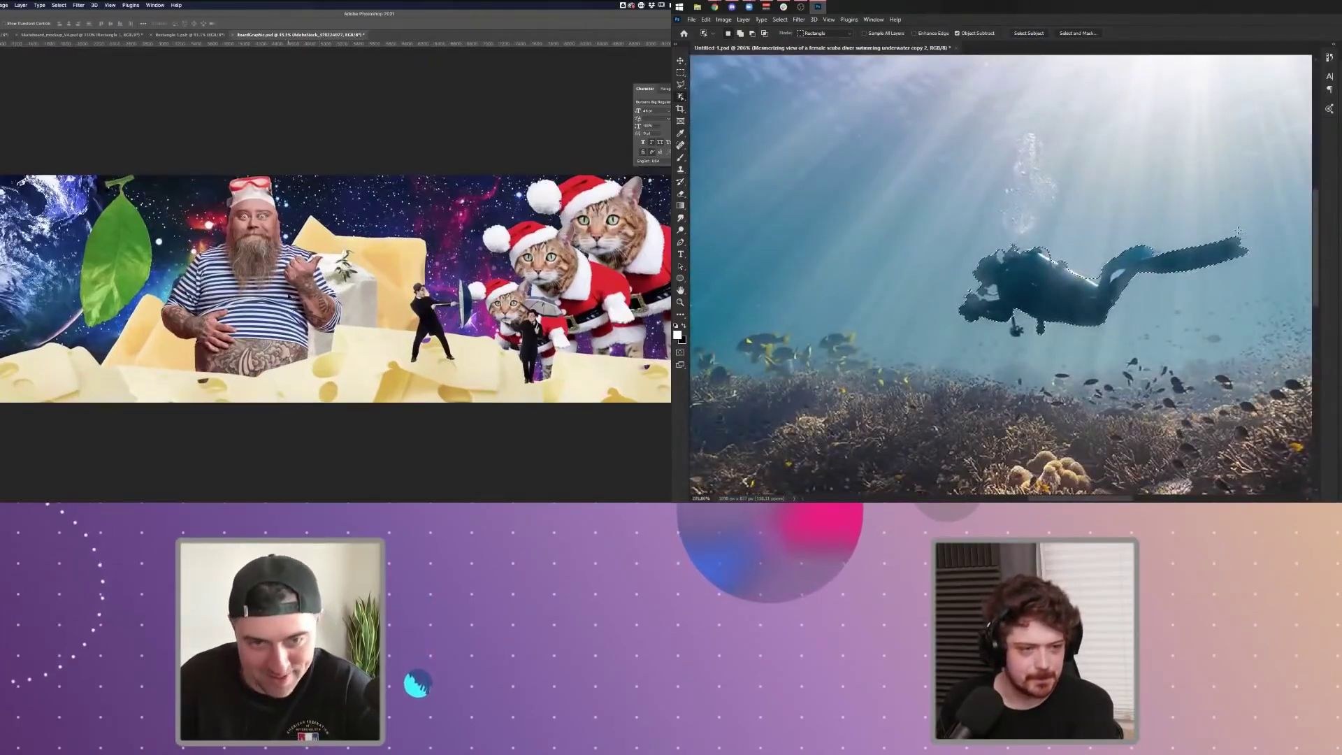
- Open the diver selection in Select and Mask with the Refine Edge Brush, and scale down the bearded man in the cheese banner
left_click(1078, 33)
left_click_drag(521, 158, 451, 196)
mouse_move(375, 279)
left_mouse_down()
mouse_move(406, 279)
mouse_move(357, 293)
left_mouse_up()
left_click(681, 73)
key("Return")
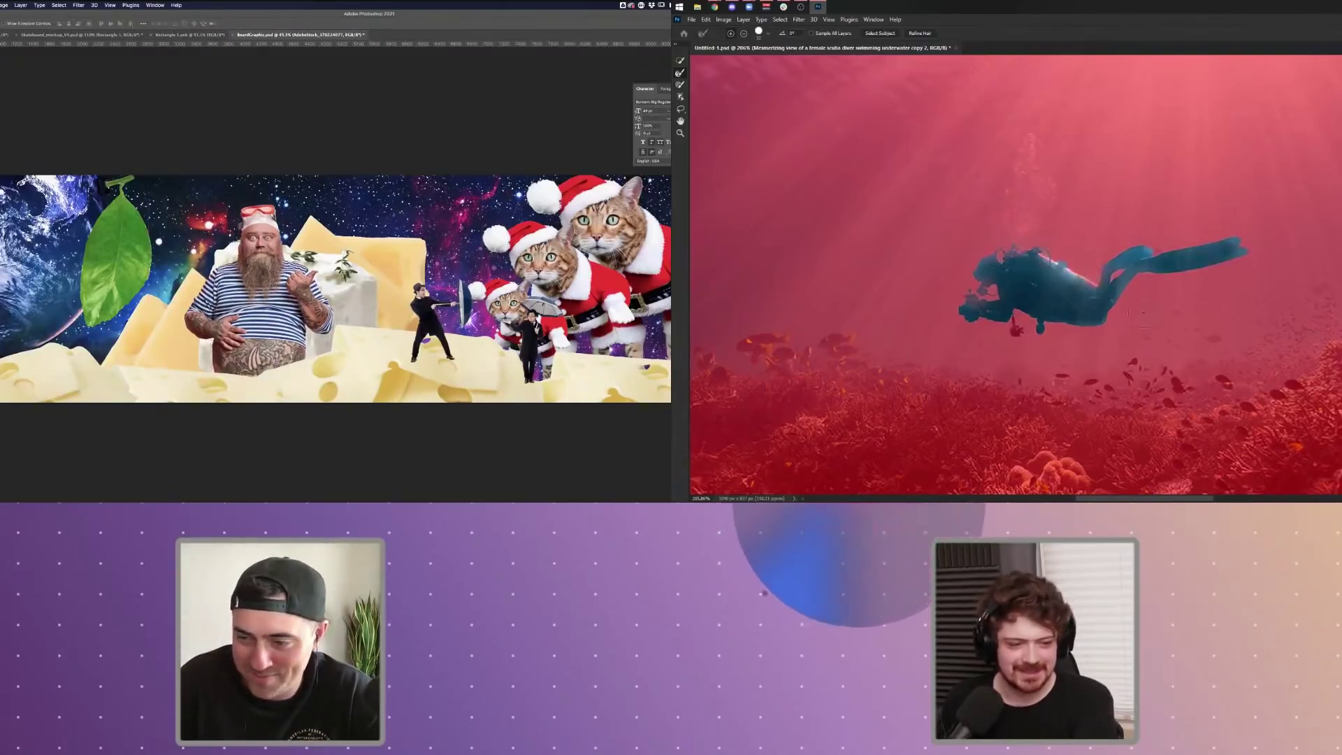
- Move the bearded man in the banner so he sits between the feta and the yellow cheese block
left_click_drag(299, 314, 308, 304)
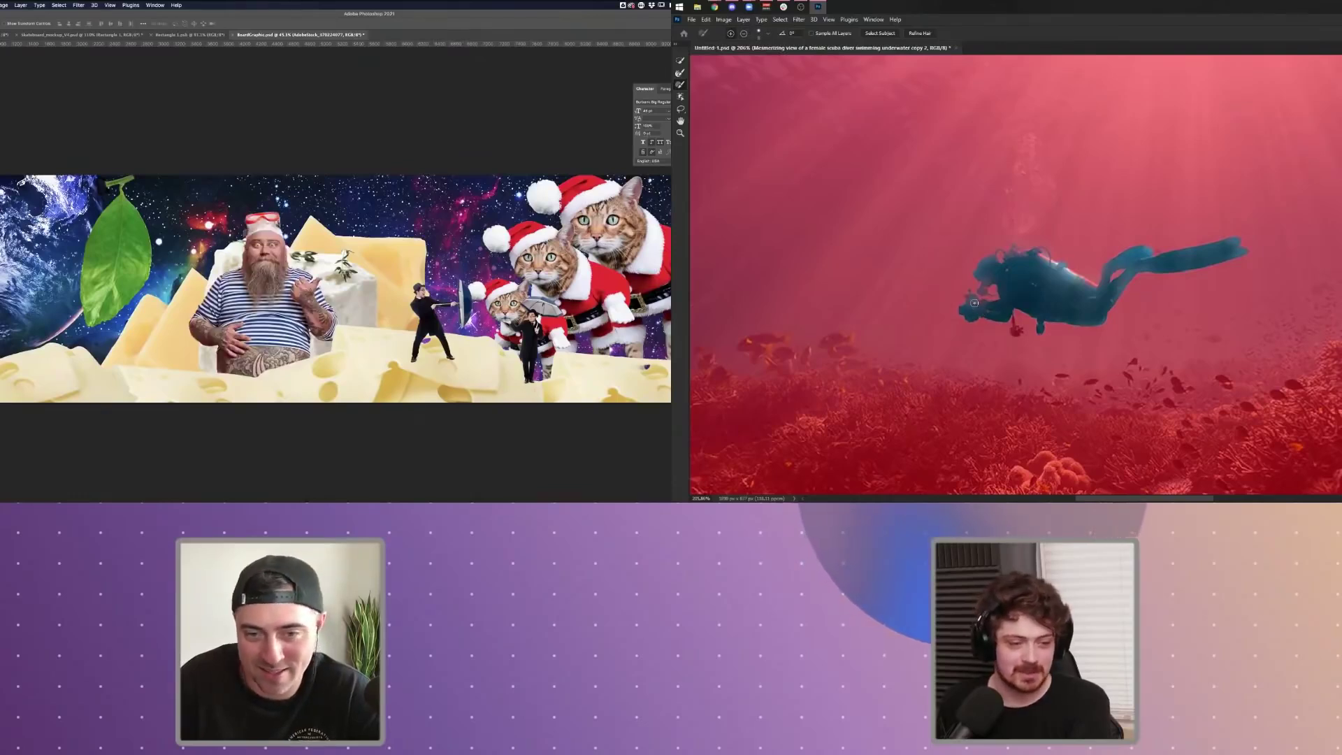
left_click_drag(300, 311, 357, 318)
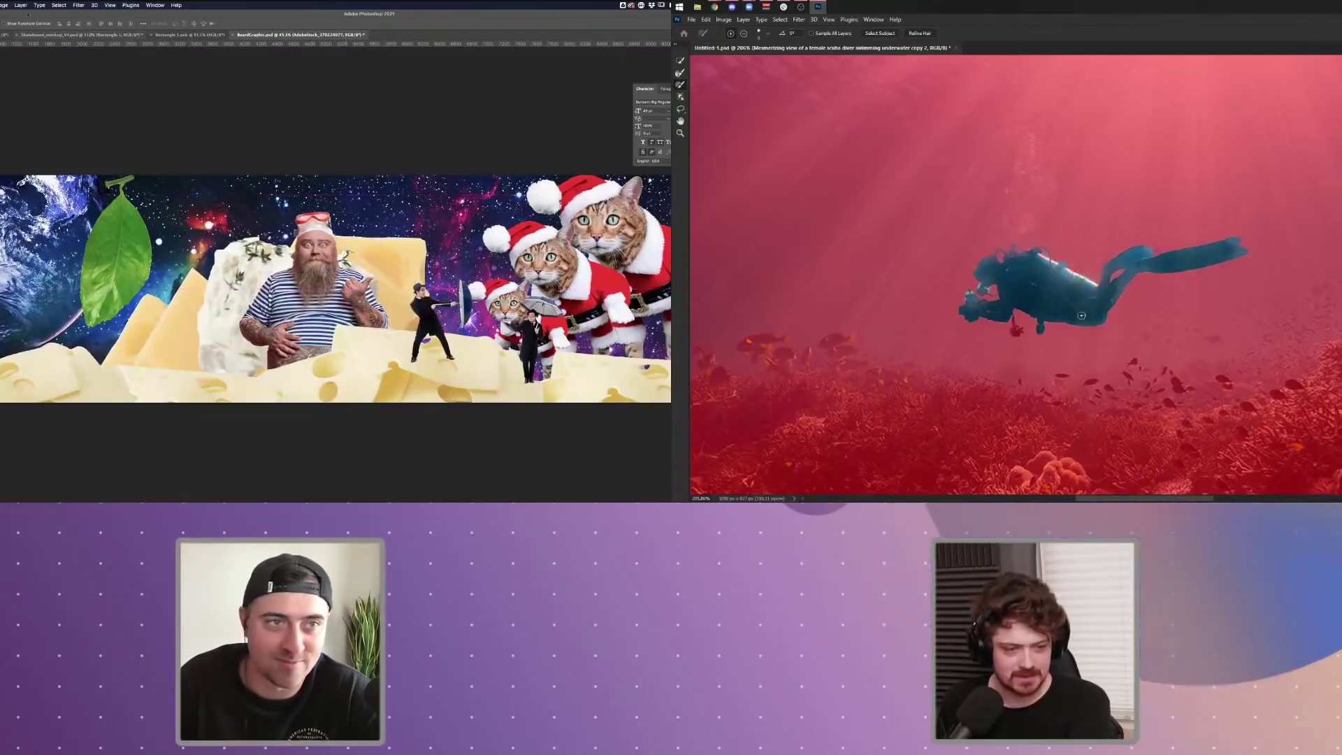
left_click(5, 5)
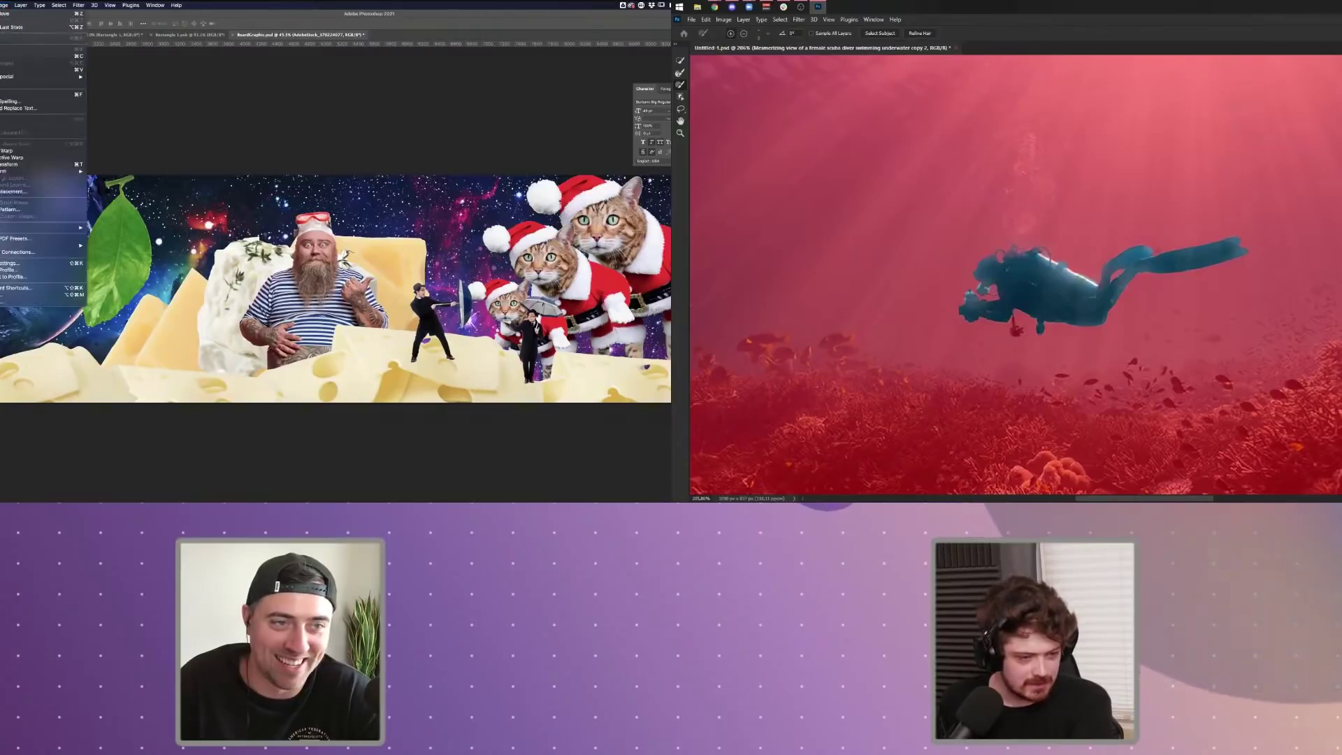
- Refine the diver selection's edge around the air tank, and mask the top diver layer with the selection
key("x")
key("x")
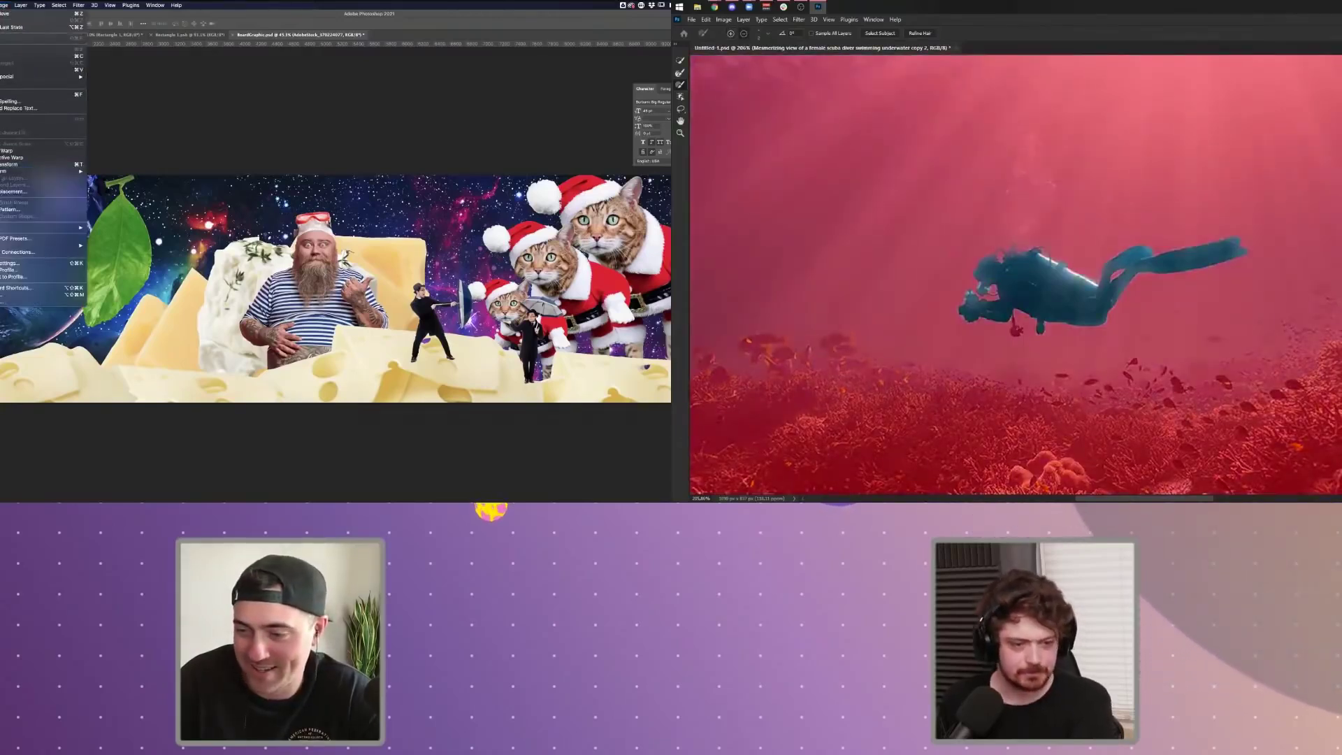
left_click(24, 166)
key("r")
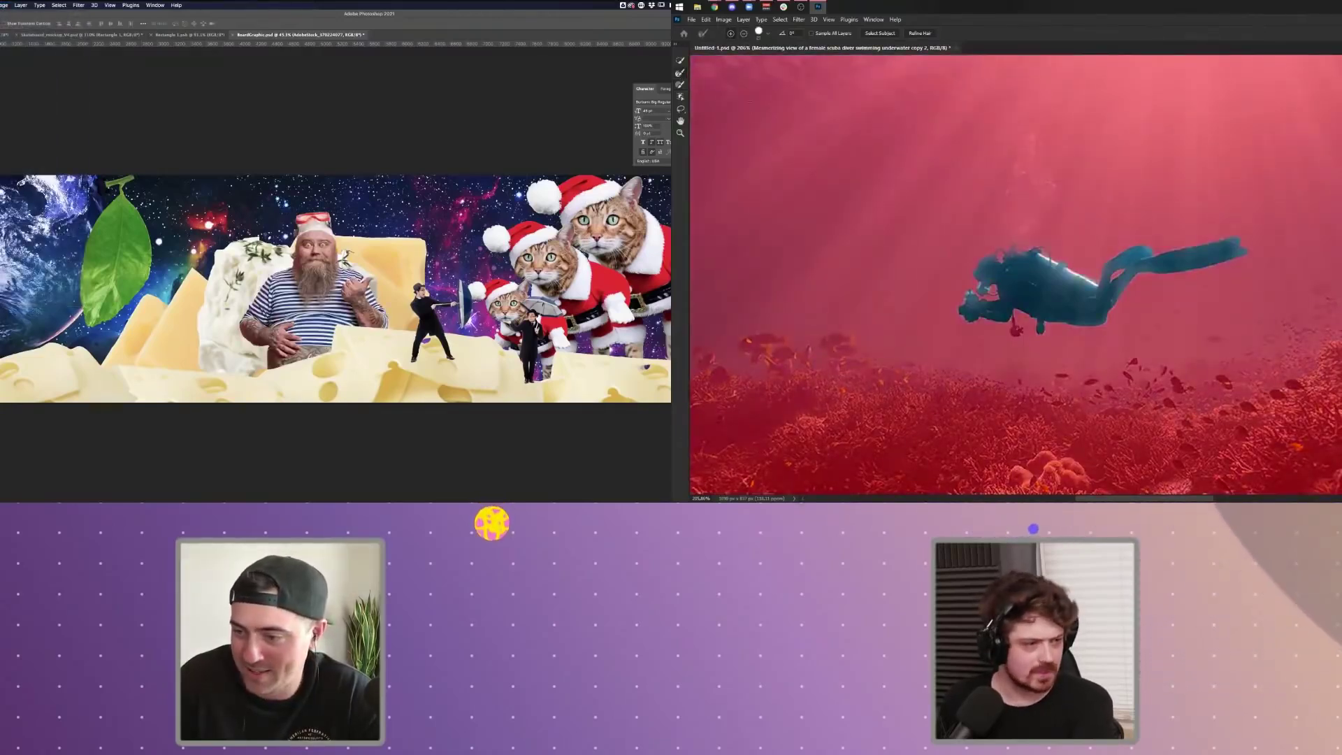
left_click_drag(1036, 250, 1045, 254)
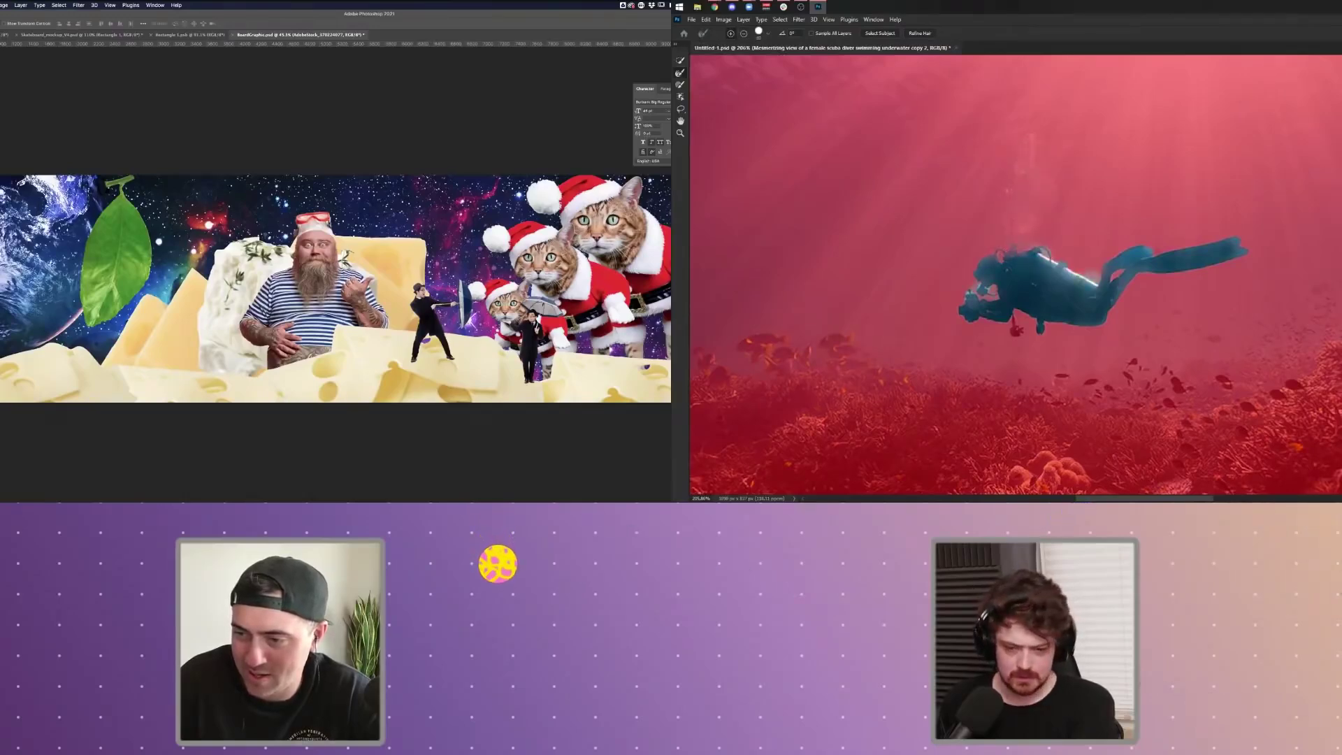
scroll(1009, 236, "down", 2)
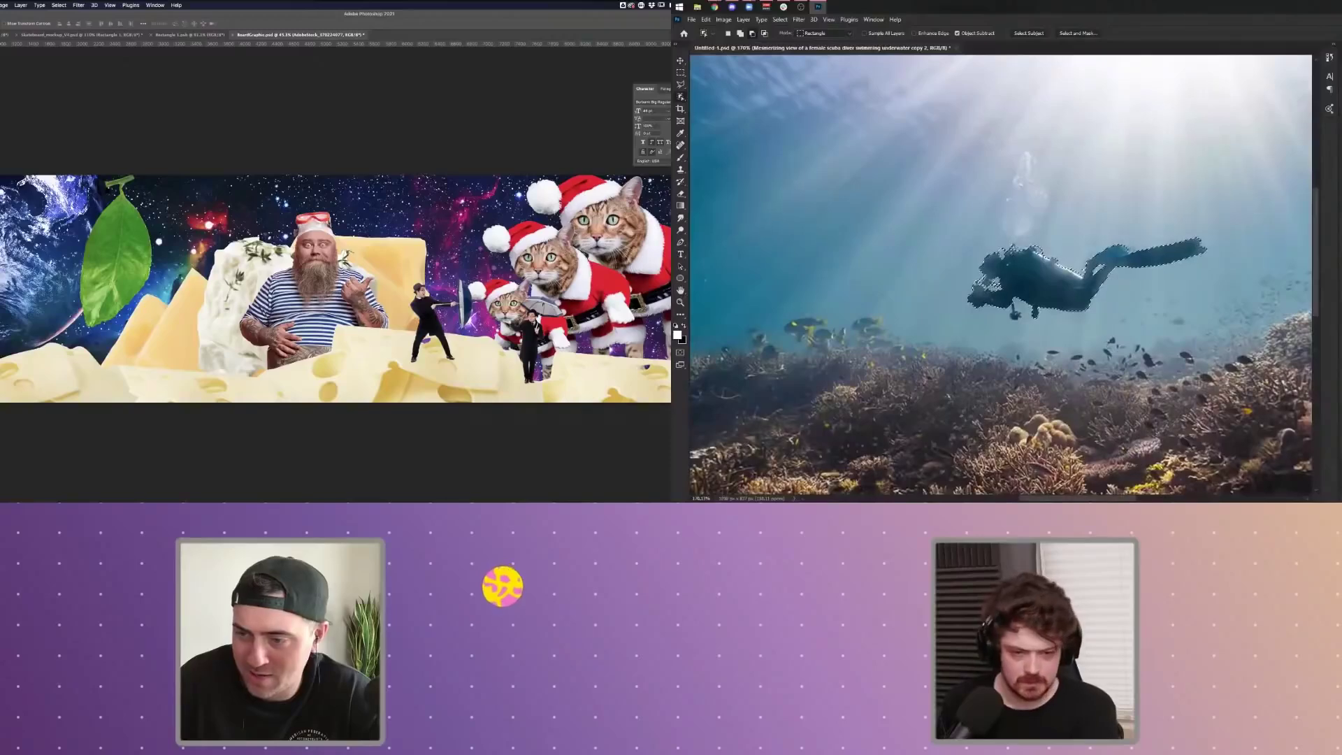
key("ctrl+shift+m")
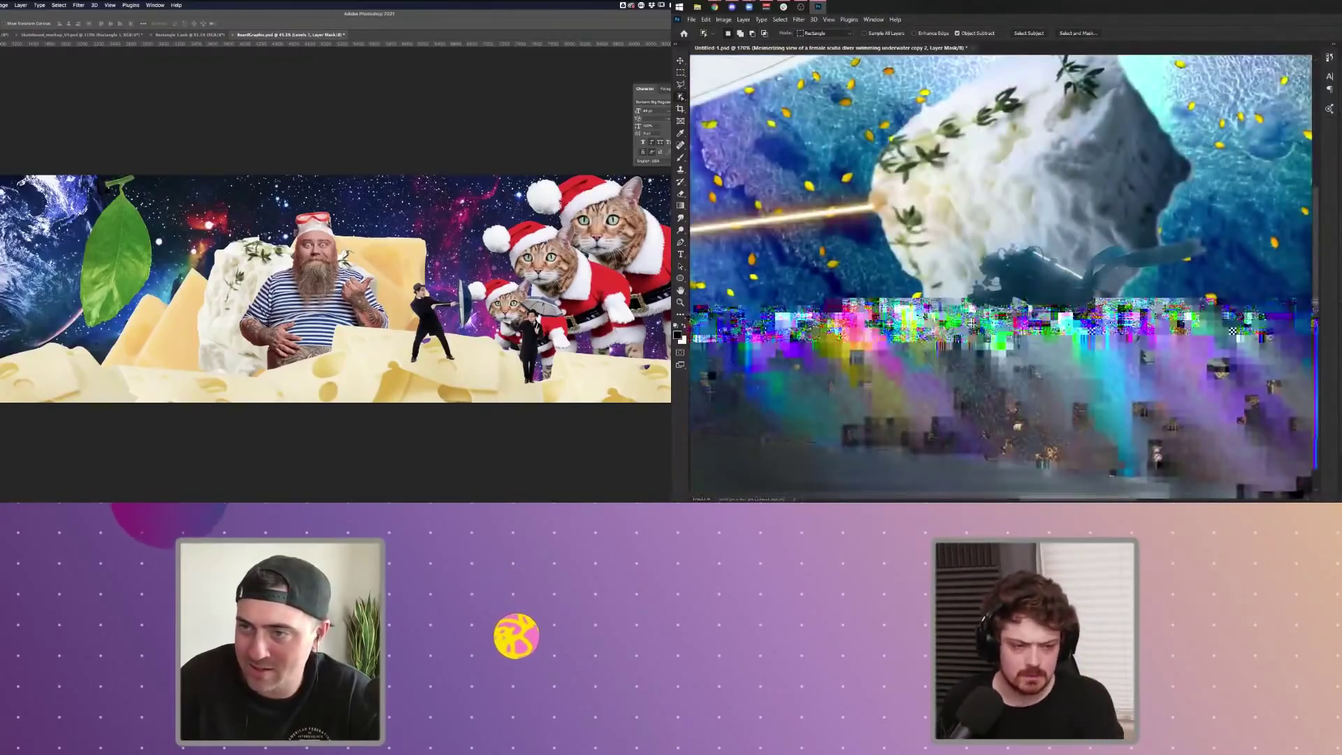
- Move the cut-out scuba diver to the right of the feta rock, over the dark blue wall
scroll(1005, 276, "down", 4)
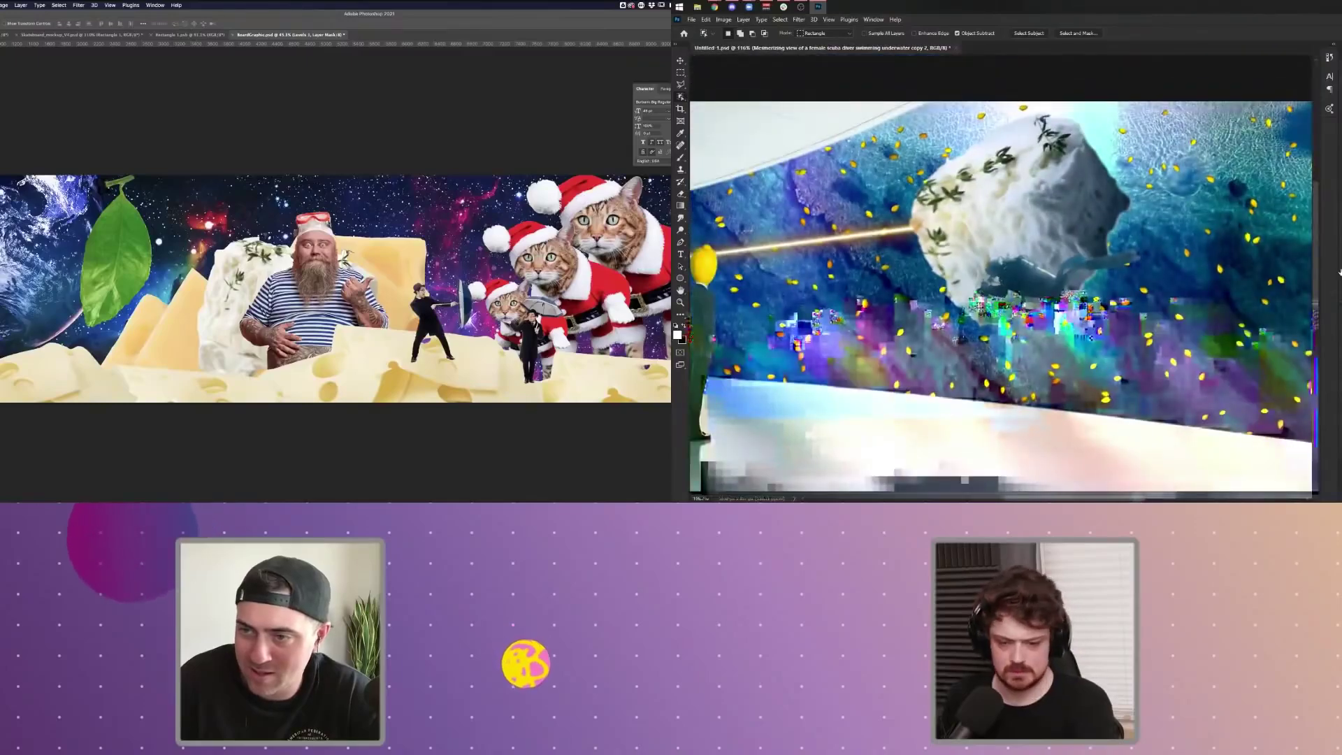
key("ctrl+t")
left_click_drag(1064, 288, 1166, 297)
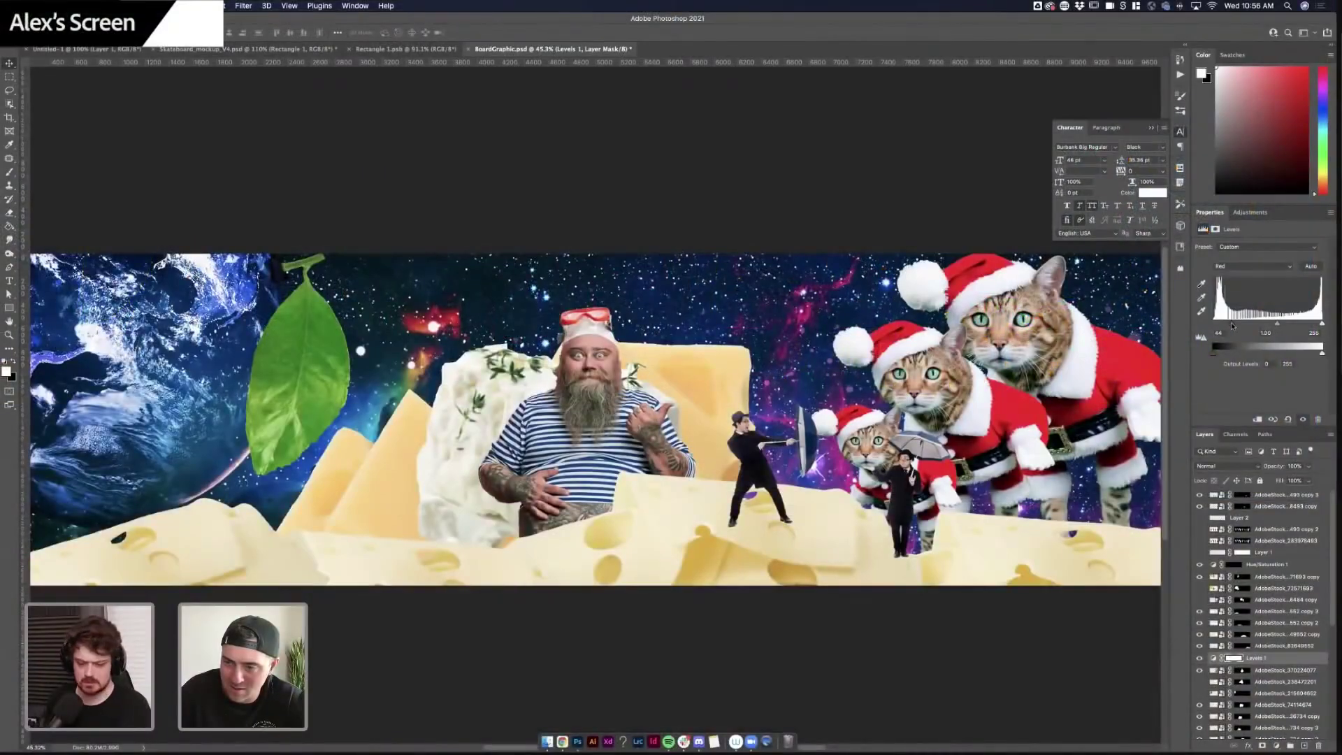
- Raise the Levels red-channel black point to 70 in the cheese banner, and clip the adjustment to the bearded man's layer
left_click_drag(1232, 325, 1243, 325)
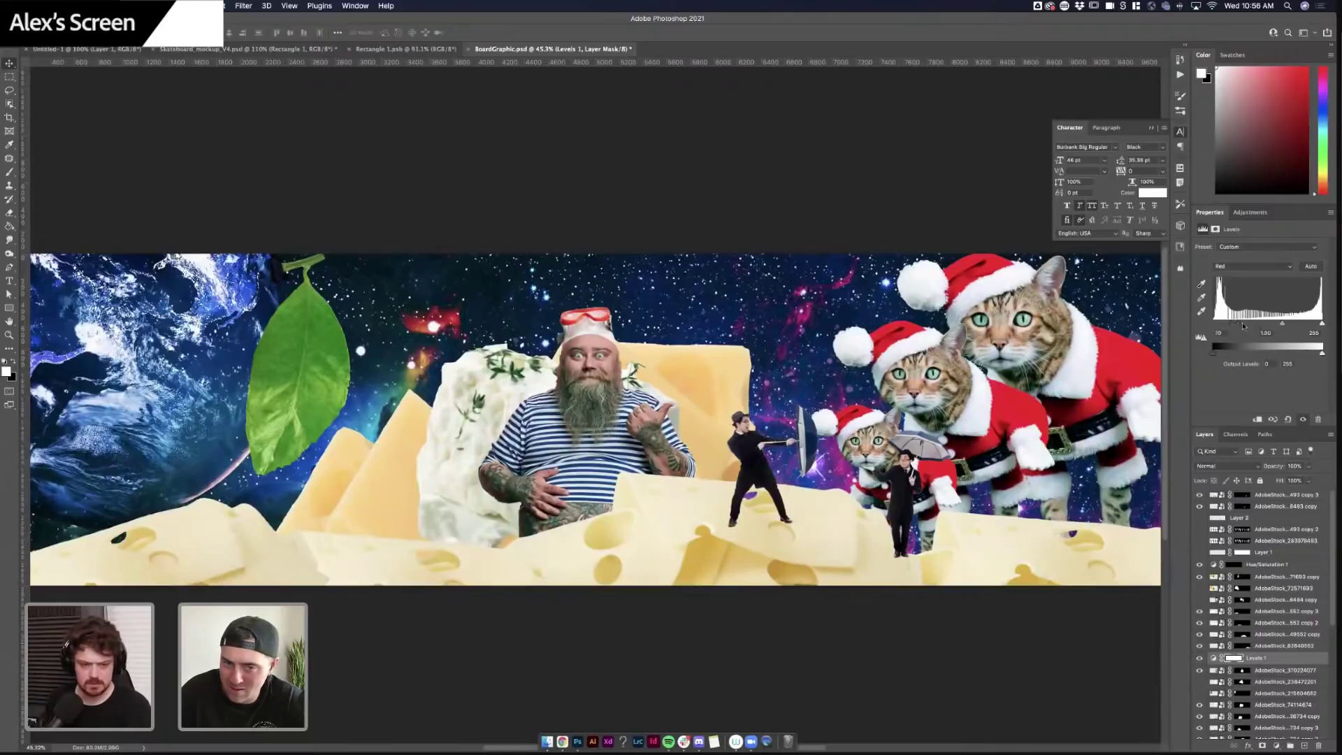
left_click(1222, 664, "alt")
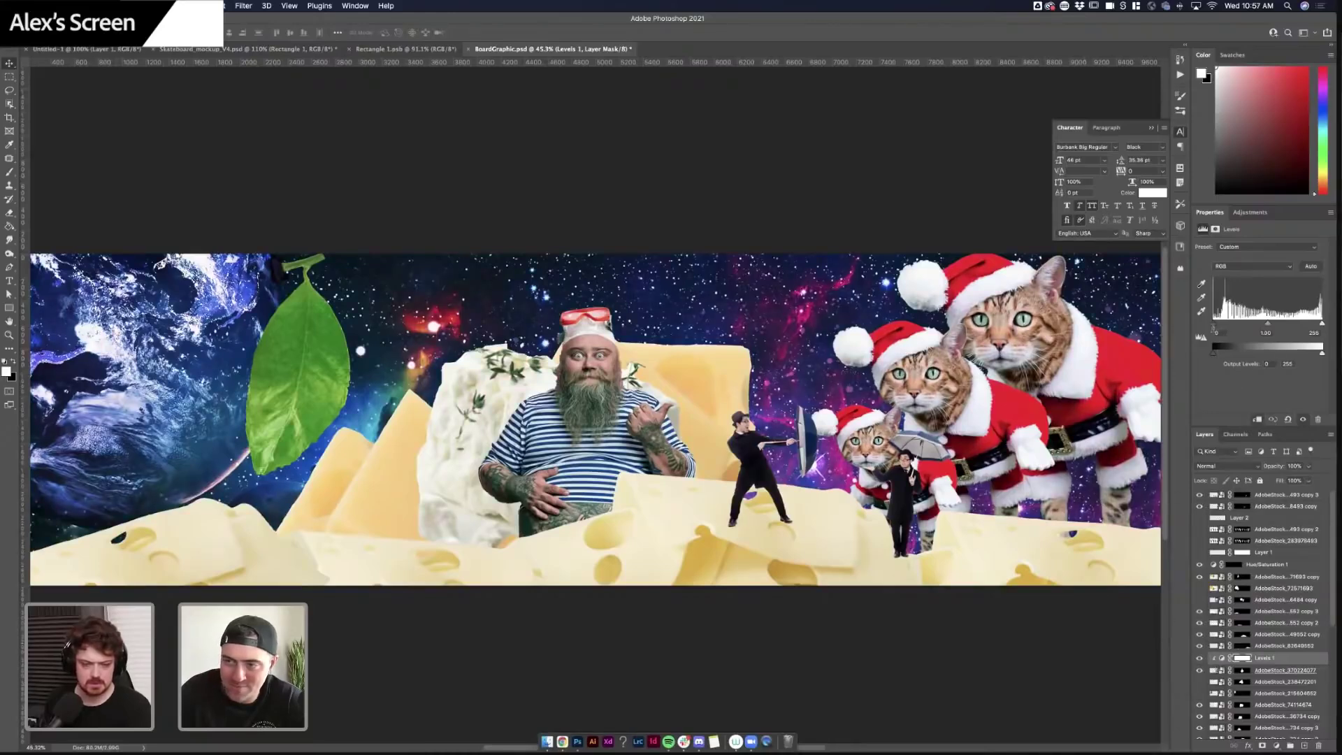
left_click(1242, 659)
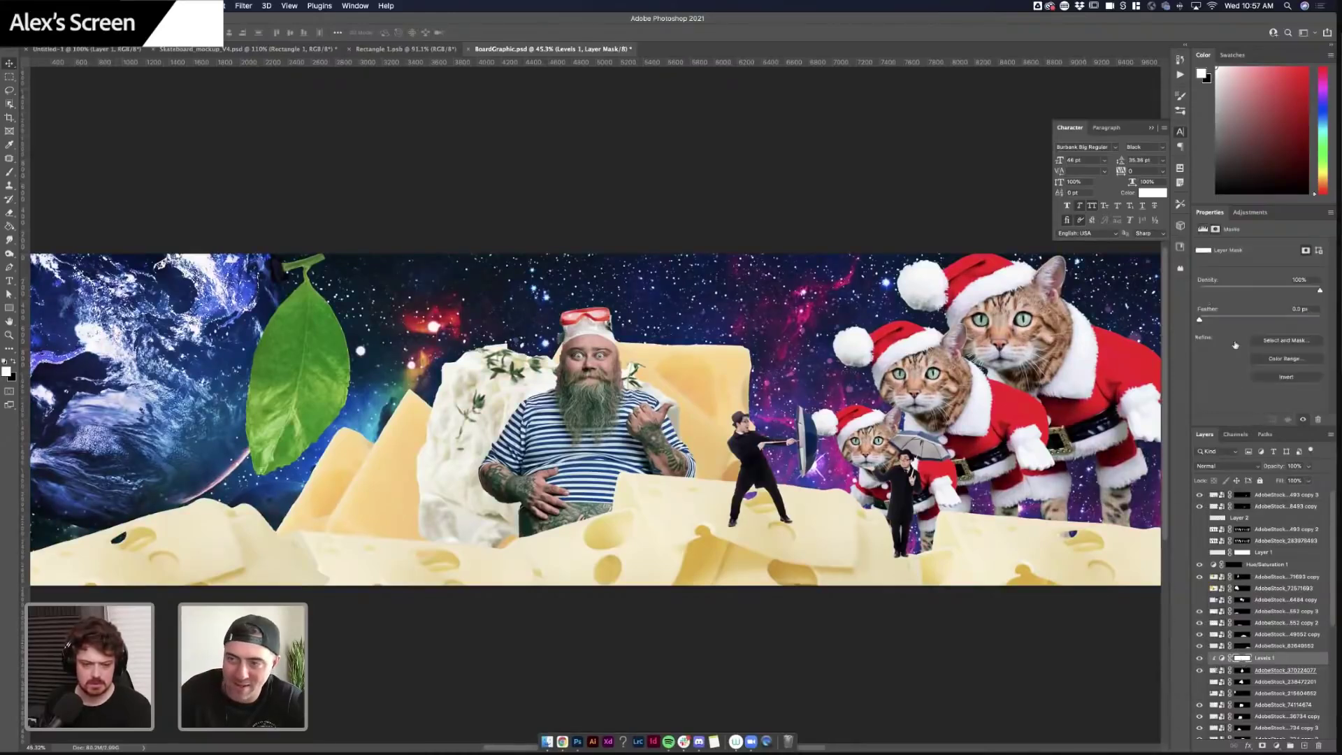
left_click(1222, 658)
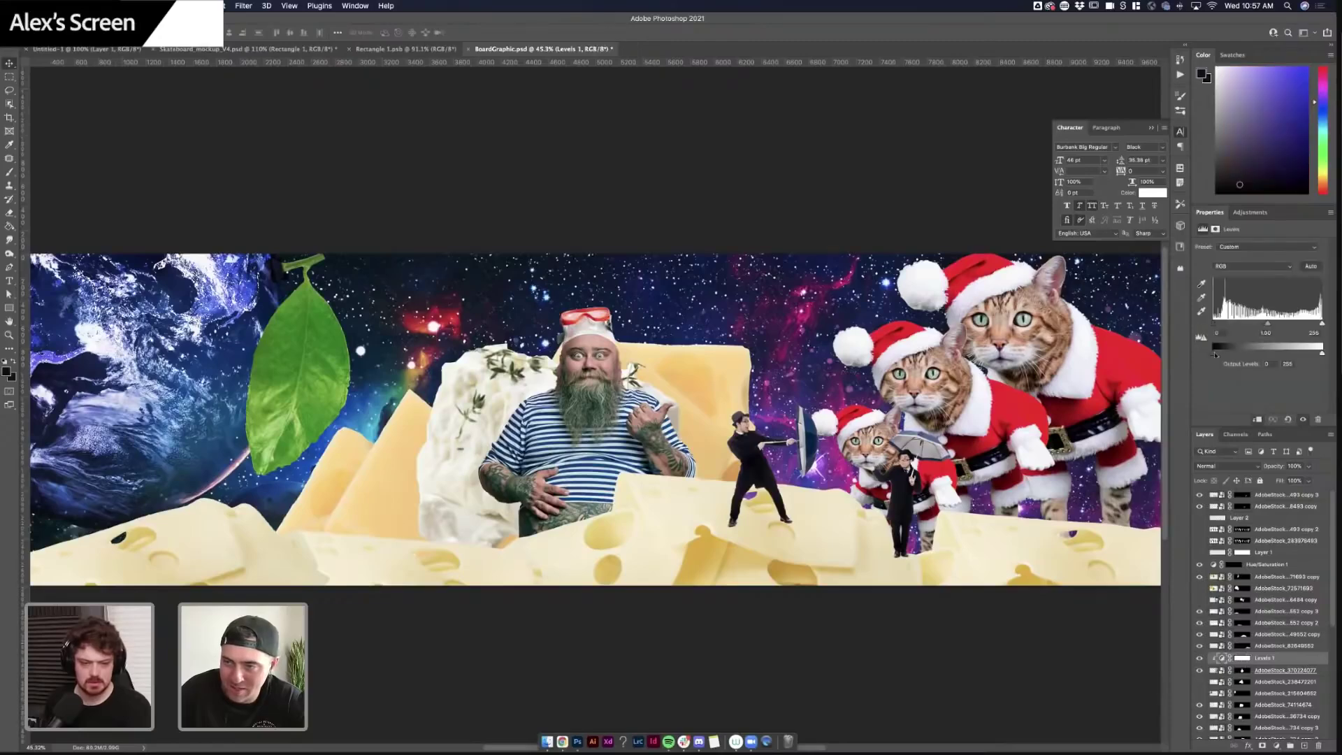
left_click_drag(1234, 353, 1235, 354)
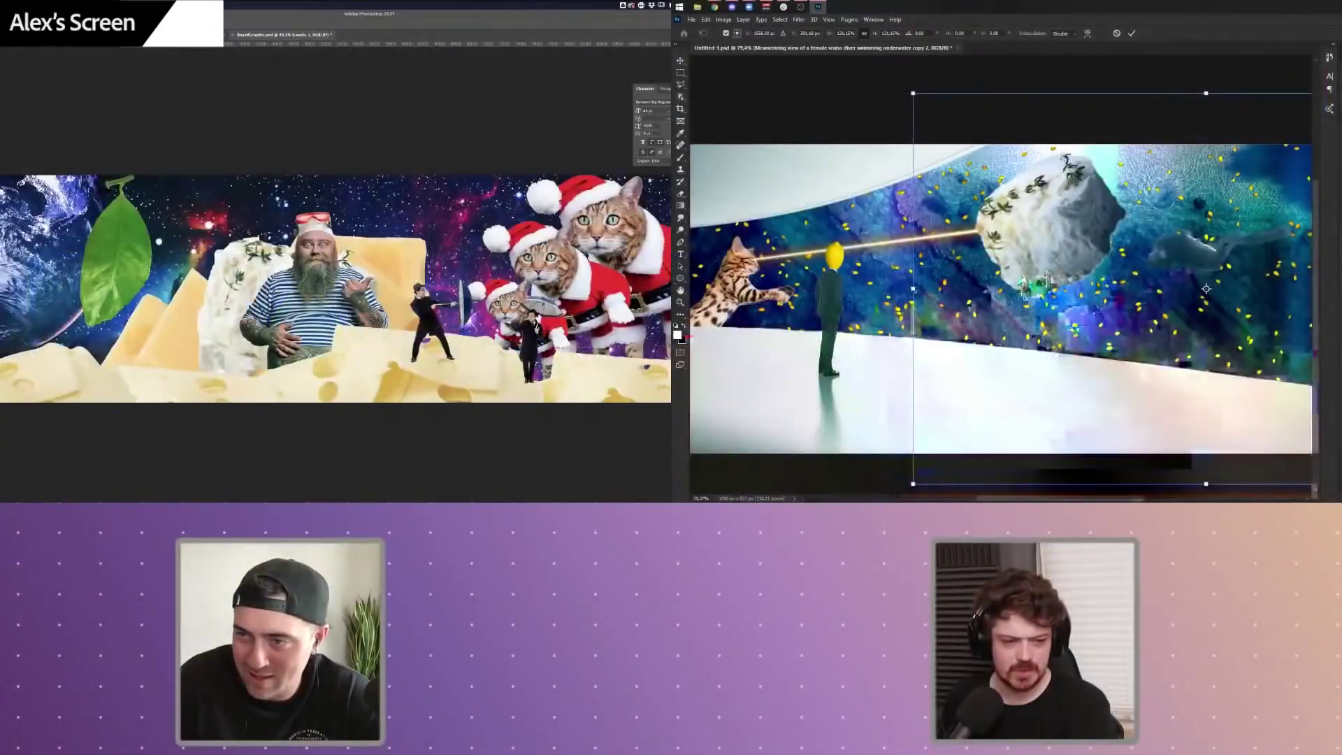
- Enlarge the scuba diver in the lemon-head scene and place it just right of the feta rock
left_click_drag(915, 290, 836, 290)
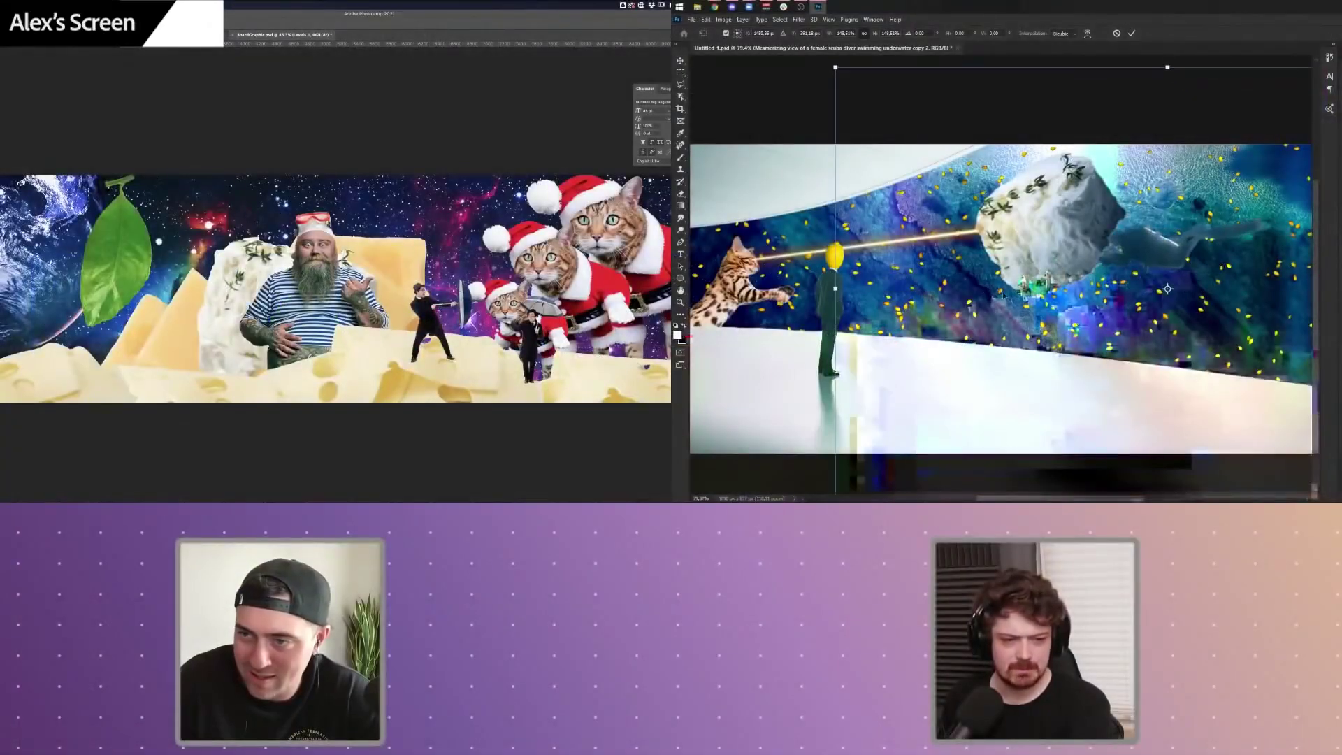
left_click_drag(1003, 293, 1032, 297)
key("Return")
key("w")
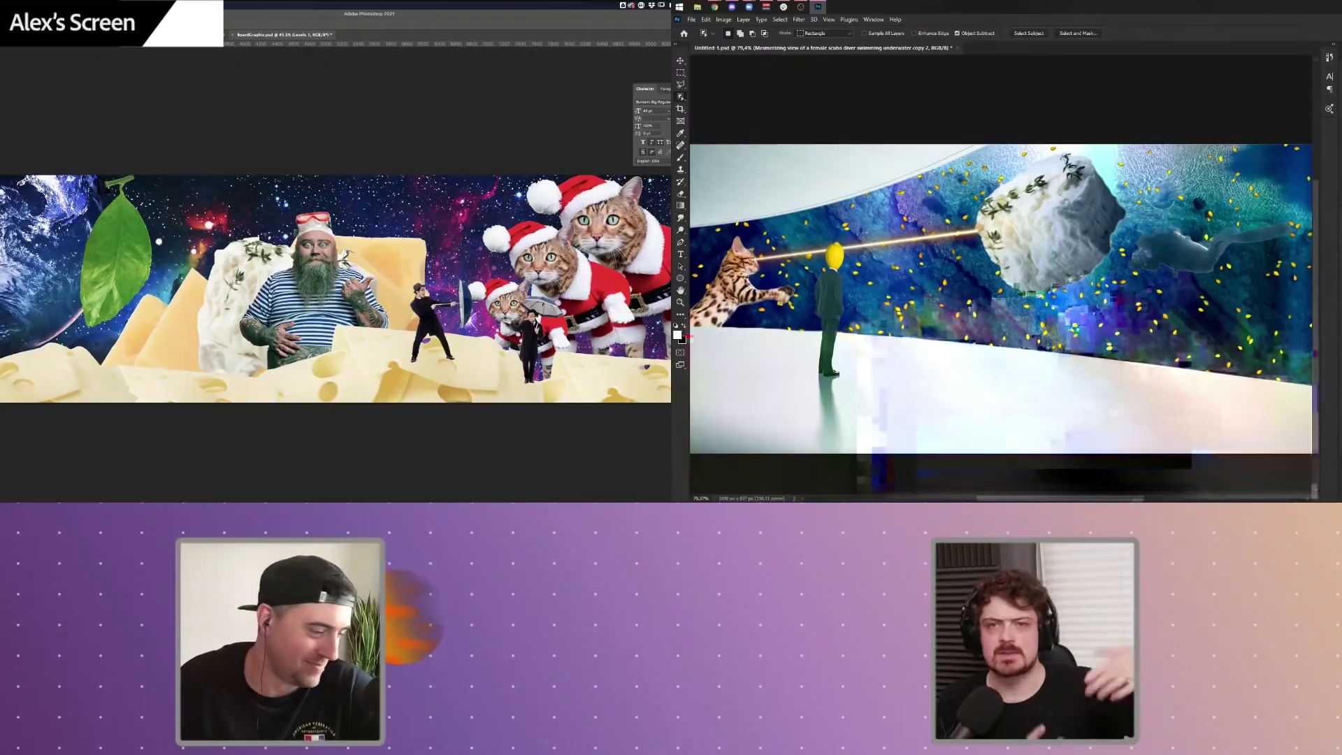
- Rasterize the scuba diver layer and inspect the cut-out both on its own and within the full scene
key("super+Tab")
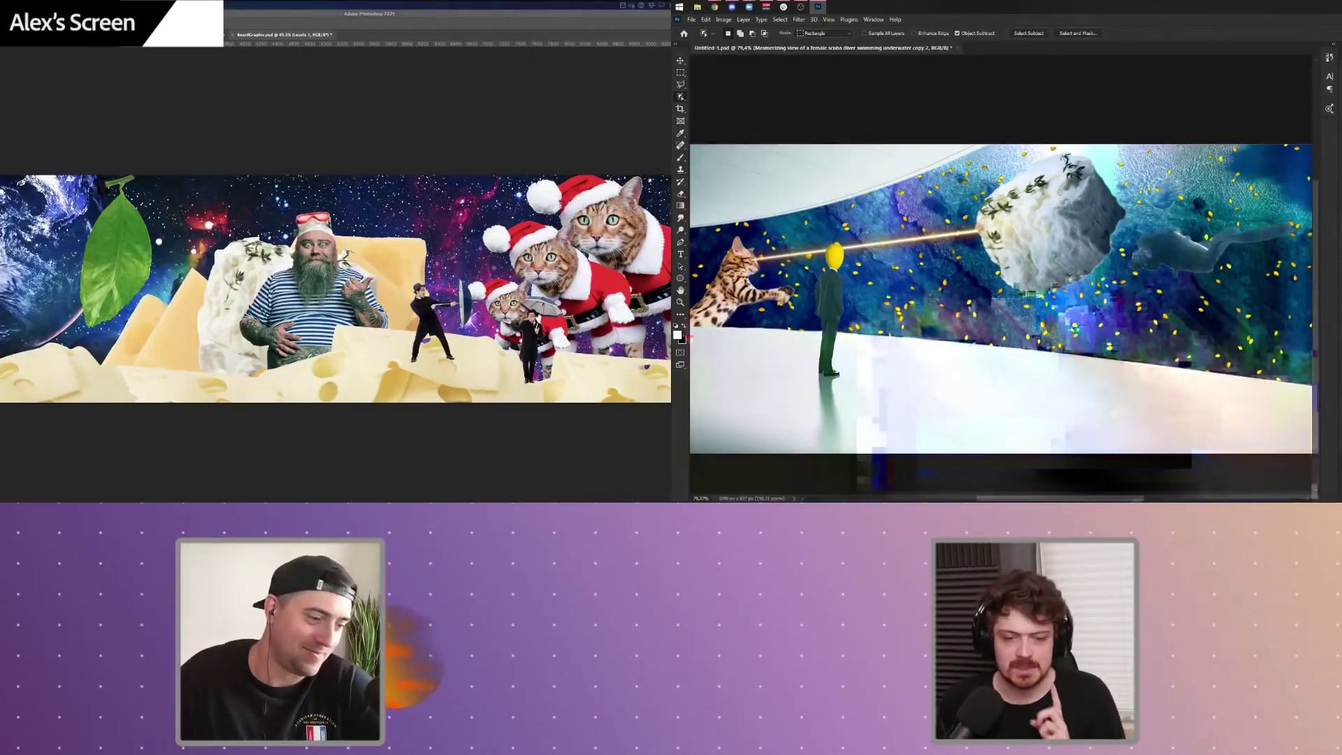
right_click(1339, 266)
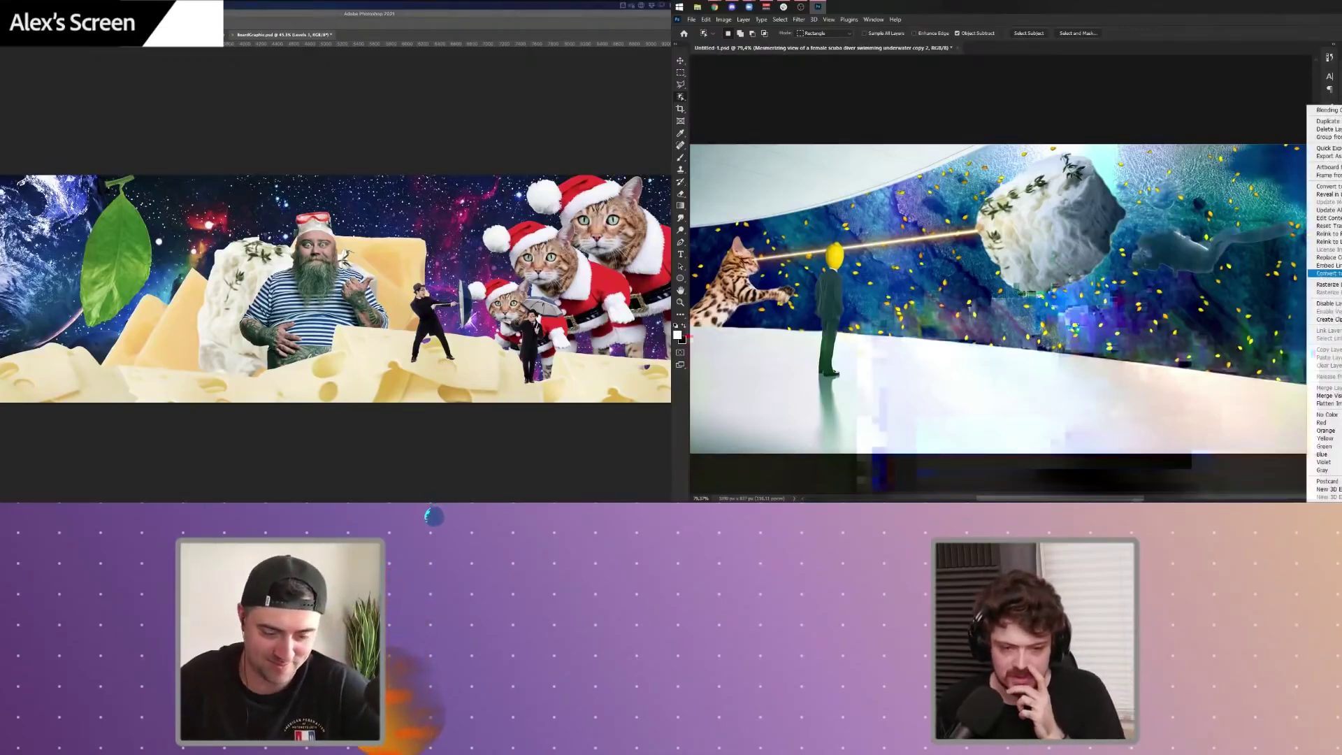
left_click(1328, 285)
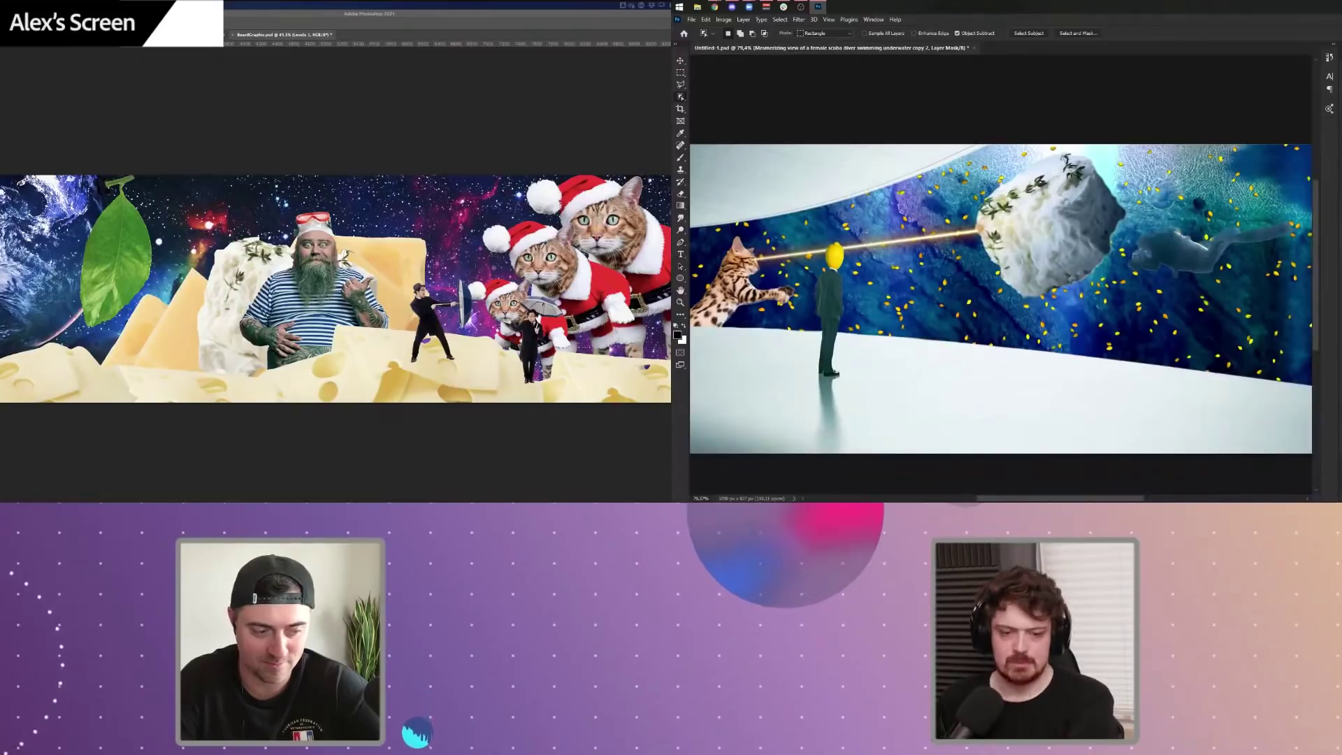
scroll(1309, 256, "up", 3)
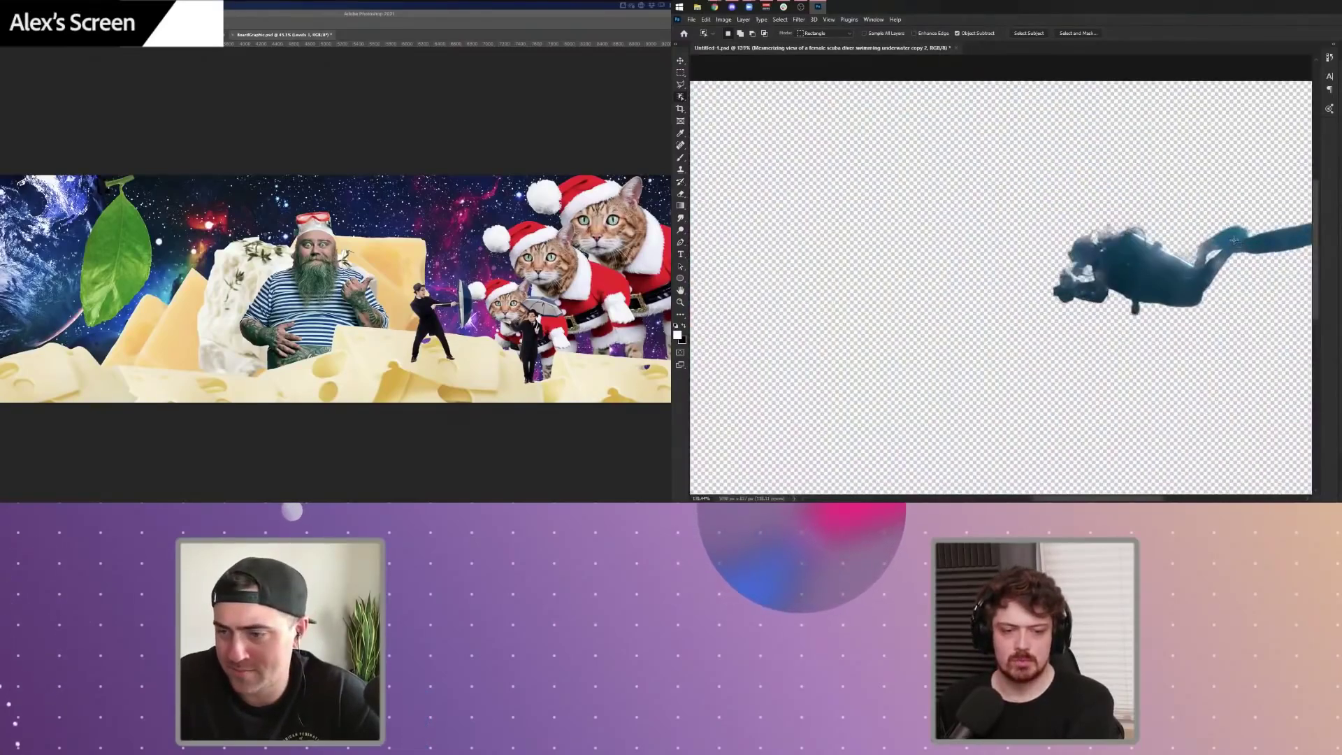
scroll(1308, 256, "down", 6)
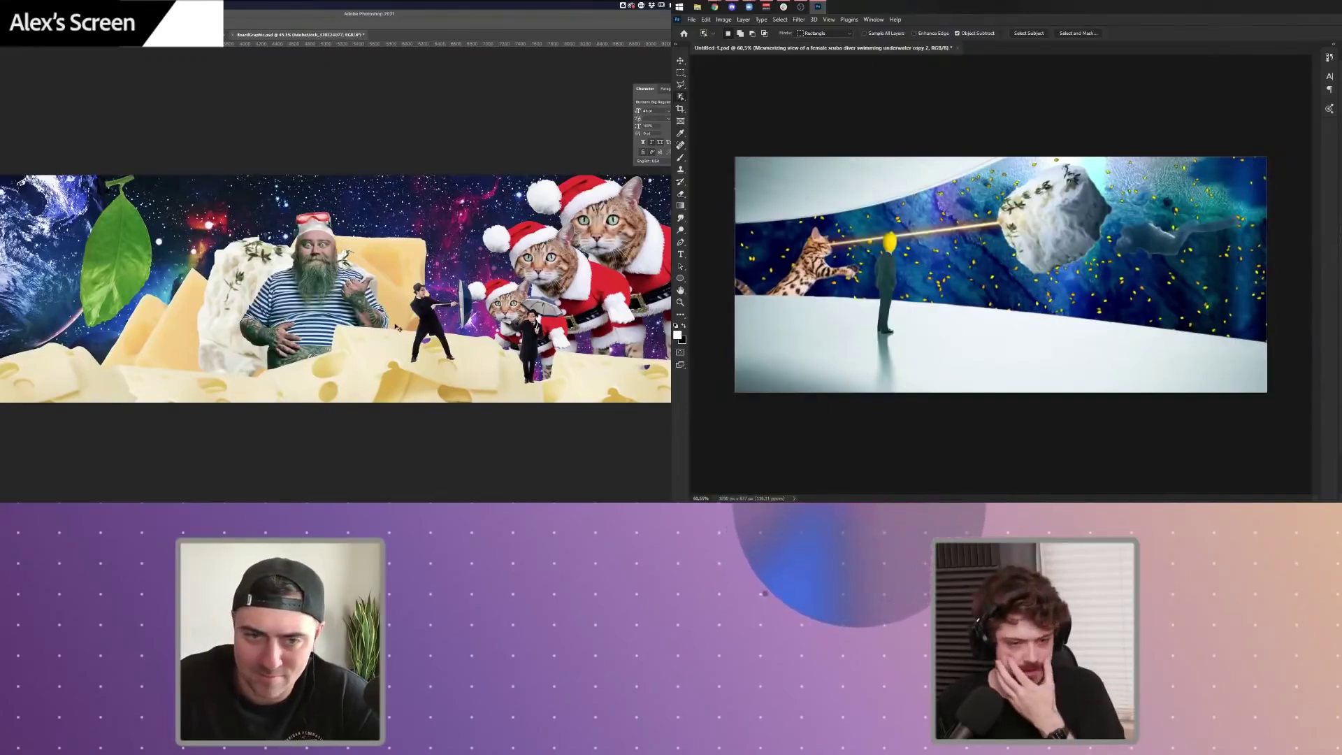
- Shift the bearded man in the striped shirt slightly right and upward between the cheese pieces
left_click_drag(348, 277, 370, 262)
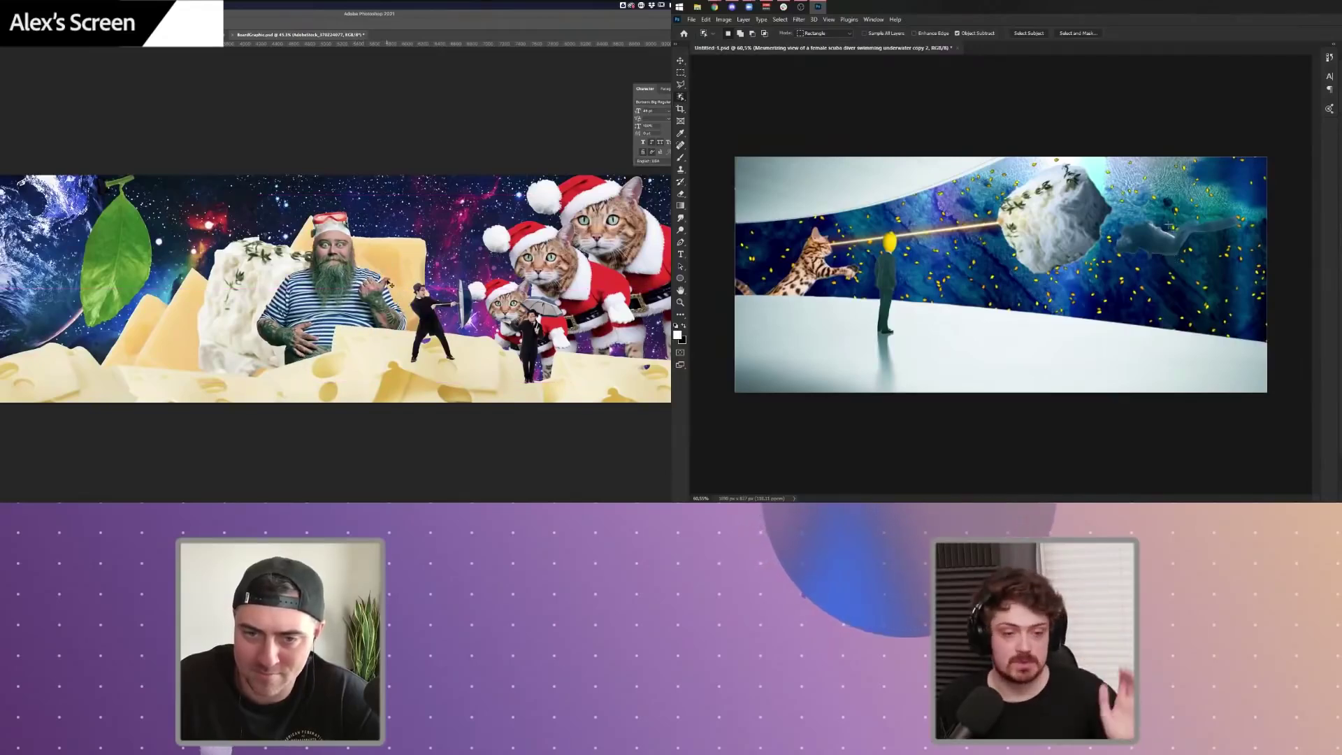
scroll(384, 279, "up", 10)
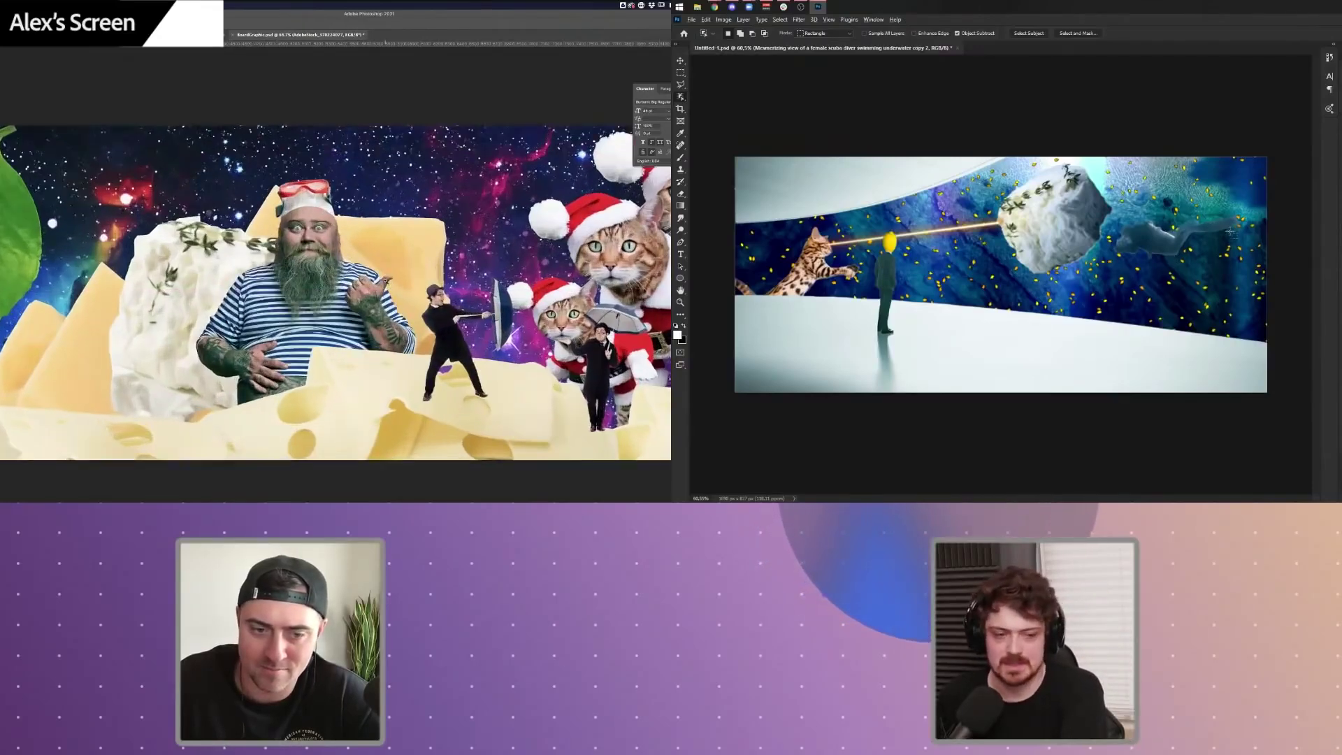
scroll(1187, 241, "up", 5)
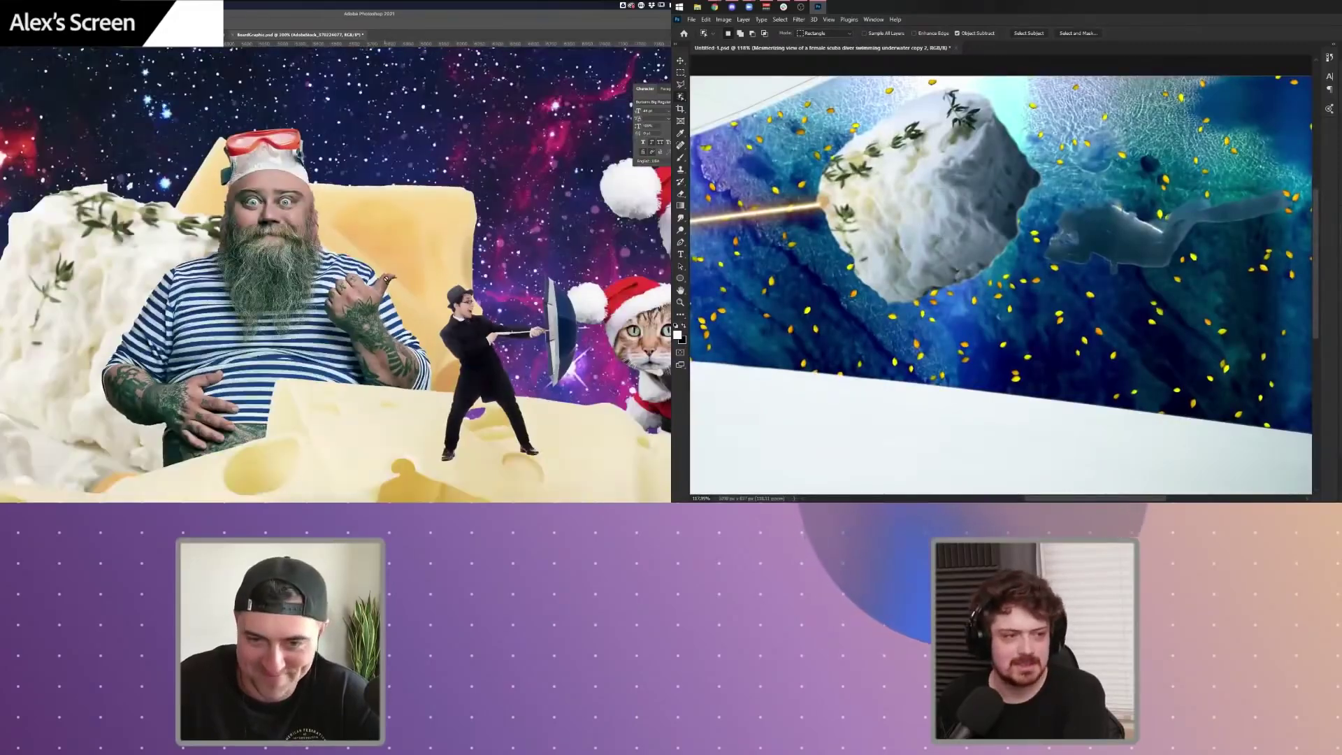
- Start Puppet Warp on the diver cut-out layer and pin the diver's upper body, hip and fins
left_click(682, 61)
left_click(743, 19)
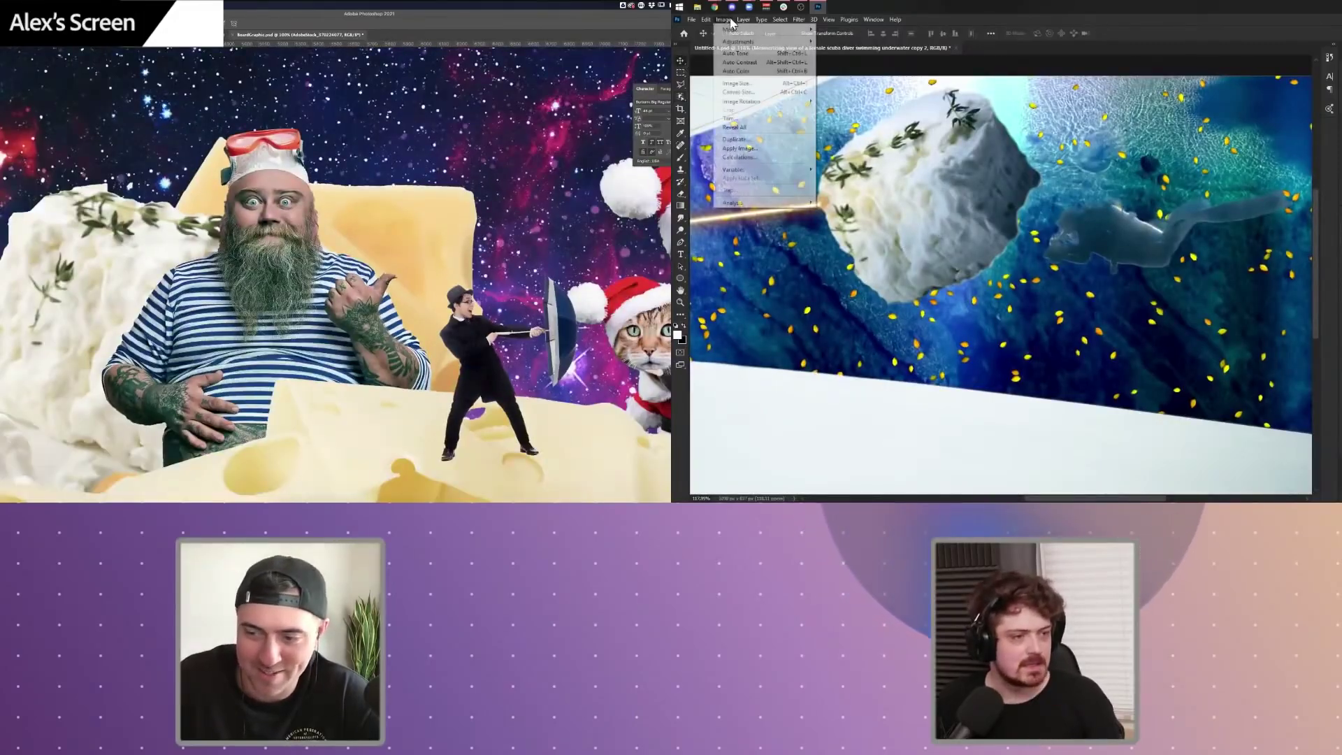
mouse_move(706, 20)
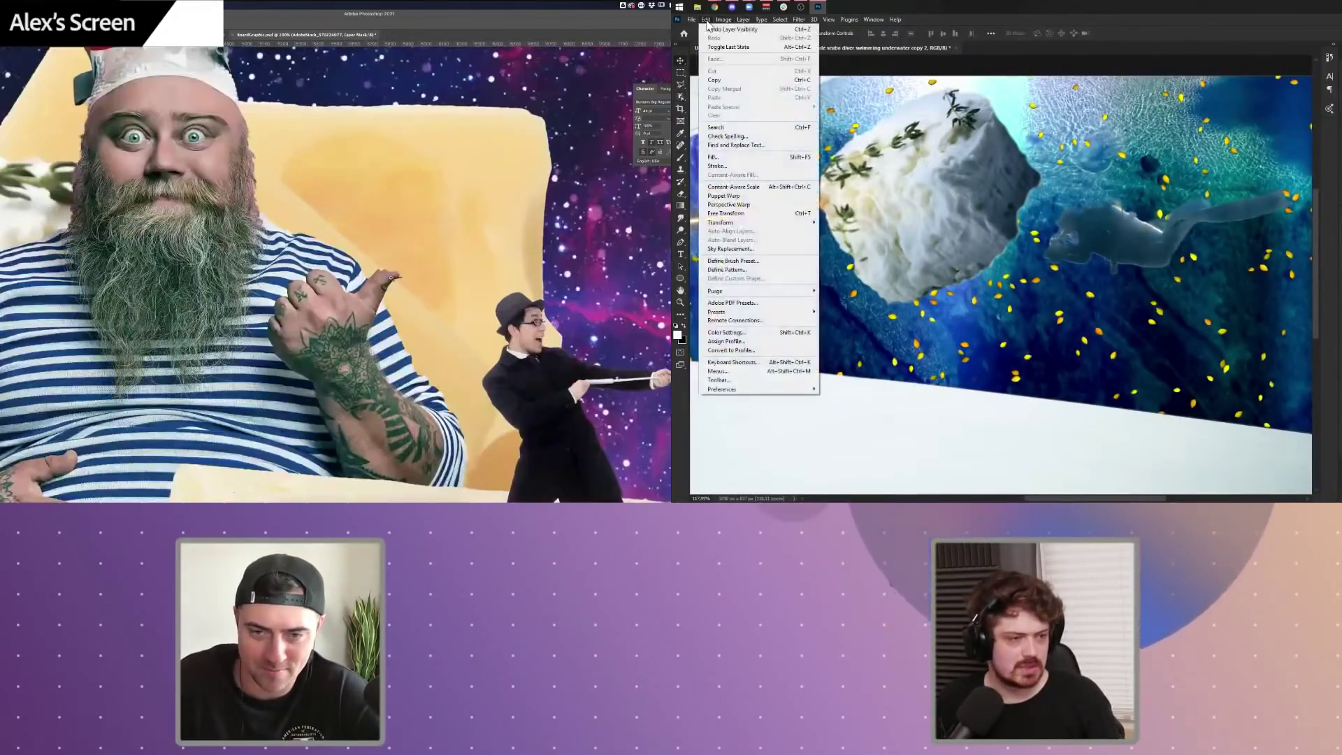
left_click(745, 198)
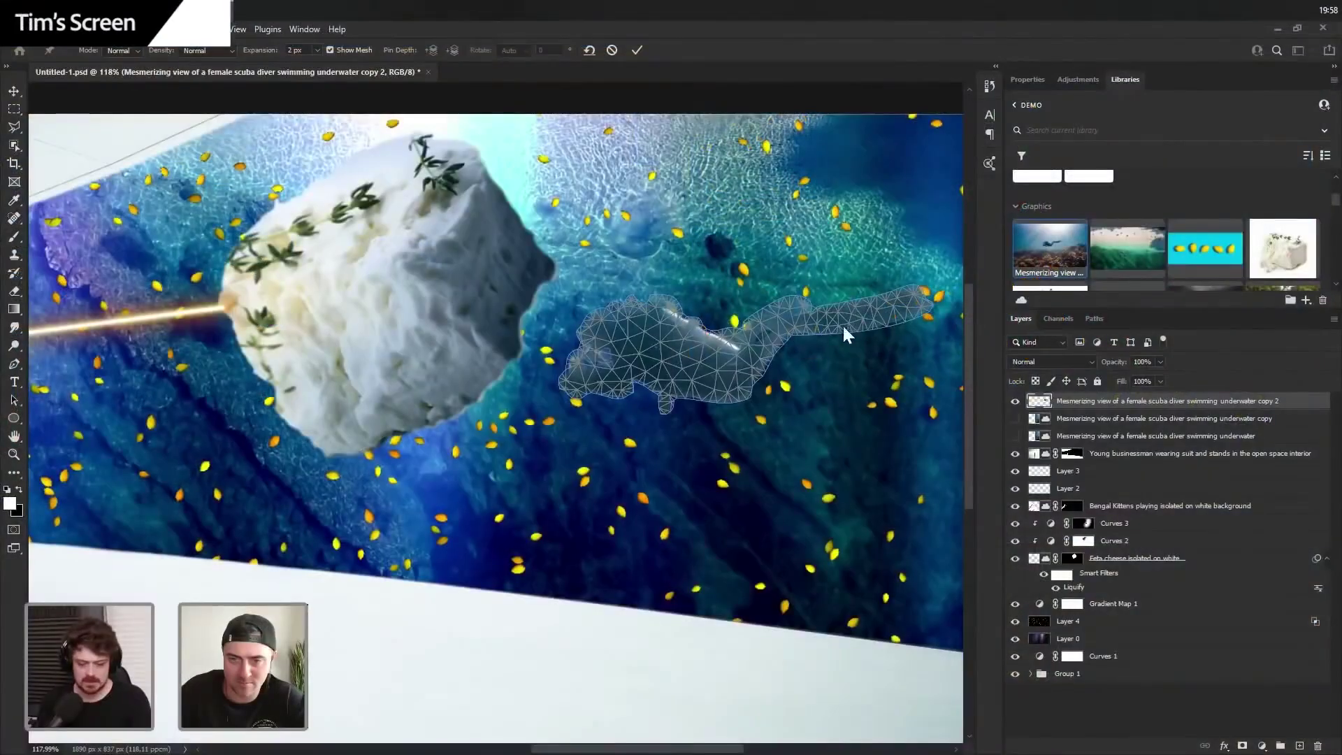
scroll(842, 325, "up", 3)
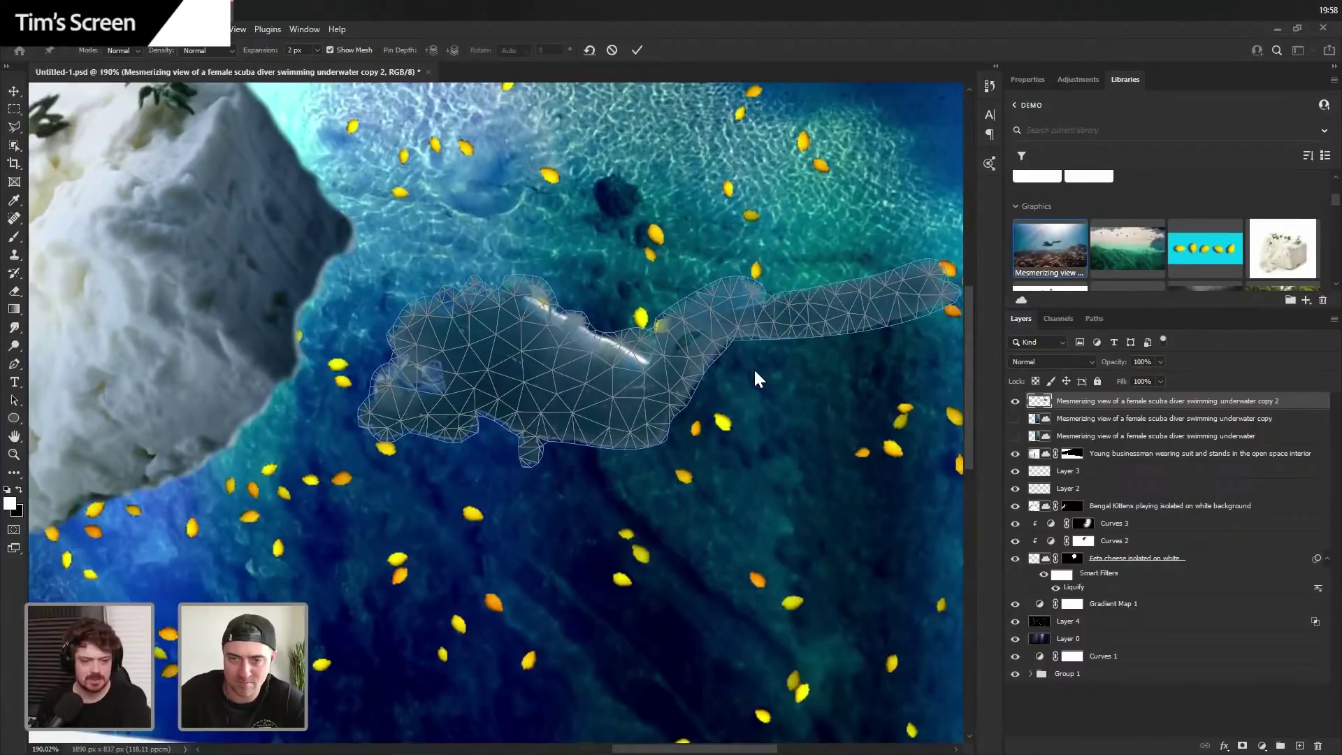
left_click_drag(743, 365, 642, 370)
left_click(386, 377)
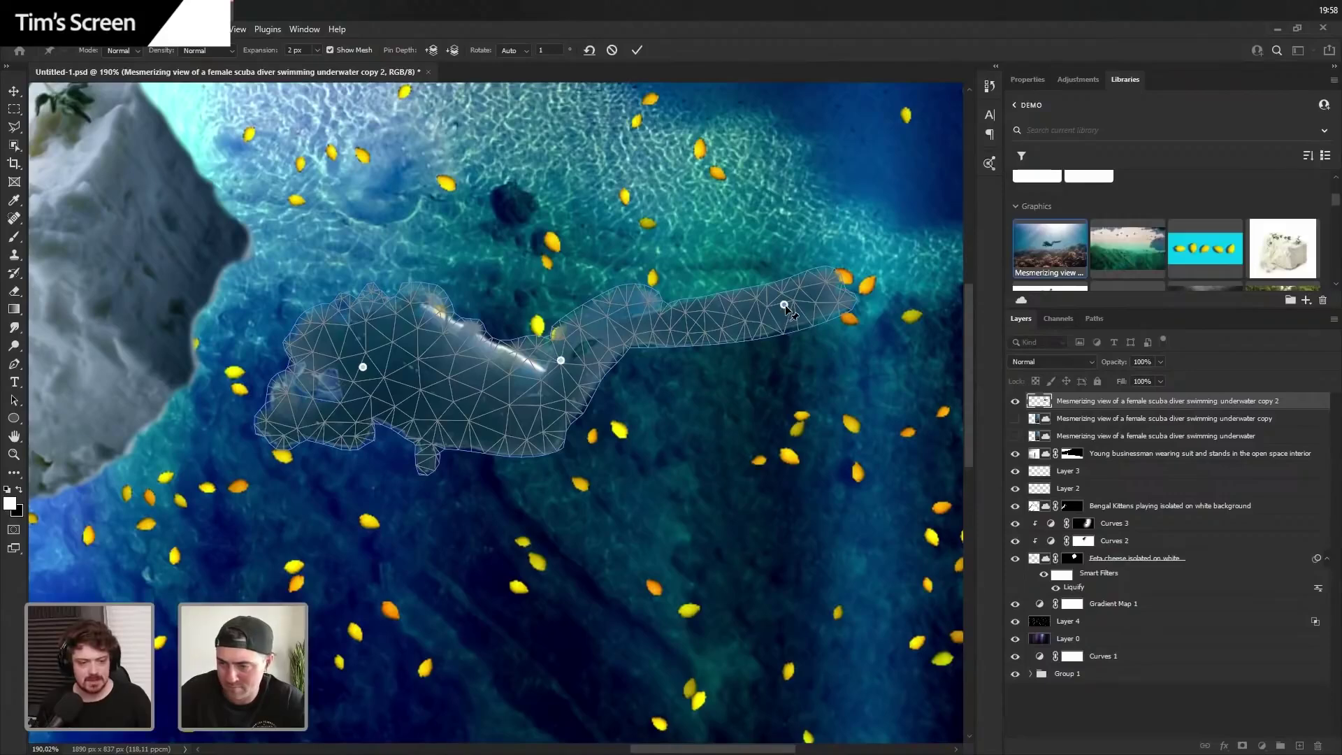
left_click_drag(786, 308, 727, 271)
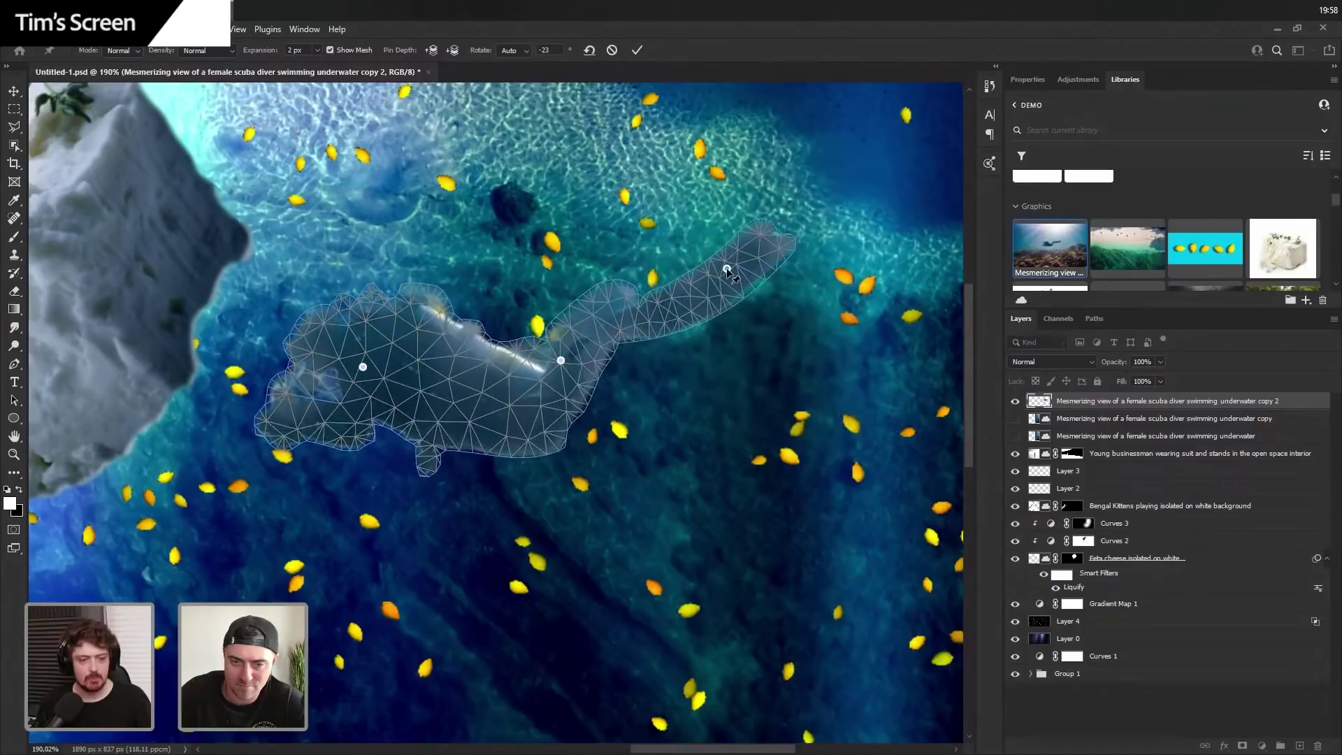
key("ctrl+z")
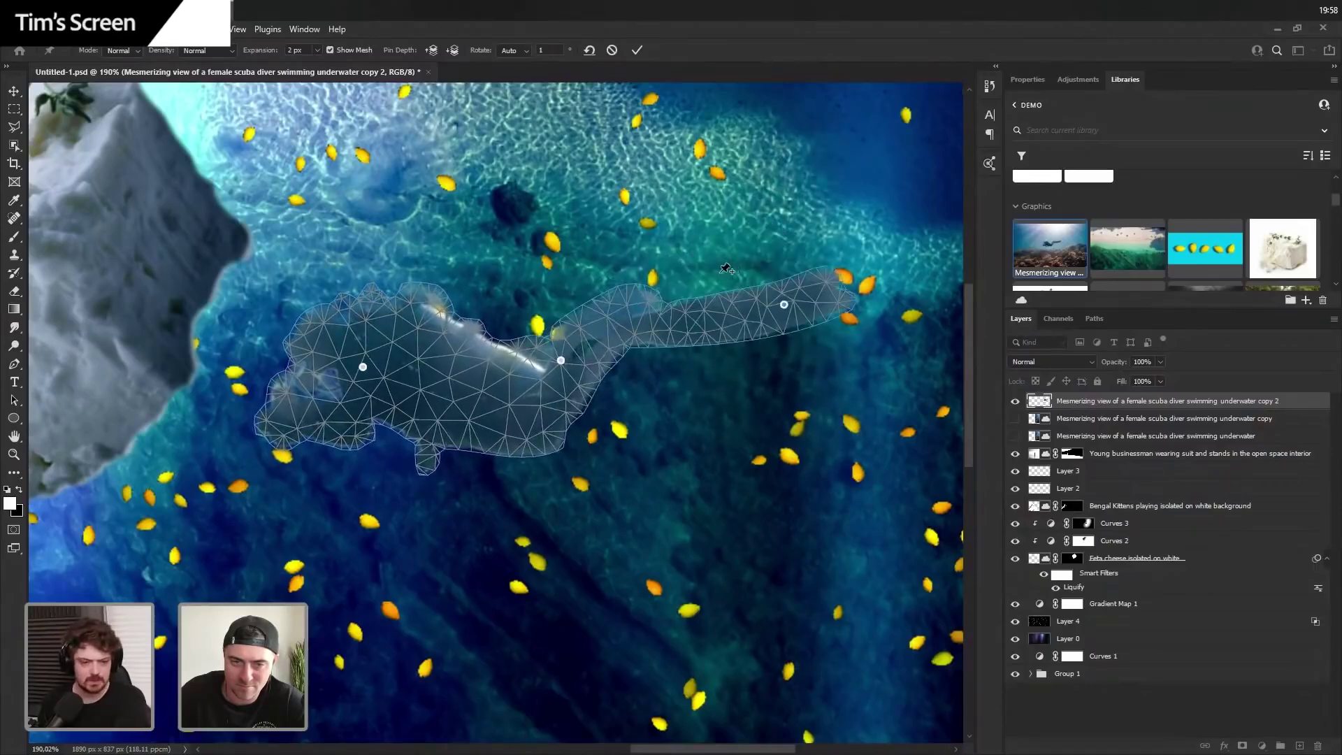
key("alt")
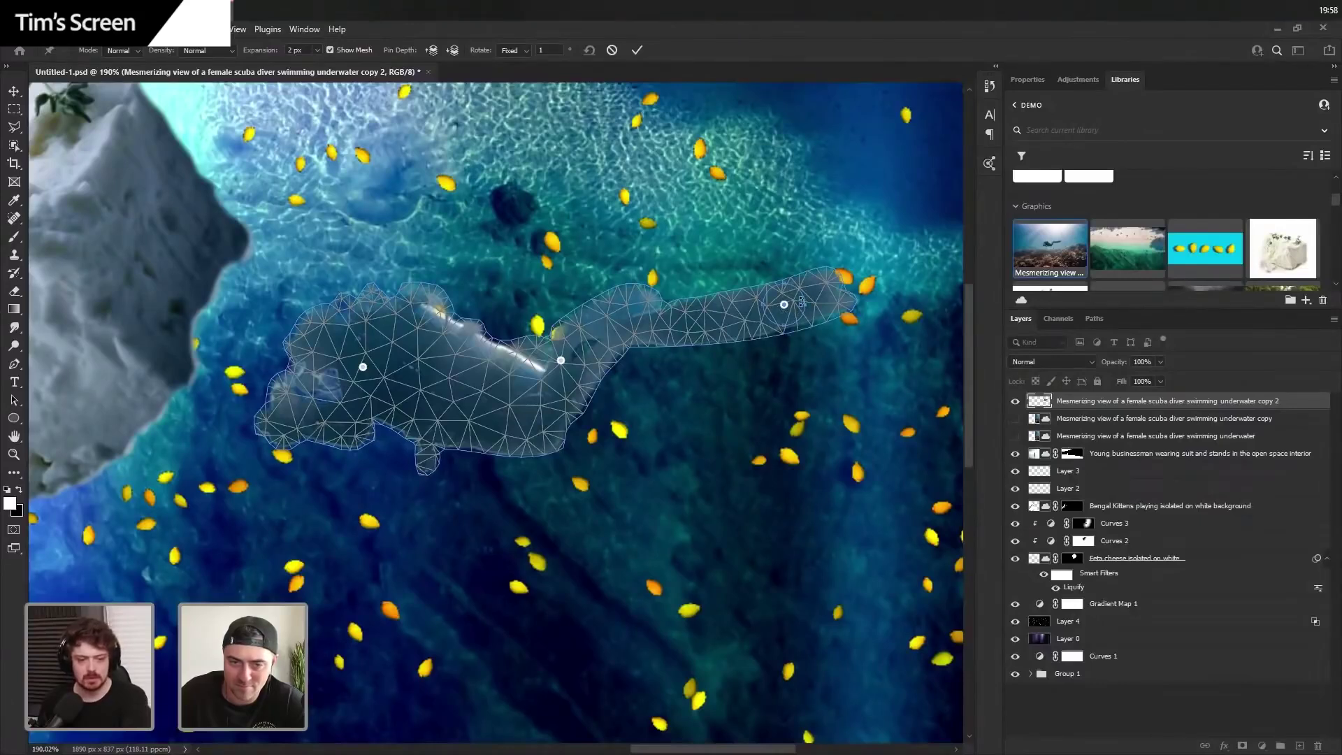
- Bend the diver's legs and fins upward and inward, raise the upper body slightly, and apply the puppet warp
left_click_drag(812, 295, 767, 276)
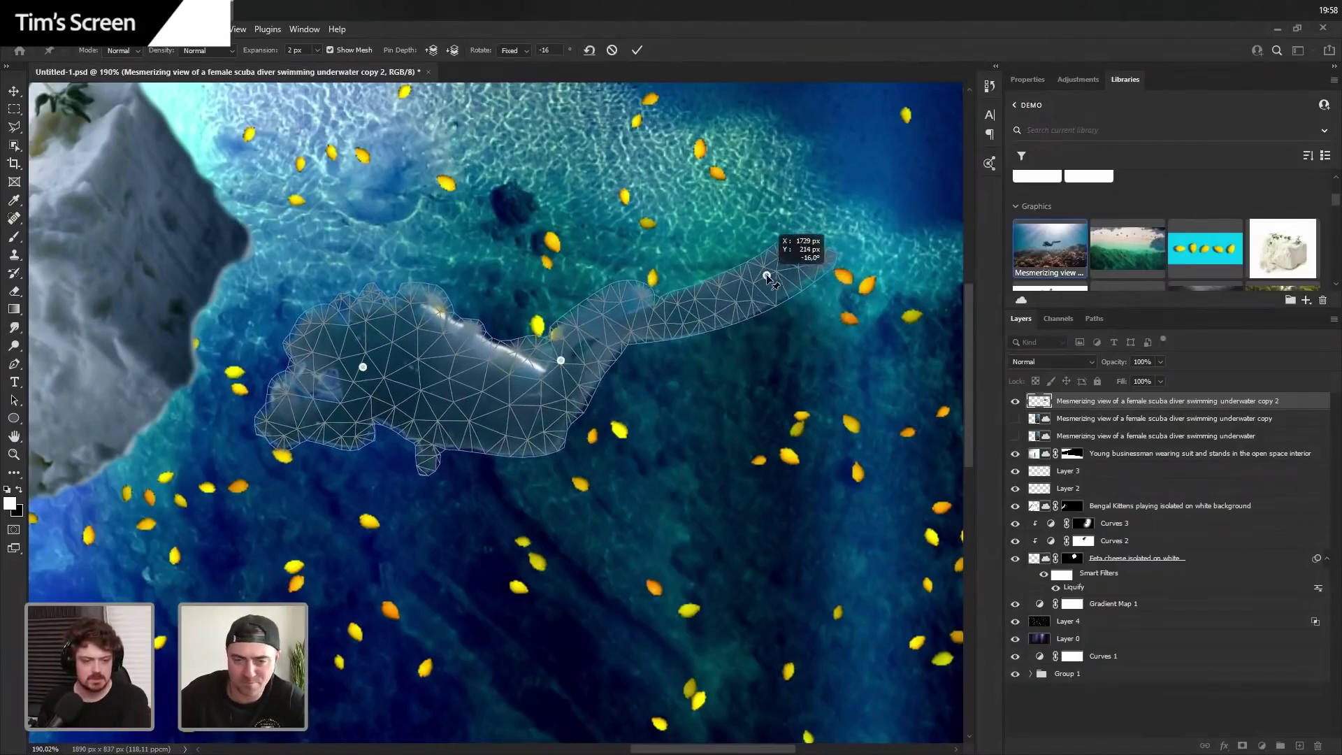
left_click_drag(363, 367, 368, 350)
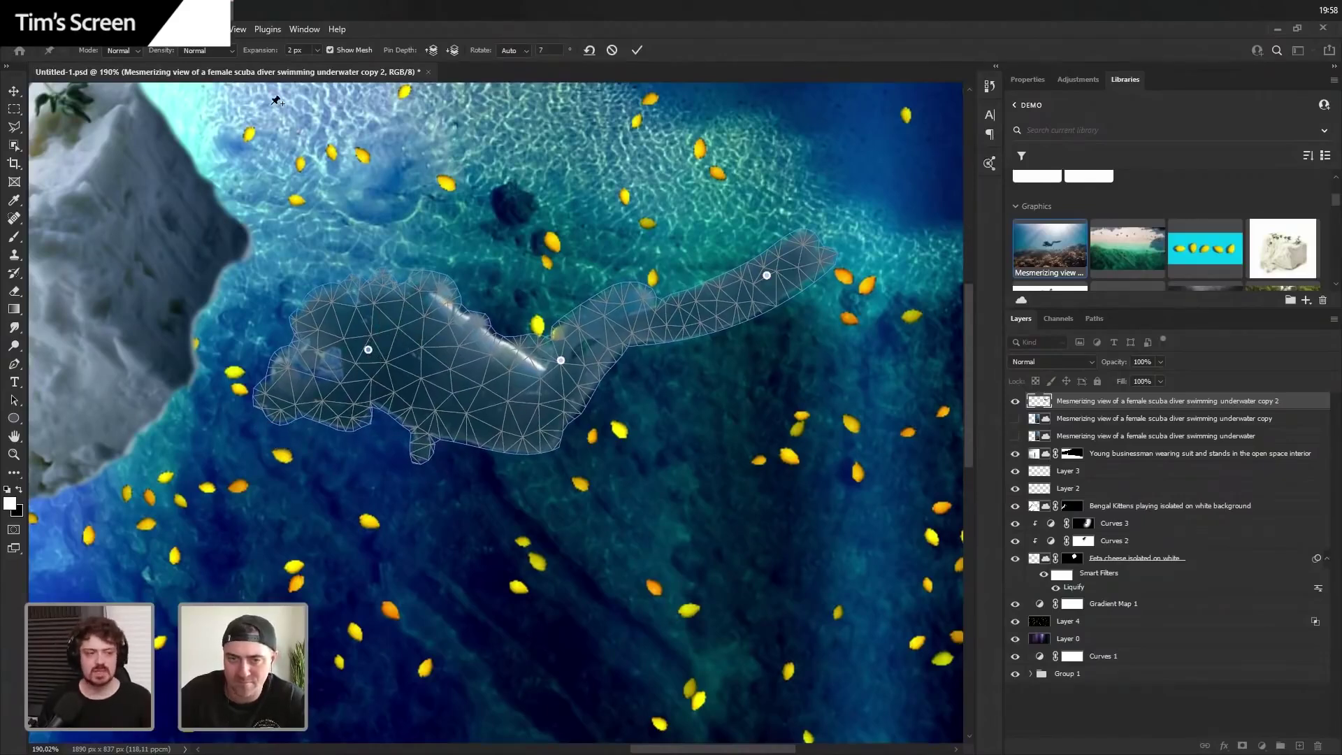
left_click(518, 52)
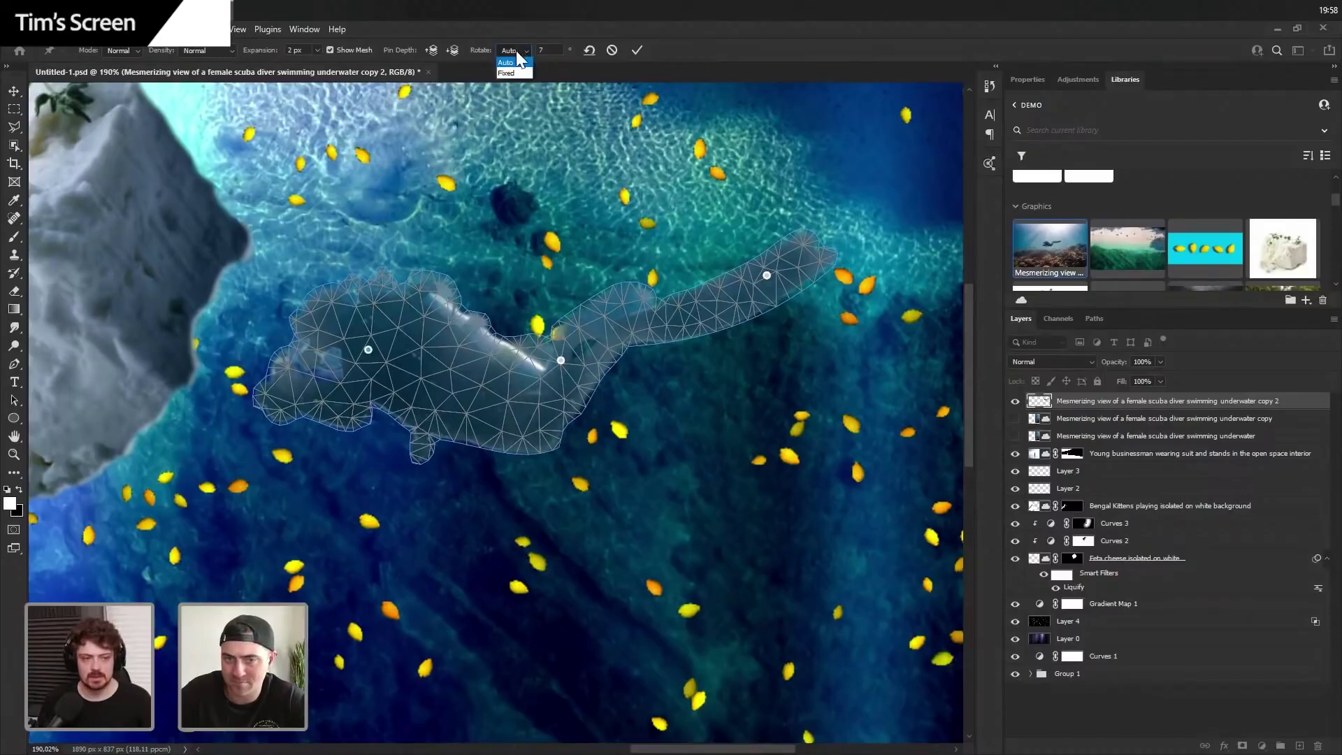
left_click(506, 72)
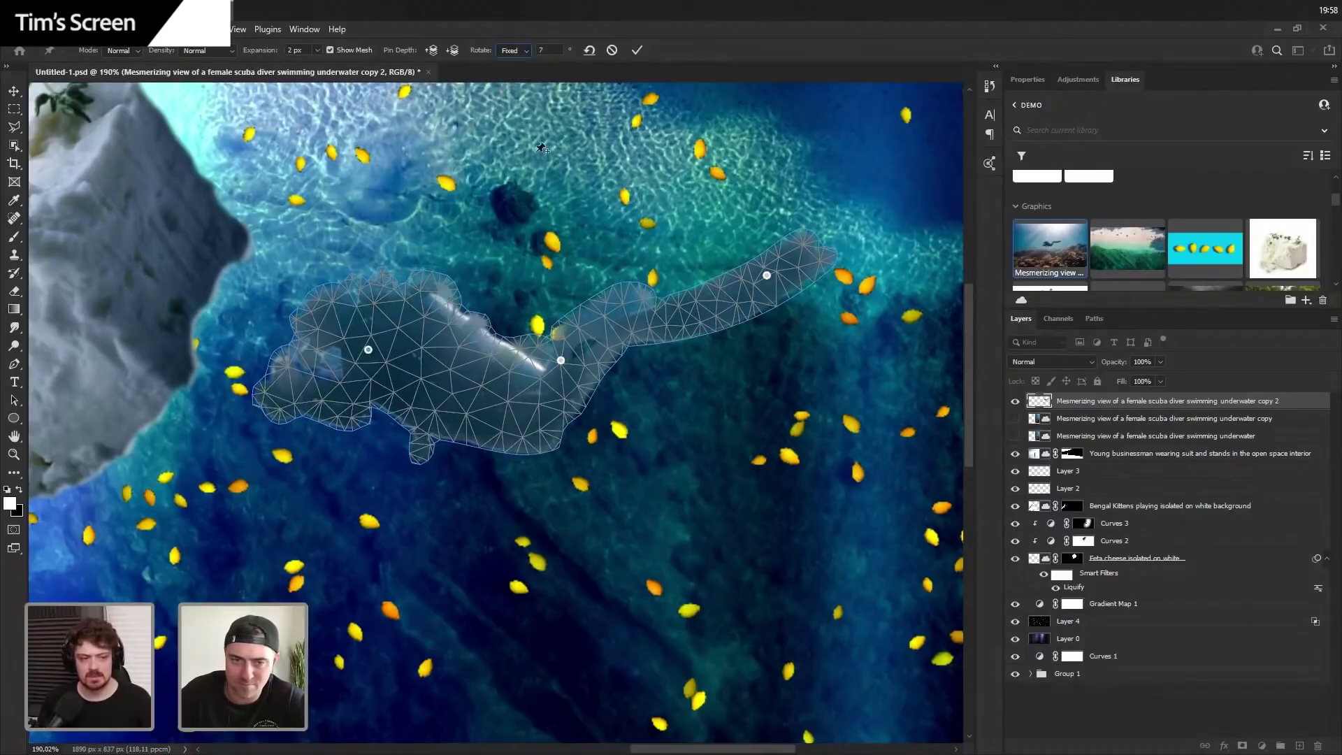
left_click_drag(767, 276, 700, 270)
left_click(510, 51)
left_click(506, 63)
left_click(637, 51)
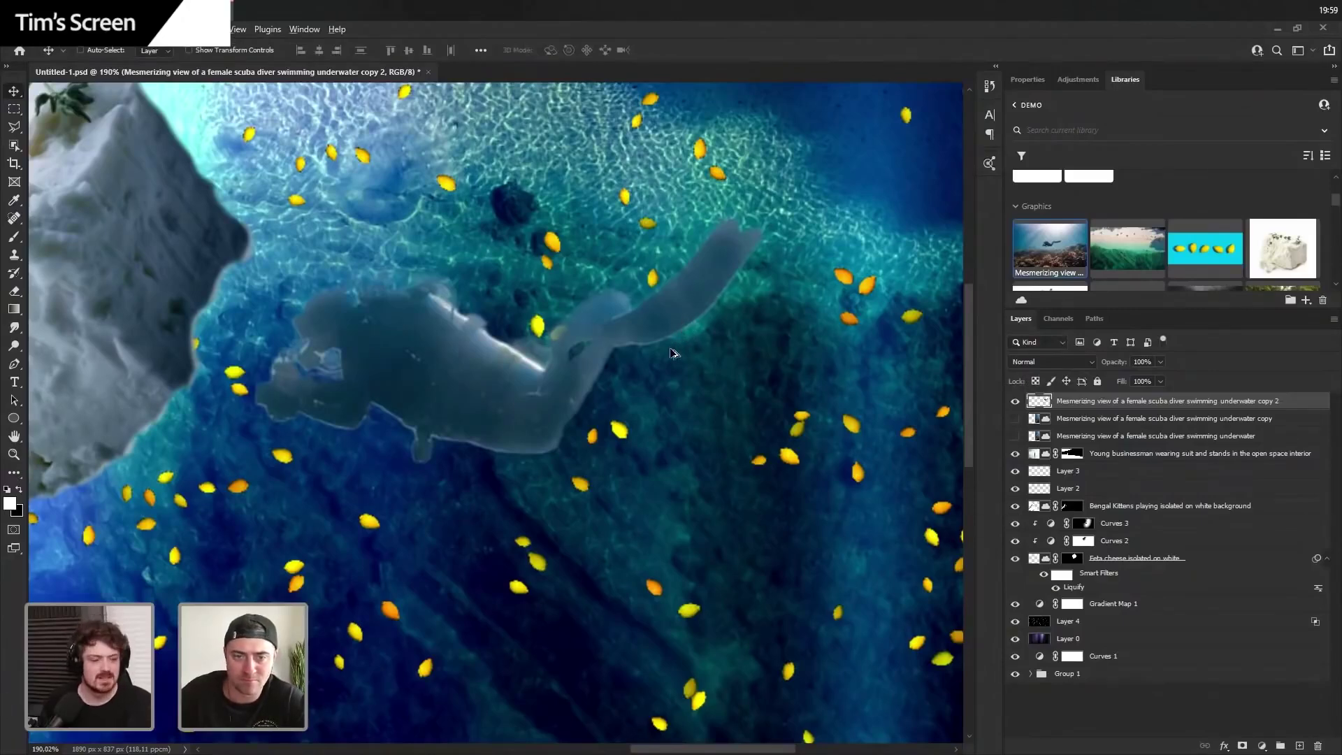
- Move the diver up and to the right beside the feta rock and rotate it to about -14.25°
scroll(671, 353, "down", 3)
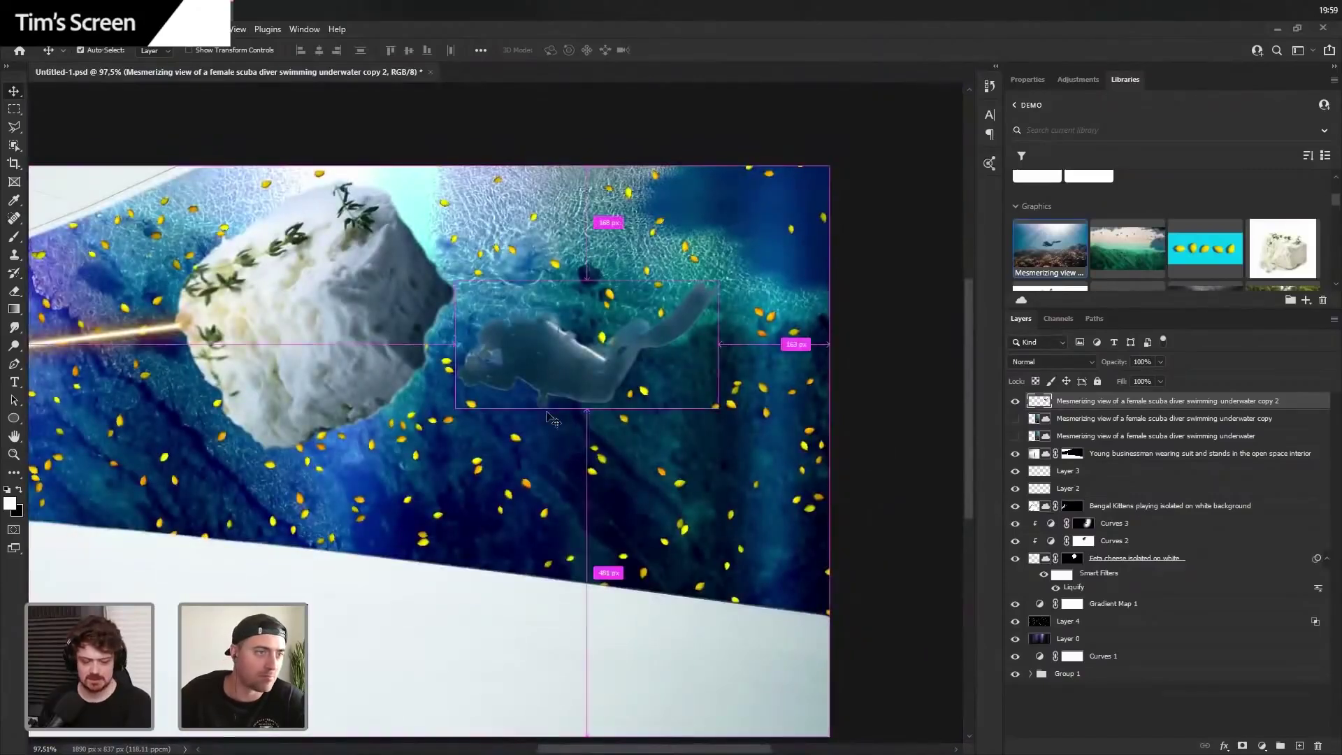
key("ctrl+t")
left_click_drag(590, 339, 620, 341)
left_click_drag(807, 497, 803, 455)
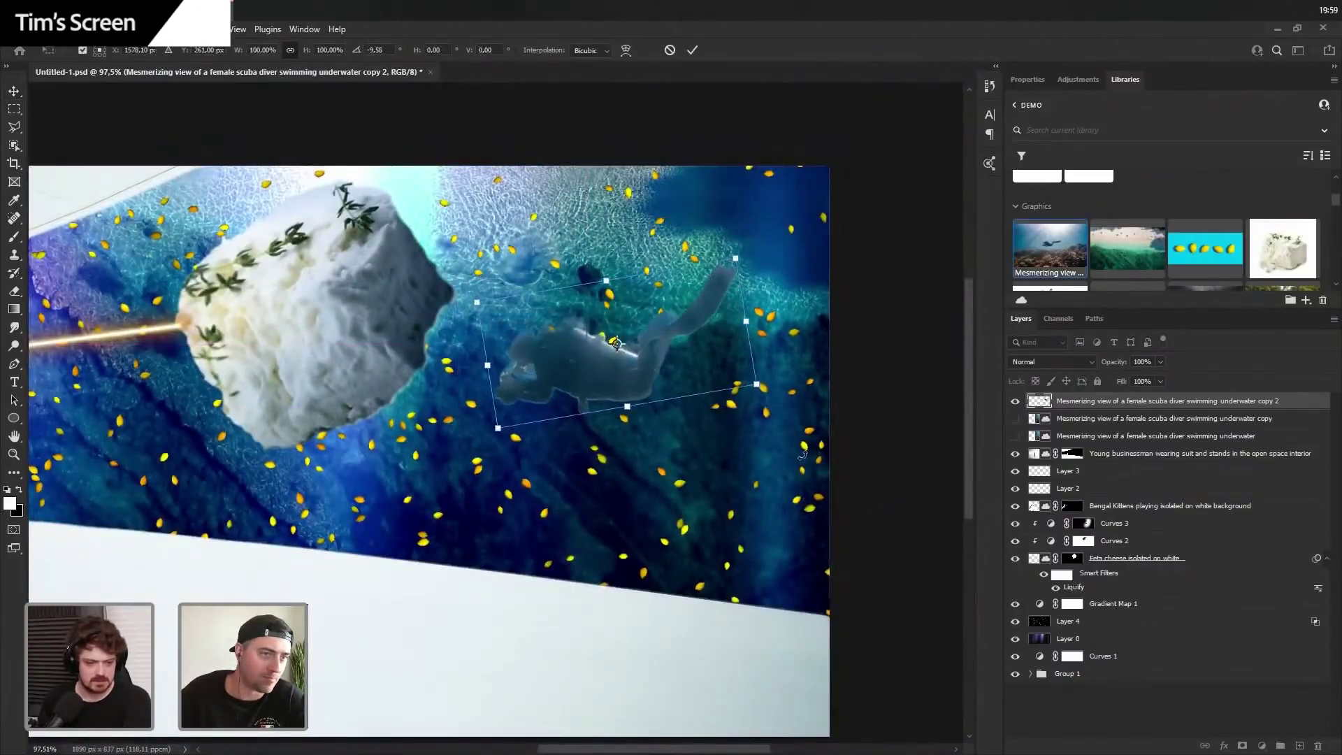
left_click_drag(590, 363, 591, 329)
mouse_move(708, 441)
left_mouse_down()
mouse_move(726, 424)
mouse_move(711, 432)
left_mouse_up()
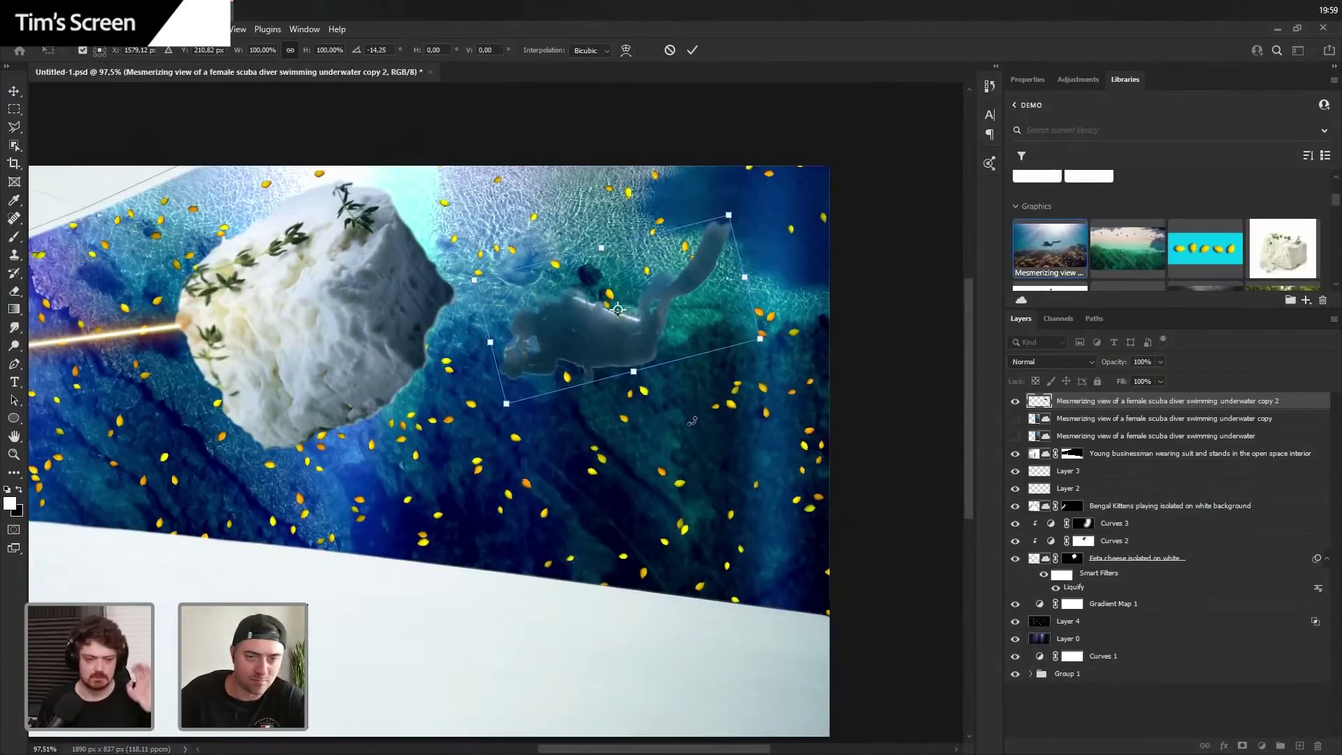
key("Return")
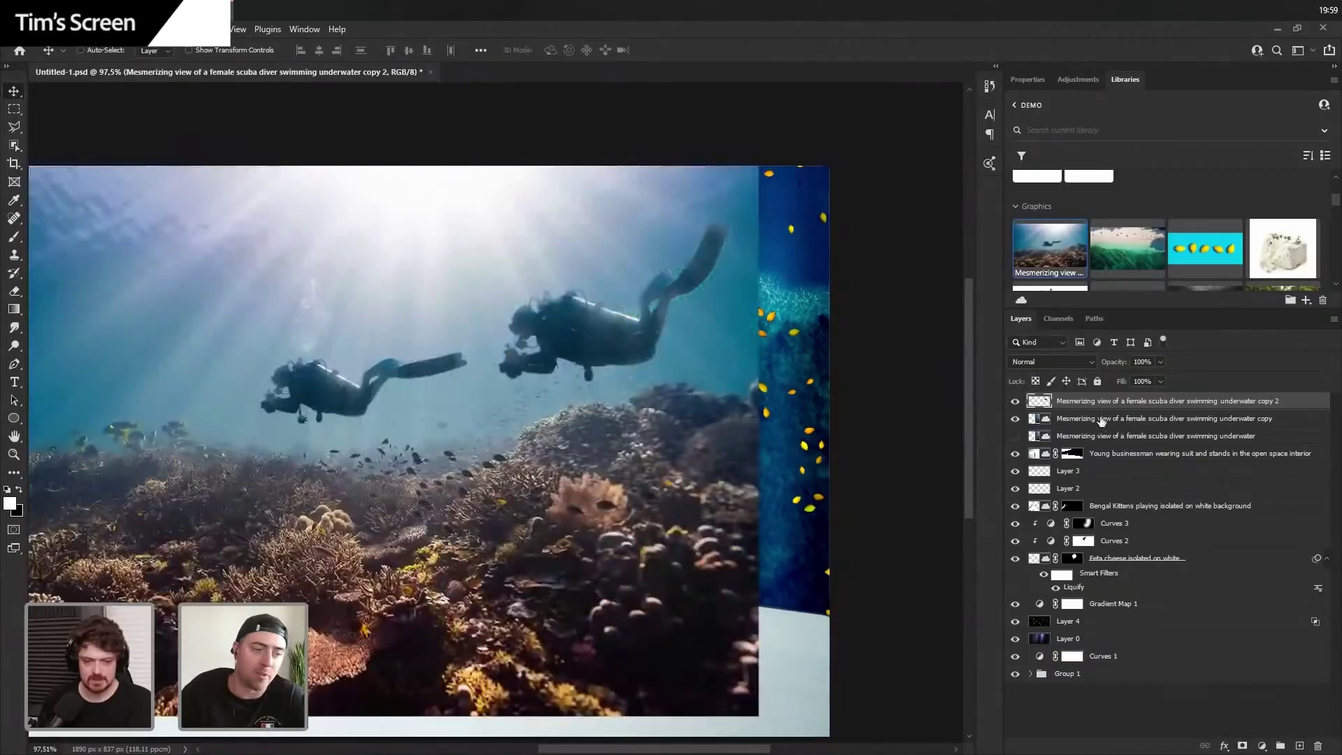
- Hide the diver cut-out layer and use Object Selection to select the coral reef on the underwater photo's copy layer
left_click(1102, 421)
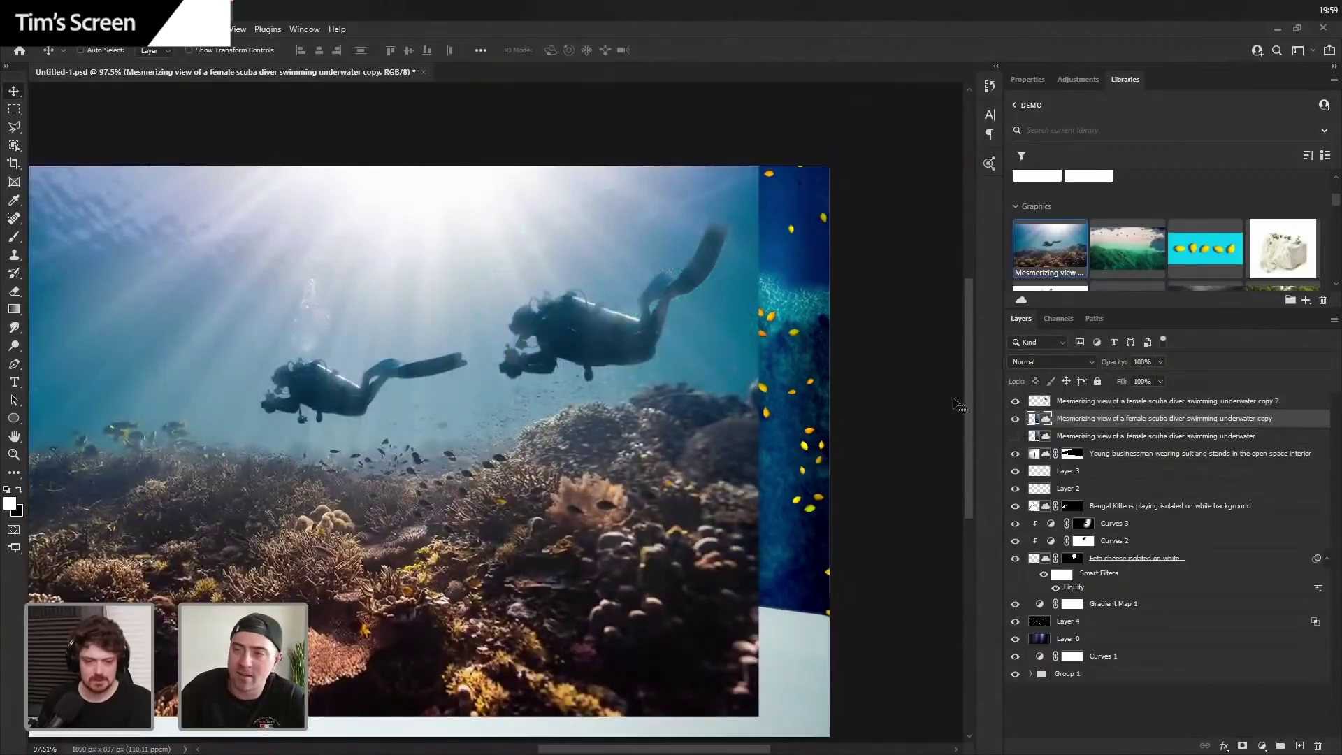
scroll(611, 359, "down", 5)
scroll(641, 362, "up", 2)
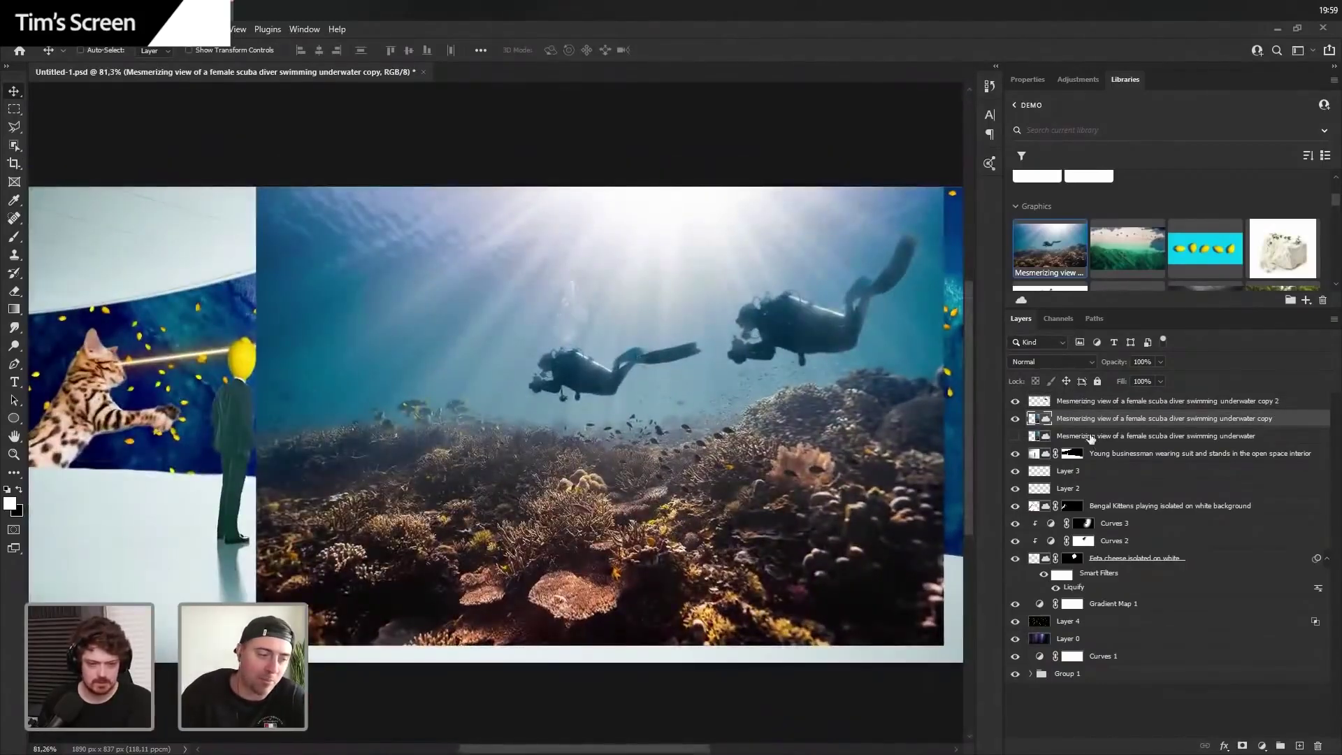
left_click(1015, 402)
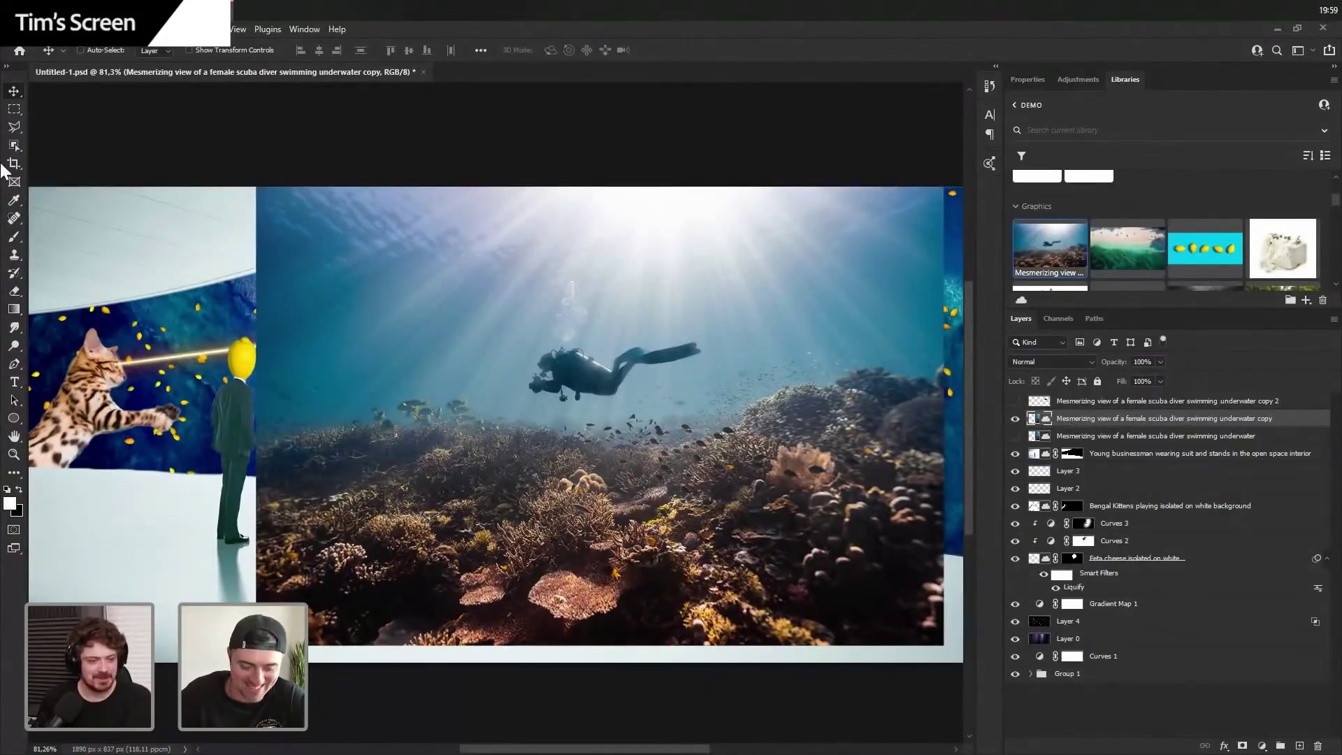
left_click(13, 124)
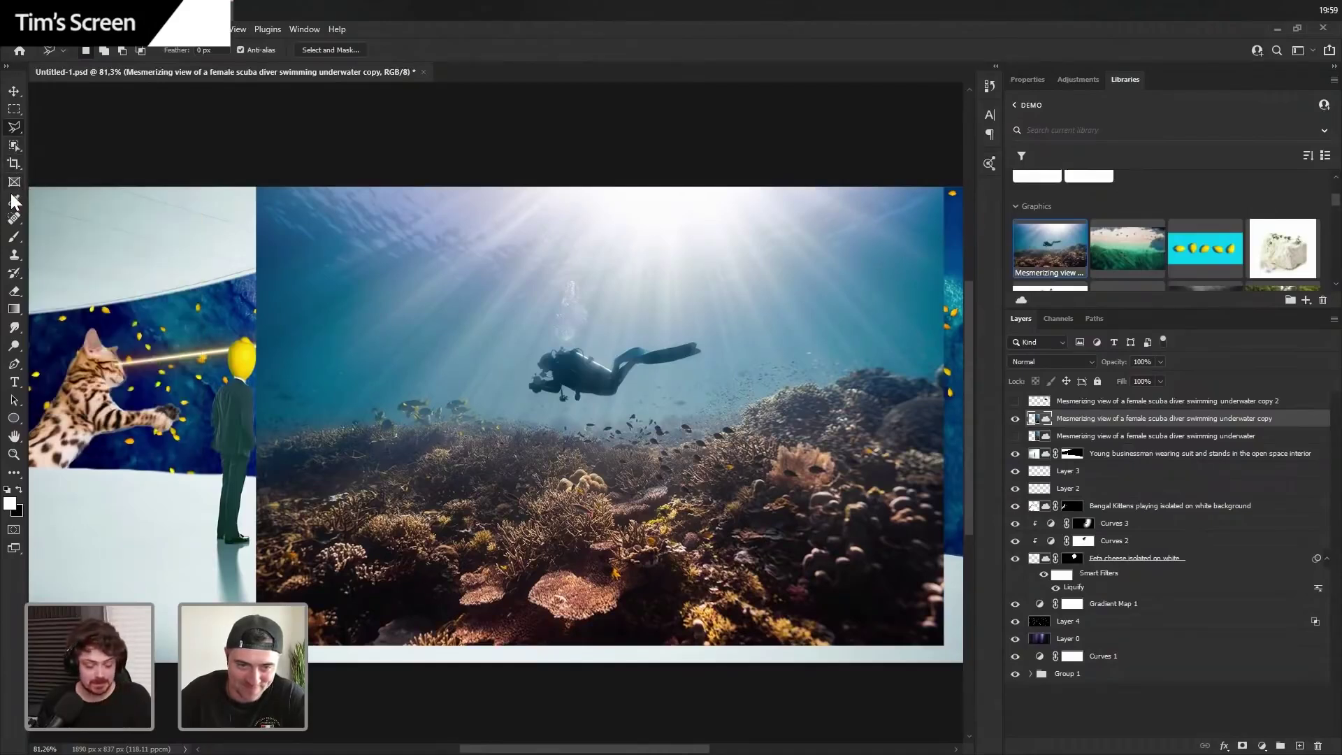
left_click(20, 237)
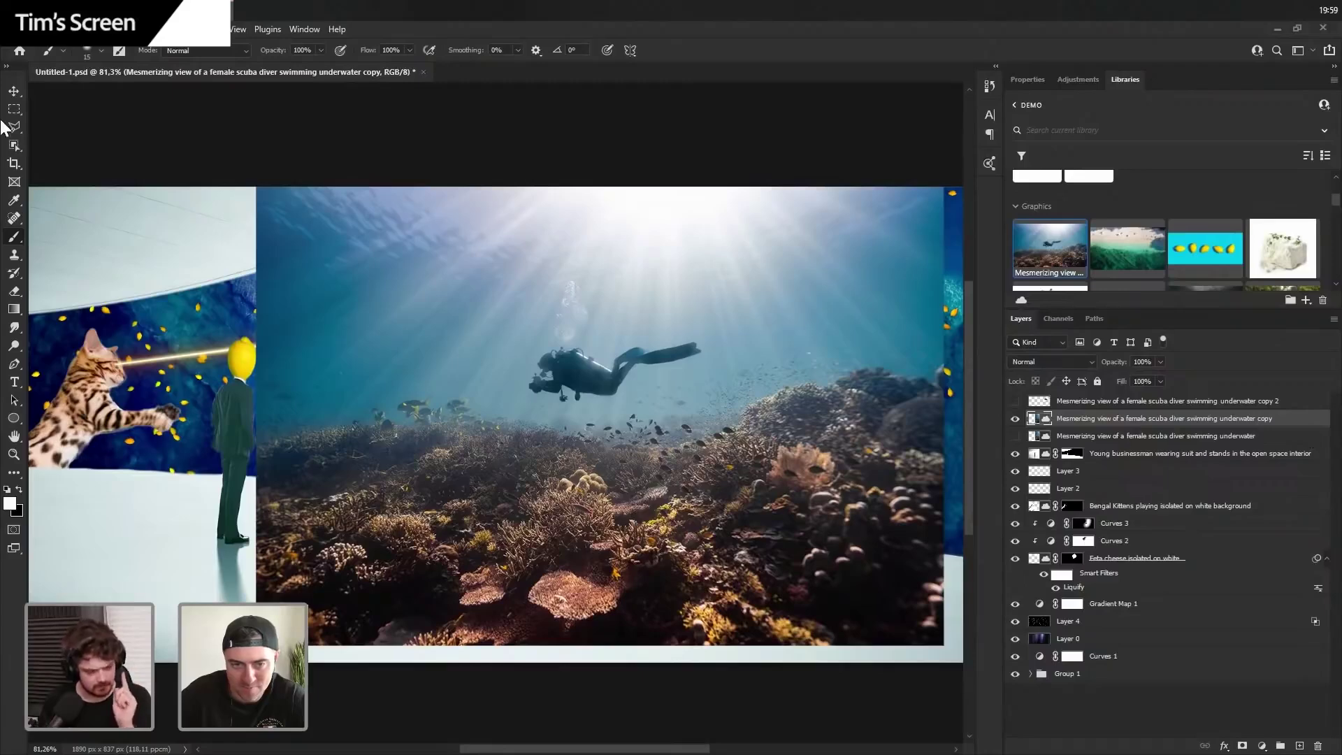
left_click(14, 147)
left_click_drag(275, 396, 511, 606)
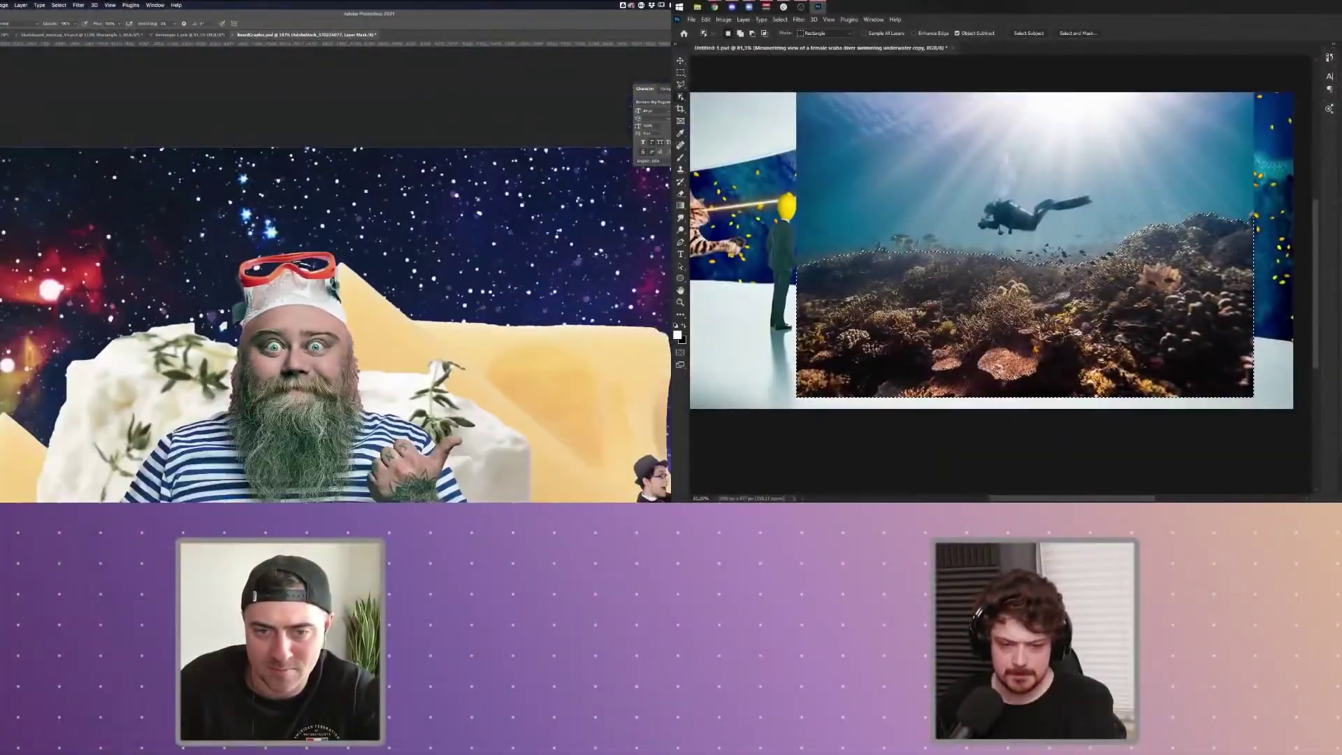
- Examine the bearded man's face, beard and swim-goggle cut-out edges up close and within the whole composition
scroll(332, 285, "down", 1)
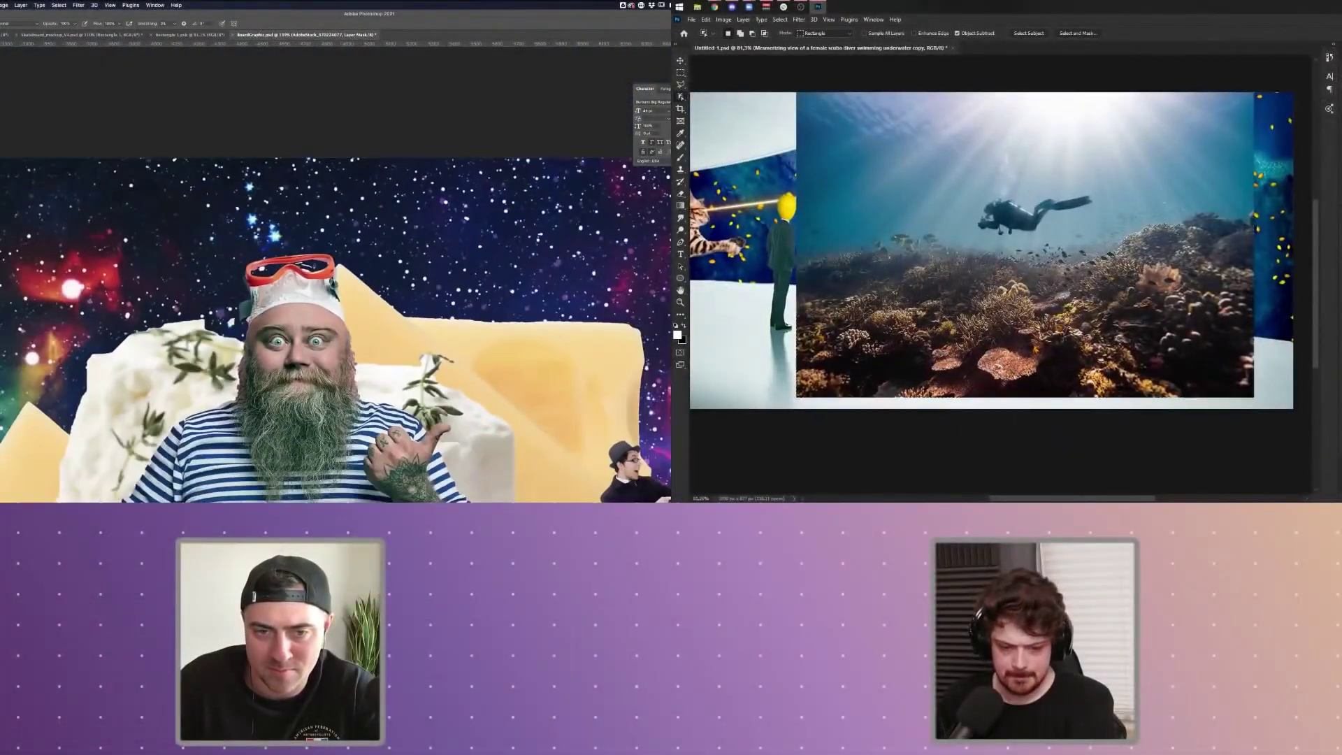
scroll(331, 286, "down", 3)
scroll(322, 286, "down", 3)
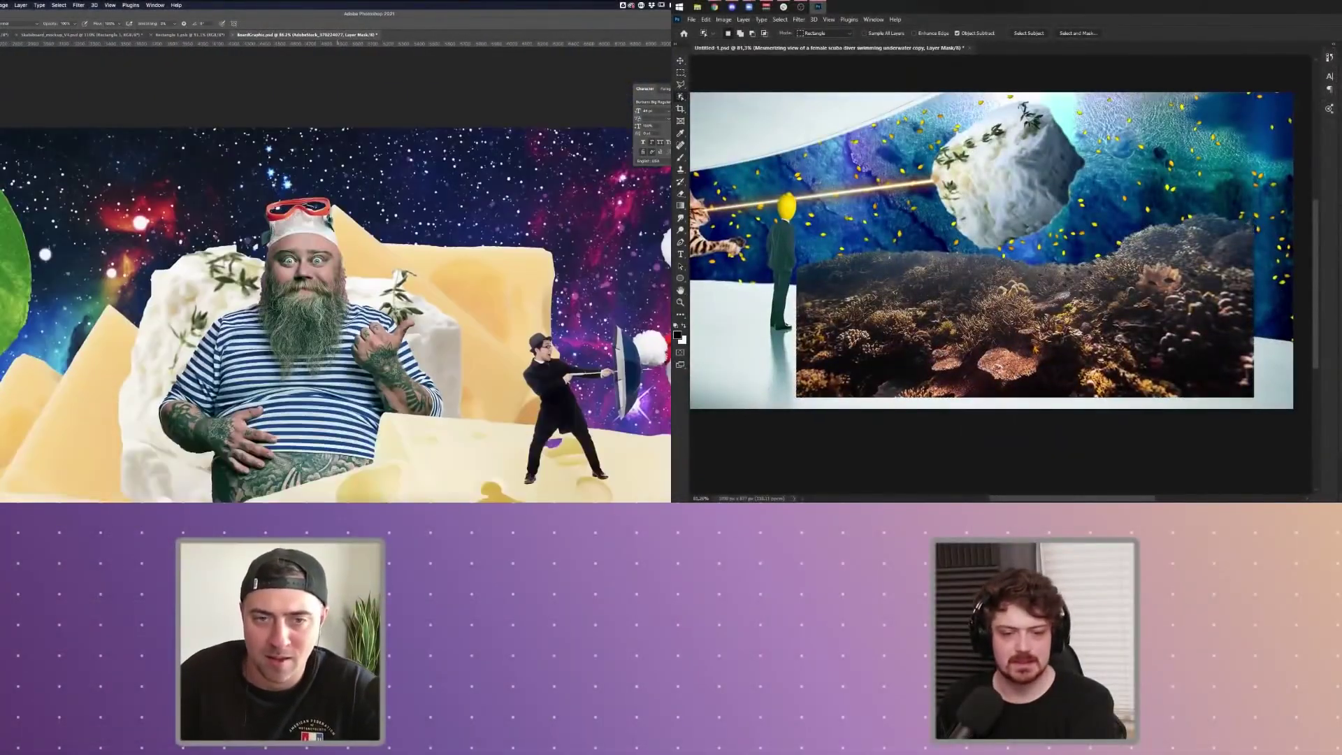
scroll(321, 286, "down", 2)
scroll(331, 286, "up", 5)
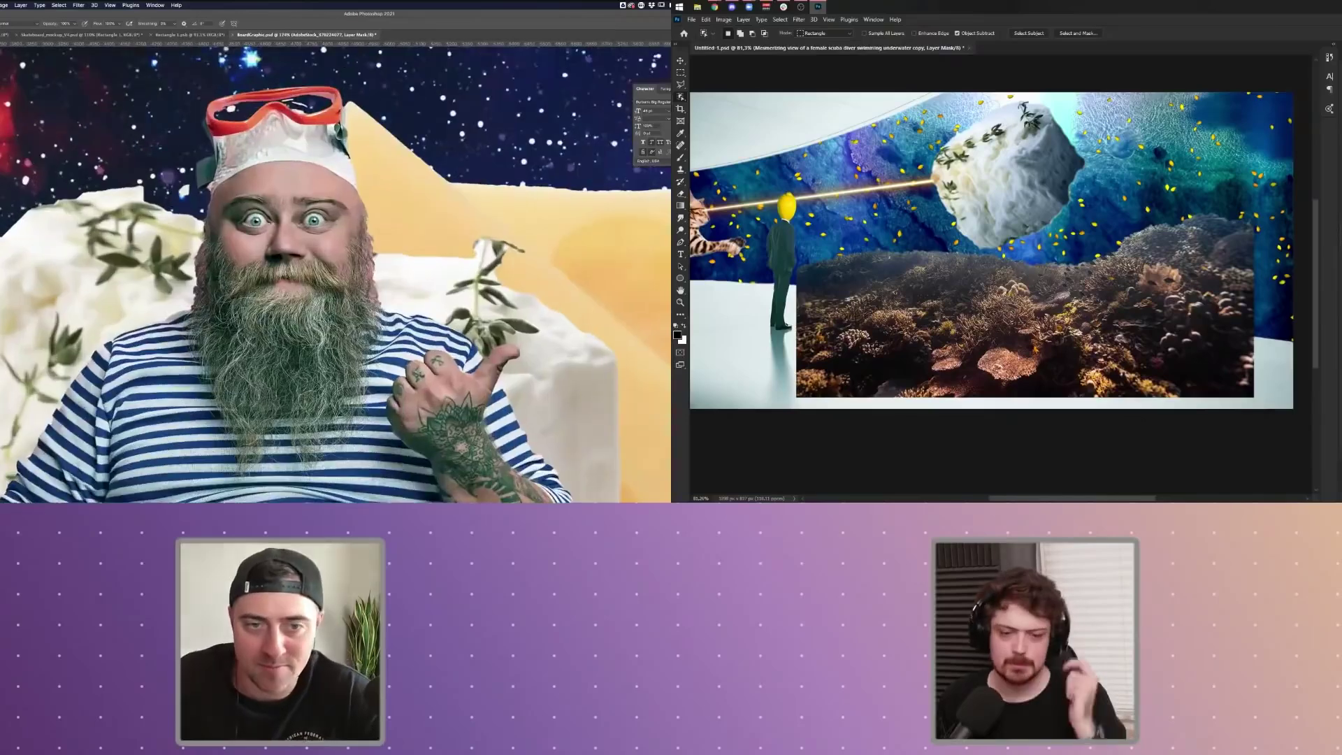
scroll(331, 287, "left", 1)
scroll(322, 290, "up", 6)
scroll(331, 280, "up", 3)
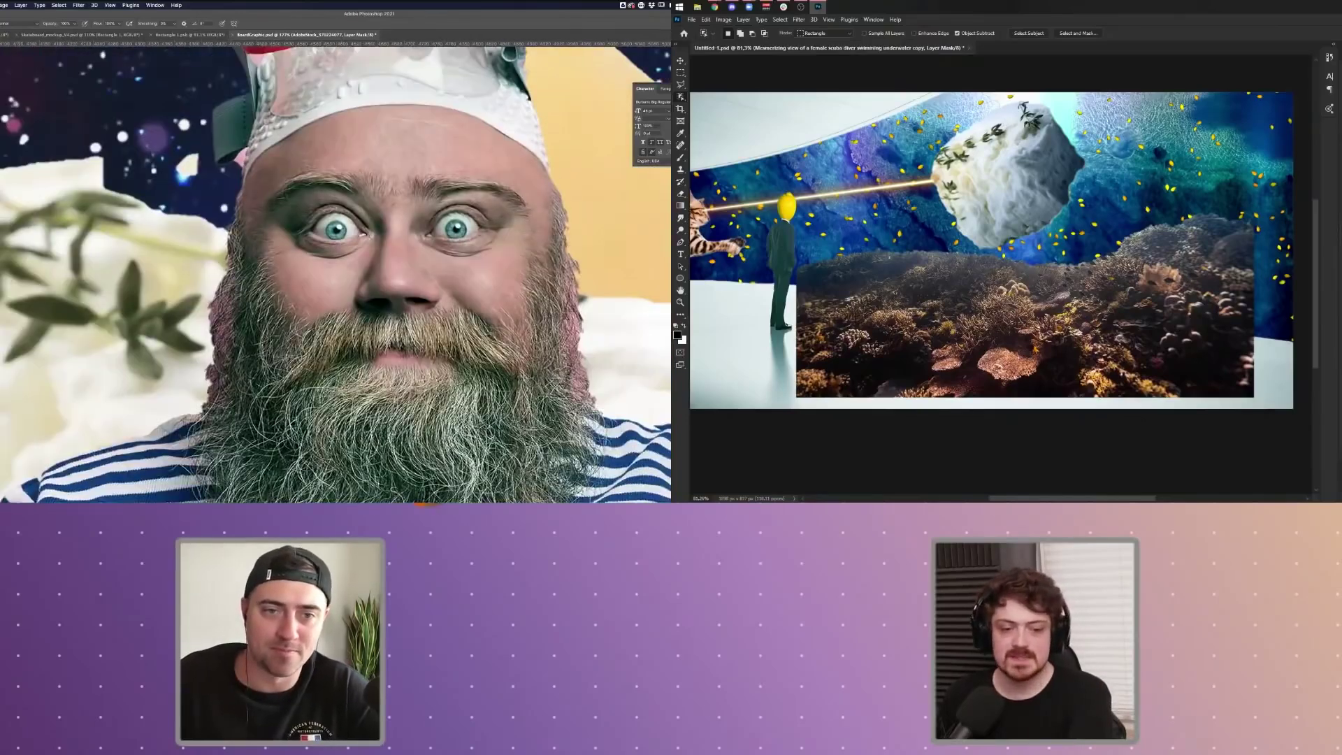
scroll(241, 160, "up", 5)
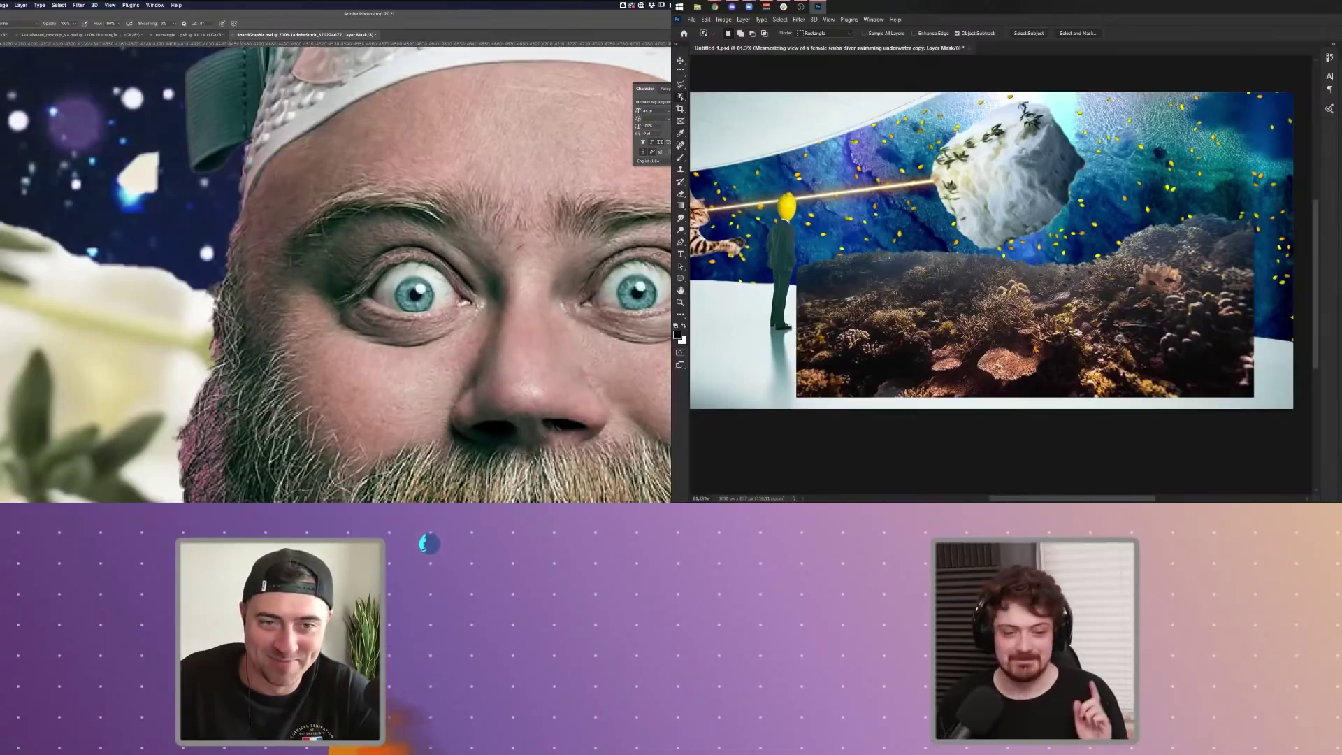
key("super+minus")
key("super+minus")
key("super+minus")
key("super+minus")
key("super+minus")
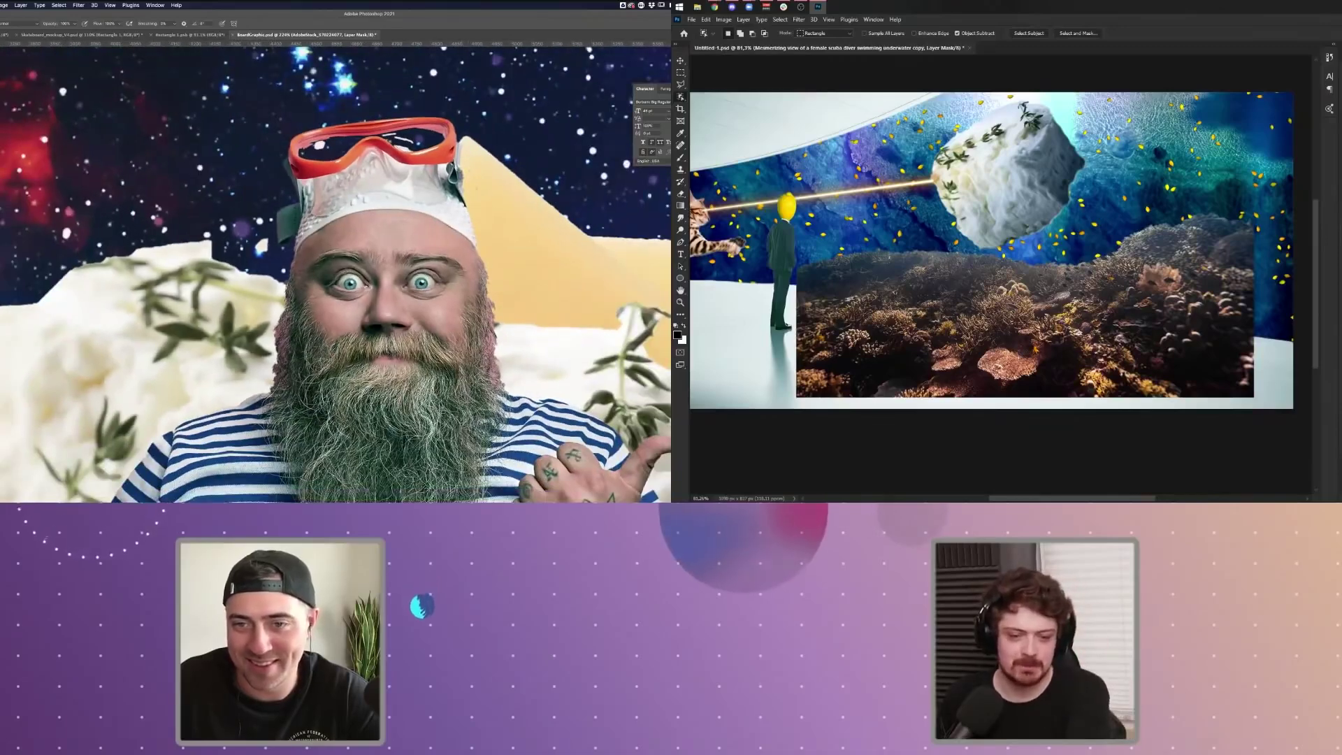
scroll(336, 273, "right", 2)
scroll(335, 272, "right", 1)
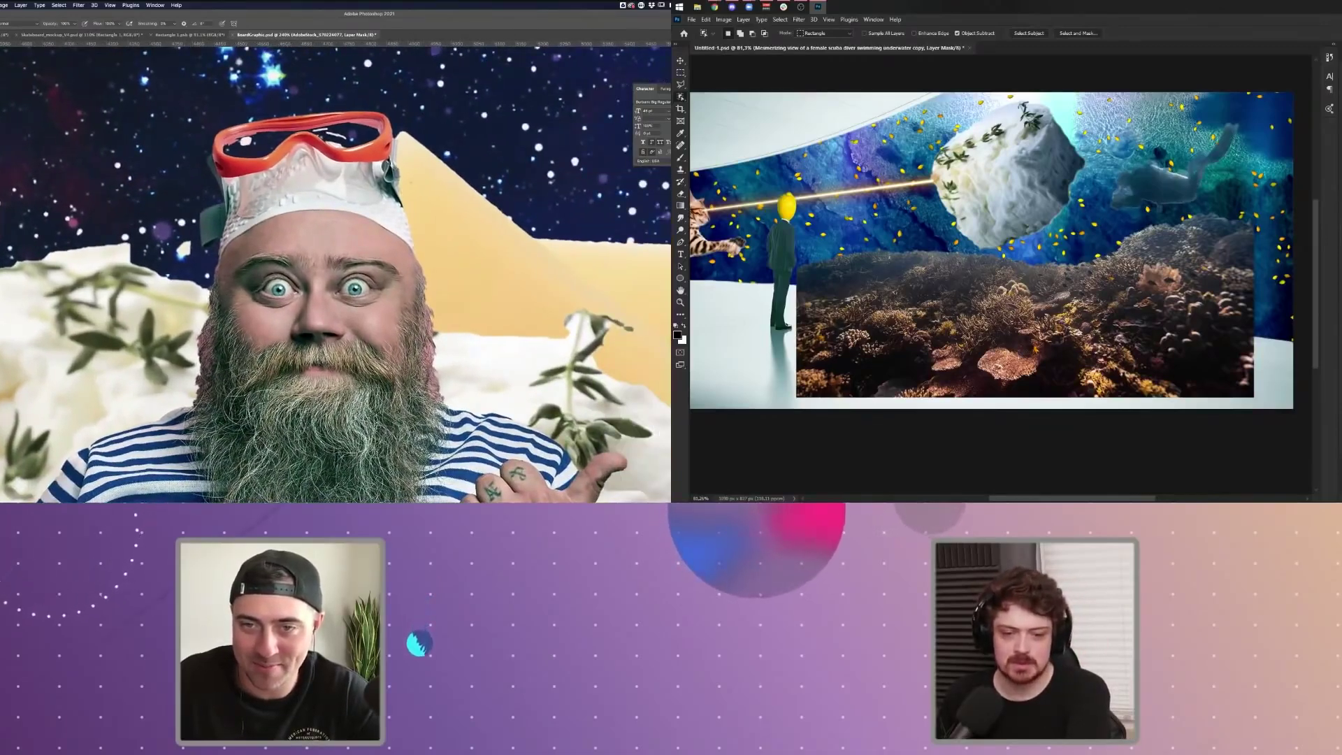
scroll(281, 275, "up", 3)
- Free-transform the coral reef layer and move it to the canvas's left edge
key("ctrl+j")
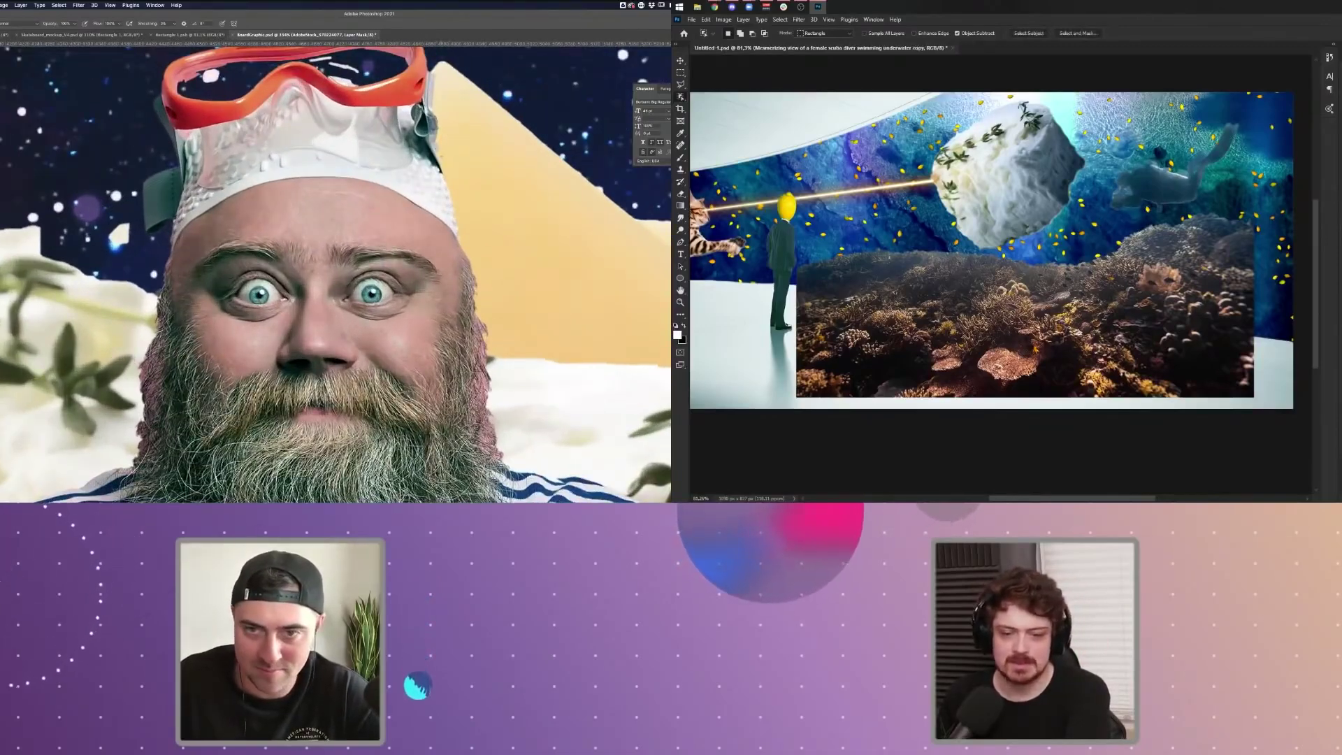
key("ctrl+t")
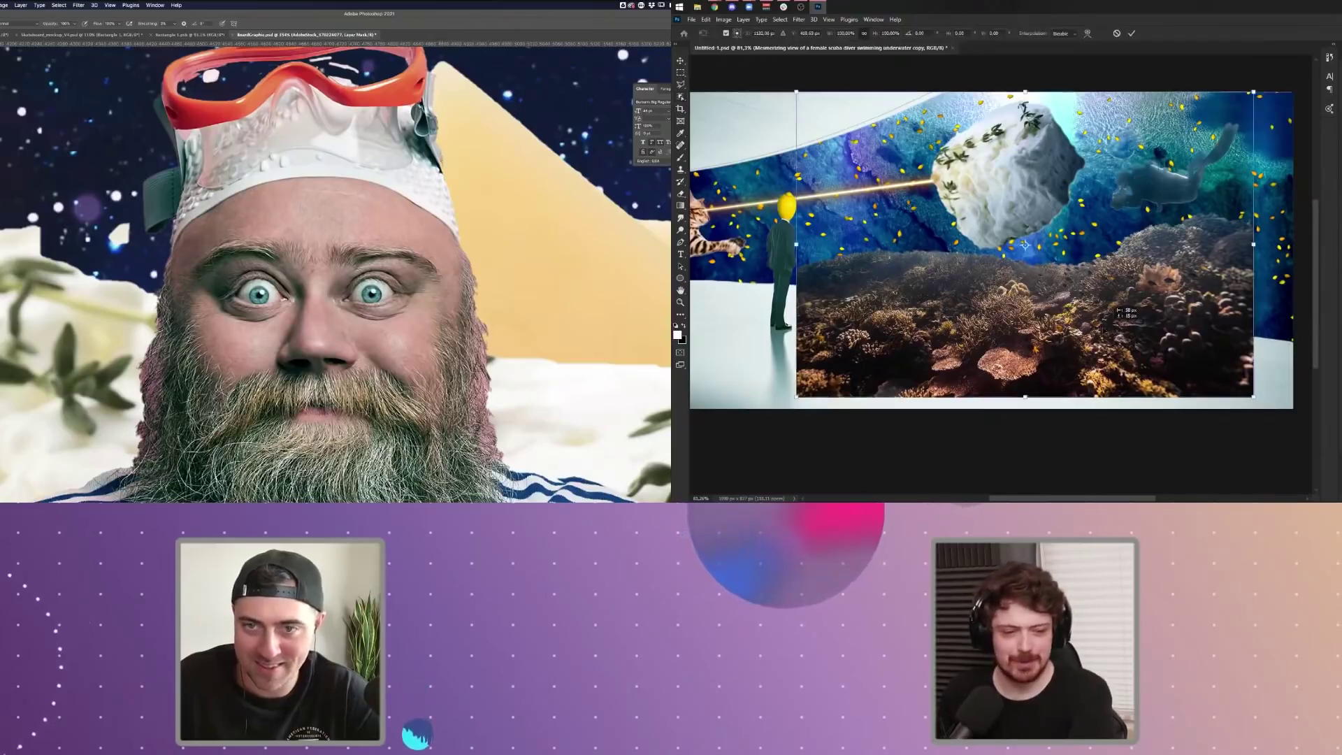
left_click_drag(1149, 297, 1072, 306)
scroll(1072, 306, "down", 3)
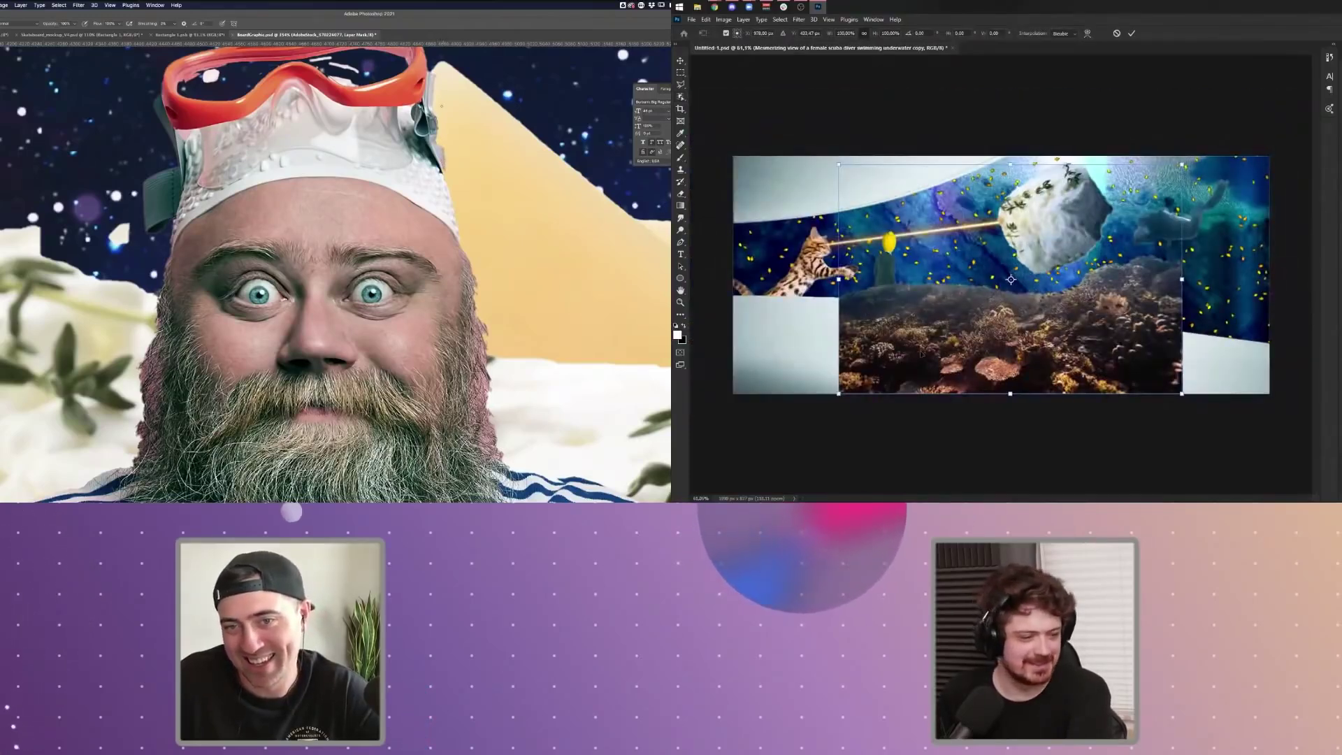
left_click_drag(922, 355, 815, 339)
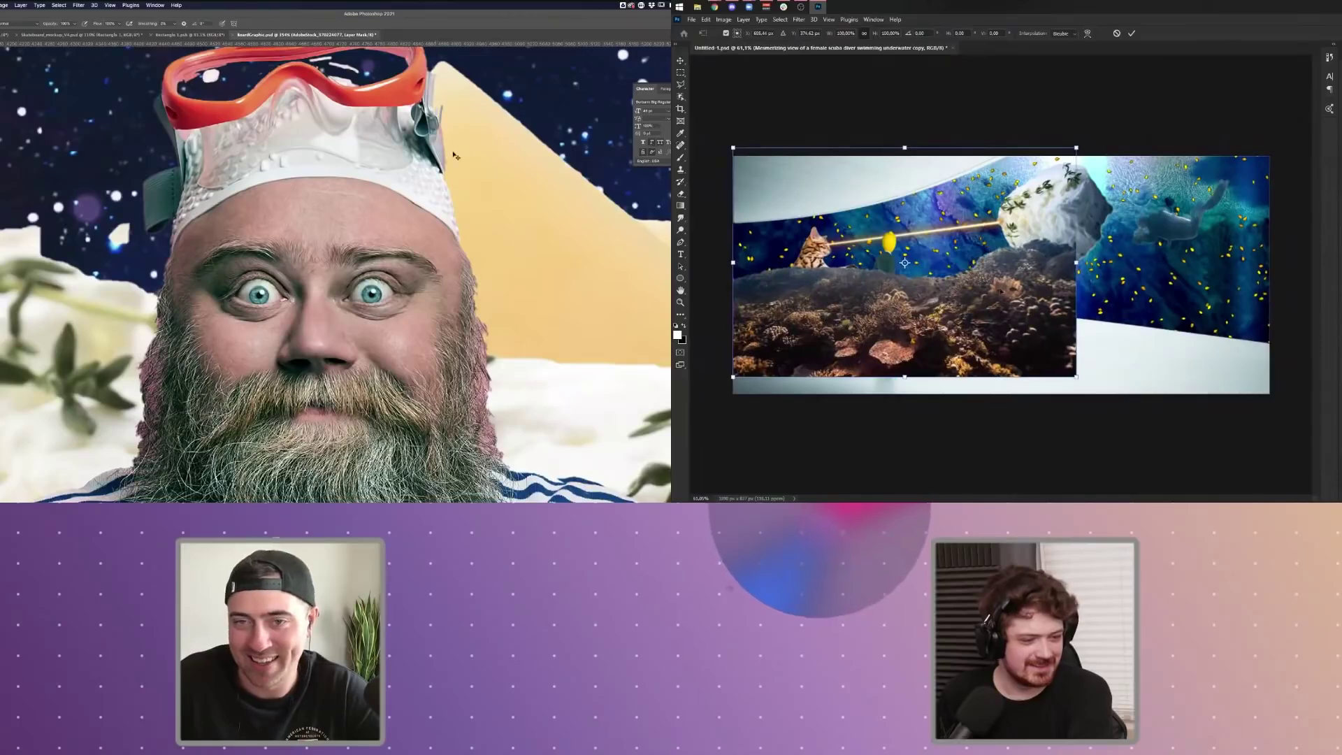
- Enlarge the coral reef to span the full canvas width, lower it over the foreground and apply the transform
left_click_drag(1077, 263, 1216, 262)
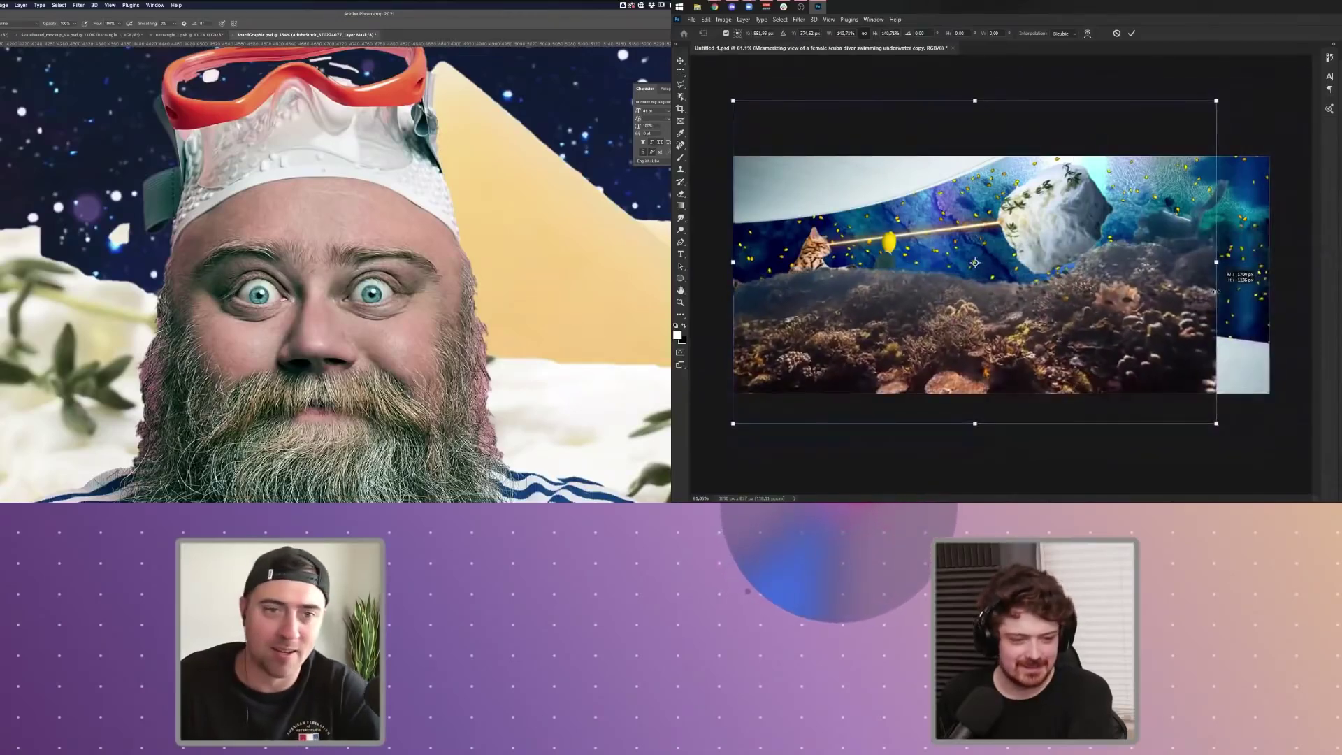
left_click_drag(973, 100, 977, 155)
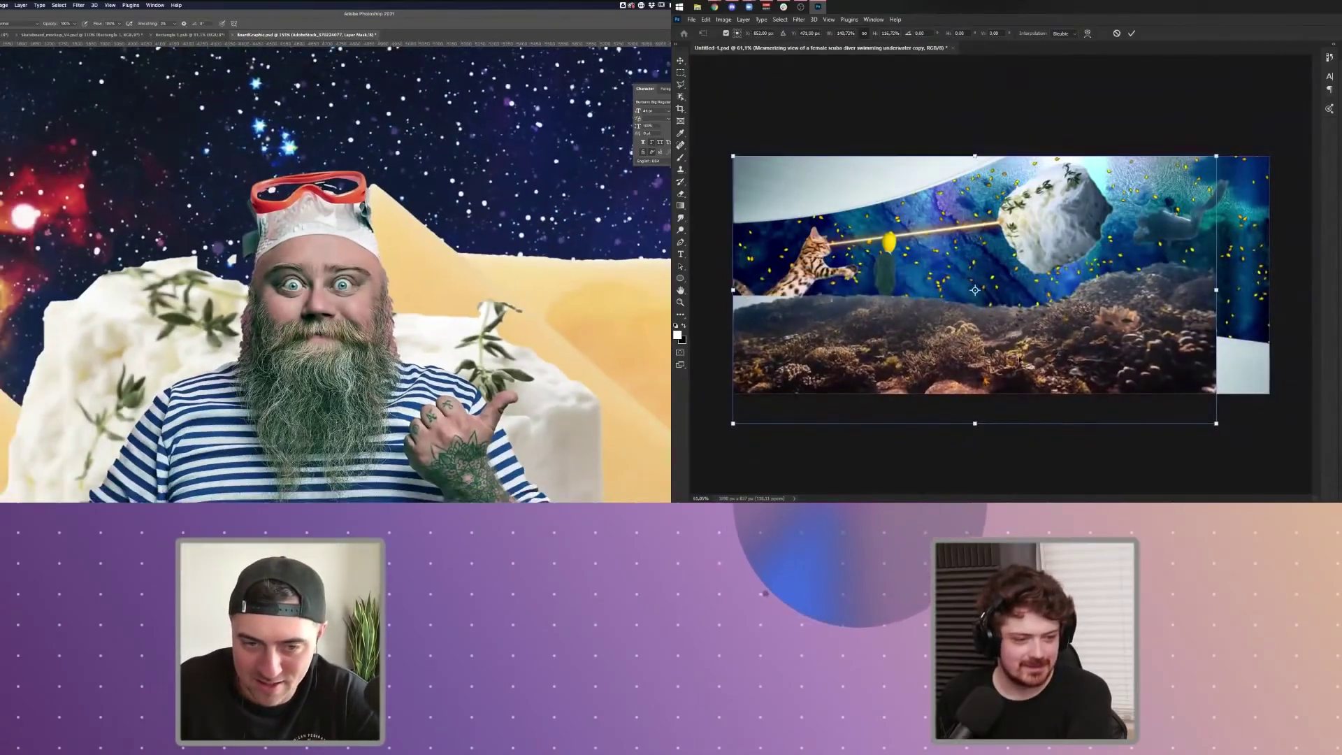
left_click_drag(1022, 359, 1022, 326)
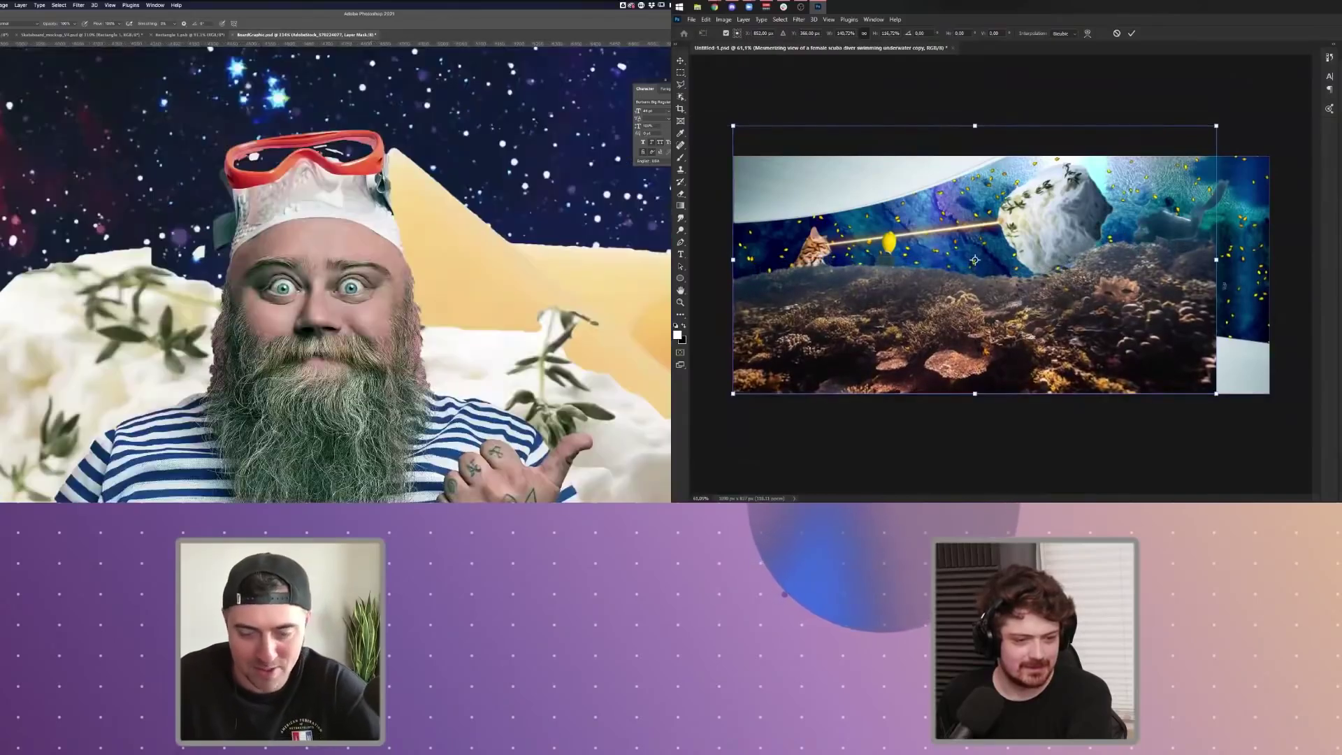
left_click_drag(1217, 256, 1270, 263)
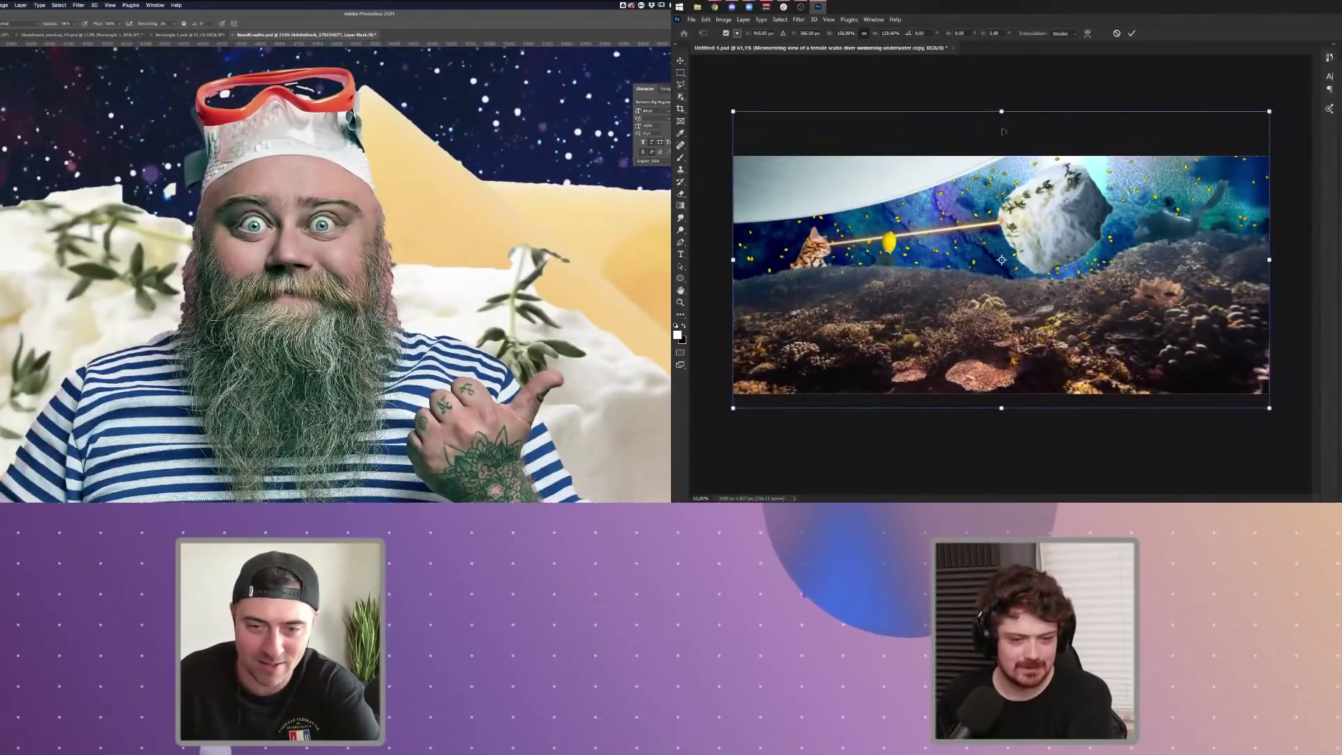
mouse_move(999, 108)
left_mouse_down()
mouse_move(1001, 66)
mouse_move(1001, 111)
left_mouse_up()
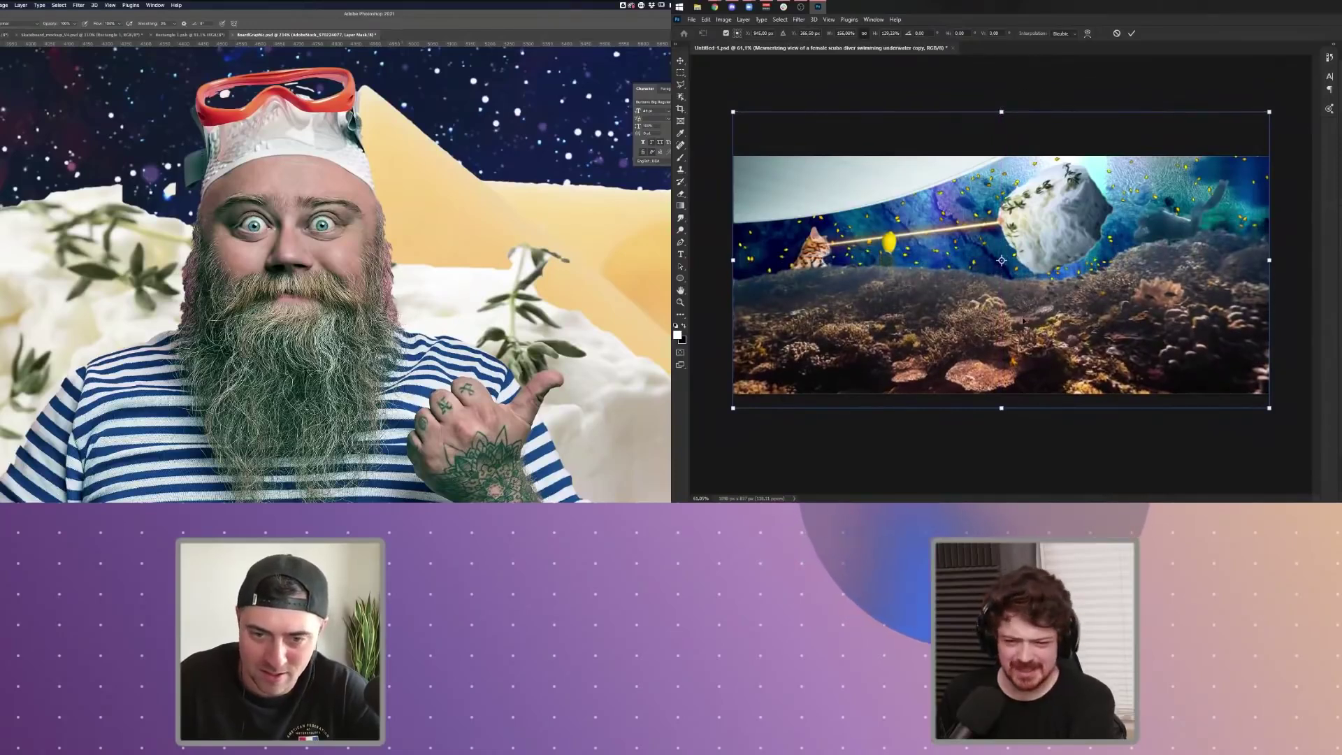
left_click_drag(1023, 321, 1021, 331)
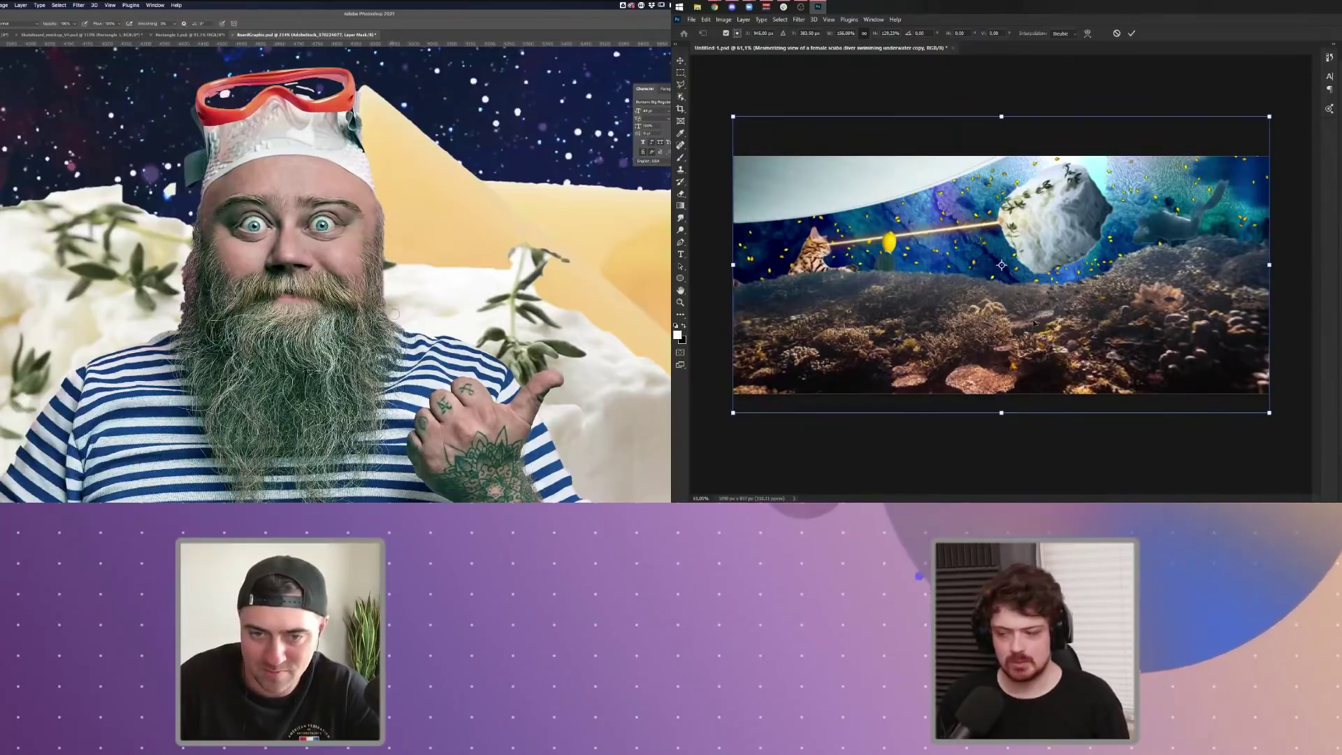
key("Return")
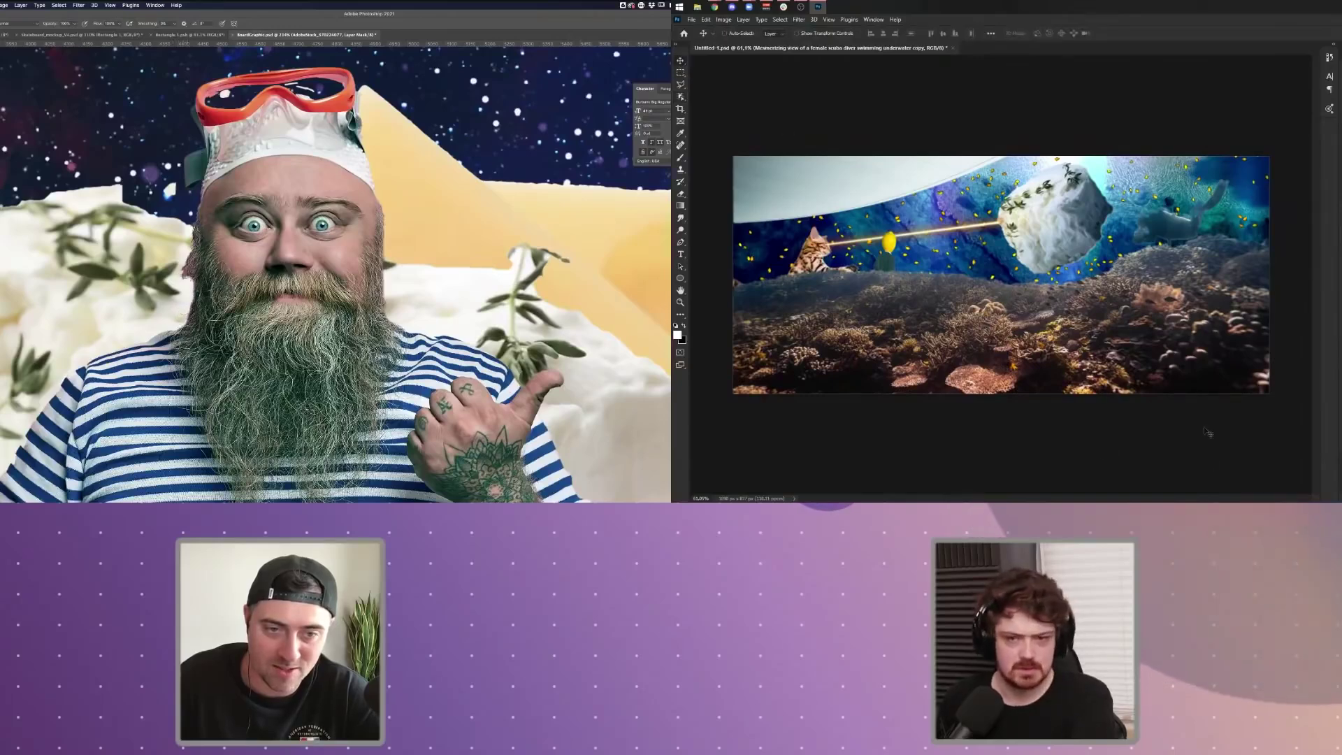
- Compare the composition with and without the reef, and place the reef inside the panoramic window behind the floor and suited man
key("ctrl+comma")
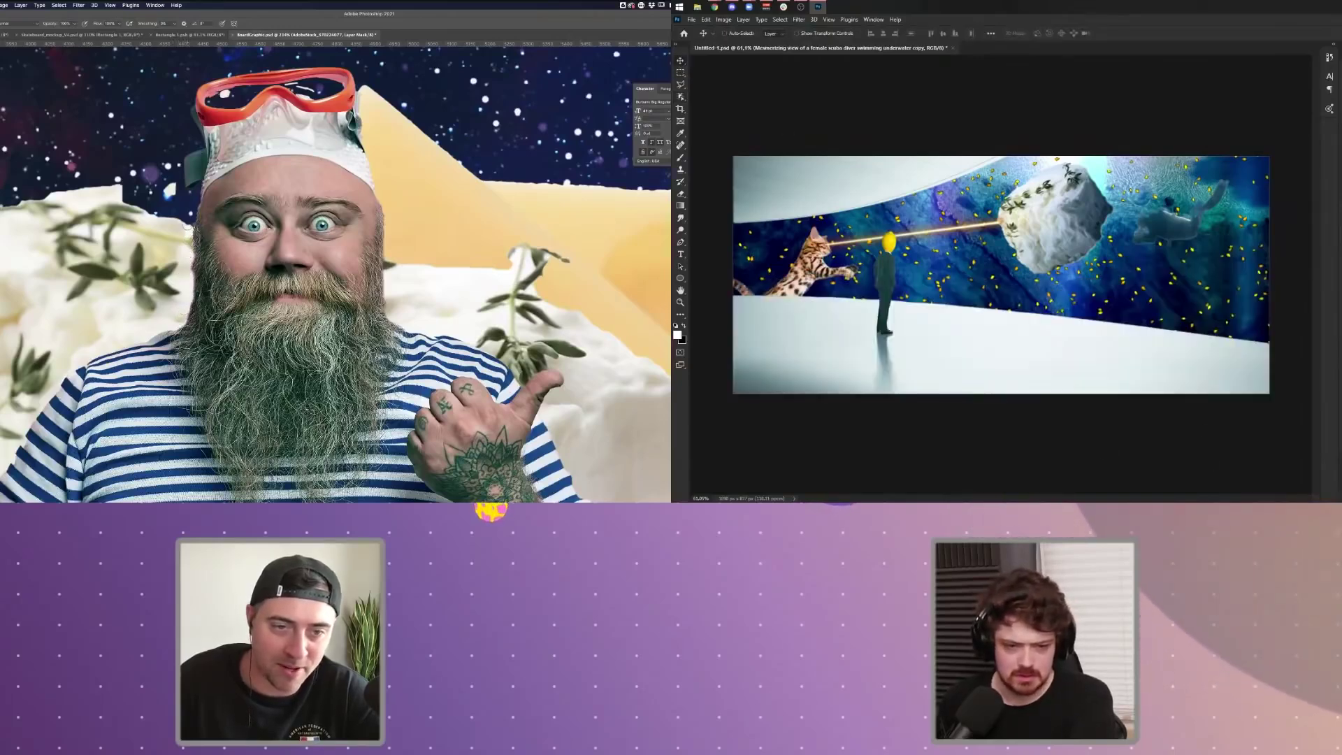
key("ctrl+comma")
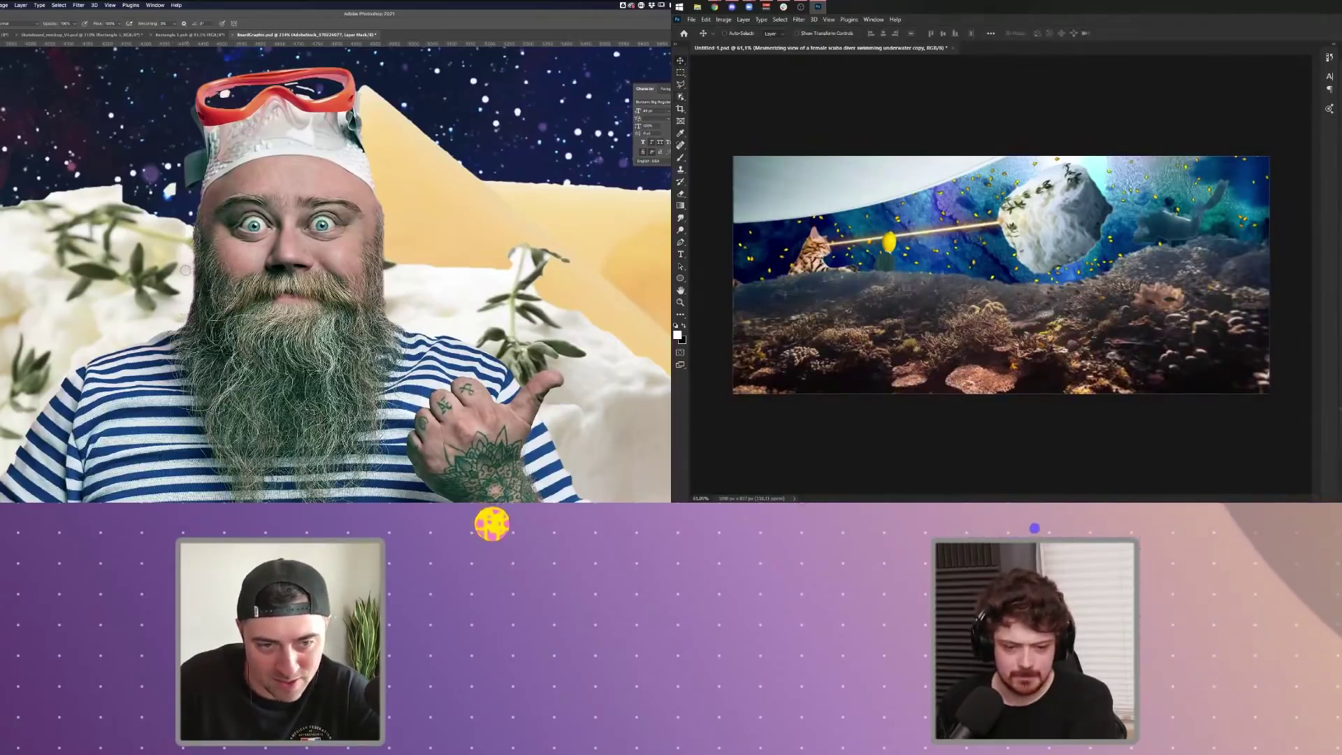
key("ctrl+comma")
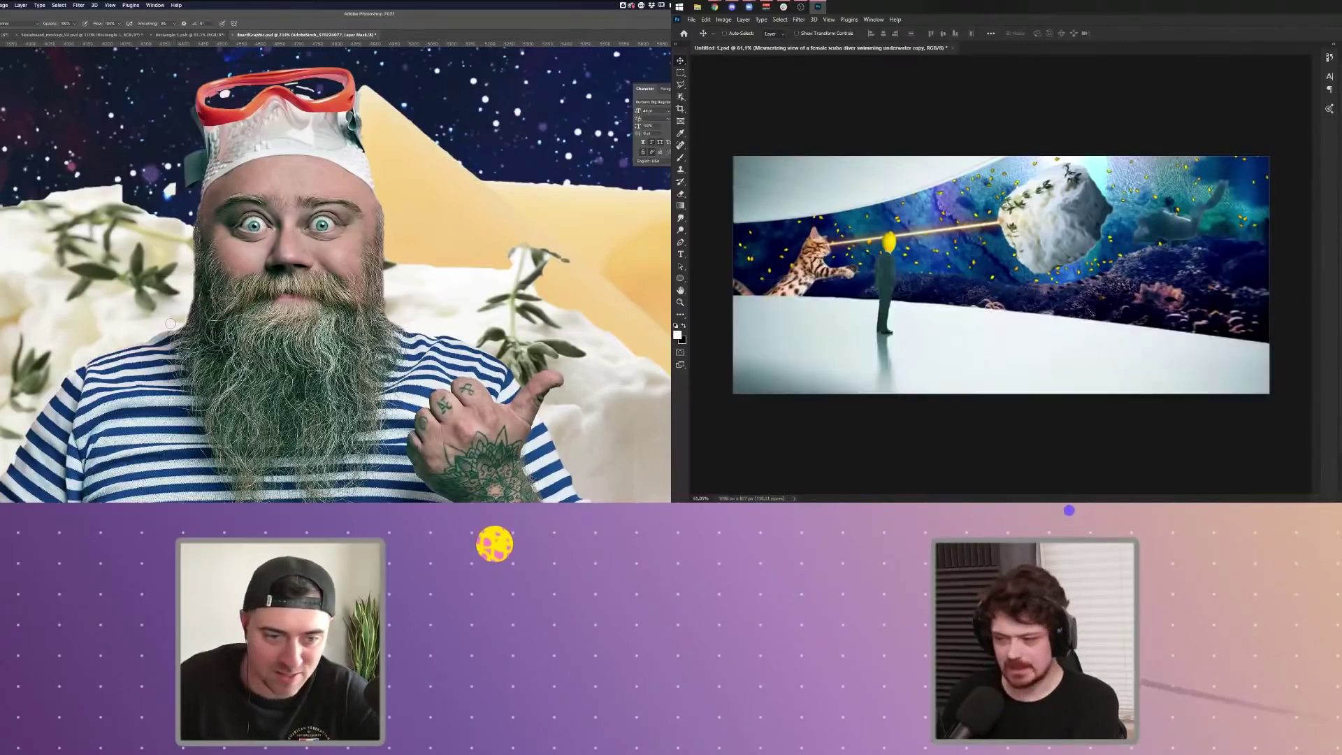
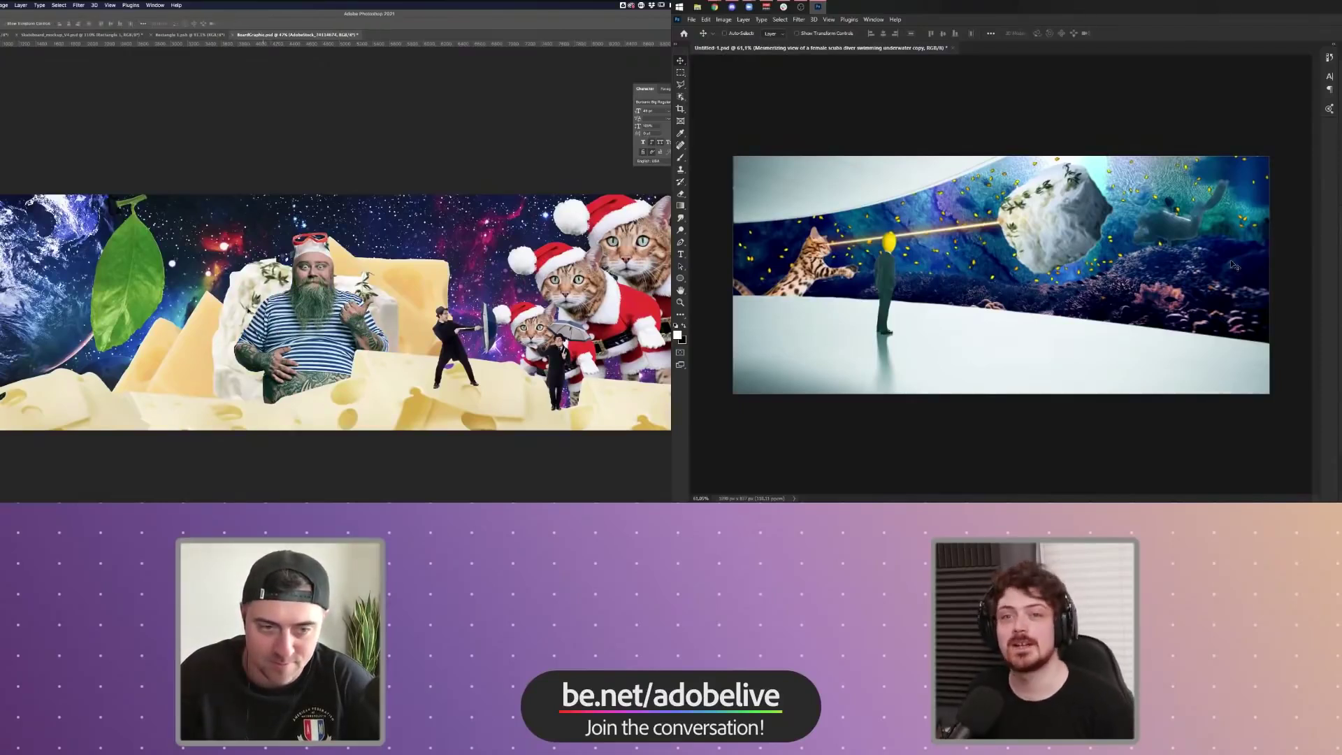
- Move the feta block from behind the bearded man to the composition's far left, and raise the cheese wedge beside him slightly rightward
left_click_drag(273, 327, 338, 344)
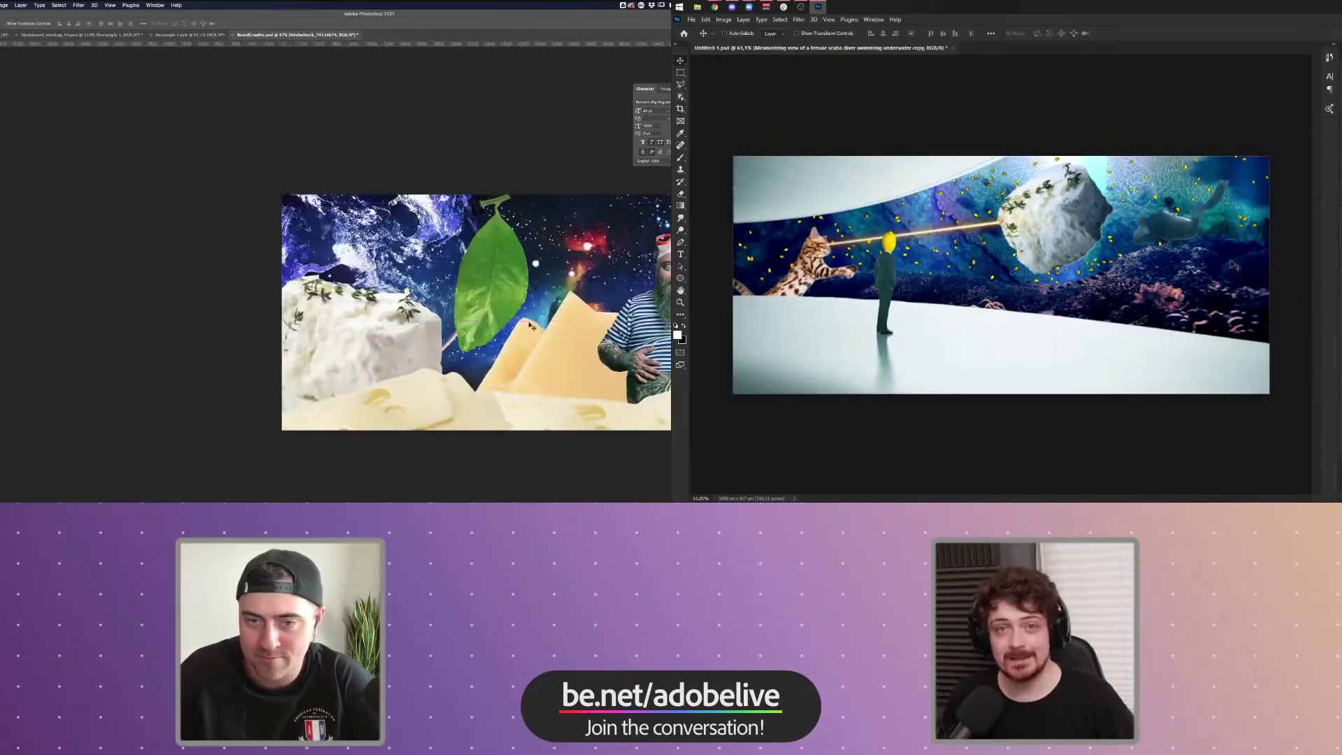
scroll(529, 325, "right", 5)
scroll(530, 325, "down", 2)
scroll(529, 325, "right", 5)
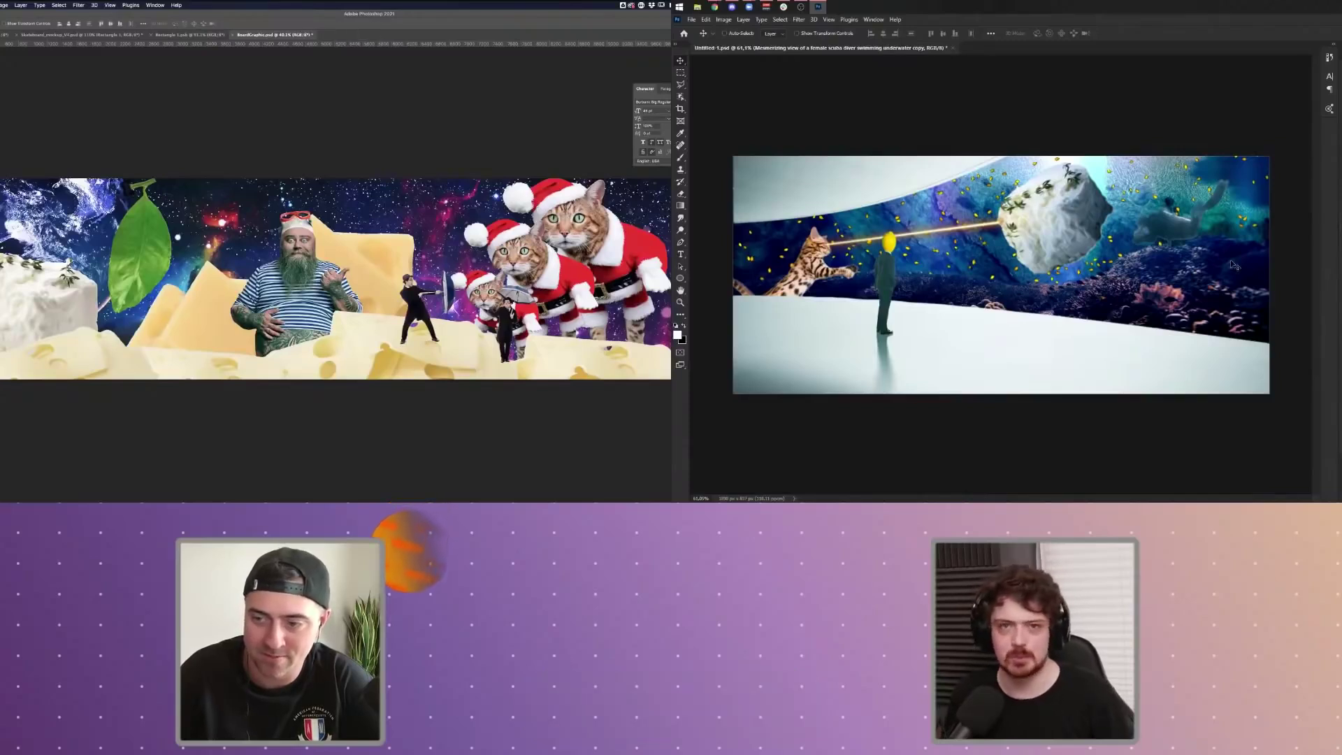
left_click_drag(236, 340, 257, 317)
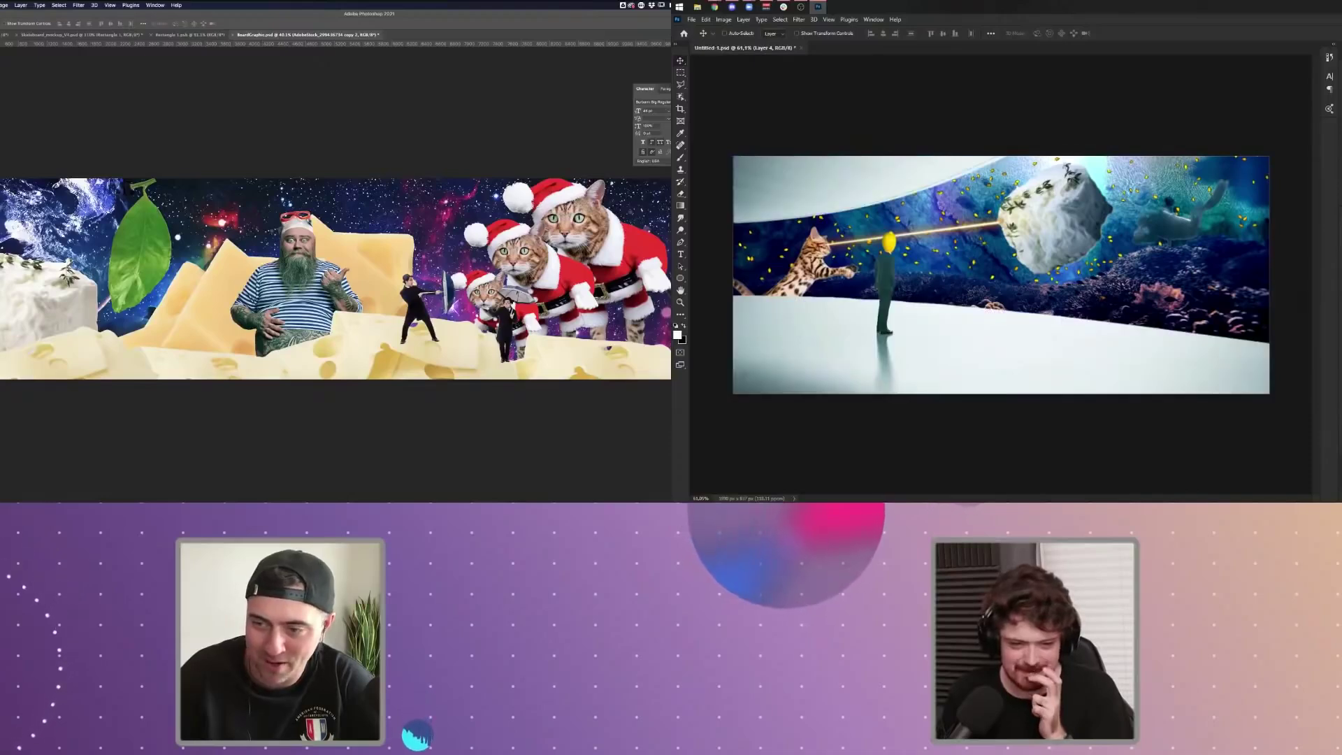
key("alt+bracketleft")
right_click(1339, 203)
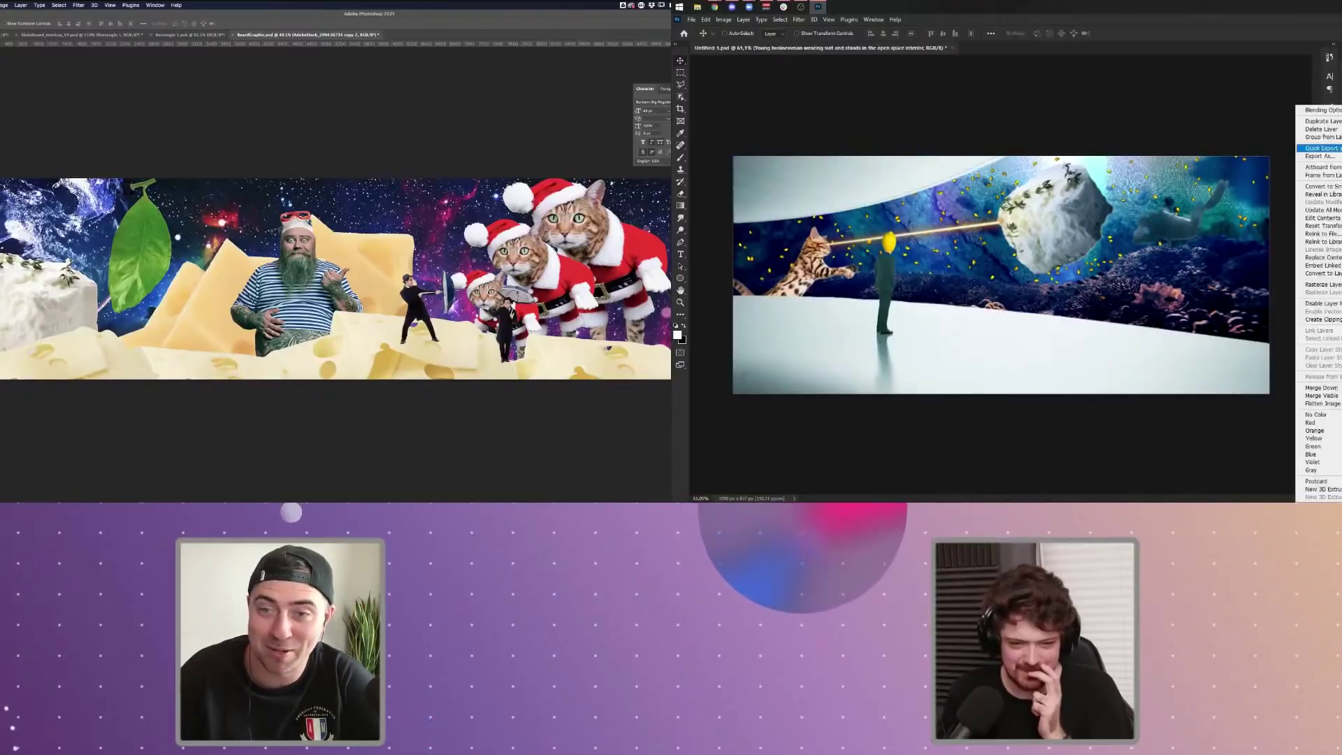
left_click(1329, 109)
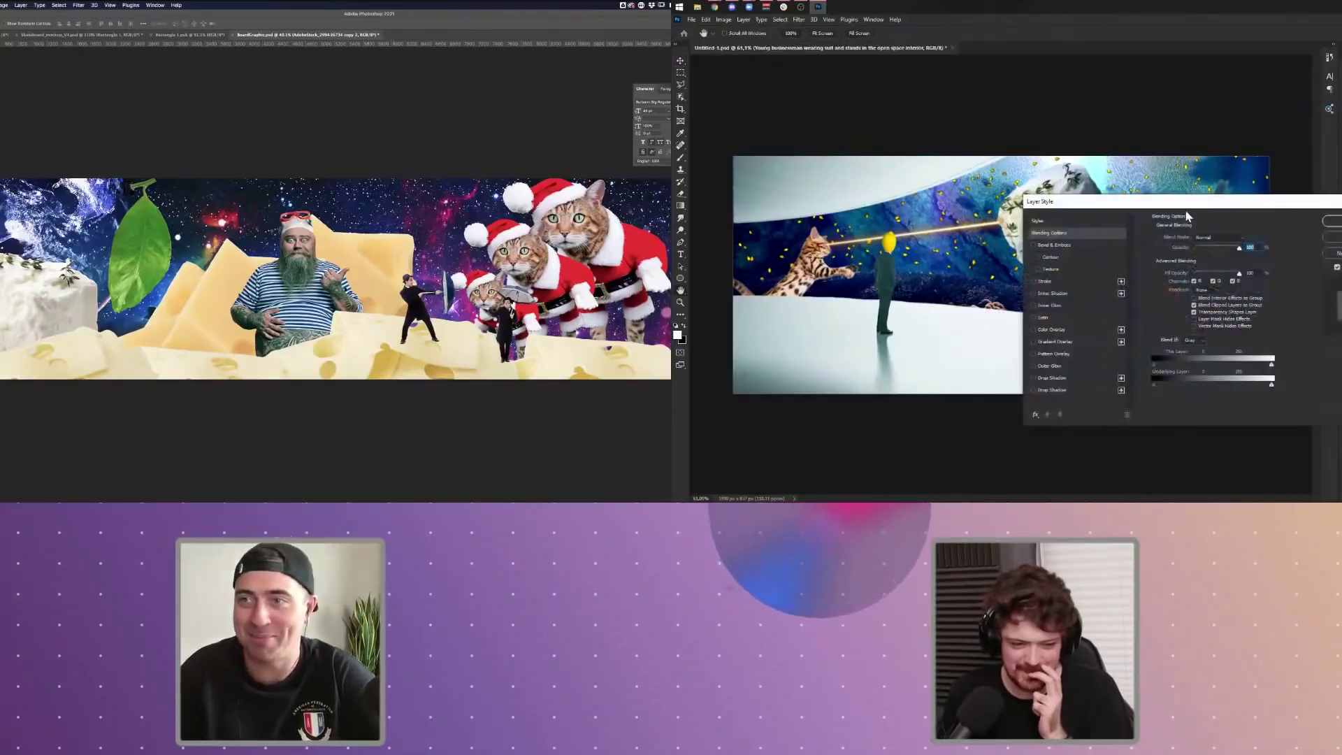
left_click_drag(1175, 205, 1305, 191)
left_click_drag(369, 286, 376, 292)
left_click_drag(1304, 191, 1305, 191)
left_click_drag(376, 292, 386, 293)
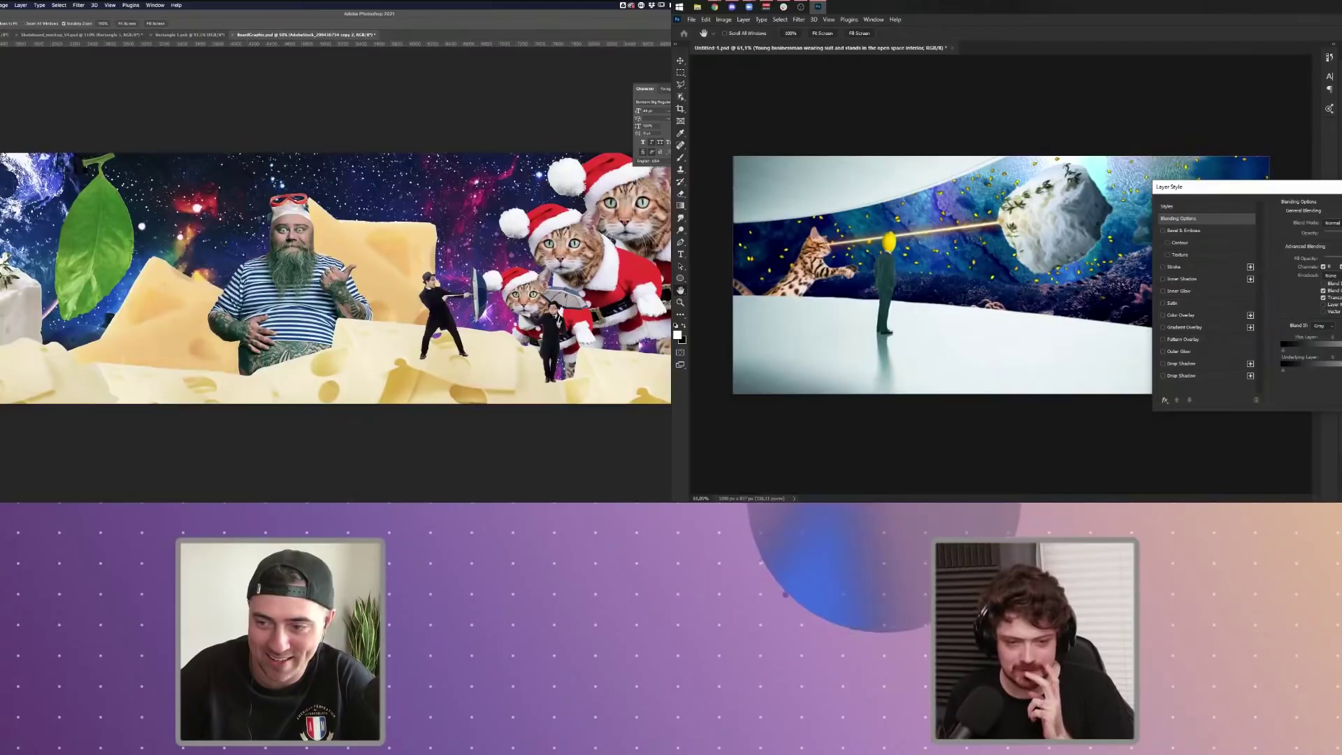
key("Escape")
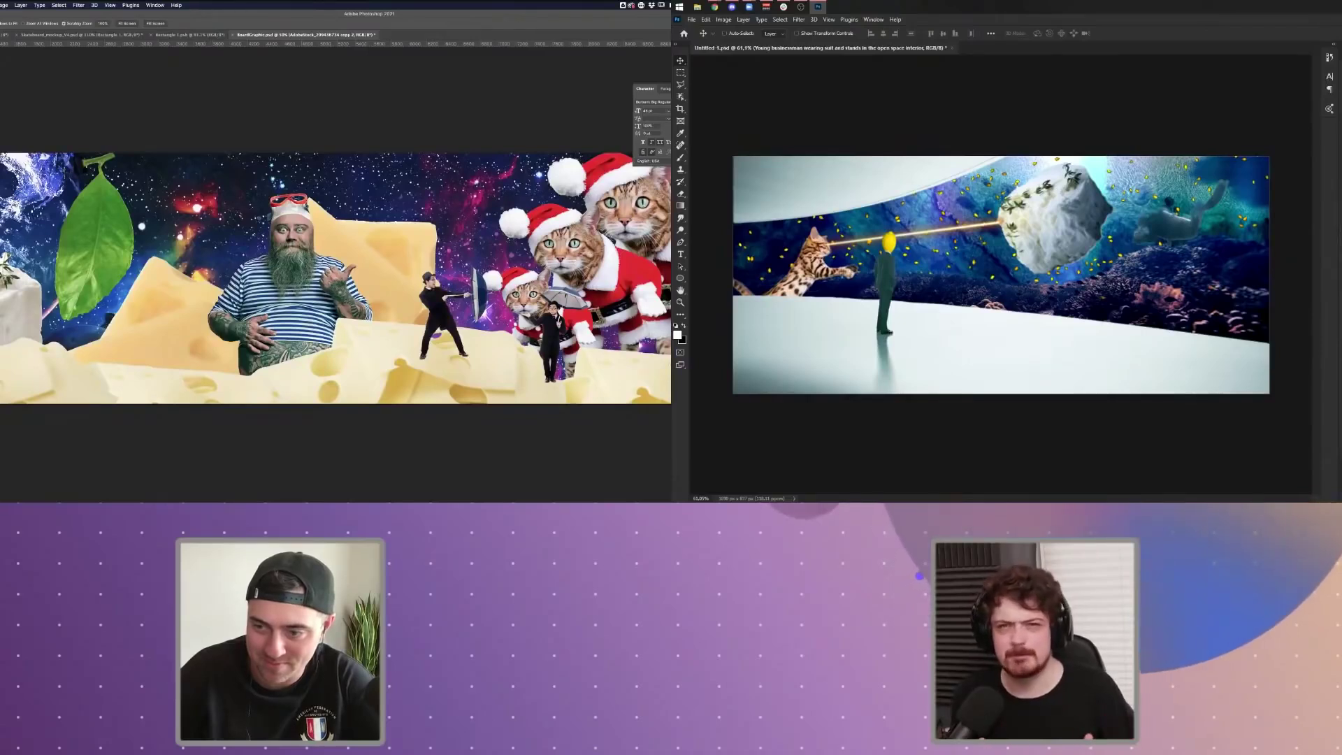
- Shift the large cheese block behind the bearded man slightly down and to the right
left_click(662, 435)
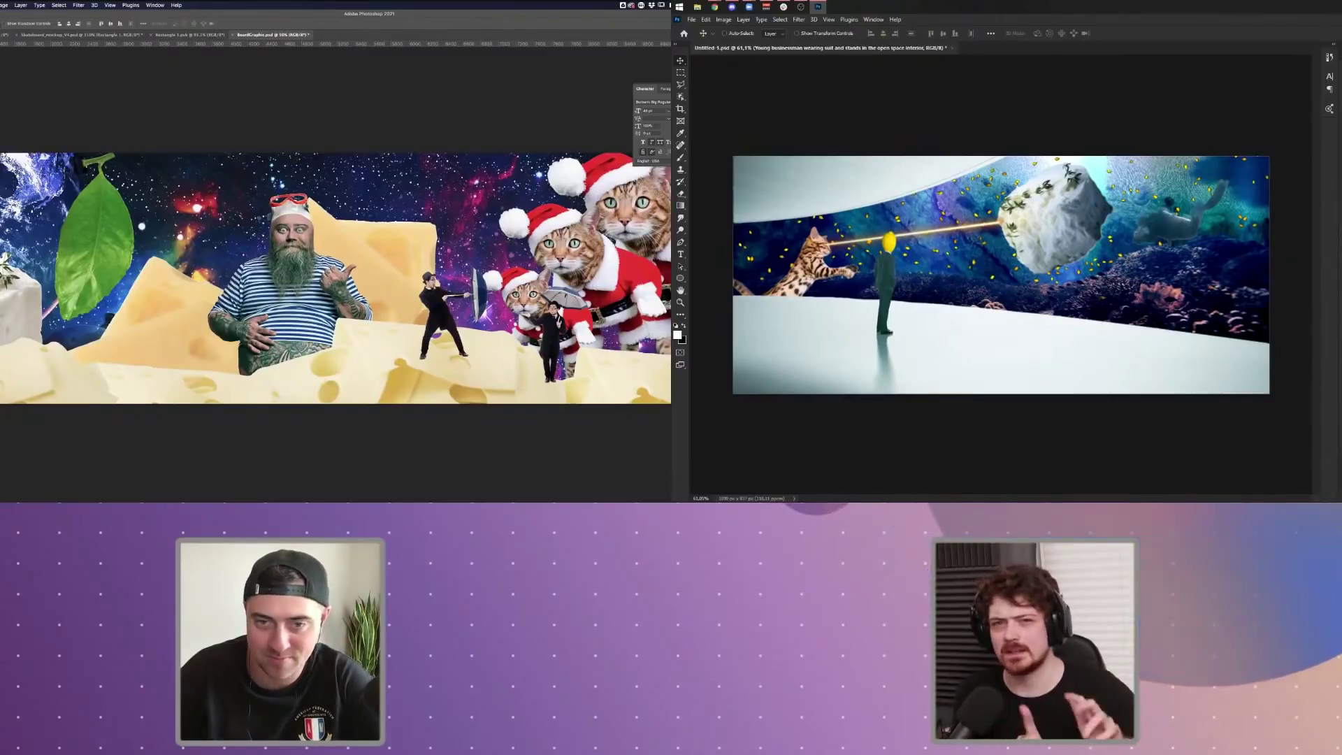
mouse_move(411, 318)
left_mouse_down()
mouse_move(461, 318)
mouse_move(414, 292)
mouse_move(425, 318)
left_mouse_up()
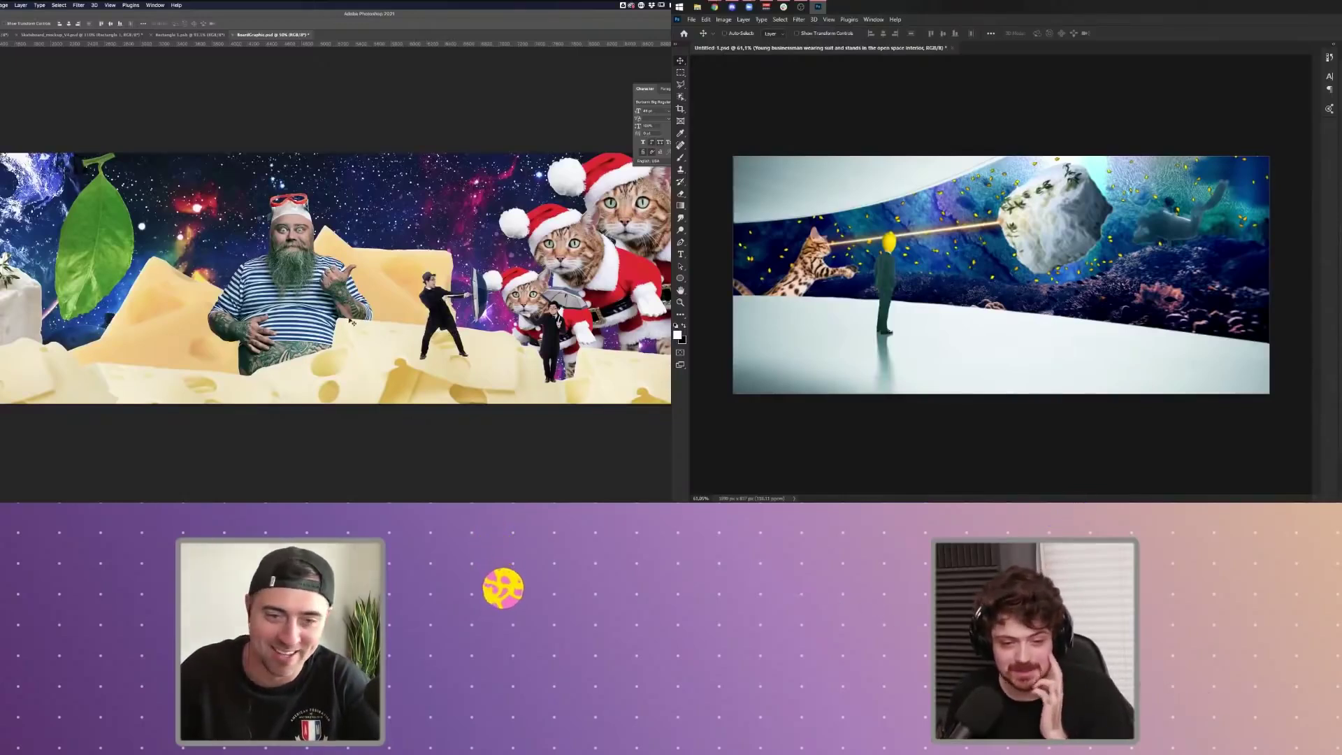
left_click_drag(384, 312, 383, 315)
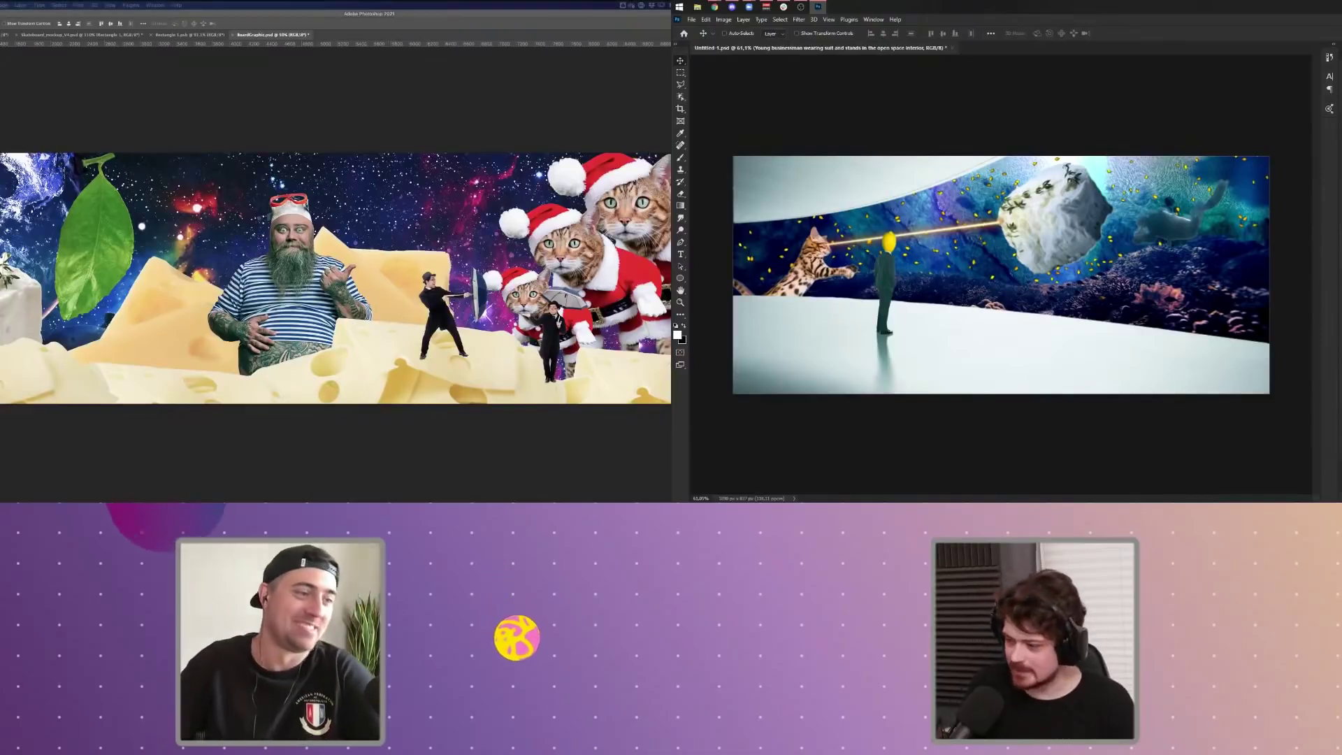
- Show the original underwater photo layer with the diver, select it and isolate it by hiding all other layers
key("ctrl+comma")
key("ctrl+comma")
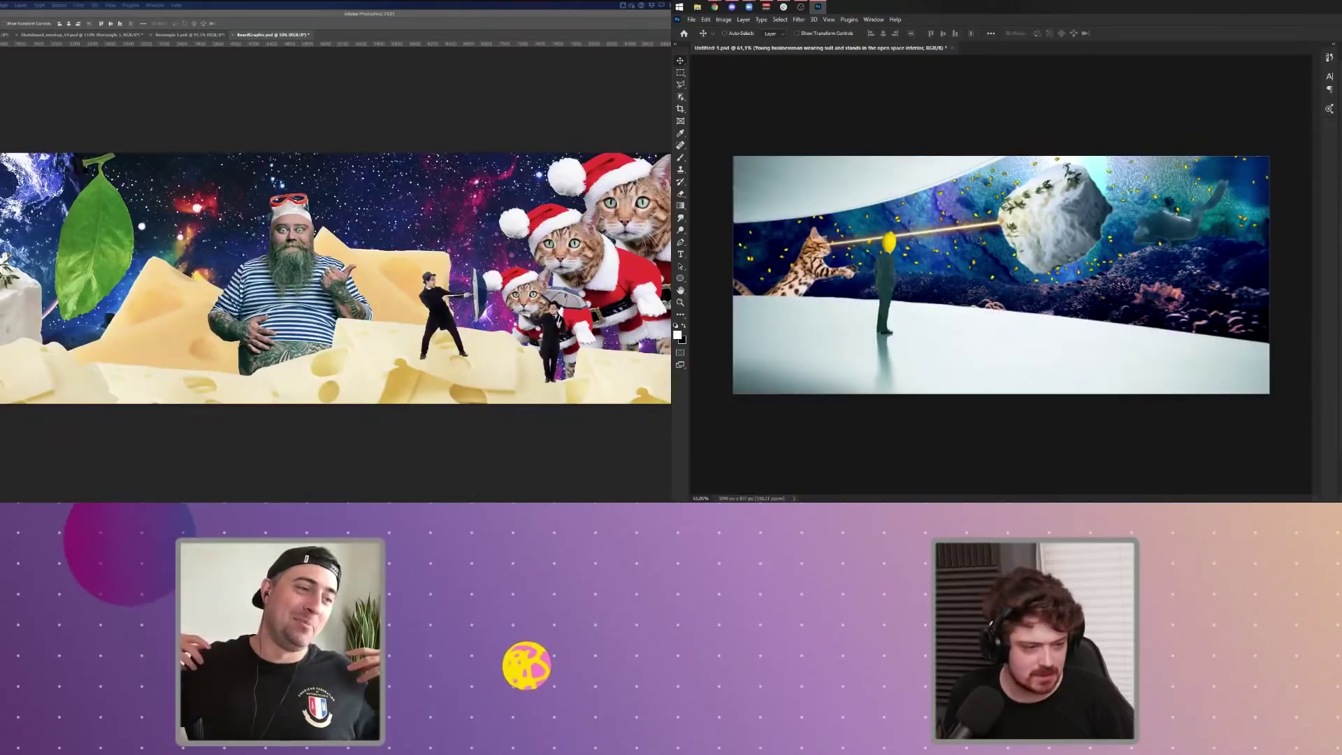
left_click(1341, 283)
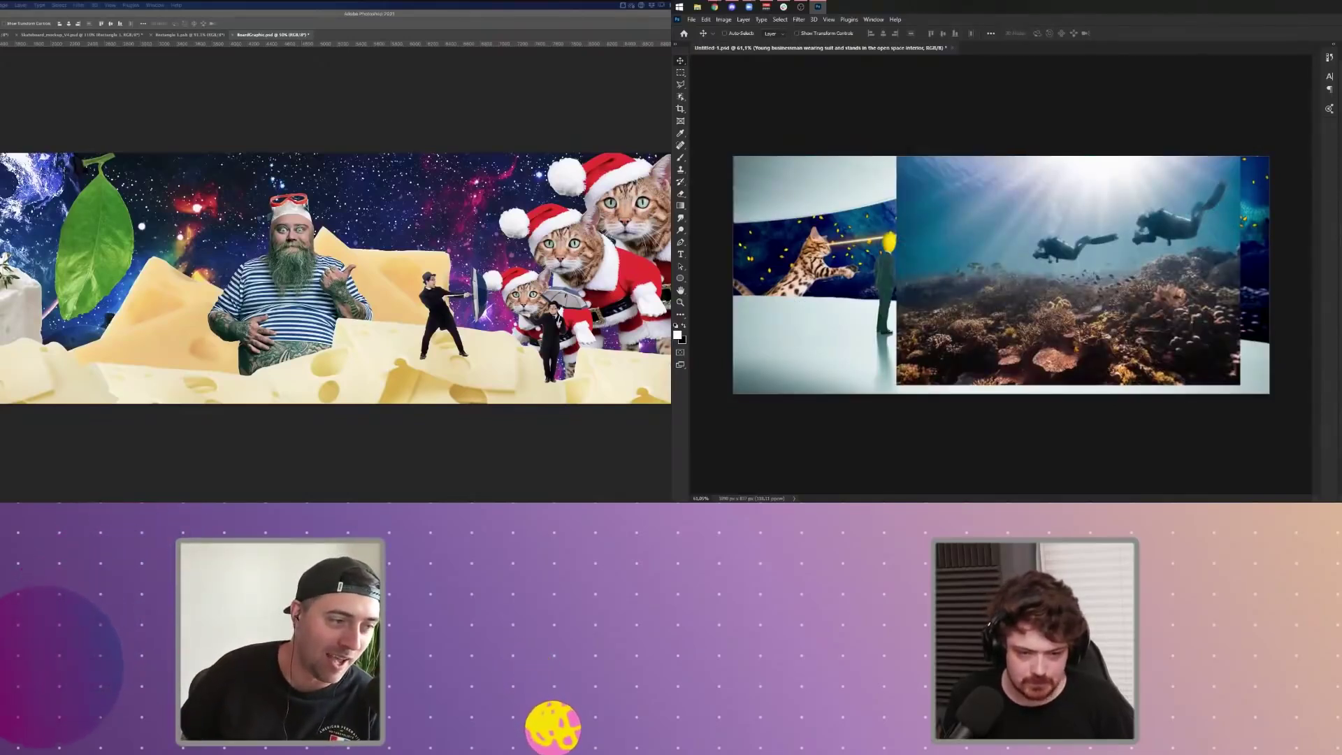
left_click(1341, 280)
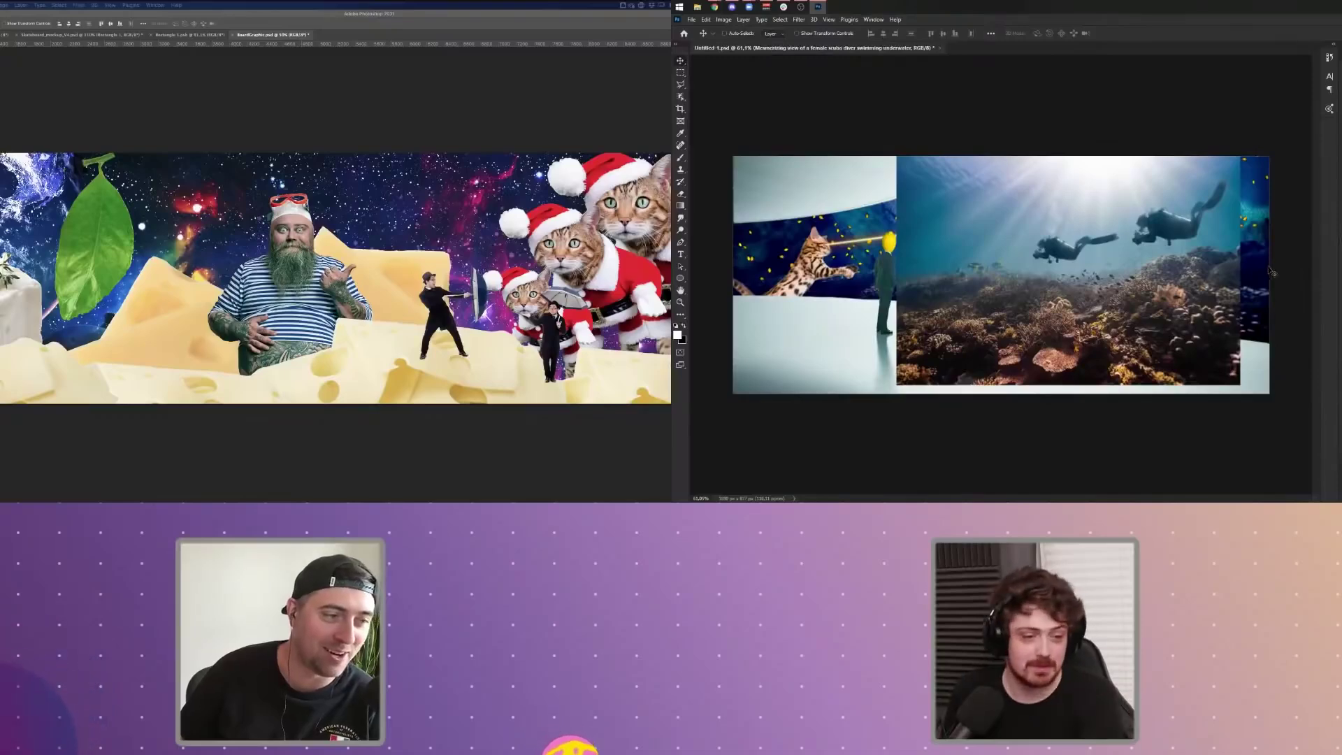
scroll(1031, 192, "up", 8)
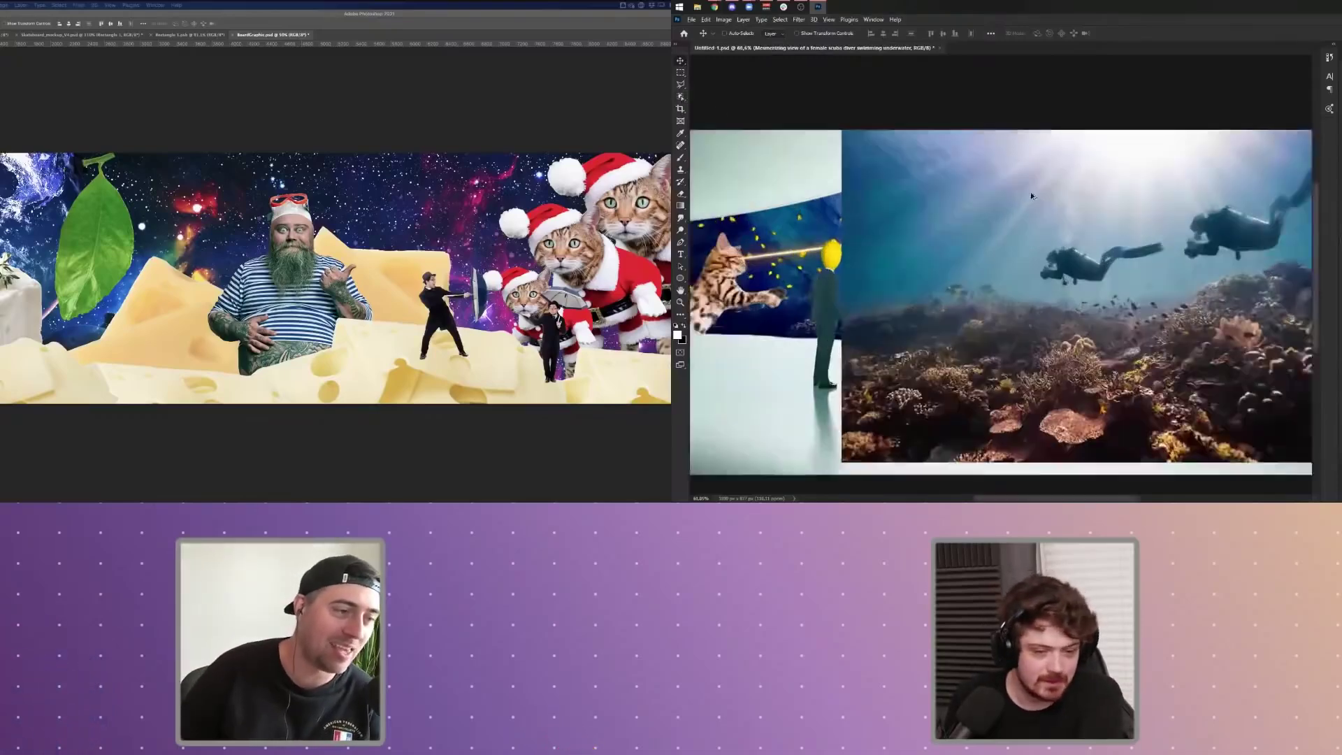
left_click(1340, 280, "alt")
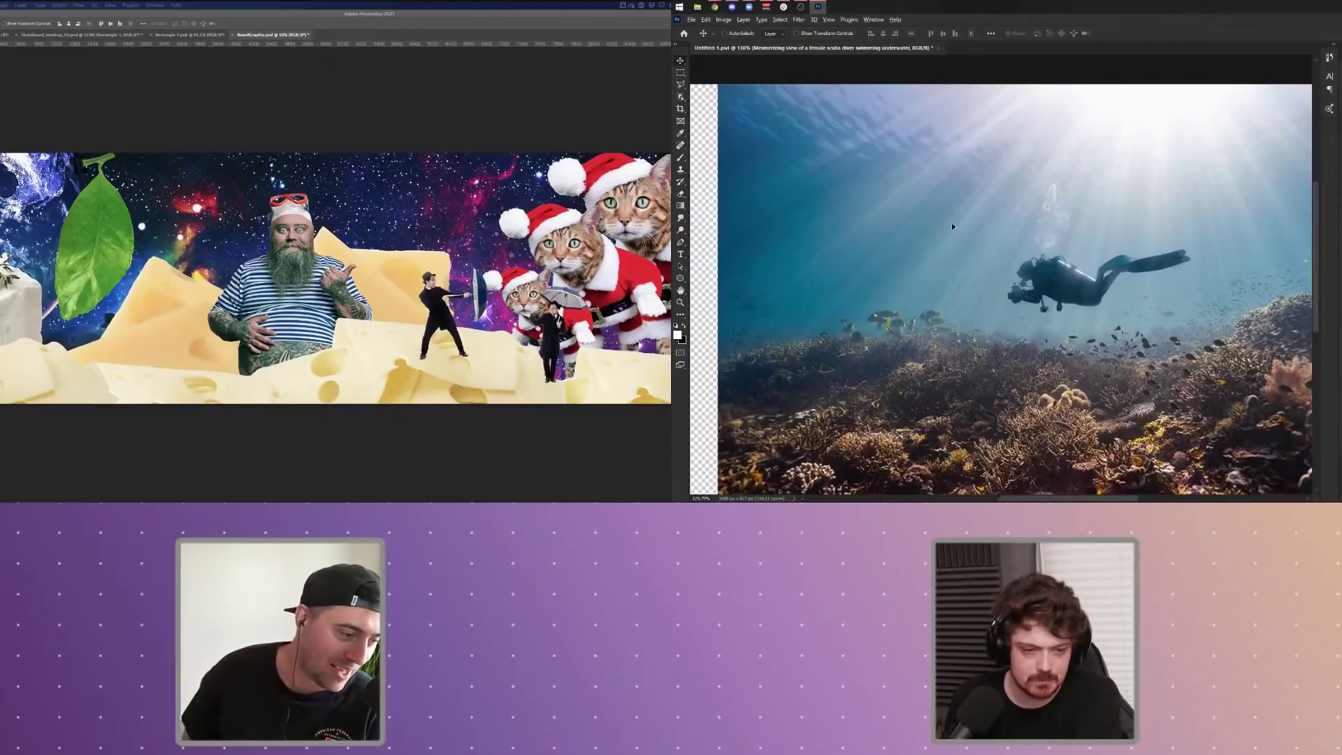
scroll(952, 226, "down", 3)
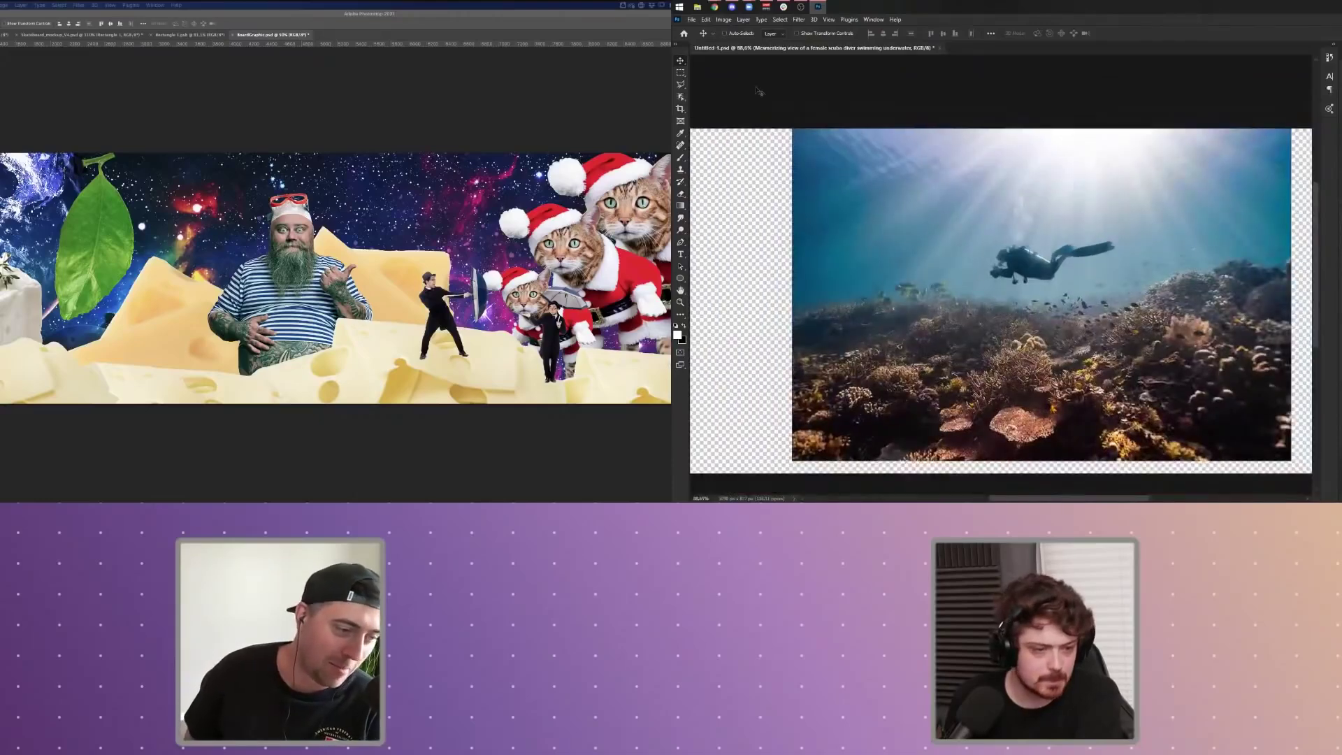
- Draw a loose Lasso selection around the scuba diver, including the camera, legs and fins
left_click(681, 85)
left_click(702, 86)
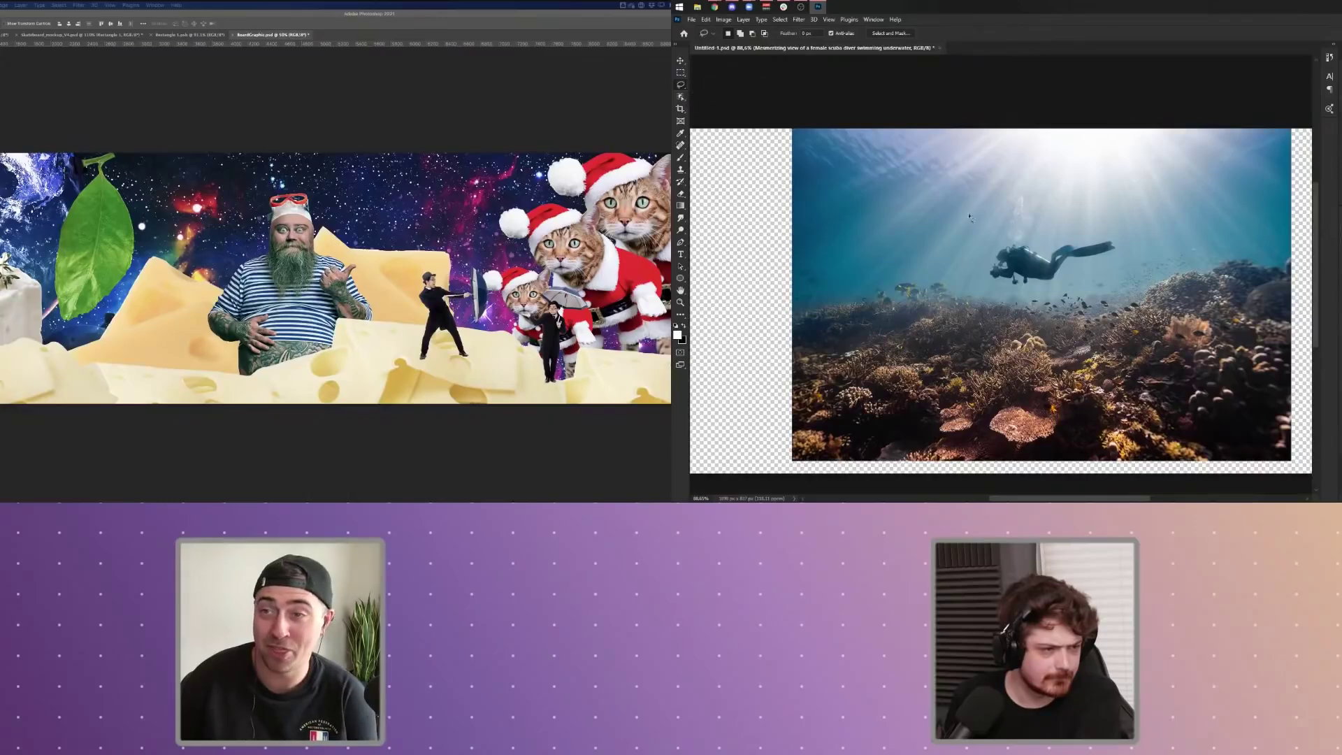
scroll(1057, 242, "up", 3)
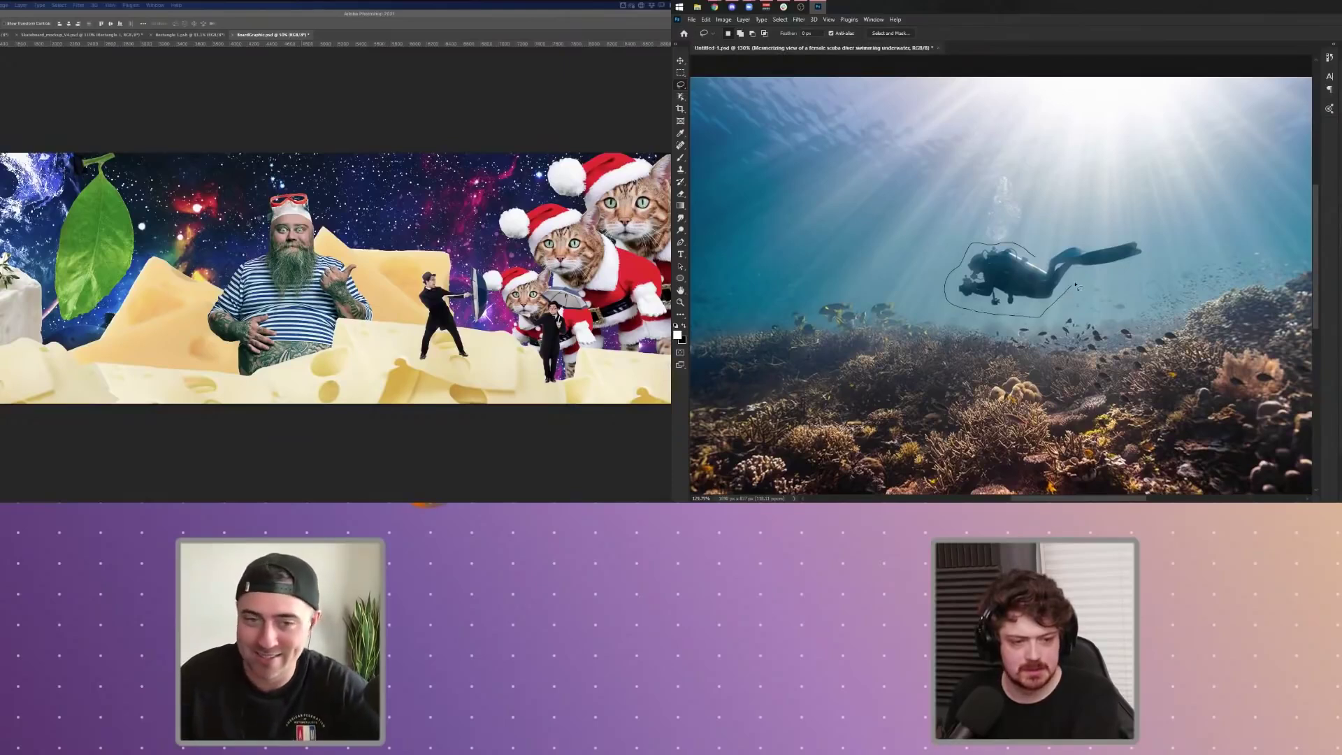
left_click_drag(1051, 253, 1052, 250)
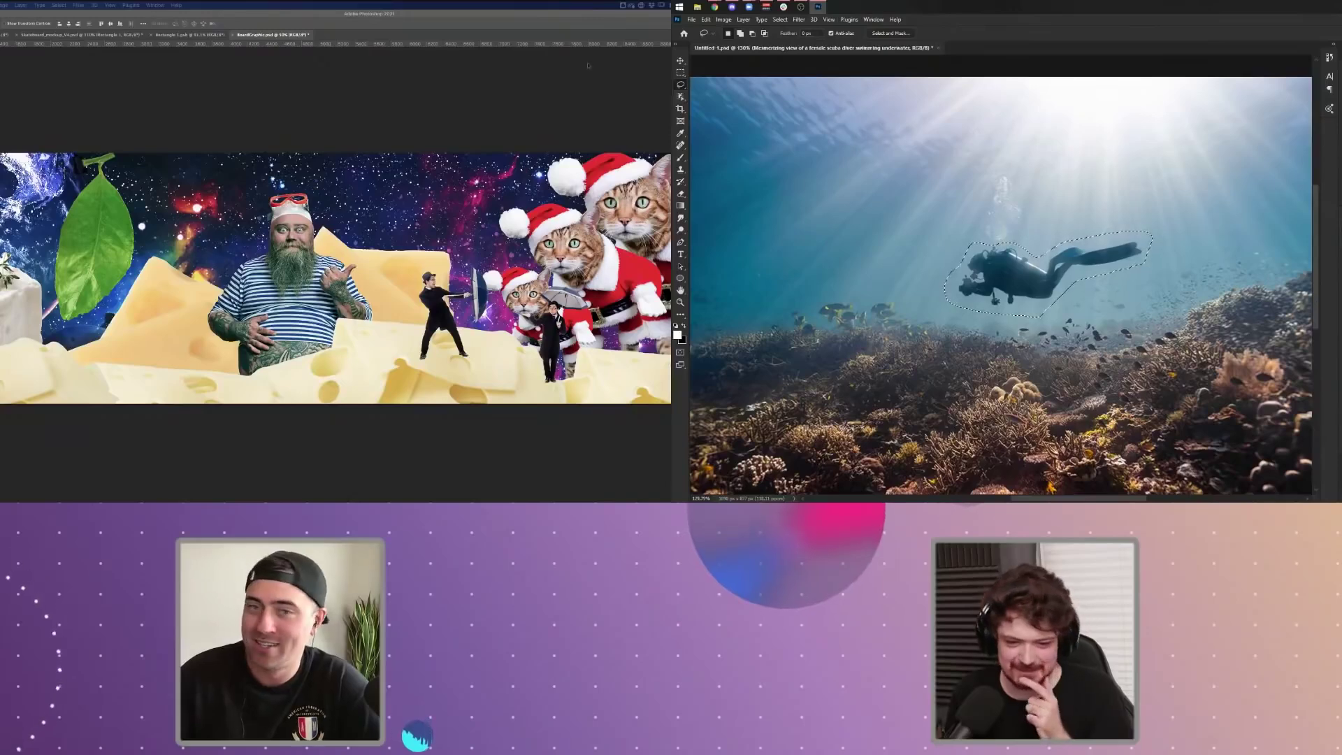
- Switch to Adobe Stock in the browser, search the free images for "fish" and look through the results
key("super+Tab")
left_click_drag(71, 130, 194, 130)
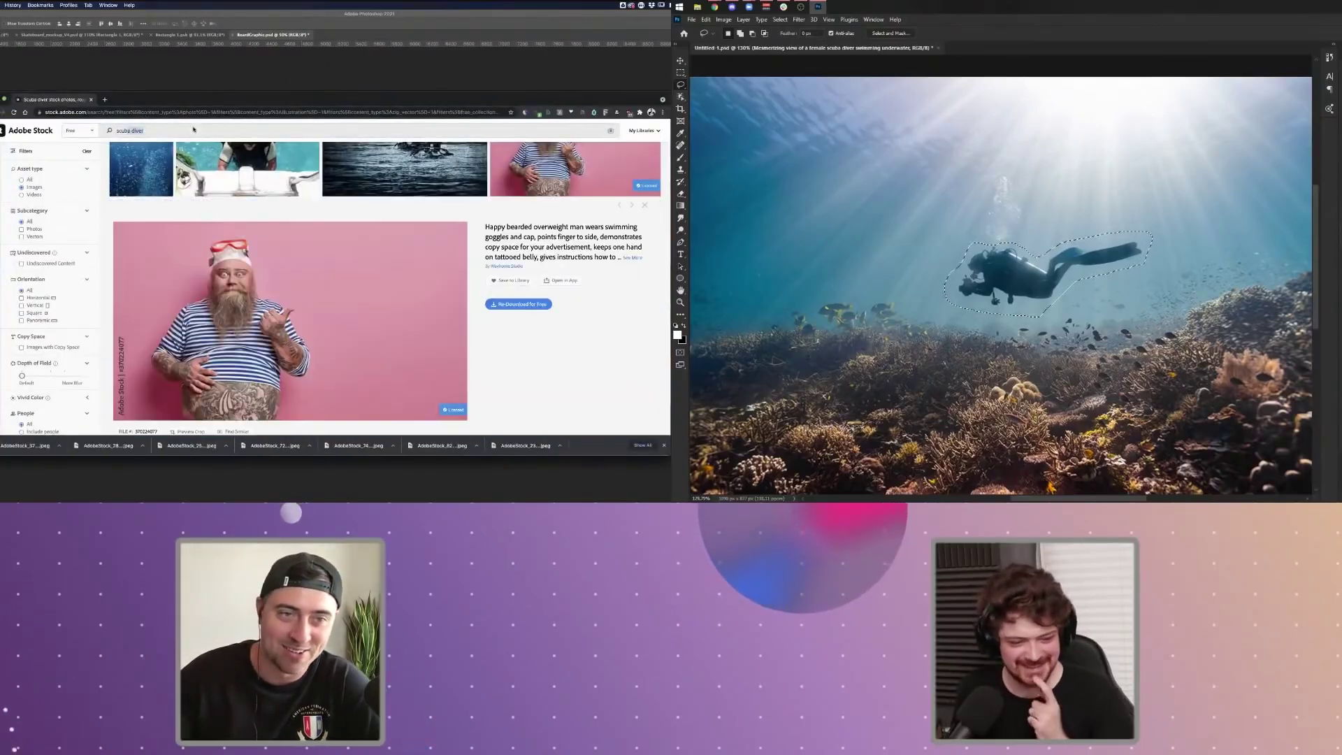
key("BackSpace")
type("fish")
key("Return")
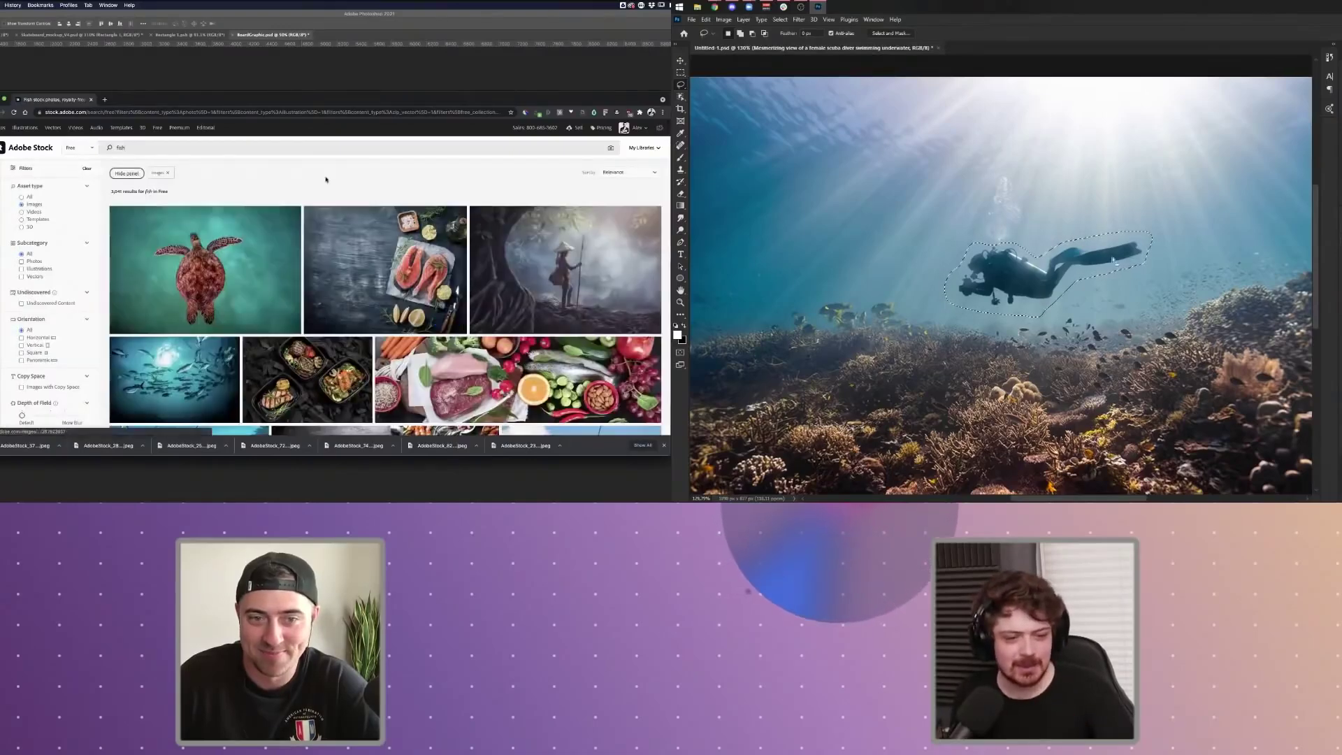
scroll(321, 178, "down", 3)
scroll(321, 177, "down", 15)
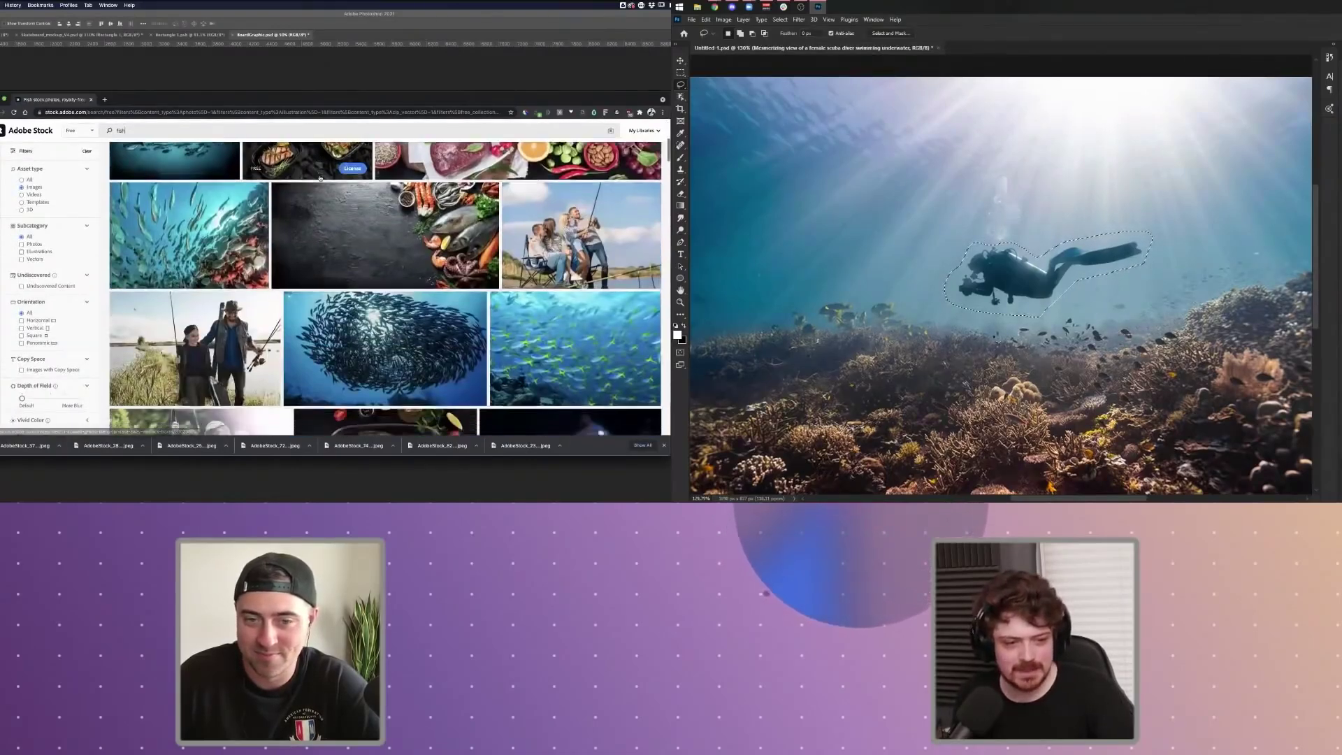
scroll(320, 179, "up", 10)
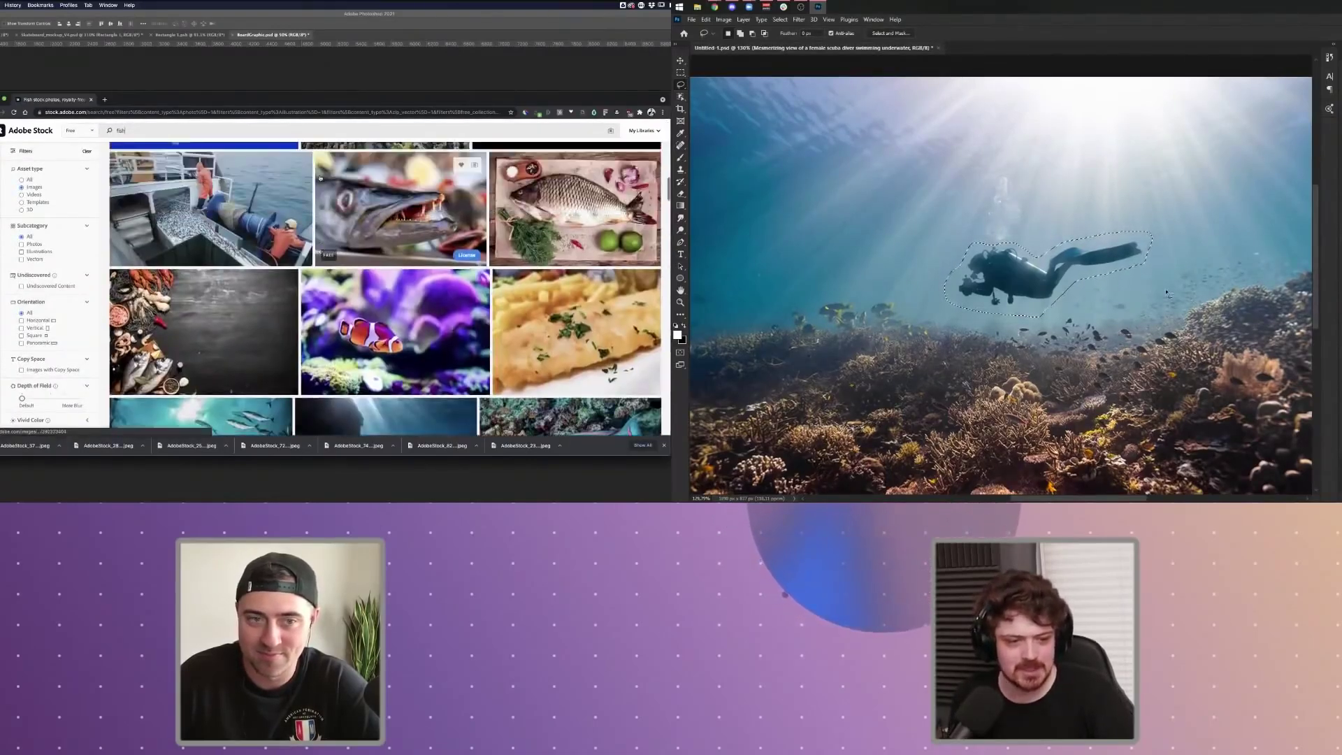
scroll(321, 179, "down", 10)
scroll(320, 178, "down", 5)
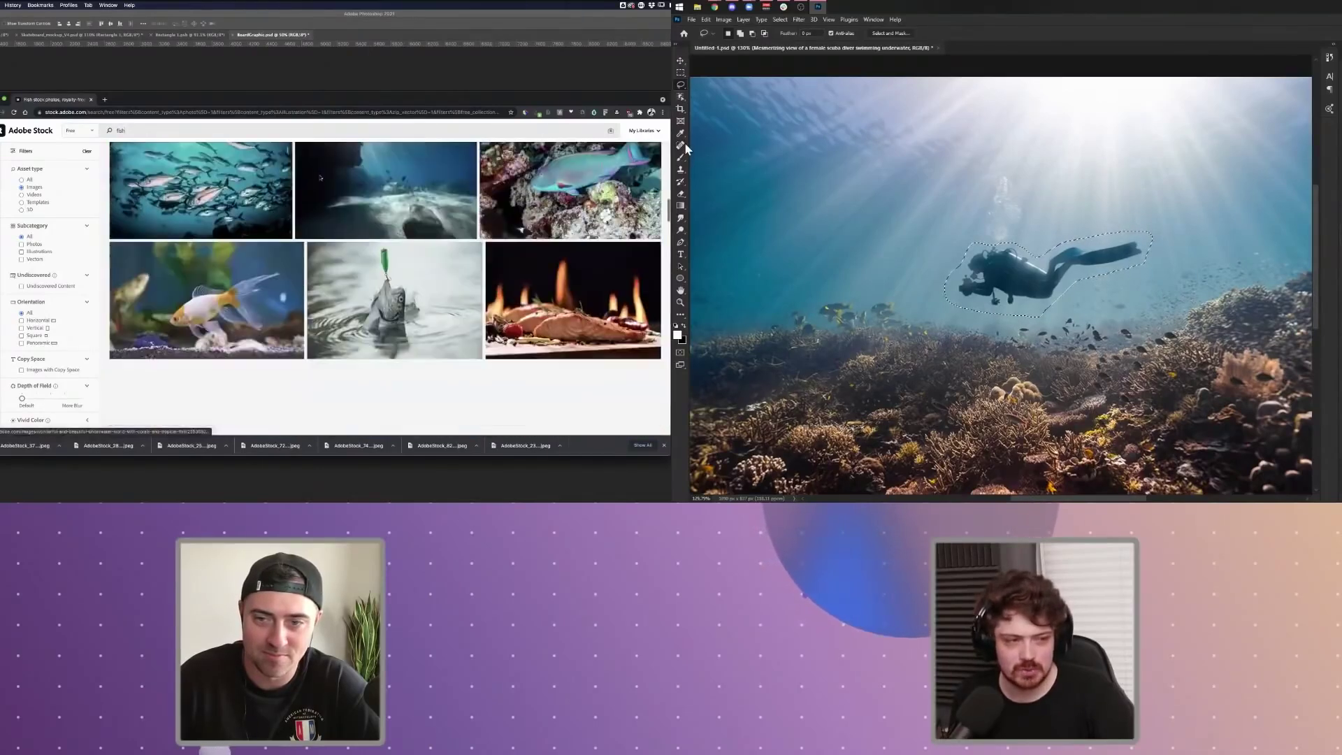
- Clear the selection around the scuba diver and rasterize the "Mesmerizing view of a female scuba diver swimming underwater" layer
left_click(680, 144)
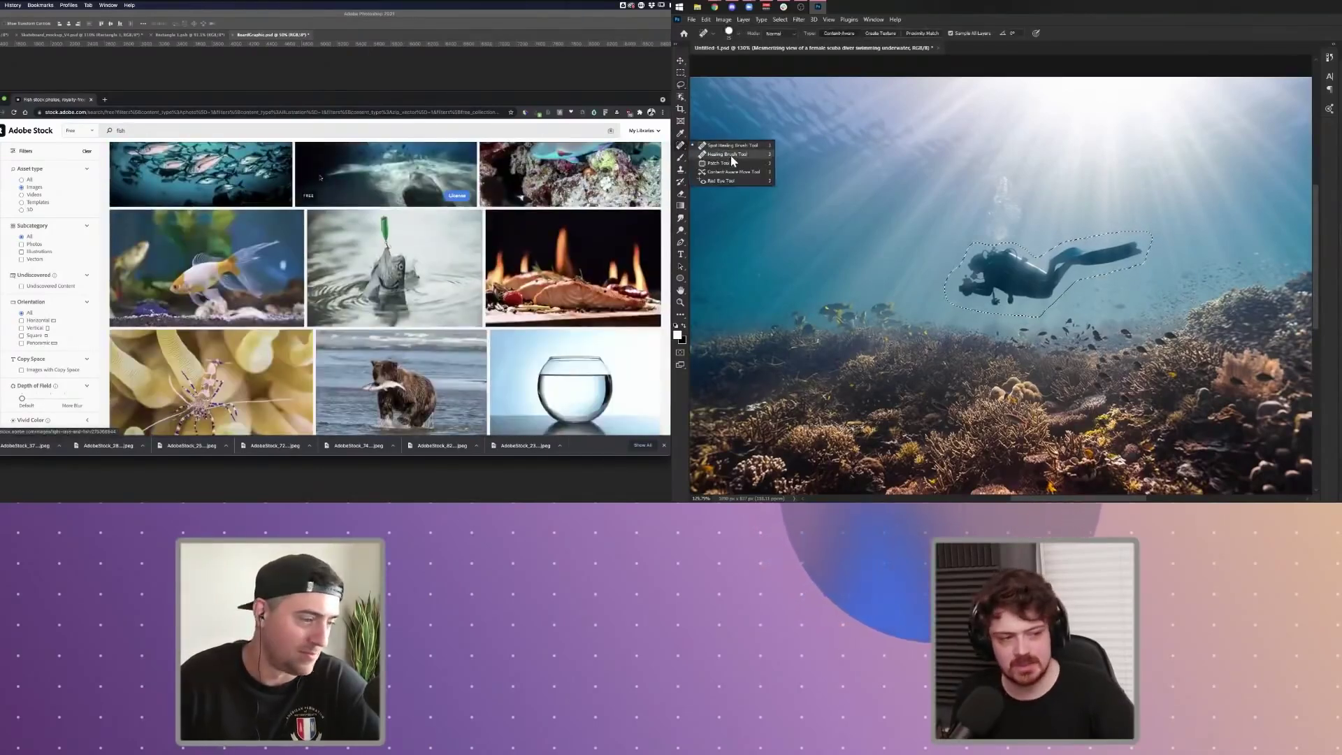
scroll(321, 177, "down", 5)
scroll(320, 178, "down", 1)
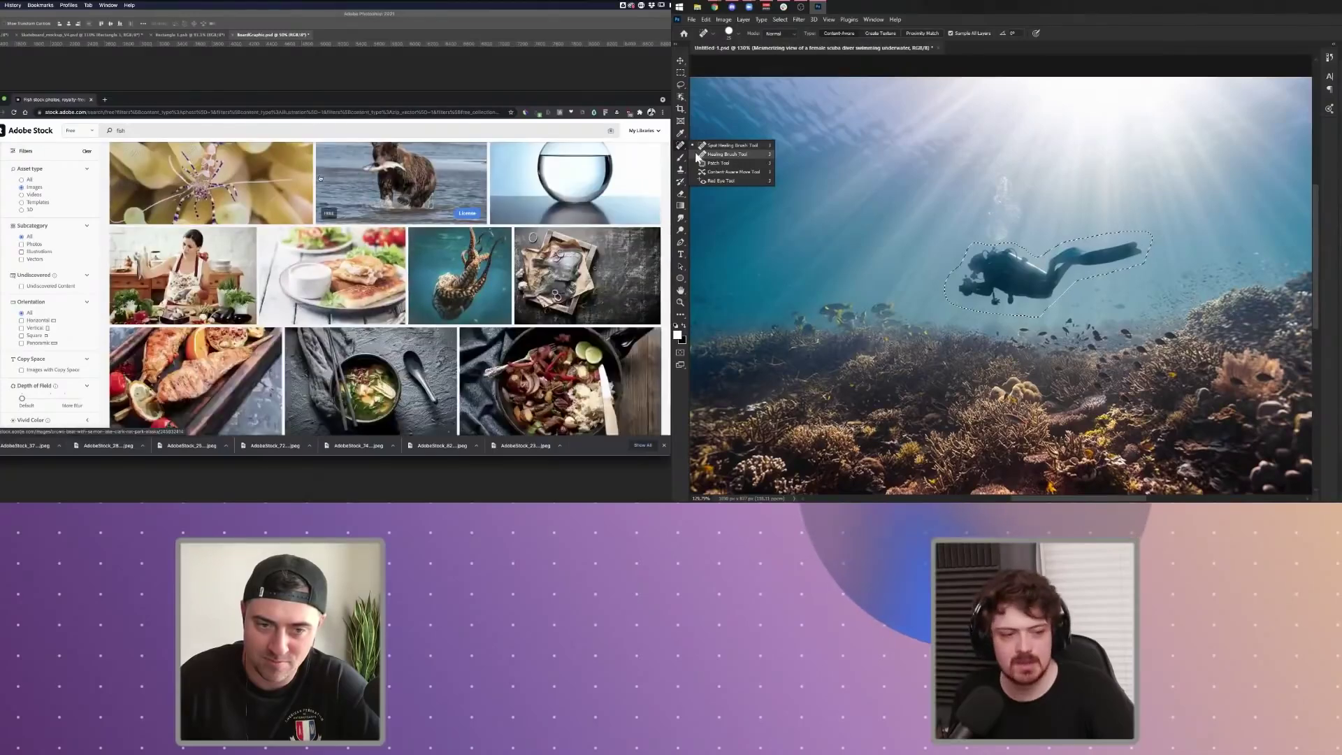
left_click(737, 153)
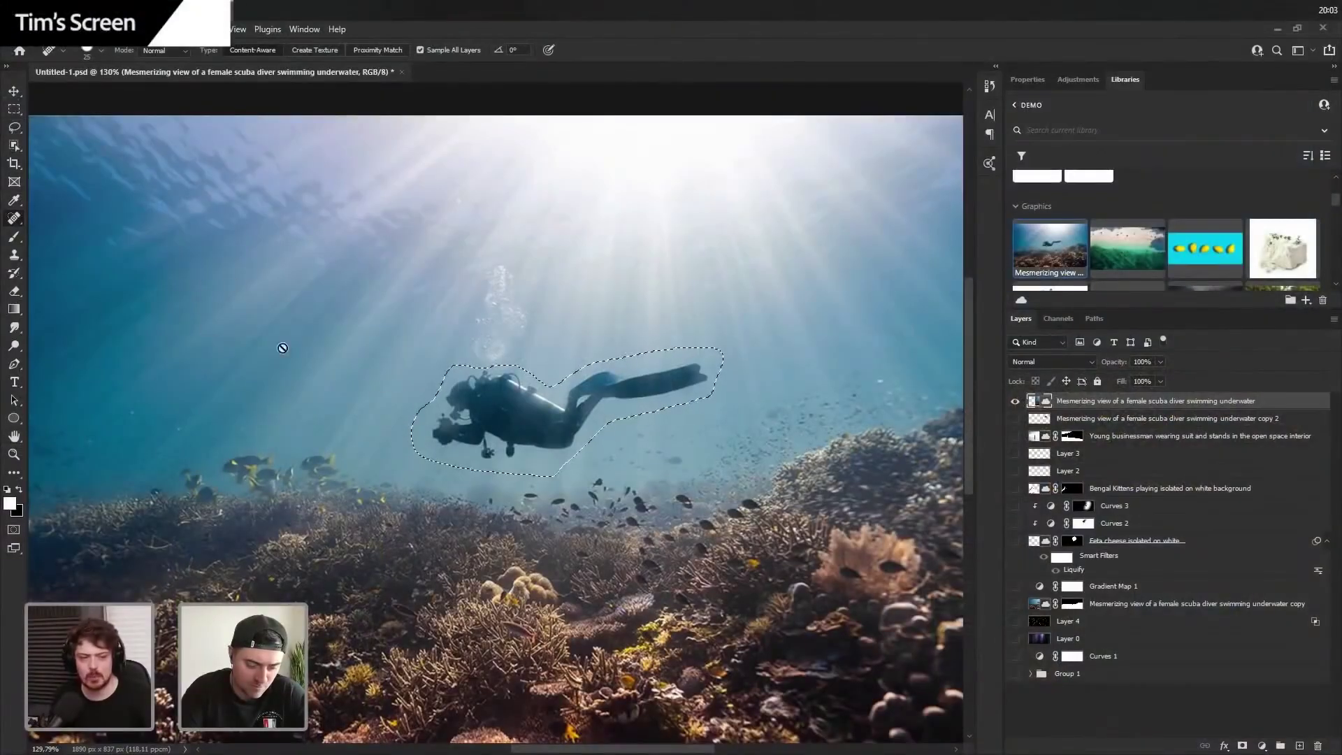
key("ctrl+d")
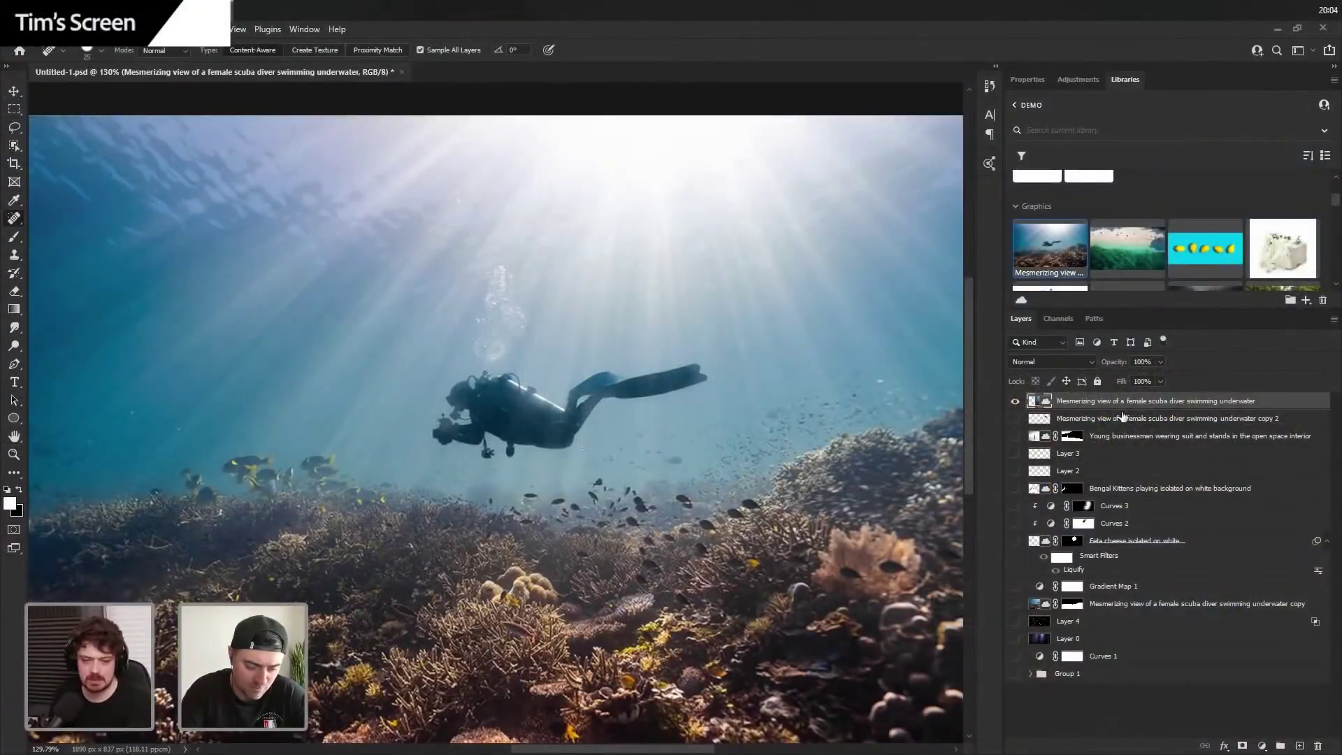
right_click(1119, 403)
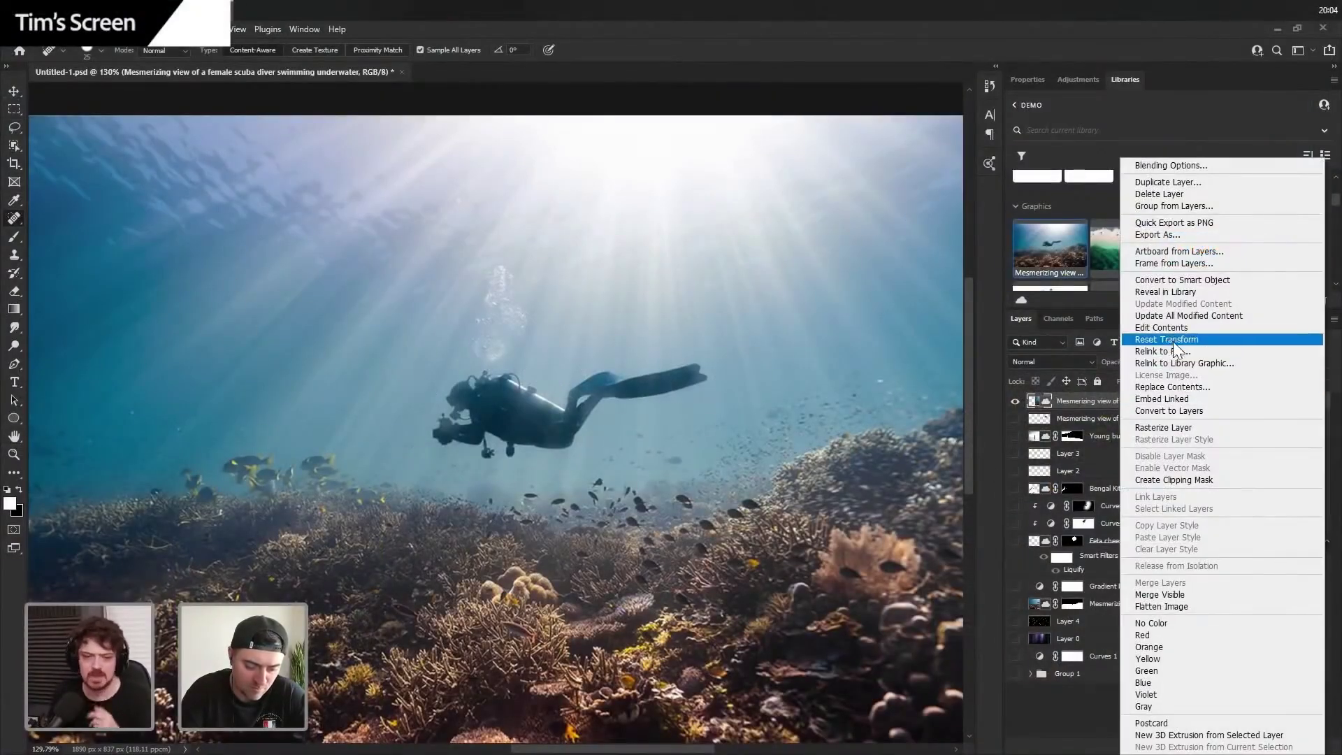
left_click(1188, 429)
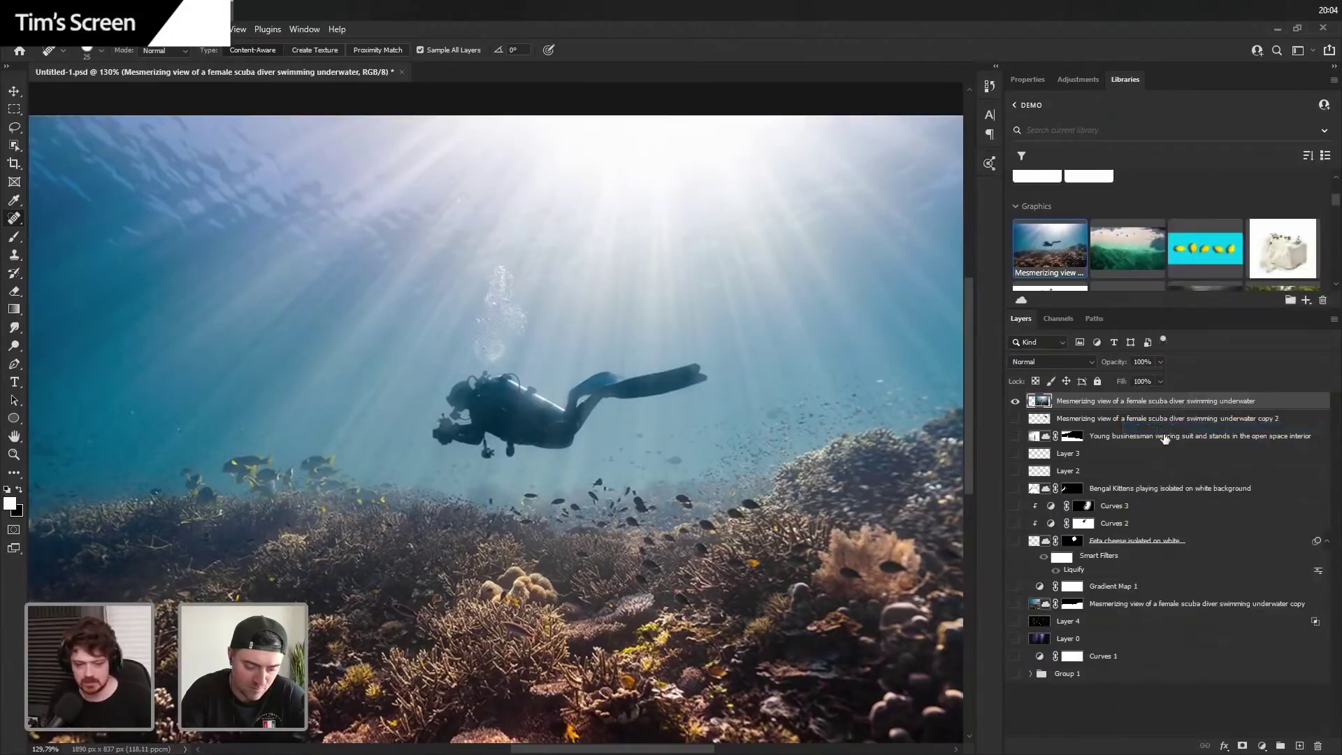
- Outline the scuba diver loosely with the Patch tool, including the camera and fins
right_click(16, 225)
left_click(62, 246)
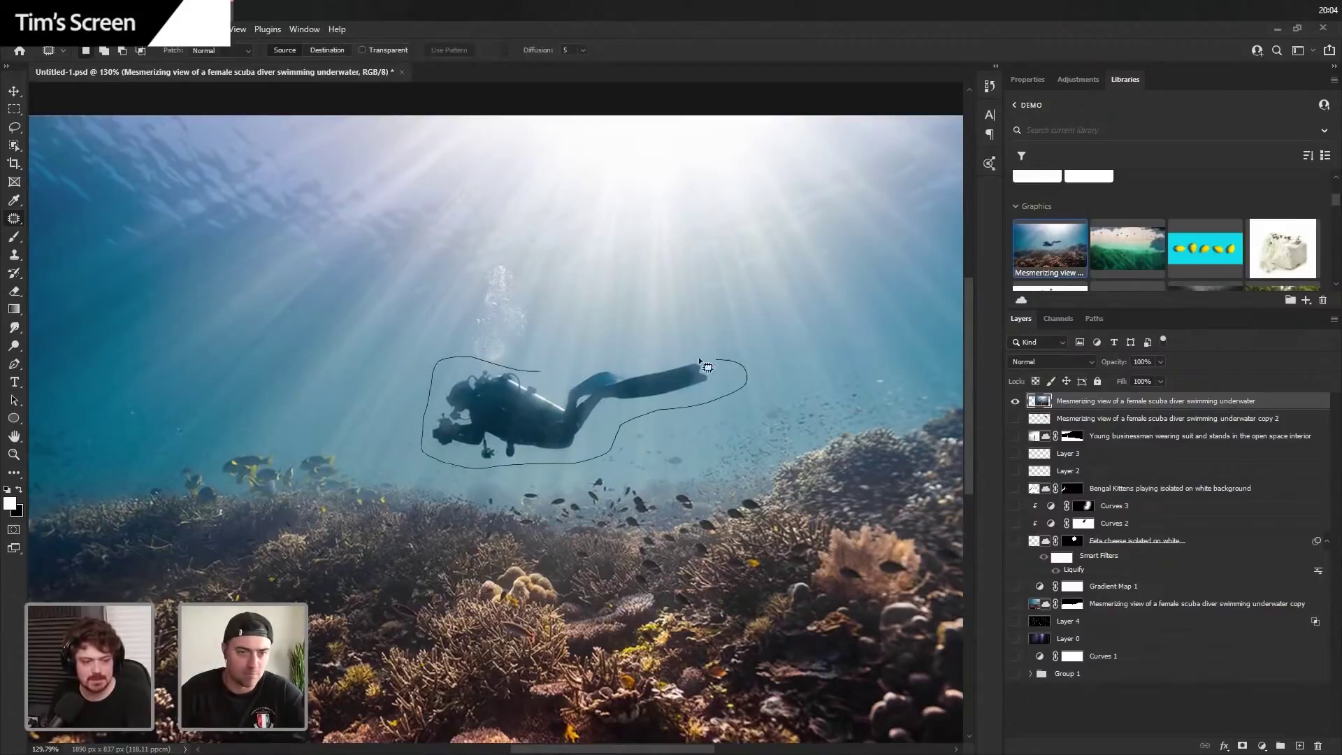
left_click_drag(700, 363, 700, 363)
- Try to patch over the outlined diver with open water from the left part of the photo
left_click_drag(564, 403, 441, 404)
left_click_drag(261, 367, 261, 367)
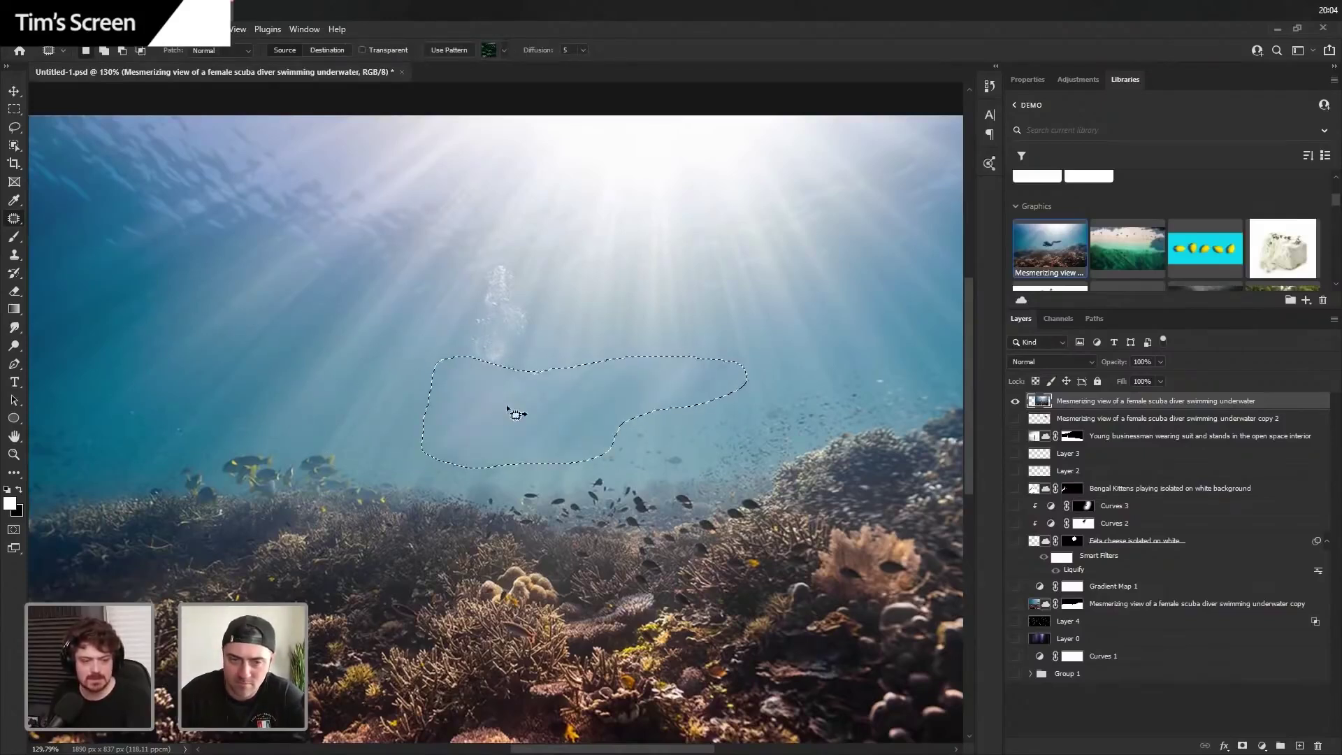
scroll(573, 390, "up", 8)
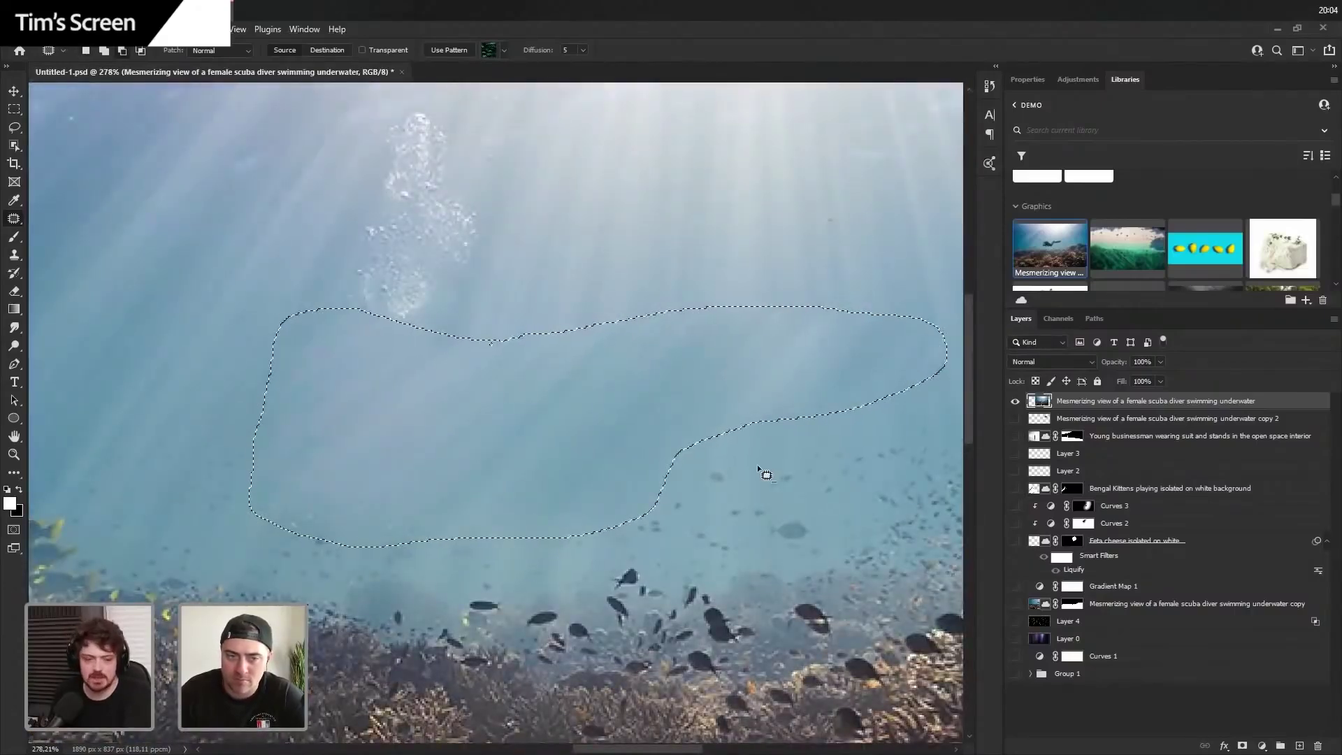
scroll(727, 470, "down", 4)
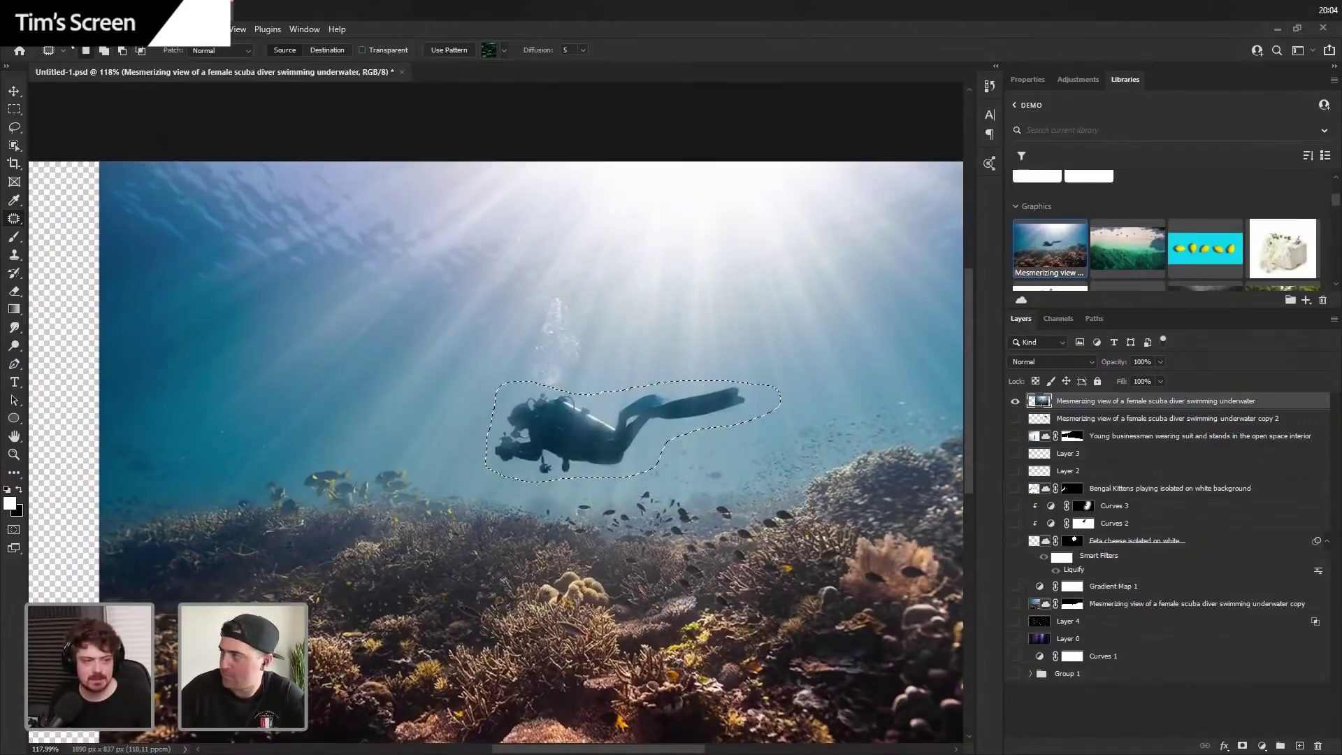
- Start Content-Aware Fill on the outlined diver and set Rotation Adaptation to Medium, accepting the auto-sampling warning
left_click(51, 30)
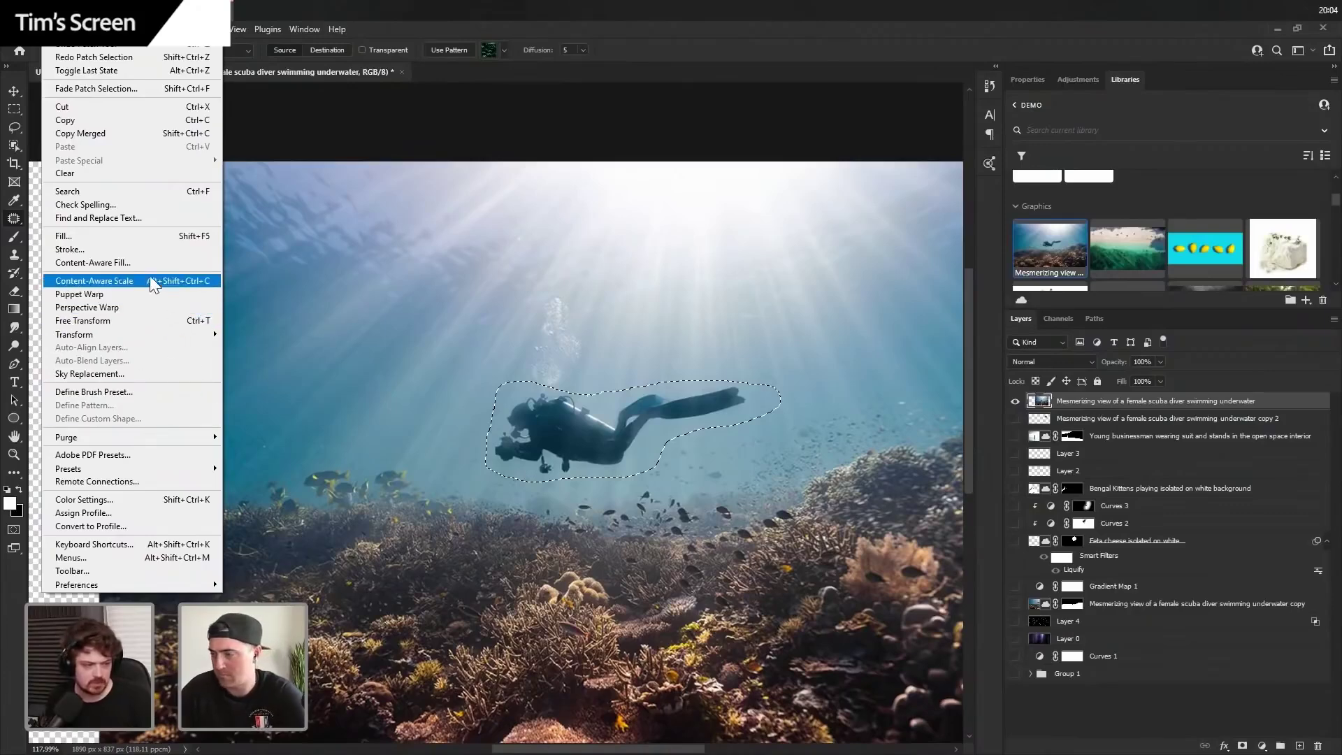
left_click(148, 263)
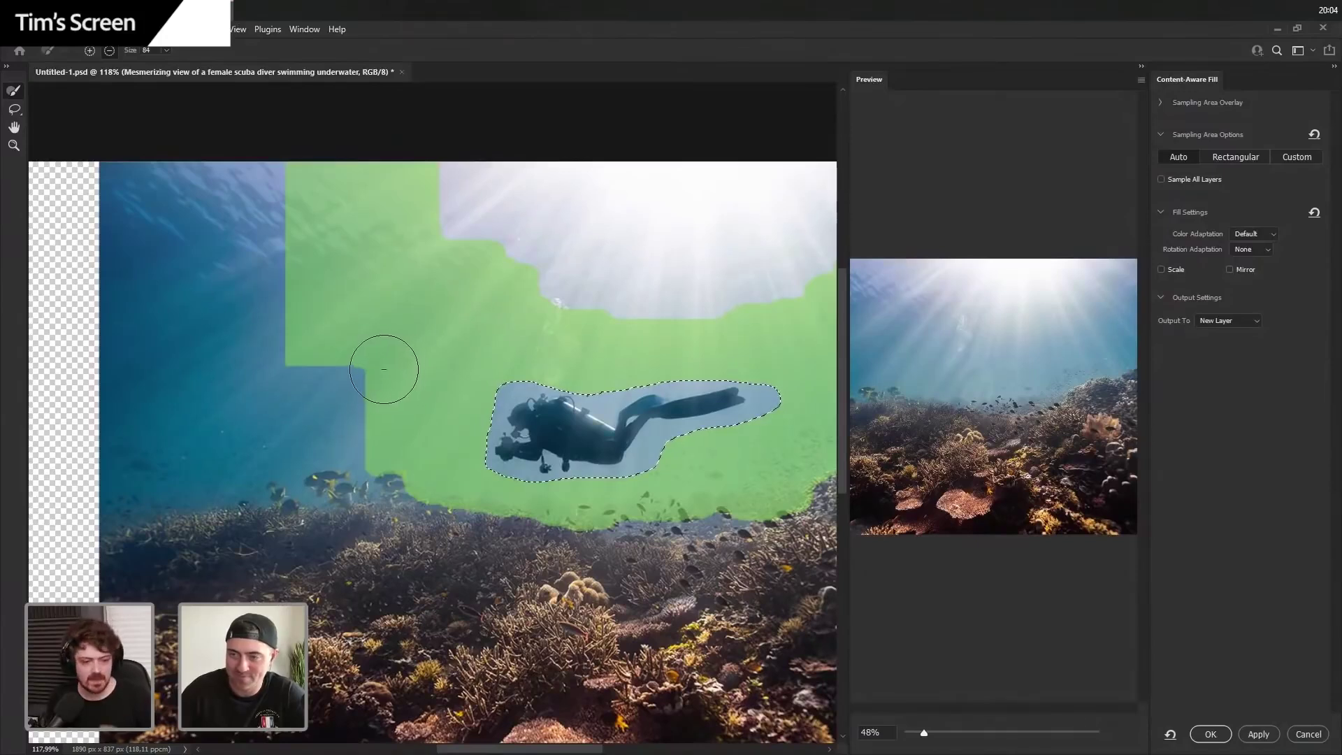
left_click_drag(524, 338, 398, 324)
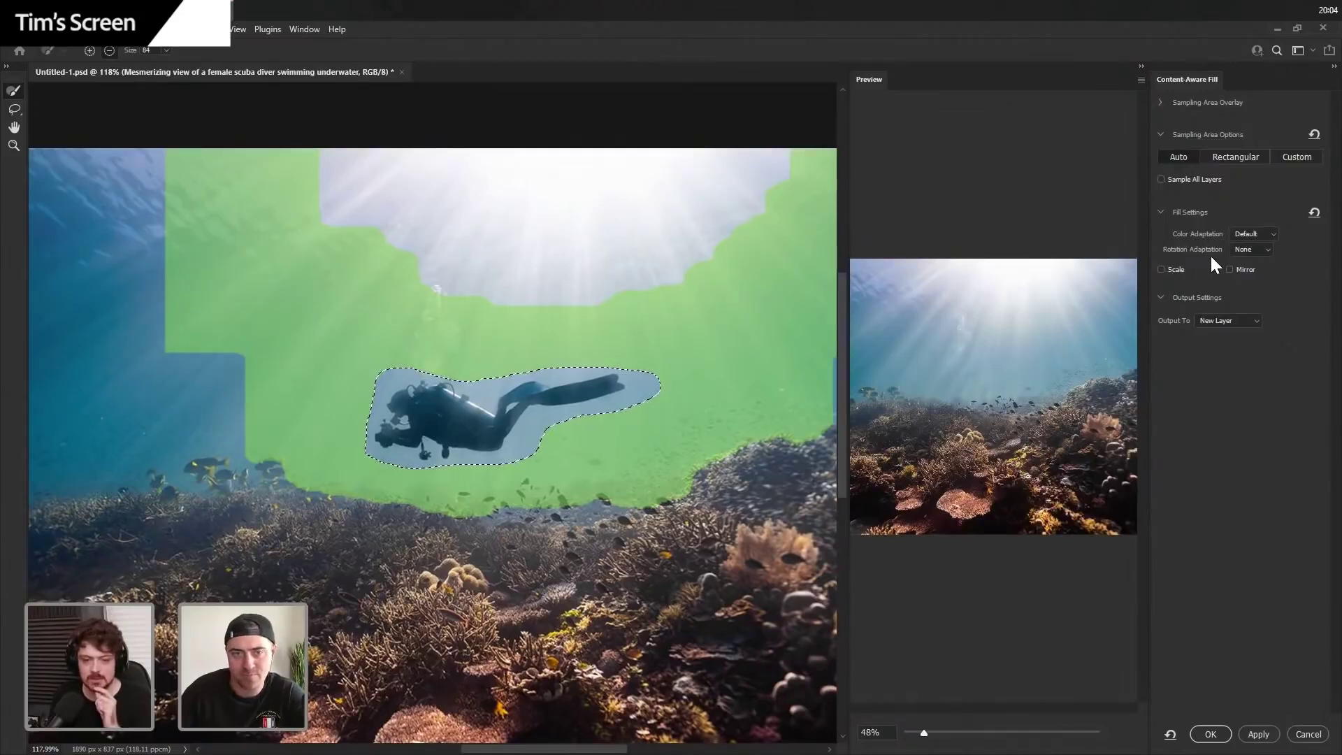
left_click(1244, 250)
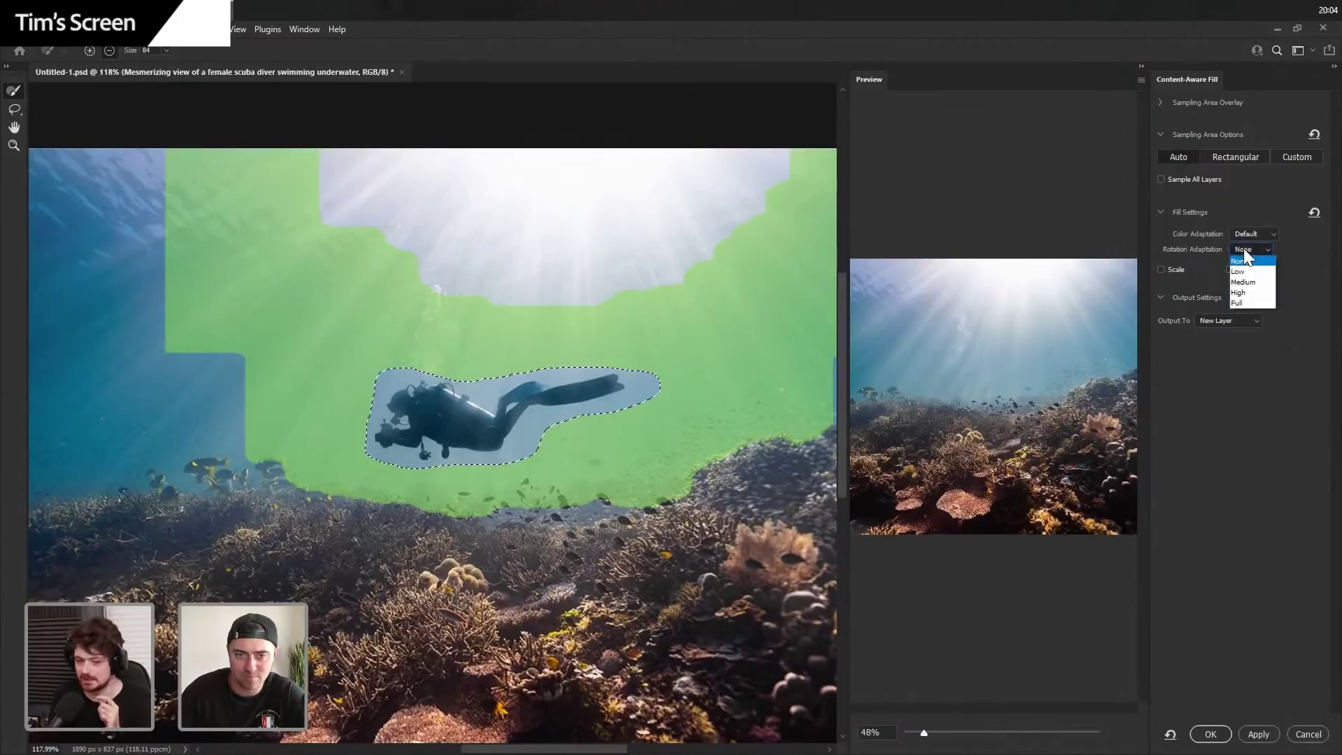
left_click(1244, 250)
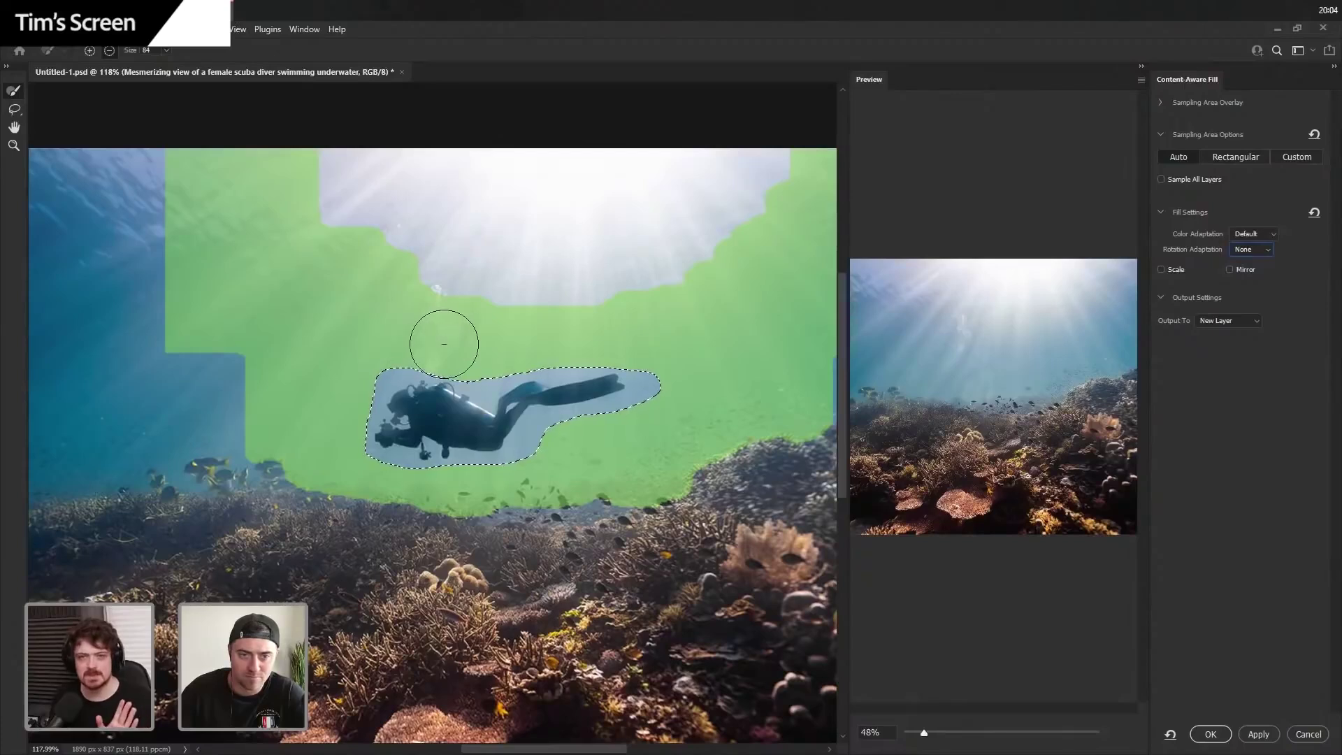
left_click(1246, 248)
left_click(1257, 279)
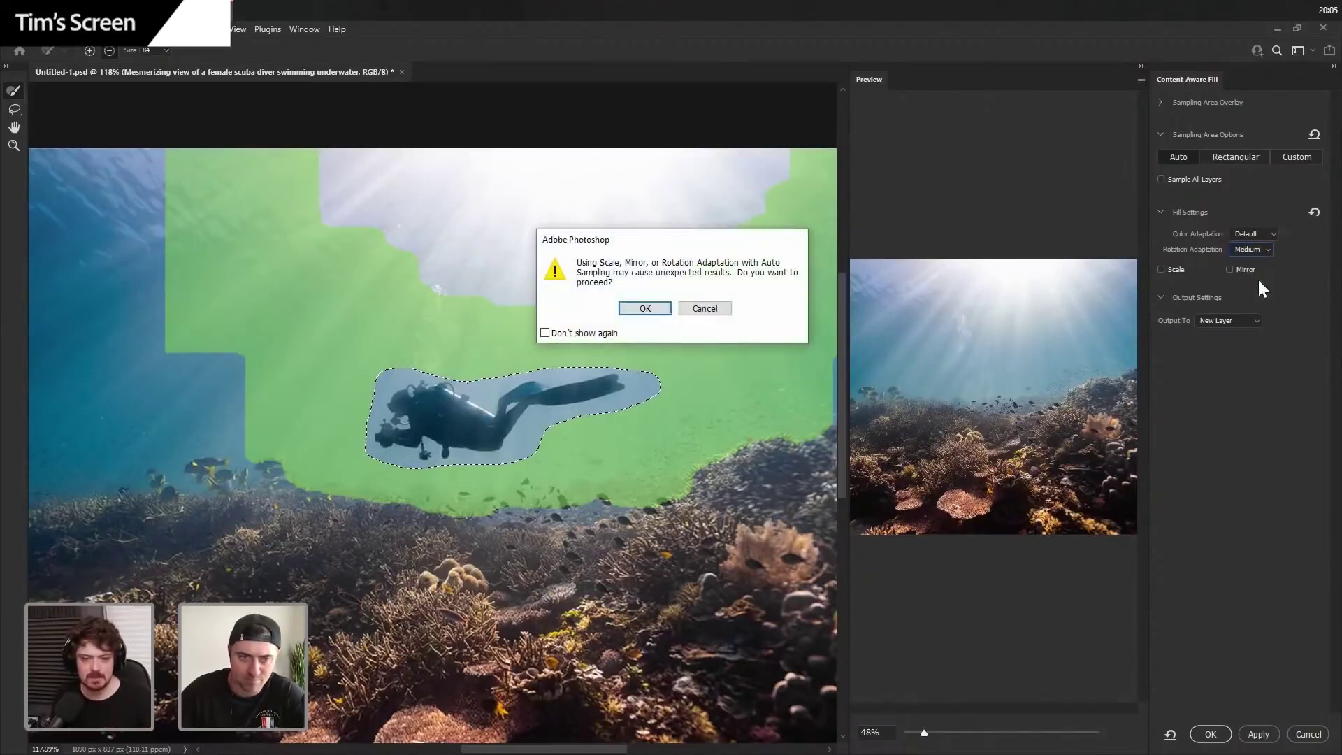
left_click(645, 309)
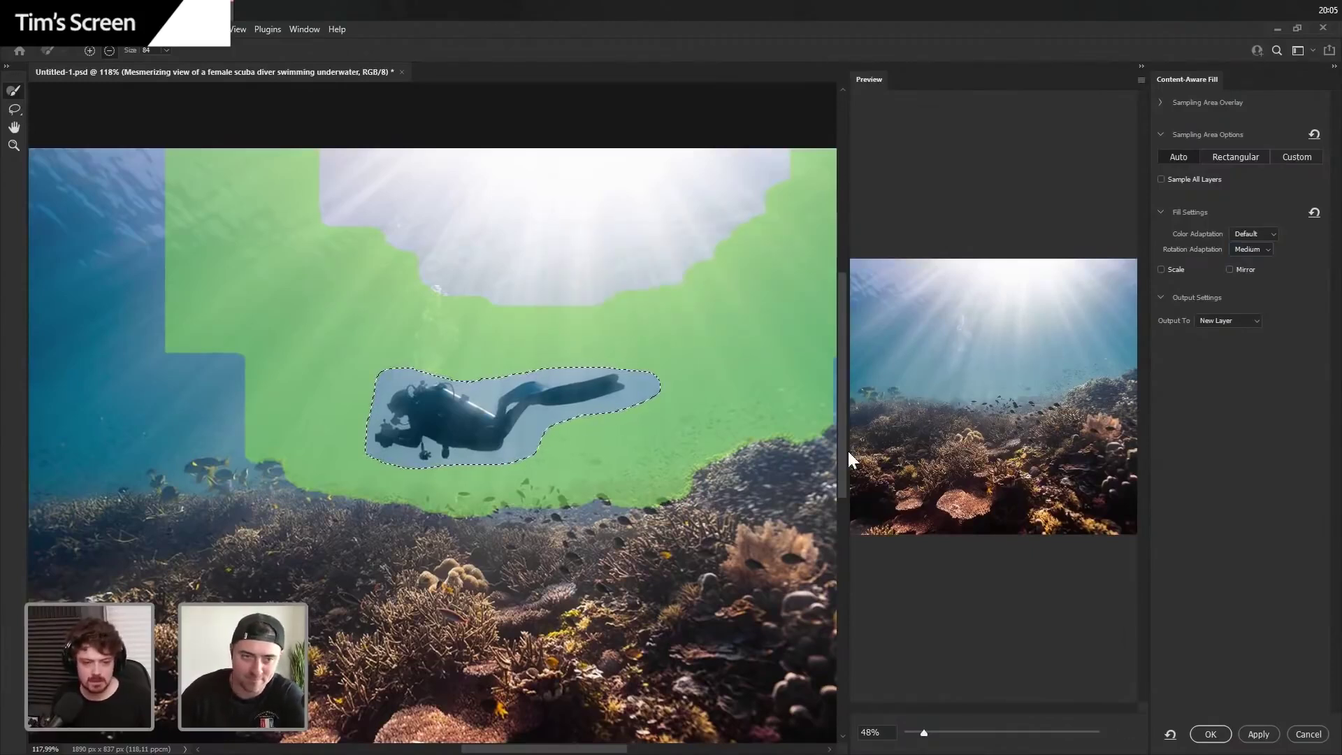
- Set the fill's Rotation Adaptation to Full and Color Adaptation to High, turning off further auto-sampling warnings
left_click_drag(924, 732, 962, 730)
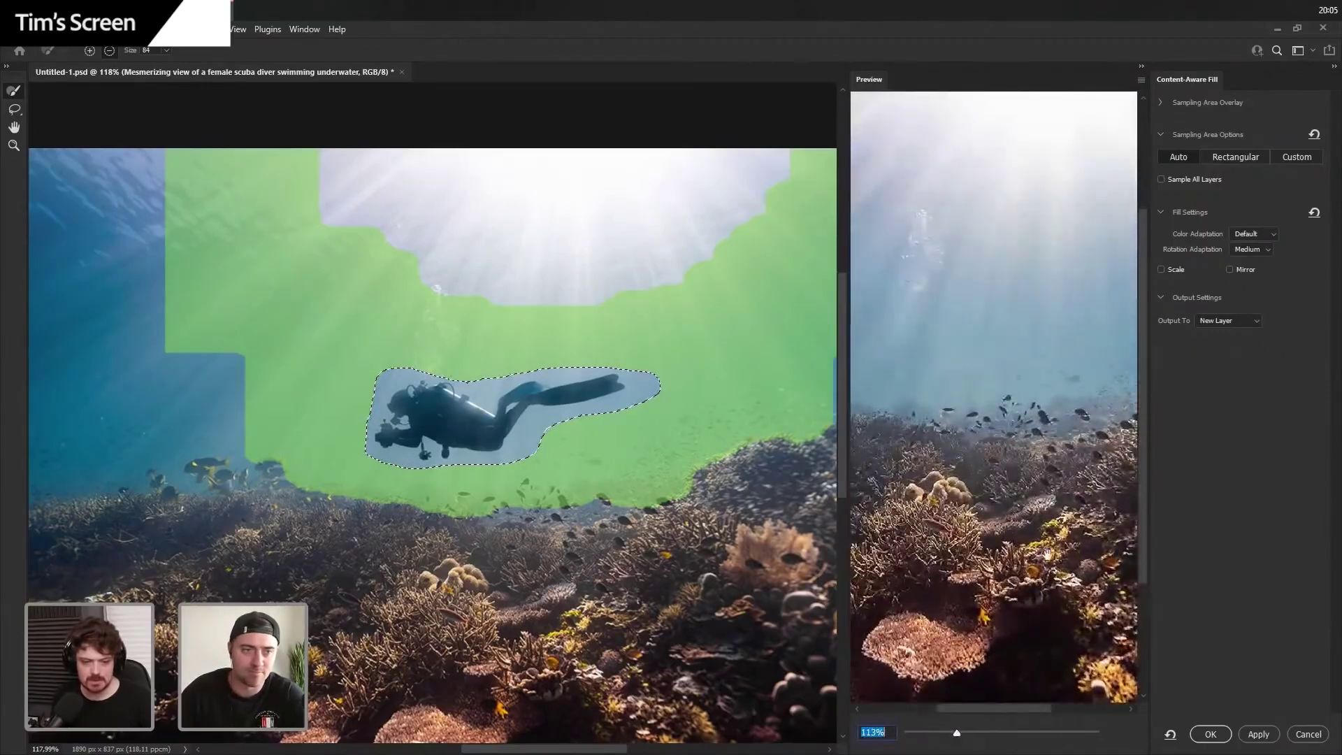
left_click(1259, 251)
left_click(1255, 302)
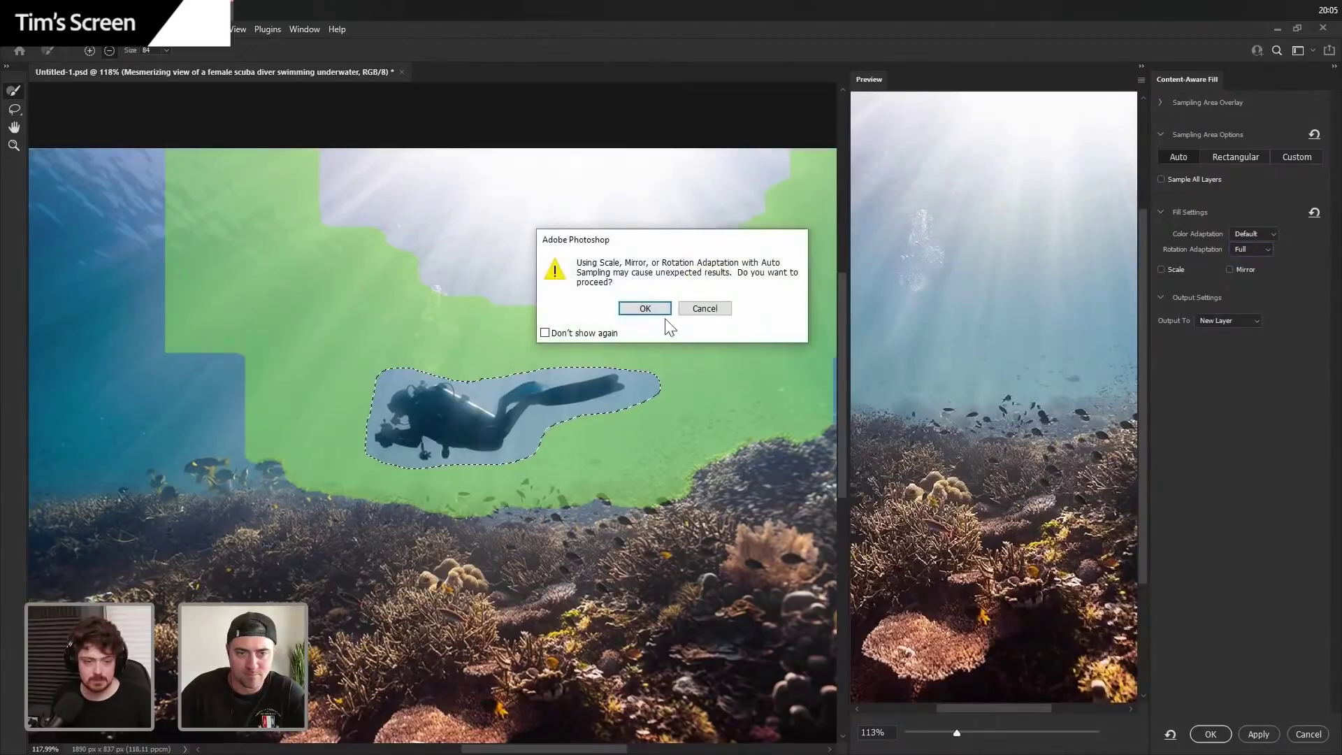
left_click(607, 333)
left_click(641, 308)
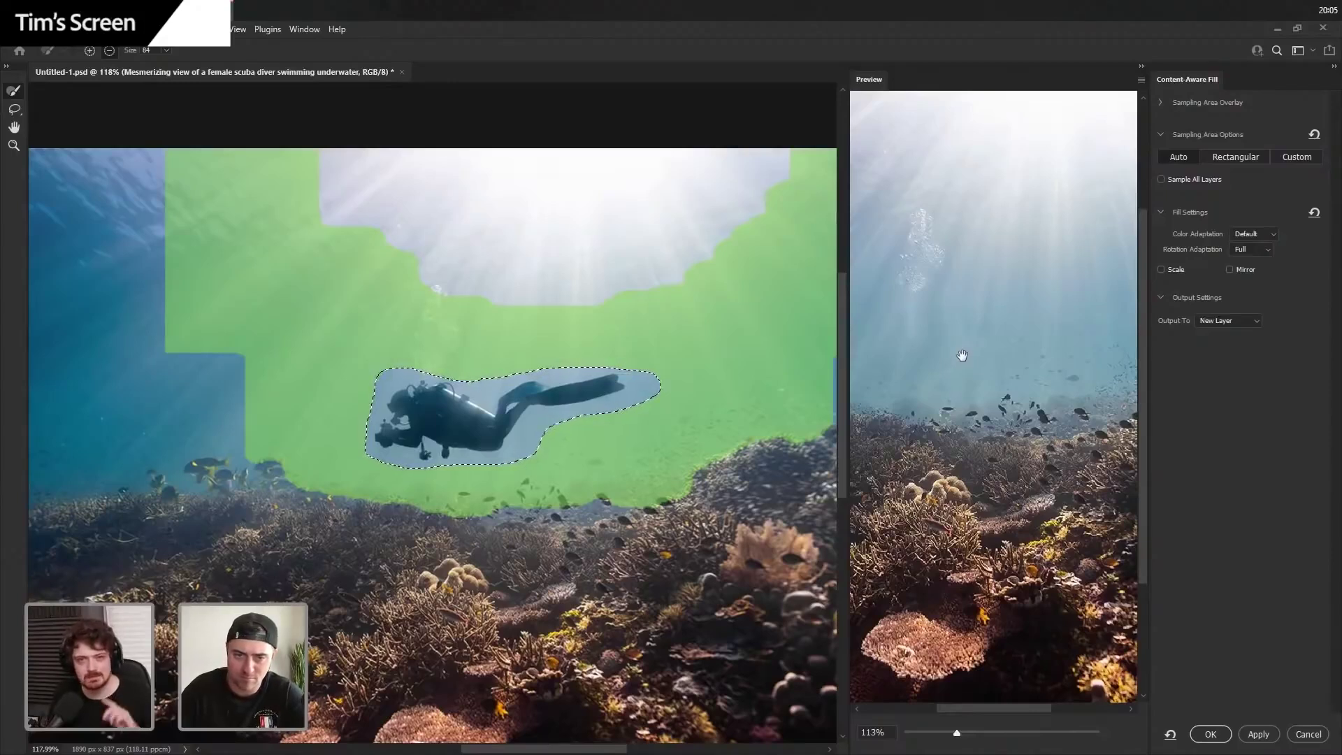
left_click(1257, 233)
left_click(1249, 263)
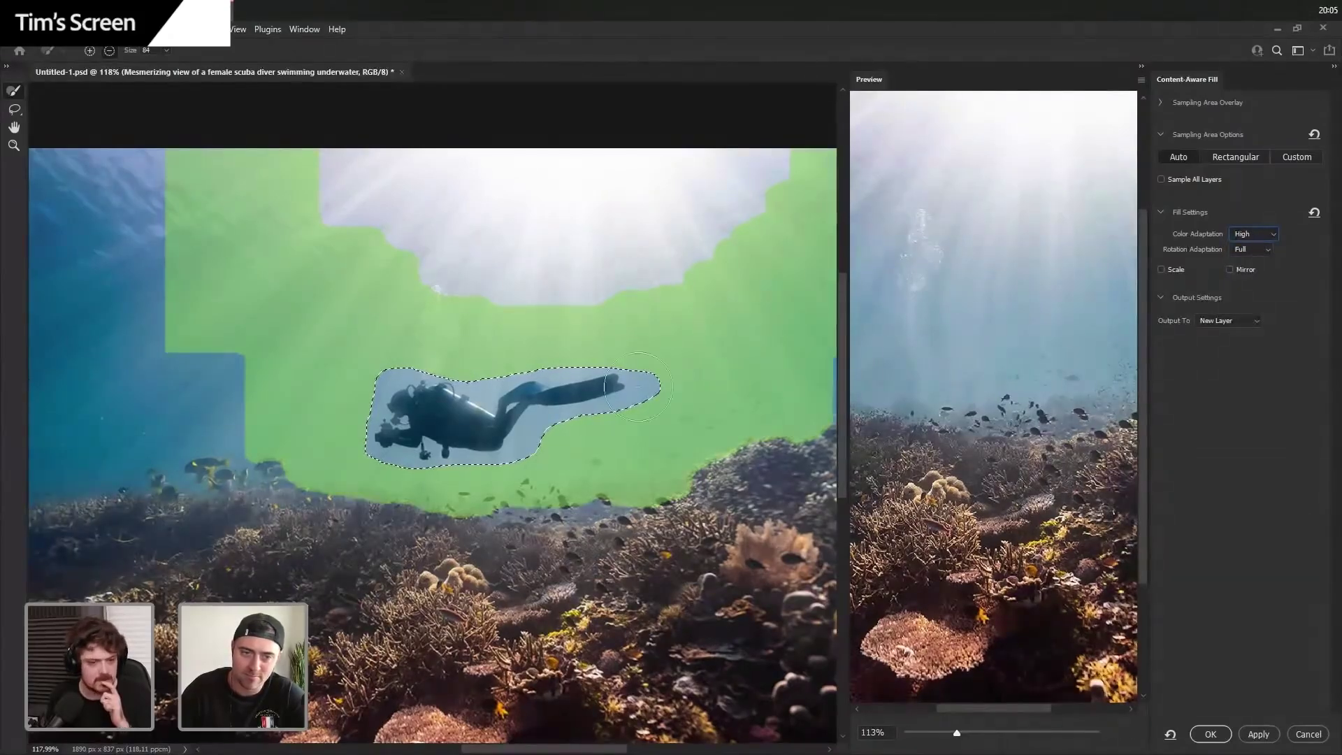
- Add the air bubbles above the diver to the fill selection with the Lasso and trim the excess water below the legs
left_click(14, 109)
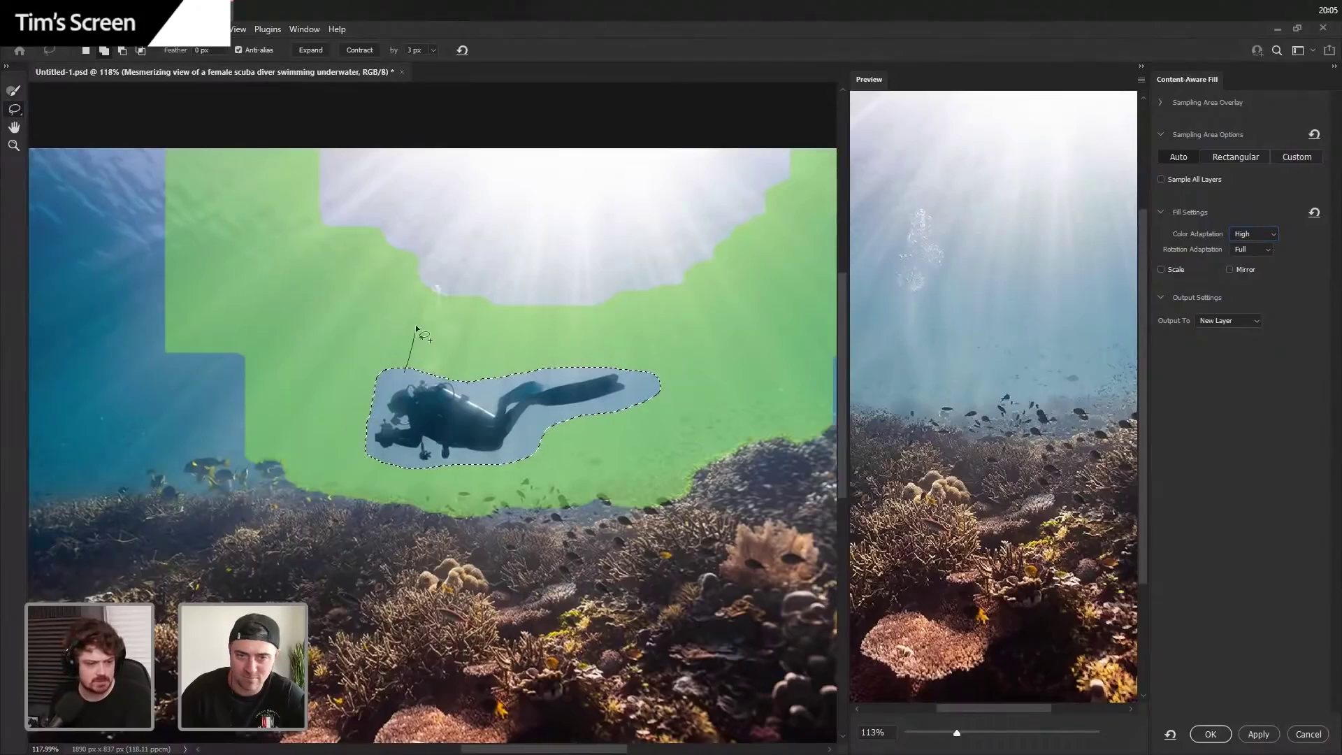
left_click_drag(453, 383, 454, 384)
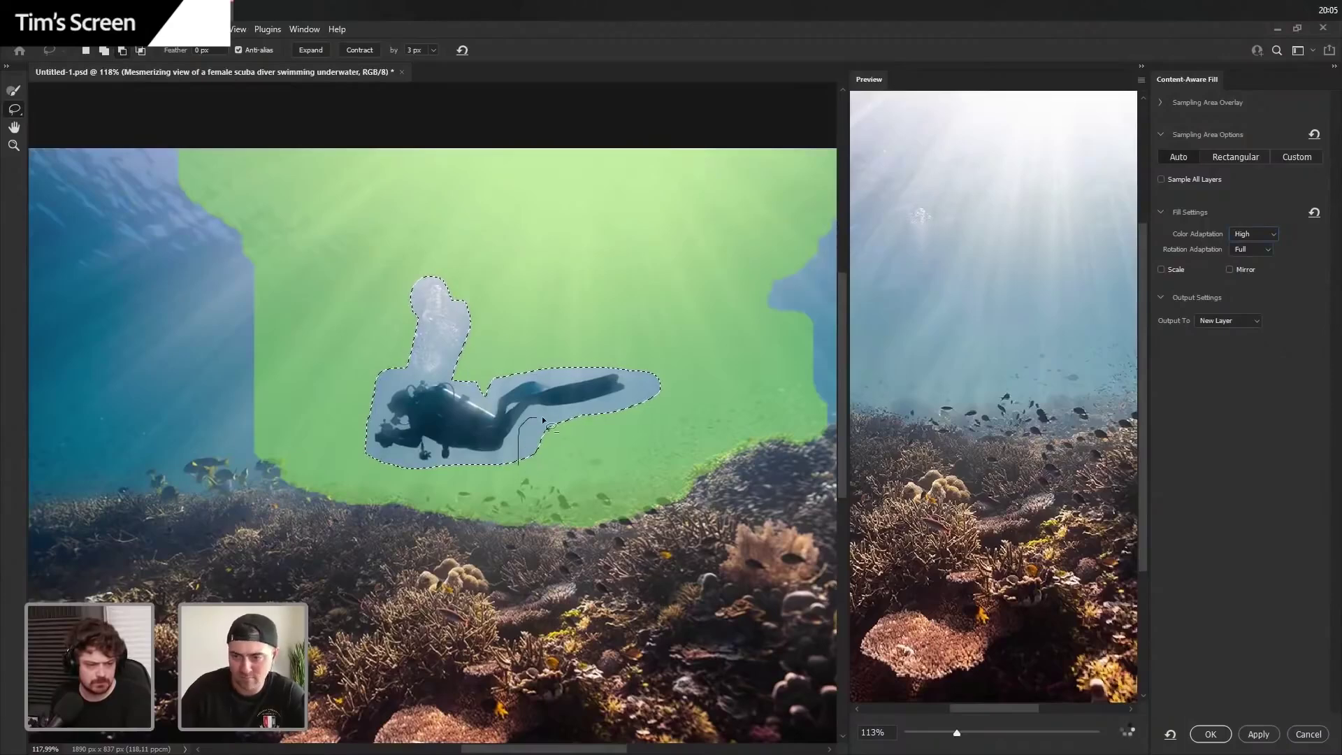
left_click_drag(606, 432, 605, 432)
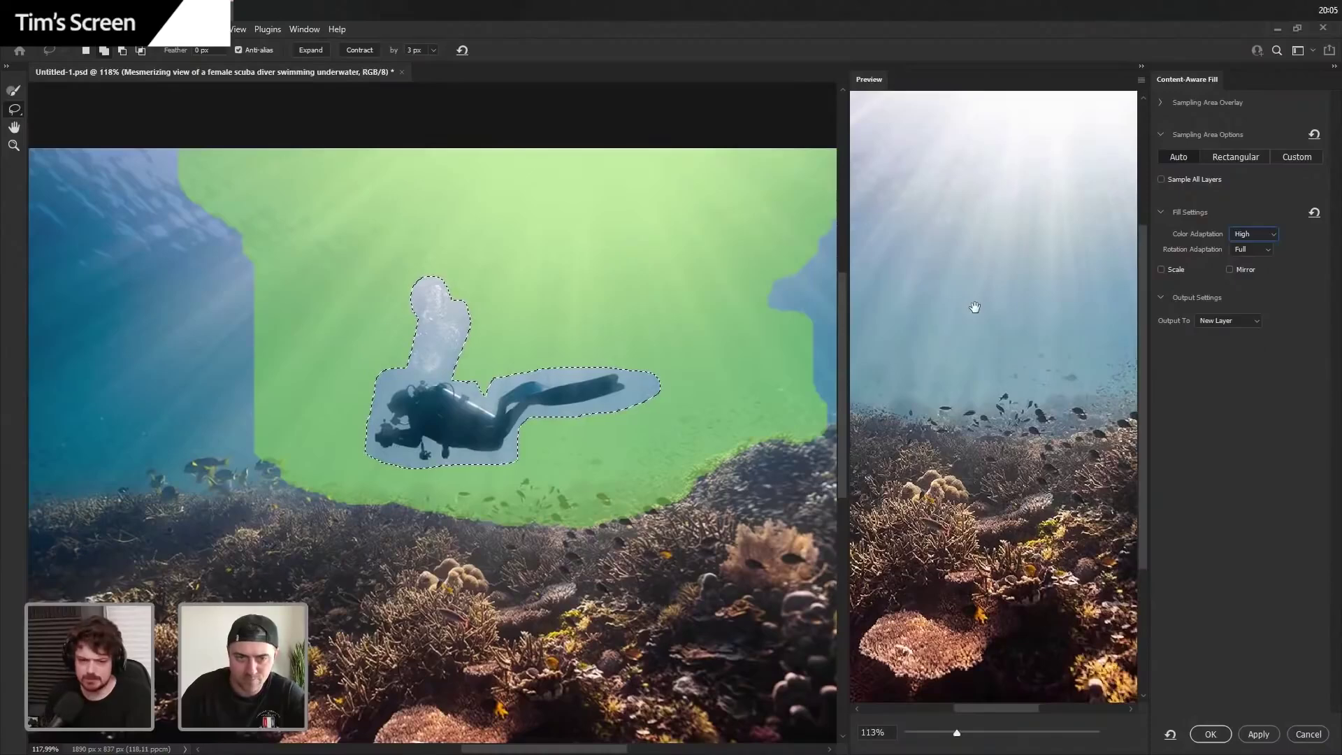
- Enable Scale for the fill and extend the sampling area over the open water left of the diver
left_click(1160, 270)
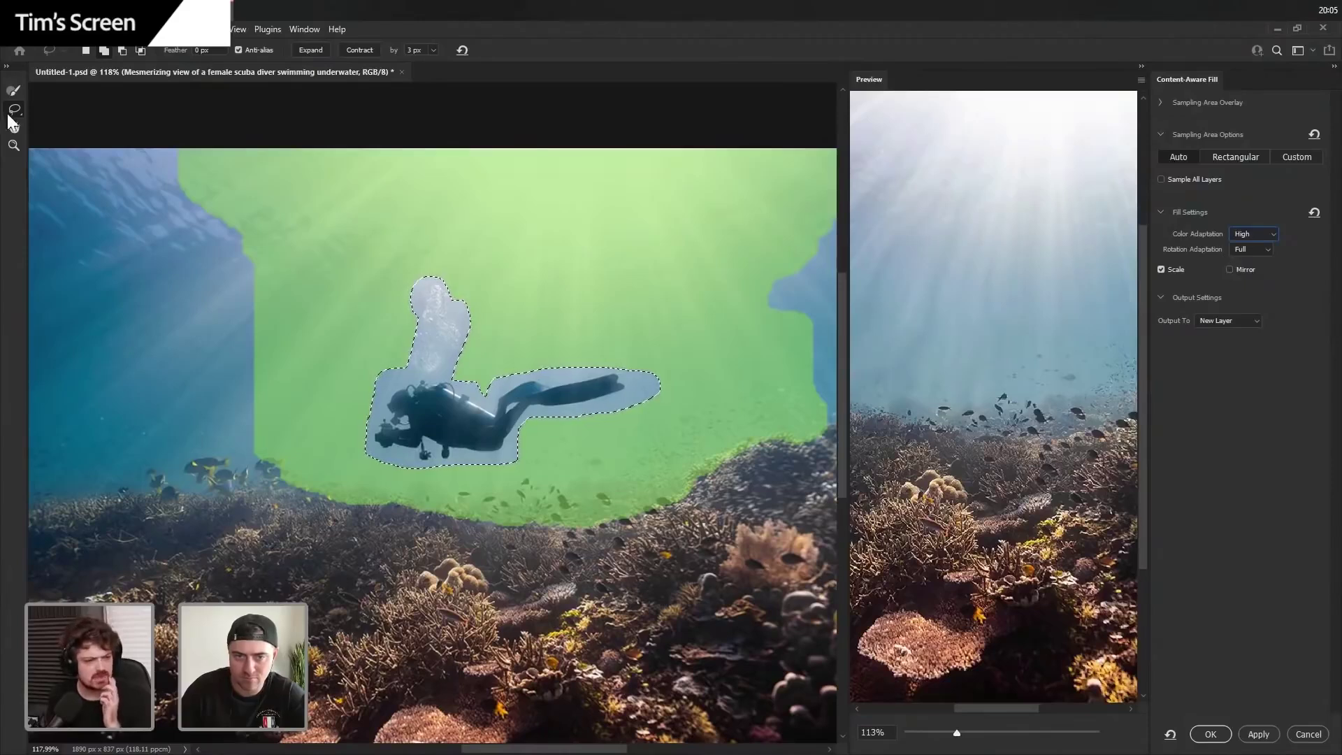
left_click(14, 90)
mouse_move(234, 312)
left_mouse_down()
mouse_move(230, 396)
mouse_move(207, 344)
mouse_move(203, 238)
mouse_move(160, 297)
mouse_move(160, 328)
mouse_move(217, 415)
mouse_move(179, 440)
mouse_move(239, 418)
mouse_move(168, 311)
mouse_move(123, 322)
left_mouse_up()
mouse_move(160, 372)
left_mouse_down("alt")
mouse_move(217, 454)
mouse_move(216, 489)
mouse_move(204, 477)
left_mouse_up("alt")
left_click_drag(162, 353, 141, 375, "alt")
mouse_move(145, 368)
left_mouse_down()
mouse_move(86, 390)
mouse_move(117, 353)
mouse_move(205, 381)
mouse_move(162, 406)
mouse_move(231, 403)
mouse_move(150, 413)
left_mouse_up()
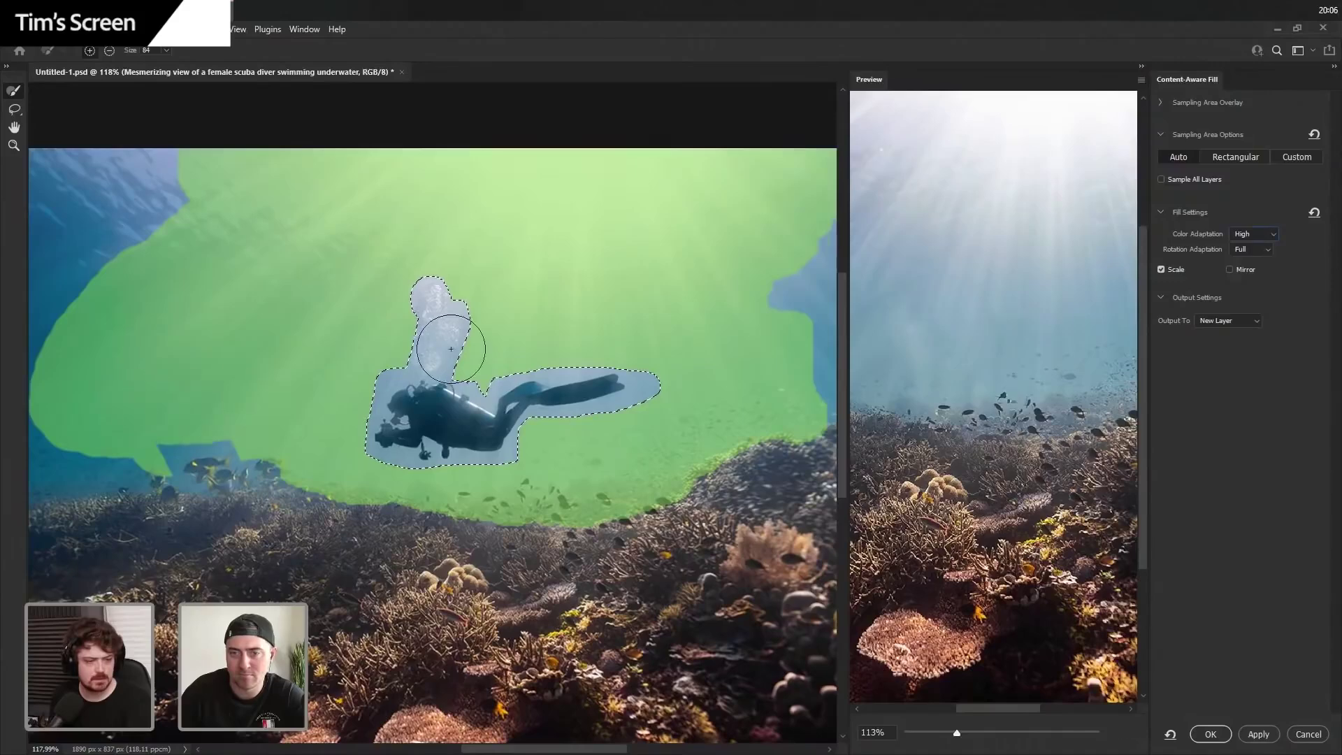
- Exclude the bright sunlight at the water surface from the sampling area, commit the fill to a new layer and deselect
left_click_drag(395, 176, 613, 175, "alt+shift")
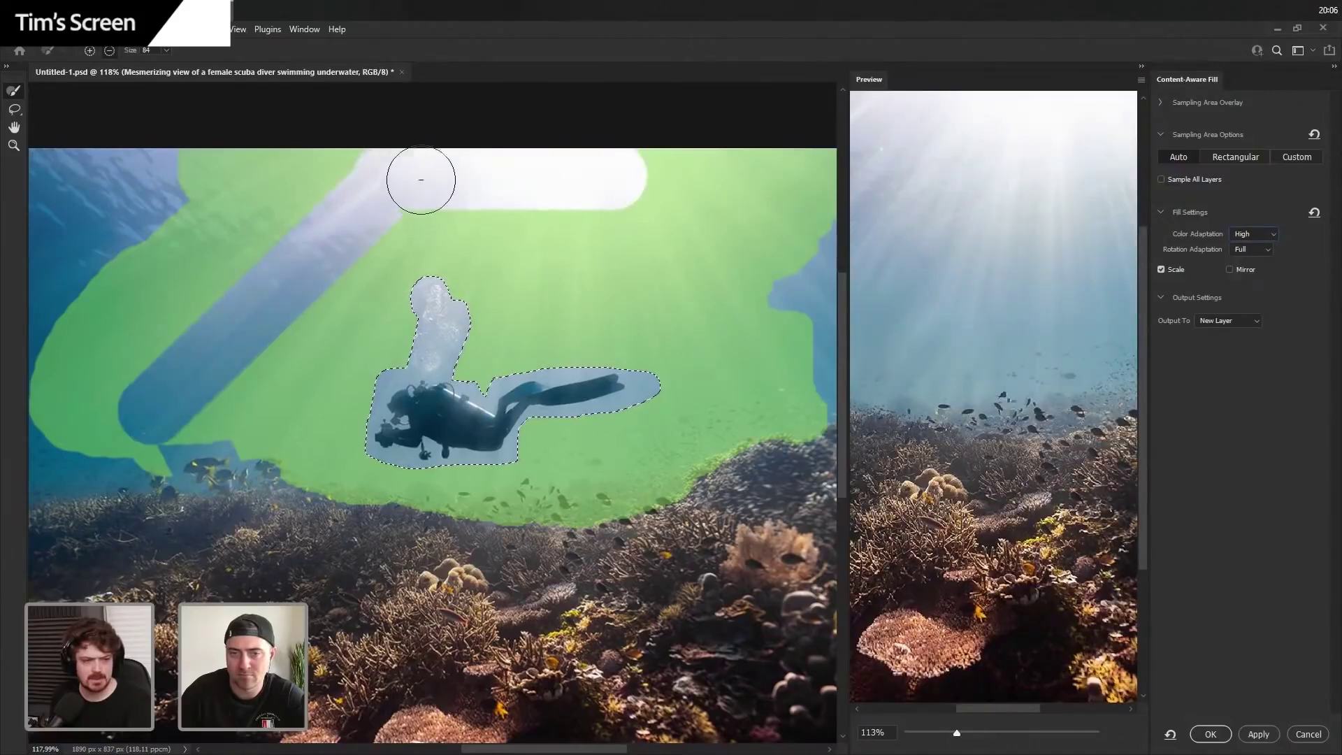
mouse_move(382, 241)
left_mouse_down()
mouse_move(260, 316)
mouse_move(311, 226)
mouse_move(133, 417)
mouse_move(305, 315)
left_mouse_up()
mouse_move(354, 168)
left_mouse_down("alt")
mouse_move(347, 182)
mouse_move(593, 180)
mouse_move(638, 195)
left_mouse_up("alt")
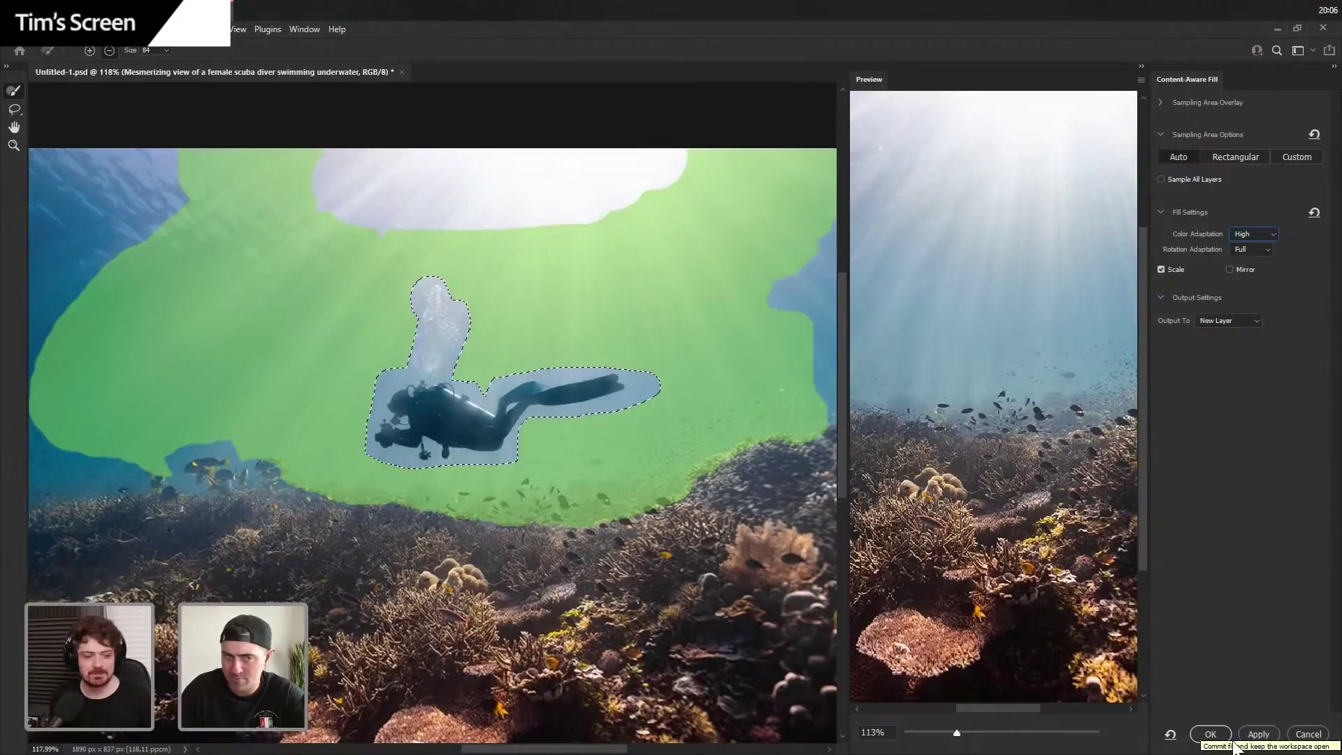
left_click(1193, 744)
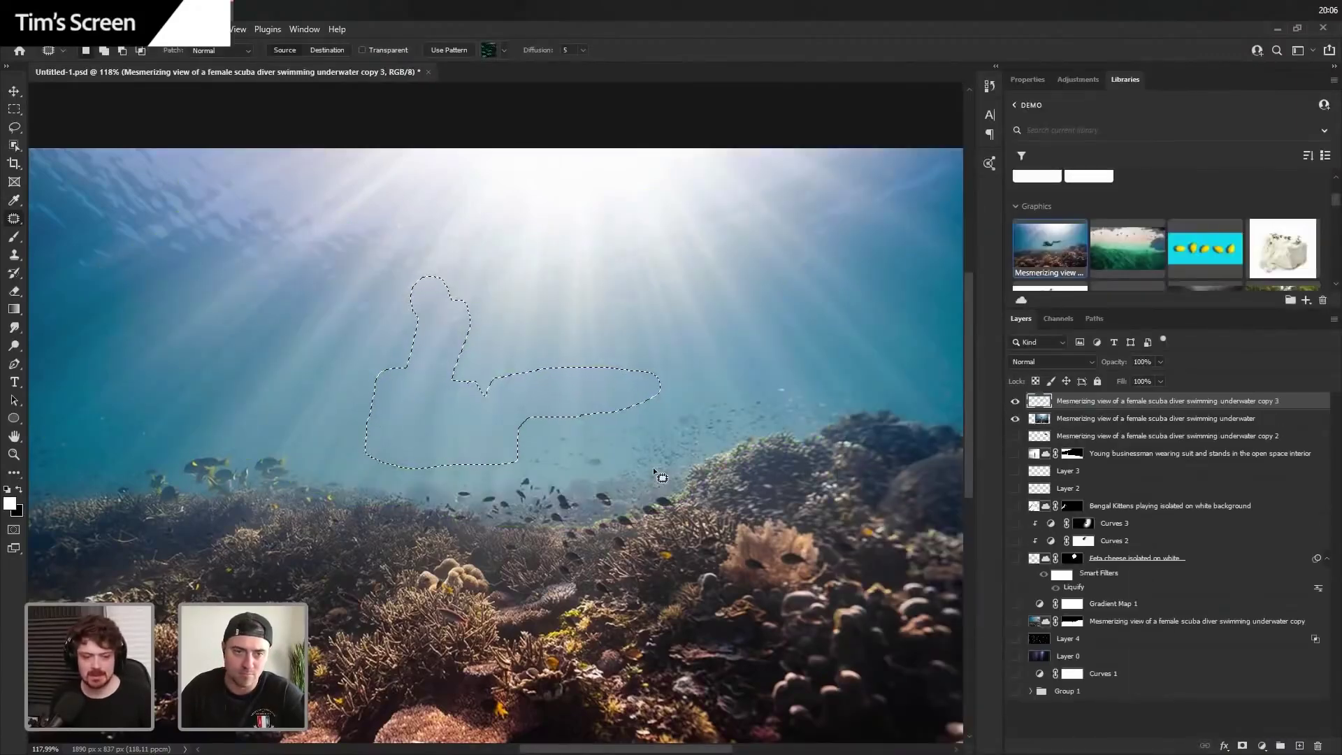
key("ctrl+d")
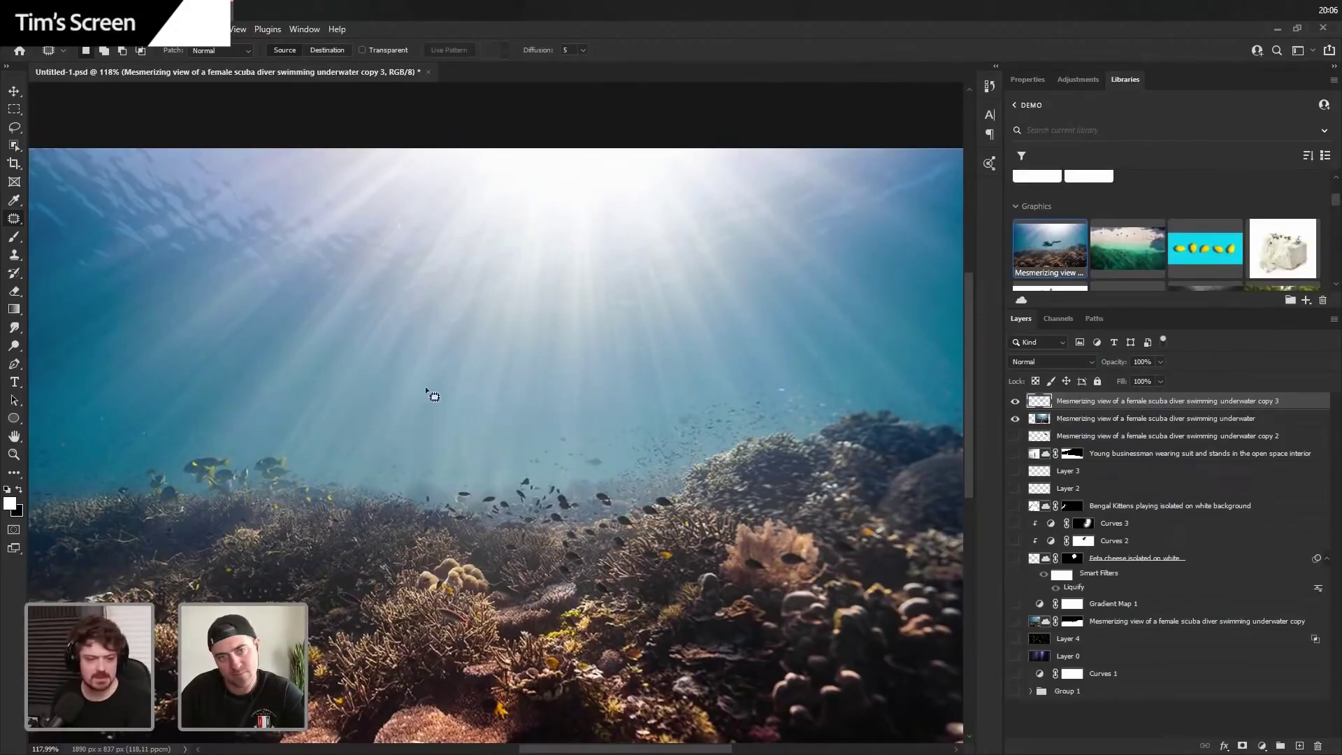
- Isolate the water fill layer to examine the patch and its blending, and bring the reef photo back into view
scroll(419, 377, "up", 4)
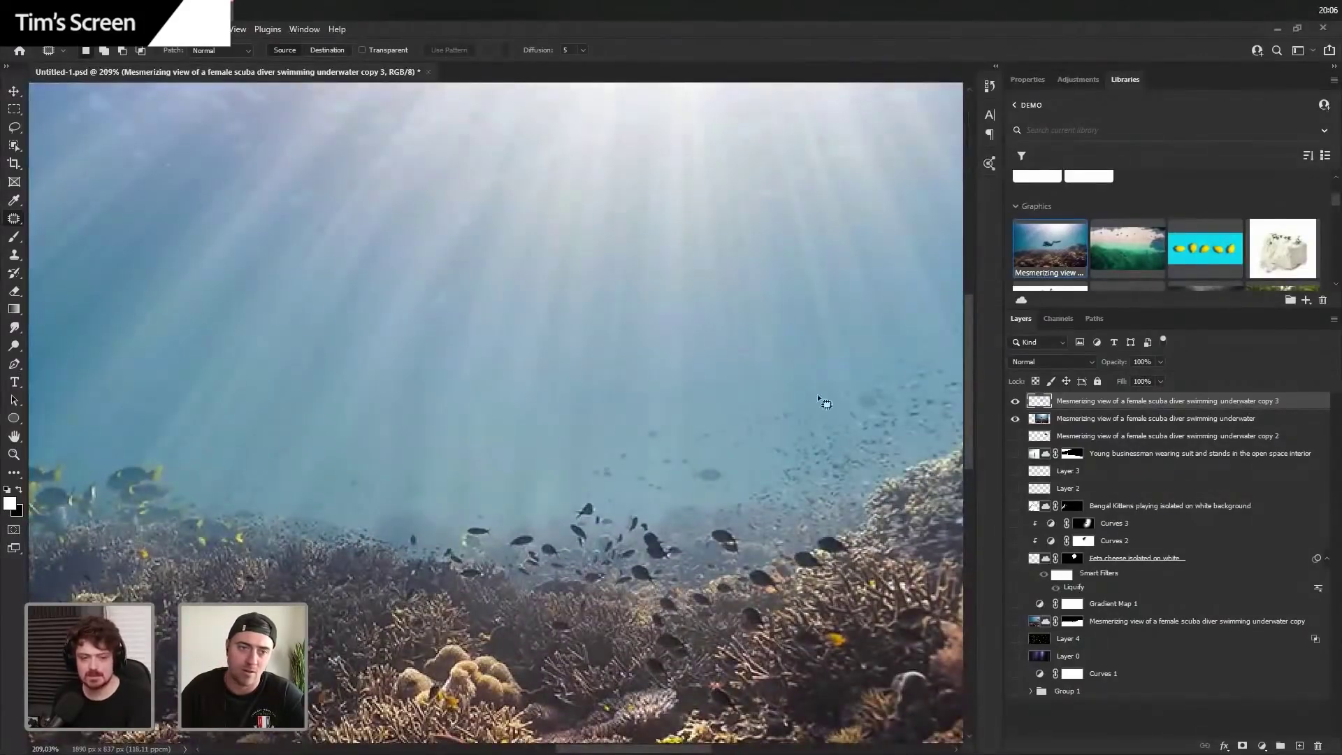
left_click(1015, 402, "alt")
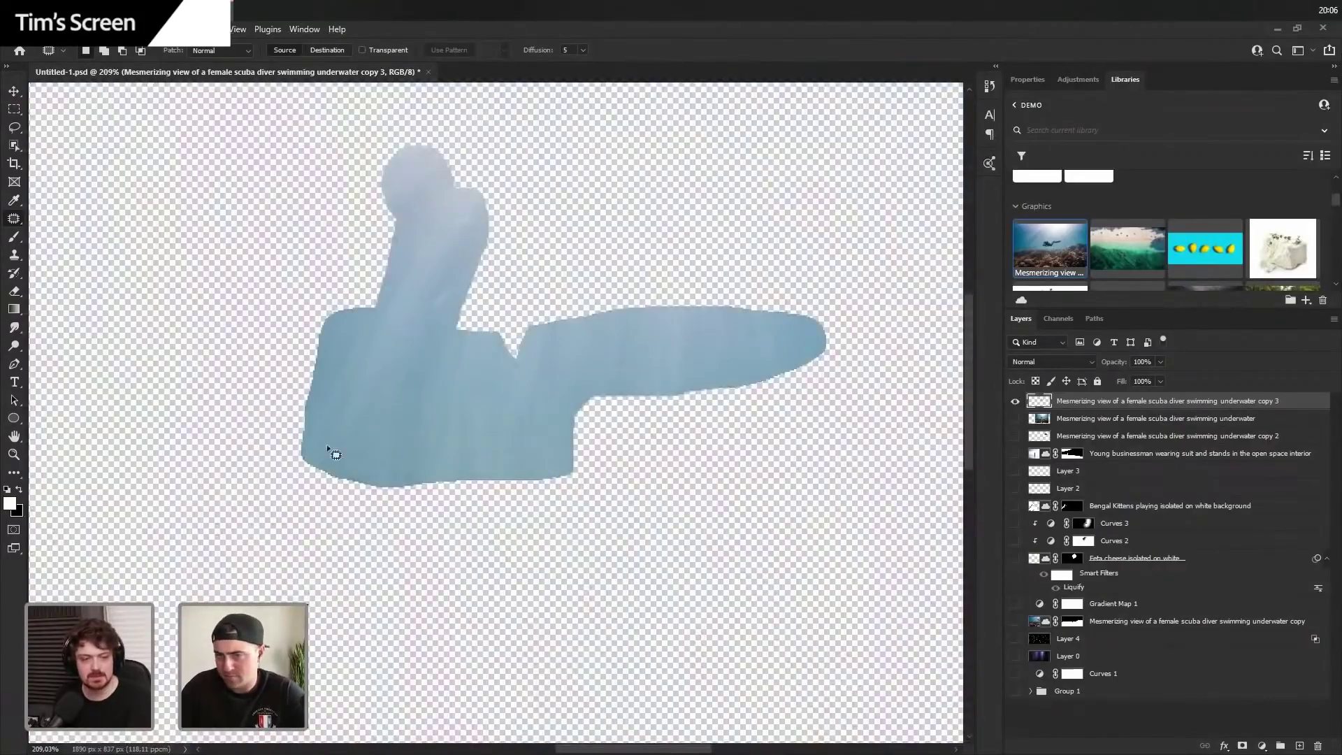
left_click(1013, 403, "alt")
scroll(420, 398, "down", 5)
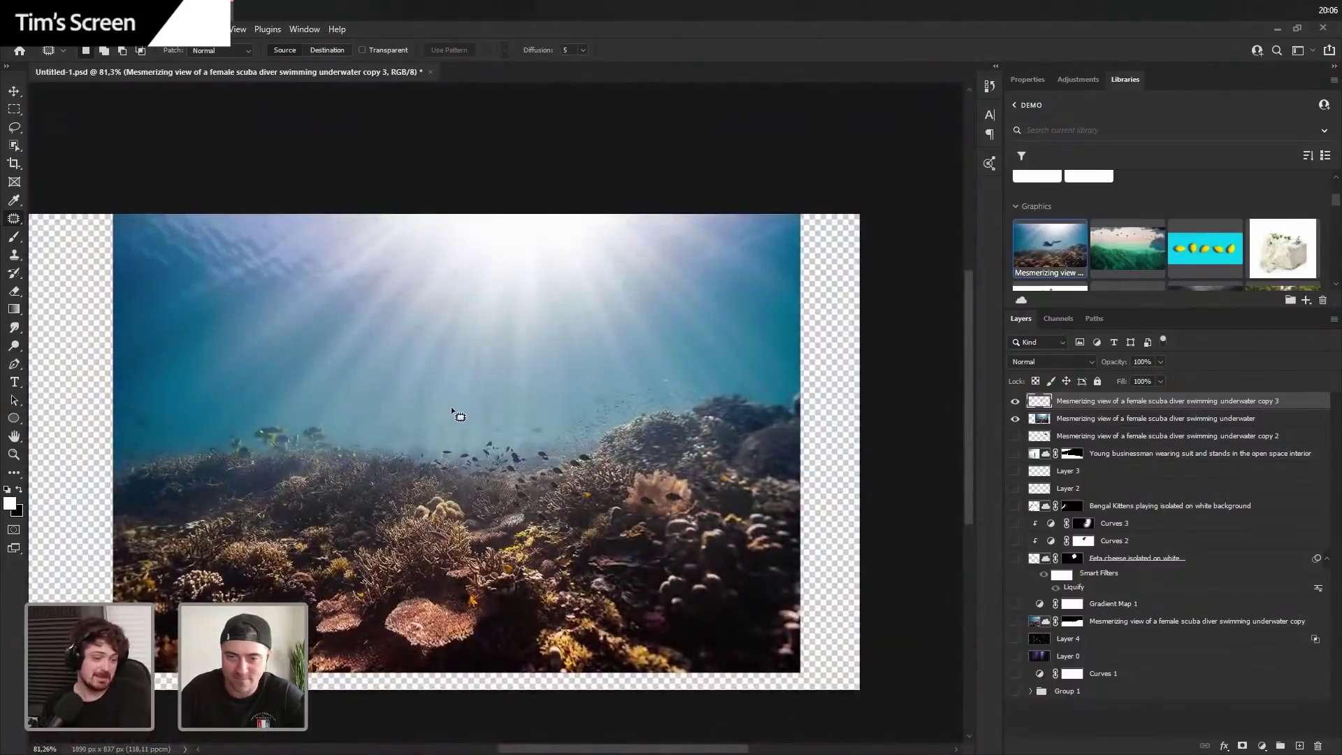
- Enlarge the water fill patch slightly with Free Transform, nudge it into place and commit the transform
key("ctrl+t")
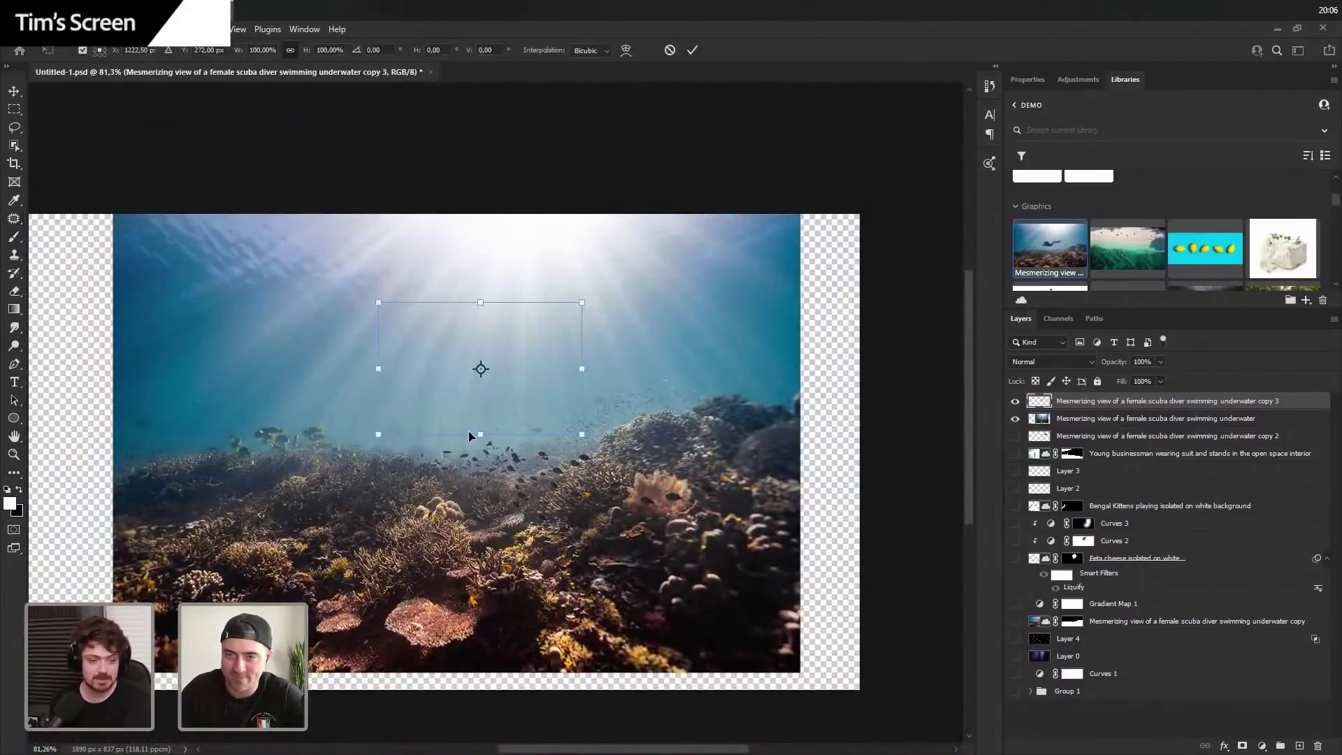
scroll(490, 432, "up", 3)
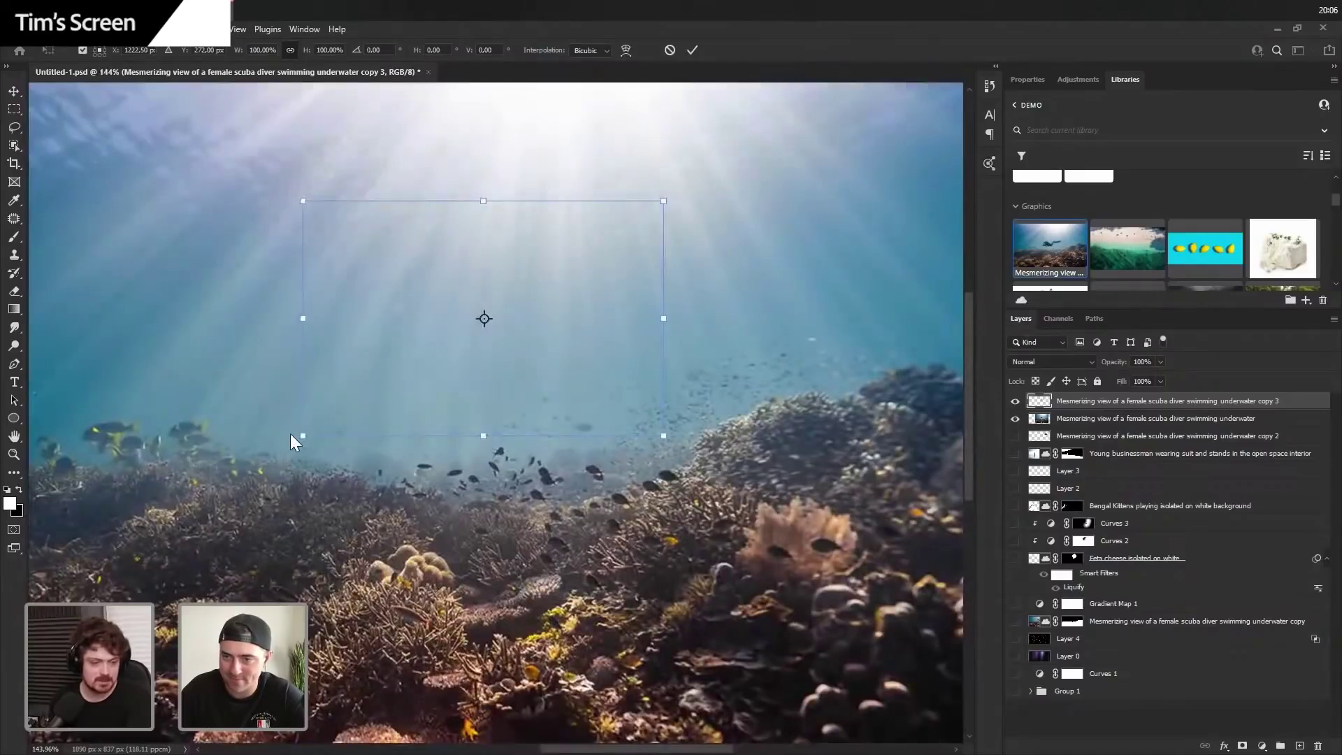
left_click_drag(303, 436, 294, 436)
left_click_drag(665, 438, 679, 438)
left_click_drag(471, 410, 473, 412)
left_click(692, 50)
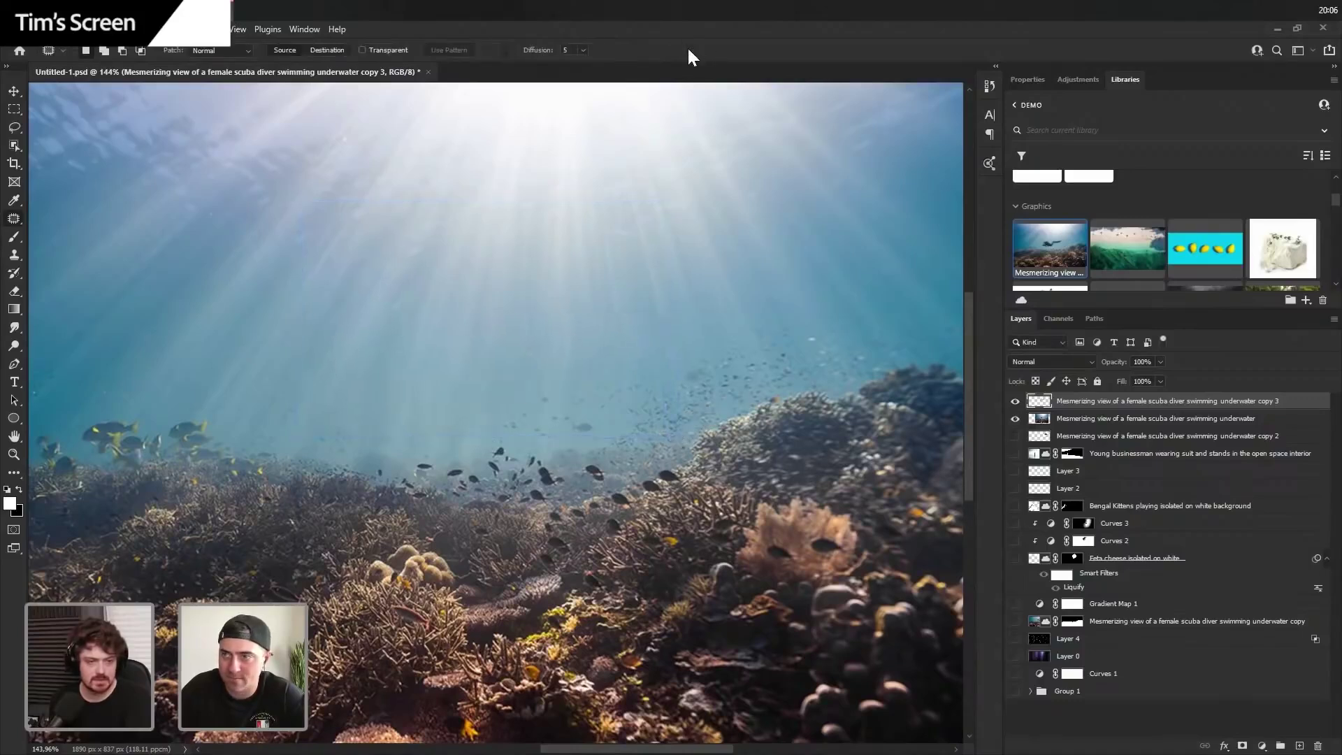
- Merge the water fill layer with the reef photo layer beneath it
left_click(1071, 422, "shift")
key("ctrl+e")
scroll(503, 438, "down", 3)
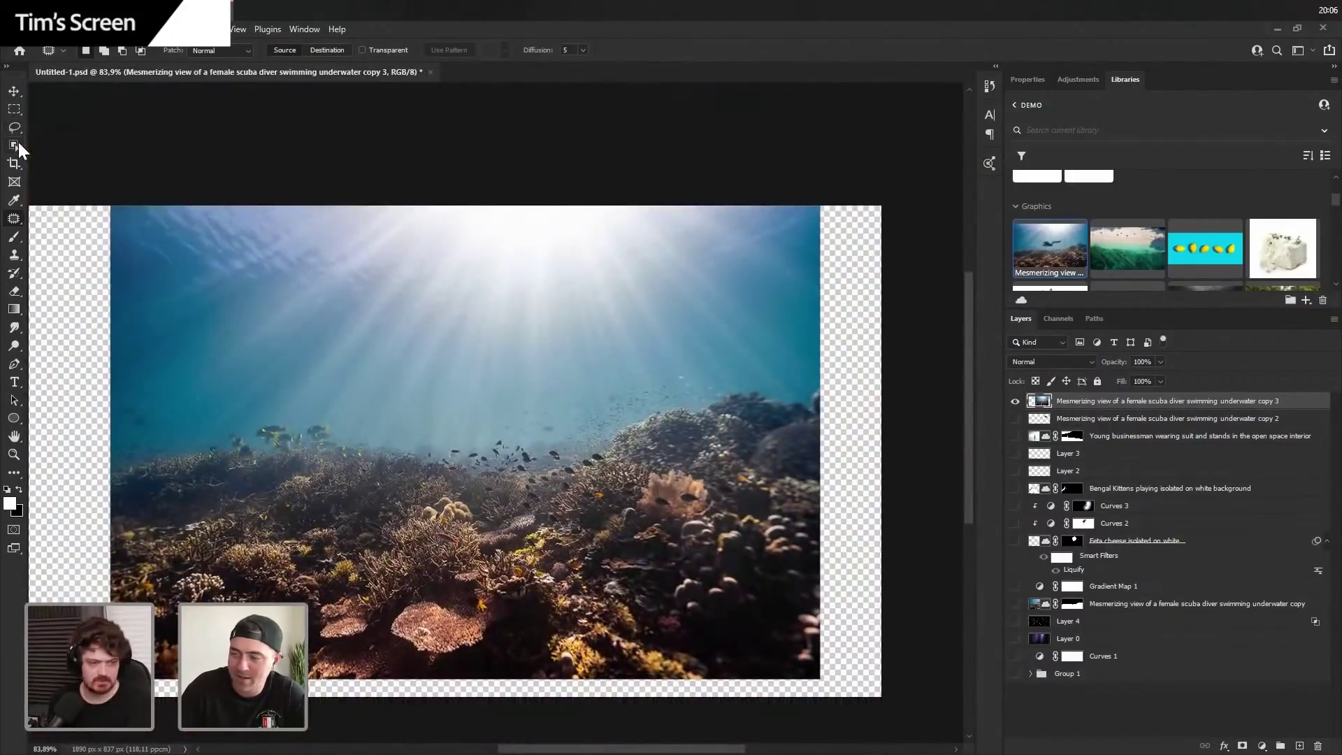
left_click(14, 126)
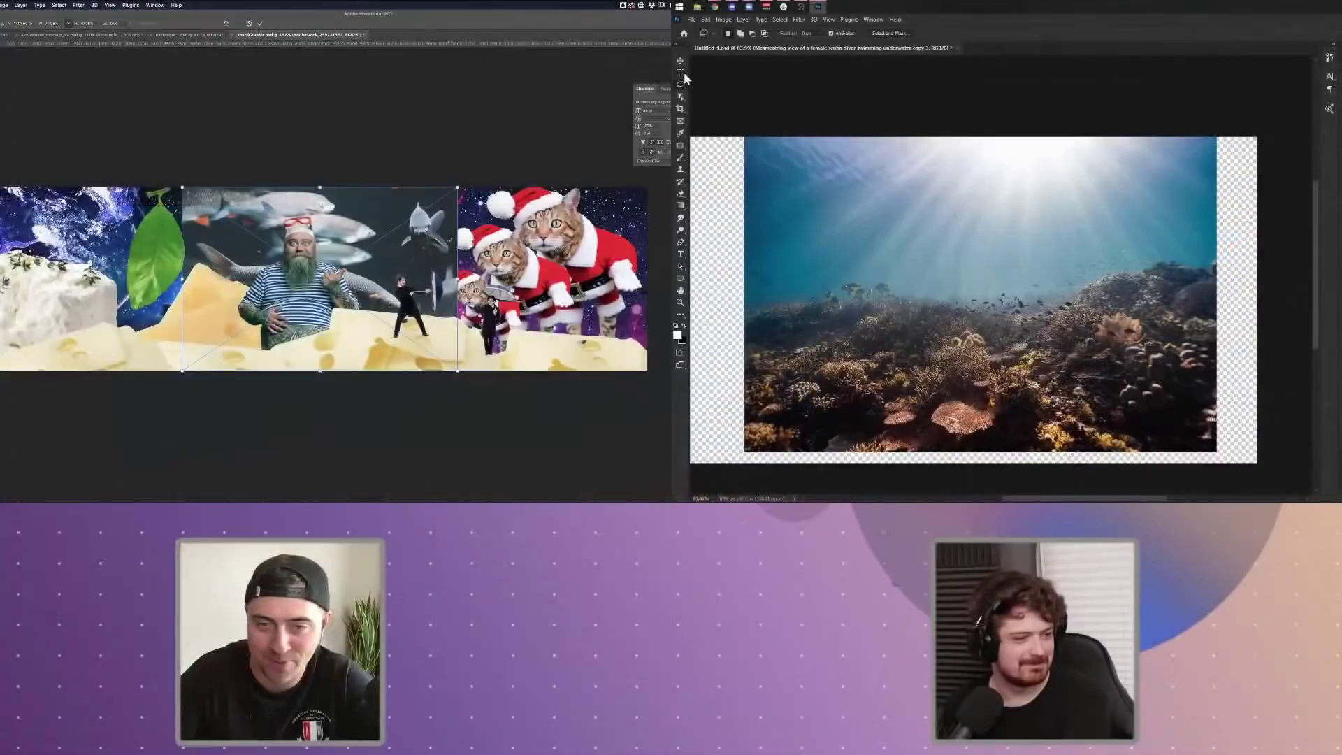
mouse_move(782, 159)
left_mouse_down()
mouse_move(780, 241)
mouse_move(795, 258)
left_mouse_up()
scroll(321, 279, "up", 4)
key("super+z")
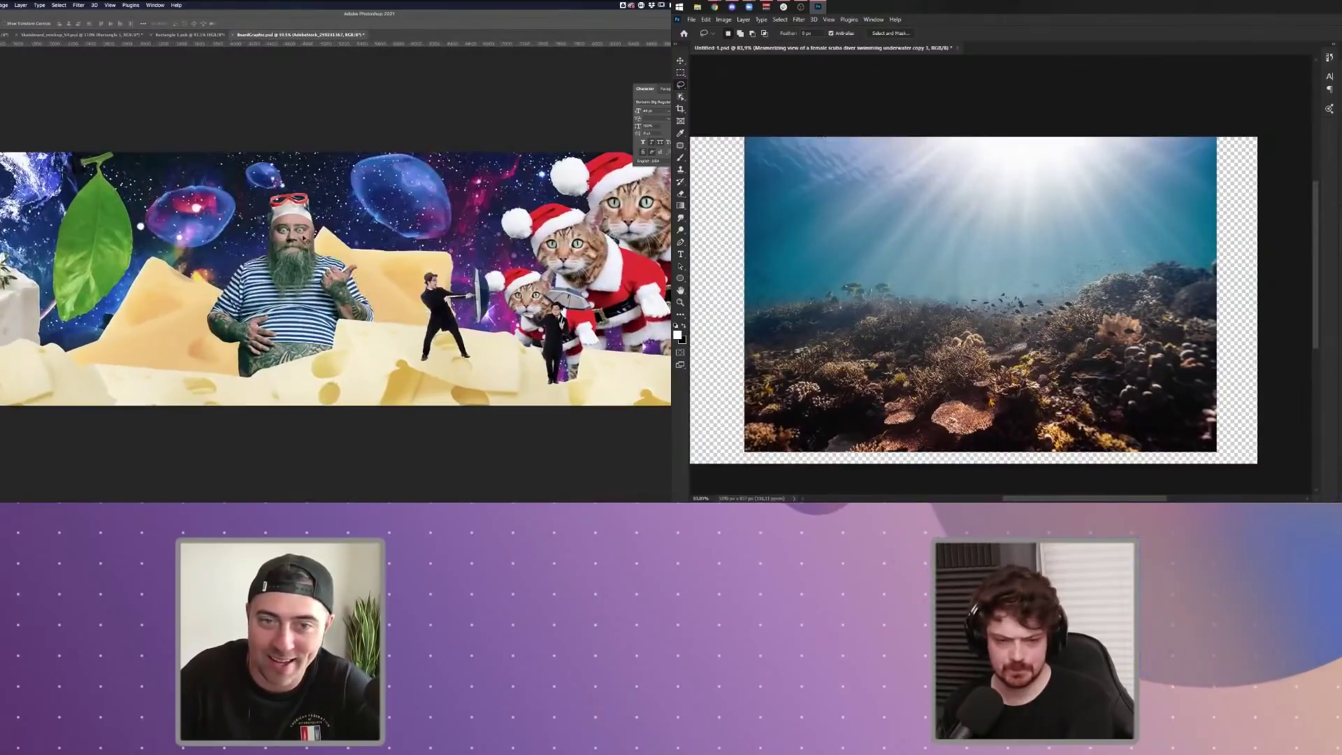
- Preview other blend modes on the Jelly copy layer in the space-and-cheese composite, keeping Lighten
scroll(303, 239, "up", 4)
scroll(310, 280, "up", 3)
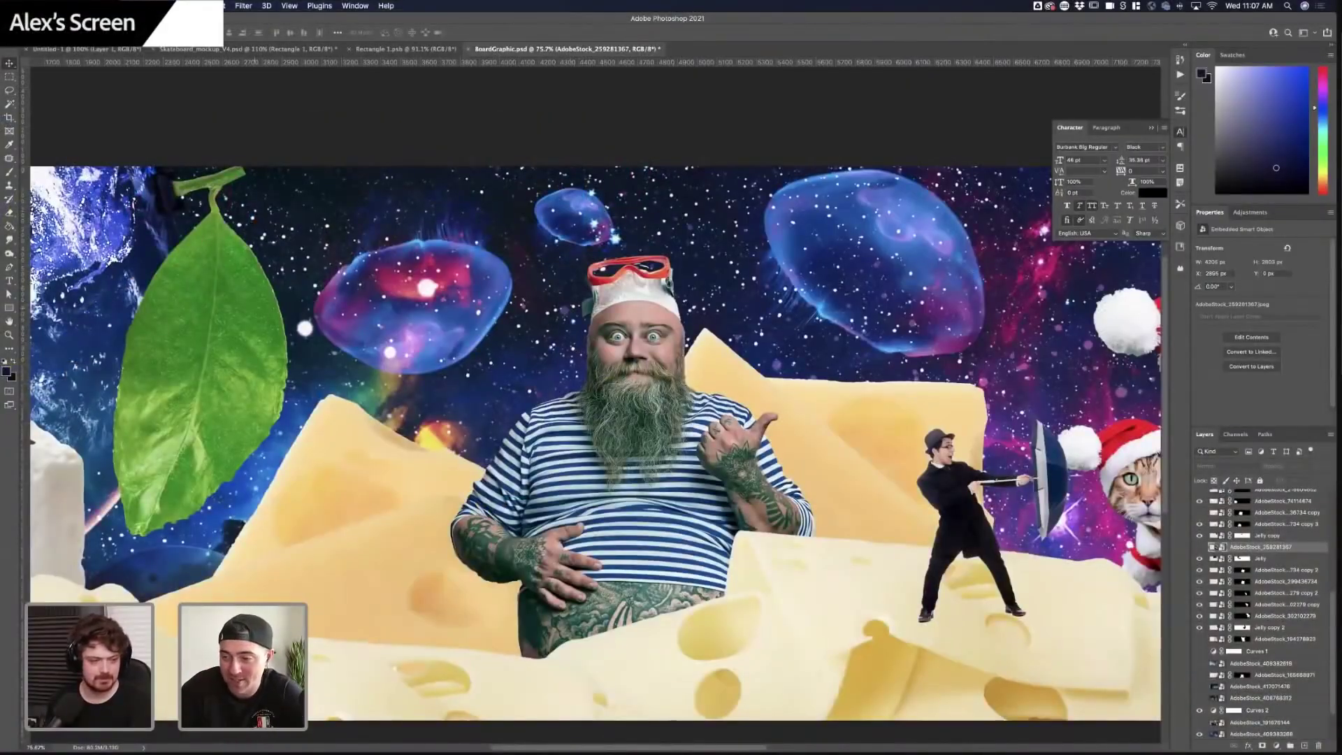
left_click(1282, 536)
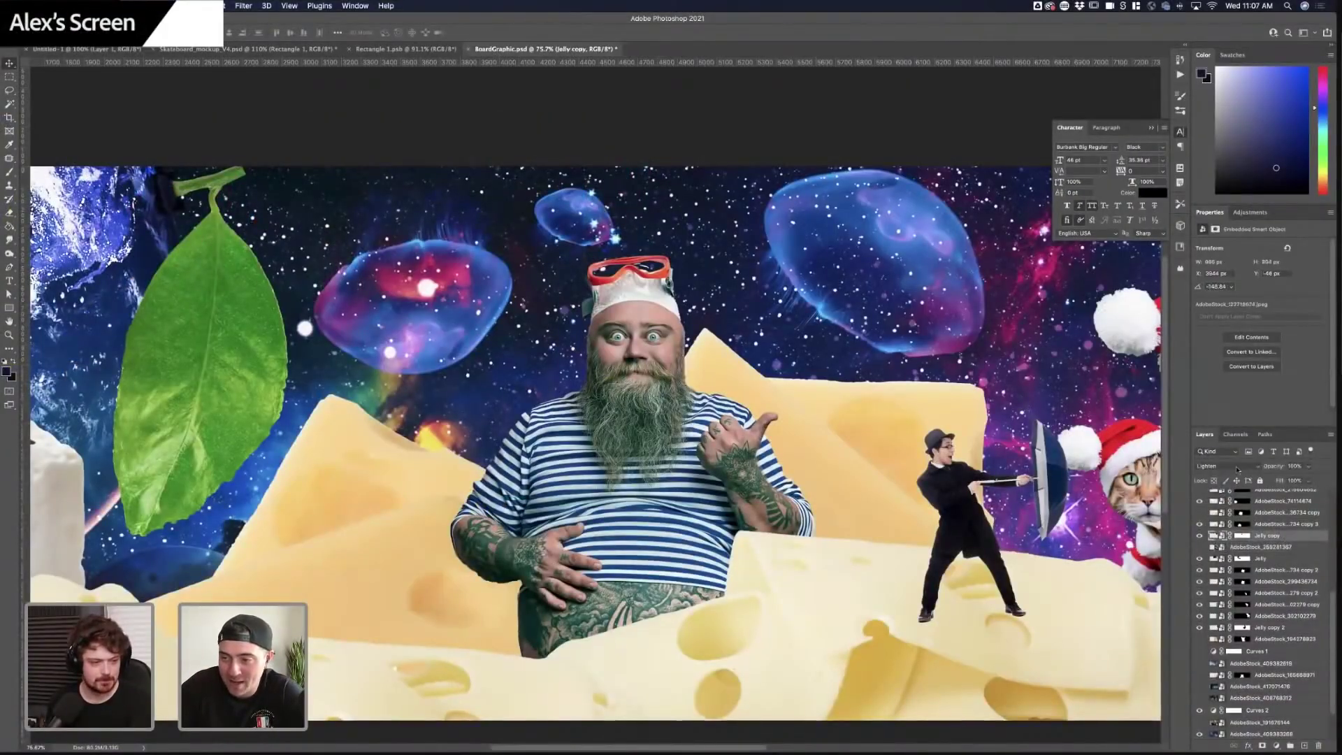
left_click(1238, 469)
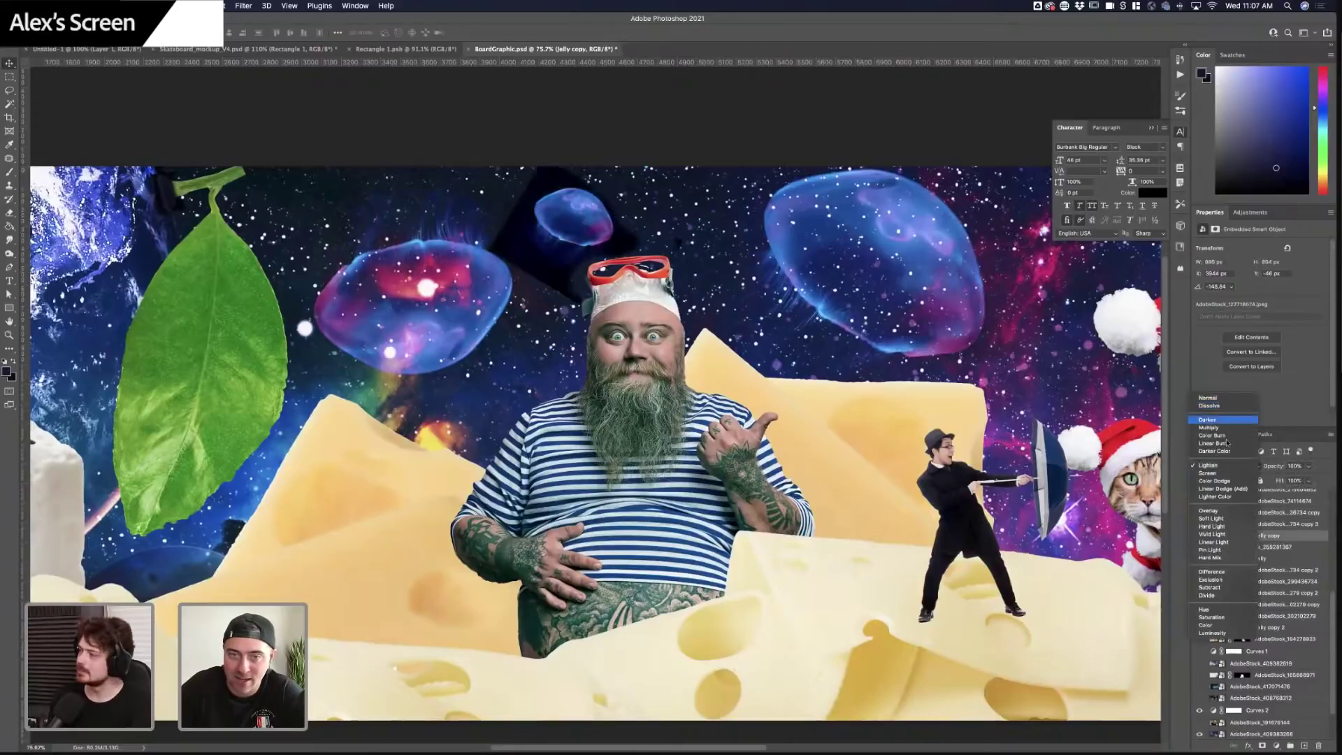
left_click(1234, 467)
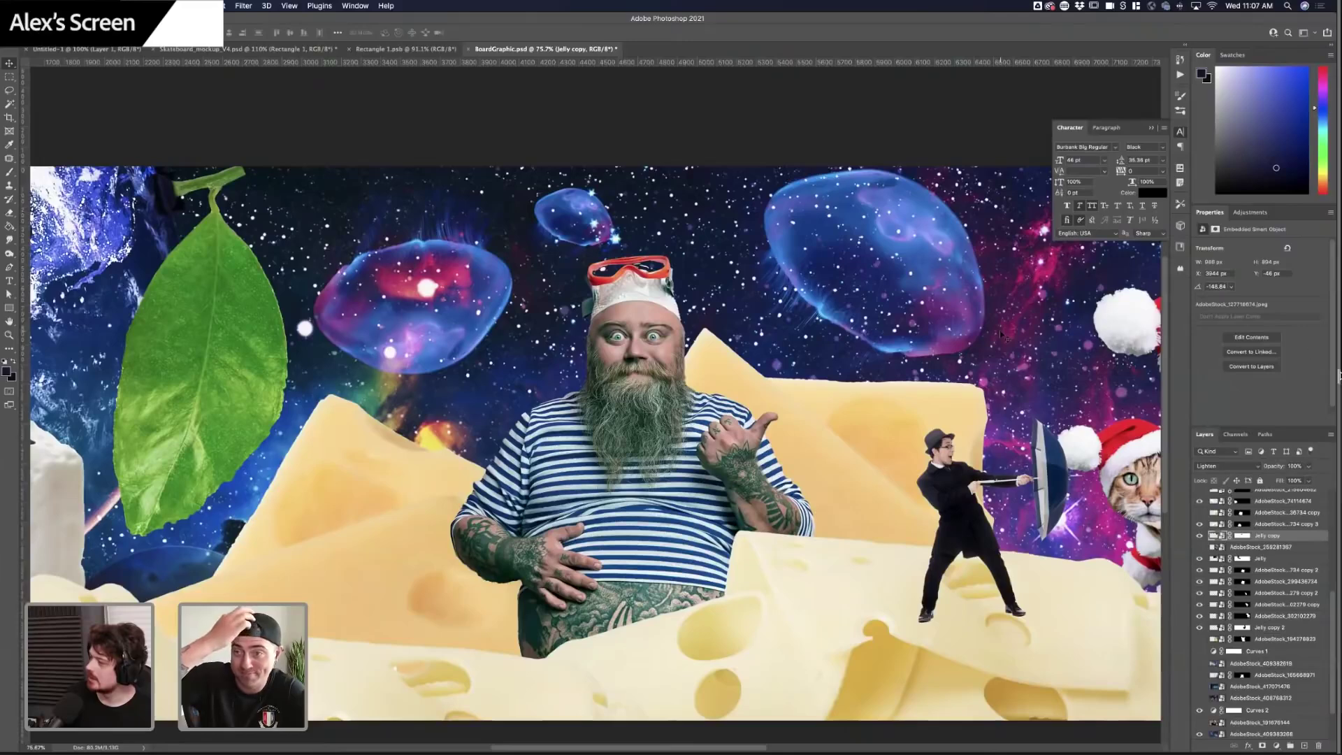
scroll(500, 216, "right", 1)
scroll(499, 216, "down", 3)
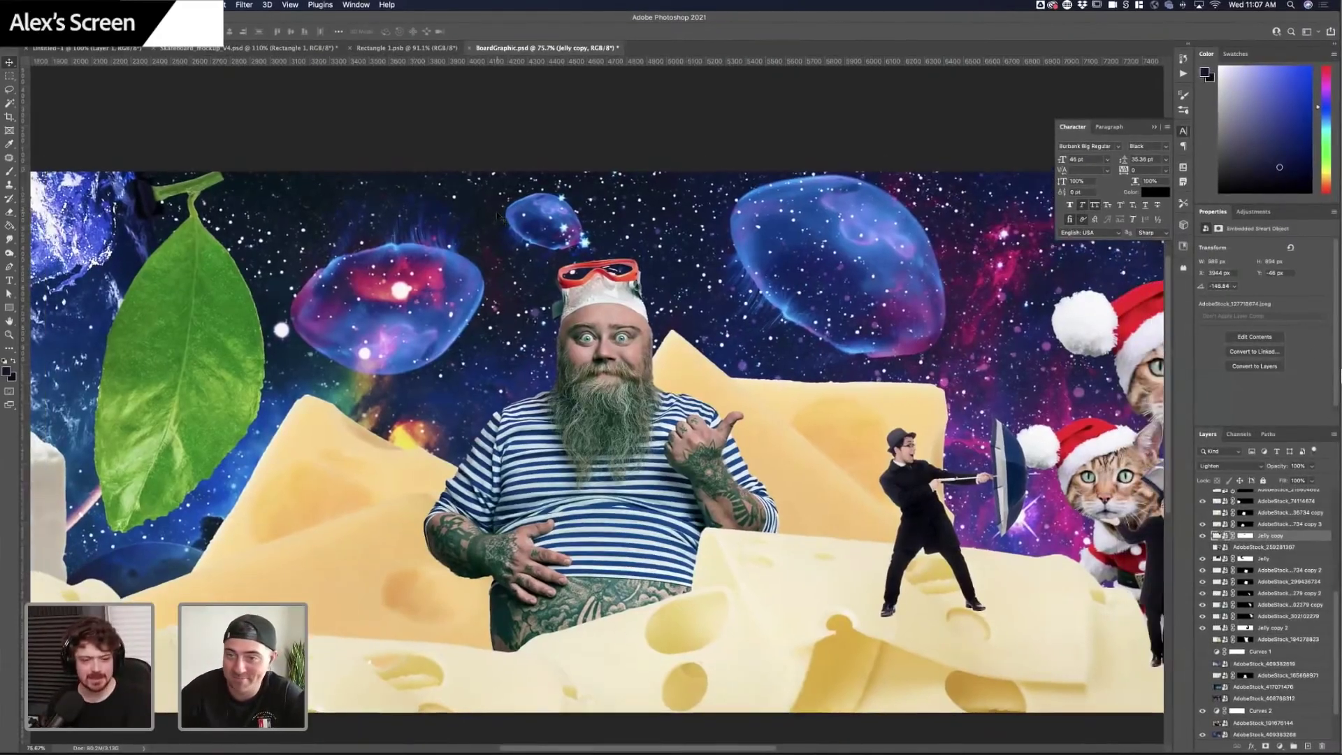
scroll(499, 217, "up", 2)
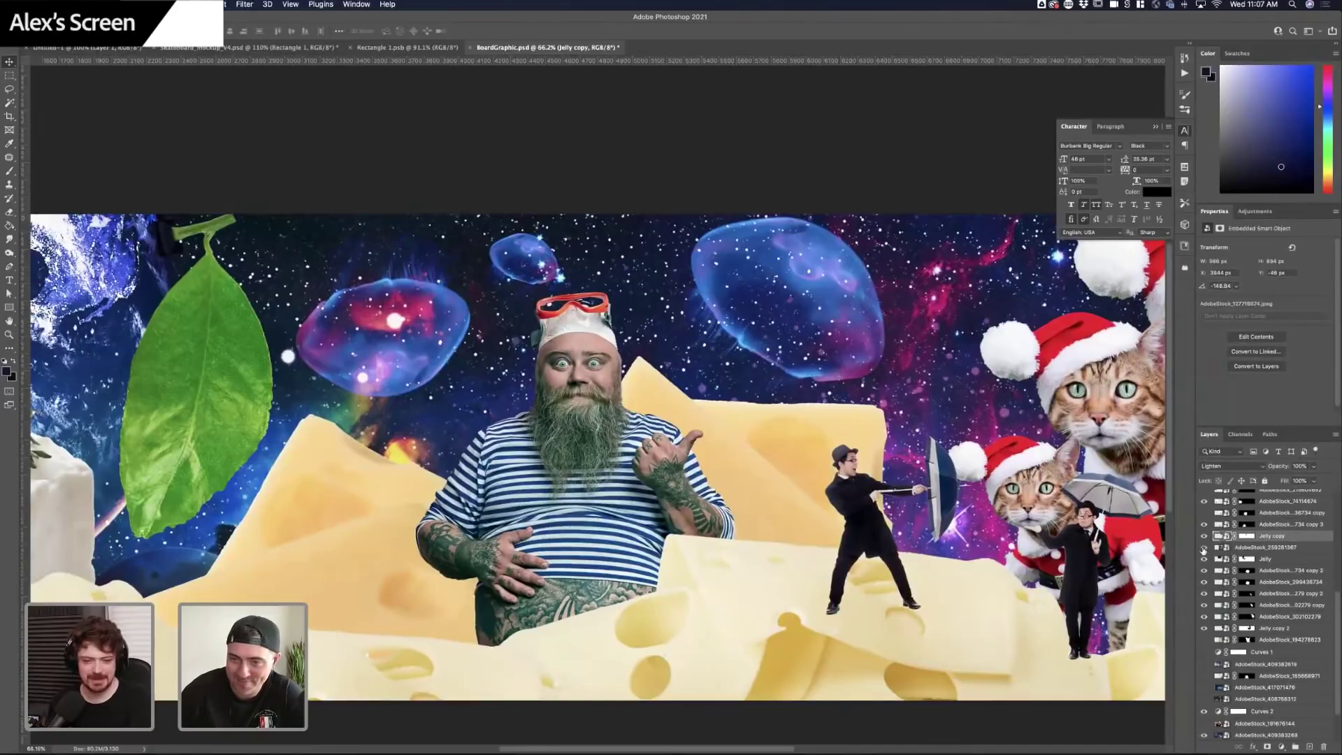
- Show the fish photo layer, try Hard Light blending on it, and set its blend mode to Linear Dodge (Add)
left_click(1204, 548)
left_click(1222, 466)
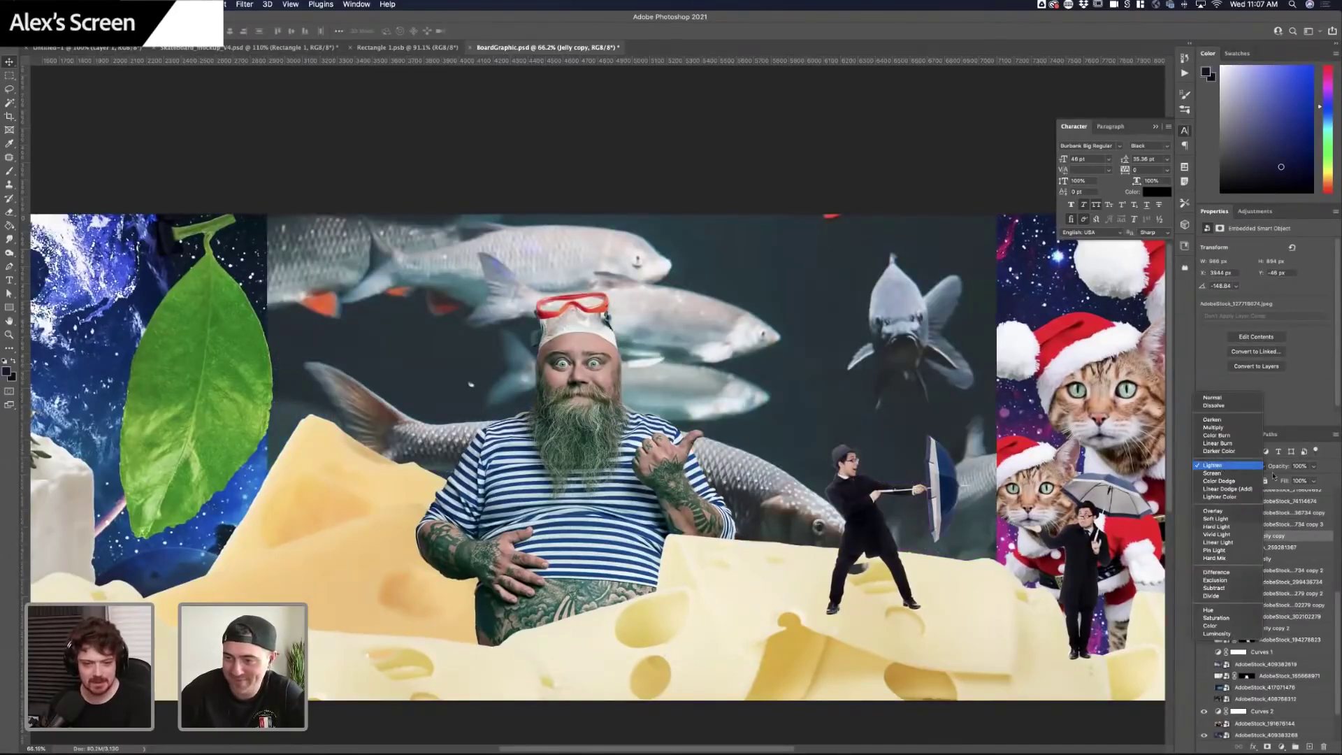
left_click(1301, 553)
left_click(1299, 549)
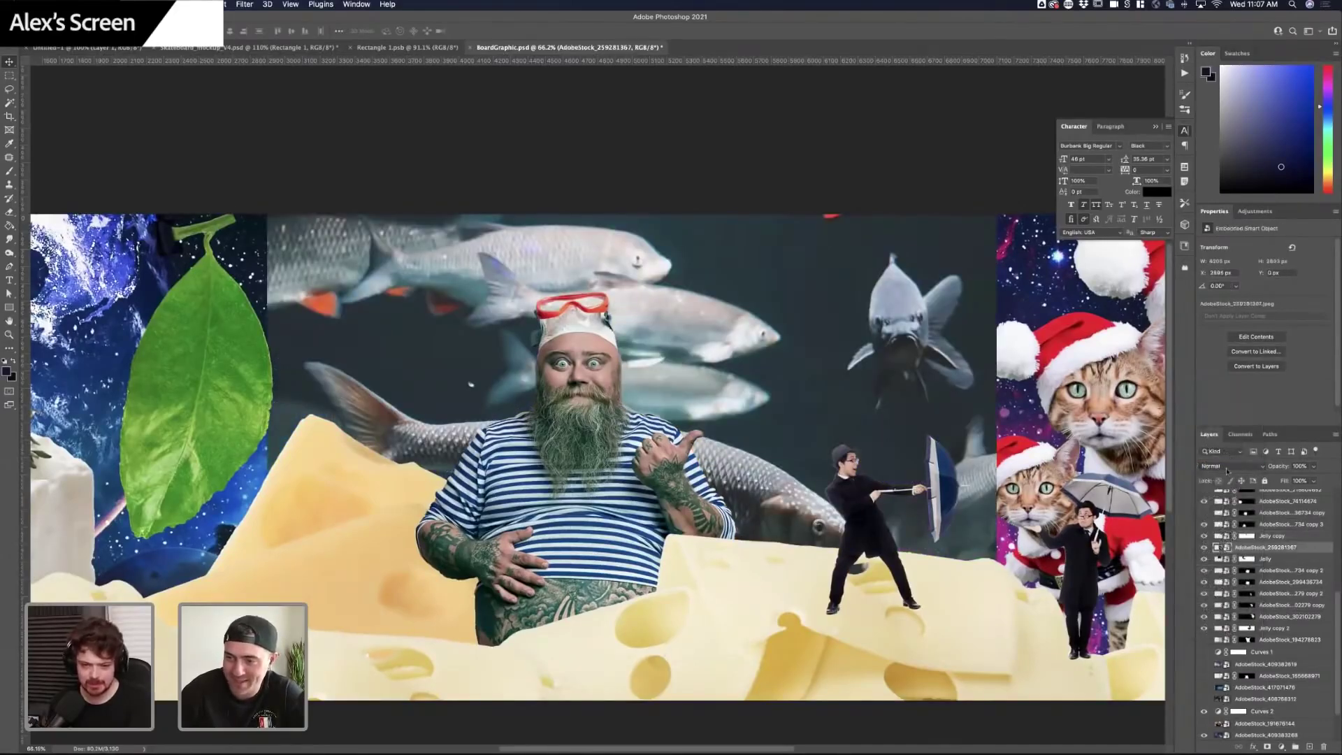
left_click(1227, 471)
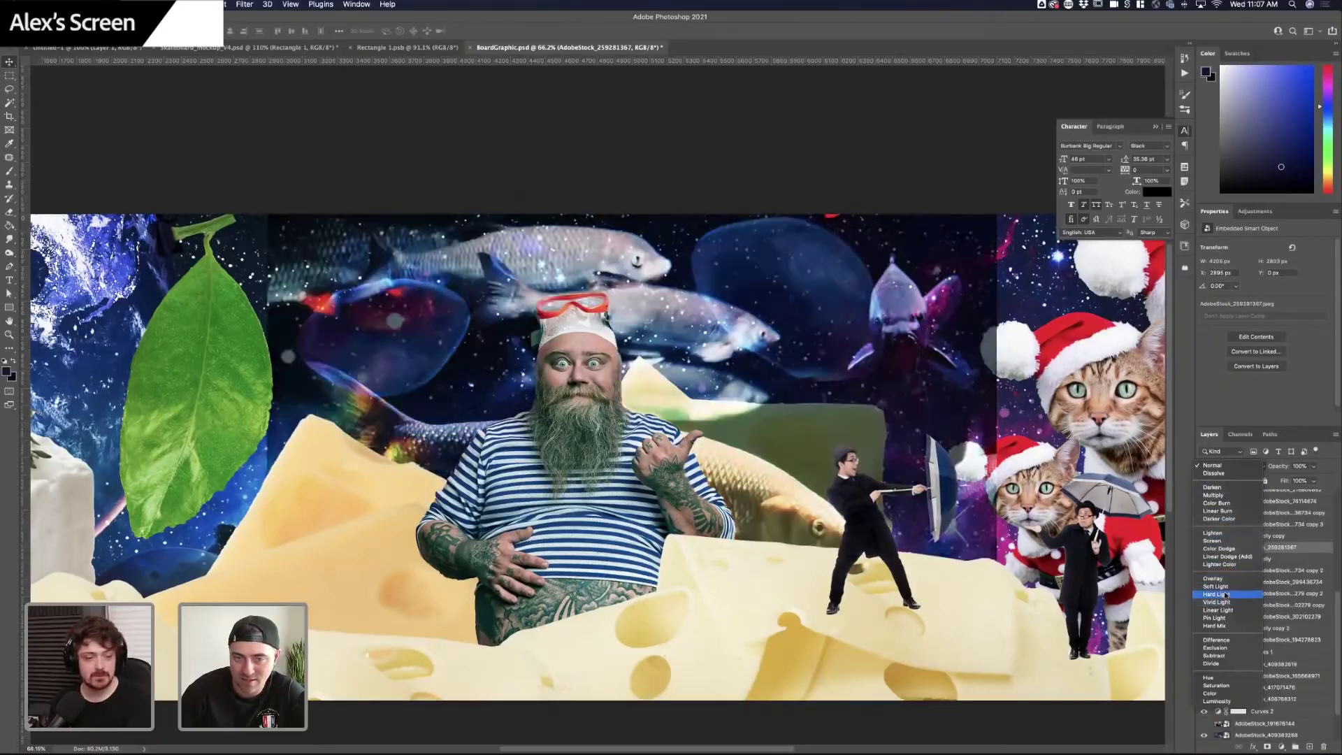
left_click(1225, 595)
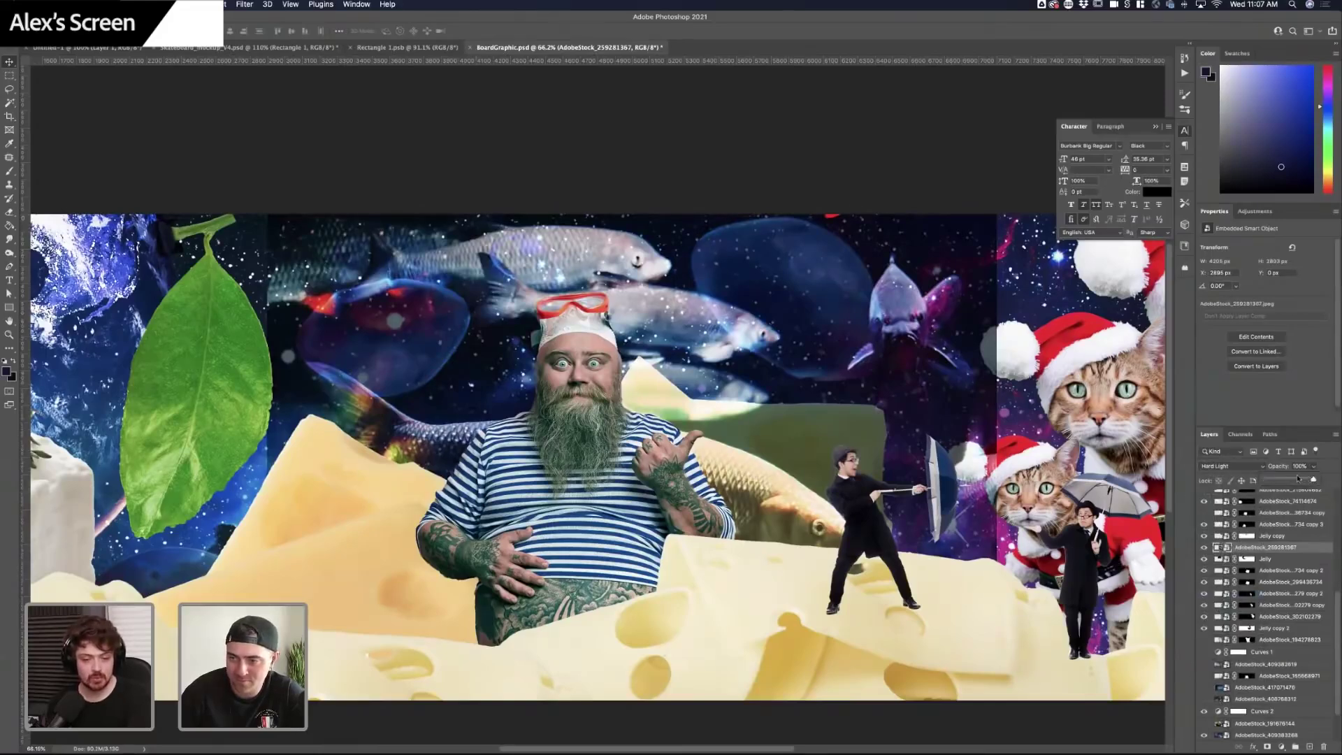
left_click(1242, 467)
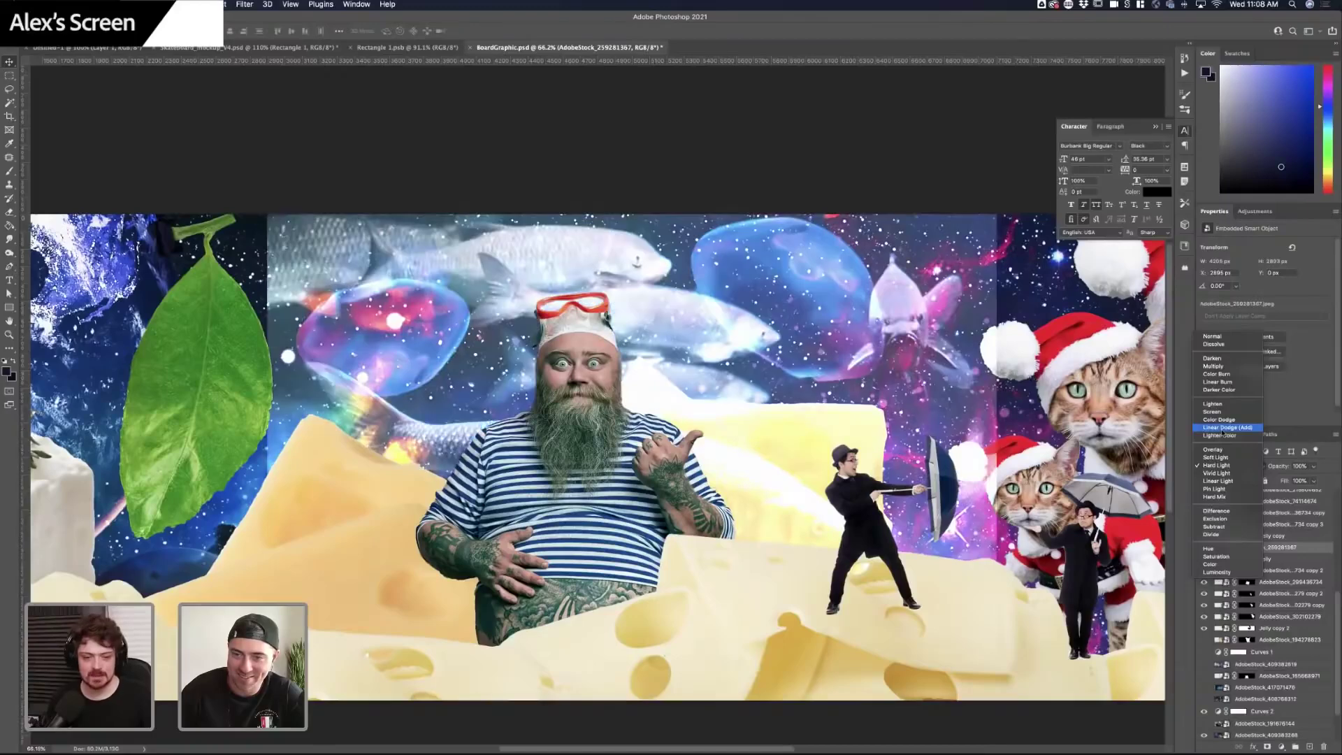
left_click(1227, 427)
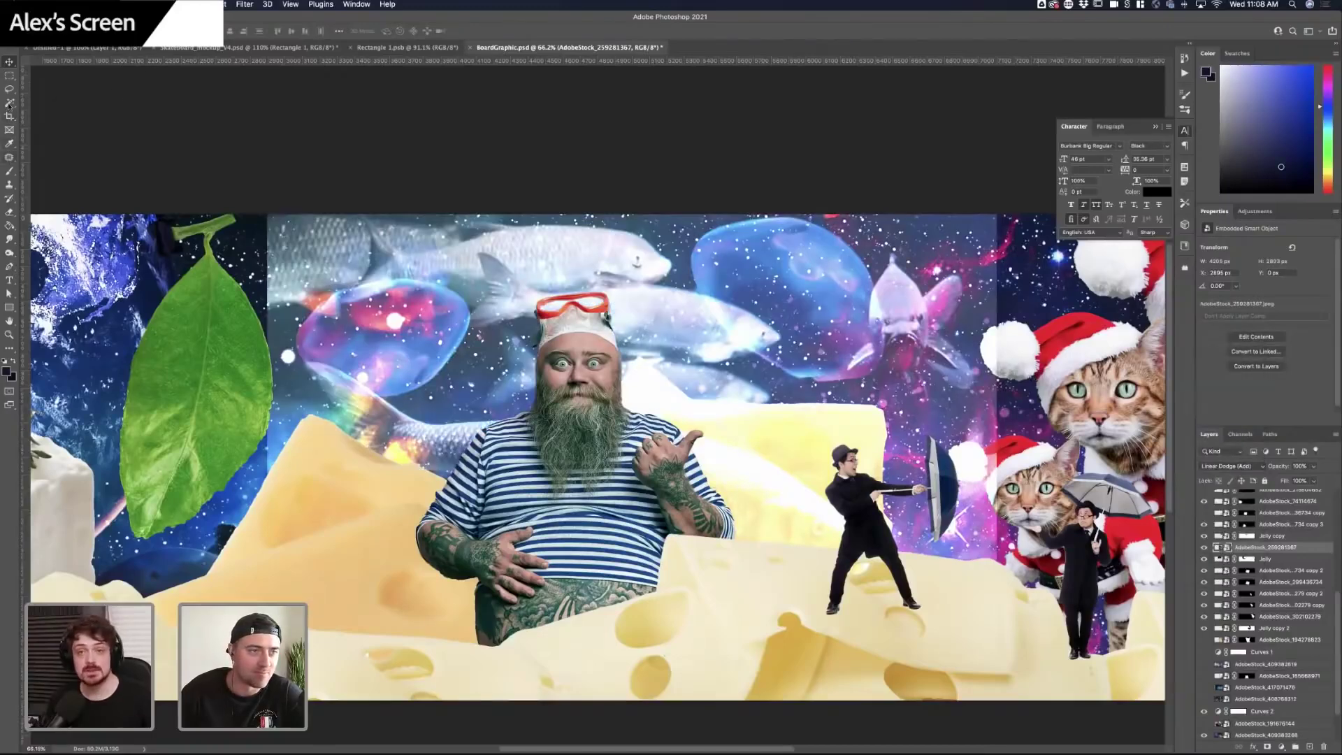
- Select the front-facing fish with the Object Selection tool, mask the photo to it and move the fish slightly down
left_click(10, 102)
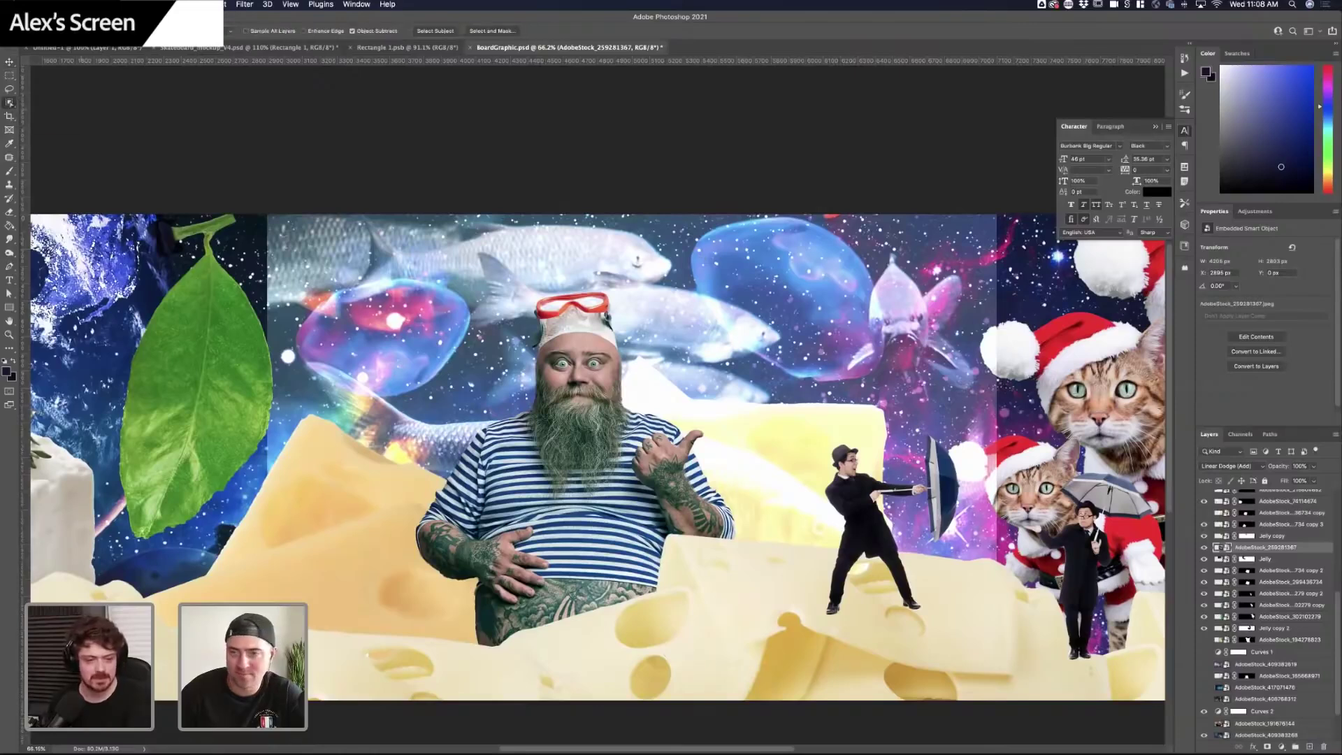
left_click_drag(804, 230, 982, 414)
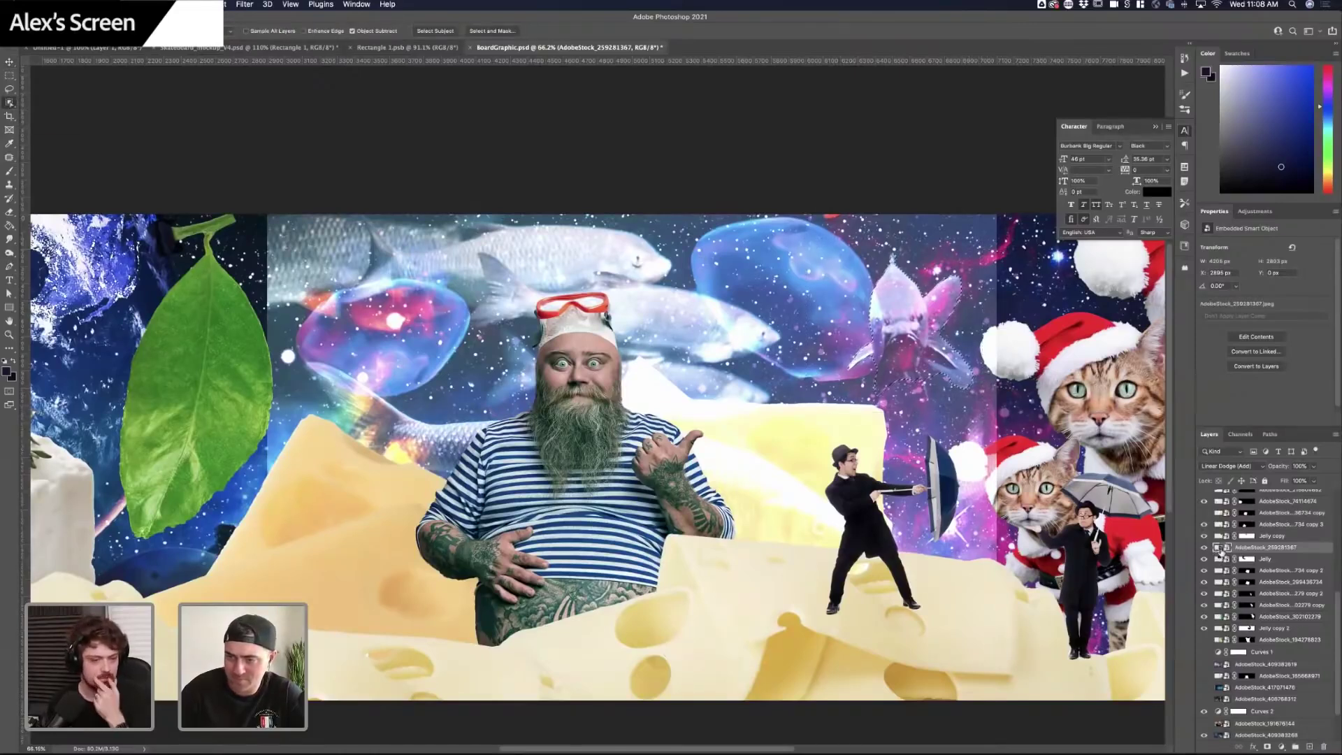
key("Delete")
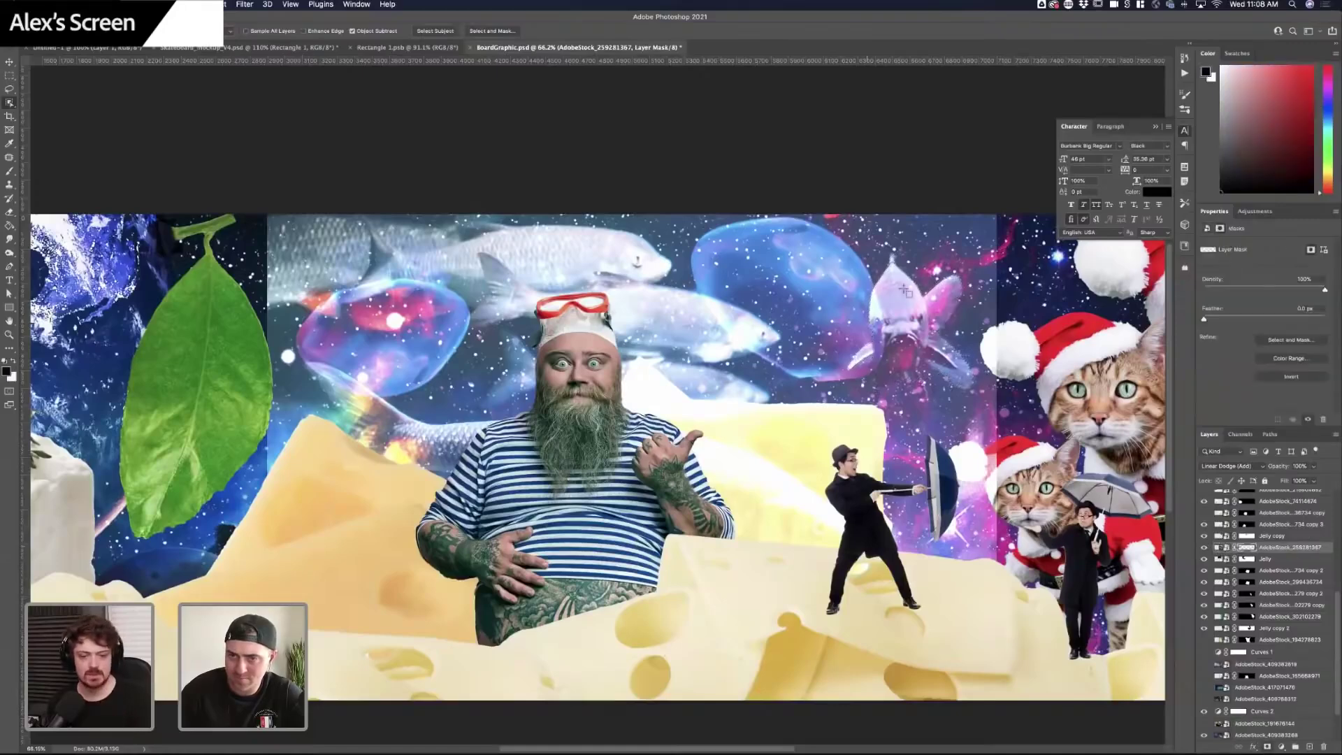
key("v")
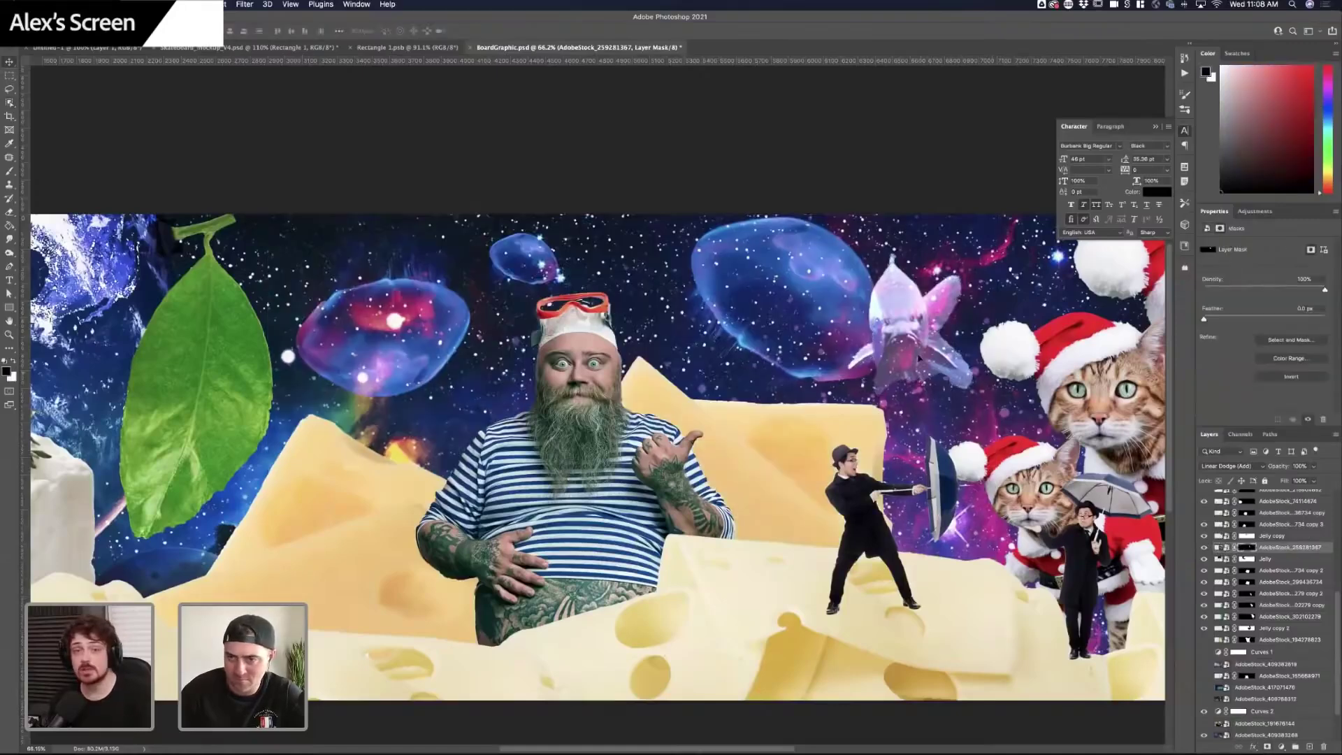
left_click_drag(909, 338, 920, 375)
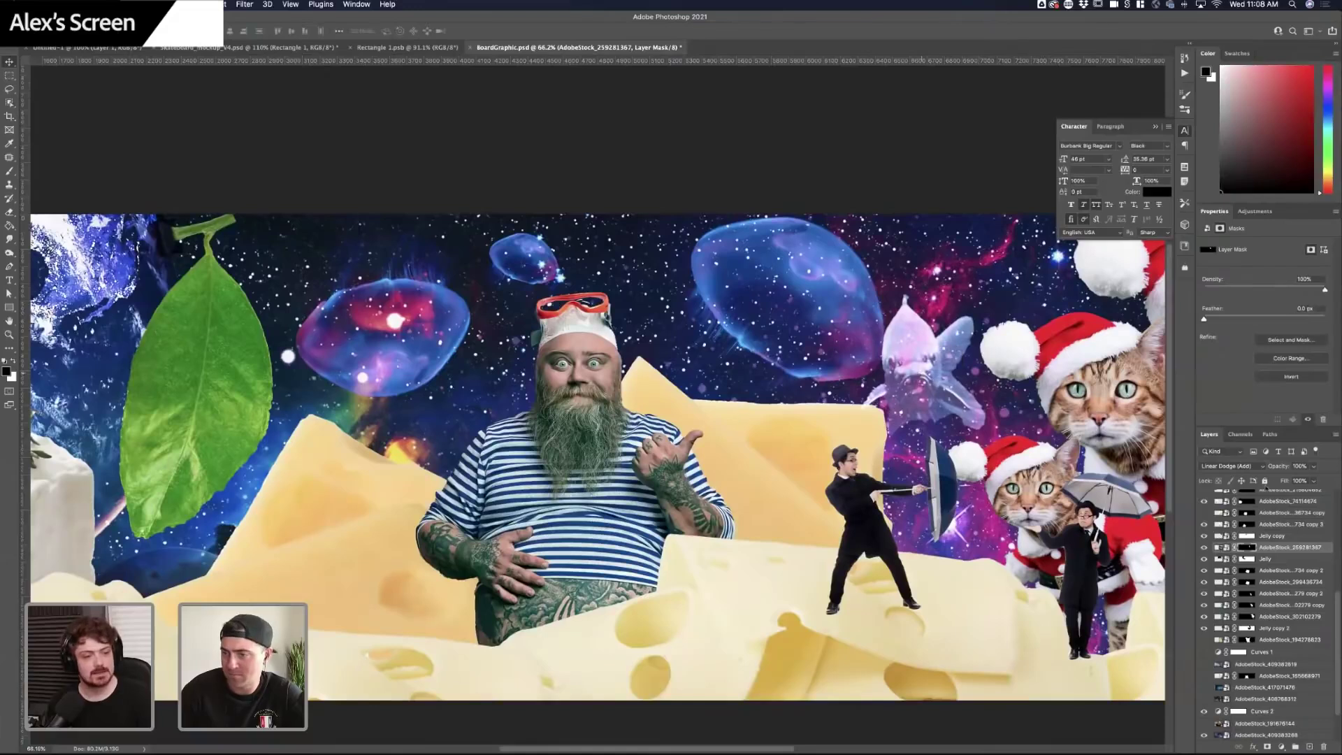
- Set the masked fish layer's blend mode to Overlay, move the fish toward the Santa cats and reopen its blend mode choices
left_click(1230, 466)
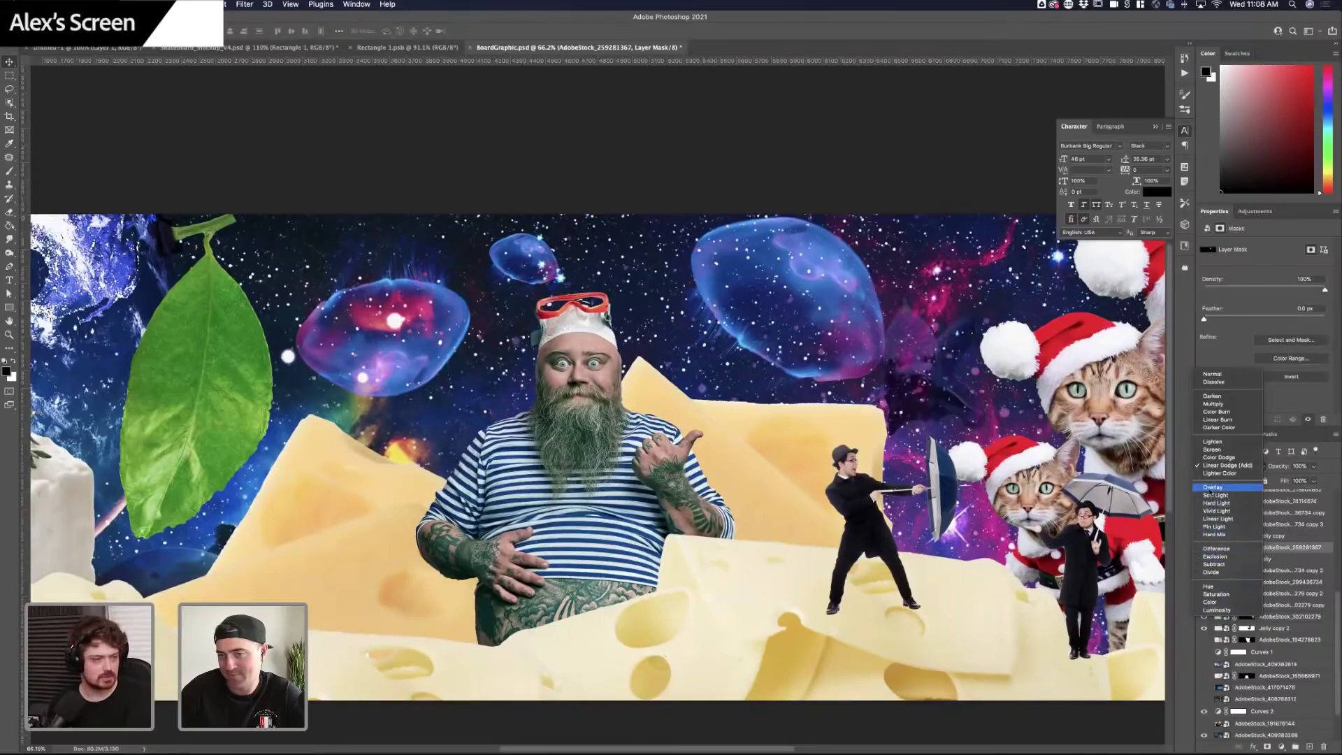
left_click(1213, 487)
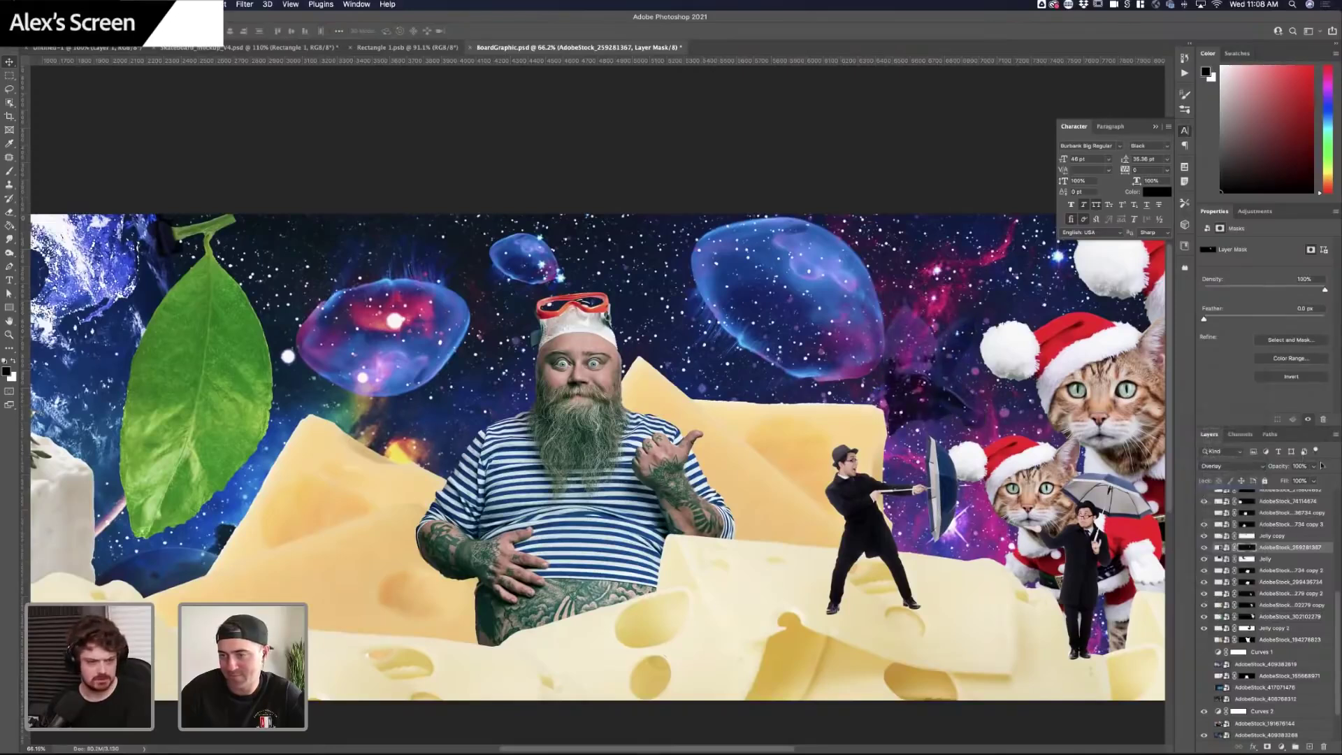
left_click_drag(1007, 342, 967, 296)
left_click_drag(970, 299, 898, 360)
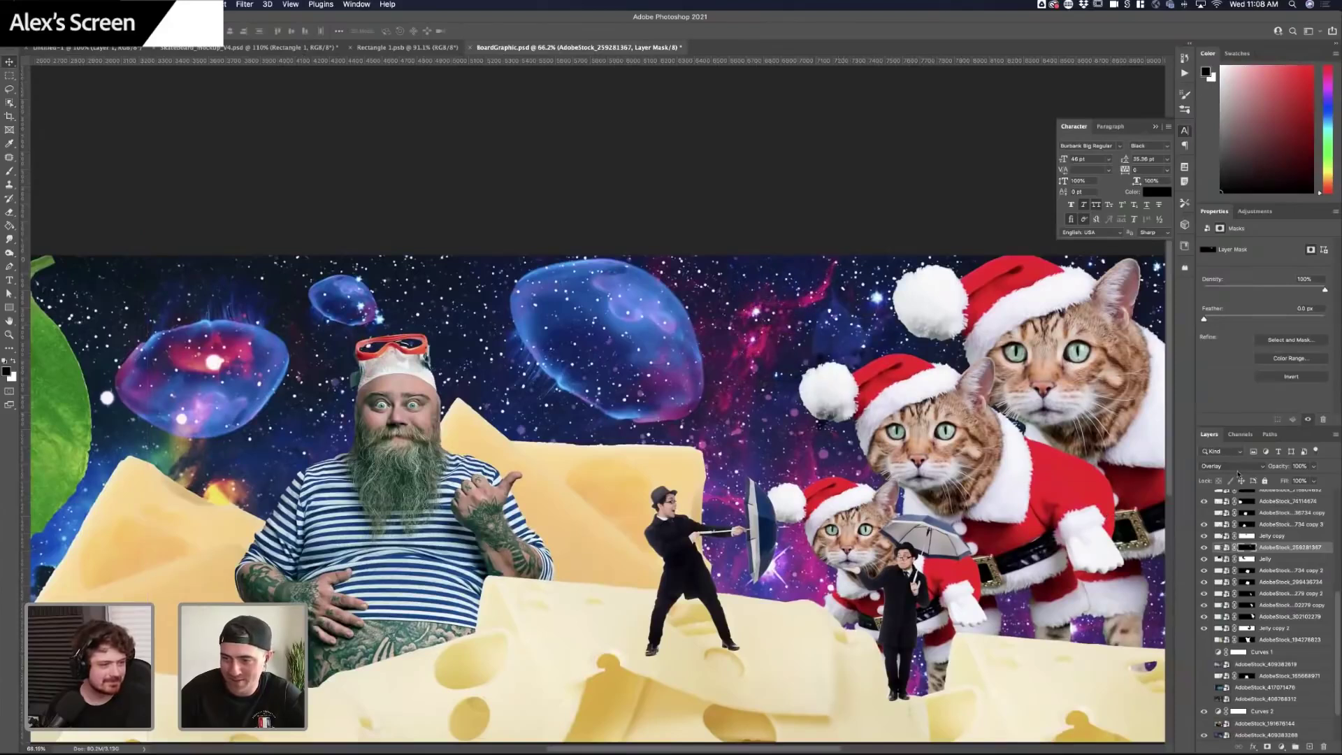
left_click(1237, 468)
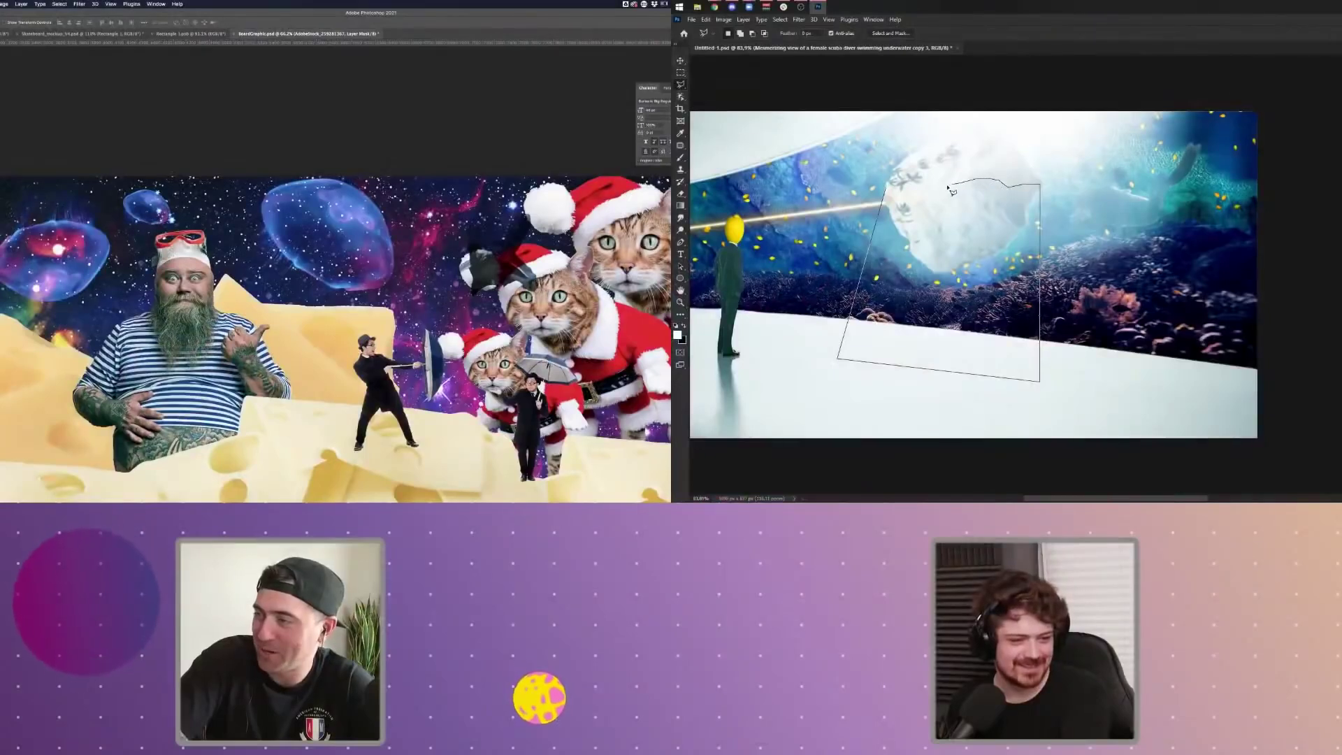
- Select the area around the asteroid with the Polygonal Lasso, paint the reef layer's mask inside it to adjust the haze, and deselect
left_click(887, 187)
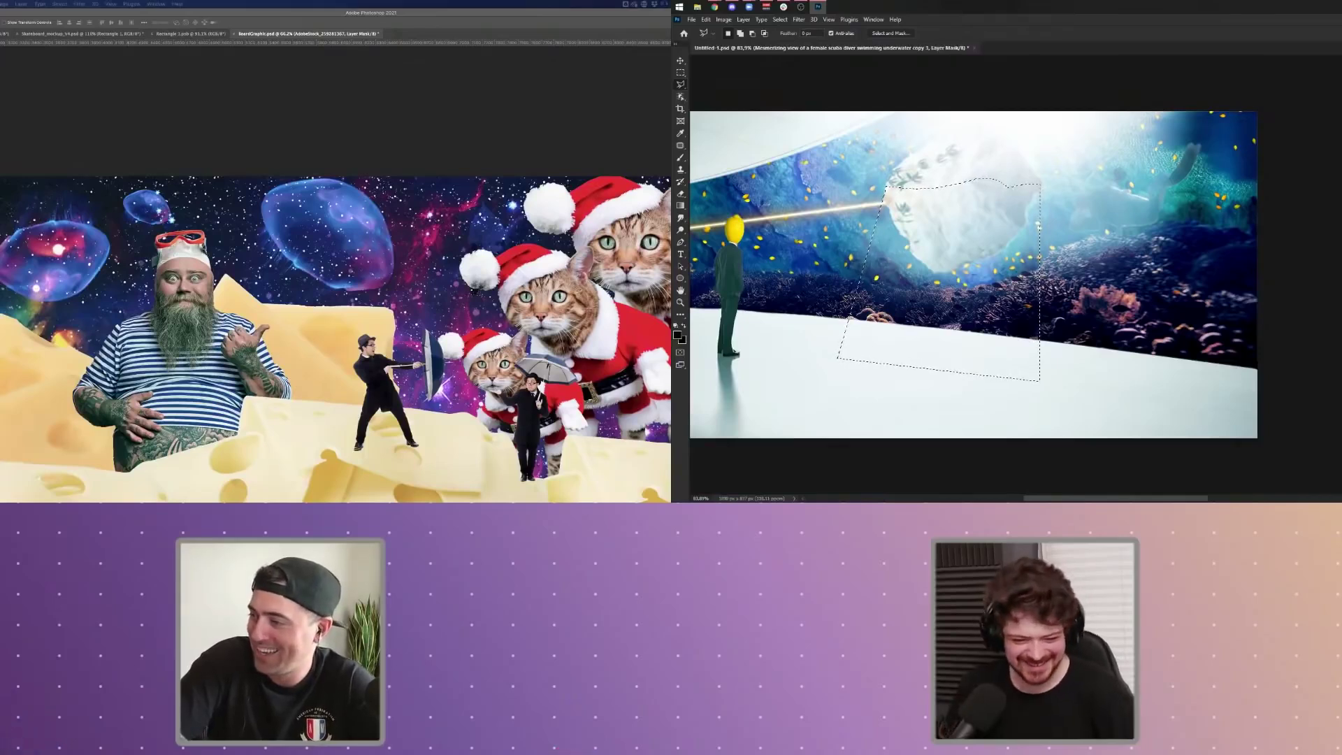
key("b")
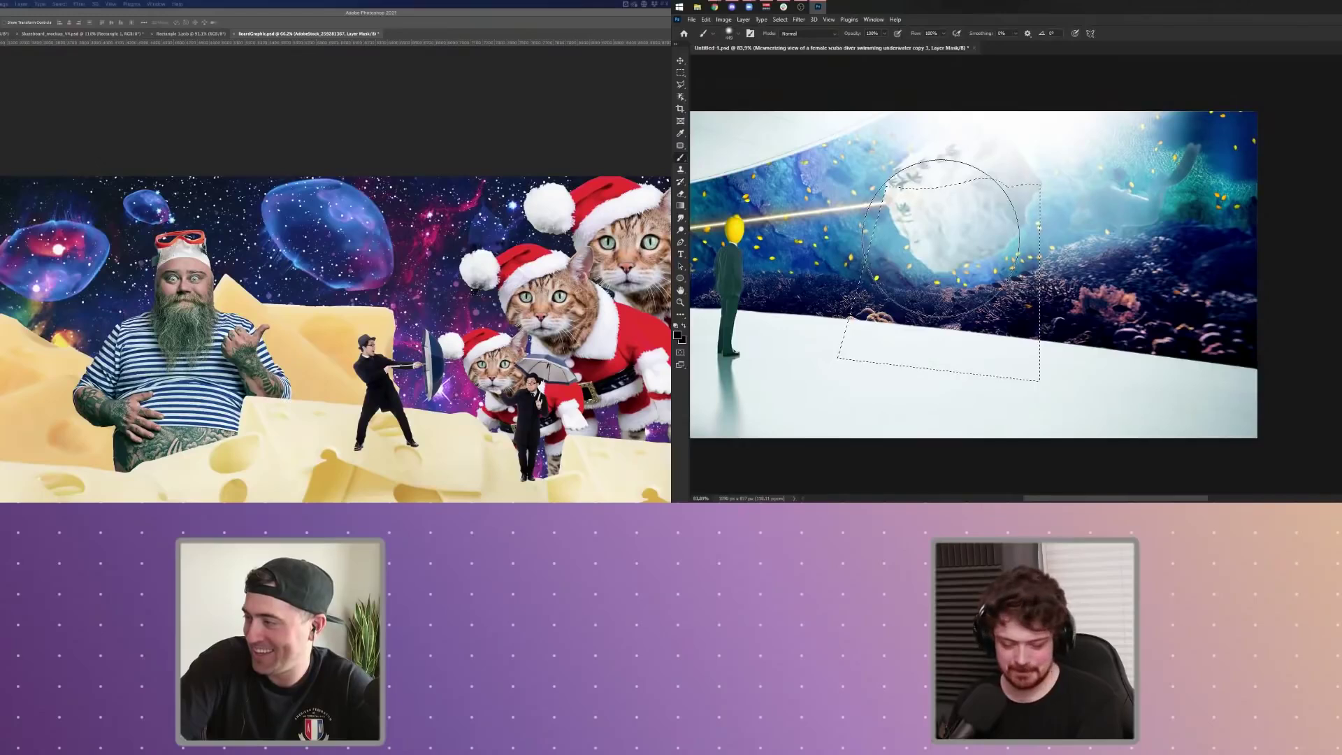
key("x")
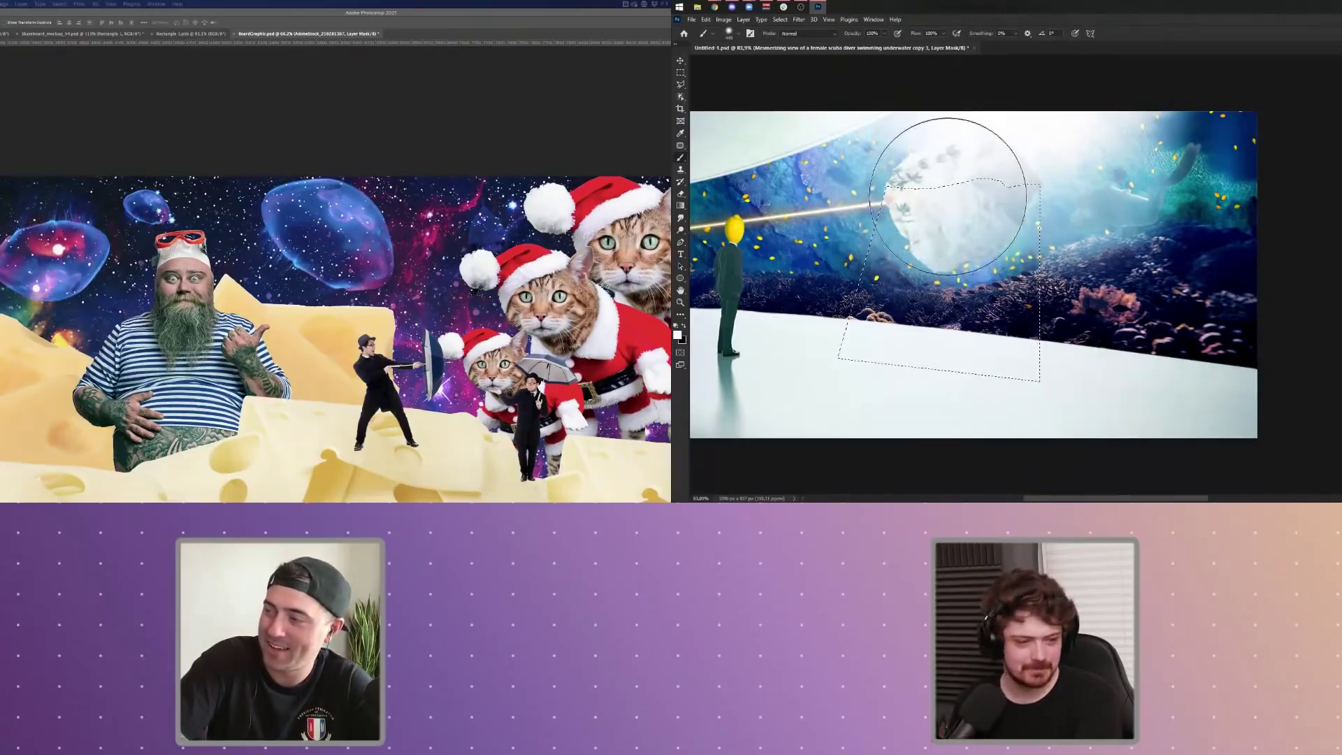
left_click_drag(948, 196, 959, 241)
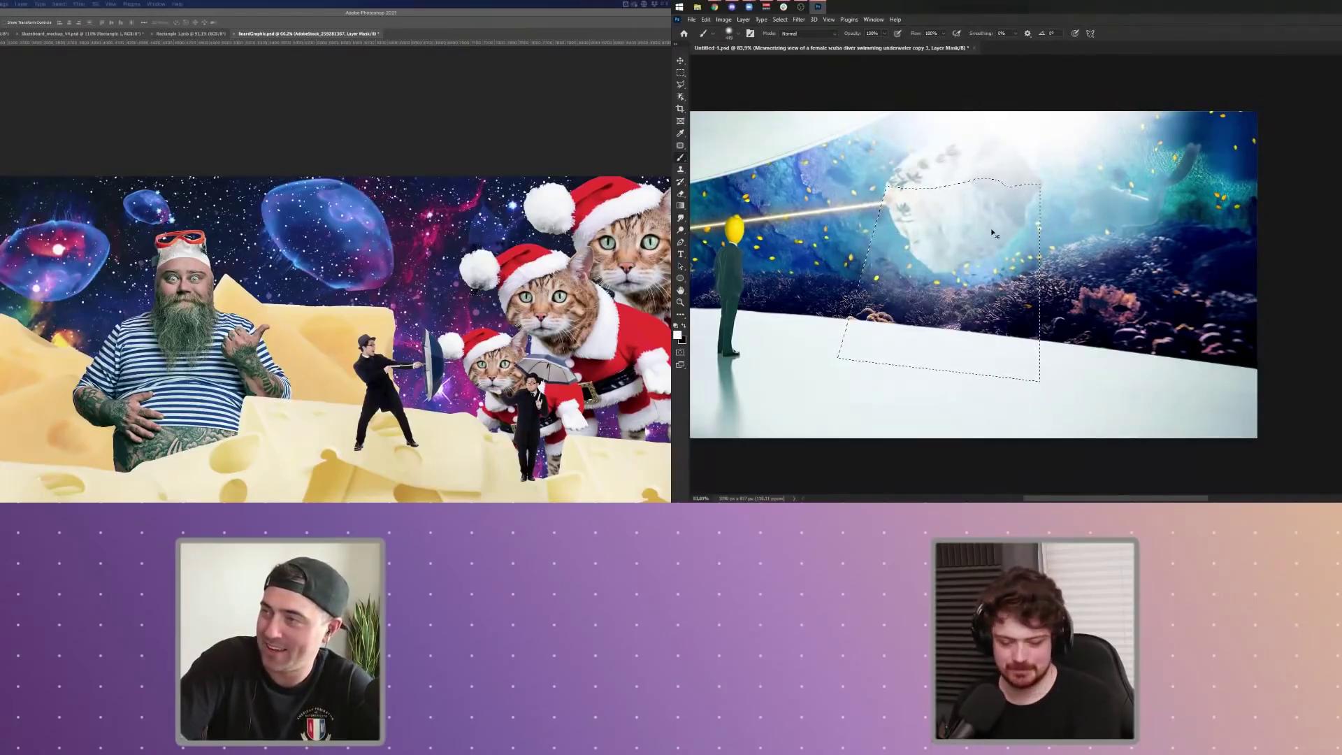
key("x")
mouse_move(902, 353)
left_mouse_down()
mouse_move(886, 329)
mouse_move(911, 308)
mouse_move(948, 340)
mouse_move(971, 340)
mouse_move(954, 312)
mouse_move(912, 345)
mouse_move(922, 360)
left_mouse_up()
key("ctrl+z")
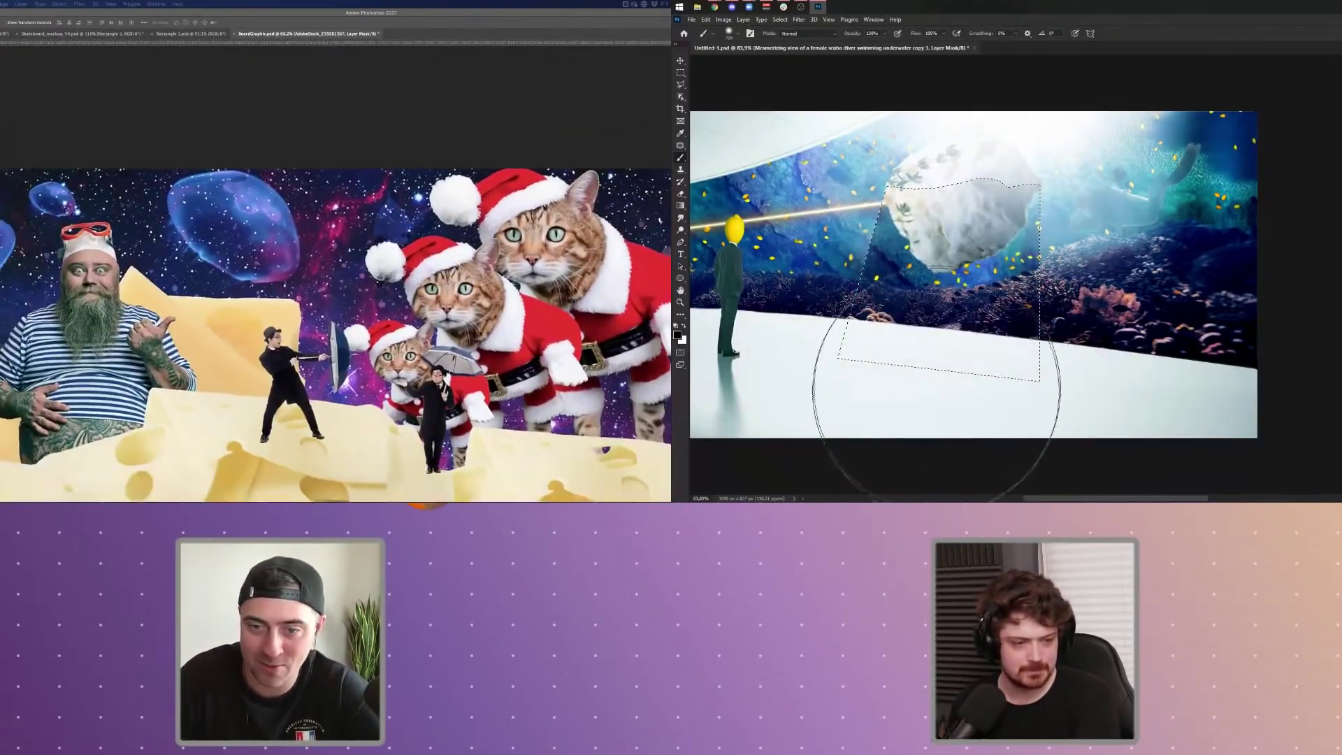
key("ctrl+d")
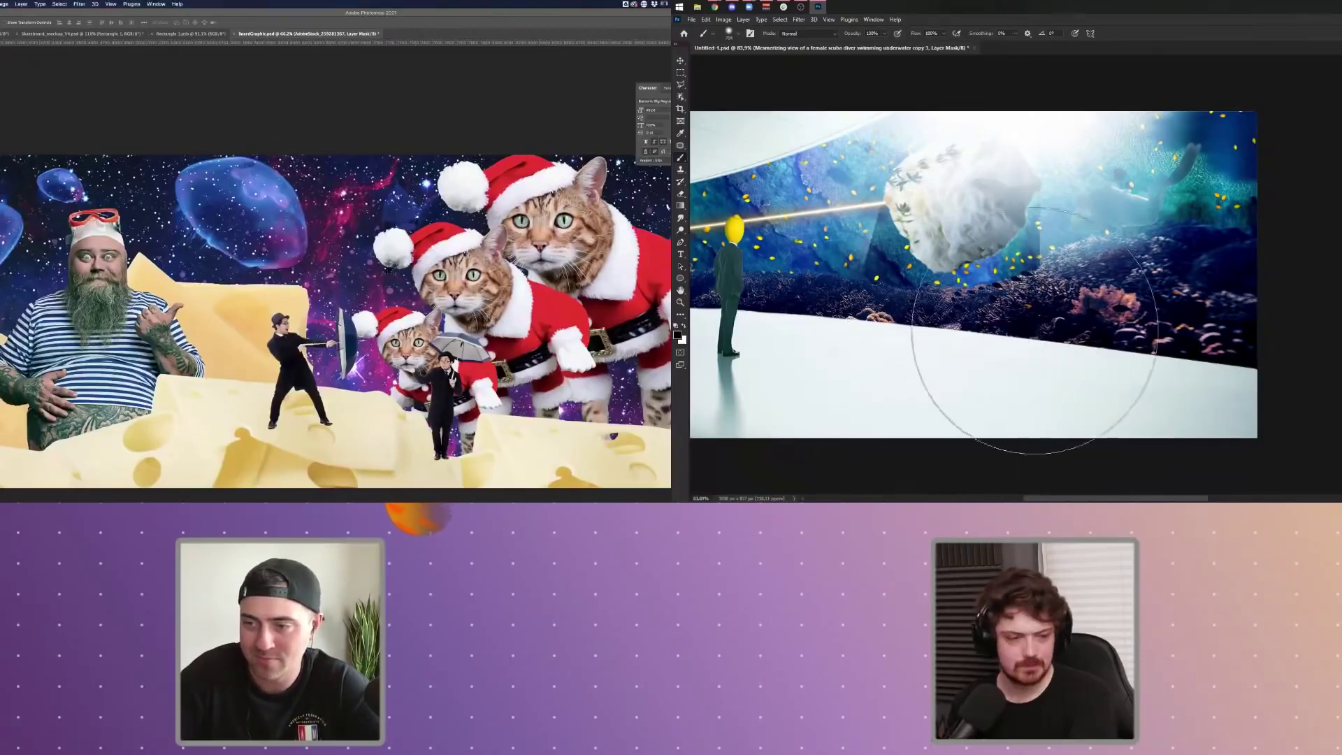
- Soften the reef layer's mask around the asteroid with the Blur tool at 50% strength
scroll(1034, 330, "down", 5)
scroll(1045, 224, "up", 12)
left_click_drag(1203, 193, 966, 209)
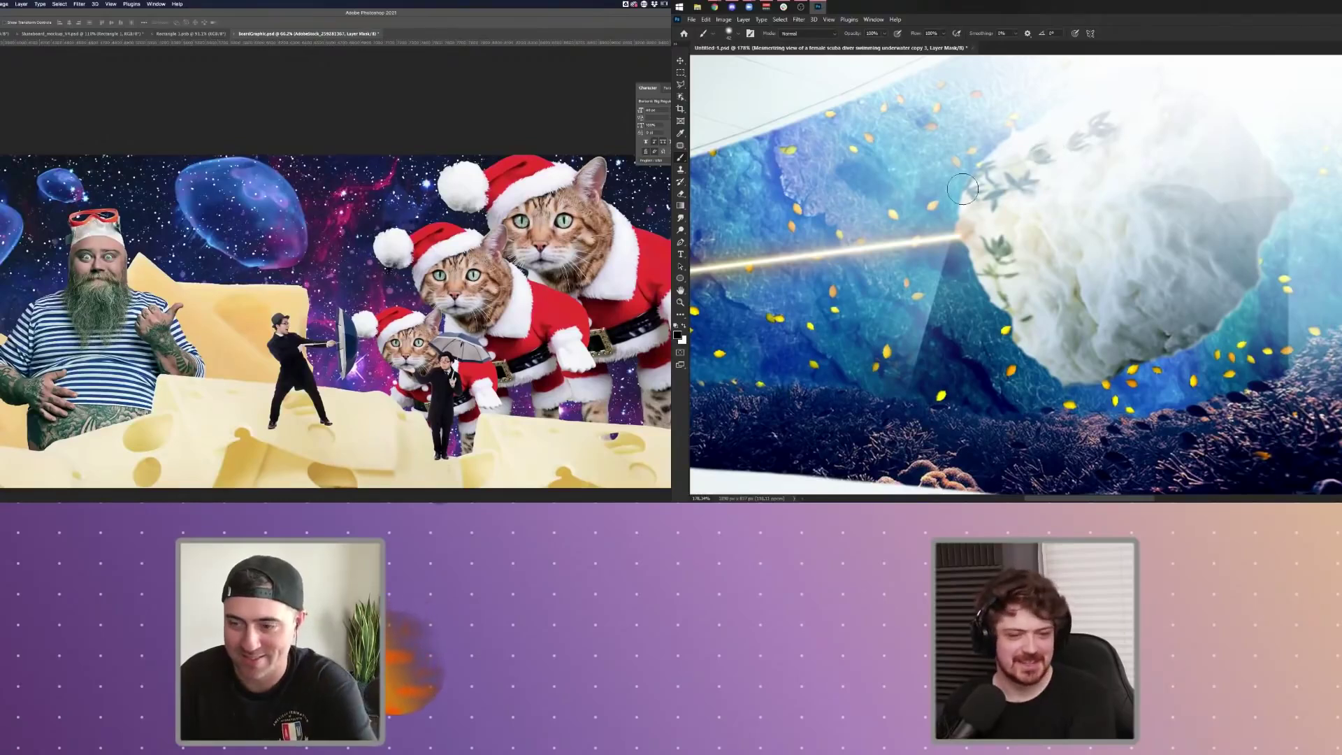
left_click(681, 219)
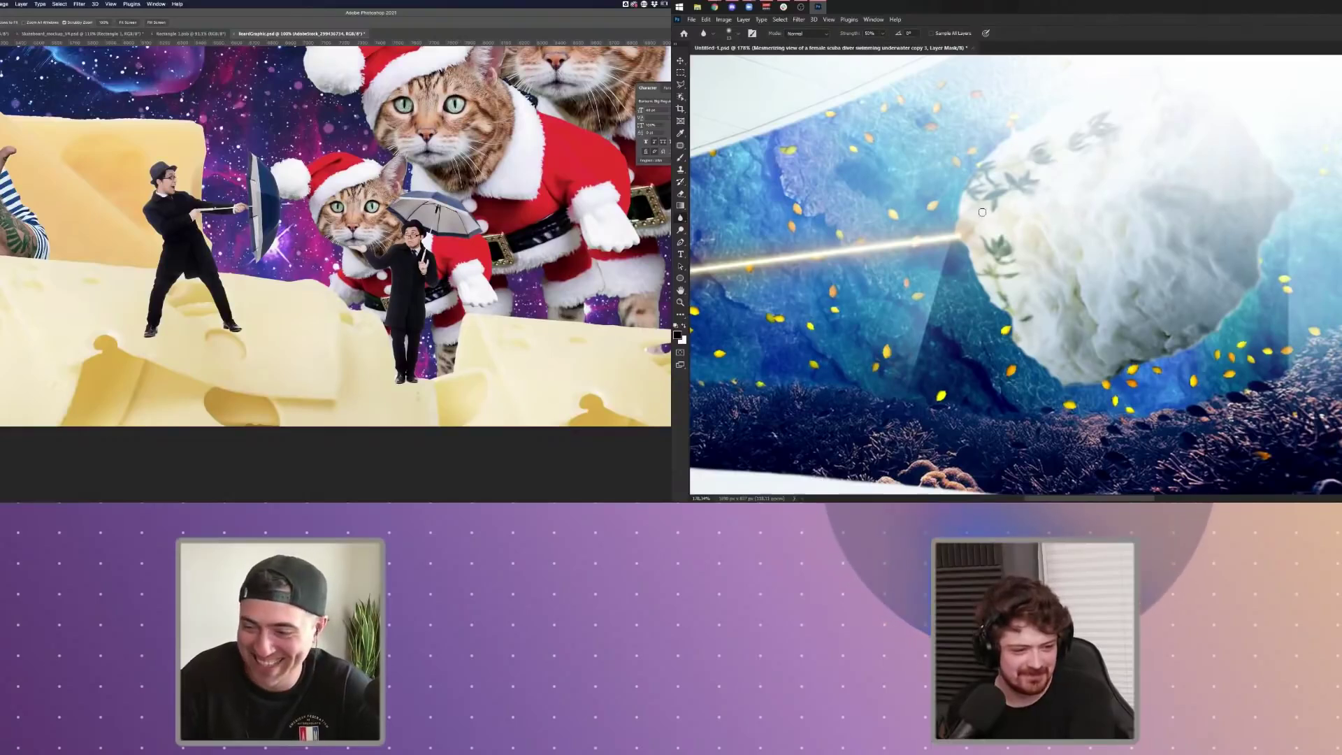
left_click_drag(1171, 192, 1143, 211)
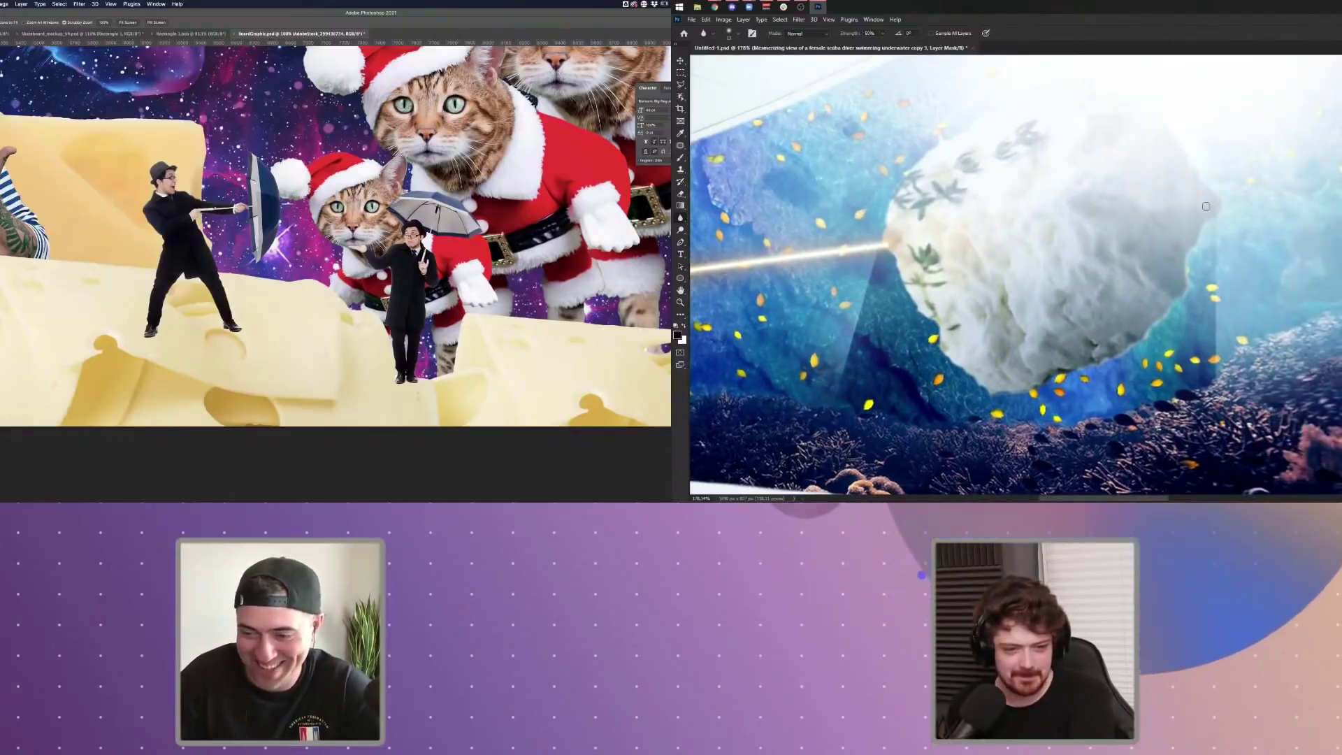
key("super+z")
key("super+shift+z")
scroll(1203, 208, "down", 5)
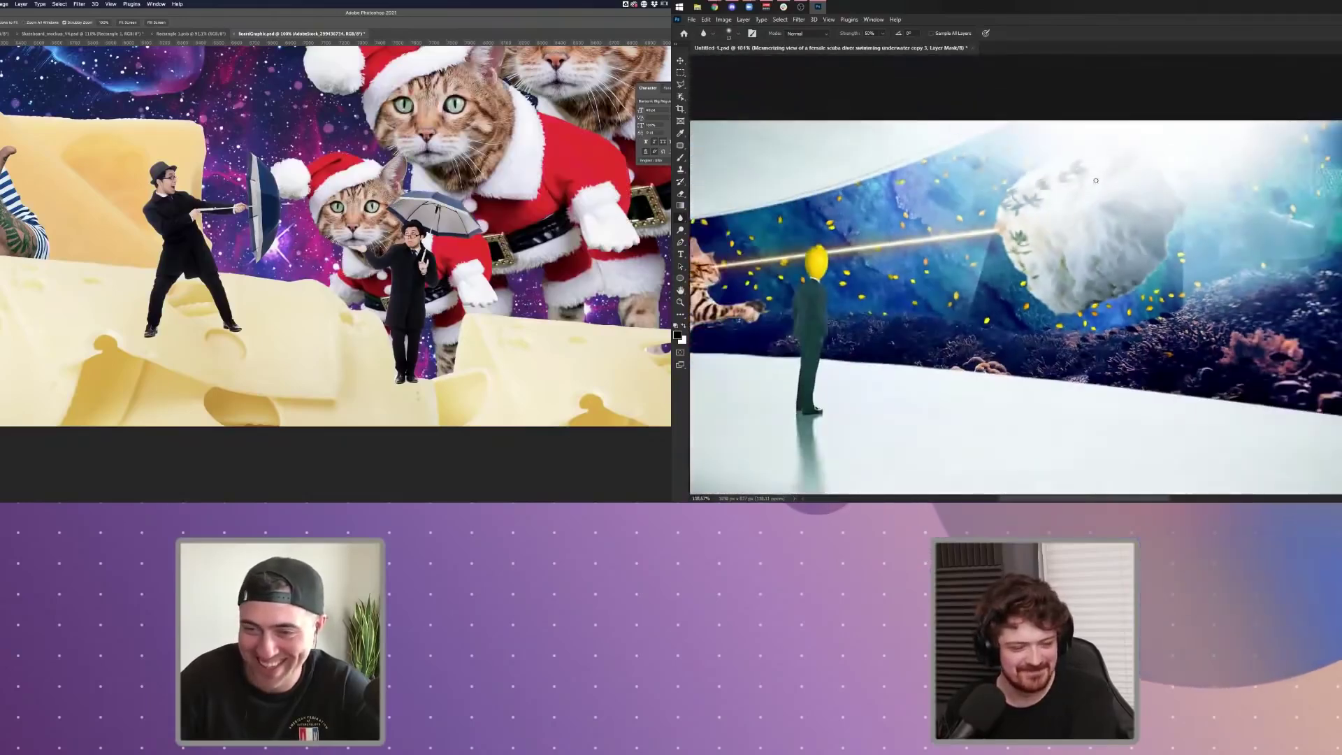
left_click_drag(322, 282, 279, 281)
scroll(336, 210, "down", 3)
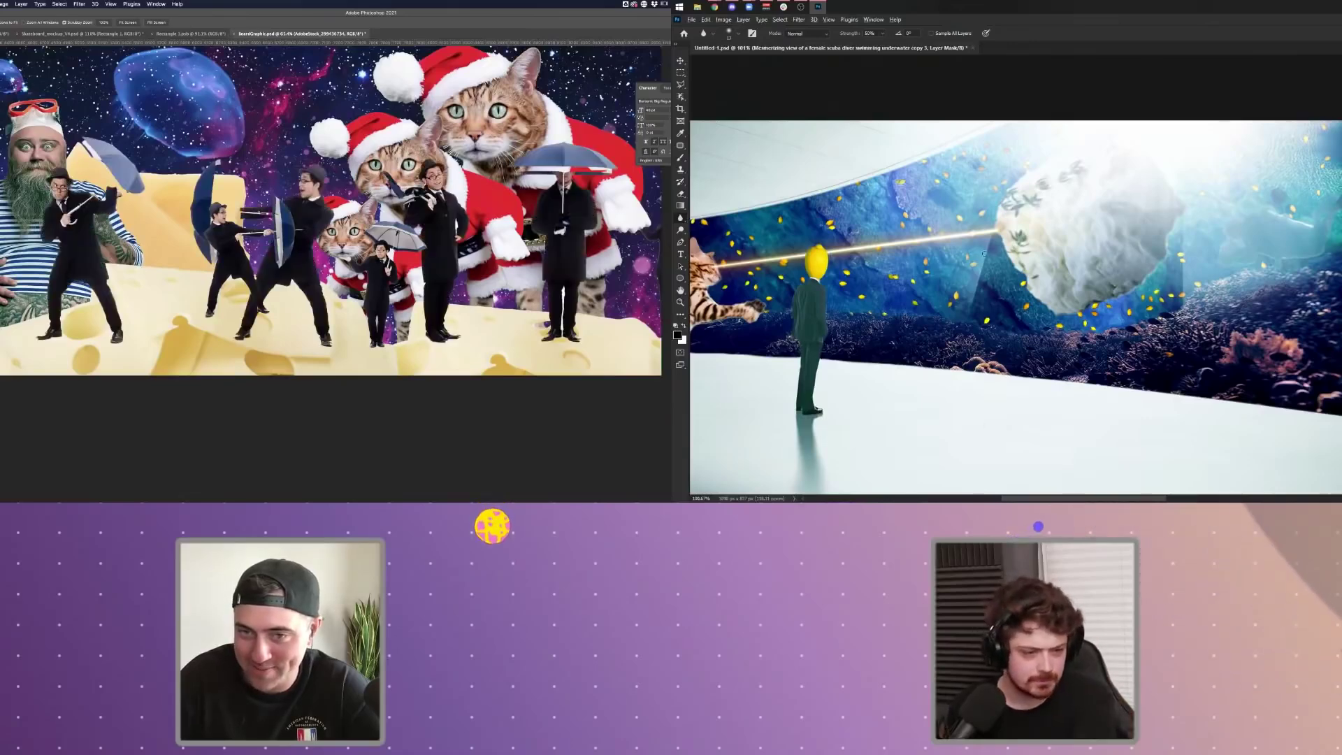
scroll(1000, 206, "up", 5)
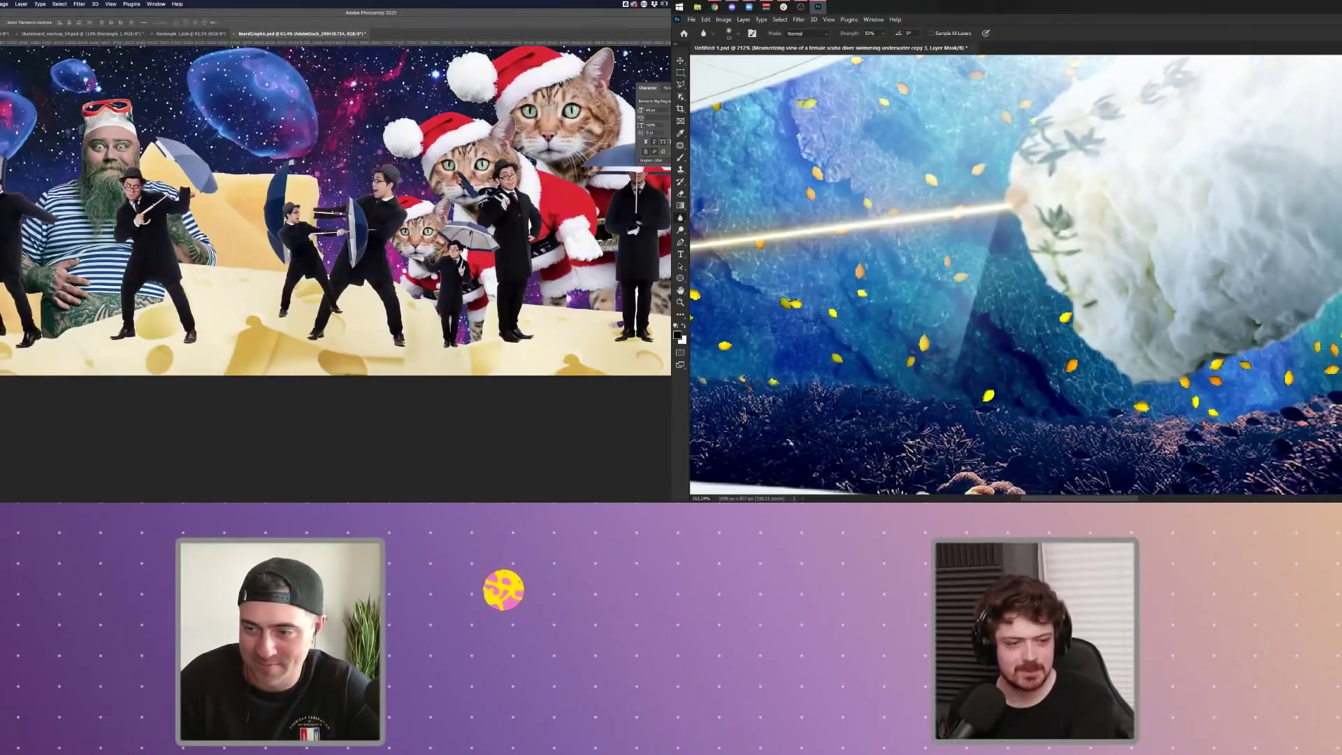
left_click_drag(1187, 208, 865, 212)
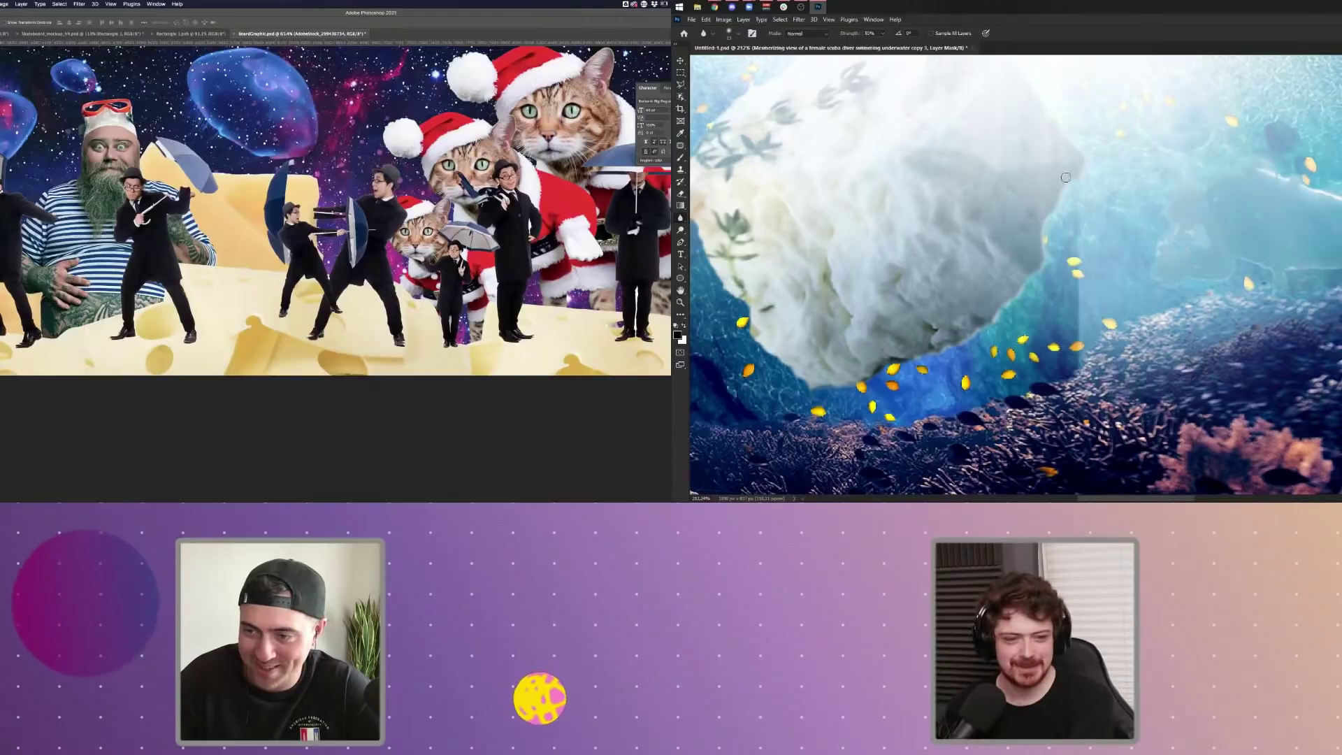
scroll(1060, 272, "down", 3)
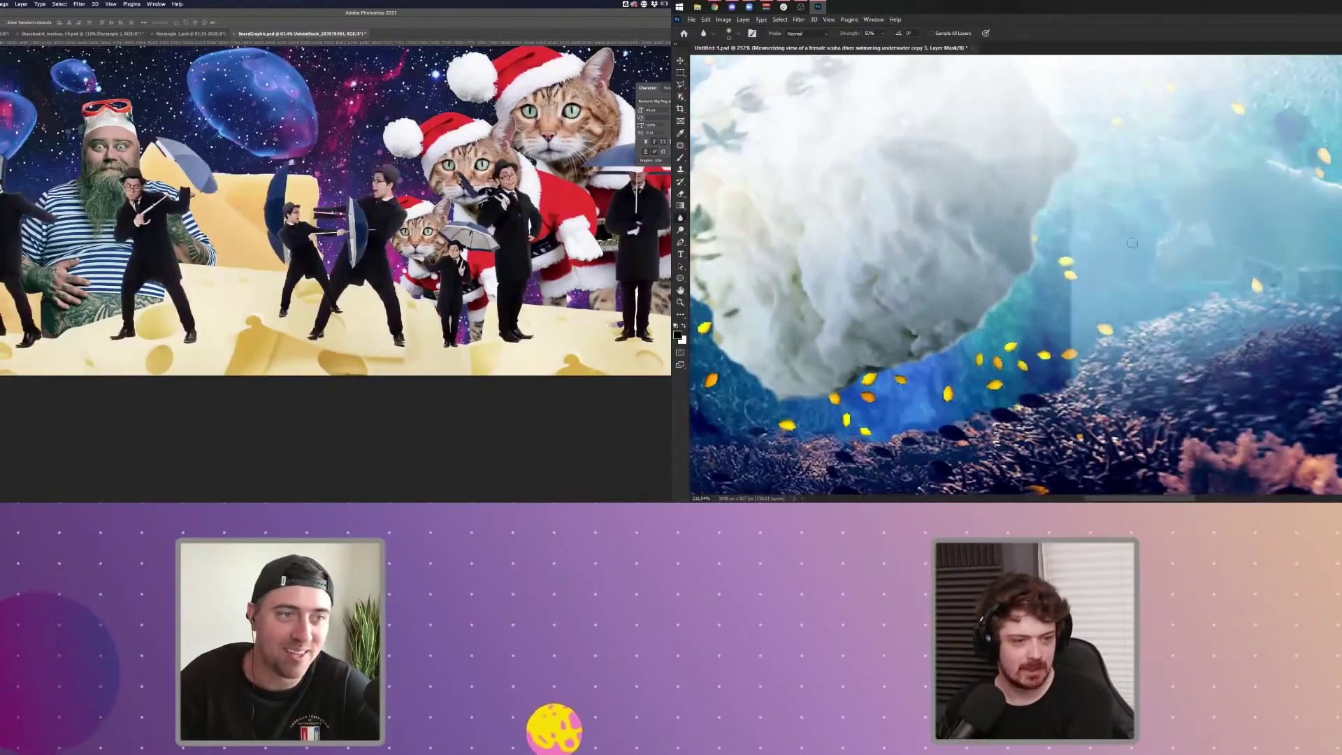
scroll(1196, 187, "down", 3)
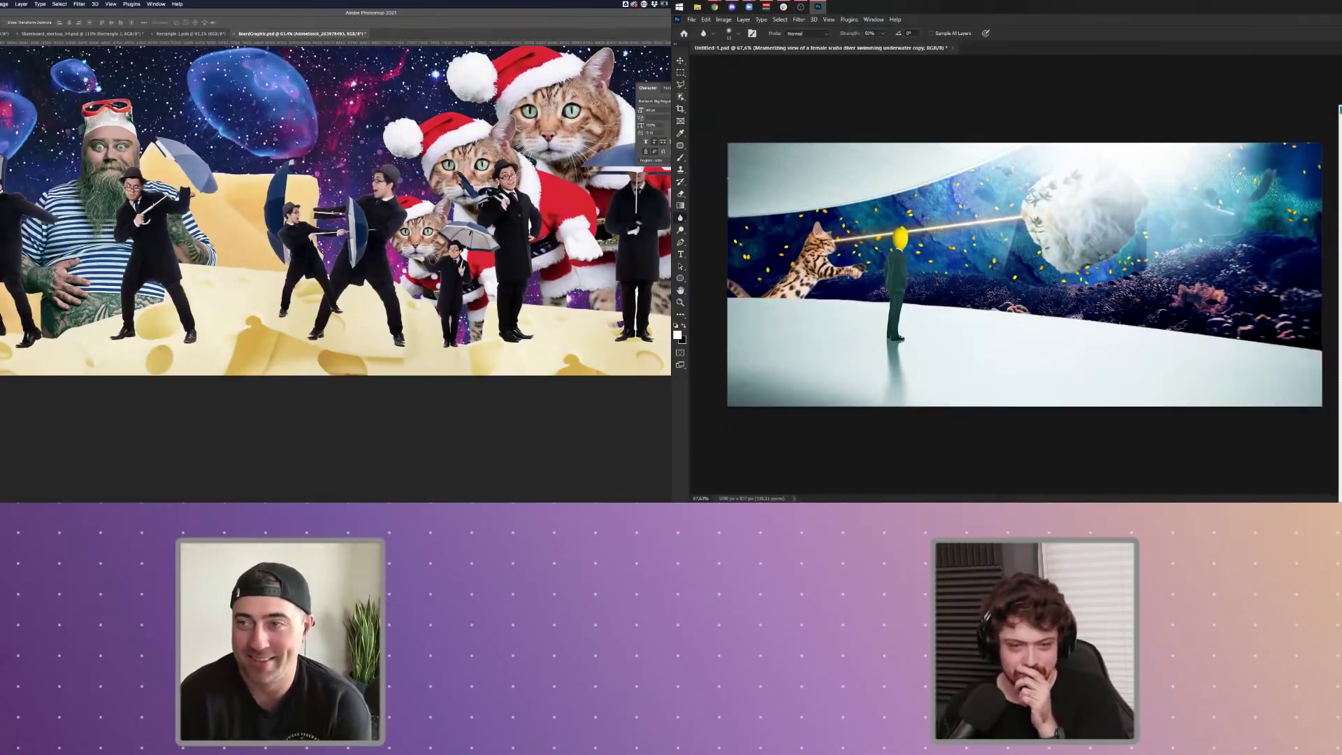
left_click(1341, 109)
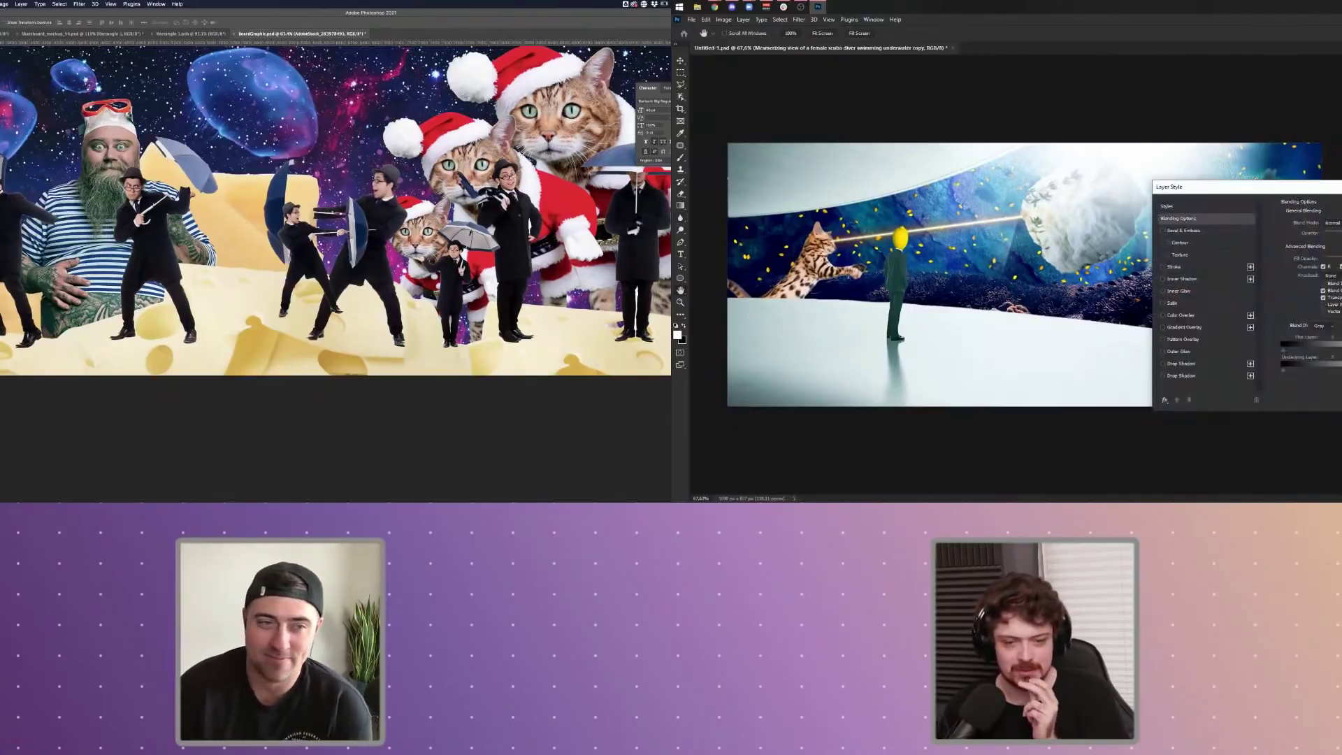
key("Escape")
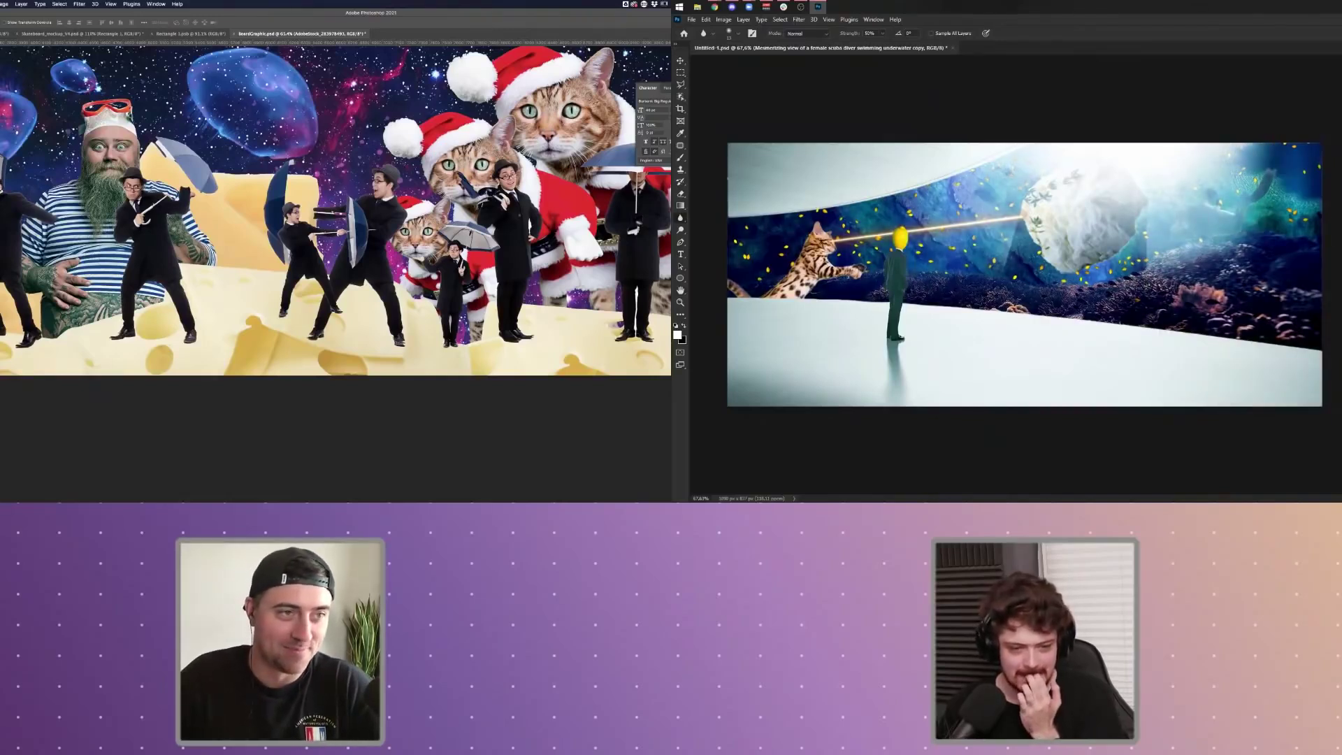
key("m")
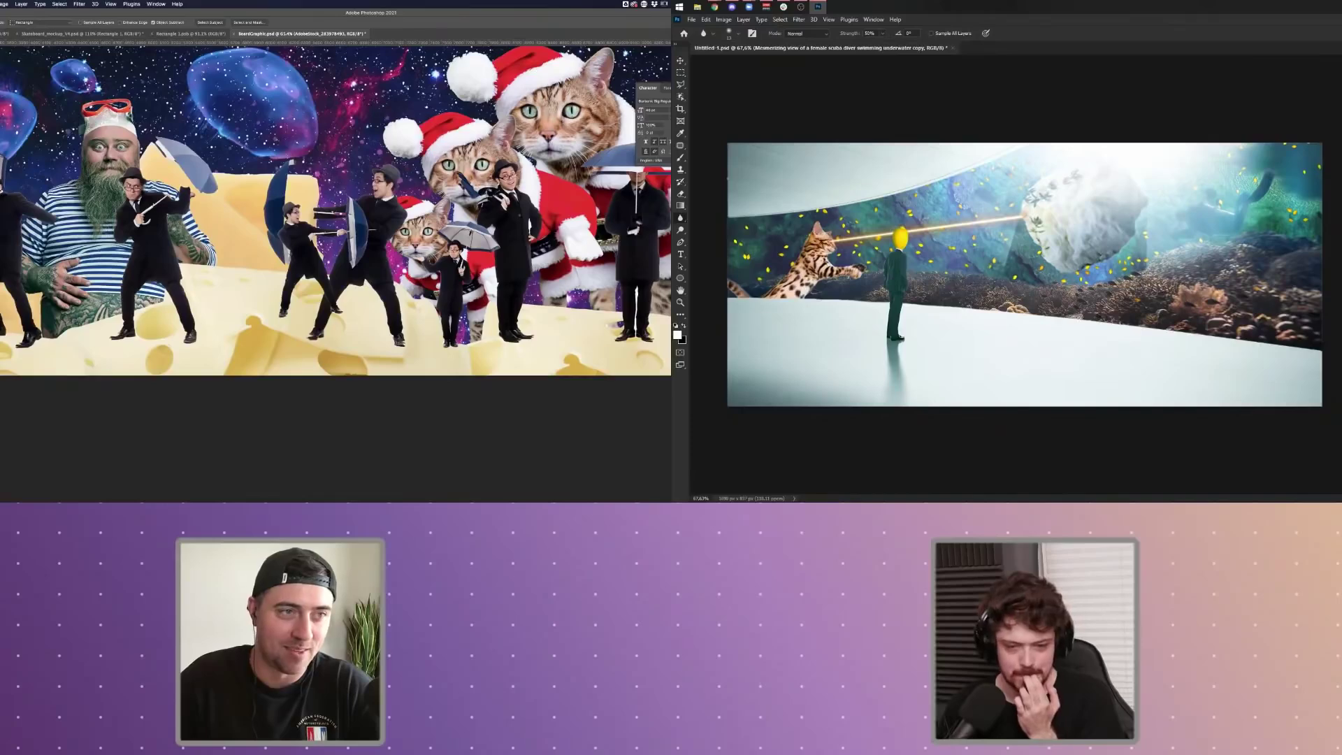
key("m")
key("ctrl+z")
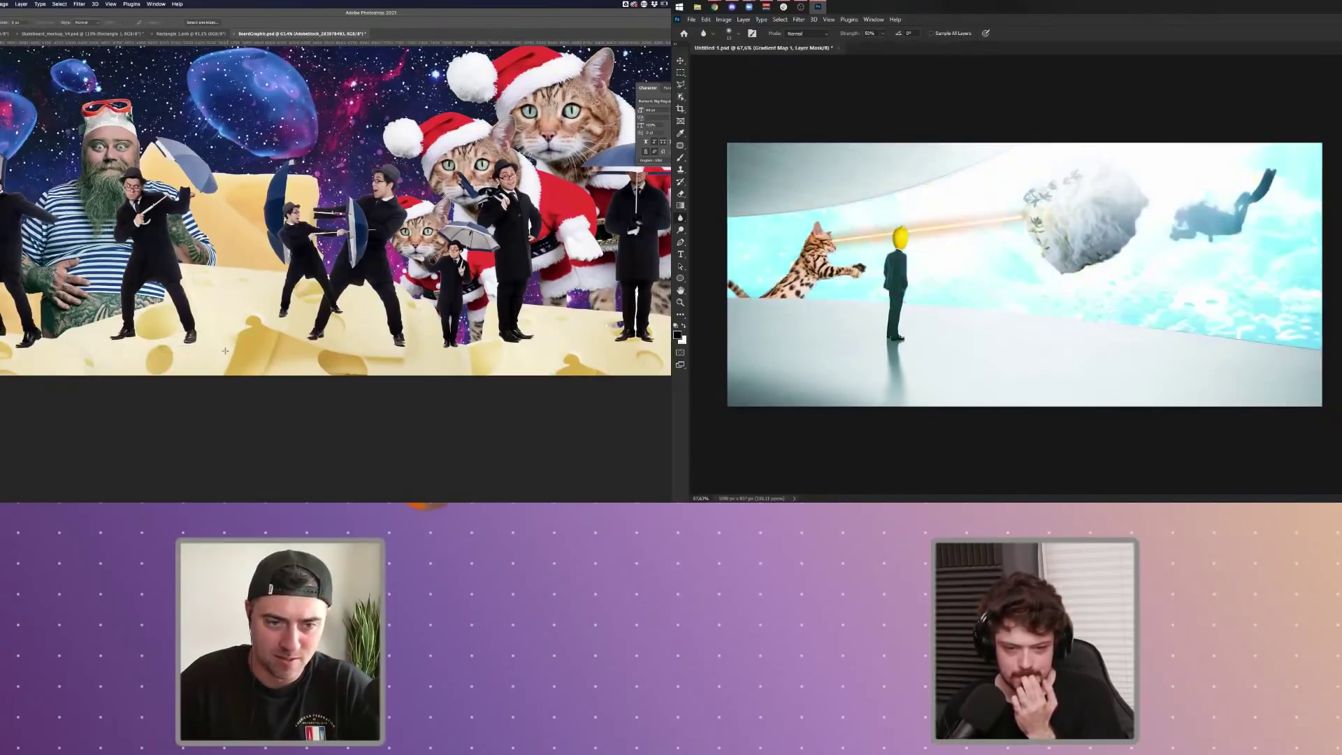
- Draw a rectangular selection around the umbrella man in front of the bearded swimmer and undo the last change to the umbrella-man layer
left_click_drag(223, 349, 217, 306)
left_click_drag(254, 352, 256, 354)
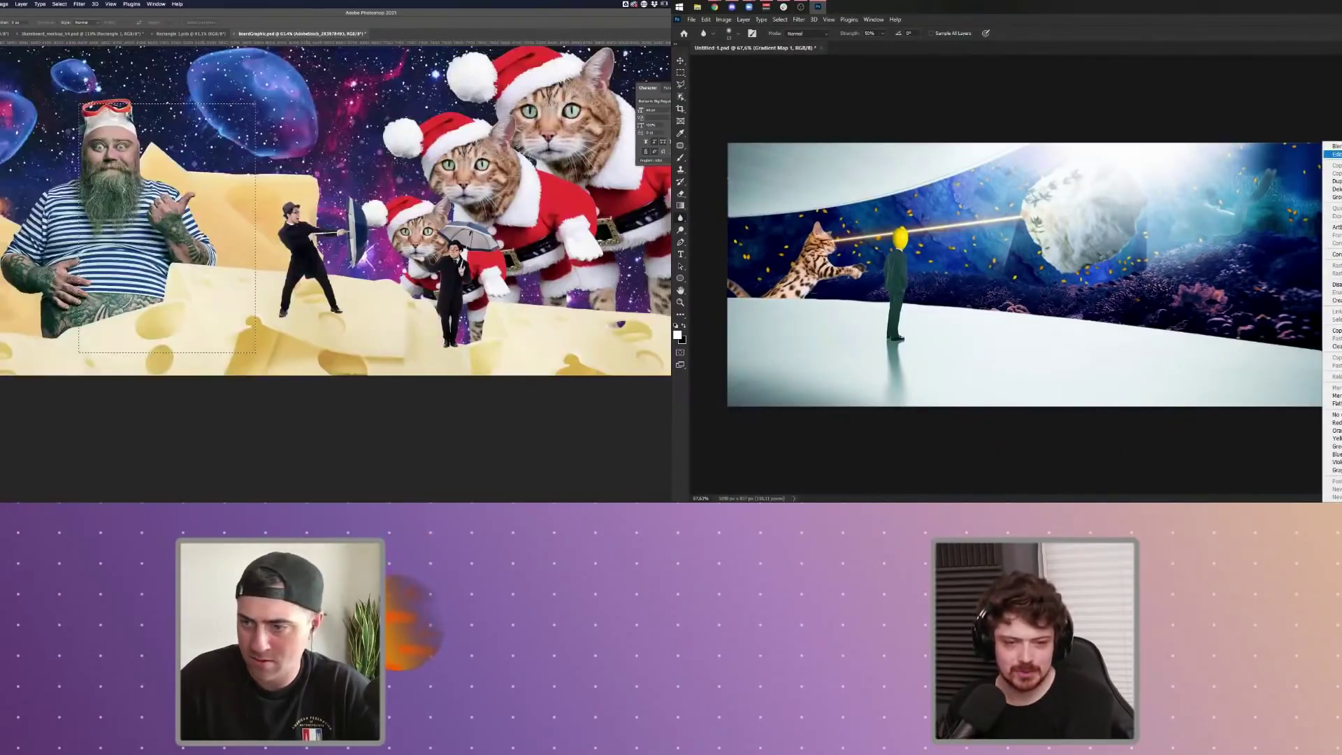
key("Escape")
key("super+z")
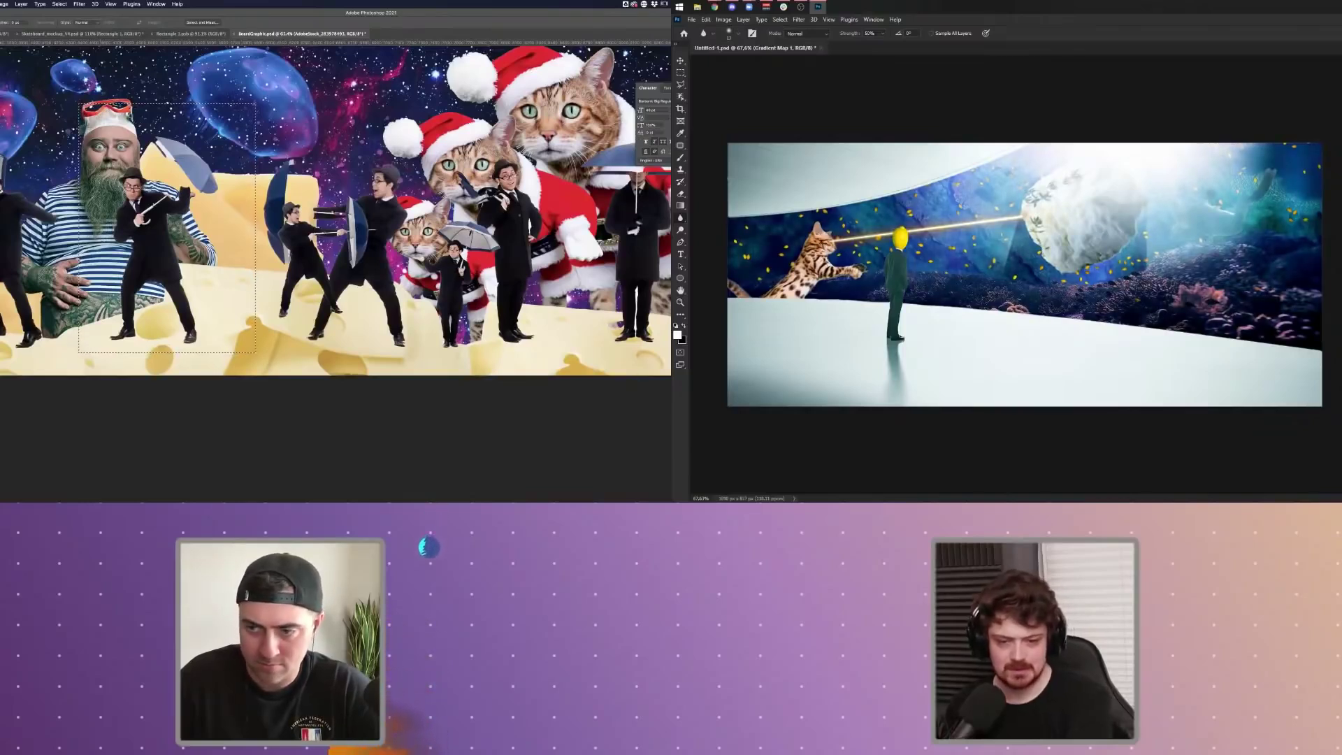
- Select all layers of the space-window composite and convert them into a single Smart Object
key("alt+bracketleft")
key("alt+bracketleft")
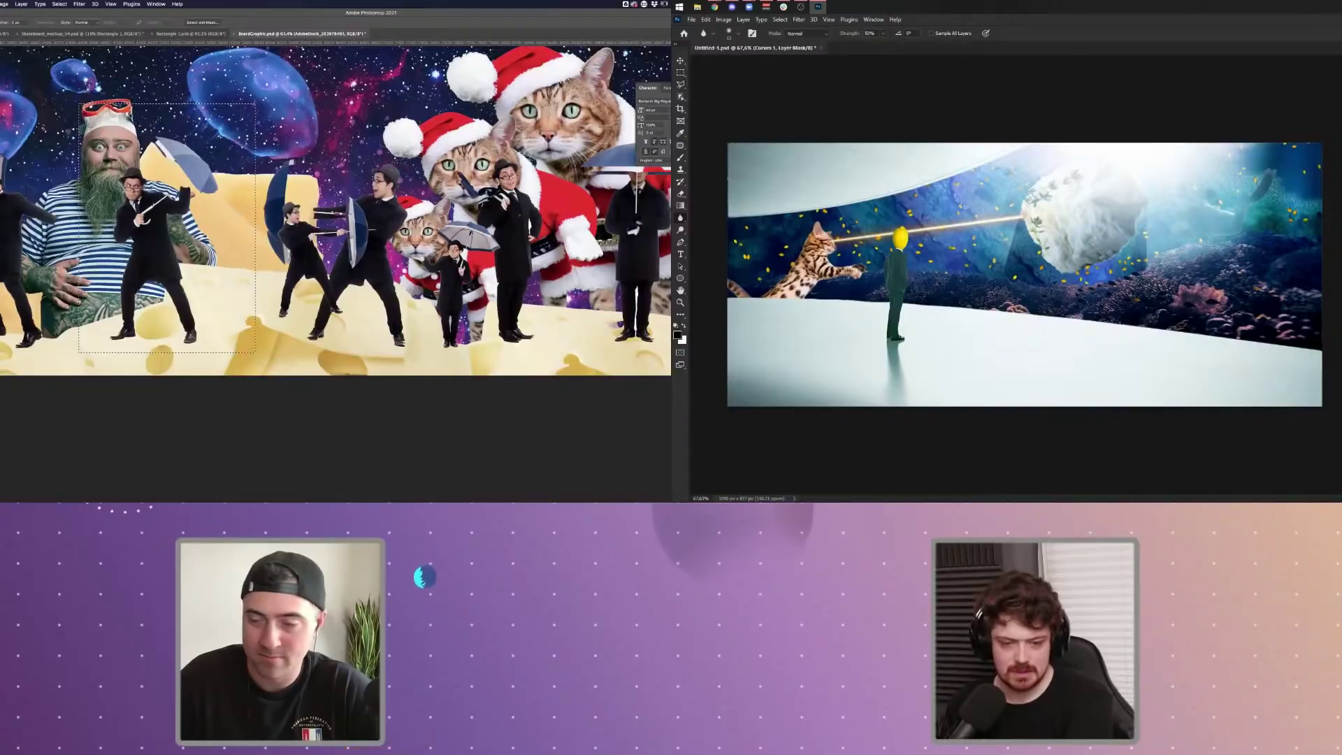
key("alt+shift+bracketleft")
key("super+backslash")
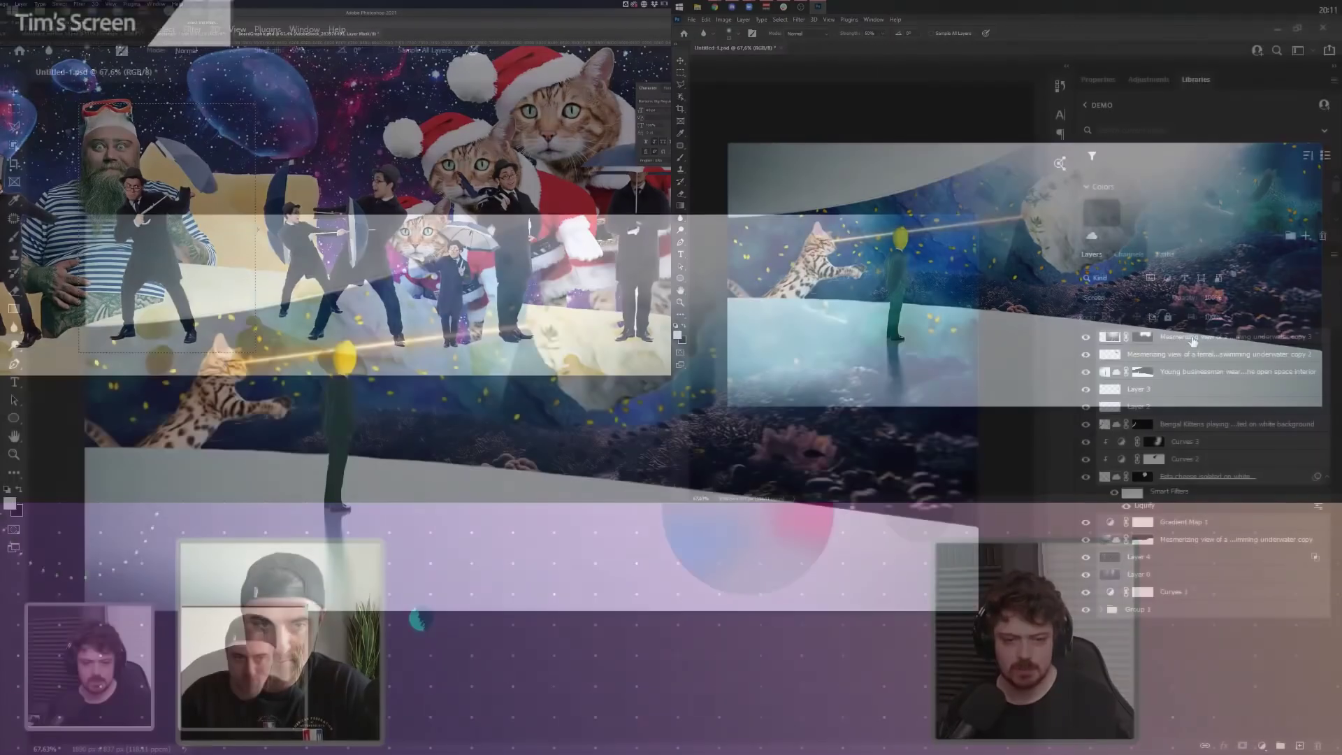
right_click(1193, 339)
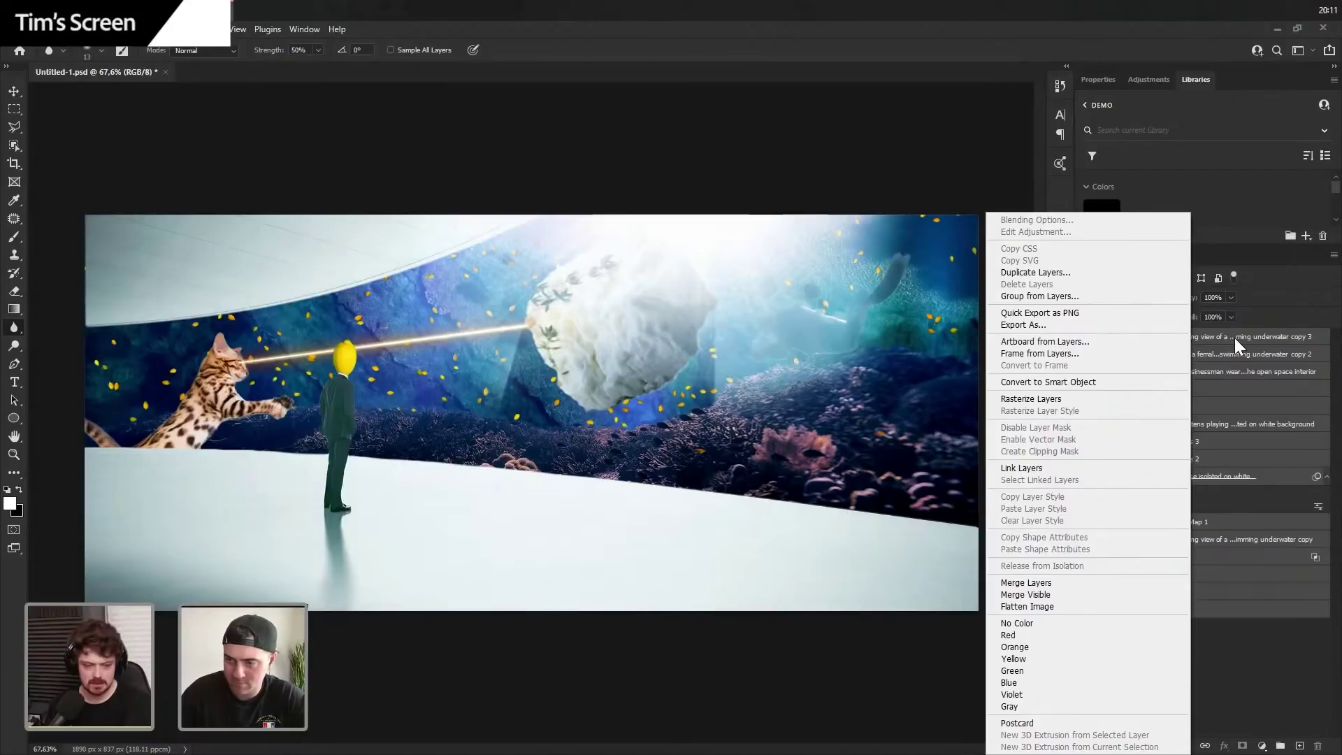
left_click(1099, 383)
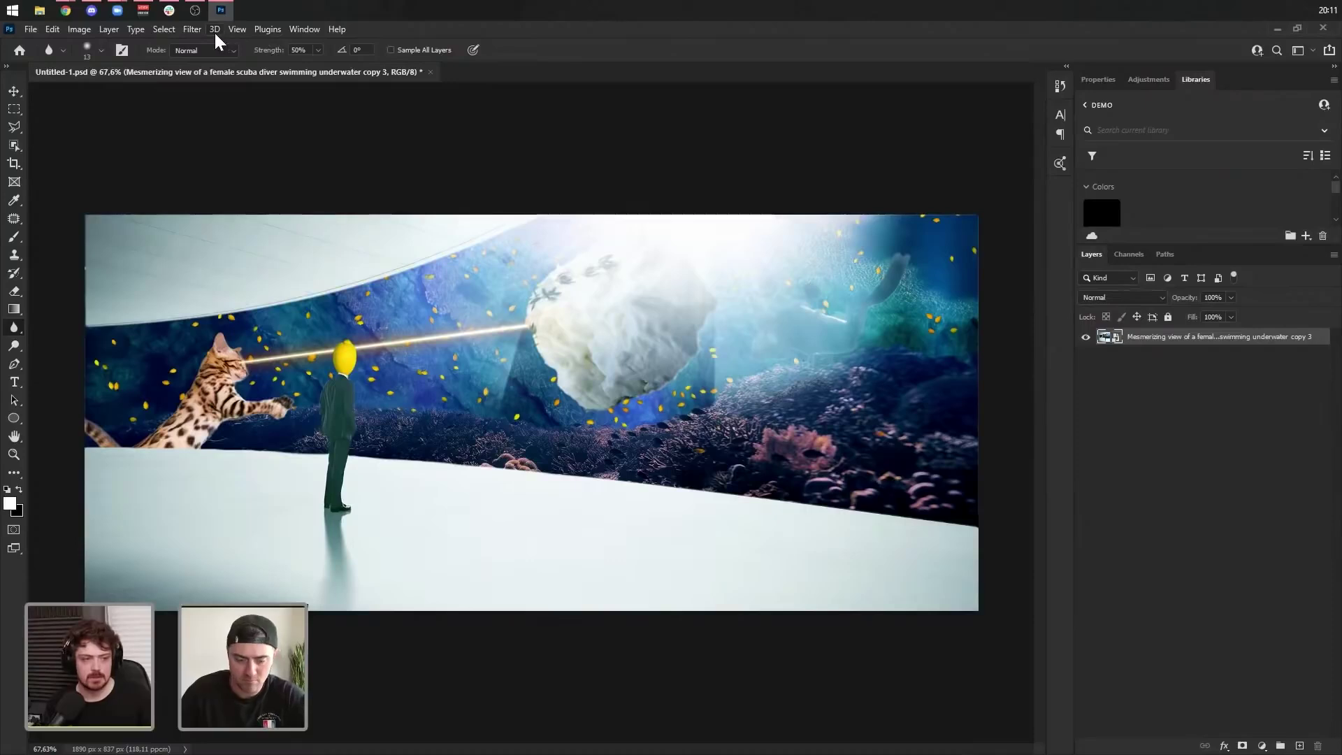
- Try the Camera Raw Filter on the composite with Texture -3, Clarity +1 and Dehaze -48, and cancel it
left_click(192, 32)
left_click(231, 125)
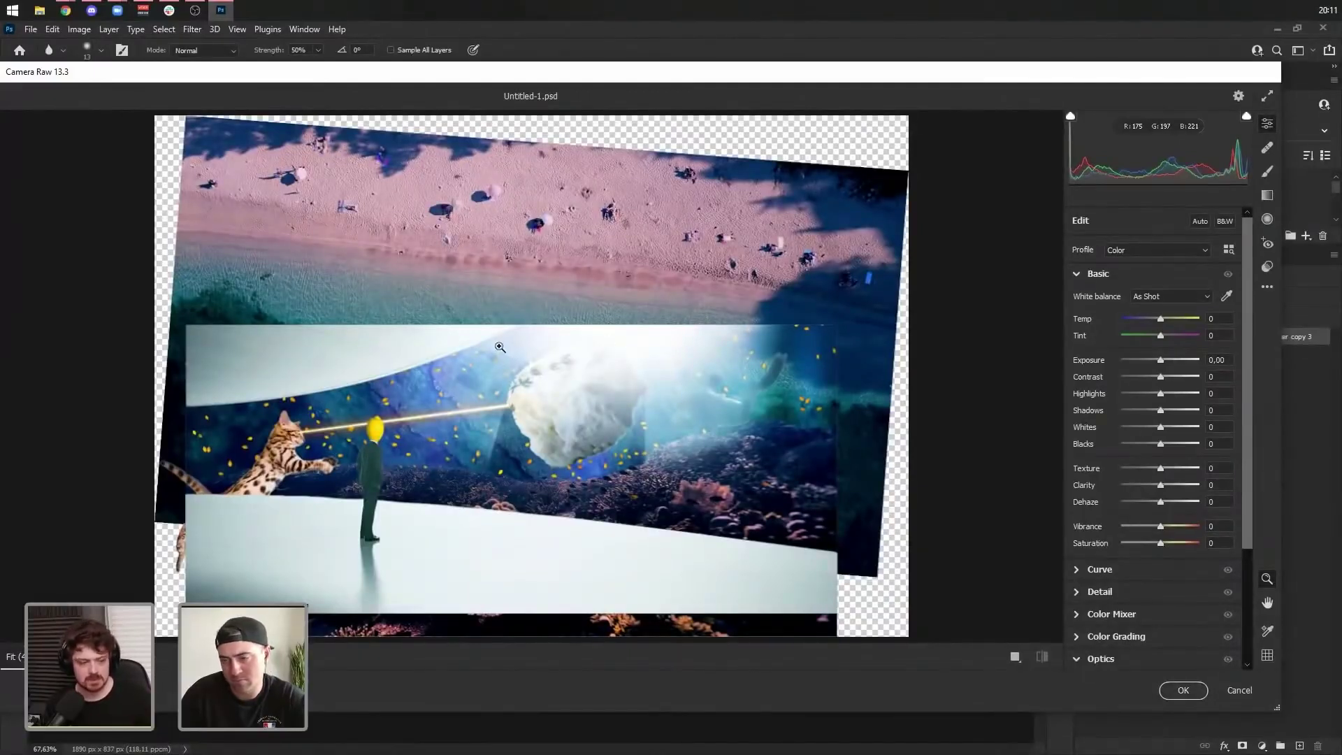
left_click(442, 535)
left_click(550, 223, "alt")
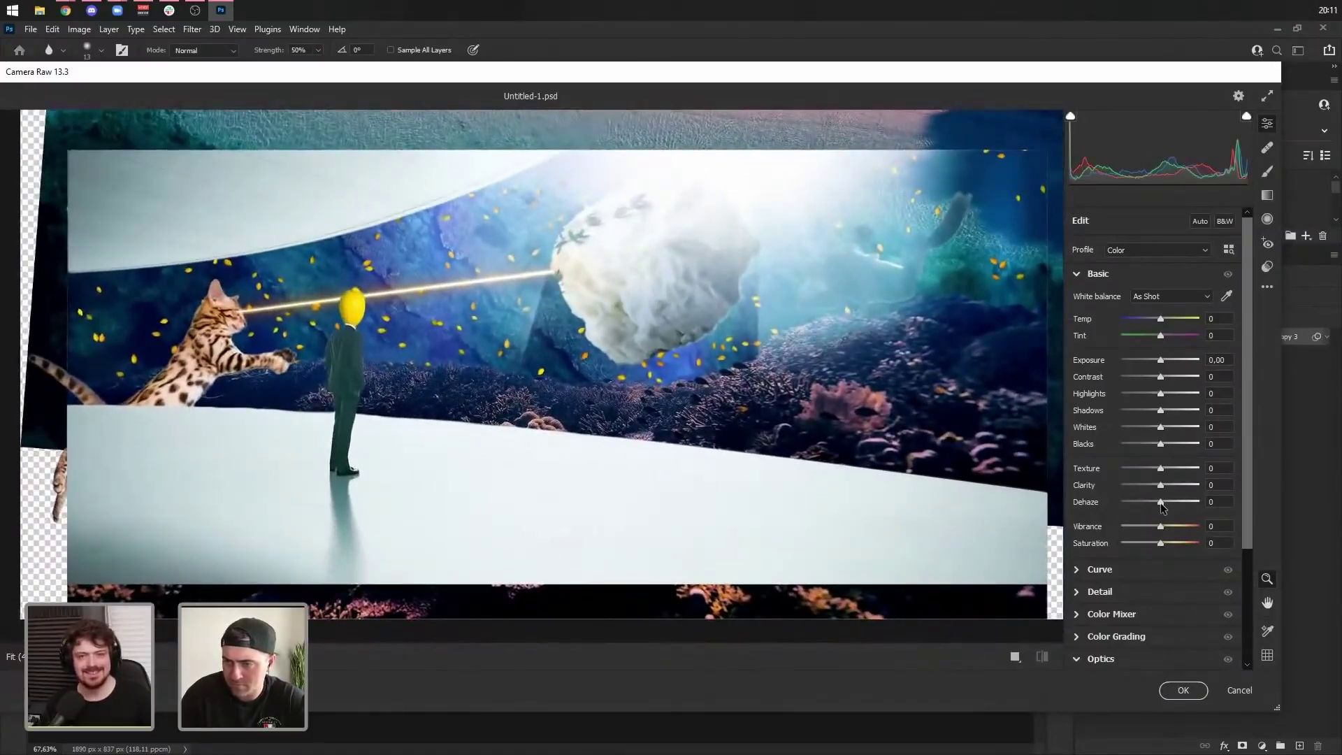
left_click_drag(1162, 505, 1160, 471)
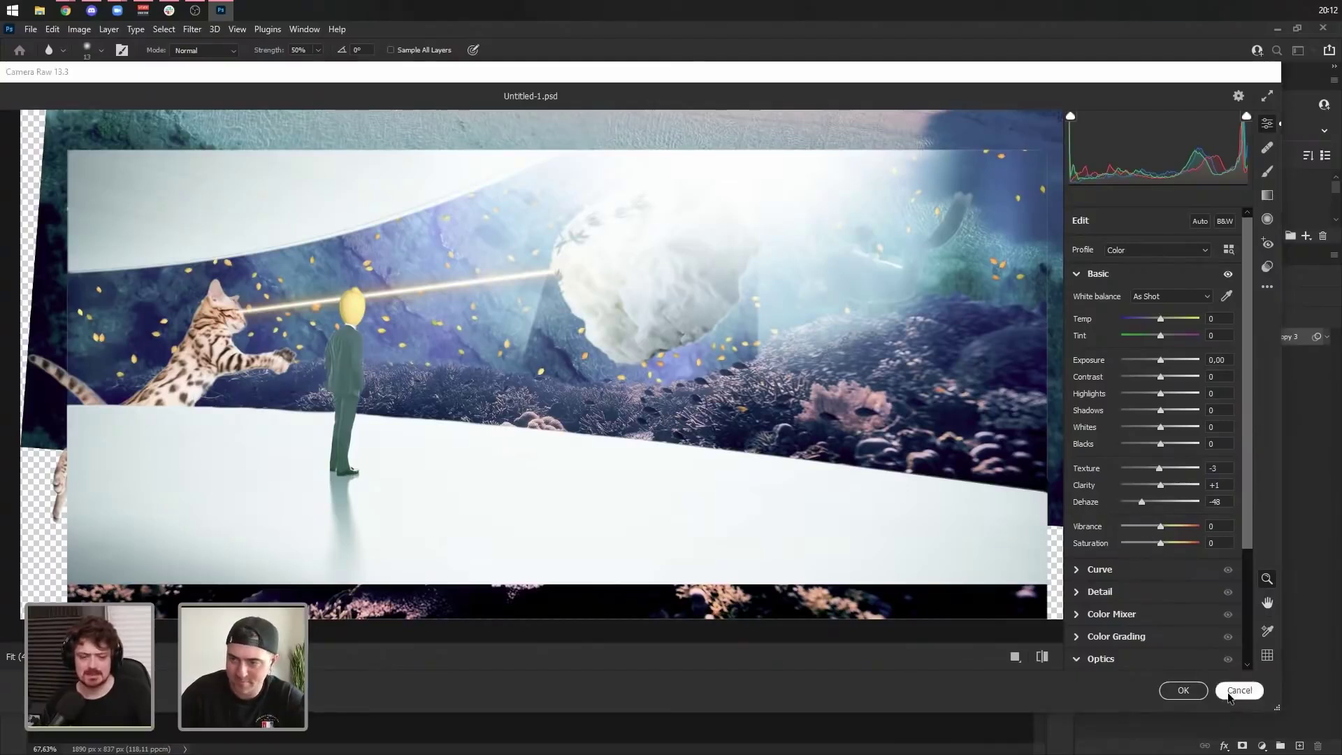
left_click(1232, 690)
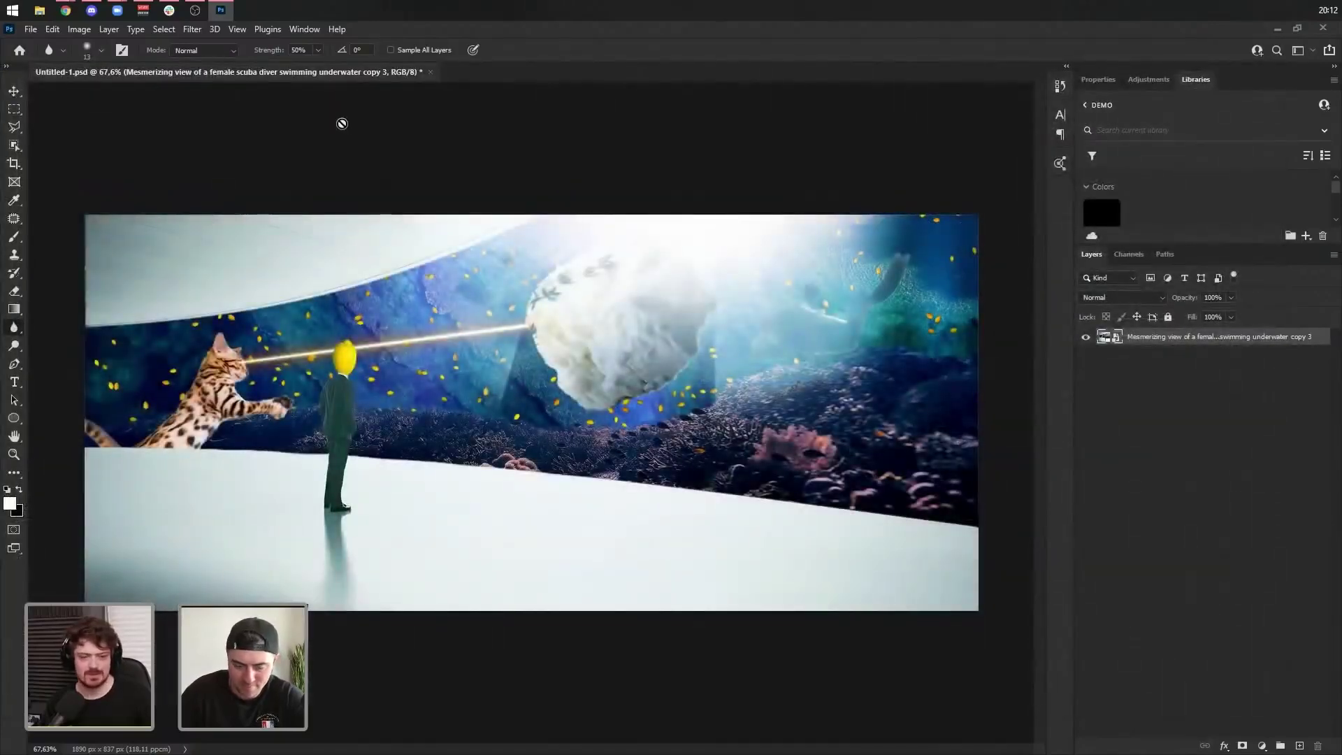
- Try the Depth Blur neural filter on the composite with Blur strength 25, Focal range 43, Haze 29 and Warmth -13
left_click(193, 31)
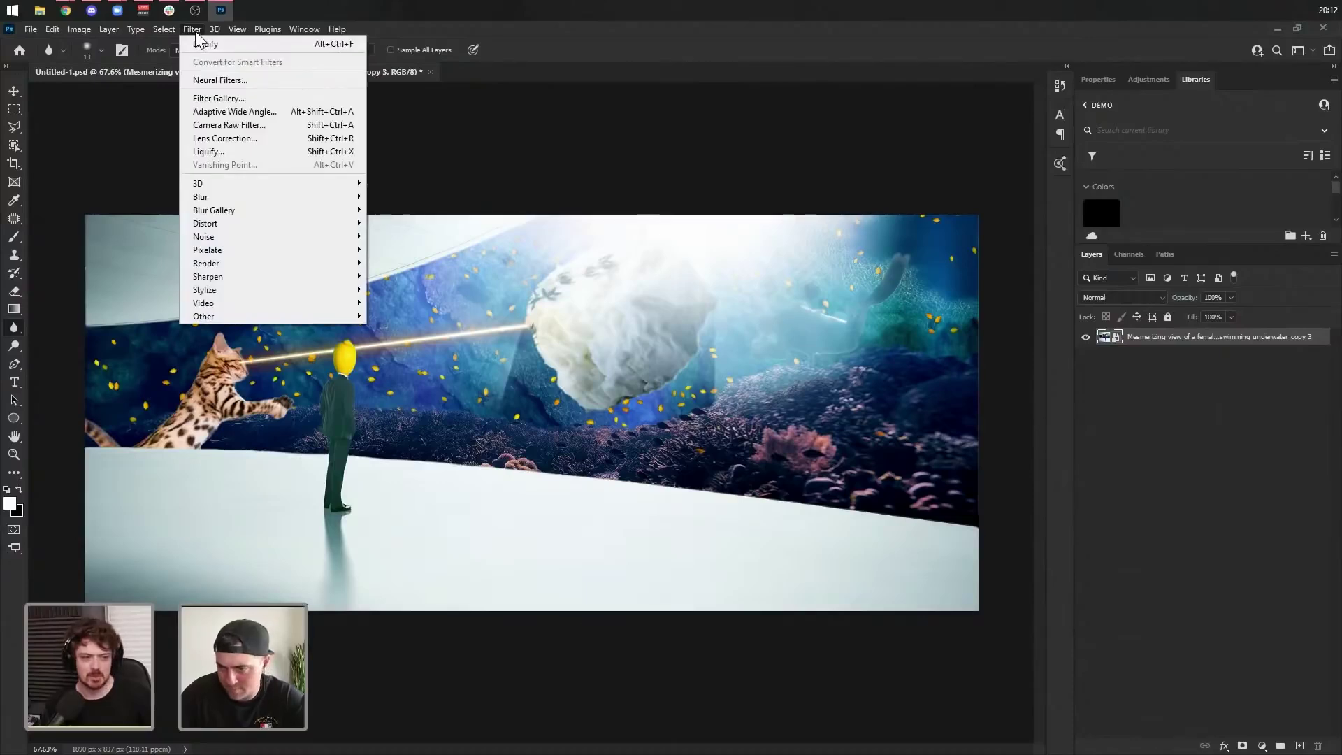
left_click(217, 80)
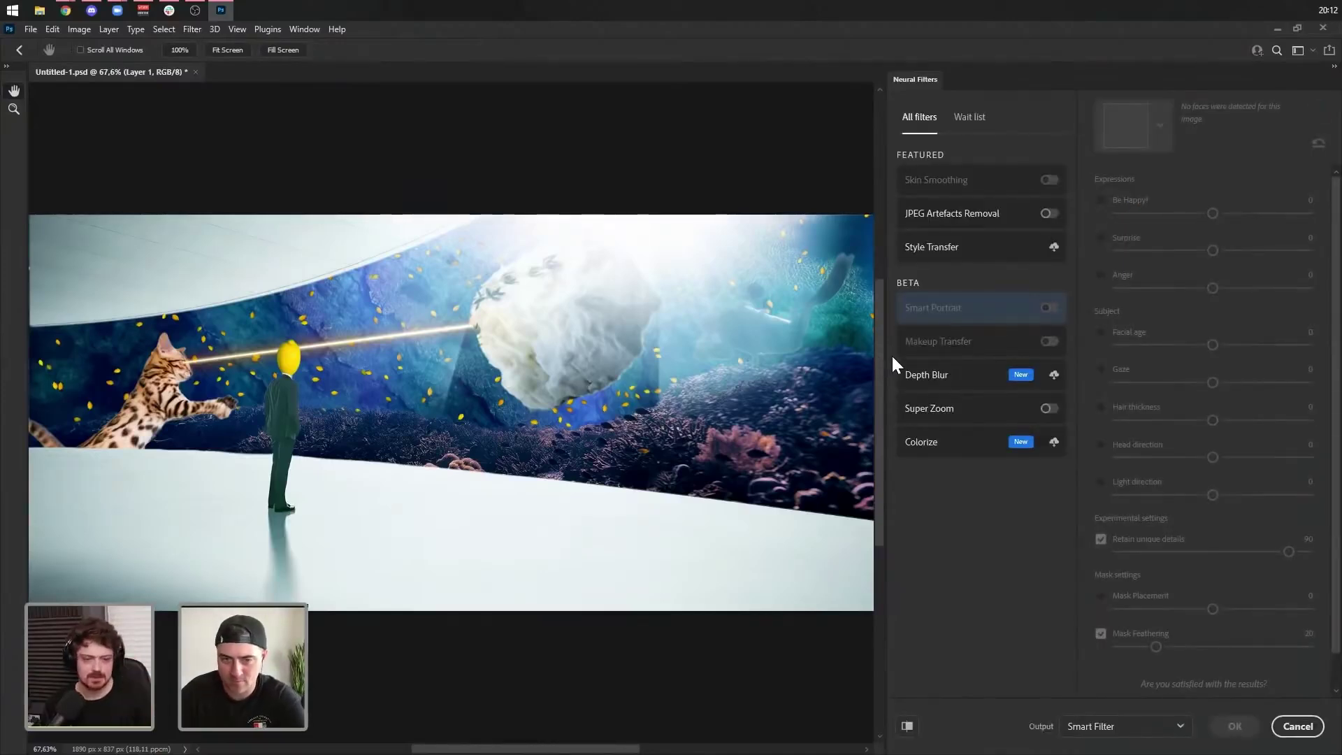
left_click(1055, 376)
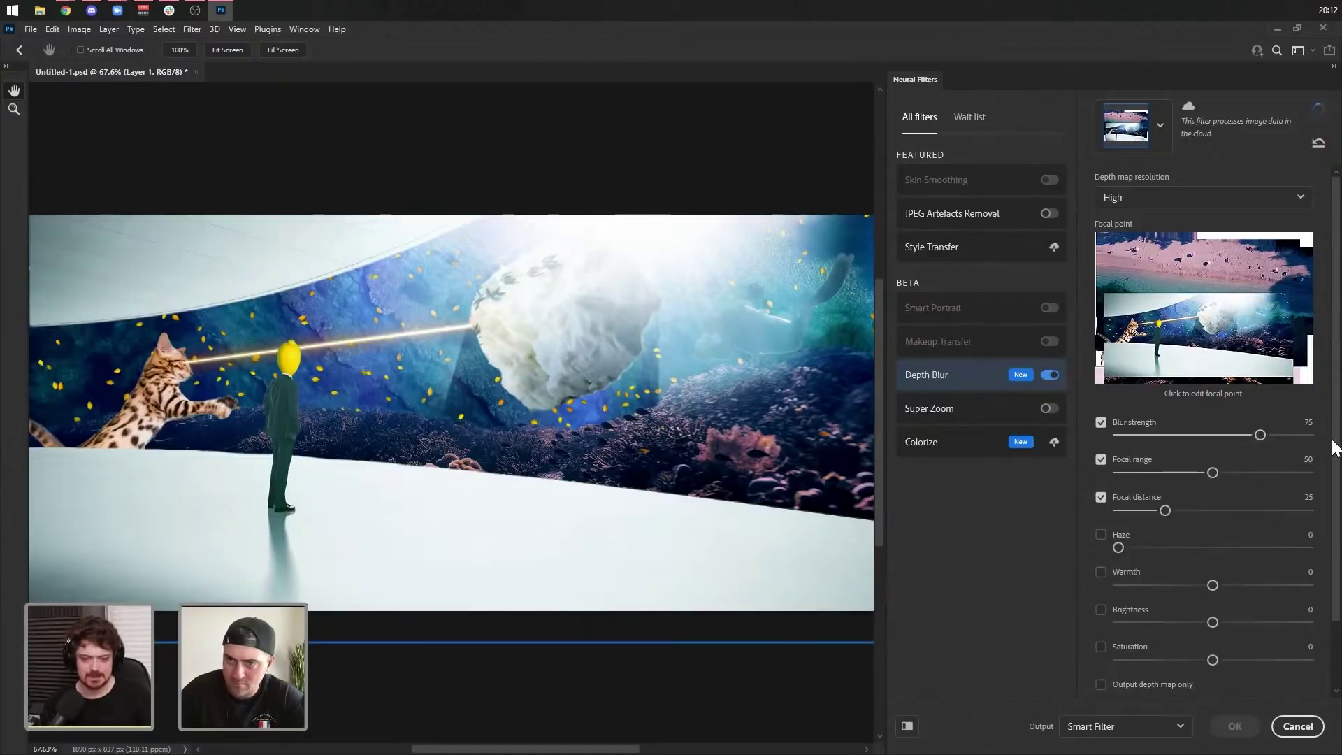
left_click_drag(1335, 441, 1199, 472)
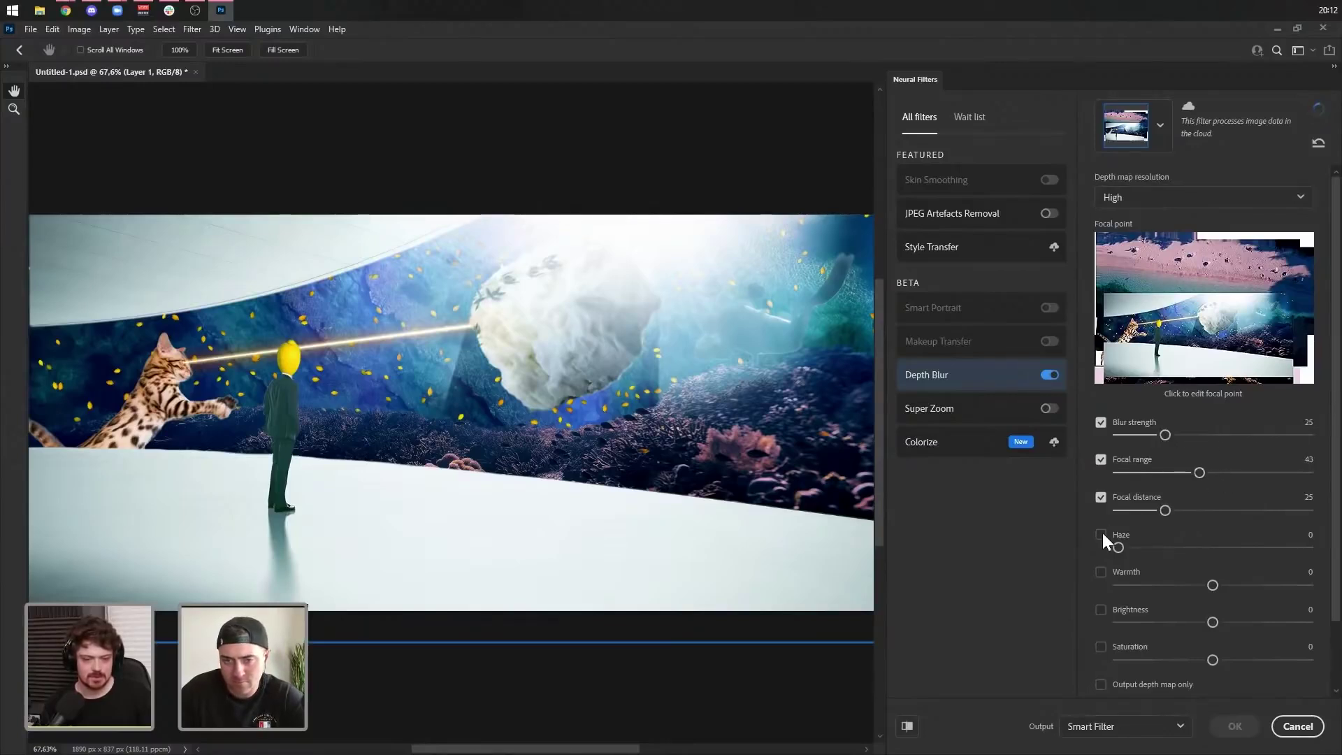
left_click_drag(1171, 548, 1174, 548)
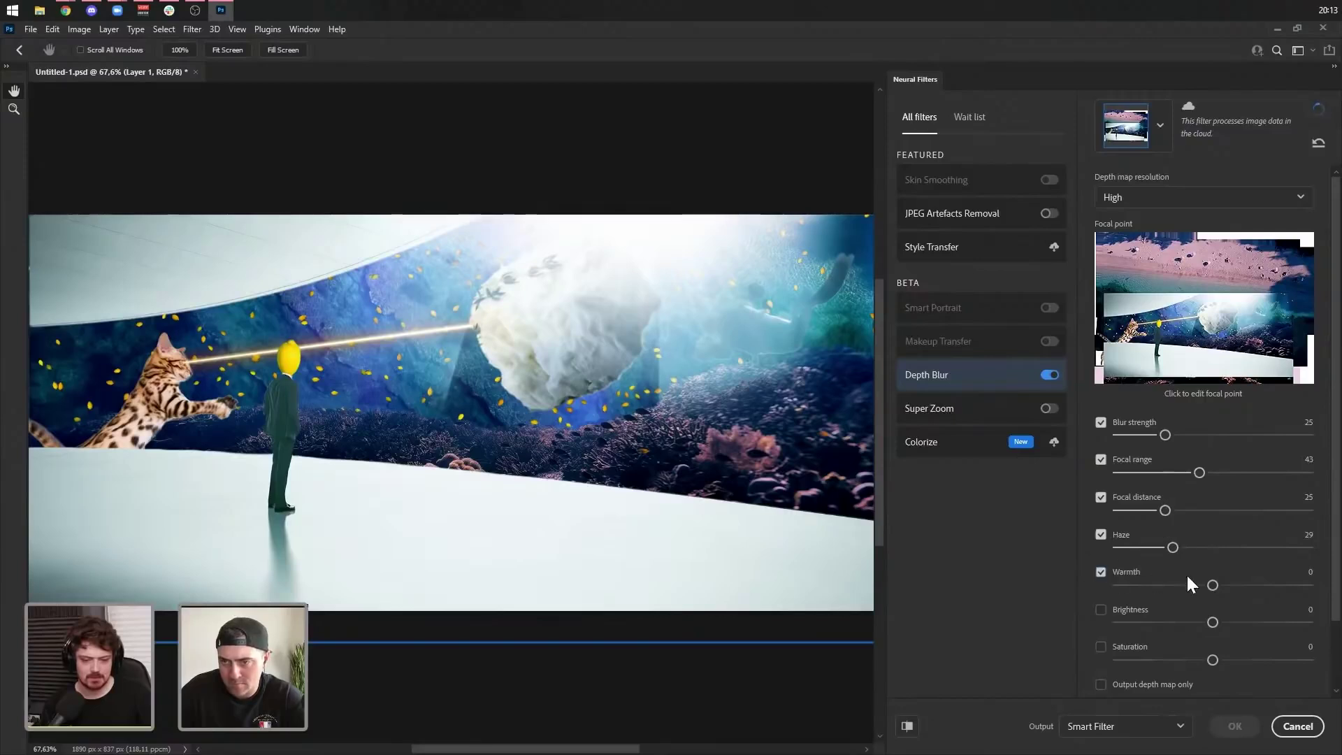
left_click_drag(1234, 585, 1189, 585)
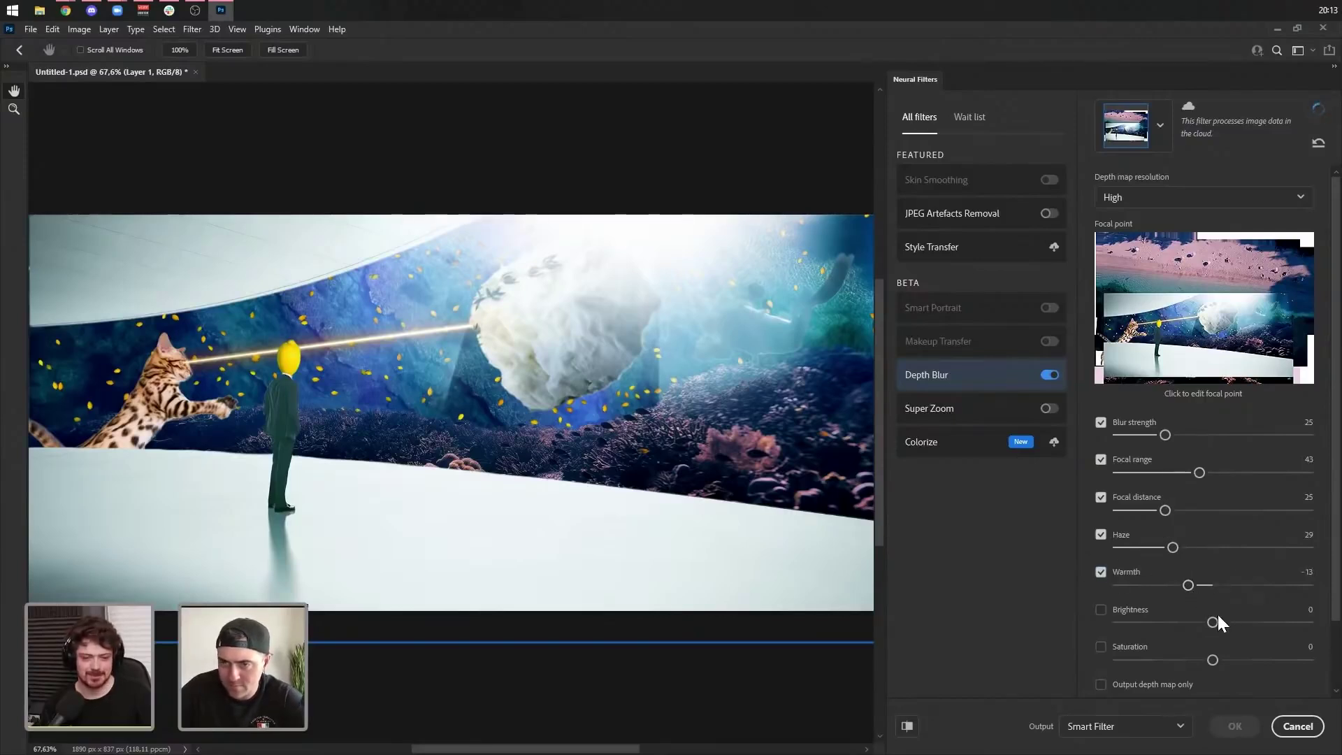
left_click(1127, 621)
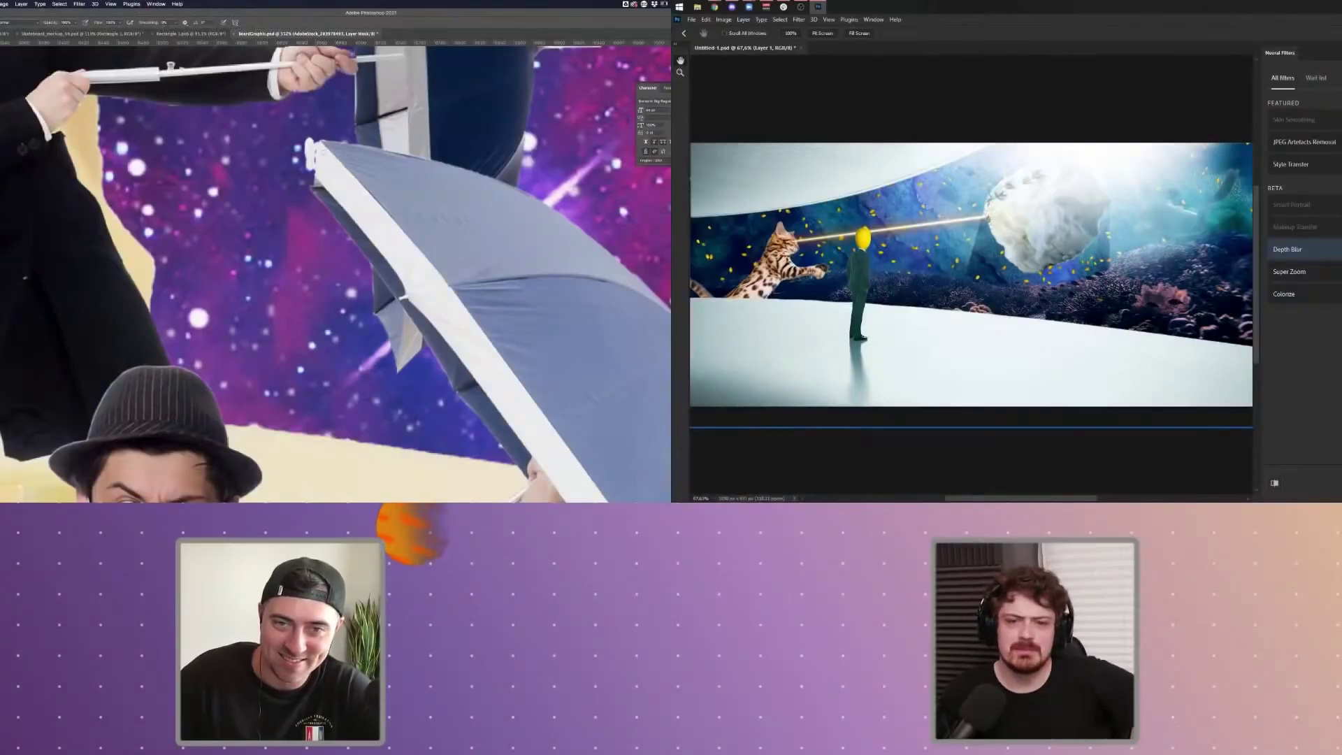
- Paint white on the front umbrella man's layer mask to reveal the pointed tip at the umbrella's upper corner
mouse_move(308, 163)
left_mouse_down()
mouse_move(307, 183)
mouse_move(300, 153)
mouse_move(332, 131)
left_mouse_up()
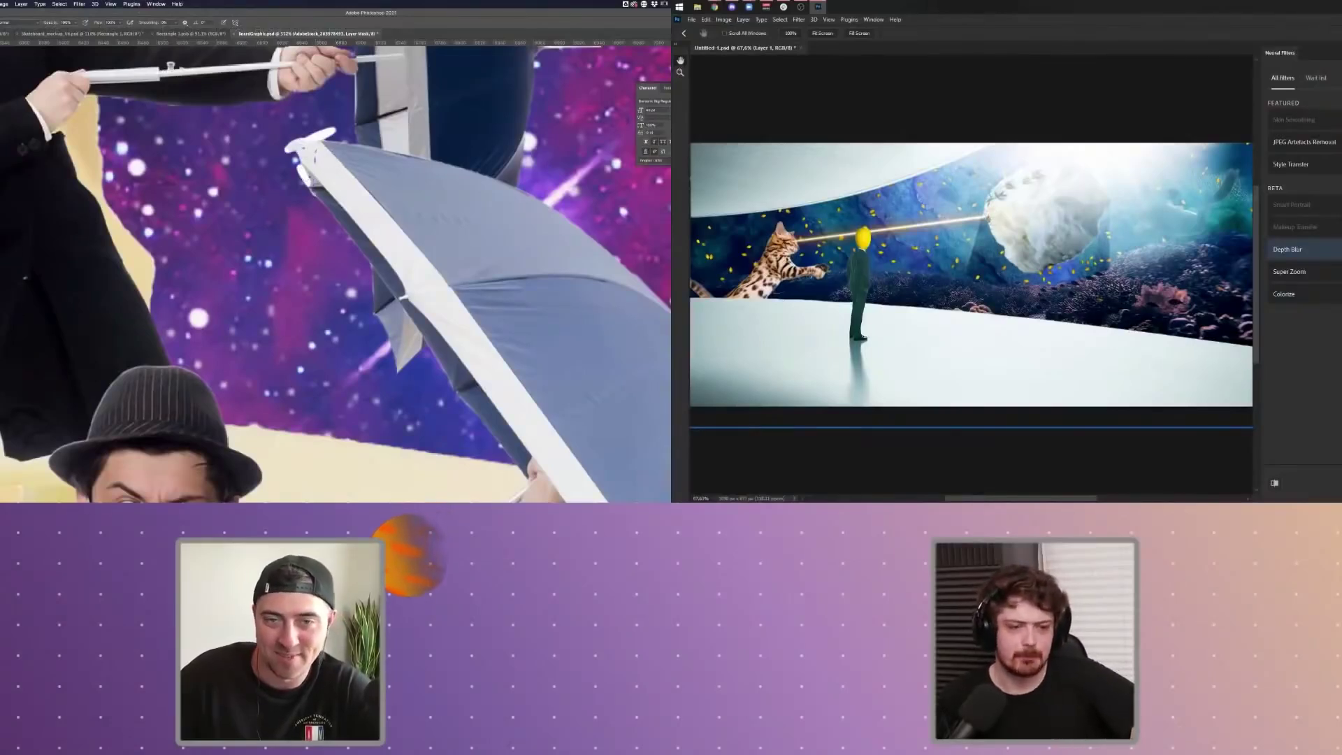
scroll(327, 163, "up", 3)
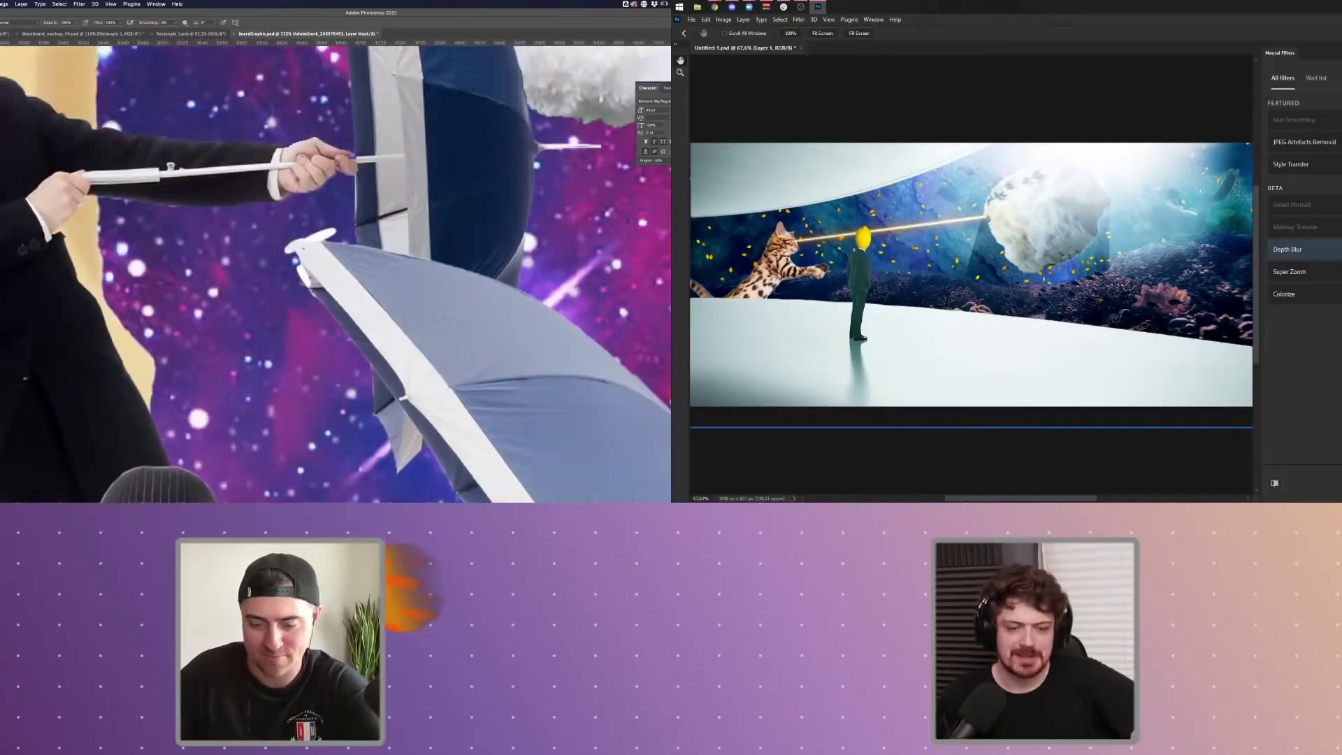
mouse_move(300, 246)
left_mouse_down()
mouse_move(286, 246)
mouse_move(292, 264)
mouse_move(316, 243)
mouse_move(259, 234)
mouse_move(331, 241)
left_mouse_up()
- Try to select the white fringe around the umbrella tip with the Magic Wand, and clear the selection
key("w")
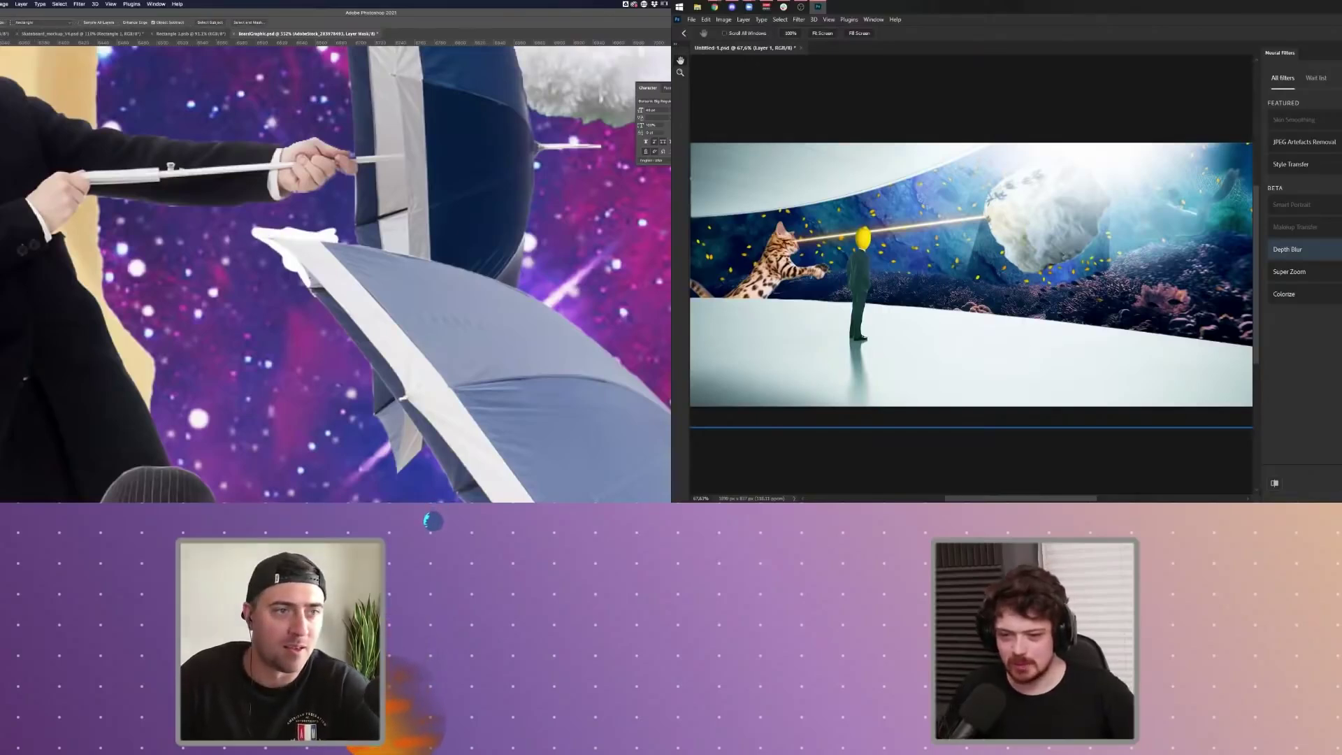
key("shift+w")
key("shift+w")
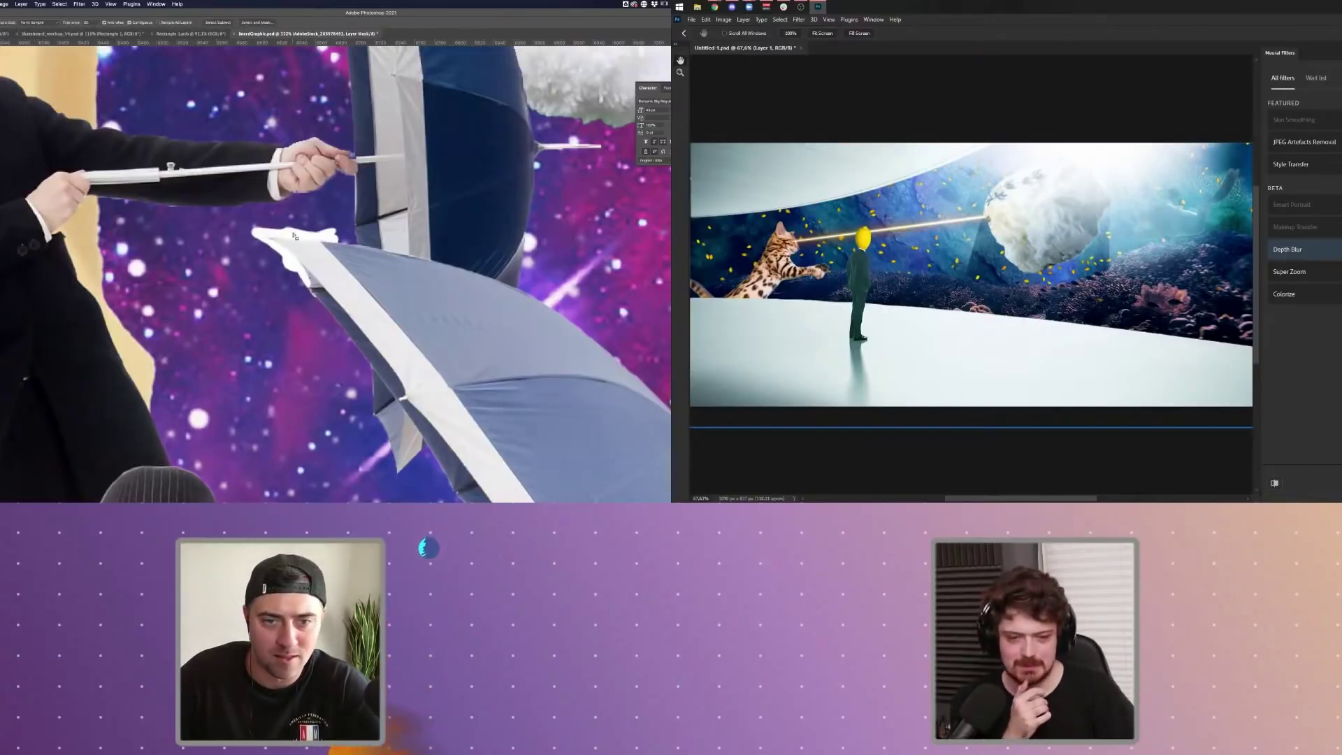
left_click(297, 236)
key("super+d")
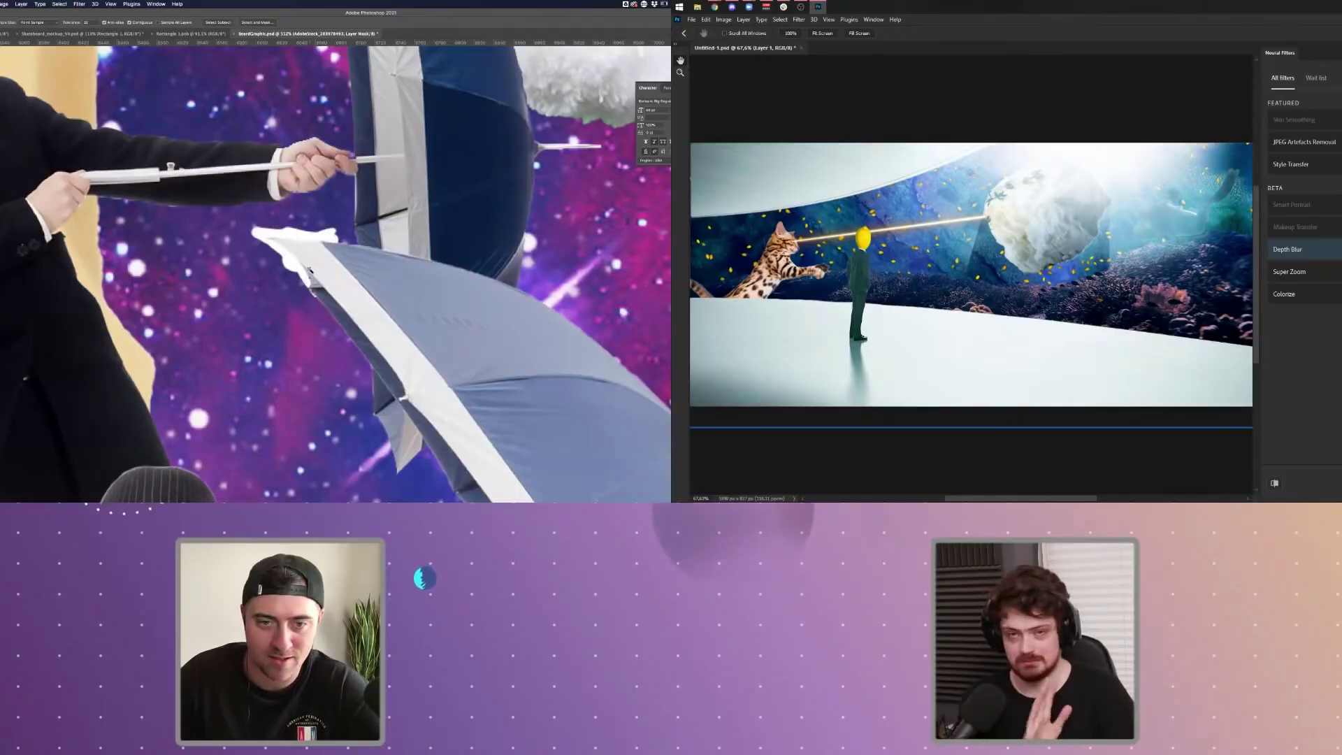
- Brush away the white fringe on the mask along both edges of the front umbrella's tip
scroll(306, 270, "up", 3)
scroll(306, 269, "up", 2)
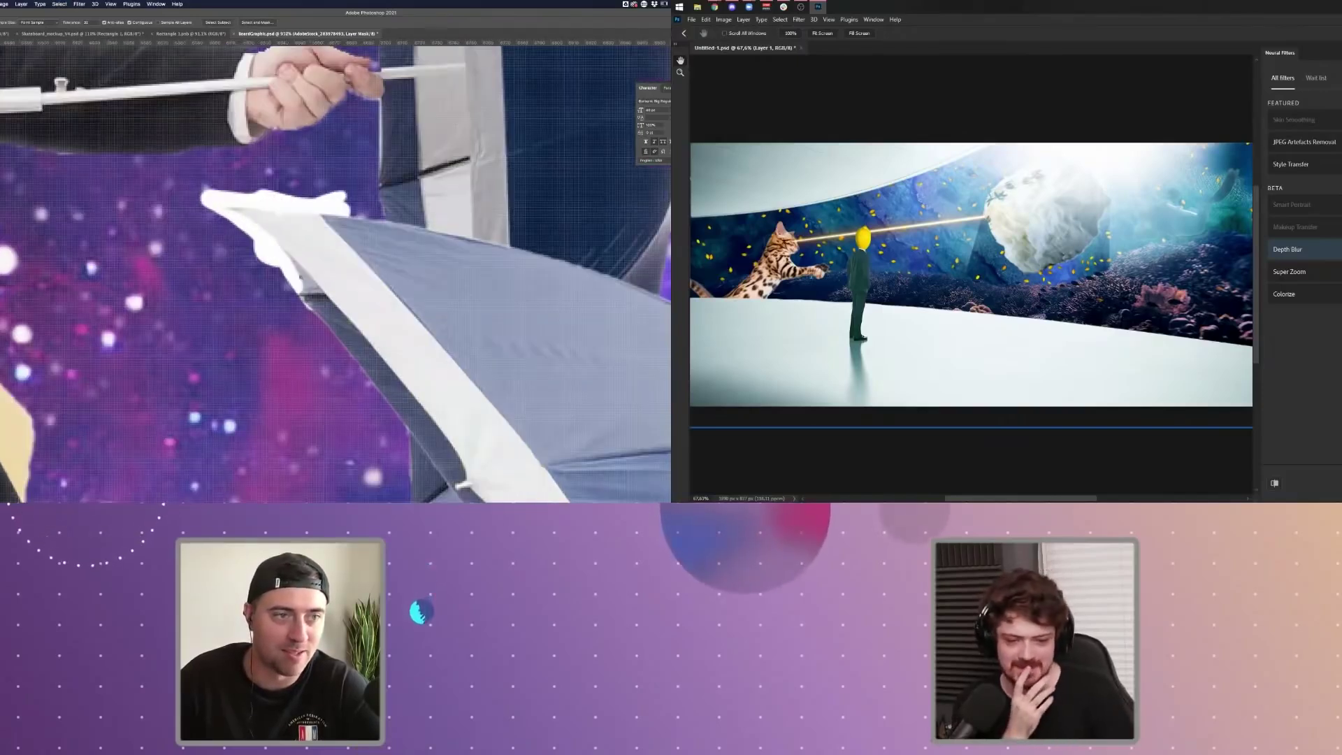
key("b")
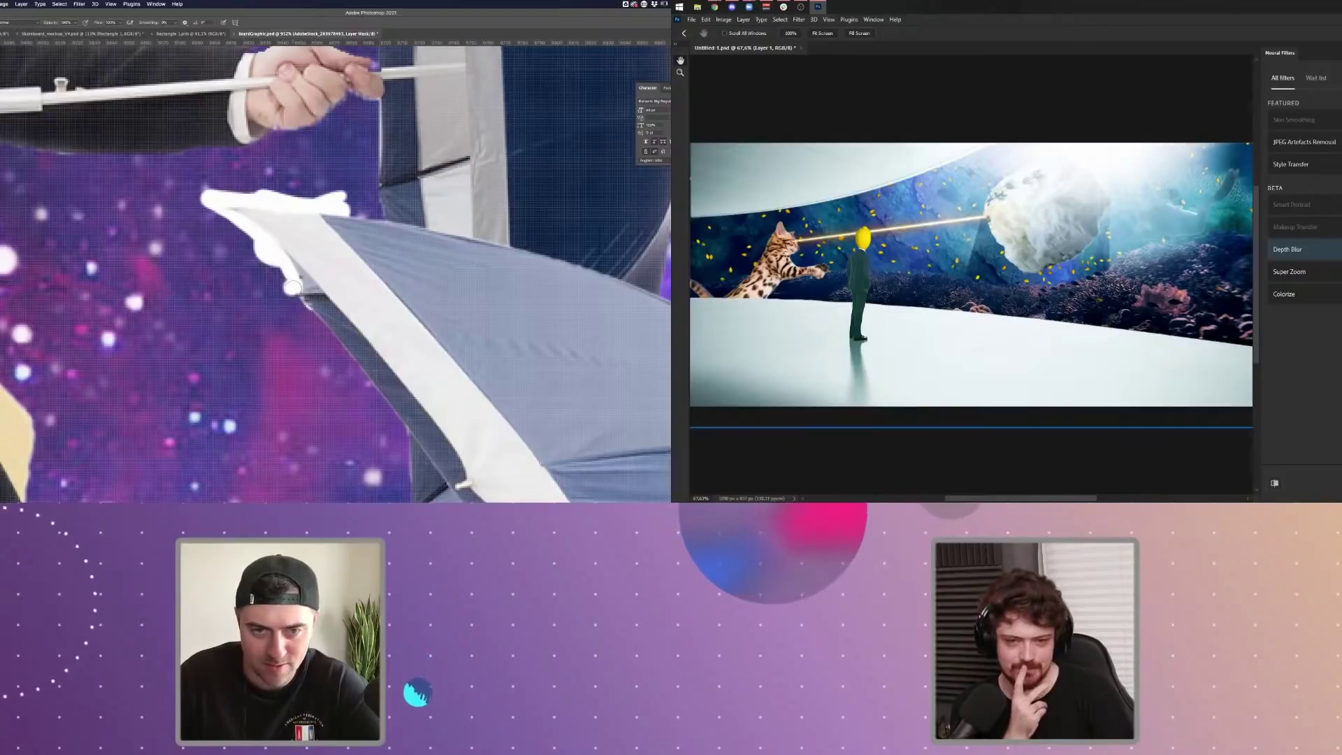
left_click_drag(296, 285, 234, 218)
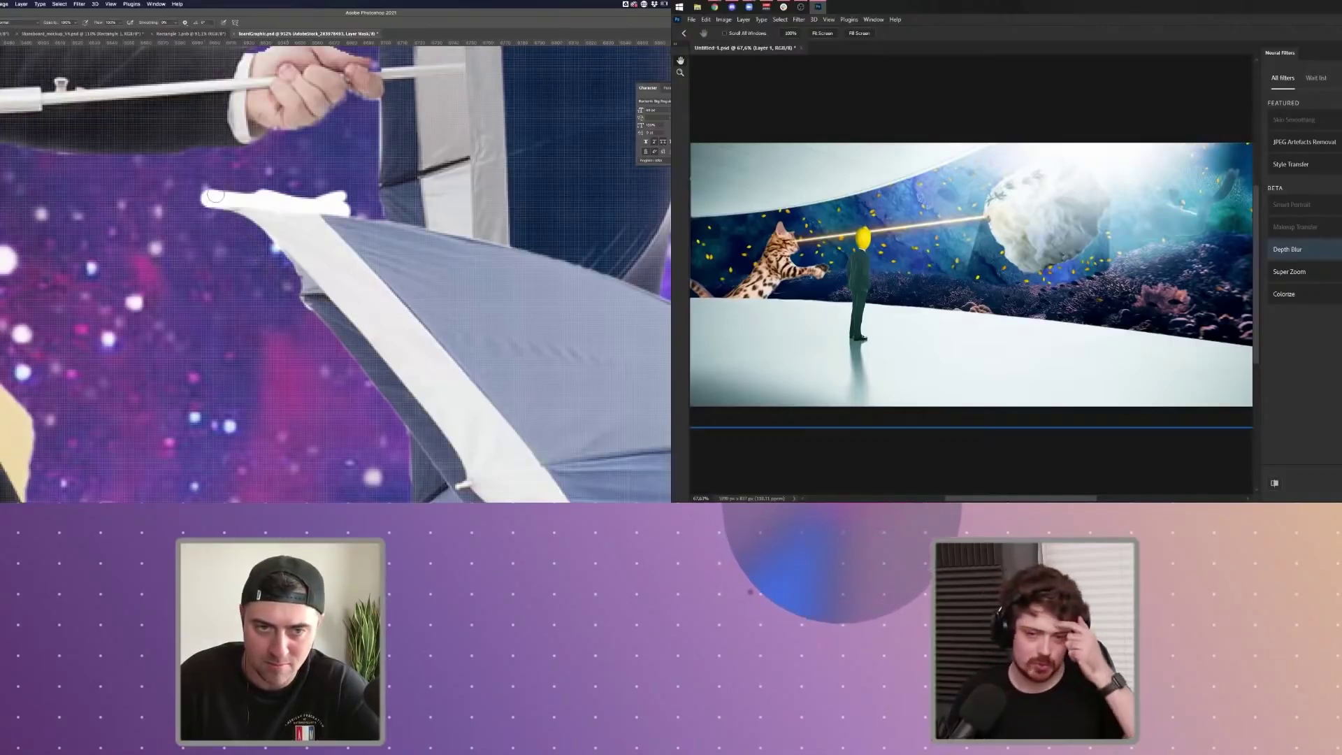
left_click_drag(300, 196, 340, 198)
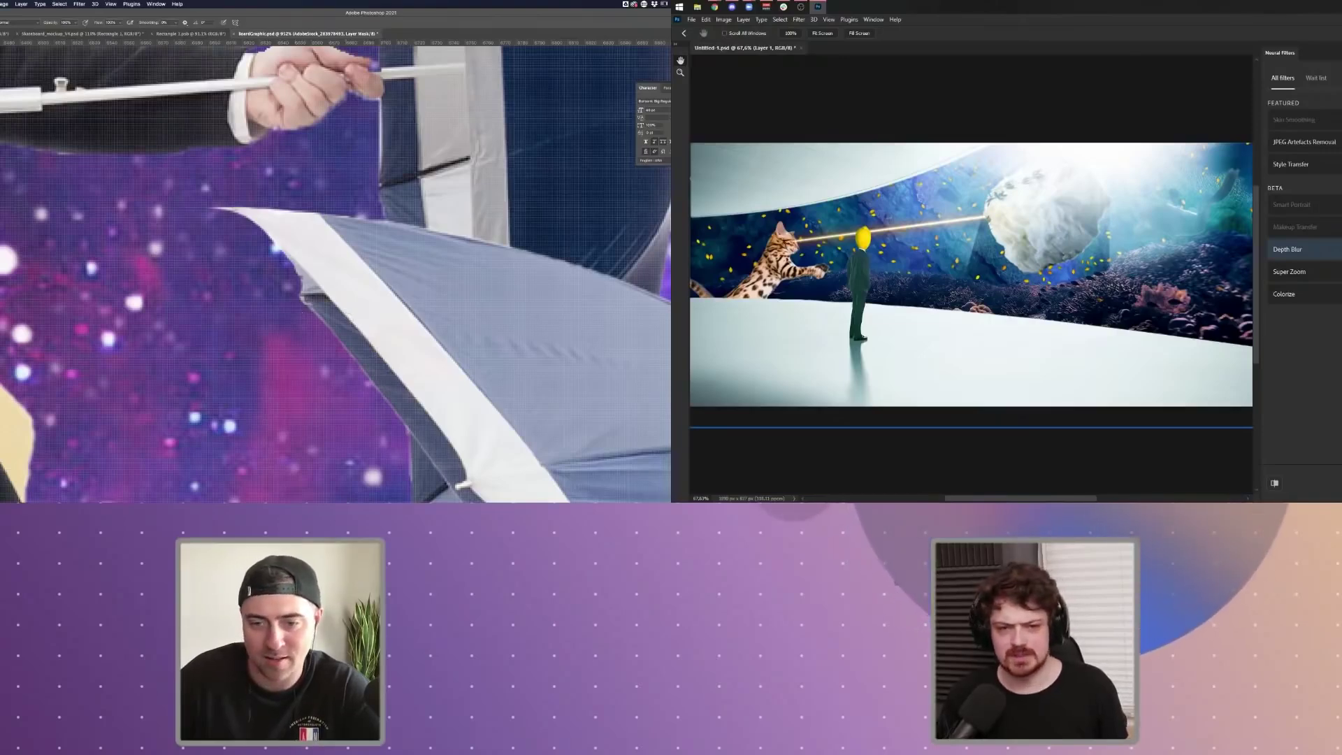
- Reveal the thin spike at the crown of the front umbrella by painting on the layer mask
scroll(350, 316, "down", 8)
left_click_drag(404, 353, 230, 283)
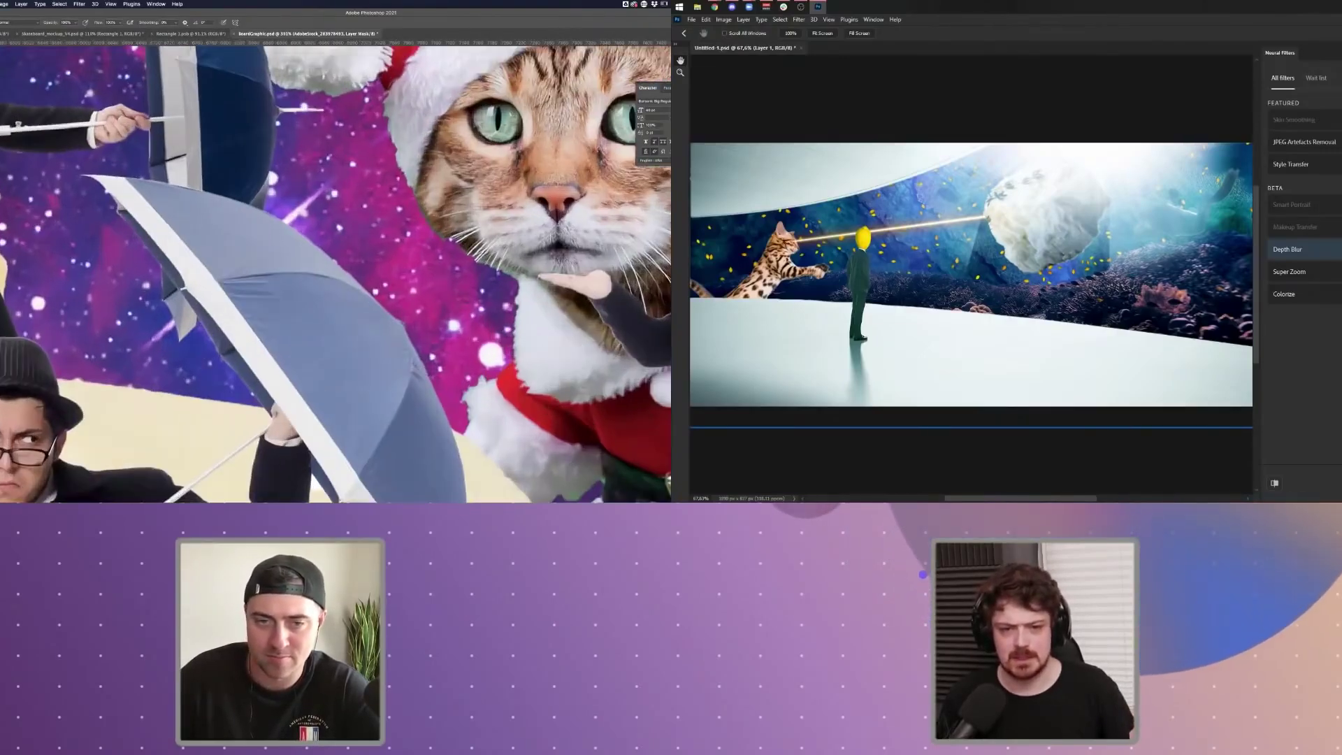
scroll(335, 318, "up", 3)
scroll(327, 315, "up", 2)
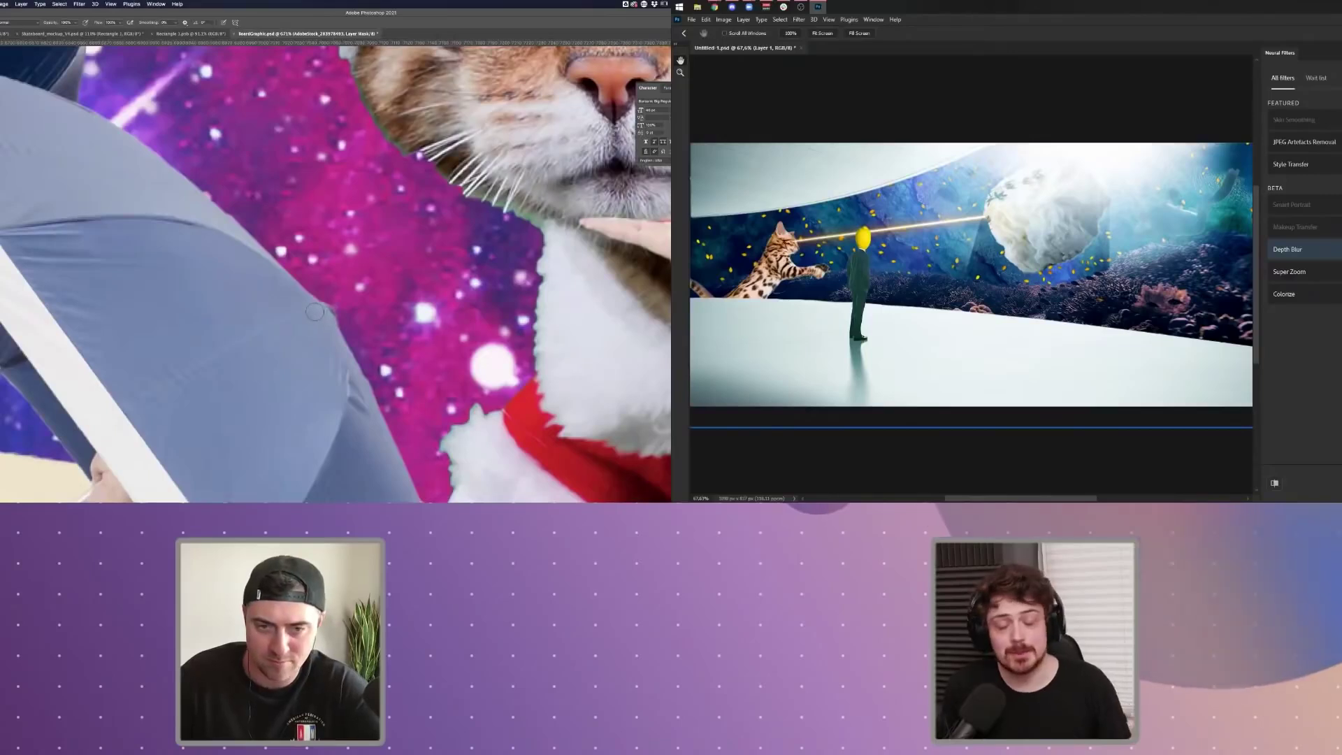
scroll(331, 289, "up", 1)
scroll(321, 318, "up", 1)
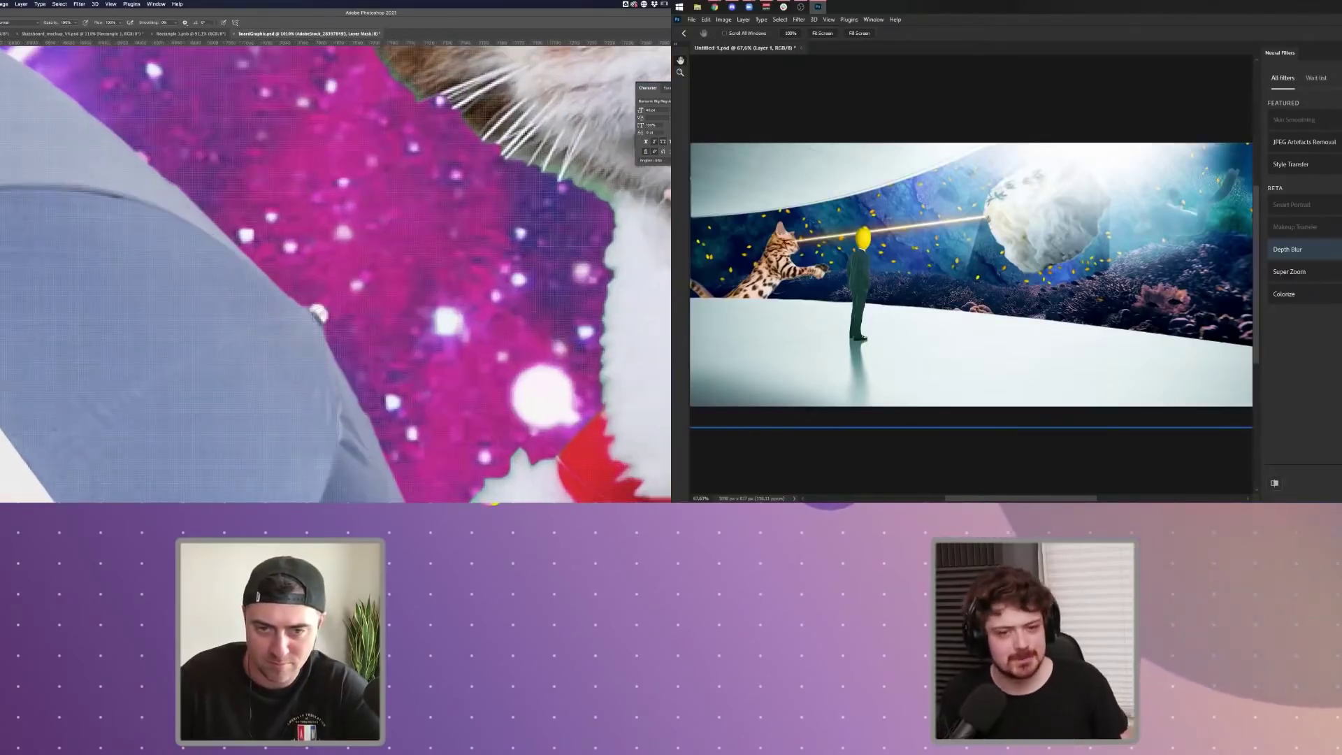
mouse_move(318, 317)
left_mouse_down()
mouse_move(456, 215)
mouse_move(329, 297)
left_mouse_up()
- Trim the leftover white around the umbrella's spike on the mask with straight brush strokes
left_click(1315, 77)
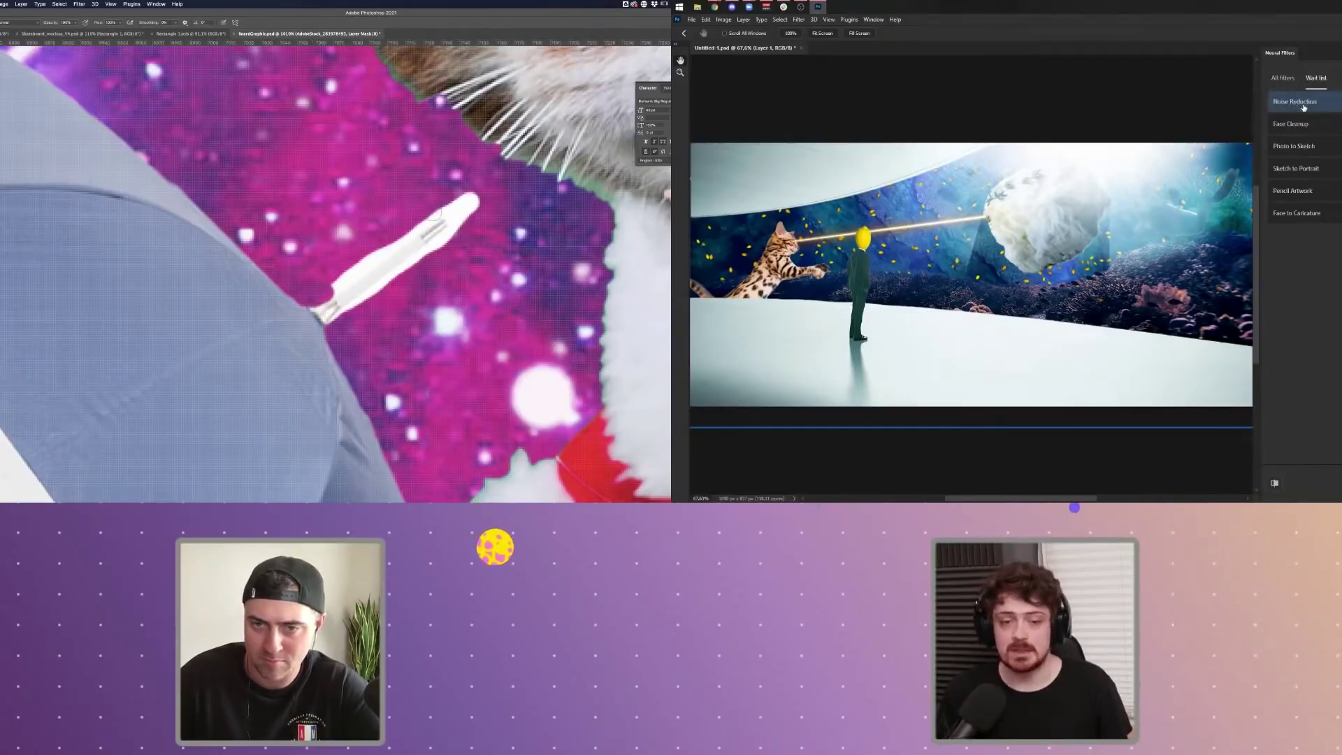
left_click(448, 210, "shift")
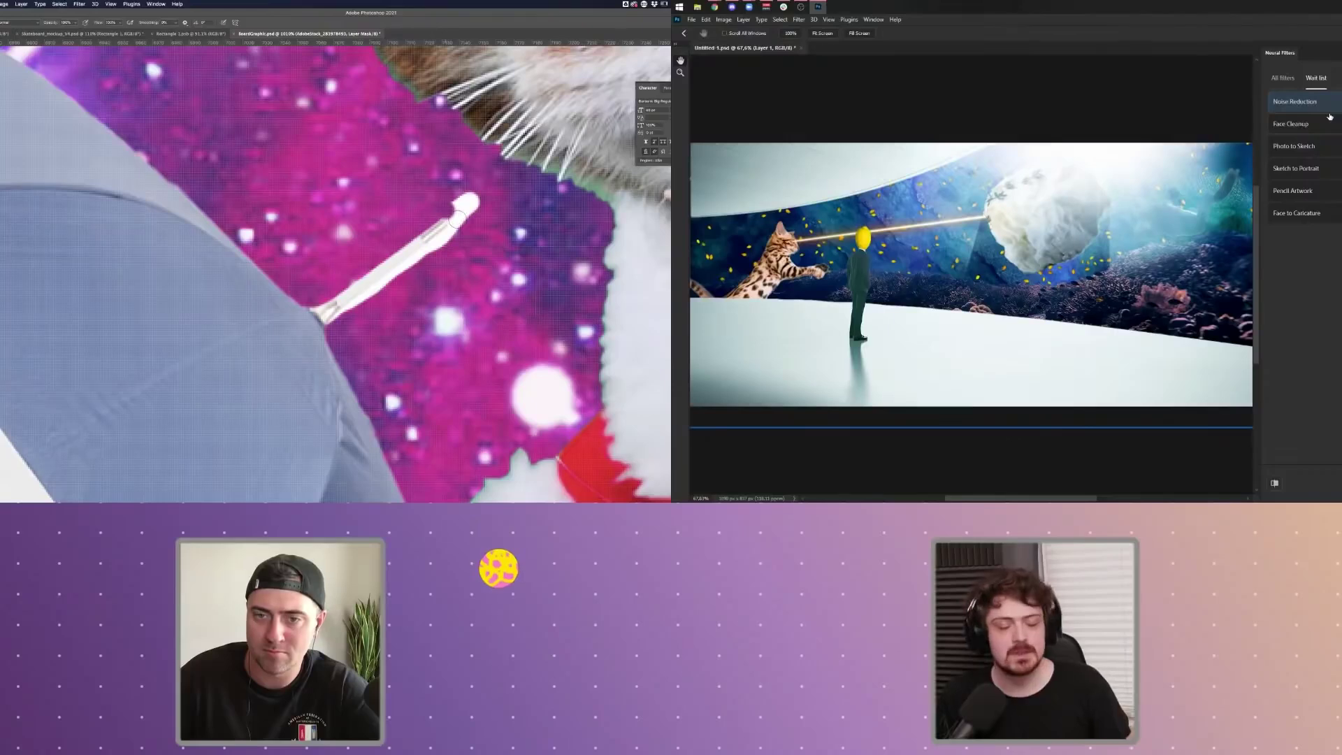
left_click(459, 221, "shift")
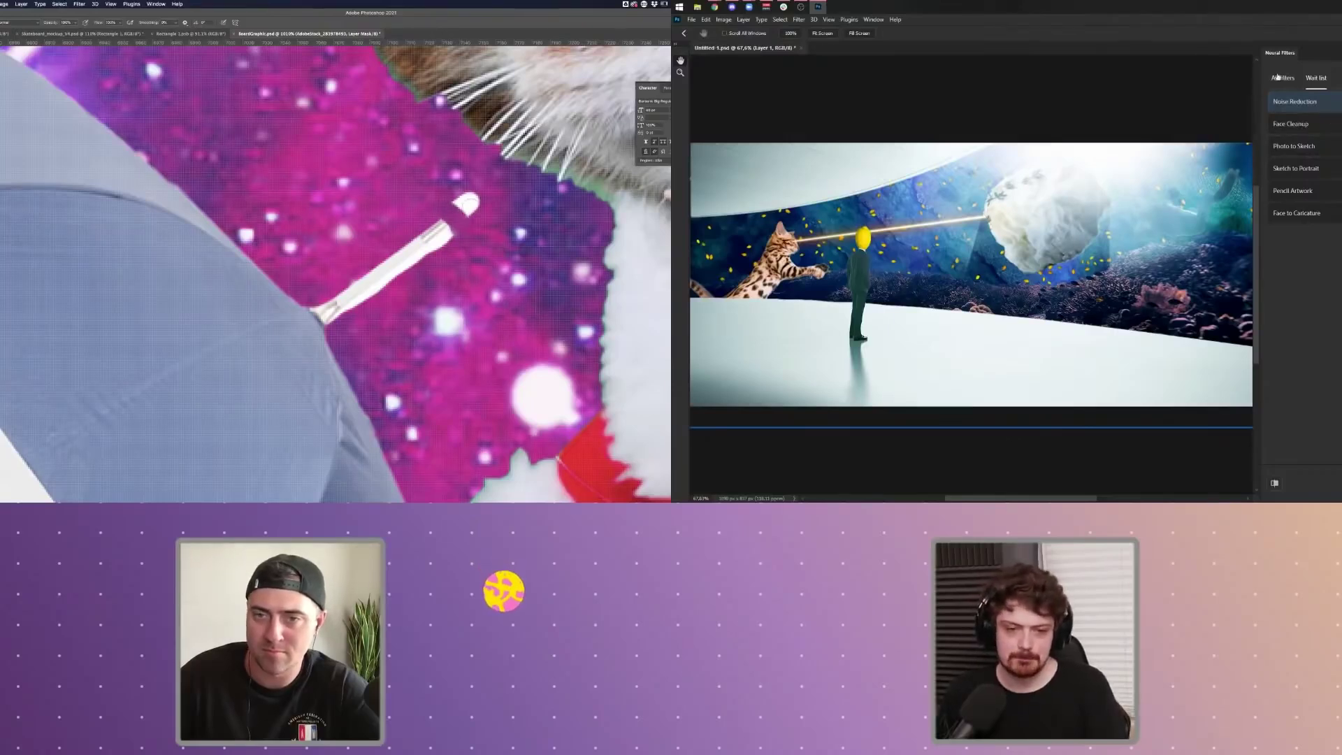
left_click(468, 205)
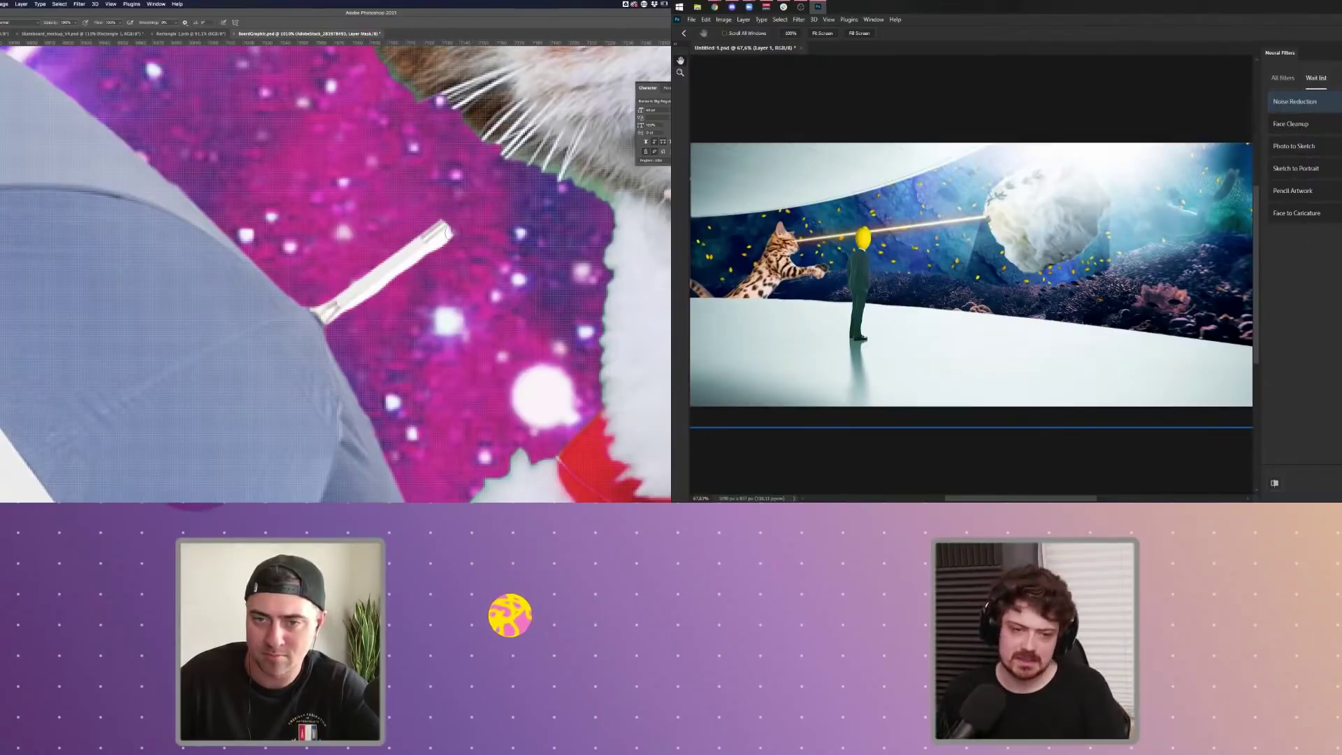
left_click(1274, 84)
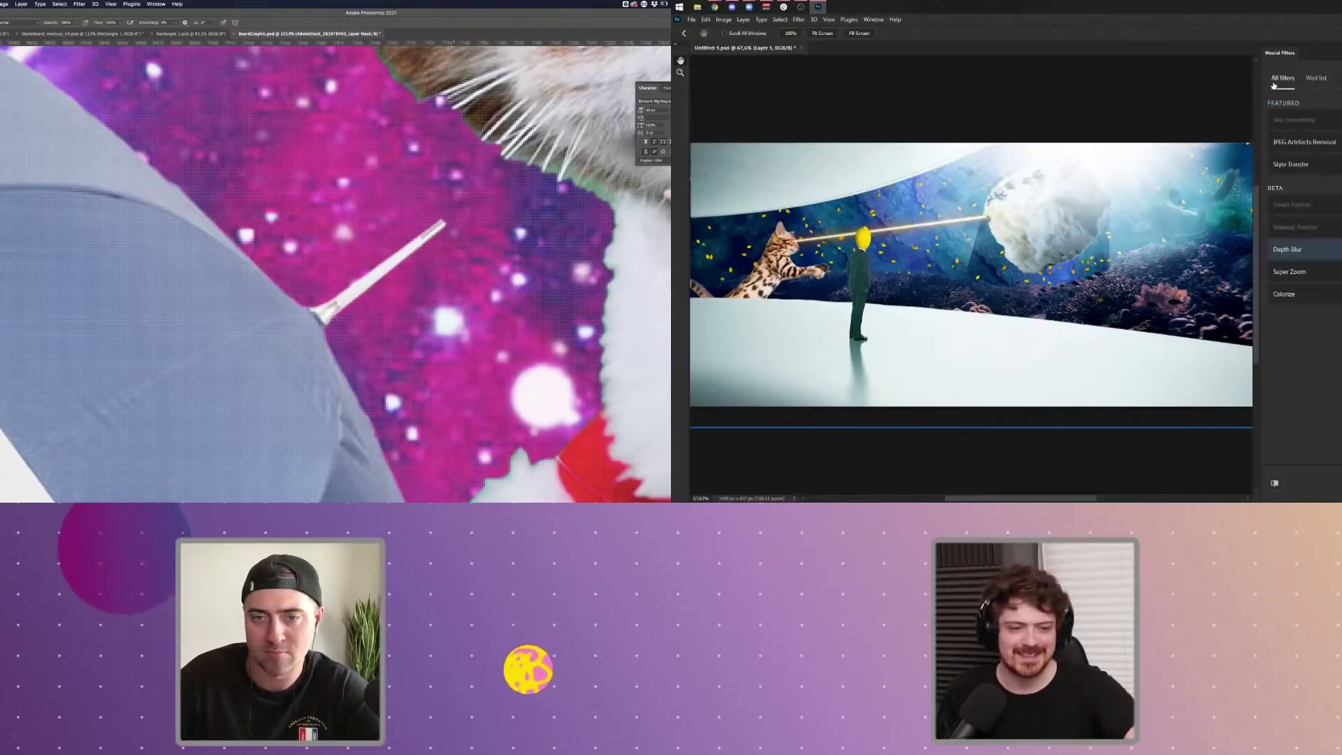
- Move the front umbrella man slightly to the right on the cheese with Free Transform
key("super+minus")
key("super+minus")
key("super+minus")
key("super+minus")
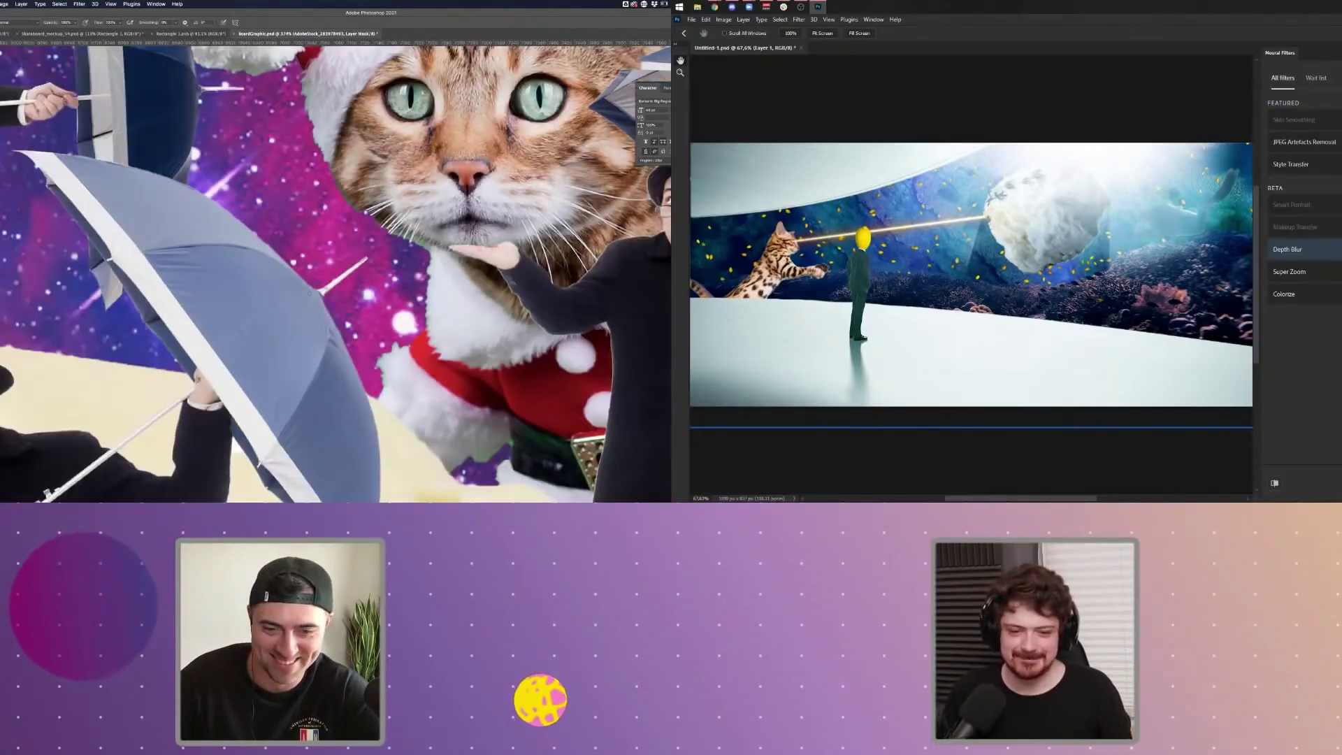
key("super+minus")
key("super+minus")
key("super+minus")
key("super+minus")
key("super+minus")
key("super+minus")
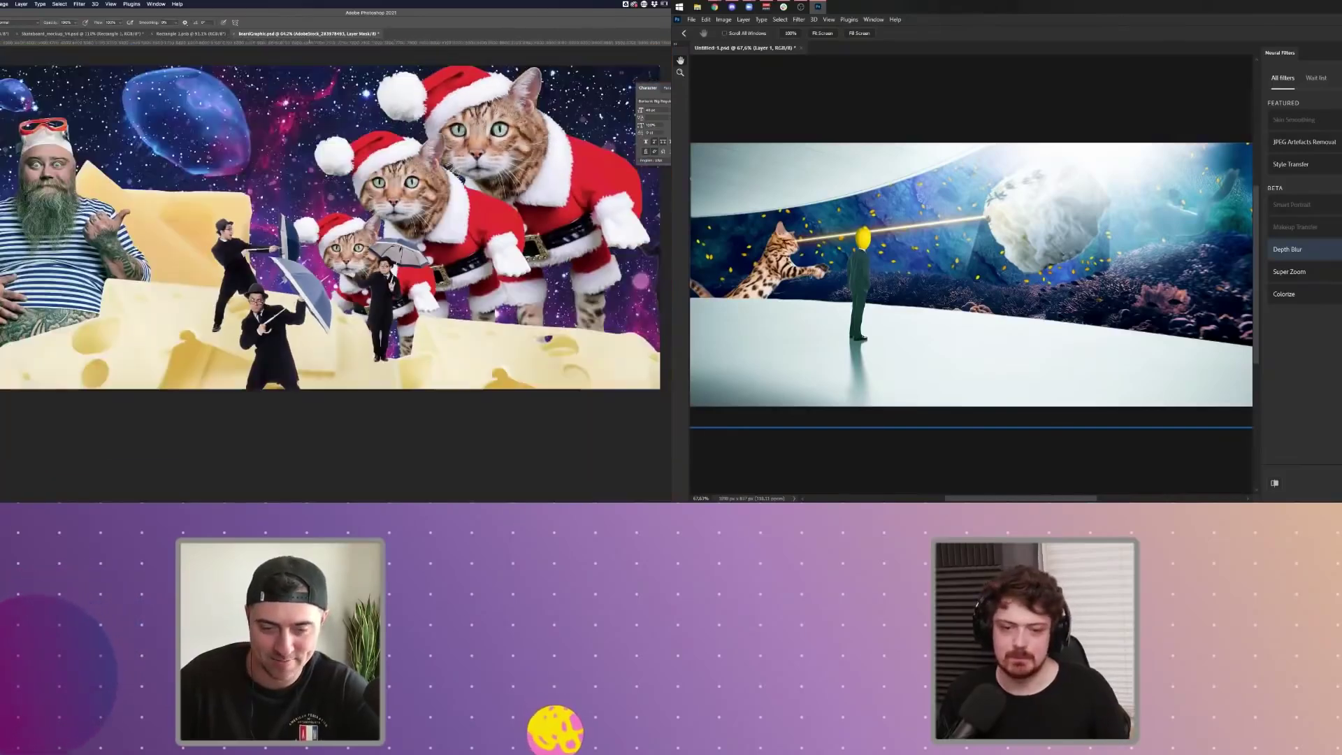
left_click_drag(291, 333, 291, 328)
key("super+t")
key("super+minus")
key("super+minus")
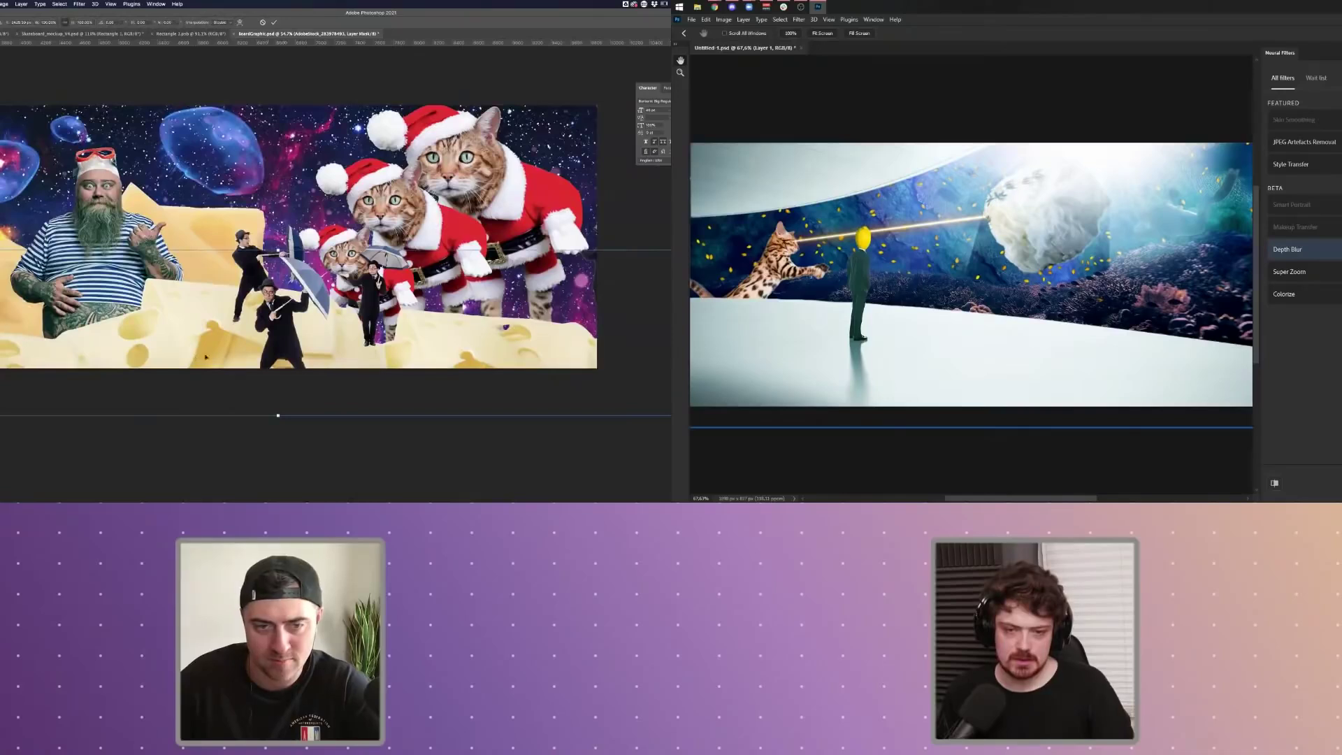
left_click_drag(172, 382, 142, 387)
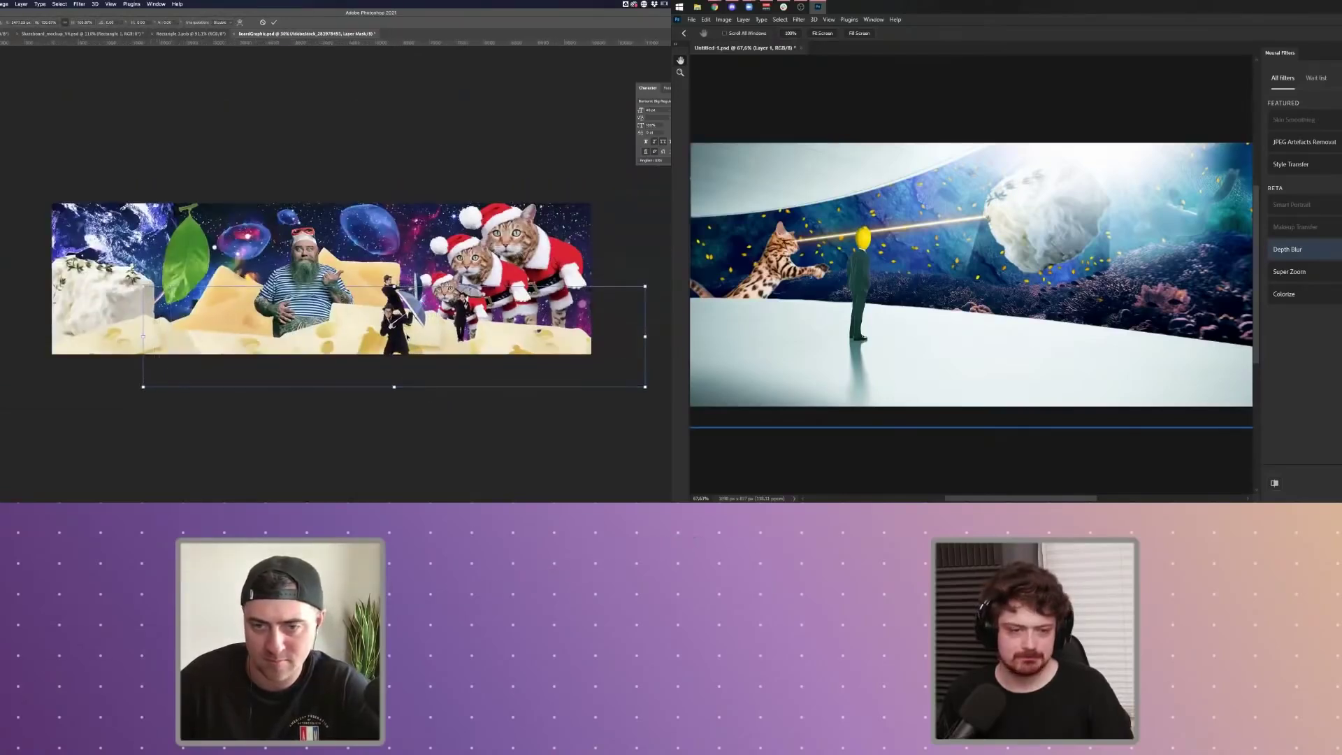
left_click_drag(409, 337, 417, 318)
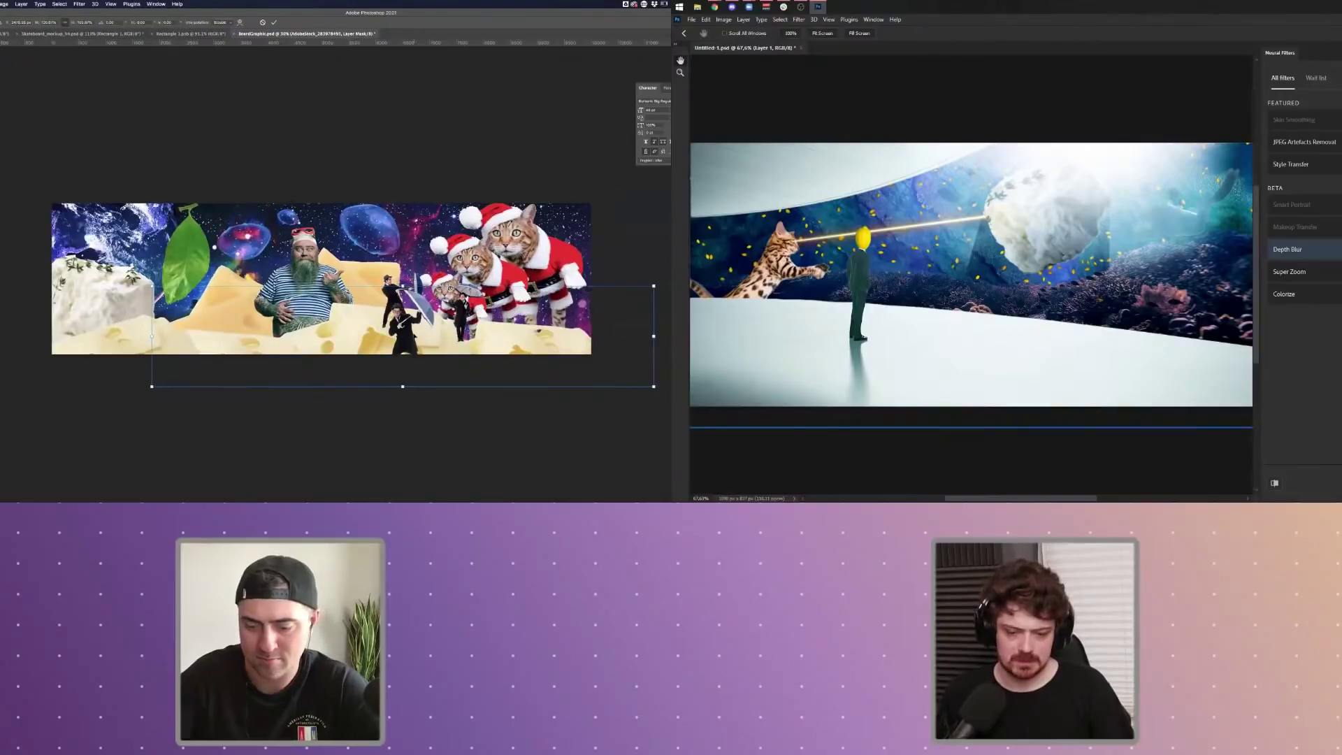
key("Return")
key("super+plus")
key("super+plus")
key("super+plus")
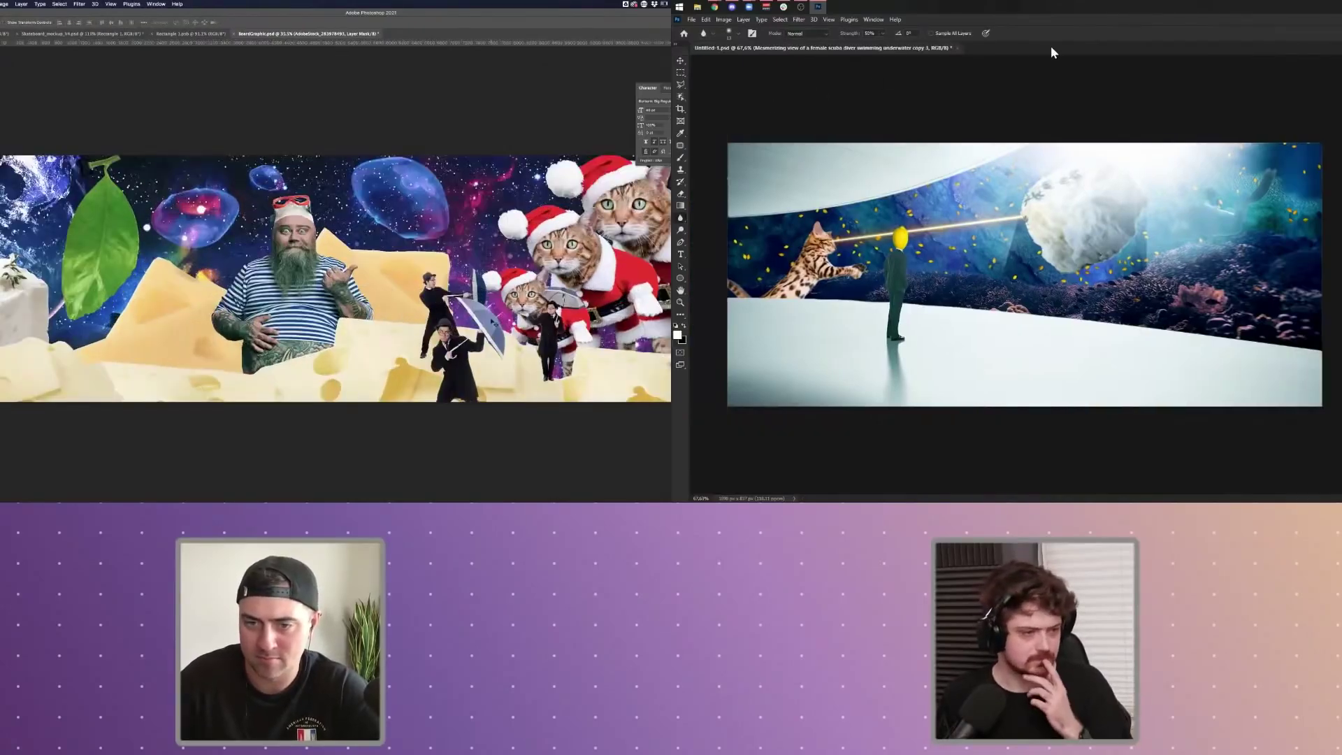
scroll(495, 323, "up", 2)
left_click_drag(616, 323, 493, 322)
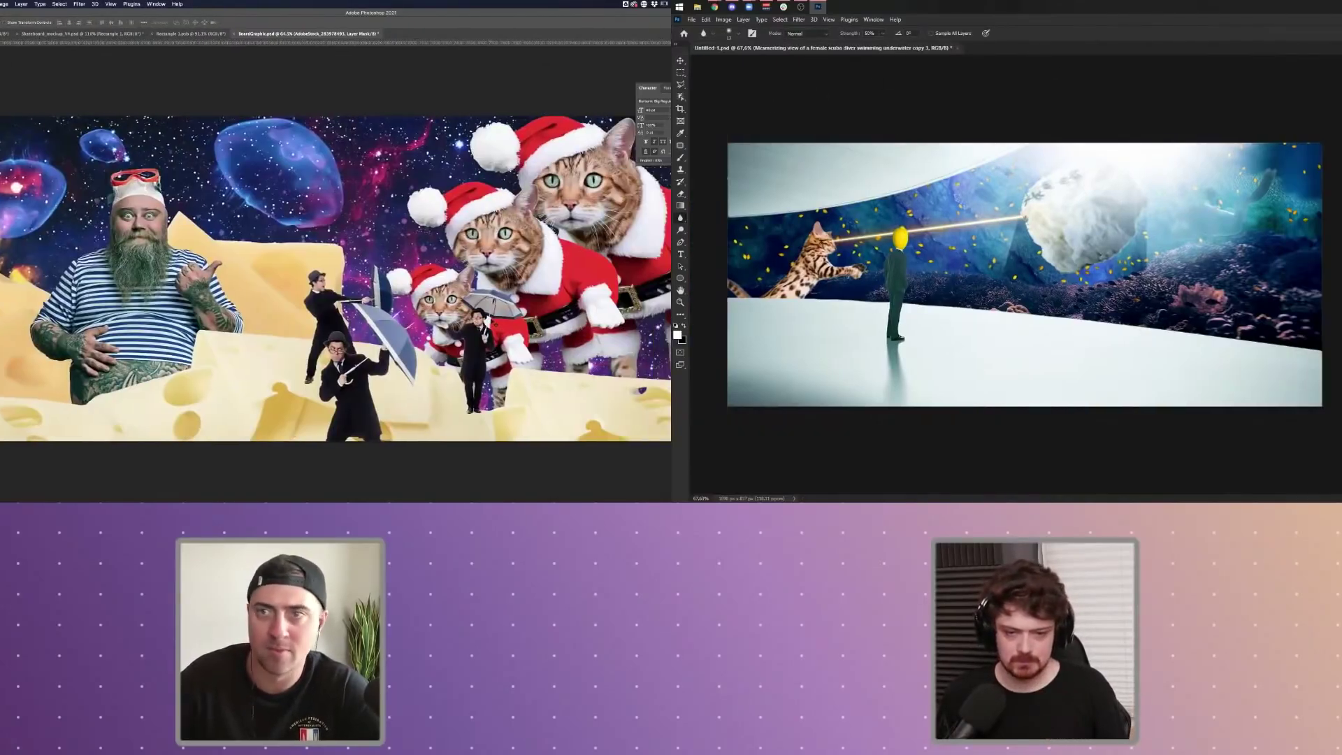
key("super+minus")
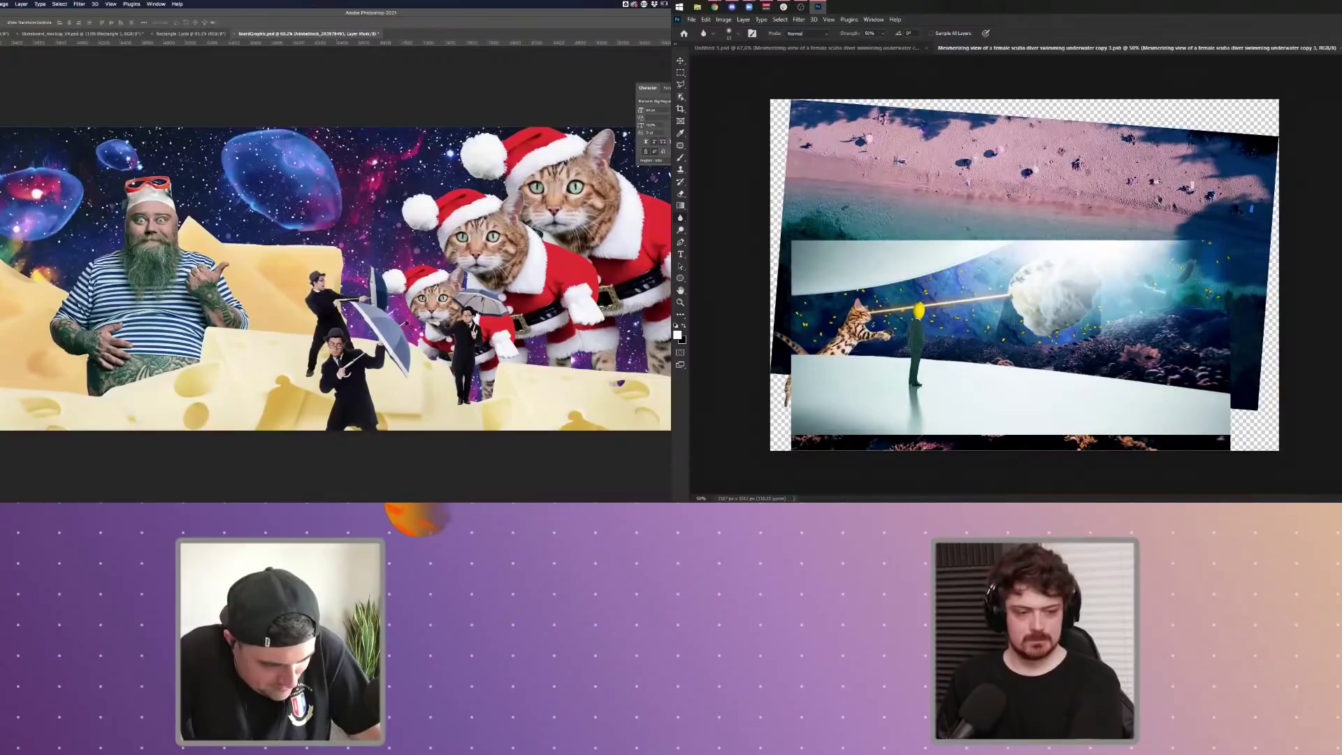
- Examine the cat and suited man in the space-window scene up close, and check the characters across the board graphic
scroll(913, 312, "up", 12)
scroll(967, 123, "down", 4)
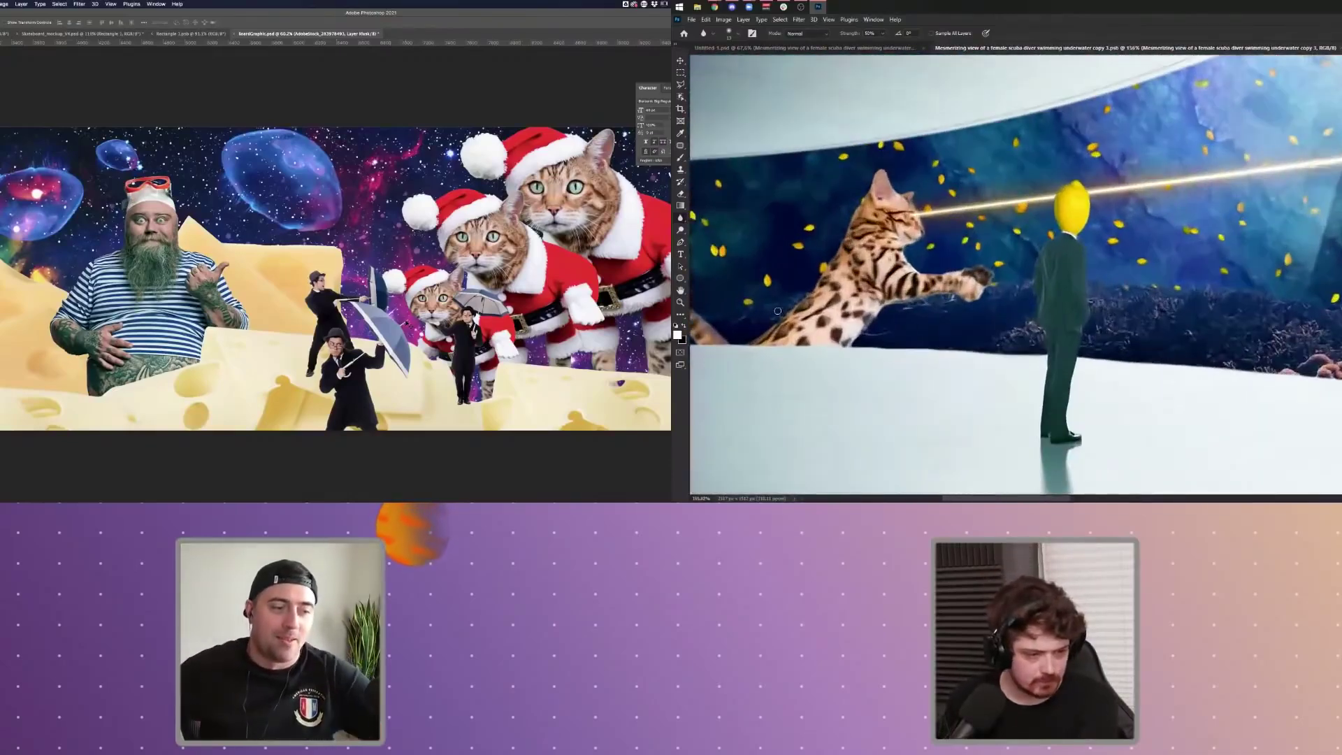
scroll(967, 123, "up", 3)
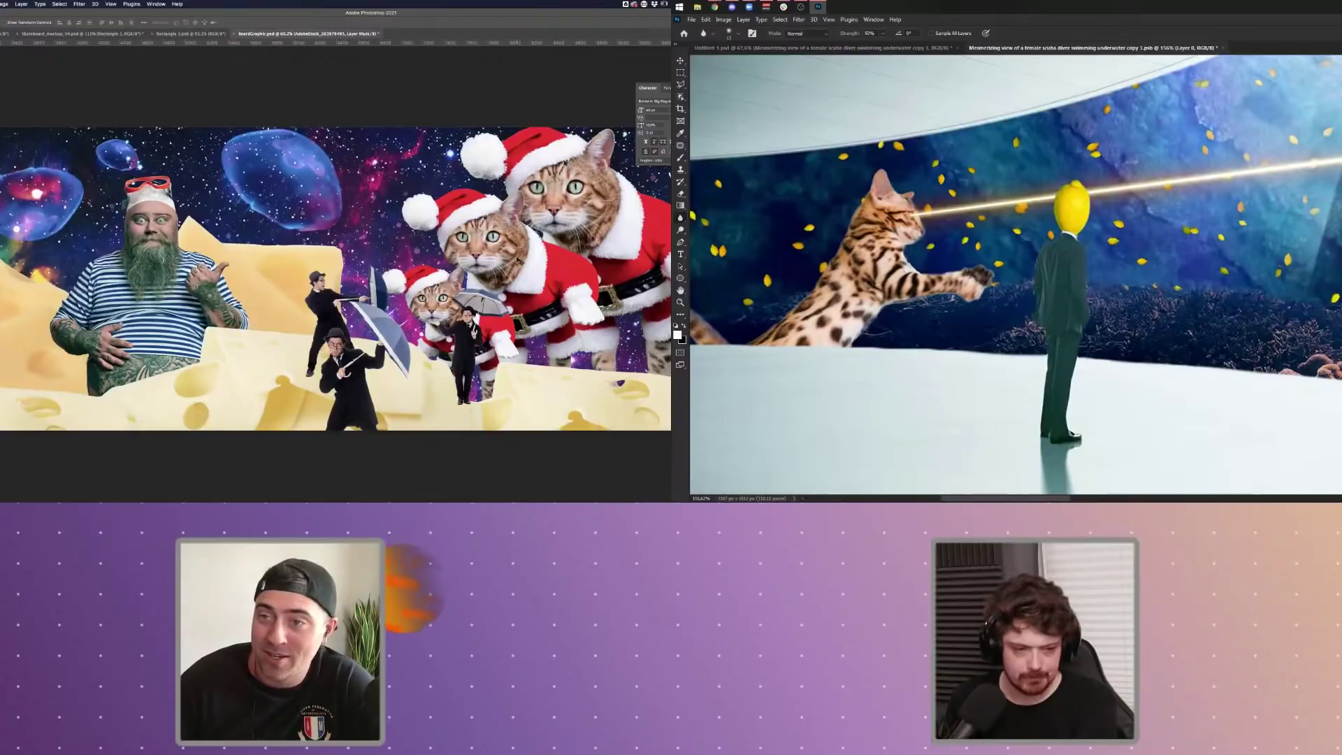
key("alt+bracketleft")
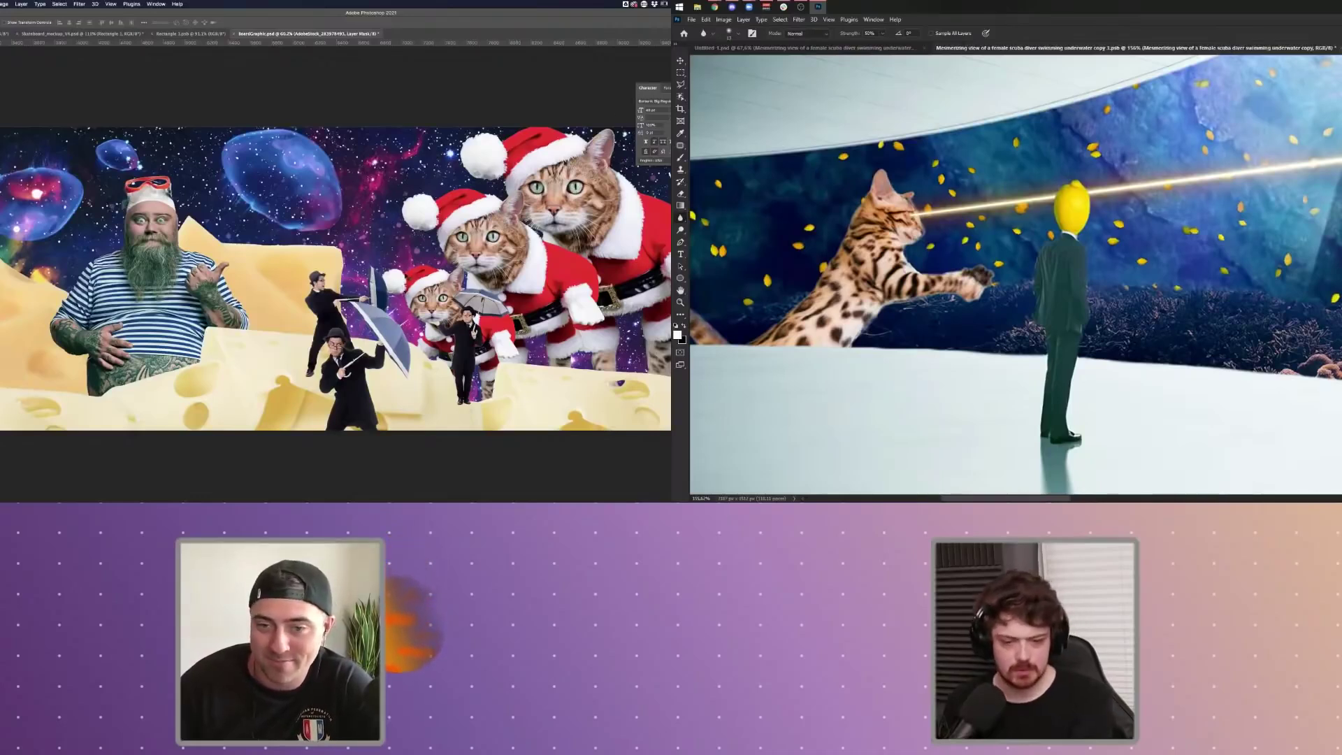
scroll(409, 278, "down", 3)
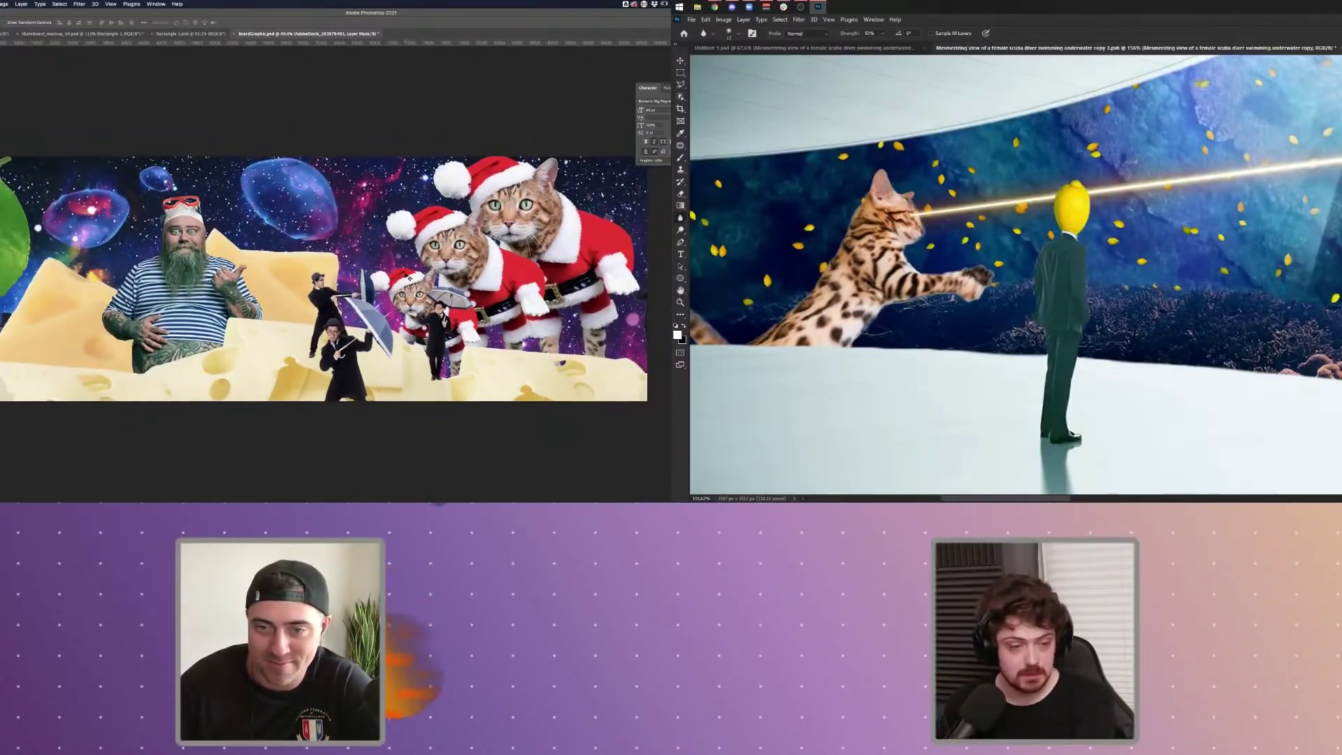
scroll(409, 278, "up", 2)
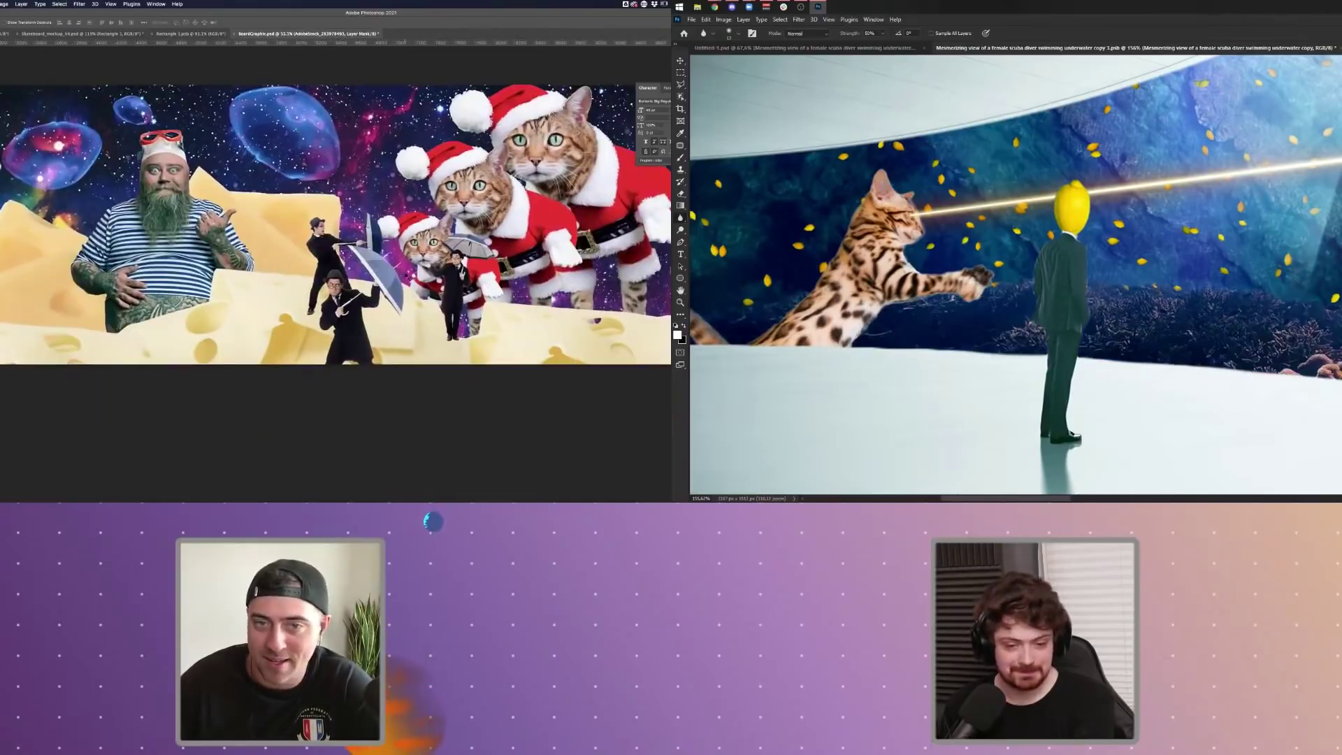
scroll(408, 277, "down", 2)
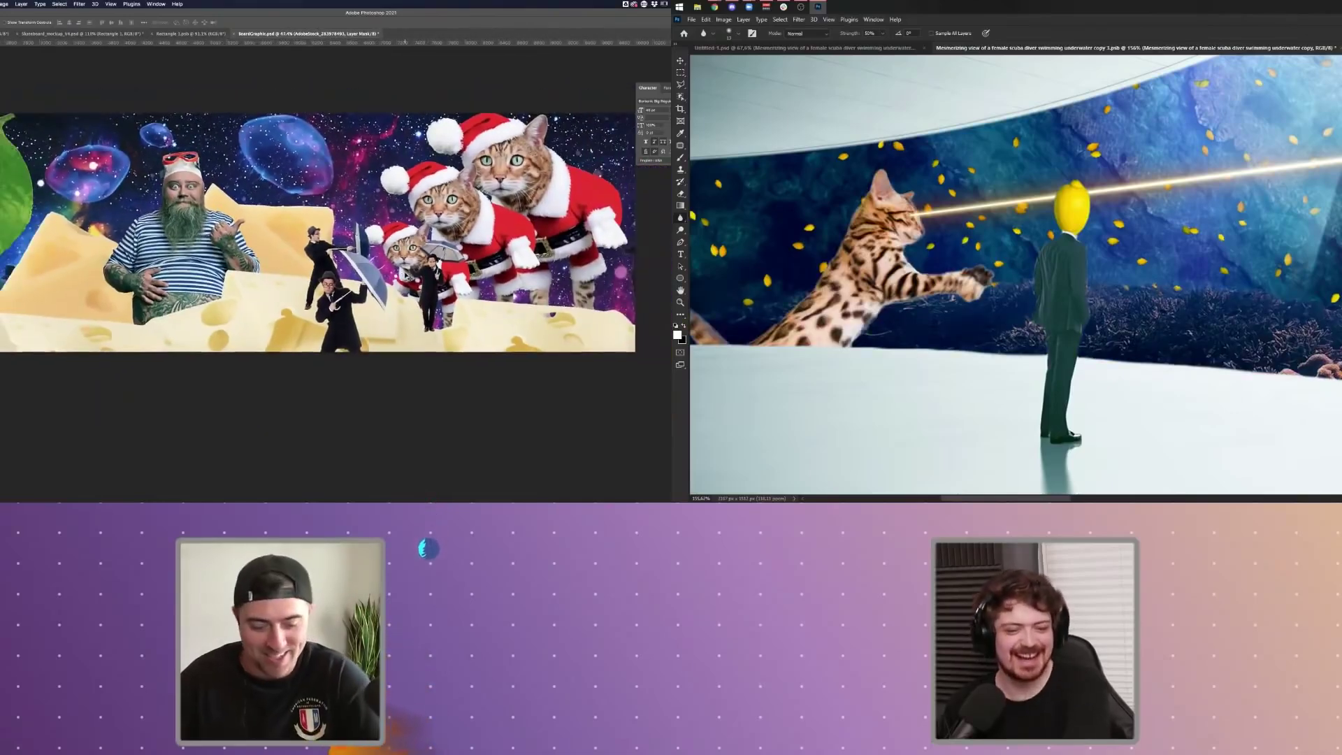
scroll(428, 274, "left", 3)
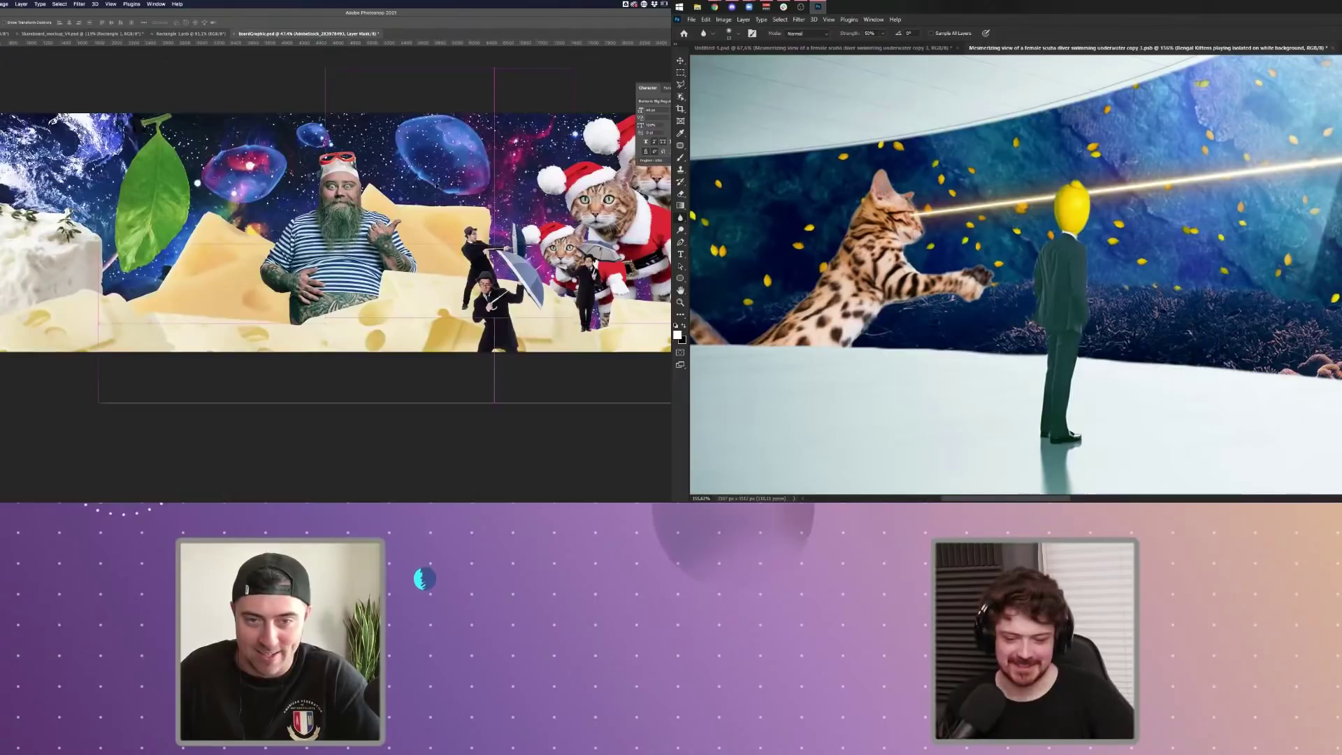
- Save the space-and-cheese board graphic document
key("super+s")
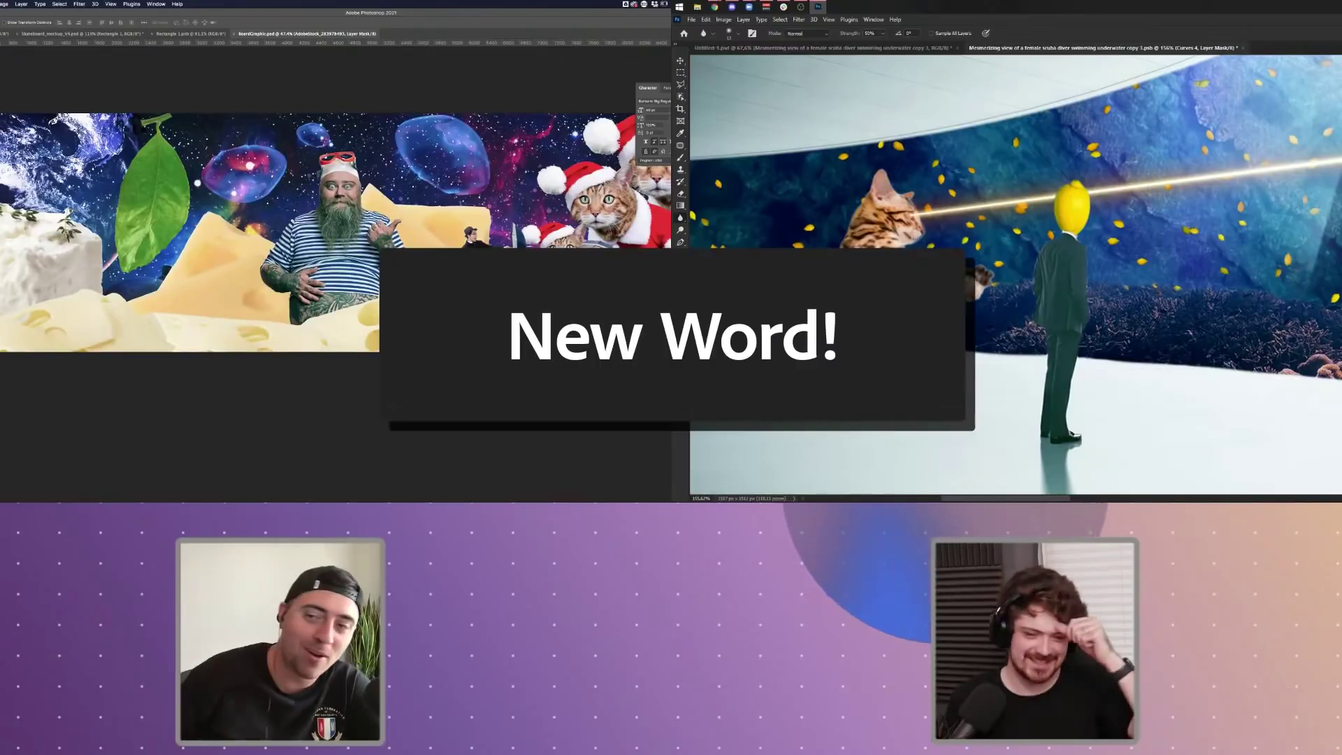
scroll(336, 252, "down", 1)
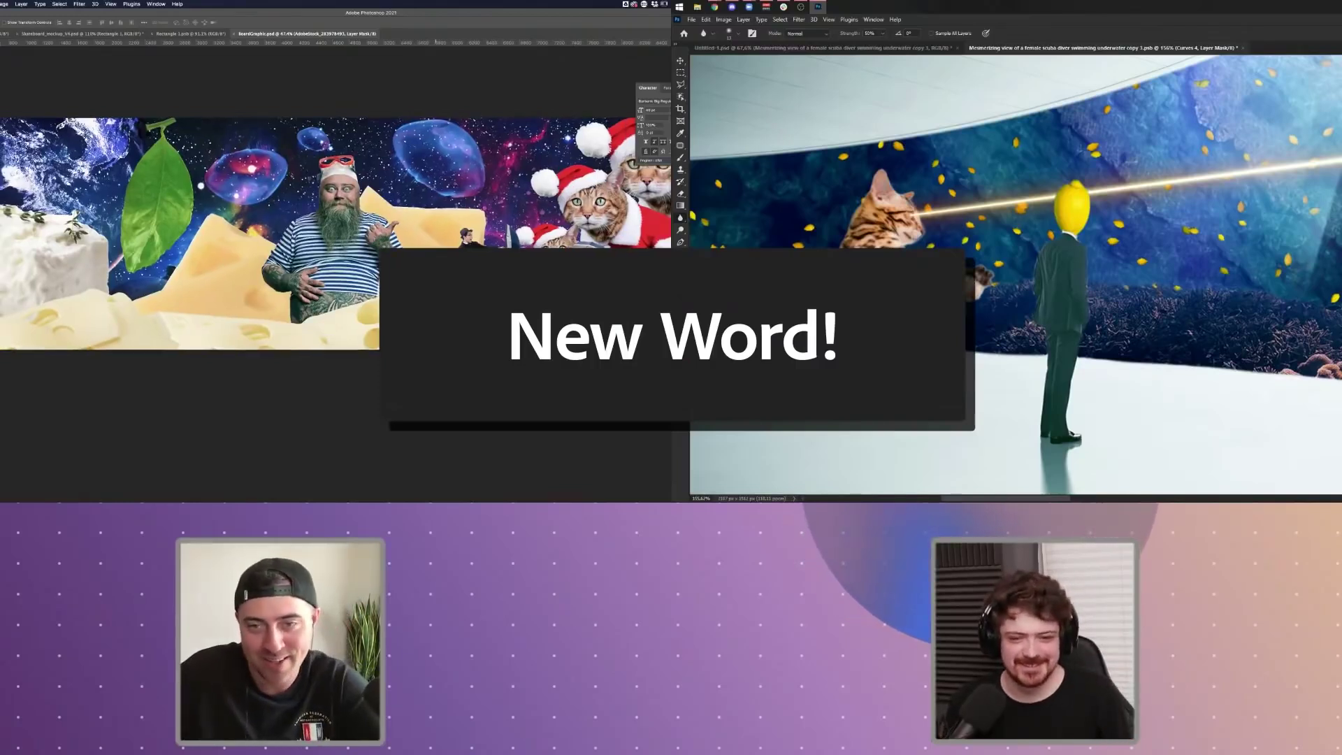
scroll(336, 280, "up", 2)
scroll(335, 280, "down", 1)
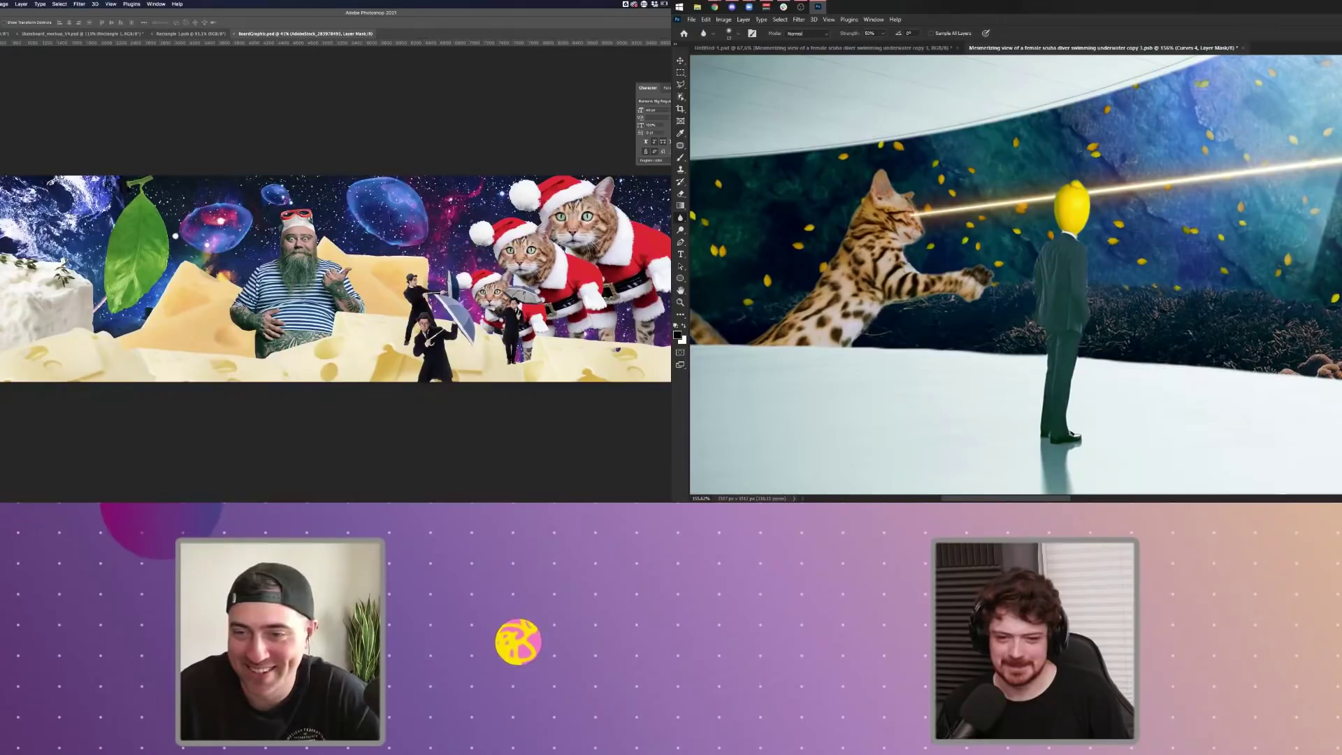
scroll(345, 290, "down", 1)
scroll(325, 279, "down", 1)
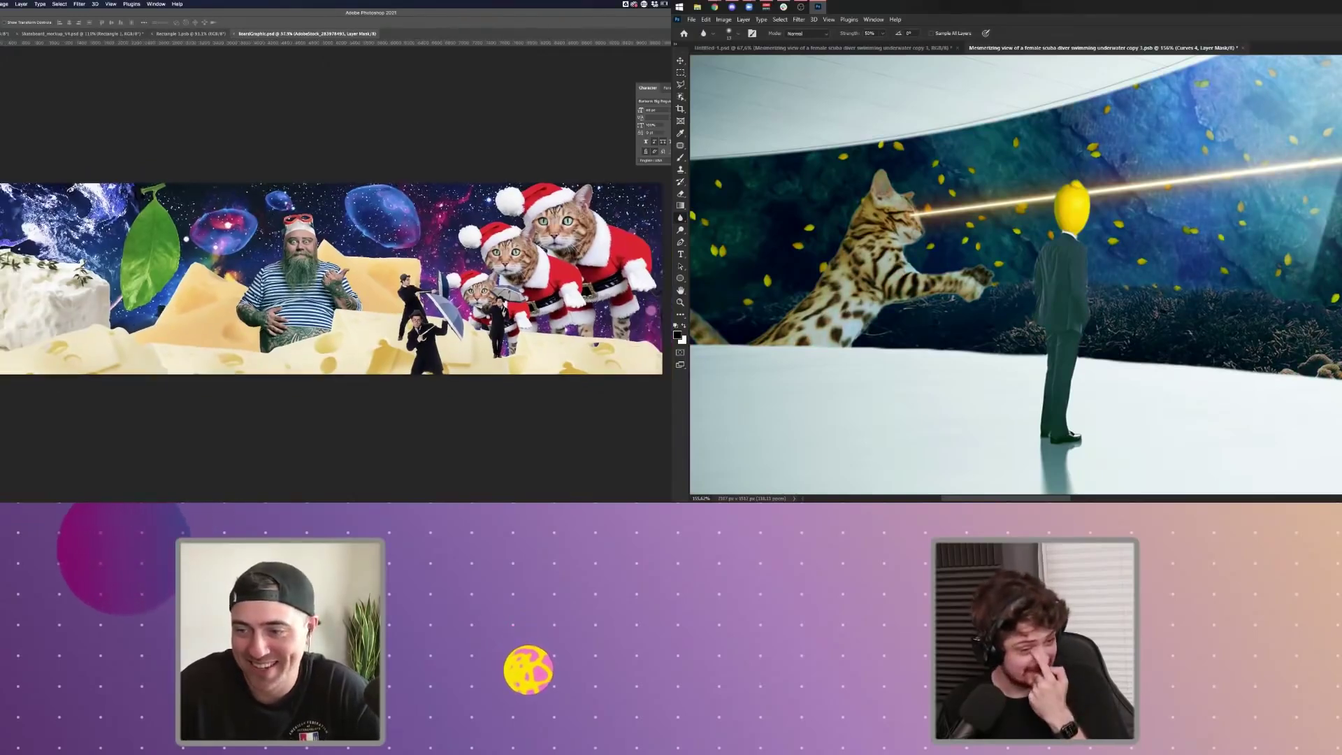
- Check the vertical artwork in the Rectangle 1 document, return to the board graphic and view its full width
key("super+z")
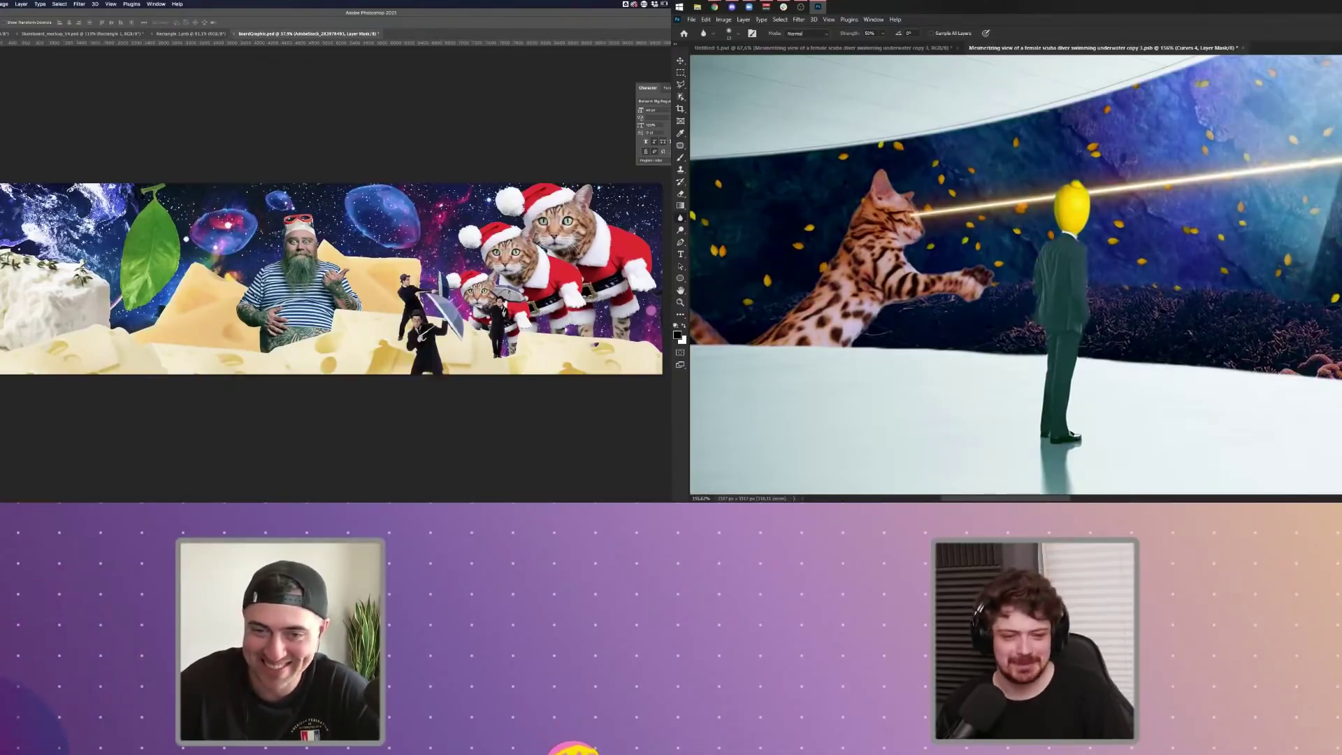
left_click(190, 33)
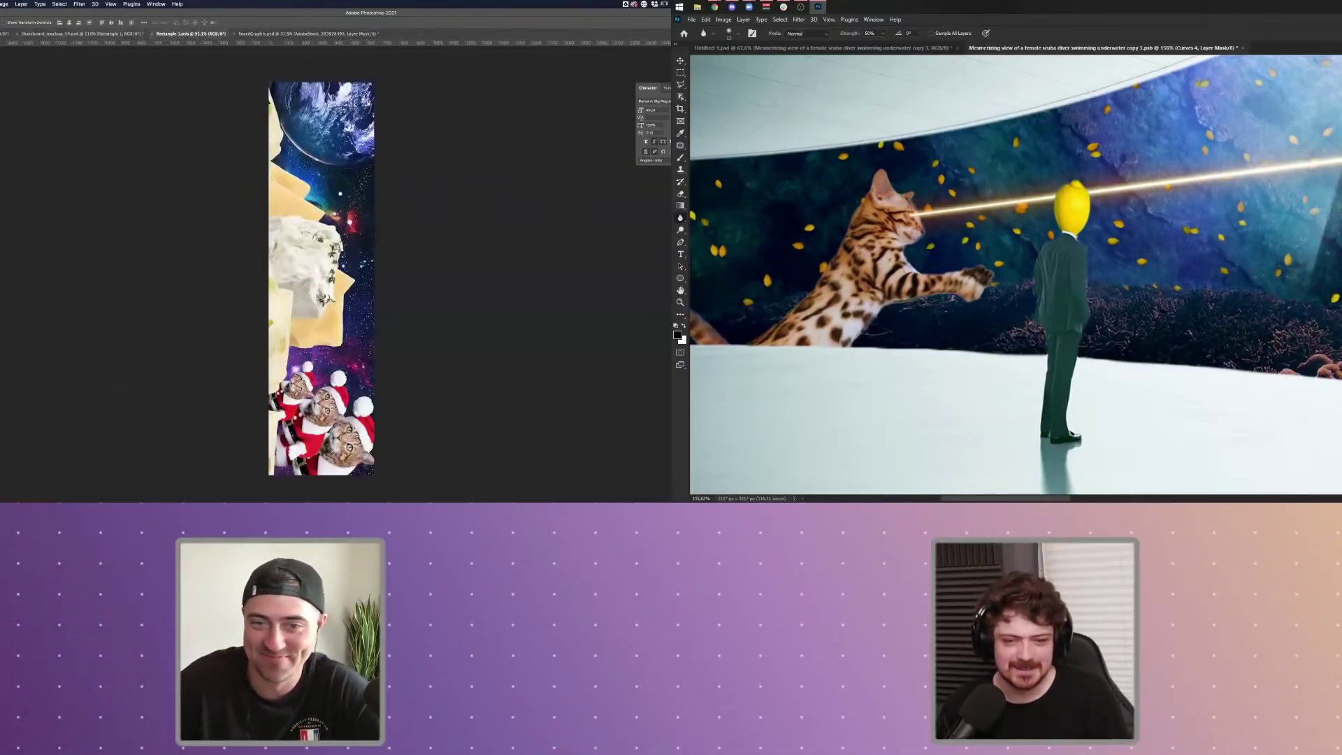
left_click(295, 33)
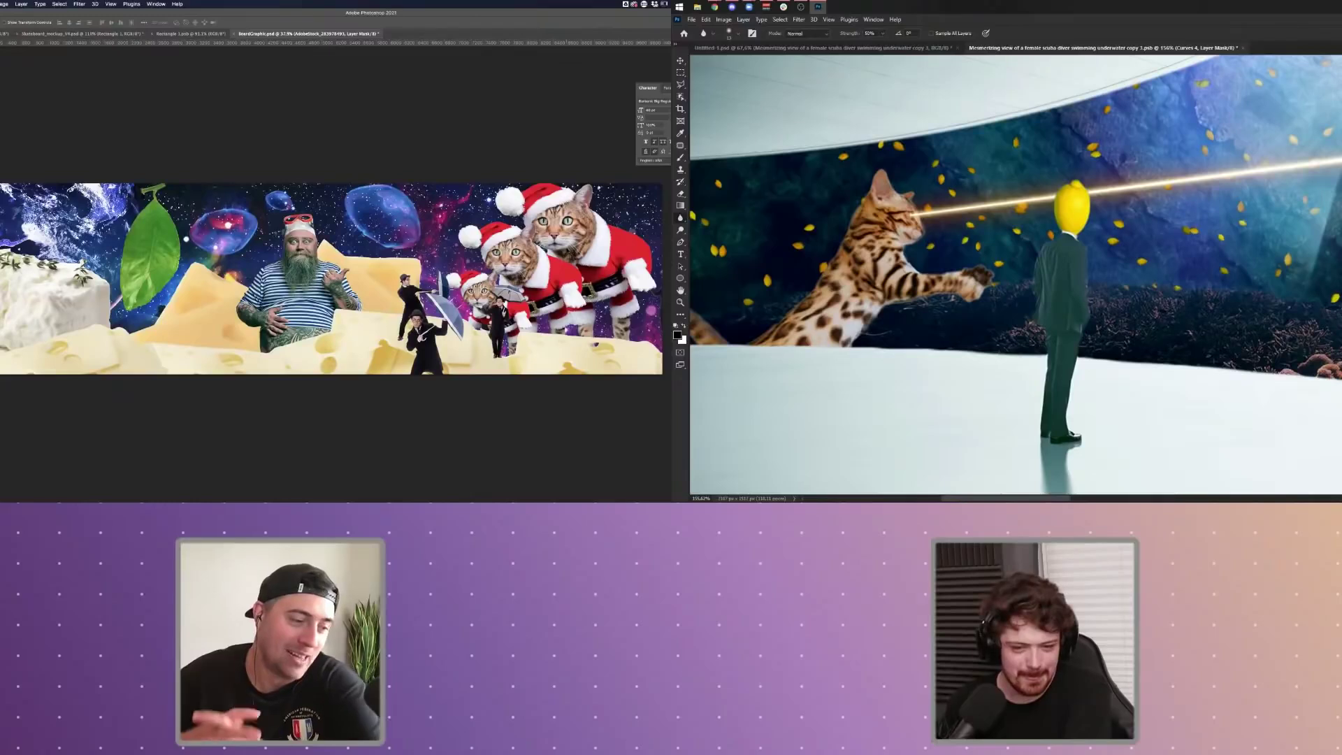
key("ctrl+z")
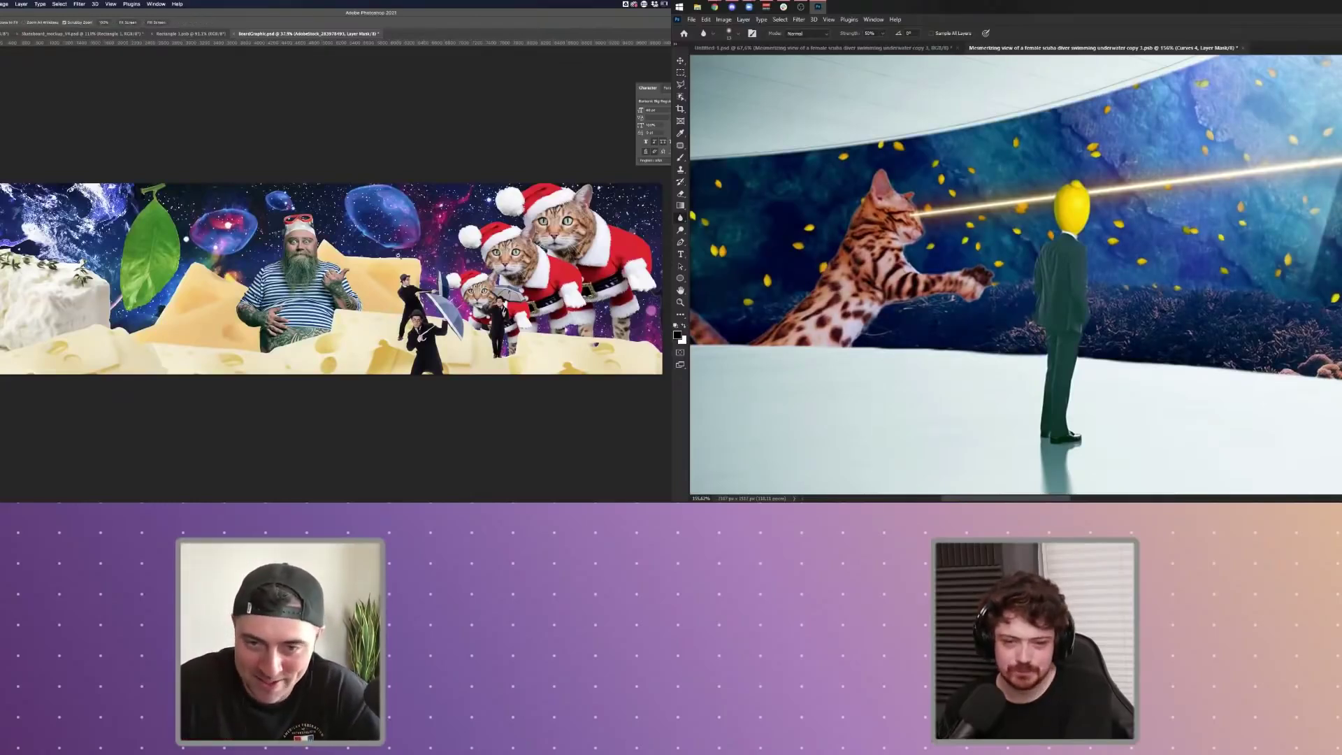
left_click_drag(398, 255, 314, 264)
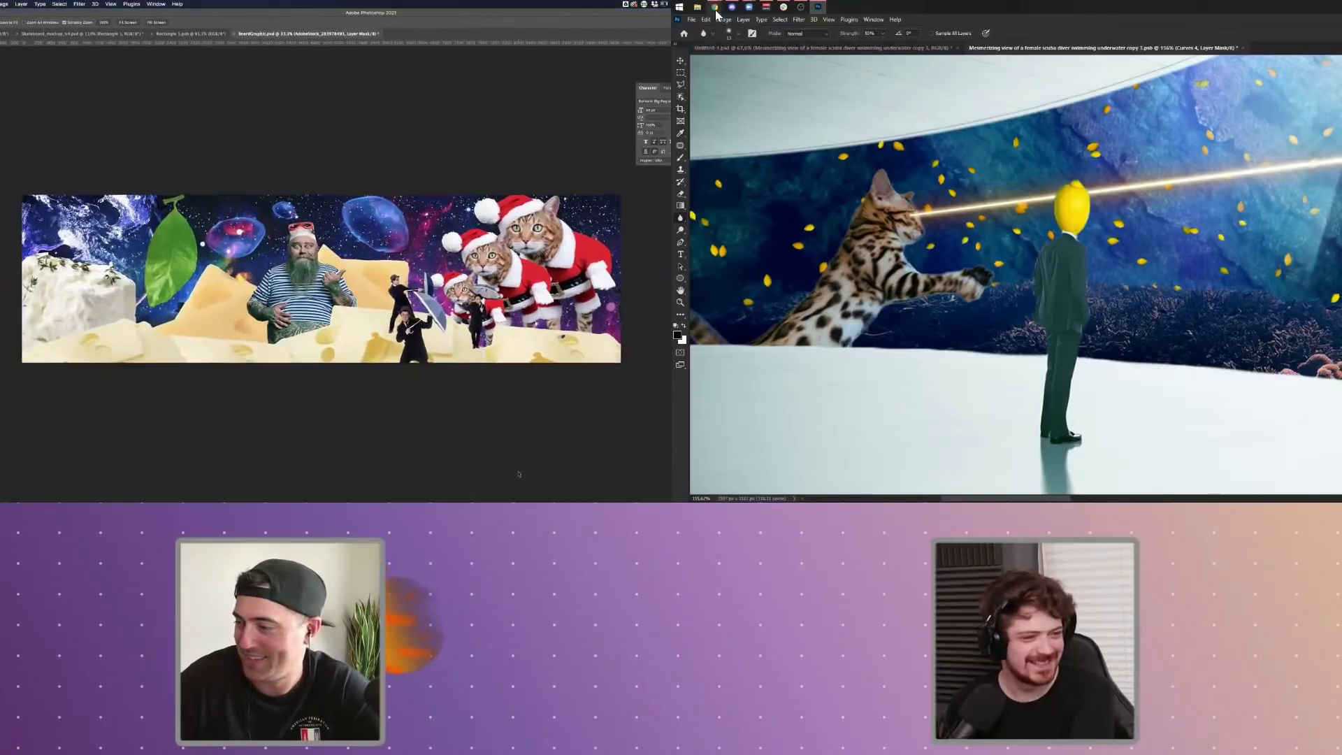
- Search the free Adobe Stock collection for a person's first name and return to the Photoshop composite
mouse_move(714, 7)
left_click(895, 59)
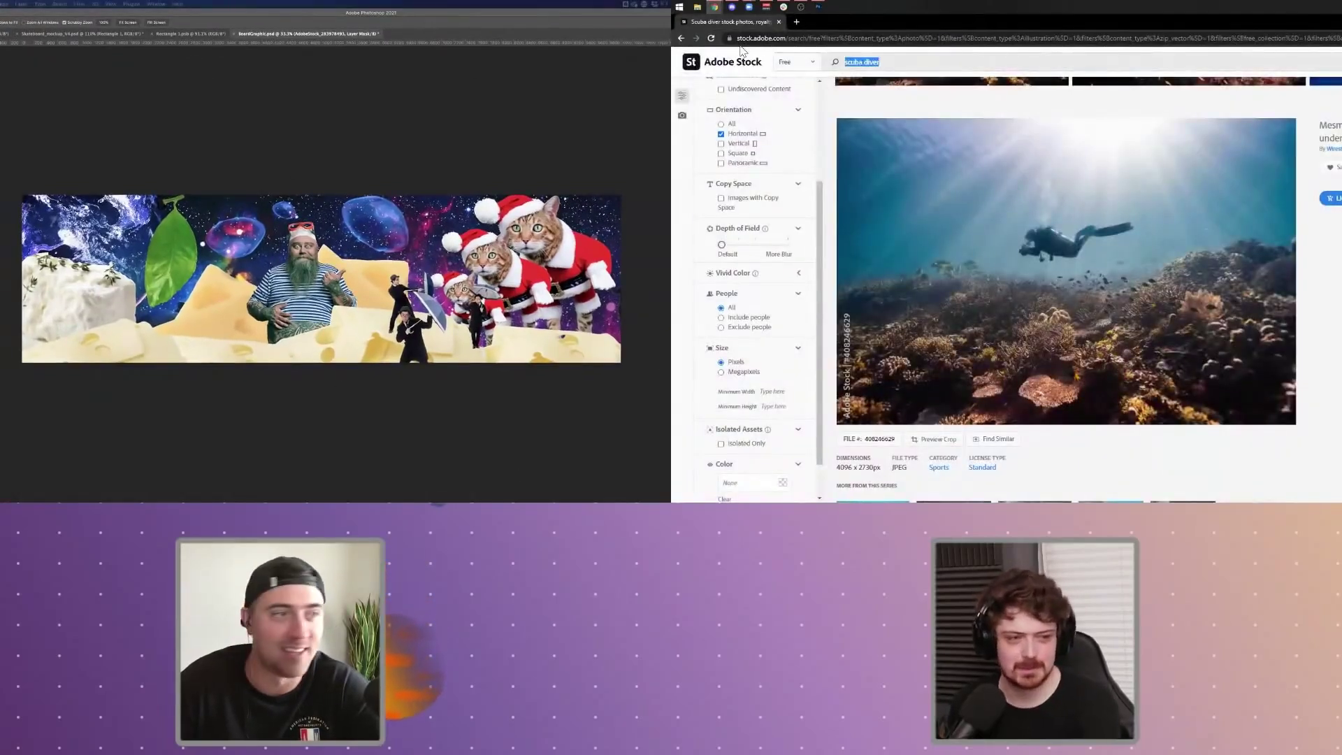
key("Return")
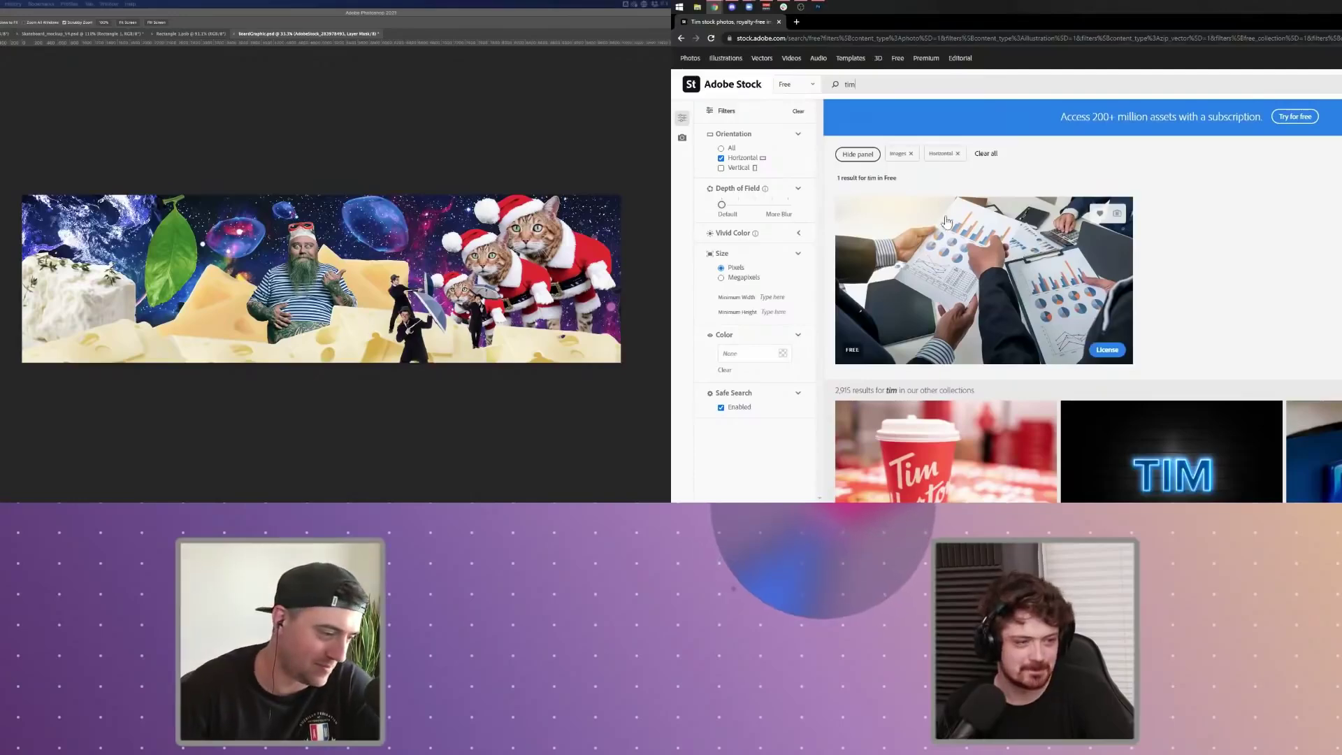
left_click(821, 8)
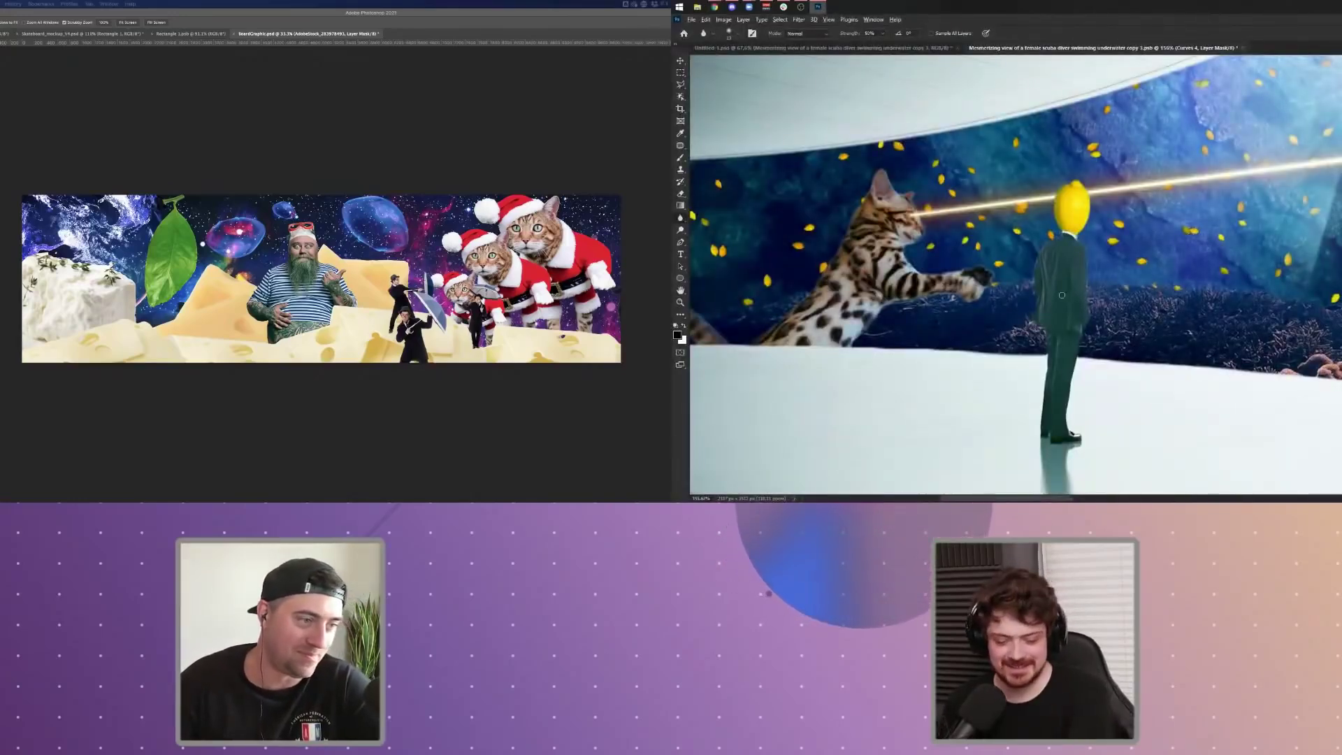
- Crop the space-window document to the white interior scene, cutting off the beach above, the reef strip below and the transparent sides
scroll(1062, 295, "down", 7)
left_click_drag(1199, 274, 1049, 344)
scroll(1048, 343, "up", 1)
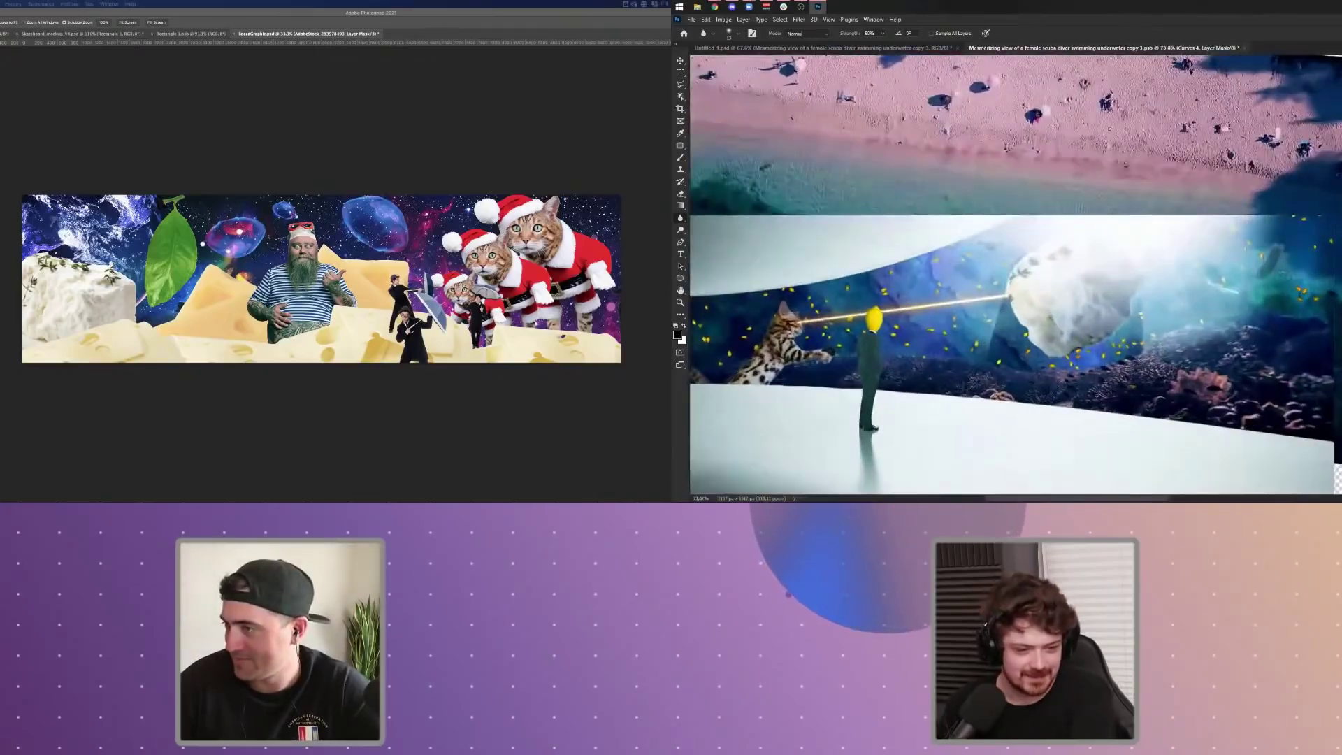
scroll(995, 307, "down", 1)
left_click(682, 109)
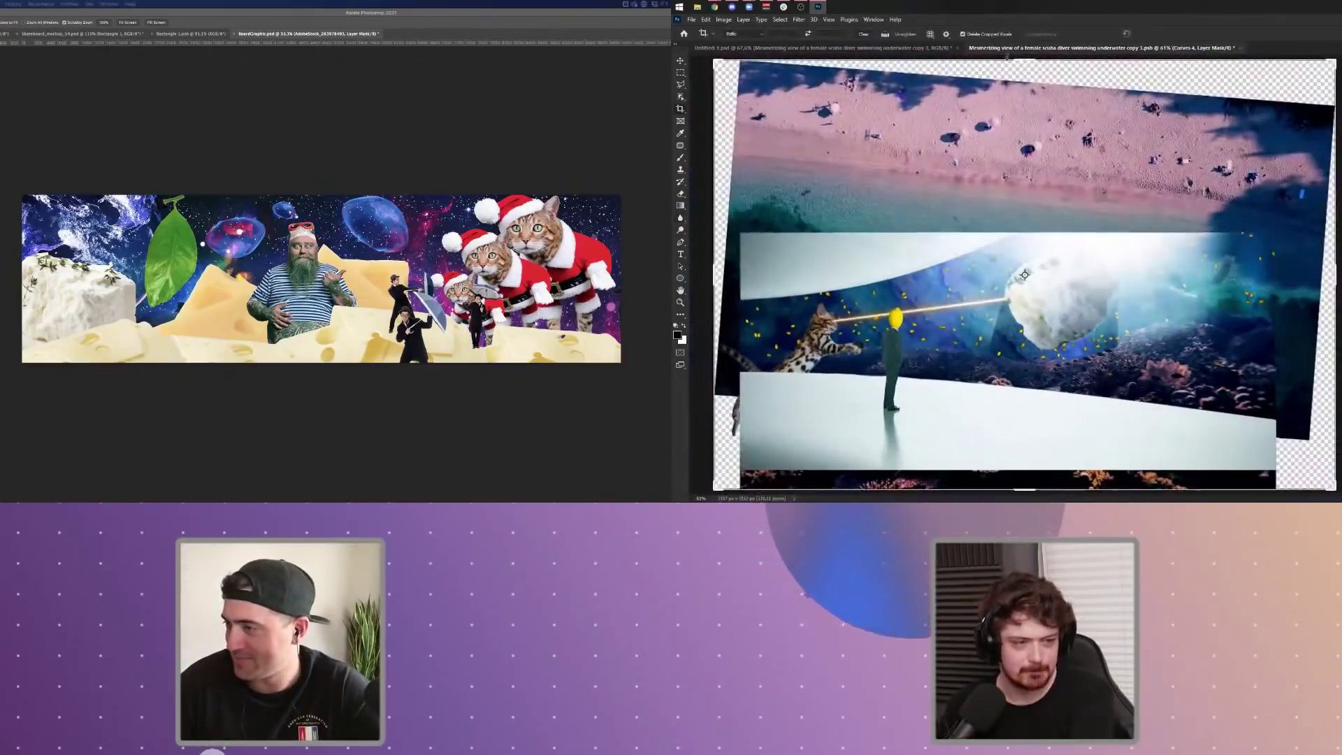
left_click_drag(1008, 60, 1007, 233)
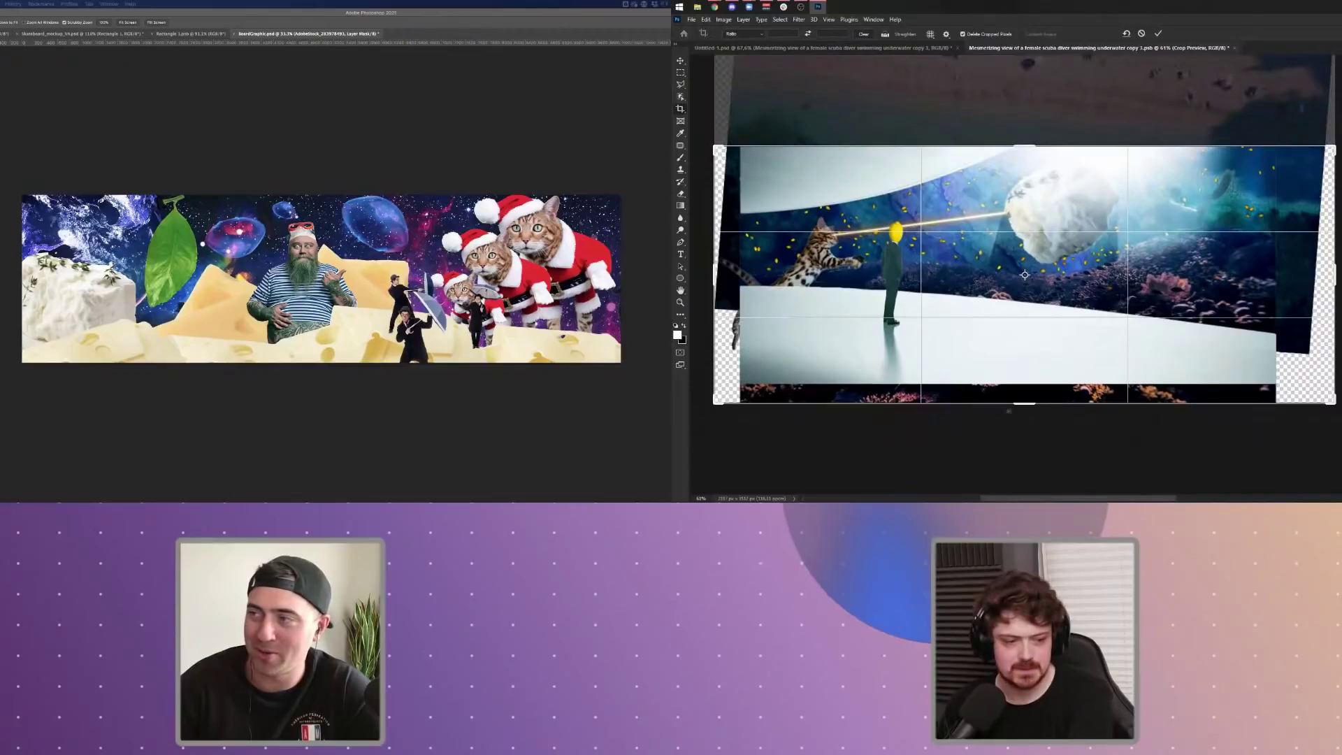
left_click_drag(1021, 408, 1024, 384)
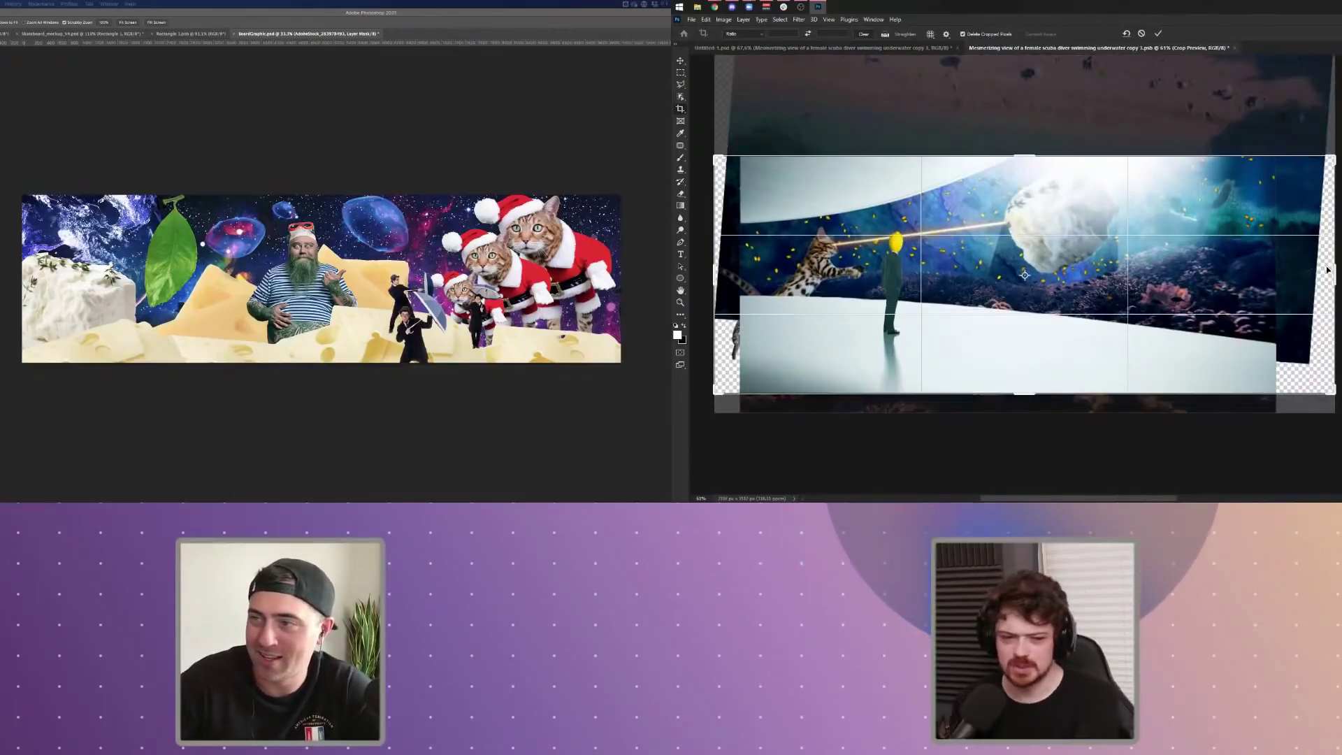
left_click_drag(1328, 270, 1268, 271)
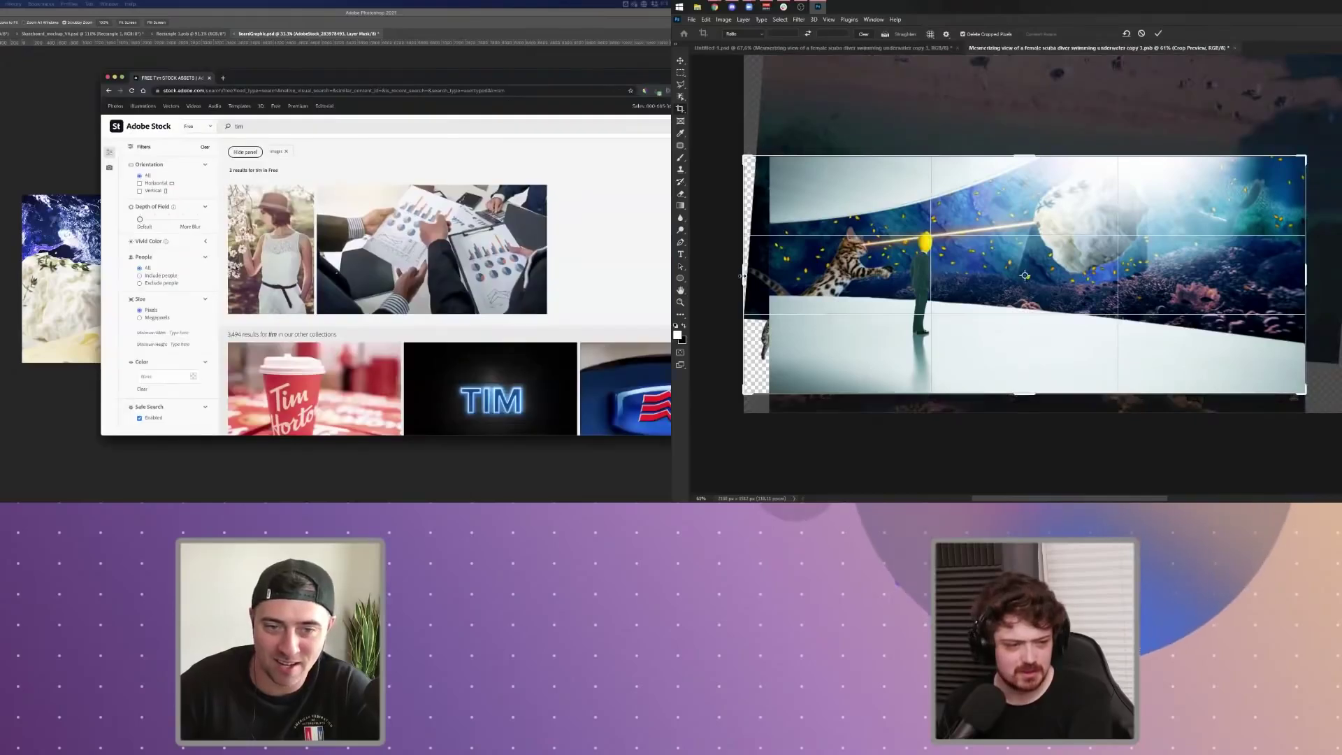
left_click_drag(743, 276, 751, 277)
- Browse the free Adobe Stock results without the horizontal filter, preview the business charts photo and the woman's portrait, and return to Photoshop
scroll(377, 217, "down", 1)
left_click(387, 179)
scroll(387, 179, "down", 1)
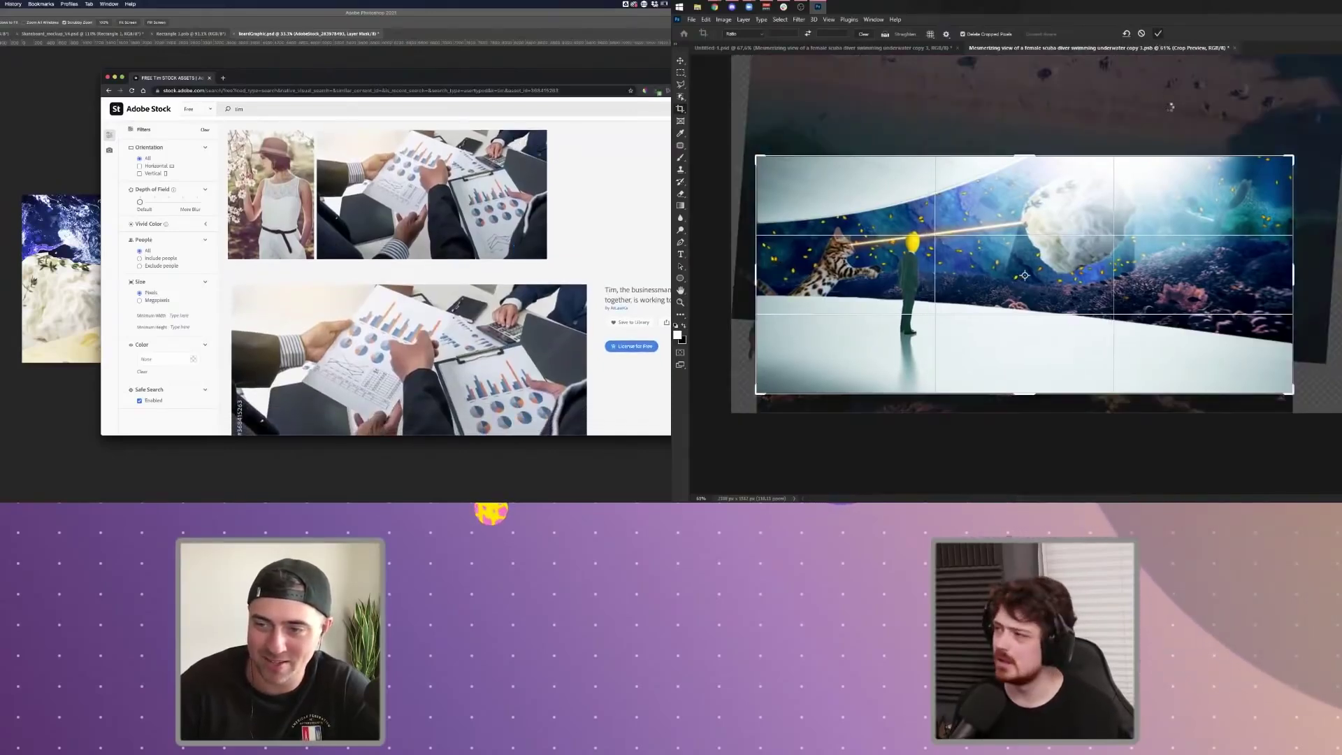
key("alt+Tab")
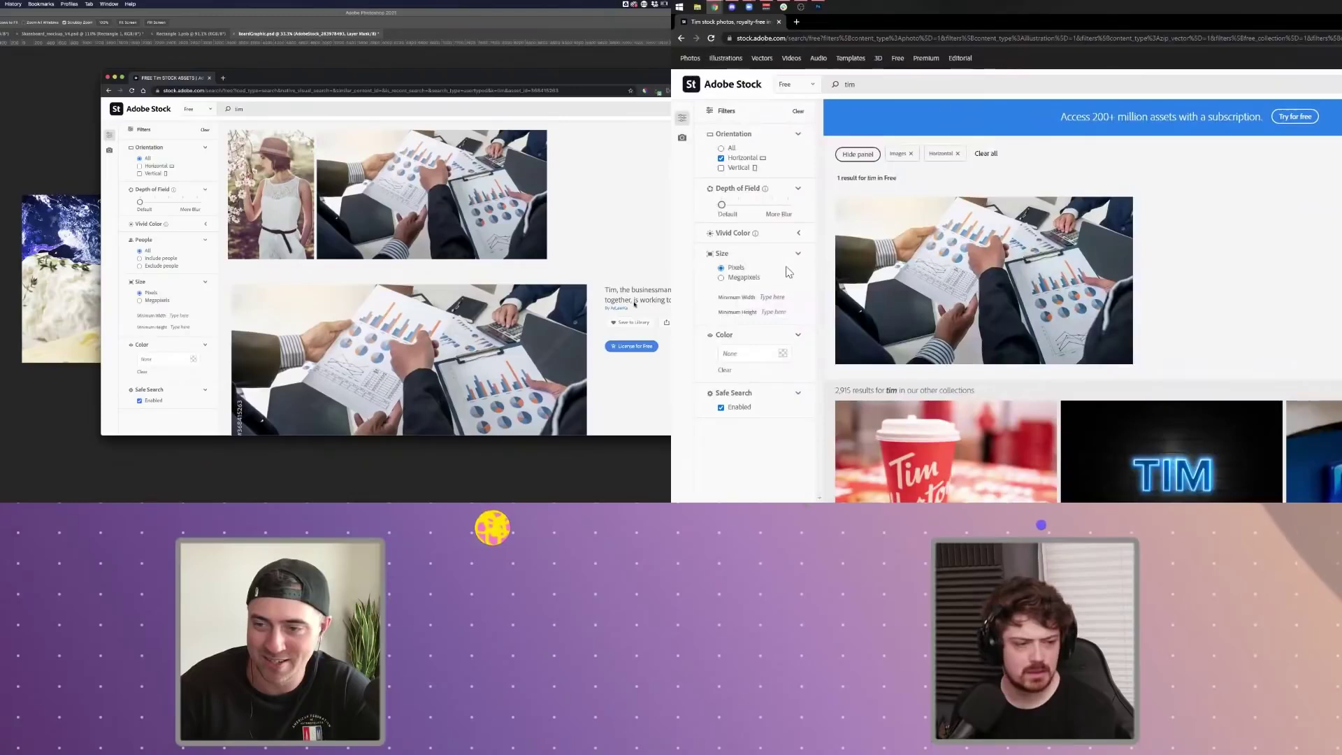
left_click(721, 159)
scroll(567, 280, "down", 5)
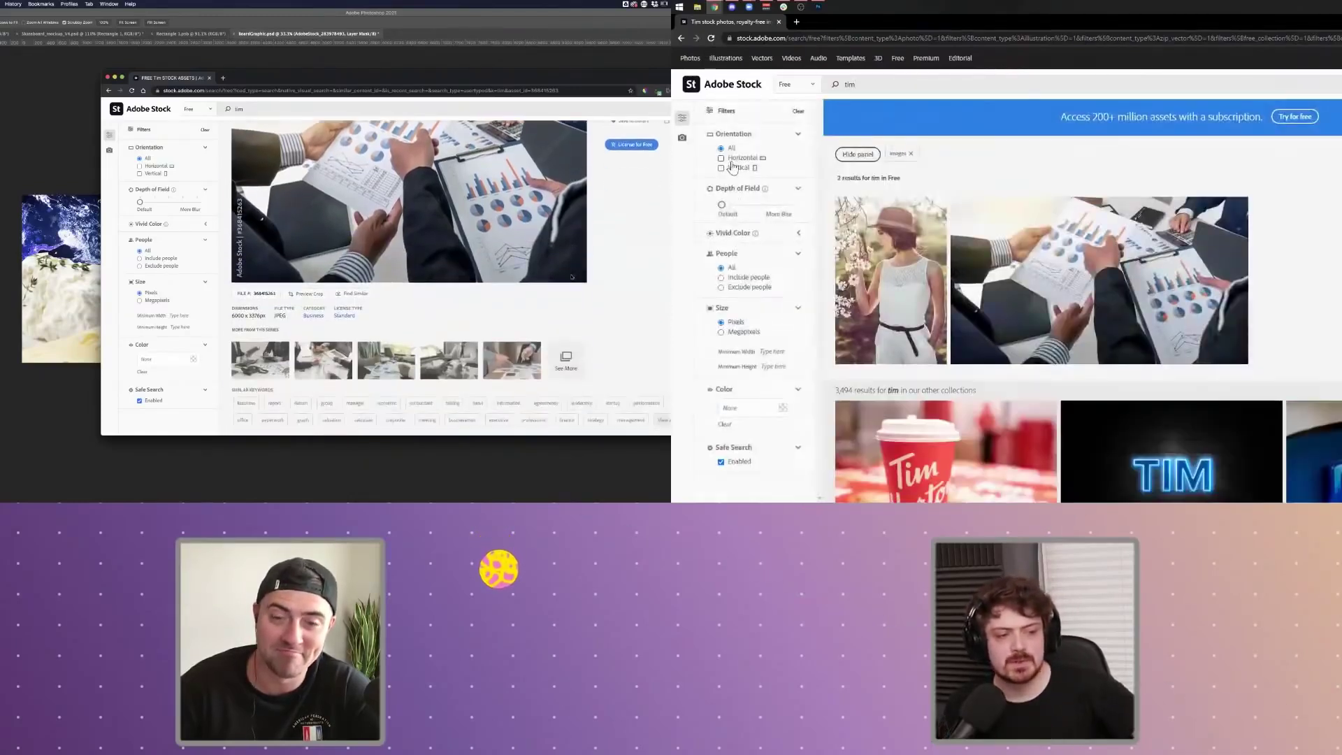
scroll(571, 277, "up", 5)
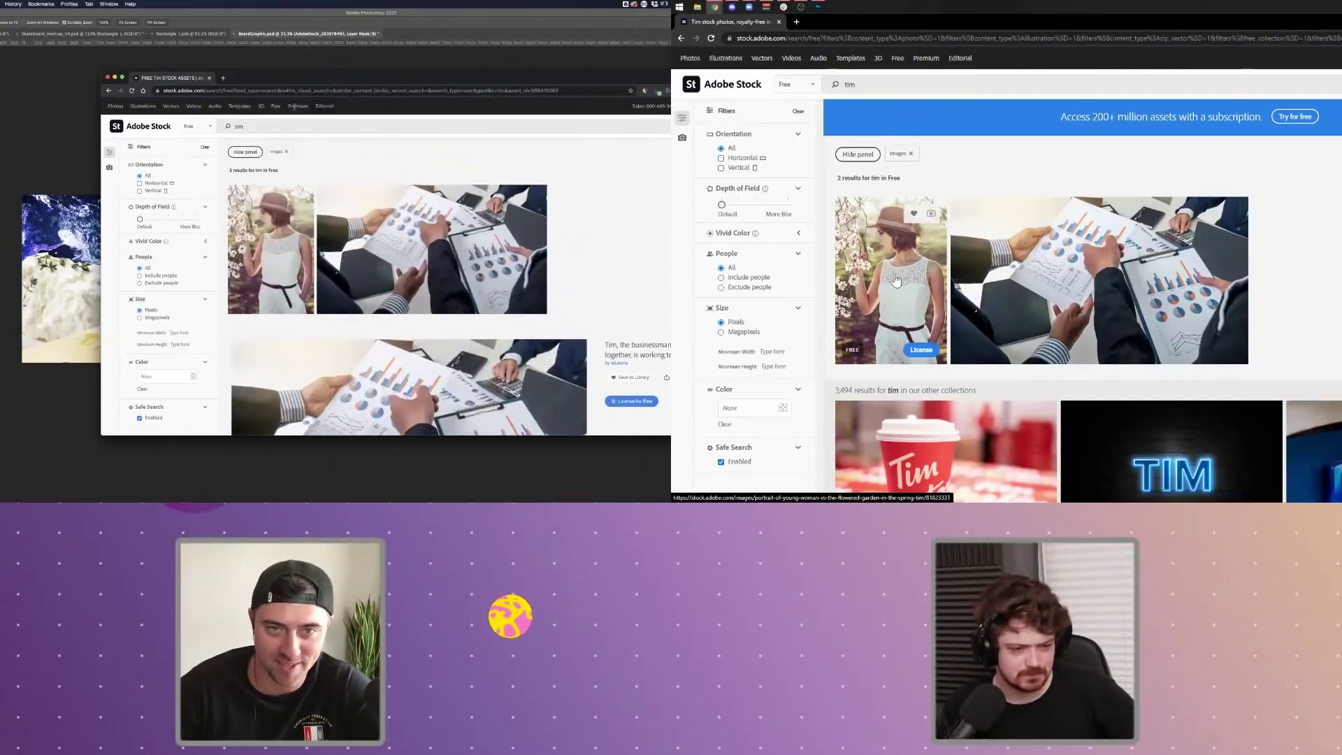
left_click(257, 198)
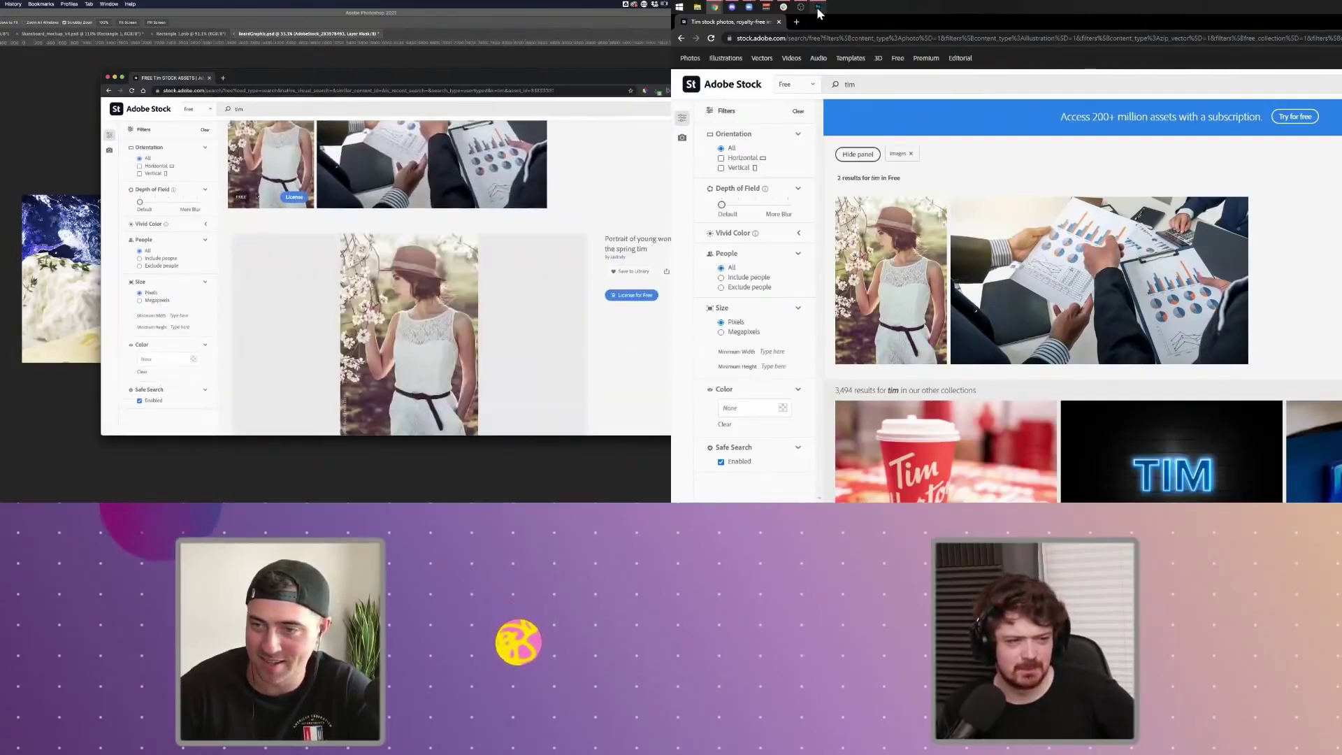
left_click(818, 7)
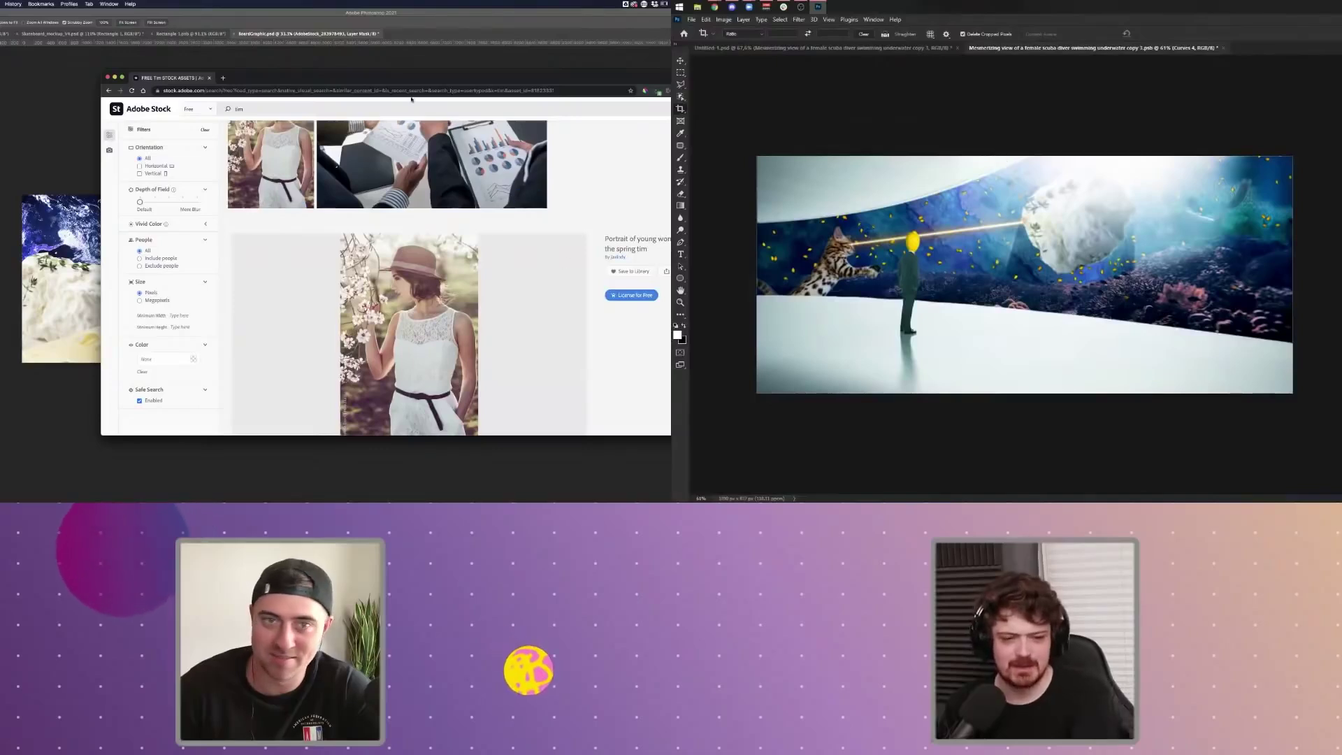
left_click_drag(380, 77, 434, 96)
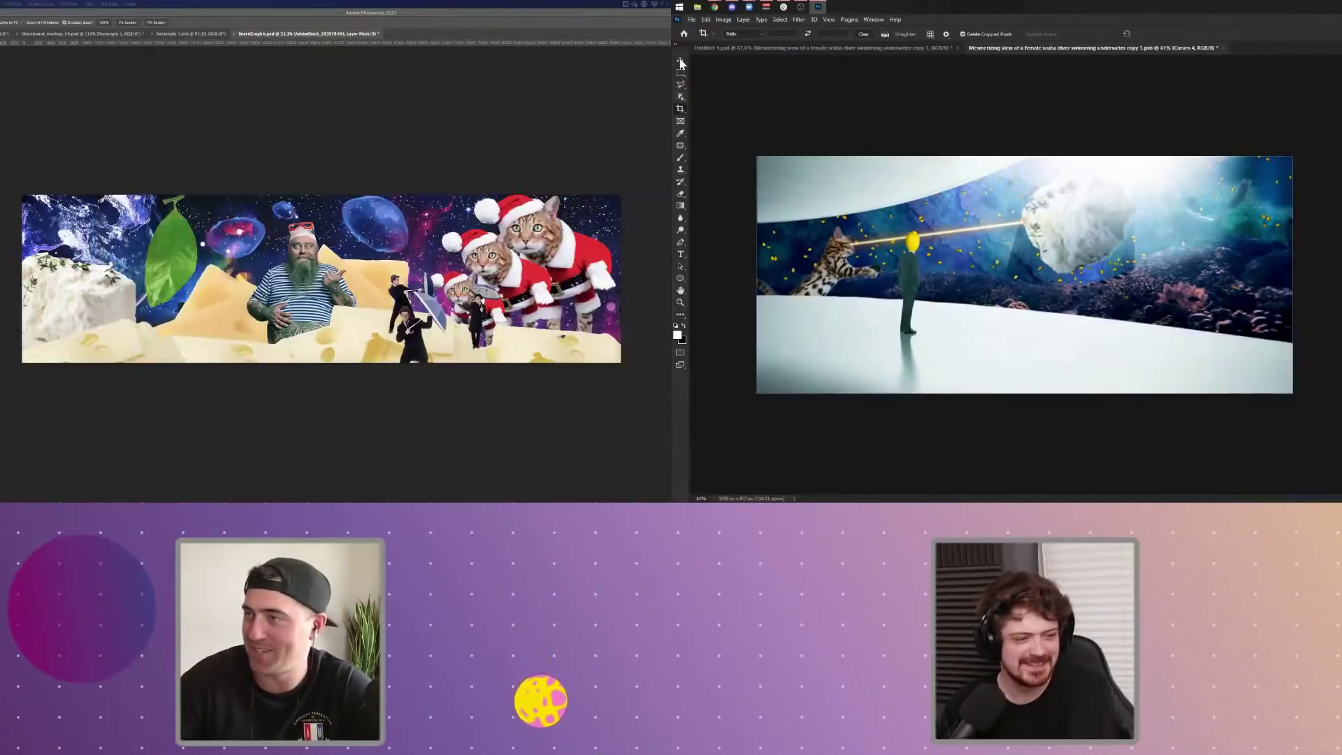
- Review the cropped space-window scene with the Move tool active, toggling a layer's visibility off and on to compare
left_click(681, 61)
scroll(938, 242, "up", 2)
scroll(937, 242, "down", 2)
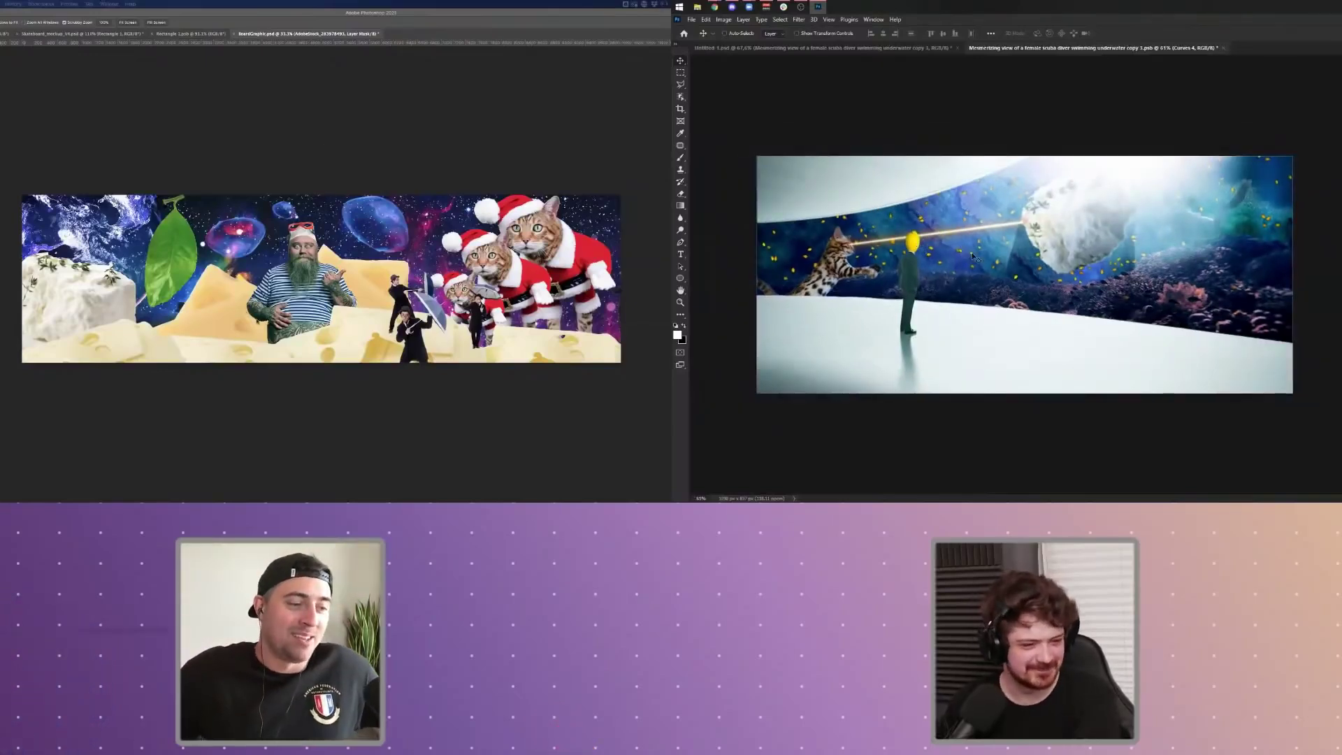
scroll(820, 242, "up", 12)
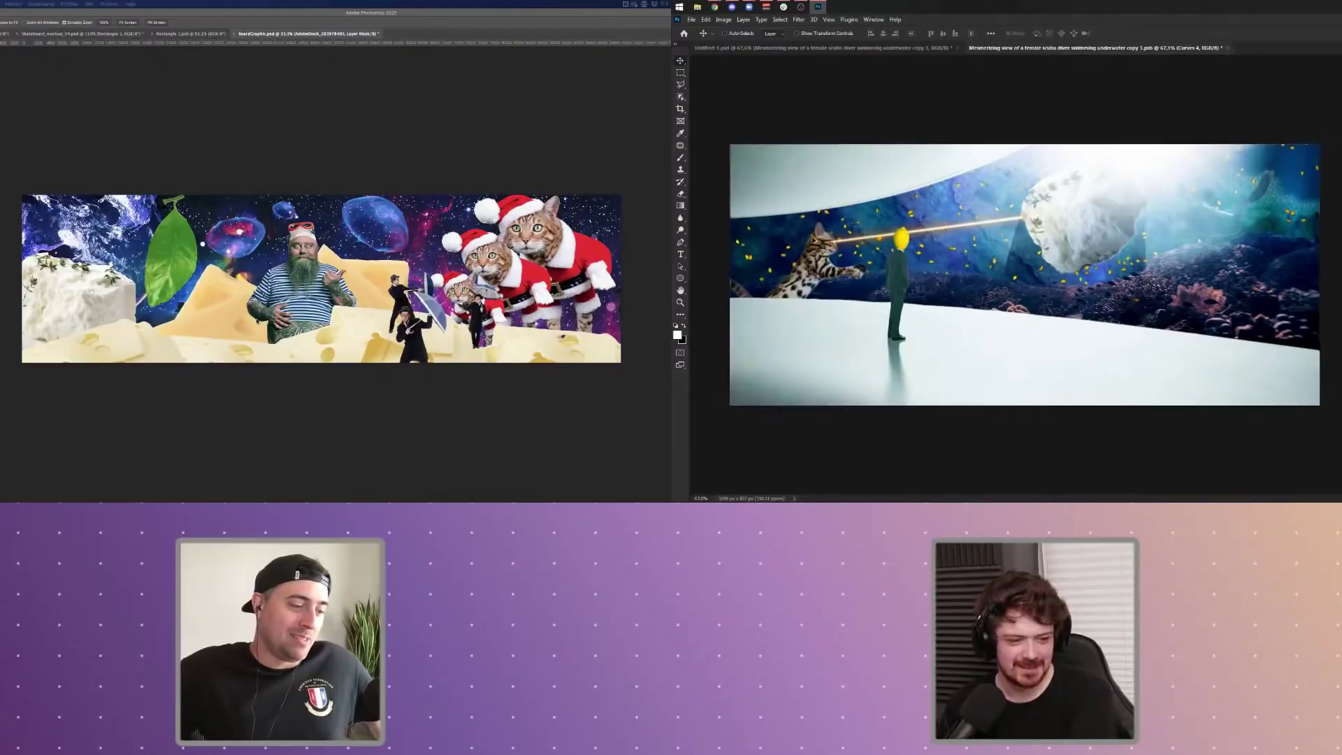
scroll(977, 204, "down", 5)
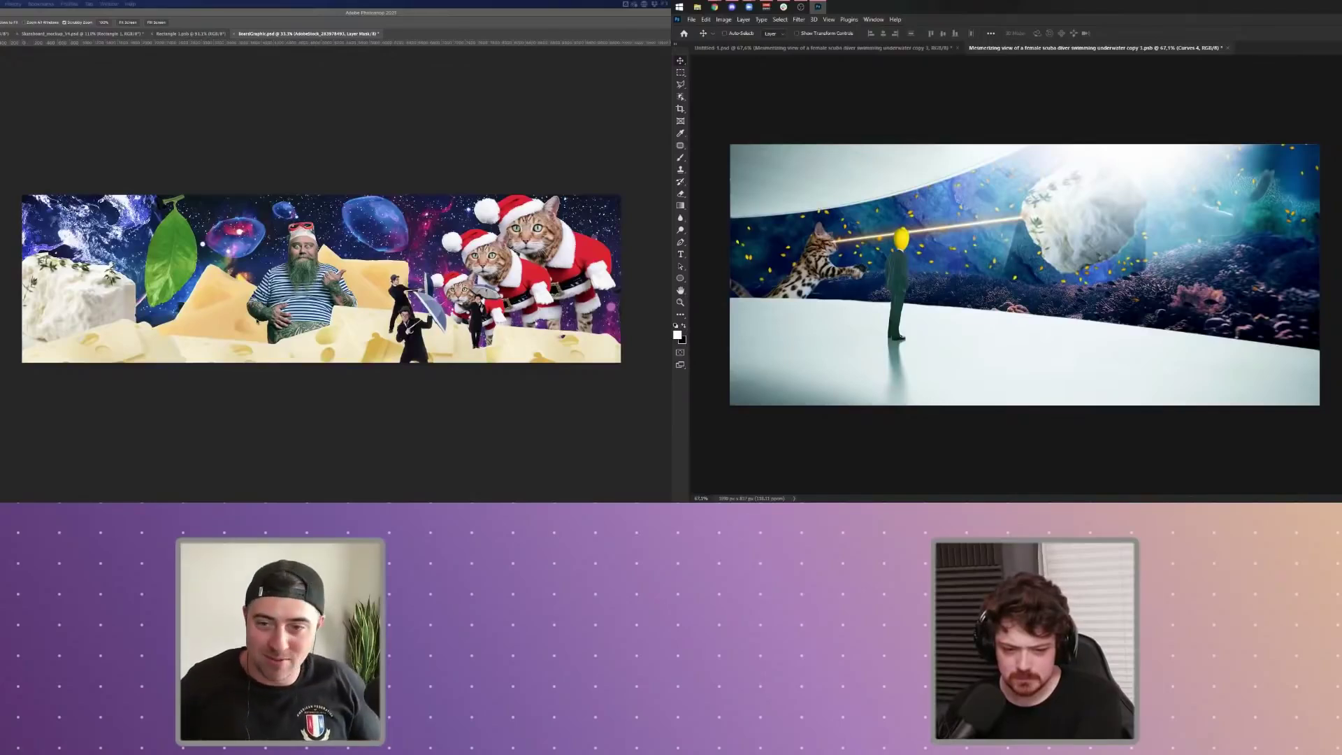
key("alt+bracketleft")
key("ctrl+comma")
key("ctrl+comma")
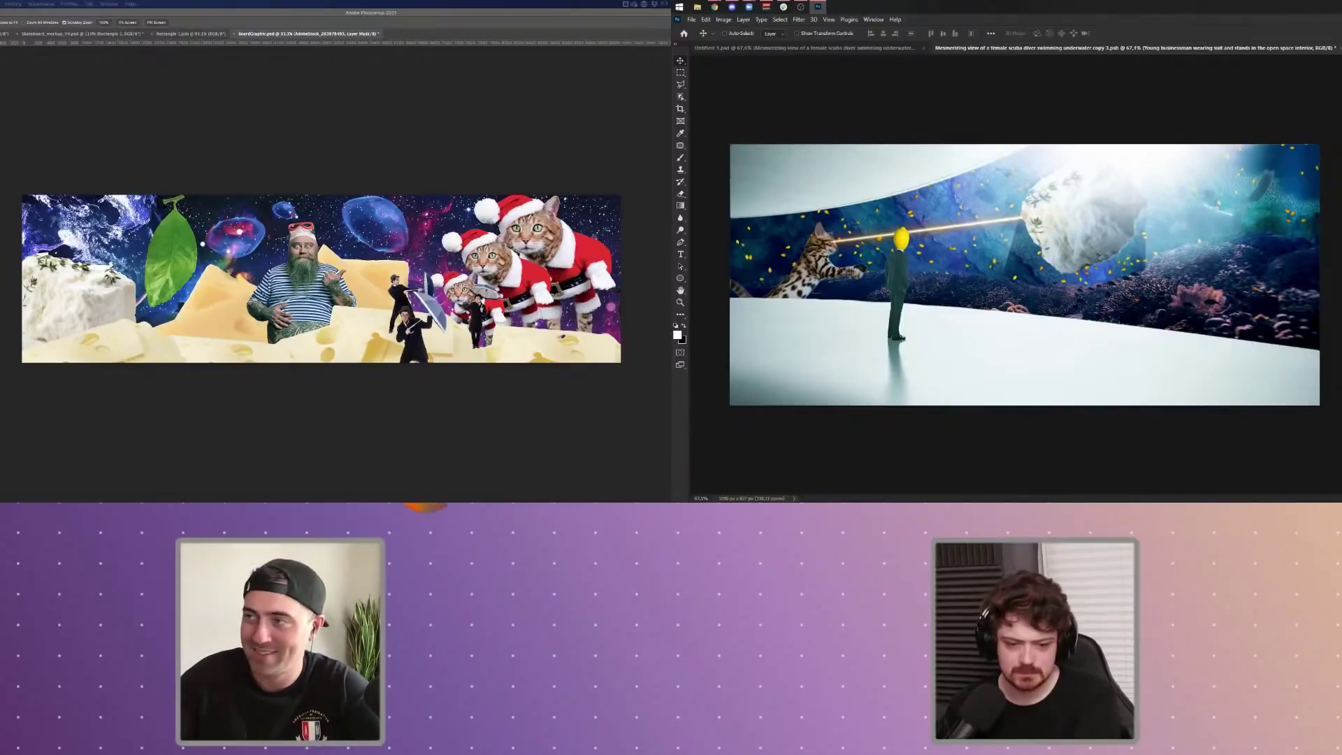
- License the free "Ice cream cone with smoke" photo and place it over the bearded man in the board graphic
key("ctrl+comma")
key("ctrl+comma")
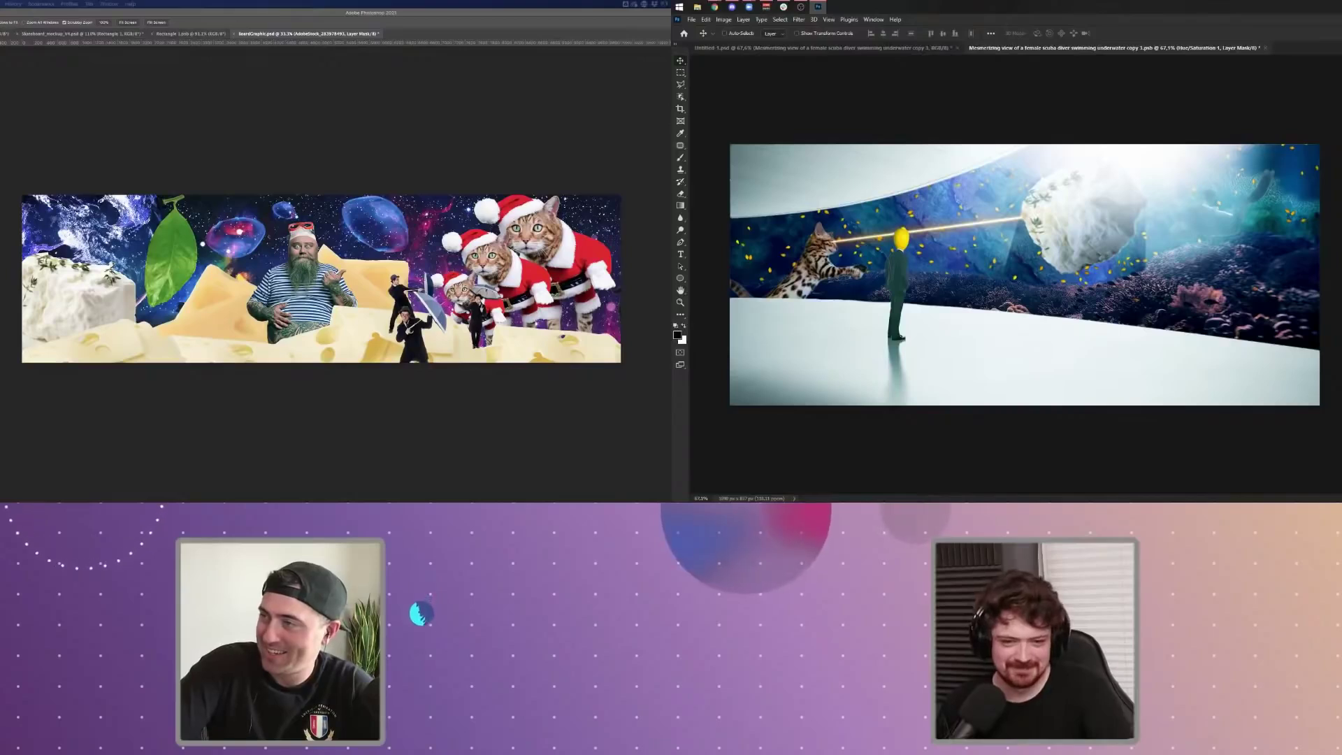
left_click_drag(264, 122, 264, 119)
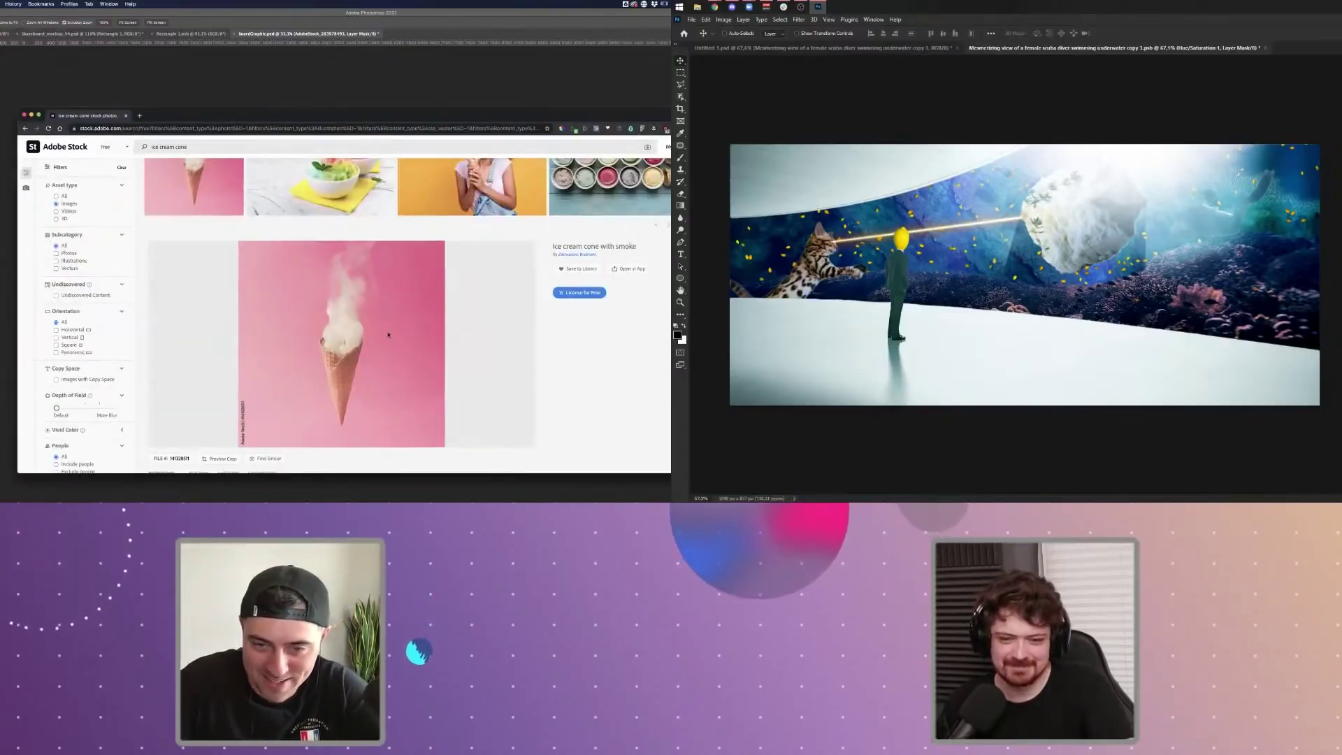
scroll(388, 335, "down", 1)
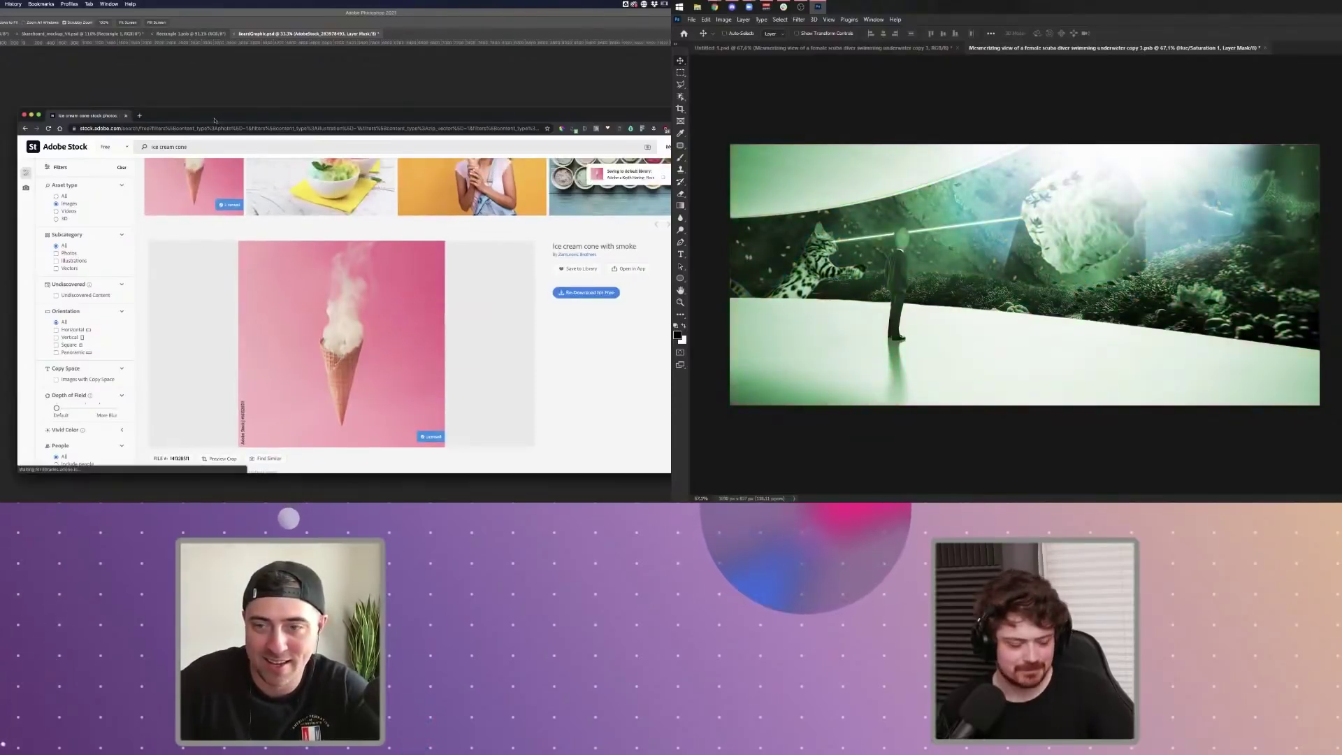
left_click_drag(214, 121, 669, 140)
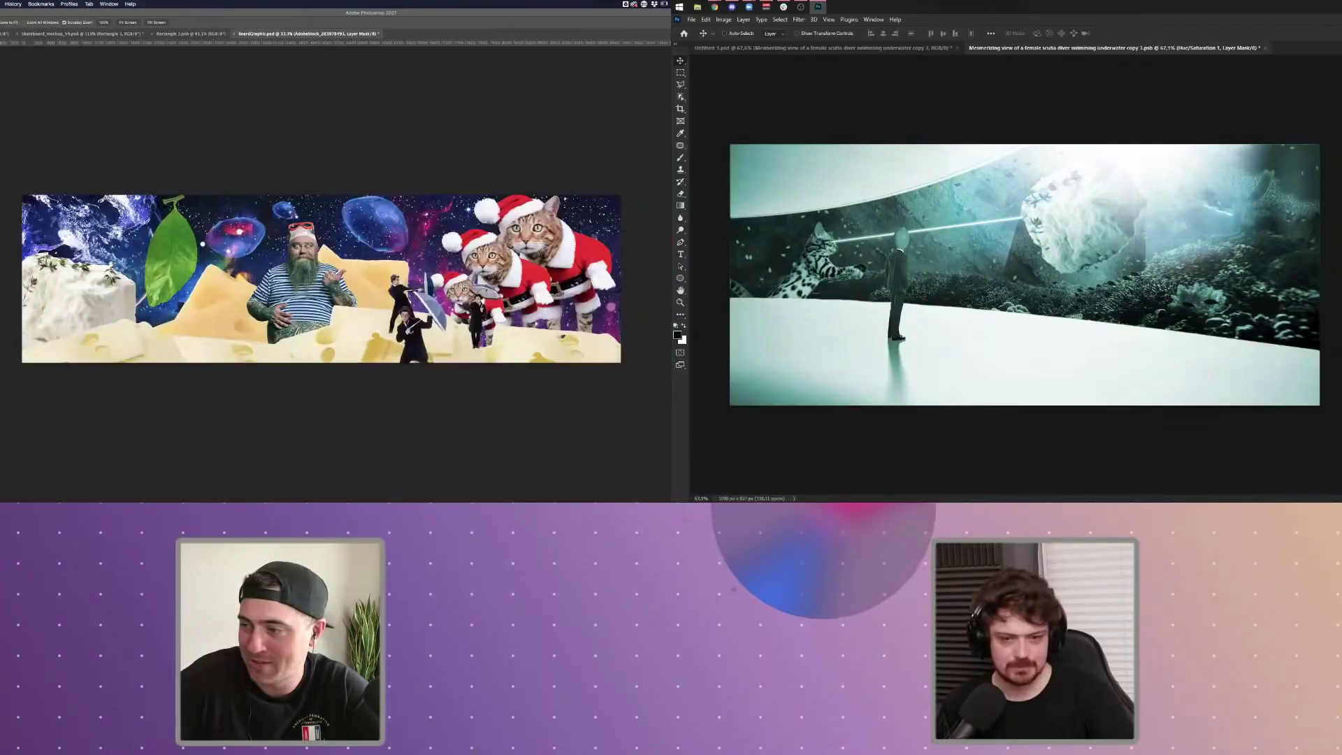
left_click_drag(405, 295, 311, 300)
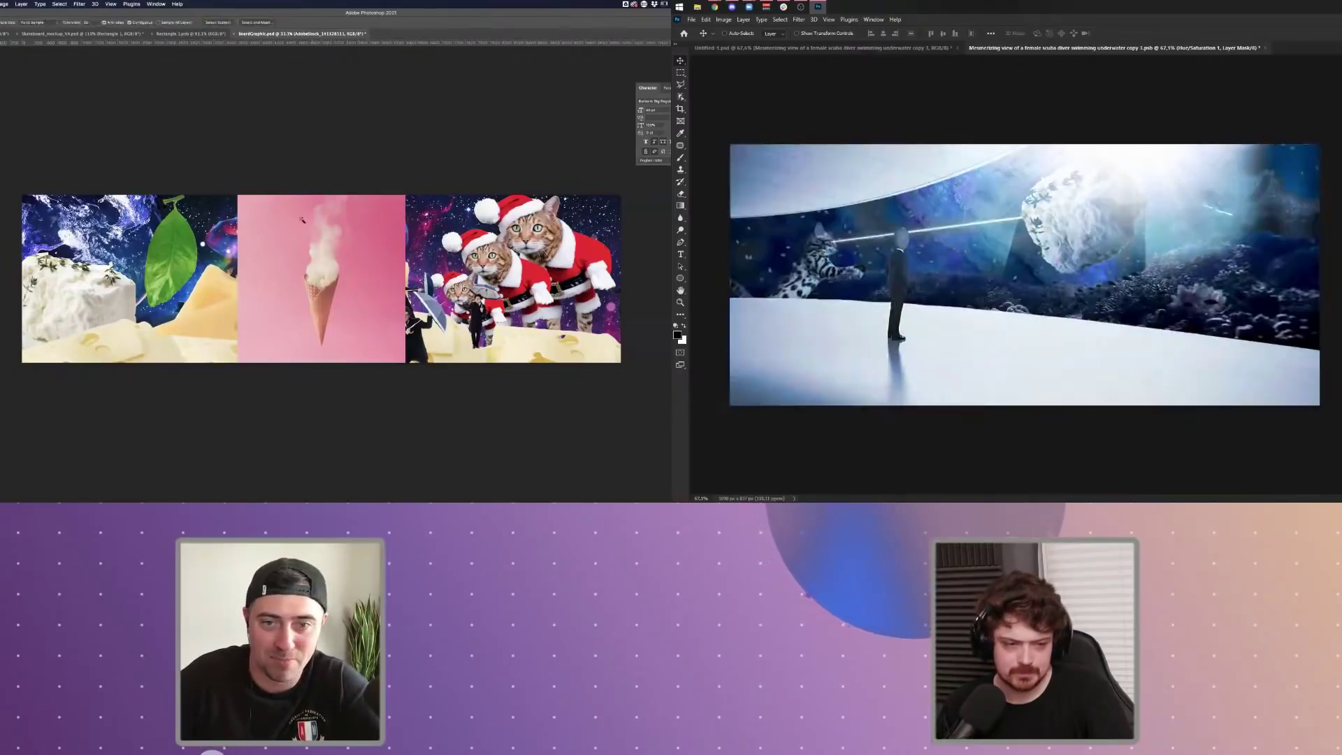
- Select the ice cream cone with the Object Selection tool and mask out its pink background
key("w")
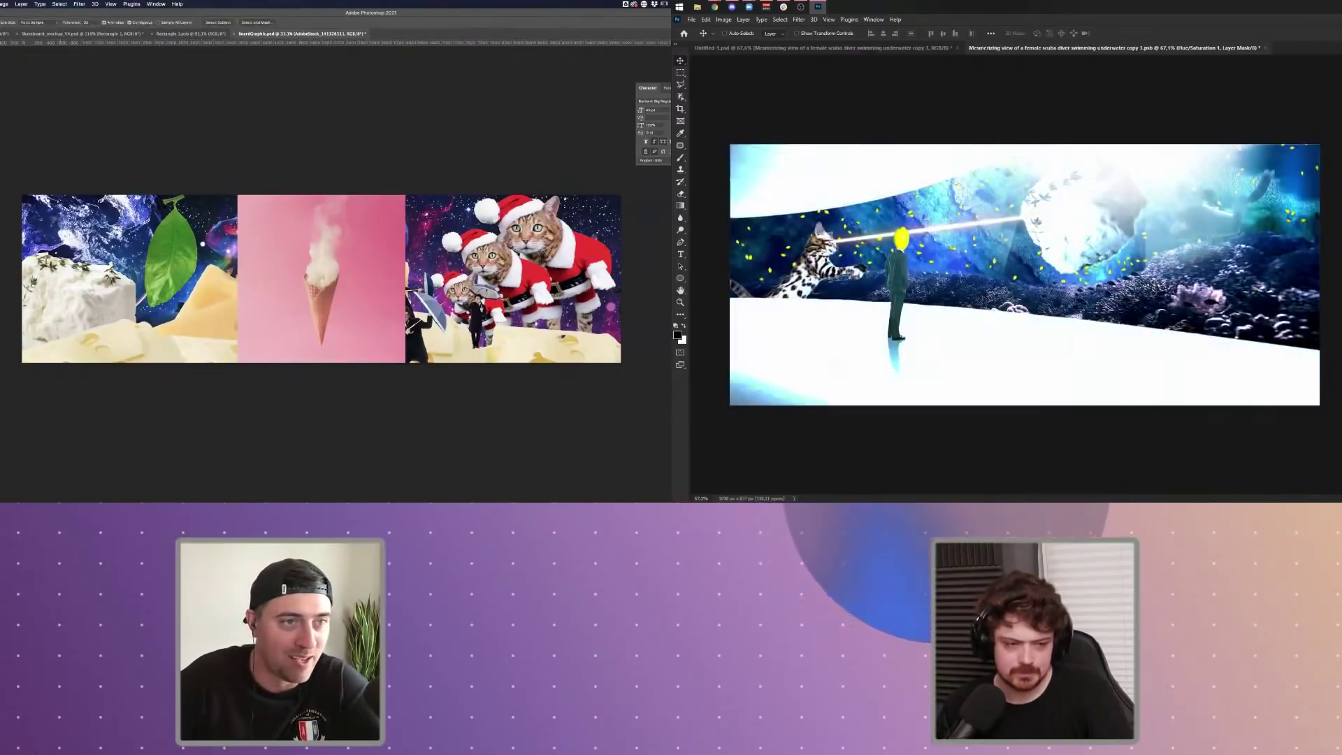
key("shift+w")
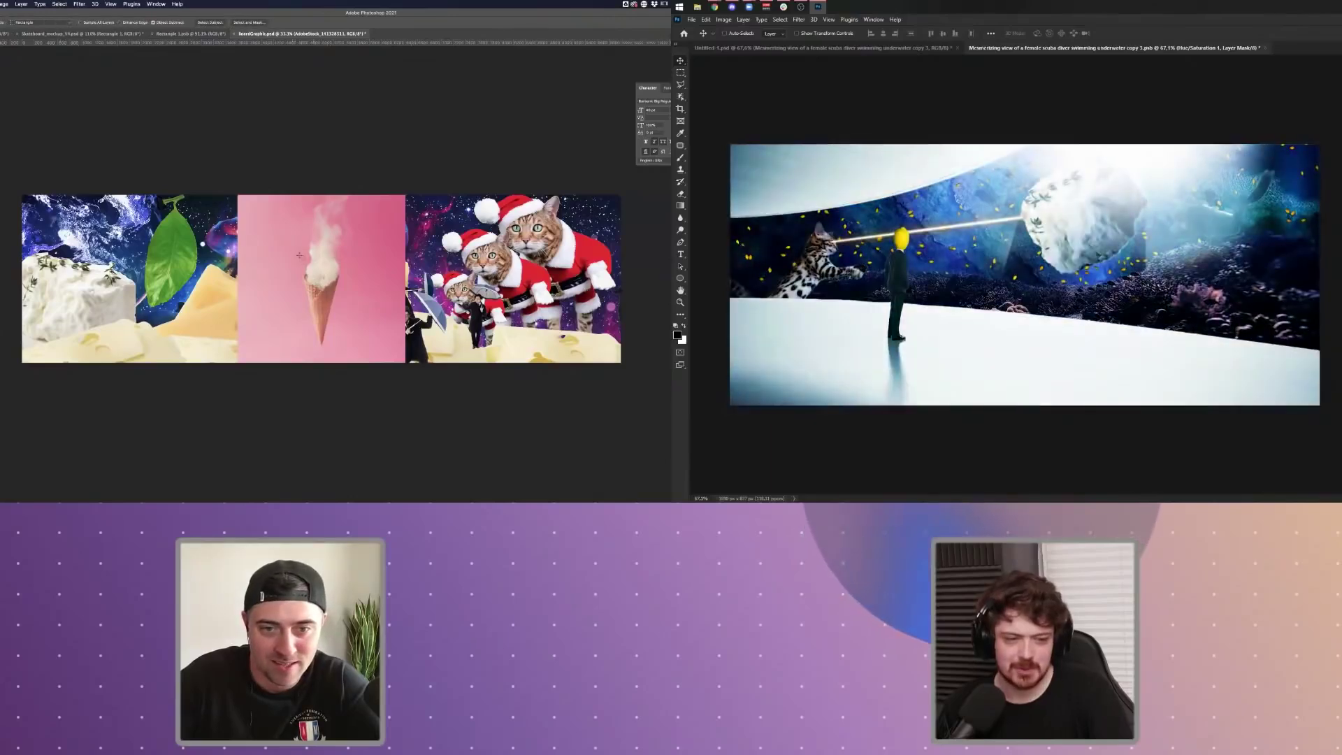
left_click_drag(299, 255, 347, 351)
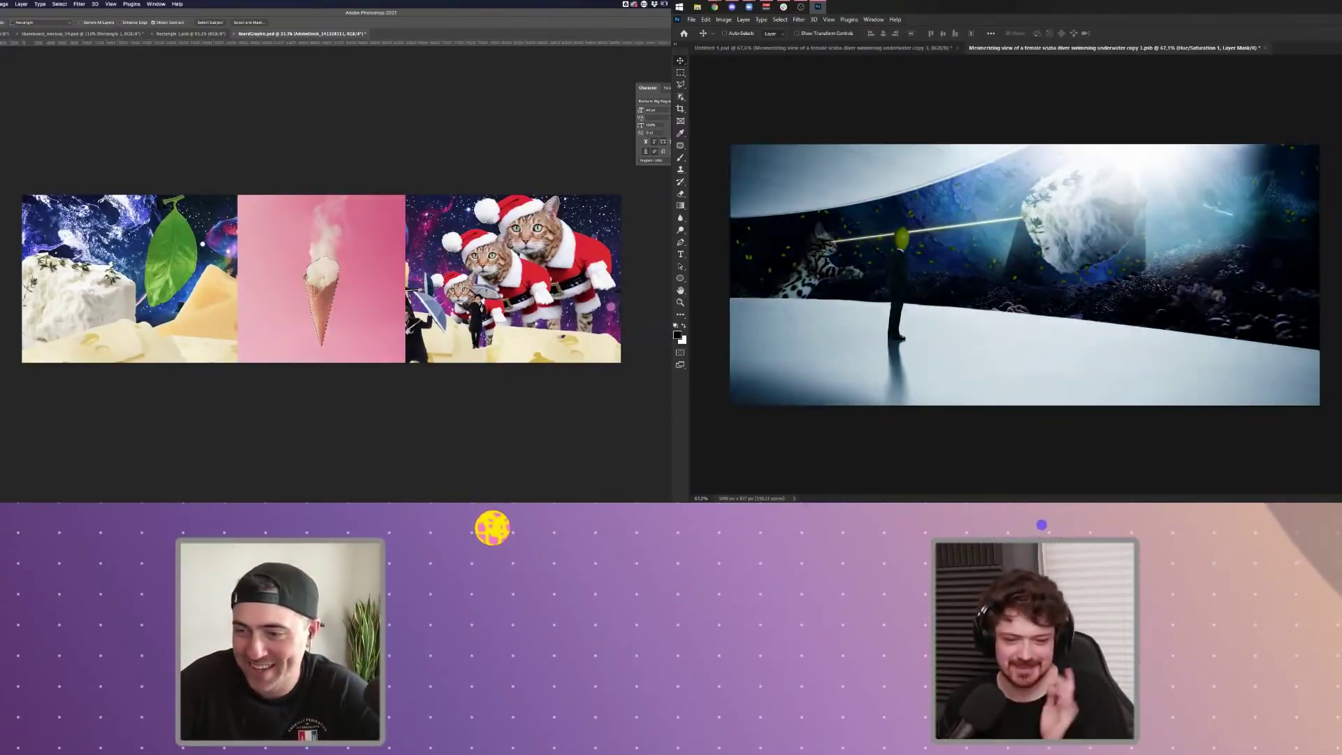
key("v")
key("Delete")
key("super+z")
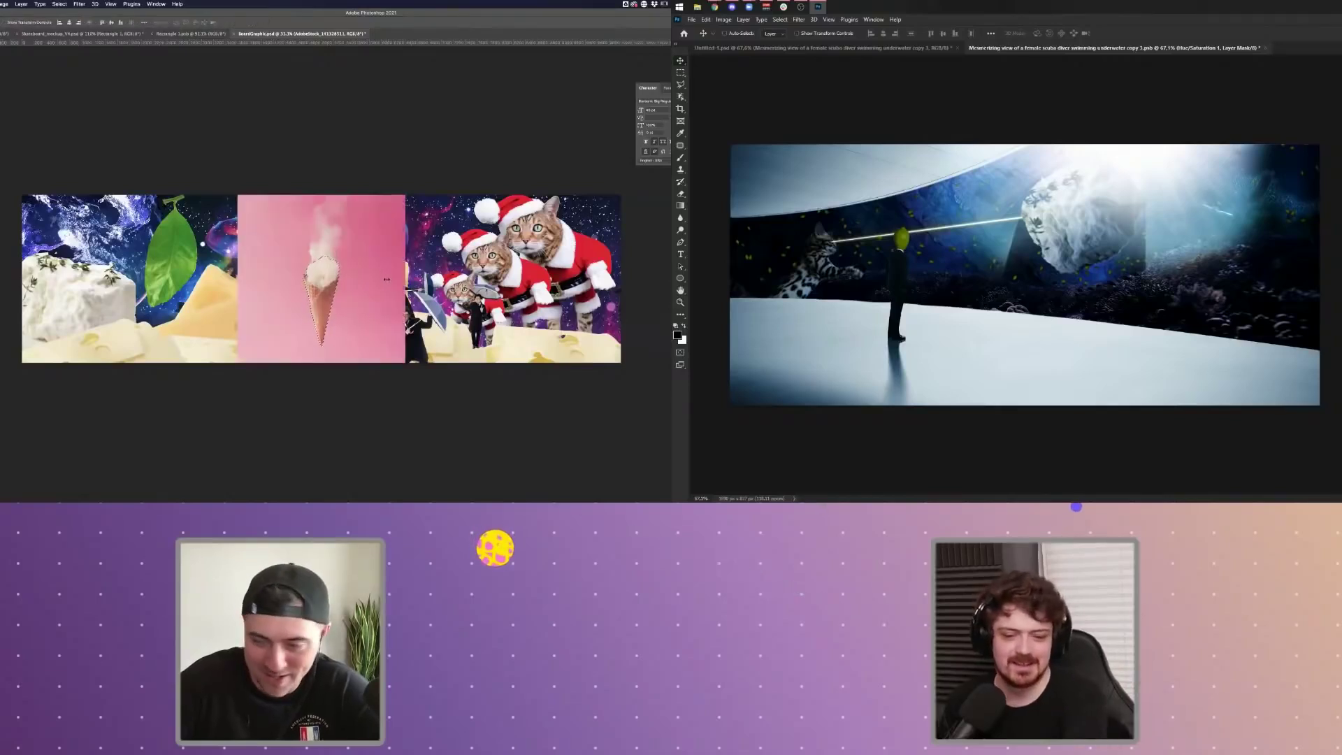
key("super+comma")
key("super+comma")
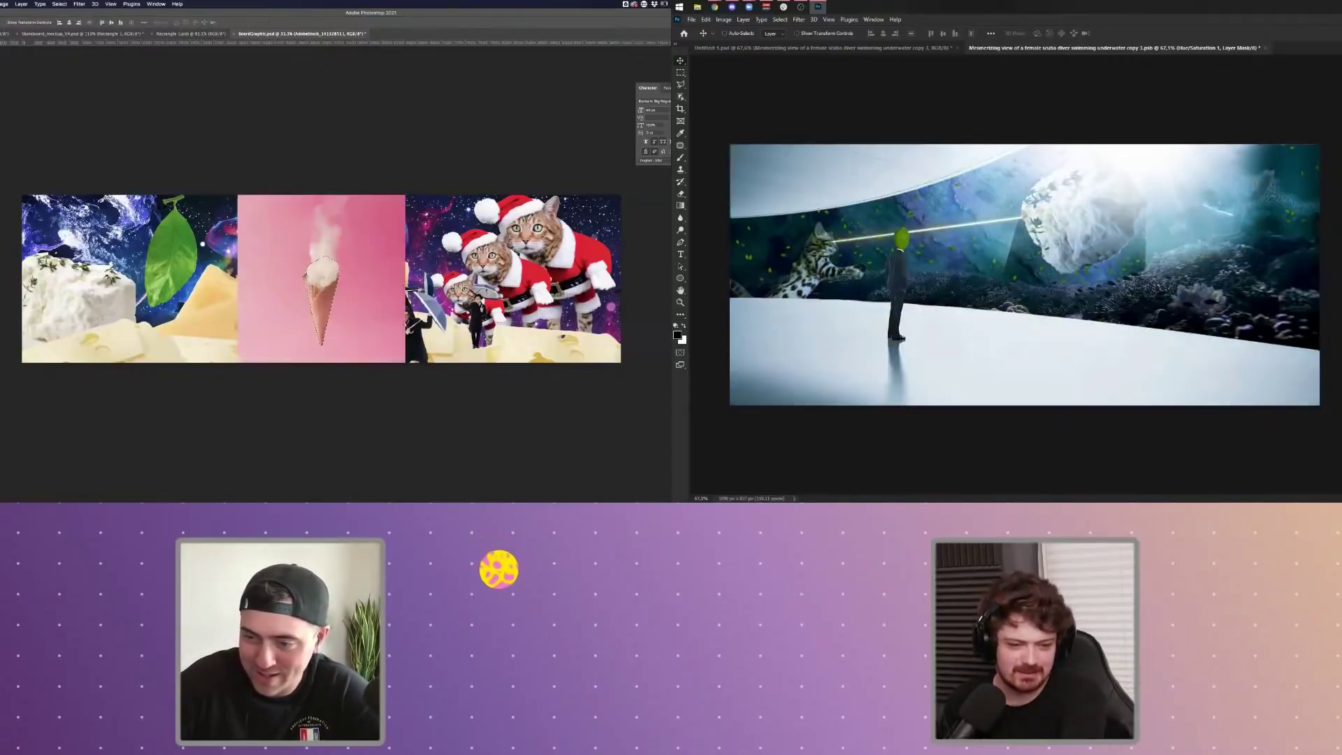
key("super+alt+m")
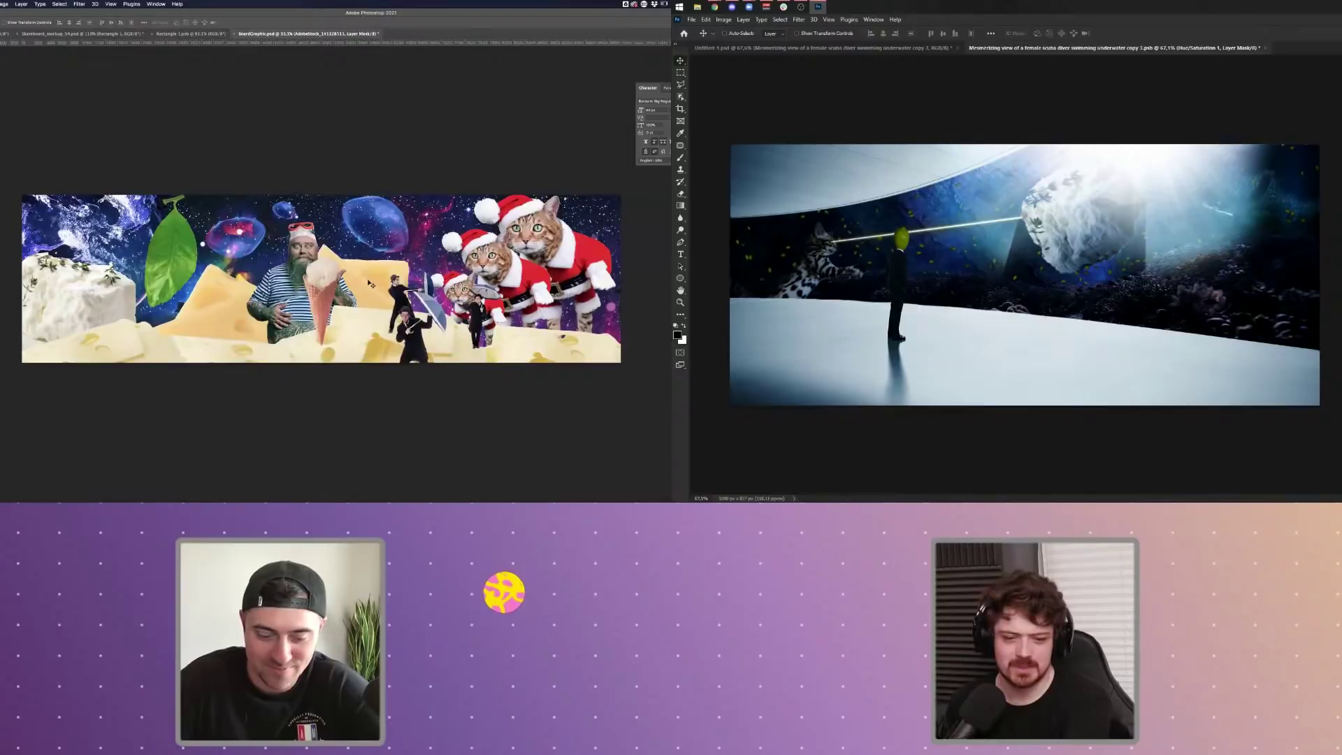
- Flip the cone upside down onto the bearded man's head and enlarge the soft brush in the space-window document
key("super+t")
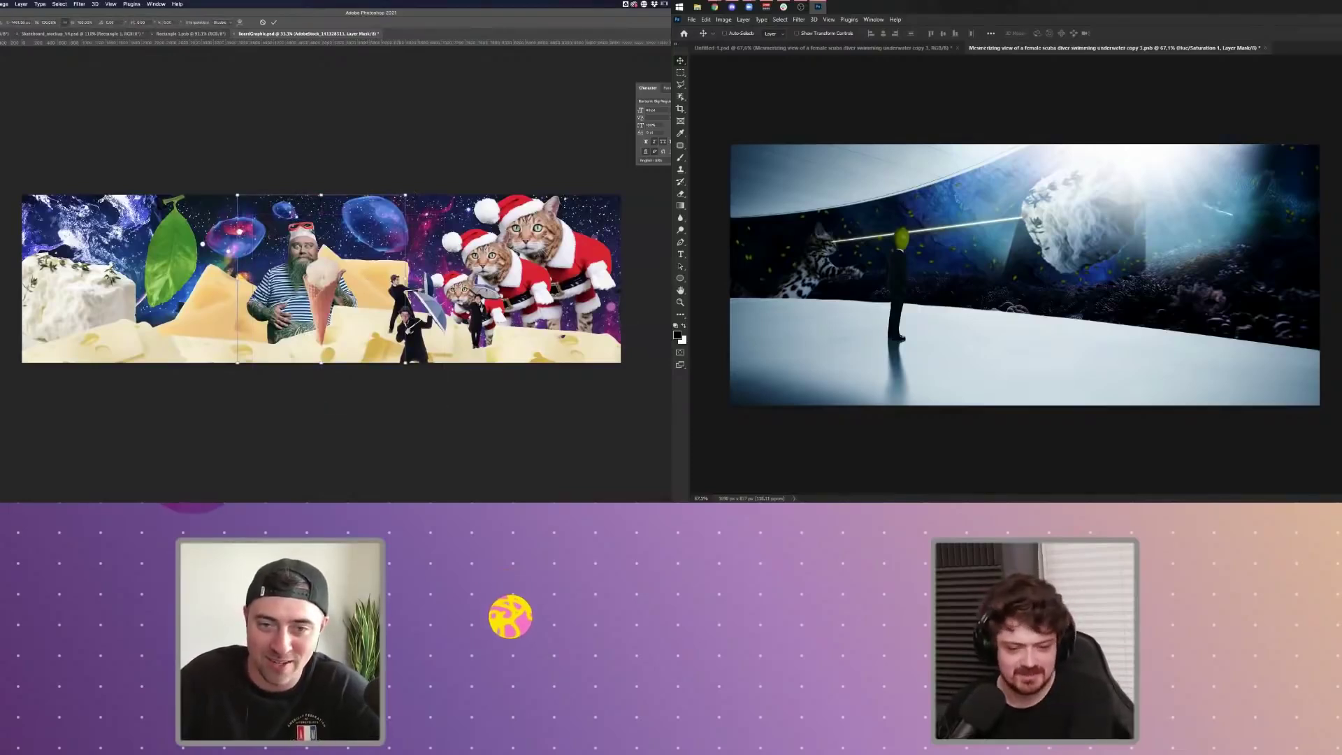
left_click_drag(414, 186, 228, 365)
mouse_move(329, 281)
left_mouse_down()
mouse_move(308, 223)
mouse_move(308, 259)
left_mouse_up()
key("b")
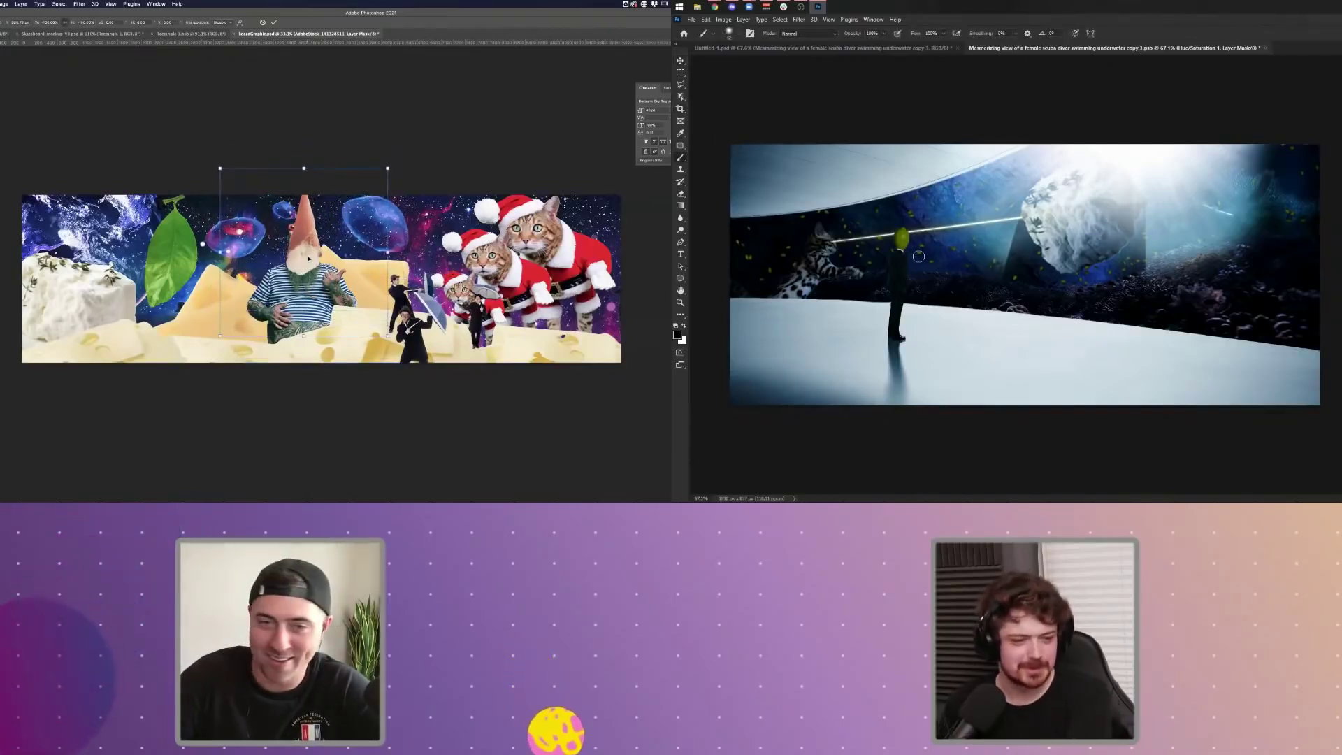
mouse_move(966, 271)
left_mouse_down()
mouse_move(1025, 276)
mouse_move(1047, 210)
left_mouse_up()
left_click_drag(308, 259, 309, 243)
left_click_drag(1047, 210, 1052, 123)
left_click_drag(308, 242, 309, 248)
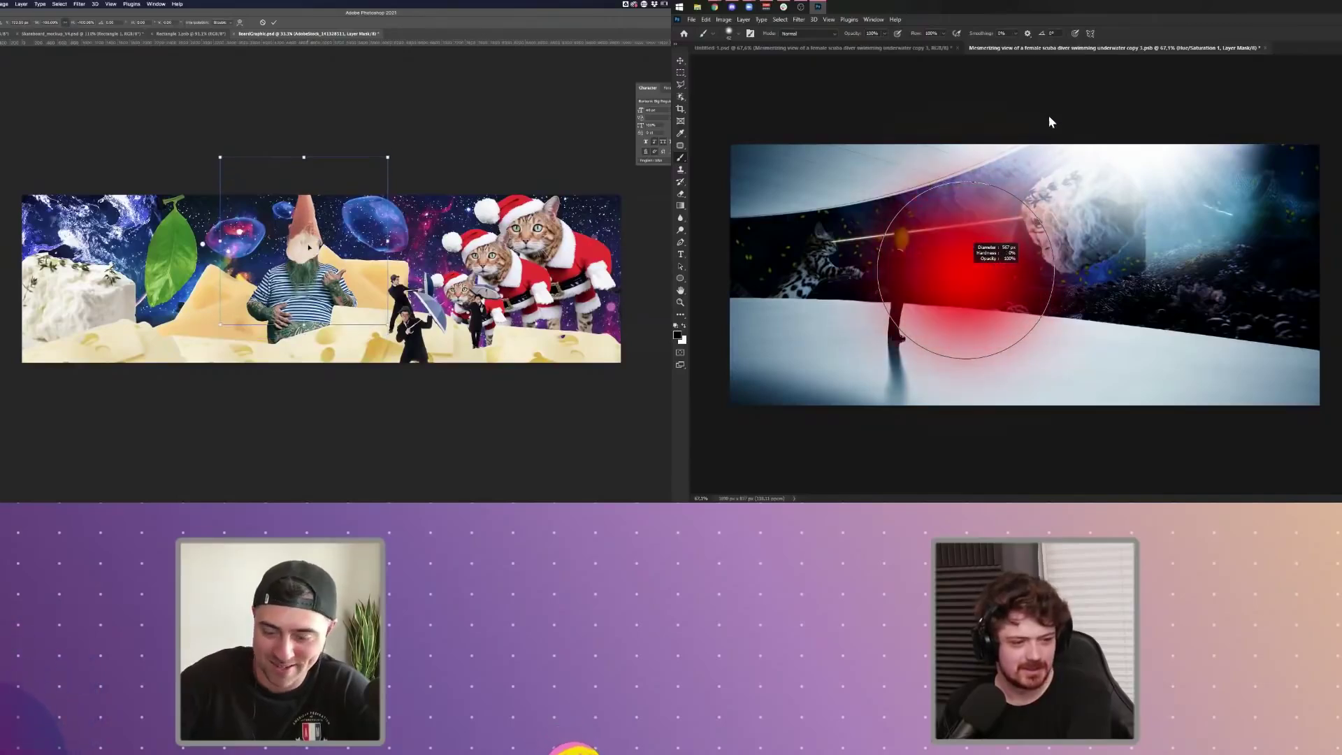
left_click_drag(1052, 122, 1052, 123)
mouse_move(1003, 251)
left_mouse_down()
mouse_move(1096, 250)
mouse_move(1084, 250)
left_mouse_up()
key("Return")
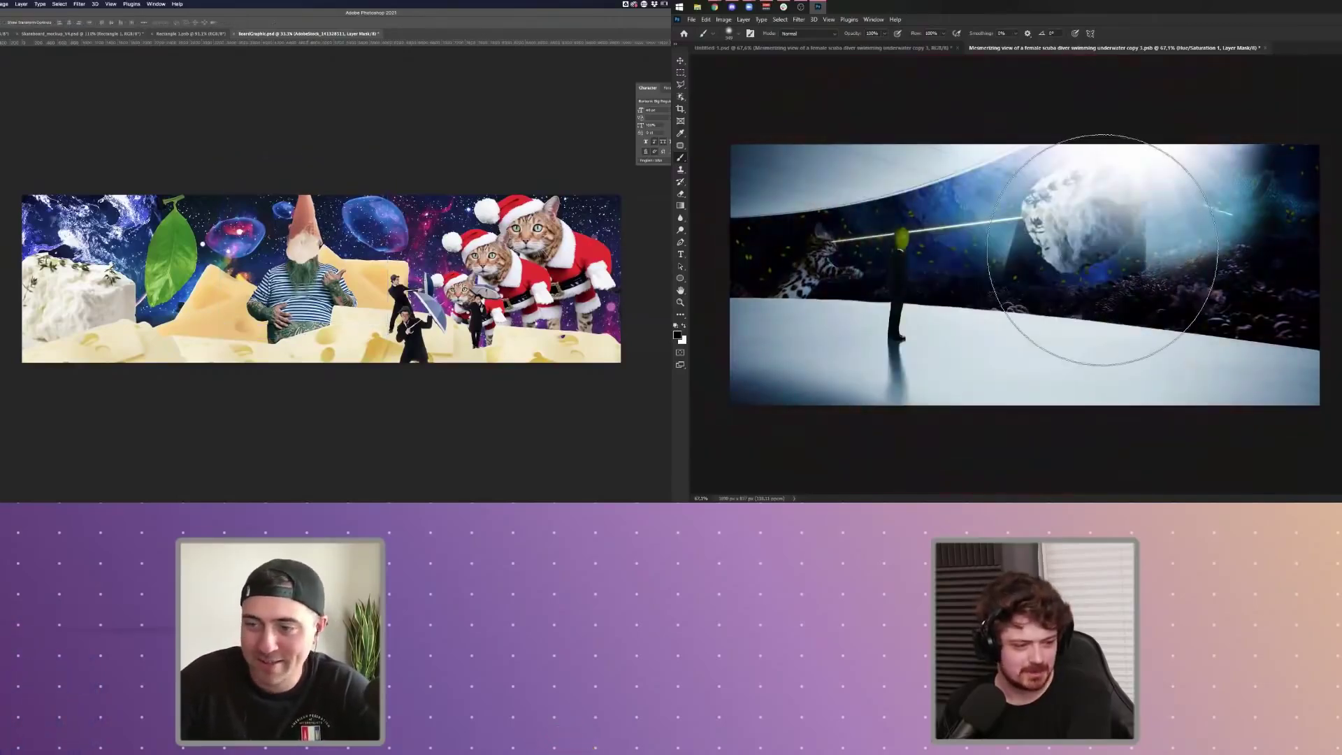
- Paint across the middle of the space-window scene on the Hue/Saturation layer's mask, inverting the mask to keep the darkening at the edges
key("x")
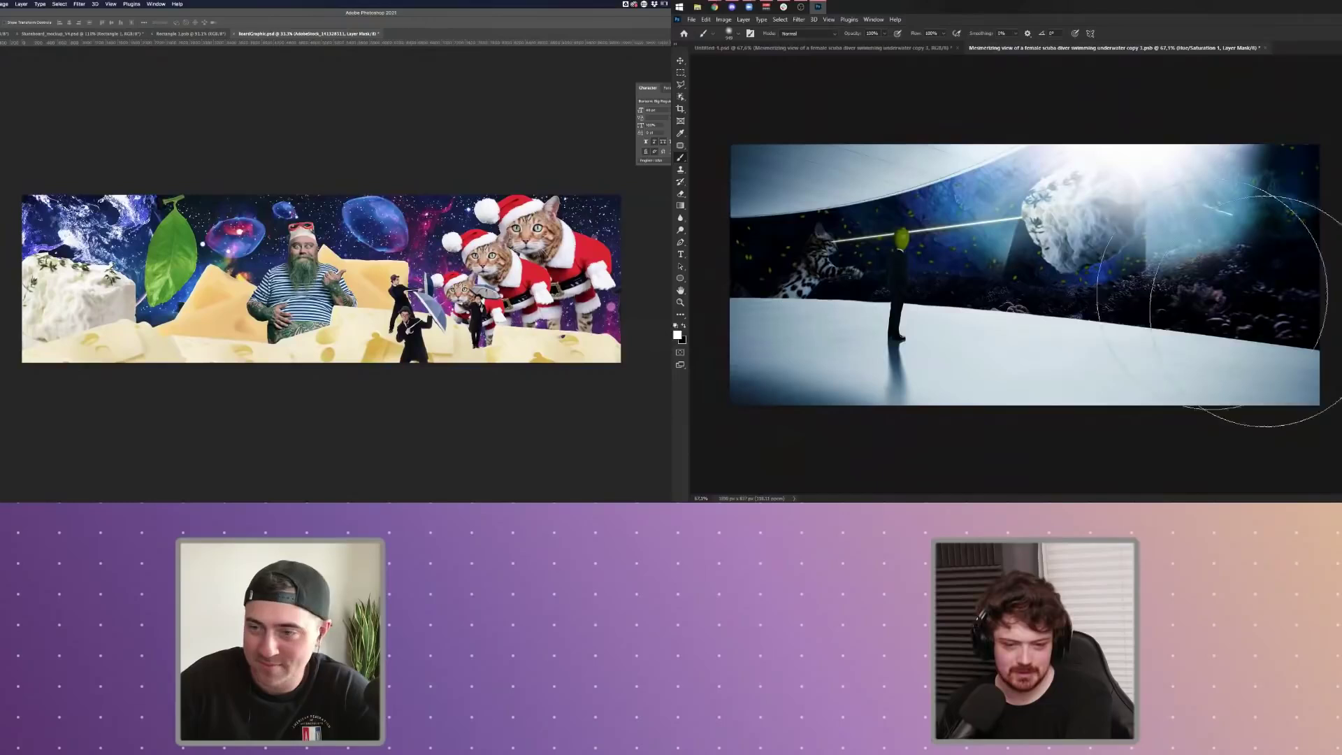
key("super+i")
key("super+i")
key("super+i")
key("x")
mouse_move(942, 246)
left_mouse_down()
mouse_move(984, 258)
mouse_move(1071, 251)
mouse_move(880, 265)
mouse_move(1182, 248)
left_mouse_up()
key("super+i")
key("super+i")
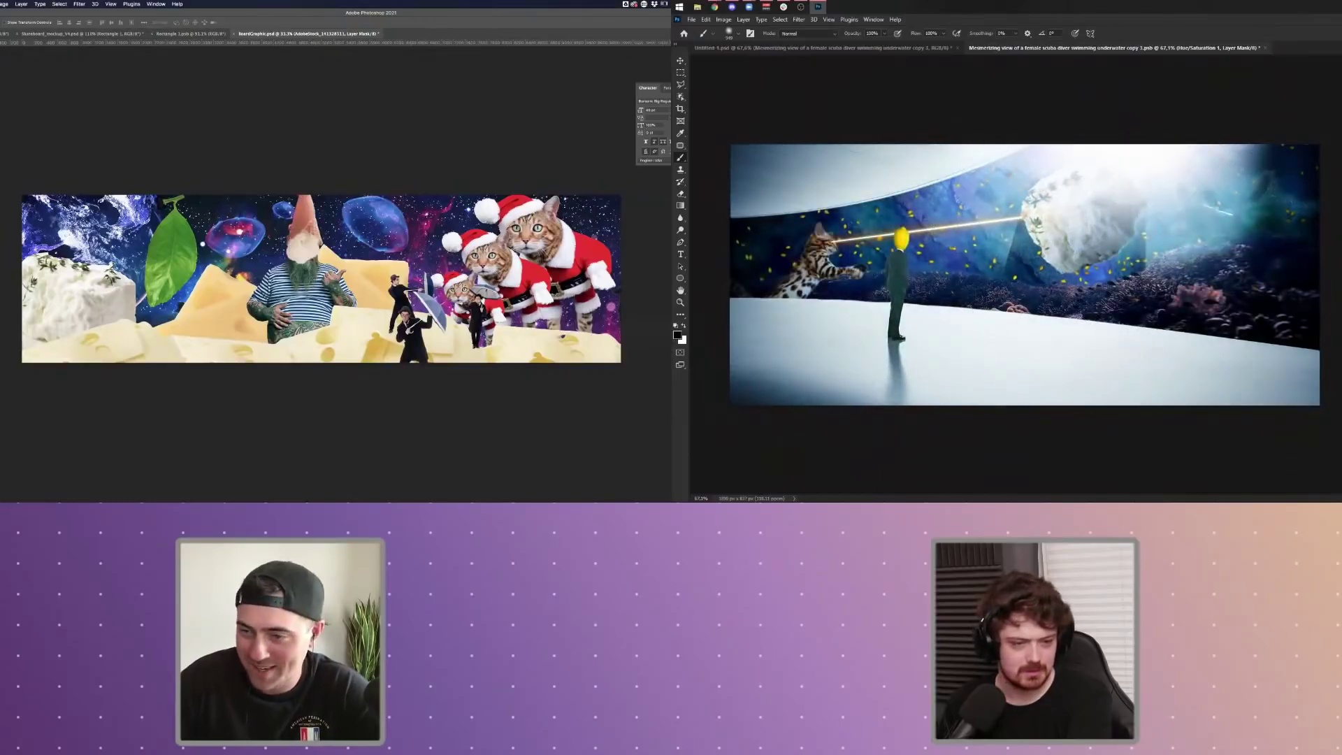
- Scale the cone hat down slightly to fit the bearded man's head
key("super+t")
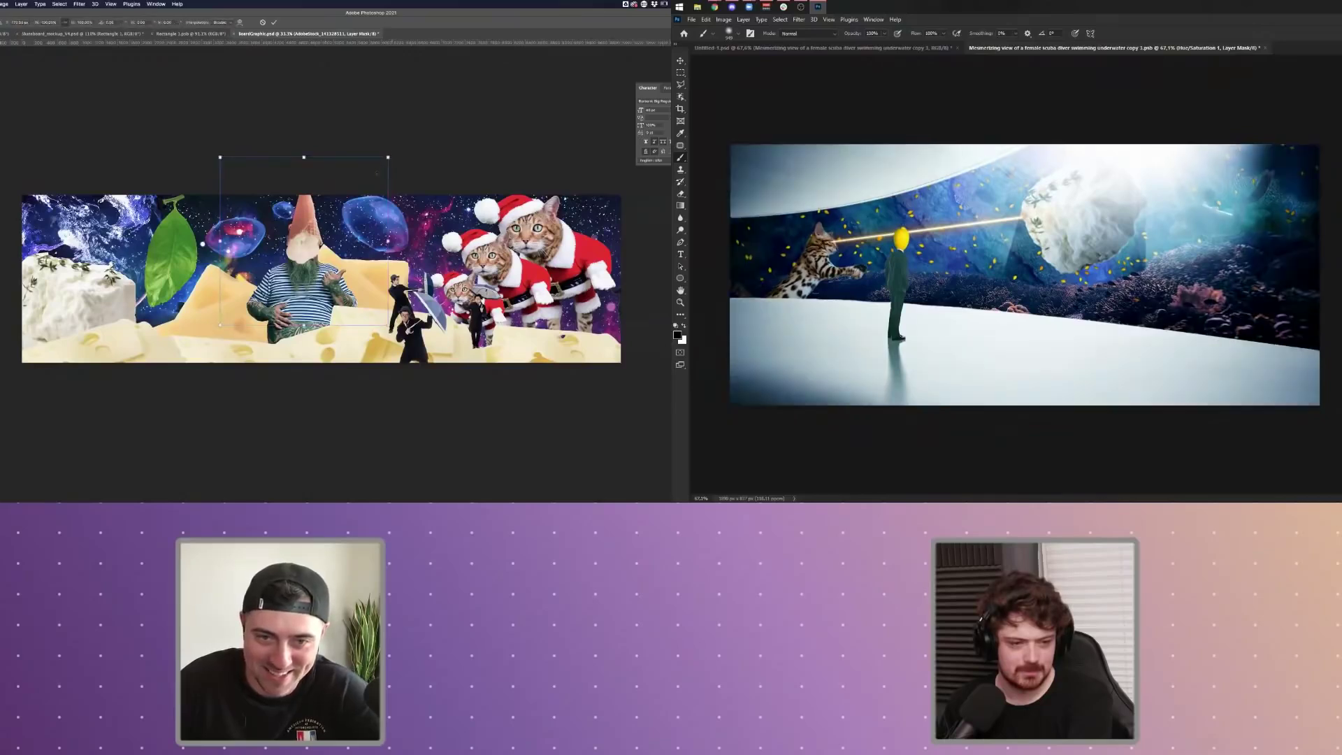
left_click_drag(389, 160, 382, 168)
key("v")
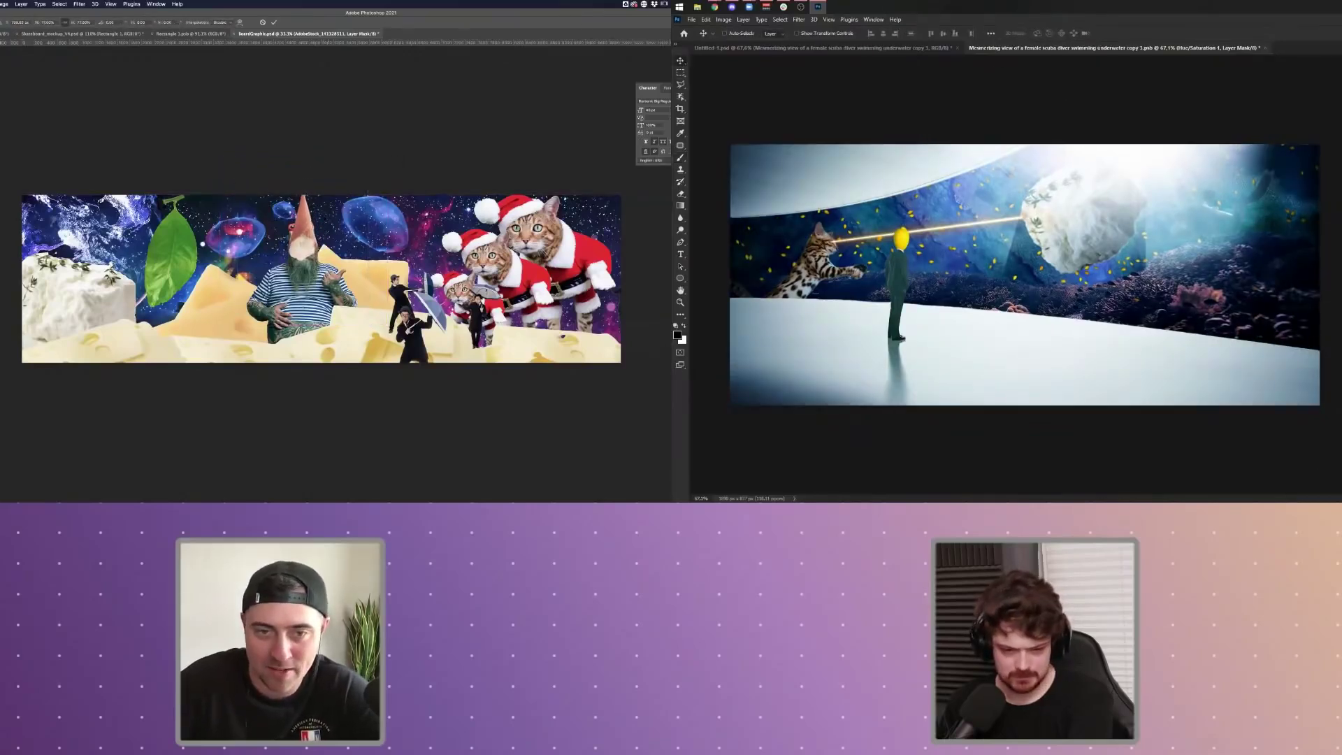
scroll(321, 279, "up", 5)
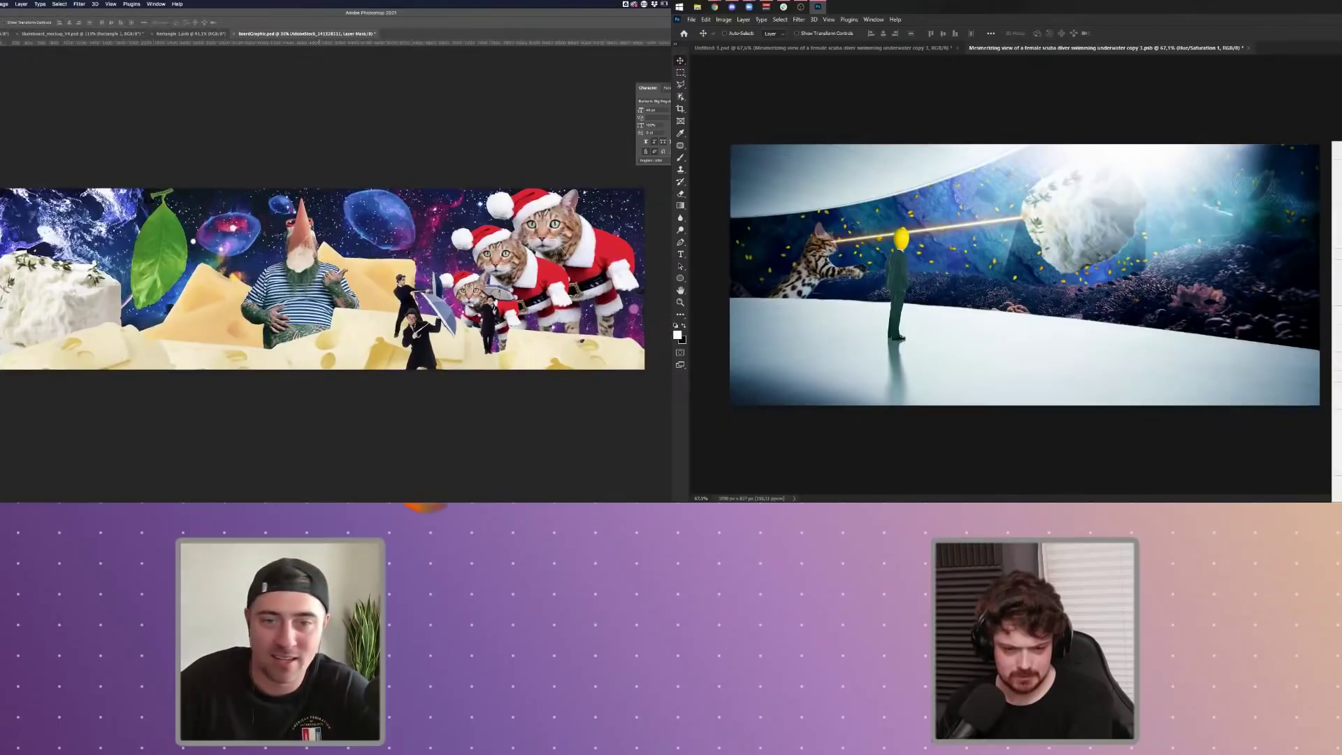
scroll(329, 335, "up", 1)
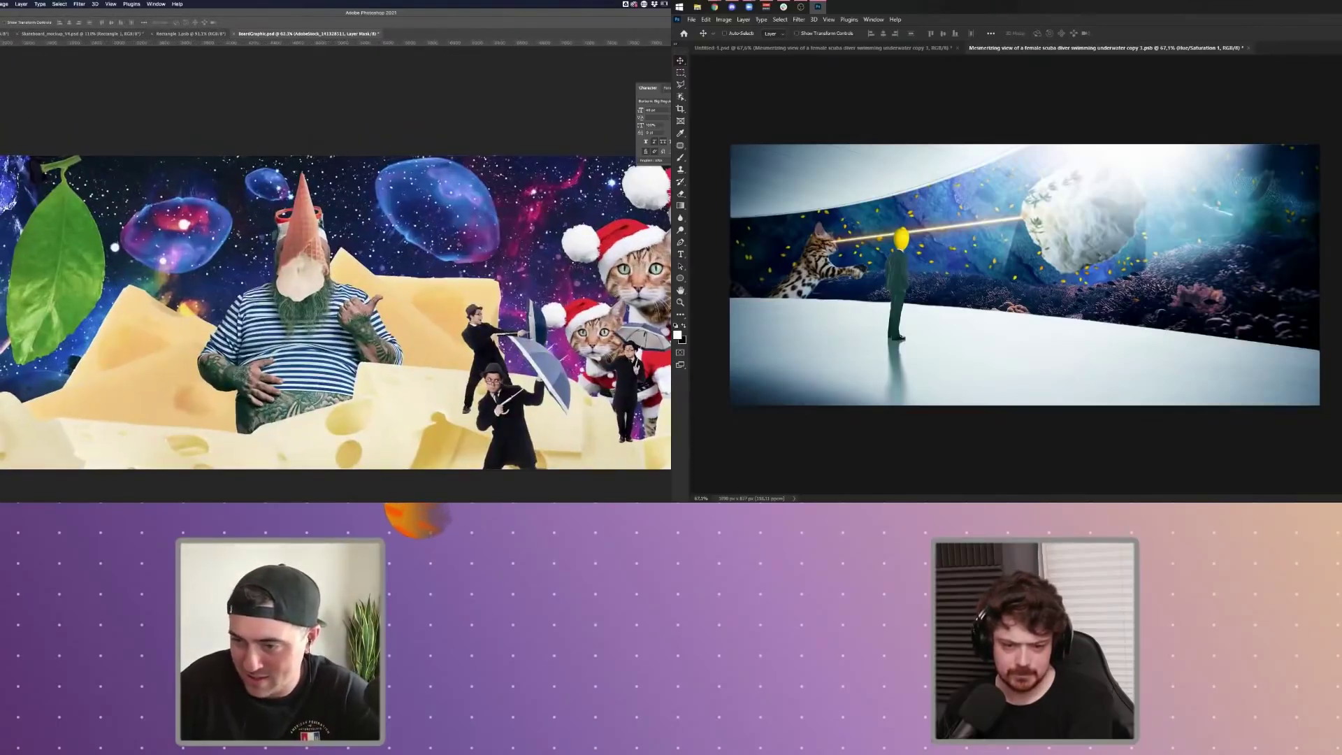
- Compare both composites by toggling layer visibility, and return to the Move tool in the space-window document
key("super+comma")
key("super+comma")
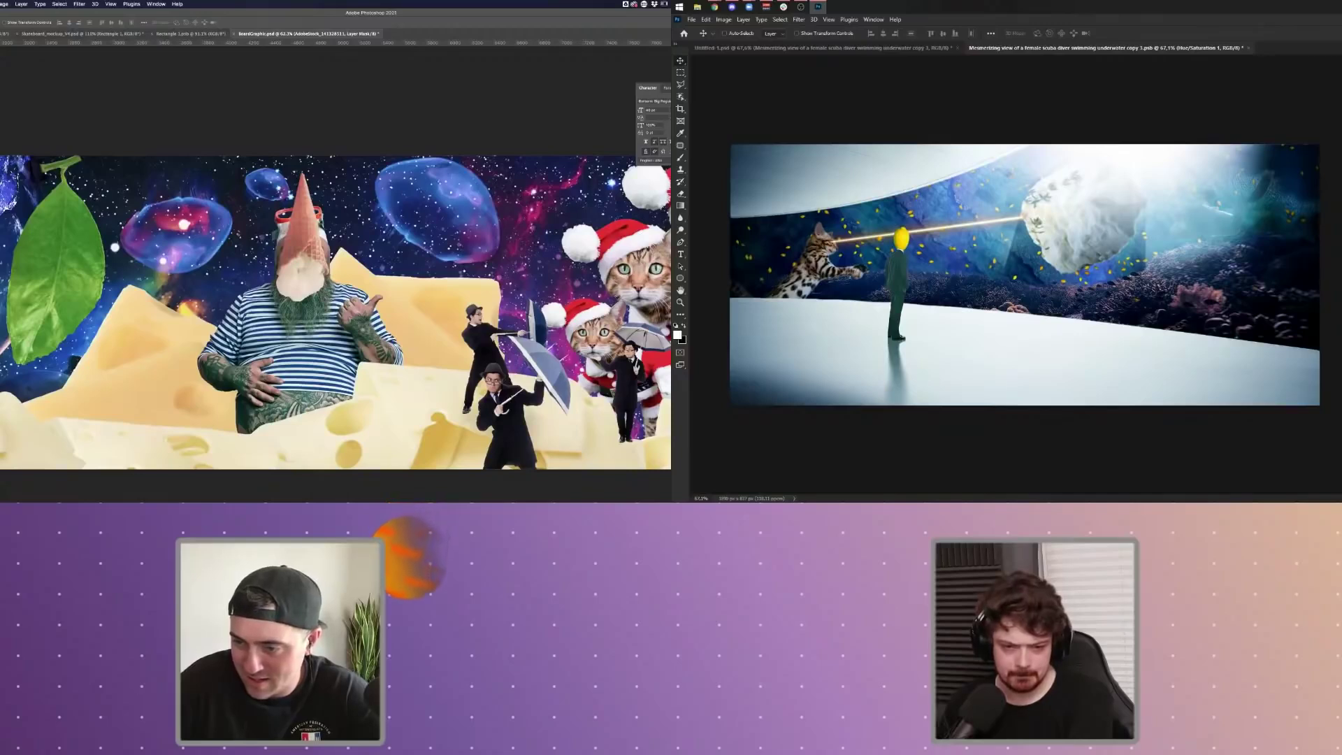
key("ctrl+comma")
key("ctrl+comma")
key("ctrl+comma")
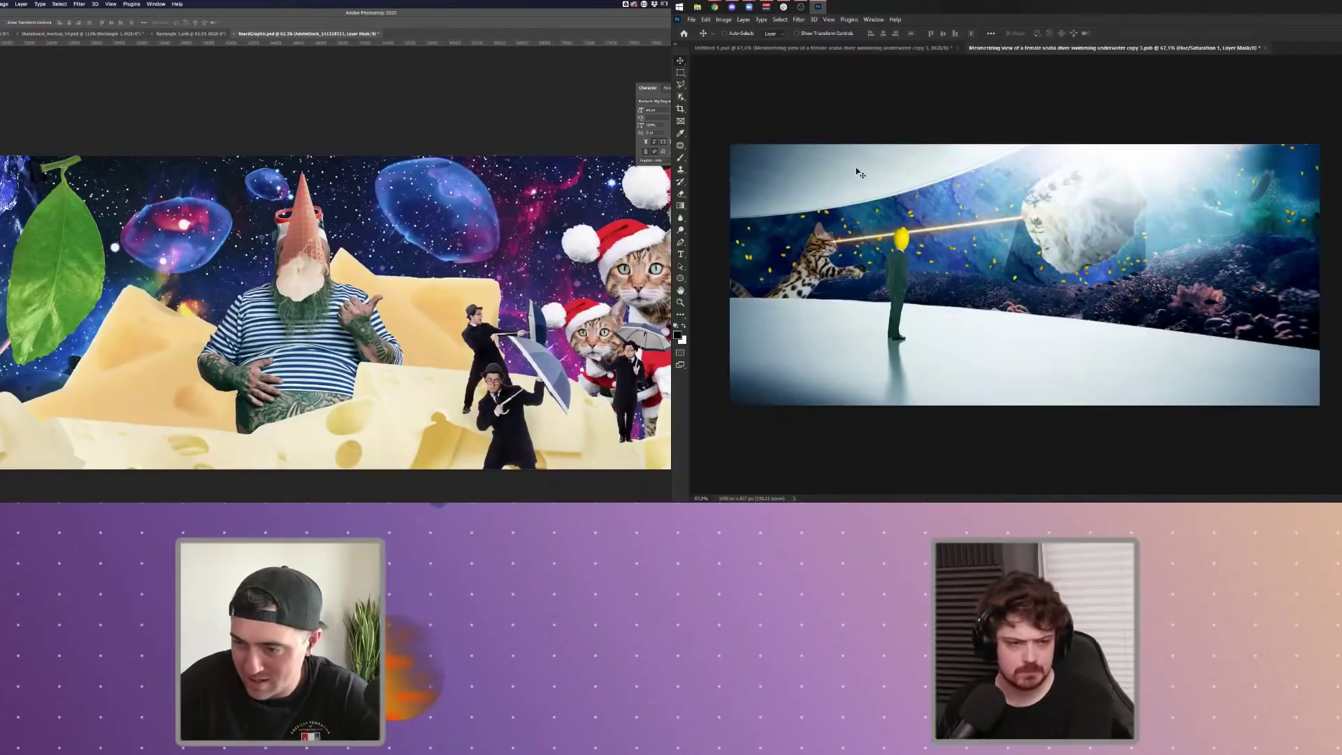
key("b")
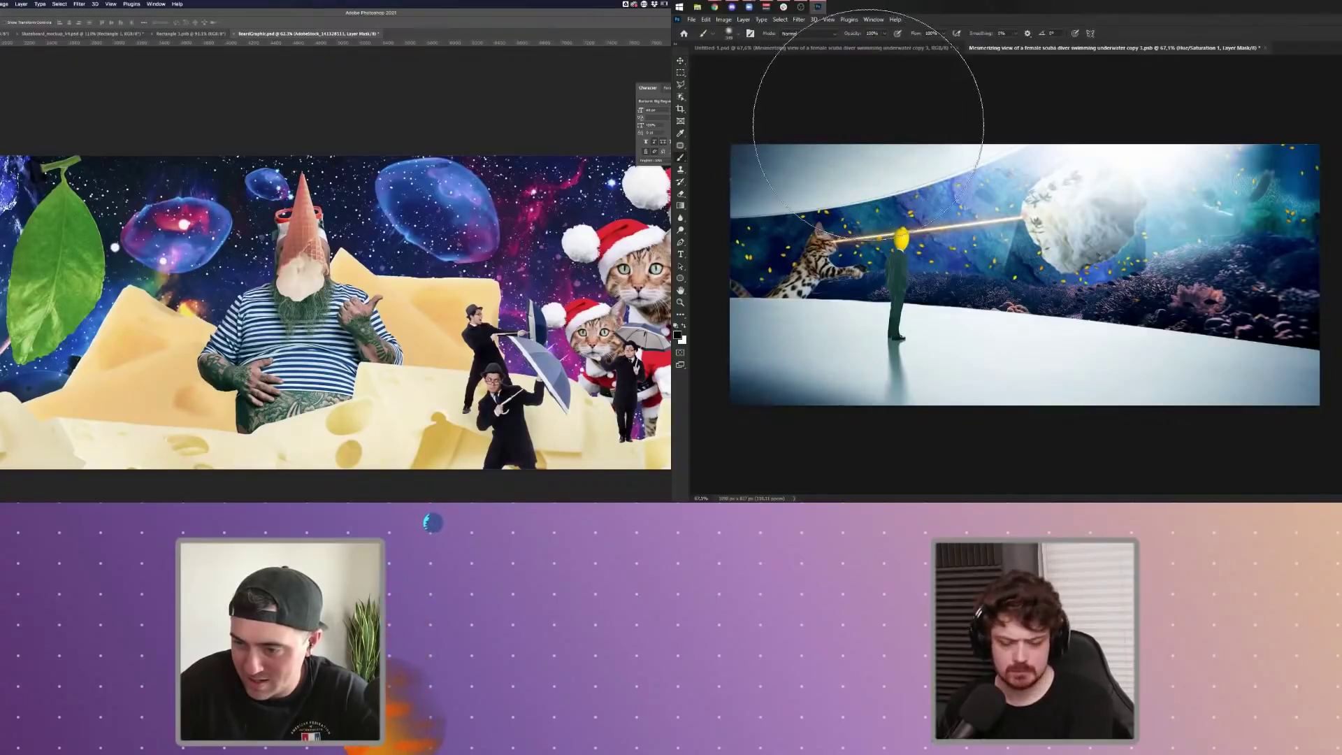
key("x")
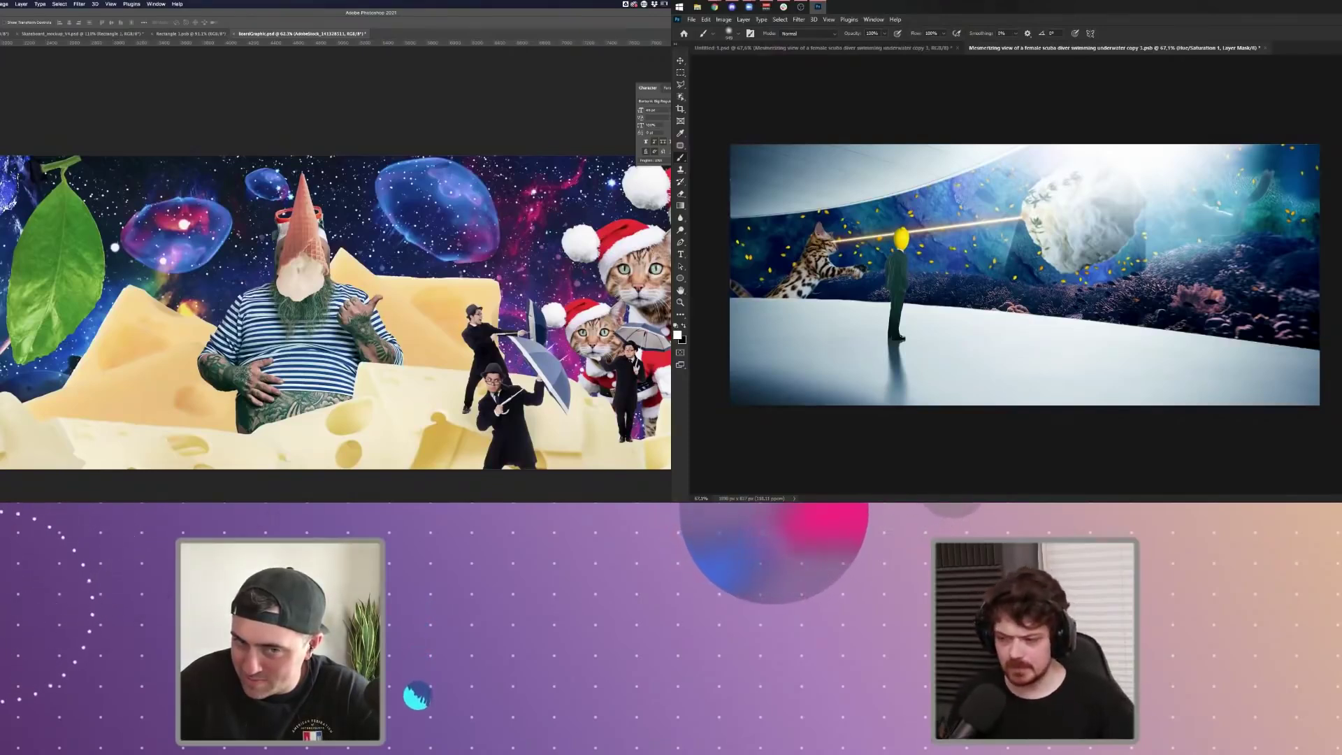
left_click(679, 62)
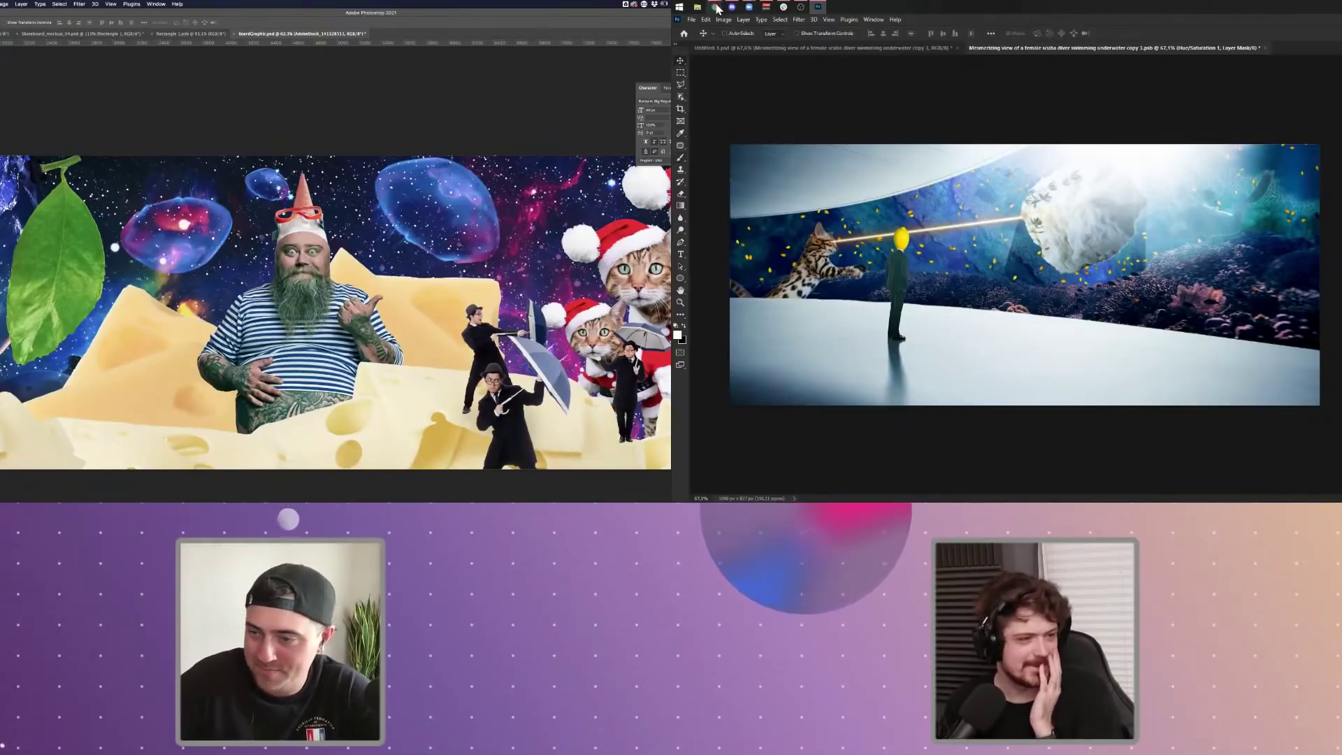
- Switch to the browser and search the free Adobe Stock collection for "ice cream cone"
mouse_move(714, 7)
left_click(848, 73)
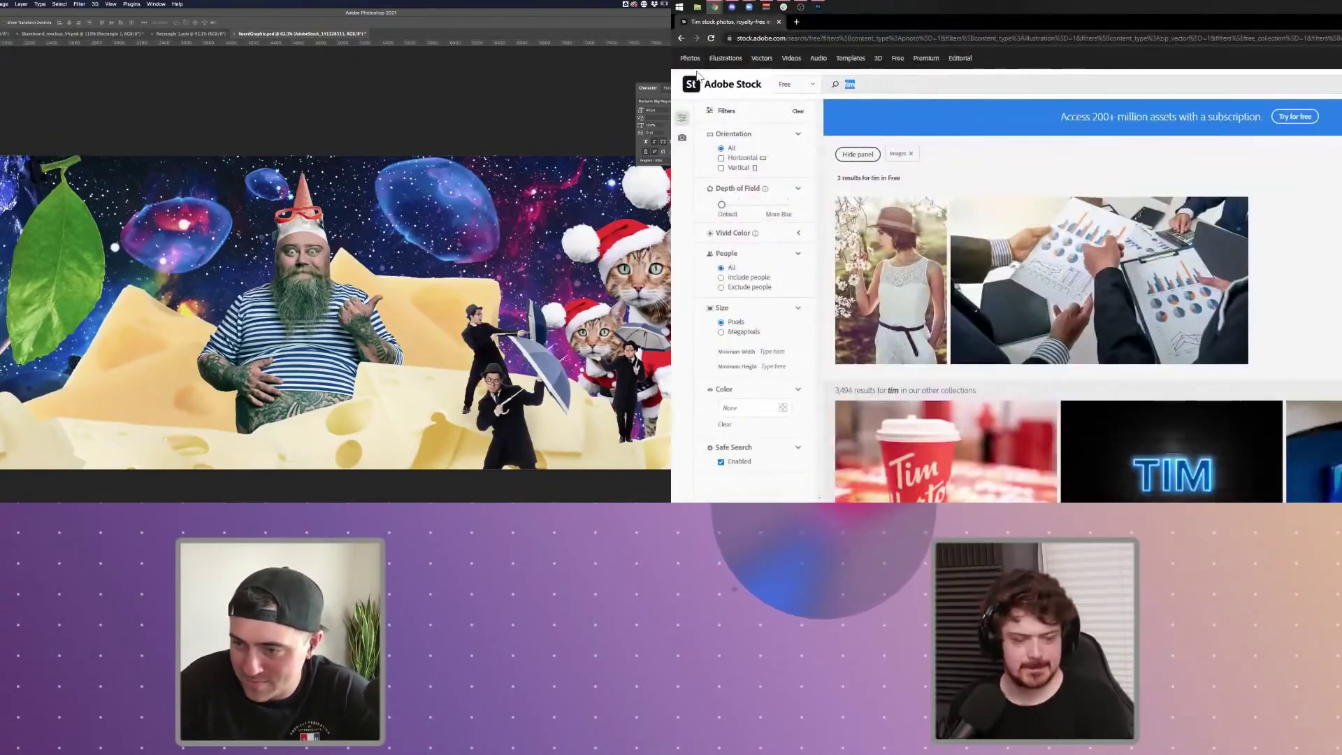
type("ice cream cone")
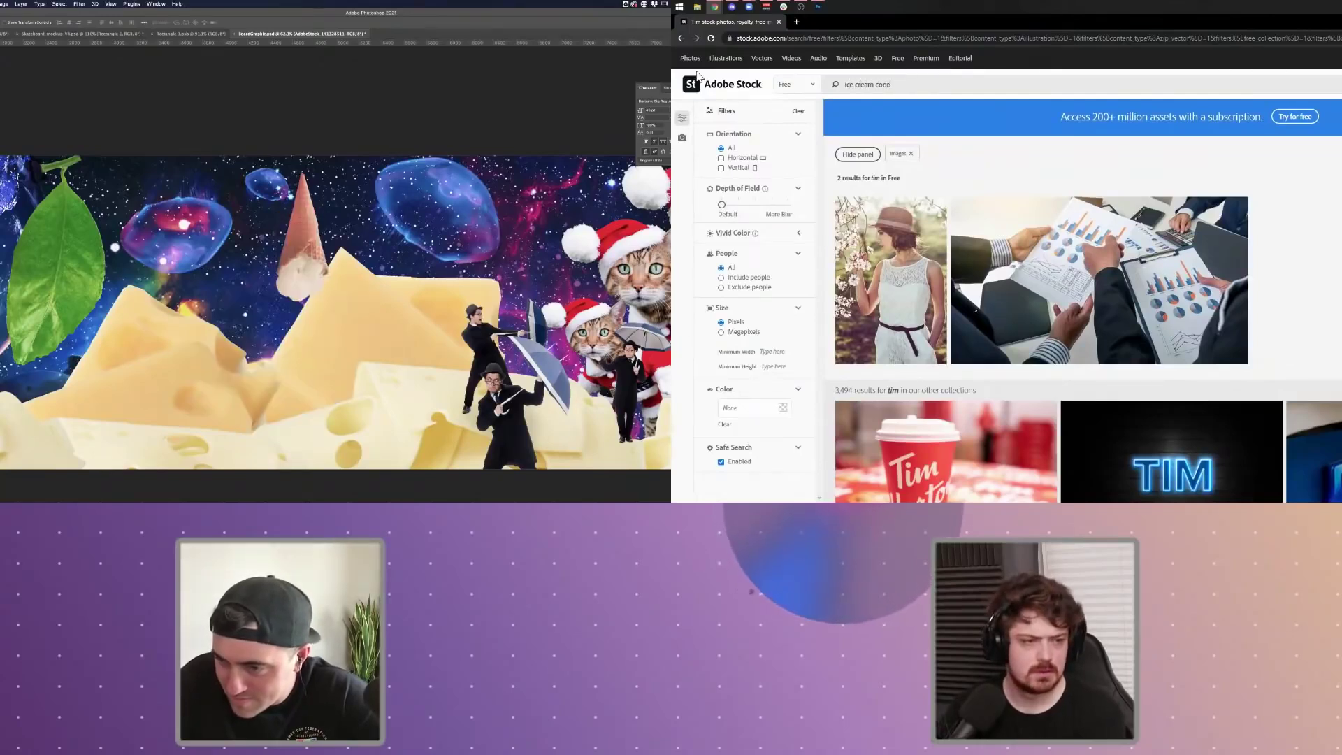
key("Return")
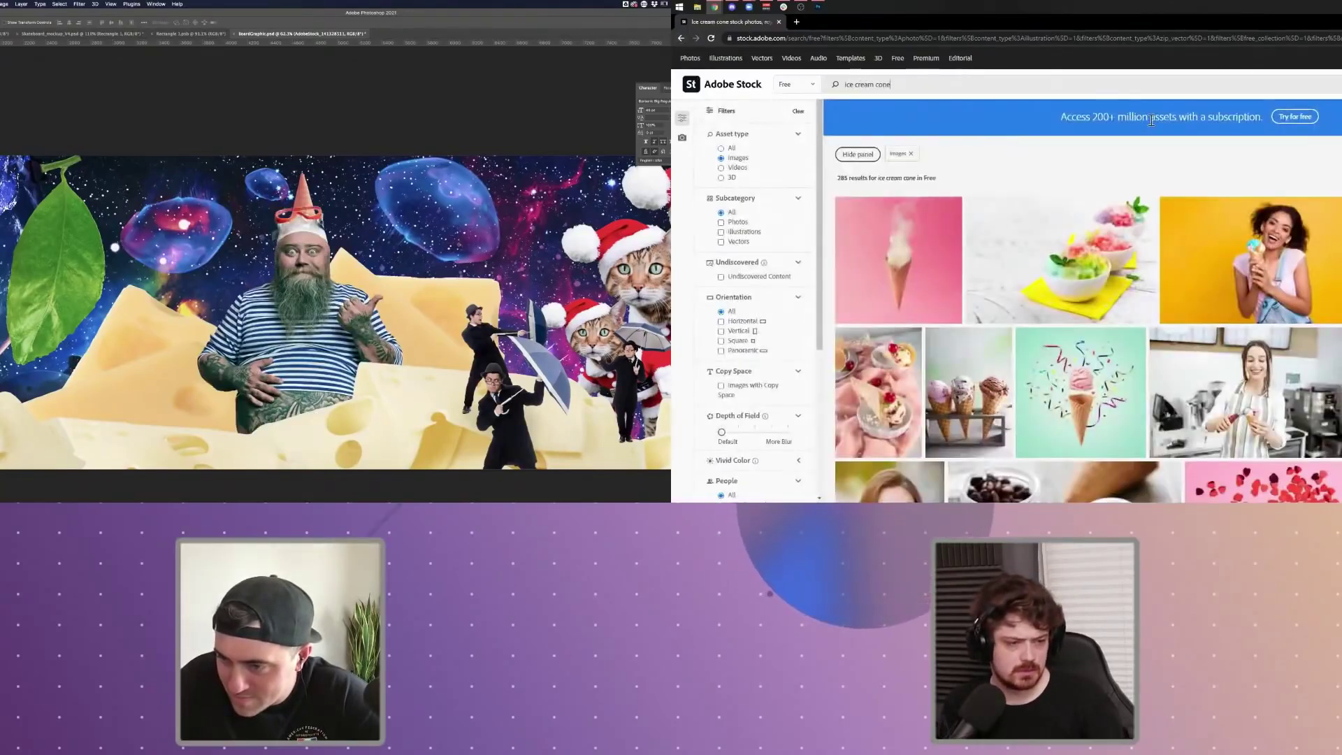
- Examine the free ice cream cone photos for one suited to the space-window composite
mouse_move(931, 234)
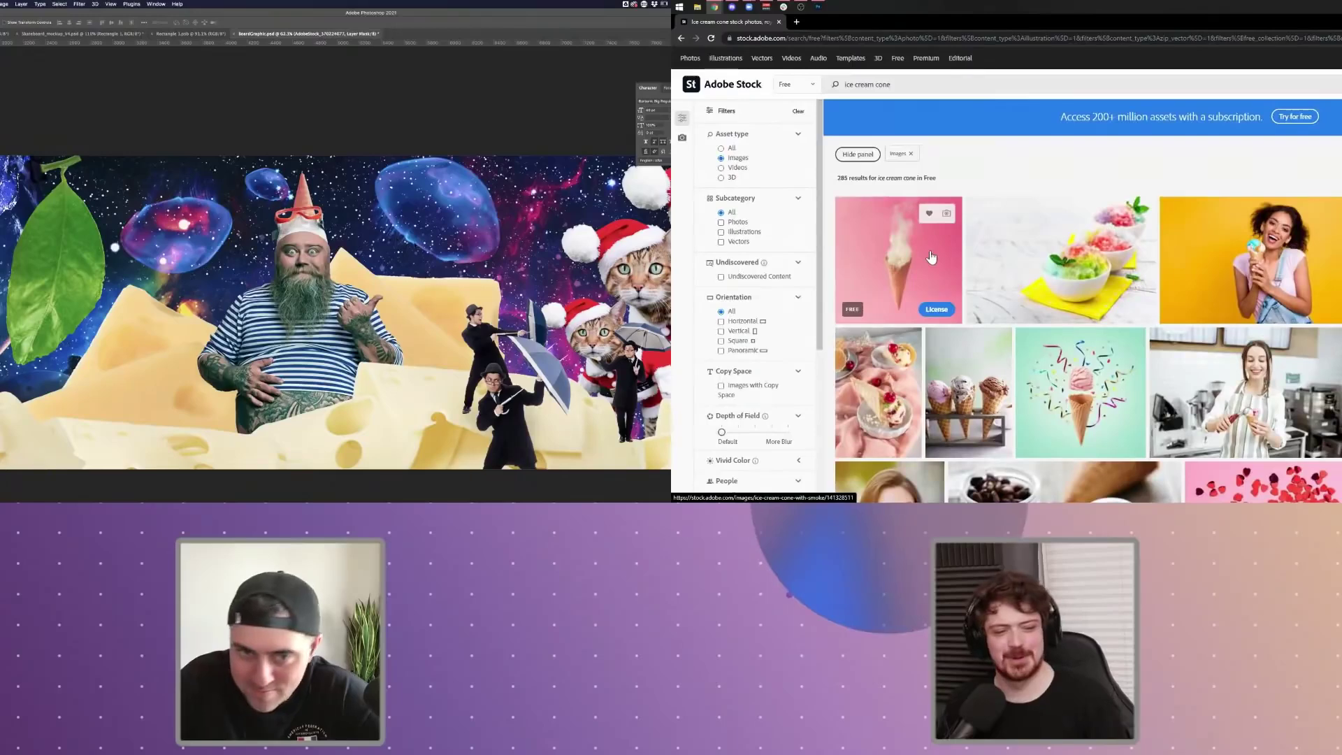
scroll(918, 267, "down", 10)
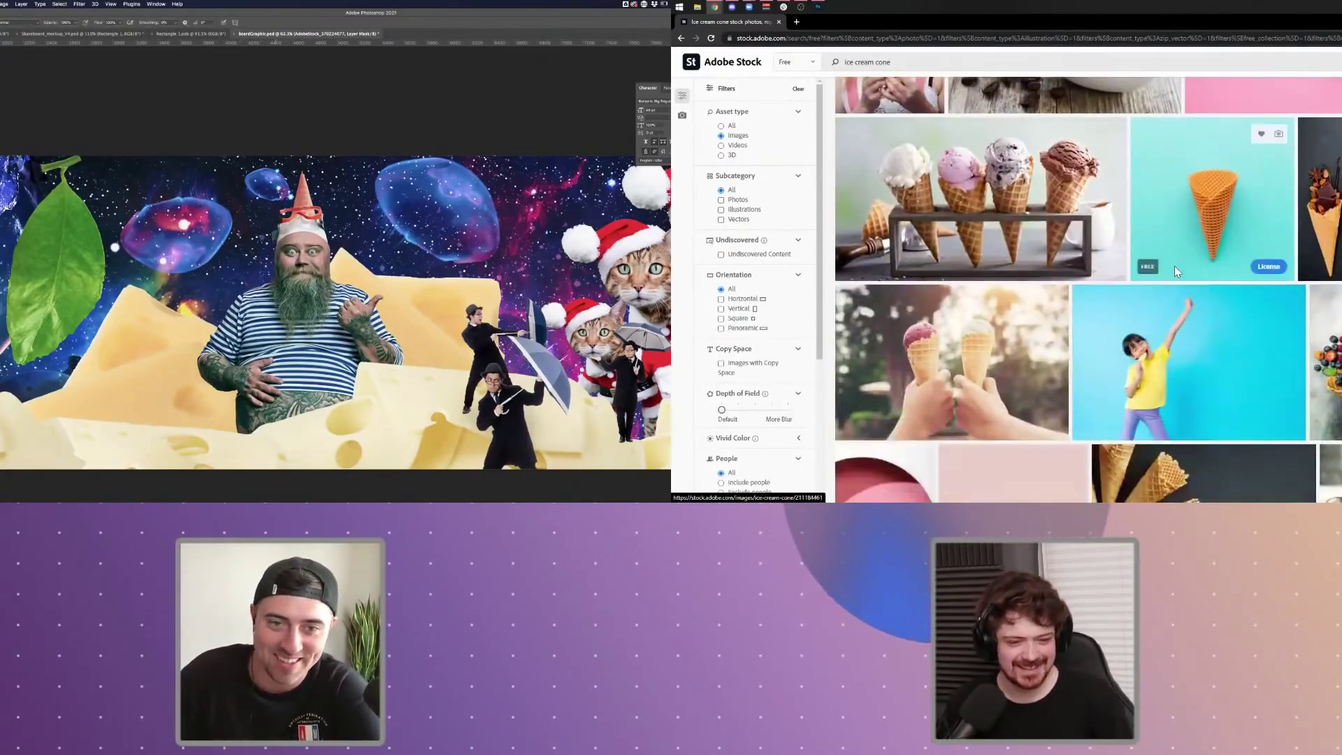
scroll(1174, 261, "down", 3)
scroll(1217, 300, "down", 5)
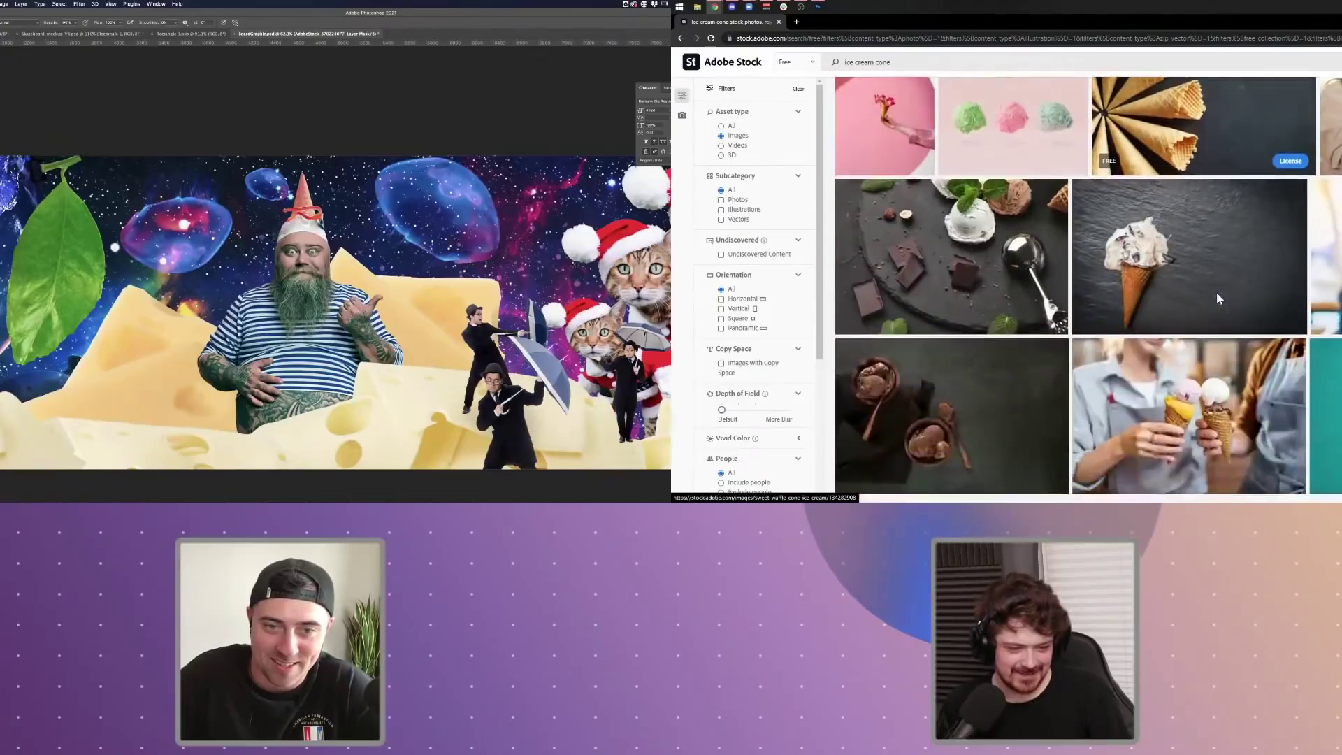
scroll(1217, 299, "down", 5)
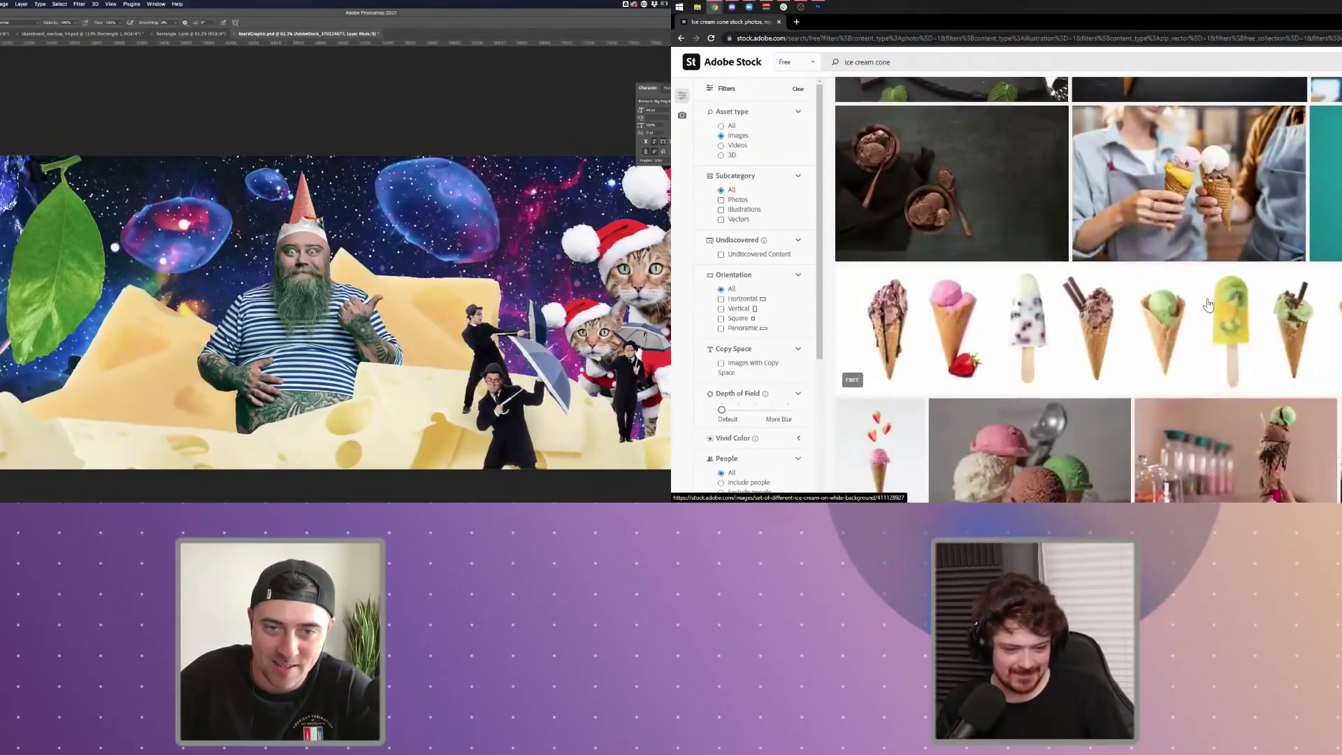
scroll(1208, 306, "down", 3)
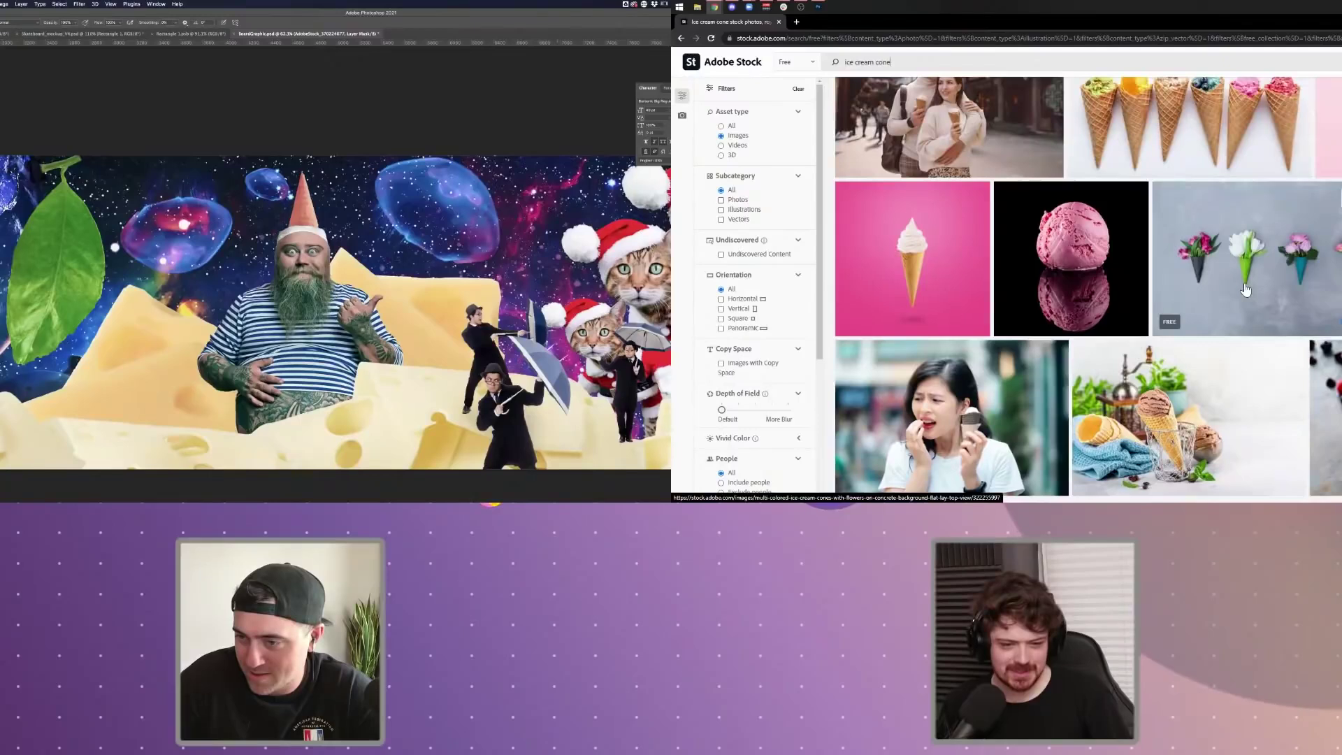
scroll(1245, 290, "down", 5)
scroll(1246, 289, "down", 5)
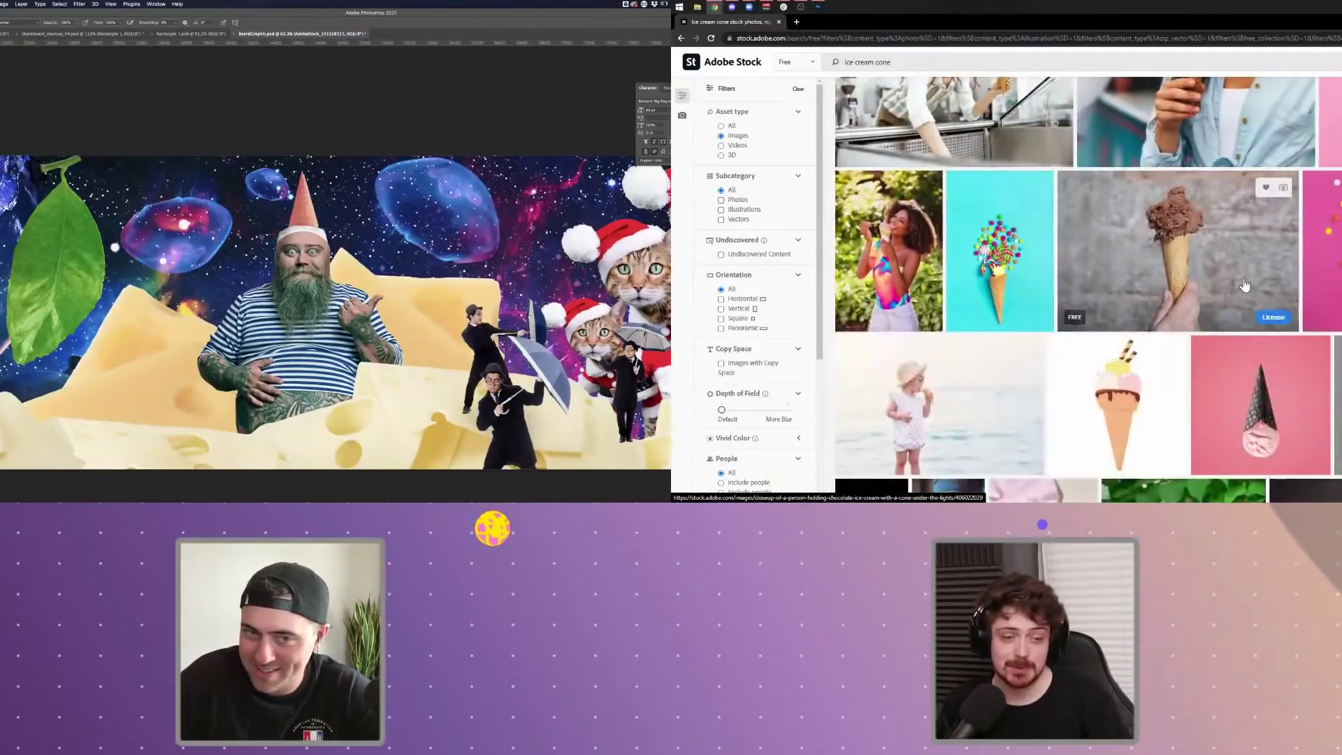
- Open the free stock photo of the upside-down black ice cream cone on a pink background
scroll(1247, 280, "down", 1)
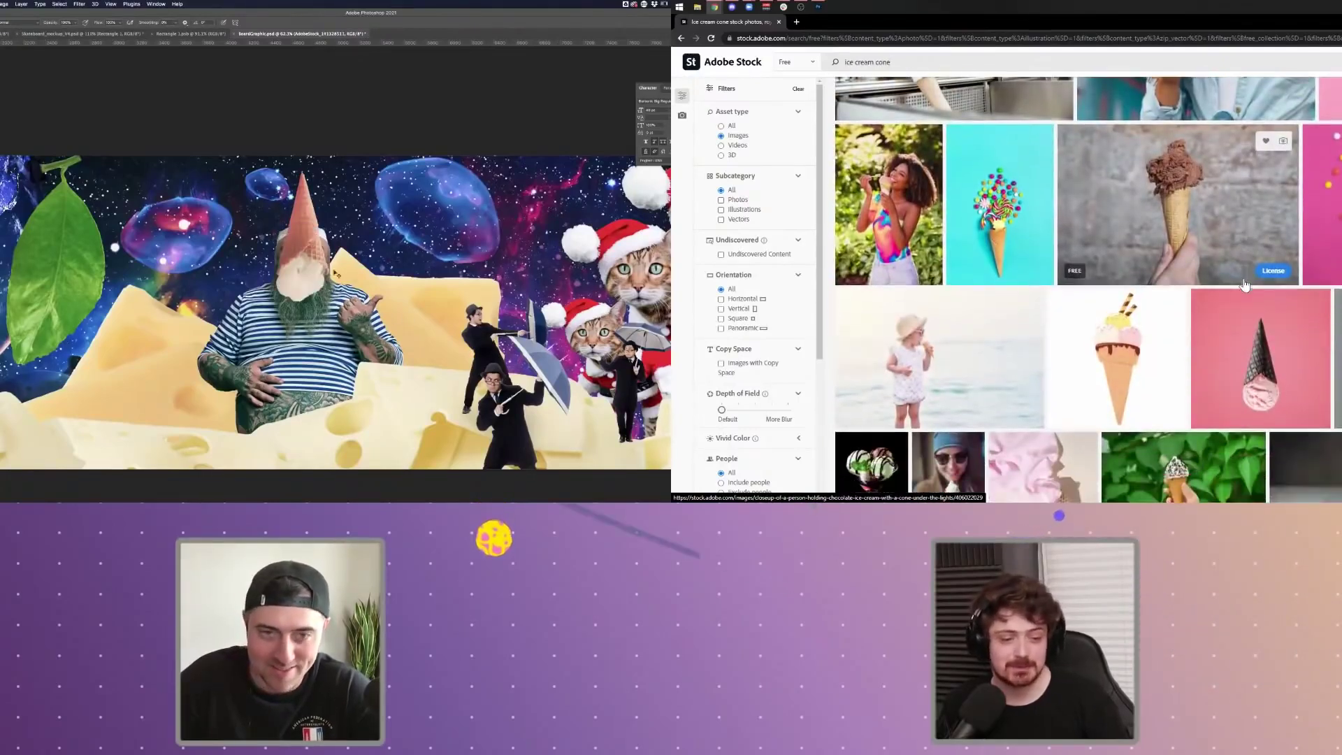
left_click(1260, 363)
- Apply a Perspective transform to the cone hat layer, widening its upper edge, and move it higher on the bearded man's head
left_click(0, 4)
mouse_move(7, 170)
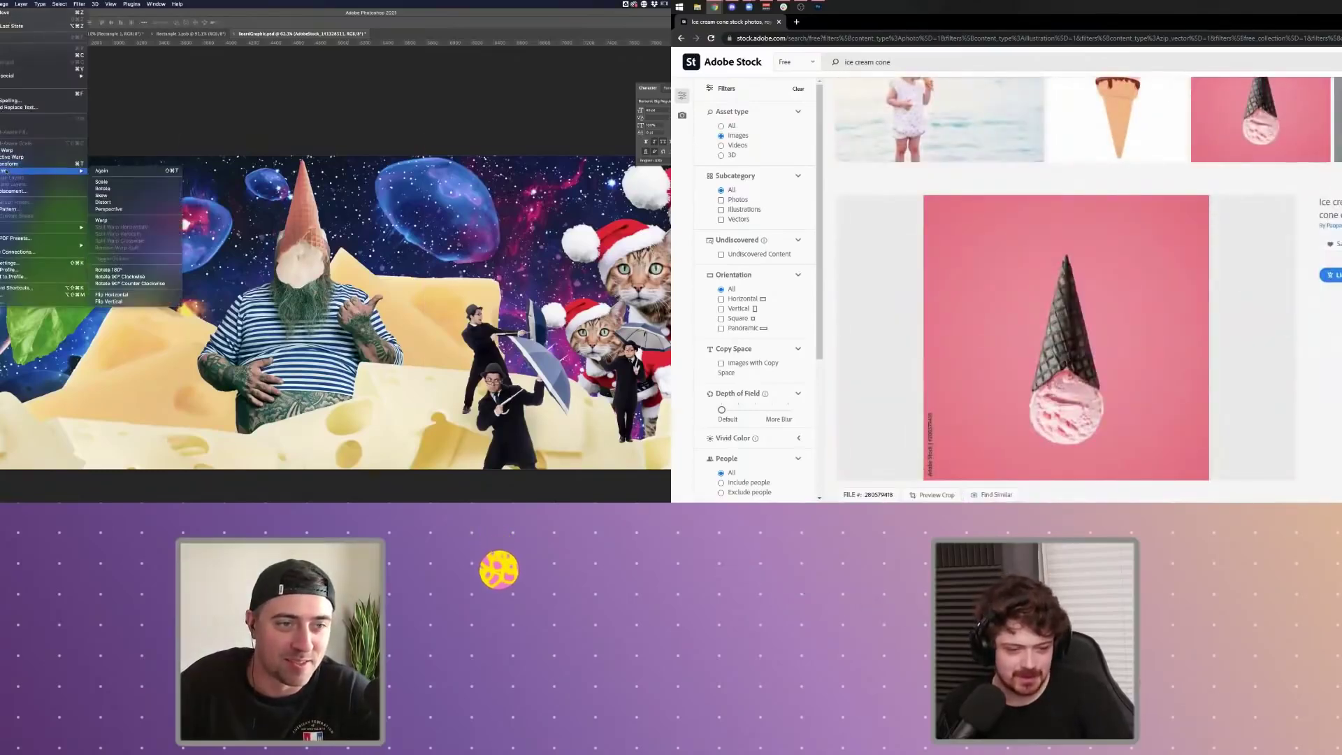
left_click(112, 209)
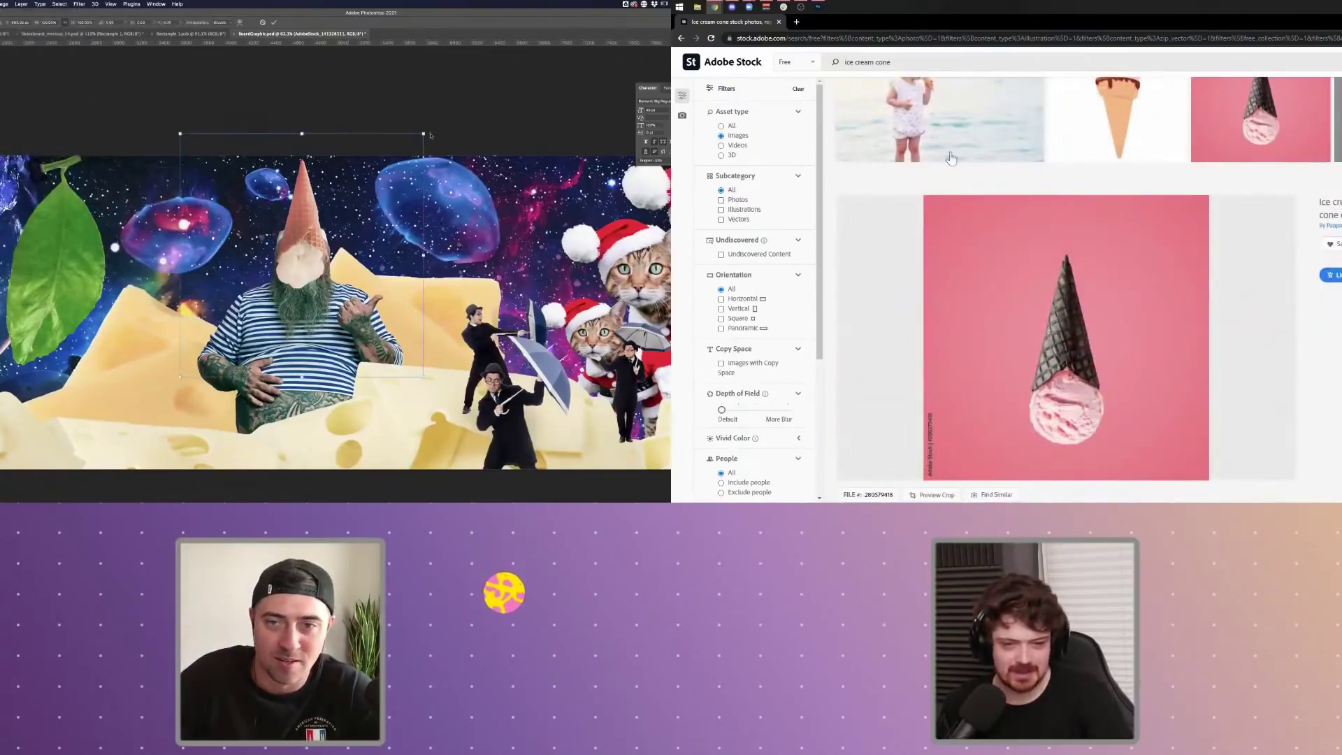
left_click(819, 8)
left_click_drag(429, 134, 460, 134)
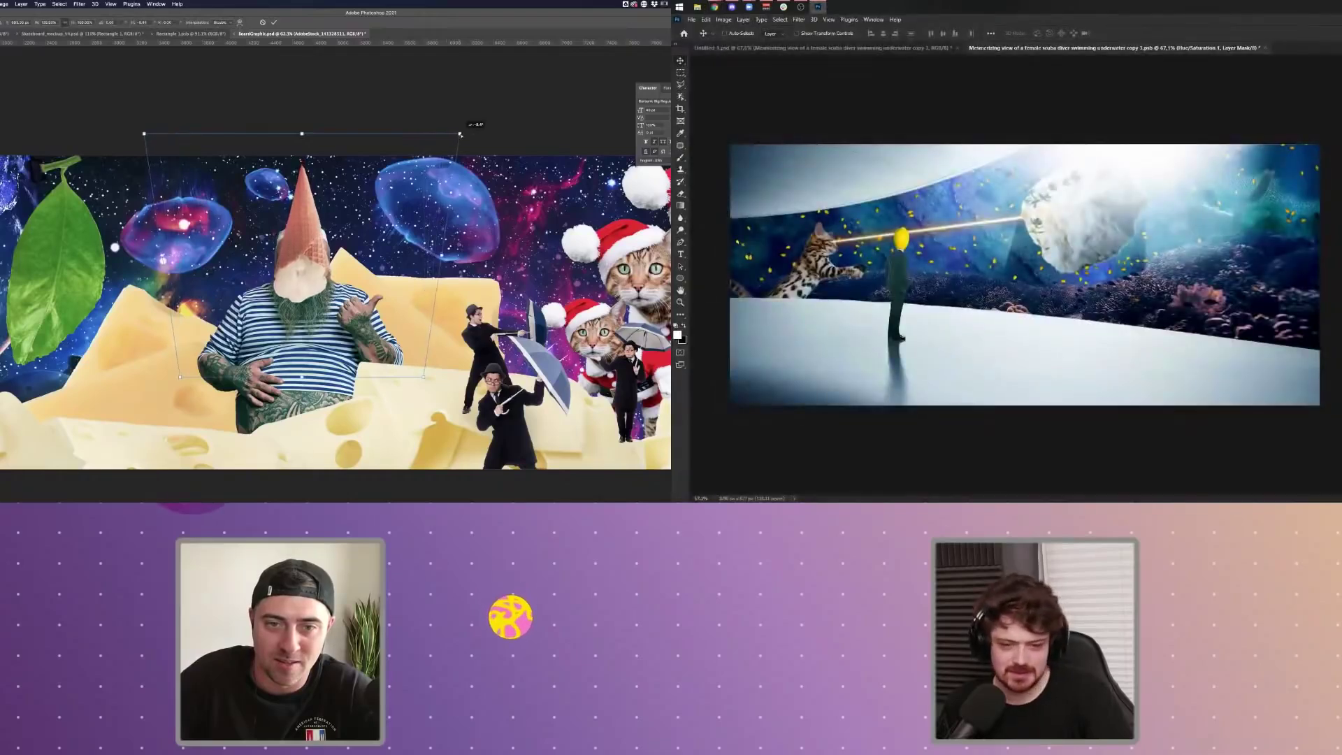
left_click_drag(354, 206, 353, 167)
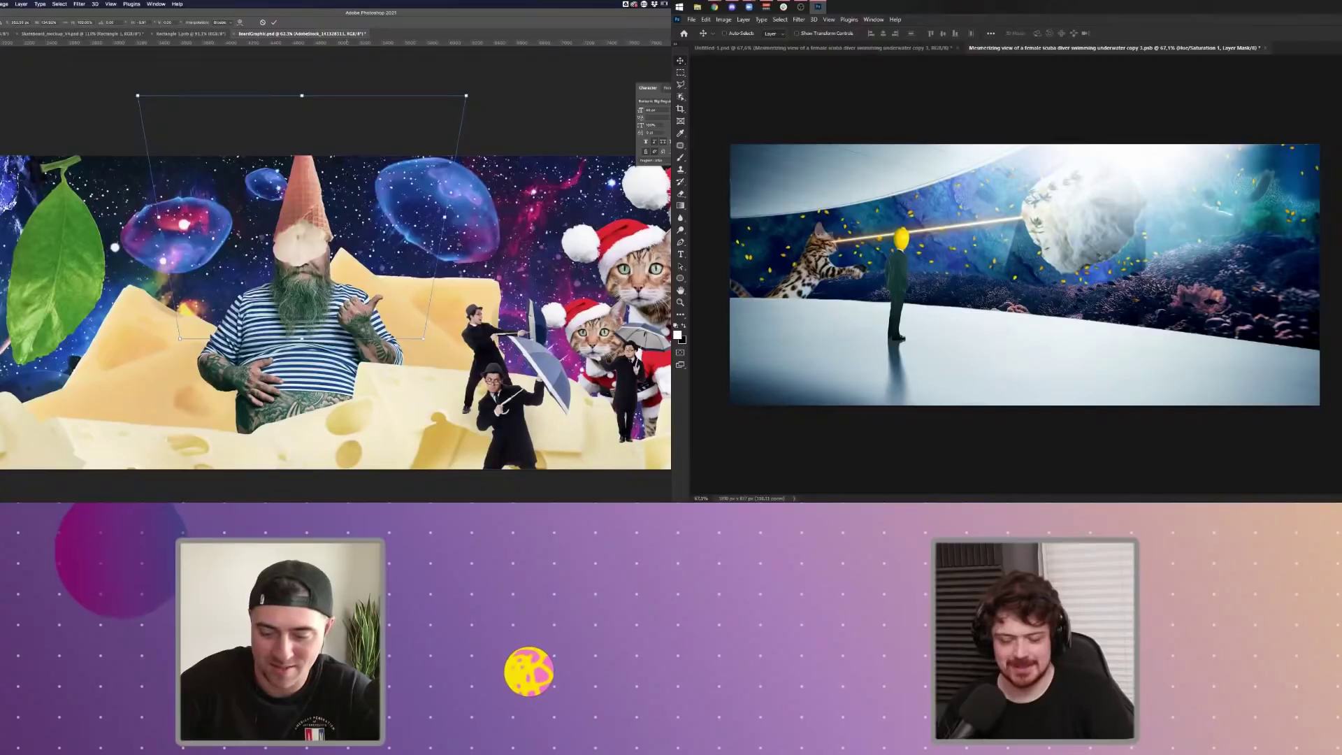
key("Return")
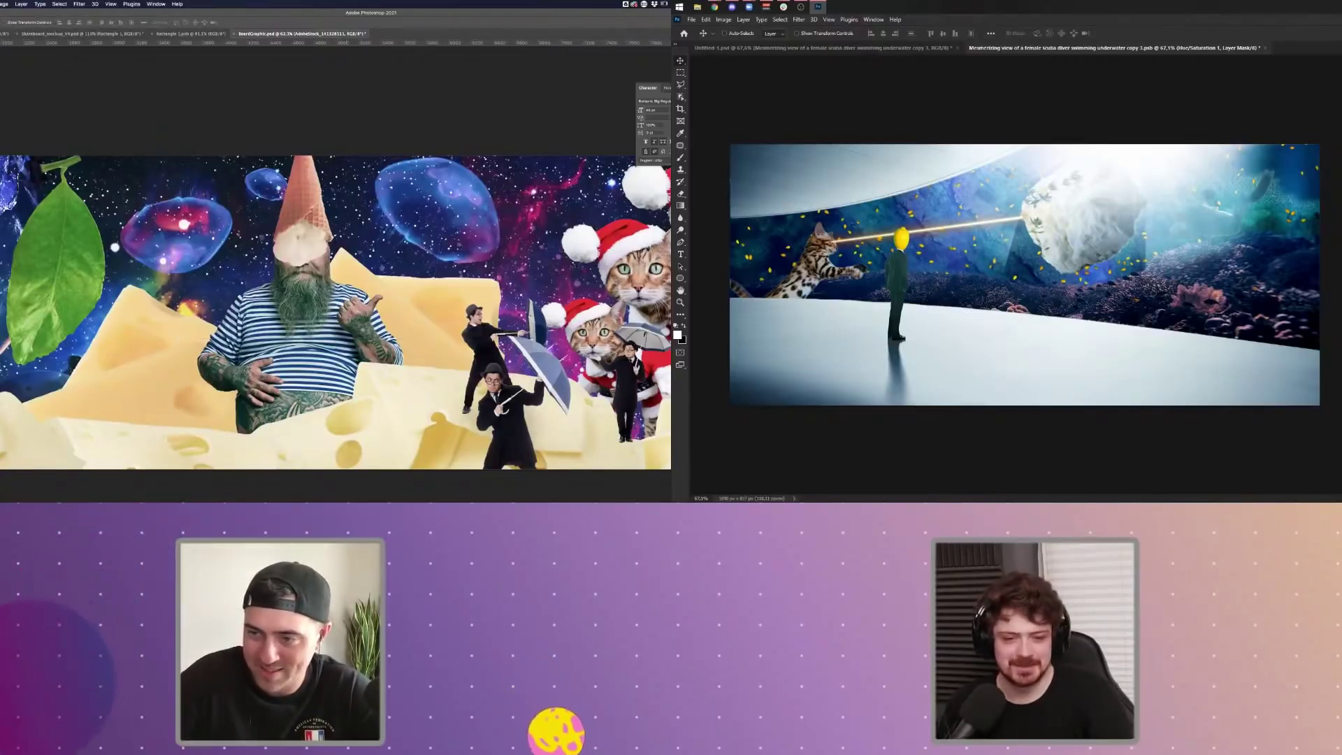
- Mask out the ice cream covering the bearded man's face and scale the cone hat down slightly
key("b")
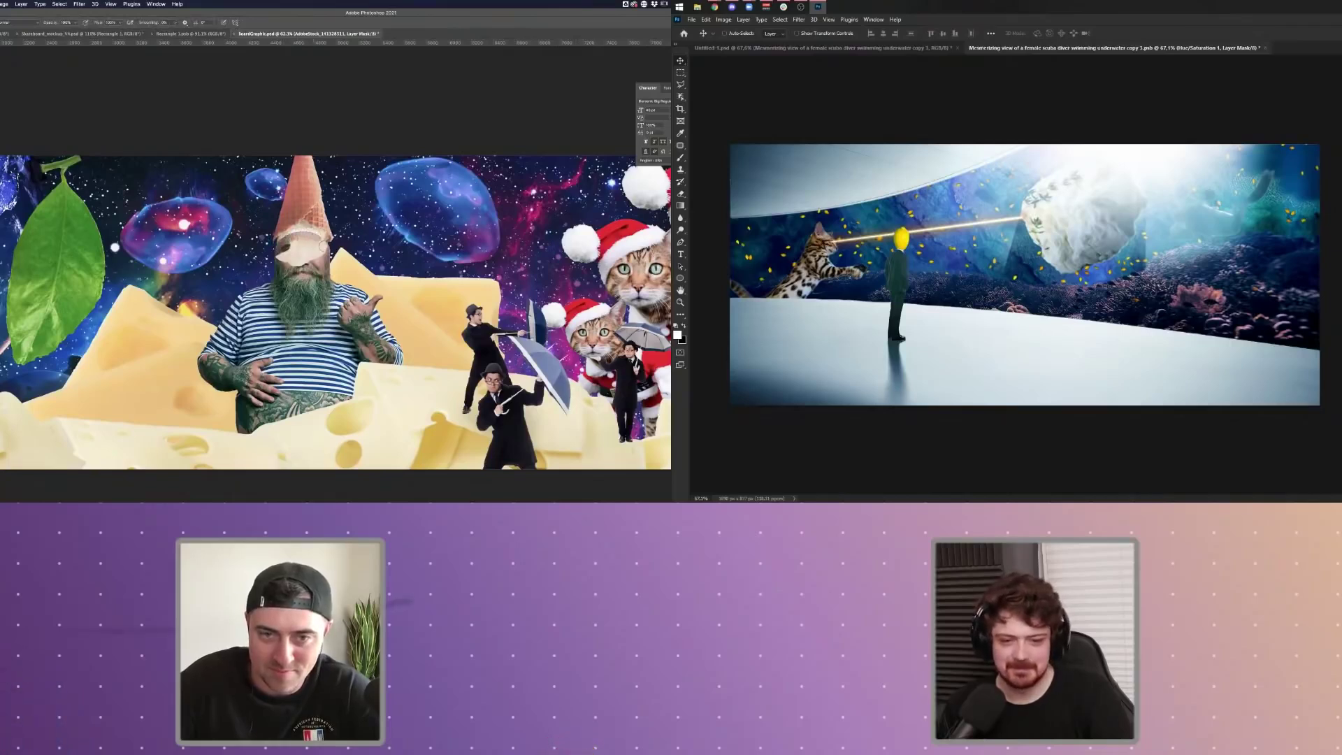
left_click_drag(322, 242, 297, 252)
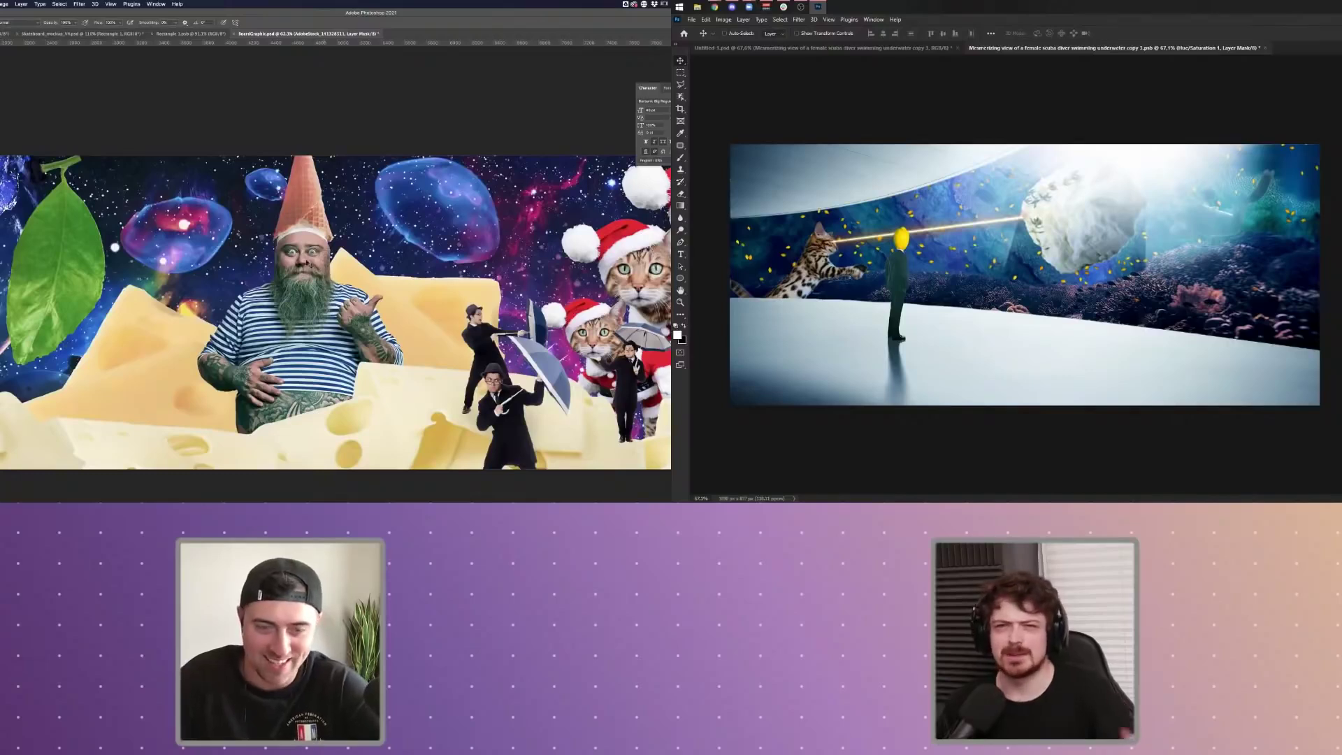
key("ctrl+t")
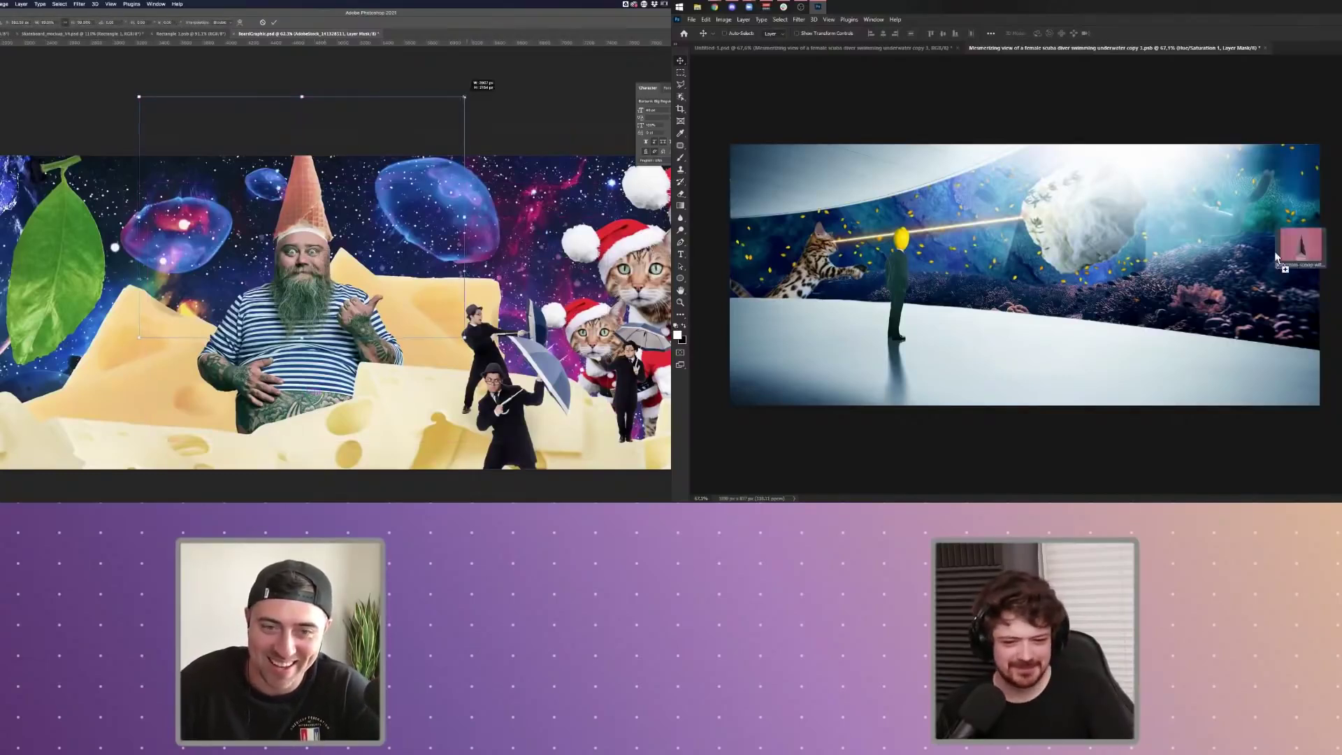
- Place the upside-down cone photo in the space-window scene and scale it down to 5.27% near the lemon-headed man
left_click_drag(1276, 257, 1126, 260)
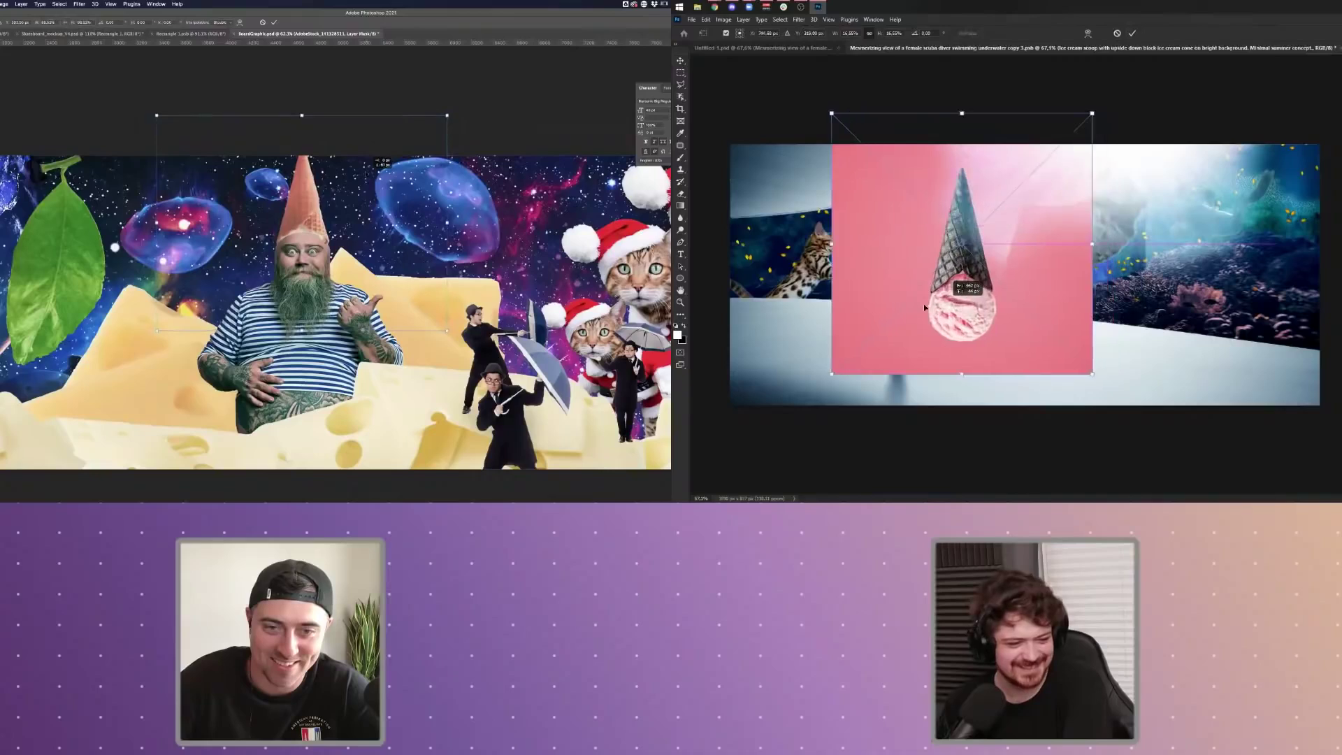
left_click_drag(924, 308, 874, 316)
left_click_drag(1042, 384, 938, 278)
left_click_drag(851, 233, 900, 241)
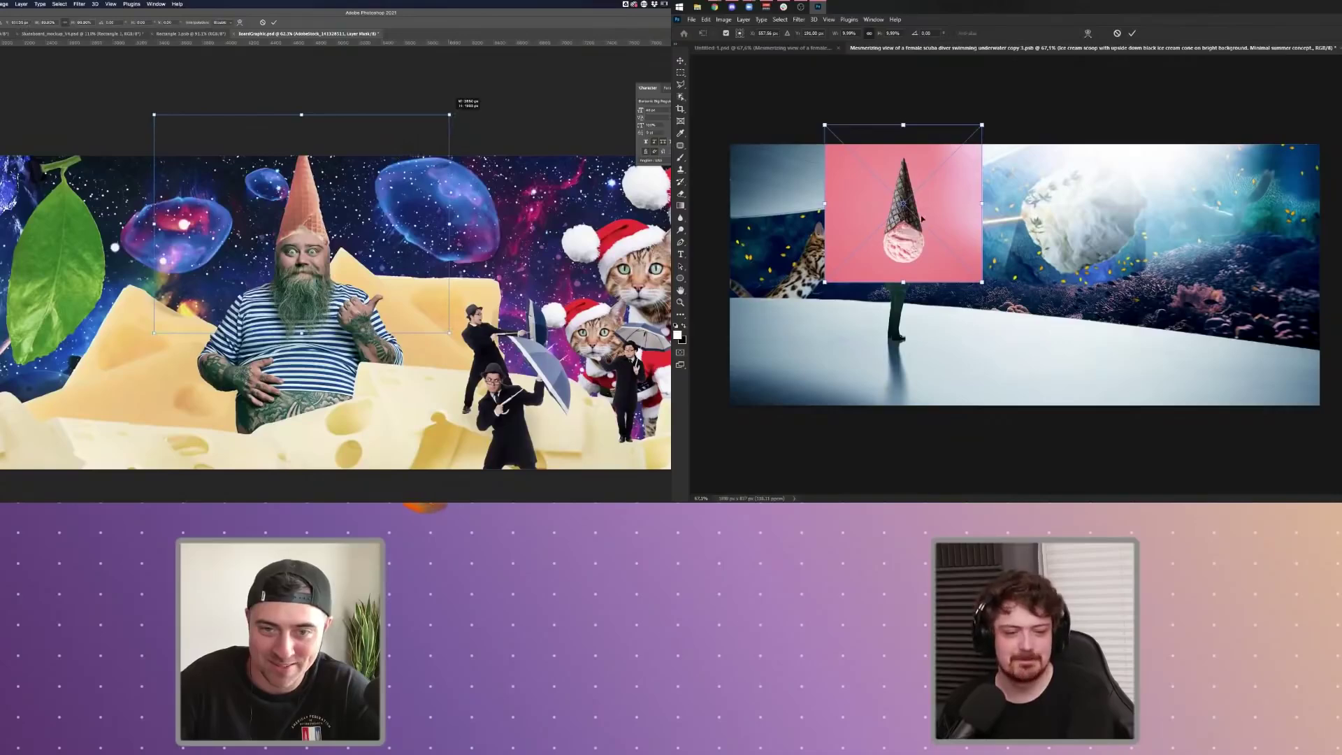
left_click_drag(982, 281, 908, 208)
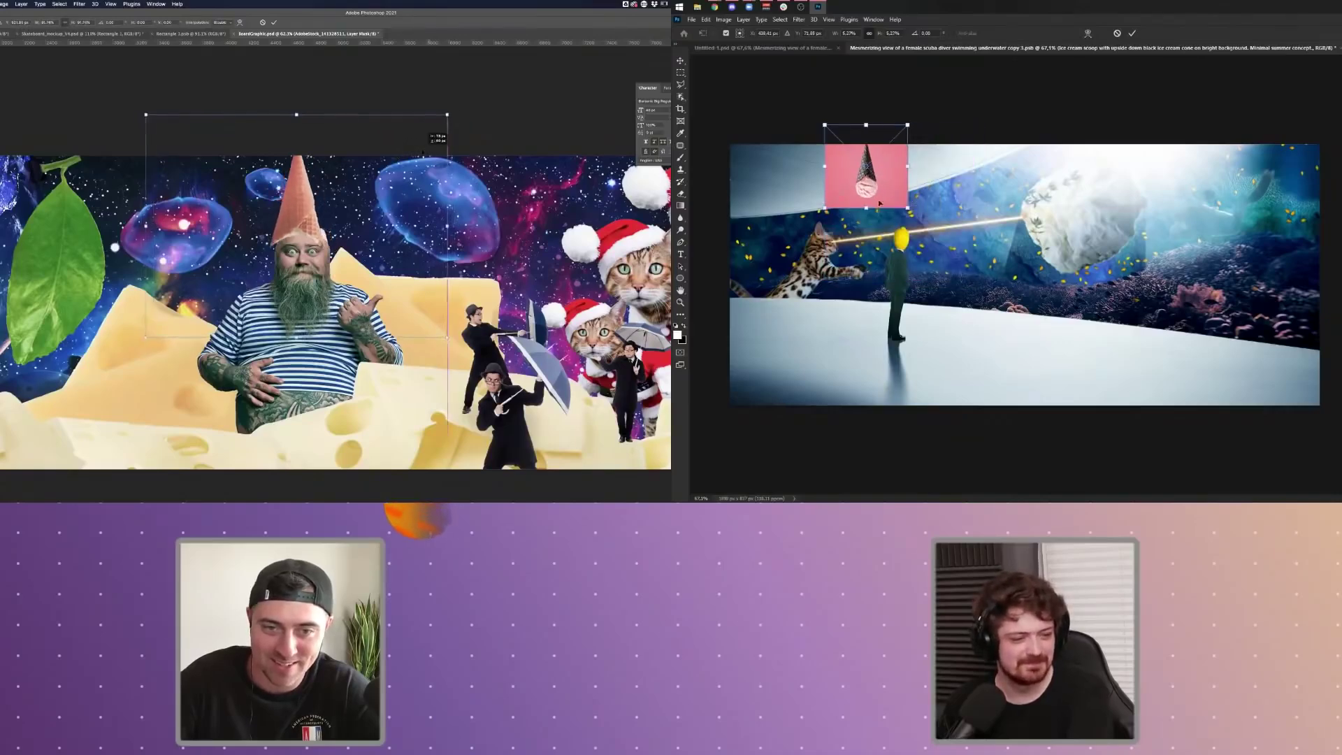
scroll(879, 203, "up", 5)
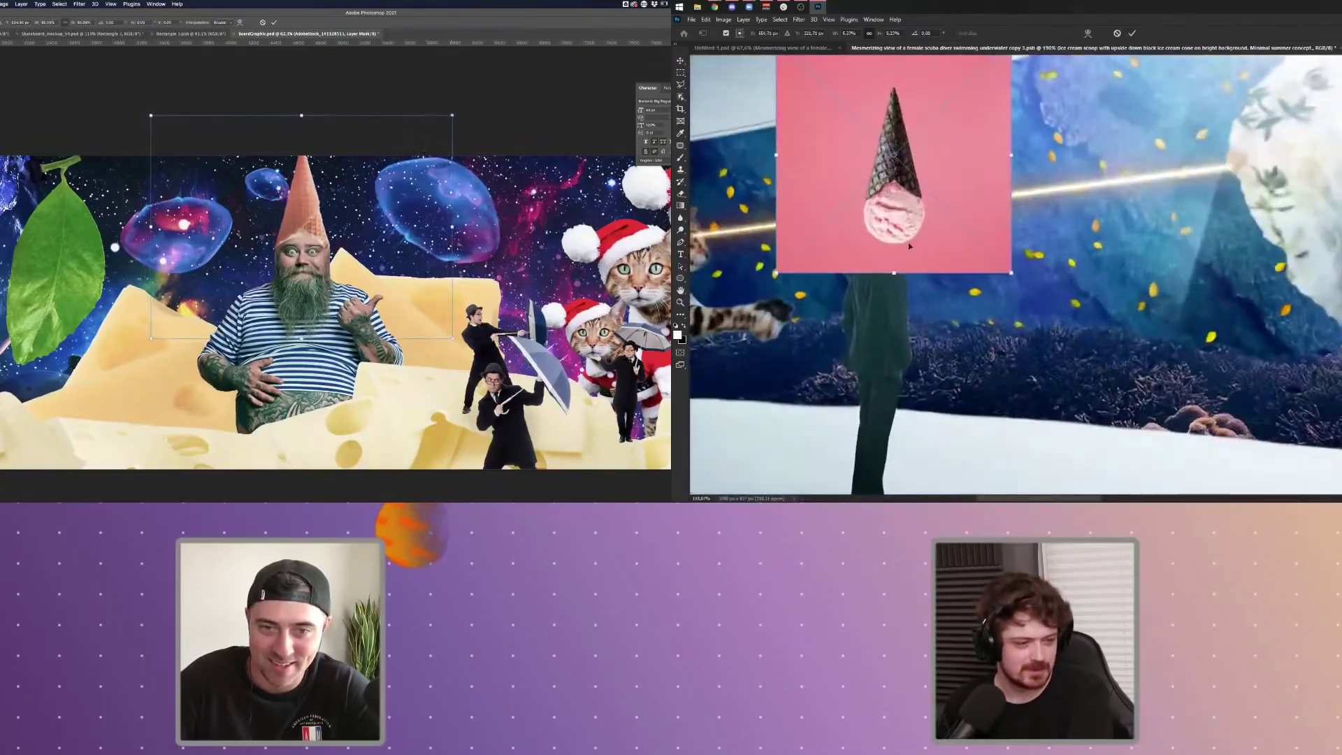
- Set the cone photo to 50% opacity and align its scoop with the lemon head, while refining the bearded man's hat size
left_click_drag(944, 262, 928, 275)
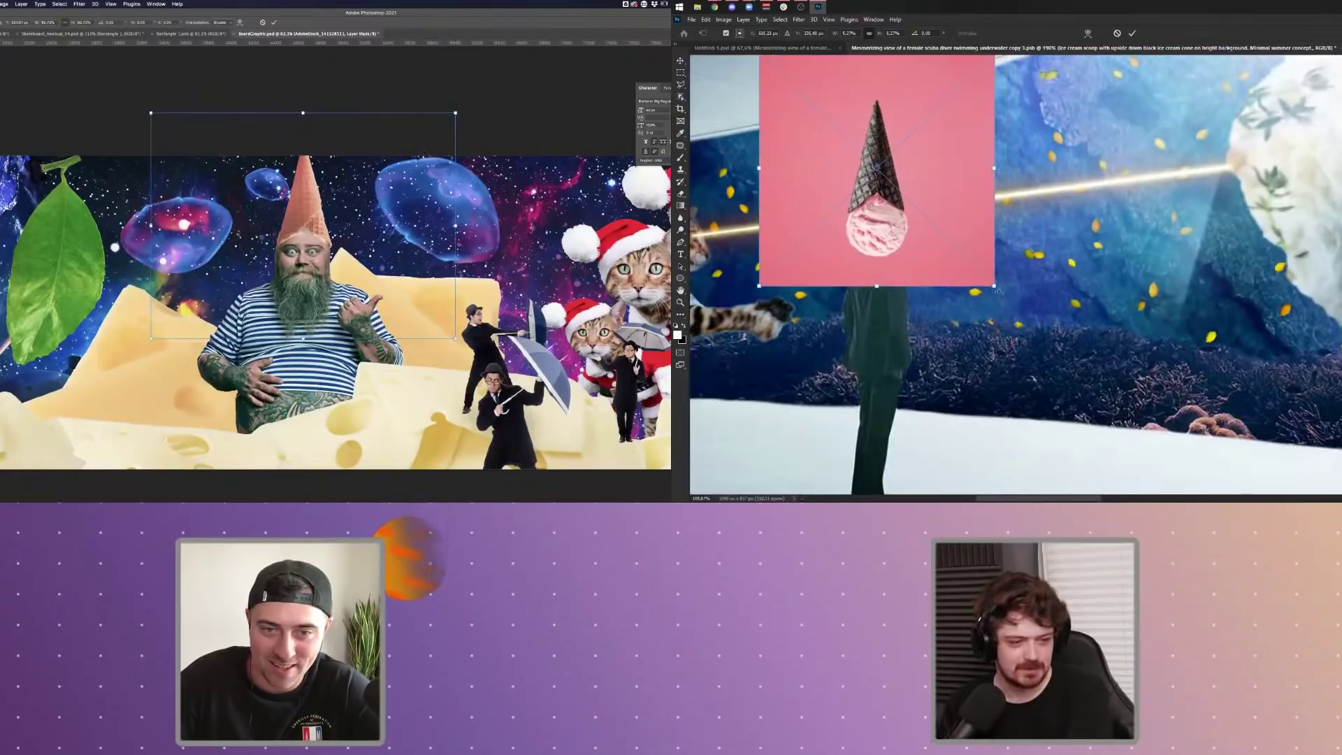
left_click_drag(420, 158, 420, 157)
mouse_move(884, 212)
left_mouse_down()
mouse_move(1040, 190)
mouse_move(911, 219)
left_mouse_up()
left_click_drag(455, 112, 437, 132)
key("5")
left_click_drag(858, 217, 850, 224)
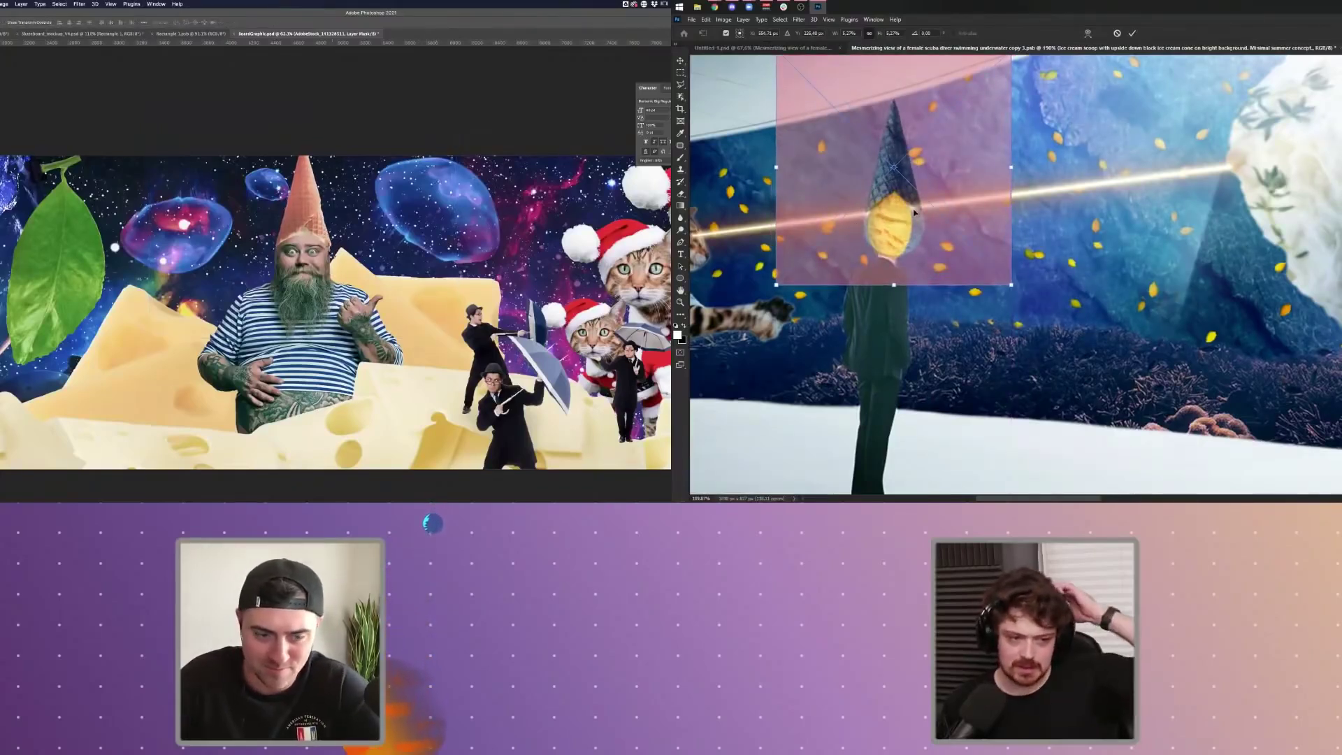
- Fine-tune the scale of the cone hat so it fits the bearded man's forehead
key("z")
left_click(324, 246)
left_click(324, 246)
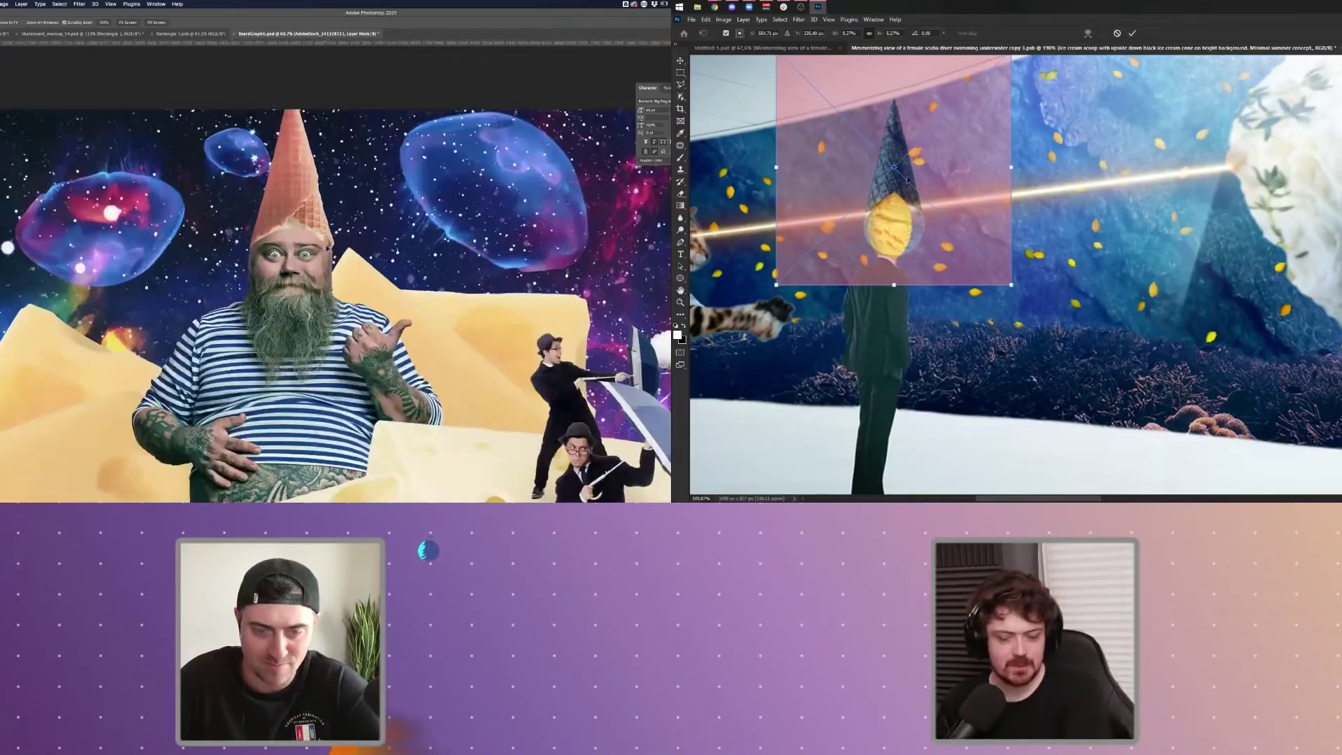
key("super+t")
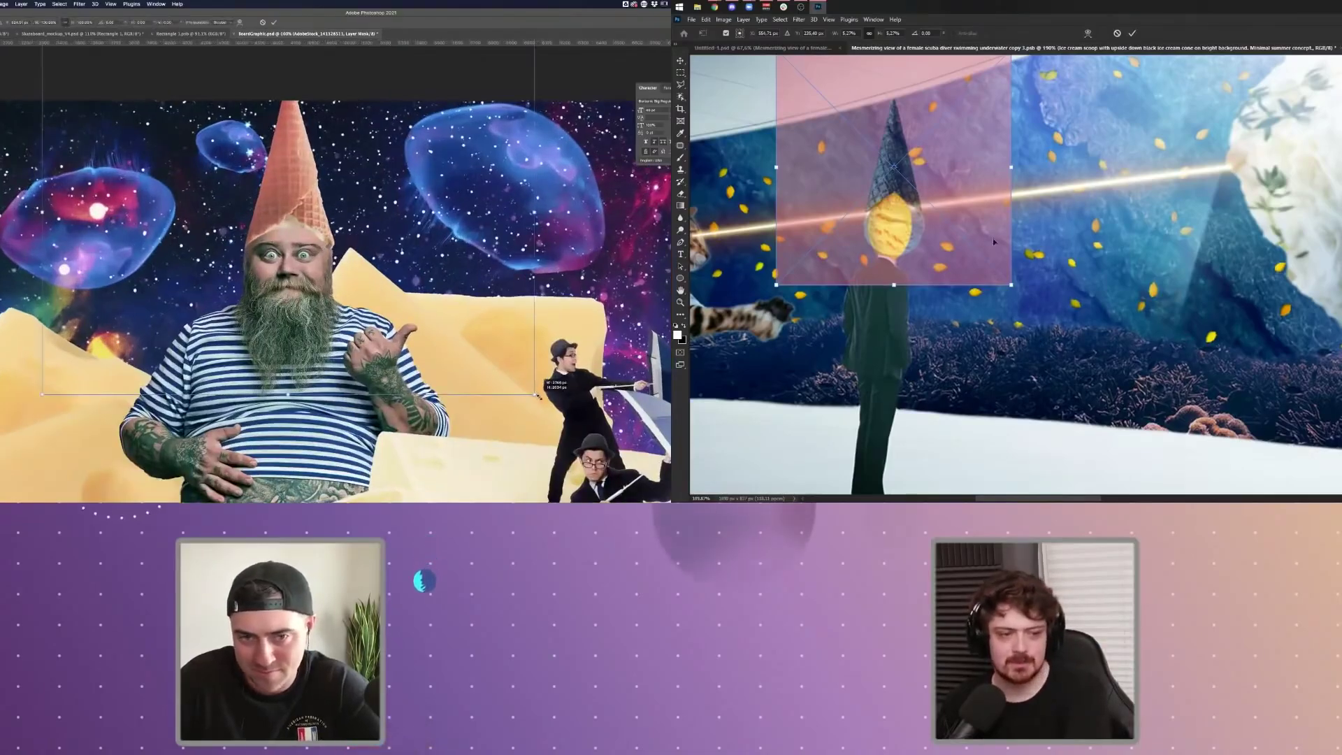
- Tilt the cone photo about 10 degrees counterclockwise, scale it to 4.77%, and fit it over the lemon head
left_click_drag(1015, 292, 1026, 269)
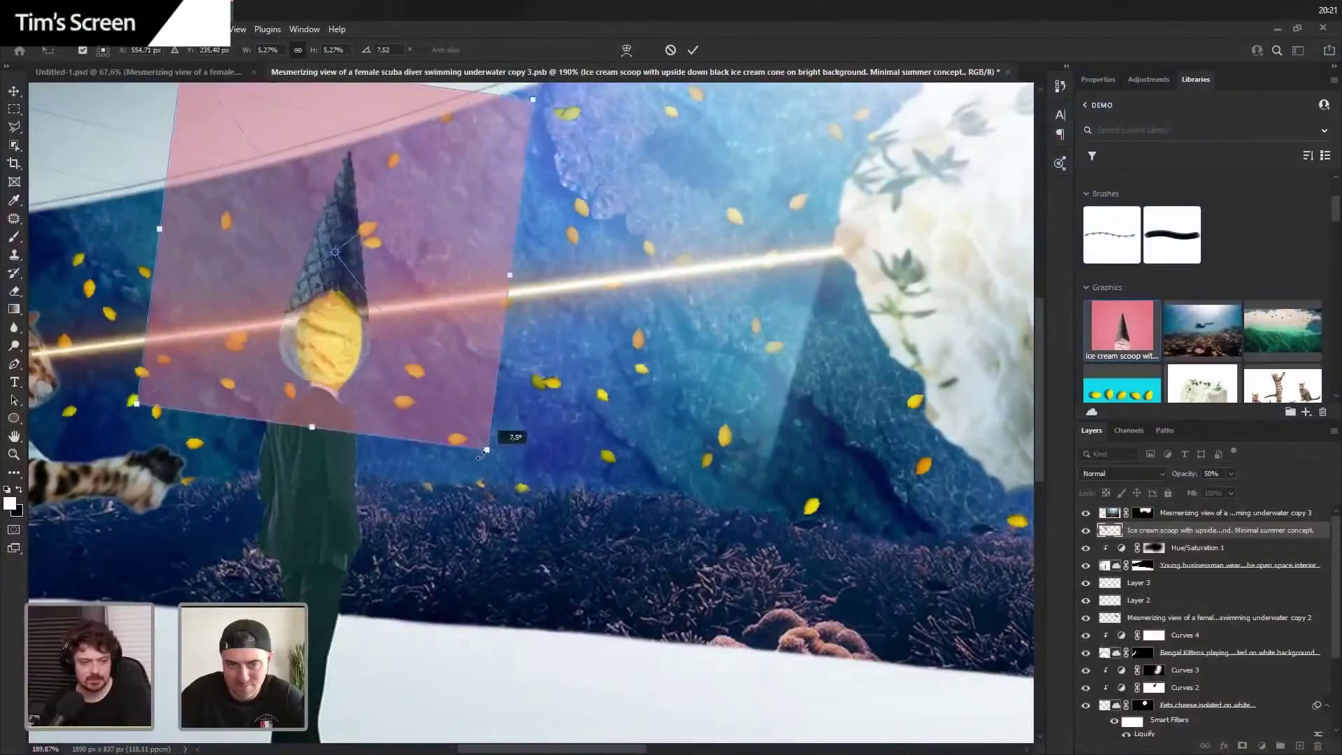
left_click_drag(481, 455, 504, 447)
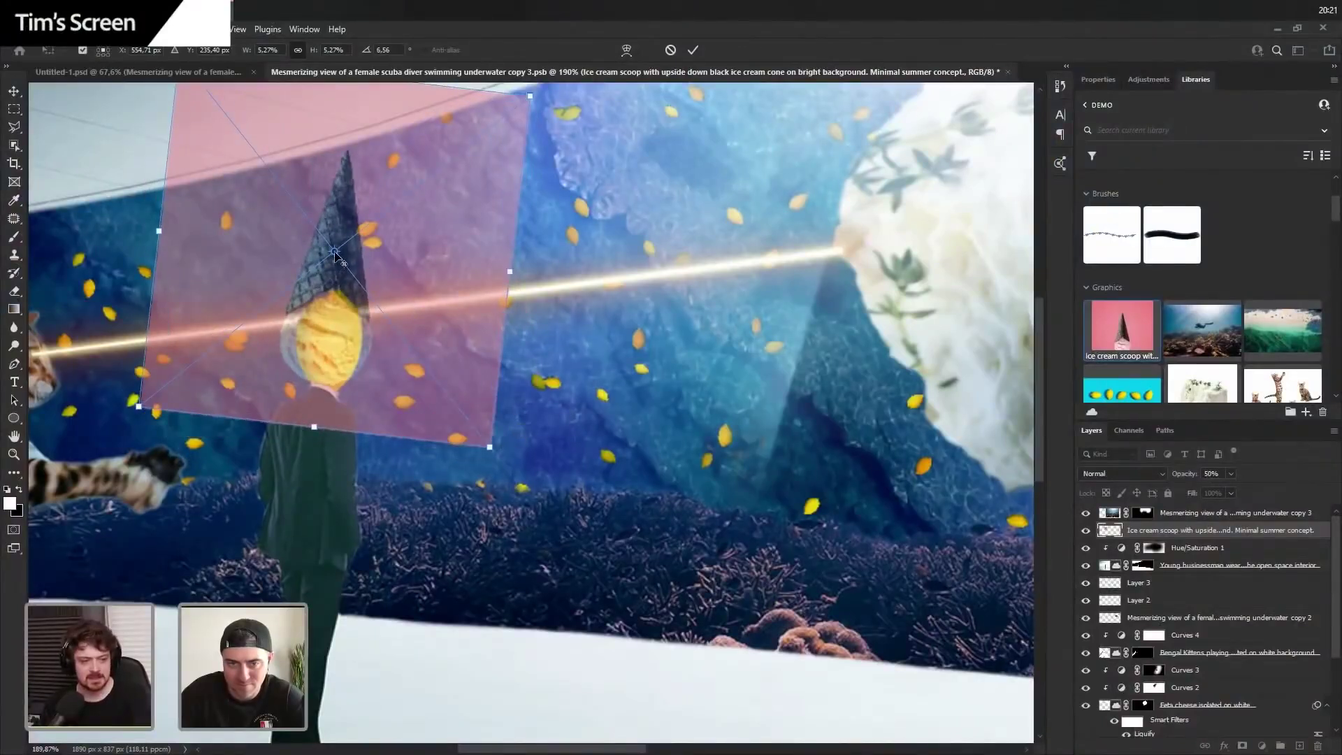
left_click_drag(335, 251, 329, 343)
left_click_drag(518, 459, 487, 392)
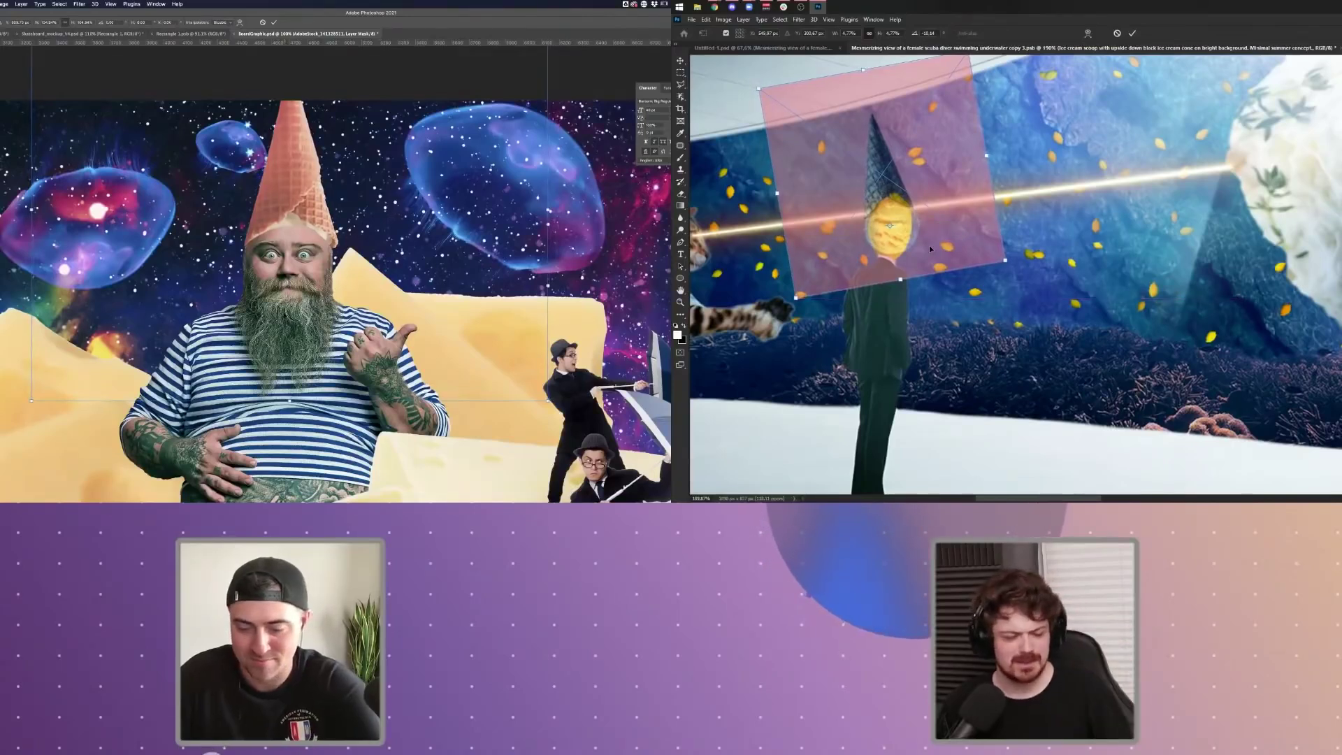
left_click(1133, 34)
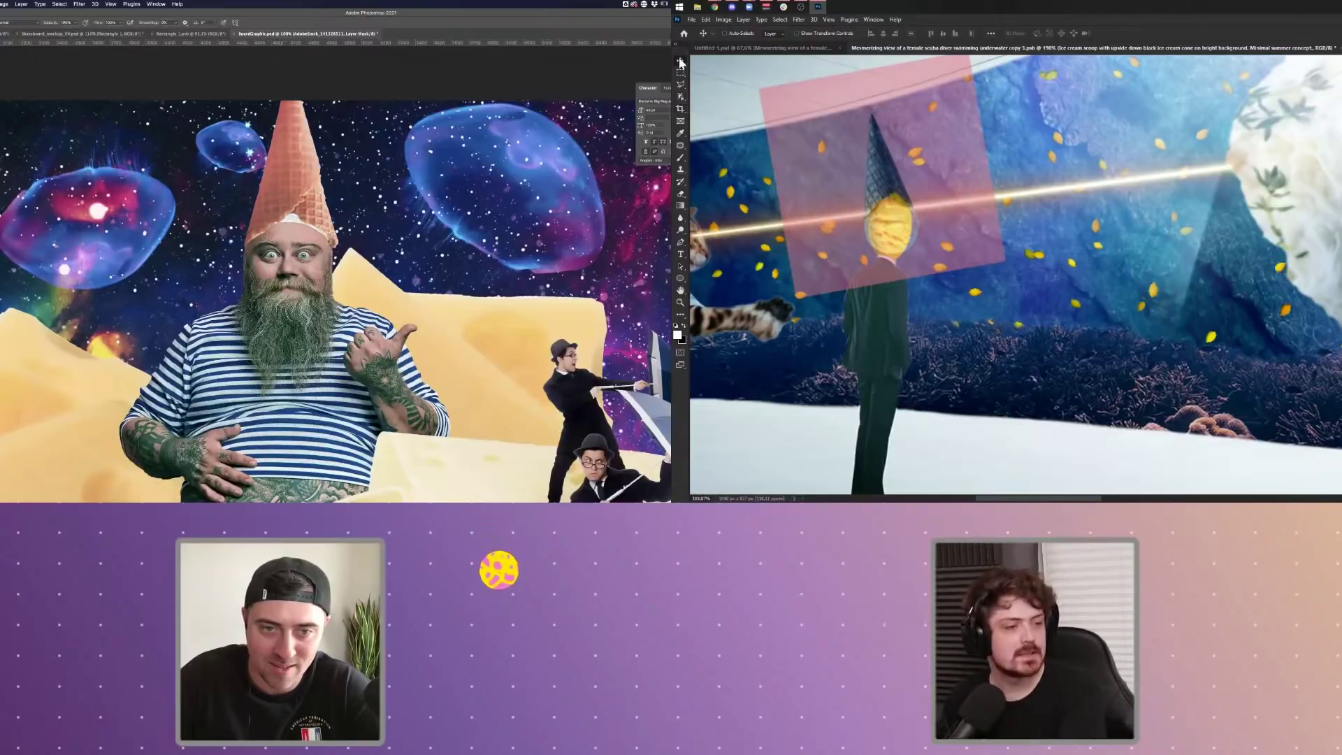
- Restore the cone photo layer to full opacity for cutting out the cone
key("b")
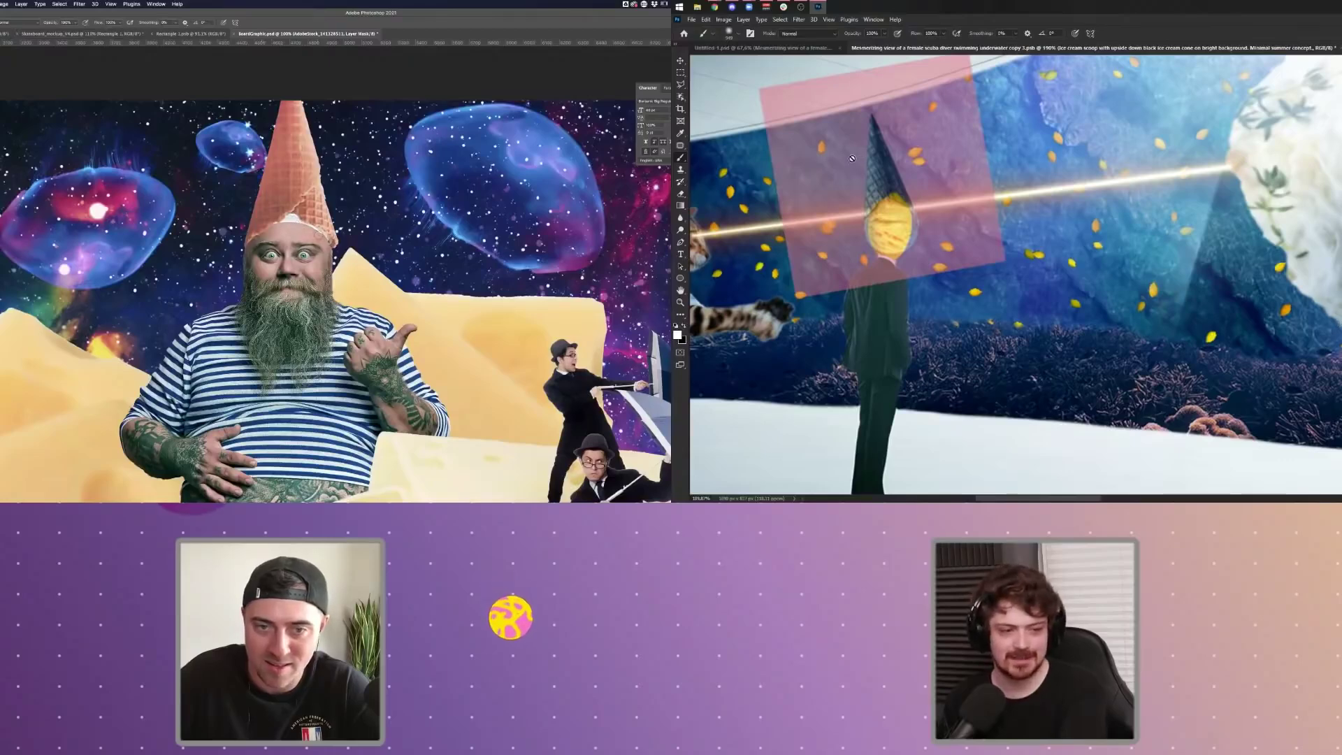
scroll(852, 158, "up", 2)
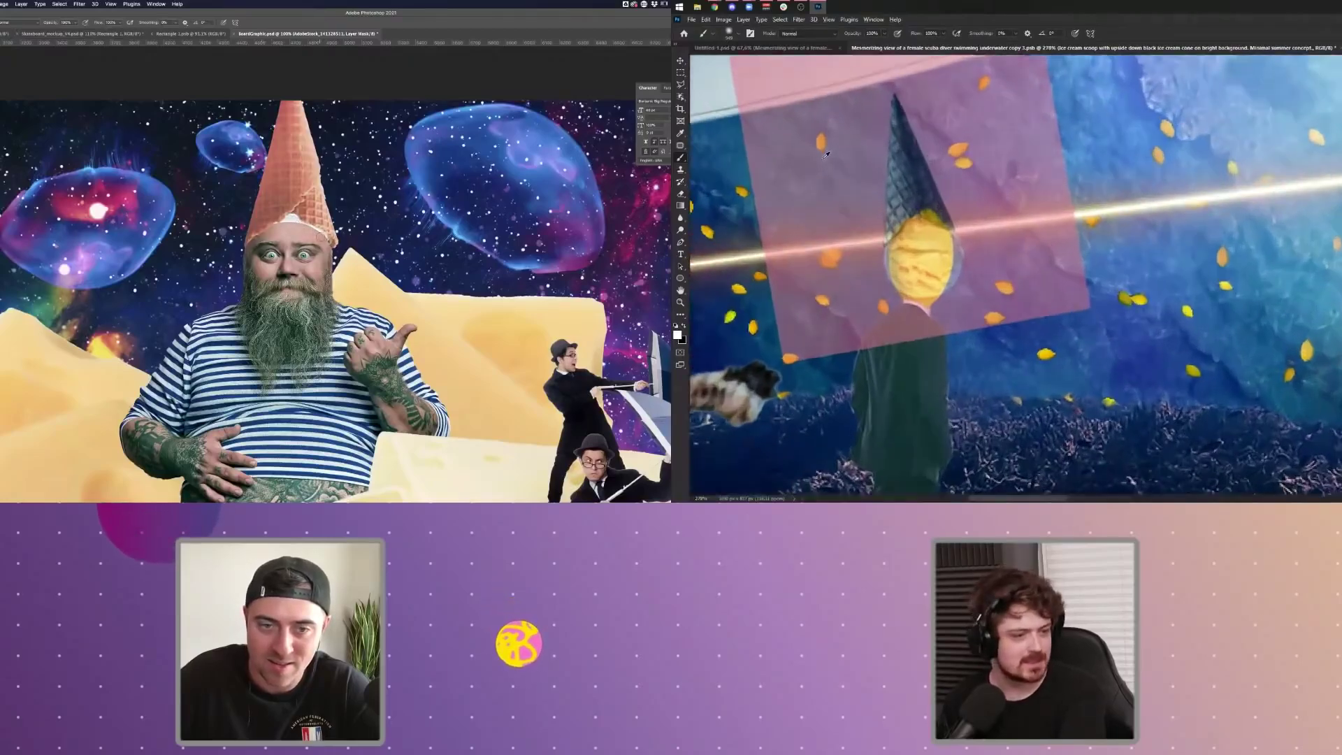
scroll(315, 231, "down", 5)
scroll(1129, 310, "down", 3)
key("v")
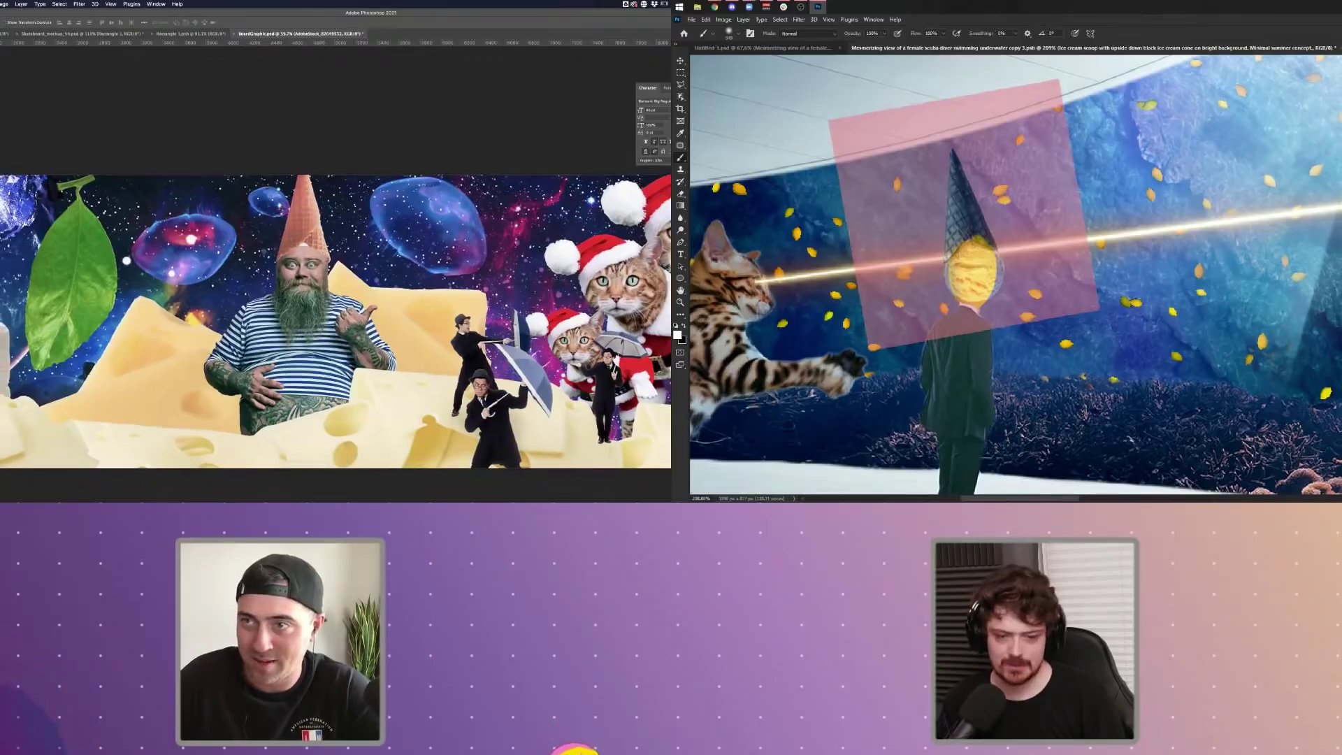
scroll(309, 232, "down", 5)
key("0")
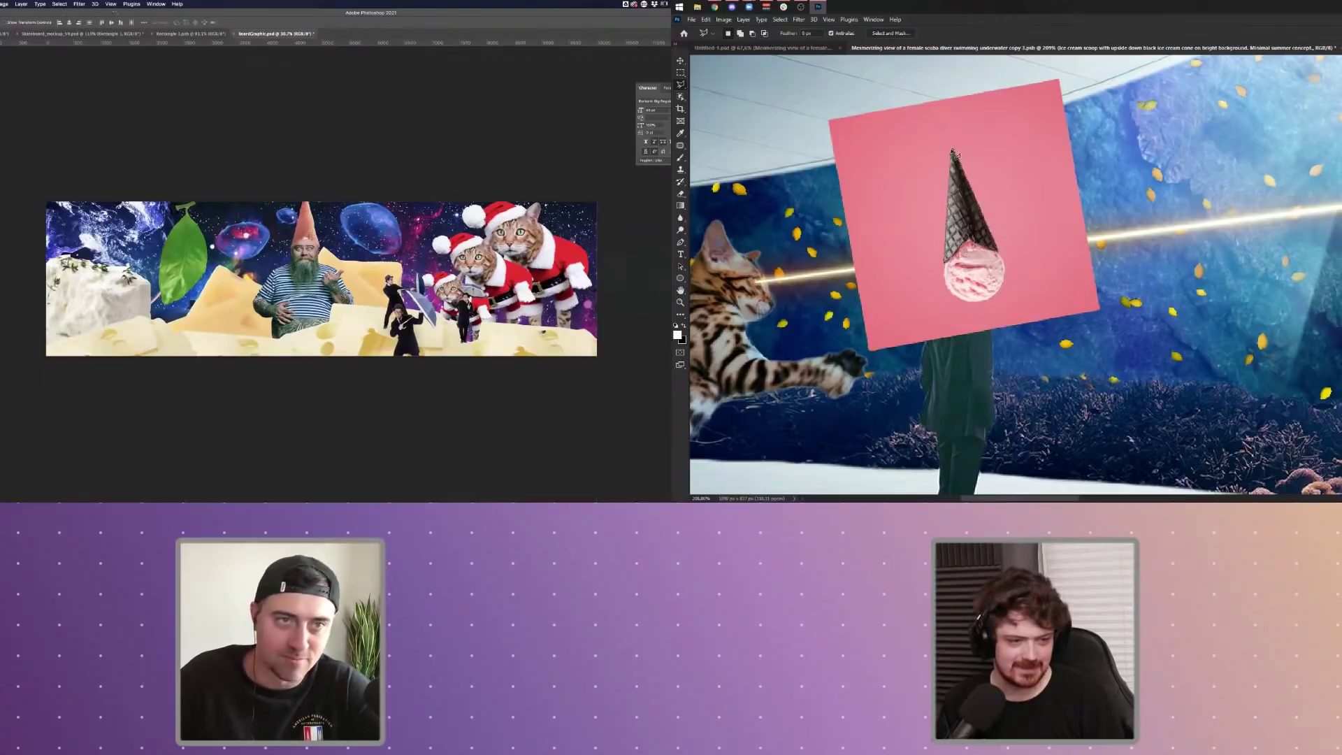
- Switch from the board graphic to the skateboard mockup and bring up its Rectangle 1 artwork document
key("ctrl+shift+Tab")
key("ctrl+shift+Tab")
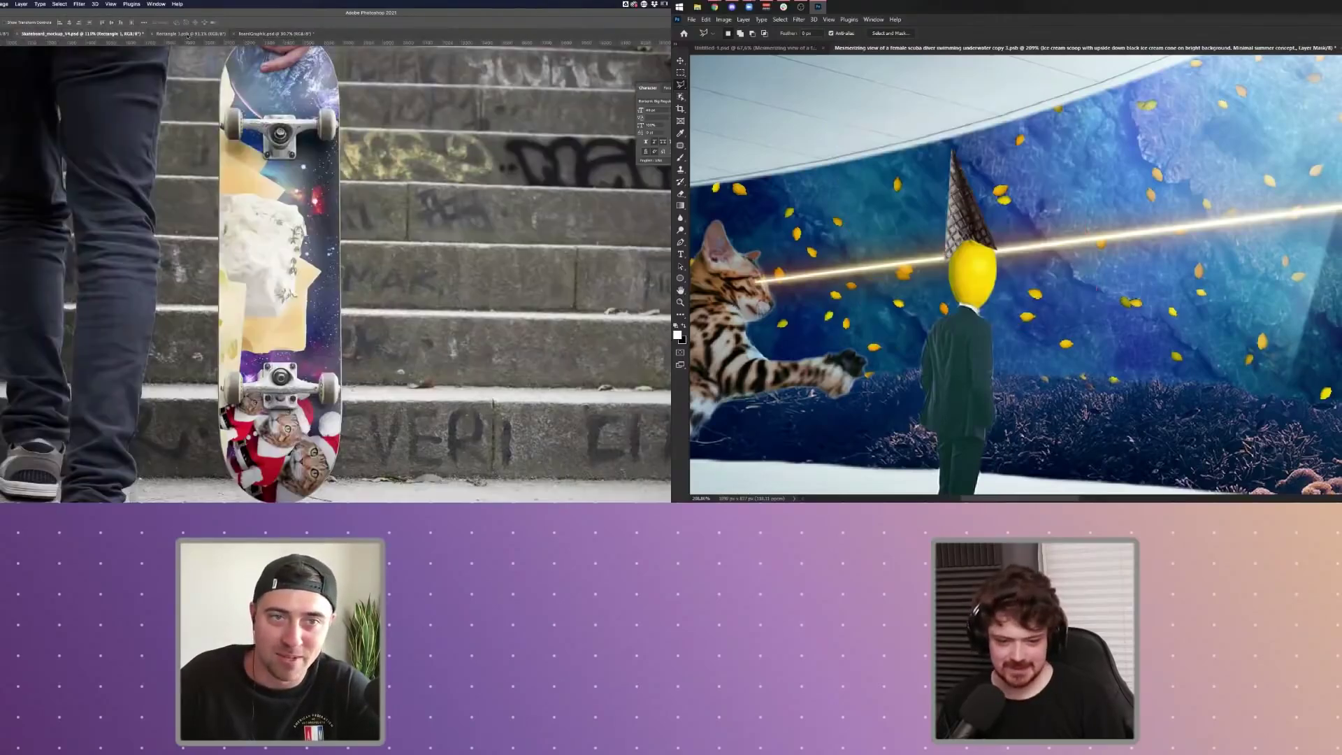
left_click(183, 33)
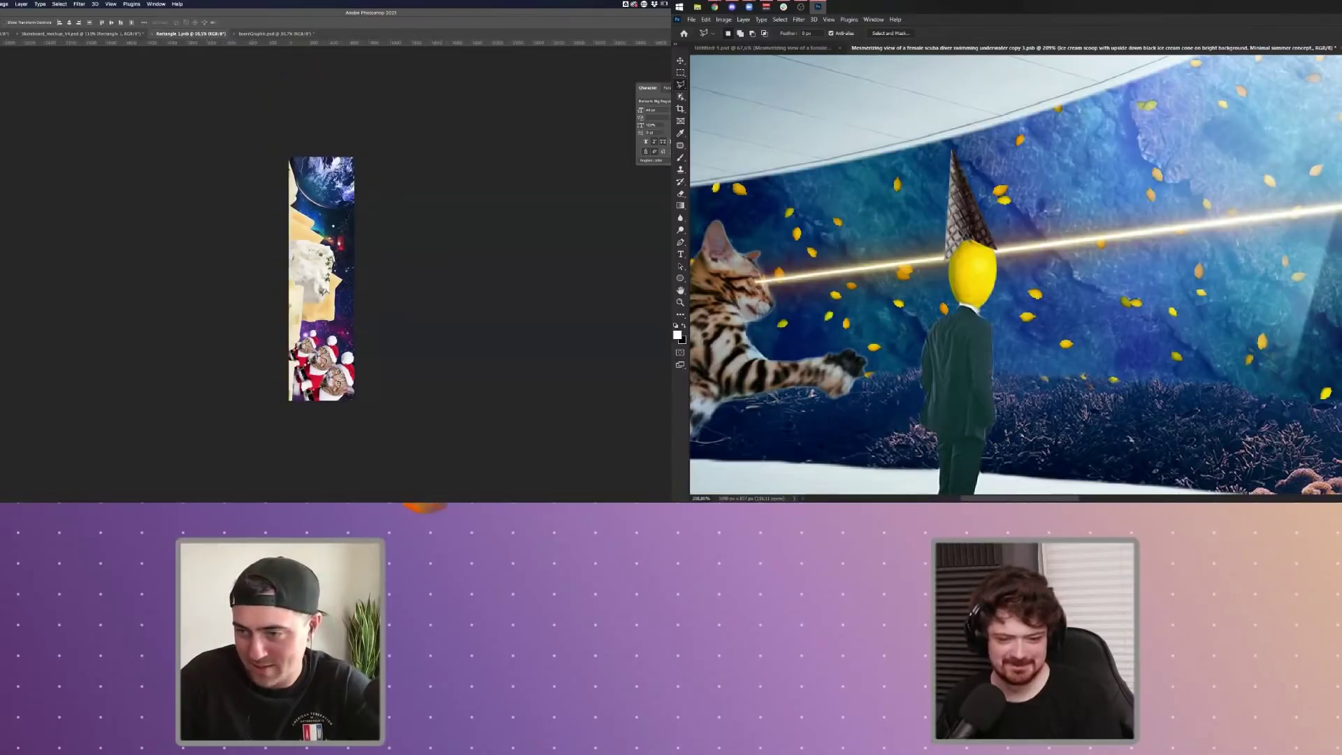
- Rotate the cut-out cone counterclockwise and lower it so it sits as a hat on the lemon head
key("ctrl+t")
left_click_drag(1019, 250, 1026, 258)
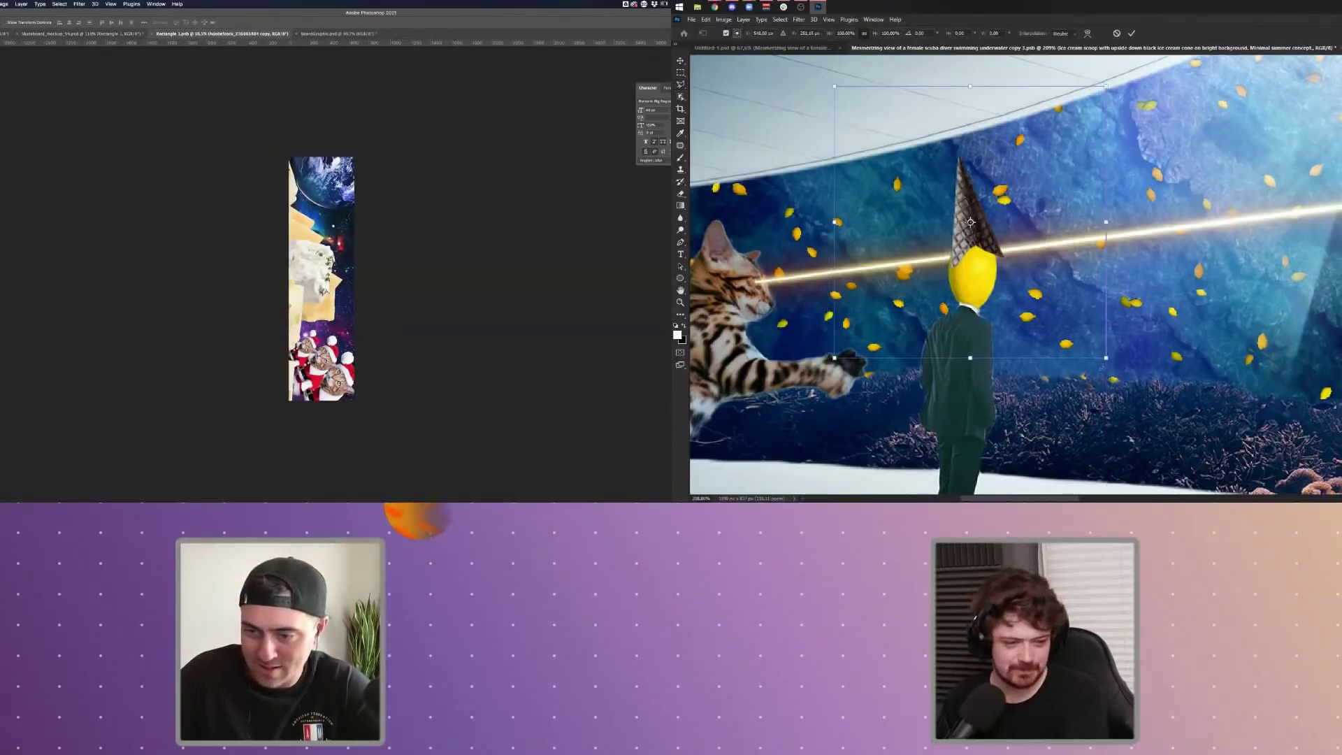
left_click_drag(1102, 367, 1147, 366)
left_click_drag(982, 275, 975, 282)
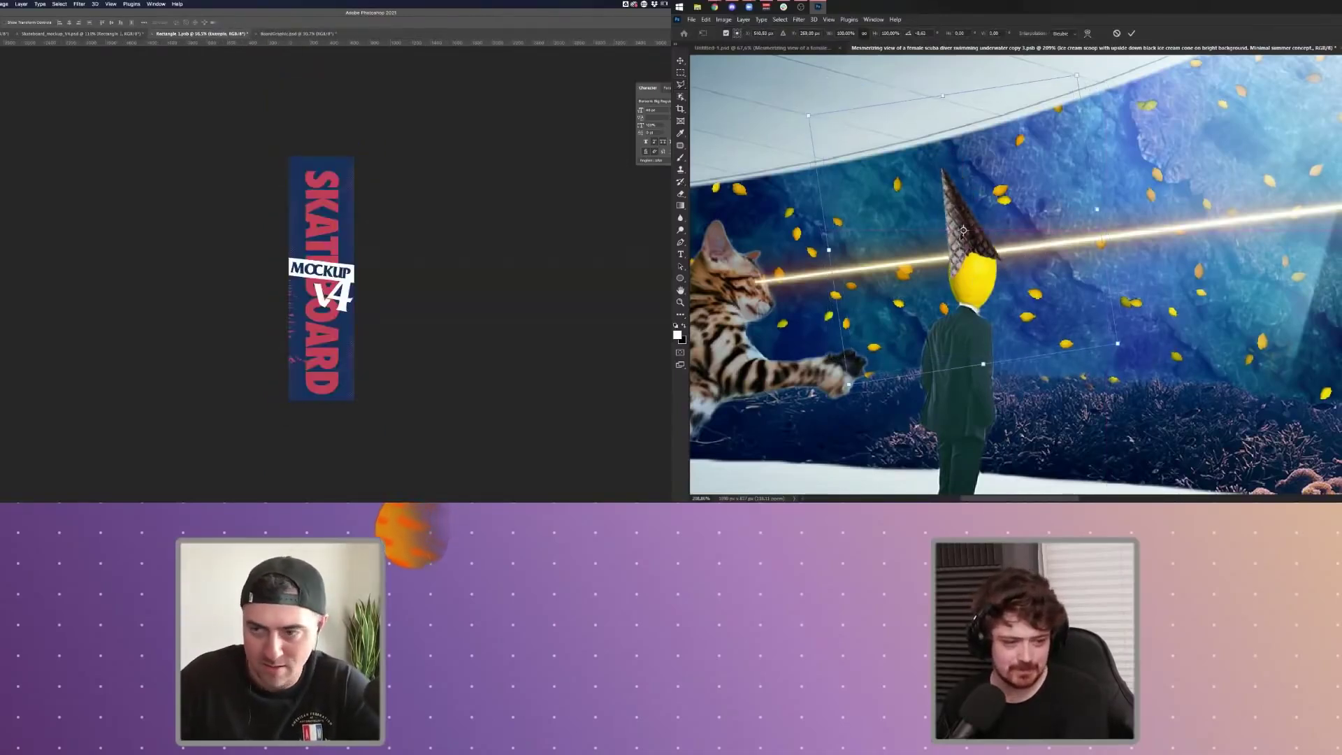
left_click_drag(1063, 323, 1017, 292)
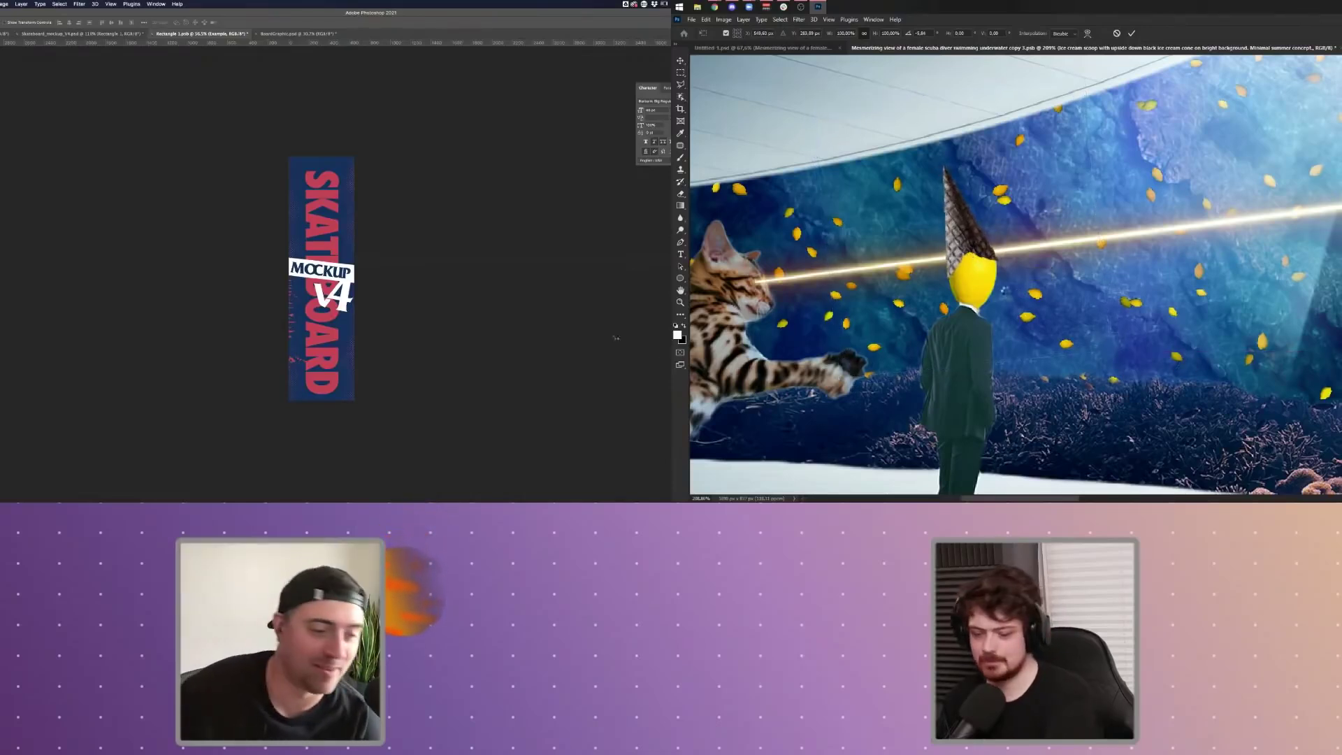
key("Return")
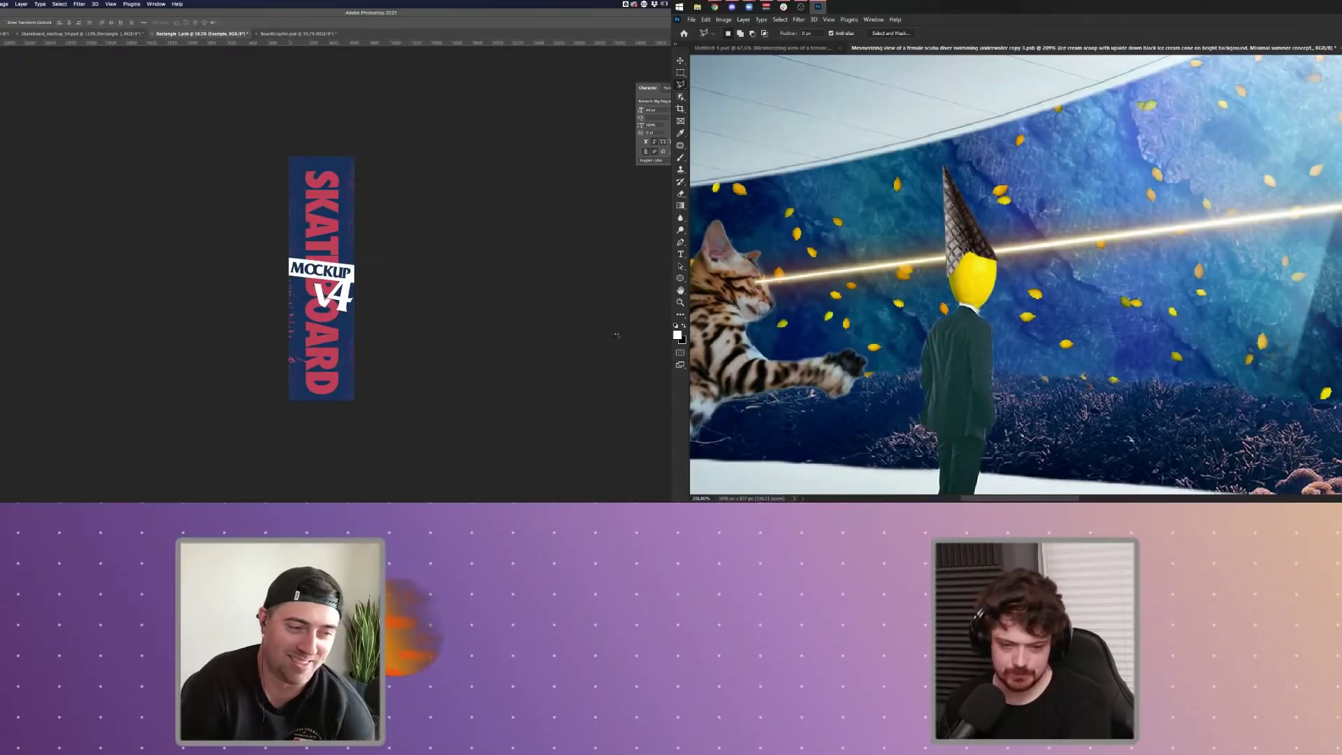
- Try a soft black shadow stroke on a separate layer over the lemon head beneath the cone hat, and undo it
left_click(679, 62)
left_click(993, 305)
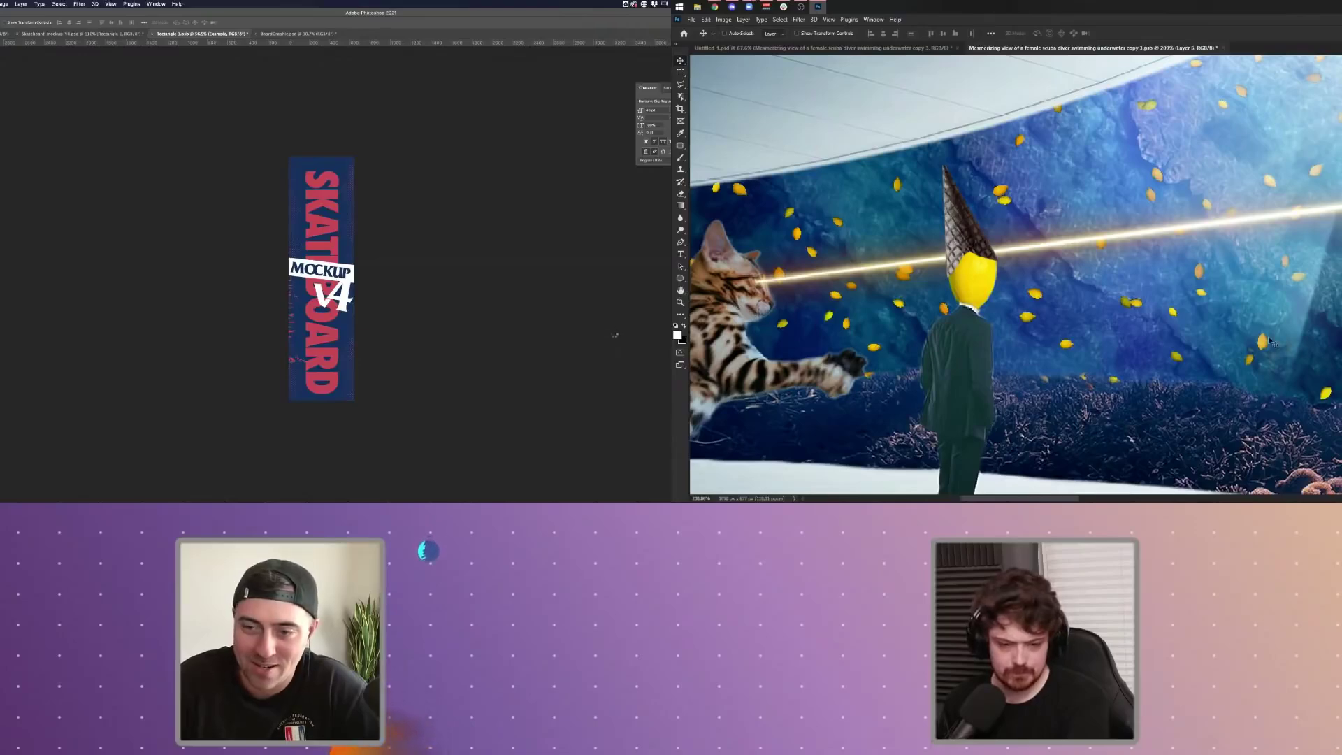
key("b")
key("x")
mouse_move(1100, 288)
left_mouse_down()
mouse_move(895, 290)
mouse_move(928, 276)
mouse_move(914, 275)
left_mouse_up()
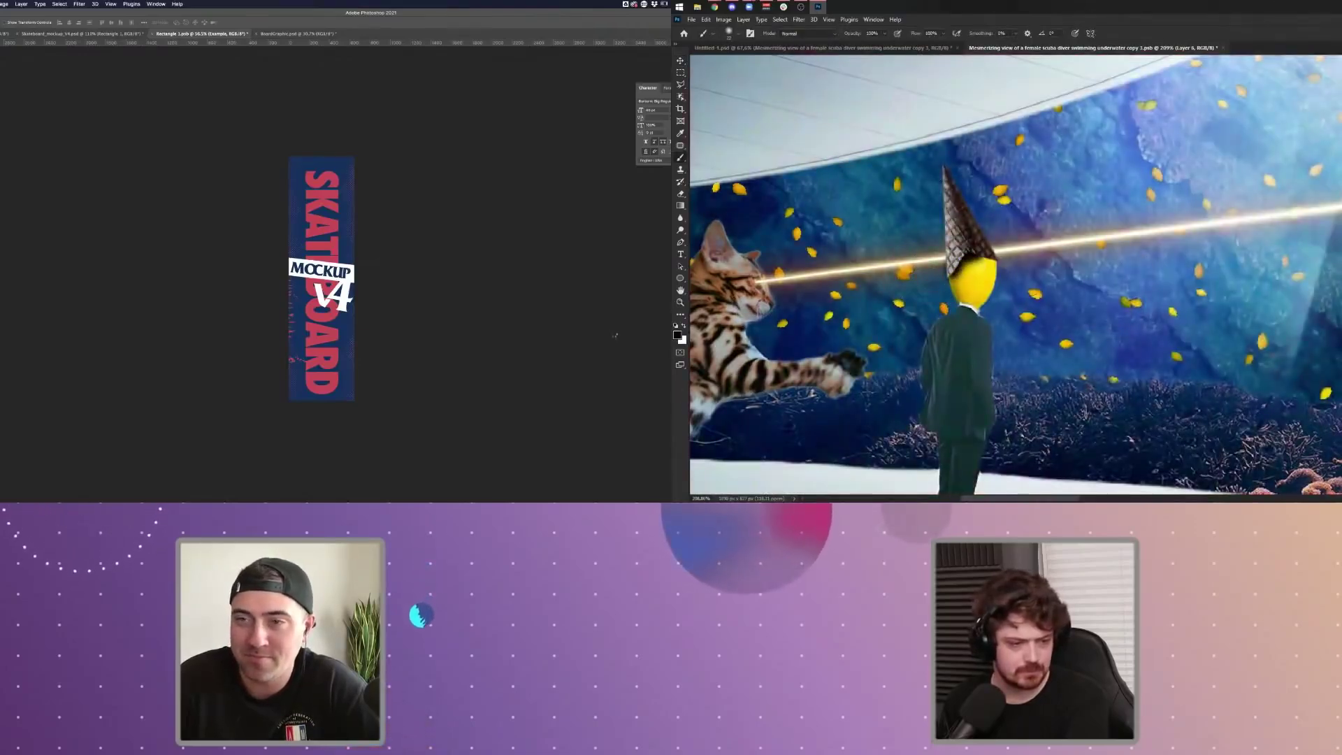
key("super+z")
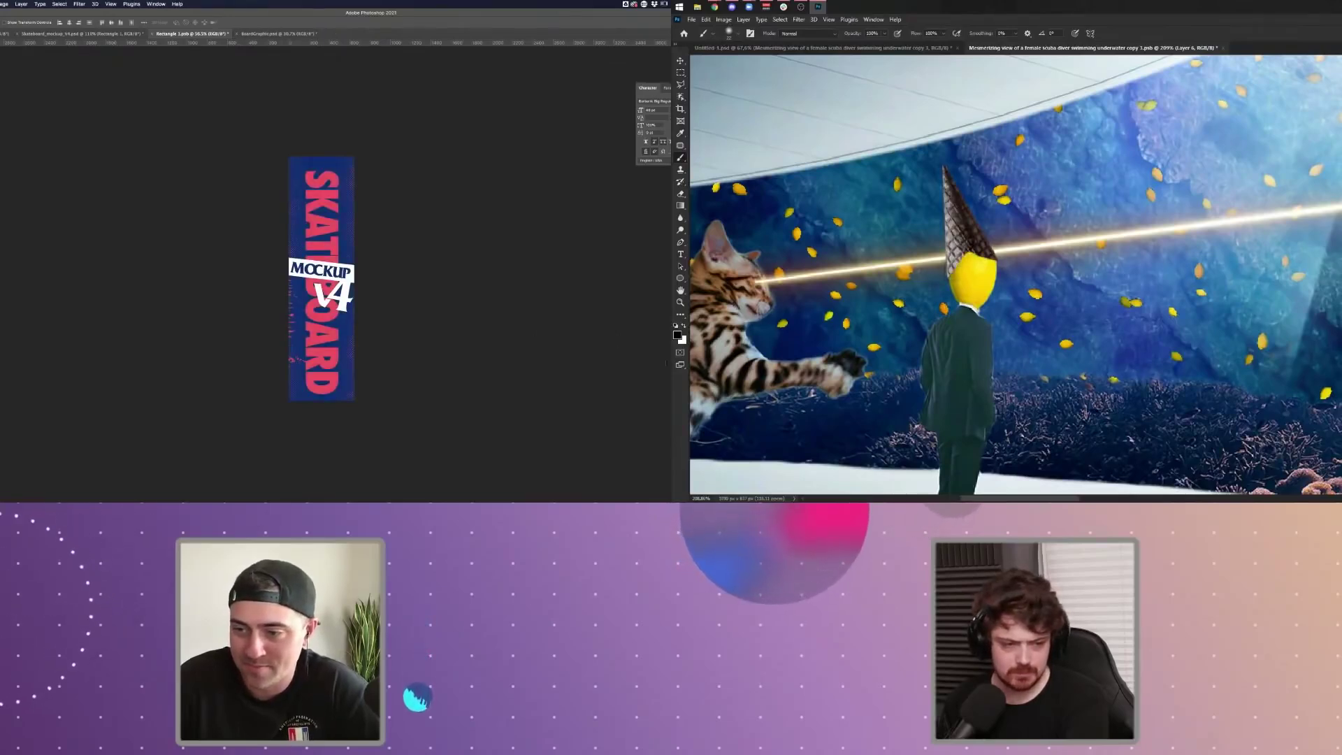
- Rotate the board graphic a quarter turn and scale it down over the upright skateboard artwork in Rectangle 1
scroll(503, 291, "down", 3)
key("super+t")
scroll(997, 215, "down", 5)
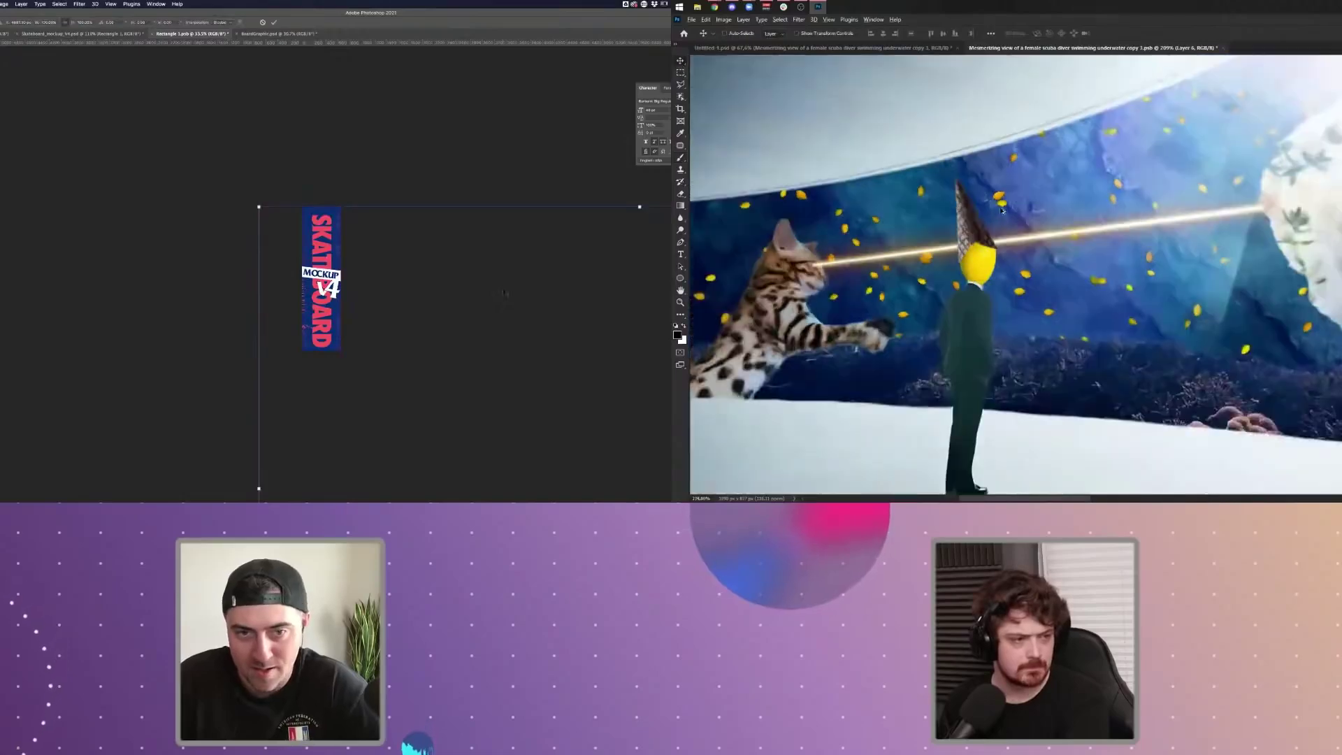
scroll(503, 292, "down", 2)
key("v")
scroll(978, 226, "down", 4)
scroll(503, 291, "down", 3)
left_click_drag(584, 359, 420, 459)
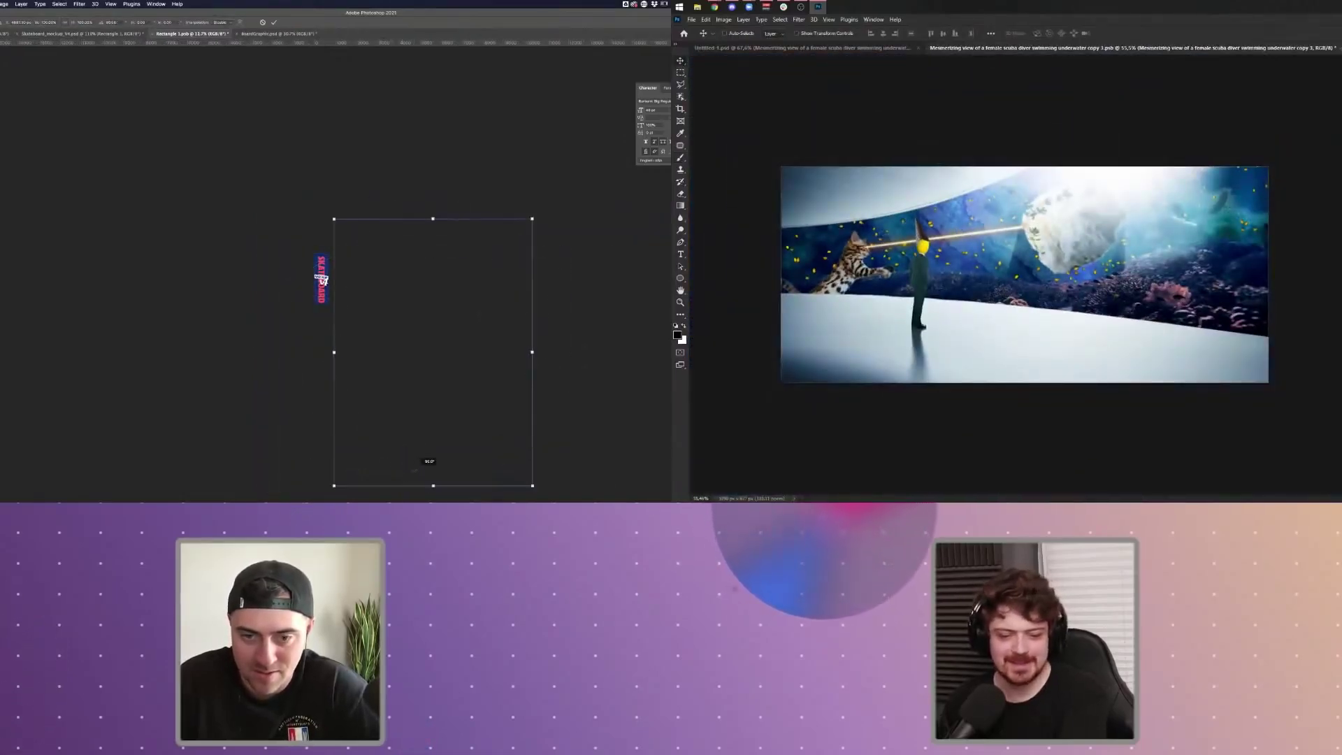
left_click_drag(450, 394, 396, 311)
left_click_drag(477, 137, 340, 241)
- Flip the underwater scene copy vertically and tilt it along the floor edge as a reflection, and finish positioning the board graphic
key("ctrl+t")
scroll(341, 241, "up", 5)
left_click_drag(1127, 296, 1115, 228)
left_click_drag(1299, 384, 1266, 413)
scroll(314, 279, "up", 1)
left_click_drag(1119, 217, 1130, 359)
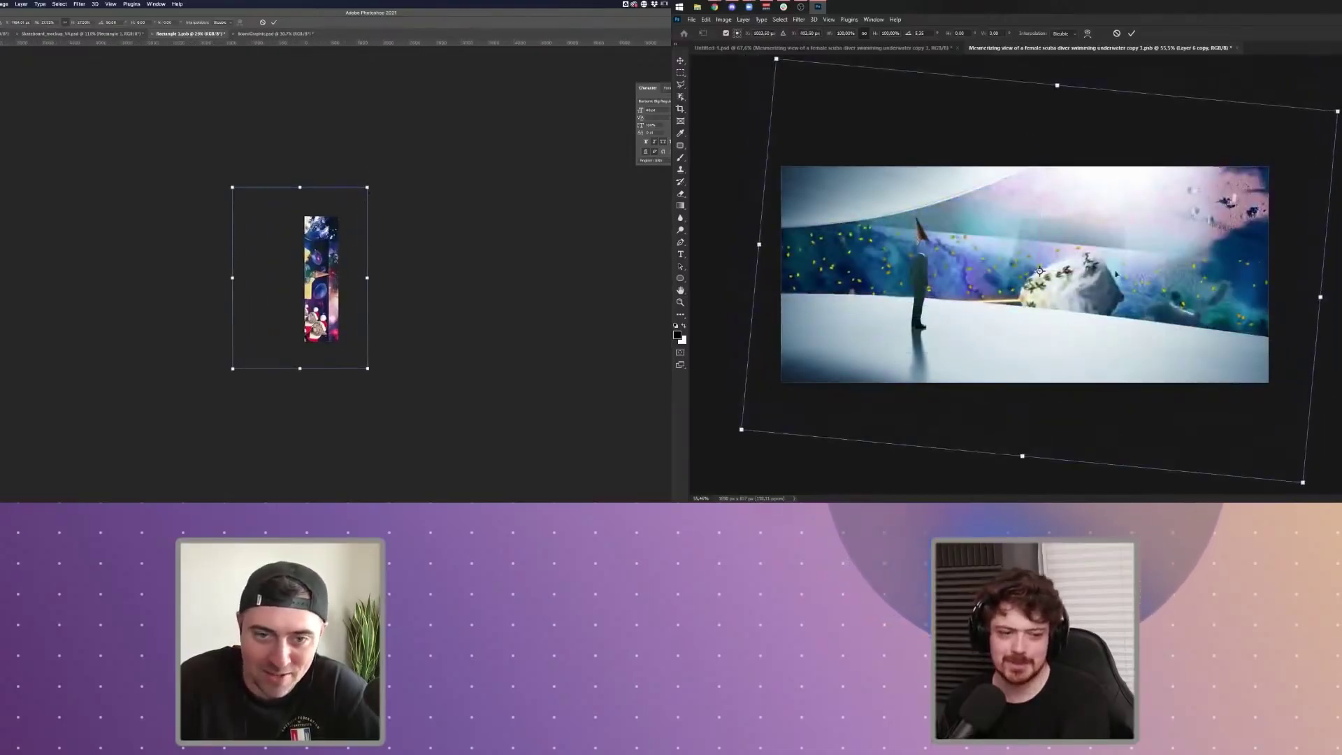
left_click_drag(1058, 84, 1015, 496)
left_click_drag(319, 239, 329, 239)
mouse_move(1014, 497)
left_mouse_down()
mouse_move(1074, 322)
mouse_move(1075, 267)
mouse_move(1036, 499)
left_mouse_up()
left_click_drag(1100, 272, 1094, 242)
left_click_drag(329, 239, 334, 228)
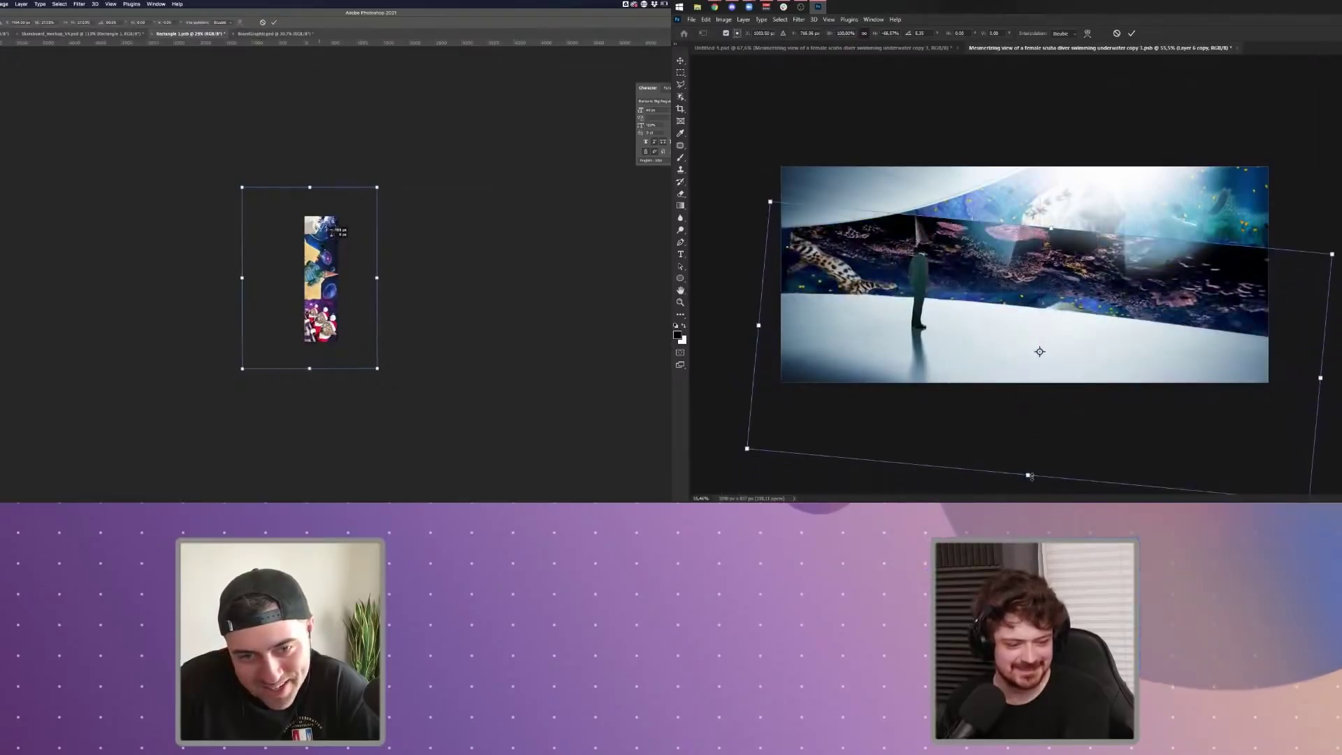
left_click_drag(1029, 476, 1026, 500)
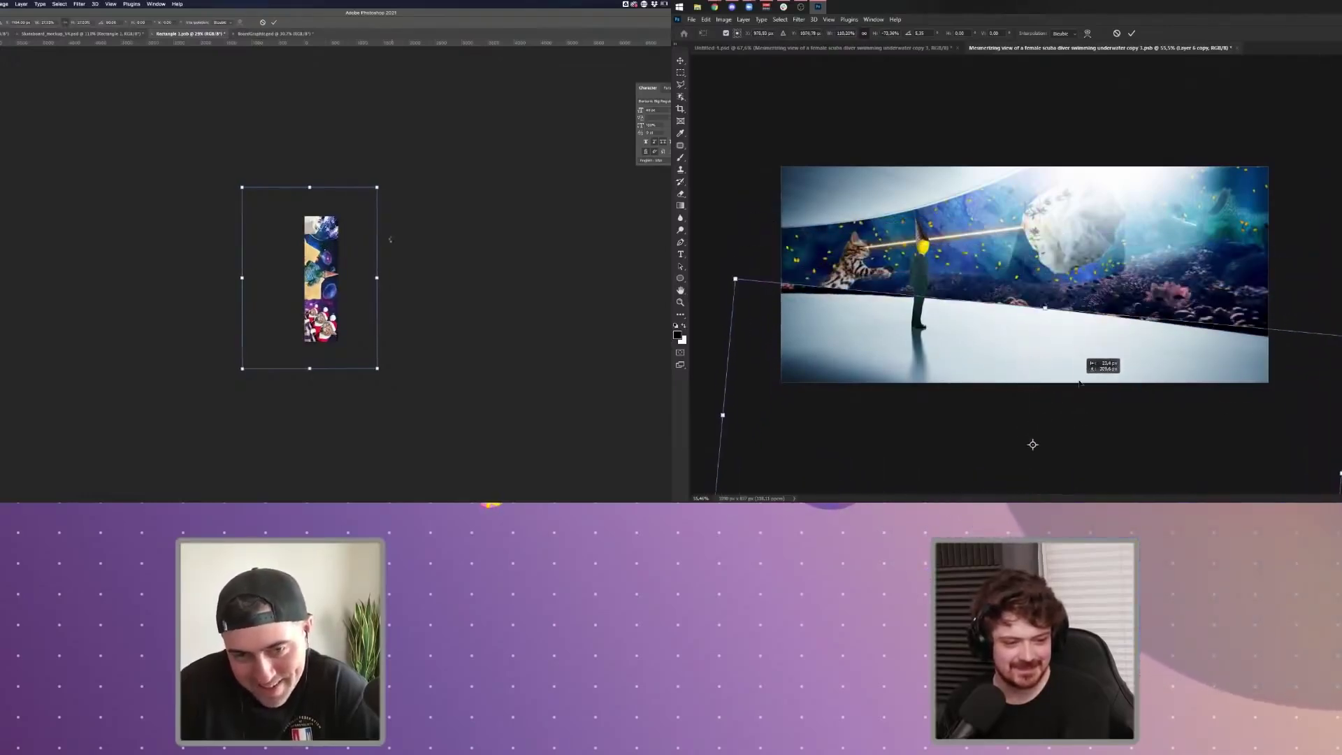
key("Return")
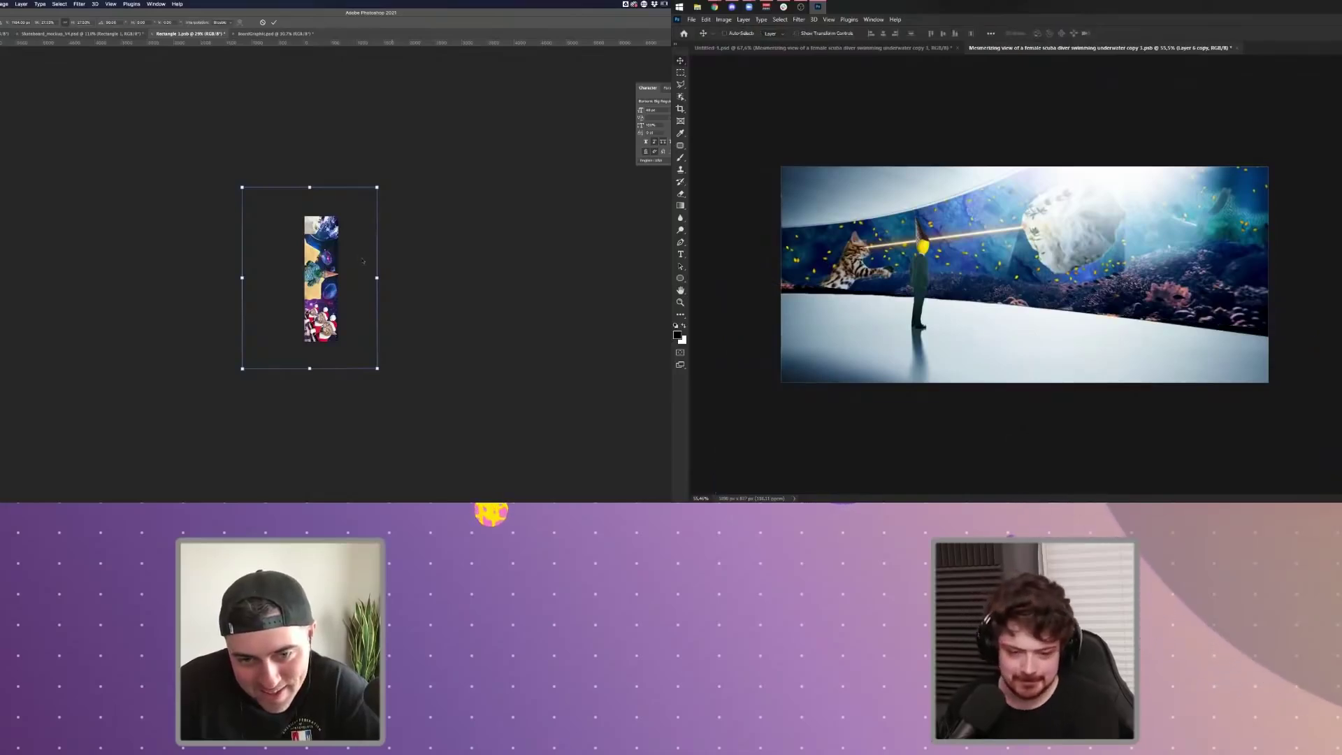
key("Return")
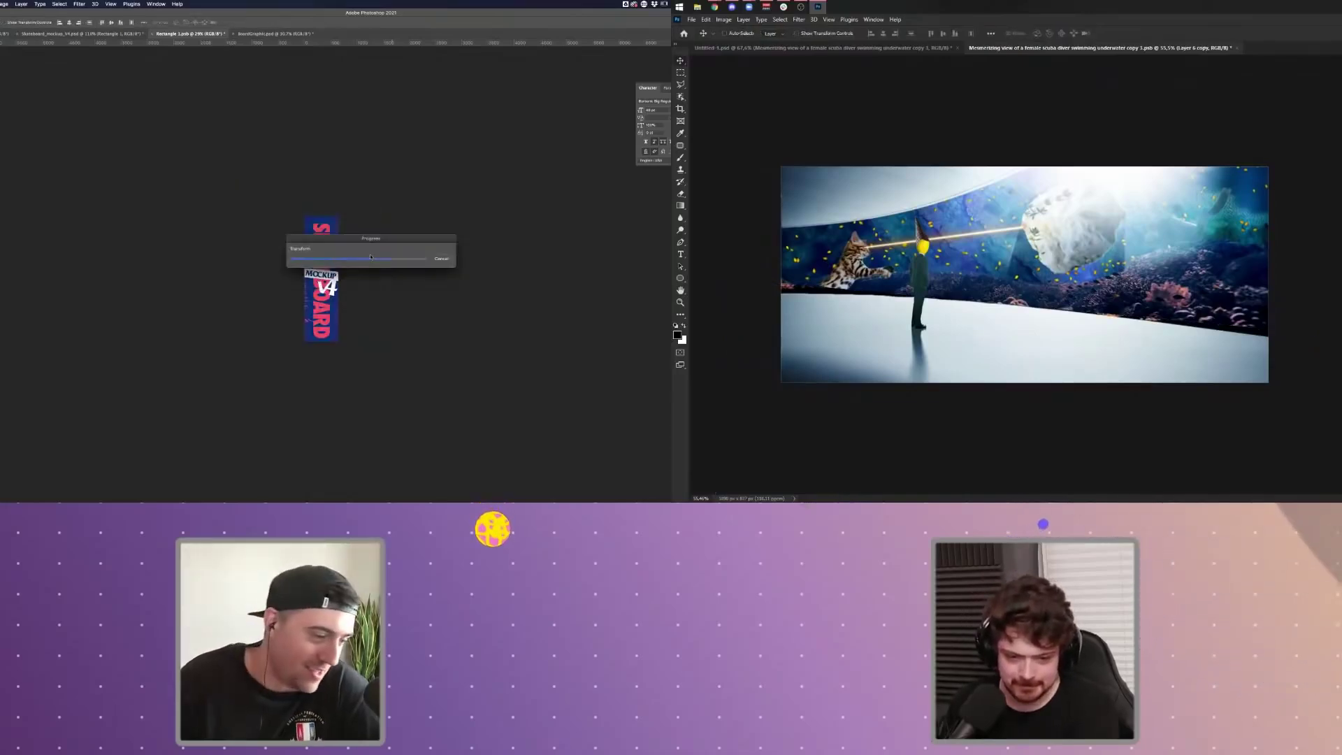
- Raise the flipped scene copy one layer and clip it to the white floor
key("ctrl+bracketright")
right_click(1337, 228)
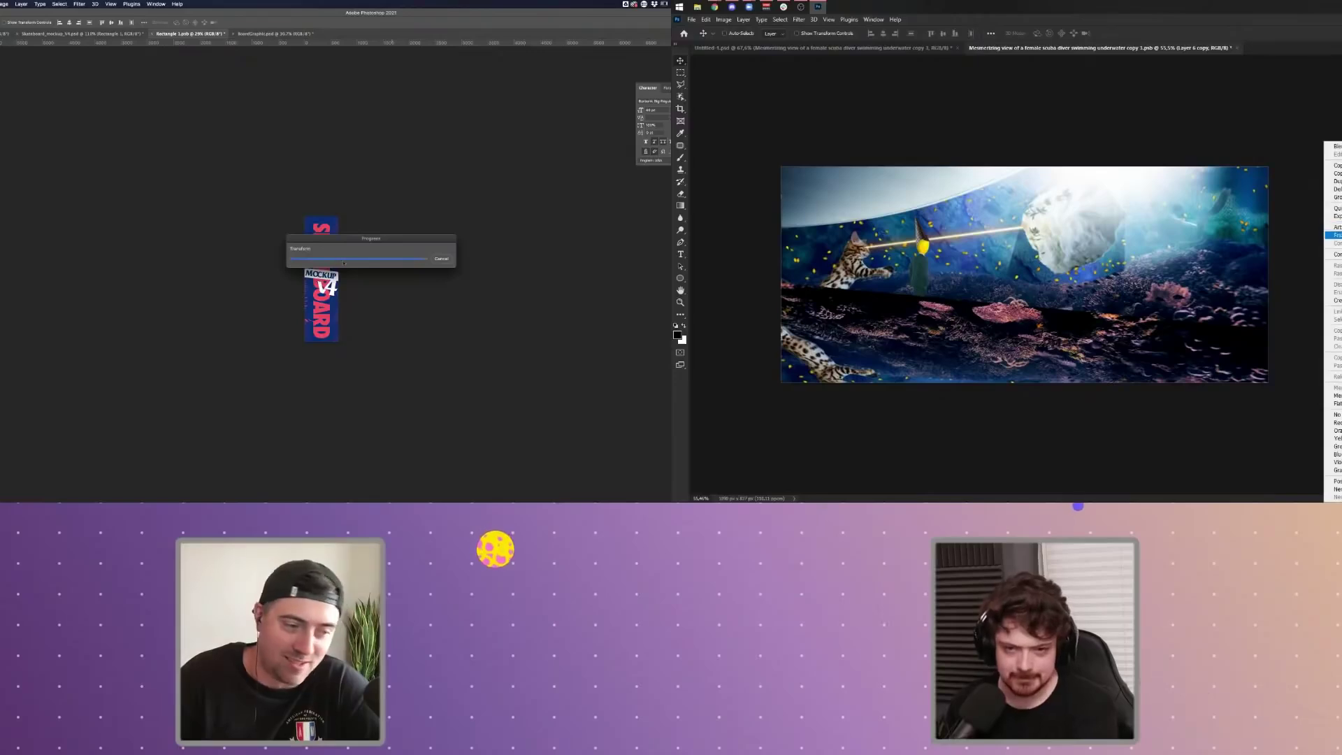
scroll(335, 286, "up", 6)
left_click(1334, 300)
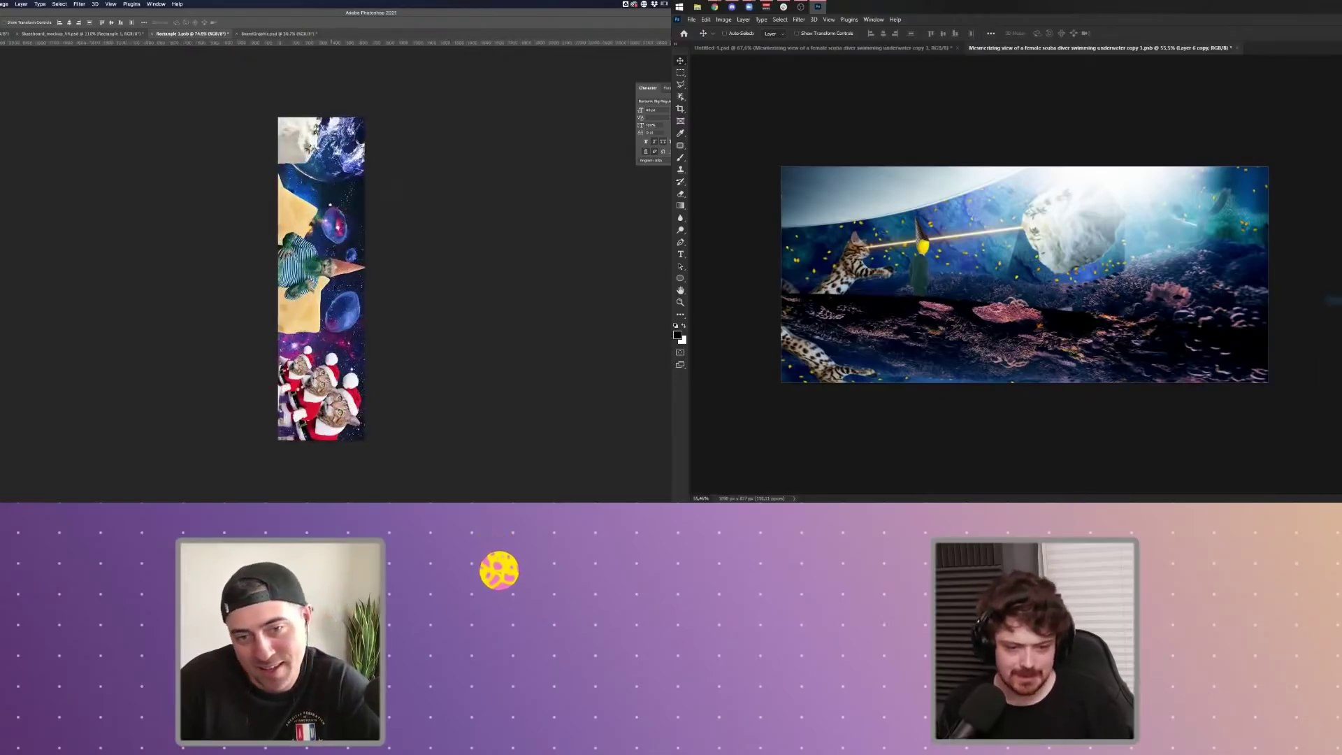
- Save the Rectangle 1 artwork and return to the skateboard mockup document
scroll(321, 278, "up", 3)
scroll(329, 275, "down", 1)
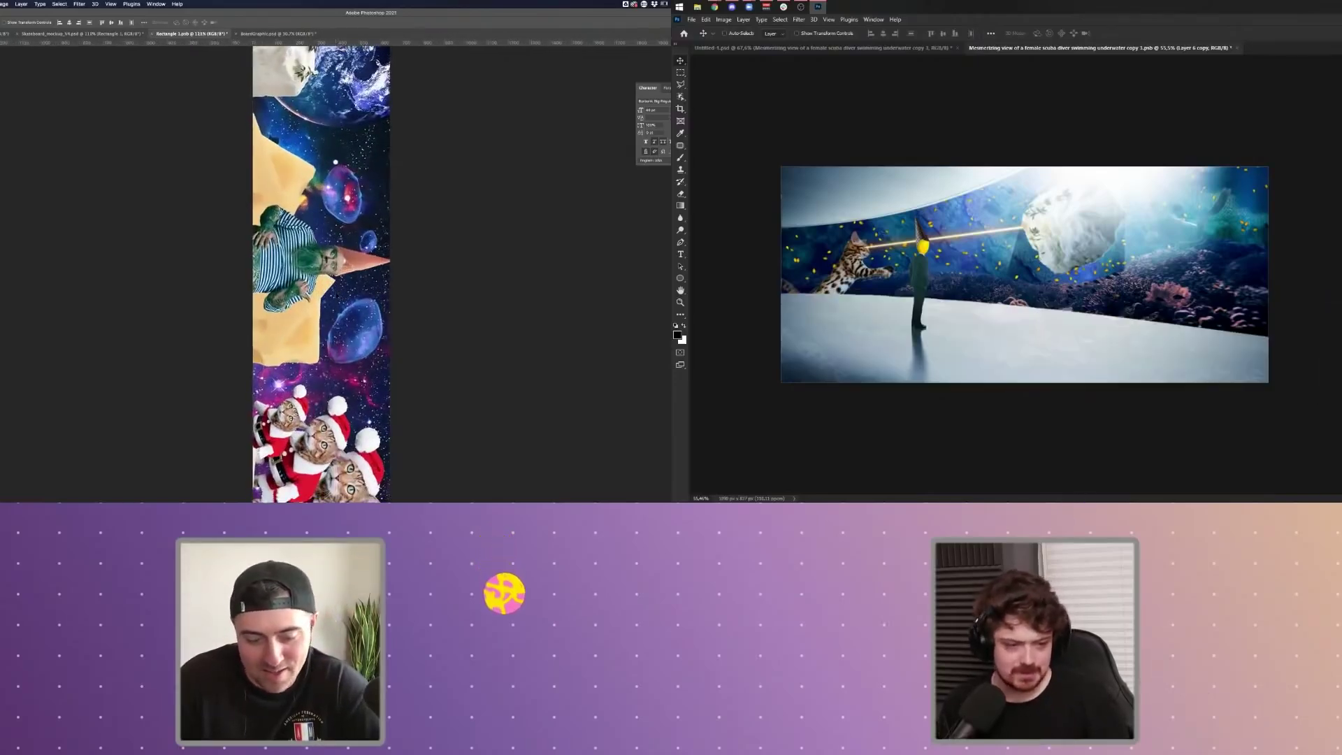
key("super+s")
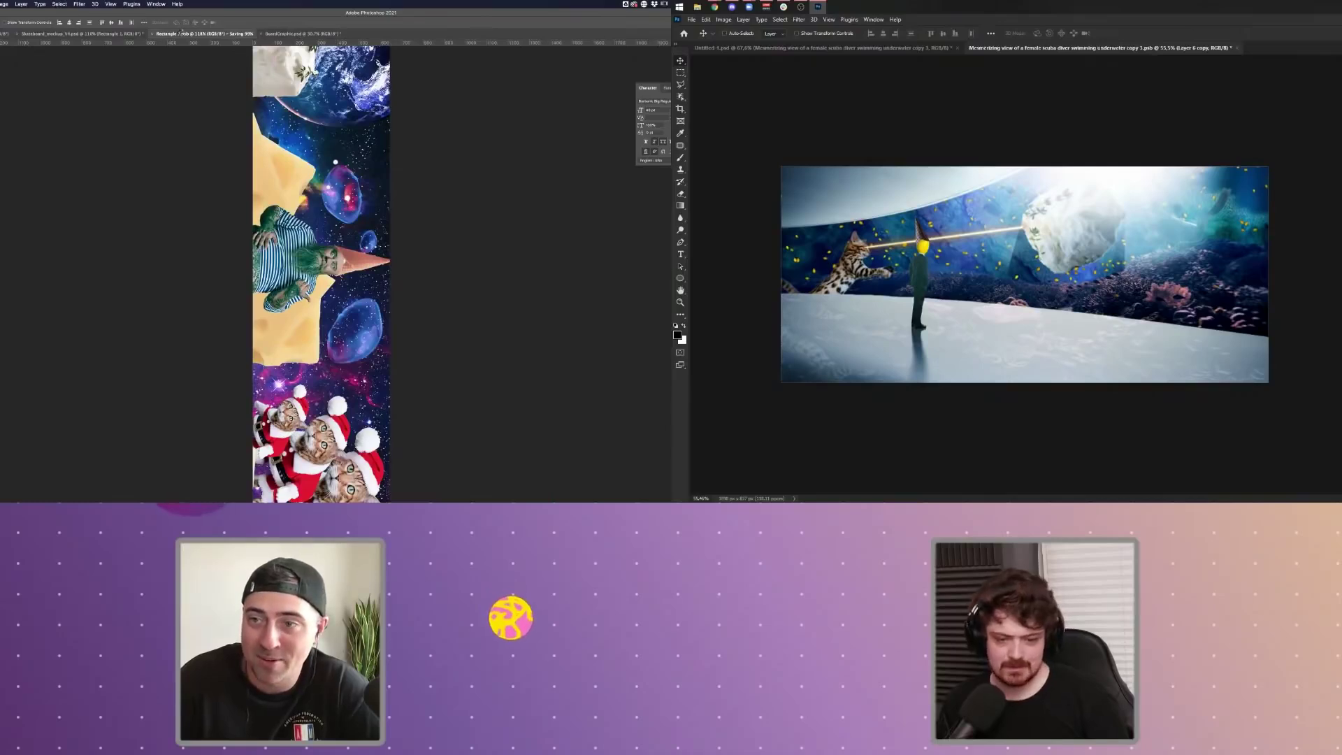
left_click(800, 19)
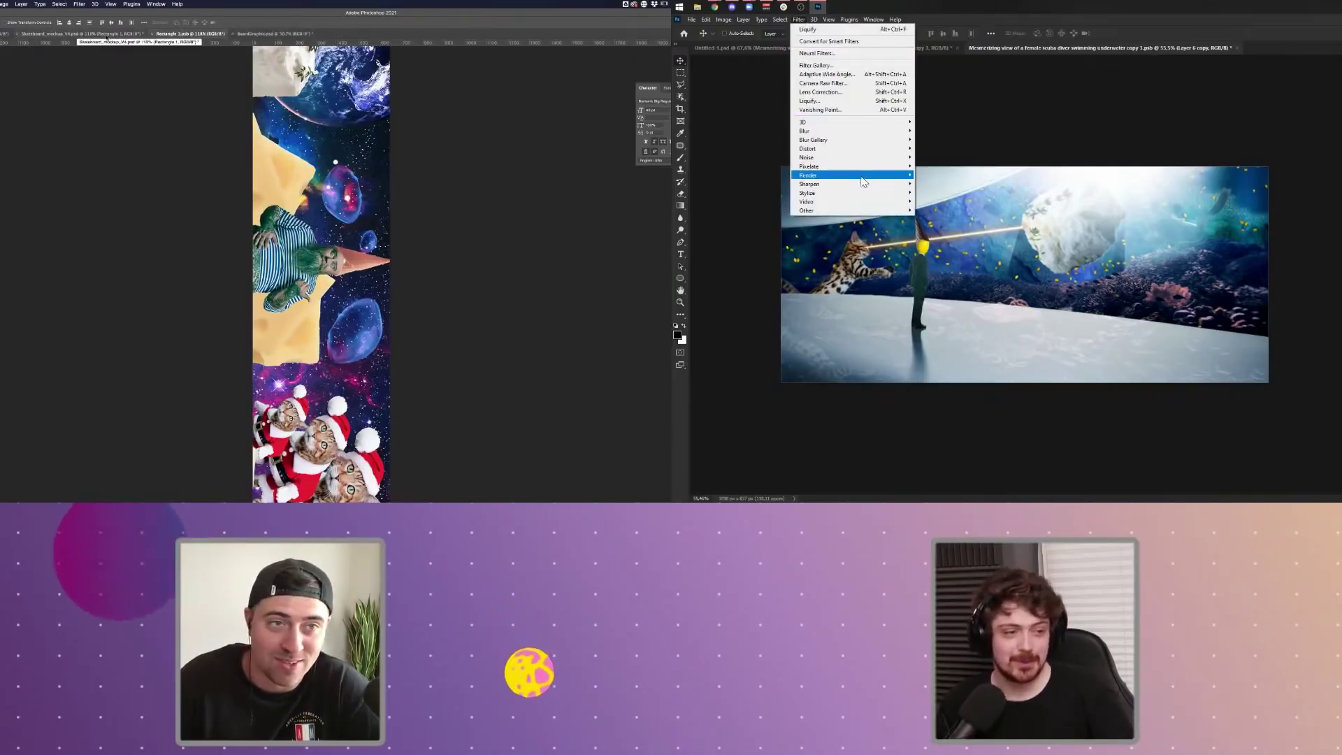
left_click(107, 34)
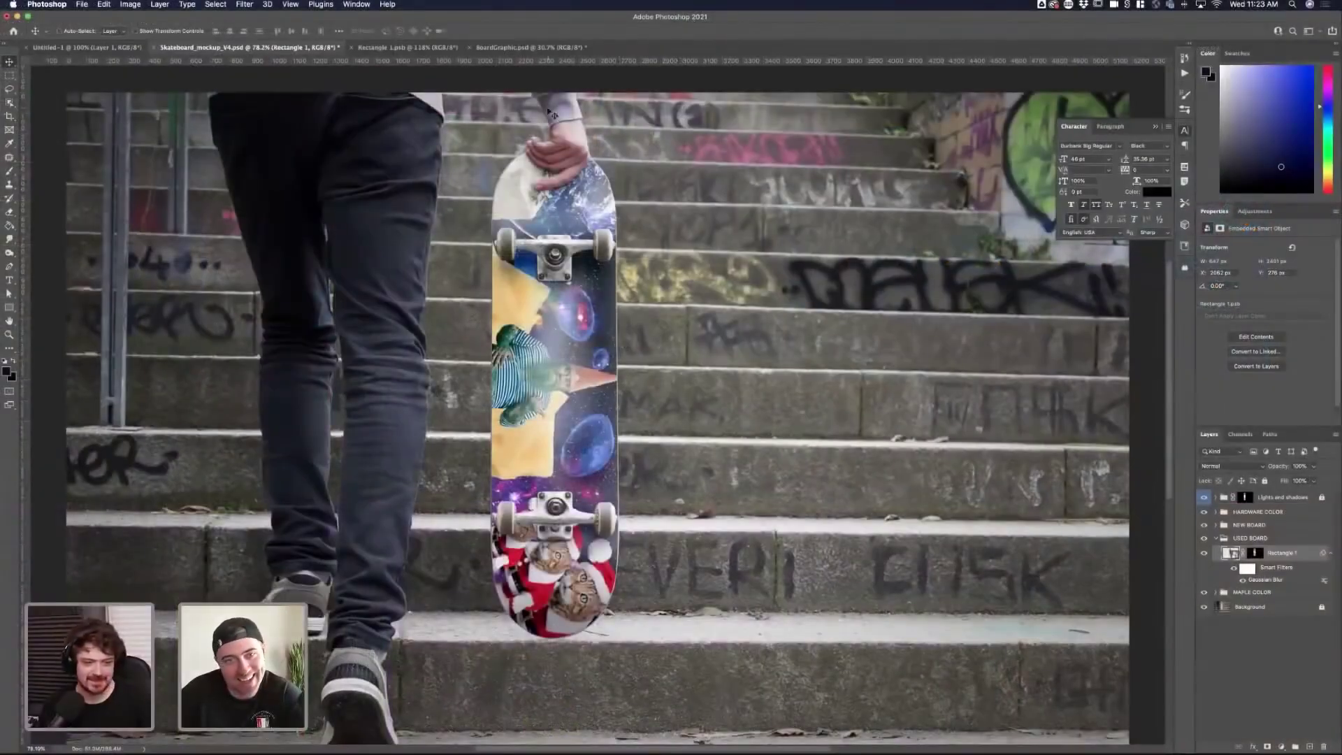
- Compare the full BoardGraphic composite with the graphic applied to the skateboard mockup
left_click(504, 48)
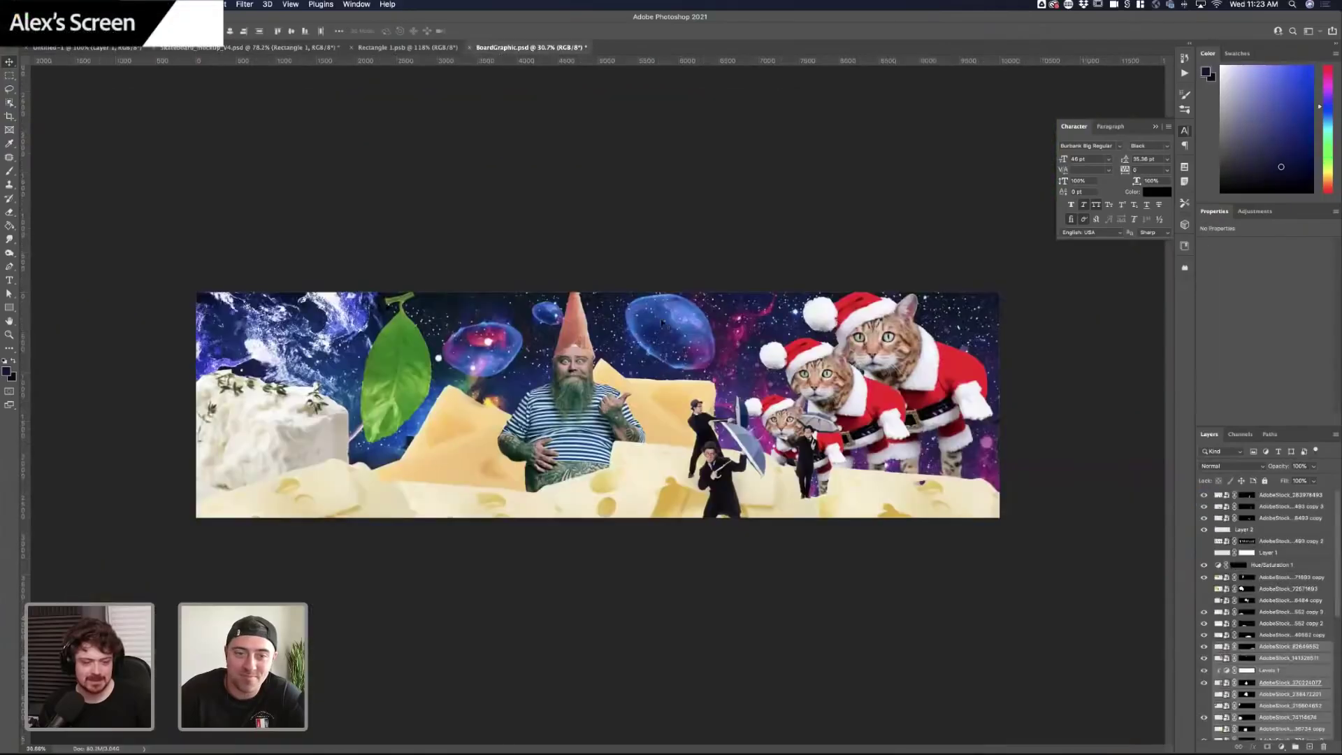
scroll(1121, 88, "up", 2)
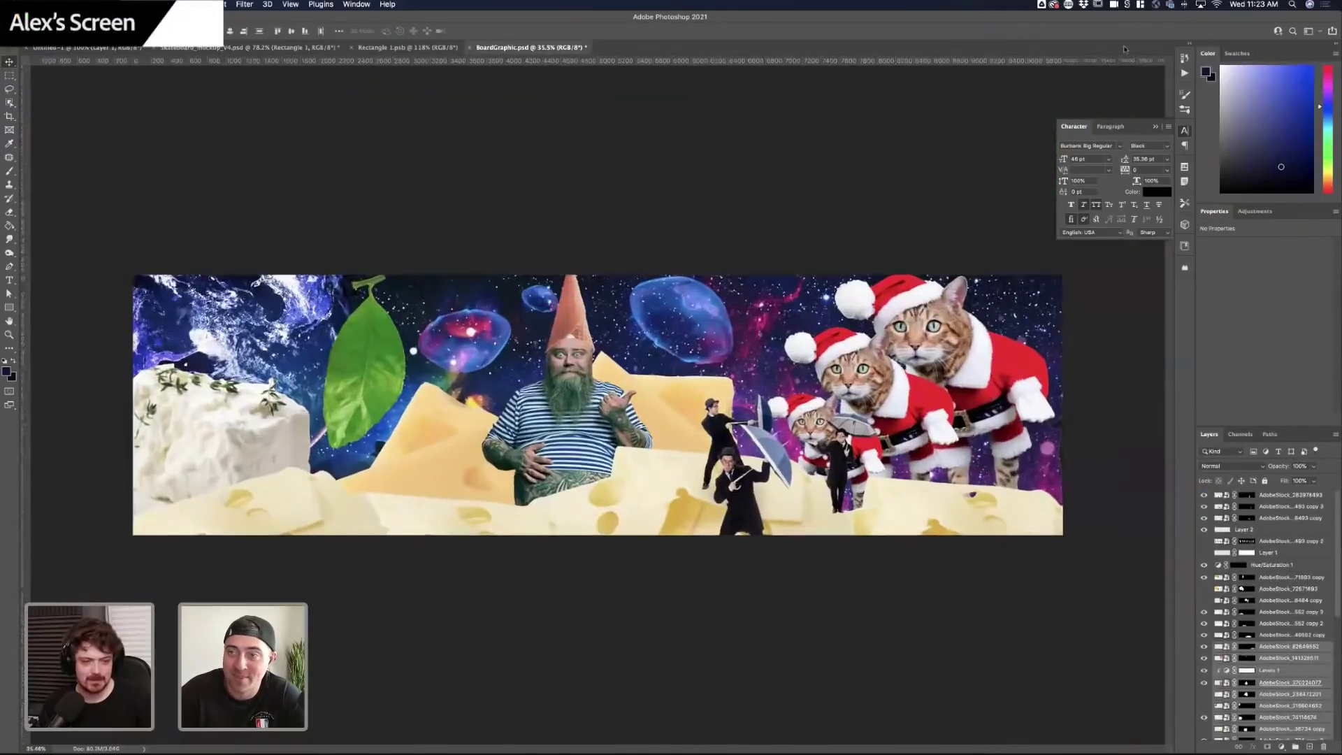
scroll(622, 278, "up", 1)
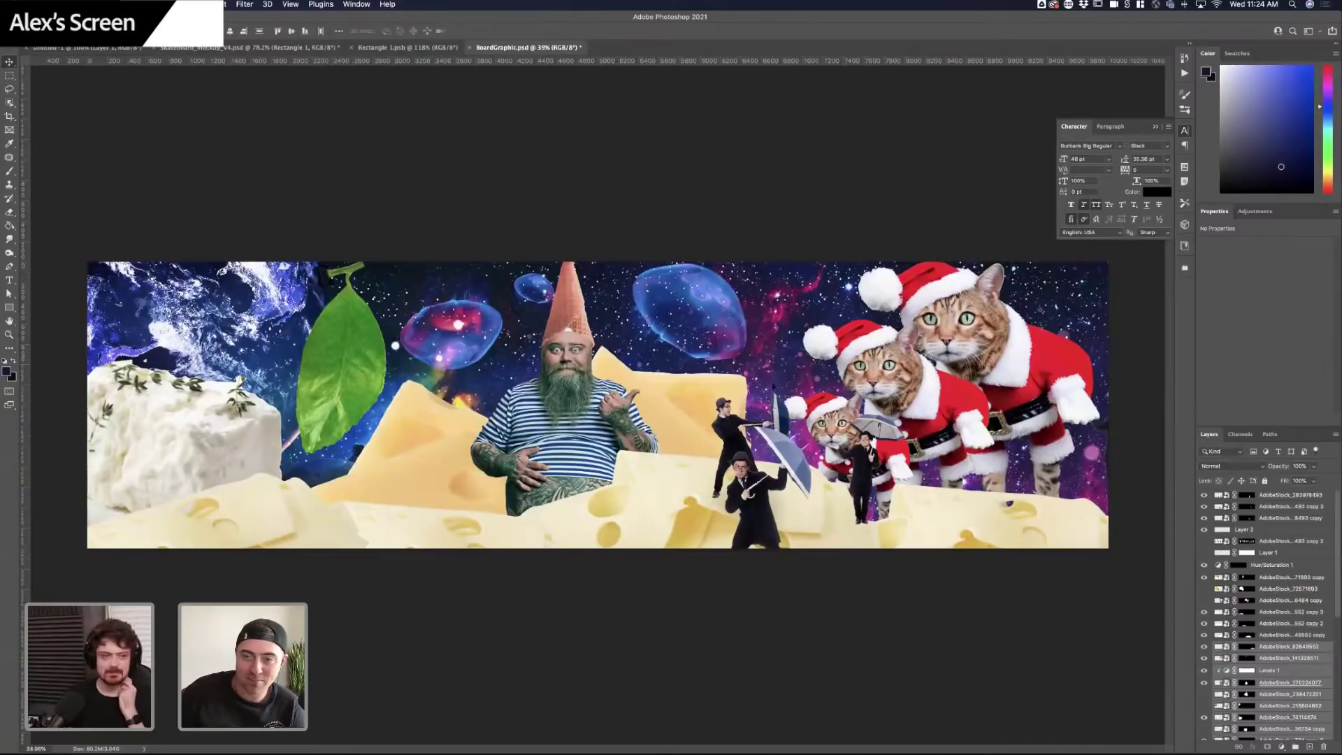
left_click(335, 47)
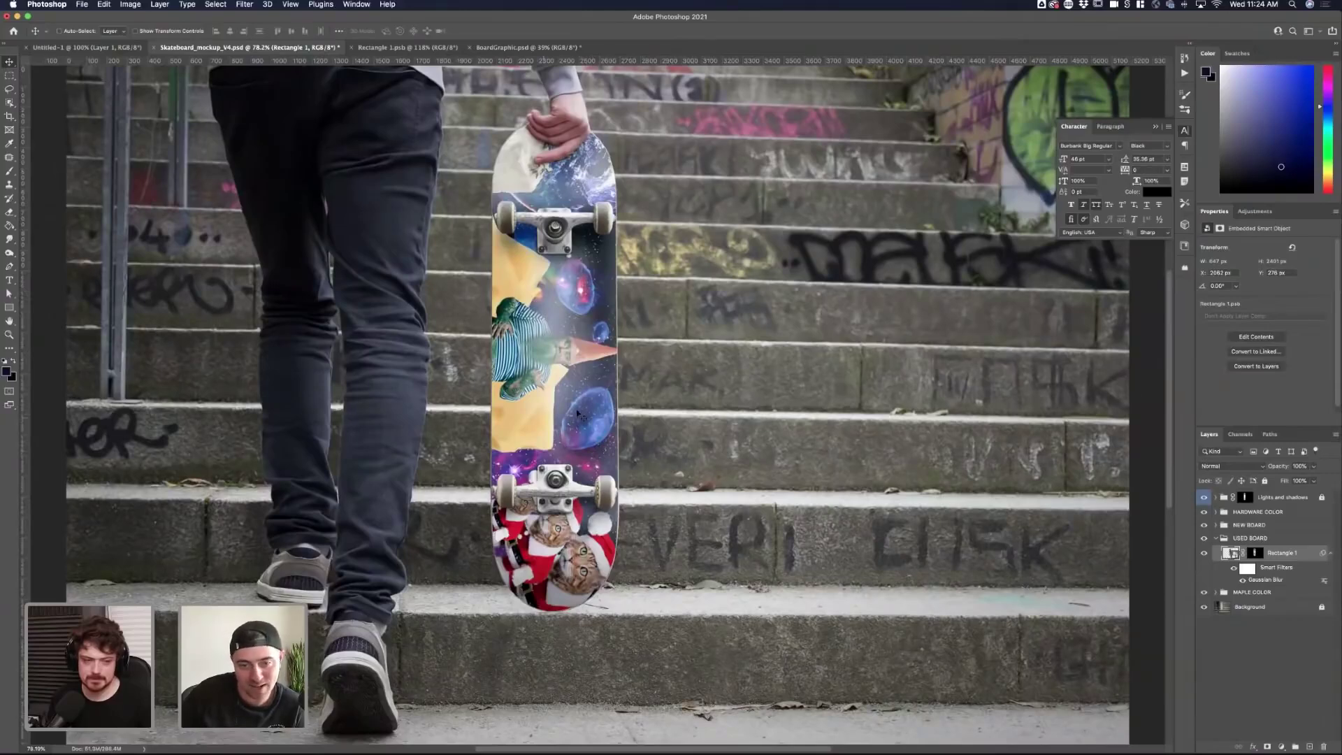
scroll(579, 414, "up", 5)
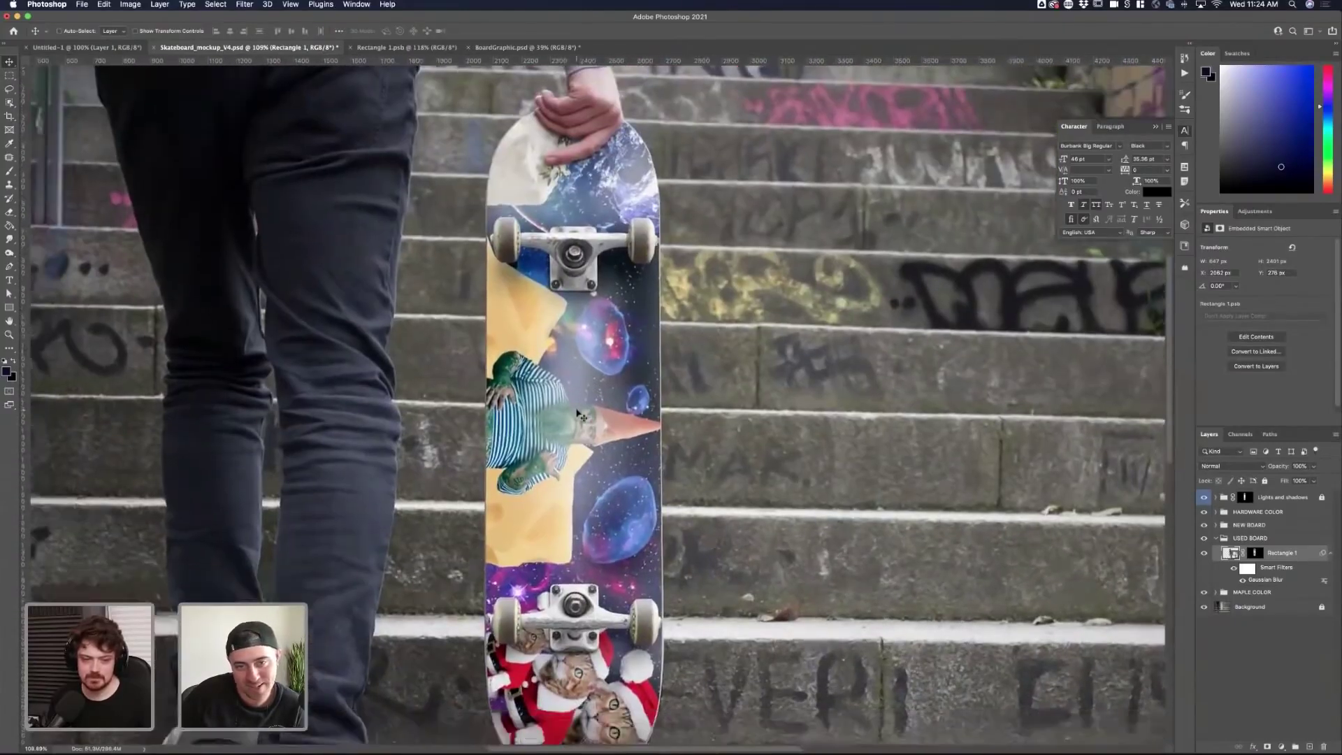
scroll(578, 414, "down", 3)
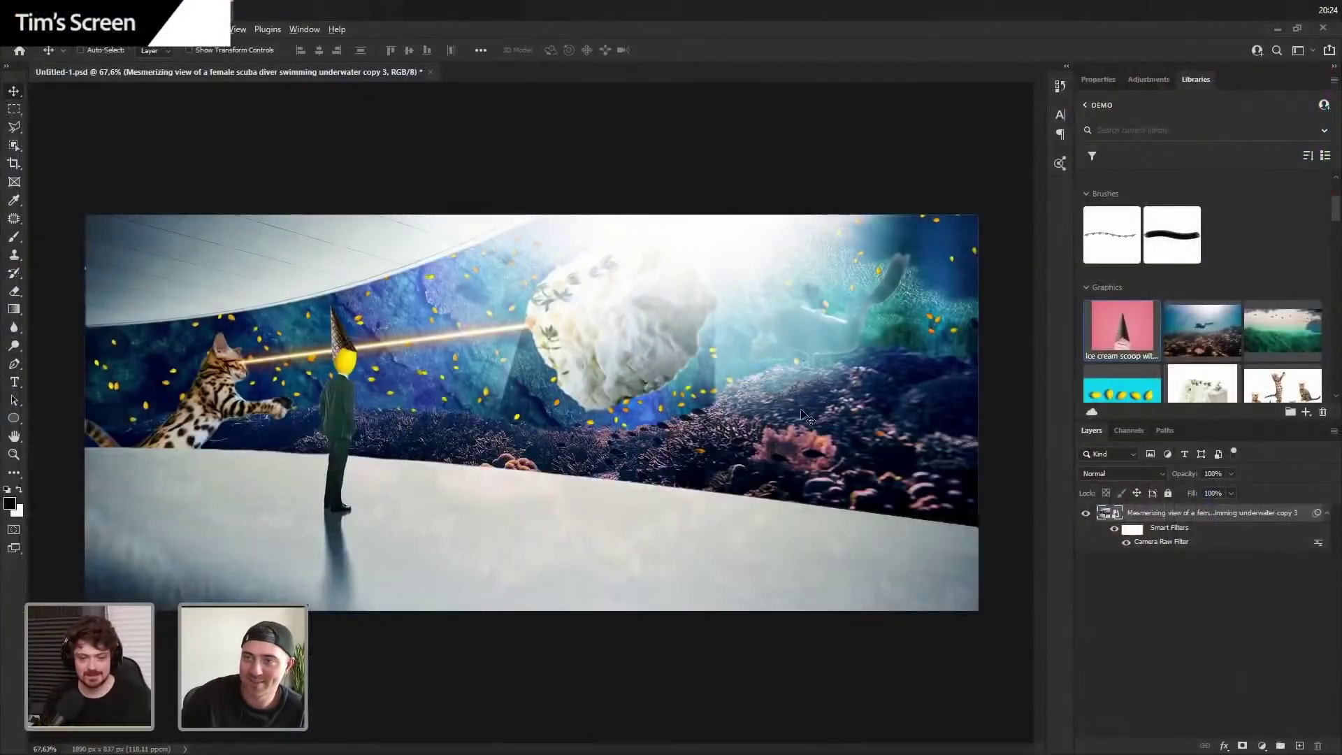
- View the finished underwater composite in full screen mode and examine it up close
key("f")
key("f")
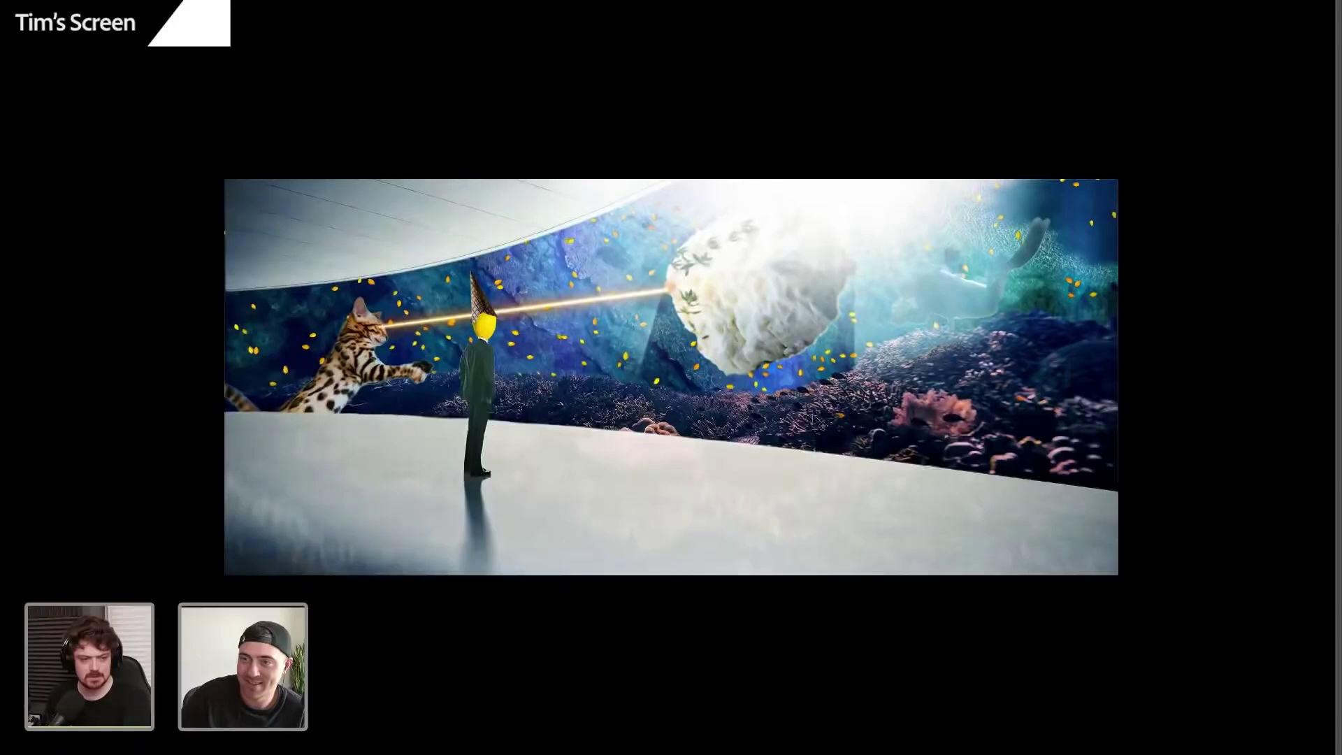
scroll(796, 408, "up", 3)
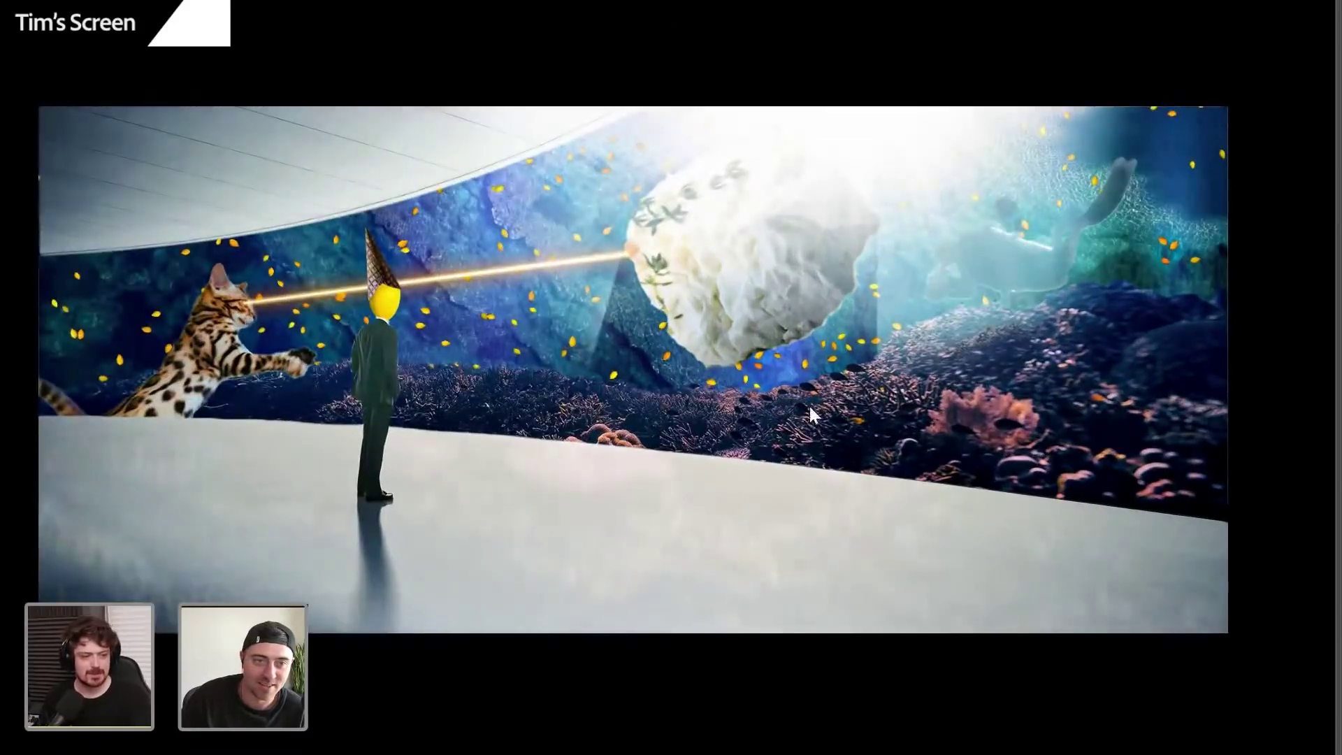